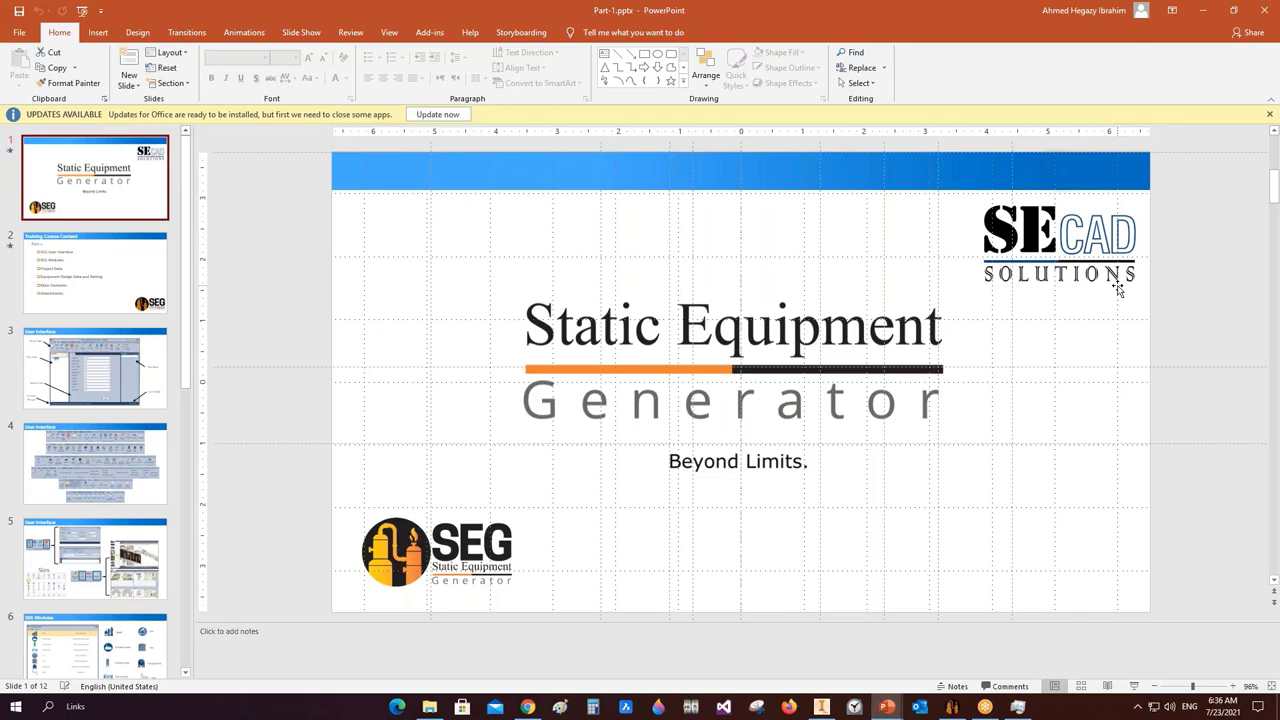
- Start the slide show from the first slide and advance to the Training Course Content slide
key("F5")
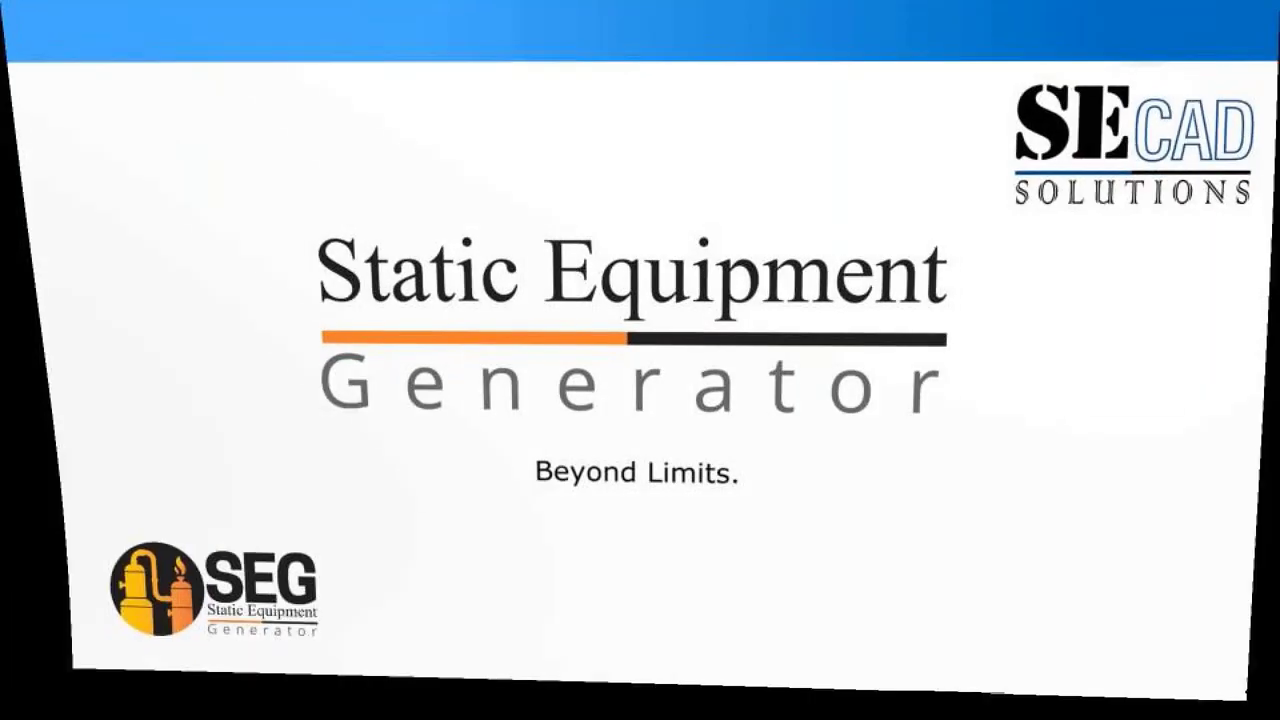
key("Right")
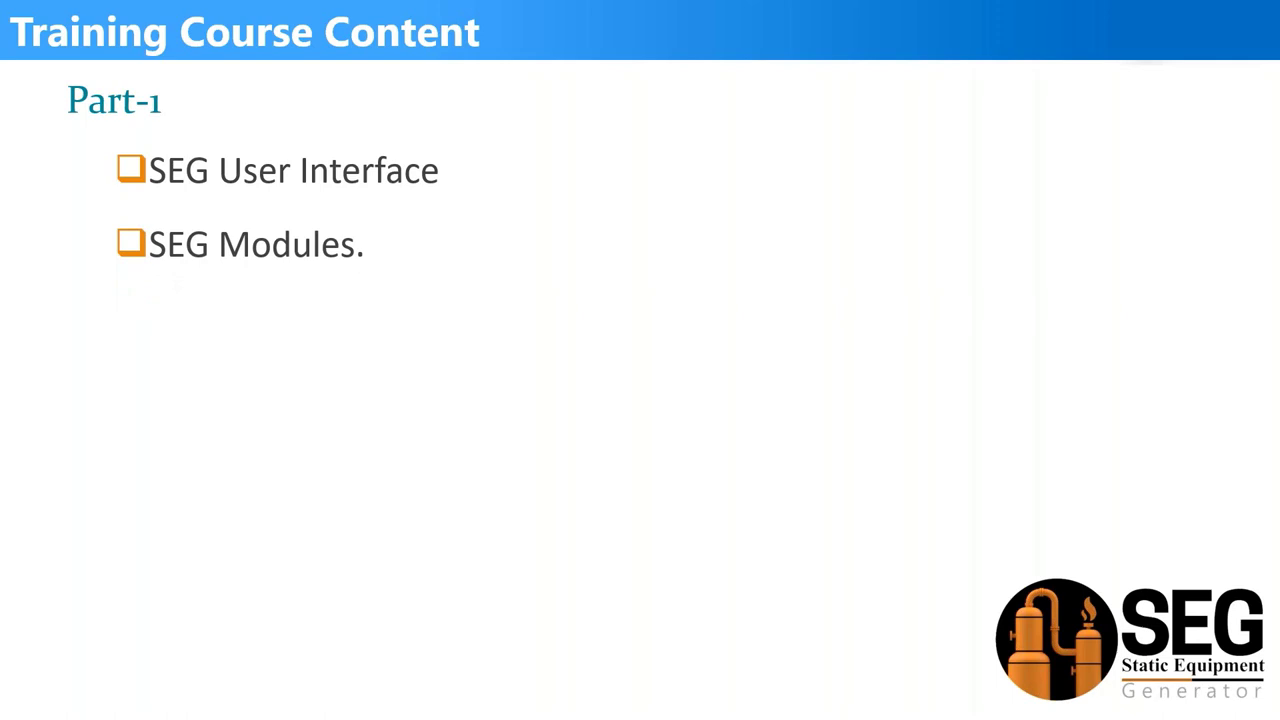
- Reveal the Project Data, Equipment Design Data and Setting, Main Elements and Attachments bullets
key("Right")
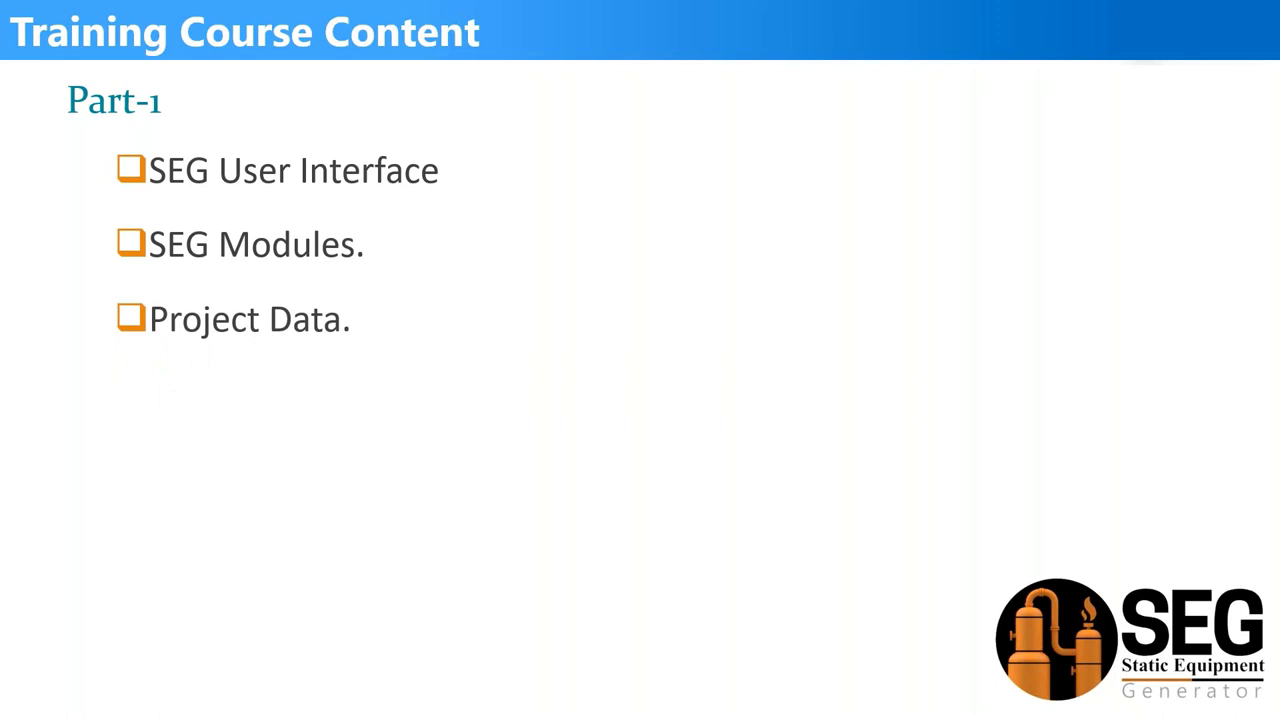
key("Right")
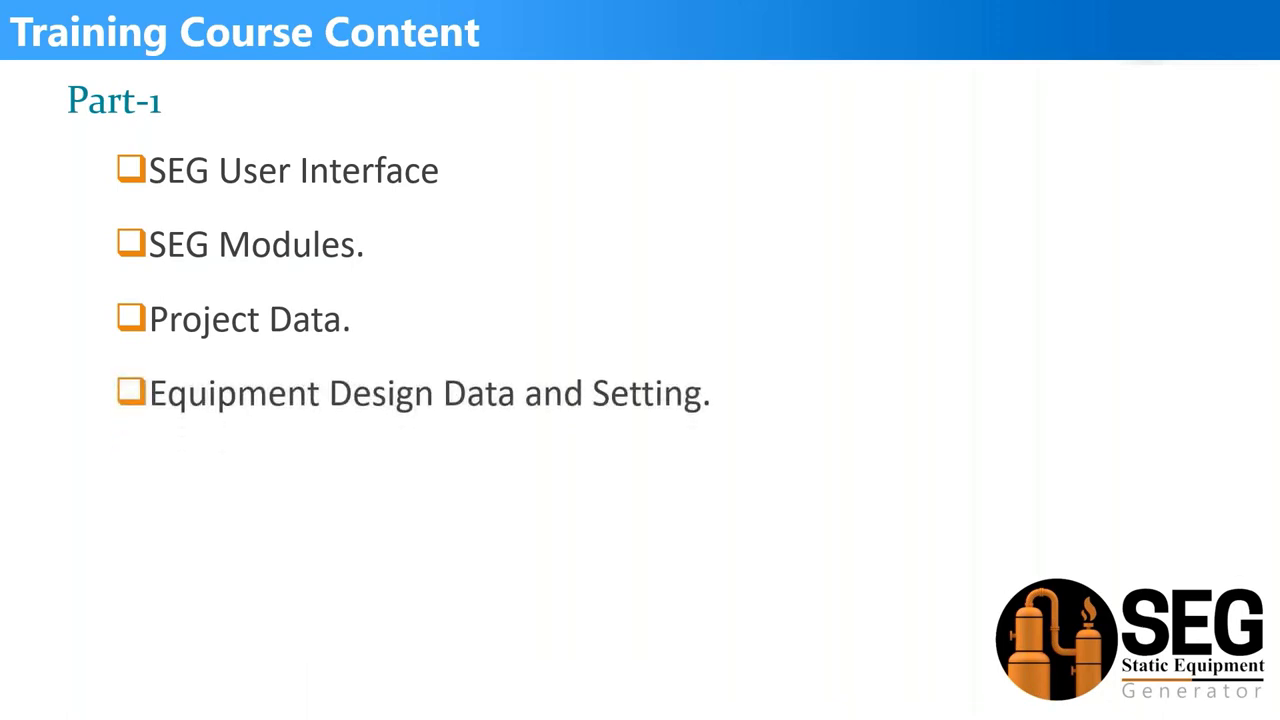
key("Right")
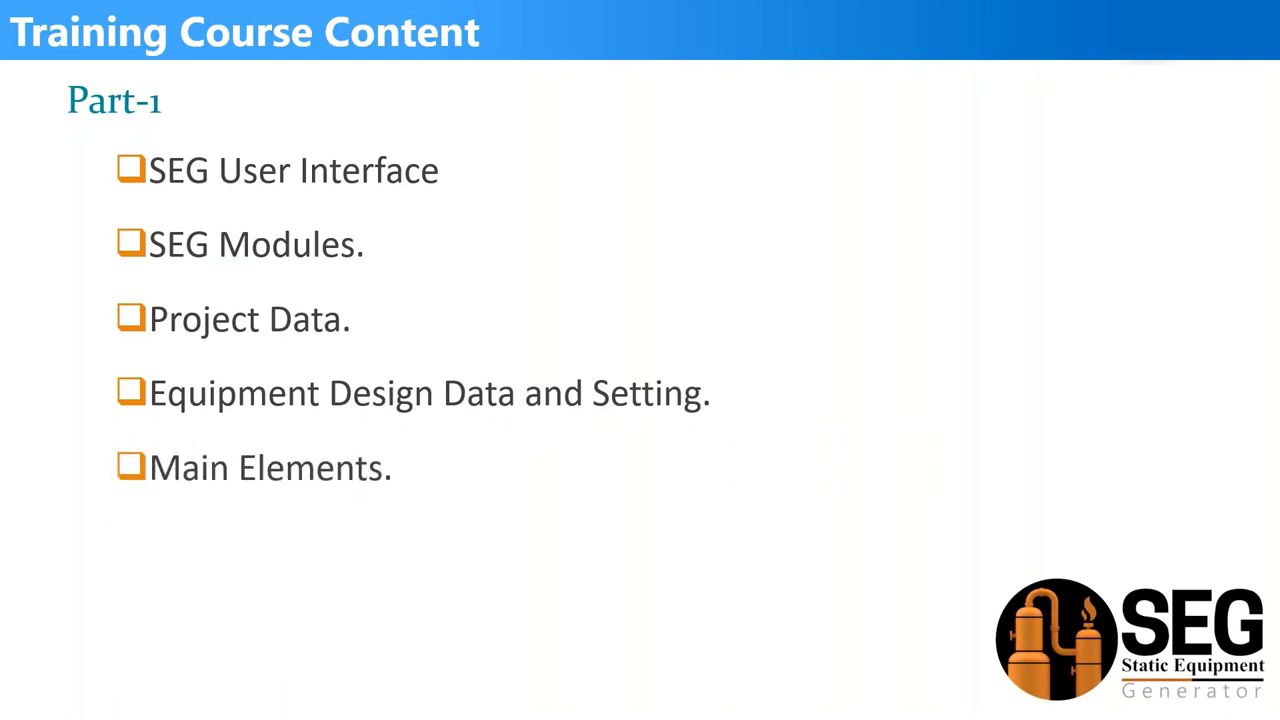
key("Right")
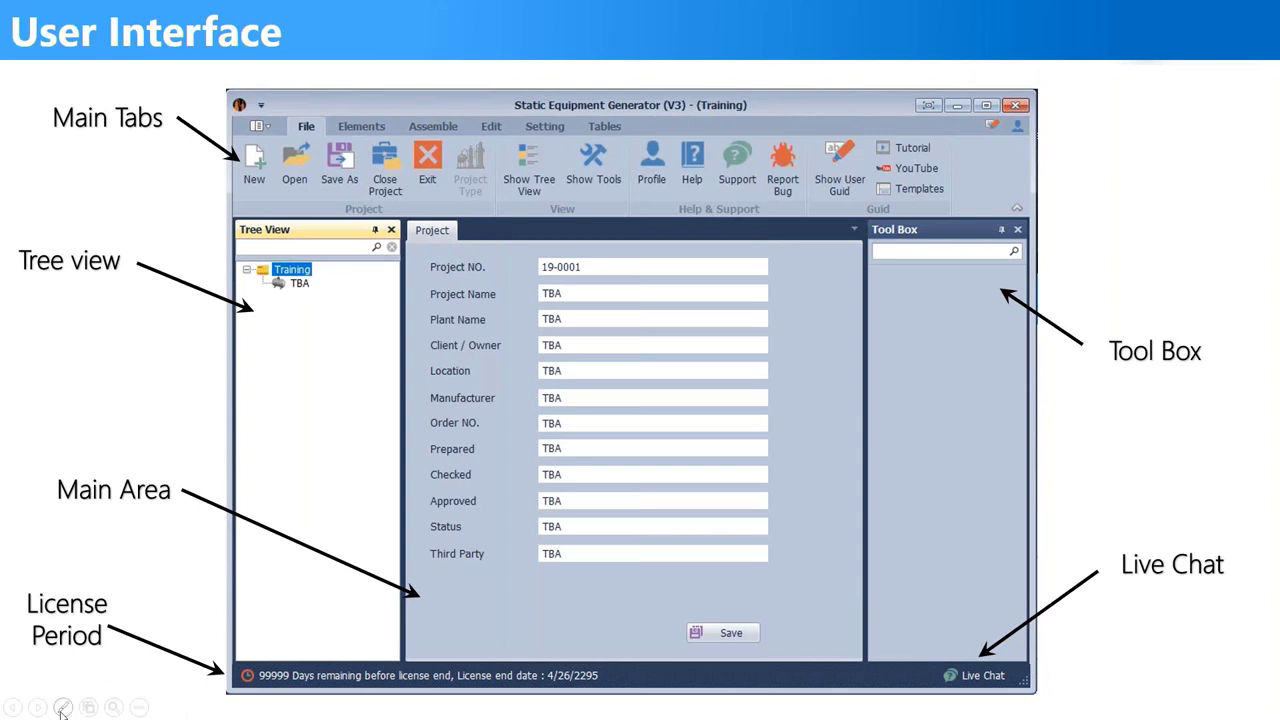
- Switch the slide show pointer to Laser Pointer from the pen options
left_click(62, 707)
left_click(56, 586)
- Advance to the User Interface slide showing Profile, Report Bug, Skins and Tutorial/Templates
key("Right")
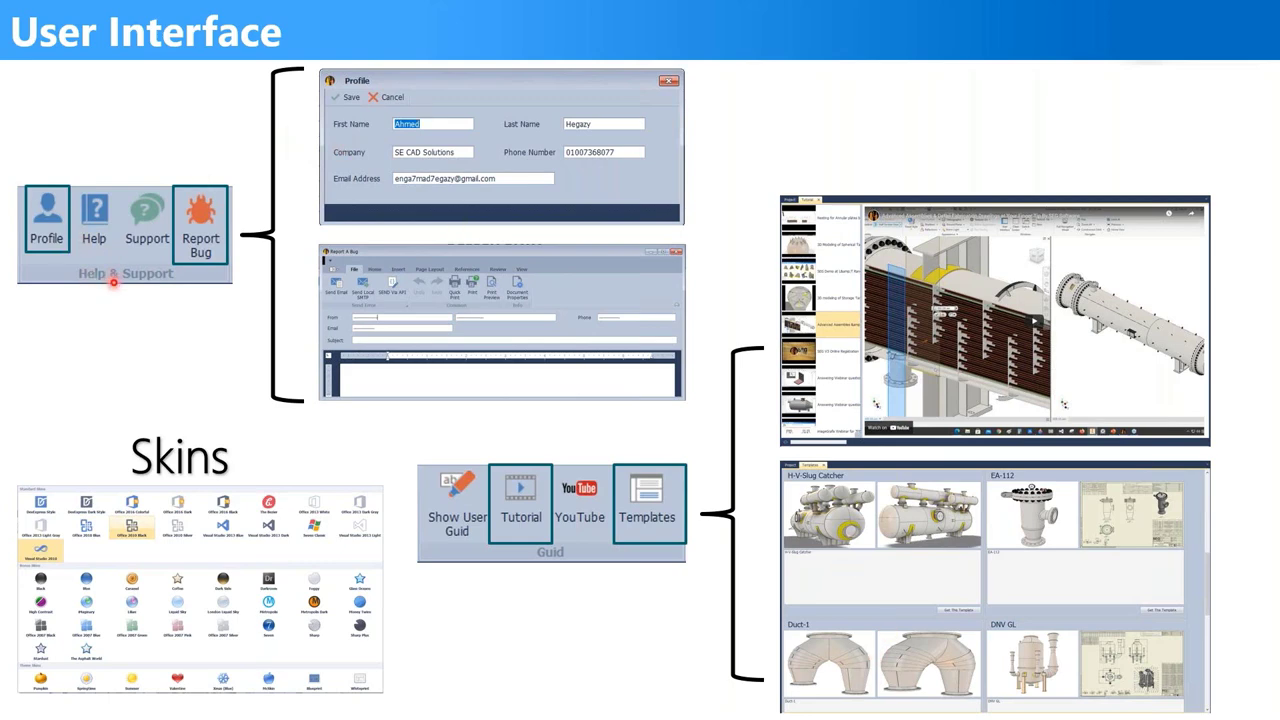
- Switch to Static Equipment Generator, review the Profile dialog's Company field, then close it
key("alt+Tab")
key("alt+Tab")
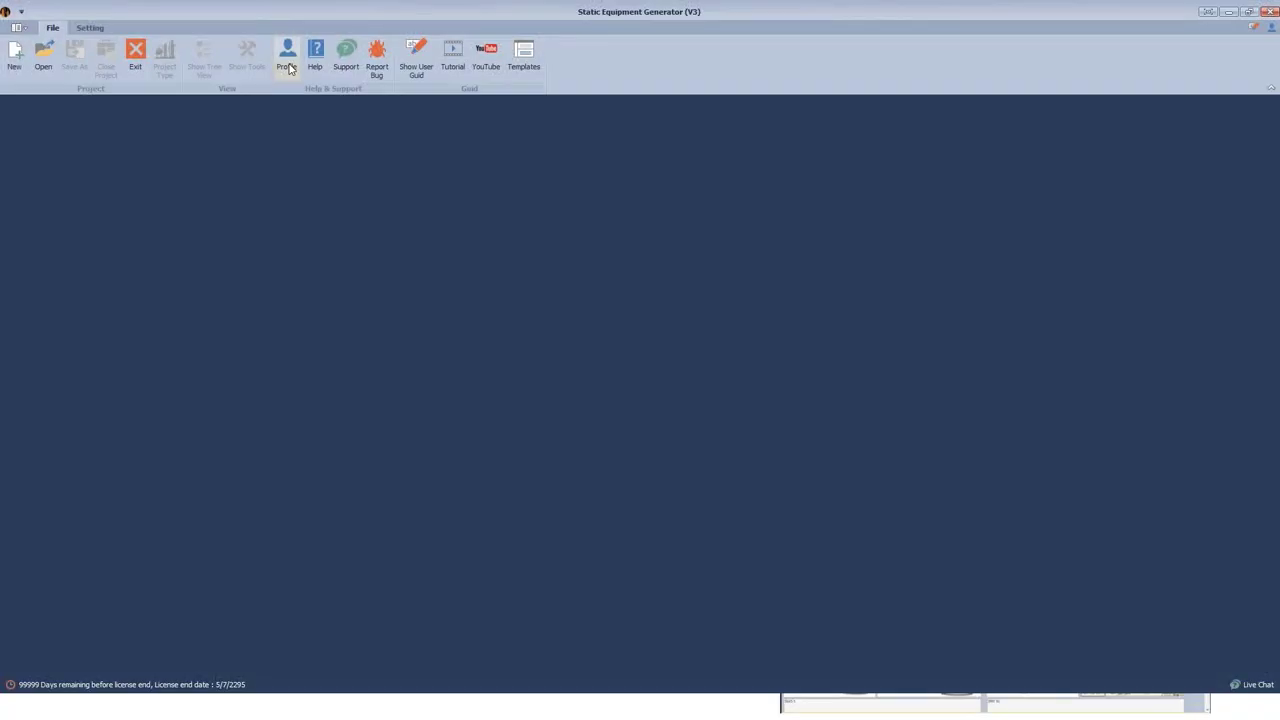
left_click(288, 68)
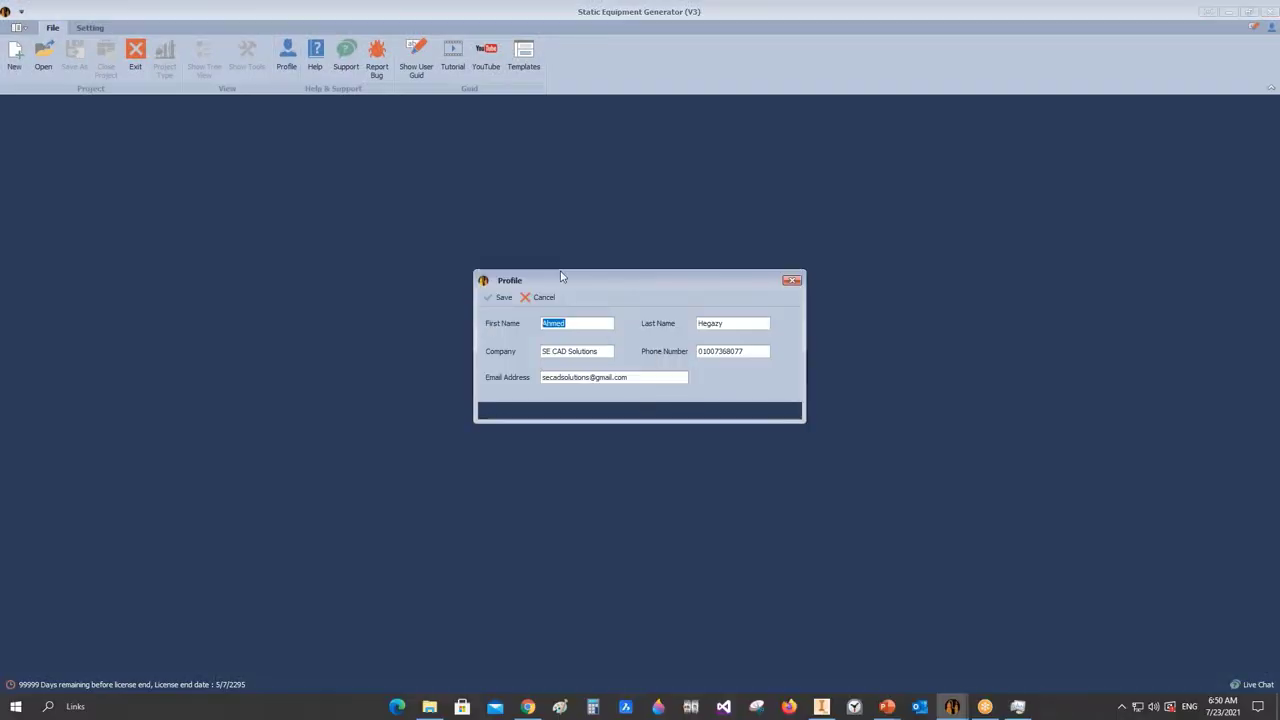
left_click_drag(584, 282, 584, 254)
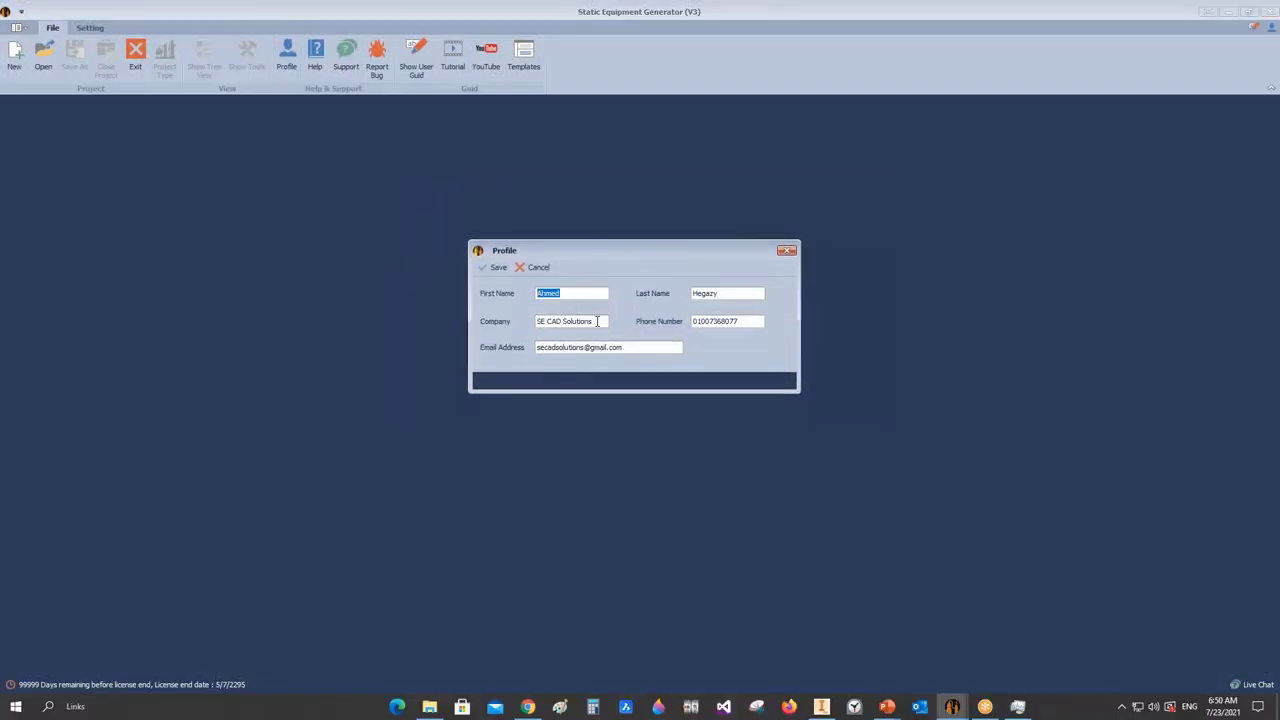
left_click(597, 321)
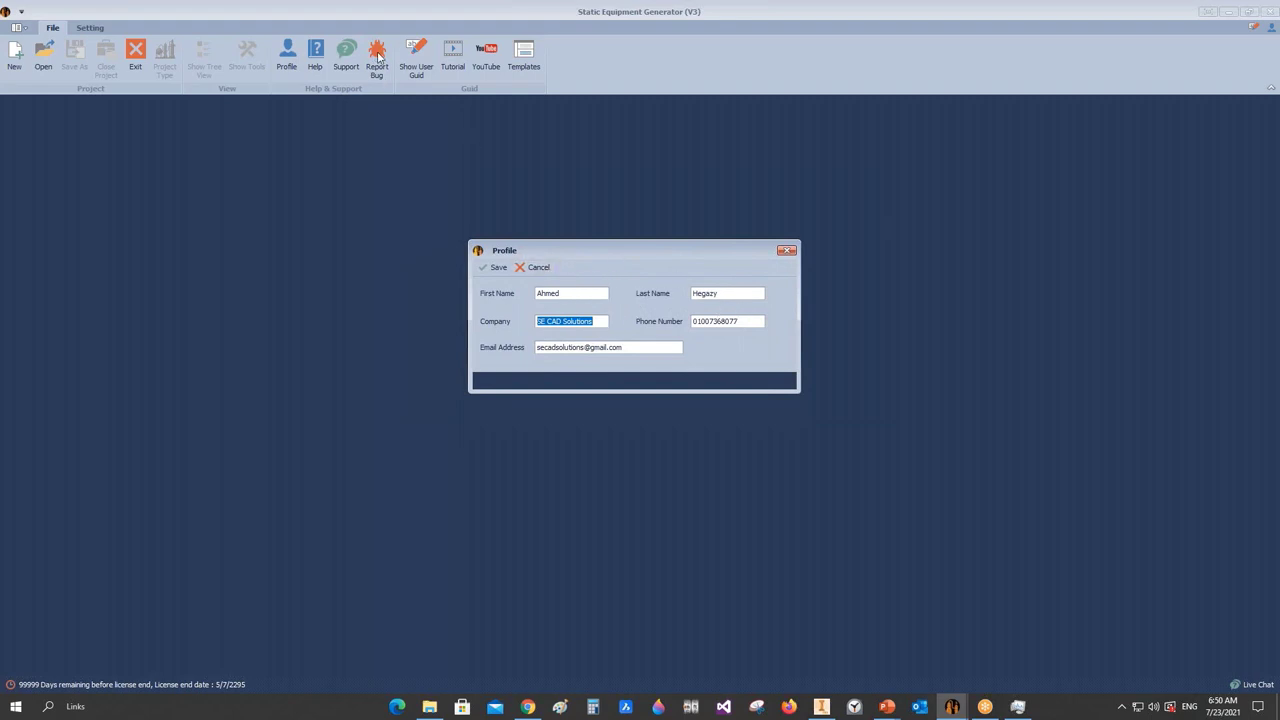
left_click(787, 250)
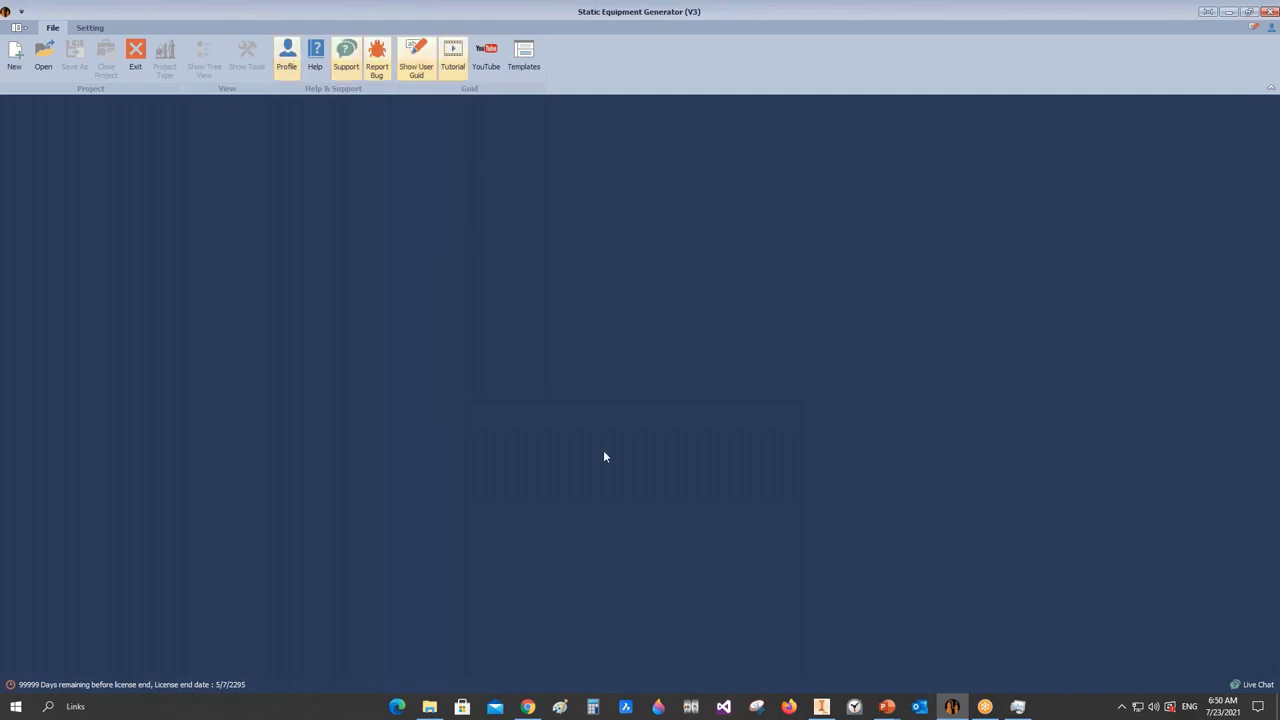
- Resume the running PowerPoint slide show from its taskbar preview
mouse_move(887, 708)
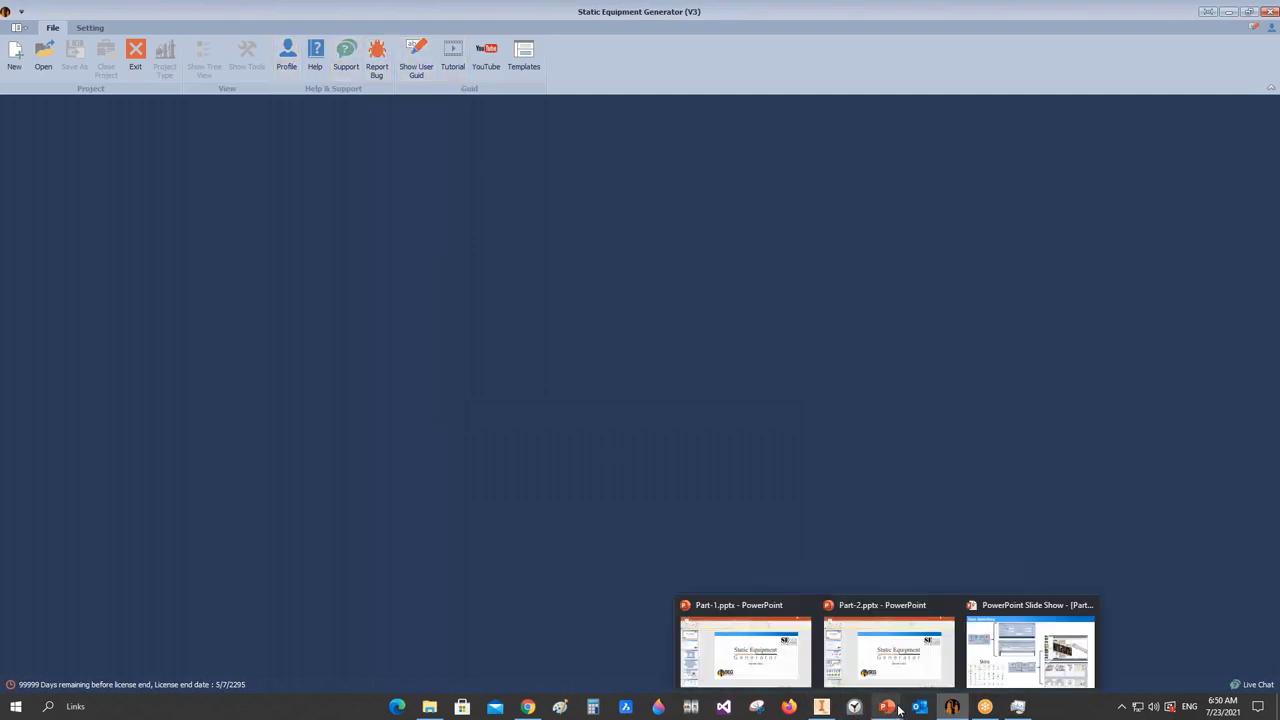
left_click(985, 668)
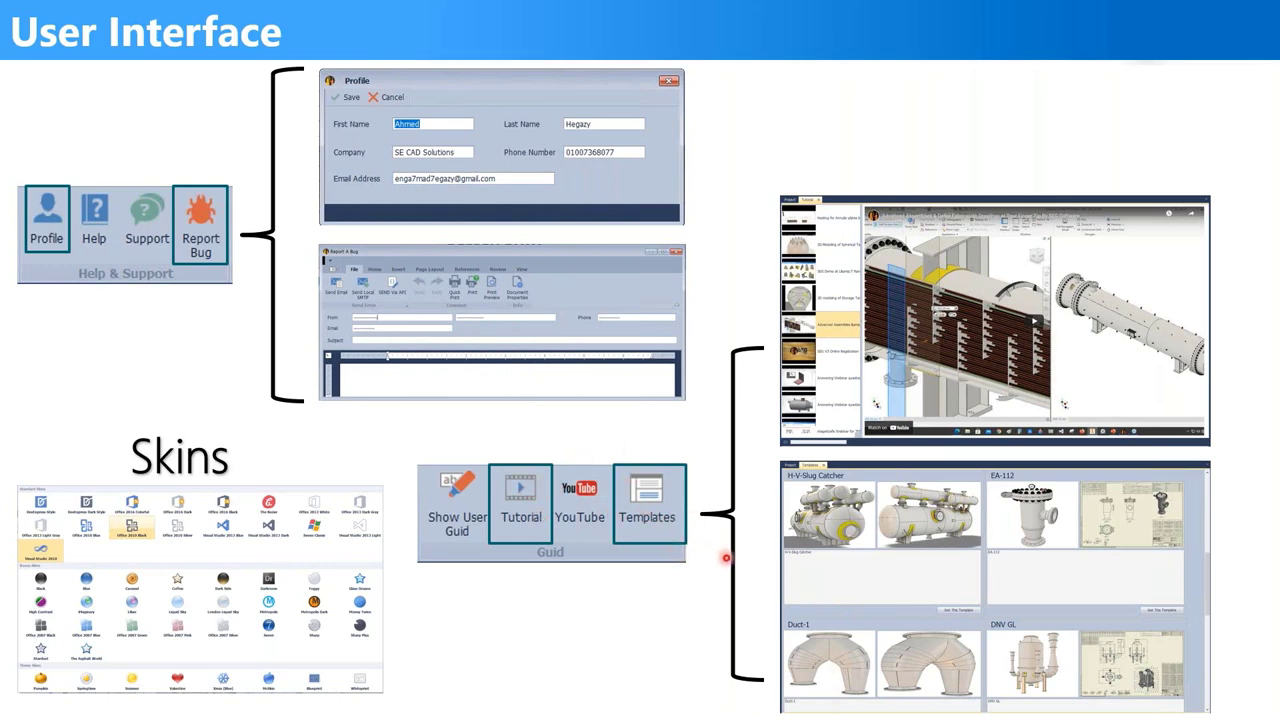
- Switch to Static Equipment Generator and open the Tutorial library, reloading and widening the video list
key("alt+Tab")
key("alt+Tab")
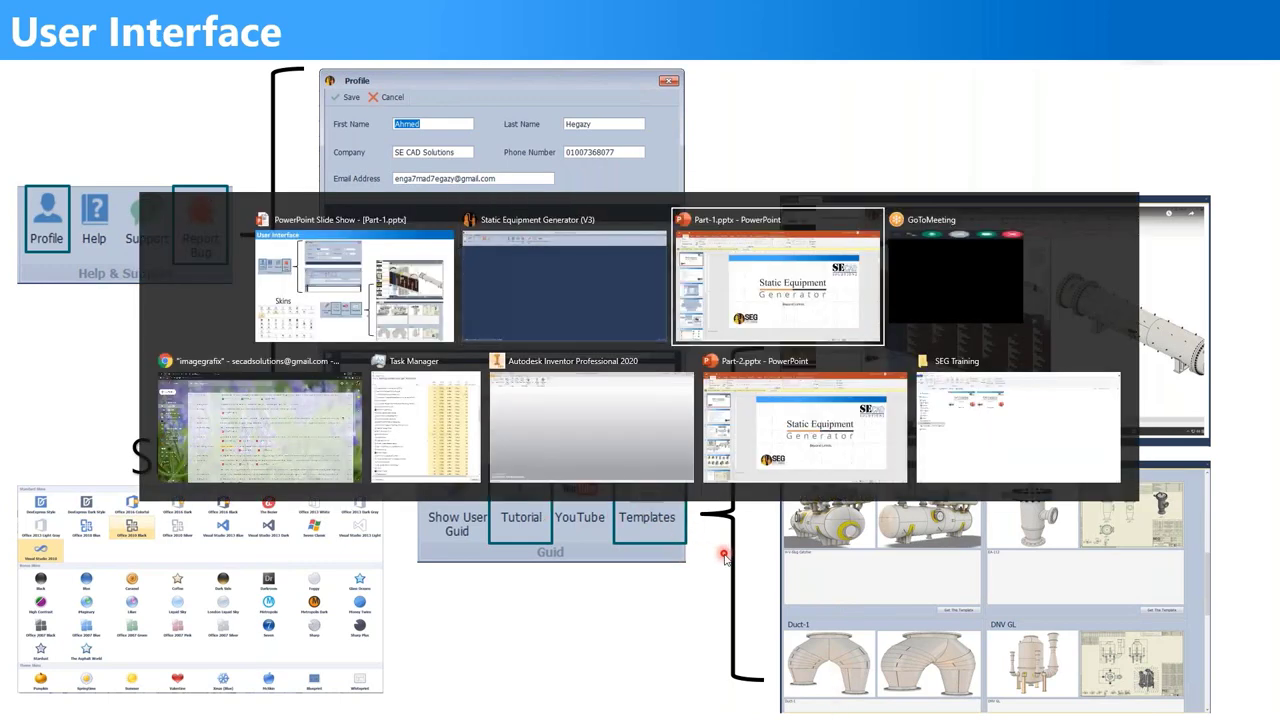
key("alt+Tab")
key("alt+Tab")
key("alt+Tab")
key("alt+Tab")
key("alt+Tab")
key("alt+Tab")
key("alt+Tab")
key("alt+Tab")
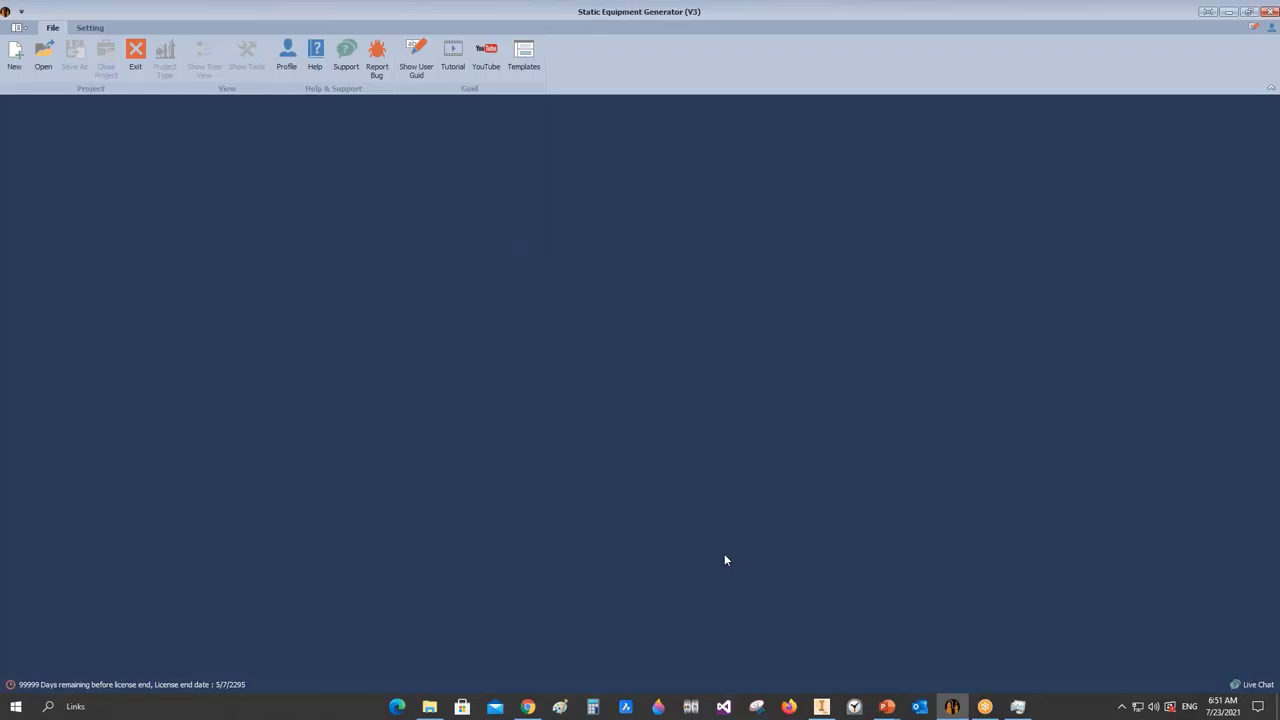
left_click(459, 52)
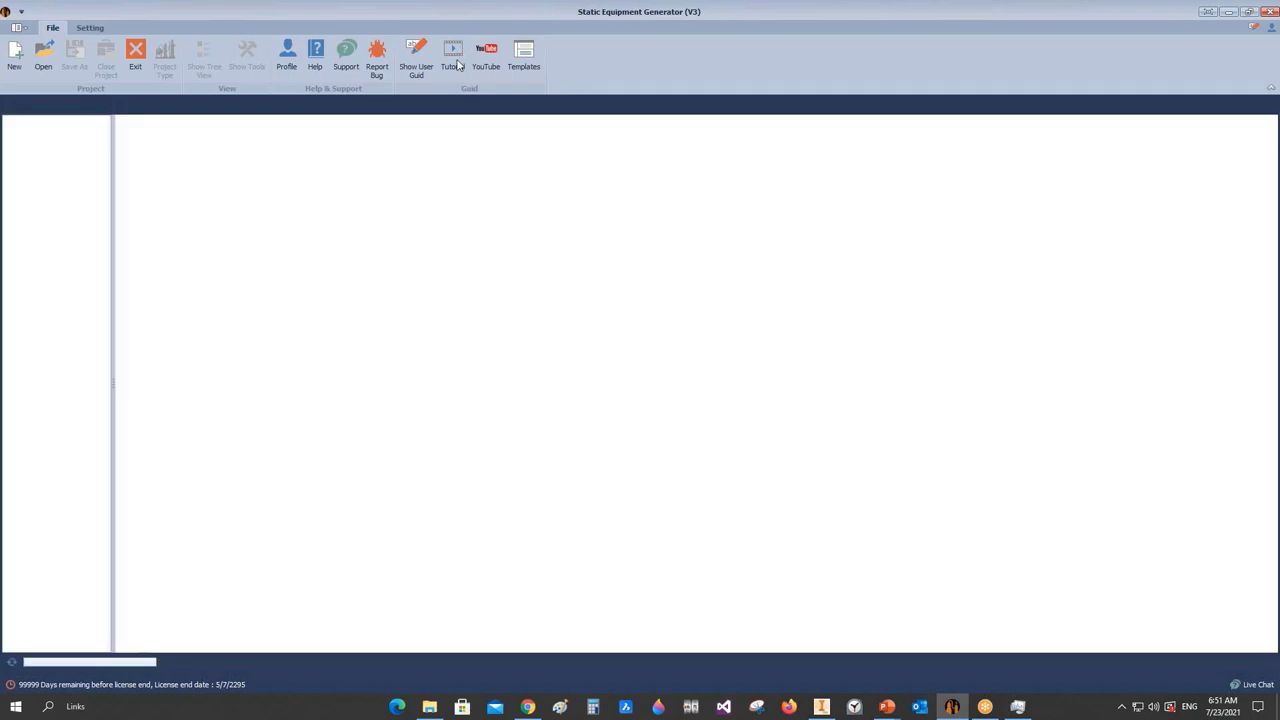
left_click(12, 664)
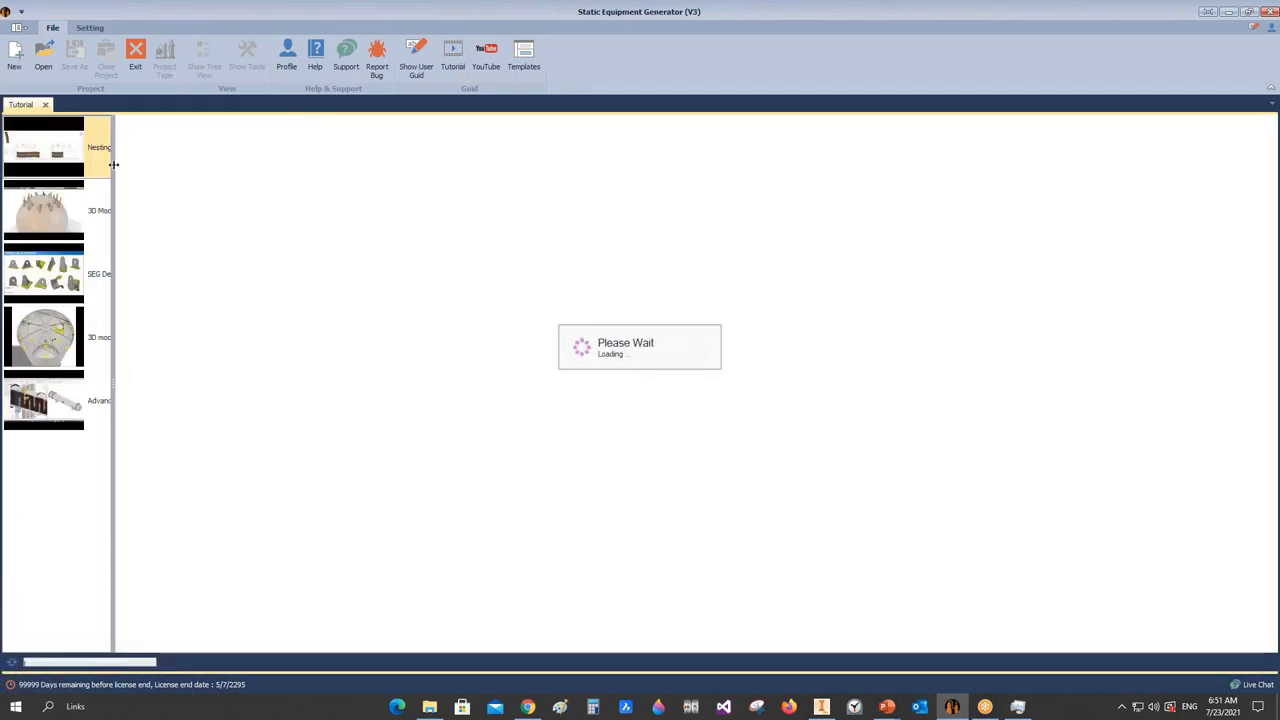
left_click_drag(113, 165, 184, 160)
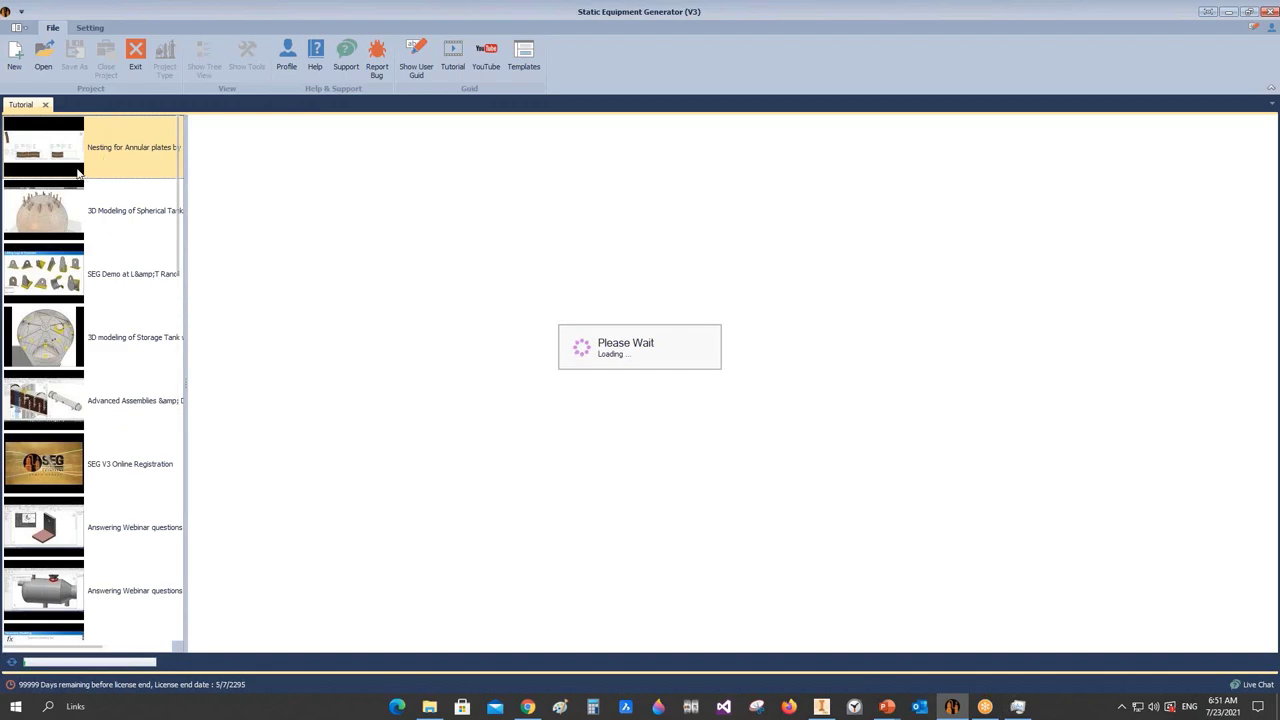
- Play the '3D modeling of Storage Tank' tutorial, then close the Tutorial tab
scroll(60, 300, "down", 20)
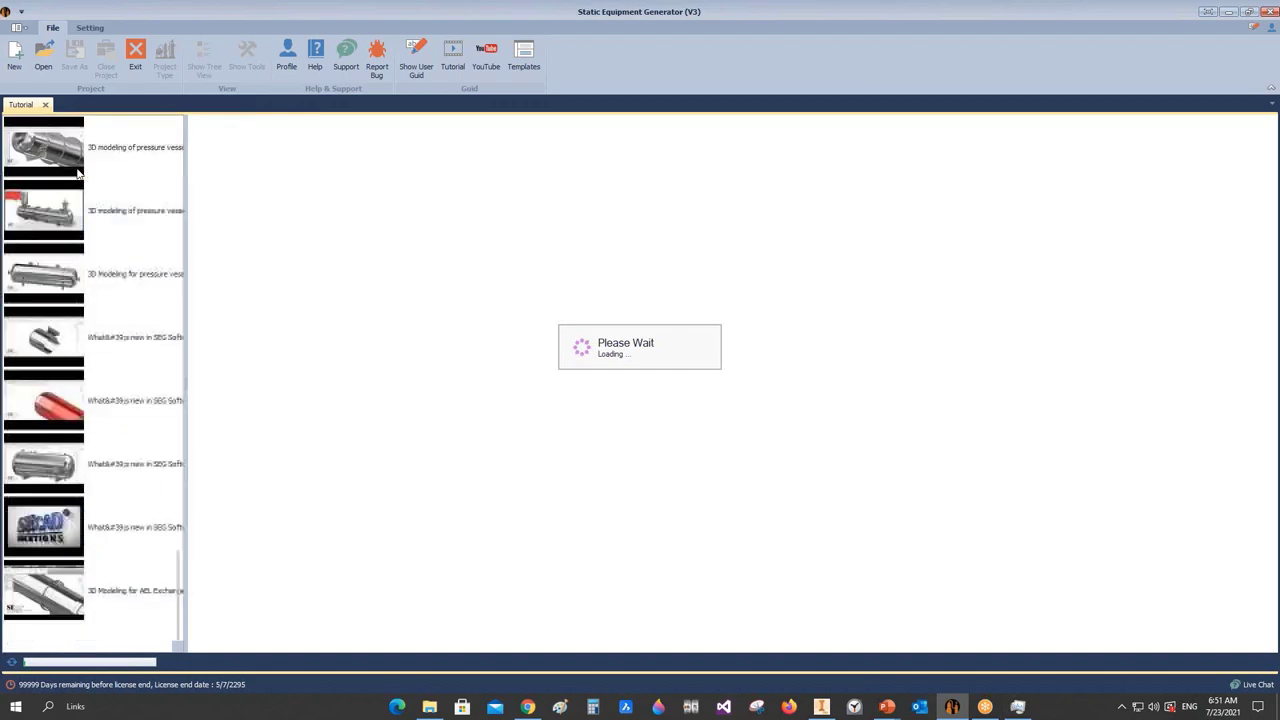
scroll(82, 556, "down", 5)
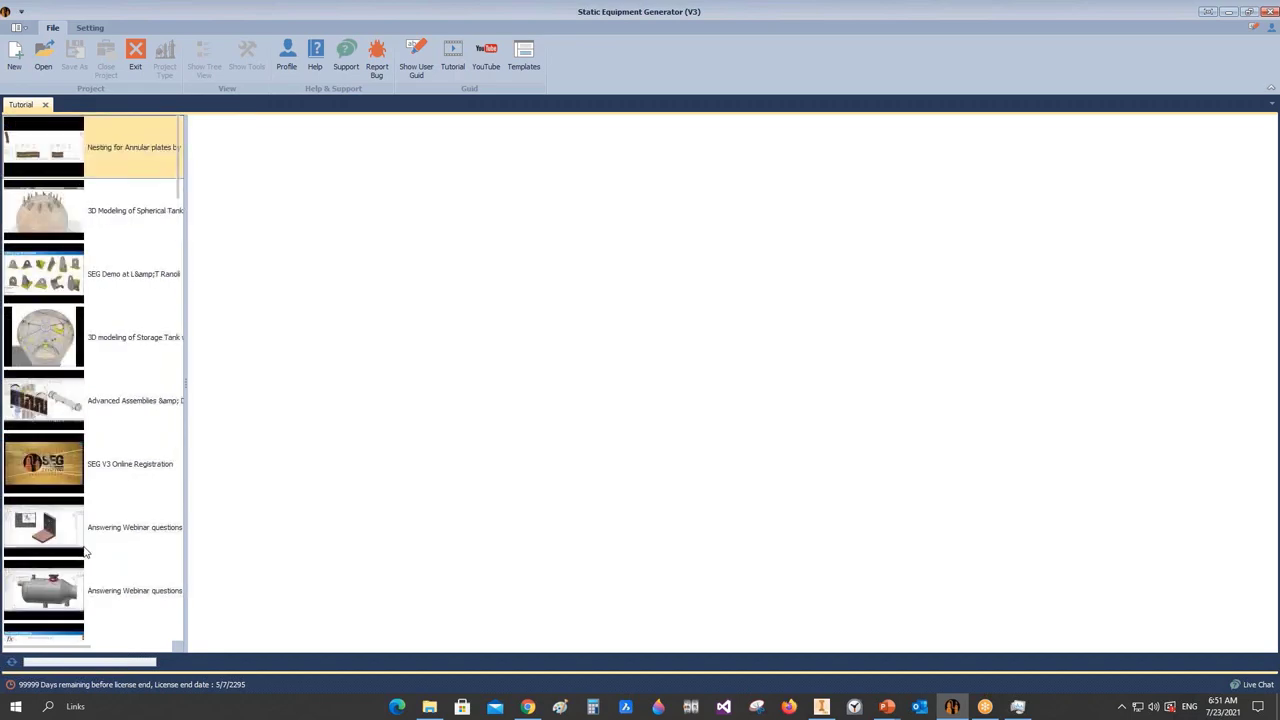
left_click(47, 338)
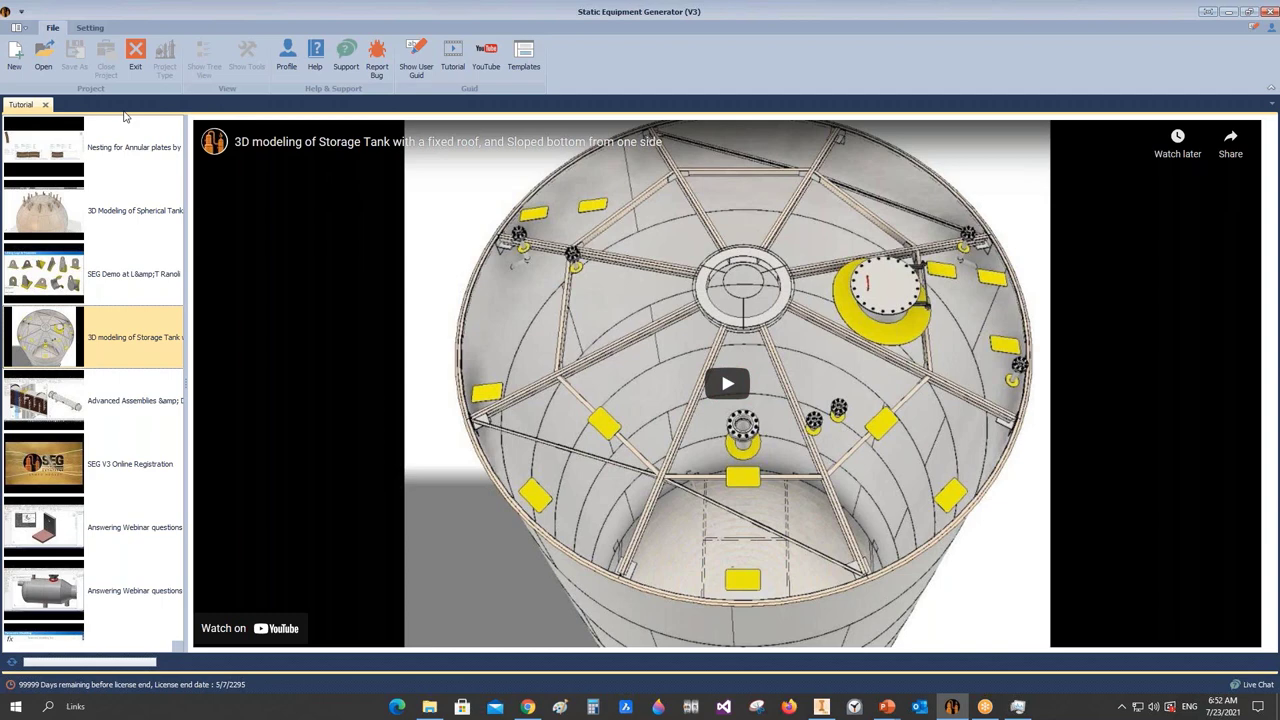
left_click(44, 104)
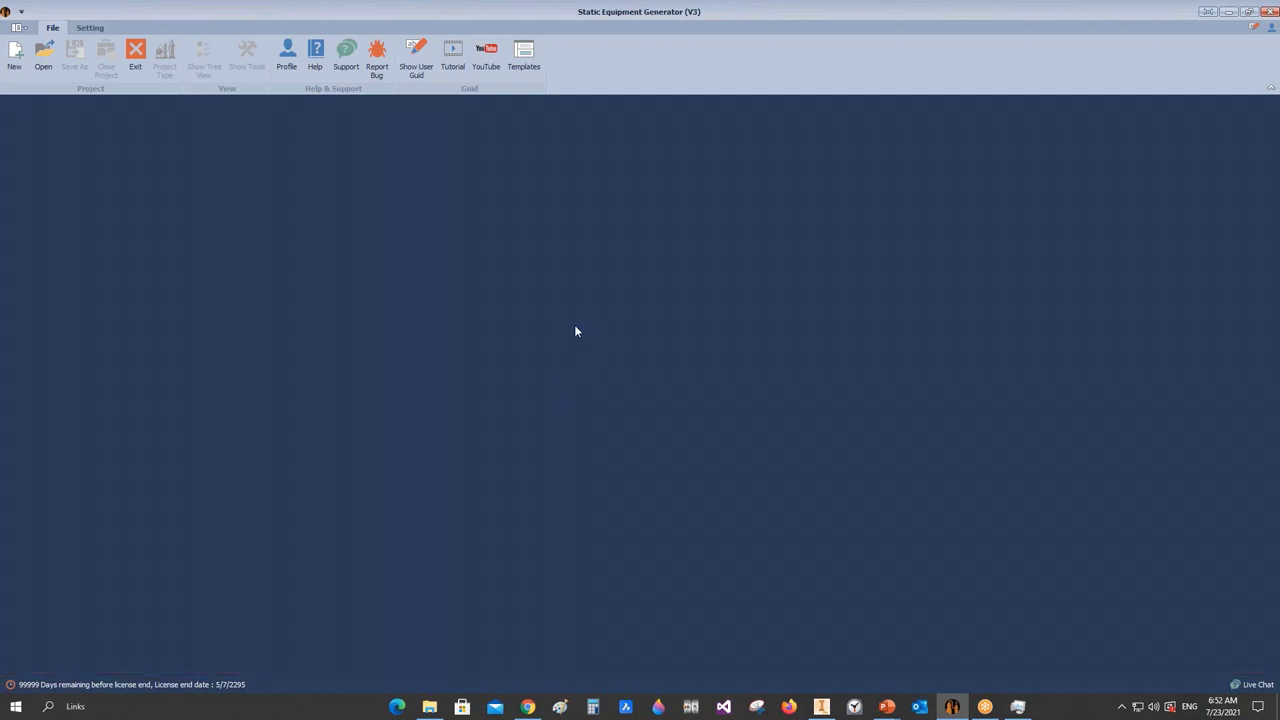
- Open the SEG YouTube channel's Videos page in Edge, then restore the browser window
left_click(488, 60)
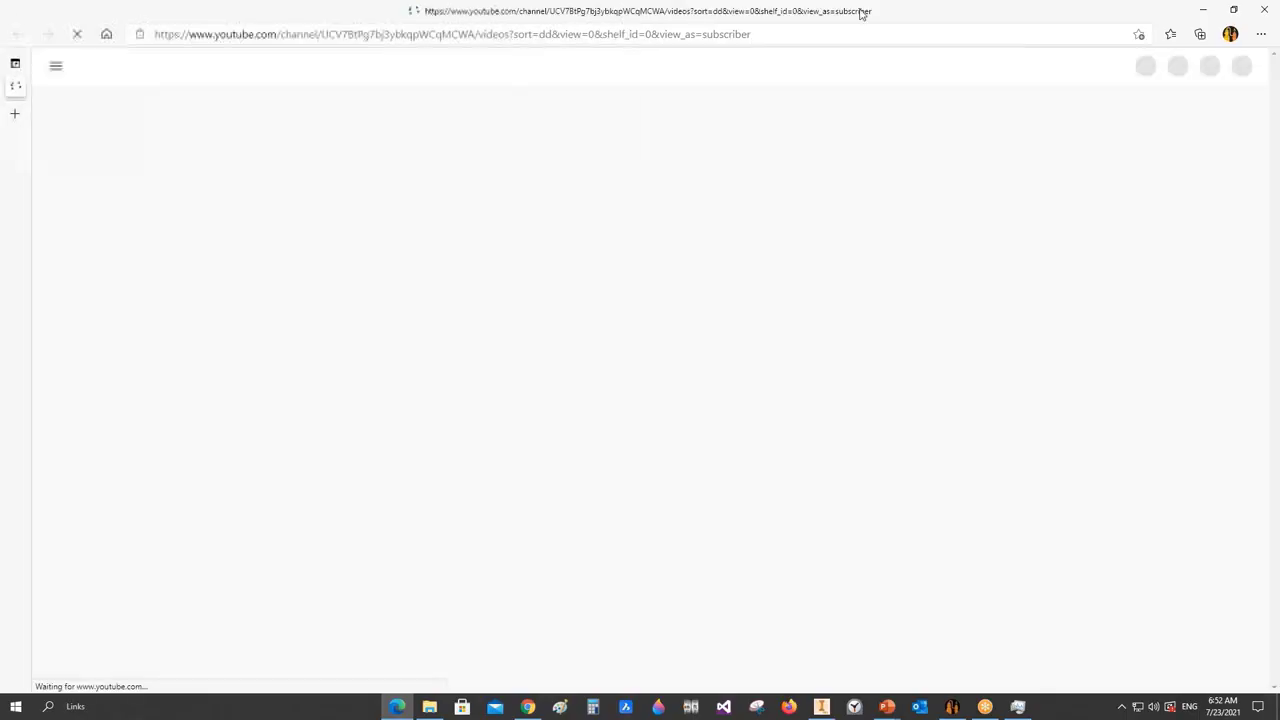
double_click(966, 14)
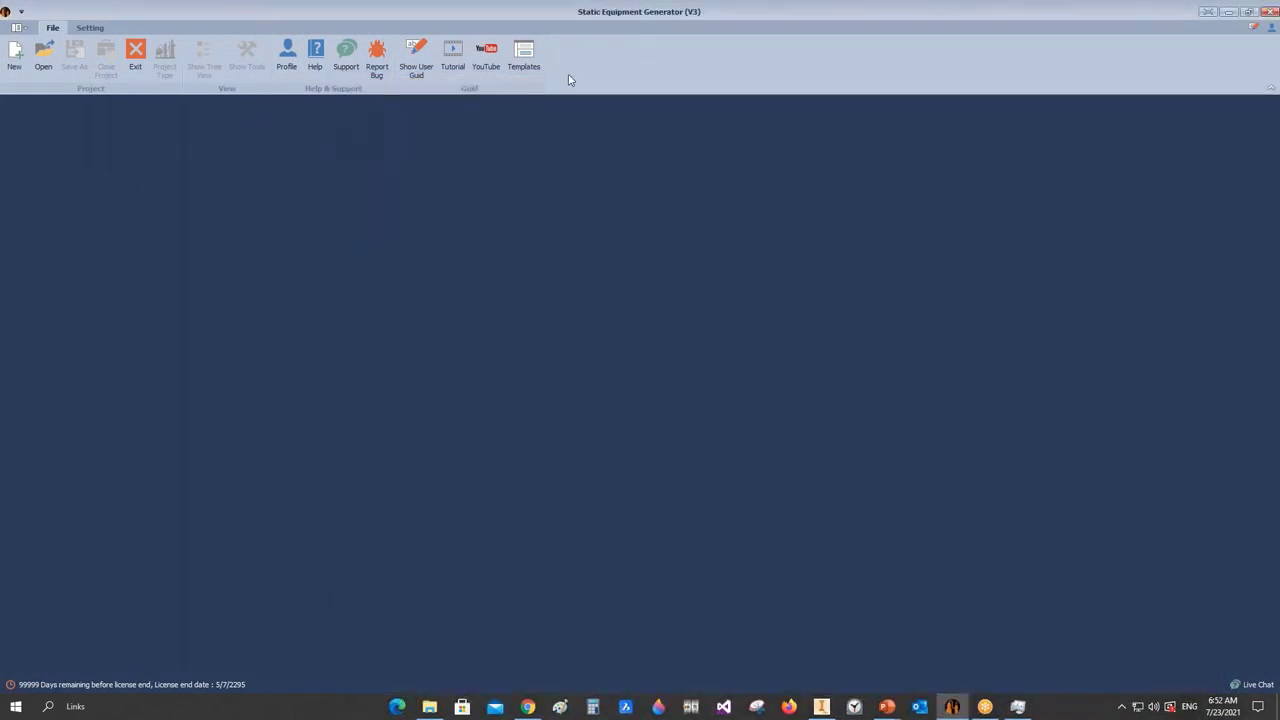
- Open the Templates gallery and browse to the H-V-Slug Catcher pictures
left_click(520, 52)
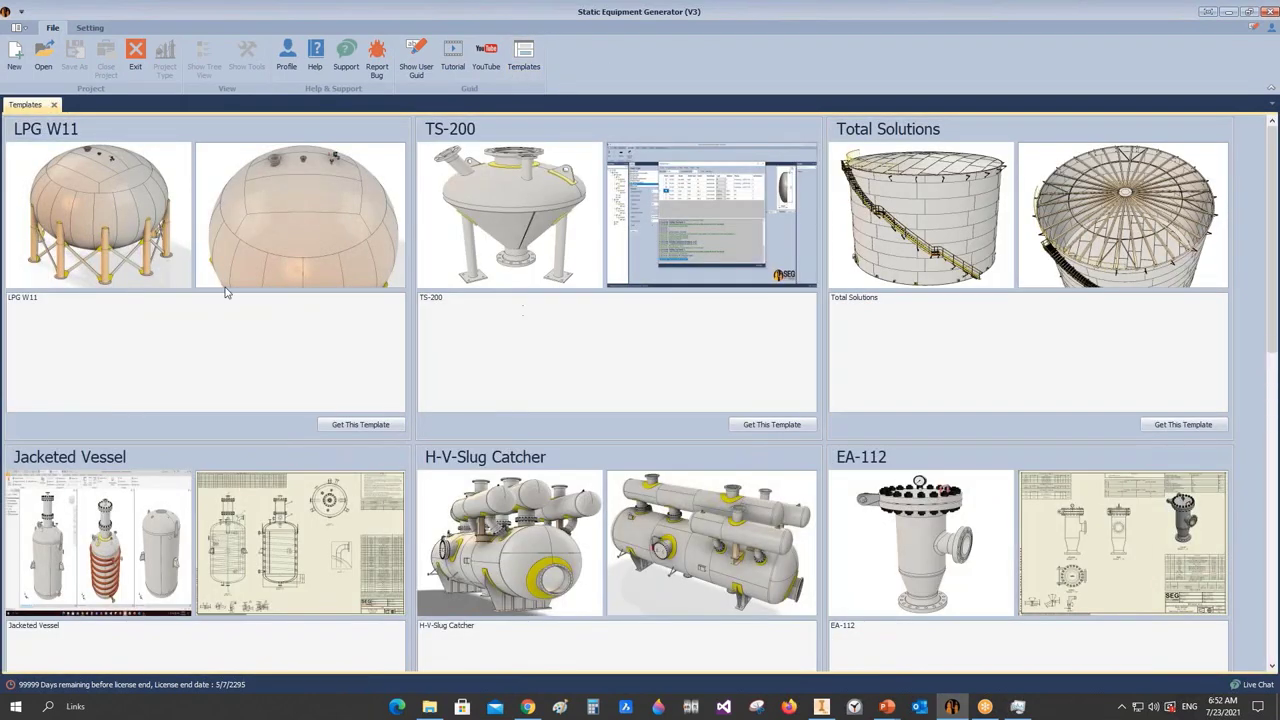
mouse_move(243, 204)
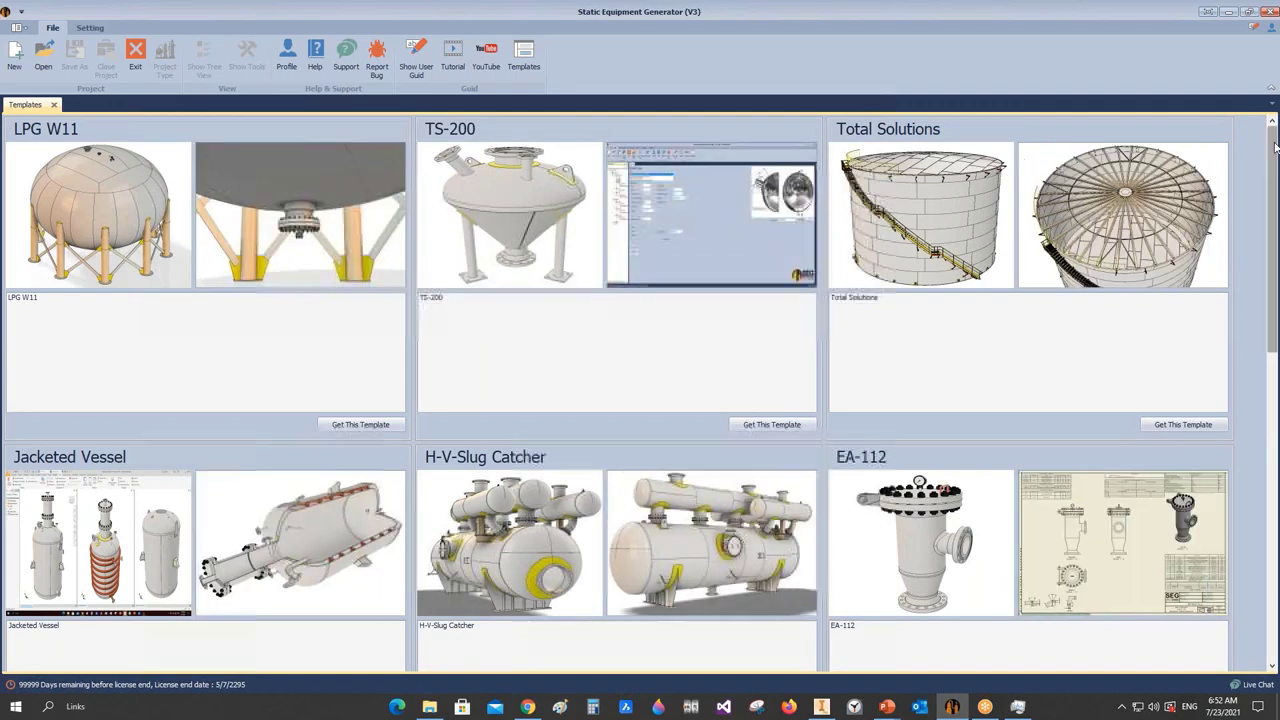
scroll(1275, 148, "down", 3)
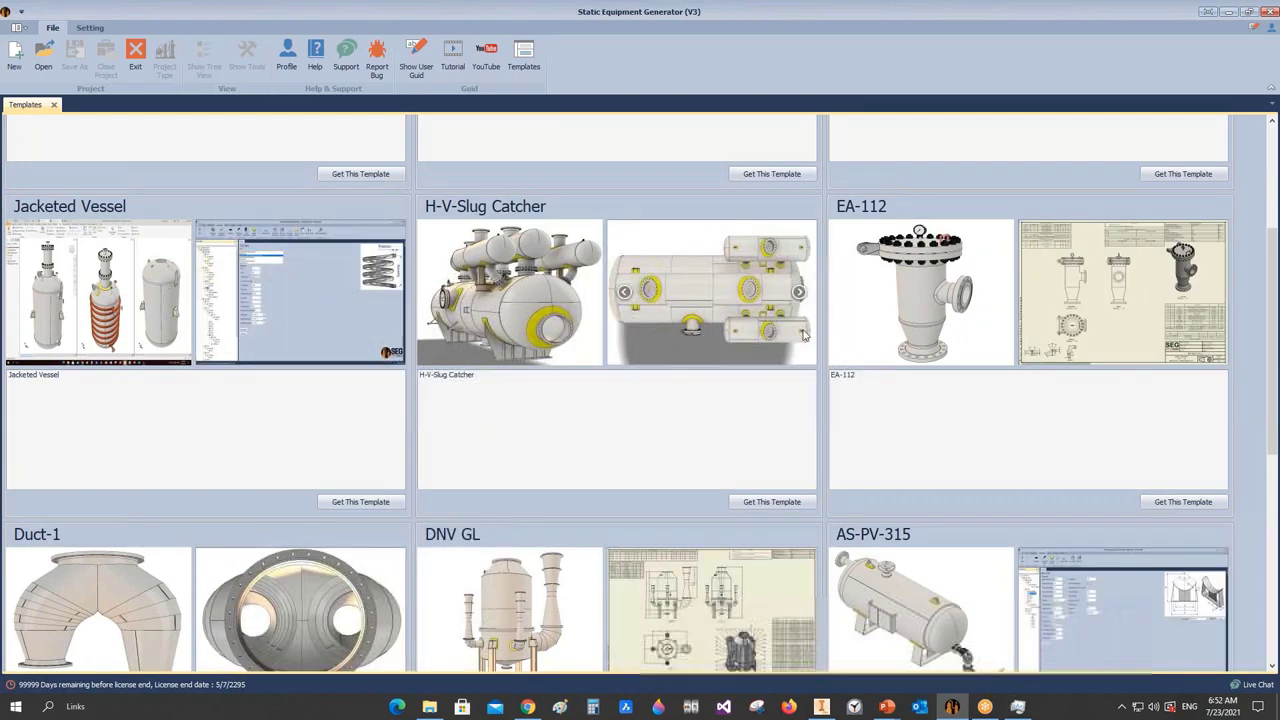
left_click(799, 293)
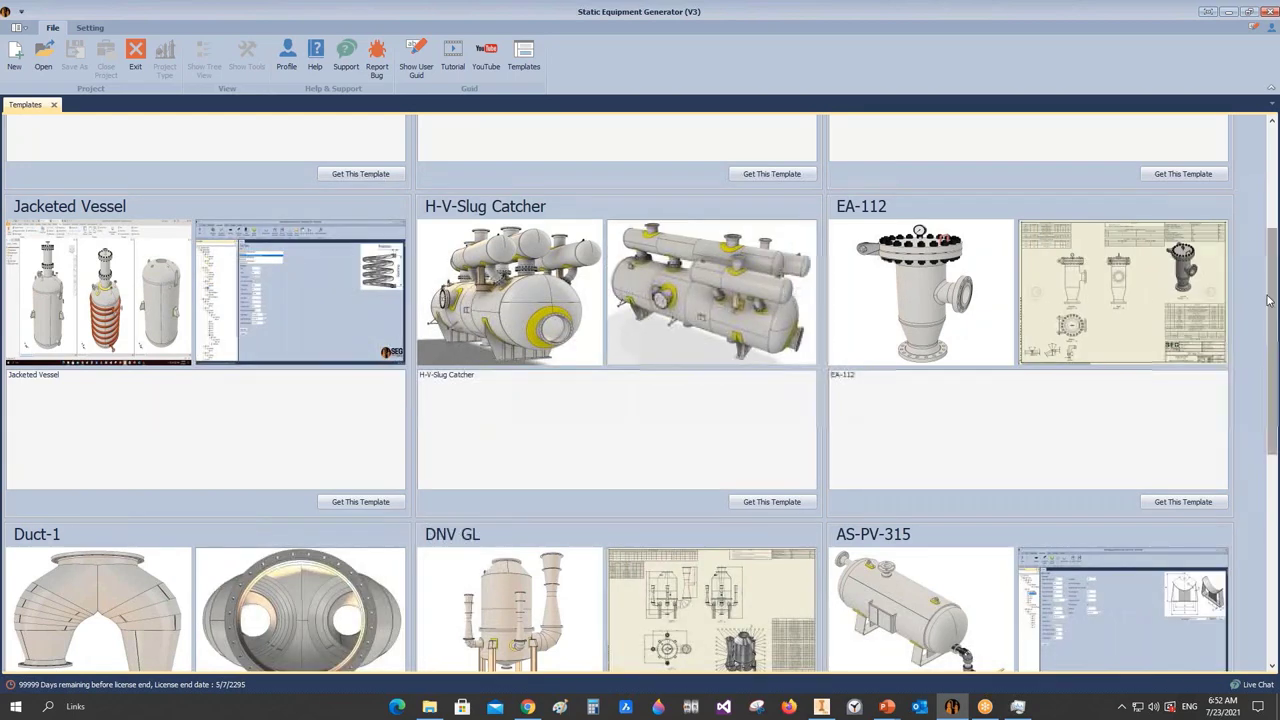
- Start fetching the H-V-Slug Catcher template, then cancel the Browse For Folder dialog
scroll(1276, 303, "down", 1)
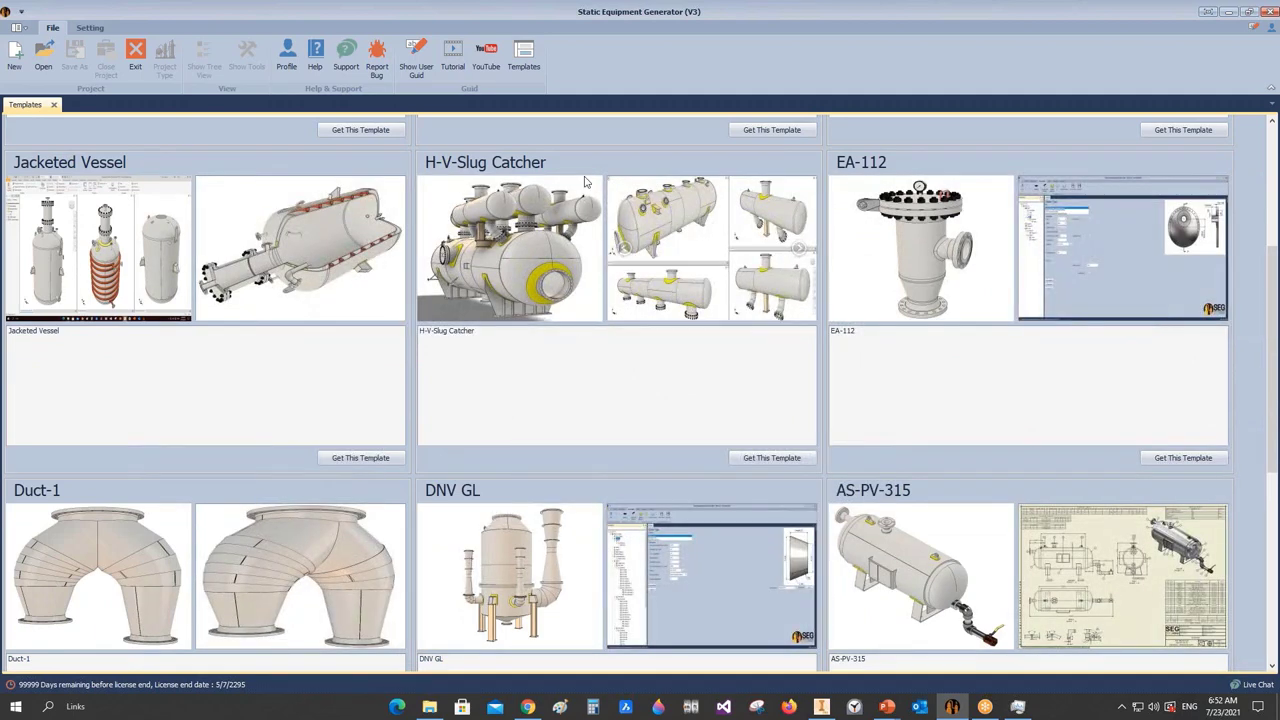
left_click(805, 458)
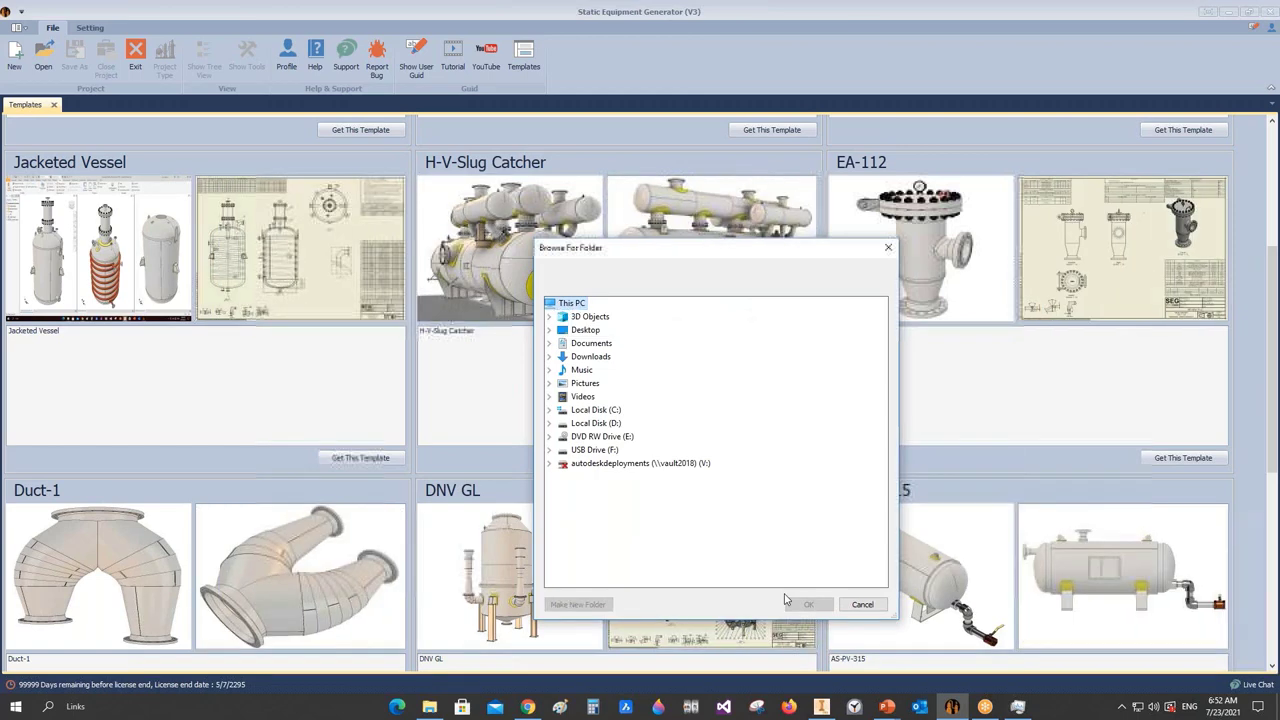
left_click(862, 604)
mouse_move(647, 323)
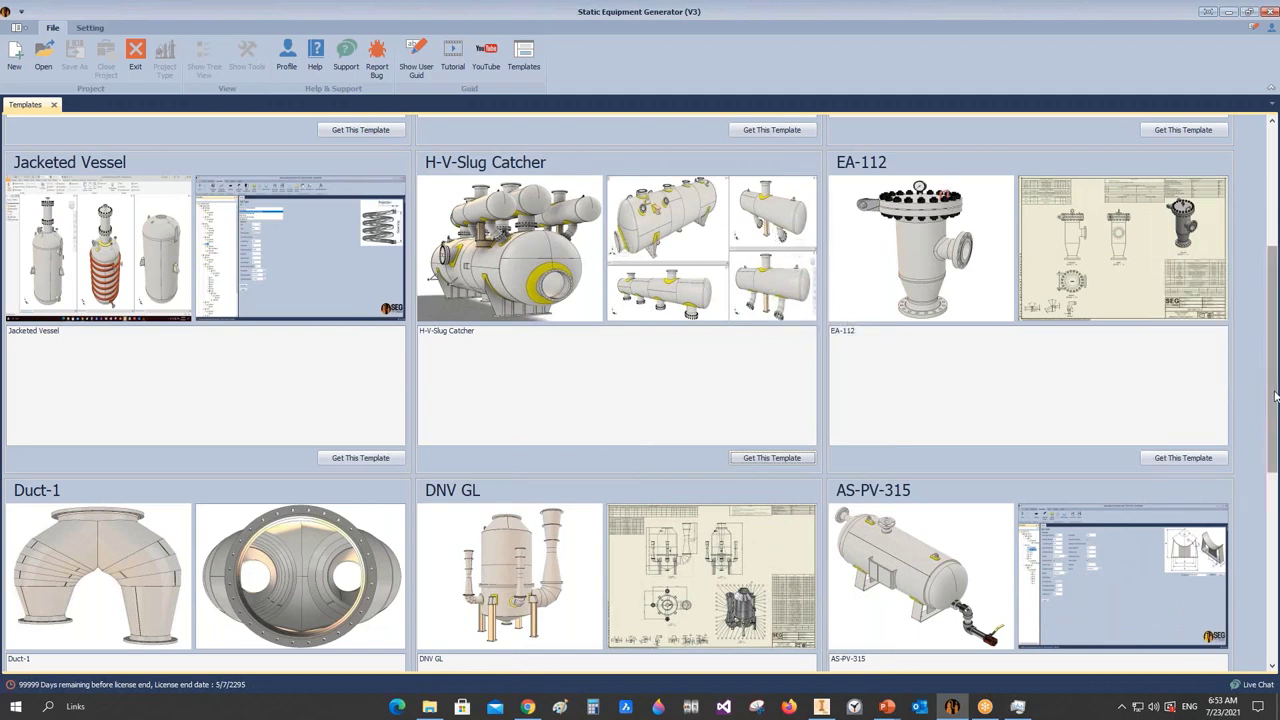
- Scroll to the last row of templates, then close the Templates tab
scroll(1275, 397, "down", 3)
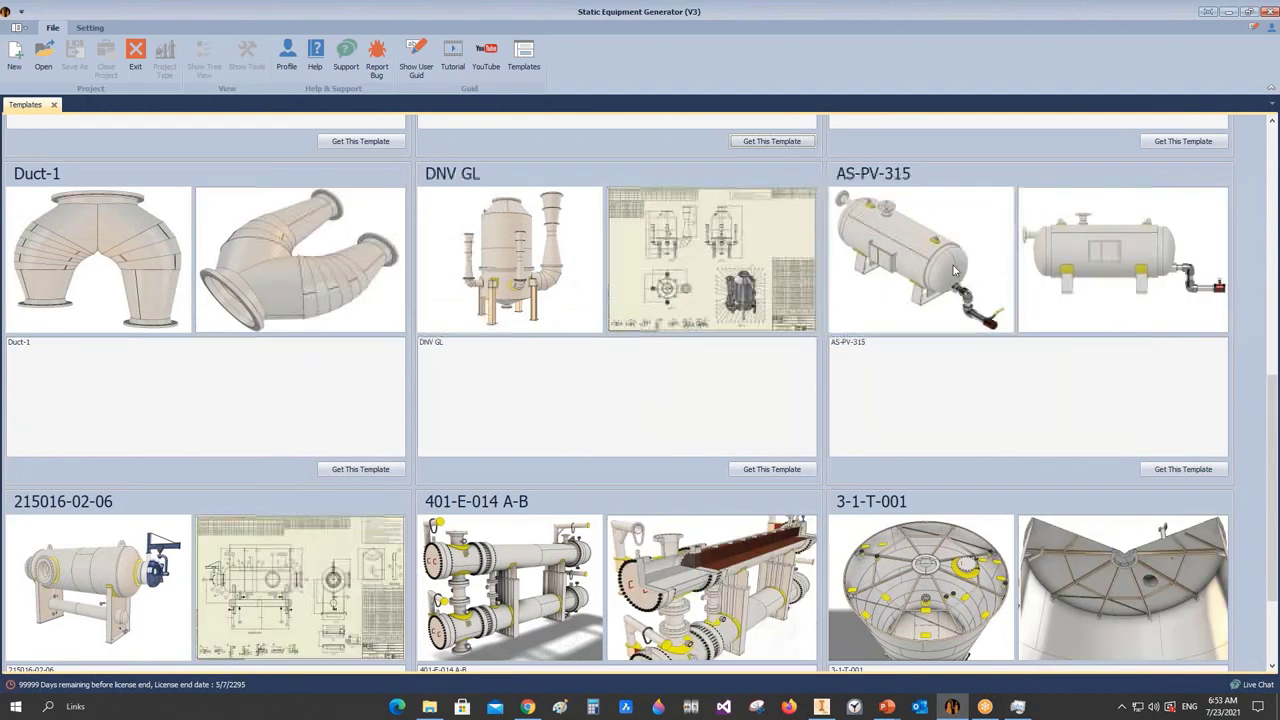
mouse_move(1040, 224)
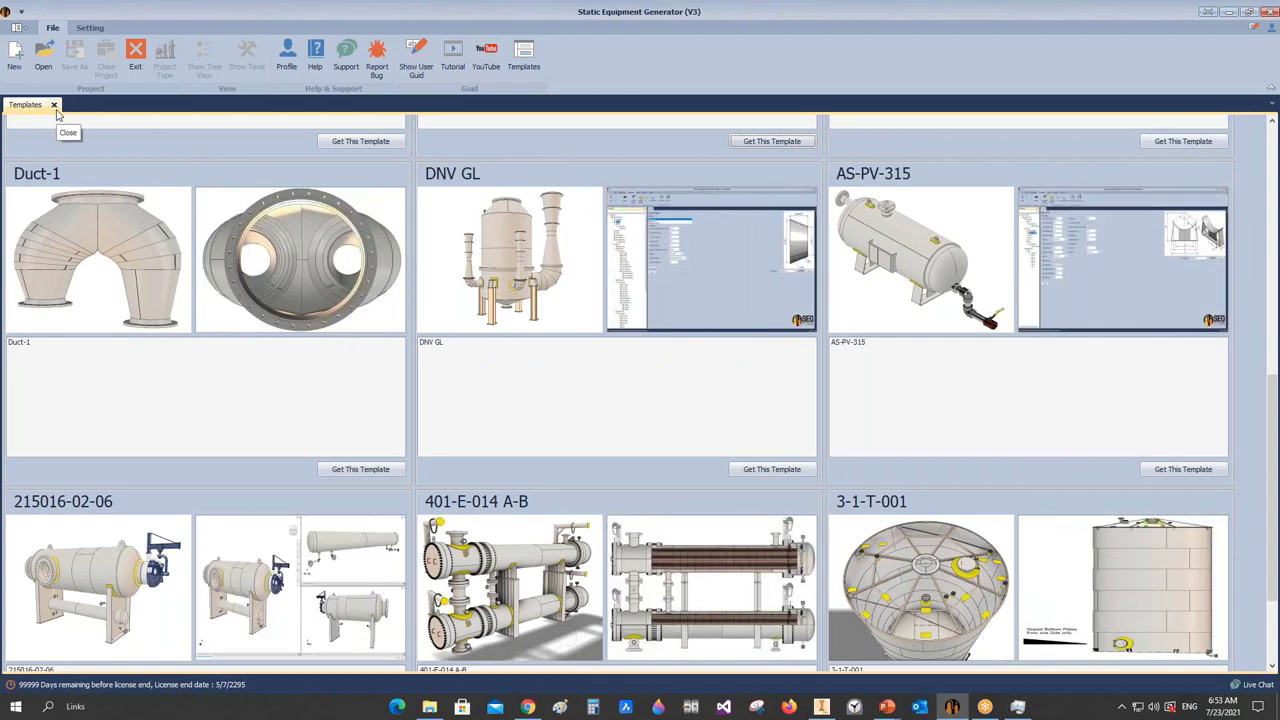
left_click(55, 106)
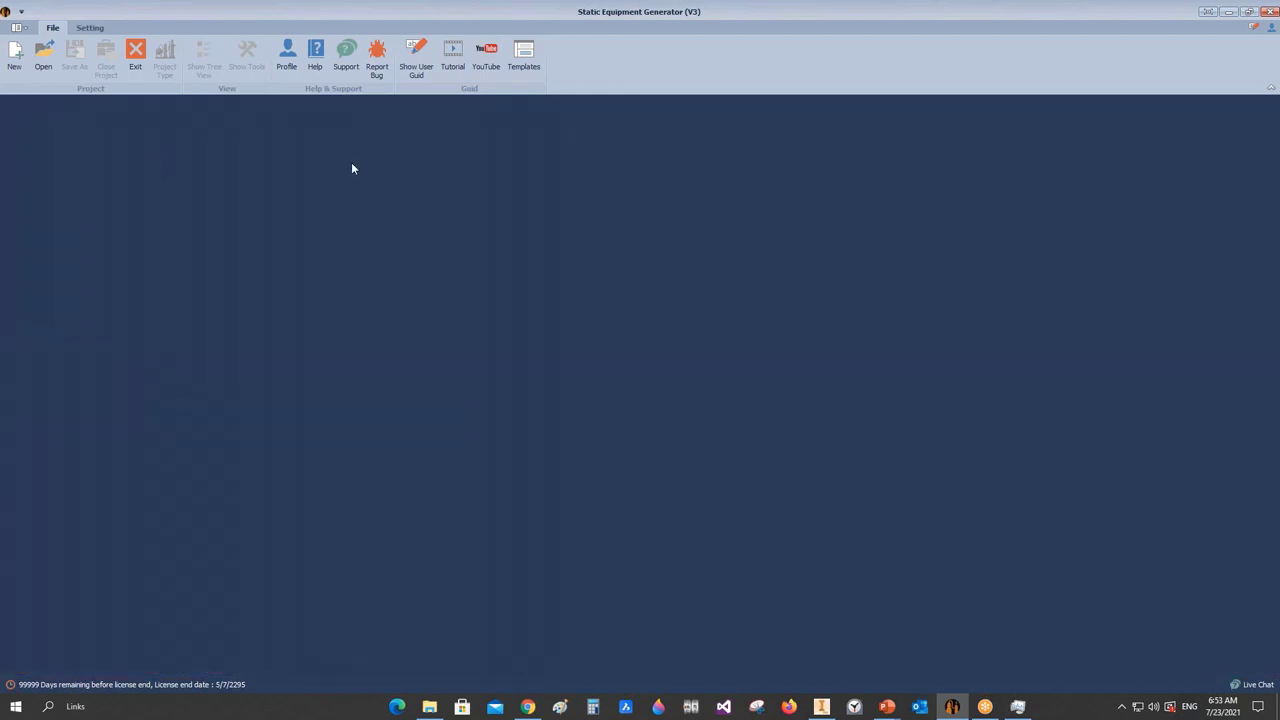
- Return the slide show to the 'User Interface' slide from the taskbar, then Alt+Tab toward SEG
left_click(985, 706)
mouse_move(884, 708)
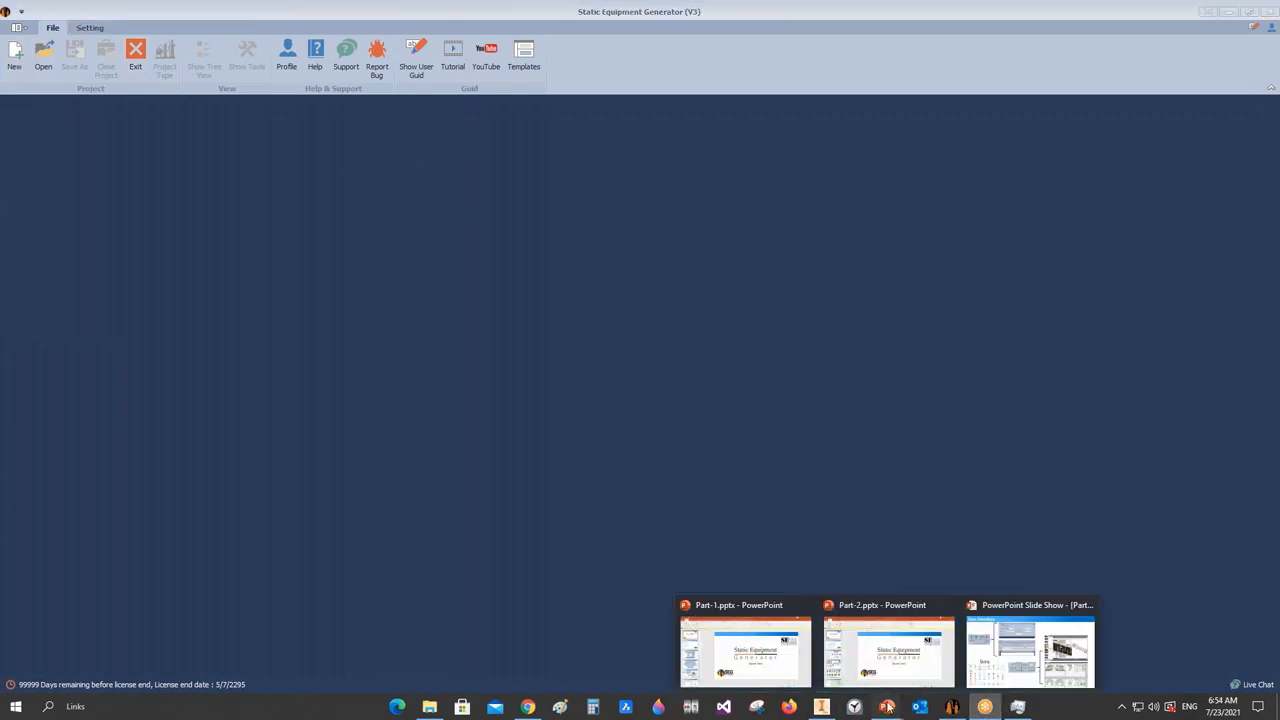
left_click(1031, 664)
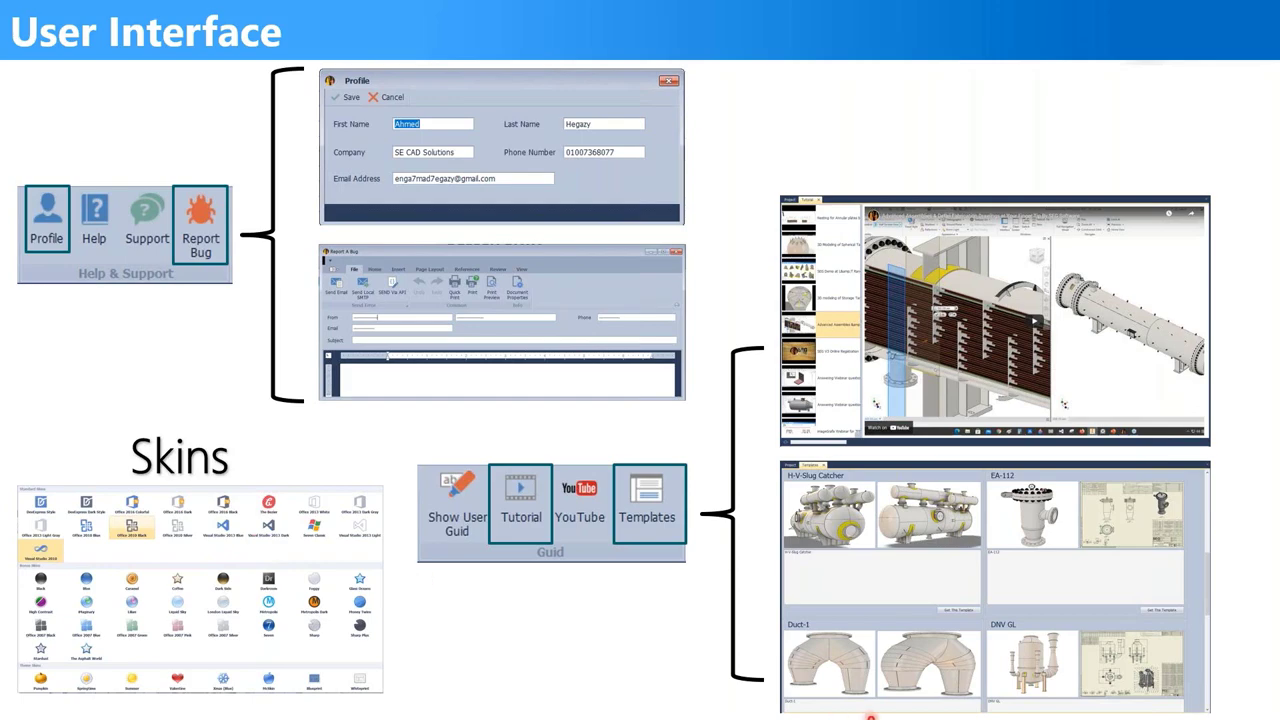
key("alt+Tab")
key("alt+Tab")
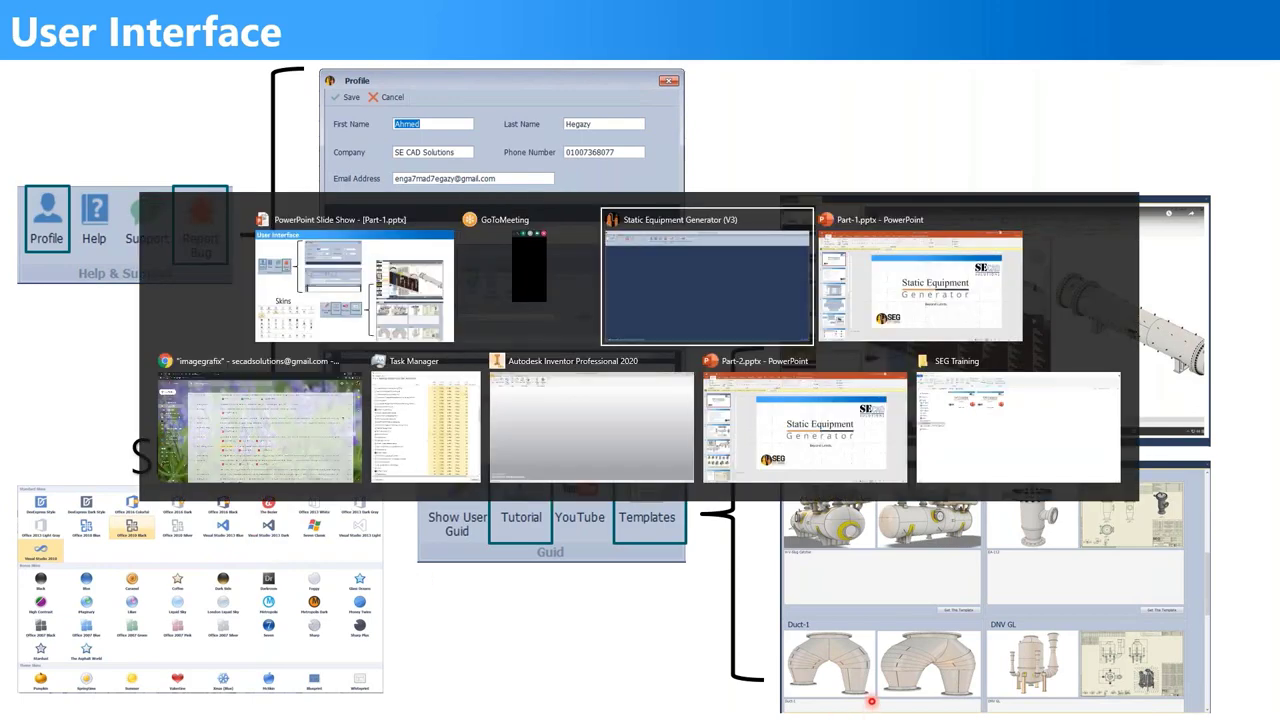
- Apply the Dark Side skin from the Setting skin gallery
left_click(88, 28)
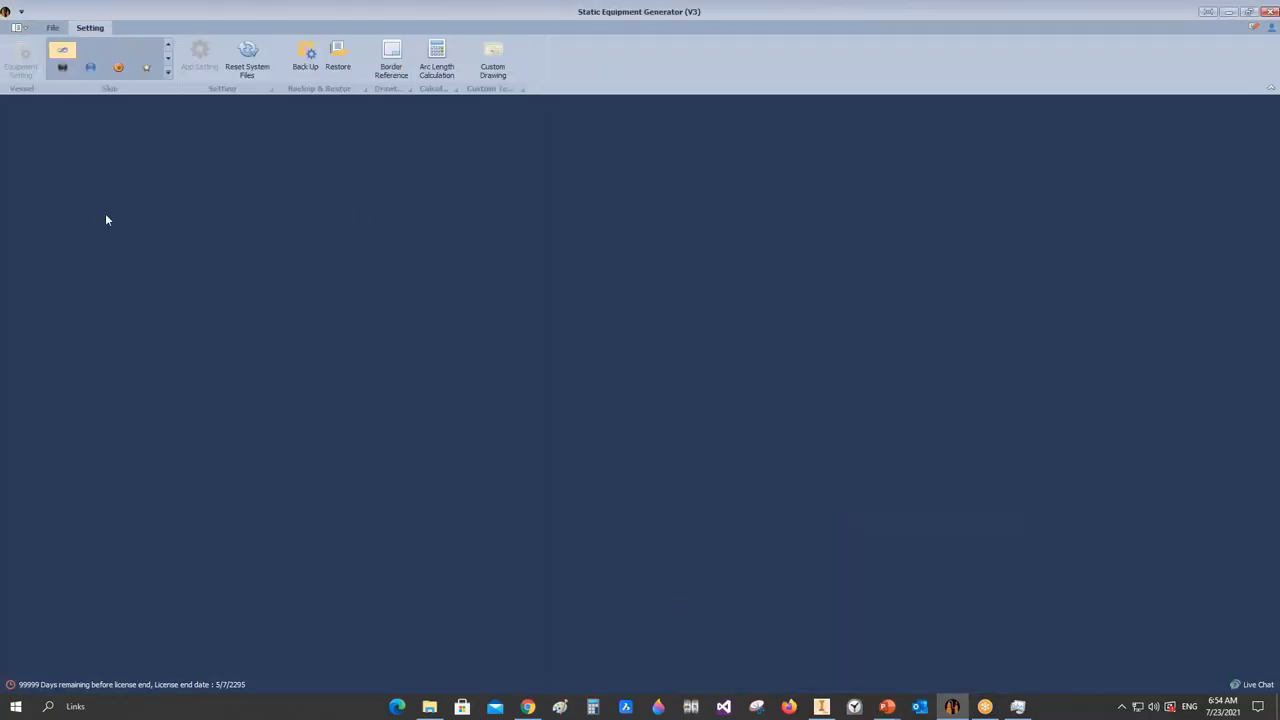
left_click(167, 72)
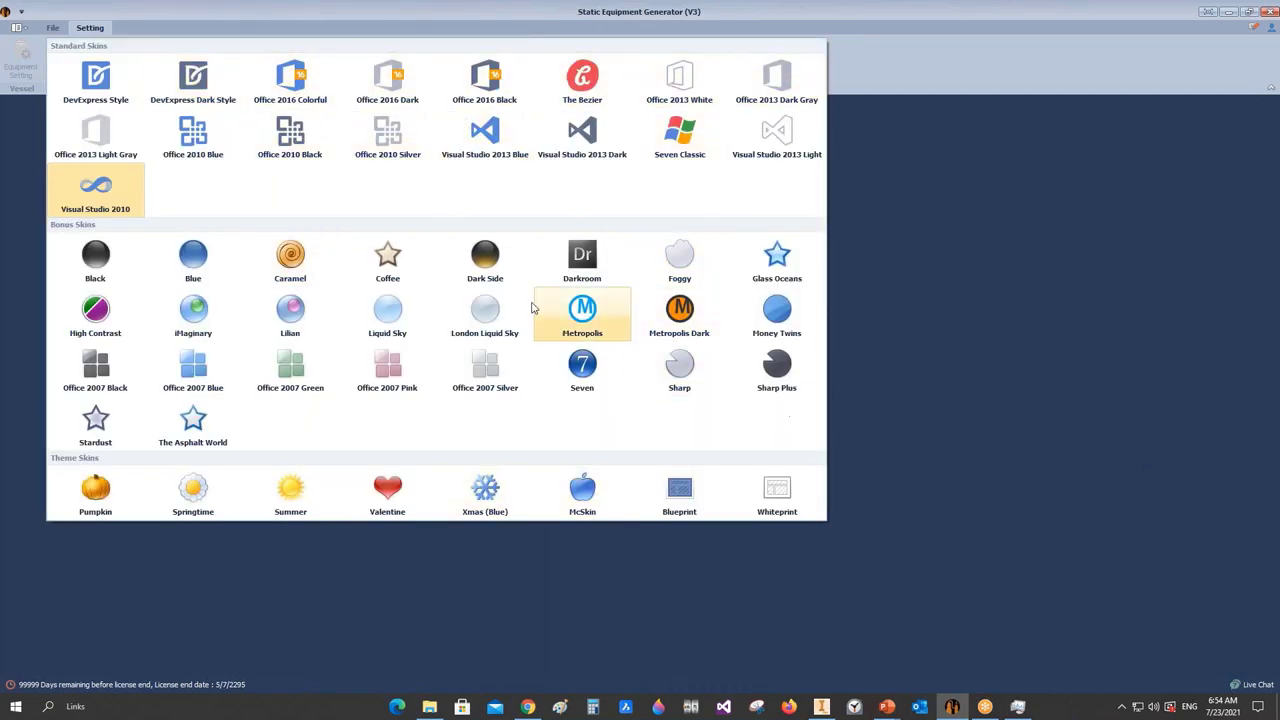
left_click(482, 259)
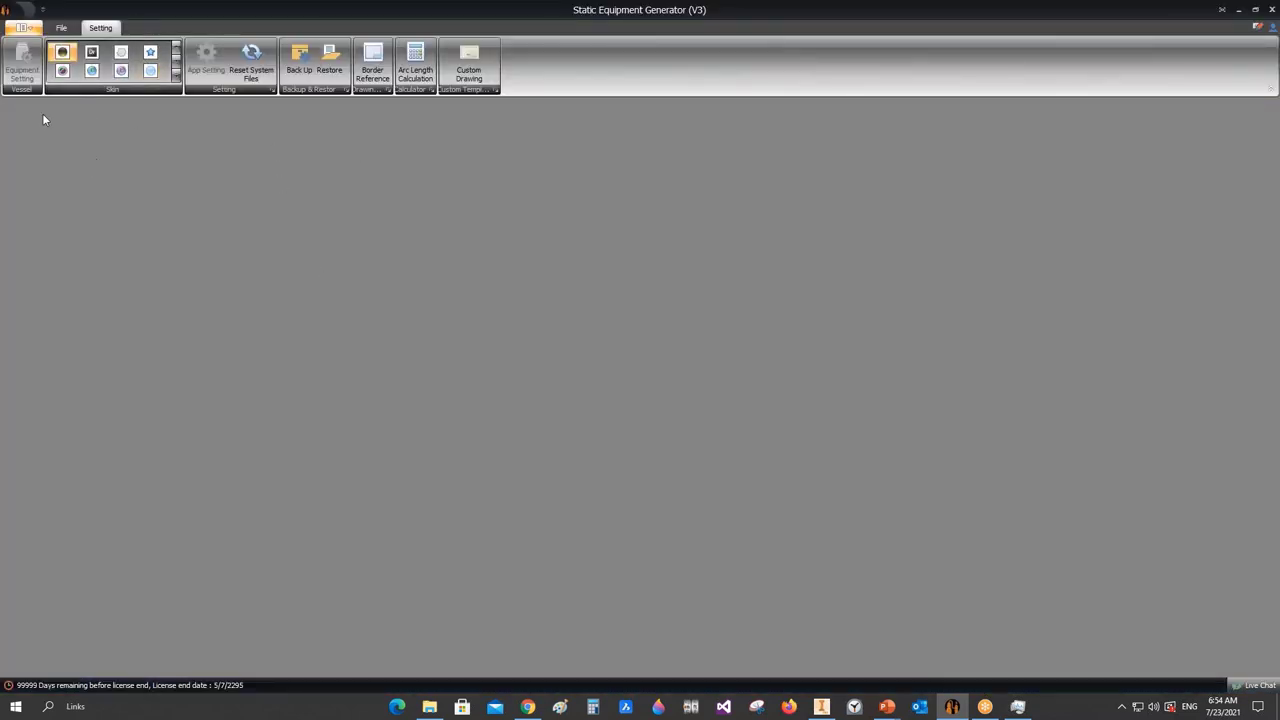
- Switch the skin to Visual Studio 2013 and return to the running slide show
left_click(61, 27)
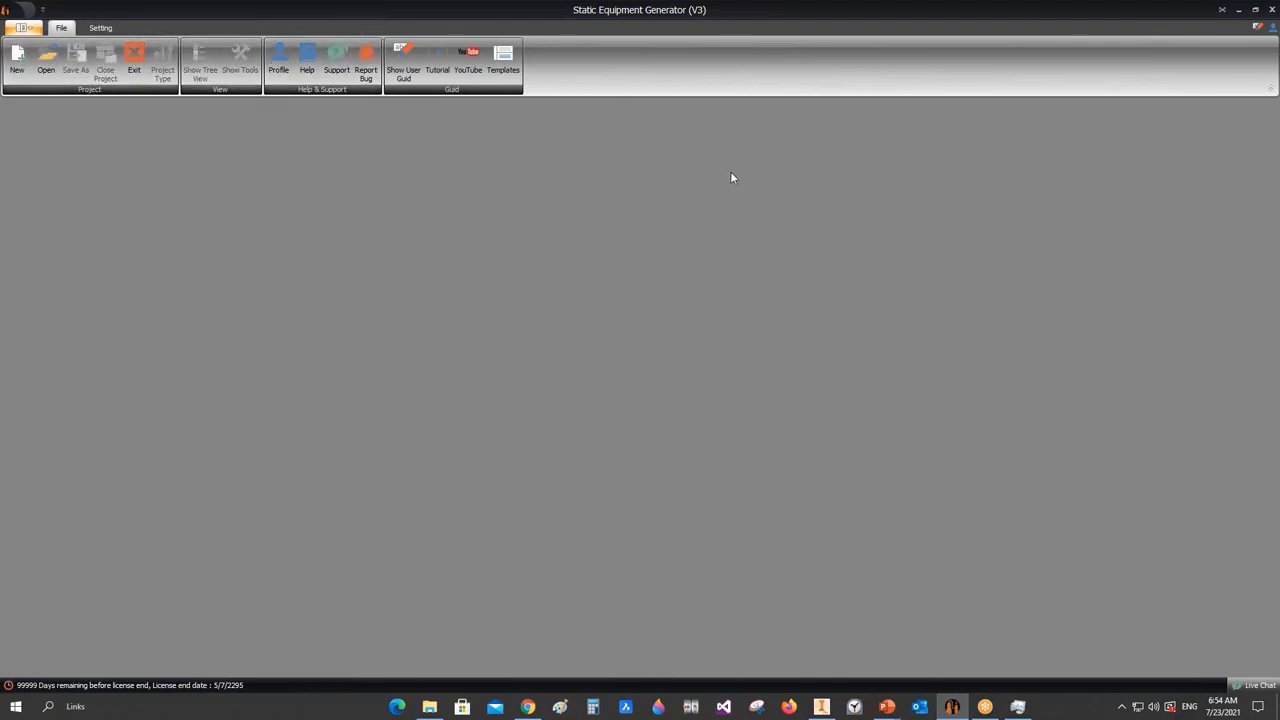
left_click(100, 27)
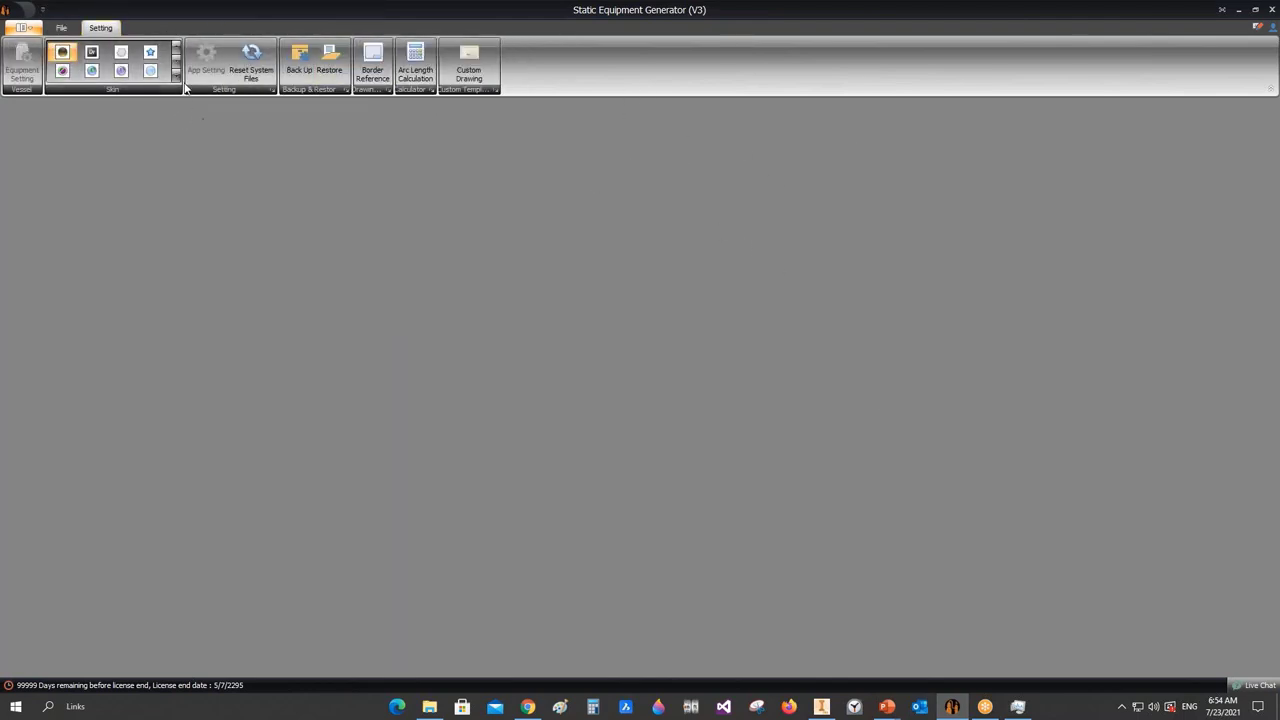
left_click(175, 78)
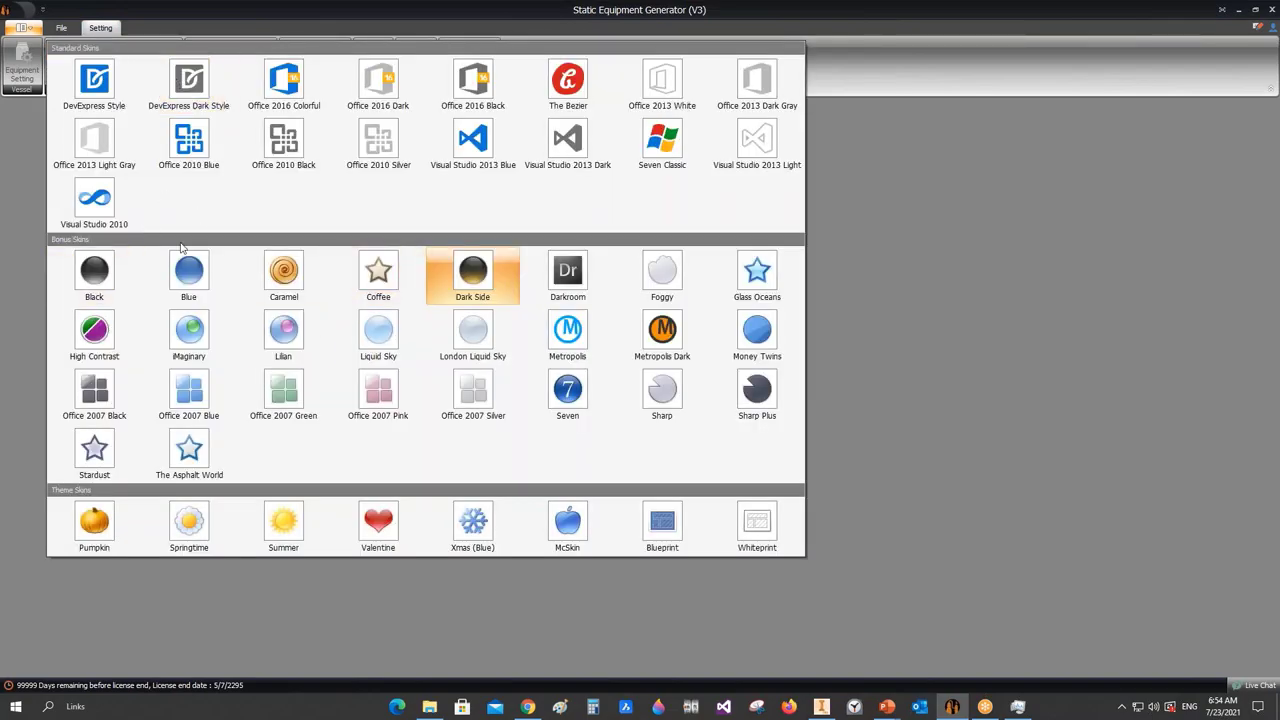
left_click(110, 208)
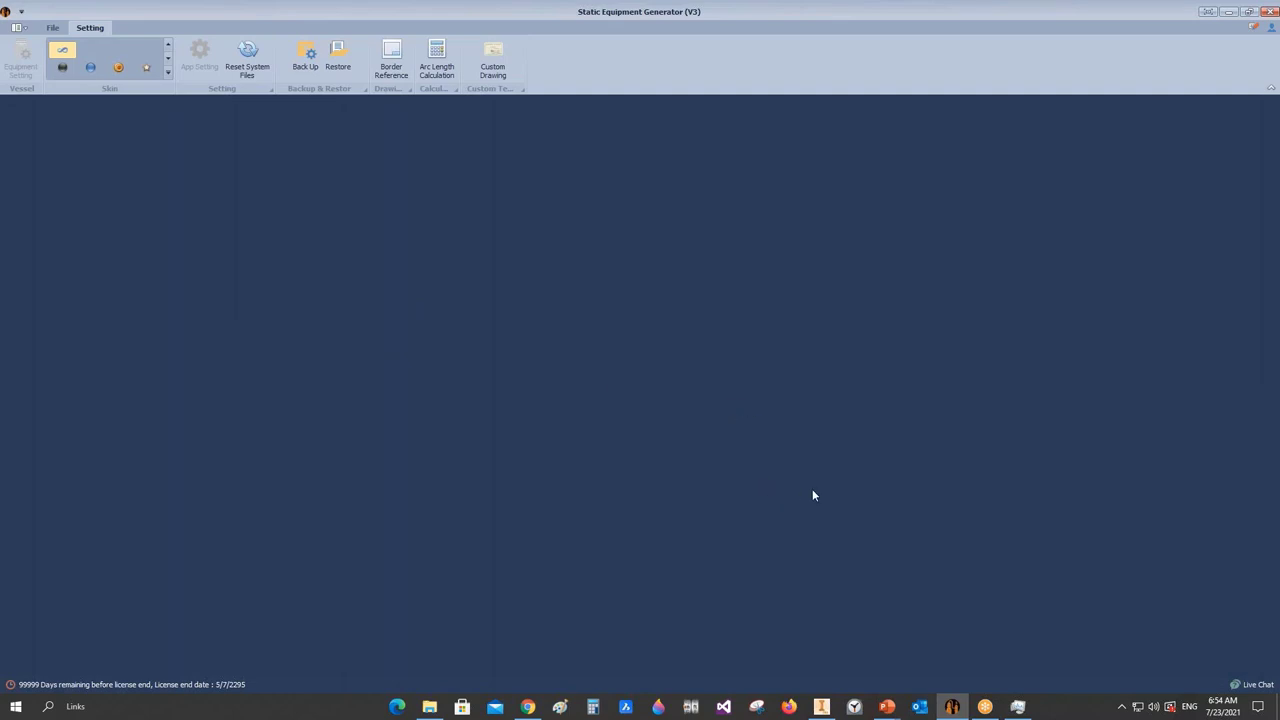
mouse_move(887, 706)
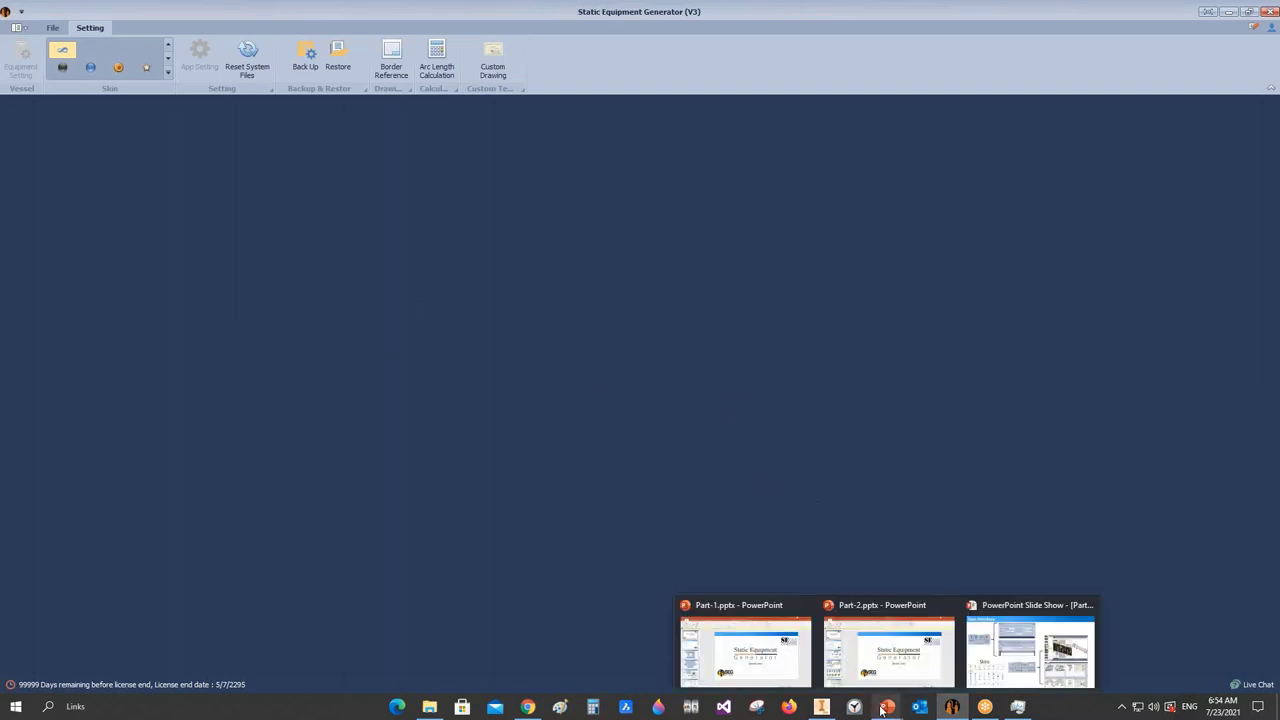
left_click(1007, 655)
- Advance the slide show past SEG Modules to the 'Project Data' slide
left_click(772, 395)
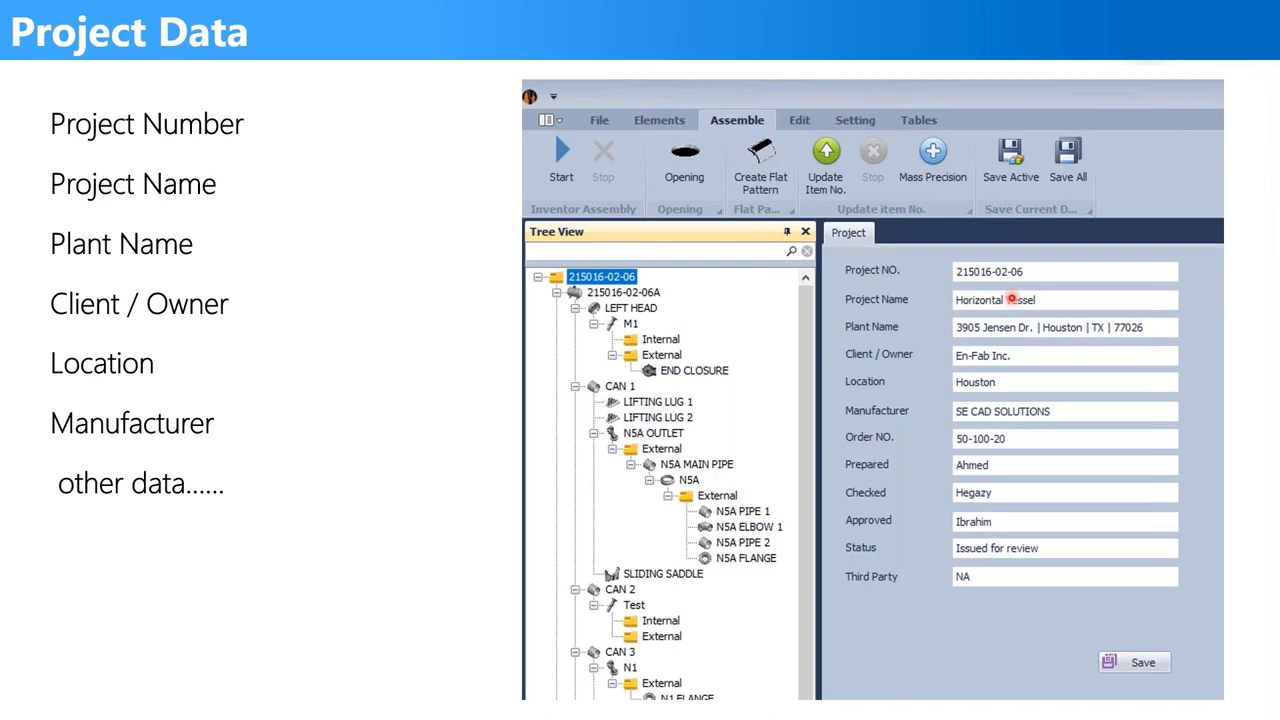
- Advance through Equipment Design Data to the 'Equipment Setting' slide
key("Right")
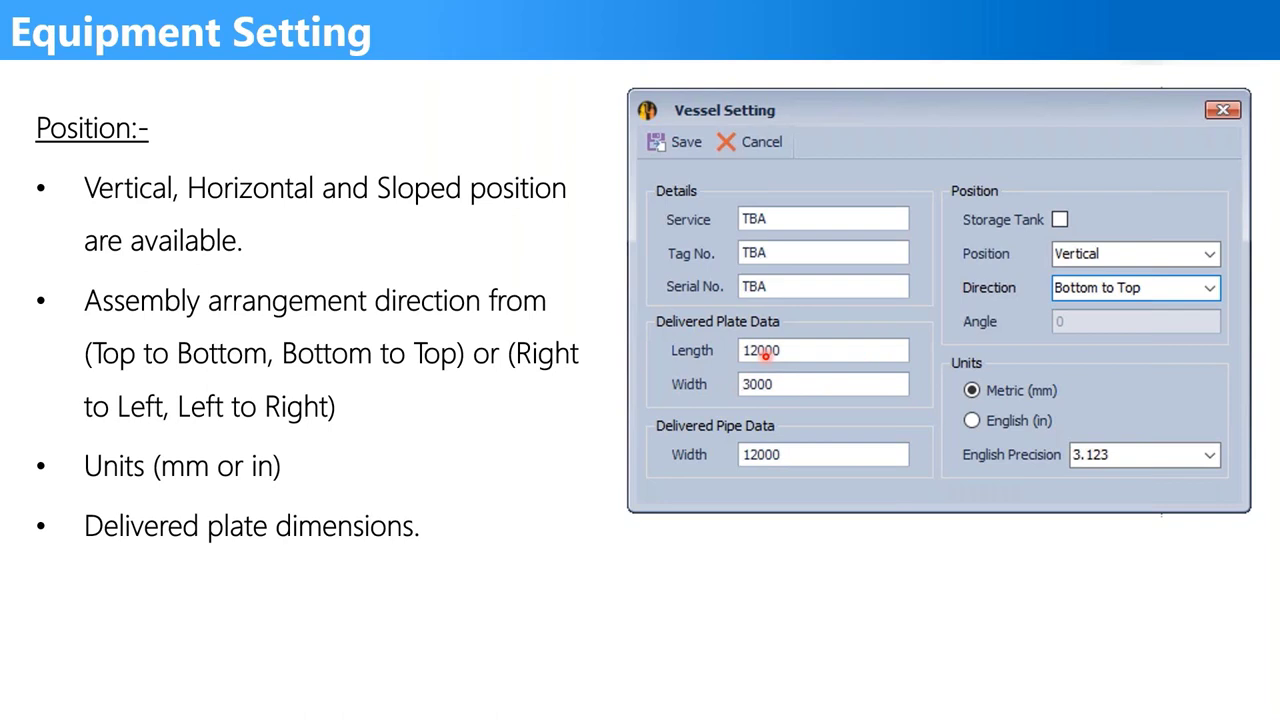
- View Main Elements, step back to Equipment Setting, and end the slide show
key("Right")
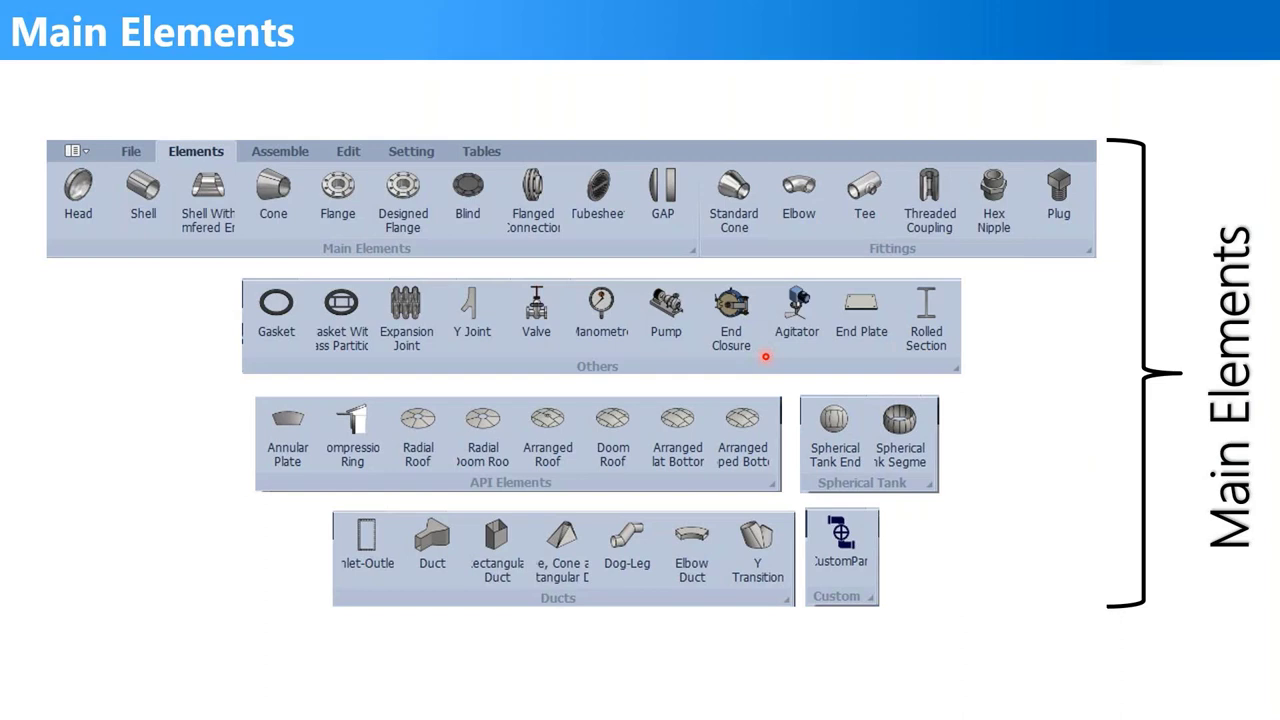
key("Right")
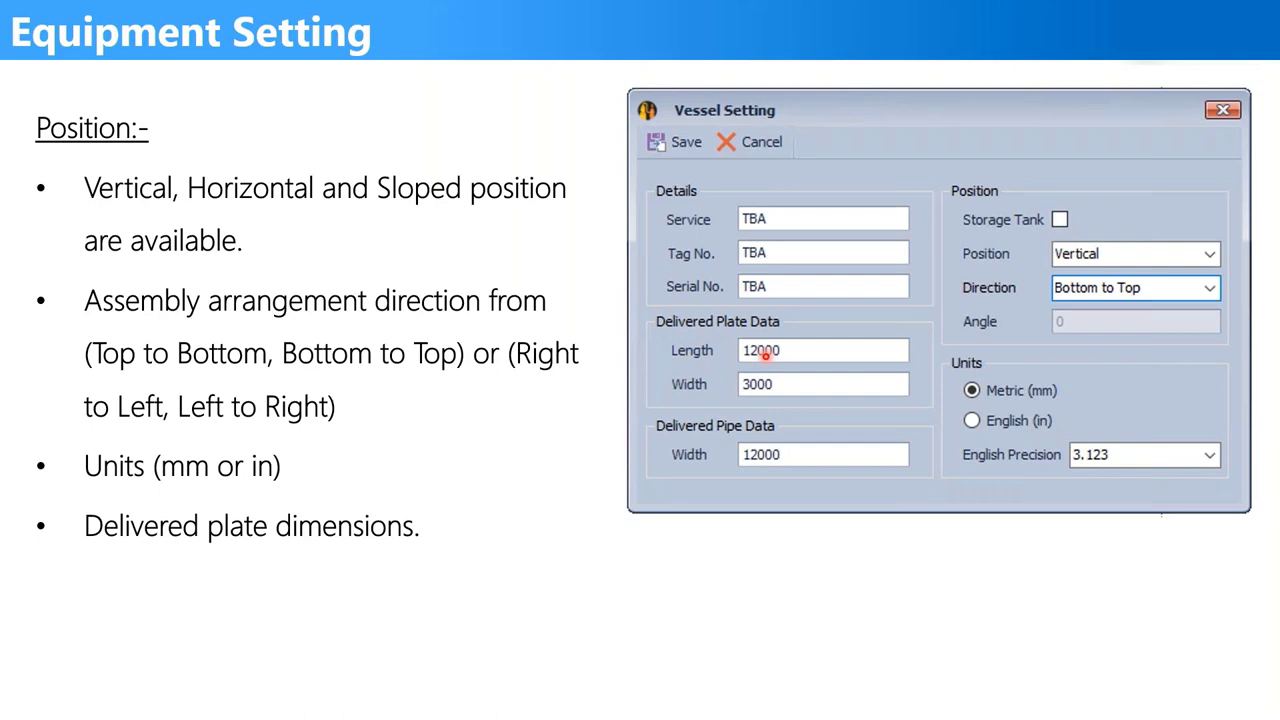
key("Escape")
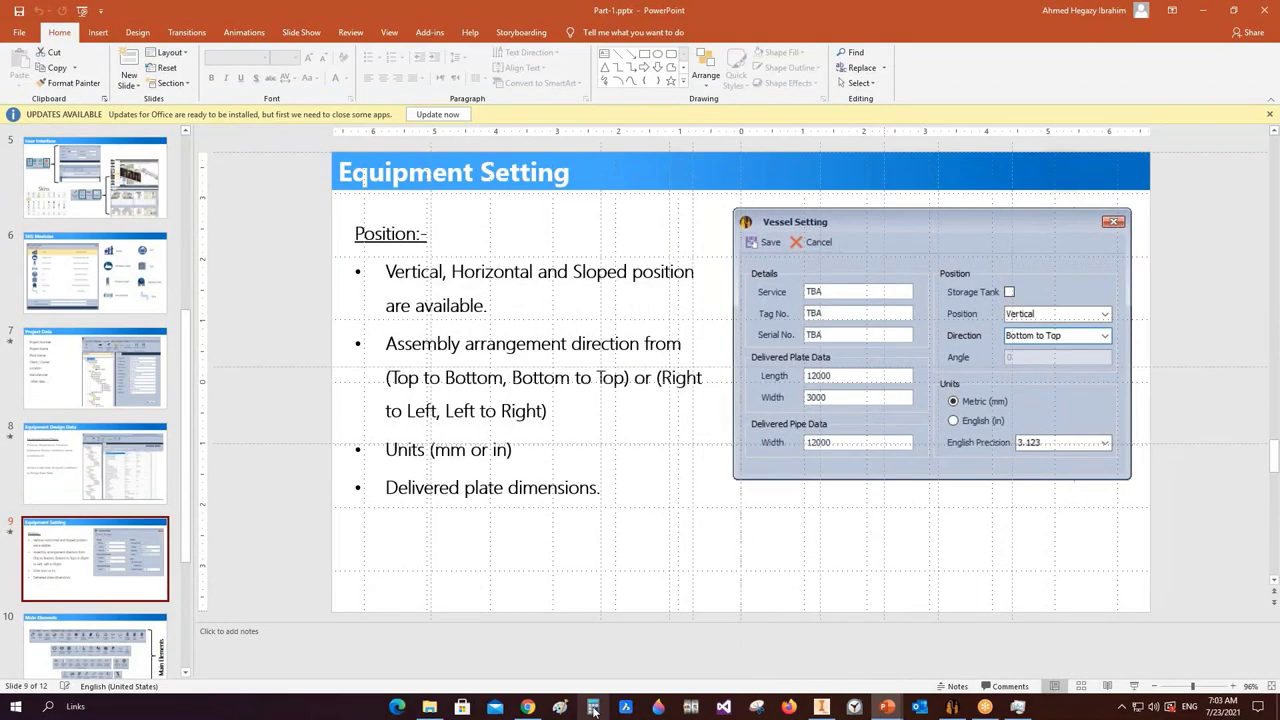
- In SEG's Arc Length Calculator, compute diameter 5000 at angle 360, giving 15707.9633
left_click(952, 707)
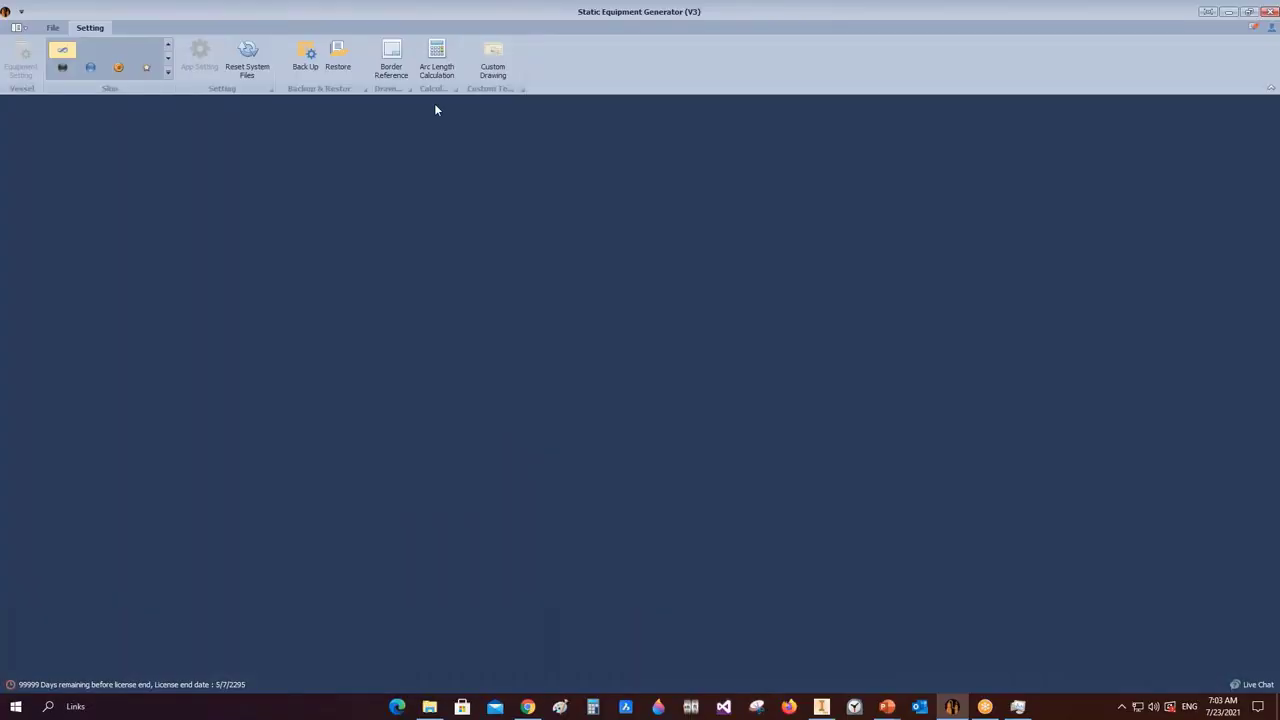
left_click(437, 60)
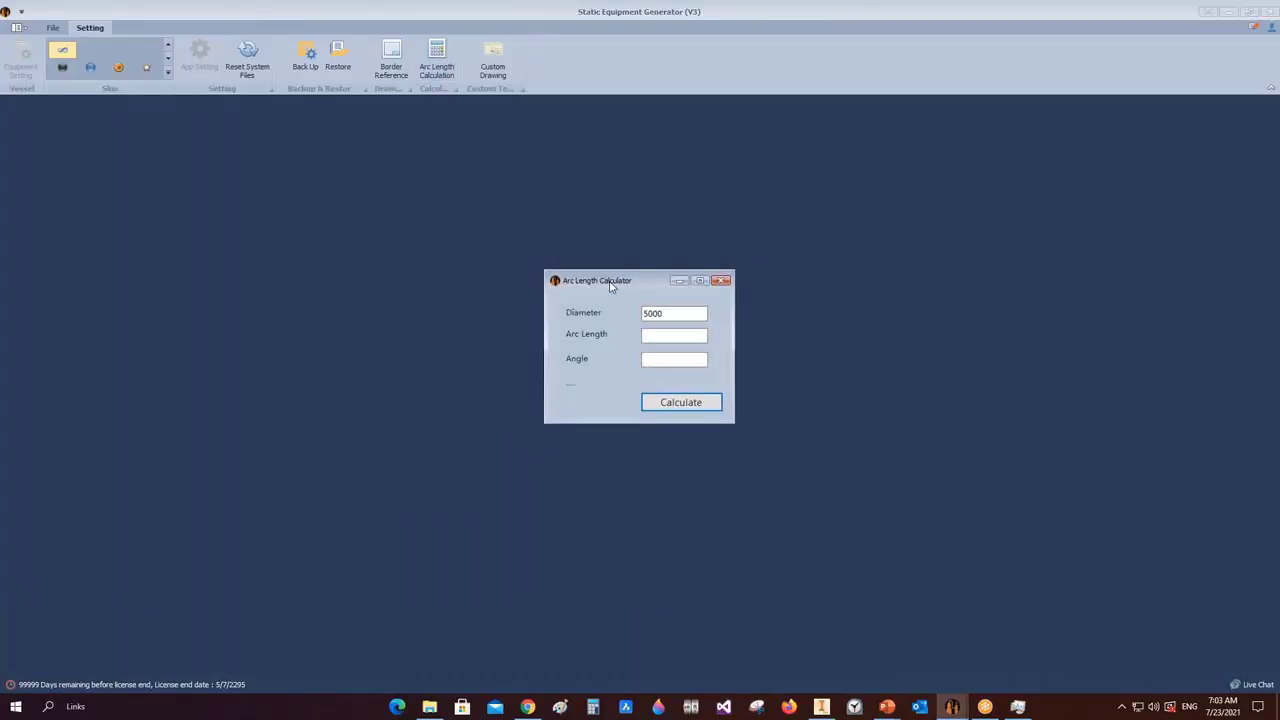
left_click_drag(614, 279, 558, 181)
left_click_drag(610, 213, 531, 207)
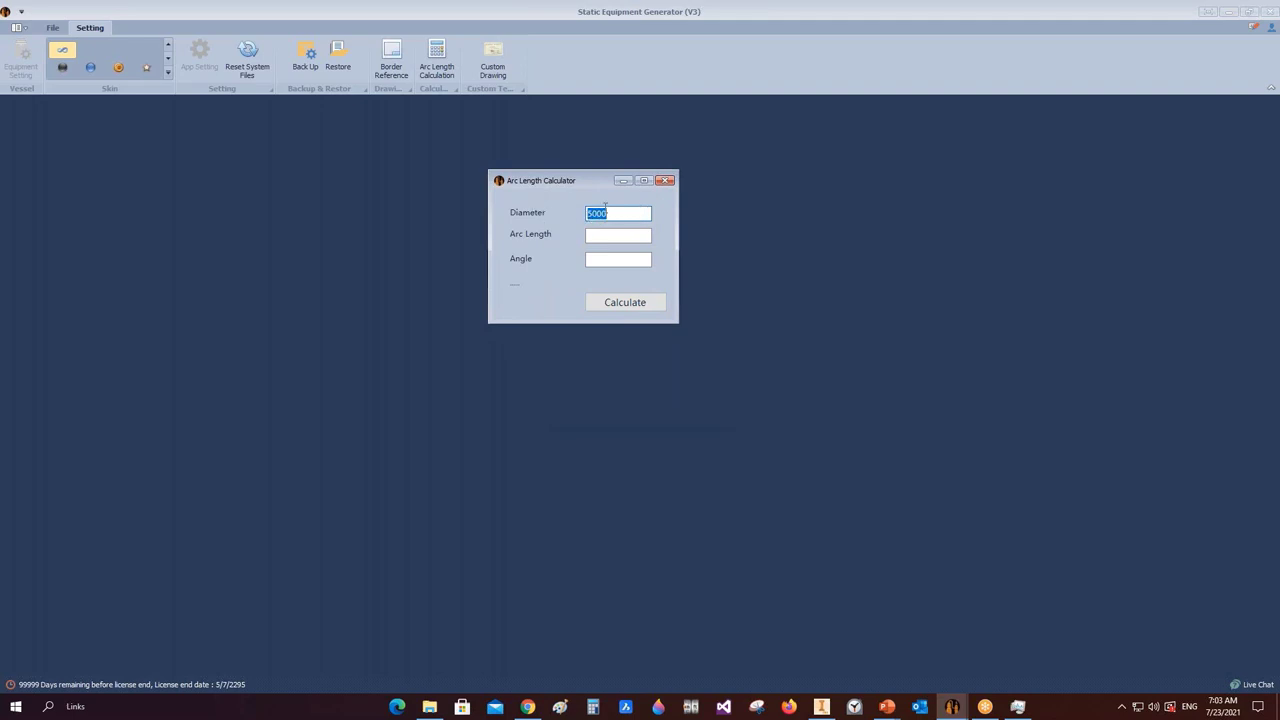
left_click(612, 262)
type("360")
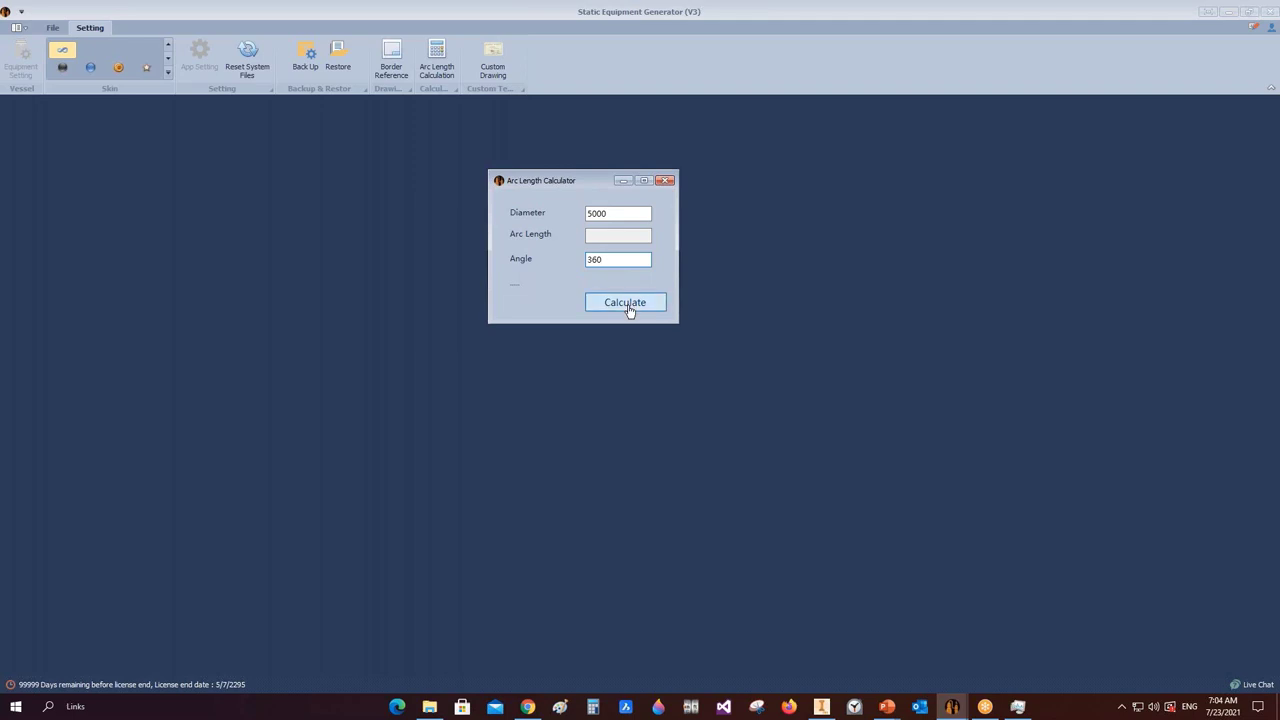
left_click(630, 310)
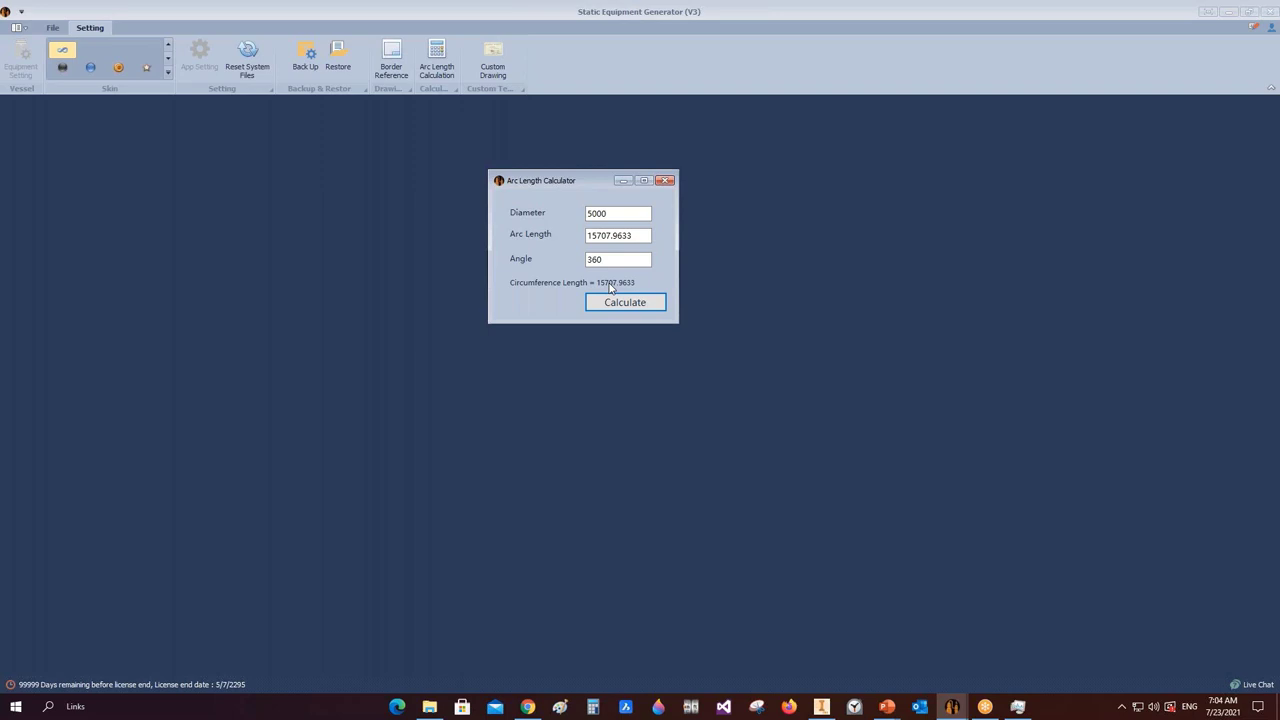
- Switch to the Part-1.pptx window at slide 9, 'Equipment Setting'
mouse_move(951, 703)
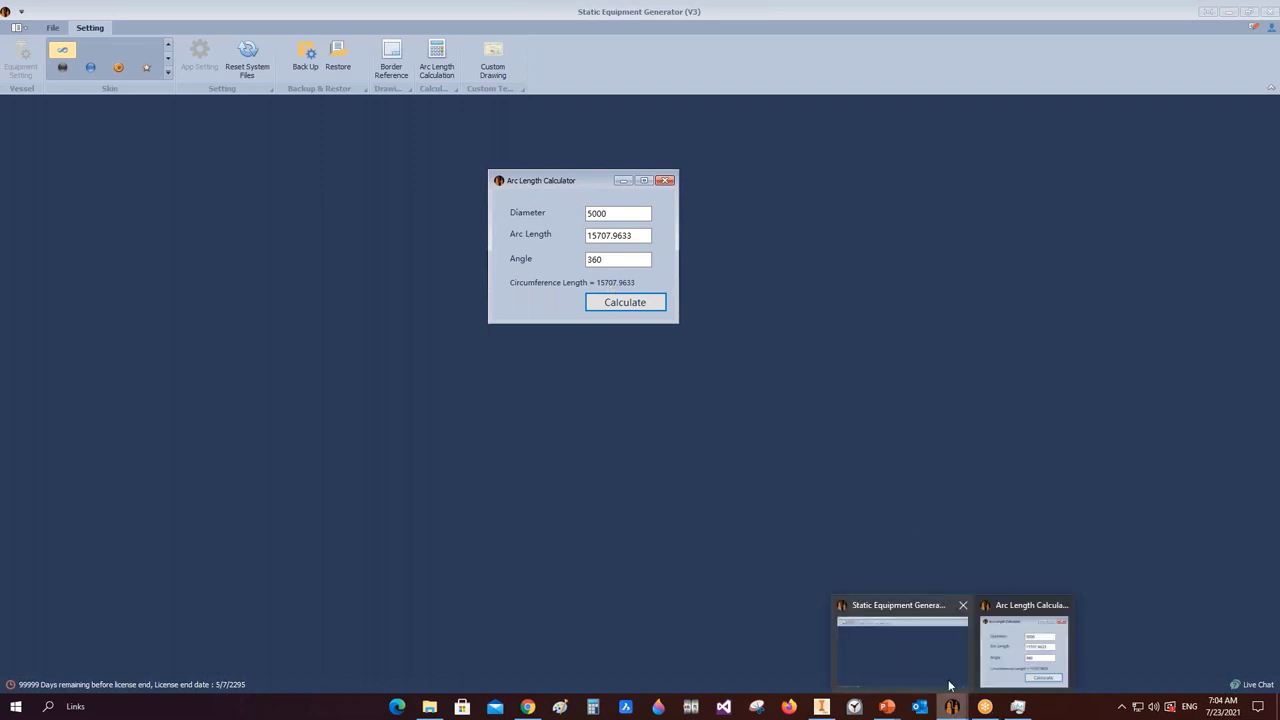
left_click(887, 706)
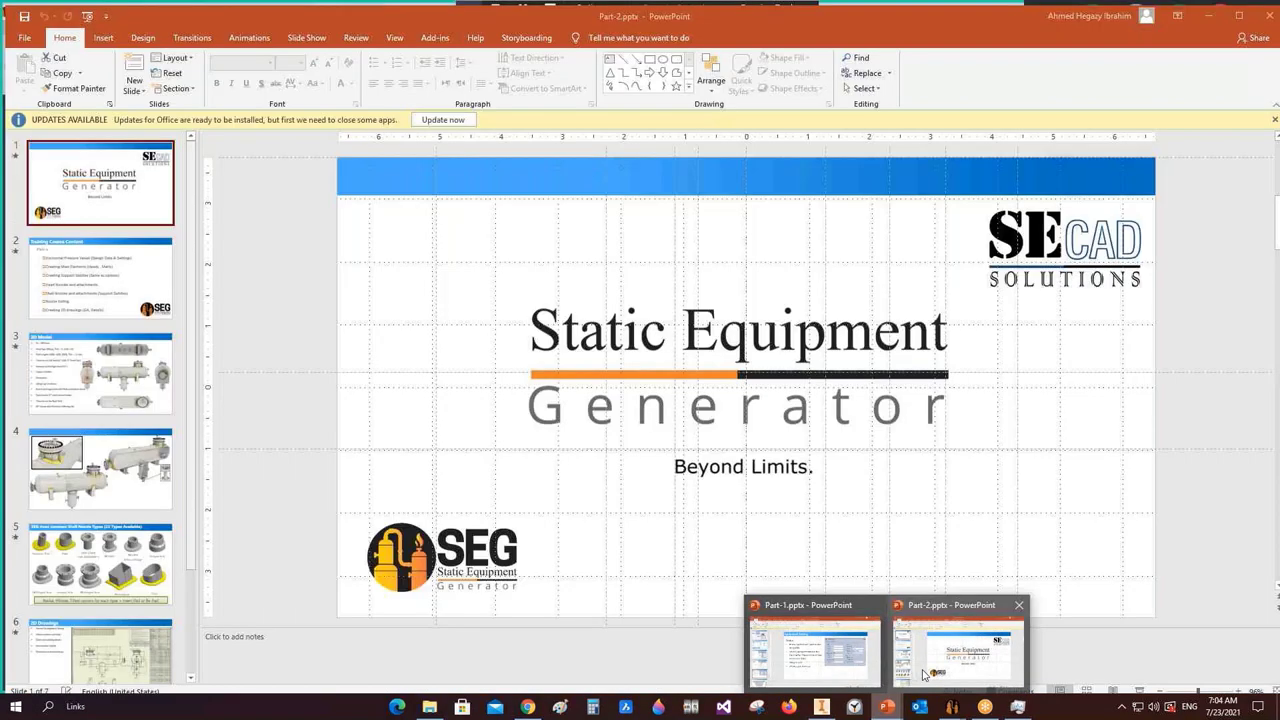
left_click(921, 678)
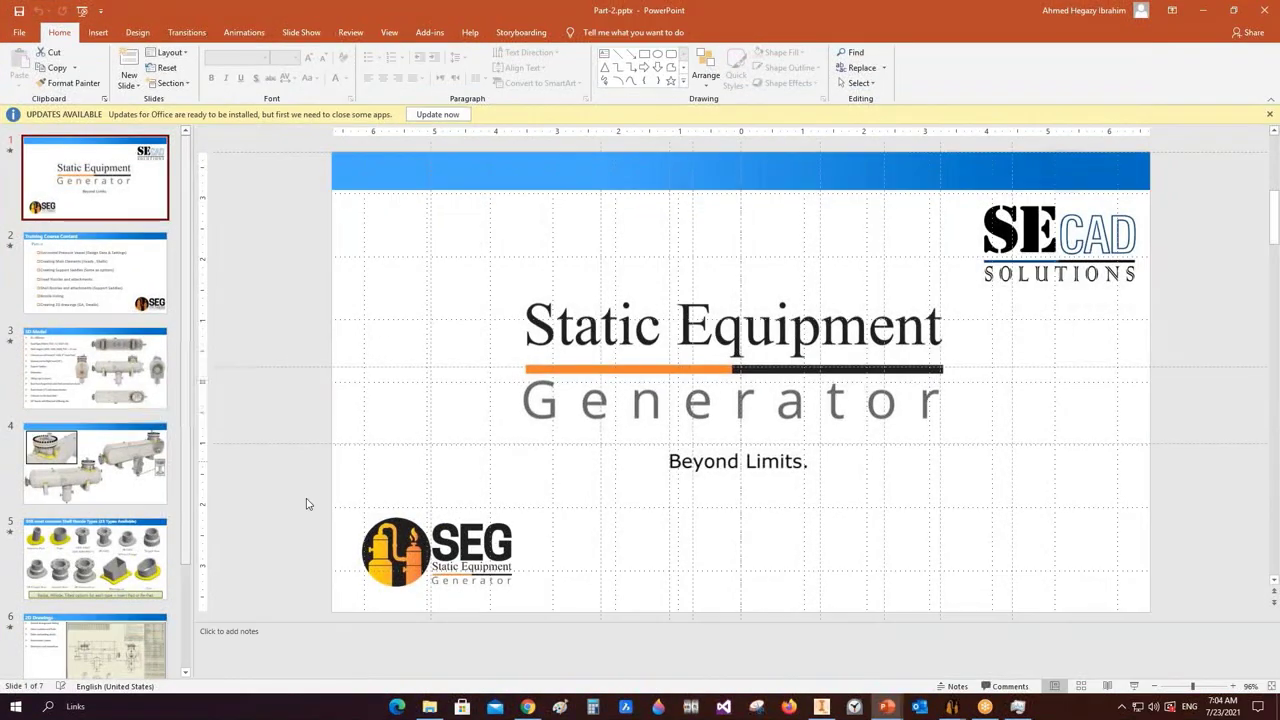
left_click(831, 671)
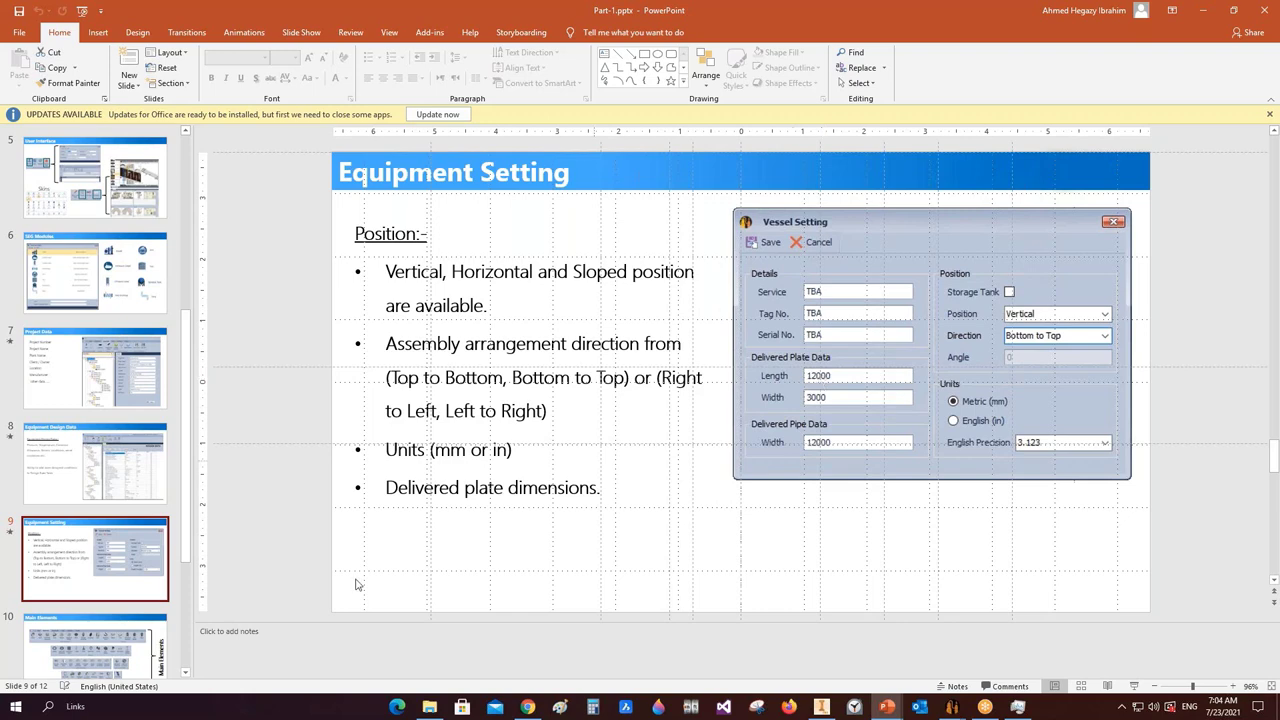
- Bring the SEG Training folder in File Explorer to the front
left_click(429, 706)
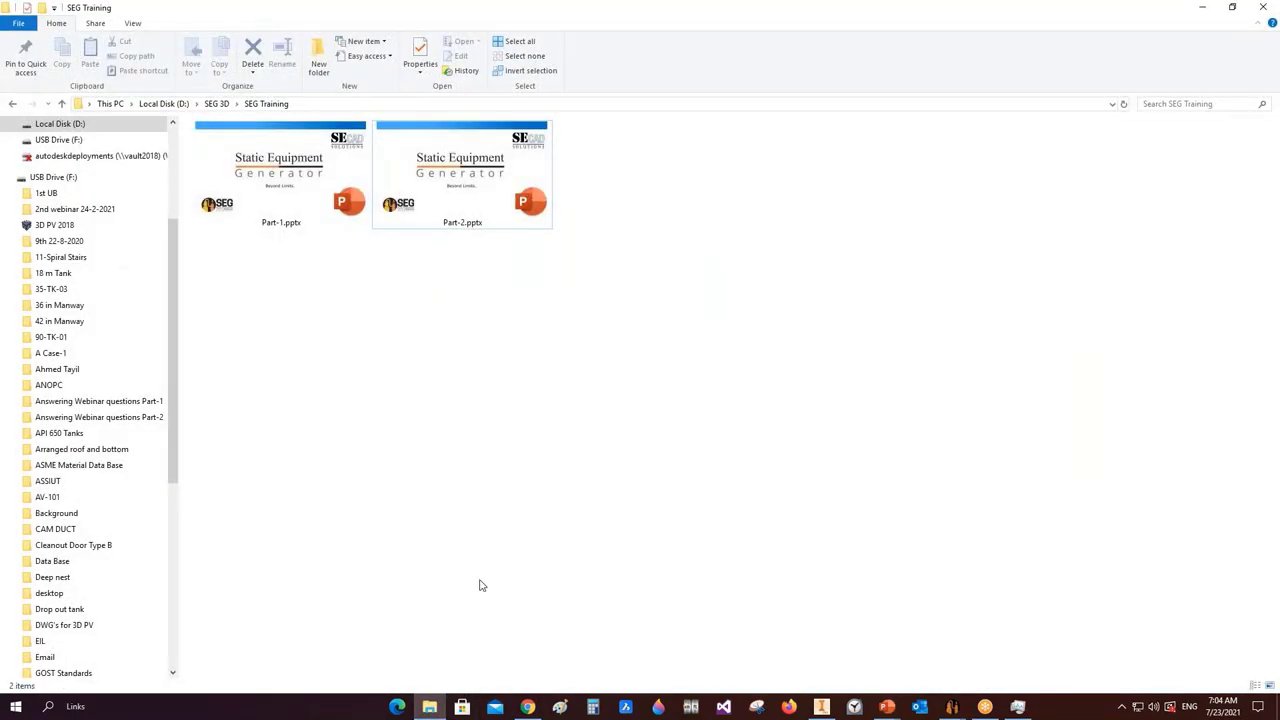
- Go to SEG 3D > SEG Brochure > Webinar and open 'Static Equipment Generator Presentation 2021.pptx'
key("alt+Left")
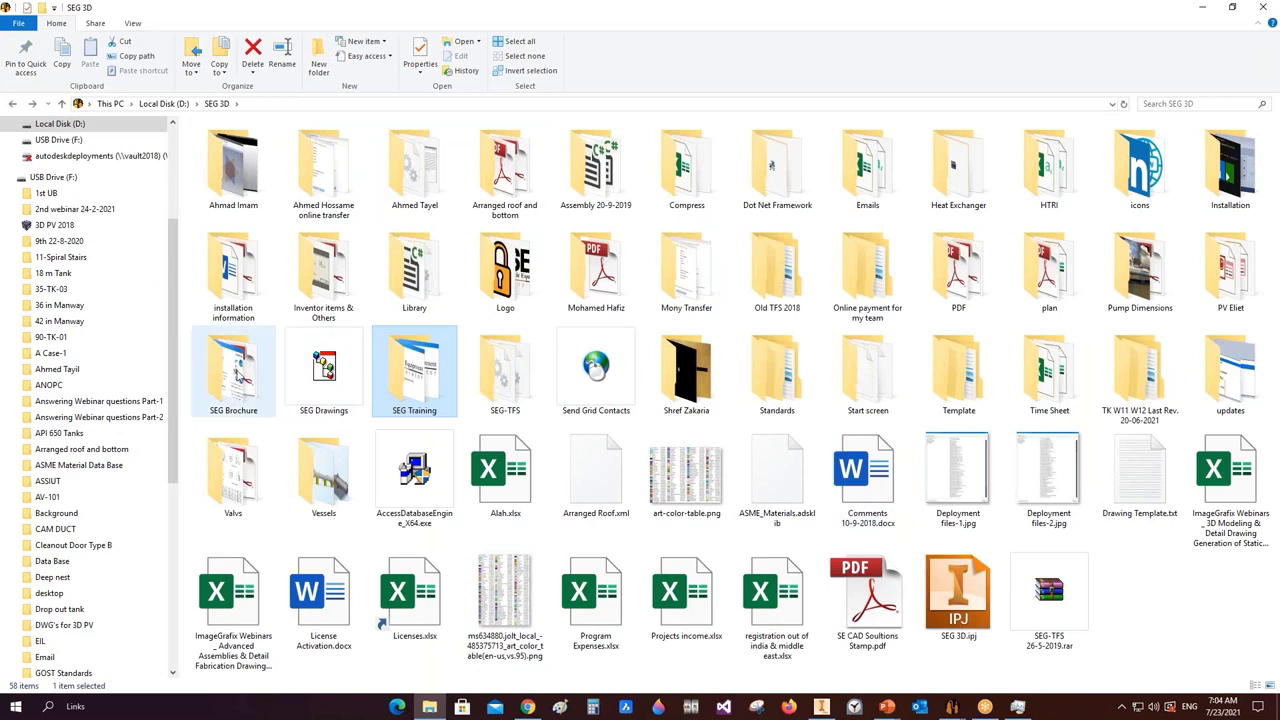
double_click(237, 371)
key("alt+Left")
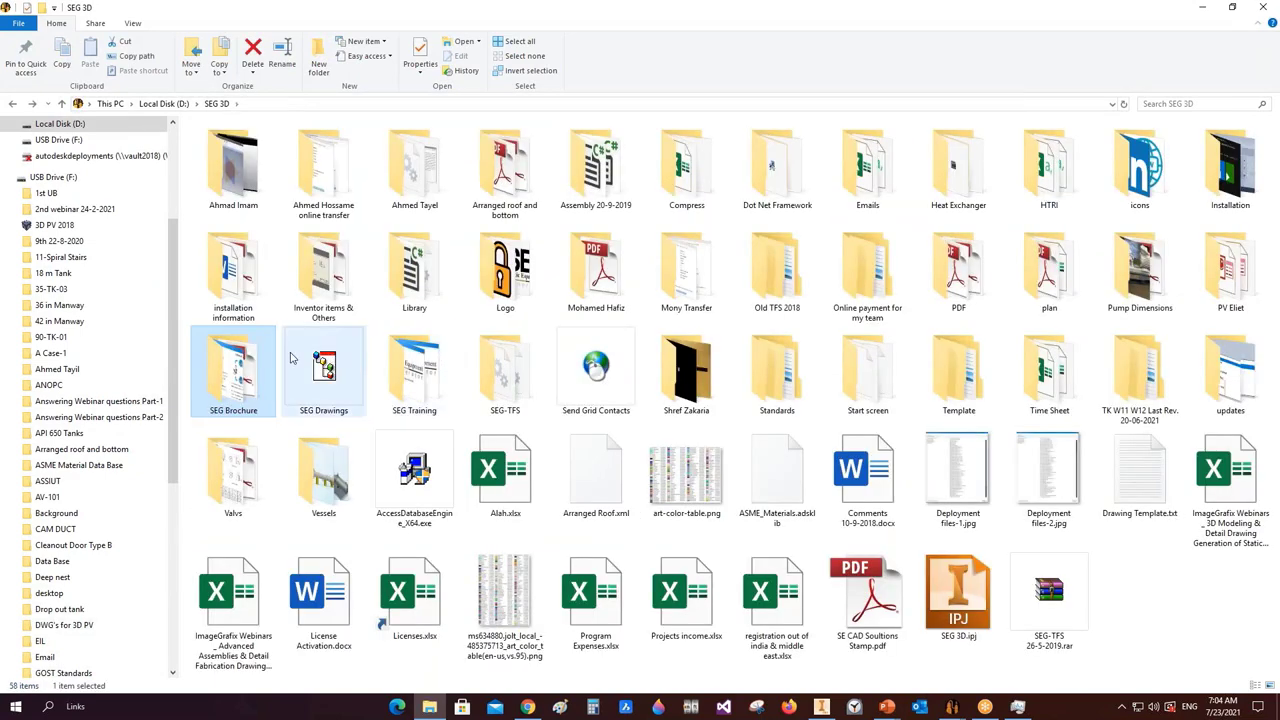
double_click(256, 372)
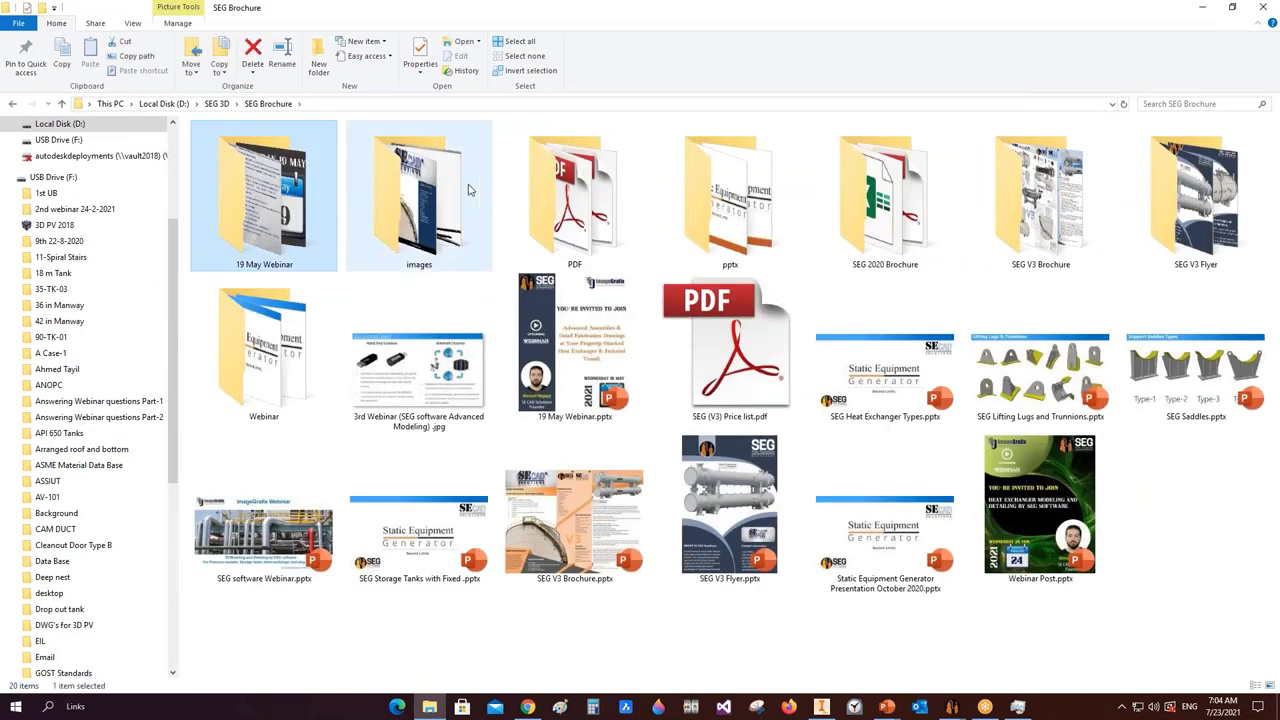
double_click(298, 328)
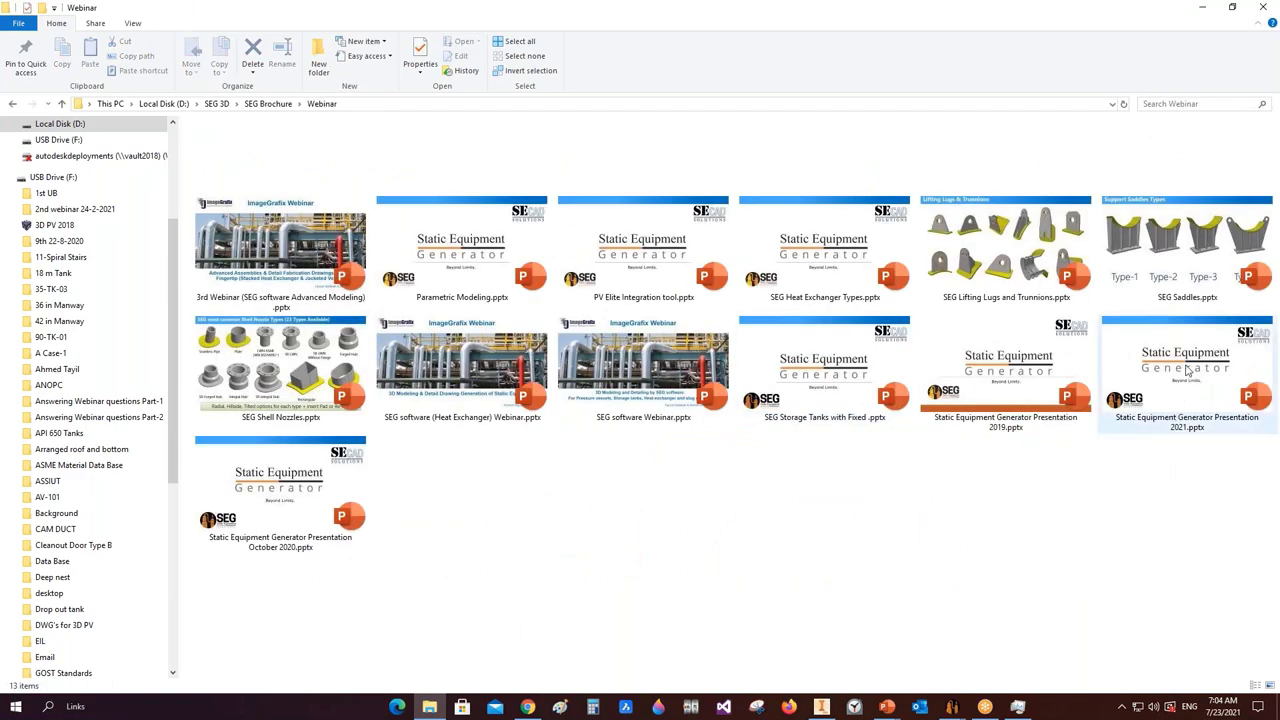
double_click(1189, 368)
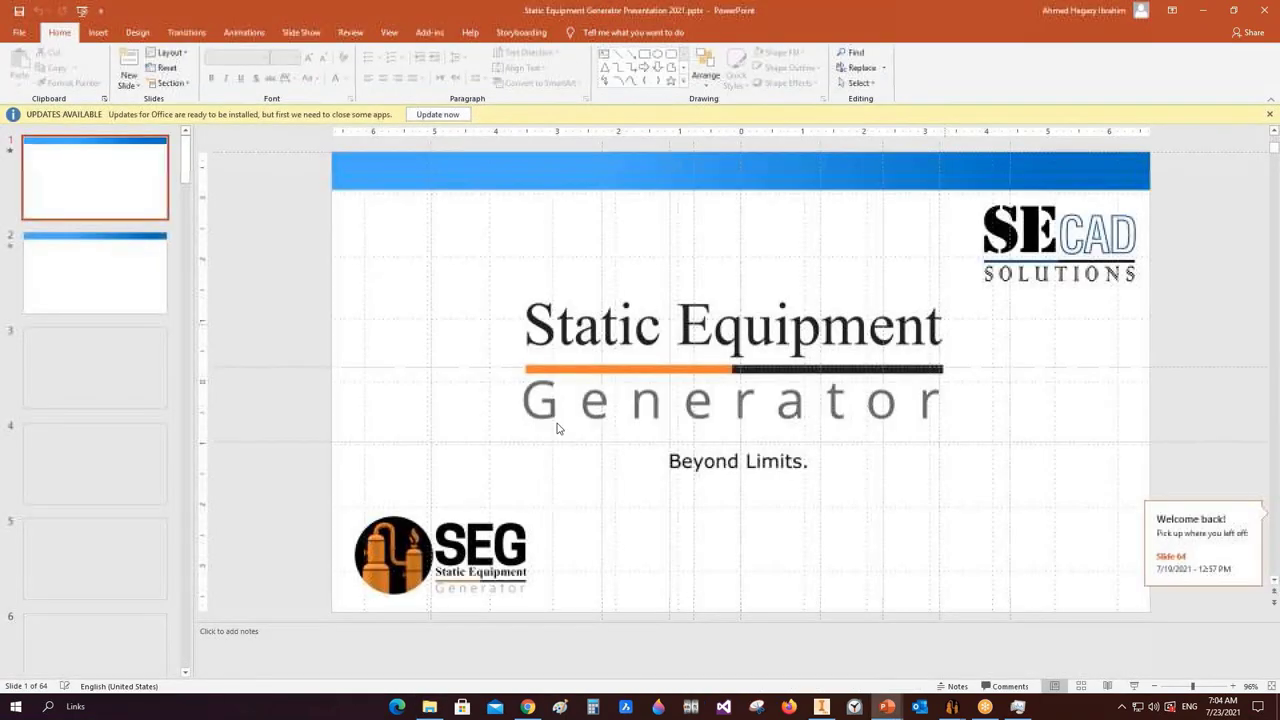
- Show slide 14, 'Bottom Plates', then switch back to Part-1.pptx at 'Equipment Setting'
scroll(115, 375, "down", 10)
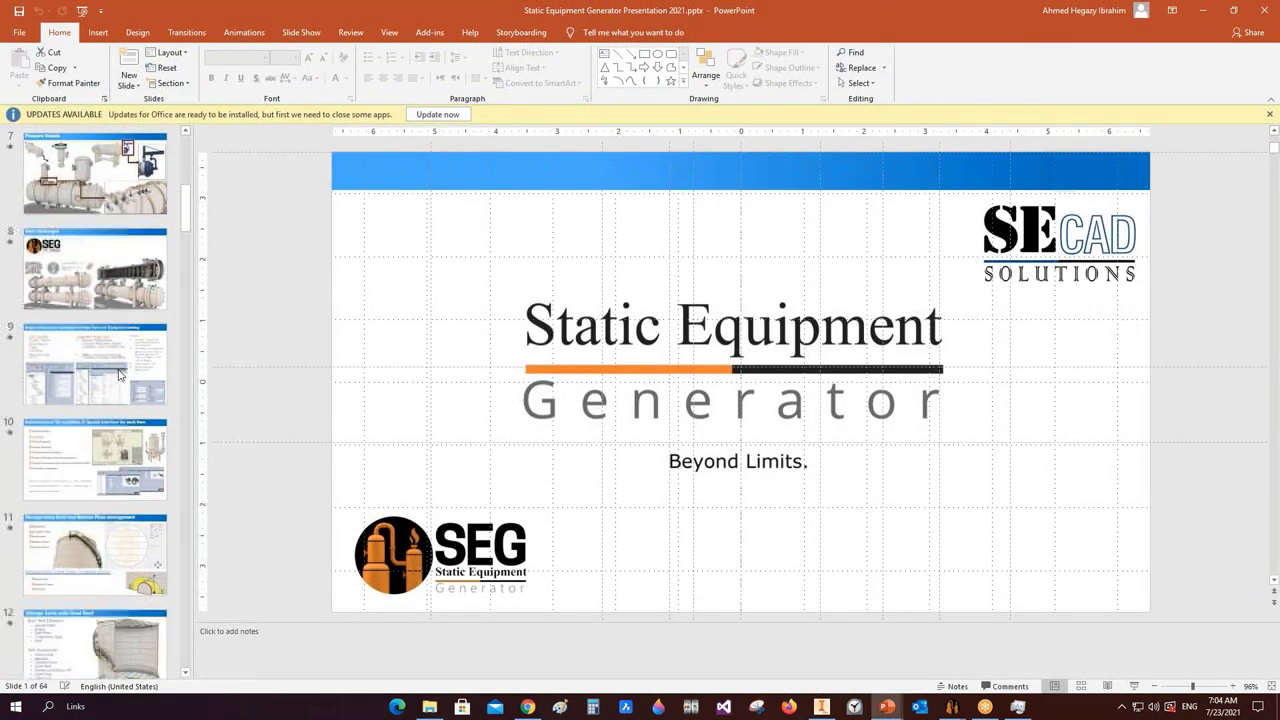
left_click(122, 375)
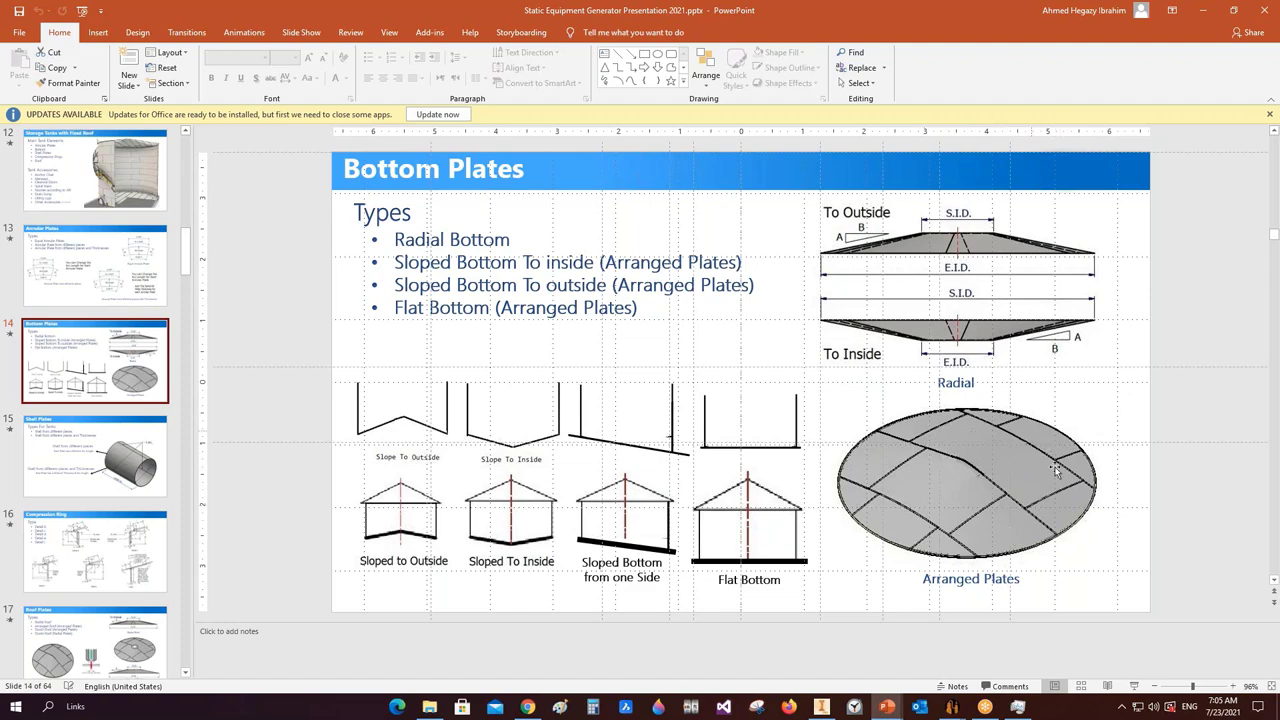
mouse_move(953, 706)
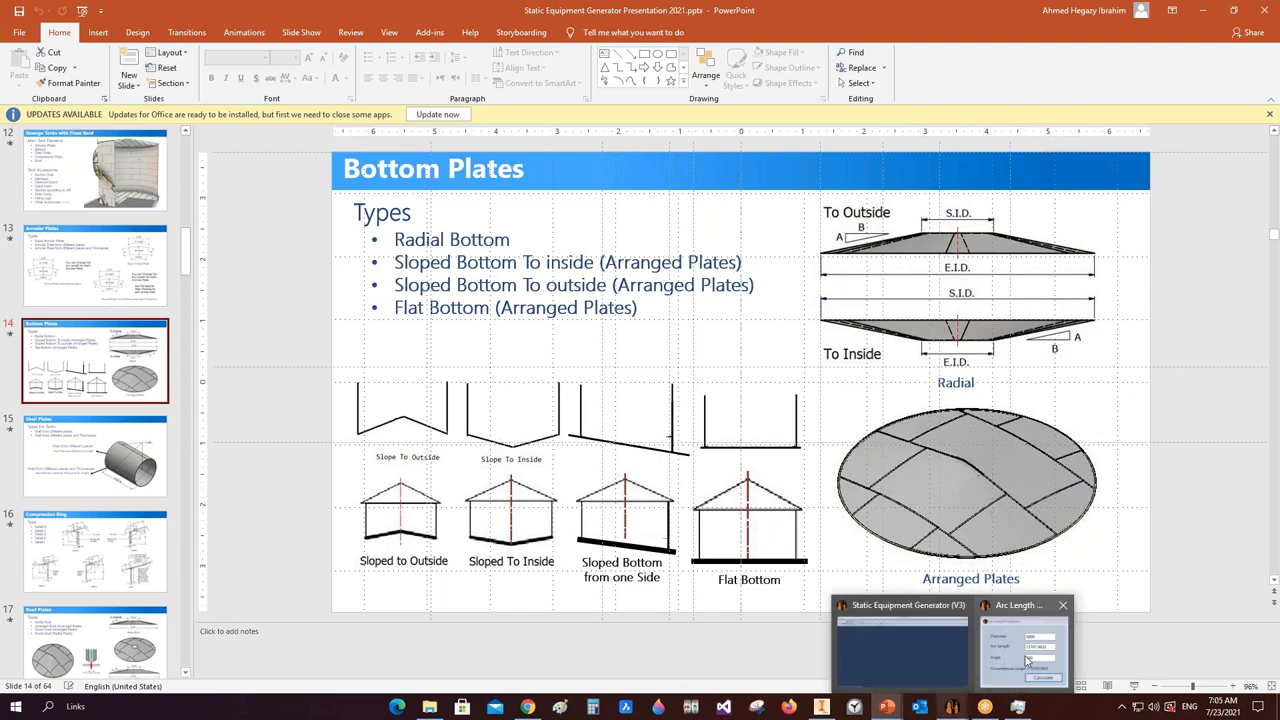
mouse_move(1027, 660)
mouse_move(886, 706)
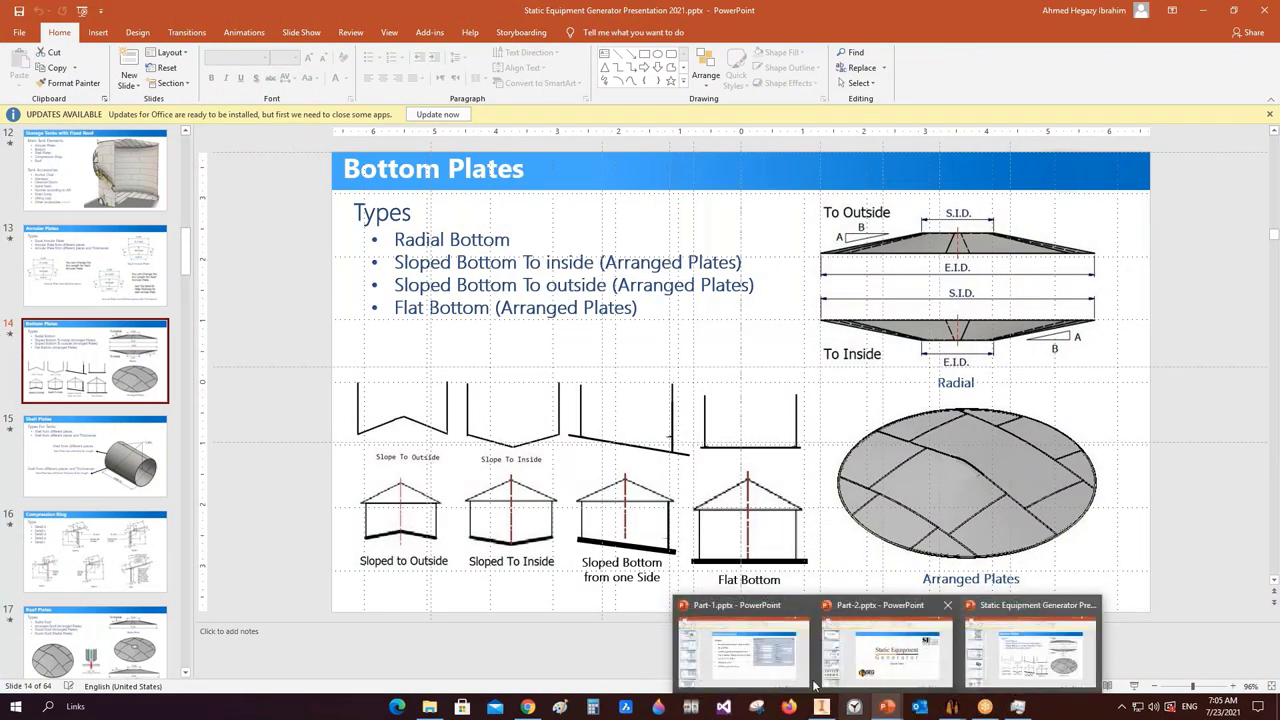
left_click(745, 655)
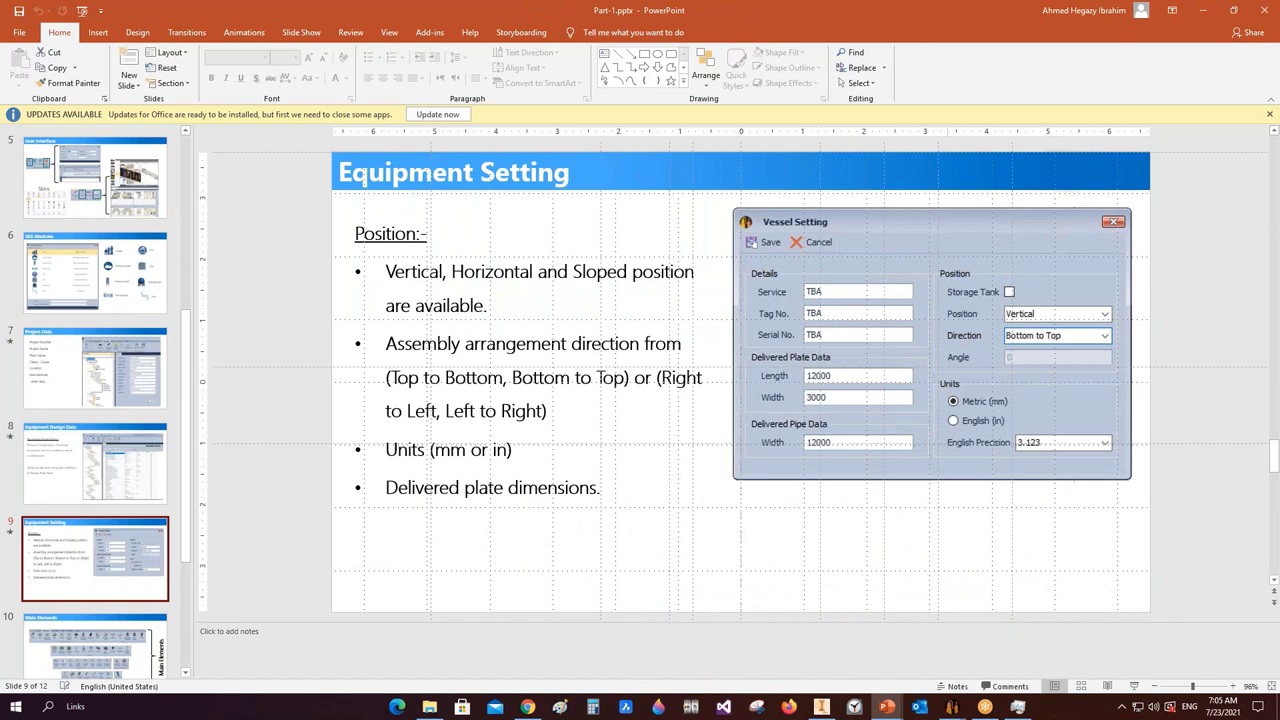
- Close SEG's Arc Length Calculator and return to Part-1.pptx at the Equipment Setting slide
mouse_move(886, 706)
mouse_move(955, 705)
left_click(1027, 640)
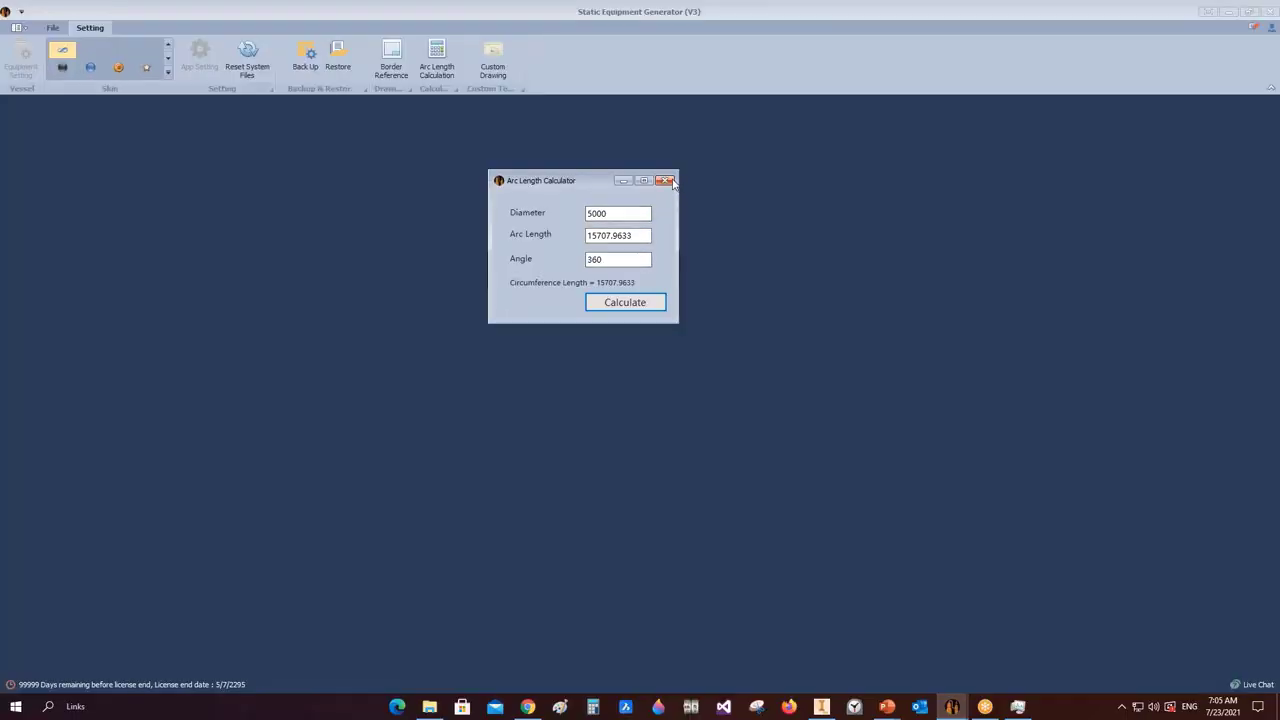
left_click(666, 181)
mouse_move(887, 705)
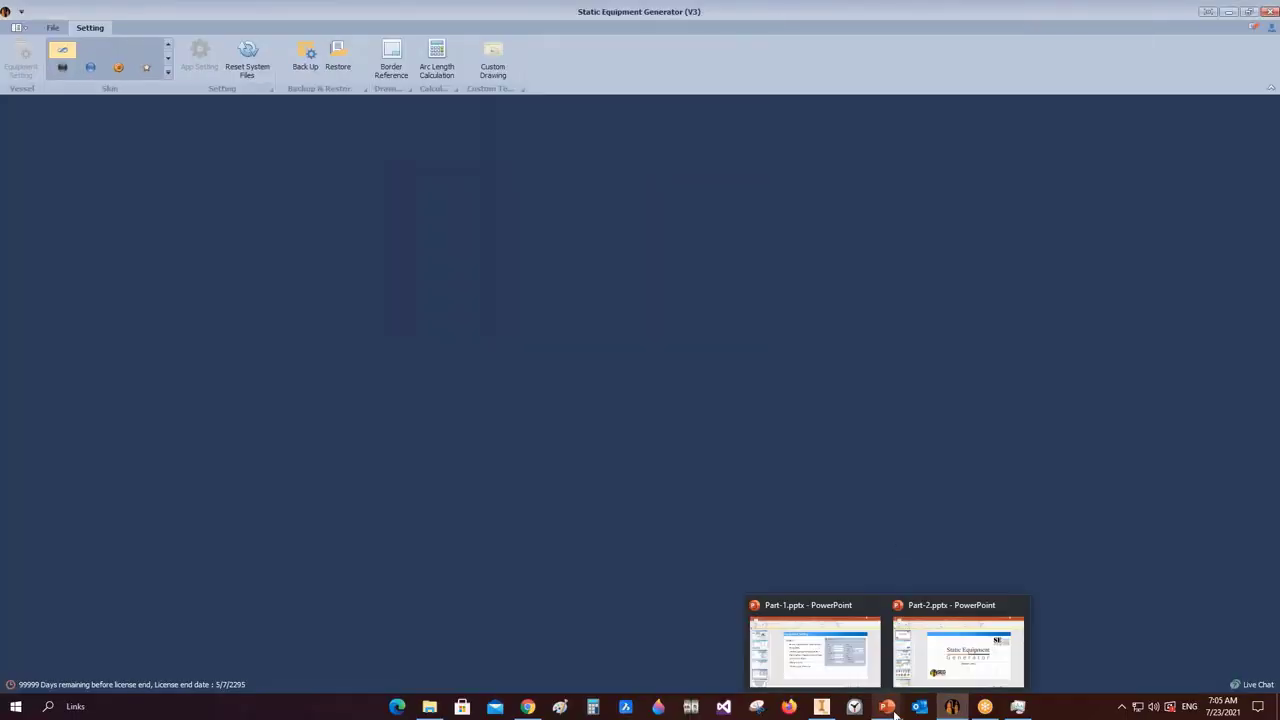
left_click(838, 657)
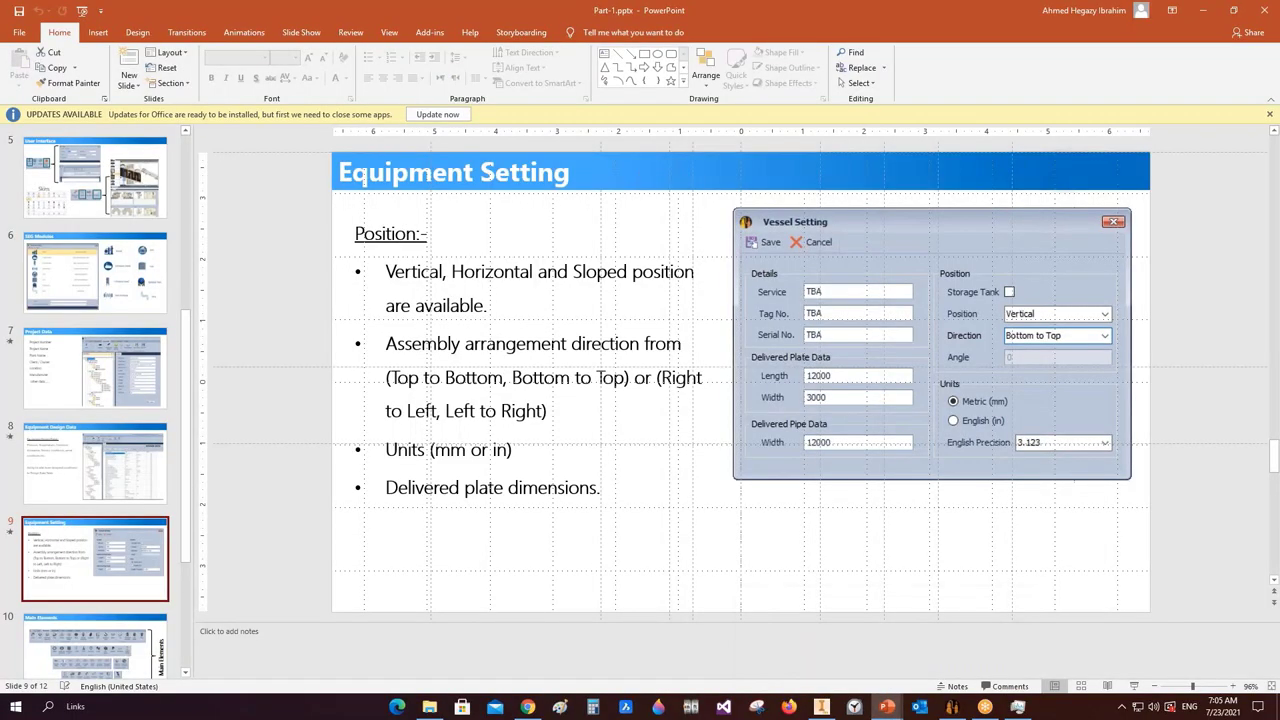
- Present from the Equipment Setting slide (Shift+F5) and advance to 'Main Elements'
key("shift+F5")
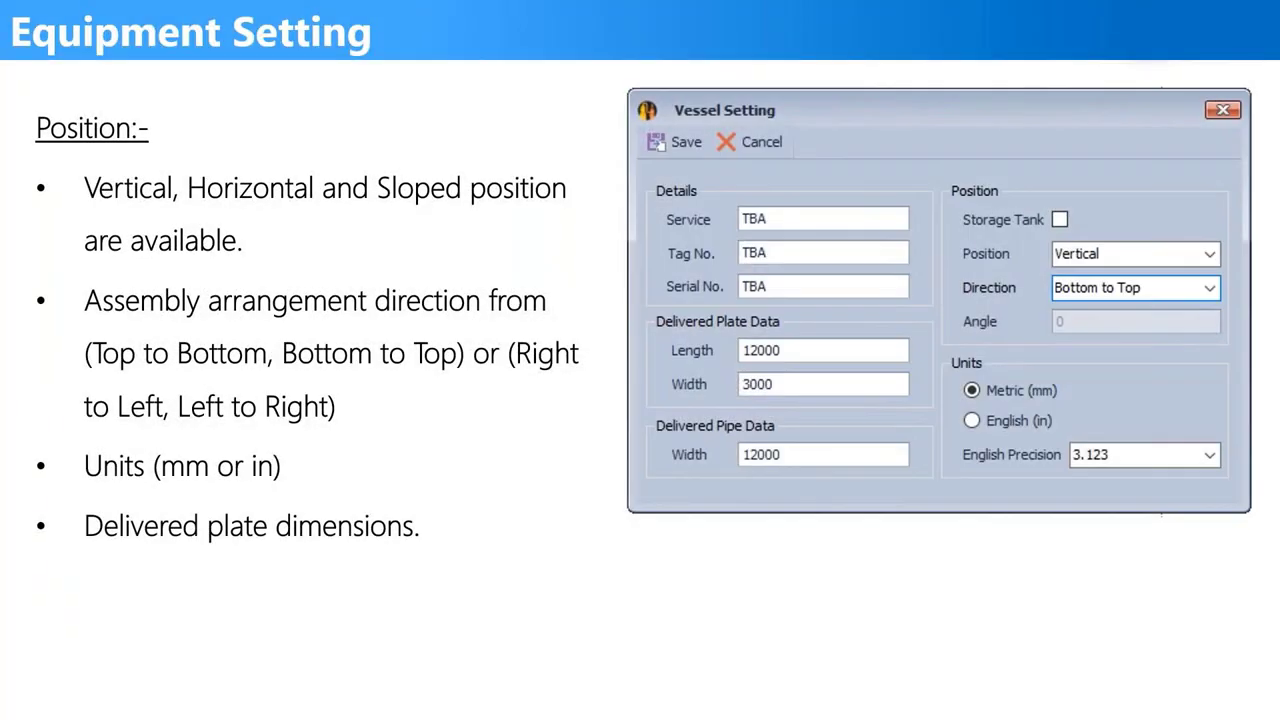
key("Right")
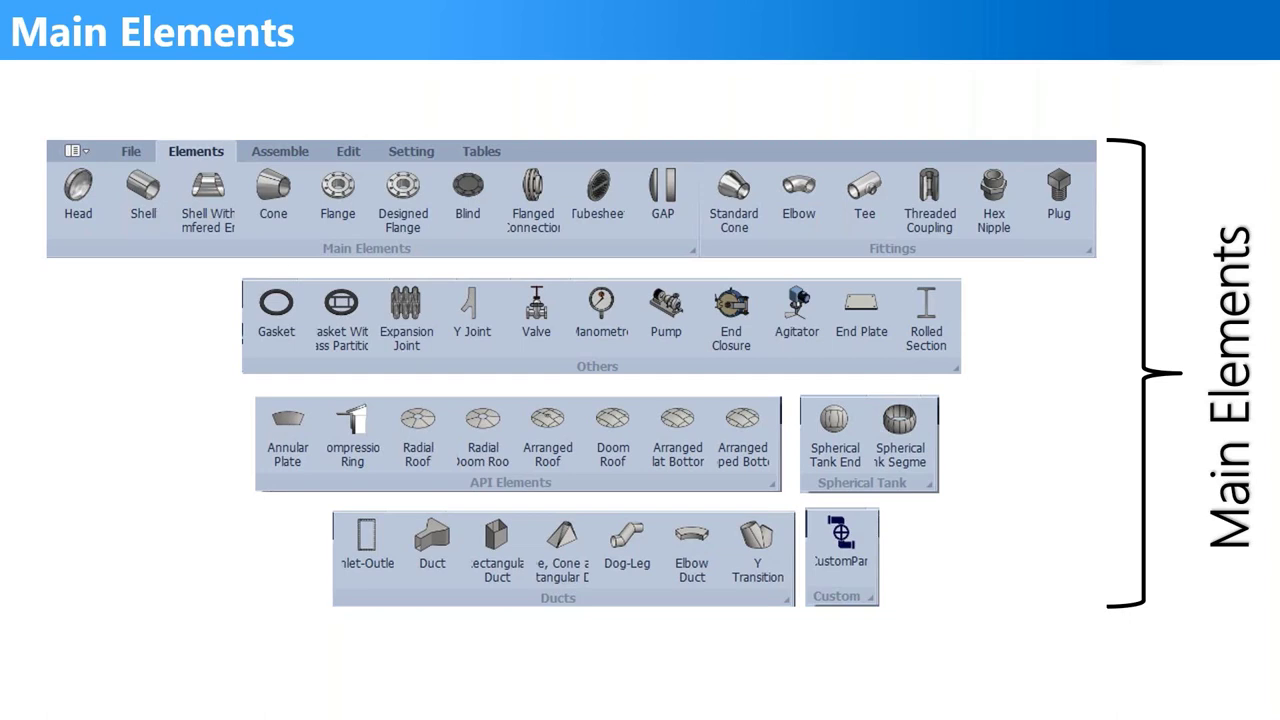
- Switch the slideshow pointer to the laser pointer on the Main Elements slide
left_click(62, 707)
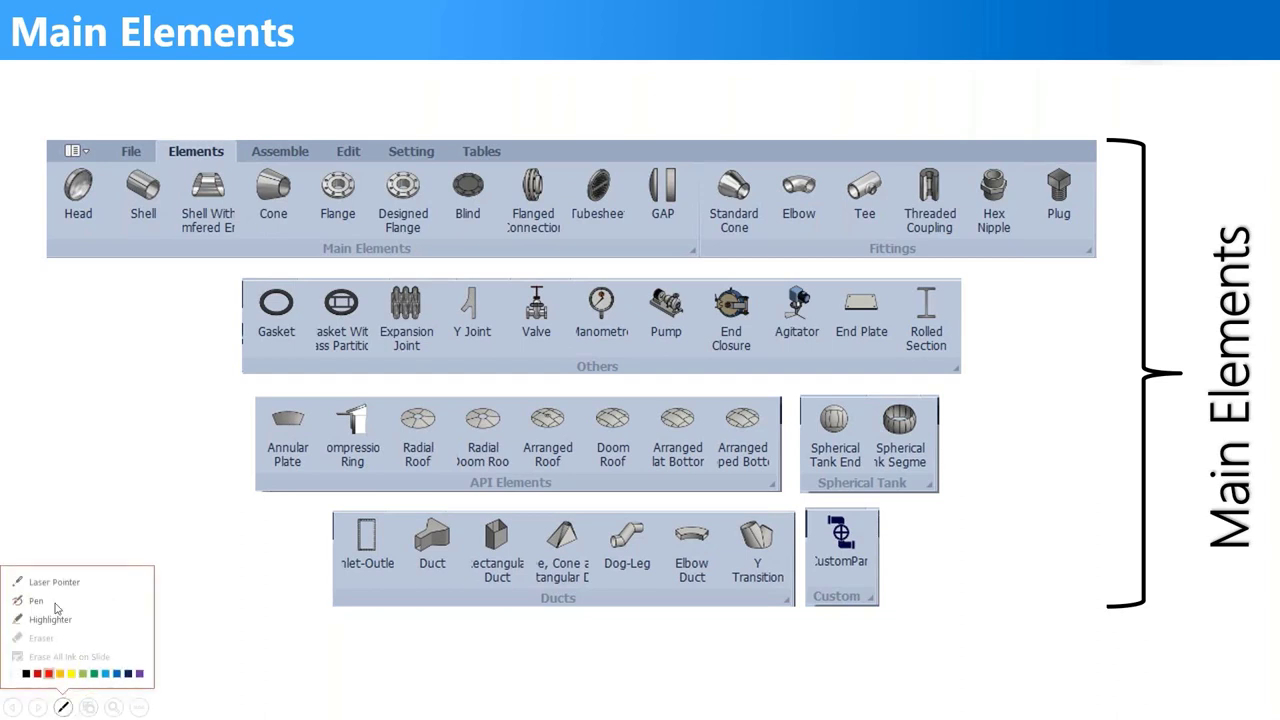
left_click(58, 585)
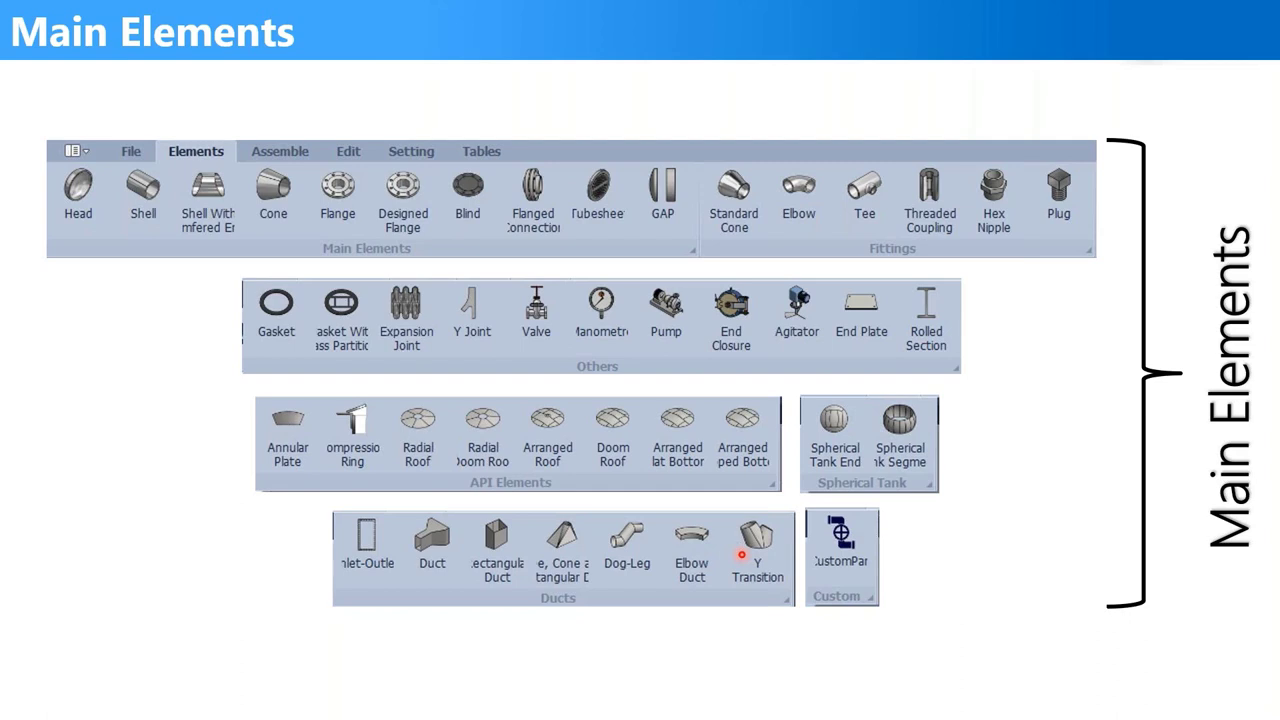
- Move the slideshow forward to the Attachments slide
key("Right")
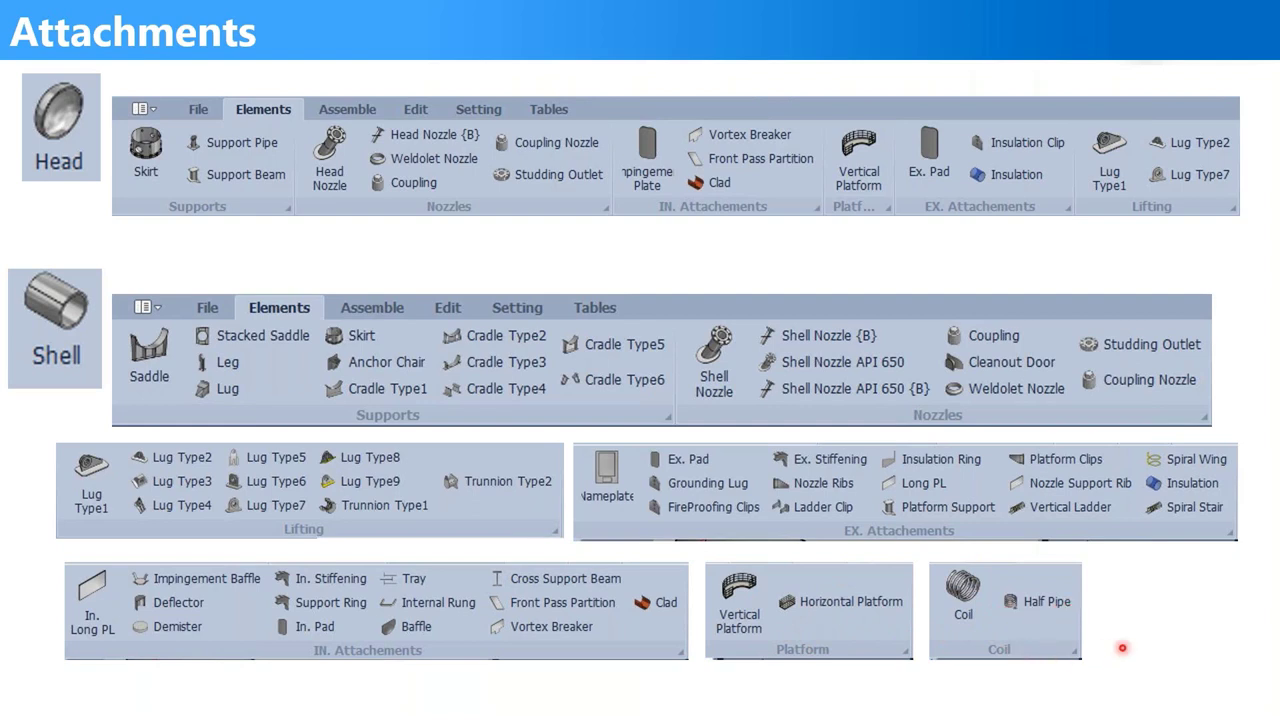
- Advance to the Thank you slide, end the Part-1 show and switch to Part-2.pptx
key("Right")
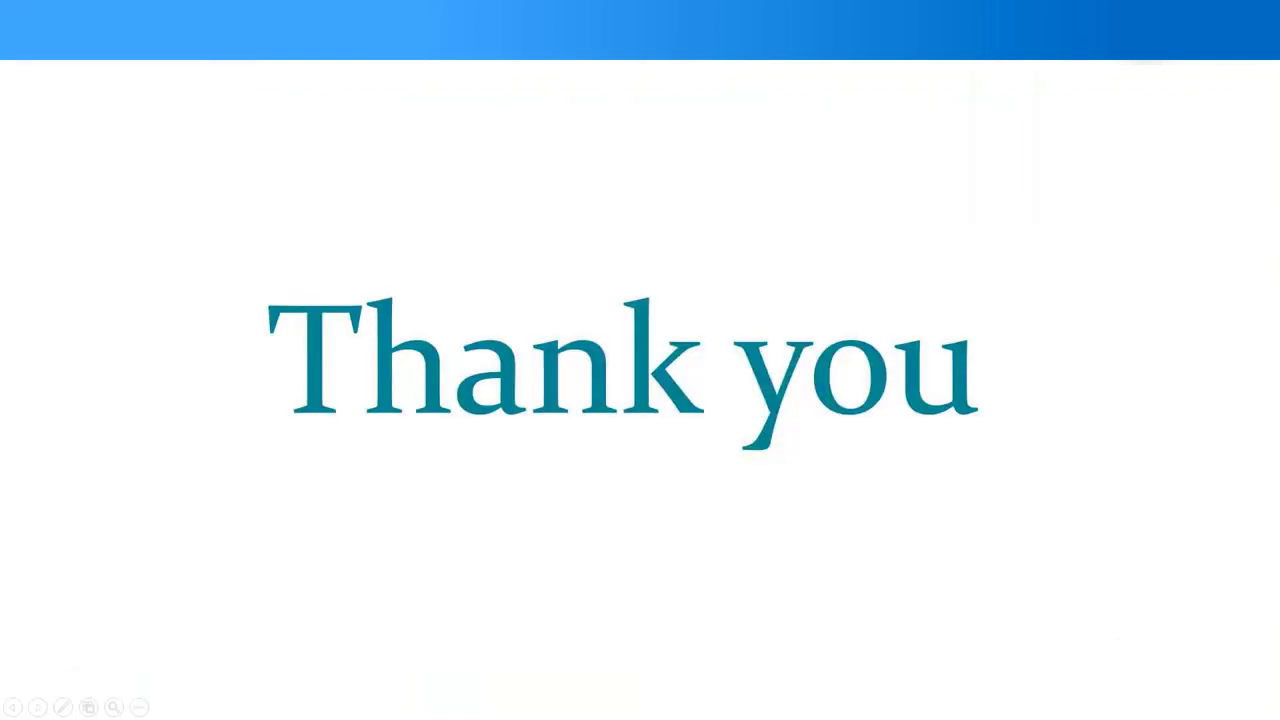
key("Escape")
mouse_move(886, 706)
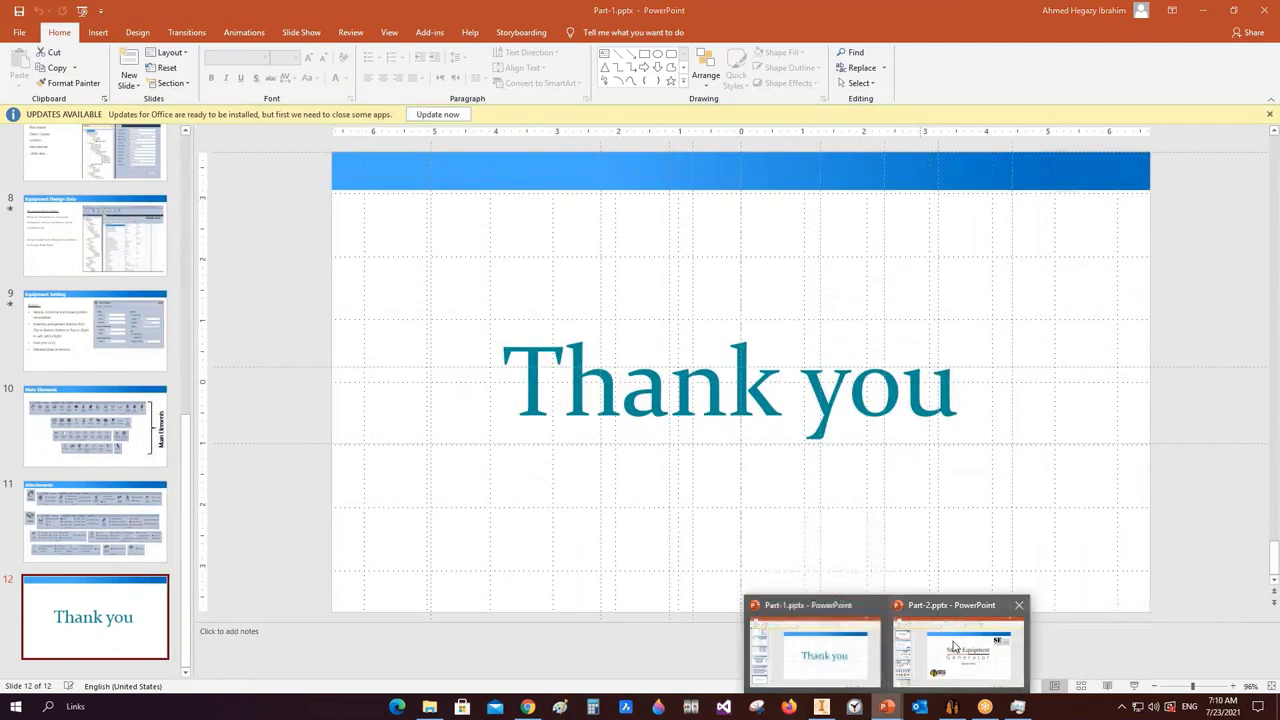
left_click(935, 695)
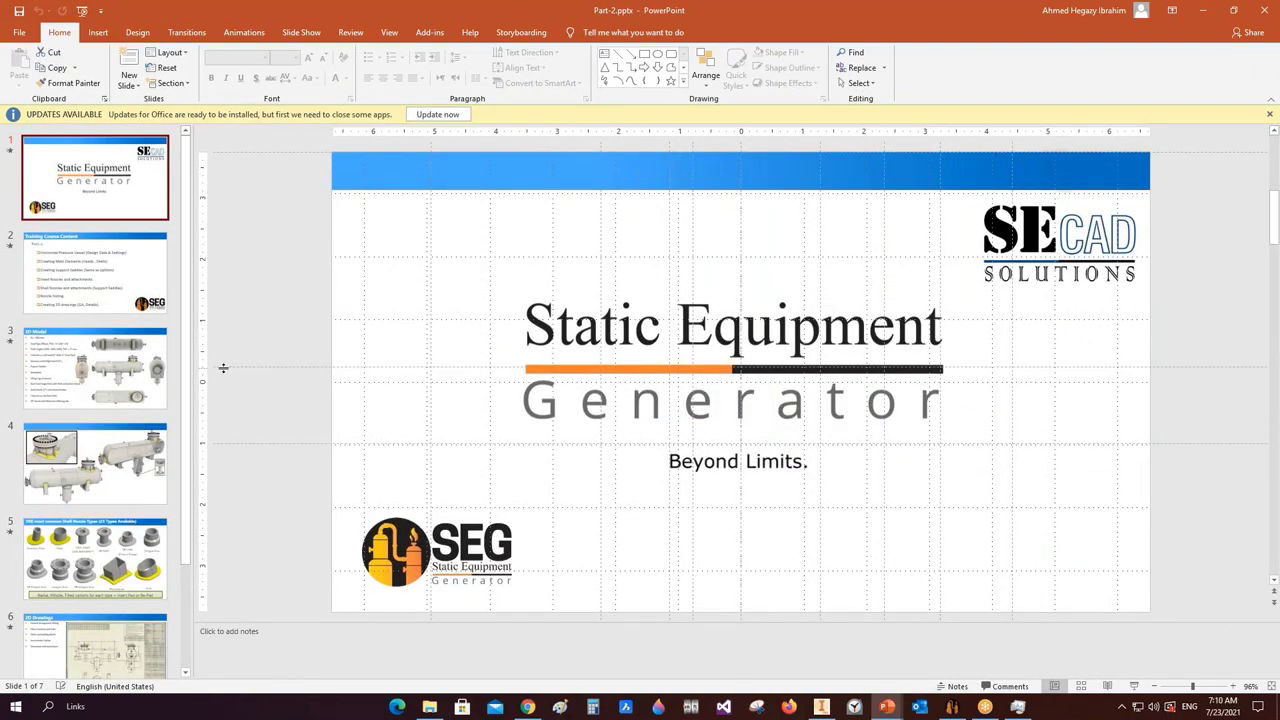
- Start the Part-2 slideshow and reveal the first Training Course Content topic
key("F5")
key("Right")
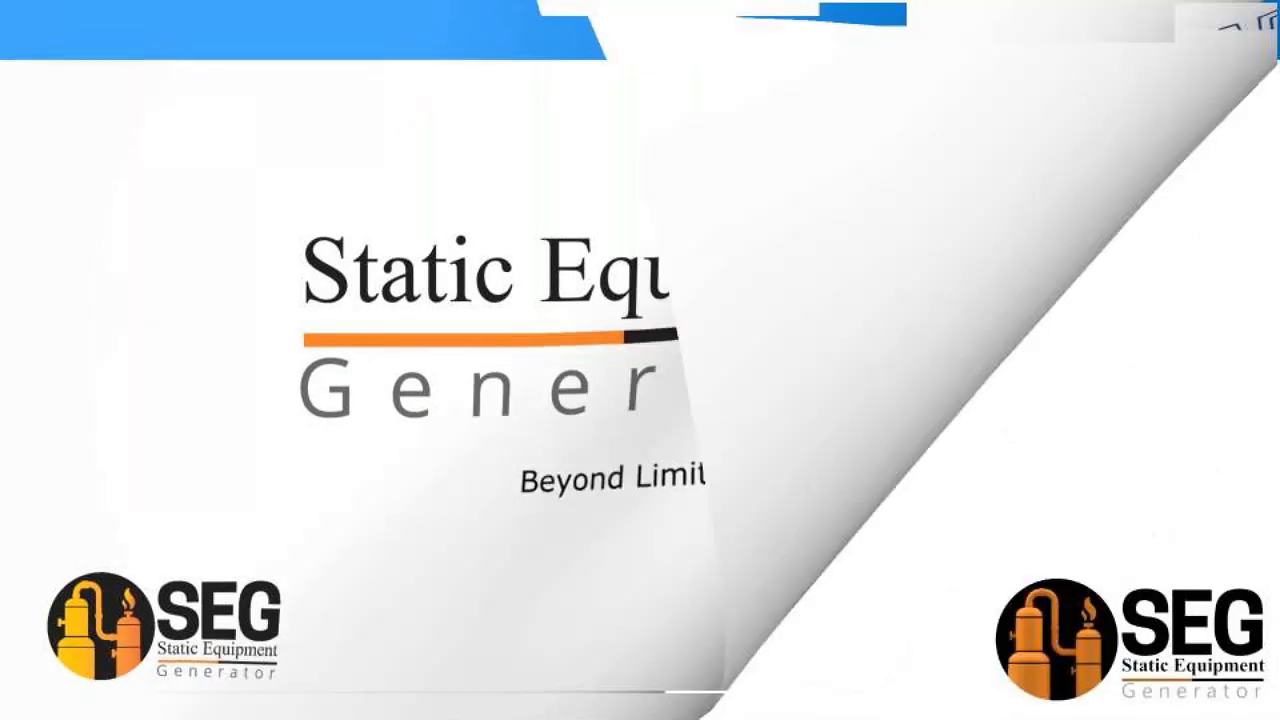
key("Right")
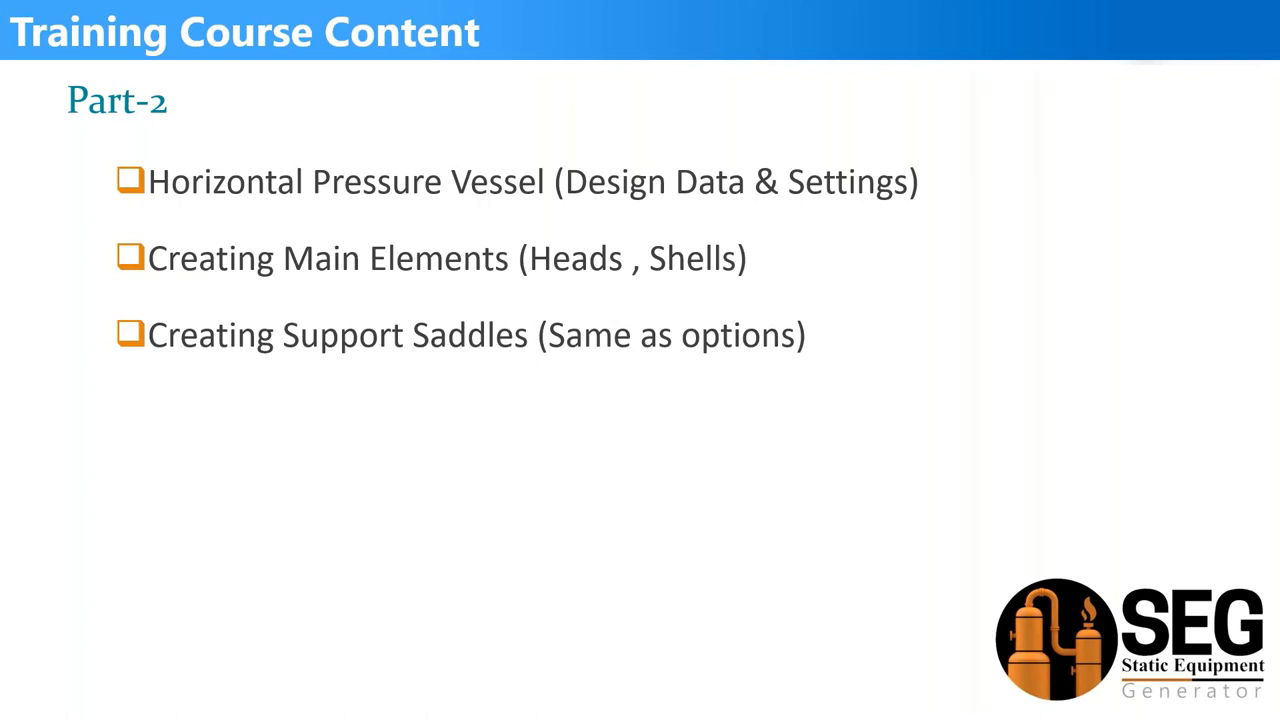
- Switch to the laser pointer and reveal the Head Nozzles and Shell Nozzles topics
left_click(68, 705)
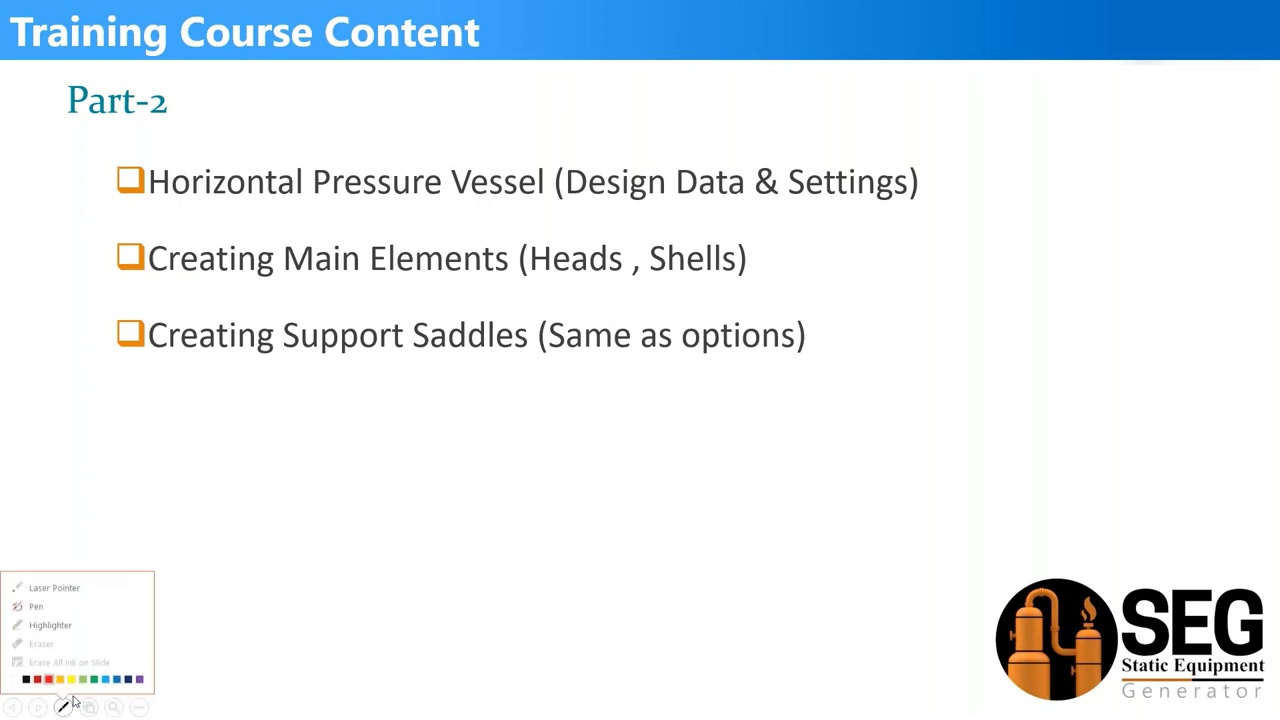
left_click(69, 588)
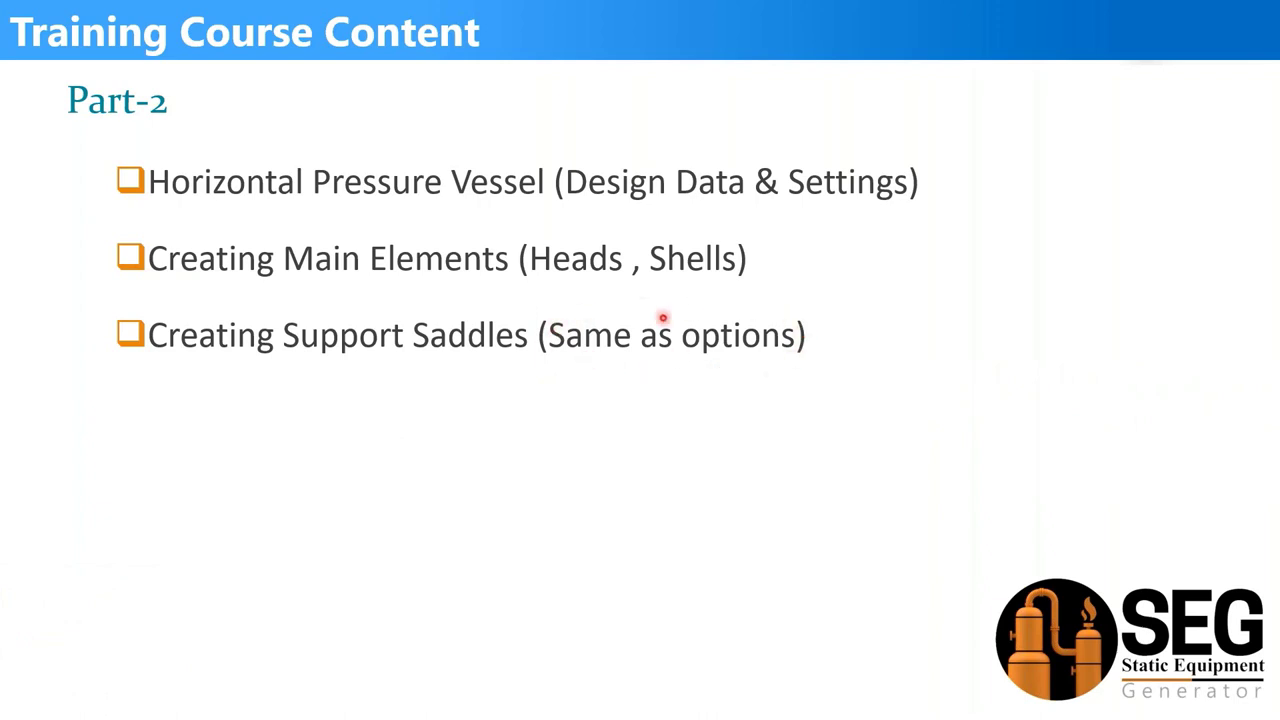
key("Right")
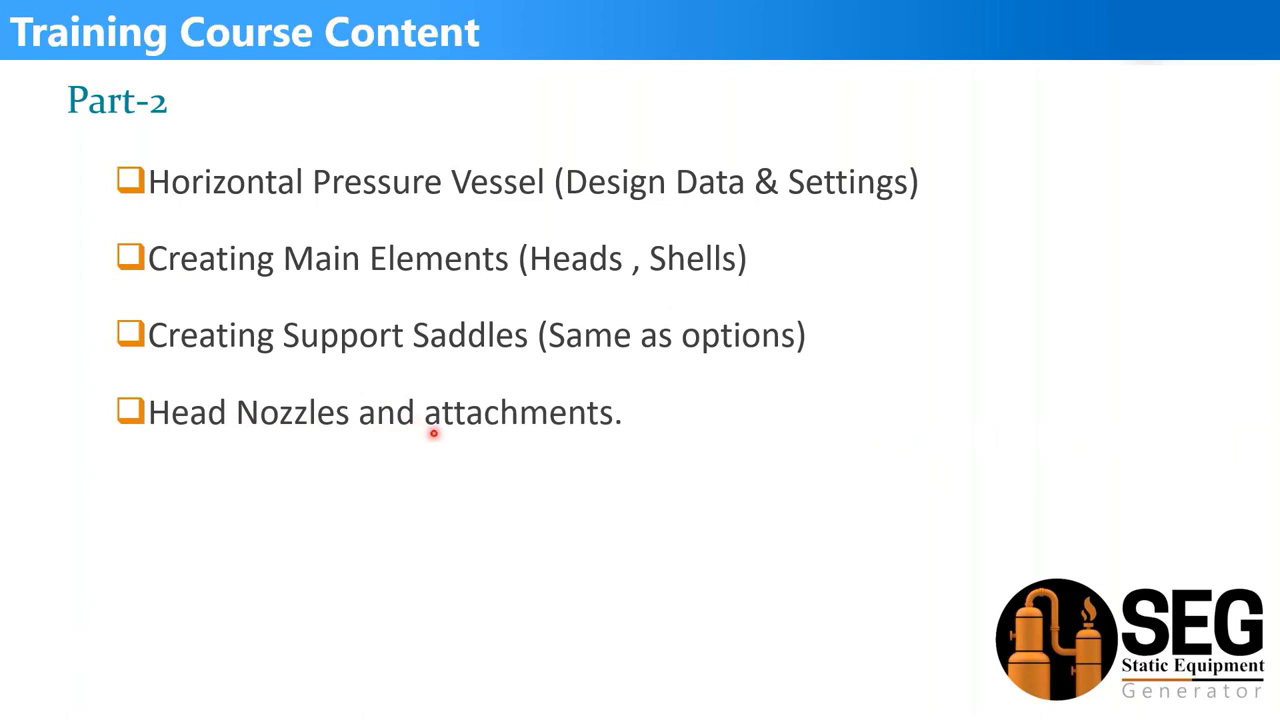
key("Right")
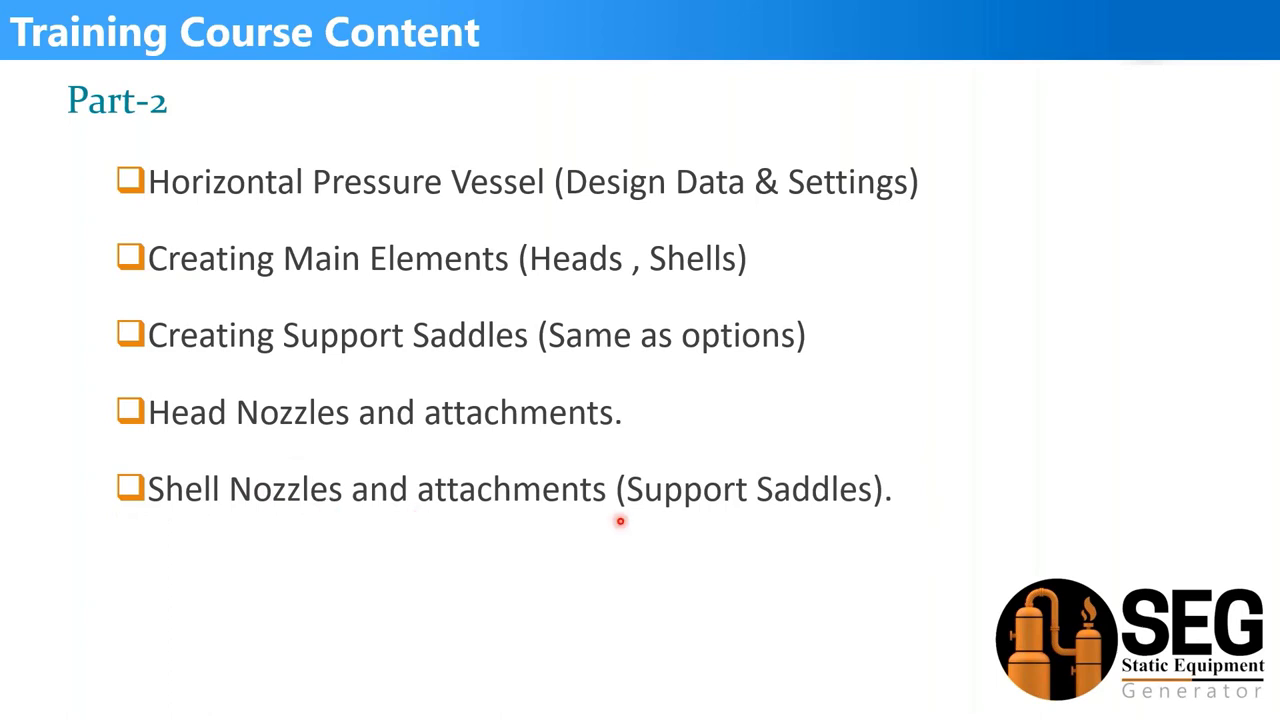
- Reveal the Nozzle Holing and Creating 2D drawings topics, then advance to the 3D Model slide
key("Right")
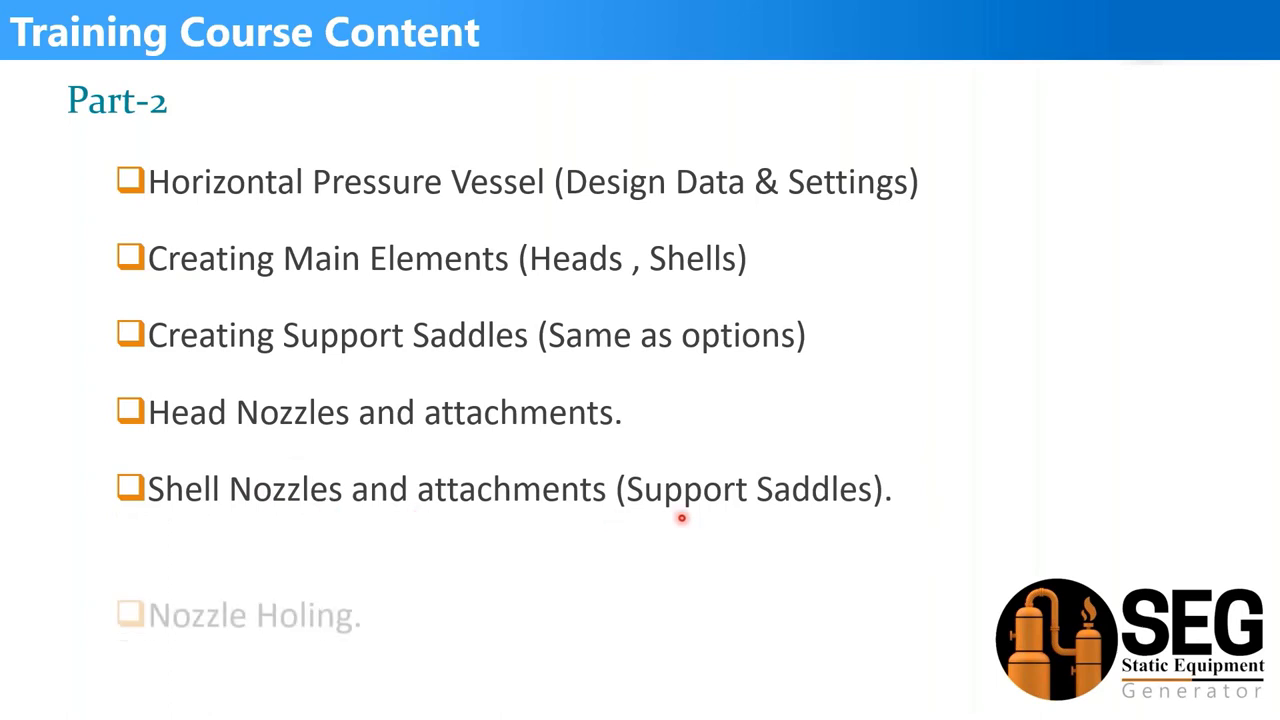
key("Right")
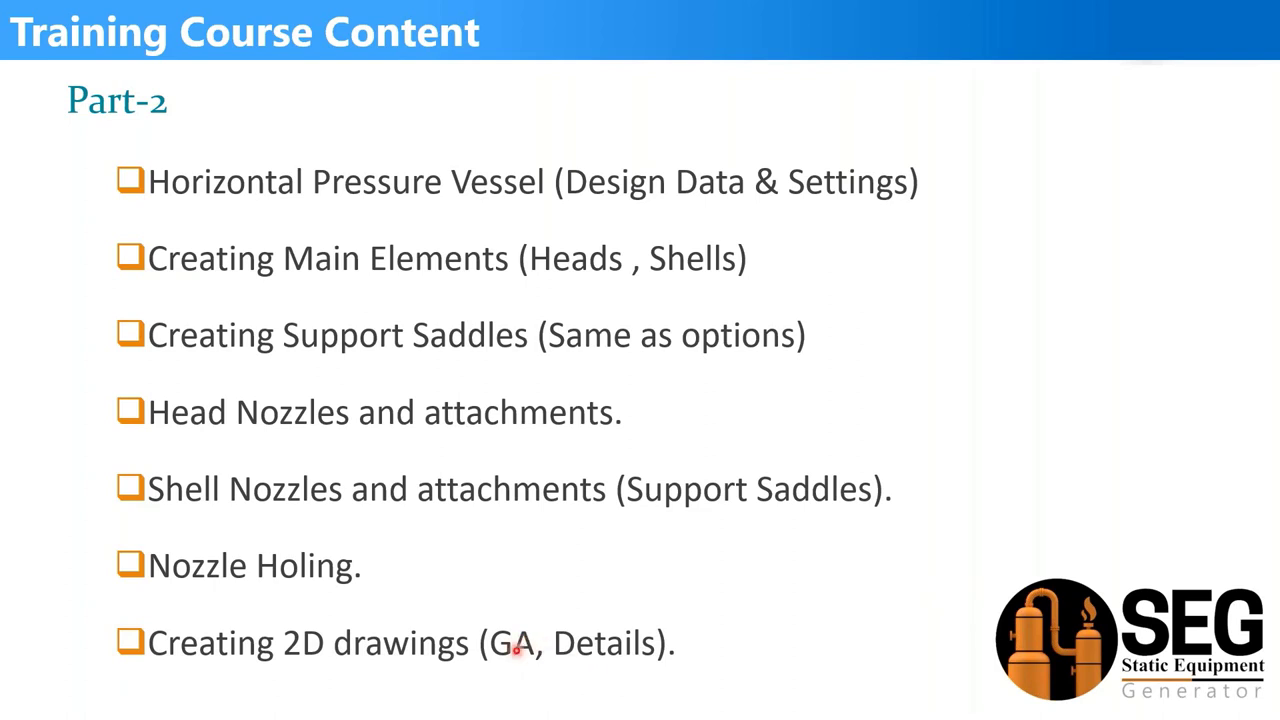
key("Right")
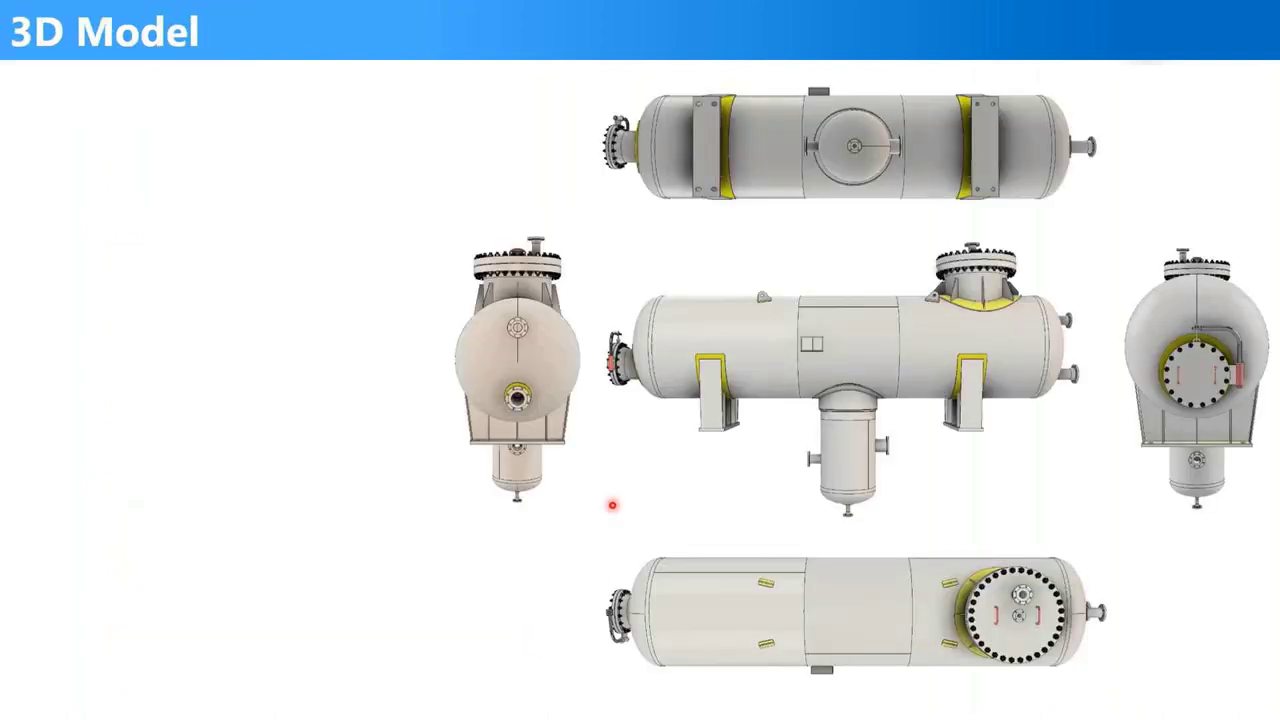
- Reveal the ID = 1500 mm, Head Type, Shell Lengths and left head nozzles points
key("Right")
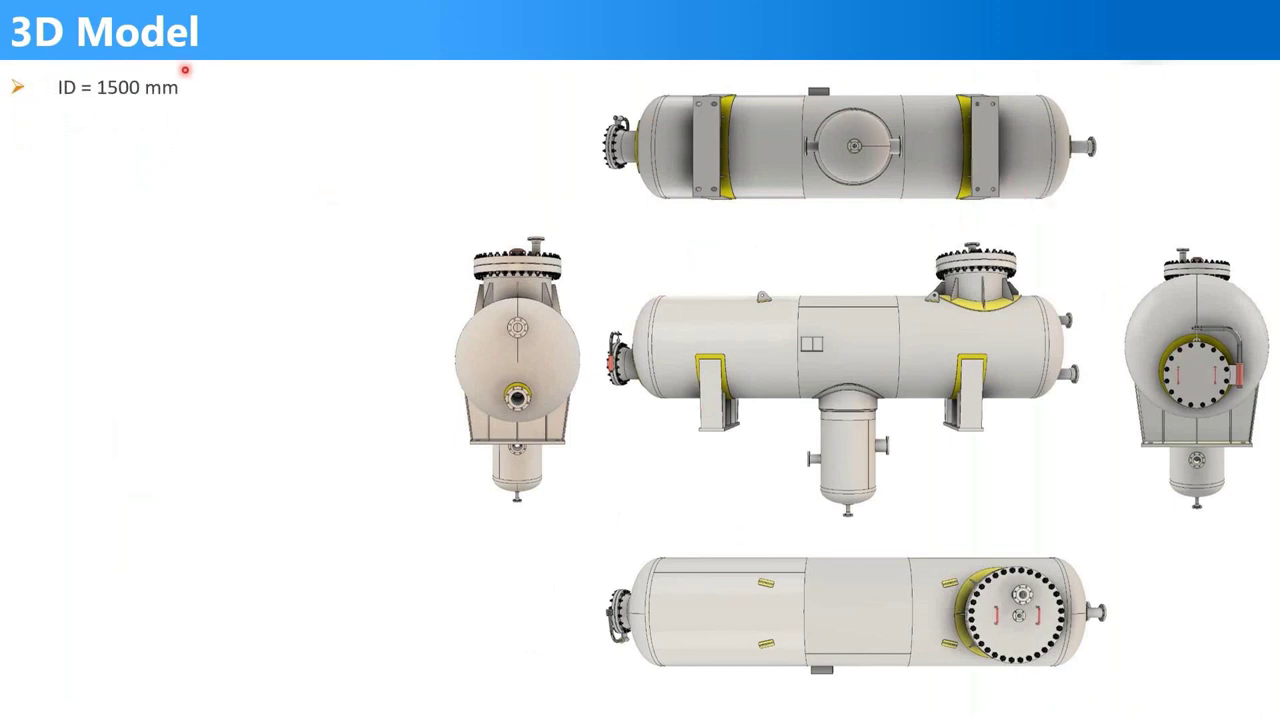
key("Right")
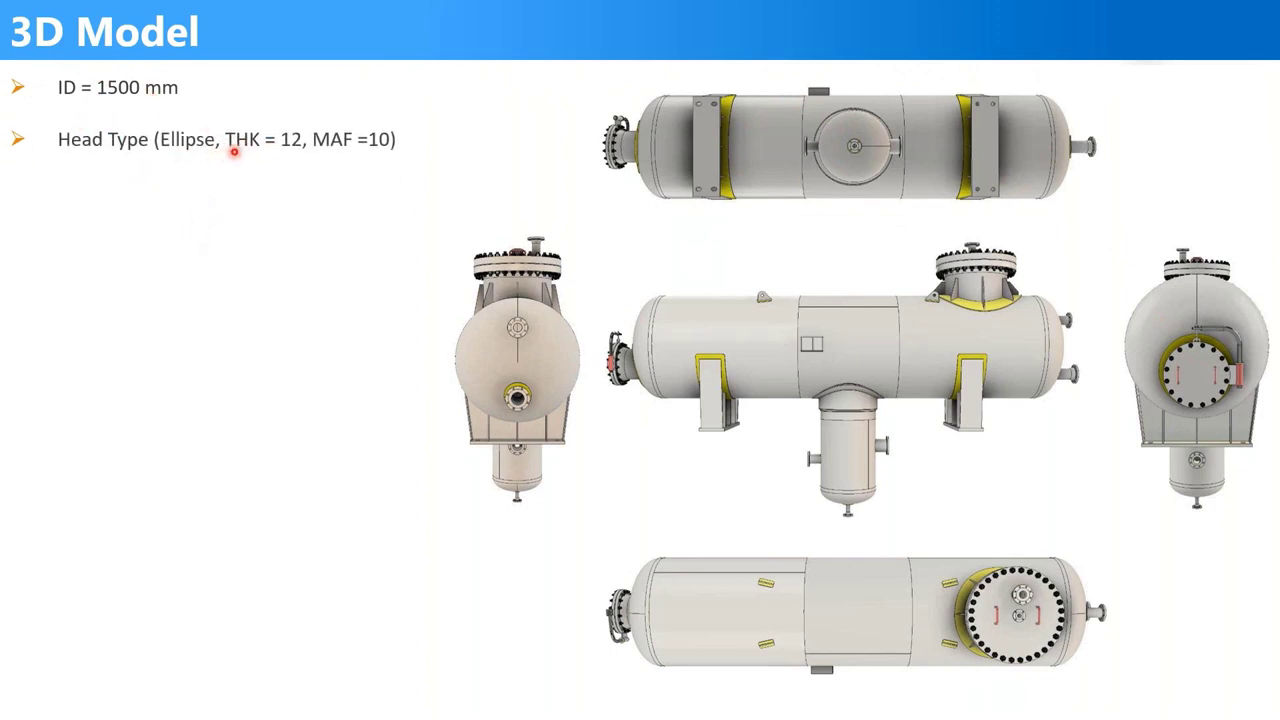
key("Right")
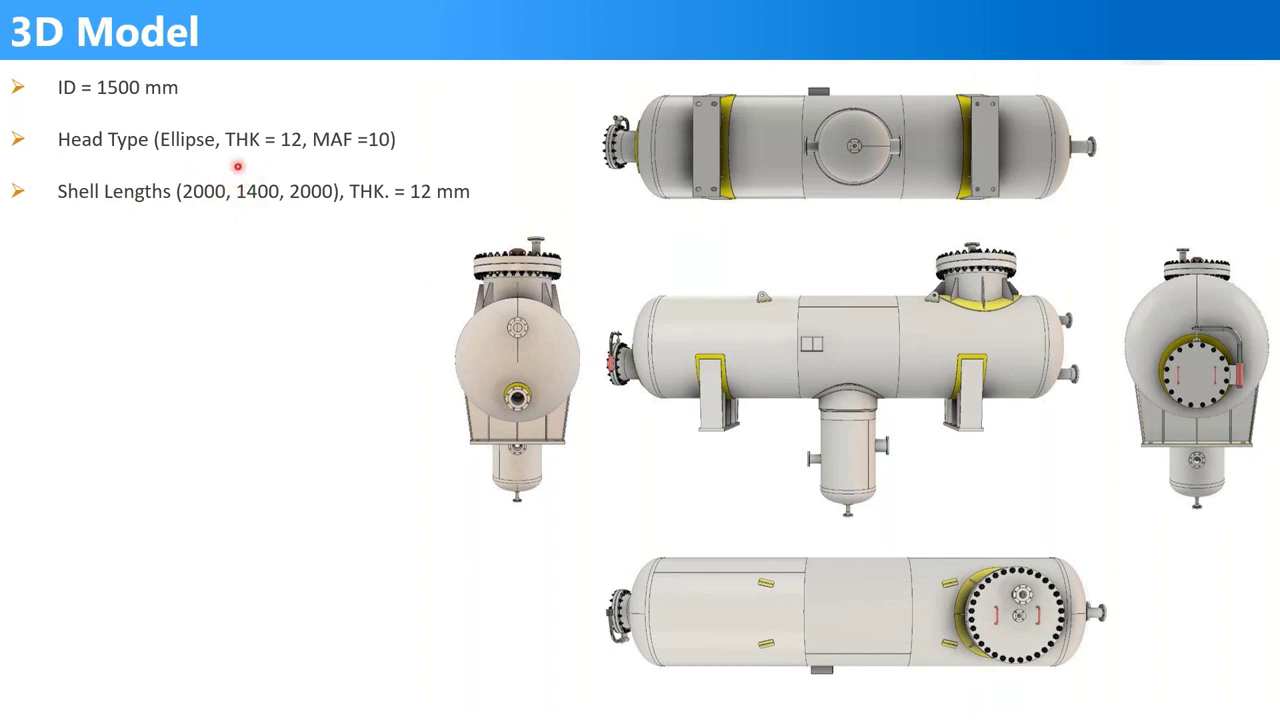
left_click(309, 203)
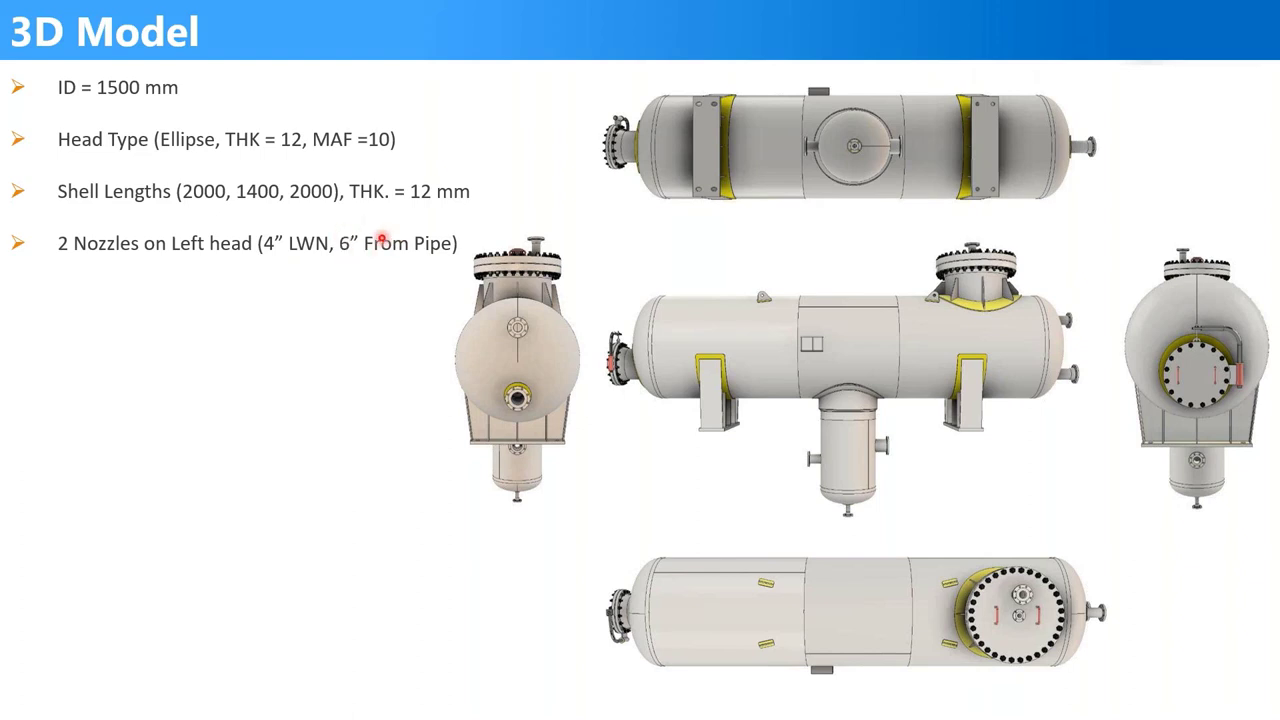
- Reveal the manway, saddles, nameplate, boot shell nozzles and 36” nozzle points, then return to Static Equipment Generator
key("Right")
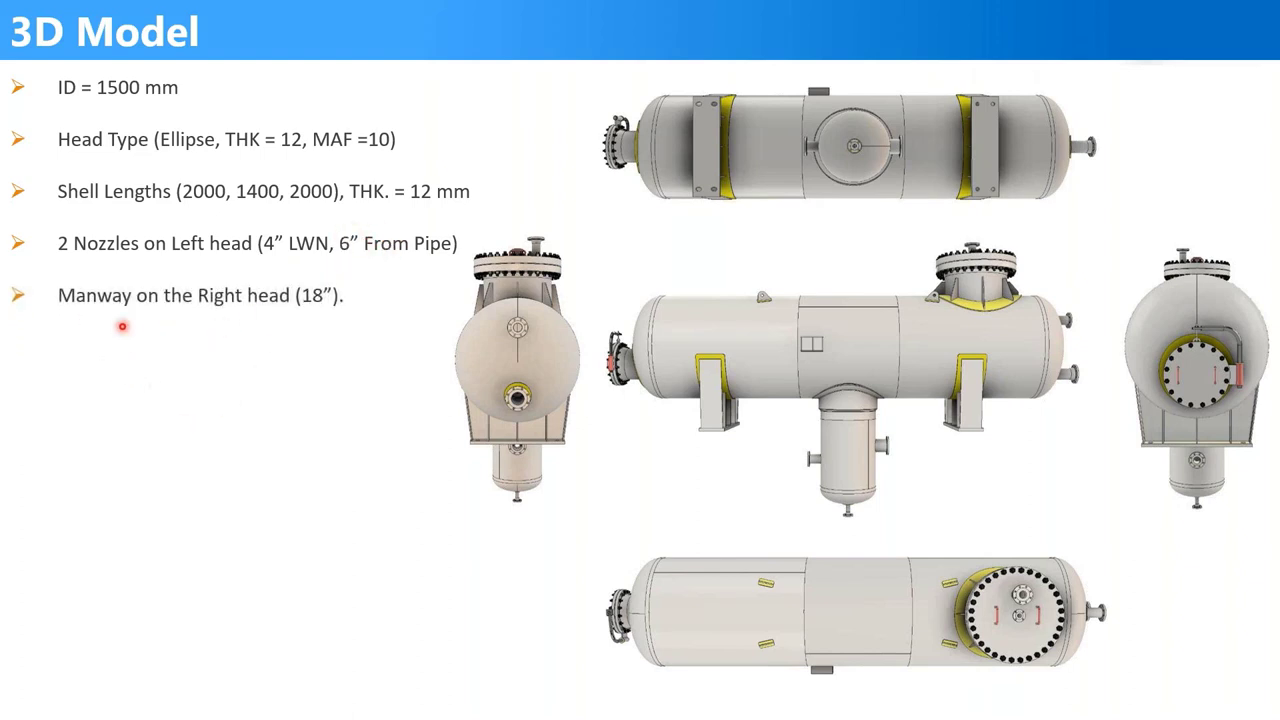
key("Right")
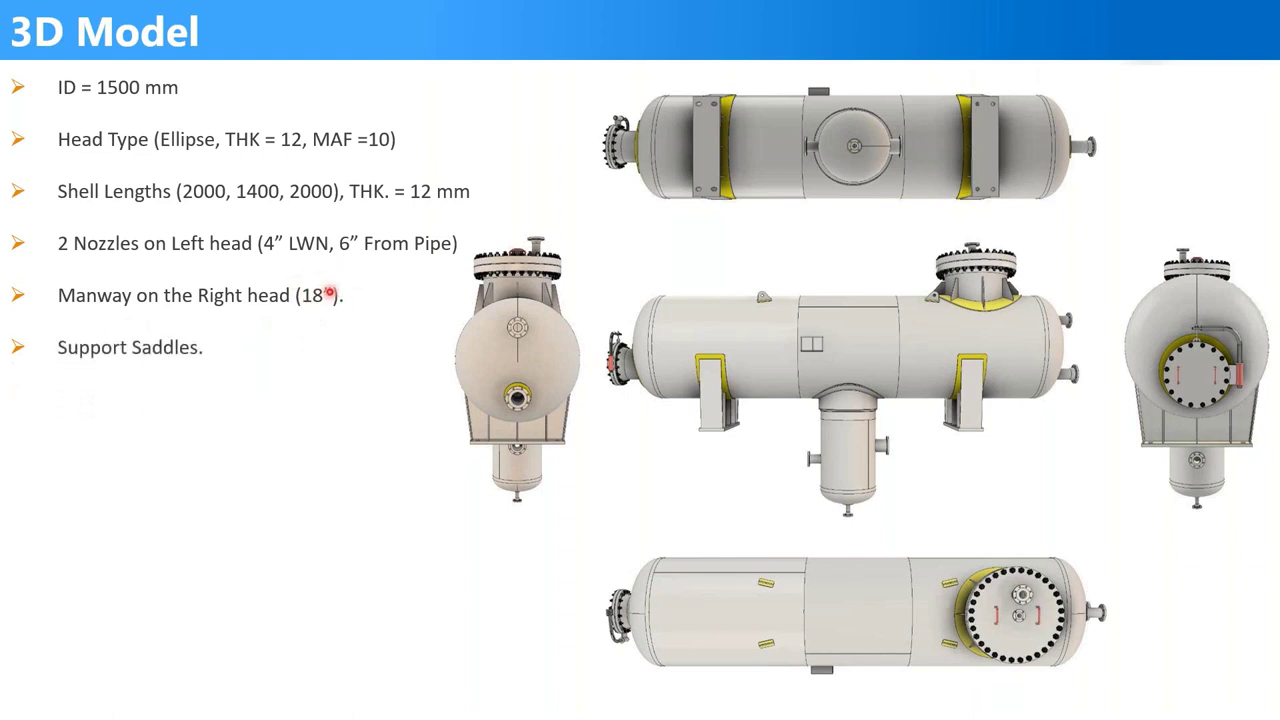
key("Right")
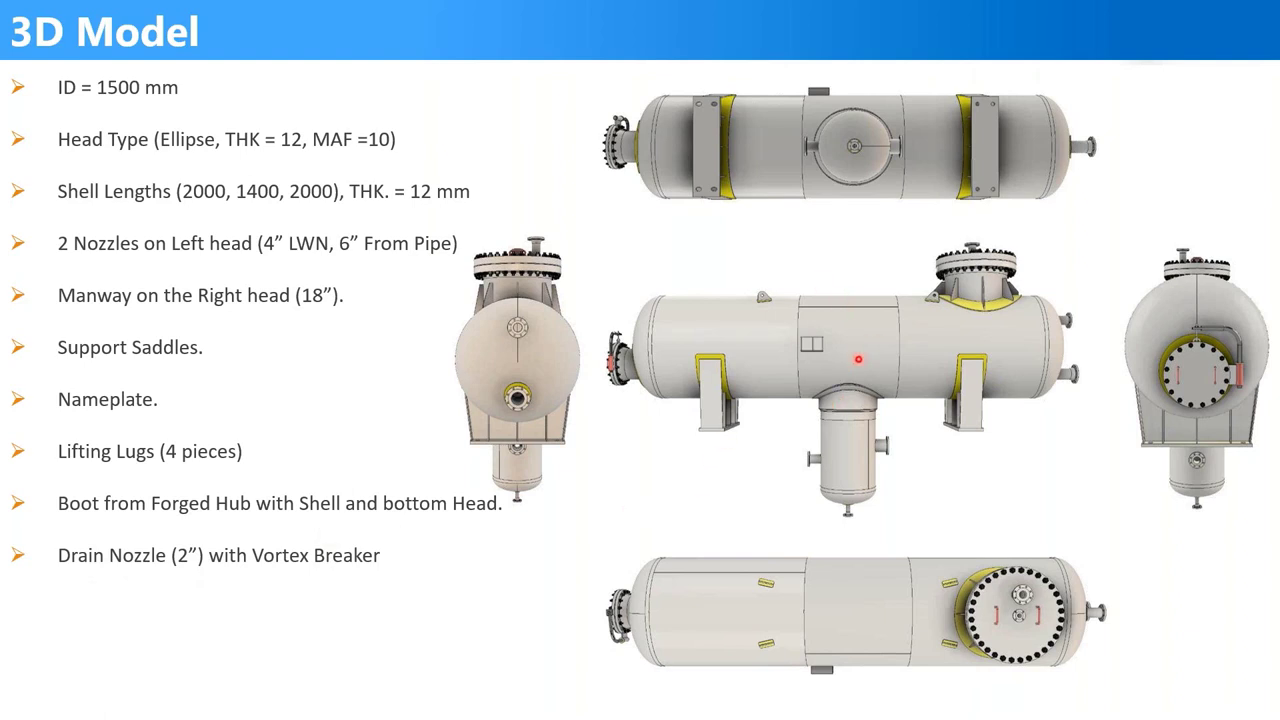
key("Right")
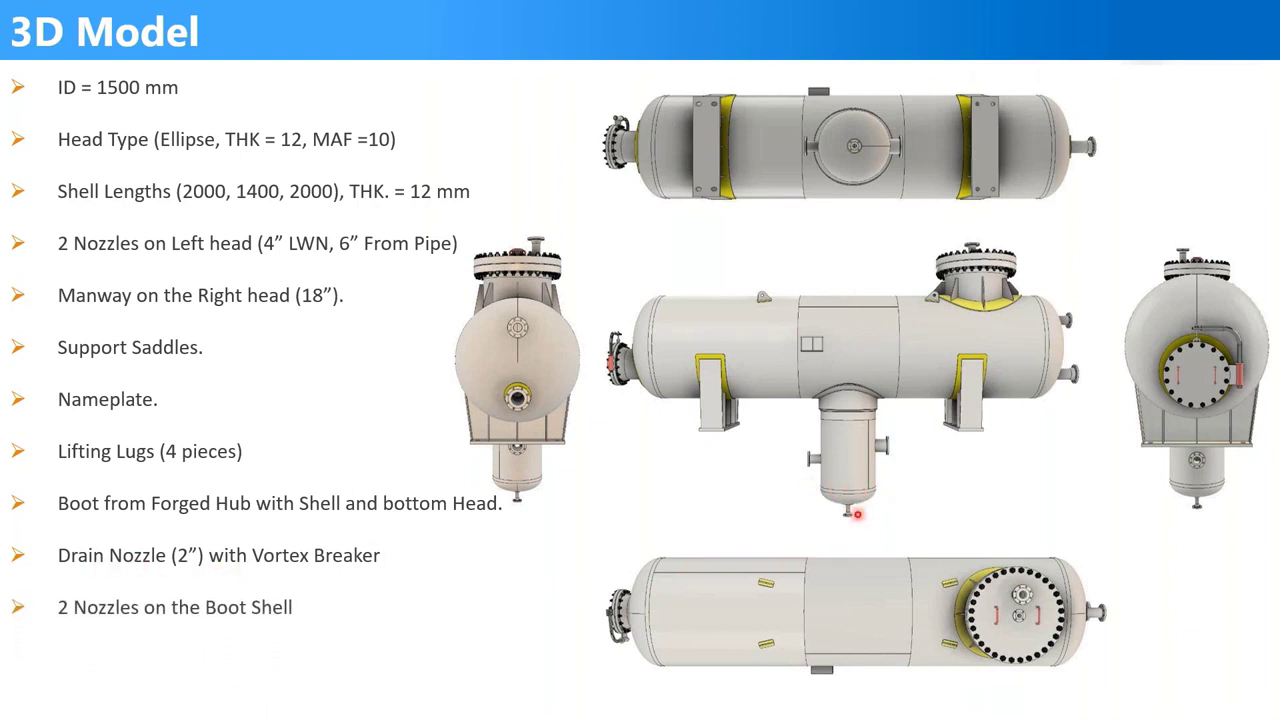
key("Right")
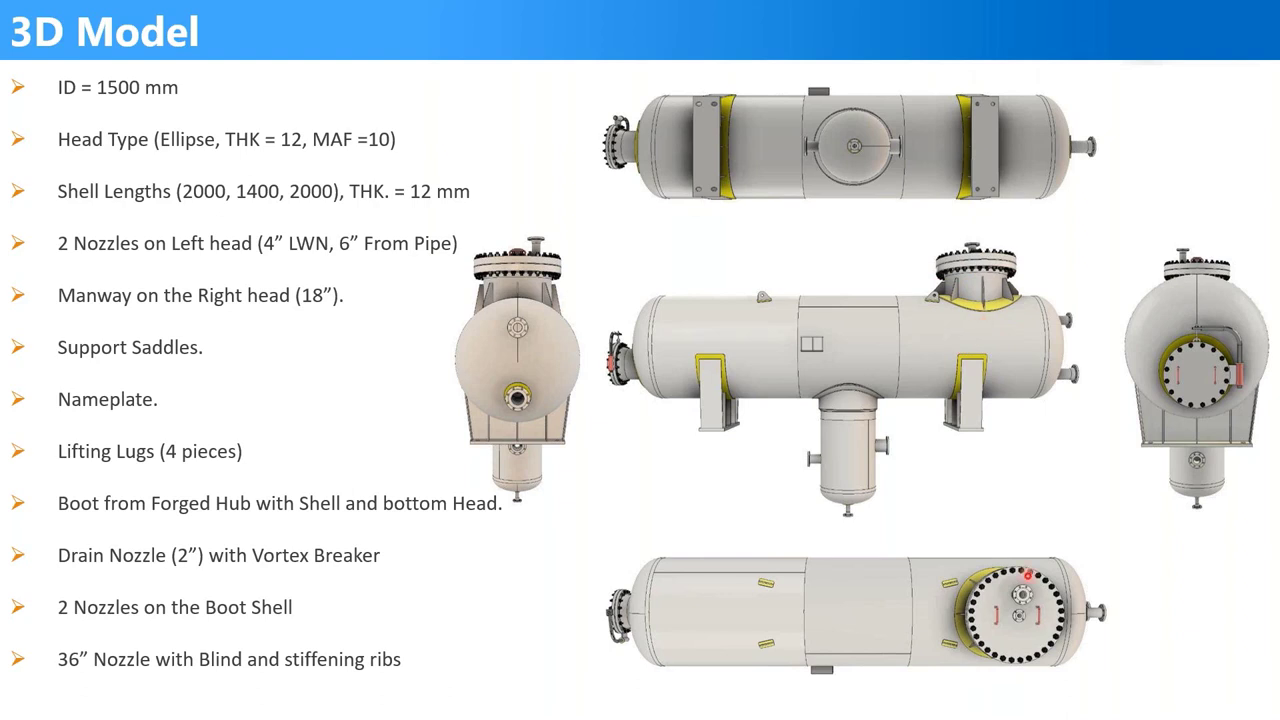
key("alt+Tab")
key("alt+Tab")
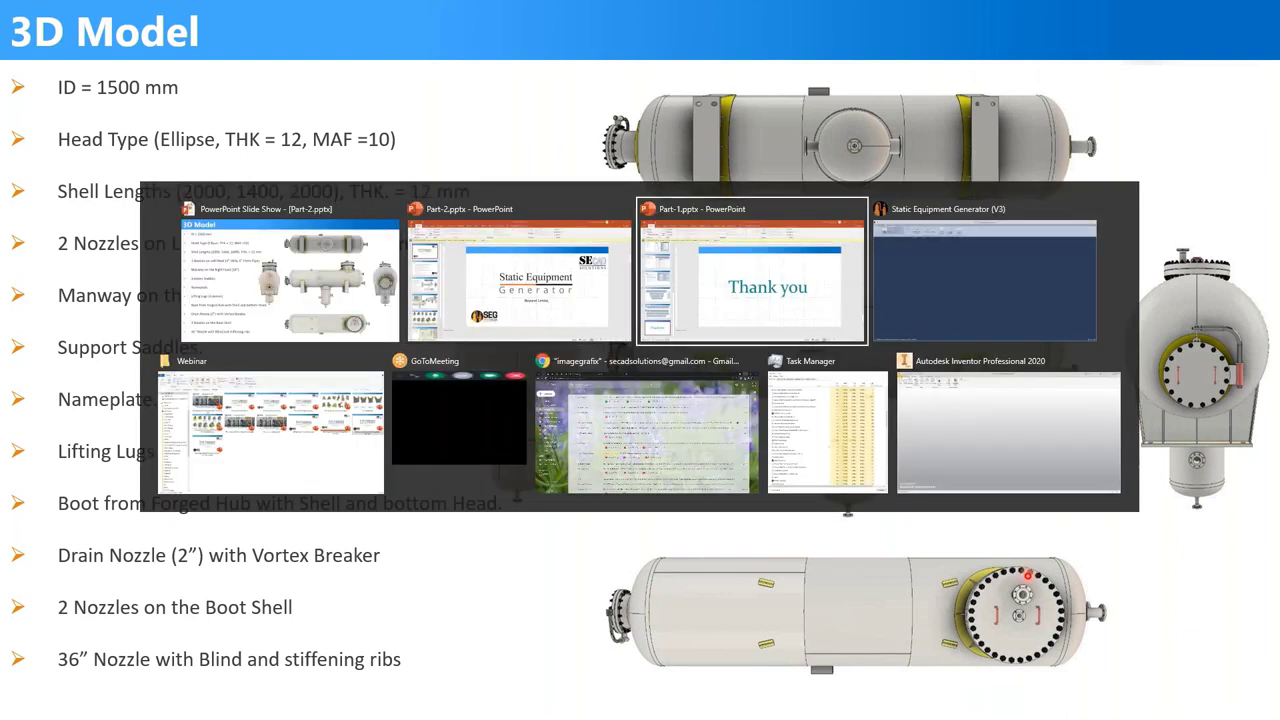
key("alt+Tab")
- Create the new project Demo 23-7 with its workspace folder on the Desktop
left_click(52, 27)
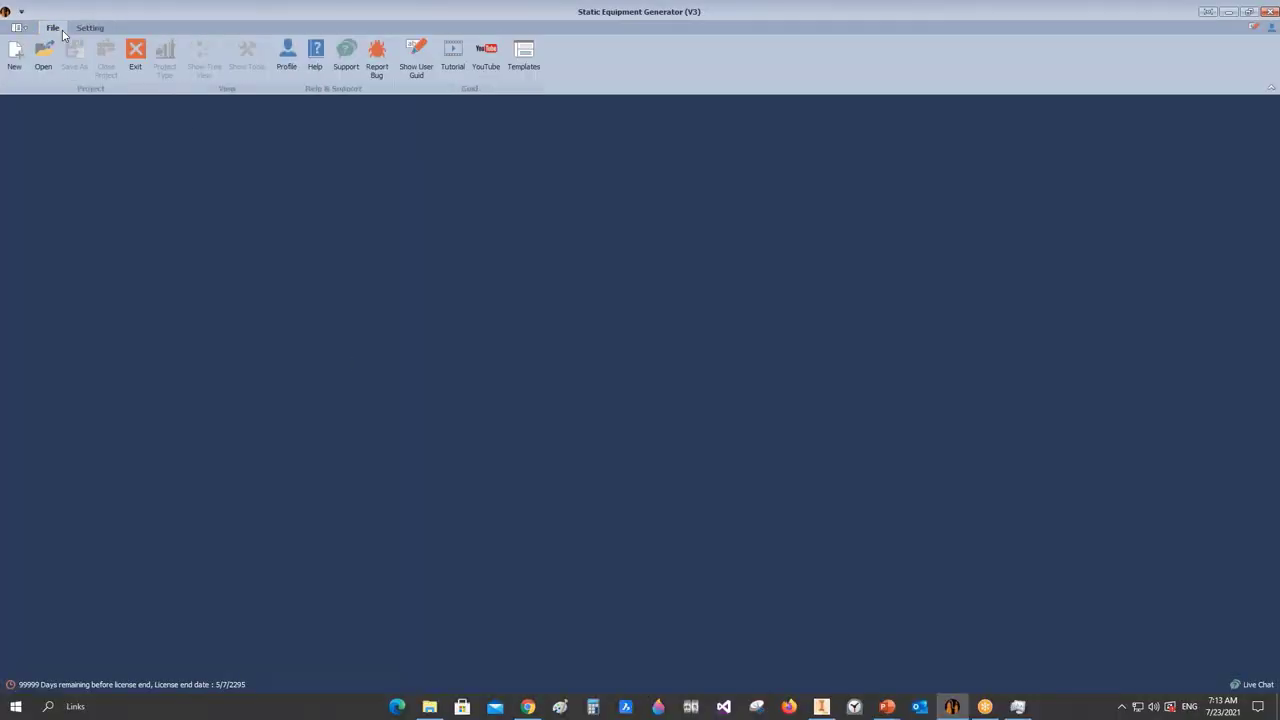
left_click(15, 58)
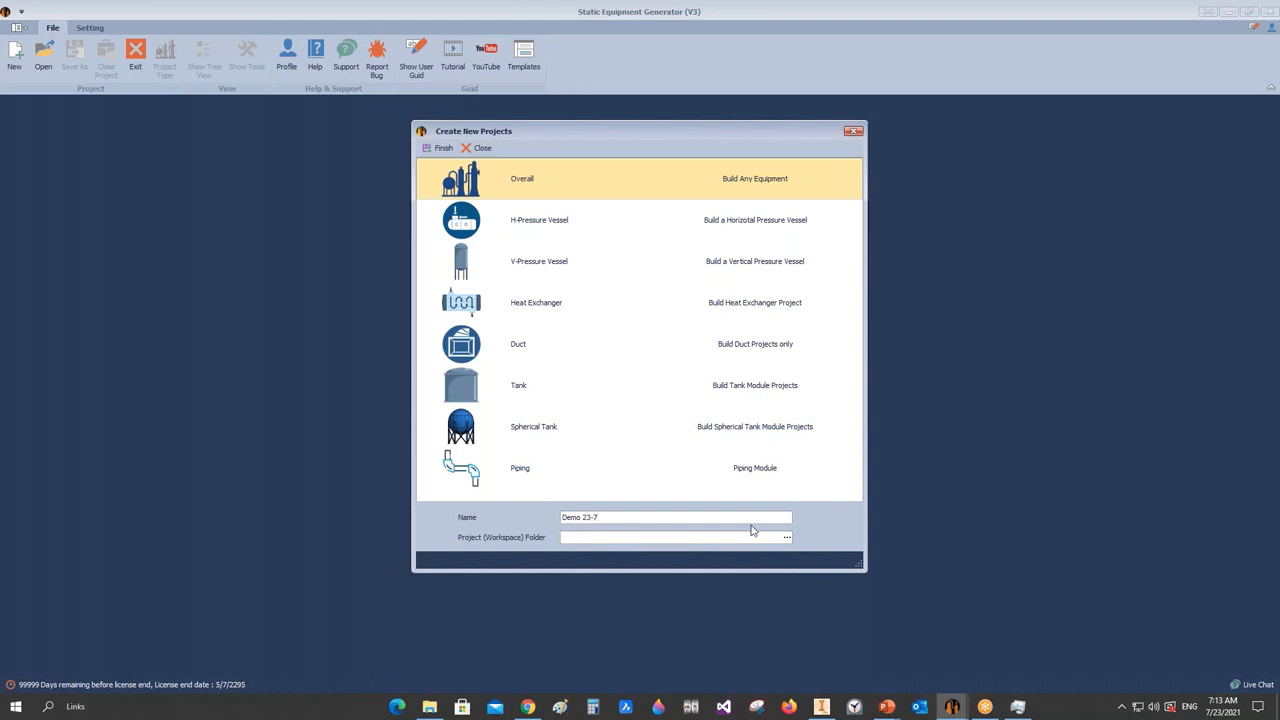
left_click(788, 539)
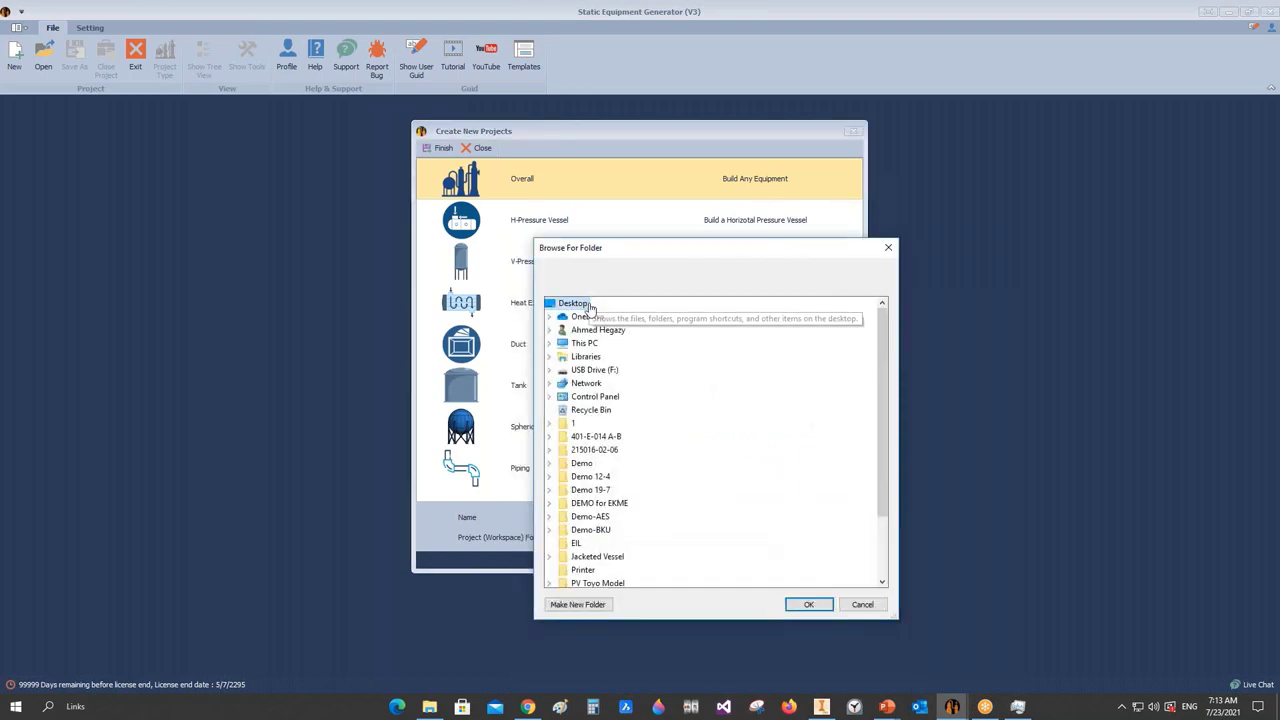
left_click(812, 605)
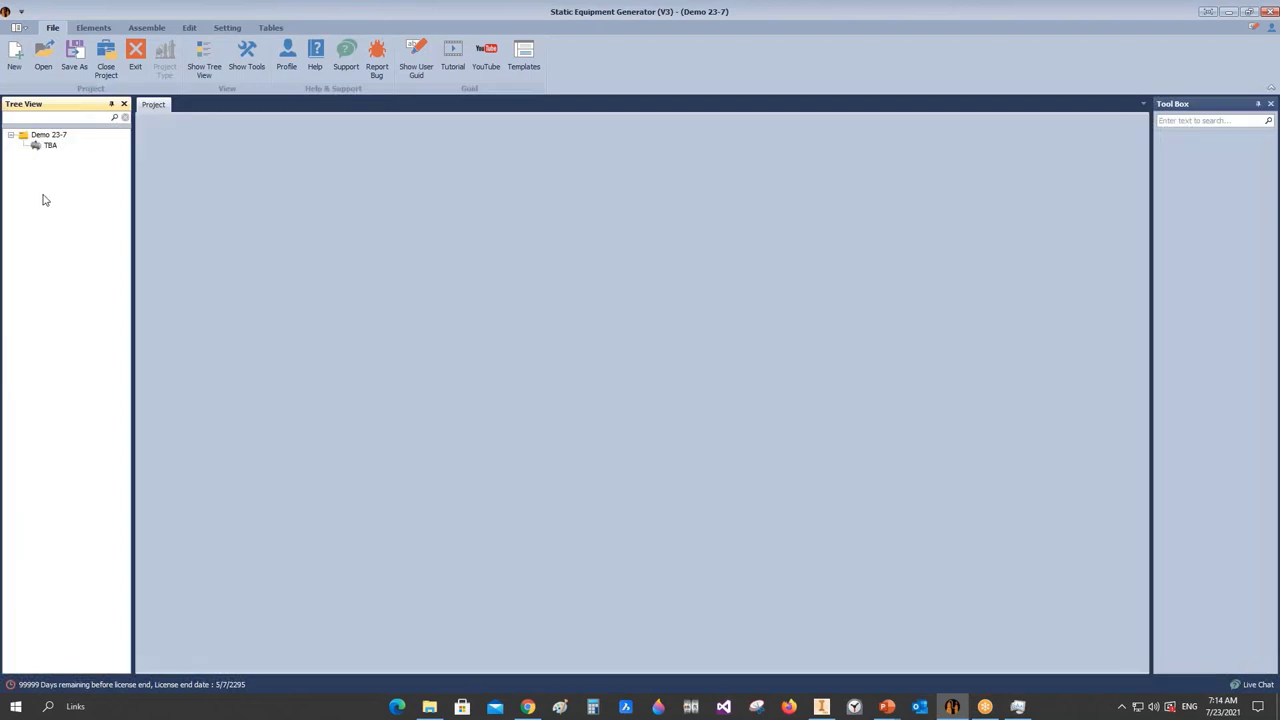
- Open the Demo 23-7 project form and rearrange the Tree View and Tool Box panels
left_click(62, 134)
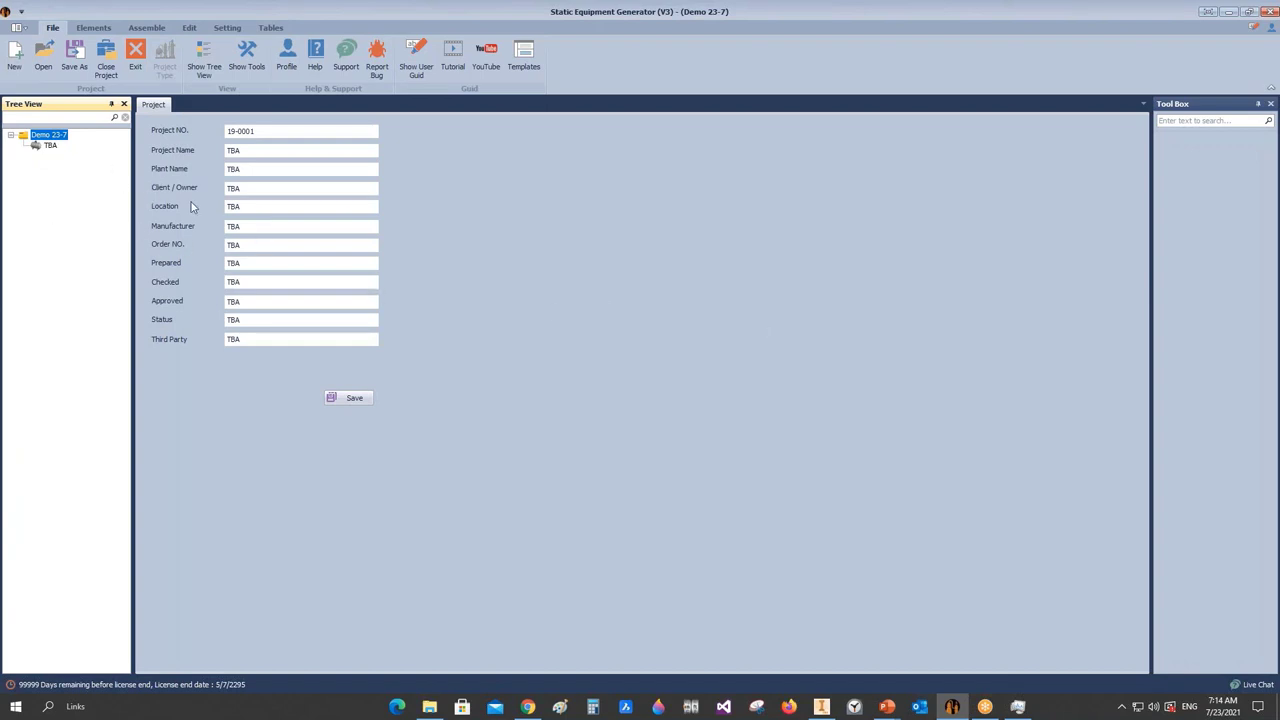
left_click_drag(68, 107, 584, 443)
left_click_drag(409, 553, 524, 391)
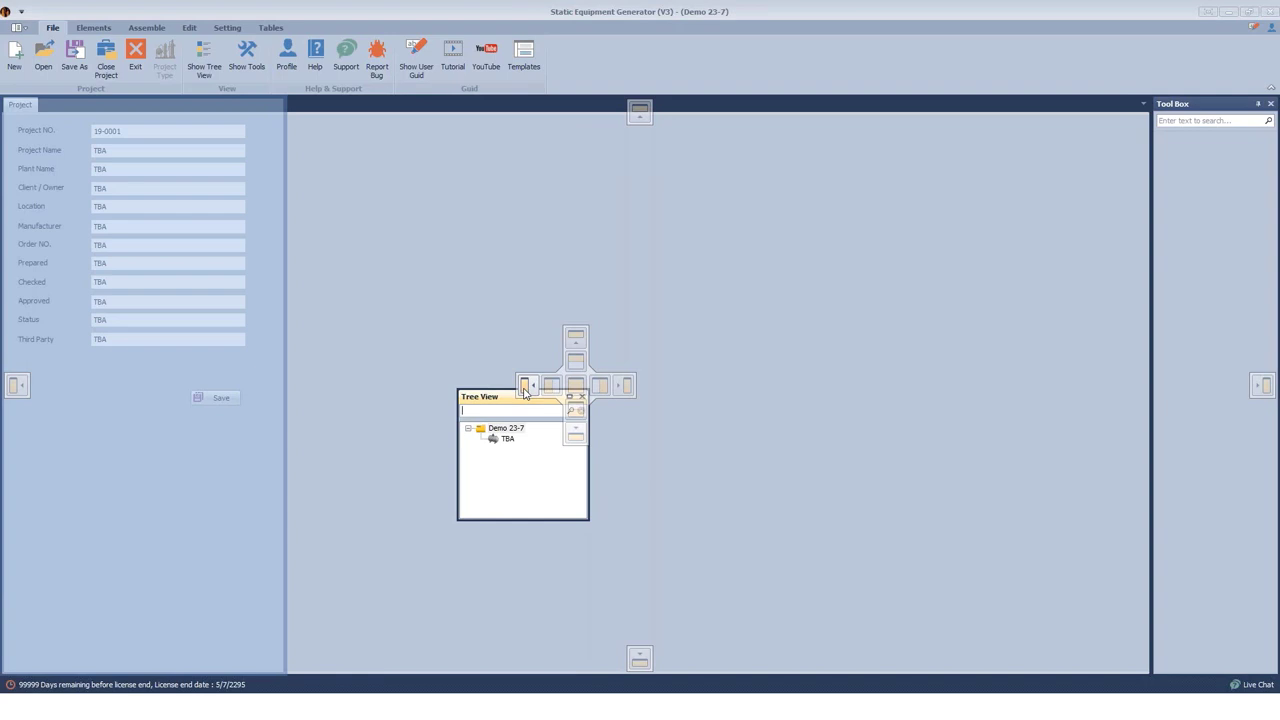
left_click_drag(524, 391, 524, 391)
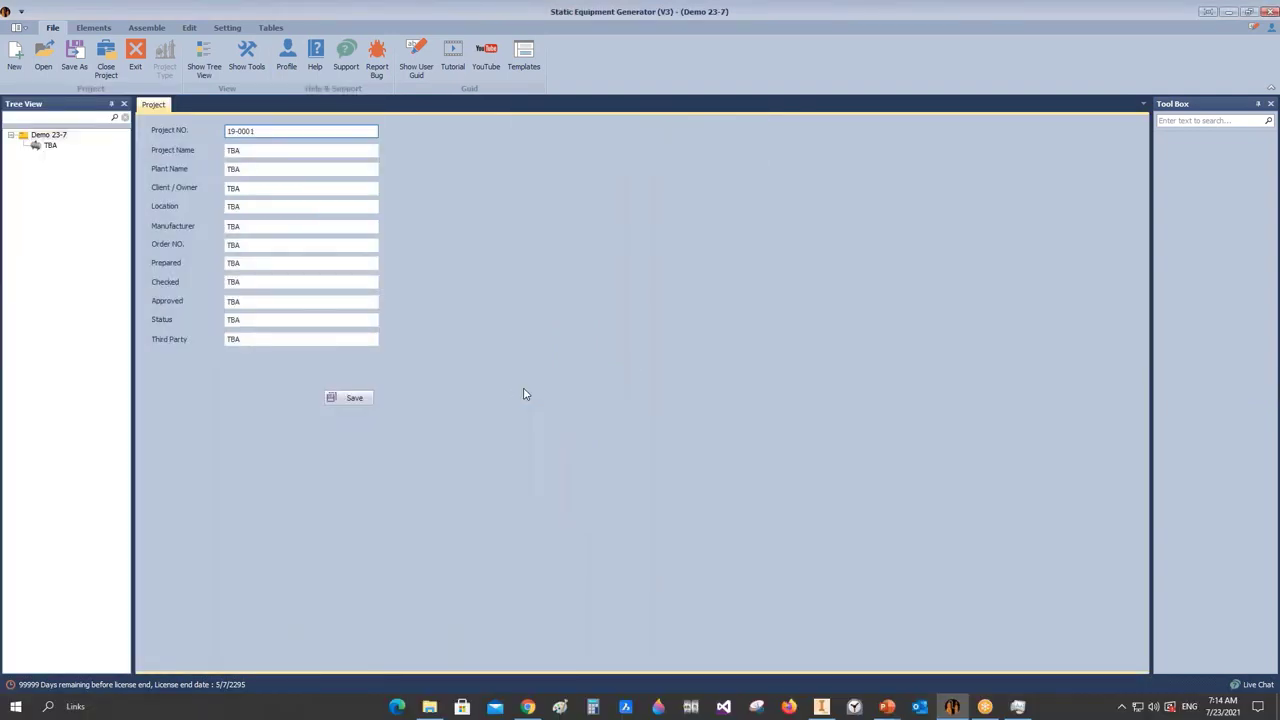
left_click_drag(1215, 107, 763, 383)
left_click(31, 137)
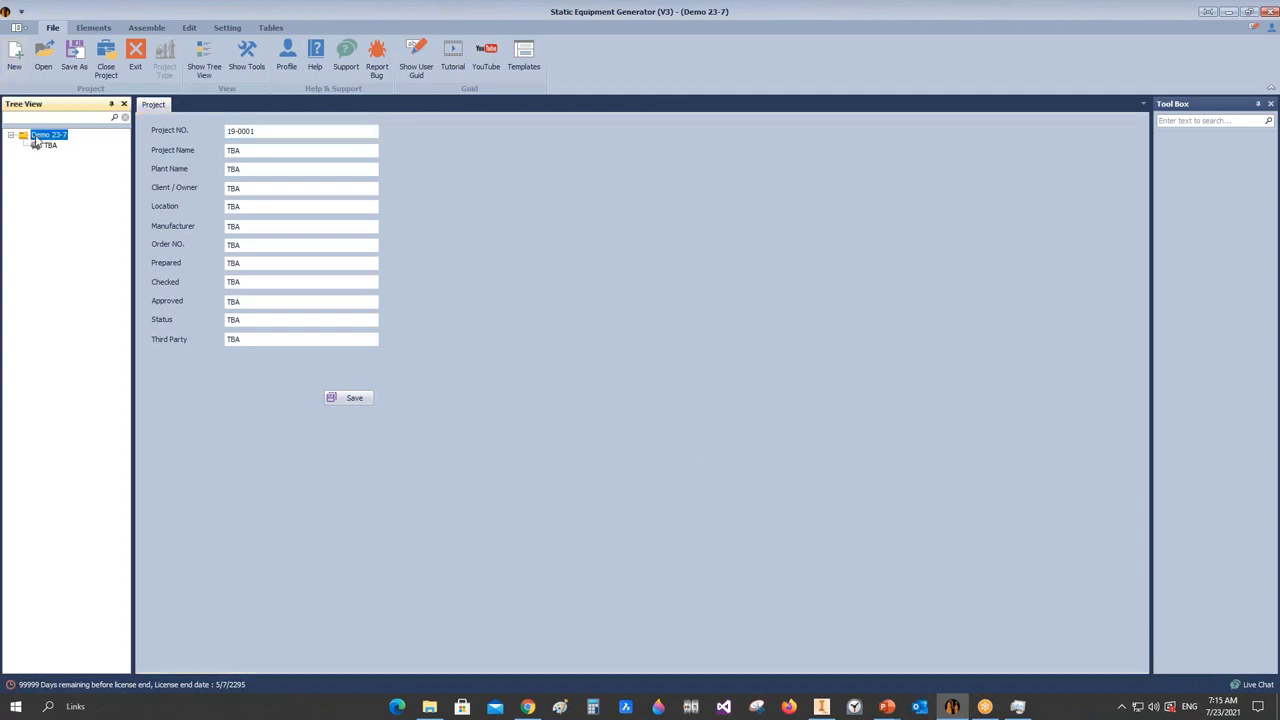
left_click(273, 131)
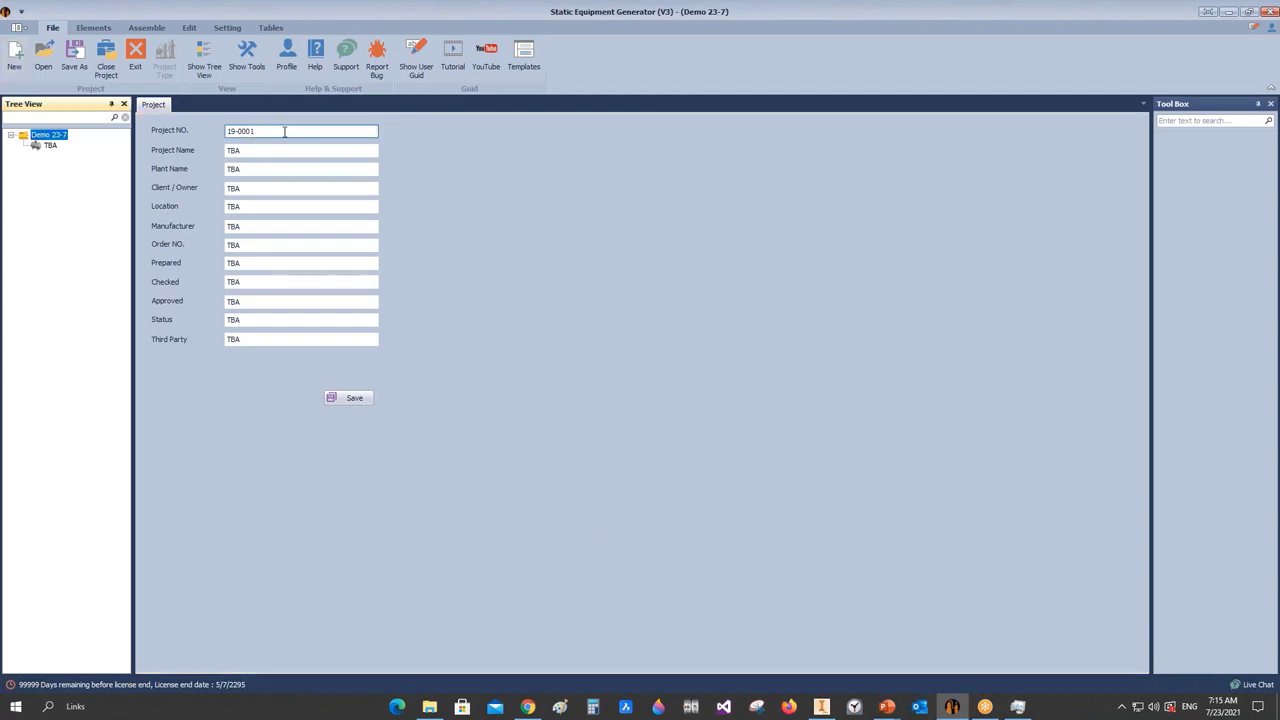
double_click(232, 131)
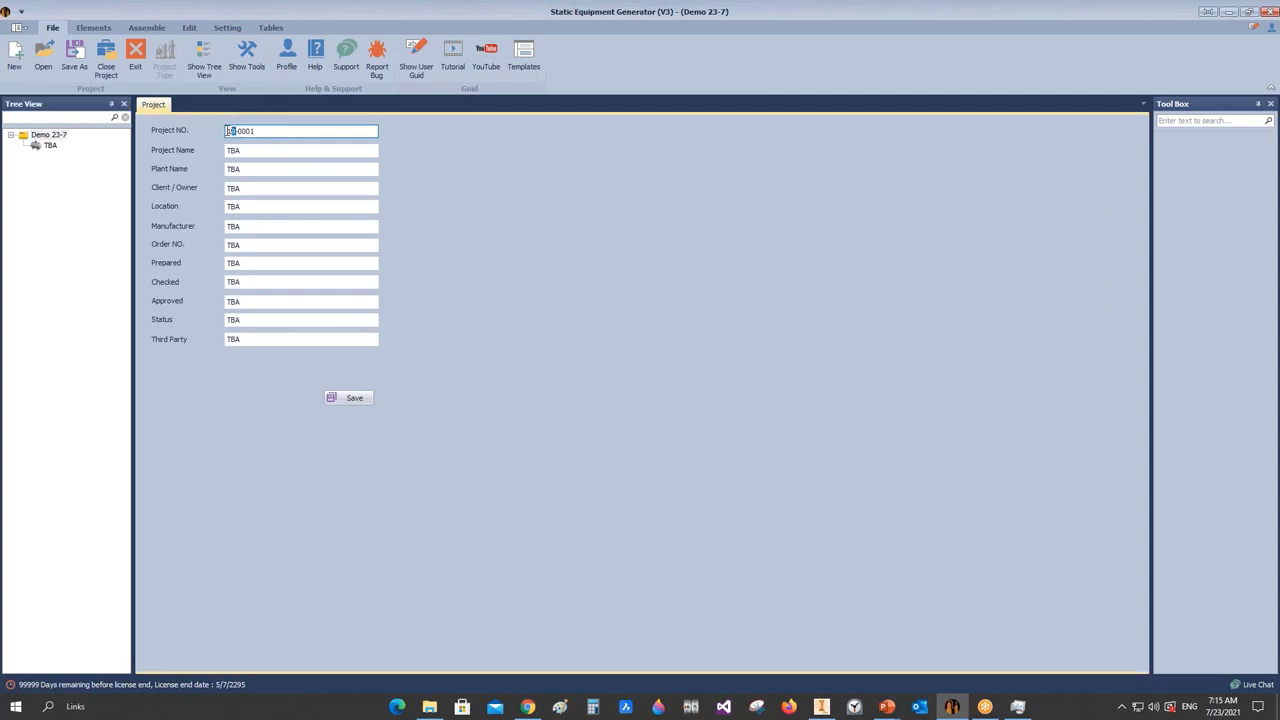
type("2021-150")
double_click(273, 133)
key("Tab")
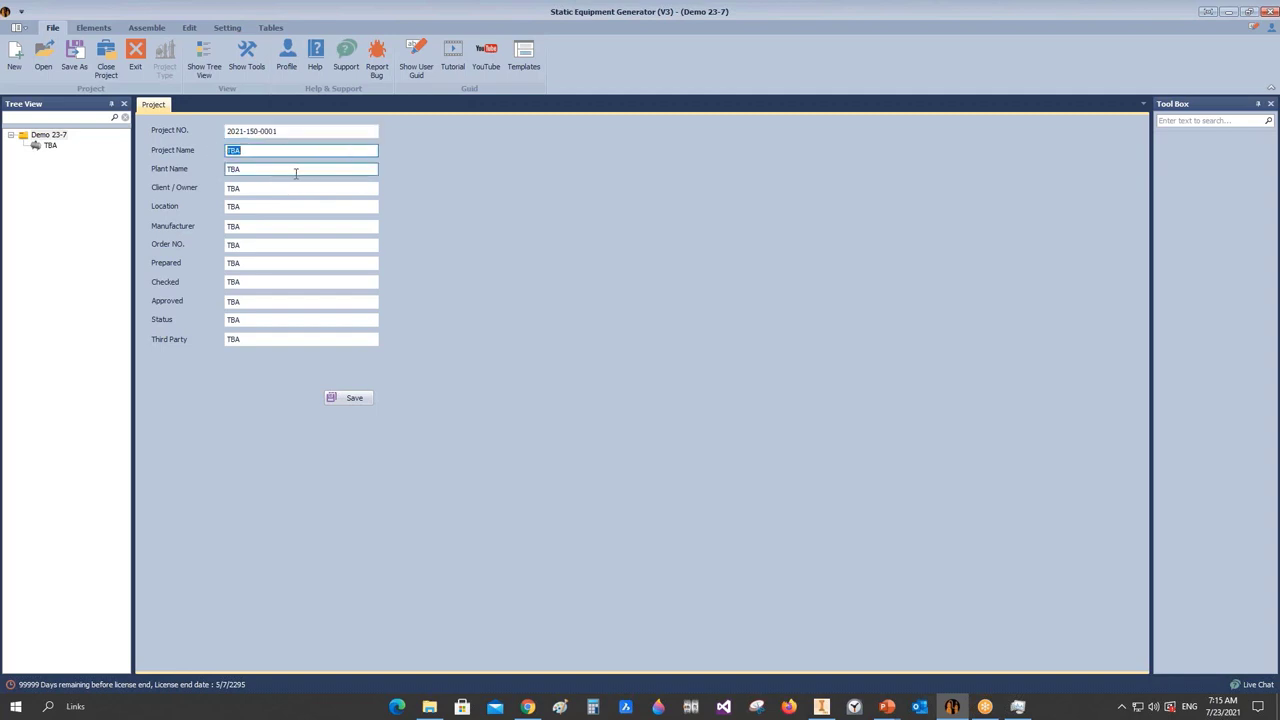
type("S")
type("uez Land Area")
- Enter plant Asphalt, client SE CAD Solutions - DDL and location Alex
left_click_drag(266, 169, 191, 169)
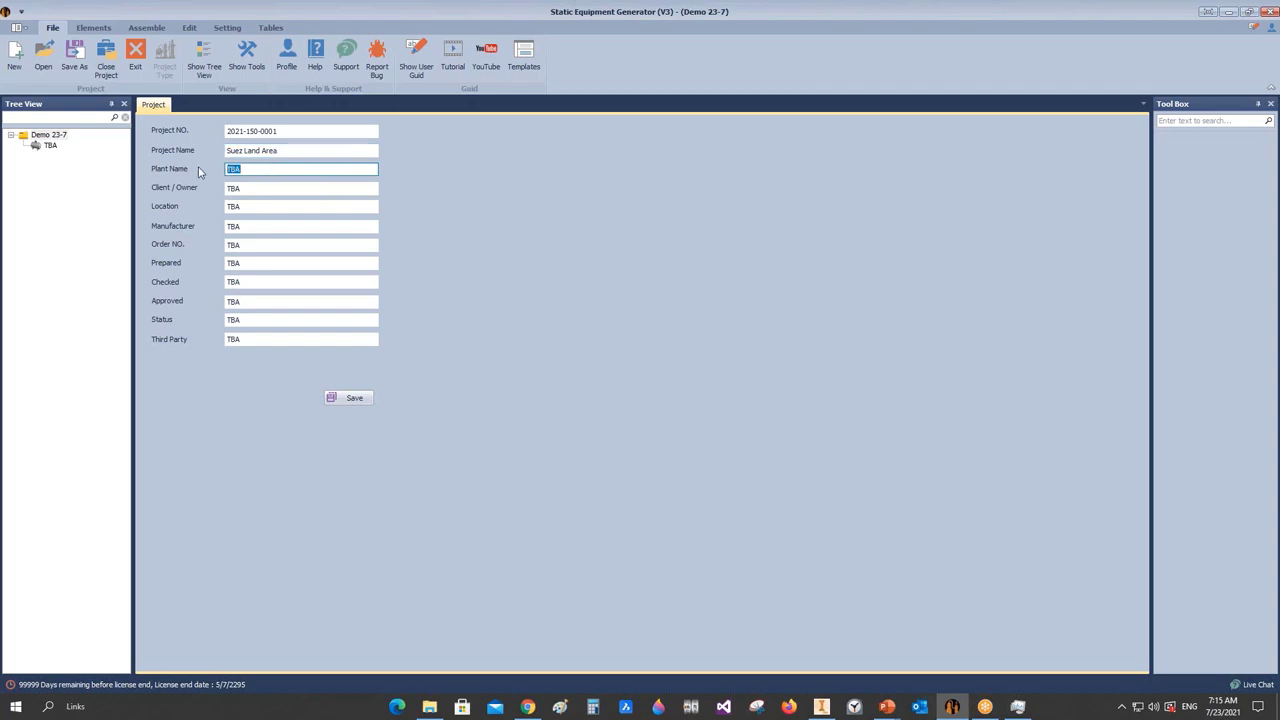
type("Asphalt")
double_click(234, 188)
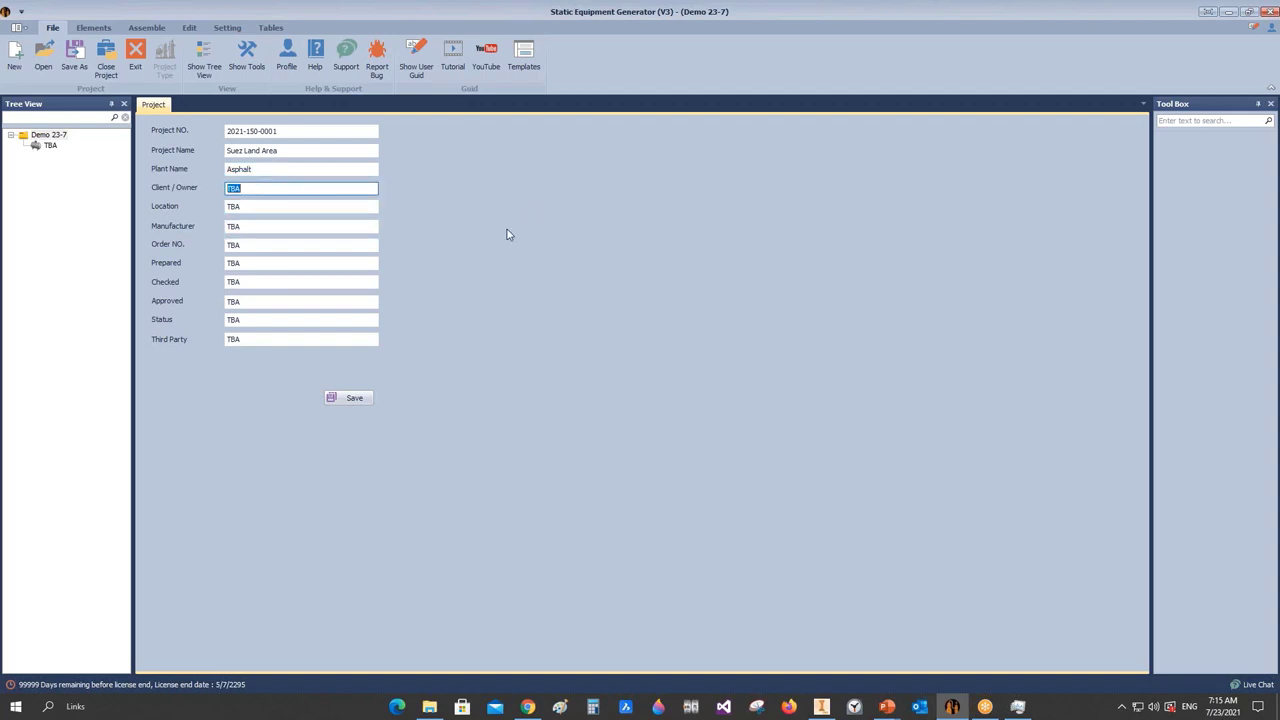
type("SE CAD Solutions - DDLi")
double_click(263, 206)
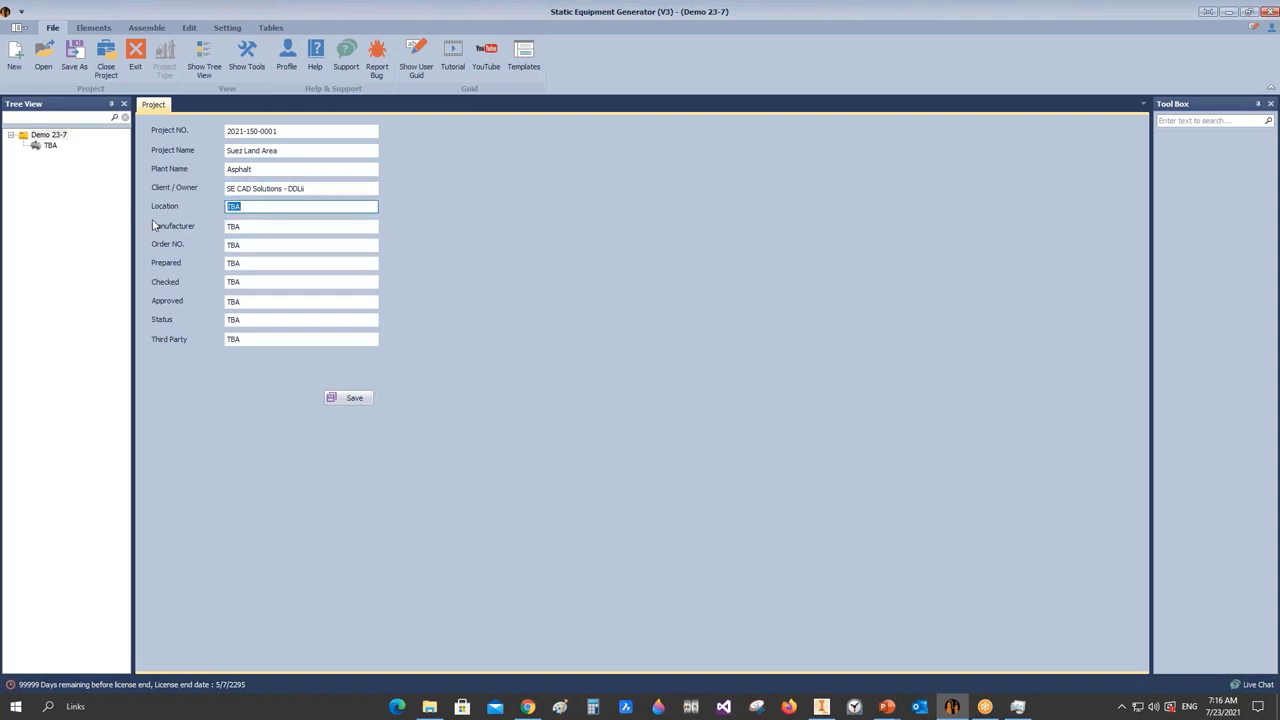
type("Alex")
- Enter manufacturer SEG, order number 800-200, preparer and checker initials, then save the project details
double_click(251, 226)
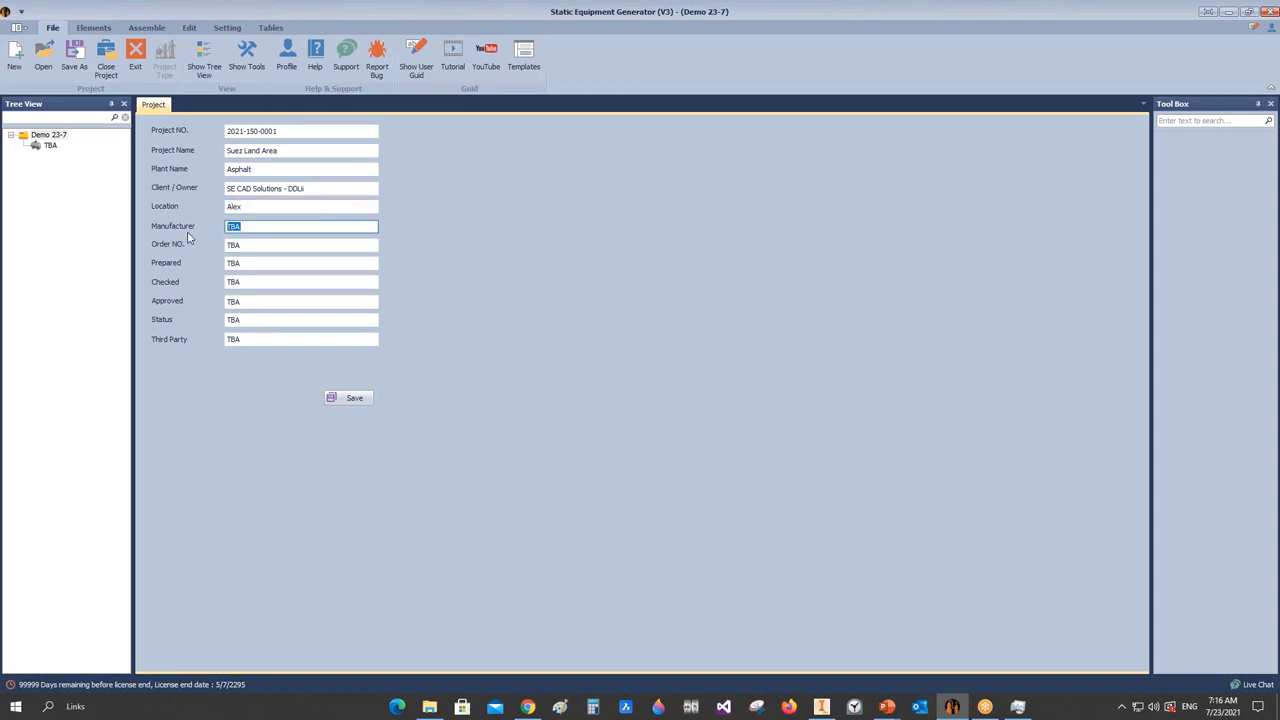
type("SEG")
double_click(256, 246)
type("800-200")
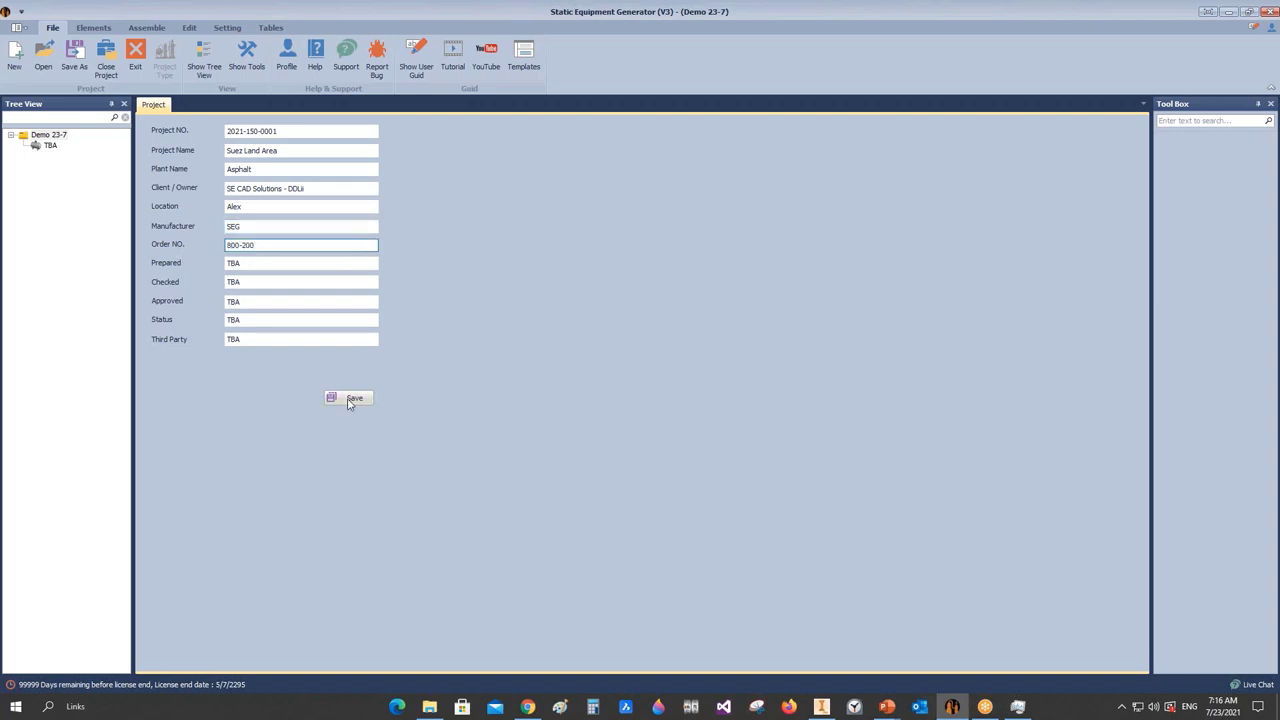
left_click(146, 259)
type("A.H")
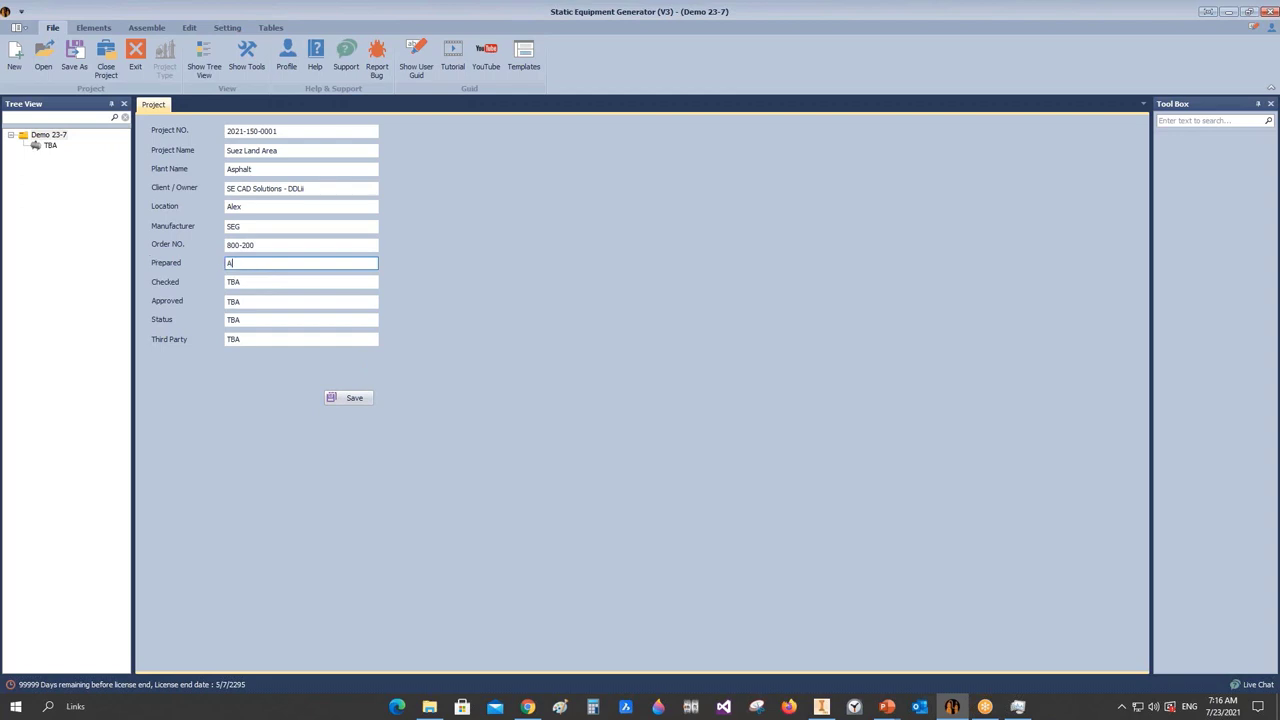
left_click(183, 283)
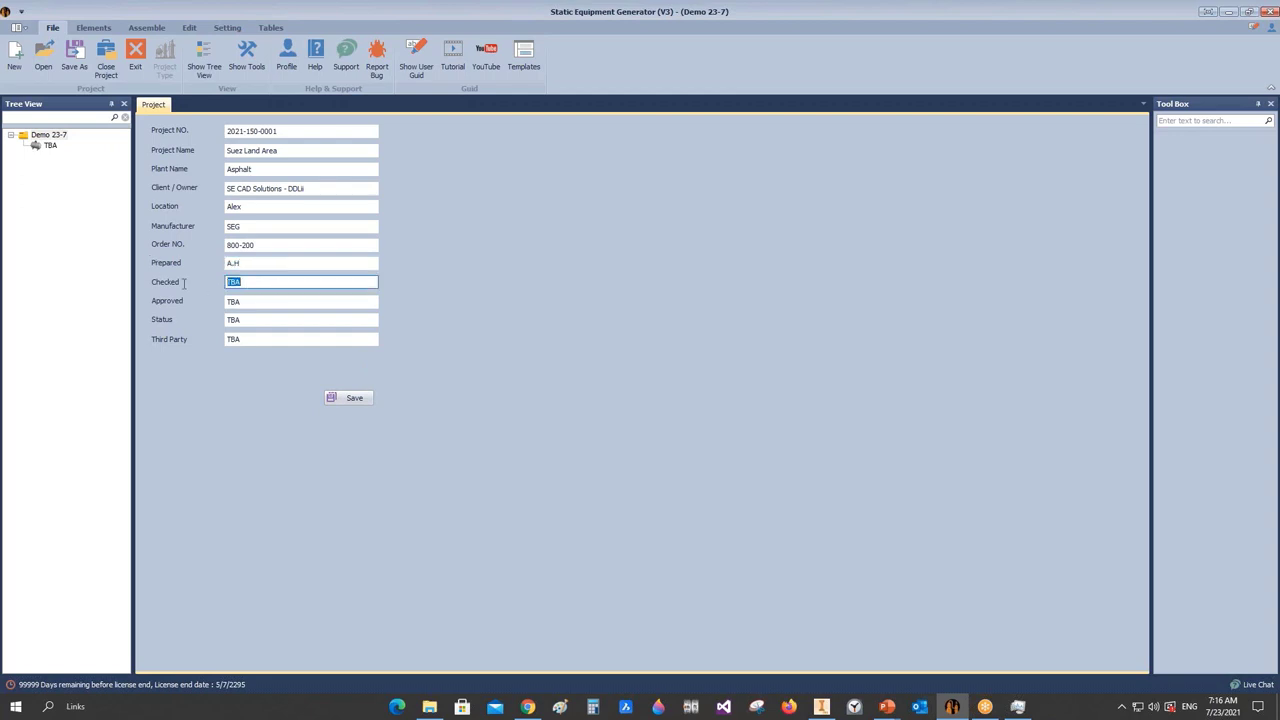
type("A.h")
key("BackSpace")
type("H")
left_click(349, 398)
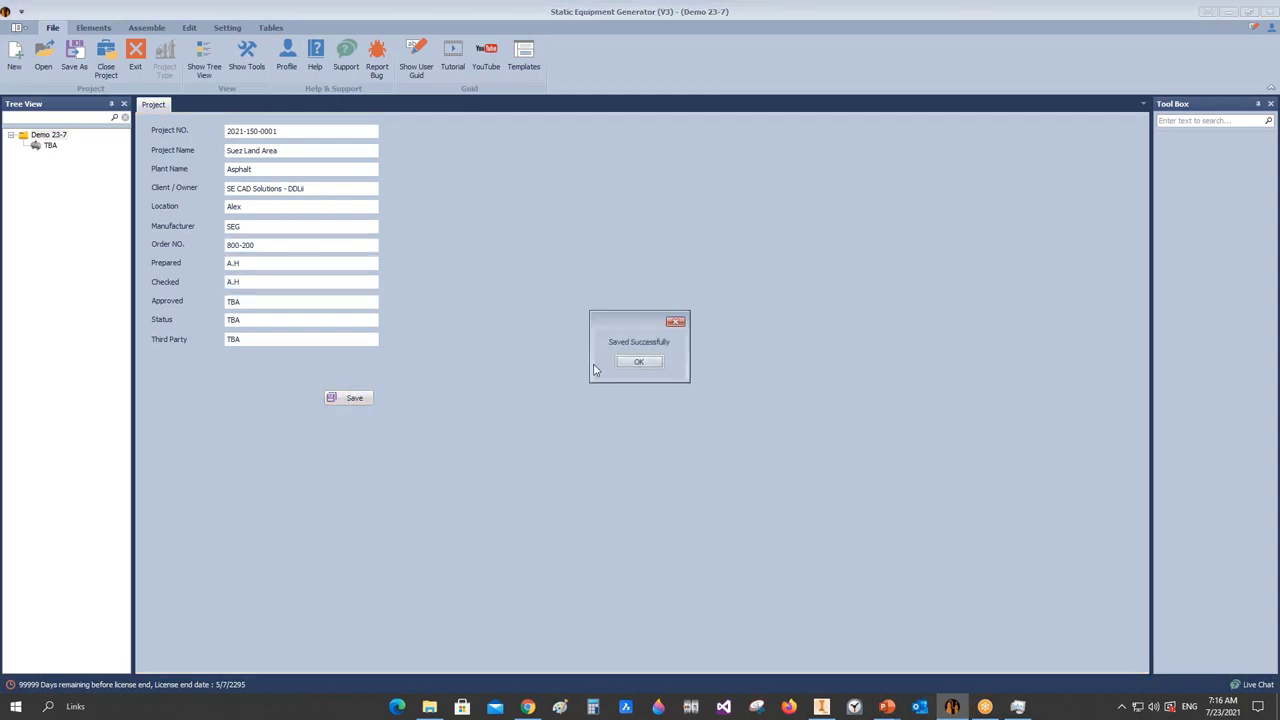
left_click(637, 363)
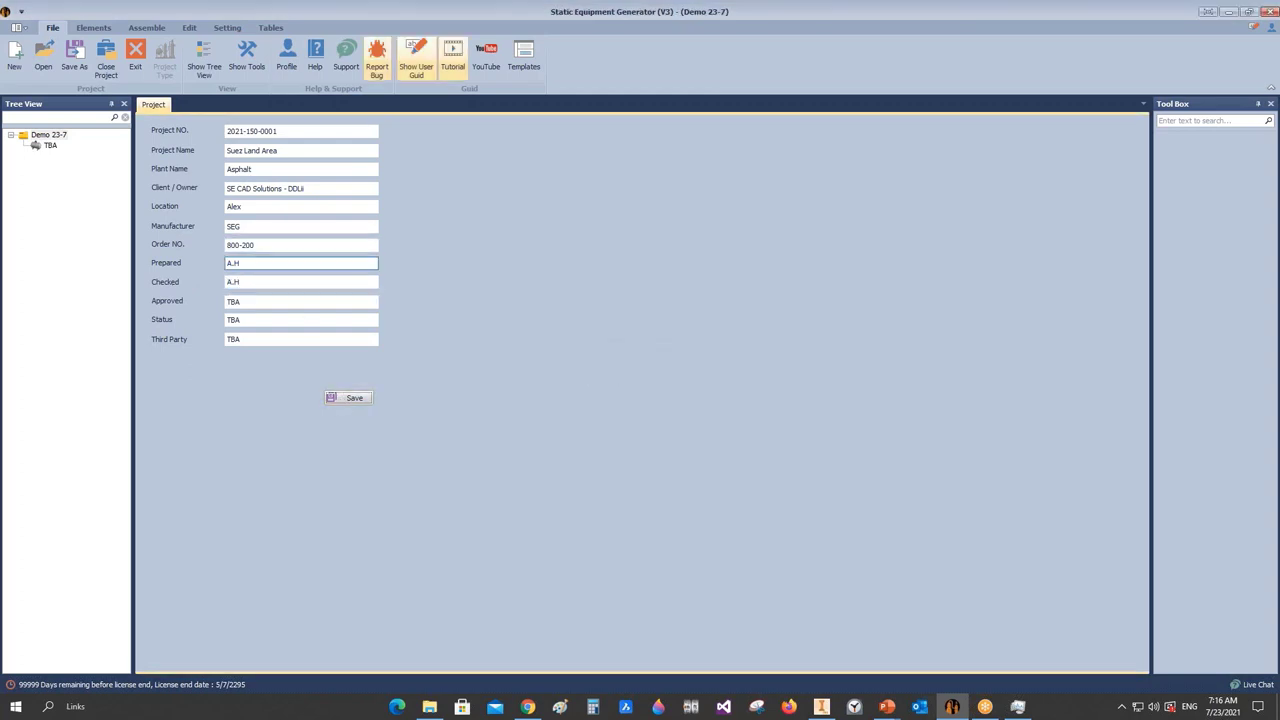
- Load the TBA vessel's Design Data grid from the Demo 23-7 tree node
left_click(44, 145)
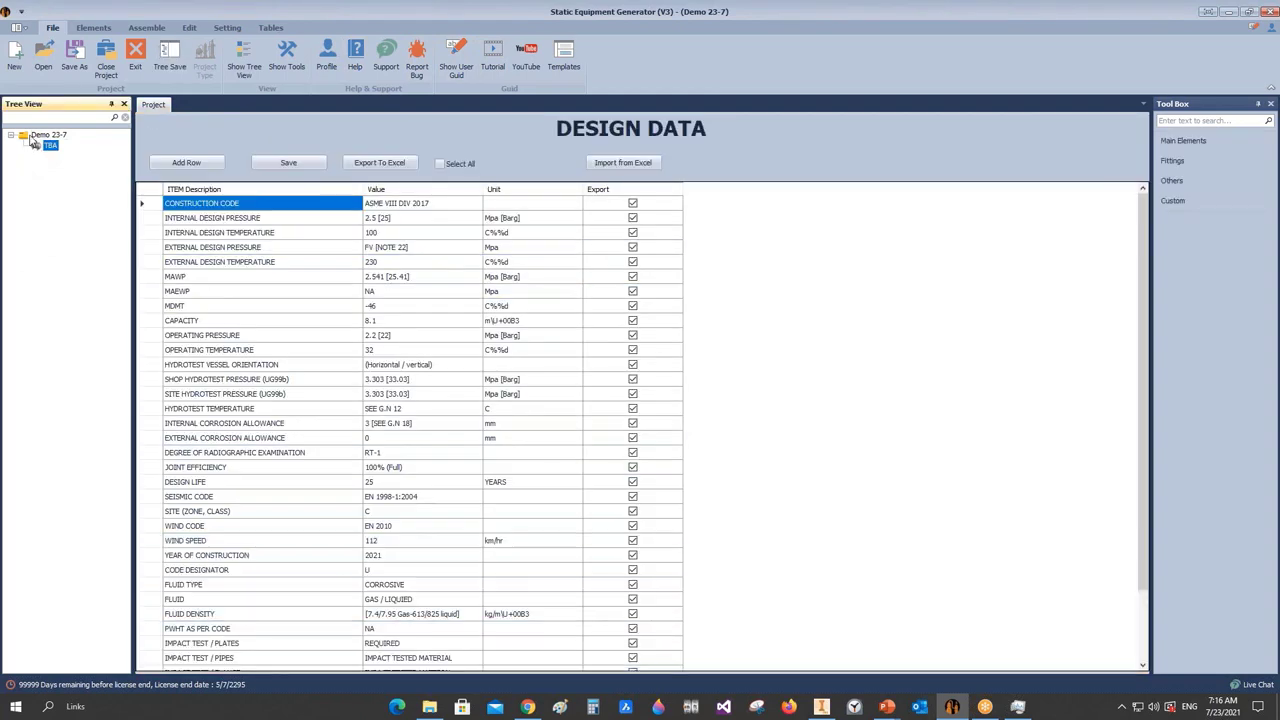
left_click(33, 137)
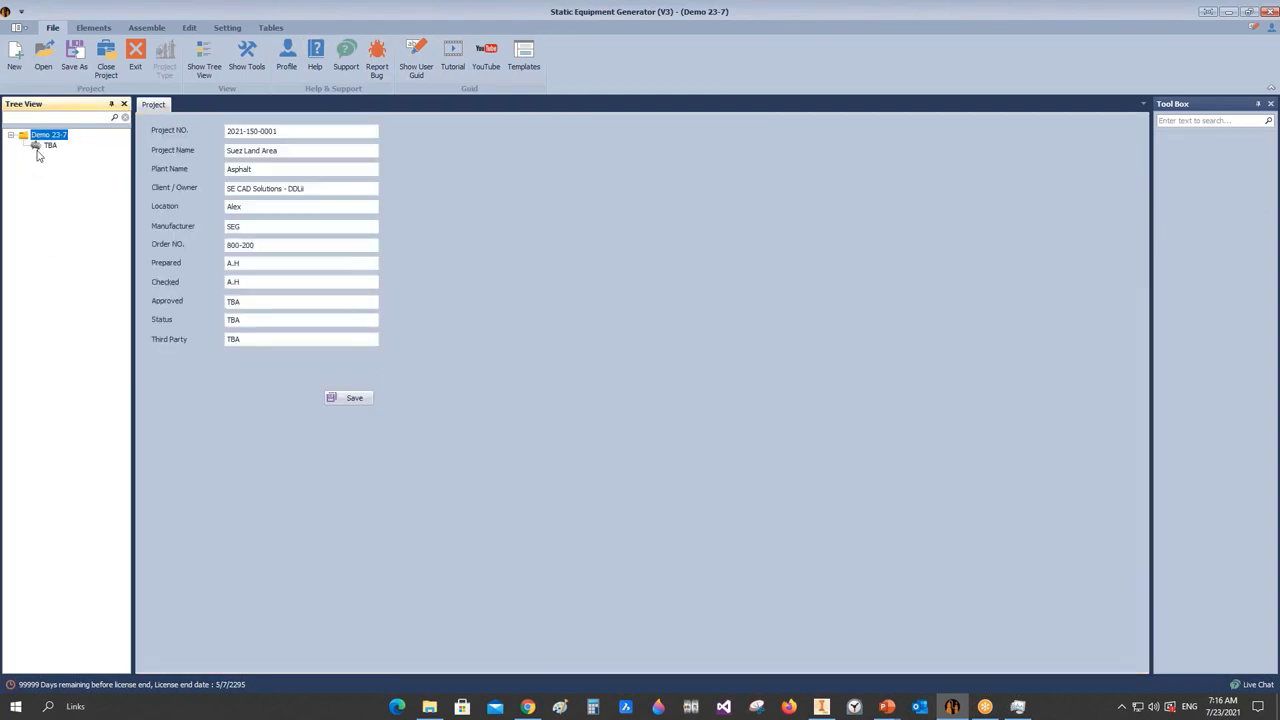
left_click(45, 148)
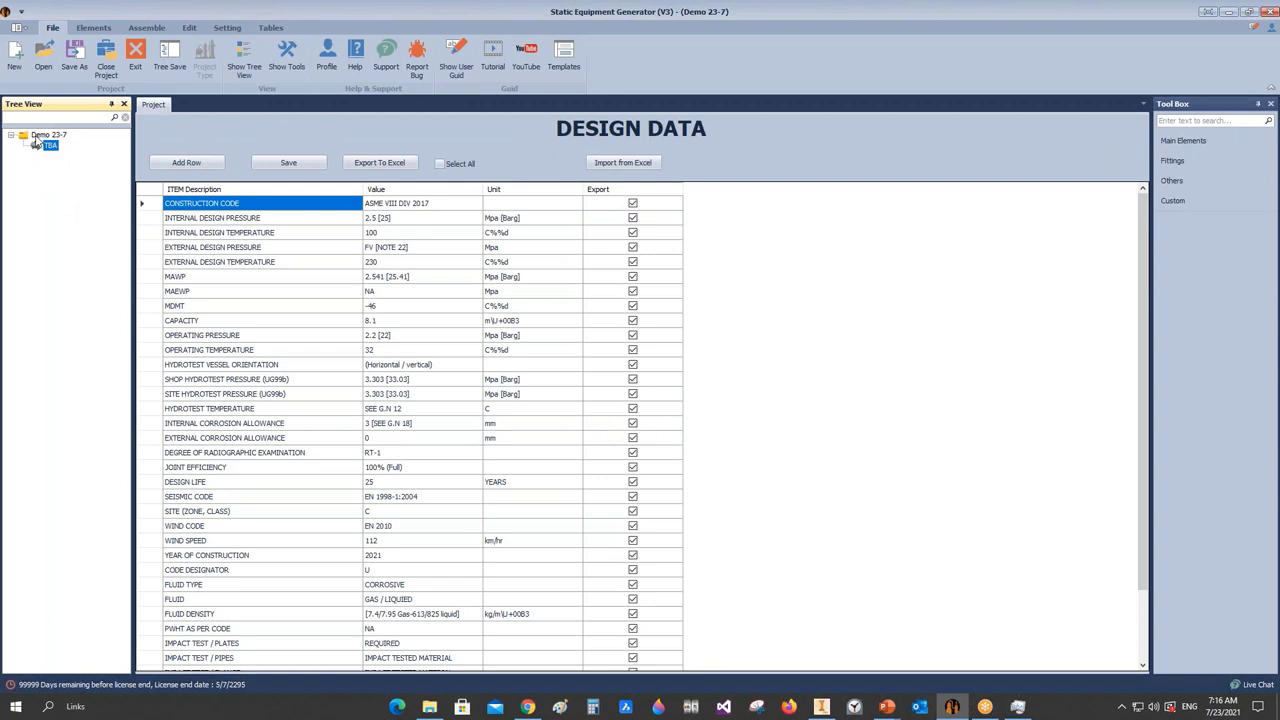
left_click(33, 138)
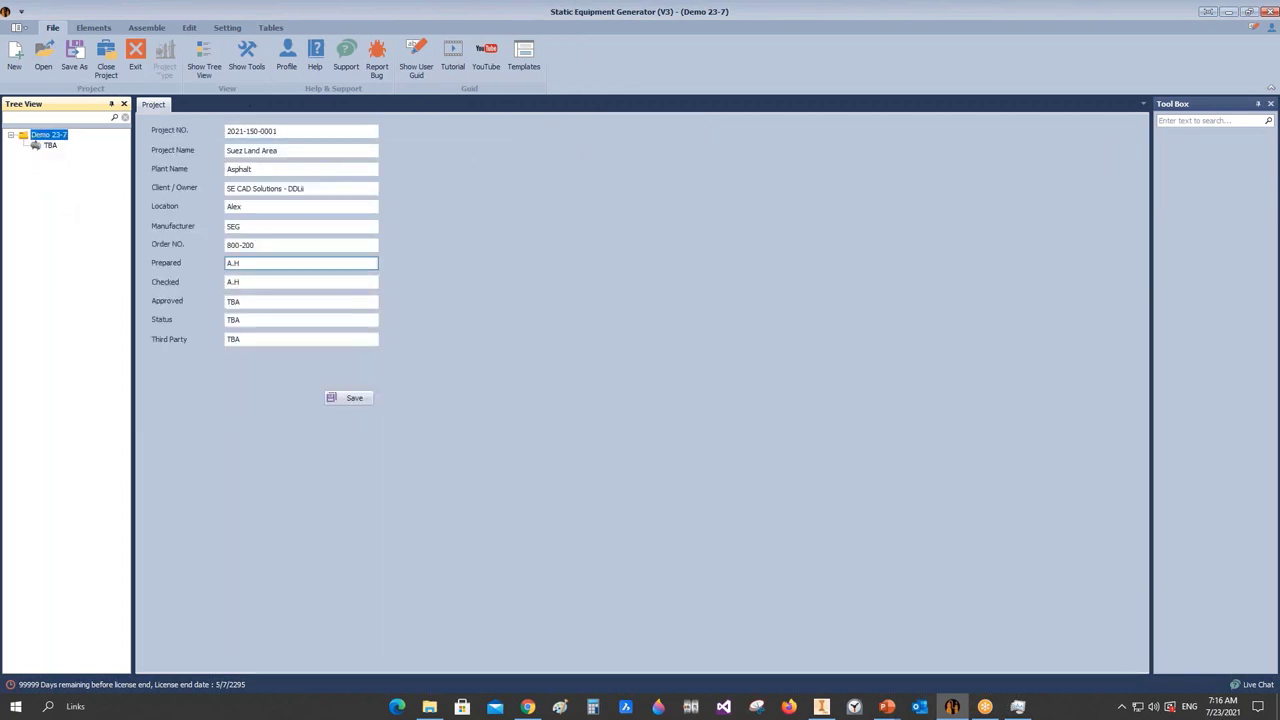
left_click(50, 146)
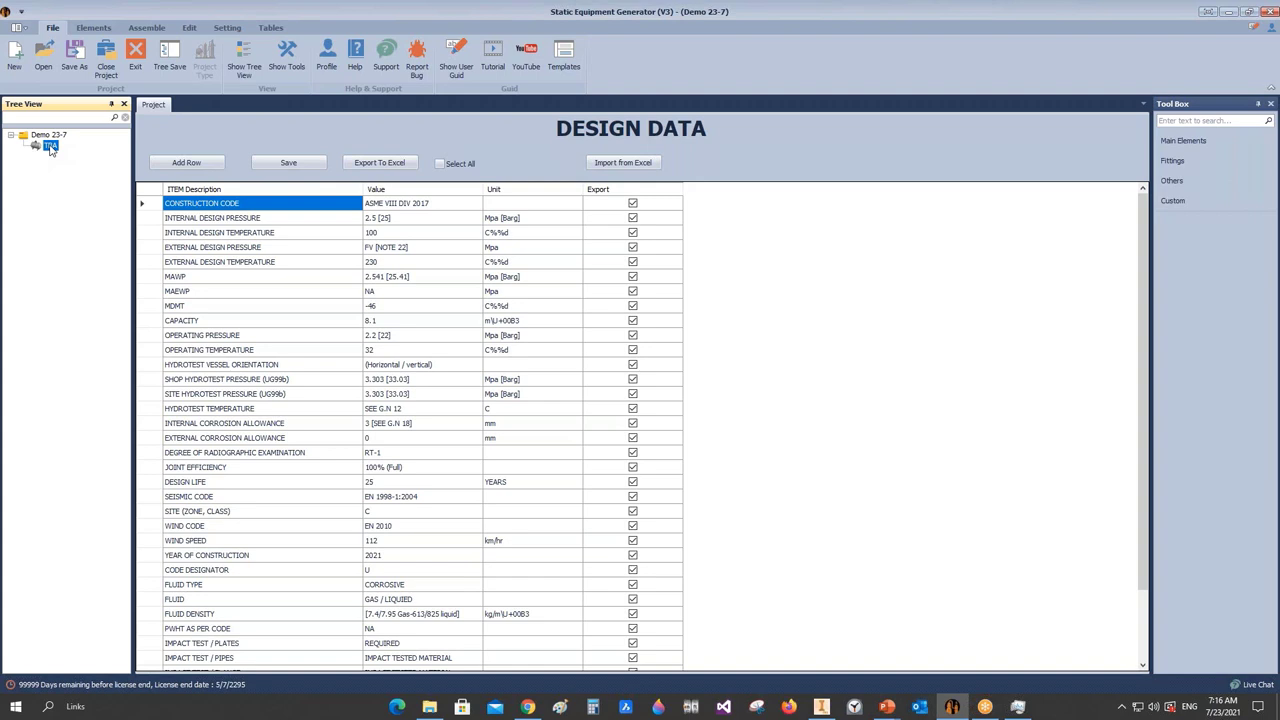
- Rename the TBA vessel to EA-100 and reload its Design Data
right_click(50, 147)
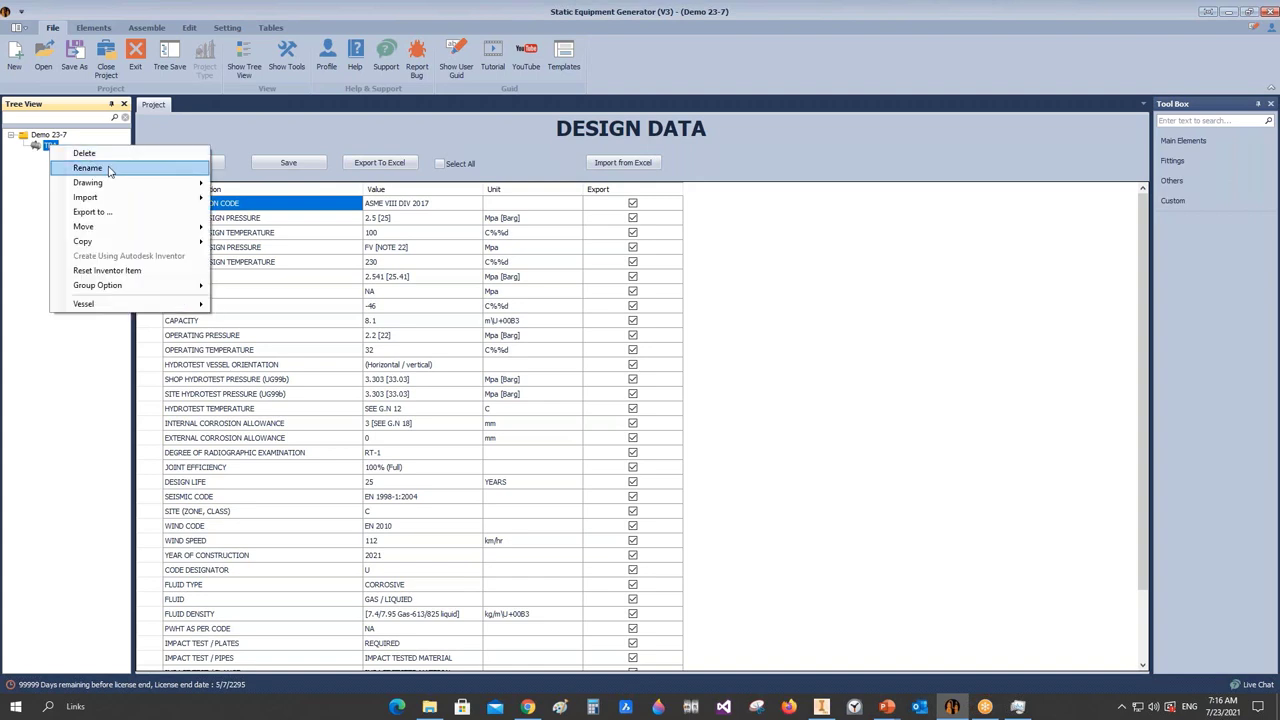
left_click(88, 168)
type("EA")
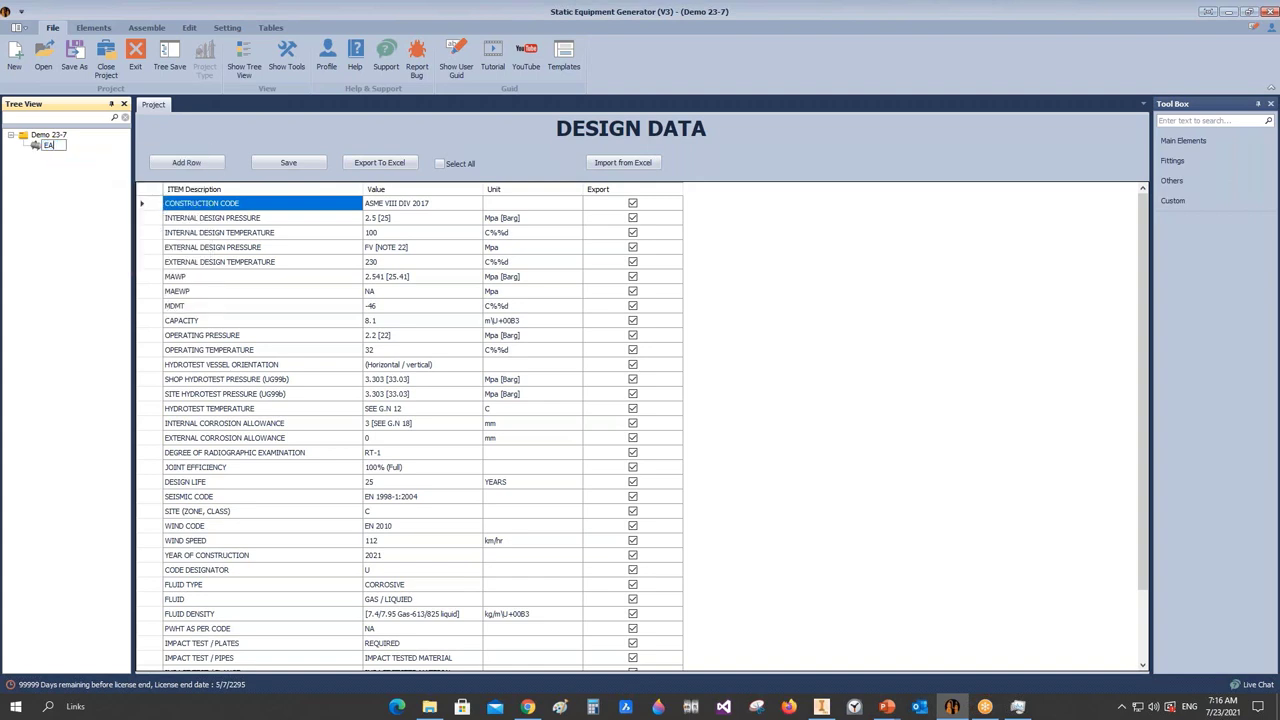
type("-100")
key("Return")
left_click(36, 148)
left_click(37, 145)
- Clear all export marks, mark Construction Code for export and change its code year to 2021
left_click(441, 163)
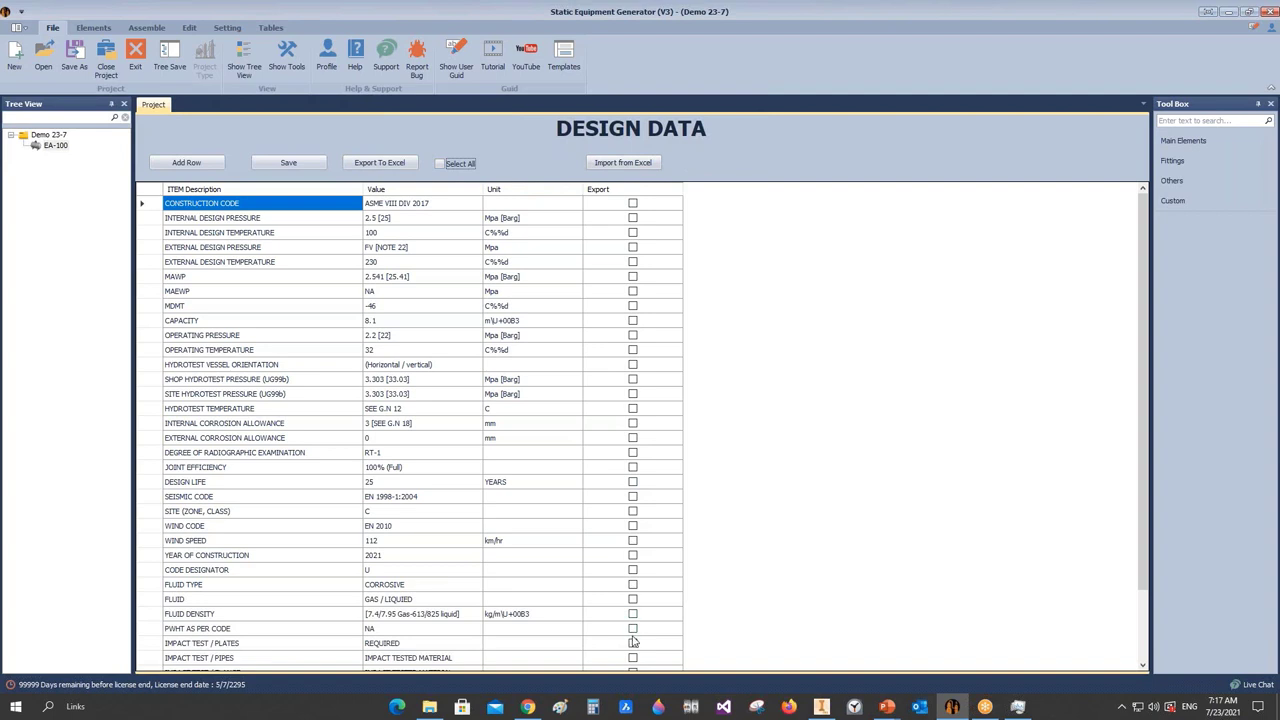
left_click(632, 203)
left_click(428, 204)
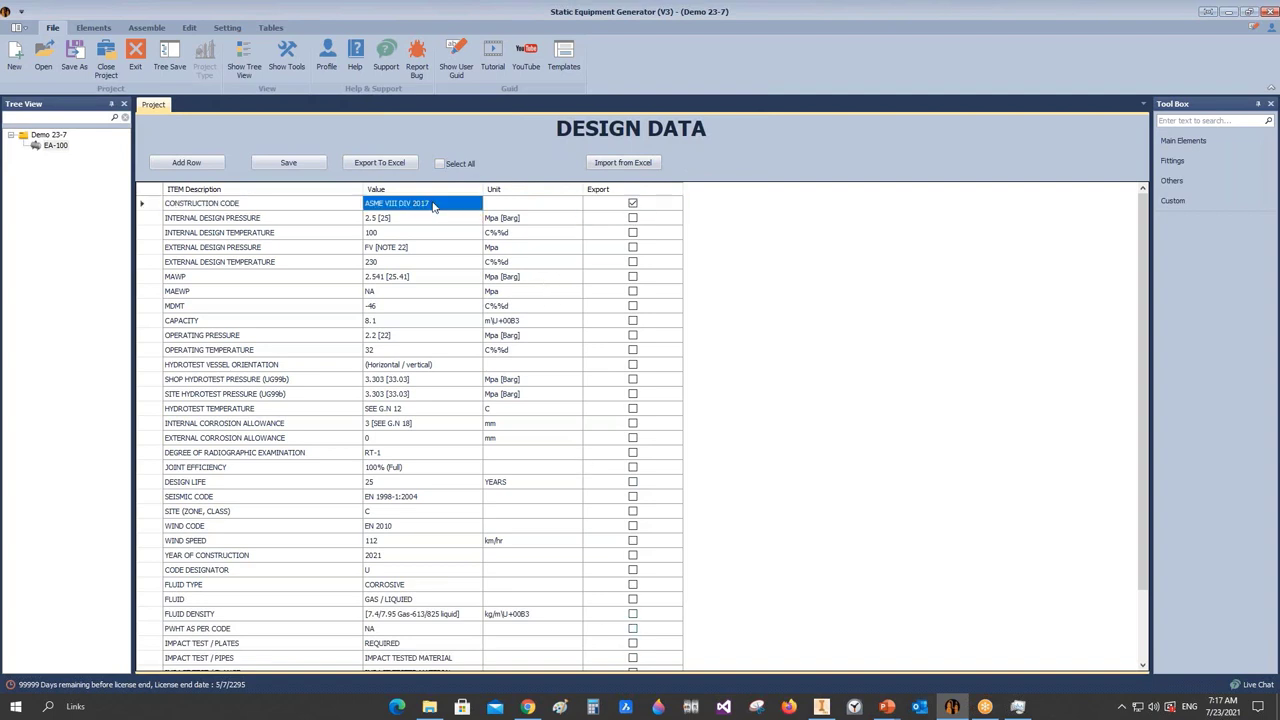
left_click(427, 203)
left_click(427, 203)
left_click_drag(421, 203, 458, 200)
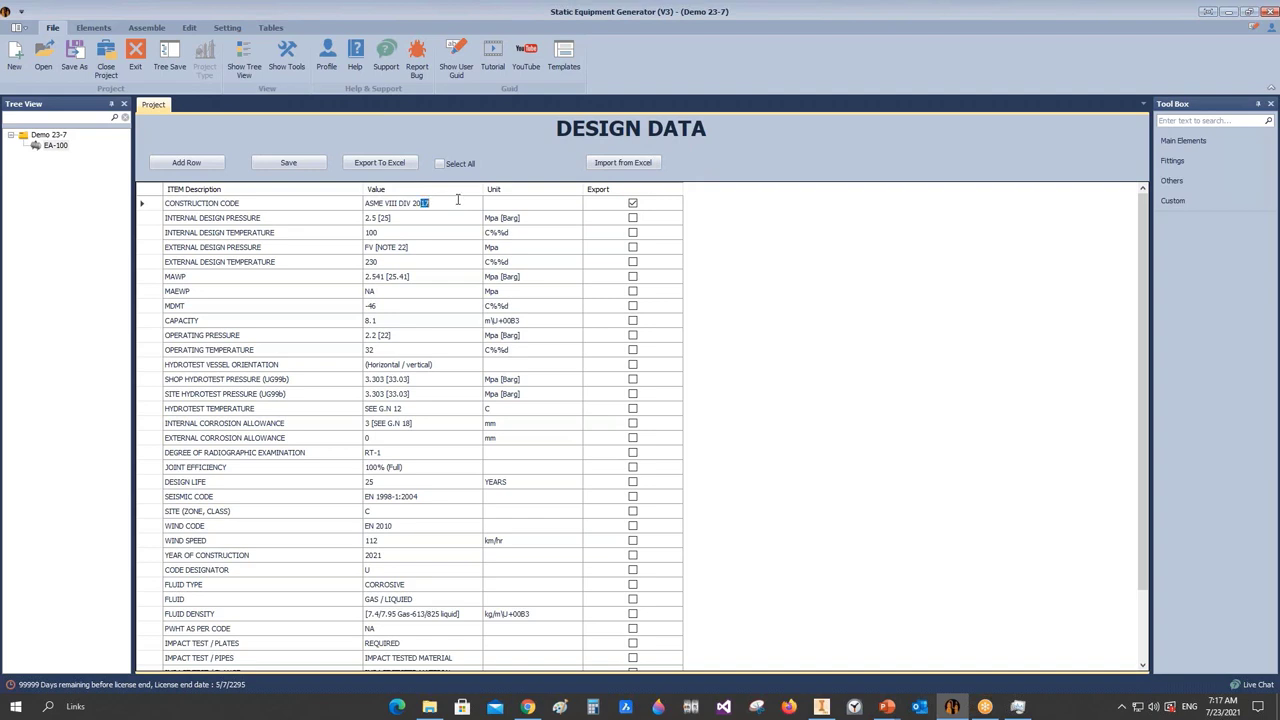
type("21 ADD2021")
- Set Internal Design Pressure to 1.25 with unit Mpa and mark it for export
left_click(426, 220)
left_click(394, 221)
left_click_drag(377, 217, 424, 218)
key("BackSpace")
key("Return")
type("1.25")
left_click(512, 222)
left_click(521, 218)
left_click_drag(521, 218, 499, 222)
key("BackSpace")
left_click(632, 218)
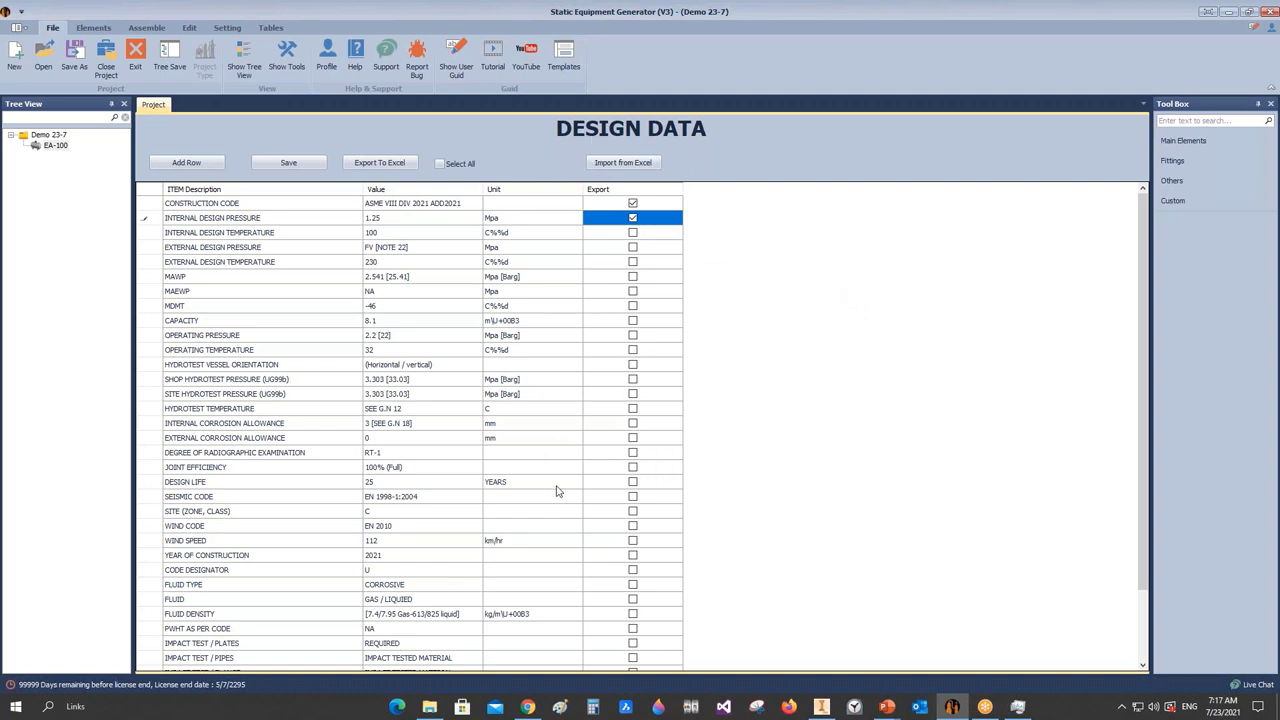
- Save the design data, then reload EA-100 under Demo 23-7 in the Tree View
left_click(308, 163)
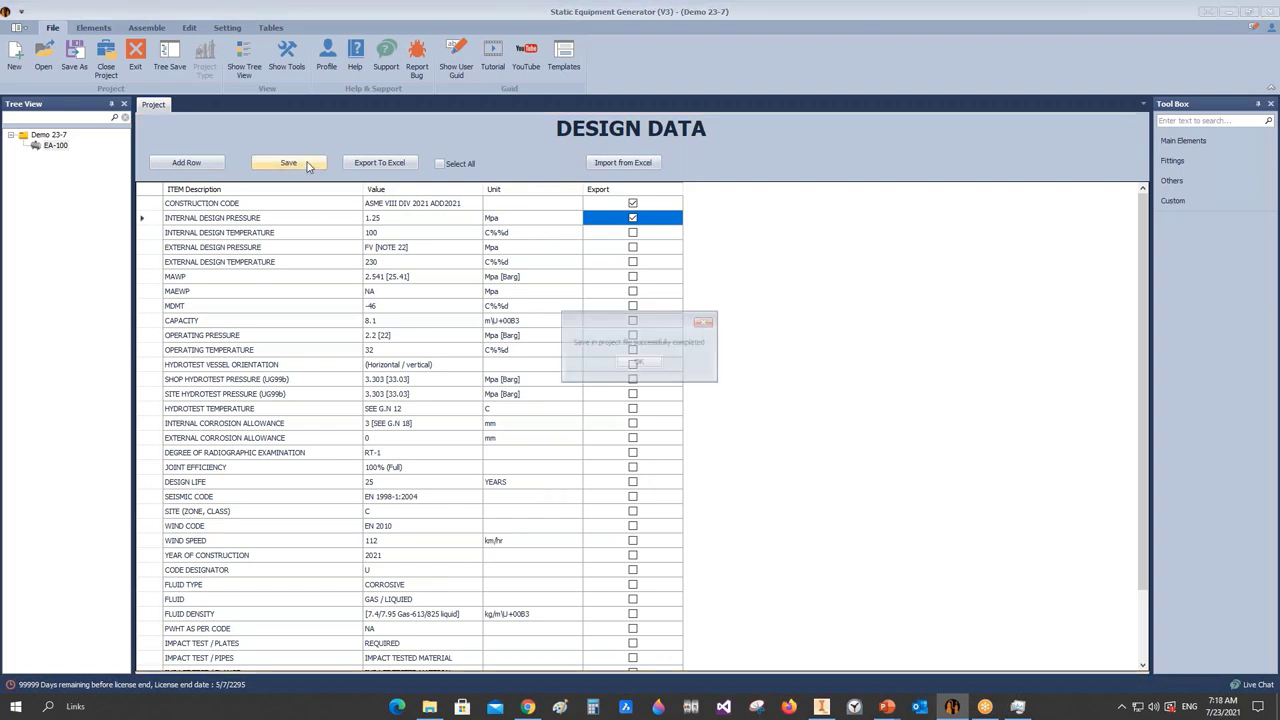
left_click(641, 365)
left_click(36, 137)
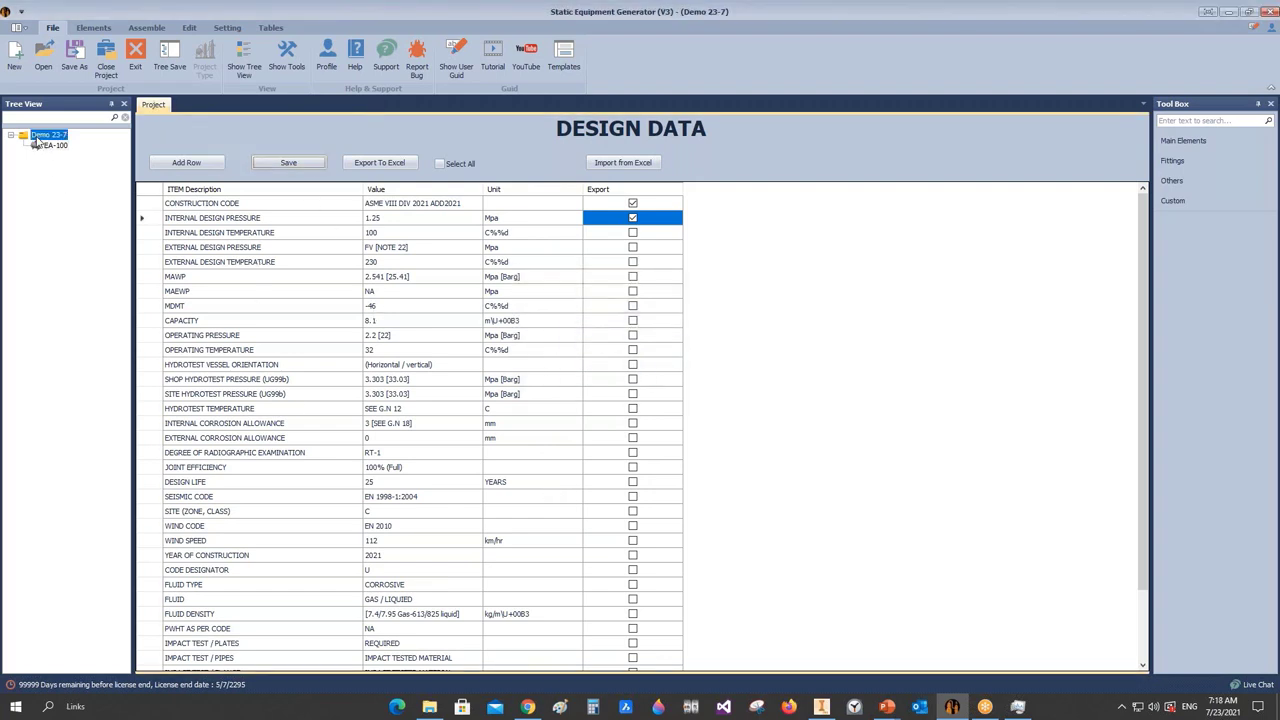
left_click(40, 146)
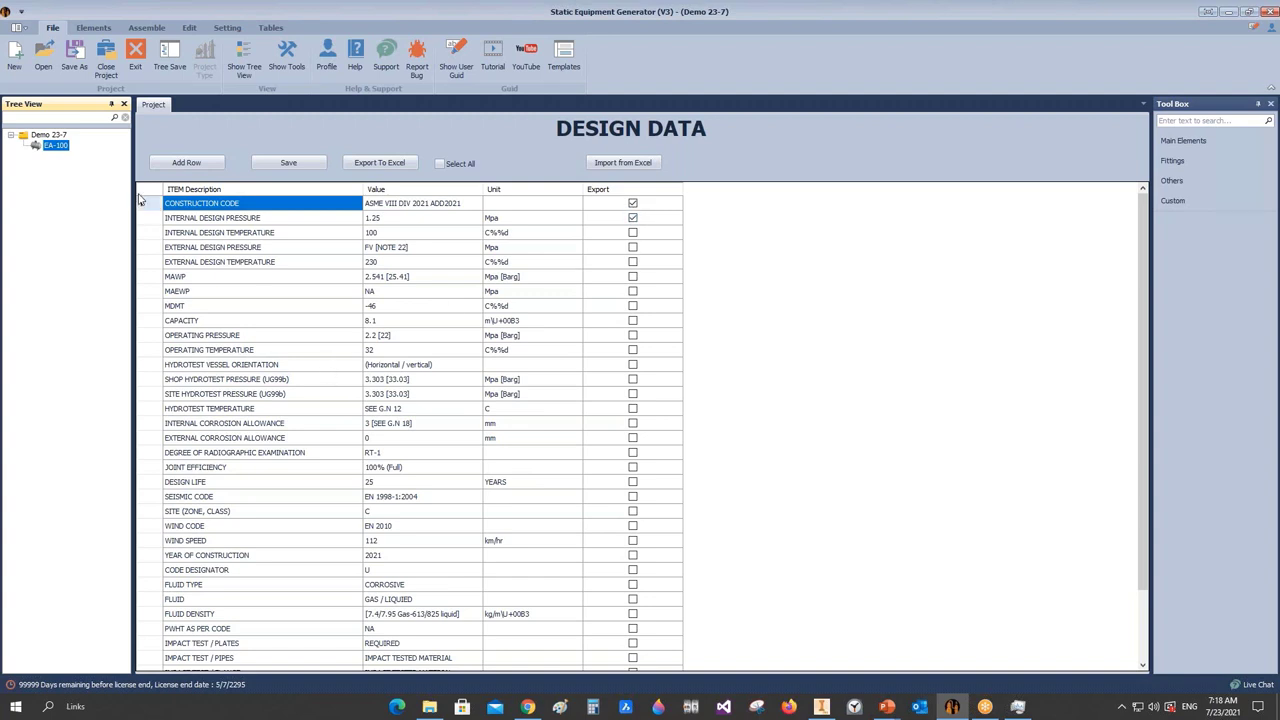
- Select the Internal Design Pressure and Internal Design Temperature (value 100) rows in the grid
left_click(257, 219)
left_click(269, 219)
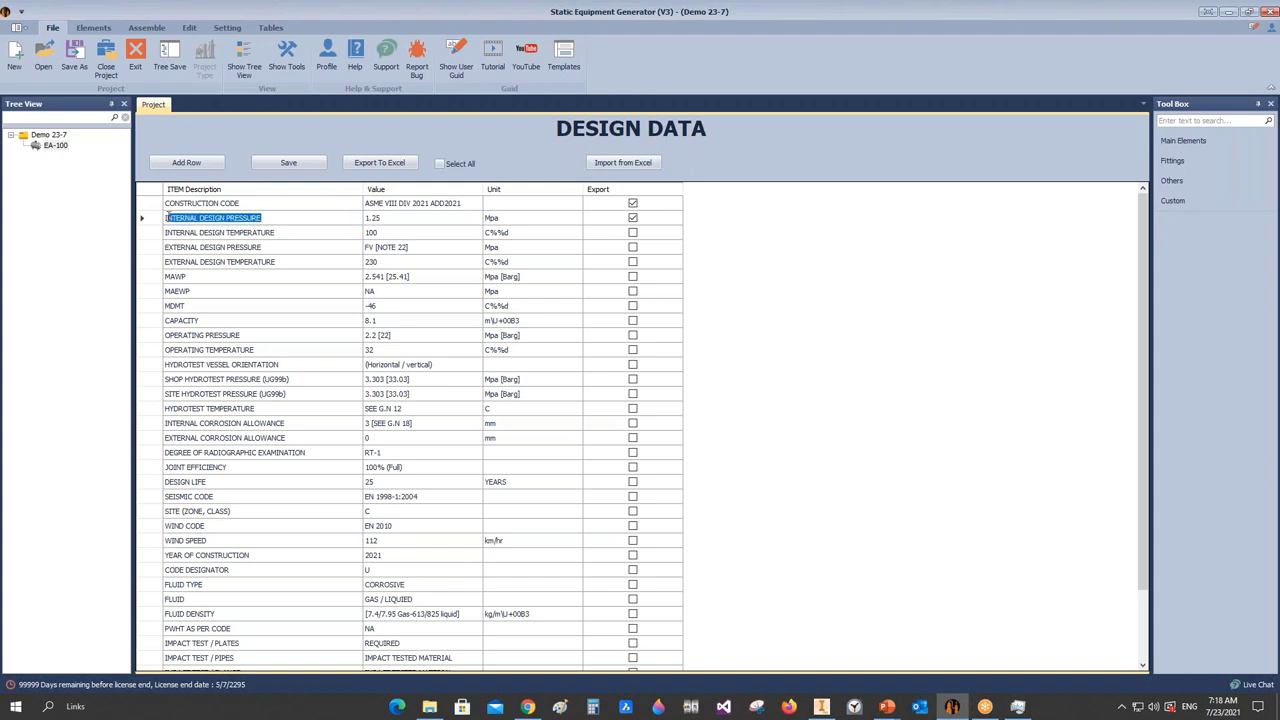
left_click(278, 234)
left_click(278, 234)
left_click(390, 232)
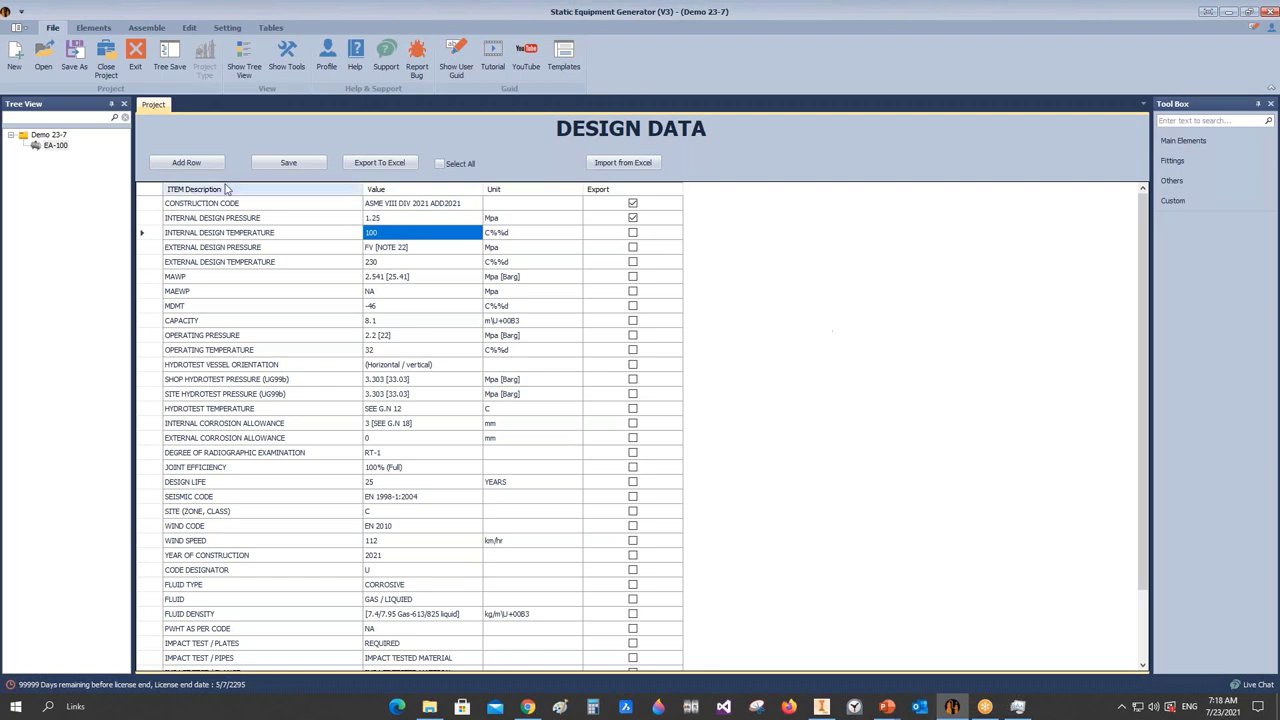
- Add a 'Wind Code' design row with value UBC and unit '-', then select its unit cell
left_click(186, 162)
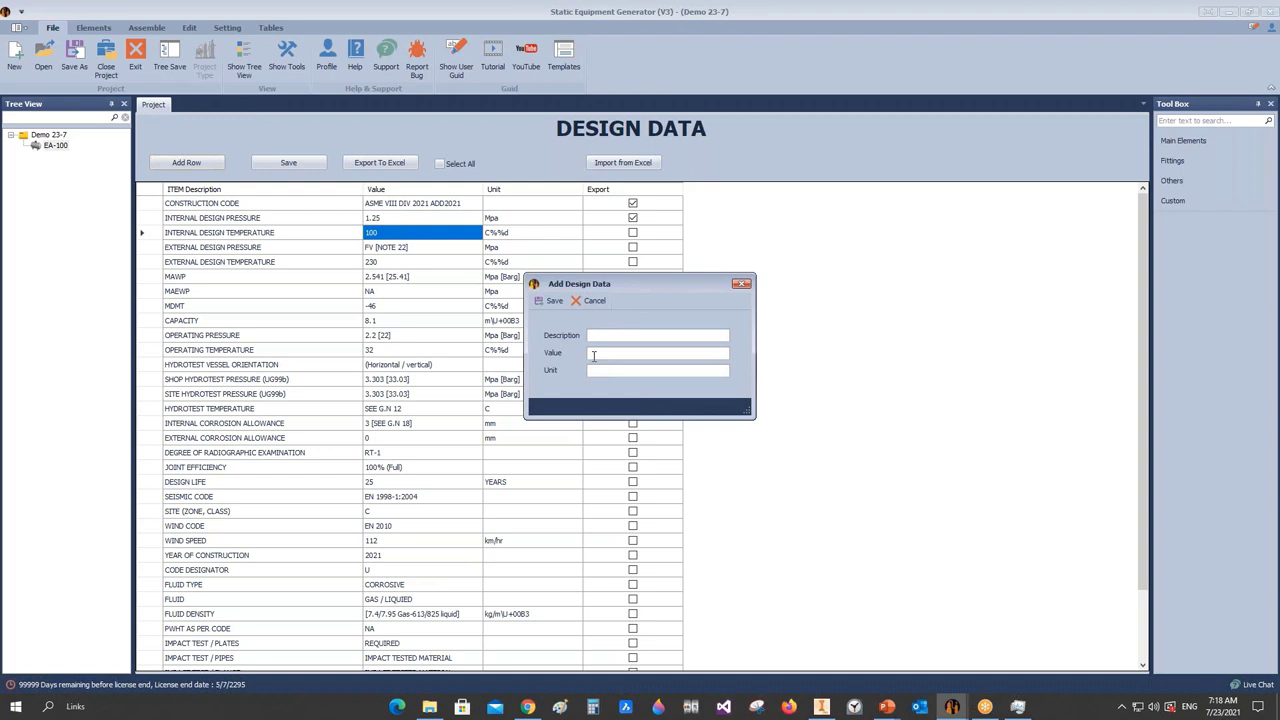
type("Designer")
left_click_drag(633, 335, 537, 334)
type("Wind Code")
left_click(613, 355)
type("UBC")
type("-")
left_click(550, 300)
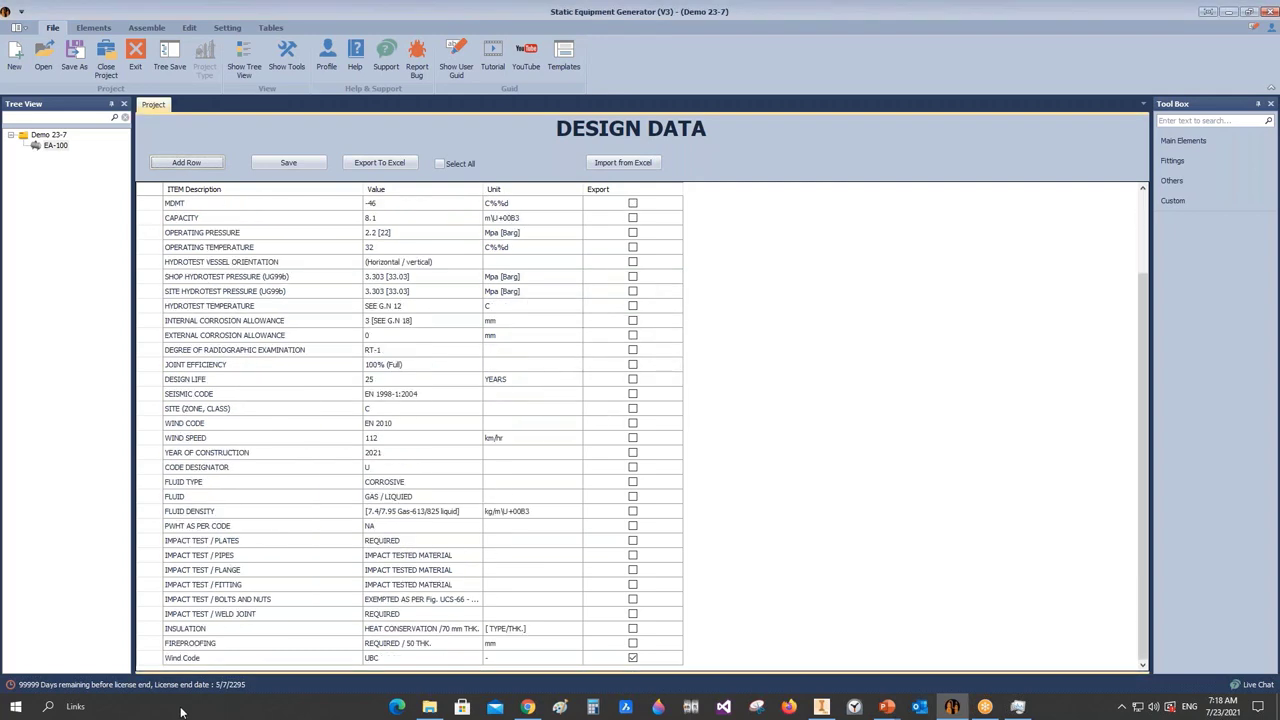
left_click(147, 658)
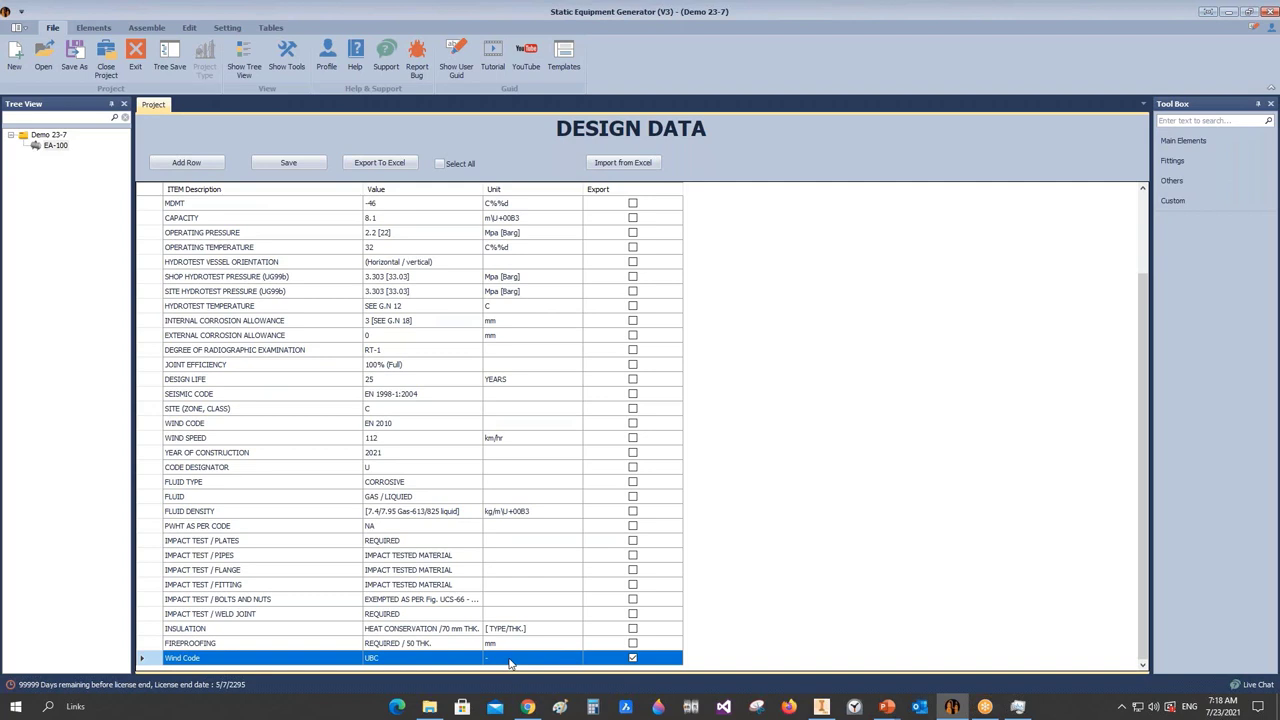
left_click(490, 658)
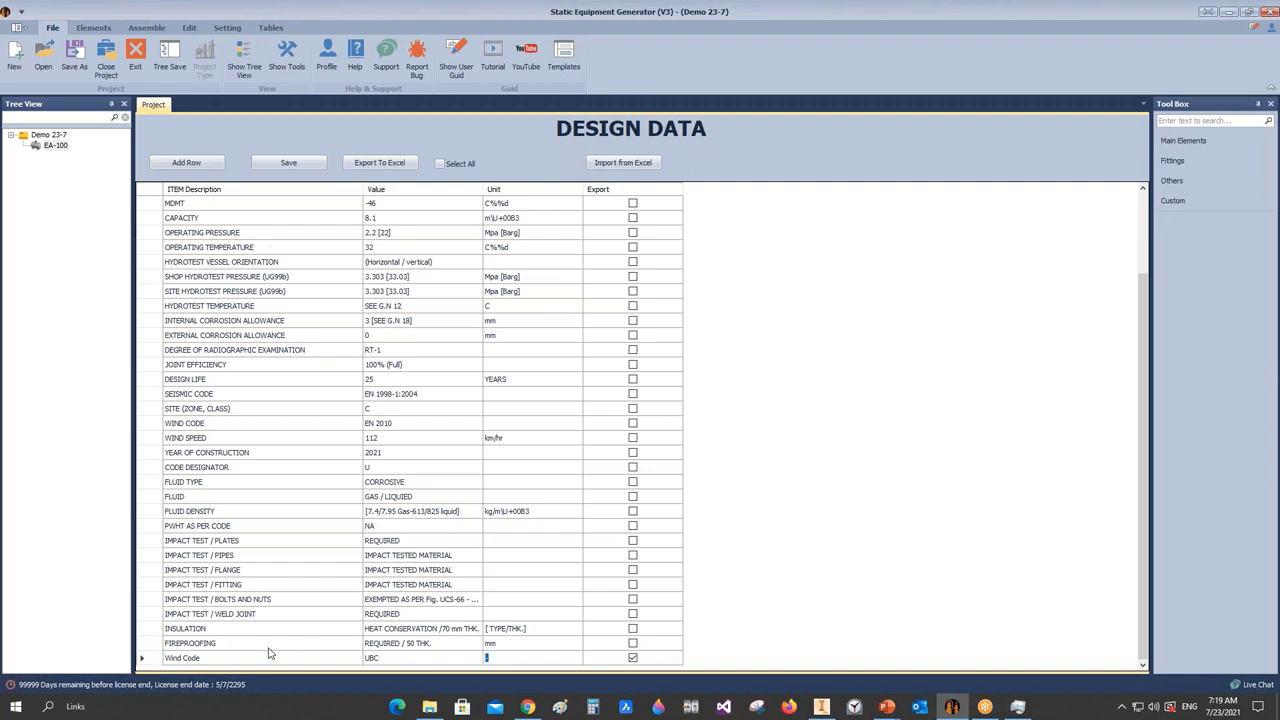
left_click(186, 162)
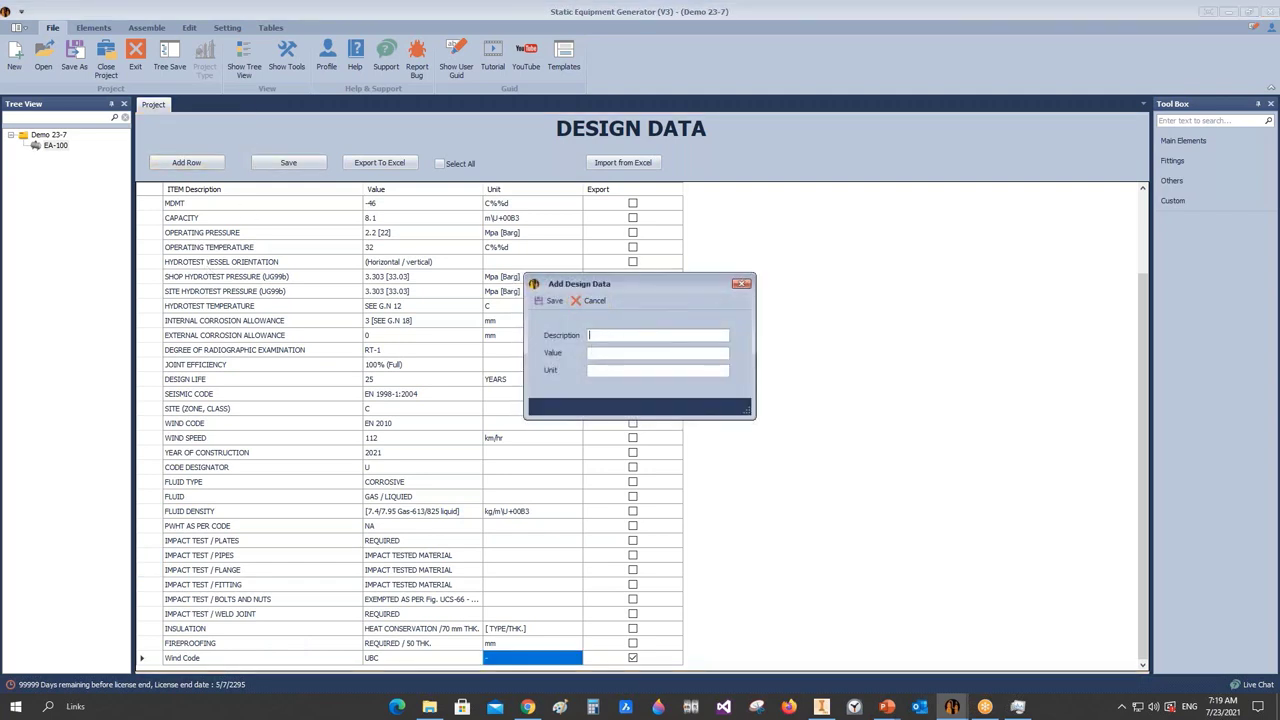
type("ertyg")
left_click(607, 351)
left_click(552, 300)
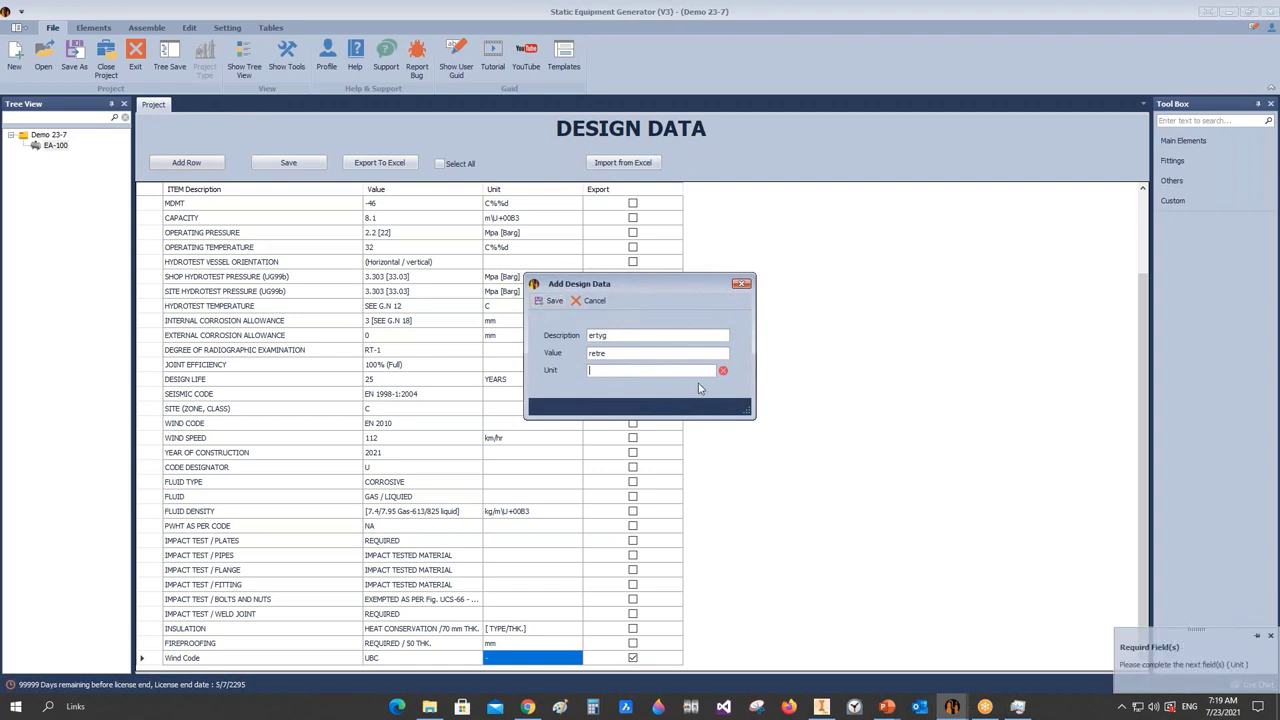
left_click(656, 369)
left_click(594, 300)
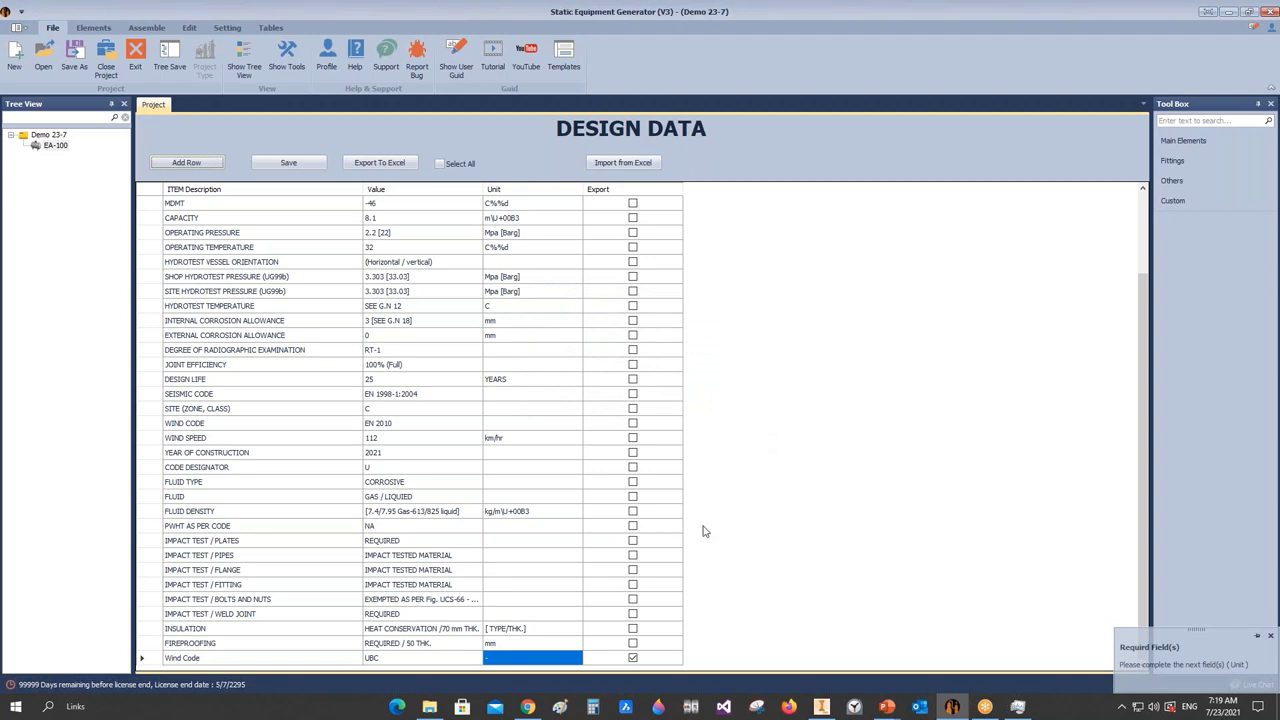
scroll(593, 405, "up", 3)
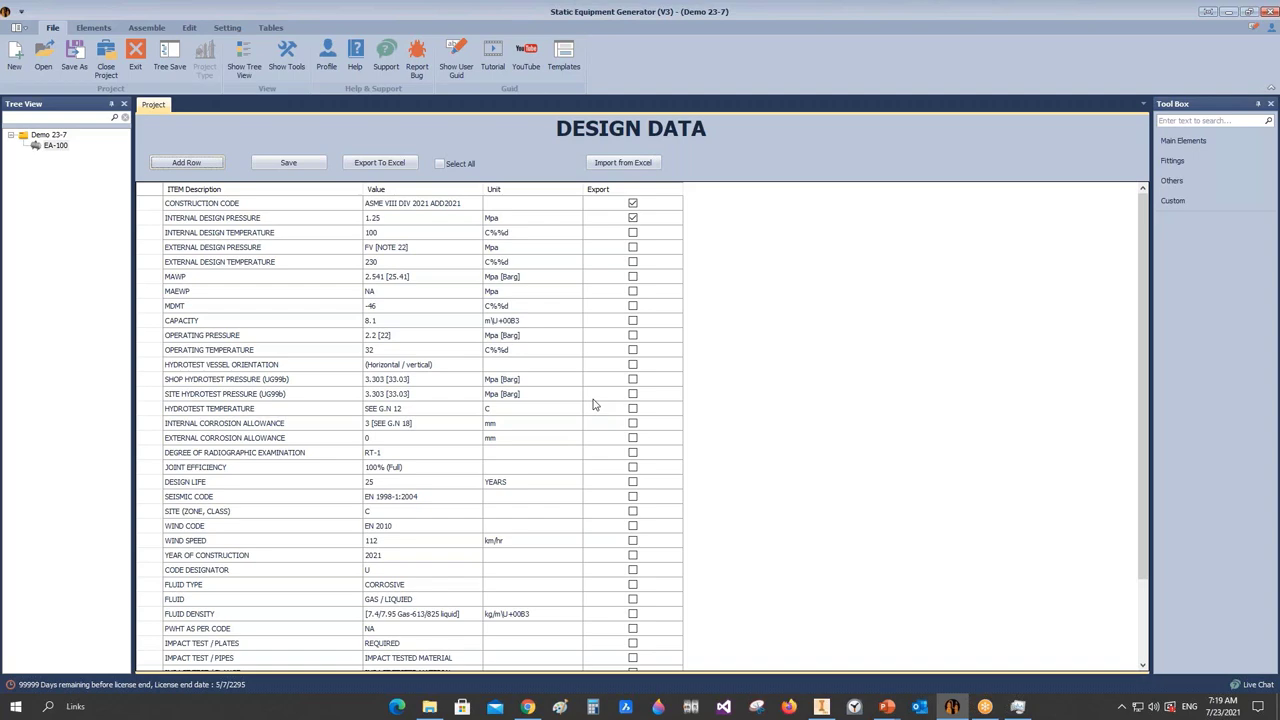
- Minimize the open apps and create a new Excel worksheet on the desktop named 'Design Data'
left_click(1228, 12)
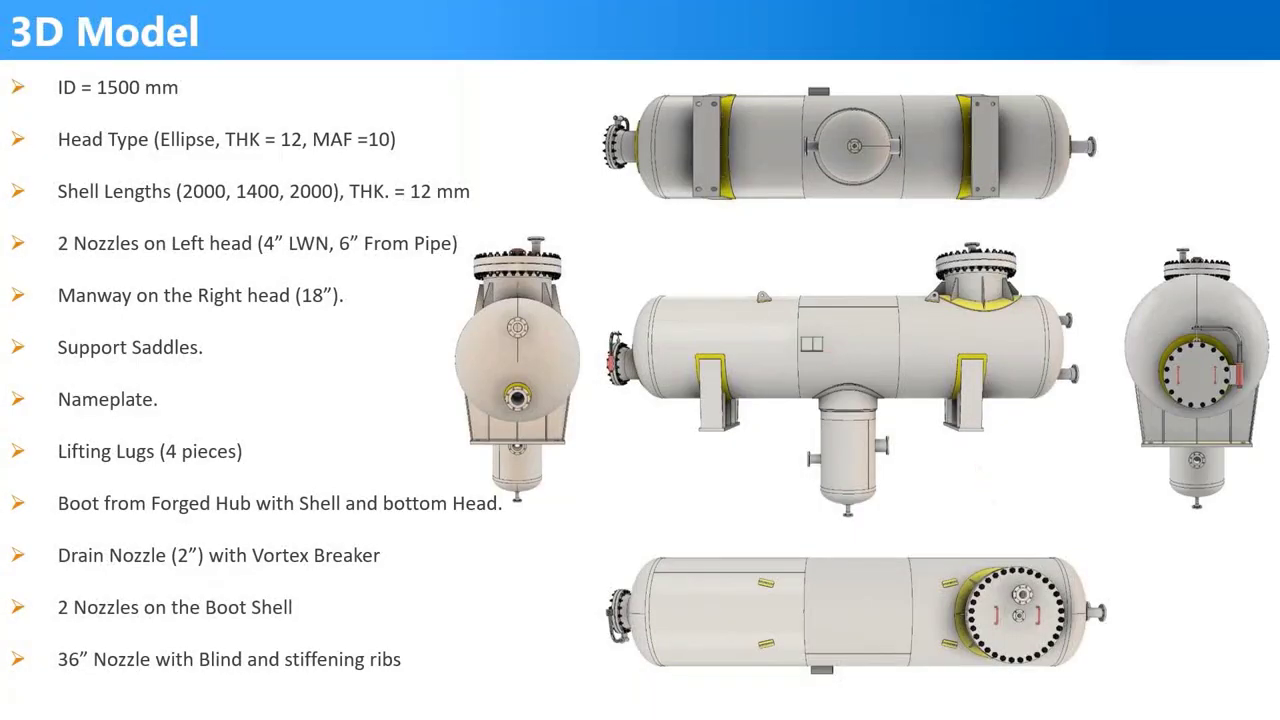
key("Escape")
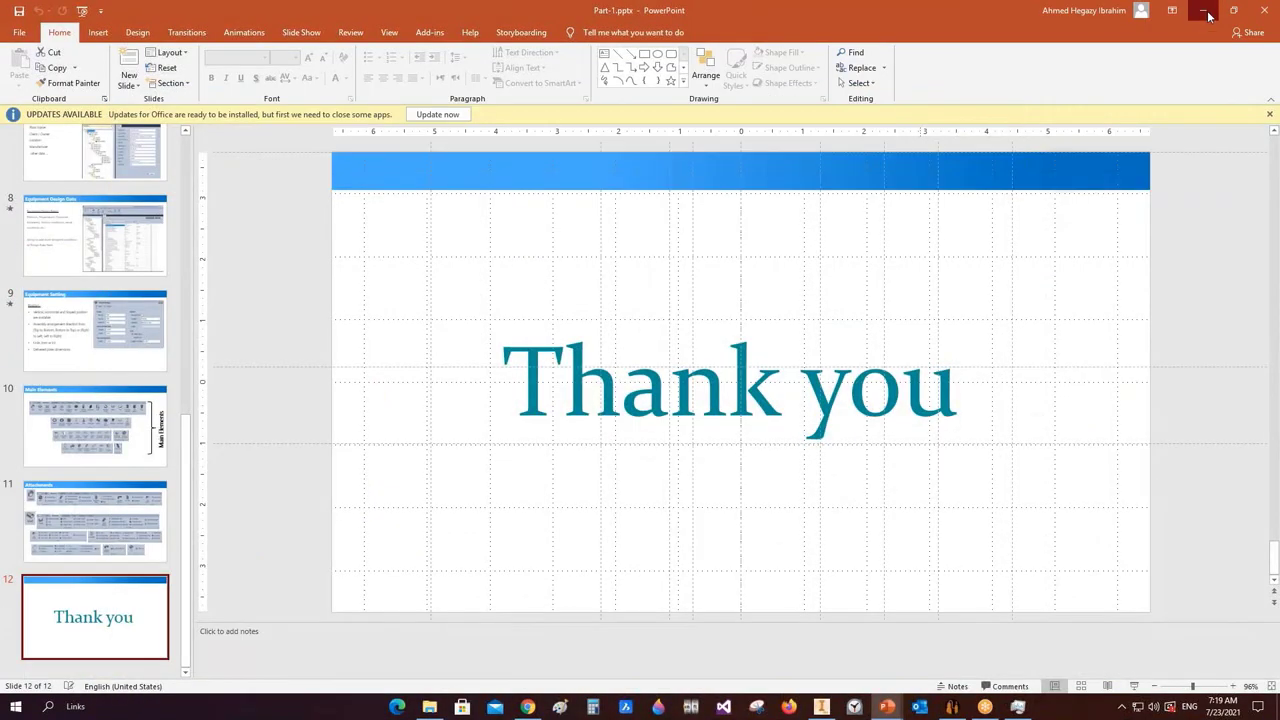
left_click(1199, 12)
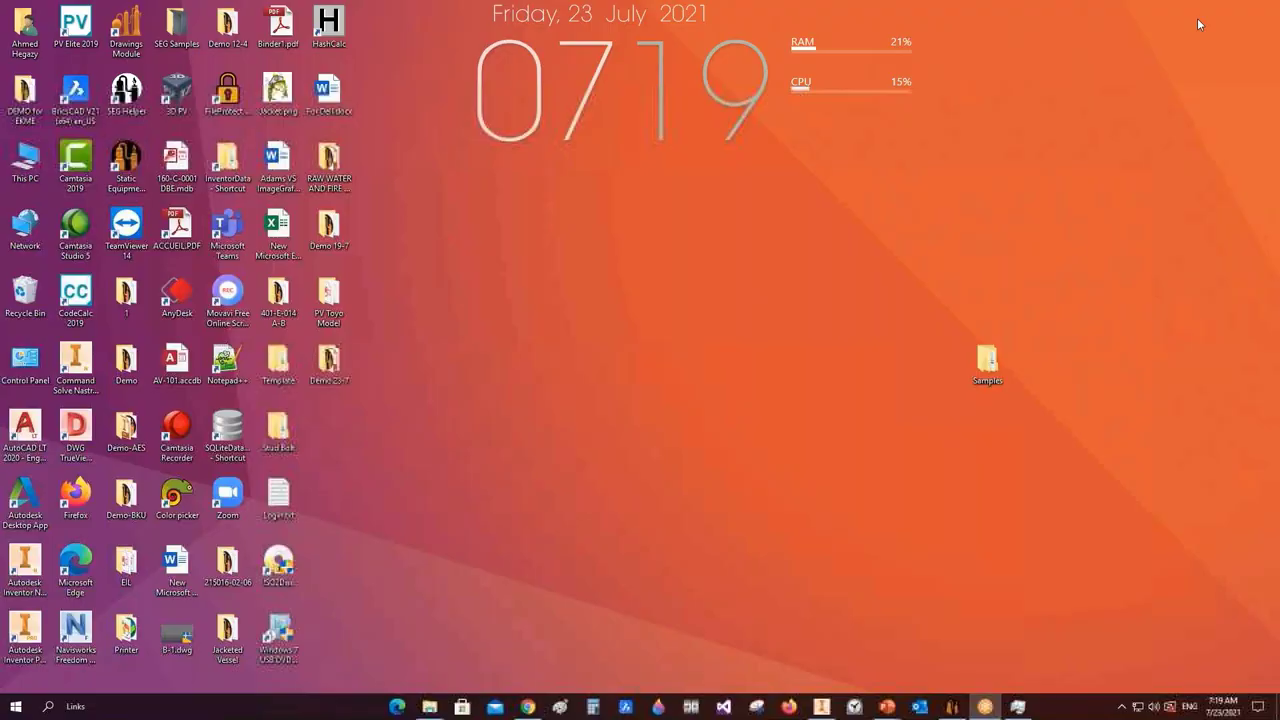
right_click(780, 299)
mouse_move(826, 414)
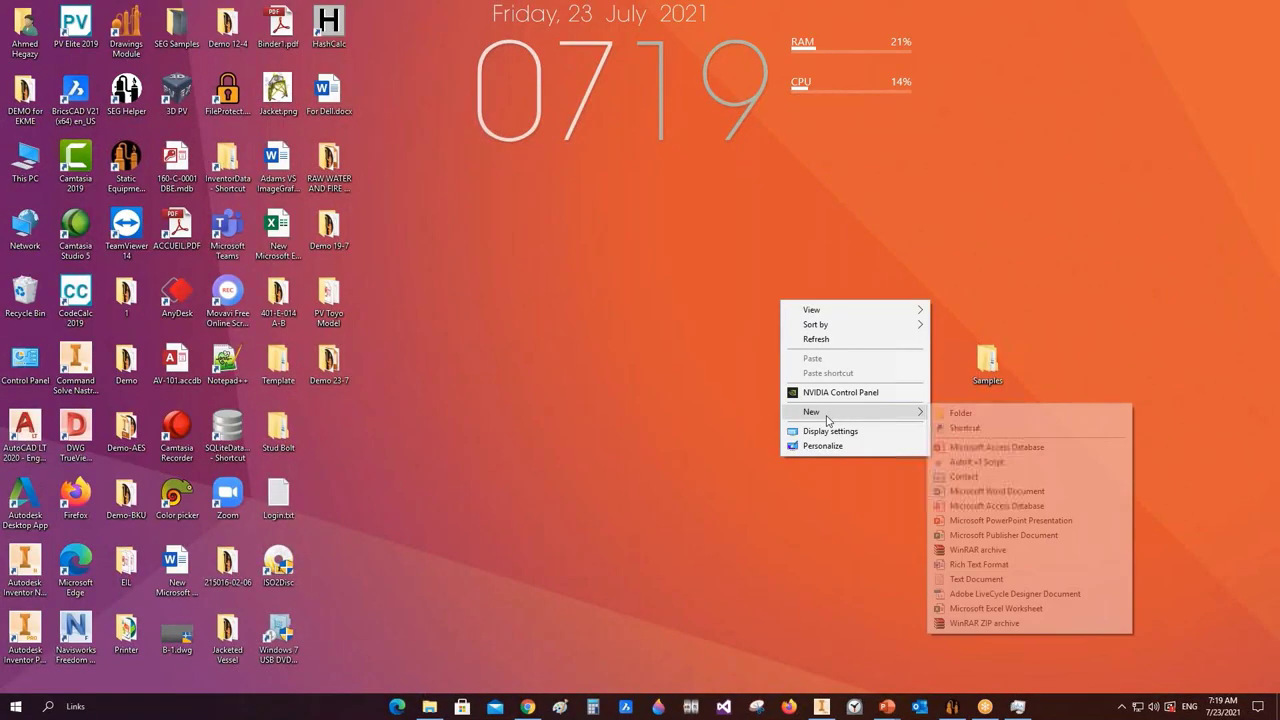
left_click(997, 608)
type("Design Da")
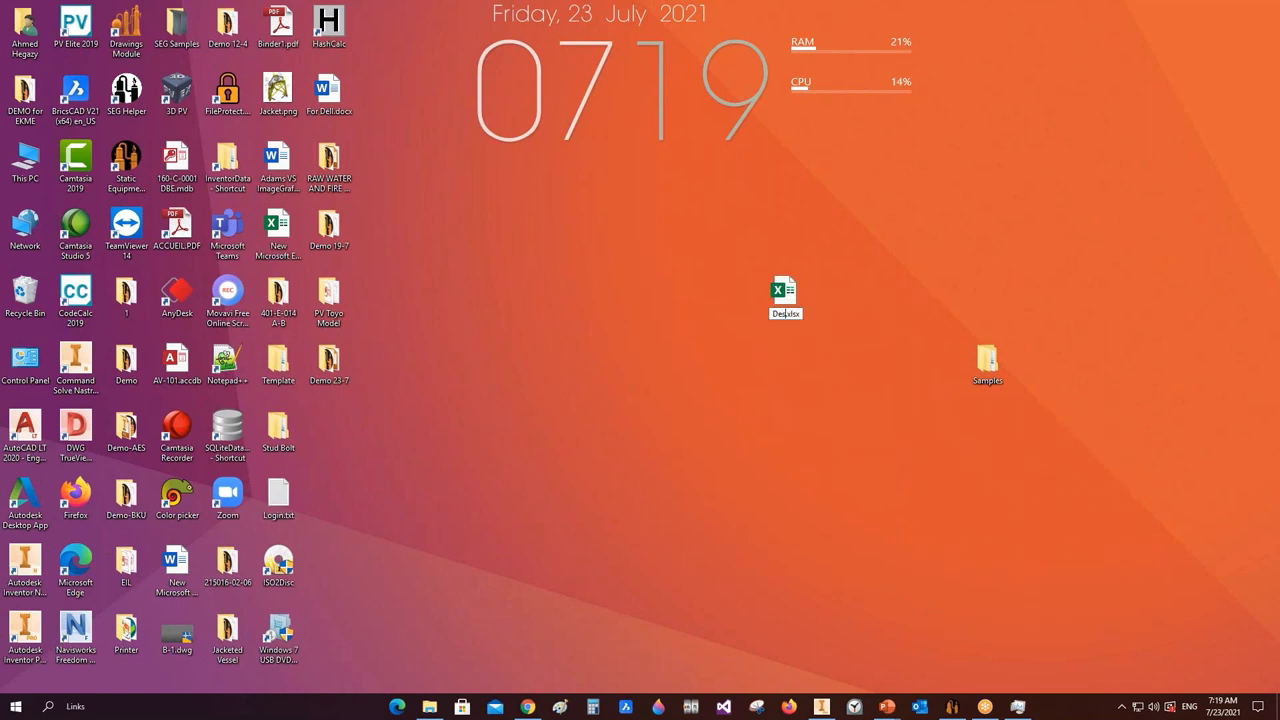
type("ta")
key("Return")
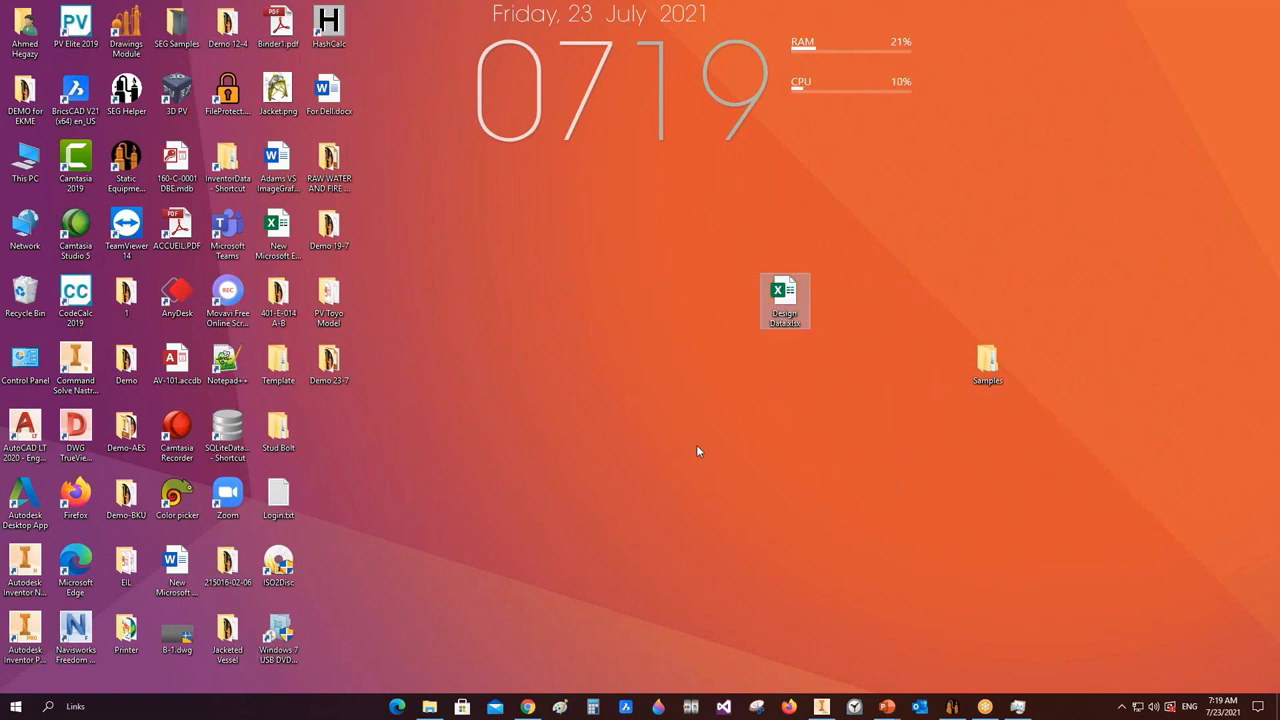
- Open Design Data.xlsx and paste 'CONSTRUCTION CODE' into A1, widening column A to fit
double_click(786, 300)
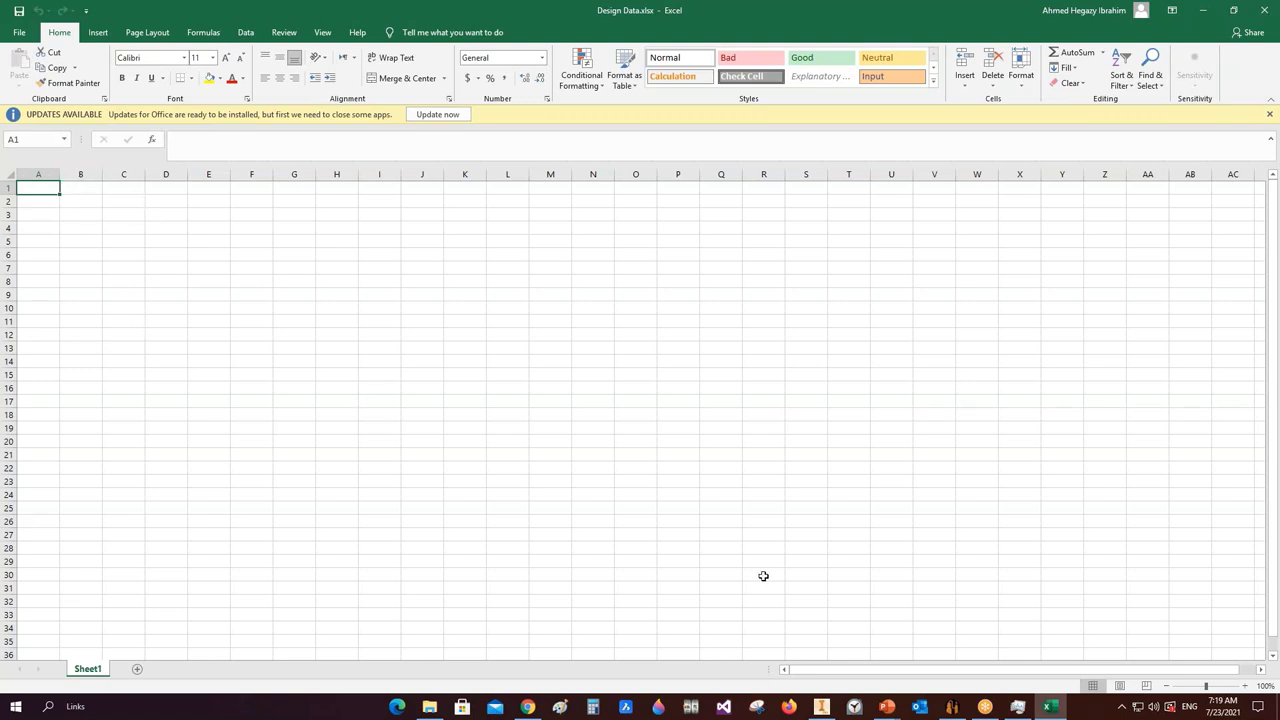
left_click(953, 710)
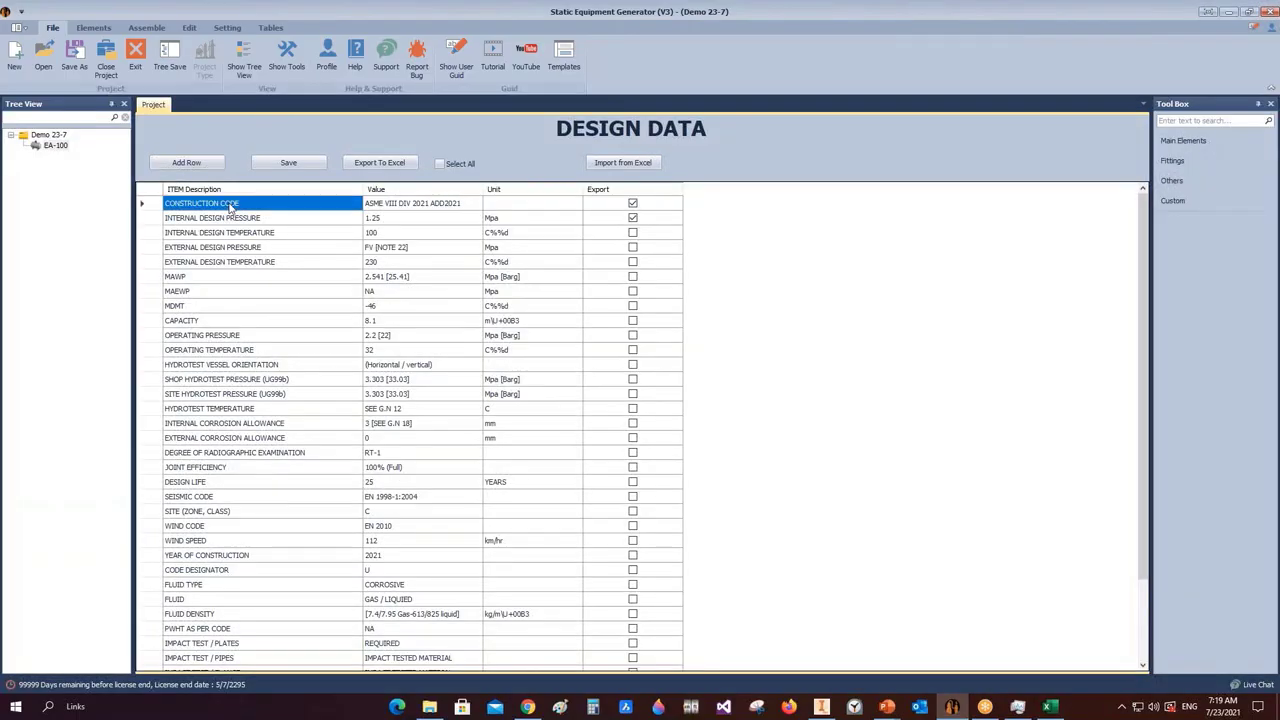
left_click(245, 203)
key("ctrl+c")
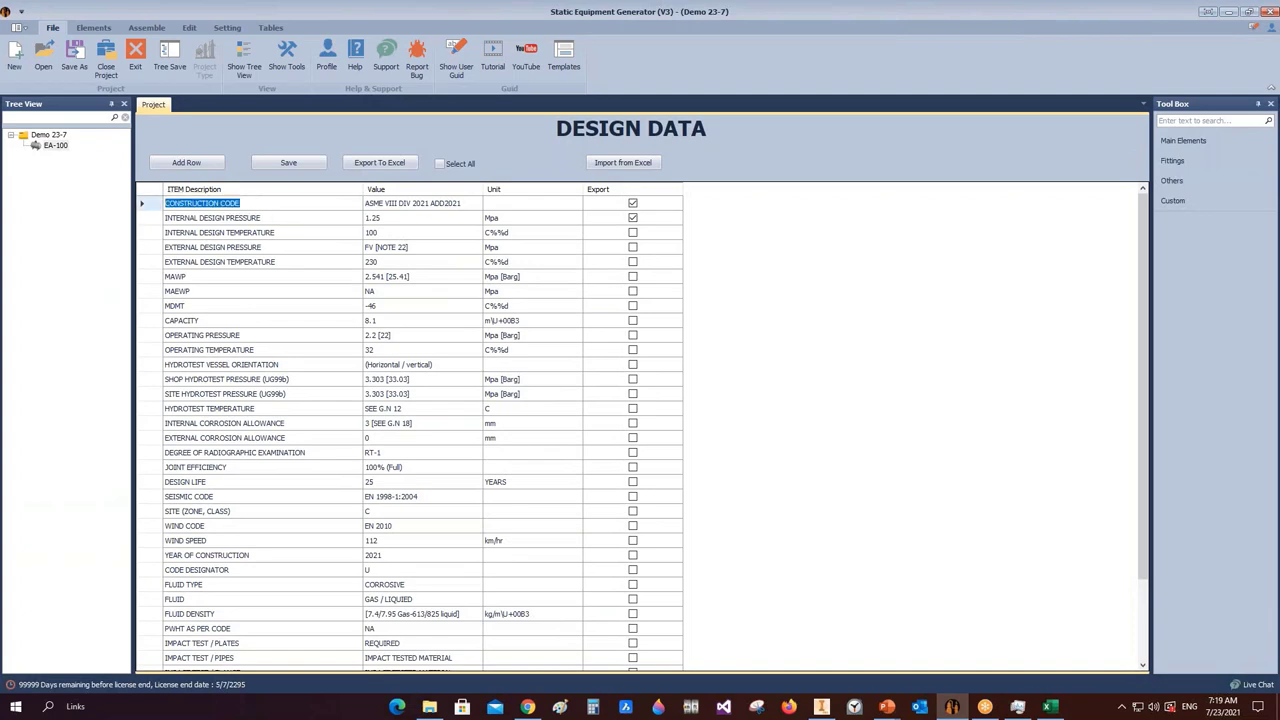
left_click(1049, 707)
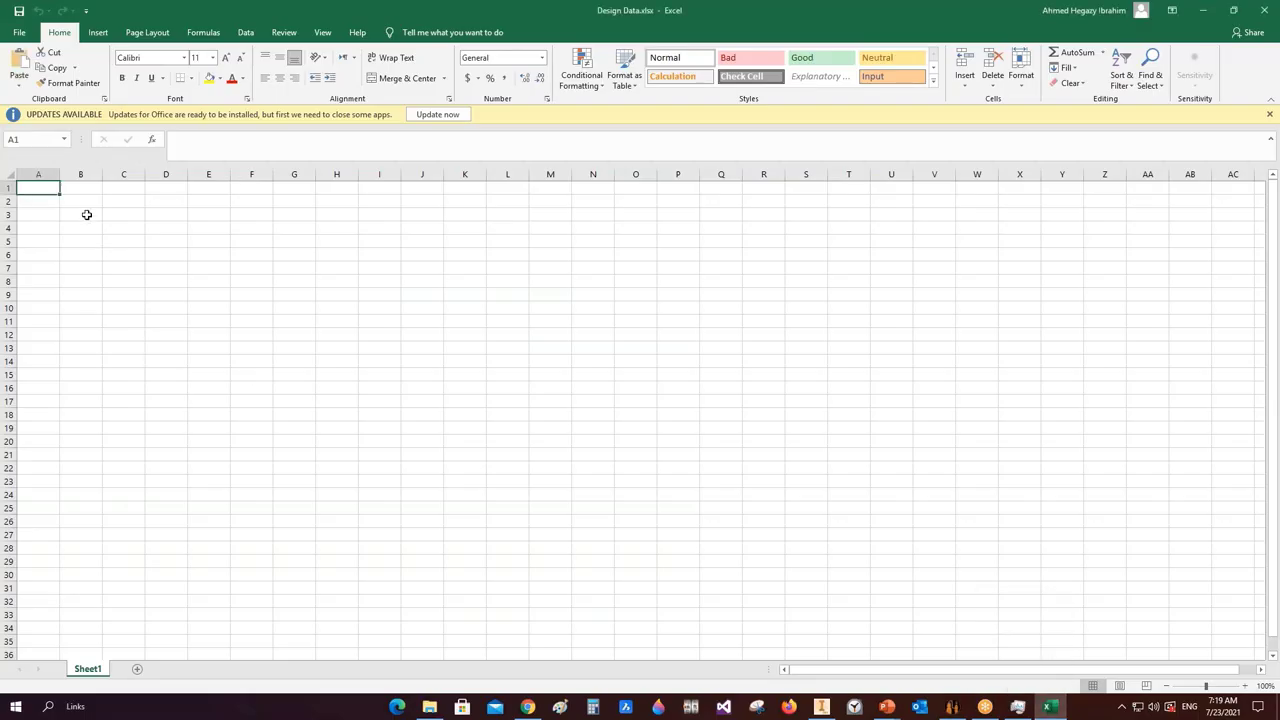
double_click(50, 188)
key("ctrl+v")
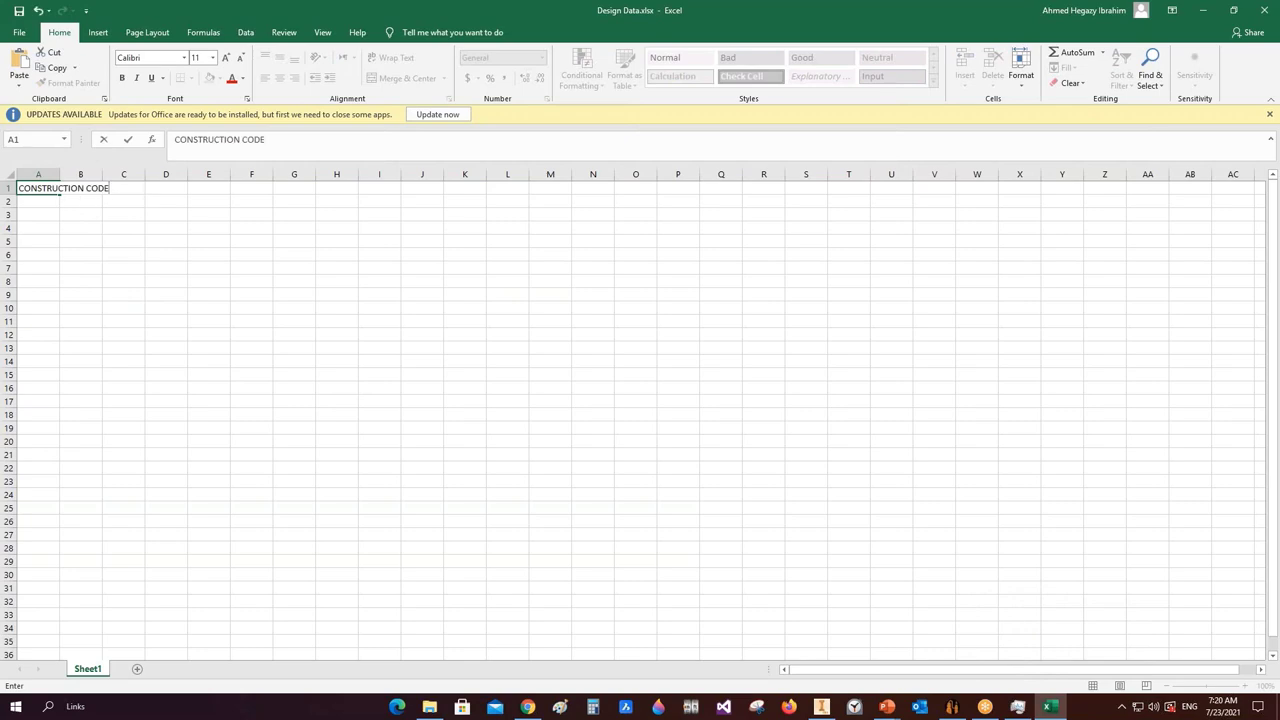
left_click(178, 262)
double_click(59, 174)
- Enter 'API 650' in B1 and 0 in C1, narrowing column B to fit
left_click(137, 190)
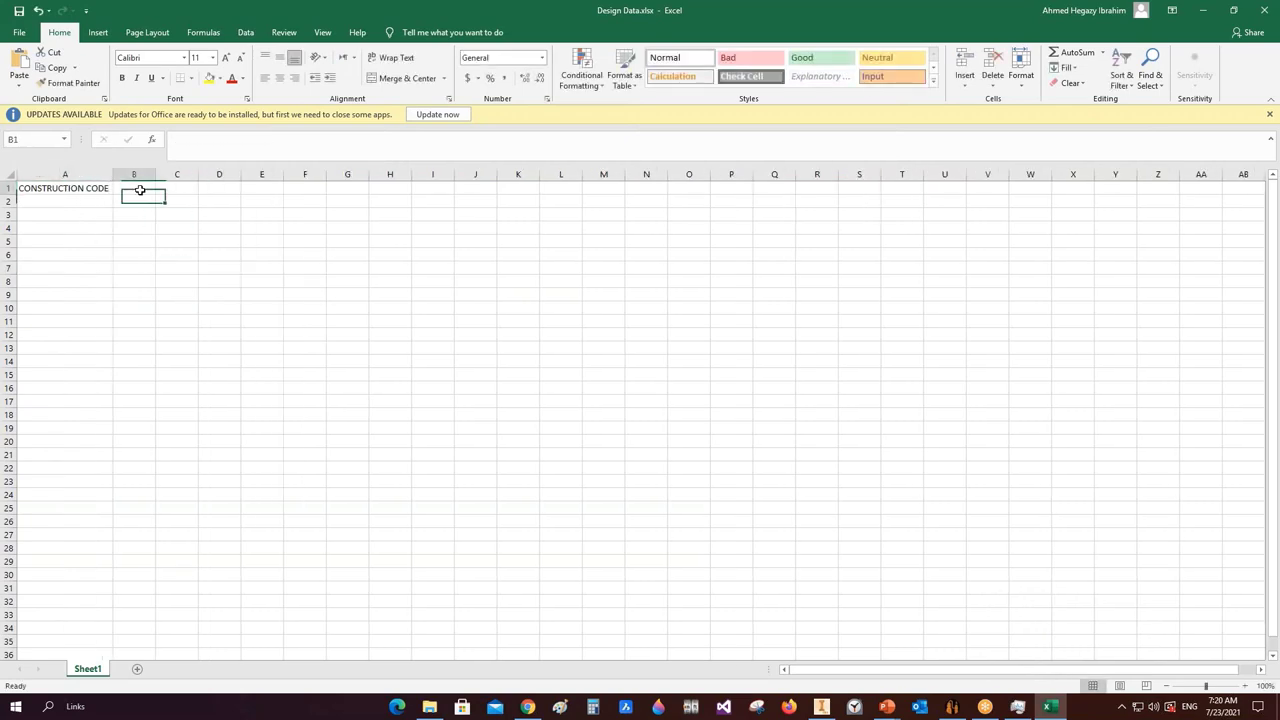
type("AP")
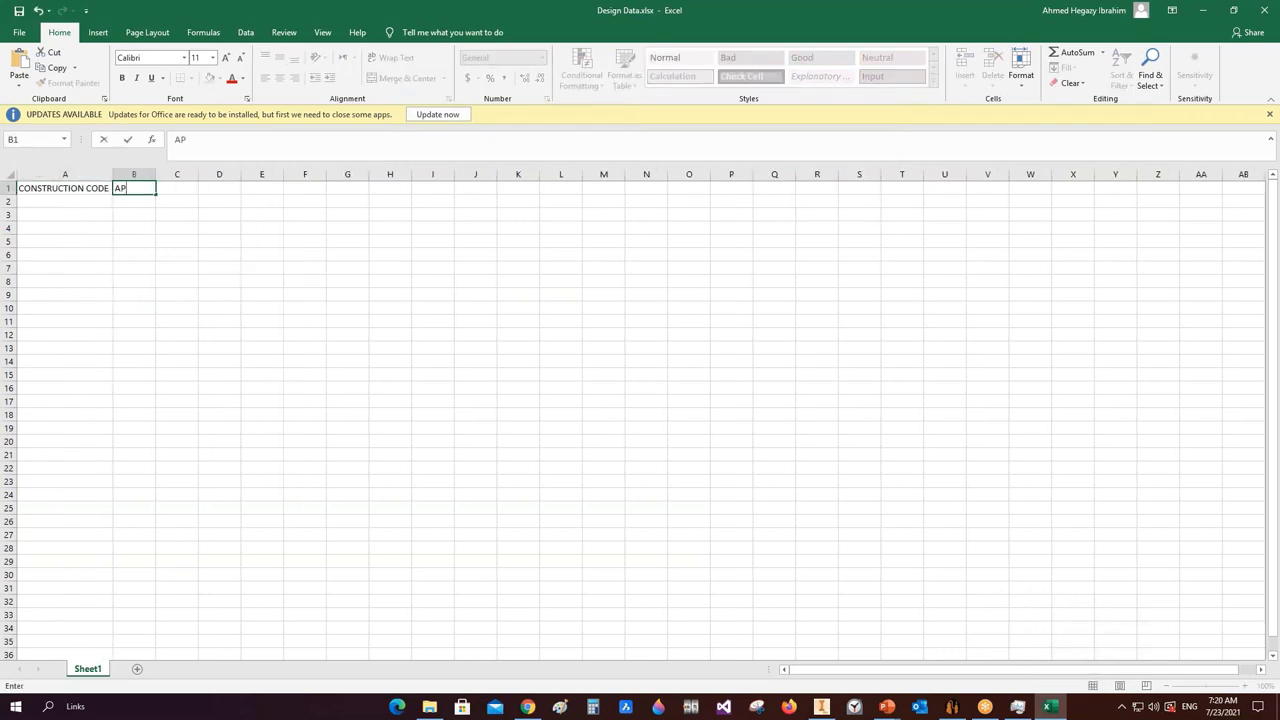
type("I 650")
left_click(174, 279)
left_click(177, 186)
type("0")
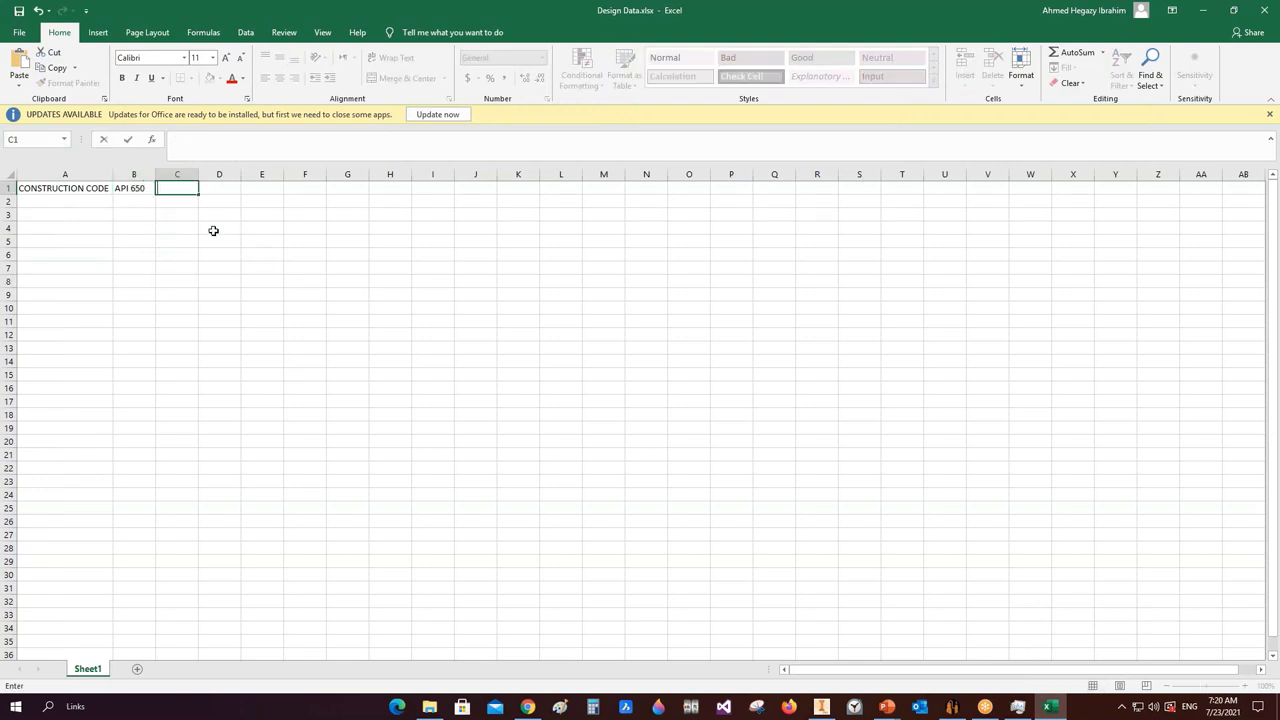
key("Return")
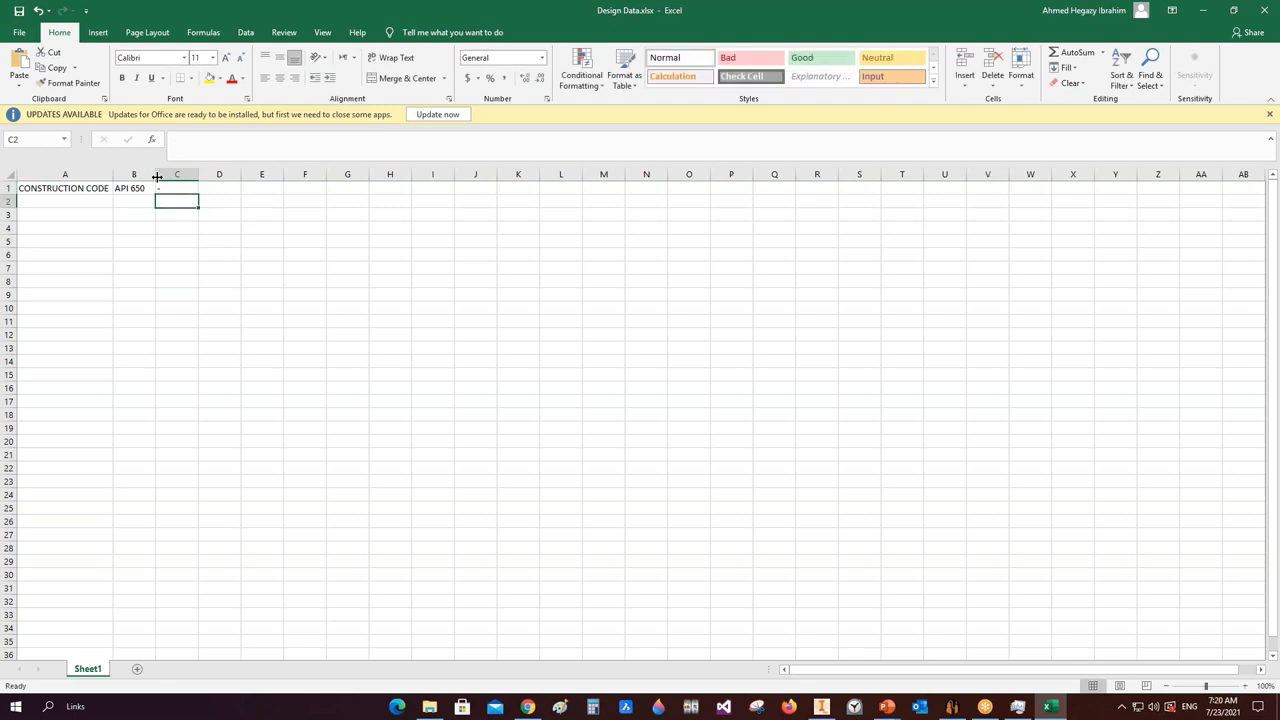
left_click_drag(157, 177, 149, 177)
- Fill row 2 with 'Design Pressure', 5 and 'Par', then save the workbook
left_click(86, 201)
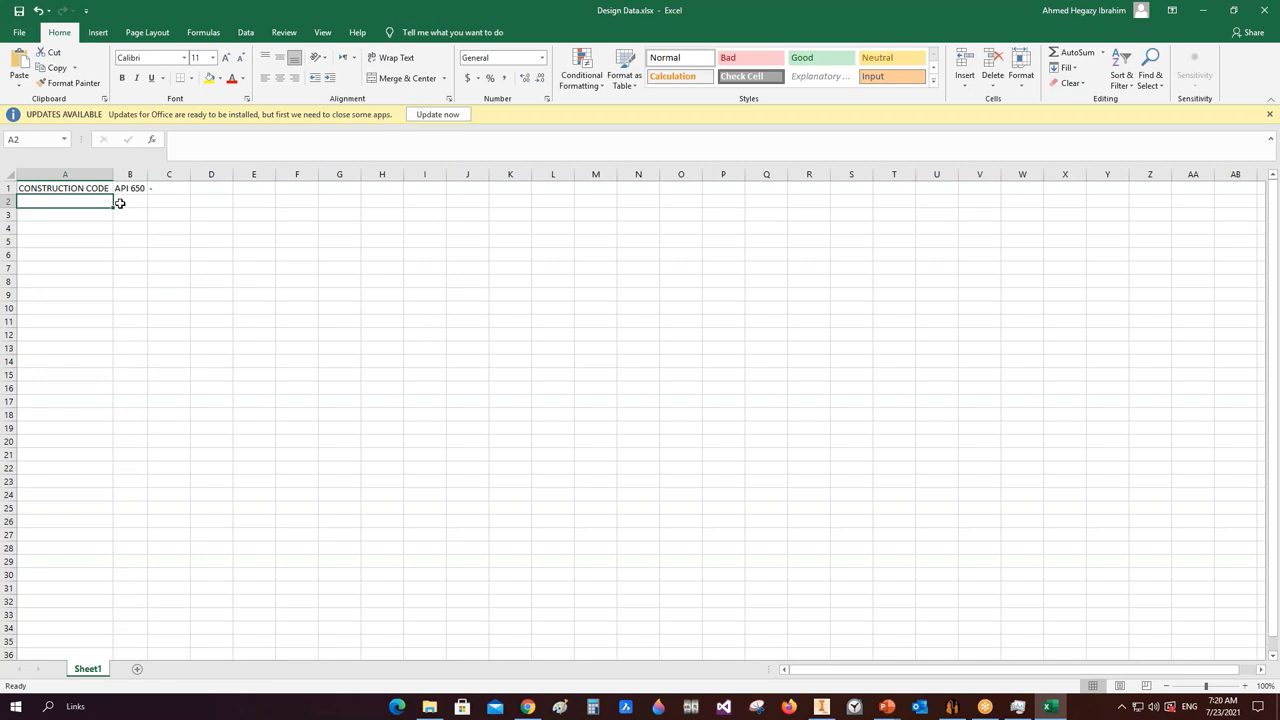
type("Design ")
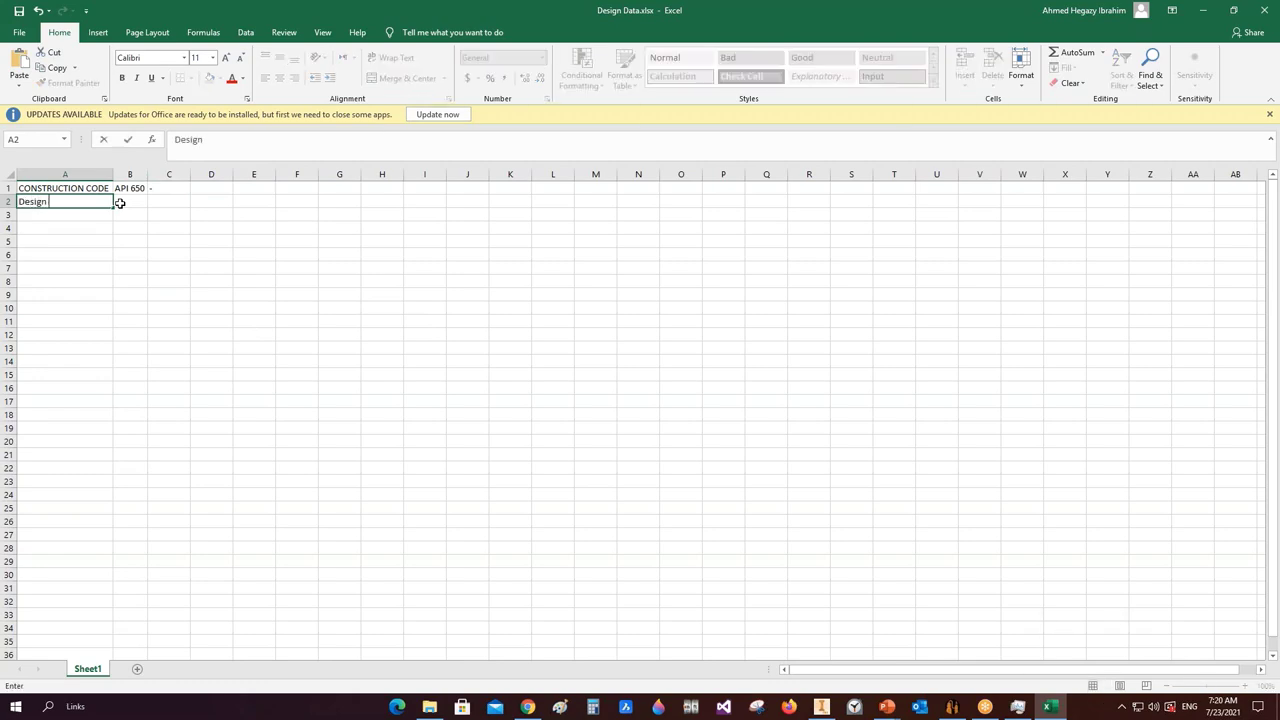
type("Pressure")
left_click(133, 202)
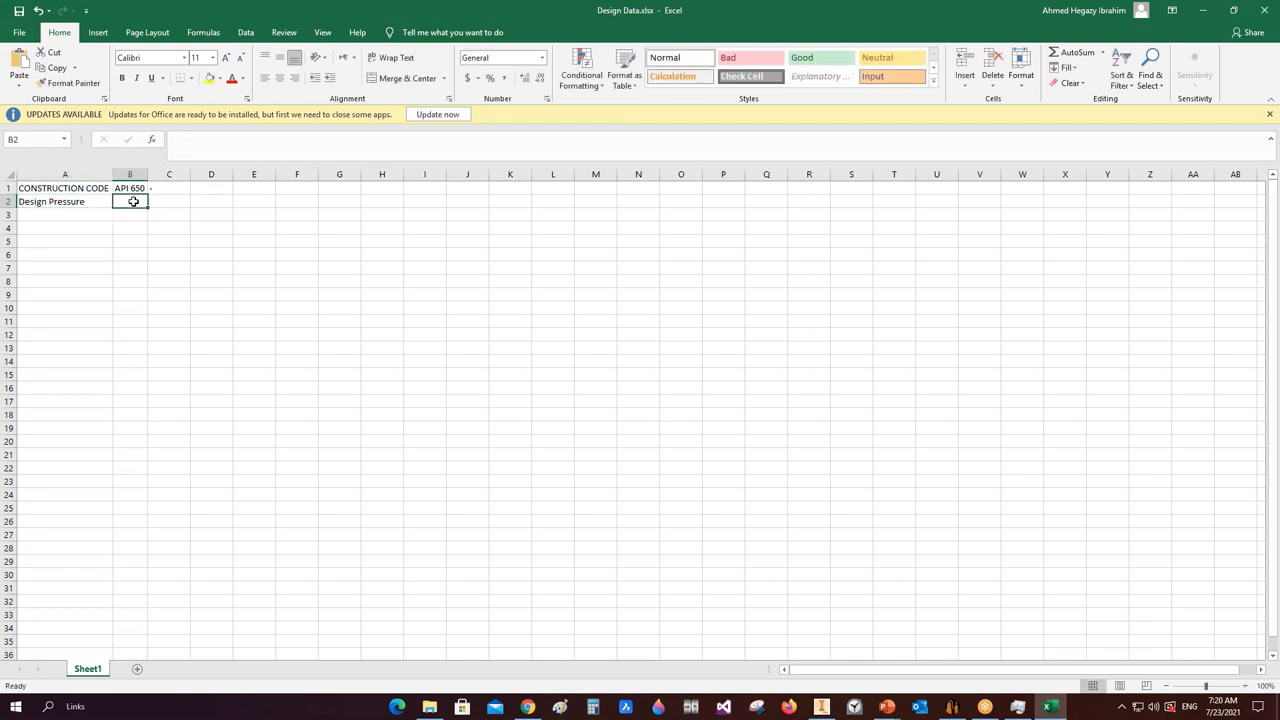
type("5")
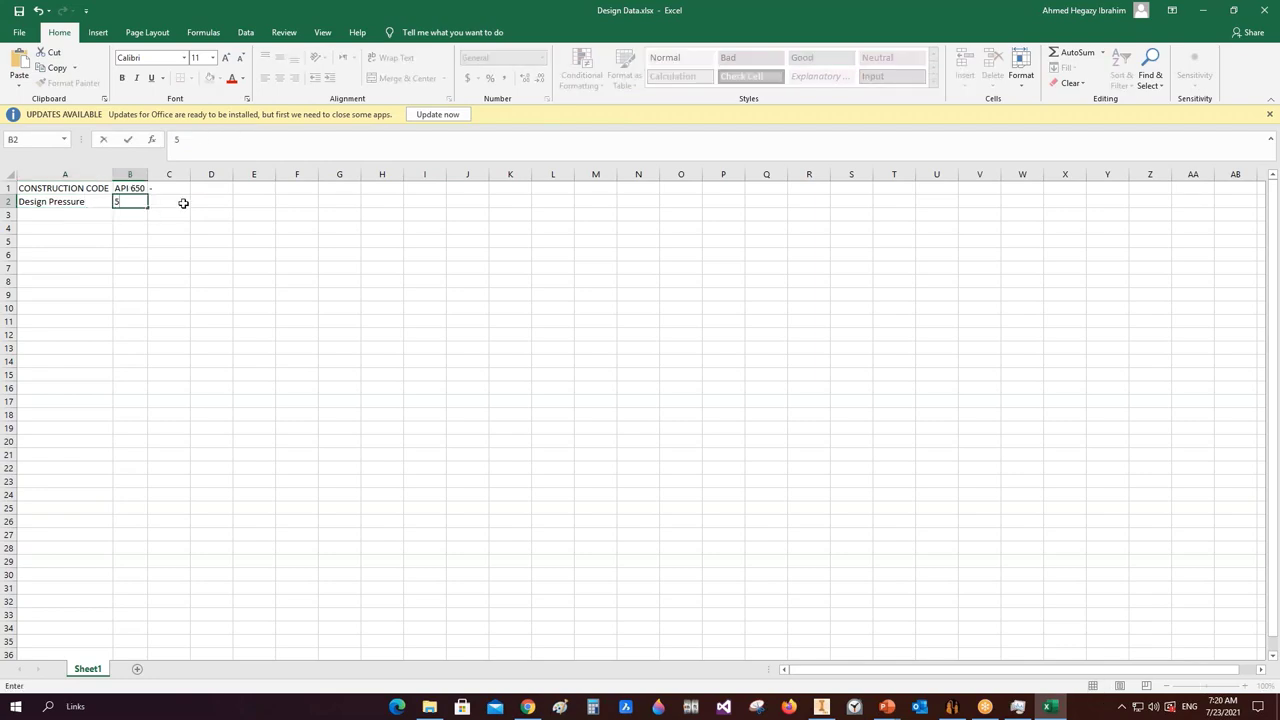
key("Tab")
type("P")
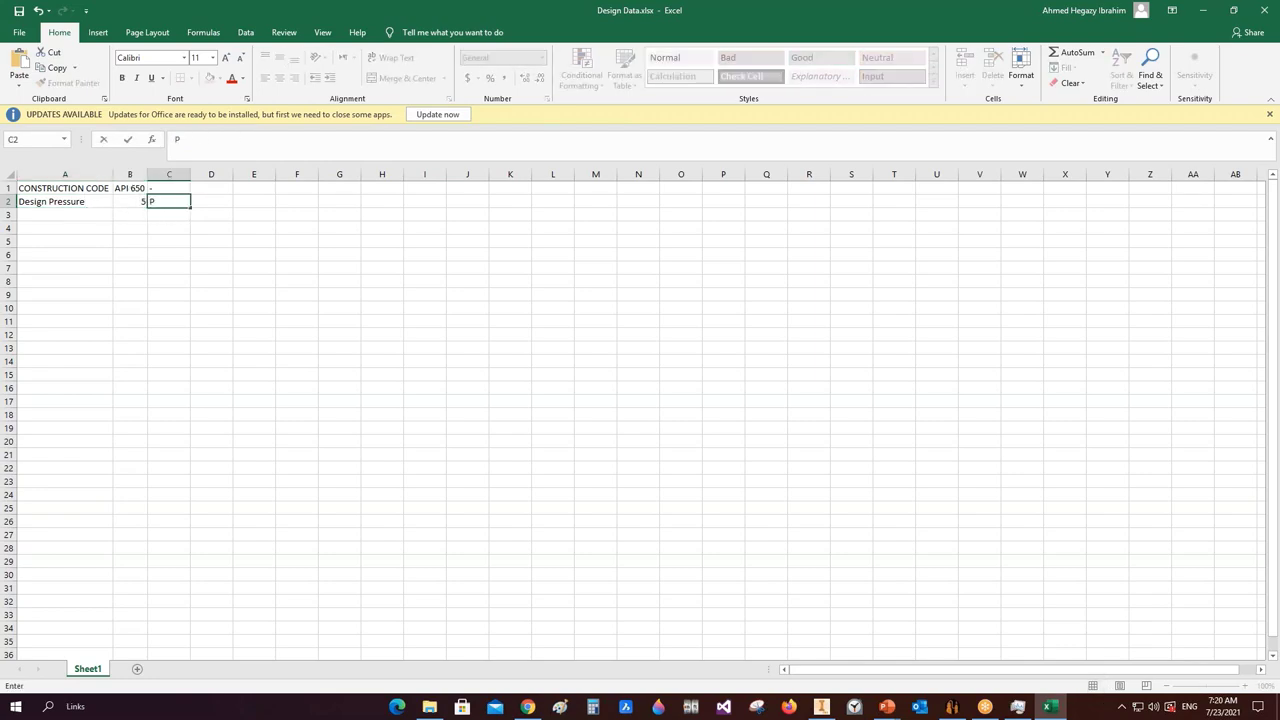
type("ar")
left_click(100, 210)
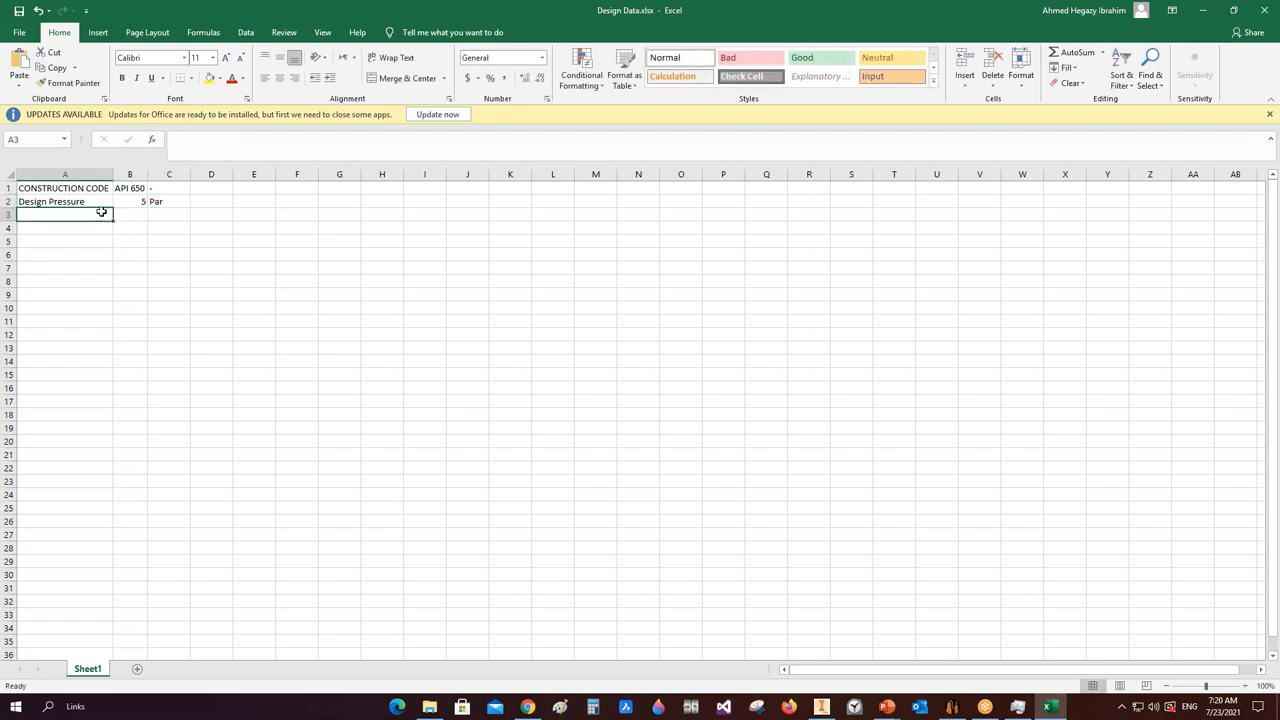
left_click(19, 12)
left_click_drag(104, 187, 70, 412)
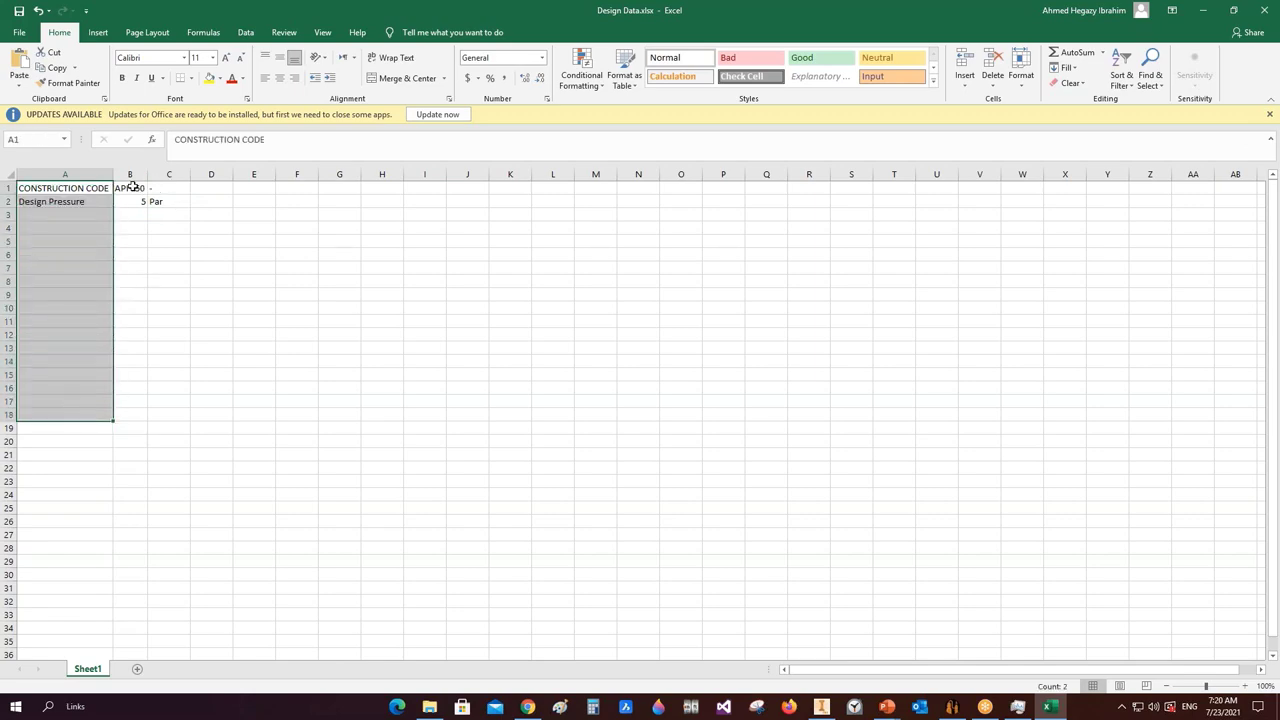
left_click_drag(133, 187, 165, 350)
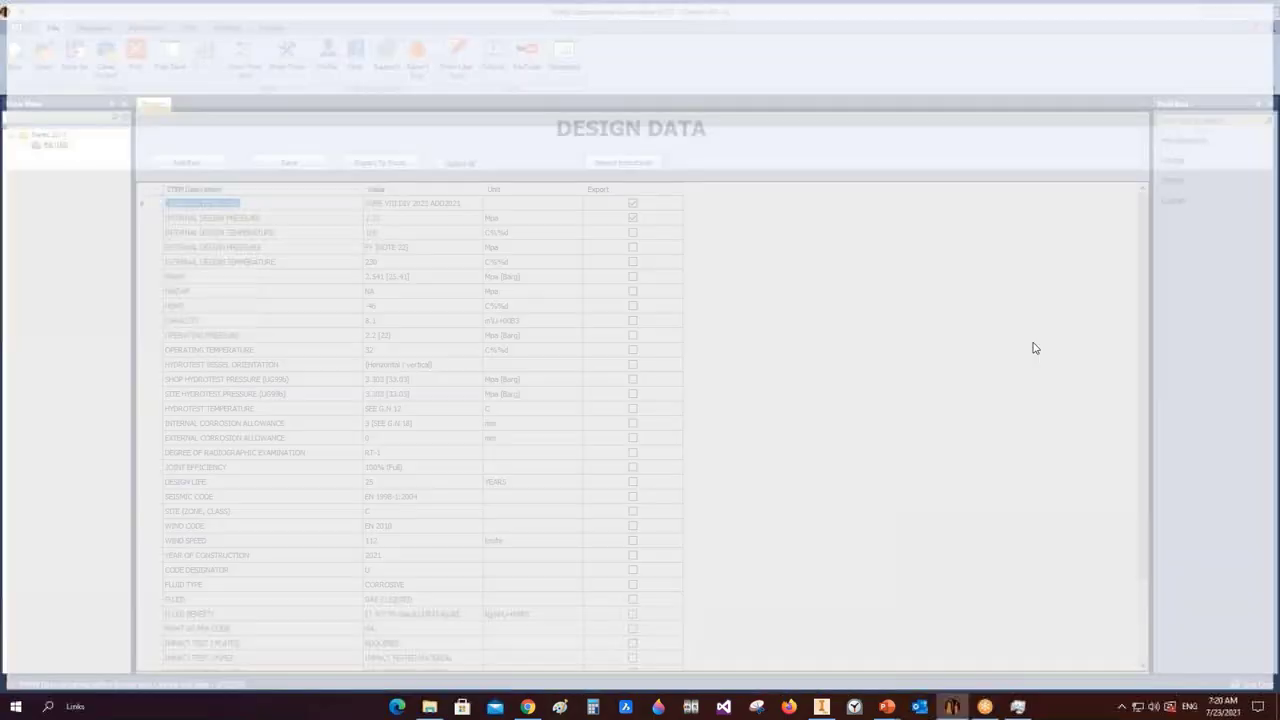
- Close Excel and import Design Data.xlsx into the Design Data grid, emptying it first
left_click(1264, 10)
left_click(256, 203)
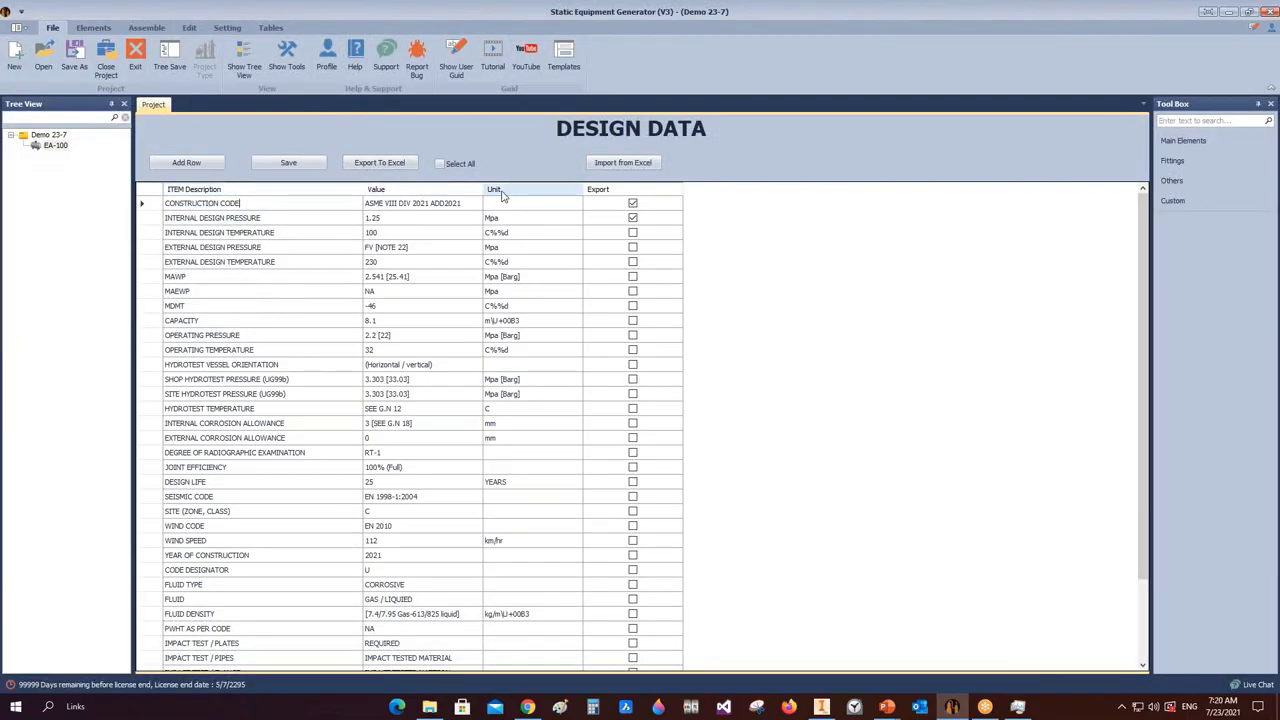
left_click(623, 162)
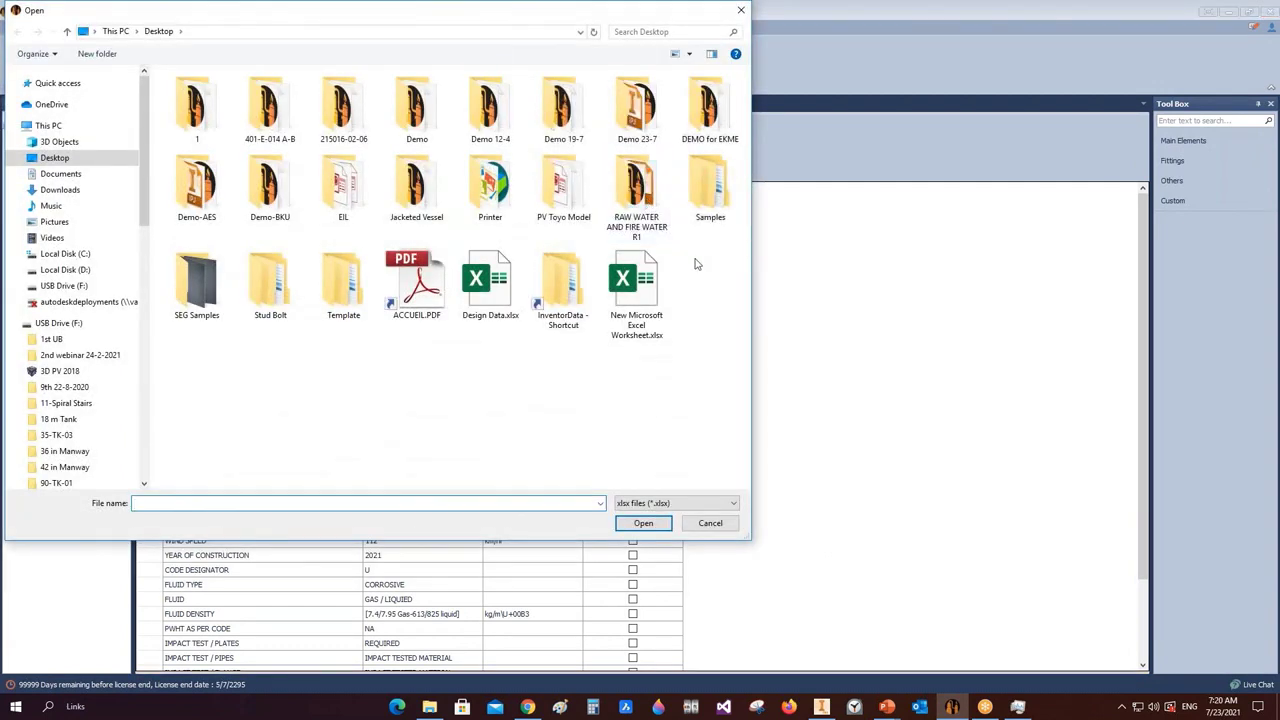
left_click(495, 285)
left_click(645, 526)
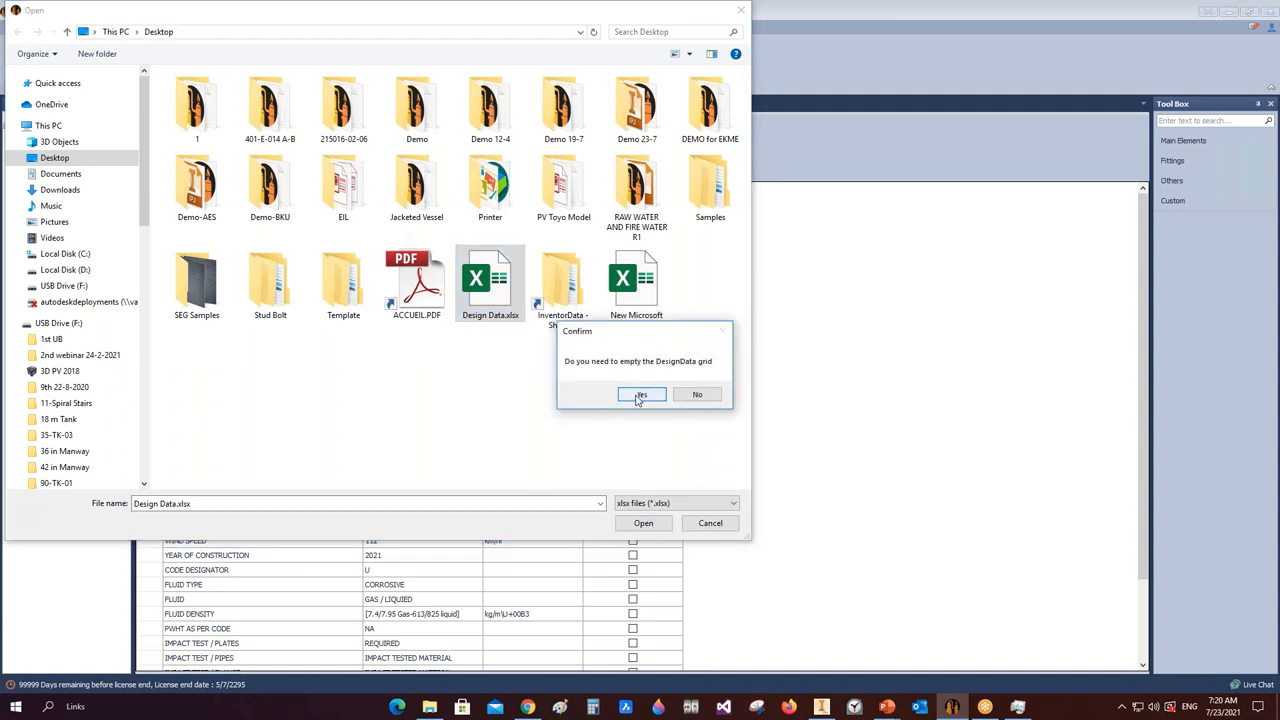
left_click(640, 395)
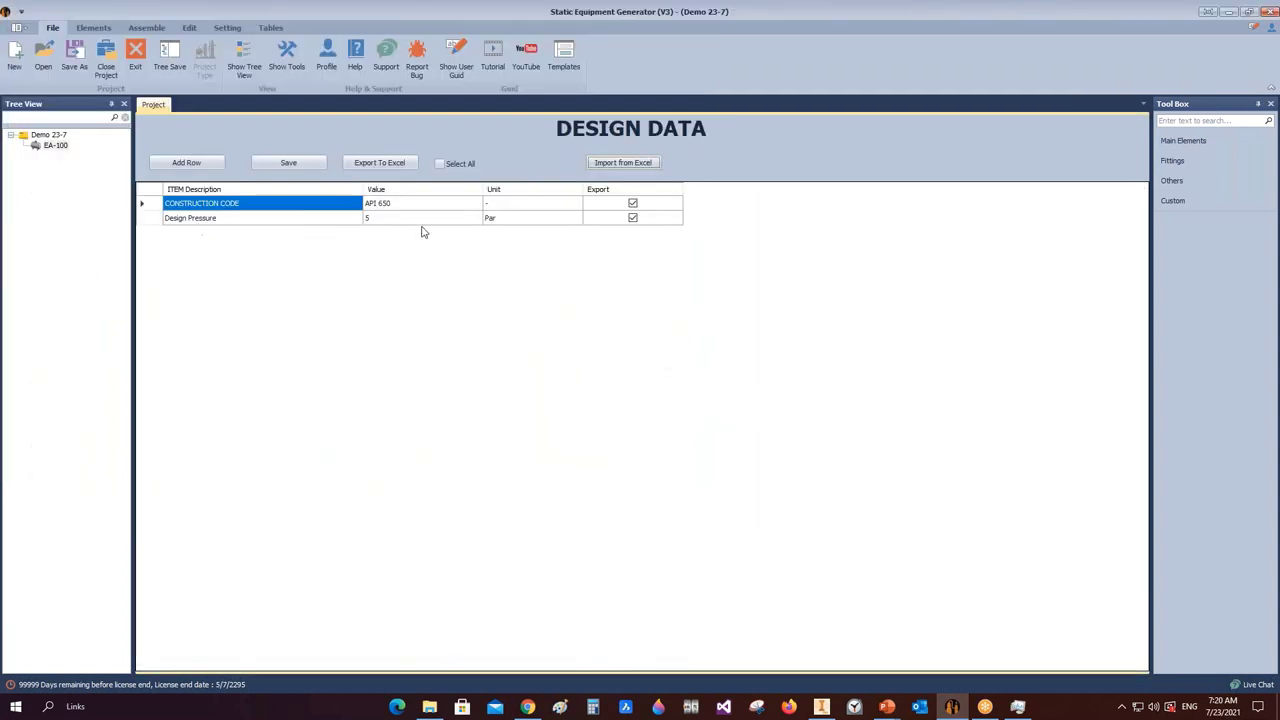
- Reload EA-100 from Demo 23-7 in the Tree View and check the Construction Code and pressure rows
left_click(286, 166)
left_click(55, 136)
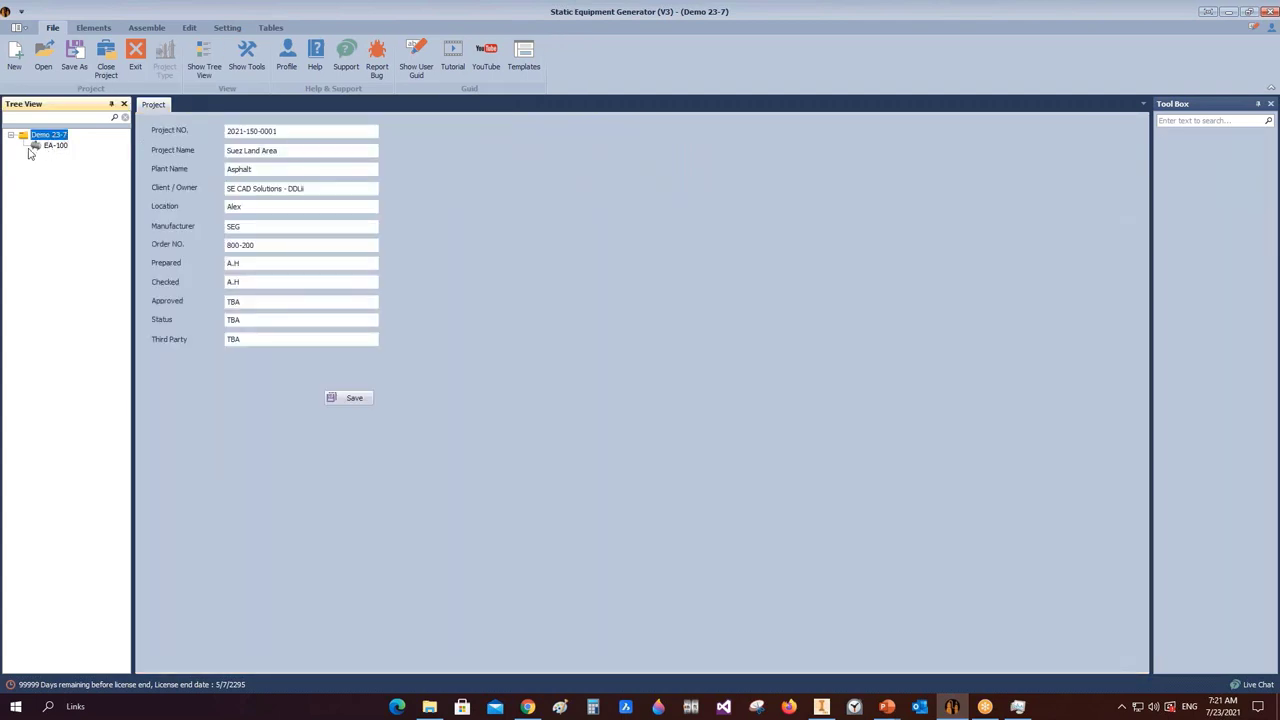
left_click(45, 146)
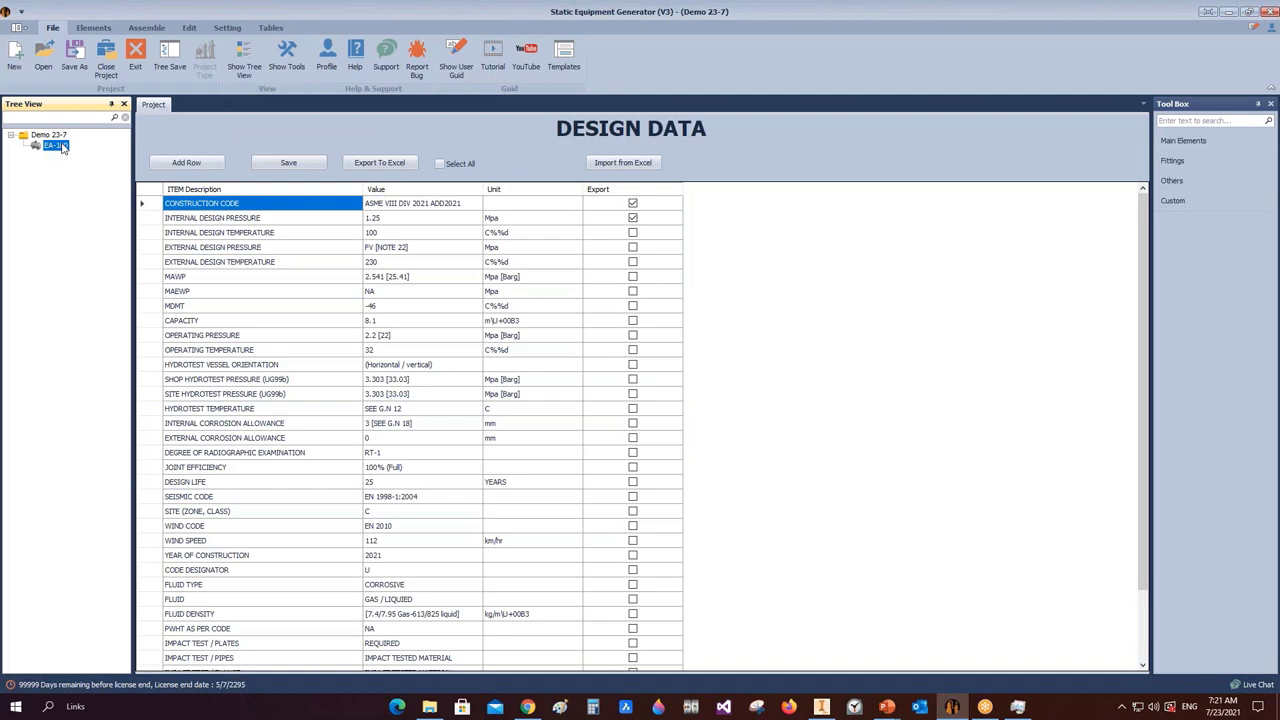
scroll(620, 370, "down", 2)
scroll(614, 340, "up", 2)
scroll(605, 257, "down", 2)
scroll(640, 255, "up", 2)
double_click(230, 203)
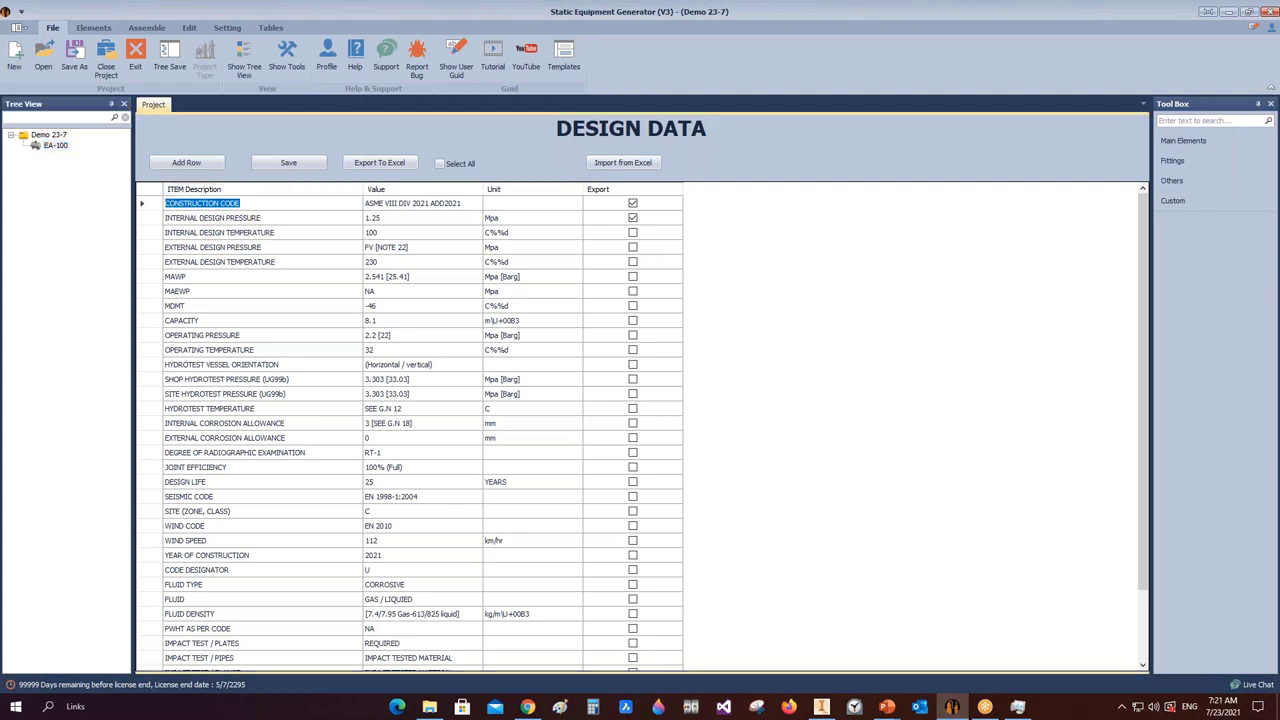
left_click(226, 212)
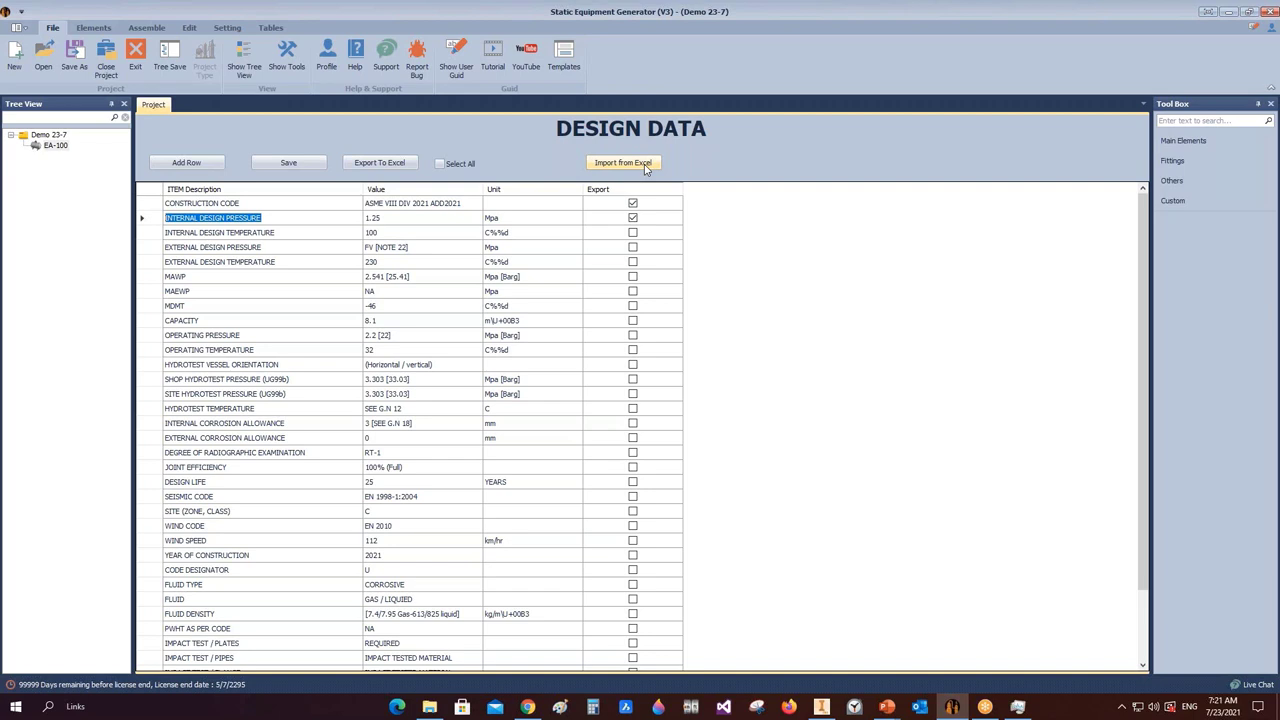
- Export-mark Internal Design Temperature, External Design Pressure/Temperature, MAWP, MAEWP and MDMT, then save
left_click(52, 146)
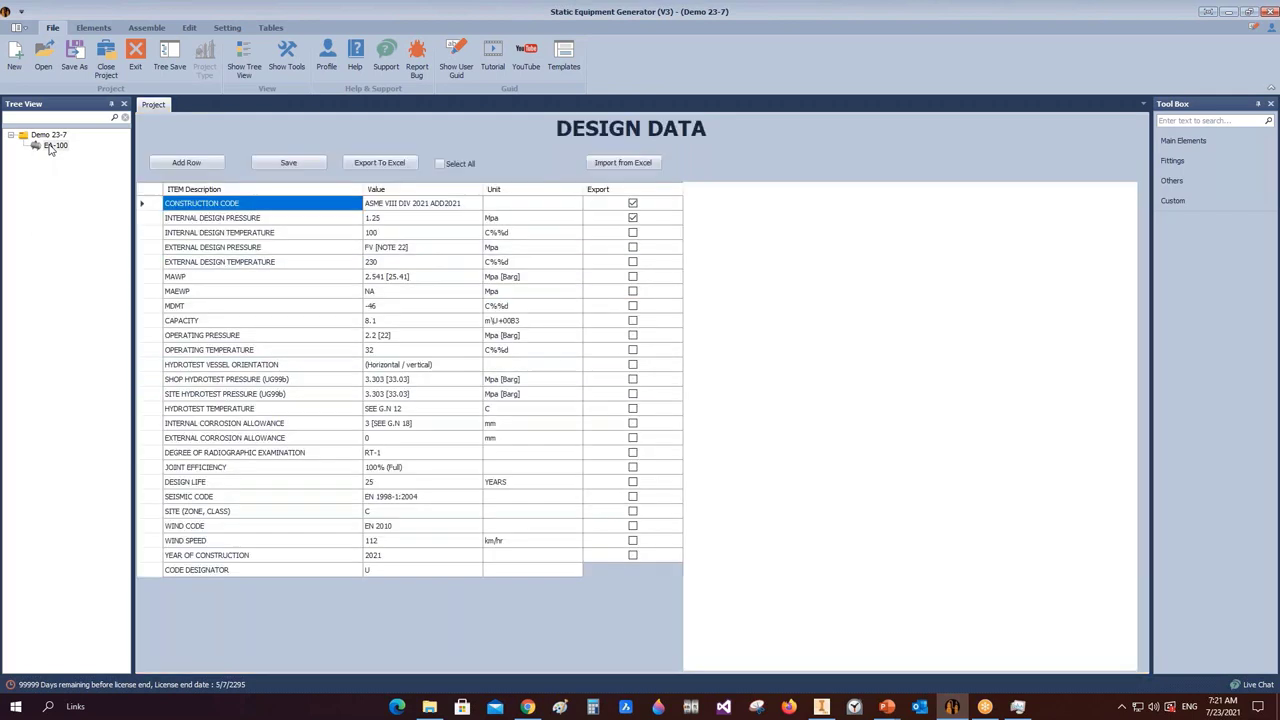
left_click(632, 232)
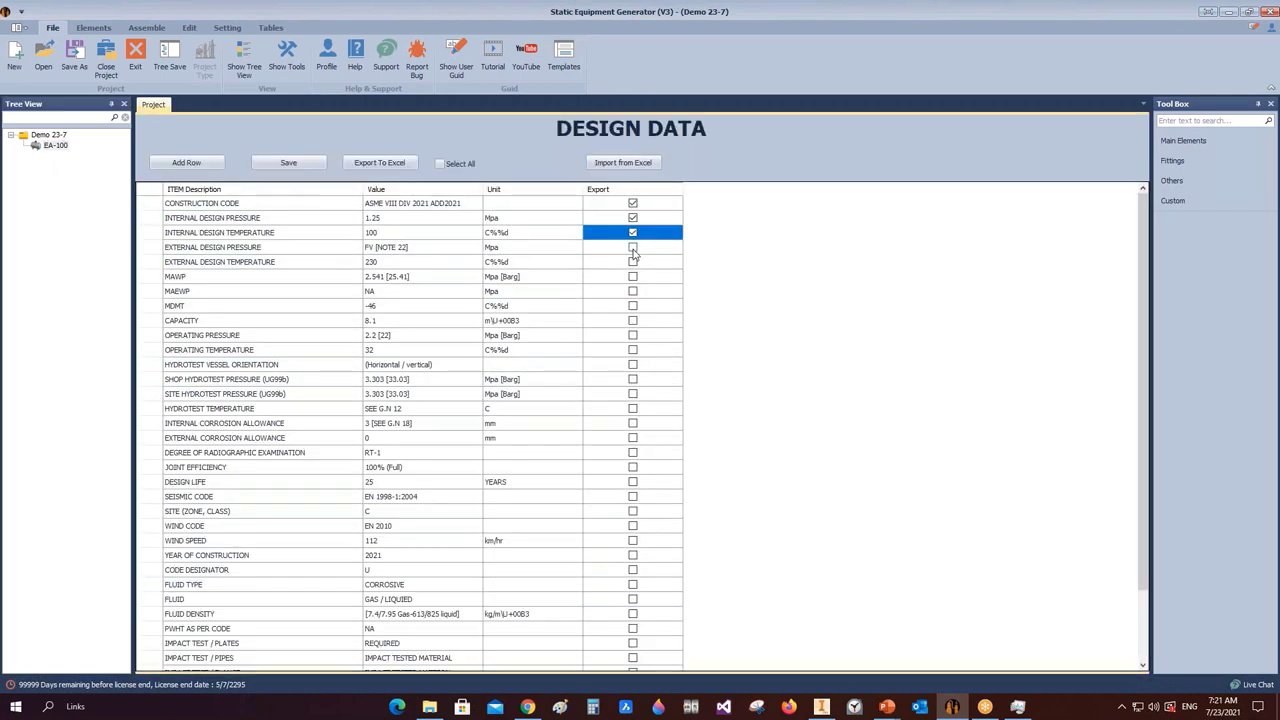
left_click(632, 247)
left_click(632, 261)
left_click(632, 276)
left_click(632, 291)
left_click(632, 305)
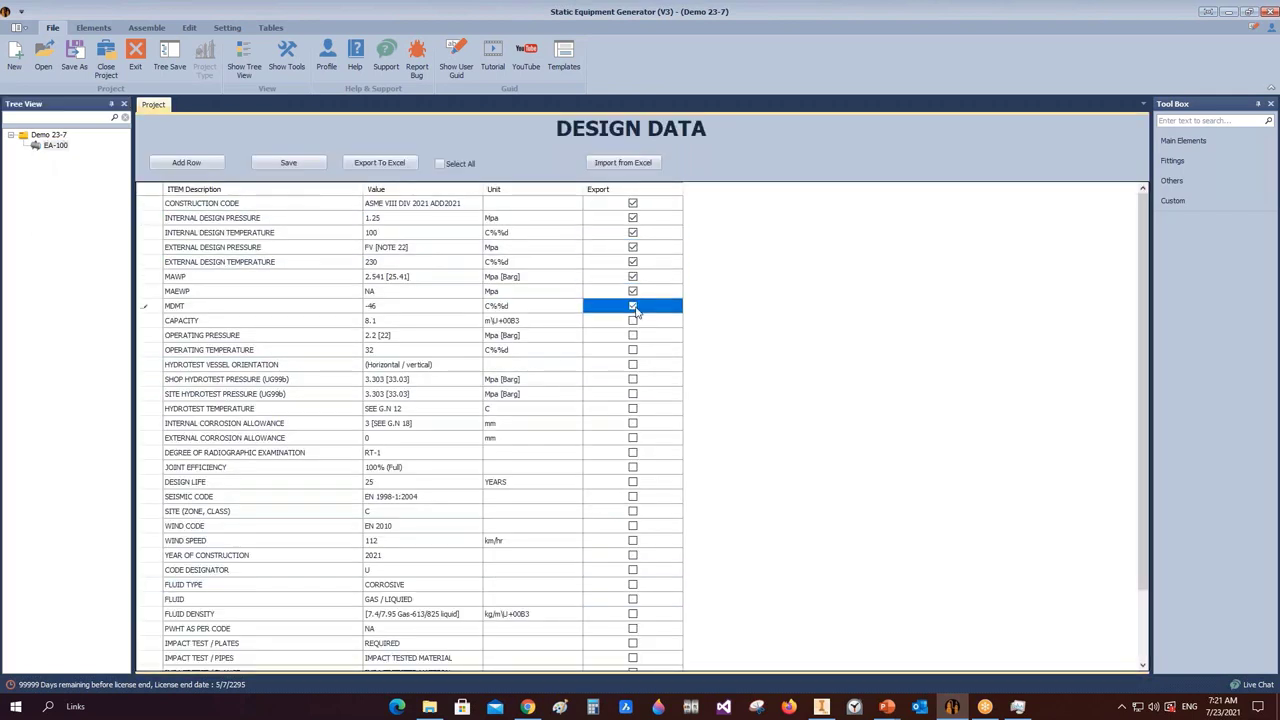
left_click(288, 162)
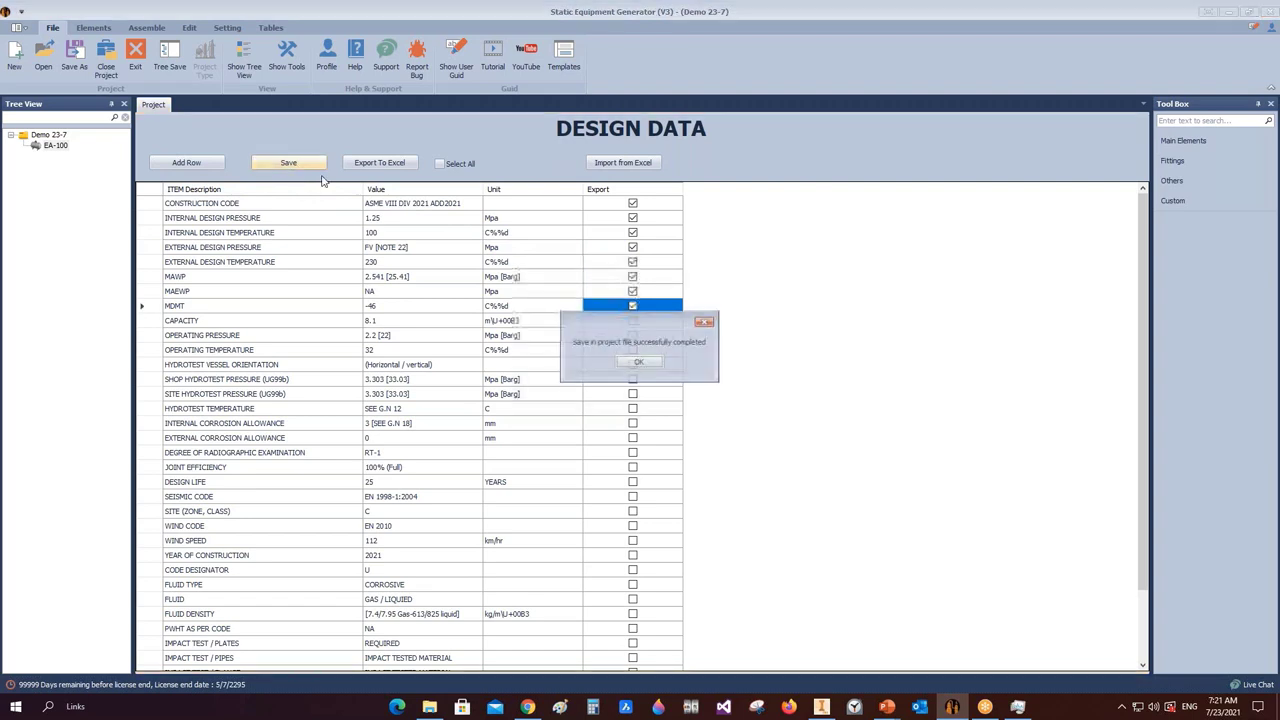
left_click(632, 366)
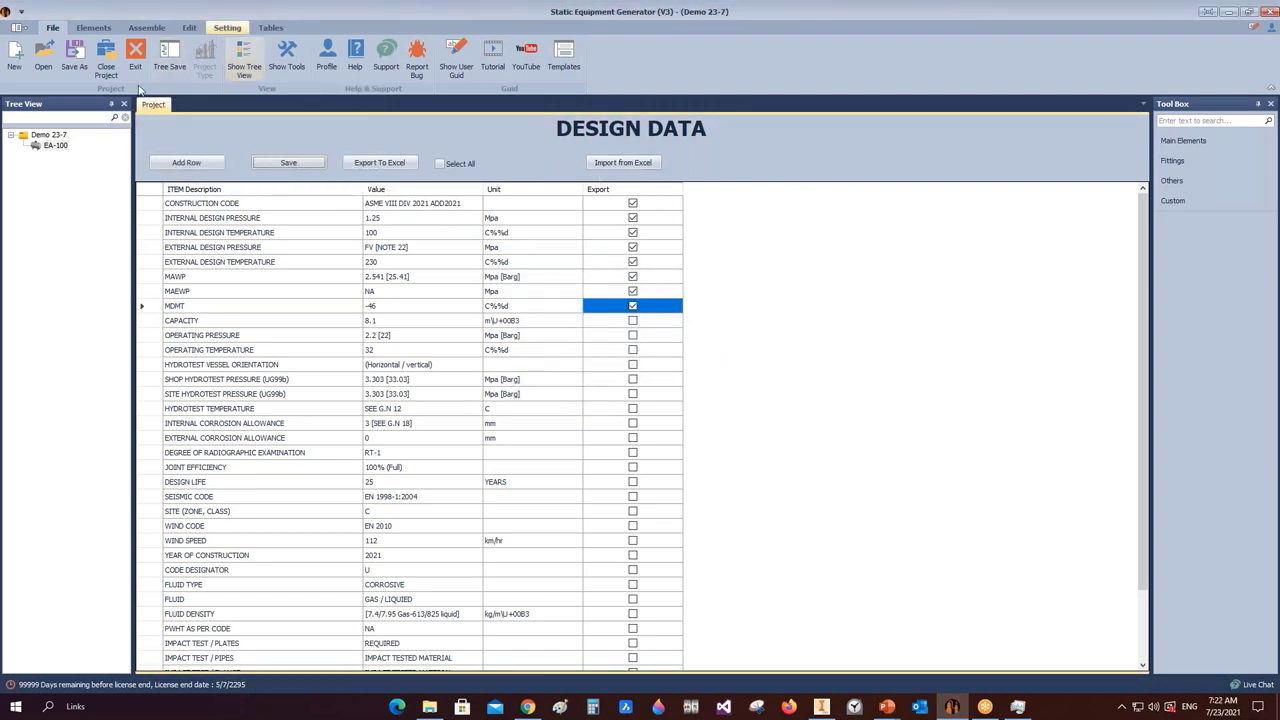
left_click(55, 145)
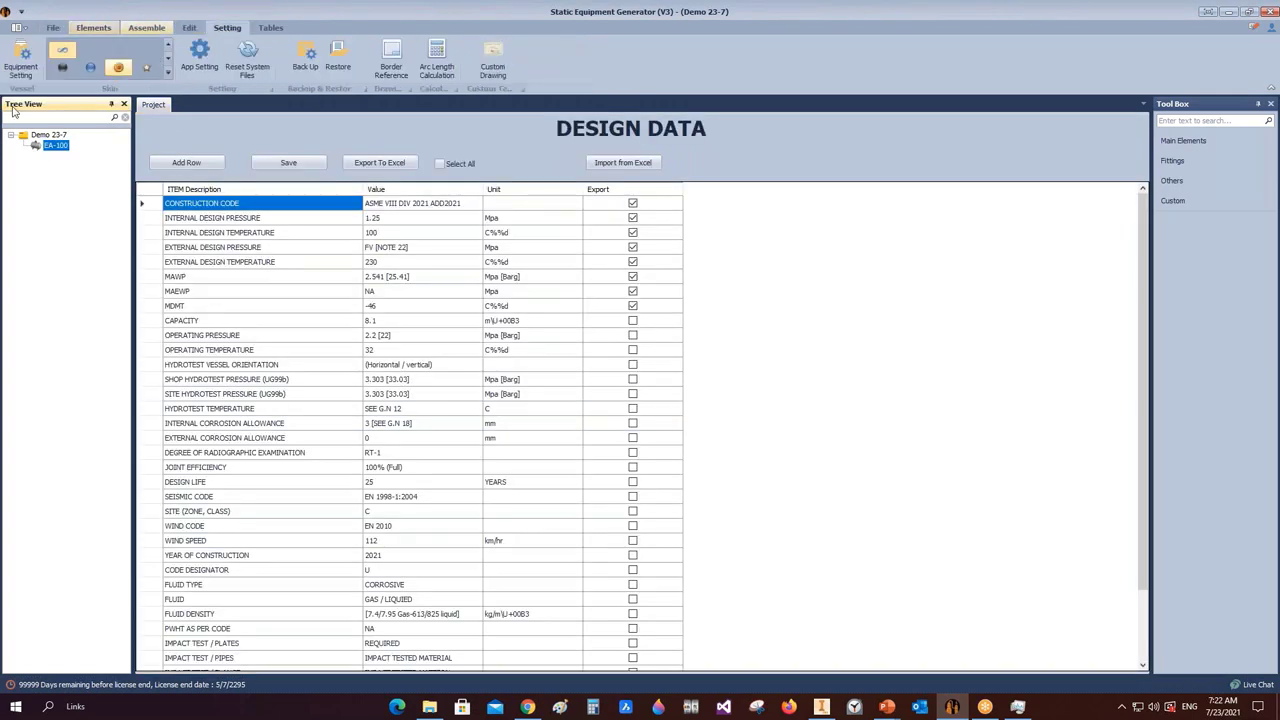
left_click(36, 146)
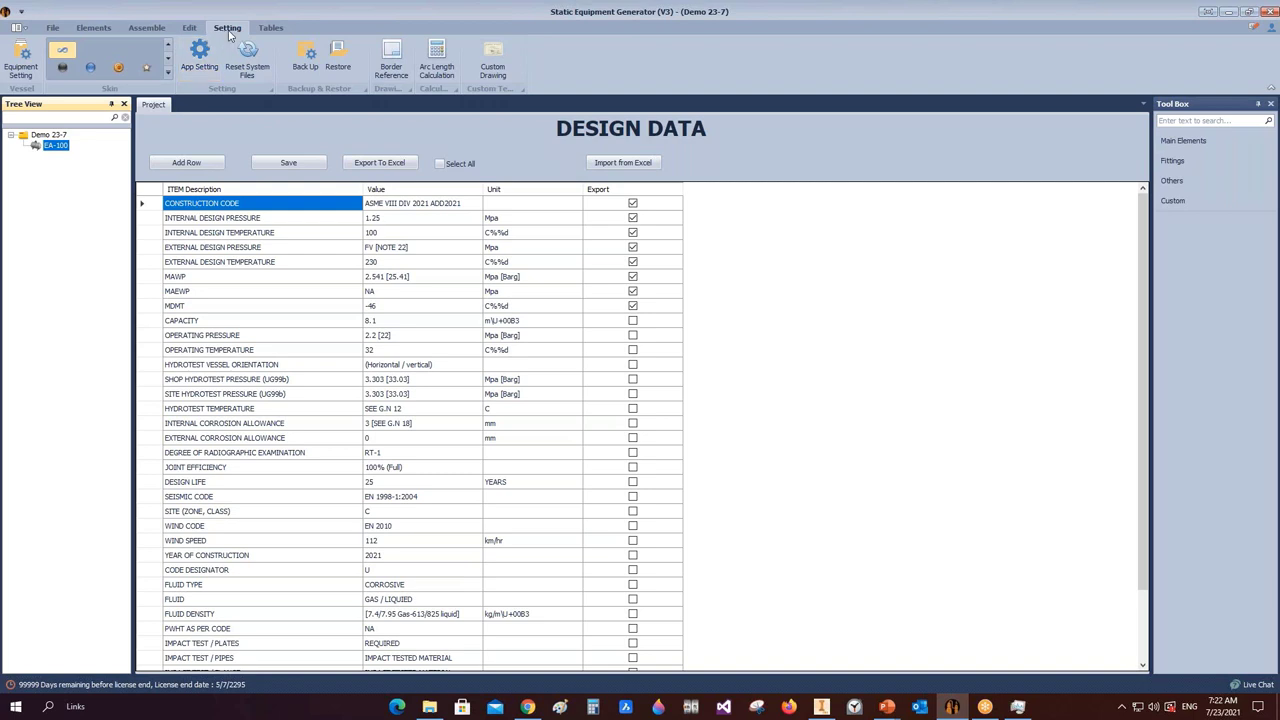
left_click(22, 62)
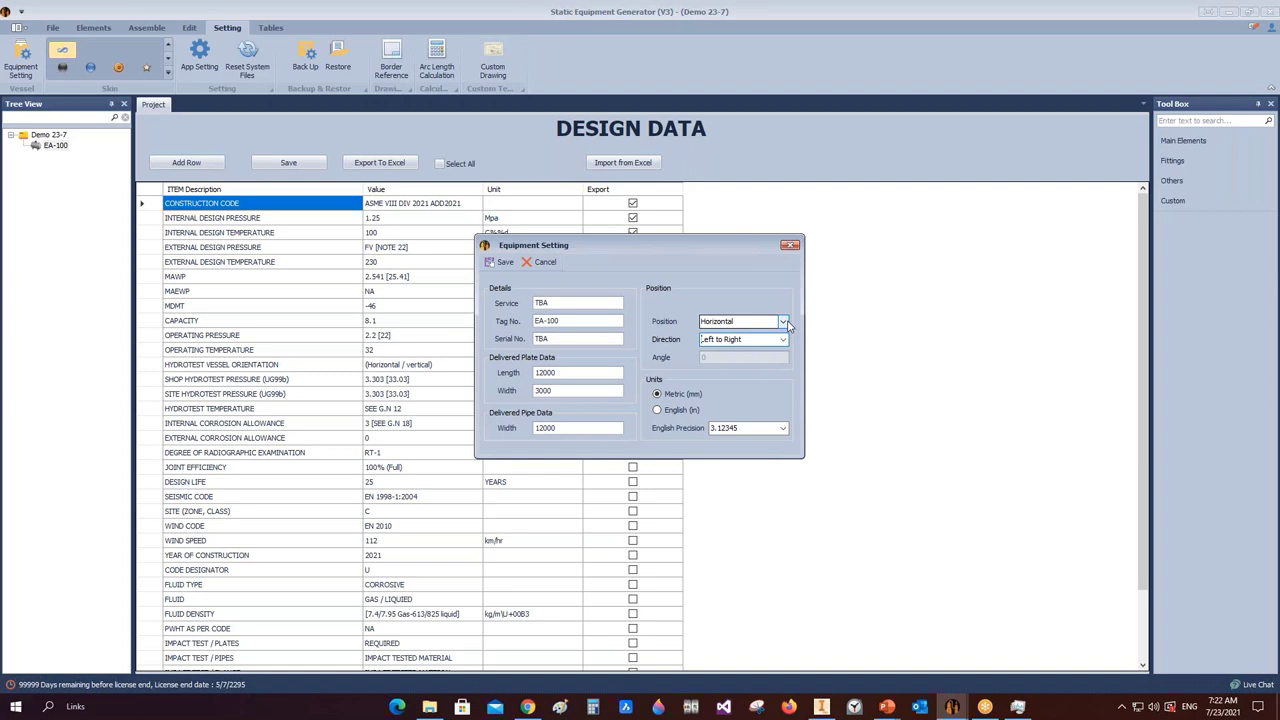
left_click(790, 245)
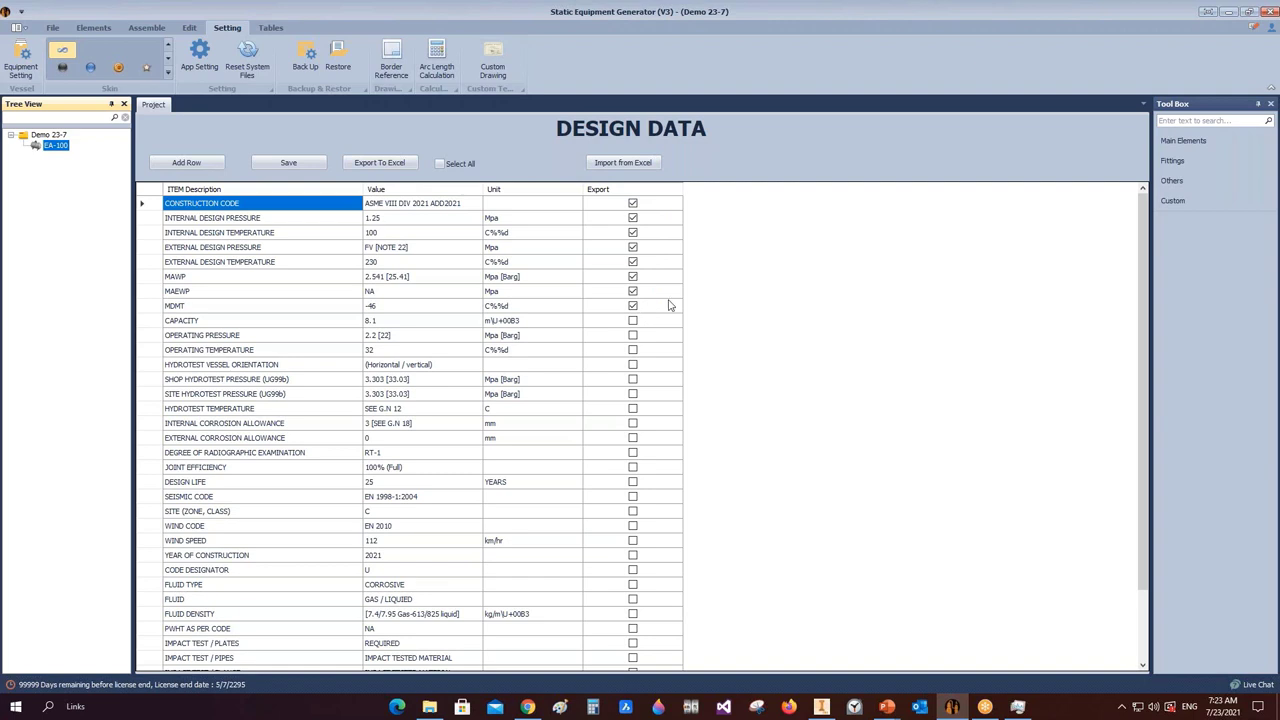
- Select the first design rows, then toggle the mark-all export control on and back off
left_click(246, 205)
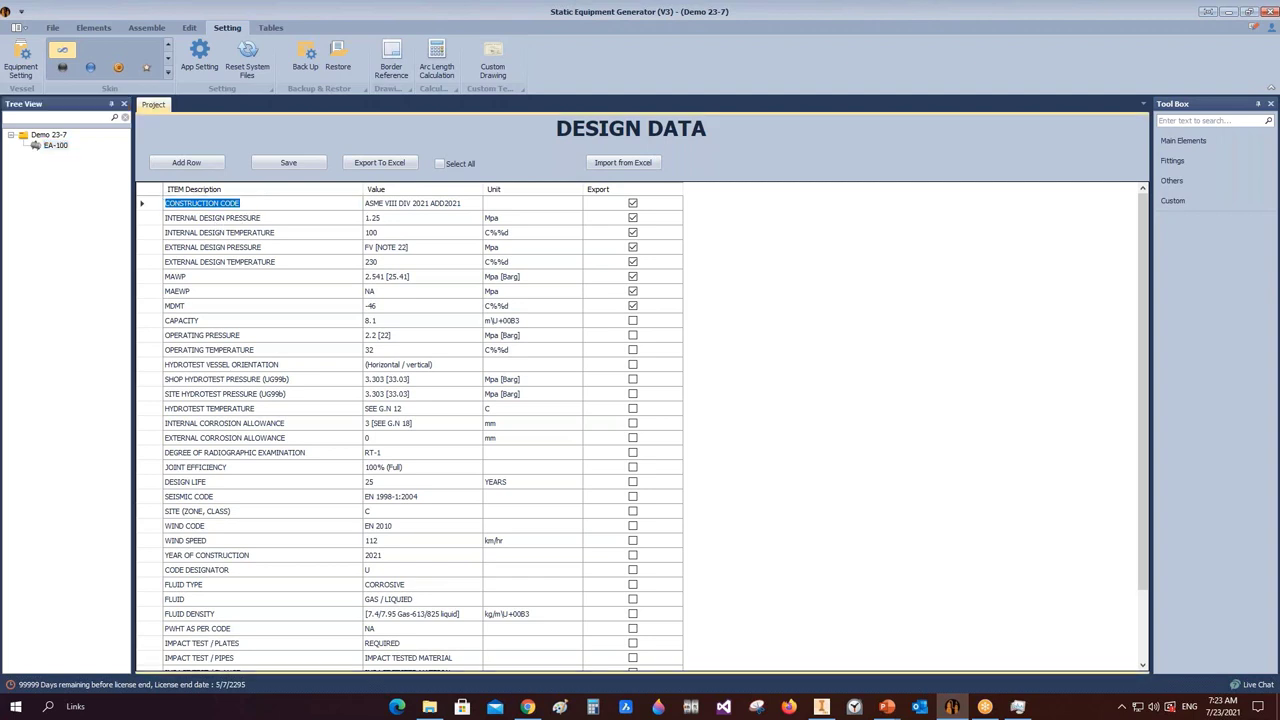
left_click(268, 220)
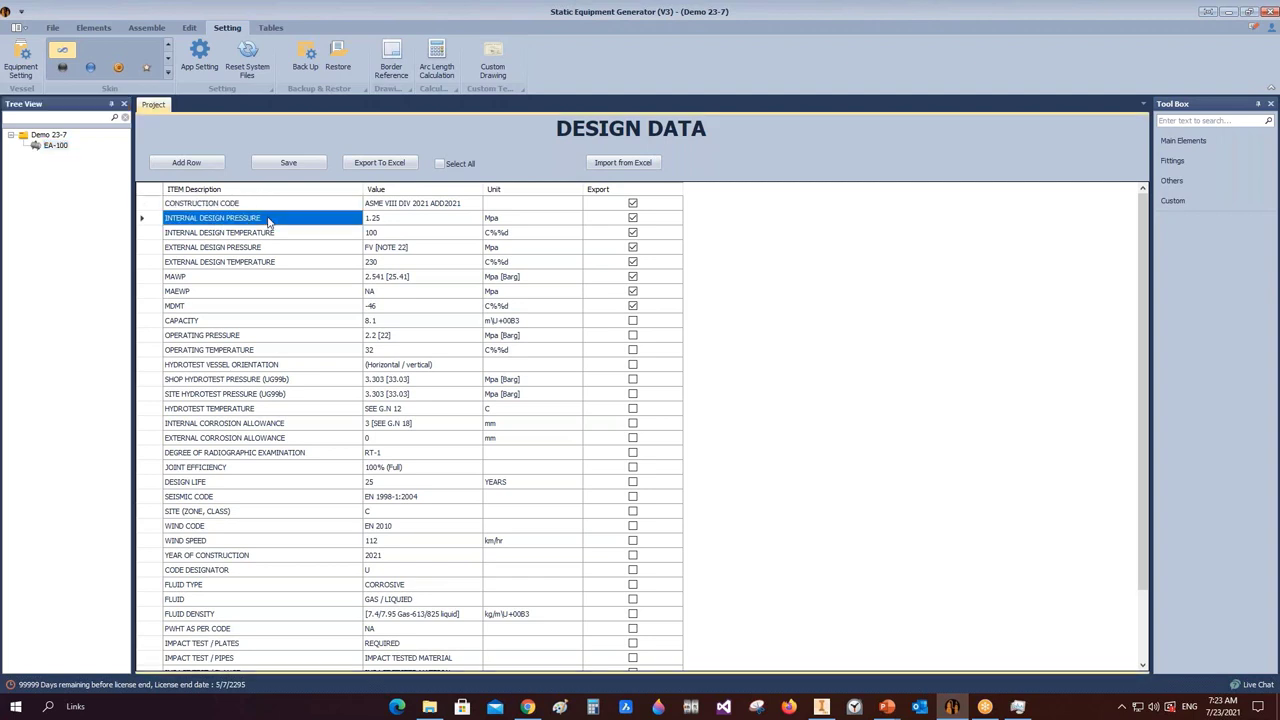
left_click(279, 220)
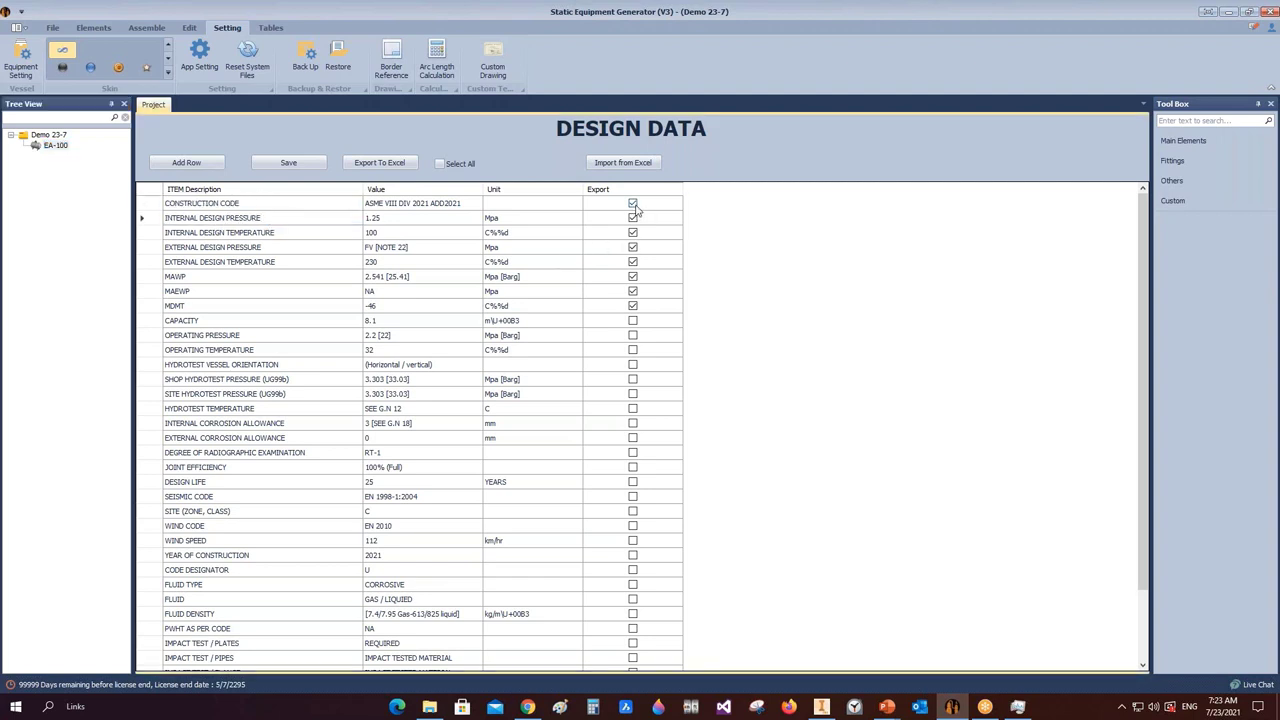
left_click(635, 206)
left_click(446, 166)
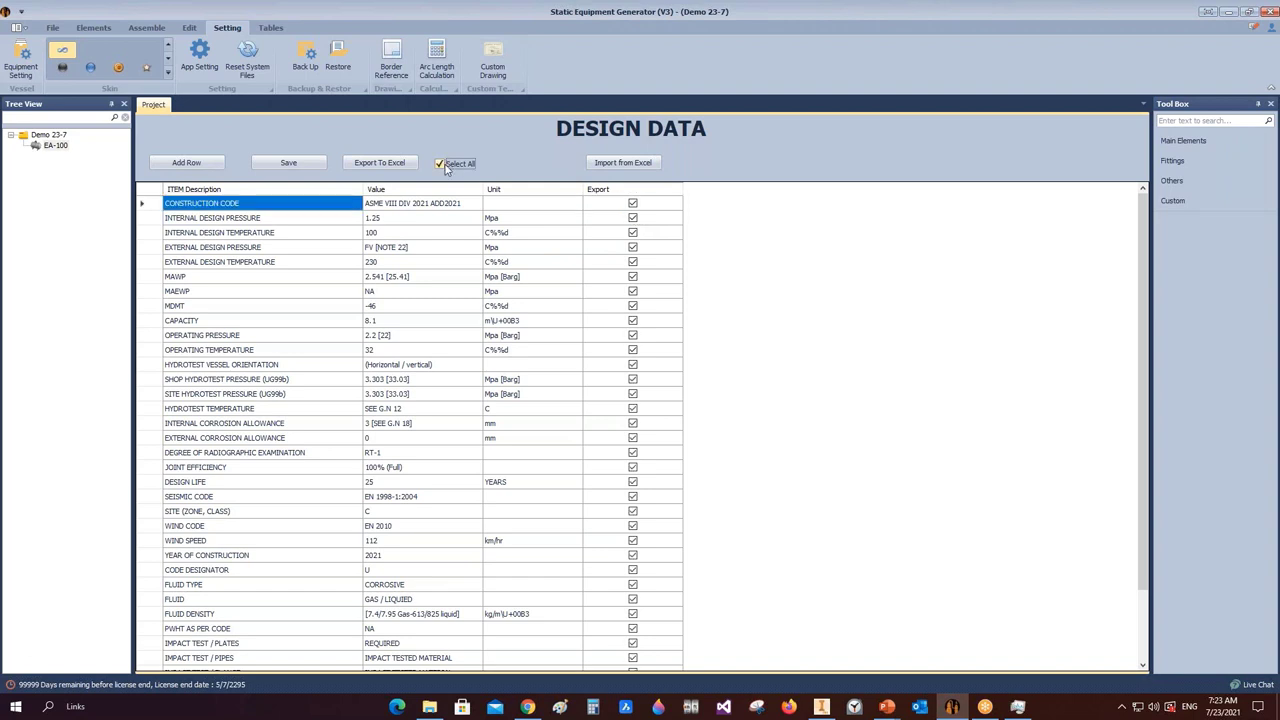
left_click(446, 166)
- Export-mark Construction Code through External Design Temperature, then bring up the Add Design Data form
left_click(633, 204)
left_click(633, 204)
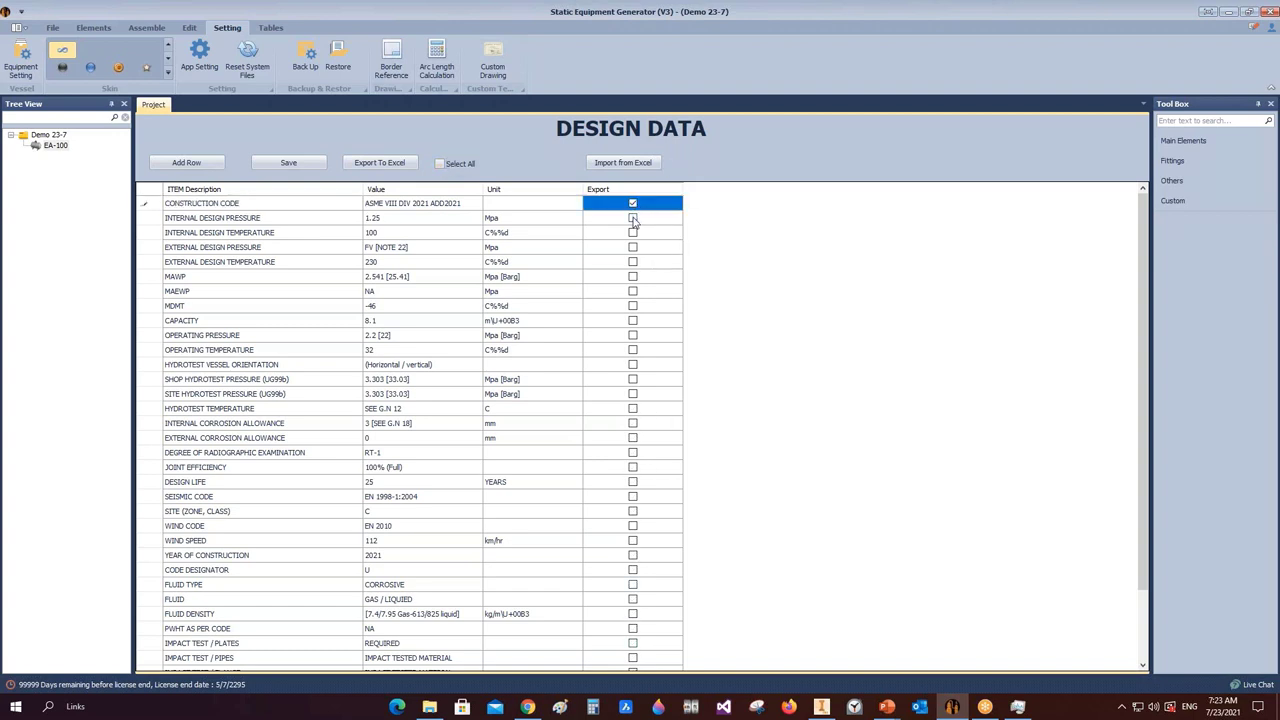
left_click(633, 218)
left_click(633, 232)
left_click(633, 247)
left_click(633, 262)
left_click(446, 205)
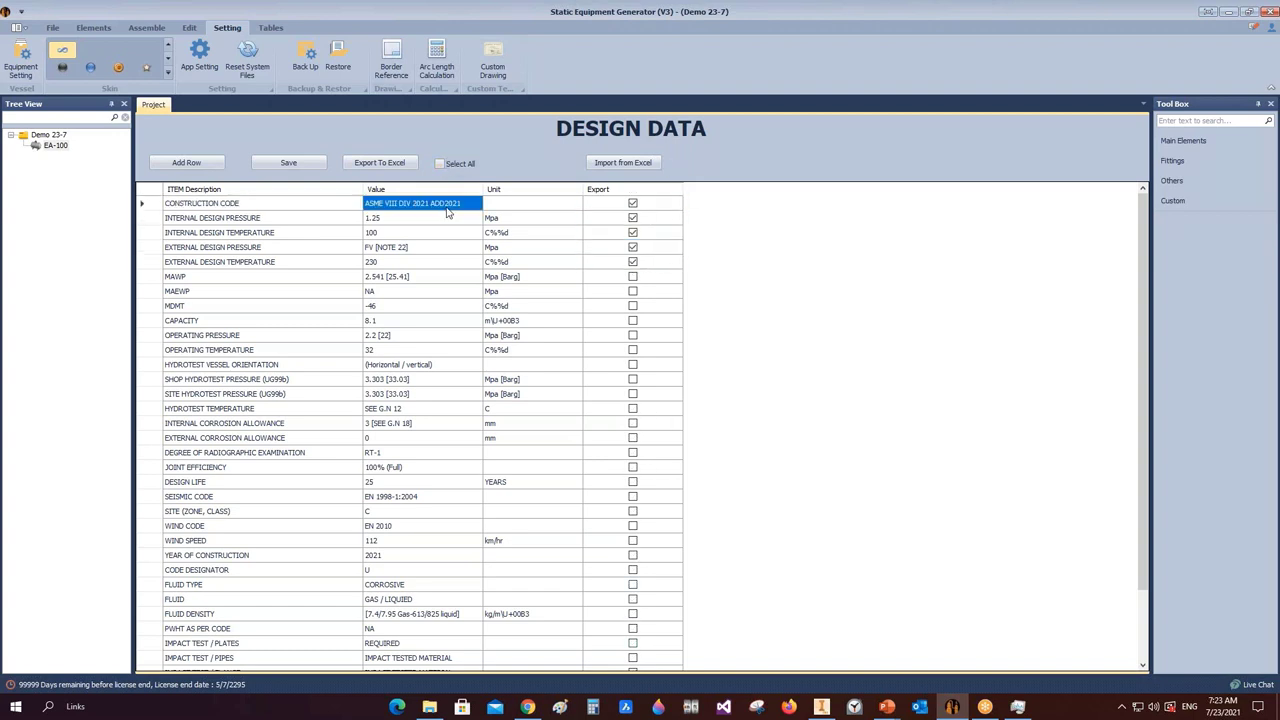
left_click(447, 206)
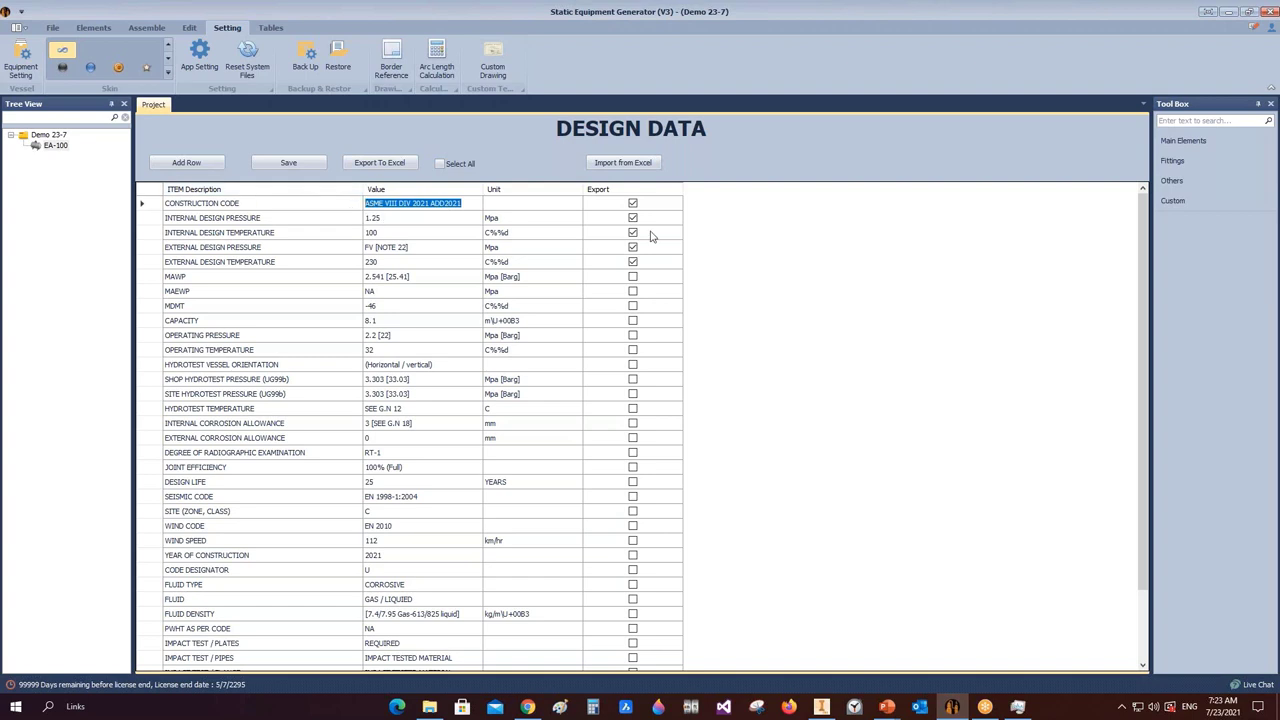
left_click(186, 162)
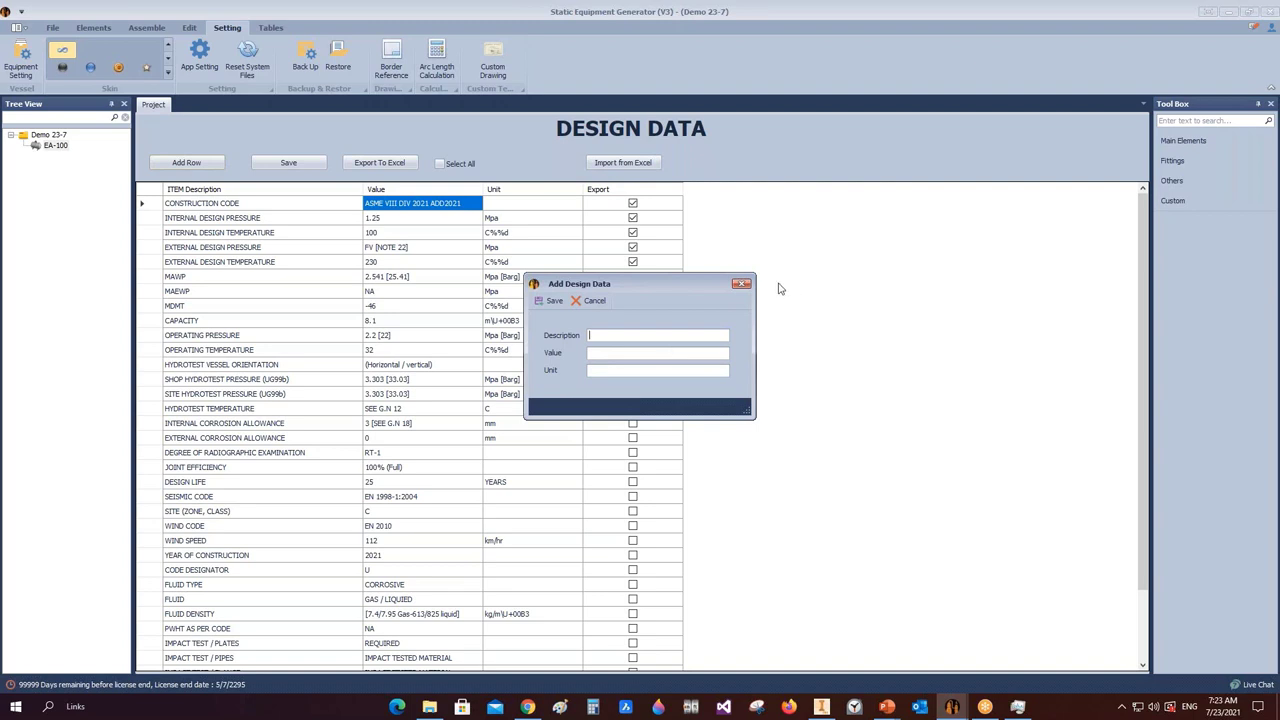
- Close the empty form, test-import Design Data.xlsx, then reload EA-100's saved design data
left_click(745, 283)
left_click(622, 162)
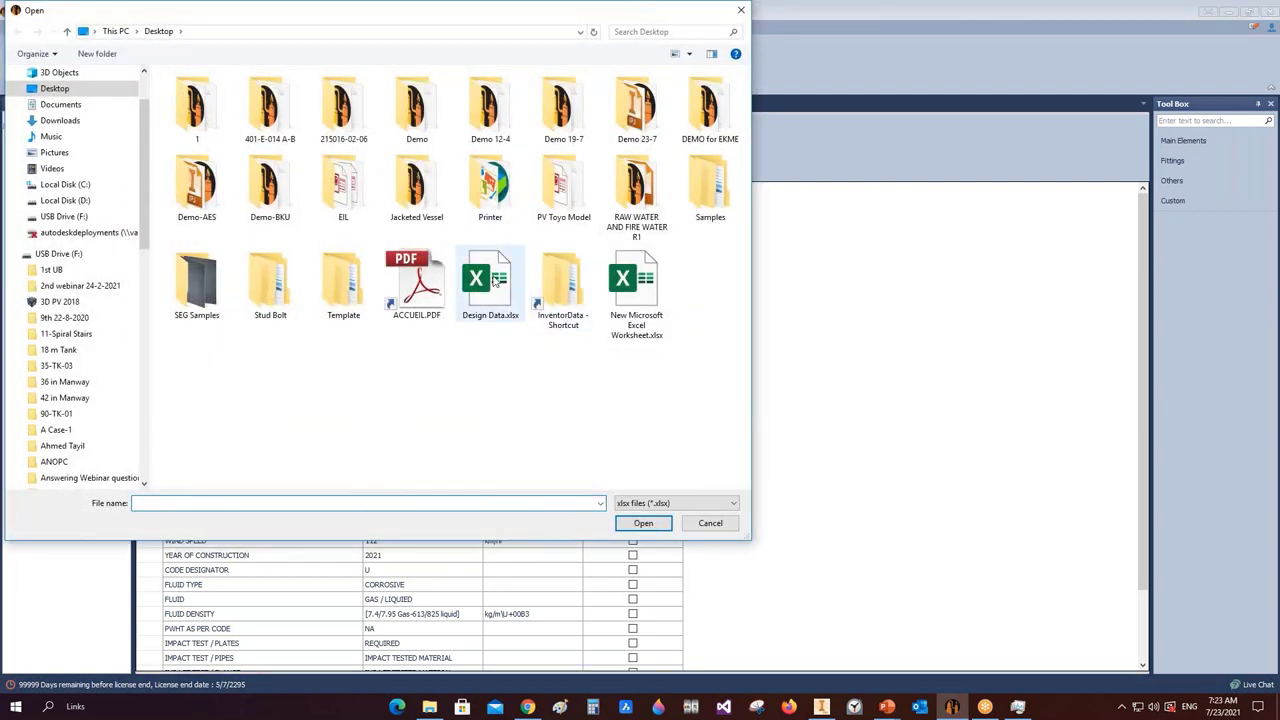
left_click(490, 283)
left_click(643, 523)
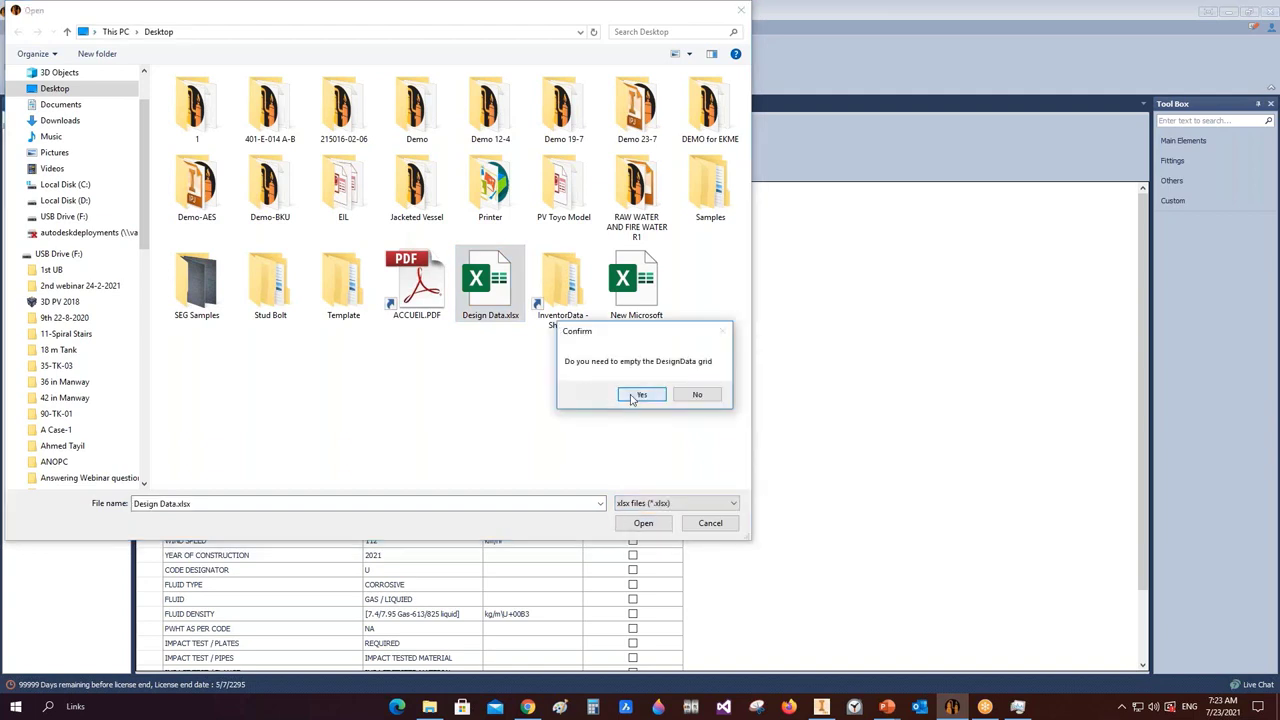
left_click(640, 395)
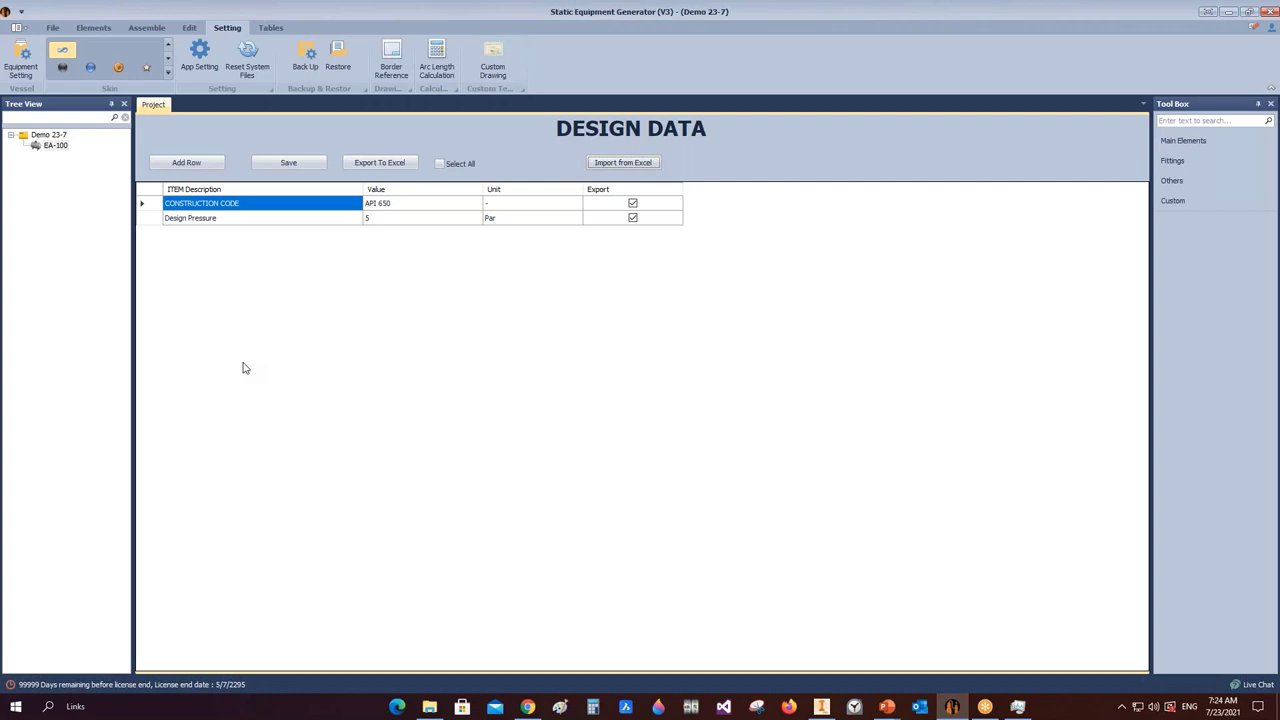
left_click(36, 147)
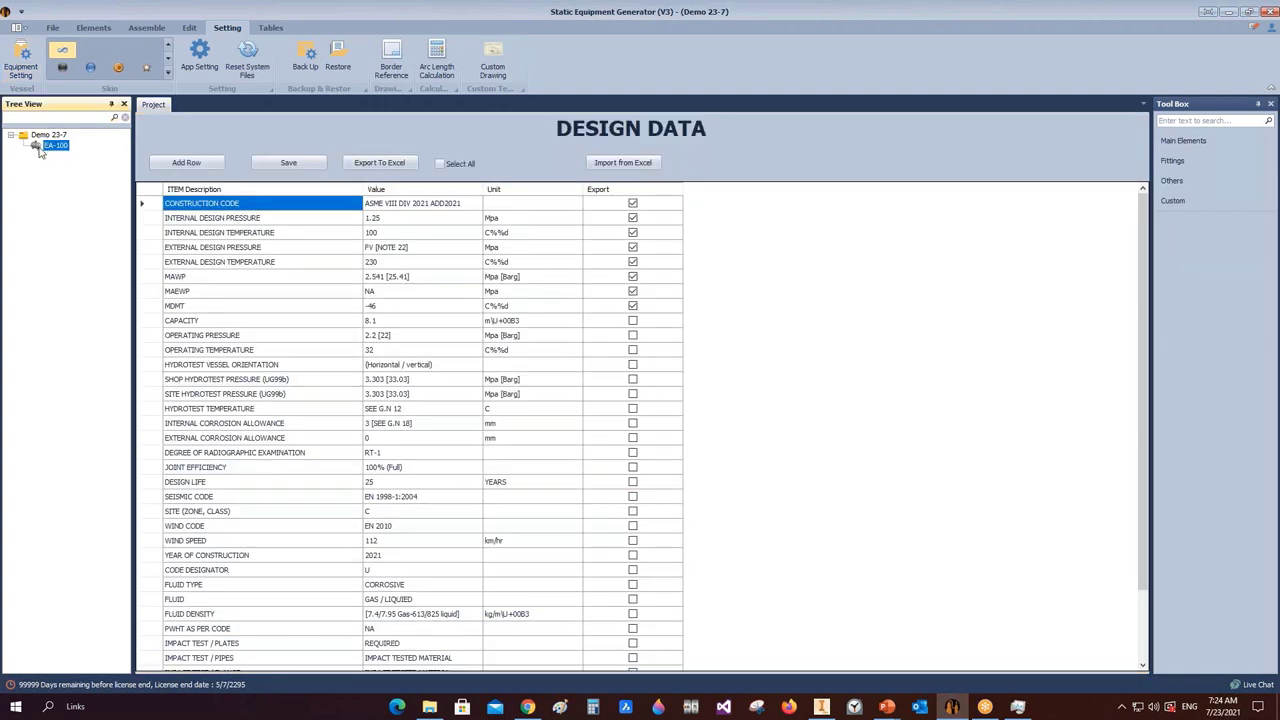
- In EA-100's Equipment Setting, try the Sloped and Vertical vessel positions
left_click(24, 64)
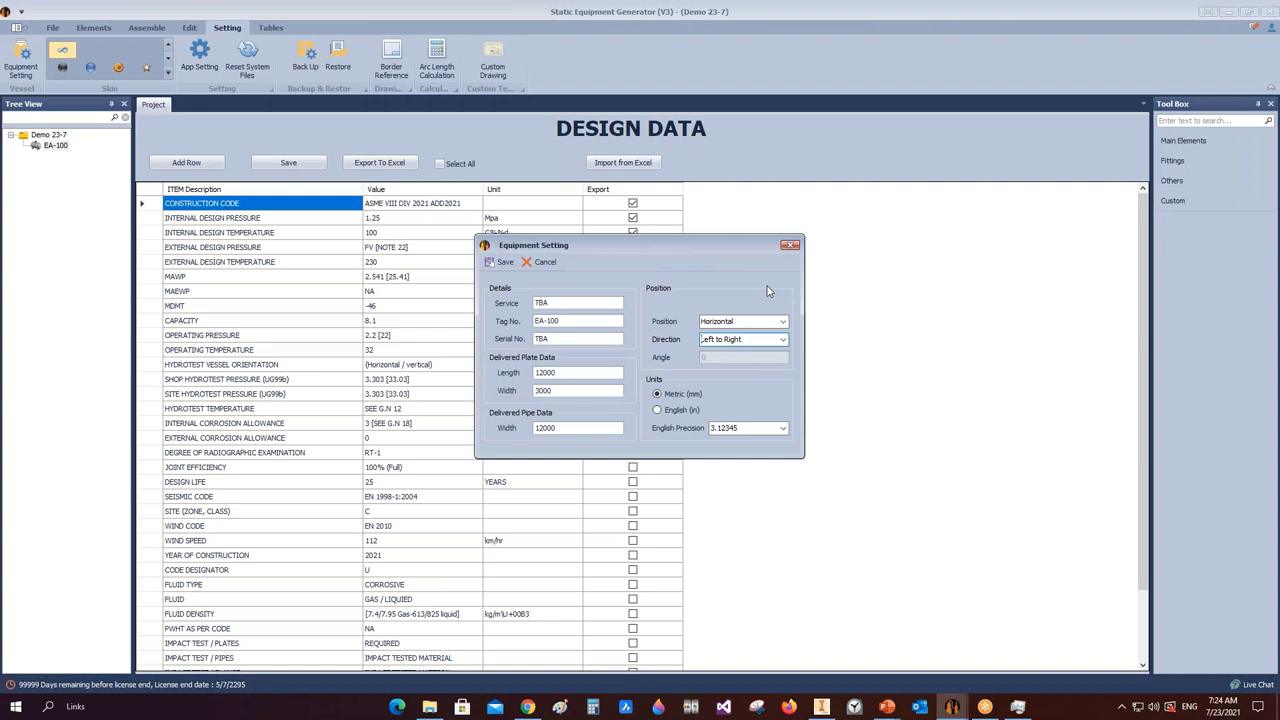
left_click(783, 321)
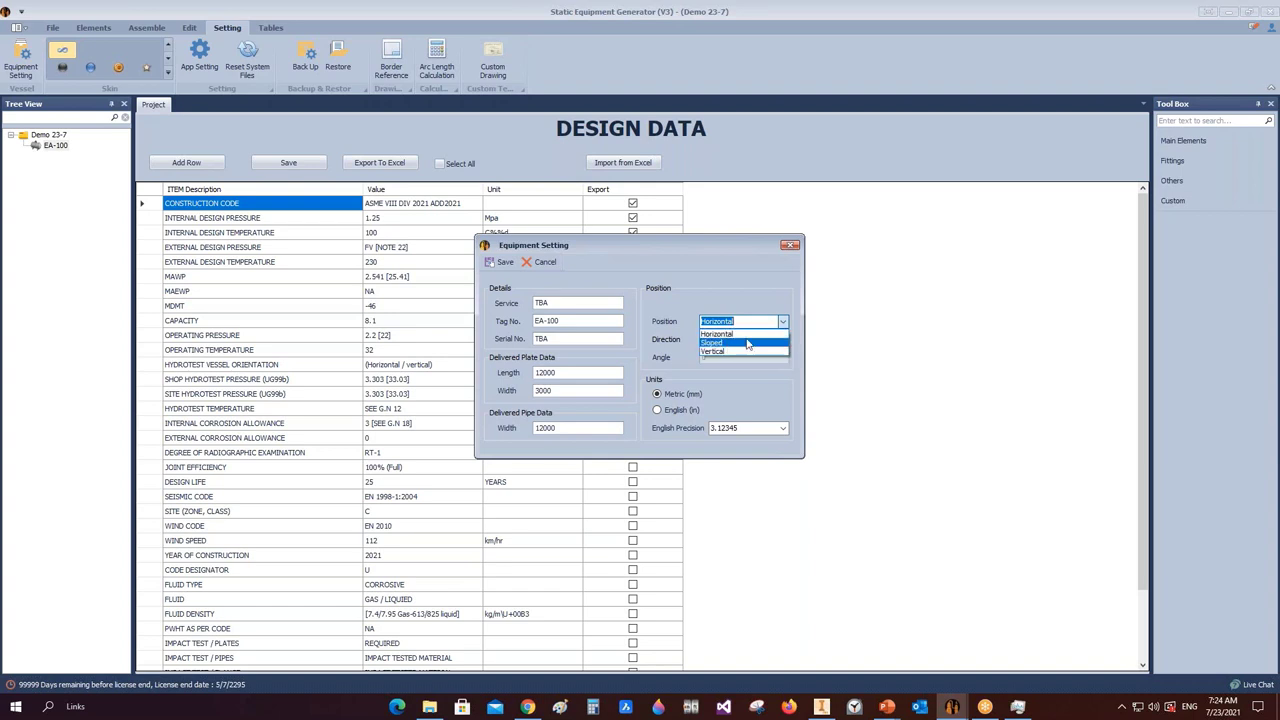
left_click(747, 343)
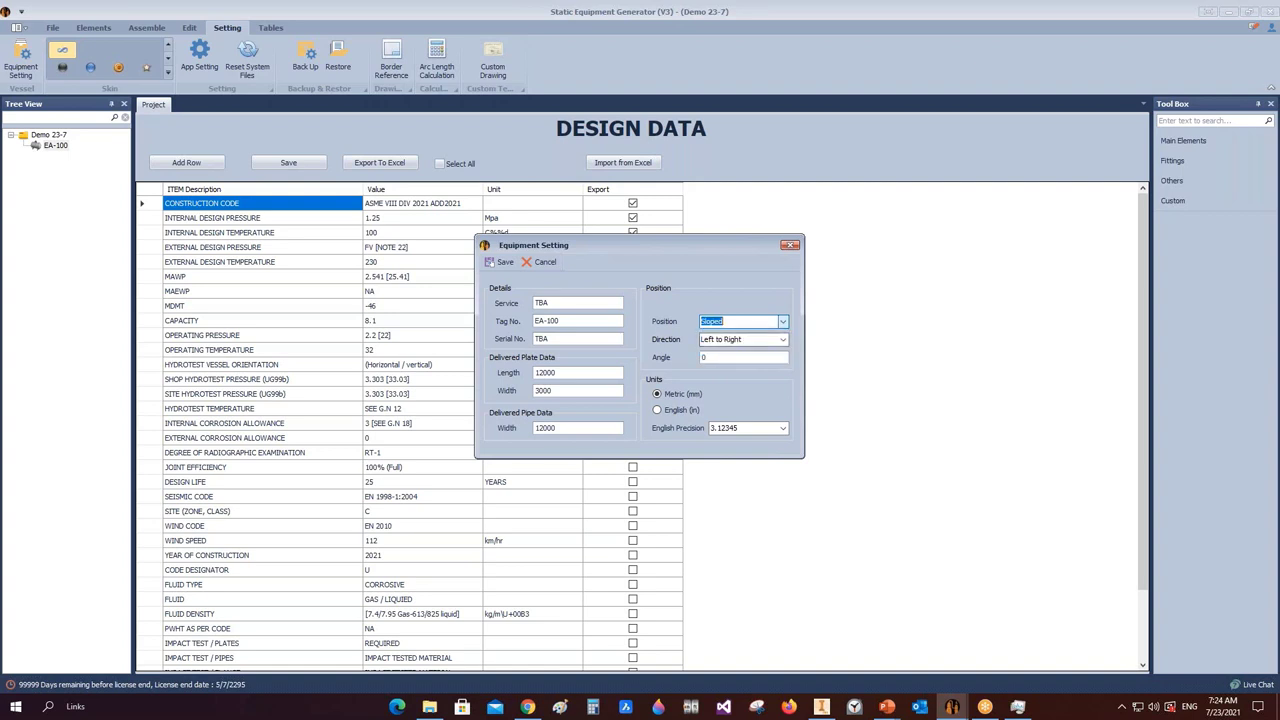
left_click(715, 358)
left_click(784, 323)
left_click(764, 342)
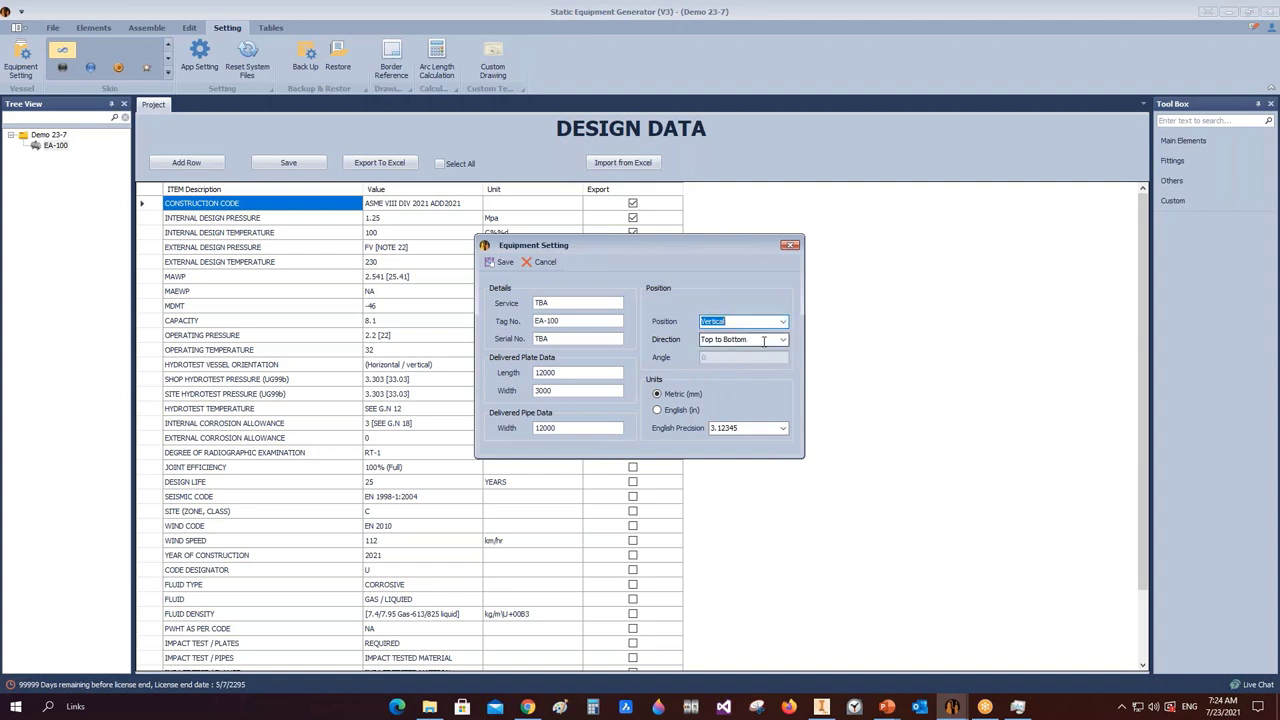
left_click(783, 340)
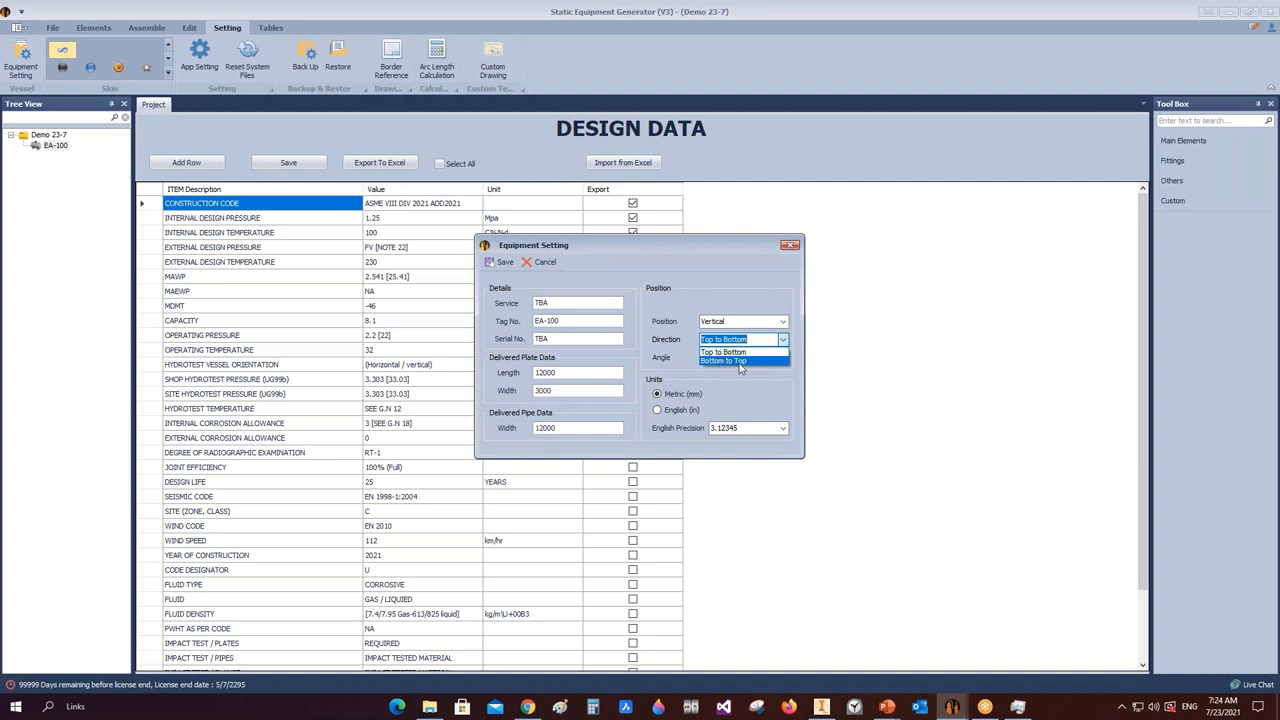
left_click(740, 360)
- Return the vessel position to Horizontal with Left to Right direction
left_click(743, 321)
left_click(735, 333)
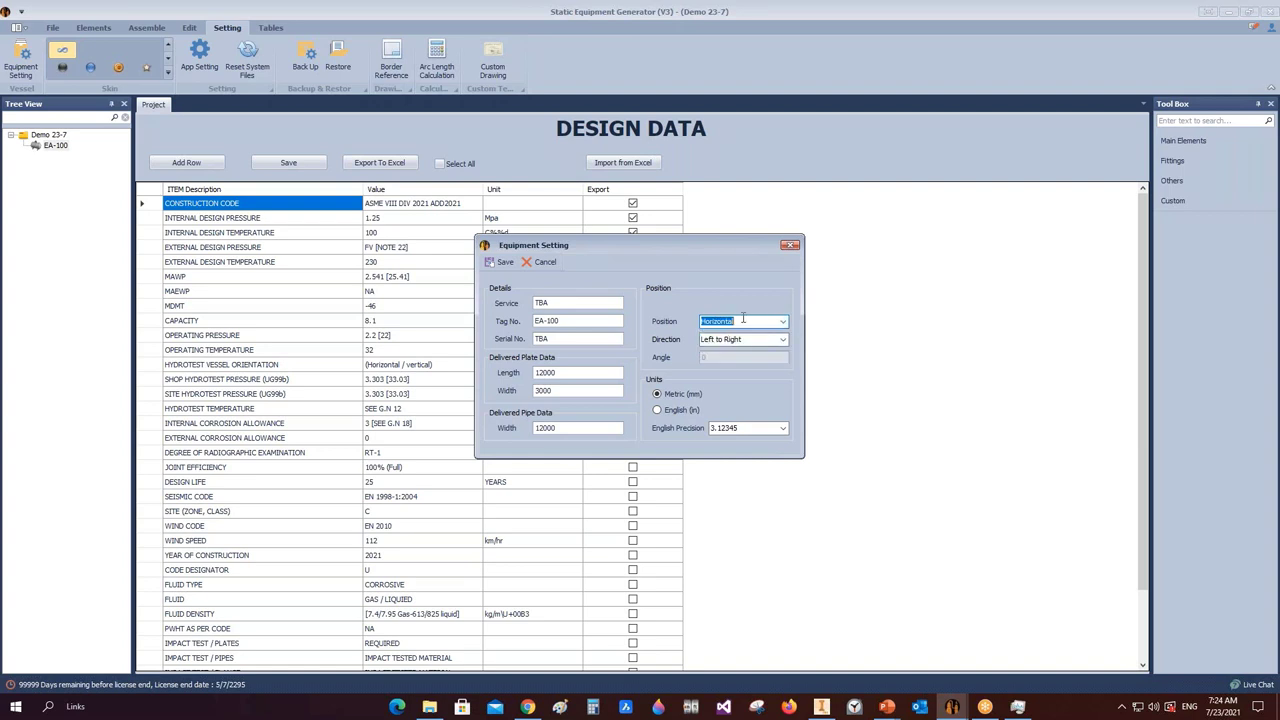
left_click(740, 339)
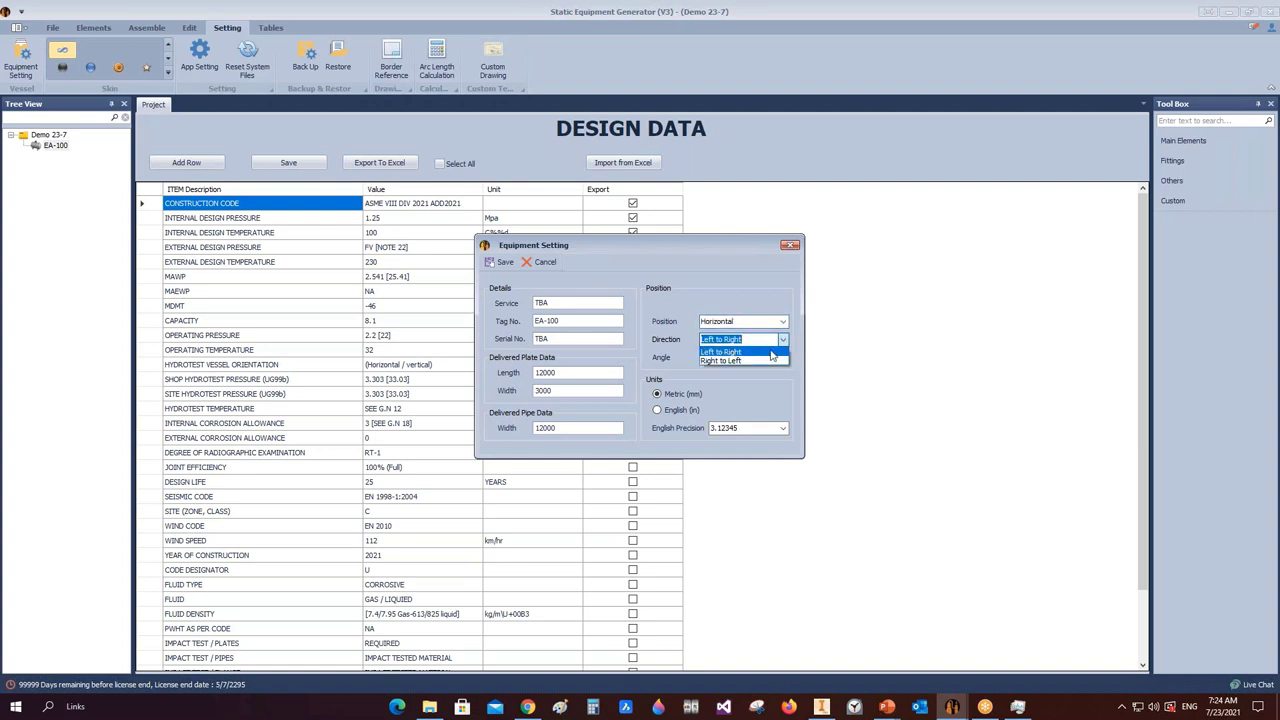
left_click(771, 353)
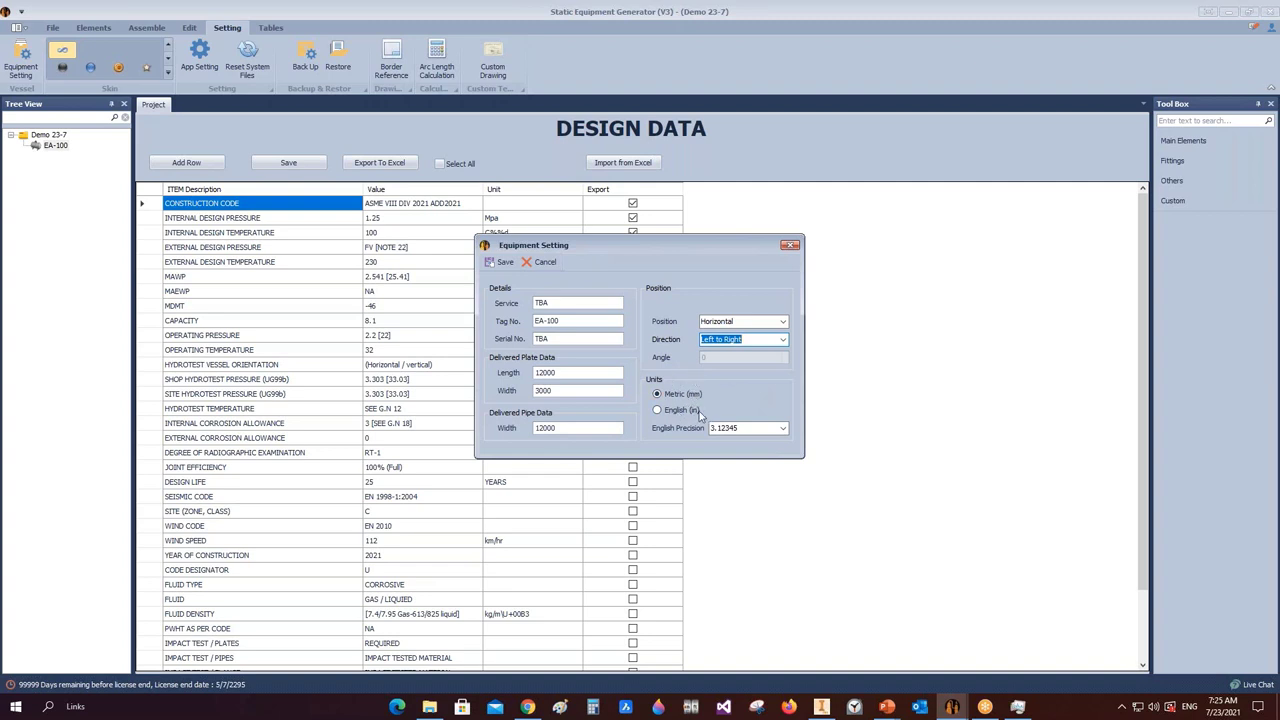
- Set the equipment Service to 'Gas Separator' and the Serial No. to 200-150
left_click(554, 302)
double_click(554, 302)
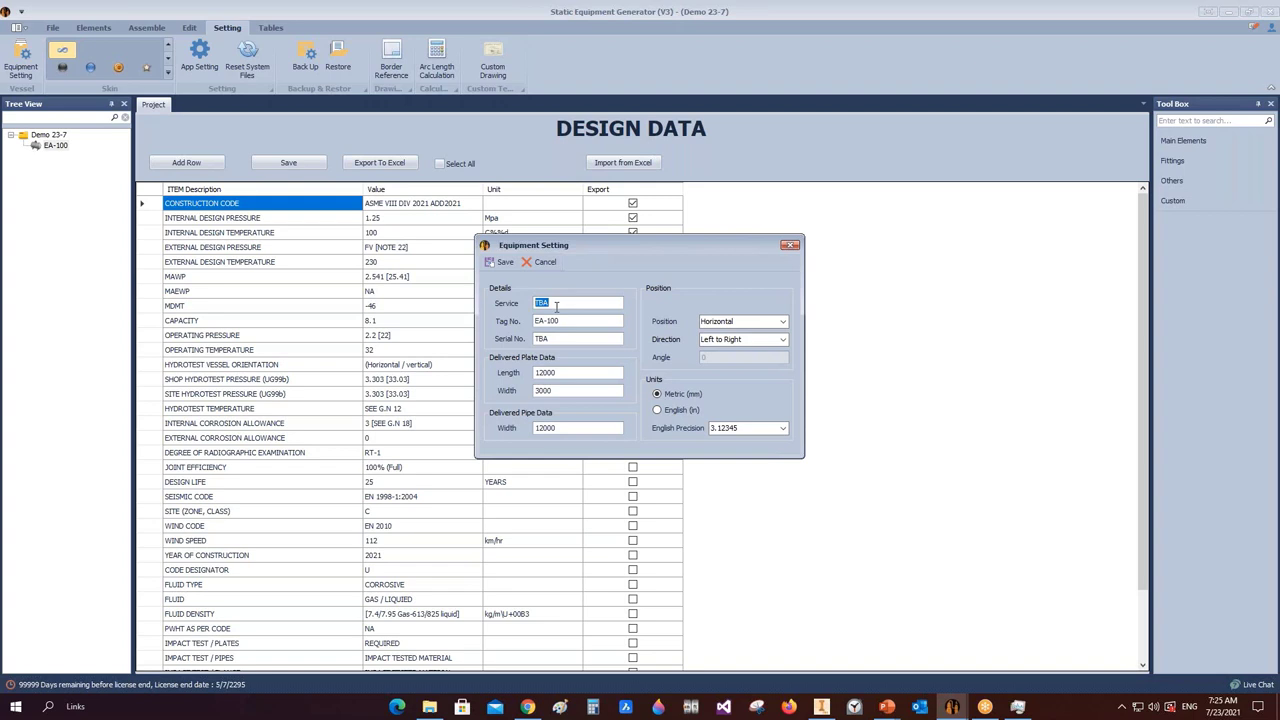
type("Gas Separator")
left_click(574, 321)
key("Tab")
type("200-150")
- Set the delivered plate to 9000 long and 2400 wide, then save the settings
key("Tab")
type("9")
left_click(503, 391)
type("240")
left_click(505, 263)
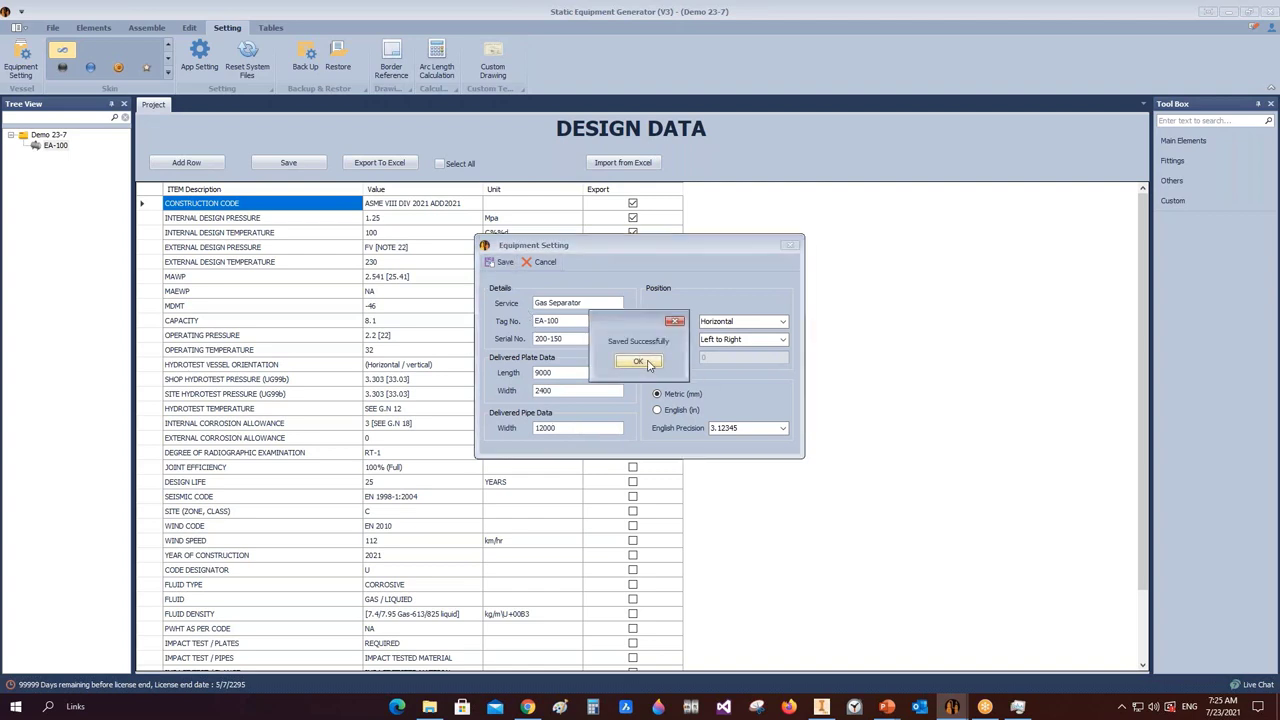
left_click(648, 362)
- Browse the Tool Box fitting and element parts, auto-hide it, and show the Elements commands
left_click(50, 146)
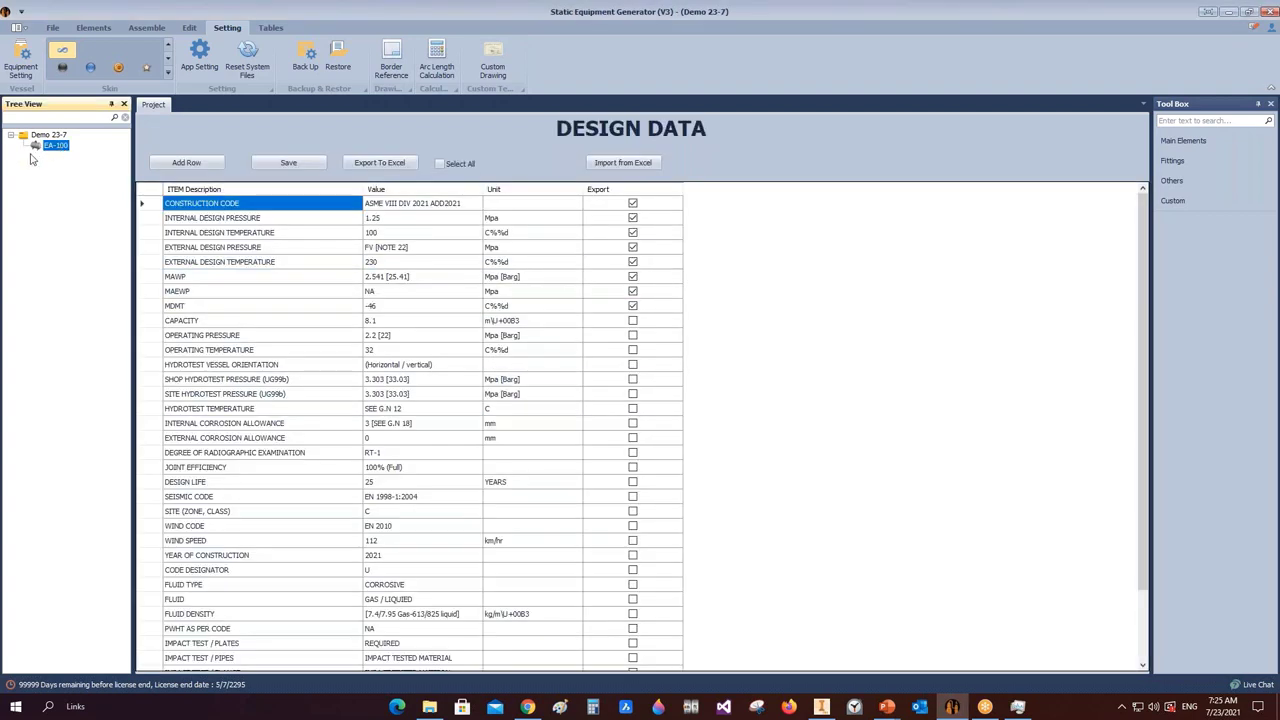
left_click(1200, 160)
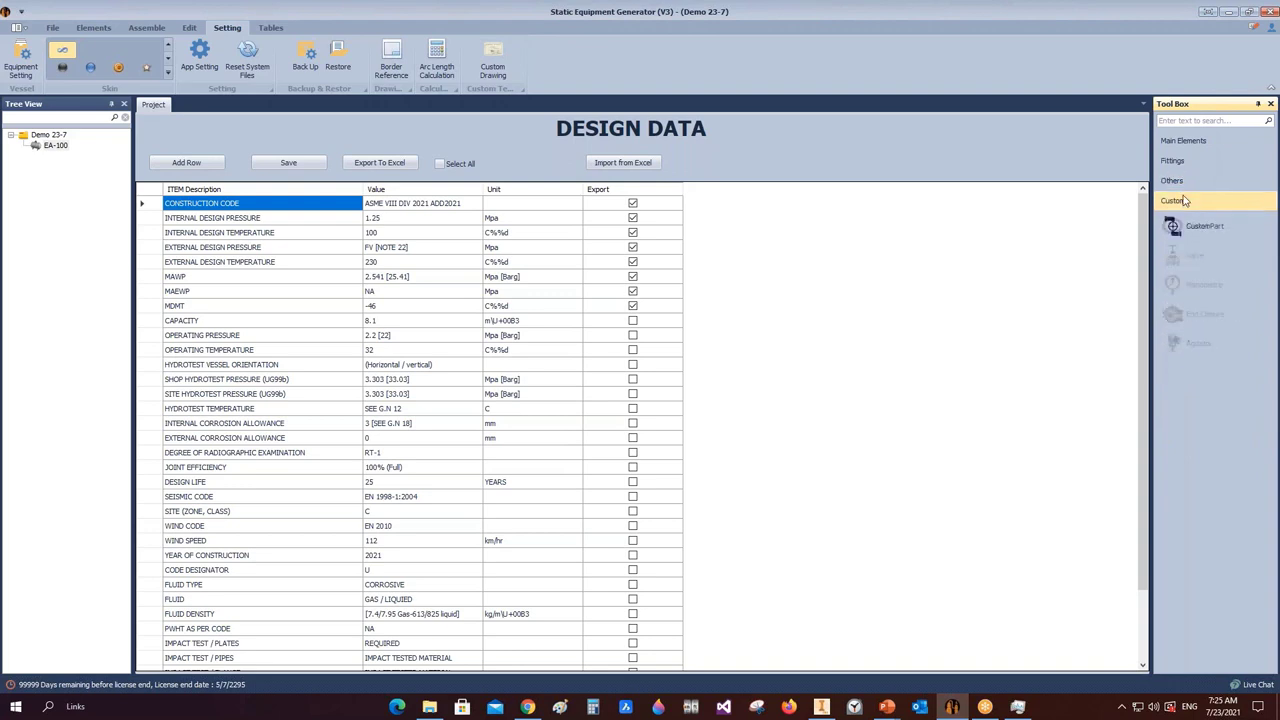
left_click(1193, 142)
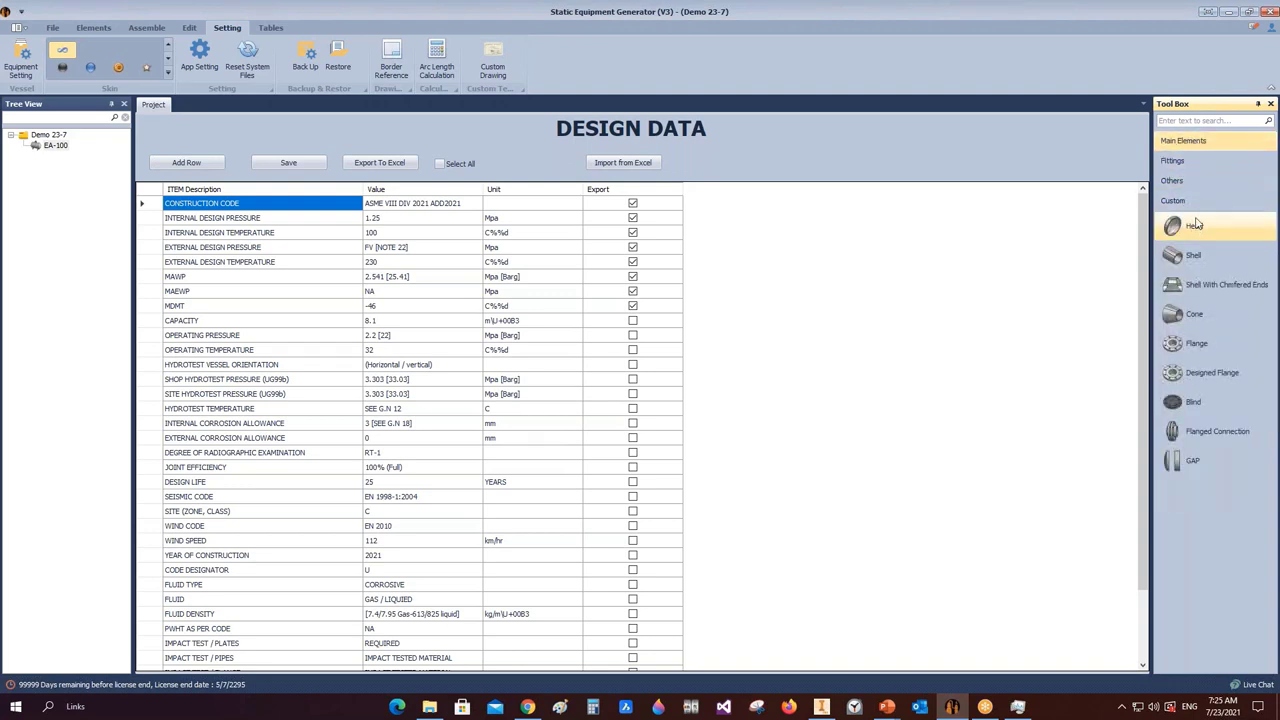
left_click(1259, 108)
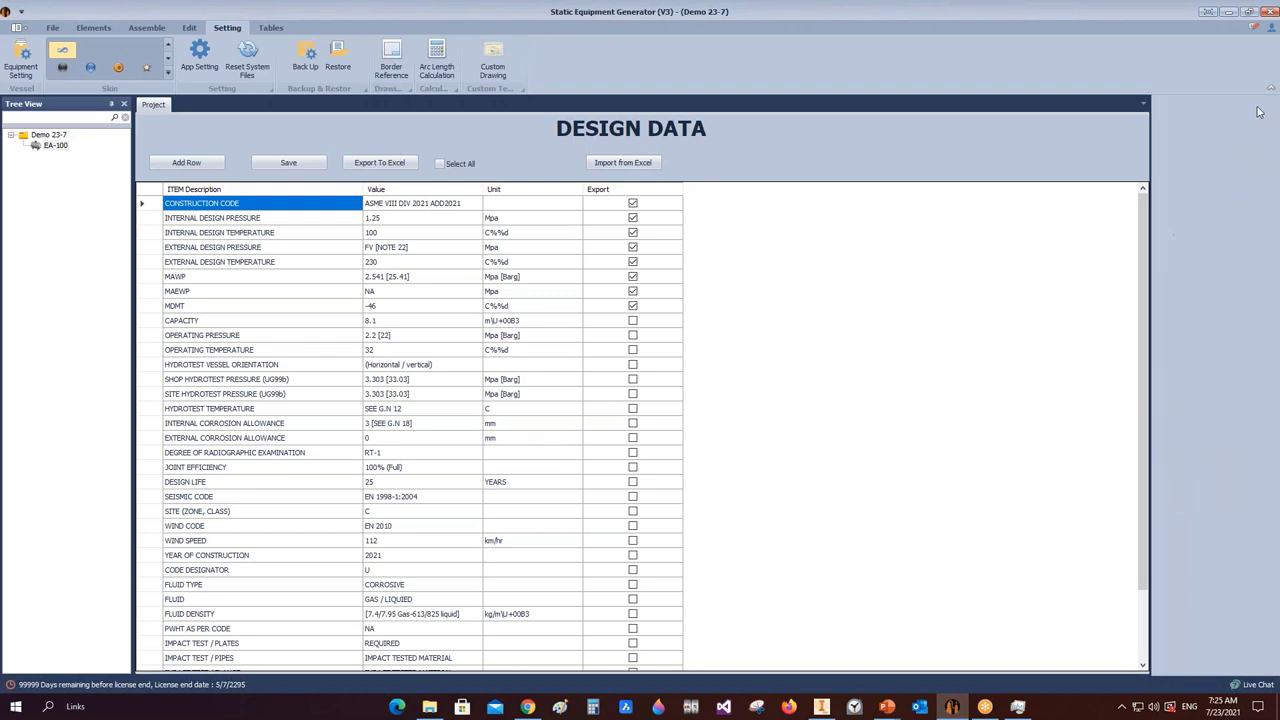
left_click(93, 27)
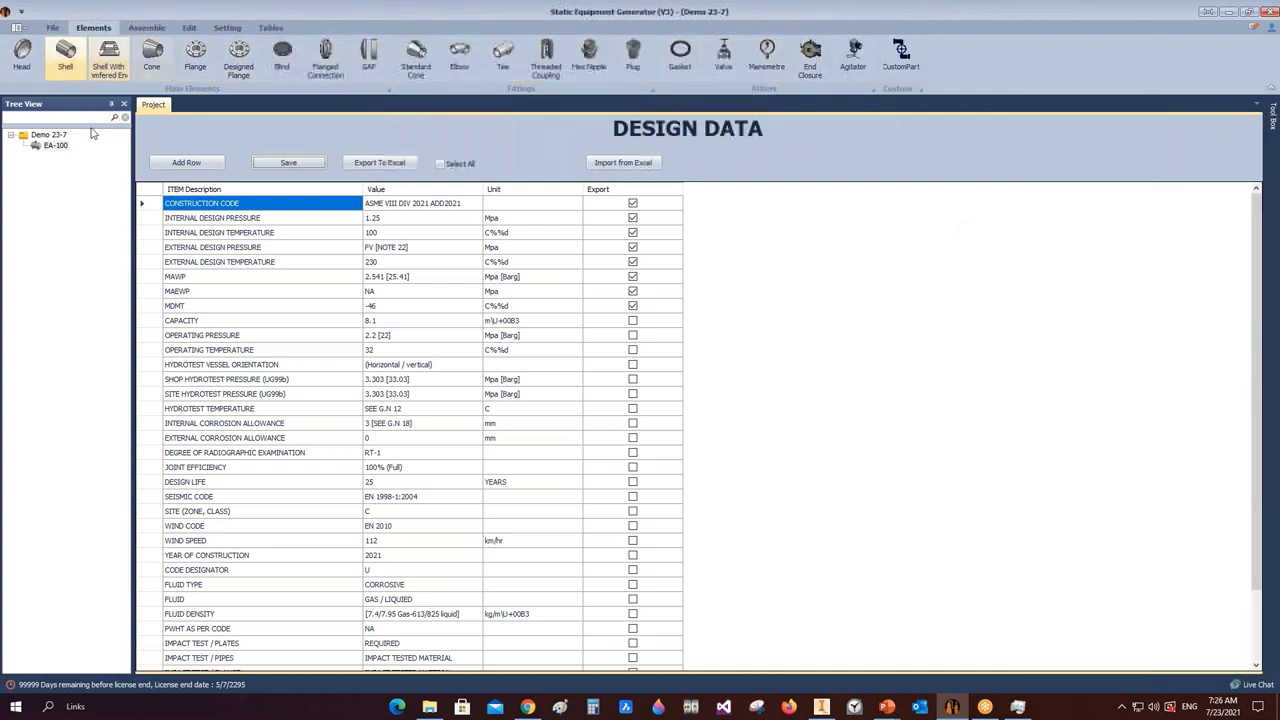
left_click(38, 148)
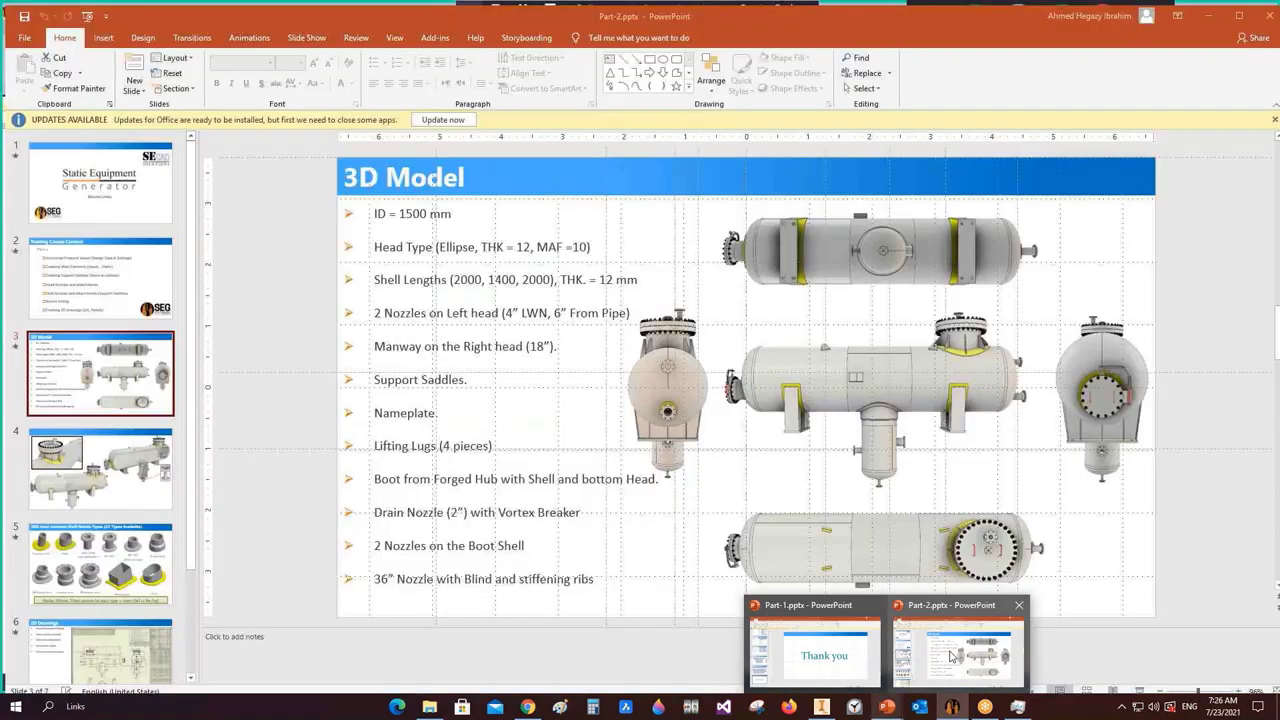
- Check the 3D Model slide in the Part-2 presentation, then start a new Head in SEG
left_click(951, 645)
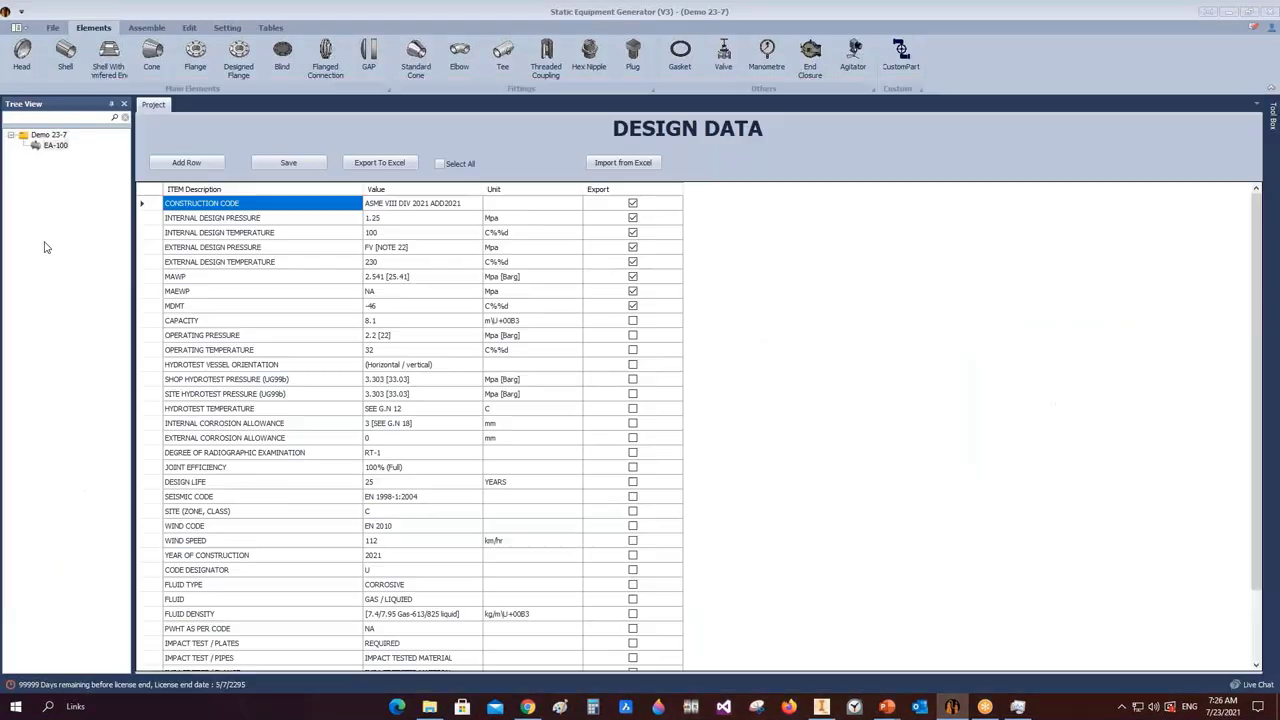
left_click(21, 55)
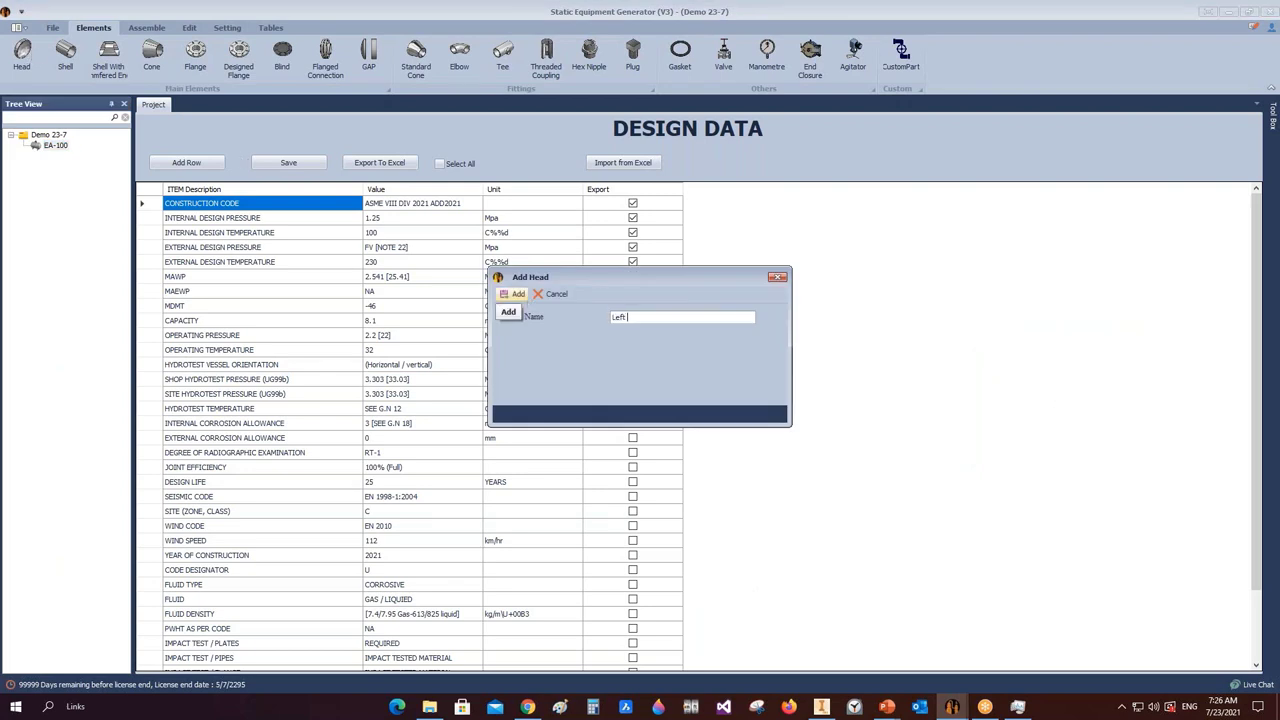
- Add a part named 'Left Head' to EA-100 and open its head type editor
type("Left Head")
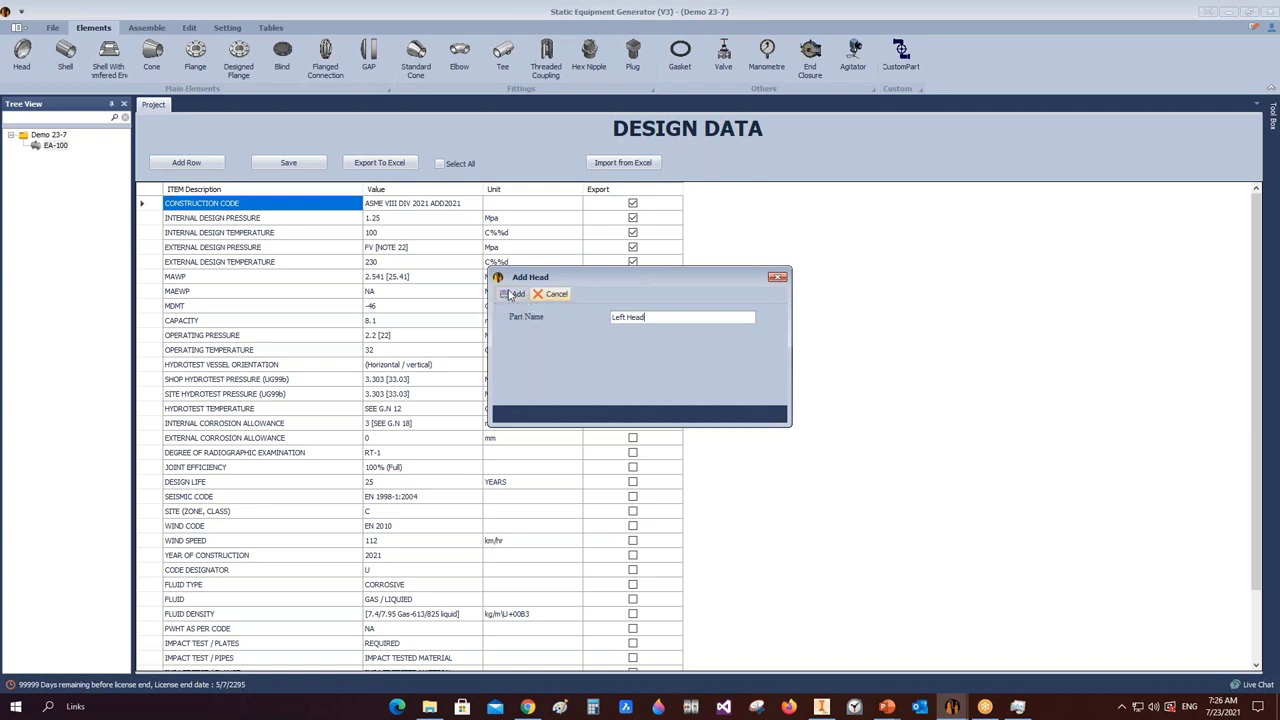
left_click(515, 294)
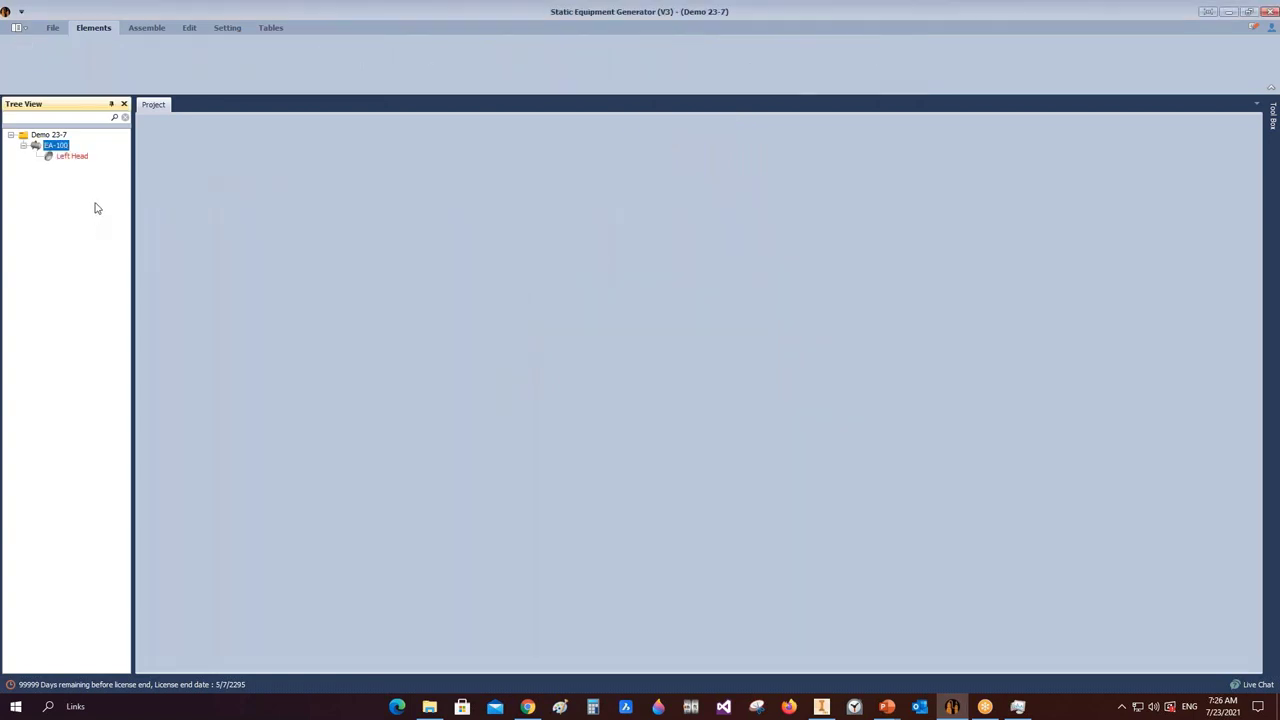
left_click(50, 160)
double_click(58, 158)
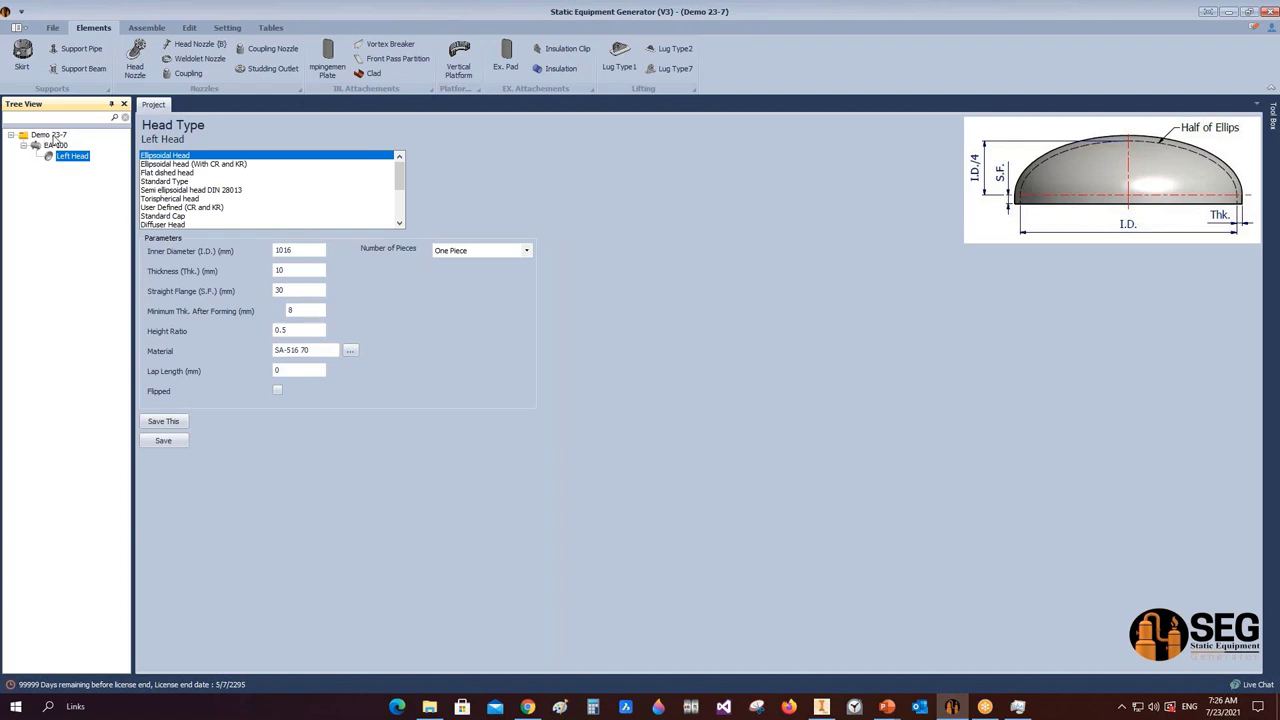
- Make the Left Head an Ellipsoidal head (With CR and KR): crown 0.9 ID, knuckle 0.17 ID
double_click(52, 137)
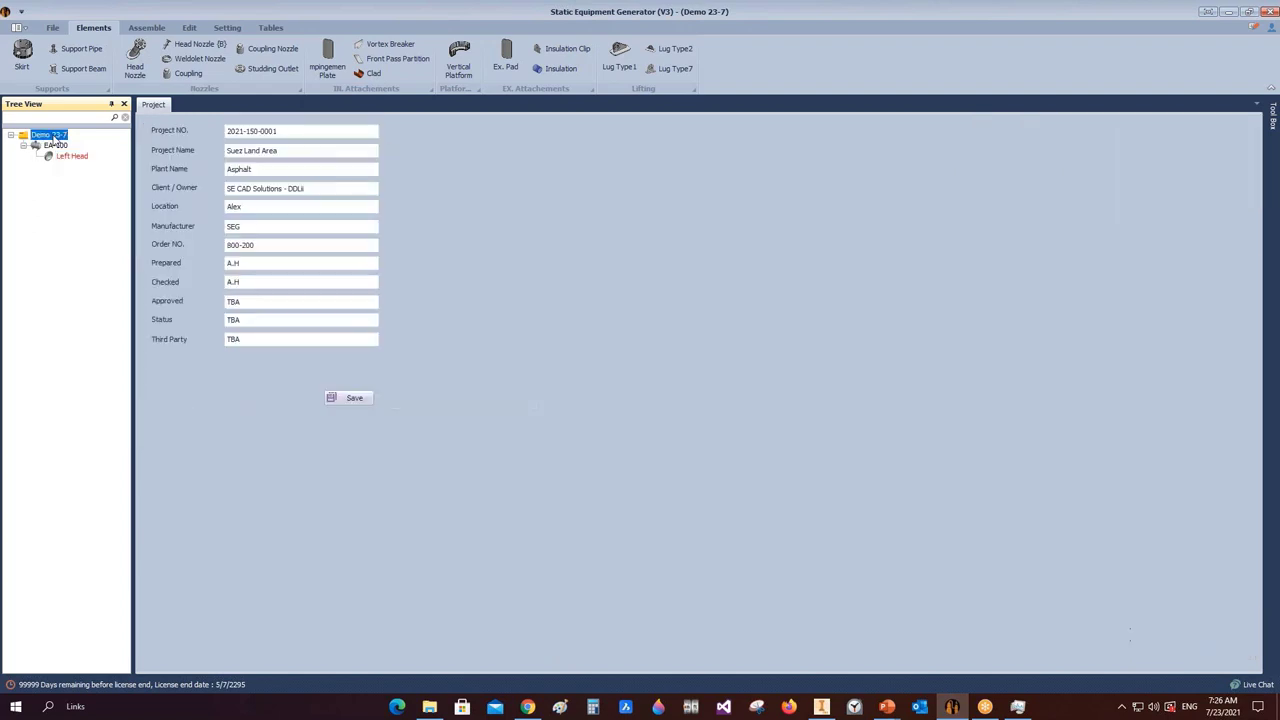
left_click(62, 156)
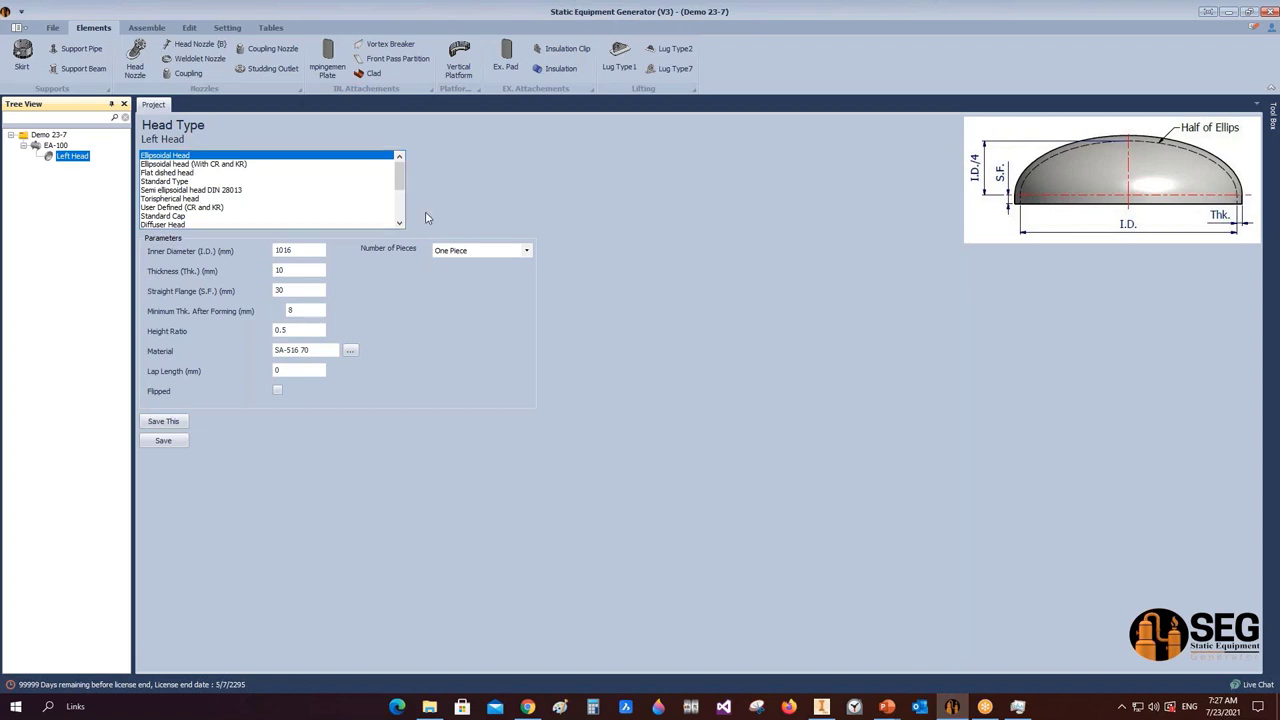
left_click_drag(400, 182, 413, 159)
left_click(231, 165)
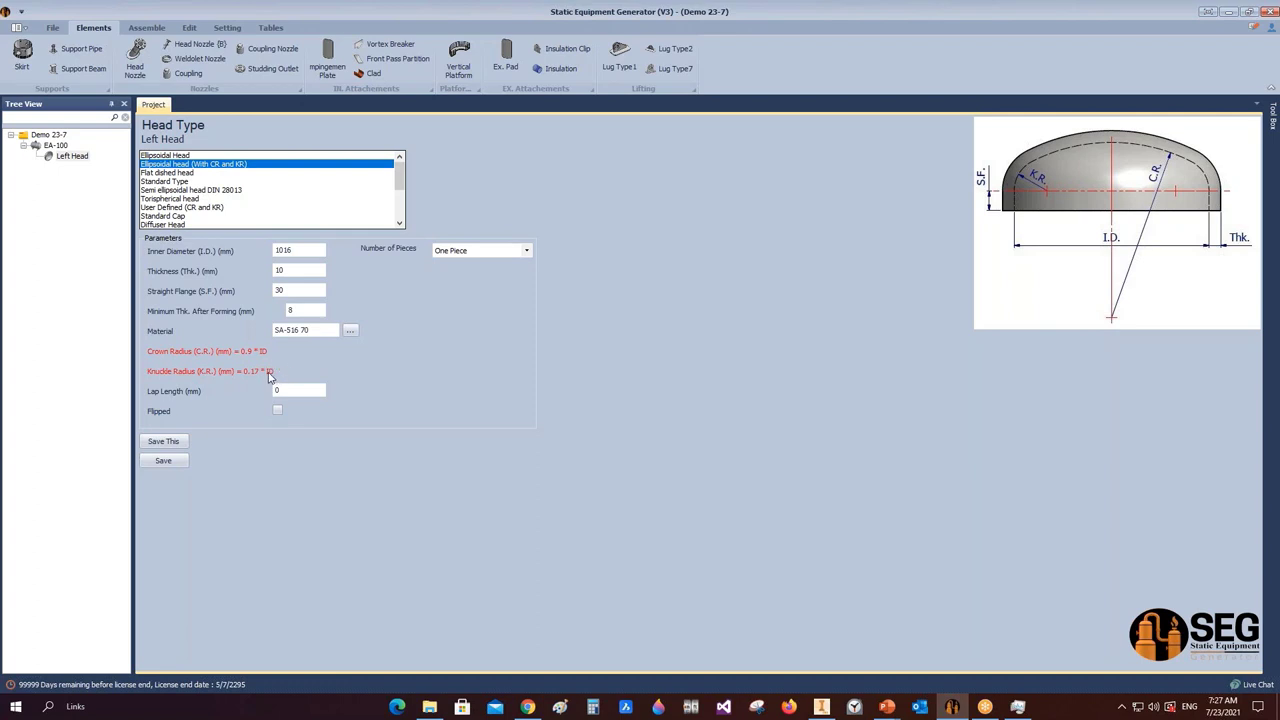
- Preview the Flat dished, Standard Type and Semi ellipsoidal DIN 28013 head types
left_click(173, 175)
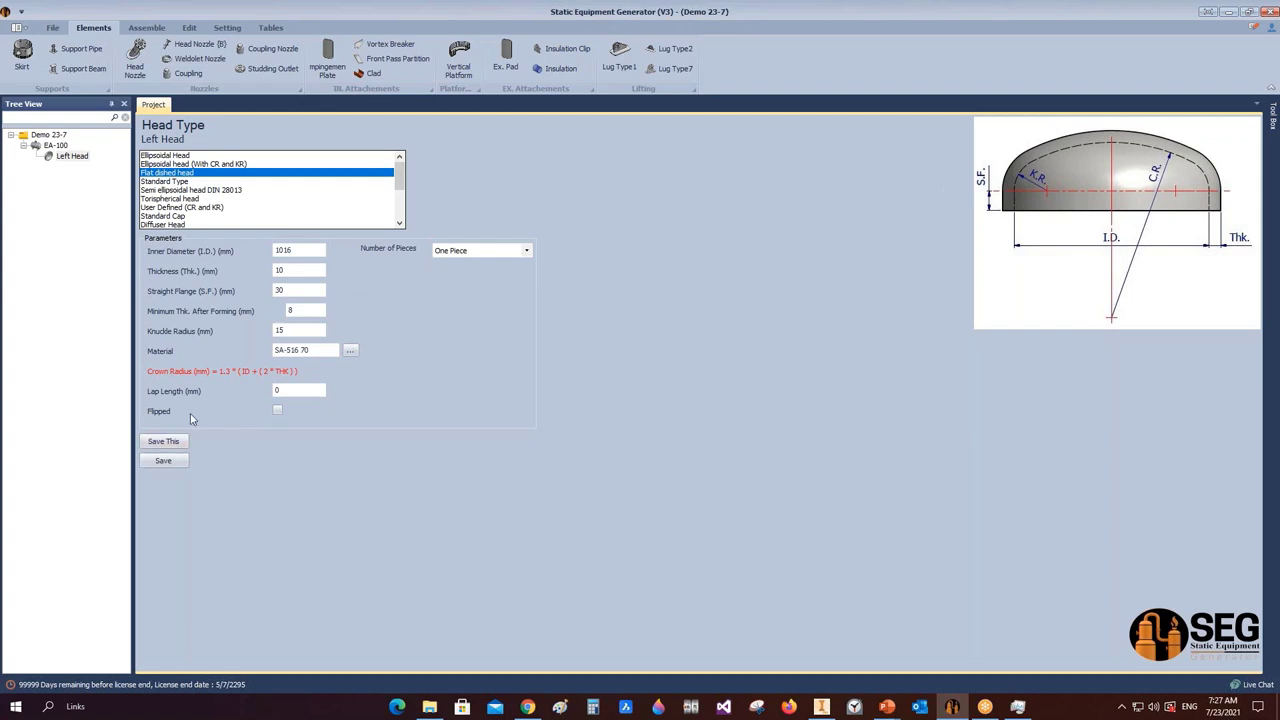
double_click(283, 331)
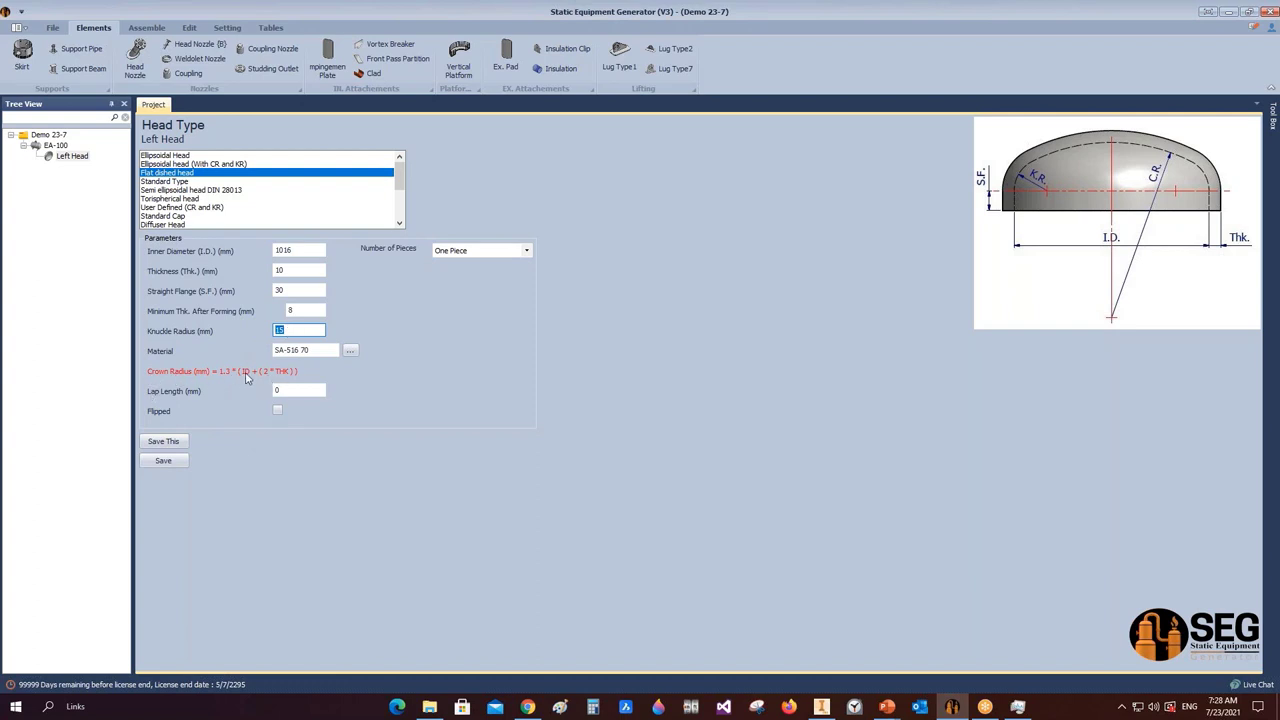
left_click(180, 181)
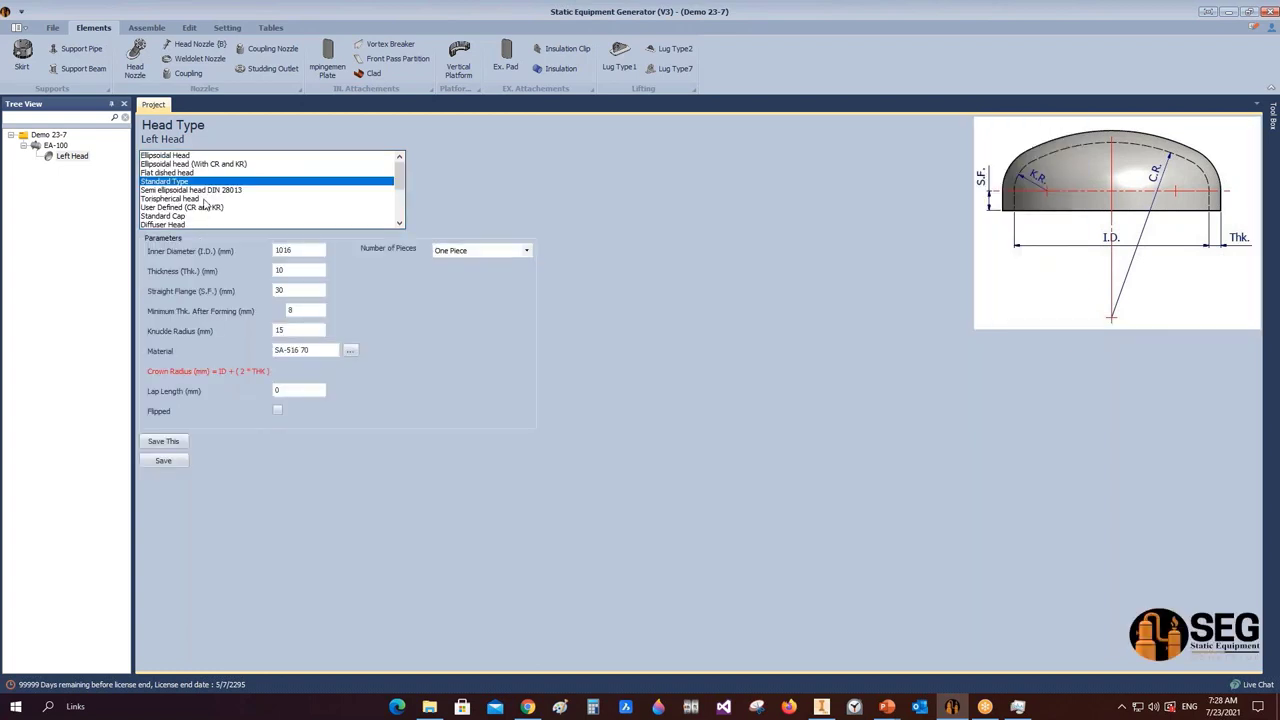
left_click(199, 190)
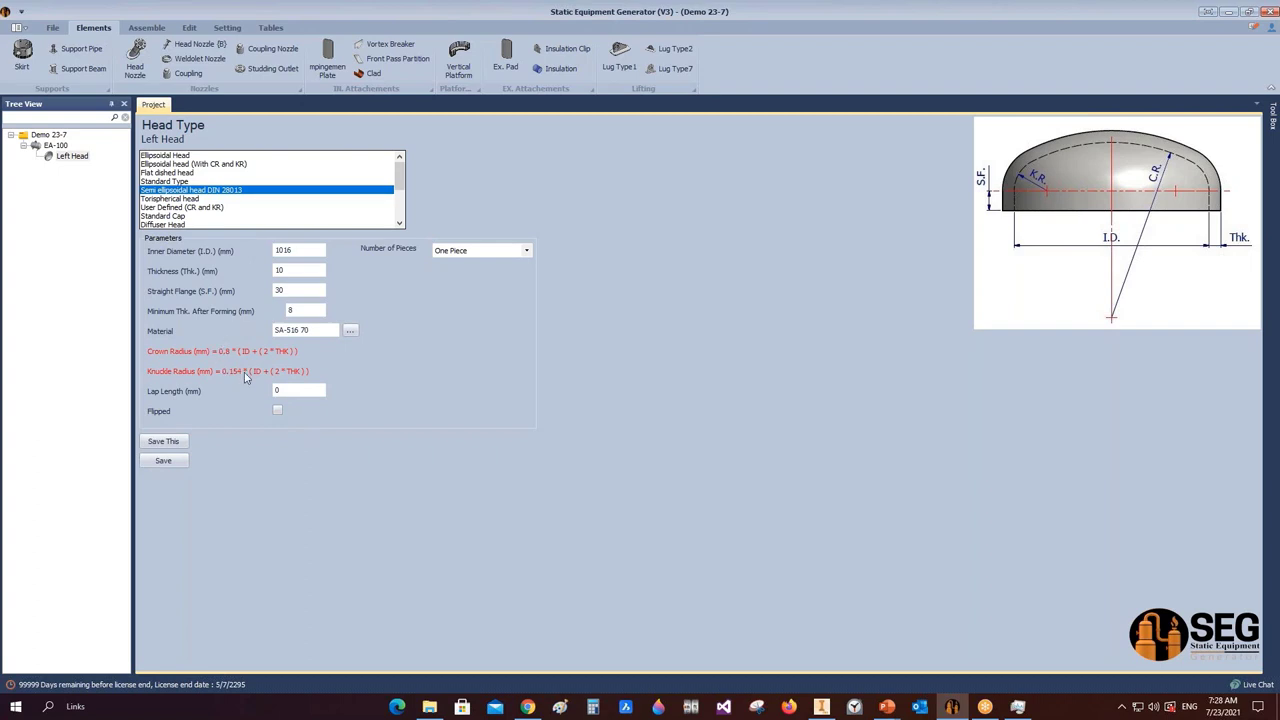
- Inspect the User Defined head's 1020 crown and 102 knuckle radii, then choose Standard Cap
left_click(188, 207)
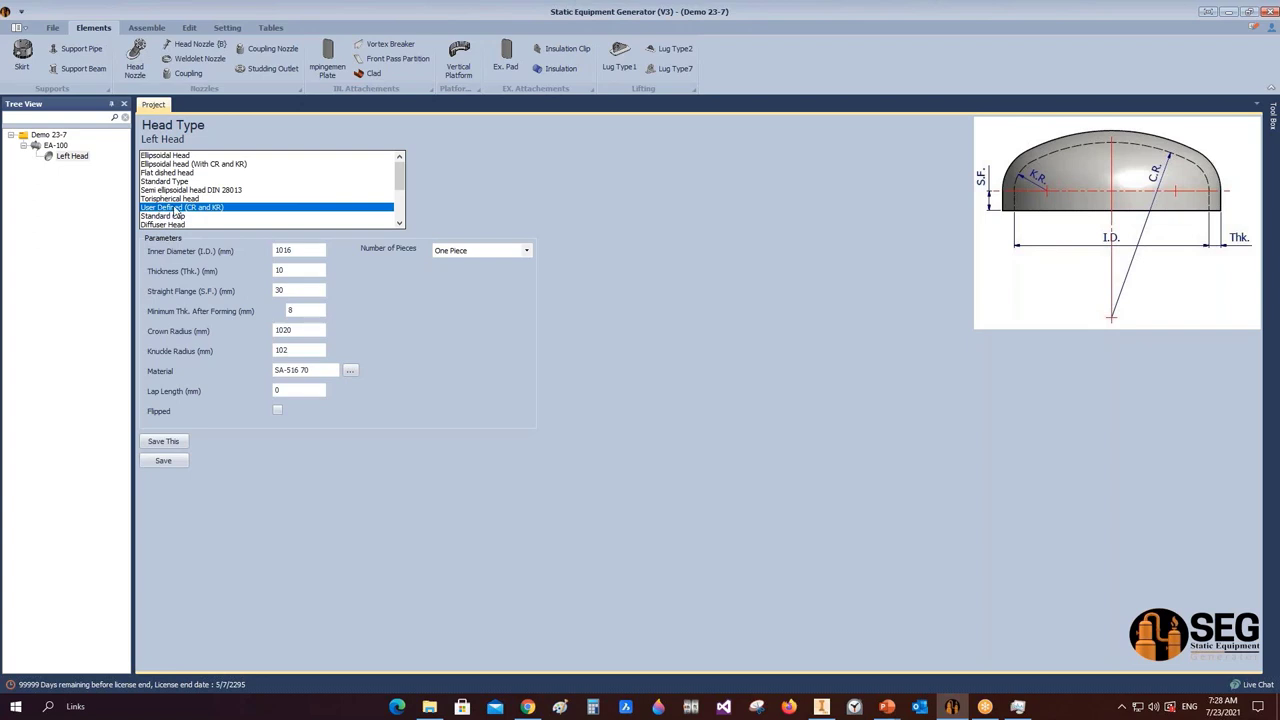
left_click(293, 332)
key("Tab")
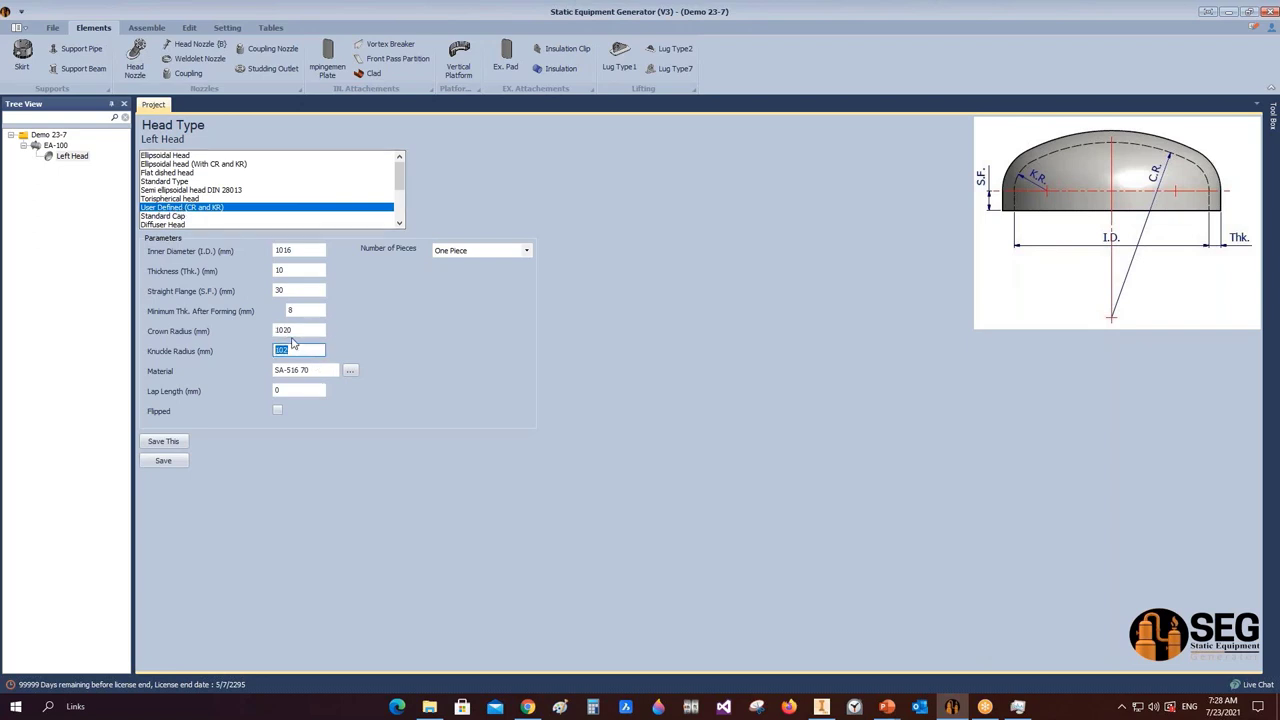
key("shift+Tab")
key("Tab")
key("shift+Tab")
key("Tab")
left_click(186, 217)
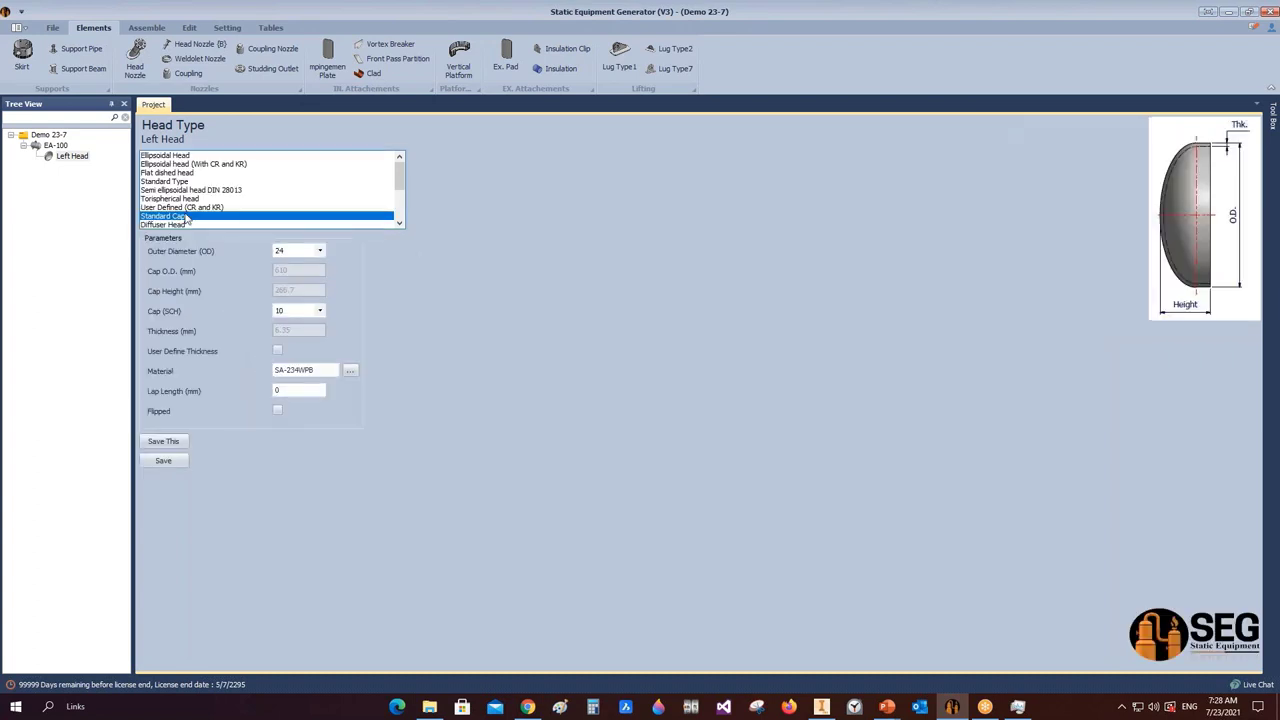
- Preview the Diffuser, Convex, Flat, Hemispherical, Negative-SF Hemispherical and Neck-ended Cone head types
scroll(188, 216, "down", 2)
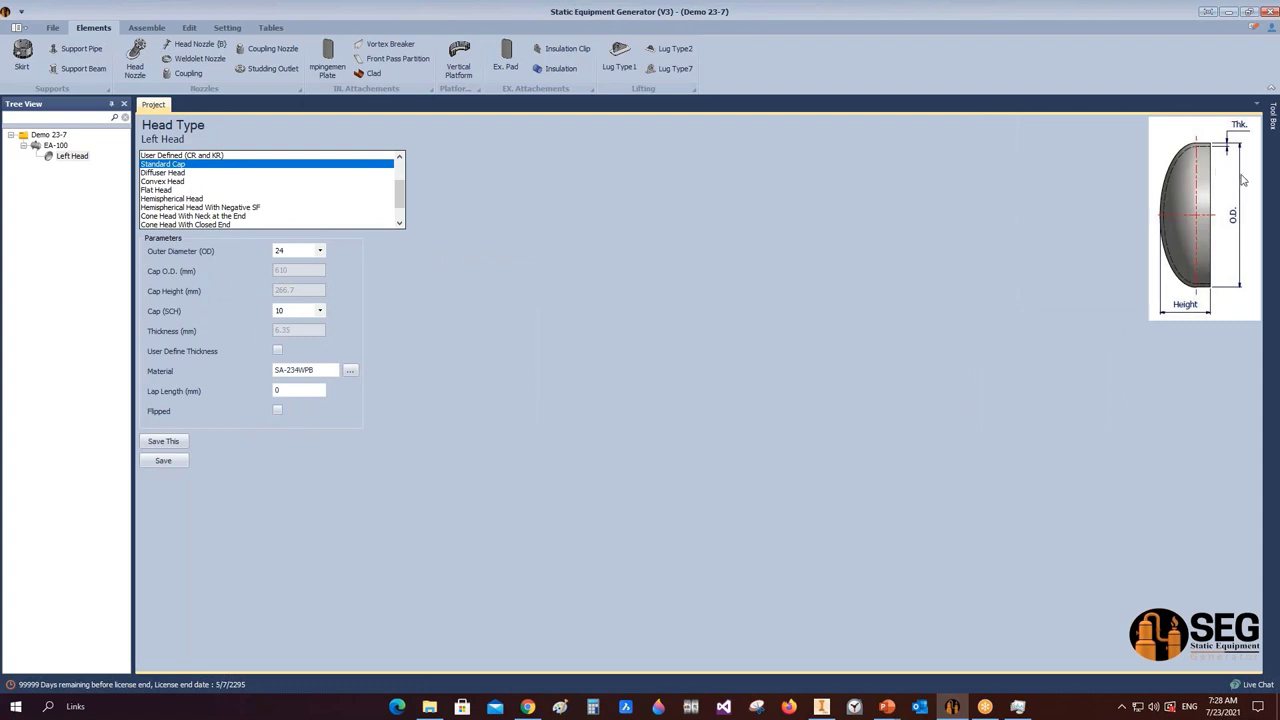
left_click(172, 173)
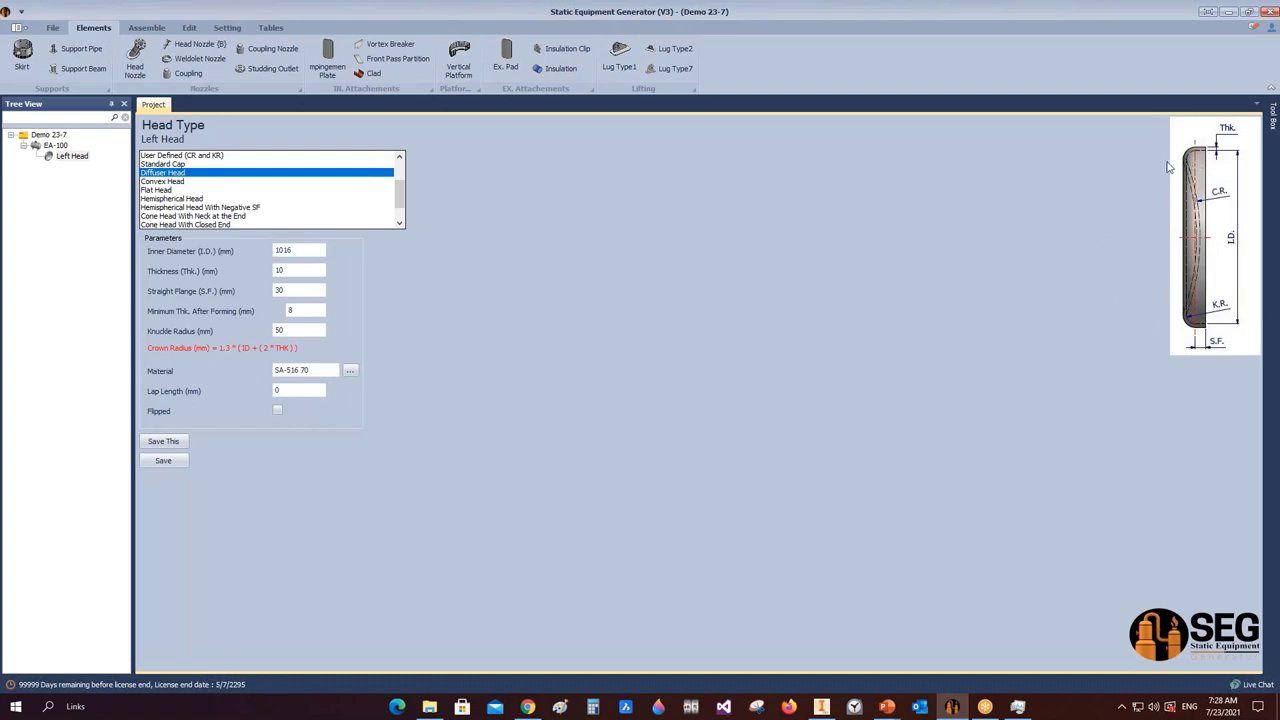
left_click(170, 181)
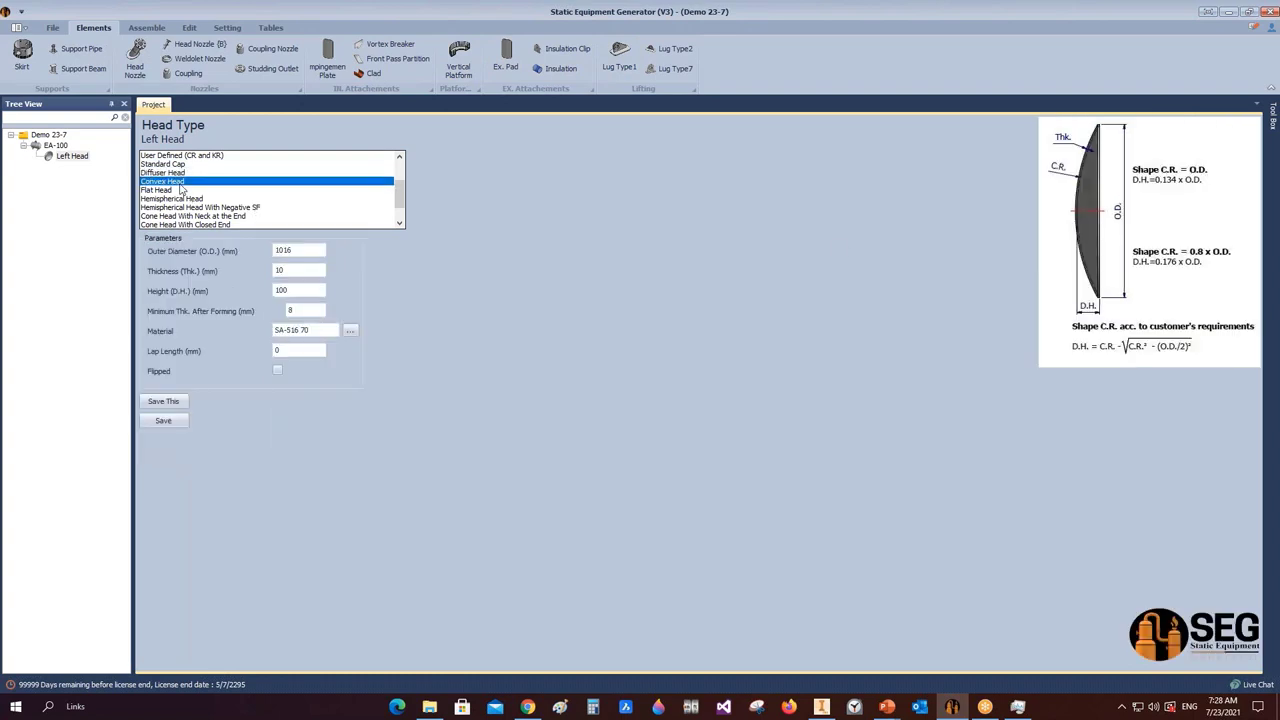
left_click(168, 190)
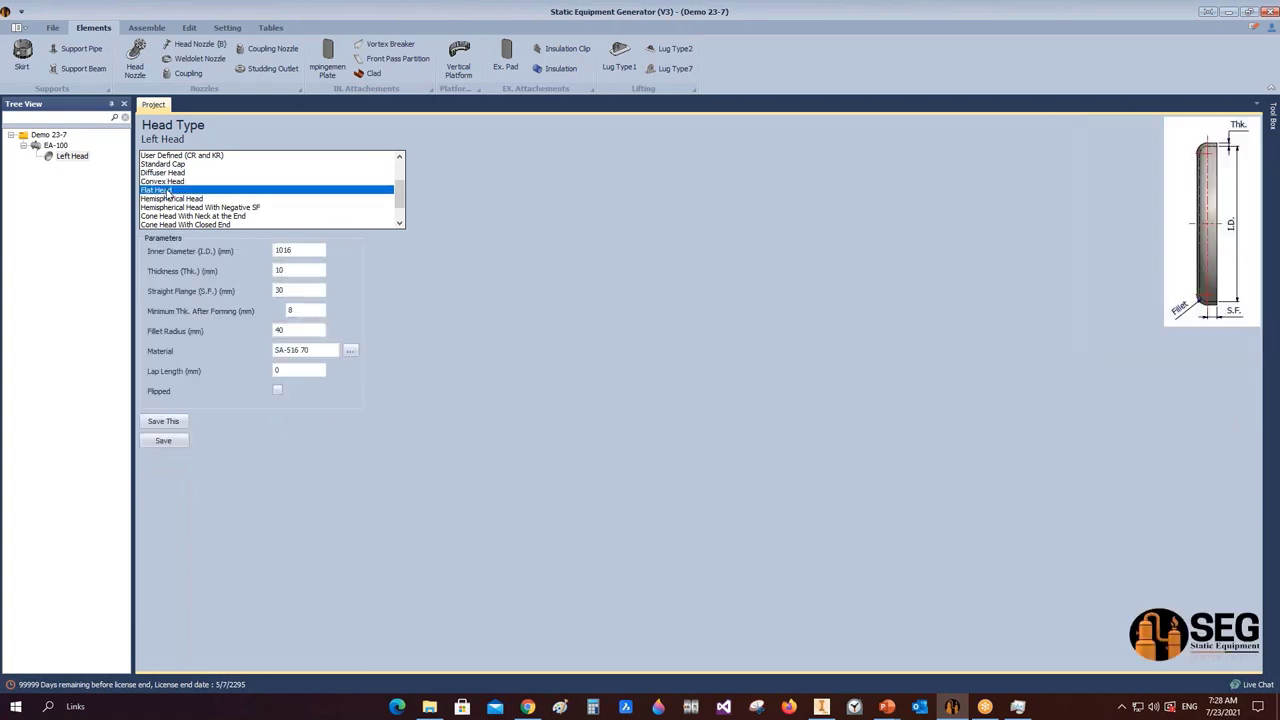
left_click(170, 199)
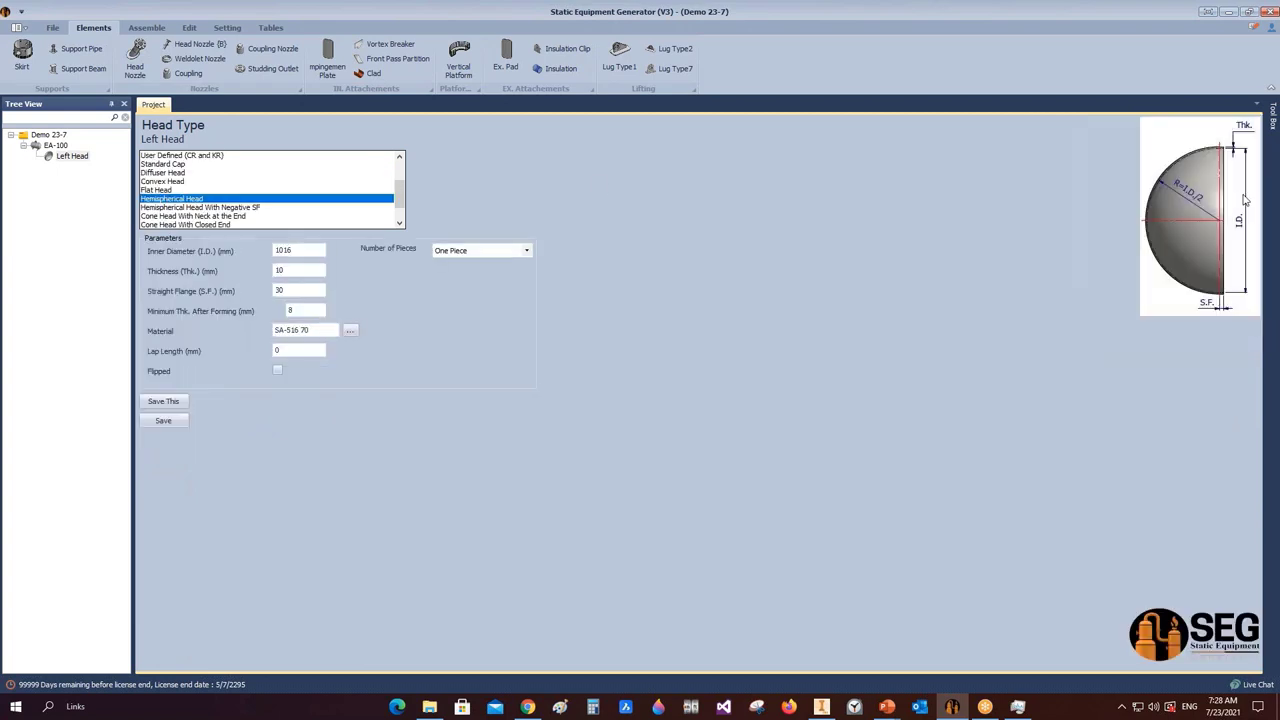
left_click(223, 208)
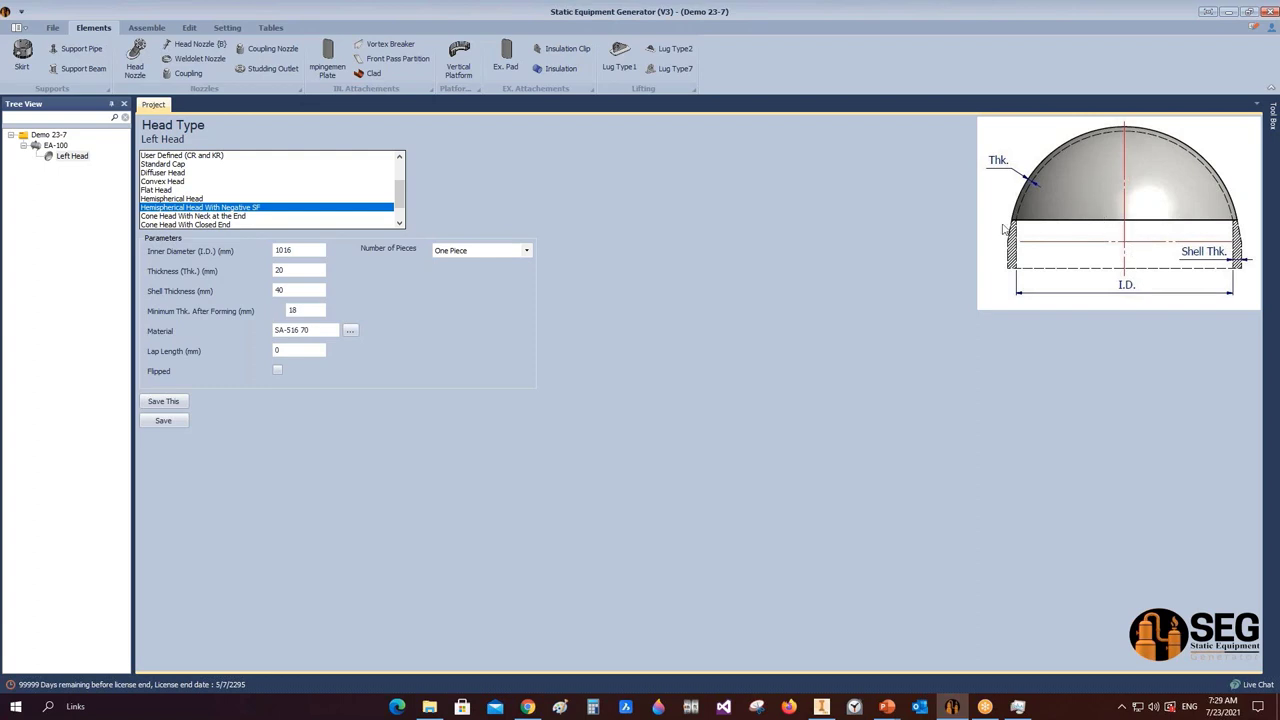
left_click(209, 217)
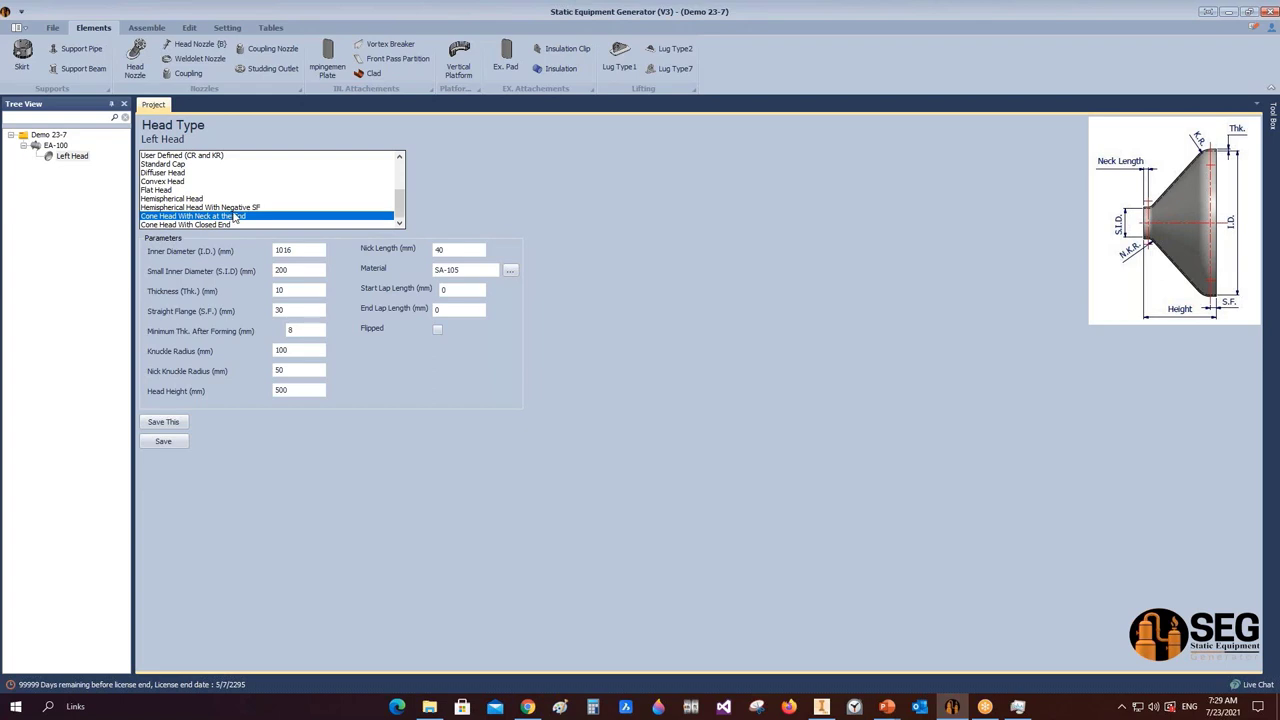
- Preview the Closed-End Cone, Cone, Circular and Holed Circular Flat End types, then pick Ellipsoidal Head
scroll(234, 217, "down", 1)
scroll(234, 217, "down", 1)
left_click(195, 199)
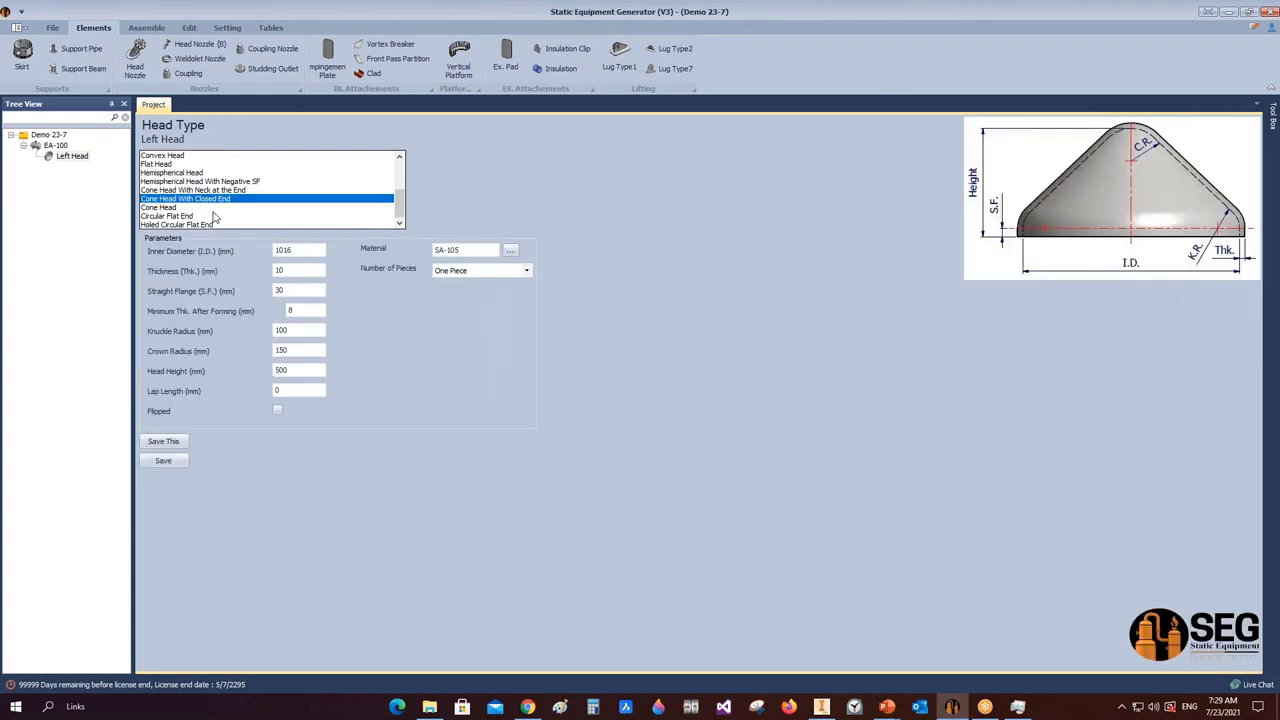
left_click(173, 208)
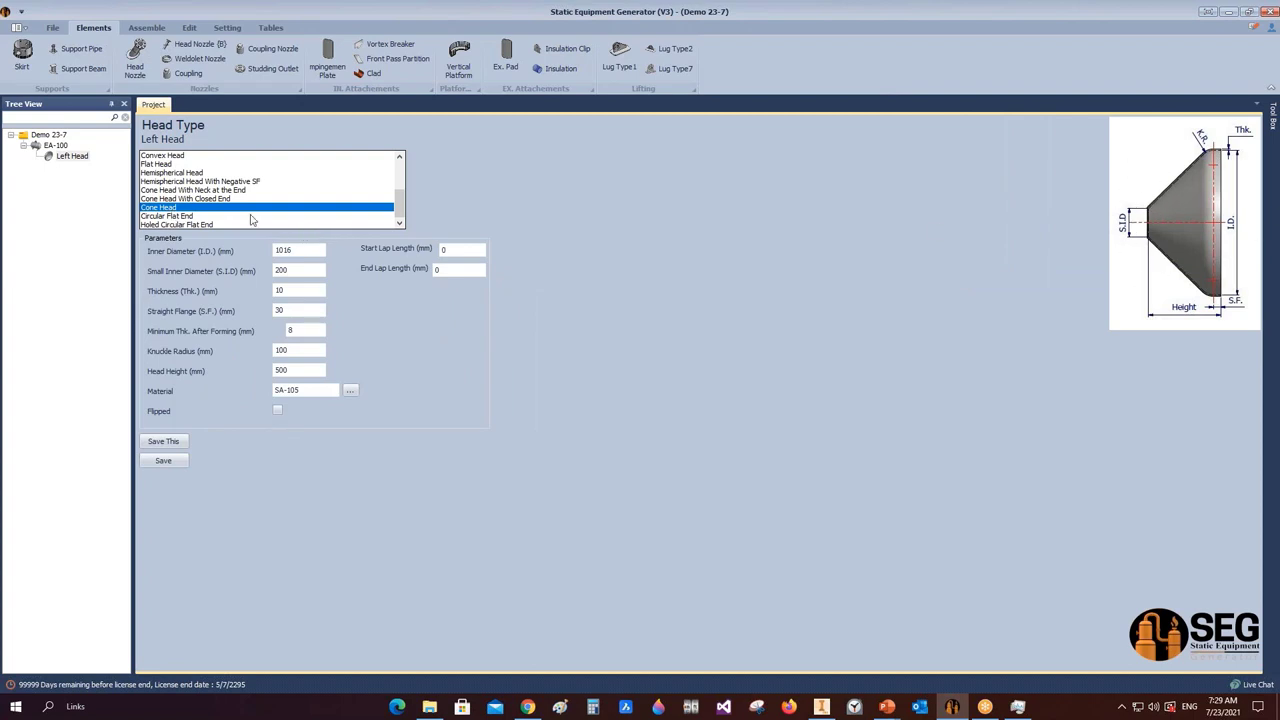
left_click(180, 217)
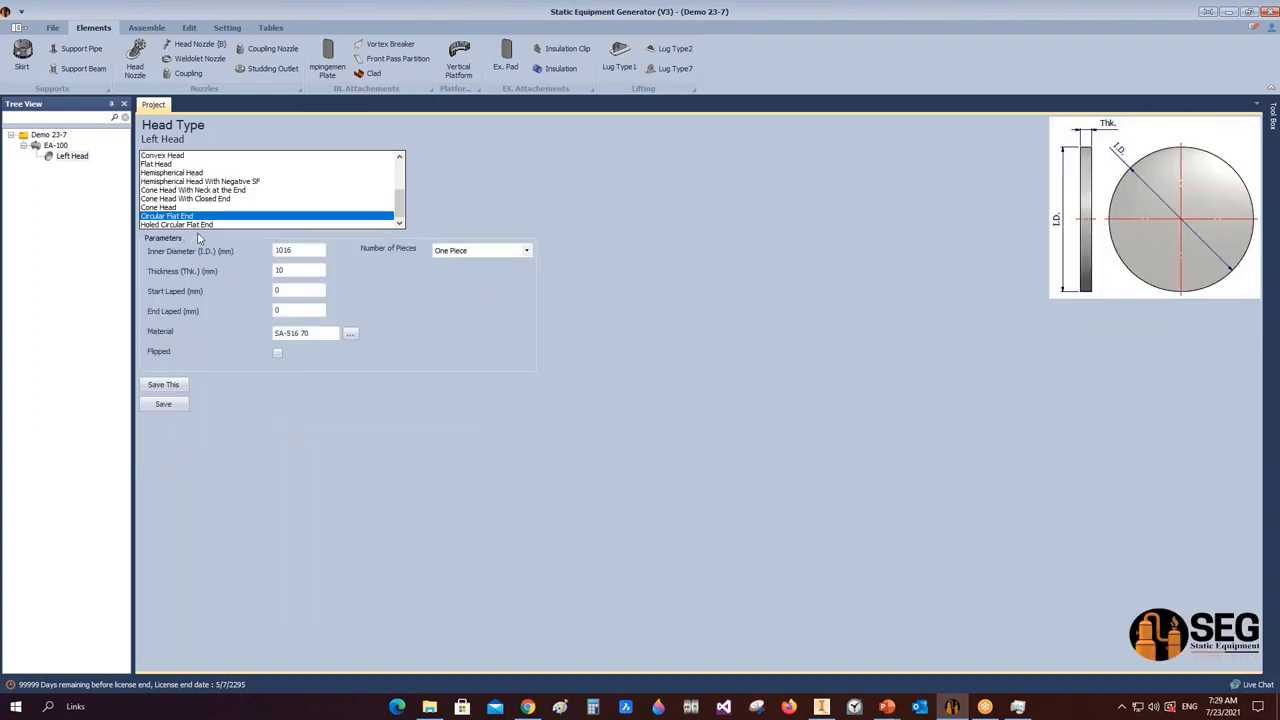
left_click(199, 225)
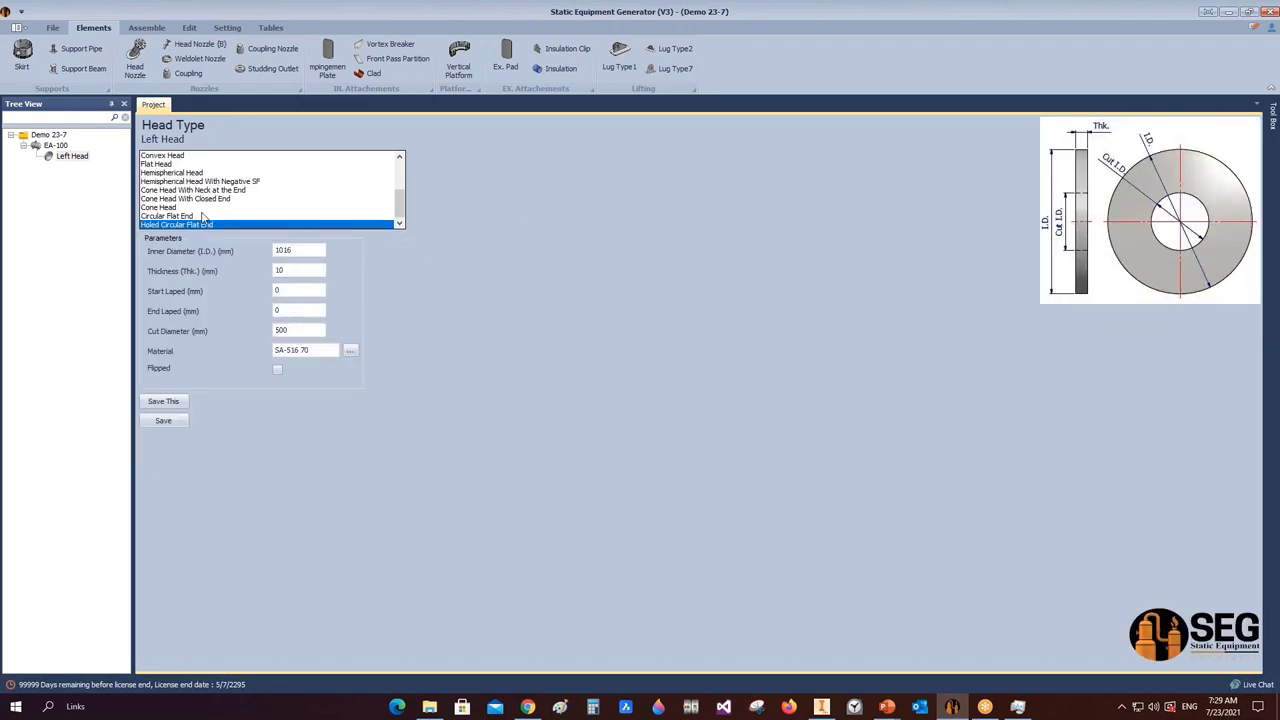
scroll(206, 210, "up", 5)
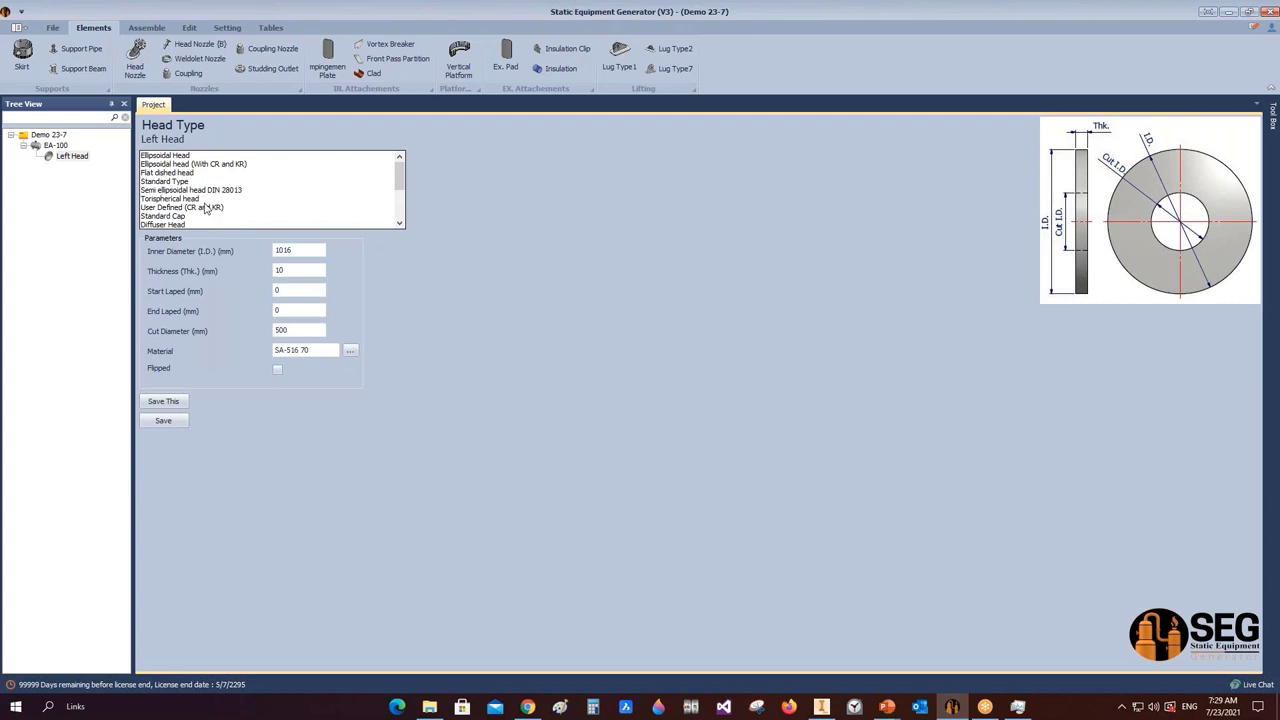
left_click(175, 157)
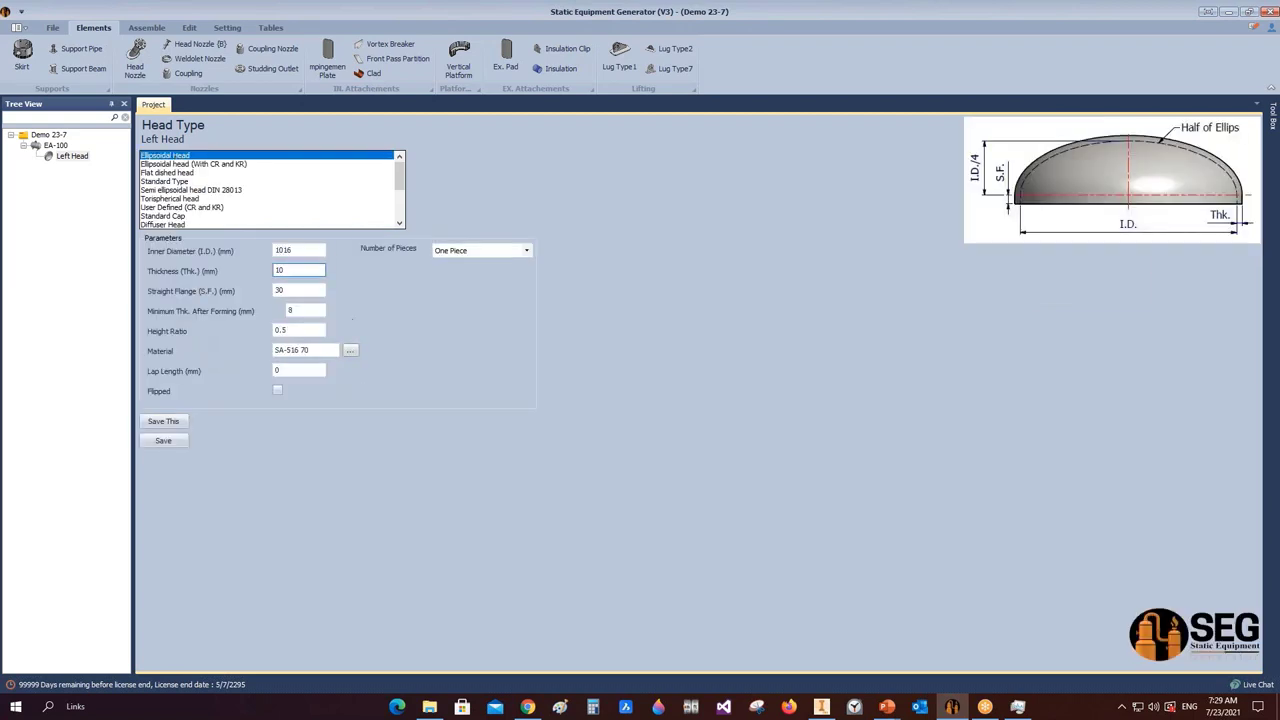
- Give the ellipsoidal Left Head a 1500 mm inner diameter and 50 mm straight flange, and save it
left_click(298, 251)
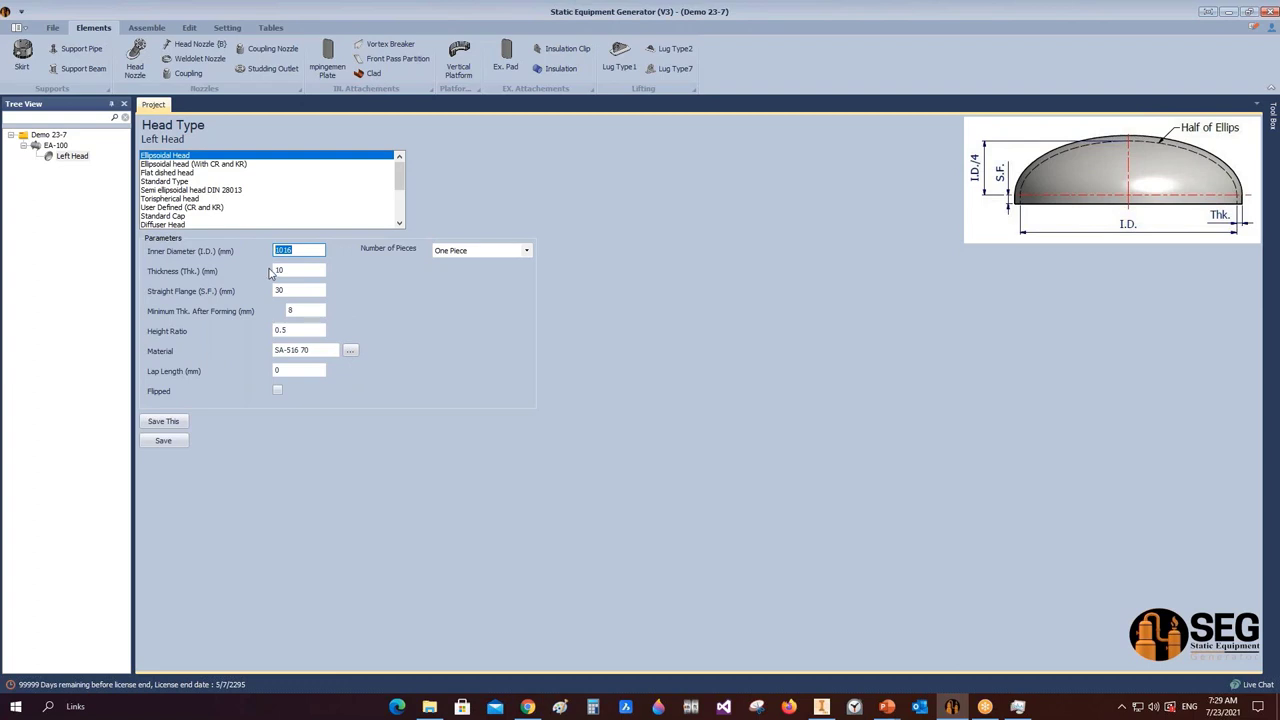
type("1500")
left_click(316, 272)
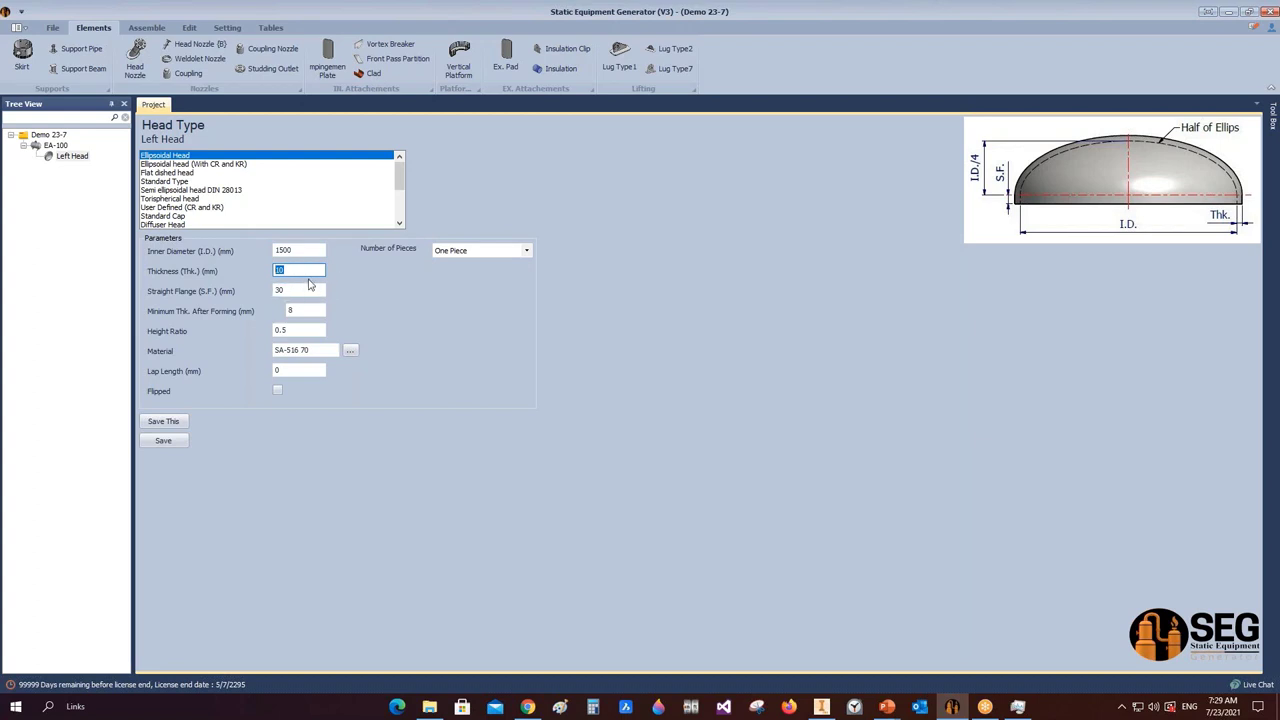
left_click(308, 290)
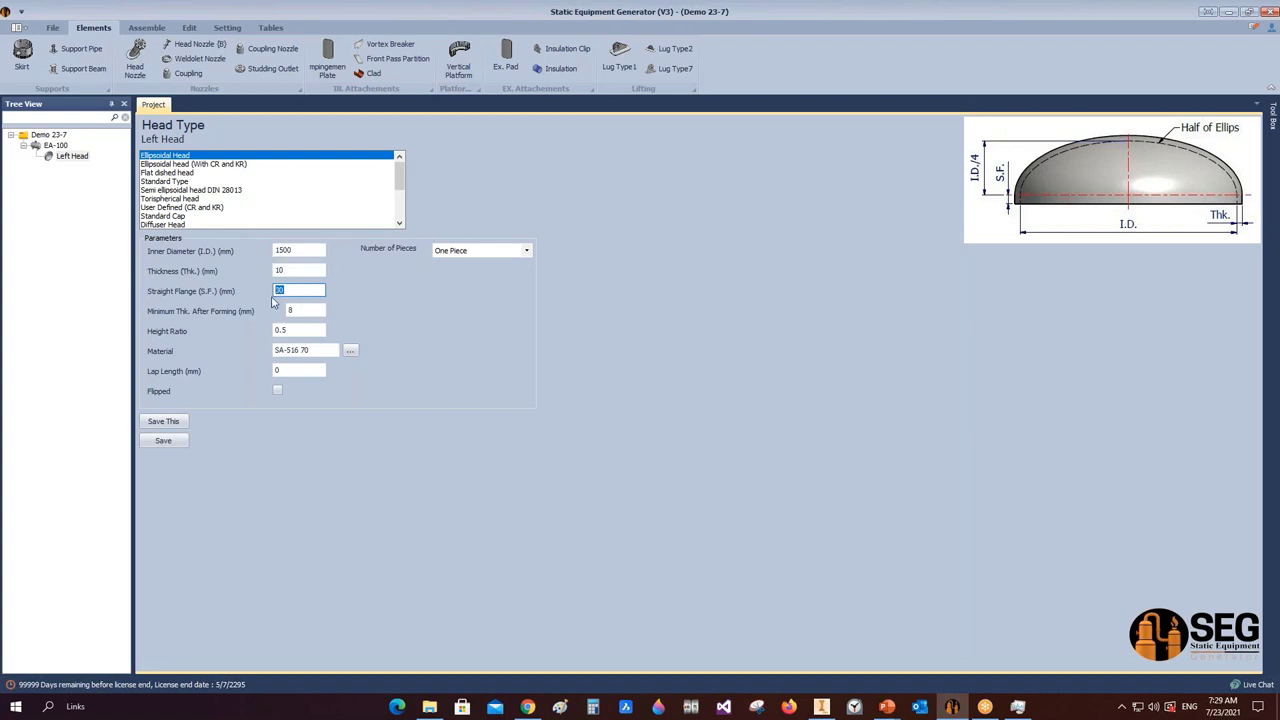
type("50")
key("Tab")
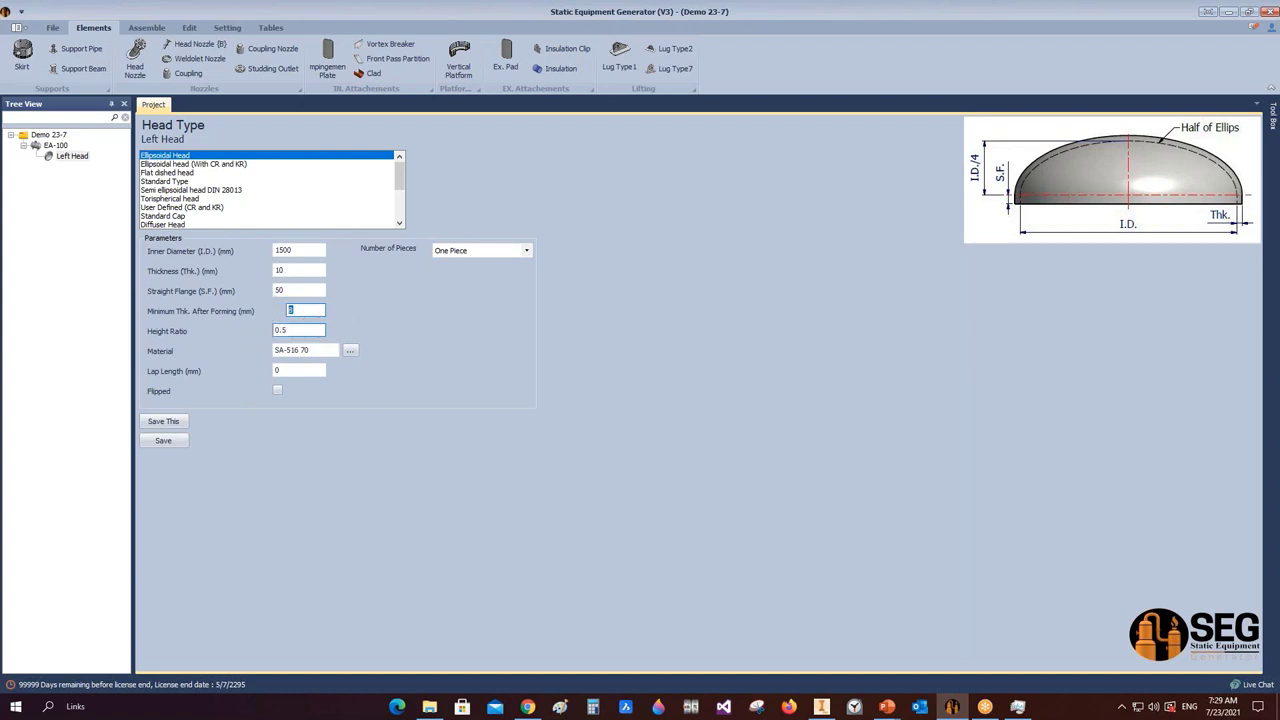
key("Tab")
left_click(313, 371)
left_click(176, 446)
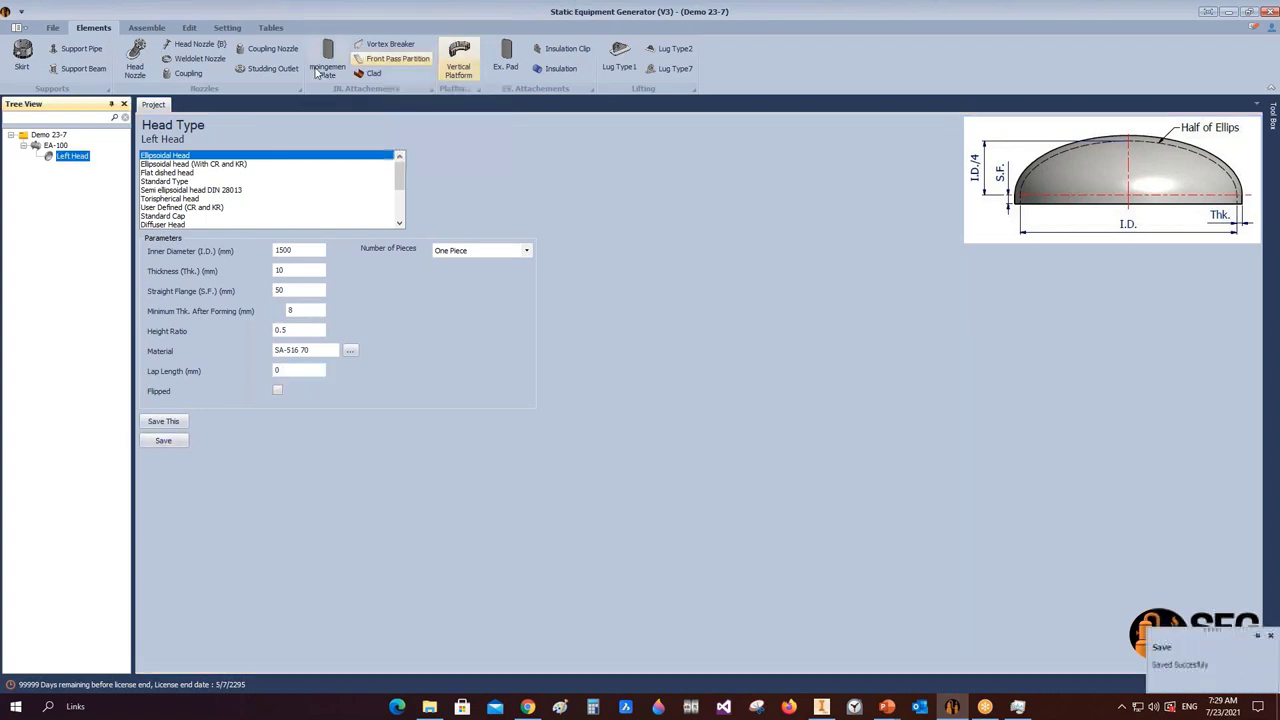
left_click(52, 27)
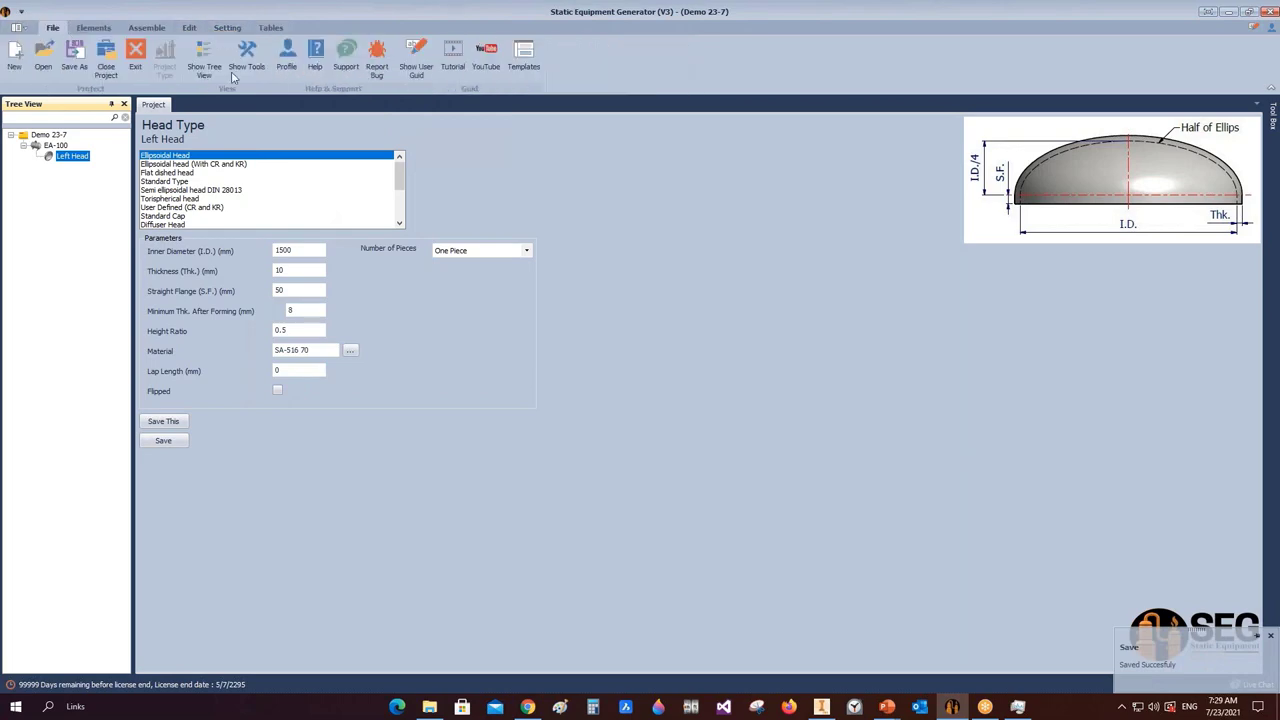
left_click(524, 57)
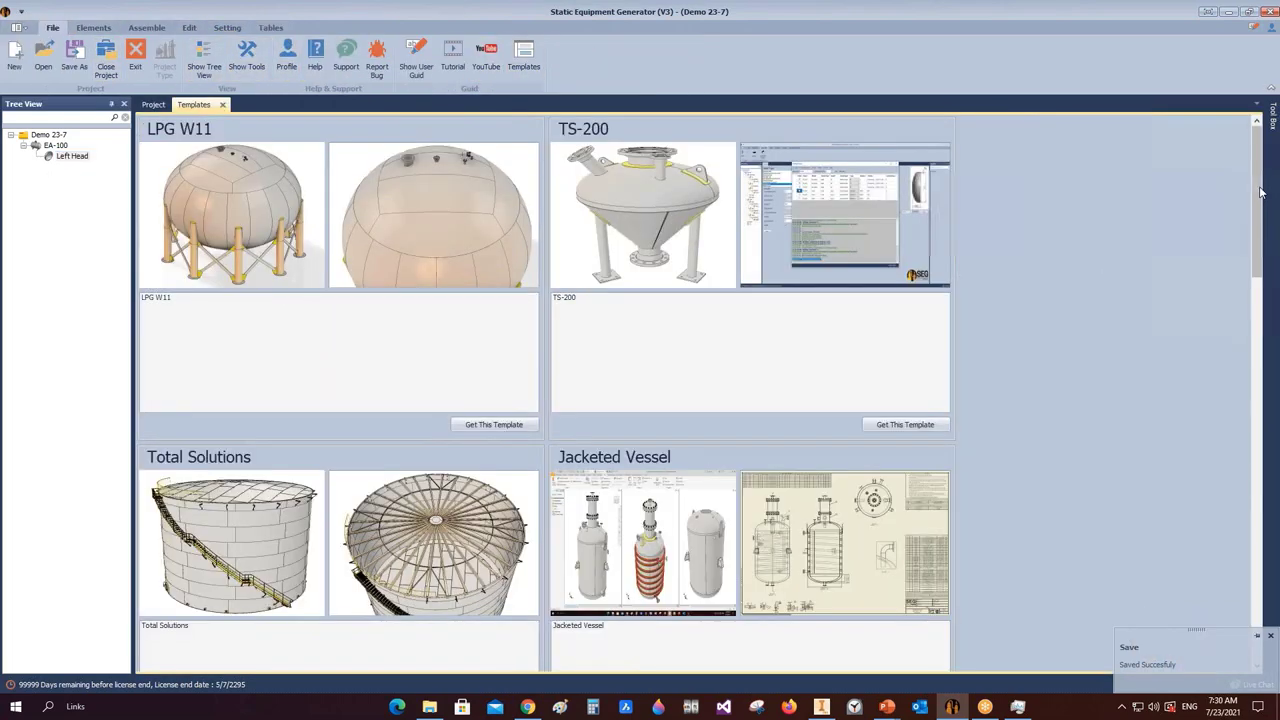
left_click_drag(1261, 192, 1271, 512)
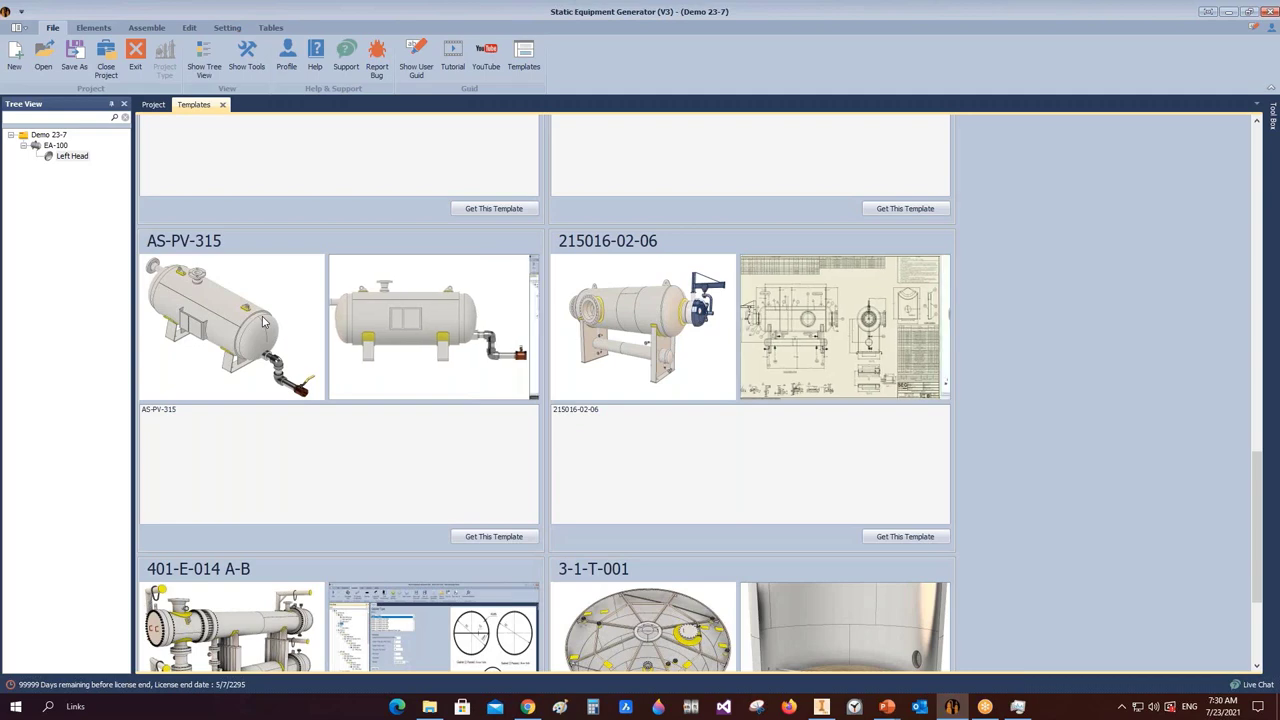
left_click(222, 104)
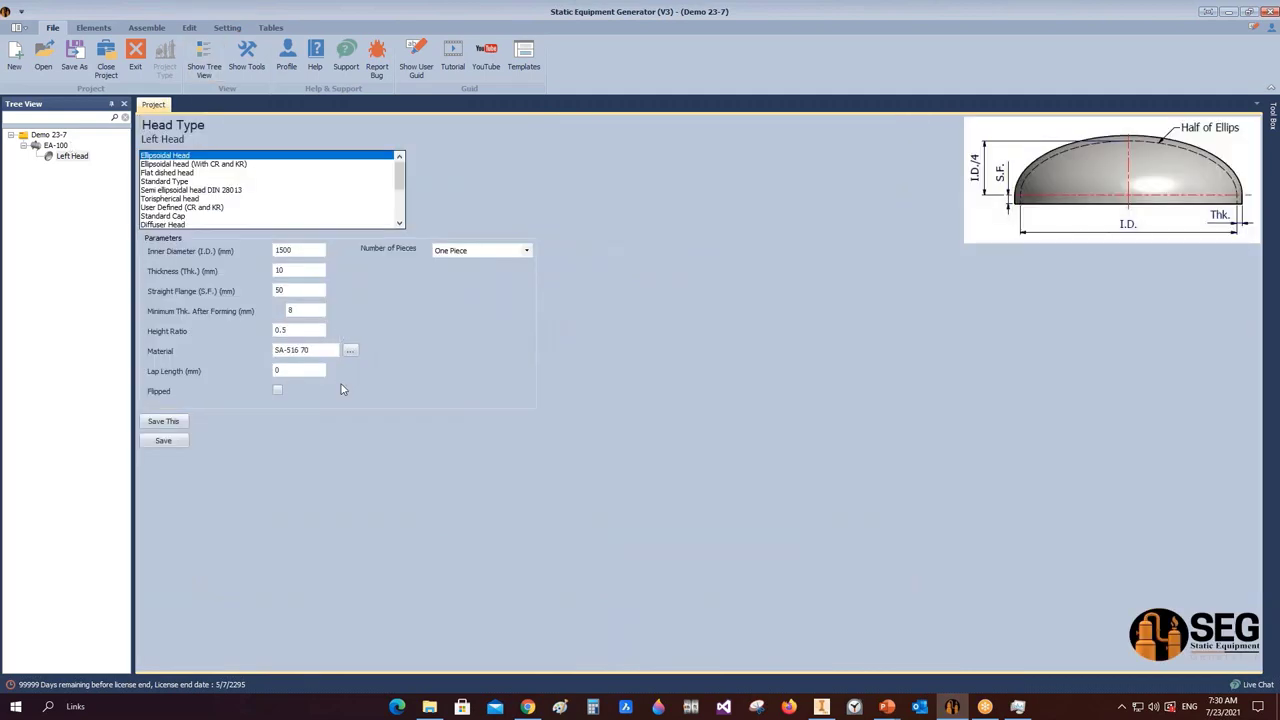
- Save the Left Head, try the Two Pieces and More Than Two Pieces layouts, then revert to One Piece
left_click(301, 370)
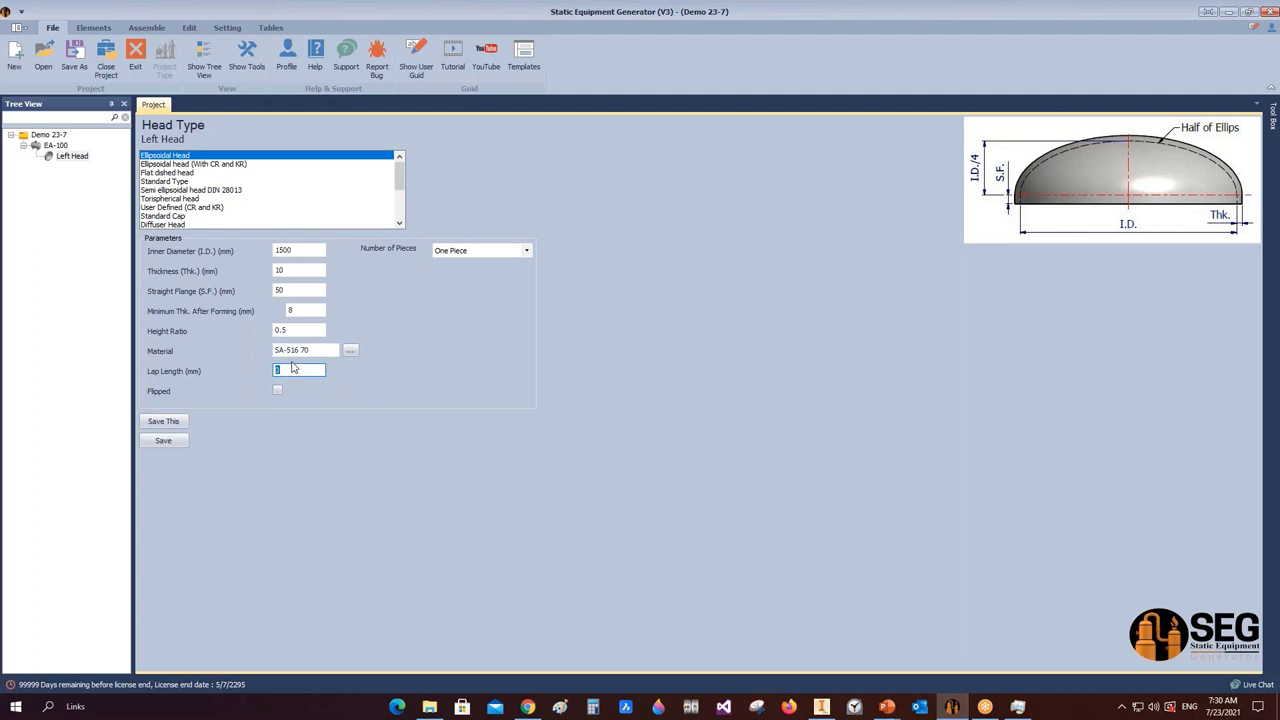
left_click(163, 441)
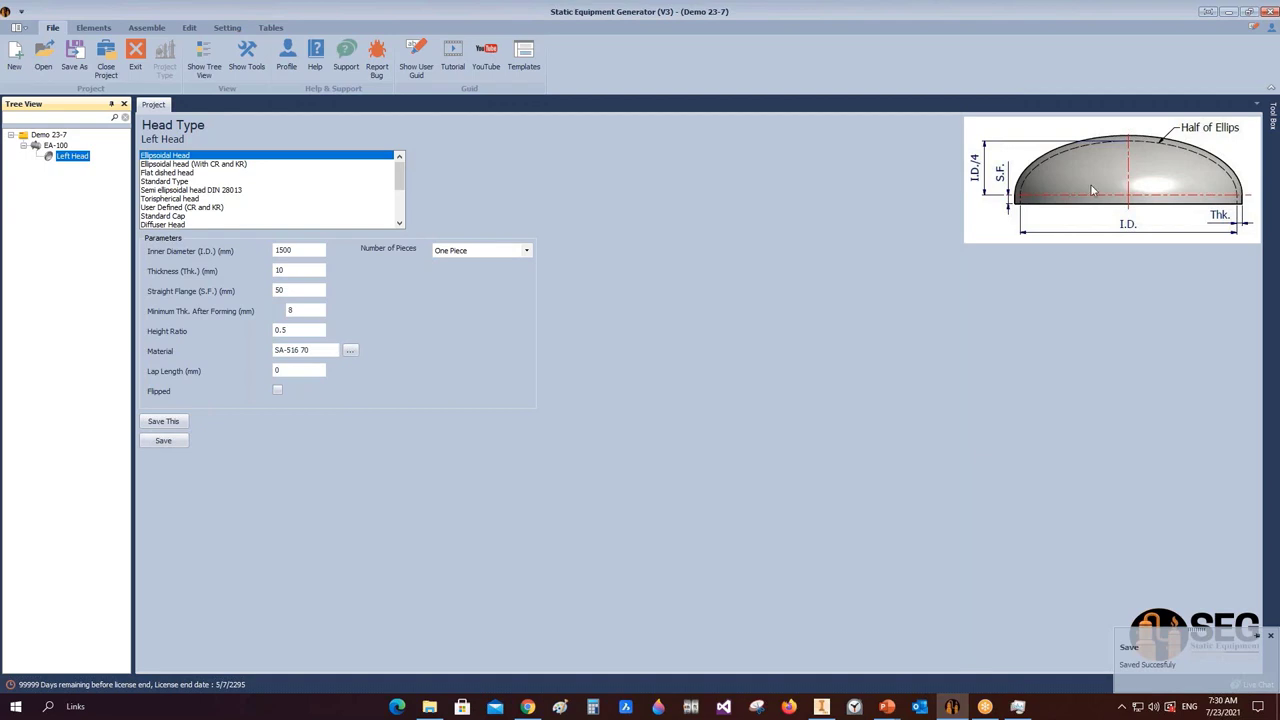
left_click(527, 254)
left_click(479, 272)
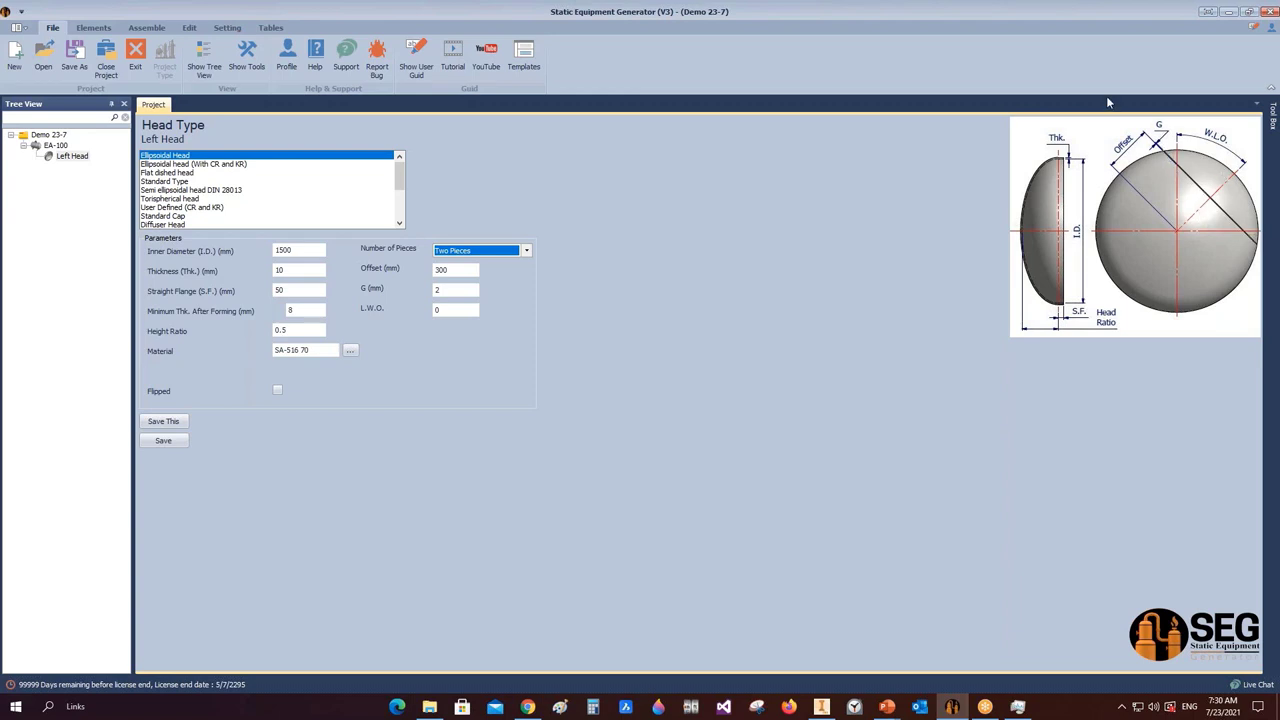
left_click(527, 250)
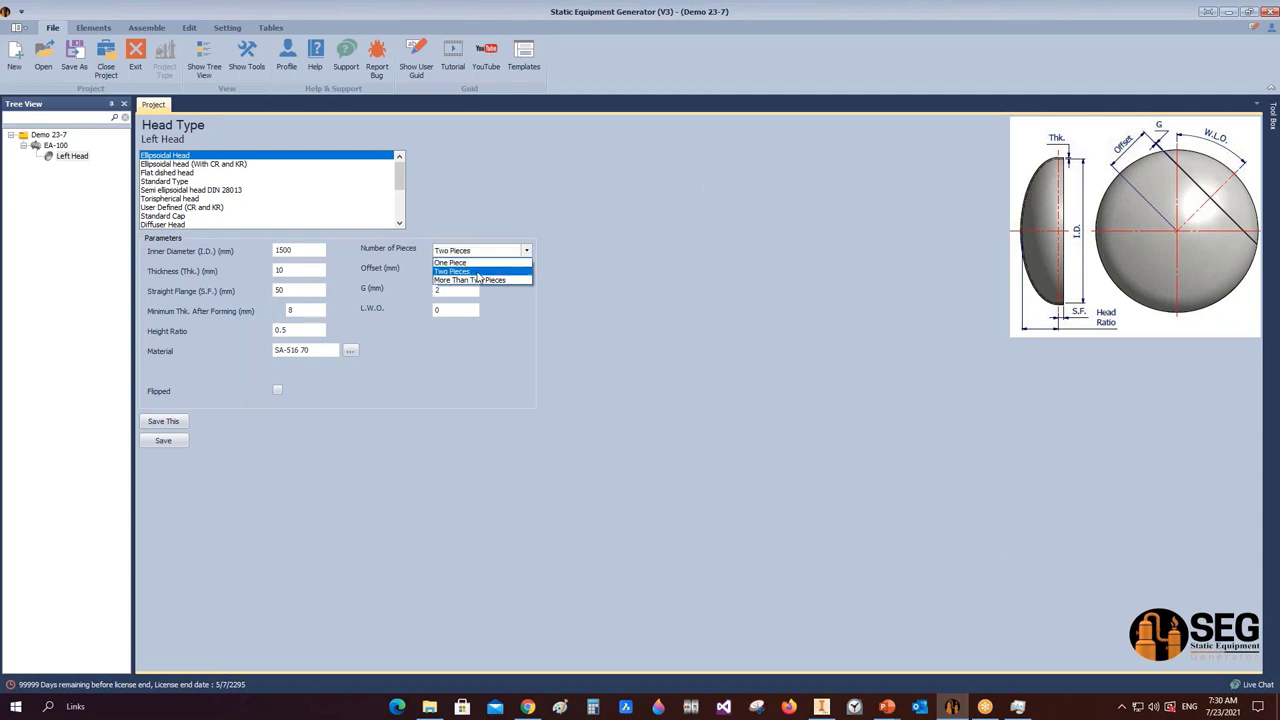
left_click(478, 279)
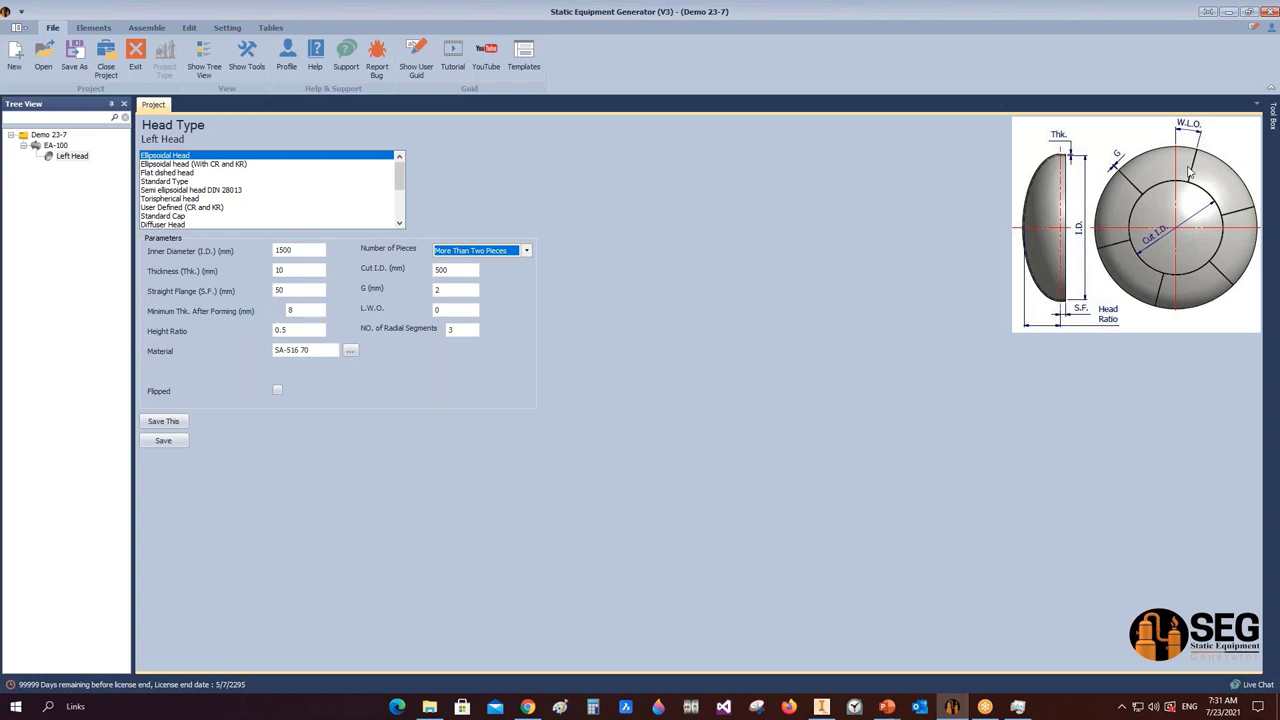
left_click(525, 251)
left_click(447, 261)
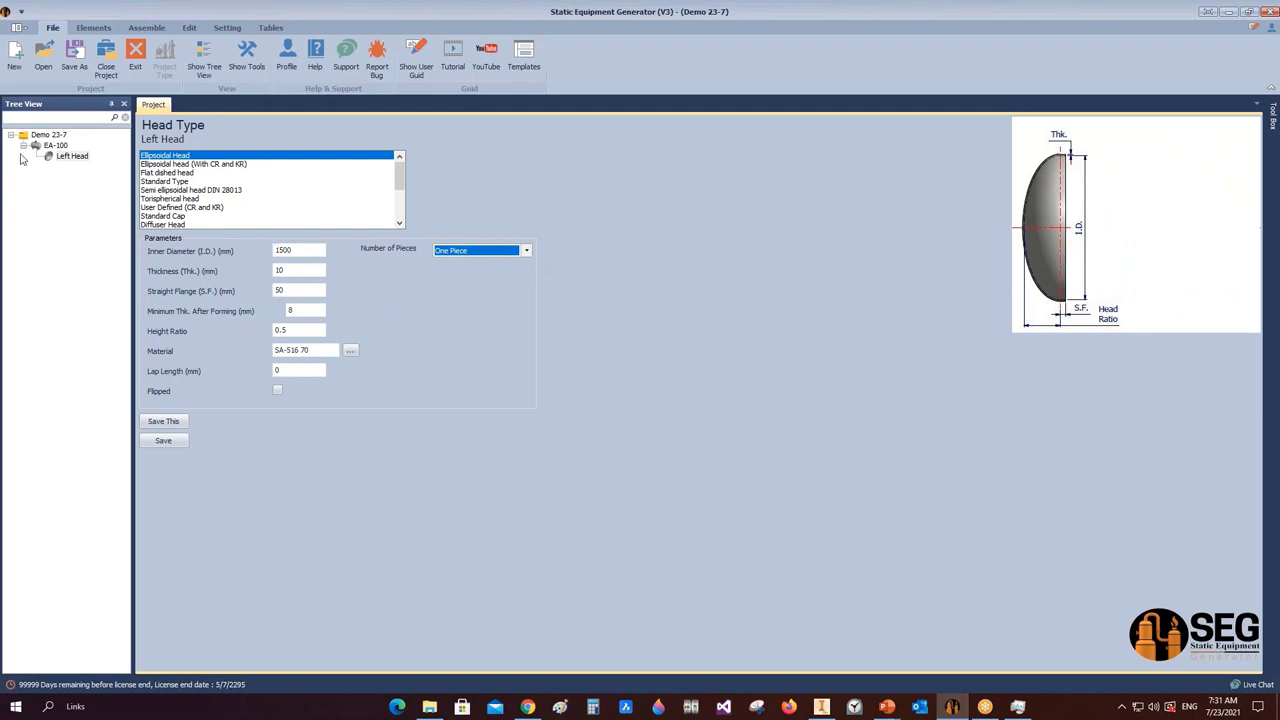
- Add a shell Can-1 under EA-100 and show its Pipe 24 OD, SCH 10, 1400 mm settings
left_click(63, 160)
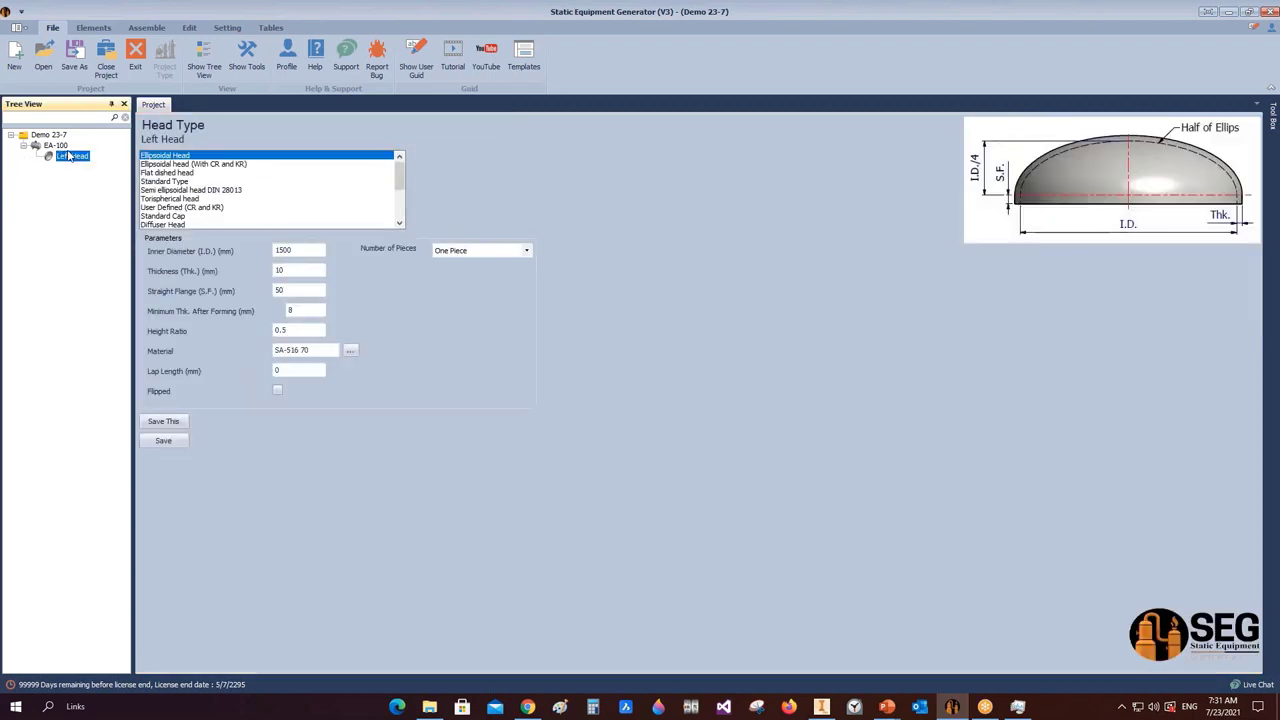
left_click(56, 146)
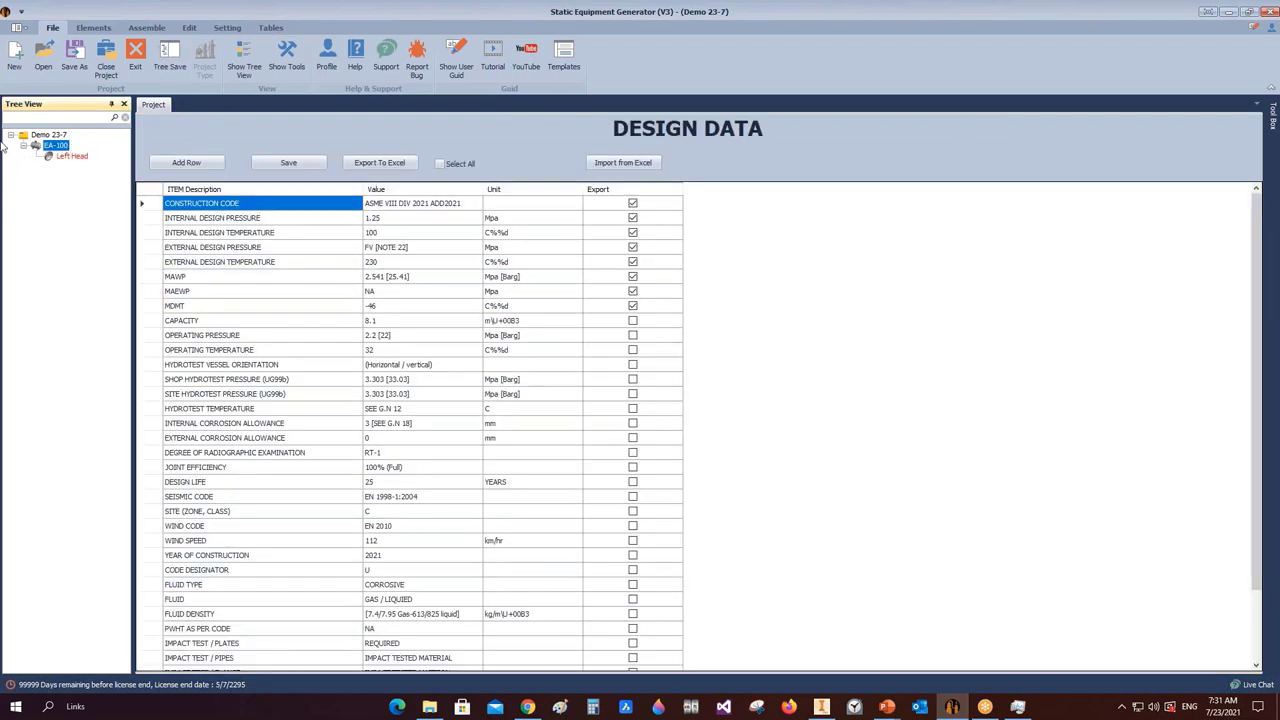
left_click(93, 27)
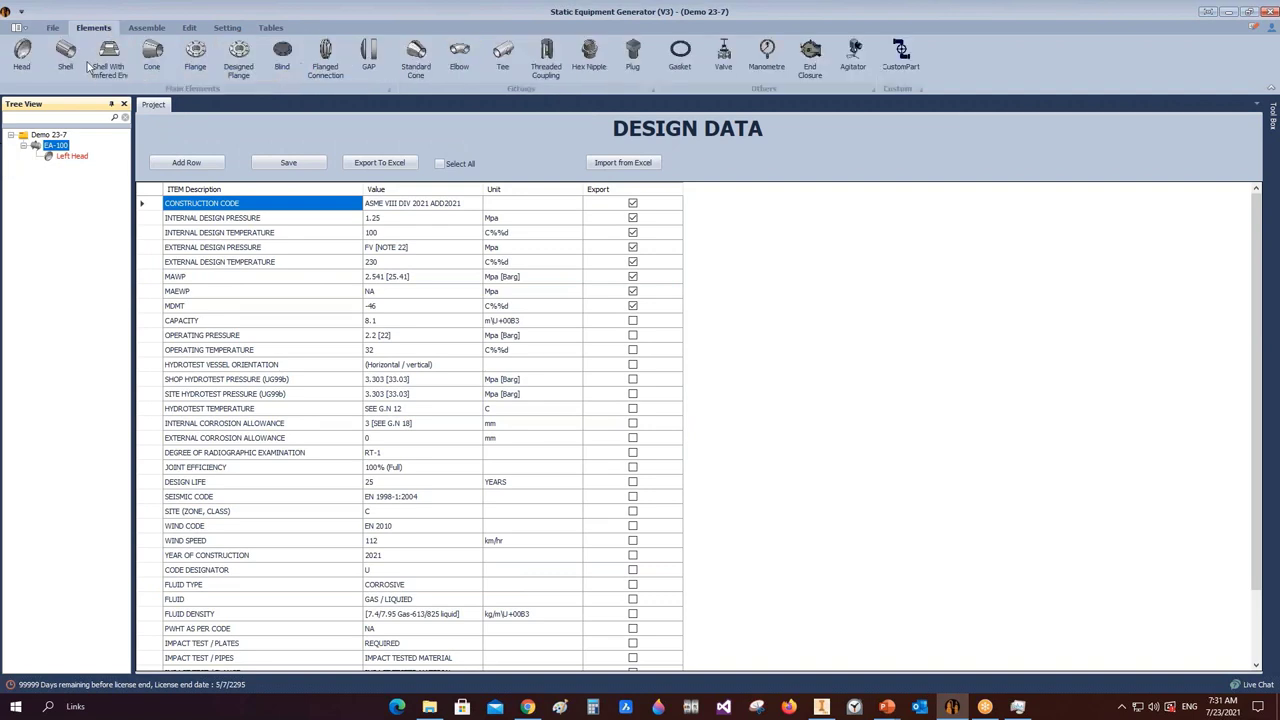
left_click(65, 55)
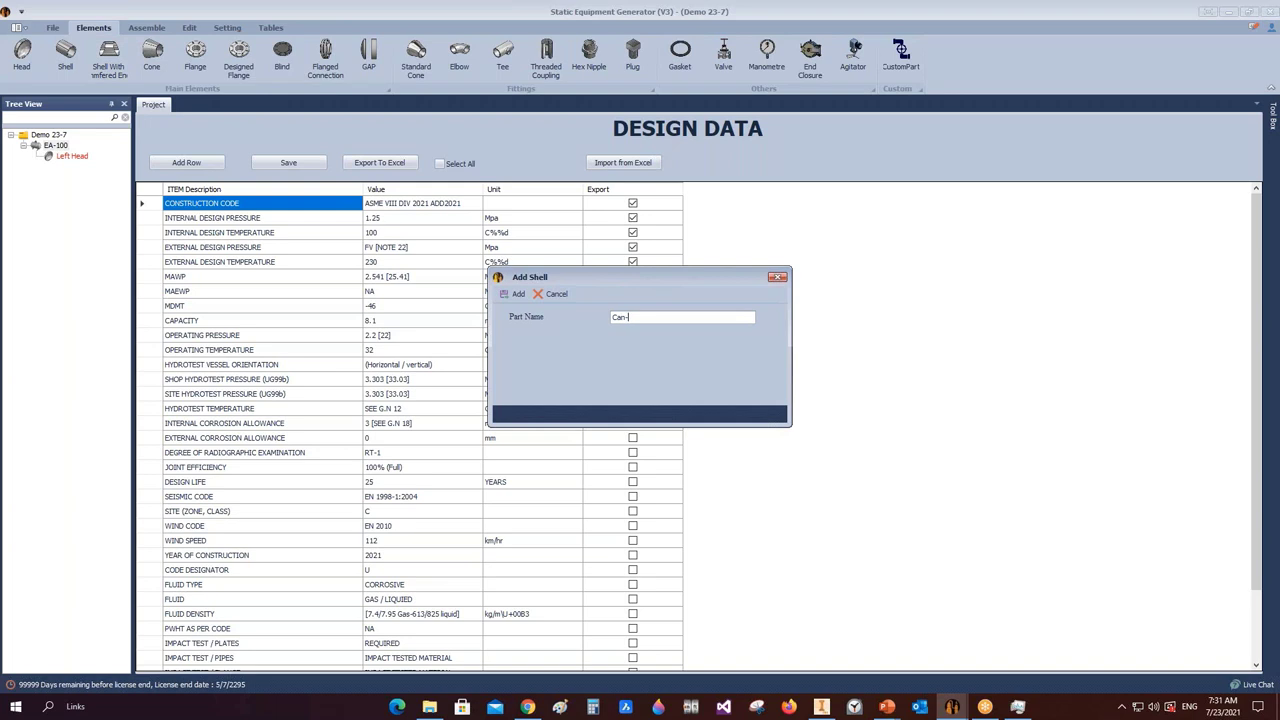
left_click(515, 293)
left_click(60, 168)
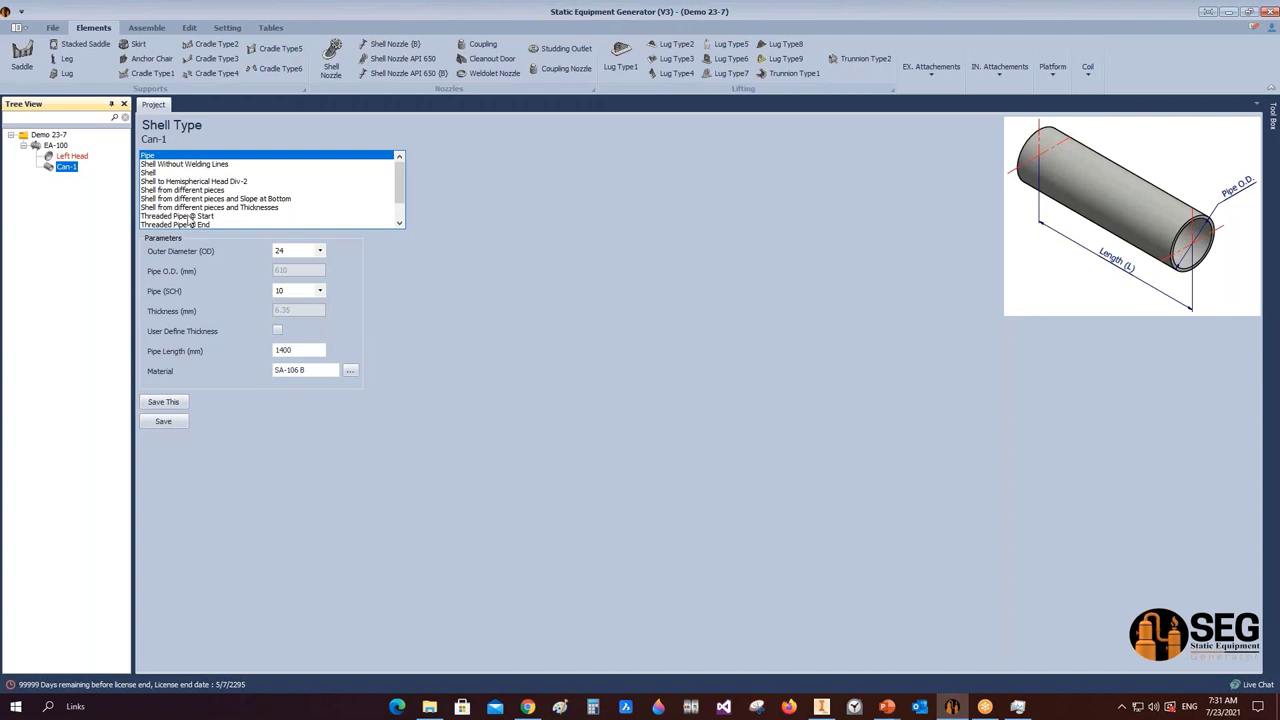
- Try User Define Thickness with its 6.35 value, then revert to schedule-based thickness
scroll(403, 200, "down", 1)
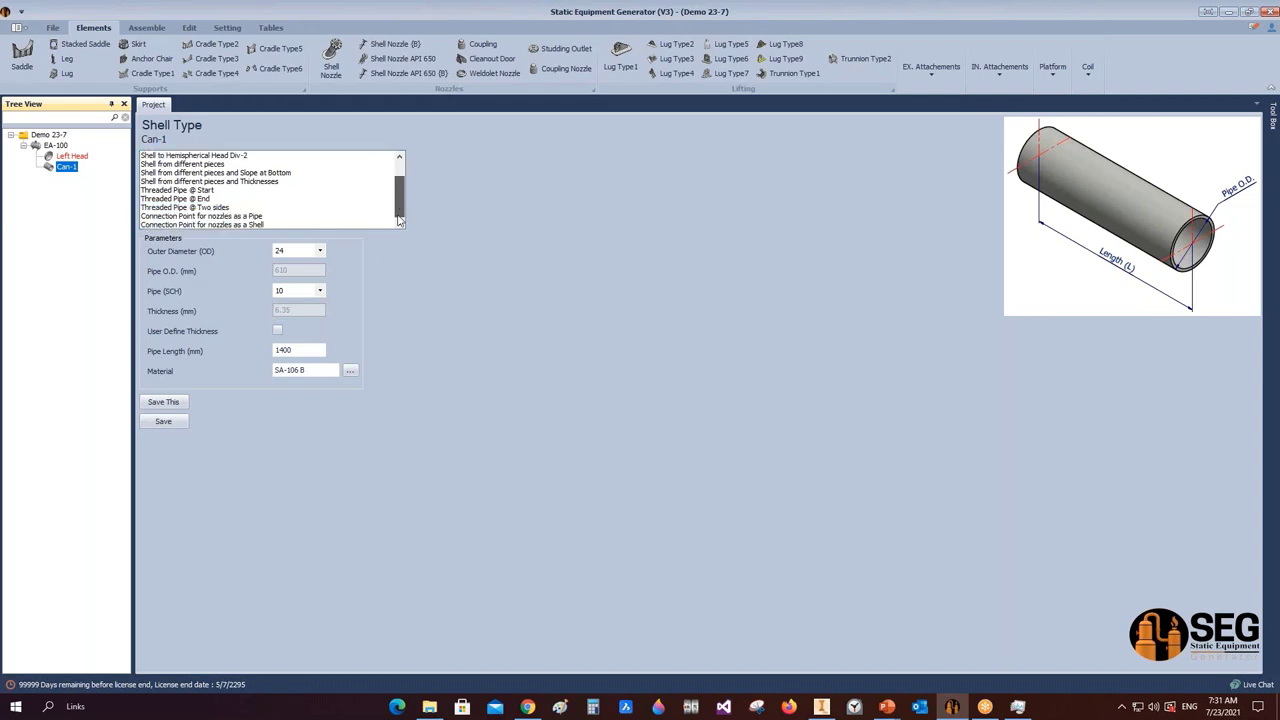
left_click_drag(403, 200, 405, 178)
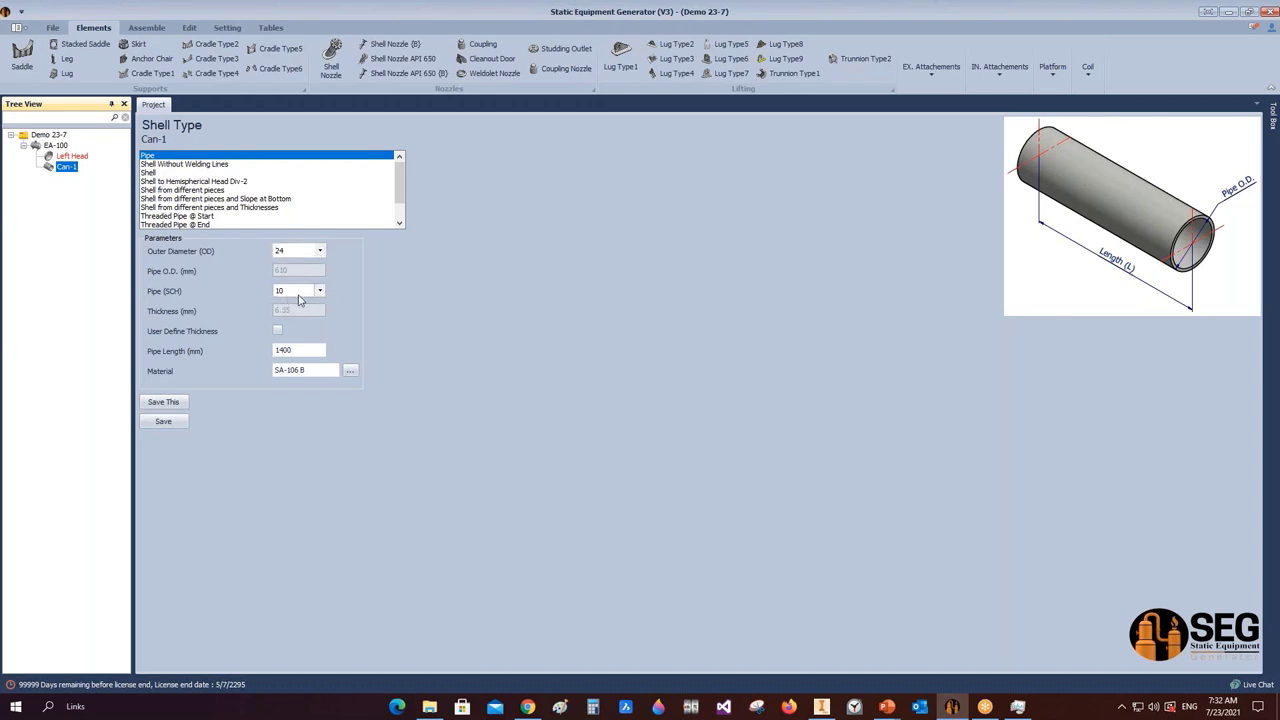
left_click(279, 332)
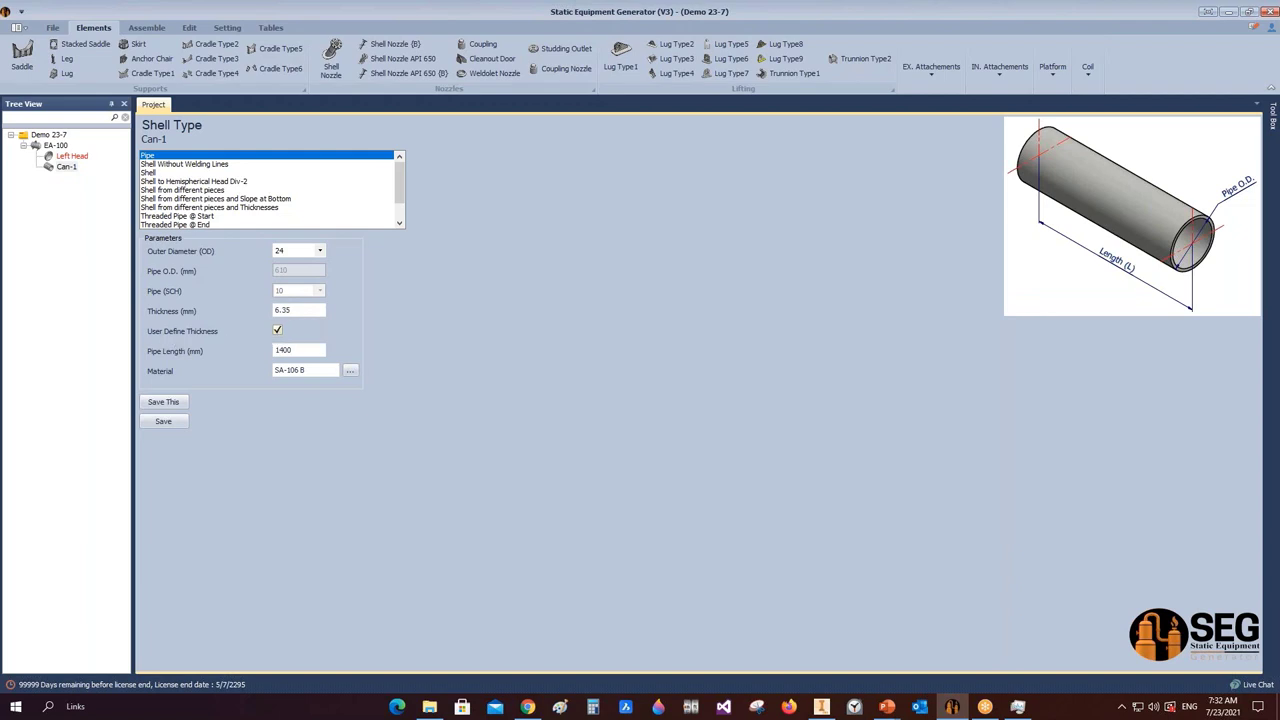
double_click(295, 311)
left_click(279, 331)
- Keep pipe schedule 10 and length 1400, then bring up the Material lookup
left_click(320, 290)
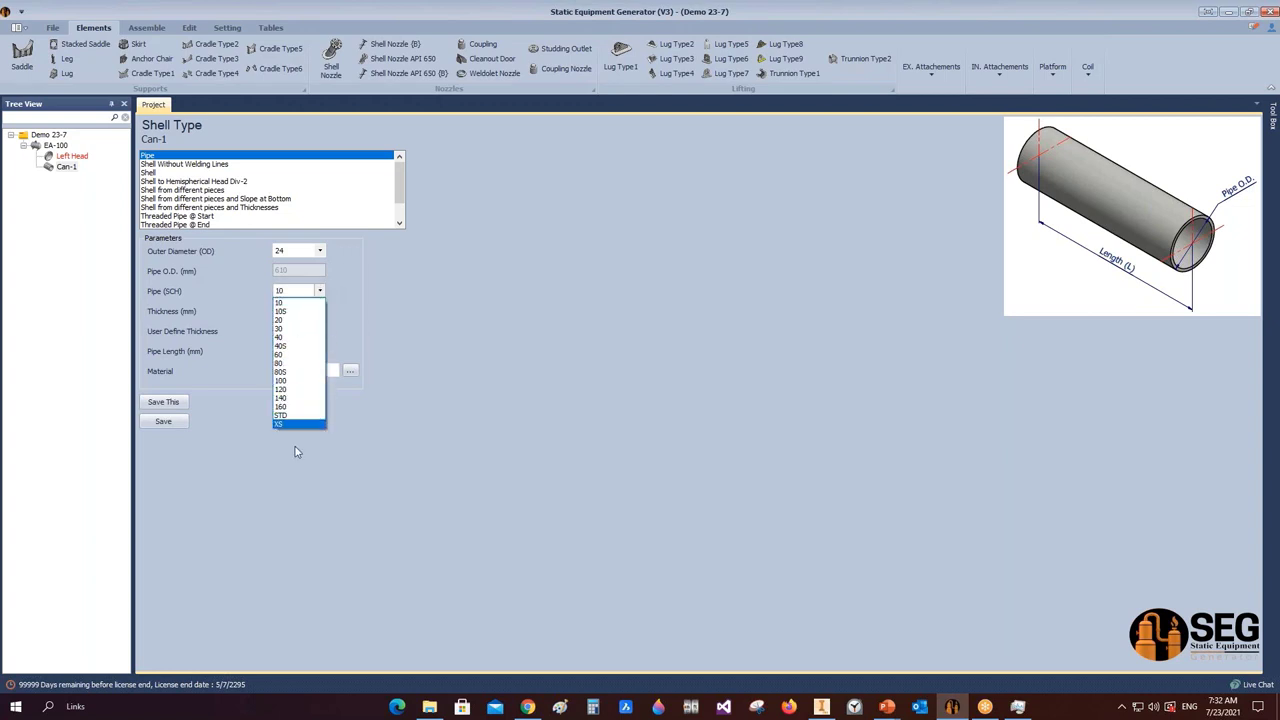
left_click(354, 290)
double_click(291, 354)
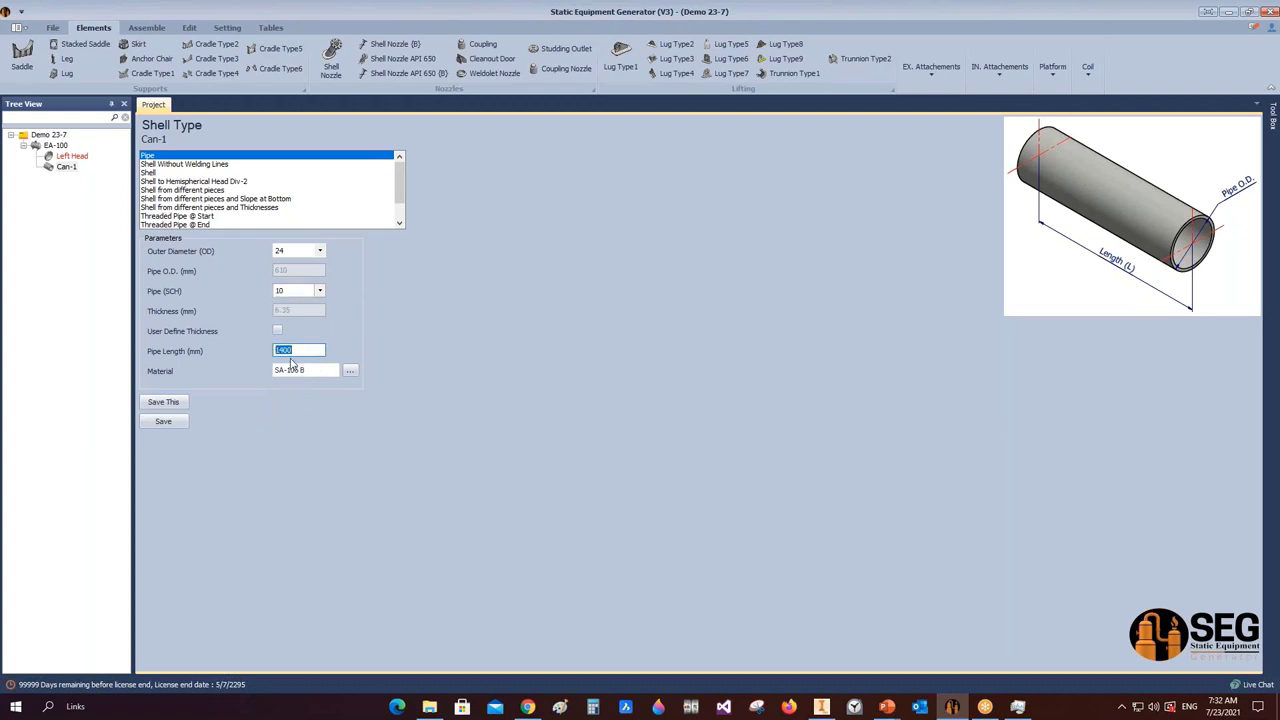
key("Tab")
left_click(351, 371)
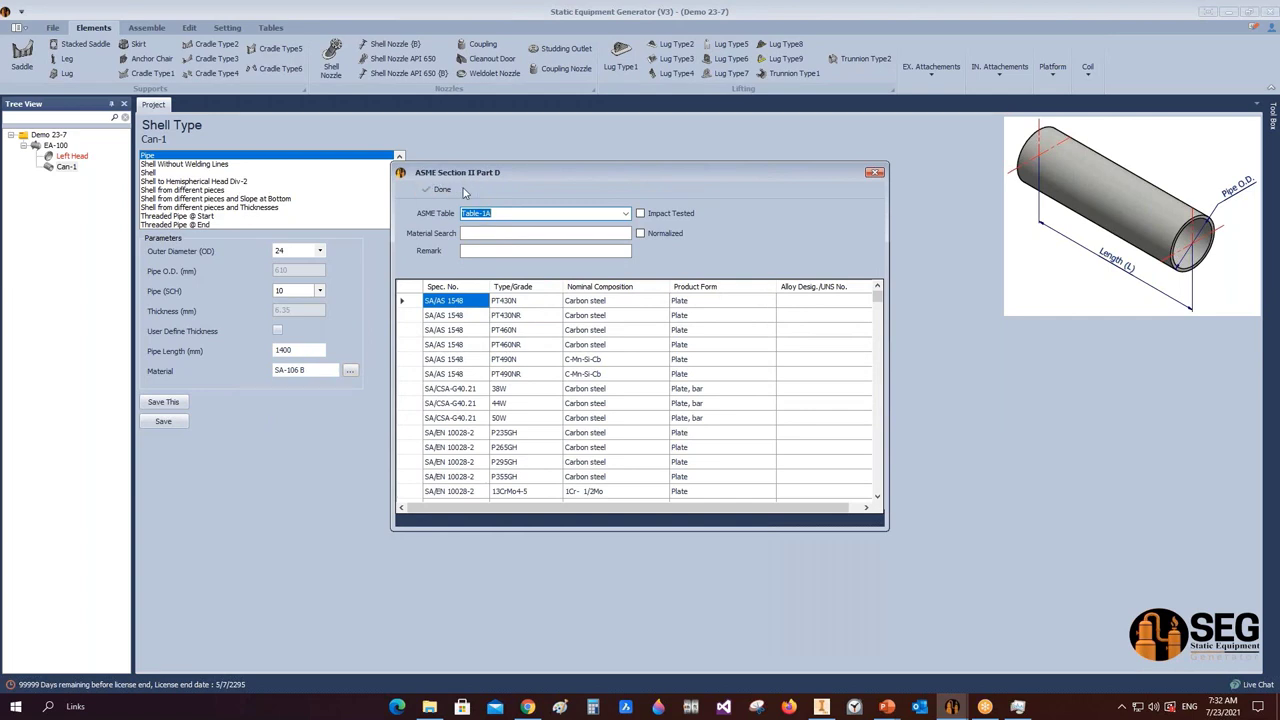
- Keep ASME Table-1A and search the materials for 'sa-516'
left_click(625, 214)
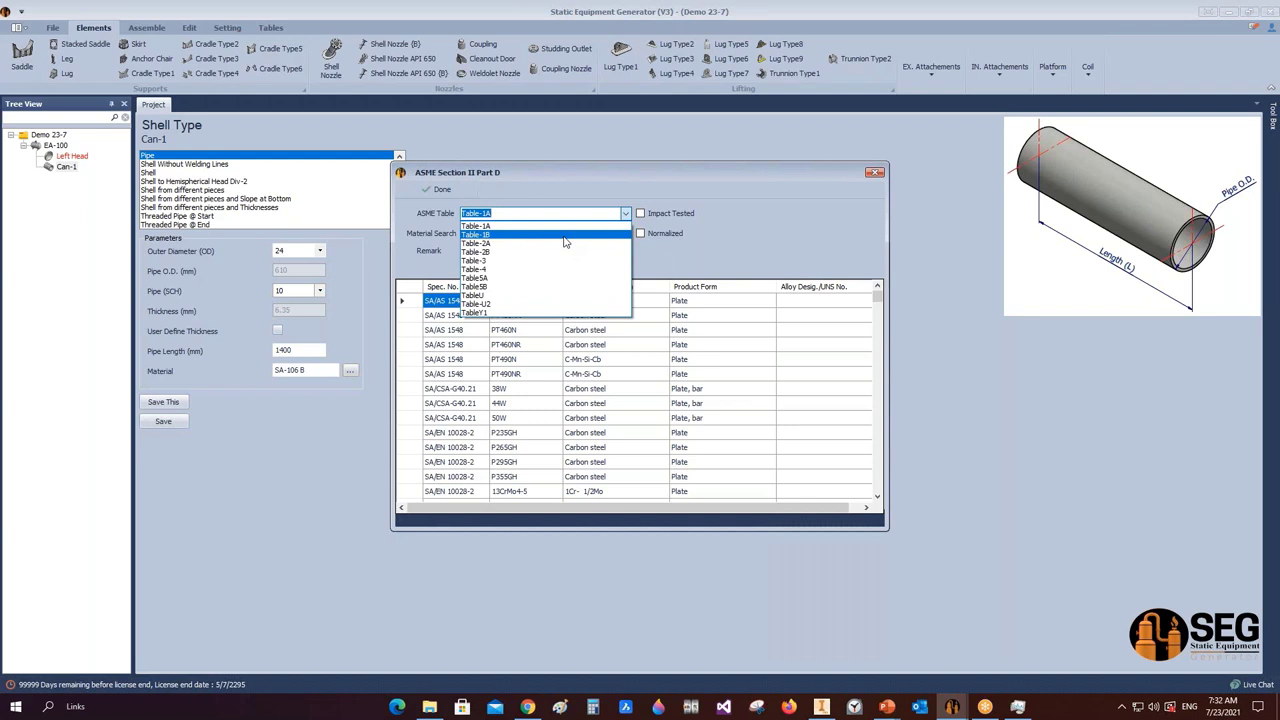
left_click(712, 206)
left_click(530, 236)
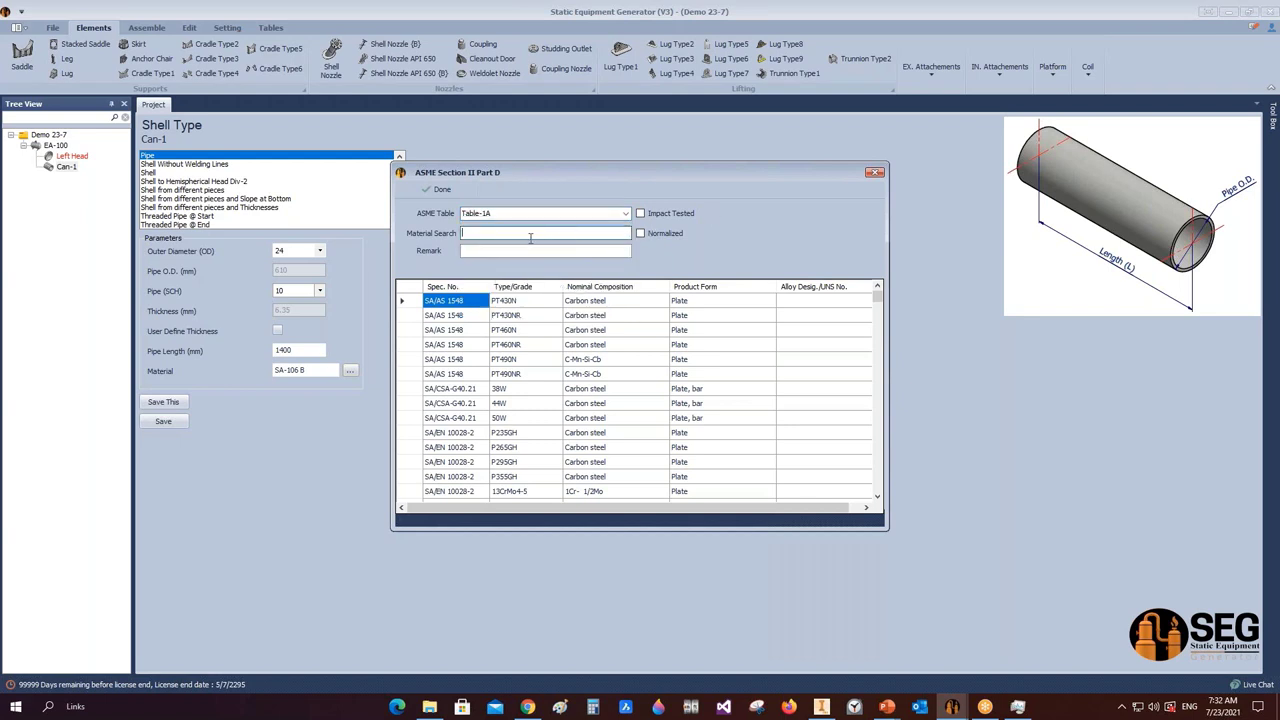
type("sa-1")
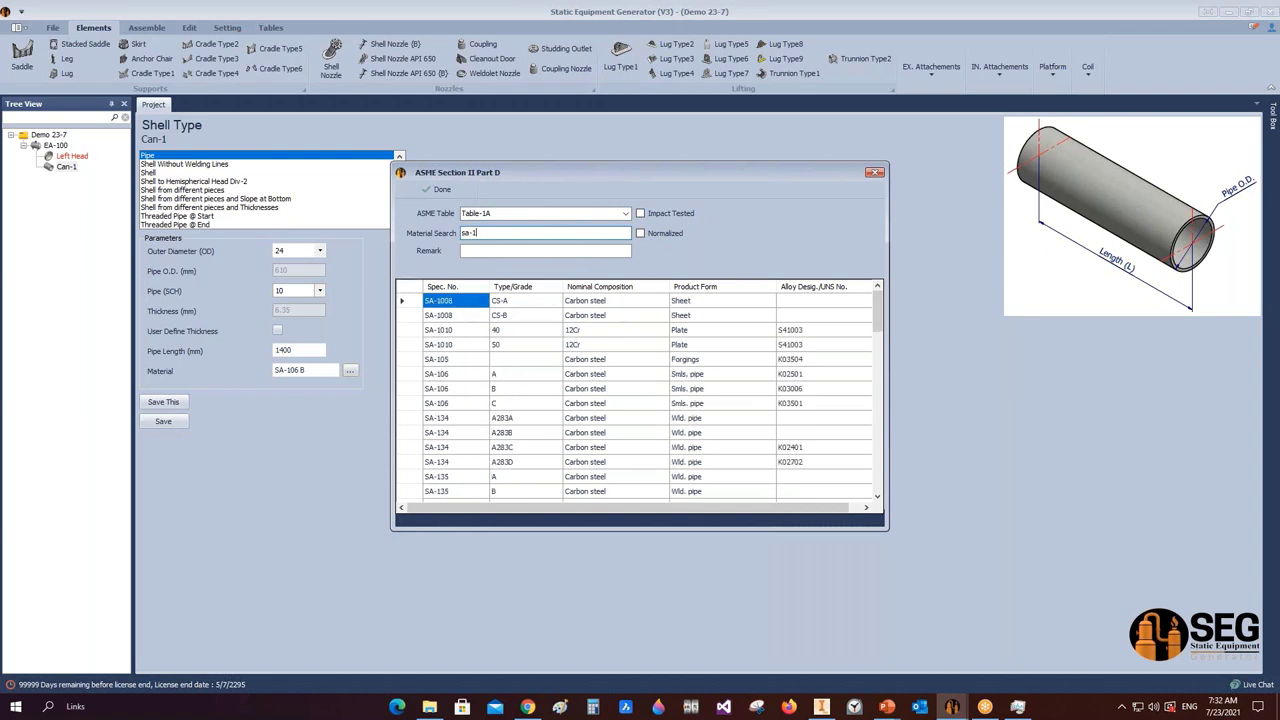
type("5")
key("BackSpace")
key("BackSpace")
type("51")
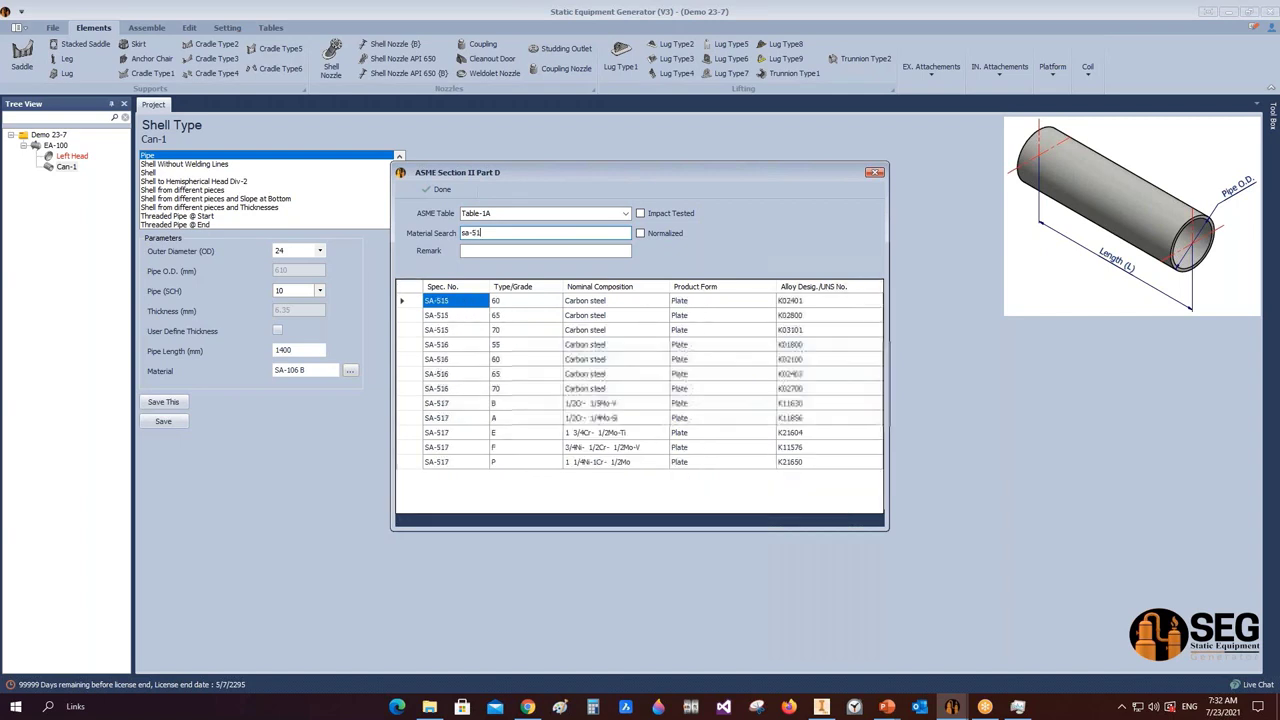
type("6")
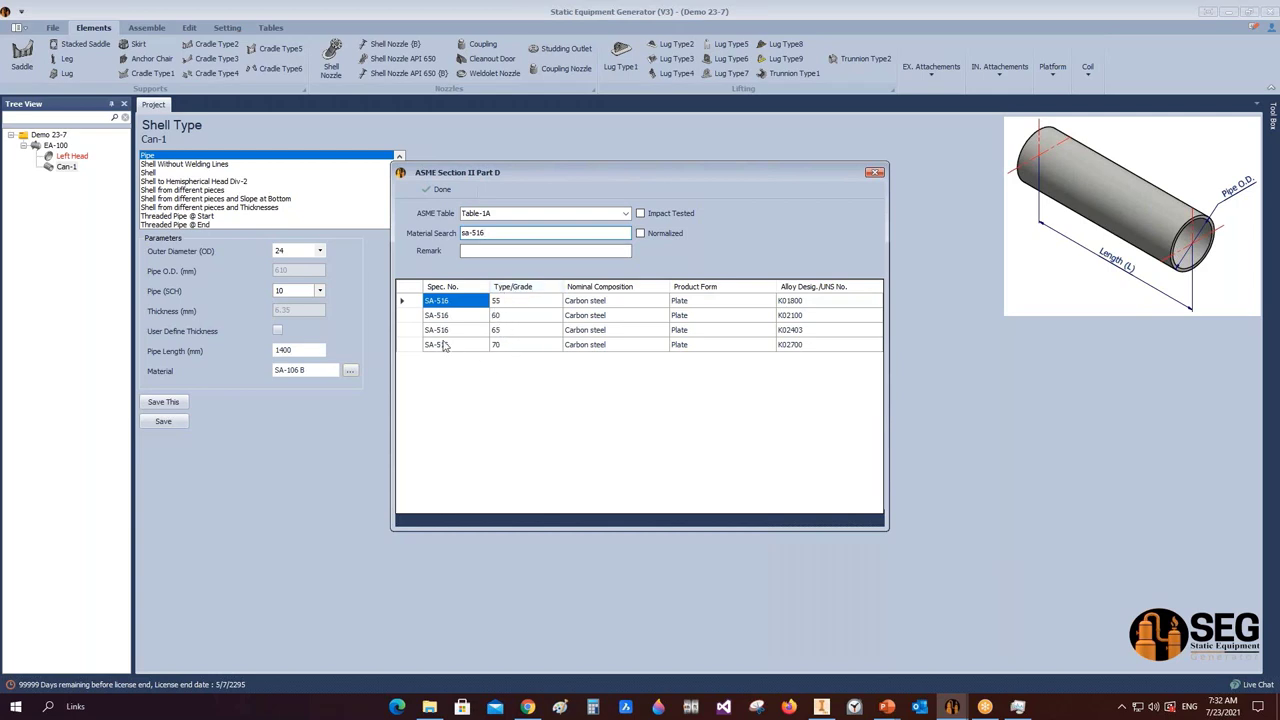
- Pick SA-516 70 from the results, confirm with Done, and close the lookup
left_click(405, 344)
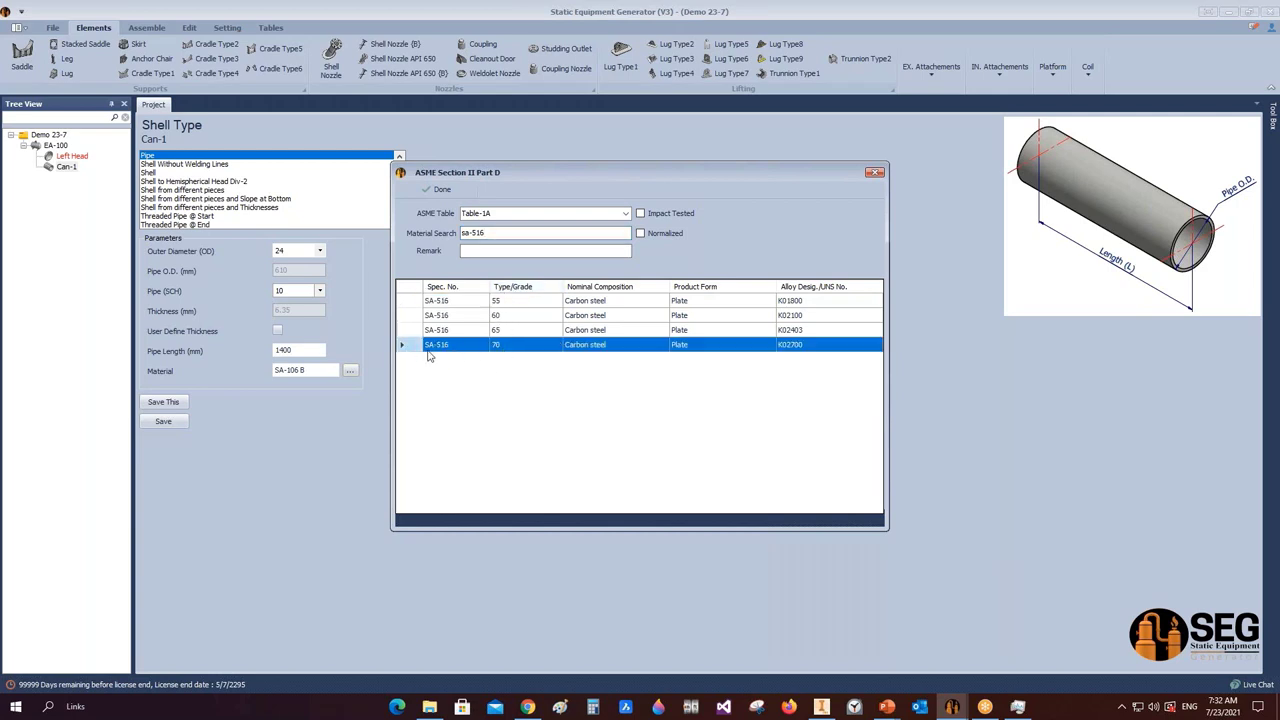
left_click(440, 190)
left_click(877, 174)
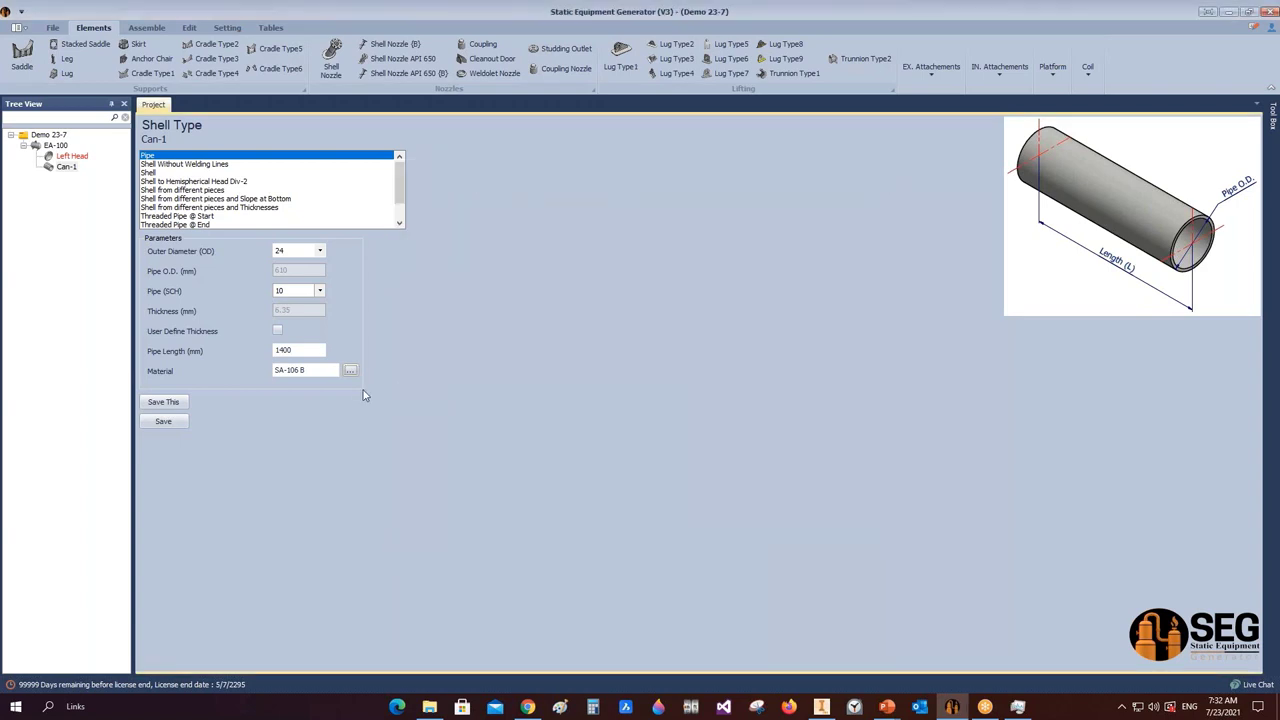
- Switch Can-1's shell type to Shell Without Welding Lines
left_click(325, 370)
left_click(167, 165)
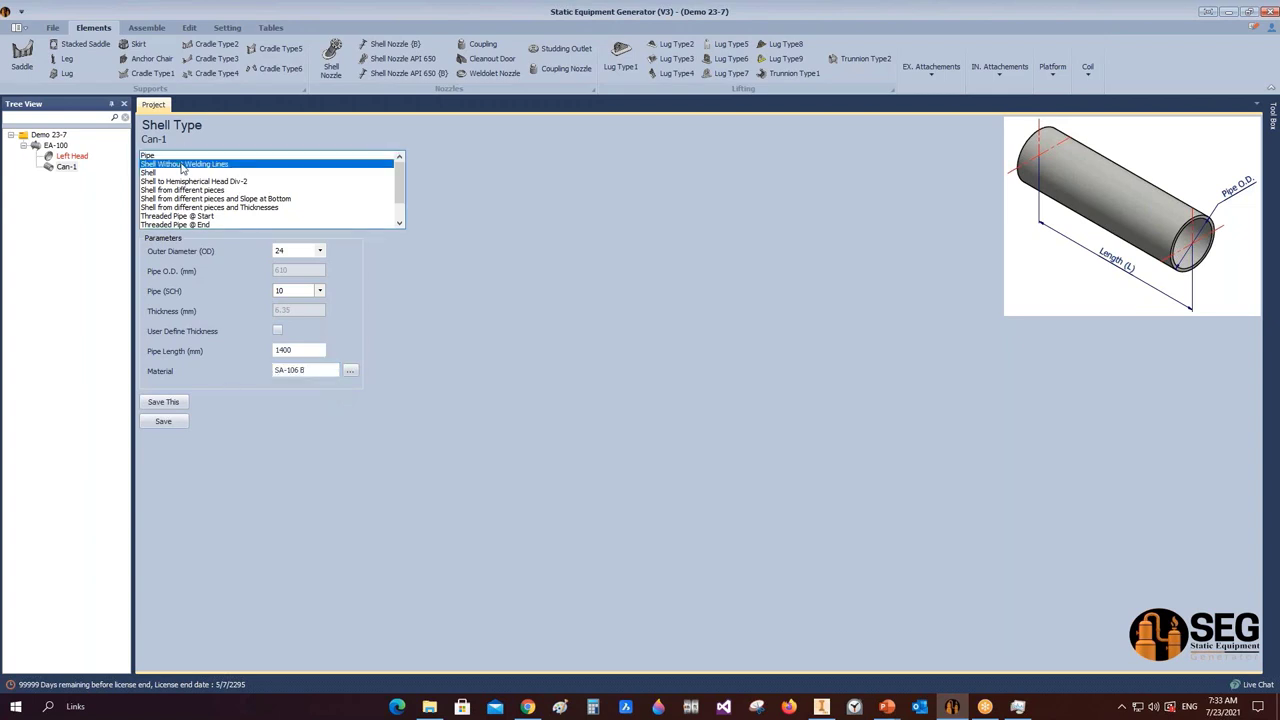
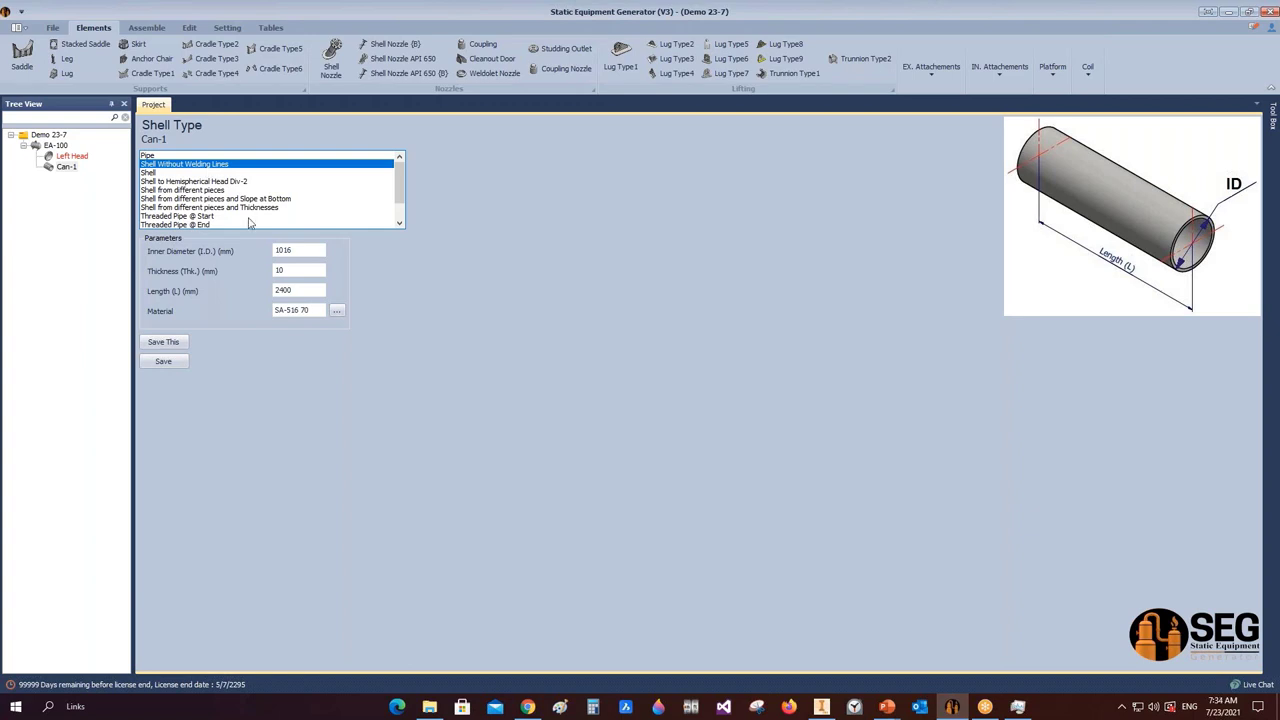
- Browse the Pipe and Shell Without Welding Lines types, then settle Can-1 on plain Shell
left_click(156, 180)
left_click(155, 173)
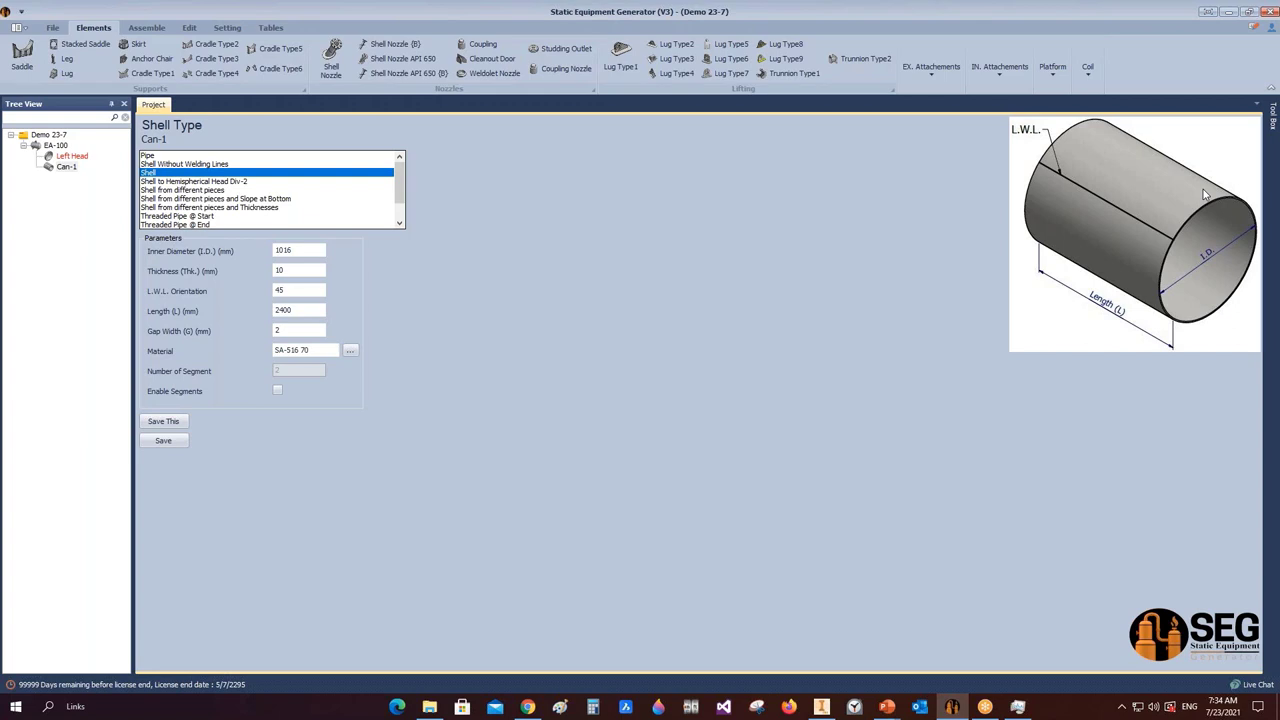
left_click(174, 164)
left_click(157, 156)
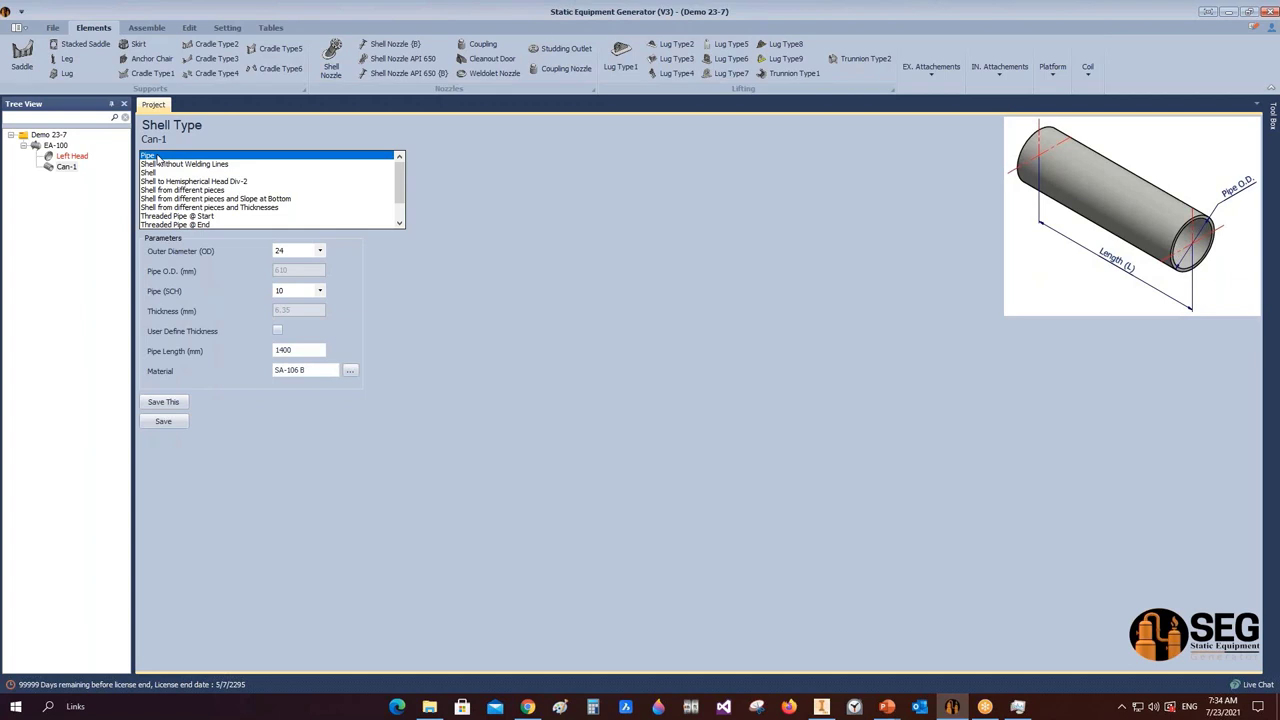
left_click(216, 166)
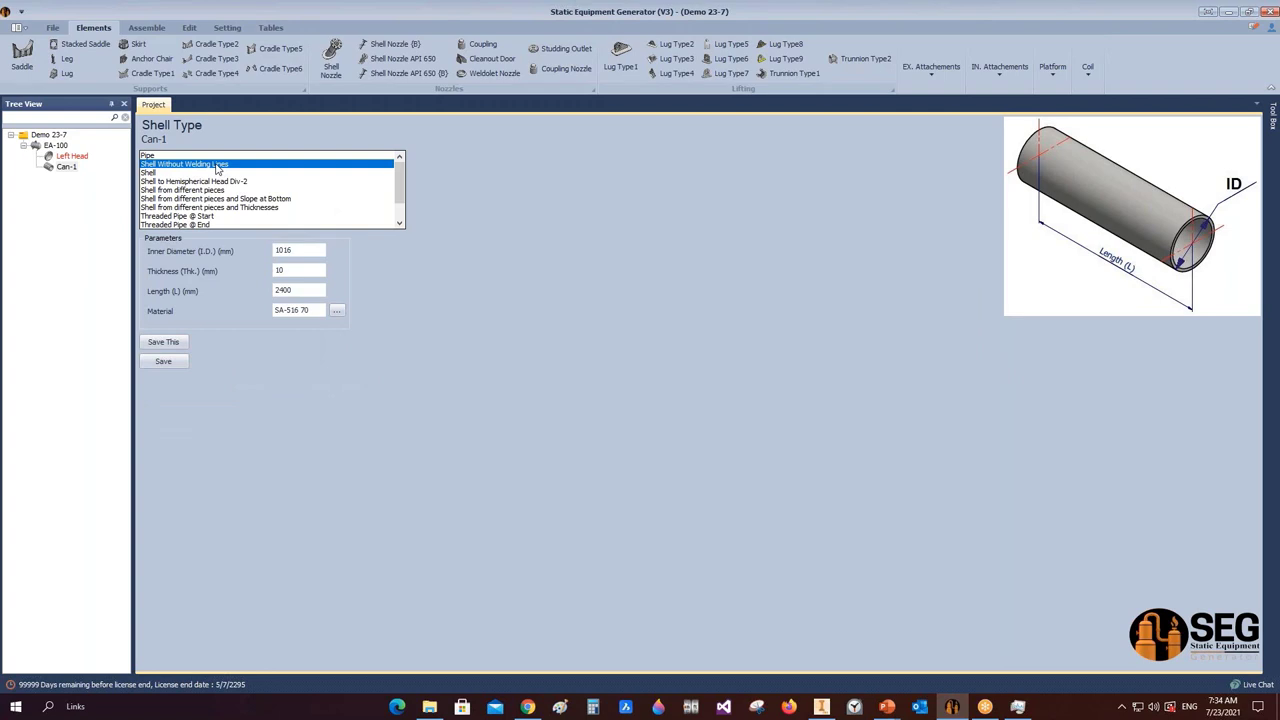
left_click(159, 175)
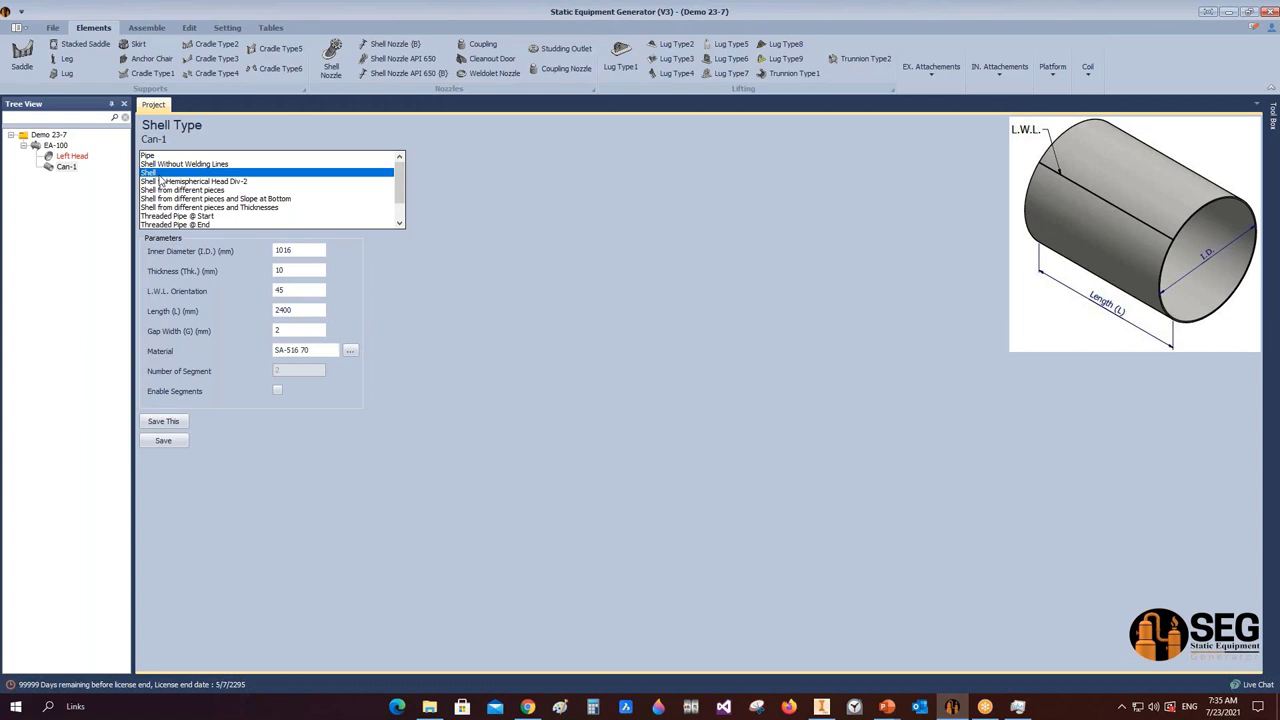
left_click(277, 392)
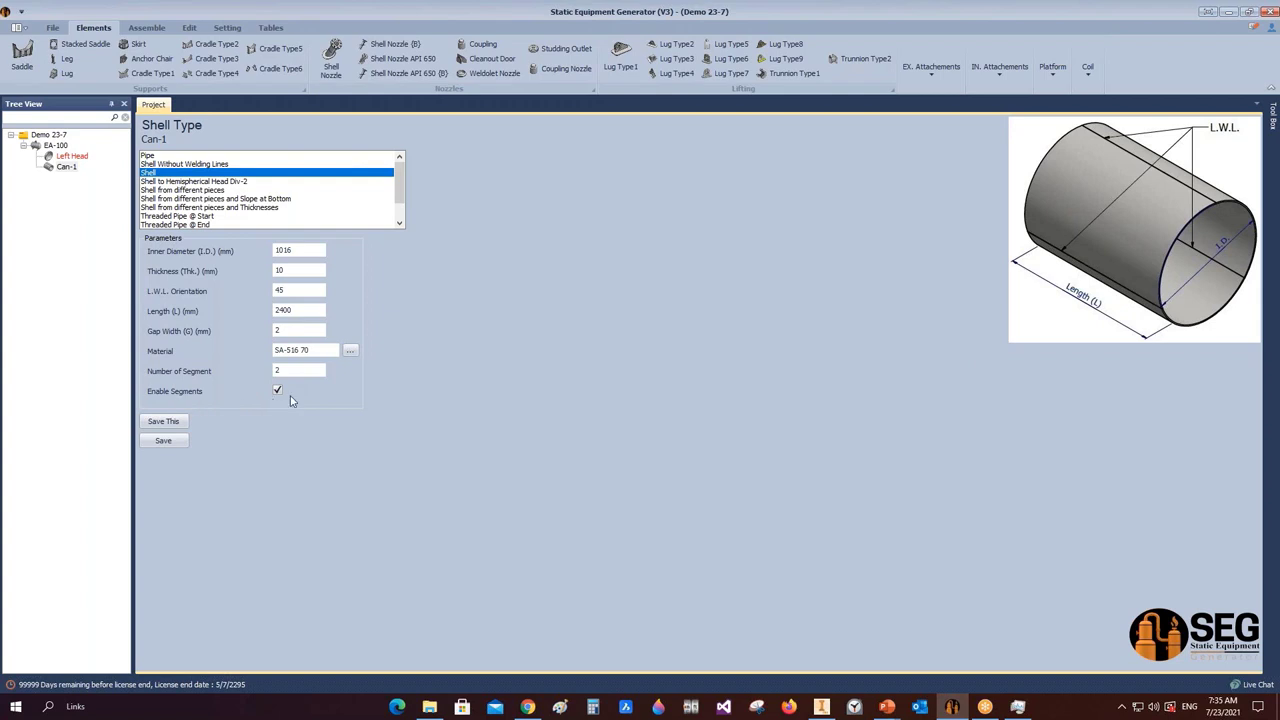
double_click(298, 372)
left_click(278, 391)
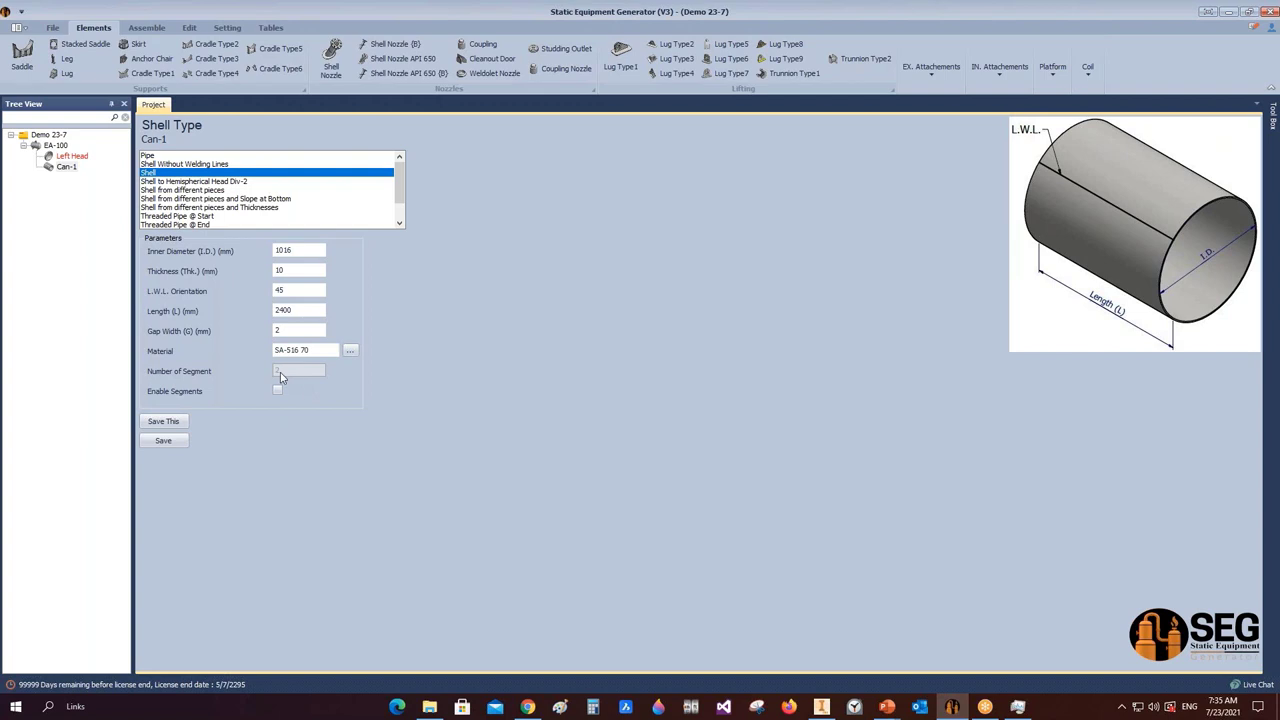
- Try the Shell to Hemispherical Head type, checking its 3000 inner diameter and 60 head thickness
left_click(206, 183)
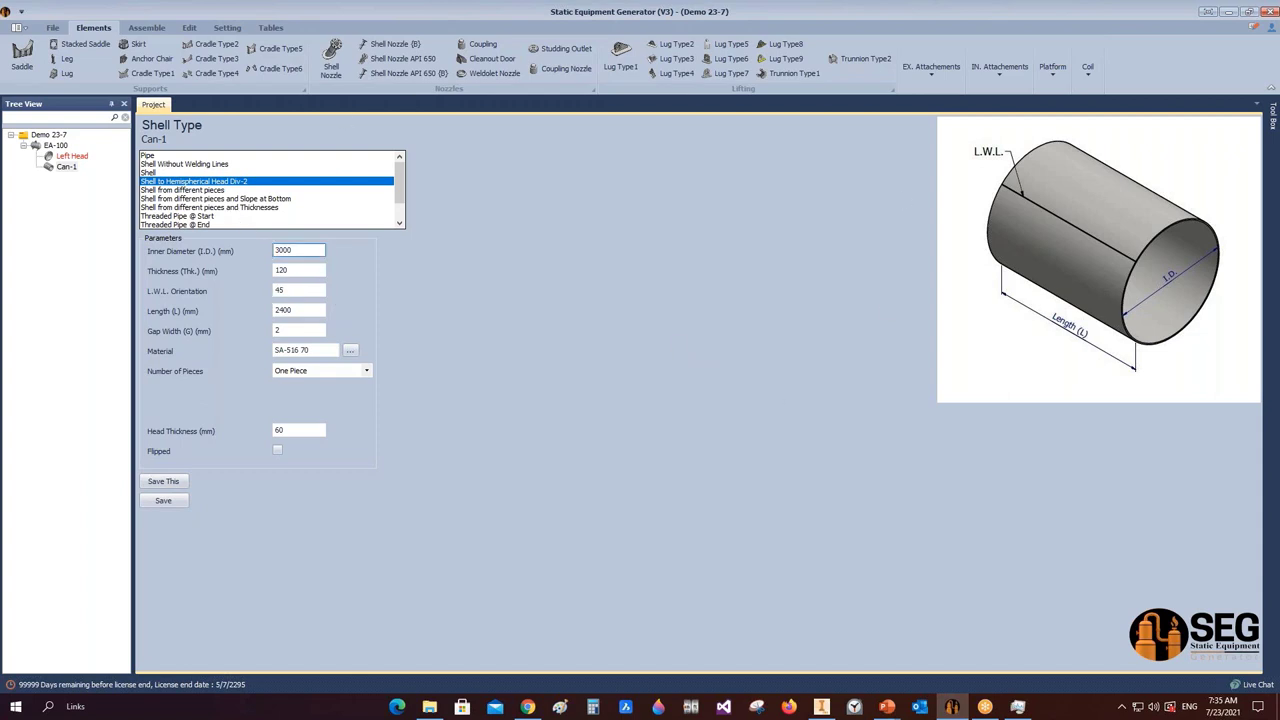
double_click(285, 250)
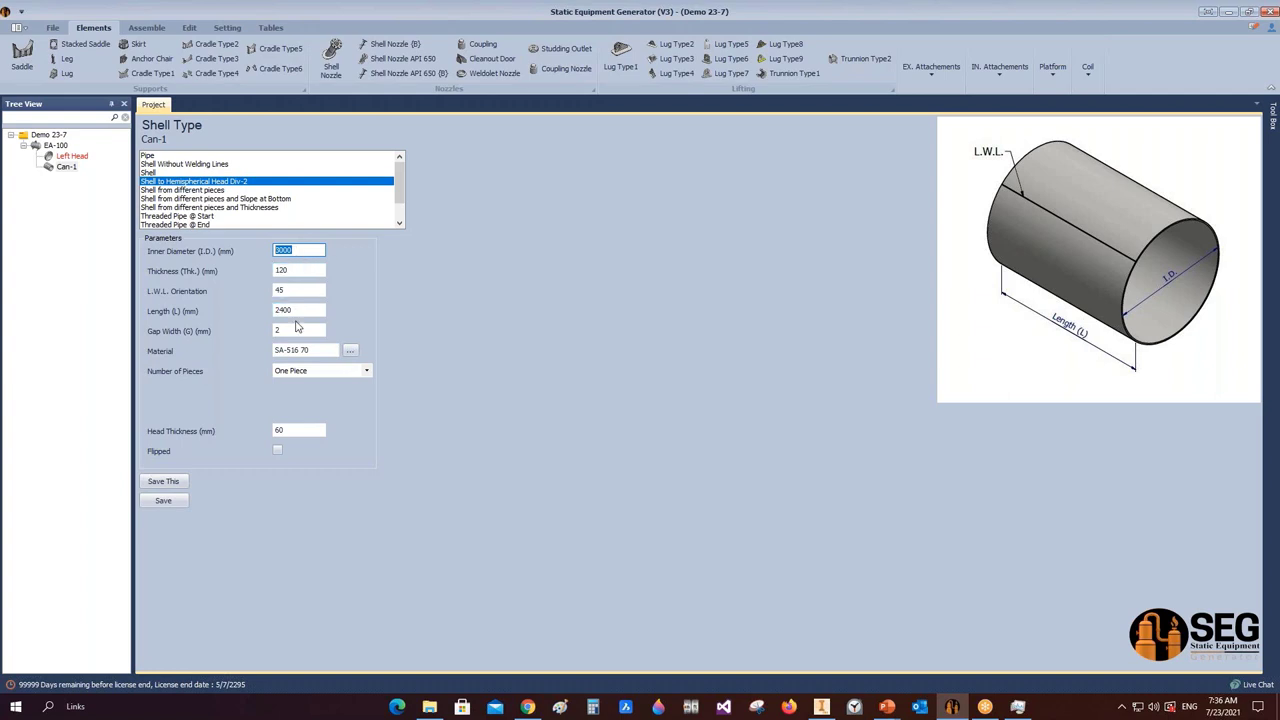
left_click(290, 431)
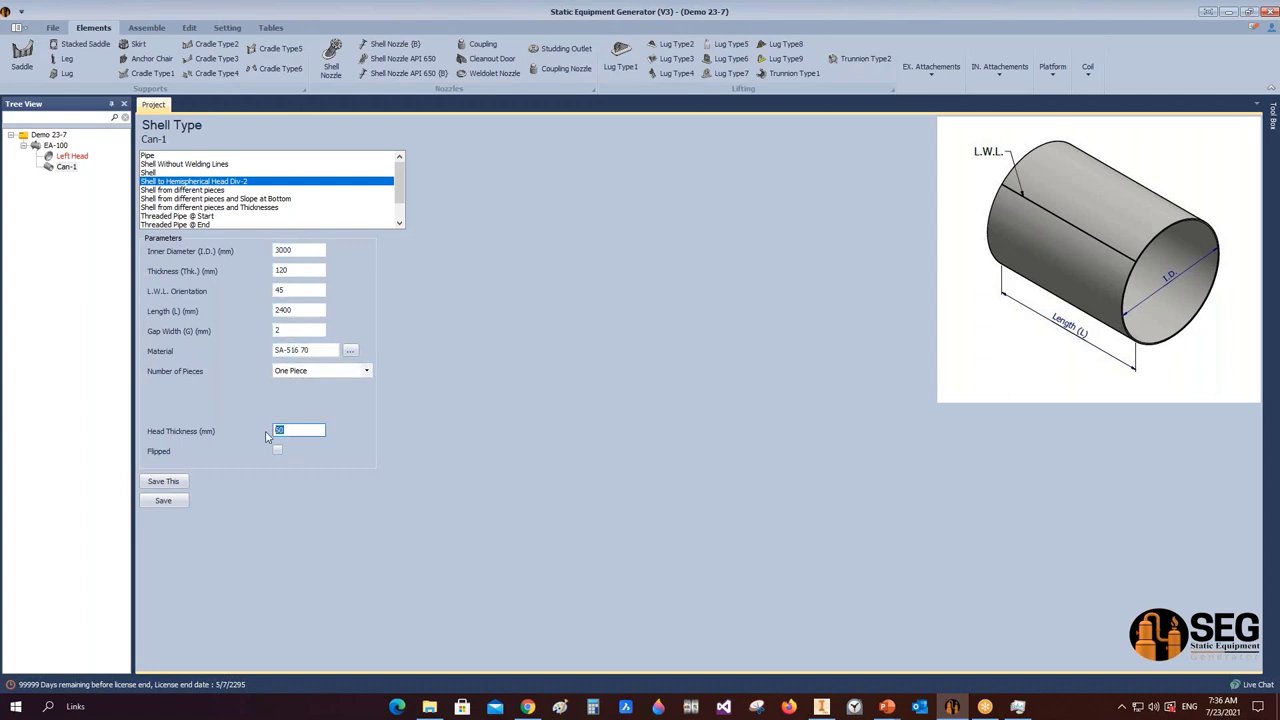
- Toggle the number of pieces, then switch Can-1 to Shell from different pieces
left_click(367, 370)
left_click(331, 389)
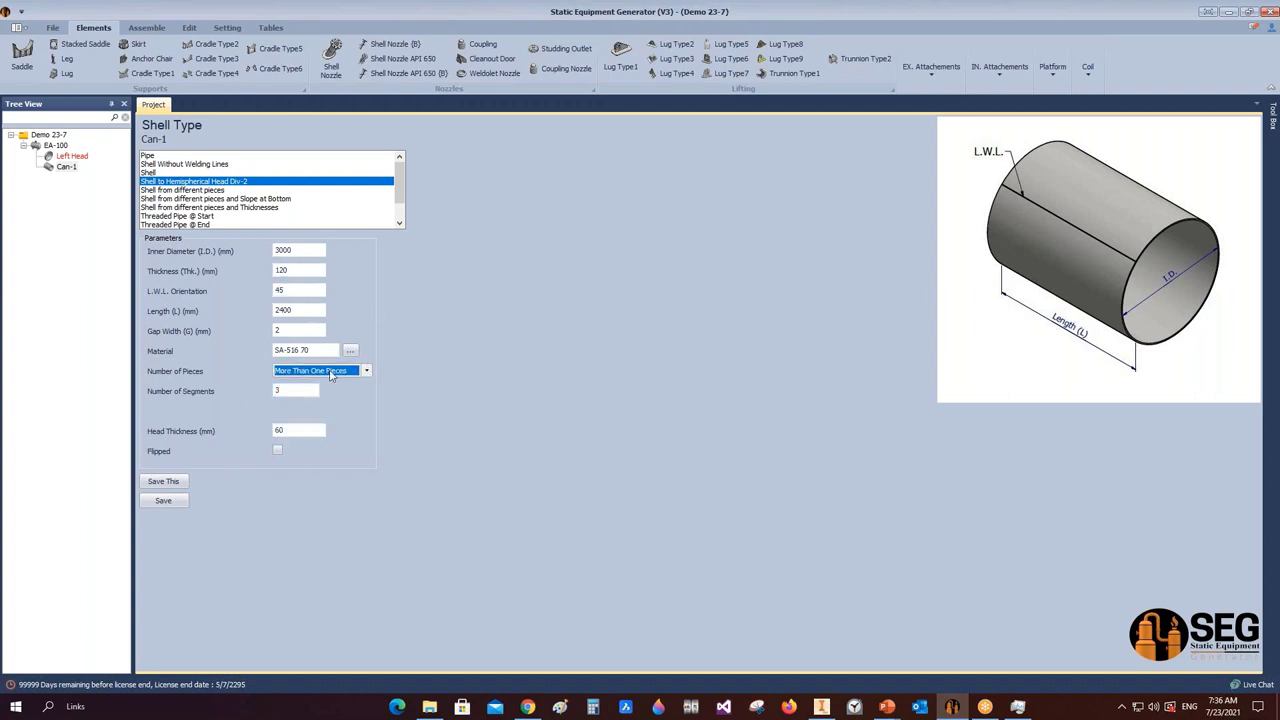
left_click(331, 371)
left_click(331, 380)
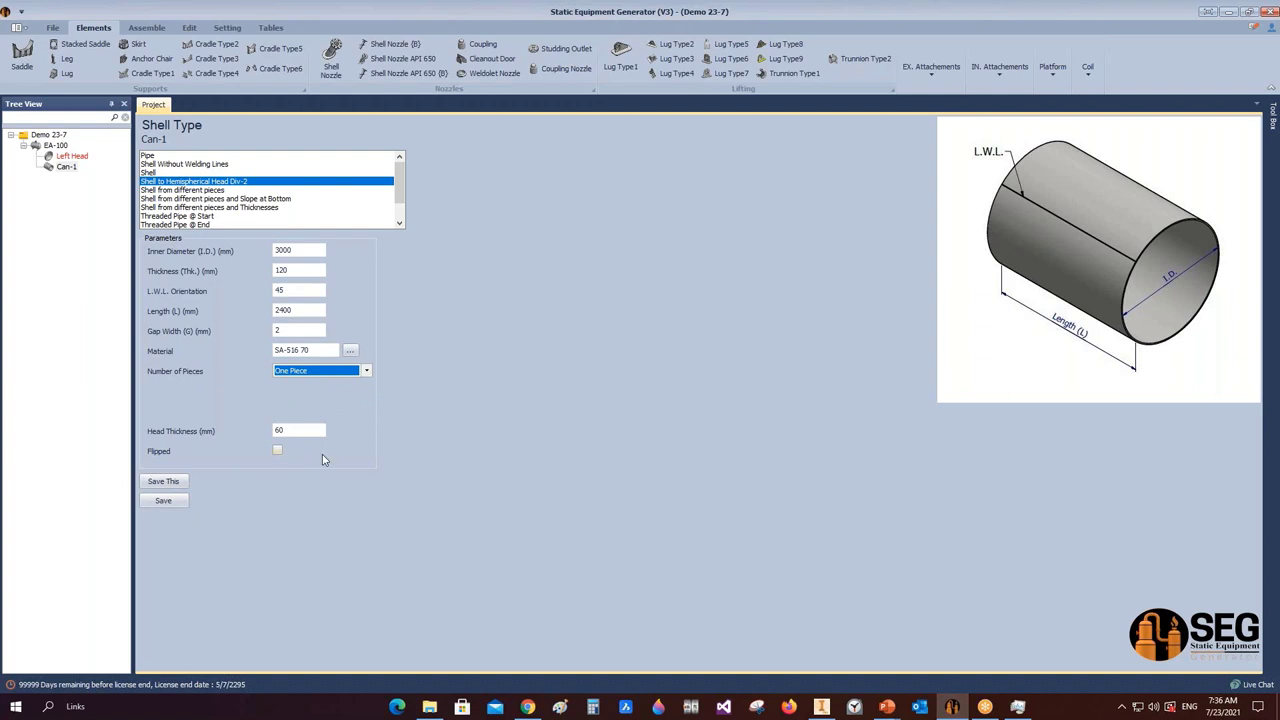
left_click(183, 190)
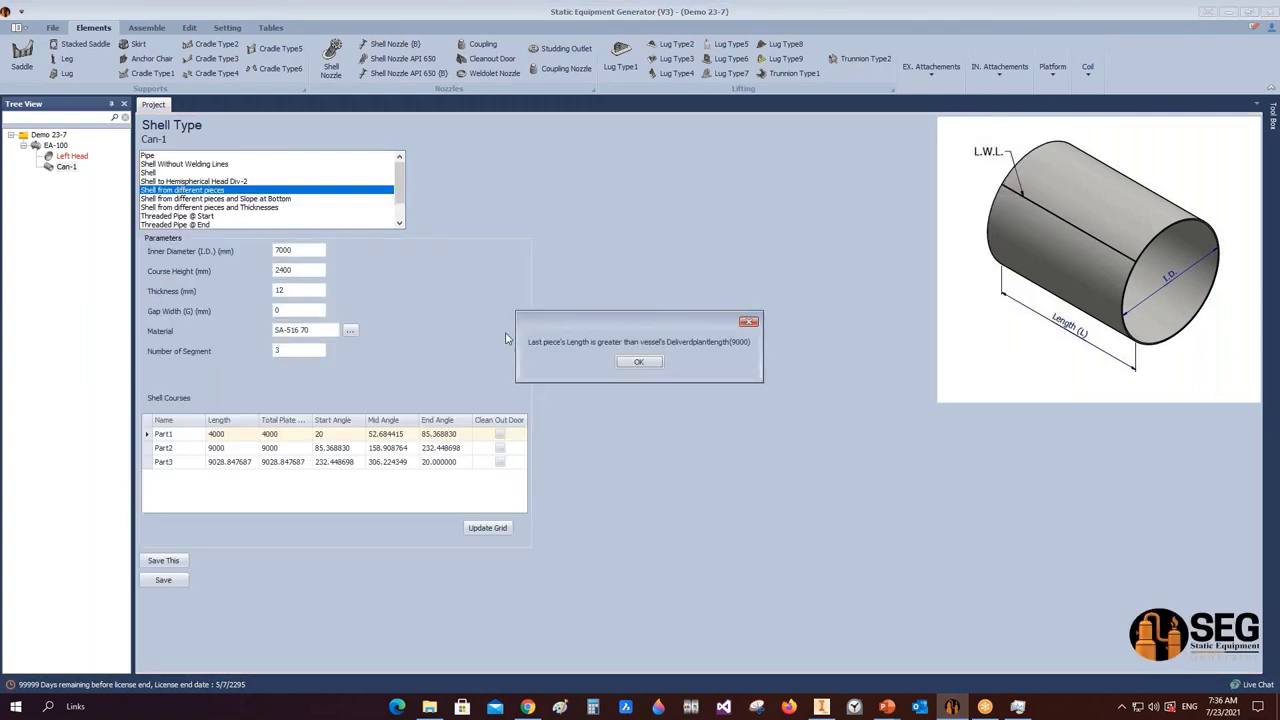
- Move the last-piece length warning aside, close it, and select the 7000 inner diameter
left_click_drag(560, 318, 584, 271)
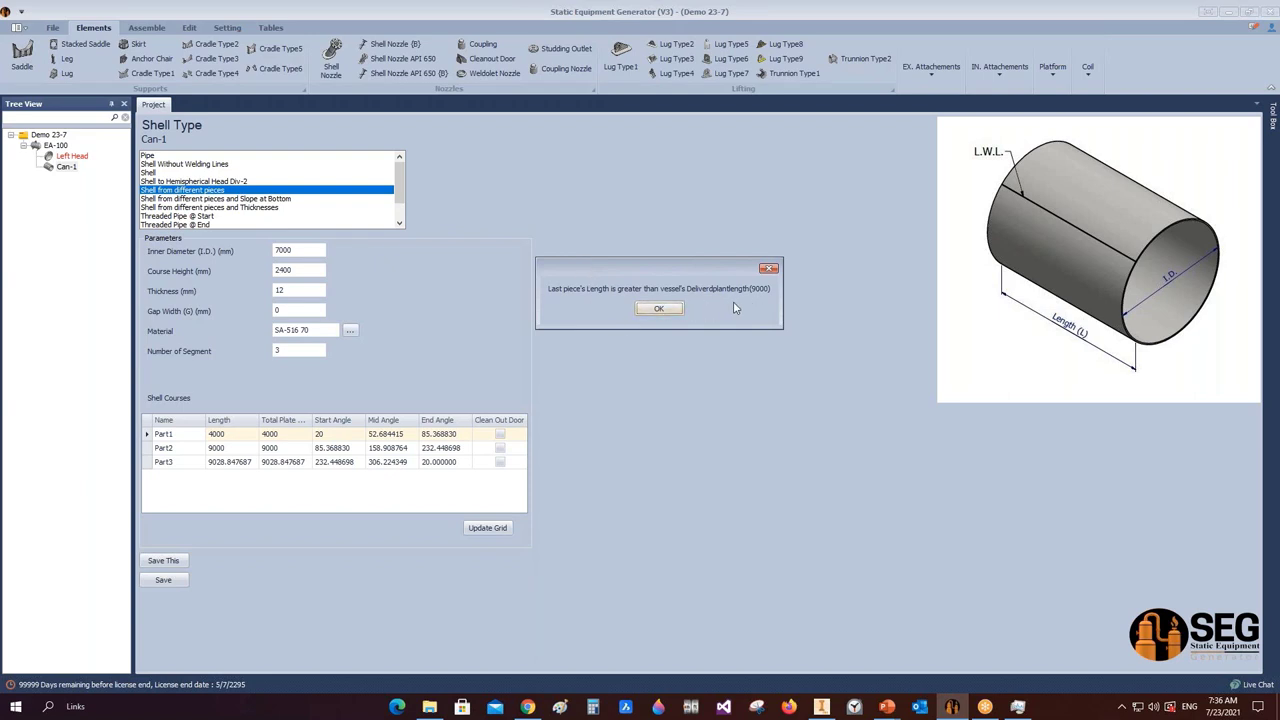
left_click(665, 308)
left_click(297, 252)
double_click(297, 252)
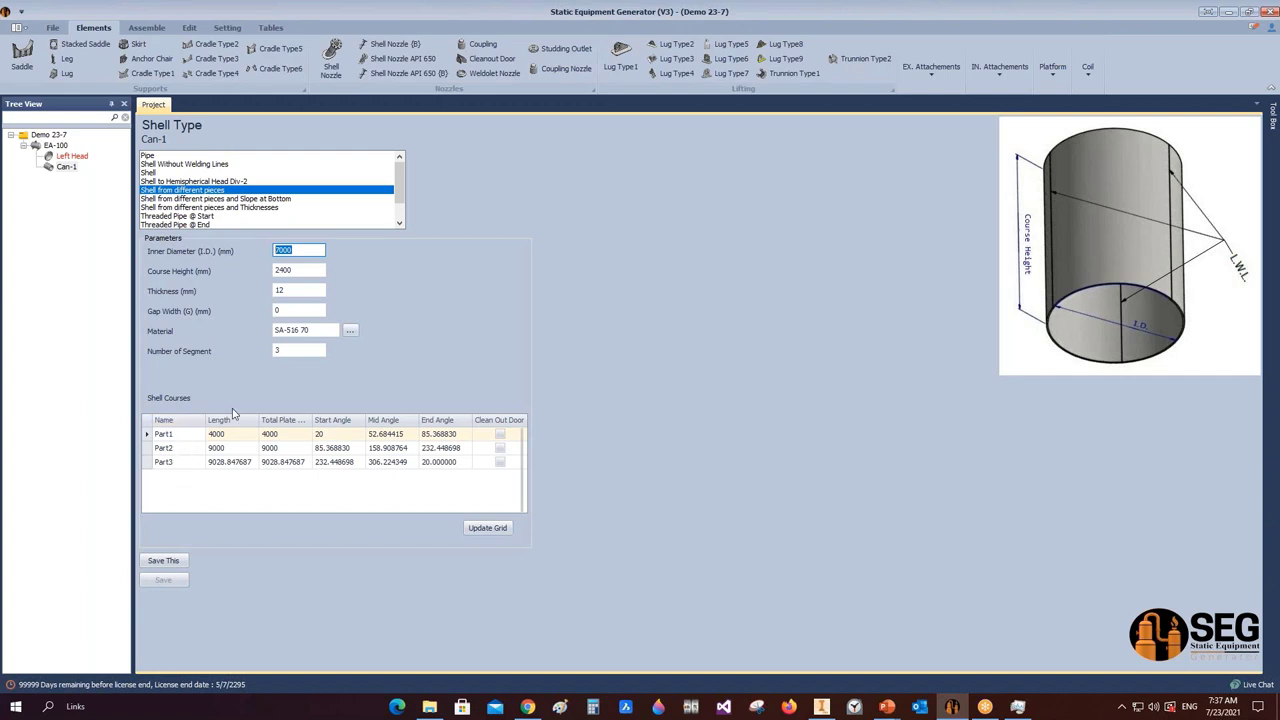
- Set the number of segments to 5 and Part2's length to 3000, then update the grid
left_click(284, 351)
type("4")
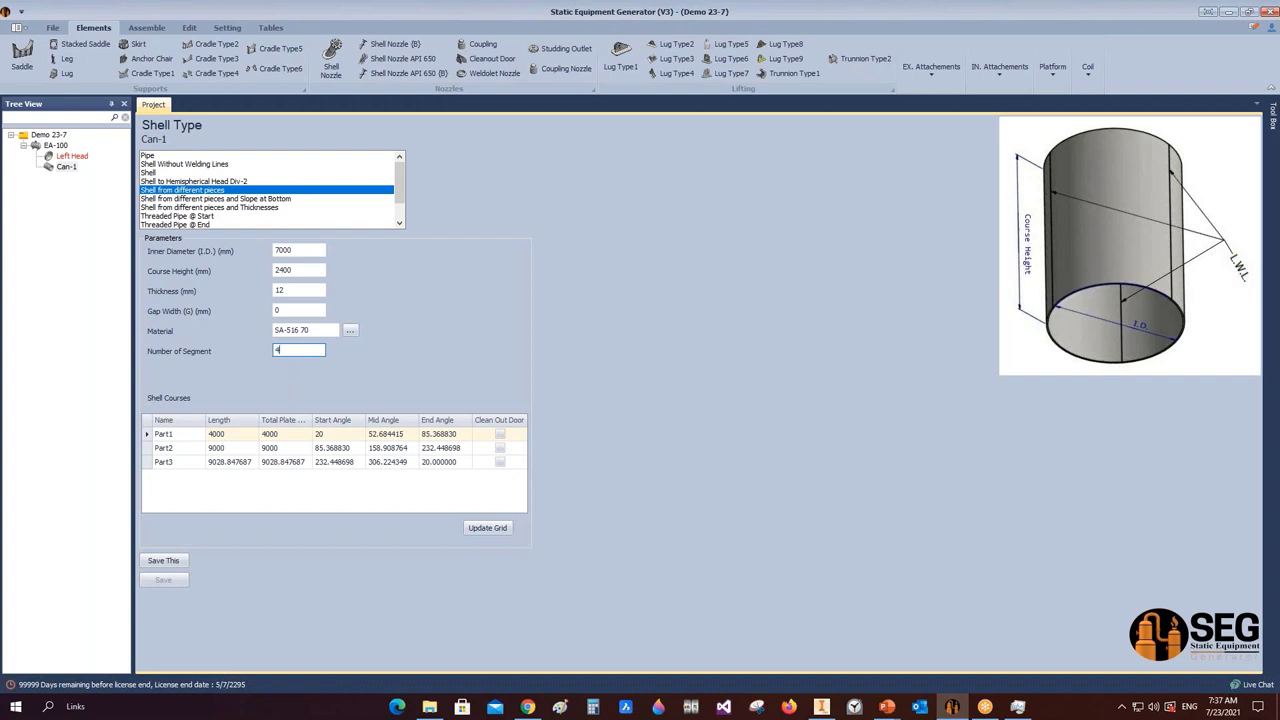
key("BackSpace")
type("5")
left_click(228, 448)
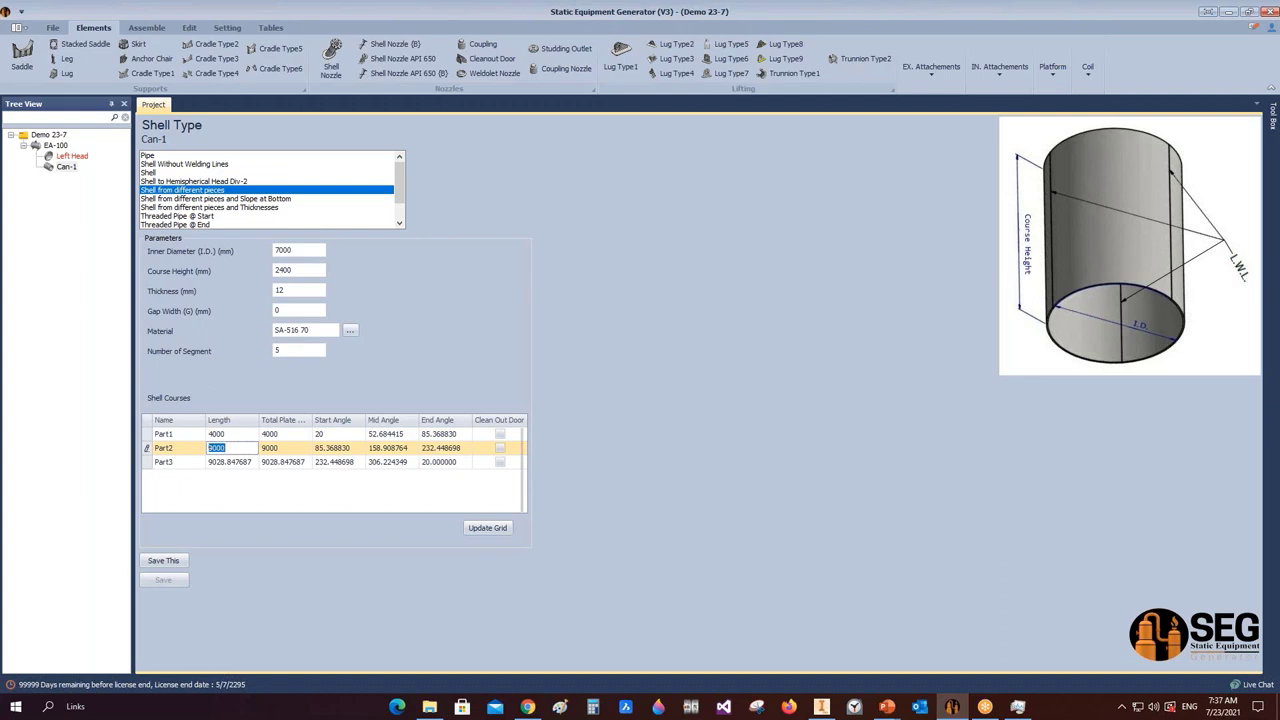
type("3000")
left_click(474, 531)
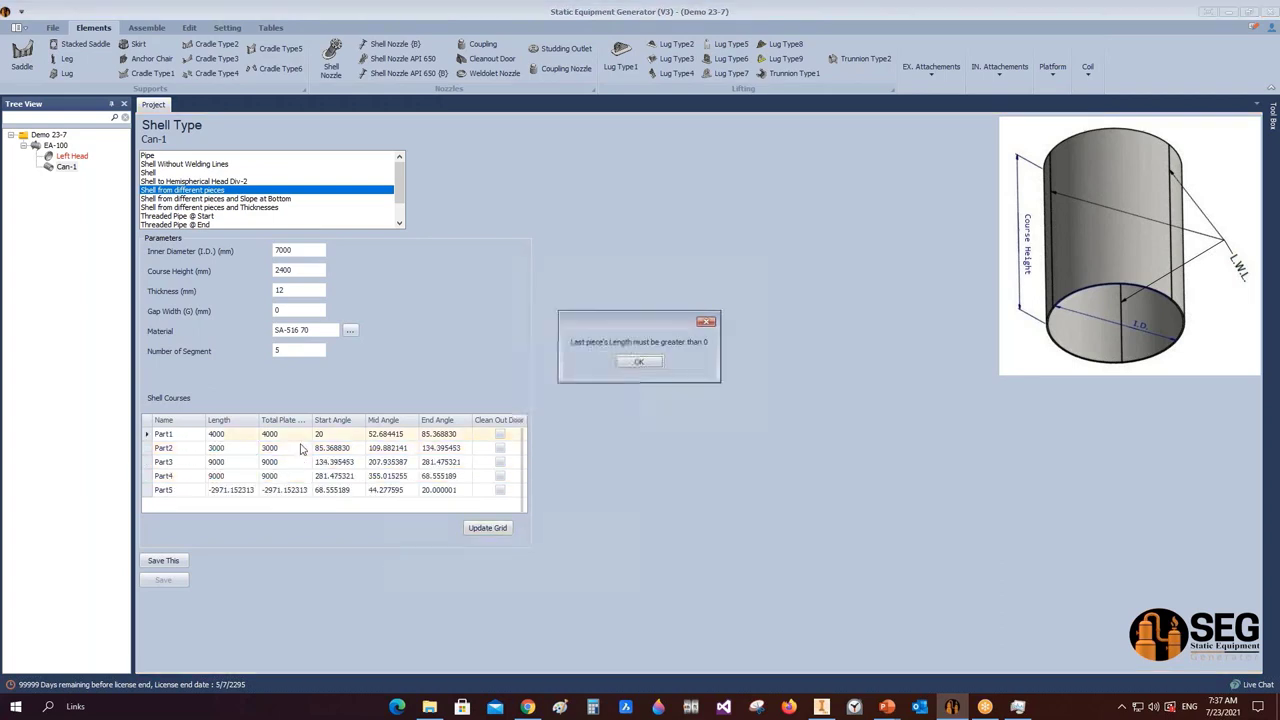
left_click(638, 363)
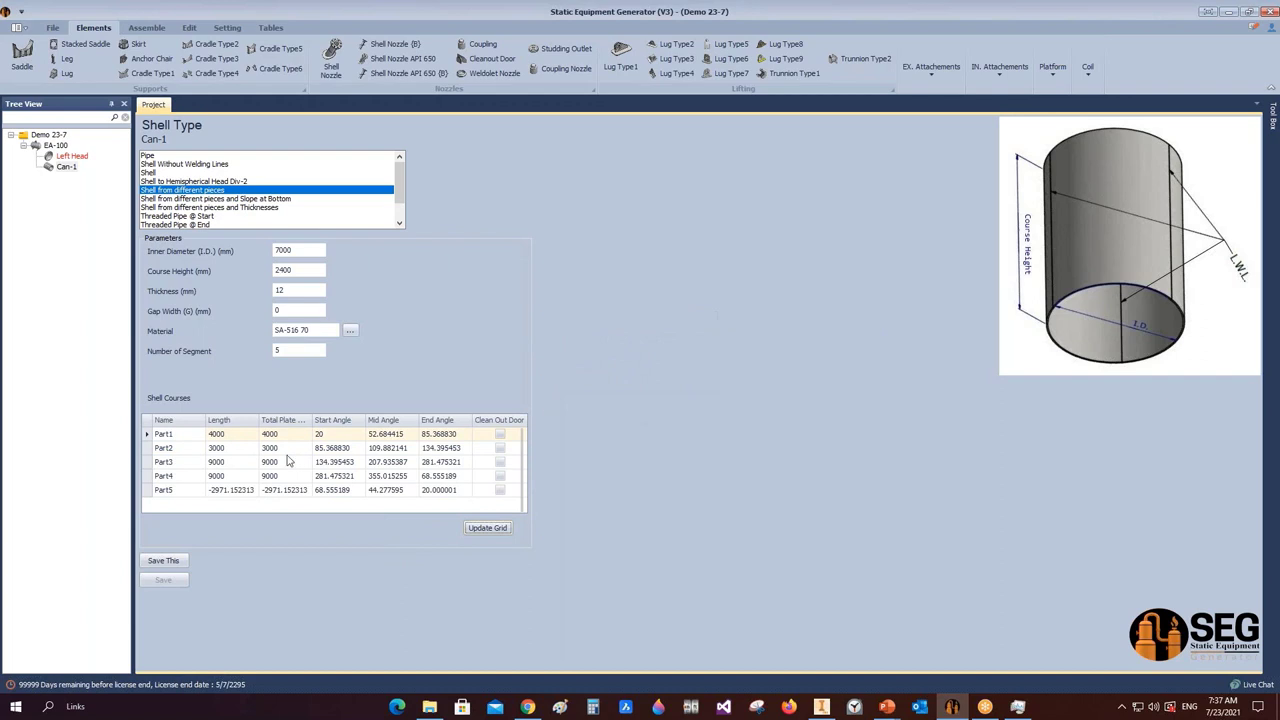
- Change Part4's length to 500, update the grid, and review all five course lengths
double_click(220, 476)
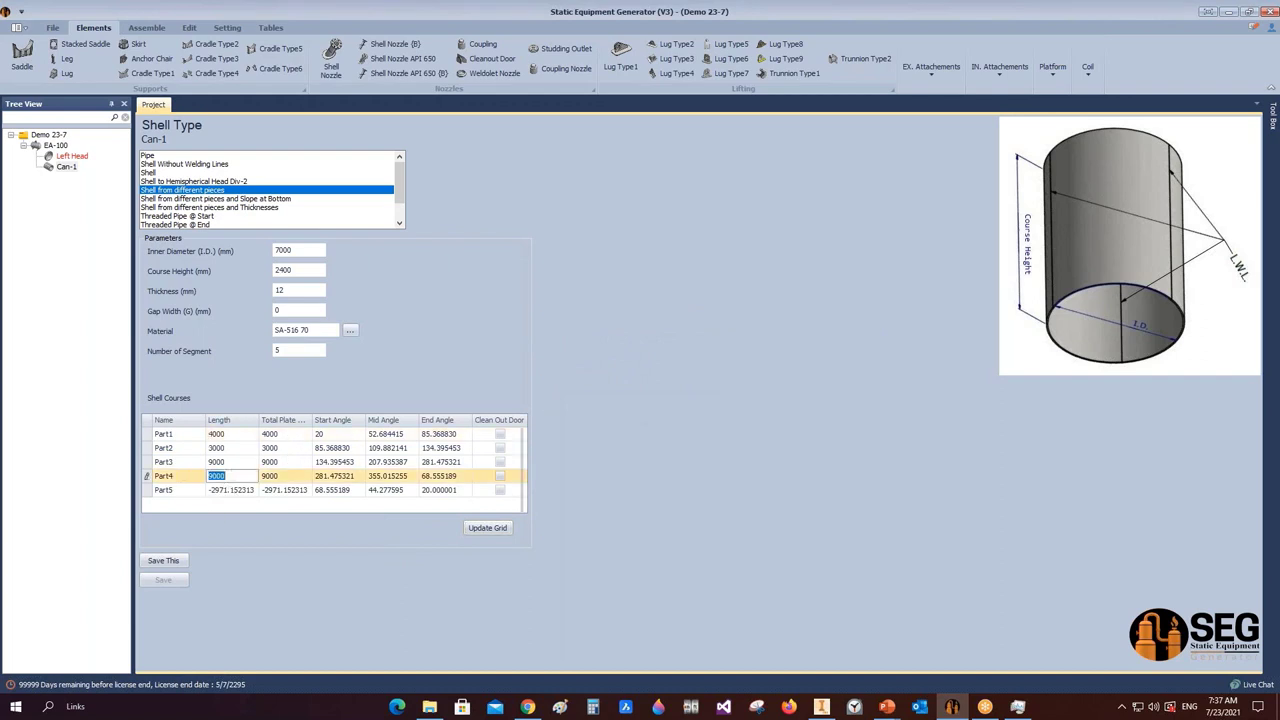
type("400")
key("Tab")
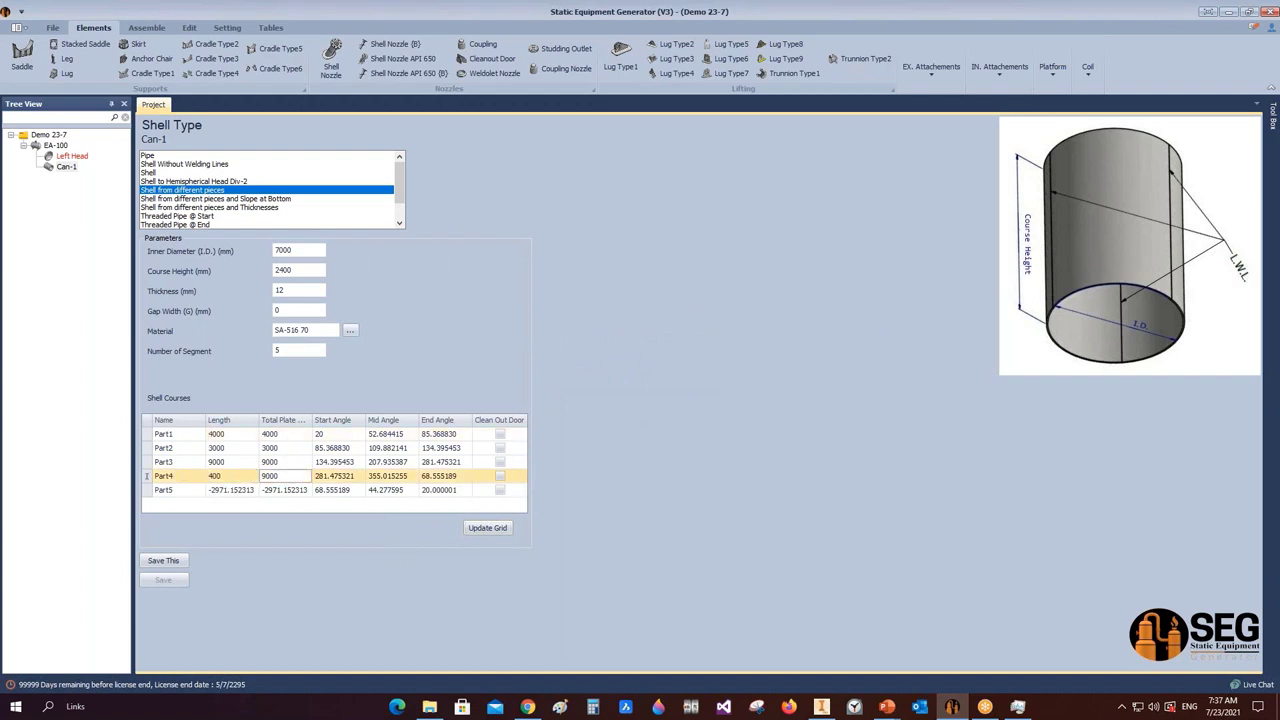
double_click(229, 476)
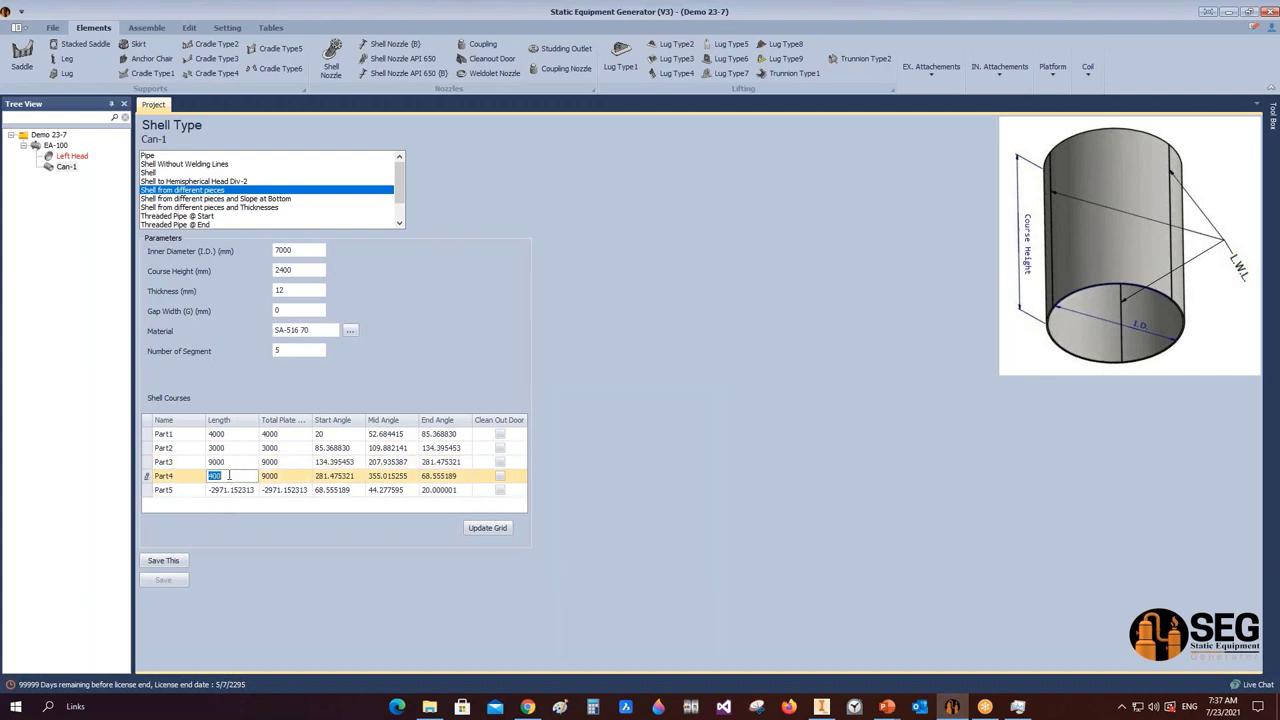
type("500")
left_click(488, 528)
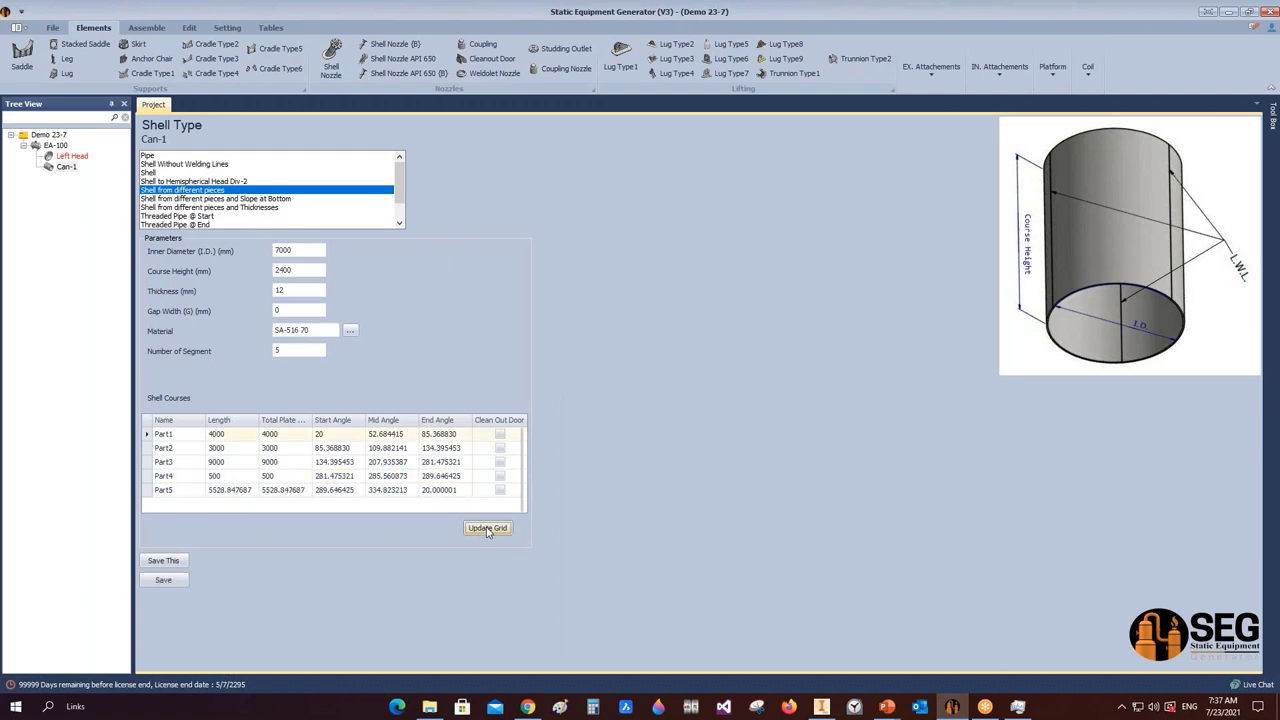
left_click(226, 437)
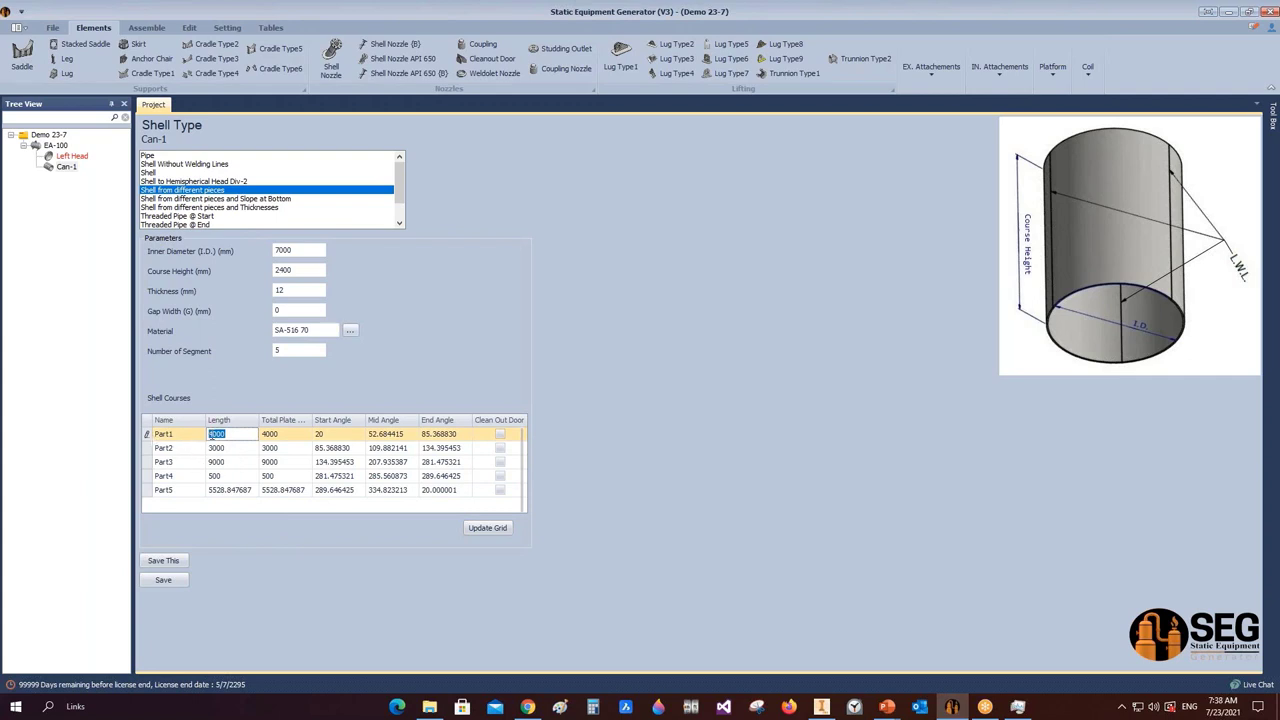
left_click(231, 448)
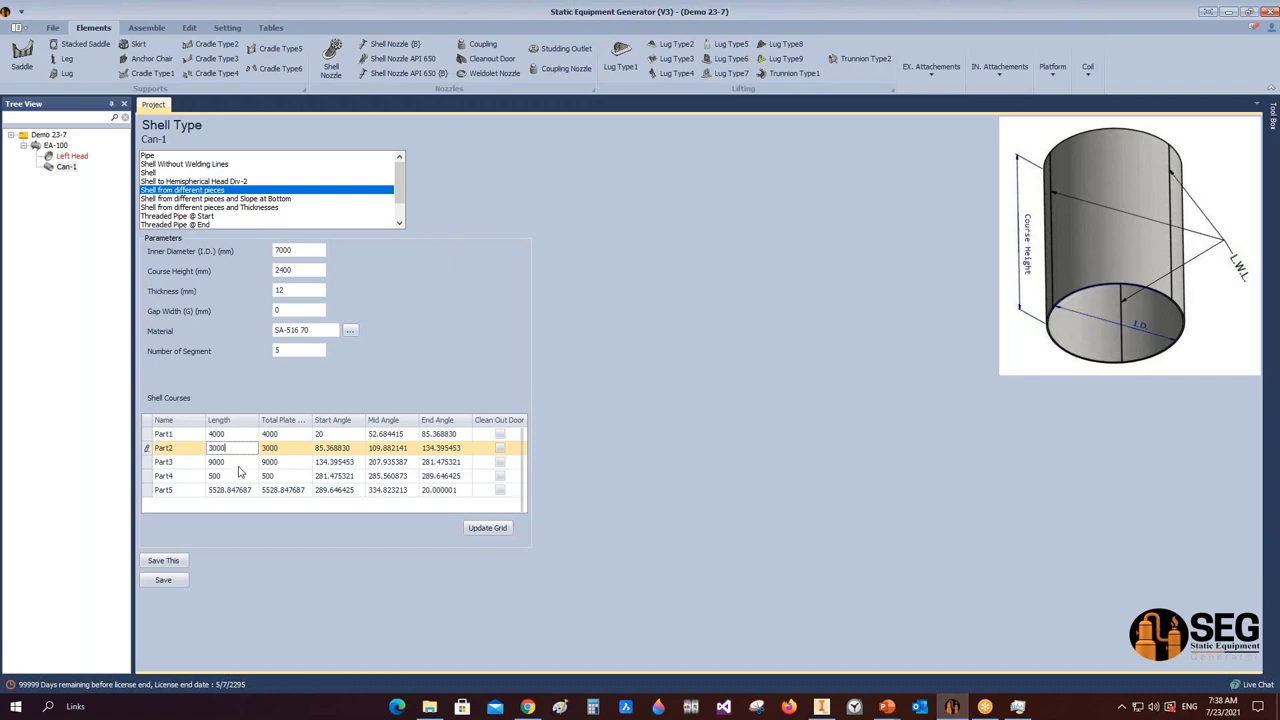
left_click(238, 466)
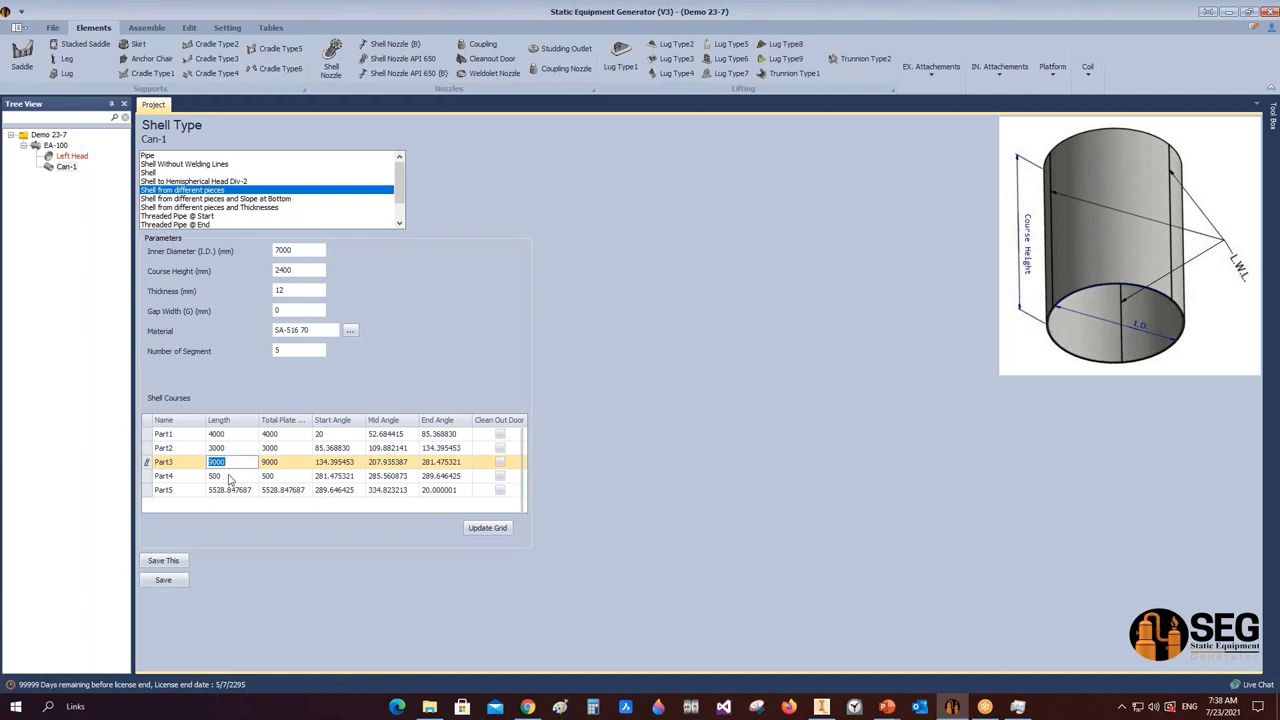
left_click(236, 492)
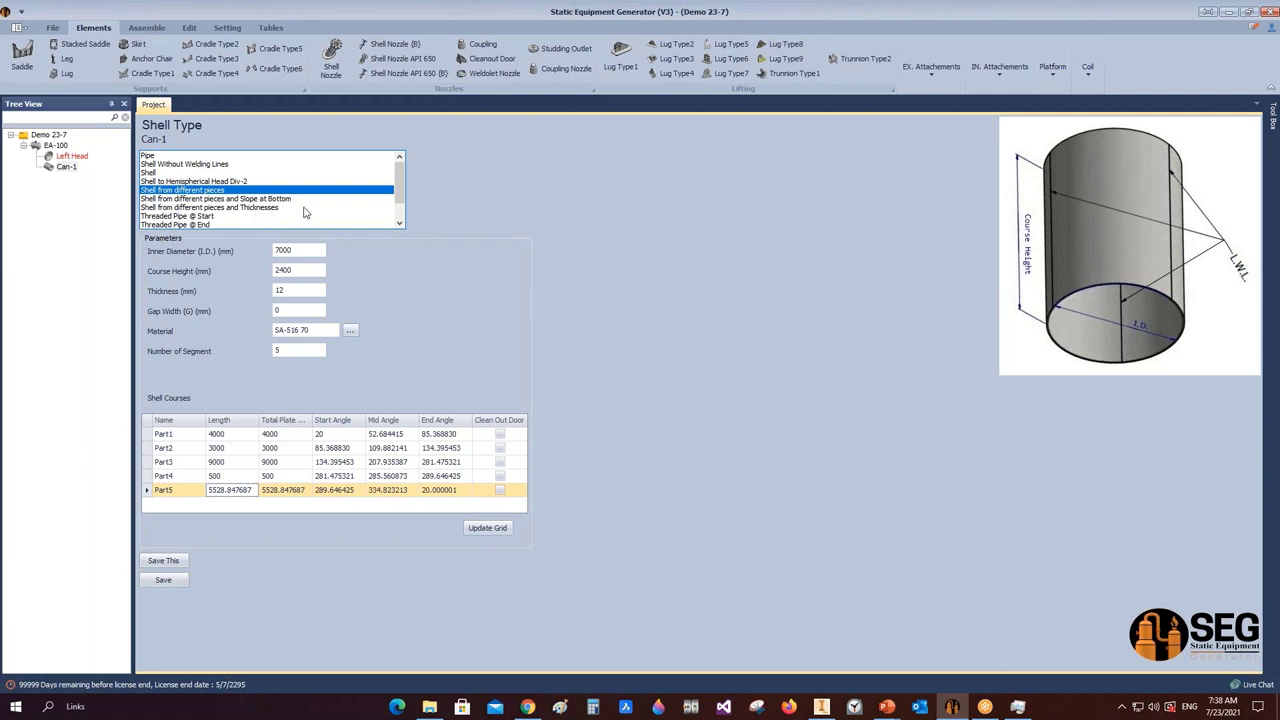
- Try the different pieces and thicknesses type, then choose Shell from different pieces and Slope at Bottom
left_click(273, 208)
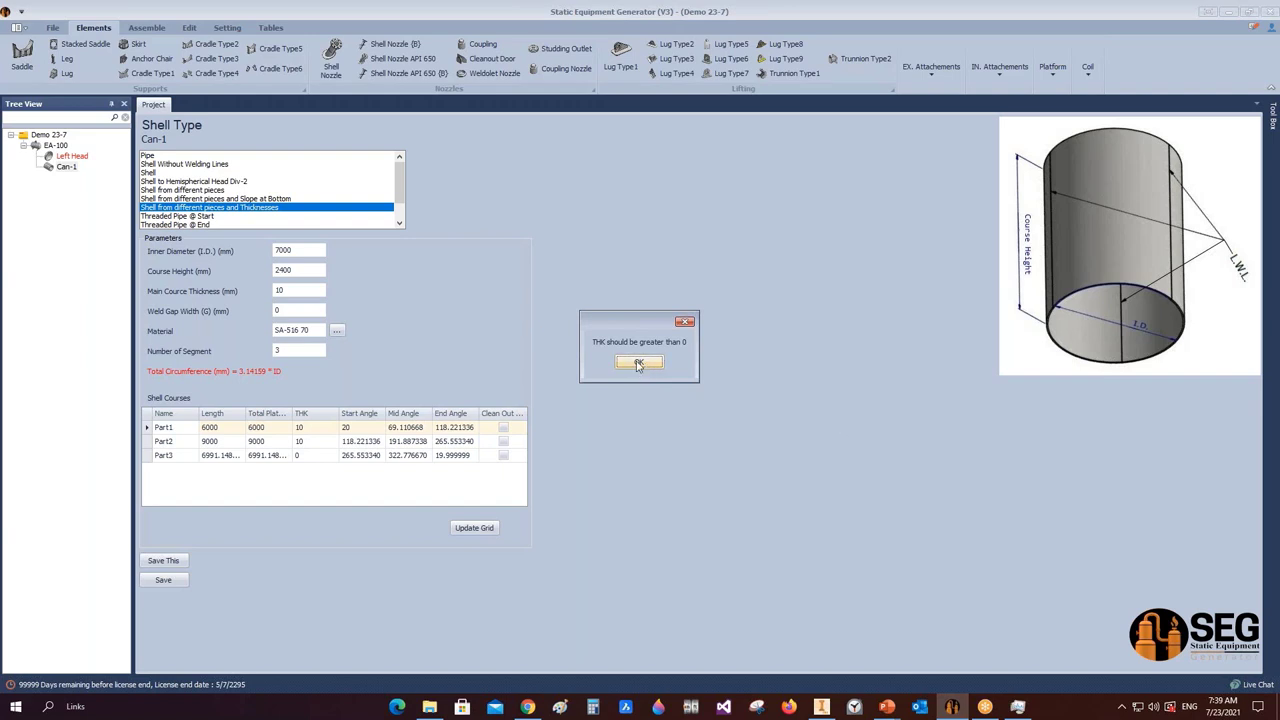
left_click(638, 364)
left_click(168, 199)
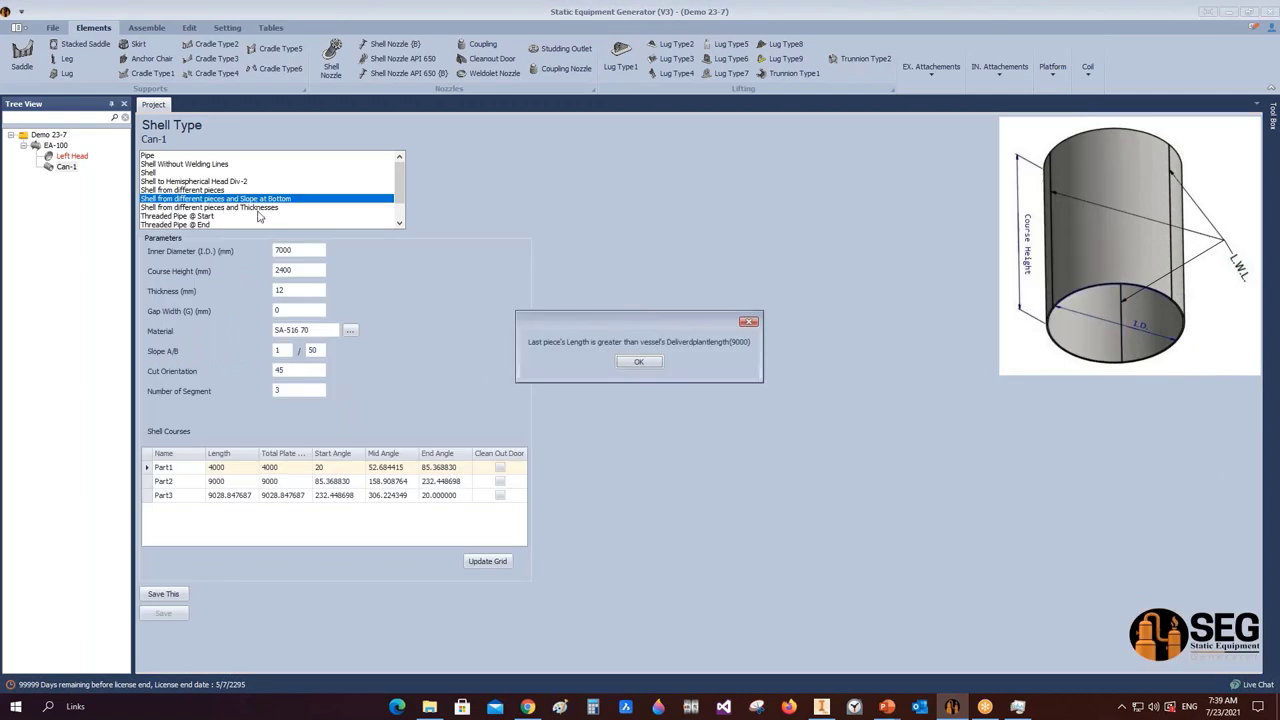
left_click(638, 362)
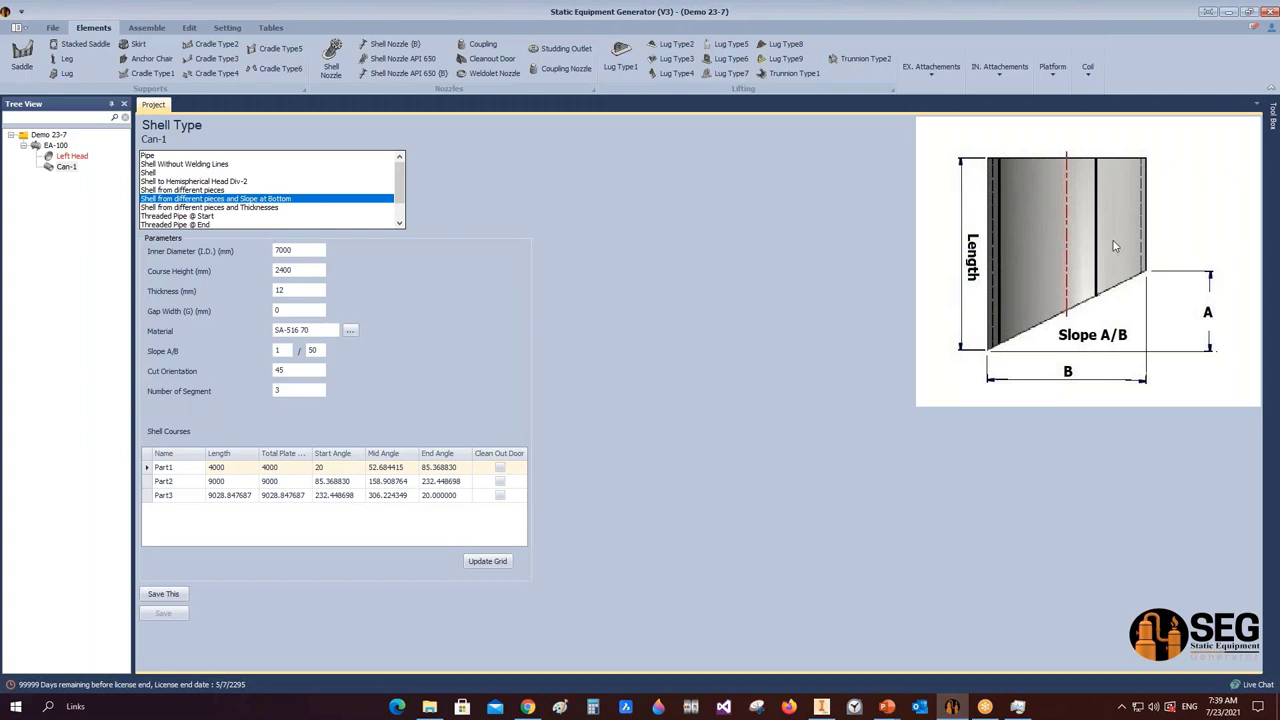
- Preview the Threaded Pipe @ Start, @ End and @ Two sides shell types
left_click(198, 219)
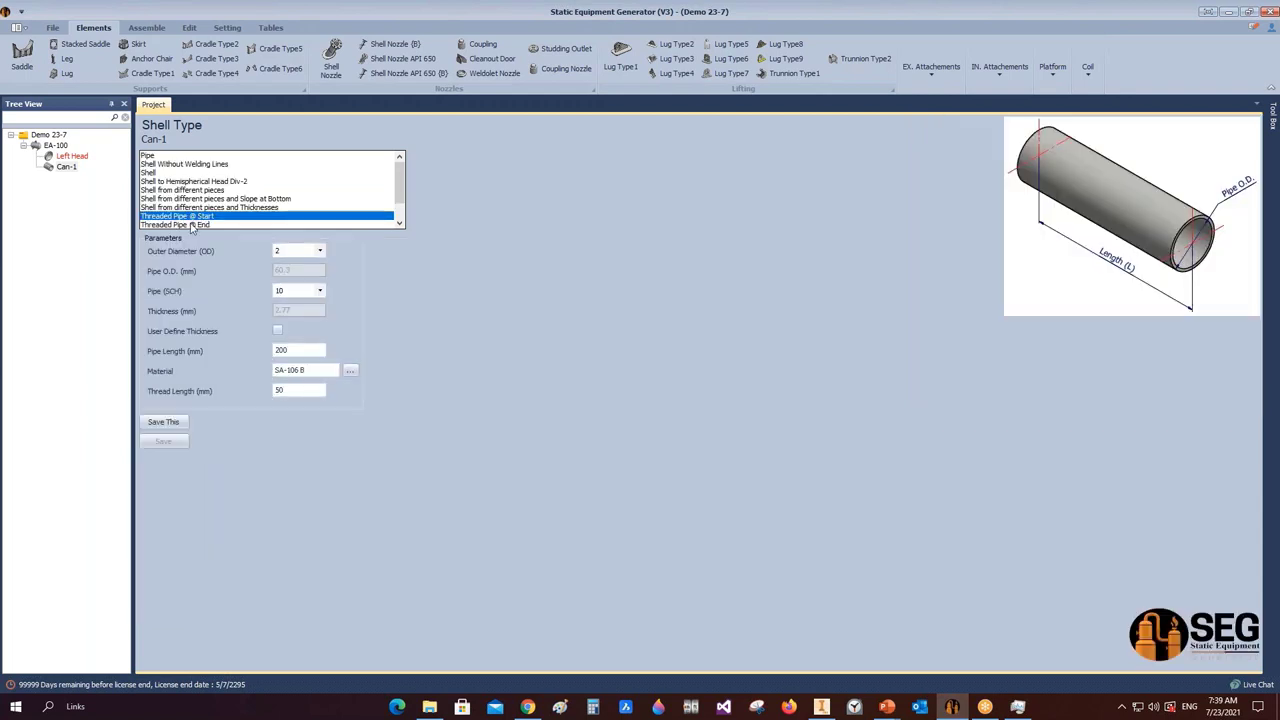
left_click(190, 226)
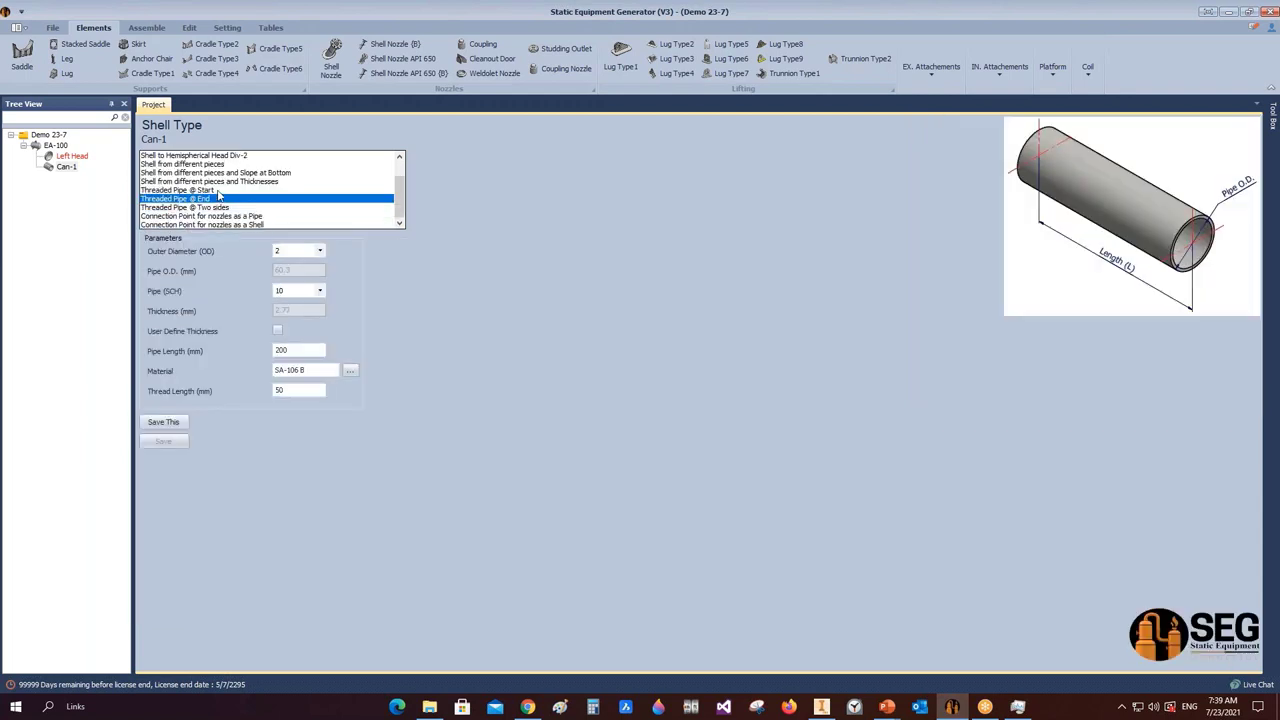
left_click(226, 208)
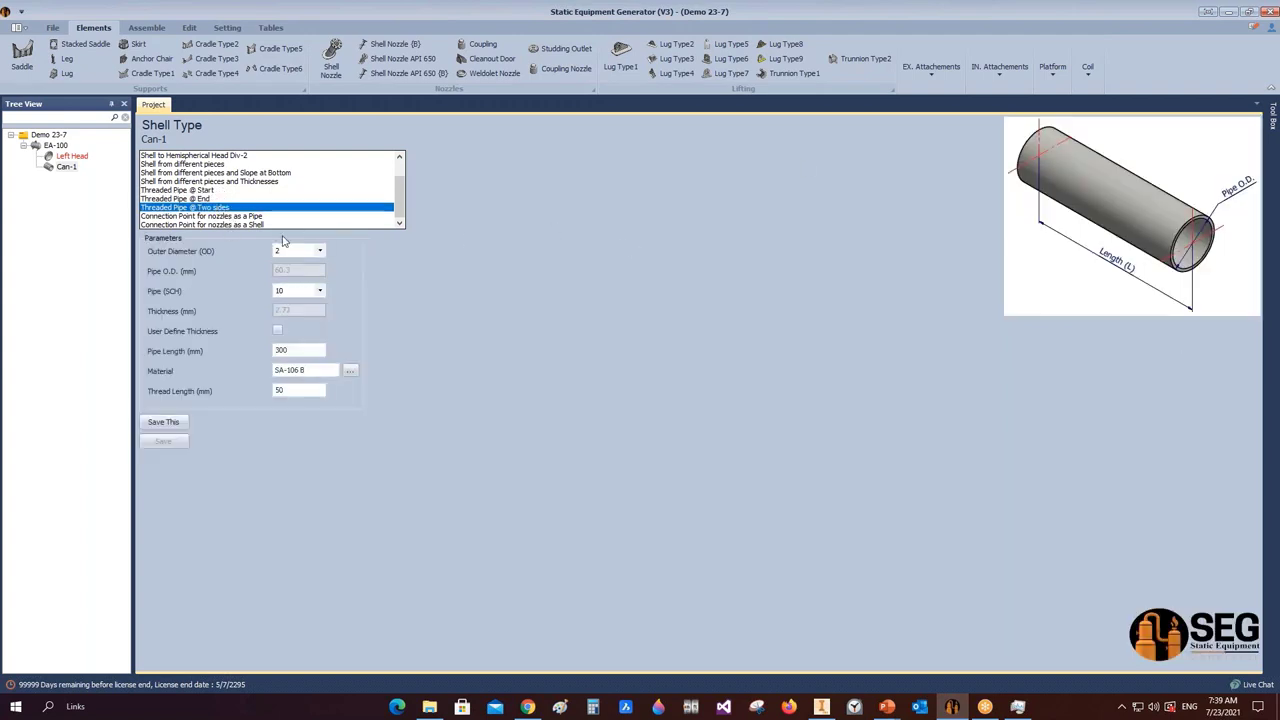
- Compare the pipe and shell nozzle connection-point types, then reload Can-1's stored Pipe settings
left_click(212, 216)
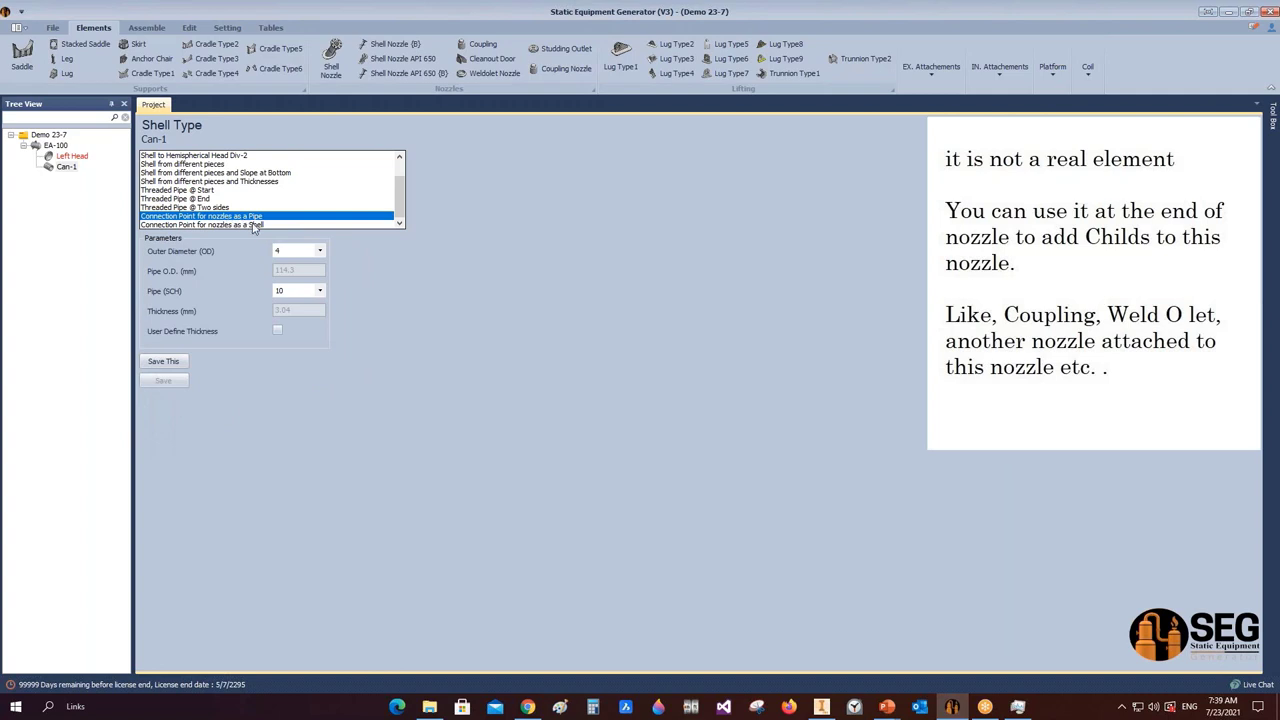
left_click(253, 225)
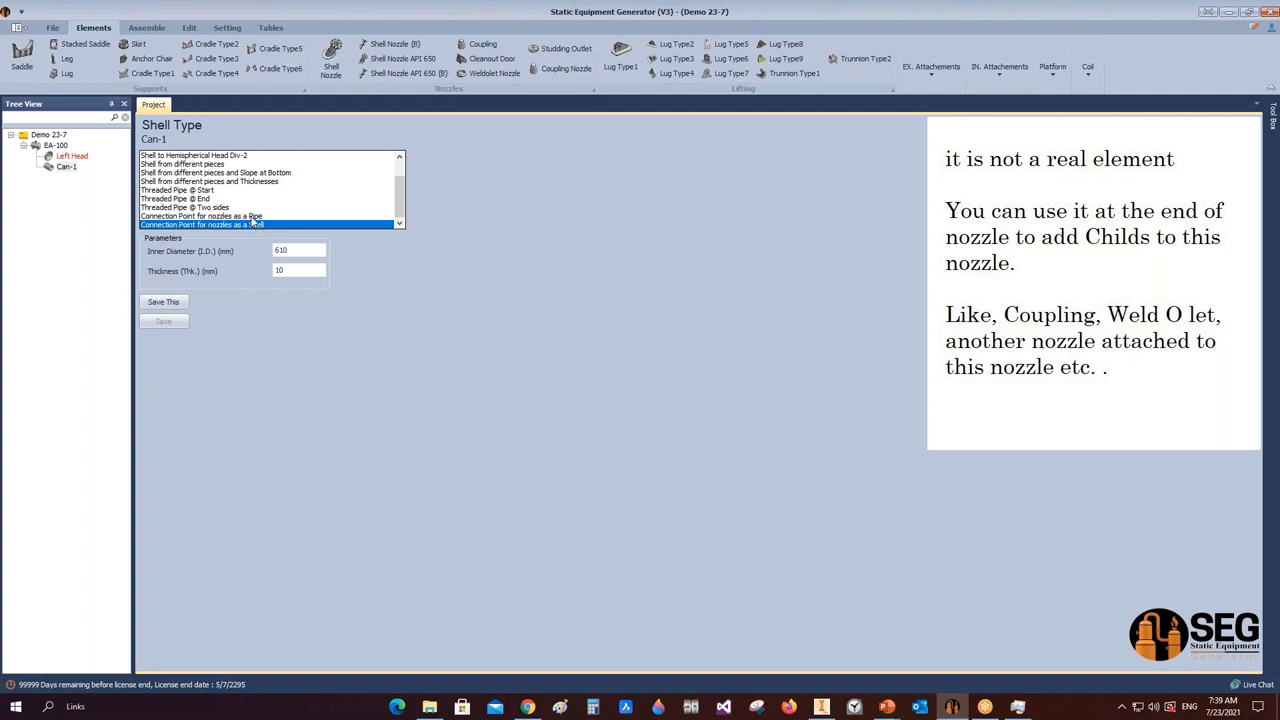
left_click(250, 217)
left_click(251, 224)
left_click(253, 217)
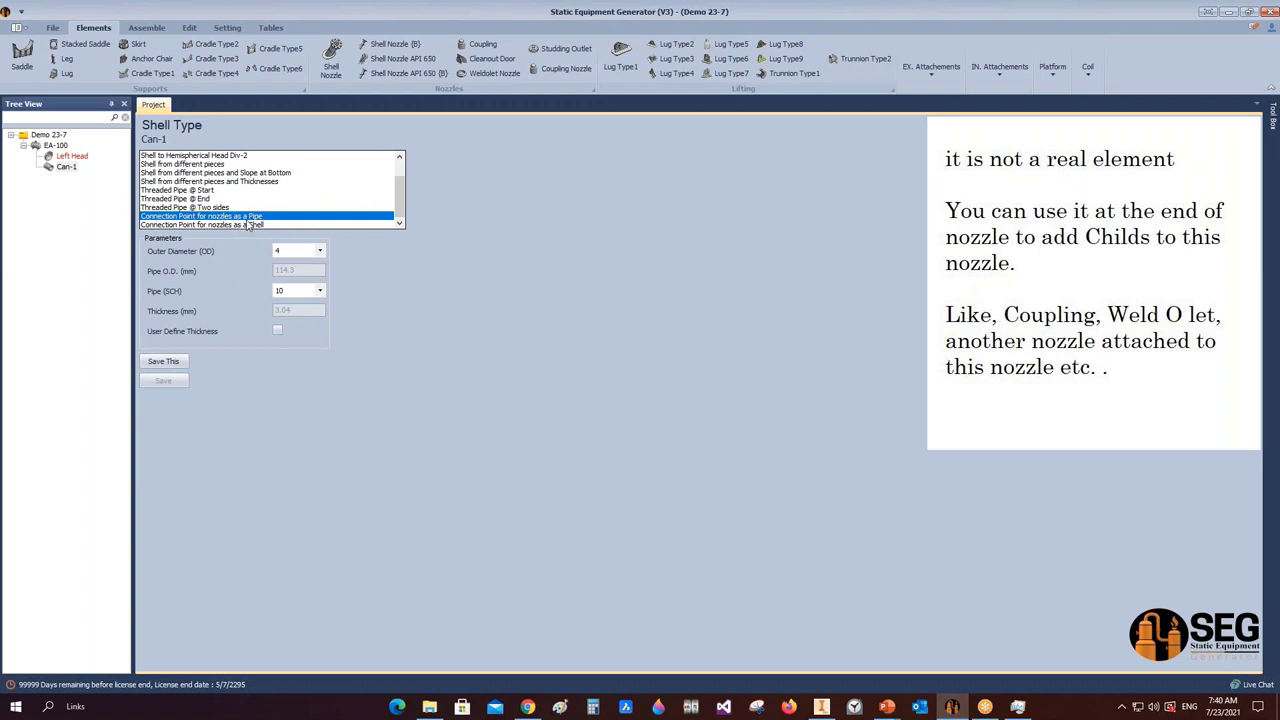
left_click(50, 158)
left_click(50, 166)
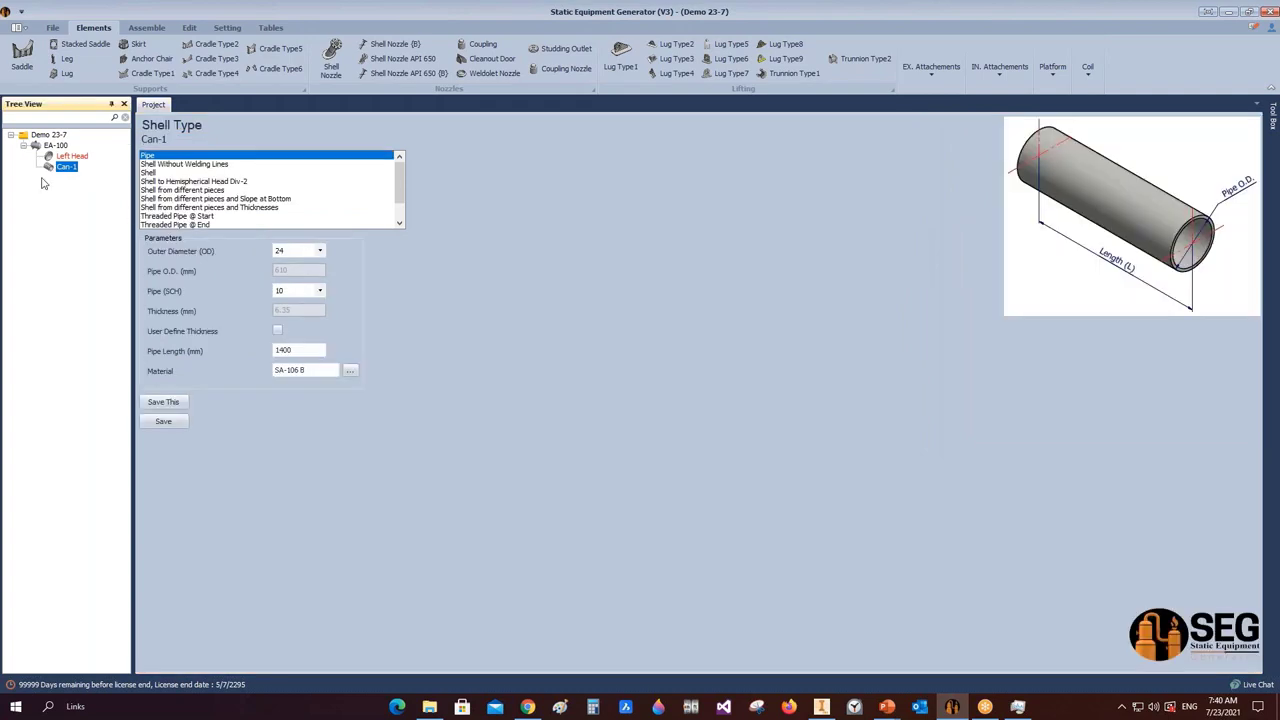
- Make Can-1 a Shell with inner diameter 1500, L.W.L. orientation 60 and length 3000
left_click(148, 173)
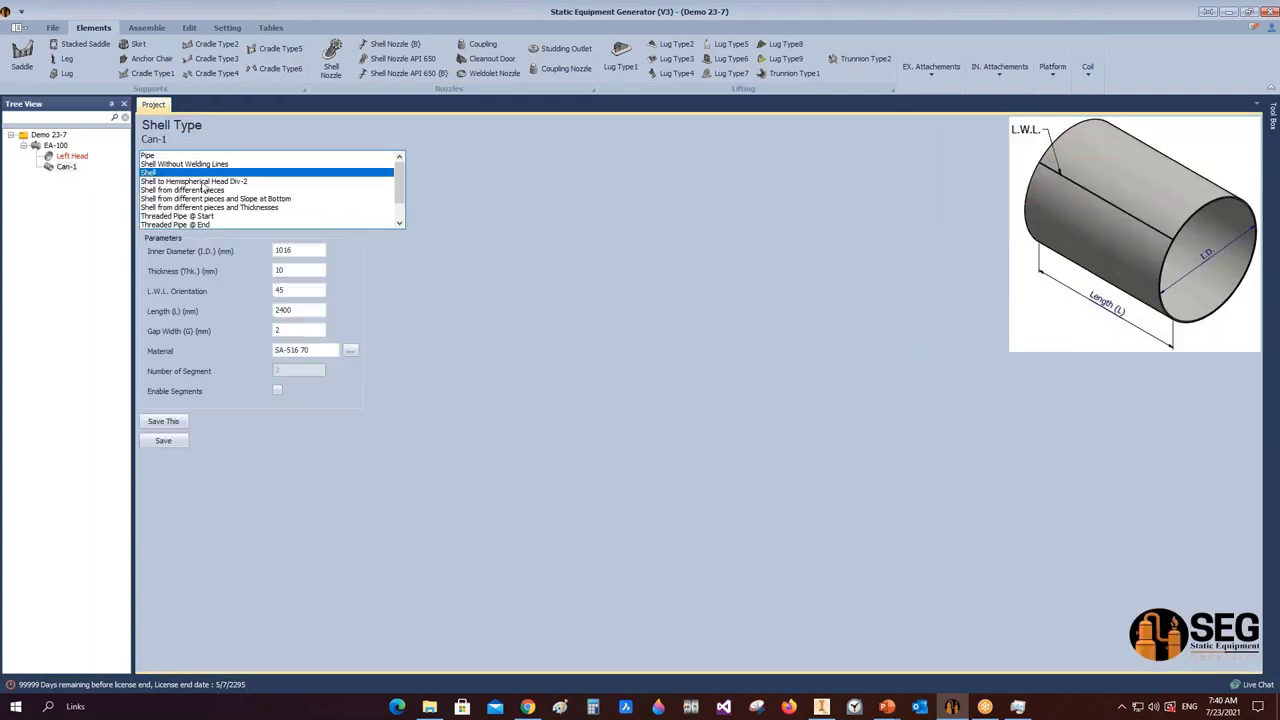
double_click(316, 251)
type("1500")
key("Tab")
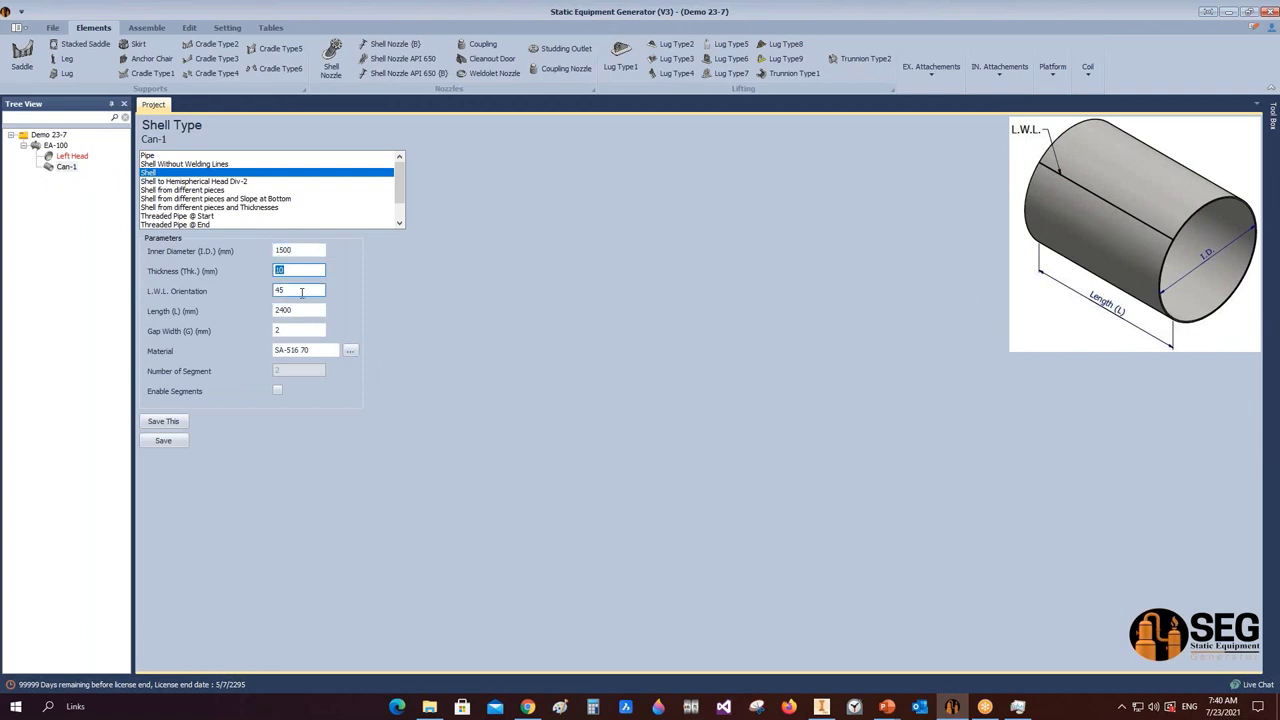
key("Tab")
type("60")
key("Tab")
left_click(277, 330)
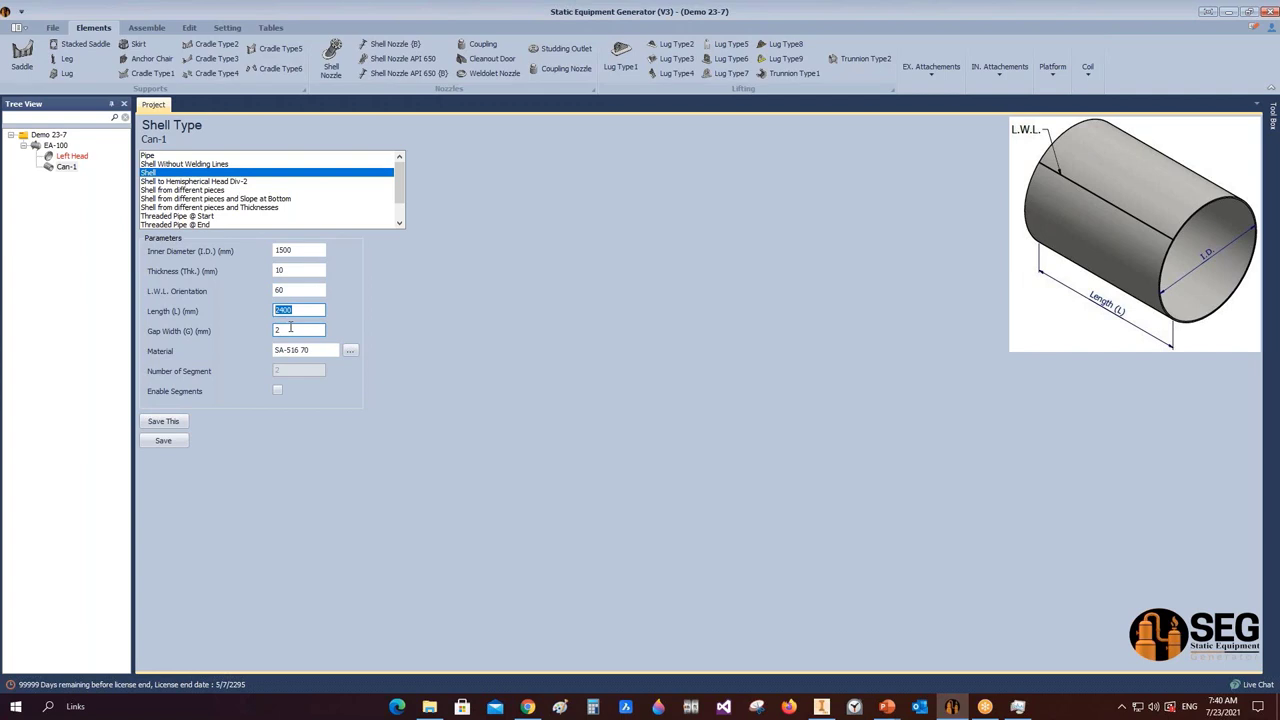
type("3000")
- After the plate-width warning, shorten Can-1 to 2000 mm, save it, and return to EA-100
left_click(163, 441)
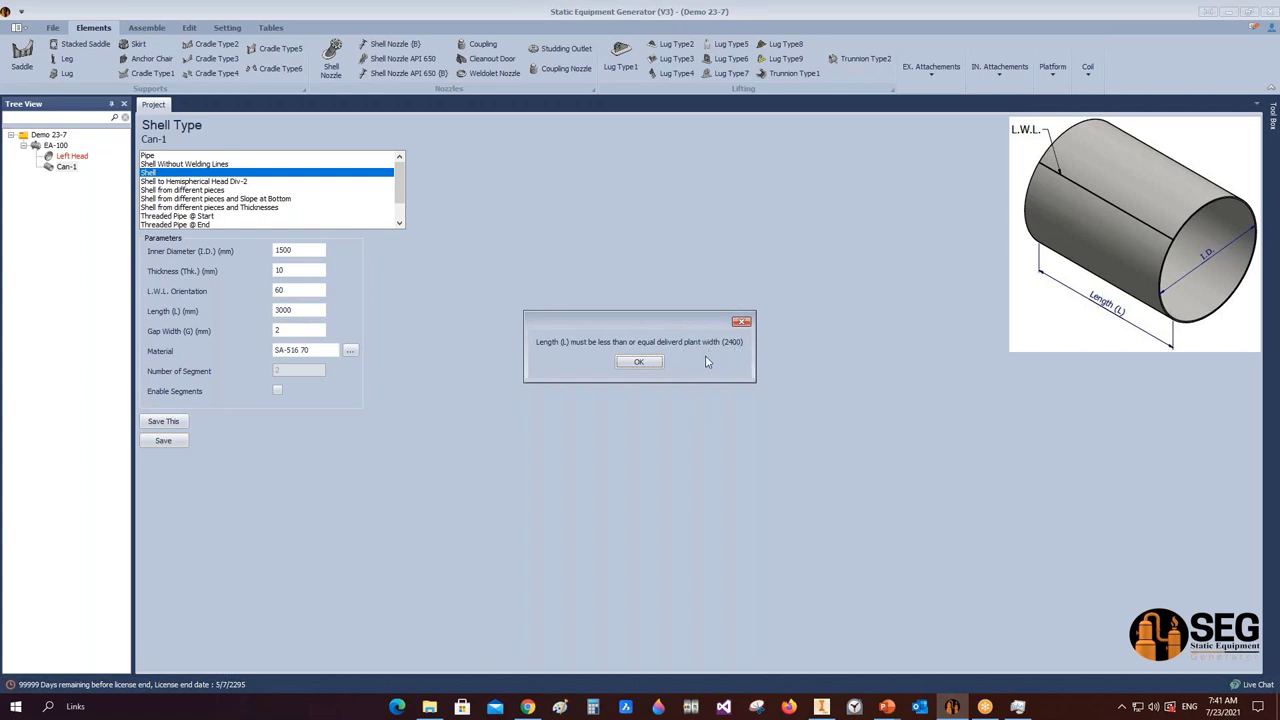
left_click(639, 362)
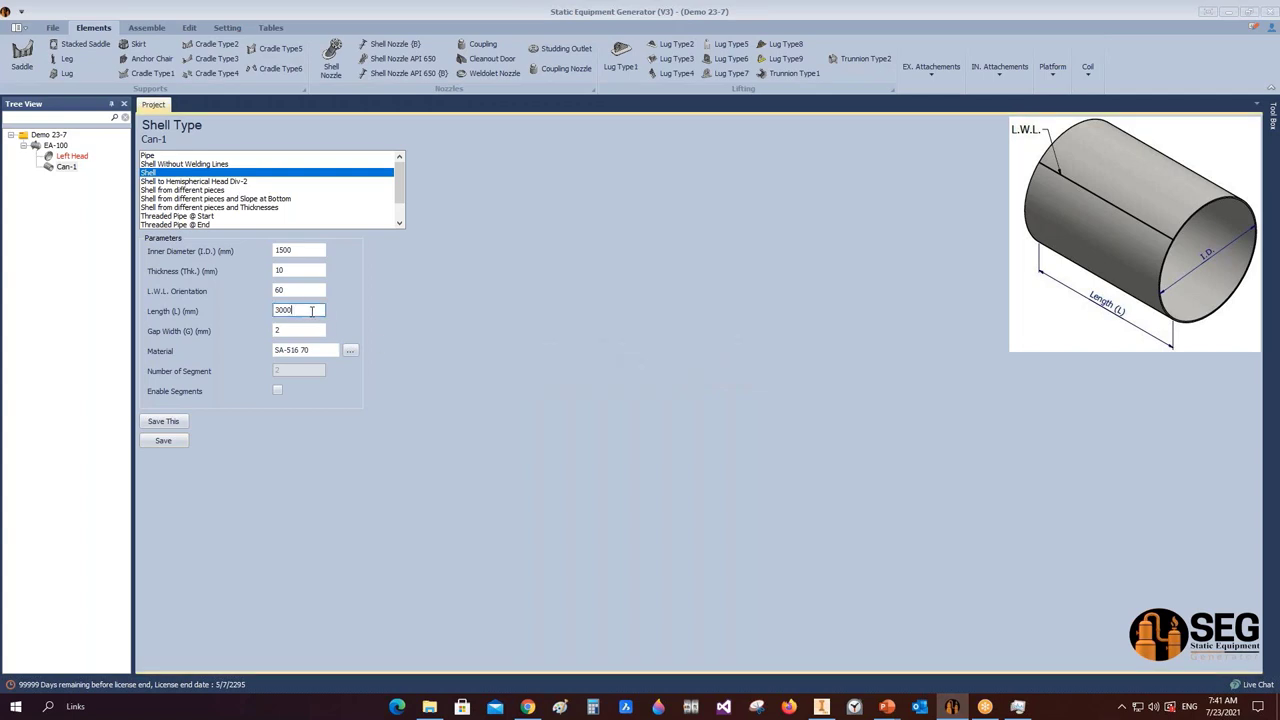
double_click(312, 311)
type("2000")
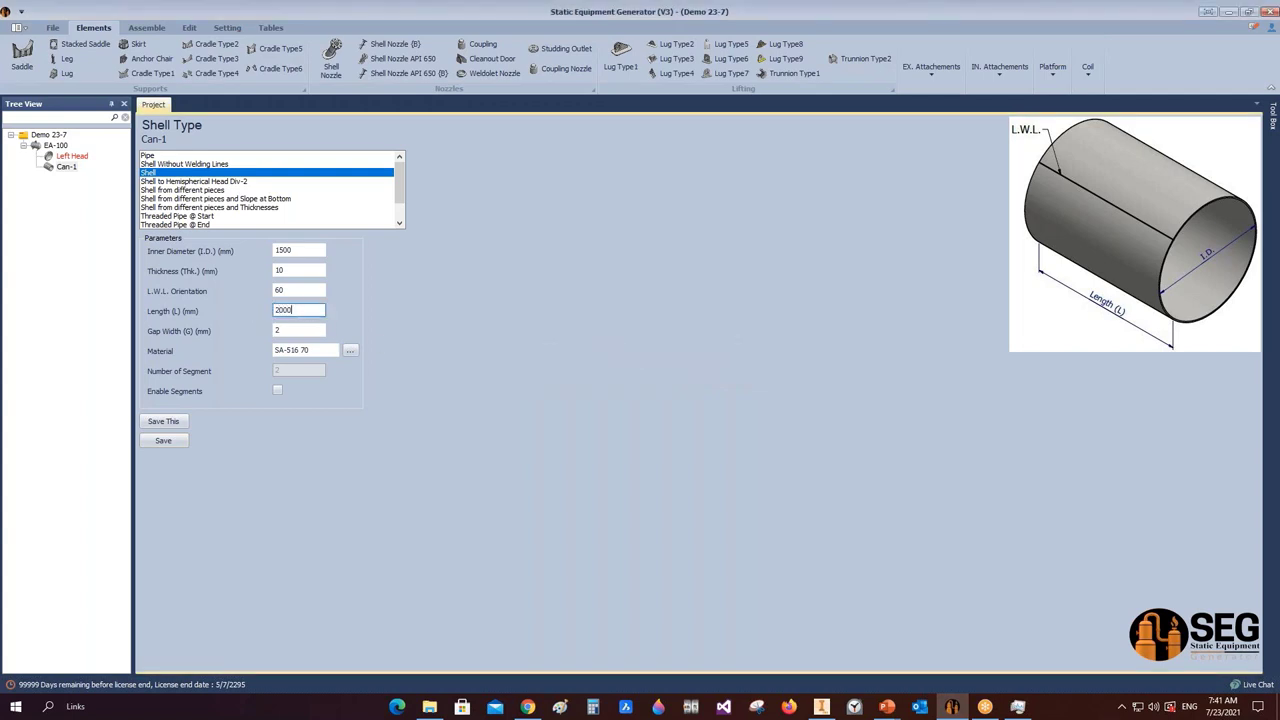
left_click(181, 441)
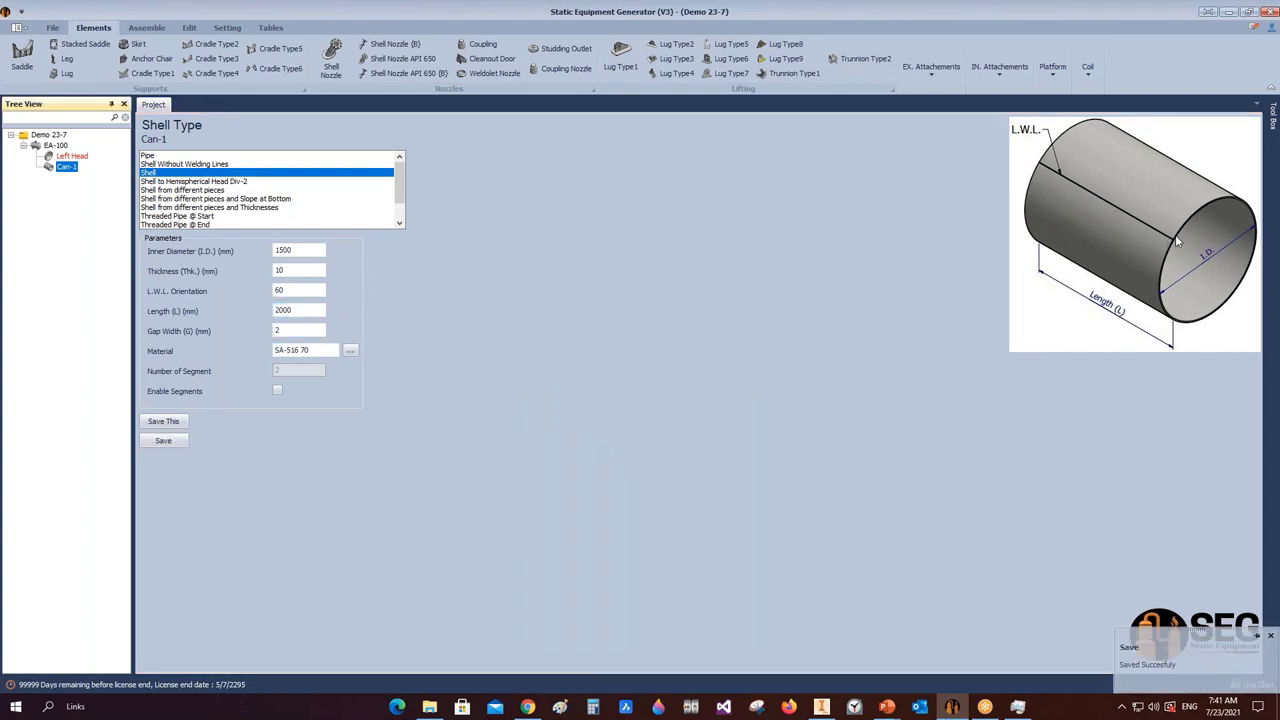
left_click(278, 332)
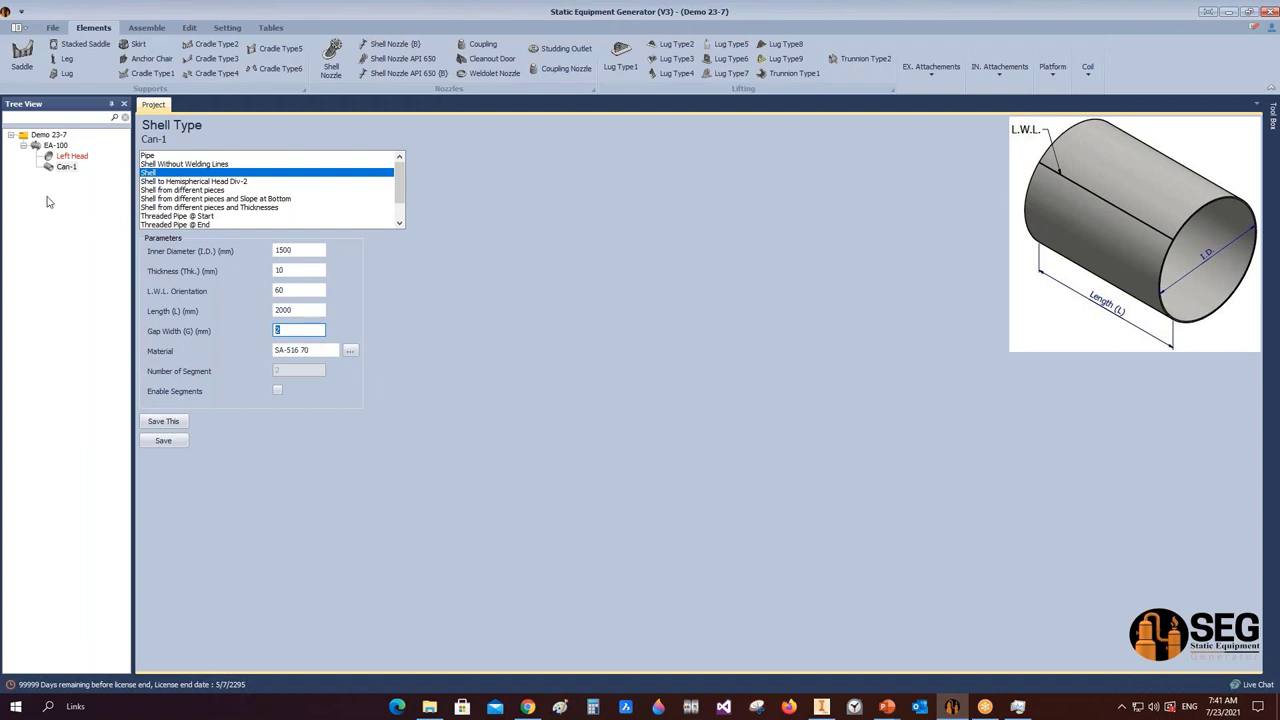
left_click(52, 146)
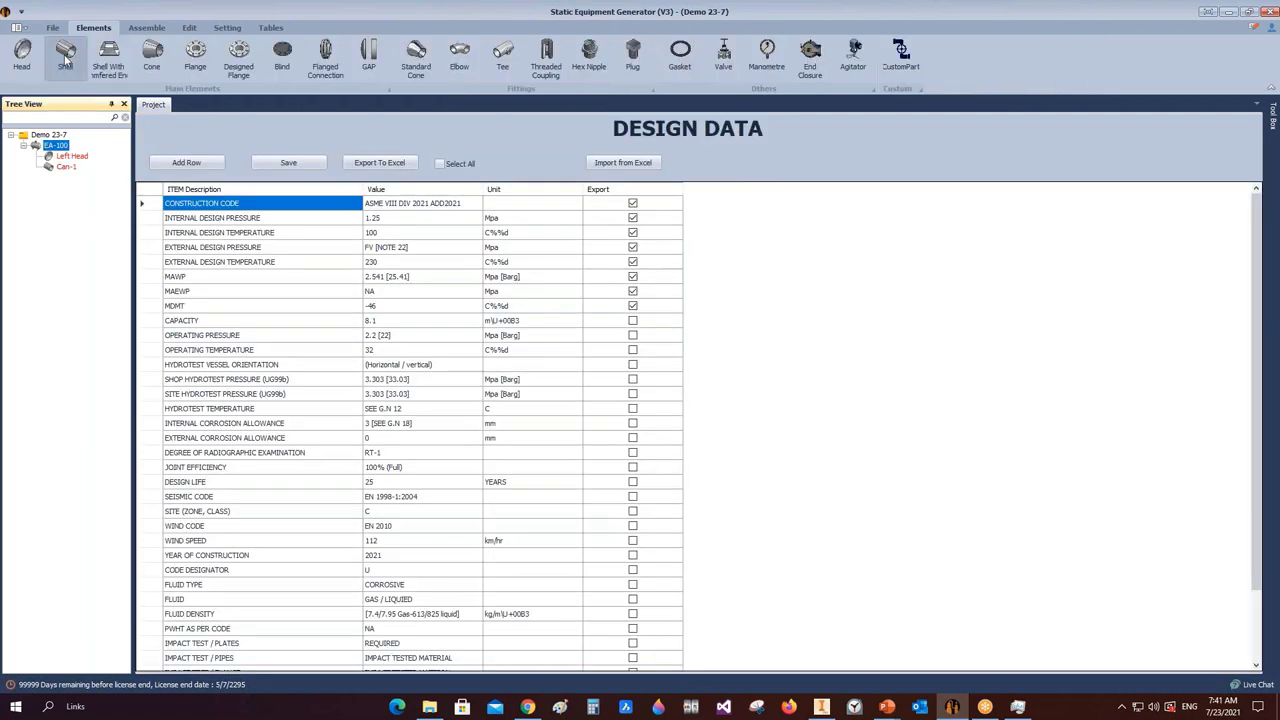
- Add a new shell part named Can-2 copied from Can-1
left_click(65, 56)
type("Can")
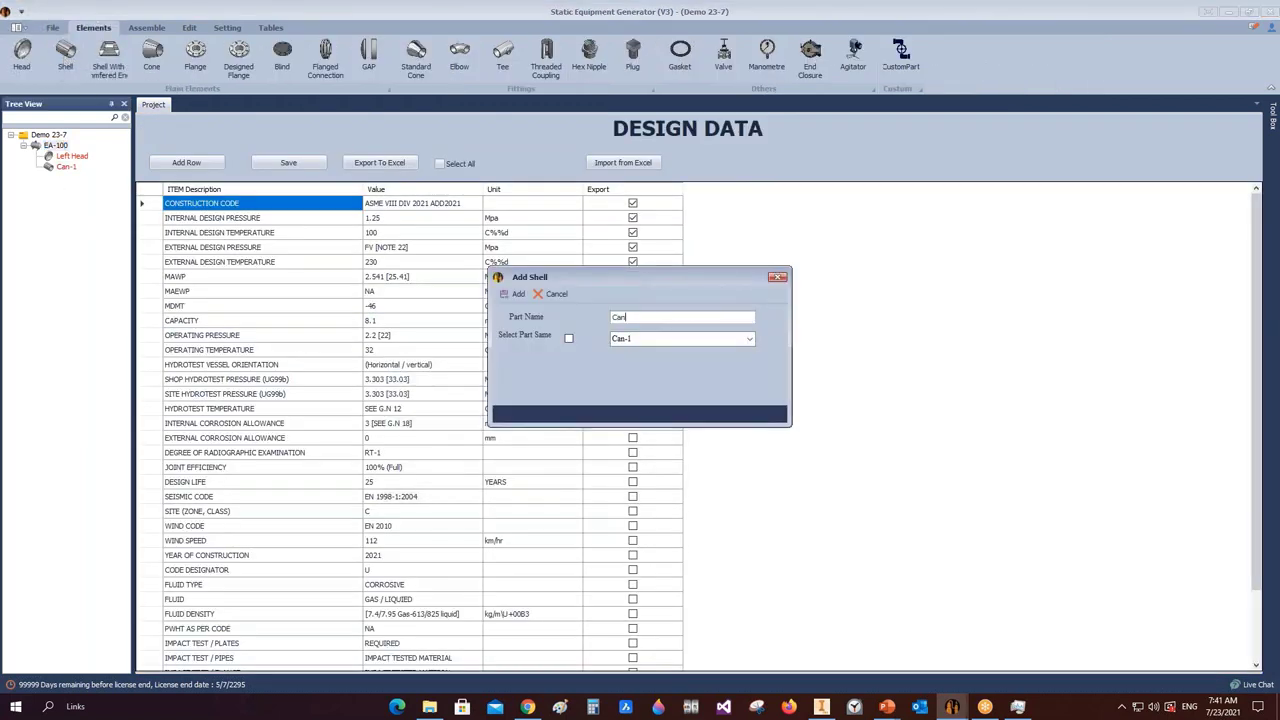
type("-2")
left_click(749, 340)
left_click(738, 354)
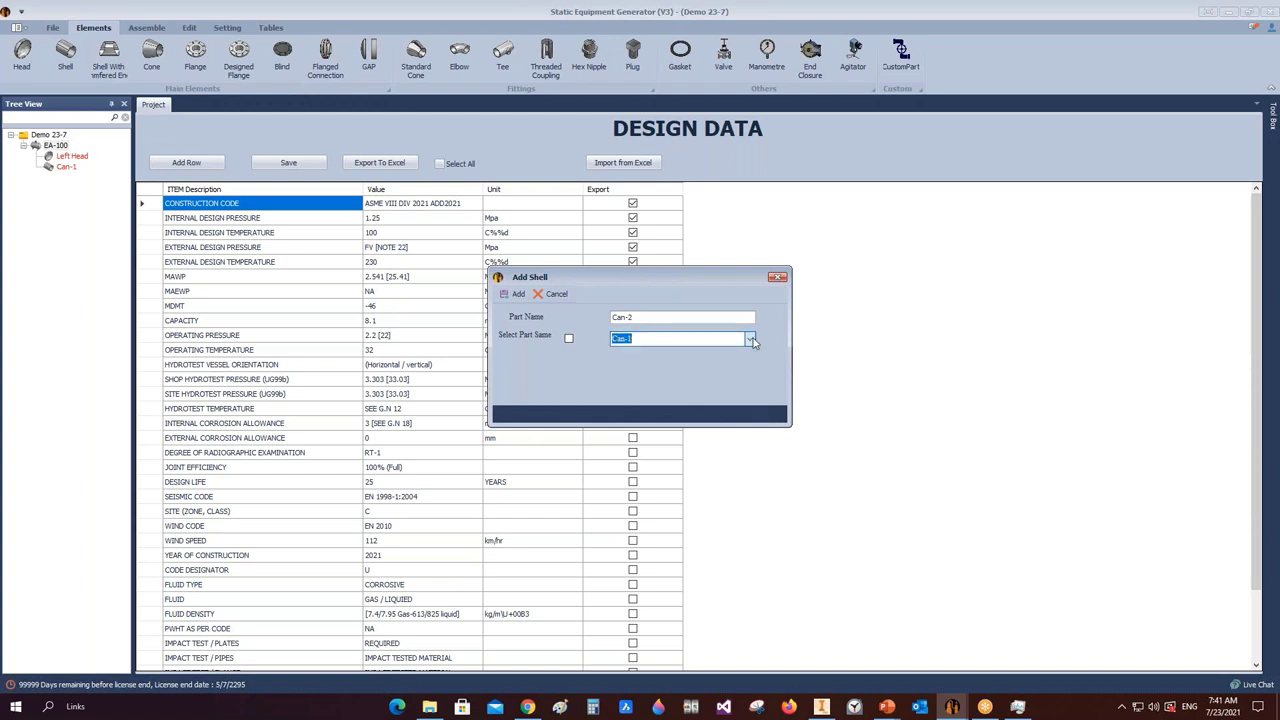
left_click(574, 340)
left_click_drag(645, 317, 611, 317)
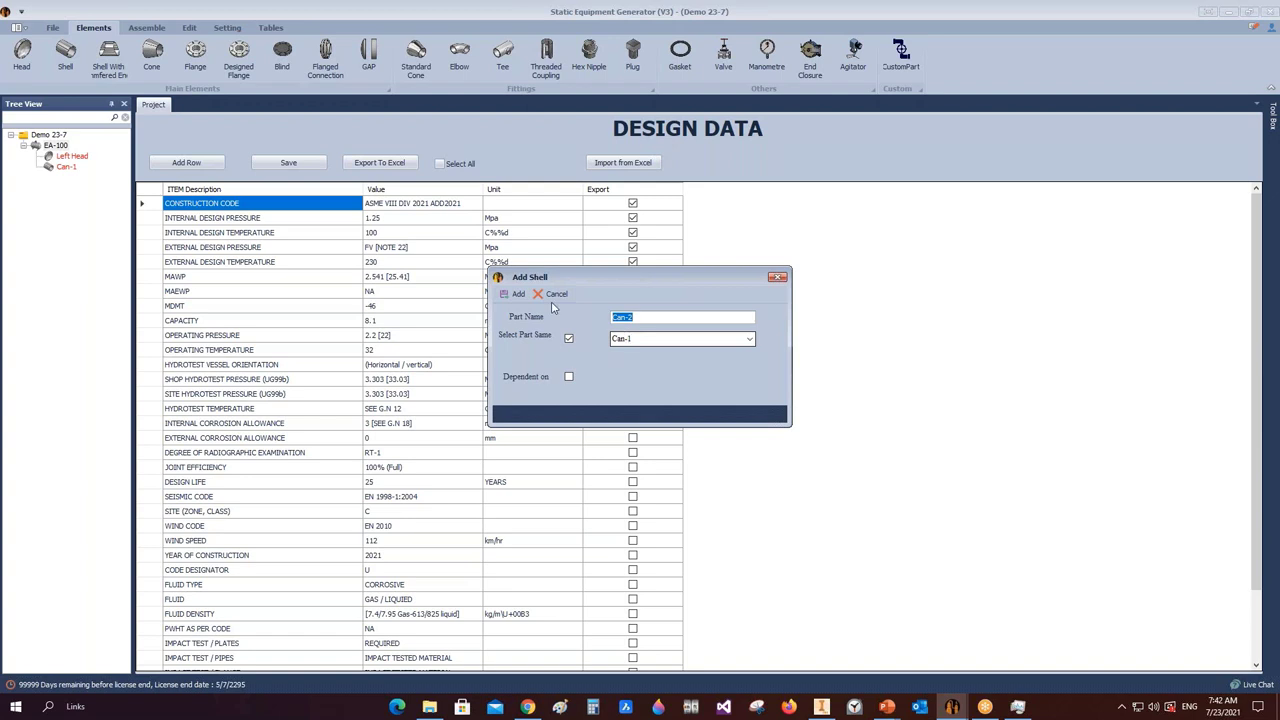
left_click(508, 293)
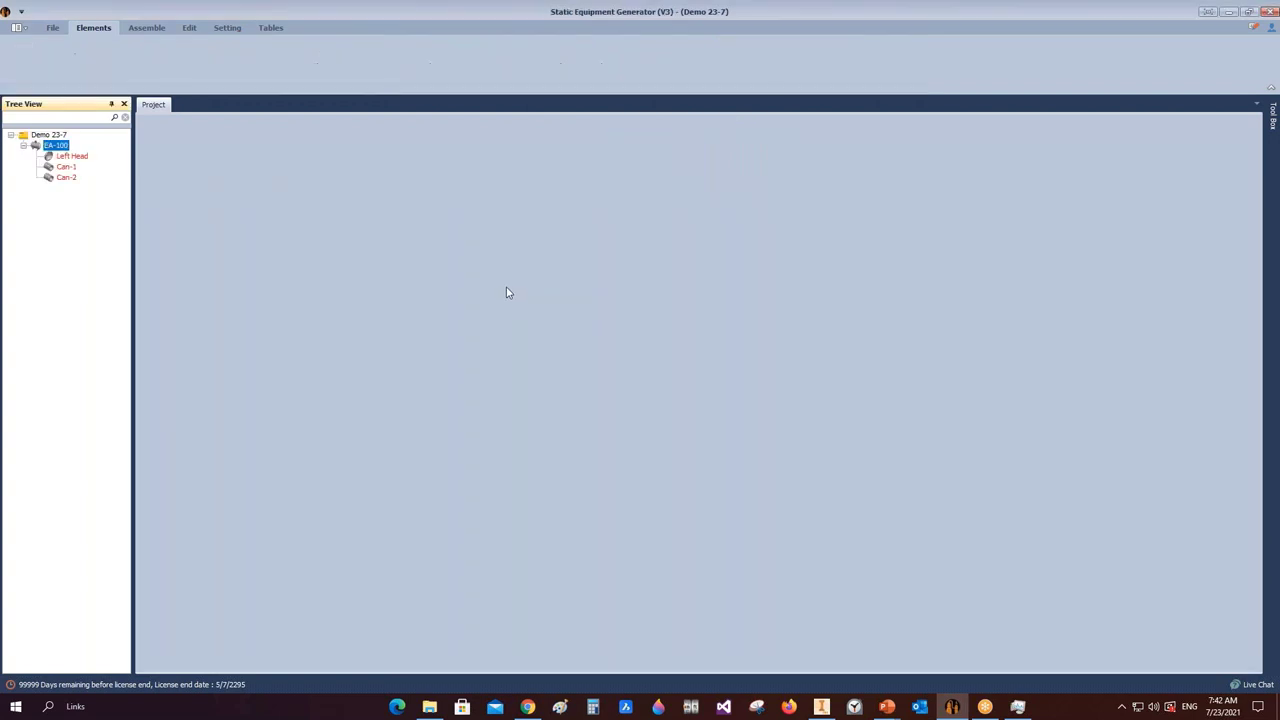
- Give Can-2 L.W.L. orientation 315 and length 1400, save it, and return to EA-100
left_click(52, 179)
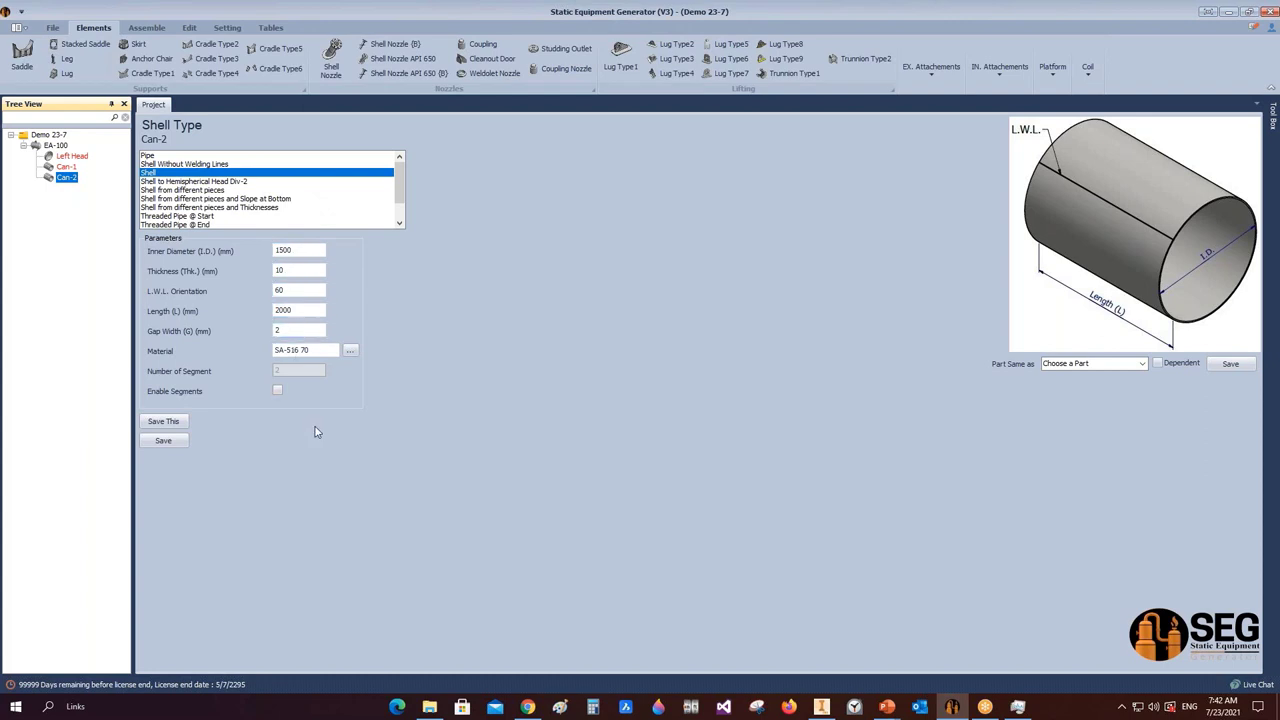
left_click_drag(296, 290, 268, 290)
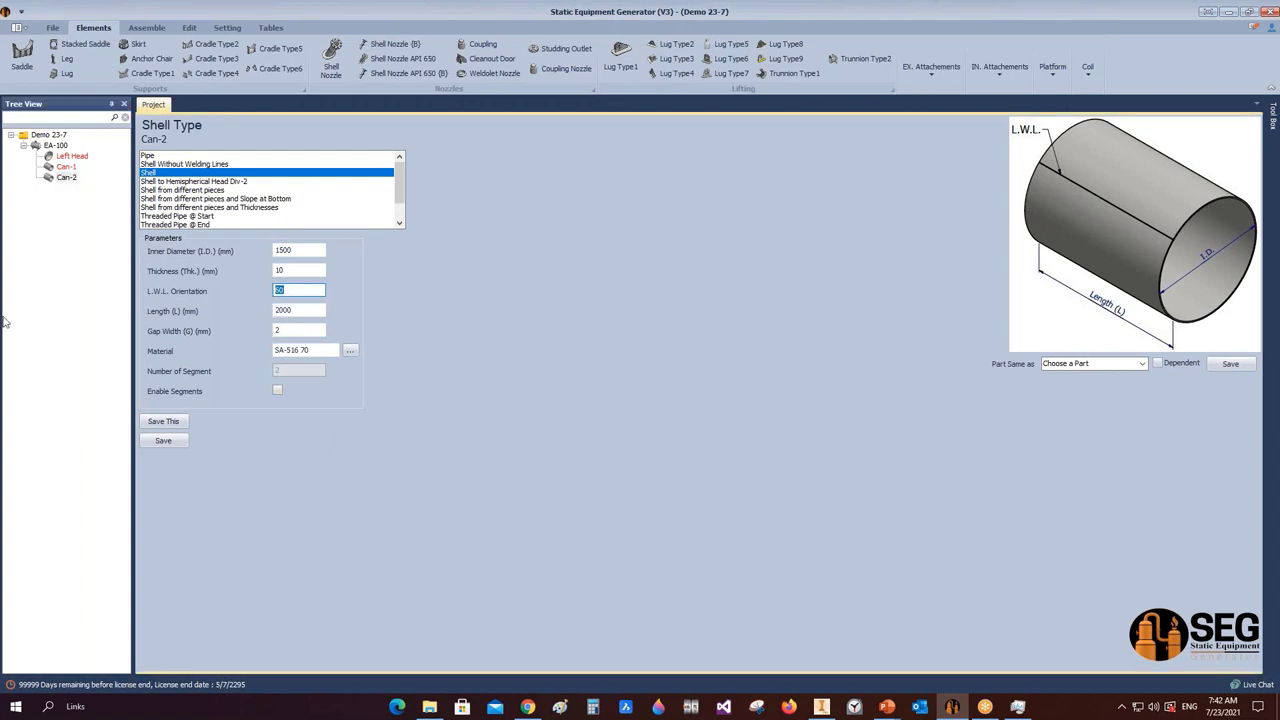
type("315")
key("Tab")
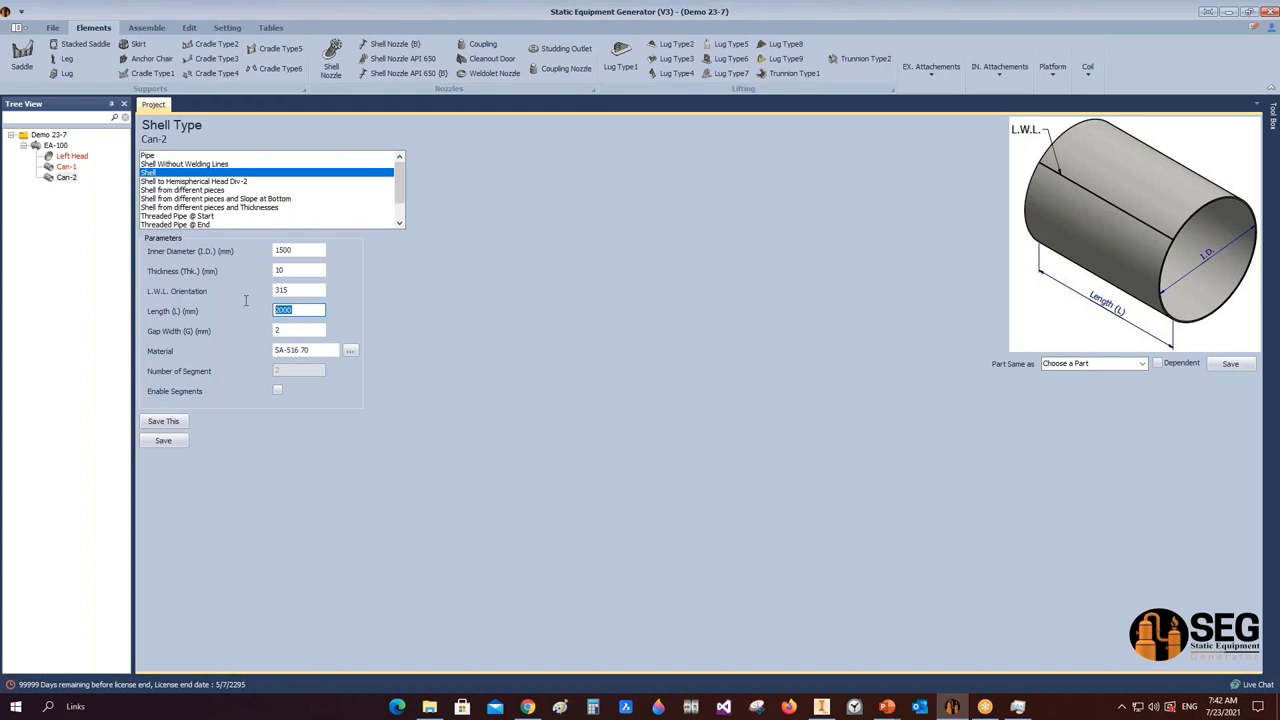
type("1400")
left_click(178, 442)
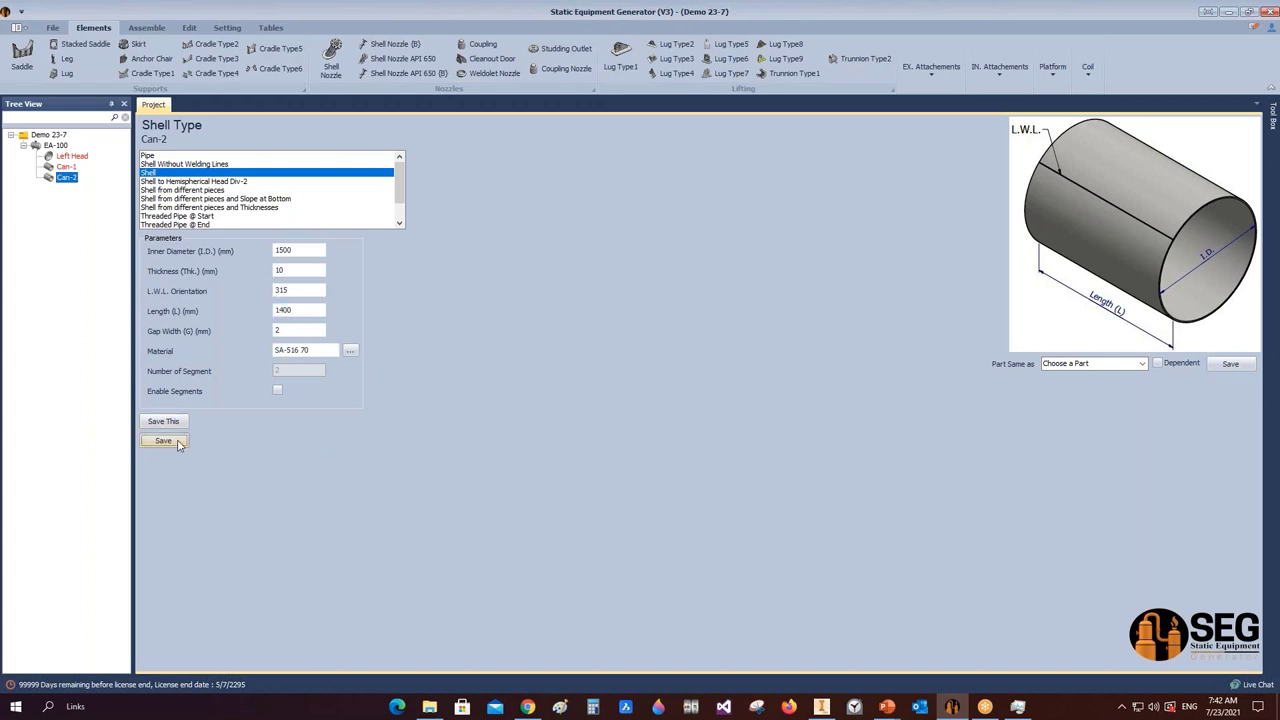
left_click(55, 145)
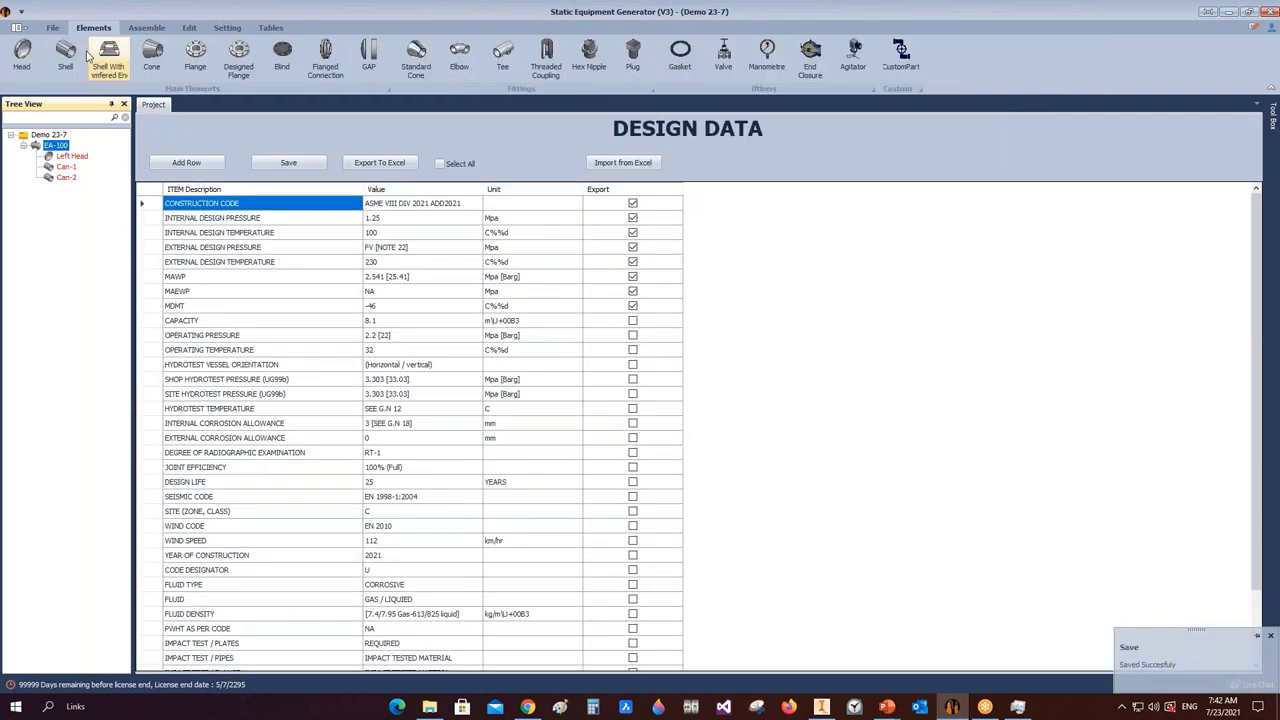
- Add Can-3 as a copy of Can-1, then go back to EA-100's Design Data
left_click(65, 50)
type("Can")
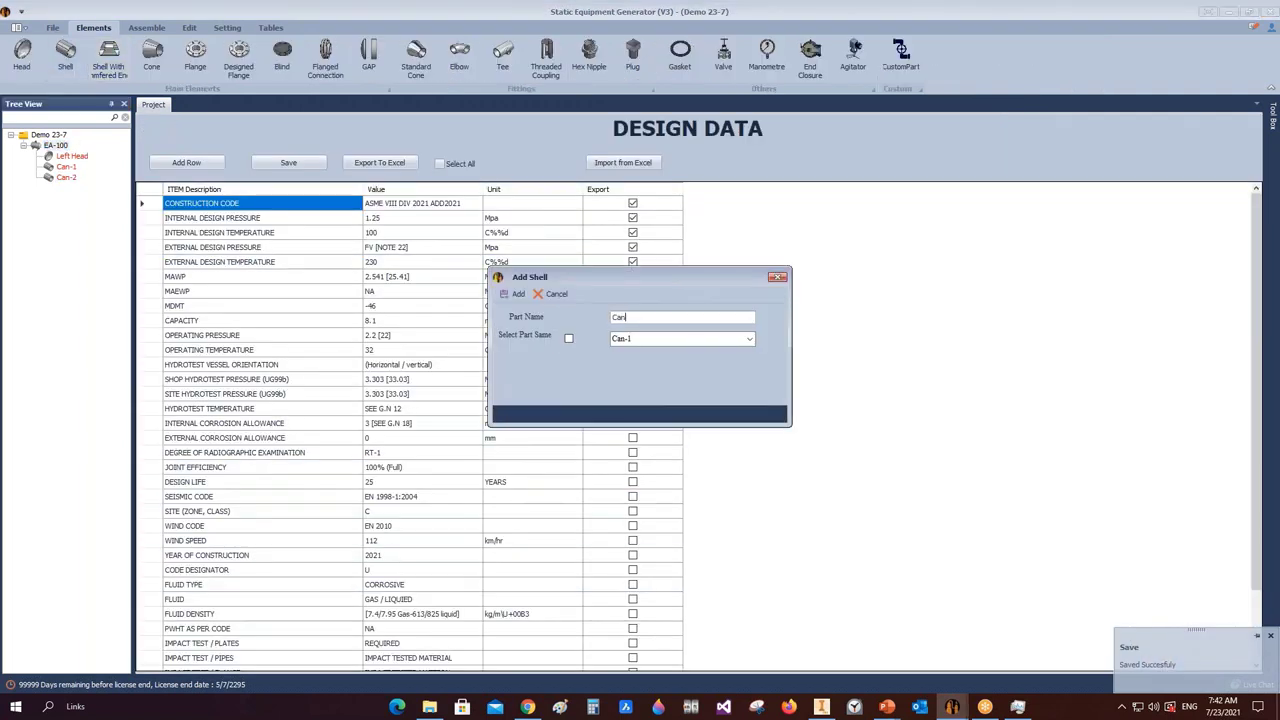
type("-3")
left_click(568, 338)
left_click(632, 339)
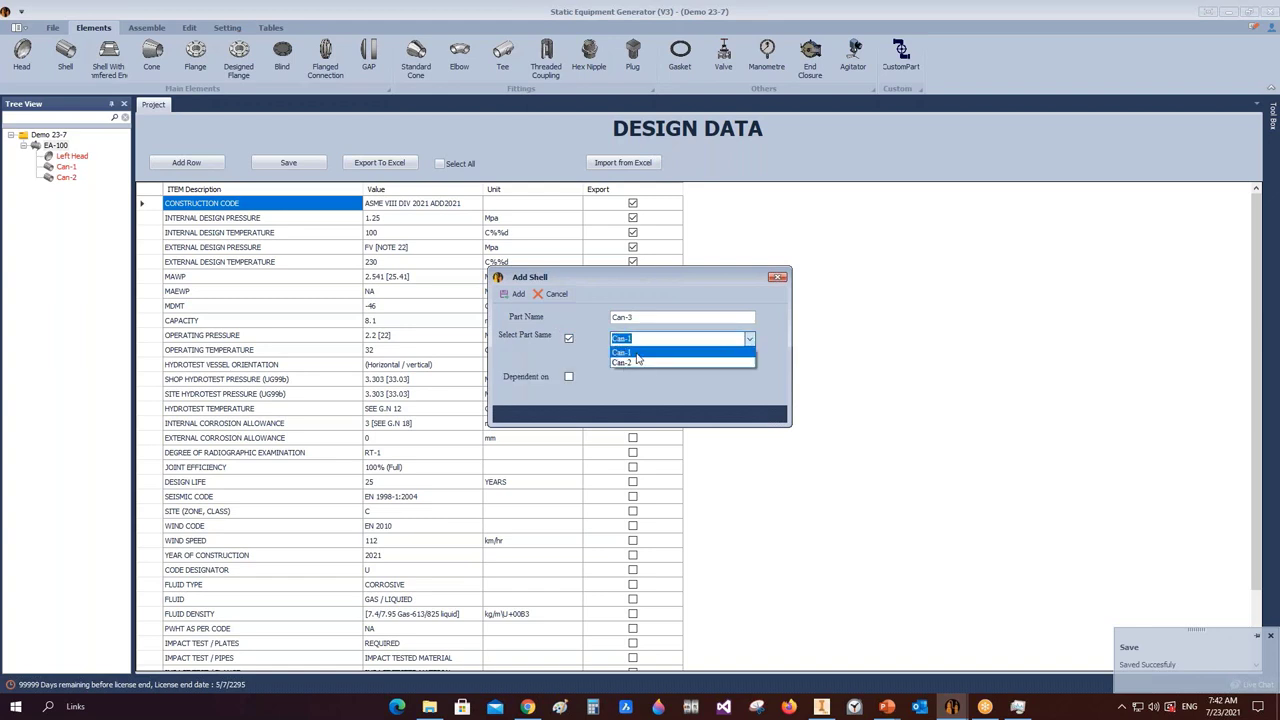
left_click(632, 353)
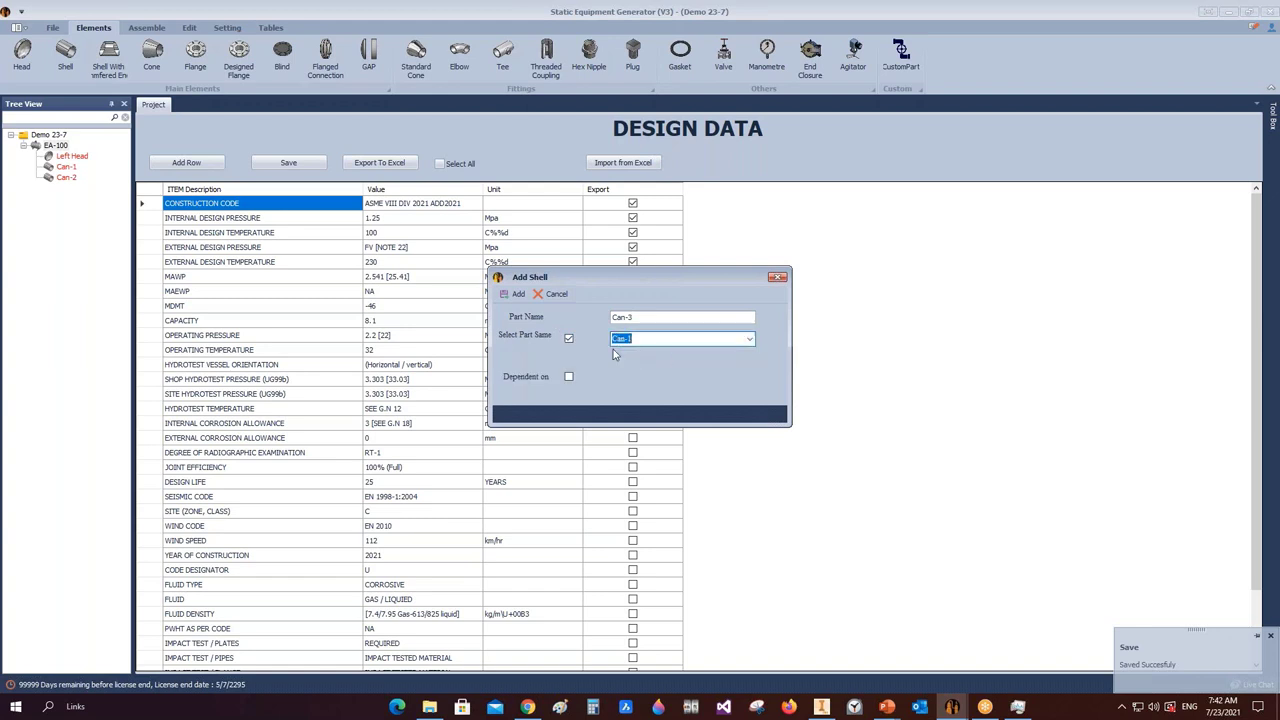
left_click(514, 293)
left_click(64, 189)
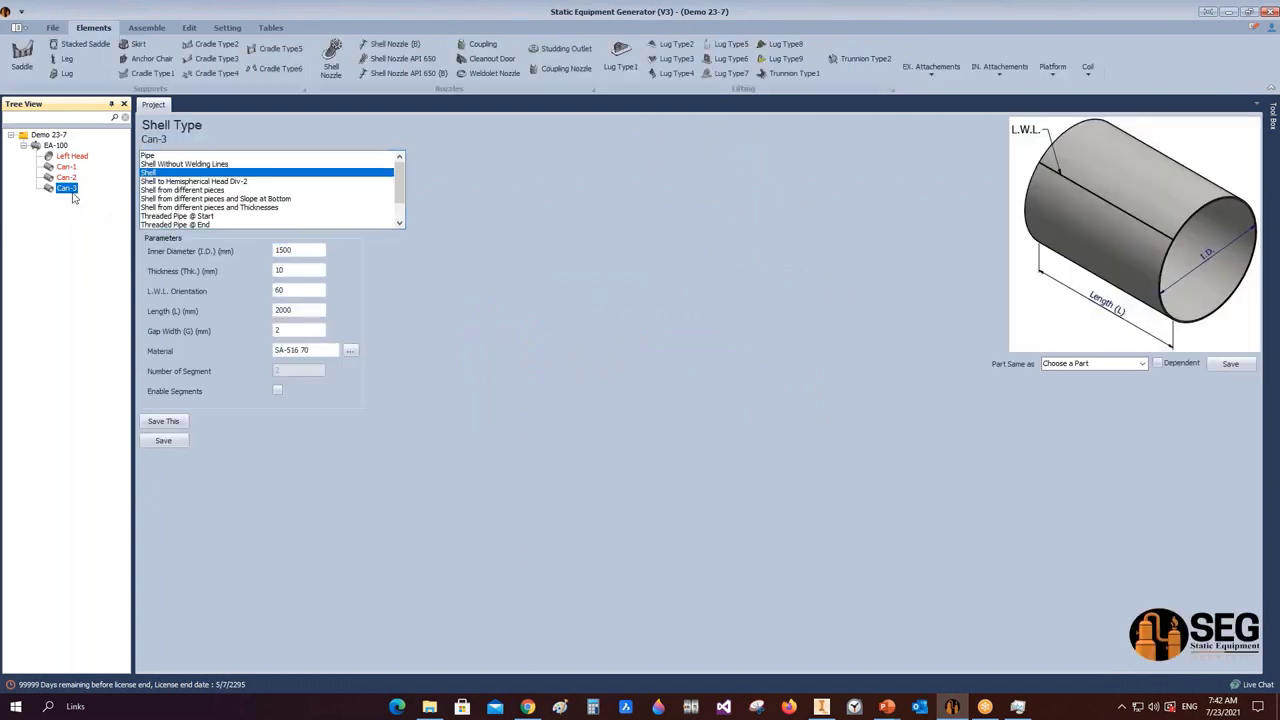
left_click(66, 189)
left_click(58, 146)
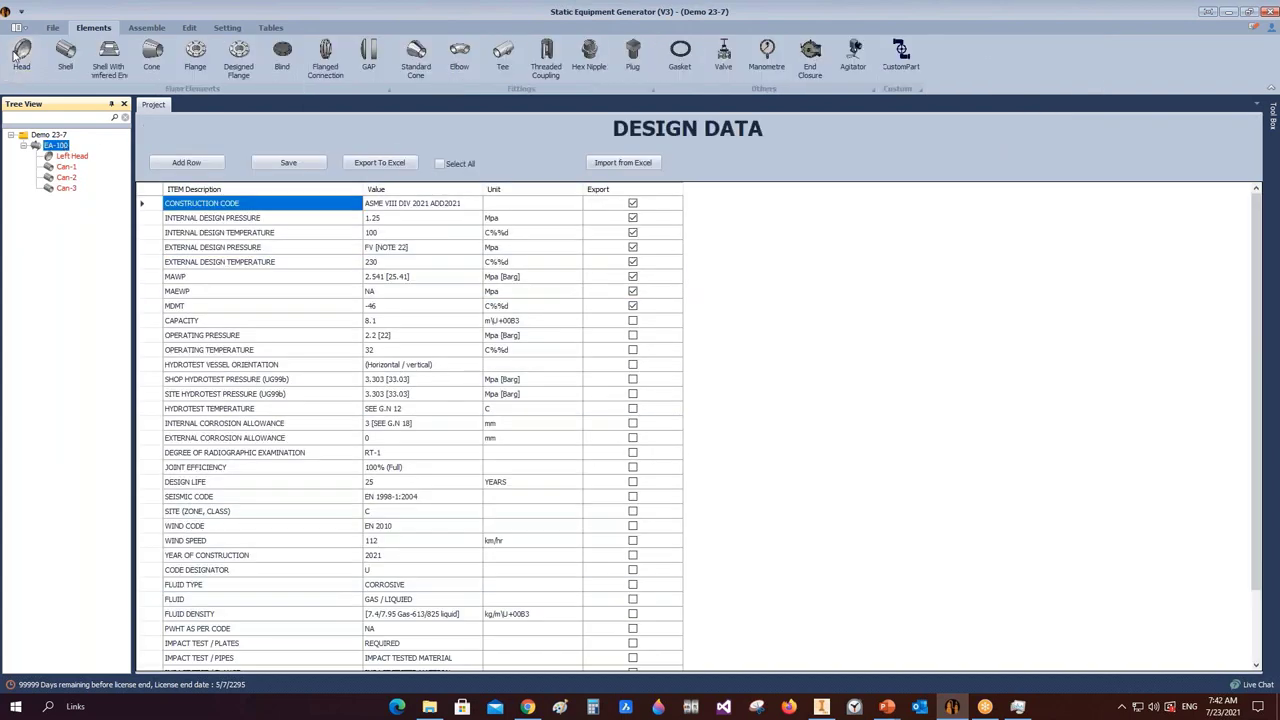
- Add a head named 'Right Head' using Same with Left Head, then open its ellipsoidal parameters
left_click(18, 55)
type("Ri")
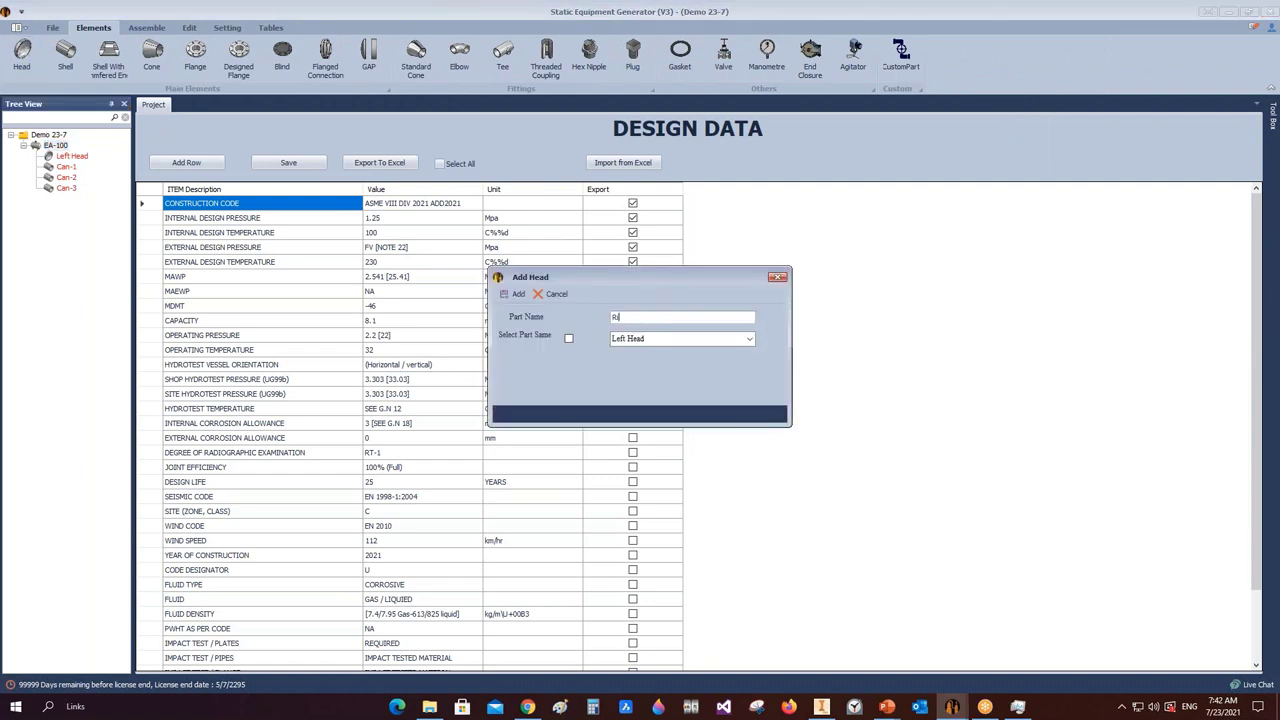
type("ght Head")
left_click(568, 338)
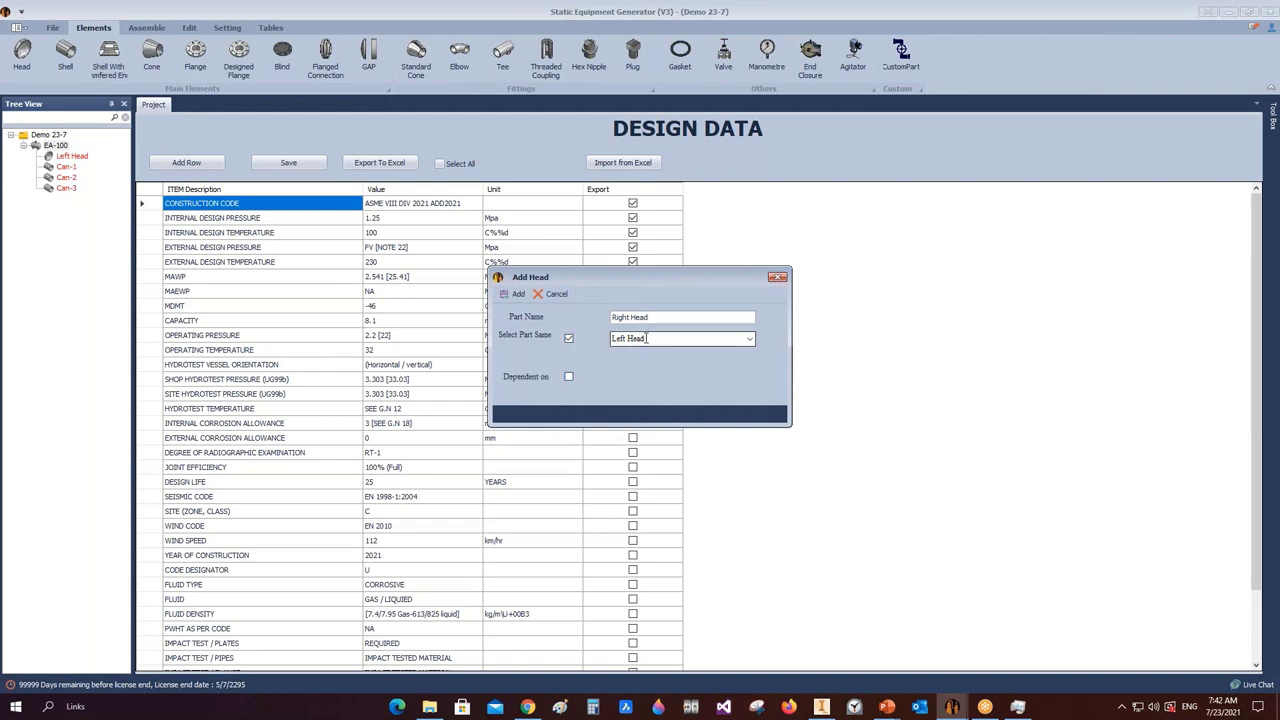
left_click(514, 293)
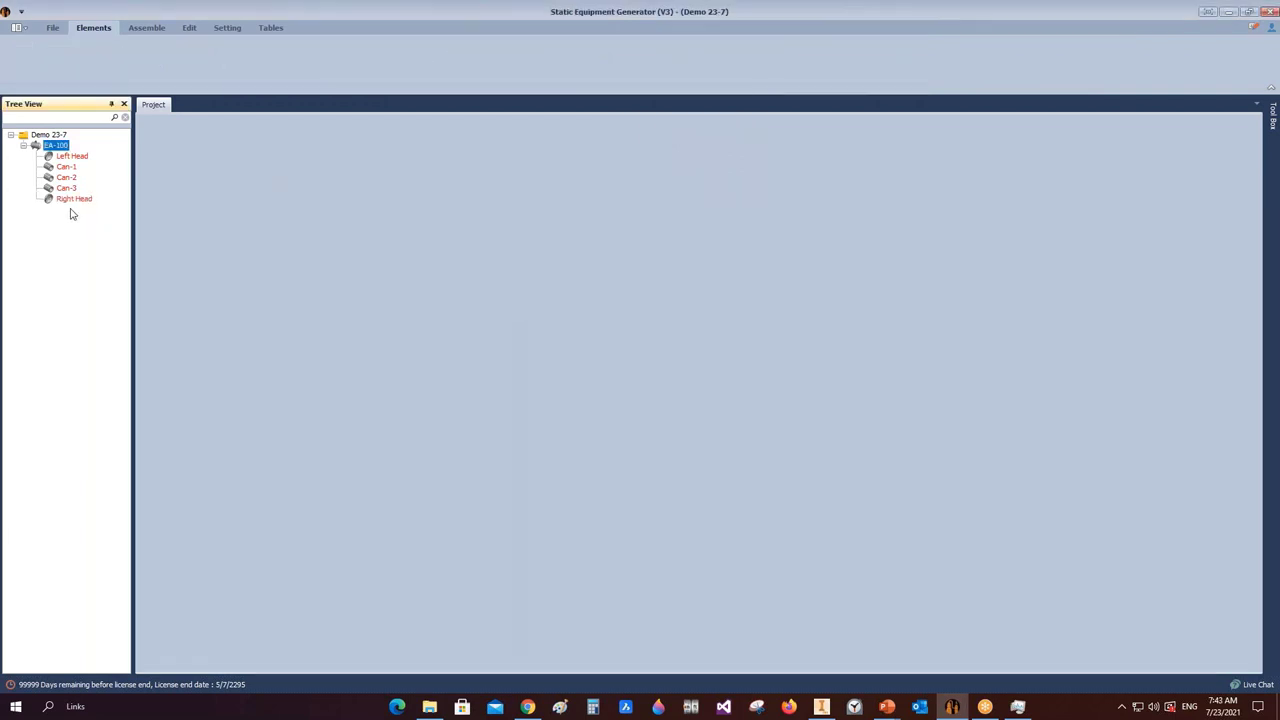
left_click(73, 199)
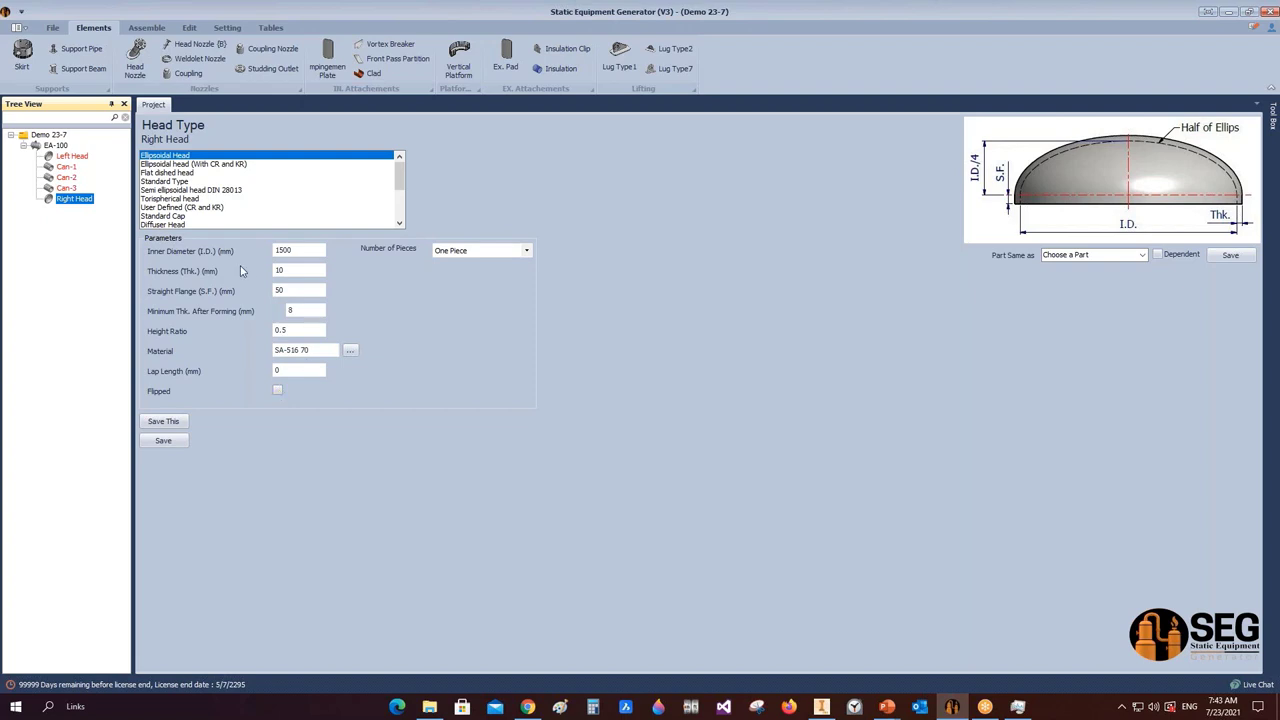
left_click(147, 31)
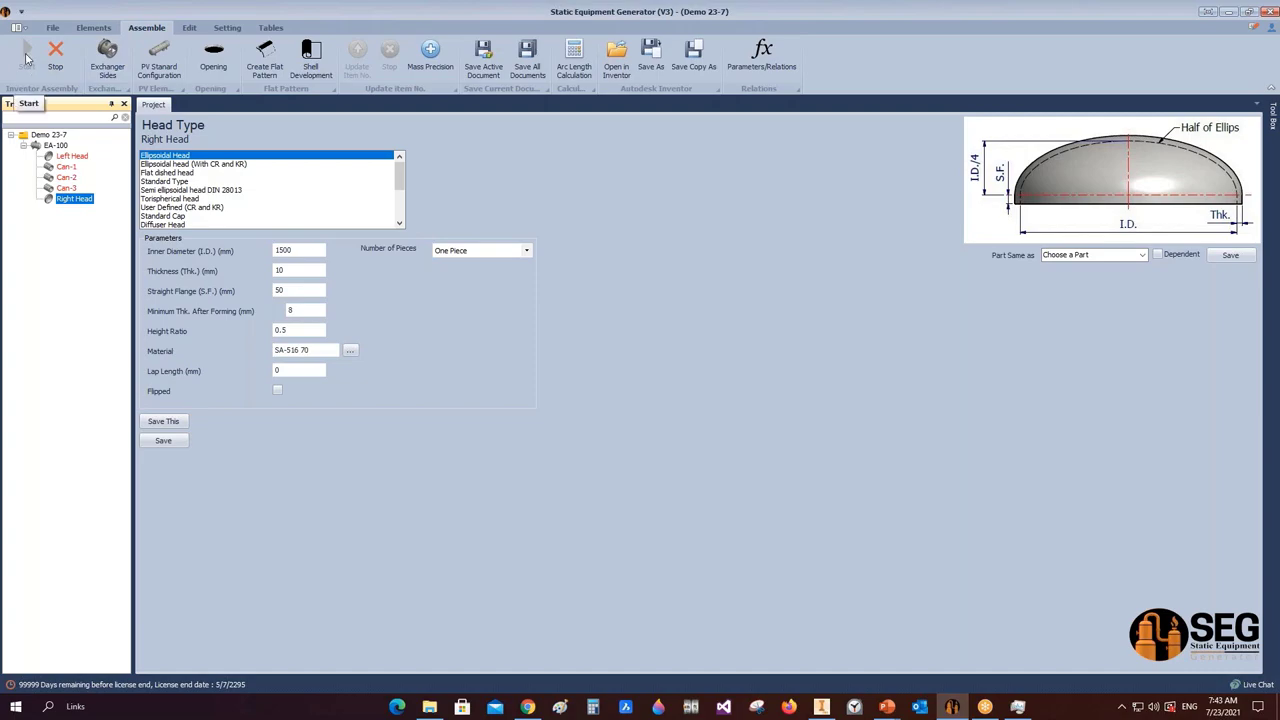
- Bring Inventor forward while EA-100.iam is being generated with the Left Head and shell
mouse_move(819, 705)
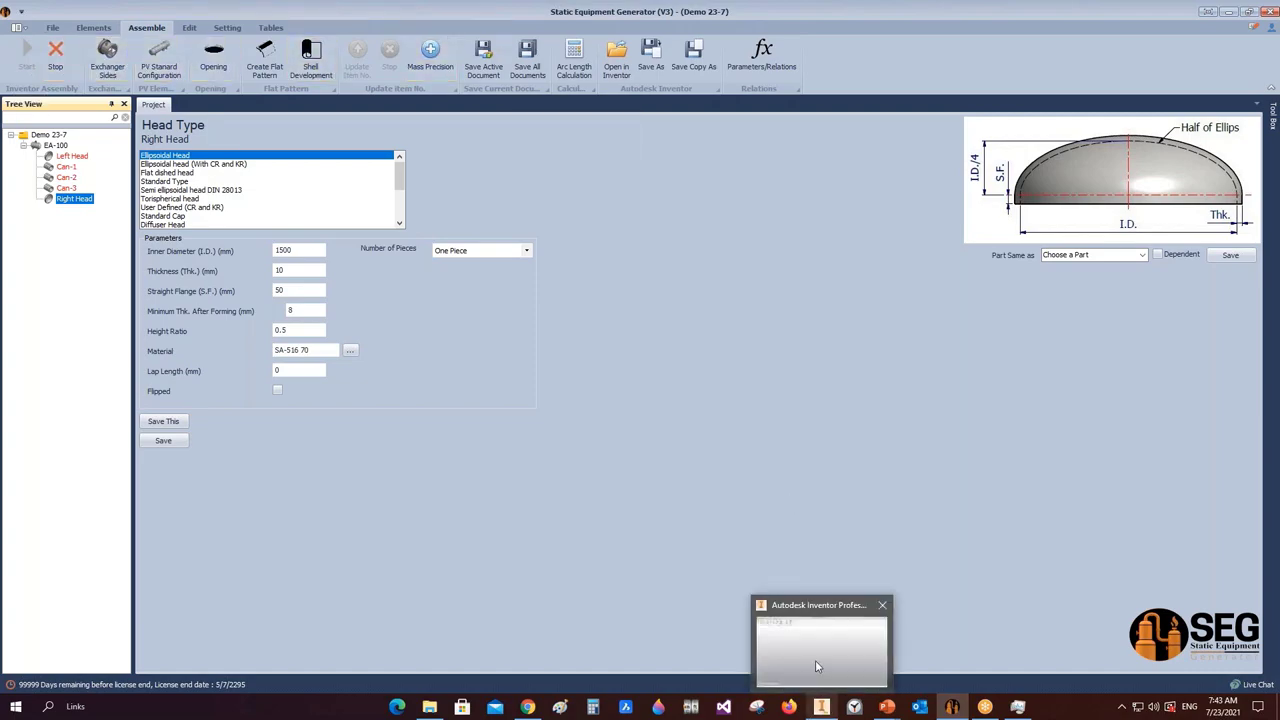
left_click(815, 662)
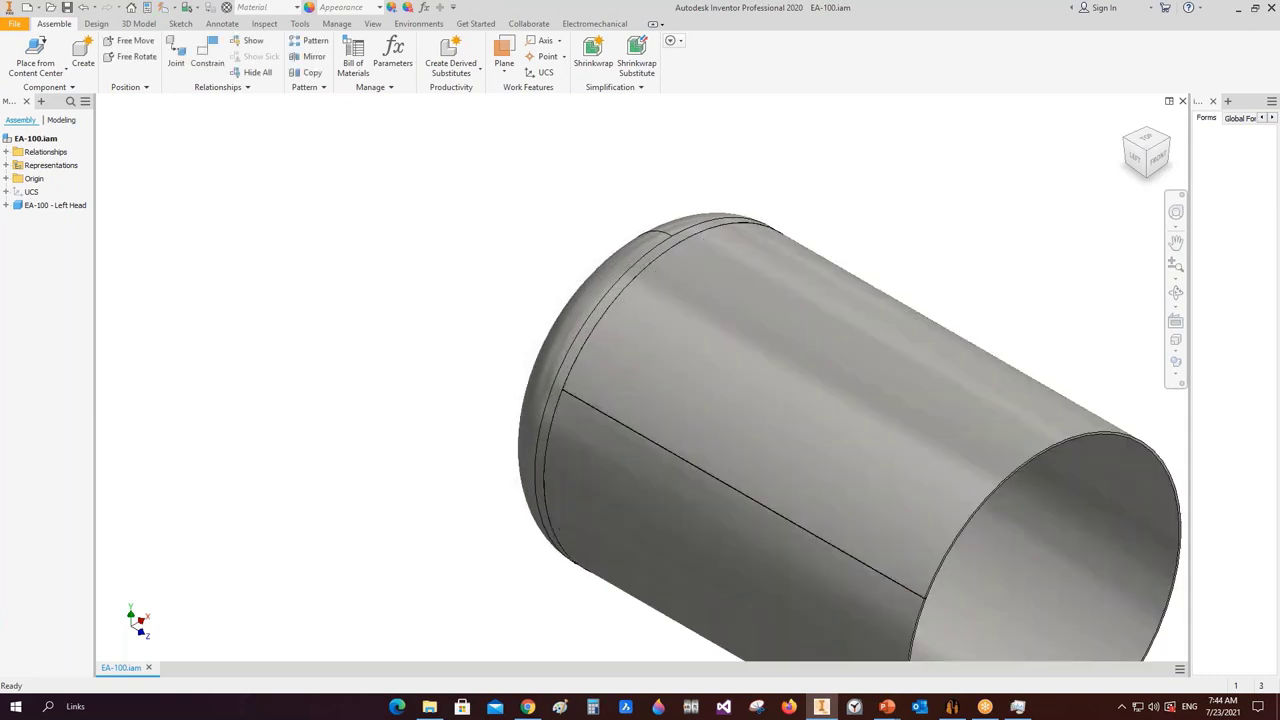
- Save EA-100.iam and fit the whole vessel into the view
key("ctrl+s")
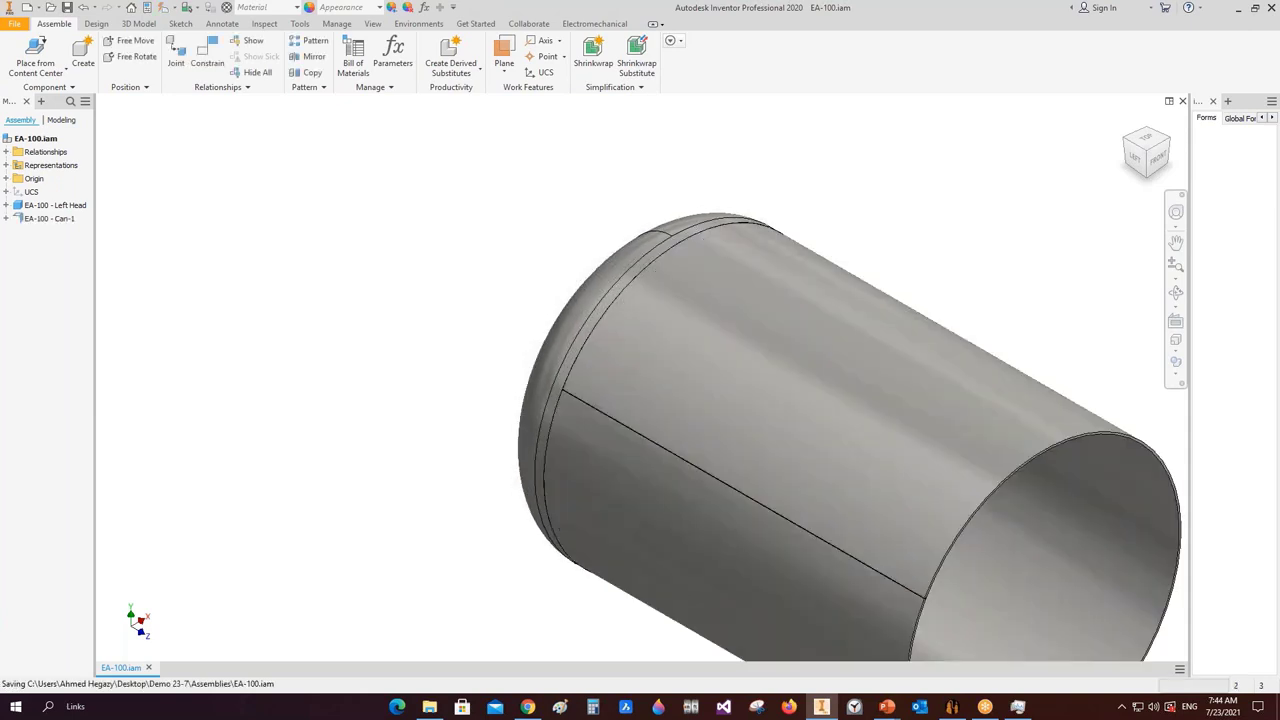
key("Home")
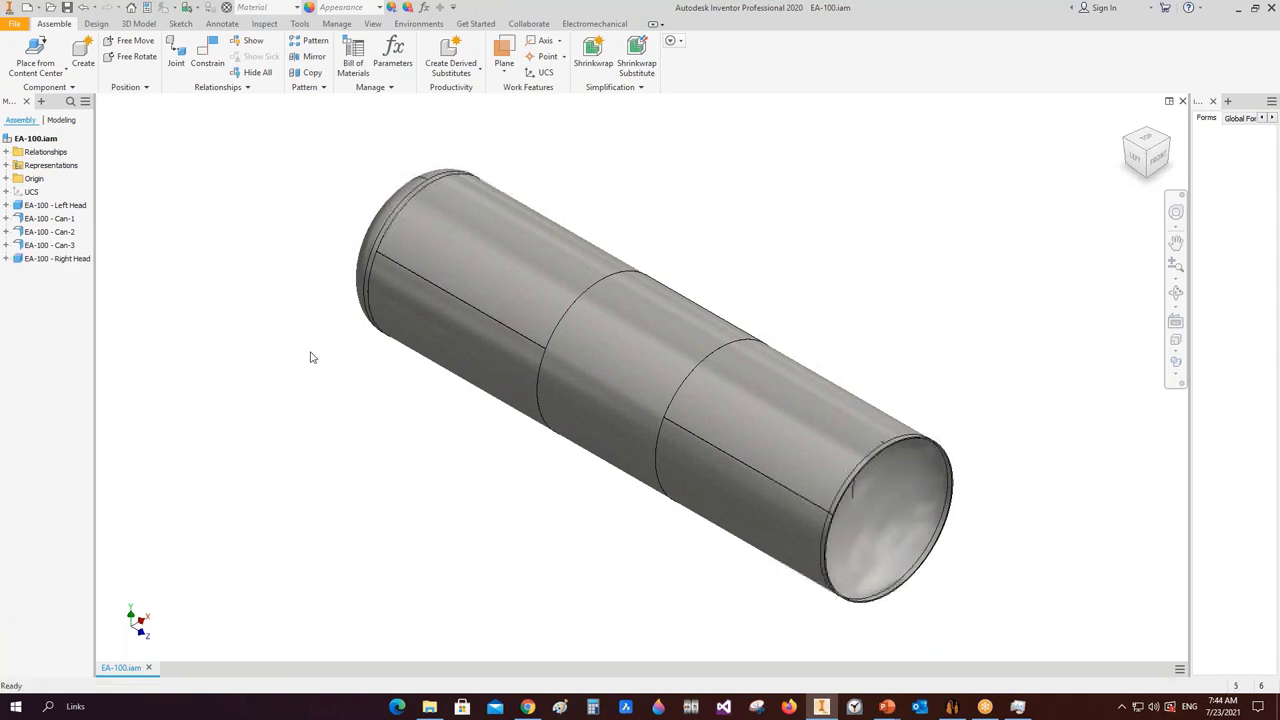
- Apply a Half Section View on the YZ Plane and view the cut vessel from the left
left_click(372, 23)
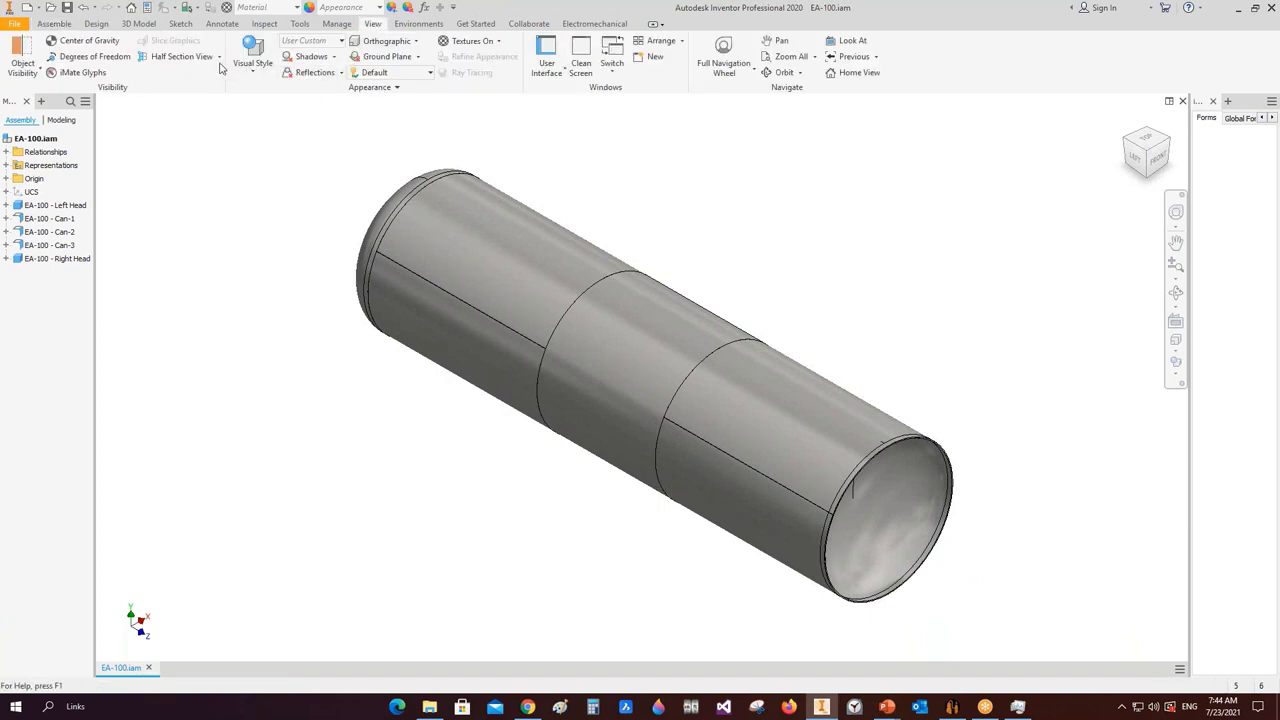
left_click(181, 56)
left_click(7, 179)
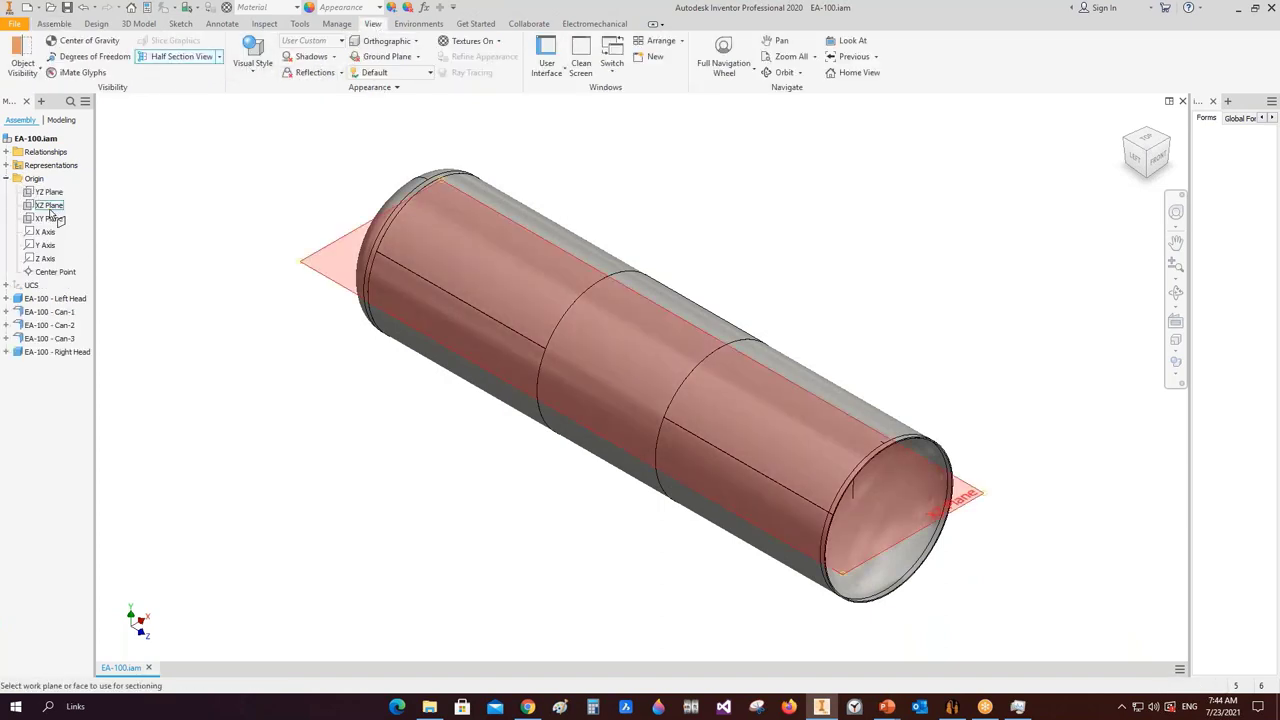
left_click(48, 191)
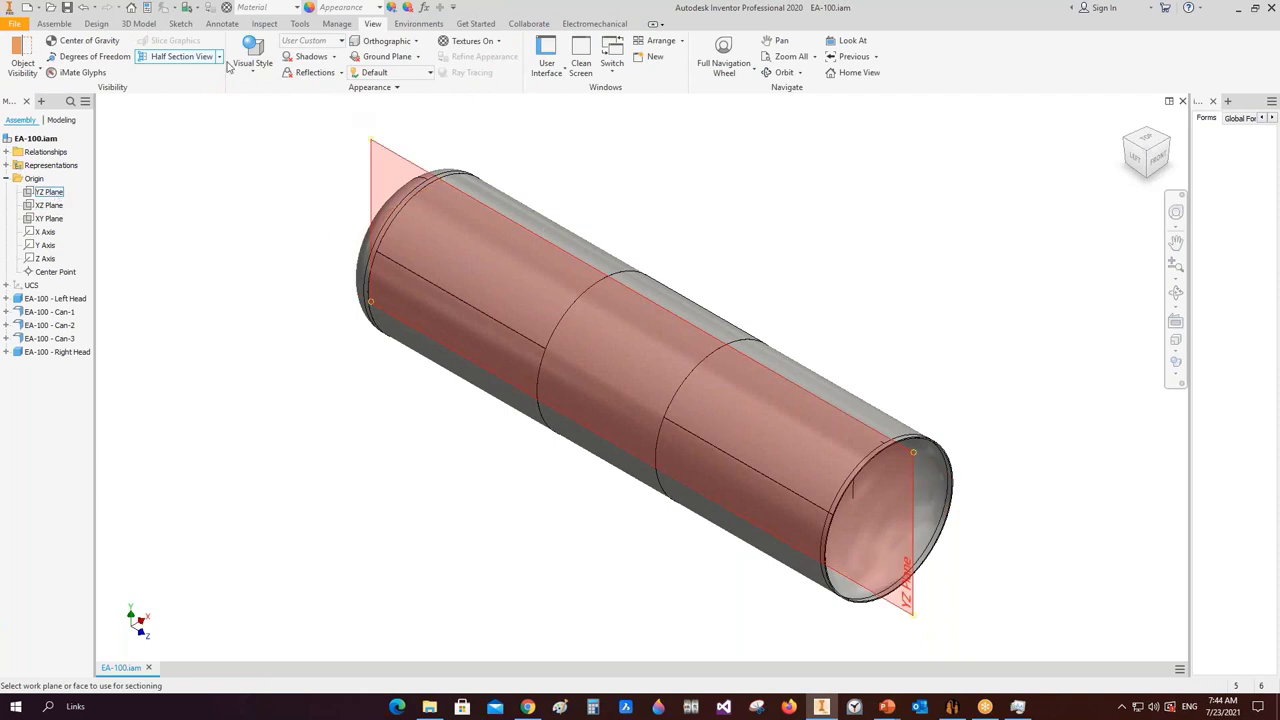
left_click(705, 418)
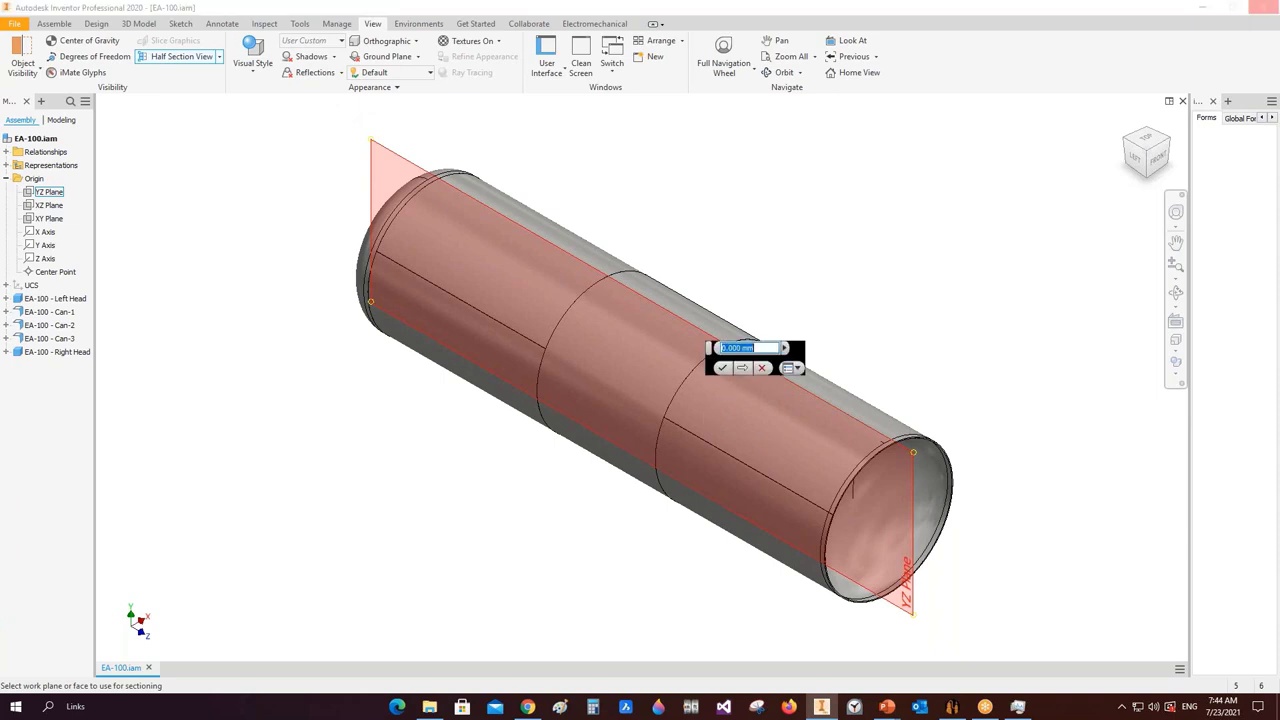
key("Return")
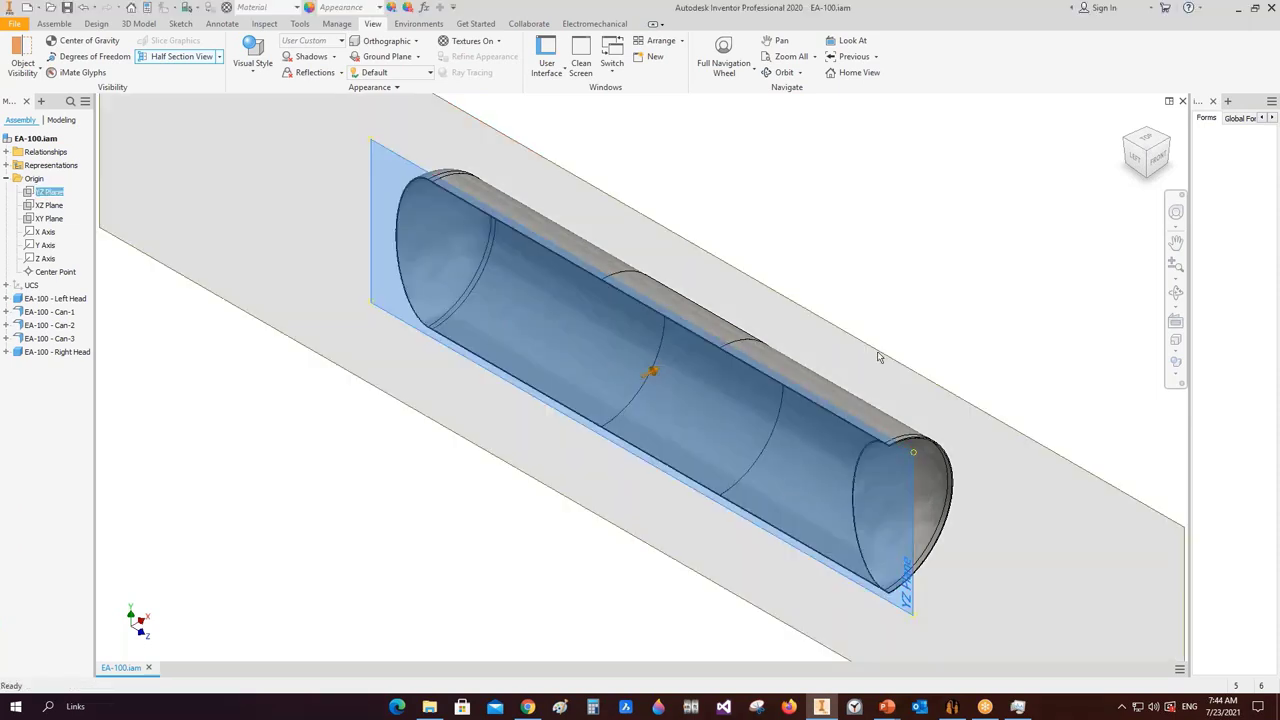
left_click(1137, 155)
scroll(769, 386, "down", 5)
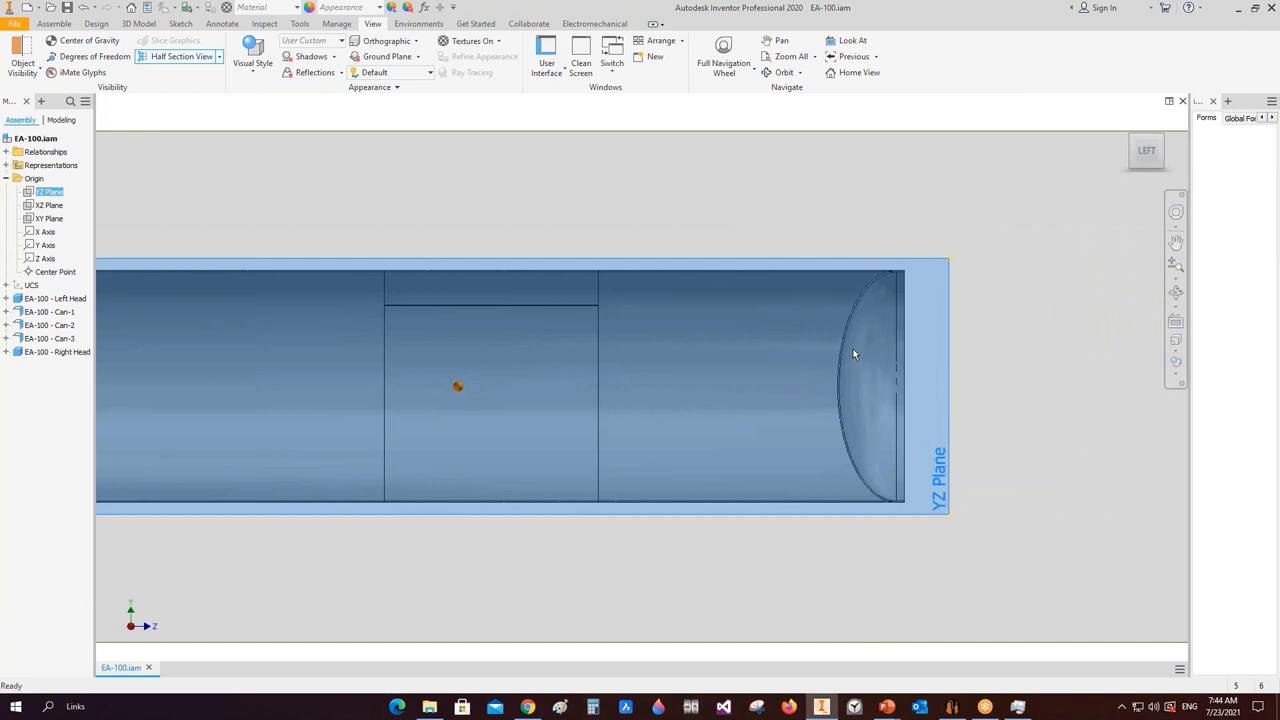
middle_click_drag(854, 354, 1040, 352)
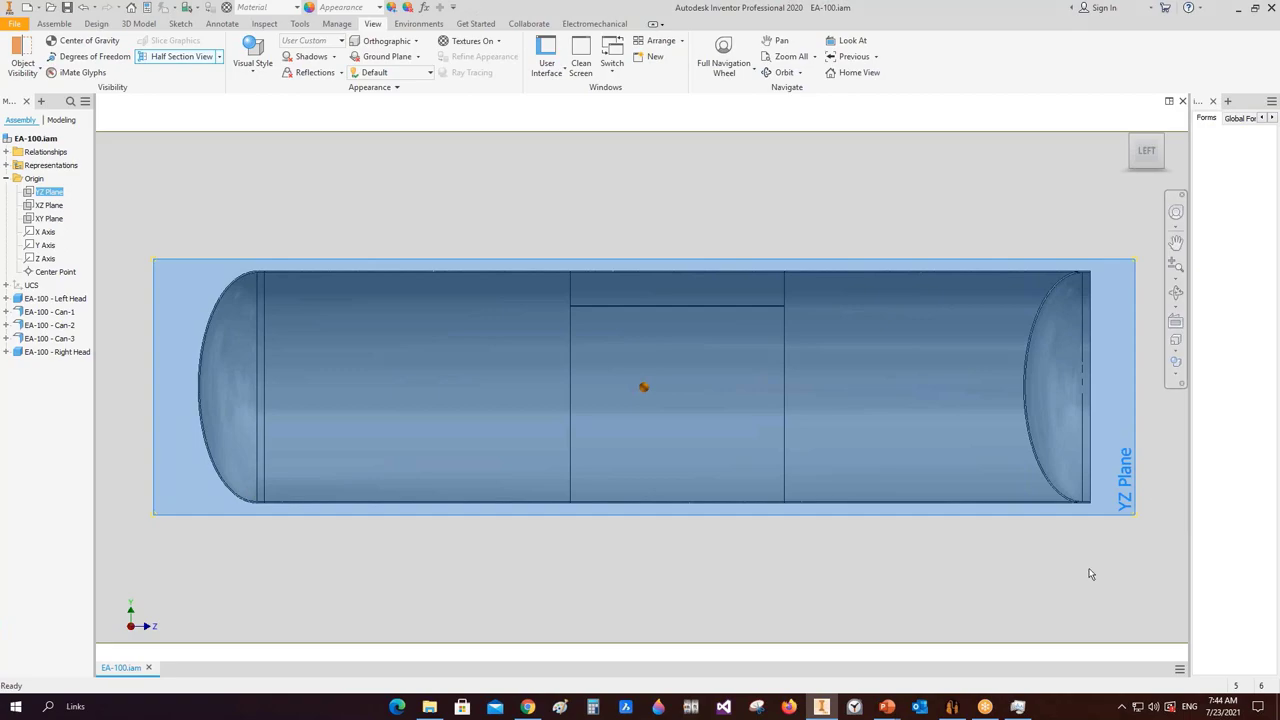
- Enable Flipped on the Right Head page and save it
left_click(952, 706)
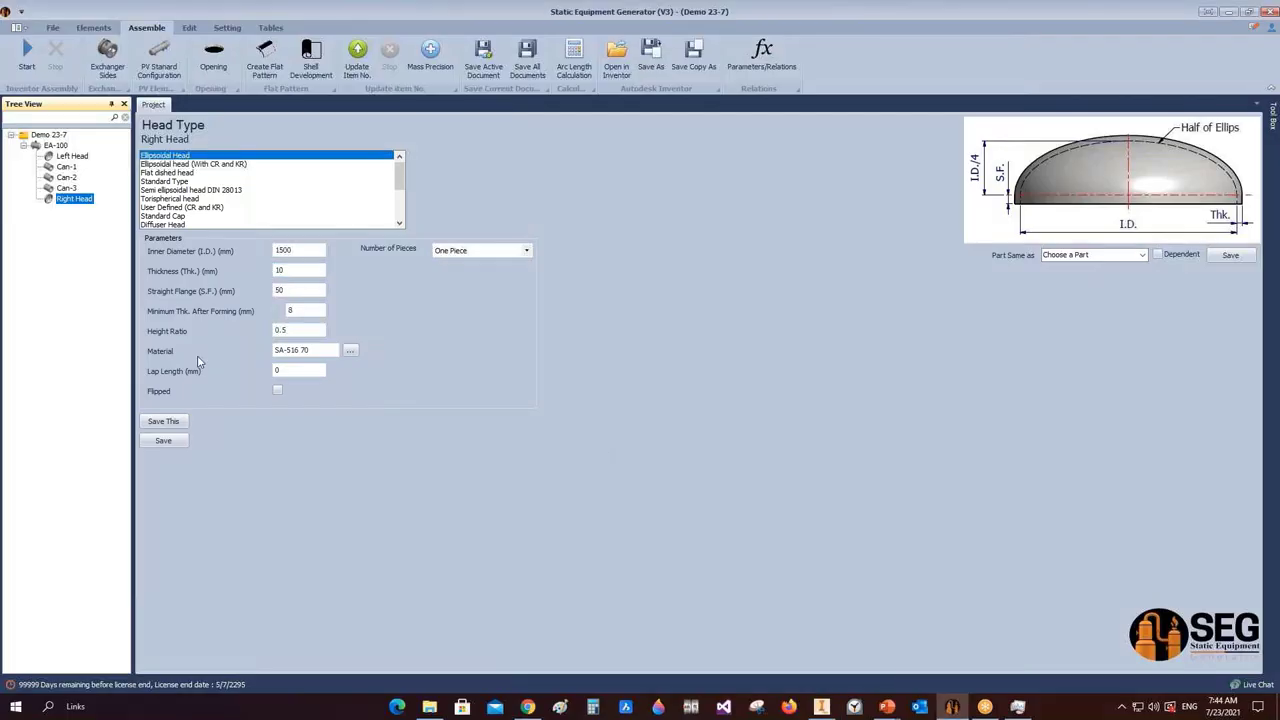
left_click(278, 392)
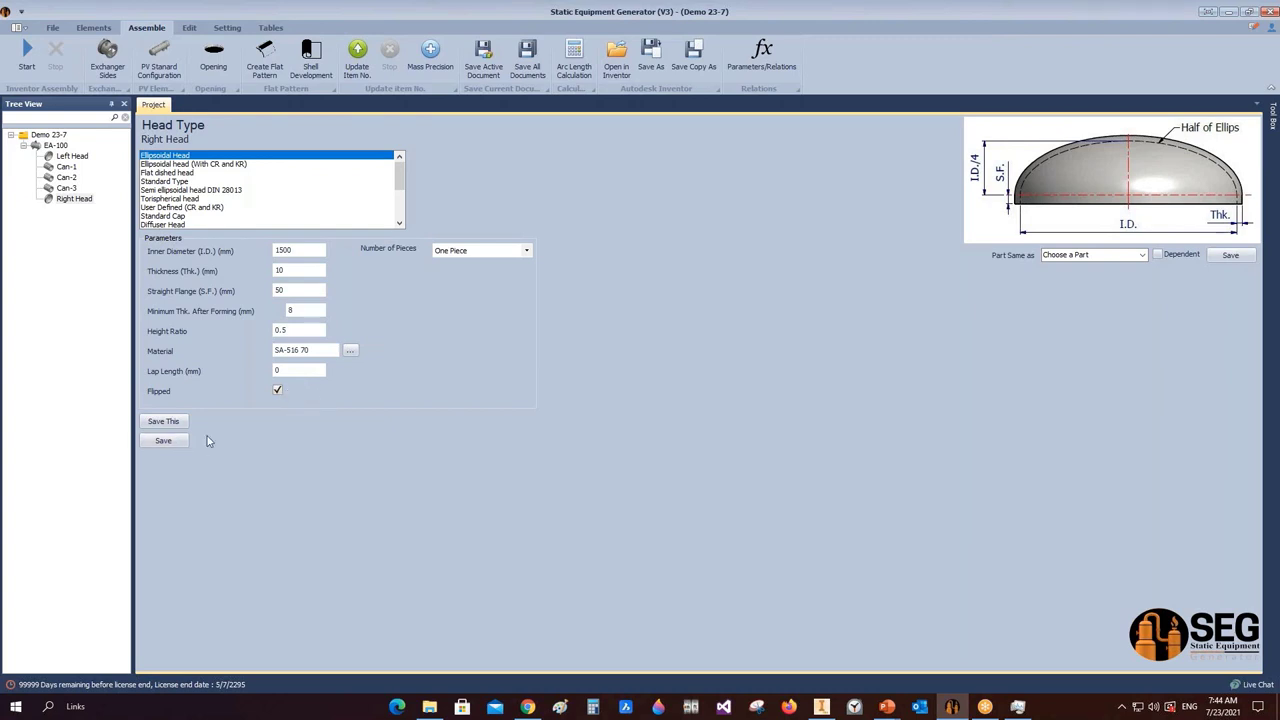
left_click(164, 442)
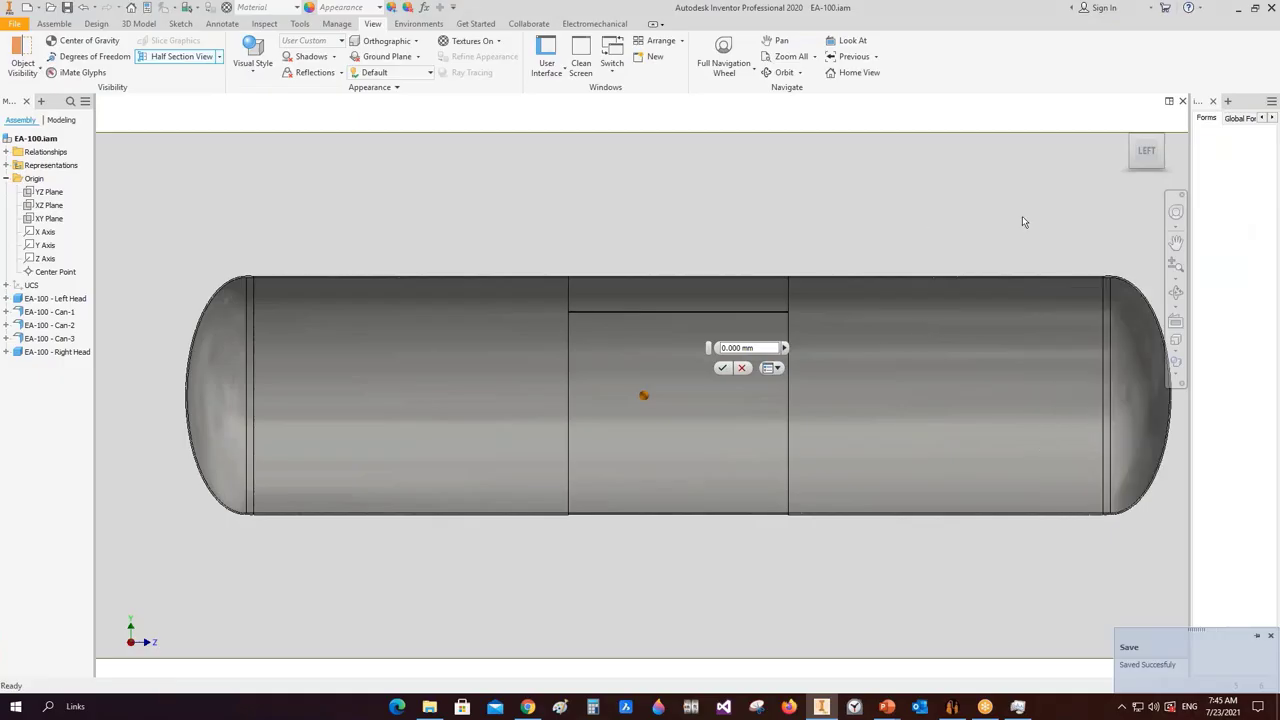
- End the half section and compare the full vessel against the PowerPoint reference slide
key("Return")
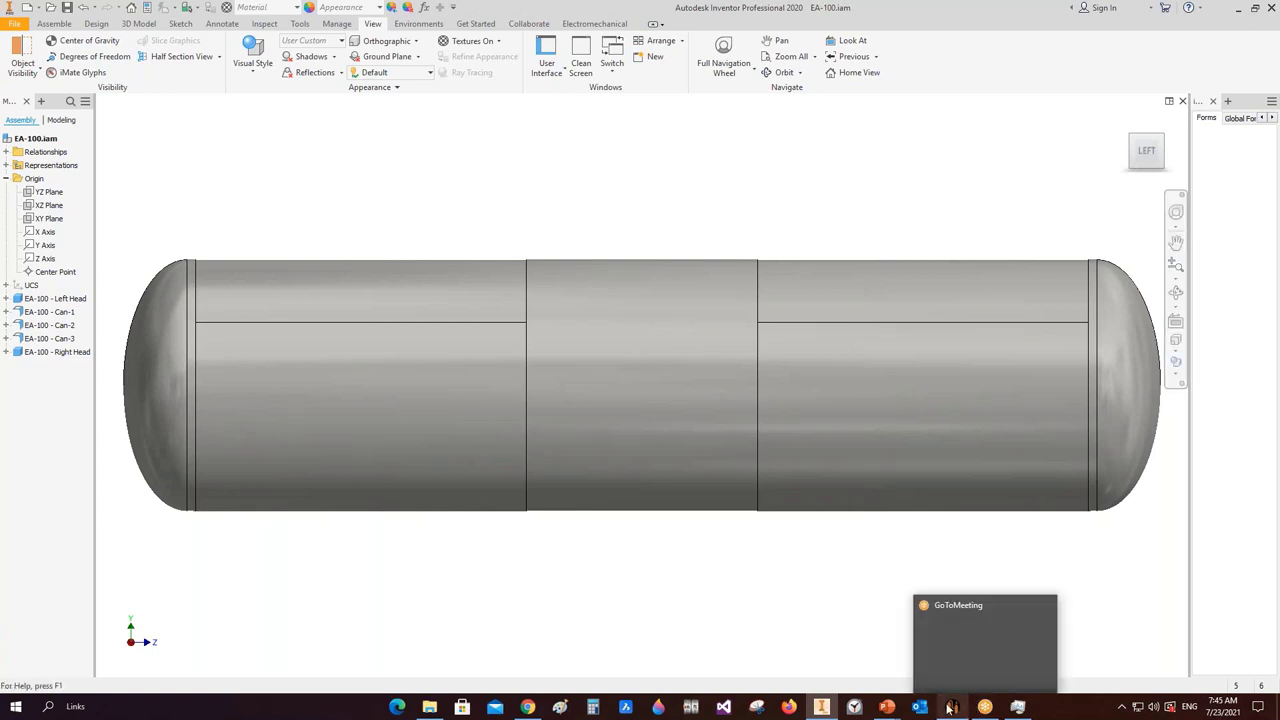
mouse_move(885, 708)
left_click(931, 660)
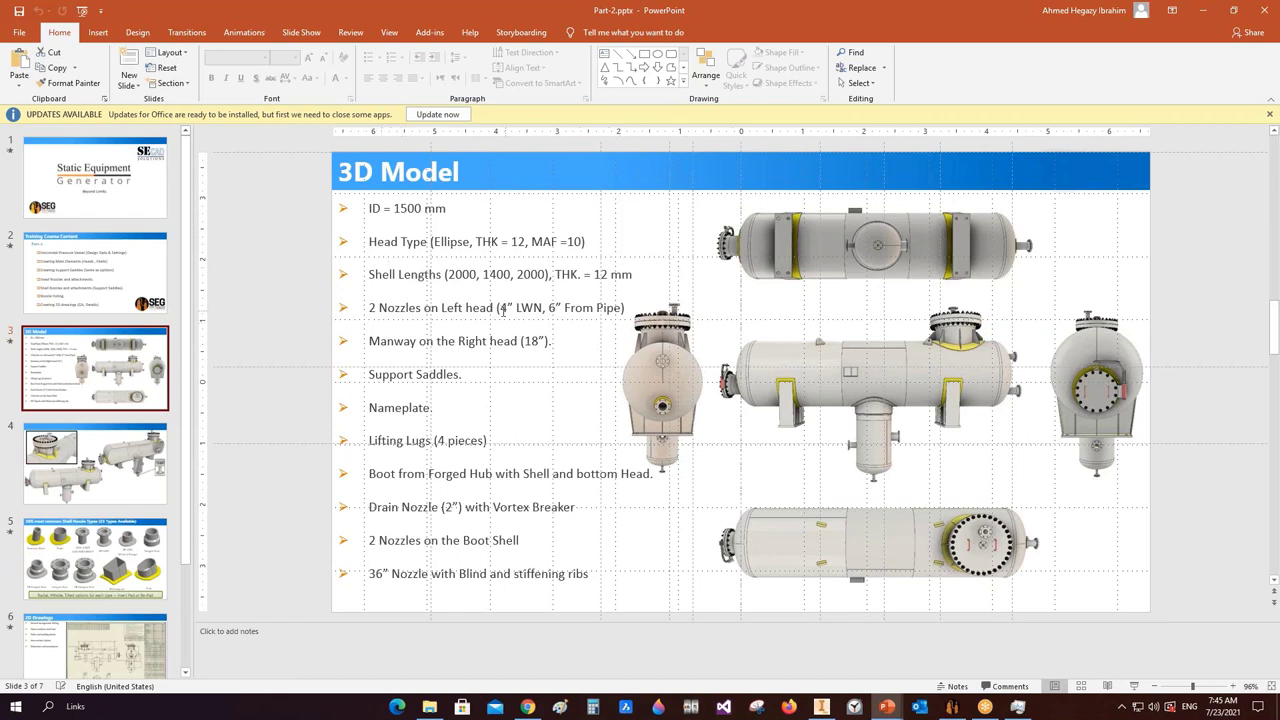
left_click(1200, 17)
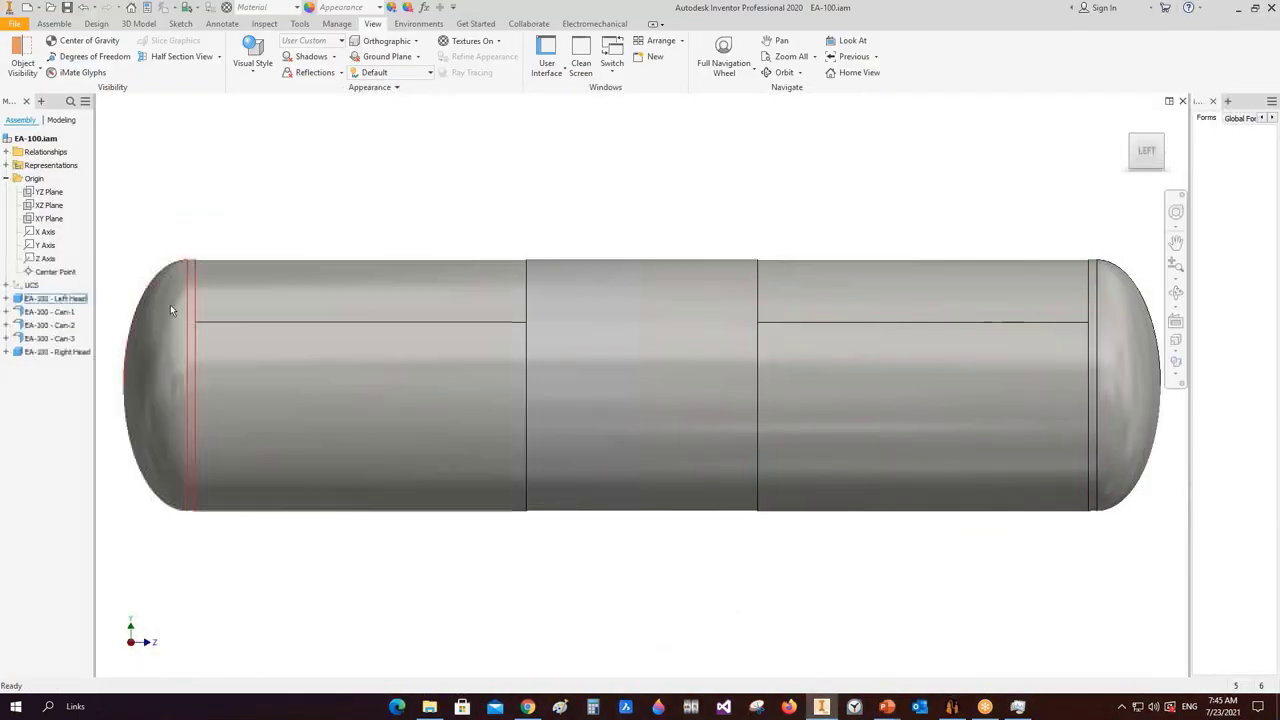
- Select the Left Head, collapse the origin planes, pan slightly, and return to Static Equipment Generator
left_click(211, 290)
left_click(6, 178)
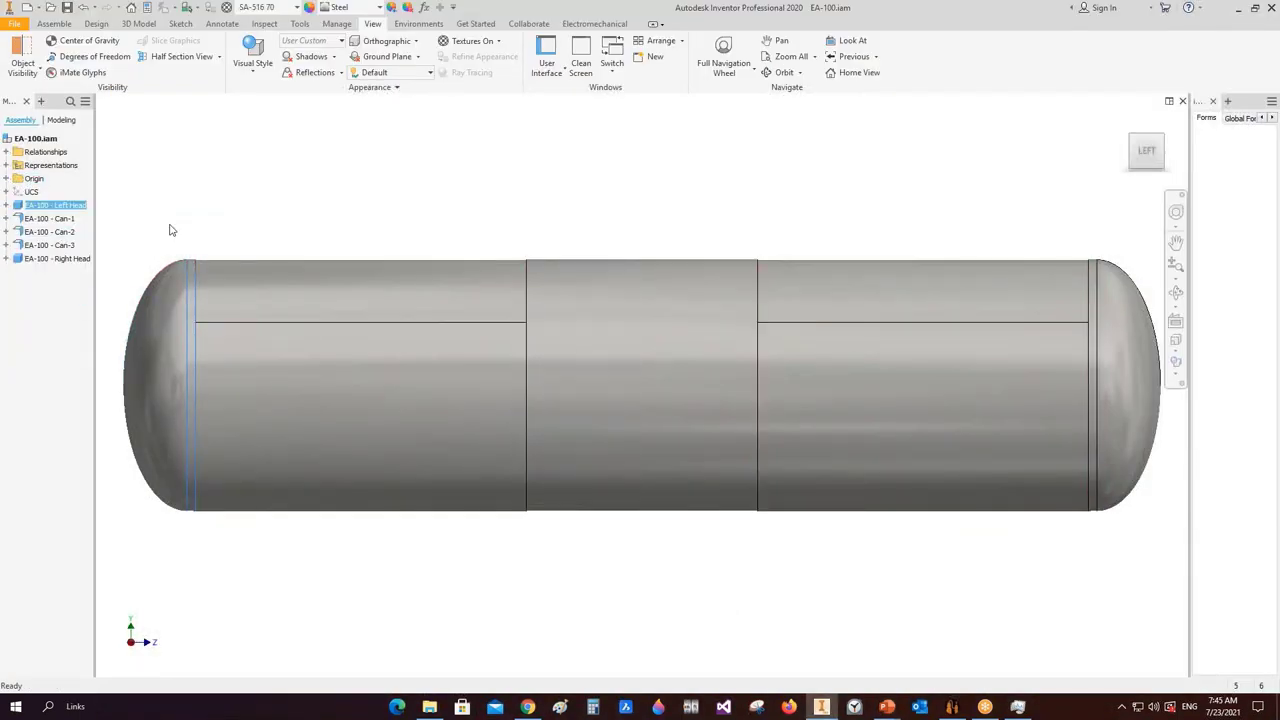
middle_click_drag(535, 370, 595, 384)
left_click(952, 706)
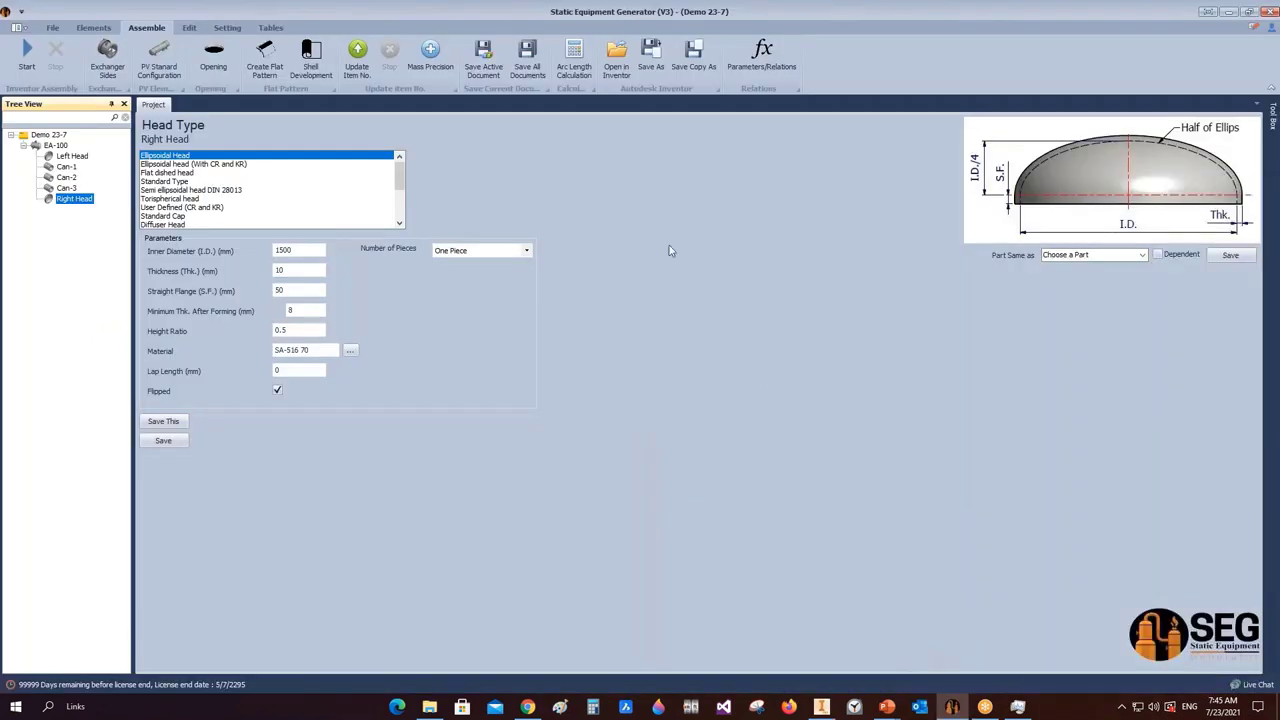
- Select the Left Head and launch Head Nozzle from the Elements ribbon
left_click(52, 157)
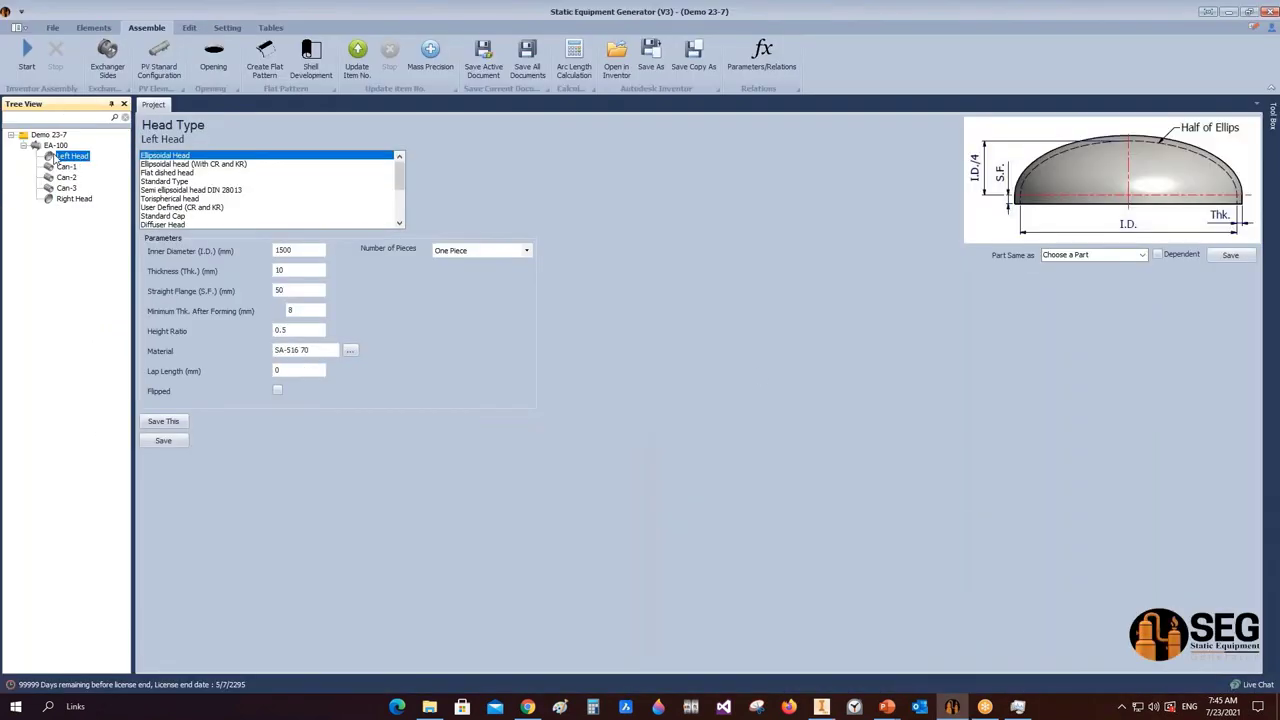
left_click(95, 28)
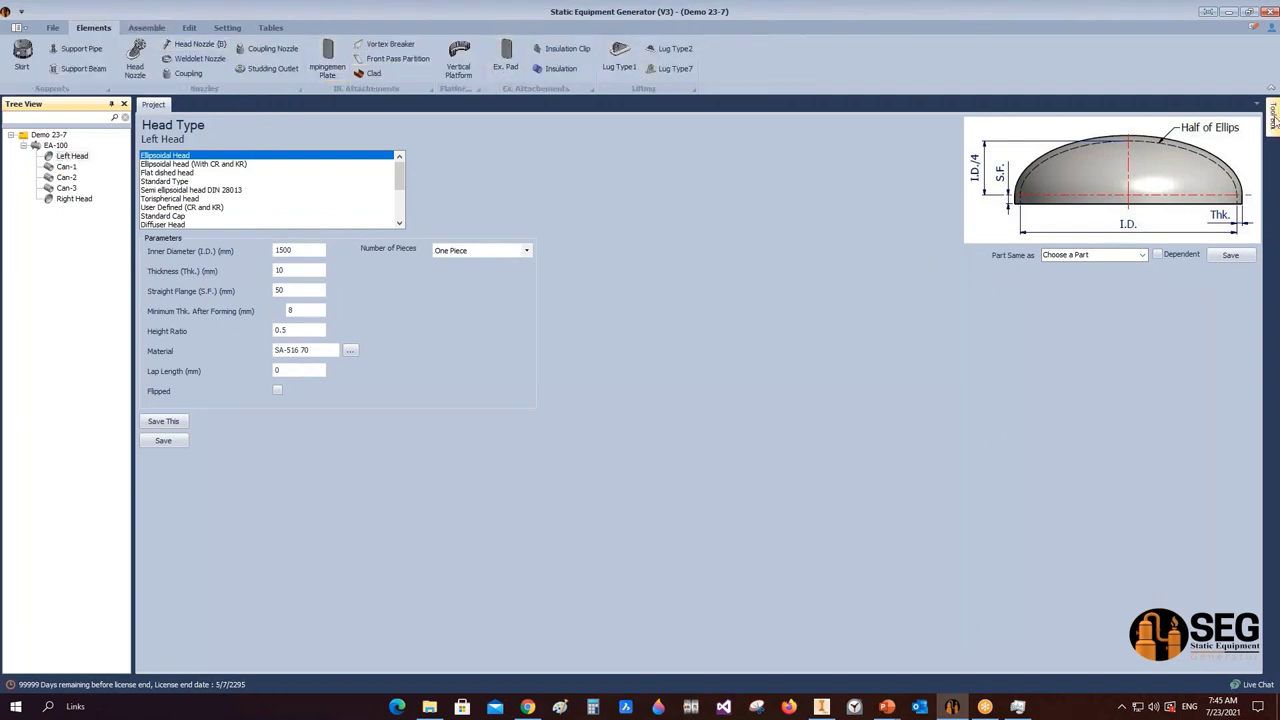
left_click(1272, 116)
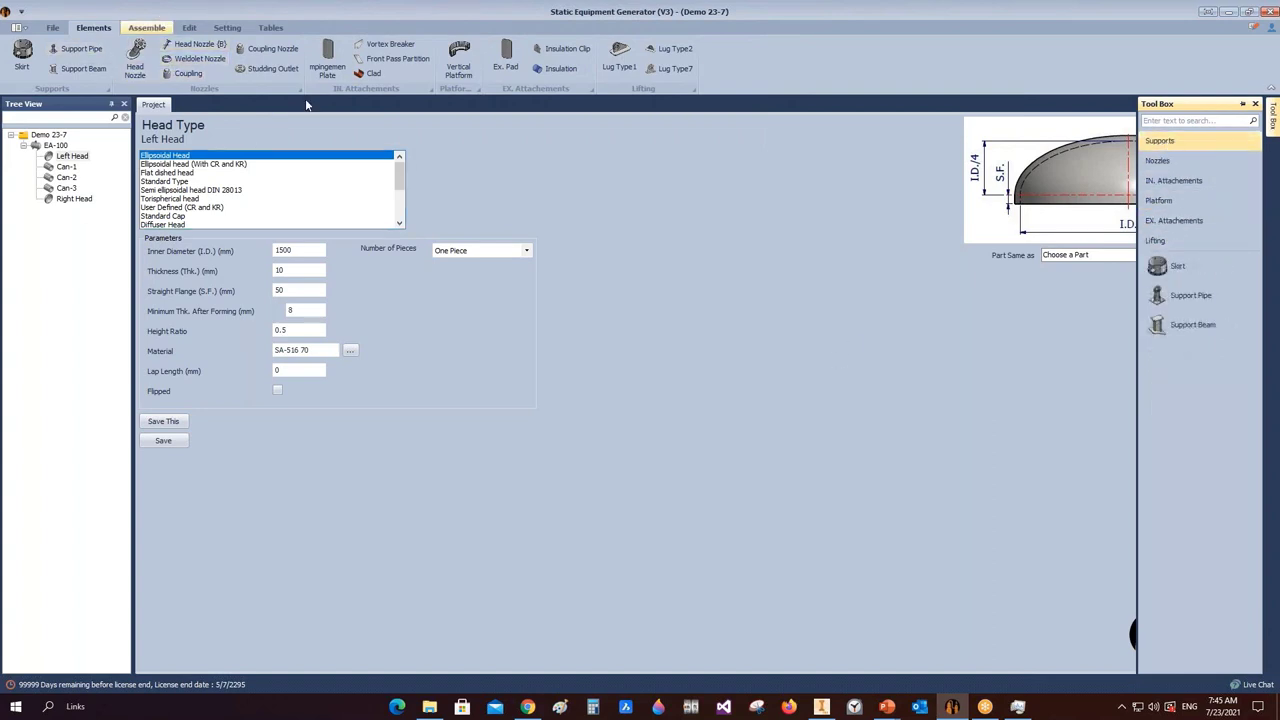
left_click(1245, 105)
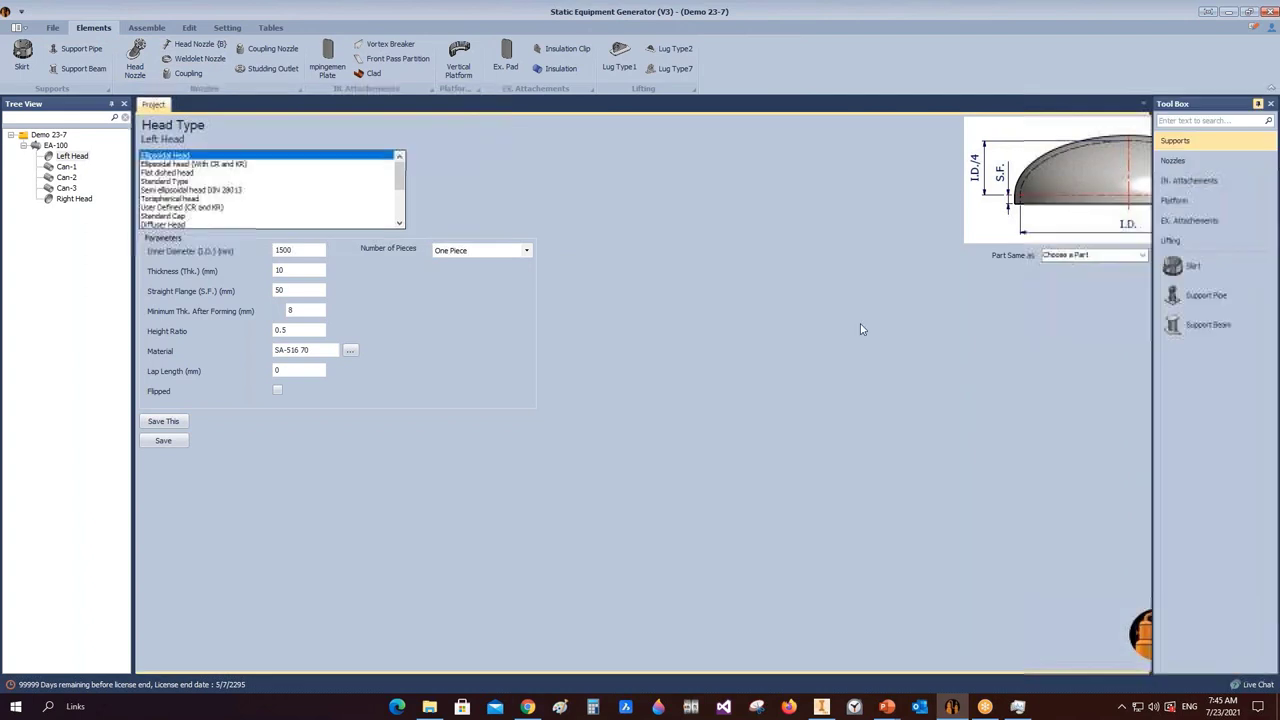
left_click(1258, 104)
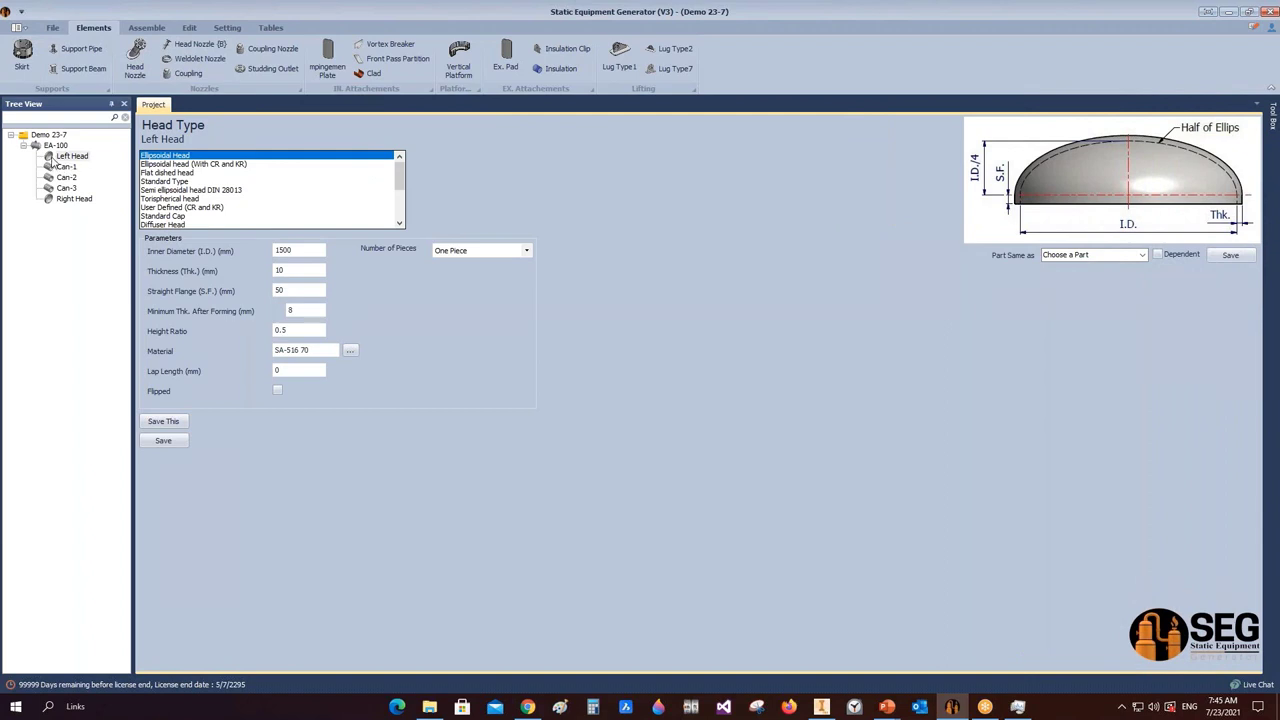
left_click(58, 157)
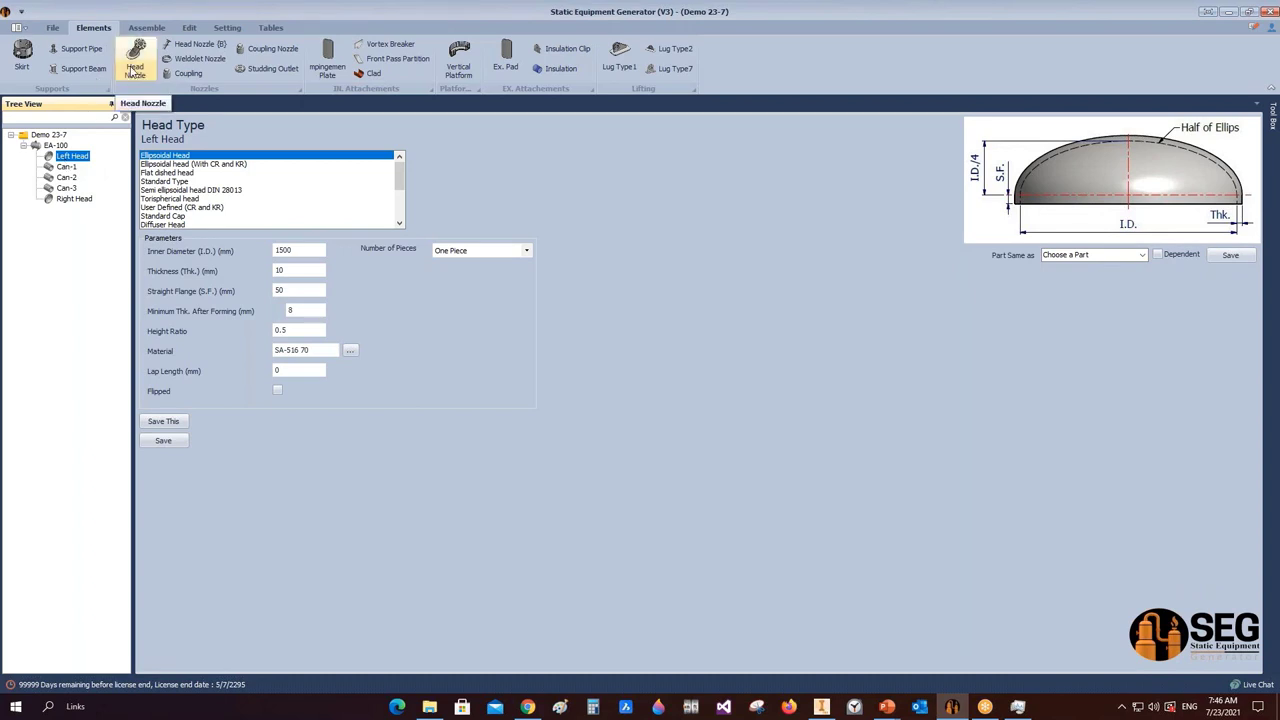
left_click(134, 54)
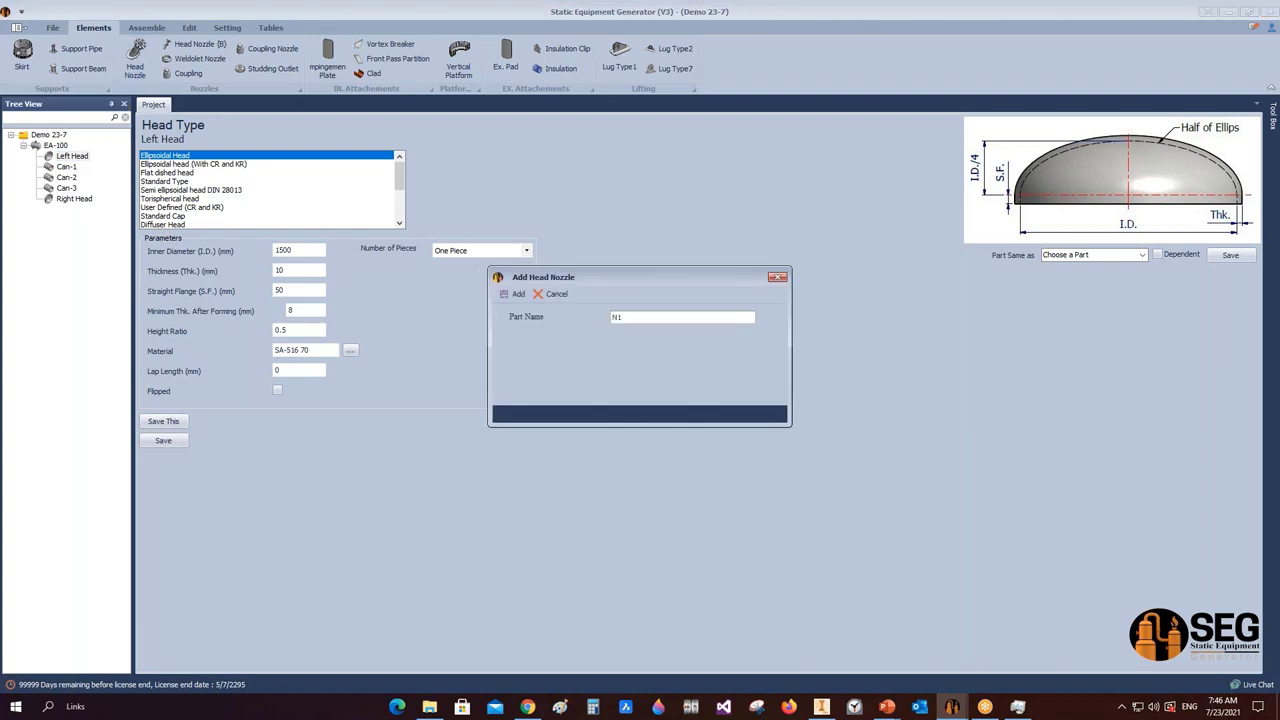
- Create nozzle N1 (2-inch STD, 300 mm projection, Inlet) and open its settings
left_click(513, 293)
left_click(72, 167)
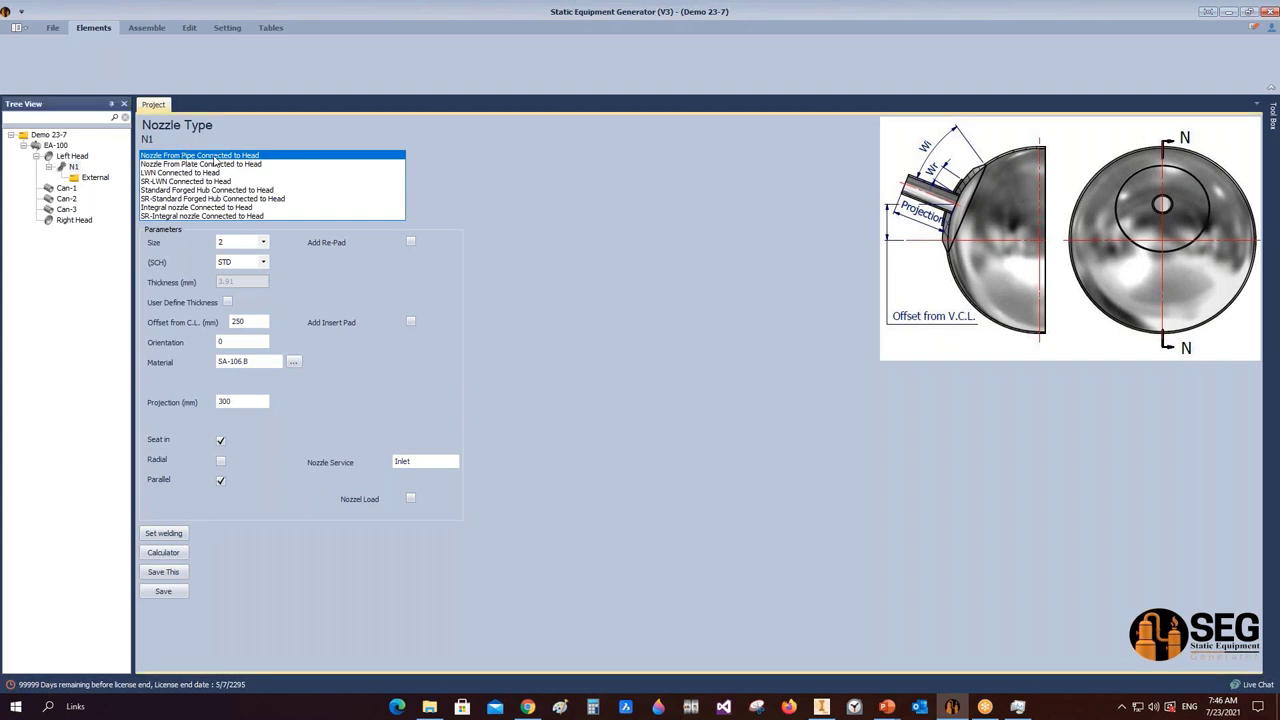
- Preview each nozzle type from Nozzle From Plate to SR-Integral, then choose LWN Connected to Head
left_click(214, 164)
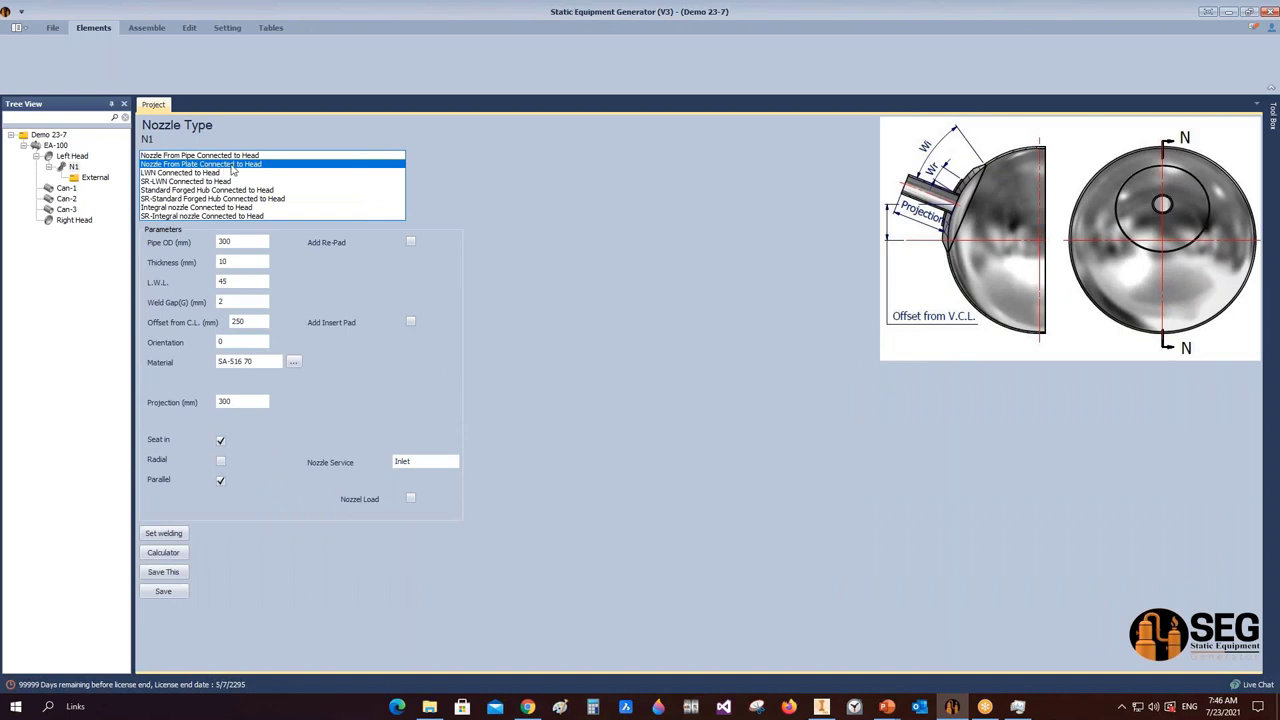
left_click(180, 173)
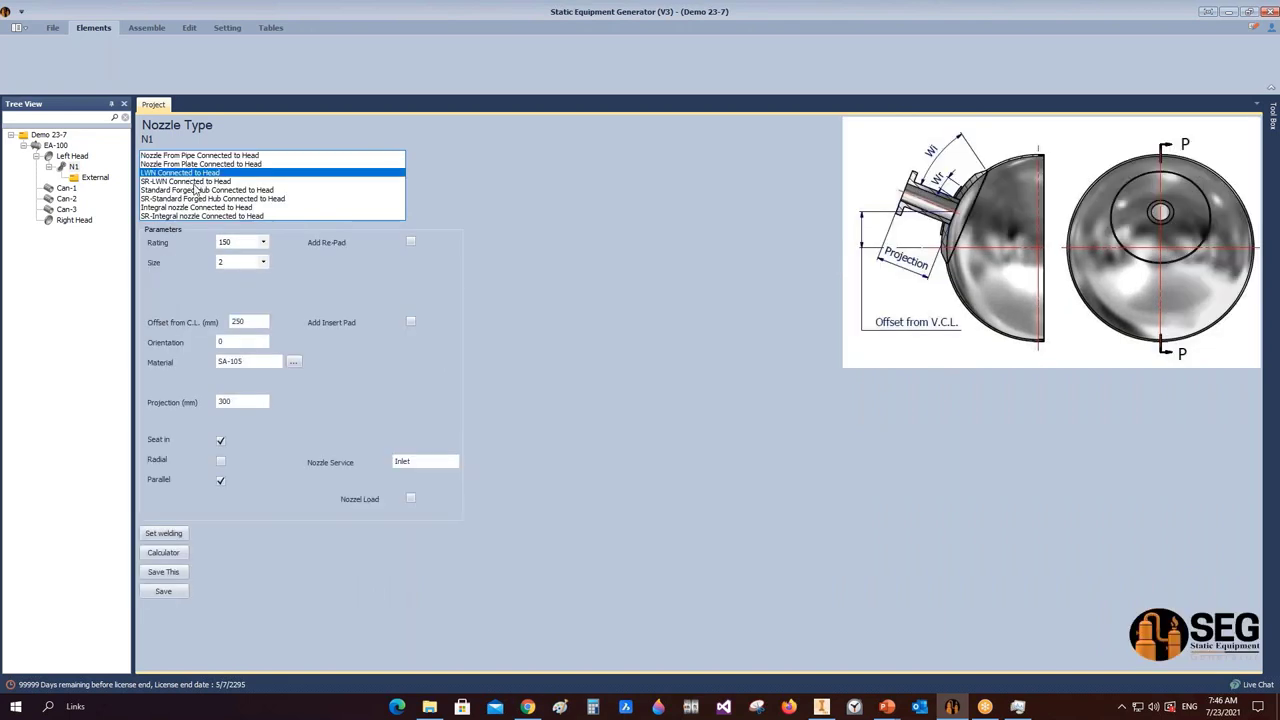
left_click(196, 182)
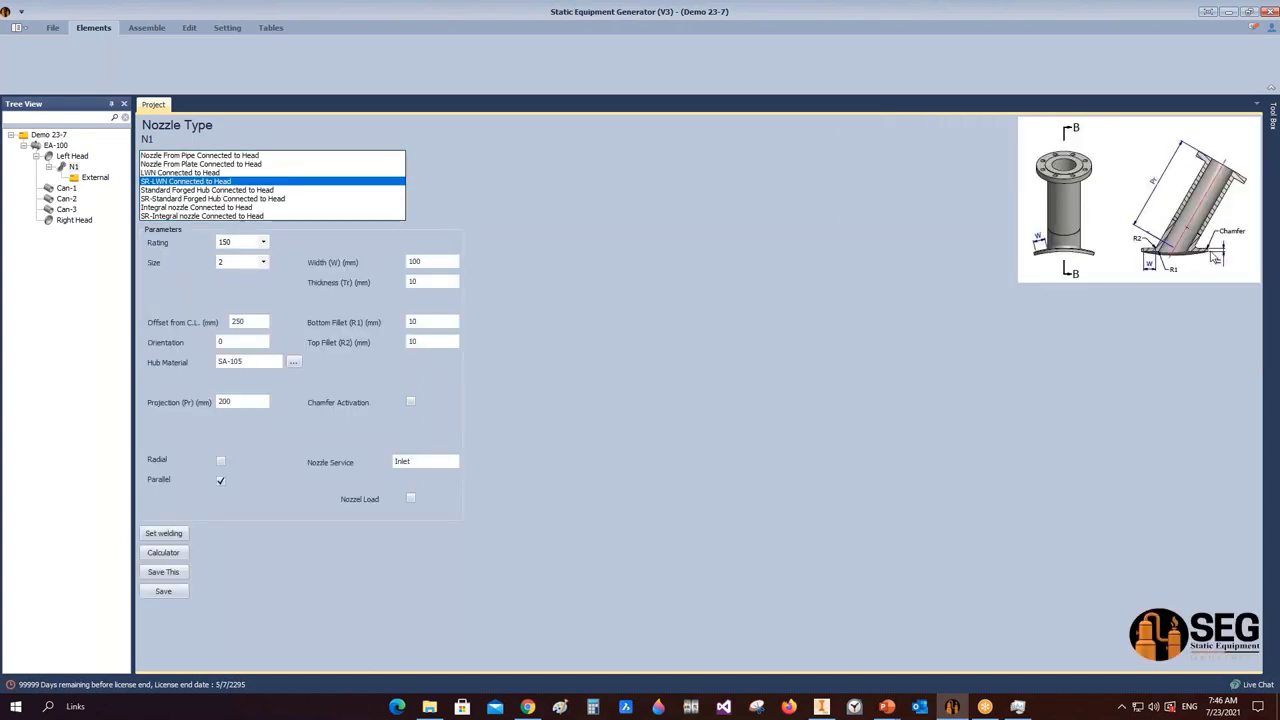
left_click(208, 190)
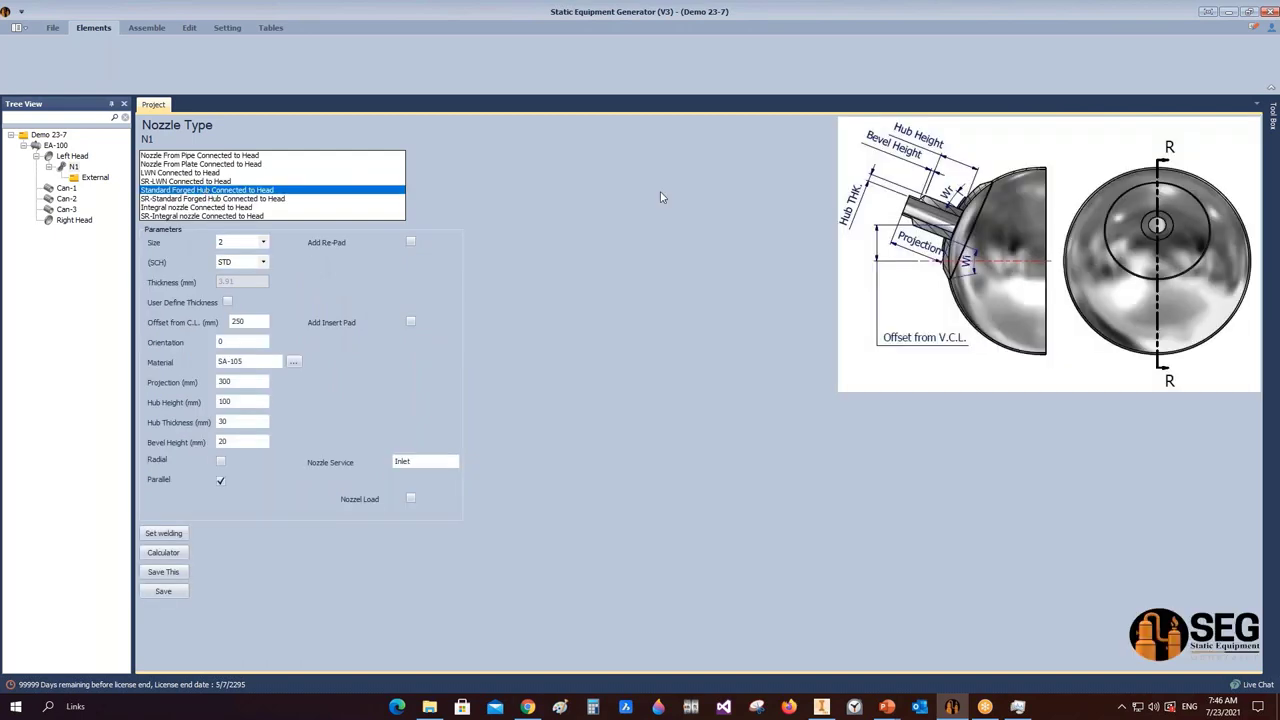
left_click(196, 198)
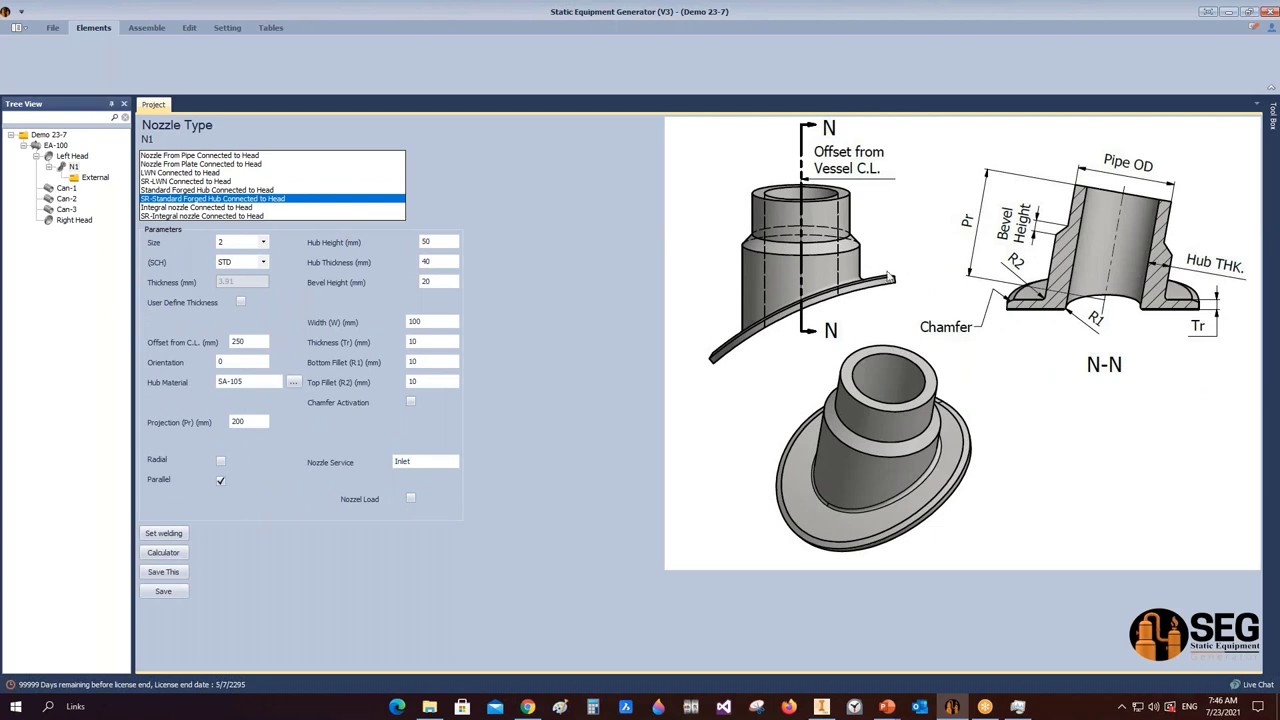
left_click(162, 207)
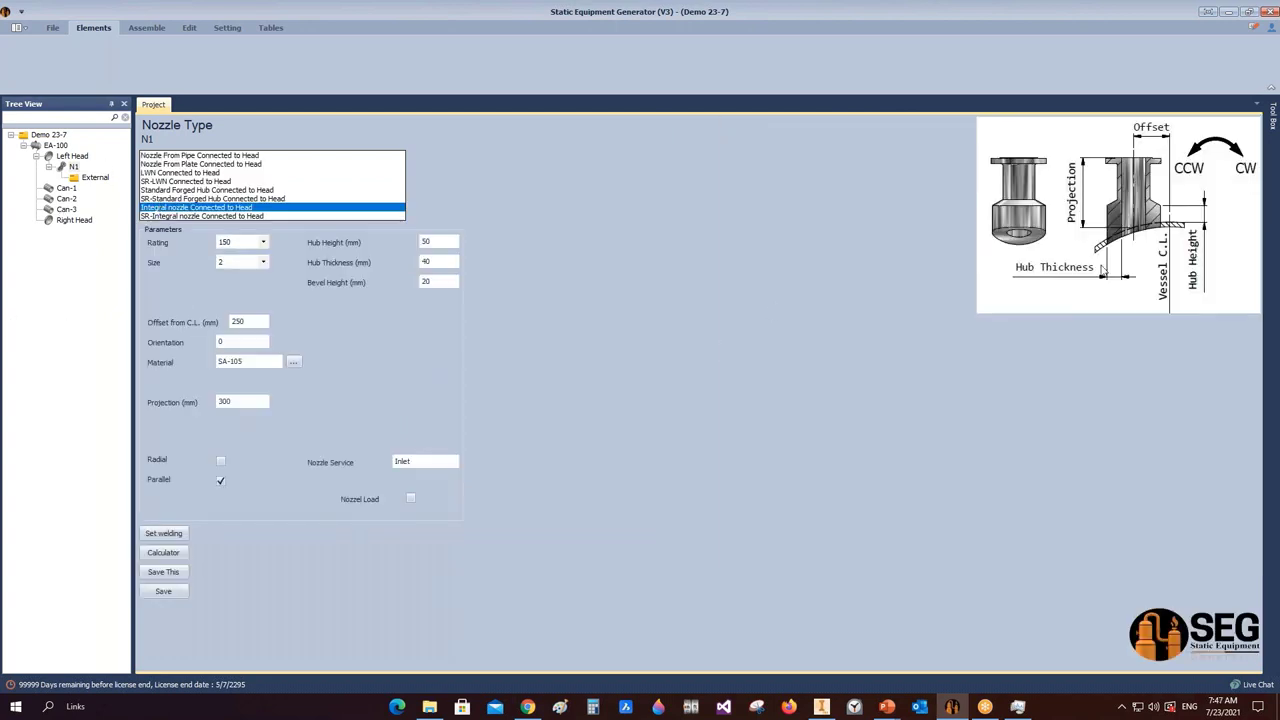
left_click(209, 216)
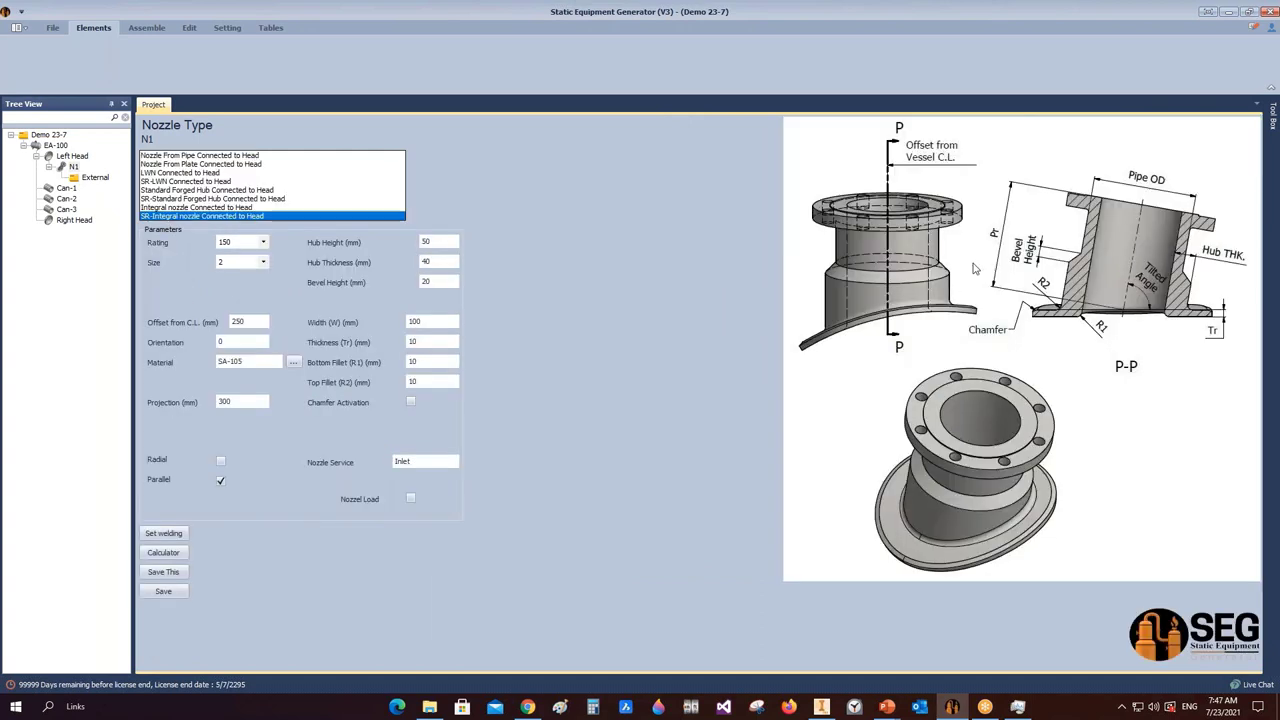
left_click(182, 173)
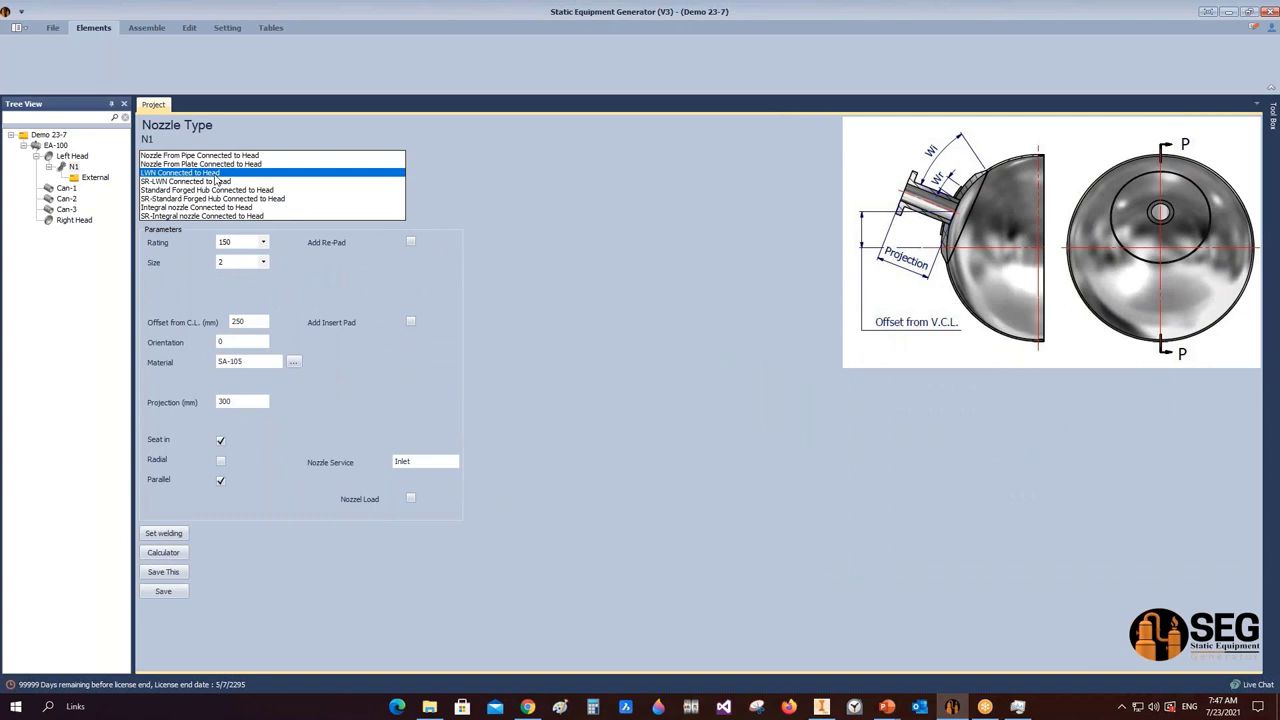
- Give N1 rating 300, size 4, offset from C.L. 400 and Gas Outlet service, then save
left_click(263, 242)
left_click(238, 265)
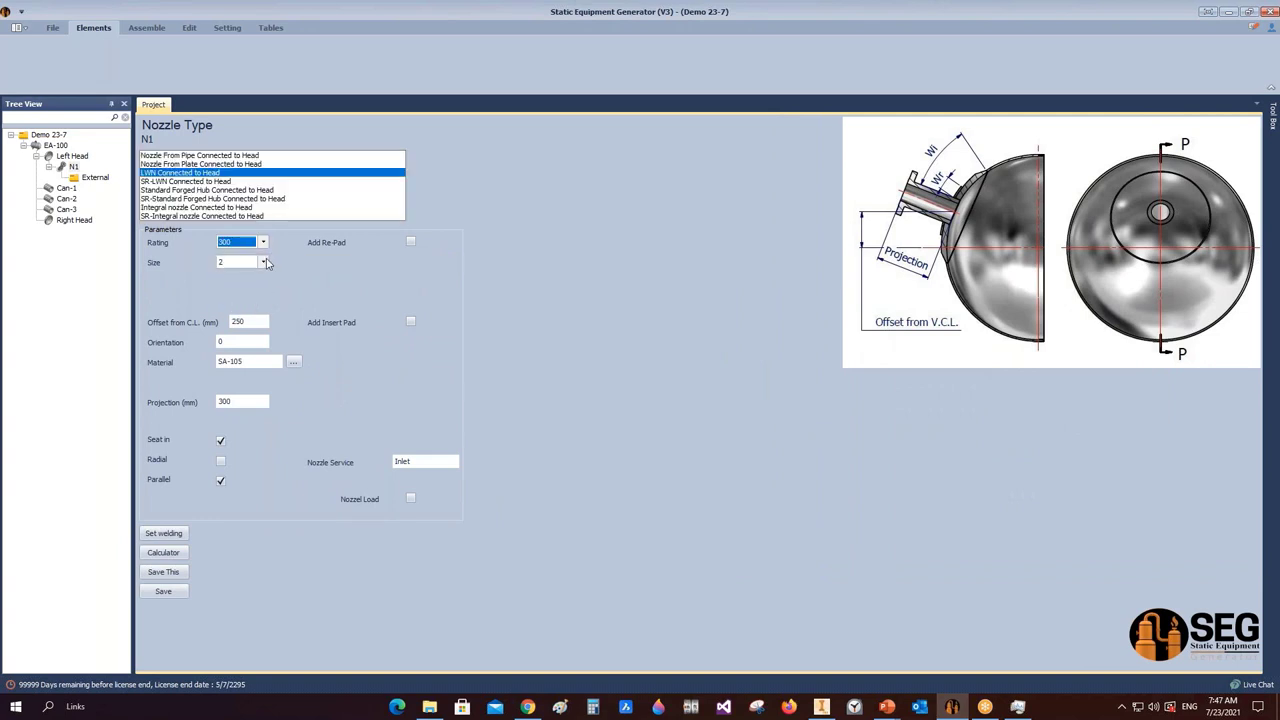
left_click(263, 262)
left_click(238, 350)
left_click_drag(262, 321, 157, 318)
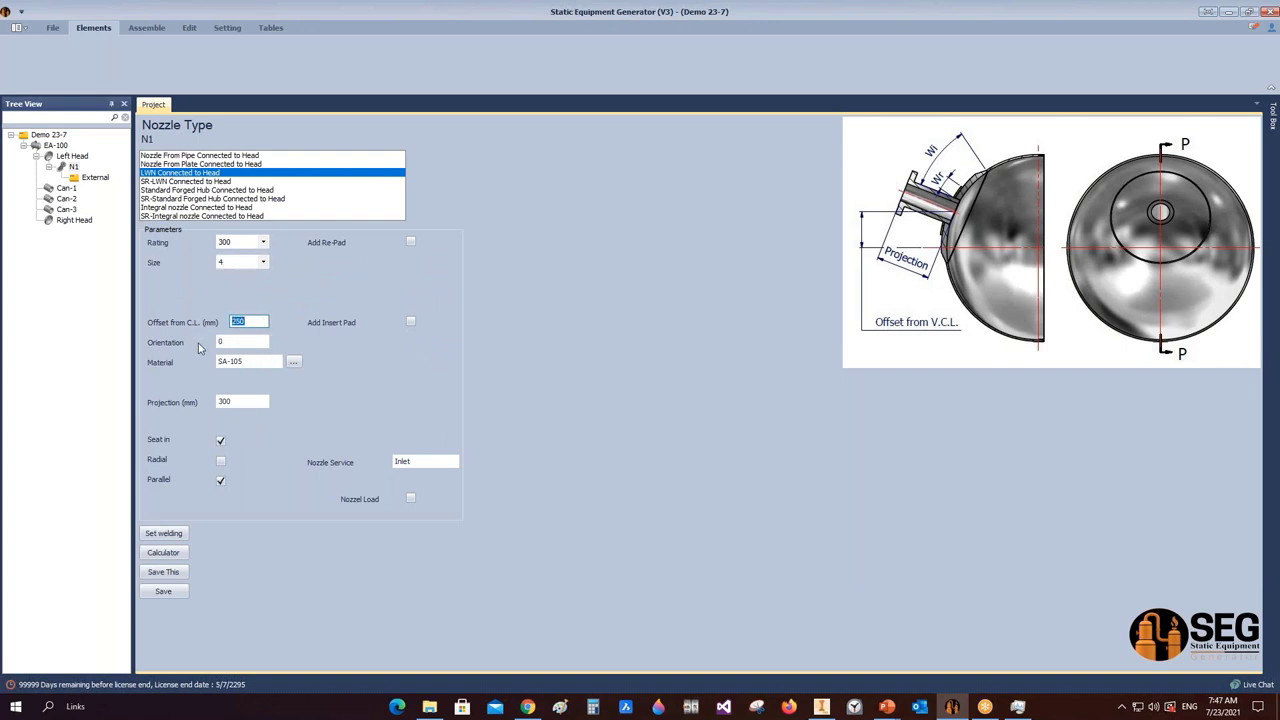
type("400")
left_click(250, 340)
left_click(425, 462)
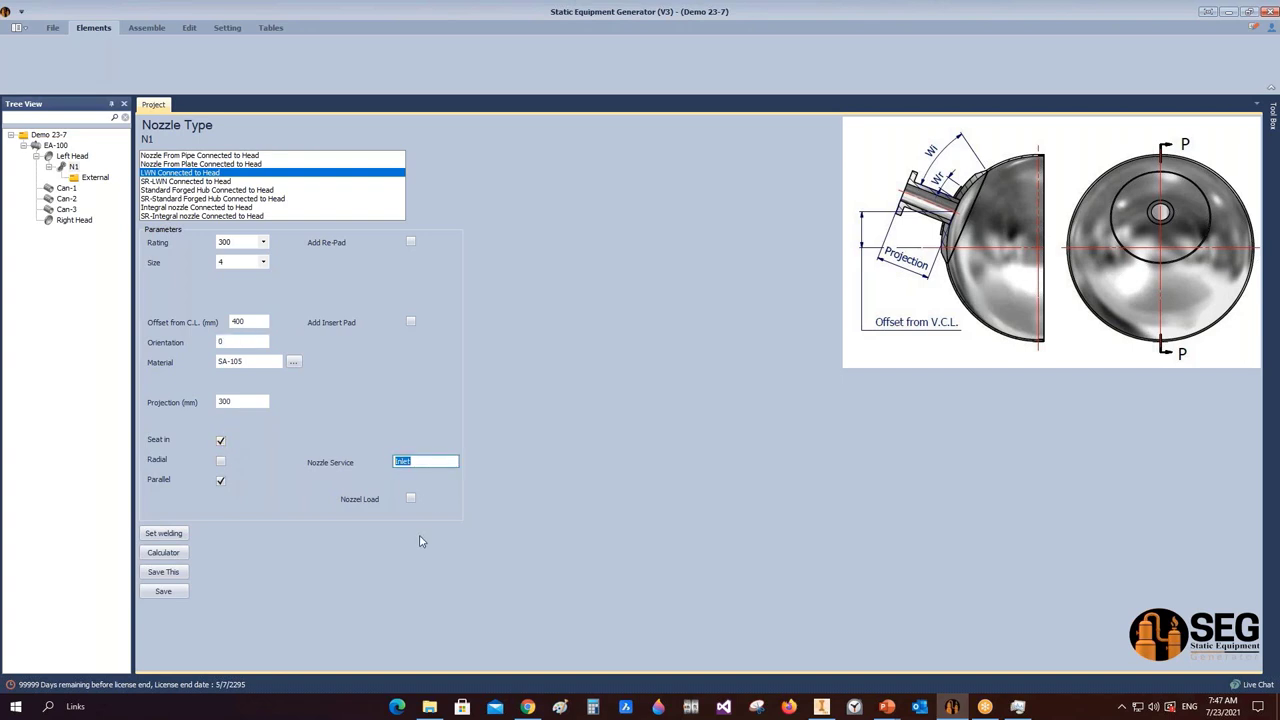
type("Gas Out")
left_click(180, 593)
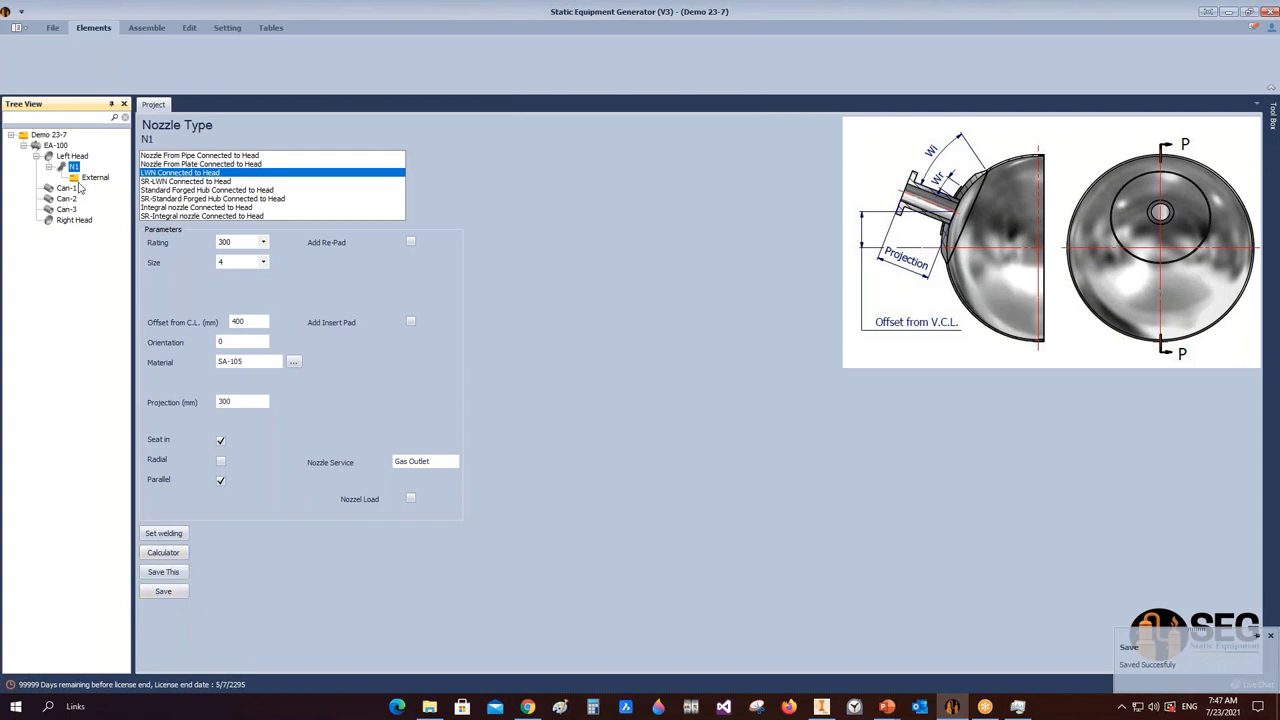
- Enter a 700 mm projection from the vessel centre line for N1, then bring up the Inventor vessel
left_click(160, 553)
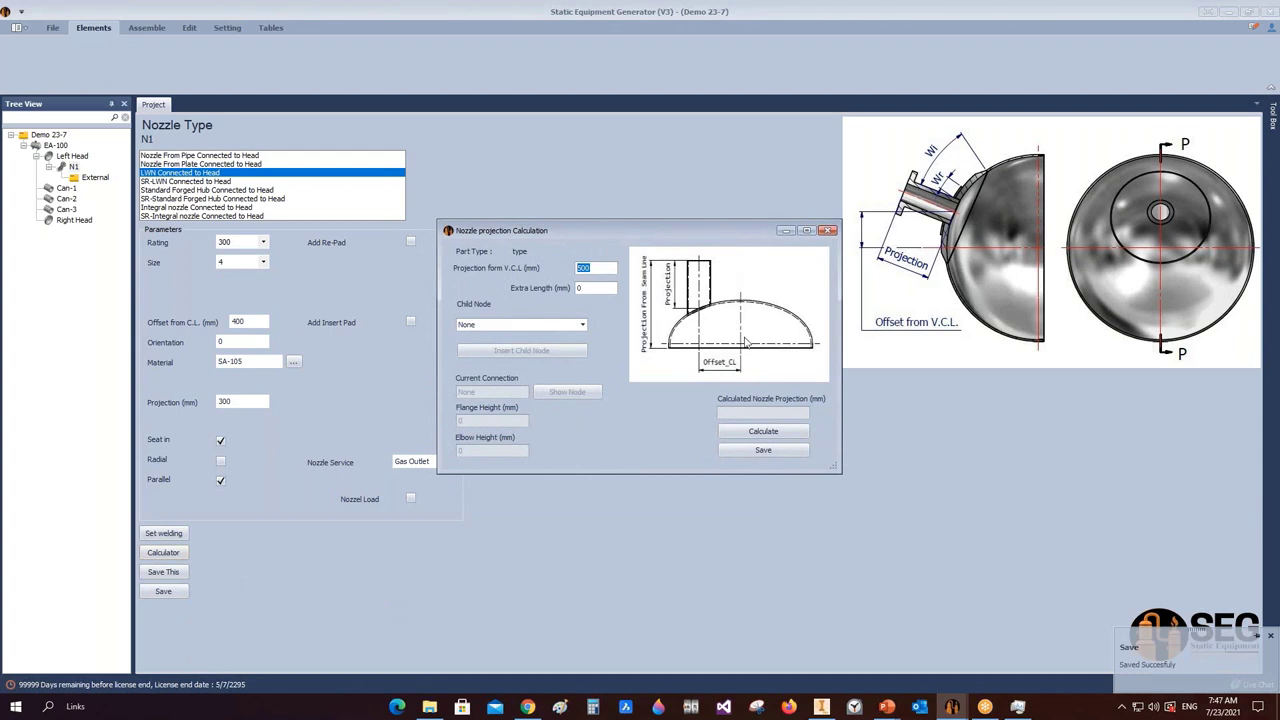
left_click(828, 231)
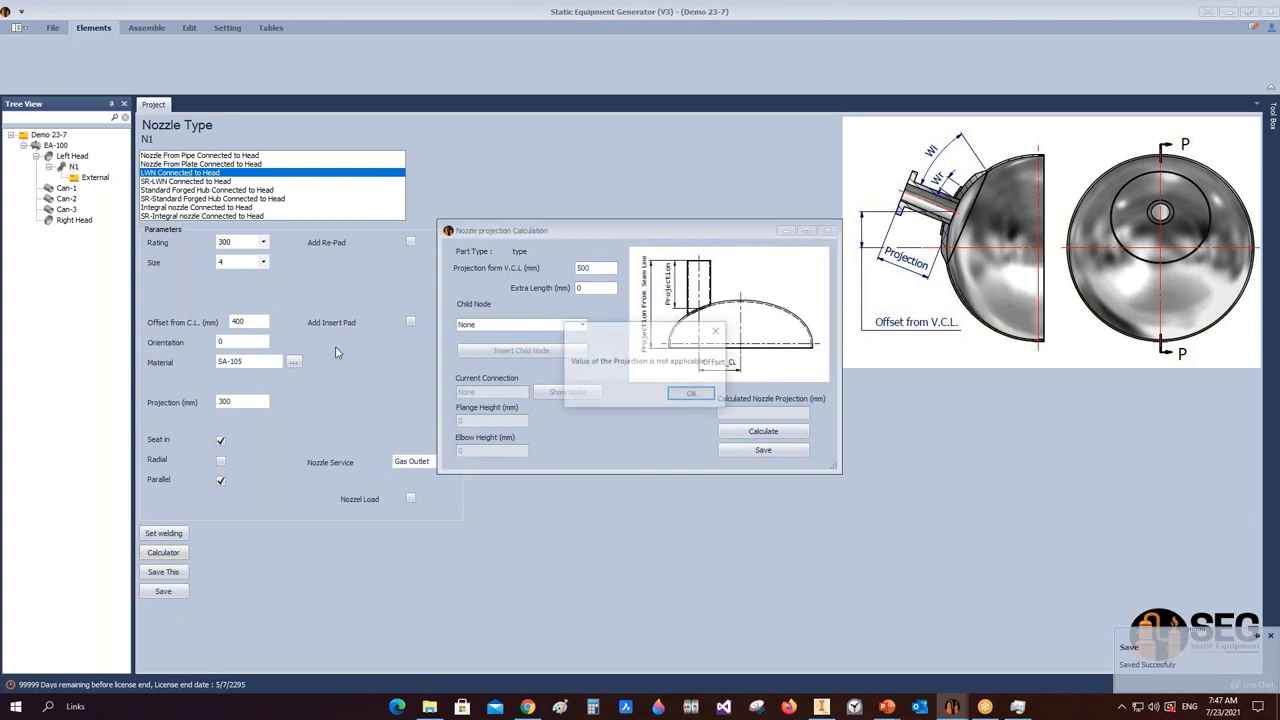
left_click(689, 394)
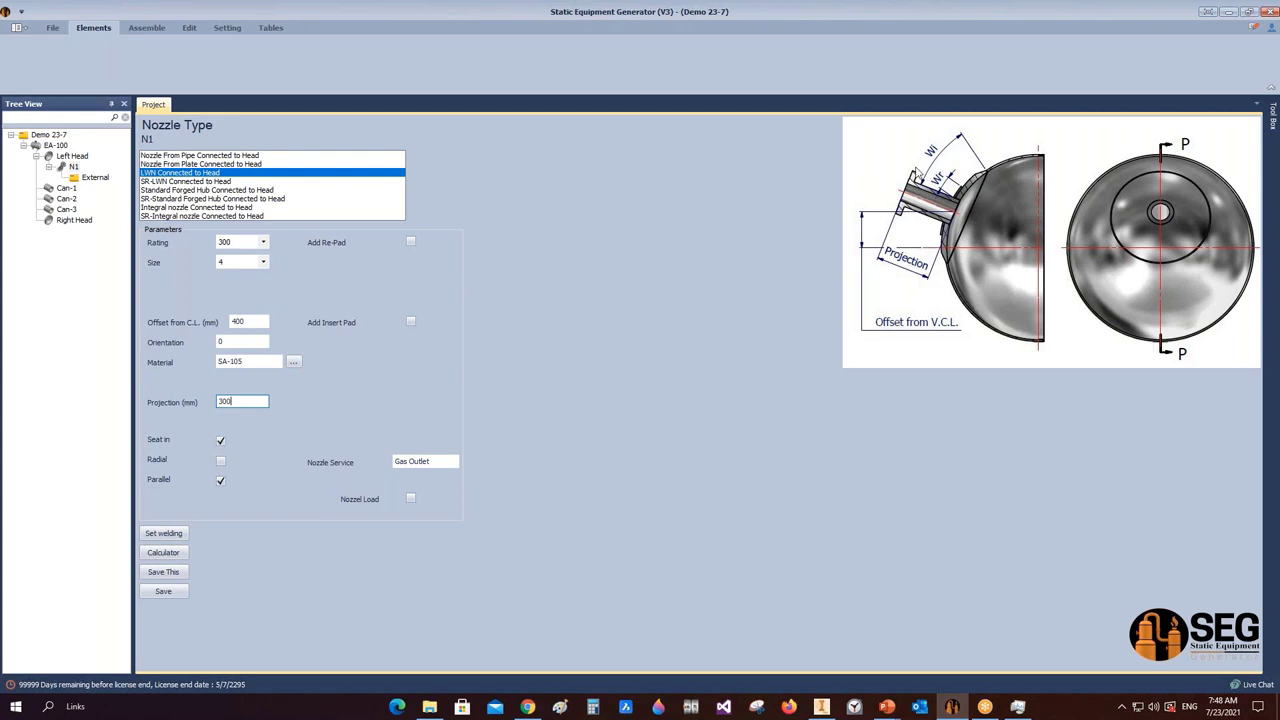
left_click(168, 553)
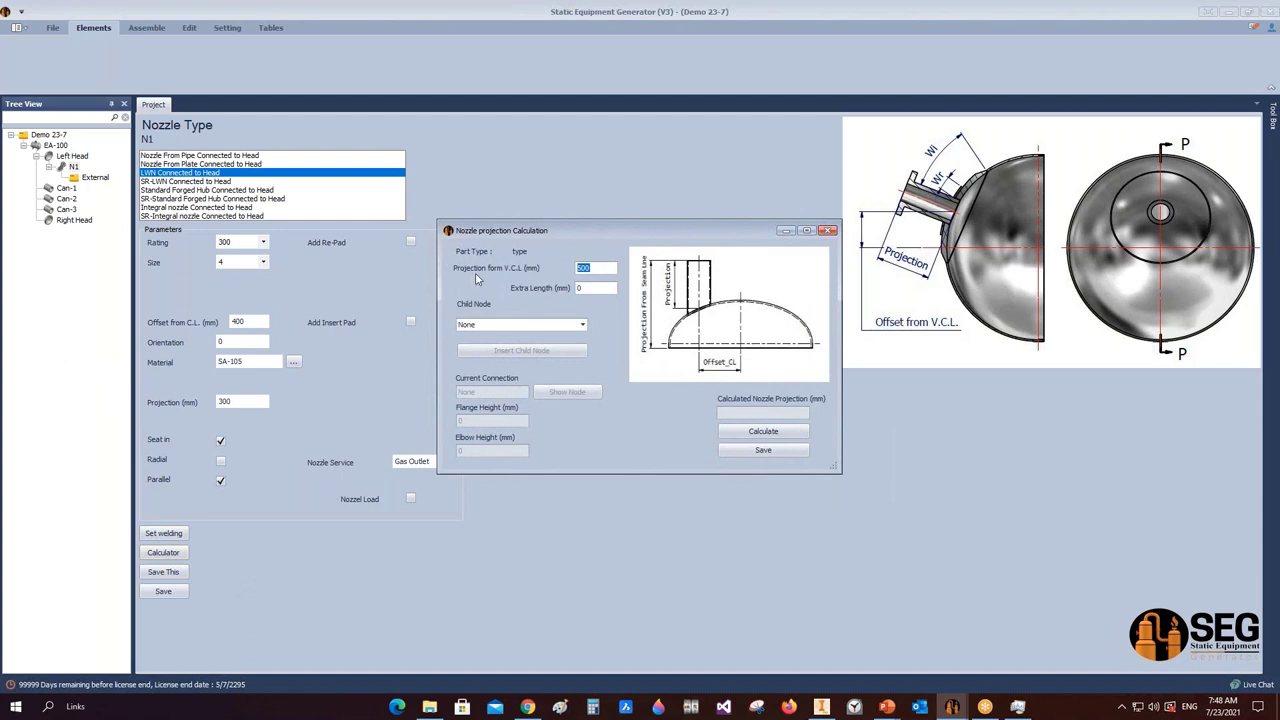
type("7")
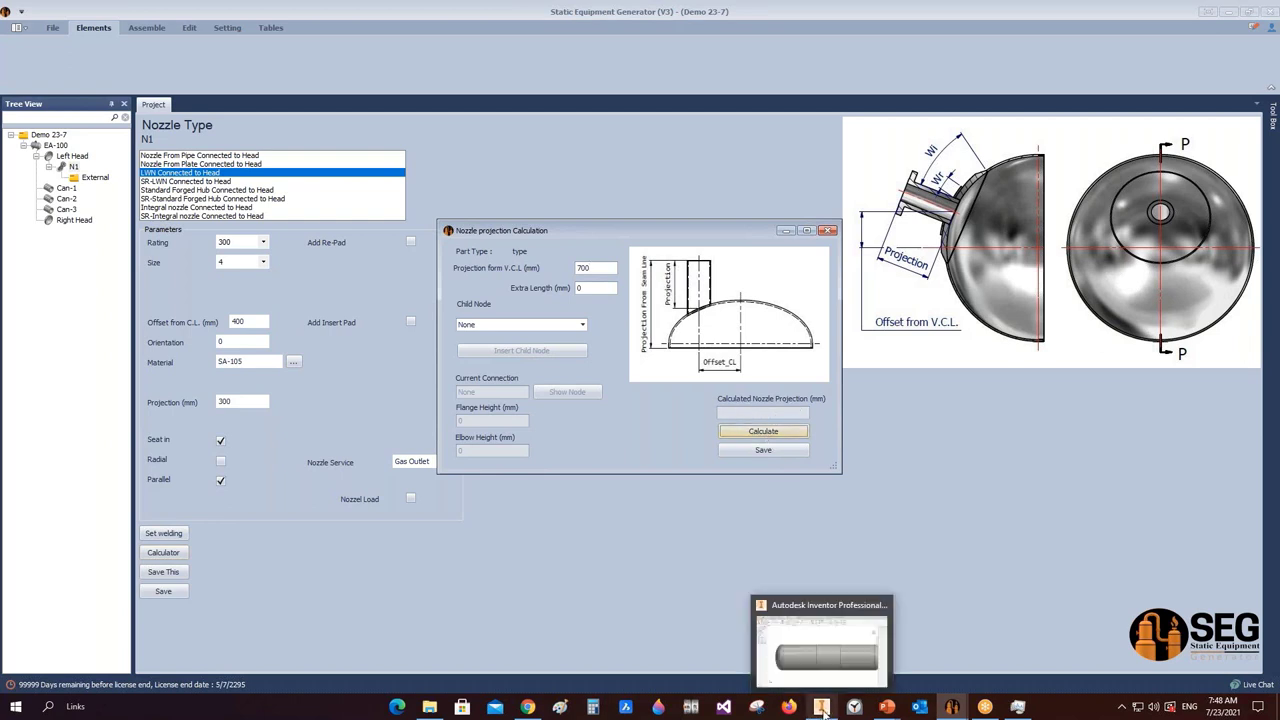
left_click(857, 640)
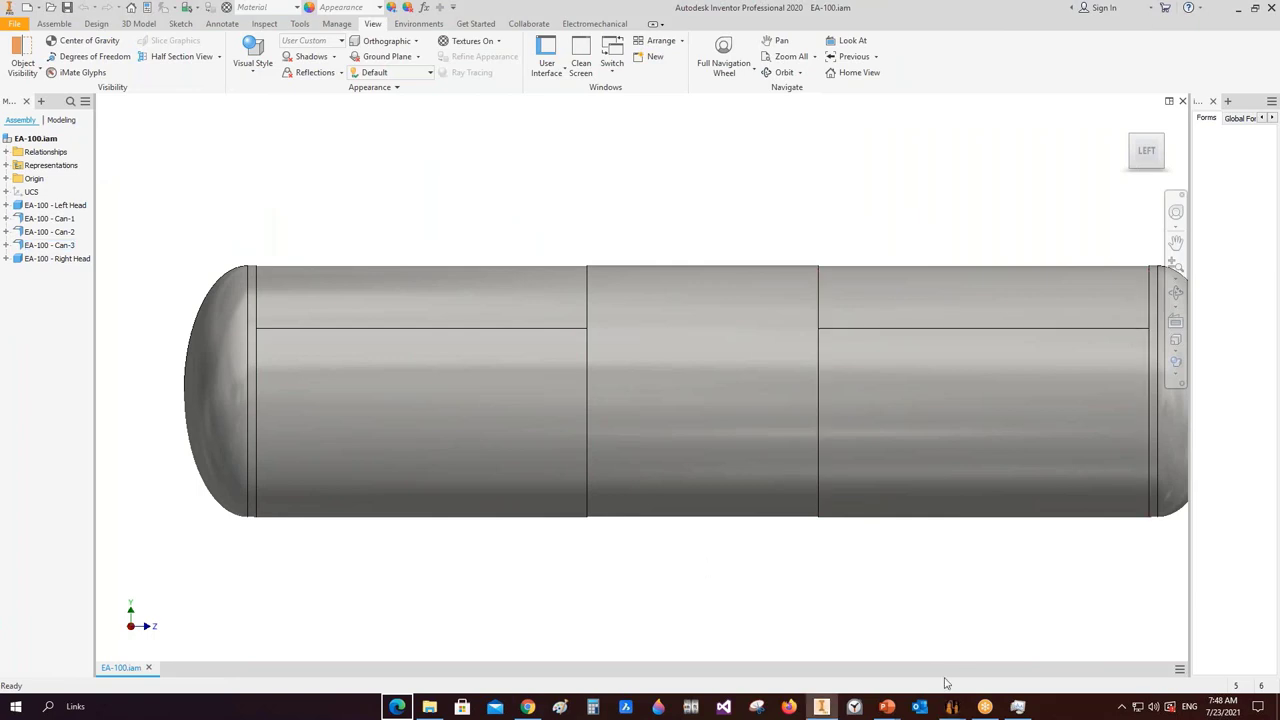
- Return to the generator's Nozzle projection Calculation dialog showing about 332.79 mm projection
mouse_move(1017, 706)
left_click(1010, 650)
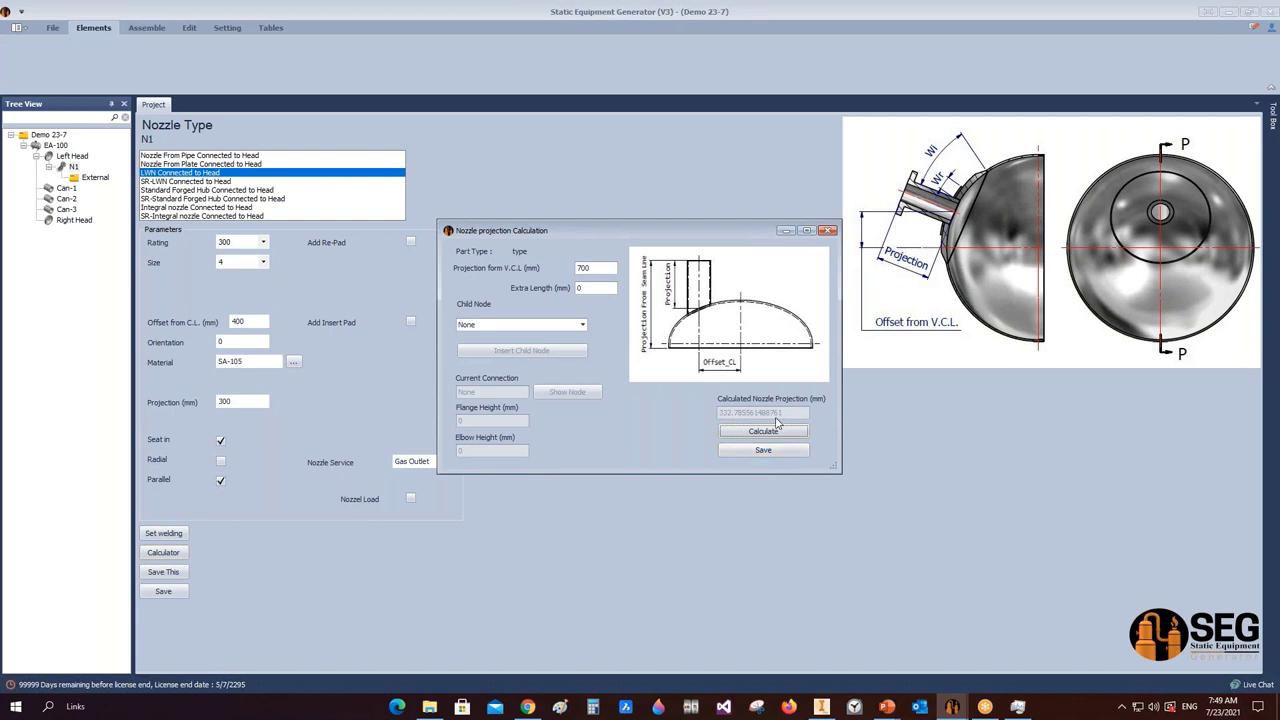
- Save the 232.7856148 mm projection to N1 and run Assemble > Start to build the vessel
left_click_drag(581, 267, 570, 265)
left_click(760, 451)
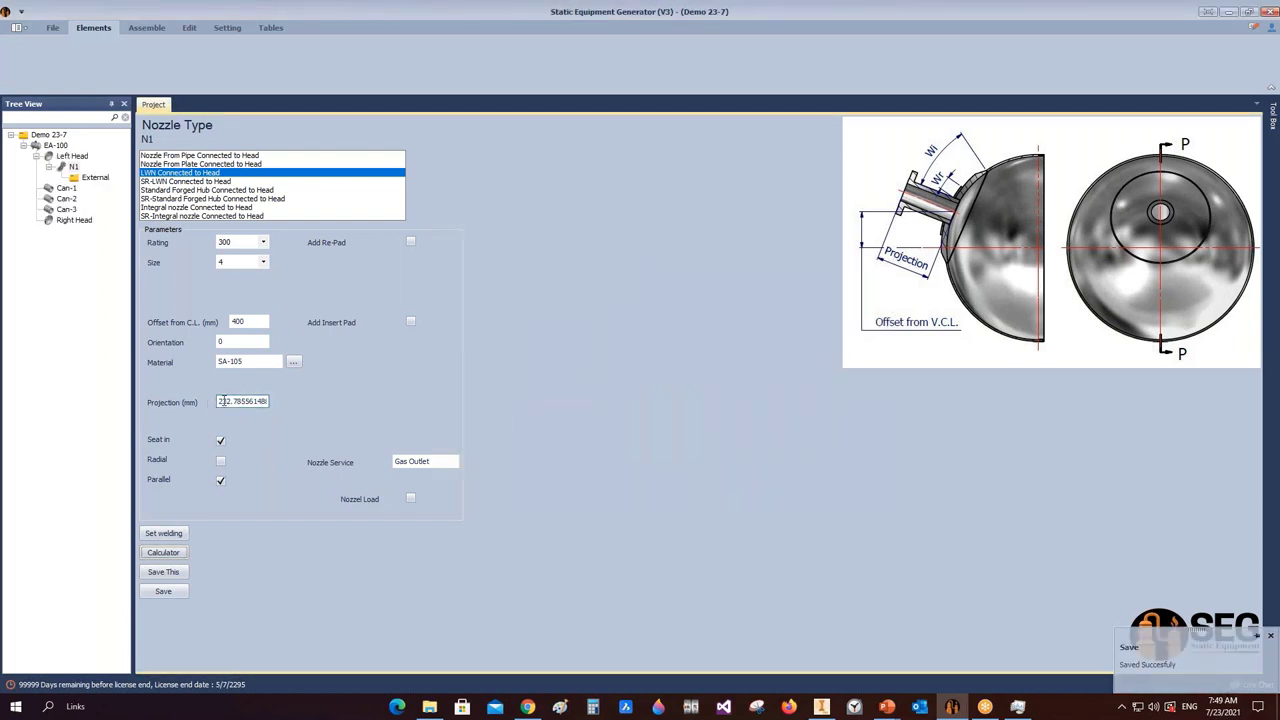
left_click(147, 28)
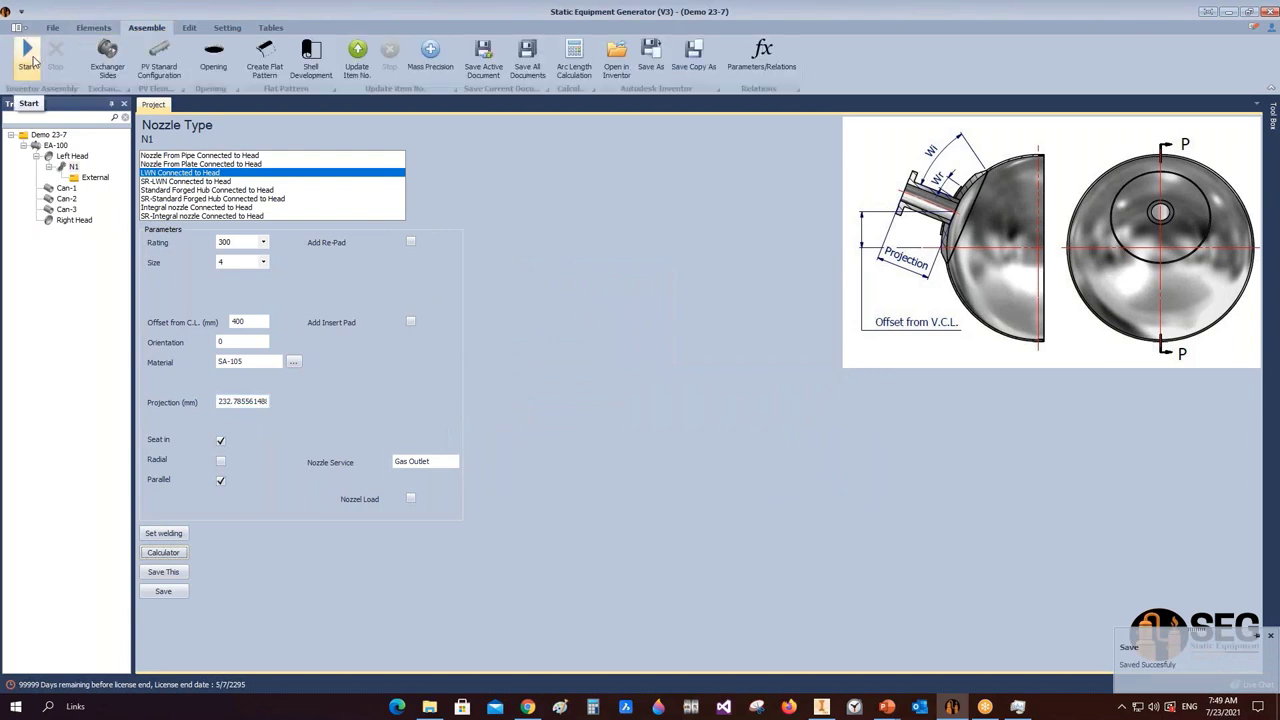
left_click(30, 56)
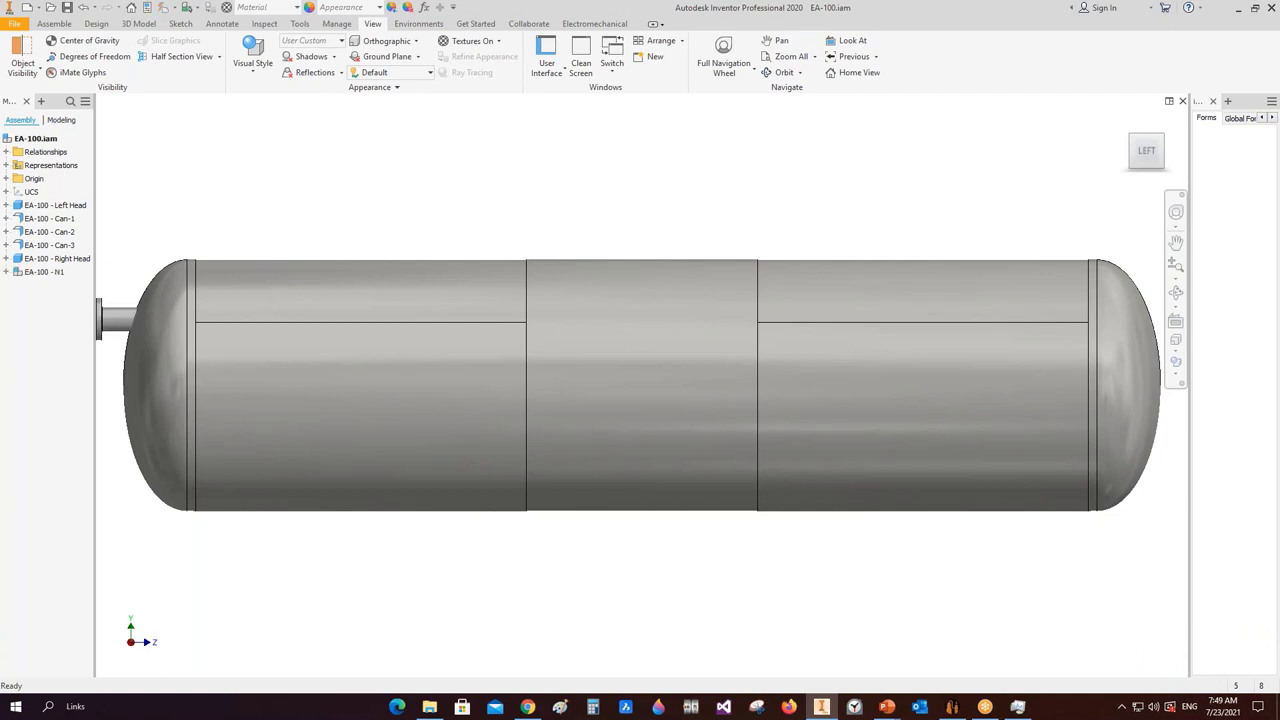
- Save EA-100.iam now that it includes nozzle N1
key("ctrl+s")
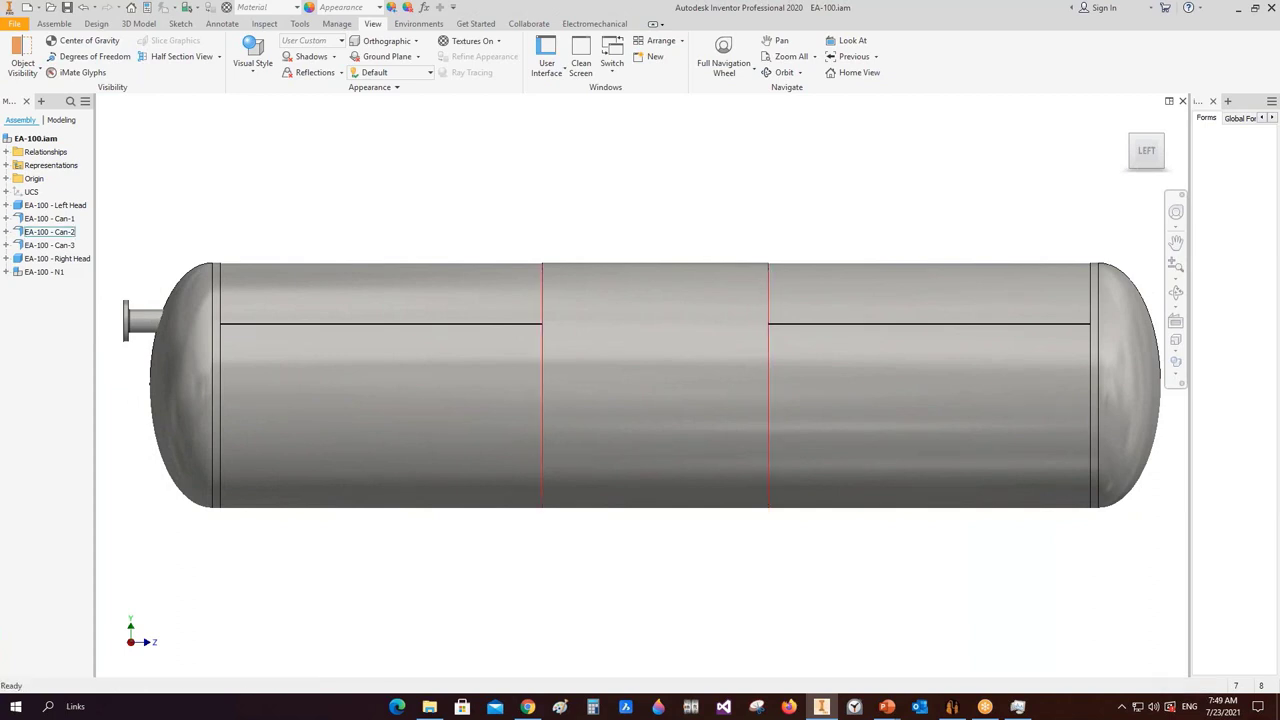
- Tick Parent Preview and Child Preview in App Setting and save the settings
left_click(952, 706)
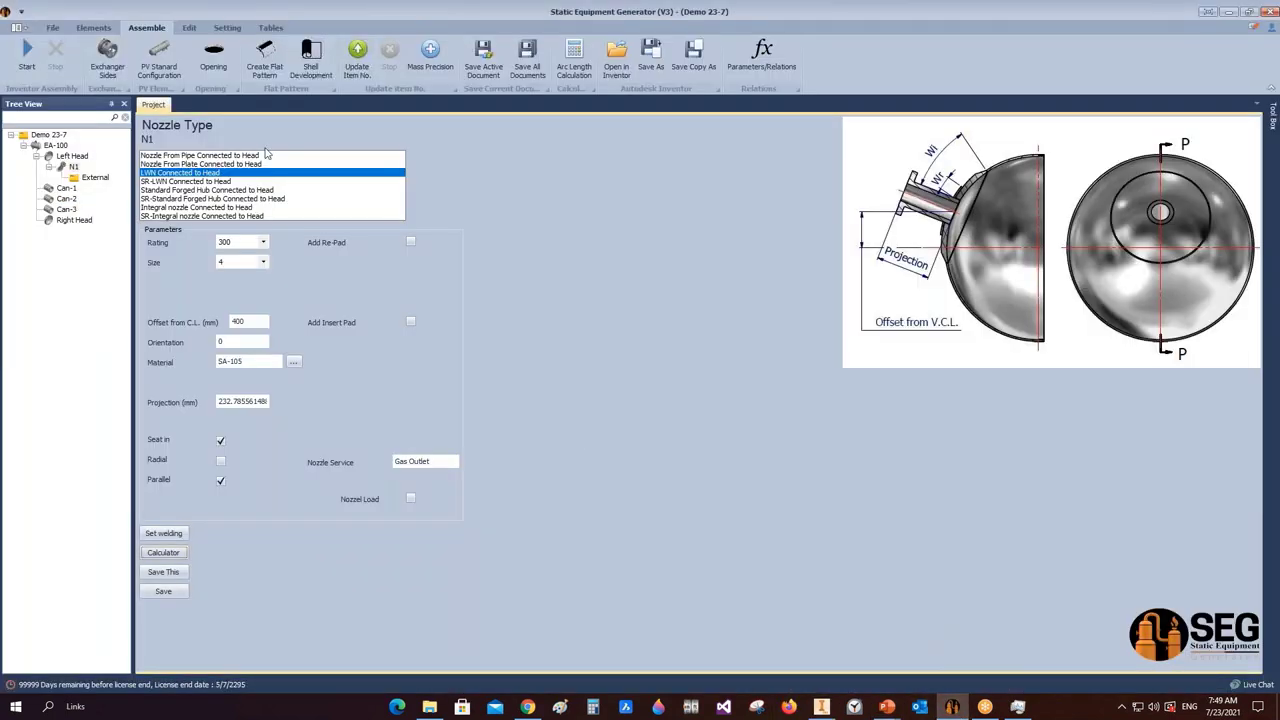
left_click(227, 27)
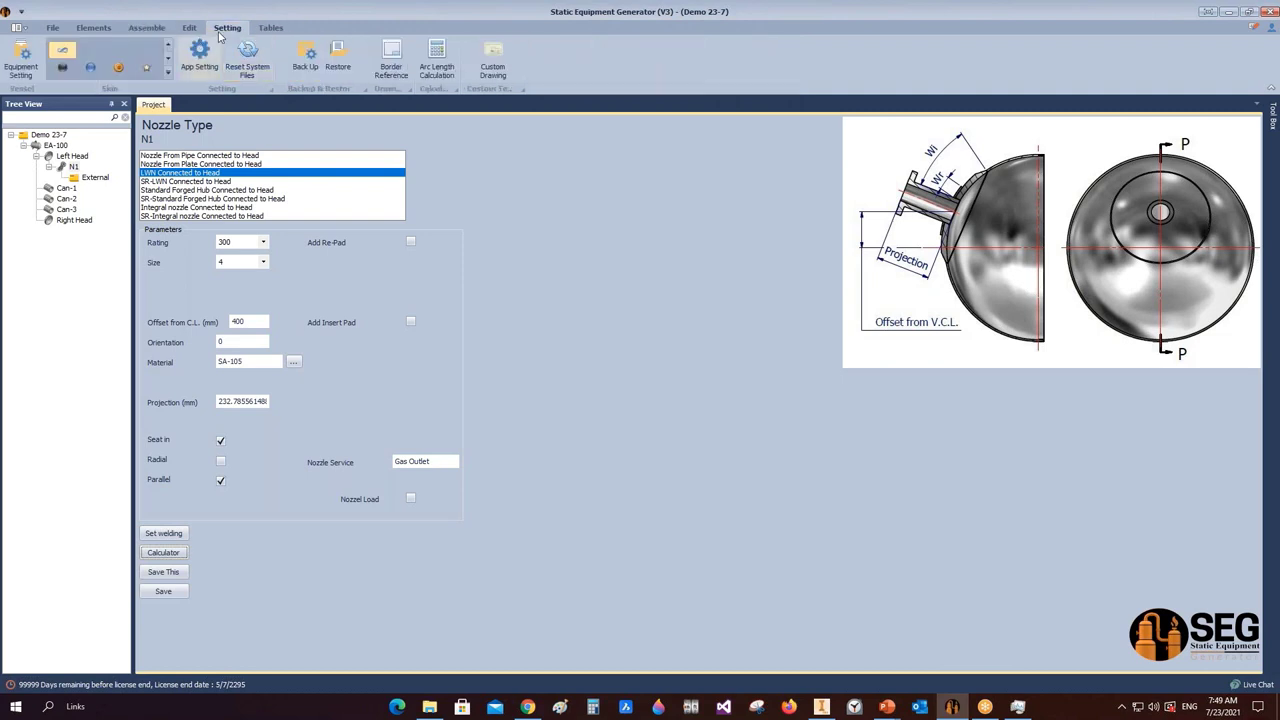
left_click(201, 58)
left_click(205, 55)
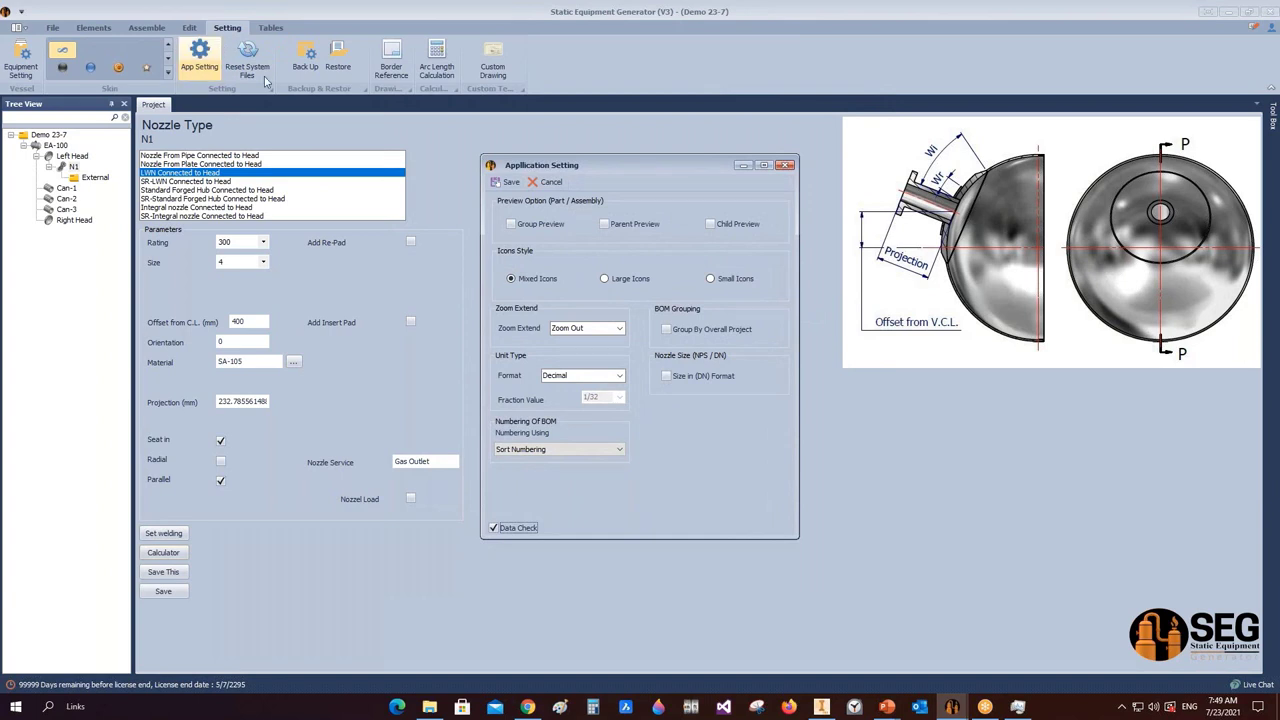
left_click(615, 227)
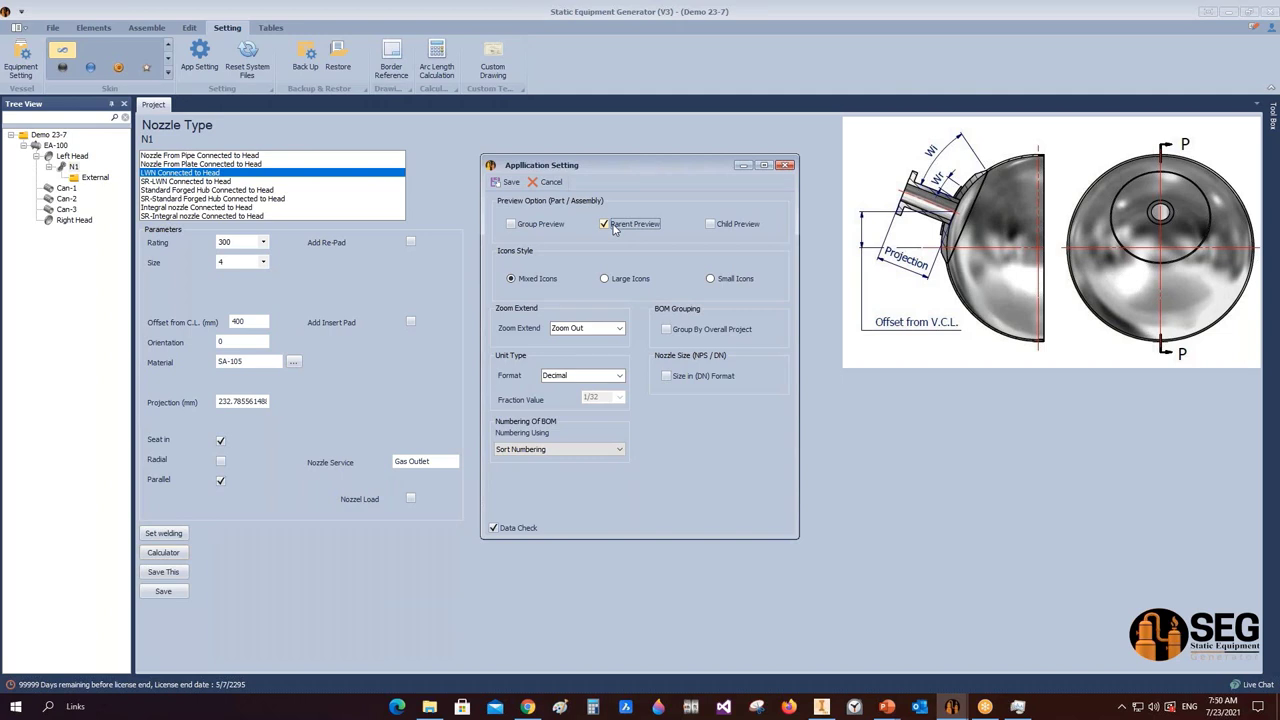
left_click(712, 224)
left_click(510, 183)
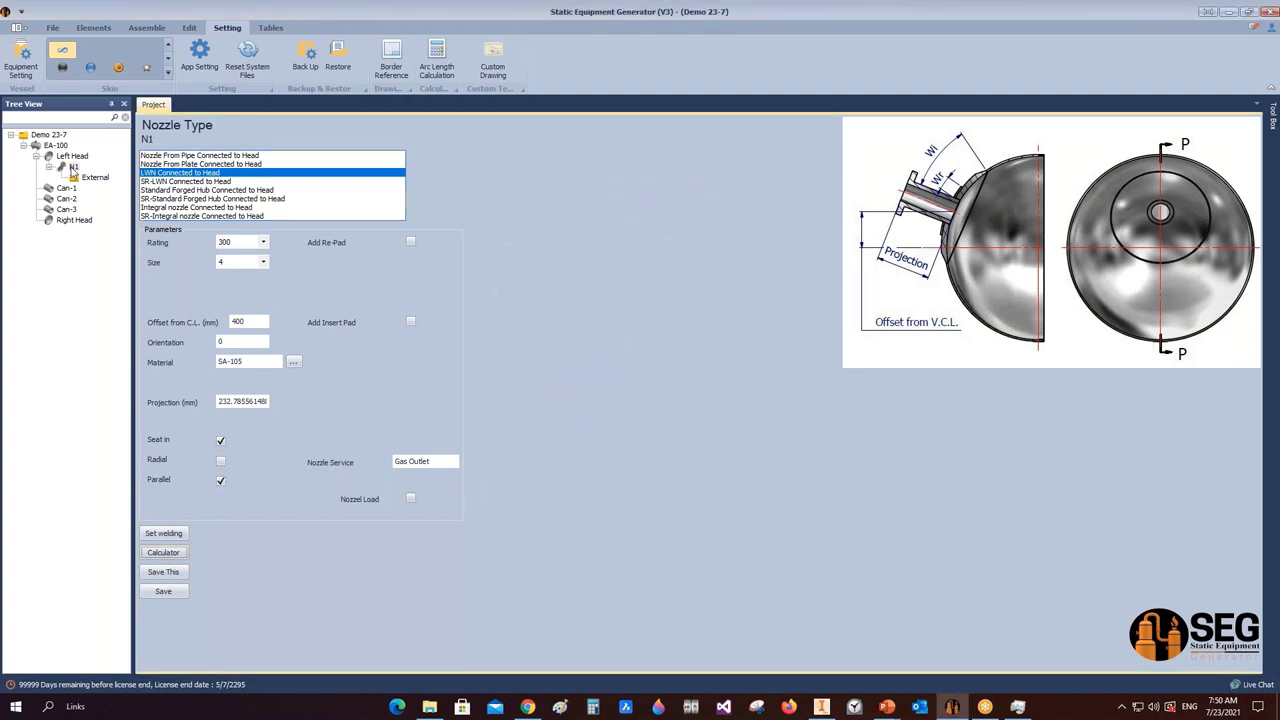
- Set N1's nozzle welding to Single V (NW1) with A of 8 mm and save it
left_click(73, 167)
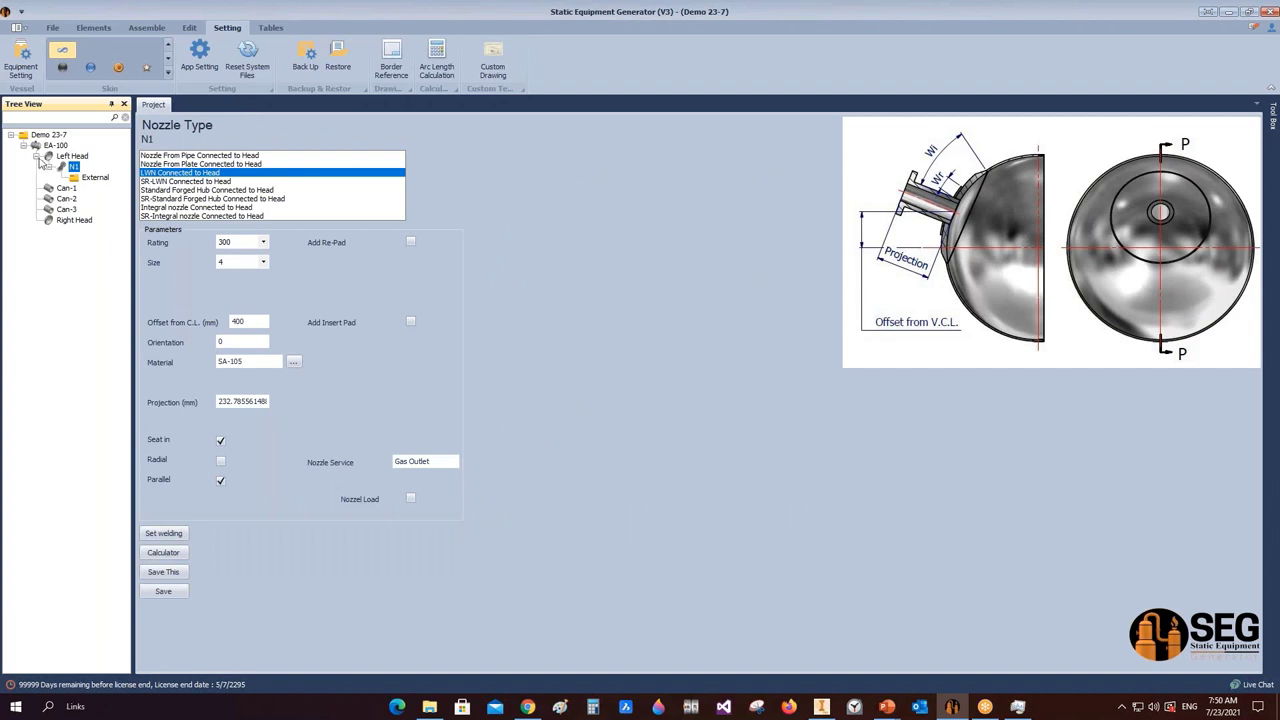
left_click(166, 537)
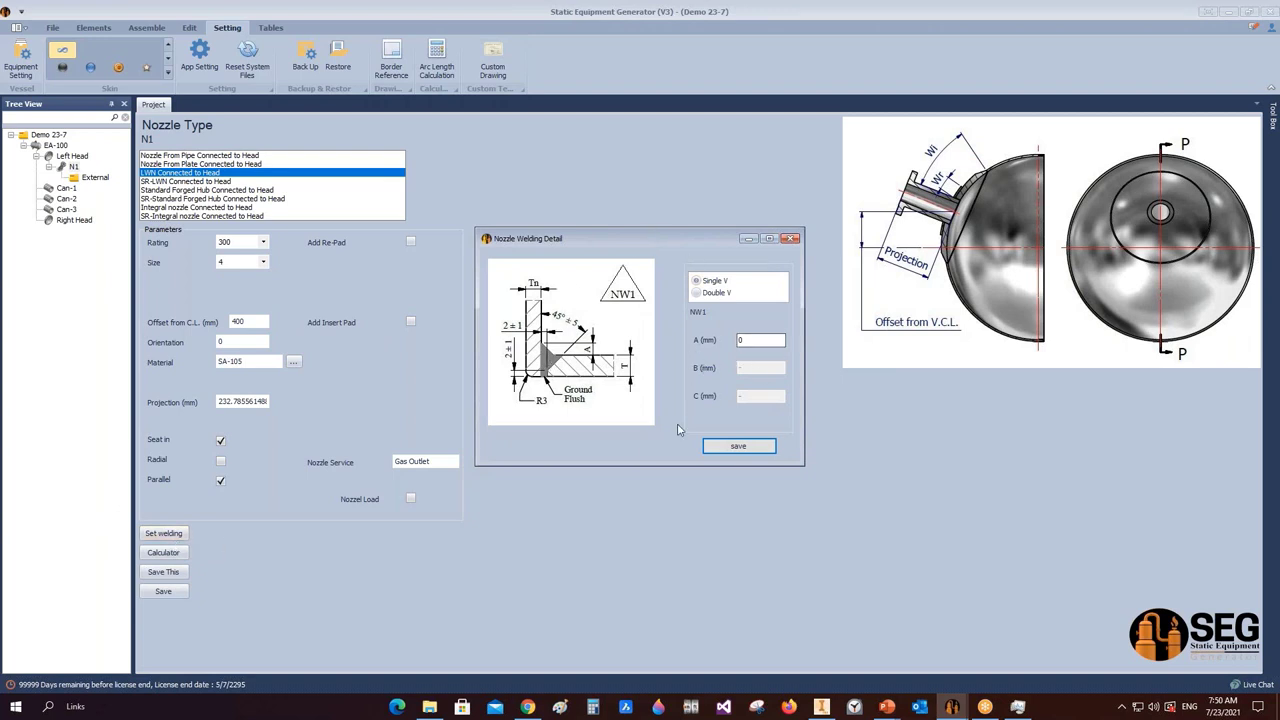
left_click(751, 340)
left_click(700, 294)
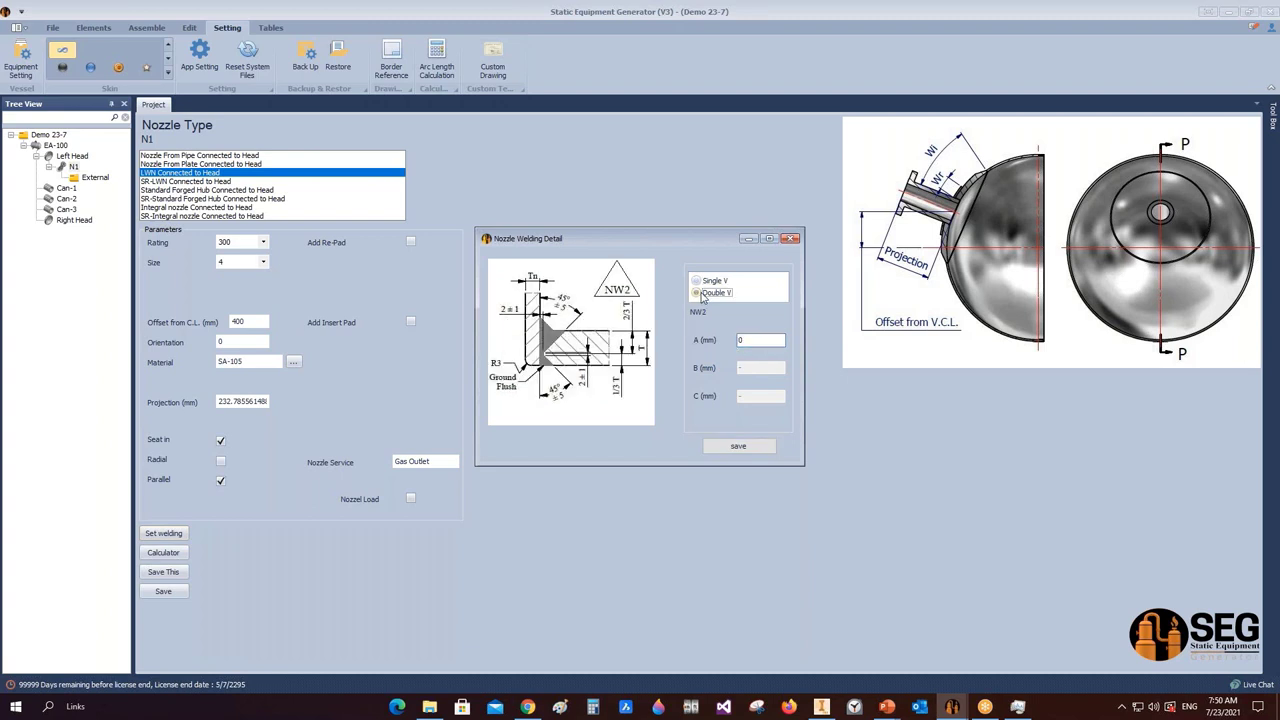
left_click(698, 283)
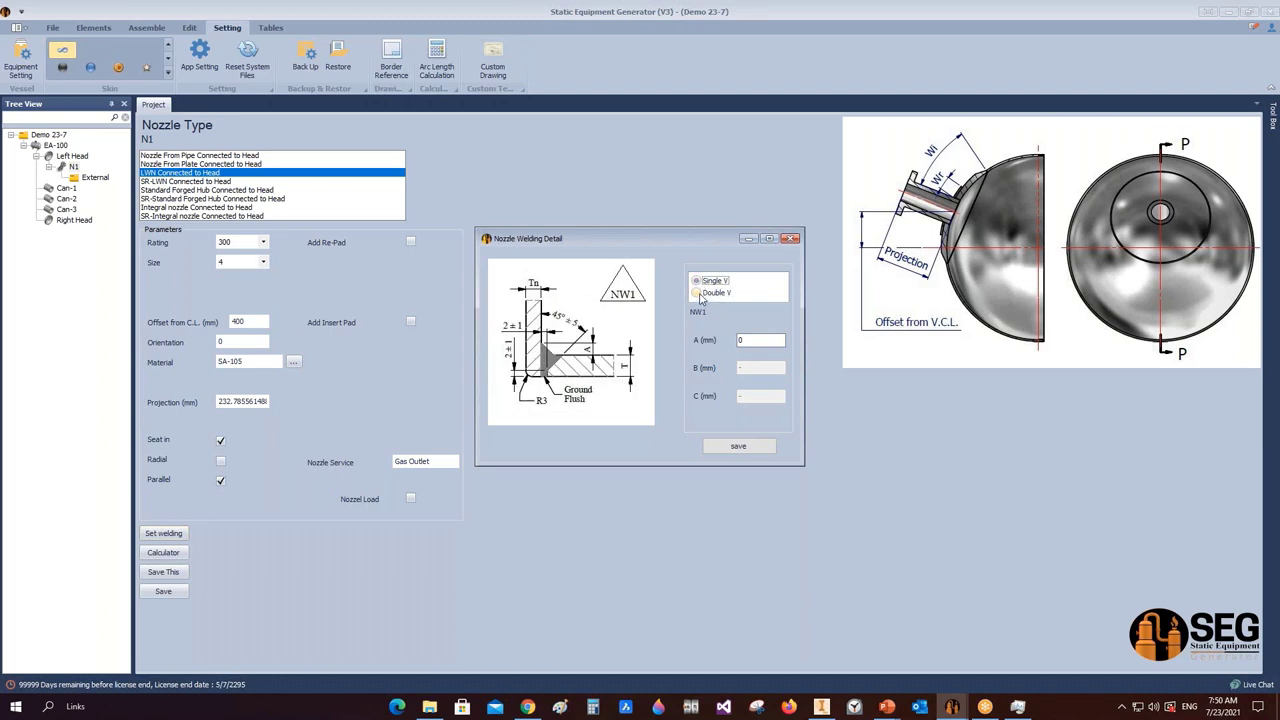
left_click(701, 295)
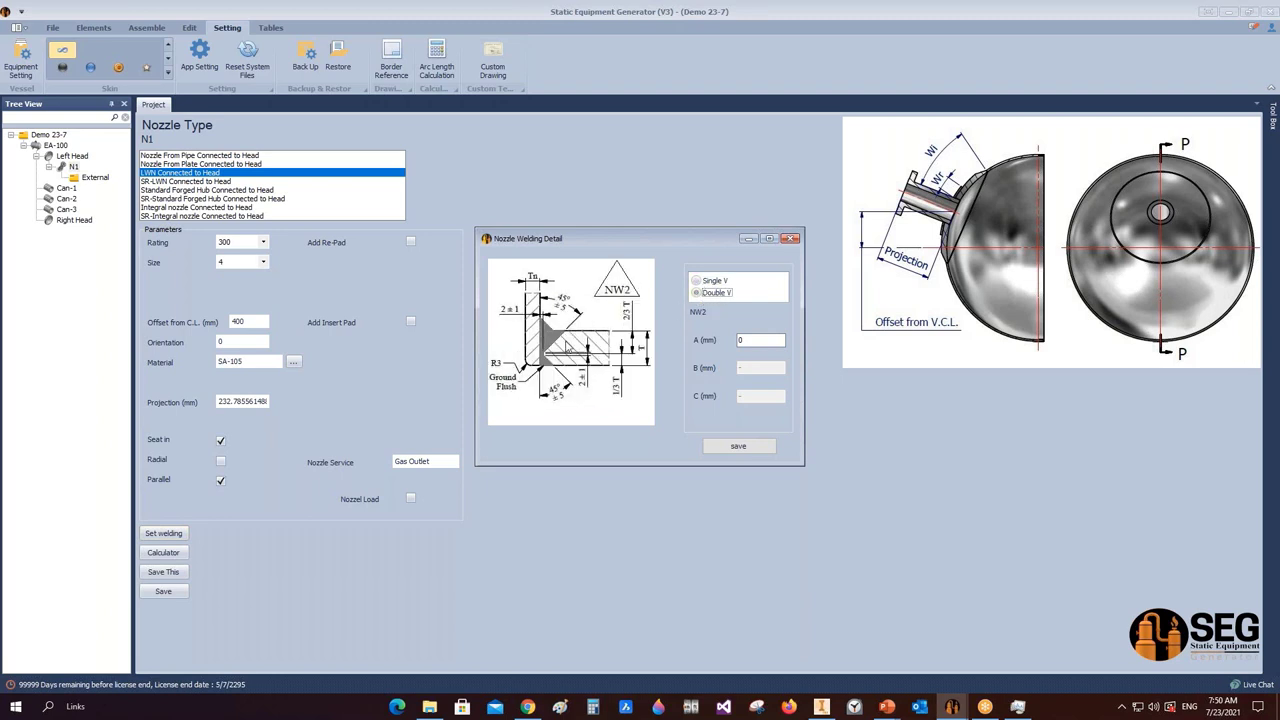
left_click(697, 282)
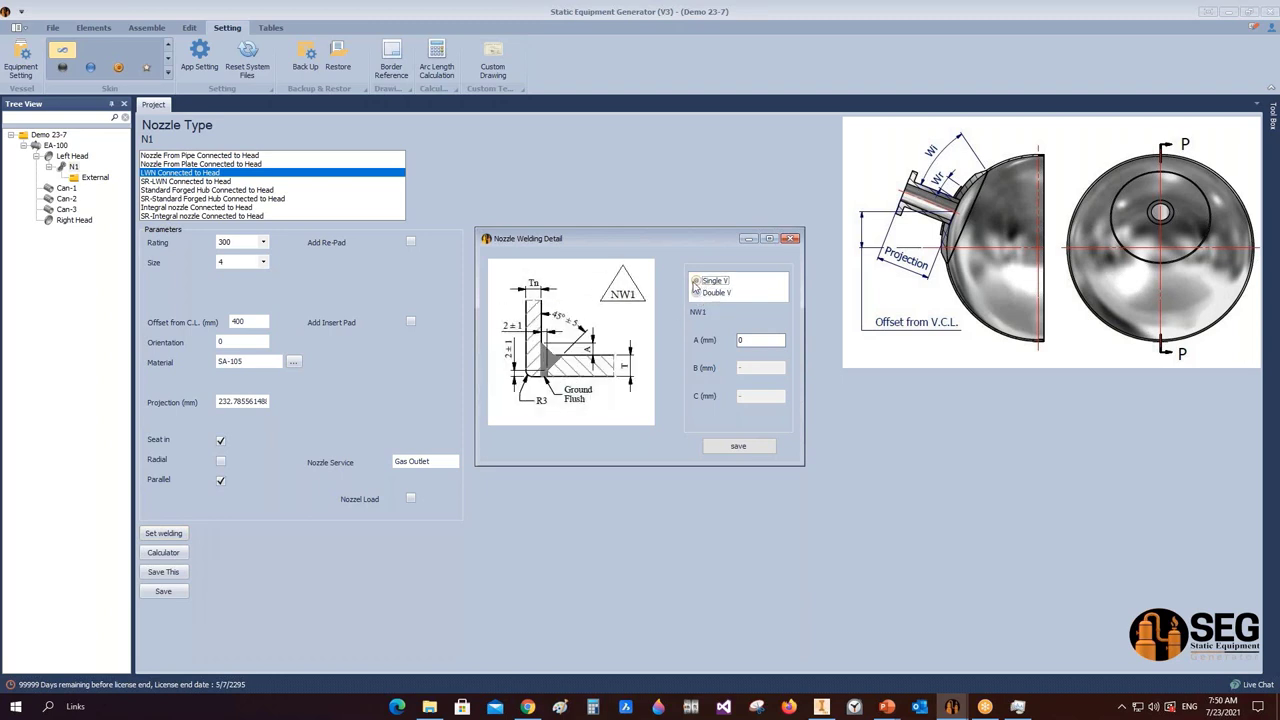
left_click_drag(765, 340, 730, 341)
type("8")
left_click(738, 446)
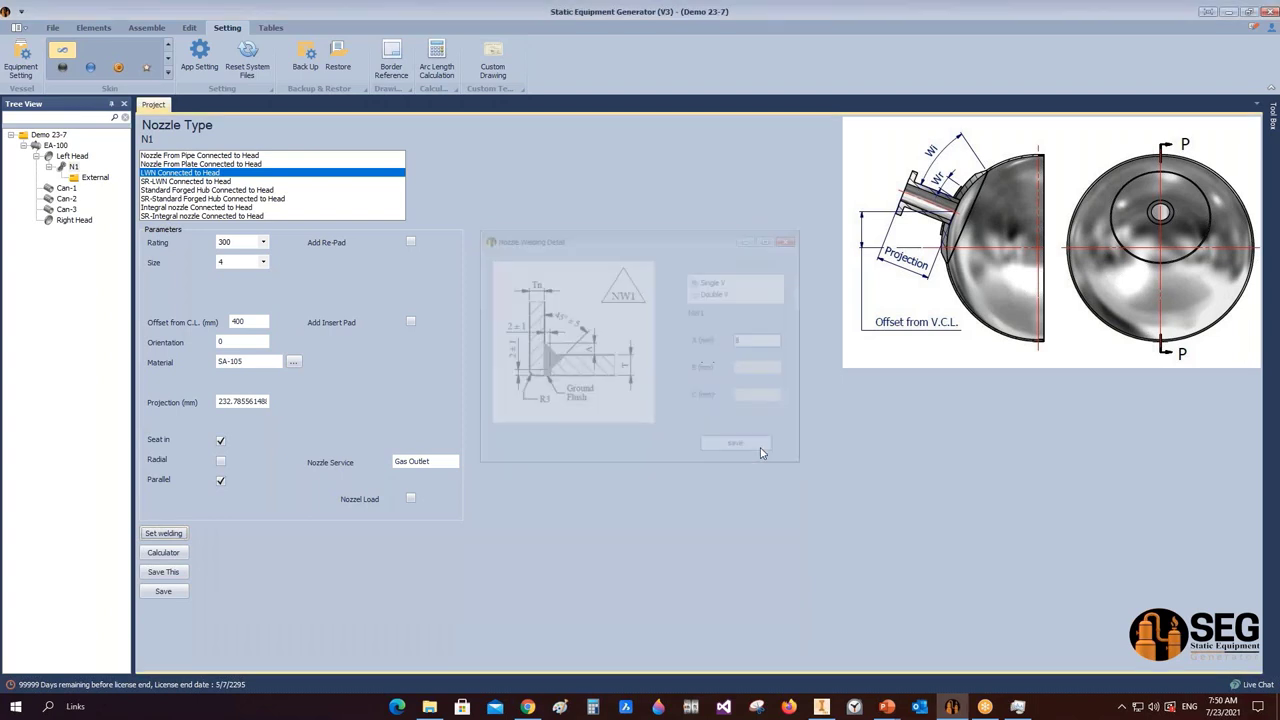
left_click(270, 28)
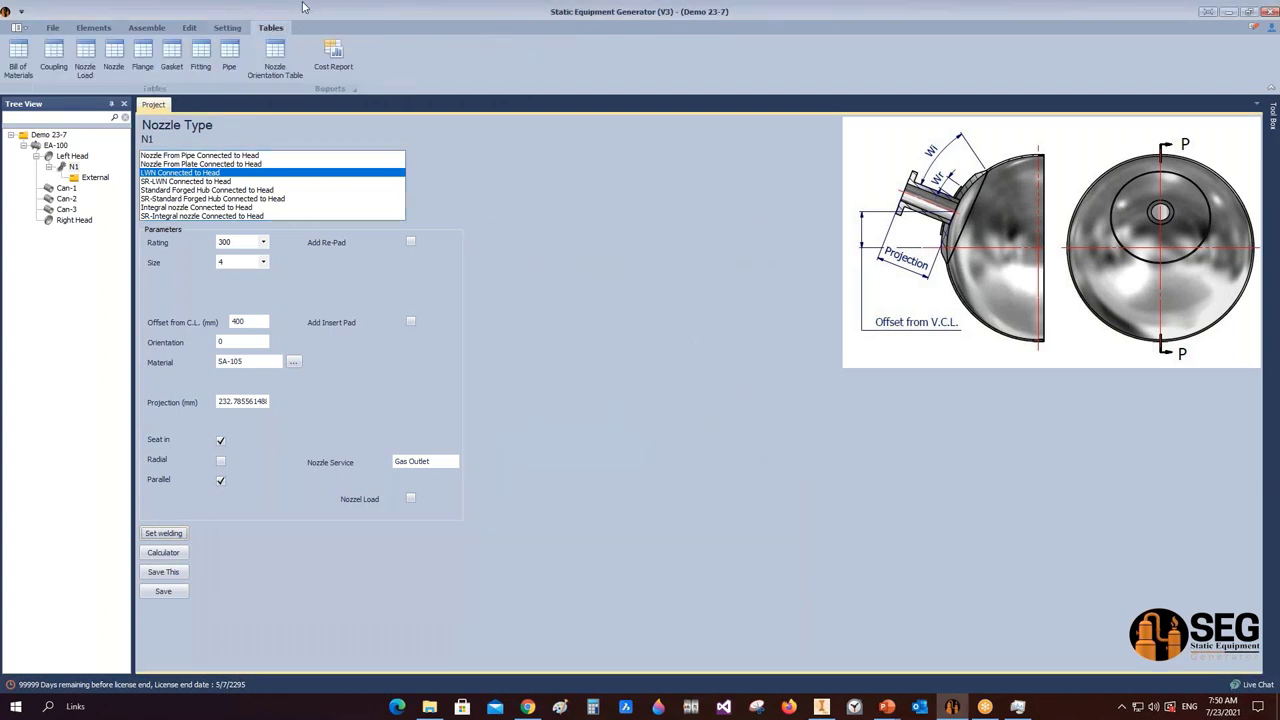
left_click(121, 62)
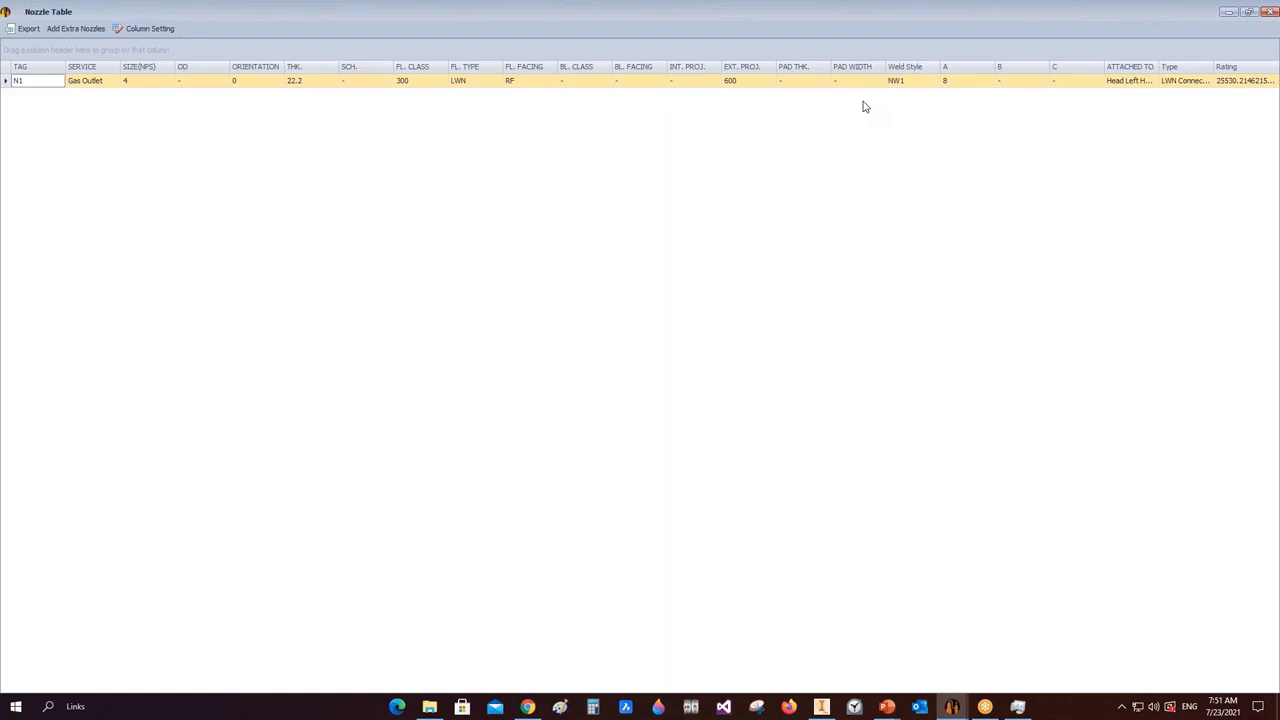
left_click(1268, 12)
- Select the Left Head, show the Elements tools, and pick the External node under N1
left_click(74, 157)
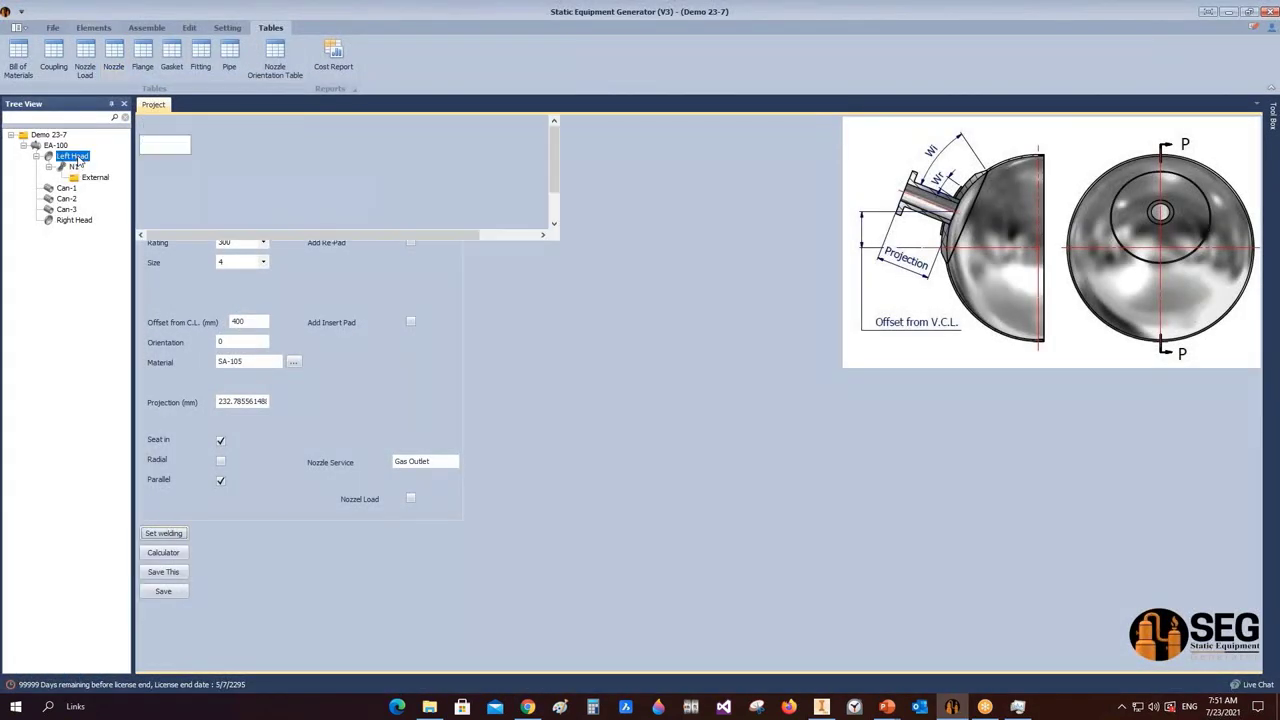
left_click(93, 27)
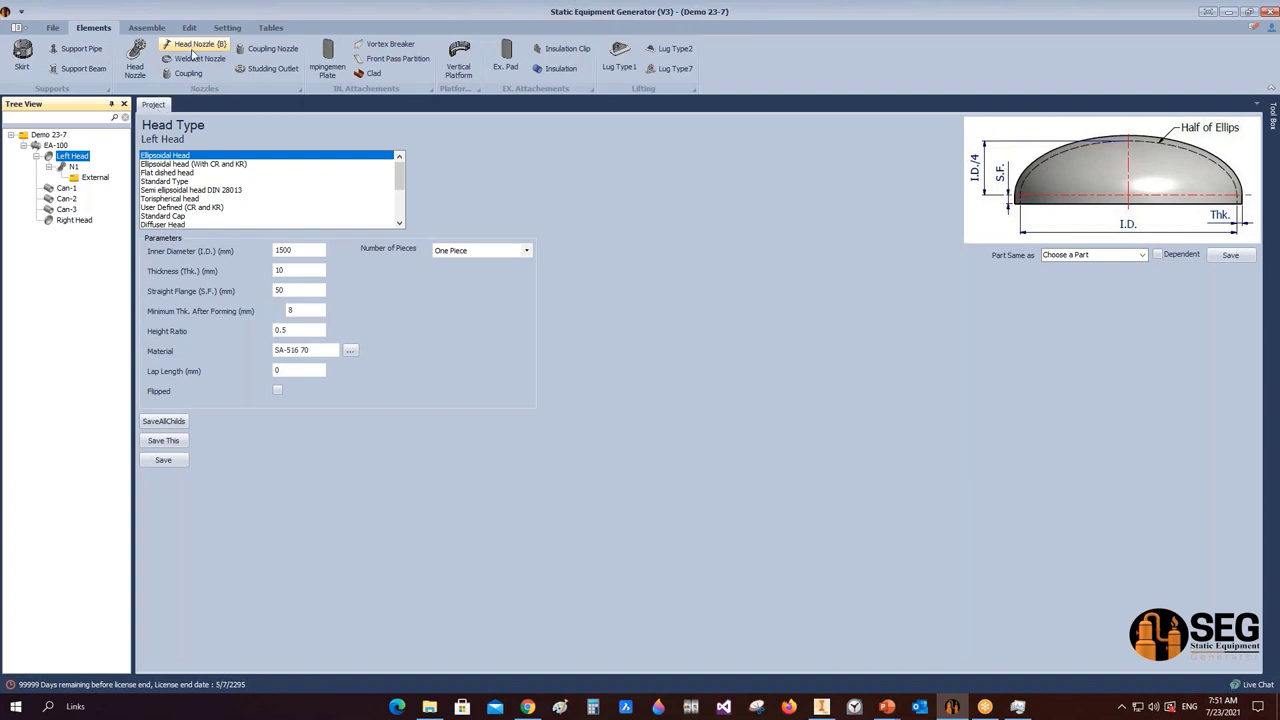
left_click(92, 179)
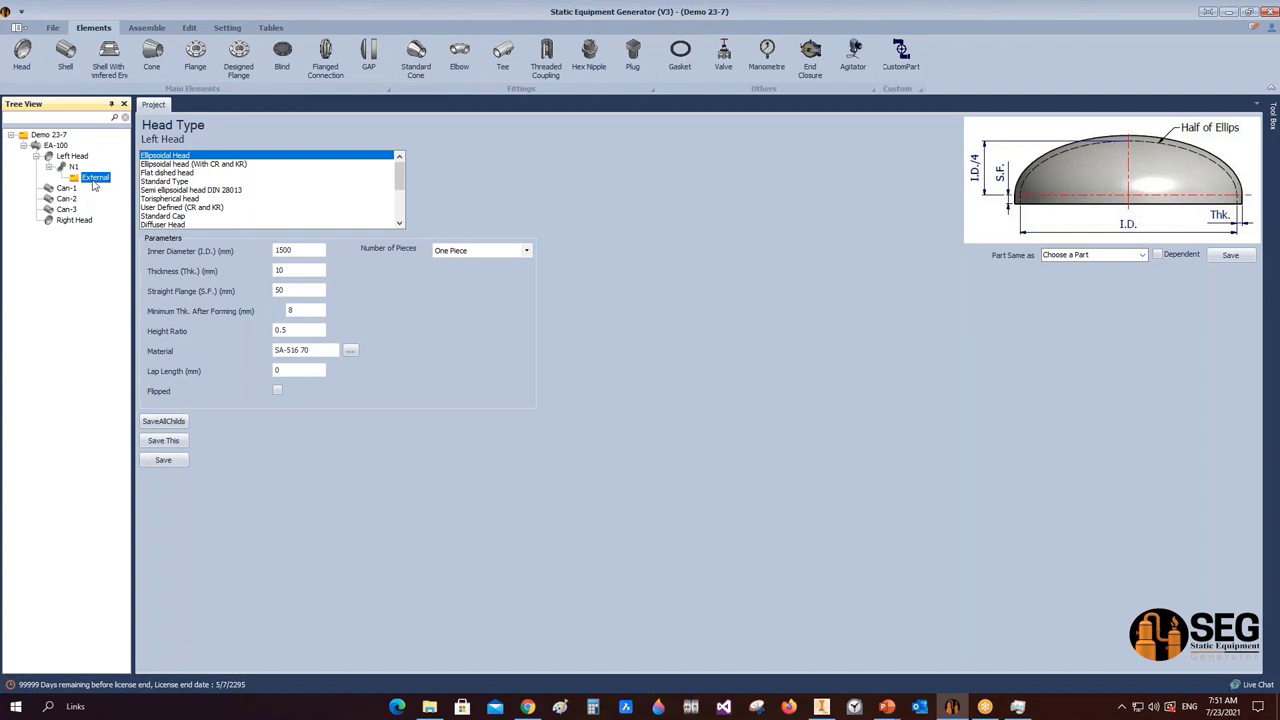
- Orbit and zoom the Inventor vessel to inspect N1's flange on the left head
left_click(821, 706)
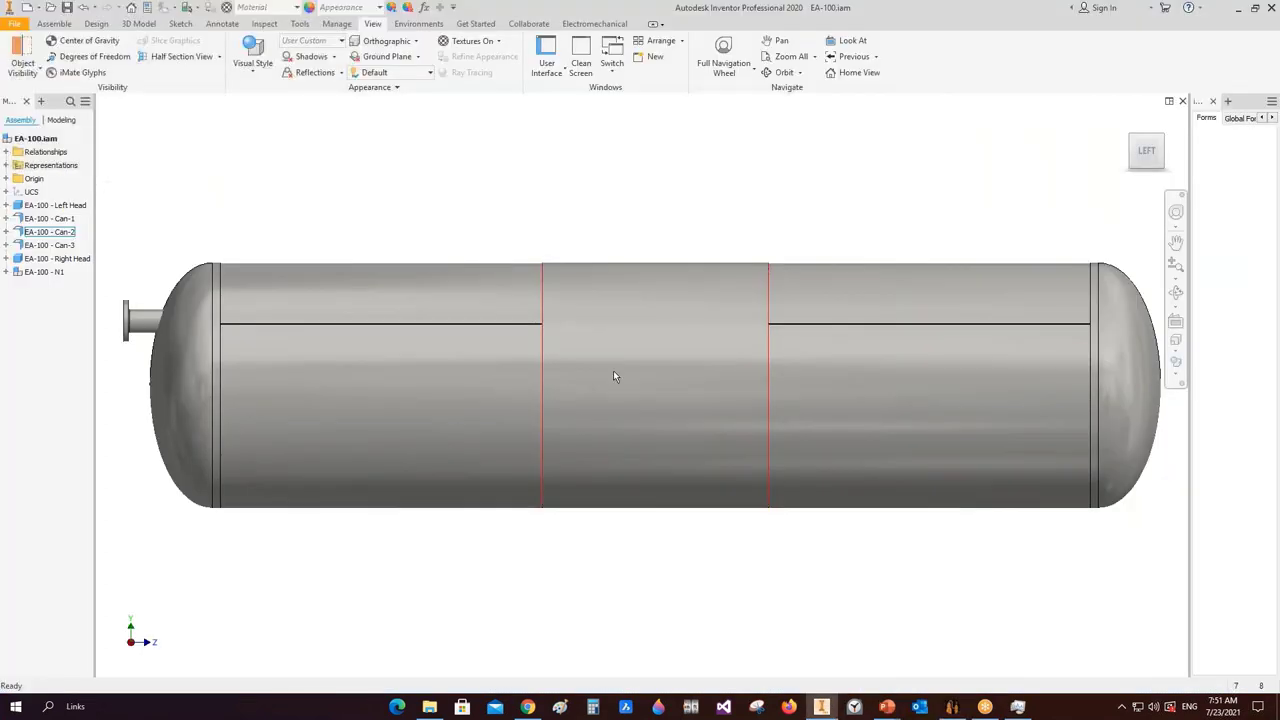
left_click(1176, 292)
left_click_drag(563, 371, 620, 392)
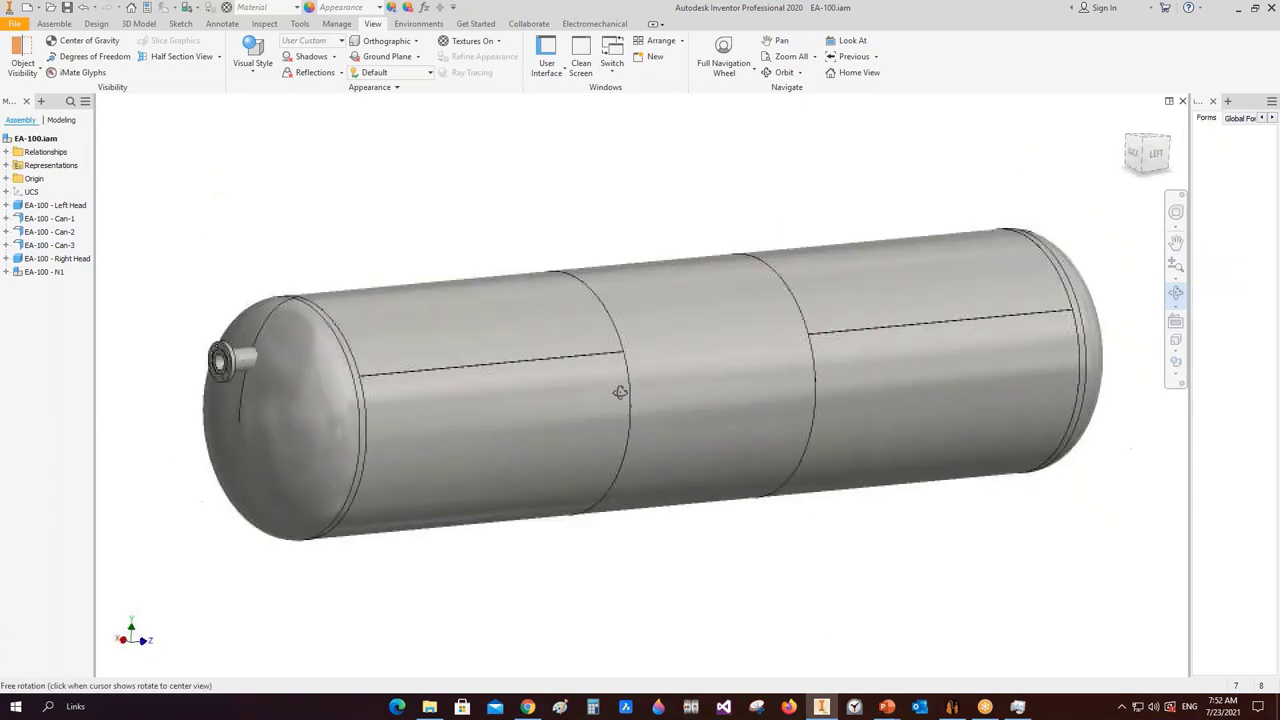
scroll(498, 348, "up", 5)
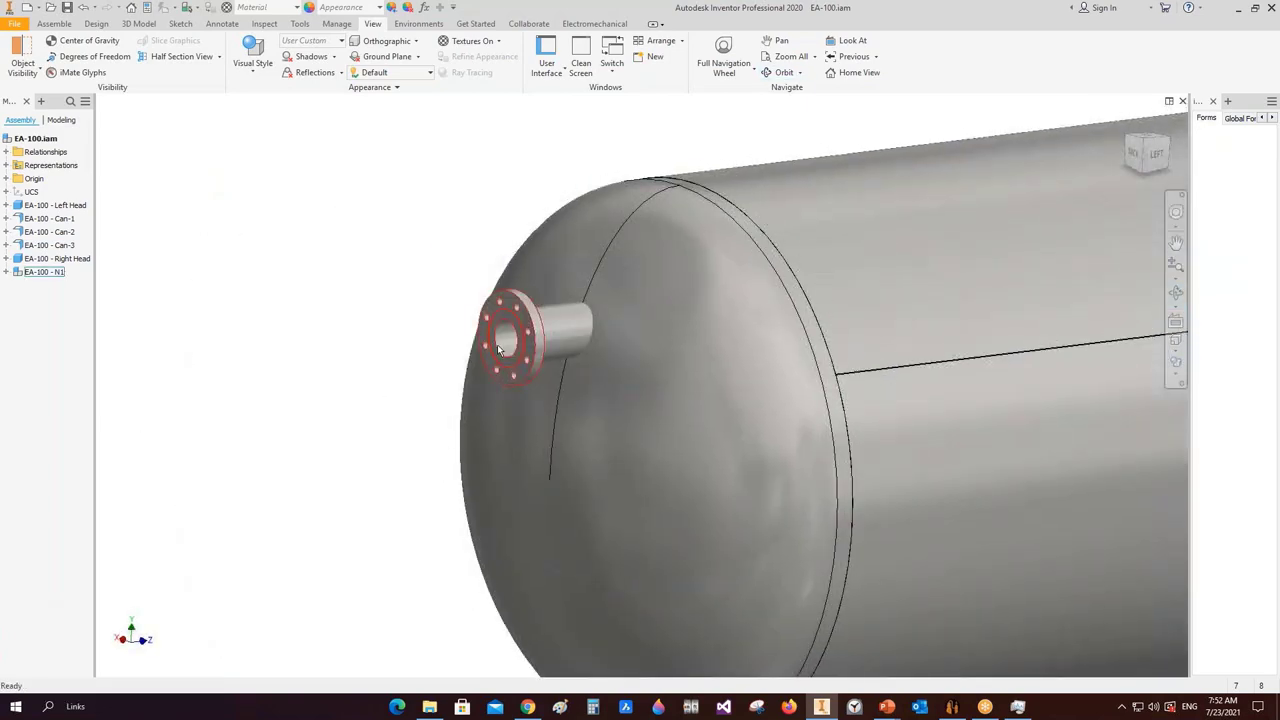
scroll(528, 333, "up", 2)
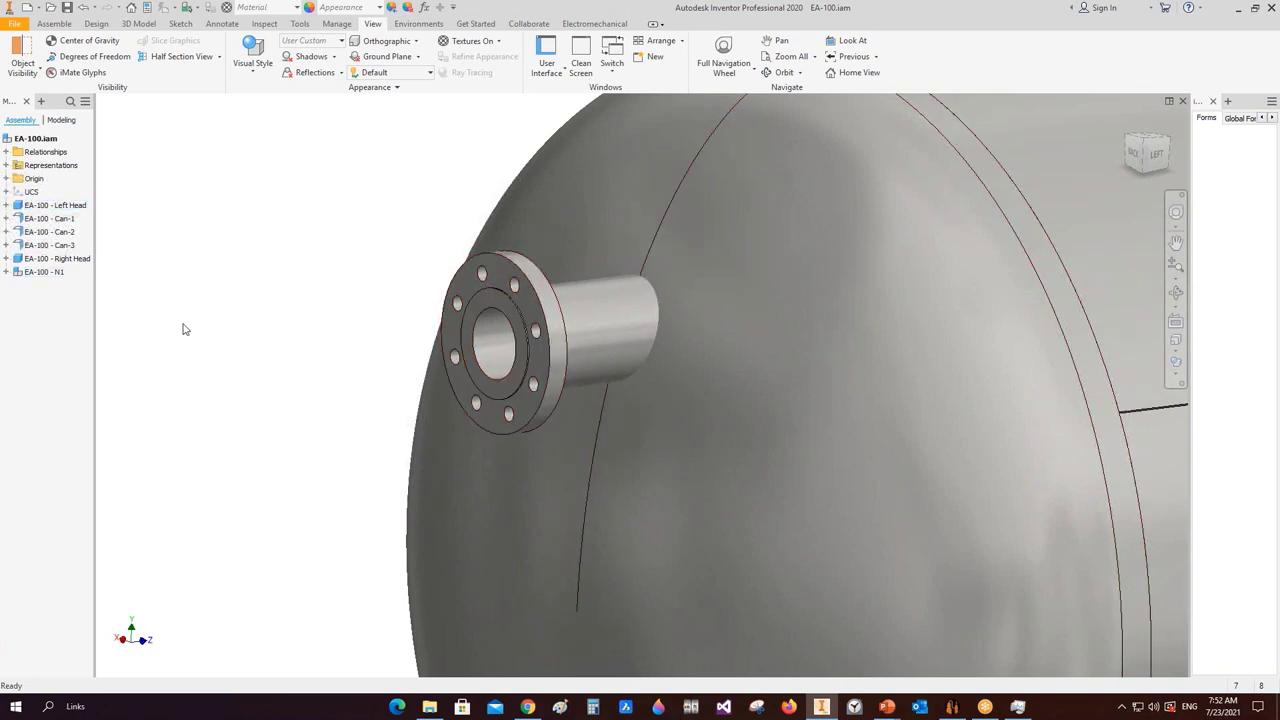
left_click(951, 706)
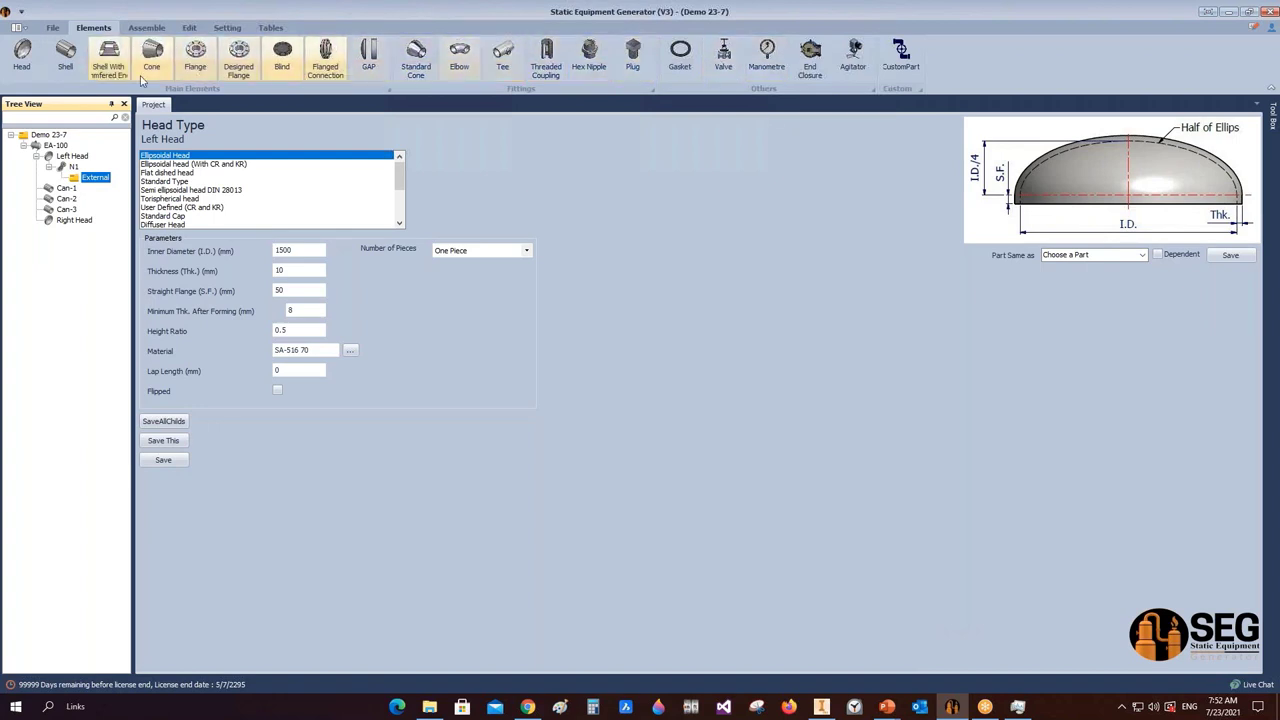
- Add a new nozzle N2 to the Left Head
left_click(72, 156)
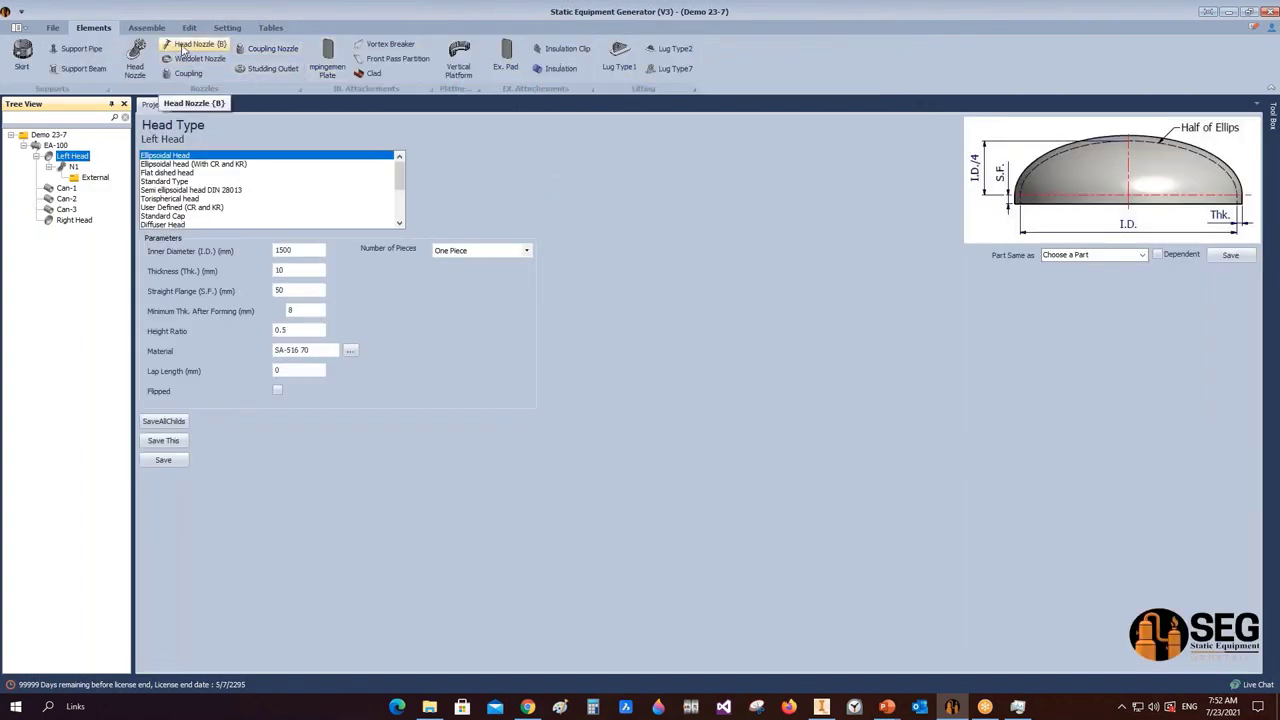
left_click(190, 45)
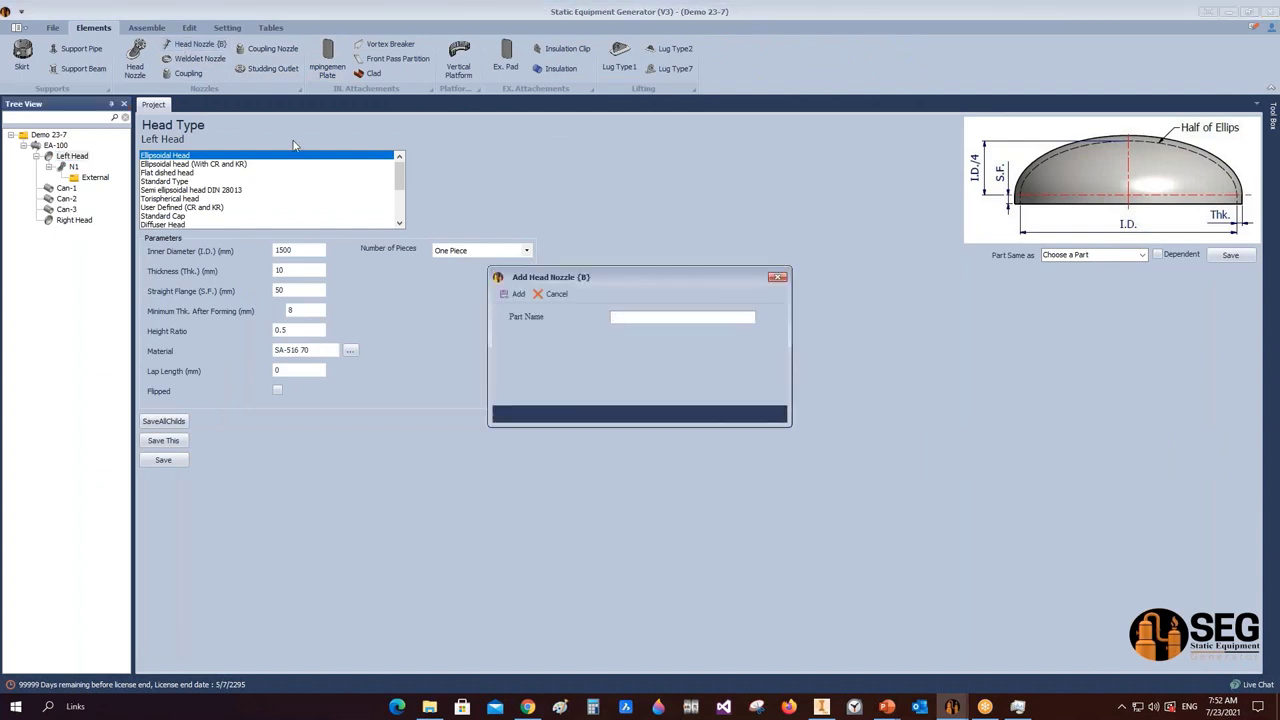
left_click(516, 293)
left_click(72, 189)
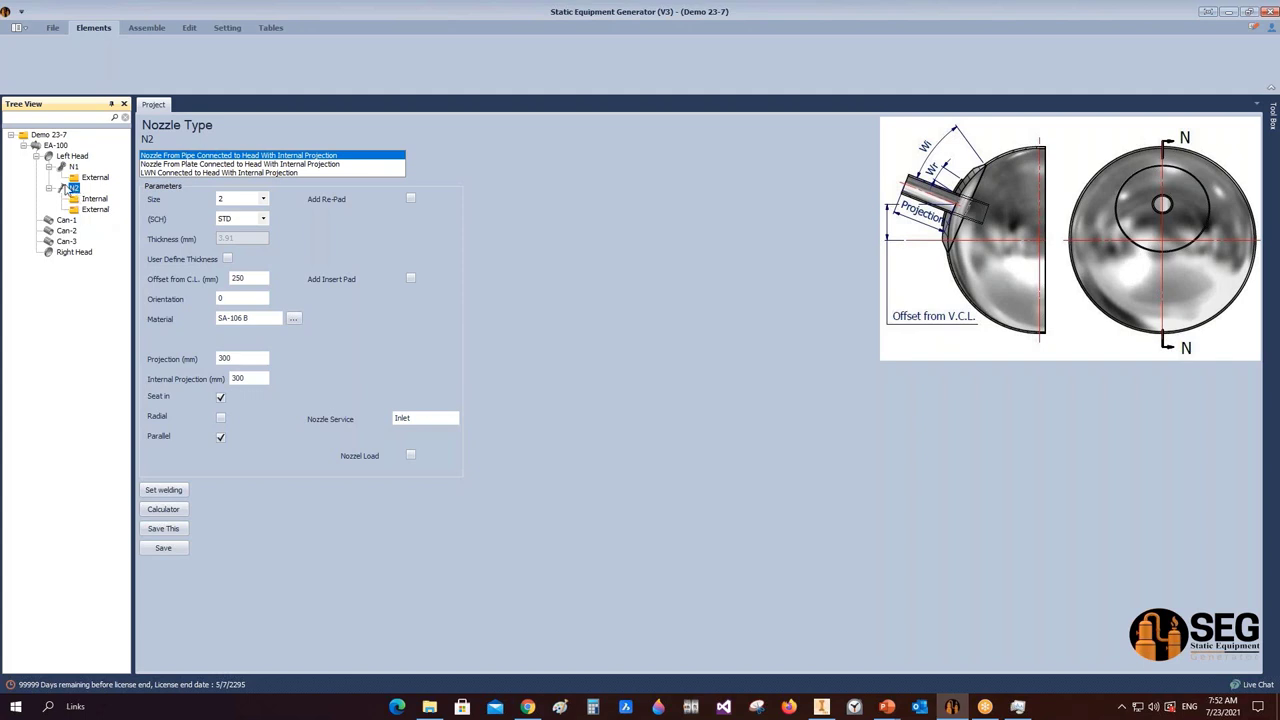
- Make N2 a 6-inch pipe nozzle with internal projection and a 75 re-pad width
left_click(170, 164)
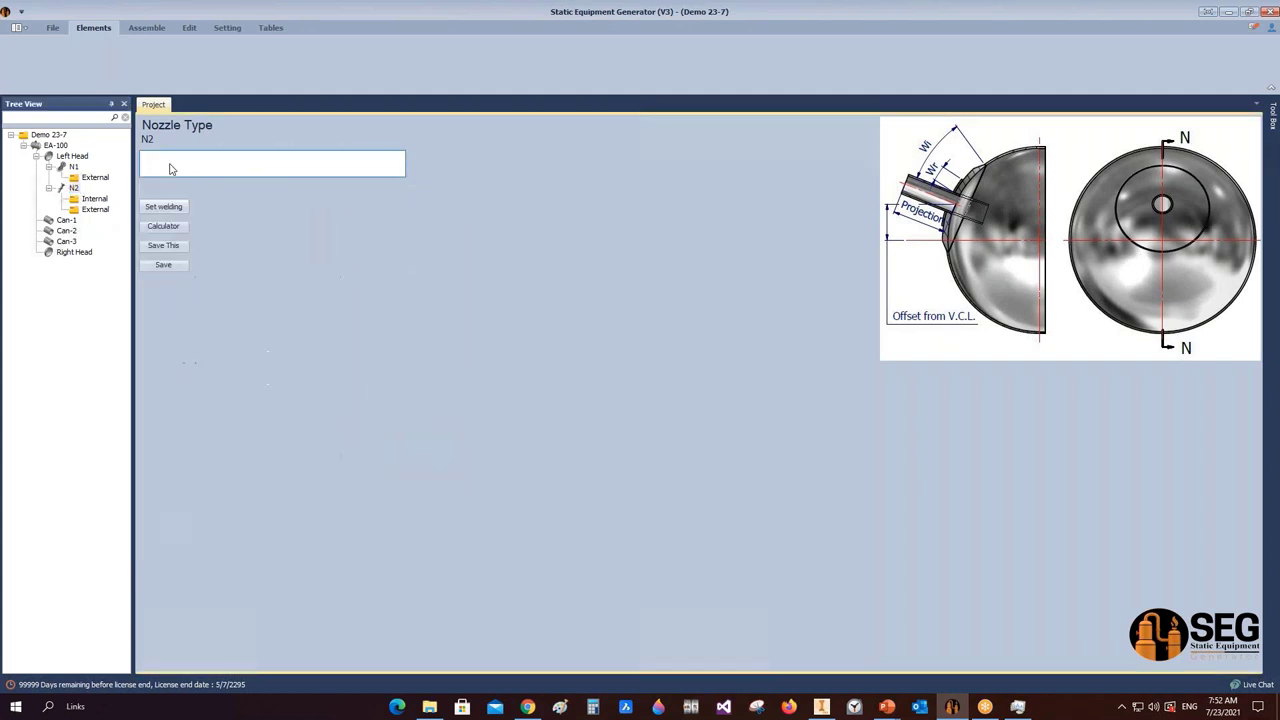
left_click(189, 155)
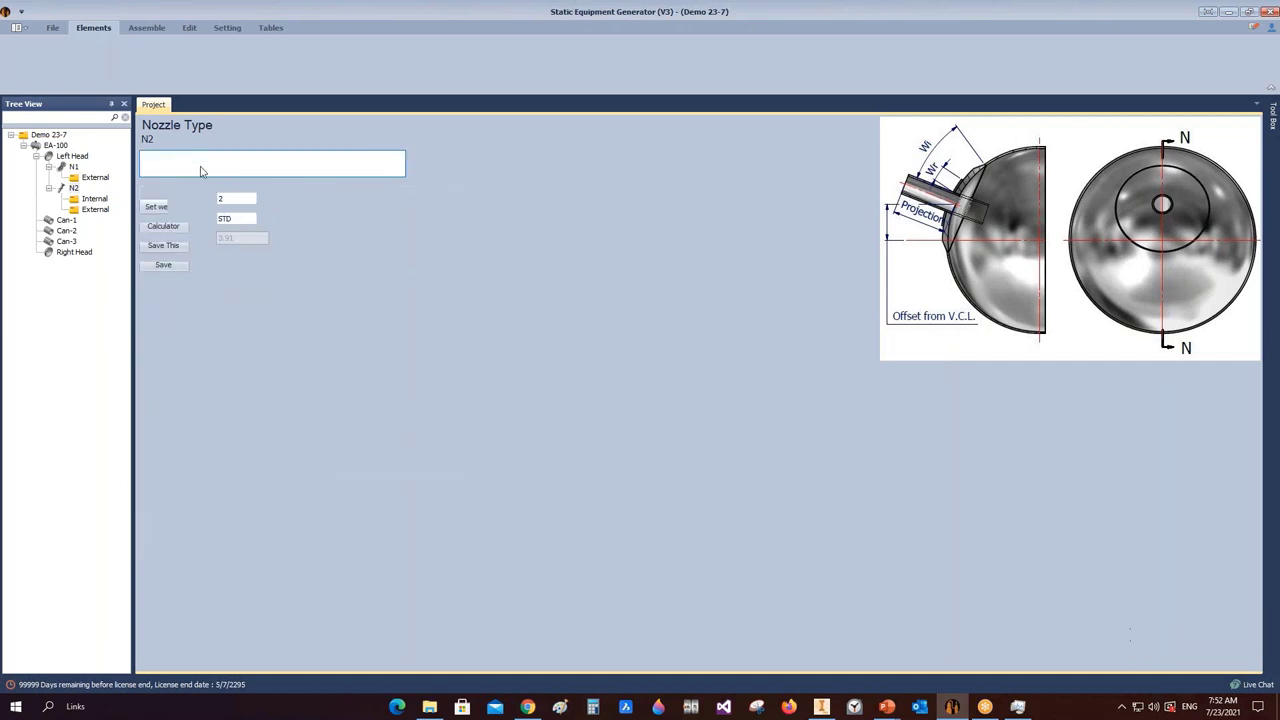
left_click(240, 199)
left_click(238, 263)
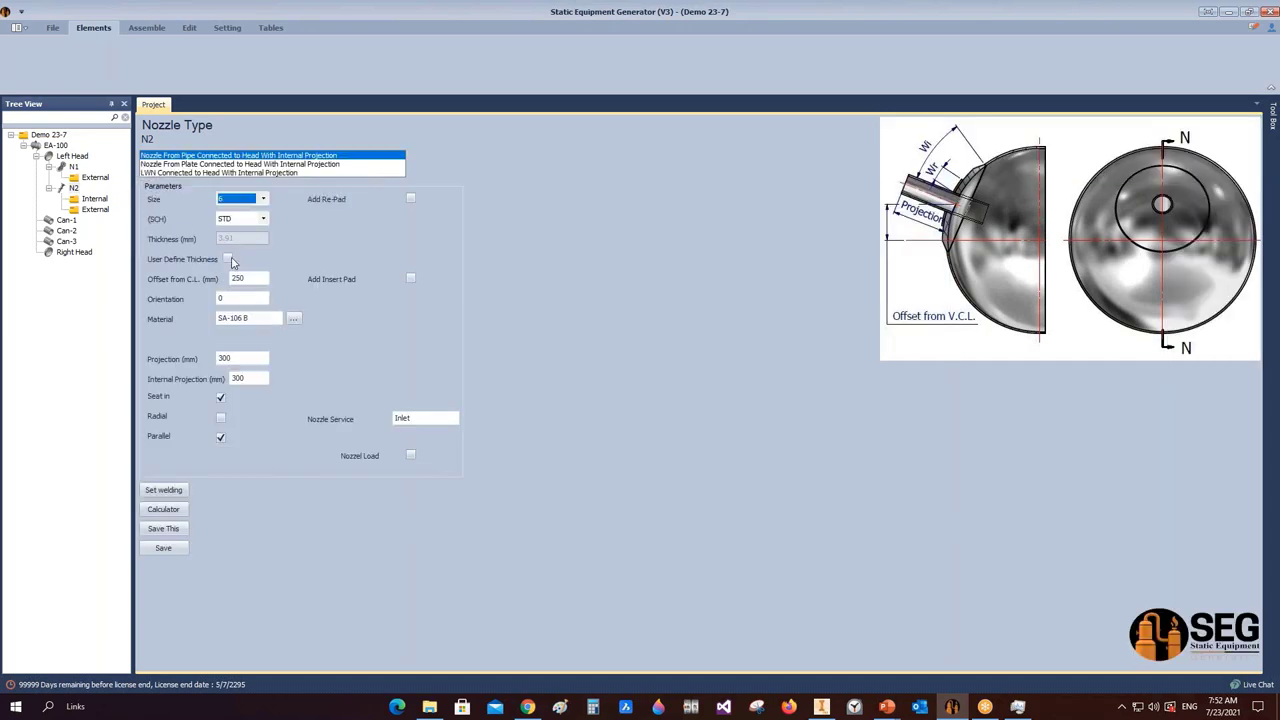
left_click(410, 199)
left_click_drag(434, 217, 386, 219)
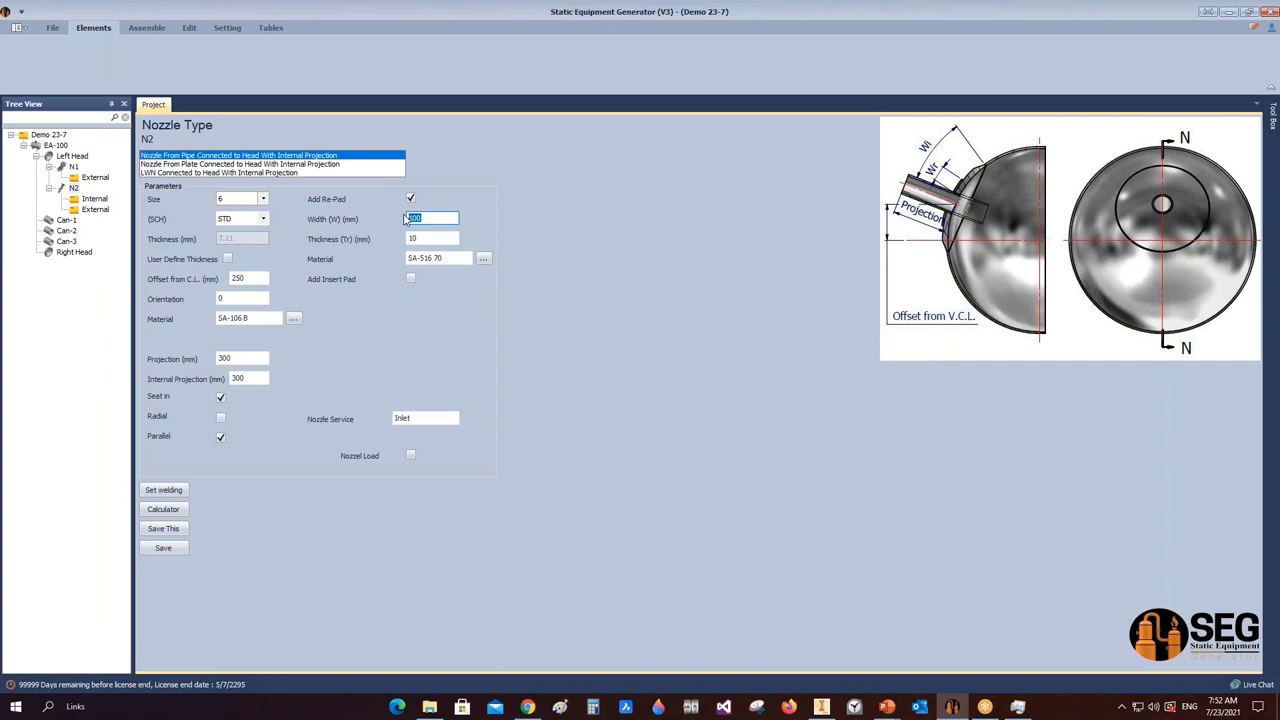
type("75")
- Set N2's schedule to 80, offset to 400 and orientation to 180
left_click(264, 219)
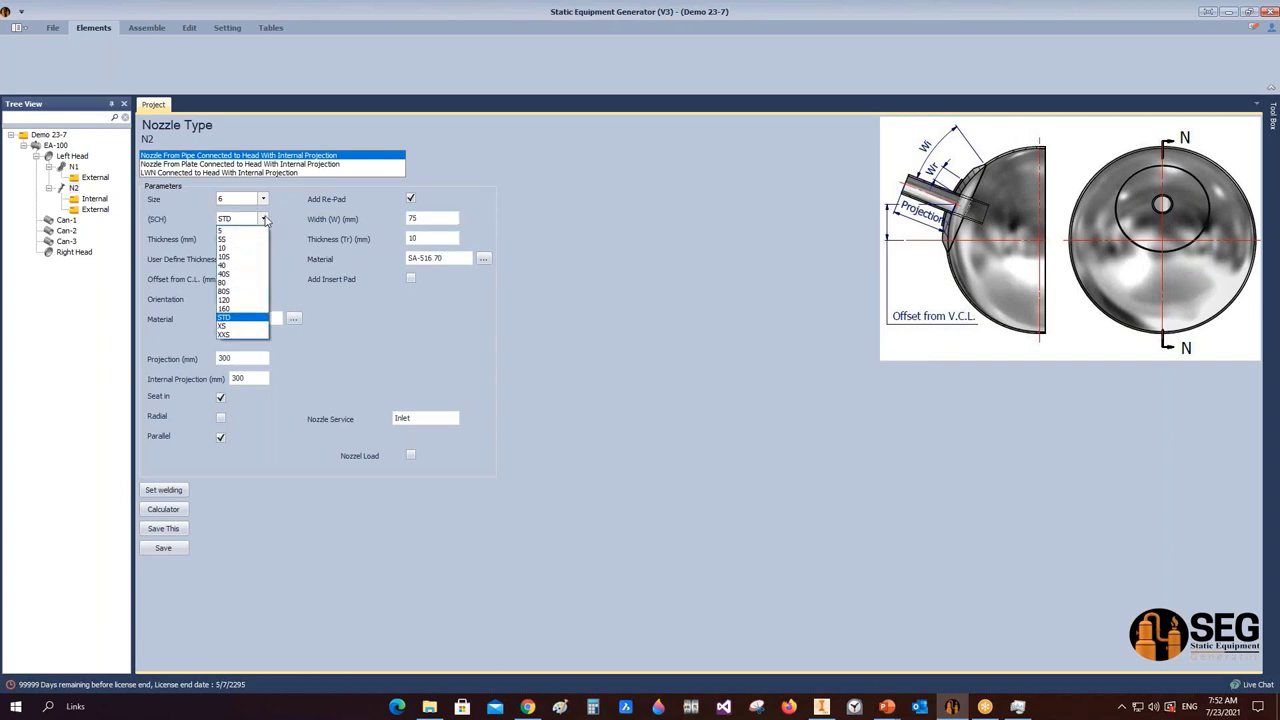
left_click(236, 282)
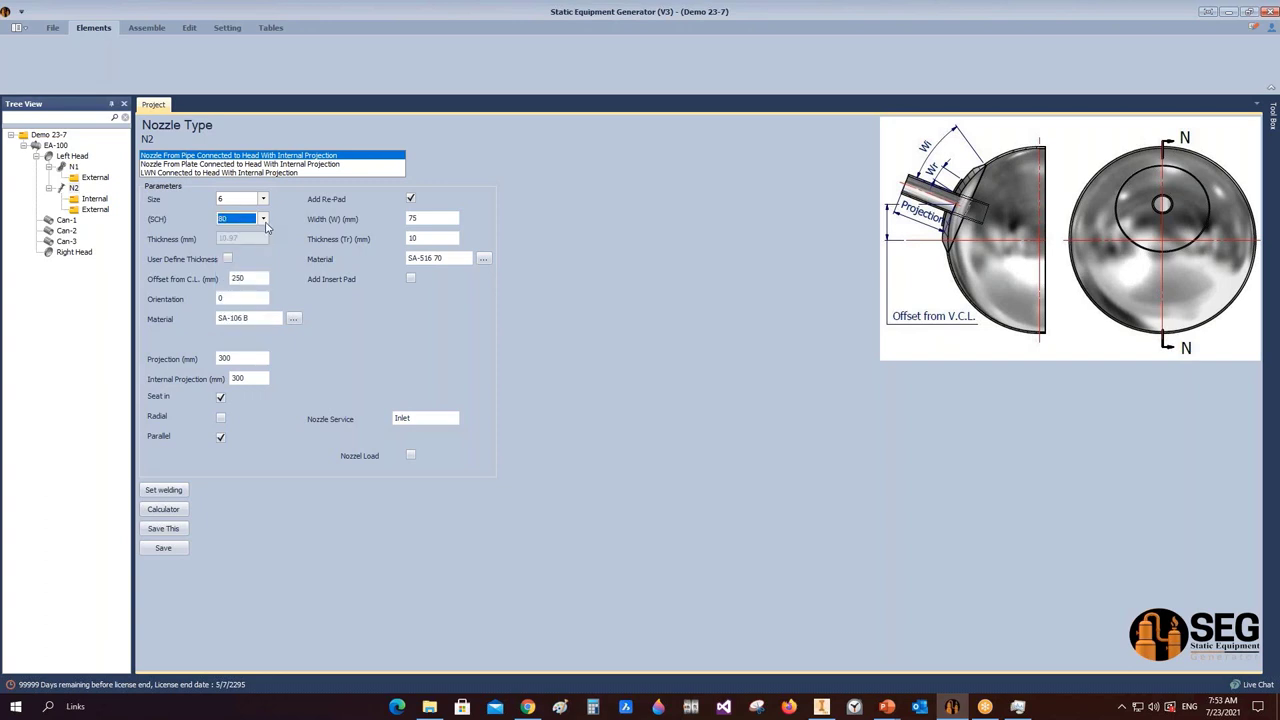
left_click_drag(256, 279, 216, 283)
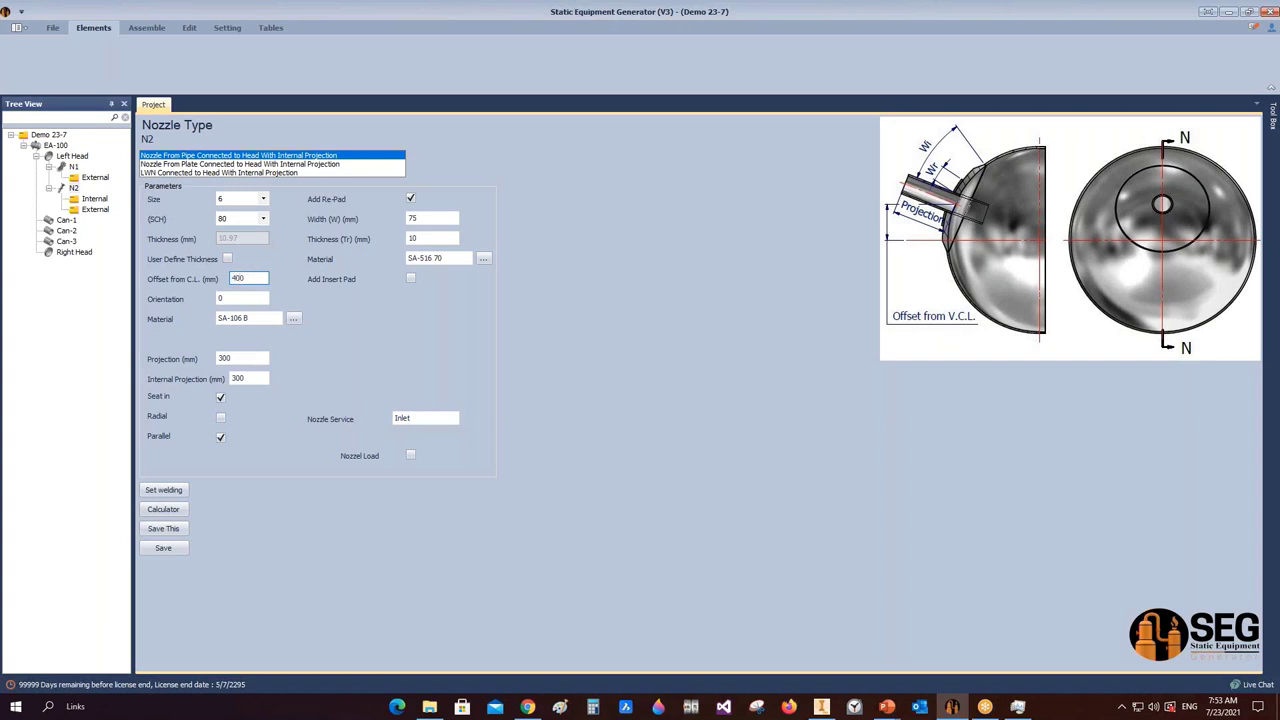
key("Tab")
type("180")
left_click(245, 359)
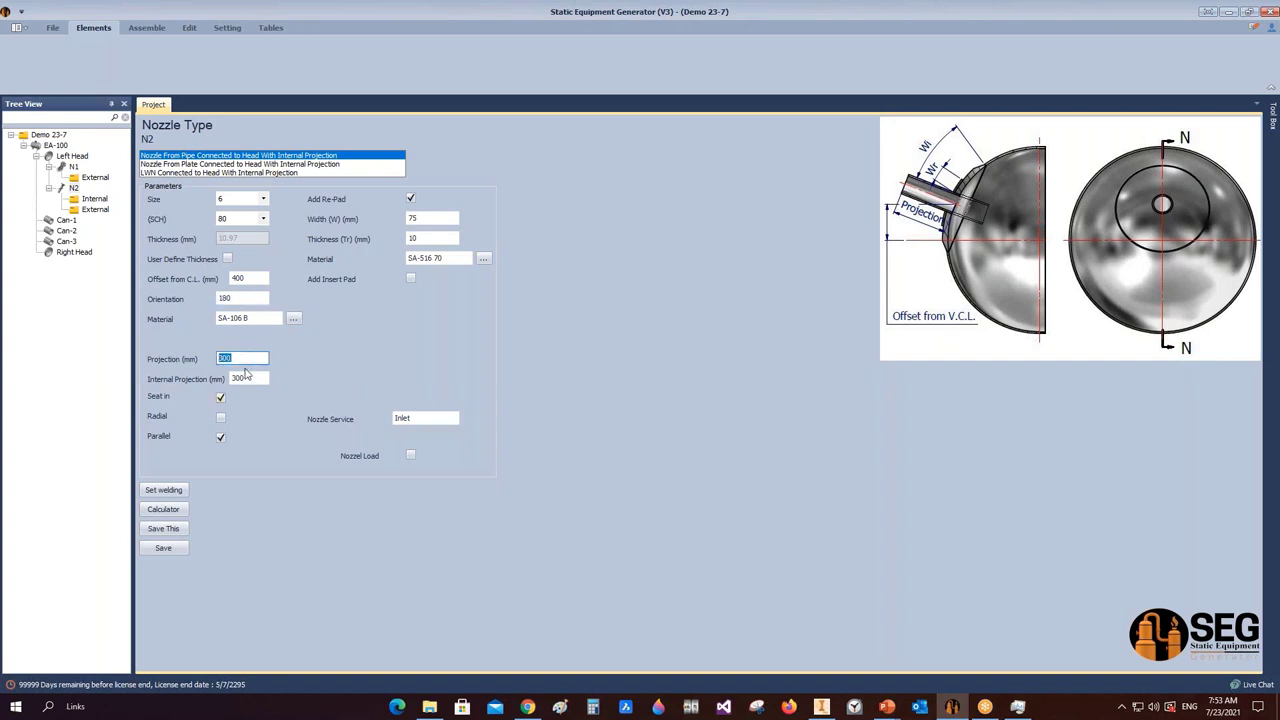
- Give N2 a 500 mm internal projection and Water Inlet service, then save it
left_click(258, 380)
type("5")
left_click(434, 419)
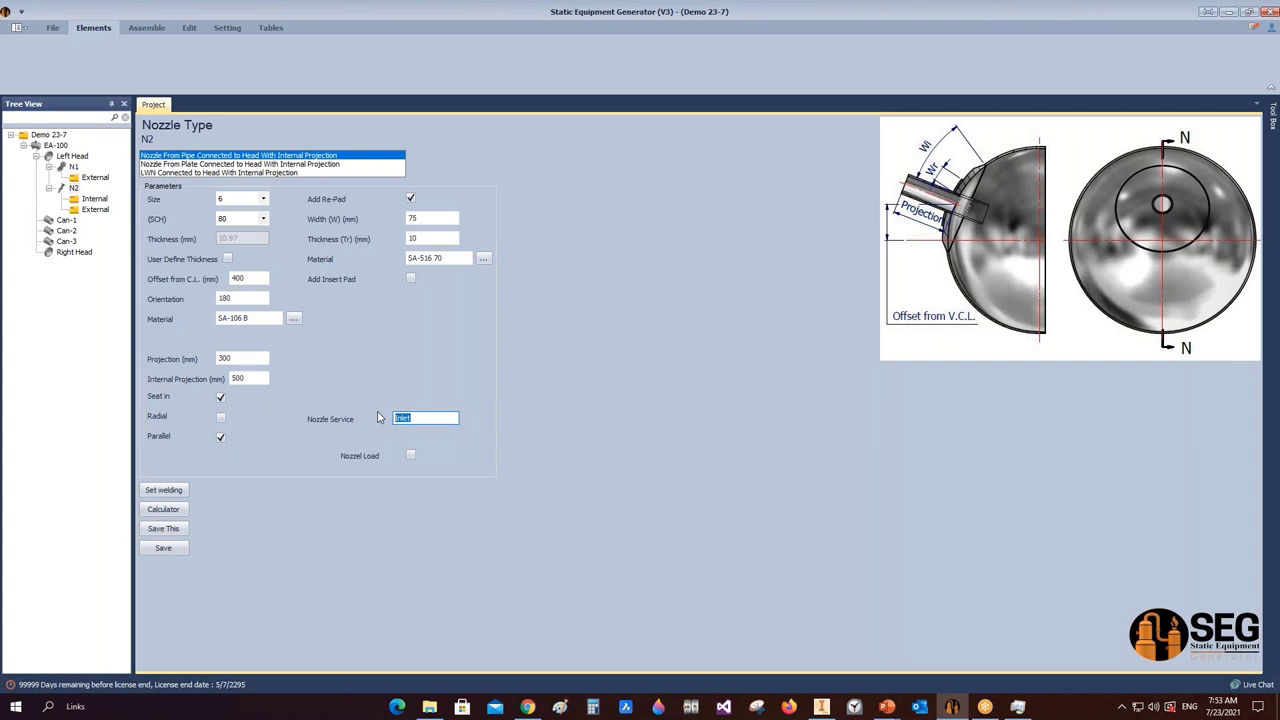
type("Water")
left_click(185, 547)
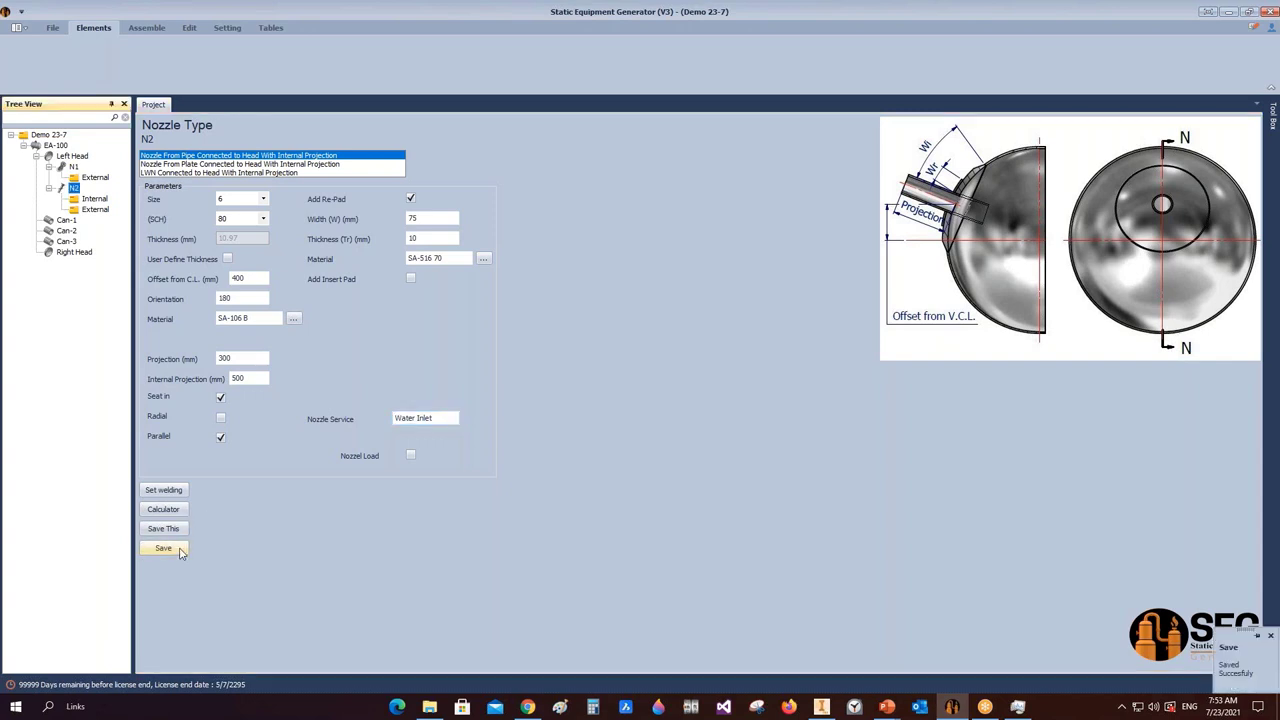
left_click(94, 209)
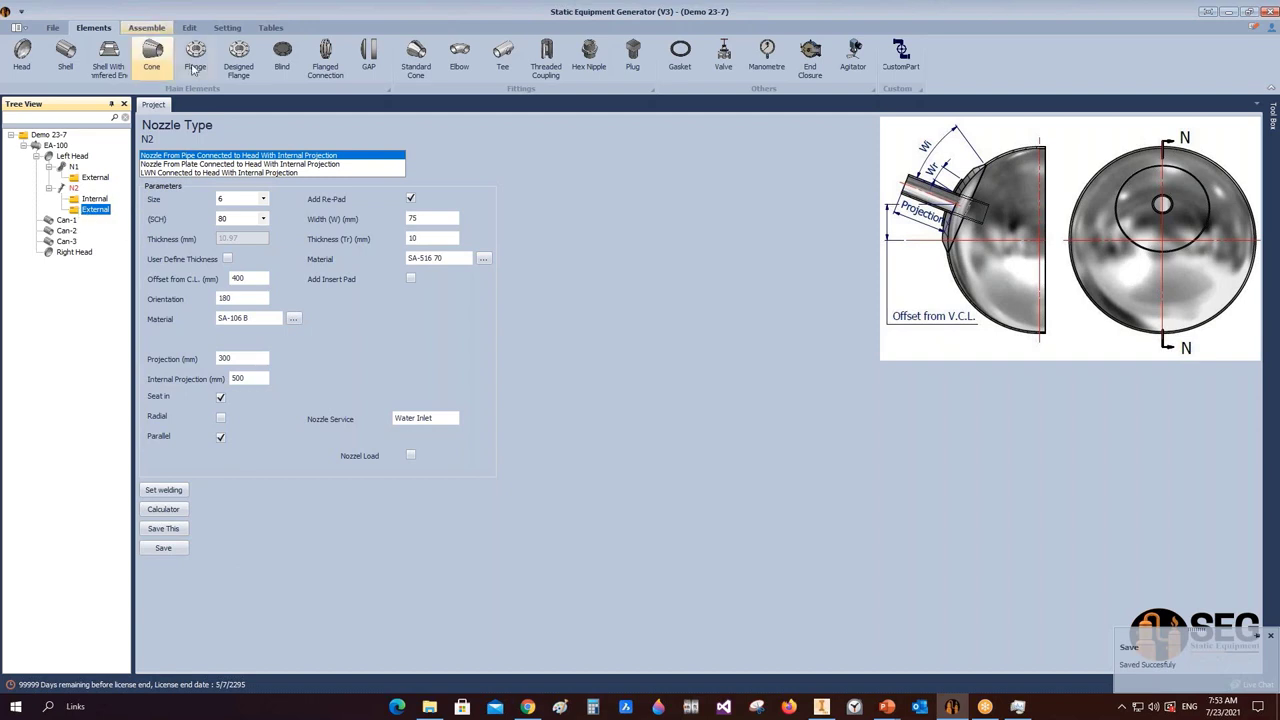
- Add a flange part named N2-Flange on N2's external side
left_click(196, 55)
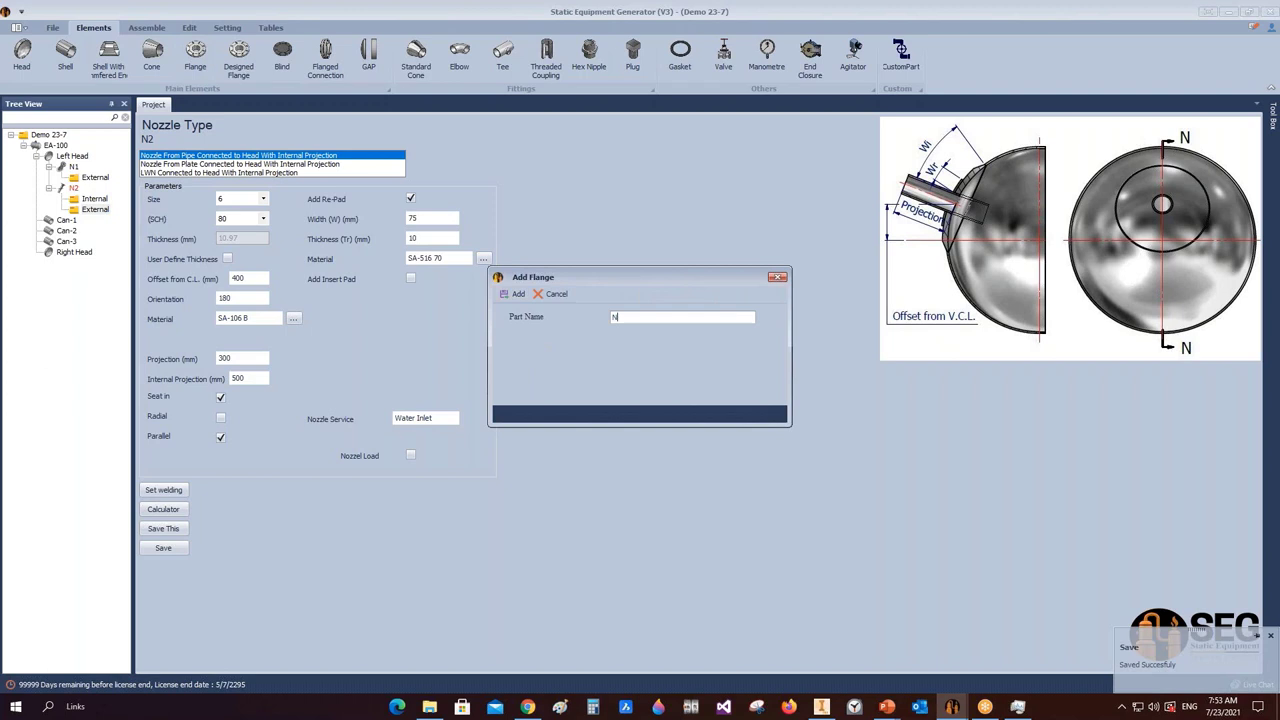
left_click(777, 277)
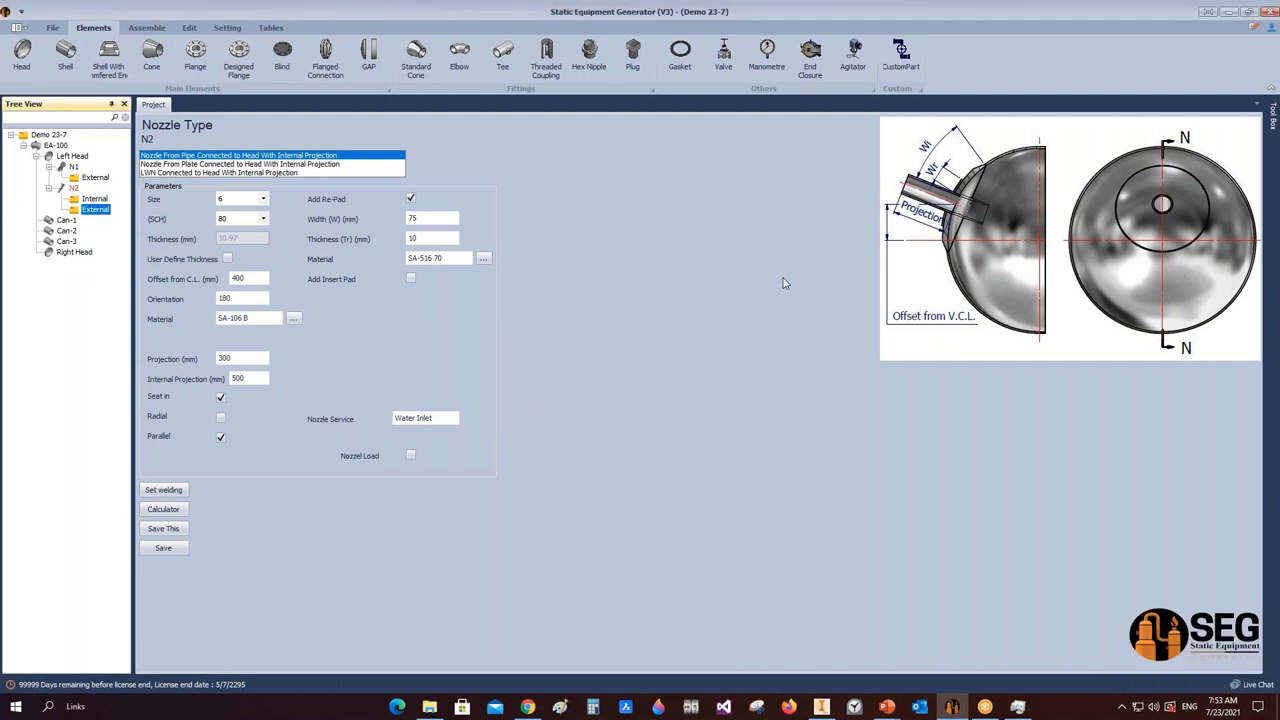
left_click(74, 188)
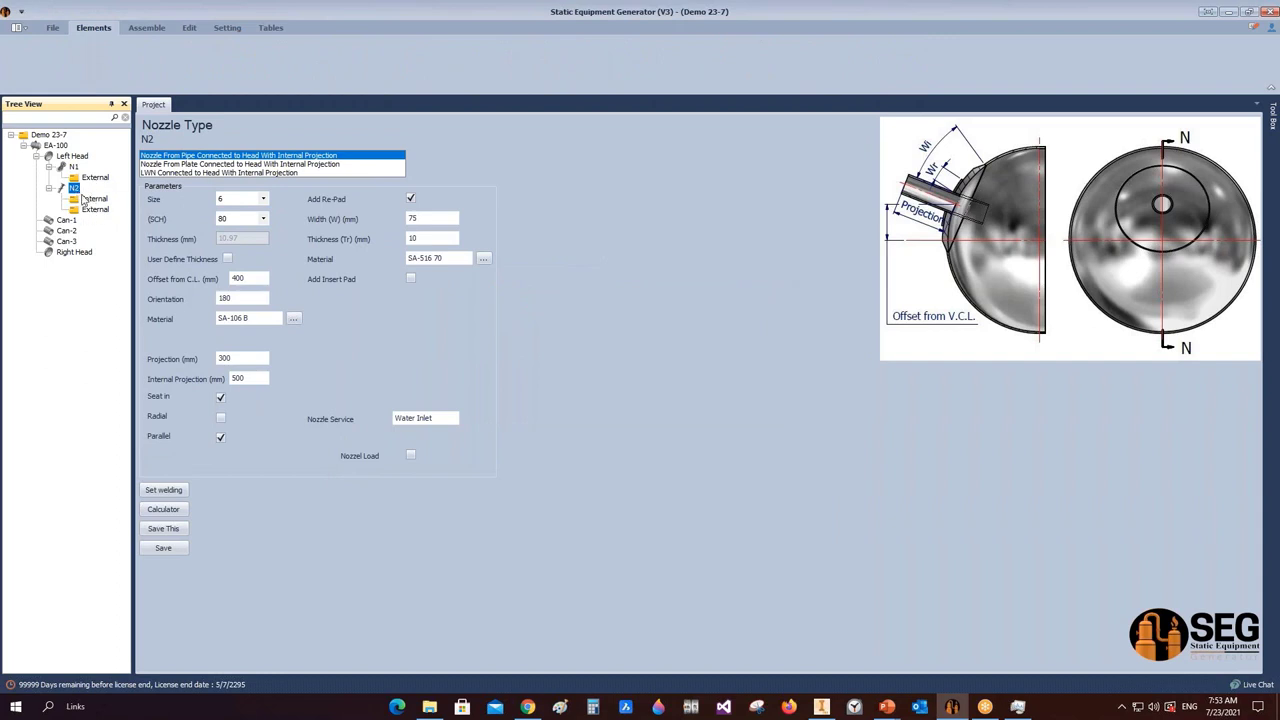
left_click(82, 212)
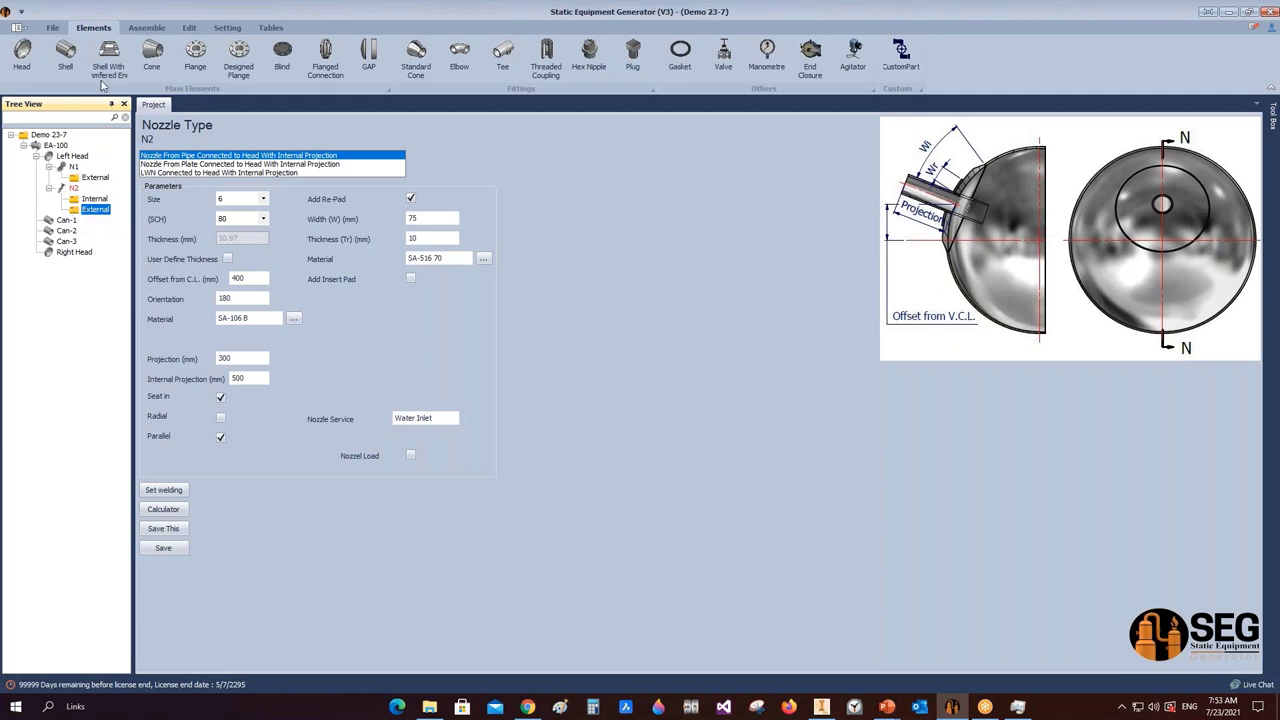
left_click(195, 60)
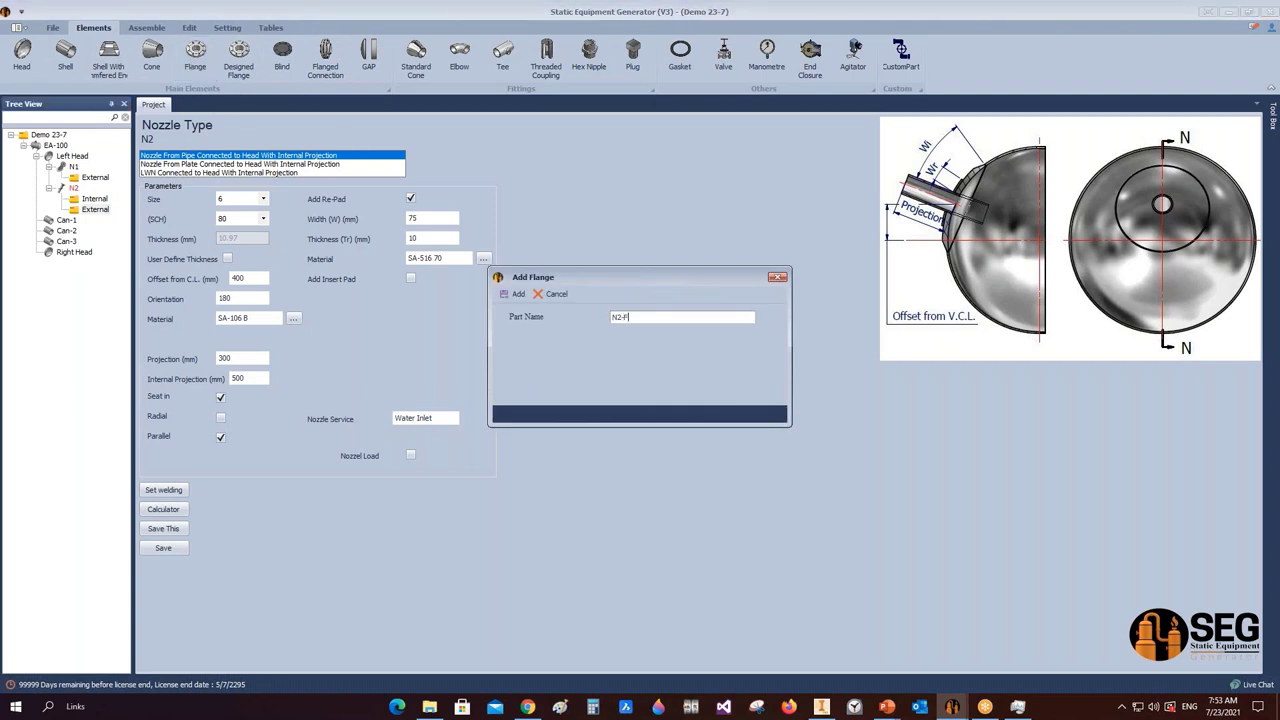
left_click(518, 293)
left_click(114, 222)
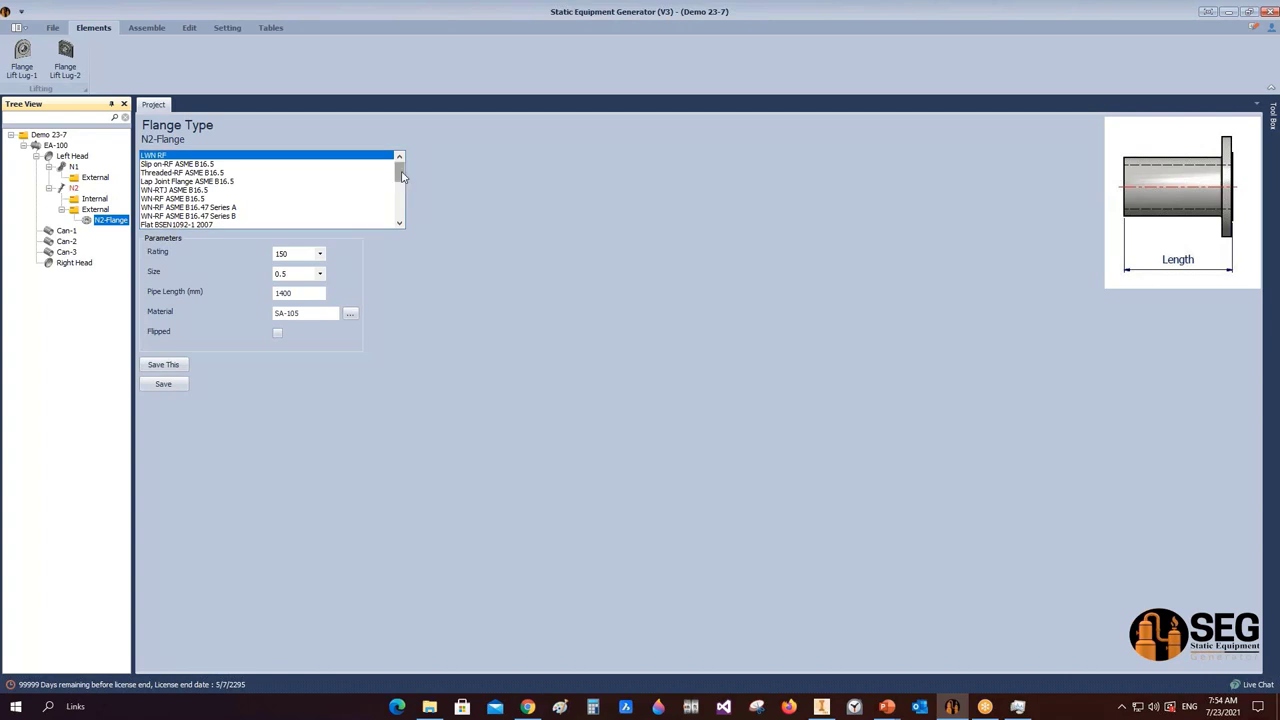
- Set N2-Flange to WN-RF ASME B16.5, rating 300, size 6, SCH 80, and save it
mouse_move(402, 177)
left_mouse_down()
mouse_move(401, 226)
mouse_move(401, 170)
left_mouse_up()
left_click(157, 200)
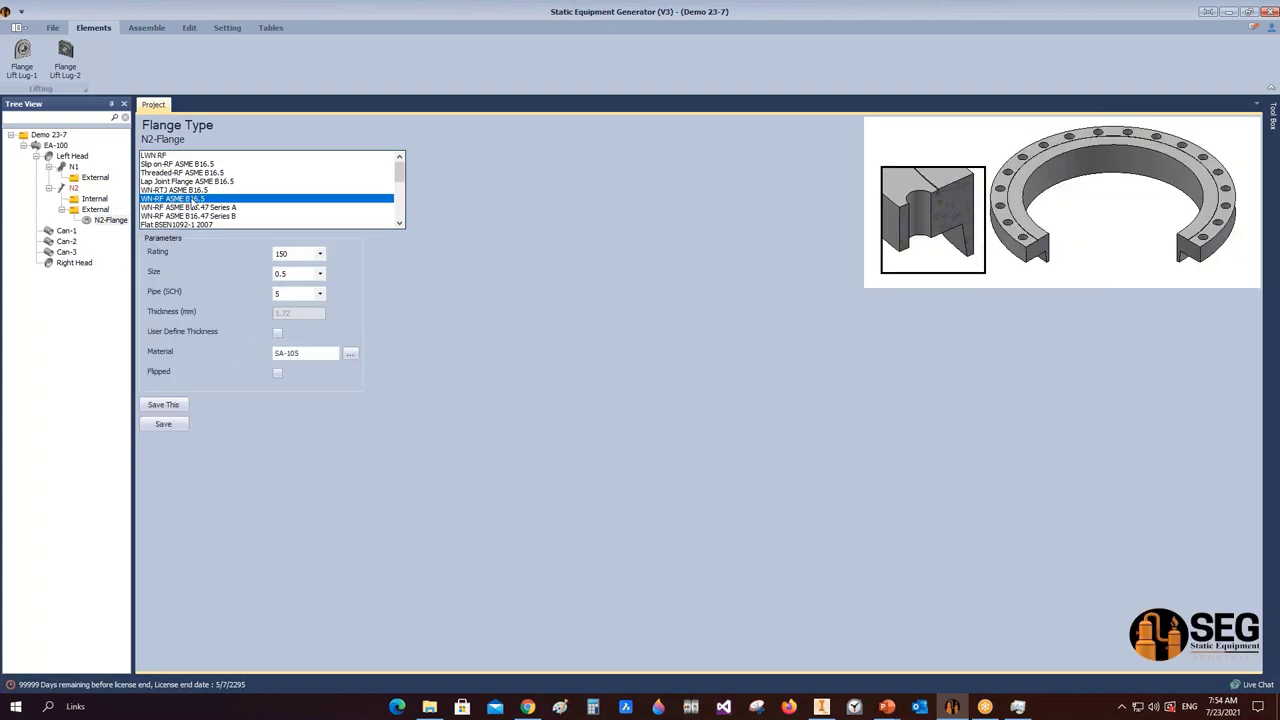
left_click(320, 254)
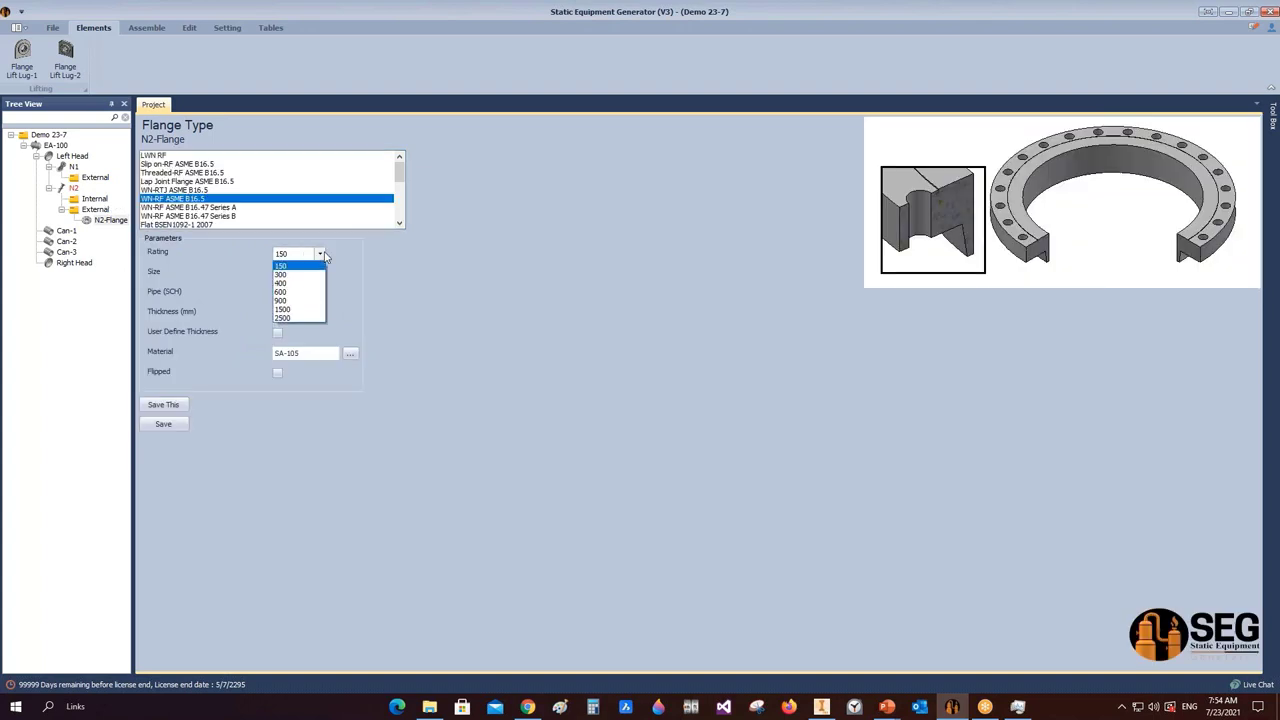
left_click(311, 276)
left_click(320, 273)
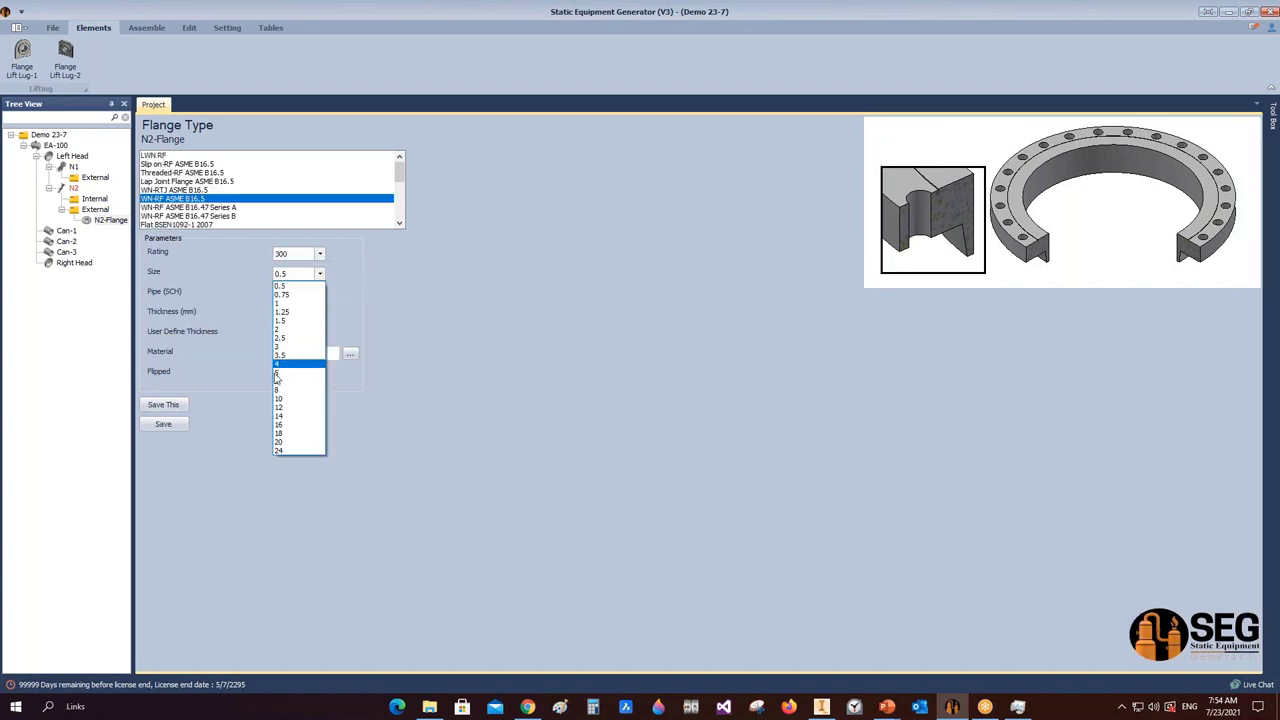
left_click(283, 385)
left_click(319, 293)
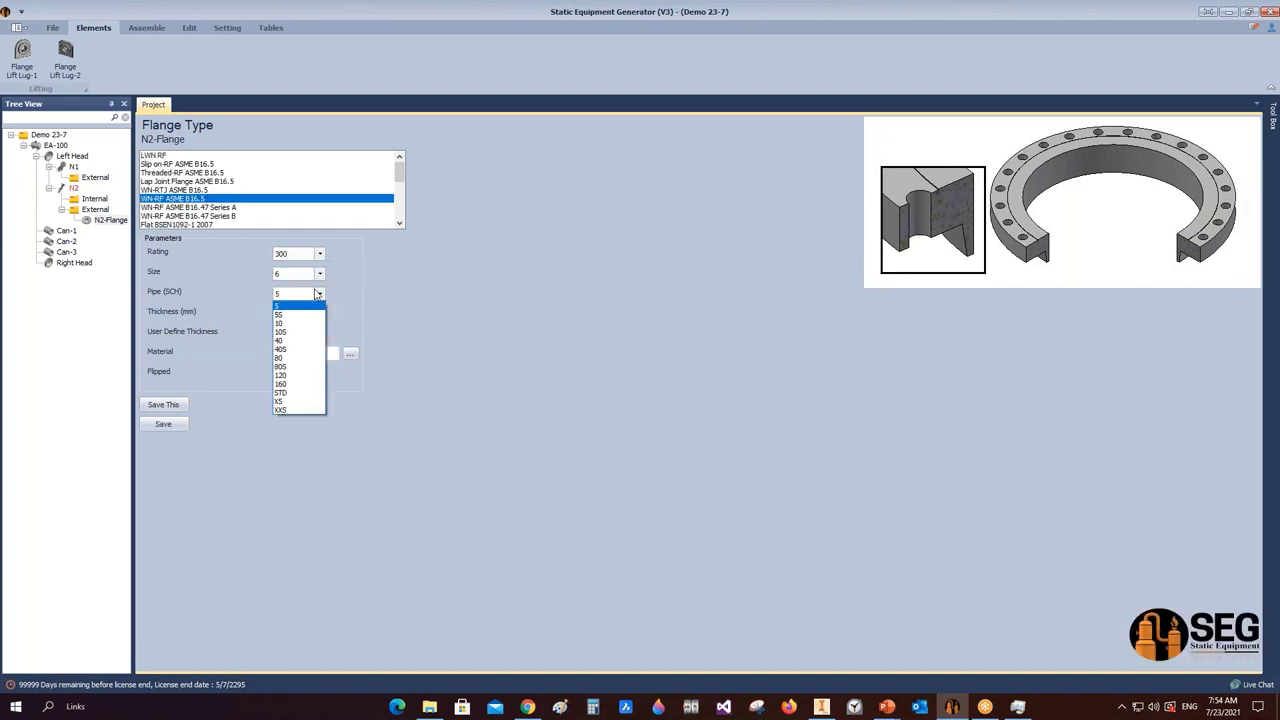
left_click(282, 360)
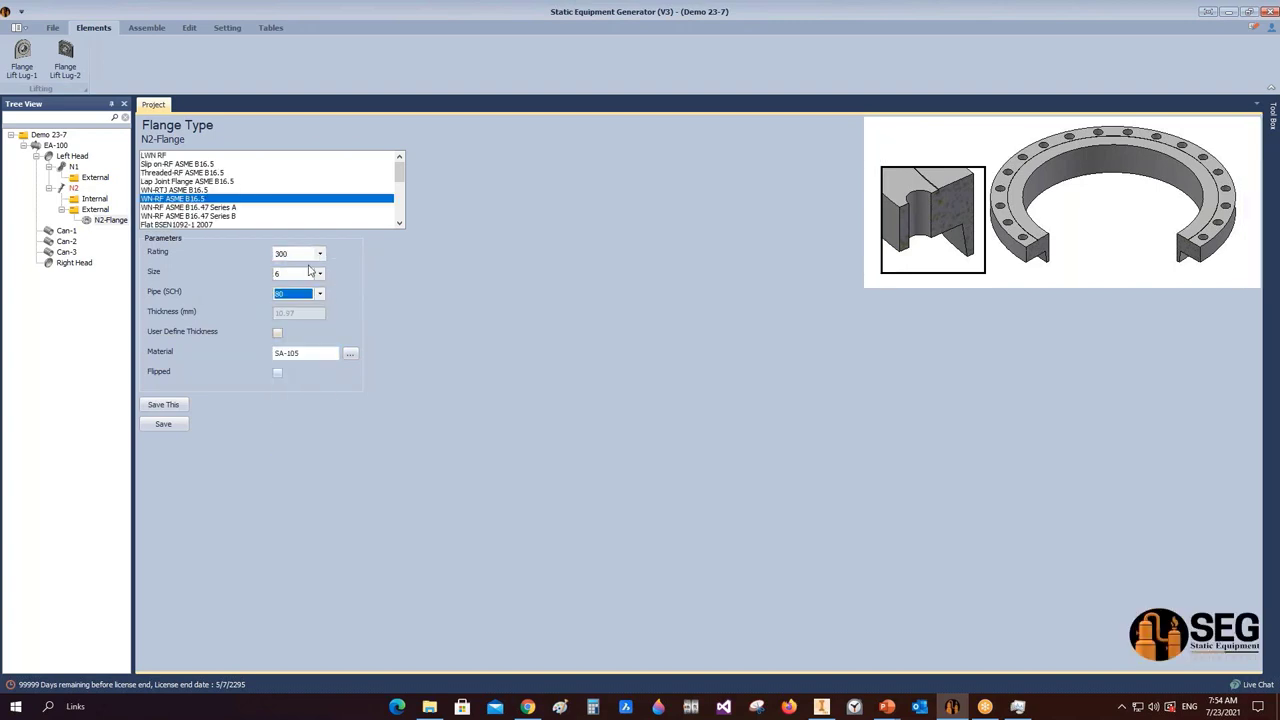
left_click(165, 424)
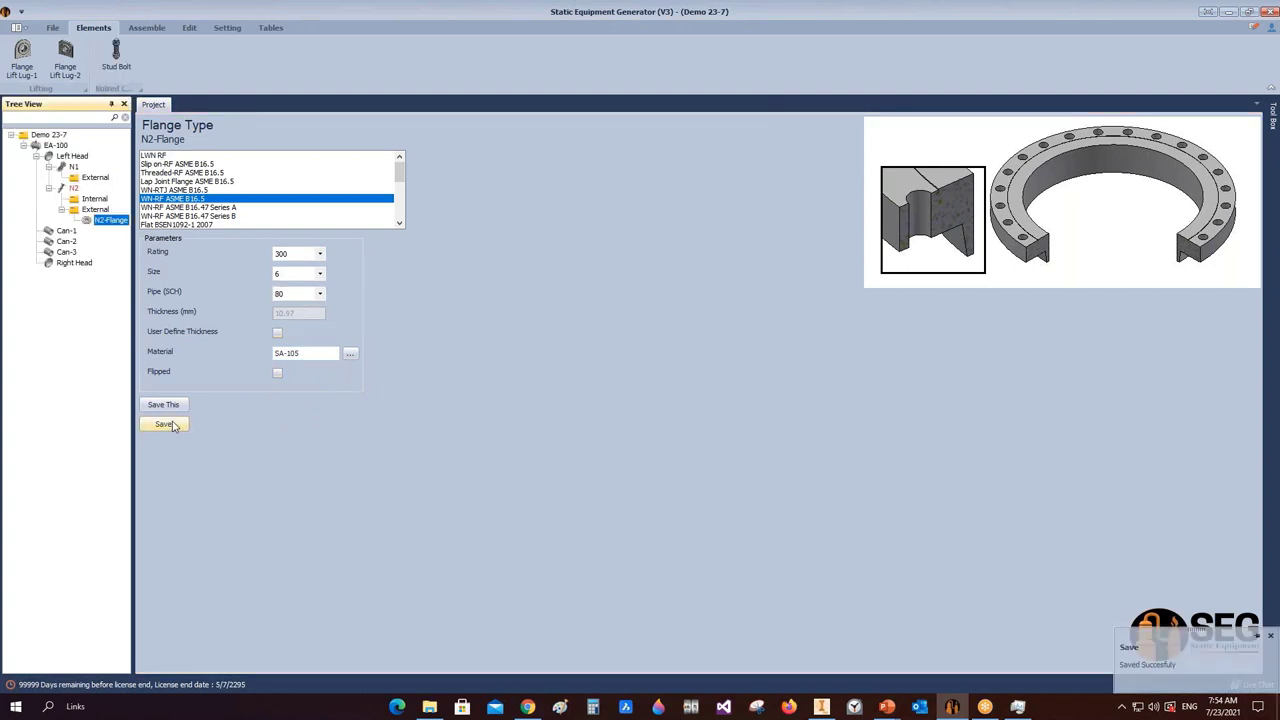
left_click(20, 72)
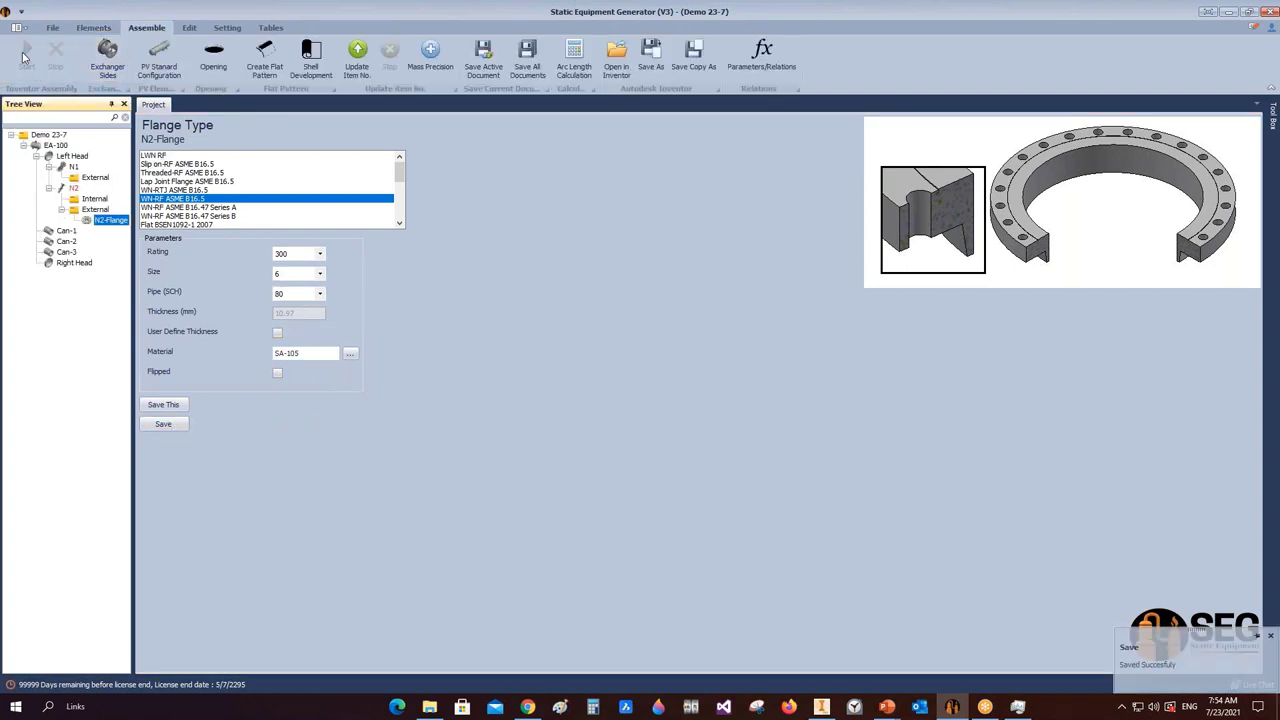
- Save the N2 nozzle assembly and the EA-100 assembly in Inventor
left_click(820, 707)
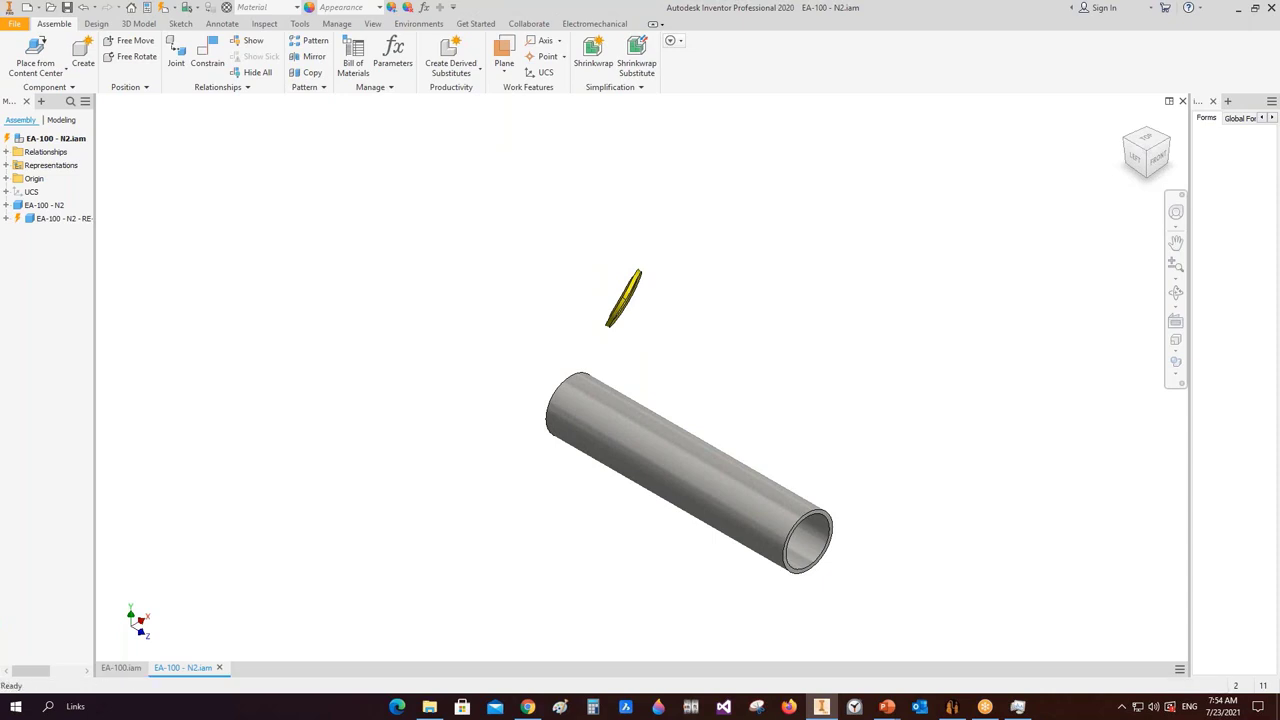
key("ctrl+s")
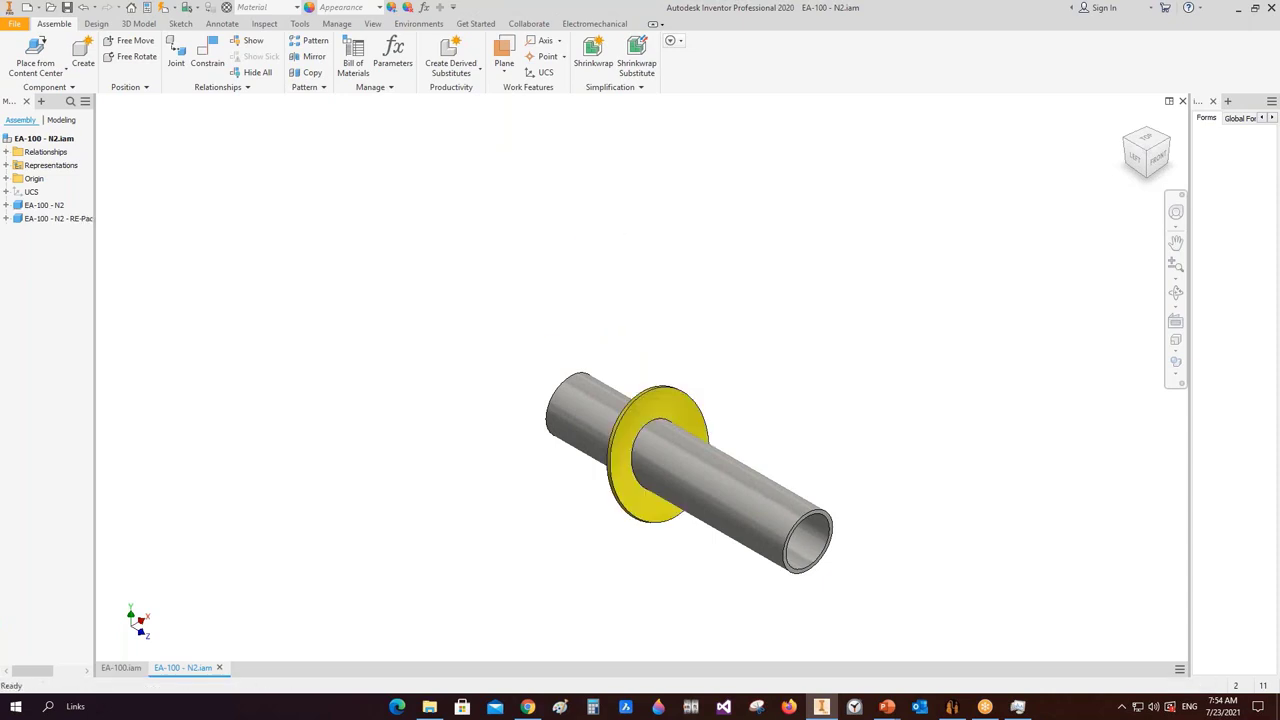
key("ctrl+s")
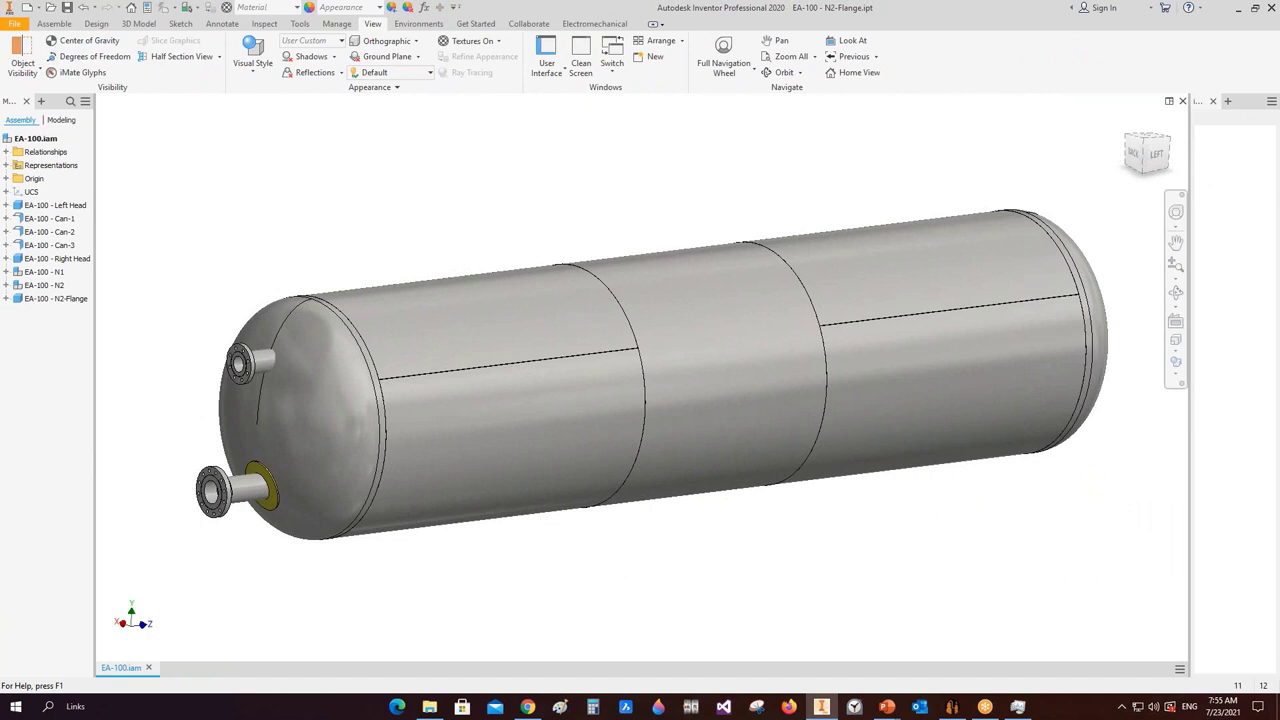
key("ctrl+s")
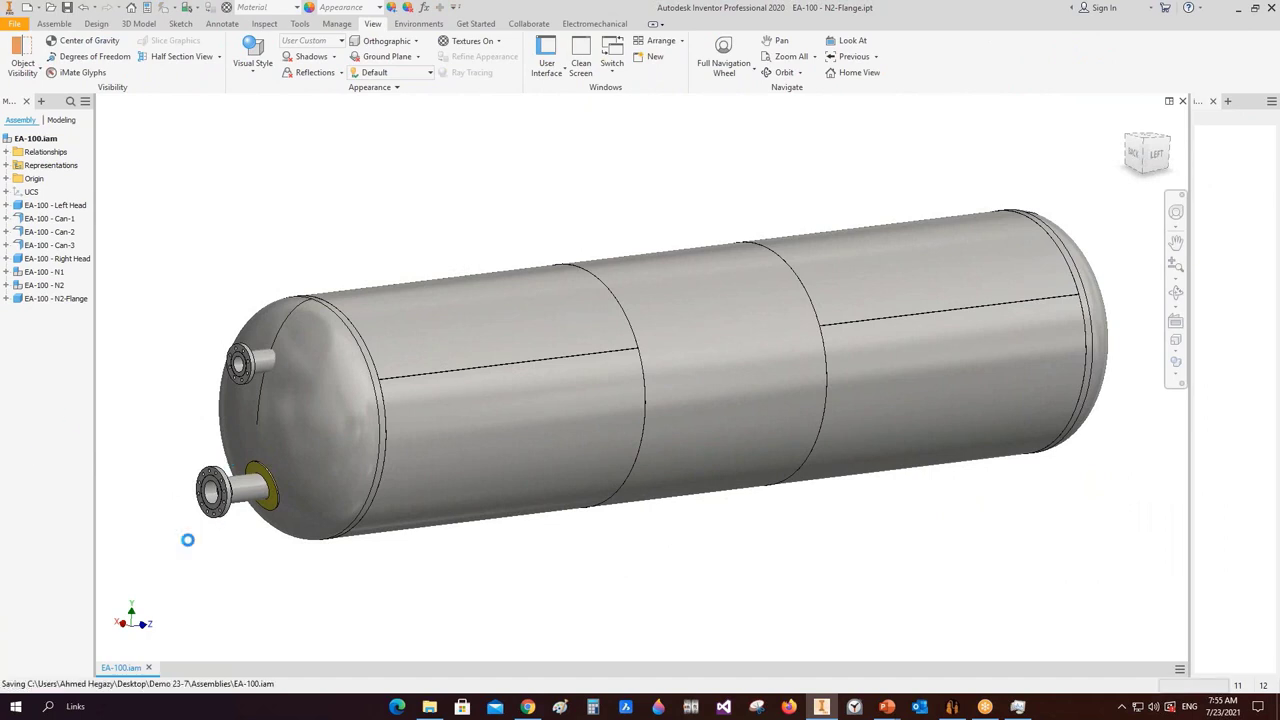
- Orbit and zoom EA-100 to check flanged nozzle N2, then select N2 in Static Equipment Generator
left_click(1176, 291)
left_click_drag(760, 380, 640, 390)
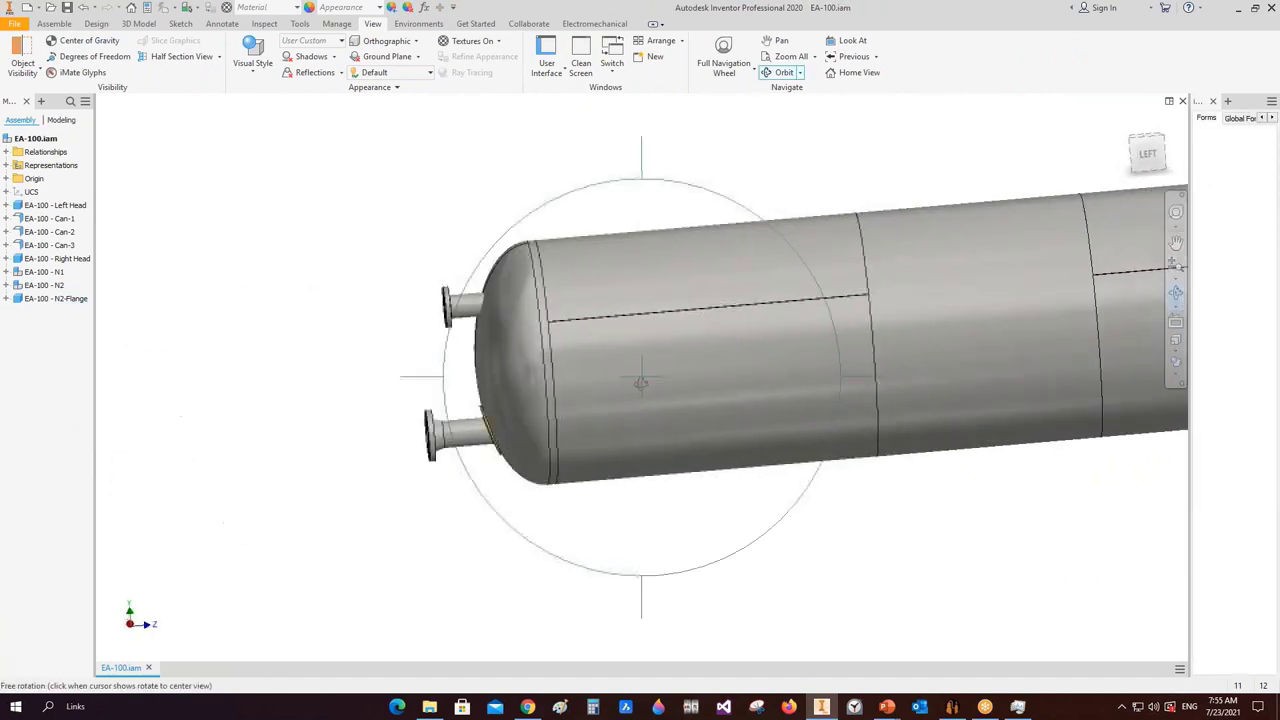
scroll(420, 400, "down", 3)
scroll(409, 408, "up", 6)
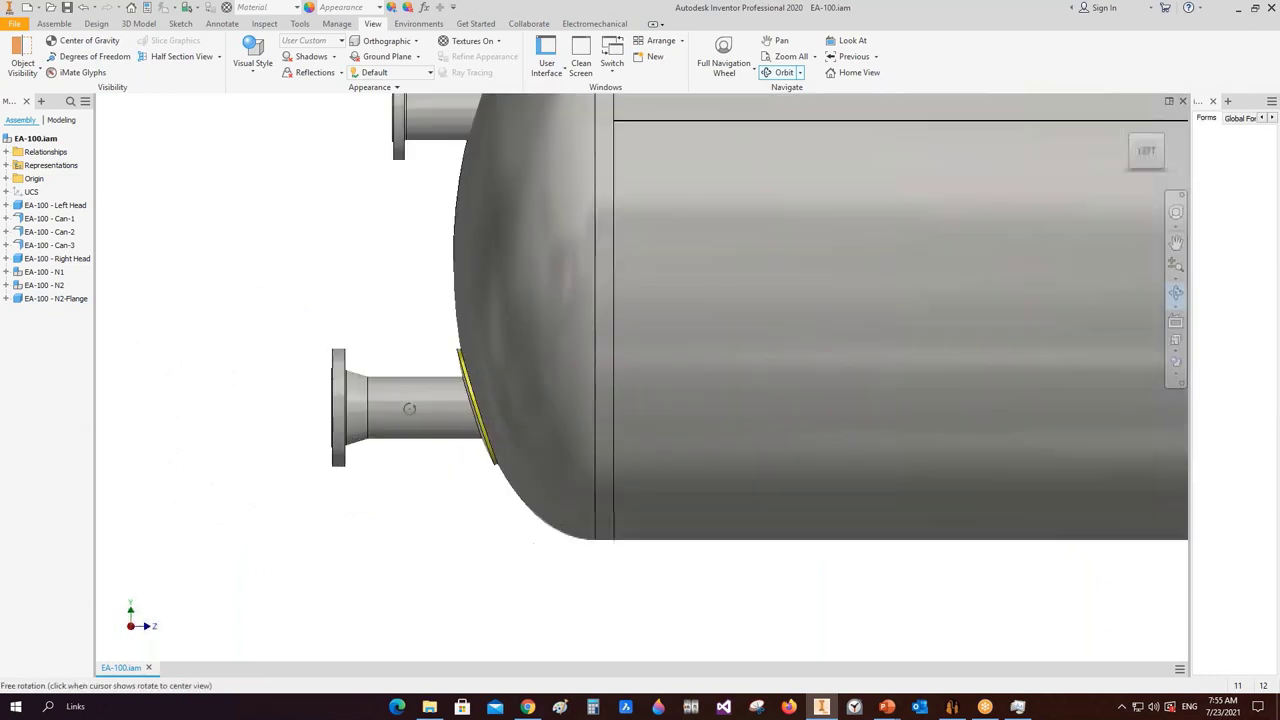
scroll(409, 408, "up", 2)
scroll(450, 420, "down", 3)
key("Escape")
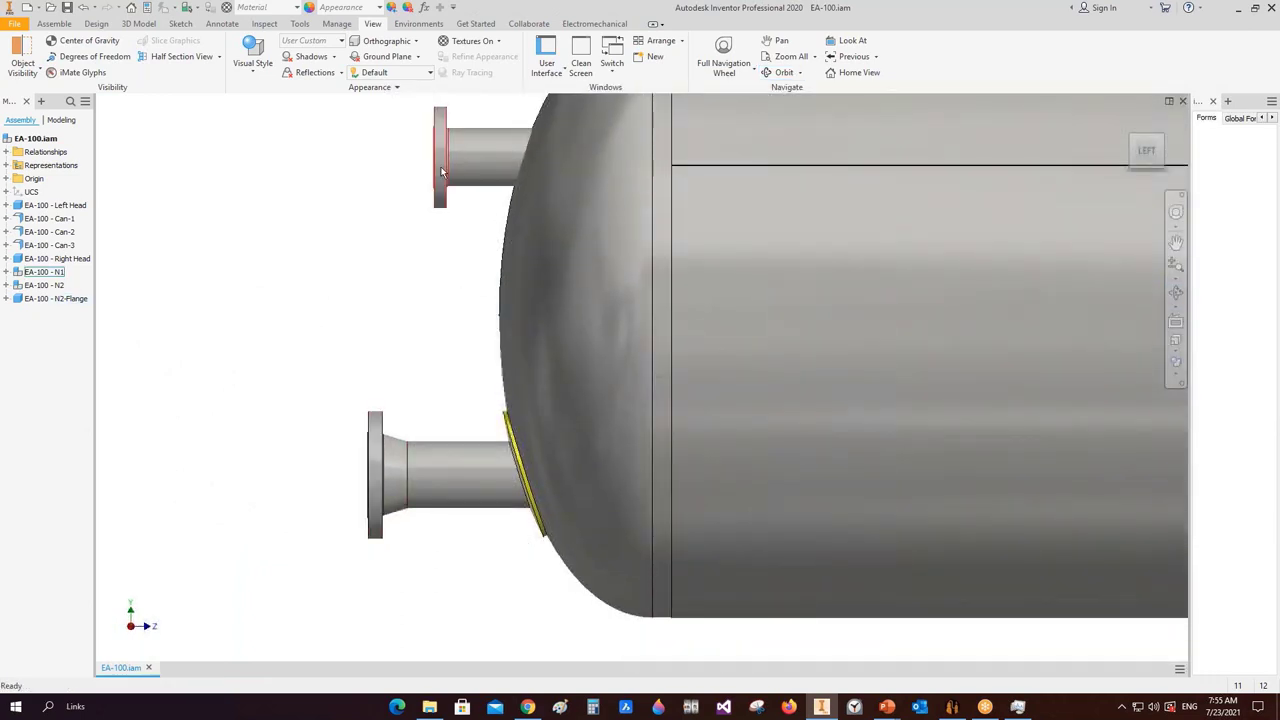
left_click(952, 706)
left_click(73, 188)
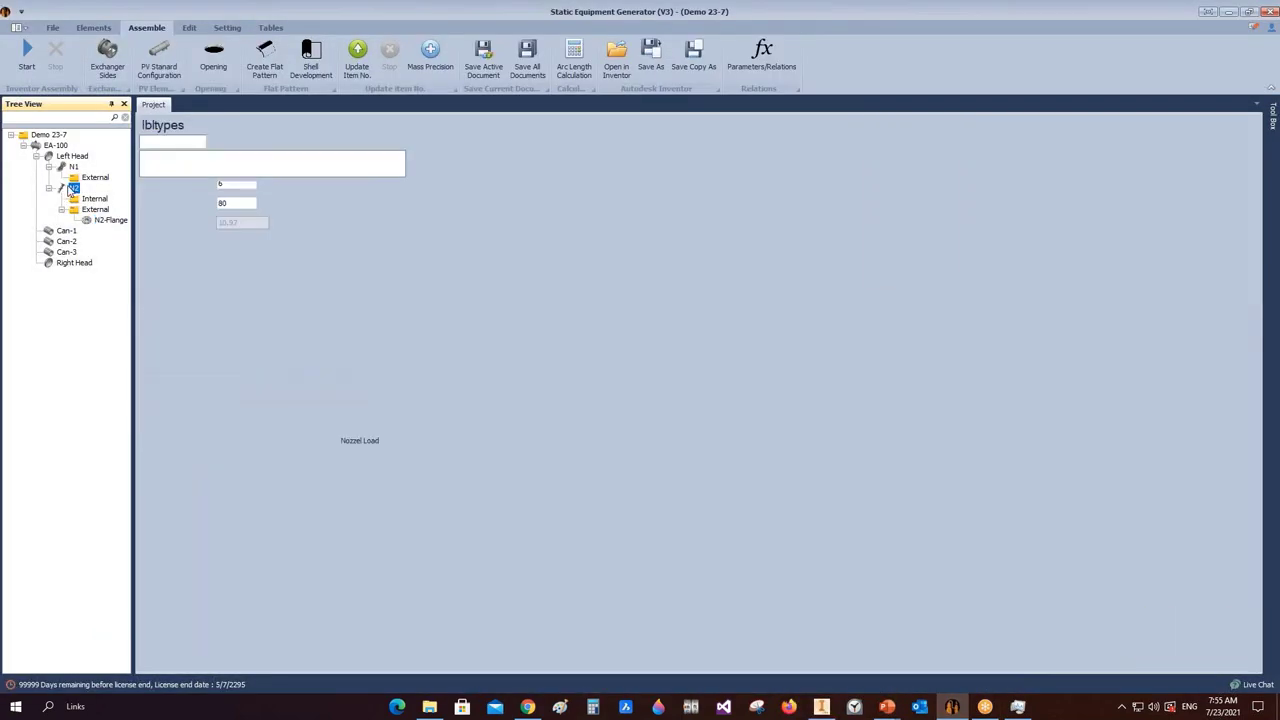
- Calculate N2's projection with 600 mm projection from the vessel centre line
left_click(164, 509)
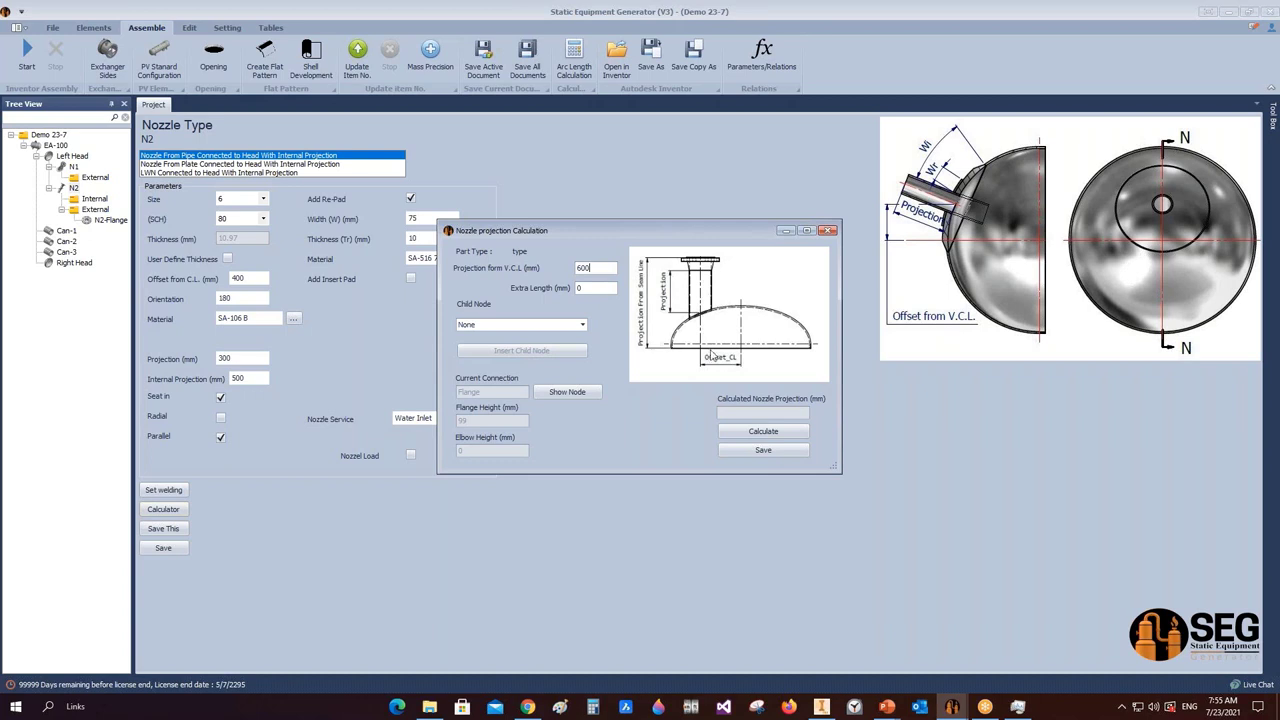
left_click_drag(595, 269, 576, 268)
left_click(768, 432)
- Return from Inventor to Static Equipment Generator's N2 projection calculator
left_click(821, 707)
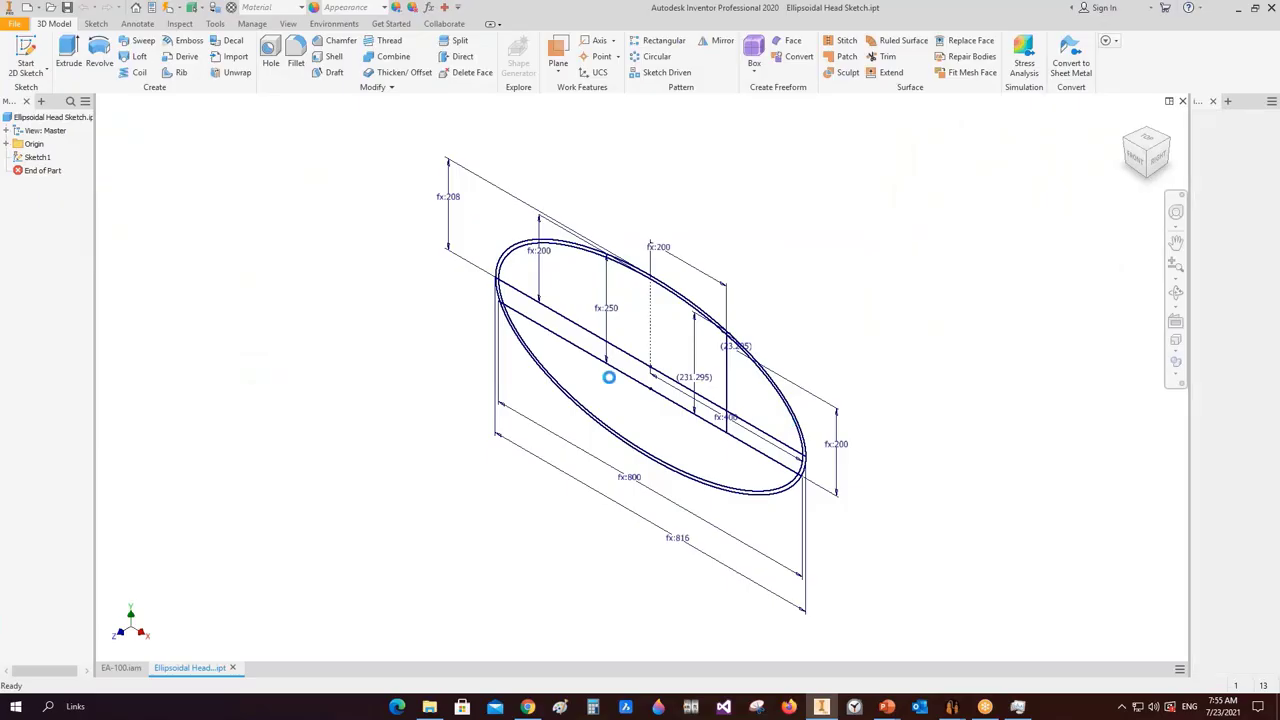
mouse_move(951, 707)
left_click(965, 634)
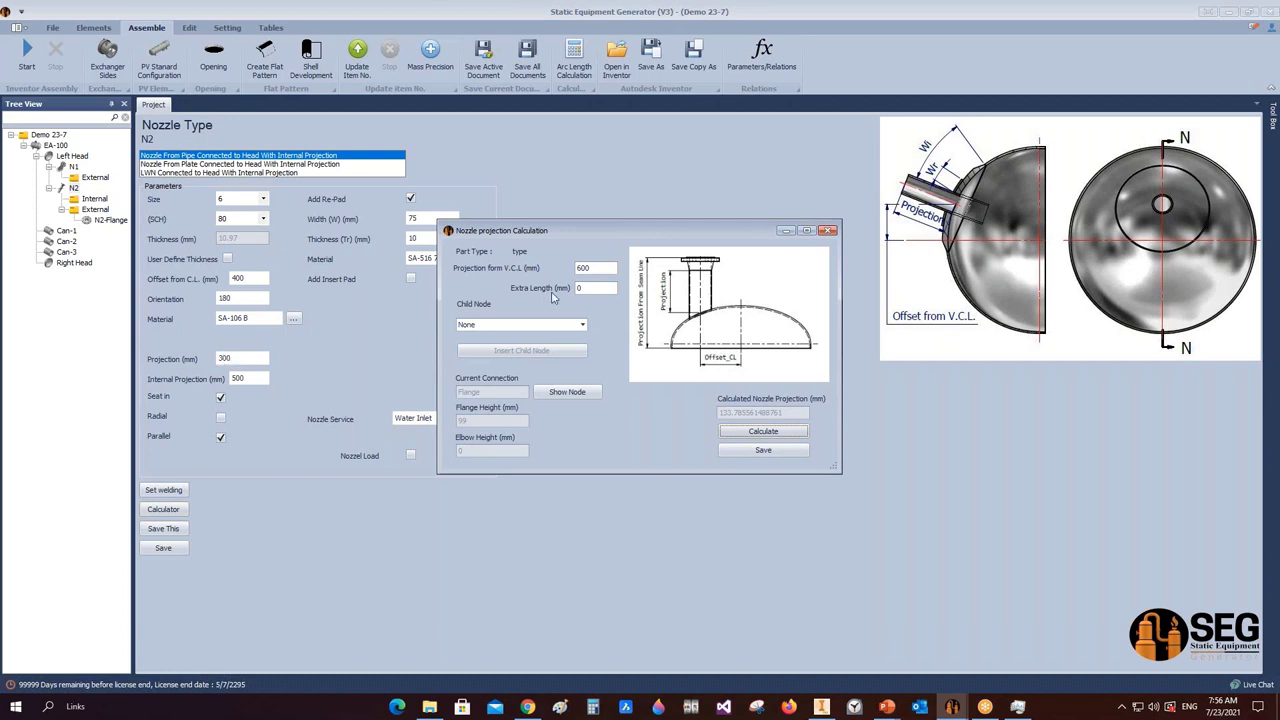
- Apply the 133.79 mm projection to N2, rebuild the vessel, and save the N2 nozzle assembly
left_click(763, 450)
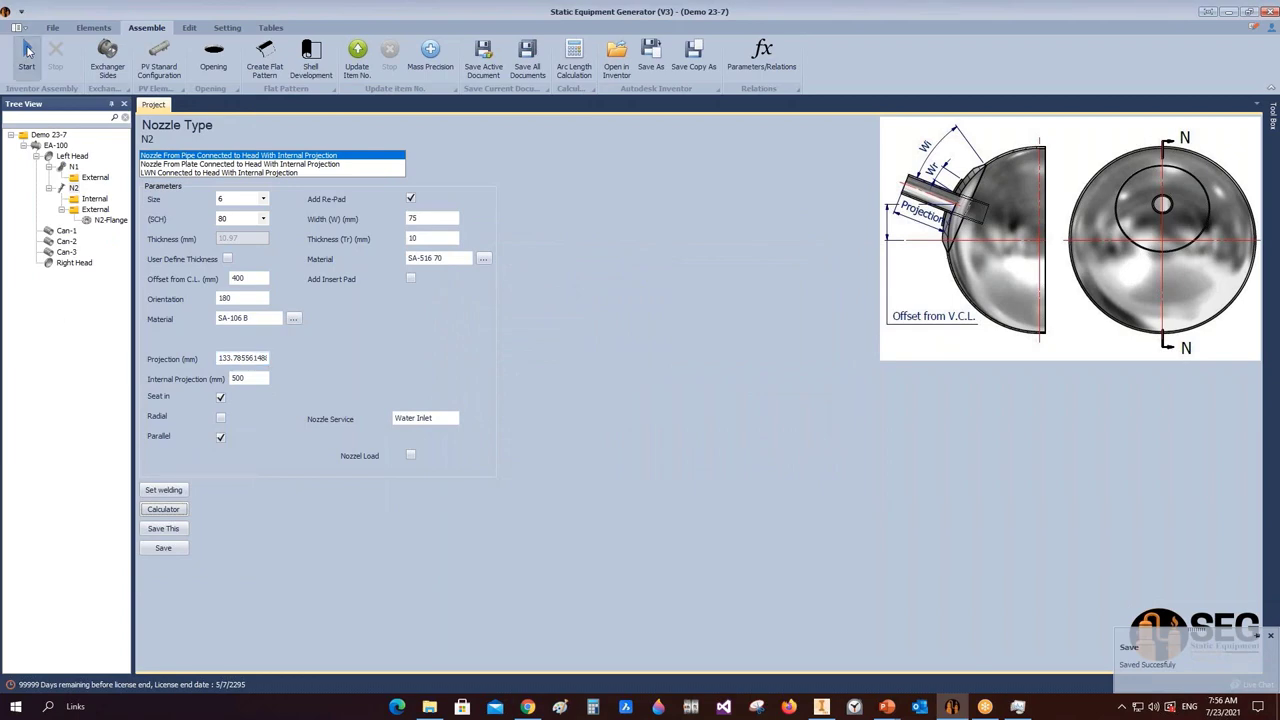
left_click(27, 55)
left_click(821, 706)
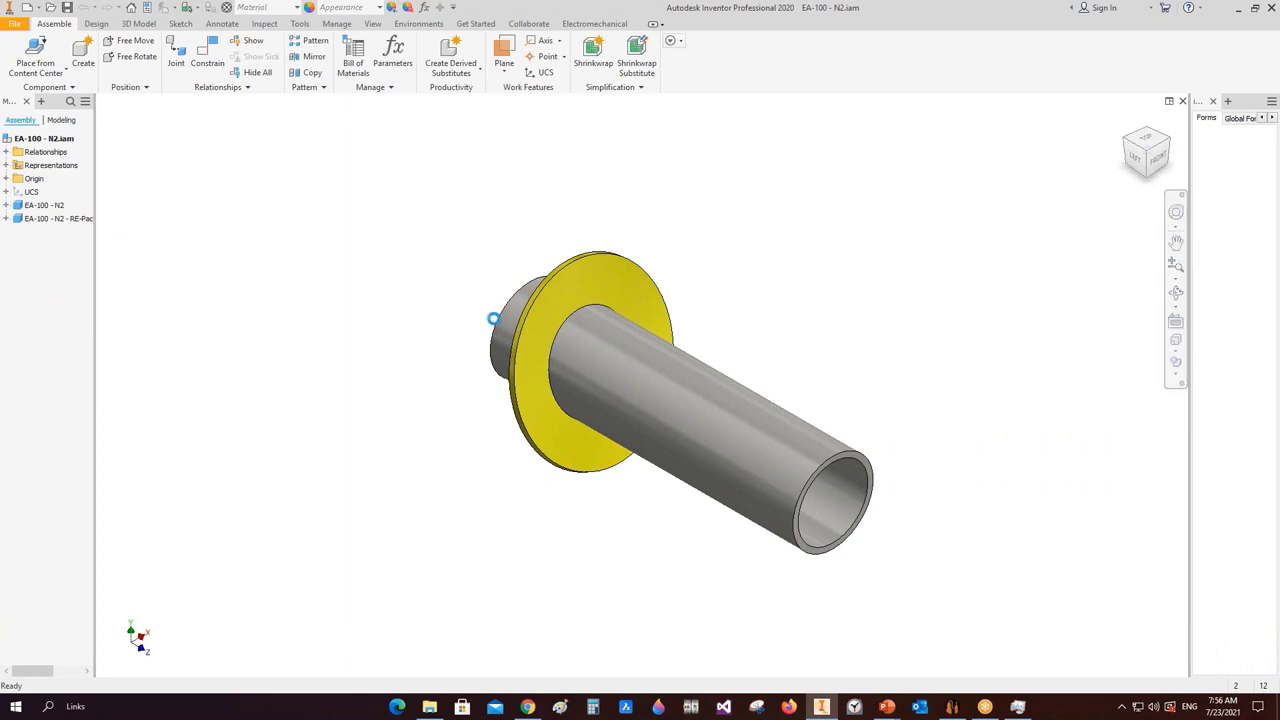
key("ctrl+s")
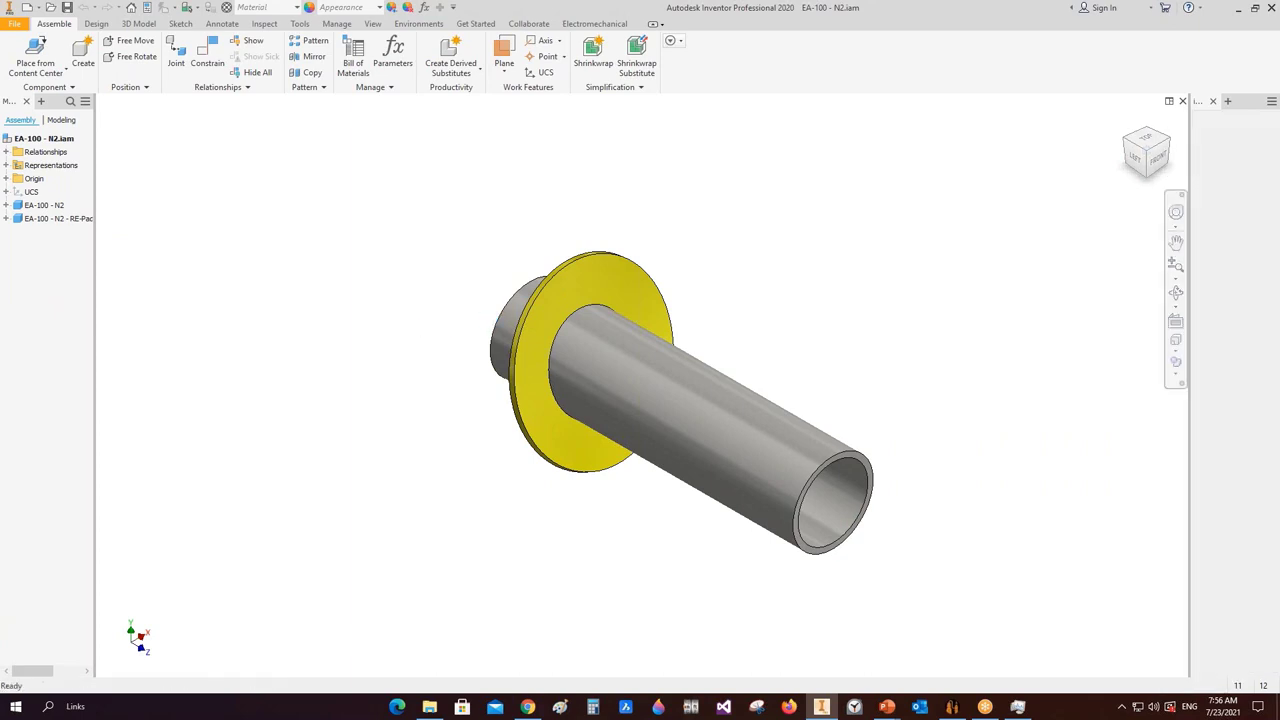
key("ctrl+Tab")
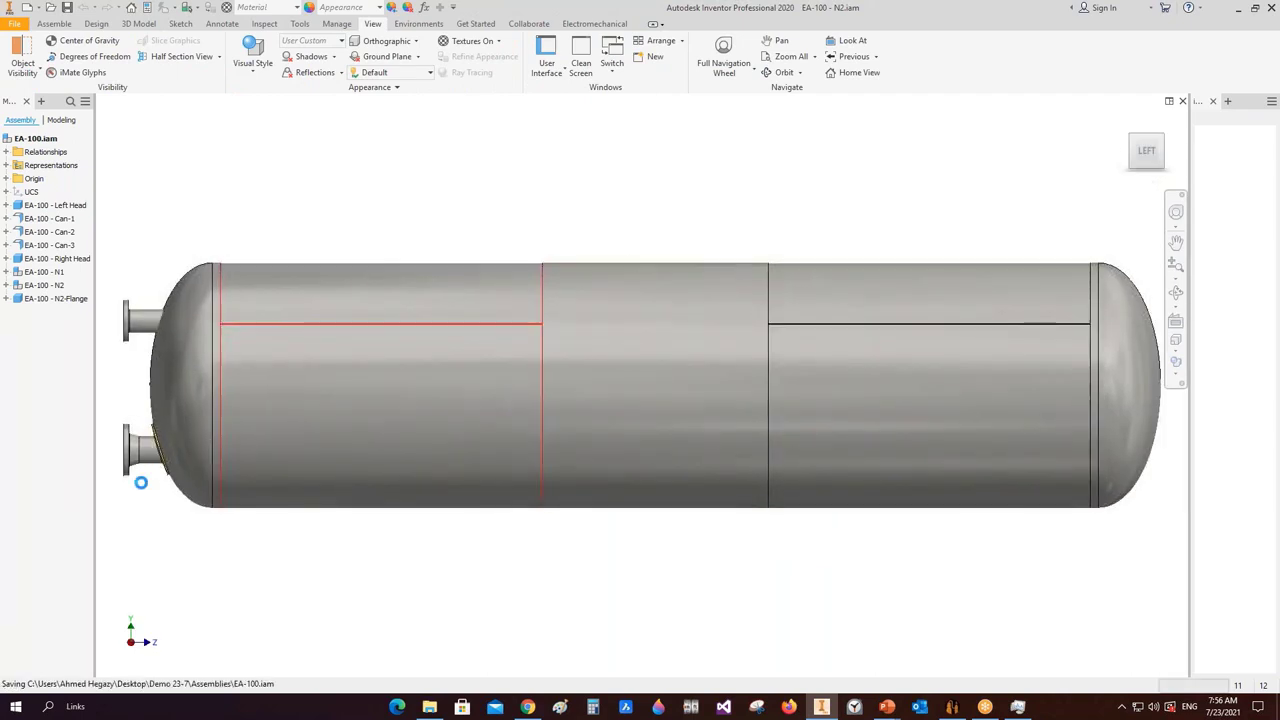
- Pan, zoom and orbit EA-100 to an oblique view showing both N1 and N2
scroll(140, 460, "down", 5)
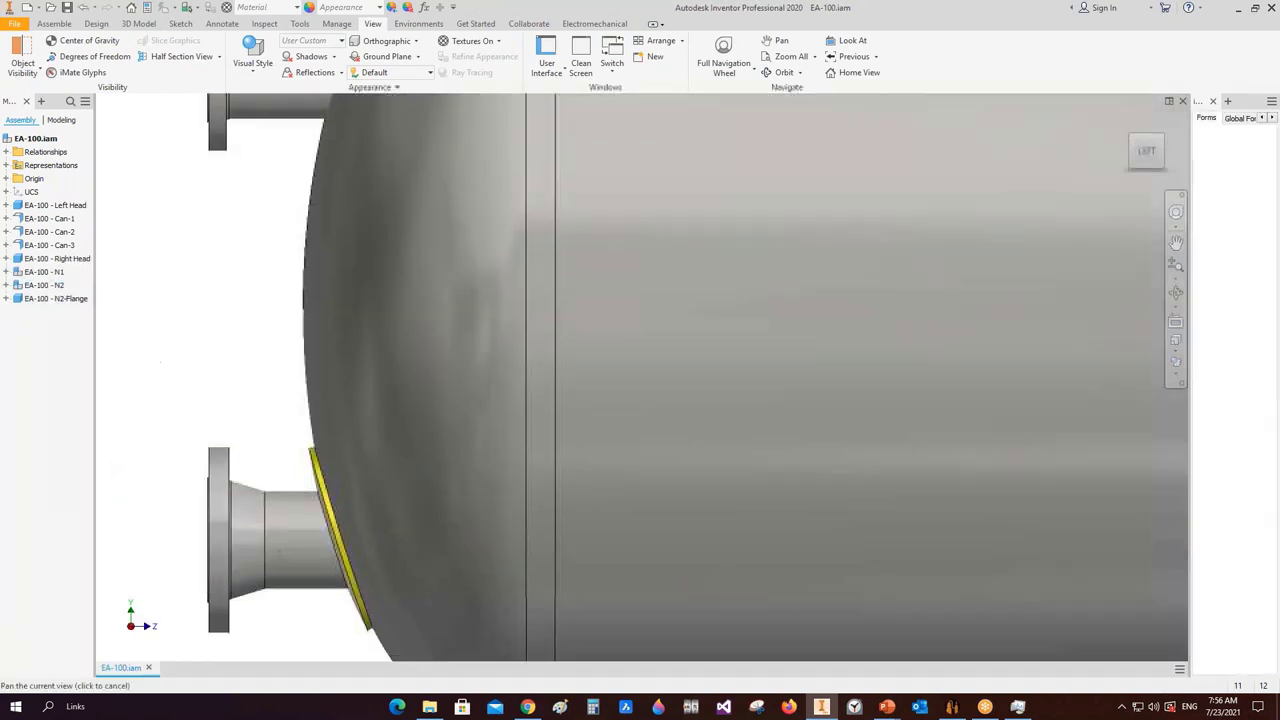
middle_click_drag(170, 460, 170, 588)
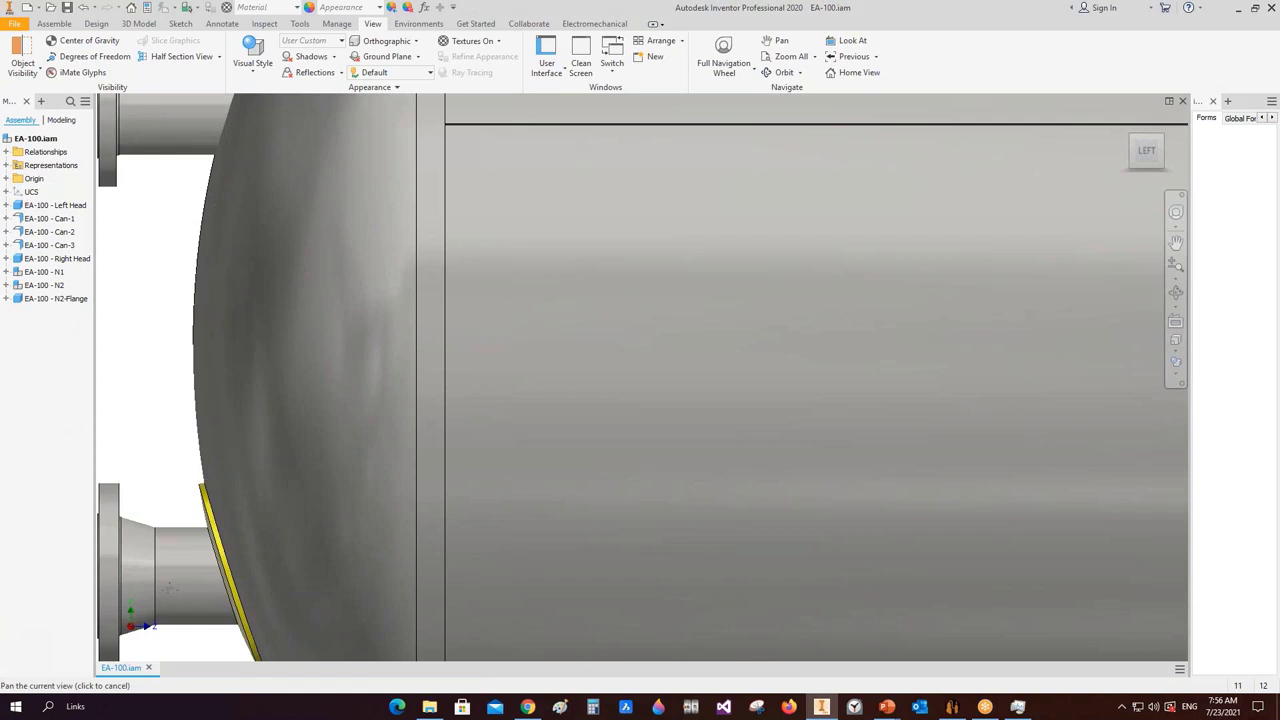
scroll(210, 321, "up", 4)
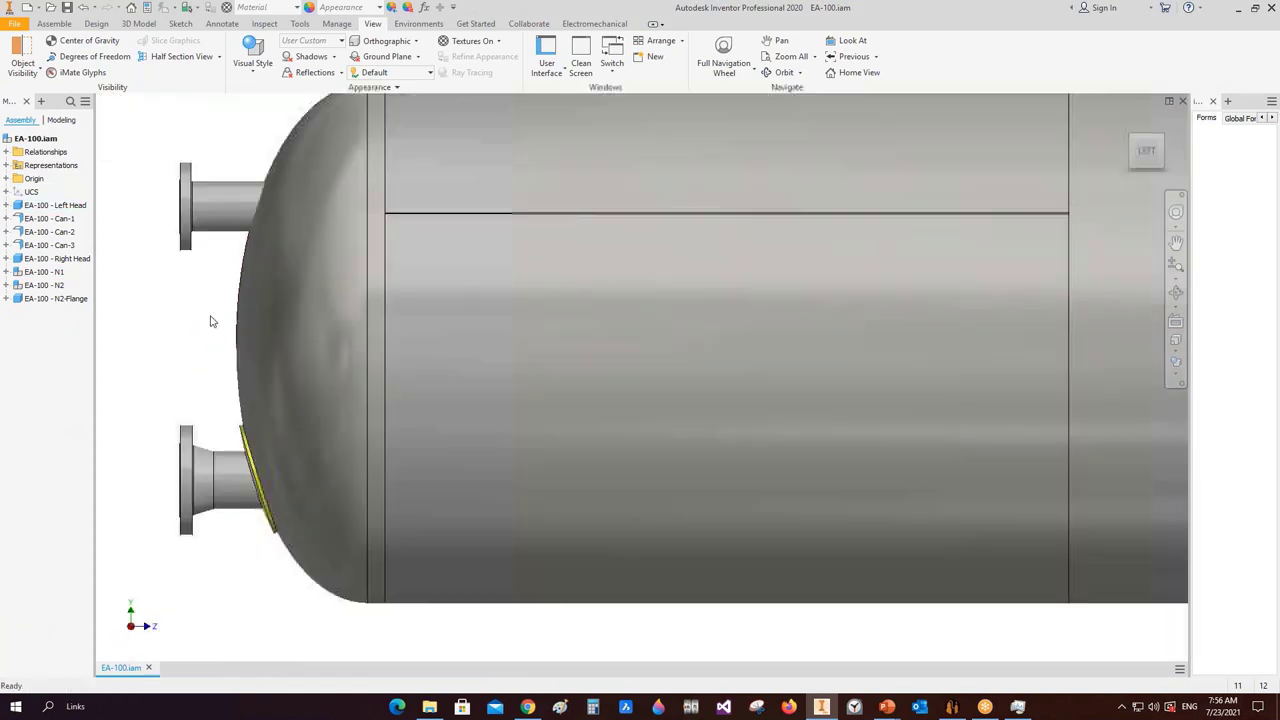
middle_click_drag(210, 321, 209, 357)
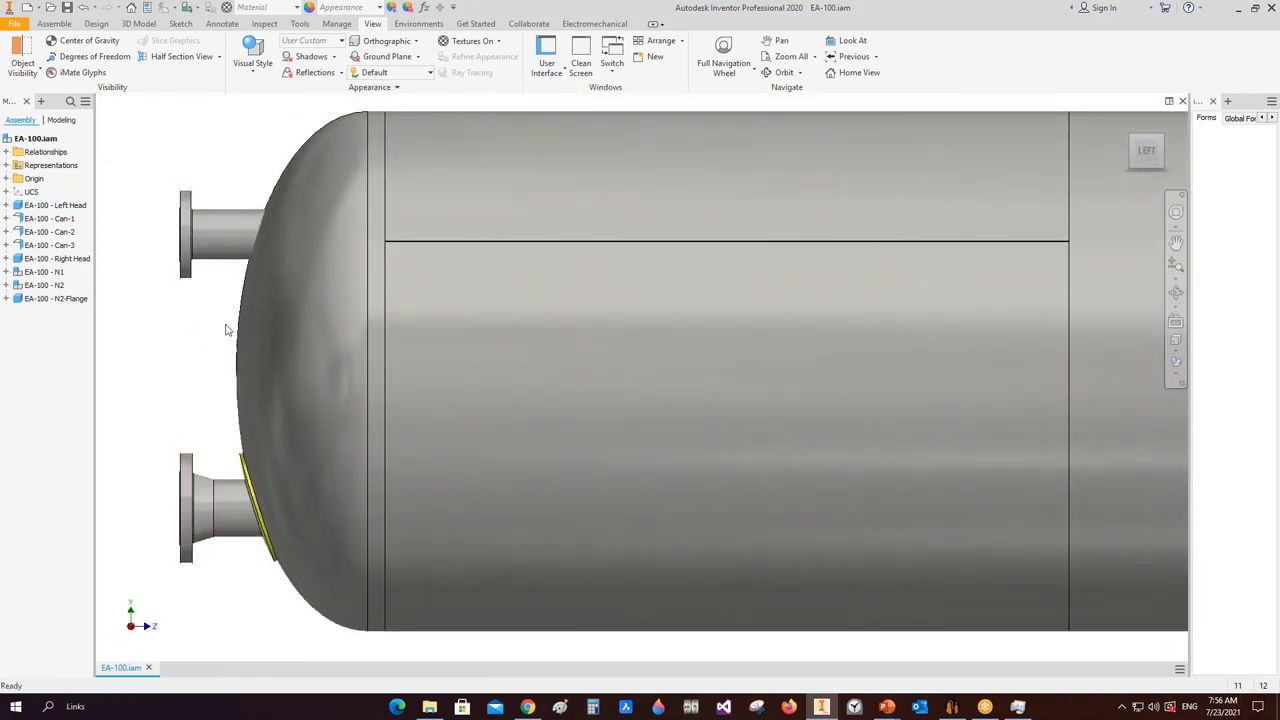
scroll(226, 330, "up", 4)
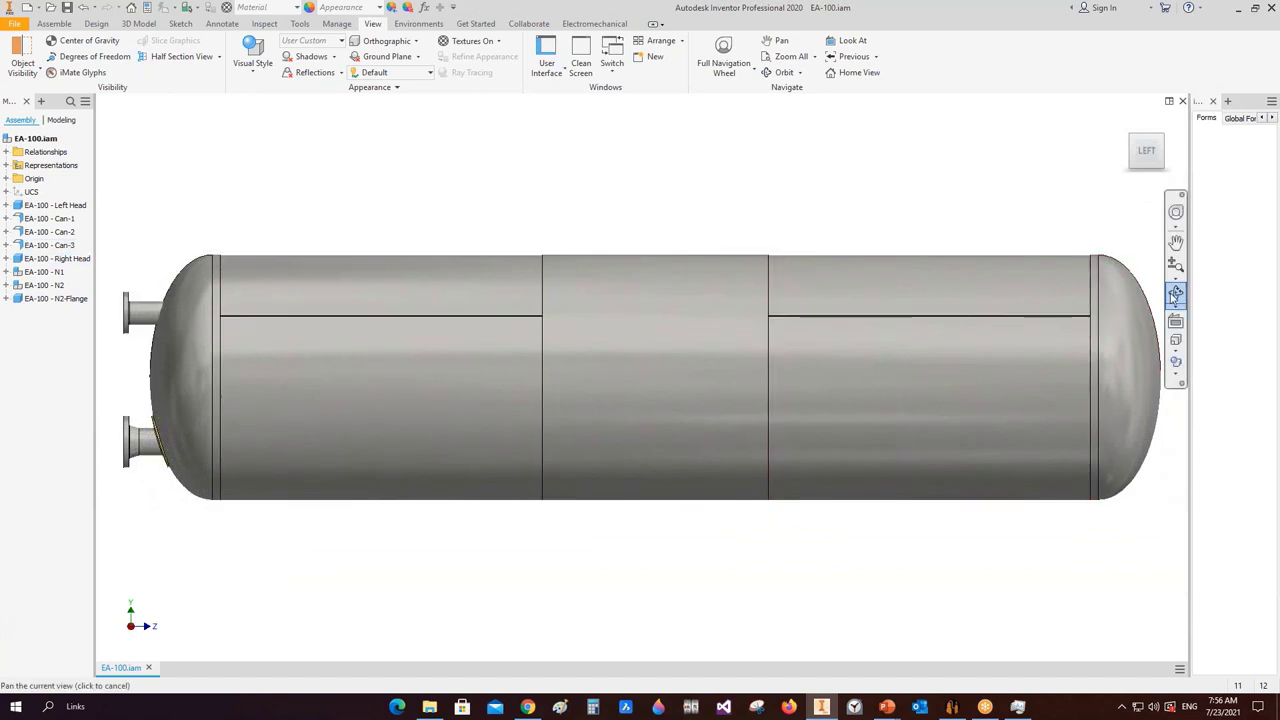
left_click(1175, 296)
left_click_drag(766, 386, 640, 360)
right_click(634, 363)
left_click(600, 383)
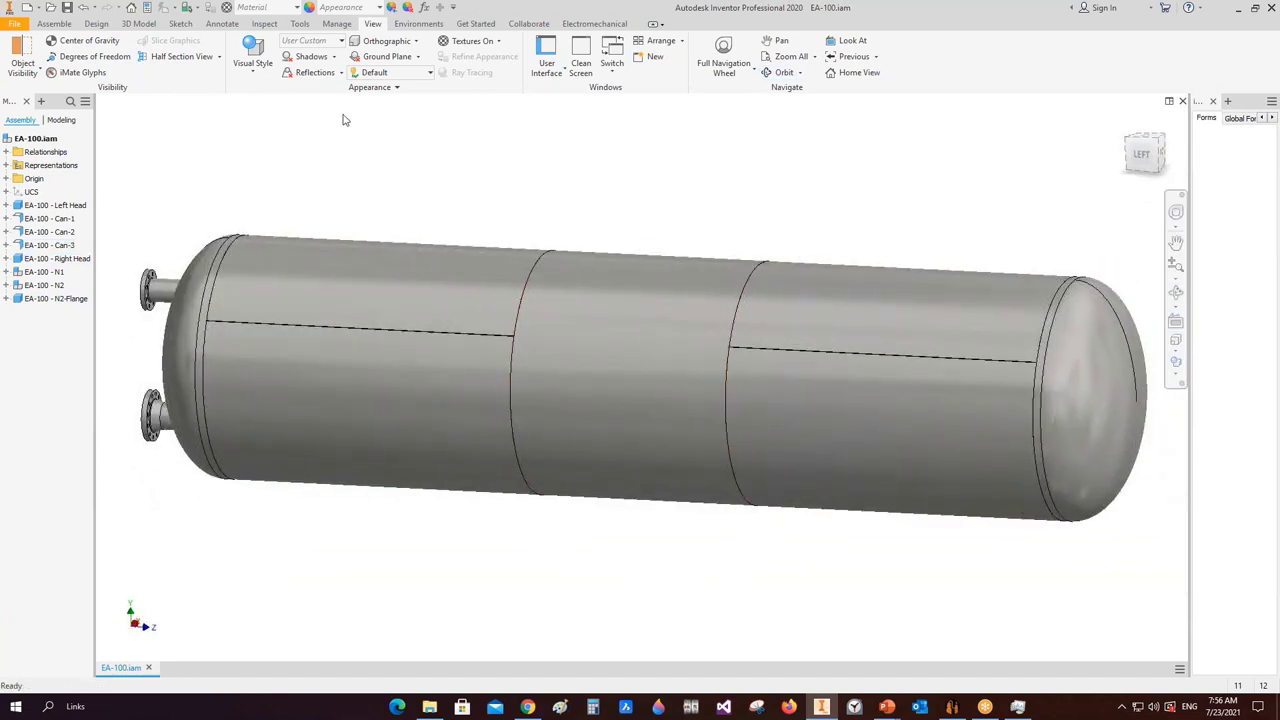
- Half-section EA-100 along the YZ plane and orbit to see N2's pipe extending inside
left_click(185, 56)
left_click(6, 178)
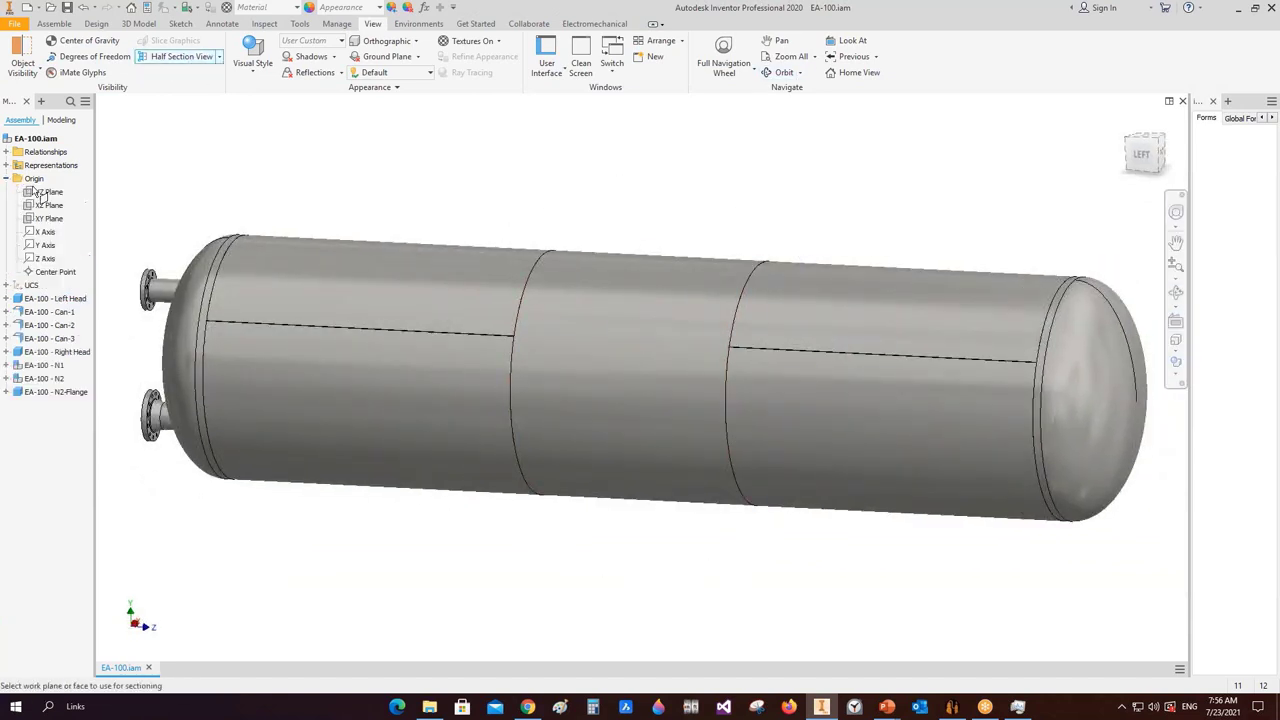
left_click(43, 192)
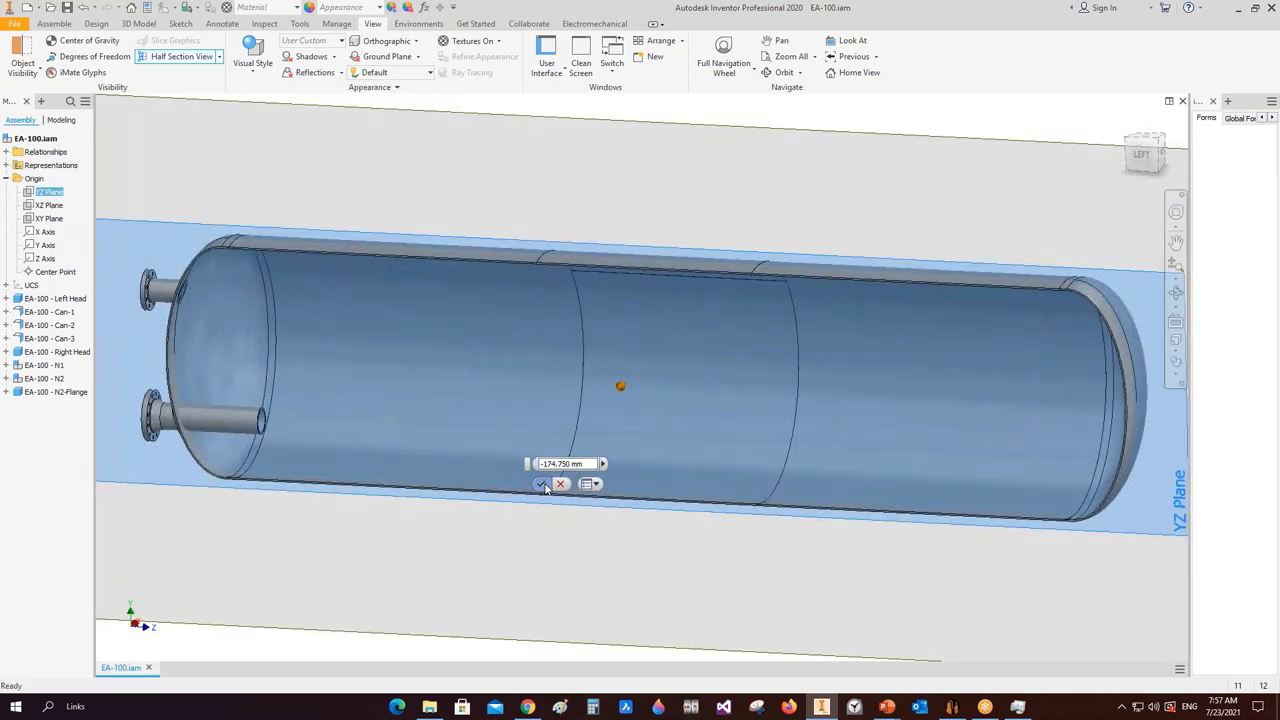
left_click(540, 483)
scroll(301, 430, "up", 3)
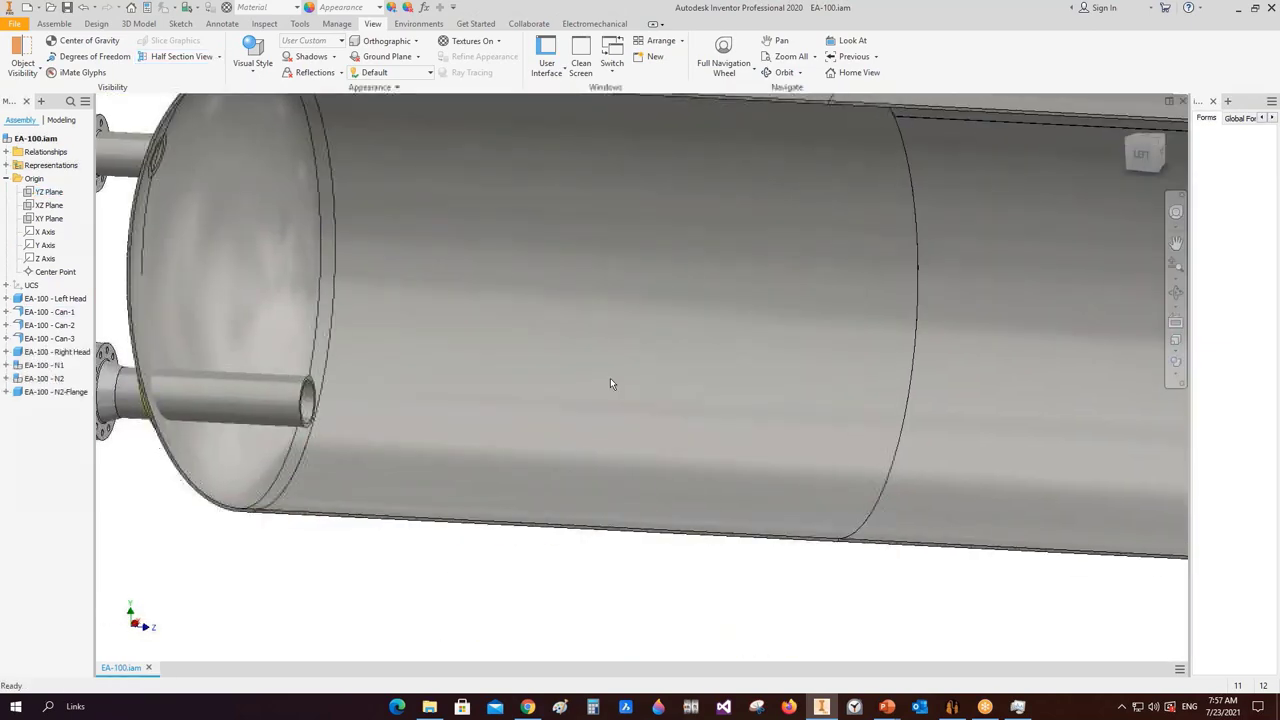
left_click(1176, 292)
scroll(643, 266, "down", 3)
left_click_drag(640, 262, 669, 343)
key("Escape")
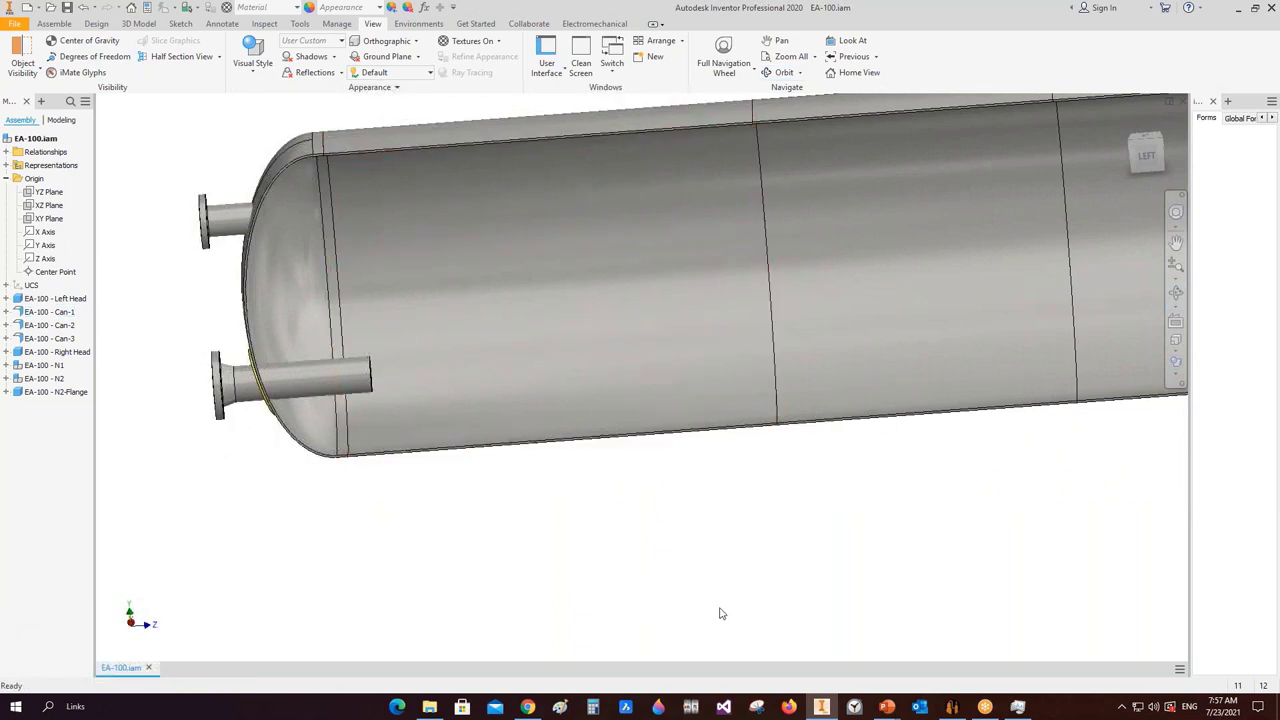
left_click(952, 706)
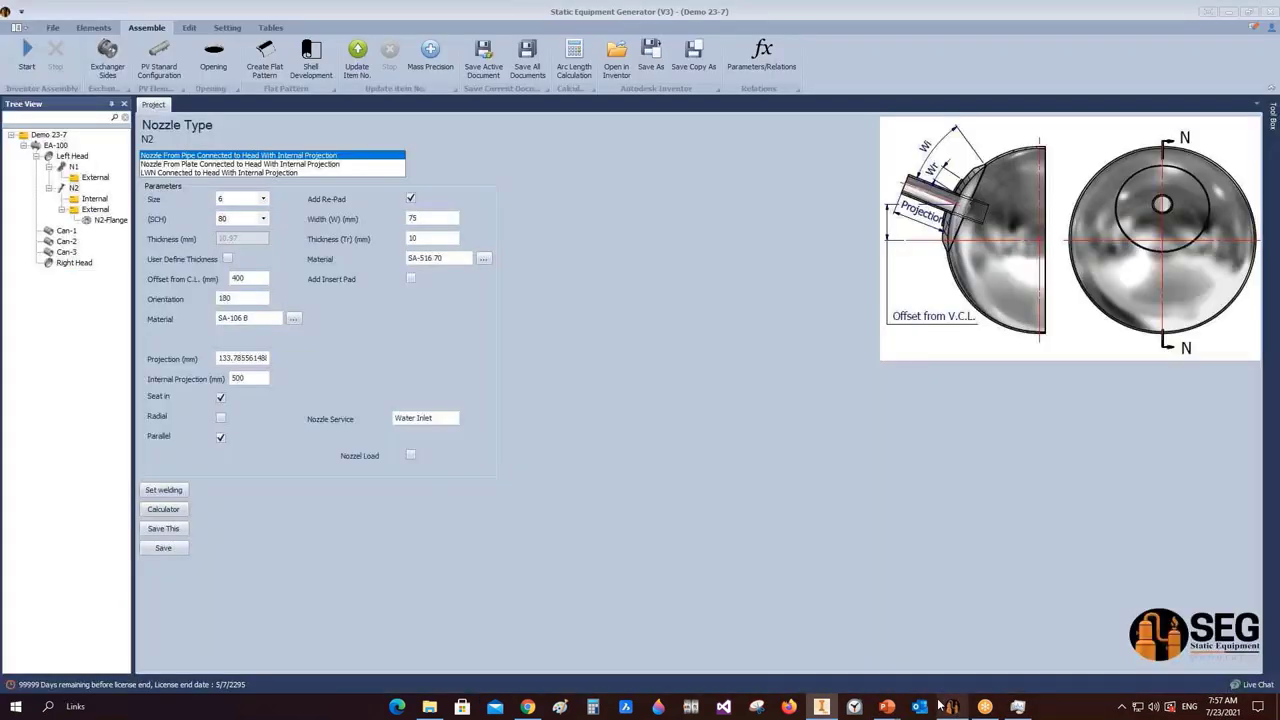
- Add a standard cone named N2-R1 under N2's Internal branch and select it
left_click(106, 199)
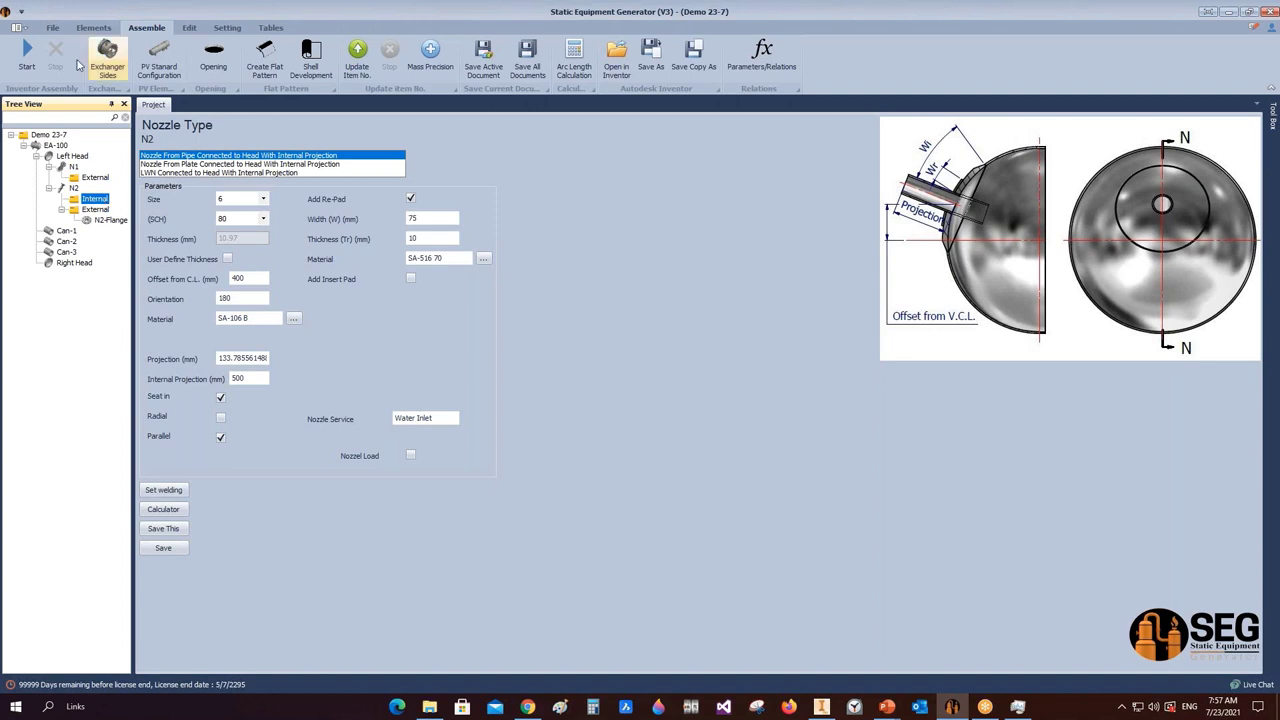
left_click(93, 27)
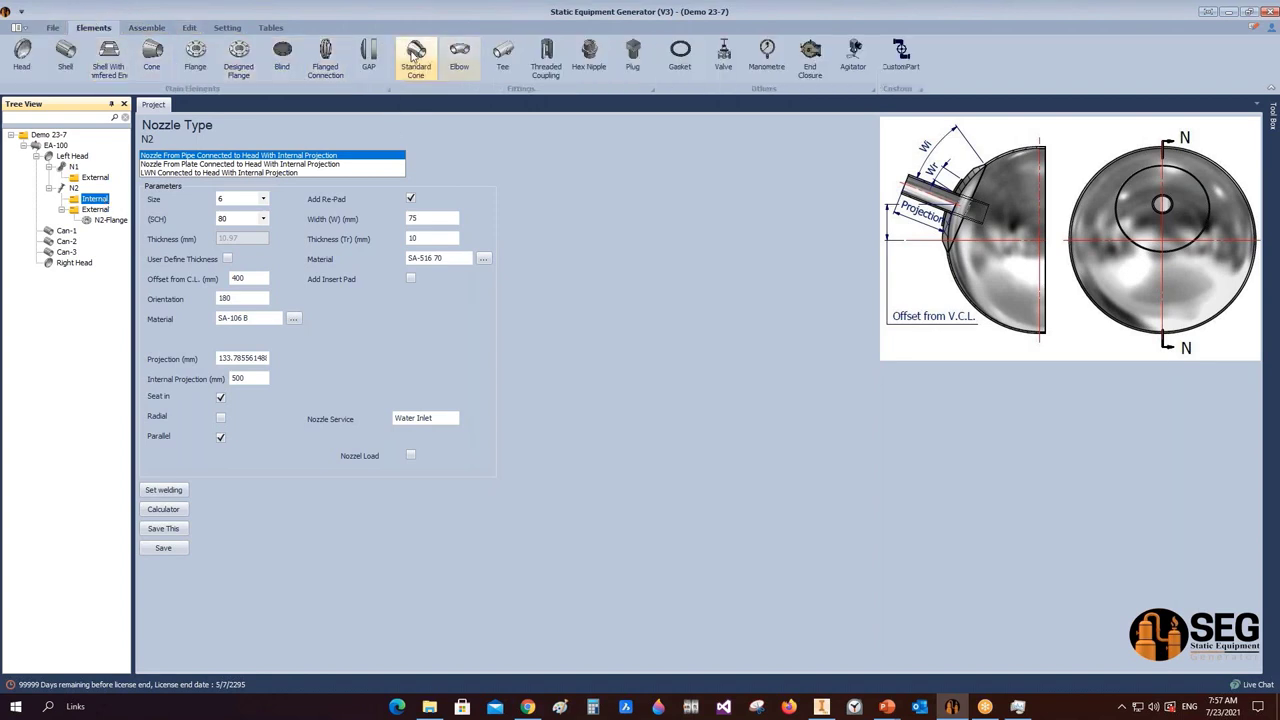
left_click(418, 62)
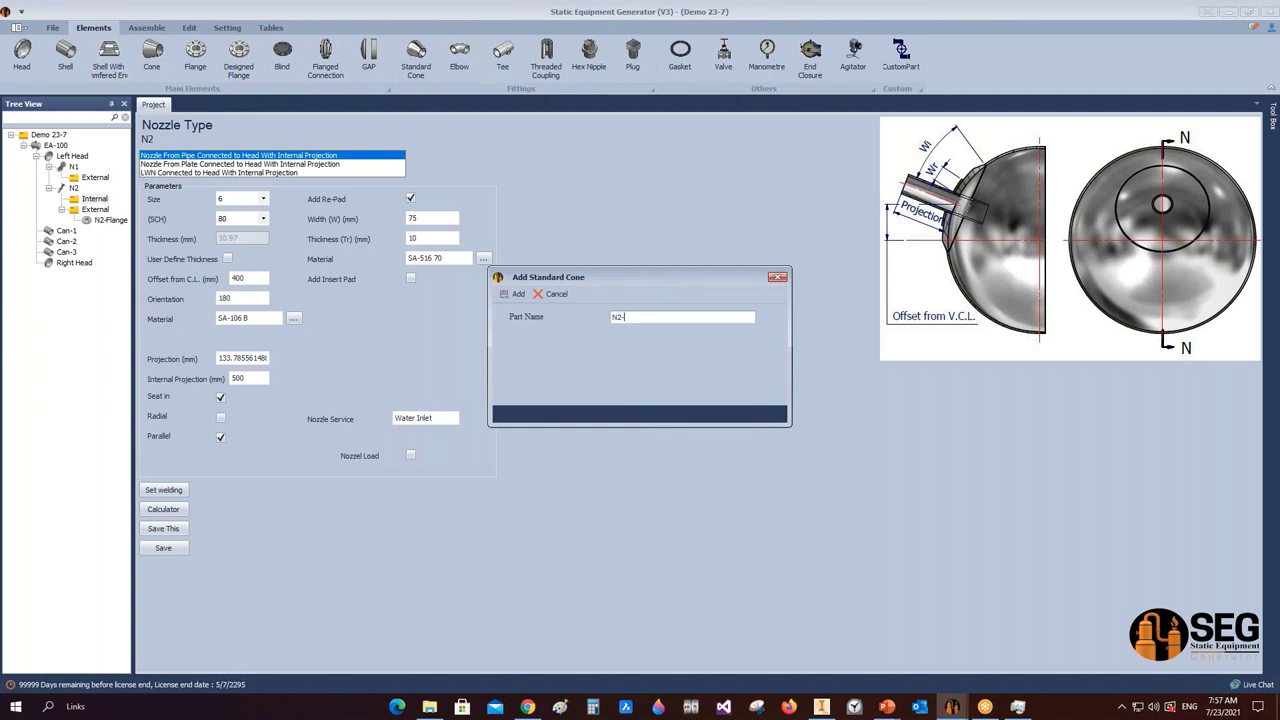
type("N2-R1")
left_click(514, 293)
left_click(105, 209)
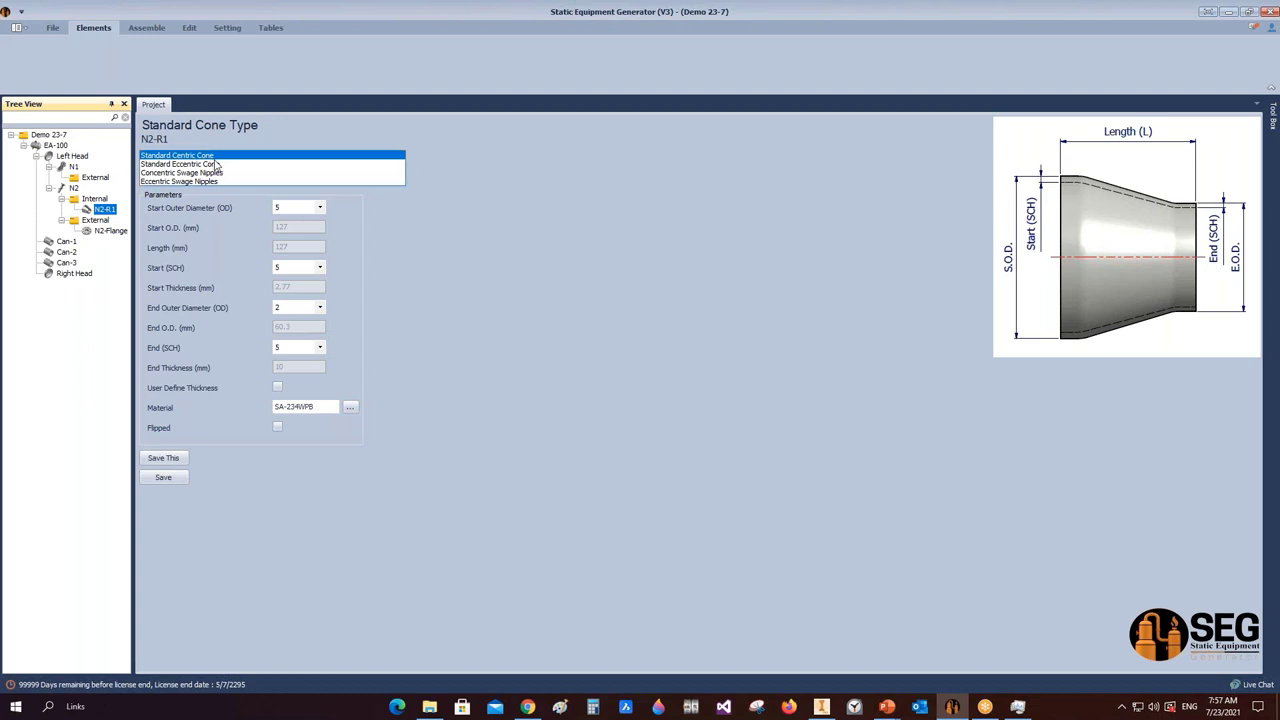
- Set N2-R1 to start OD 6 and end OD 3, both at schedule 80
left_click(320, 208)
left_click(303, 298)
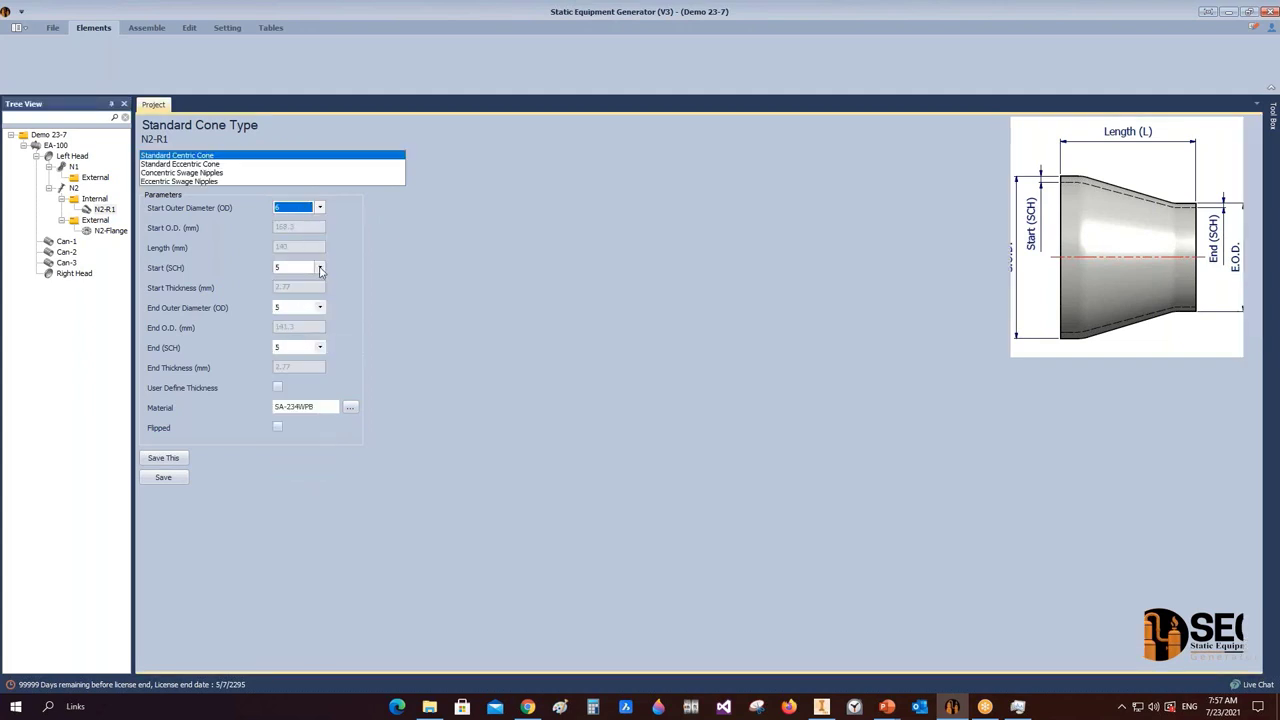
left_click(319, 268)
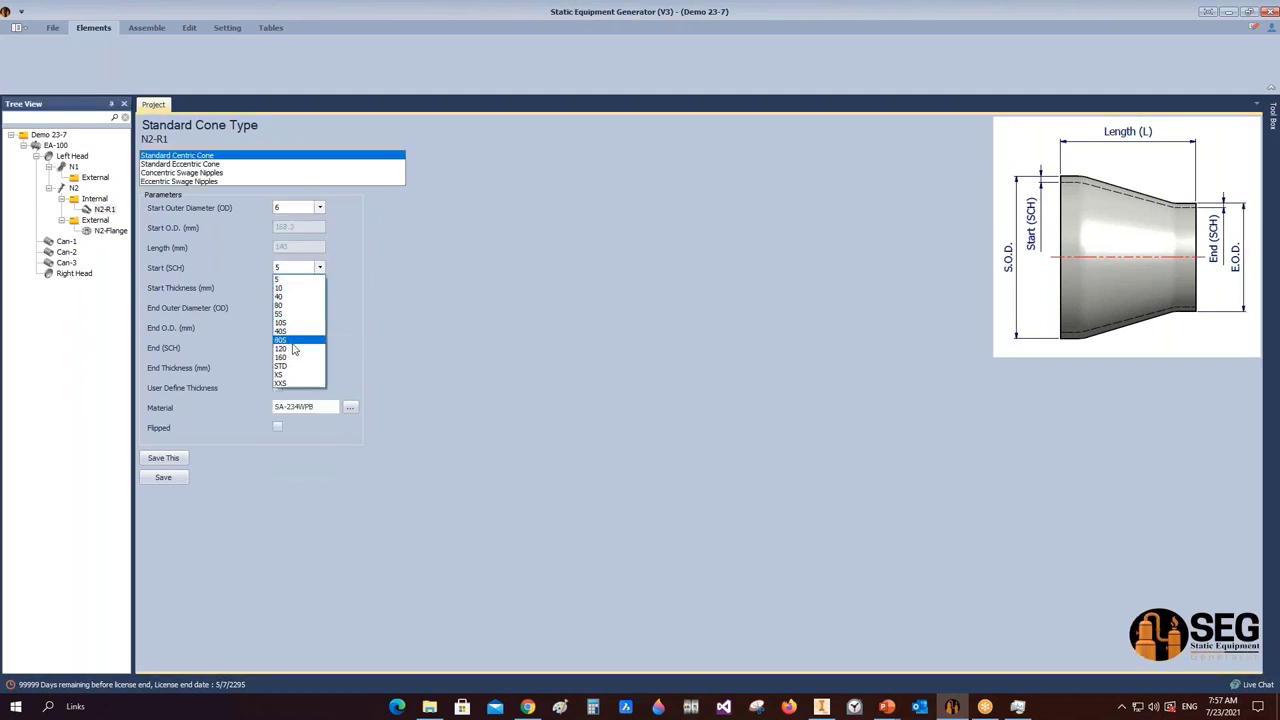
left_click(290, 305)
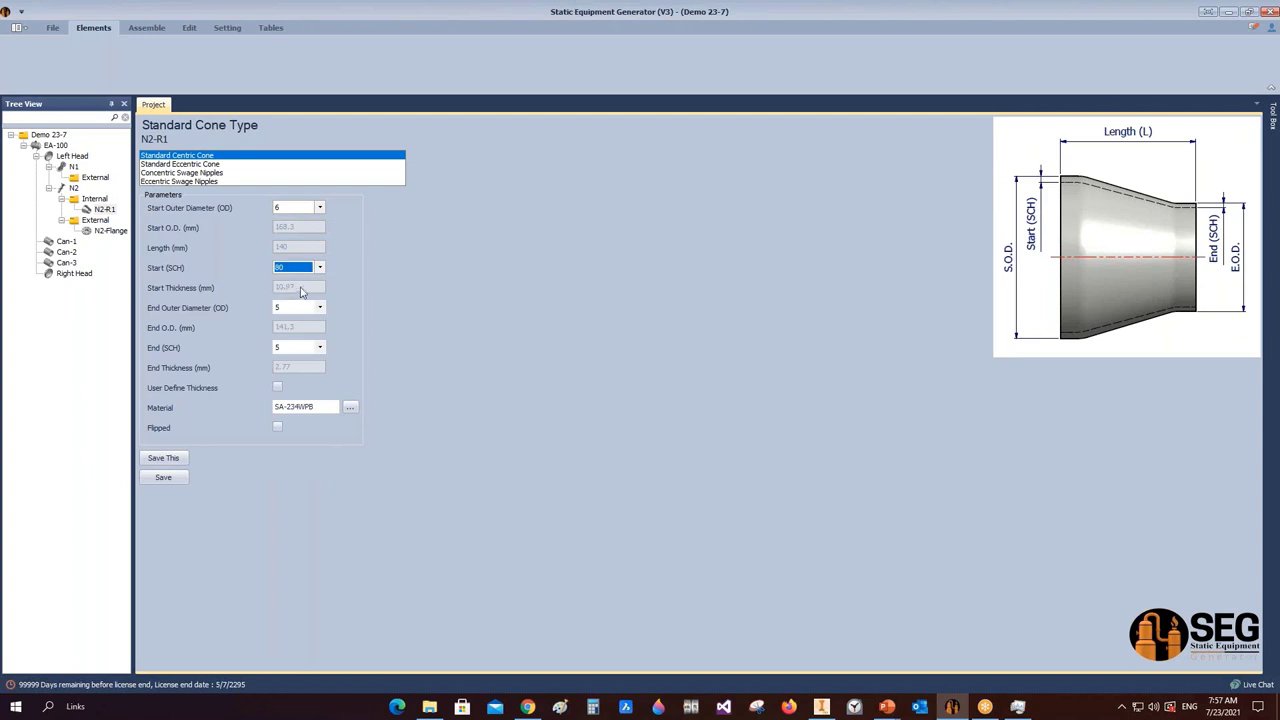
left_click(320, 308)
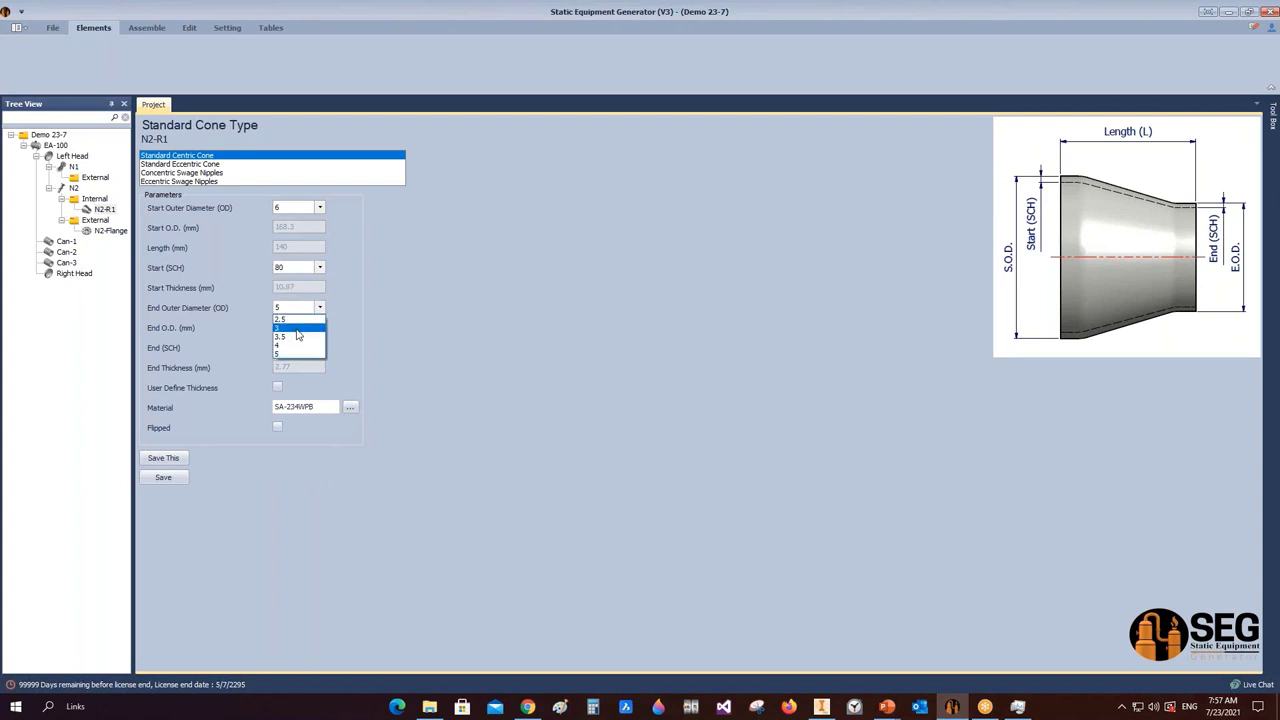
left_click(300, 334)
left_click(320, 347)
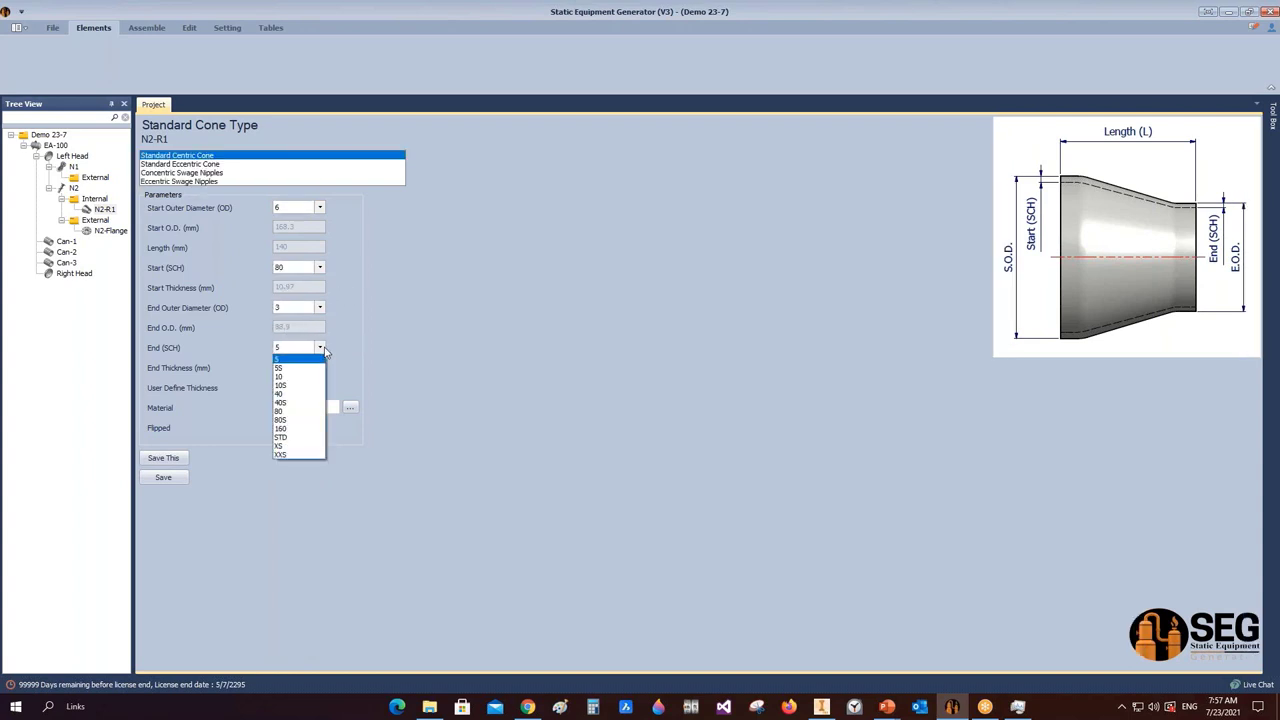
left_click(285, 411)
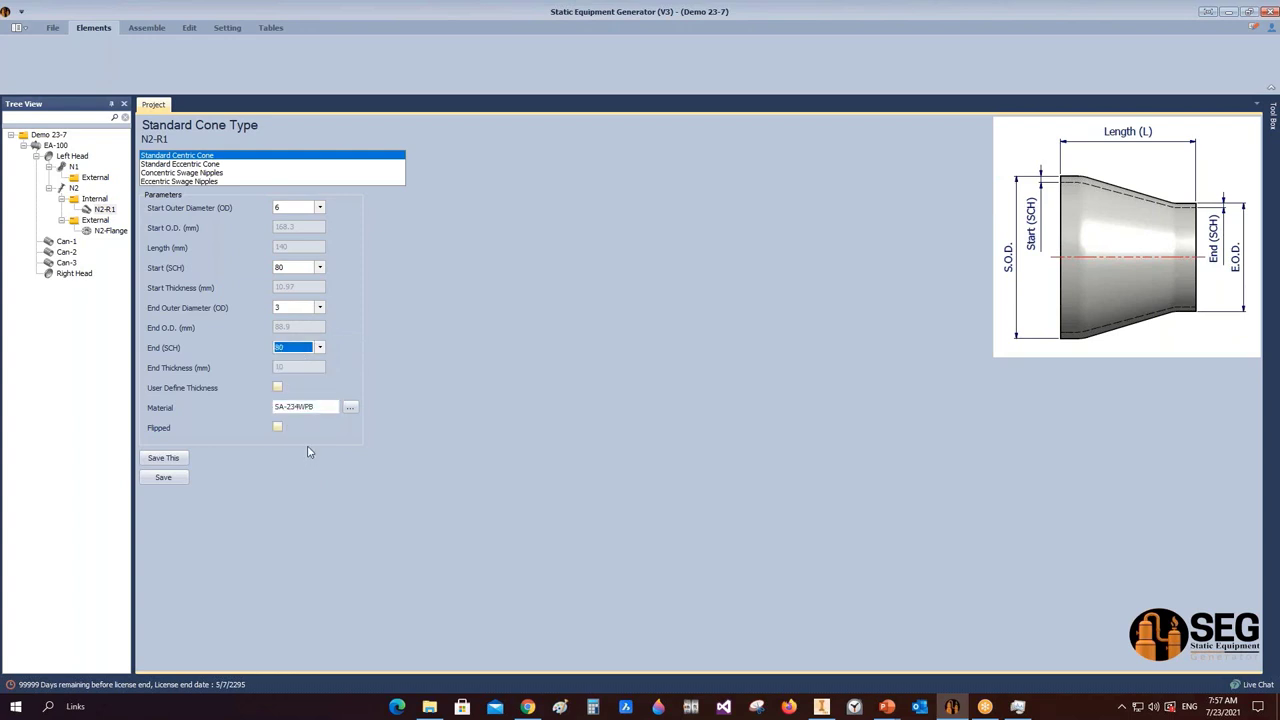
- Save the reducer settings and regenerate the vessel in Inventor
left_click(182, 480)
left_click(146, 27)
left_click(29, 62)
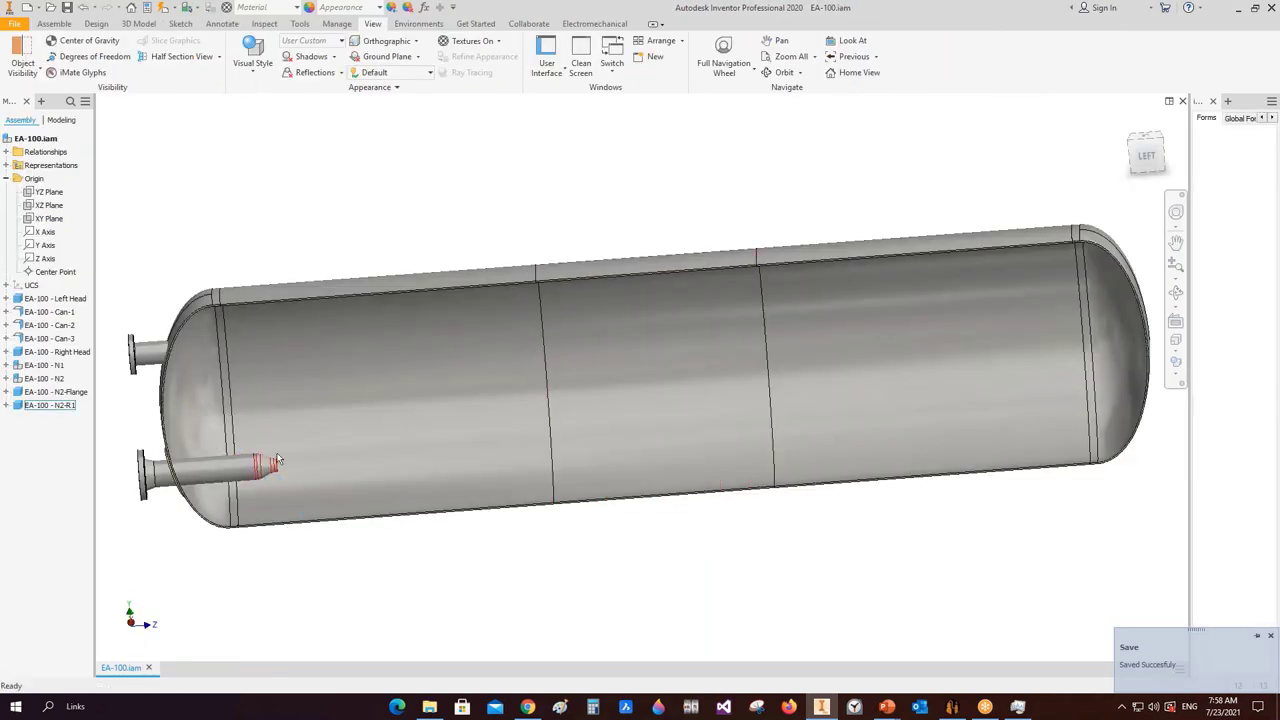
- Zoom and orbit around nozzle N2 to inspect the 6-to-3 reducer inside
scroll(265, 470, "up", 6)
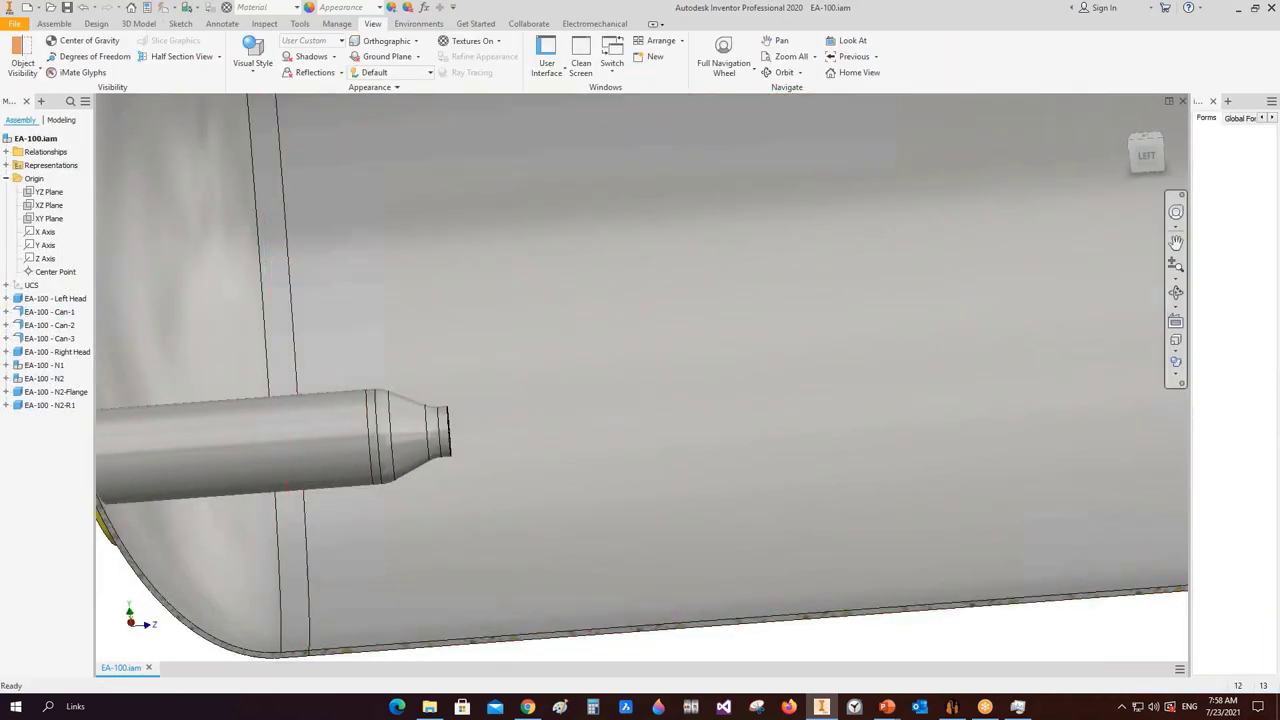
left_click(1176, 292)
scroll(541, 399, "down", 5)
left_click_drag(541, 399, 610, 390)
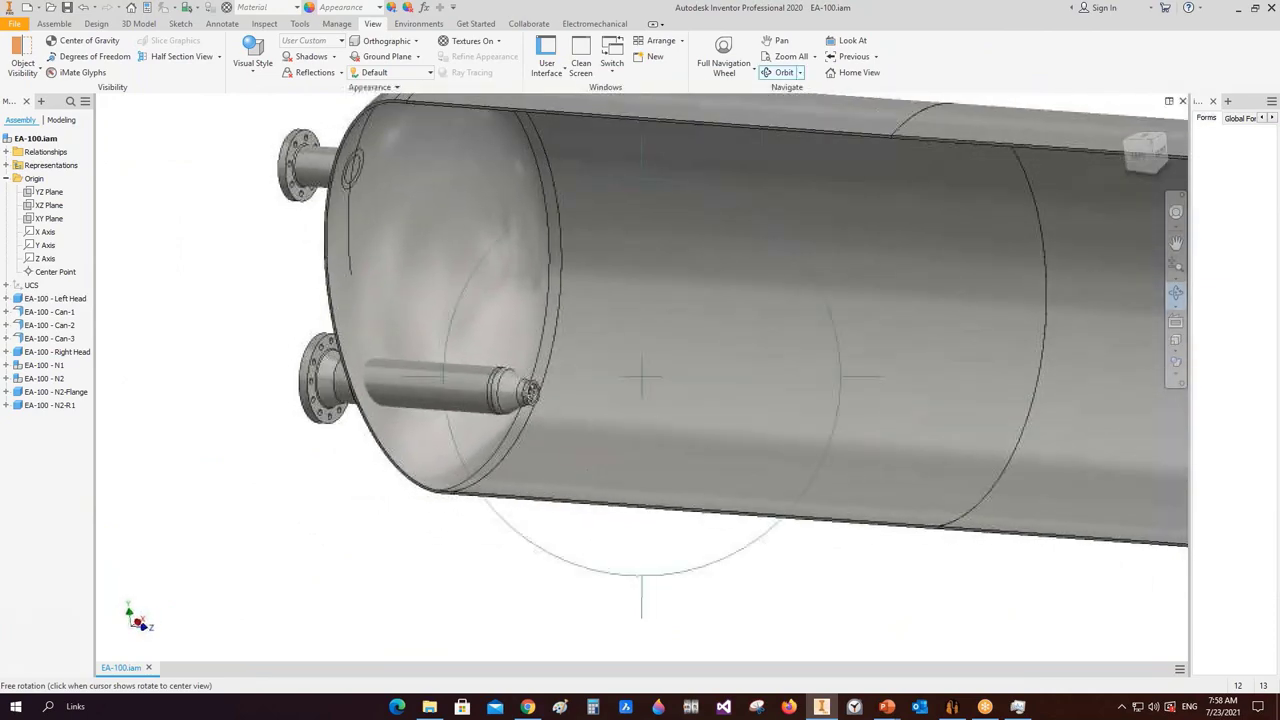
scroll(610, 390, "up", 5)
scroll(610, 390, "up", 3)
key("Escape")
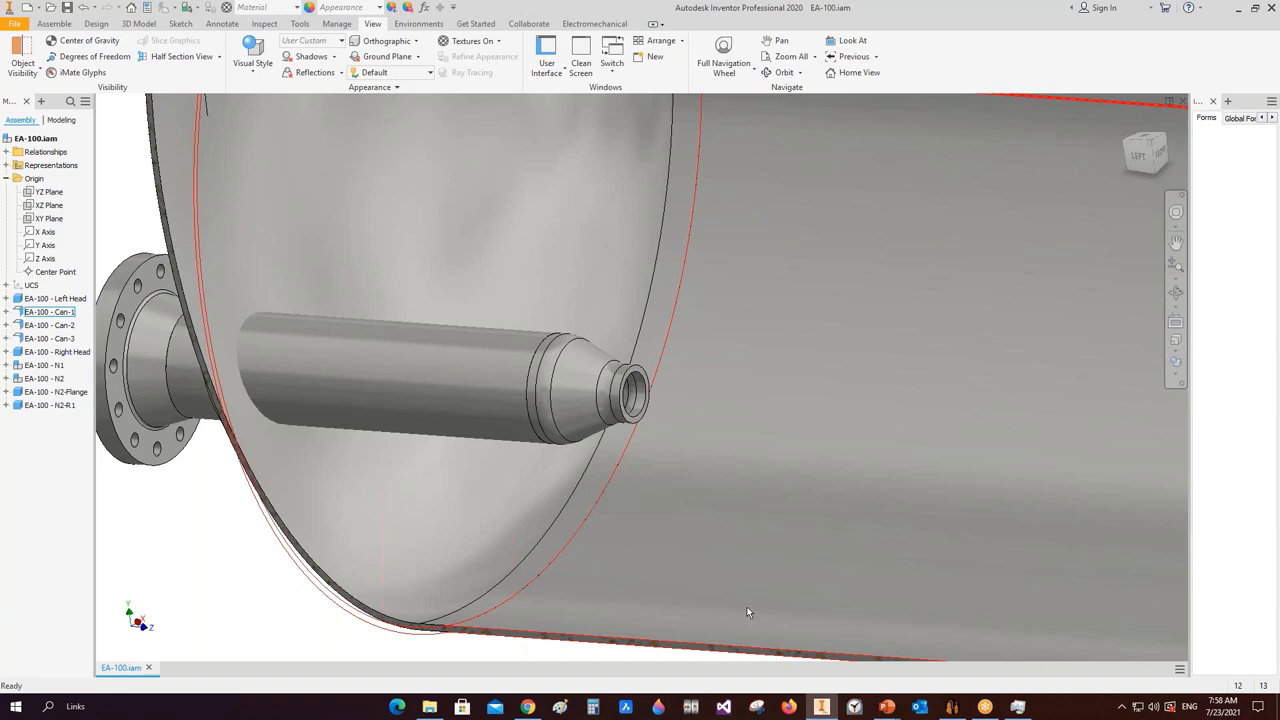
scroll(750, 612, "down", 2)
- Add a tee named N2-T1 under N2's Internal branch from the Elements tab
key("alt+Tab")
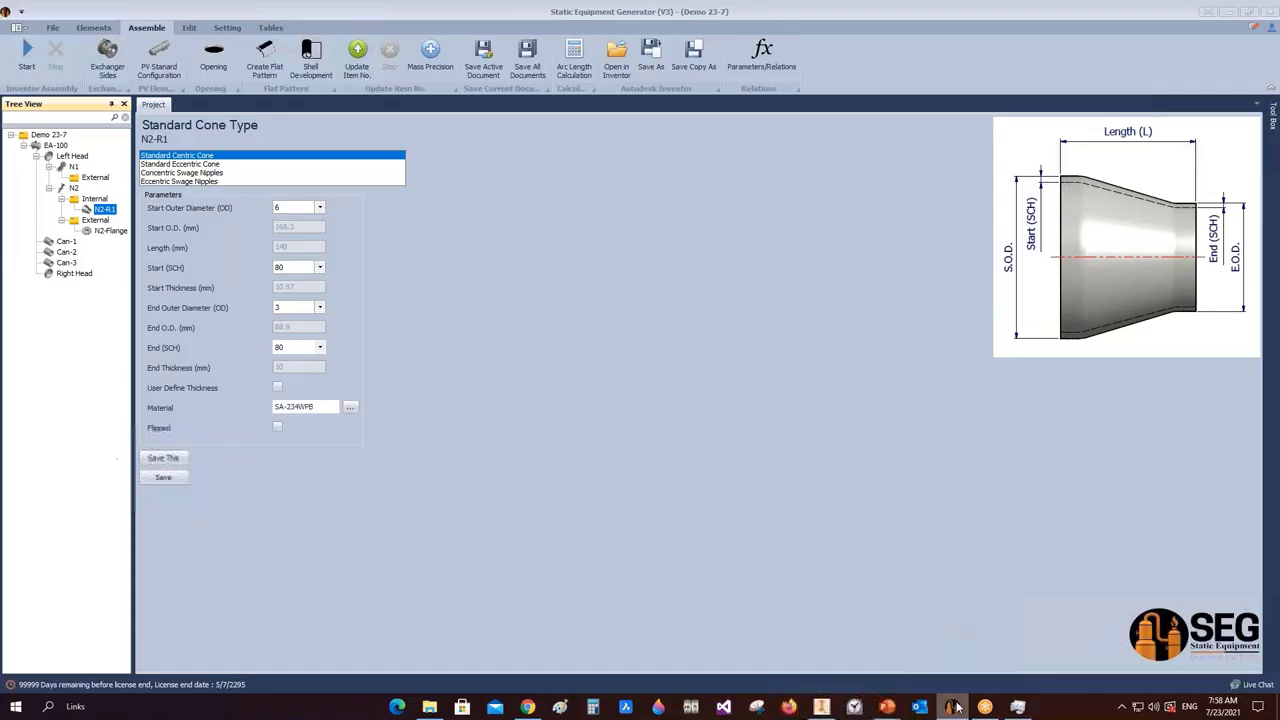
left_click(95, 199)
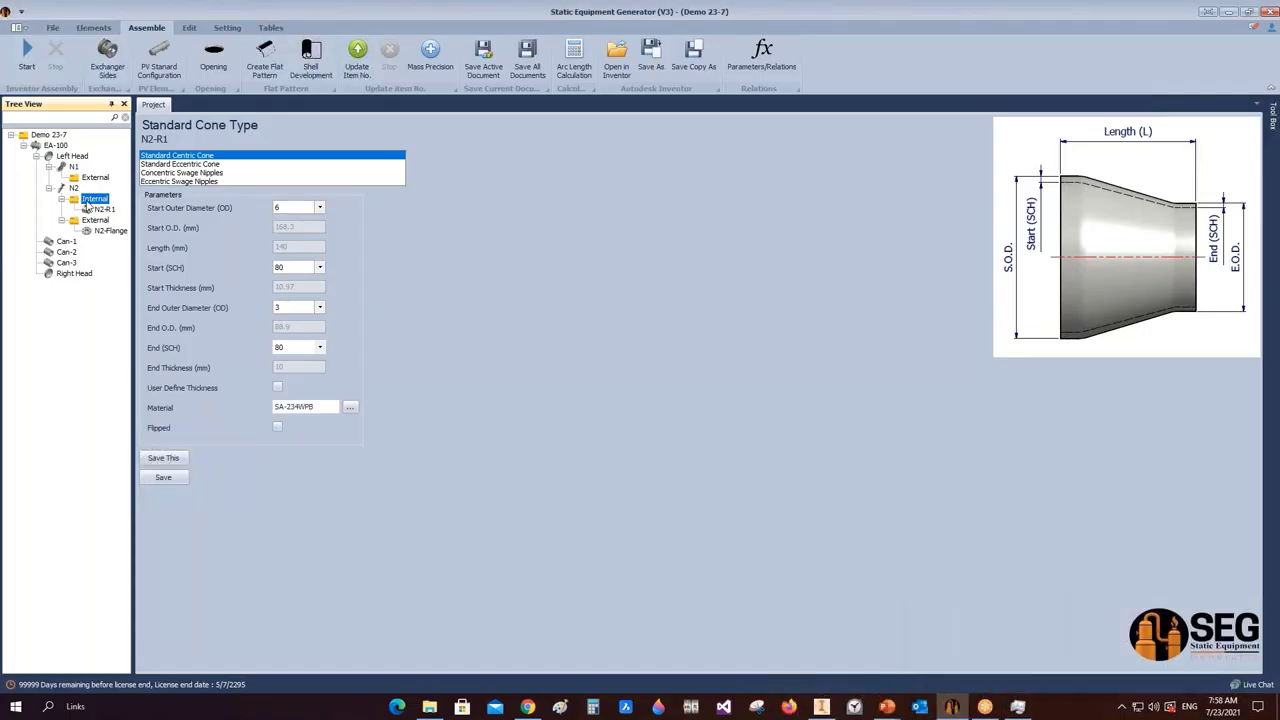
left_click(103, 30)
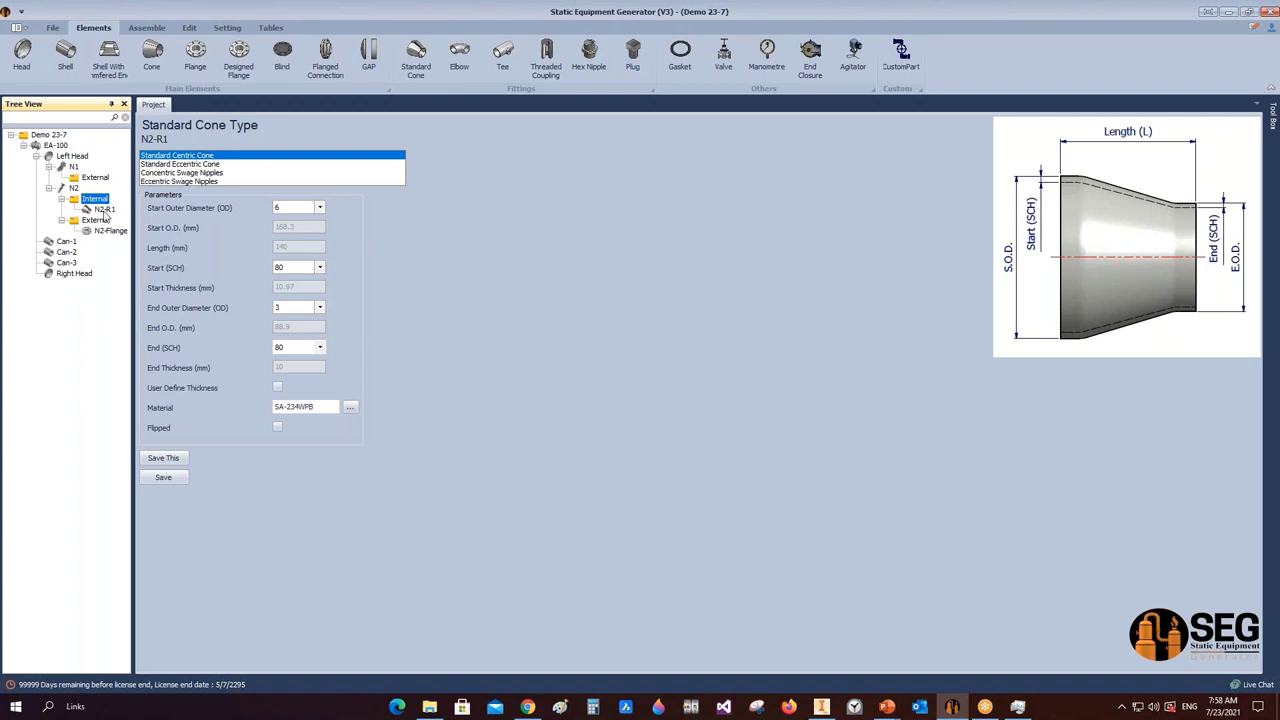
left_click(503, 60)
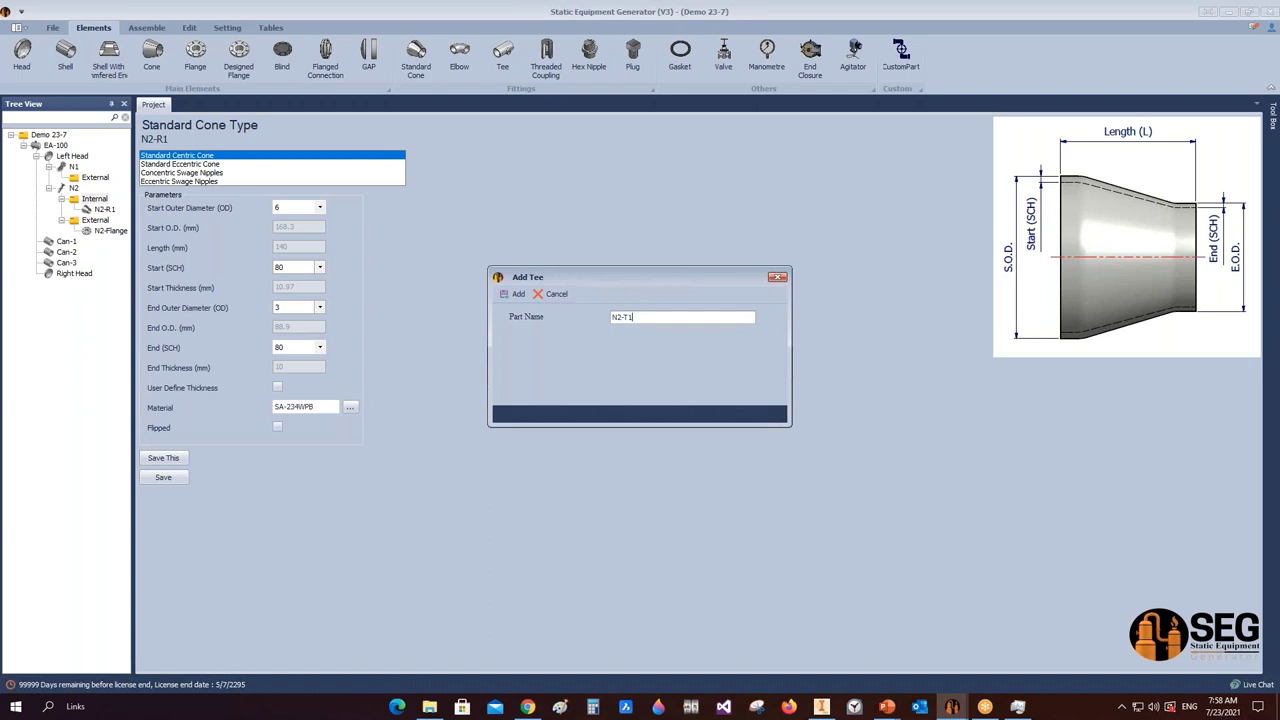
left_click(517, 294)
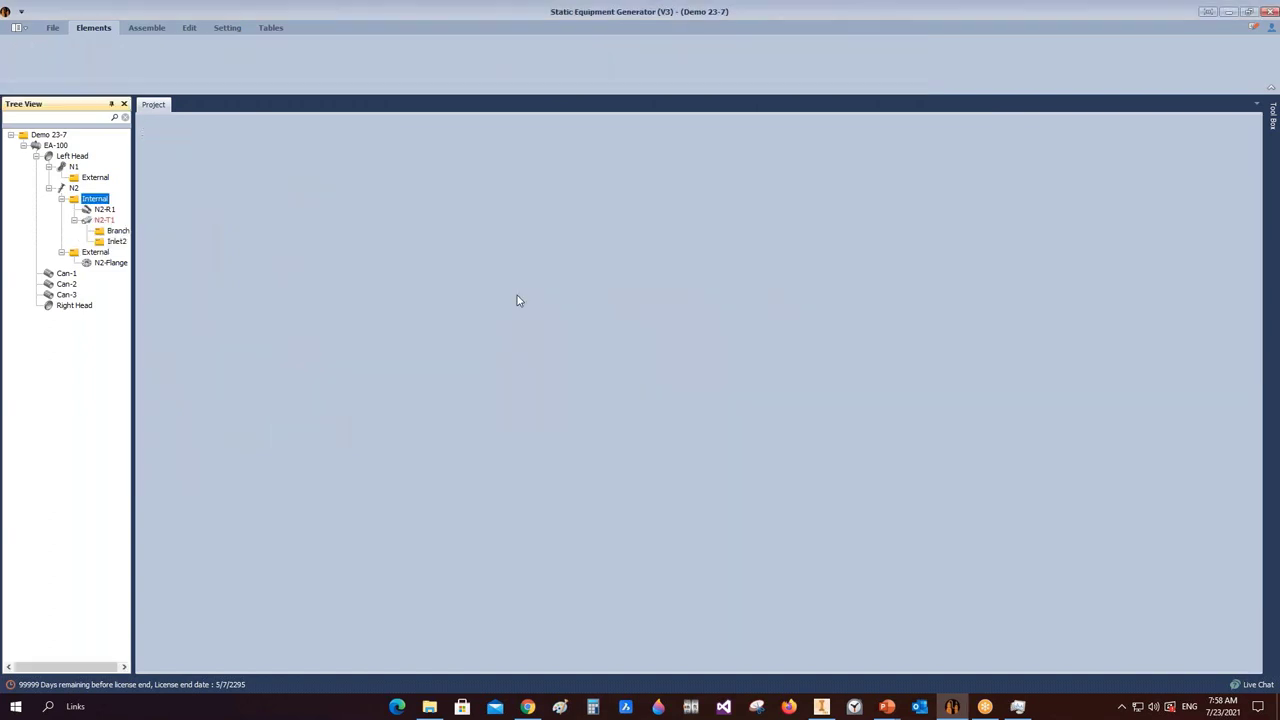
- Give tee N2-T1 size 3 and pipe schedule 80, then save its settings
left_click(101, 219)
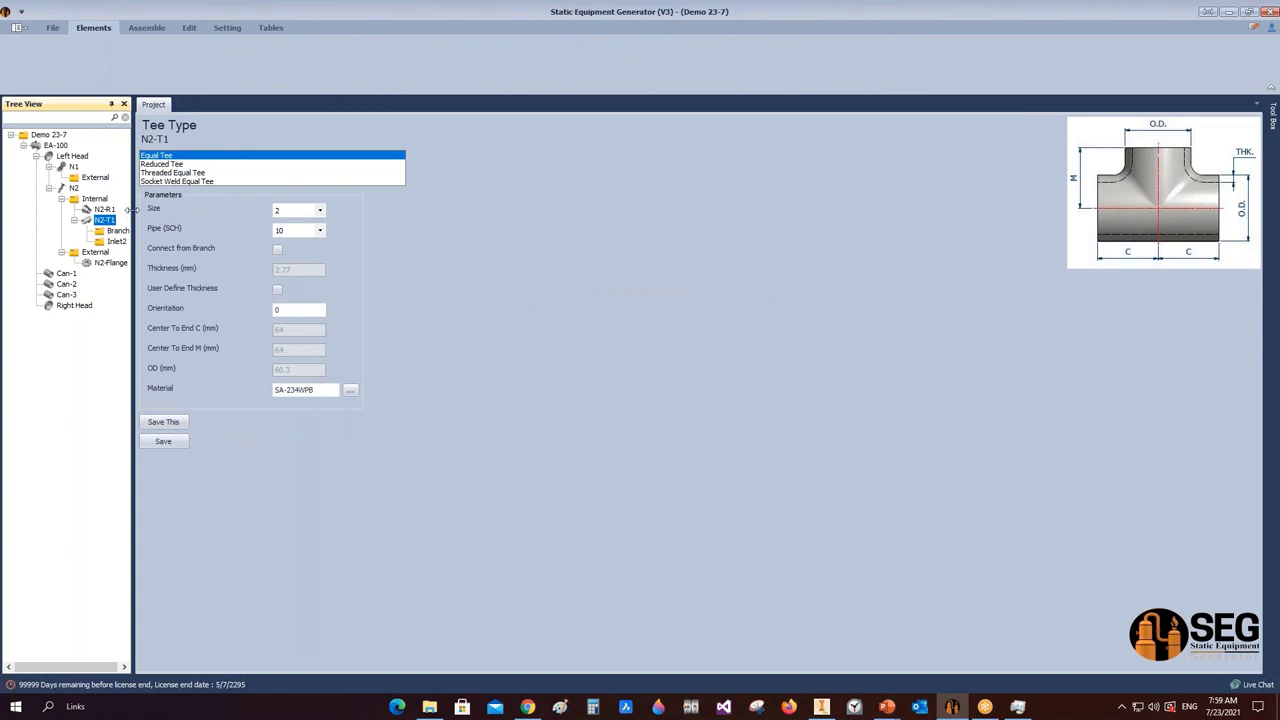
left_click_drag(130, 208, 178, 208)
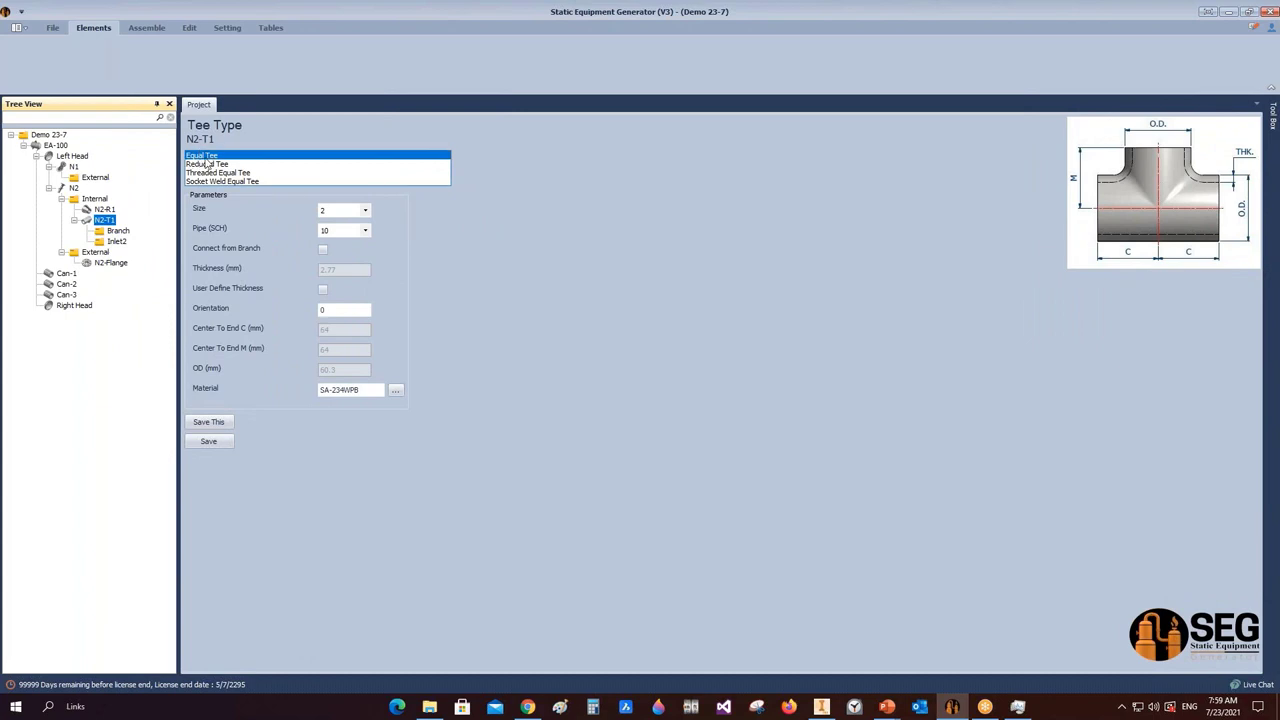
left_click(364, 210)
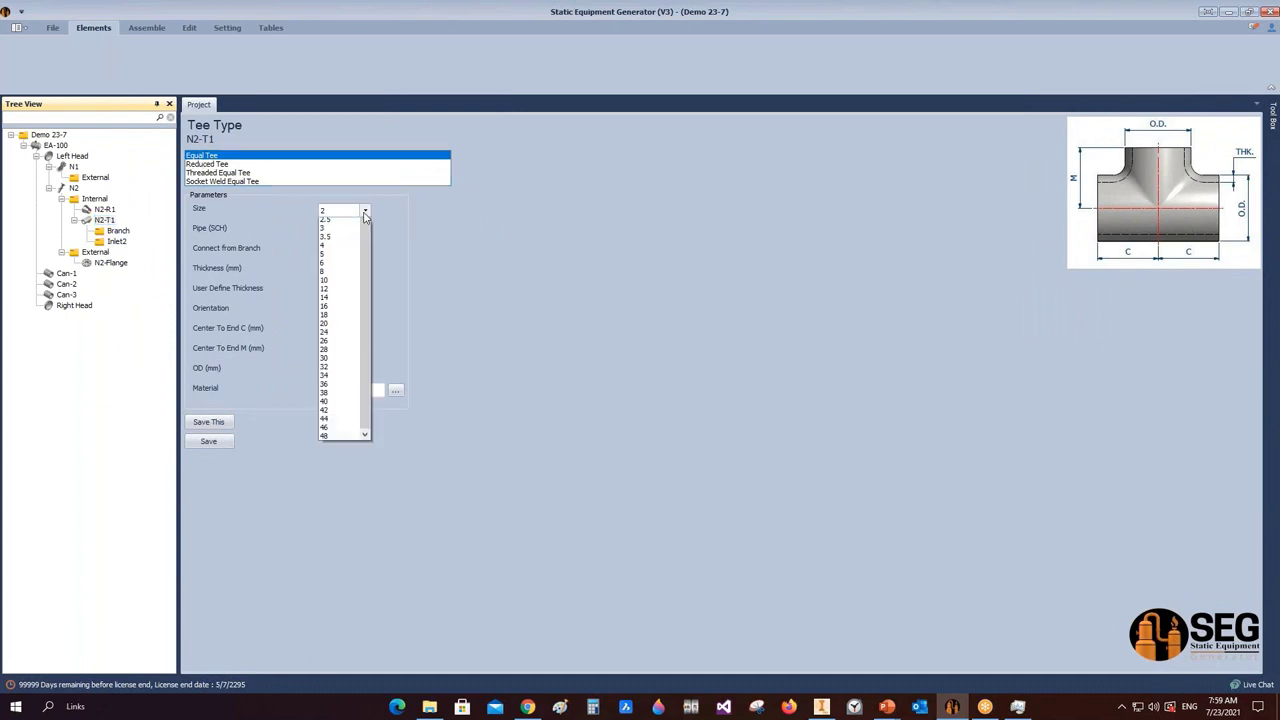
left_click(337, 266)
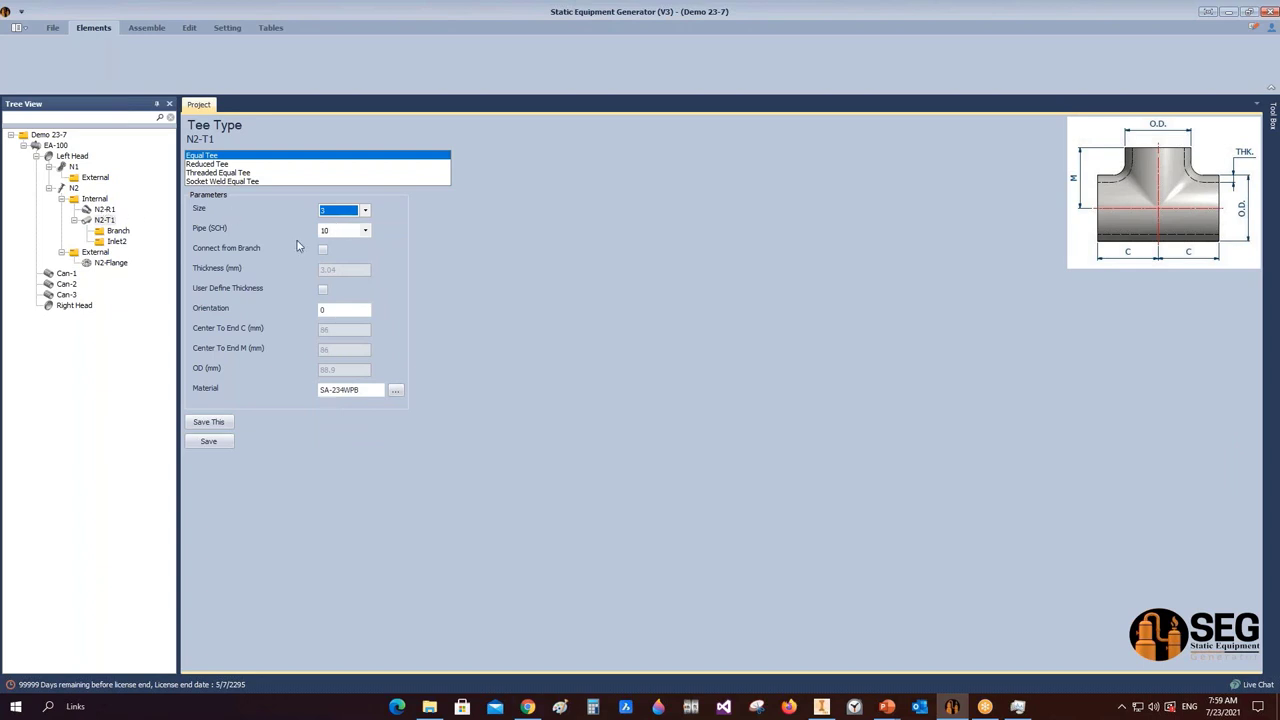
left_click(364, 230)
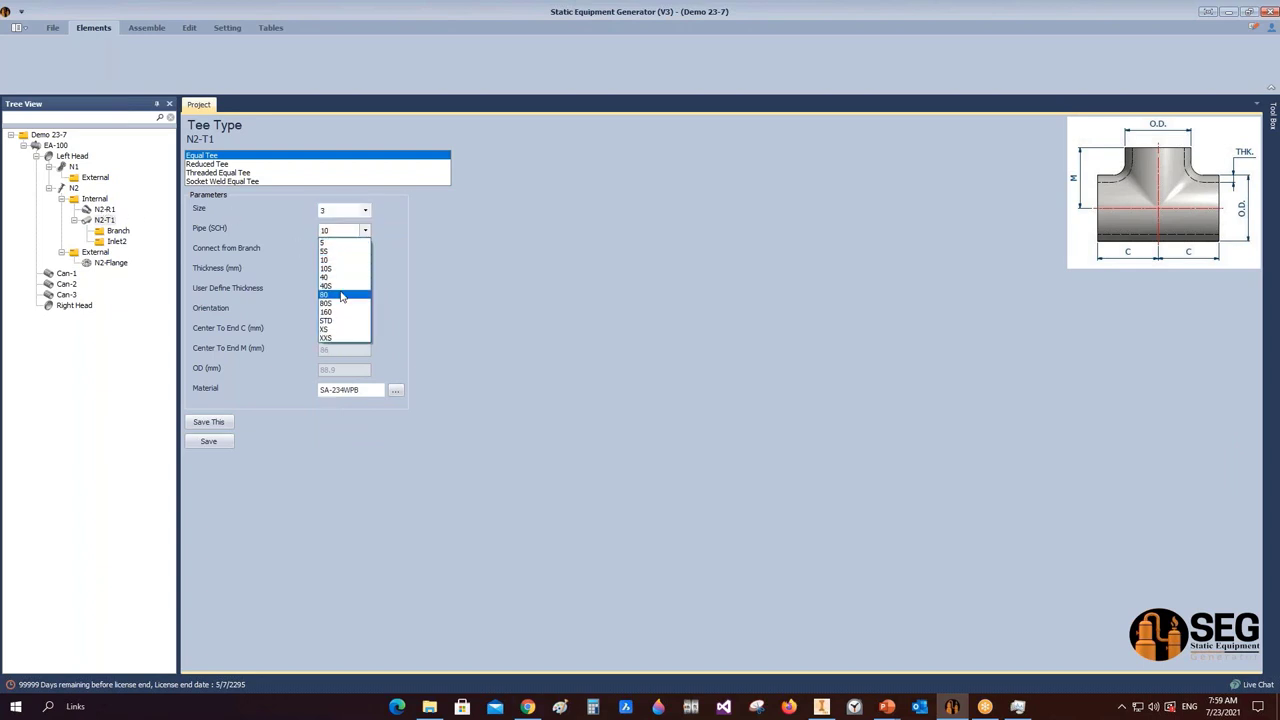
left_click(341, 295)
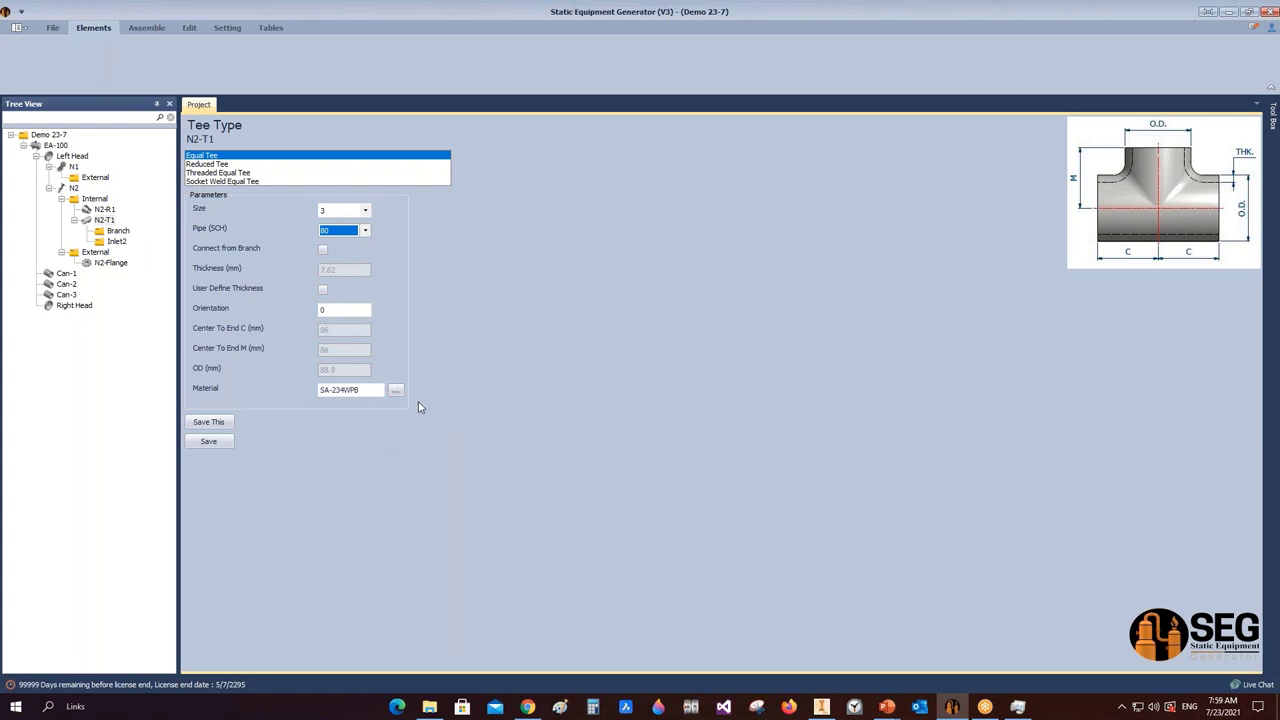
left_click(218, 442)
left_click(146, 27)
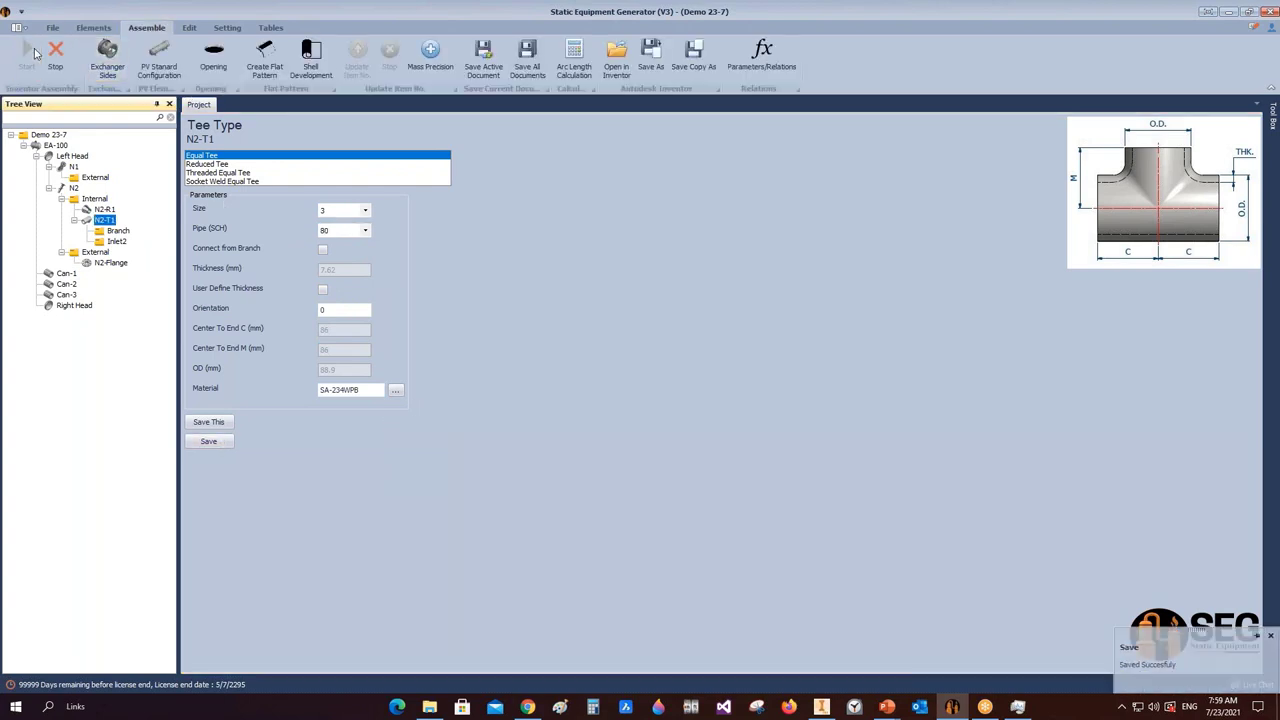
- Close the N2-T1 part in Inventor and save EA-100.iam so the tee lands on N2's reducer
left_click(832, 706)
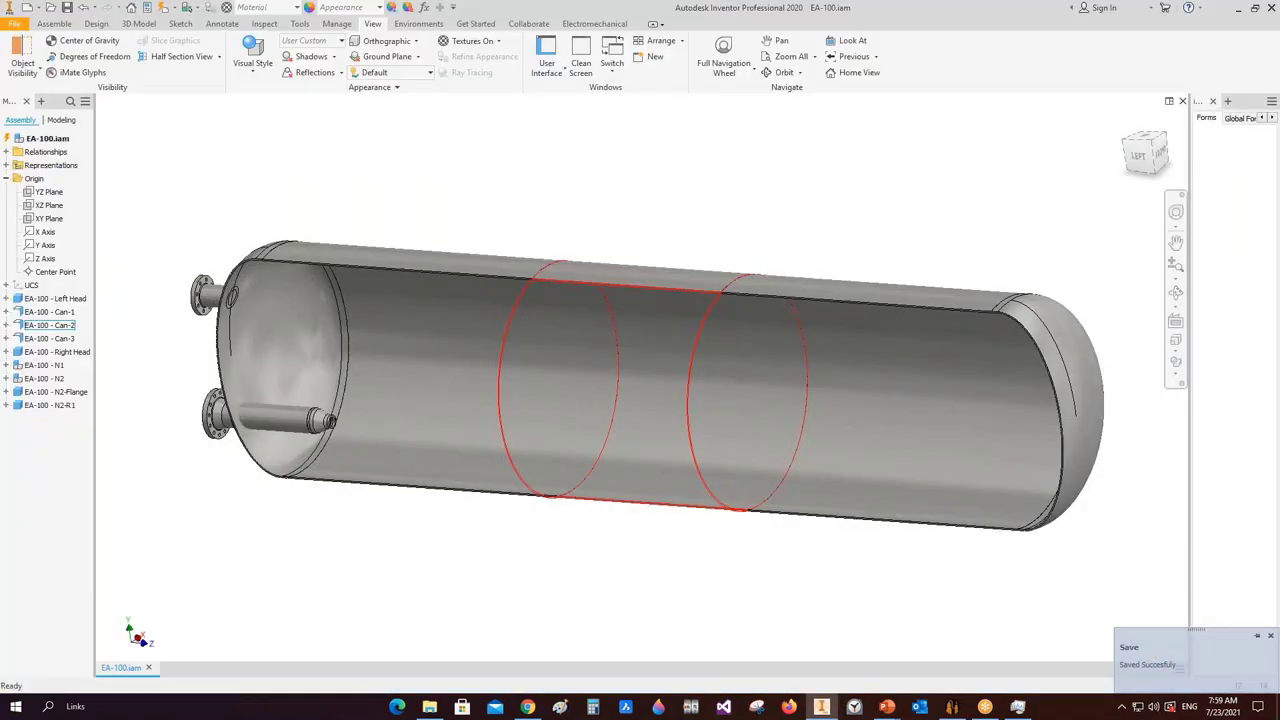
key("ctrl+F4")
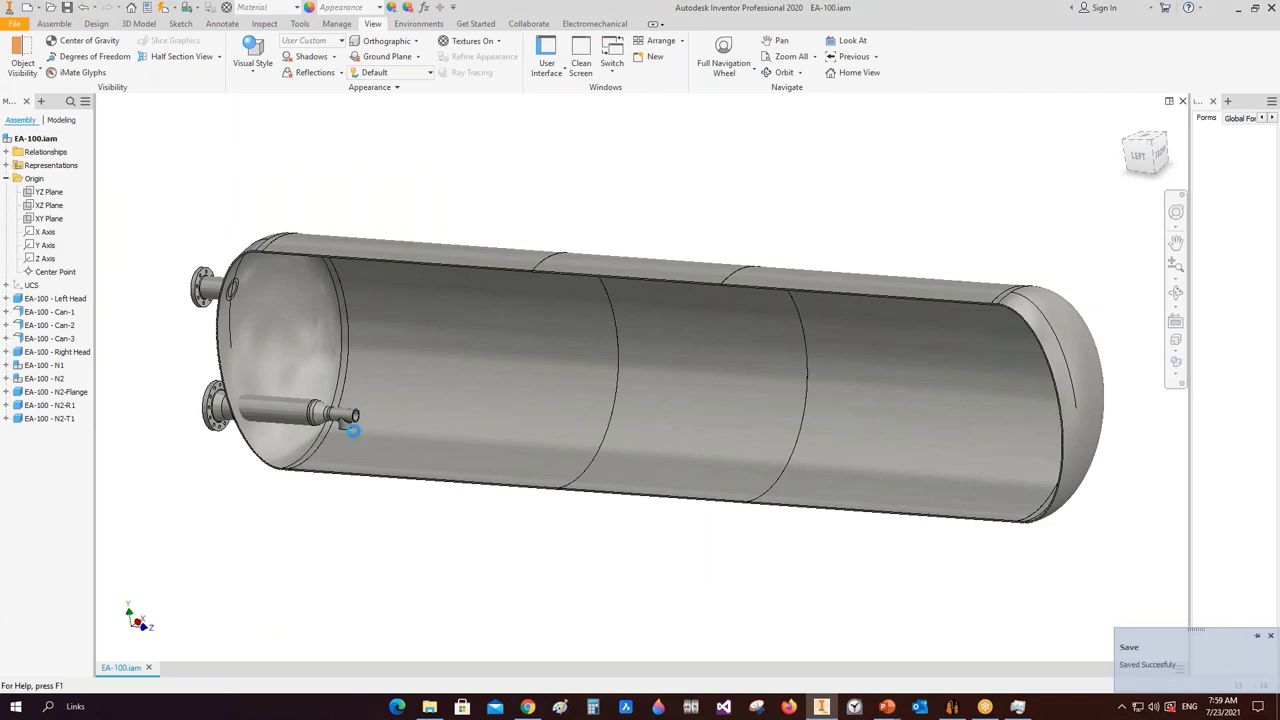
key("ctrl+s")
- Select the N2-T1 tee and orbit around it to check its placement, then return to the generator
left_click(349, 421)
scroll(344, 432, "up", 10)
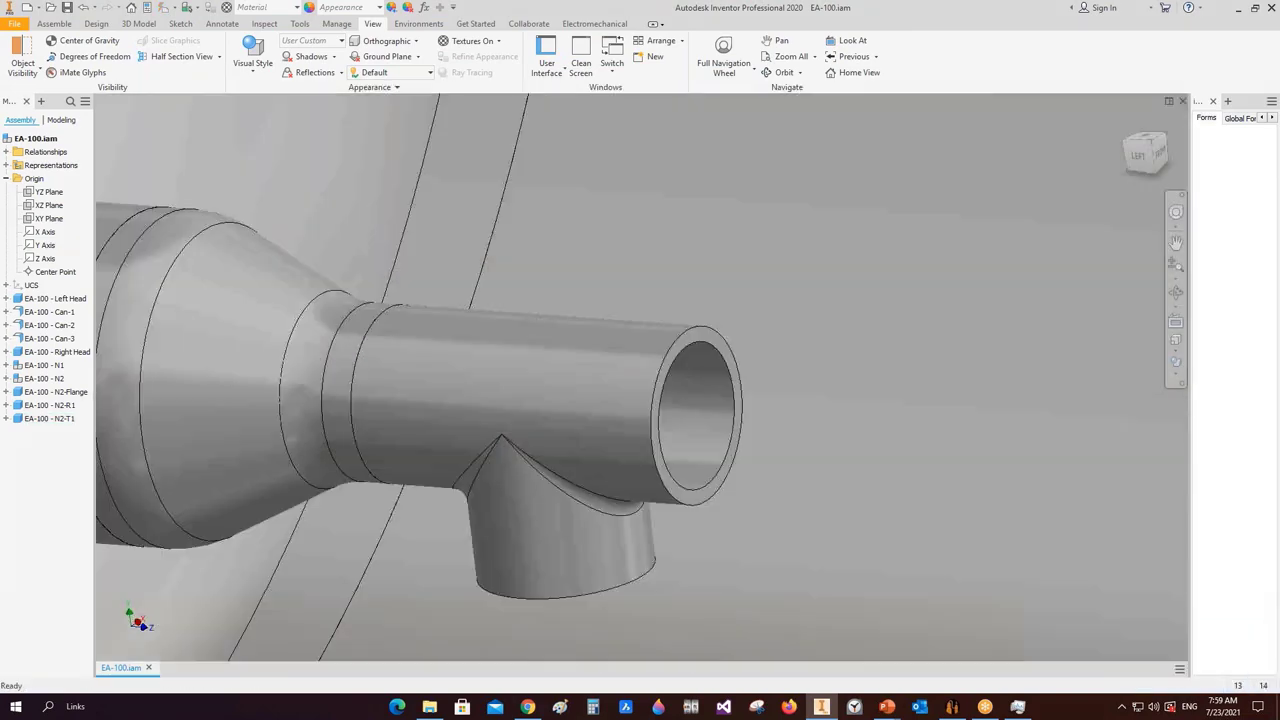
scroll(491, 286, "down", 10)
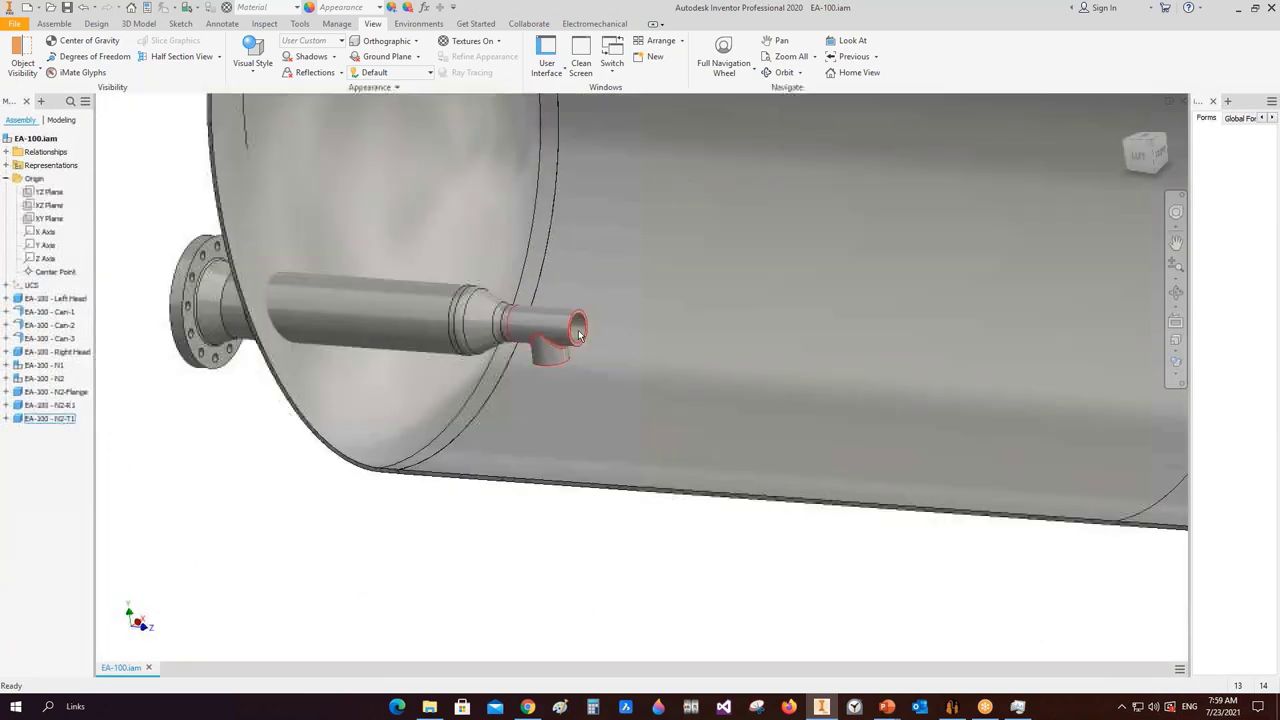
left_click(1176, 292)
left_click(598, 384)
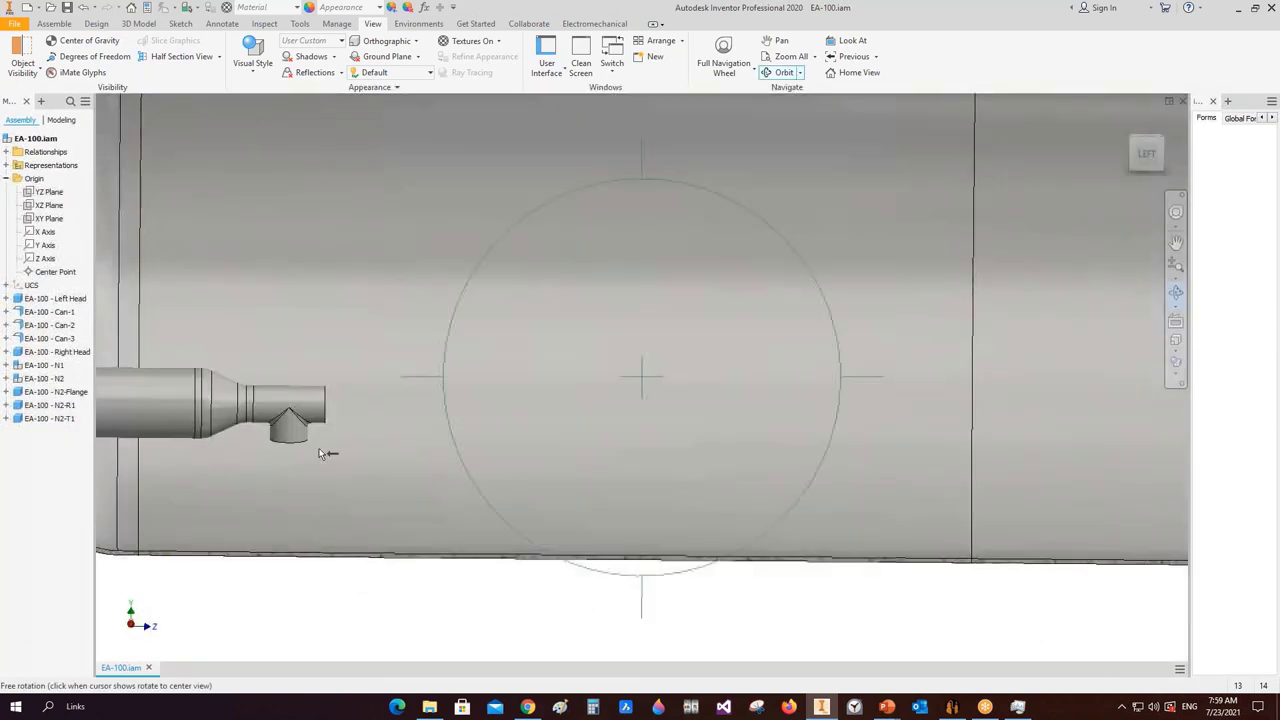
right_click(582, 398)
left_click(594, 448)
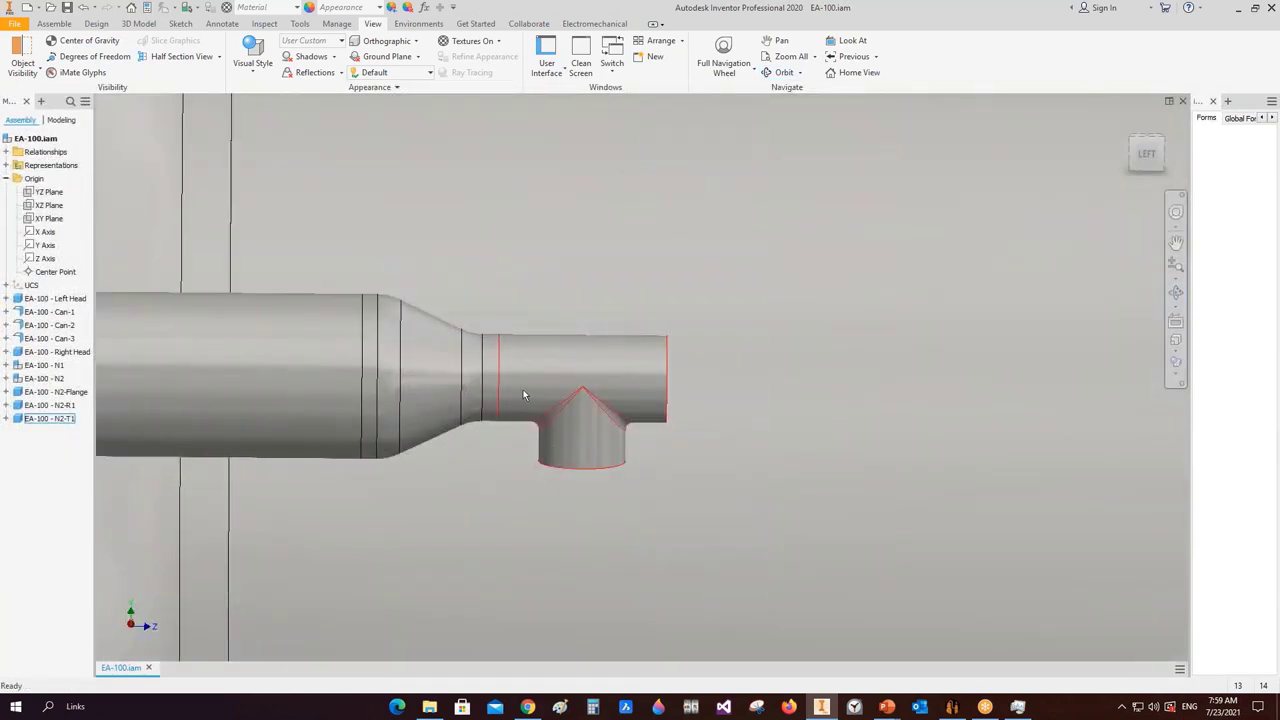
left_click(952, 706)
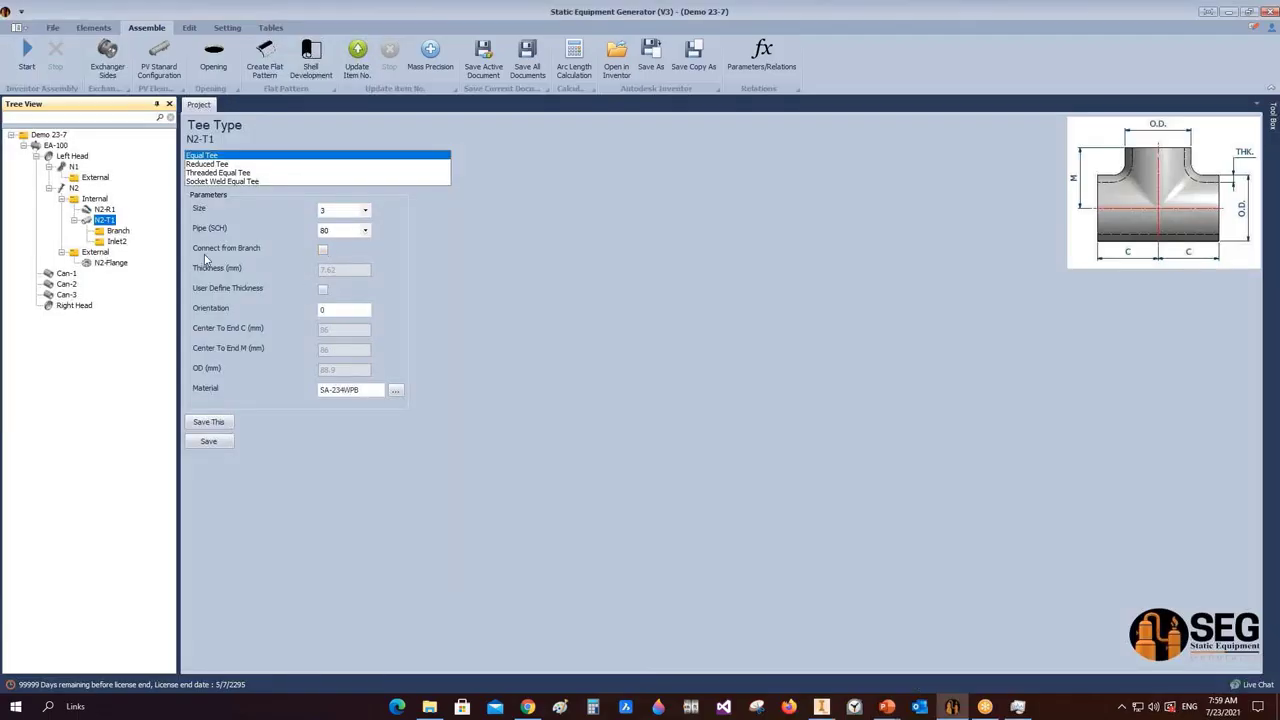
- Turn on Connect from Branch for the size 3, SCH 80 tee N2-T1
left_click(323, 250)
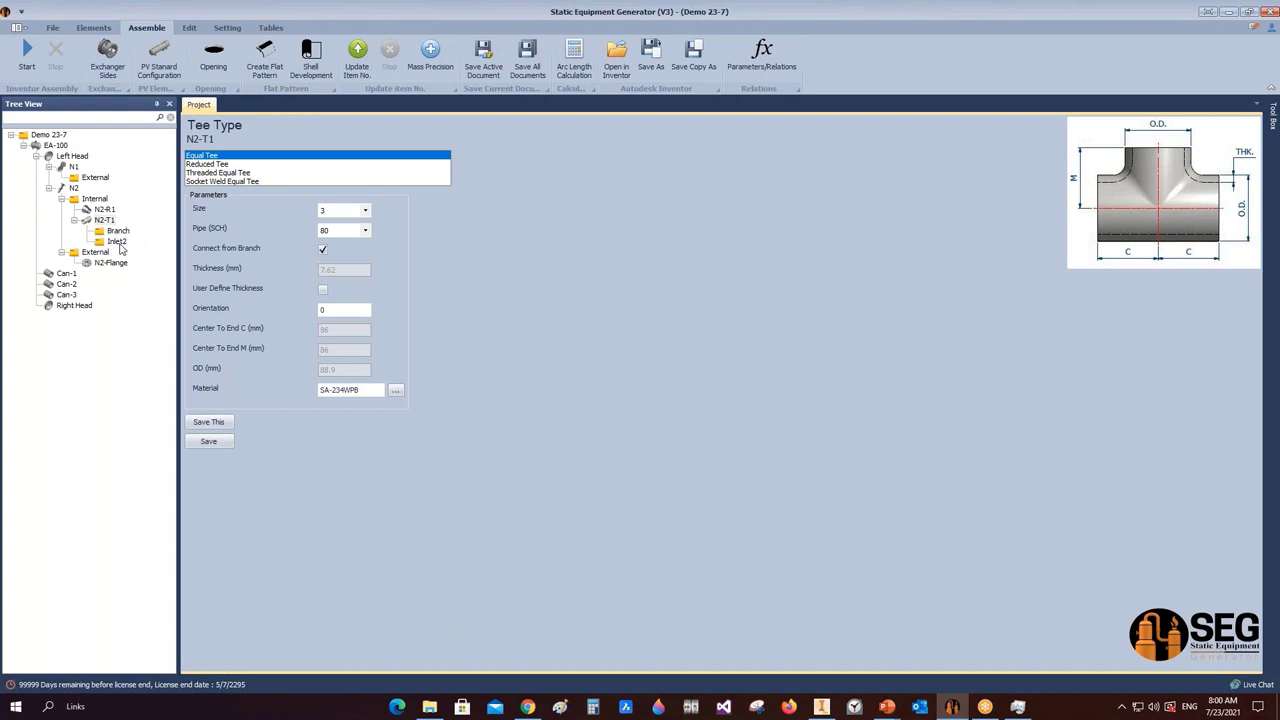
- Save the 3-inch SCH 80 N2-T1 equal tee and select its Inlet2 branch
left_click(210, 442)
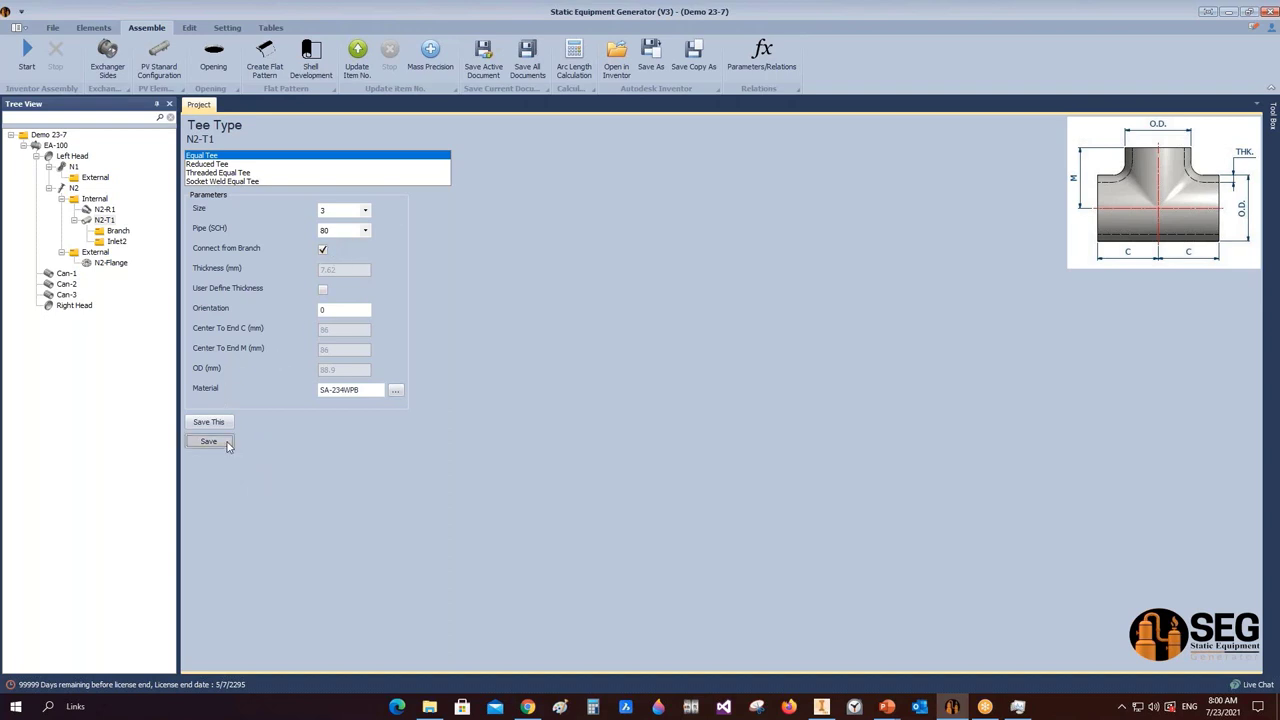
left_click(117, 242)
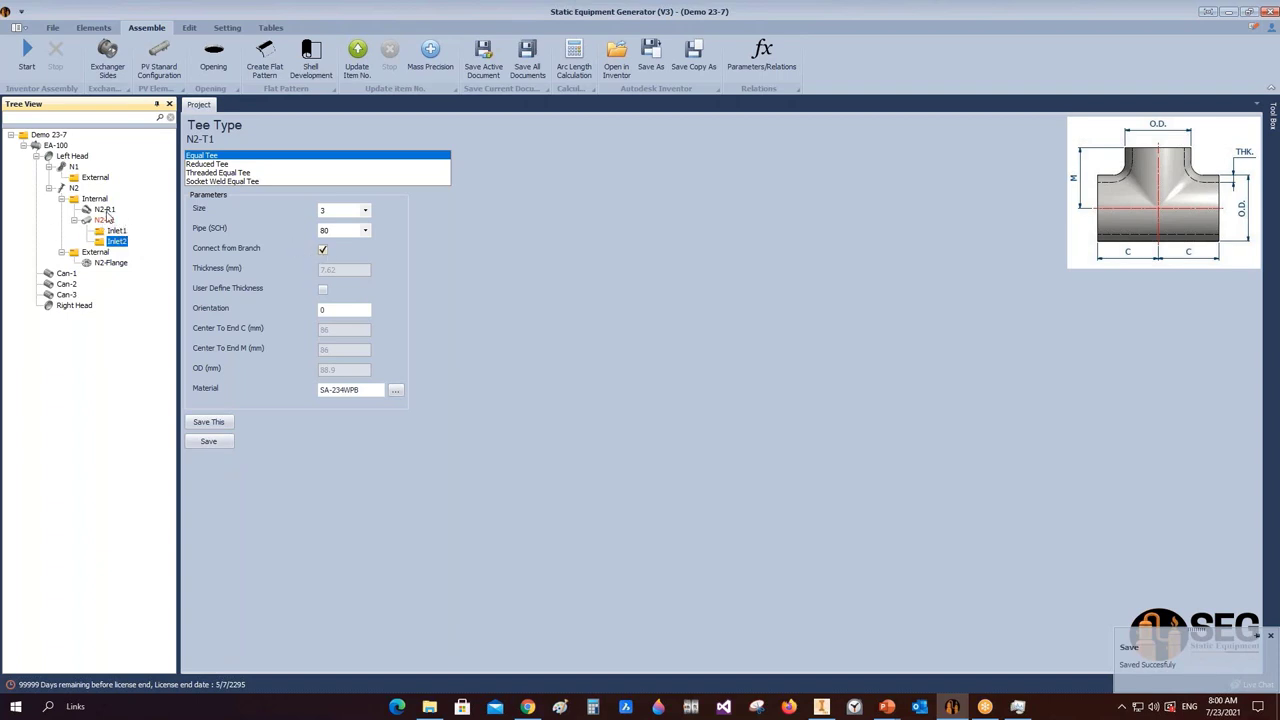
- Generate EA-100 in Inventor and orbit closely around the new N2-T1 tee
left_click(27, 55)
mouse_move(821, 708)
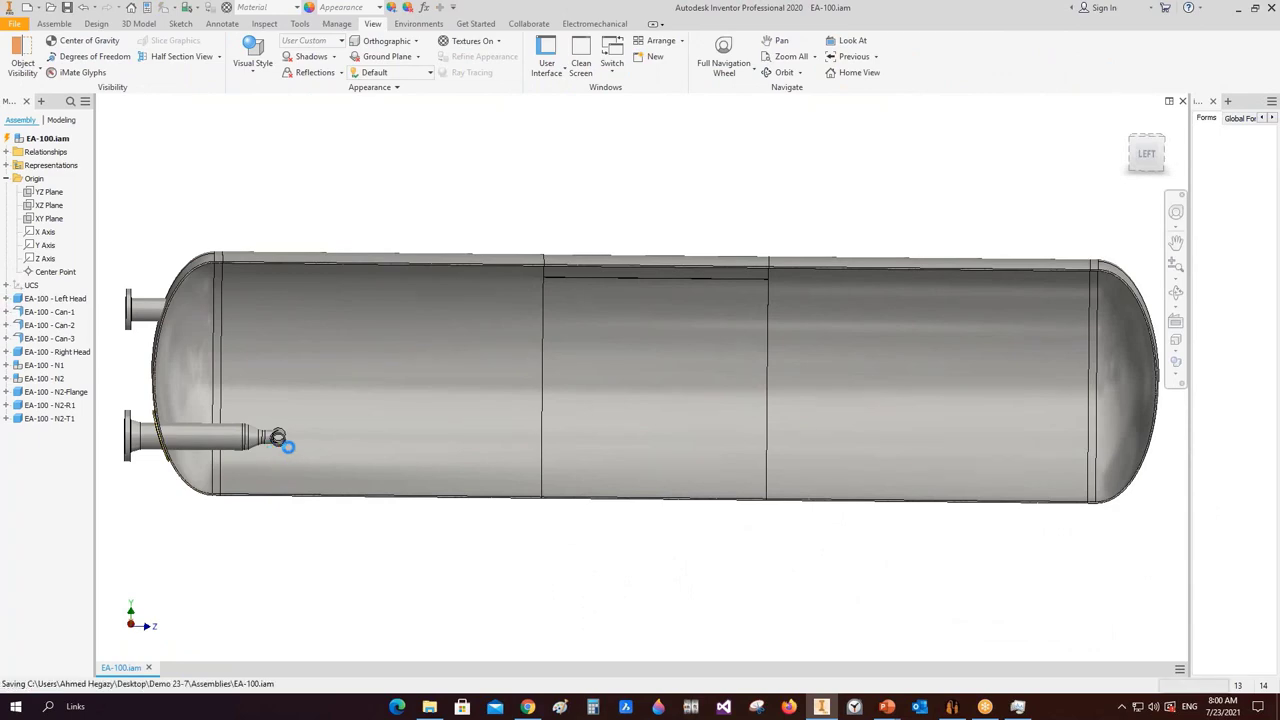
scroll(430, 450, "up", 10)
key("F4")
left_click_drag(430, 450, 594, 366)
scroll(510, 364, "down", 5)
scroll(592, 428, "up", 2)
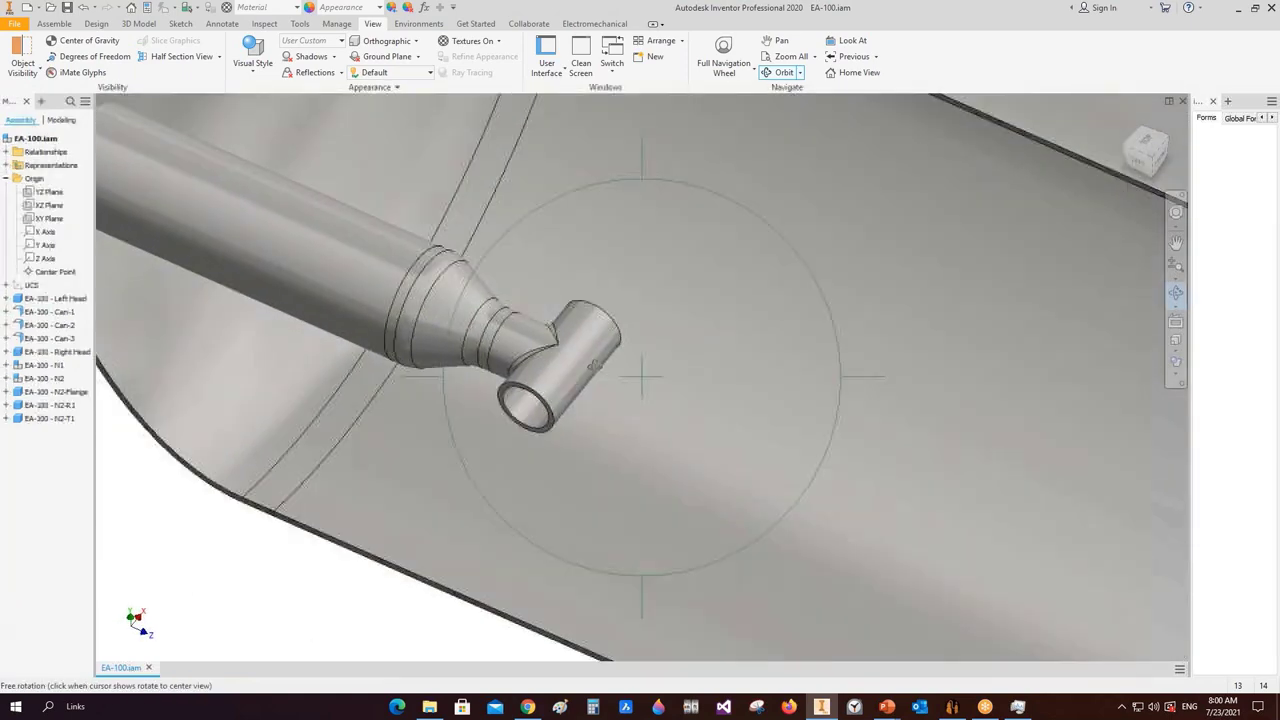
key("Escape")
- Zoom and orbit the tank round to a side view of the tee
scroll(630, 282, "down", 2)
scroll(551, 307, "down", 2)
scroll(642, 427, "up", 2)
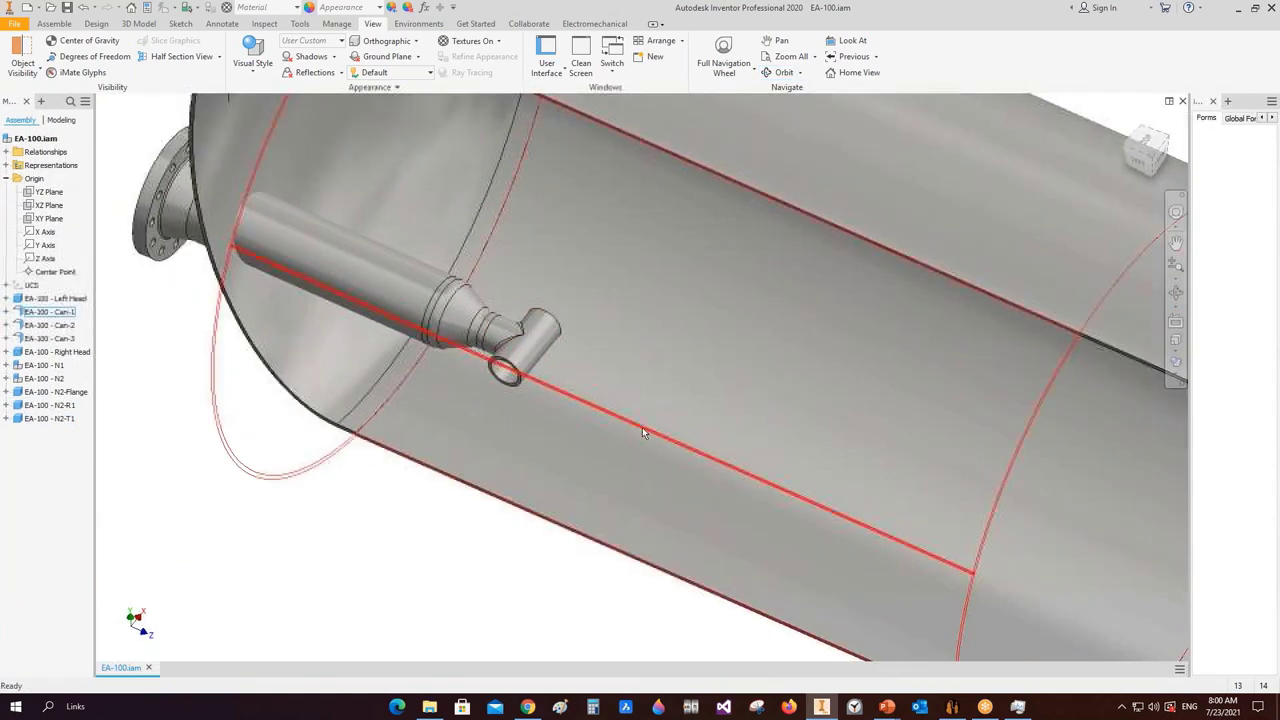
scroll(642, 427, "down", 2)
key("F4")
left_click_drag(668, 286, 751, 306)
scroll(517, 437, "up", 3)
scroll(563, 363, "up", 2)
right_click(563, 363)
left_click(500, 416)
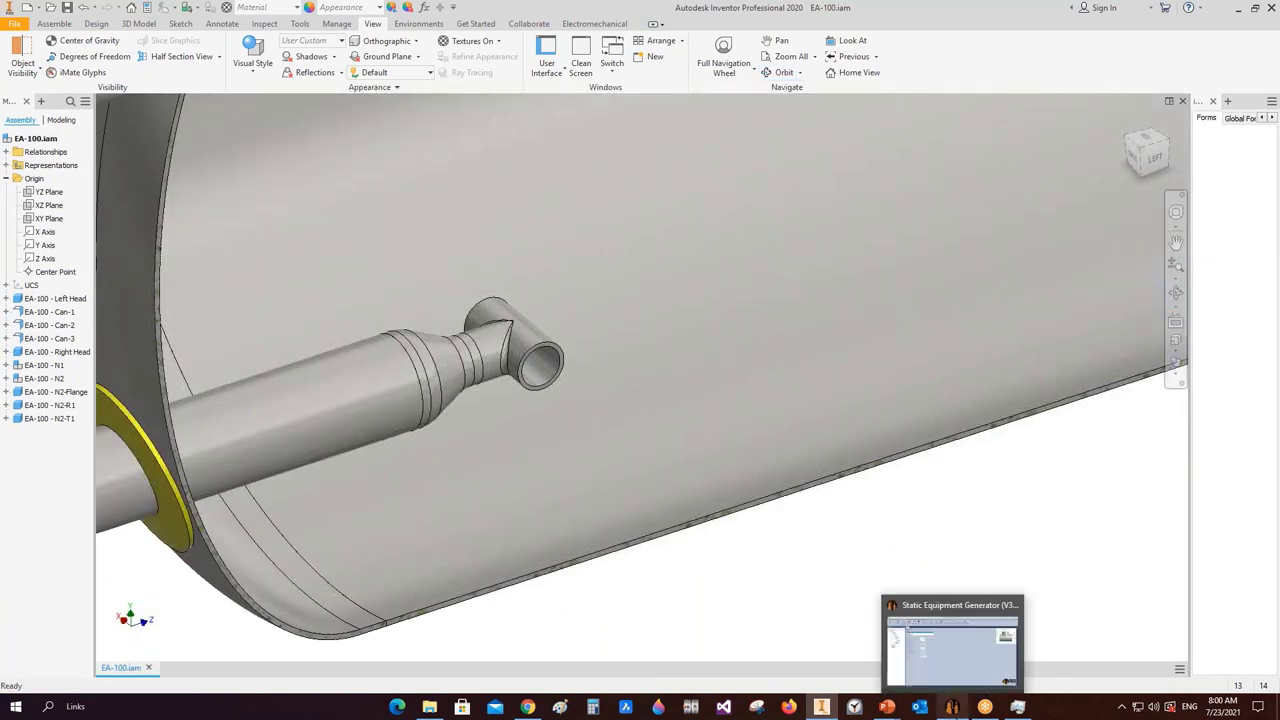
- Add an elbow named N2-E1 to the tee's Inlet1 branch
left_click(952, 706)
left_click(108, 232)
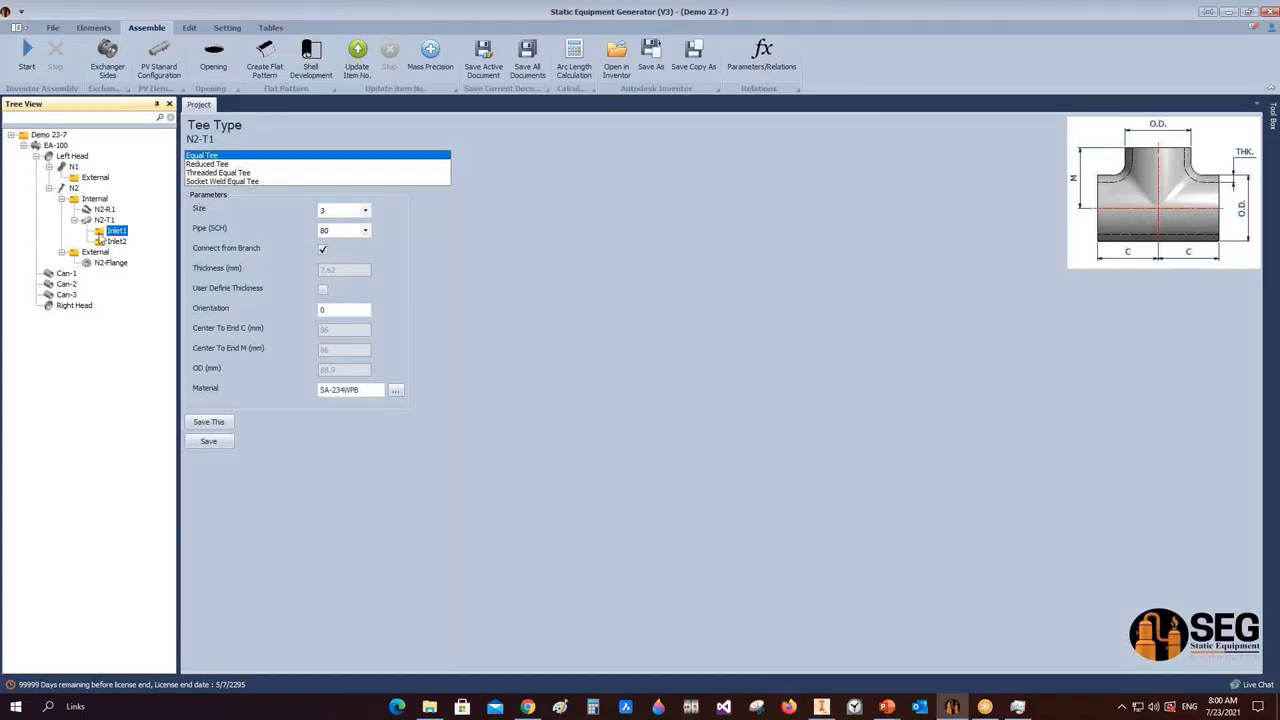
left_click(95, 29)
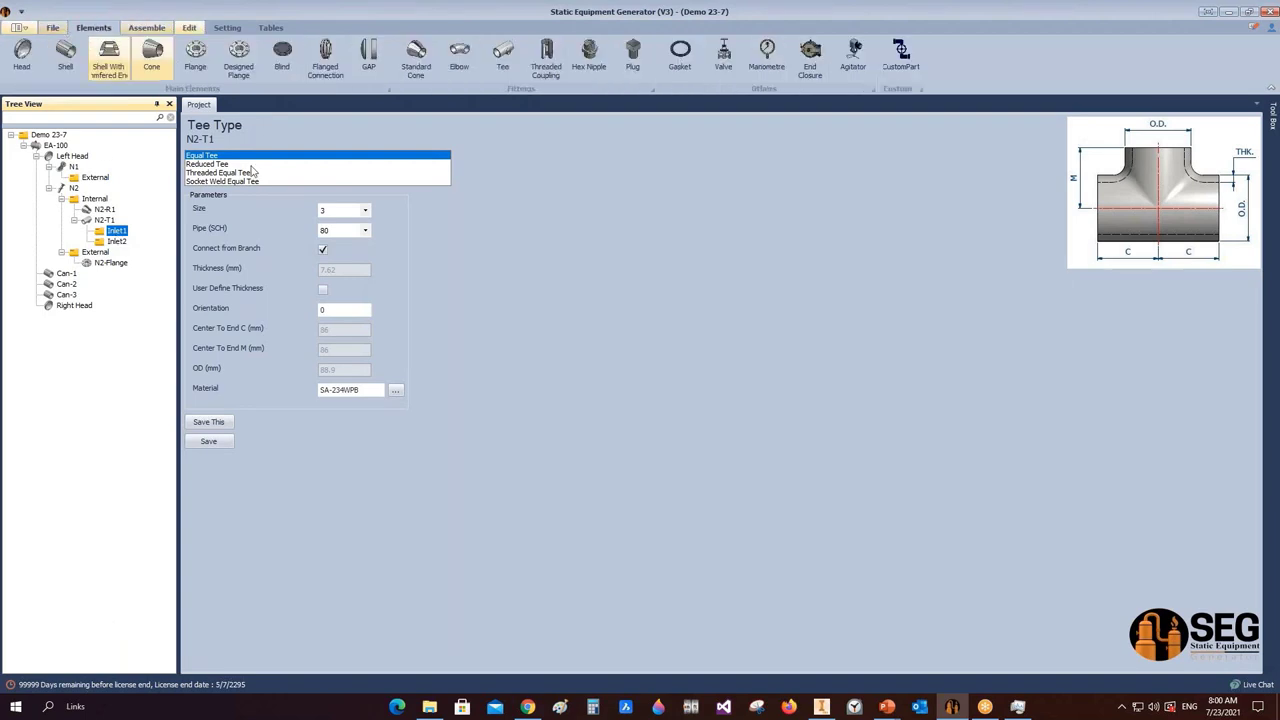
left_click(461, 52)
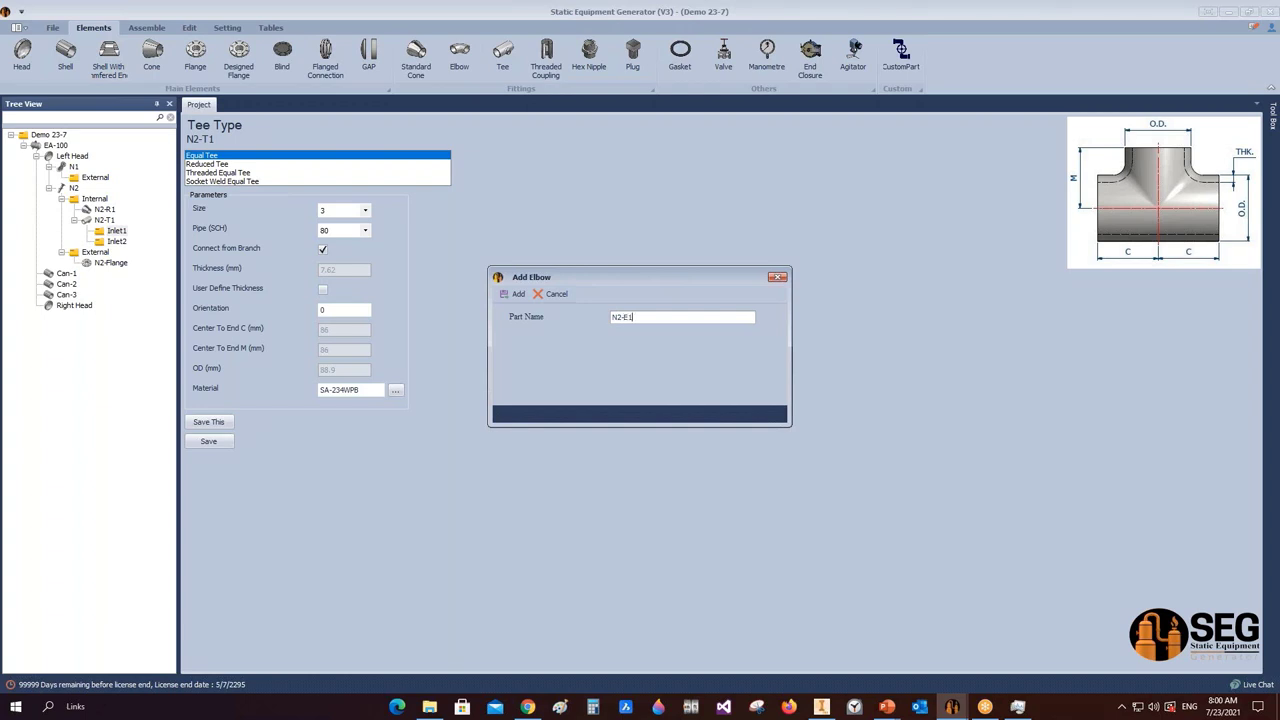
left_click(514, 293)
- Make N2-E1 an Elbow 90 LR, size 3, schedule 80, and save it
left_click(130, 242)
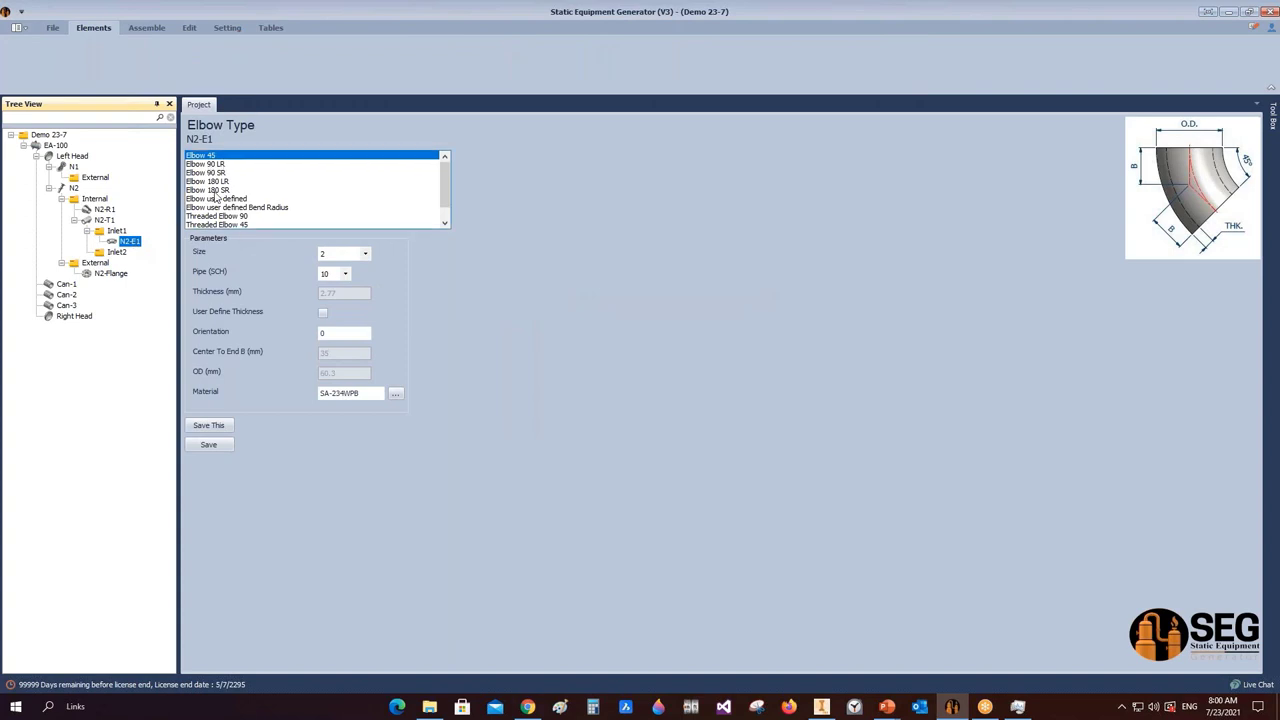
left_click(218, 164)
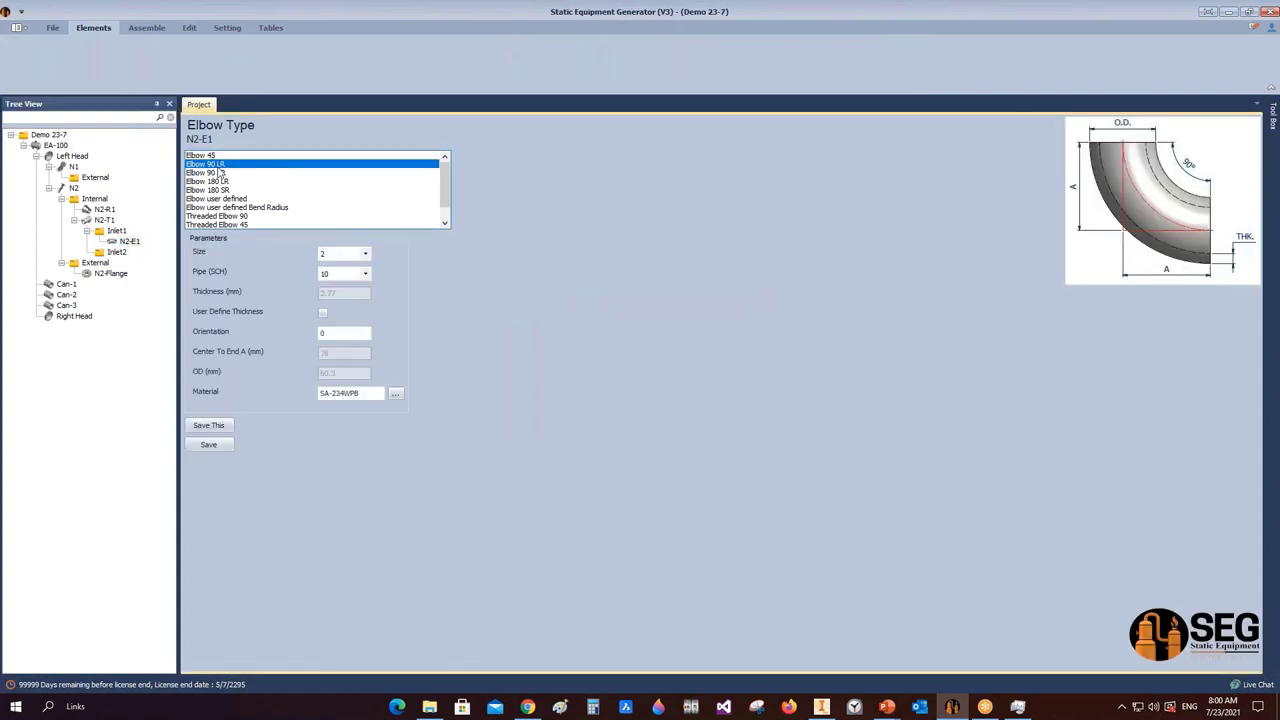
left_click(340, 254)
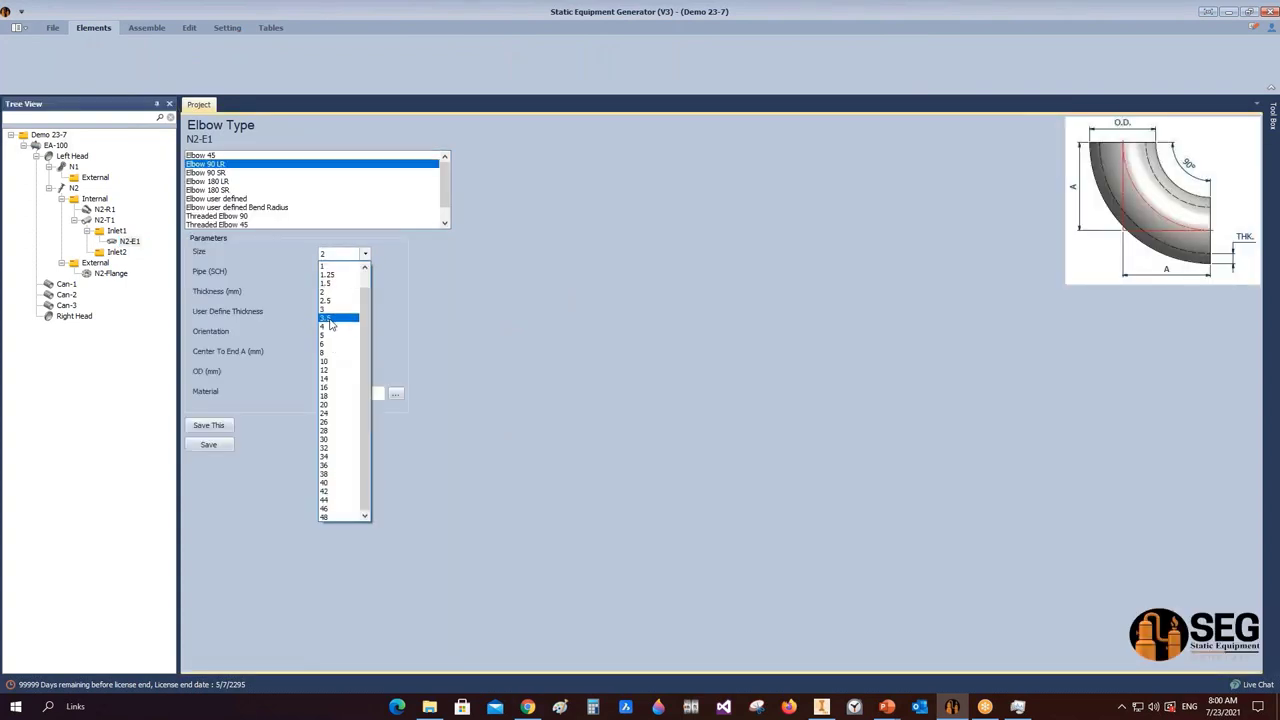
left_click(330, 310)
left_click(365, 273)
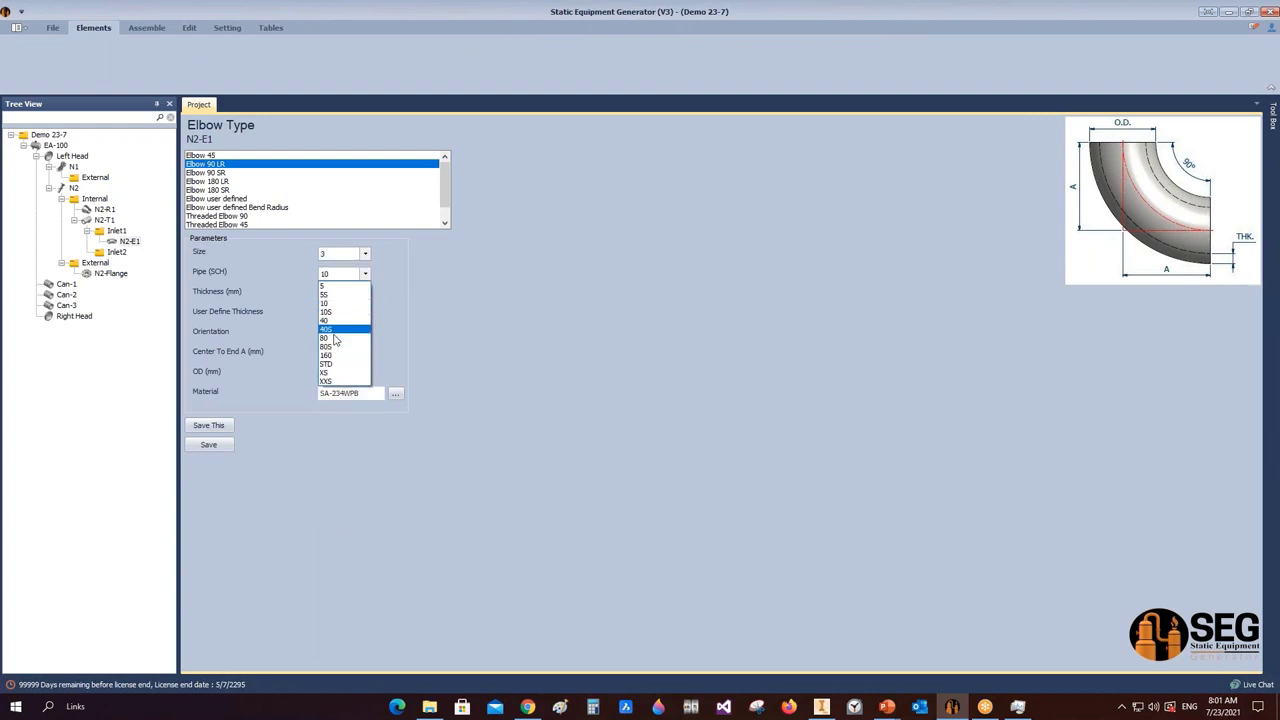
left_click(330, 335)
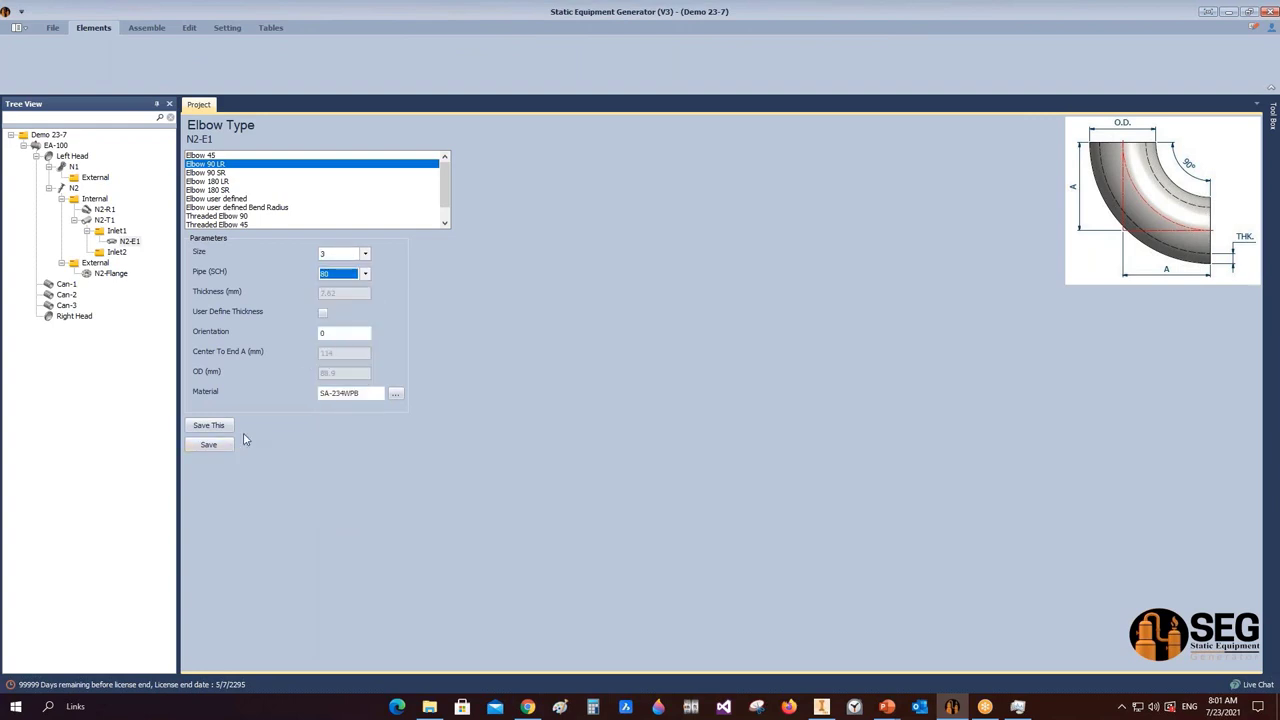
left_click(222, 447)
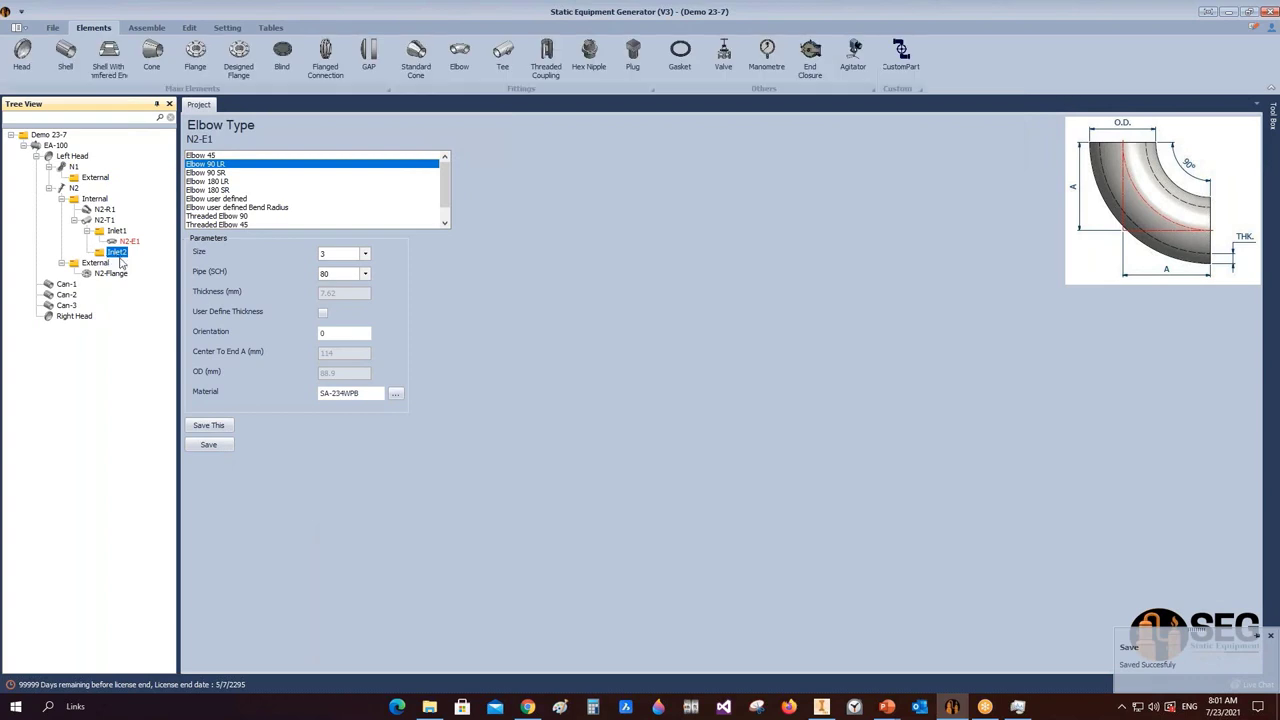
left_click(459, 55)
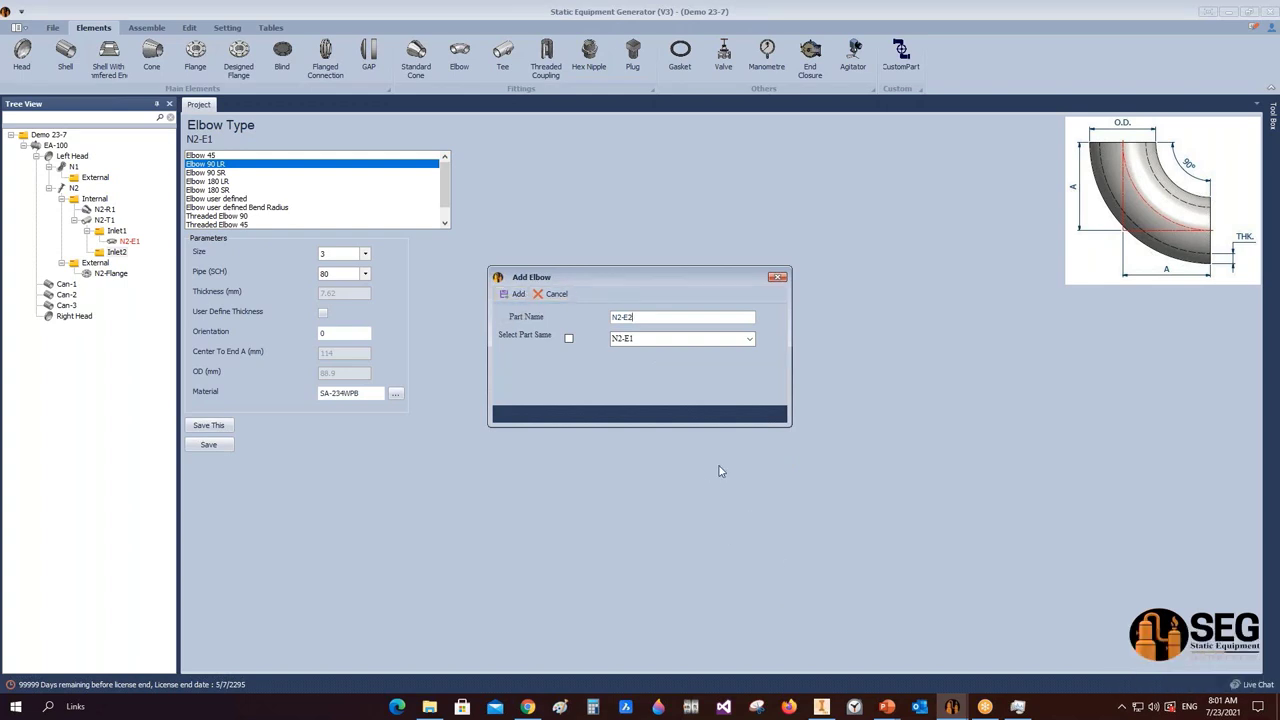
left_click(568, 339)
left_click(513, 296)
left_click(130, 253)
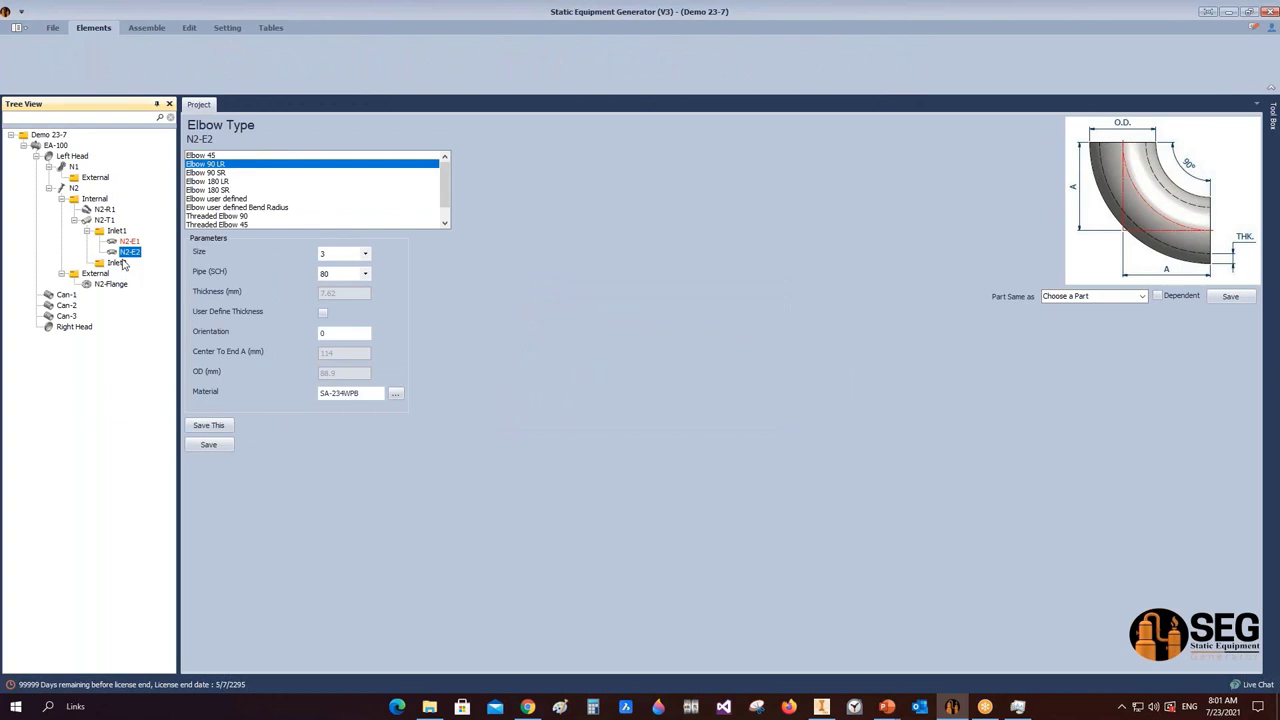
right_click(128, 252)
left_click(150, 260)
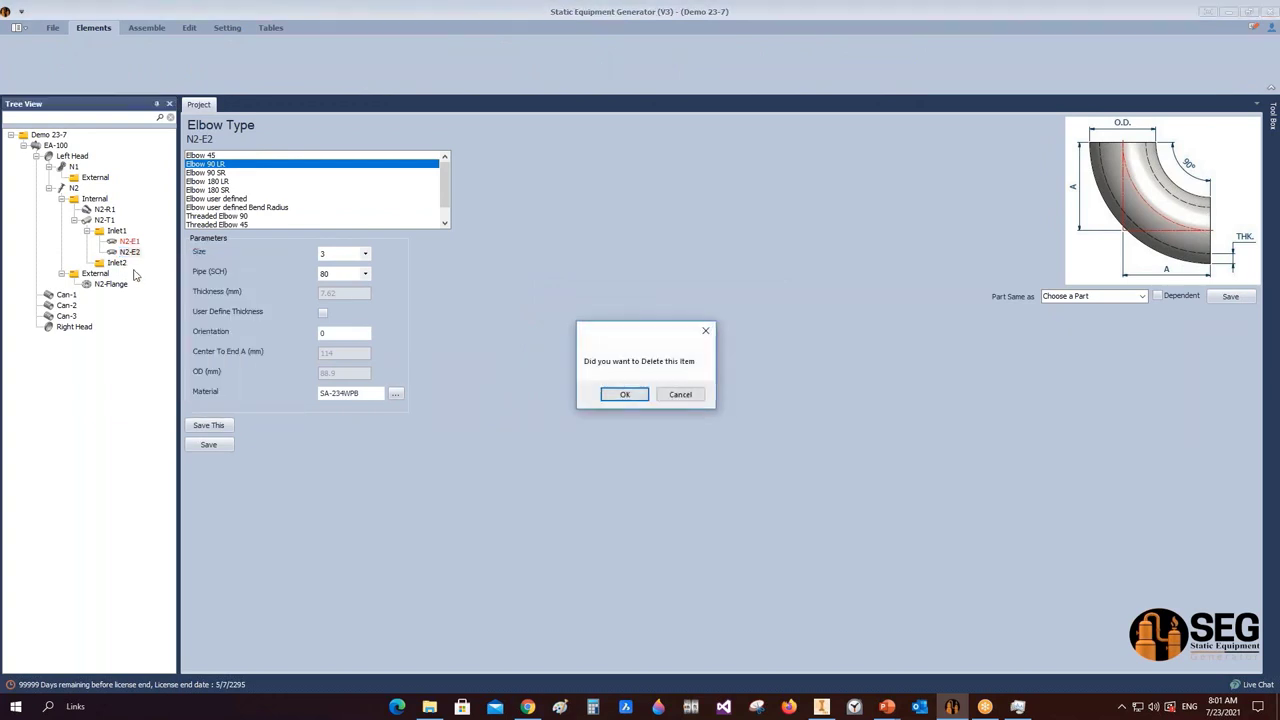
left_click(625, 394)
left_click(117, 252)
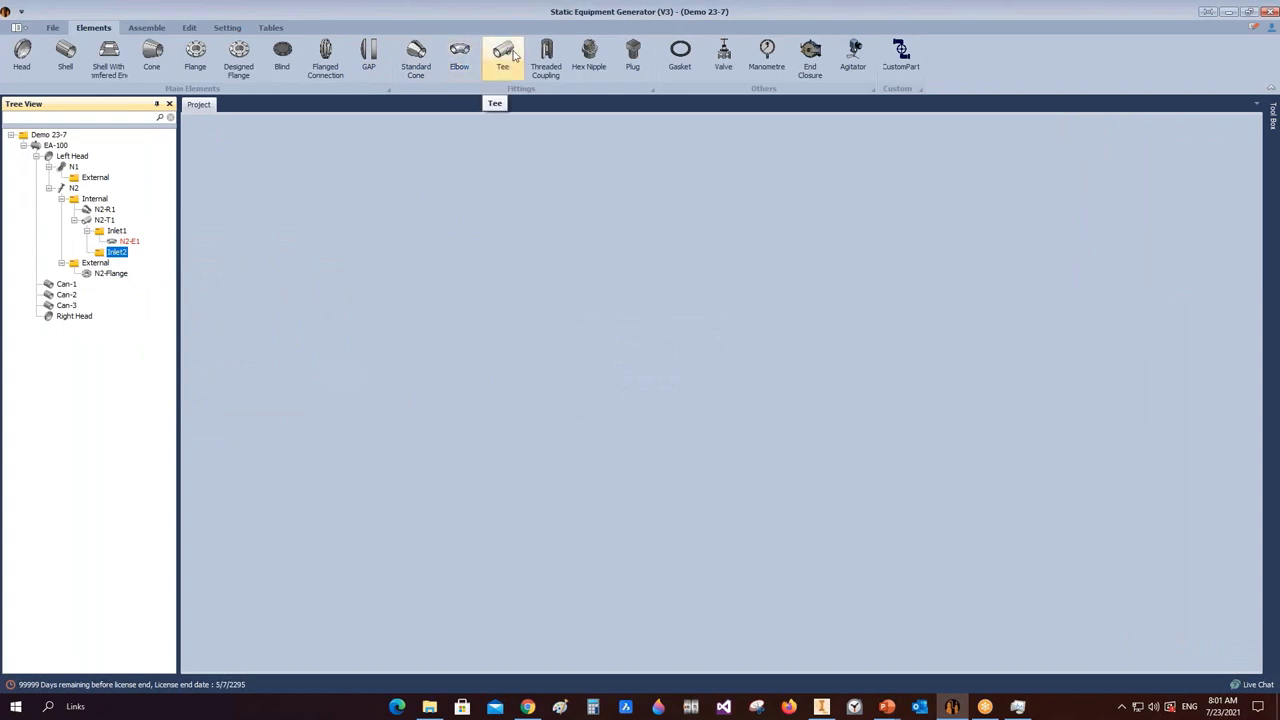
- Add elbow N2-E2 on Inlet2 matching N2-E1, save it, and regenerate EA-100
left_click(472, 50)
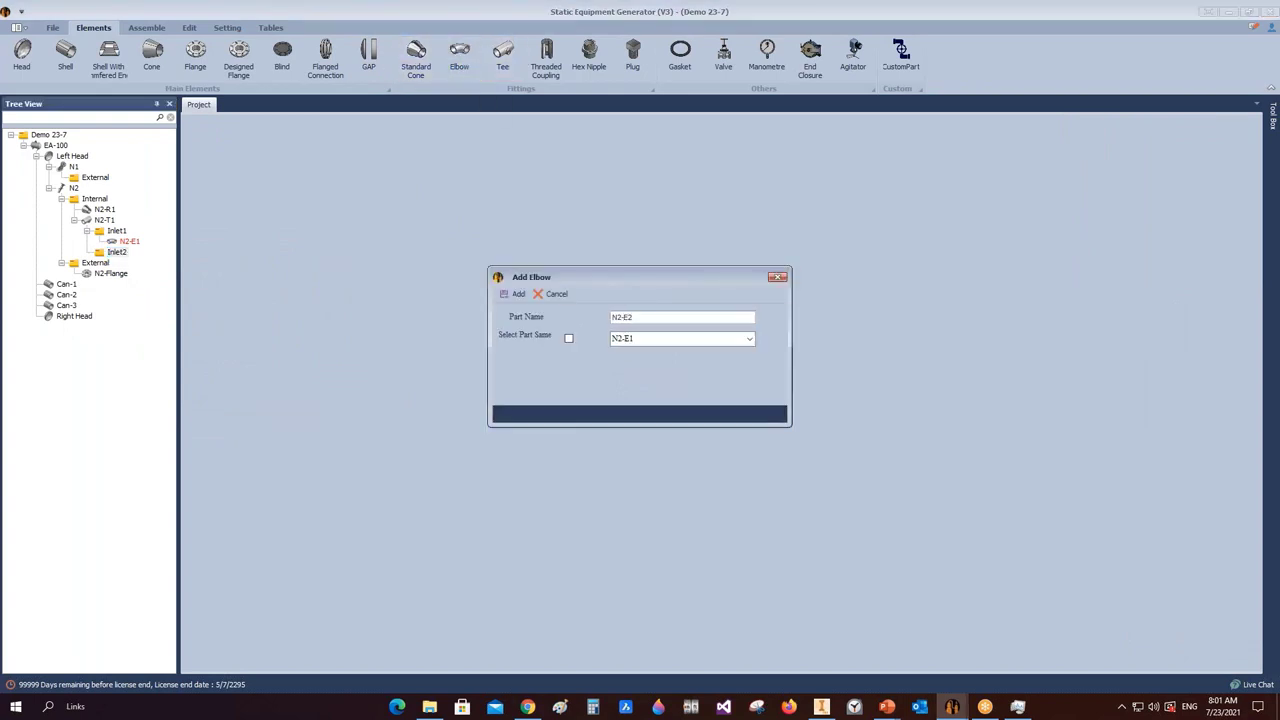
left_click(512, 293)
left_click(129, 262)
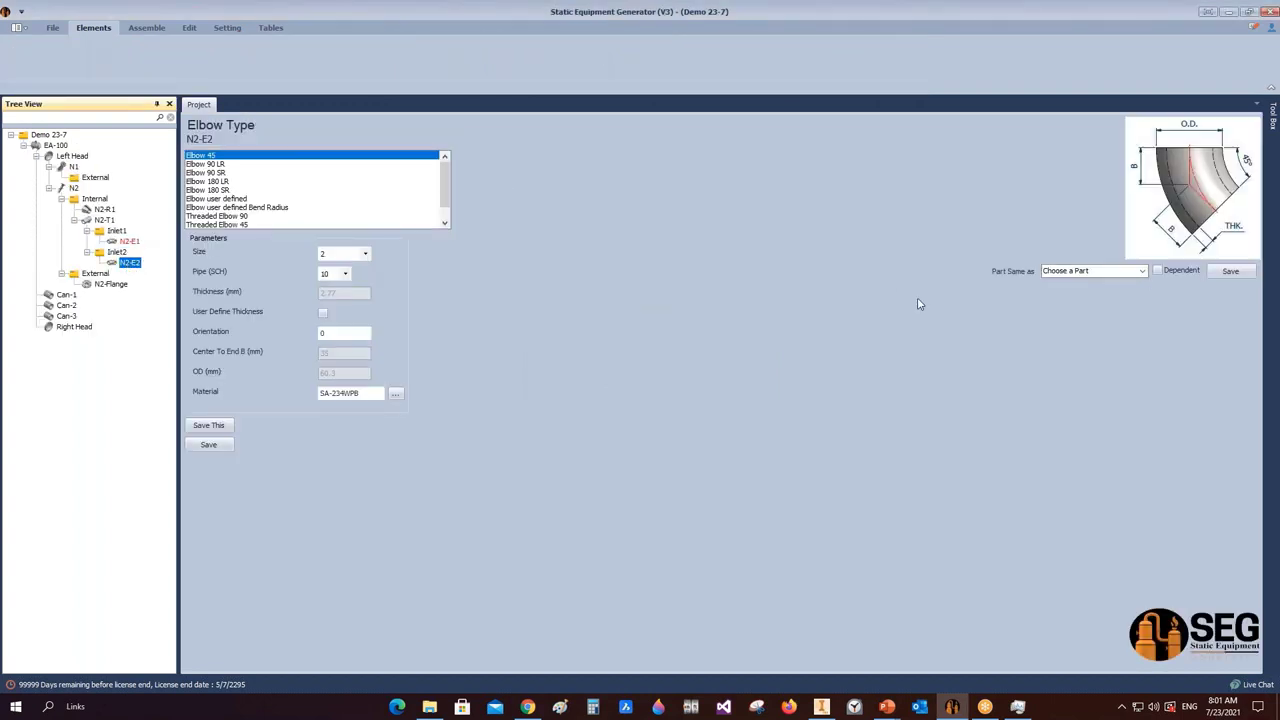
left_click(1142, 271)
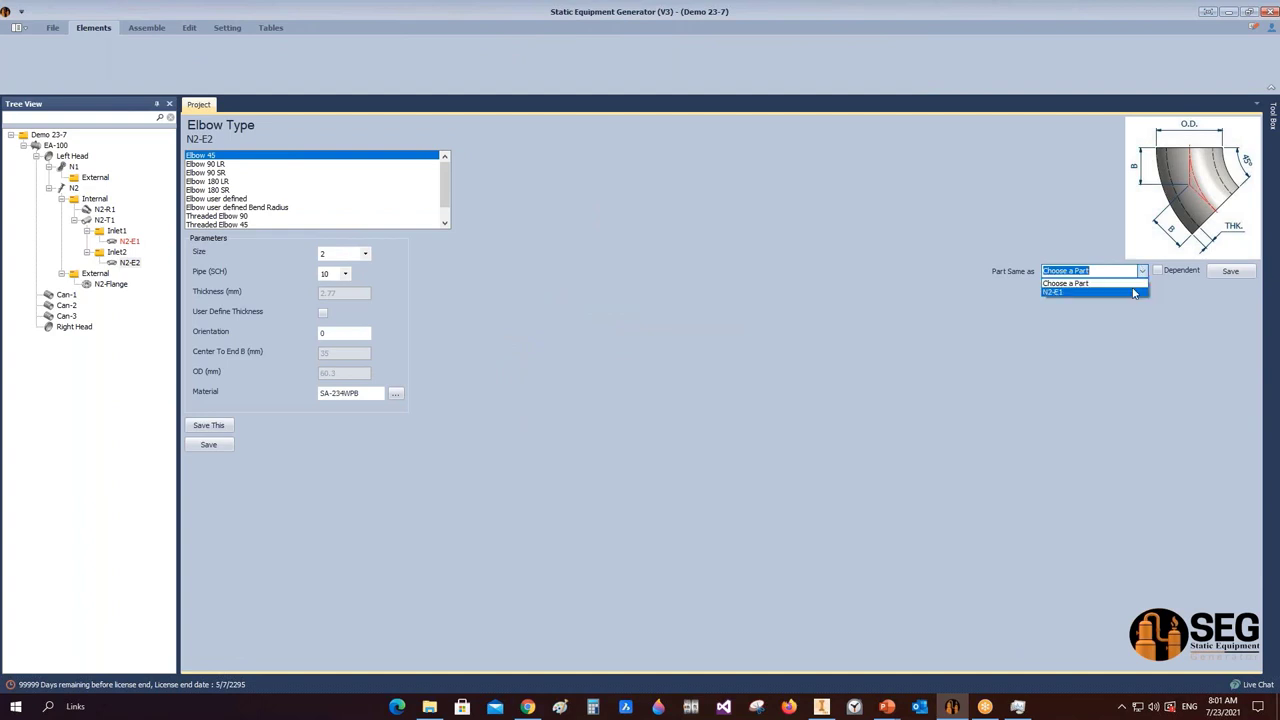
left_click(1052, 292)
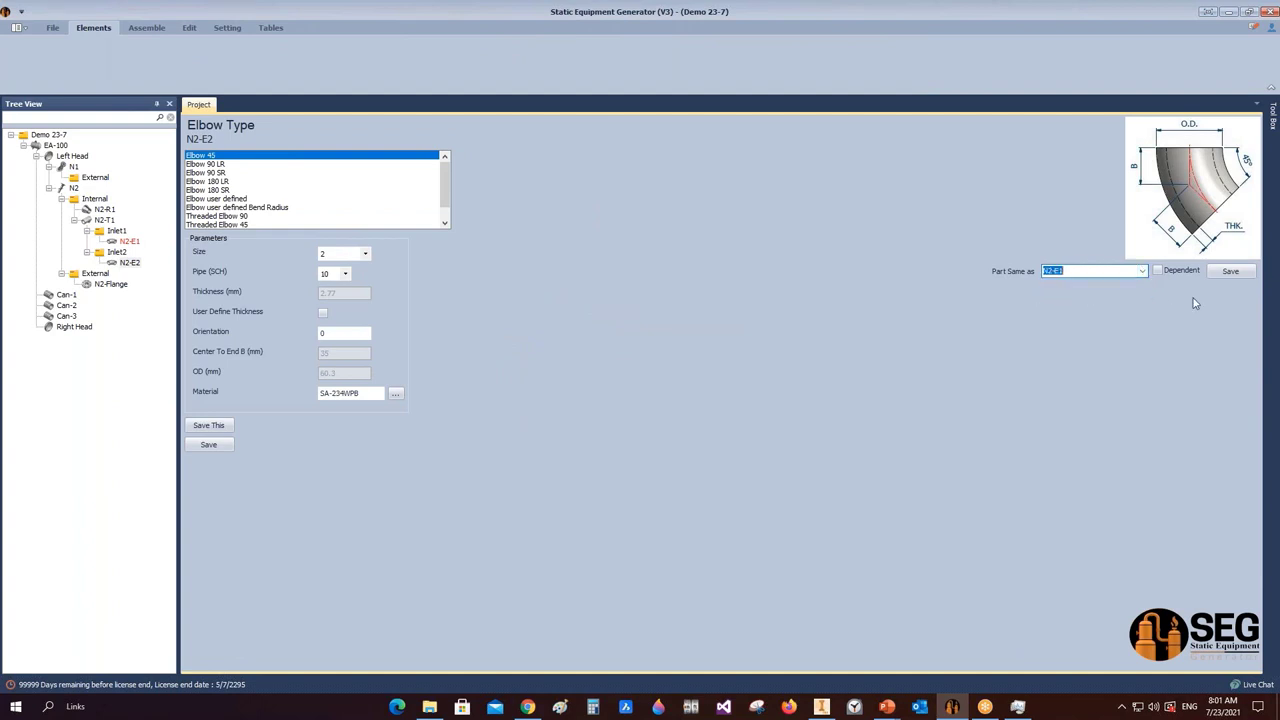
left_click(1230, 271)
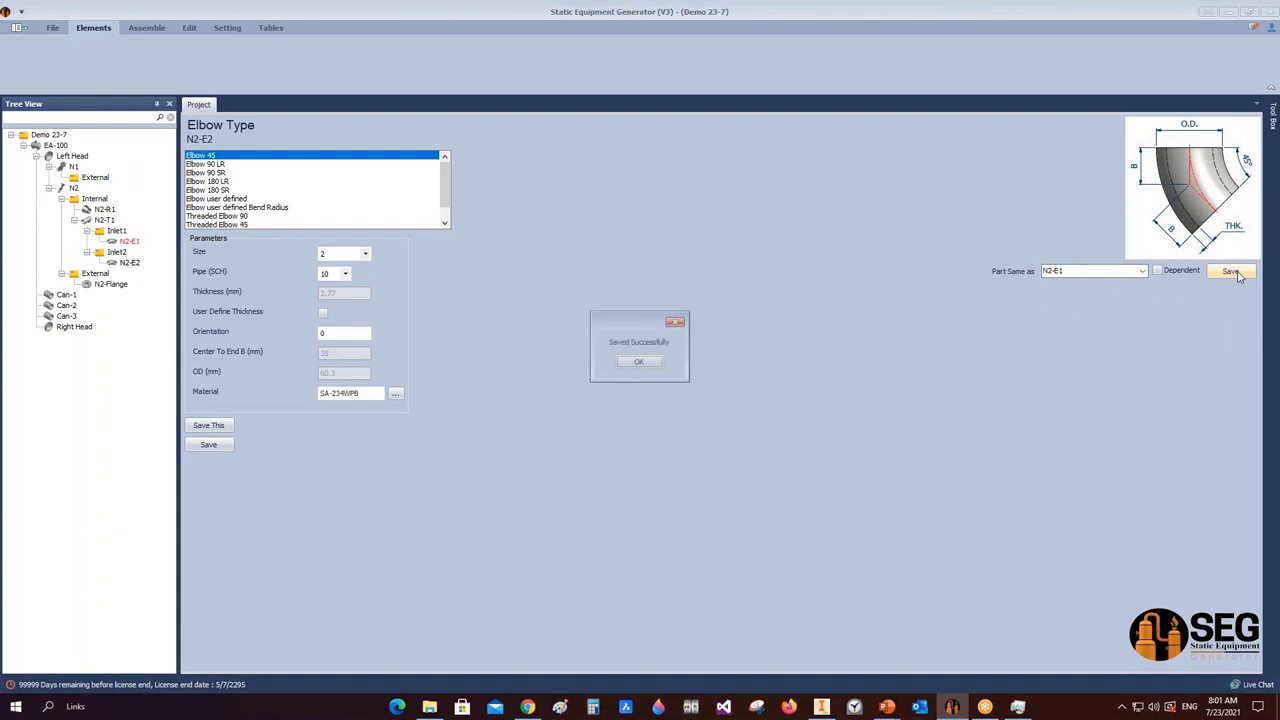
left_click(638, 362)
left_click(146, 27)
left_click(28, 52)
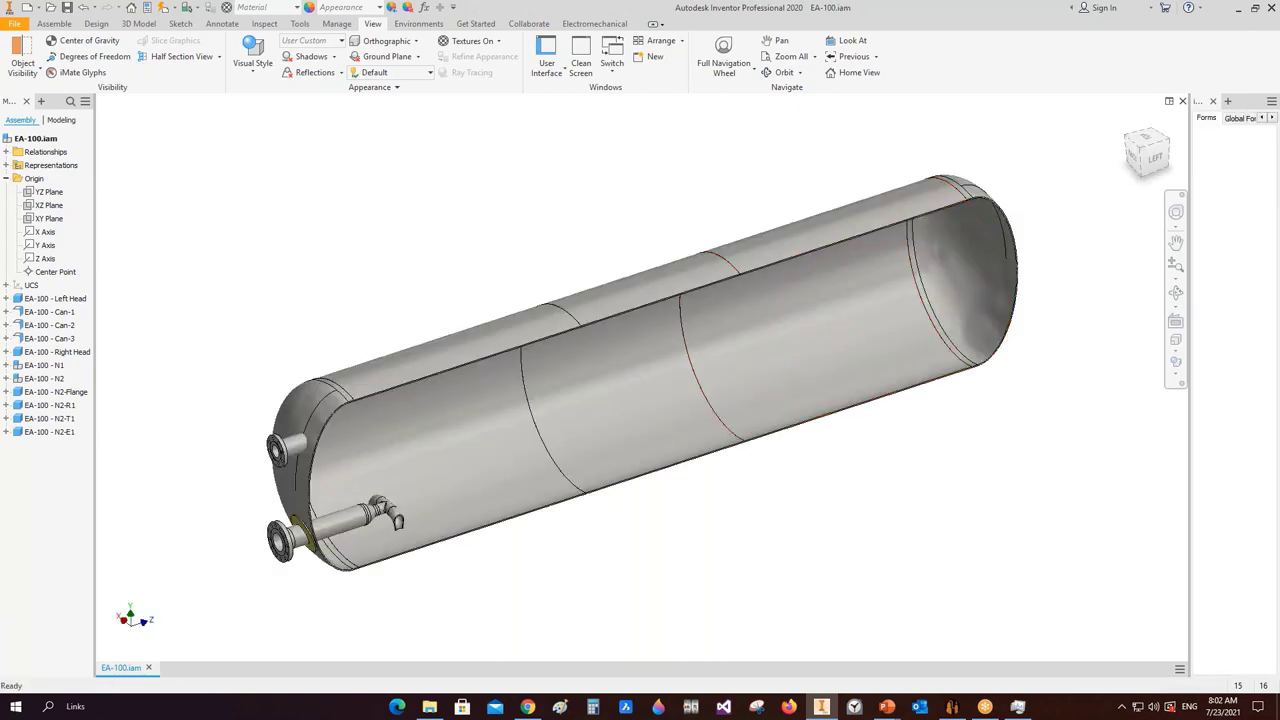
- Face the head and cut a YZ-plane half section offset deeper, to about -327 mm
left_click(1176, 292)
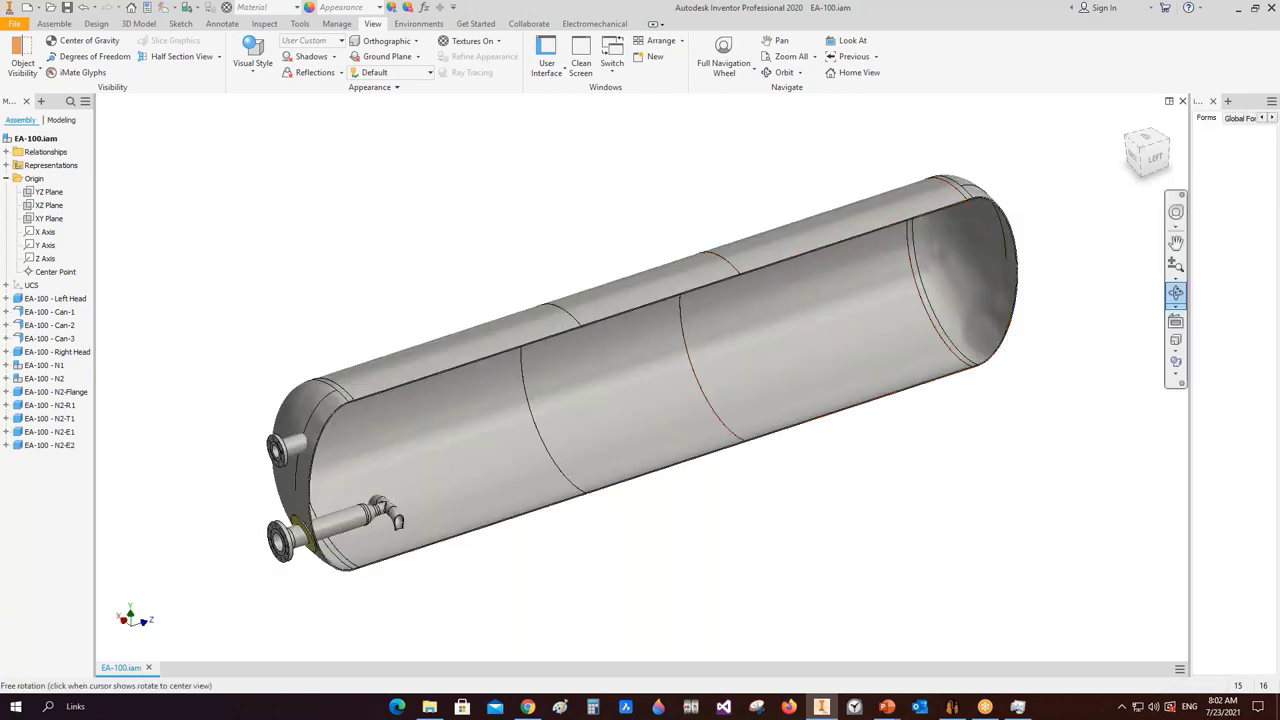
left_click_drag(600, 450, 680, 440)
scroll(576, 453, "up", 5)
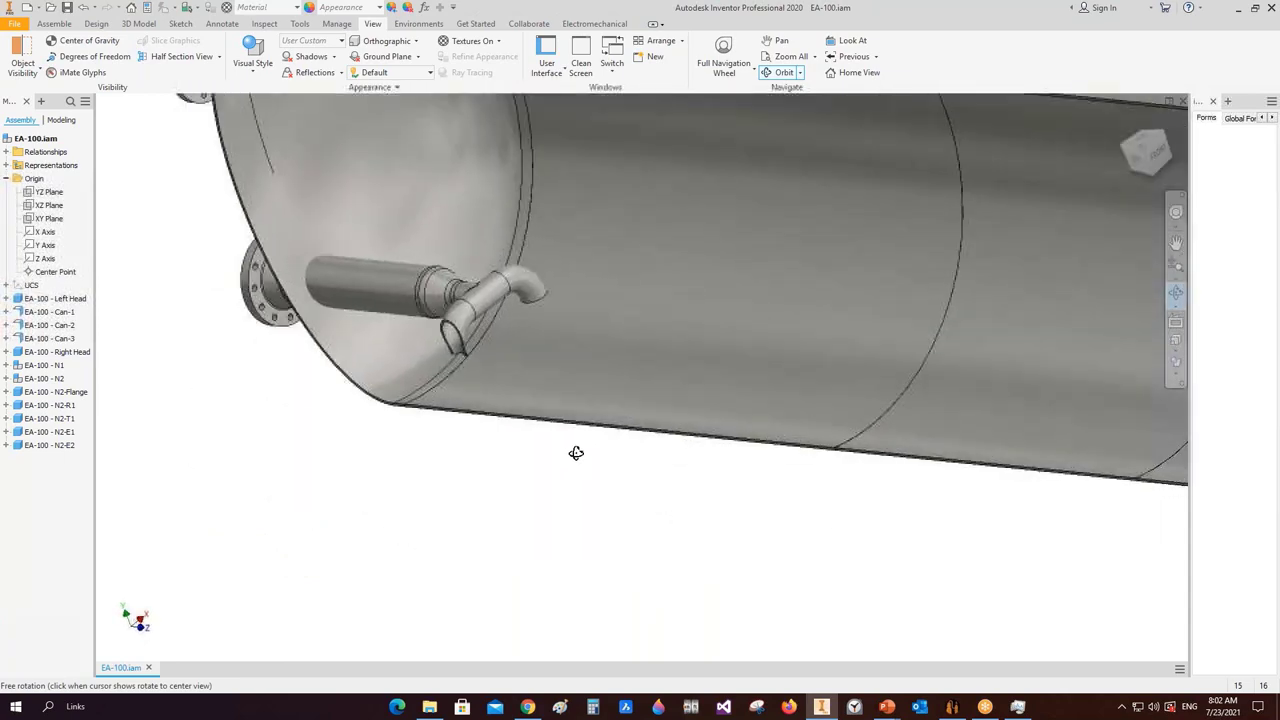
left_click_drag(576, 453, 440, 340)
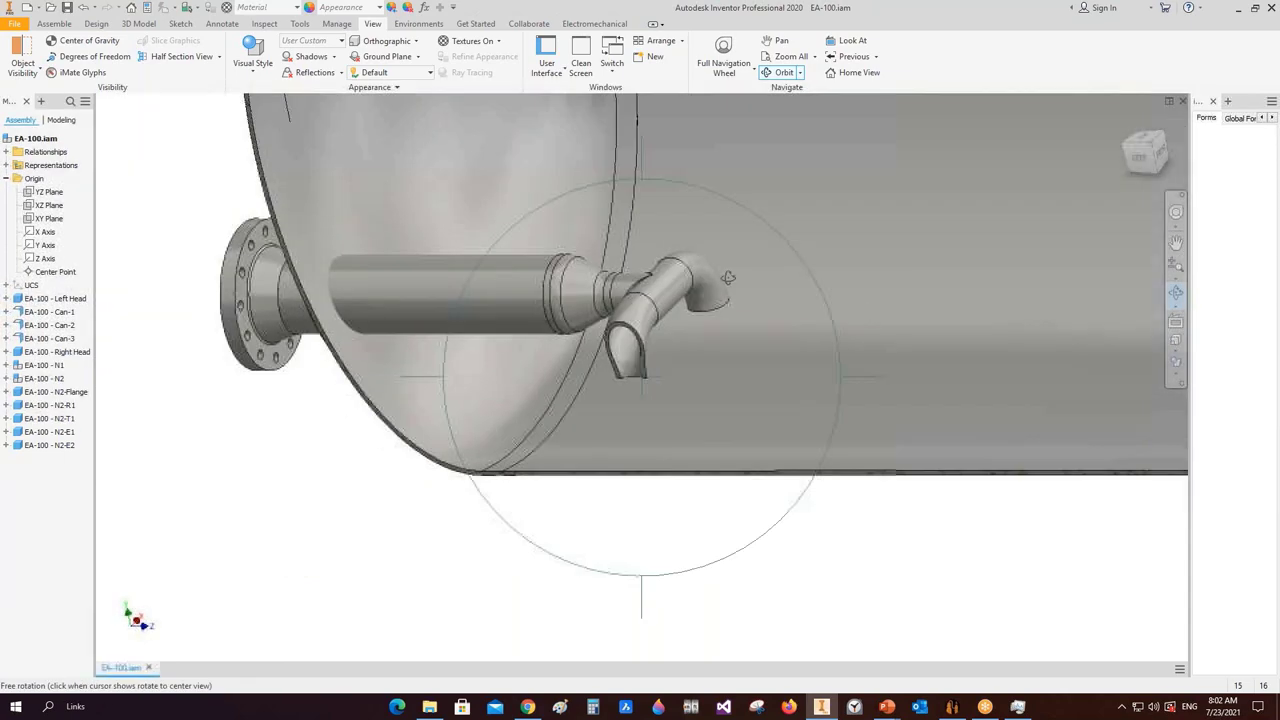
left_click(181, 56)
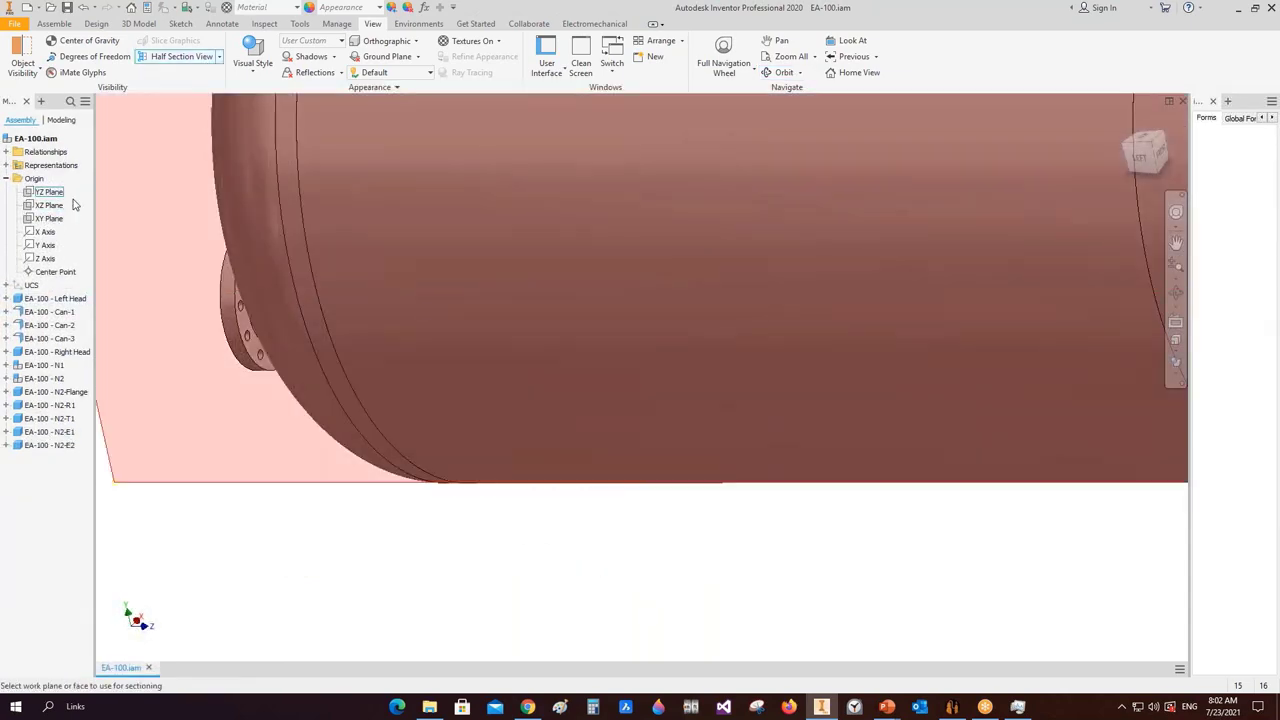
left_click(48, 192)
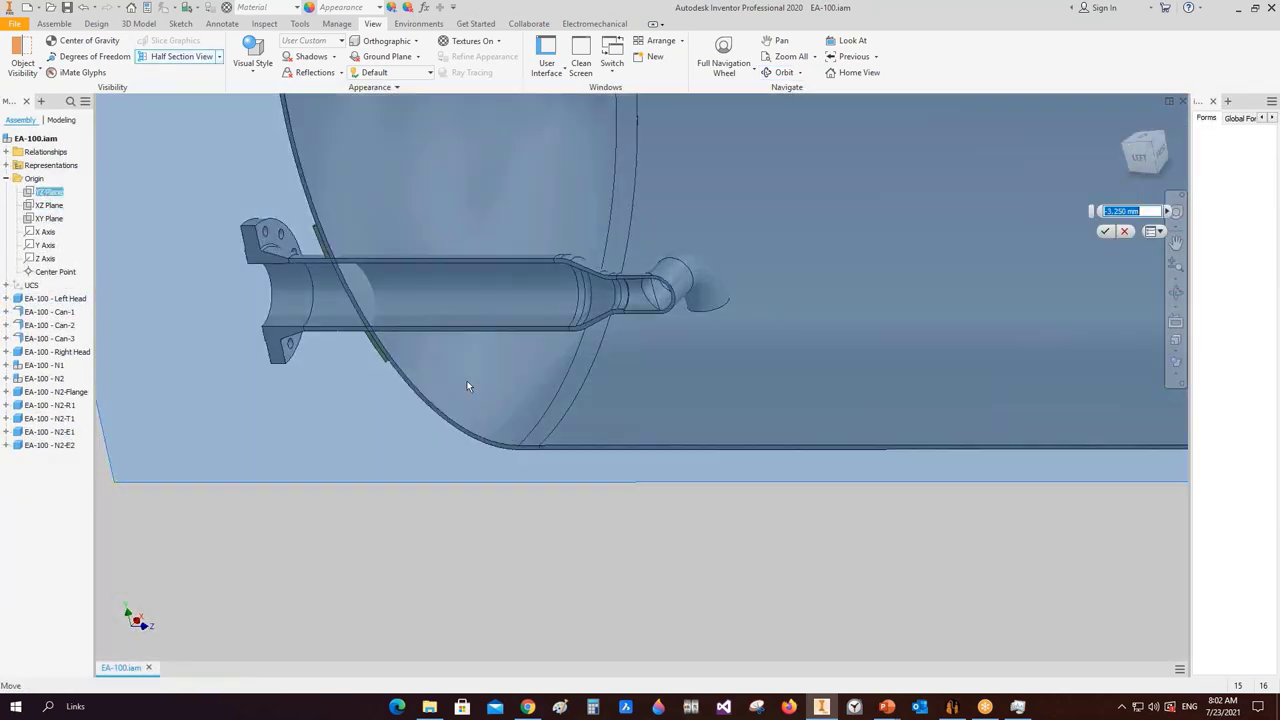
left_click_drag(466, 386, 445, 410)
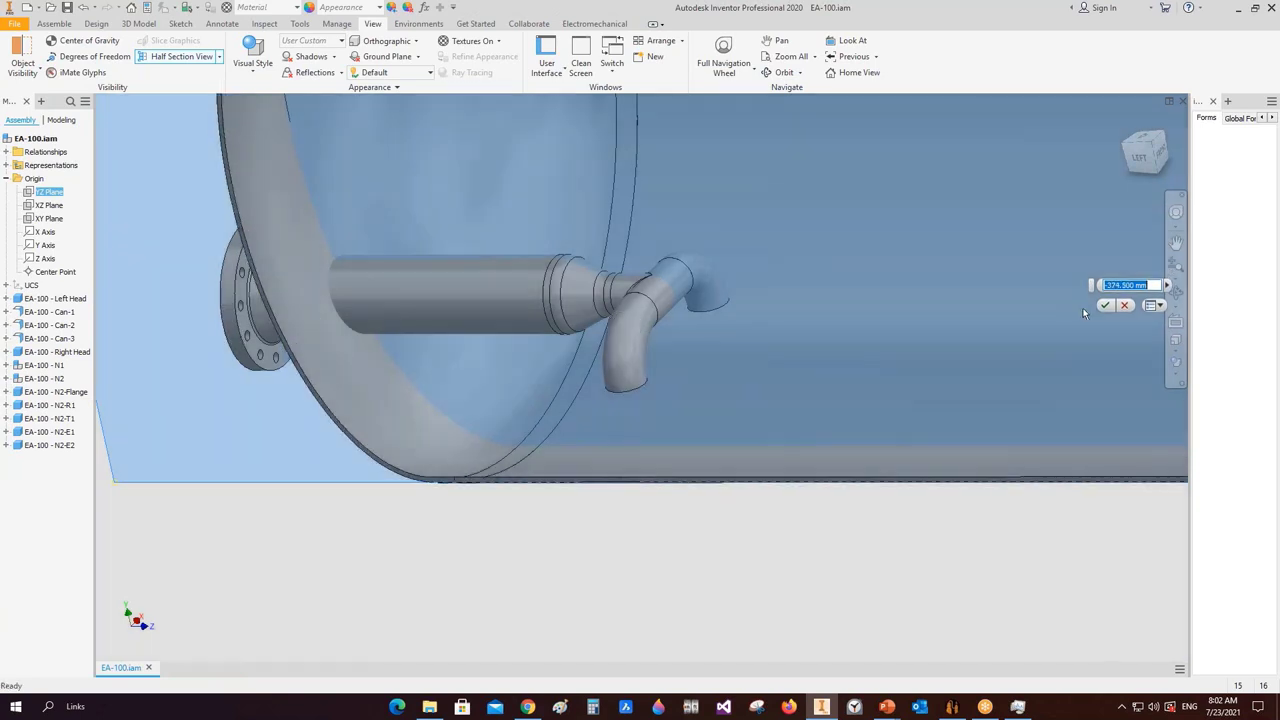
left_click(1124, 305)
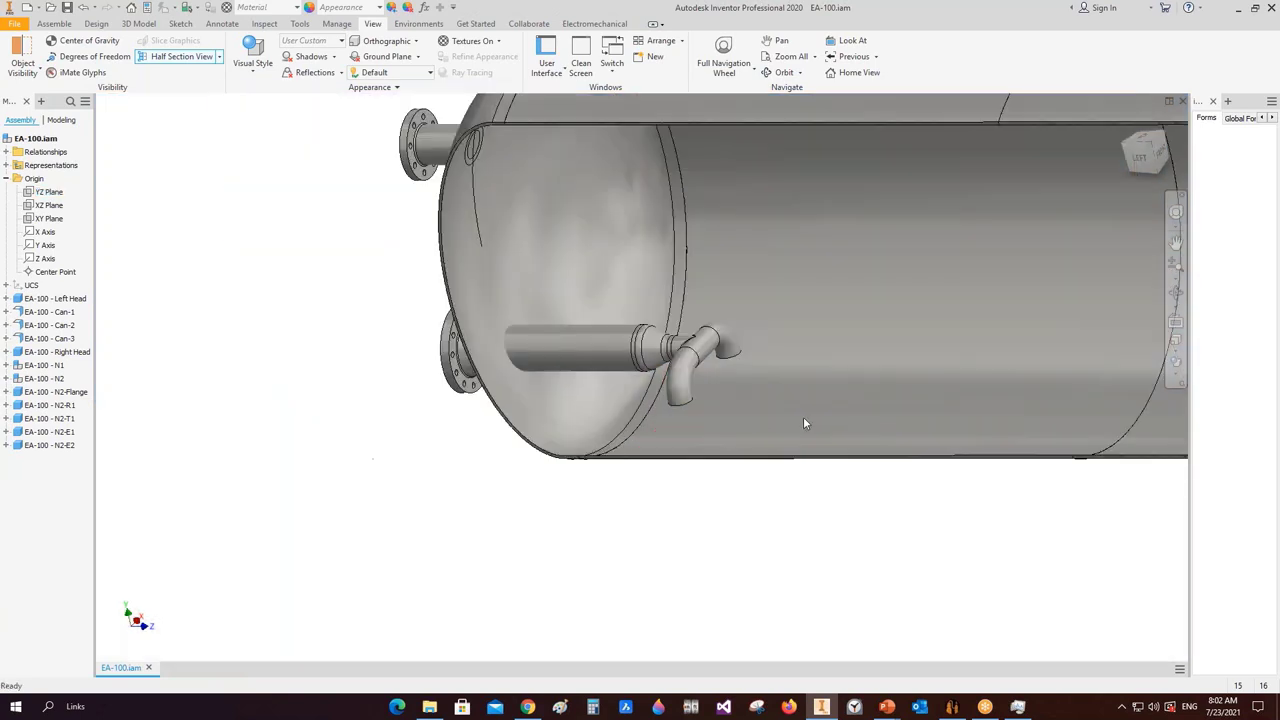
- Orbit the sectioned vessel to inspect the N2 nozzle elbows
left_click(1176, 293)
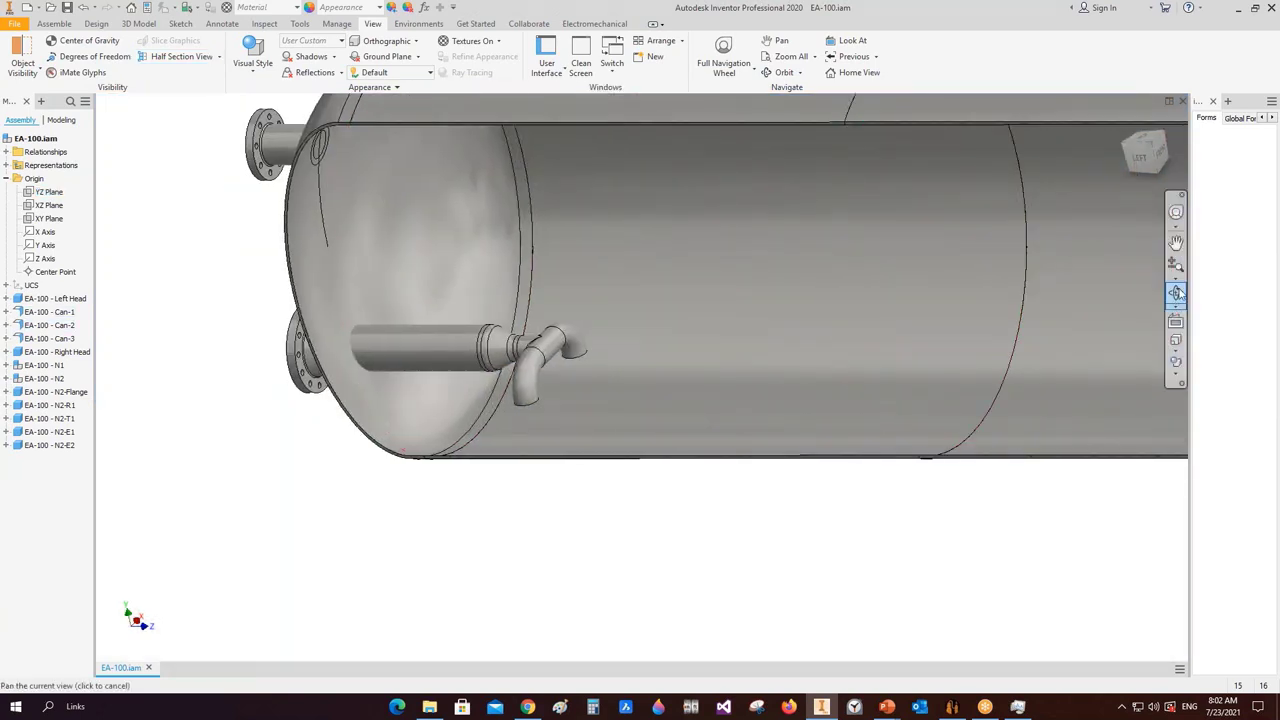
left_click_drag(840, 312, 641, 377)
right_click(641, 377)
left_click(706, 376)
- Set elbow N2-E2's orientation to 90 and save it
left_click(952, 707)
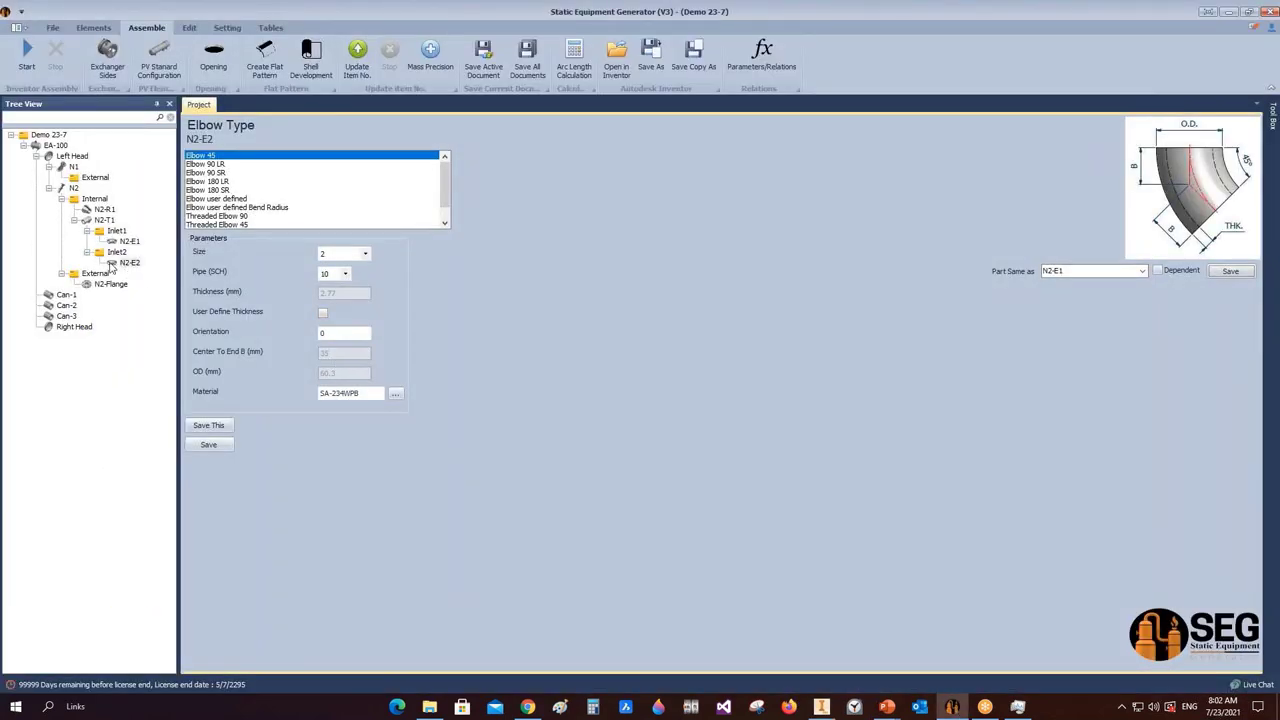
left_click(330, 334)
left_click(208, 444)
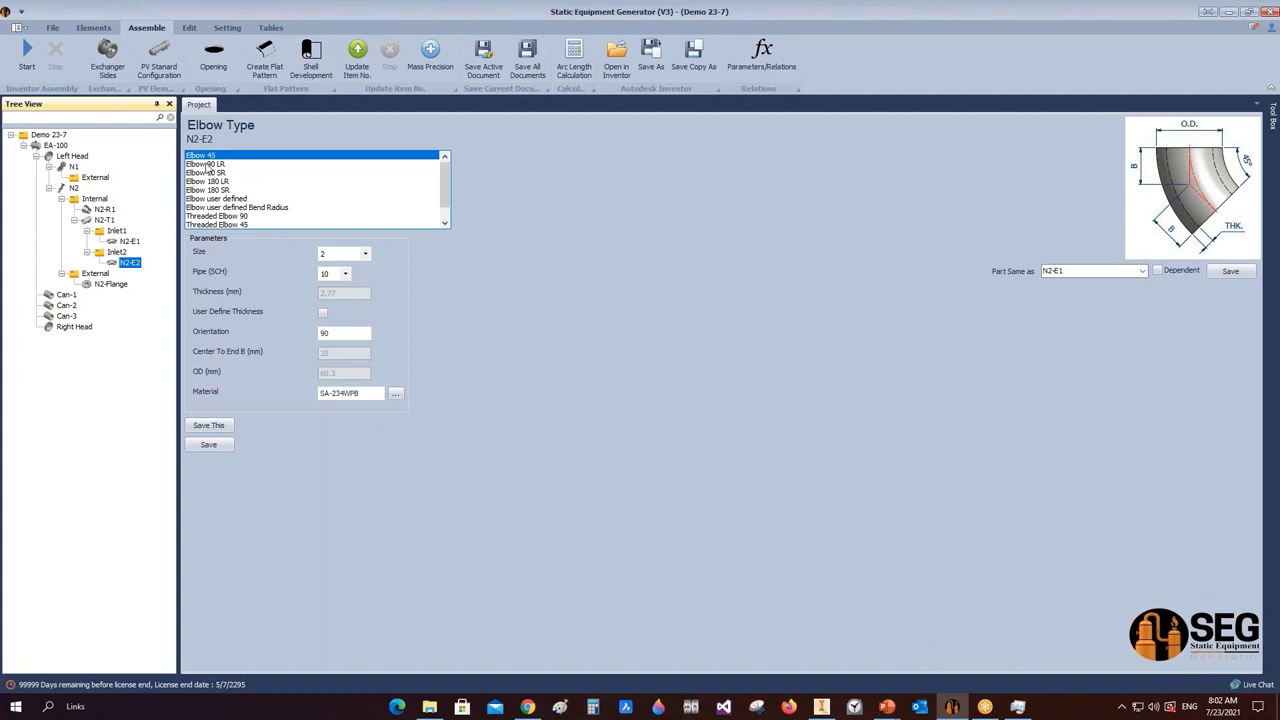
- Set N2-E2's part to the same as N2-E1 and save
left_click(1142, 270)
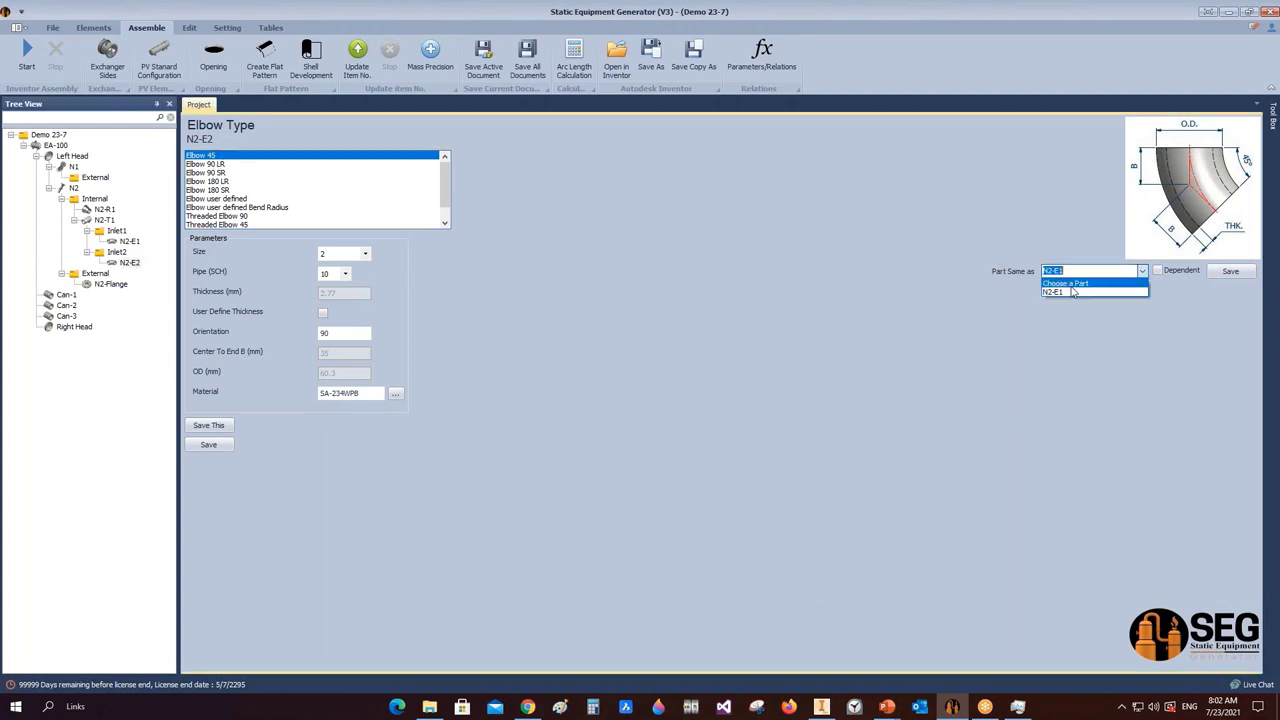
left_click(1065, 284)
left_click(1230, 271)
left_click(643, 366)
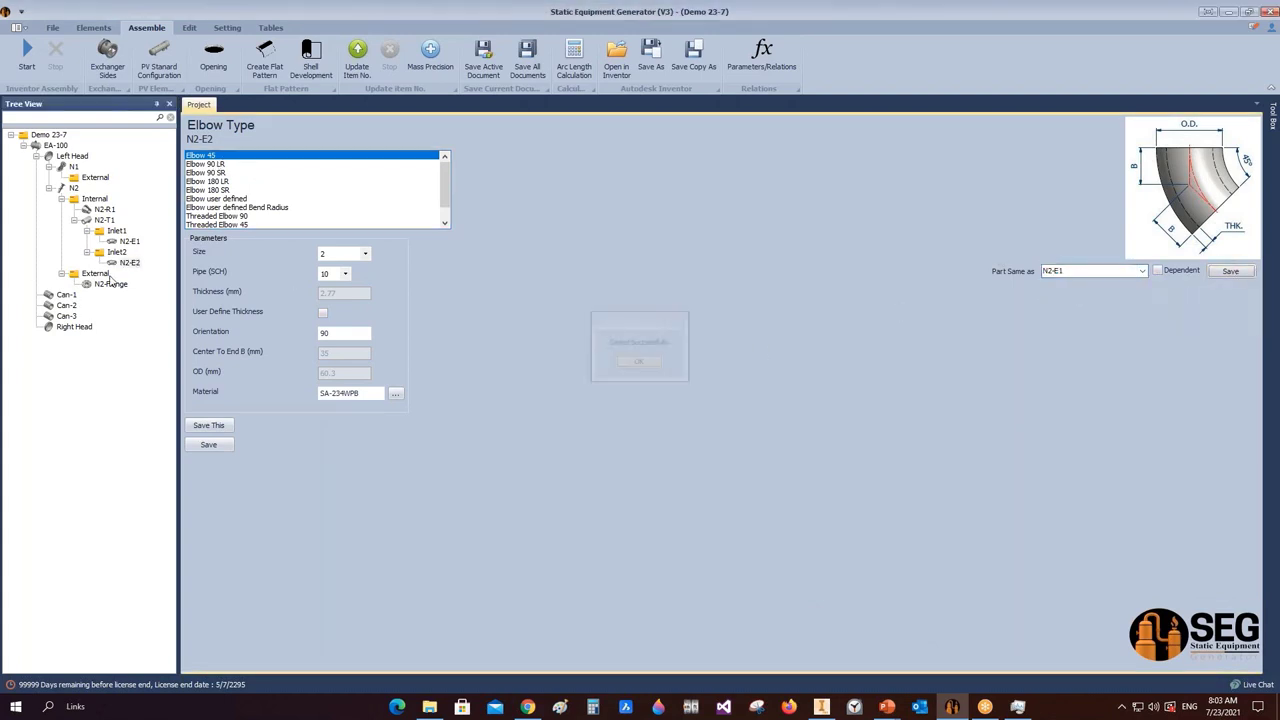
- Re-enter N2-E2's orientation, save it, and update the Inventor model
left_click(113, 260)
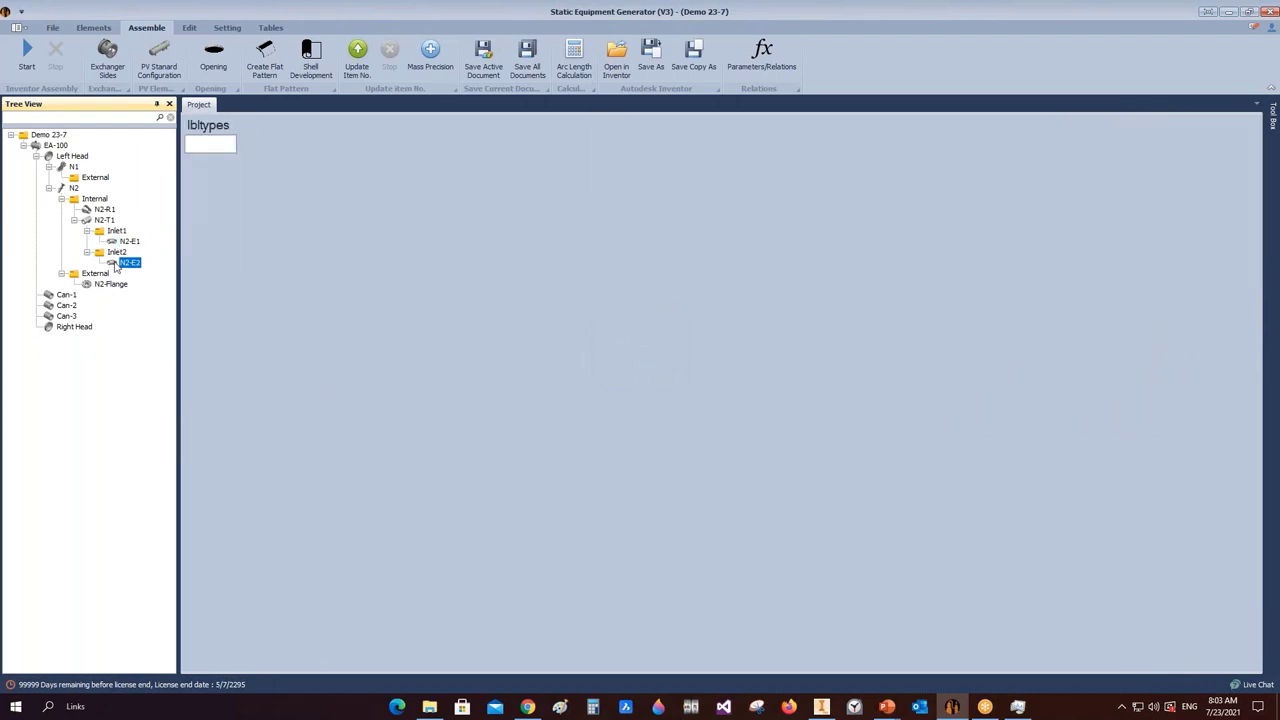
left_click(325, 332)
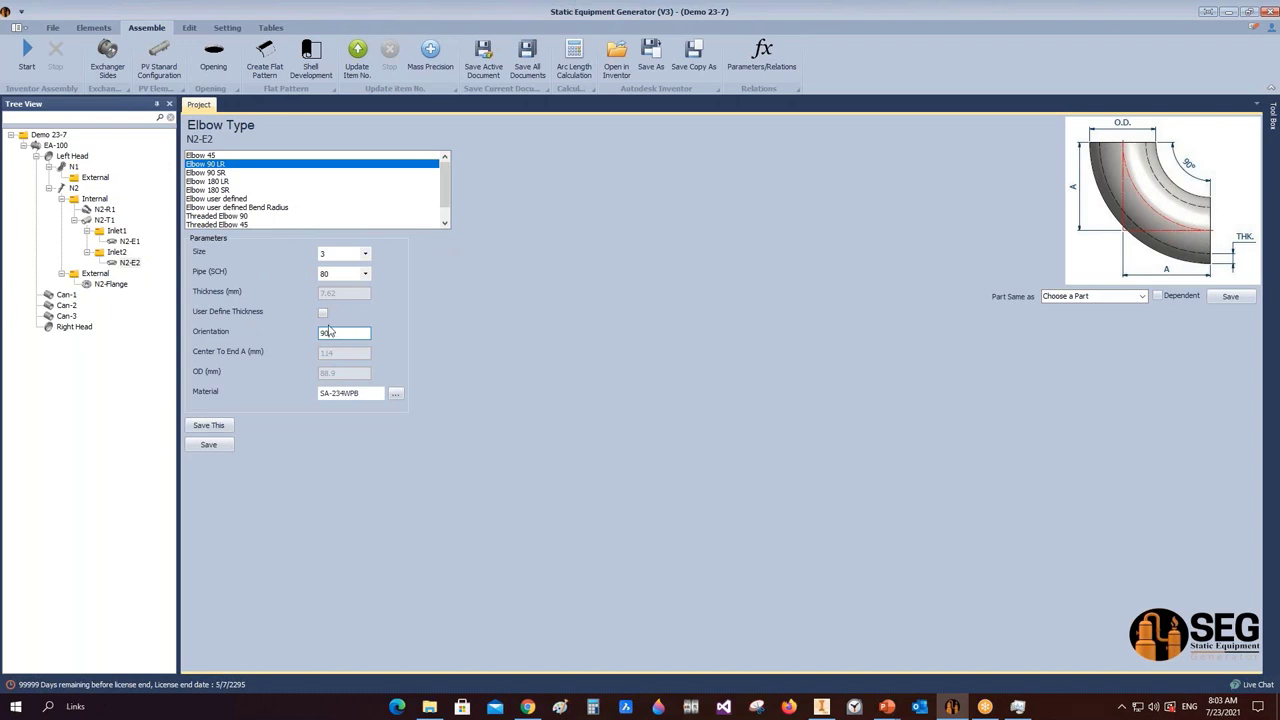
left_click(208, 444)
left_click(29, 60)
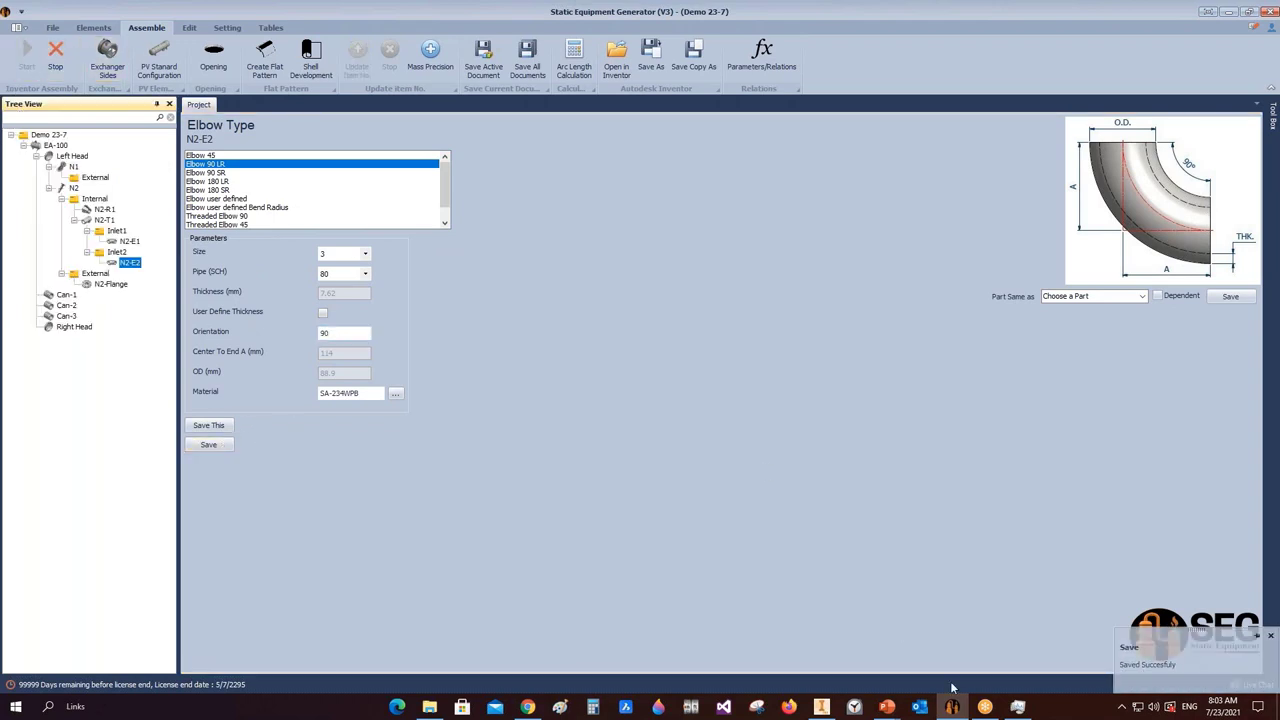
left_click(821, 706)
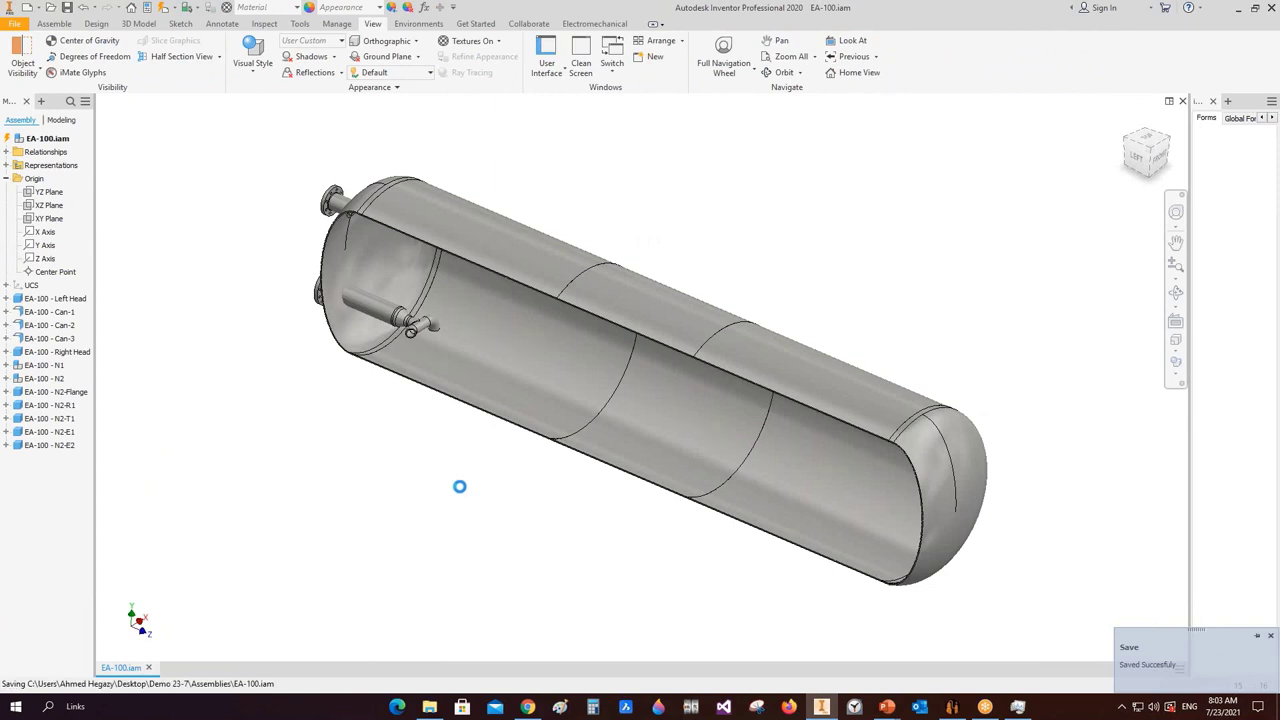
- Return to the Inventor assembly and zoom in on the vessel
mouse_move(952, 706)
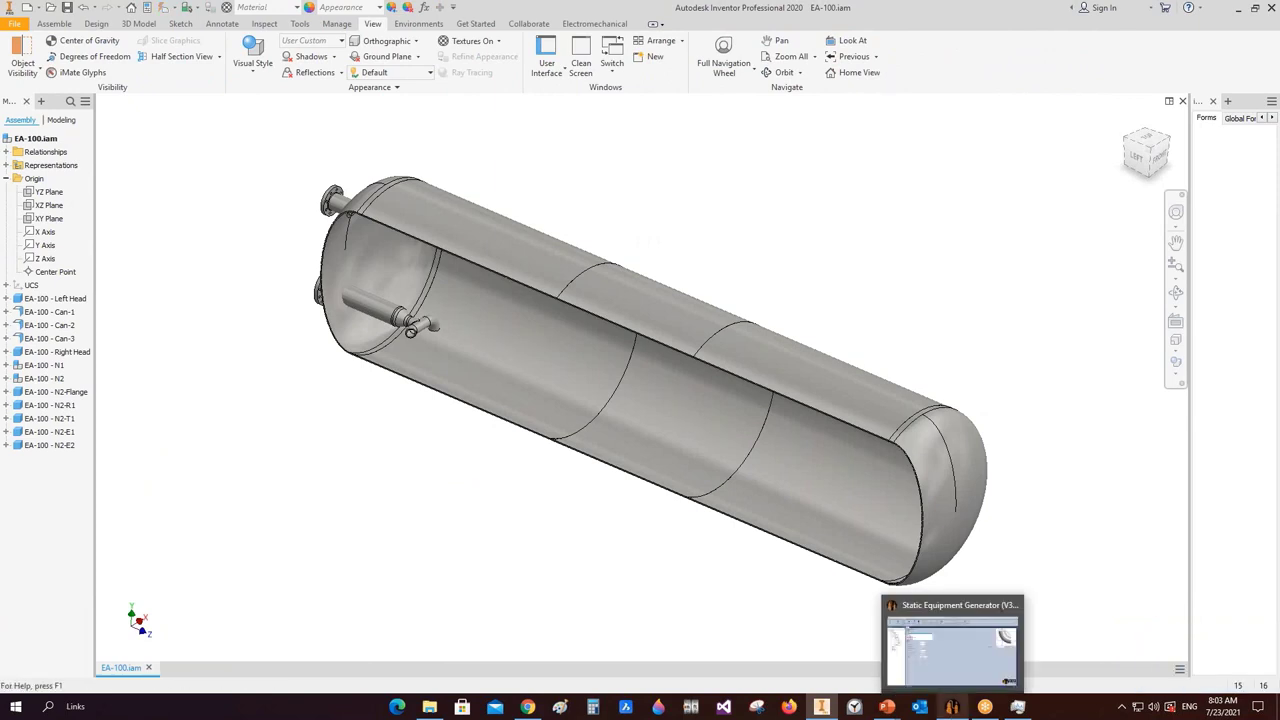
left_click(952, 708)
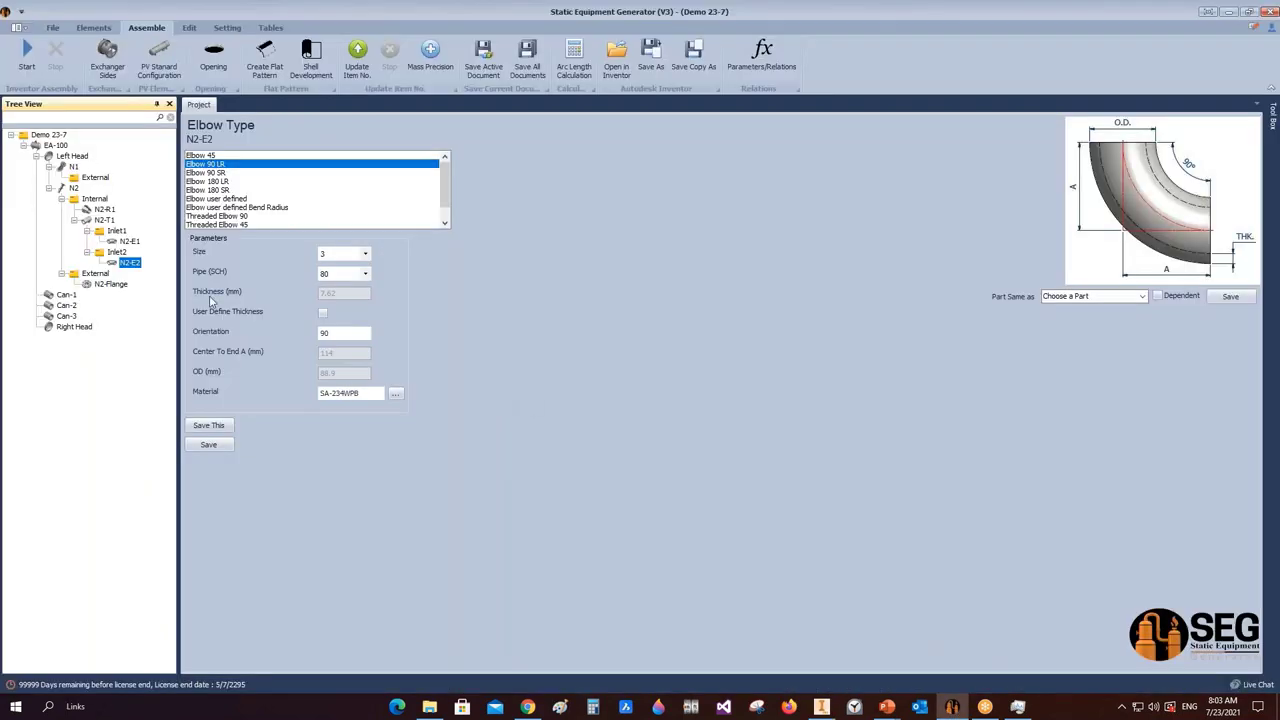
left_click(821, 705)
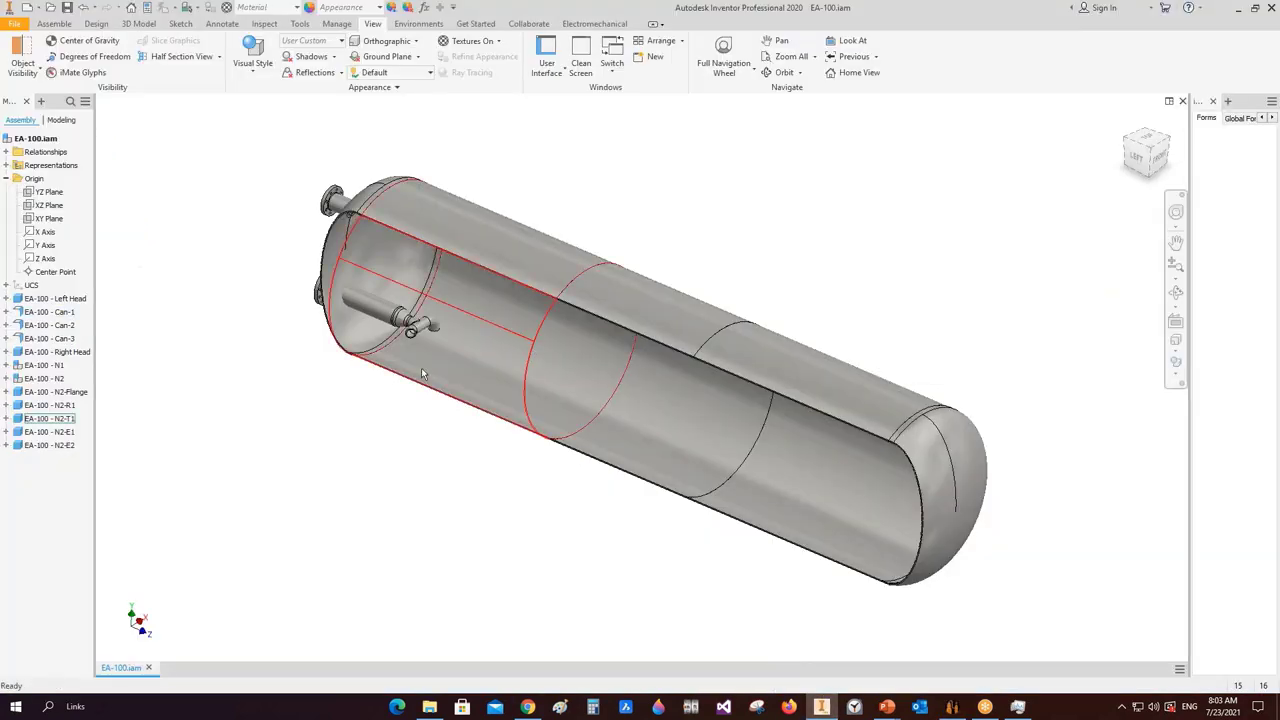
scroll(416, 337, "up", 5)
scroll(437, 309, "up", 3)
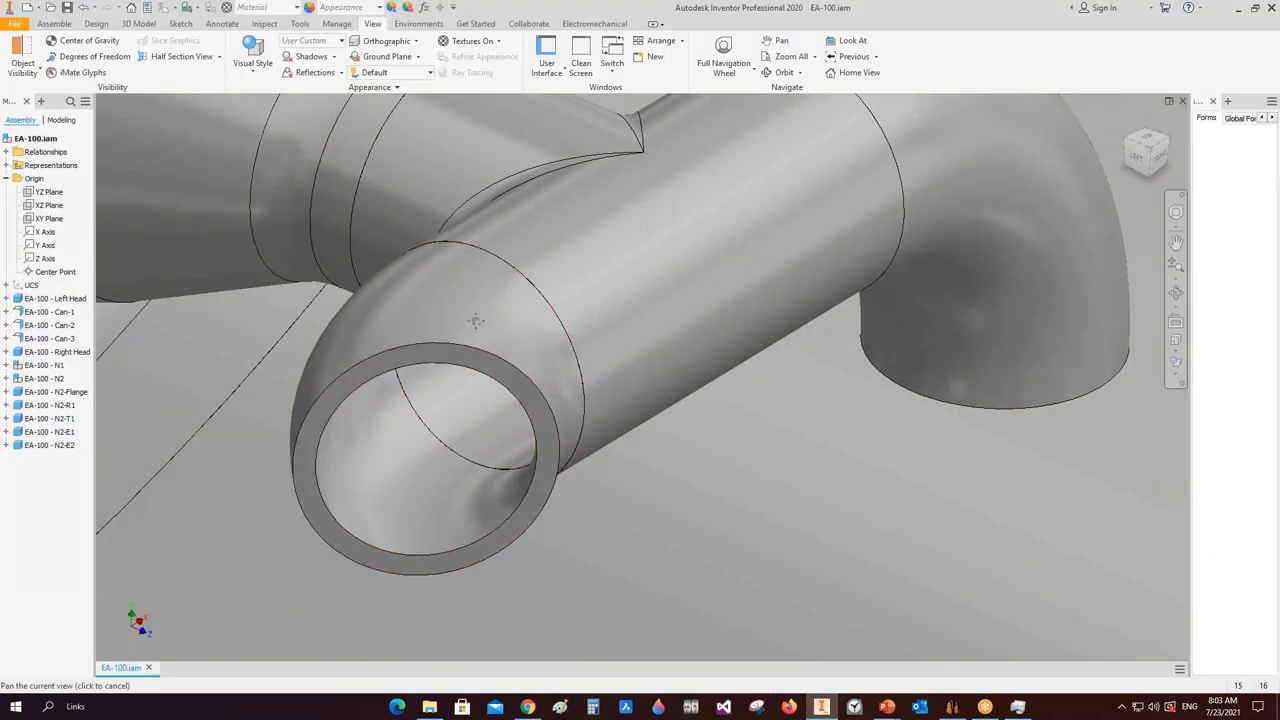
scroll(437, 309, "down", 2)
scroll(480, 345, "down", 3)
scroll(754, 328, "up", 1)
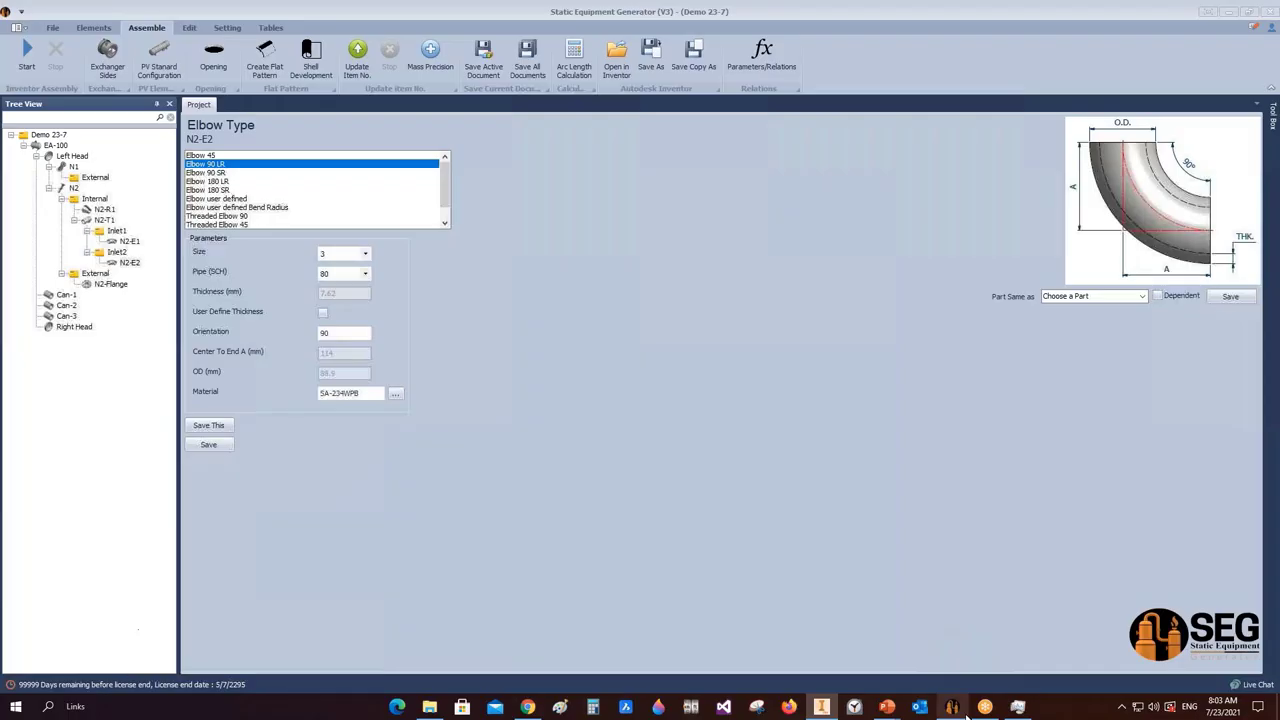
- Orbit the vessel toward the N2-E2 elbow to check its orientation
left_click(952, 706)
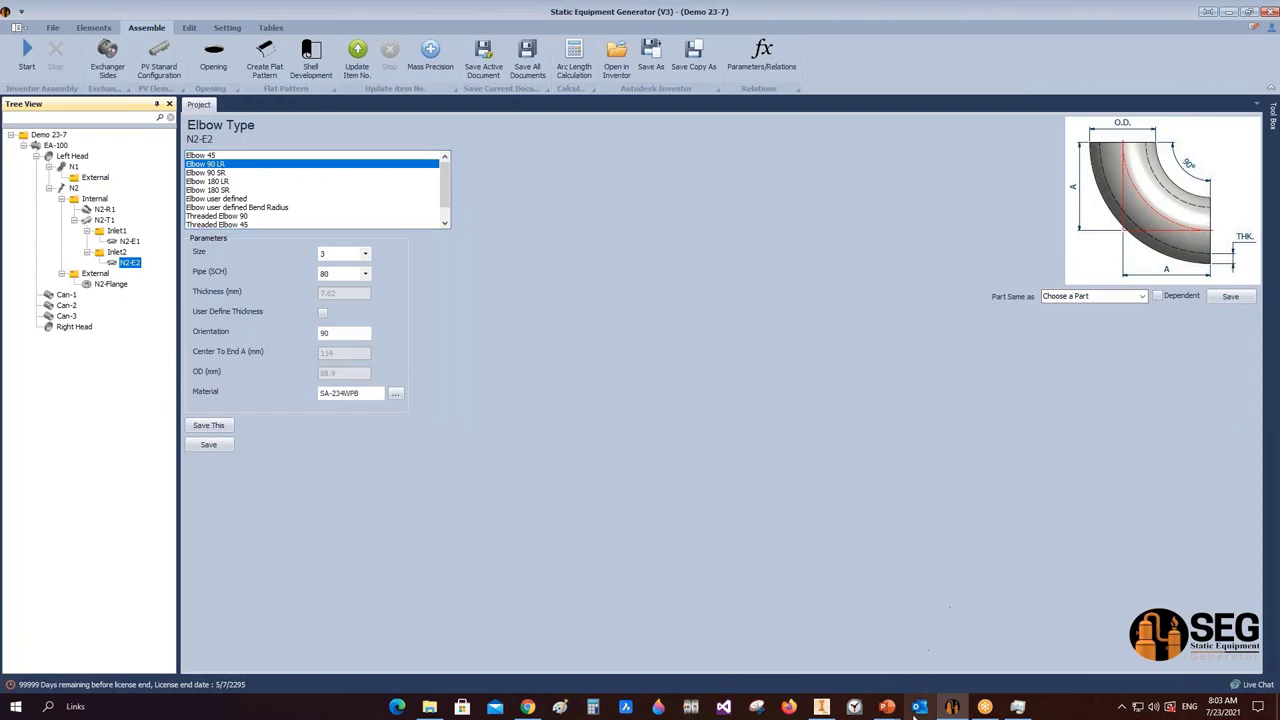
left_click(887, 650)
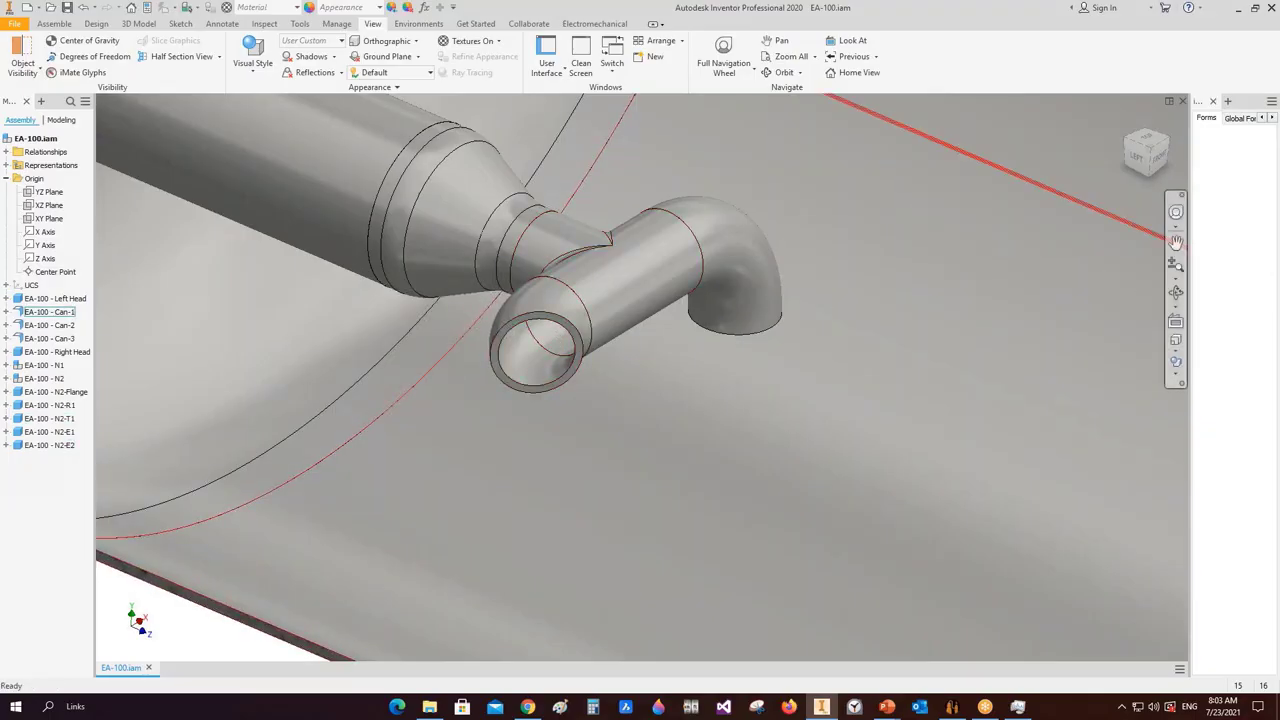
left_click(1176, 292)
left_click_drag(700, 400, 727, 385)
scroll(727, 385, "down", 5)
left_click_drag(629, 414, 740, 390)
scroll(677, 402, "up", 5)
right_click(686, 380)
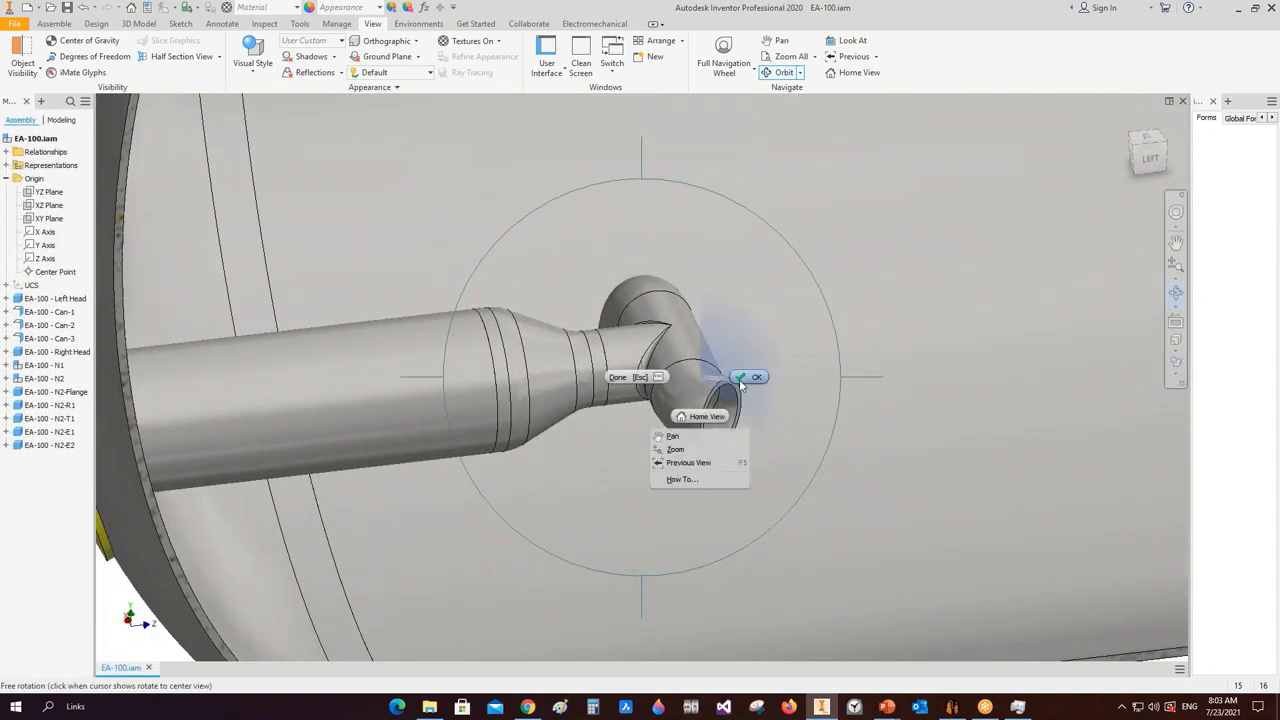
left_click(701, 404)
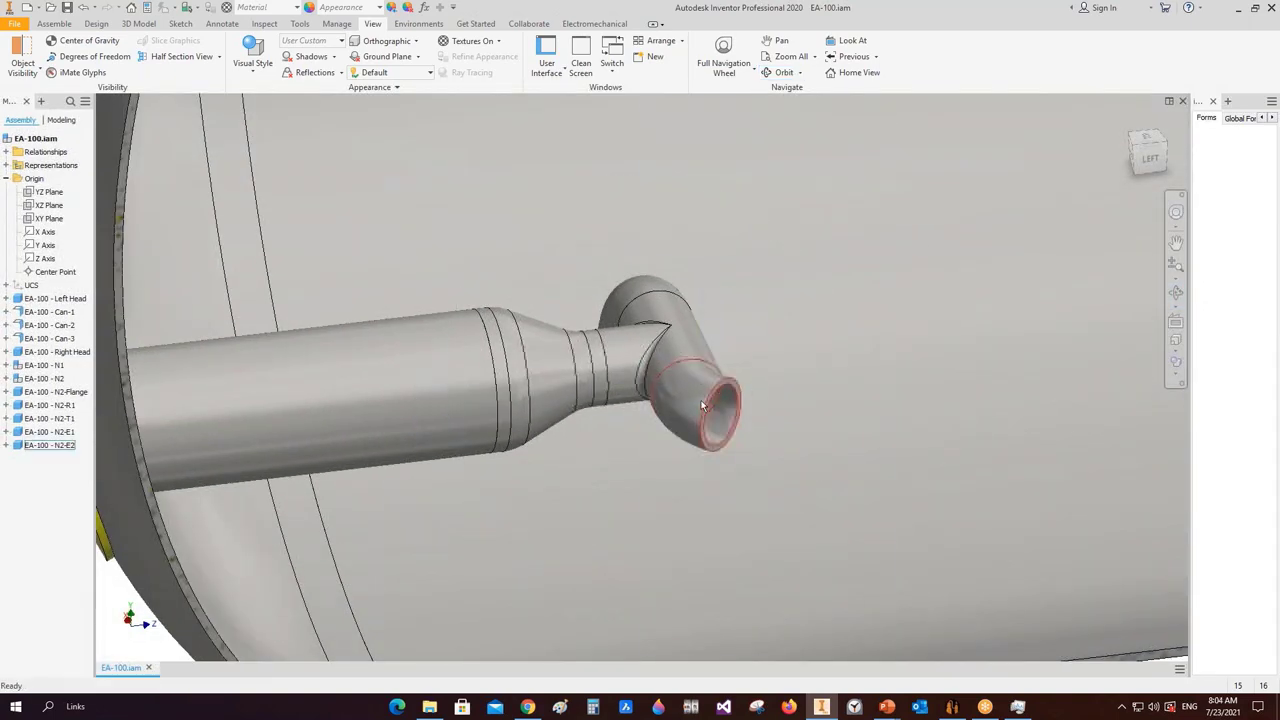
- Reset the N2-E2 Inventor item and restore the Inventor model from the generator
left_click(952, 707)
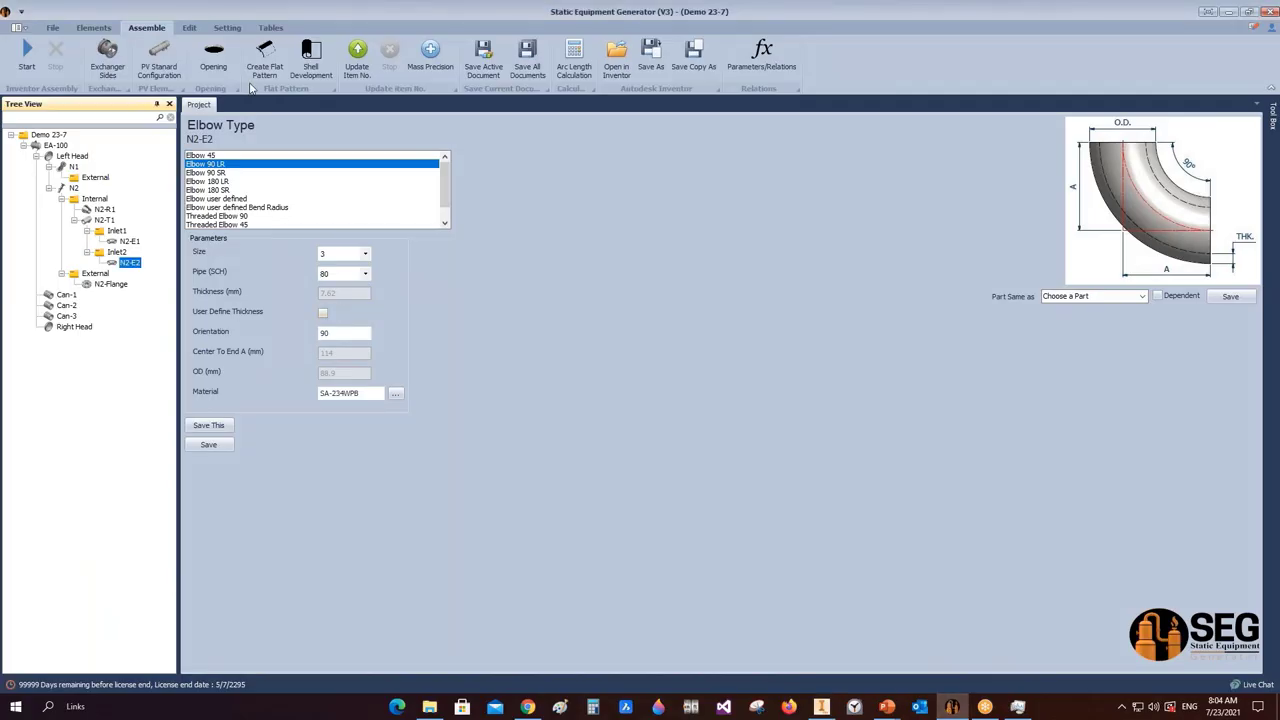
scroll(60, 50, "down", 2)
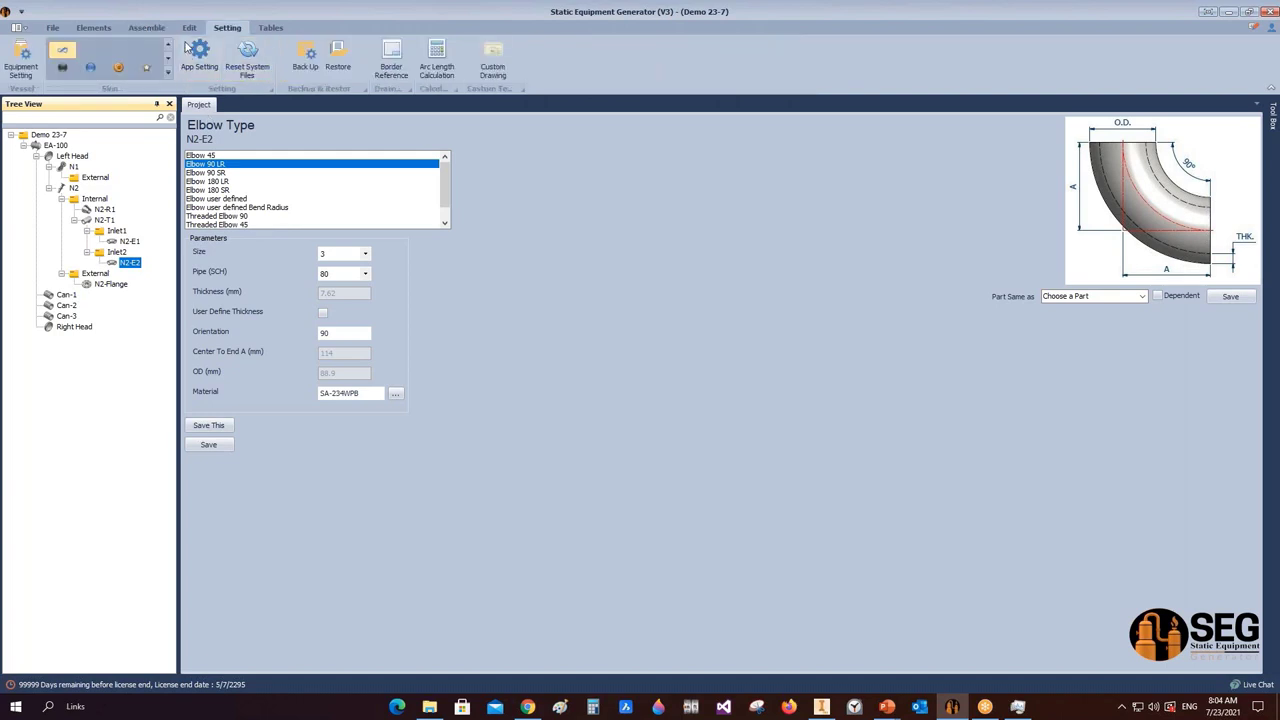
scroll(155, 48, "up", 1)
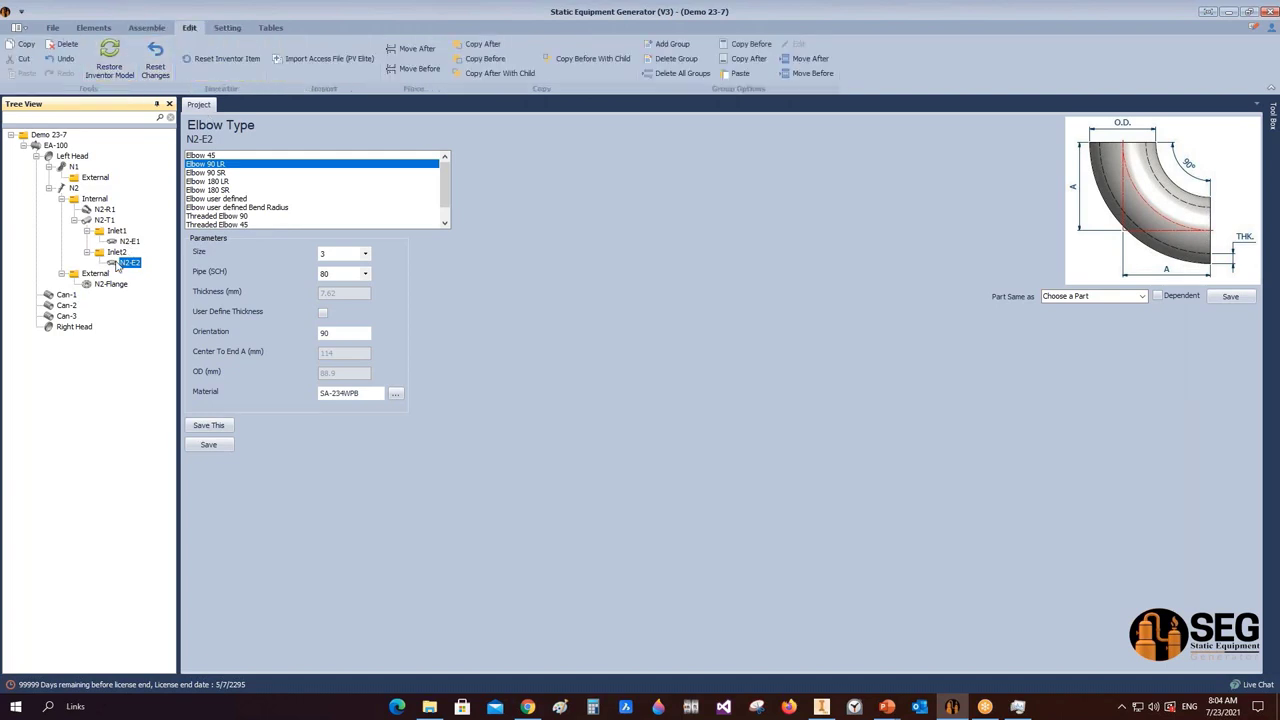
left_click(222, 60)
left_click(111, 70)
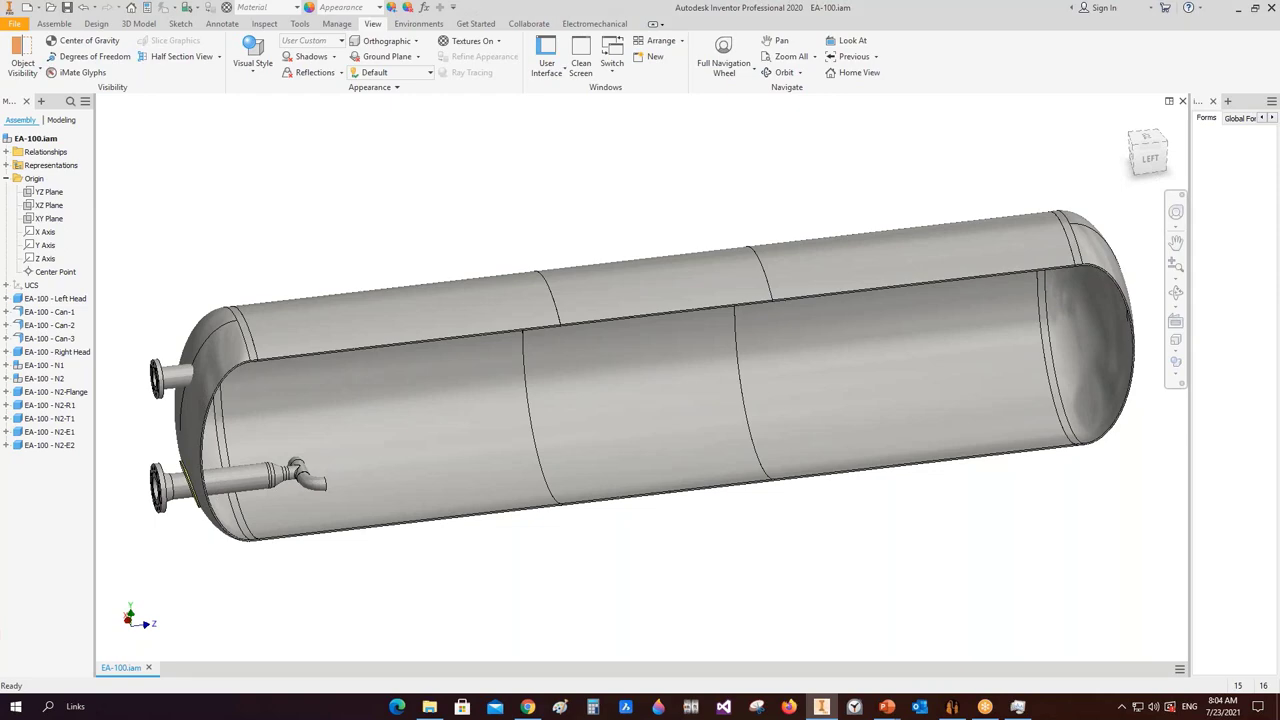
- Look through Task Manager, minimize it, and bring Static Equipment Generator back with N2-E2 shown
left_click(1017, 706)
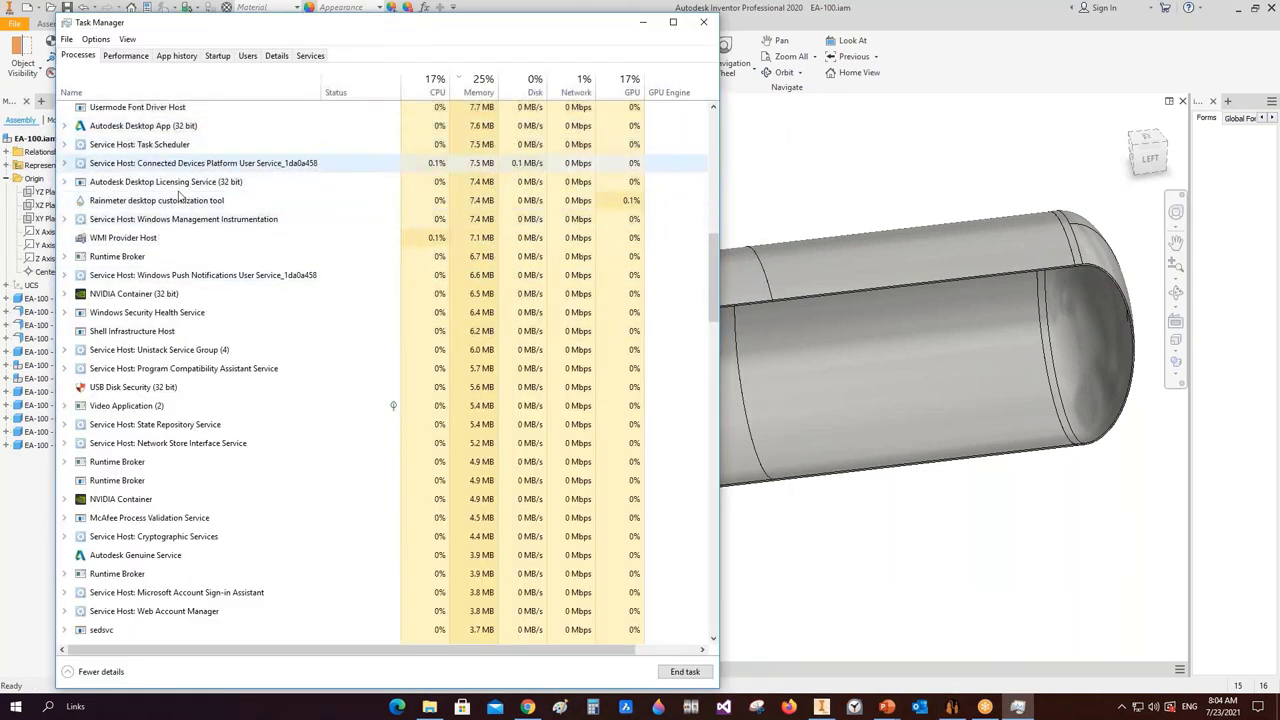
scroll(228, 296, "down", 5)
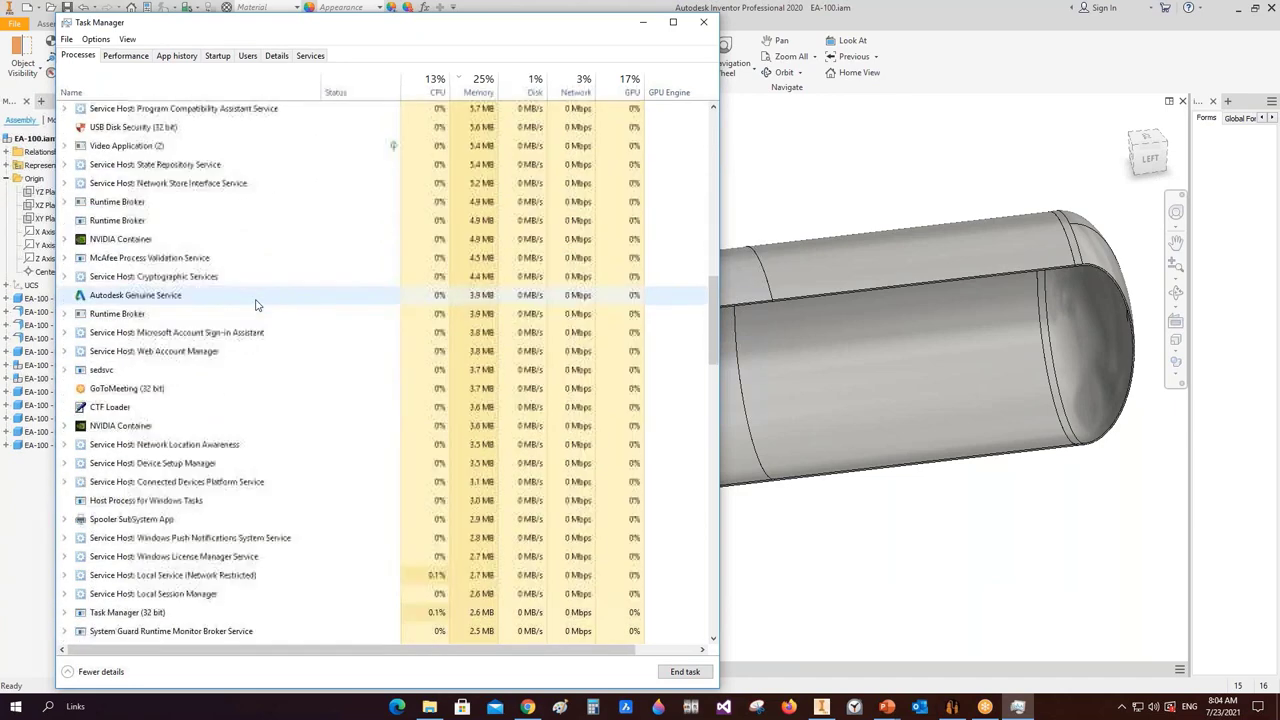
scroll(245, 357, "up", 4)
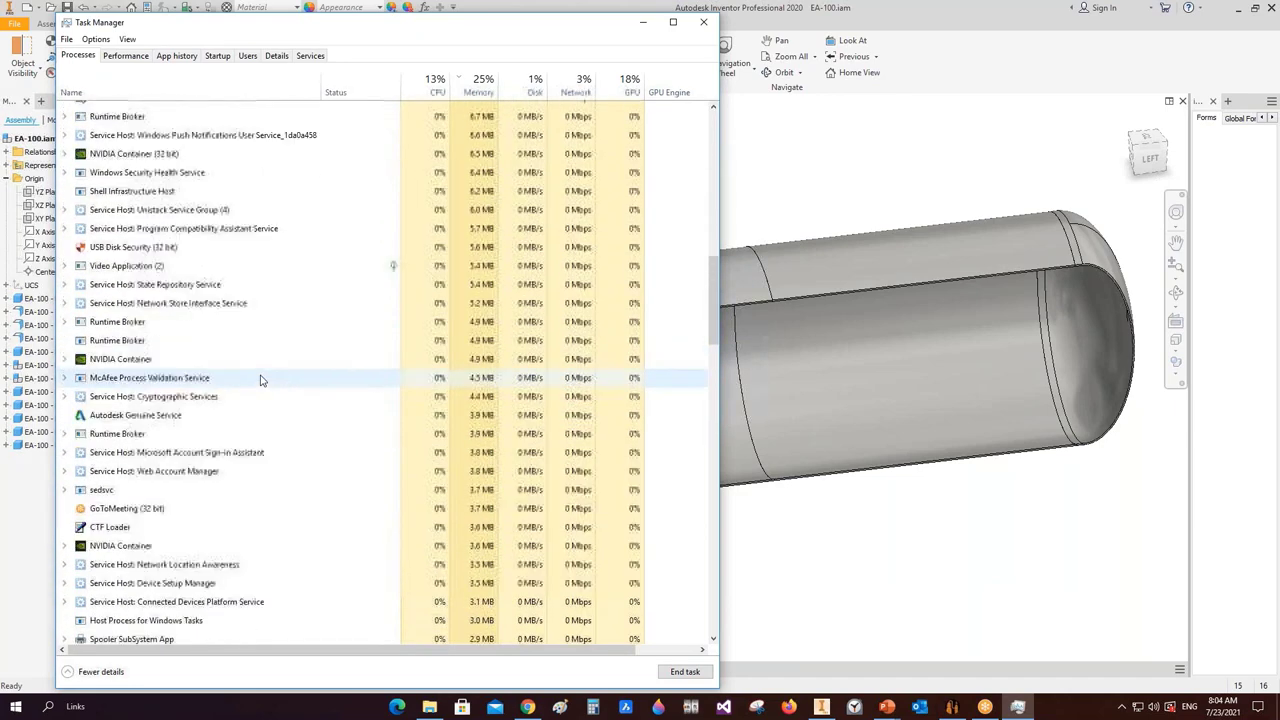
scroll(262, 376, "up", 5)
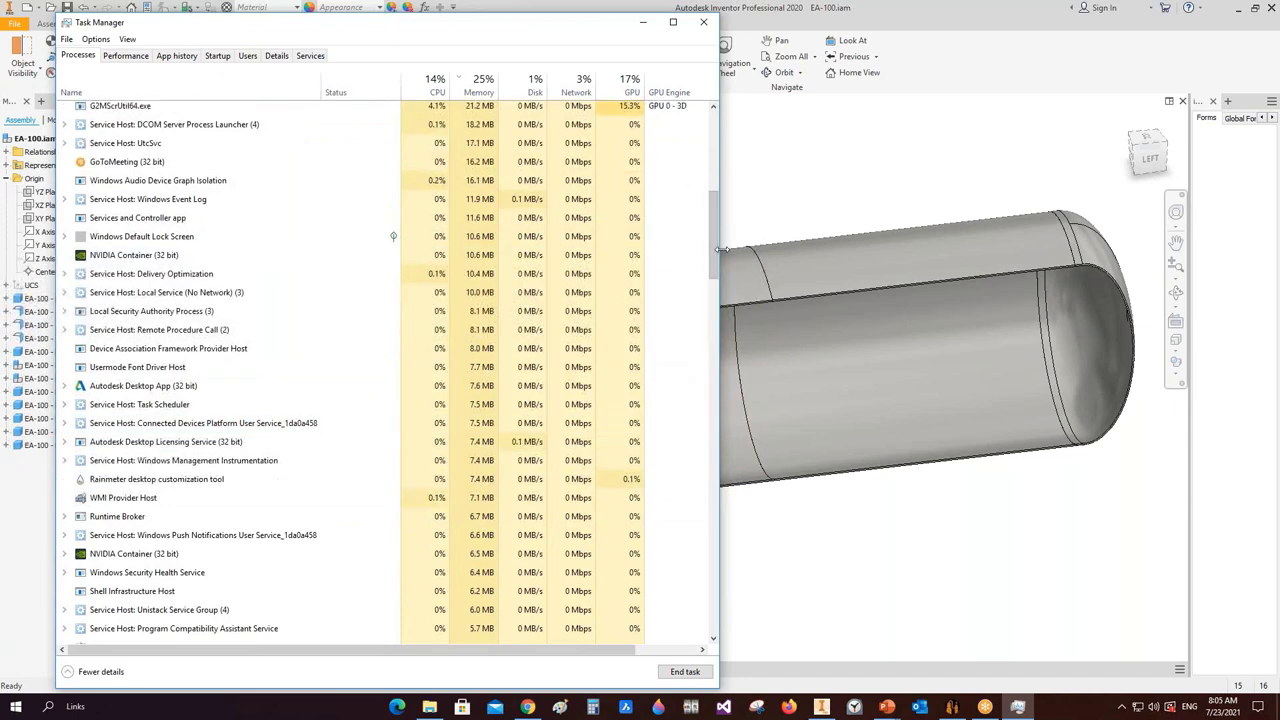
scroll(516, 300, "up", 7)
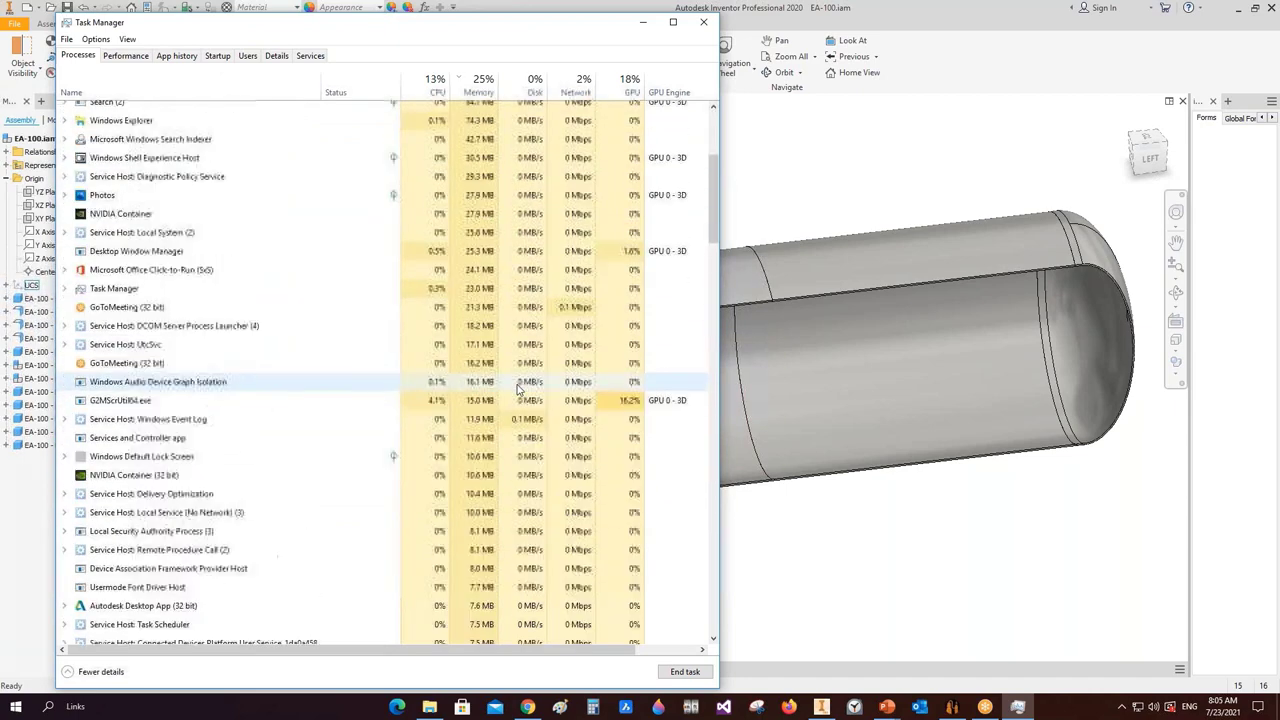
scroll(516, 390, "up", 2)
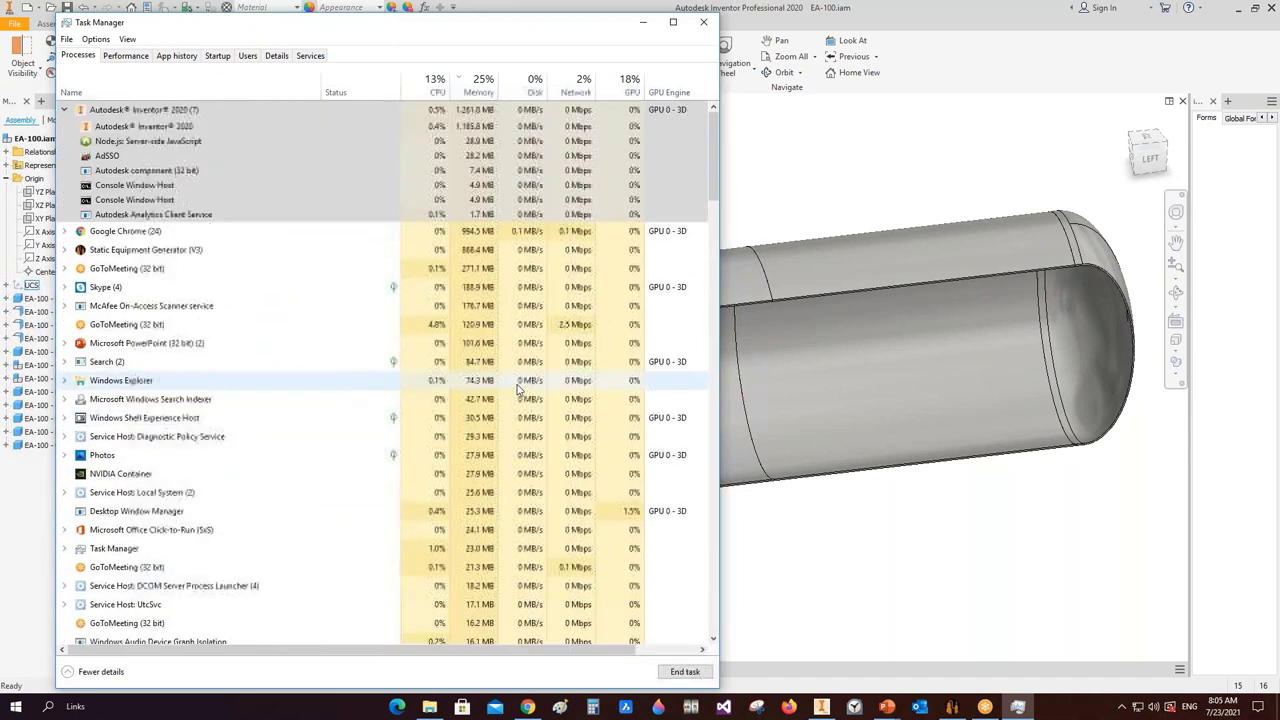
left_click(642, 22)
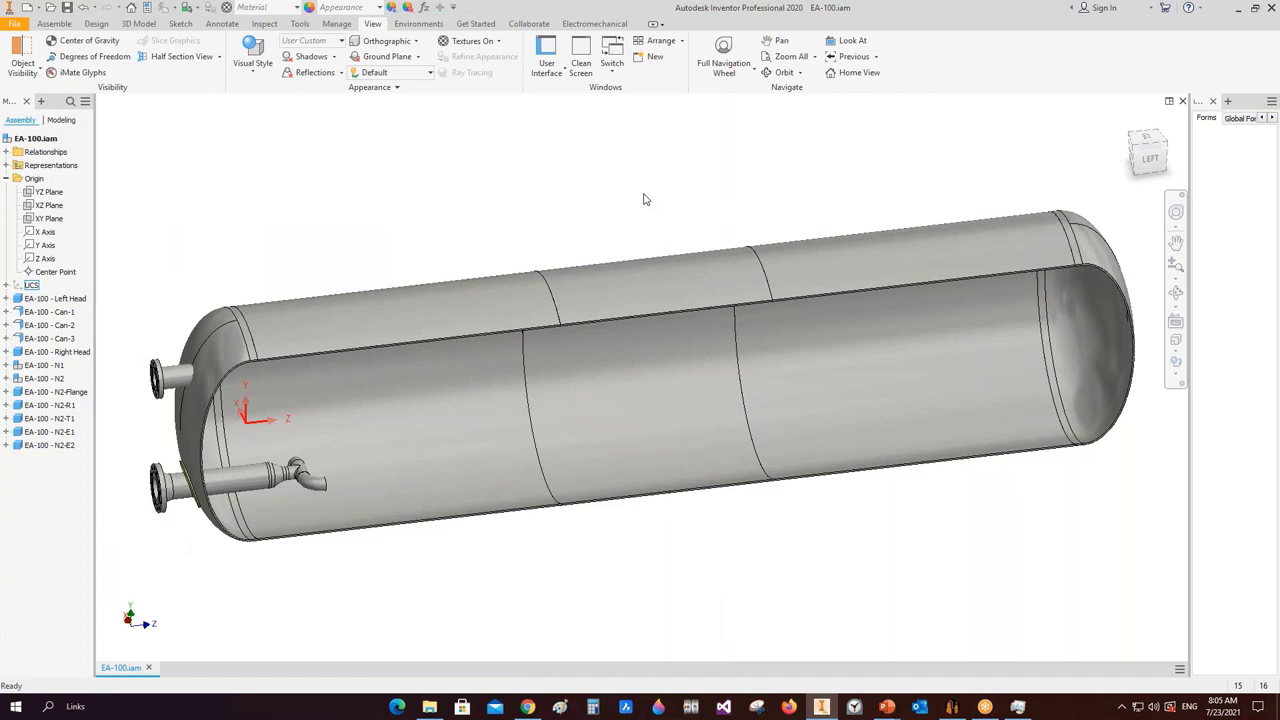
left_click(952, 706)
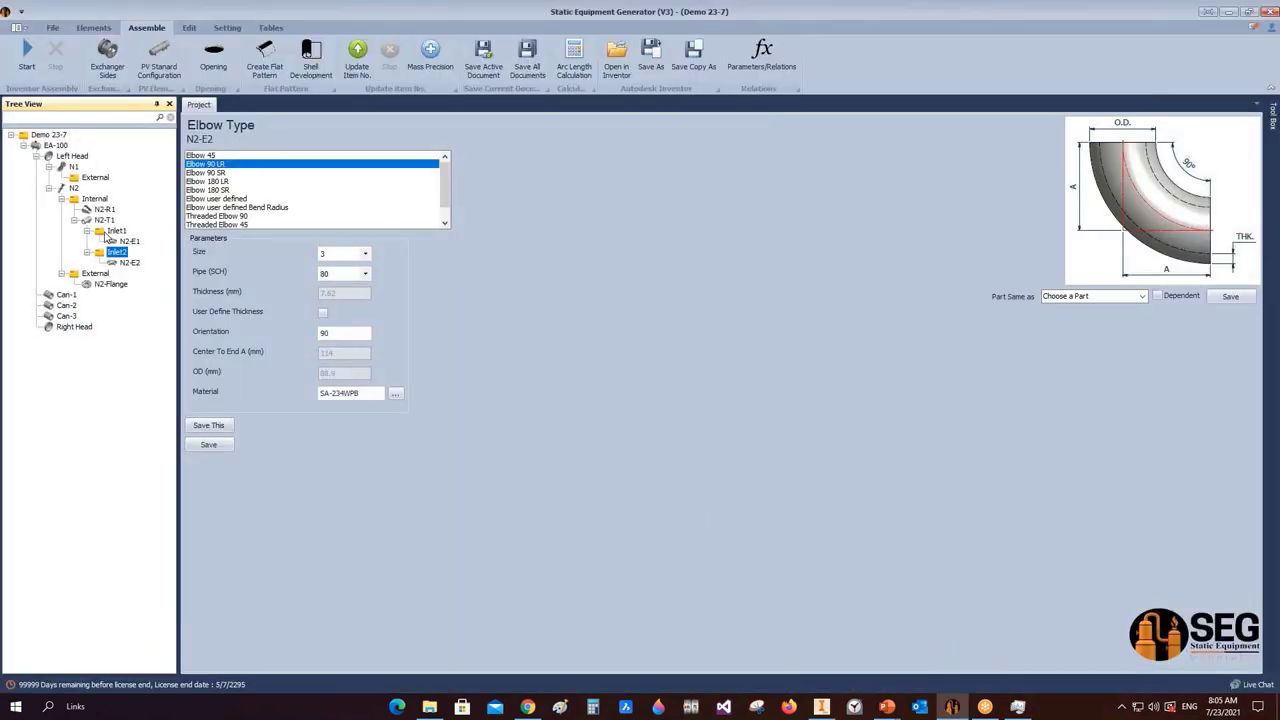
- Change elbow N2-E1's orientation to 270 and save it
left_click(127, 241)
left_click(328, 335)
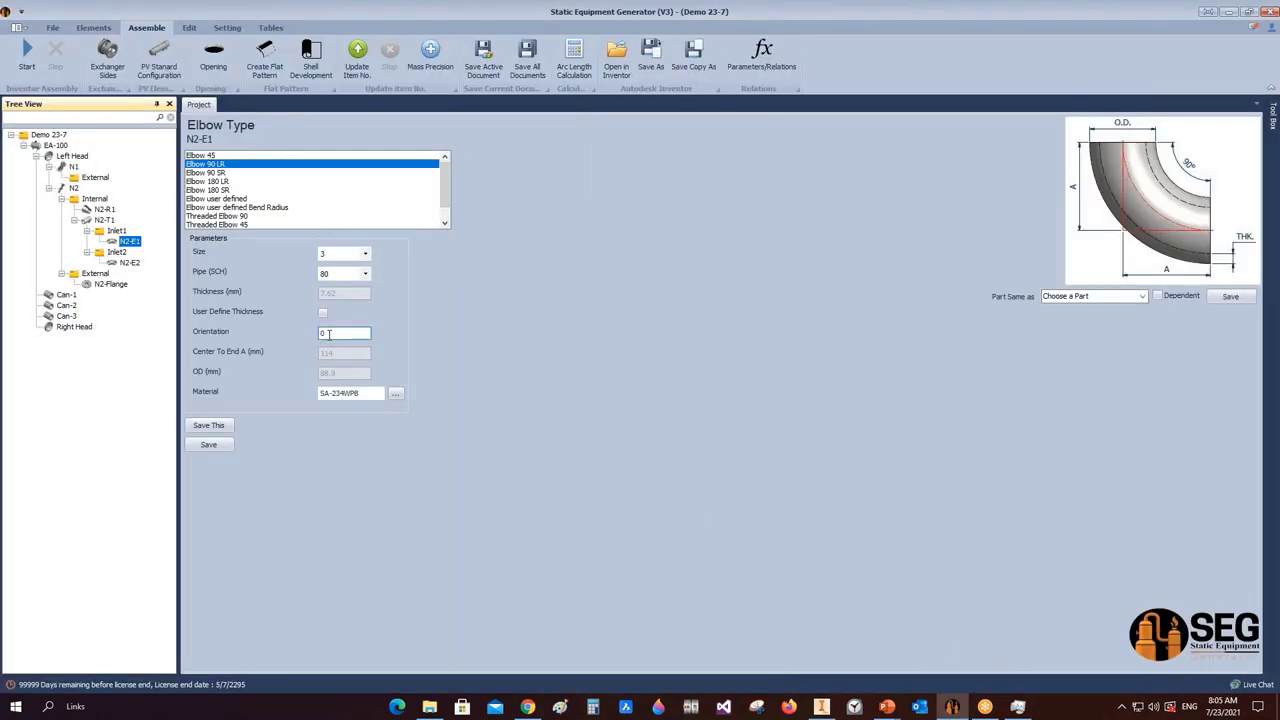
double_click(329, 334)
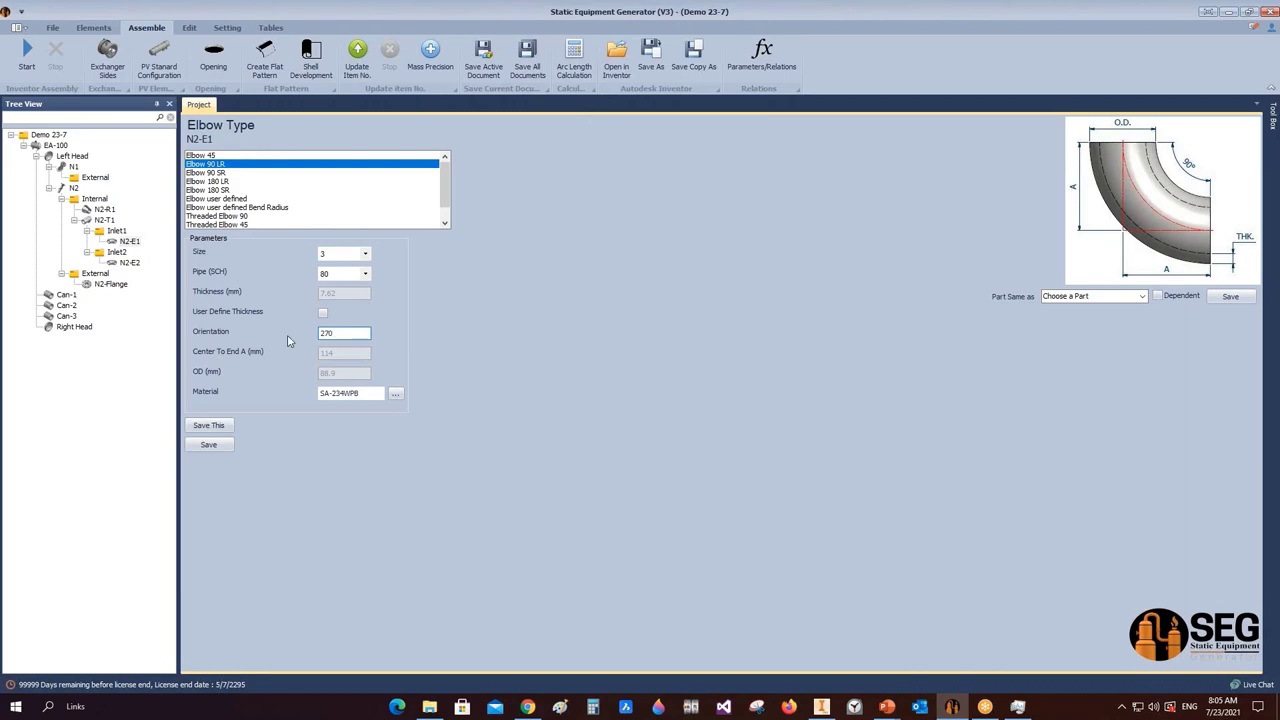
left_click(205, 445)
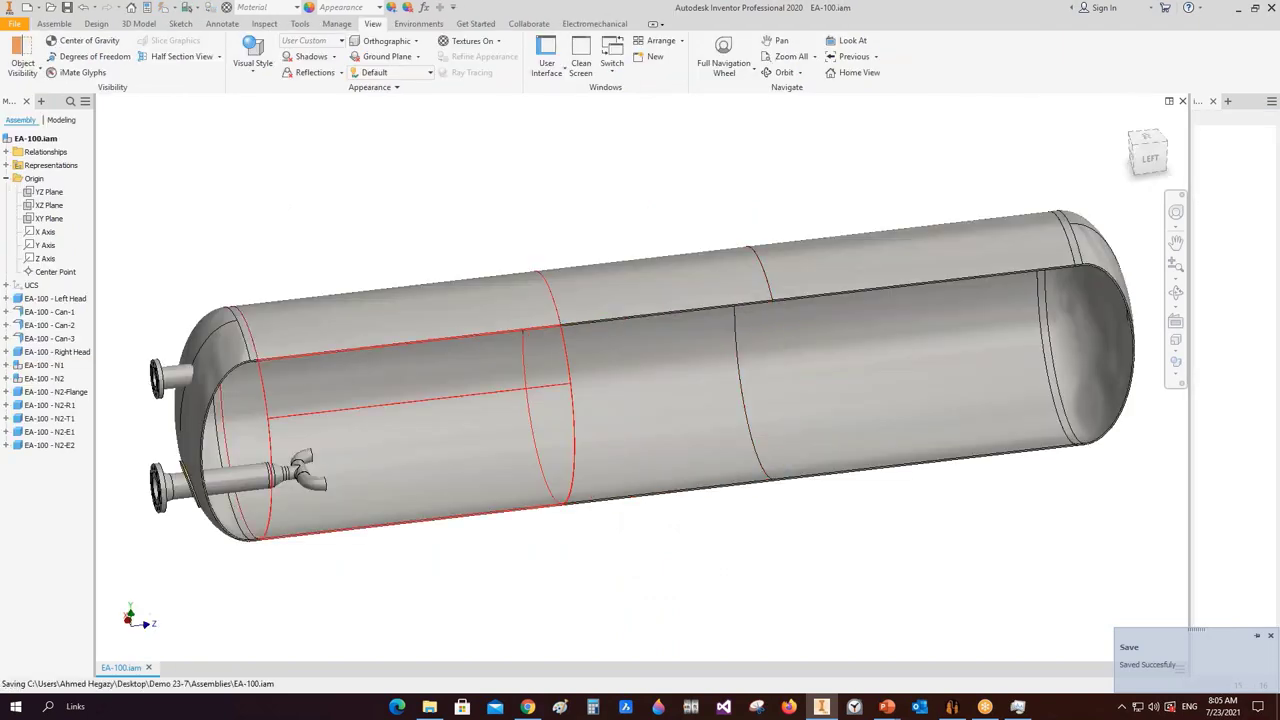
- Orbit the vessel to inspect the reoriented N2-E1 elbow inside
left_click(1177, 293)
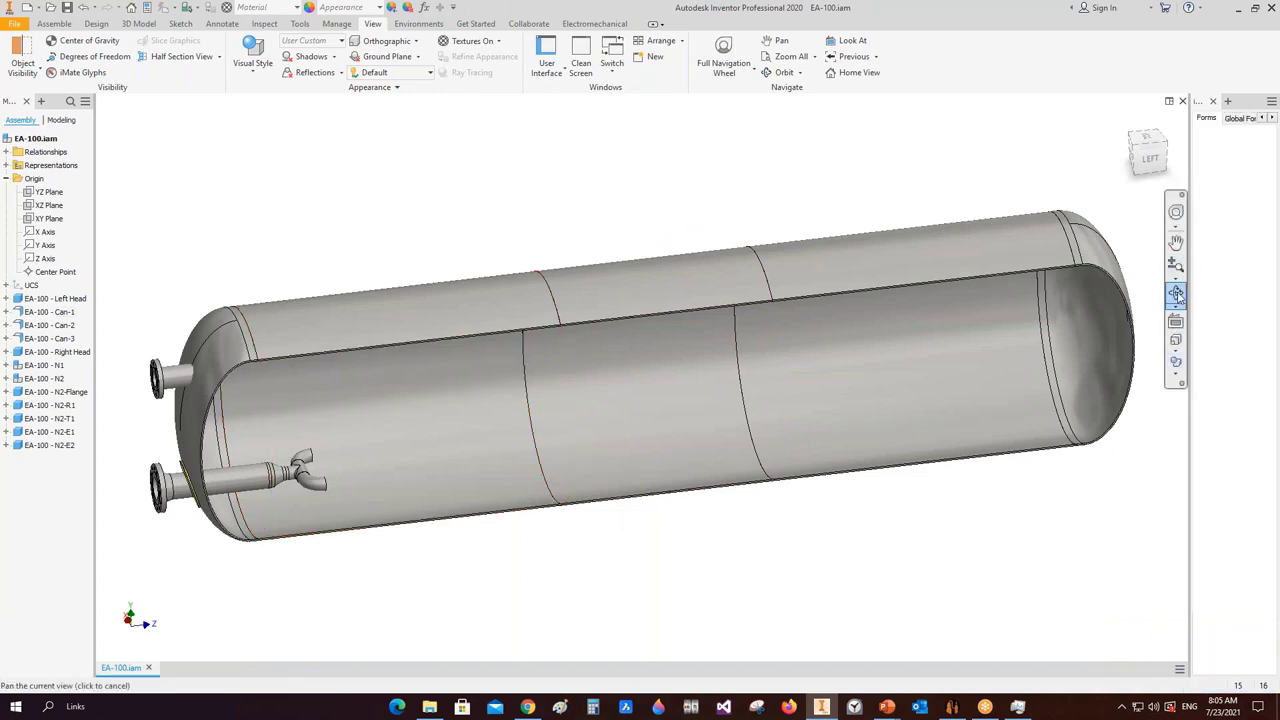
left_click(1177, 293)
left_click_drag(646, 417, 631, 457)
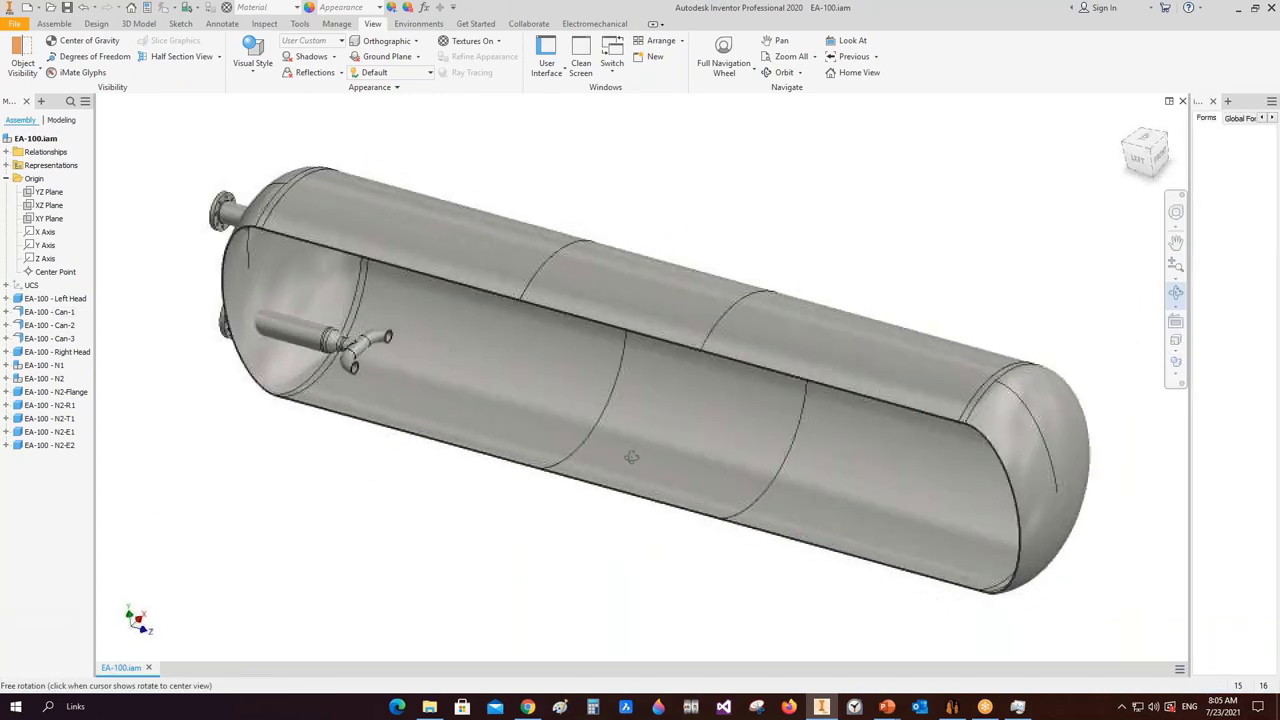
scroll(631, 457, "up", 6)
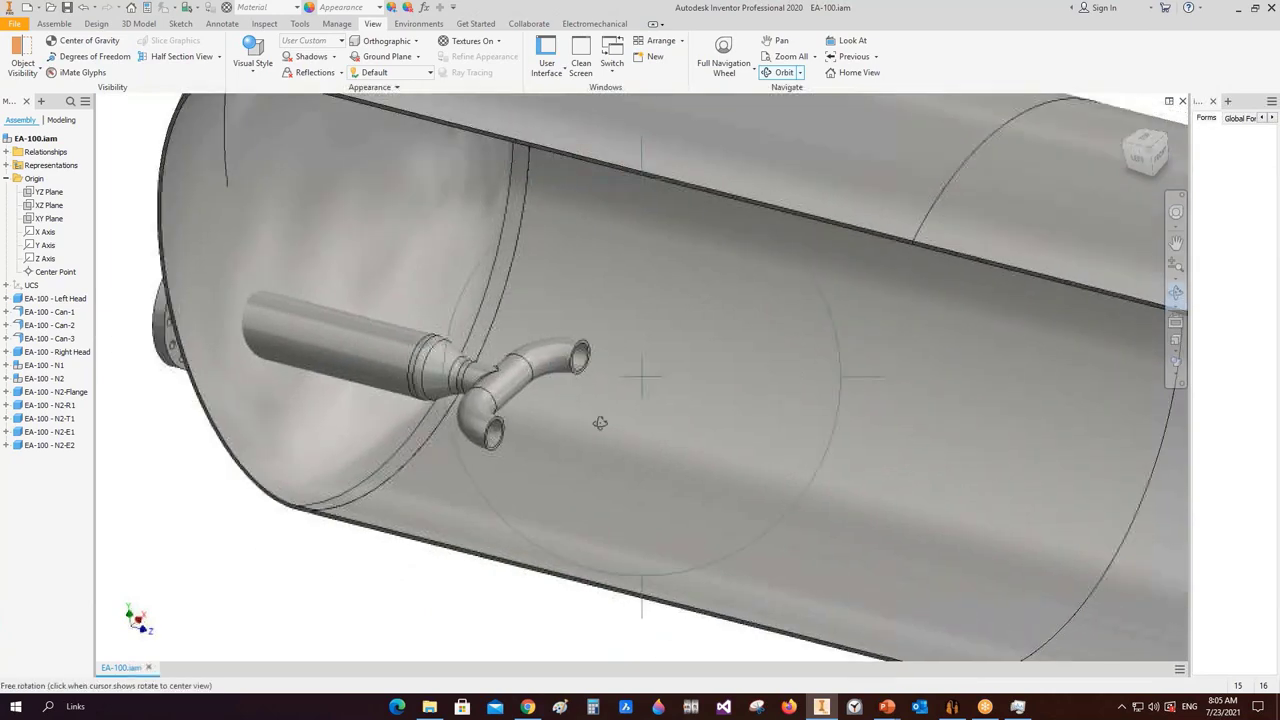
scroll(600, 422, "down", 5)
left_click_drag(600, 422, 627, 422)
scroll(627, 422, "up", 2)
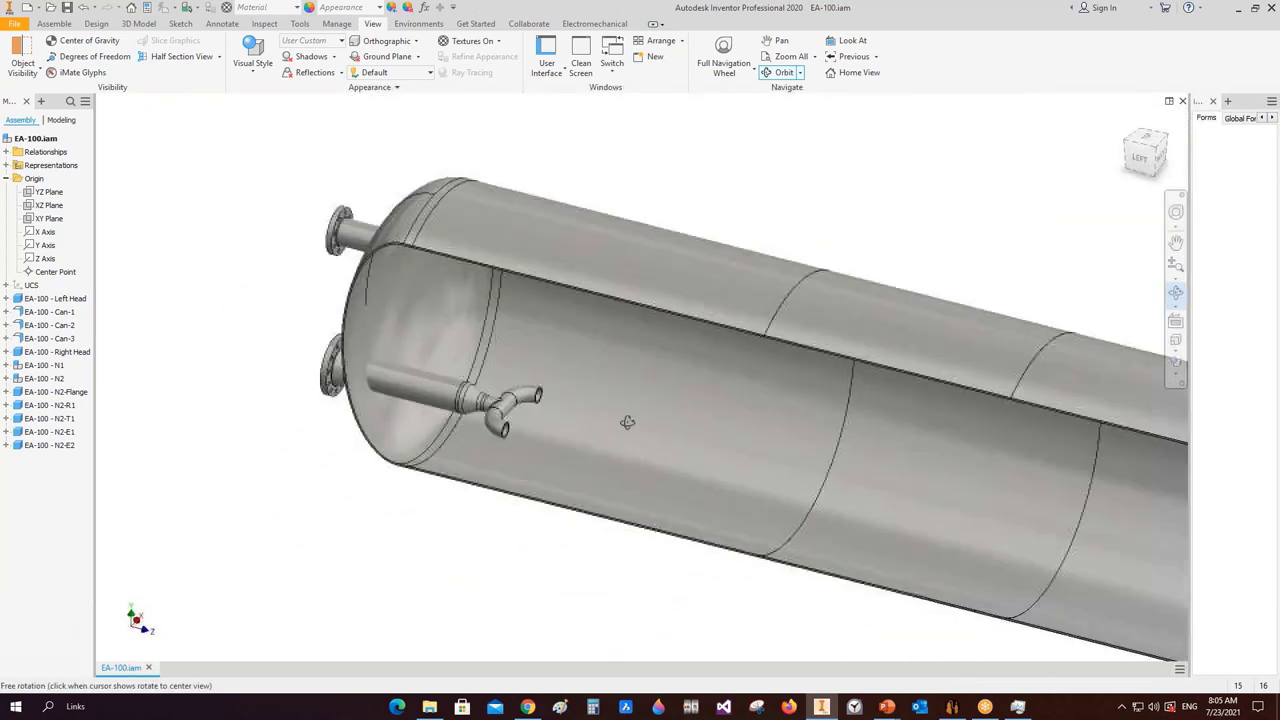
scroll(666, 437, "down", 4)
left_click_drag(517, 426, 560, 351)
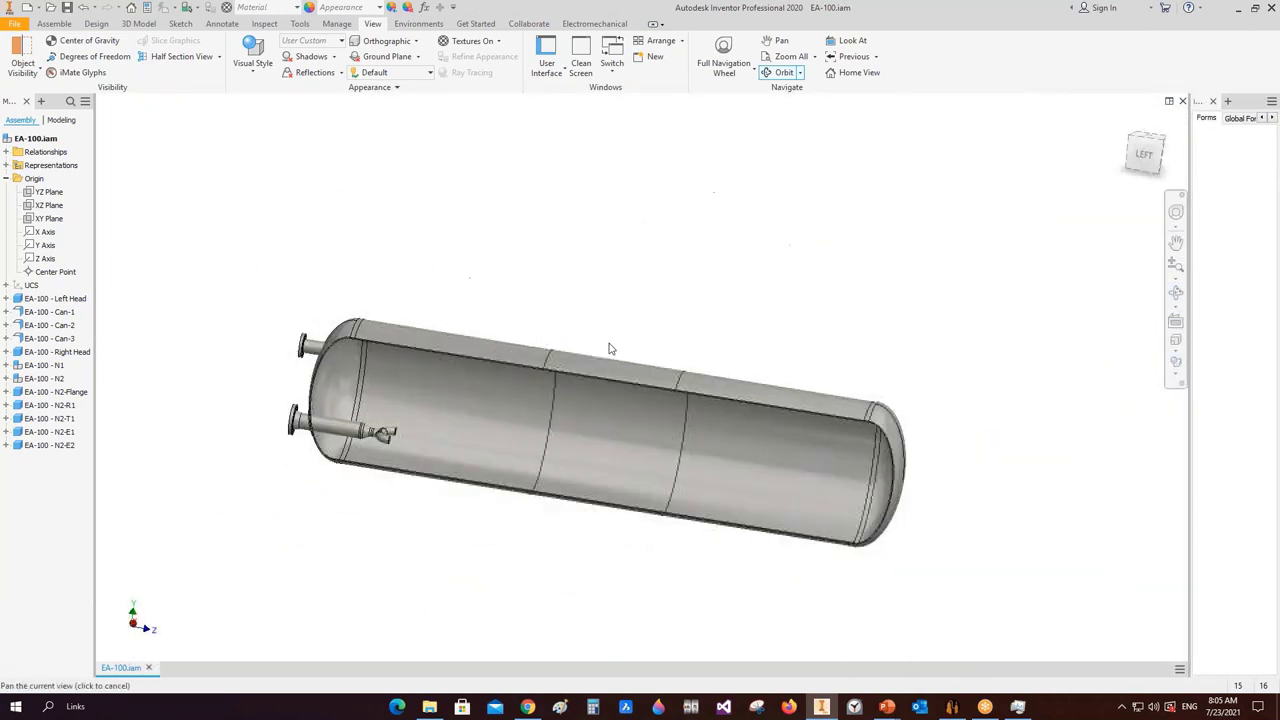
key("Escape")
- End the section view and show the vessel from the ViewCube LEFT face
left_click(219, 56)
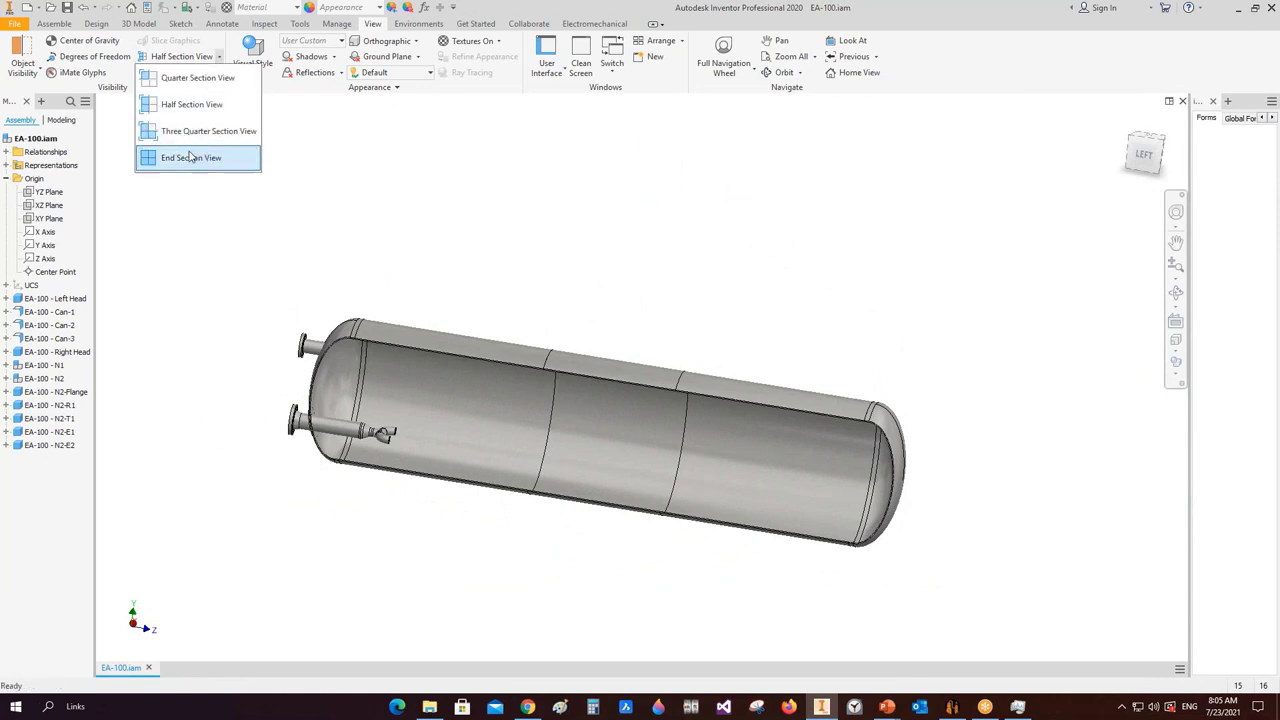
left_click(190, 157)
left_click(1144, 152)
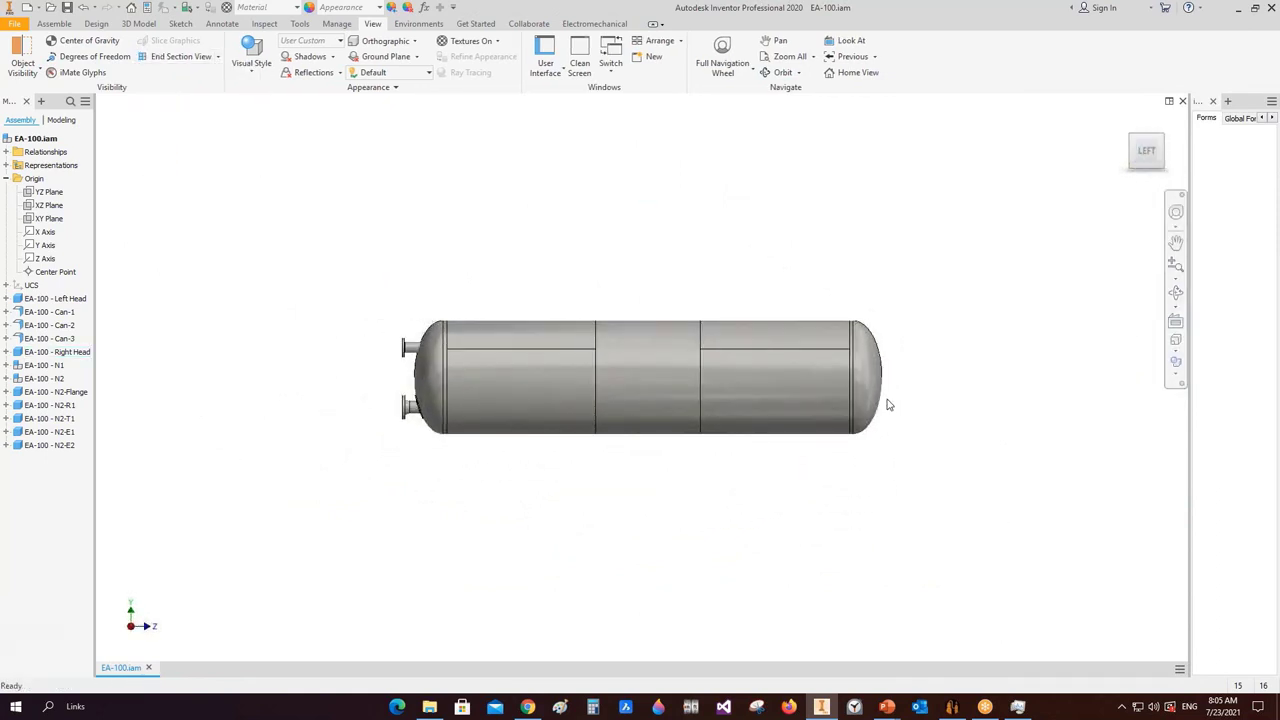
left_click(952, 706)
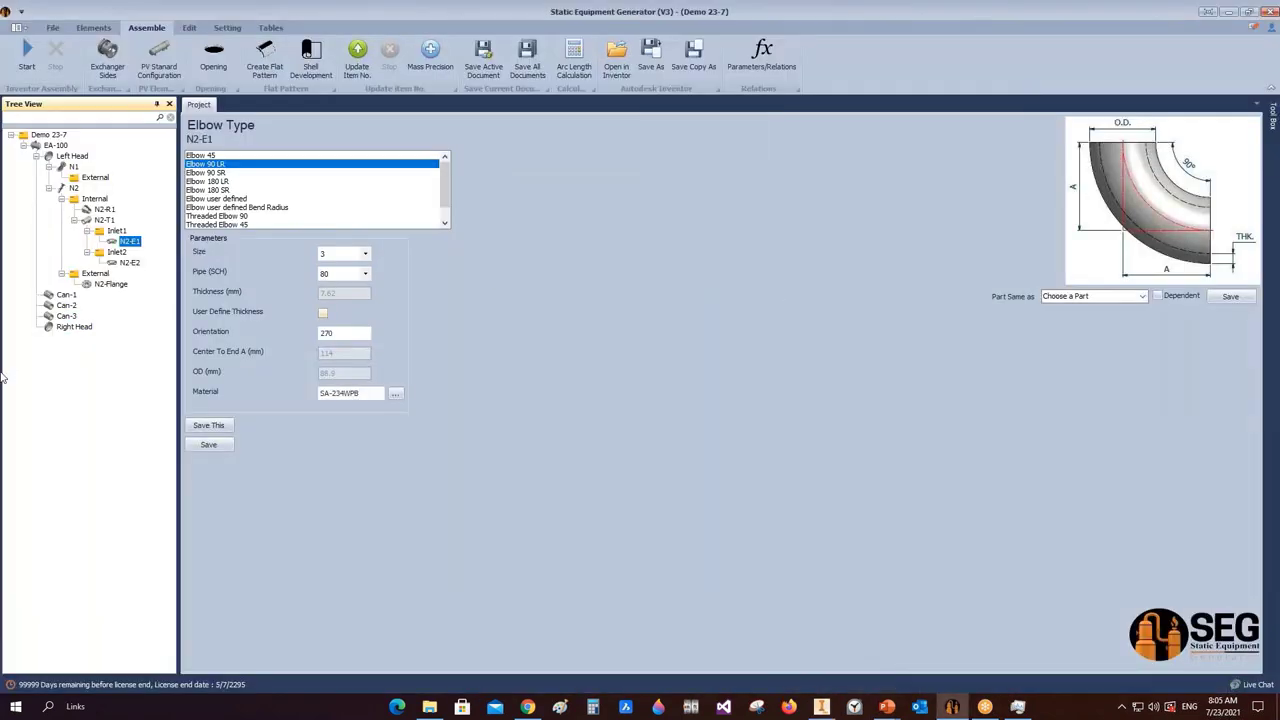
- Browse the Left Head and nozzle N2 tree nodes, then show the Right Head's Ellipsoidal Head settings
left_click(46, 135)
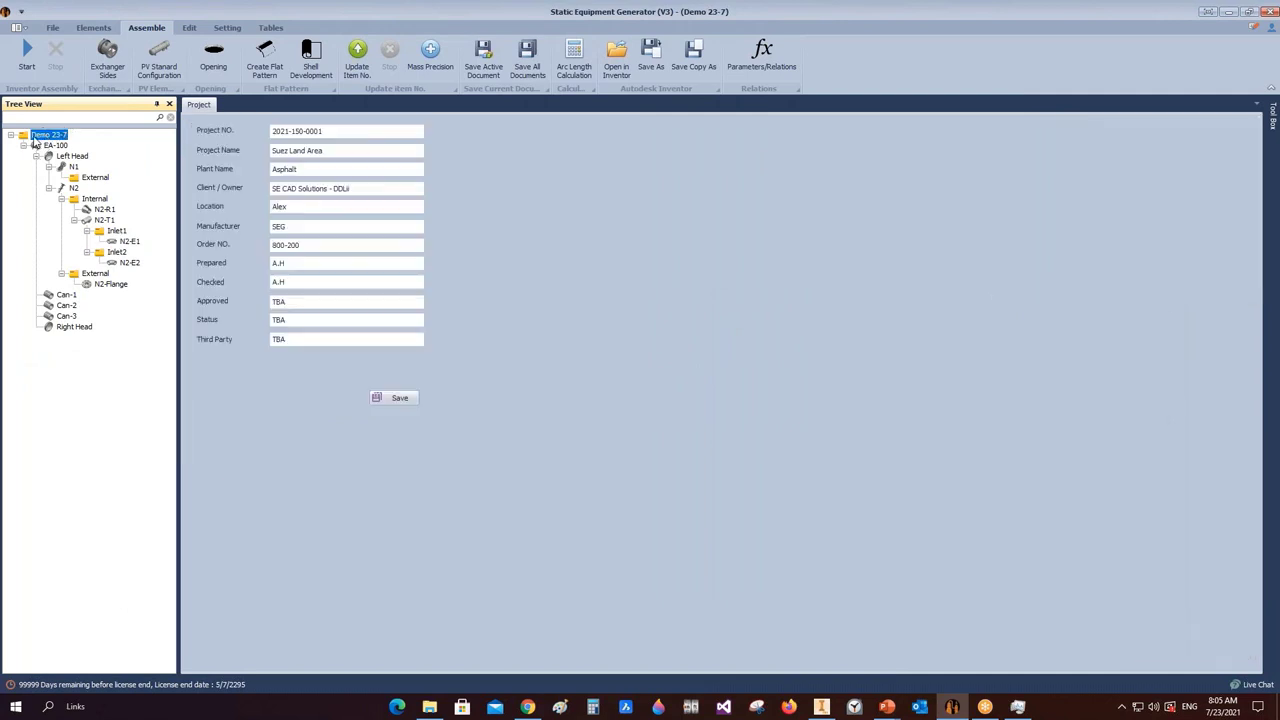
double_click(71, 157)
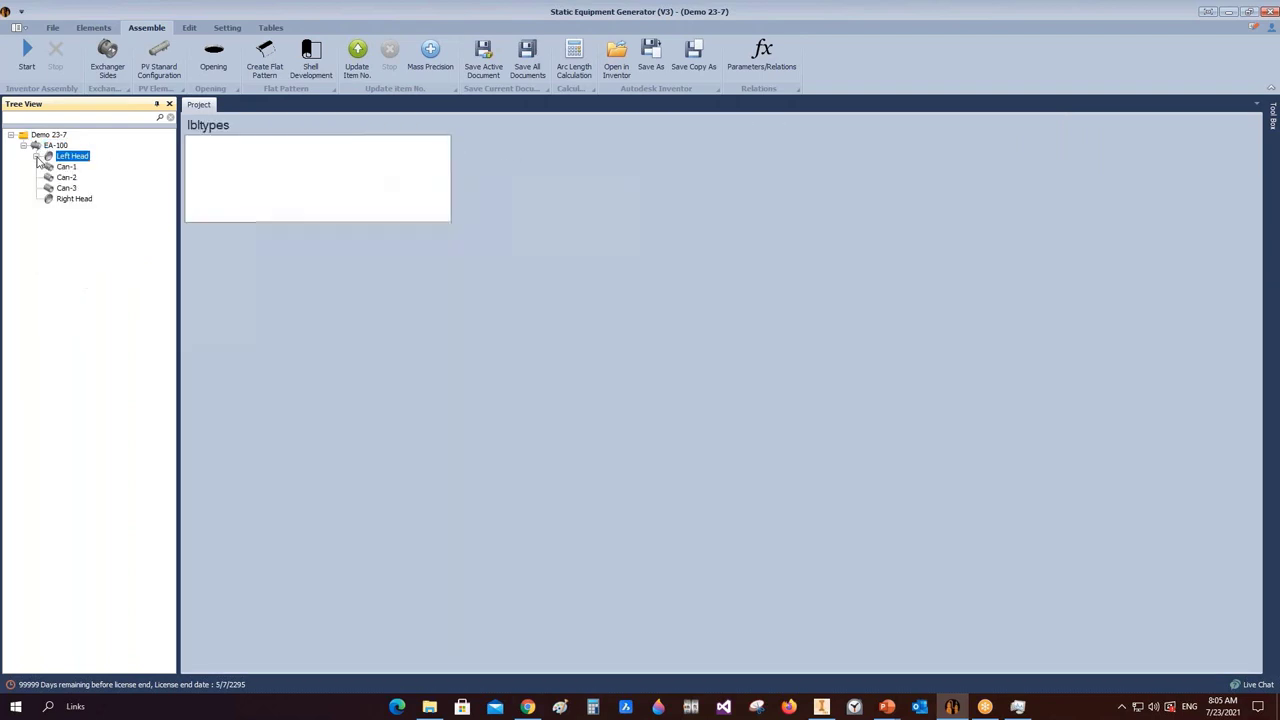
left_click(36, 157)
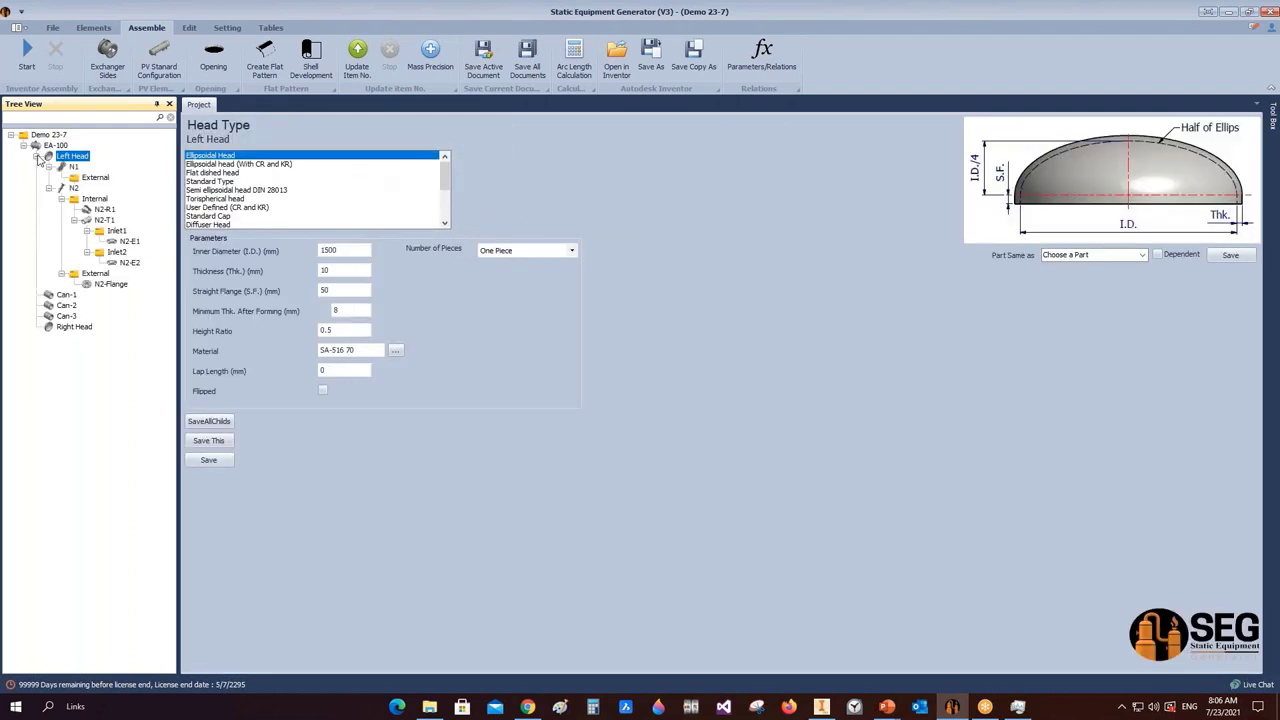
left_click(48, 167)
double_click(73, 177)
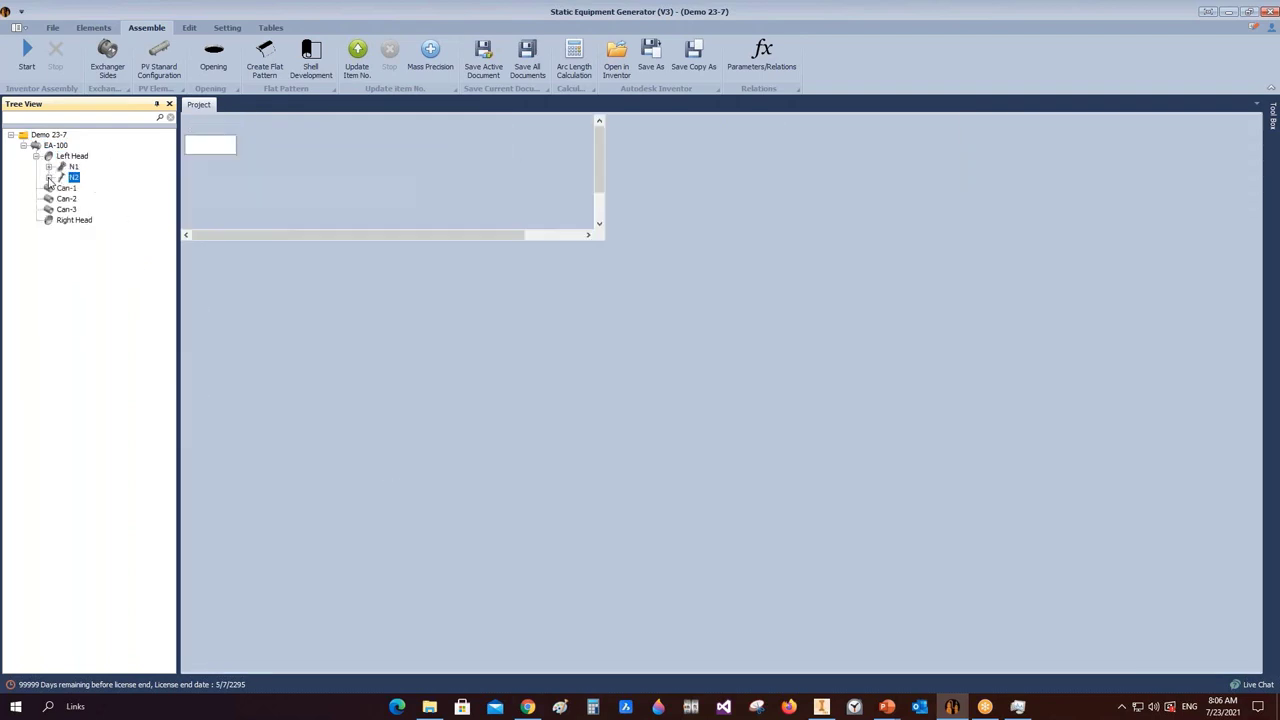
double_click(72, 156)
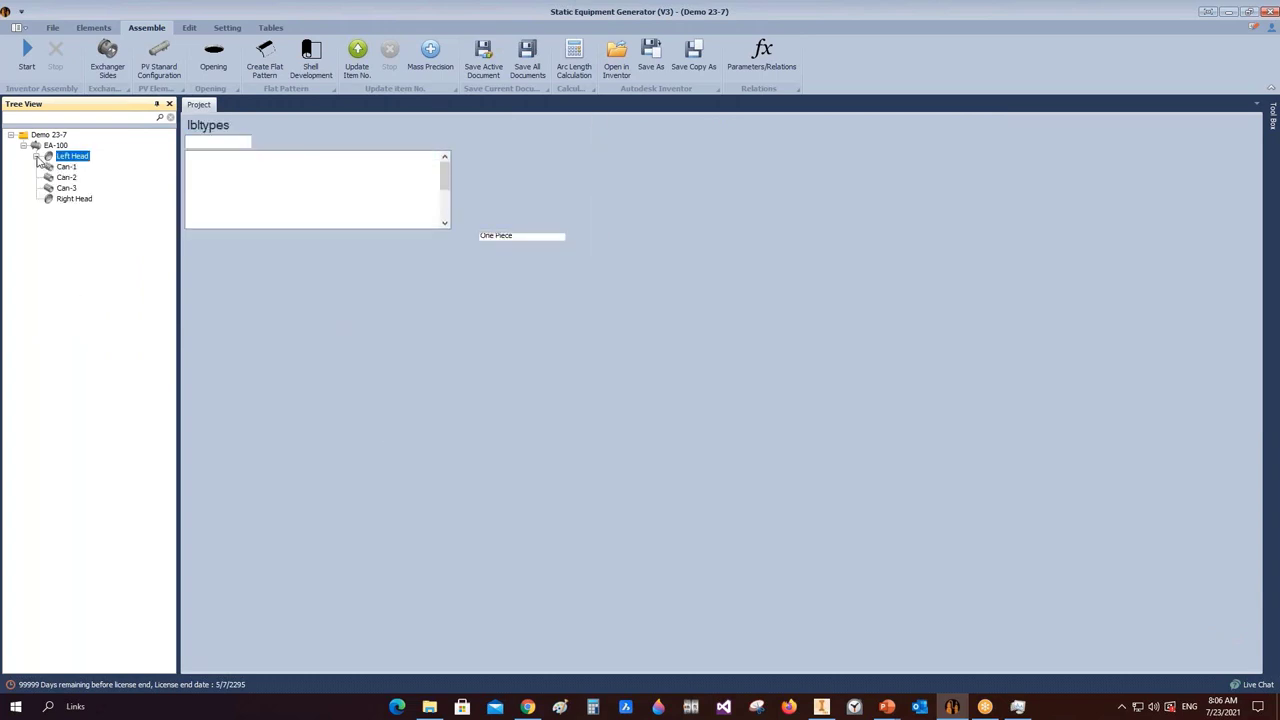
left_click(36, 157)
left_click(48, 177)
left_click(73, 177)
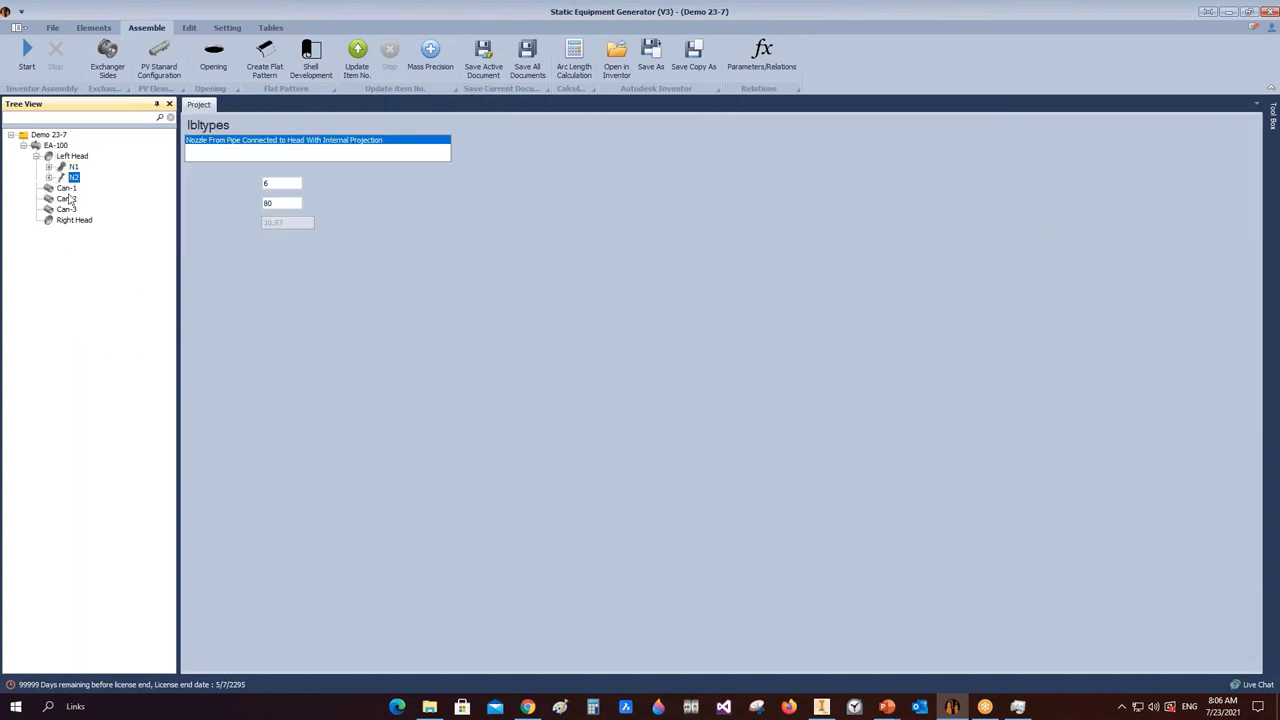
left_click(55, 222)
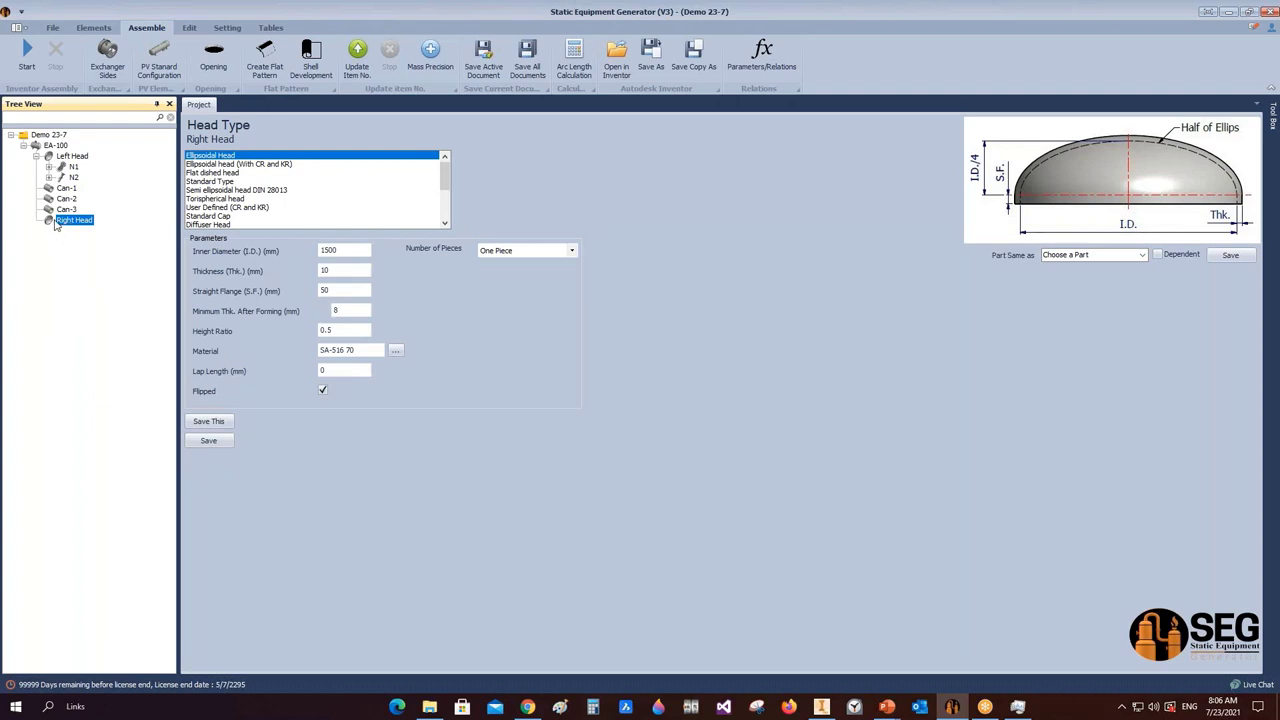
scroll(112, 45, "up", 1)
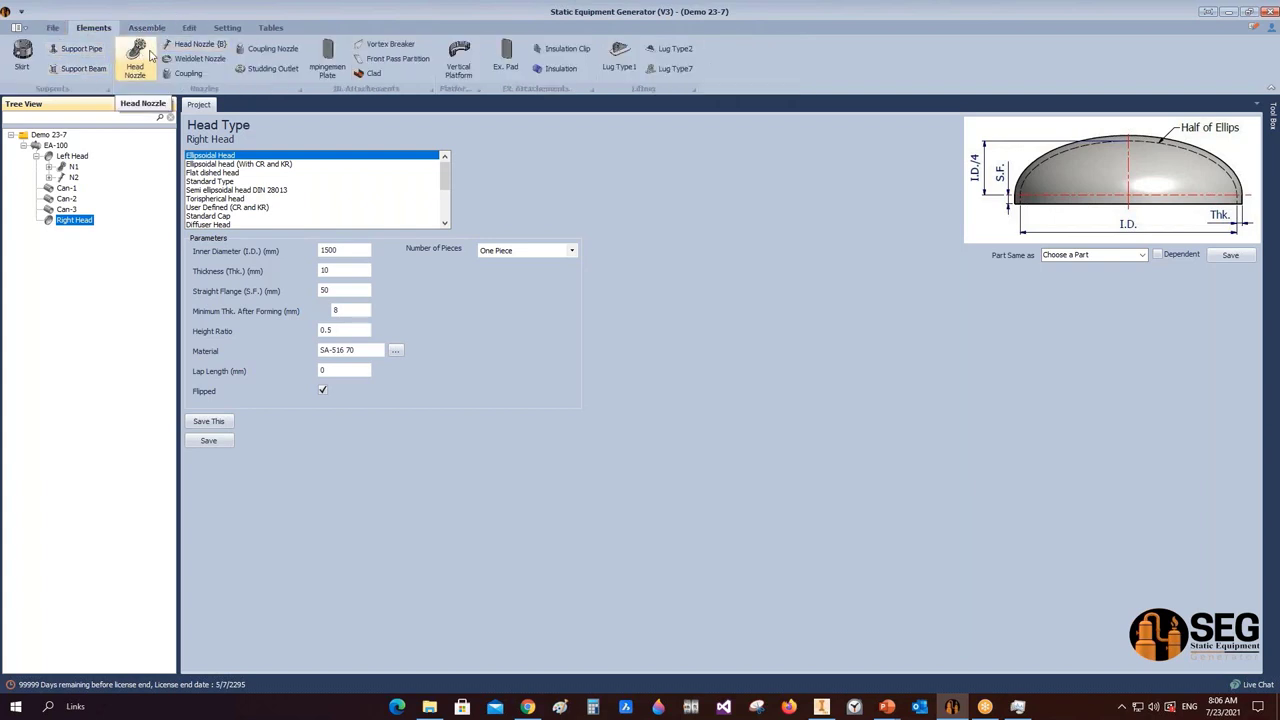
- Add nozzle M1 to the Right Head with size 18 and schedule SCH 40
left_click(137, 58)
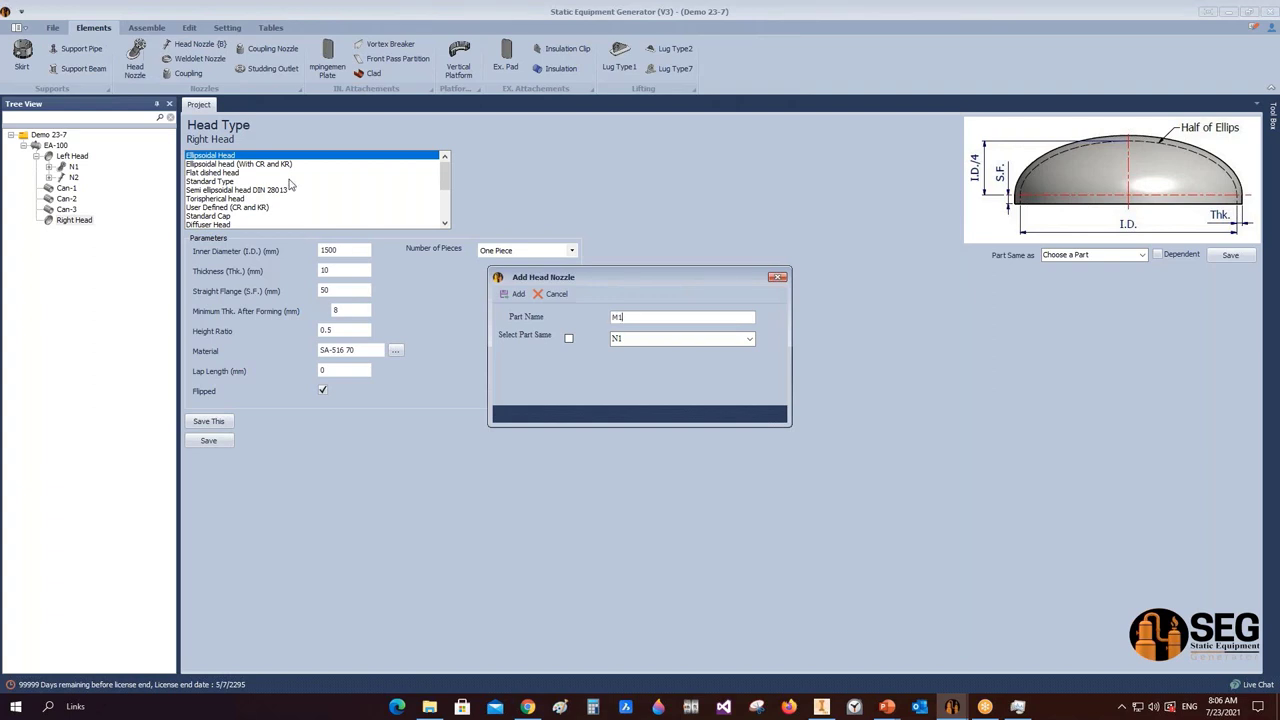
left_click(514, 293)
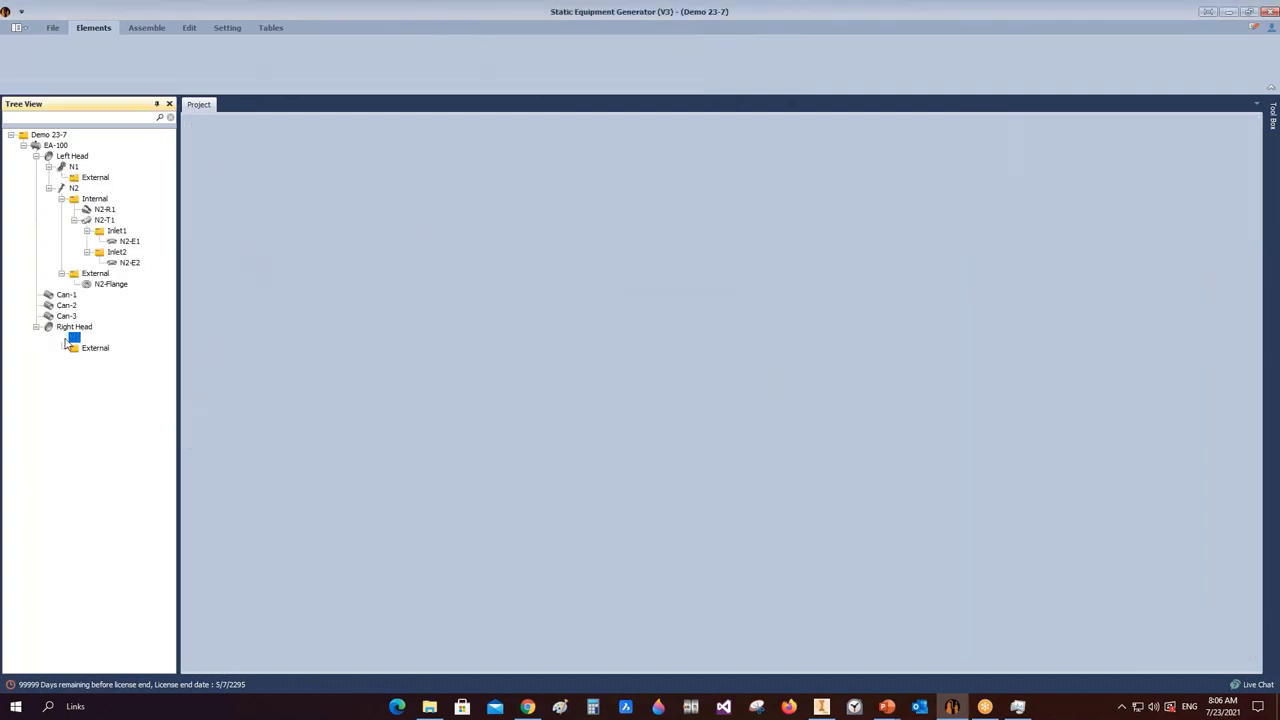
left_click(72, 339)
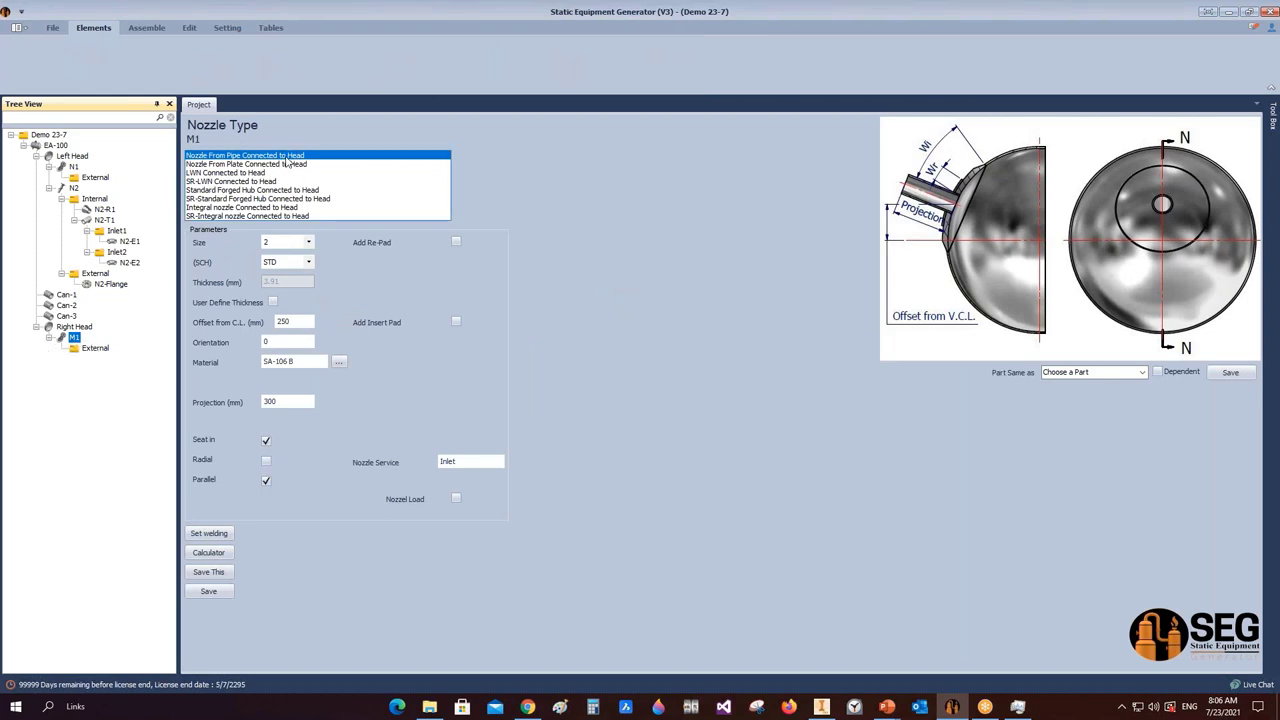
left_click(306, 242)
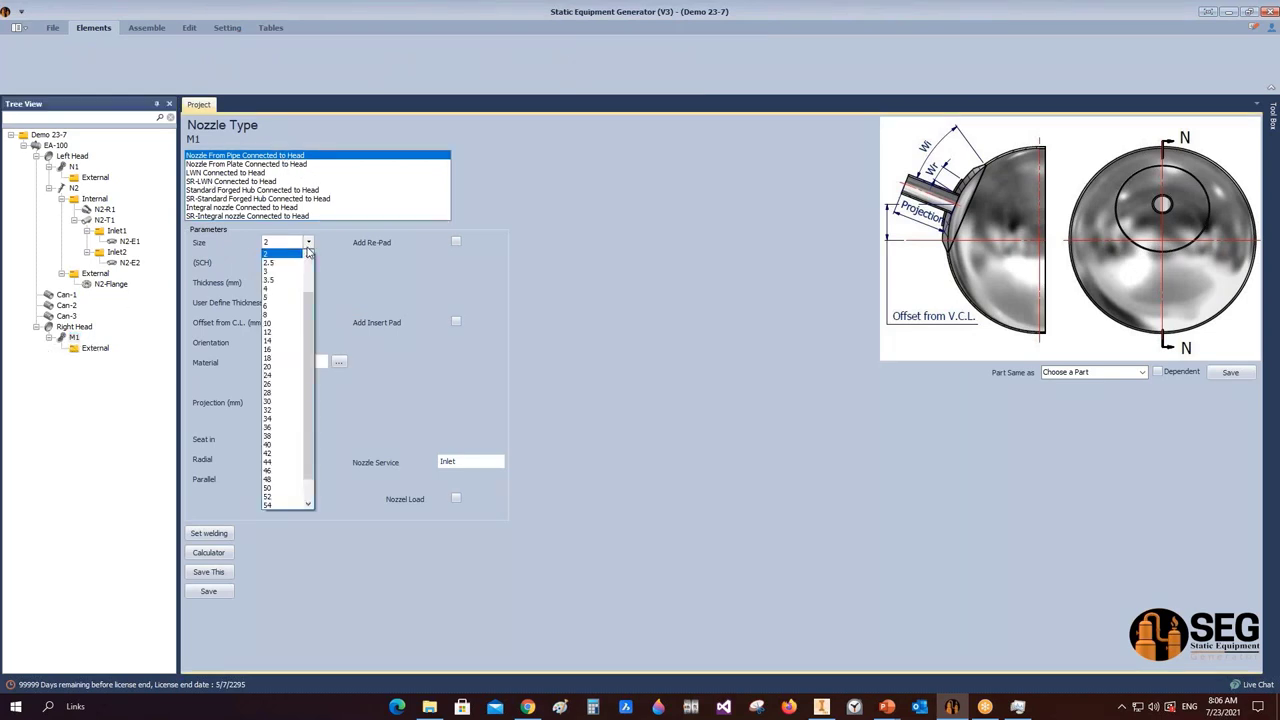
left_click(276, 358)
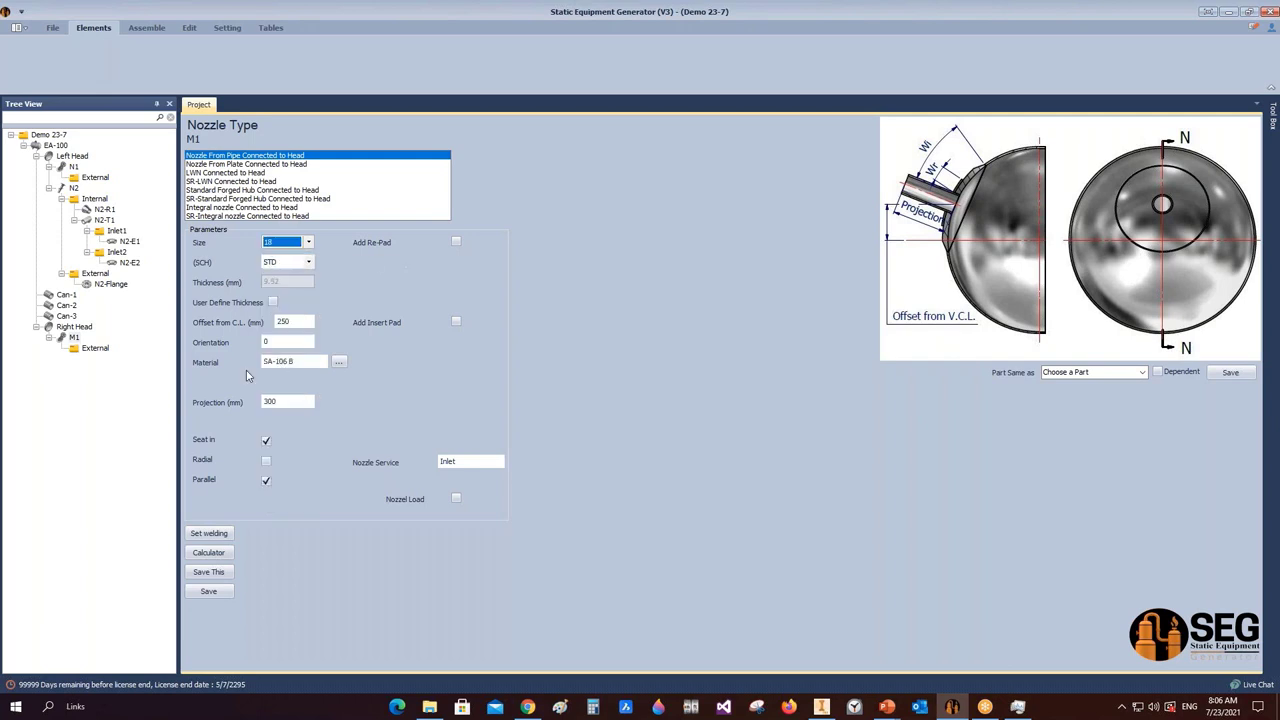
left_click(308, 262)
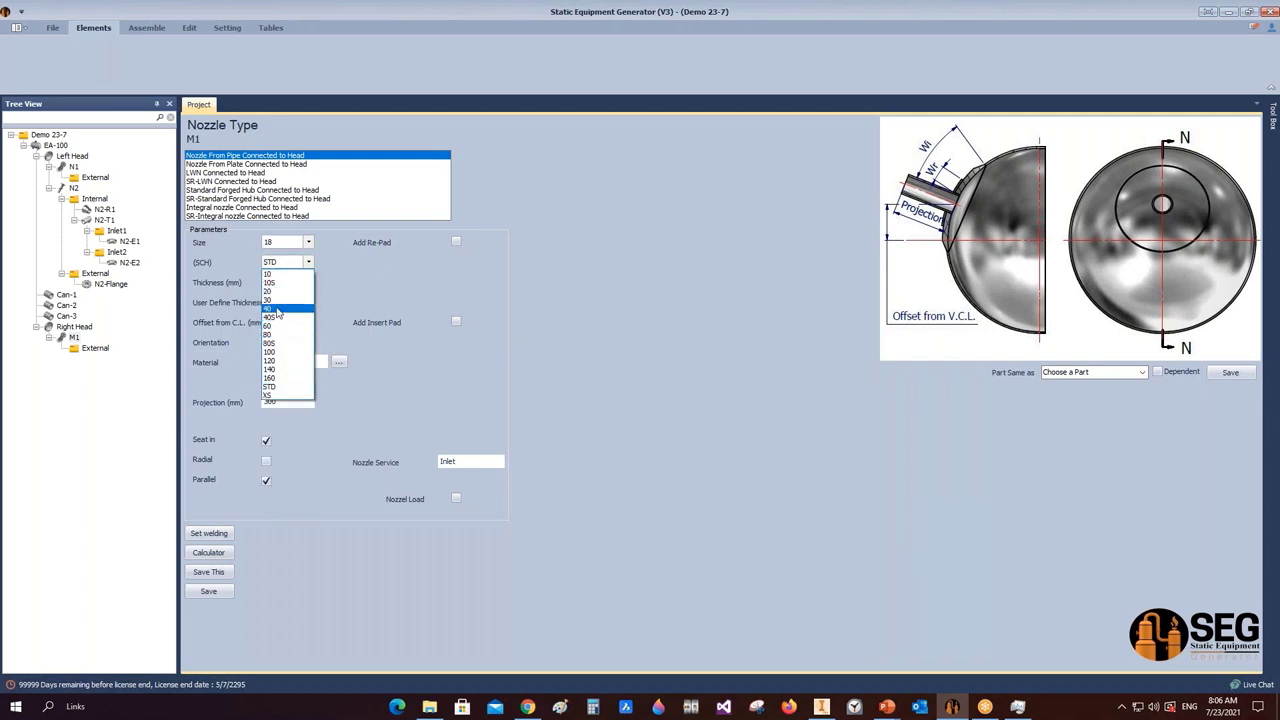
left_click(272, 309)
- Give M1 a re-pad, offset 300, orientation 180 and service Manway, and save it
left_click(456, 243)
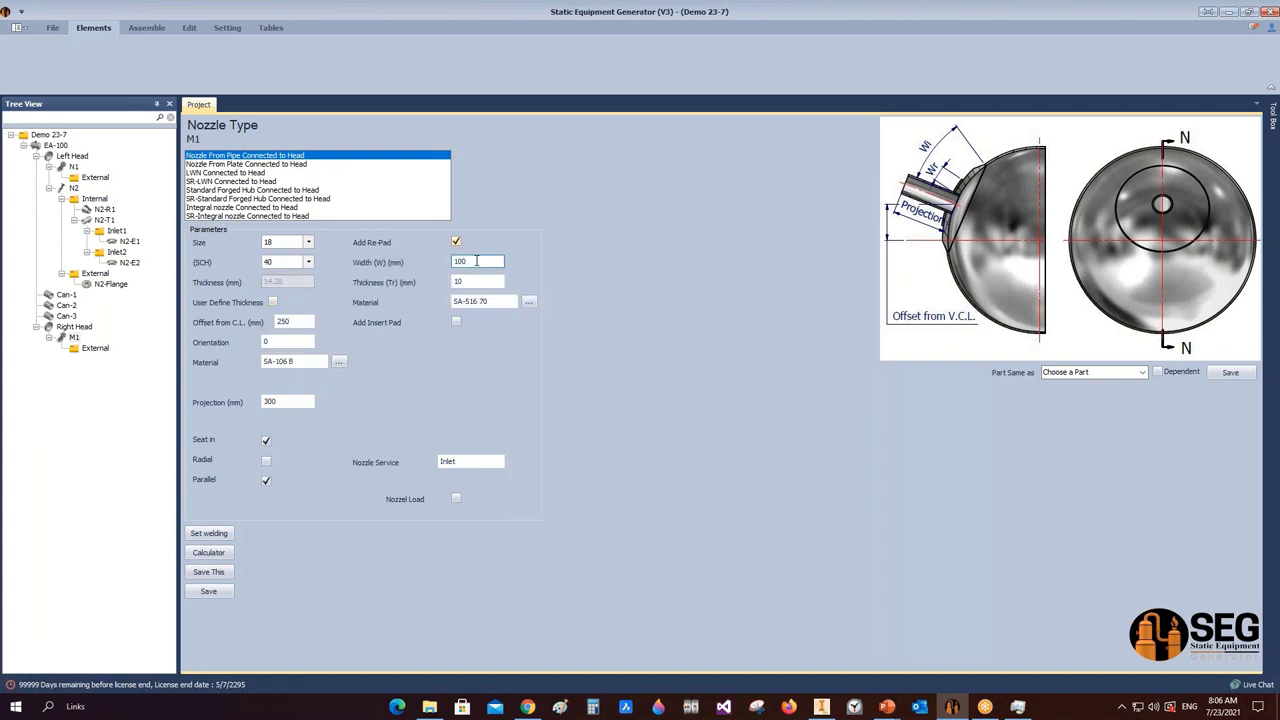
type("1")
left_click(292, 322)
type("300")
key("Tab")
left_click(470, 462)
type("Manway")
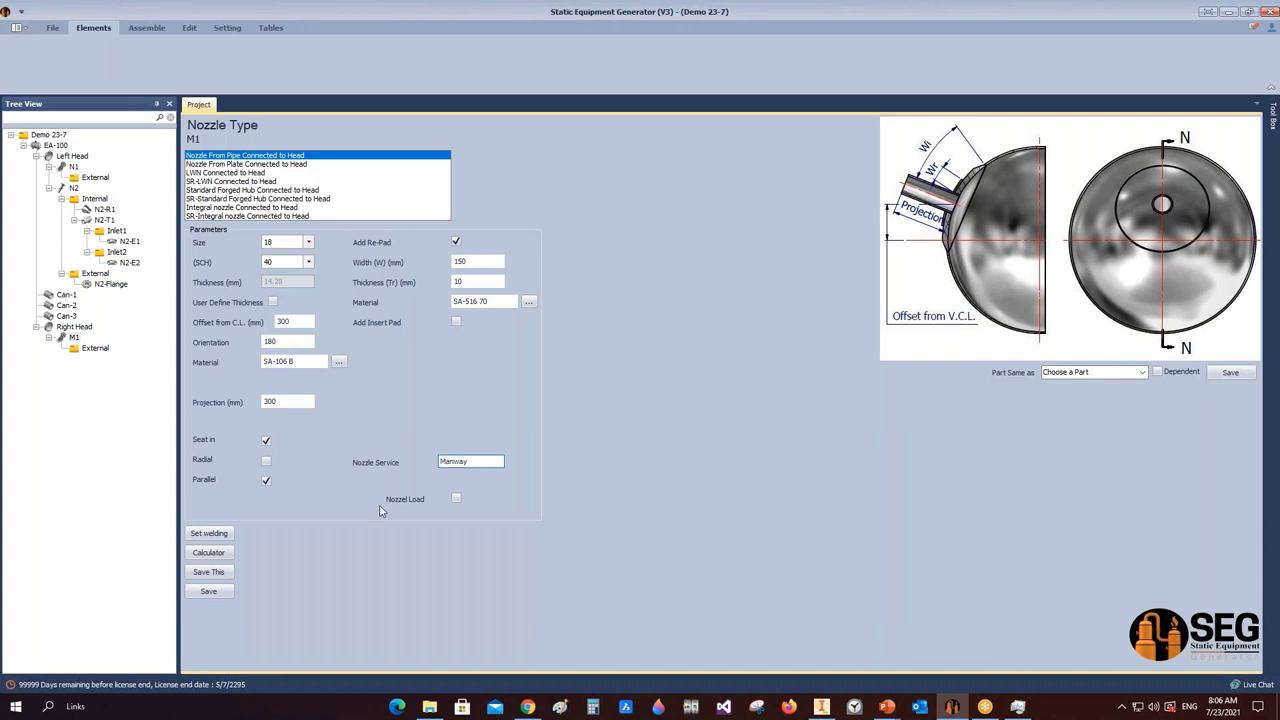
left_click(221, 596)
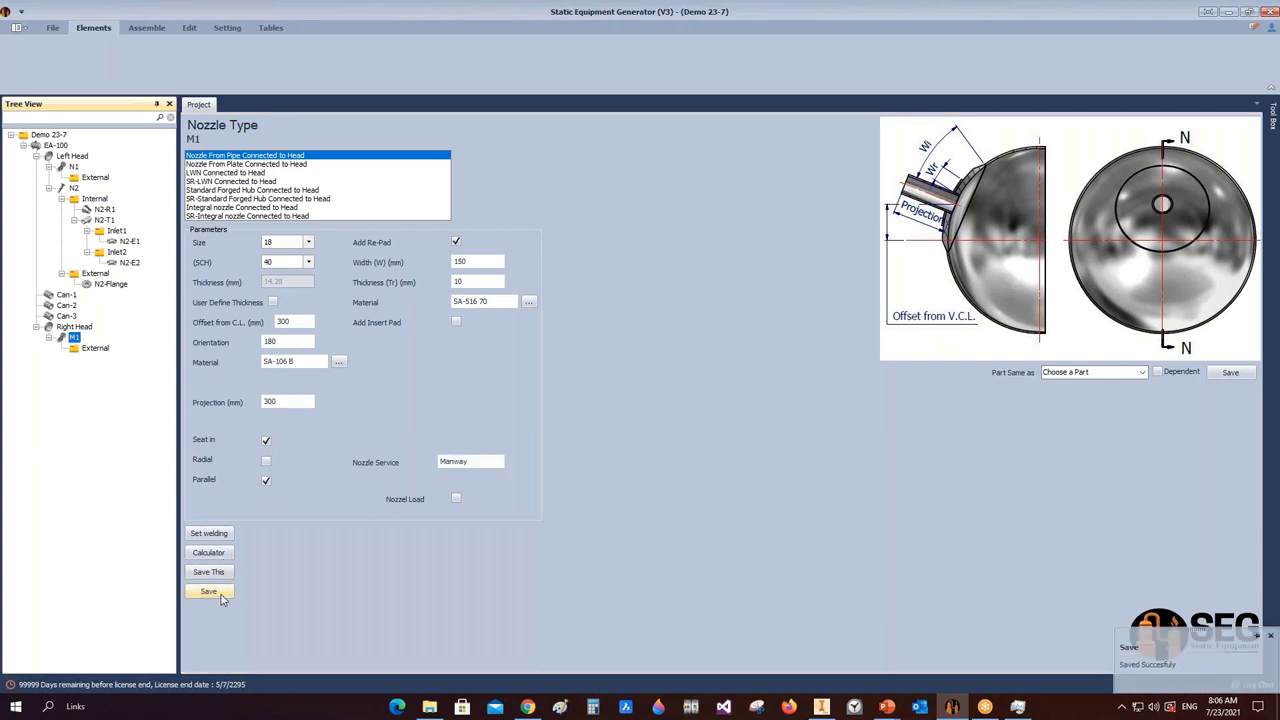
left_click(95, 347)
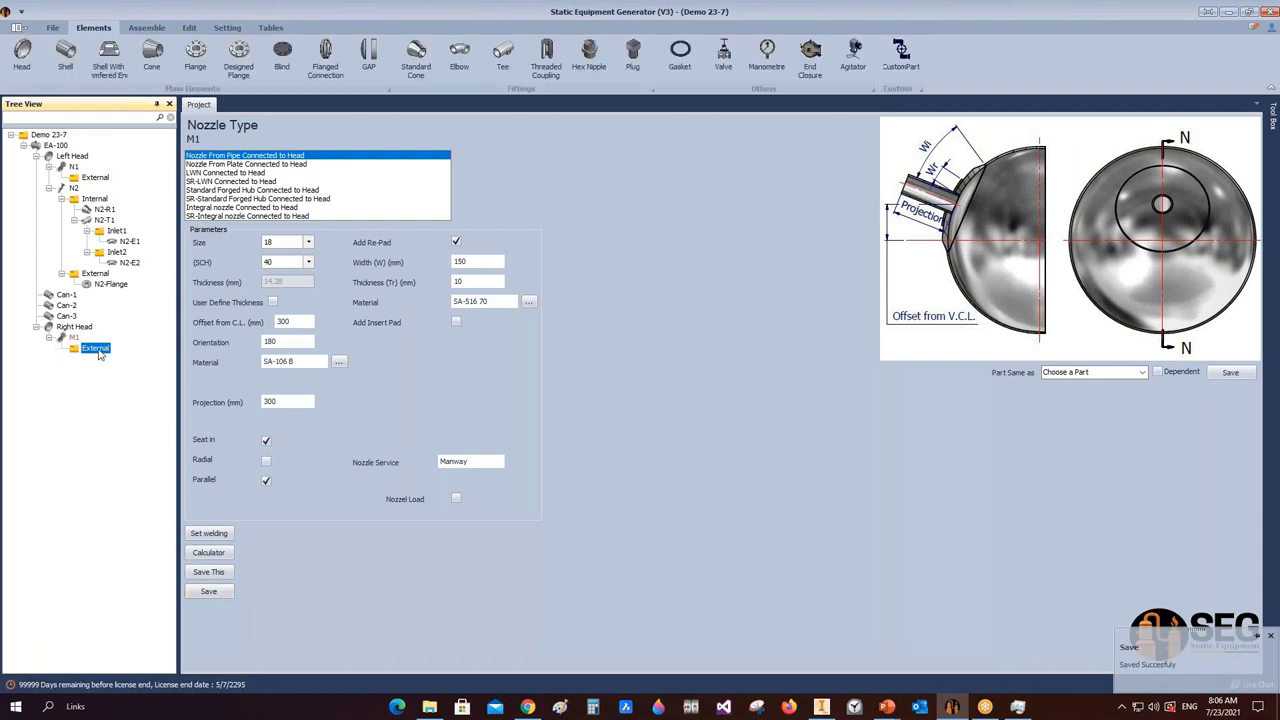
- Add a flange part named M1-Flange to the manway
left_click(195, 55)
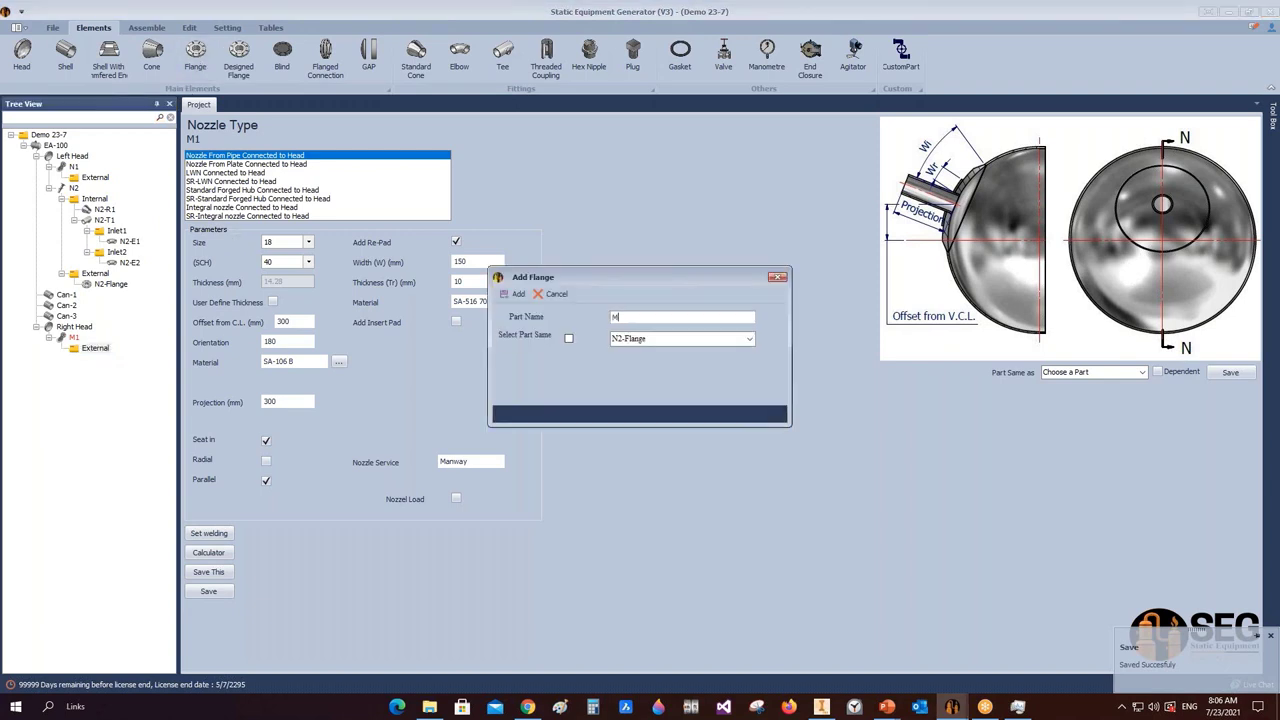
type("M1-Flang")
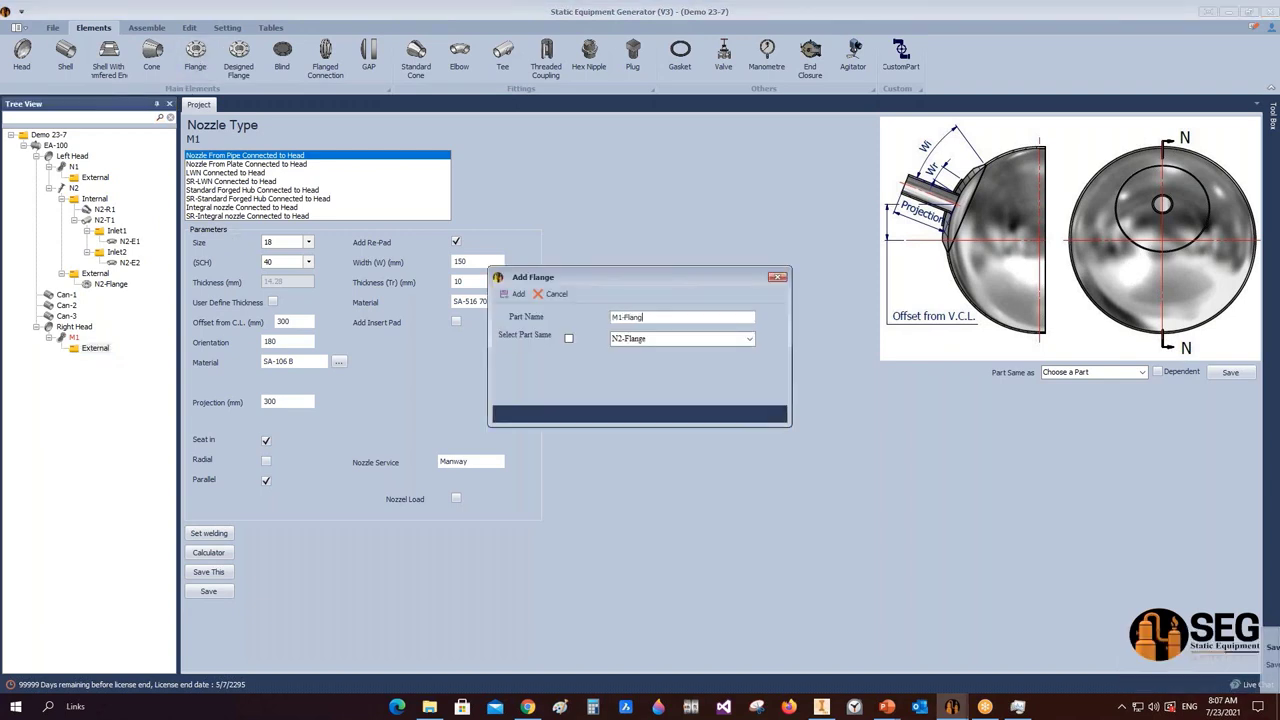
type("ew")
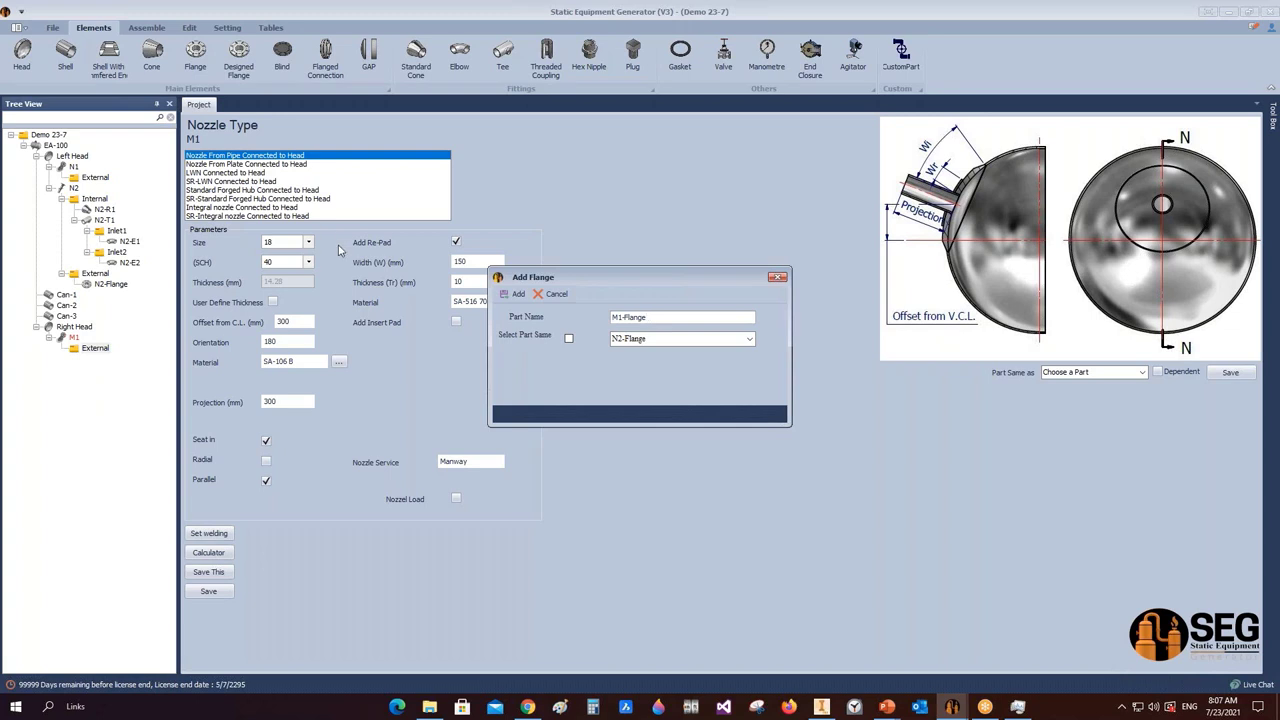
left_click(512, 293)
left_click(112, 358)
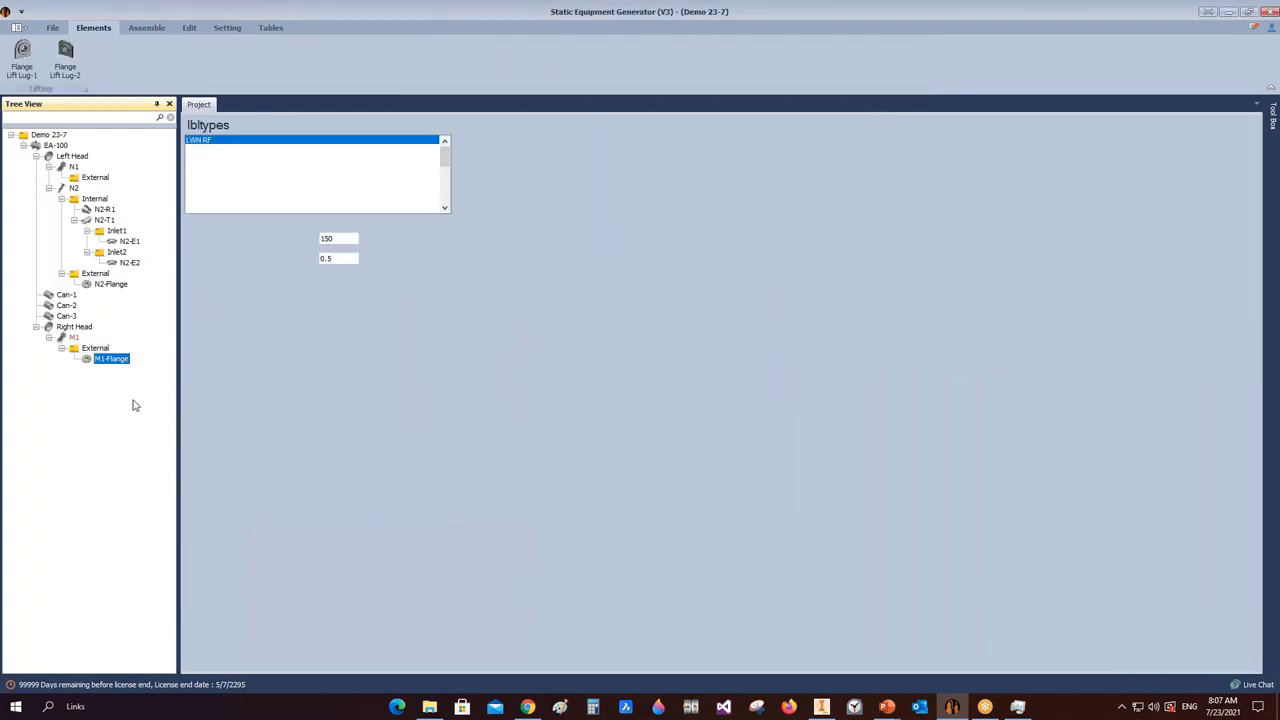
- Set M1-Flange to WN-RF ASME B16.5, rating 300, size 18, SCH 40, and save it
left_click(237, 199)
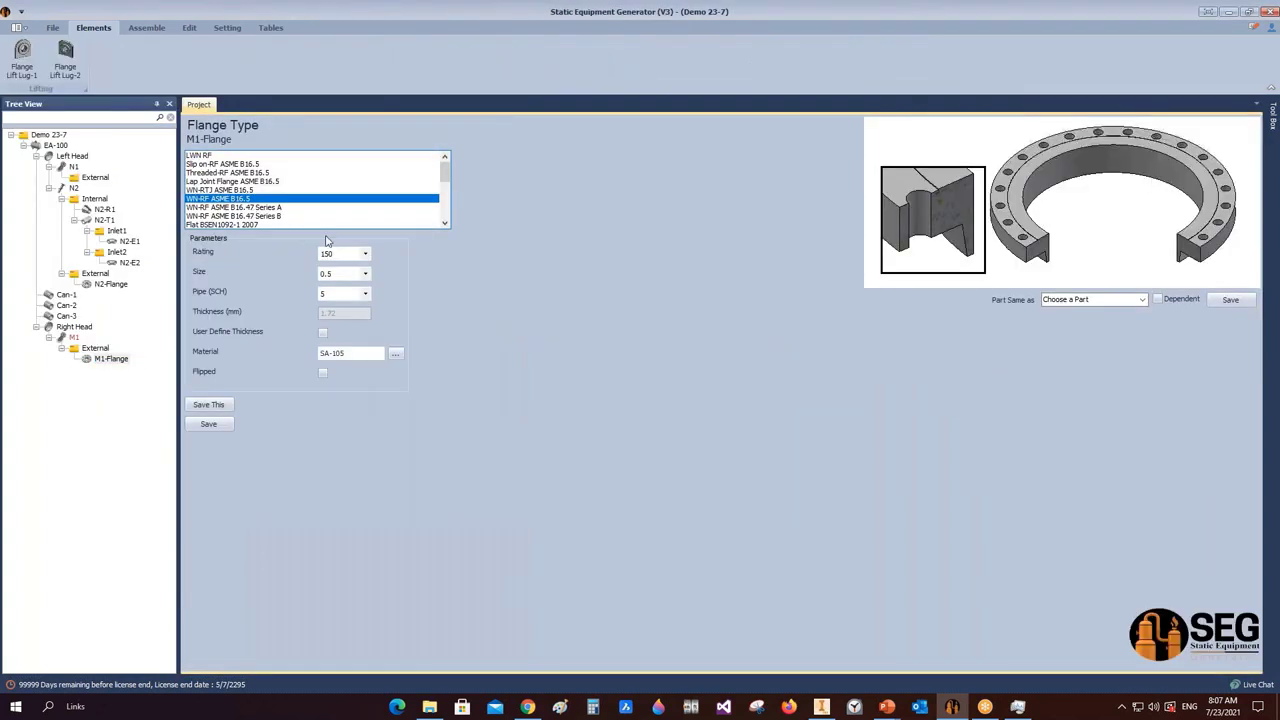
left_click(365, 254)
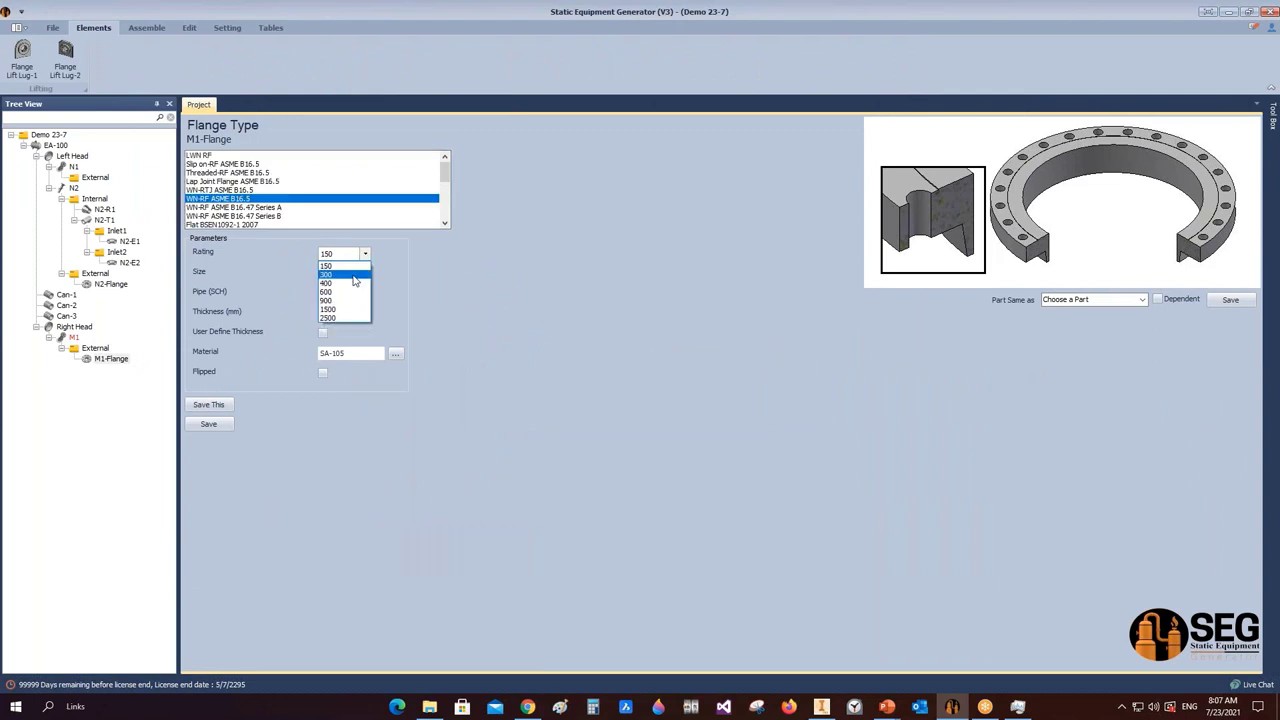
left_click(353, 276)
left_click(365, 273)
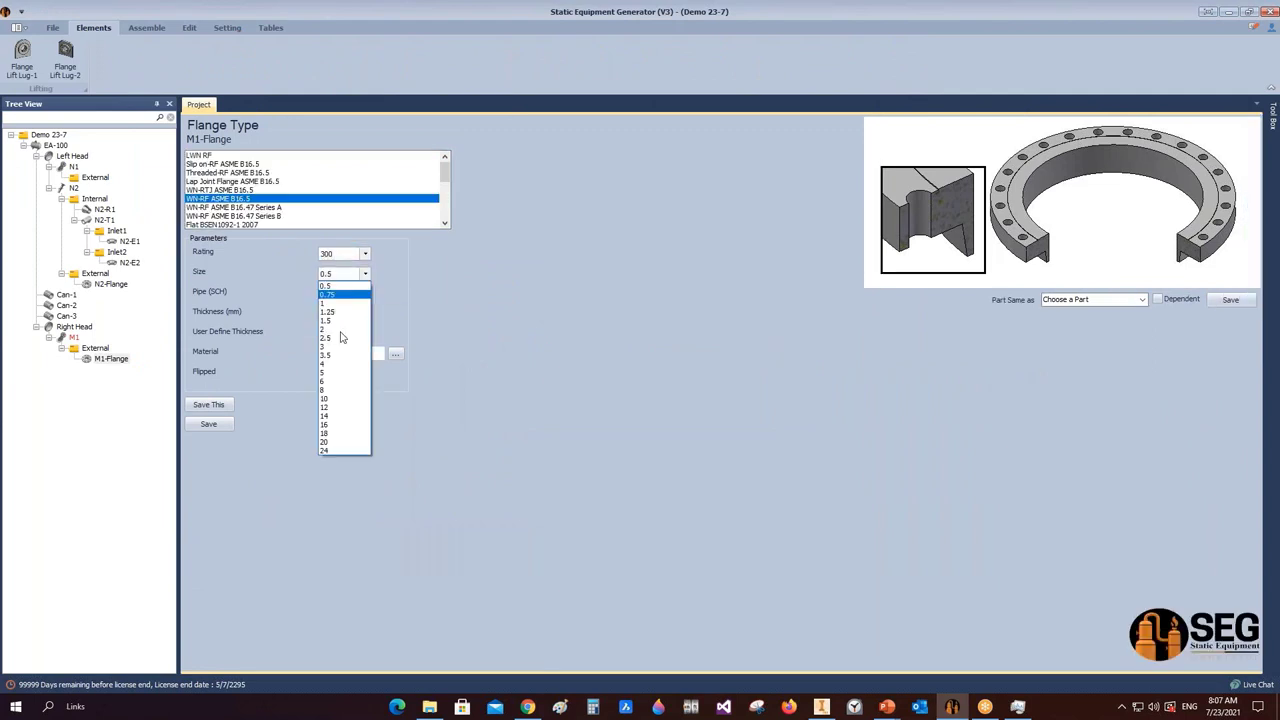
left_click(340, 437)
left_click(365, 293)
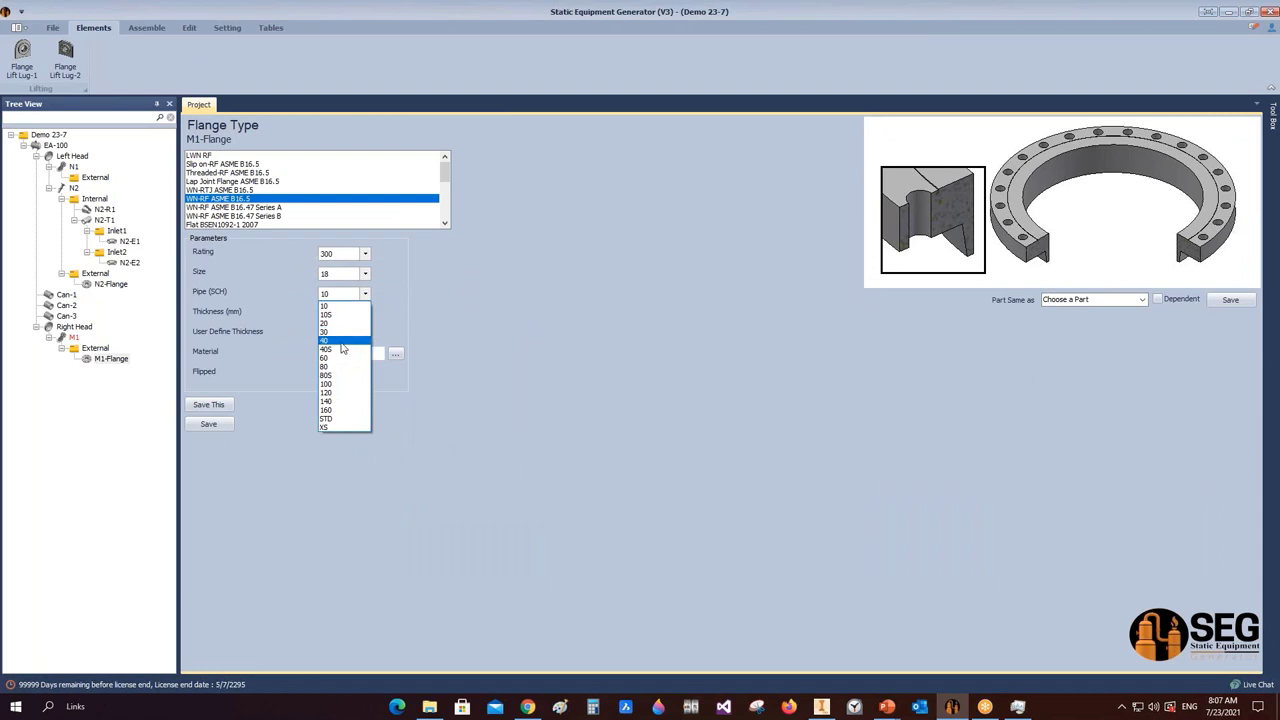
left_click(343, 349)
left_click(210, 424)
left_click(88, 347)
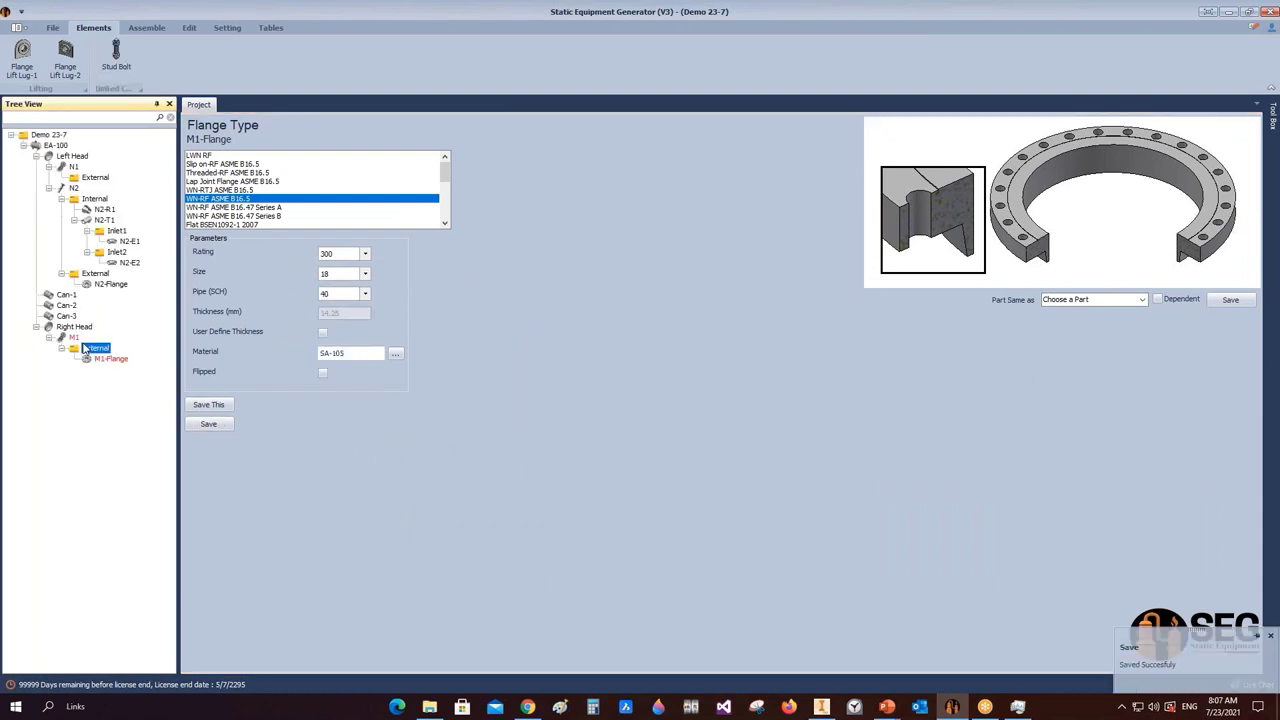
left_click(146, 27)
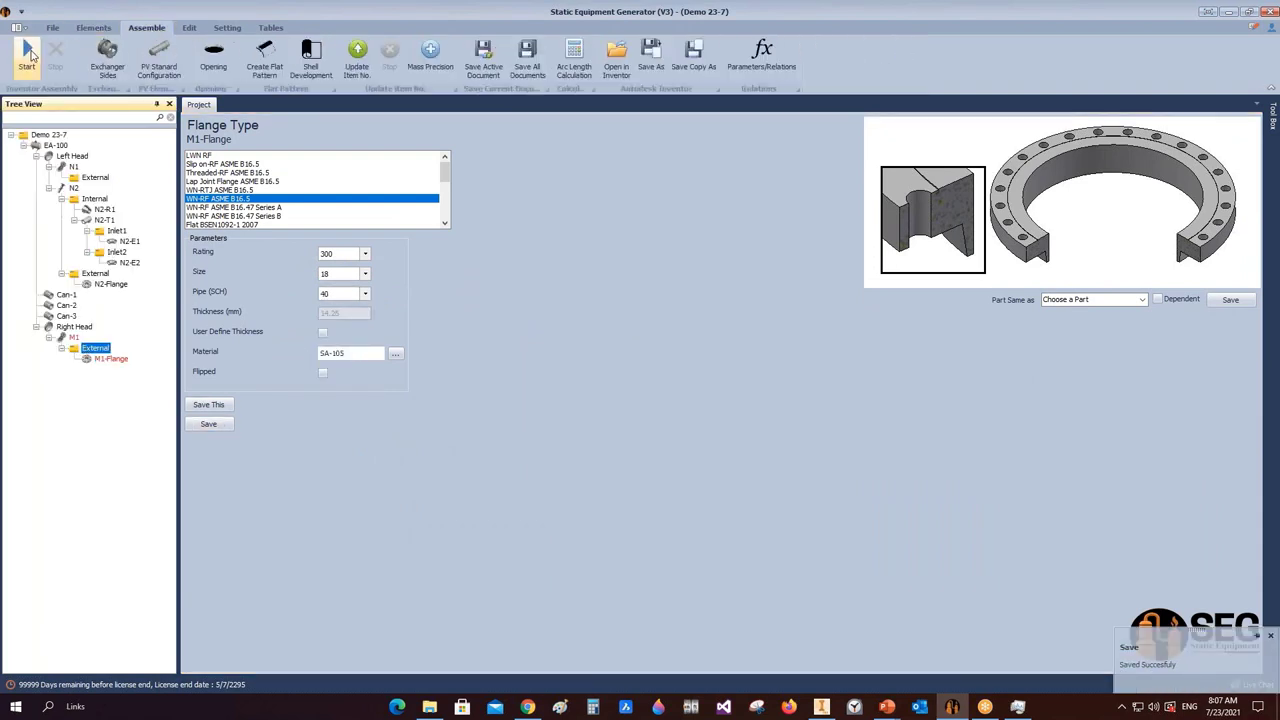
- Save EA-100 - M1.iam in Inventor and view the flanged manway on the right head
left_click(821, 706)
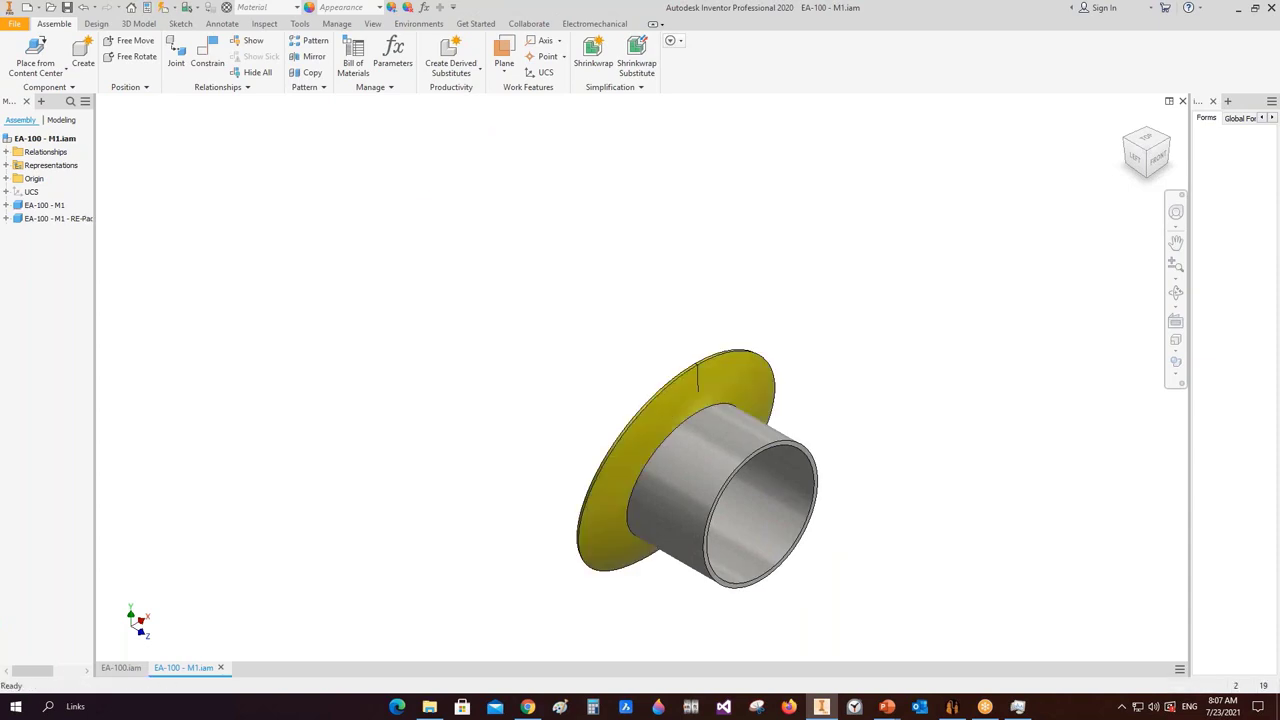
key("ctrl+s")
key("ctrl+s")
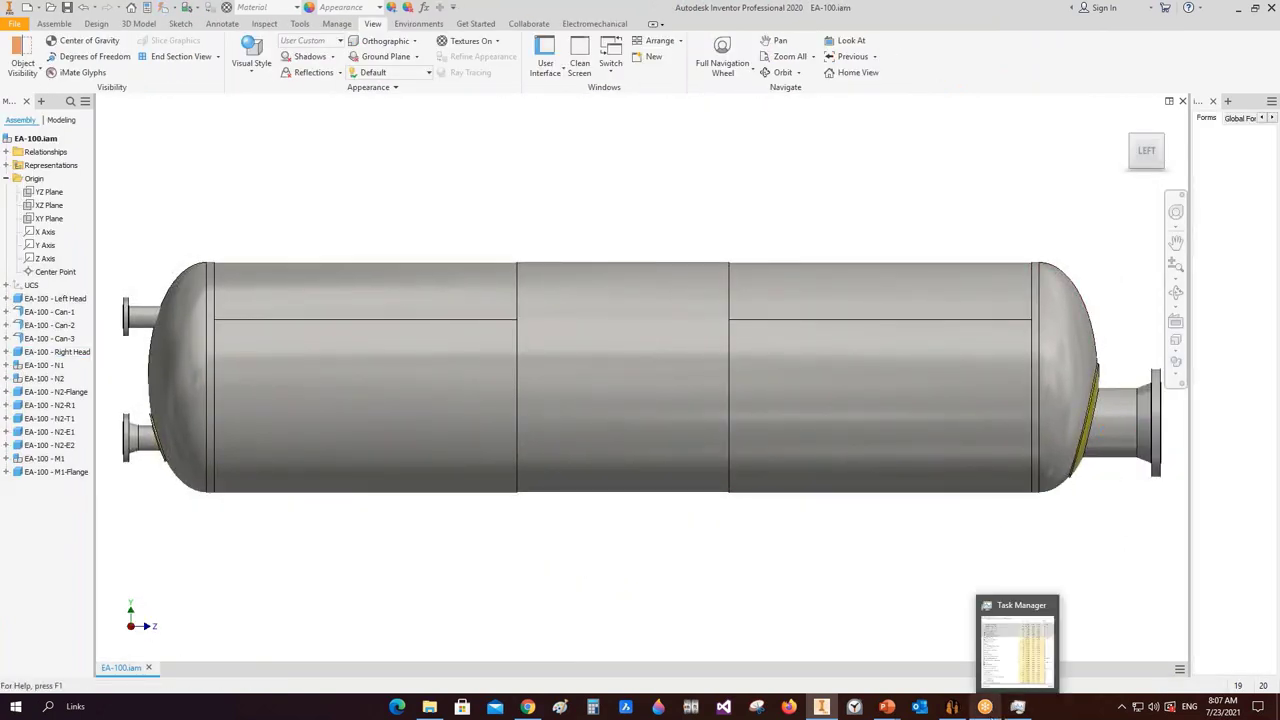
middle_click_drag(1038, 369, 1026, 365)
scroll(1026, 365, "up", 5)
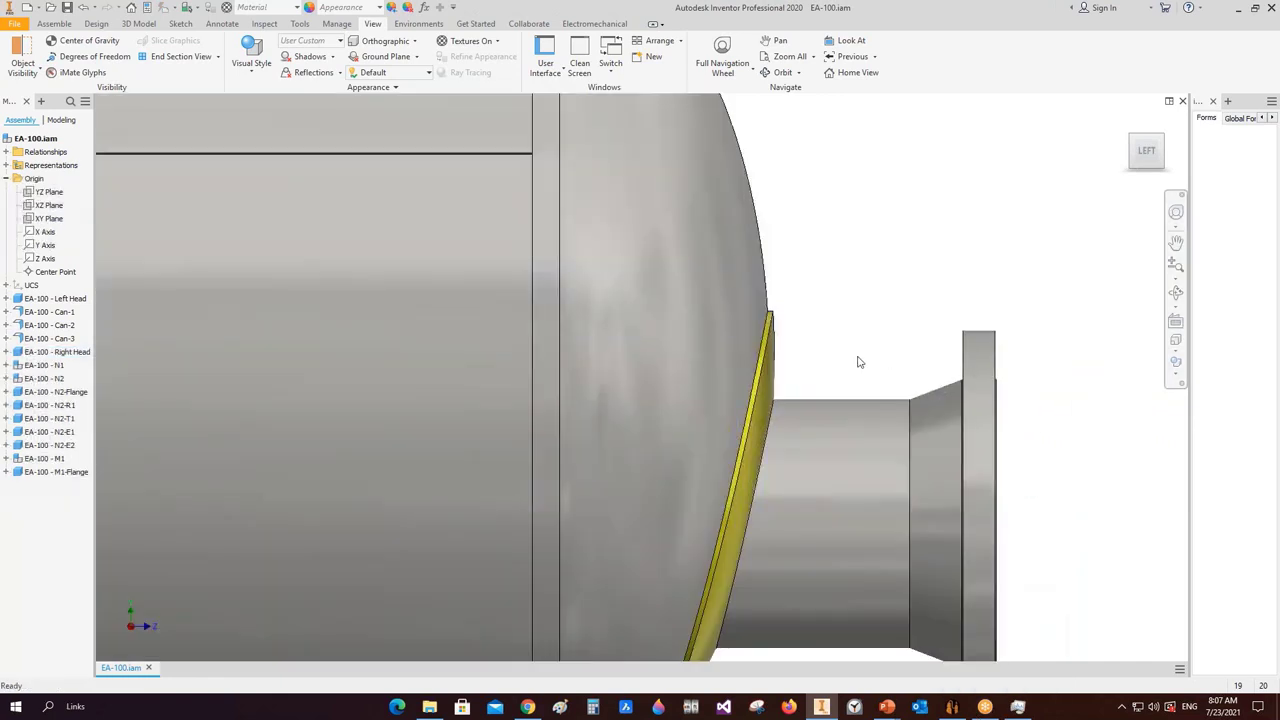
scroll(863, 309, "down", 2)
- Calculate M1's projection for 800 mm from the vessel centre line (247.3 mm) and save it
left_click(951, 706)
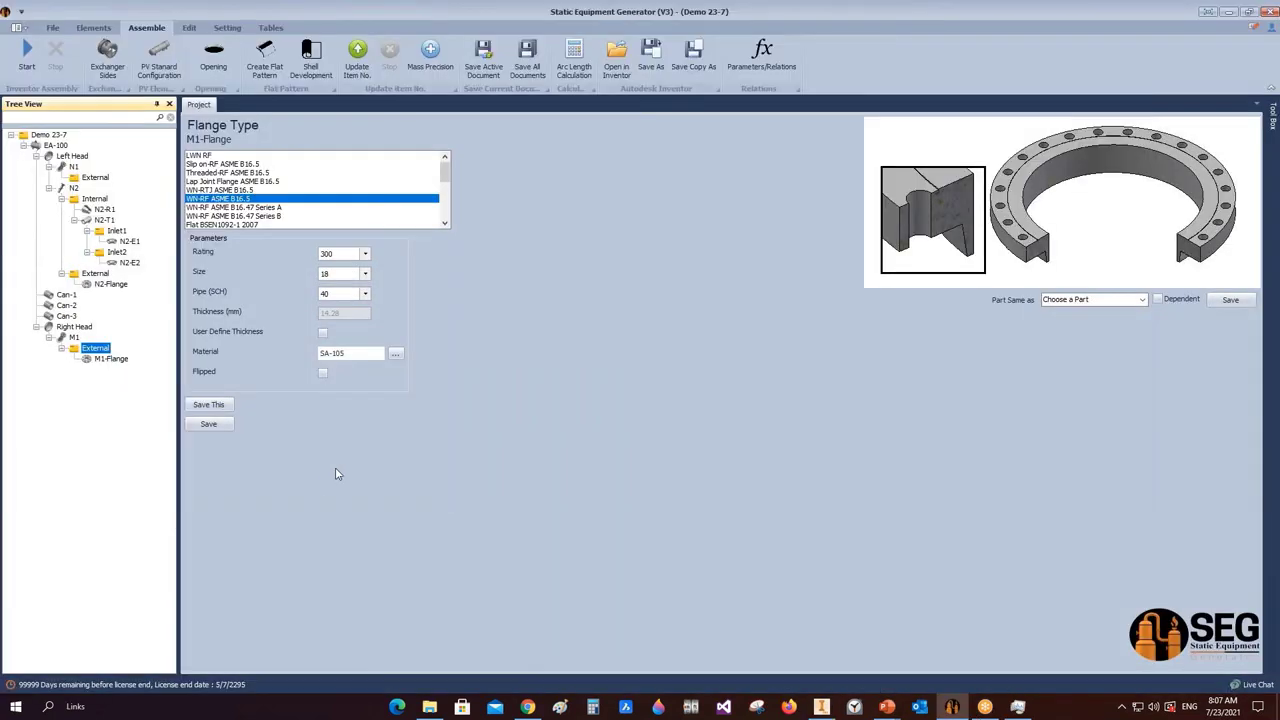
left_click(73, 338)
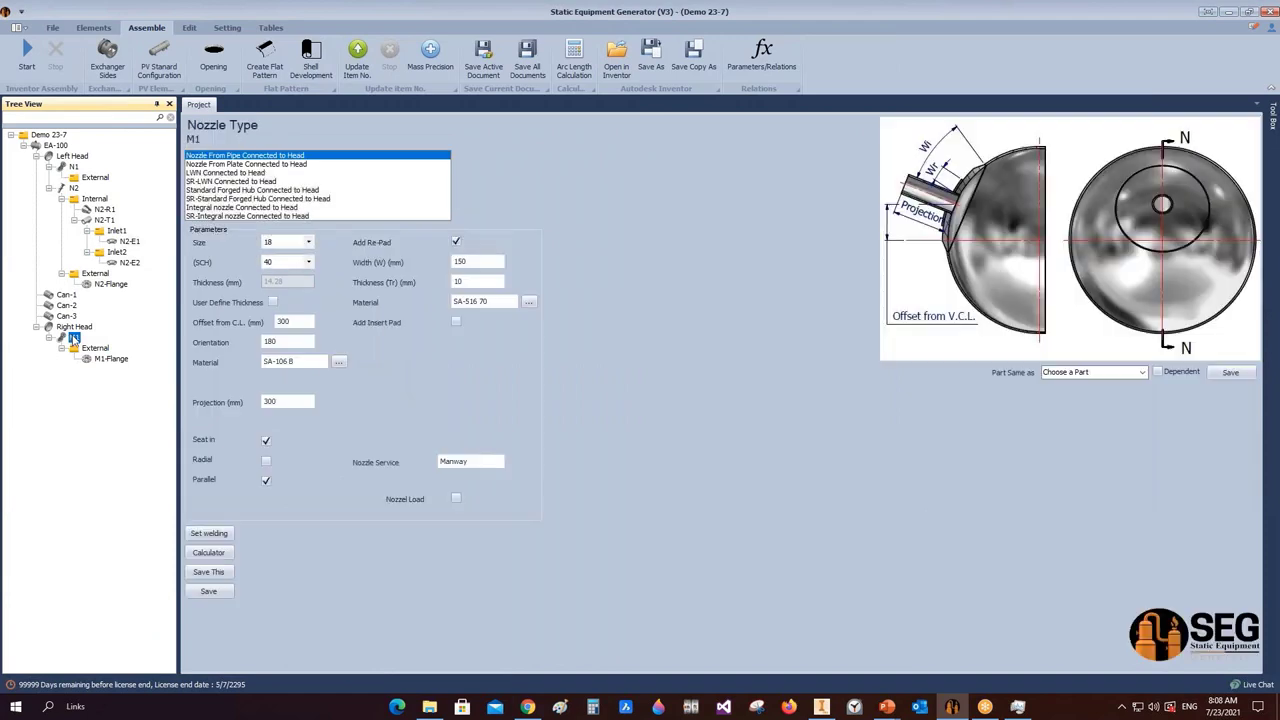
left_click(226, 556)
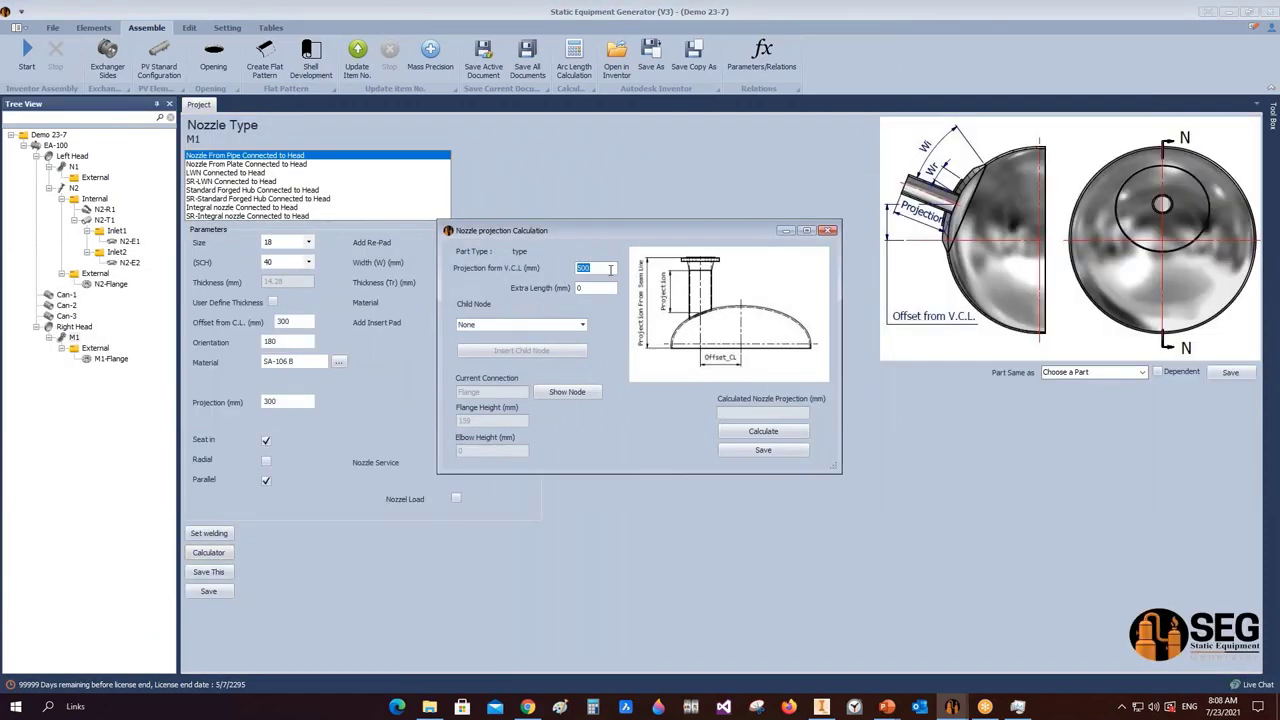
type("85")
left_click(763, 431)
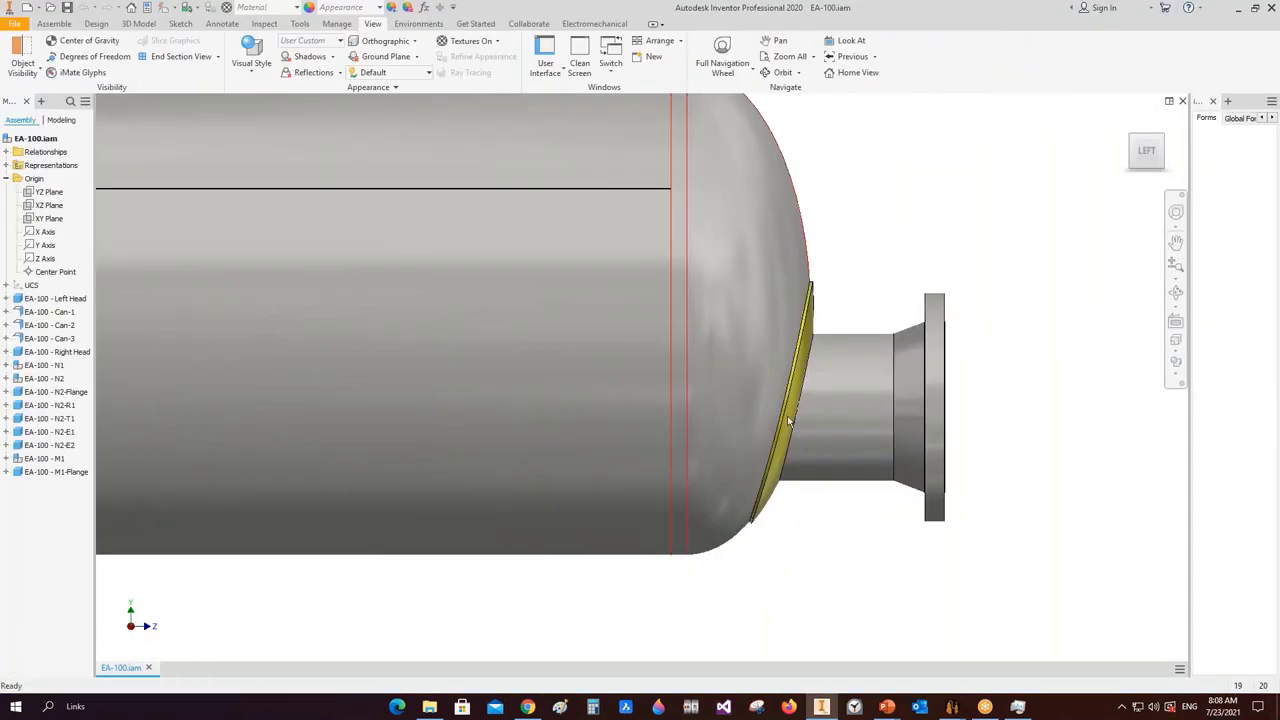
mouse_move(955, 700)
left_click(975, 610)
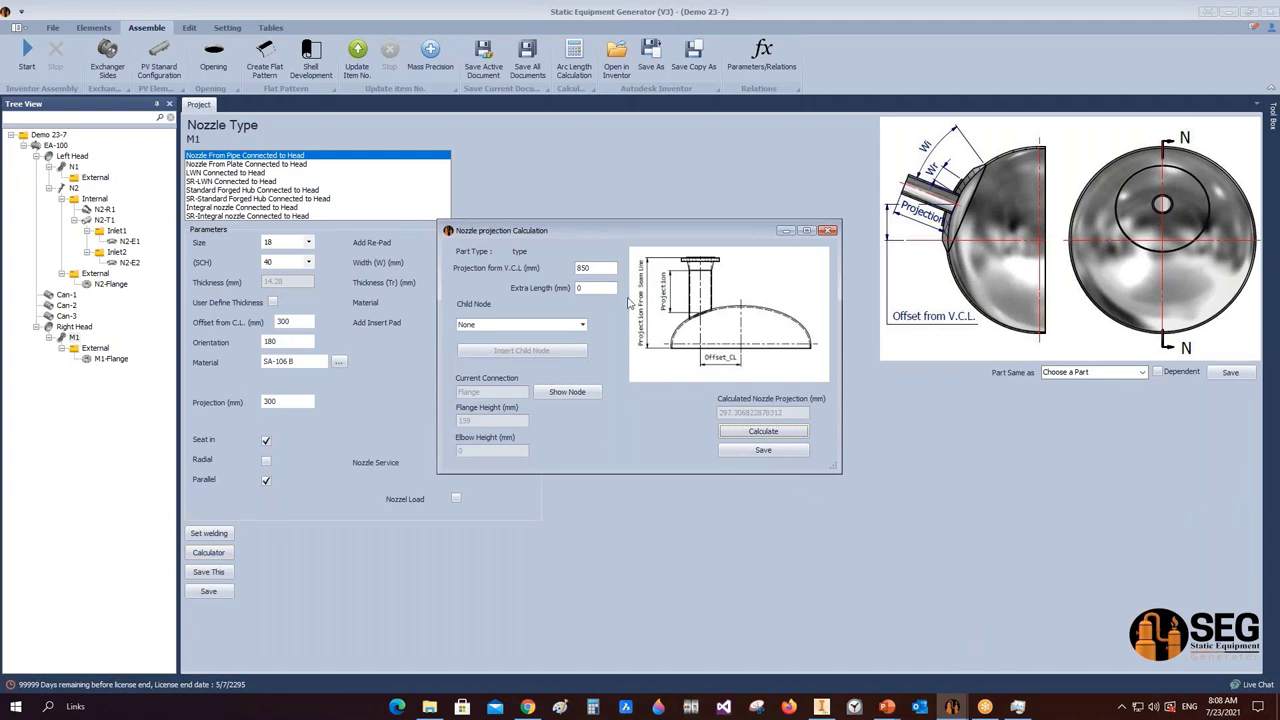
double_click(582, 266)
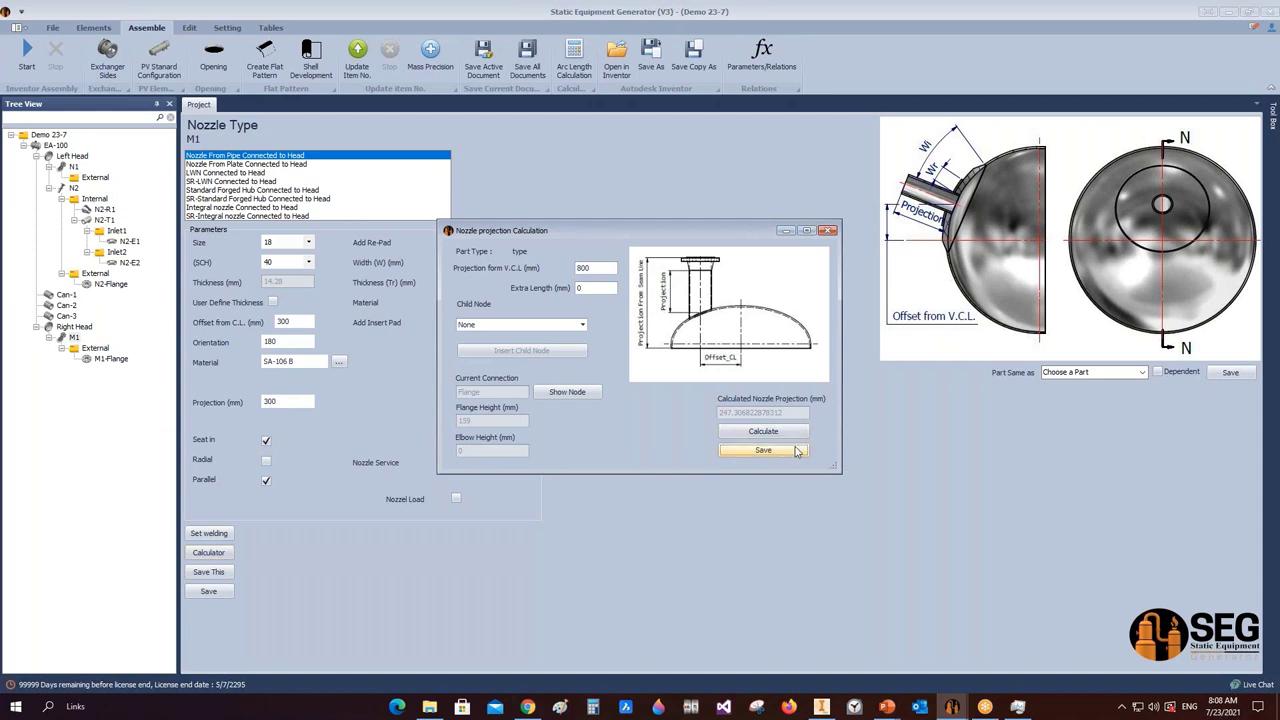
left_click(763, 450)
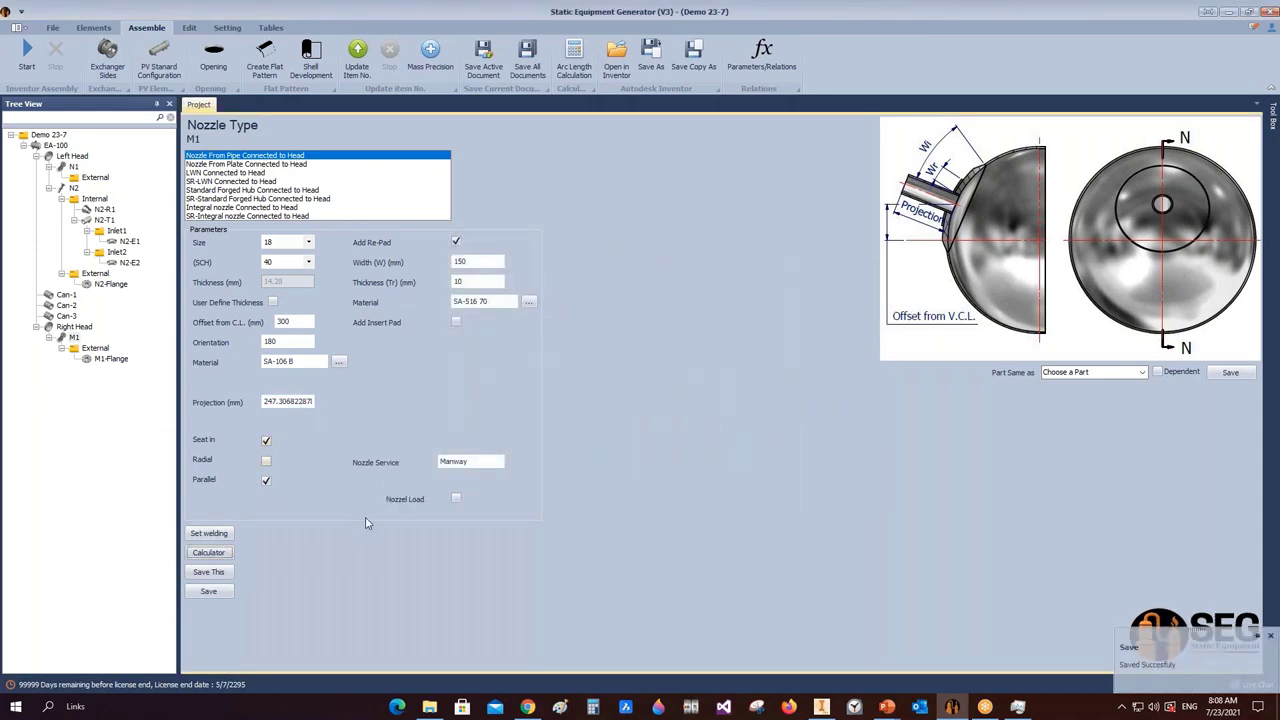
- Rebuild the vessel in Inventor with the updated M1, save it, and show EA-100.iam
left_click(27, 55)
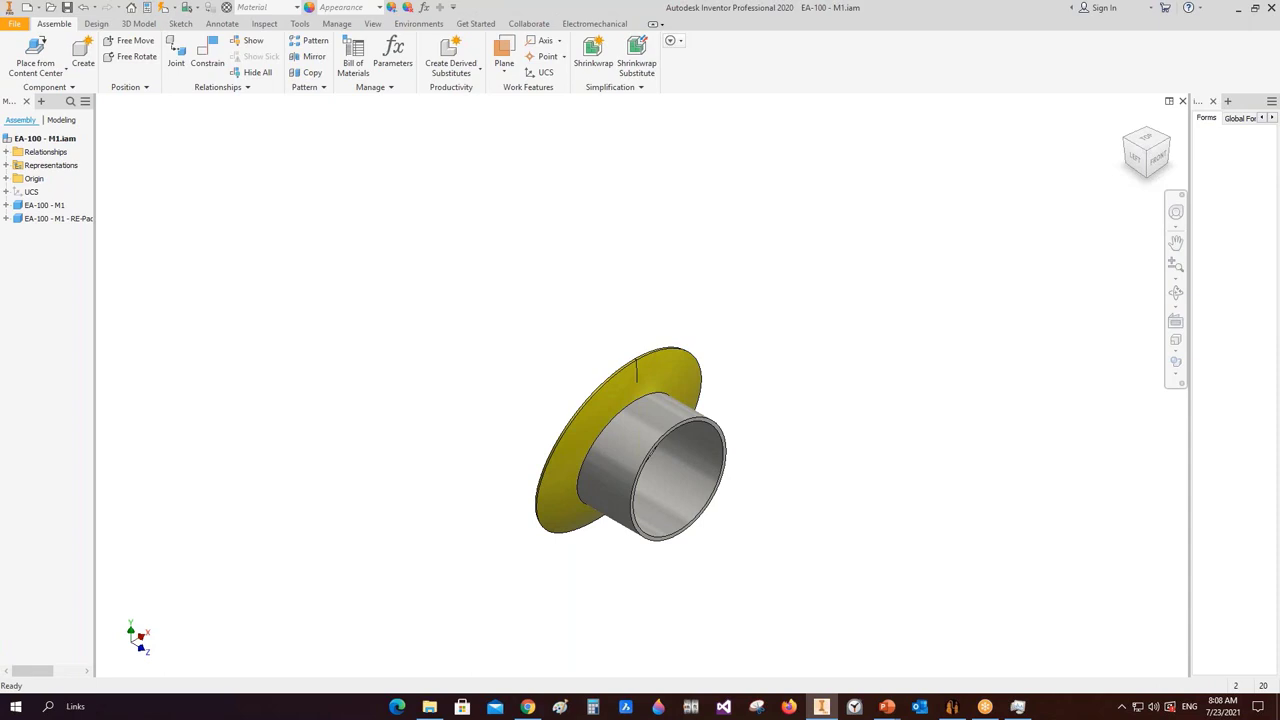
key("ctrl+s")
key("ctrl+Tab")
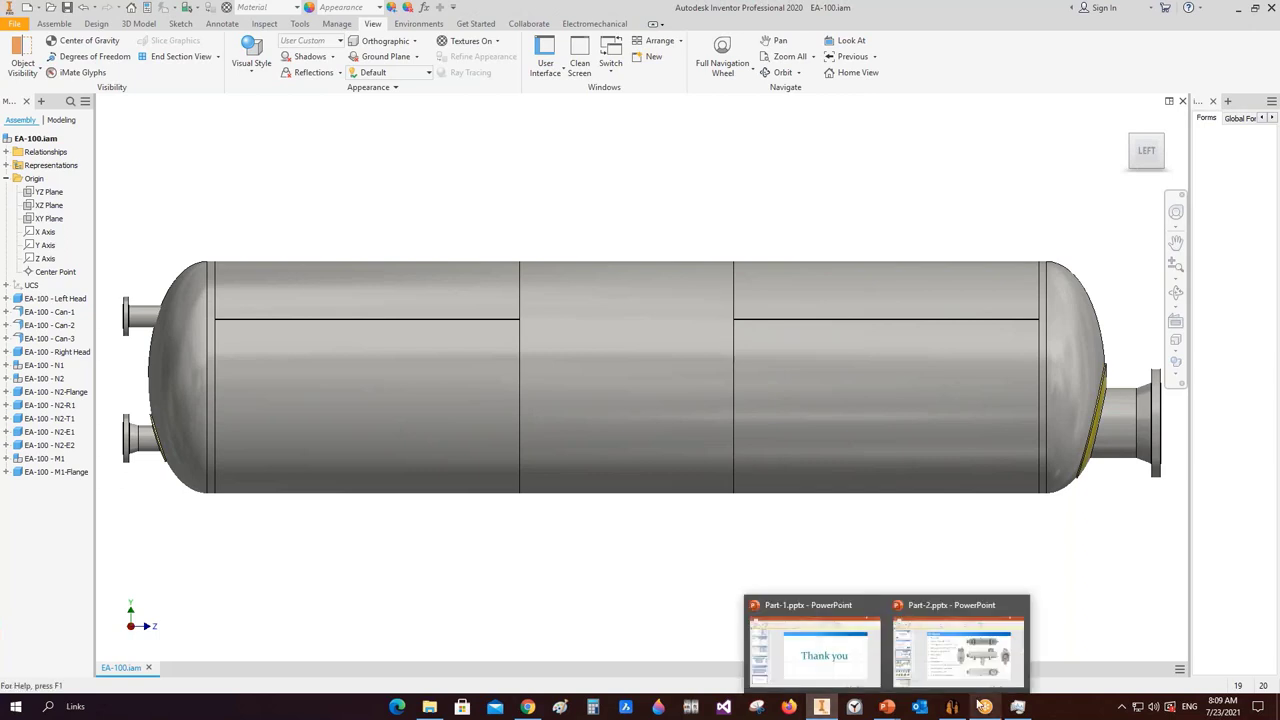
- Add a shell part P1 under M1's External group, placed before M1-Flange
left_click(952, 706)
left_click(95, 347)
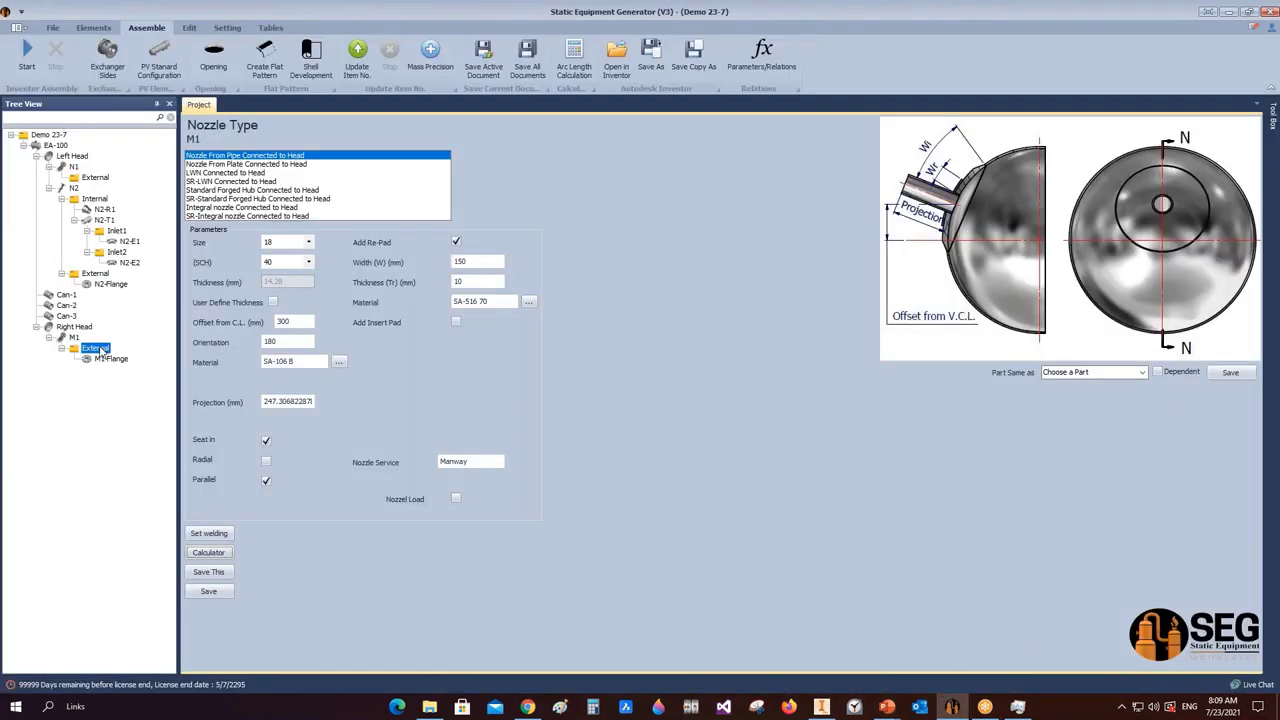
left_click(93, 27)
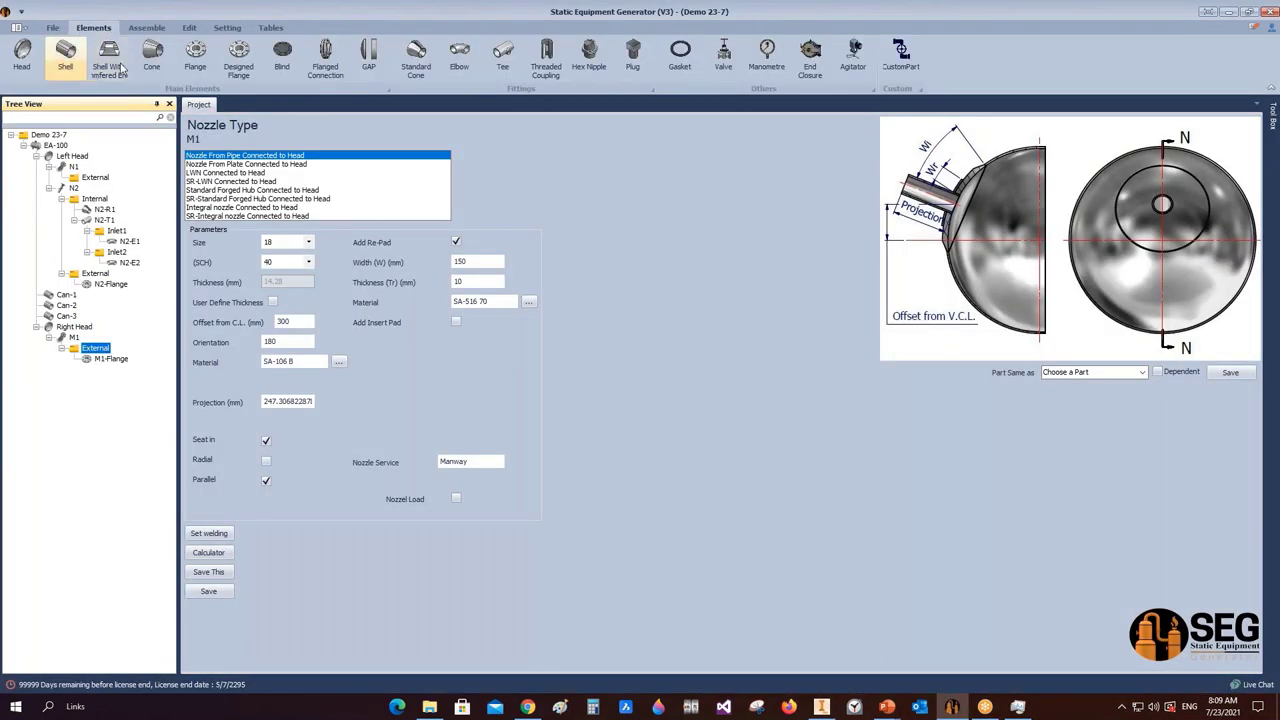
left_click(66, 55)
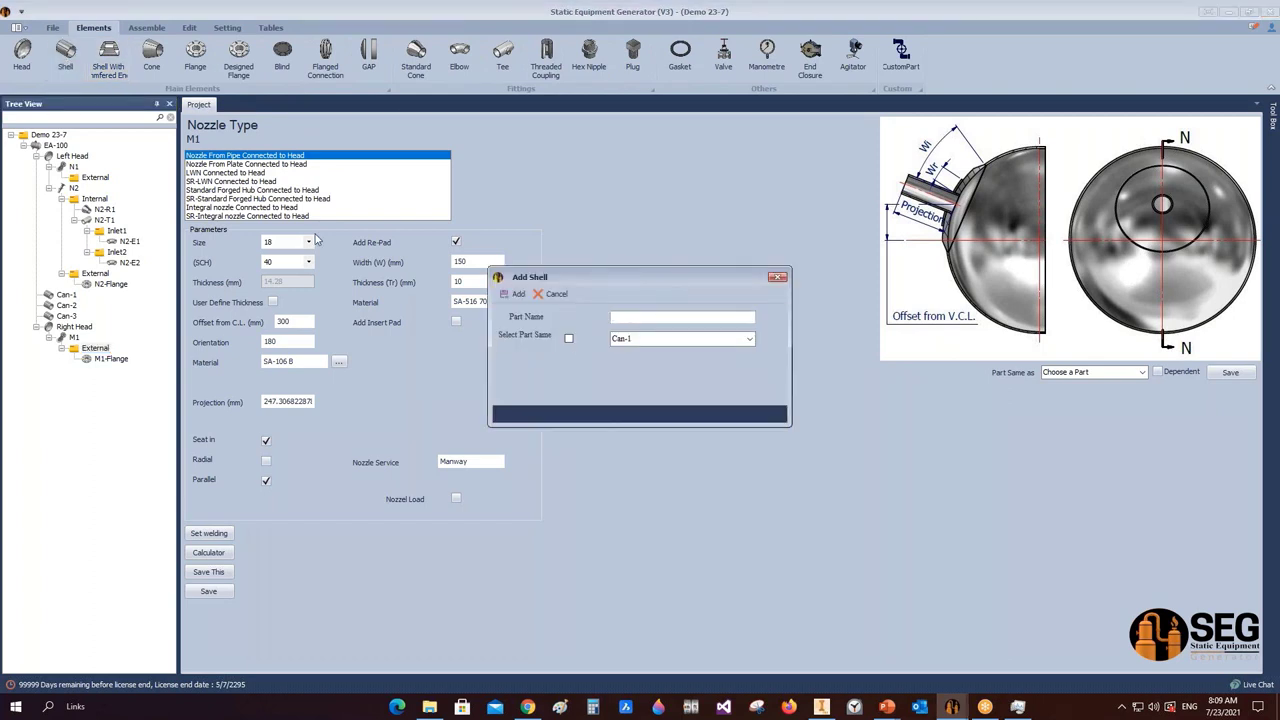
type("P1")
left_click(516, 293)
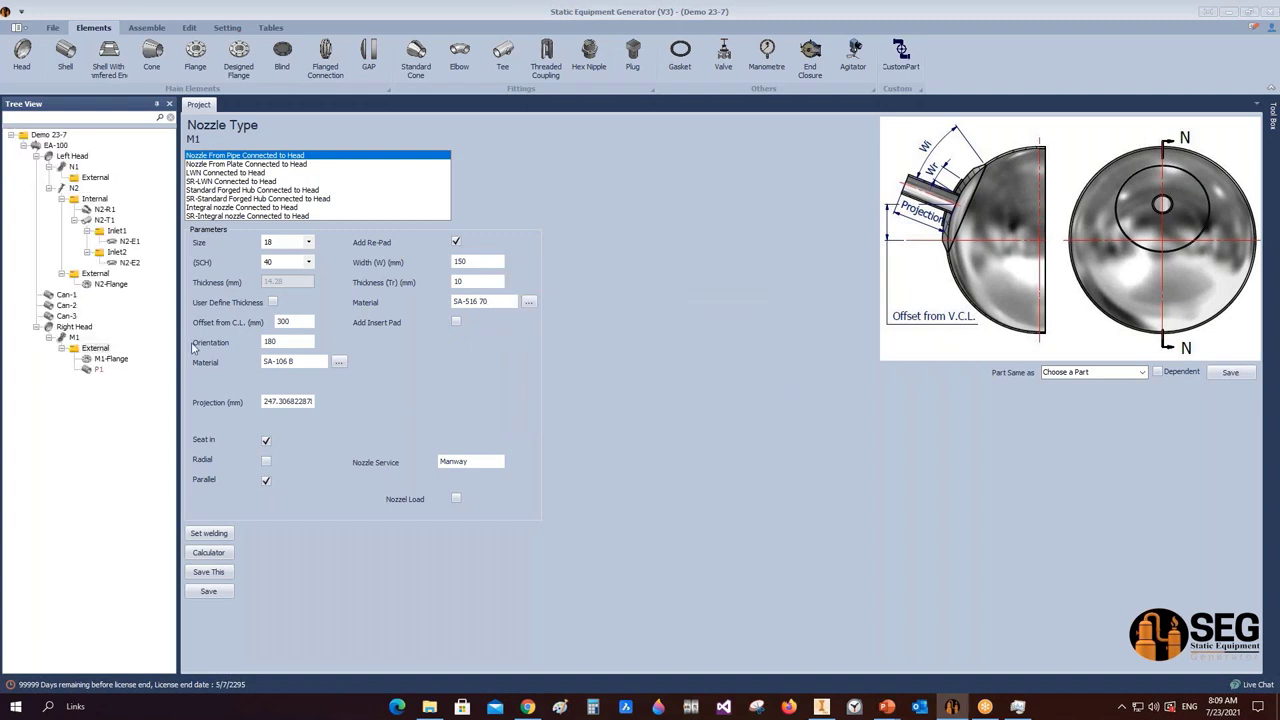
left_click(99, 370)
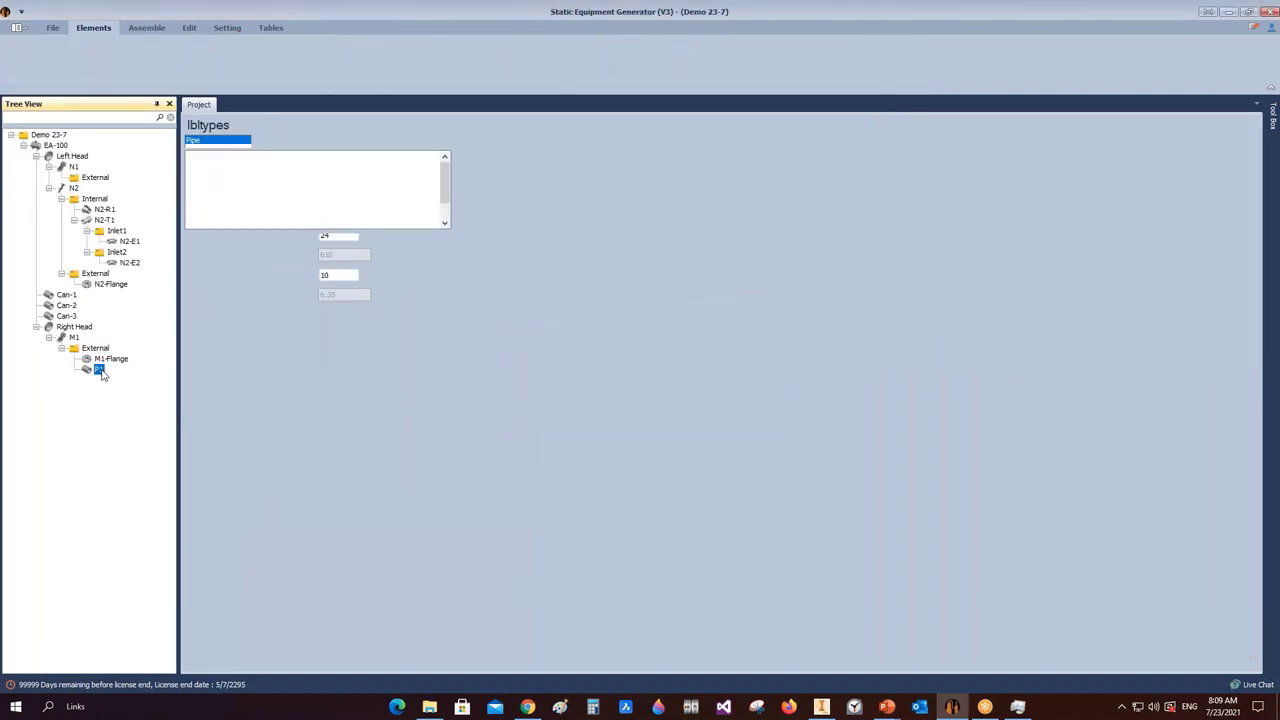
right_click(101, 372)
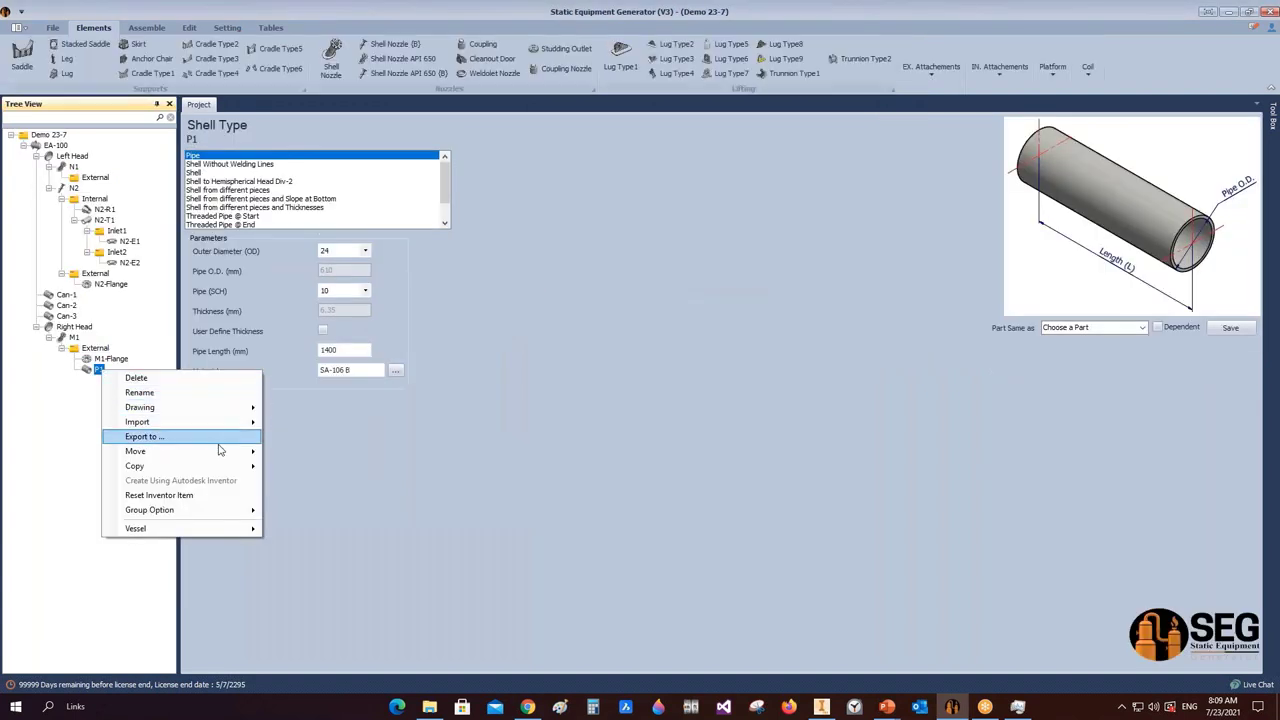
mouse_move(221, 455)
left_click(340, 468)
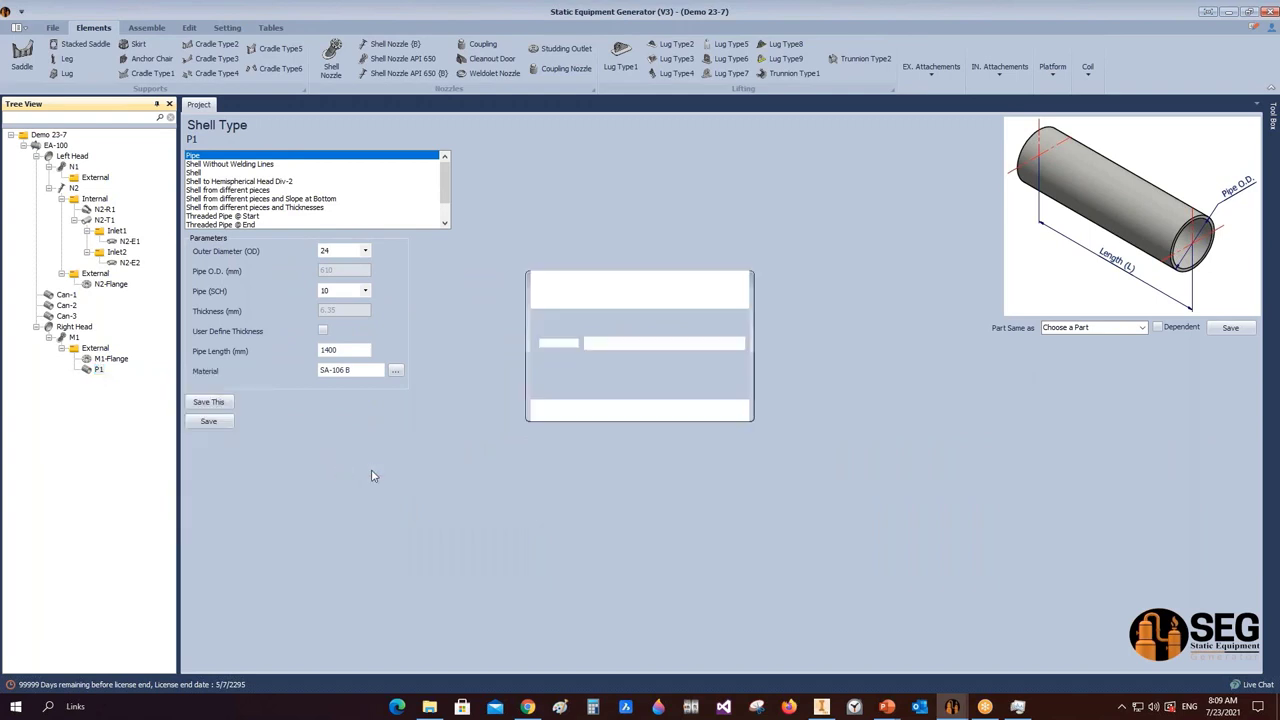
left_click(553, 299)
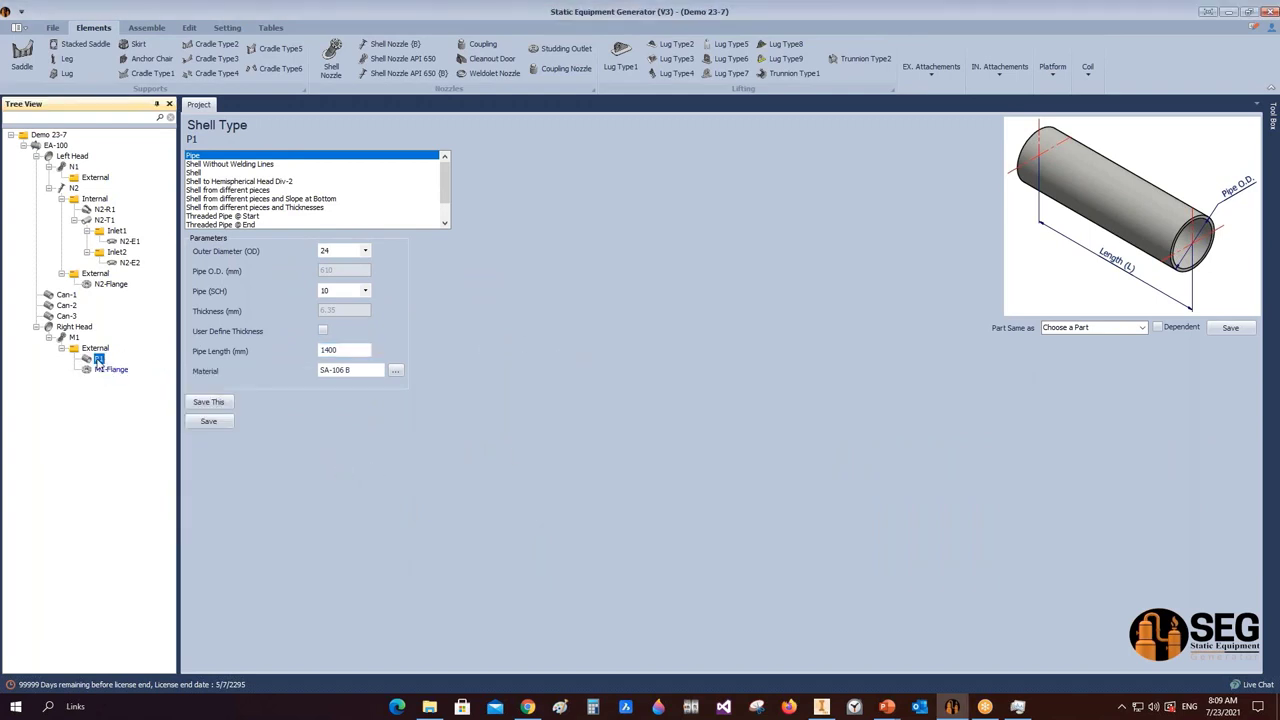
- Make P1 an outer diameter 18, SCH 40 pipe, 300 mm long, and save it
left_click(364, 251)
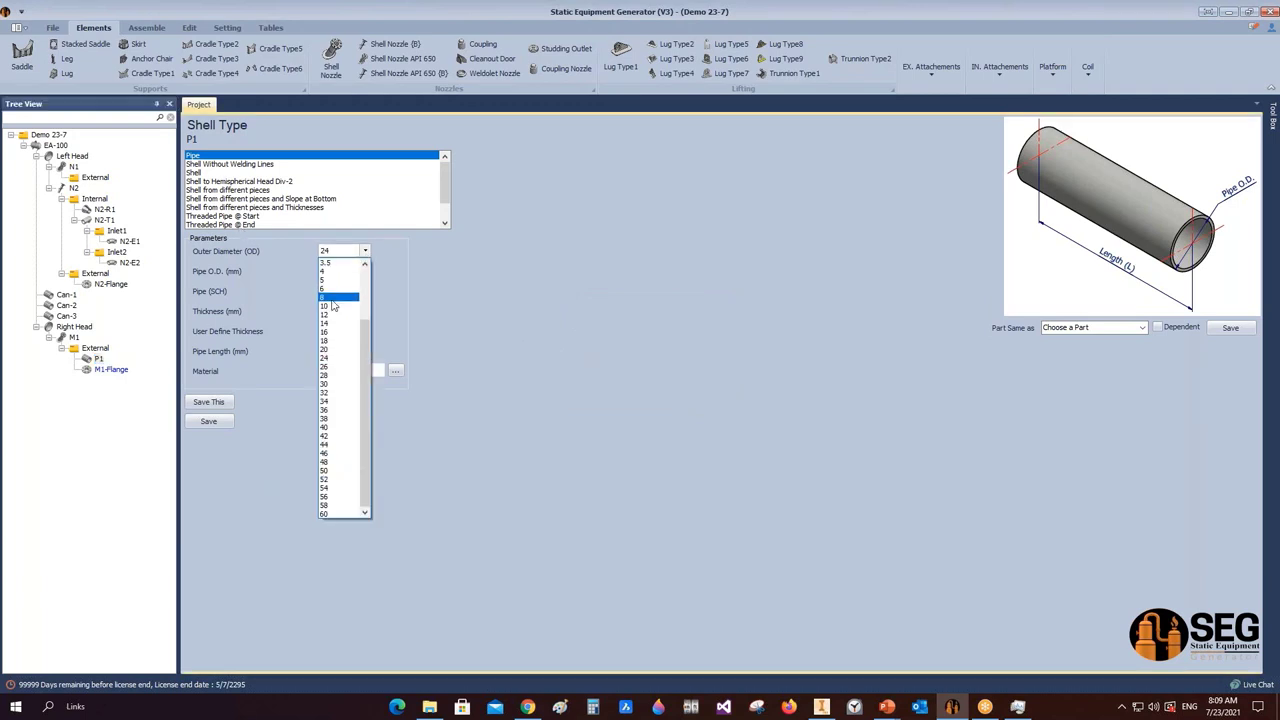
left_click(338, 340)
left_click(364, 291)
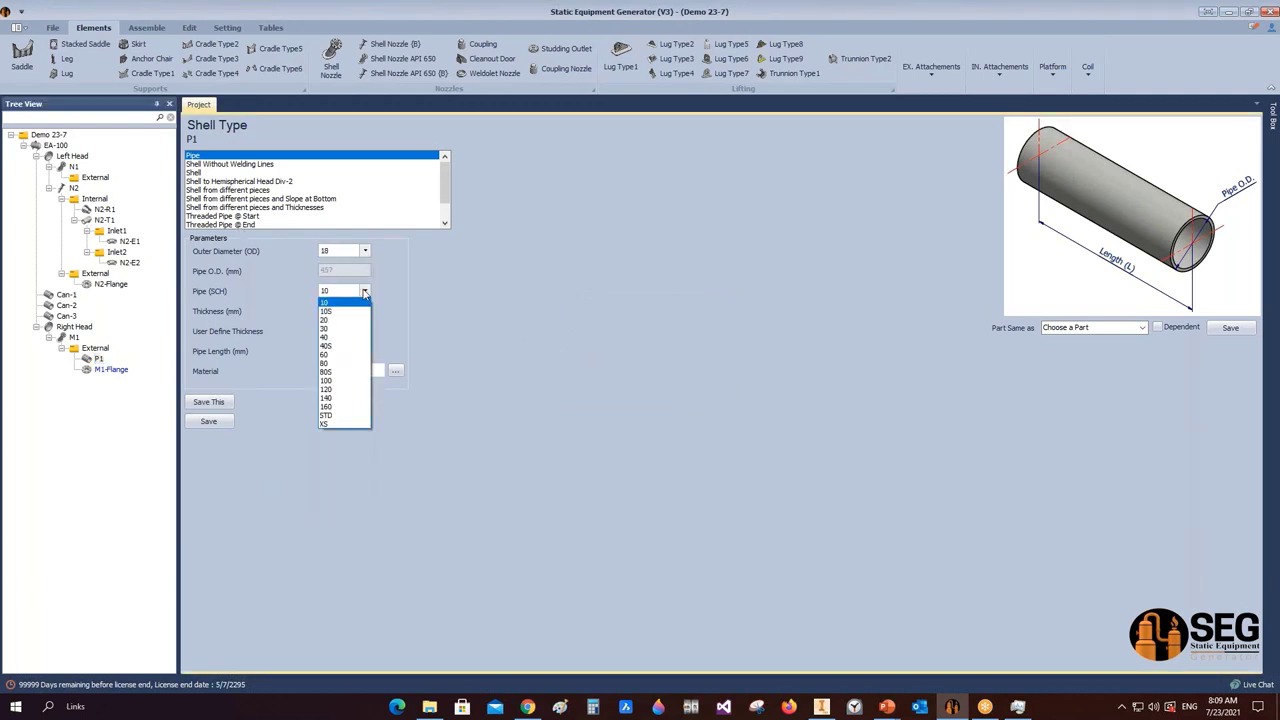
left_click(341, 338)
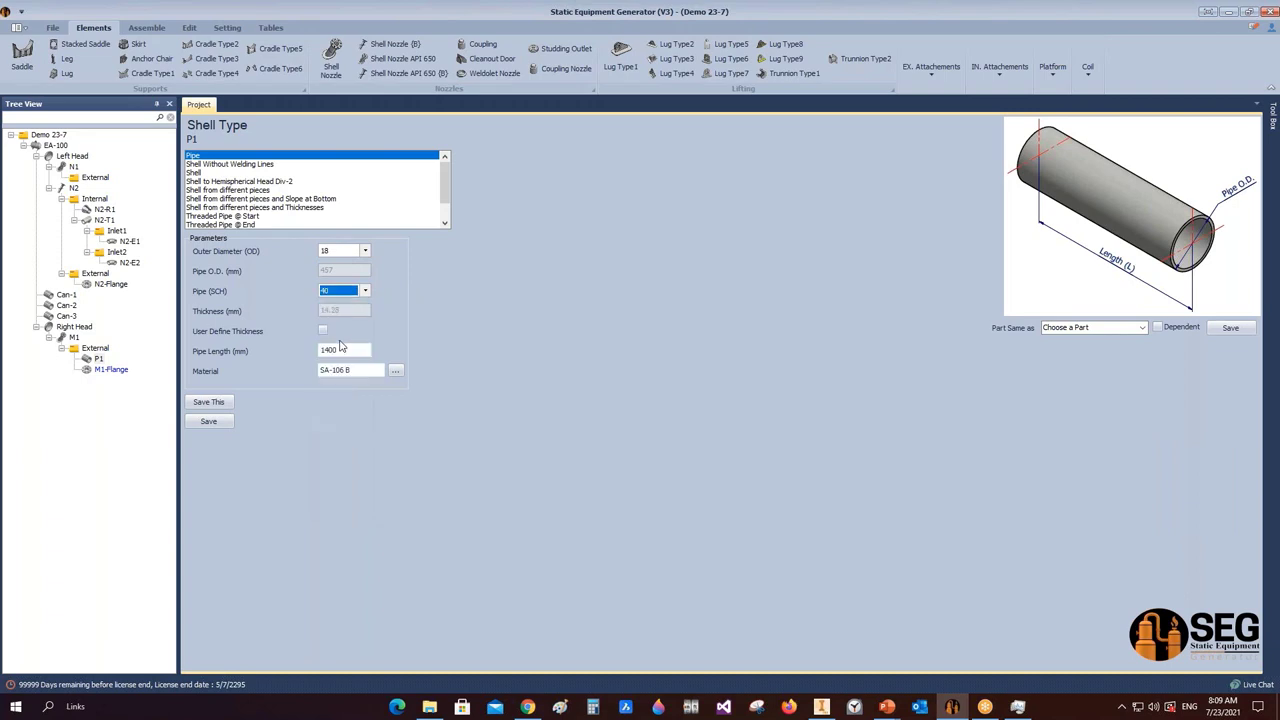
left_click_drag(341, 349, 287, 351)
type("300")
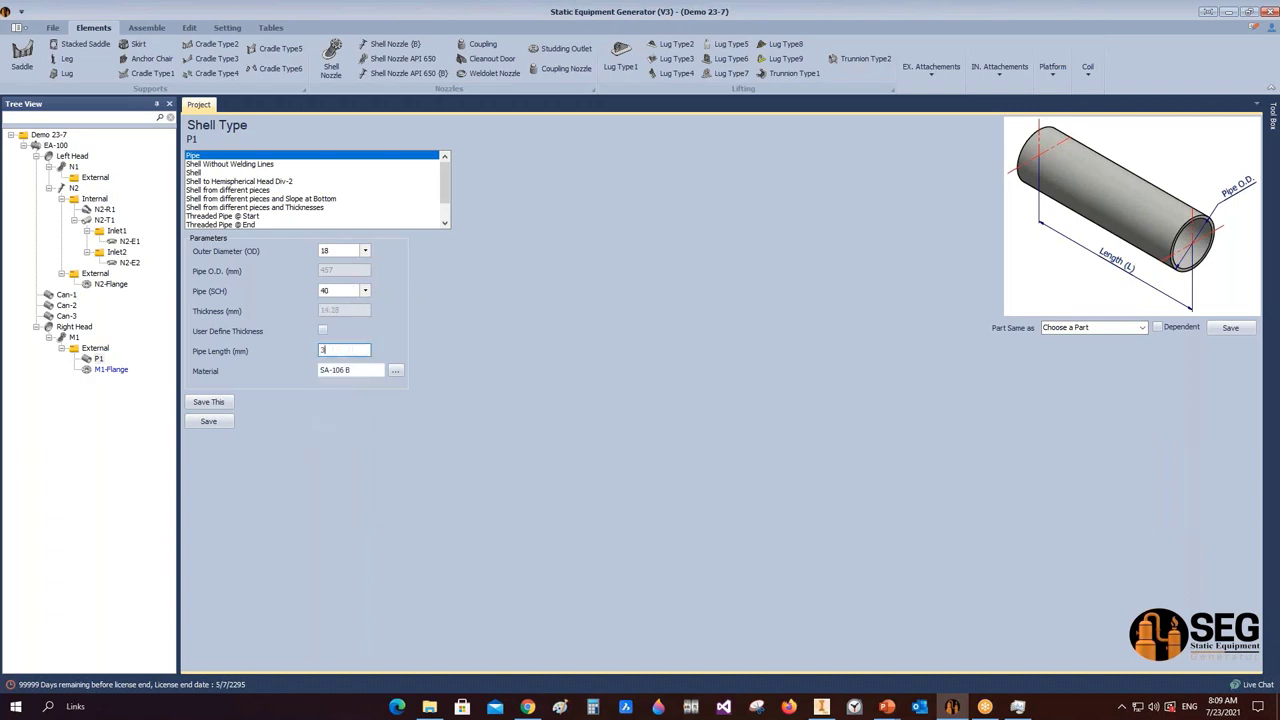
left_click(222, 421)
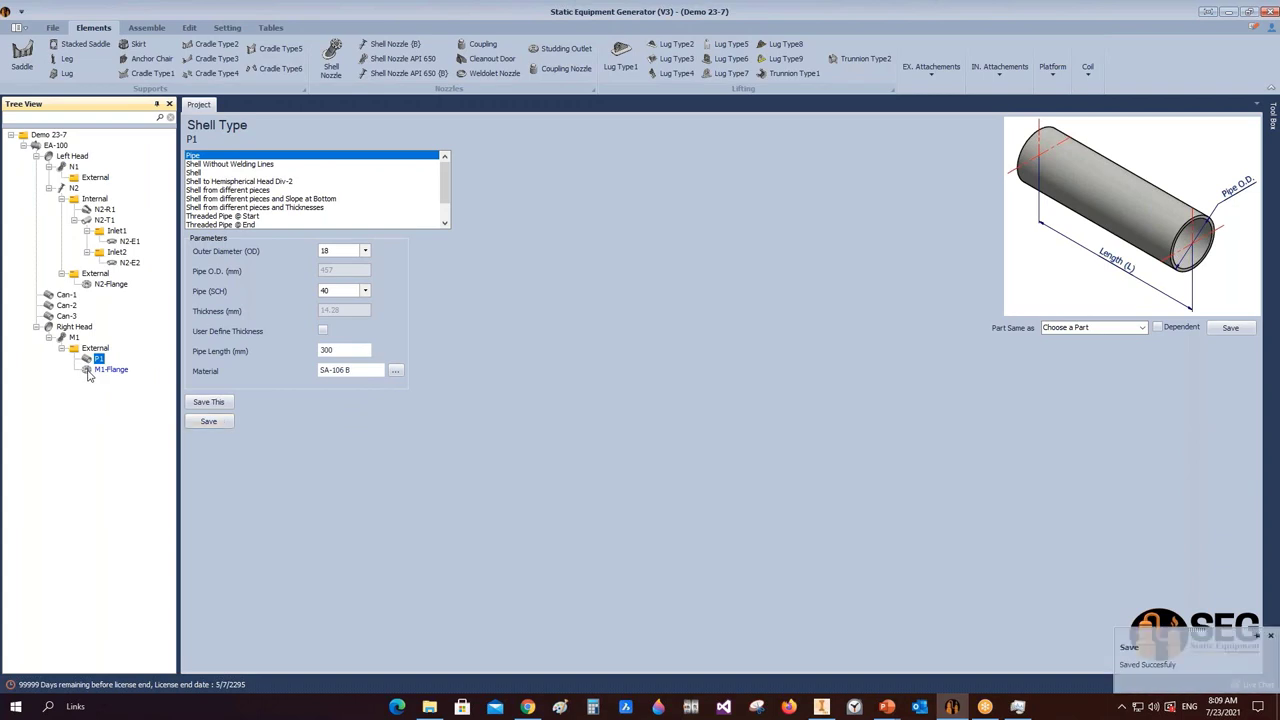
left_click(74, 337)
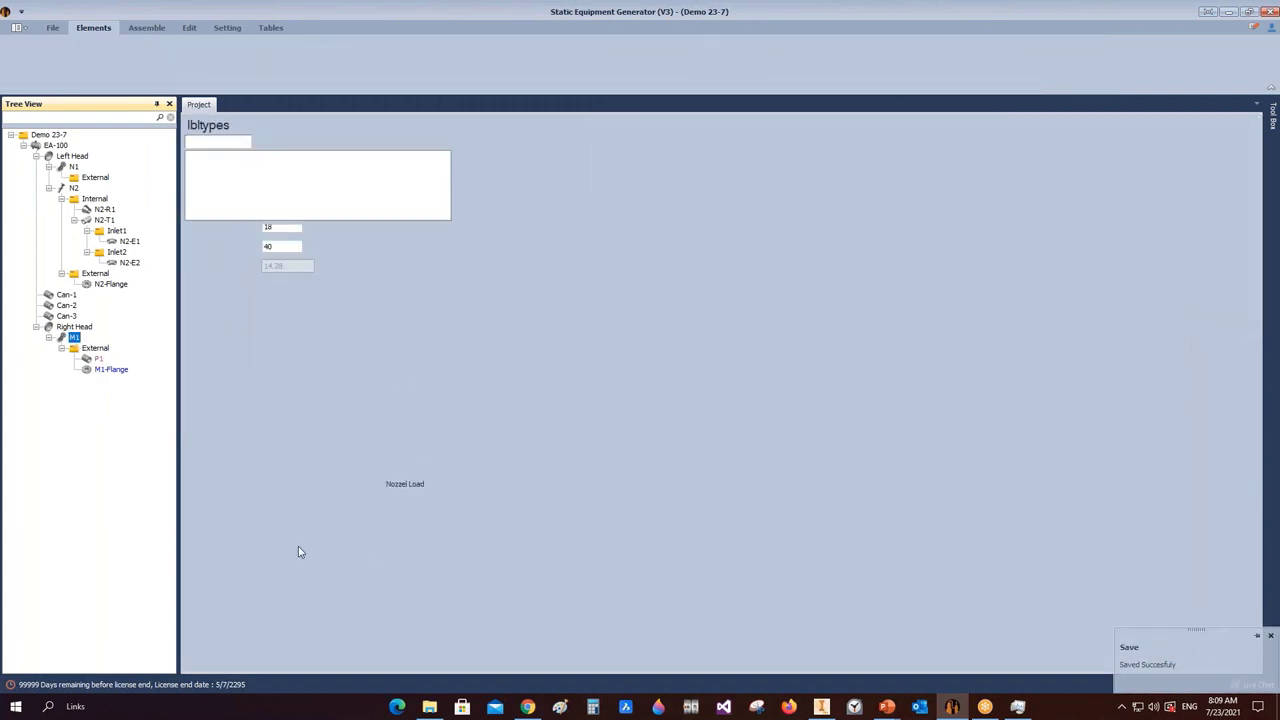
- Calculate M1's projection with a 300 mm extra length, giving about 106.3 mm
left_click(229, 557)
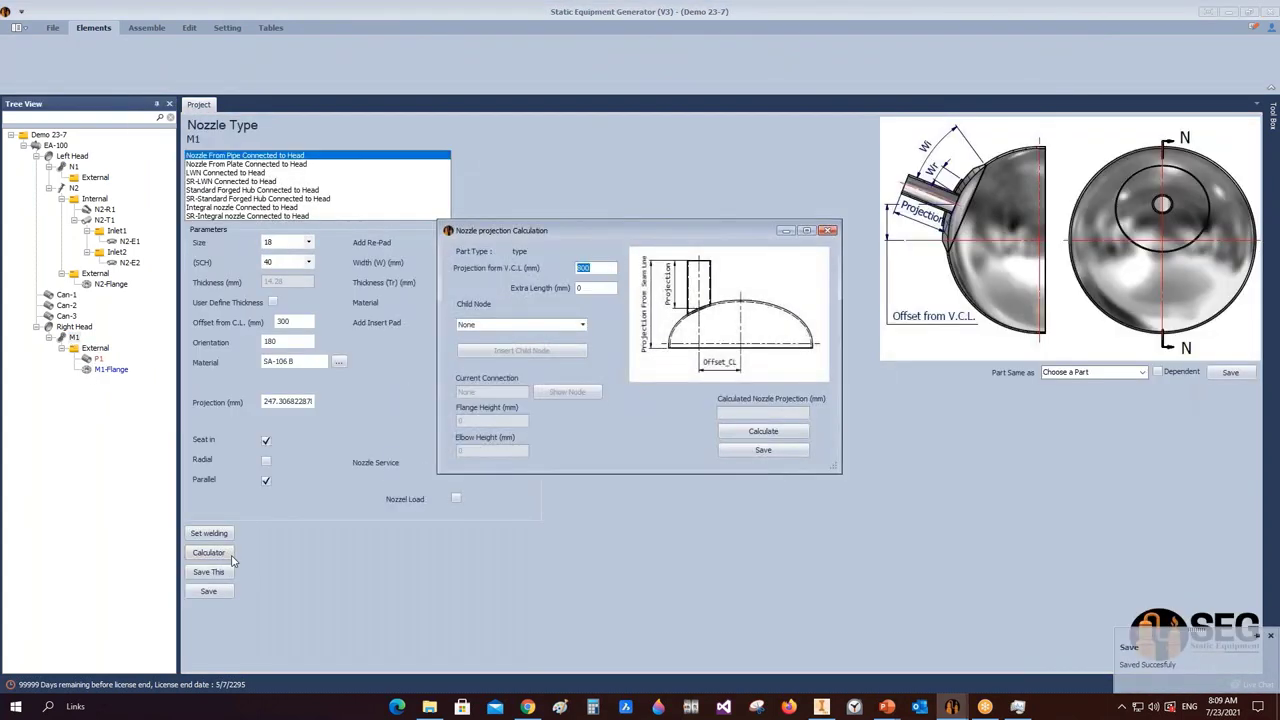
left_click(604, 288)
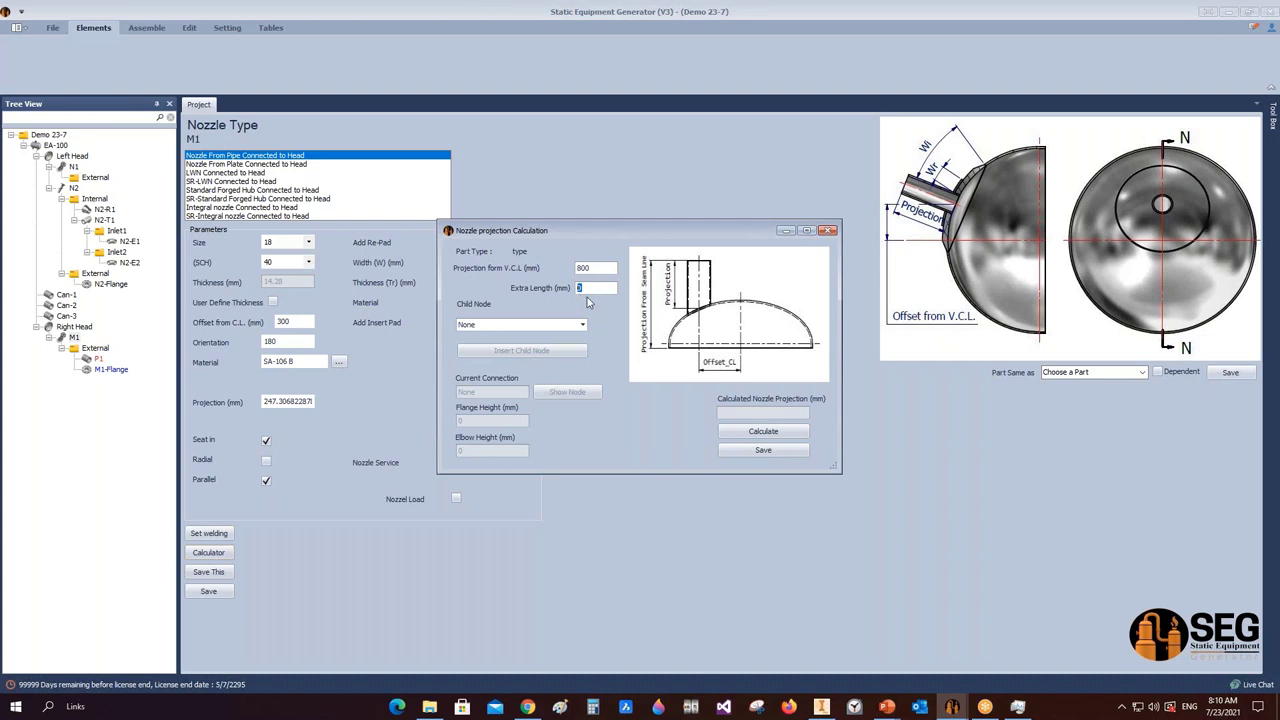
type("300")
left_click(727, 431)
left_click(738, 437)
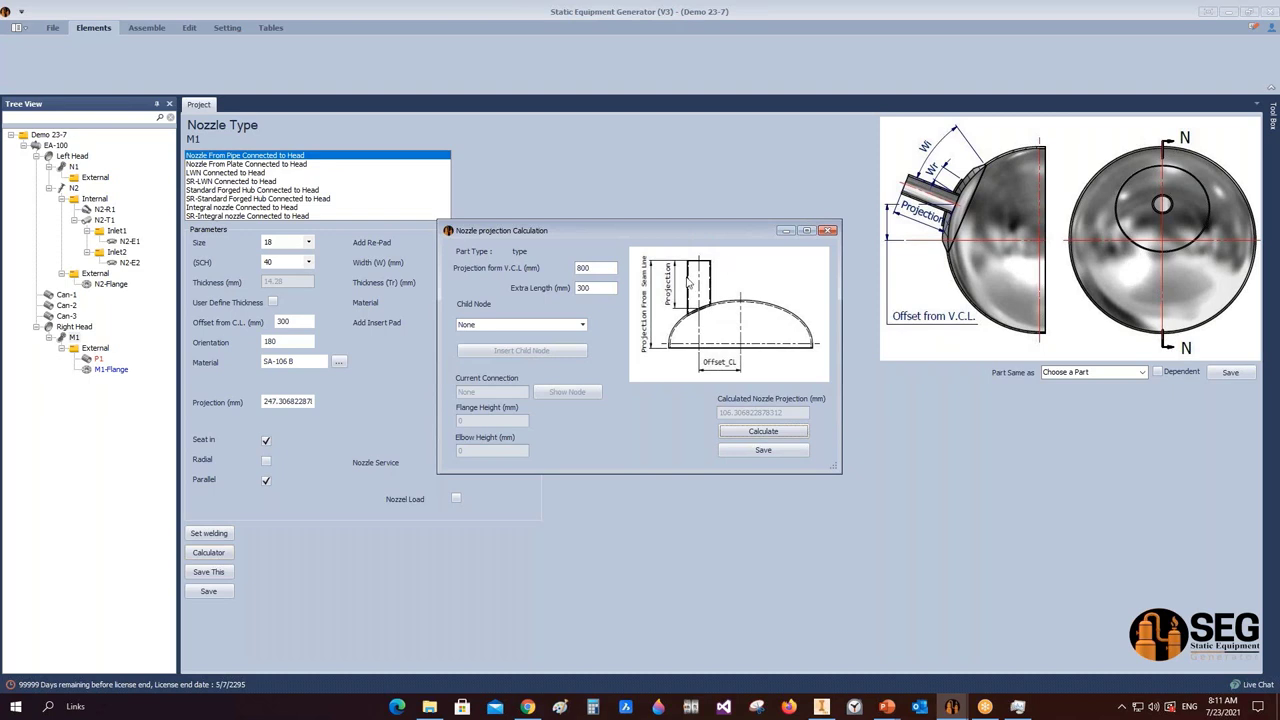
left_click(614, 288)
double_click(601, 289)
- Save the 106.3 mm projection on M1, then delete pipe P1 from M1's External group
left_click(828, 231)
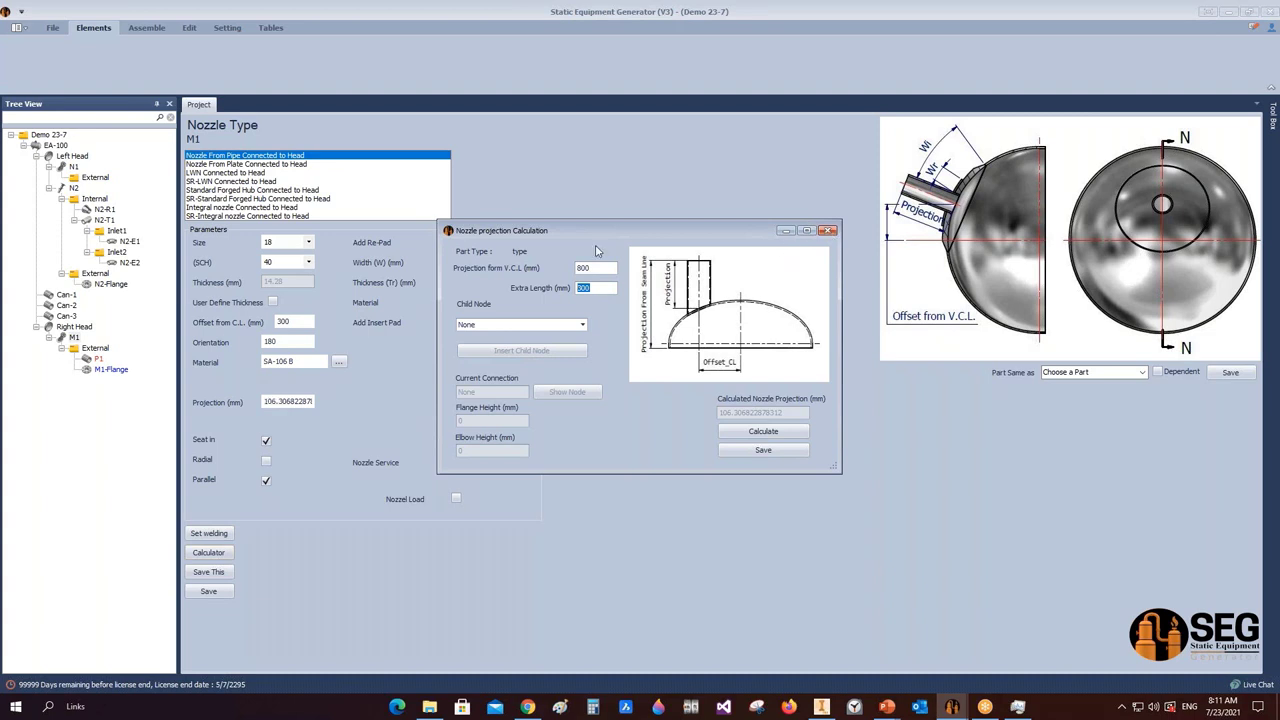
right_click(97, 360)
left_click(120, 366)
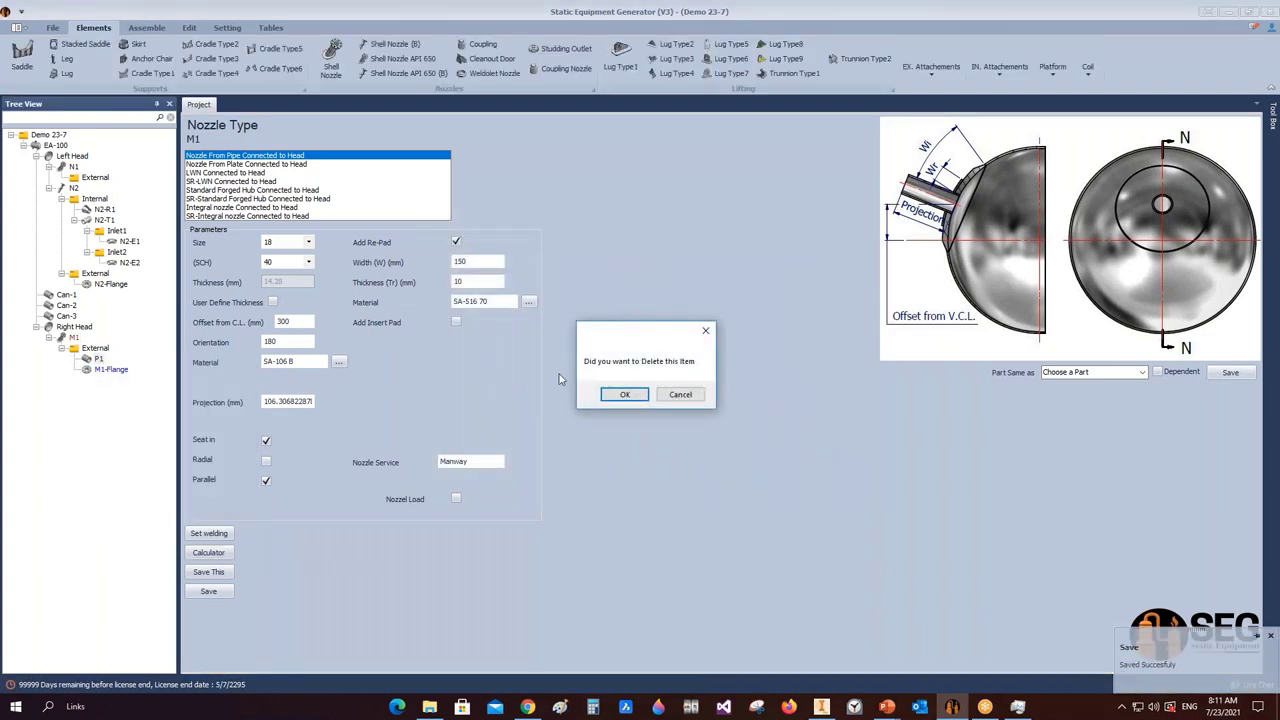
left_click(622, 395)
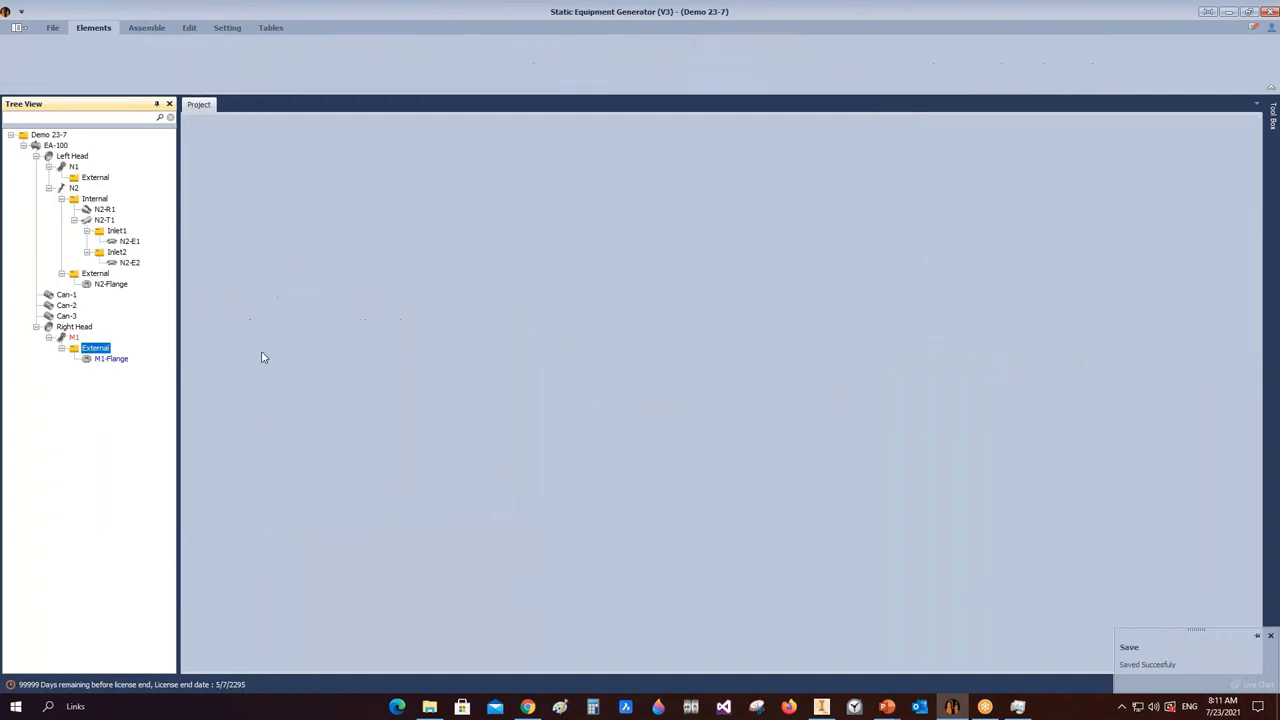
left_click(74, 338)
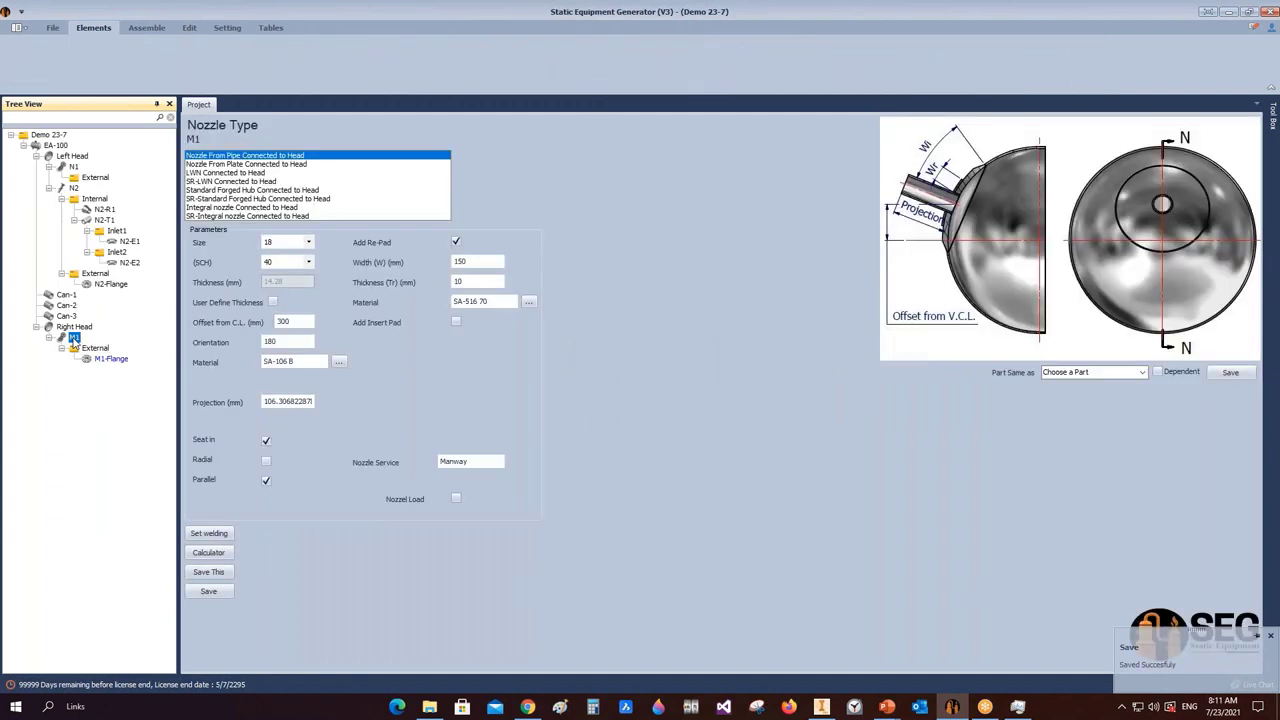
left_click(92, 349)
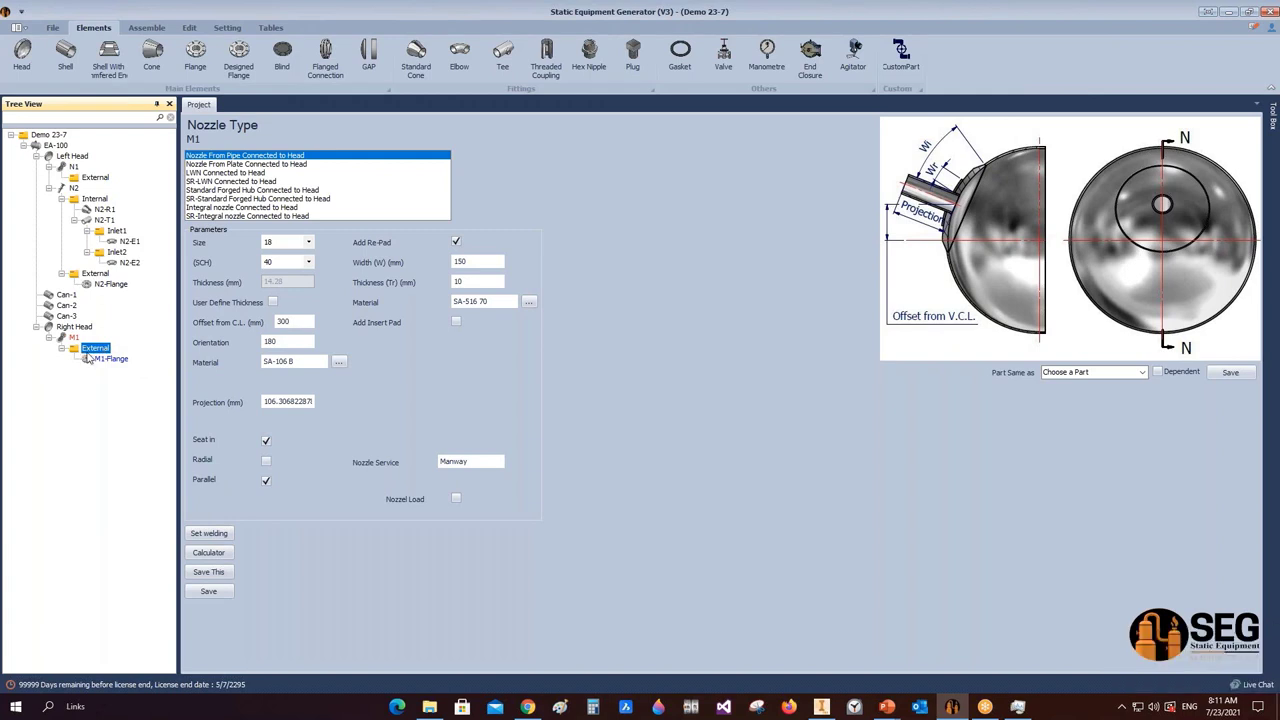
- Recalculate M1's projection without extra length and save the 247.3 mm result
left_click(73, 338)
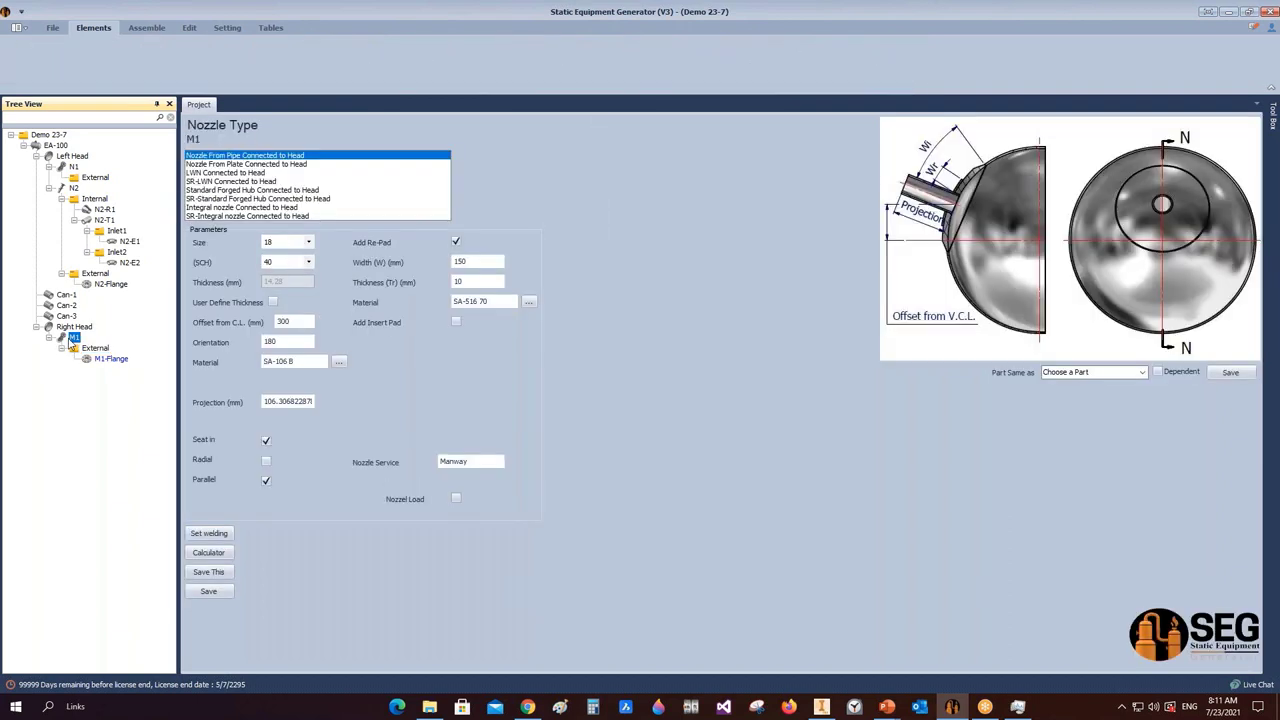
left_click(215, 553)
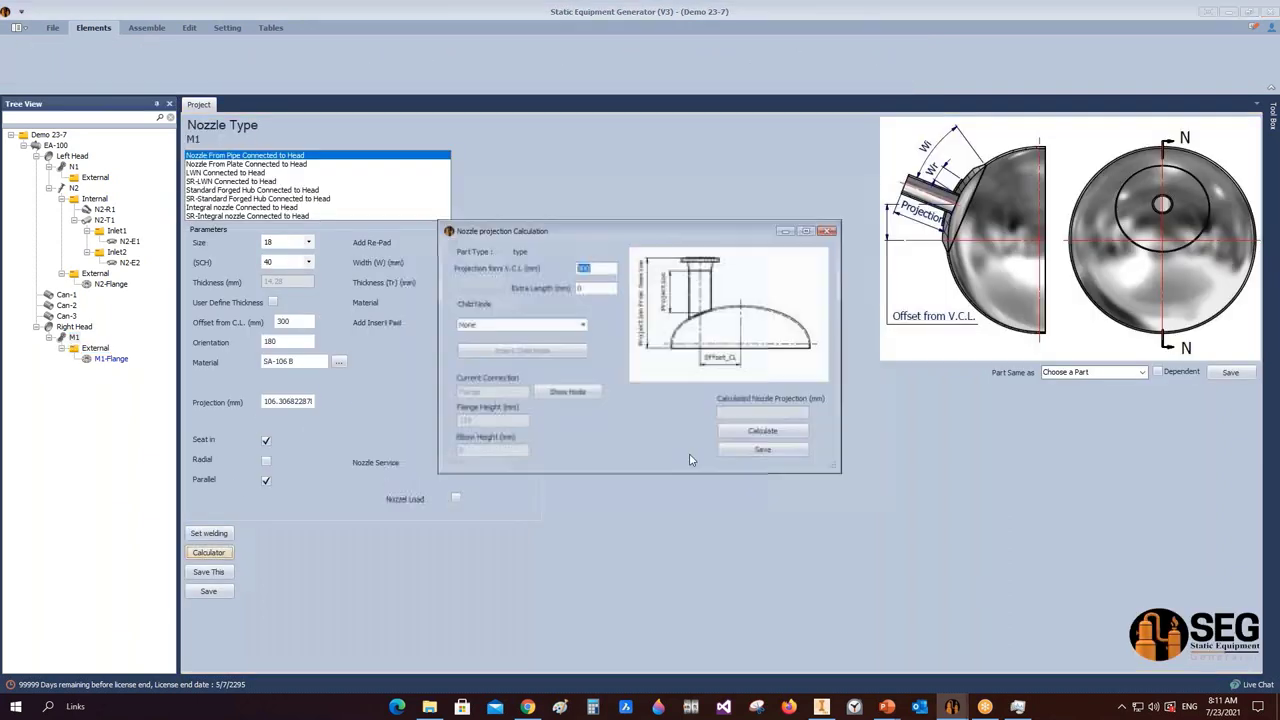
left_click(764, 432)
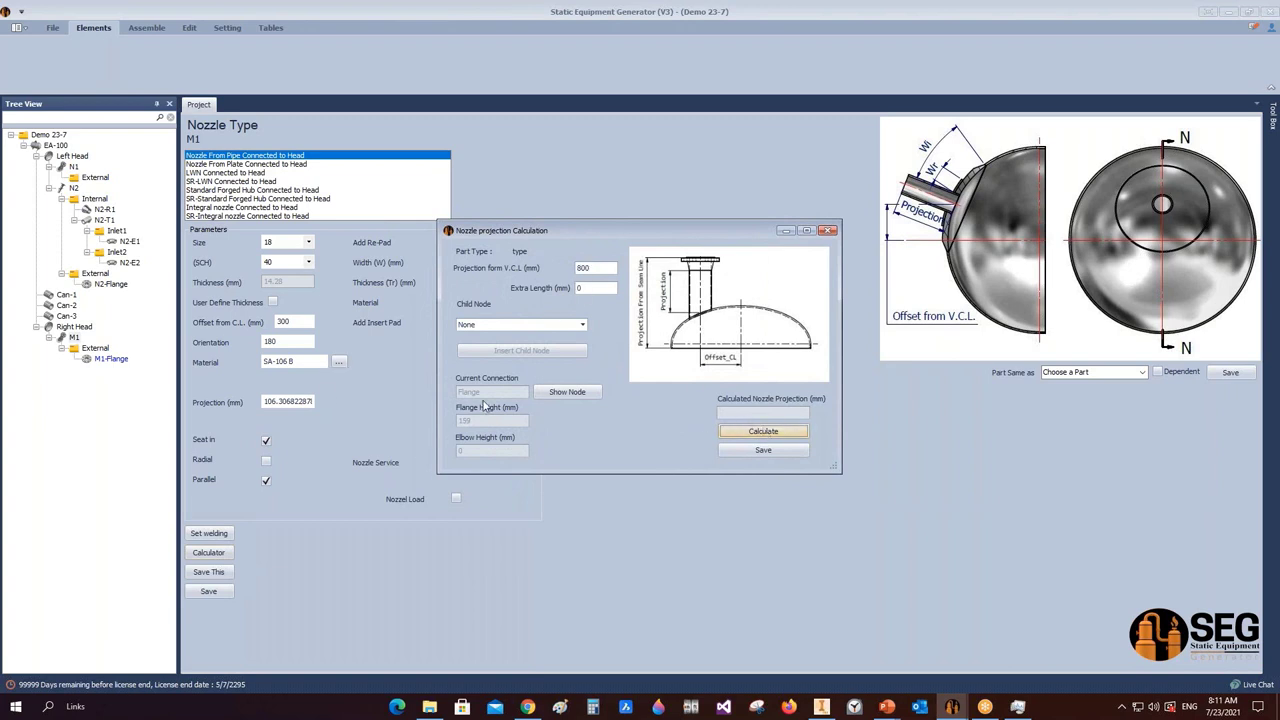
left_click(760, 450)
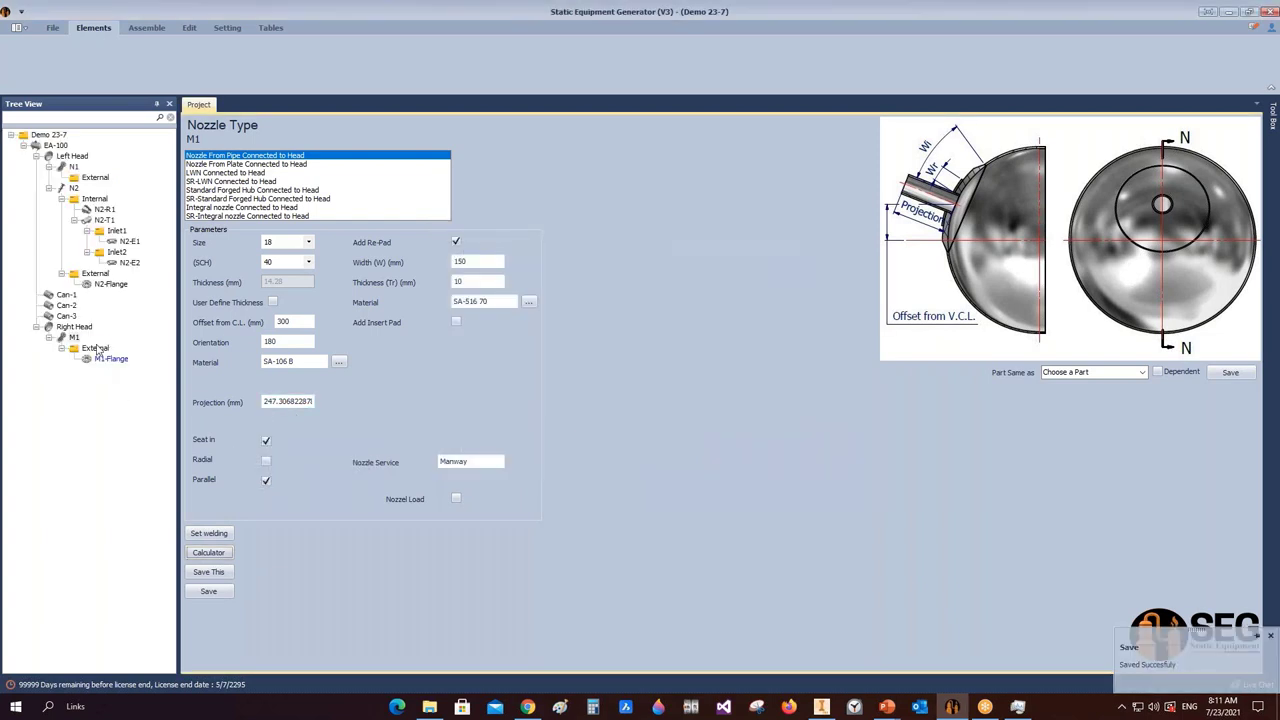
left_click(66, 348)
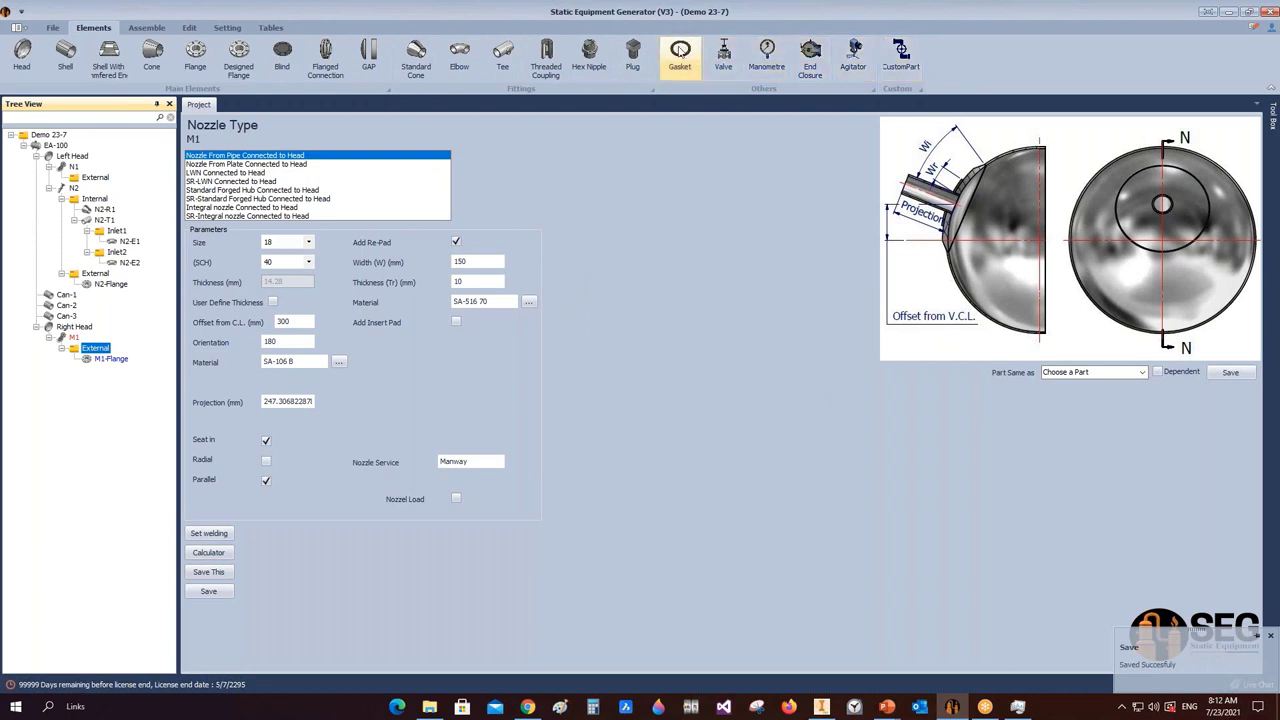
- Add a gasket part named M1-Gasket under M1's External group
left_click(680, 55)
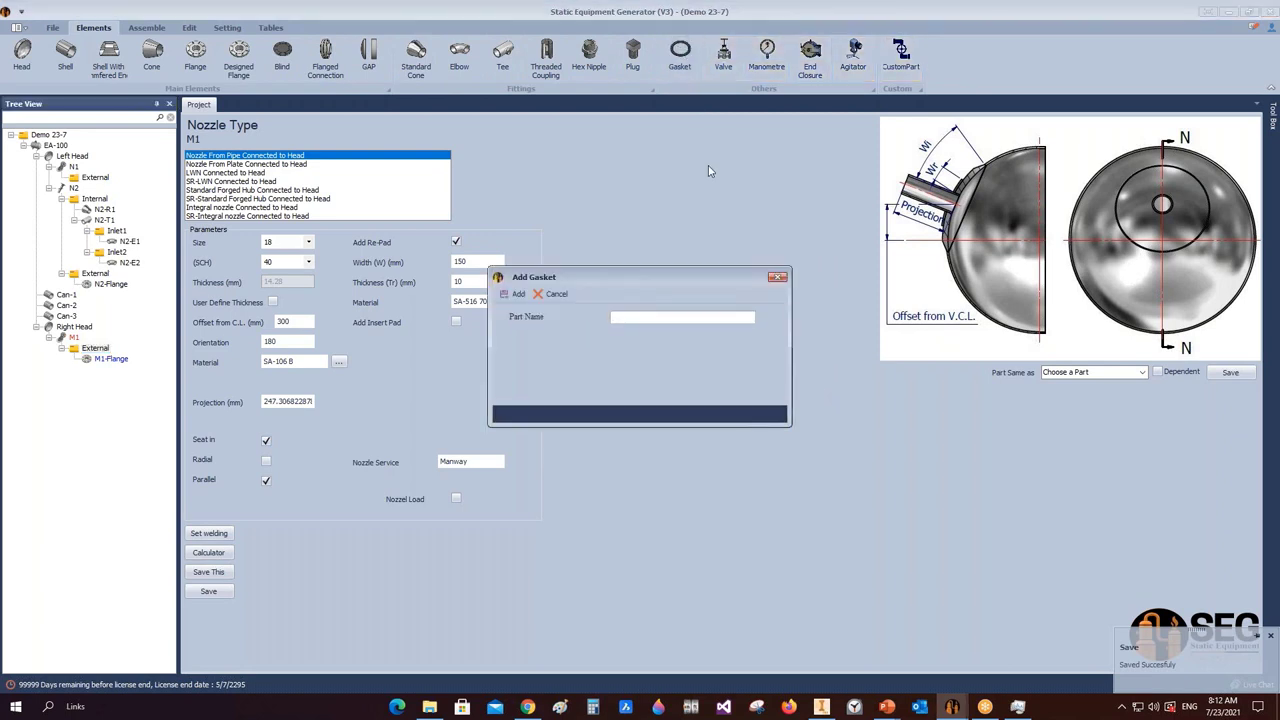
type("M1-Gasket")
left_click(516, 294)
left_click(112, 369)
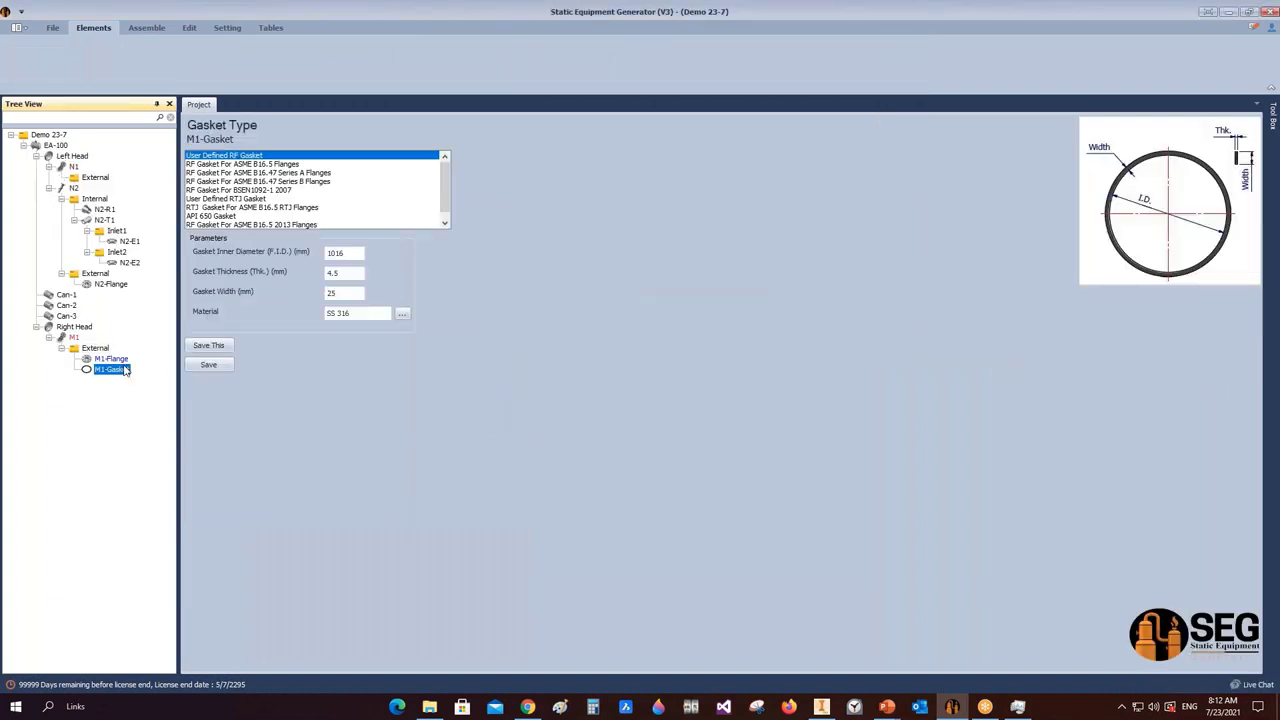
- Make M1-Gasket an RF gasket for ASME B16.5 flanges, rating 300, size 18, and save
left_click(275, 168)
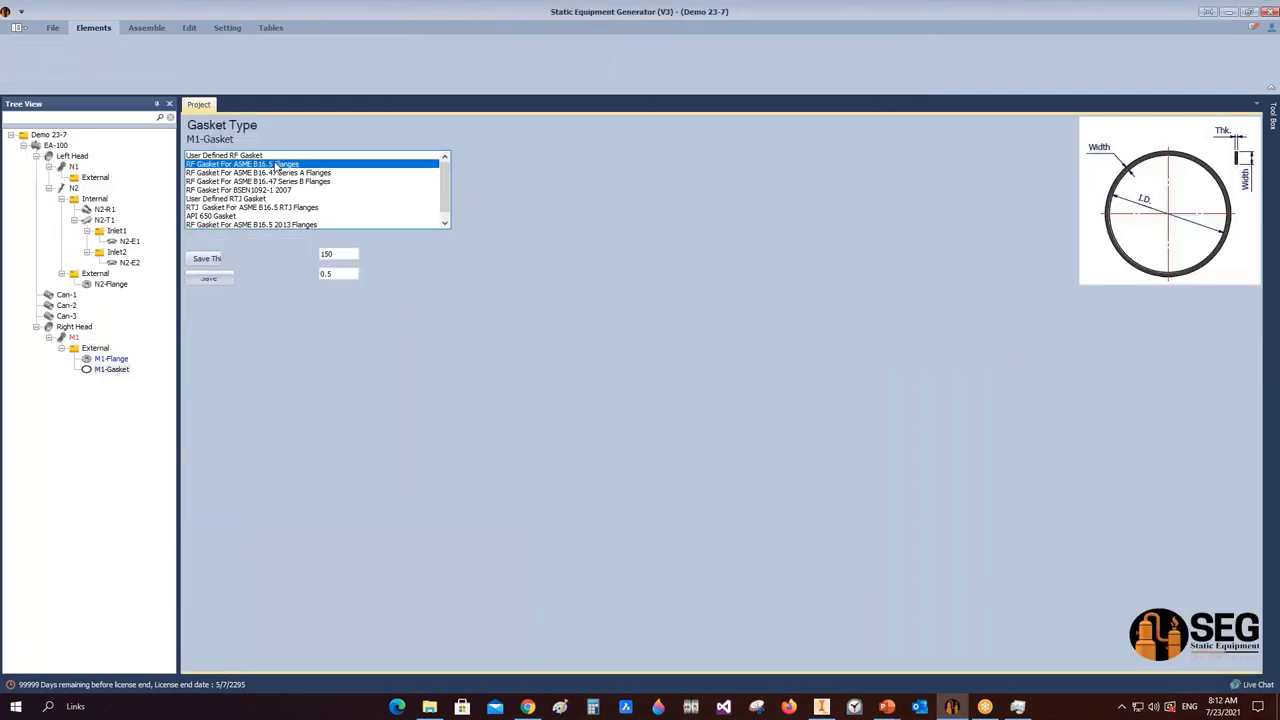
left_click(365, 253)
left_click(362, 277)
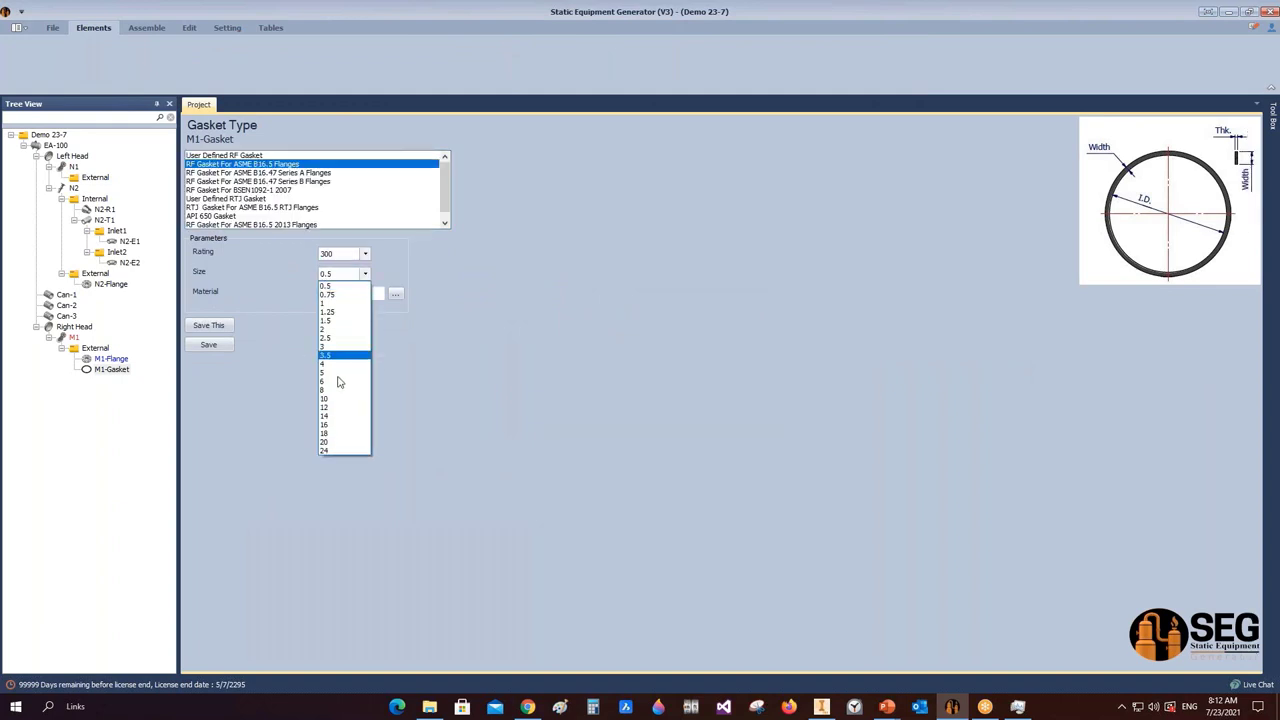
left_click(340, 434)
left_click(363, 293)
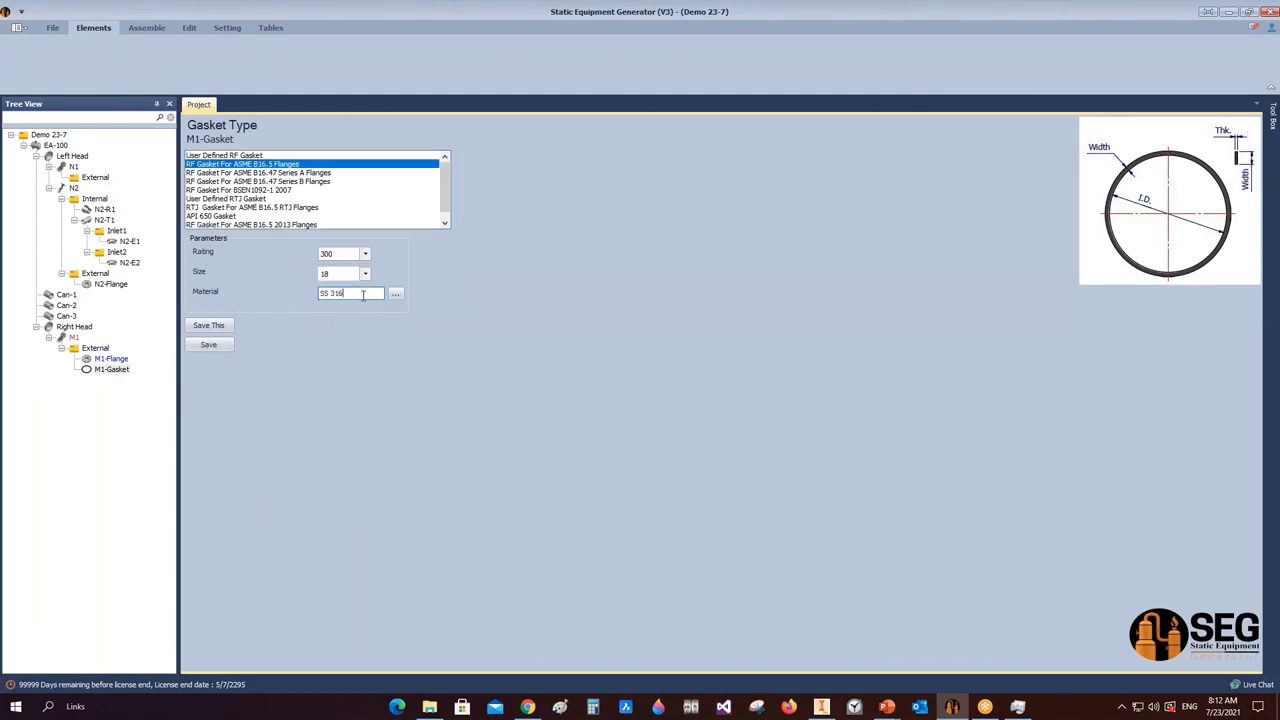
left_click(208, 344)
left_click(105, 348)
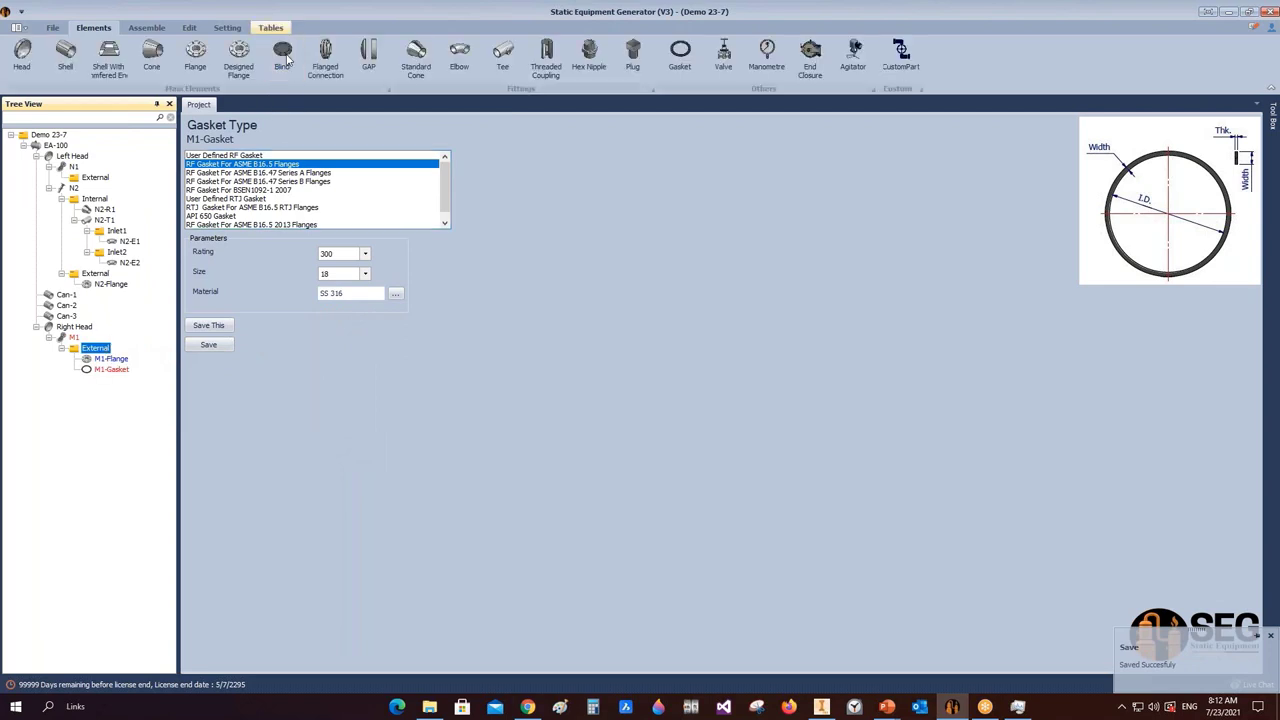
- Add a blind part named M1-Blind under M1's External group
left_click(284, 58)
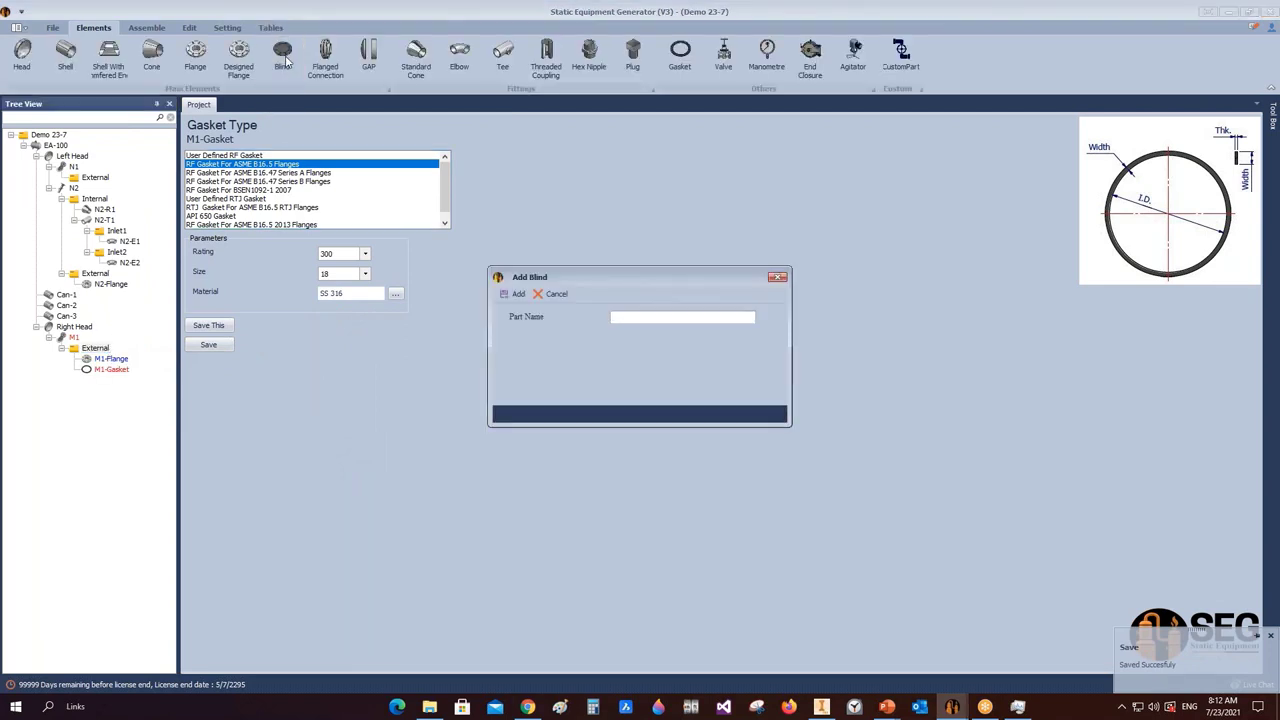
type("M1-Blind")
left_click(516, 293)
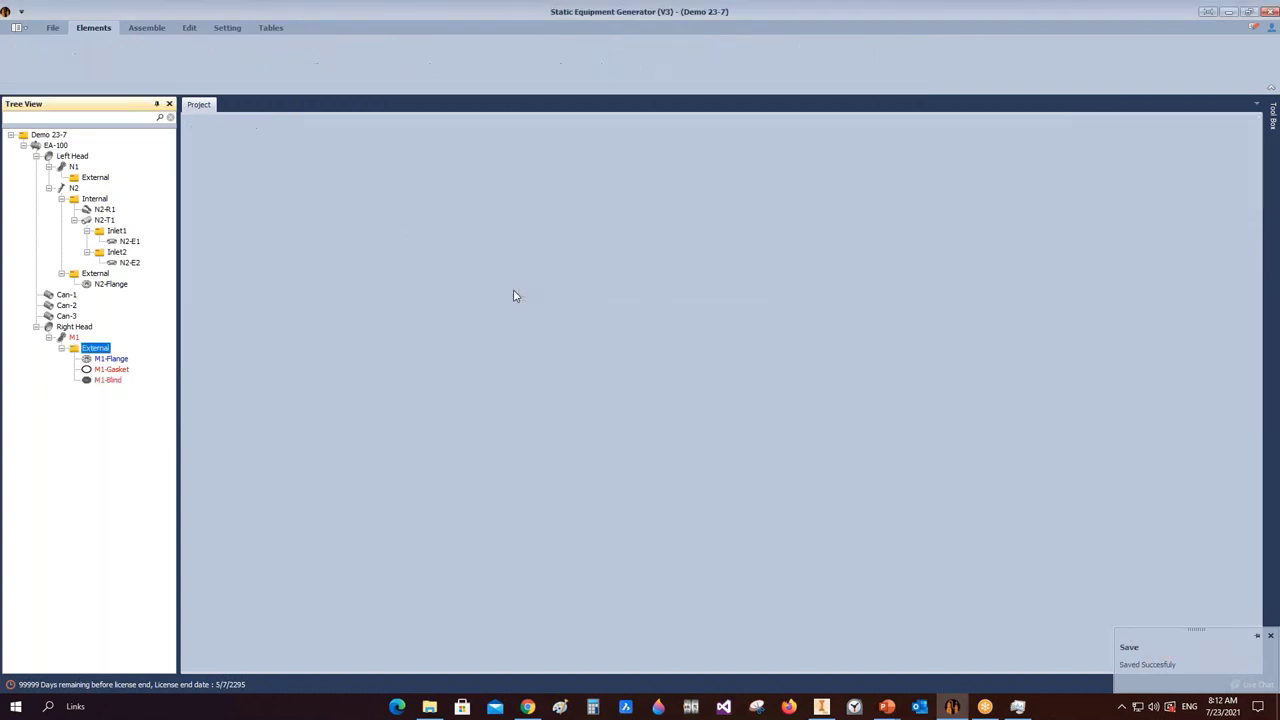
left_click(111, 384)
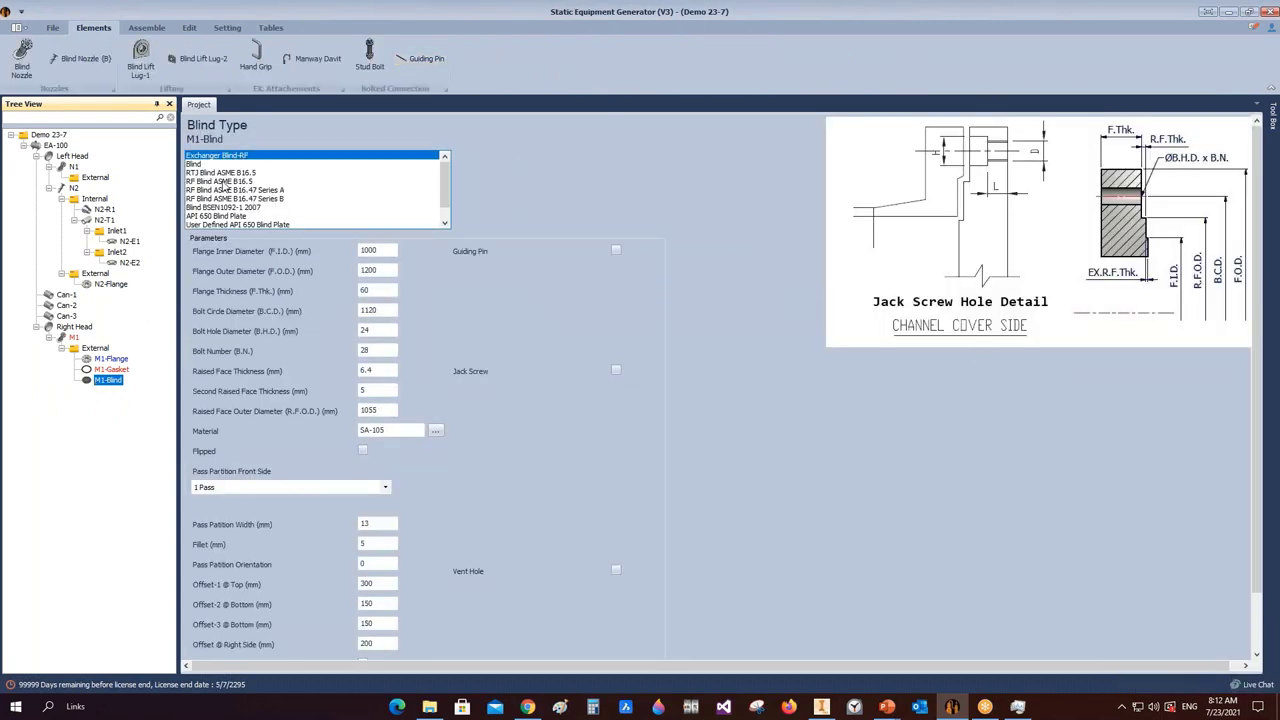
- Set M1-Blind to RF Blind ASME B16.5, rating 300, size 18, and save
left_click(225, 182)
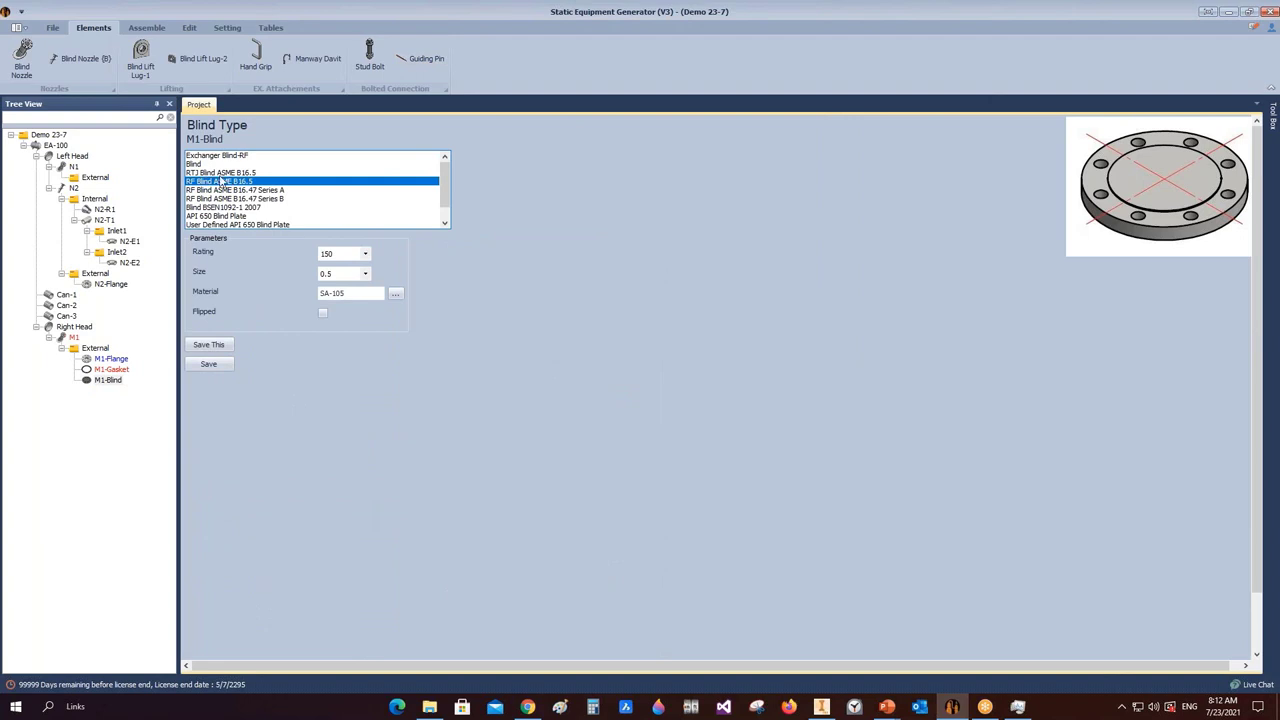
left_click(365, 254)
left_click(340, 272)
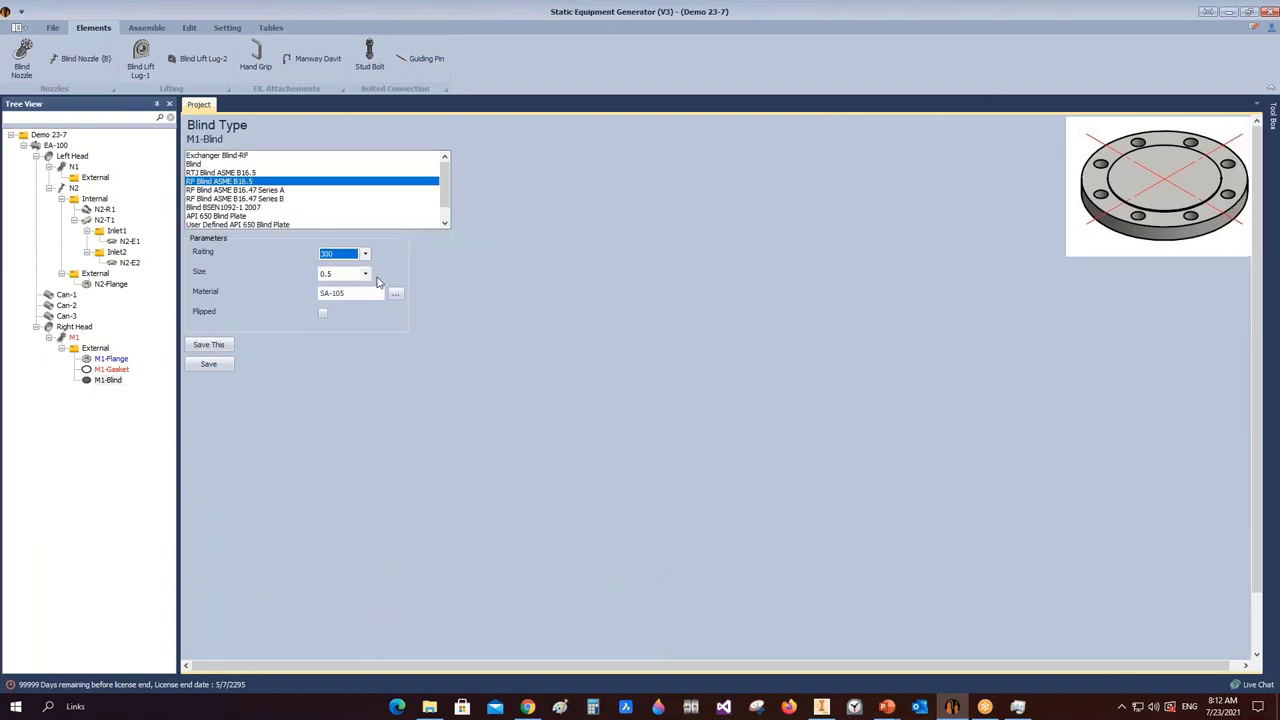
left_click(365, 274)
left_click(340, 437)
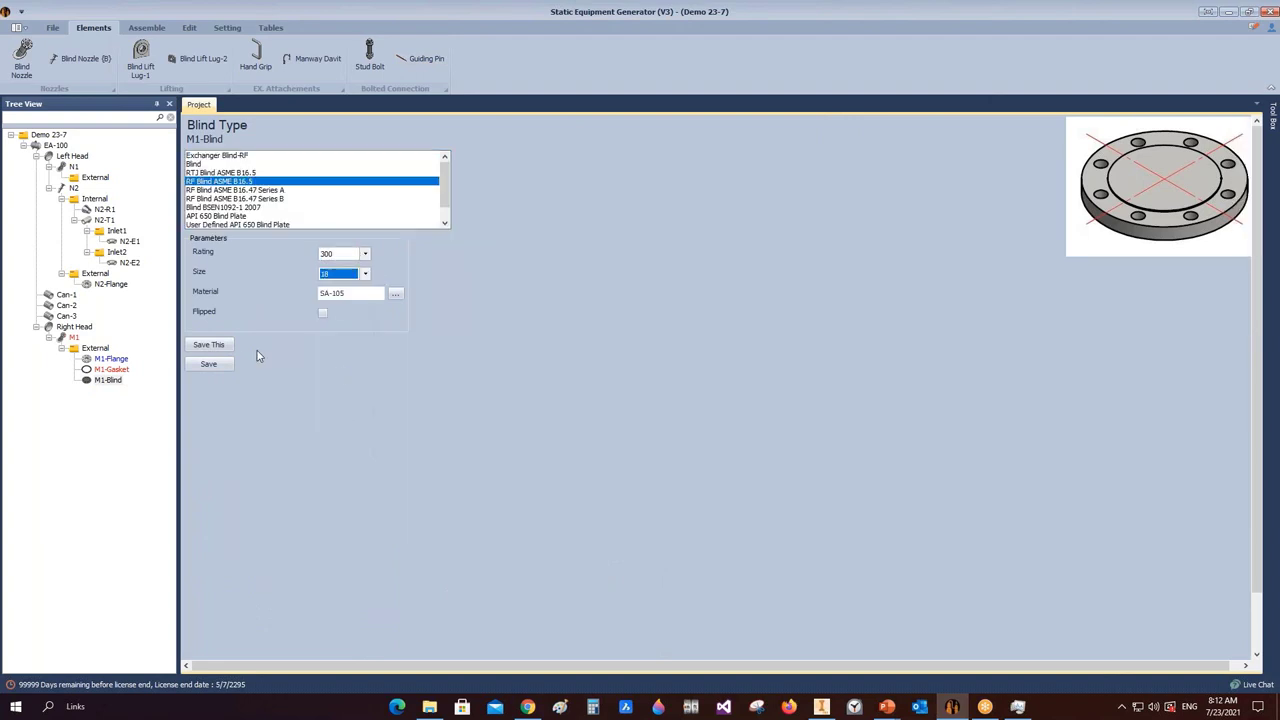
left_click(224, 364)
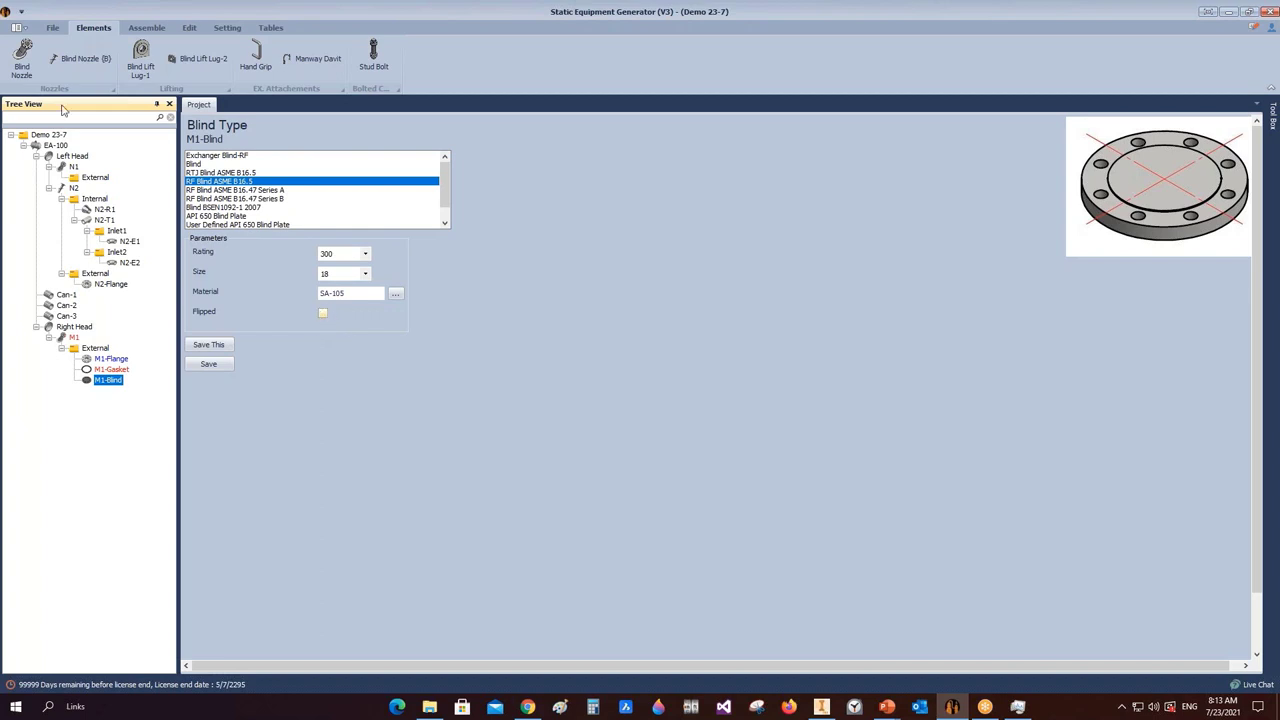
- Generate the EA-100 vessel in Inventor and save the assembly
left_click(146, 27)
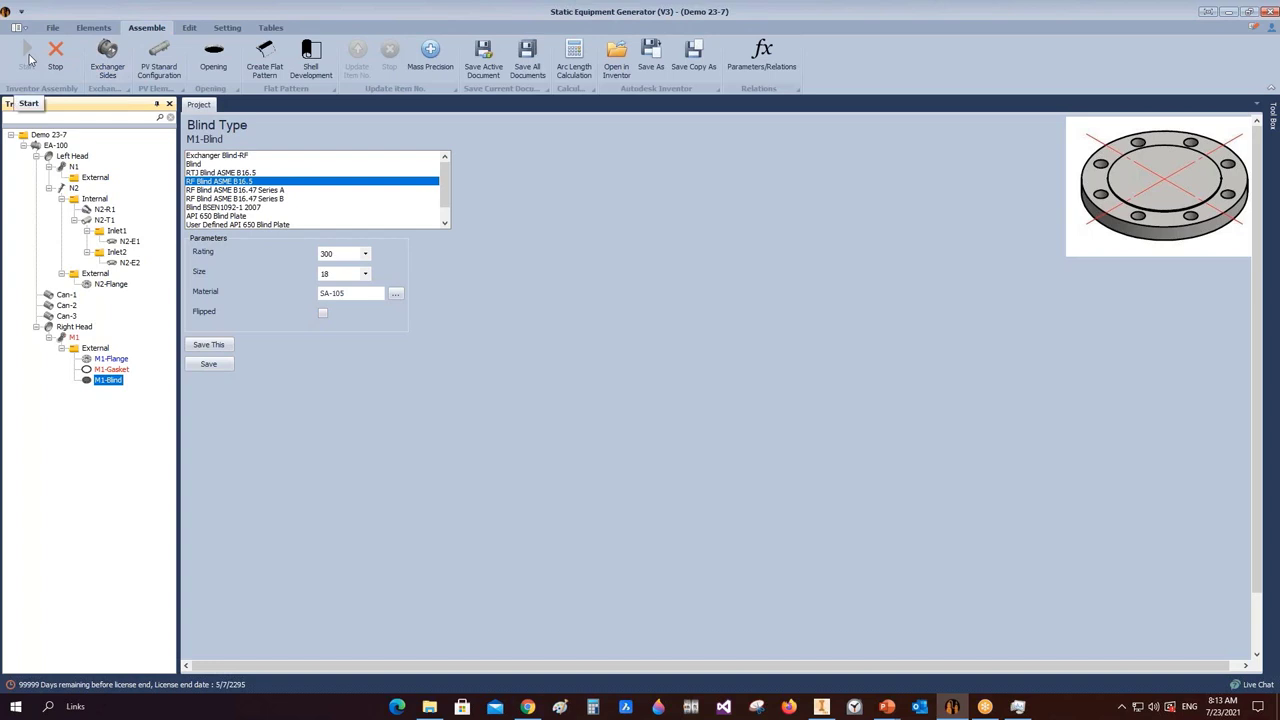
left_click(28, 55)
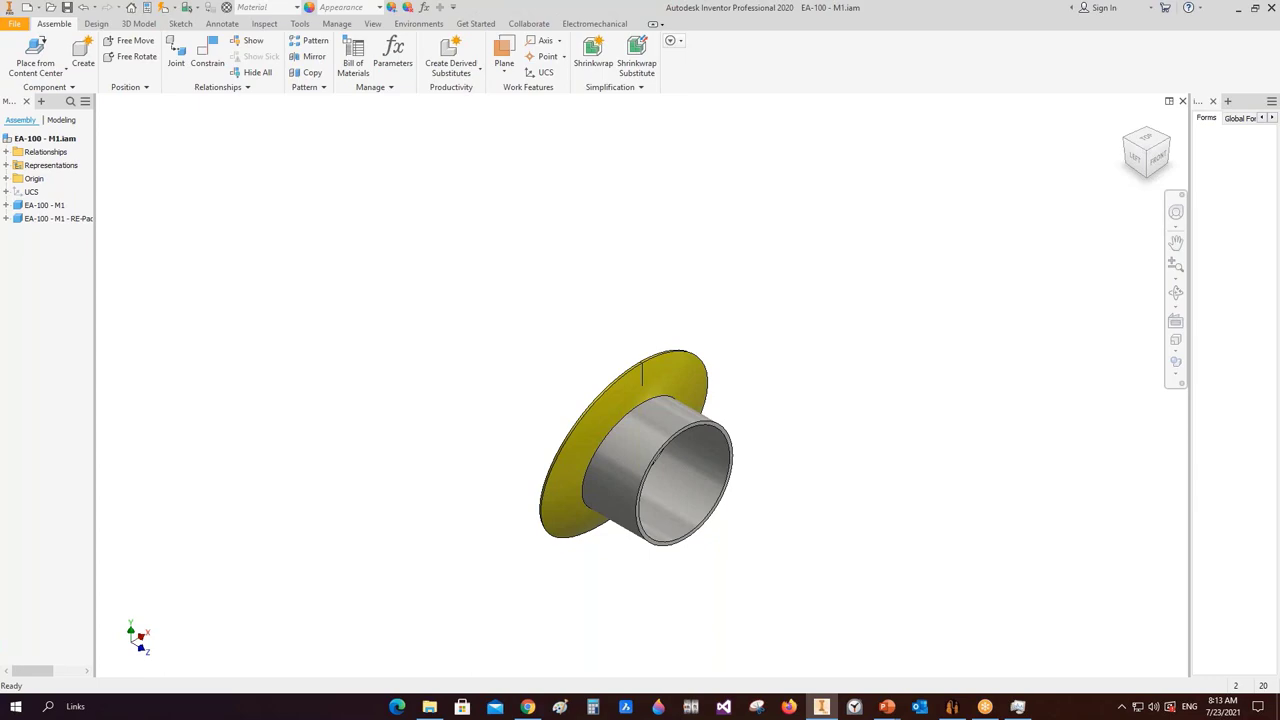
key("ctrl+s")
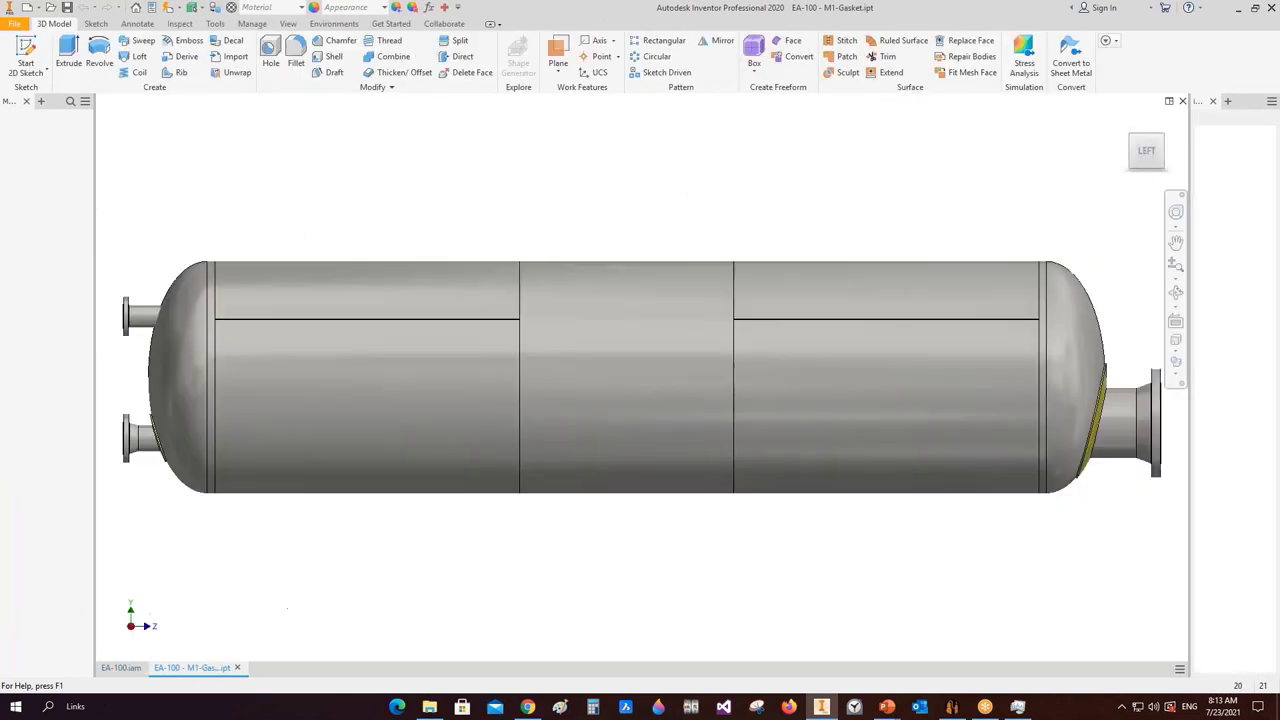
key("ctrl+s")
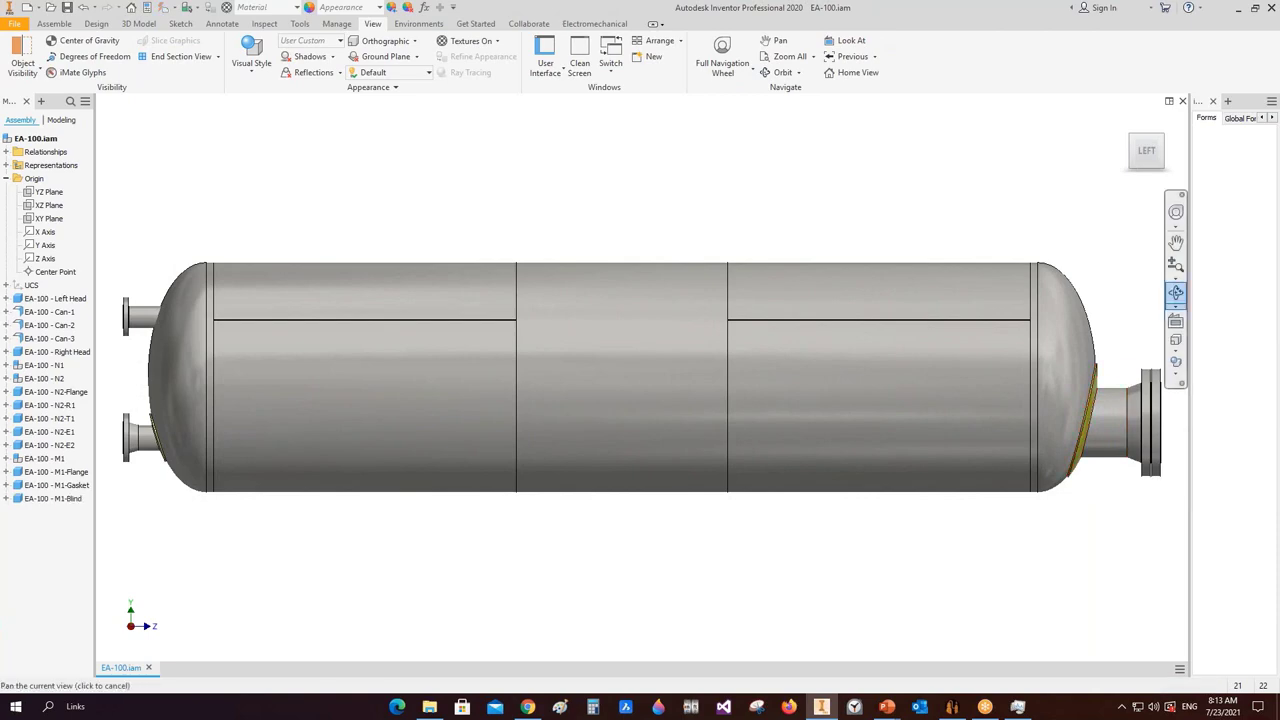
- Orbit and zoom to inspect the new blind on the right-end manway flange
left_click(1176, 293)
scroll(411, 380, "down", 5)
scroll(411, 380, "up", 5)
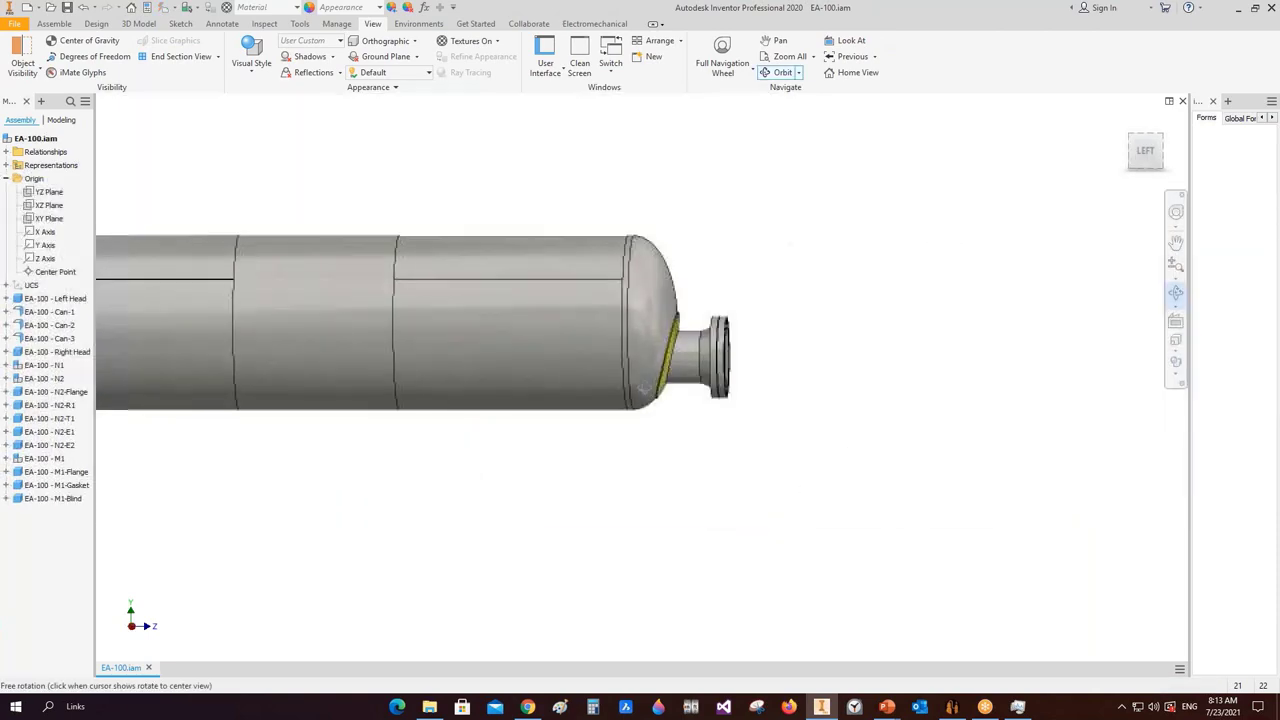
left_click_drag(411, 380, 560, 390)
scroll(686, 398, "down", 8)
scroll(660, 348, "up", 4)
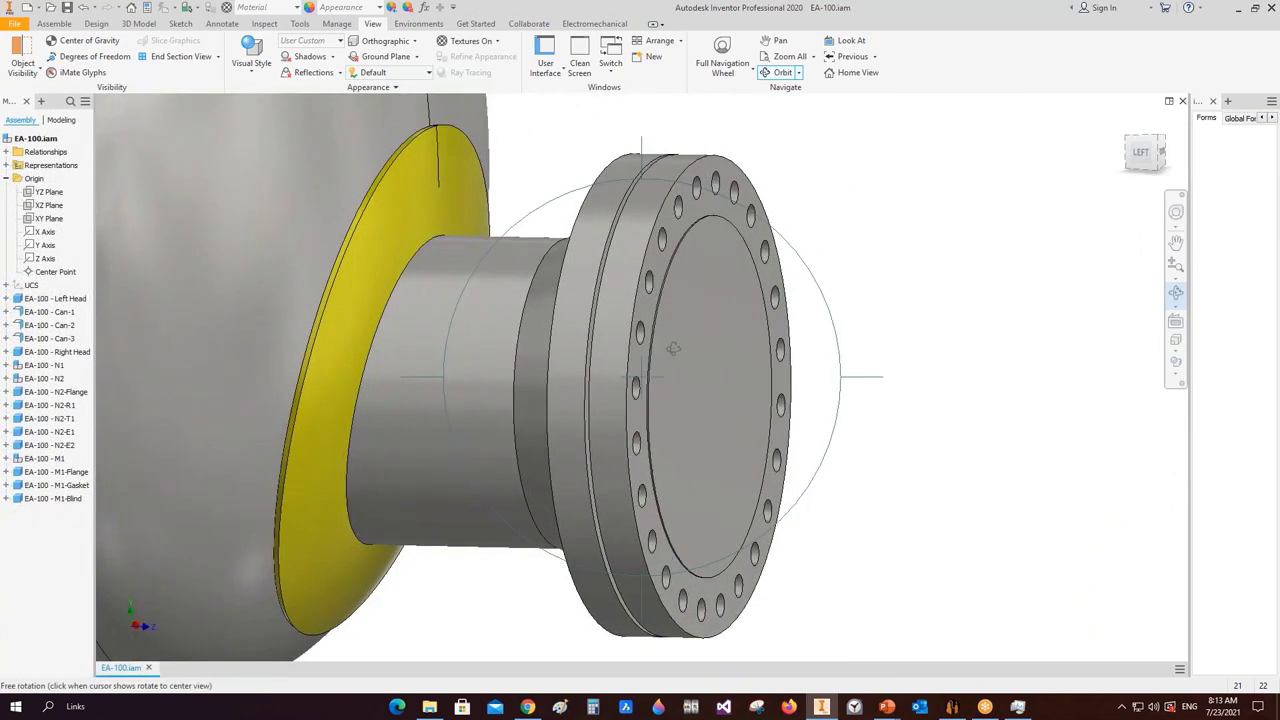
middle_click_drag(672, 350, 696, 378)
left_click_drag(698, 371, 771, 360)
key("Escape")
- Mark M1-Blind as Flipped, save it, and regenerate EA-100 in Inventor
left_click(951, 707)
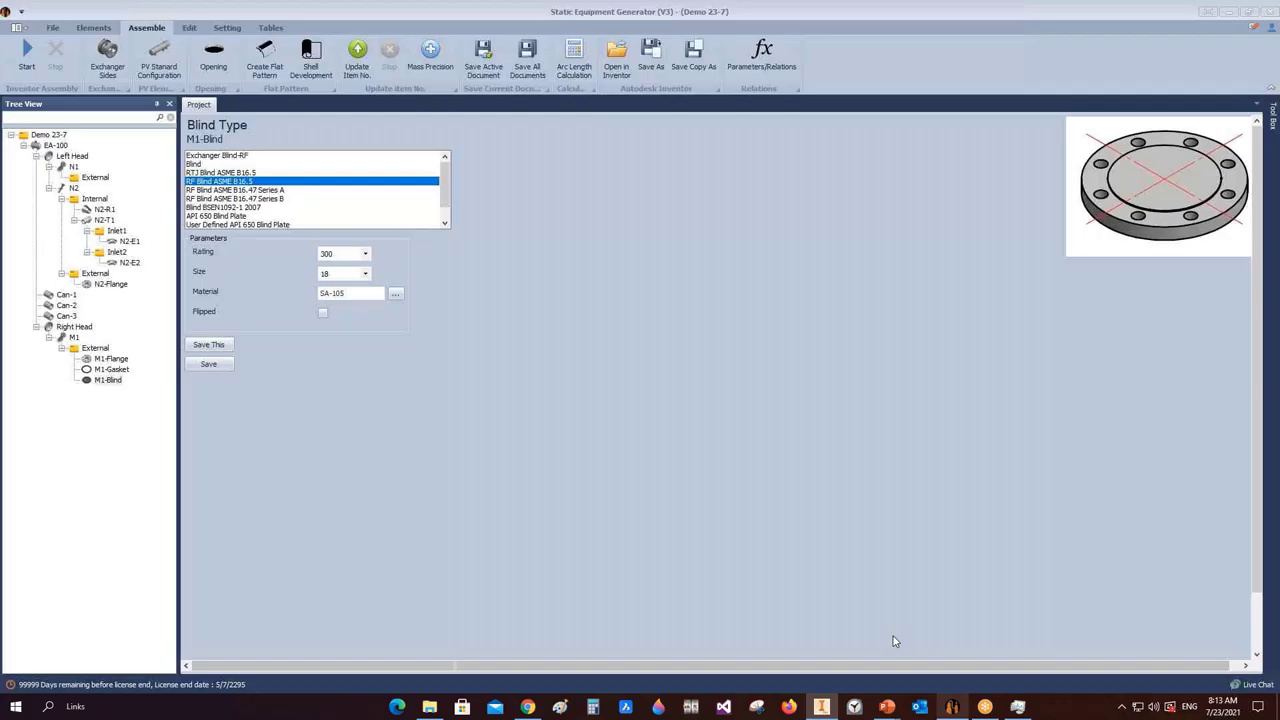
left_click(321, 315)
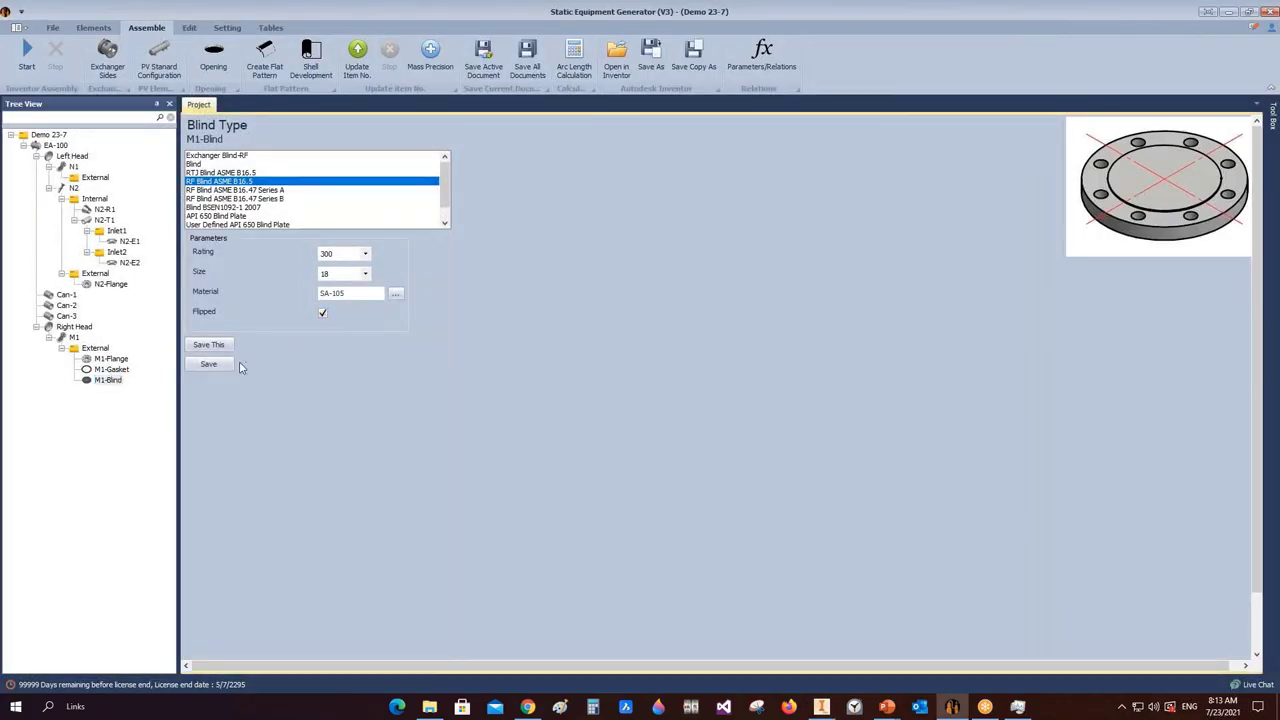
left_click(222, 366)
left_click(27, 52)
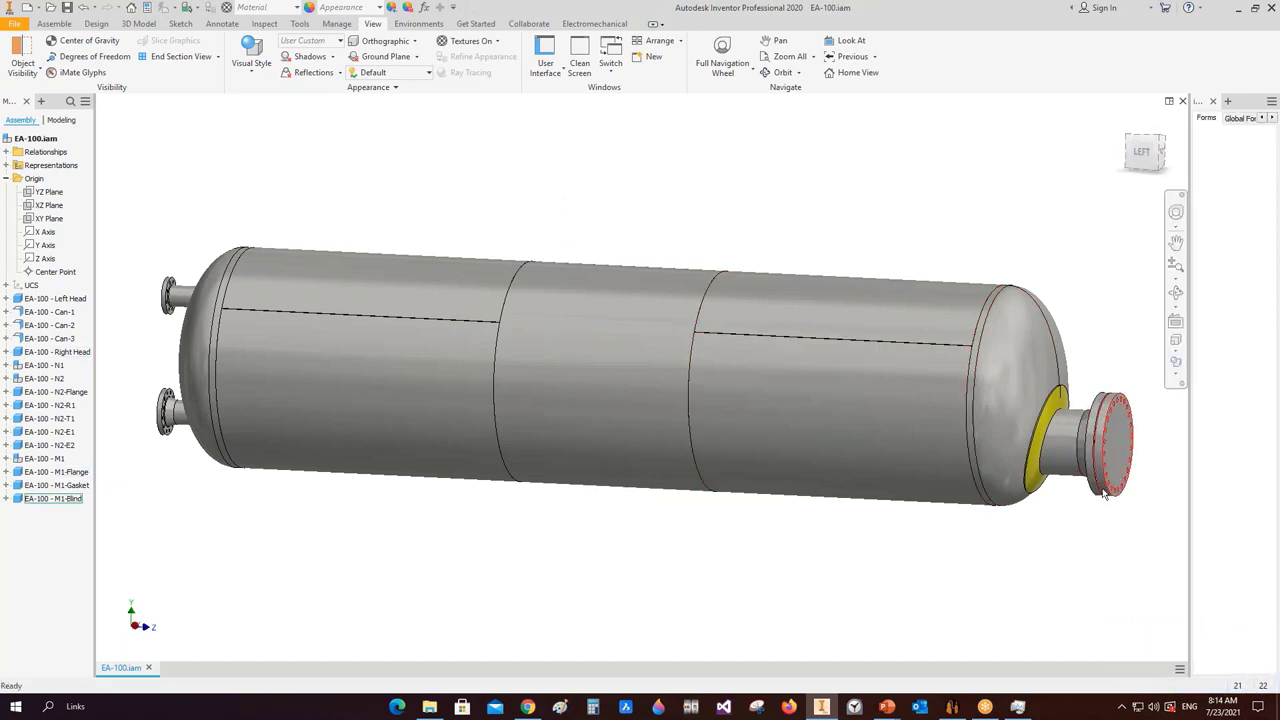
- Orbit and zoom around the right nozzle to check the flipped blind
scroll(1100, 440, "up", 10)
scroll(913, 476, "down", 10)
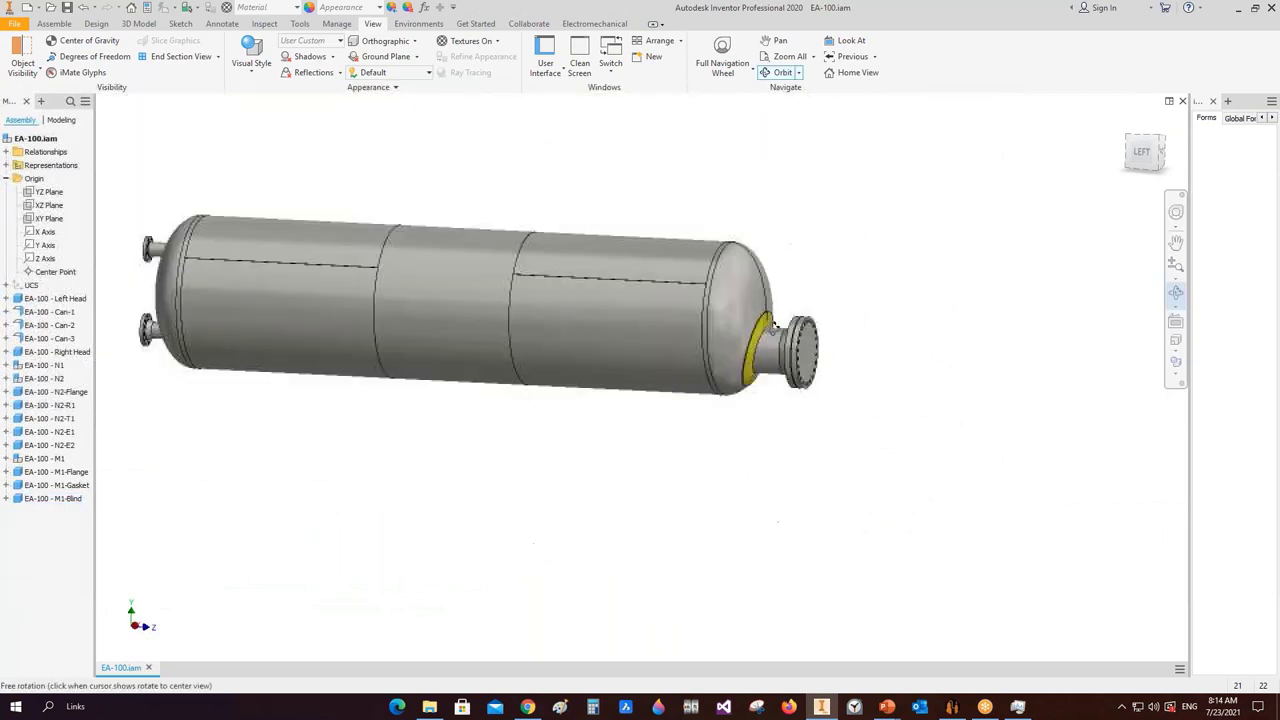
key("F4")
left_click_drag(700, 340, 712, 380)
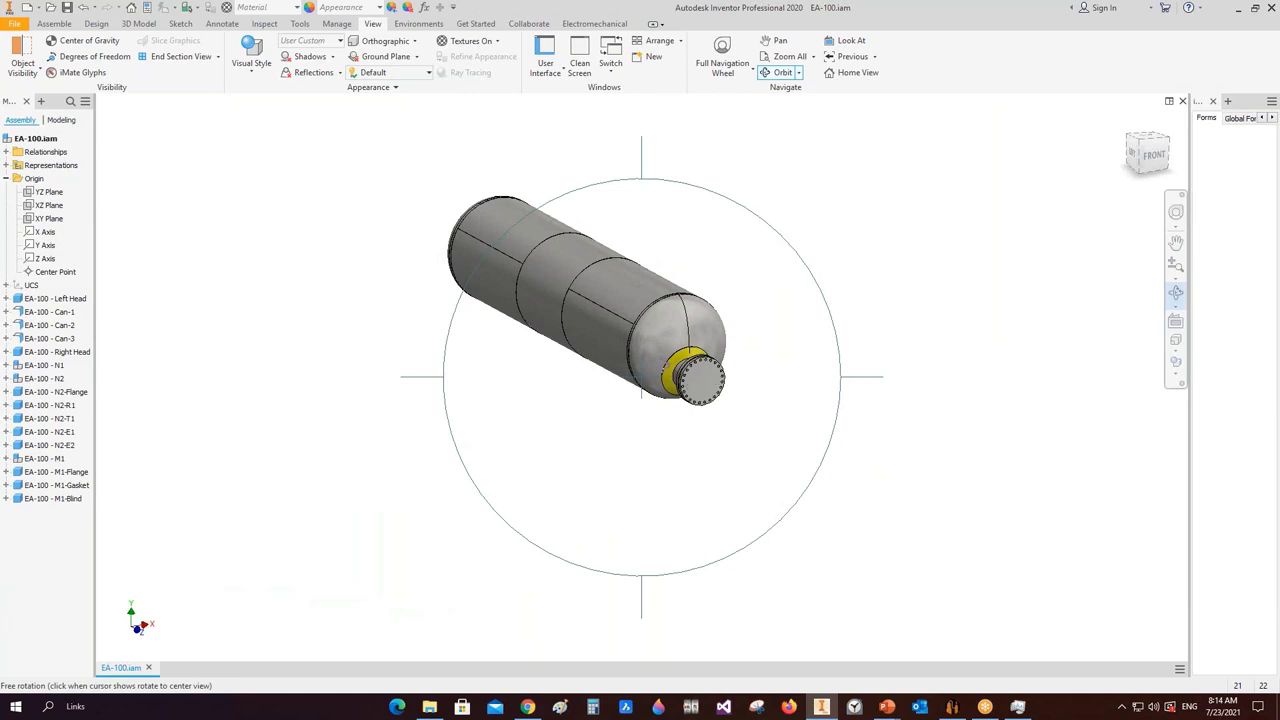
left_click_drag(712, 380, 760, 385)
scroll(760, 385, "up", 5)
- Finish orbiting and return to the generator with M1-Blind's settings shown
right_click(766, 371)
left_click(808, 400)
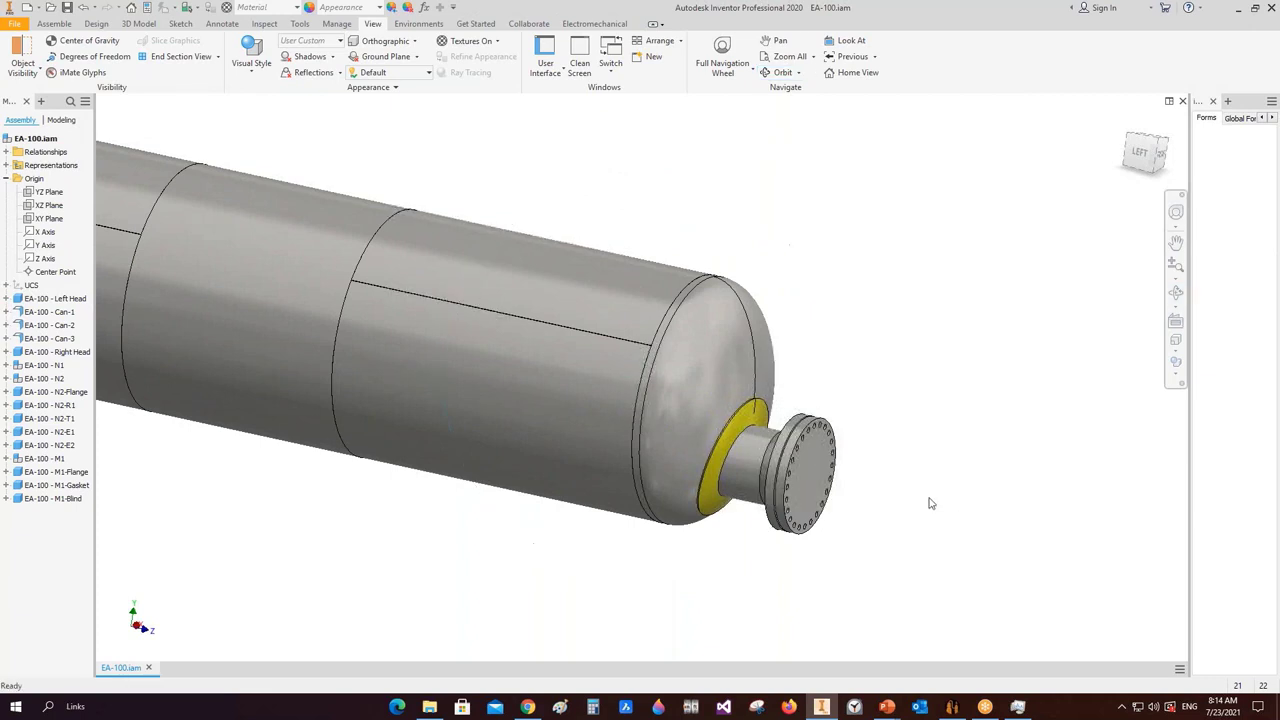
left_click(951, 706)
left_click(103, 382)
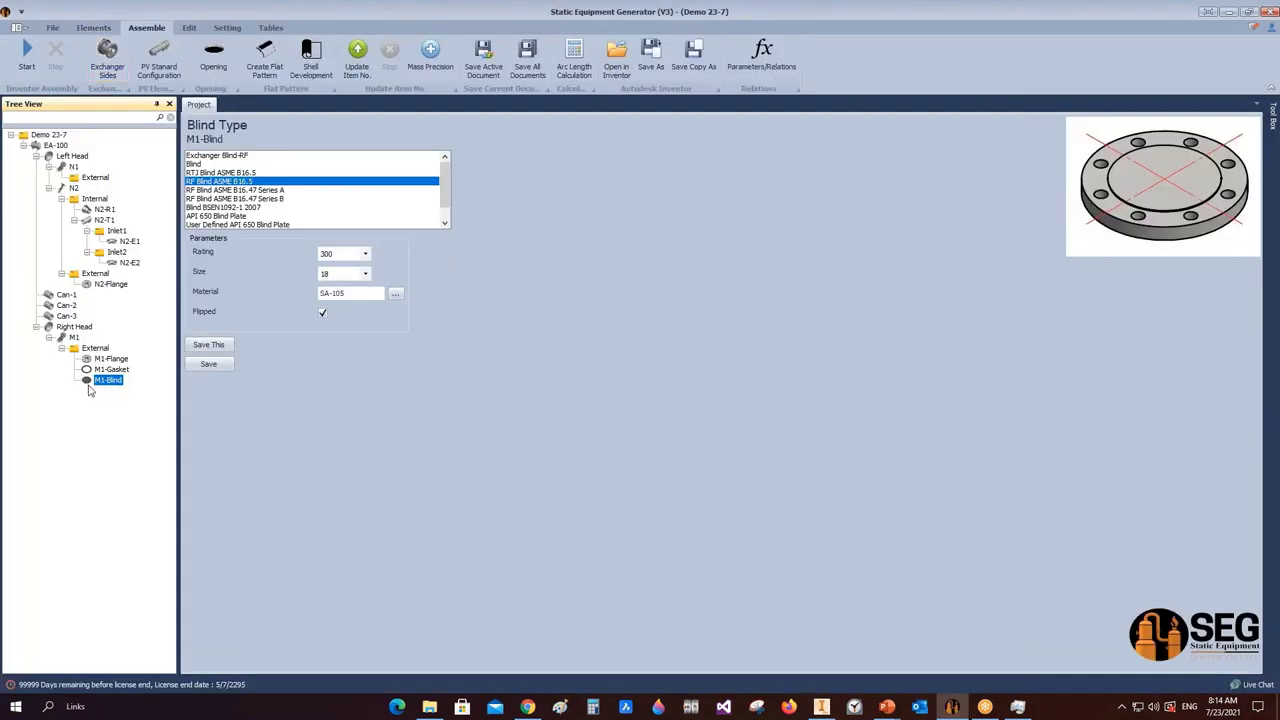
- Add a hand grip part named M1-Grip under M1-Blind
left_click(100, 30)
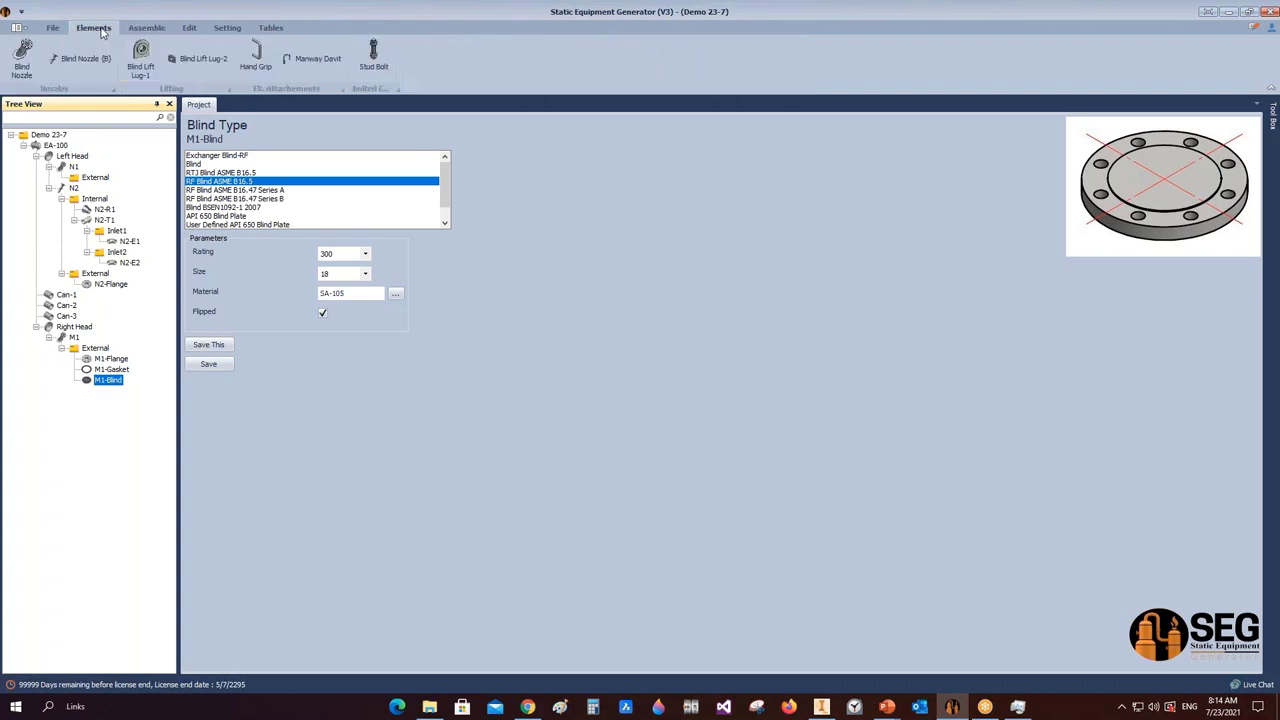
left_click(208, 59)
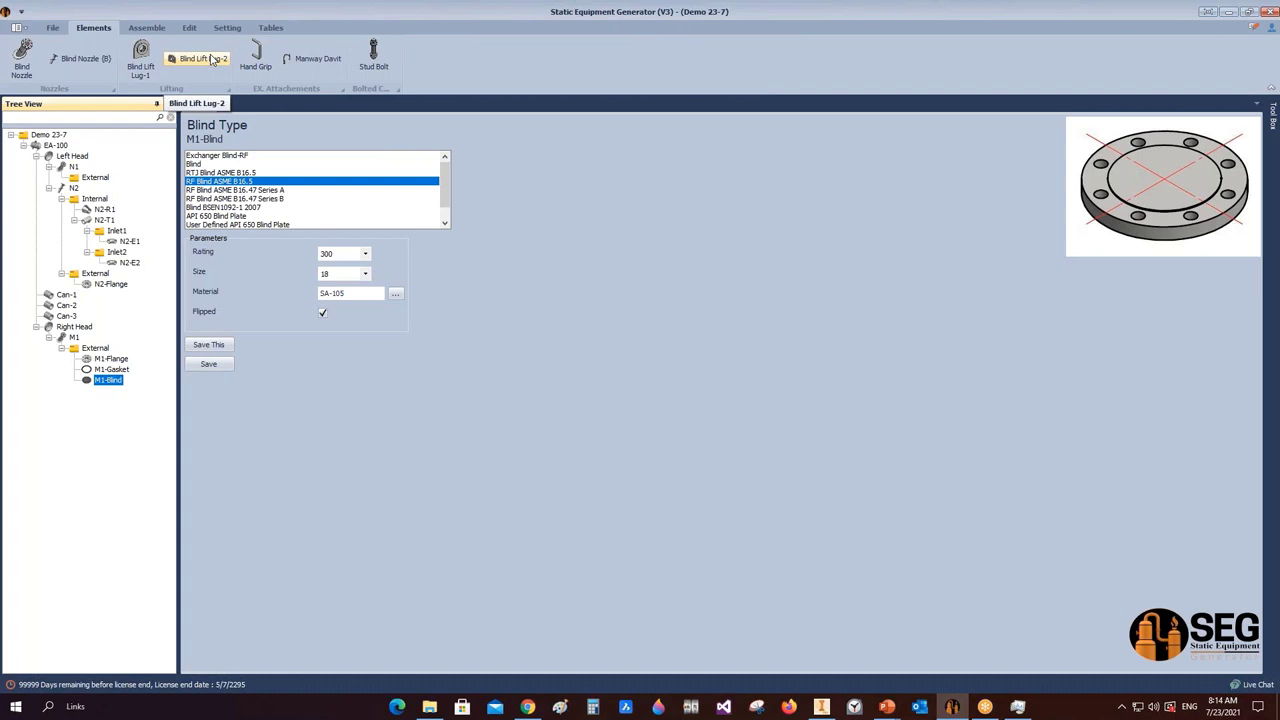
left_click(212, 60)
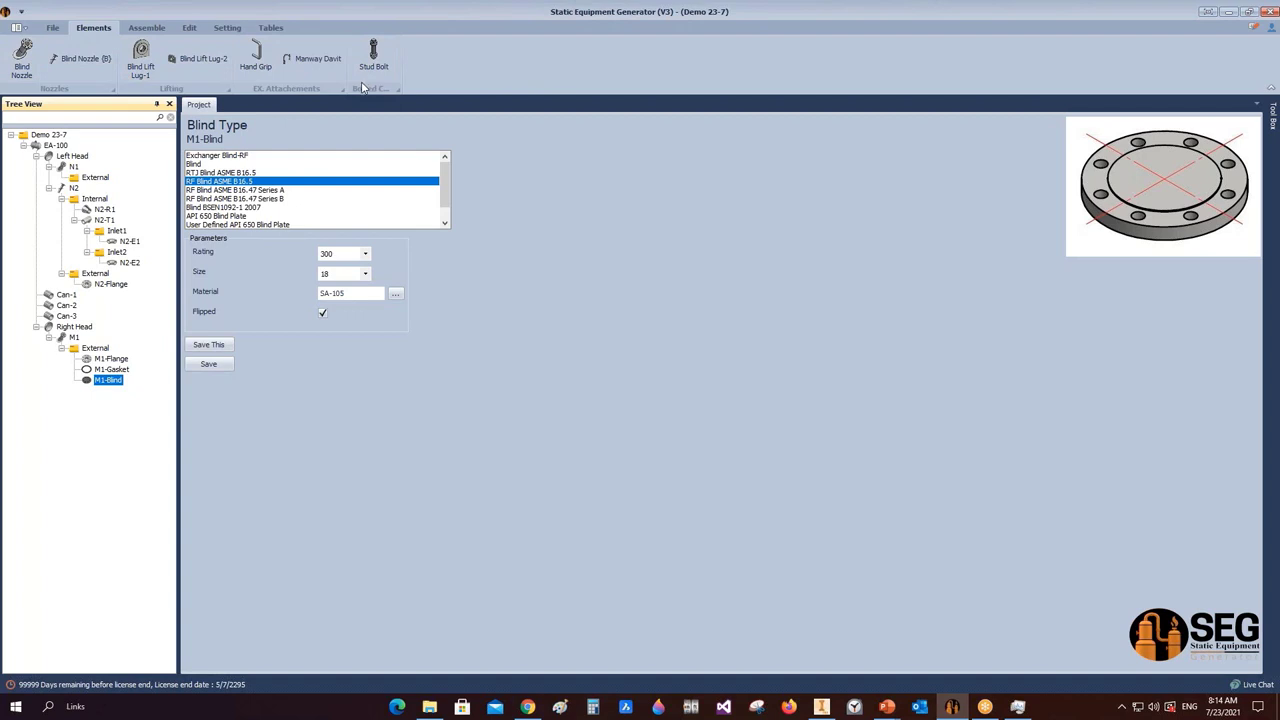
left_click(263, 61)
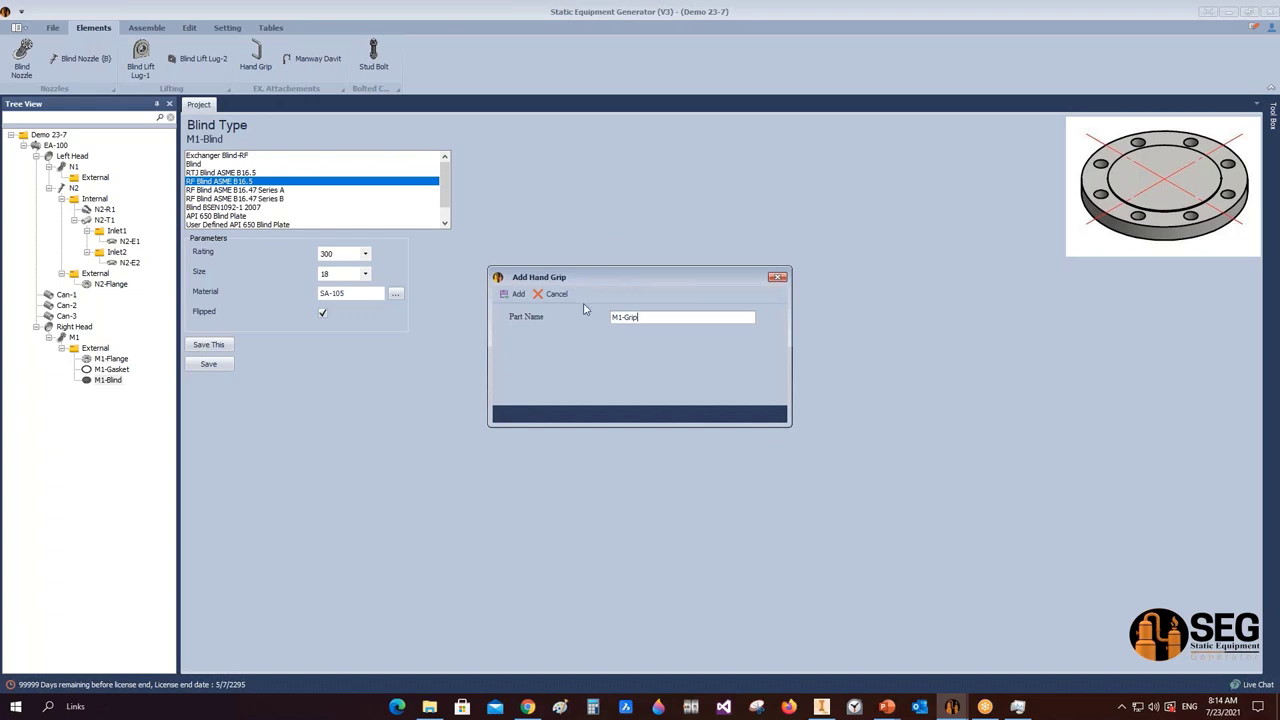
left_click(515, 294)
left_click(127, 393)
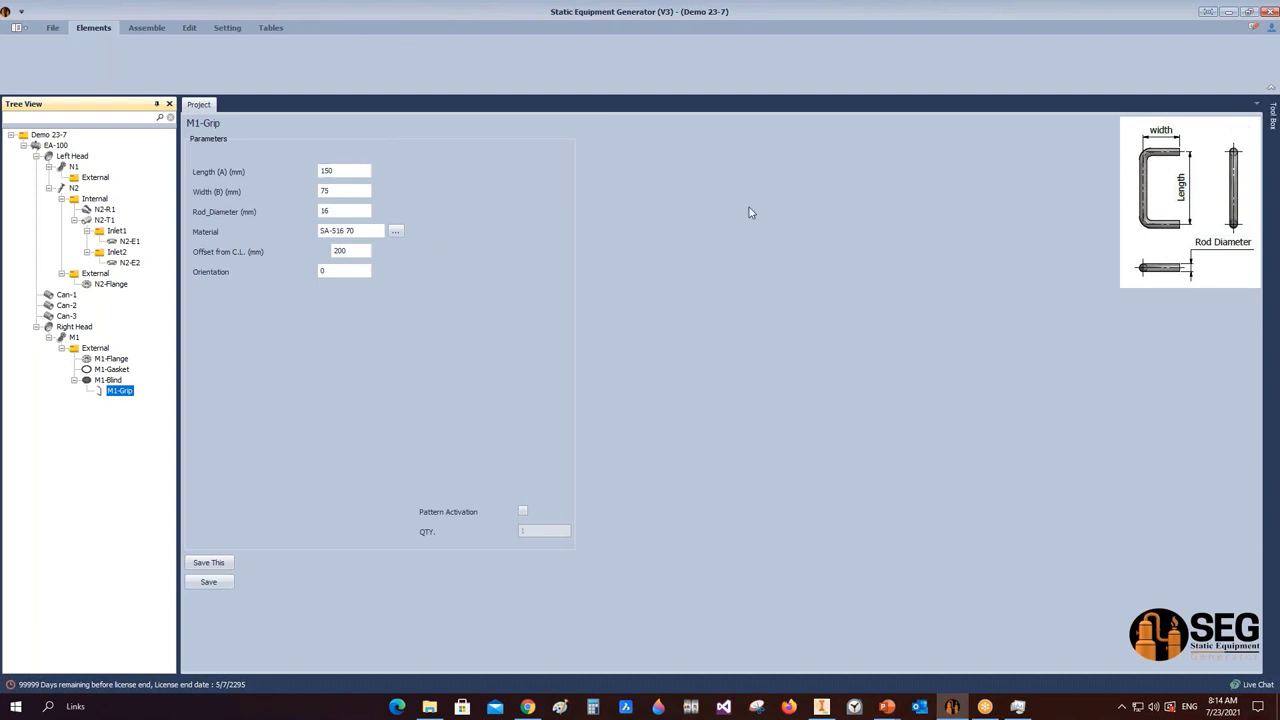
- Set M1-Grip's offset from centreline to 180 with a pattern of 2, and save
left_click(348, 251)
type("180")
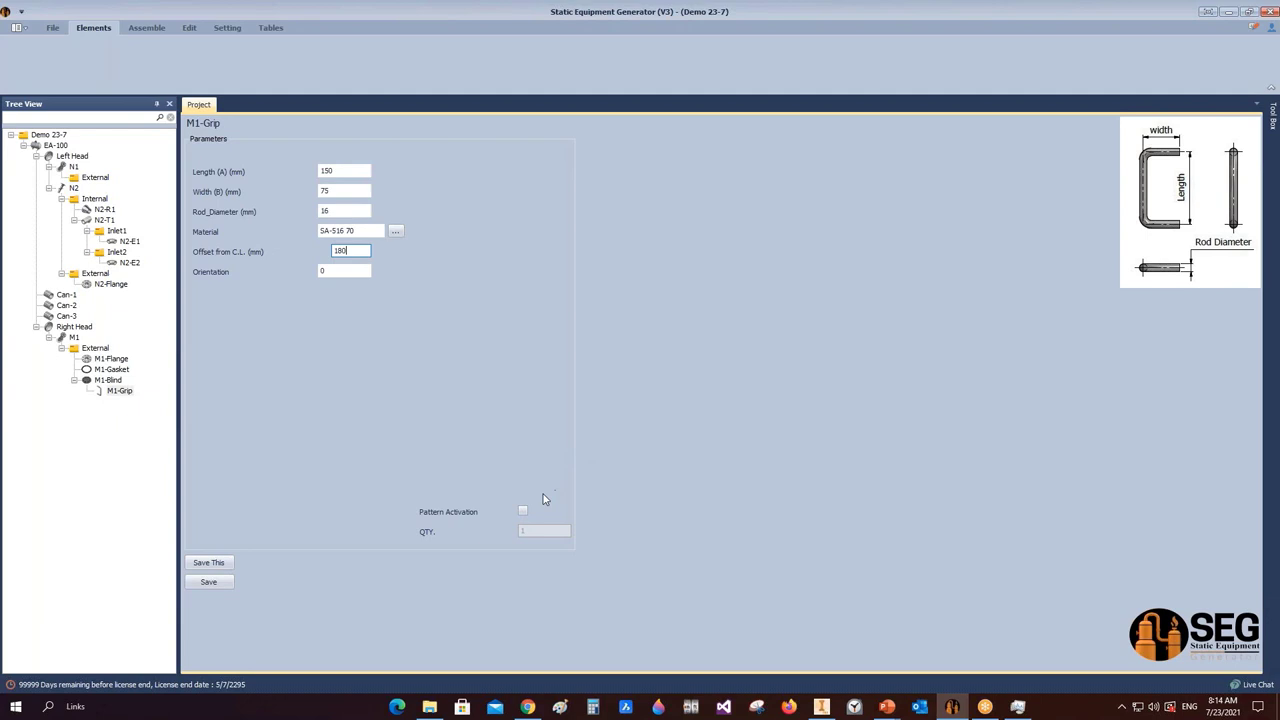
left_click(522, 511)
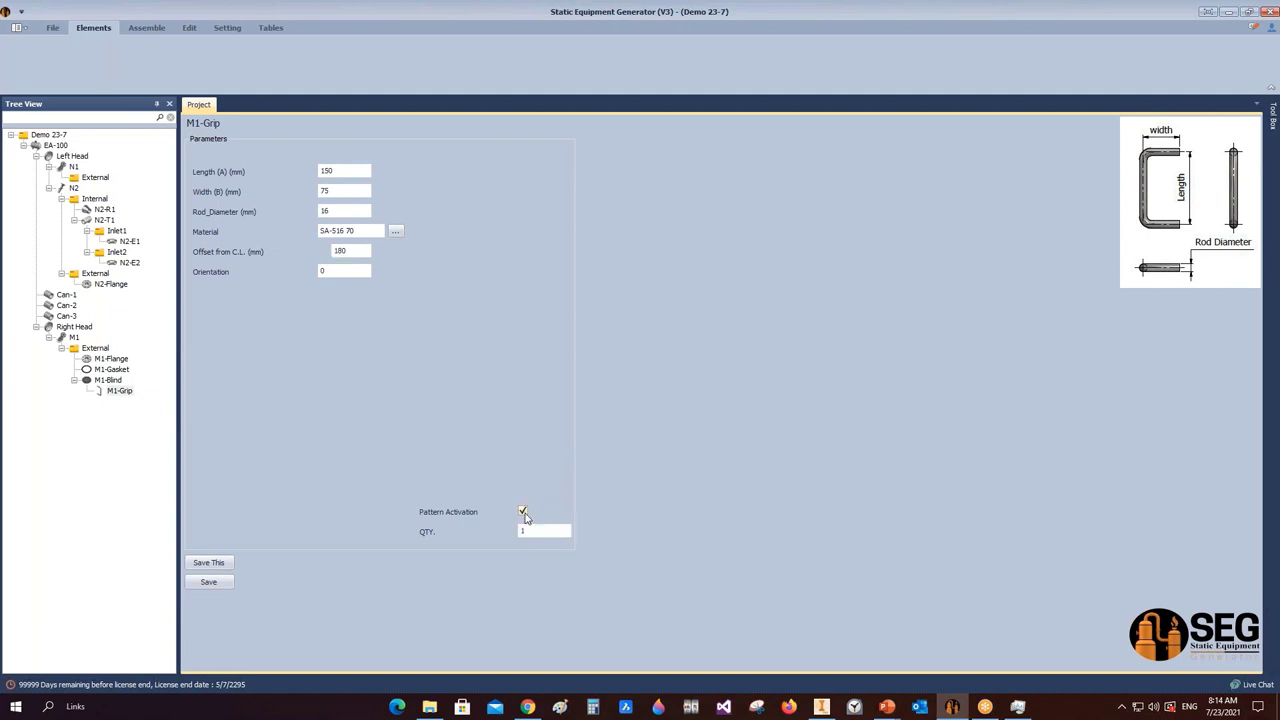
left_click(537, 531)
left_click(340, 190)
left_click(216, 583)
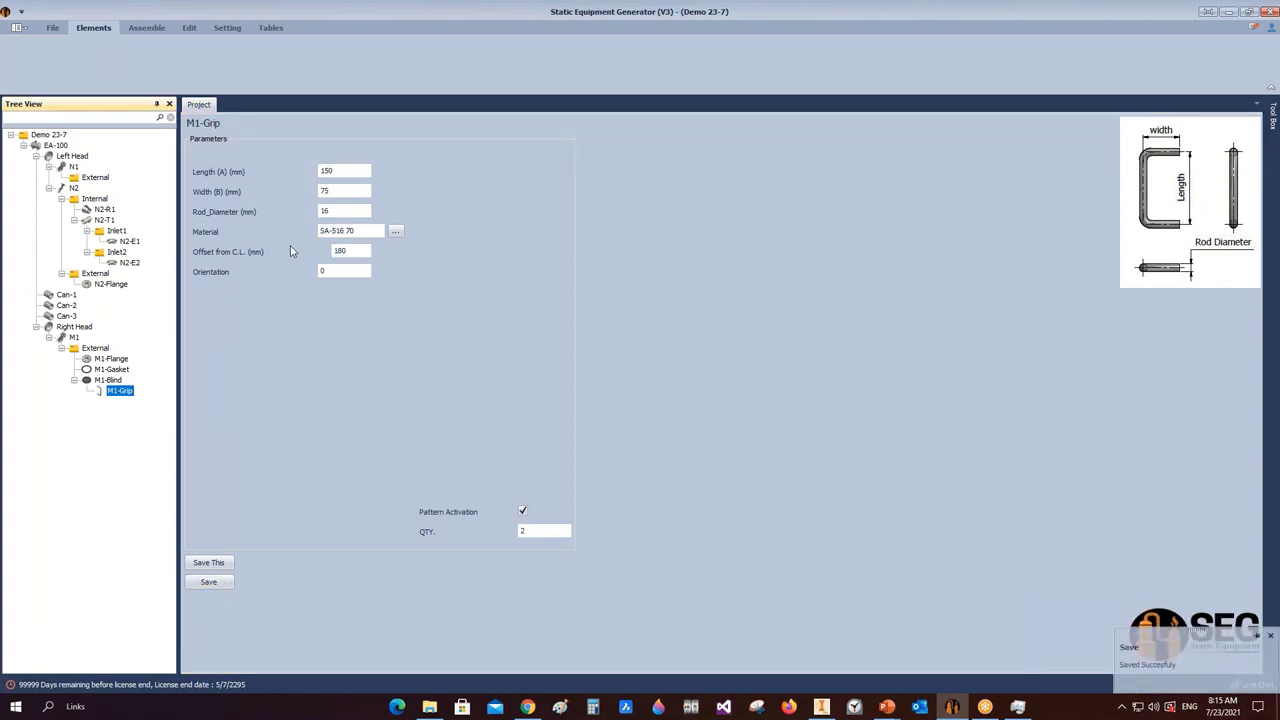
left_click(339, 250)
left_click(143, 30)
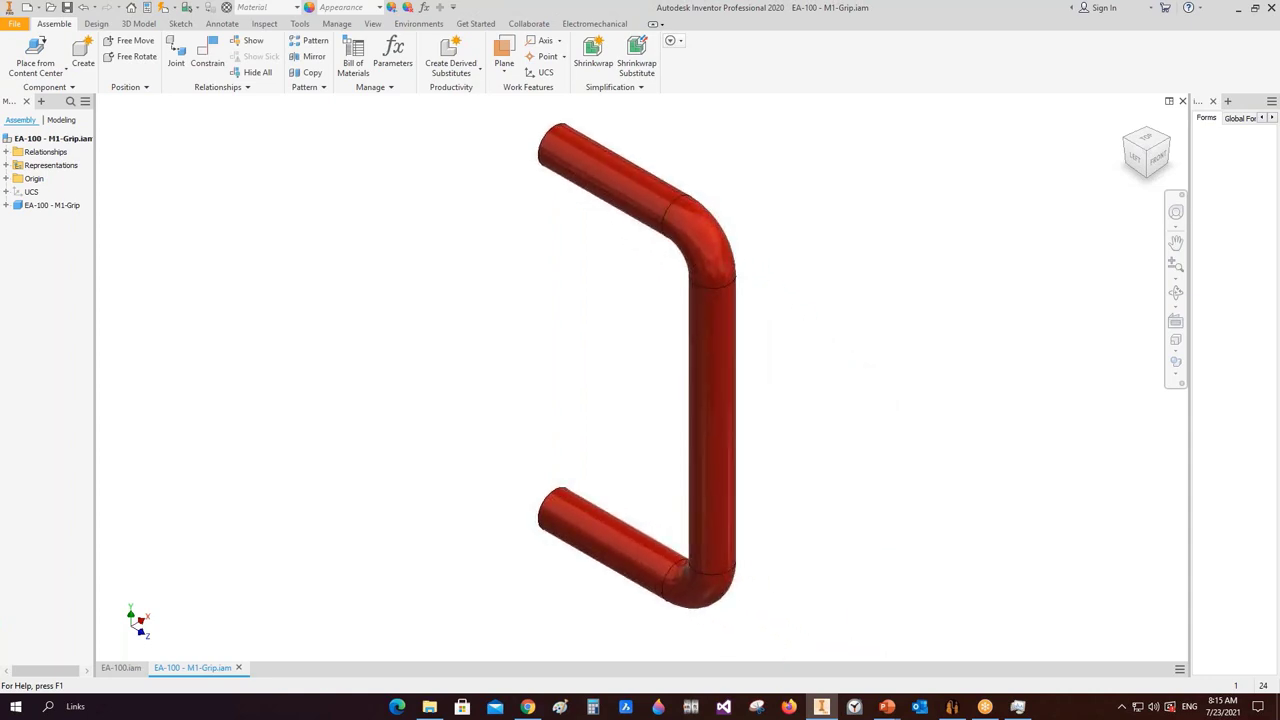
- Save and close M1-Grip, then orbit in on the two grips on the EA-100 blind
key("ctrl+s")
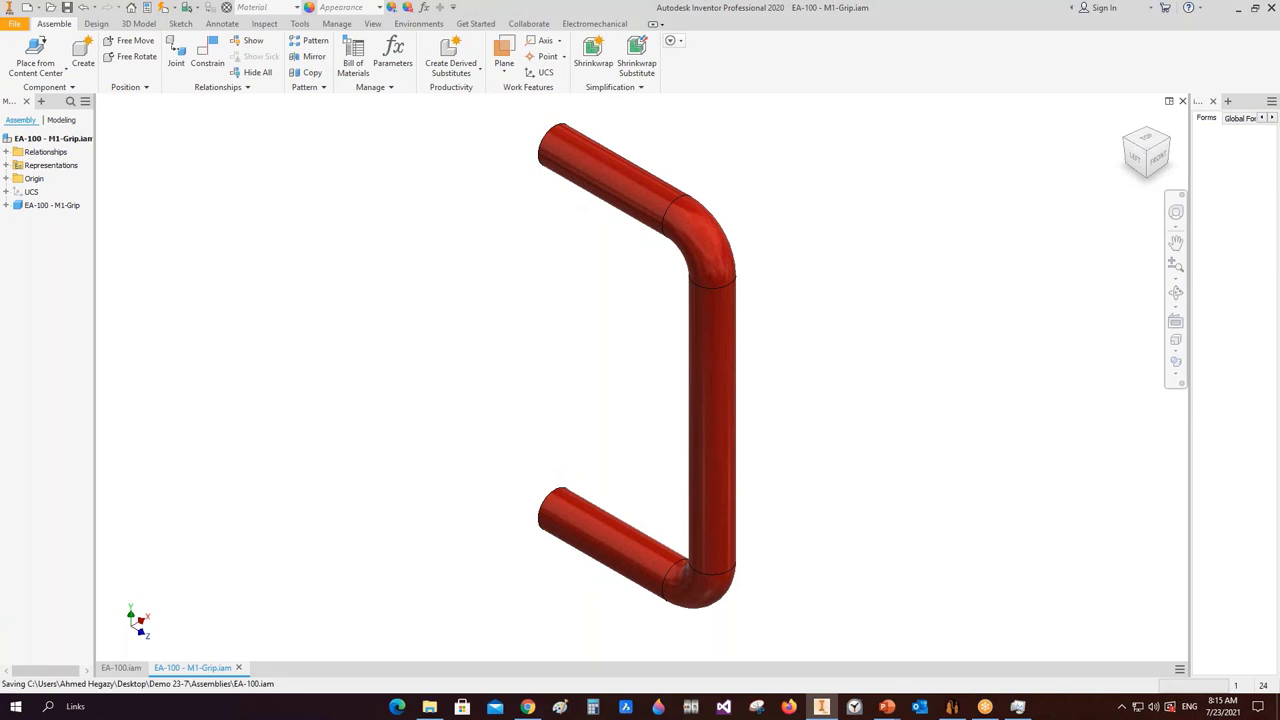
key("ctrl+F4")
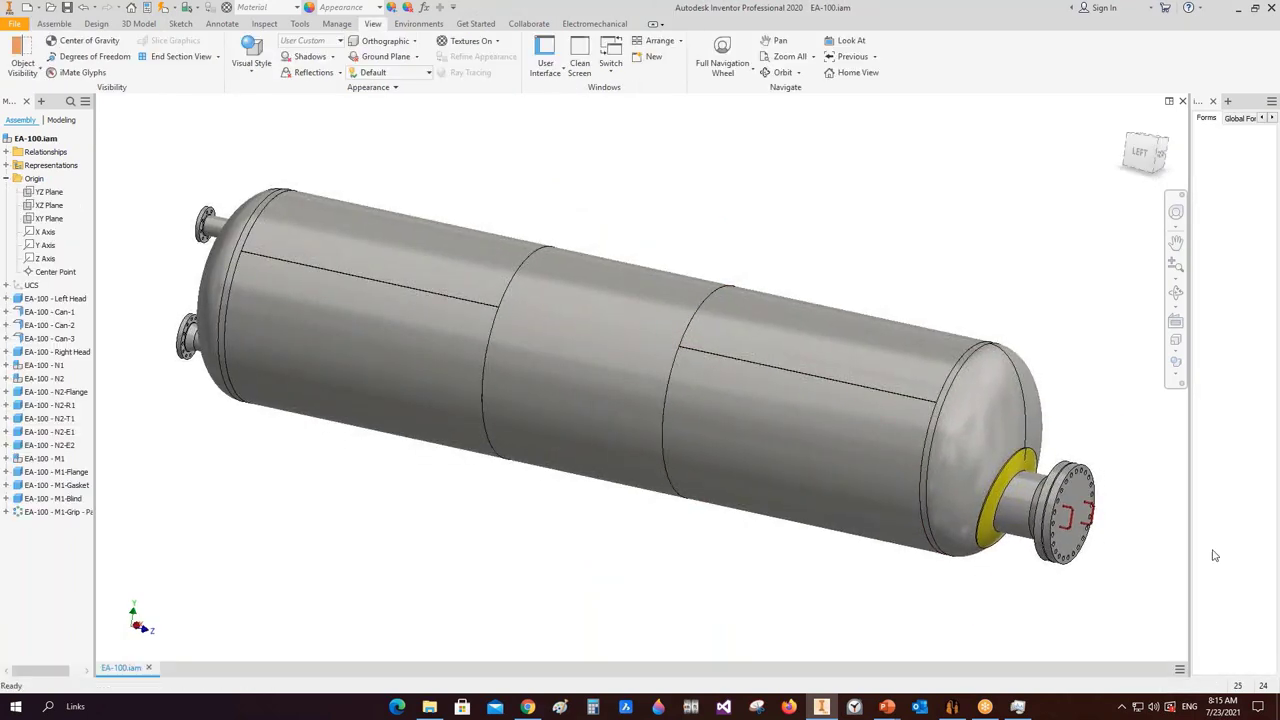
left_click(1176, 292)
left_click(858, 415)
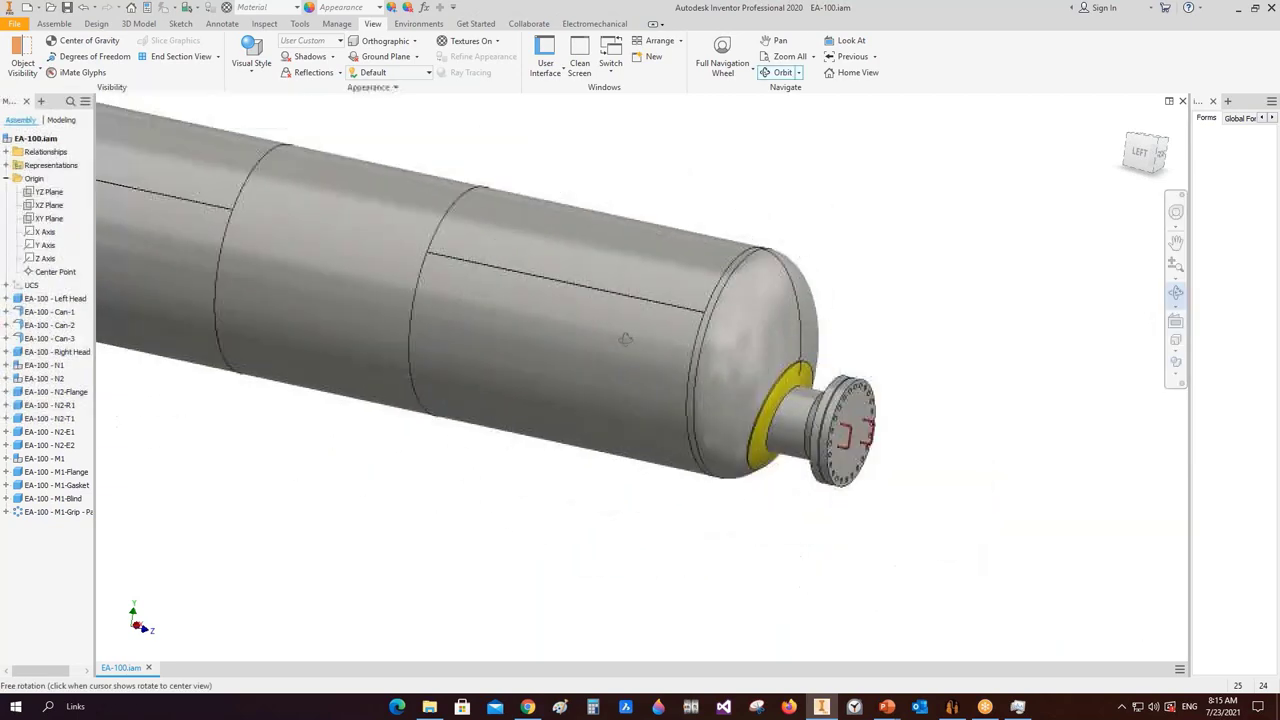
left_click_drag(660, 388, 733, 424)
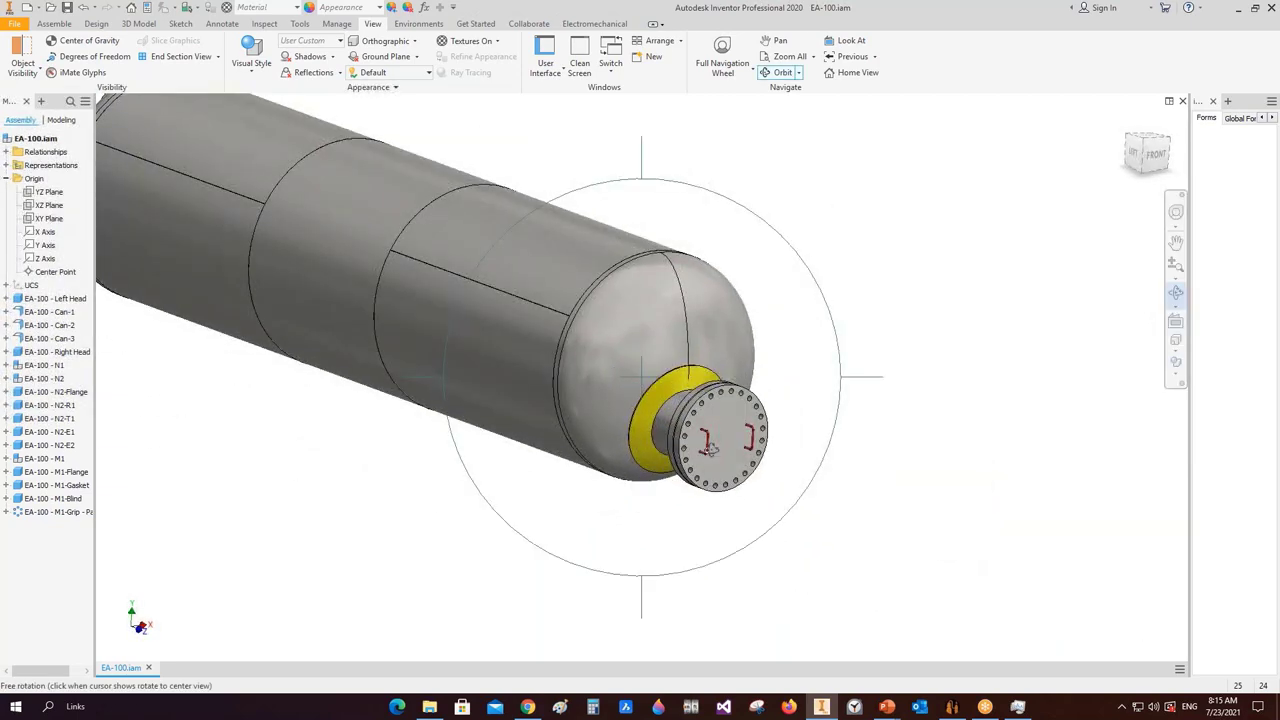
scroll(733, 424, "up", 3)
right_click(733, 424)
left_click(700, 390)
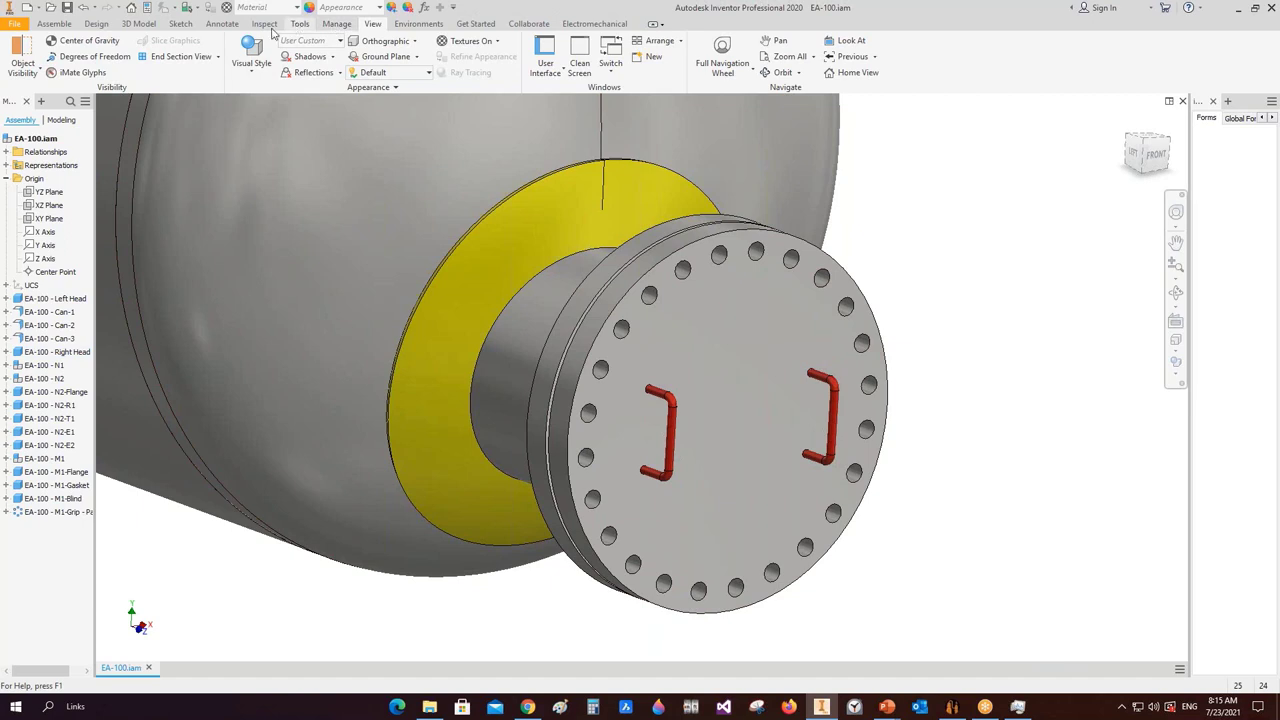
- Measure the 126.100 mm distance from the blind's face to the flange edge
left_click(299, 23)
left_click(22, 52)
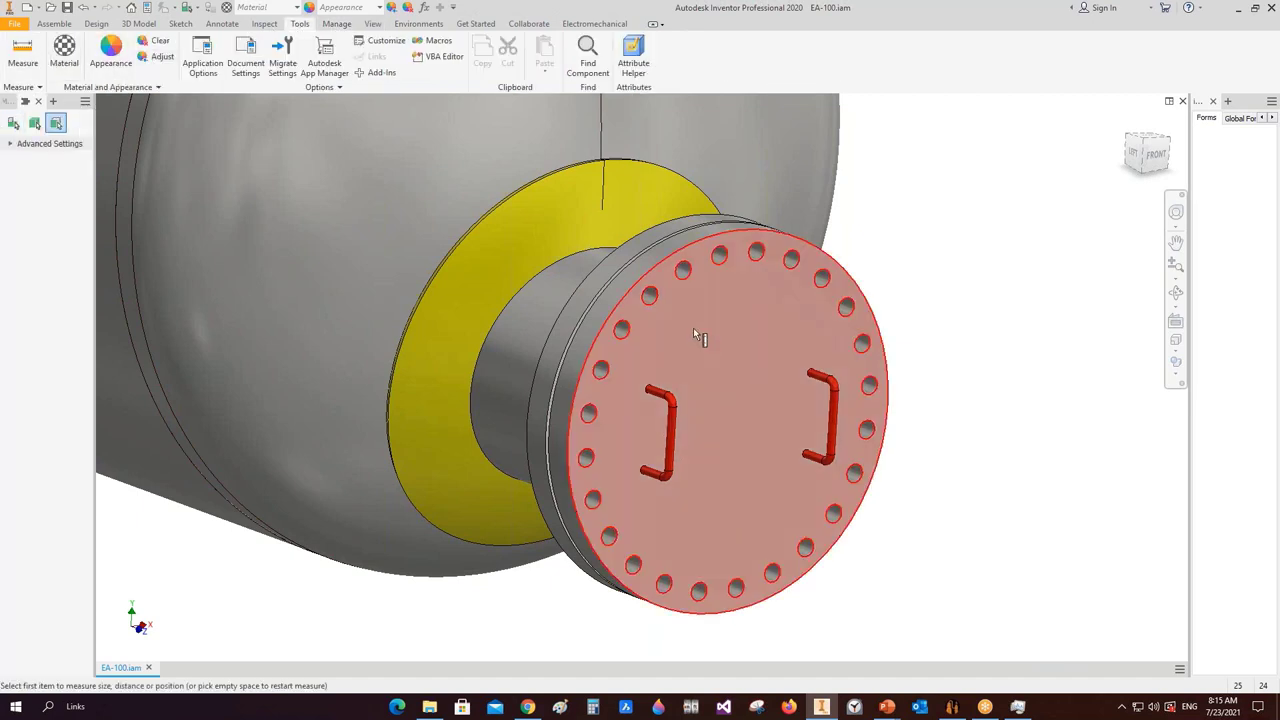
left_click(693, 327)
left_click(596, 266)
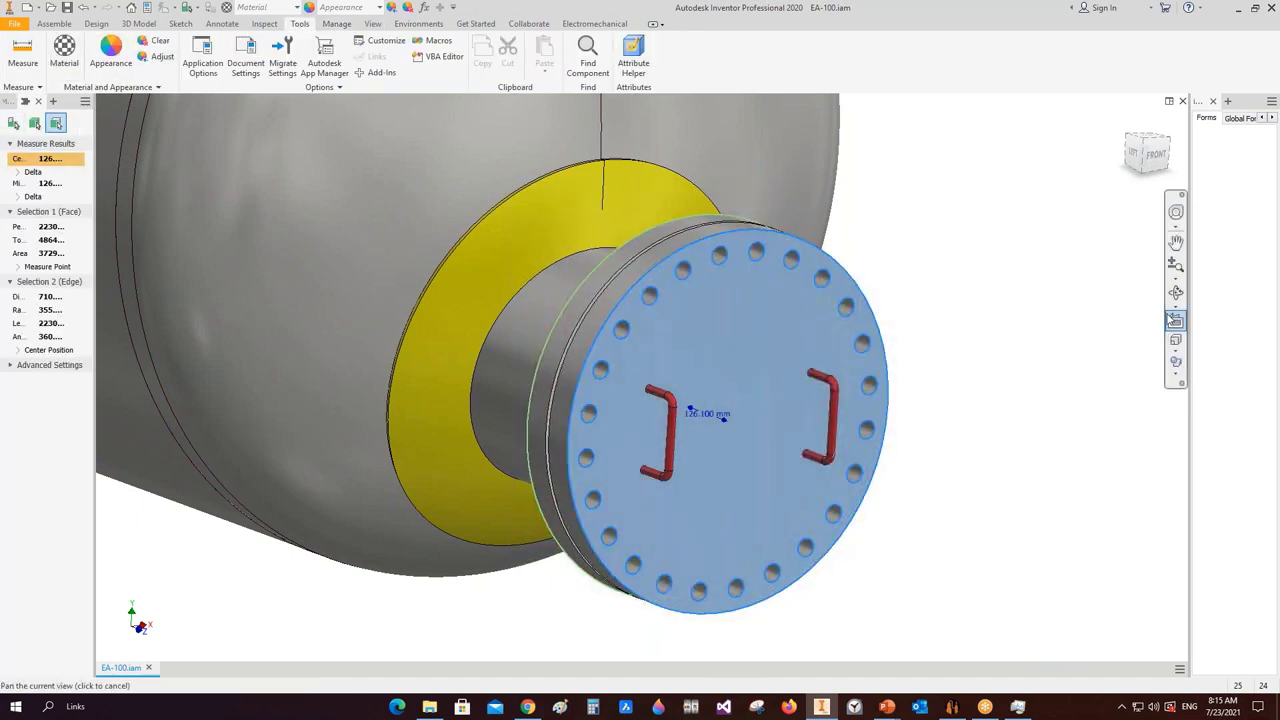
- Orbit to verify the measurement, review the results, and return to the generator
left_click(1176, 292)
left_click_drag(822, 332, 900, 340)
scroll(640, 378, "up", 4)
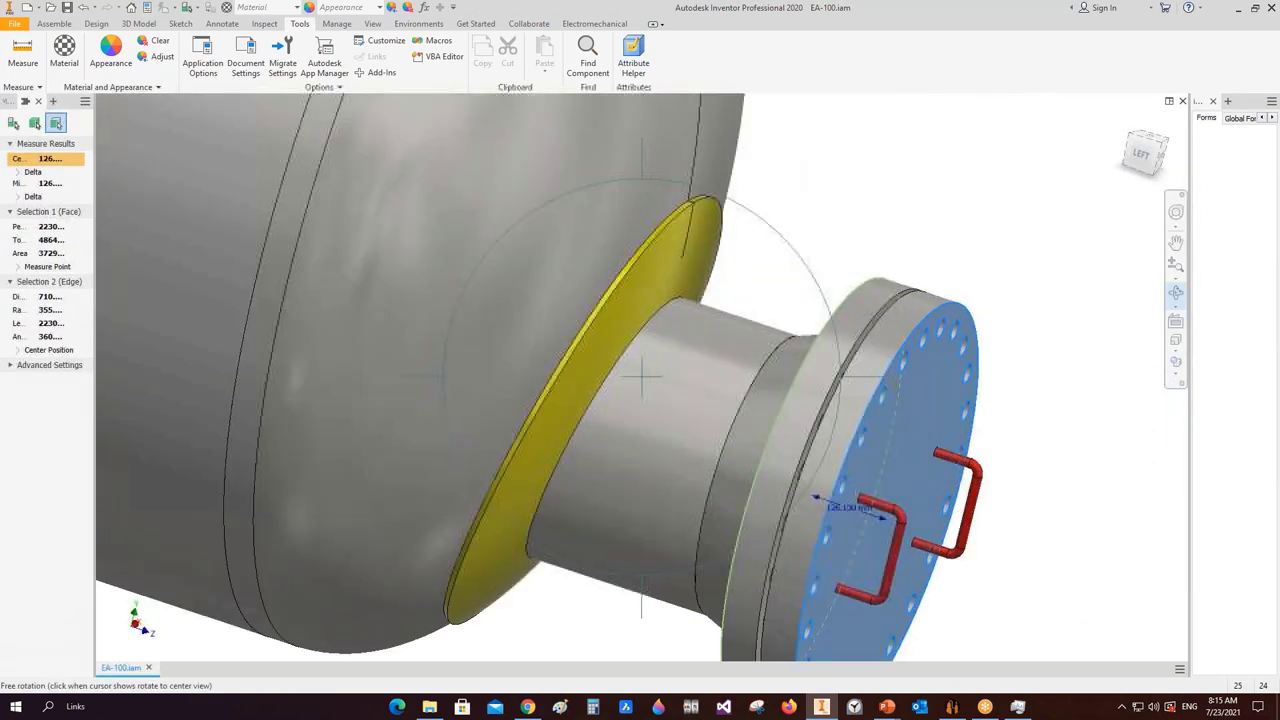
key("Escape")
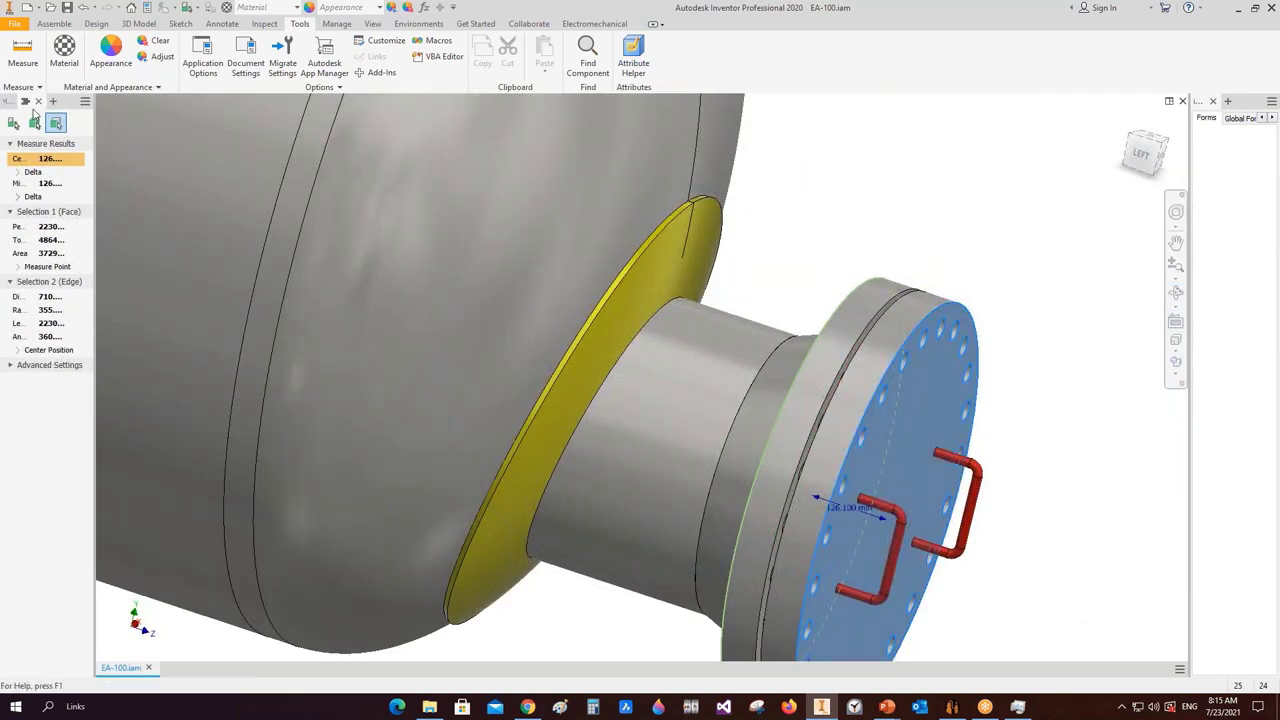
left_click(38, 101)
key("m")
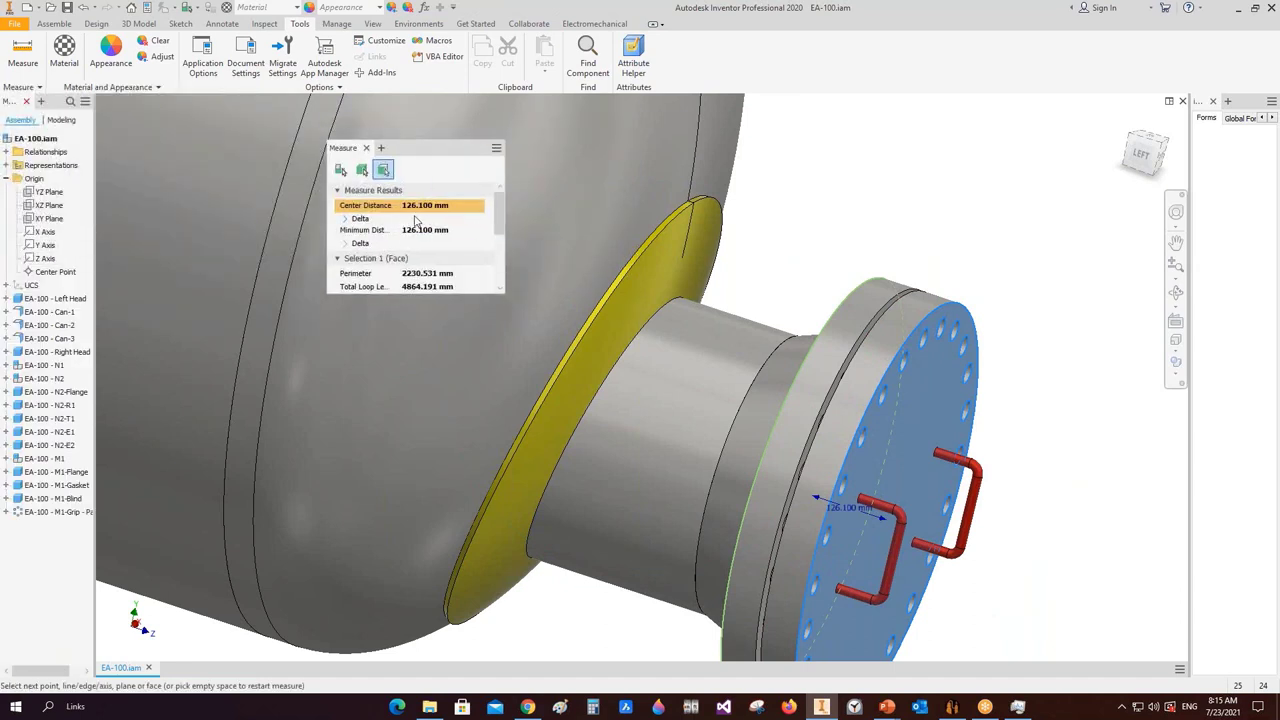
left_click(367, 148)
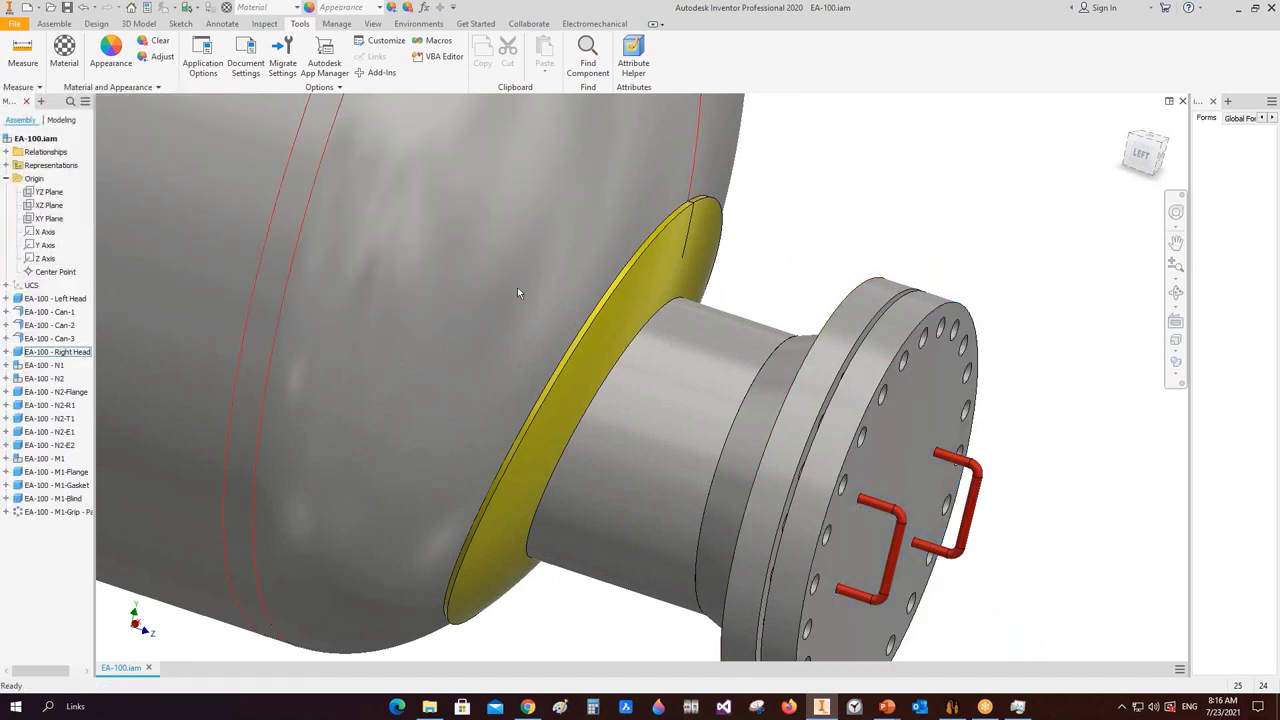
left_click(953, 706)
- Add a stud bolt part named M1-Stud Bolts under M1-Blind
left_click(101, 382)
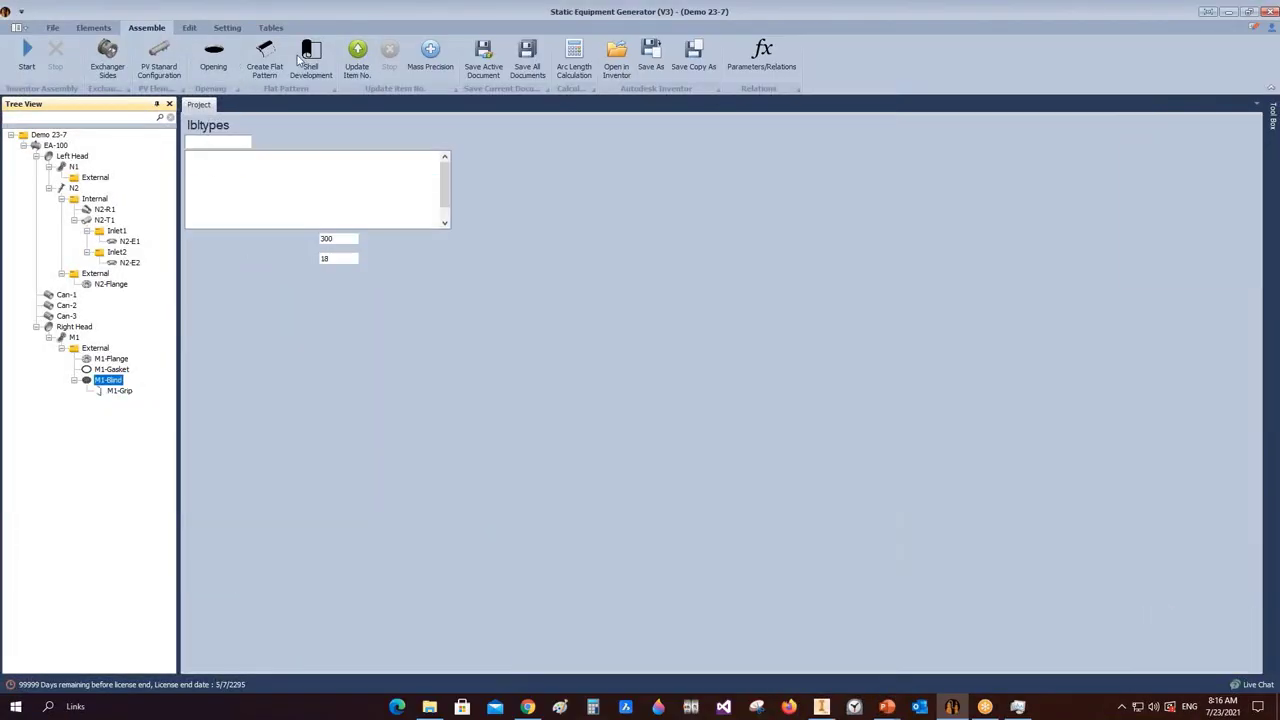
left_click(93, 27)
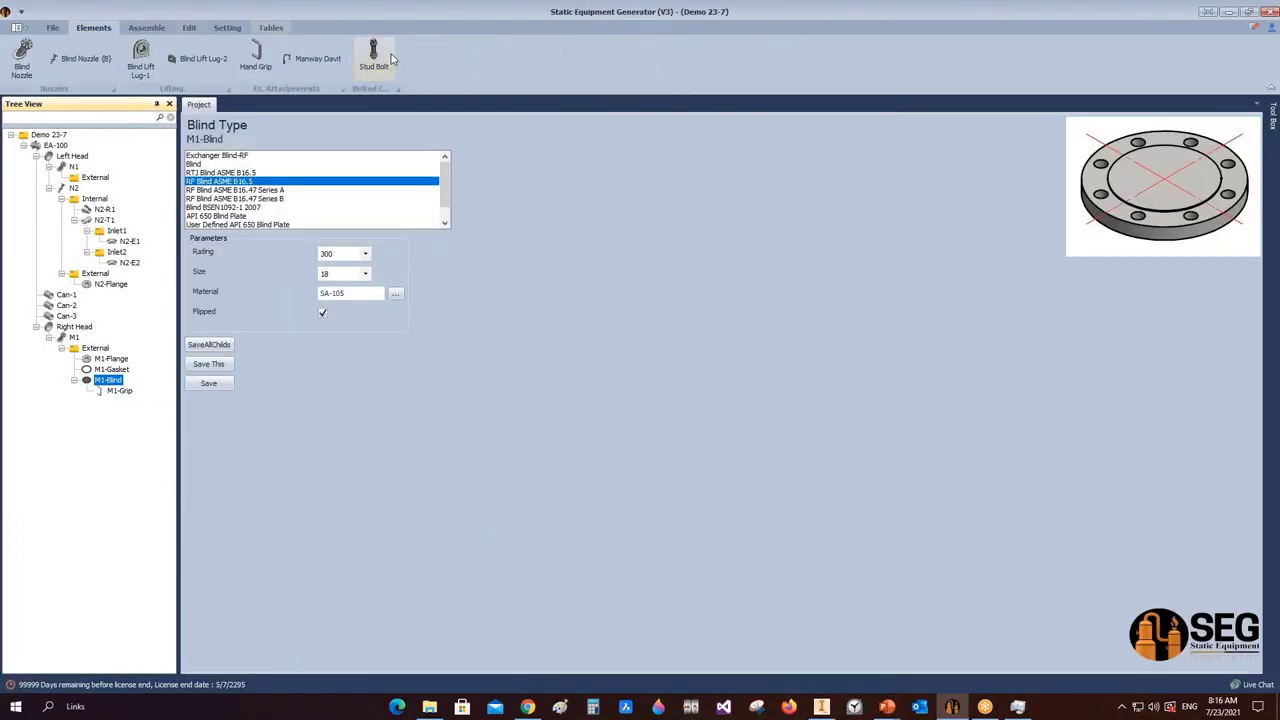
left_click(375, 52)
type("M1-Stud Bolt")
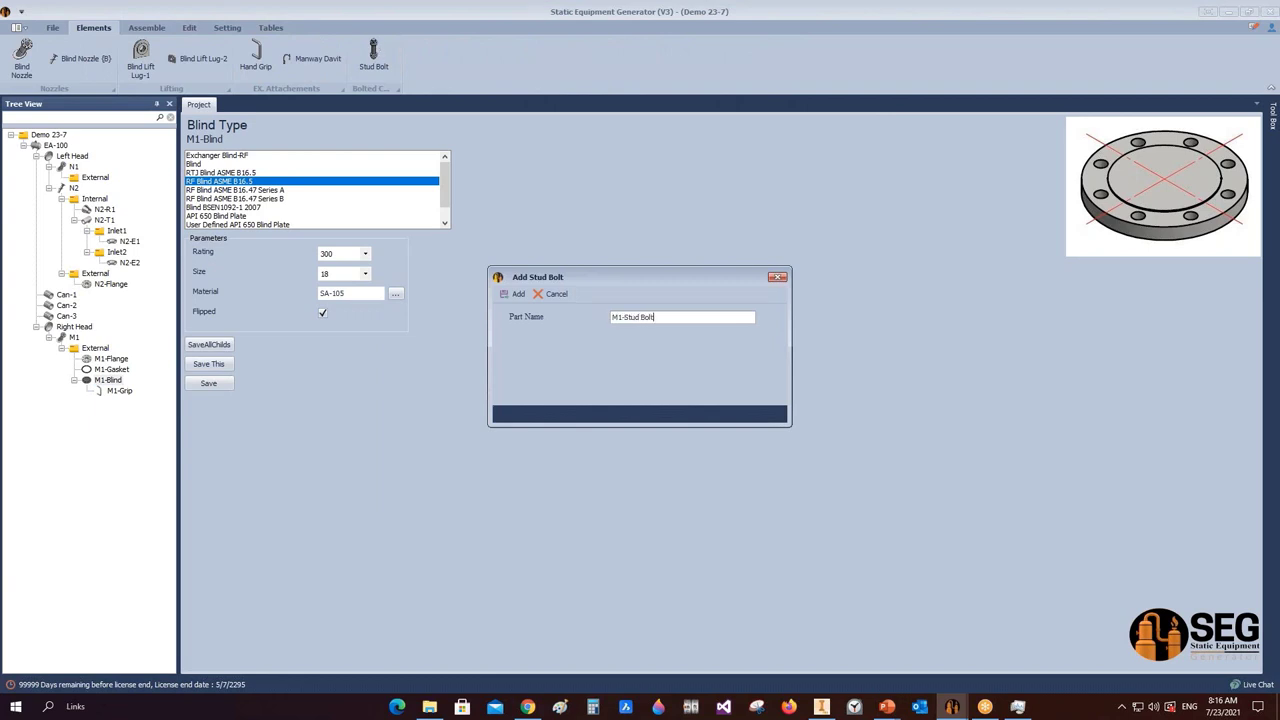
type("s")
left_click(518, 293)
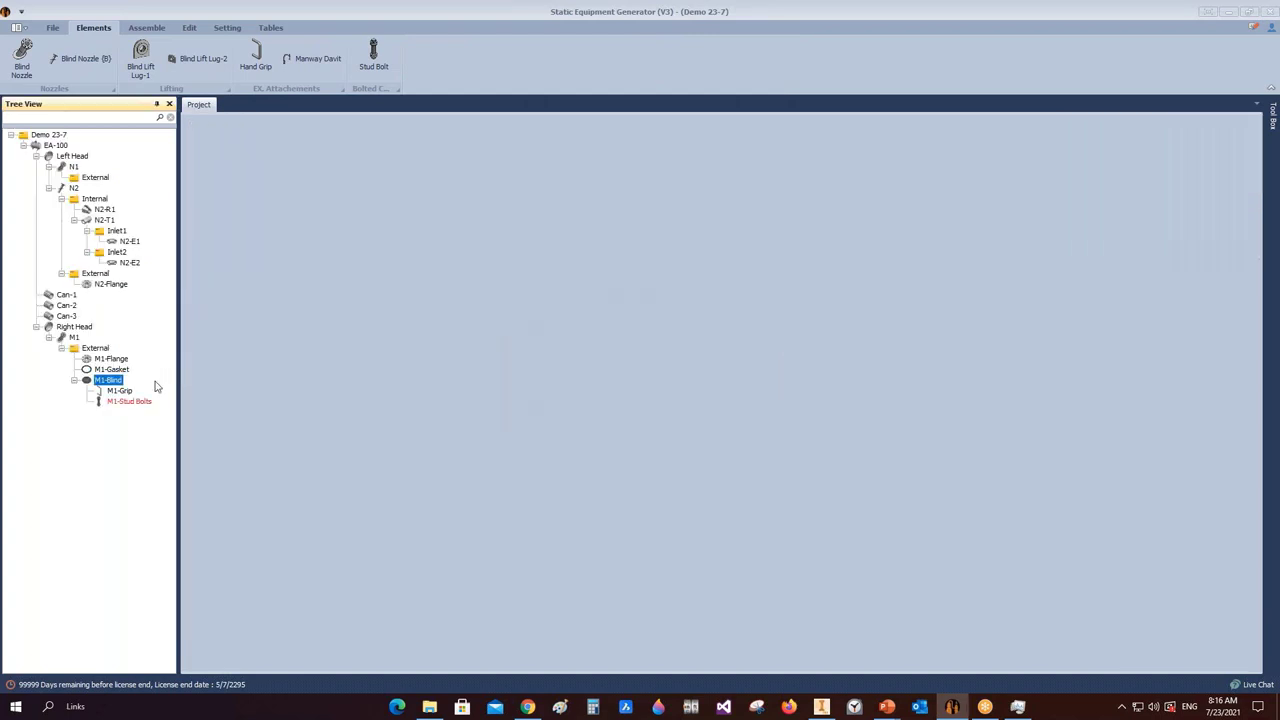
left_click(145, 403)
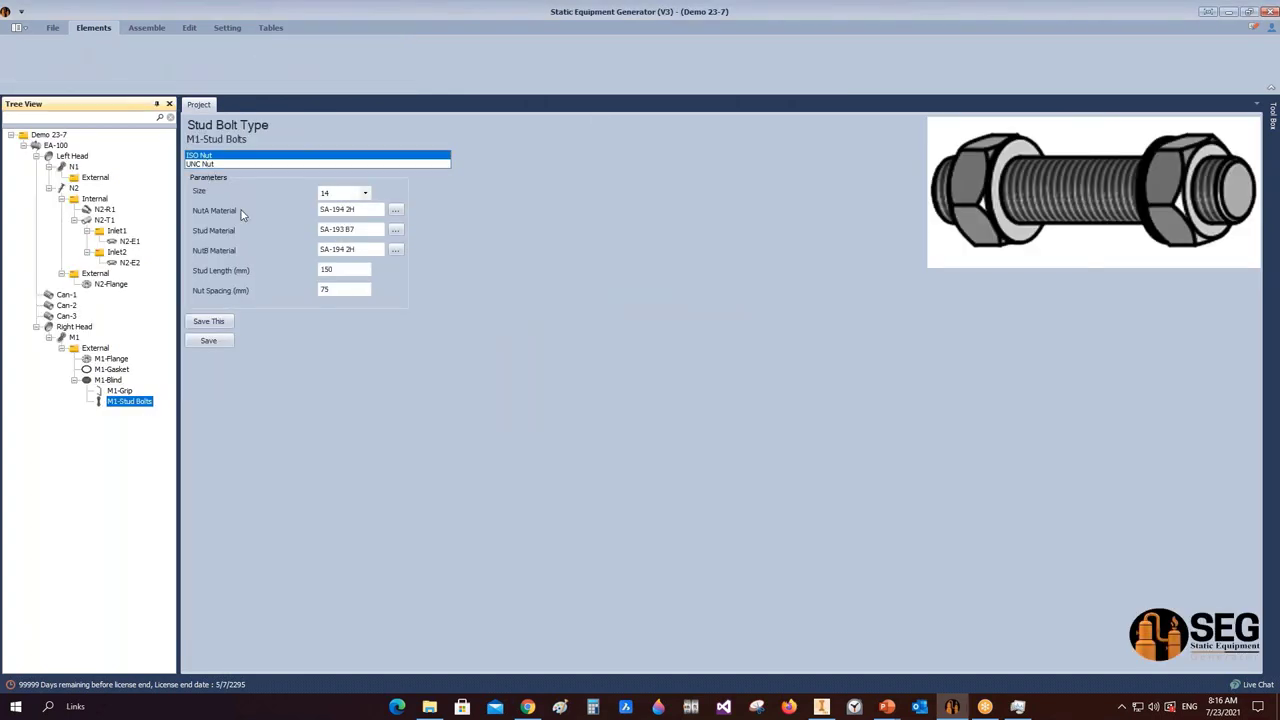
- Set UNC nuts, size 1 1/4, nut spacing 126.1, stud length 180, save and build in Inventor
left_click(207, 165)
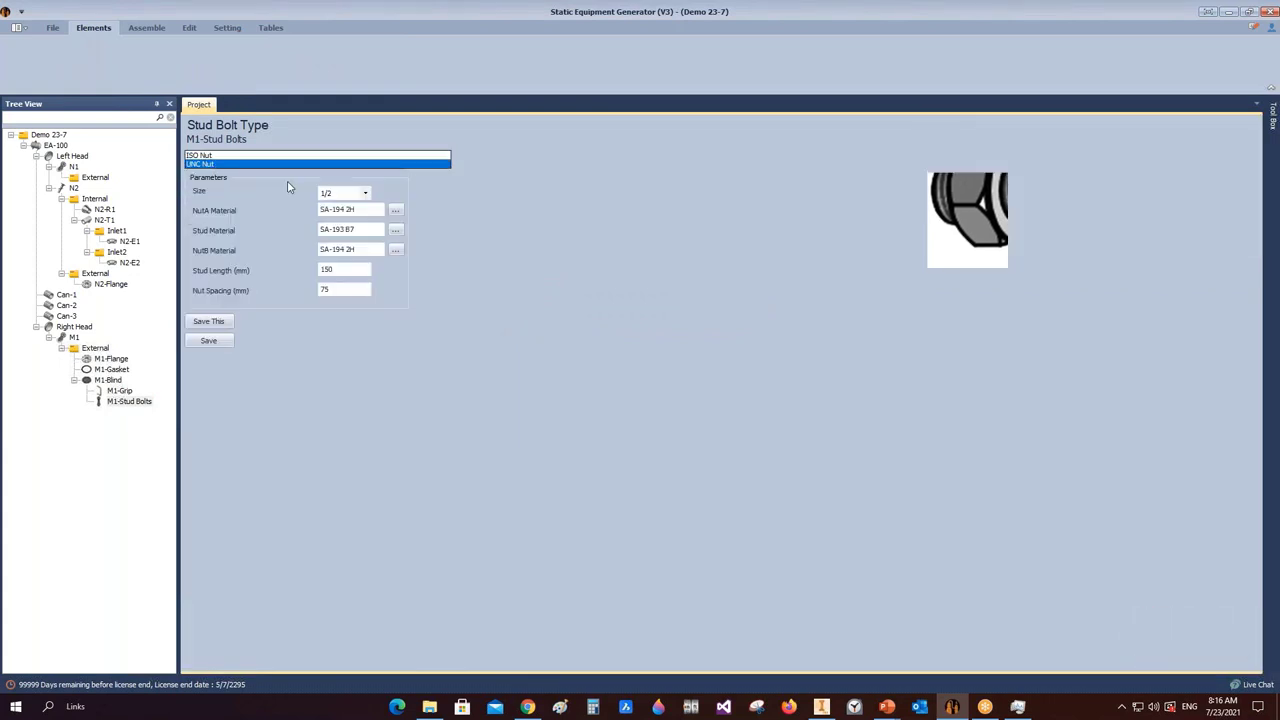
left_click(367, 193)
left_click(343, 284)
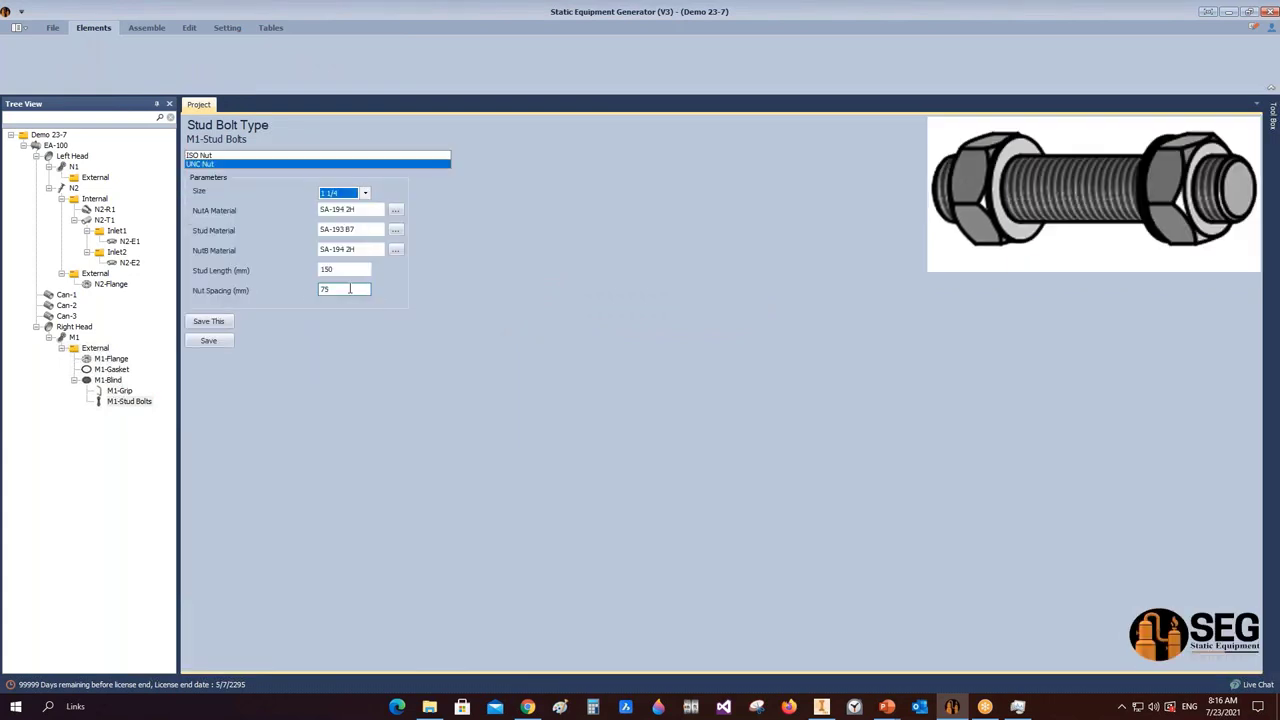
left_click_drag(350, 289, 285, 289)
type("126.1")
left_click_drag(356, 270, 263, 266)
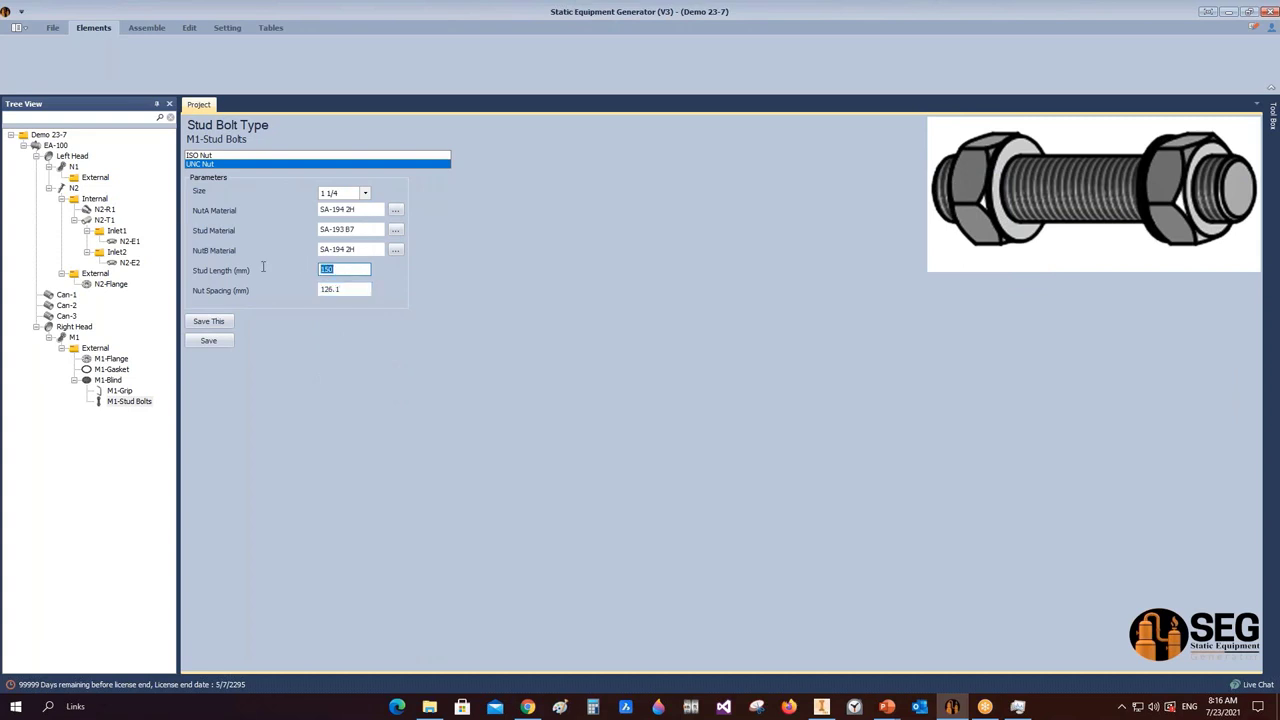
type("1")
left_click(208, 340)
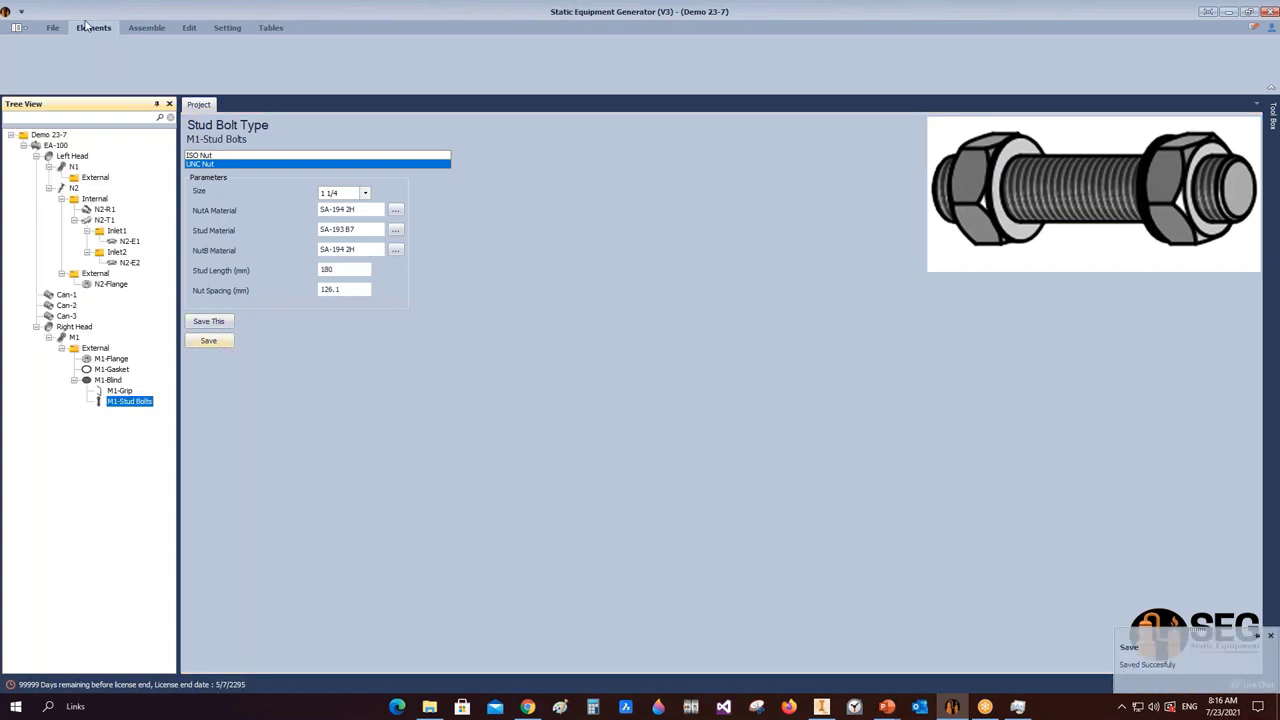
left_click(140, 30)
left_click(27, 55)
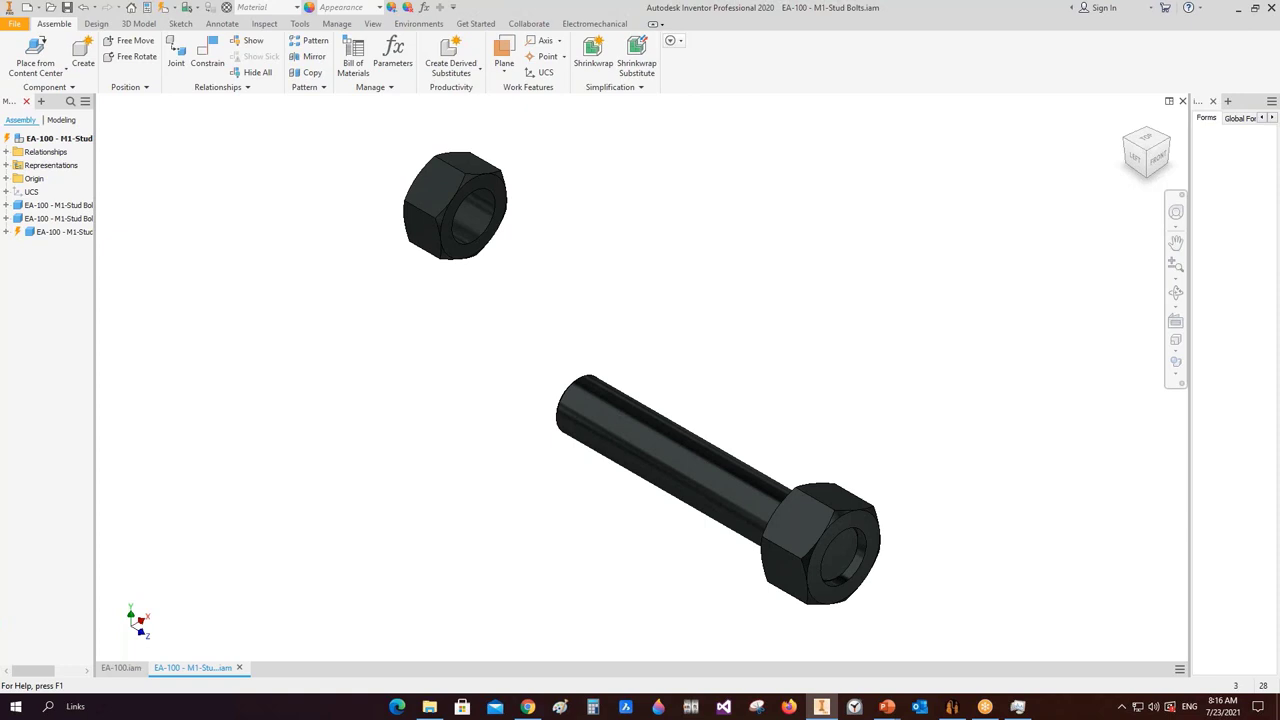
- Change the stud length to 230 mm, save, rebuild, and dismiss the file-in-use error
left_click(952, 707)
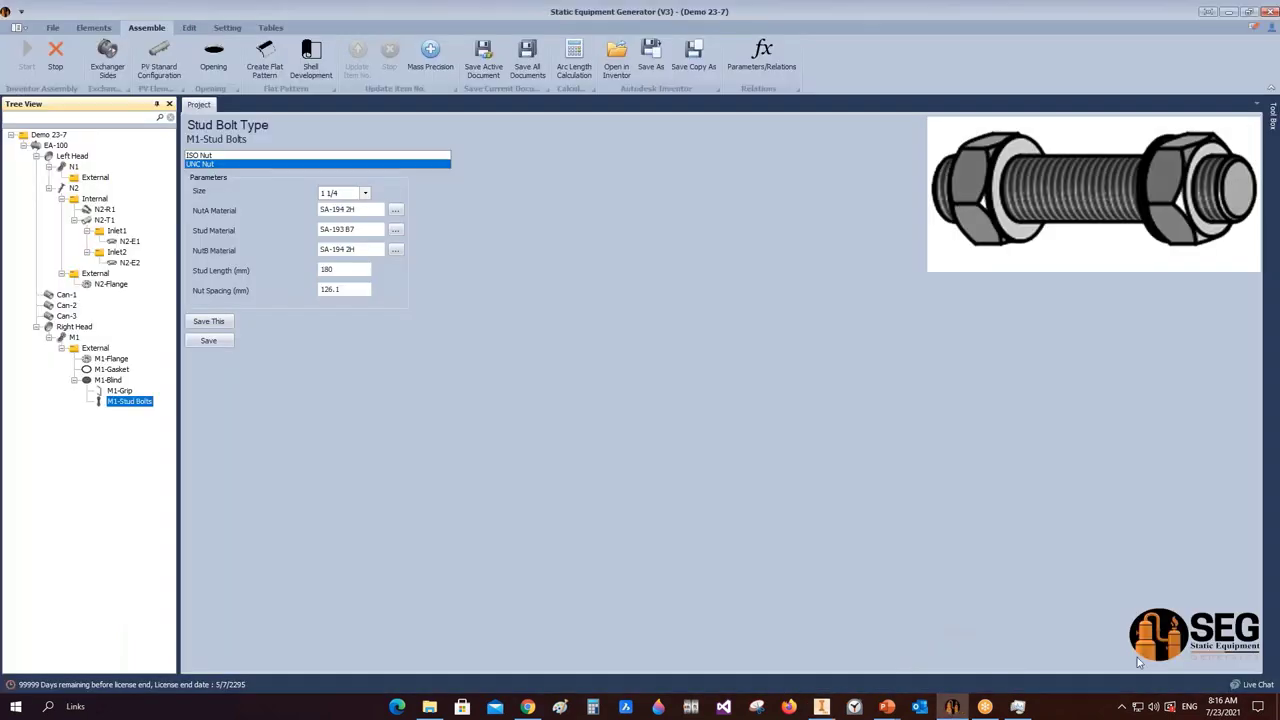
left_click(335, 269)
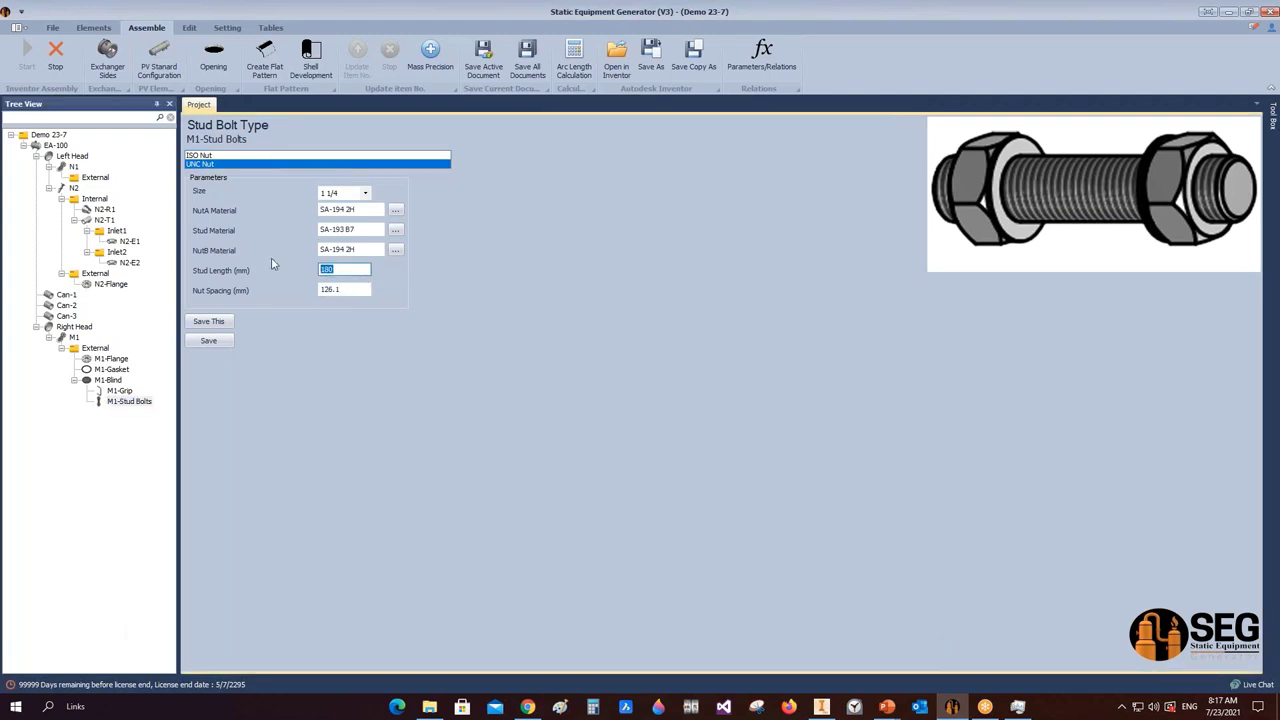
type("230")
left_click(210, 341)
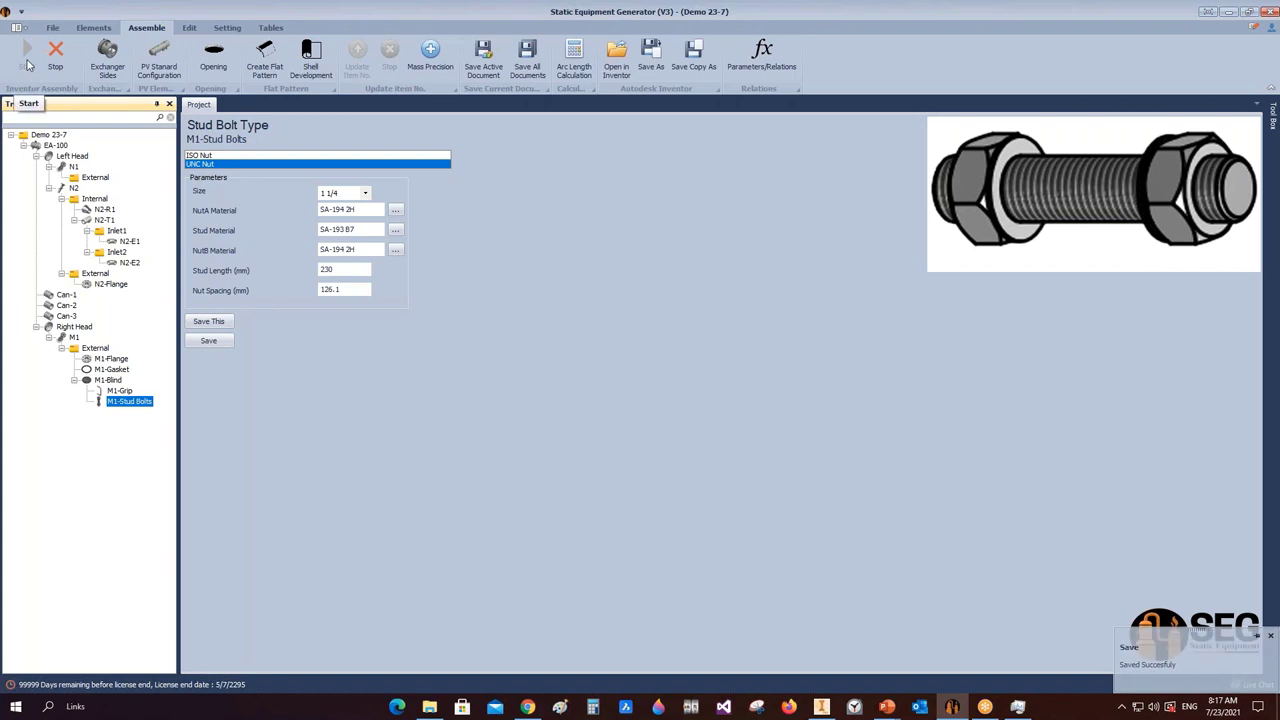
left_click(224, 342)
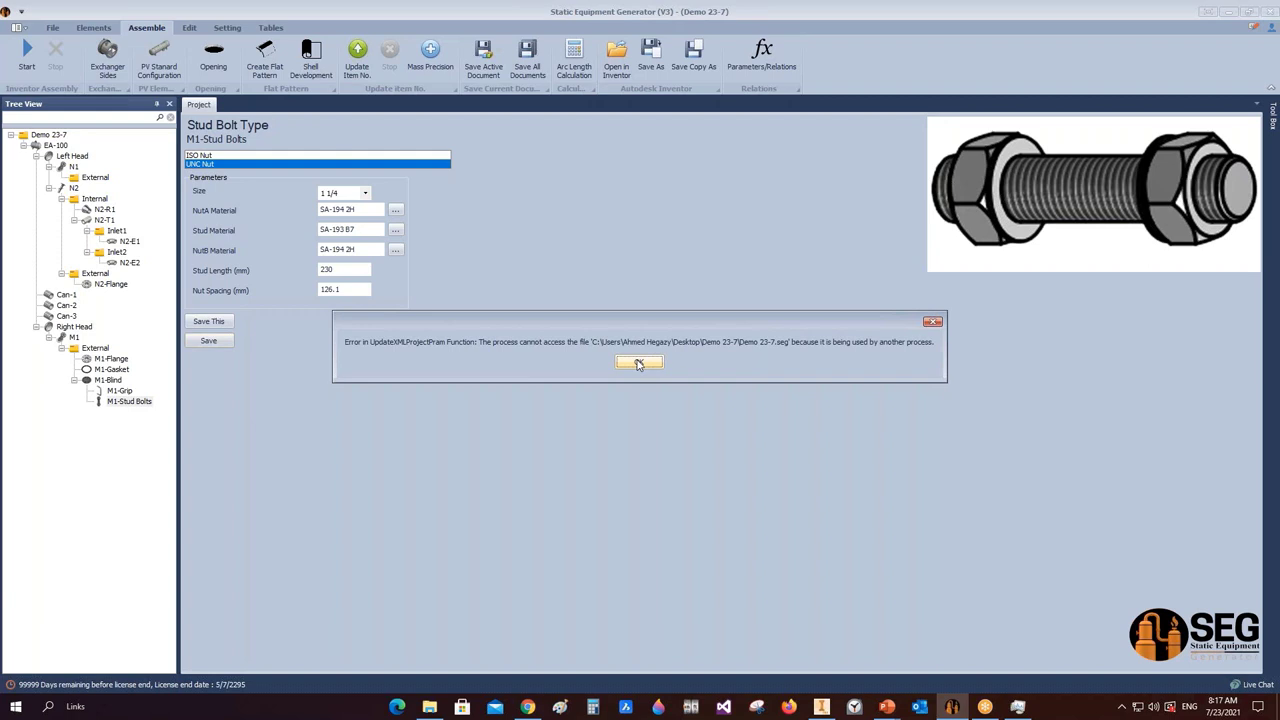
left_click(638, 363)
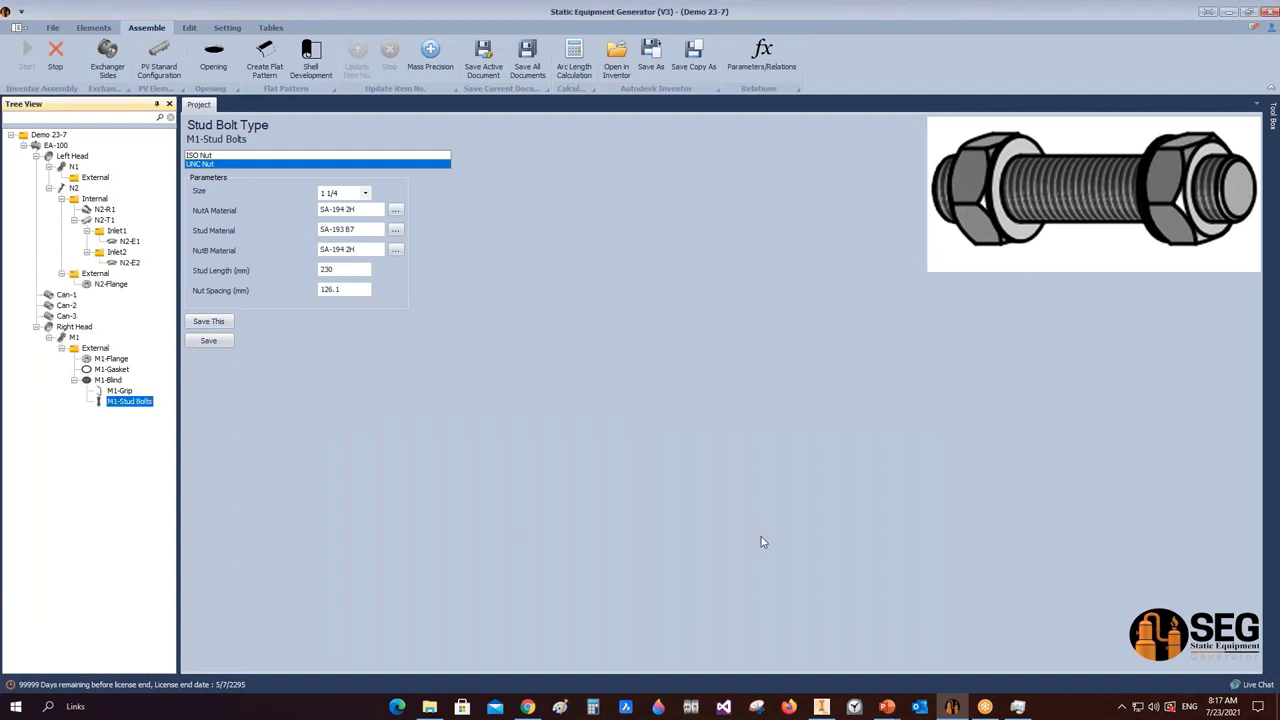
left_click(821, 706)
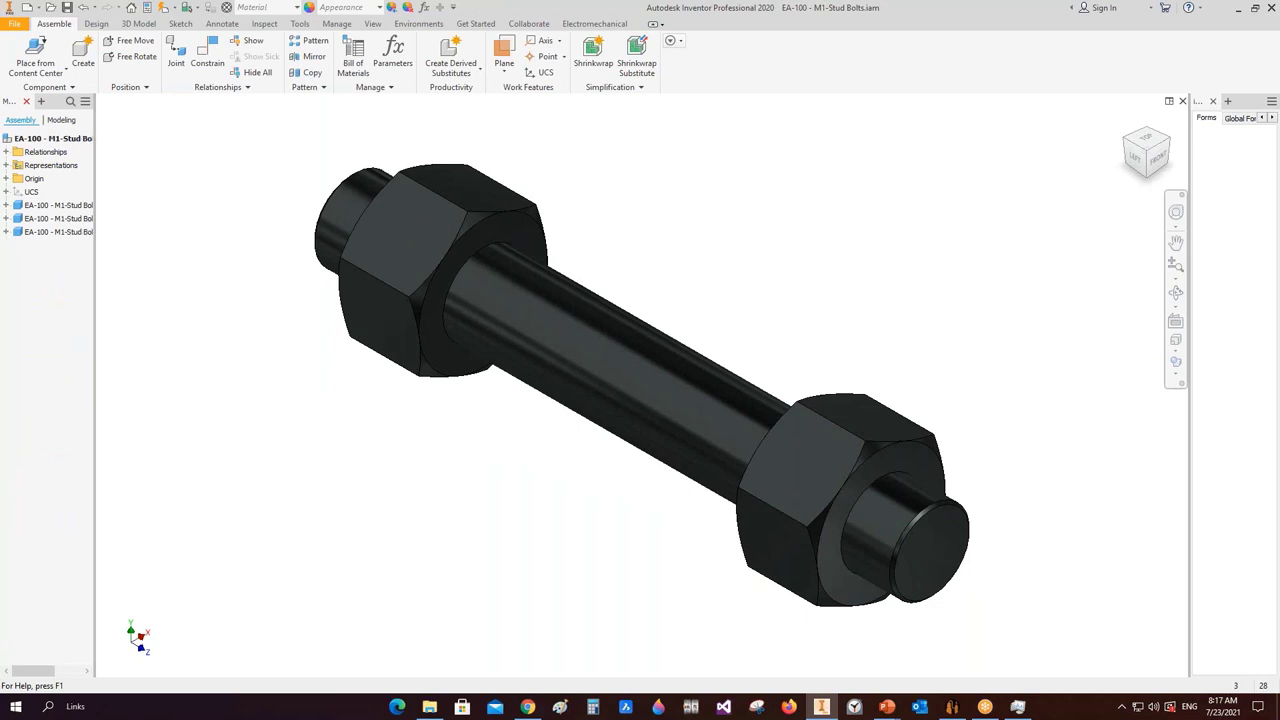
- Save the regenerated stud bolt assembly in Inventor and return to Static Equipment Generator
key("ctrl+s")
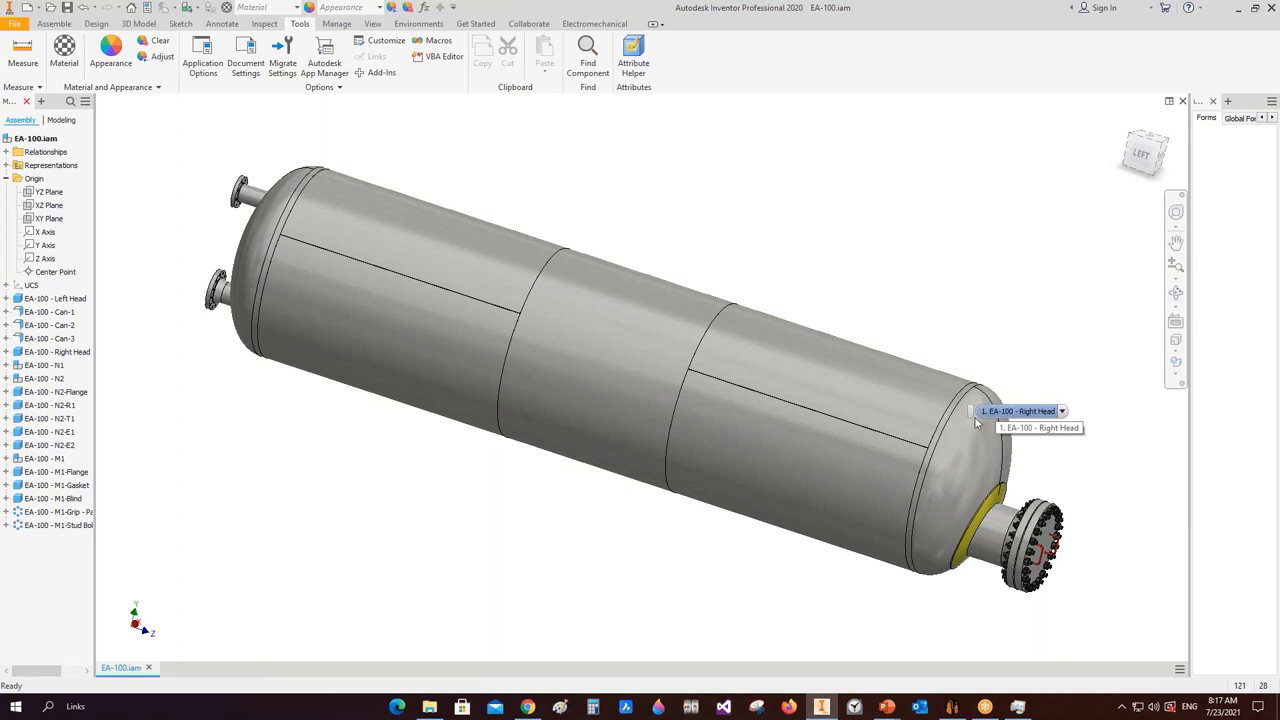
left_click(952, 706)
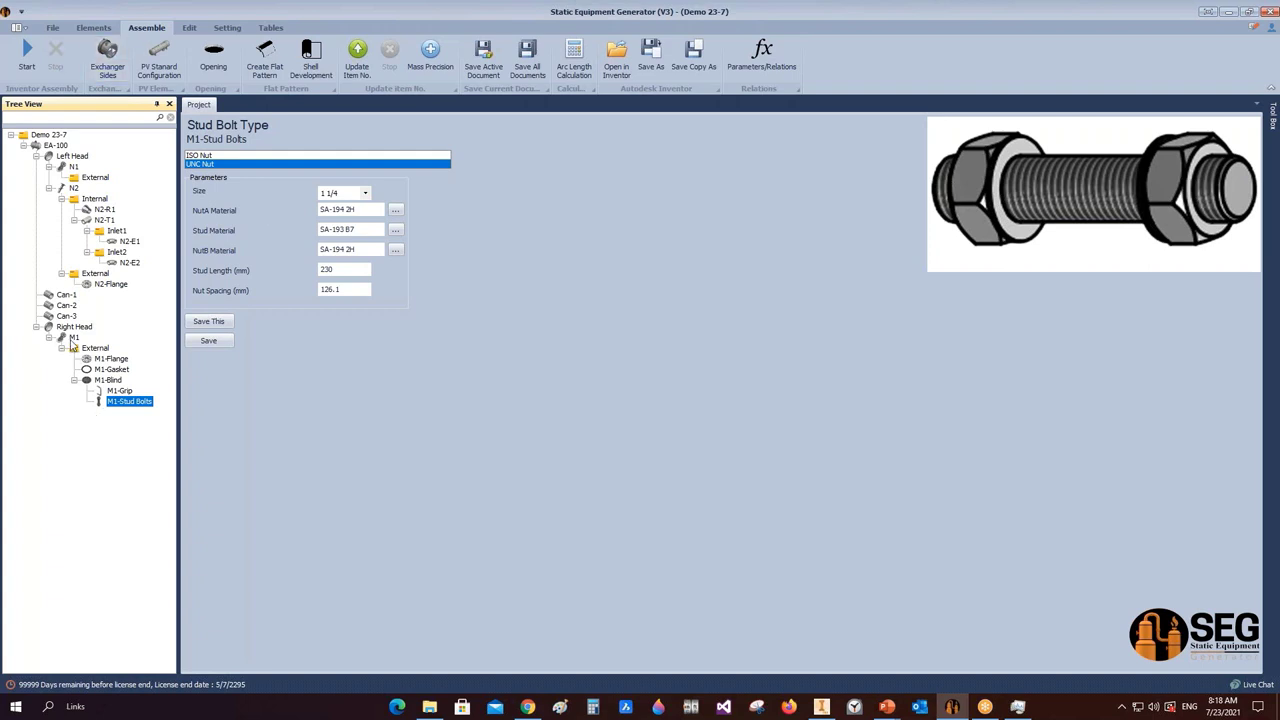
- Add an M1-Davit manway davit under the M1-Blind
left_click(106, 381)
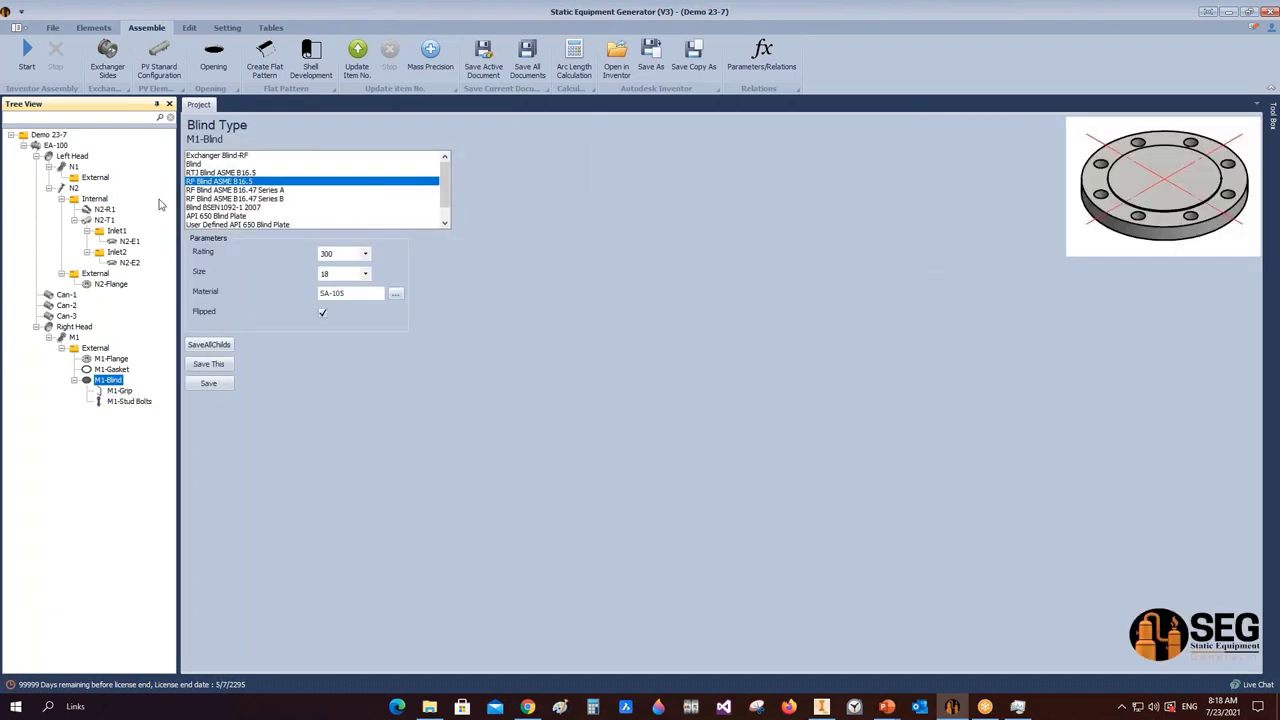
left_click(93, 27)
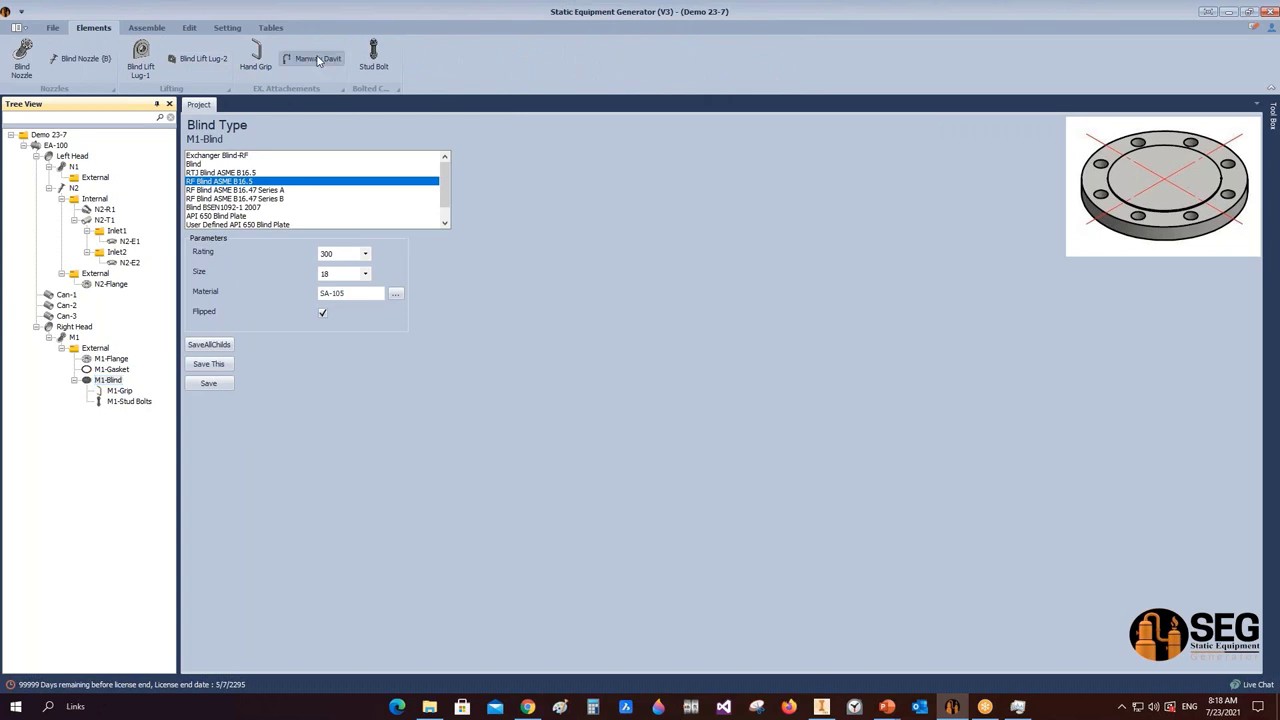
left_click(318, 60)
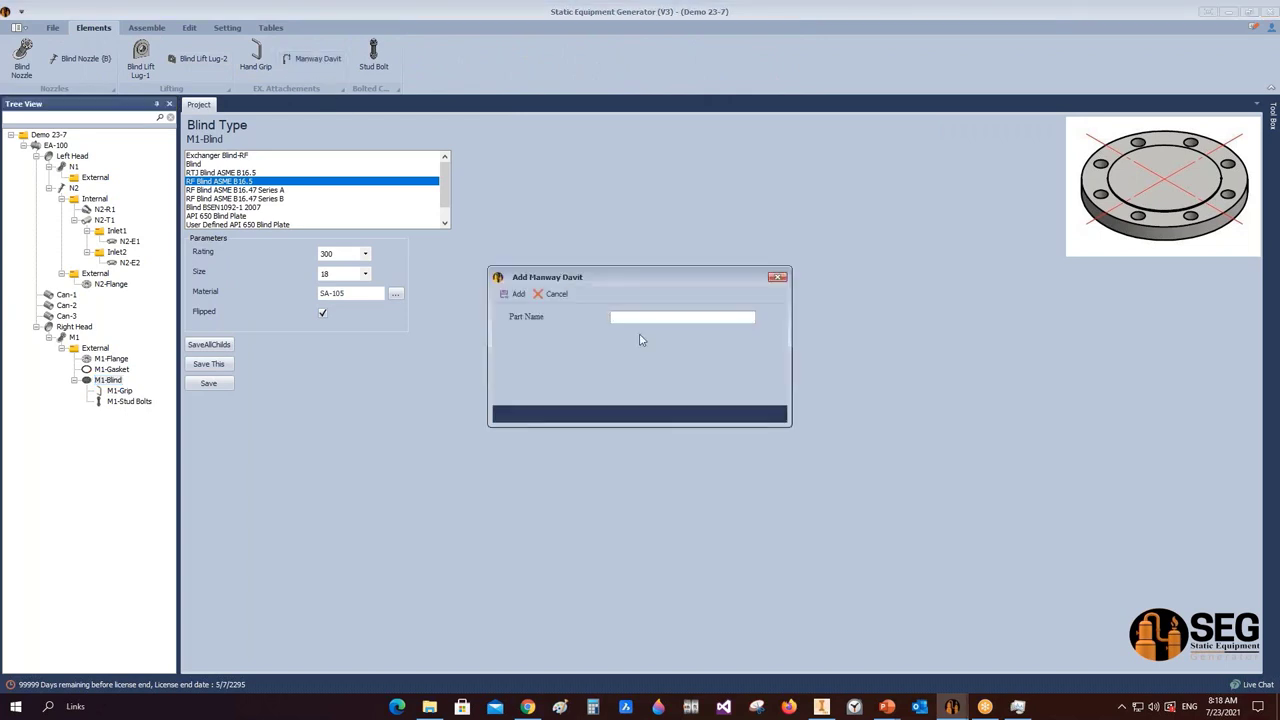
type("M1-Davit")
left_click(515, 294)
- Preview davit Types B through F and choose Estimated Davit Type G for M1-Davit
left_click(118, 412)
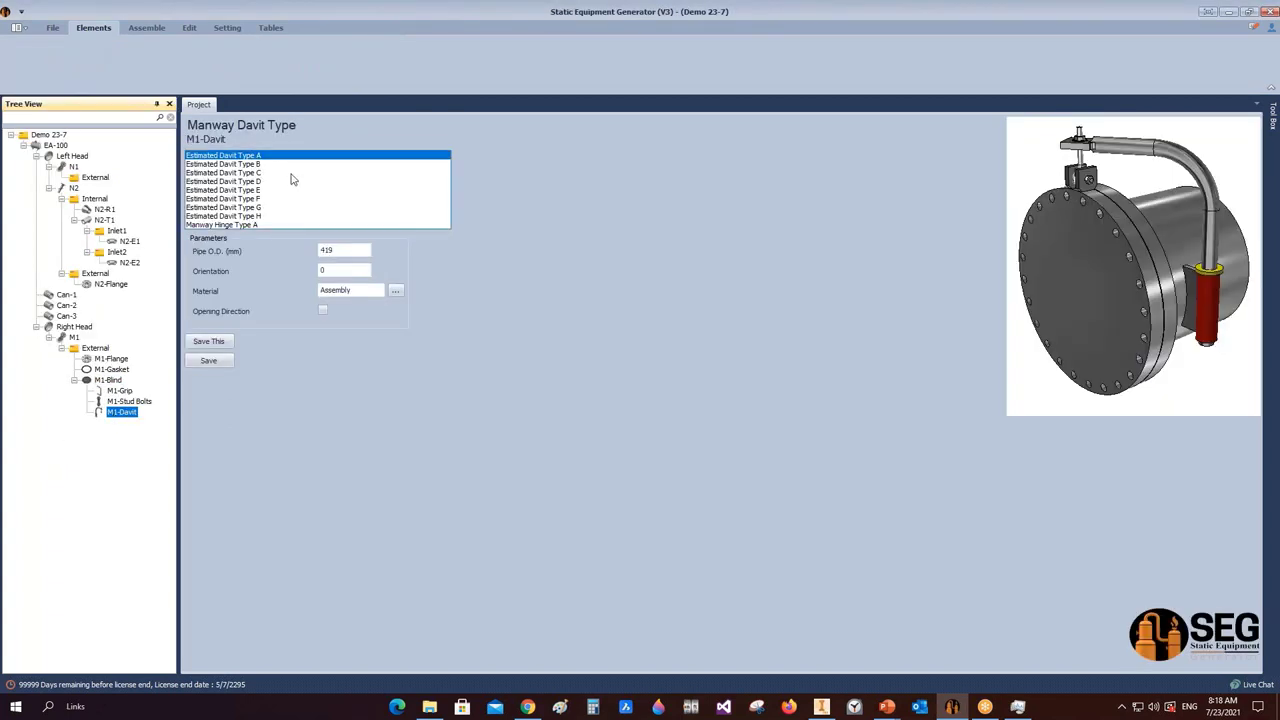
left_click(270, 165)
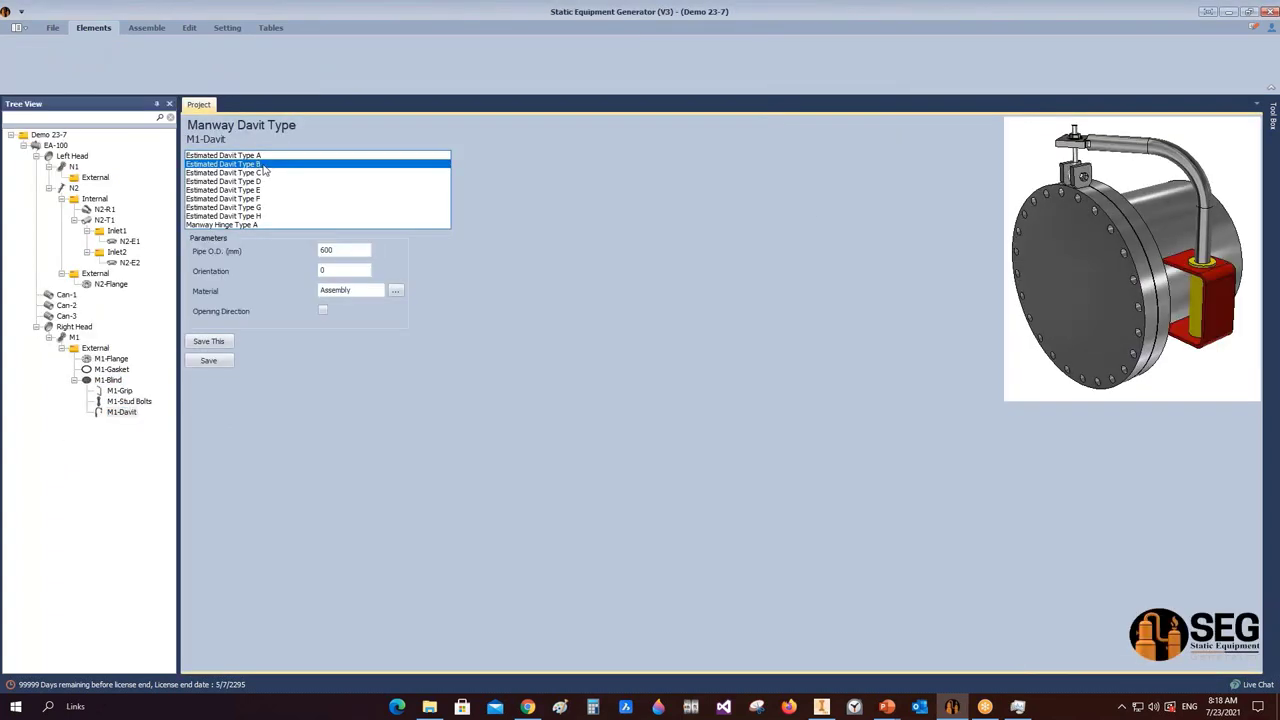
left_click(257, 173)
left_click(257, 181)
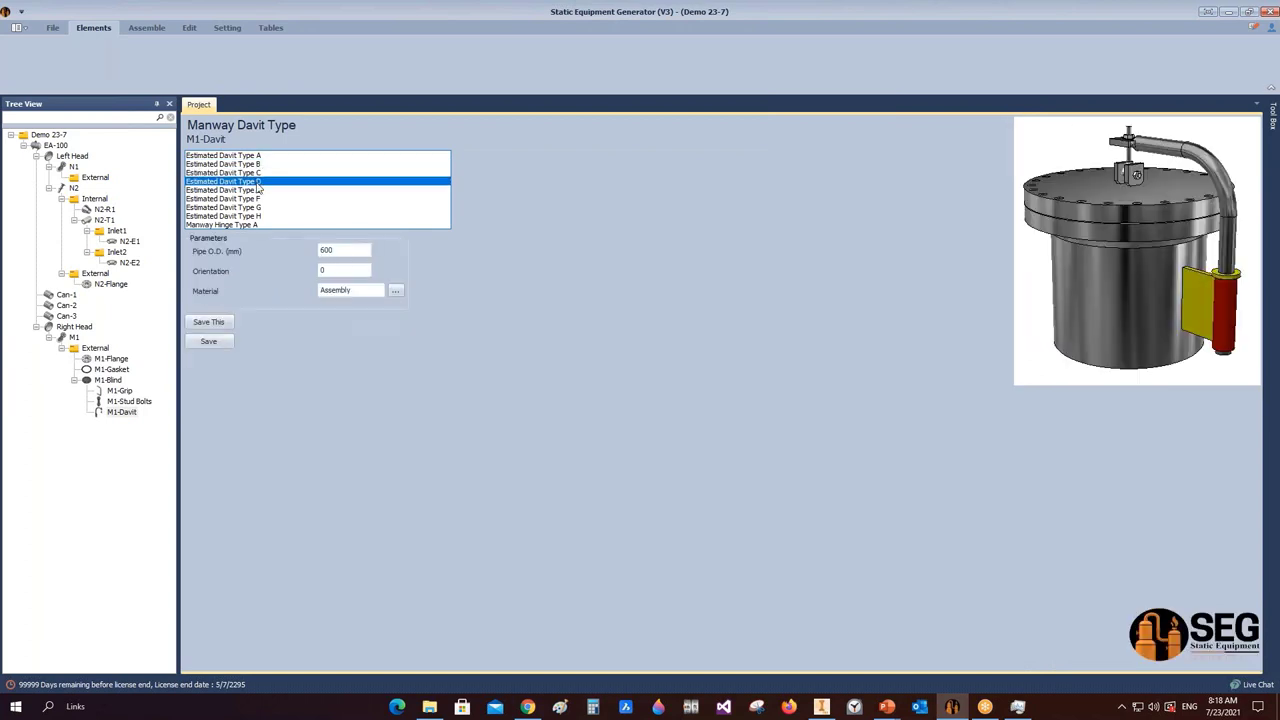
left_click(257, 191)
left_click(243, 199)
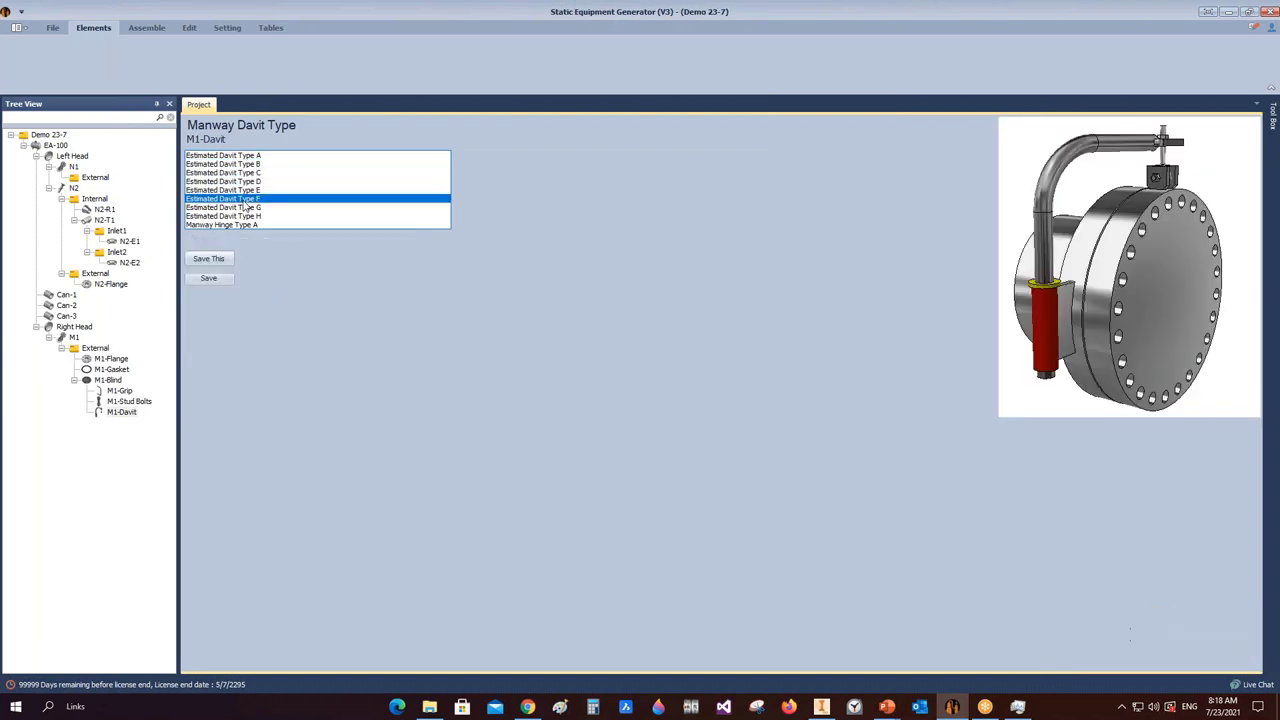
left_click(240, 207)
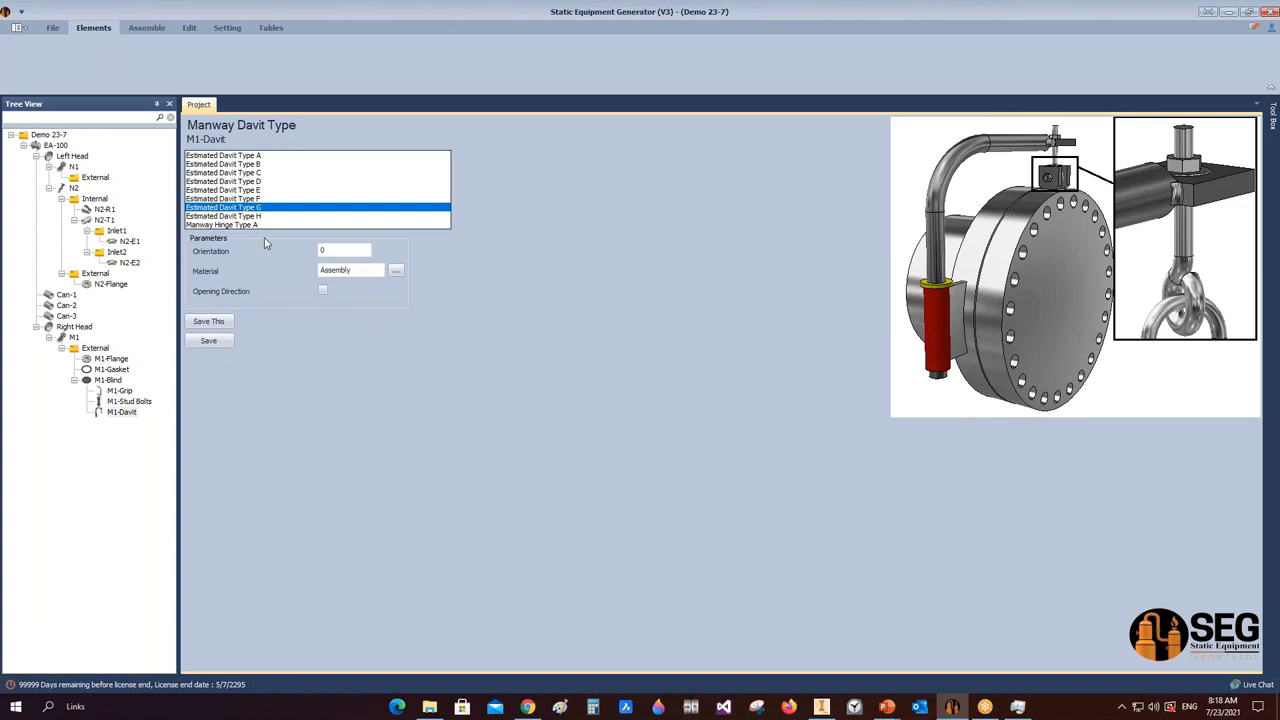
- Save the Type G davit and load it into Inventor
left_click(208, 340)
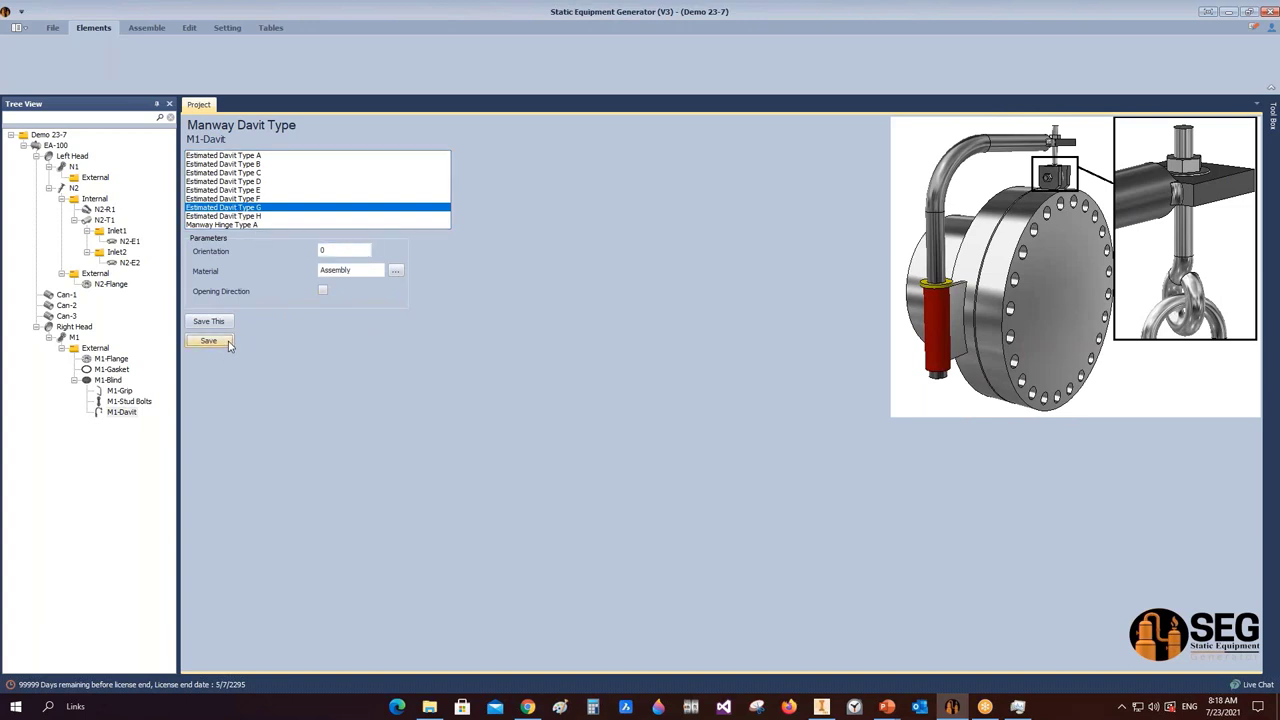
left_click(146, 27)
left_click(820, 708)
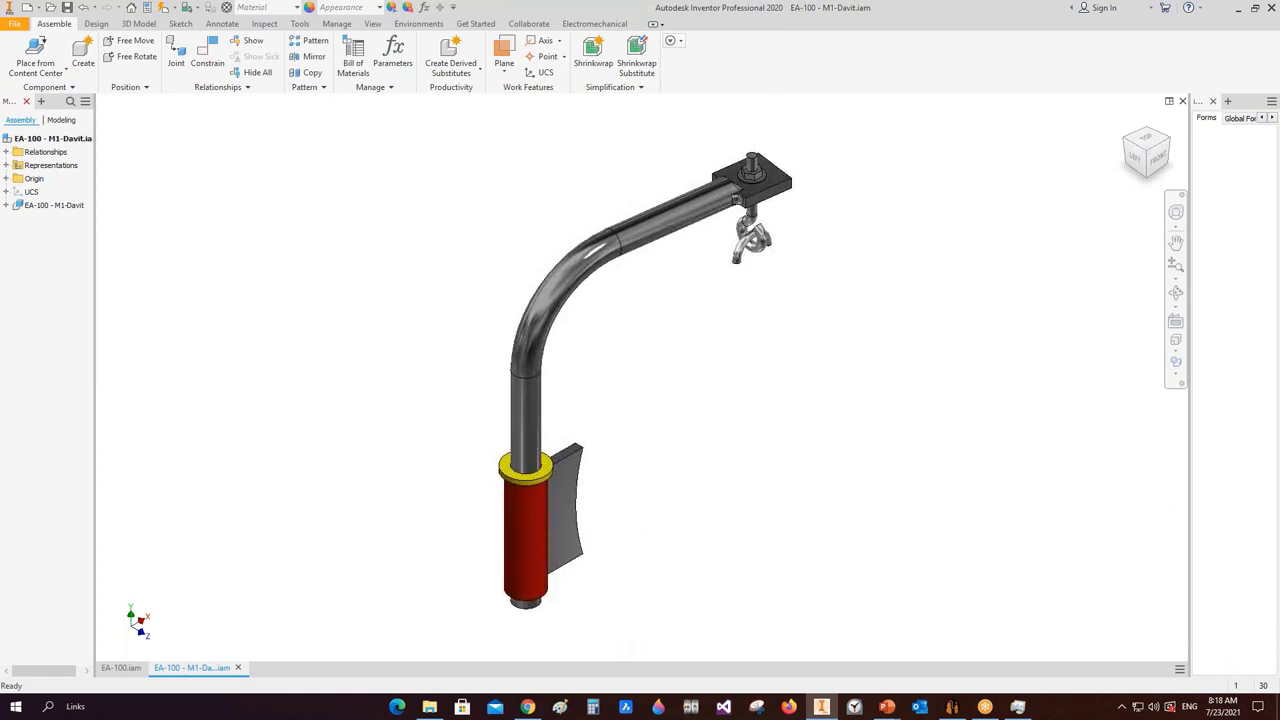
- Save and close M1-Davit.iam, then save the EA-100 assembly
key("ctrl+s")
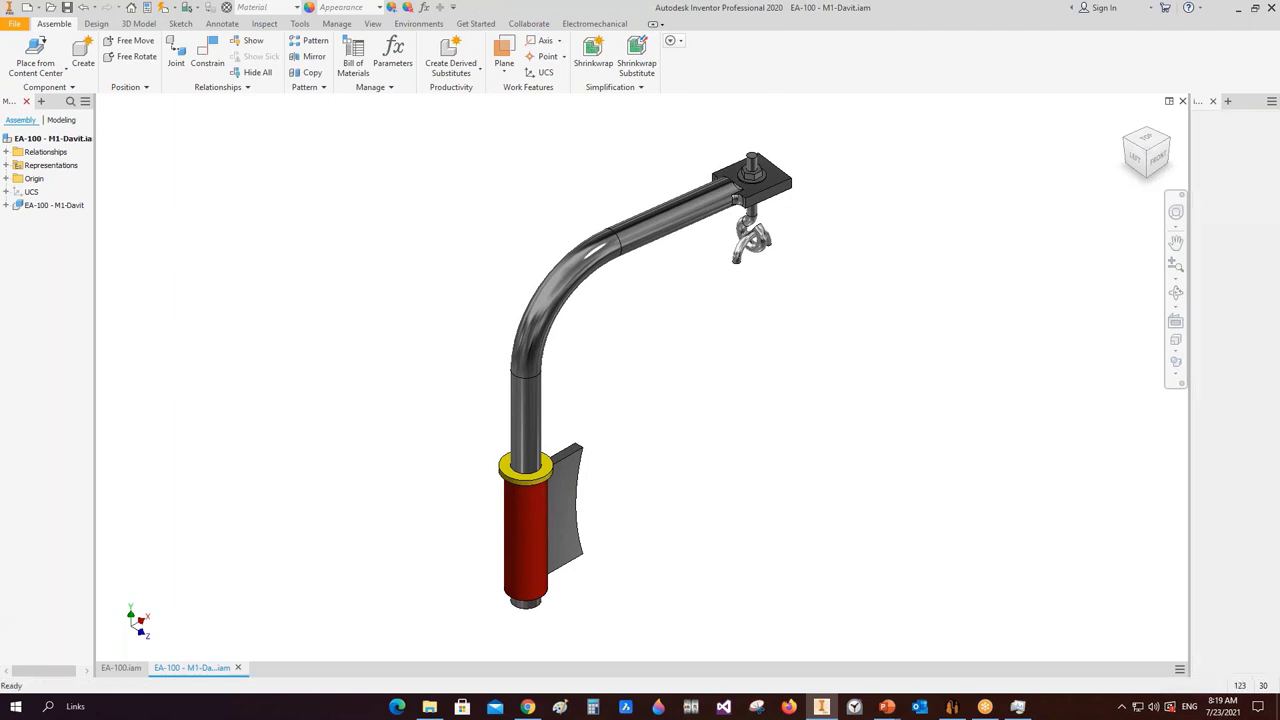
key("ctrl+F4")
key("ctrl+s")
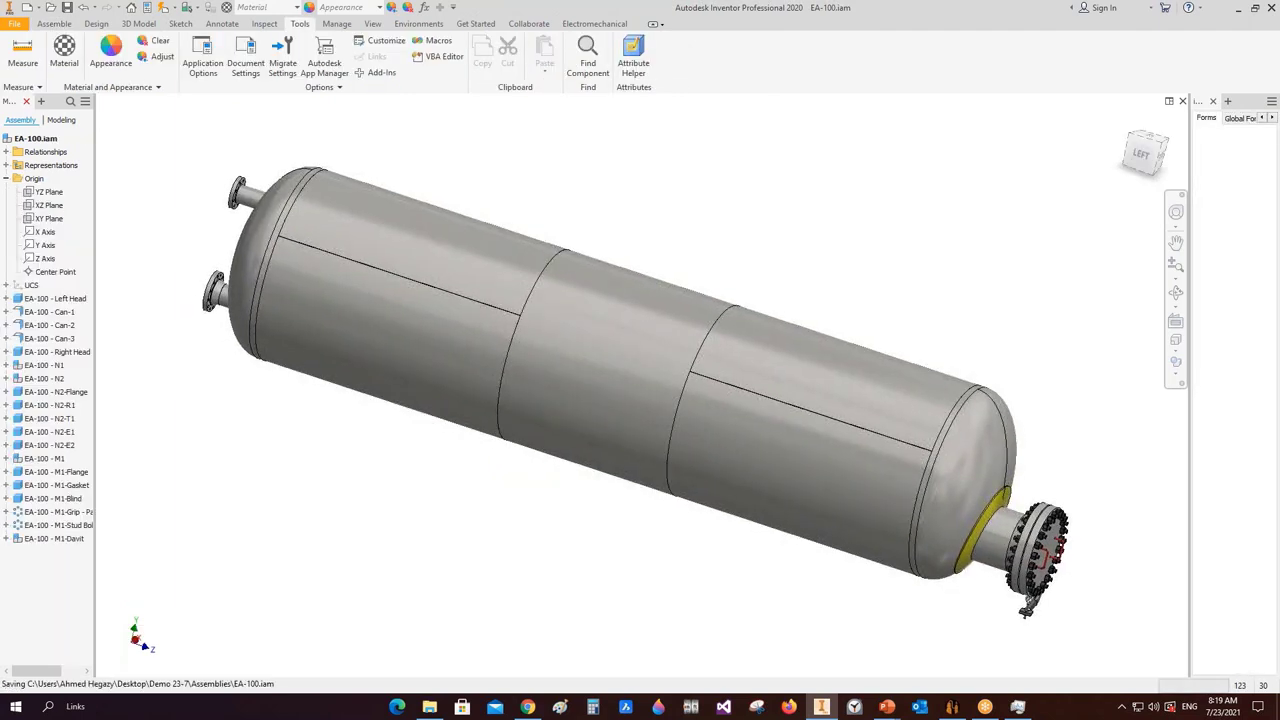
- Orbit and pan the vessel to inspect the new davit on the manway
left_click(1163, 163)
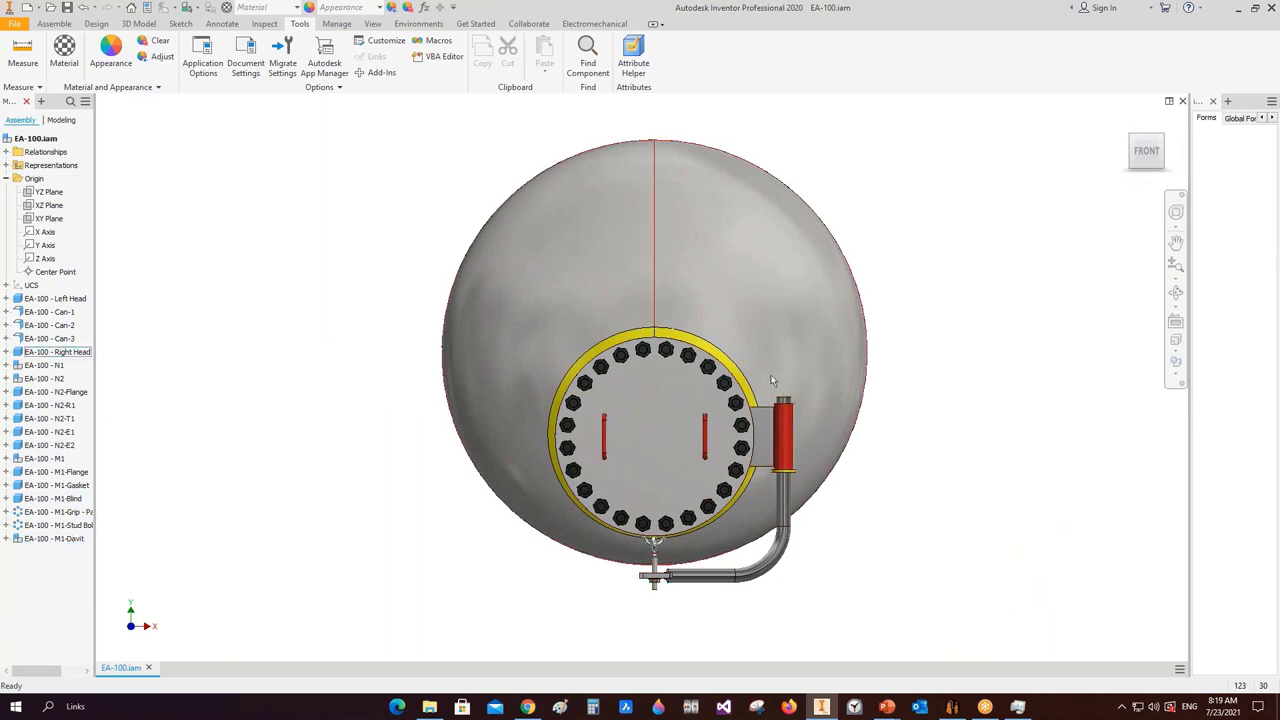
left_click(1176, 292)
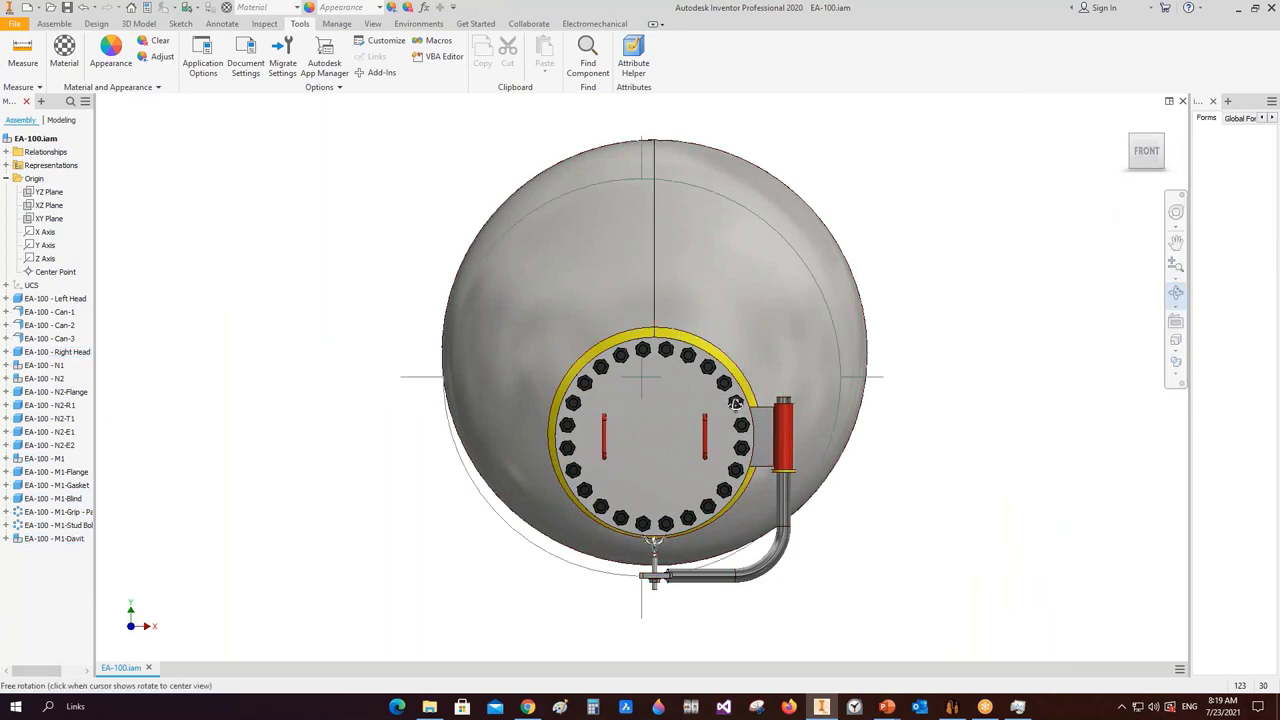
left_click_drag(620, 400, 880, 400)
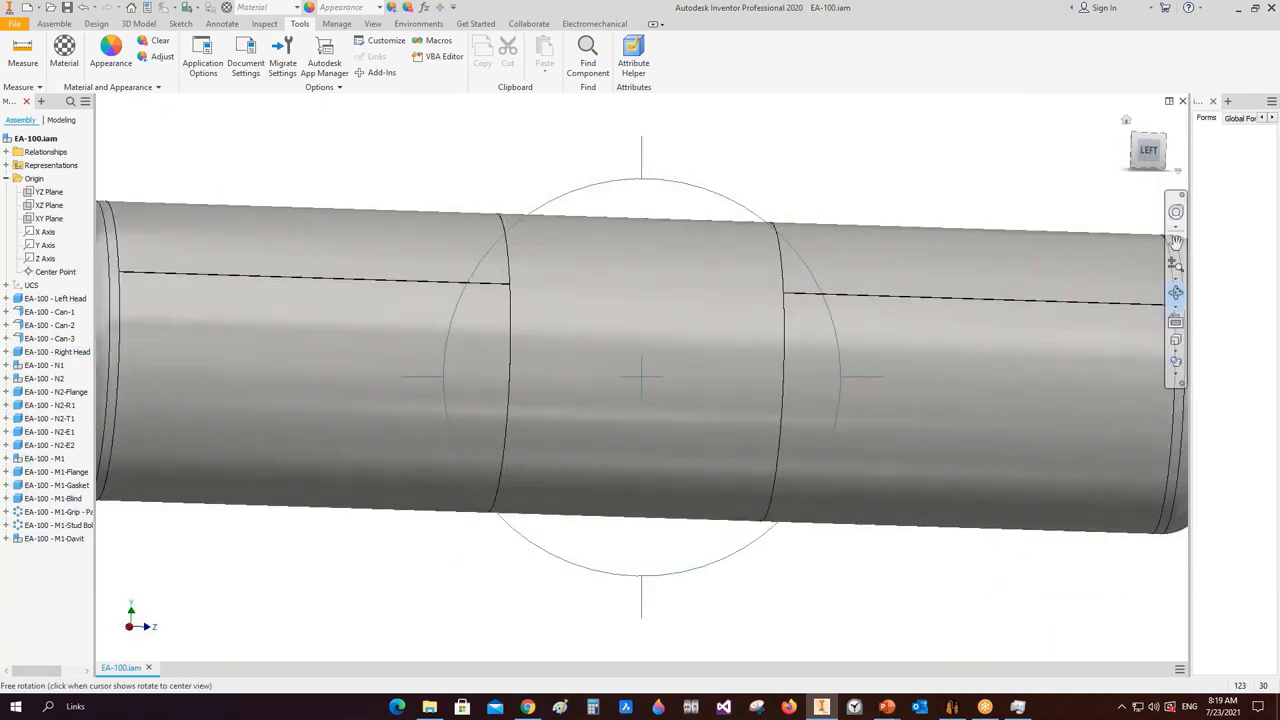
scroll(476, 334, "down", 5)
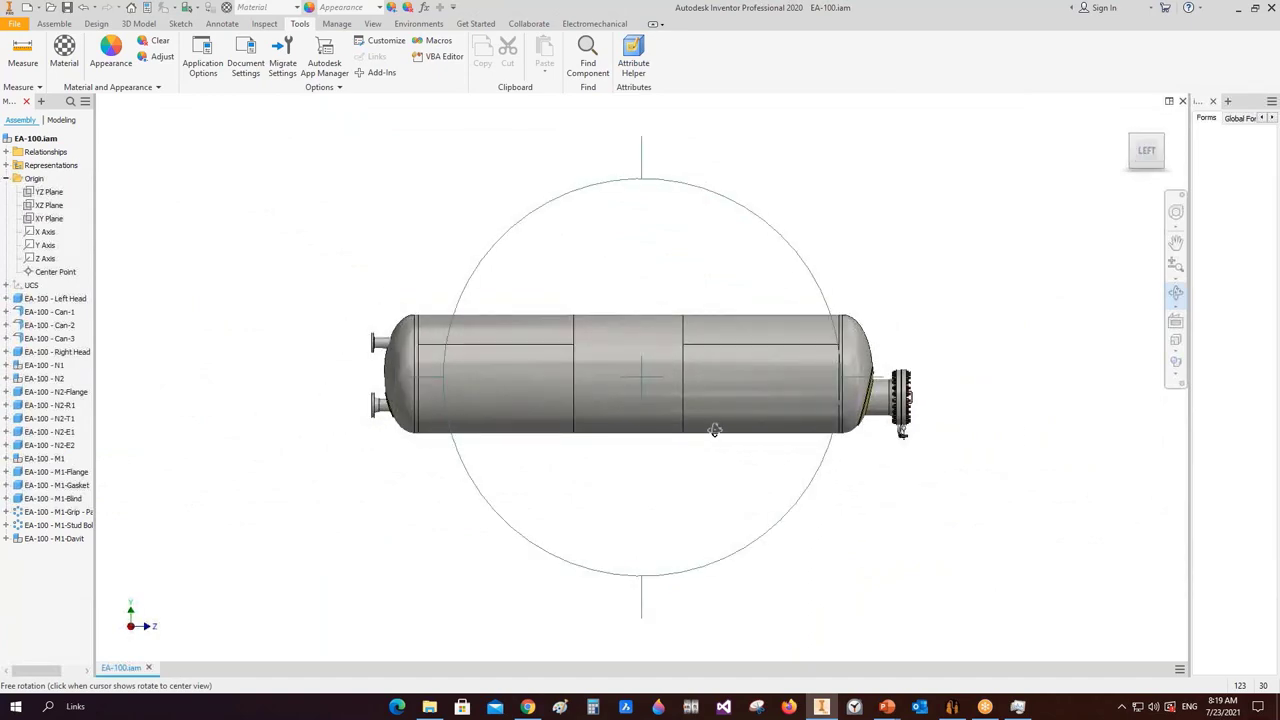
left_click_drag(711, 431, 573, 372)
scroll(960, 434, "up", 5)
left_click_drag(700, 400, 580, 400)
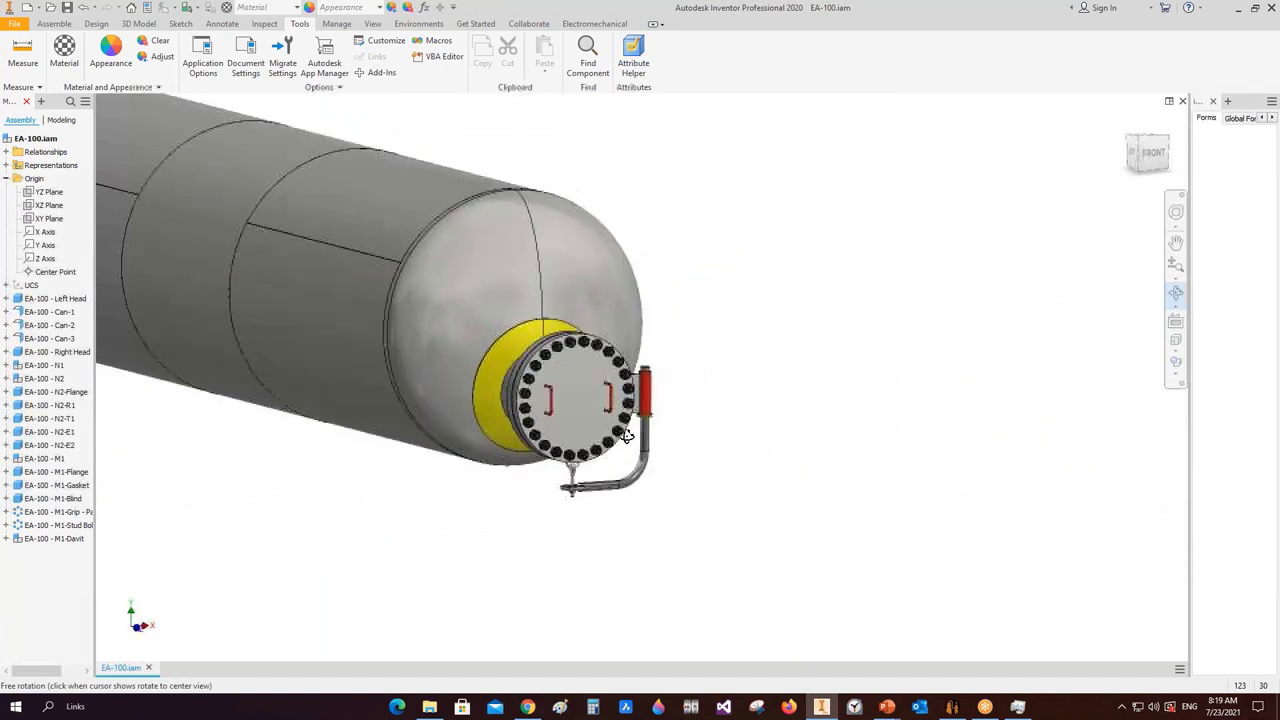
scroll(640, 376, "up", 5)
left_click_drag(642, 428, 600, 425)
middle_click_drag(698, 440, 789, 485)
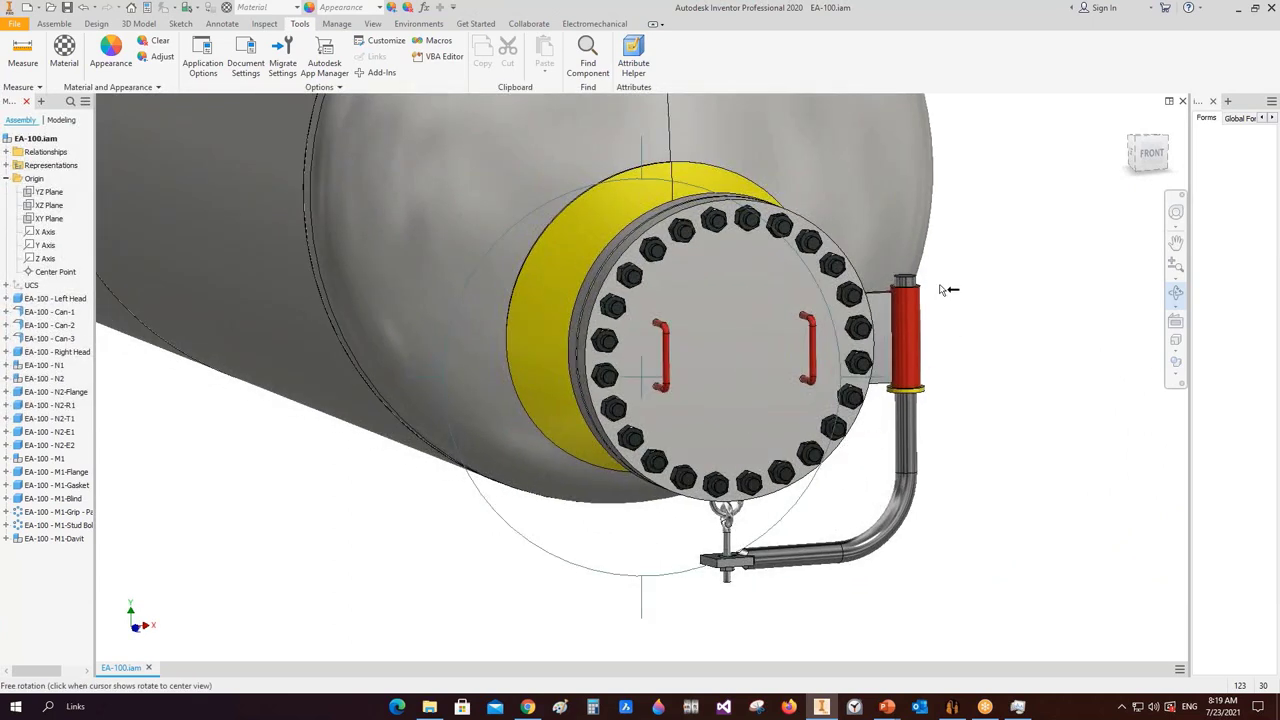
right_click(966, 315)
left_click(984, 310)
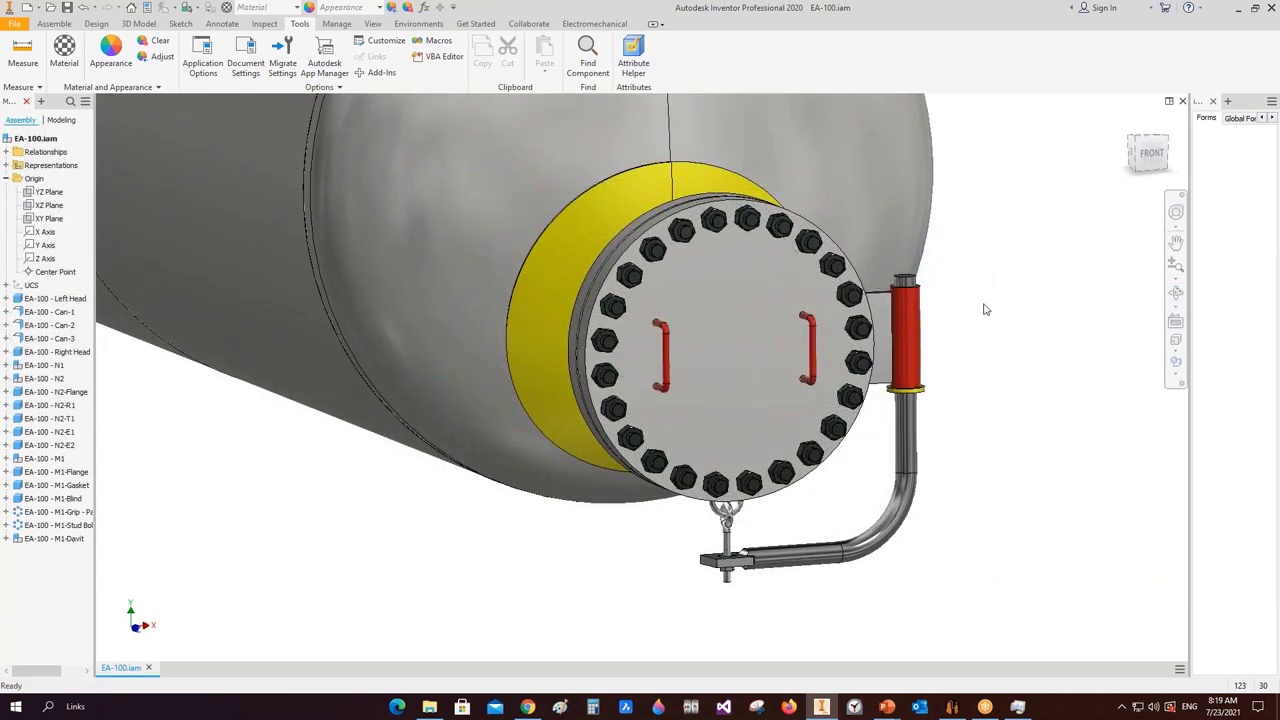
- Set the M1-Davit orientation to 180 in the generator and save it
left_click(952, 706)
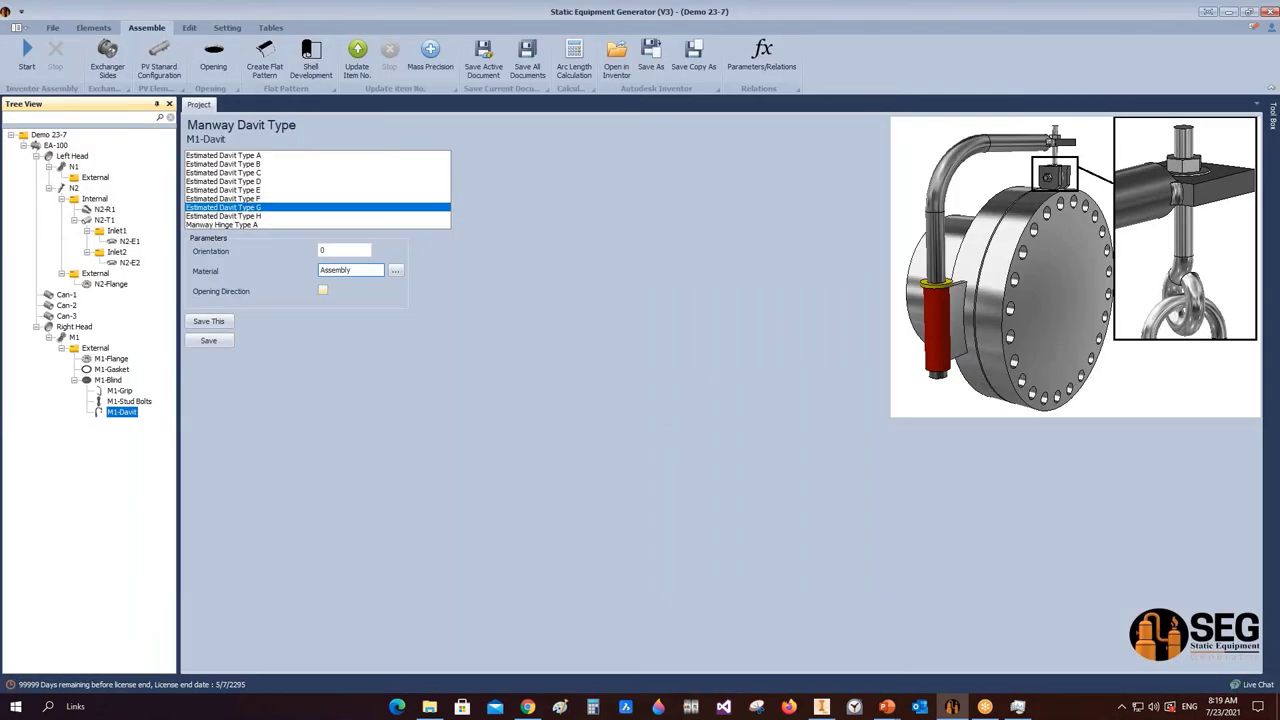
type("180")
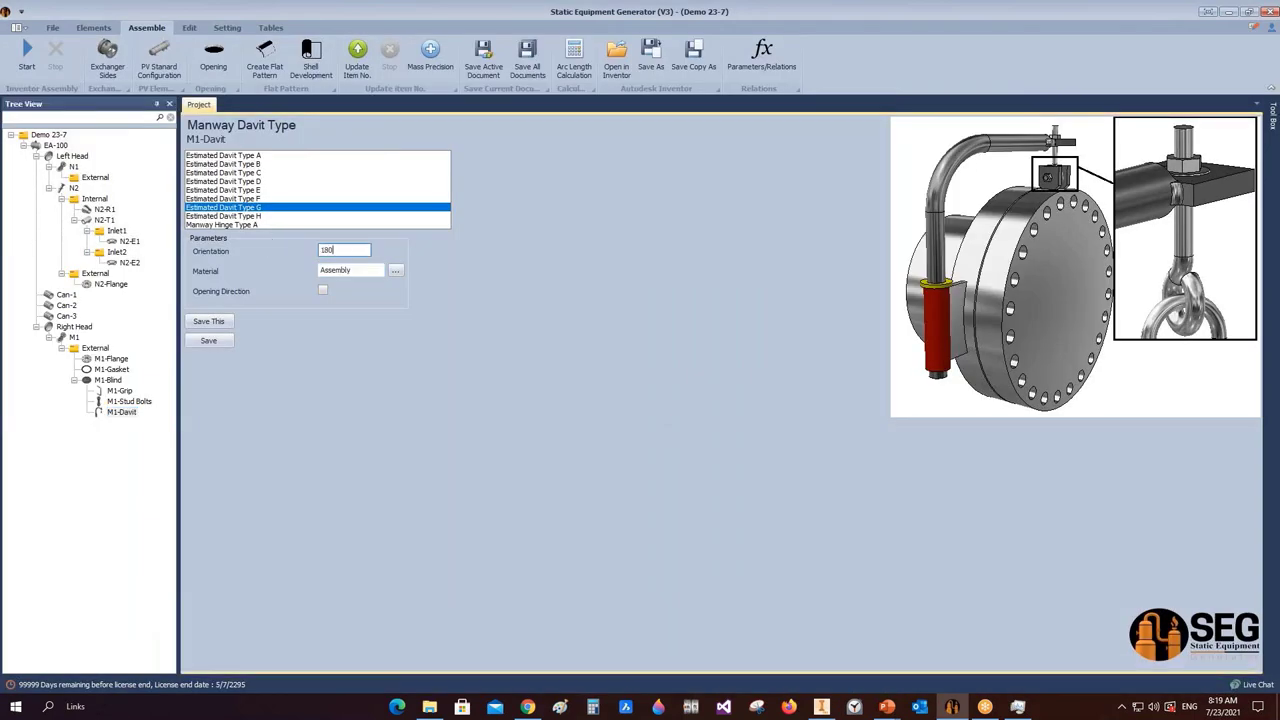
left_click(208, 340)
left_click(28, 56)
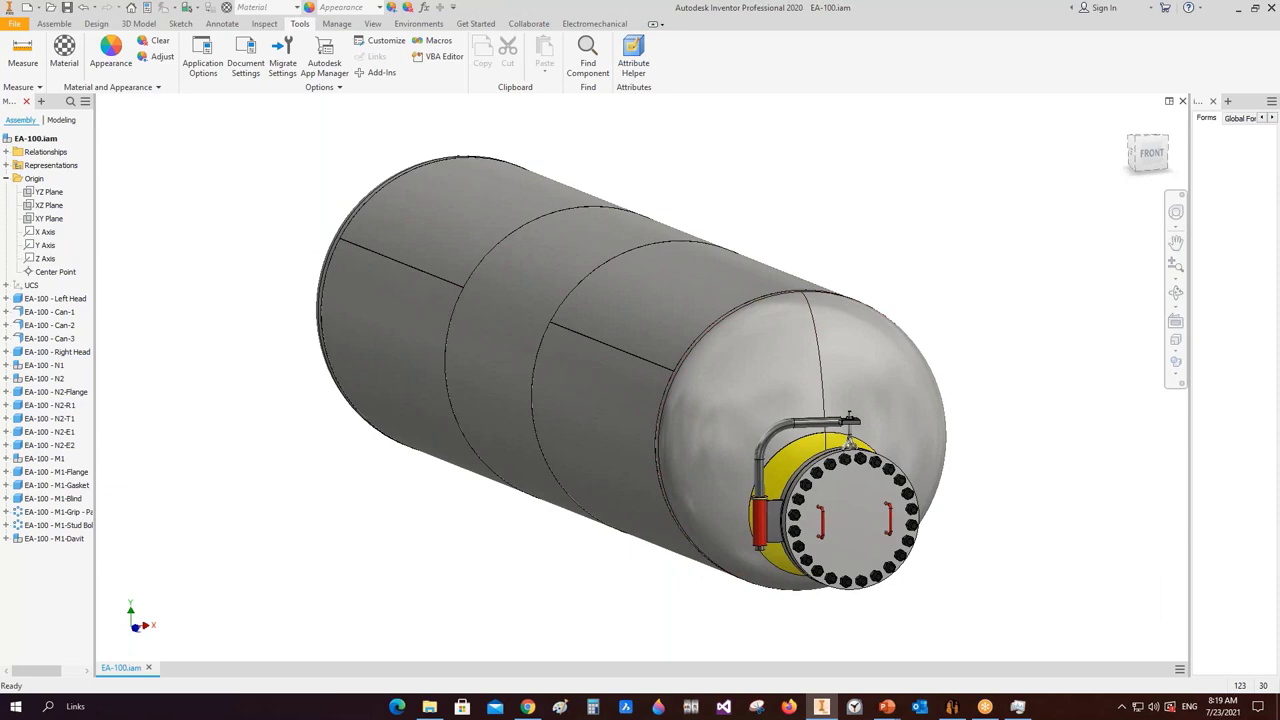
- View the vessel's manway end from the front and zoom in on the rotated davit
left_click(1150, 154)
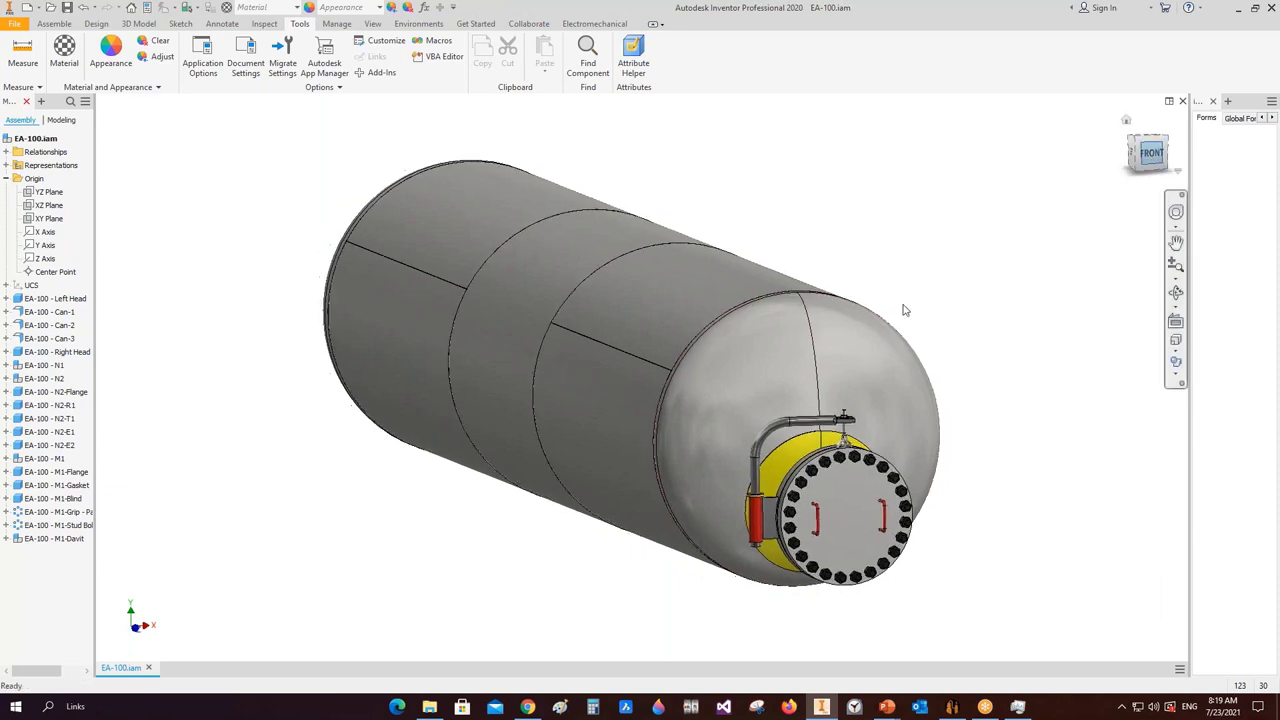
scroll(595, 361, "up", 3)
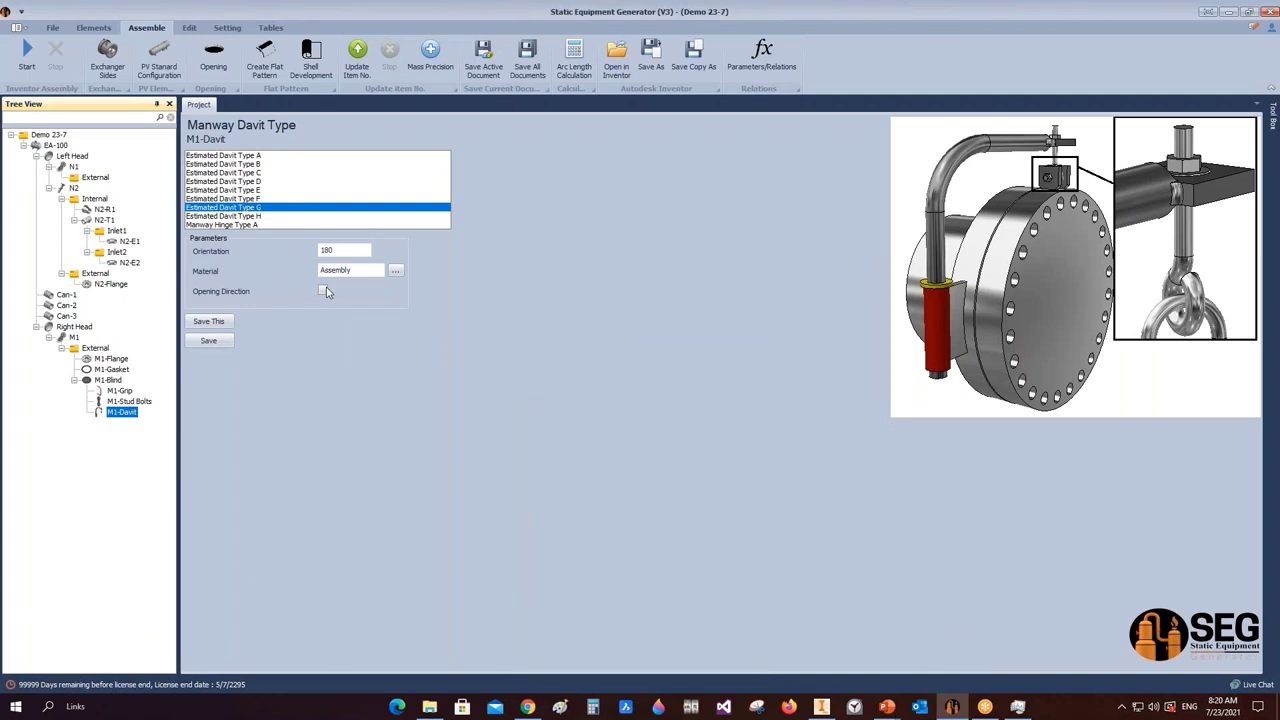
- Turn on M1-Davit's Opening Direction and open the Application Setting dialog
left_click(322, 293)
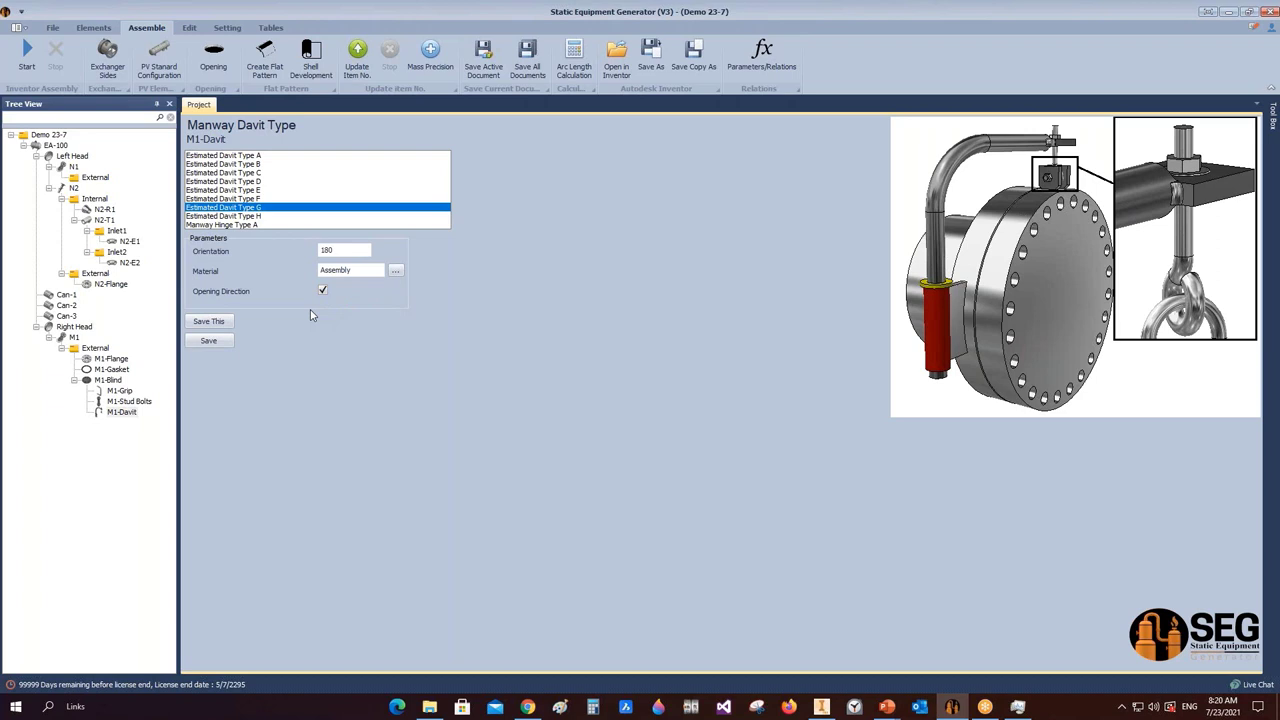
left_click(227, 27)
left_click(199, 55)
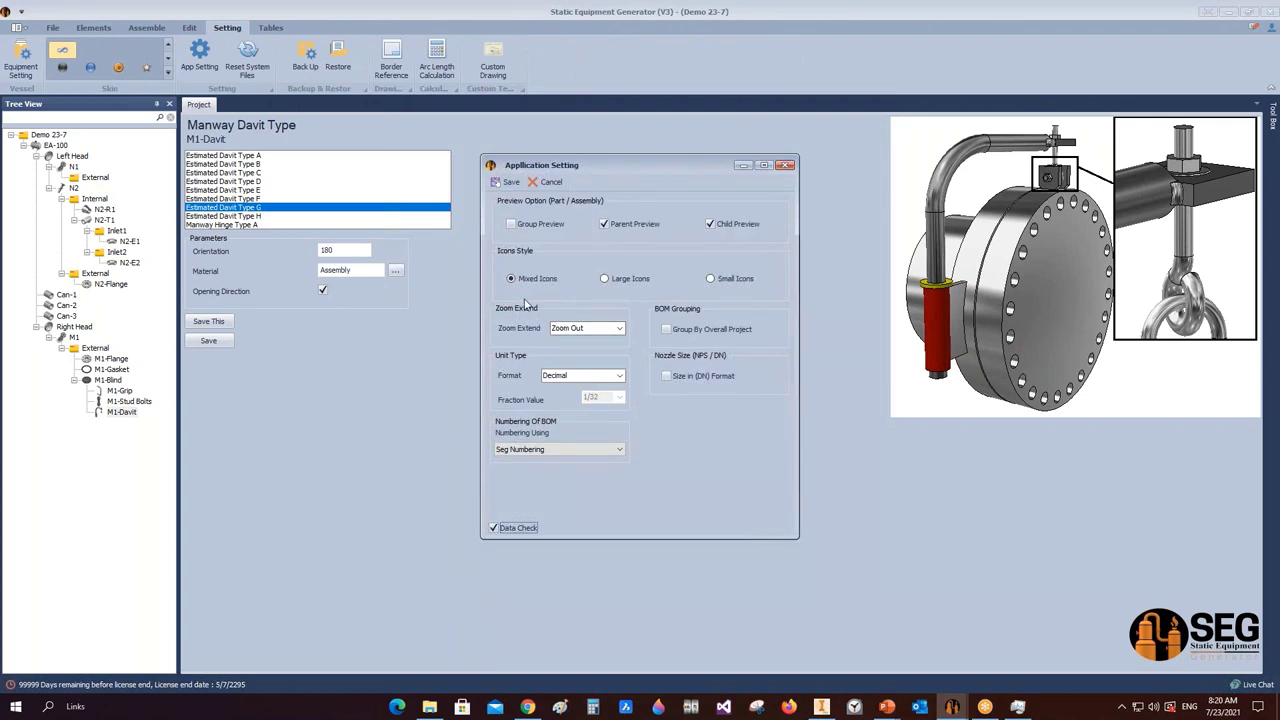
- Keep Zoom Out as the Zoom Extend choice and bring up the Inventor vessel model
left_click(617, 331)
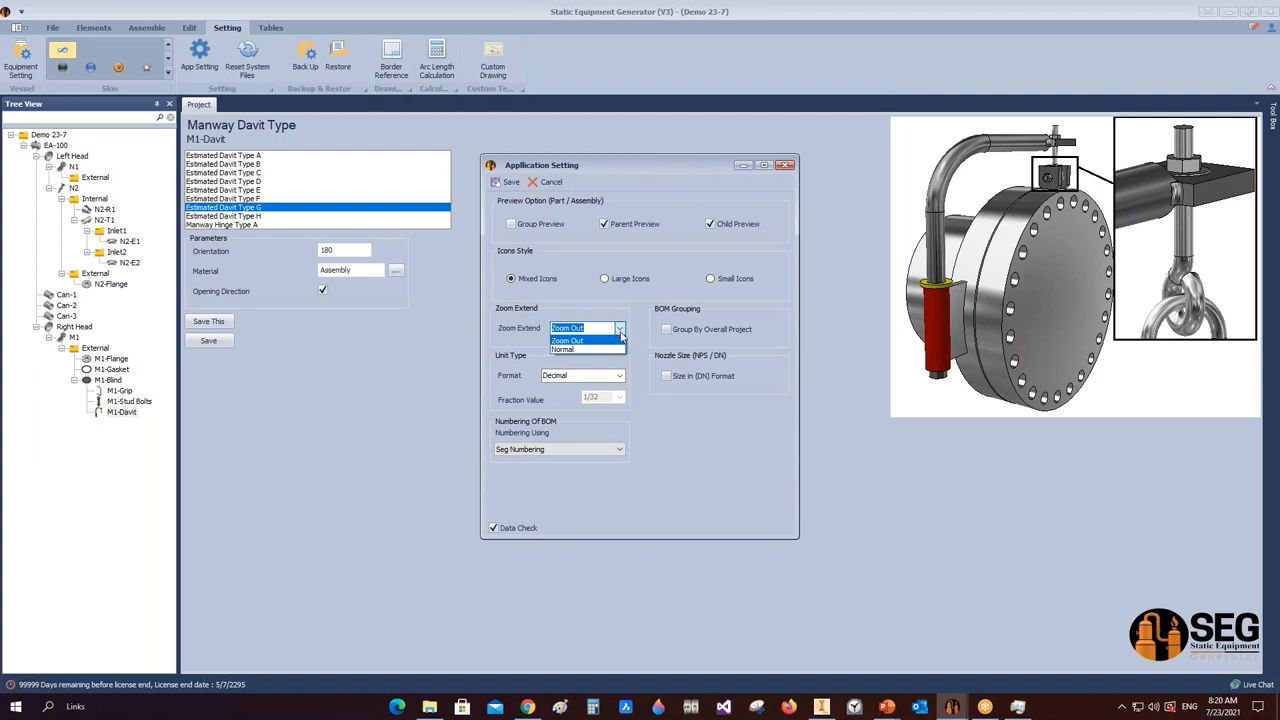
left_click(620, 340)
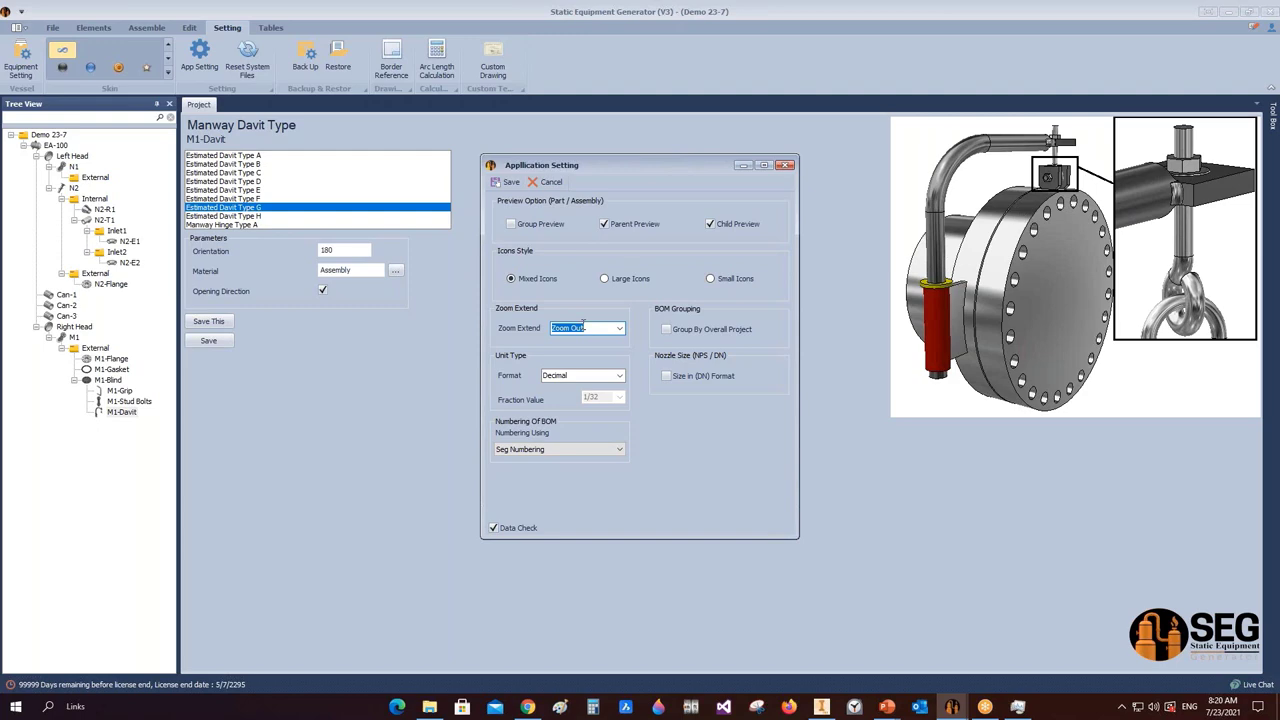
left_click(821, 706)
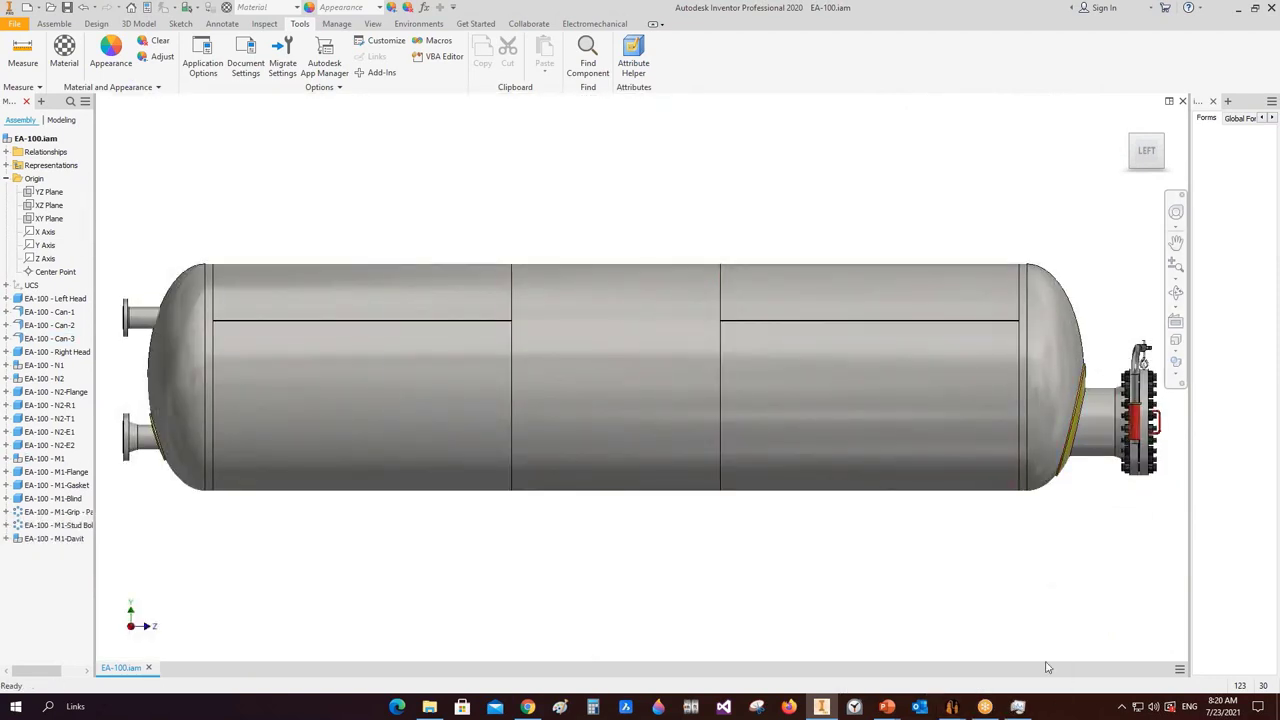
- Set BOM Numbering Using to Sort Numbering and save the application settings
left_click(1012, 680)
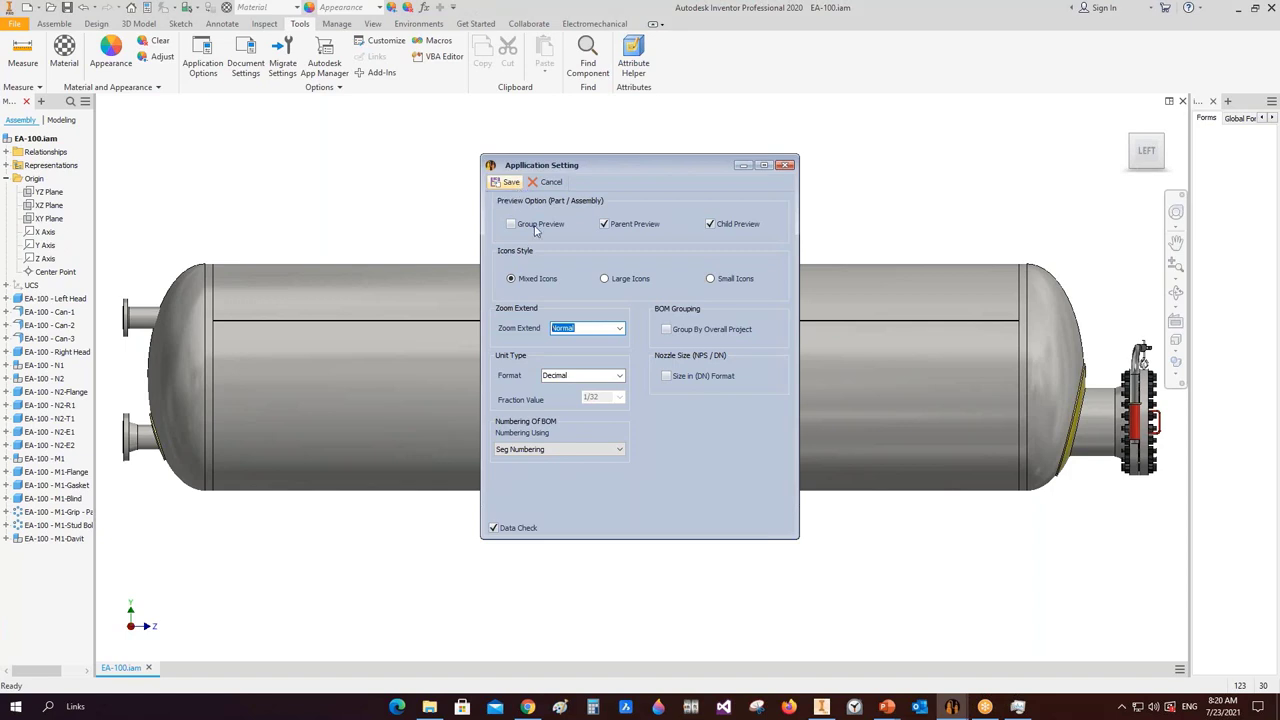
left_click(619, 449)
left_click(573, 468)
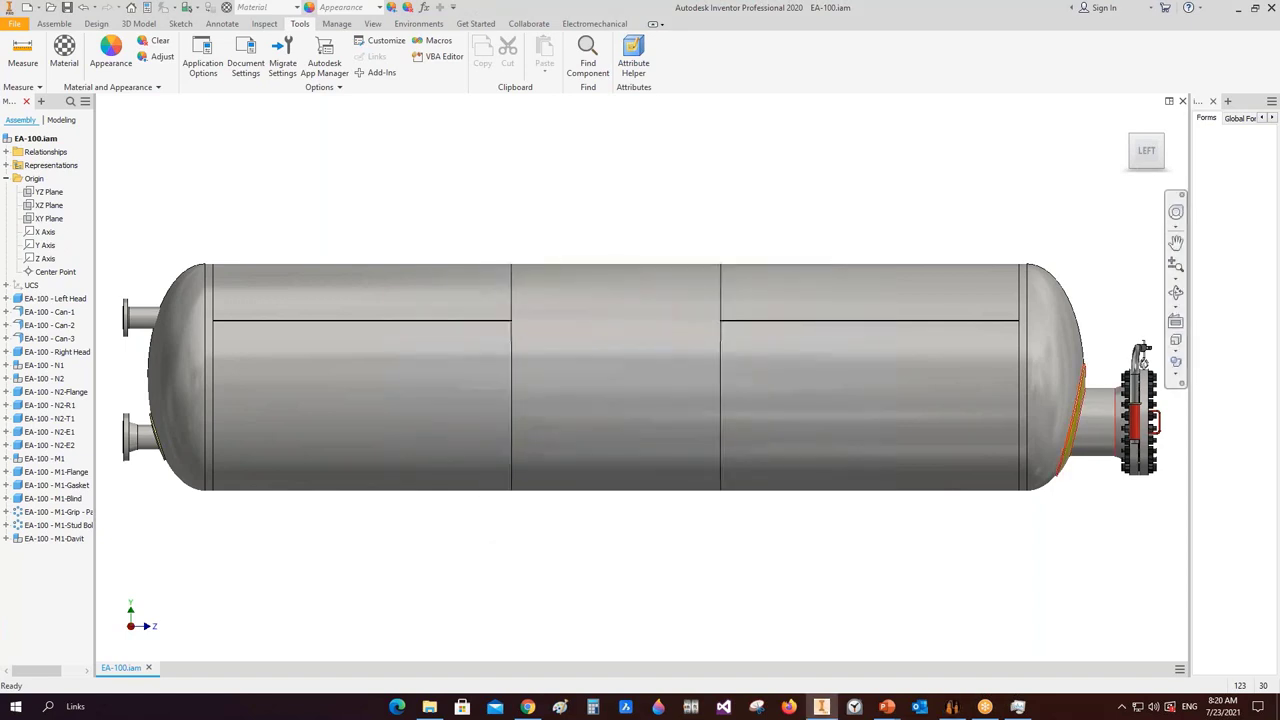
left_click(506, 181)
- View the davit from the front, then return to Static Equipment Generator
scroll(1108, 400, "down", 5)
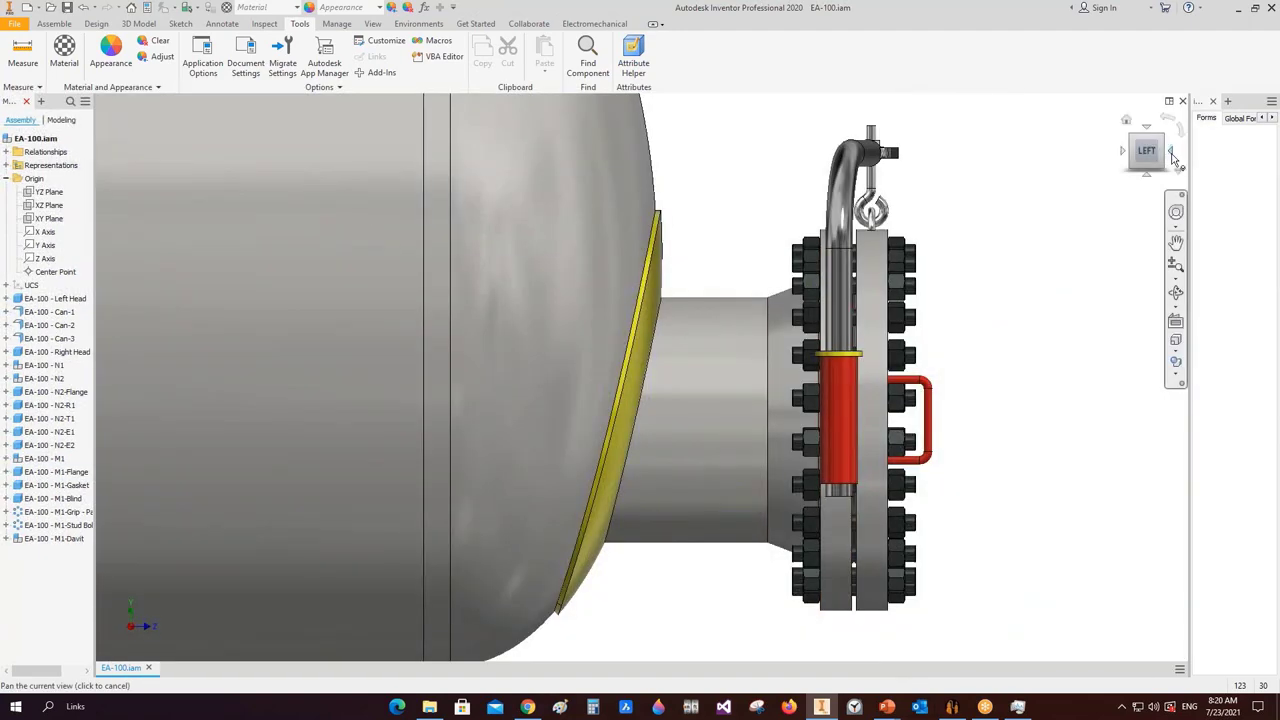
scroll(934, 362, "up", 2)
left_click(1170, 150)
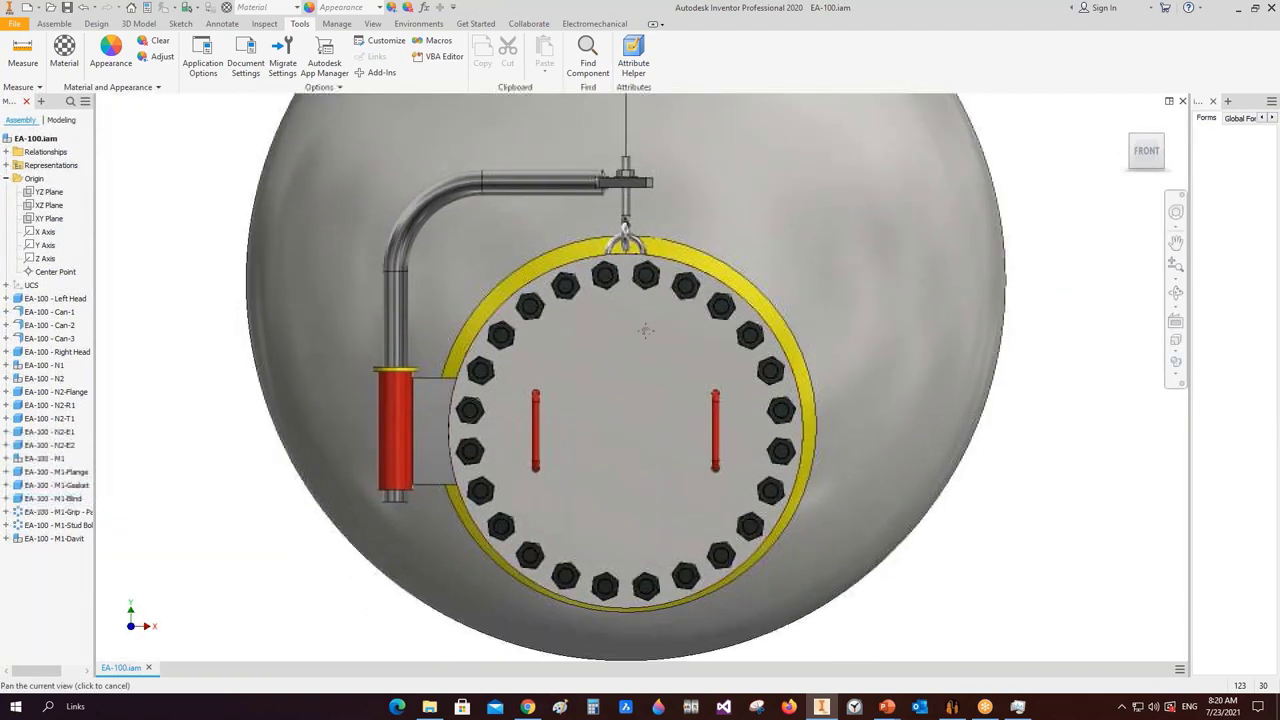
mouse_move(952, 706)
left_click(962, 650)
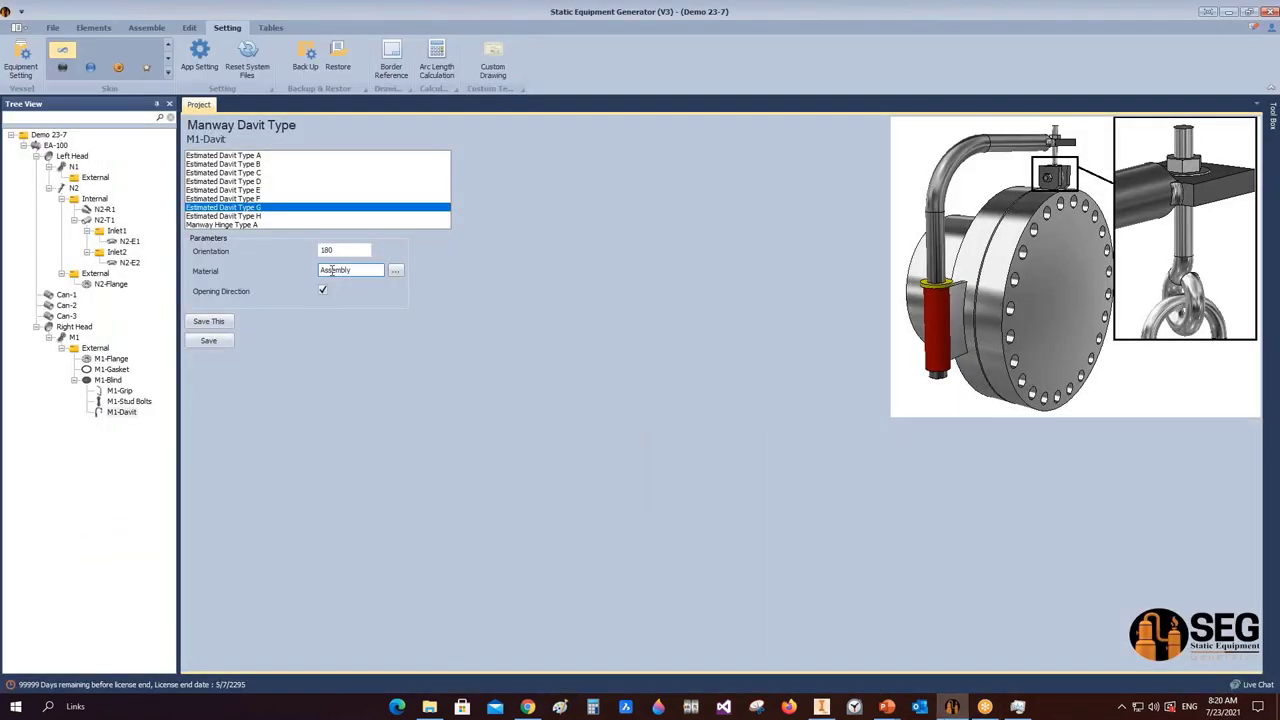
- Save the M1-Davit settings and rebuild EA-100 - M1-Davit.iam in Inventor
left_click(208, 340)
left_click(146, 27)
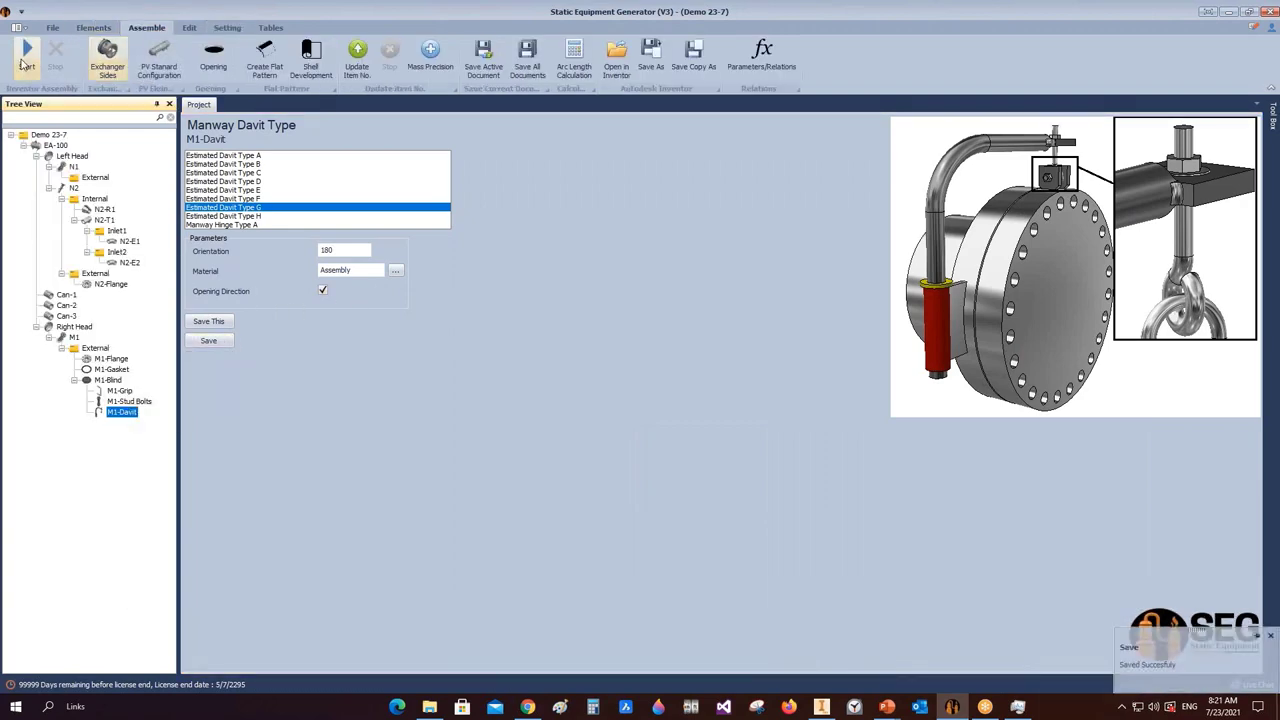
left_click(820, 706)
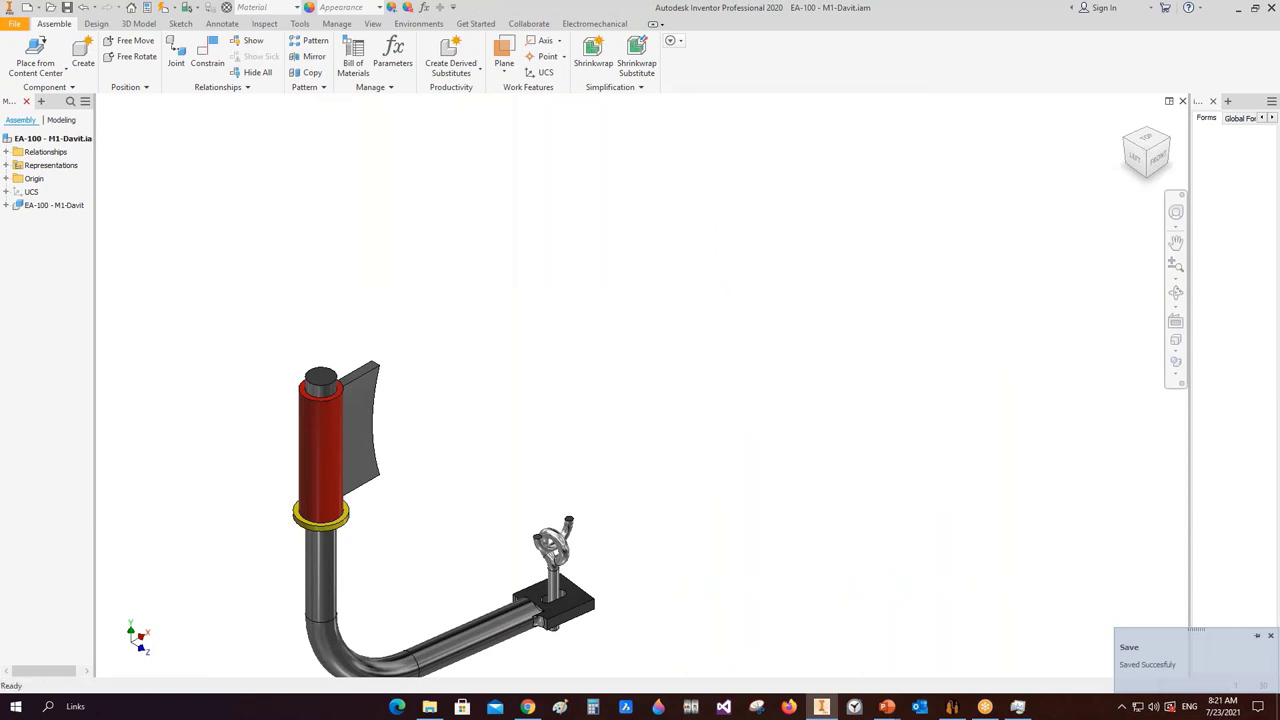
- Orbit the EA-100 vessel to inspect the repositioned davit, then return to the generator
key("ctrl+s")
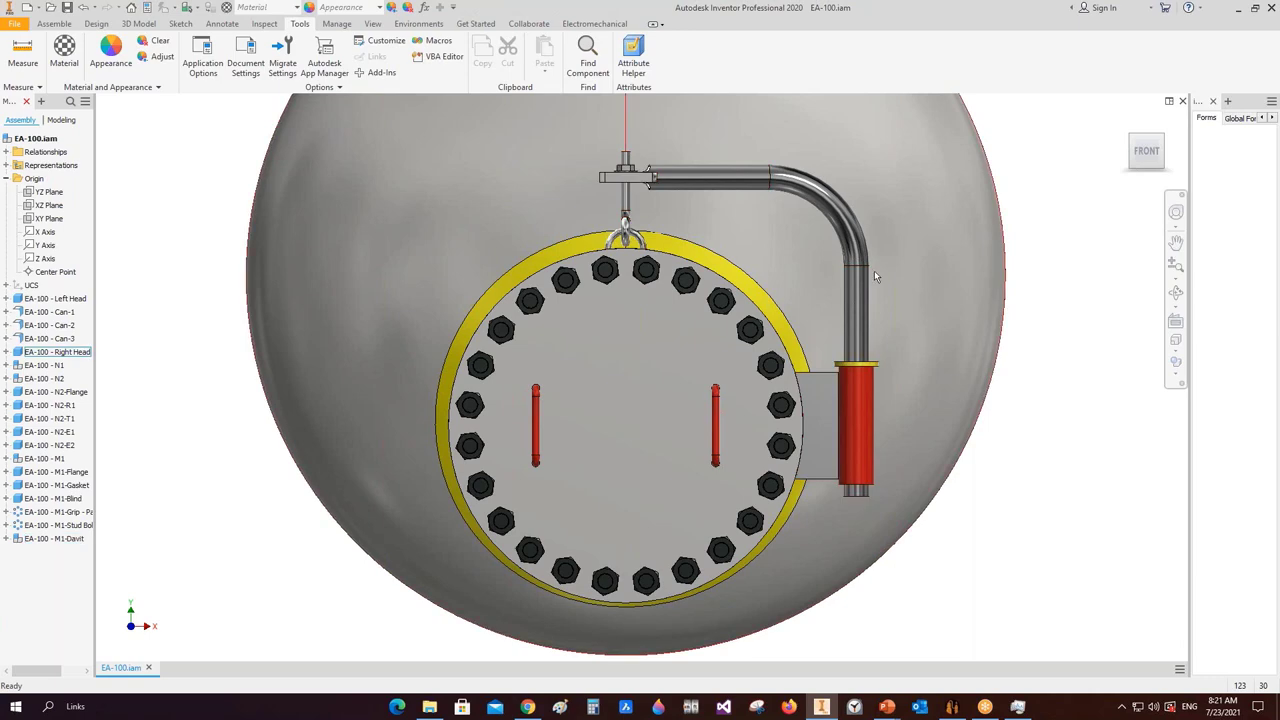
left_click(1175, 292)
scroll(748, 446, "down", 5)
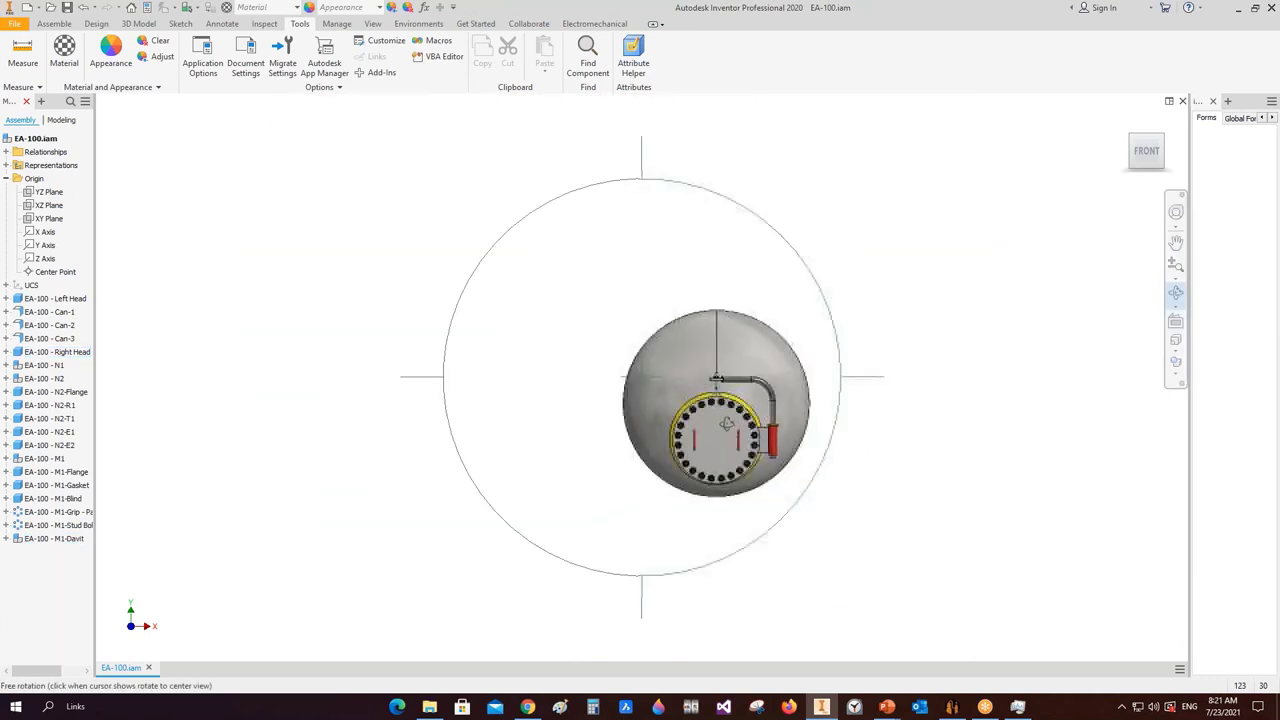
left_click_drag(748, 446, 862, 480)
mouse_move(798, 437)
left_mouse_down()
mouse_move(840, 460)
mouse_move(880, 520)
mouse_move(880, 442)
mouse_move(878, 478)
mouse_move(798, 420)
left_mouse_up()
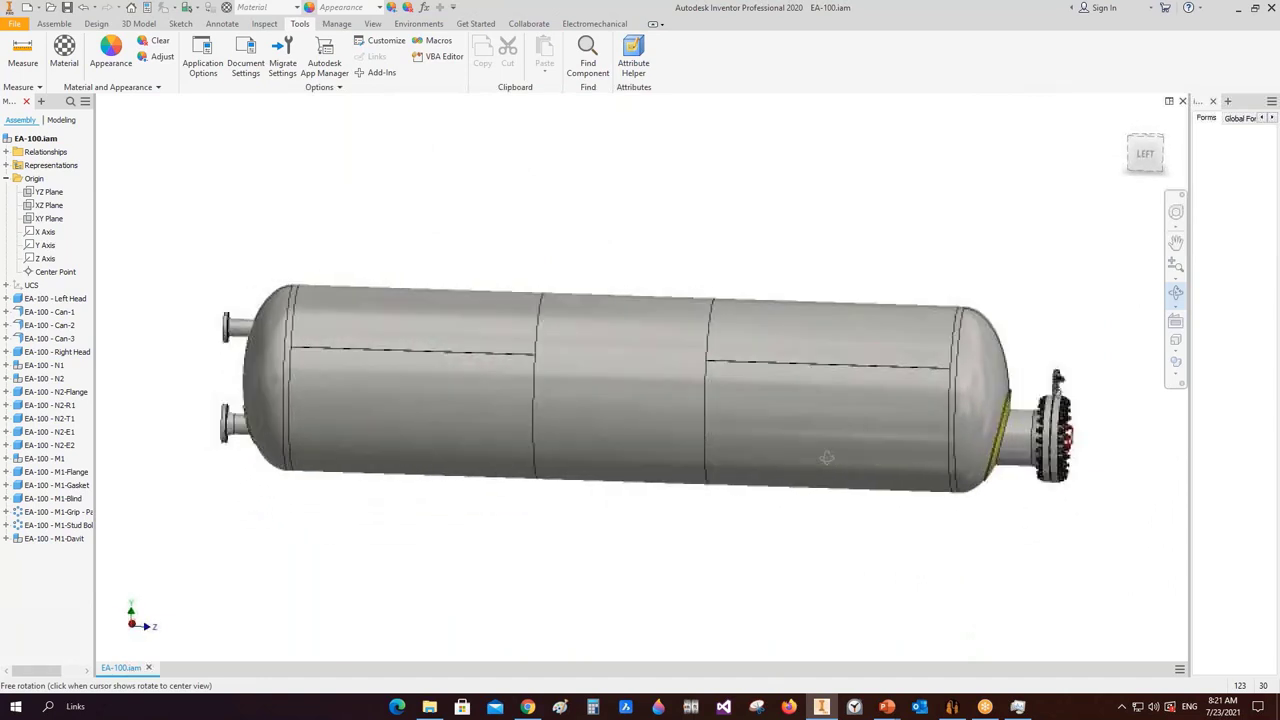
right_click(798, 420)
left_click(771, 466)
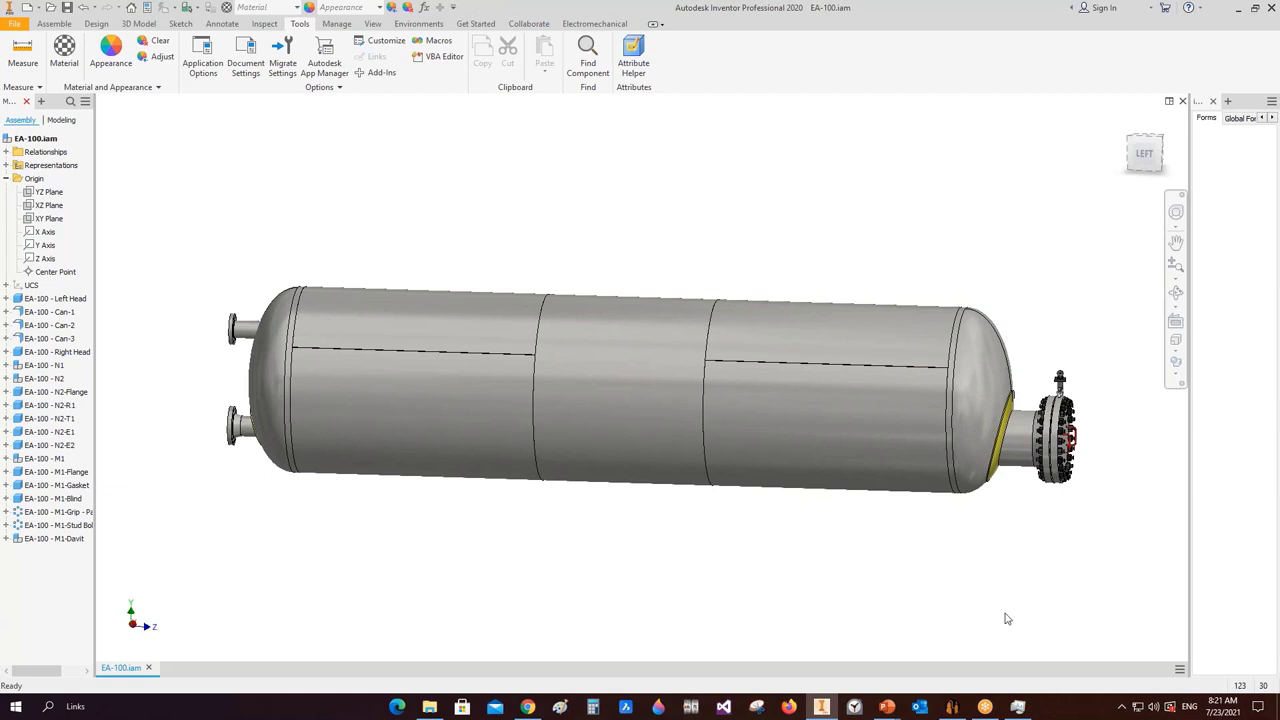
left_click(952, 706)
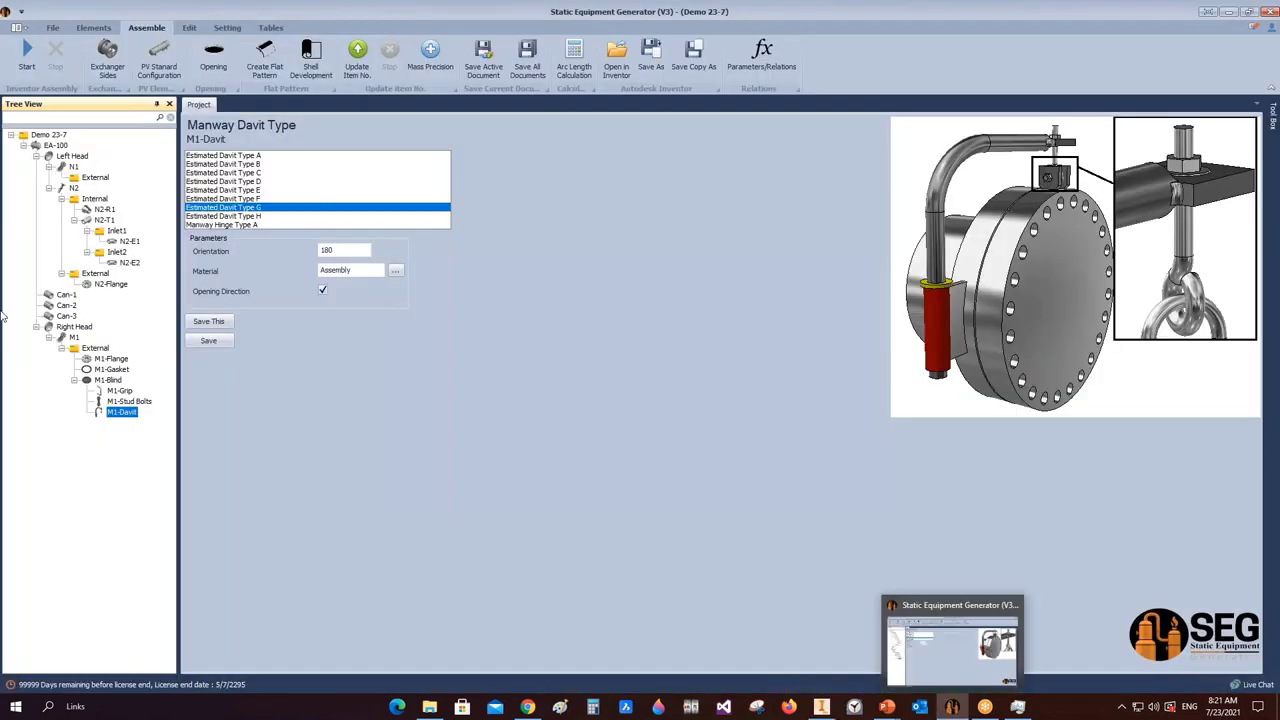
- Add a nameplate named NP to Can-1 from the external attachments
left_click(66, 296)
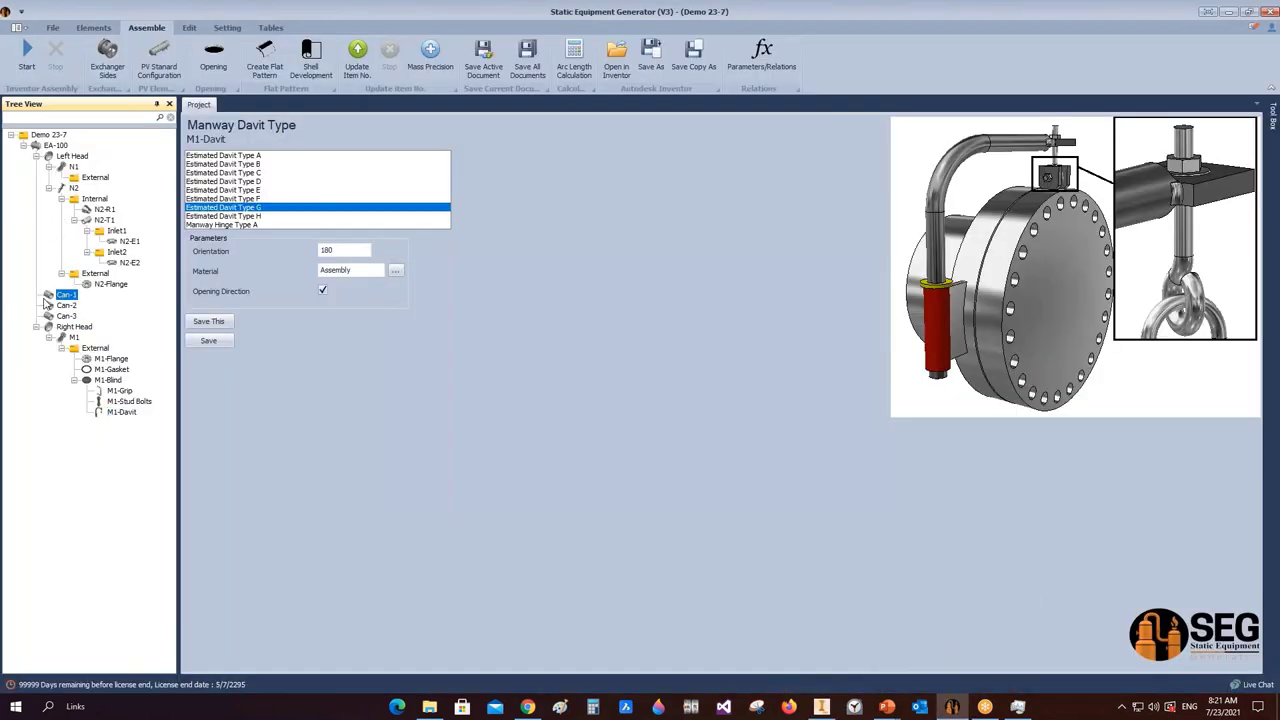
left_click(96, 27)
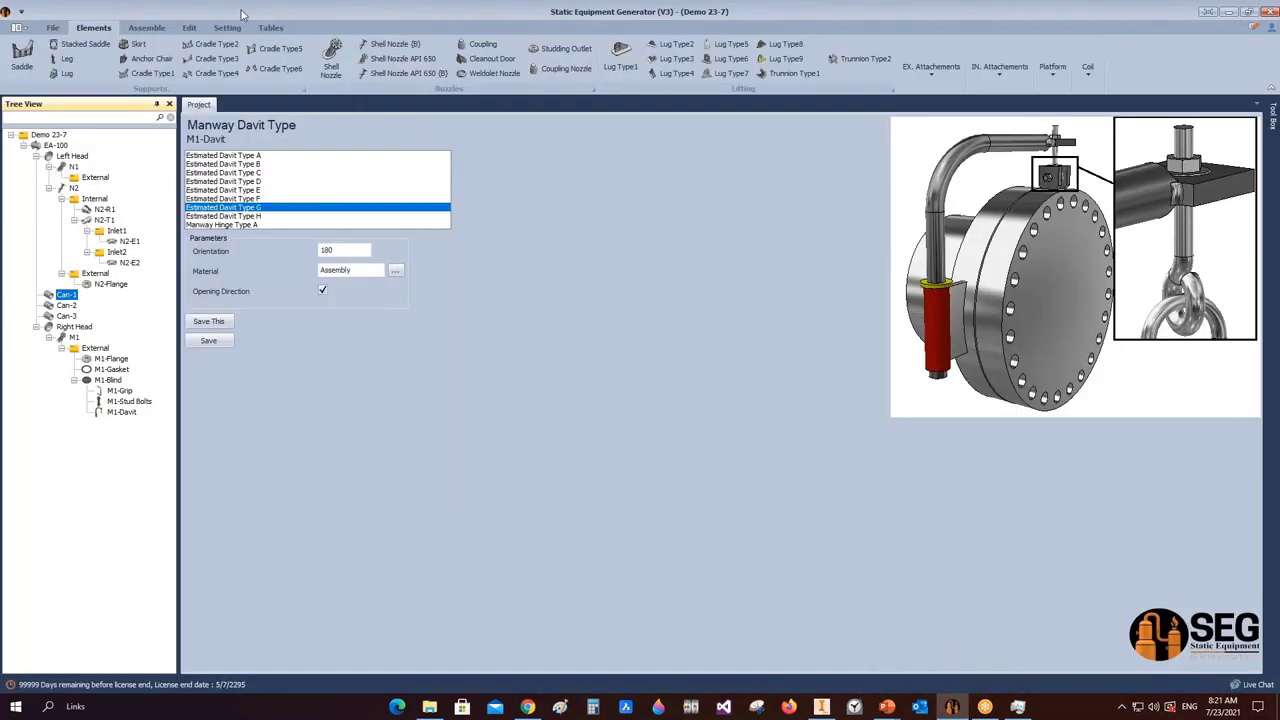
left_click(929, 86)
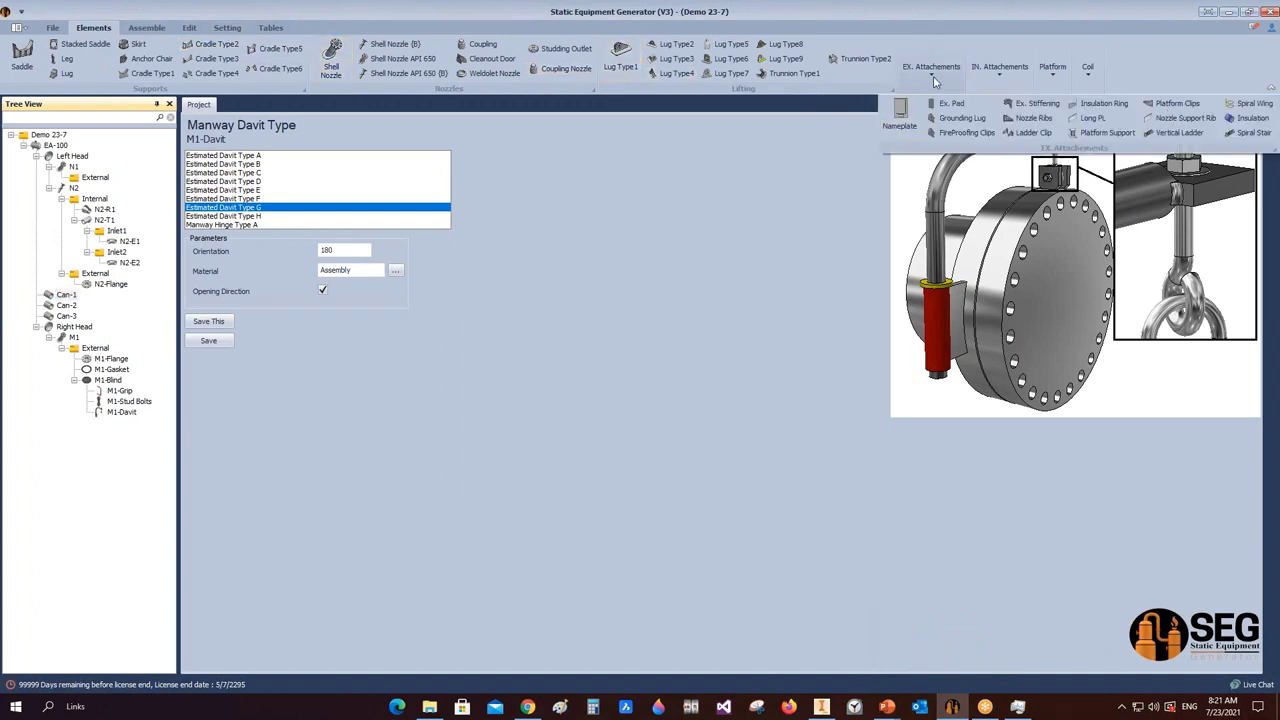
left_click(901, 121)
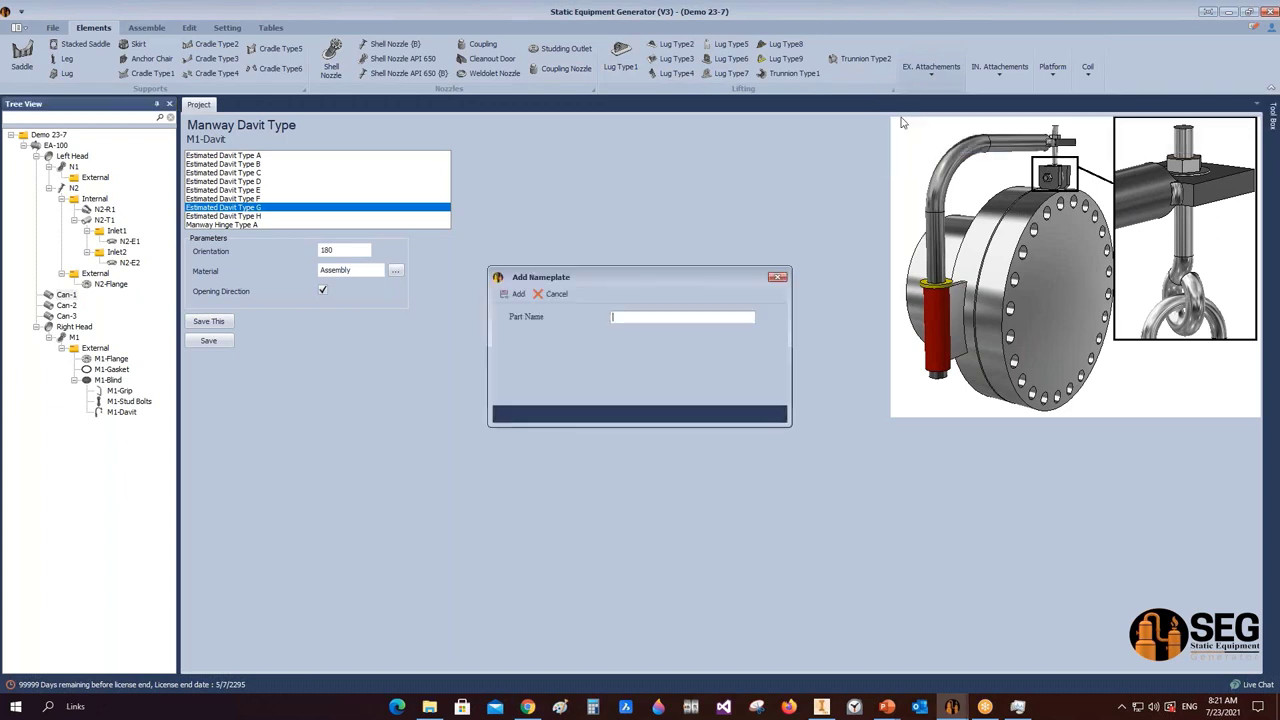
left_click(517, 293)
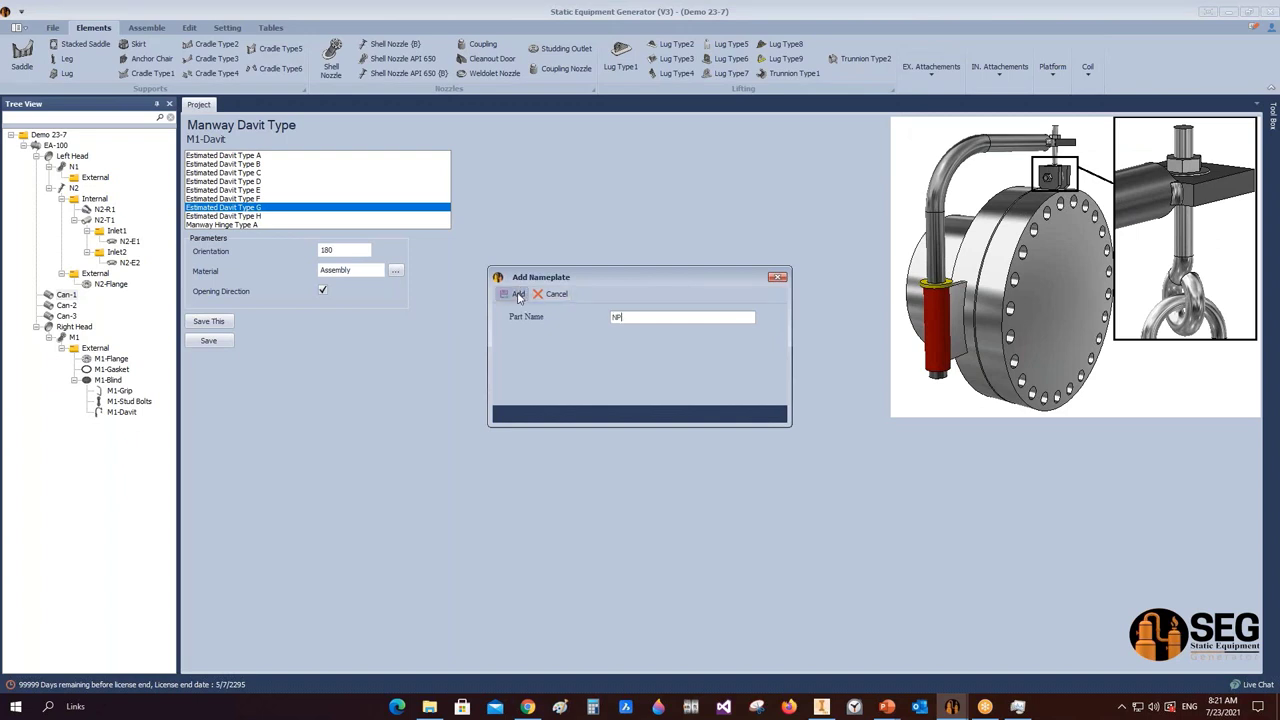
- Open the NP nameplate's settings under Can-1, then return to Inventor
left_click(72, 305)
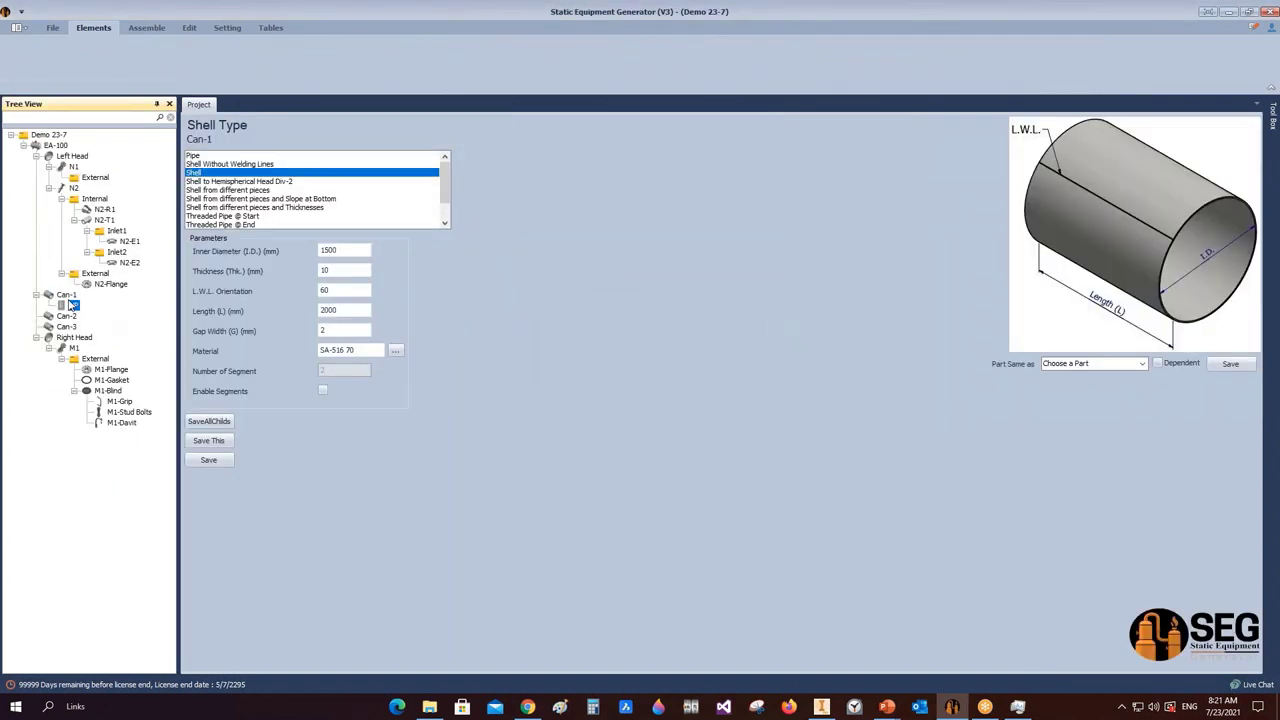
left_click(70, 306)
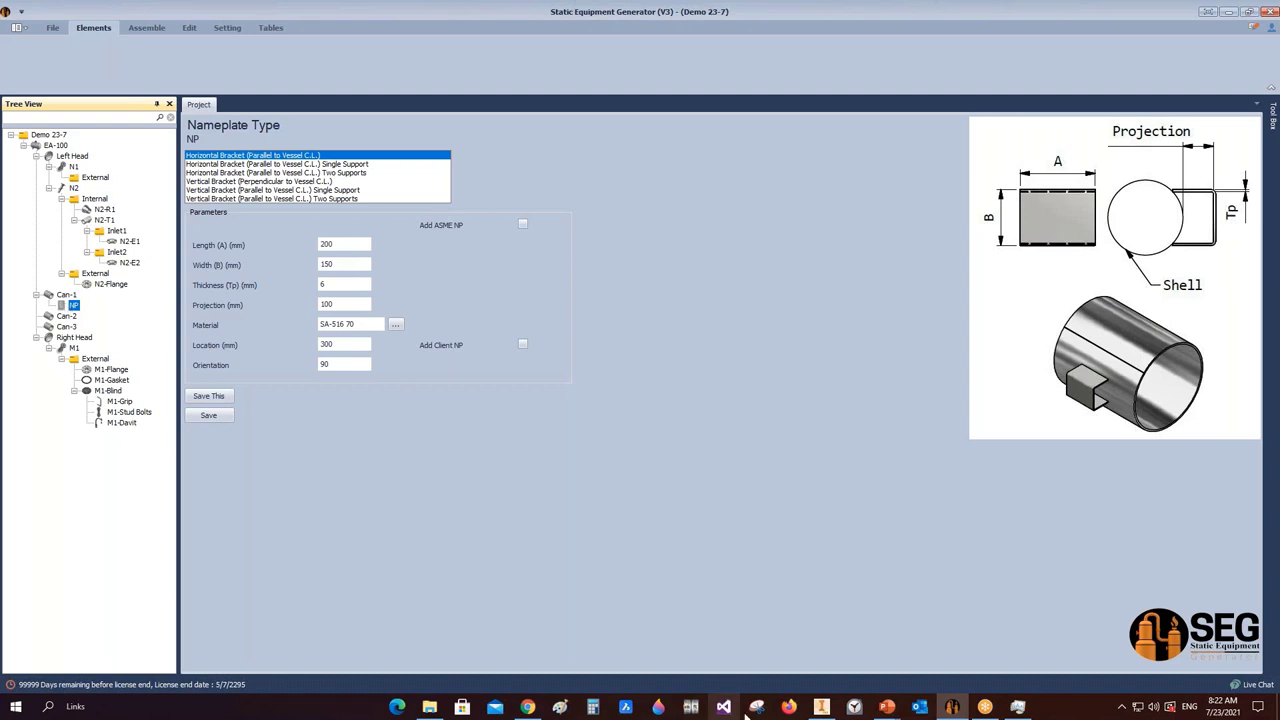
left_click(822, 708)
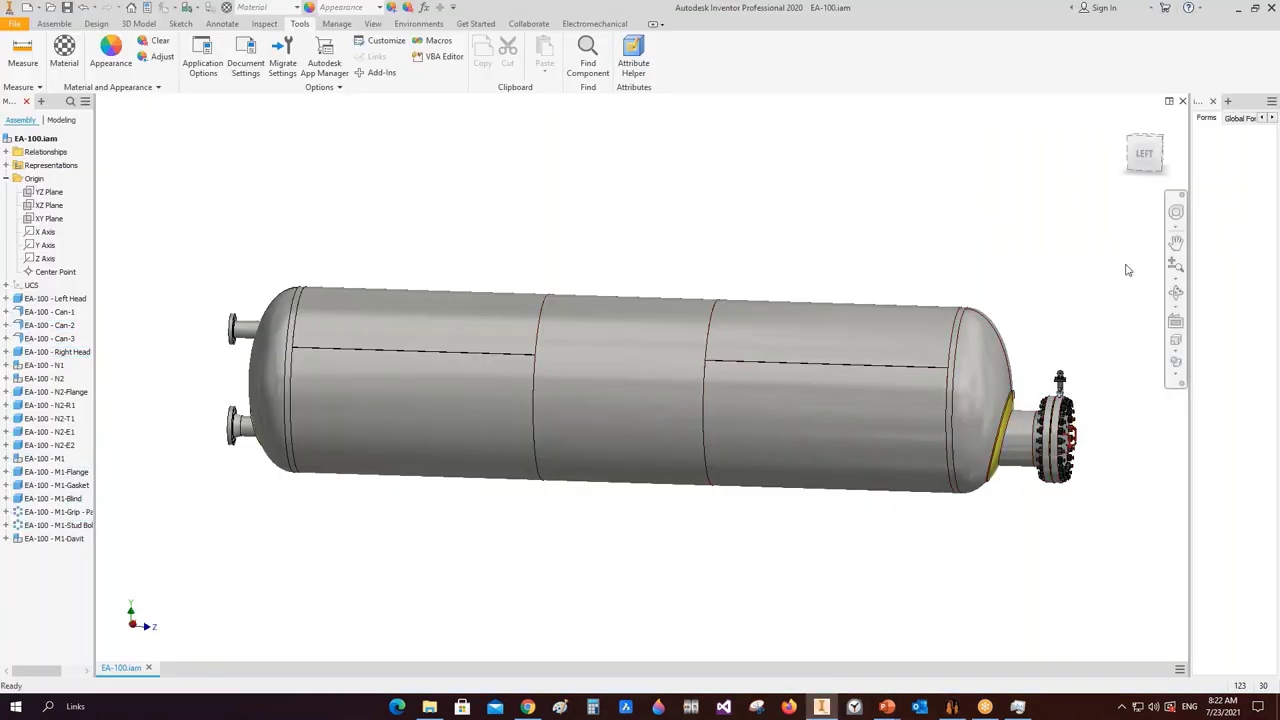
- View the vessel from the front, zoom in, and open the M1-Davit assembly
left_click(1145, 154)
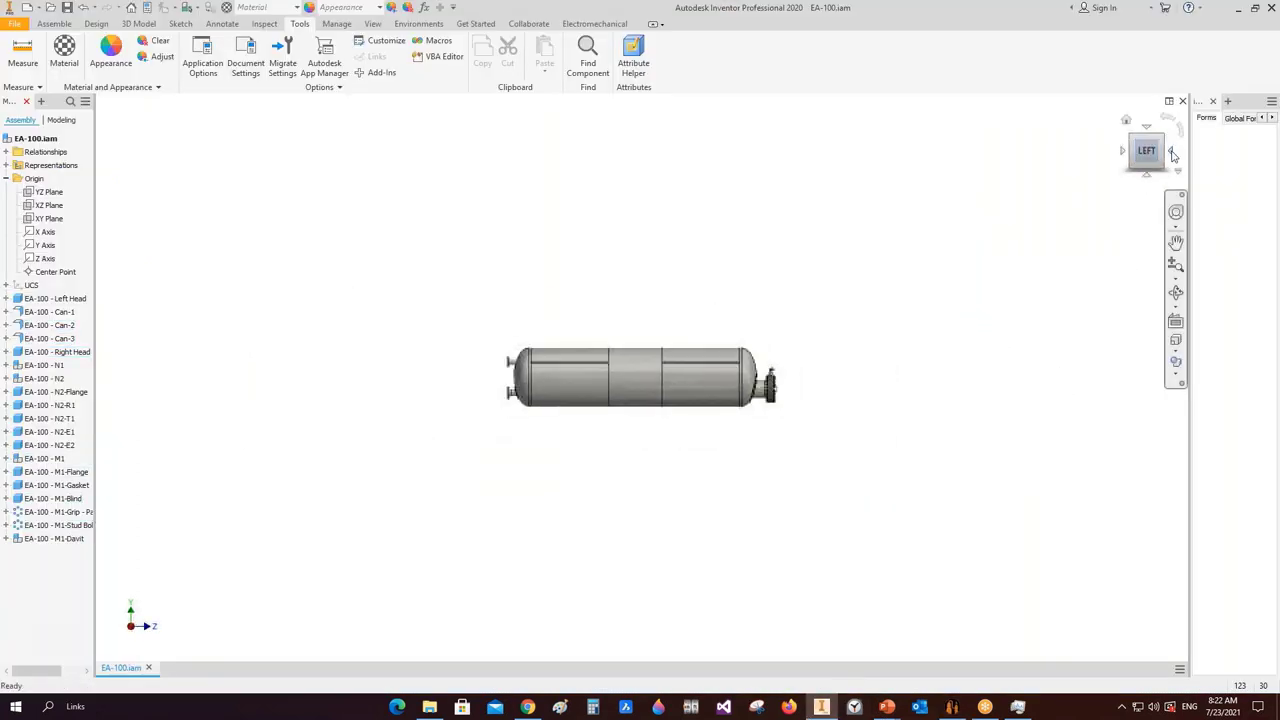
scroll(607, 400, "up", 10)
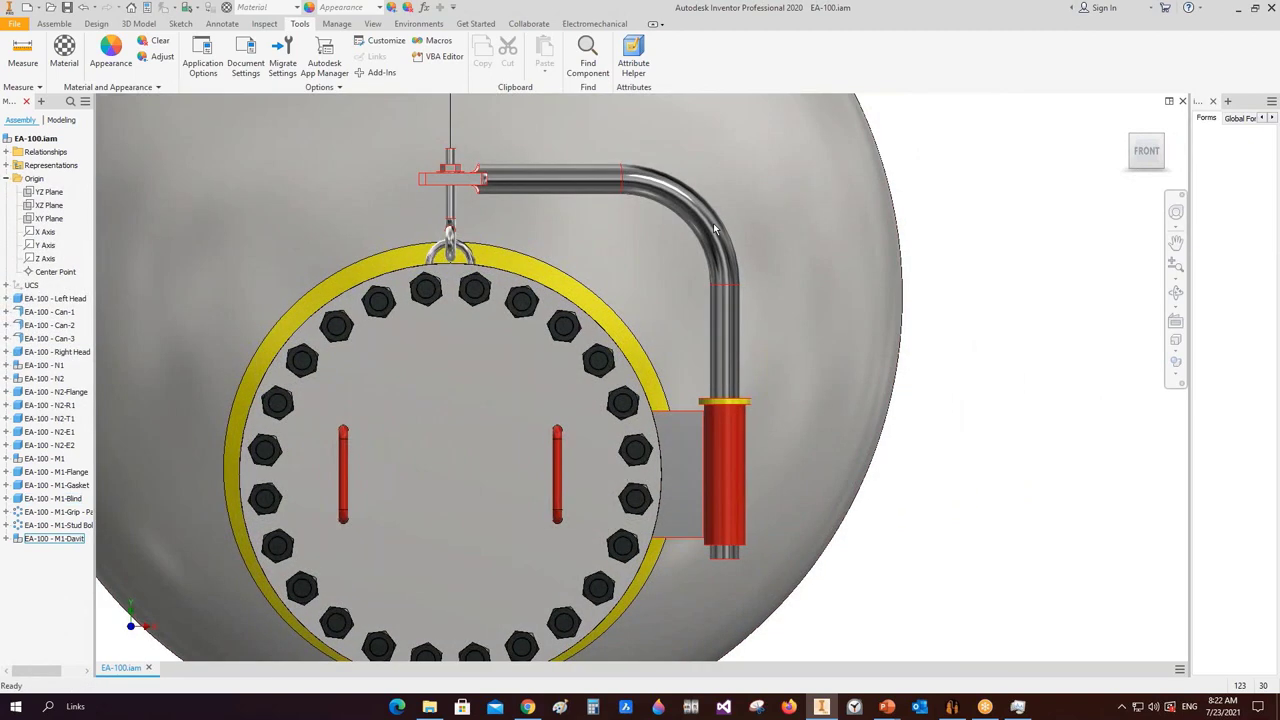
mouse_move(713, 245)
right_click(725, 258)
left_click(731, 207)
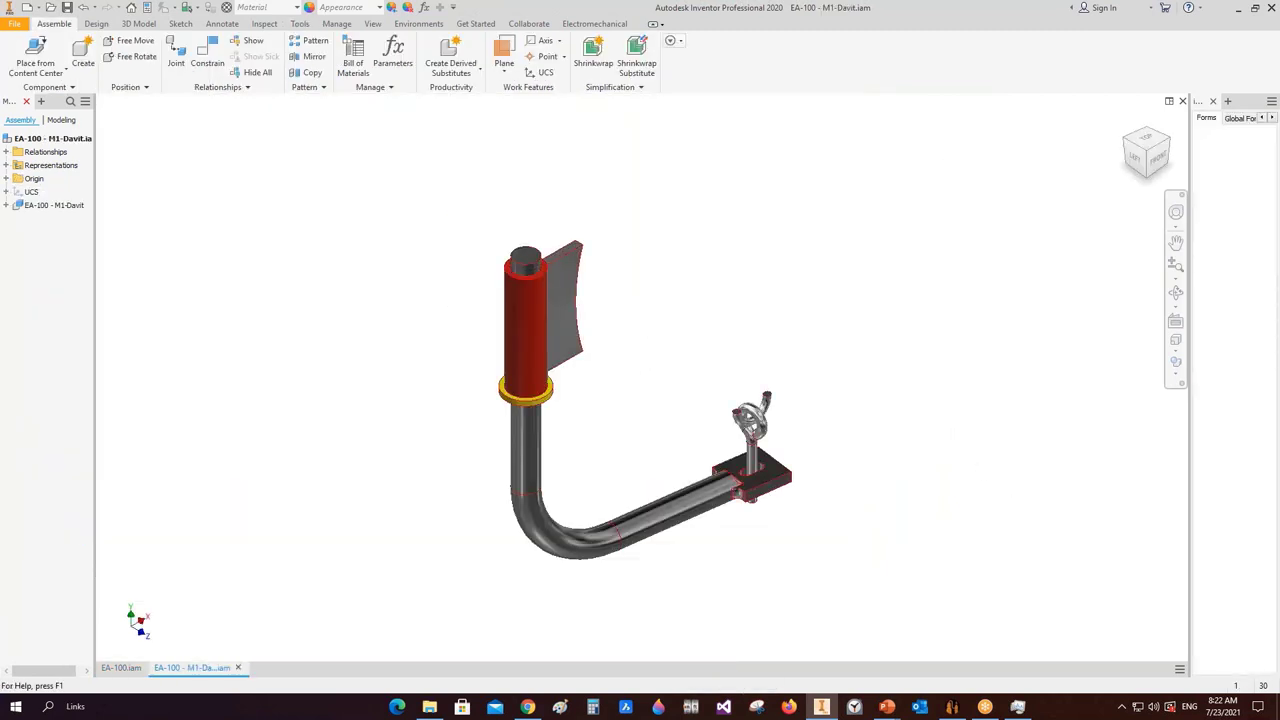
- Open the M1-Davit part, rotate it to a front view, check its solid bodies, then return to SEG
right_click(520, 295)
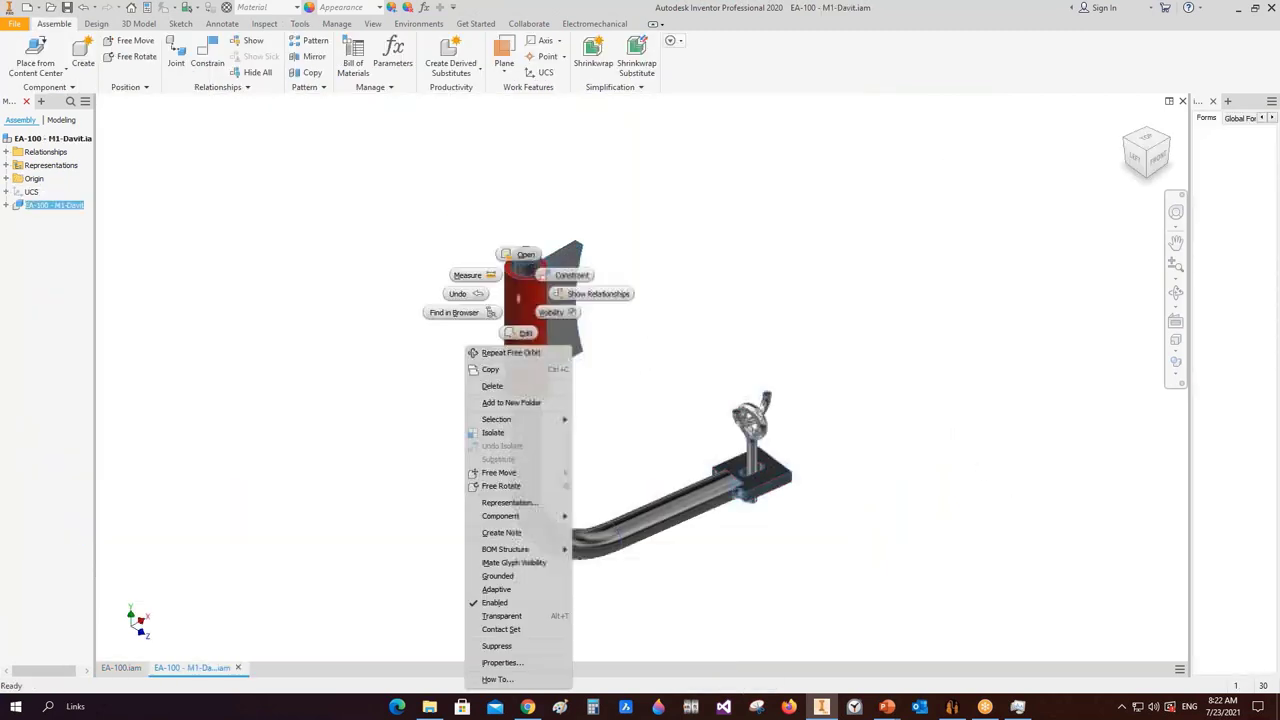
left_click(526, 254)
key("F4")
left_click_drag(672, 356, 579, 326)
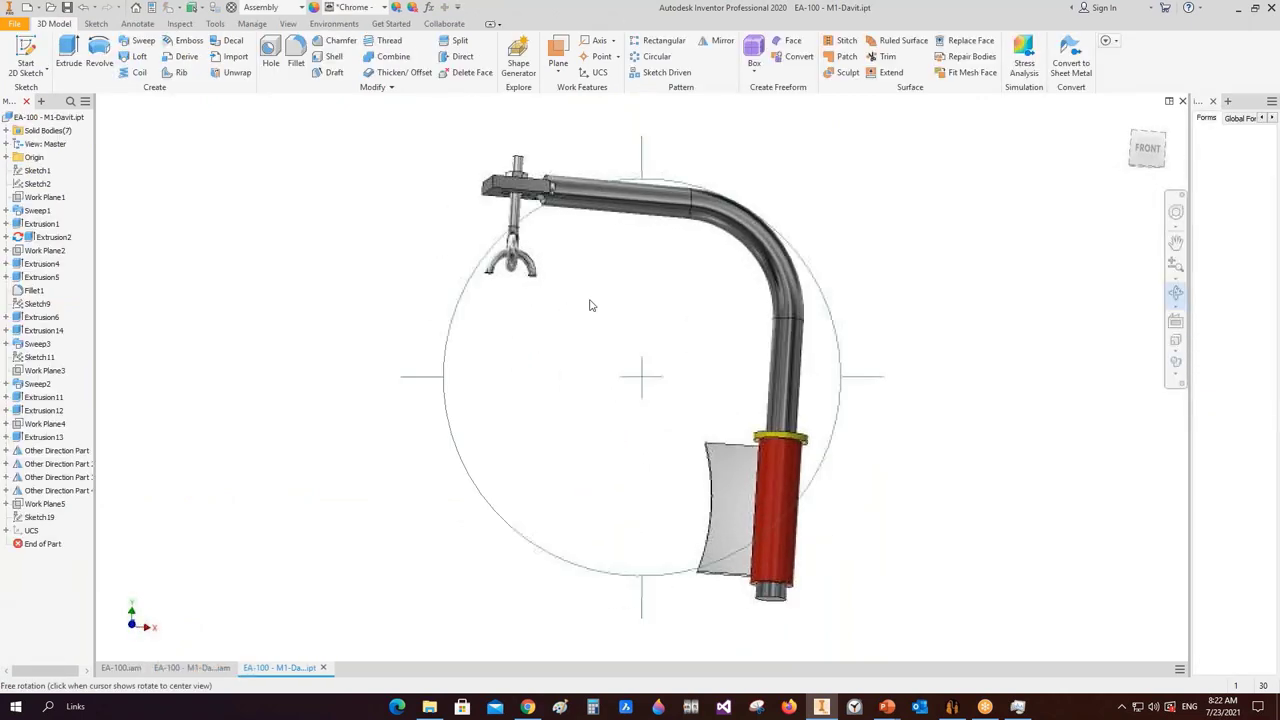
key("Escape")
double_click(40, 131)
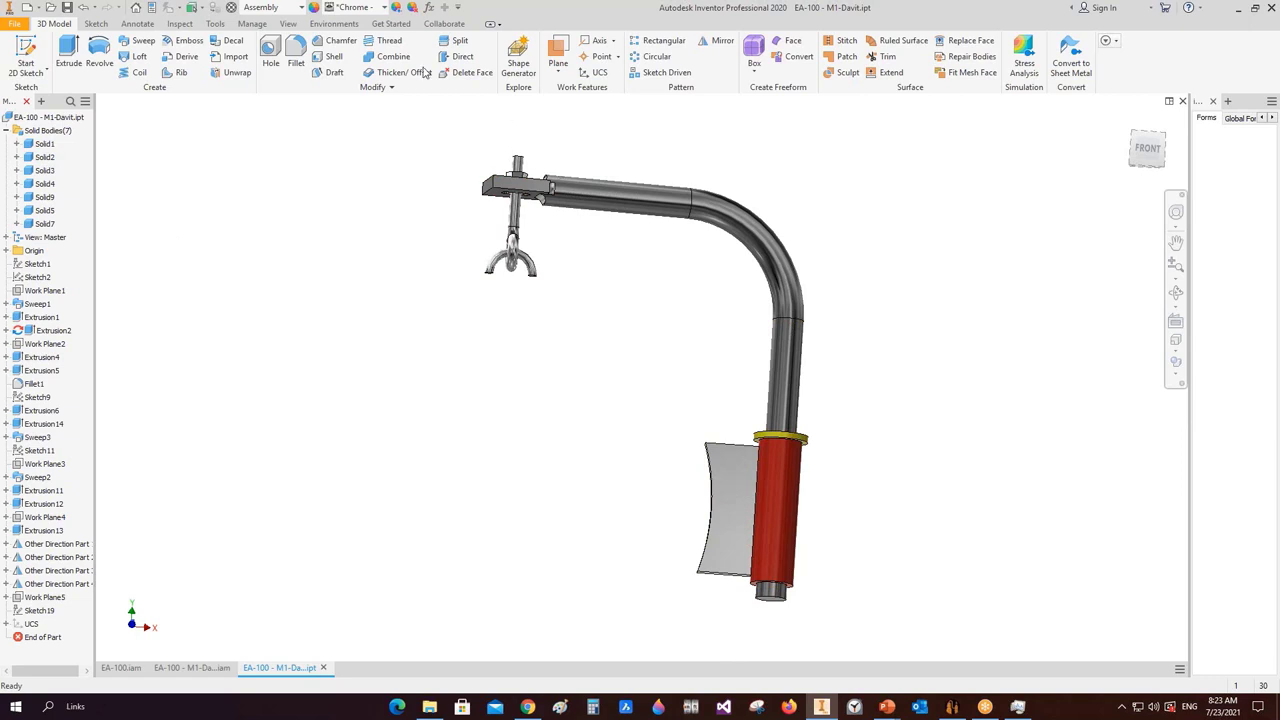
left_click(1147, 148)
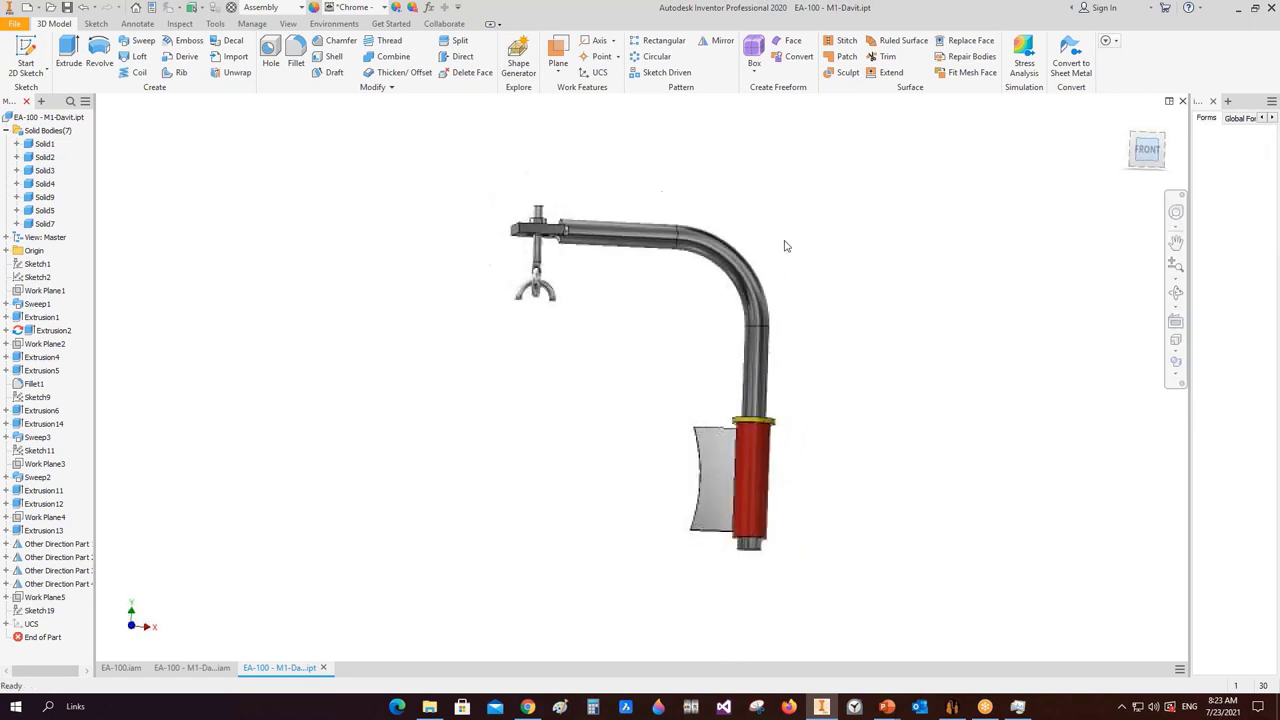
left_click(6, 130)
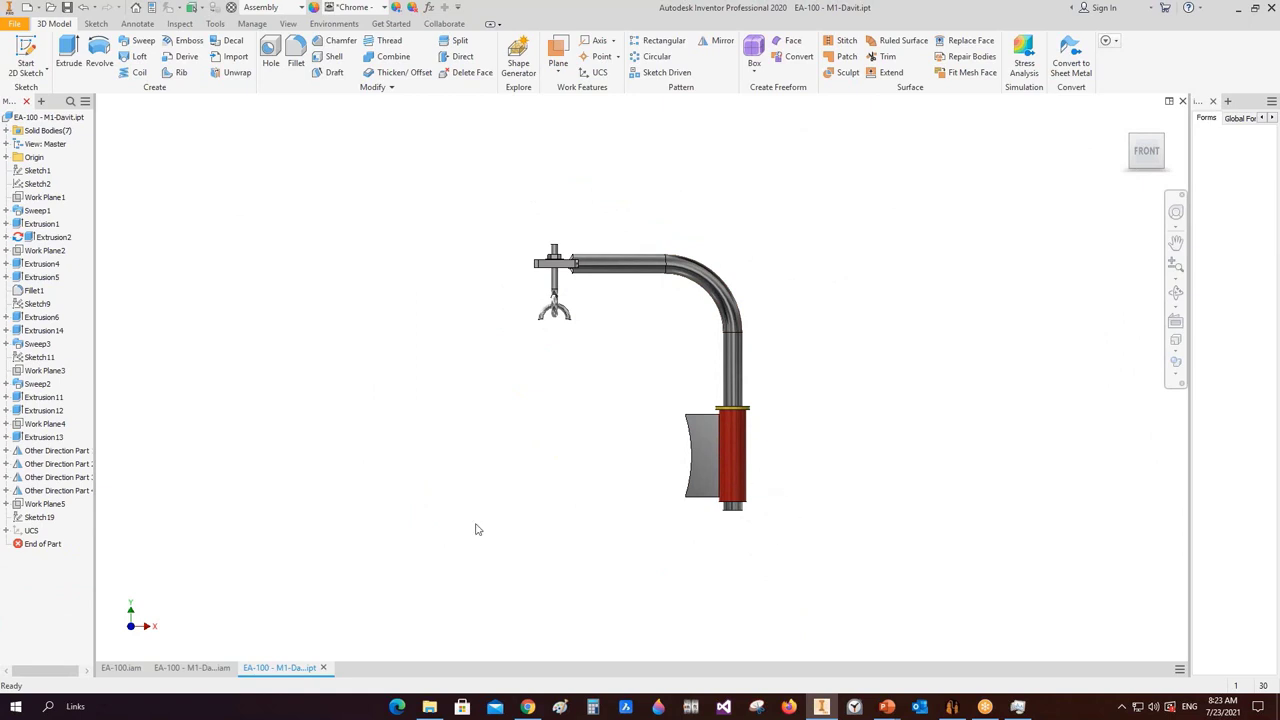
left_click(952, 706)
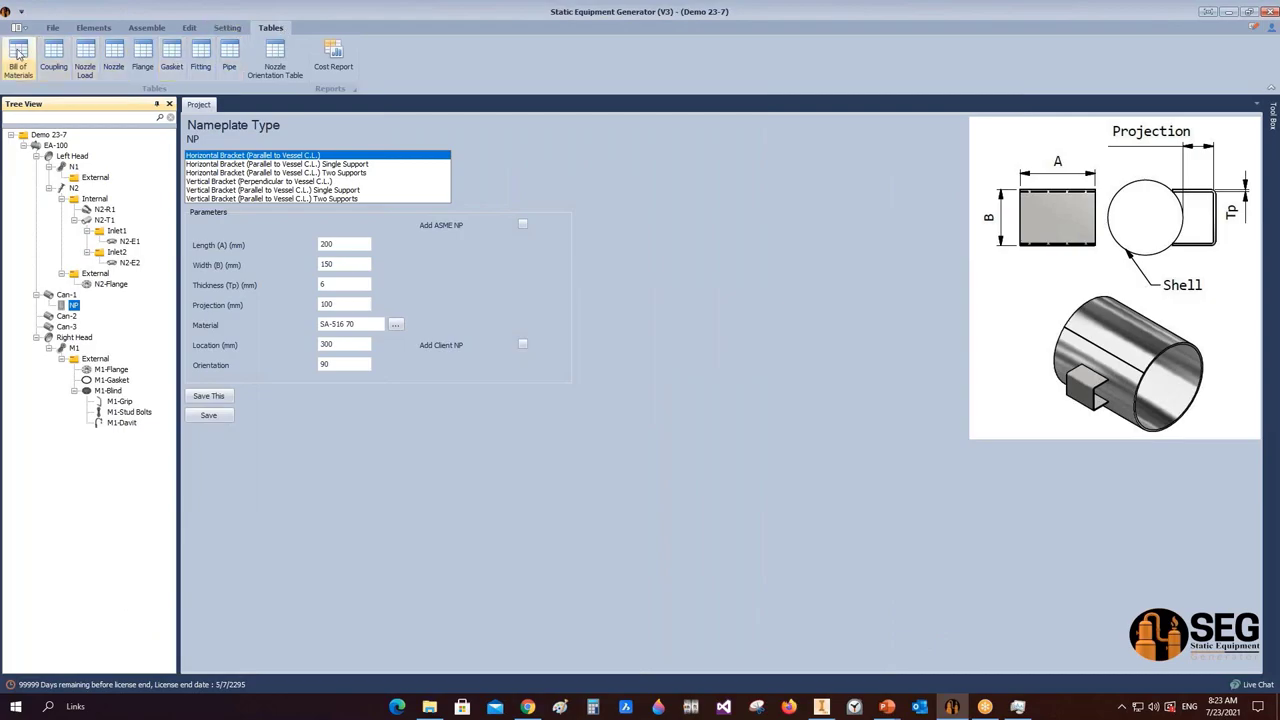
- Check that bill of materials row 20 lists one Davit, Manway Davit Type G
left_click(18, 55)
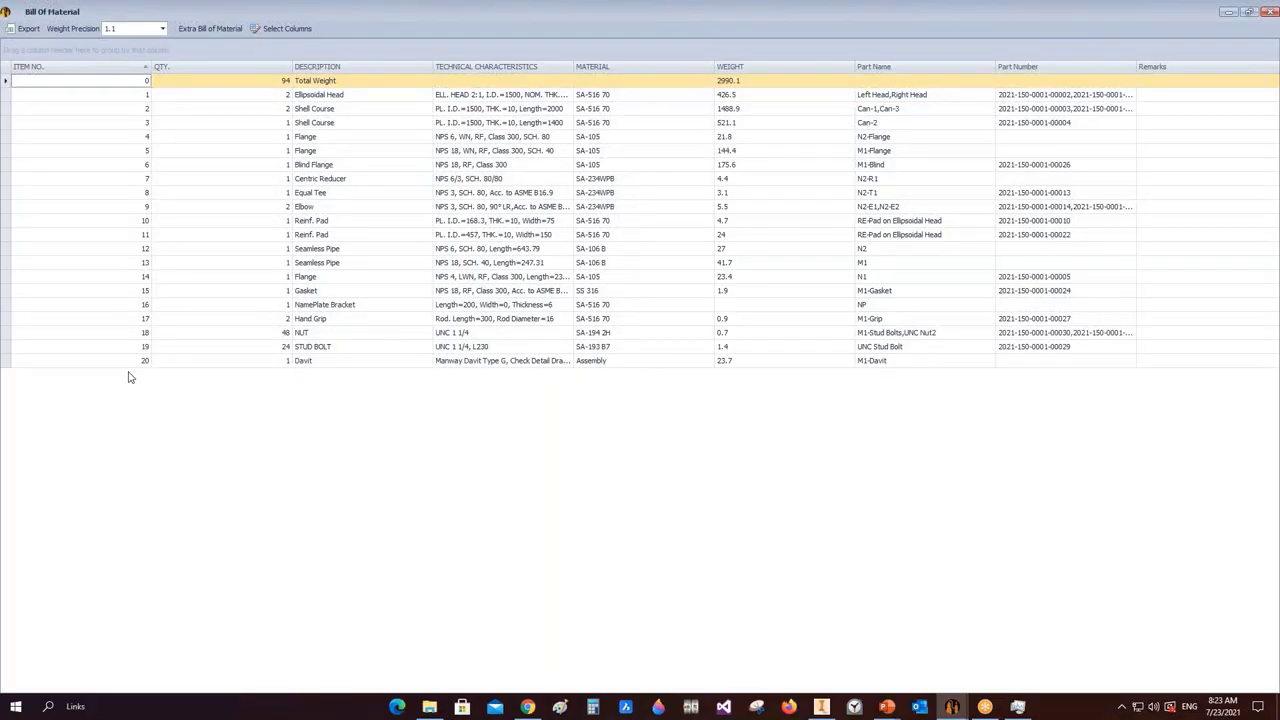
left_click(10, 362)
left_click(320, 367)
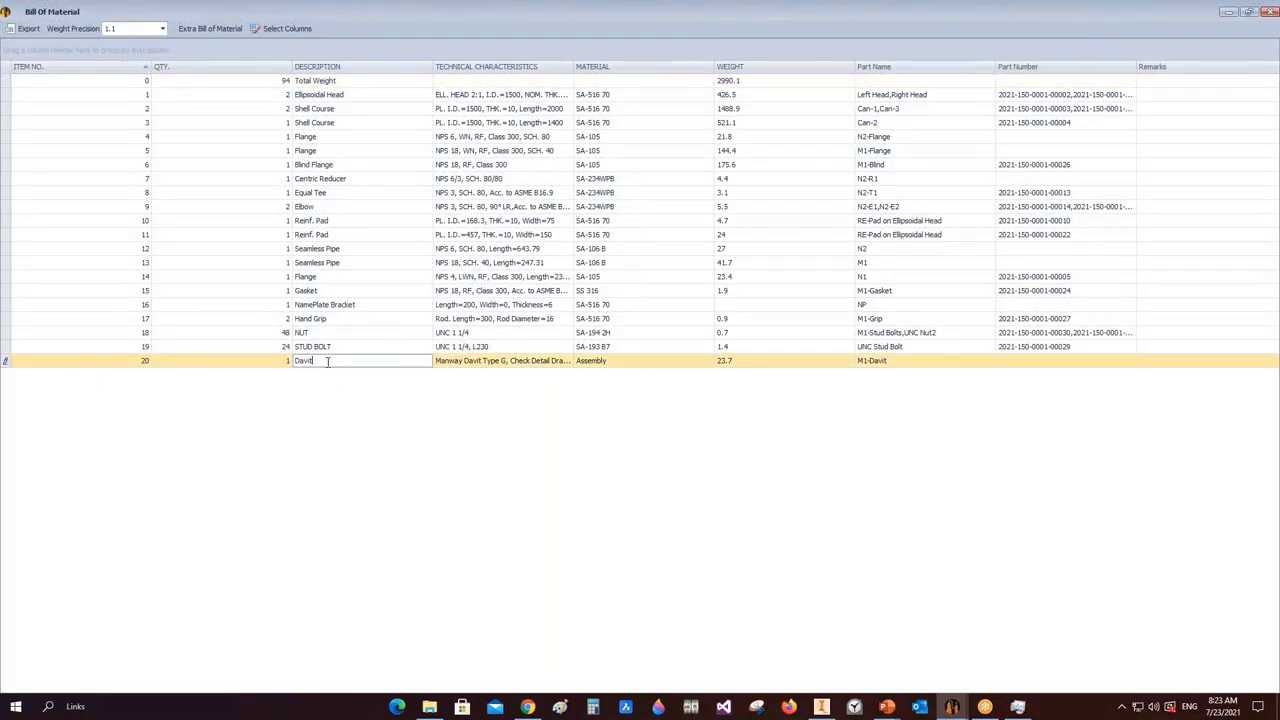
left_click(628, 361)
key("ctrl+a")
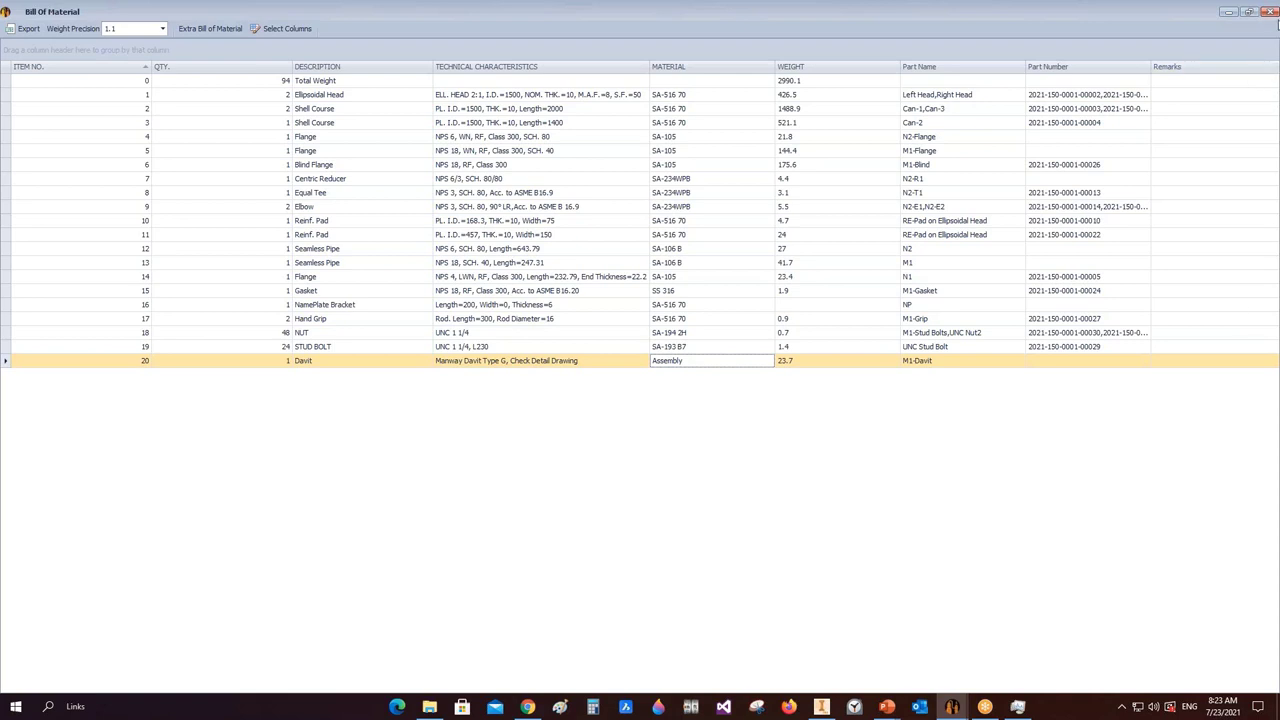
- Close the bill of materials and go to M1-Davit's material field
left_click(1267, 16)
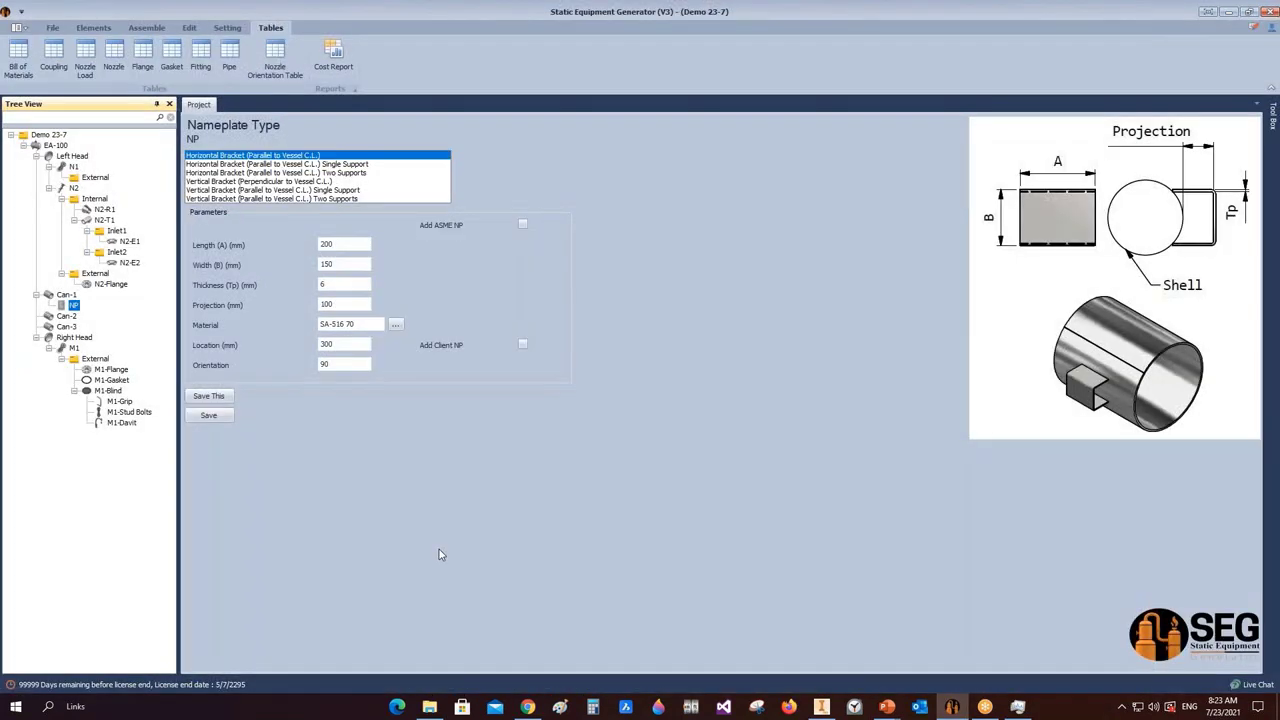
left_click(121, 422)
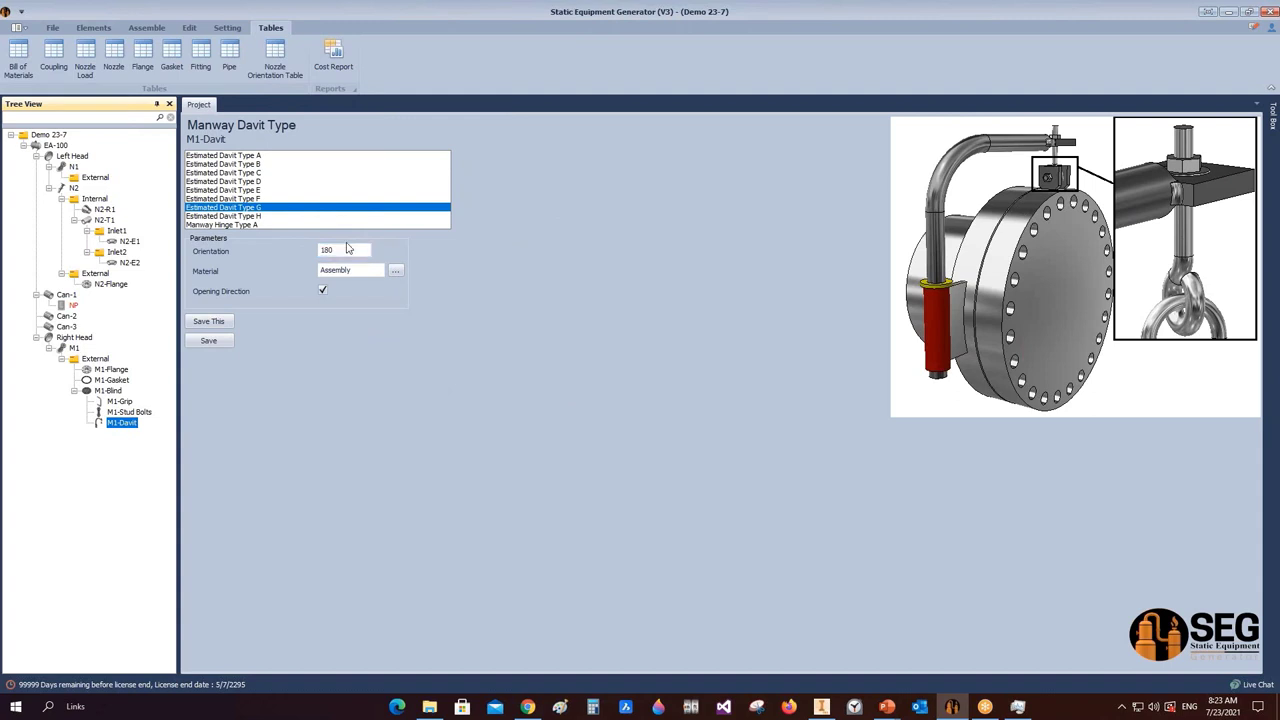
left_click(345, 268)
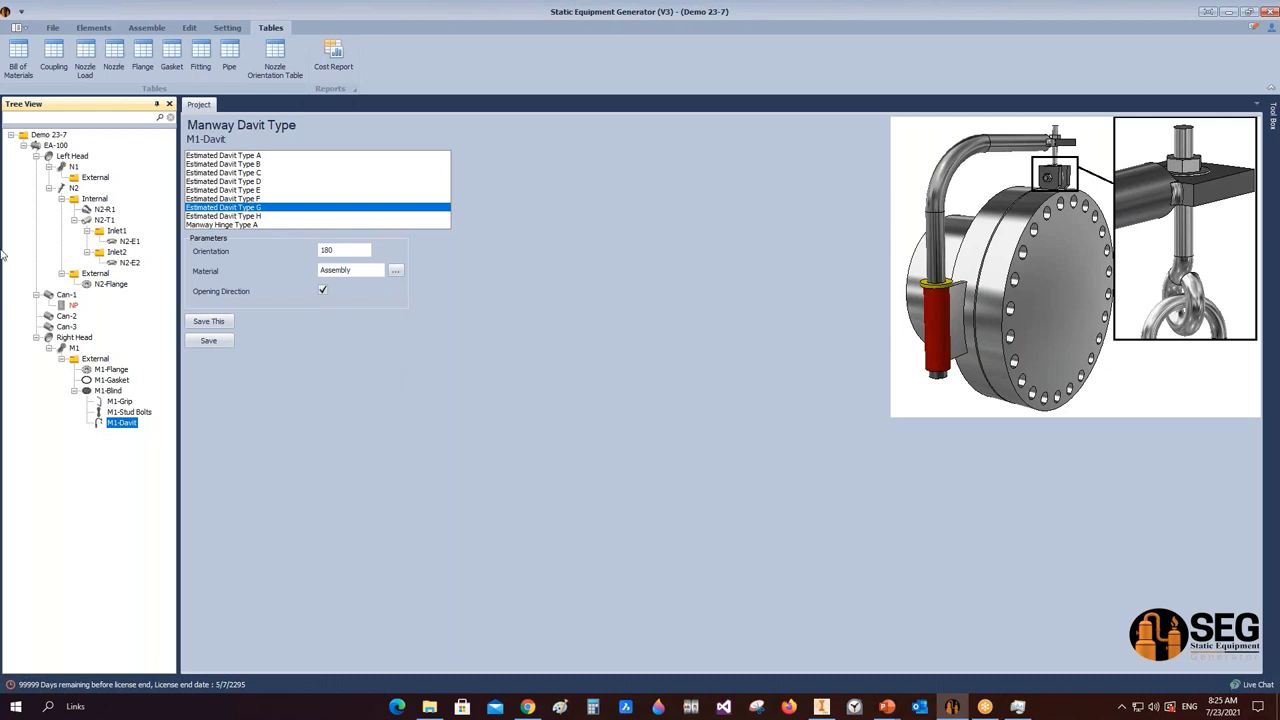
- Select nameplate NP under Can-1, preview the vertical bracket types, and choose Horizontal Bracket (Parallel to Vessel C.L.)
left_click(72, 305)
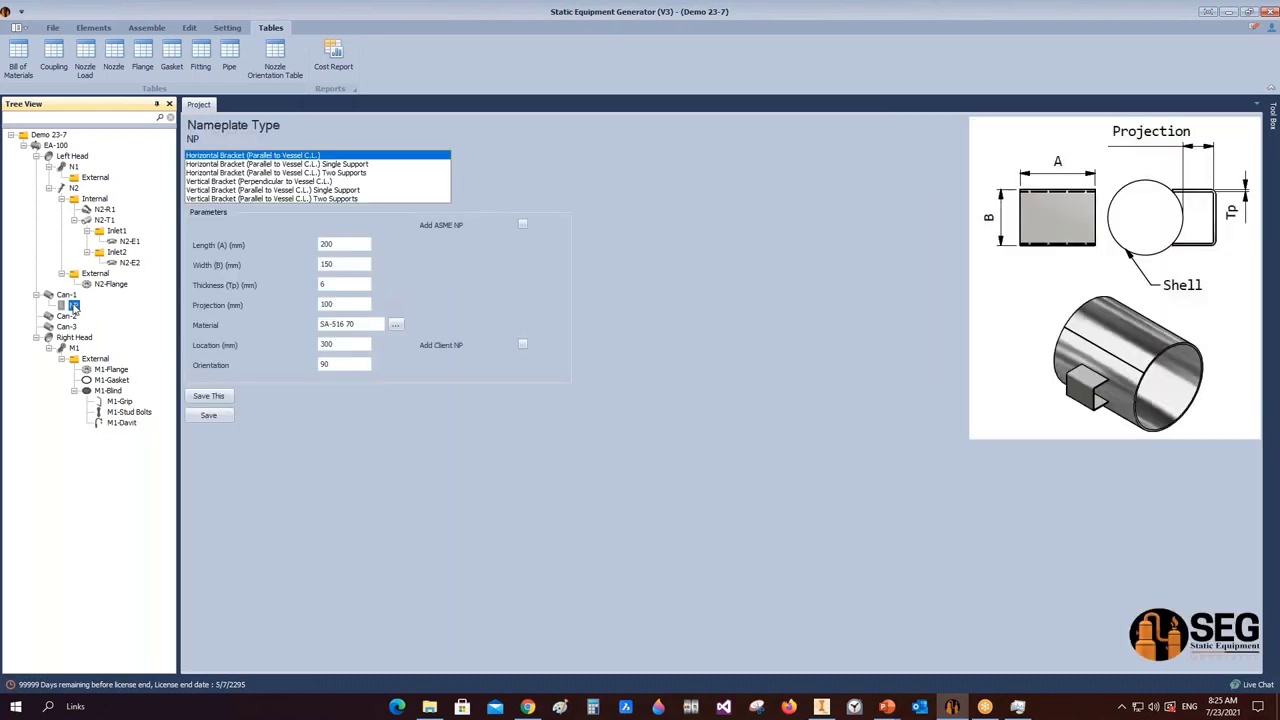
left_click(292, 199)
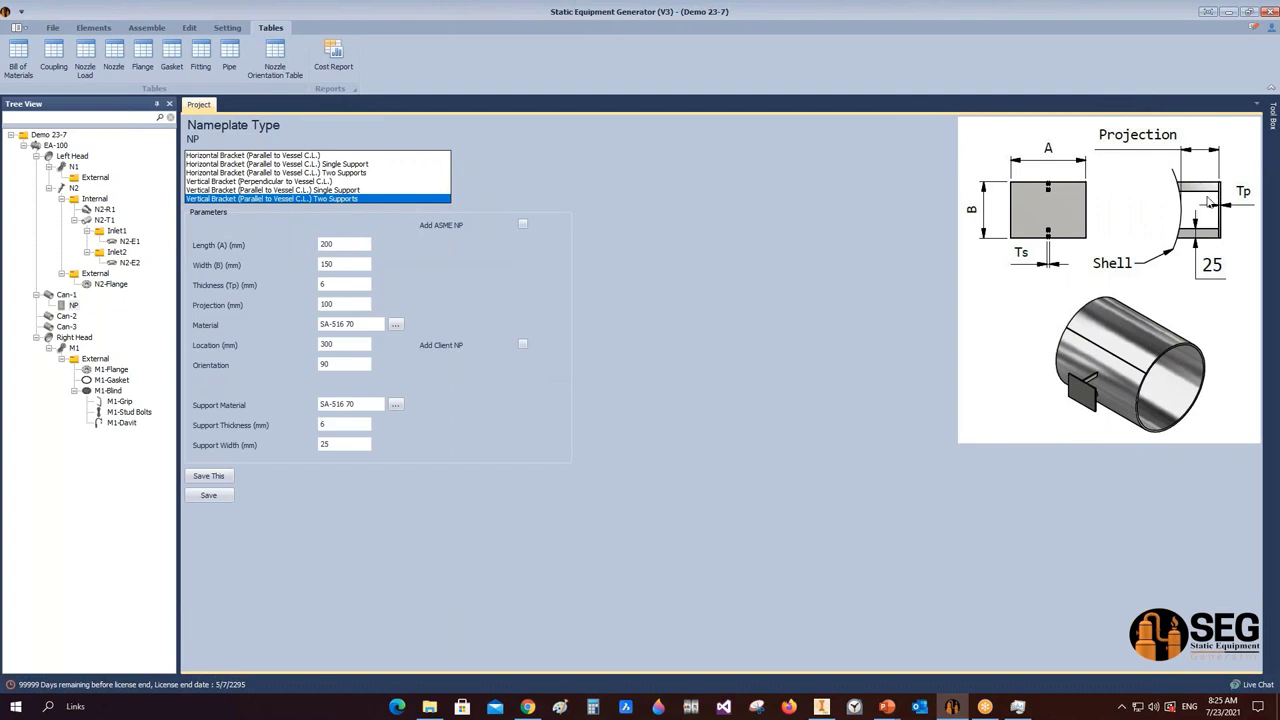
left_click(340, 190)
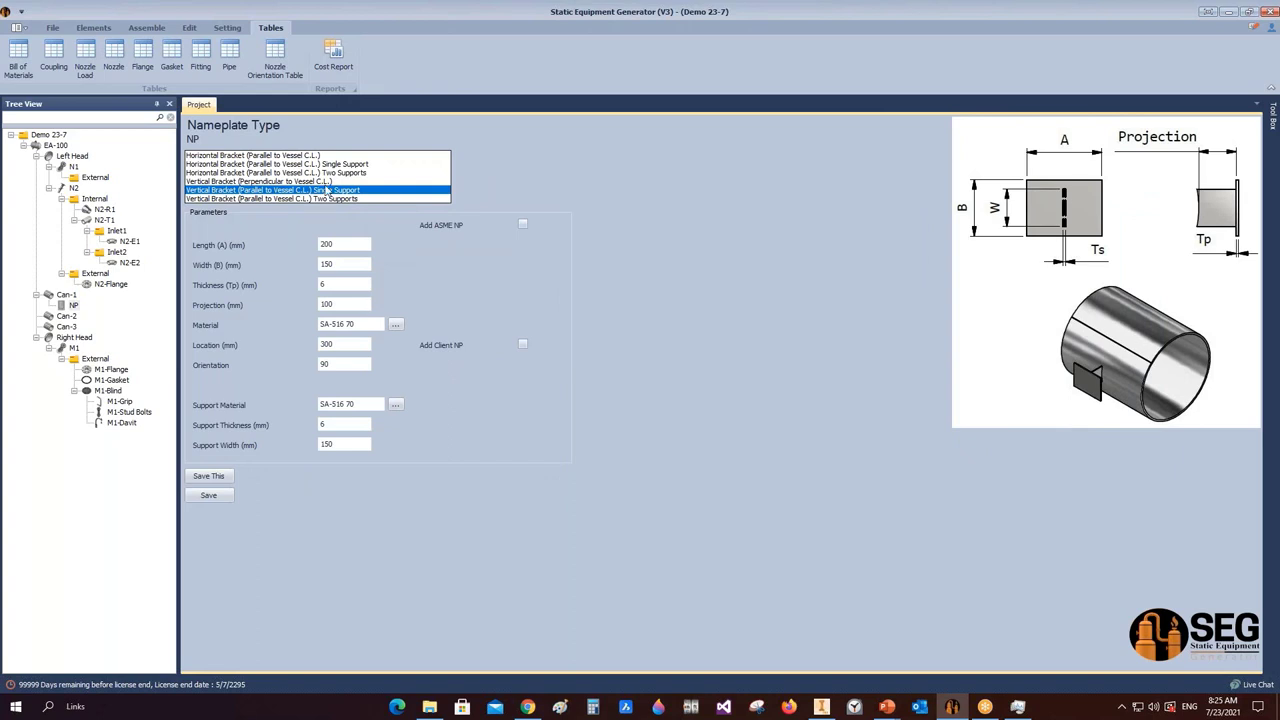
left_click(322, 181)
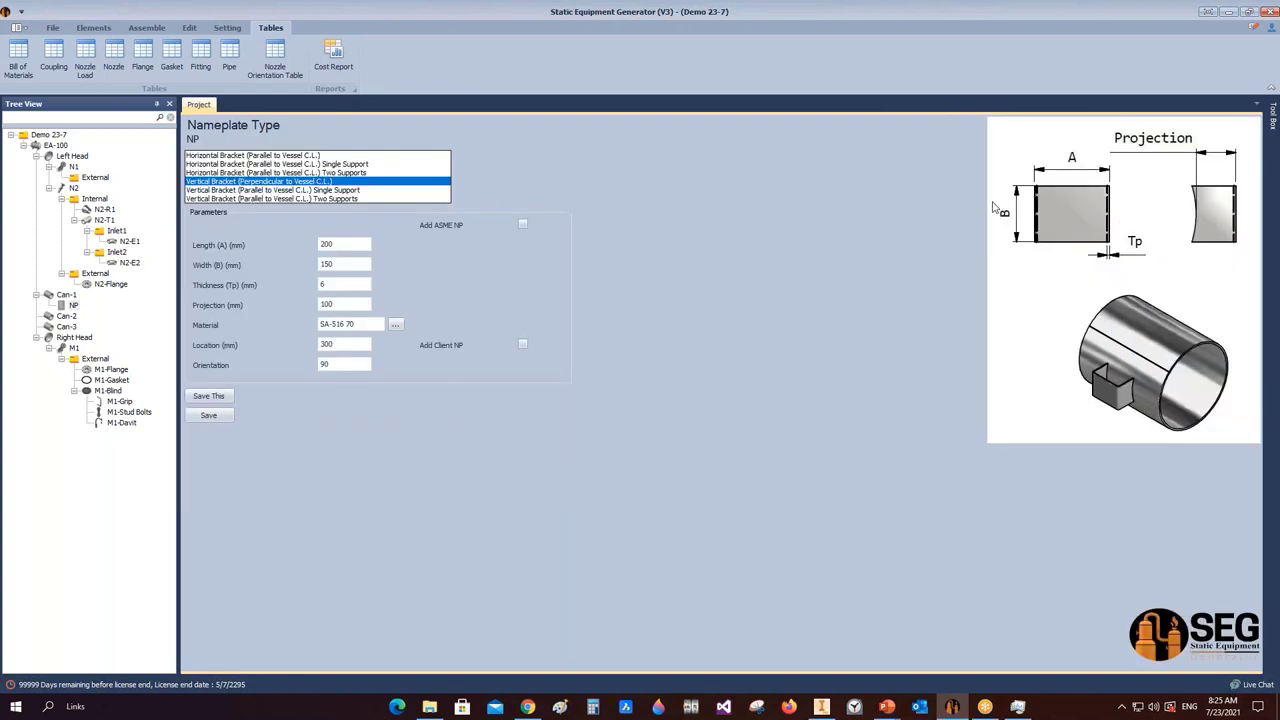
left_click(311, 156)
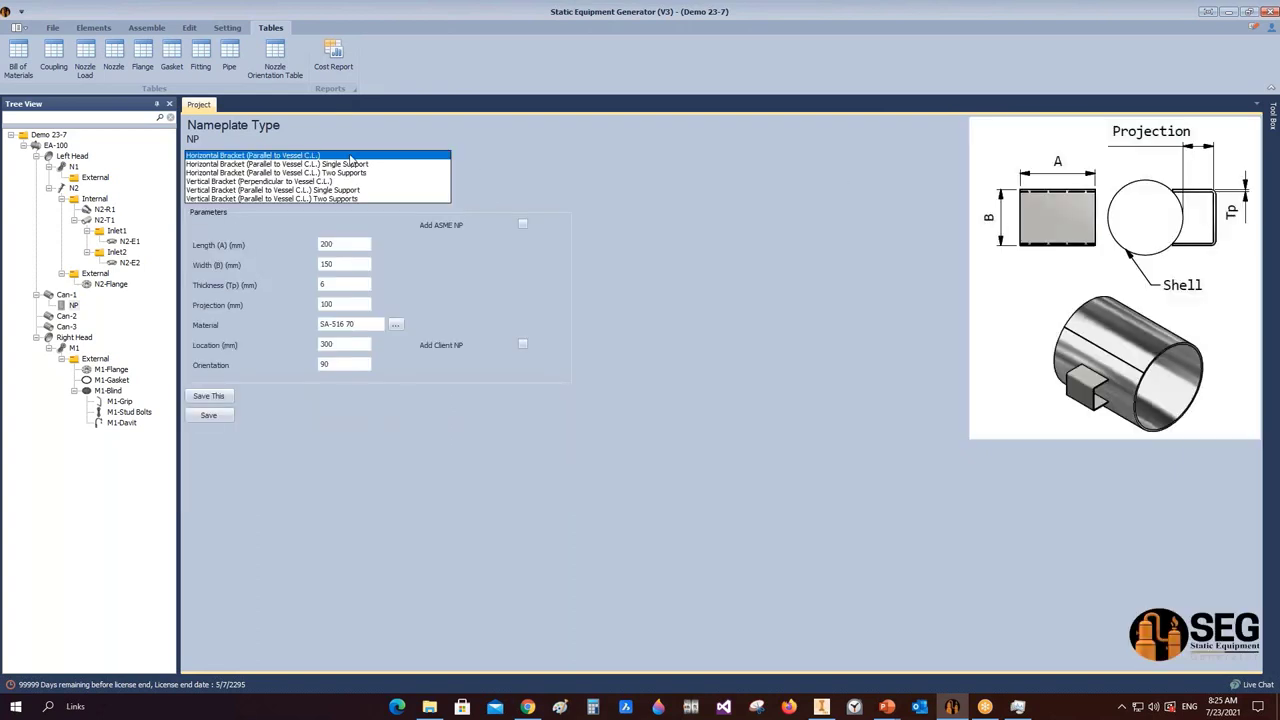
- Set nameplate NP to length 300, width 200, projection 50 and location 500 mm
left_click(343, 244)
left_click_drag(343, 244, 247, 243)
type("300")
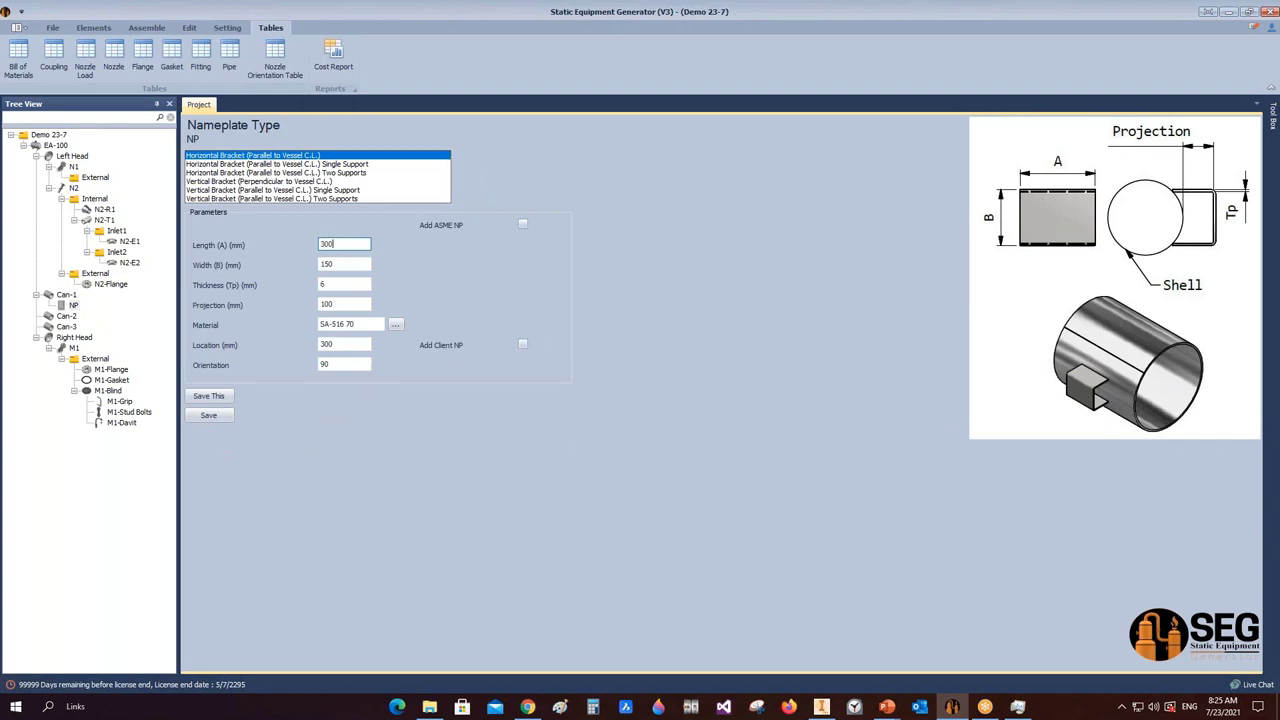
key("Tab")
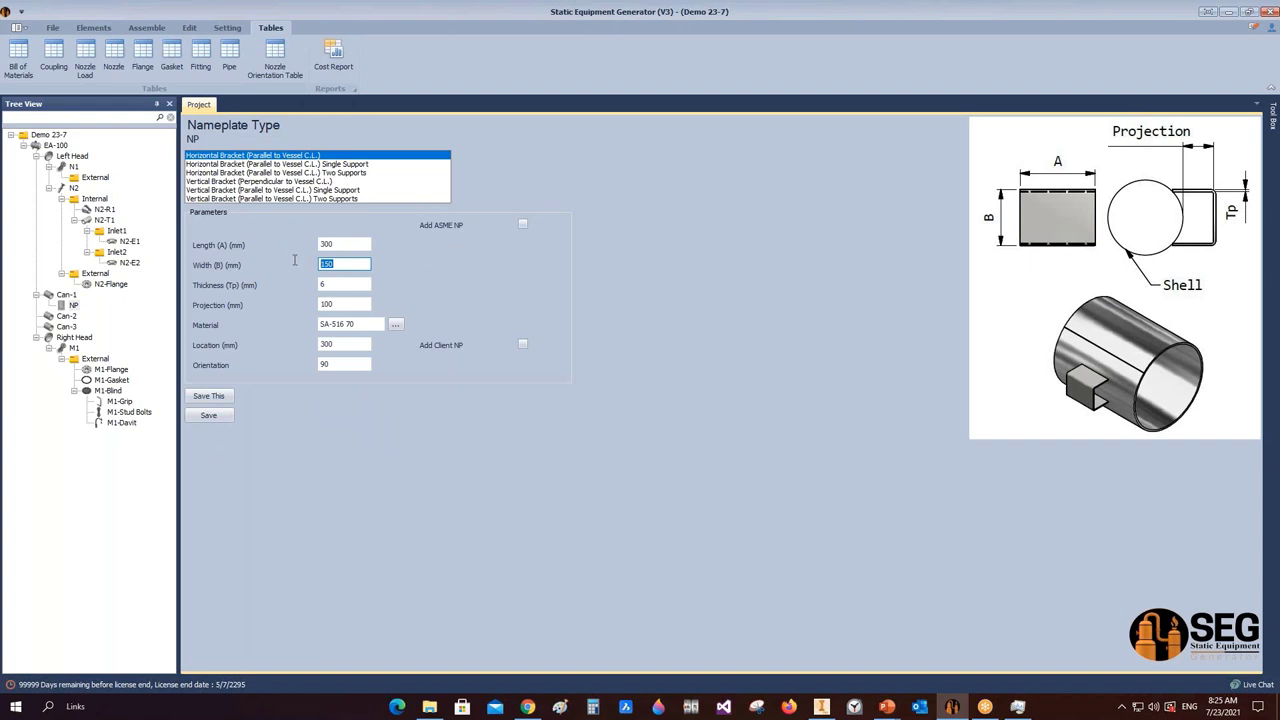
left_click_drag(345, 285, 268, 286)
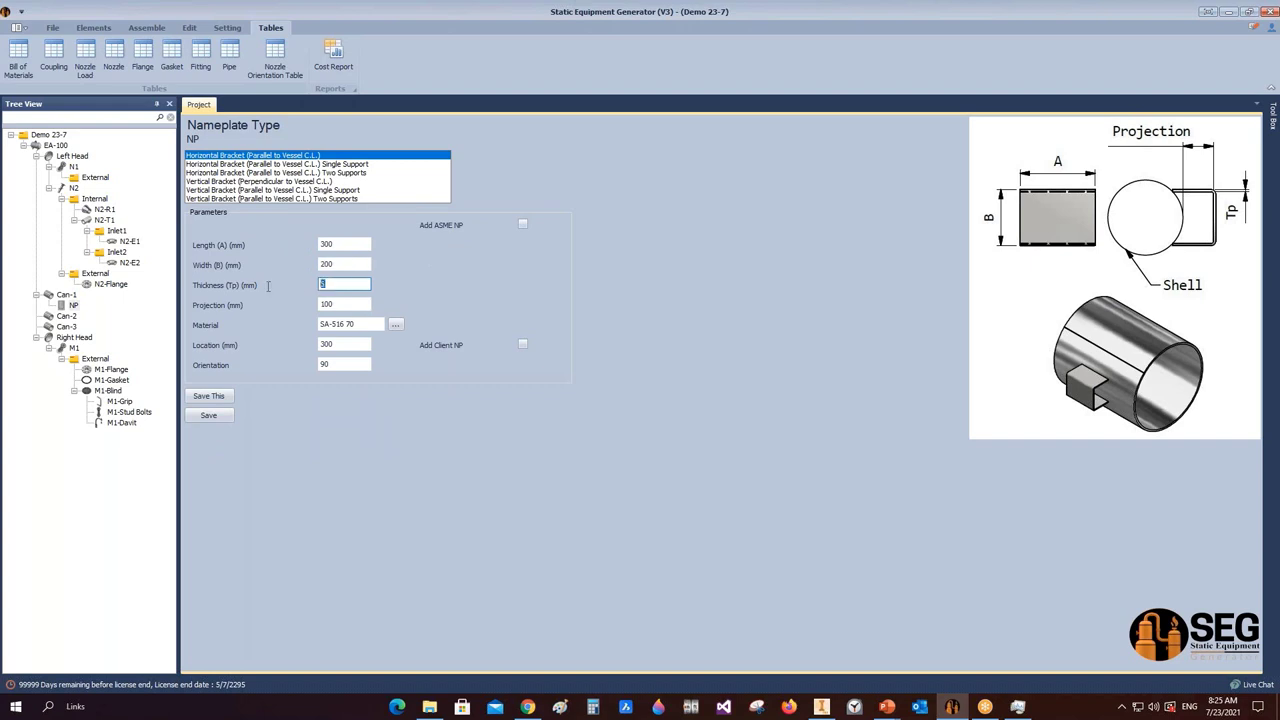
left_click_drag(350, 305, 263, 306)
type("5")
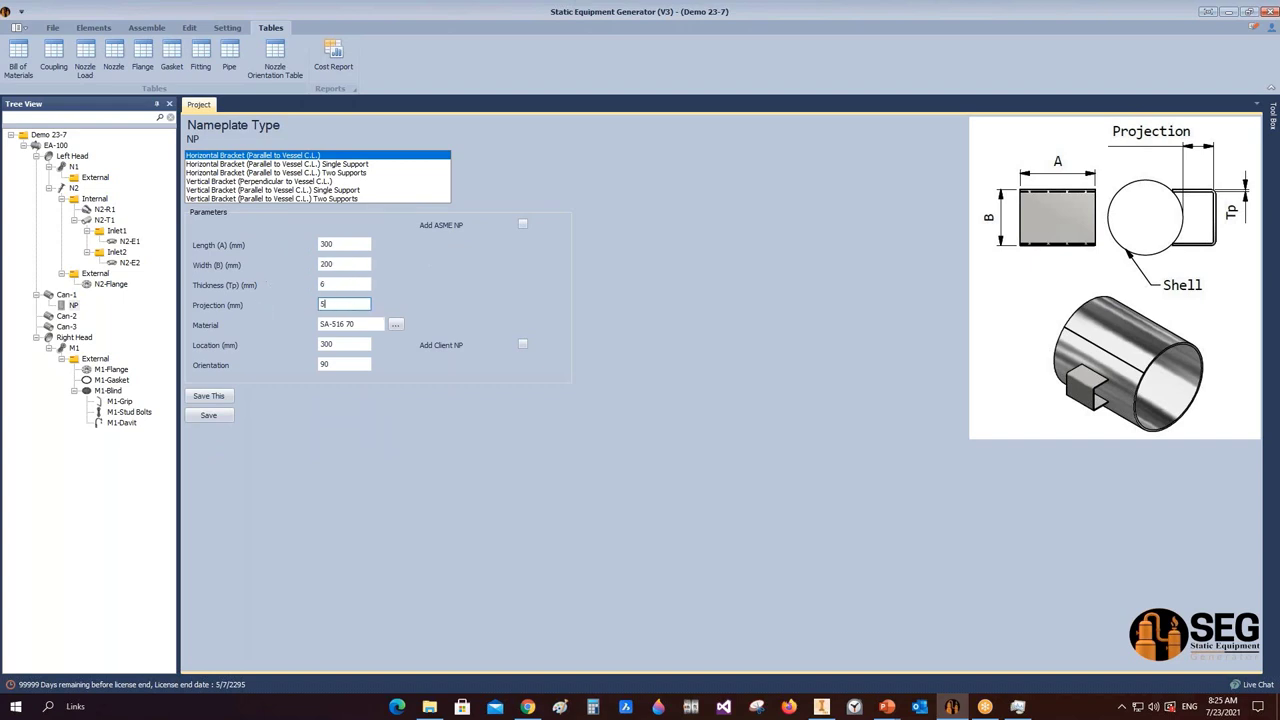
type("0")
left_click_drag(360, 344, 271, 345)
type("500")
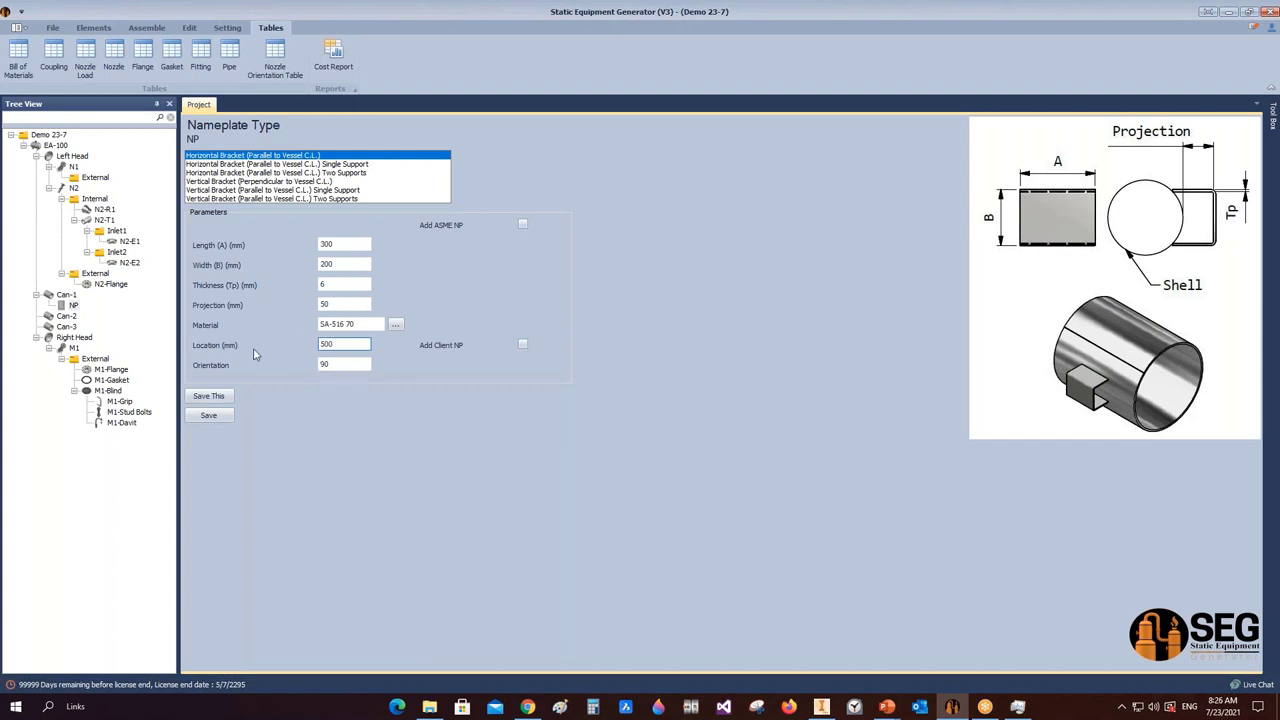
- Add ASME and client plates with 20 mm bottom offsets and heights 150 and 114 mm, then save
left_click(522, 225)
left_click(522, 344)
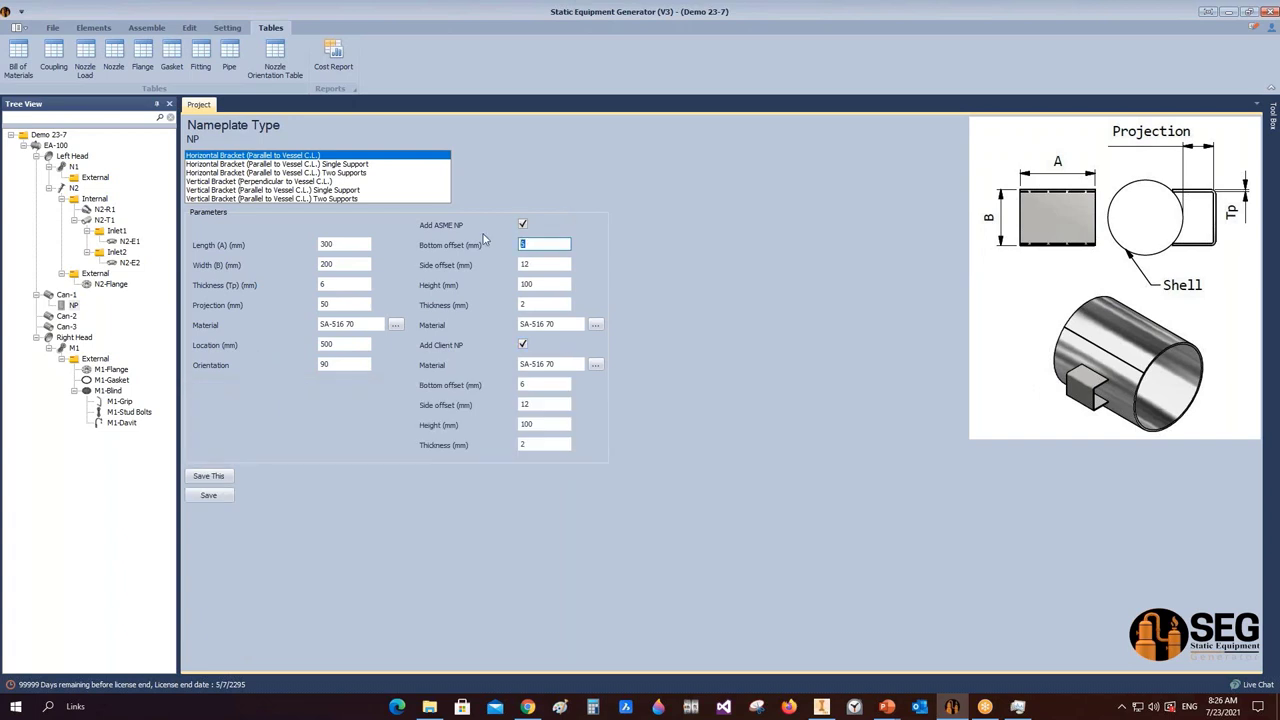
type("20")
left_click(544, 384)
type("20")
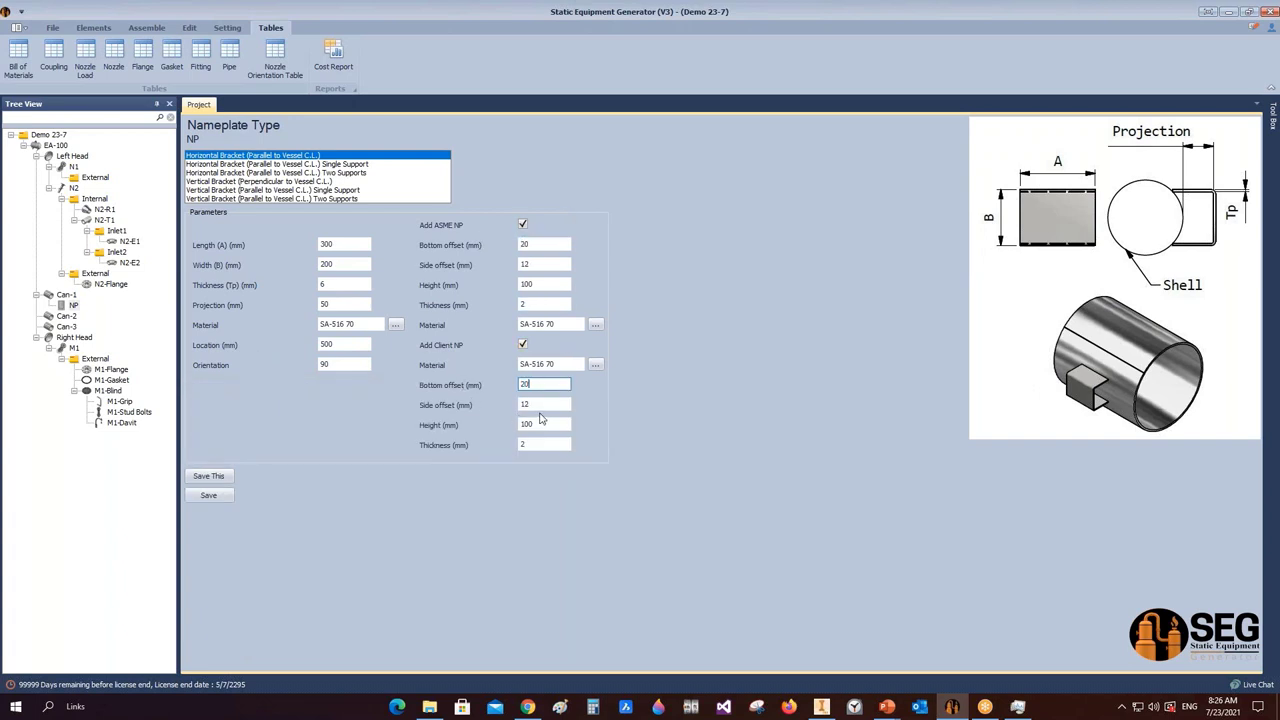
left_click(530, 284)
type("1")
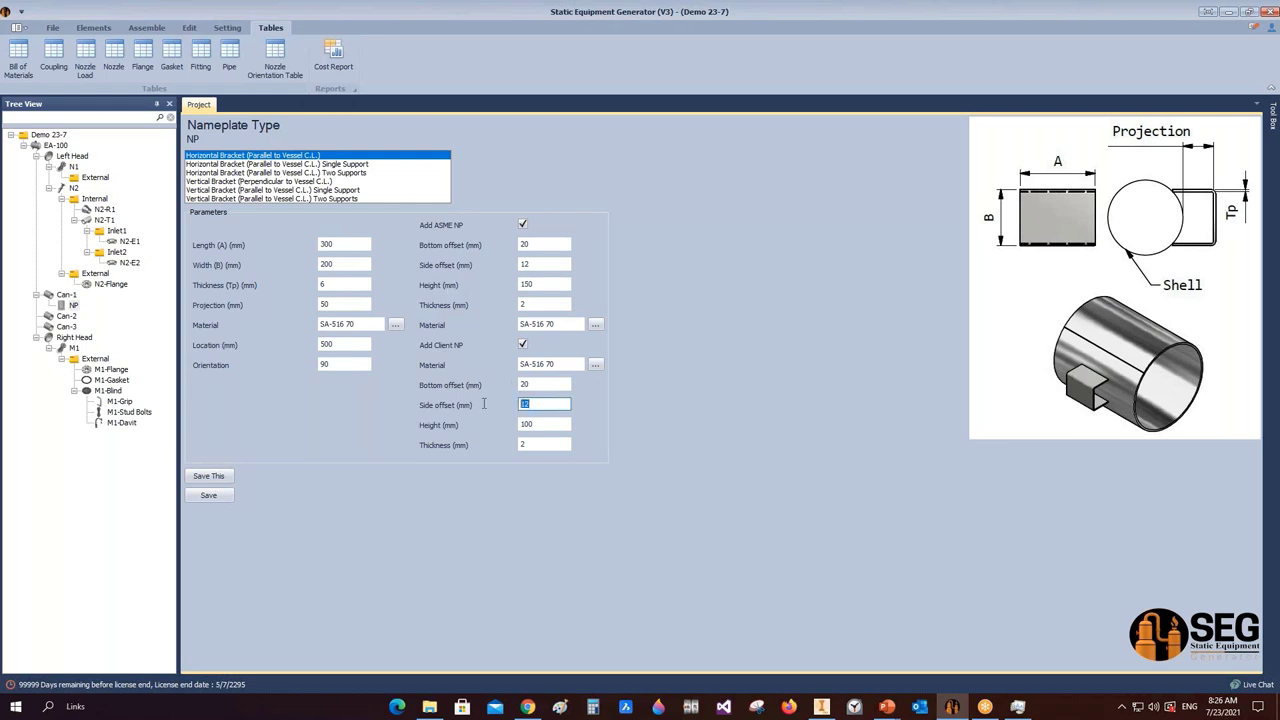
left_click(535, 424)
type("114")
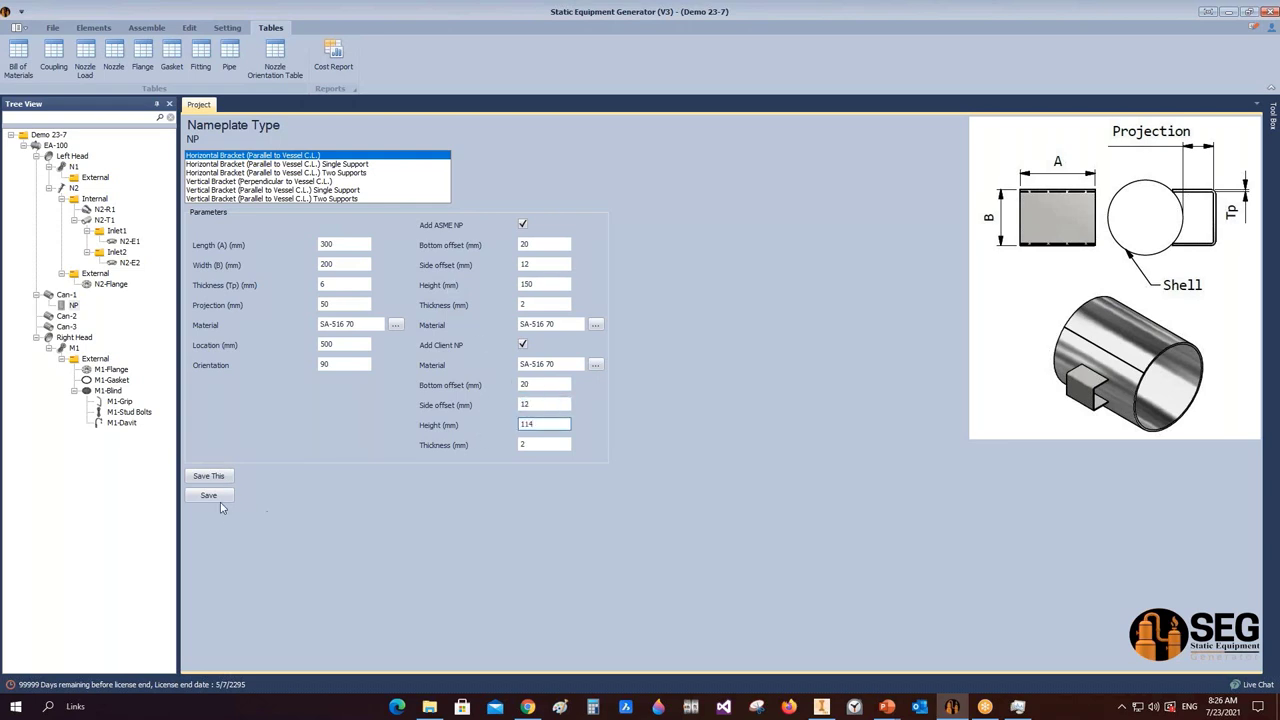
left_click(218, 498)
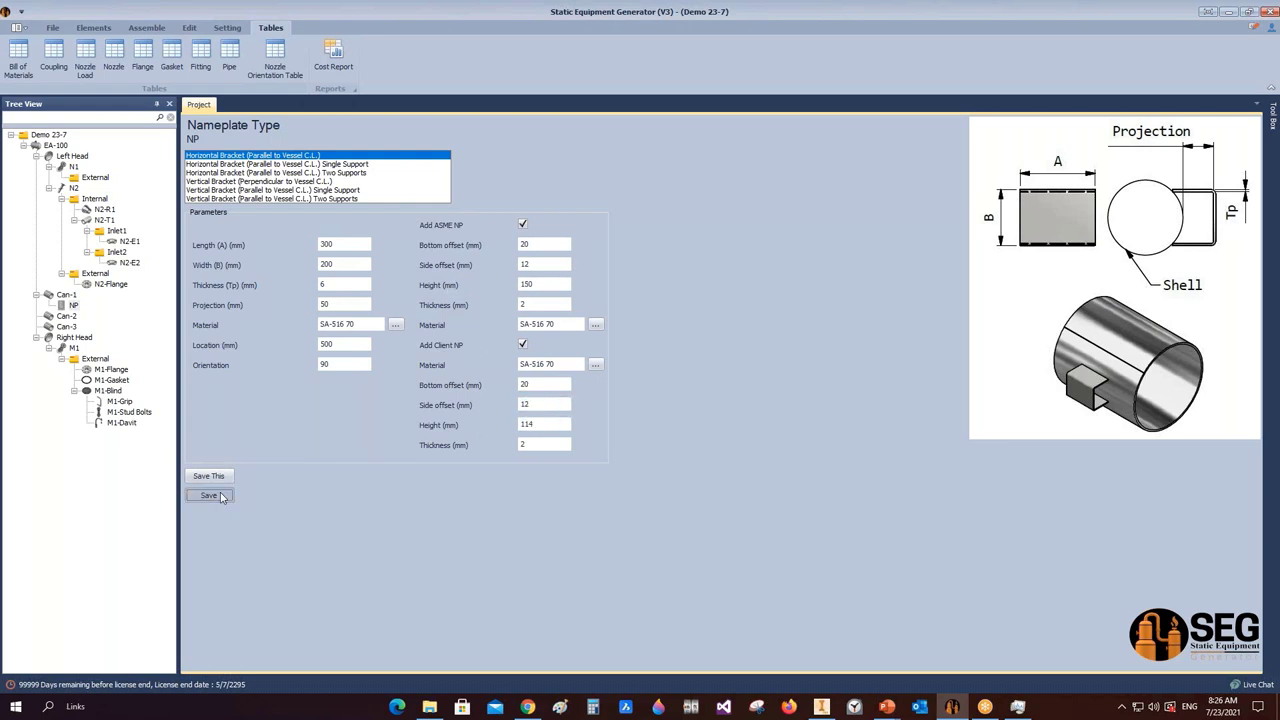
left_click(145, 30)
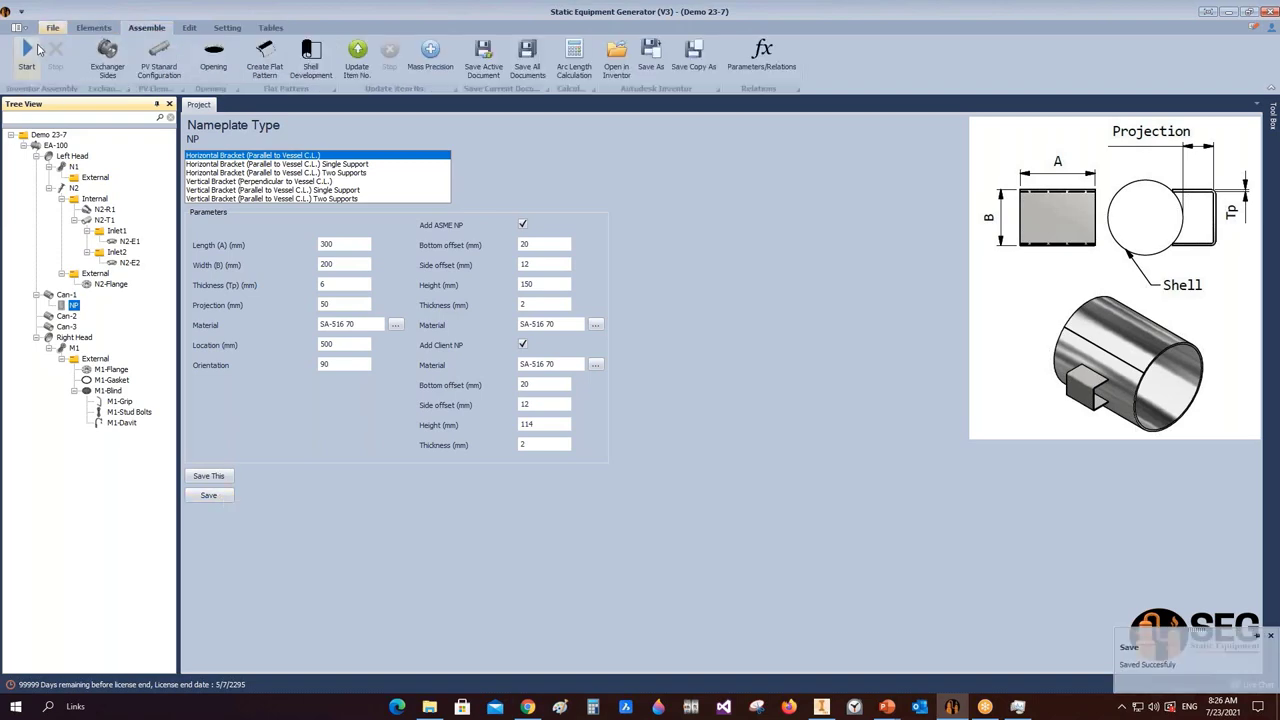
- Switch to Inventor to review the generated EA-100 - NP.iam nameplate bracket assembly
left_click(830, 708)
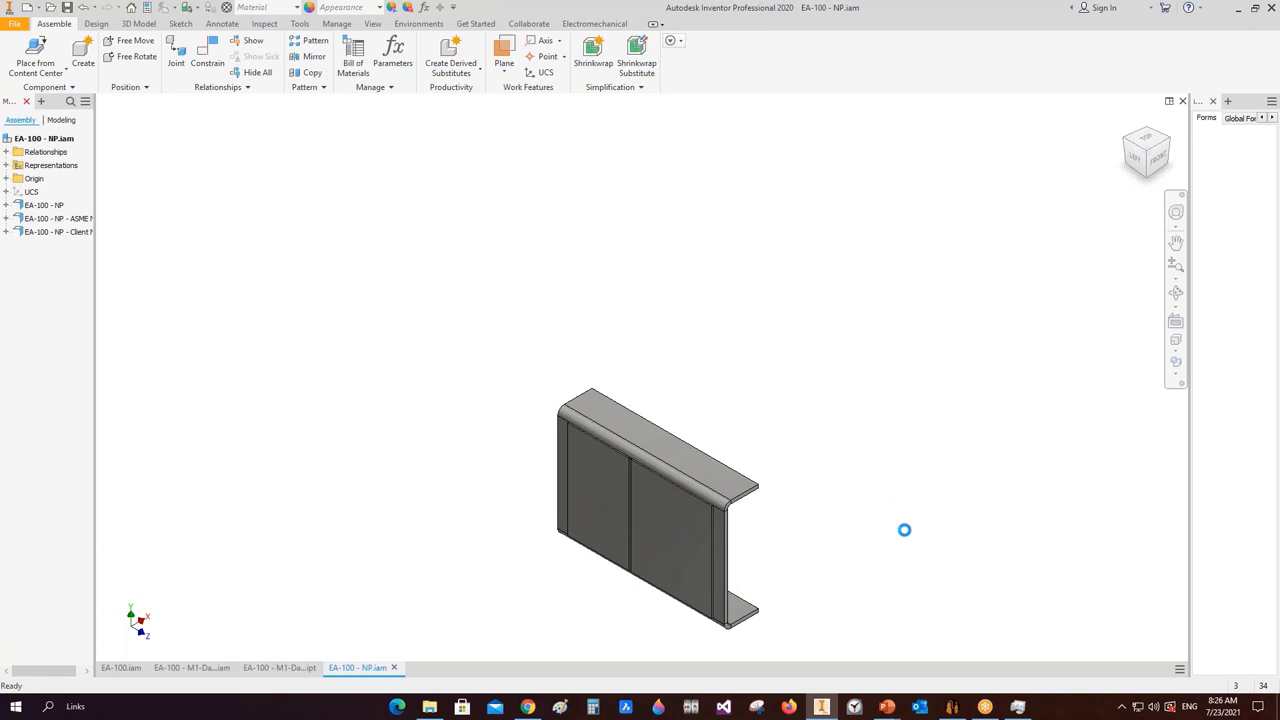
- Change ASME and client plate offsets to 12 mm bottom and 20 mm side, save, and regenerate EA-100
left_click(952, 706)
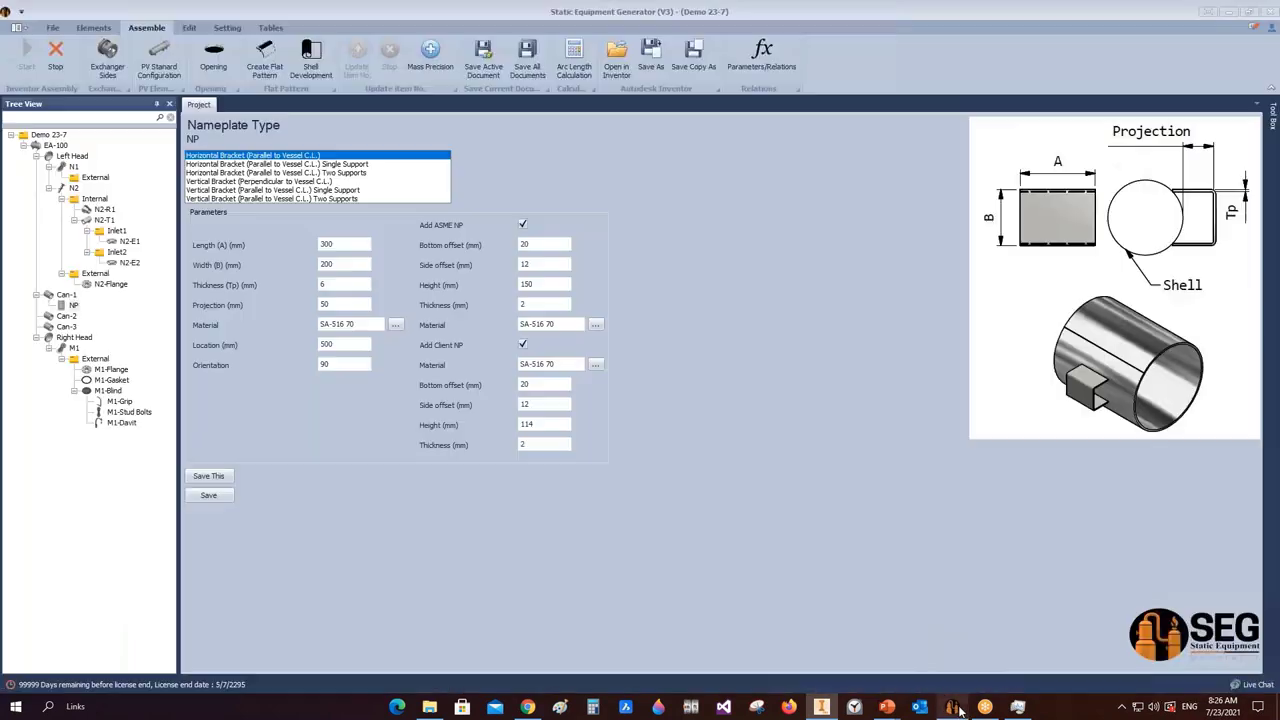
left_click(548, 247)
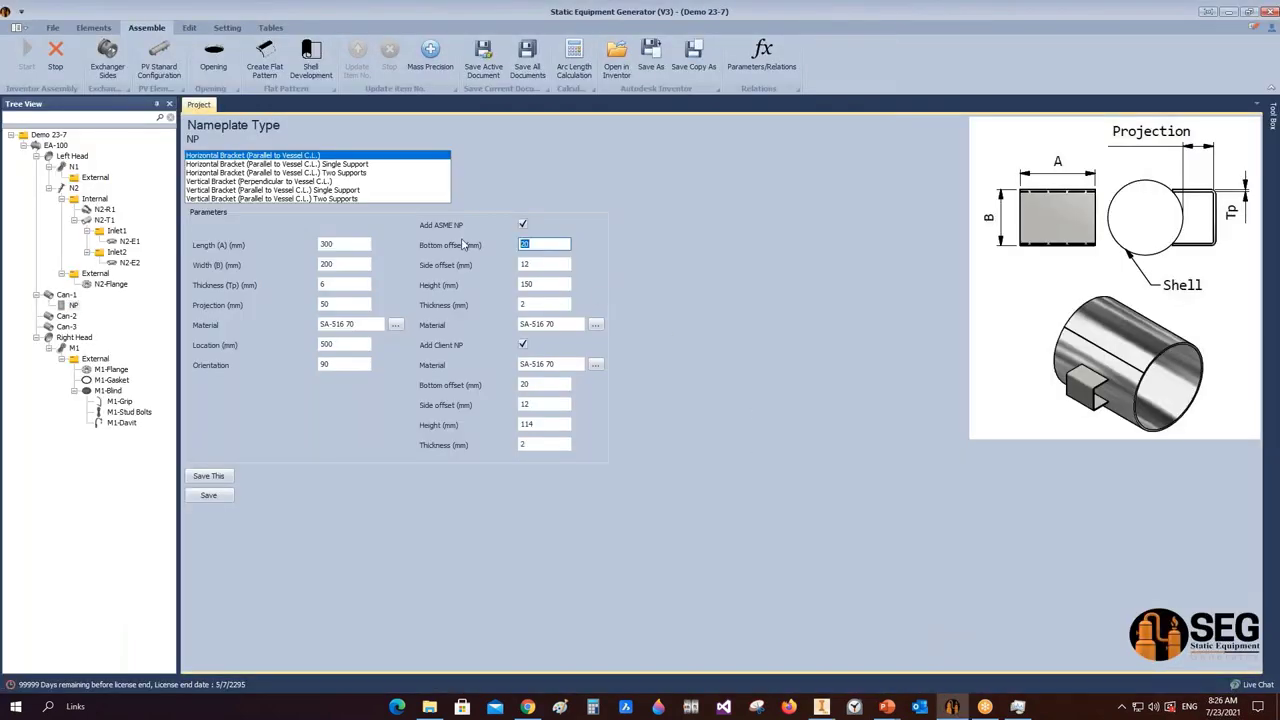
type("12")
key("Tab")
type("20")
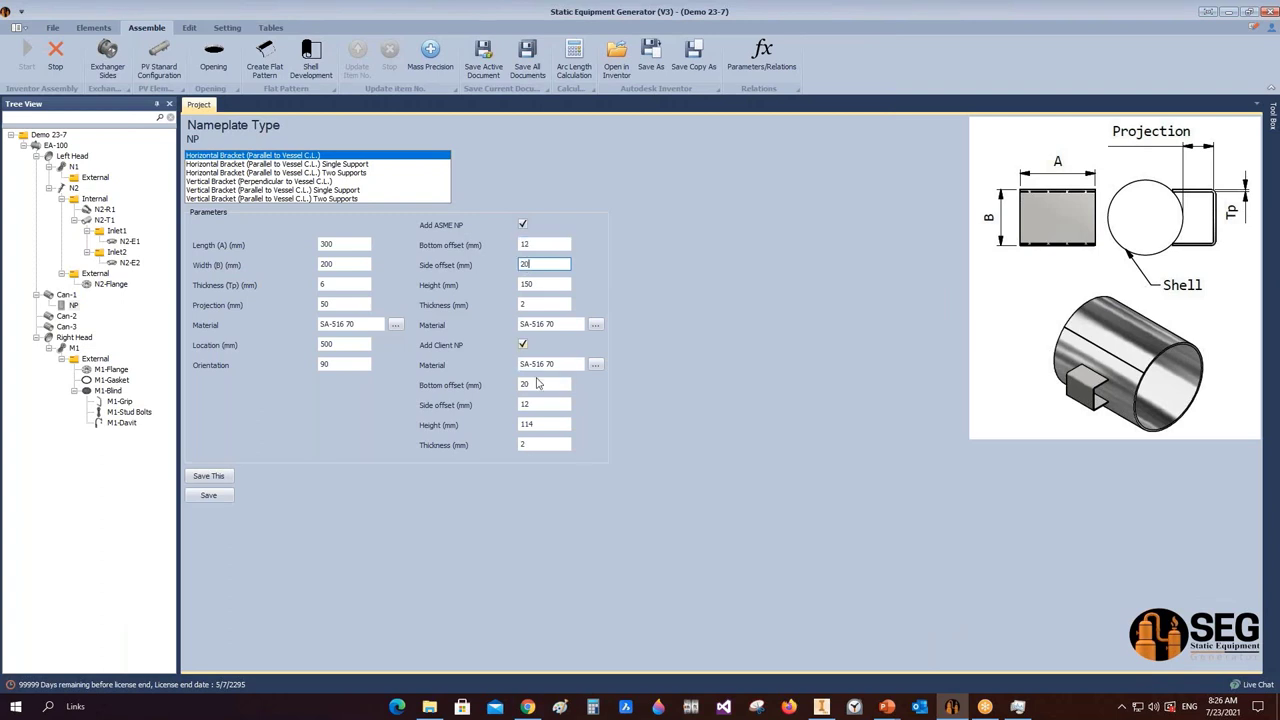
left_click(537, 383)
type("12")
key("Tab")
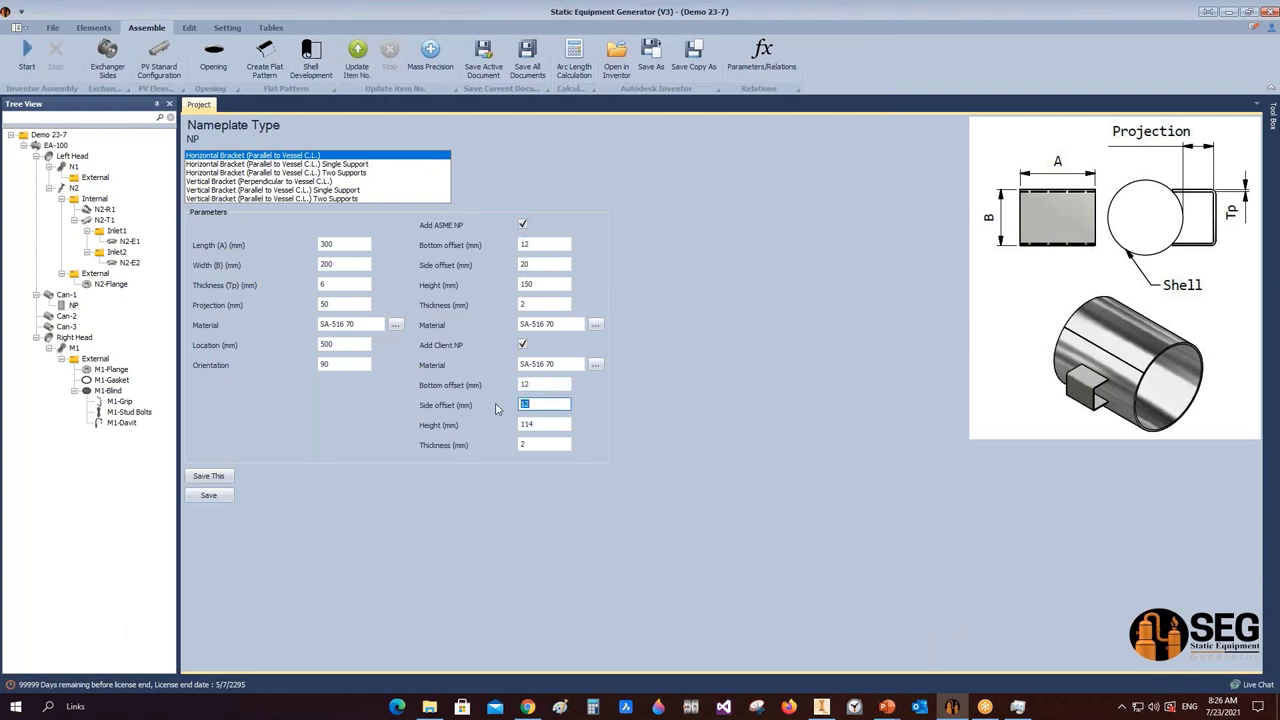
type("20")
left_click(208, 495)
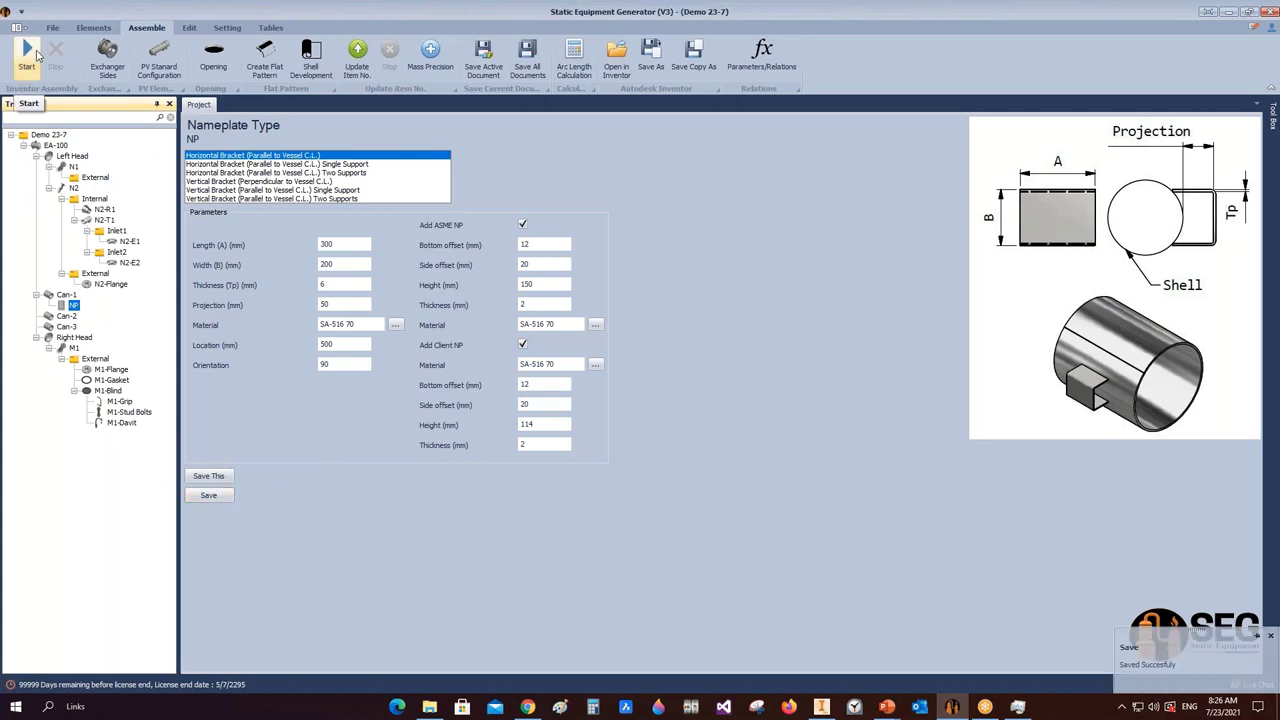
left_click(33, 54)
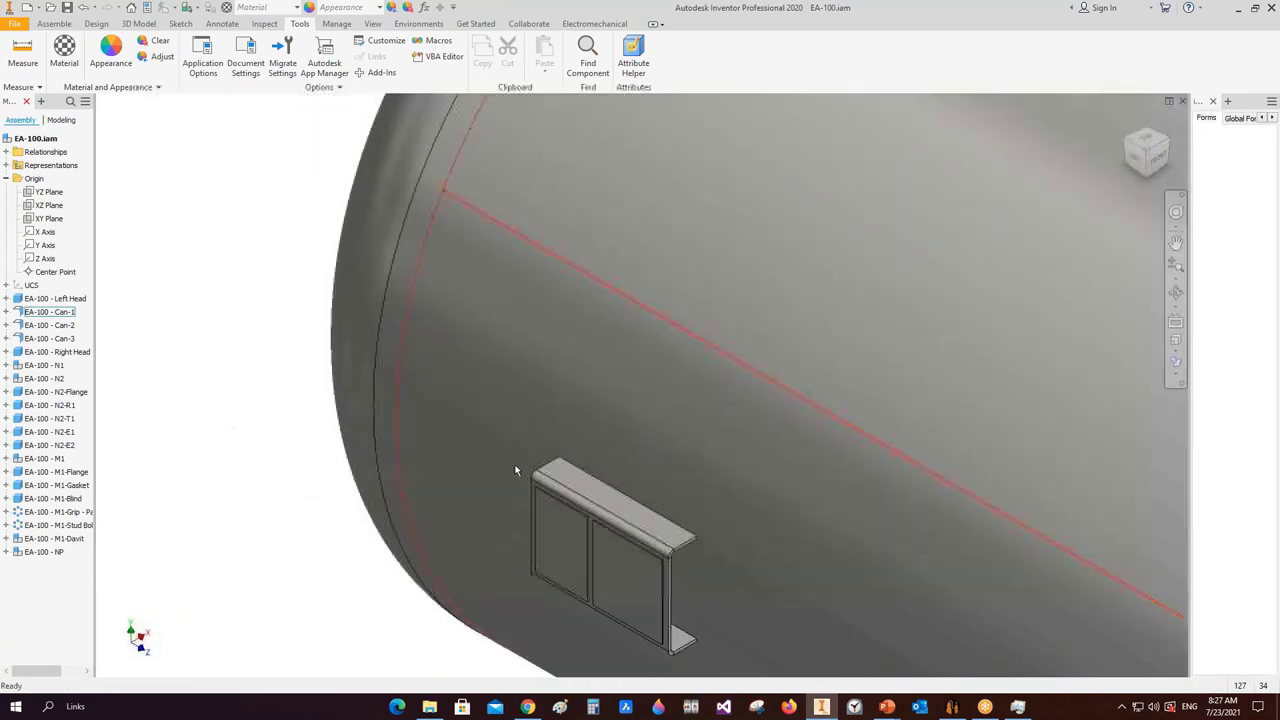
- Orbit and zoom the EA-100 vessel to inspect the nameplate bracket on the shell
key("F4")
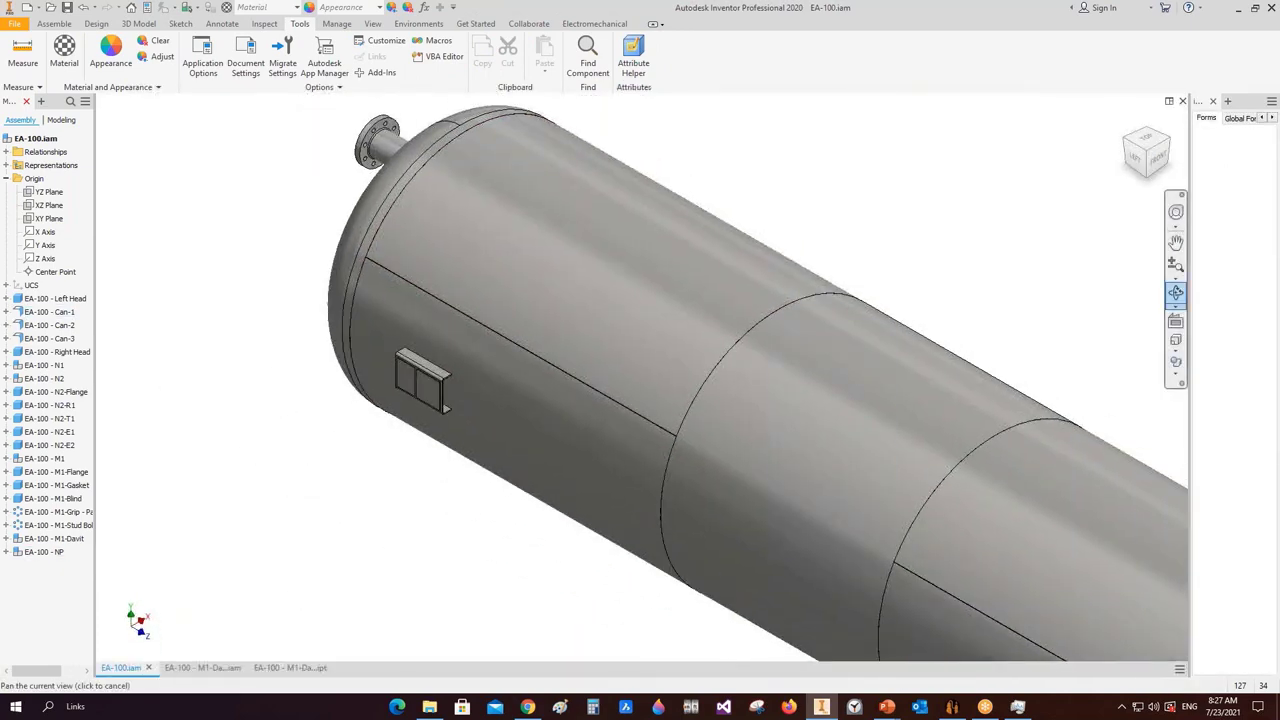
left_click_drag(1025, 285, 590, 400)
scroll(685, 345, "down", 3)
key("Escape")
- Back in SEG, add a Left Saddle to the Can-1 shell, then switch to the Webinar folder
left_click(953, 708)
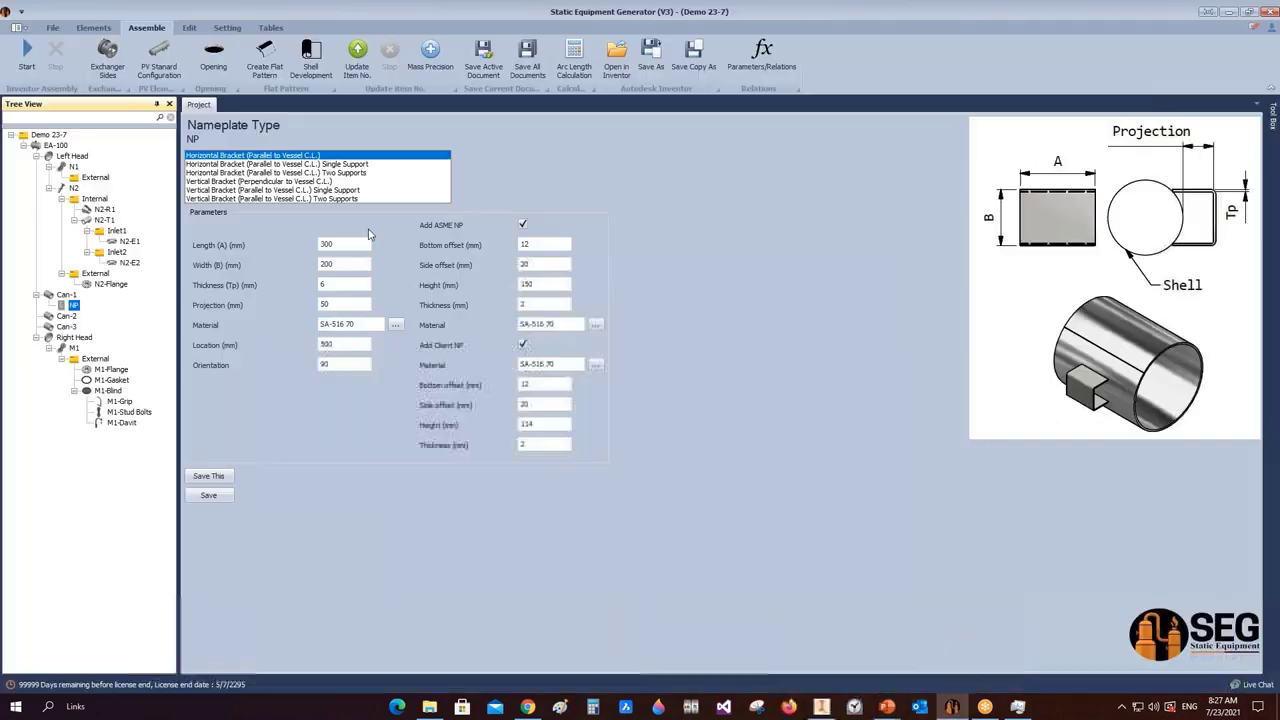
left_click(55, 296)
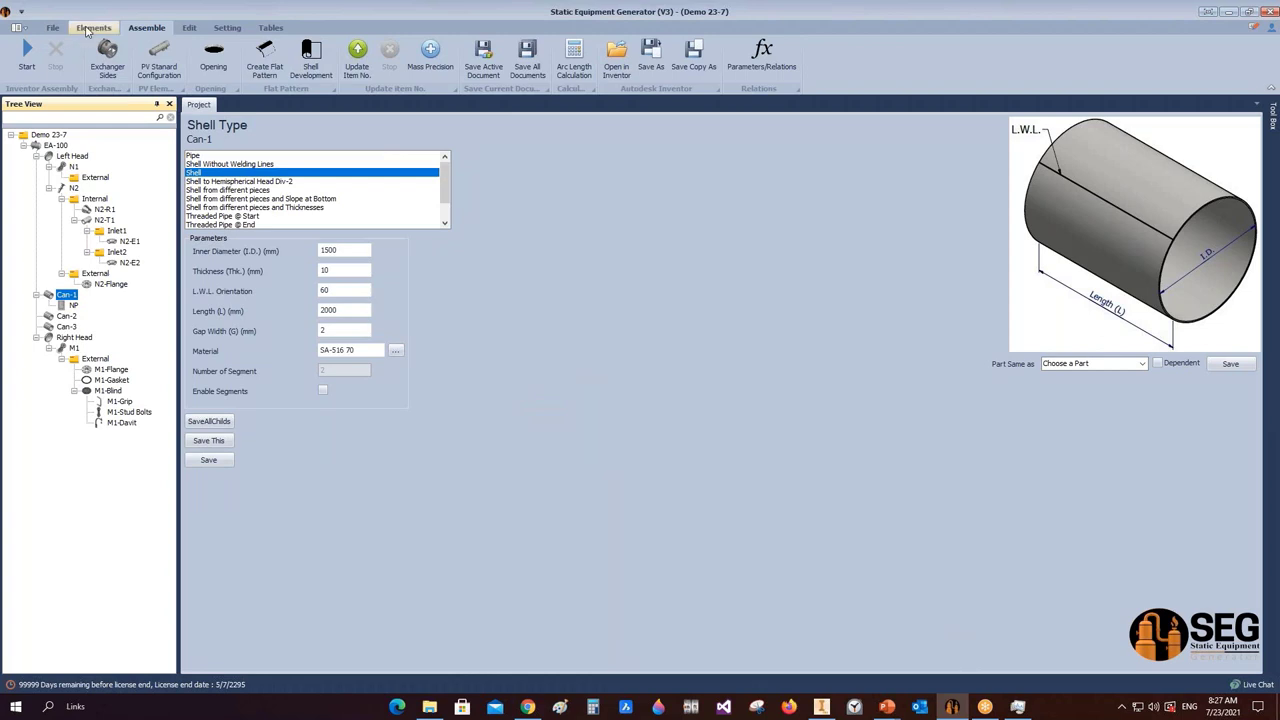
left_click(93, 27)
left_click(28, 50)
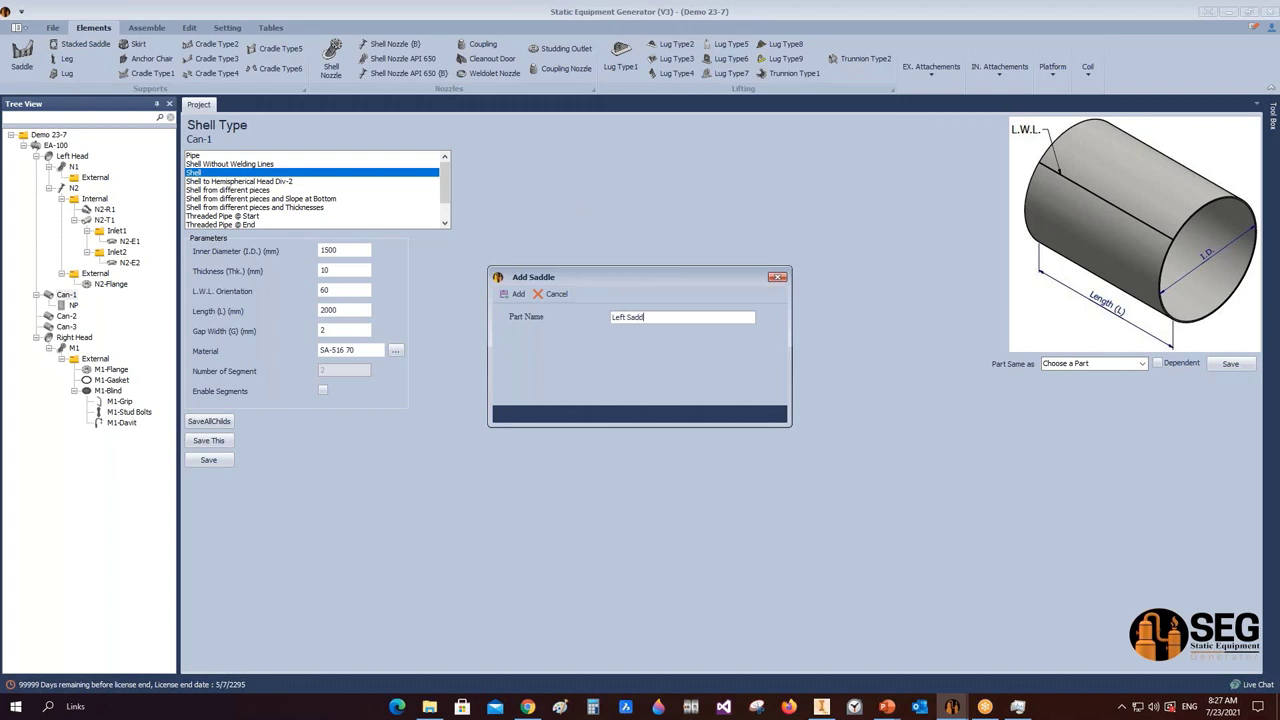
left_click(516, 293)
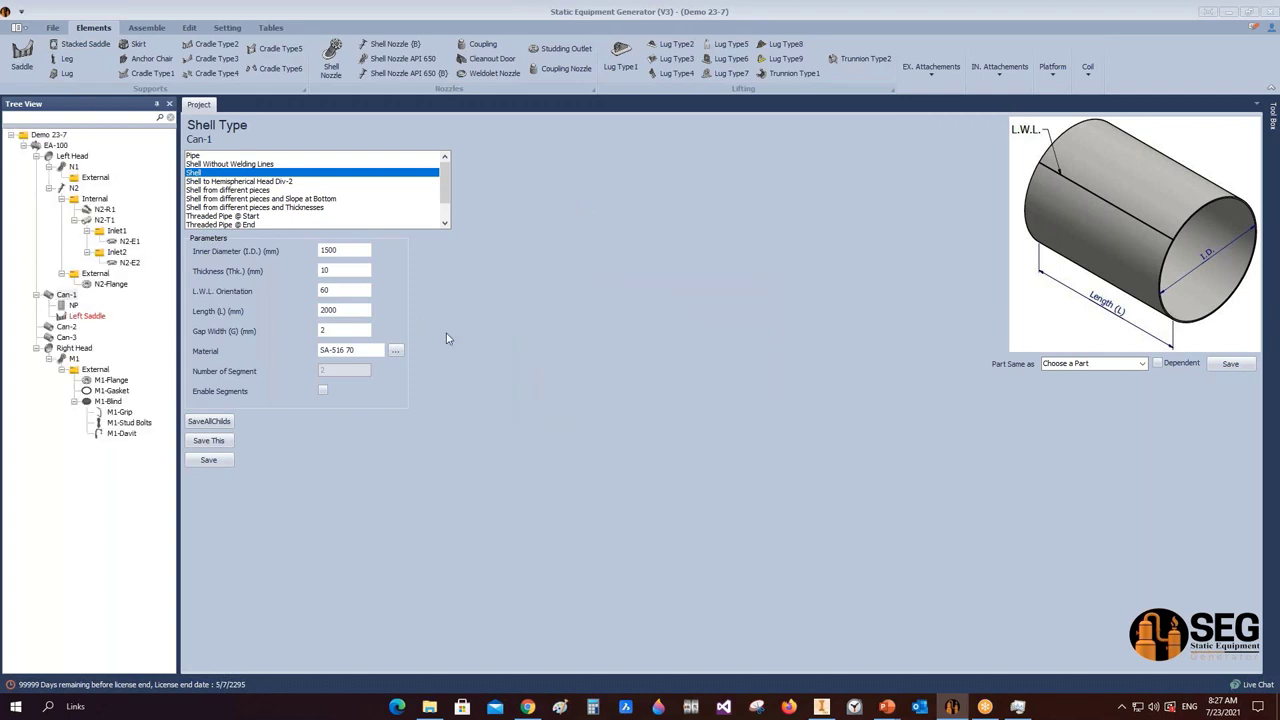
left_click(85, 316)
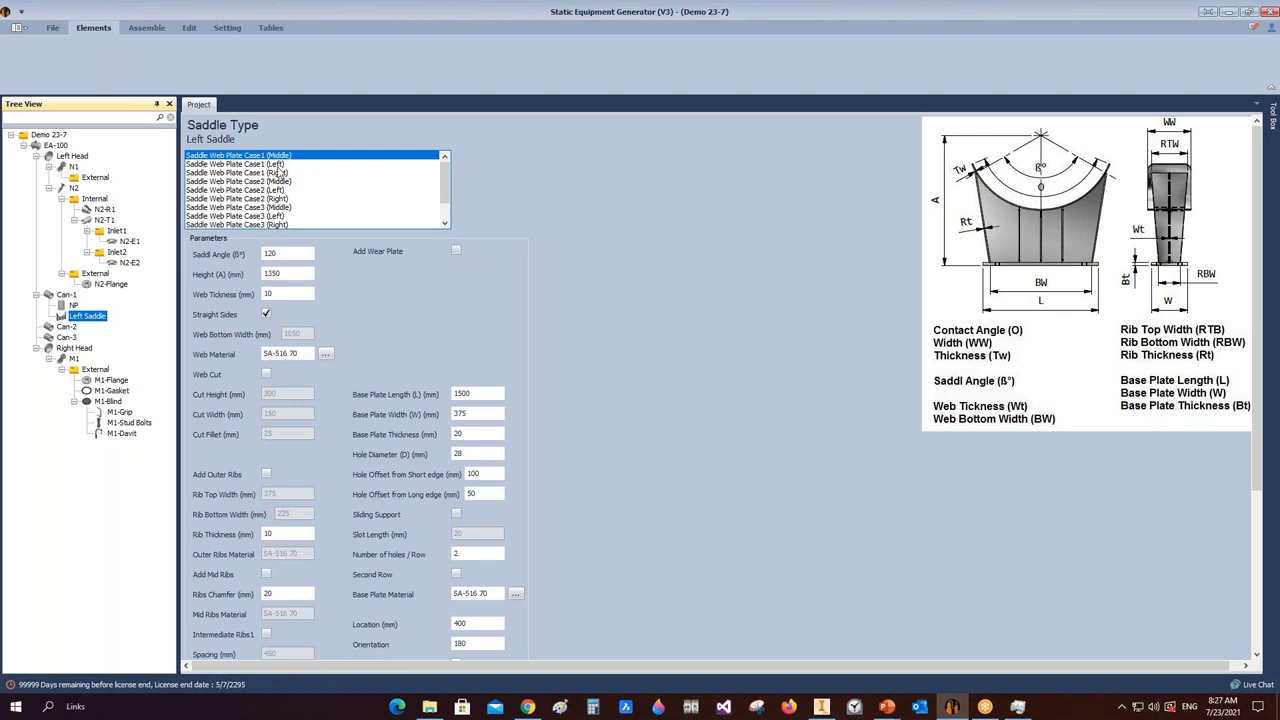
key("alt+Tab")
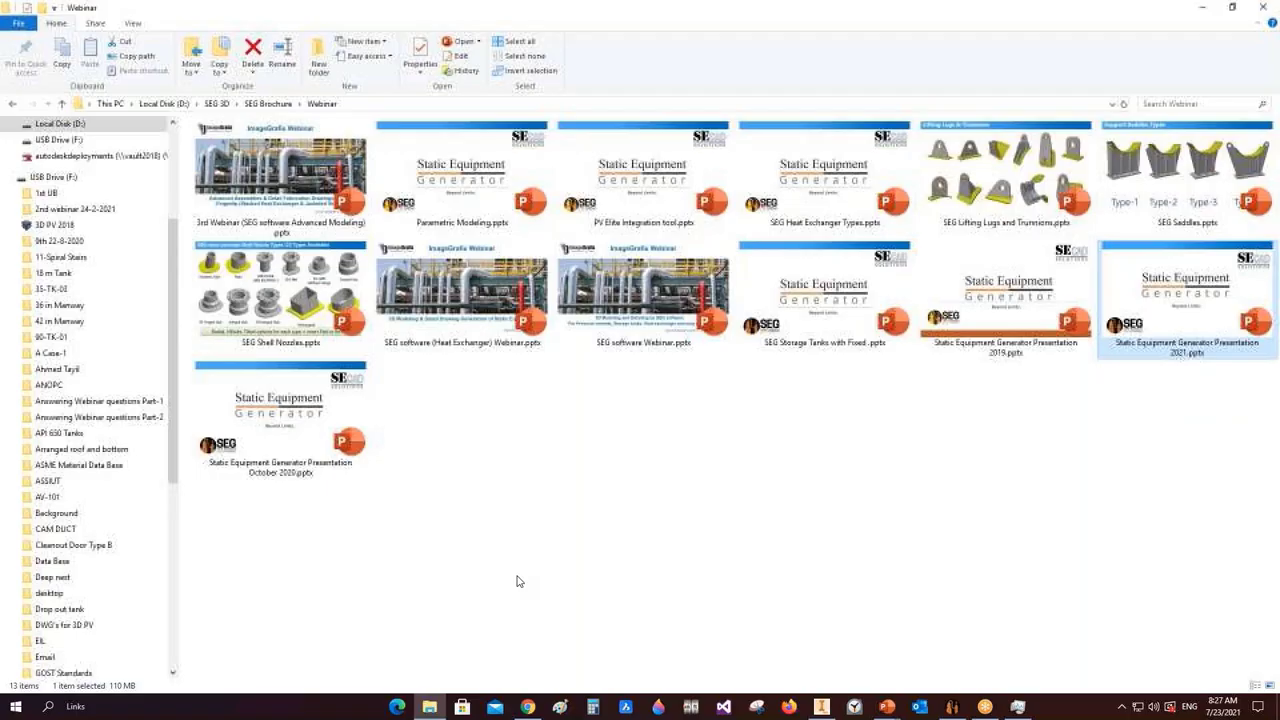
- Open SEG Shell Nozzles.pptx, view the shell support types slide, and close PowerPoint
double_click(334, 290)
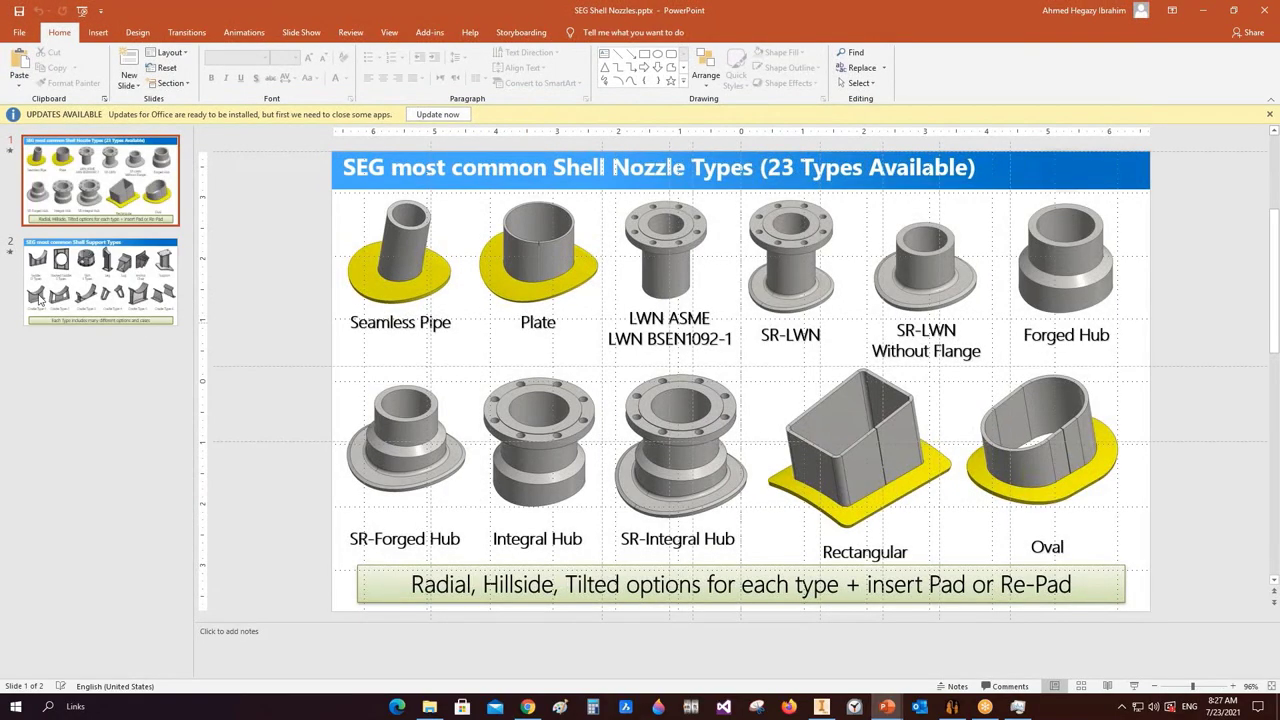
left_click(97, 263)
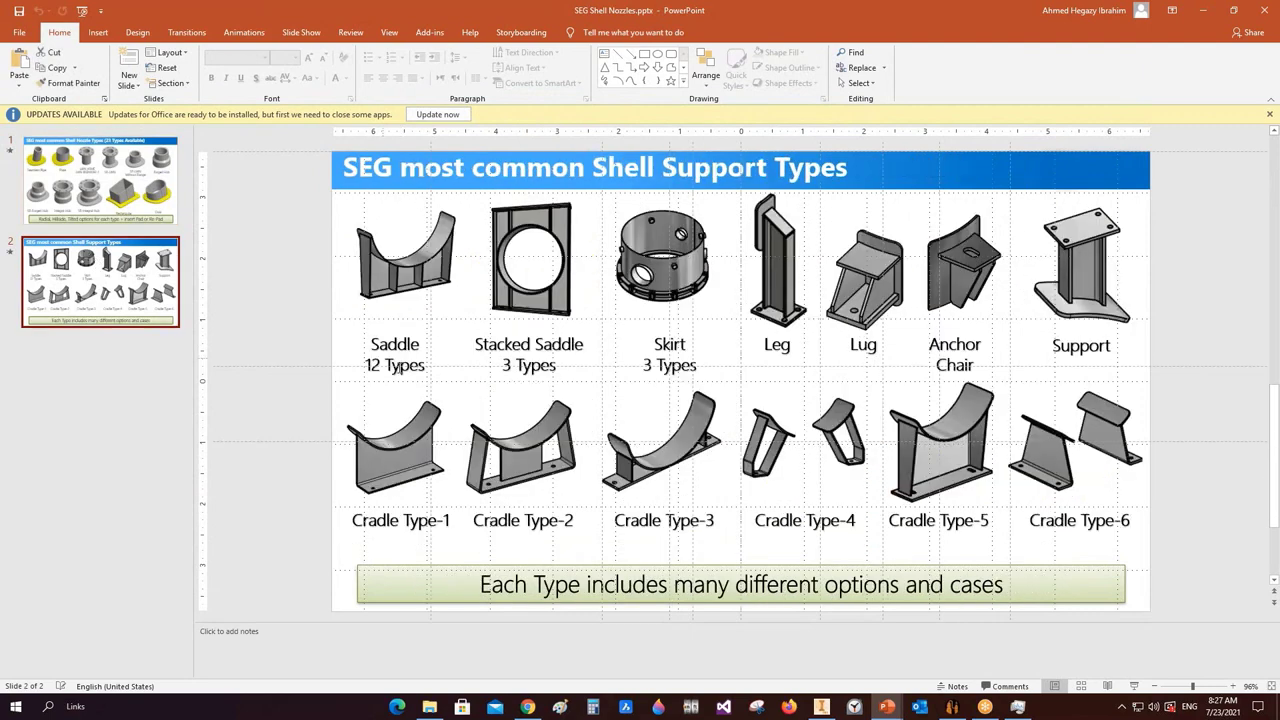
left_click(1262, 12)
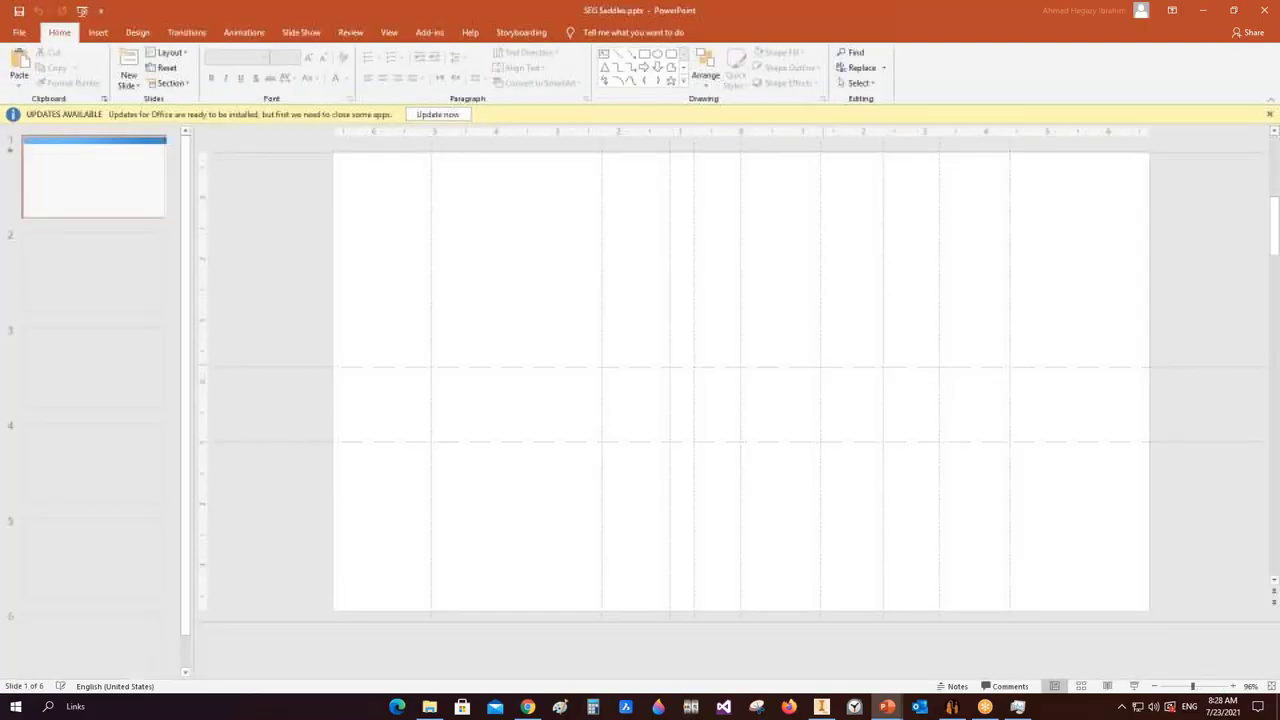
- Start the SEG Saddles slide show with a laser pointer and advance to the Type-1 saddle slide
key("F5")
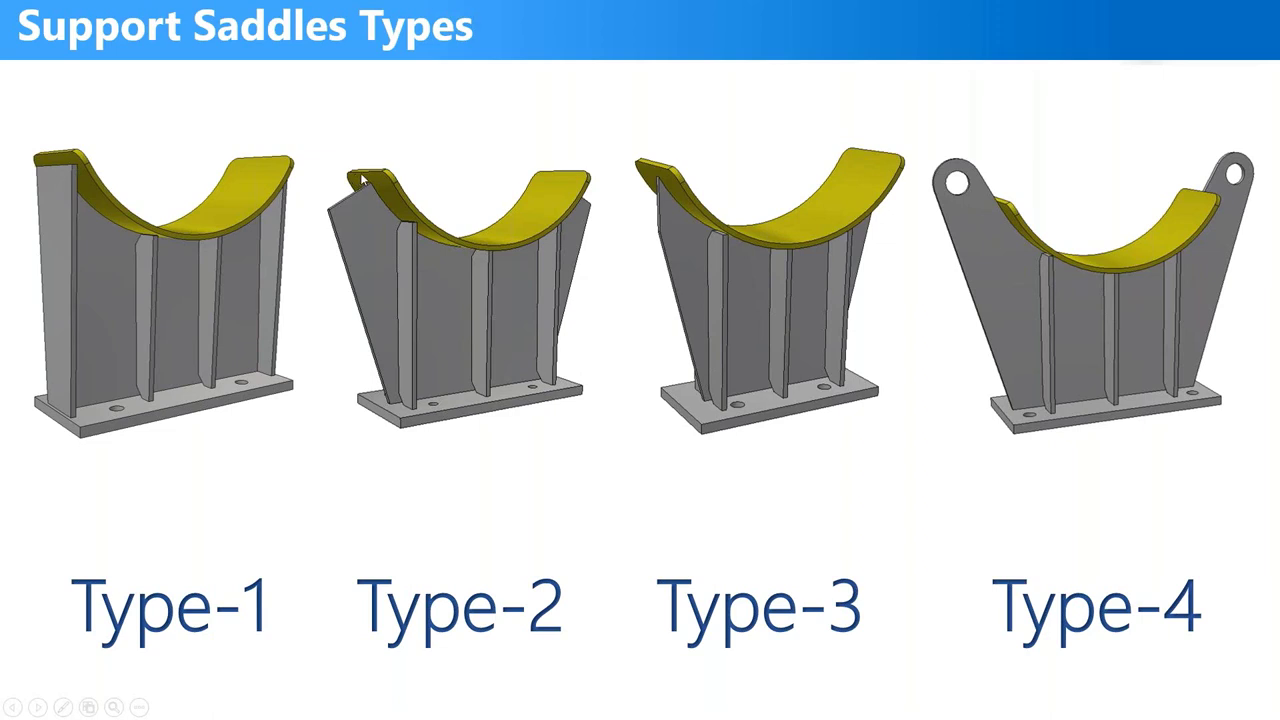
left_click(62, 707)
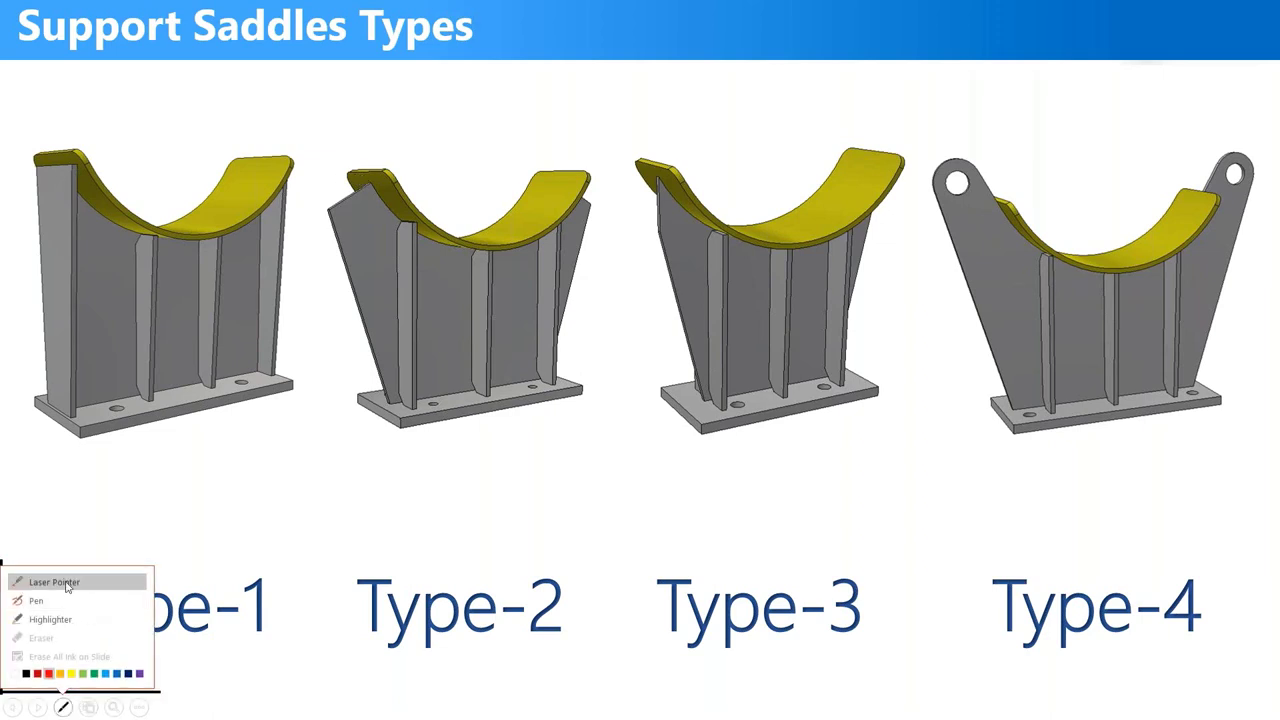
left_click(54, 582)
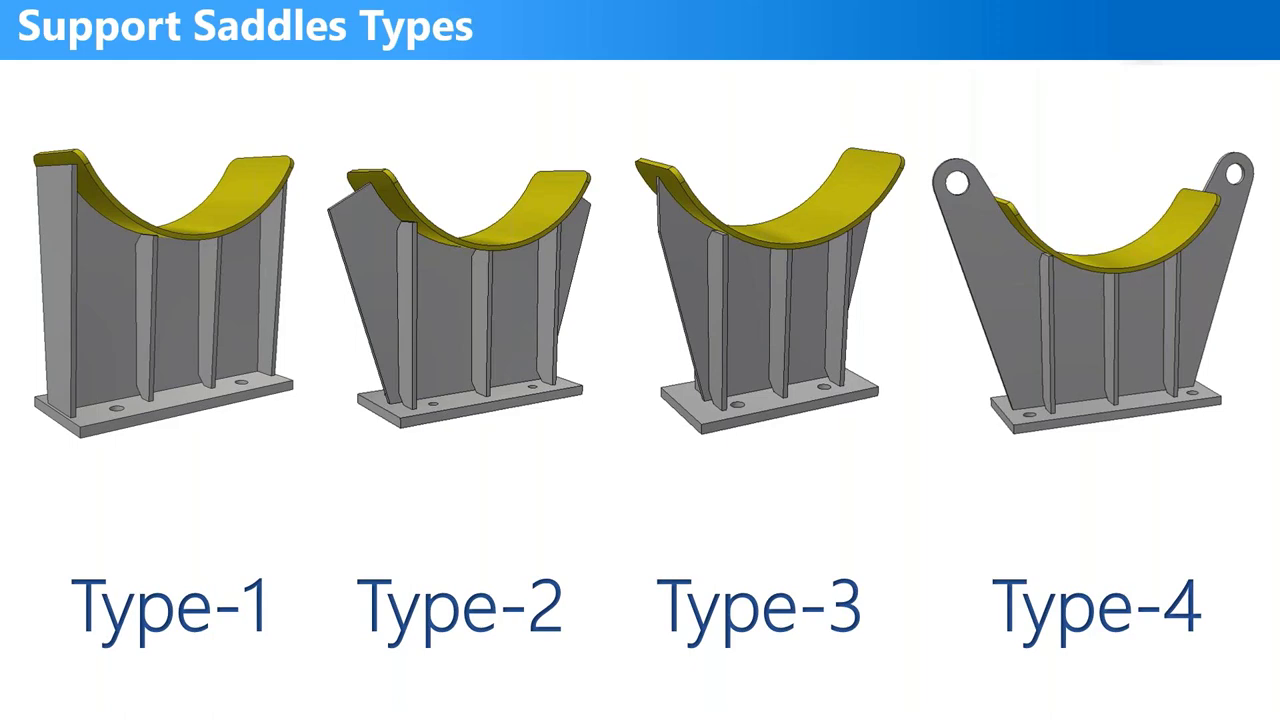
key("Right")
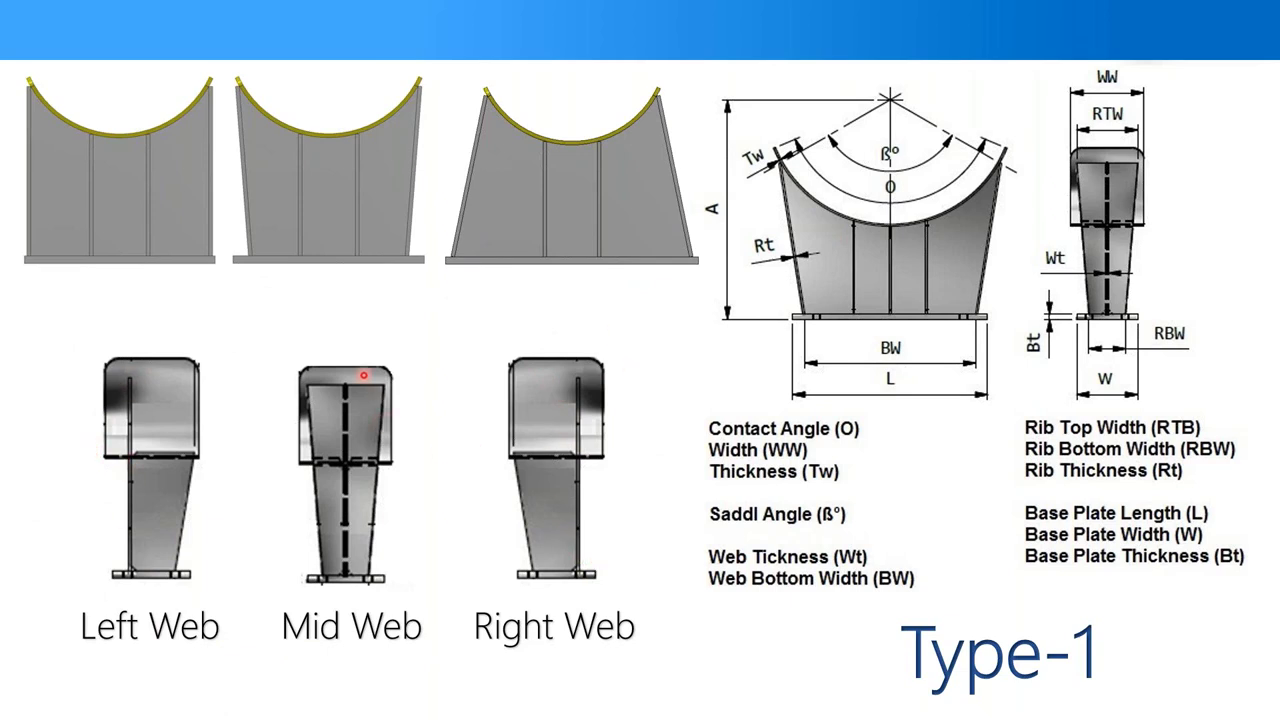
- Advance the slide show through the Type-2, Type-3 and Type-4 saddles to Support Saddles Options
key("Right")
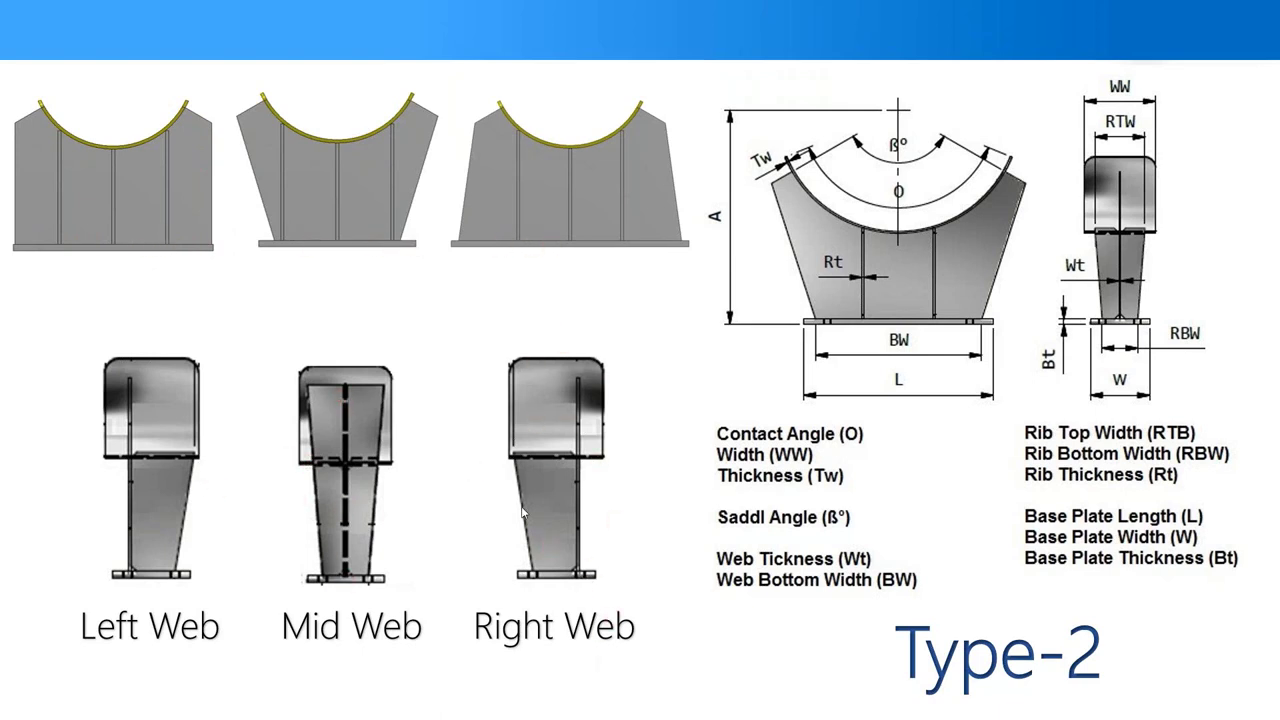
key("Right")
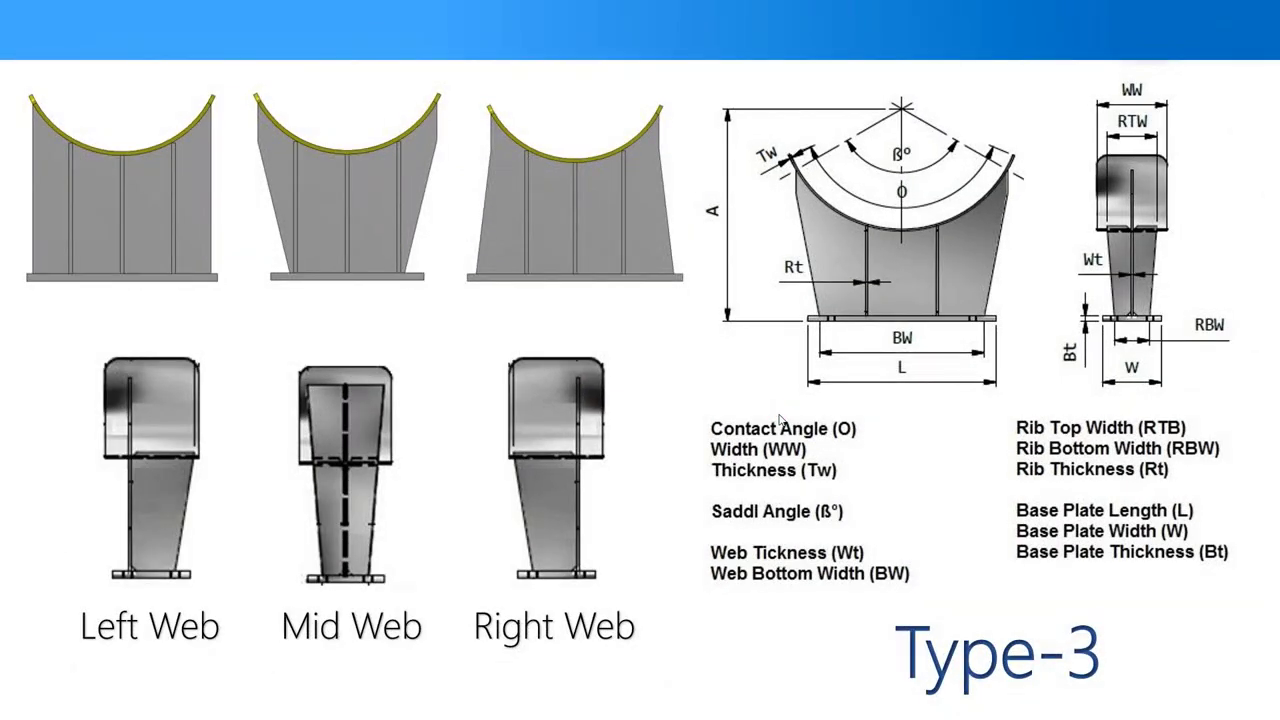
key("Right")
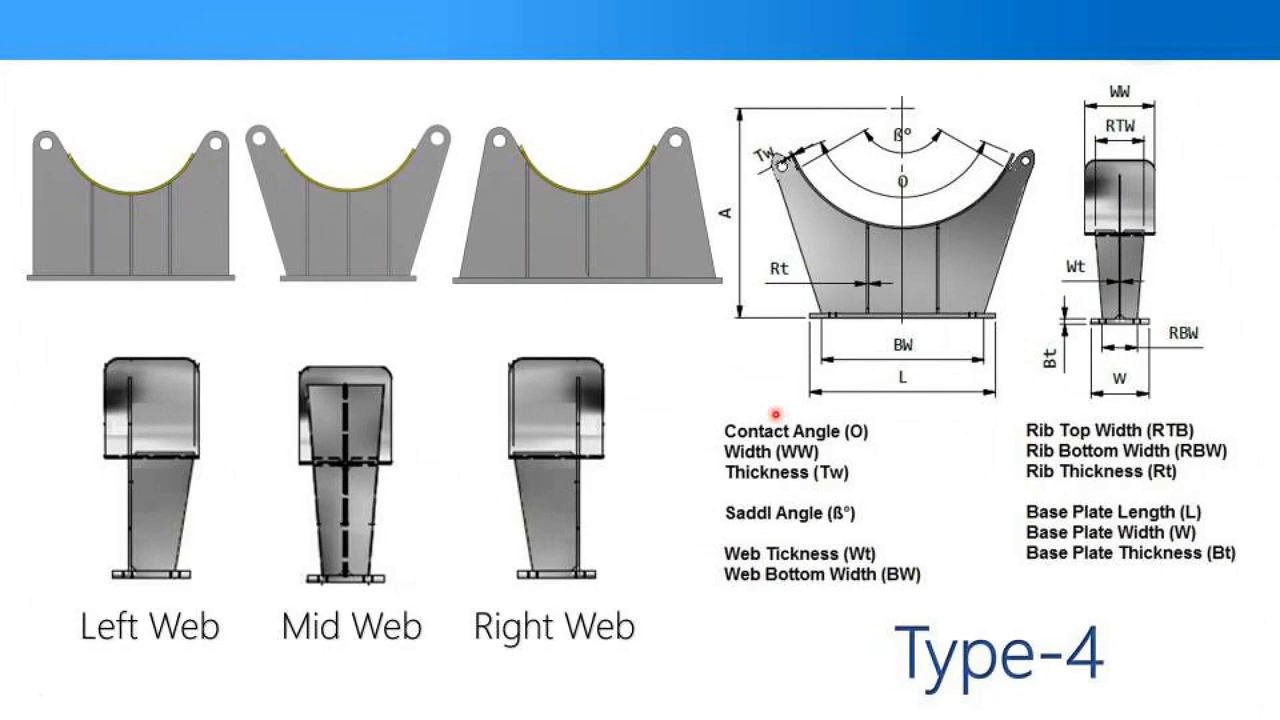
key("Right")
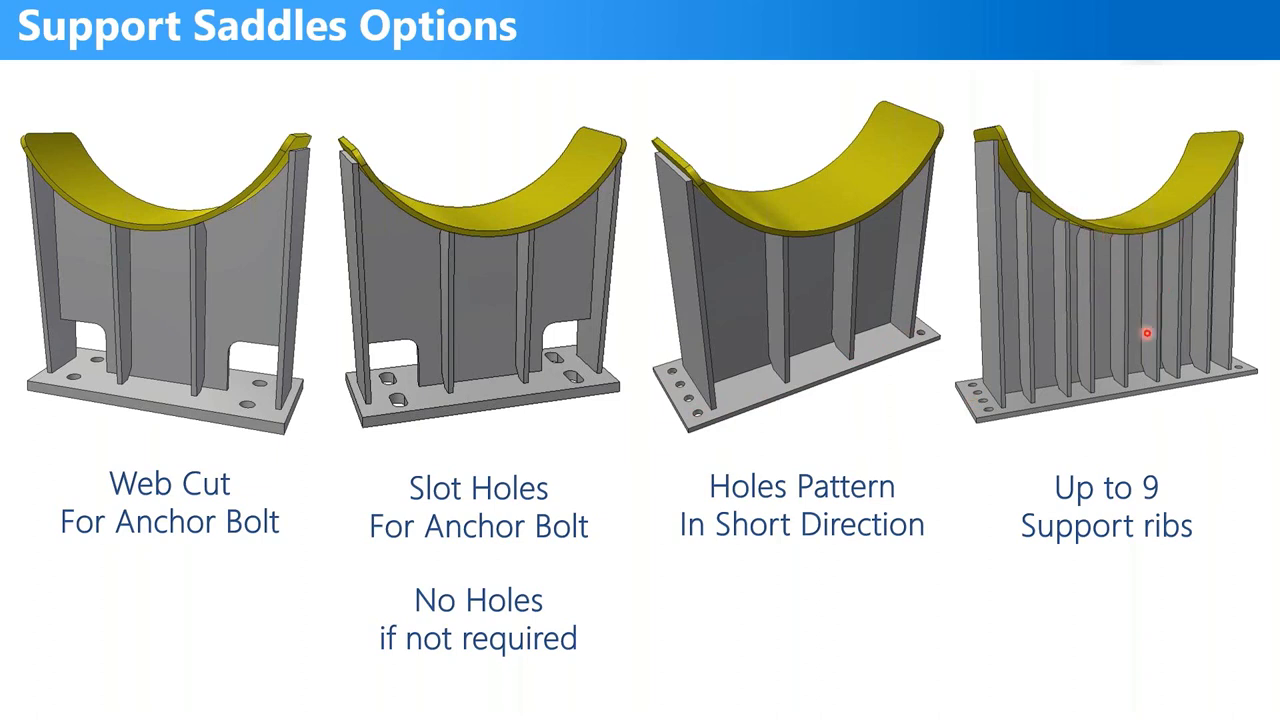
- End the saddle options slide show
key("Escape")
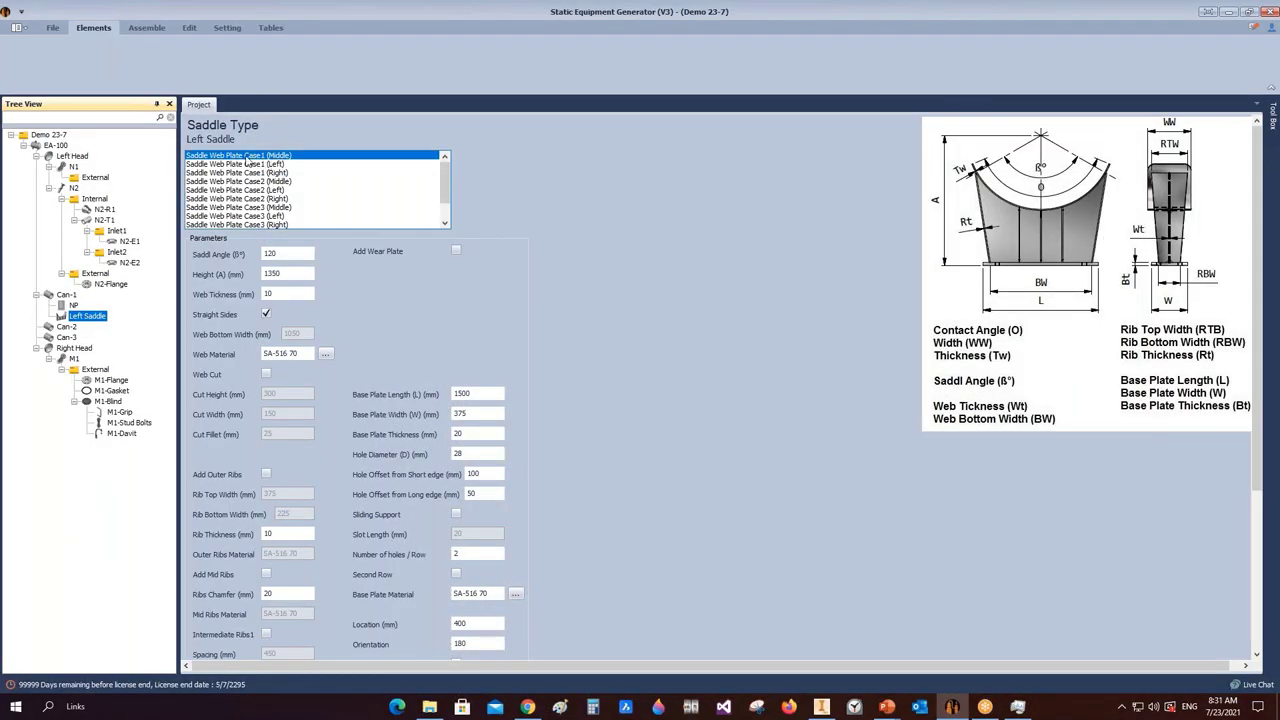
- Set the left saddle angle to 150° and its height to 1250 mm
left_click(289, 254)
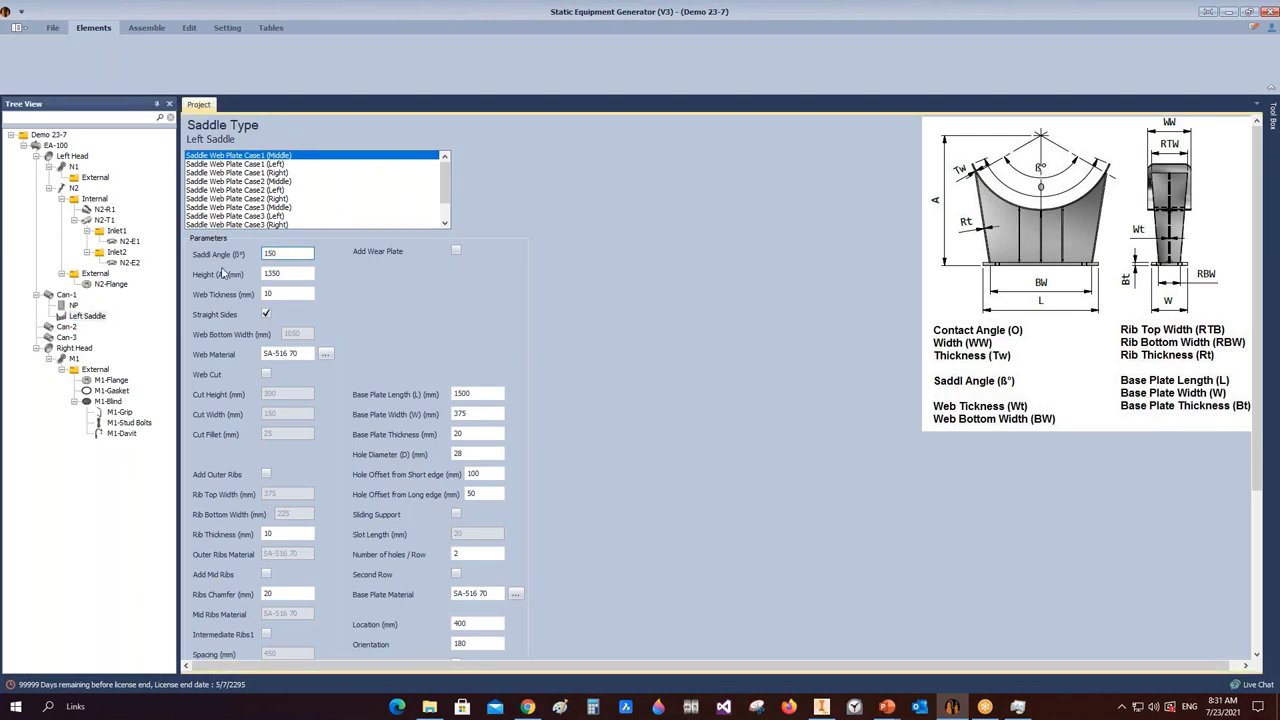
left_click(299, 275)
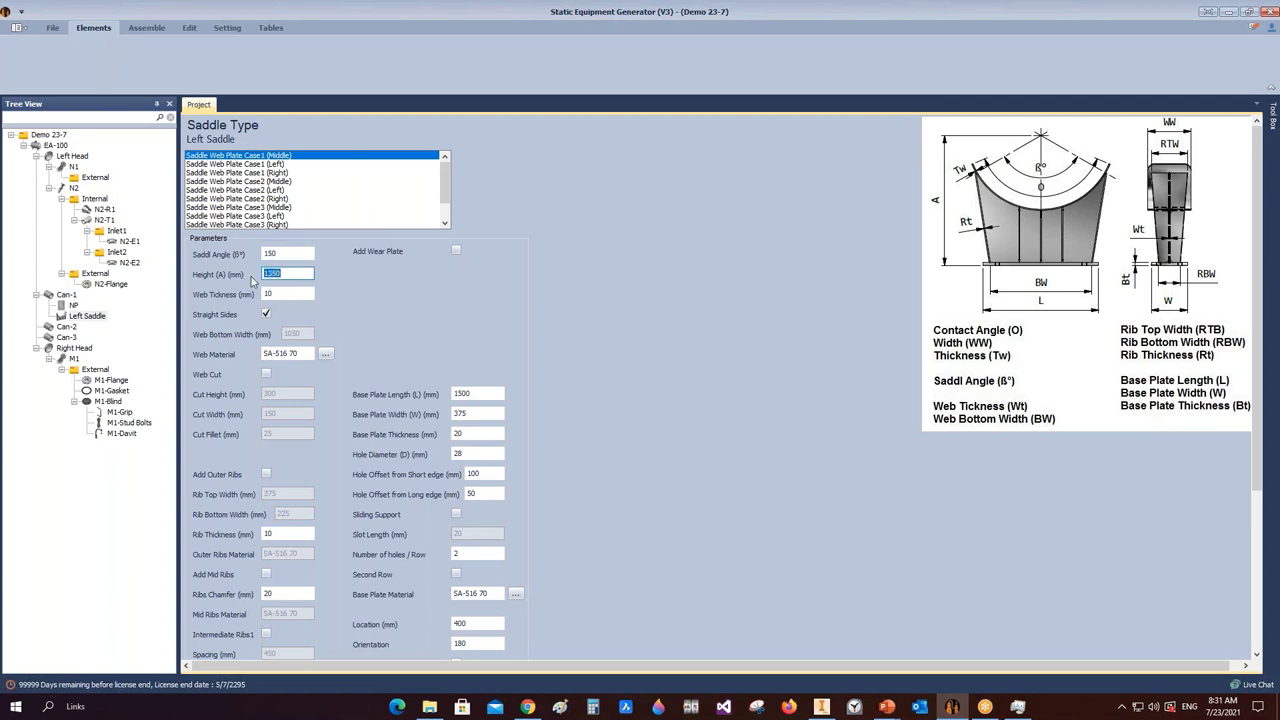
type("1250")
key("Tab")
- Add a wear plate with a 160° contact angle and 350 mm width, keeping the fillet on
left_click(455, 252)
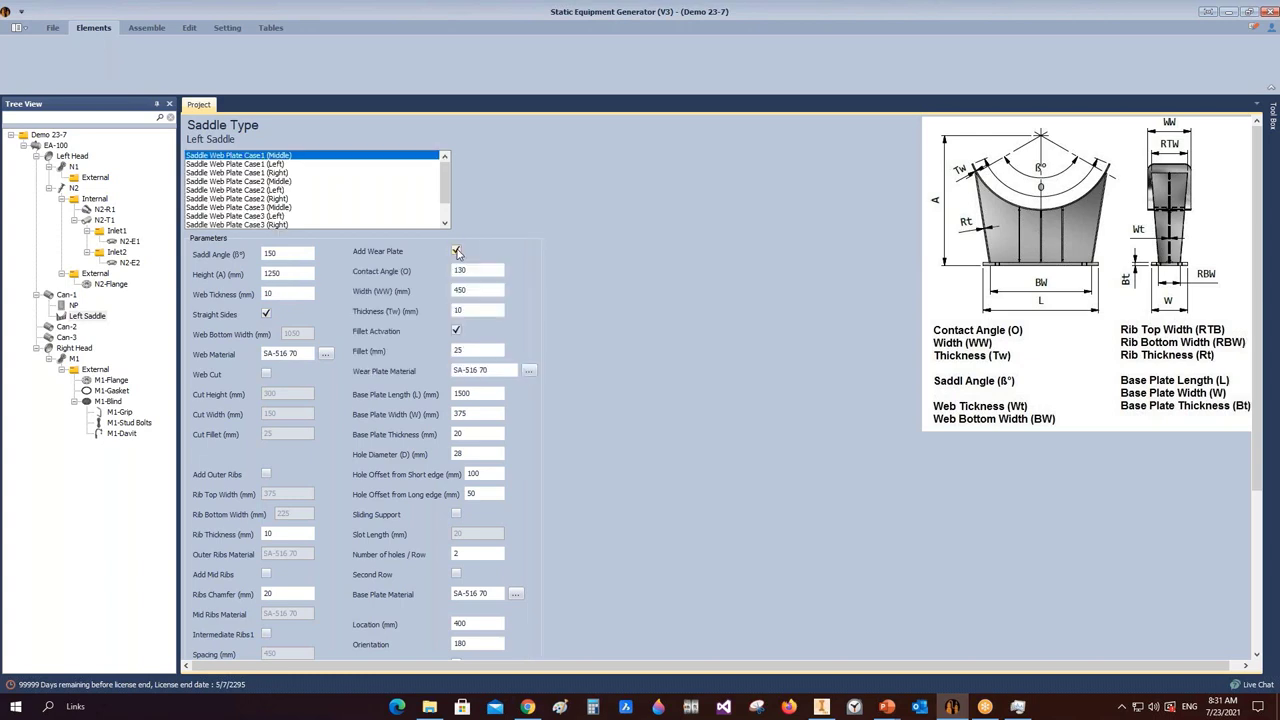
key("Tab")
type("1")
left_click_drag(477, 289, 455, 290)
type("350")
key("Tab")
left_click(479, 350)
left_click(457, 331)
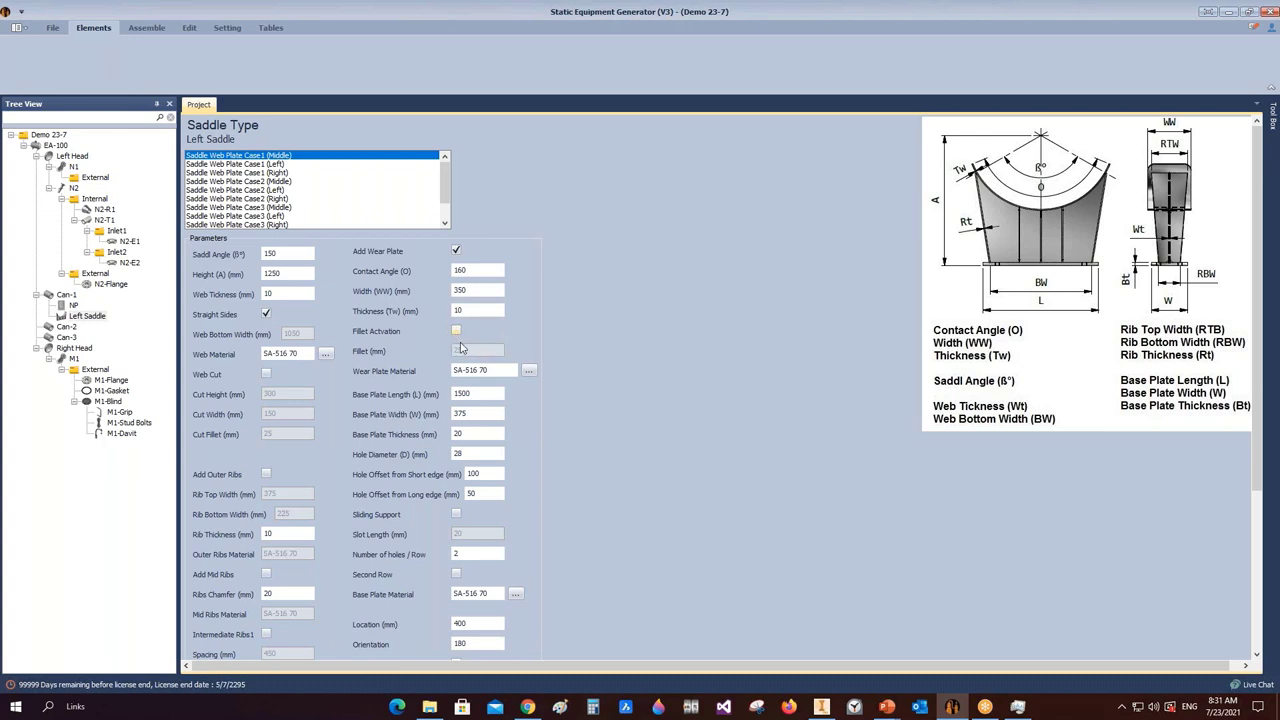
left_click(457, 331)
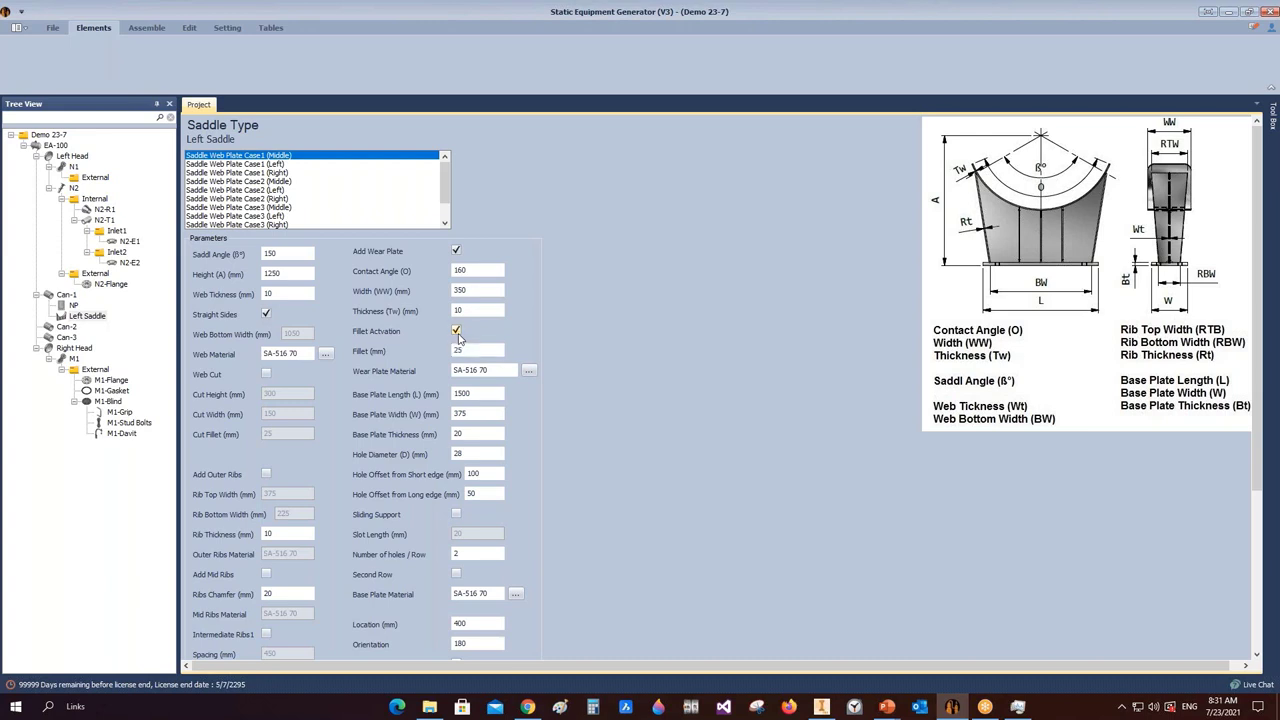
- Set the base plate length to 1200 mm
double_click(479, 393)
type("12")
key("Tab")
key("Tab")
key("Tab")
key("Tab")
- Set hole offsets 150/75 mm and make the saddle sliding with 30 mm slots
type("15")
left_click(484, 494)
scroll(455, 511, "down", 3)
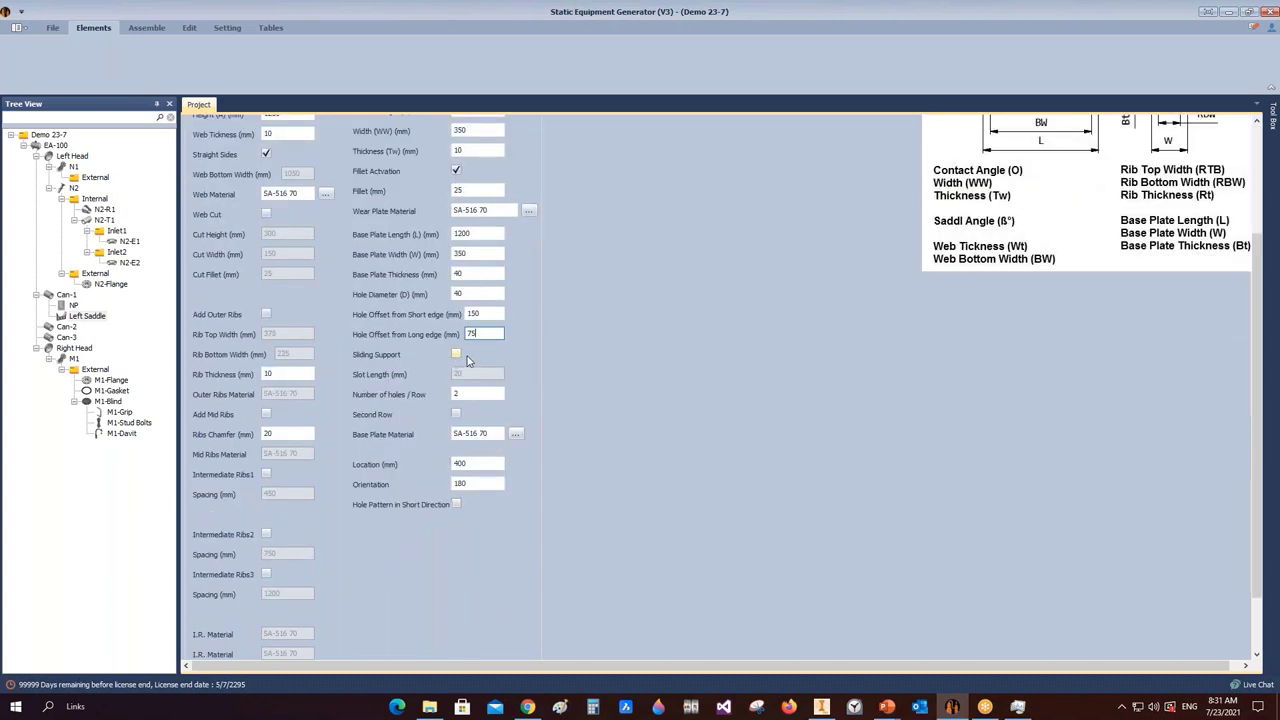
left_click(456, 354)
left_click(478, 374)
key("Tab")
- Add a second hole row and set the saddle location to 1000 mm
left_click(456, 415)
double_click(479, 463)
type("1000")
key("Tab")
- Try the web cut option on the left saddle, then leave it disabled
left_click(268, 216)
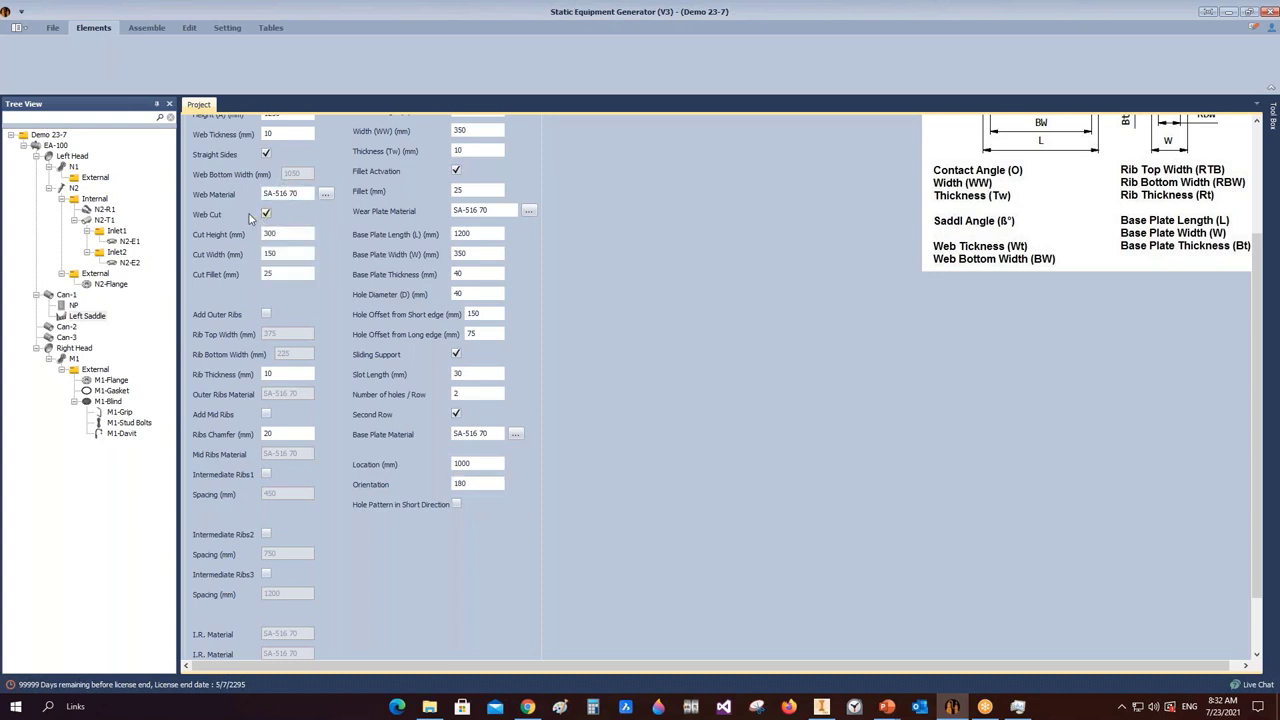
left_click(266, 216)
left_click(266, 216)
left_click(266, 215)
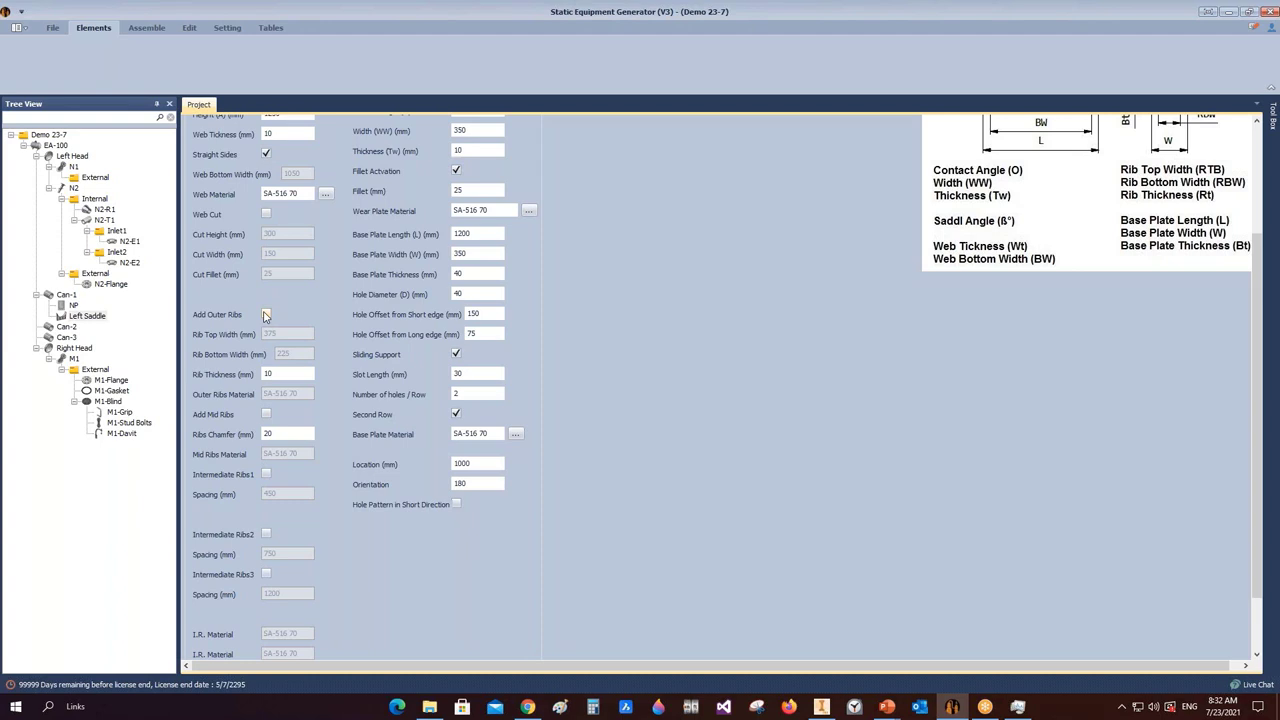
- Add outer ribs with 300 mm top and 300 mm bottom width
left_click(266, 315)
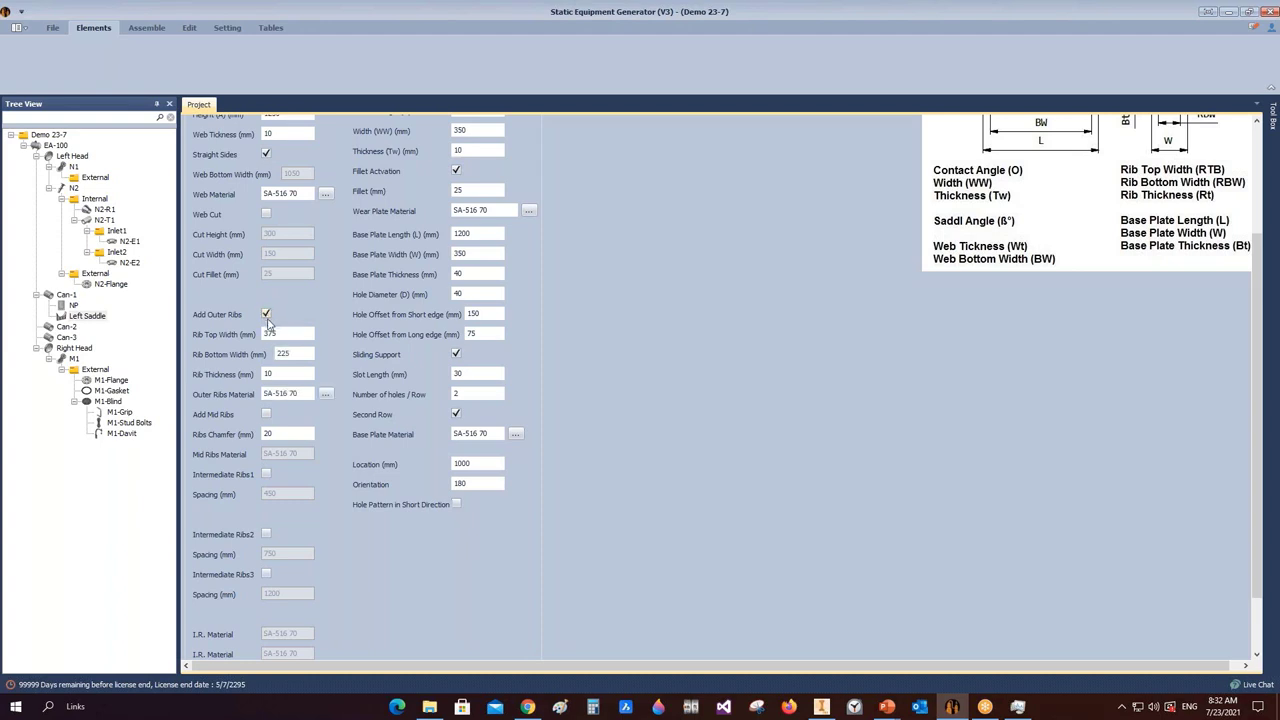
left_click(272, 333)
type("300")
key("Tab")
type("300")
key("Tab")
- Add mid ribs and intermediate ribs spaced 700 mm apart
left_click(267, 415)
left_click(266, 475)
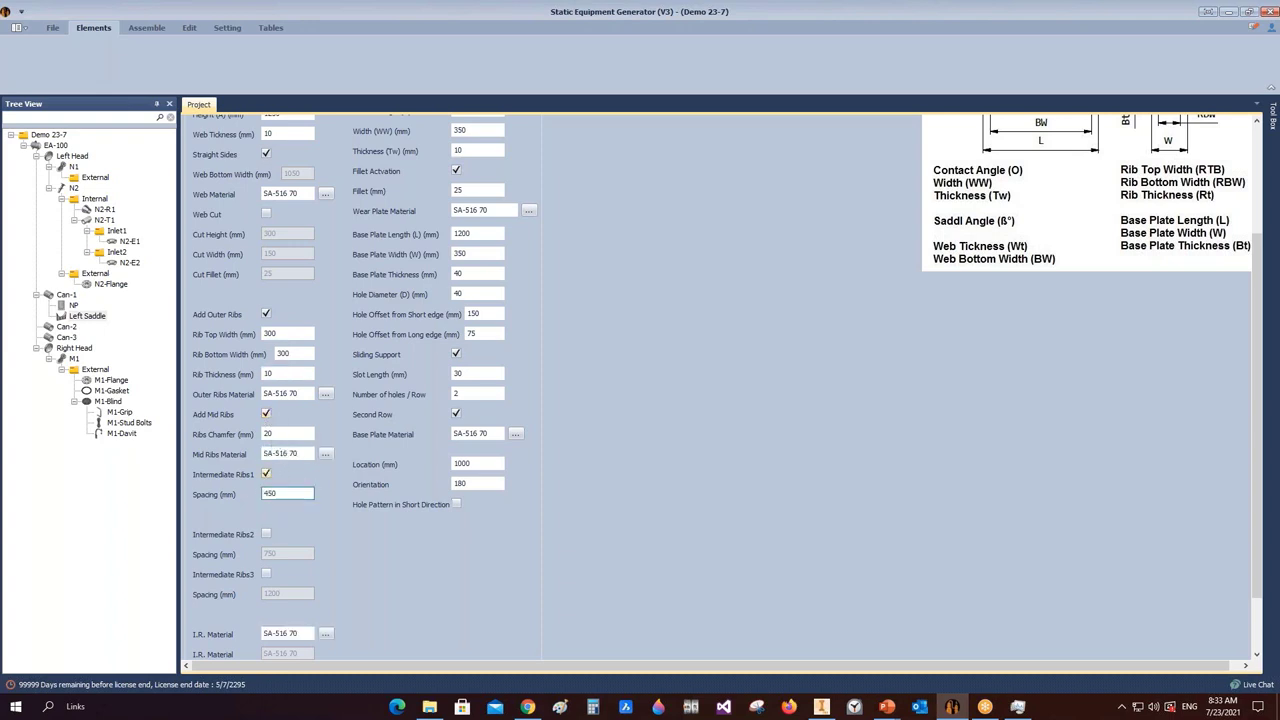
double_click(292, 494)
type("700")
scroll(317, 535, "down", 2)
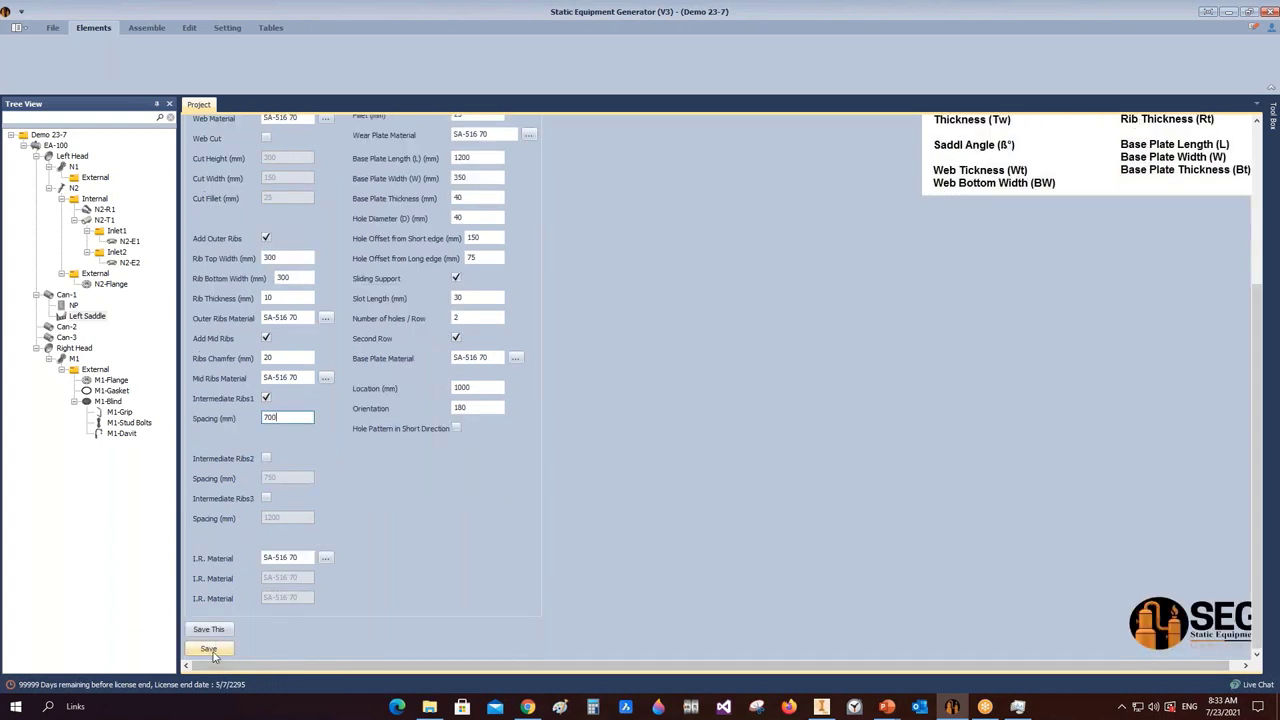
- Save the left saddle settings and switch to Inventor
left_click(208, 648)
left_click(146, 27)
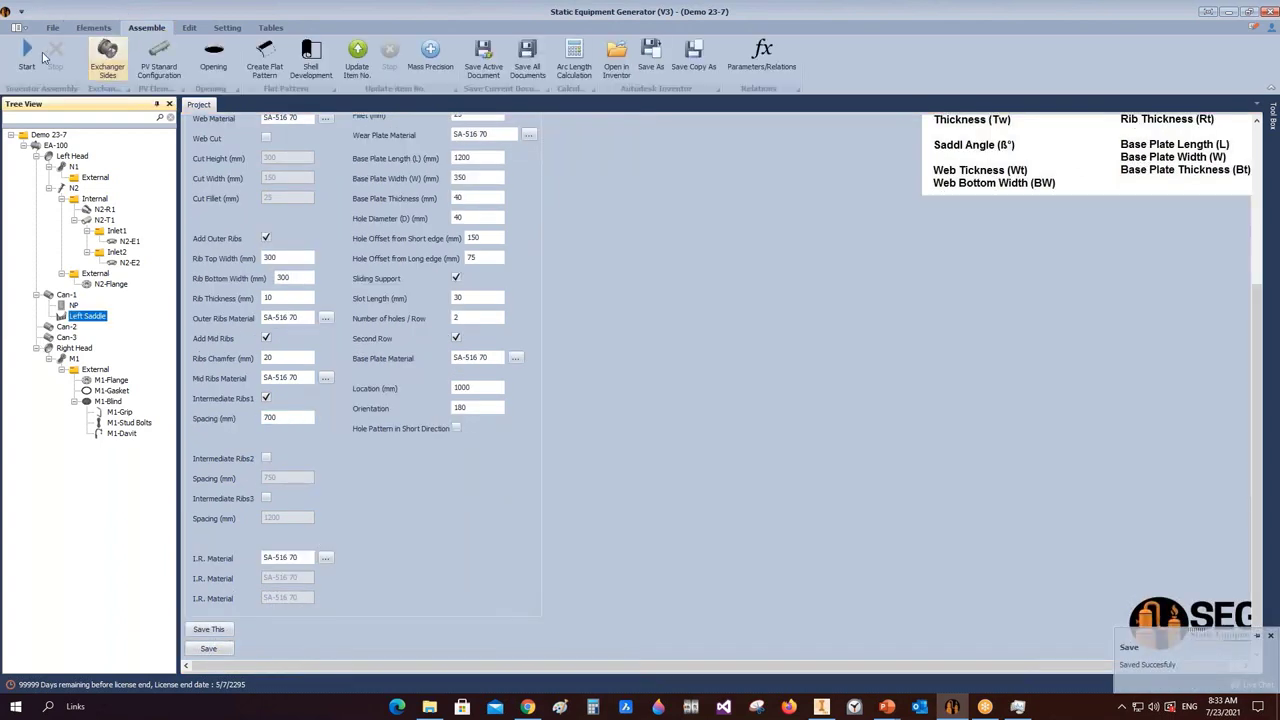
left_click(821, 706)
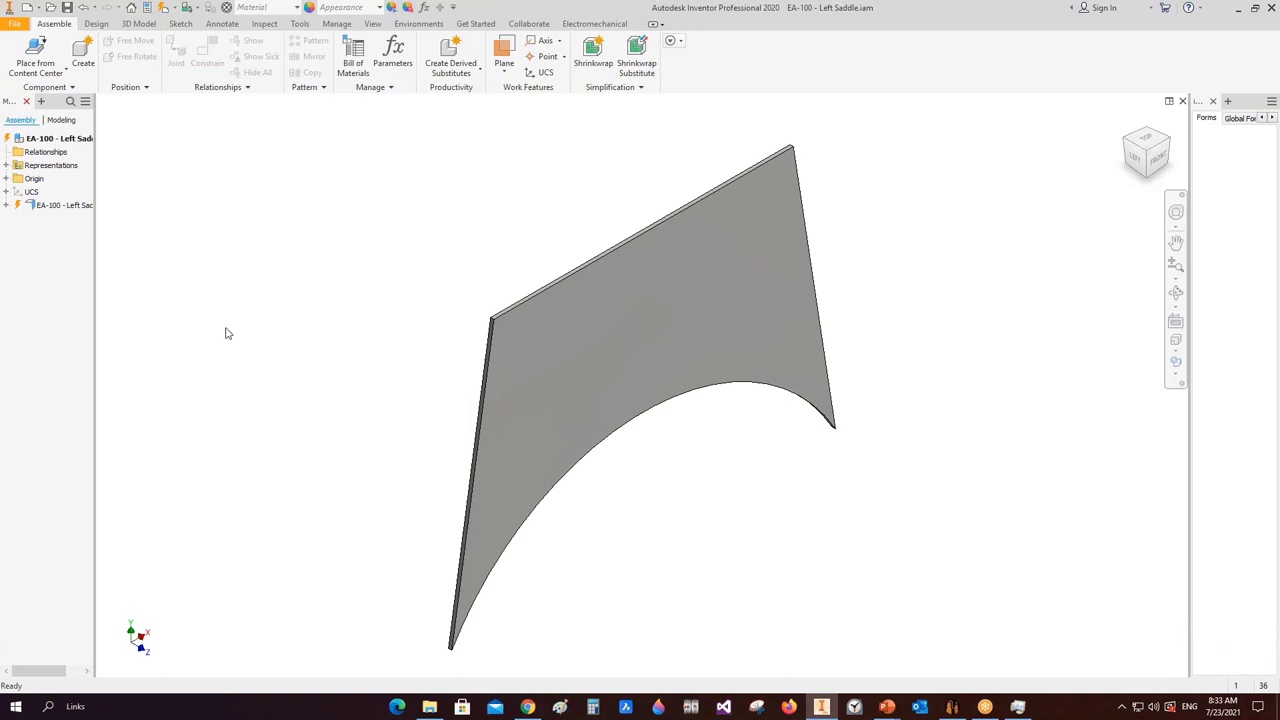
- Review the generated EA-100 - Left Saddle assembly, then return to SEG
scroll(269, 466, "up", 3)
scroll(640, 385, "down", 3)
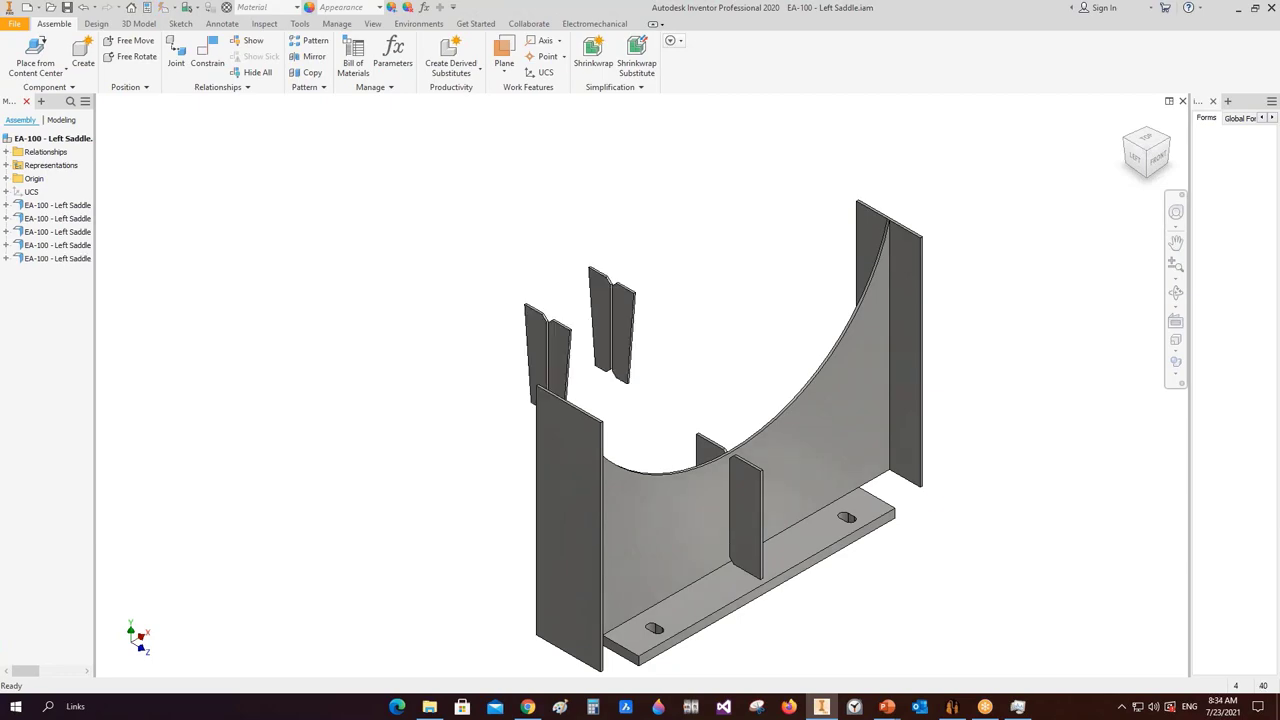
left_click(952, 706)
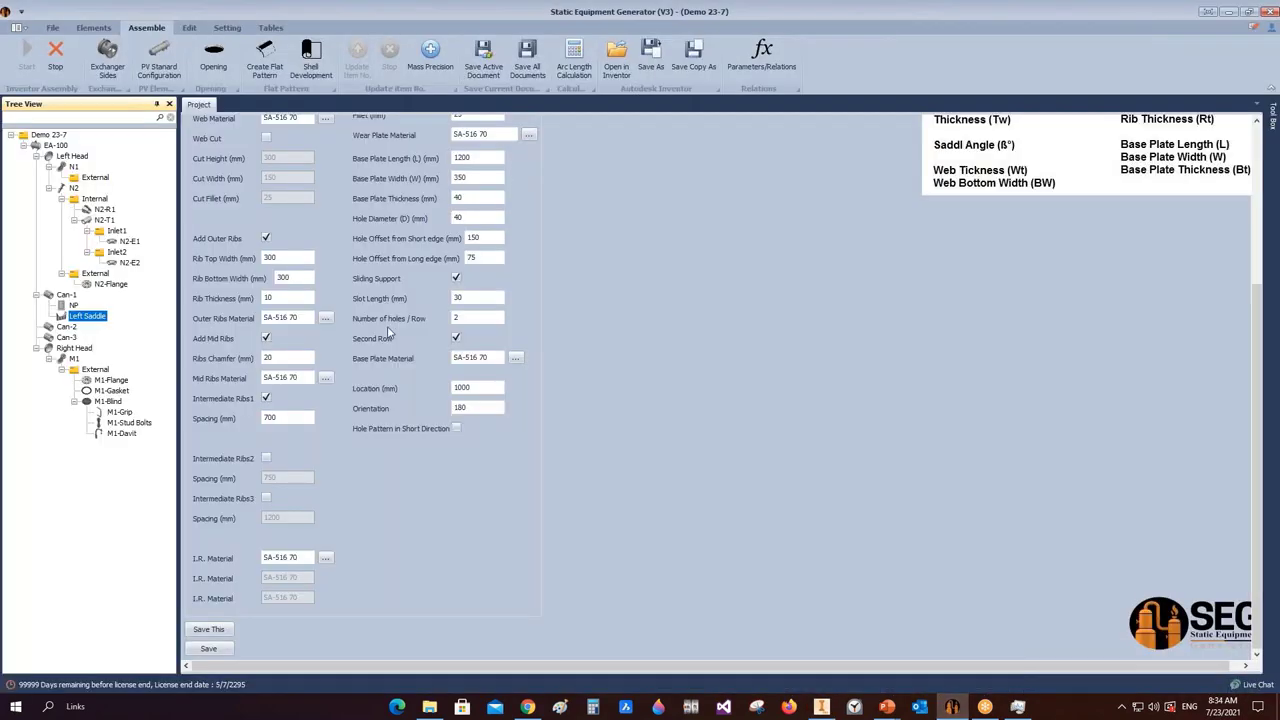
- Review the Type-1 saddle slide in the SEG Saddles deck, then minimize PowerPoint
scroll(380, 330, "up", 3)
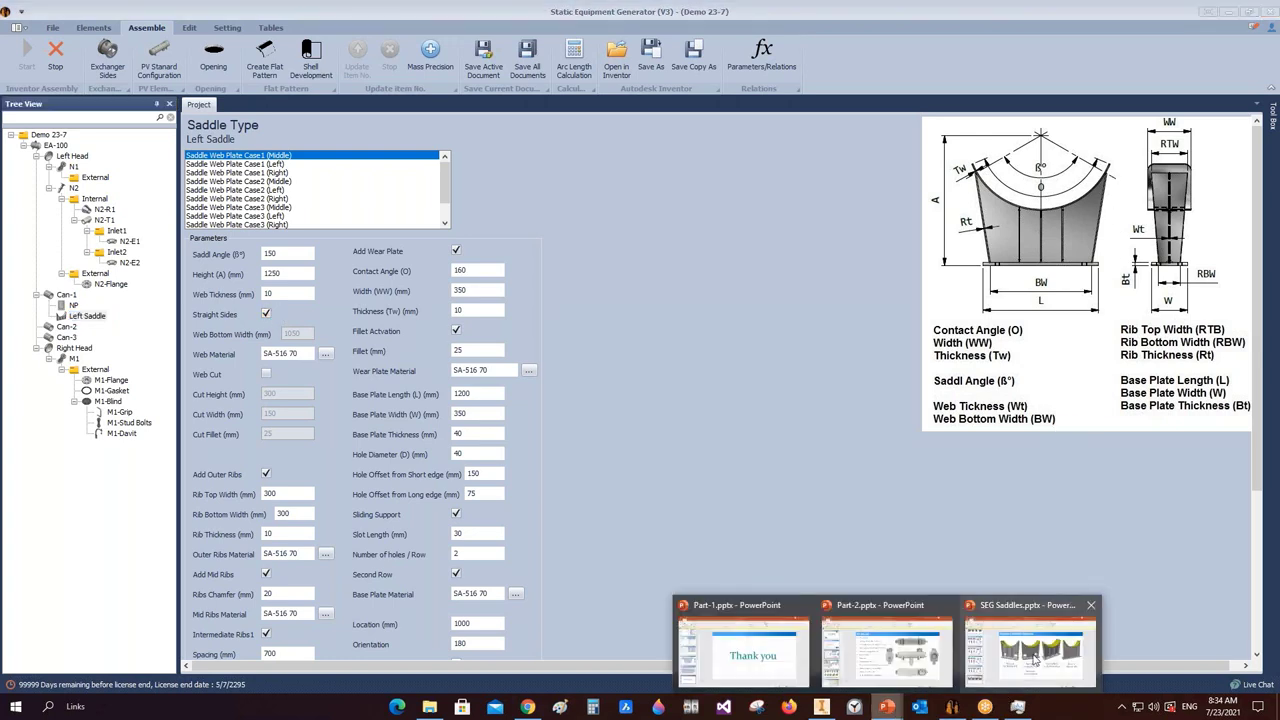
left_click(1030, 640)
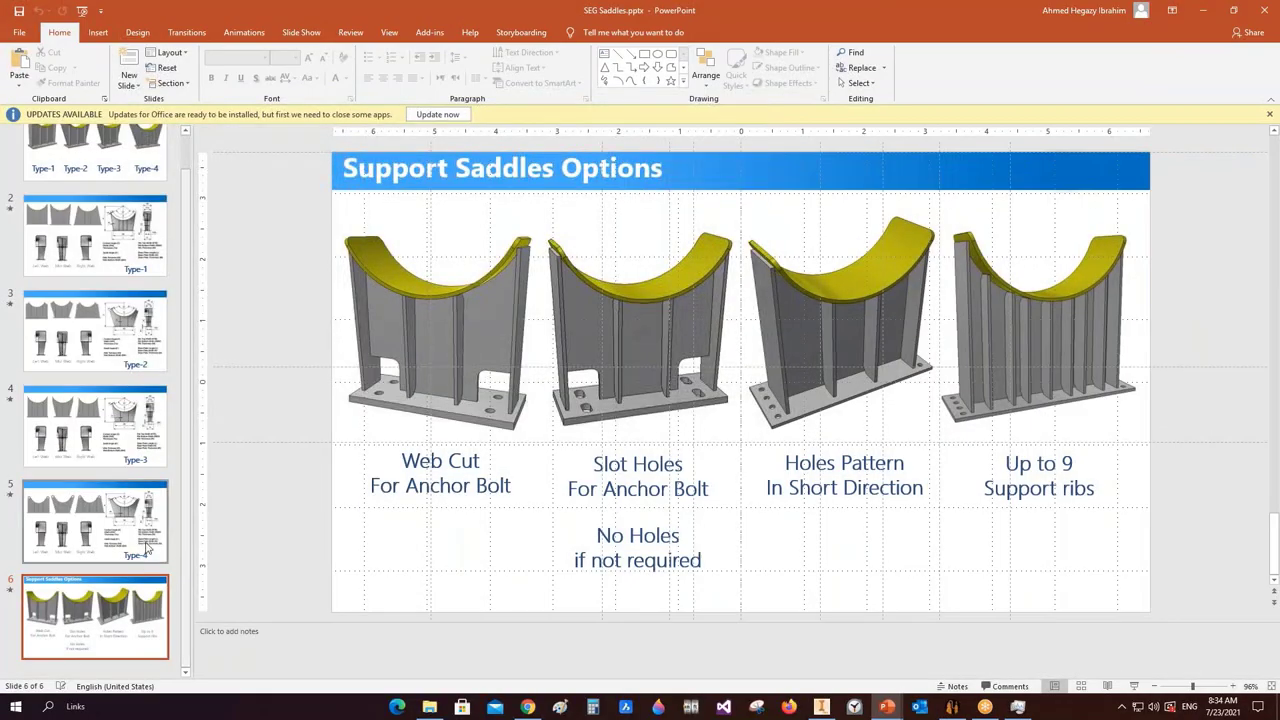
key("Up")
scroll(68, 226, "up", 1)
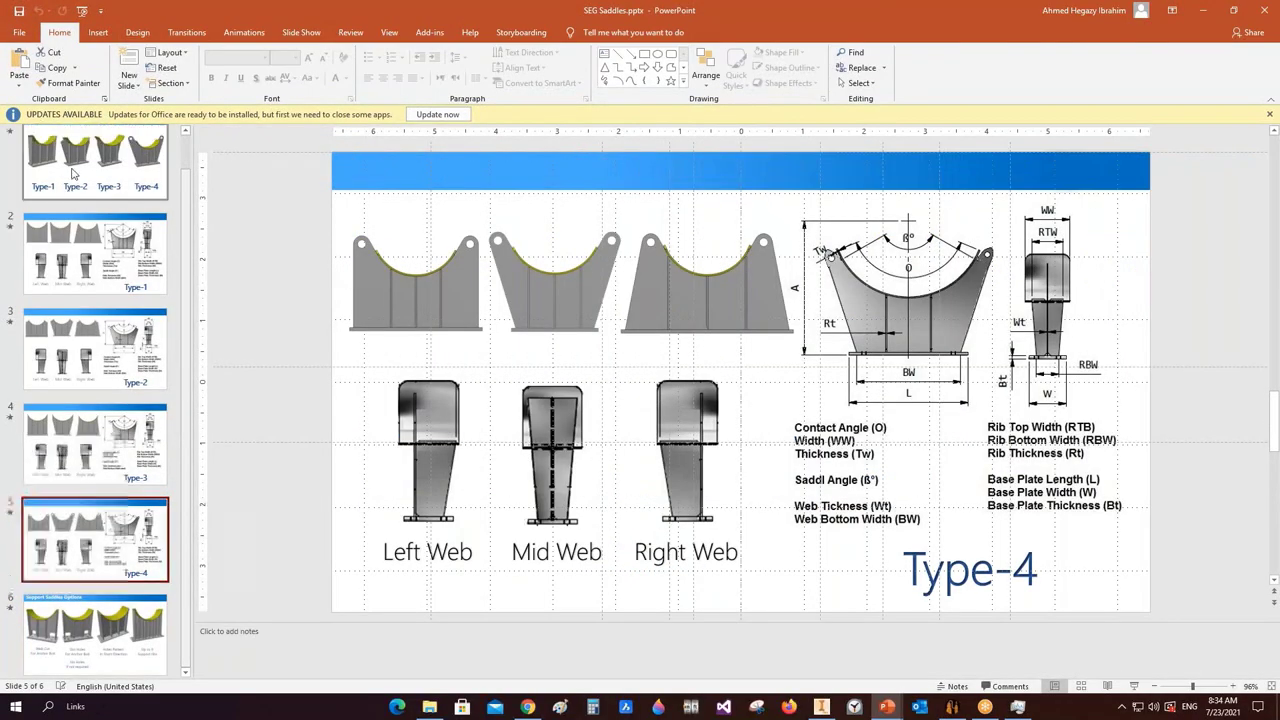
left_click(68, 262)
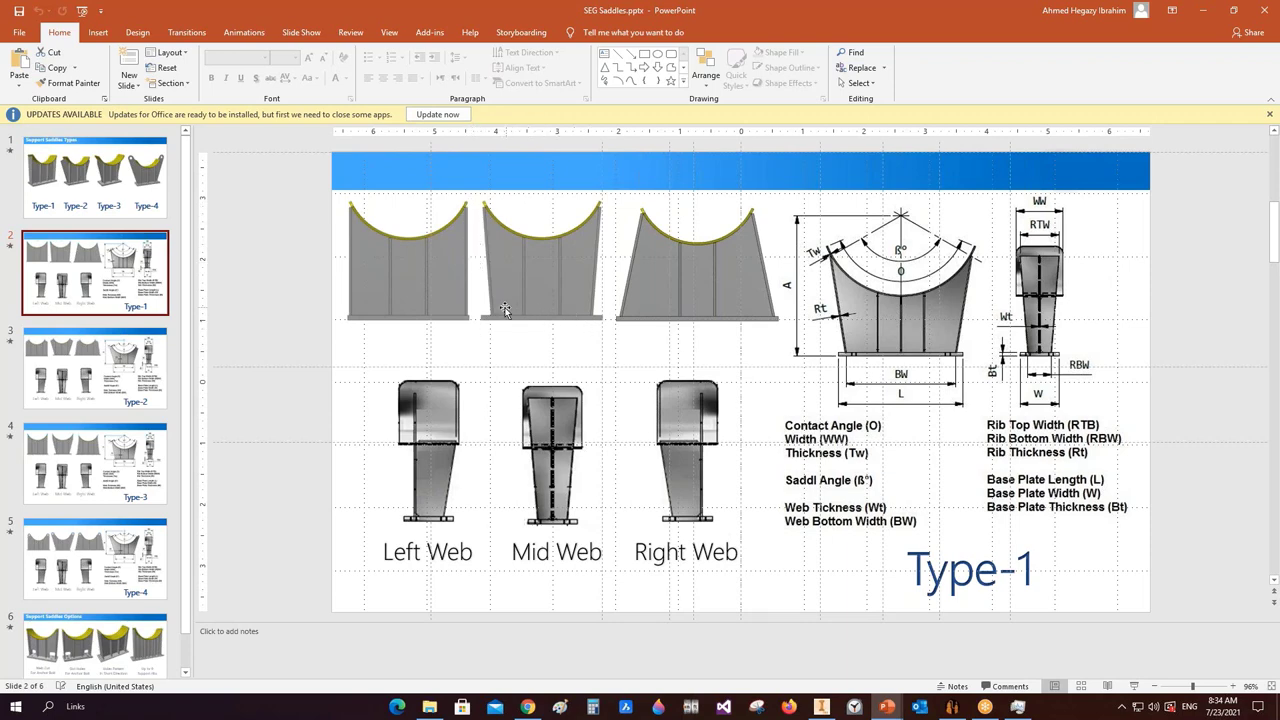
left_click(1203, 10)
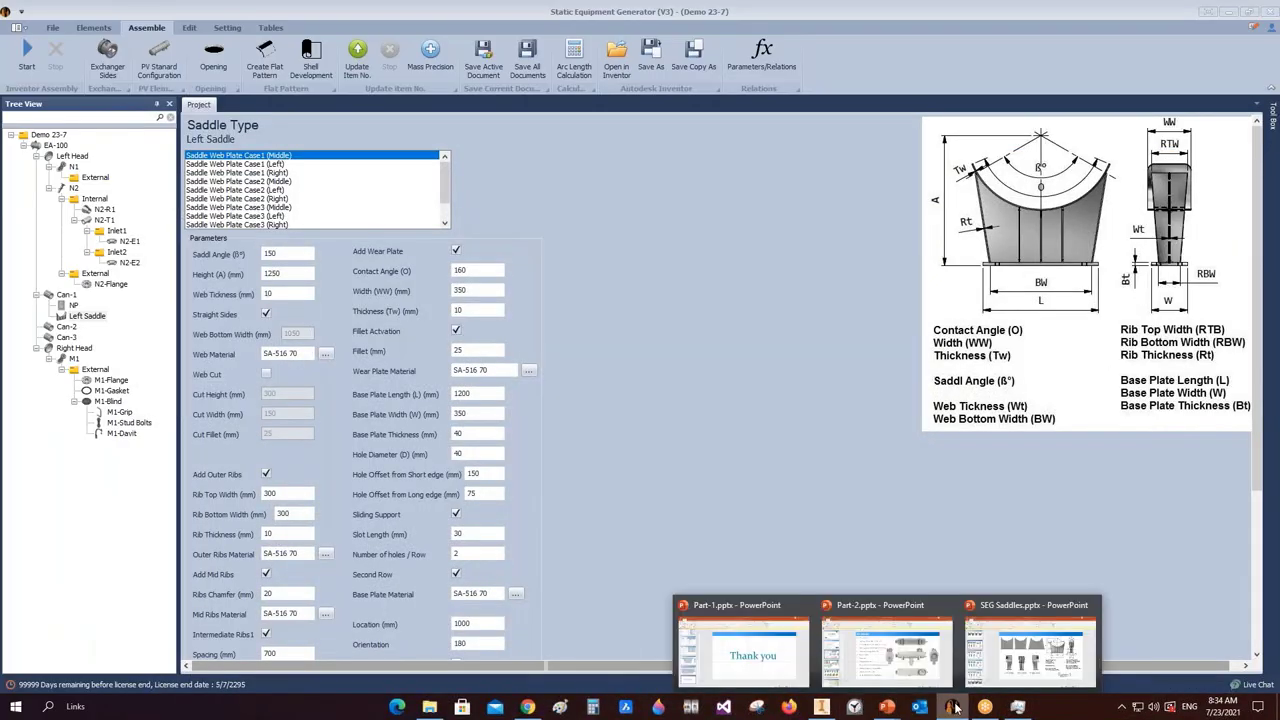
- Turn off straight sides so the left saddle uses its 1050 mm web bottom width
left_click(266, 314)
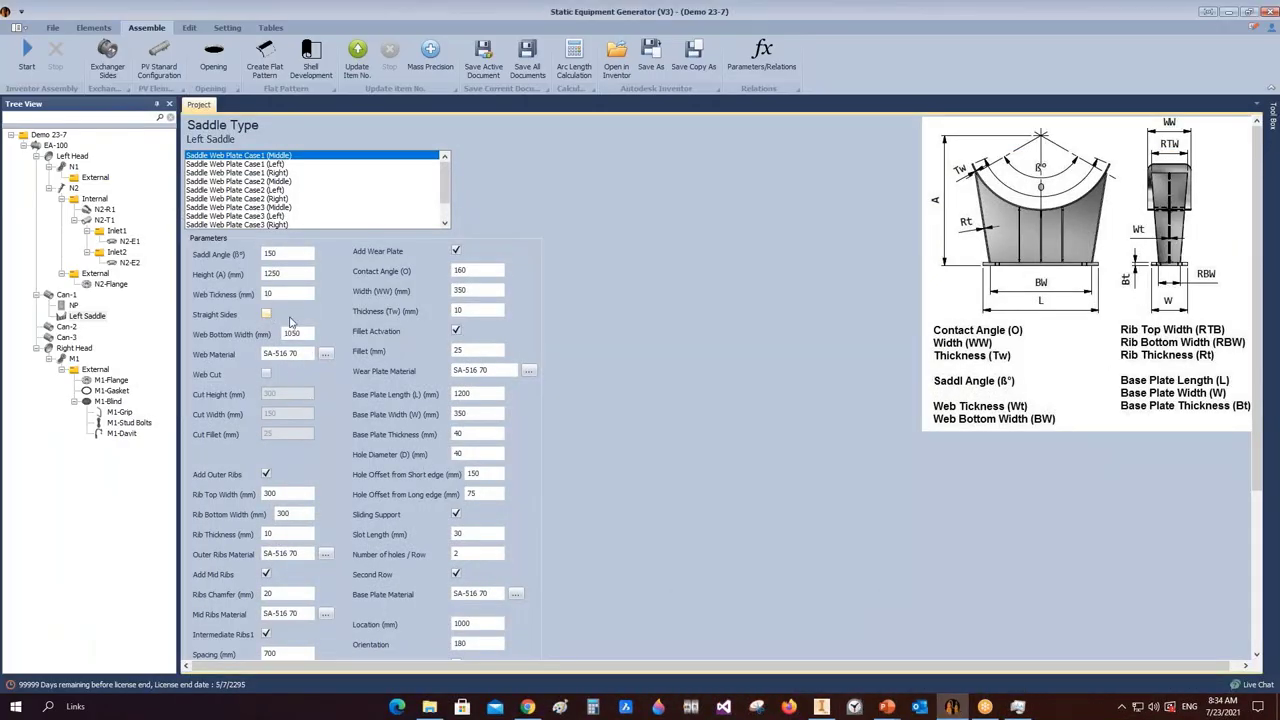
key("Tab")
left_click(474, 396)
left_click(292, 334)
scroll(286, 346, "down", 2)
- Save the saddle parameters and review the tapered left saddle in Inventor before returning
left_click(209, 649)
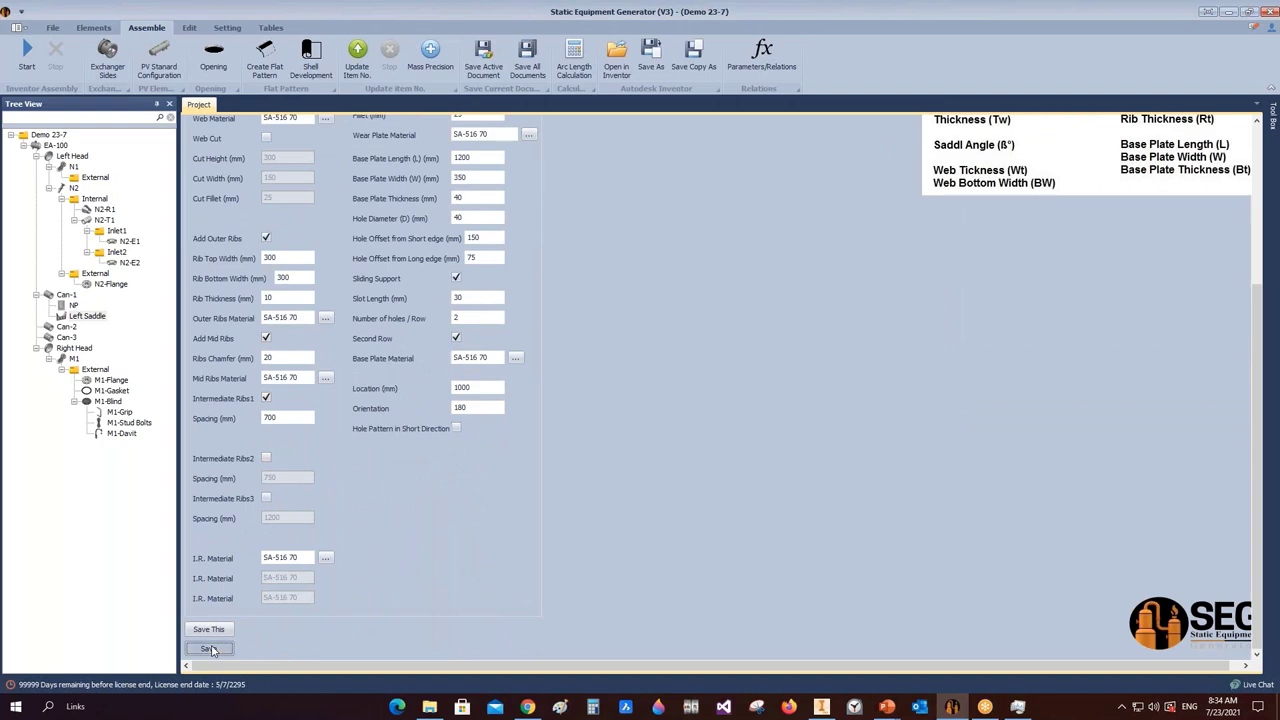
left_click(821, 706)
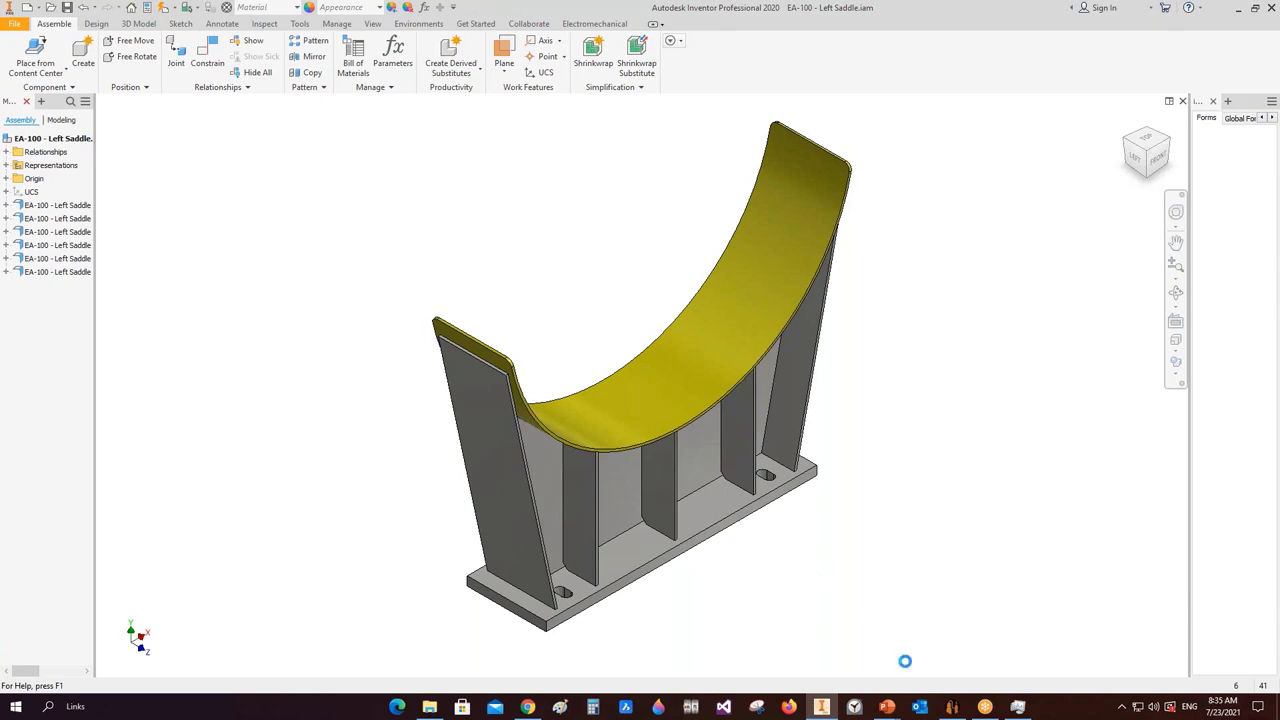
left_click(952, 706)
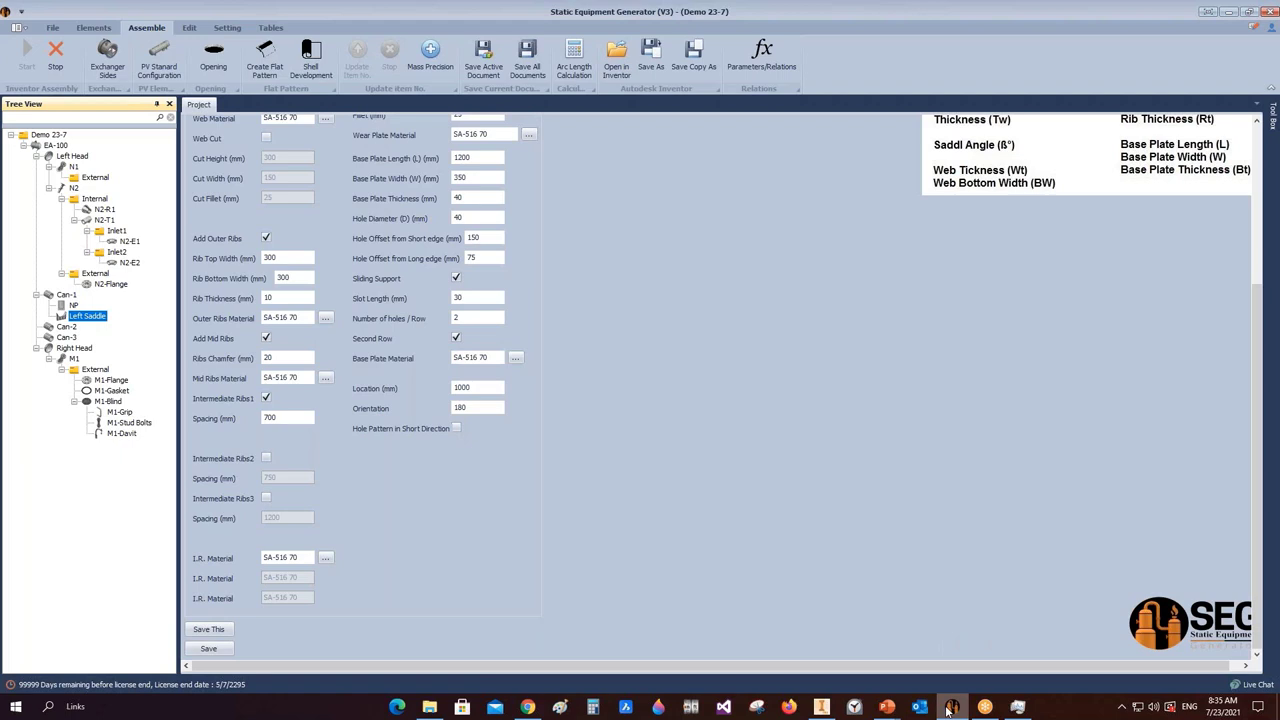
- Add a saddle named 'Right Saddle' under Can-1, copied from the Left Saddle
left_click(74, 297)
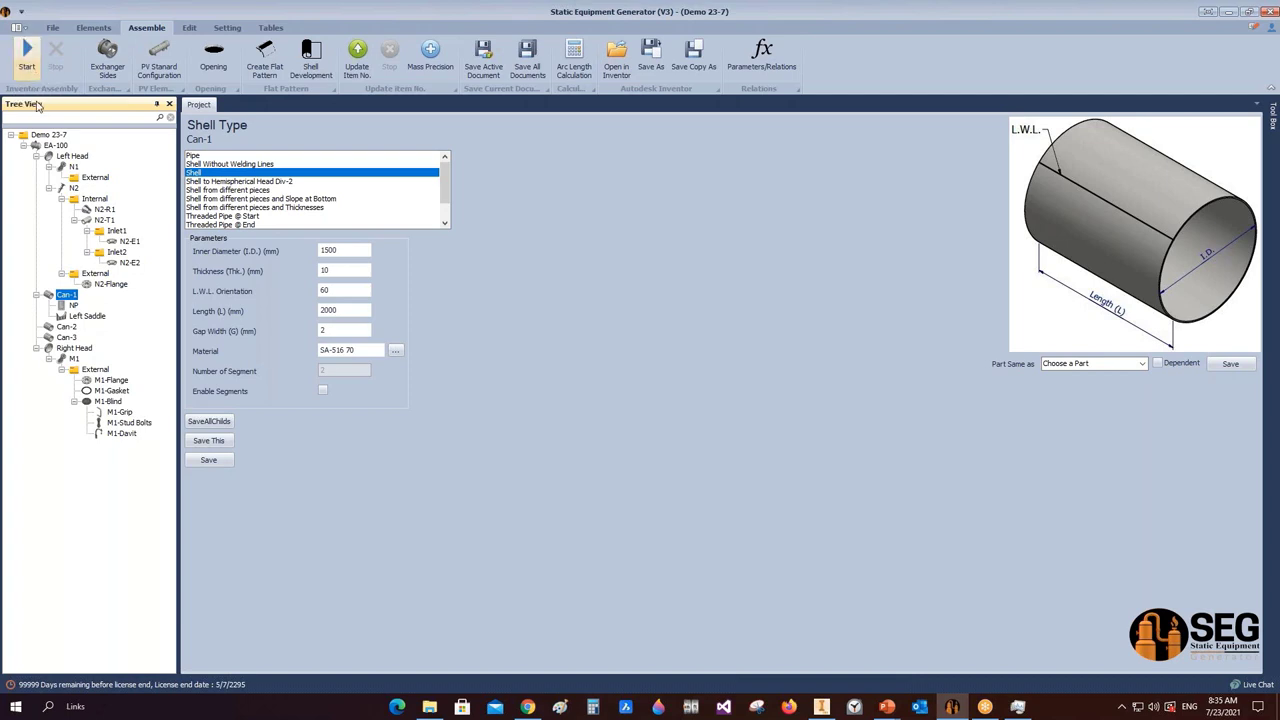
left_click(93, 27)
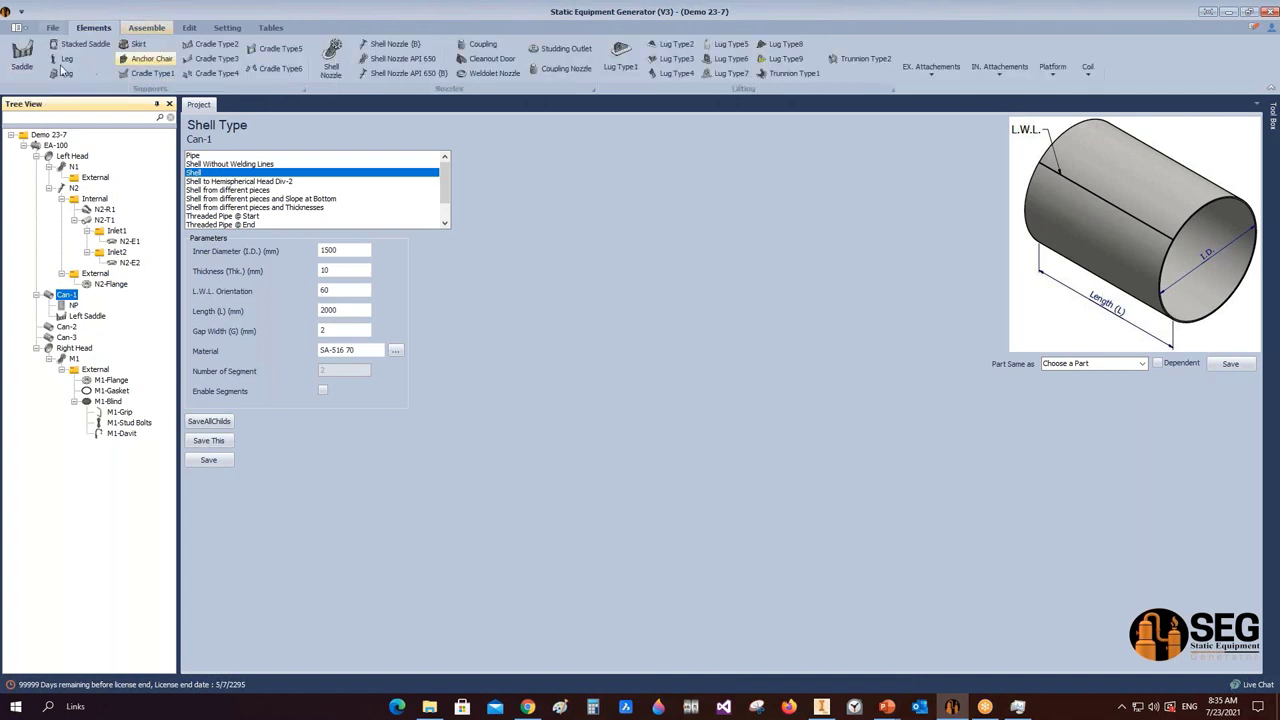
left_click(22, 58)
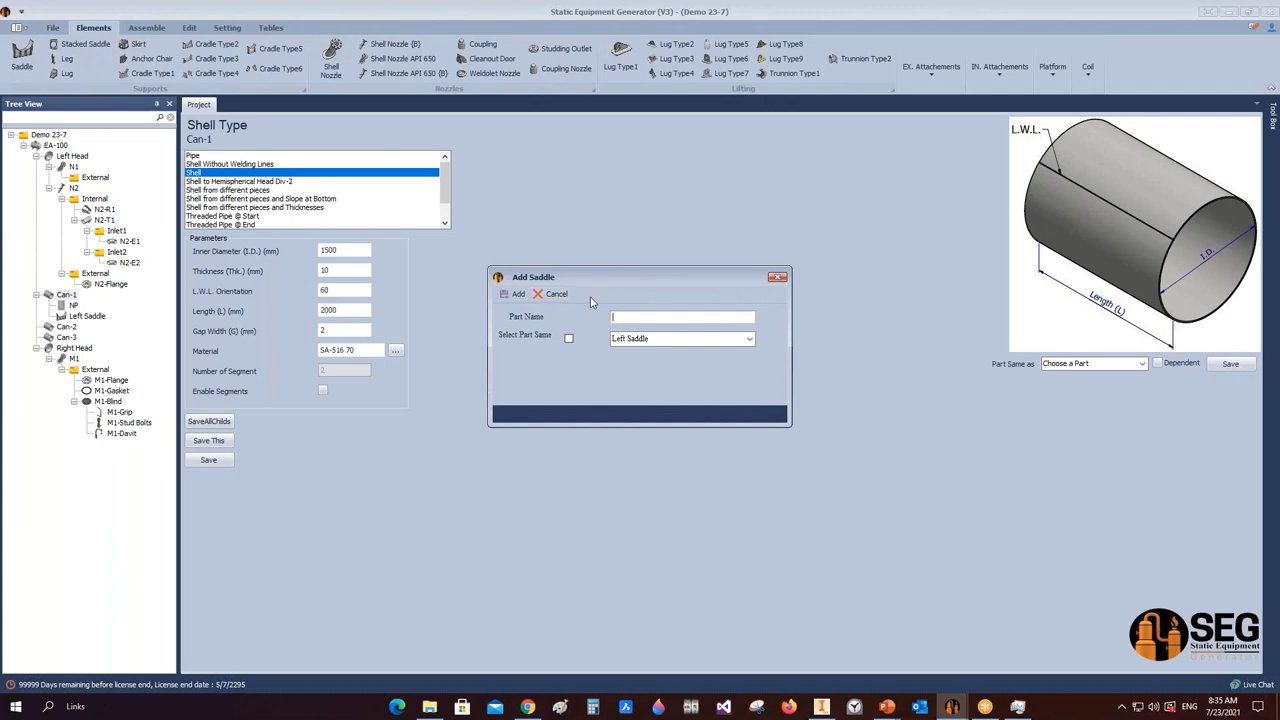
type("Right D")
type("addle")
left_click(569, 339)
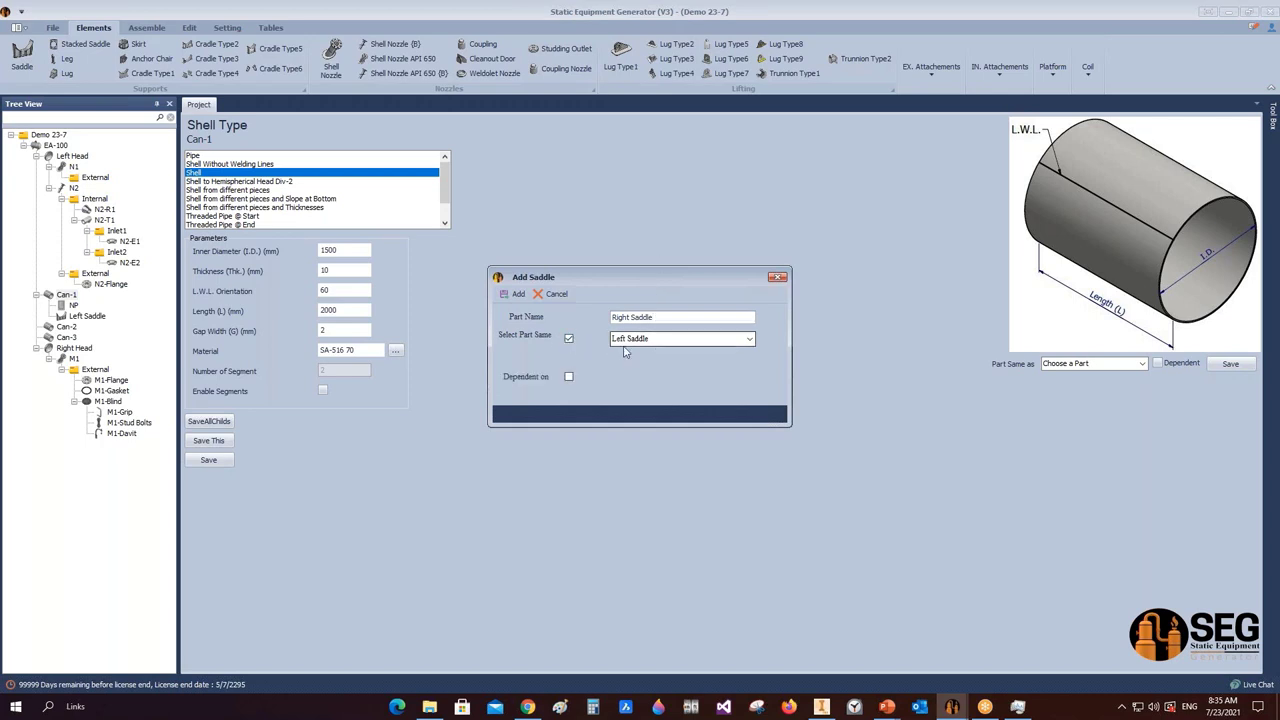
left_click(512, 294)
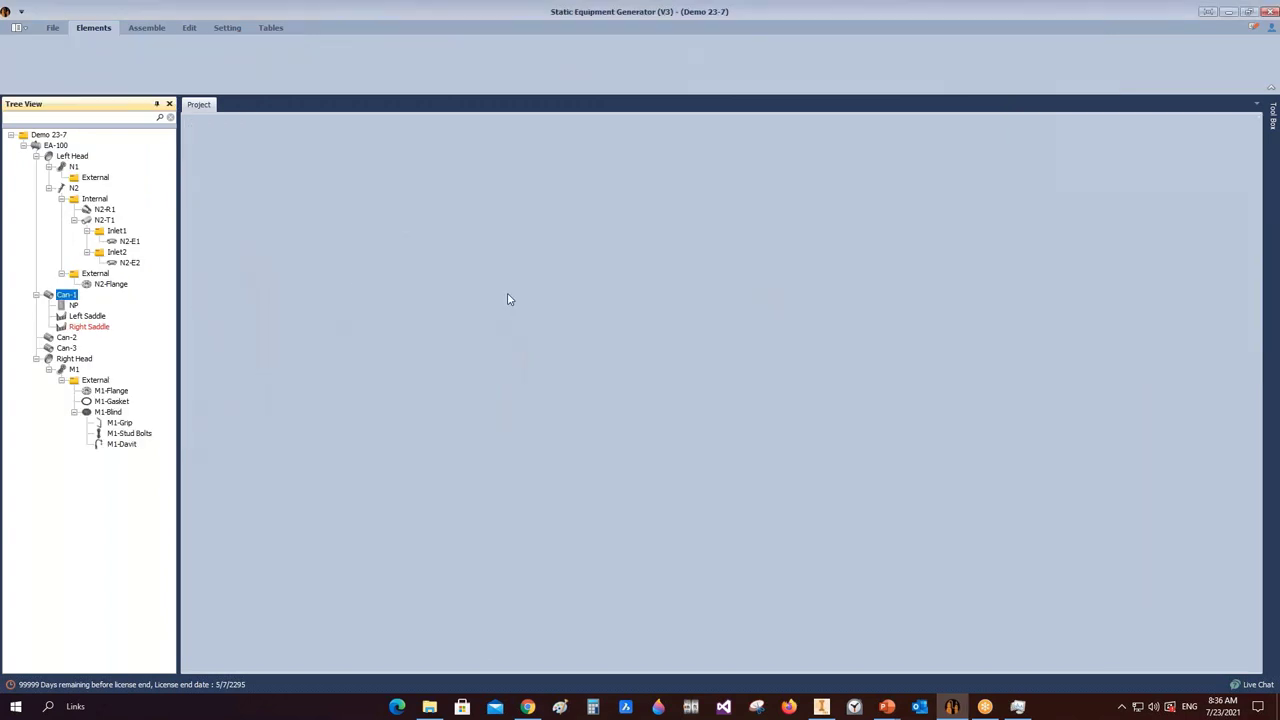
left_click(102, 330)
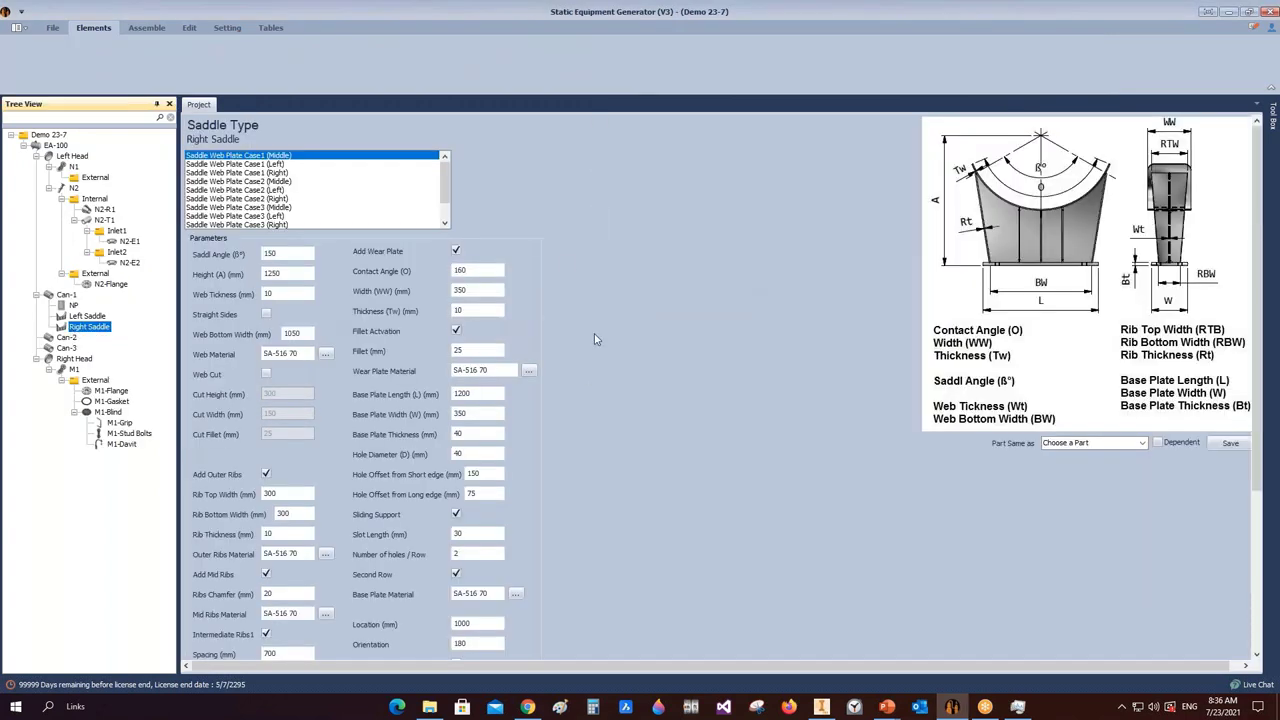
- Make the Right Saddle a fixed support at 4400 mm and open Calculator beside the form
scroll(514, 560, "down", 3)
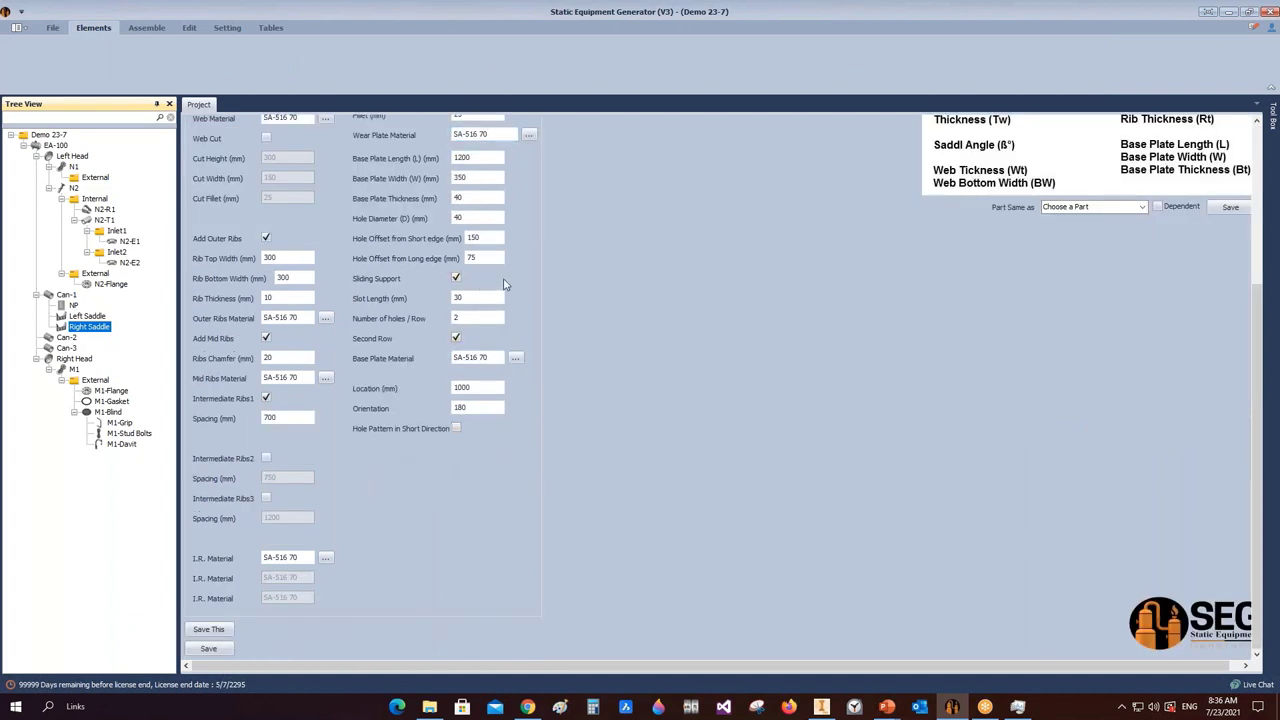
scroll(505, 285, "up", 1)
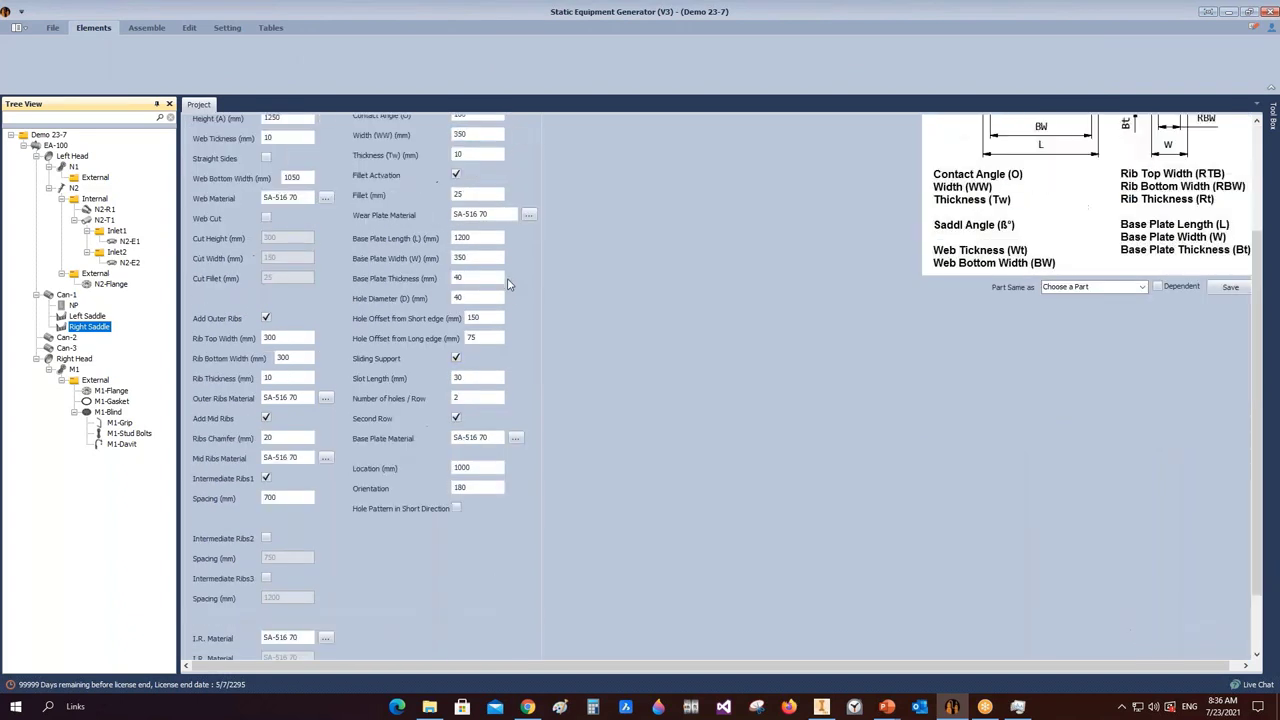
left_click(457, 360)
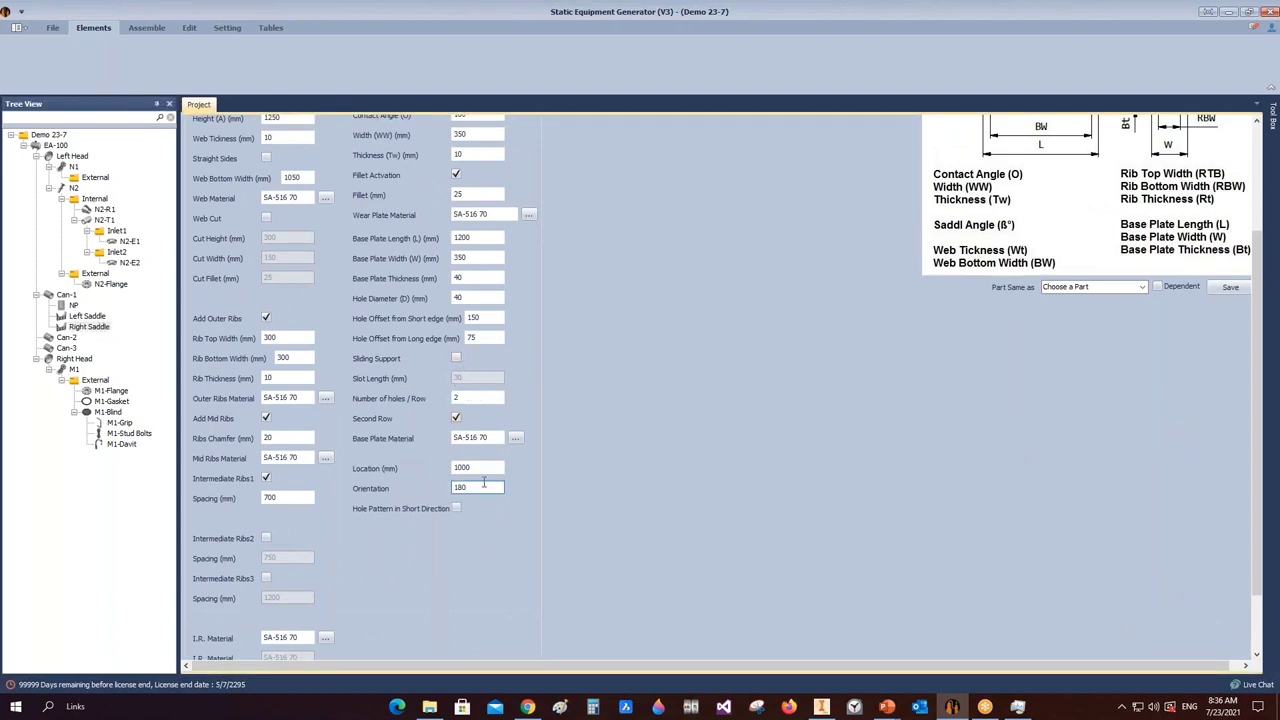
left_click(455, 470)
left_click_drag(454, 472, 462, 468)
type("44")
key("super+7")
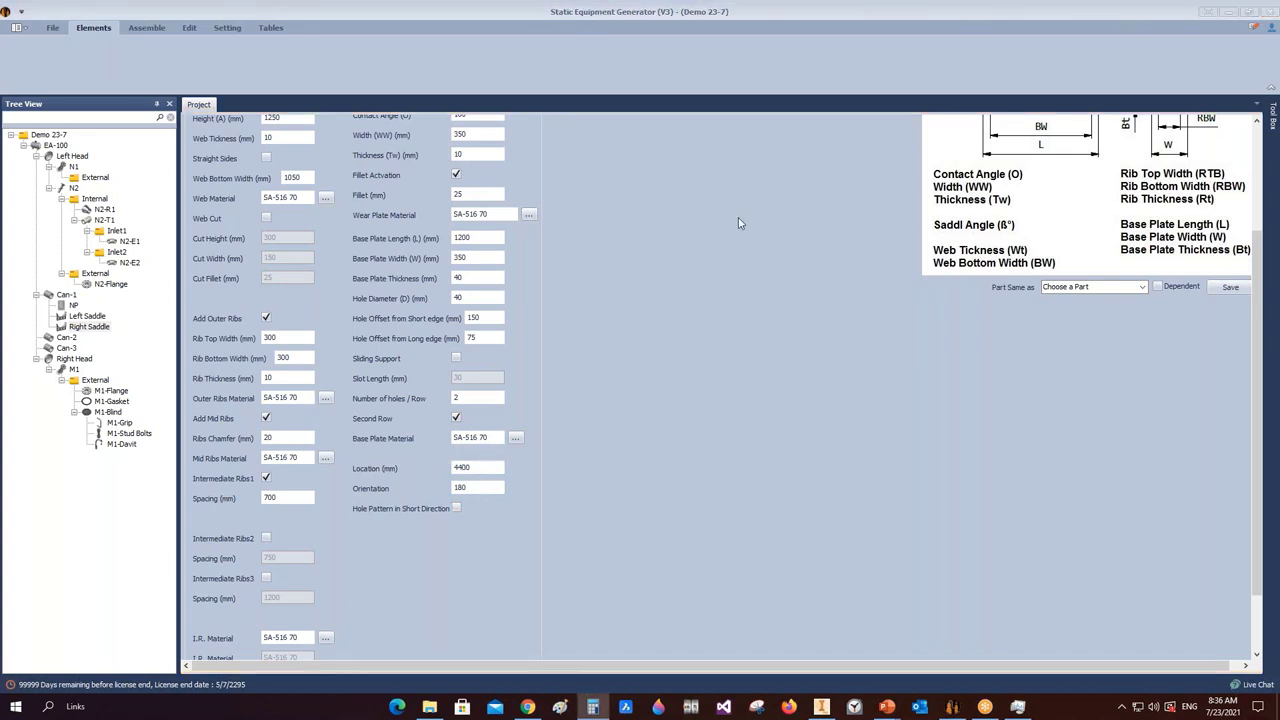
left_click_drag(887, 123, 721, 149)
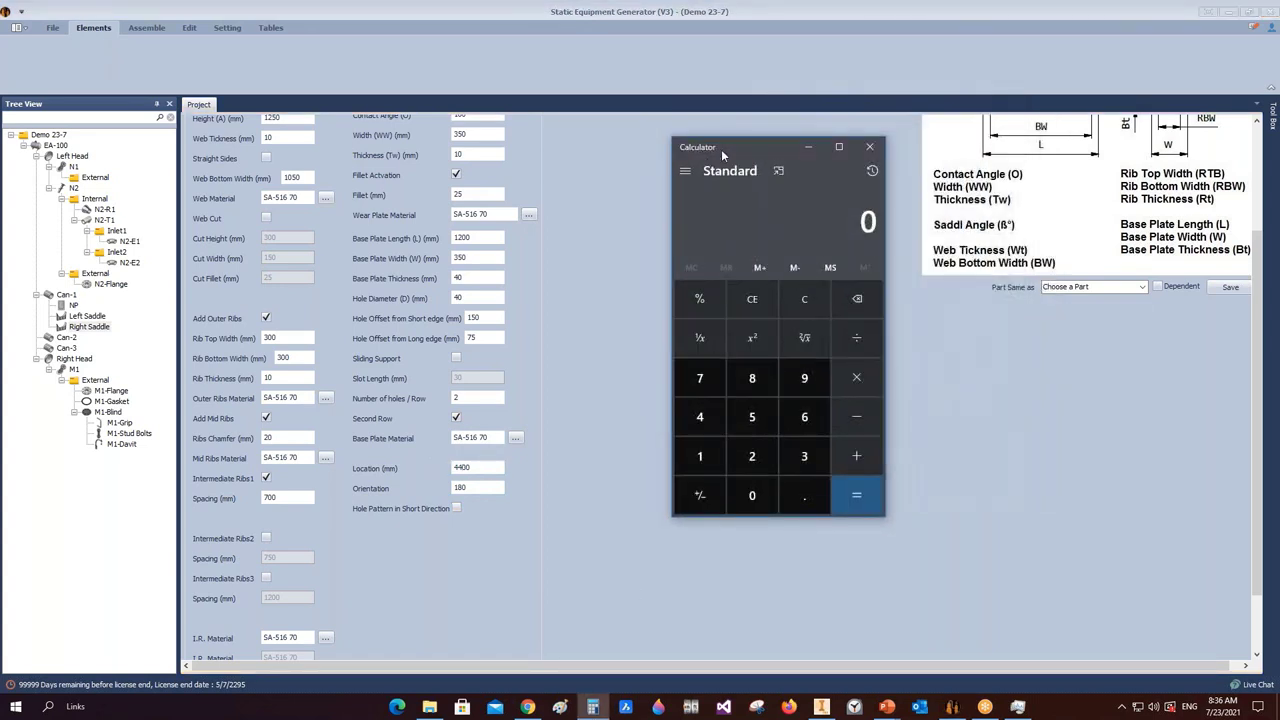
- Add up 2000 + 1400 + 2000 in Calculator to get 5400
type("2000")
key("plus")
type("1400")
key("Return")
key("plus")
type("2000")
key("Return")
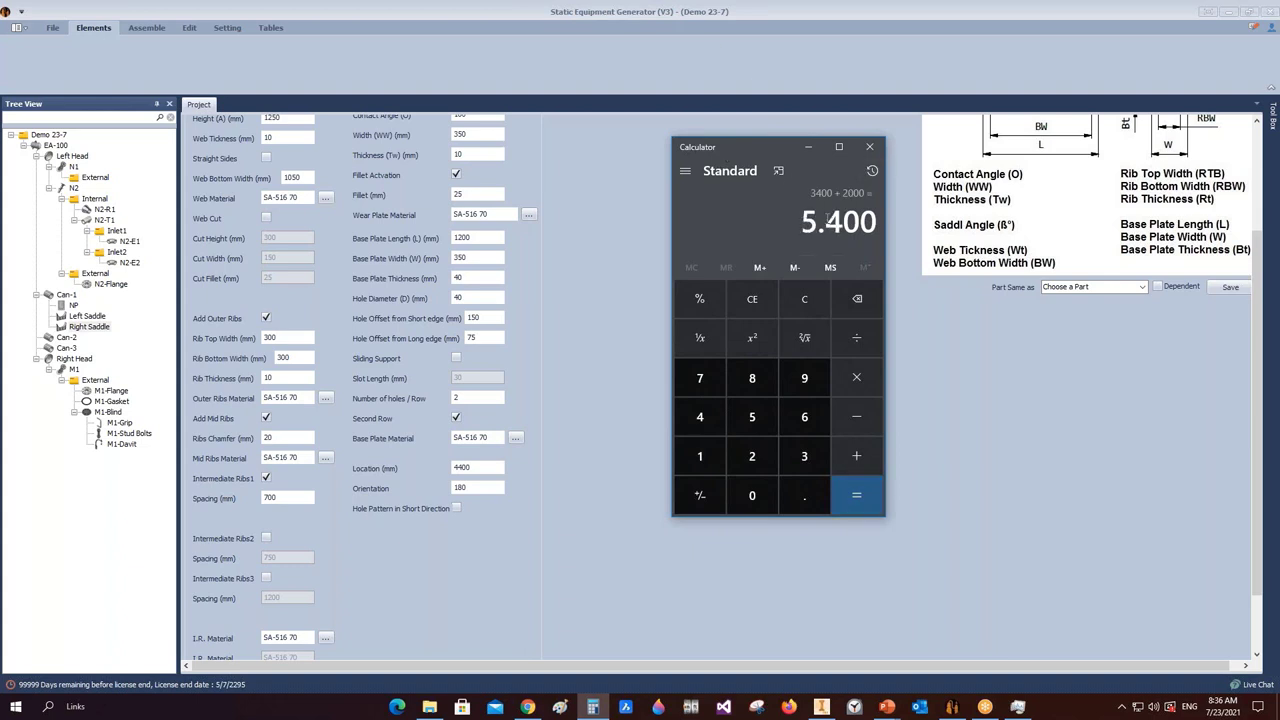
- Check the vessel in Inventor, recheck the 4400 mm location, and close Calculator
left_click(821, 706)
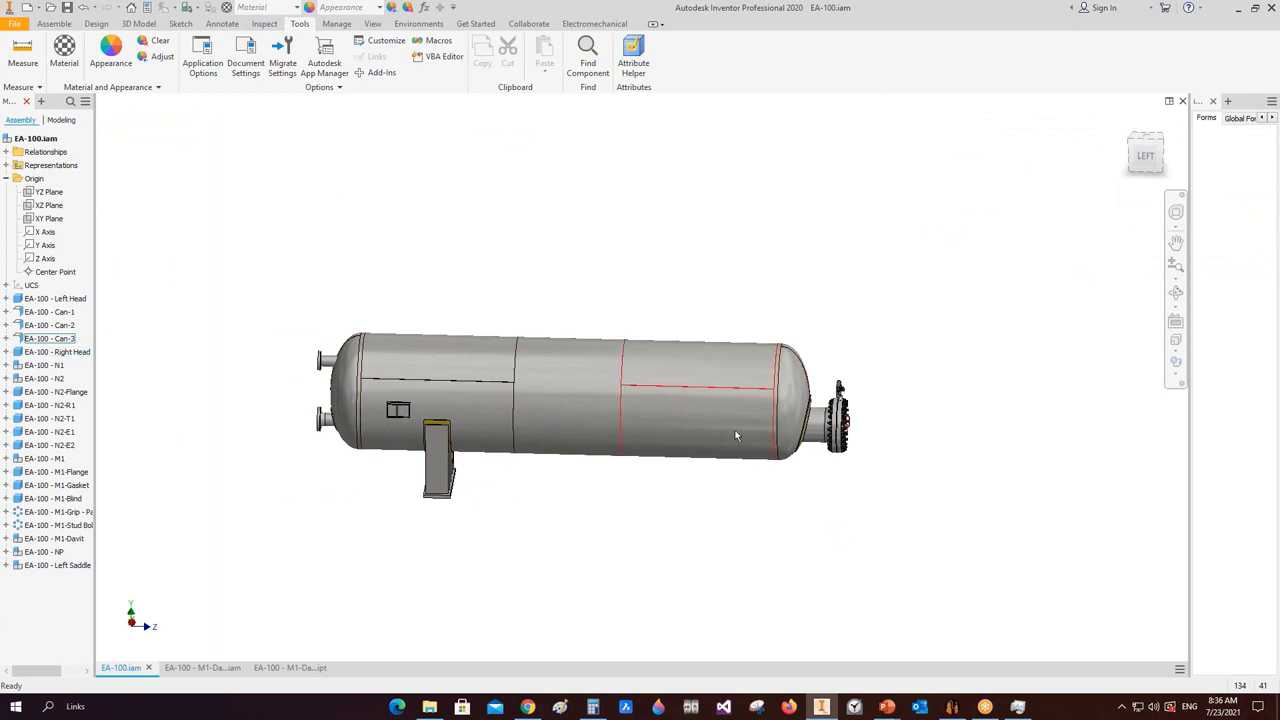
left_click(952, 706)
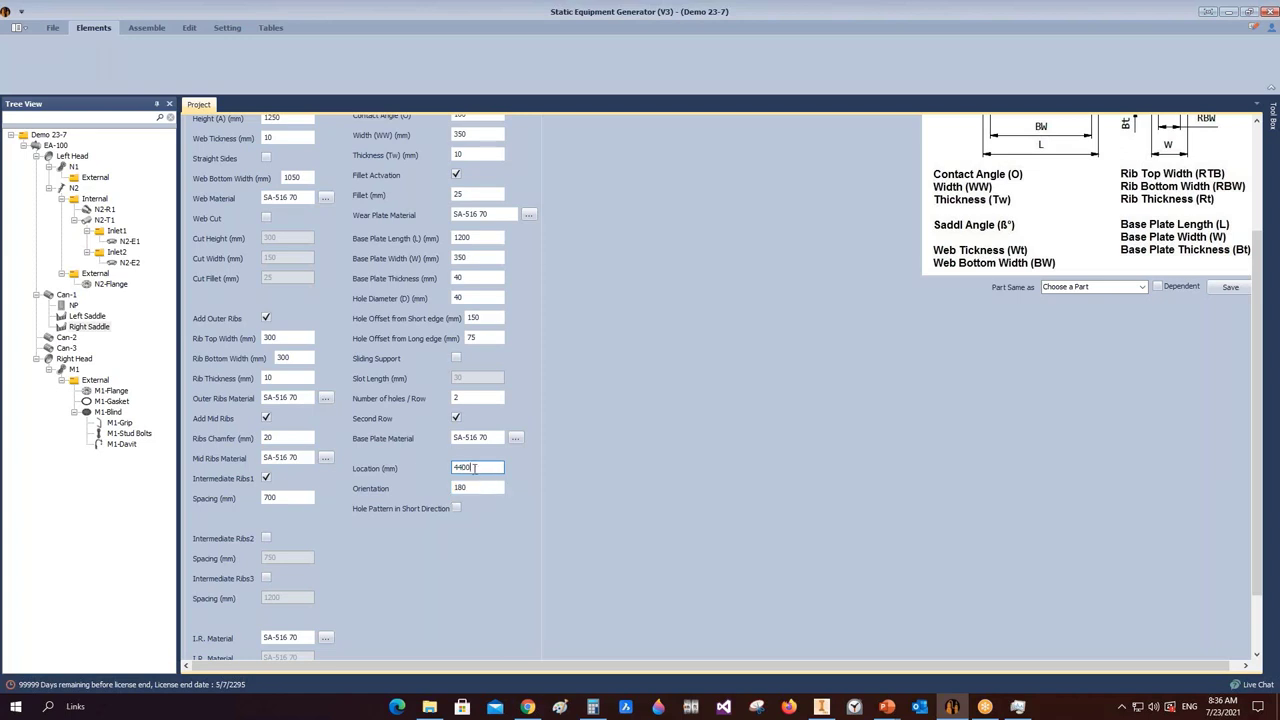
double_click(474, 467)
left_click(593, 706)
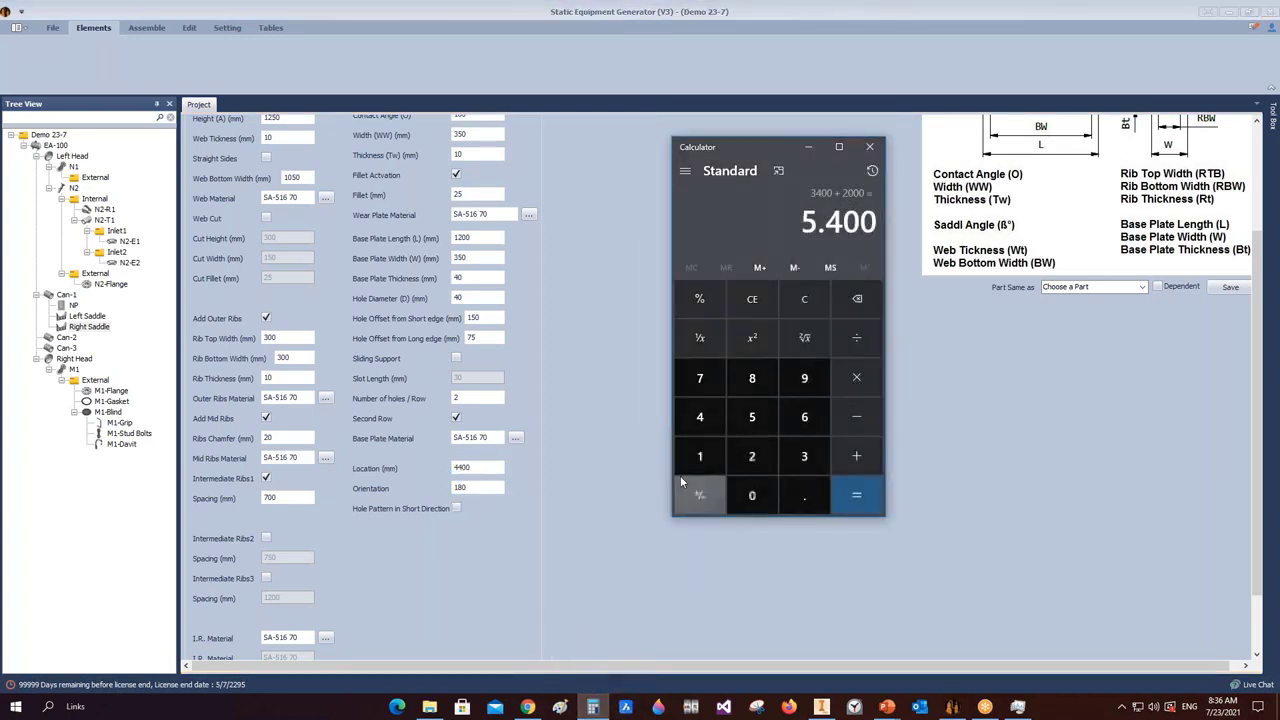
left_click(869, 147)
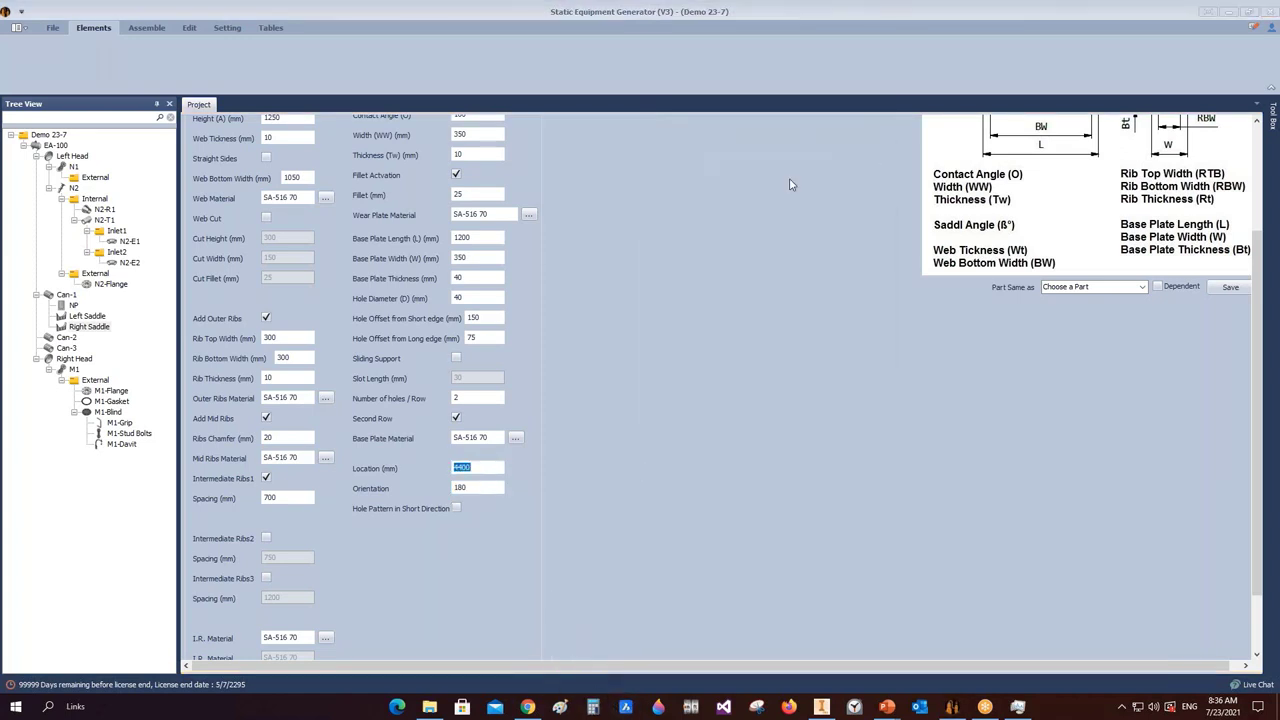
- Save the Right Saddle parameters and generate it in Inventor
scroll(386, 571, "down", 1)
left_click(224, 650)
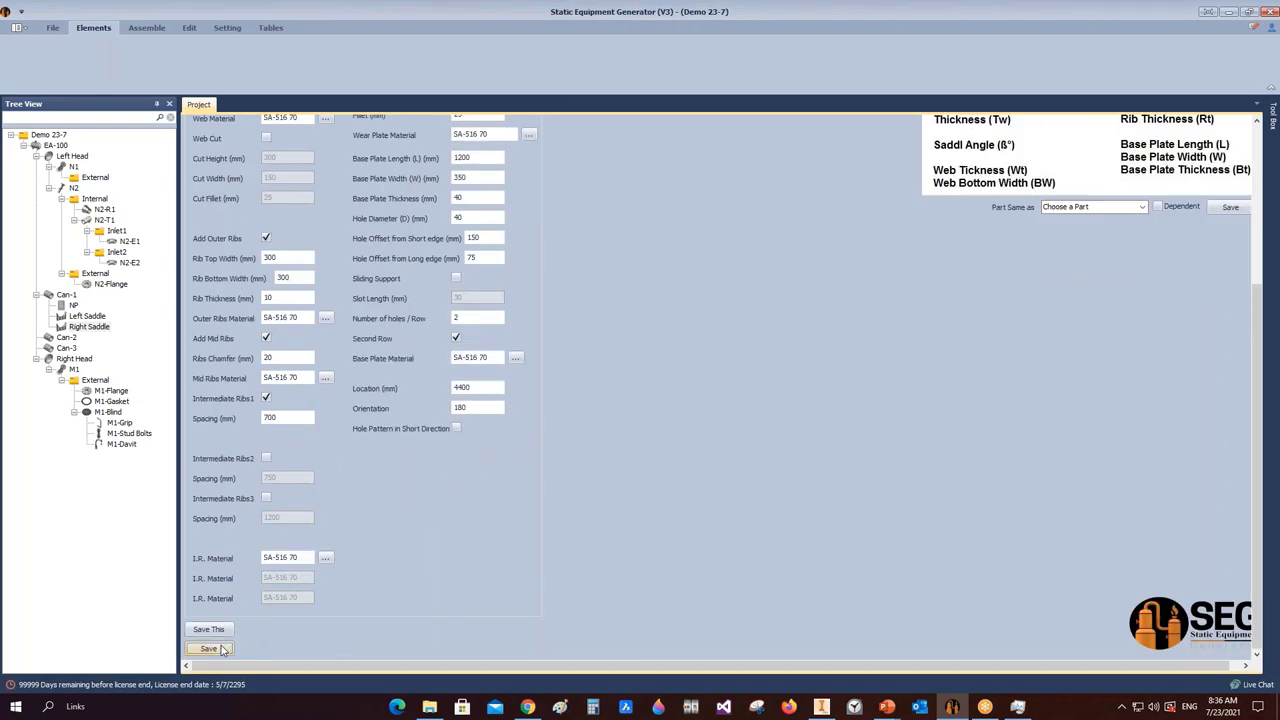
left_click(146, 27)
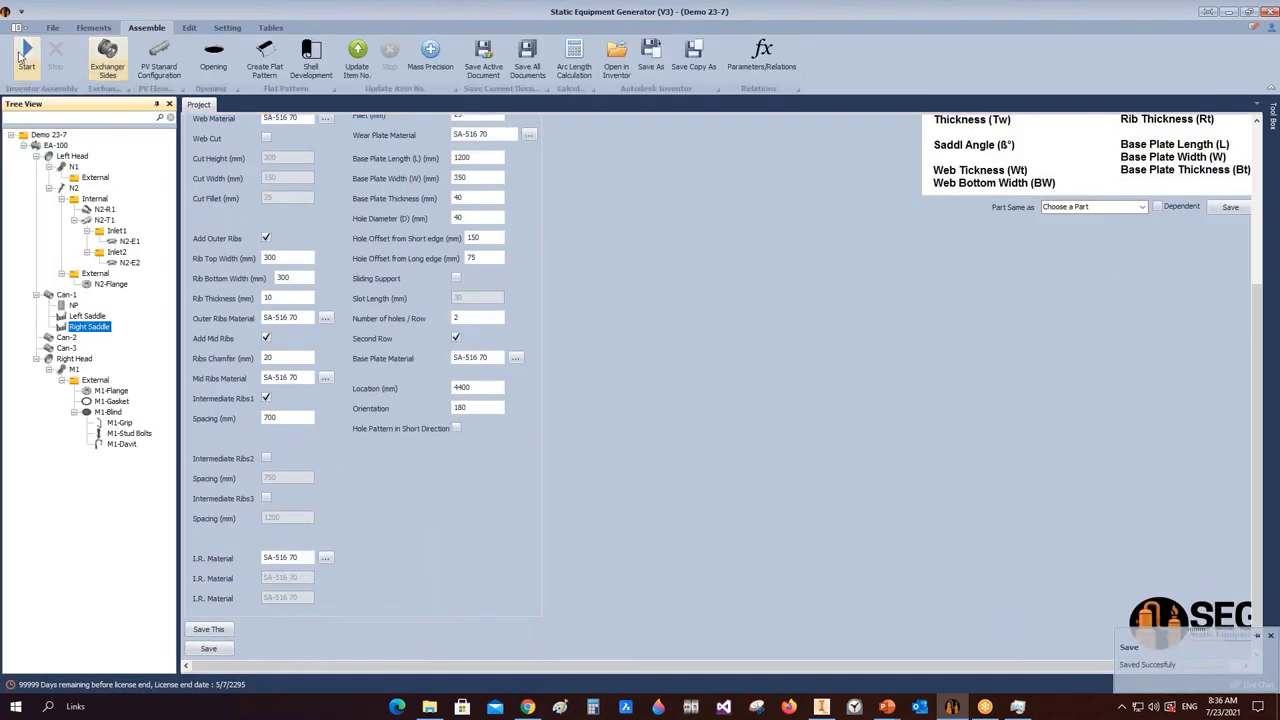
left_click(26, 55)
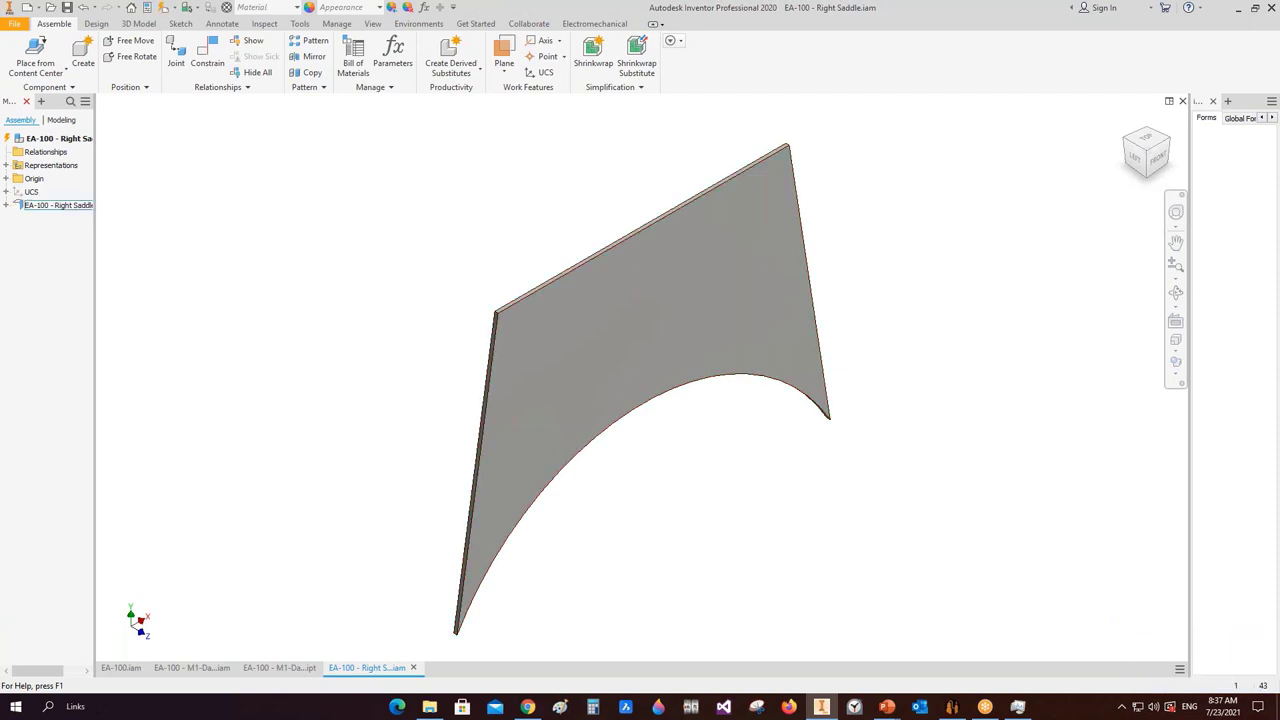
- Let Inventor finish building EA-100 - Right Saddle.iam, then save it with Ctrl+S
scroll(619, 515, "down", 2)
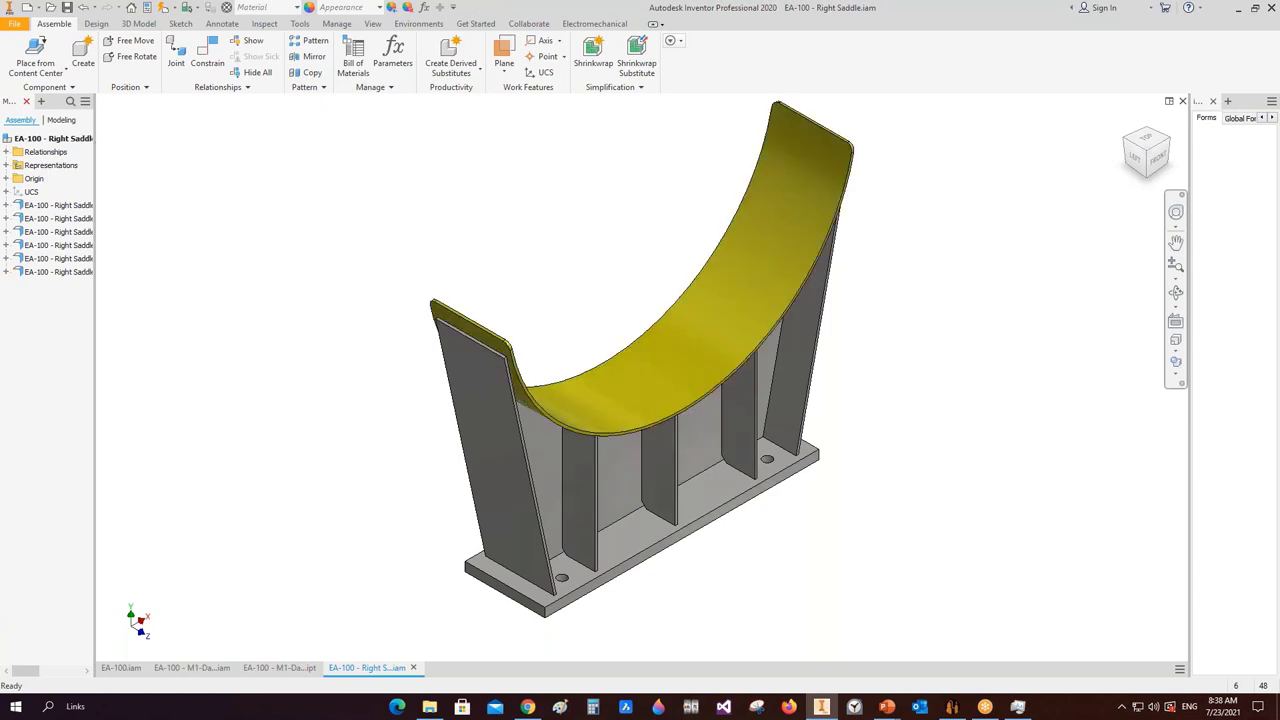
key("ctrl+s")
key("ctrl+s")
- Close the Right Saddle document, save EA-100.iam, and close the davit part and assembly documents
key("ctrl+F4")
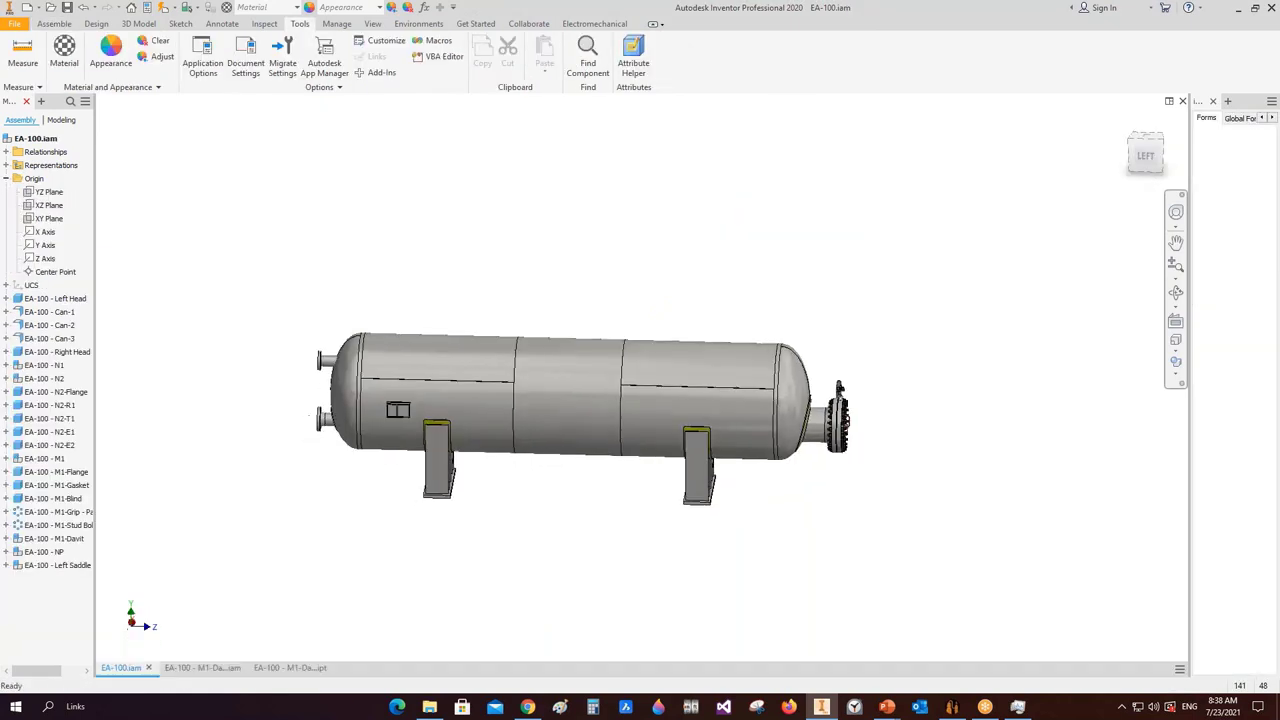
key("ctrl+s")
left_click(298, 672)
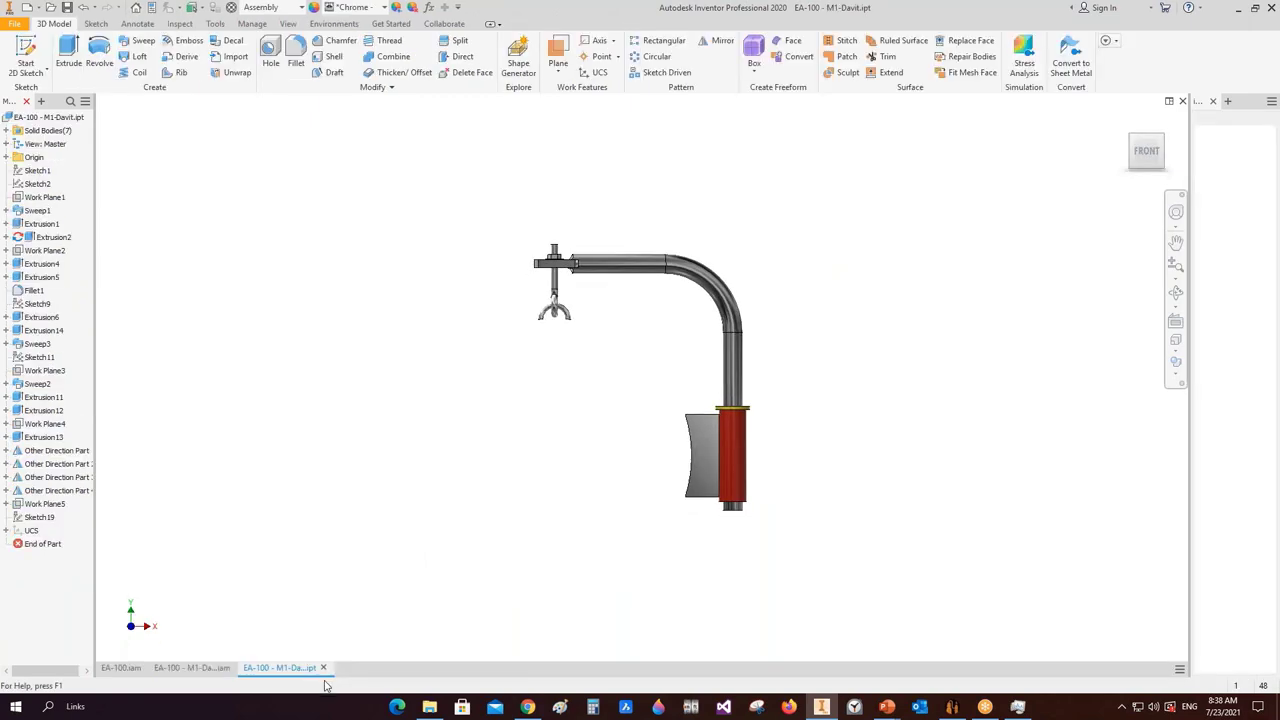
left_click(331, 667)
left_click(226, 670)
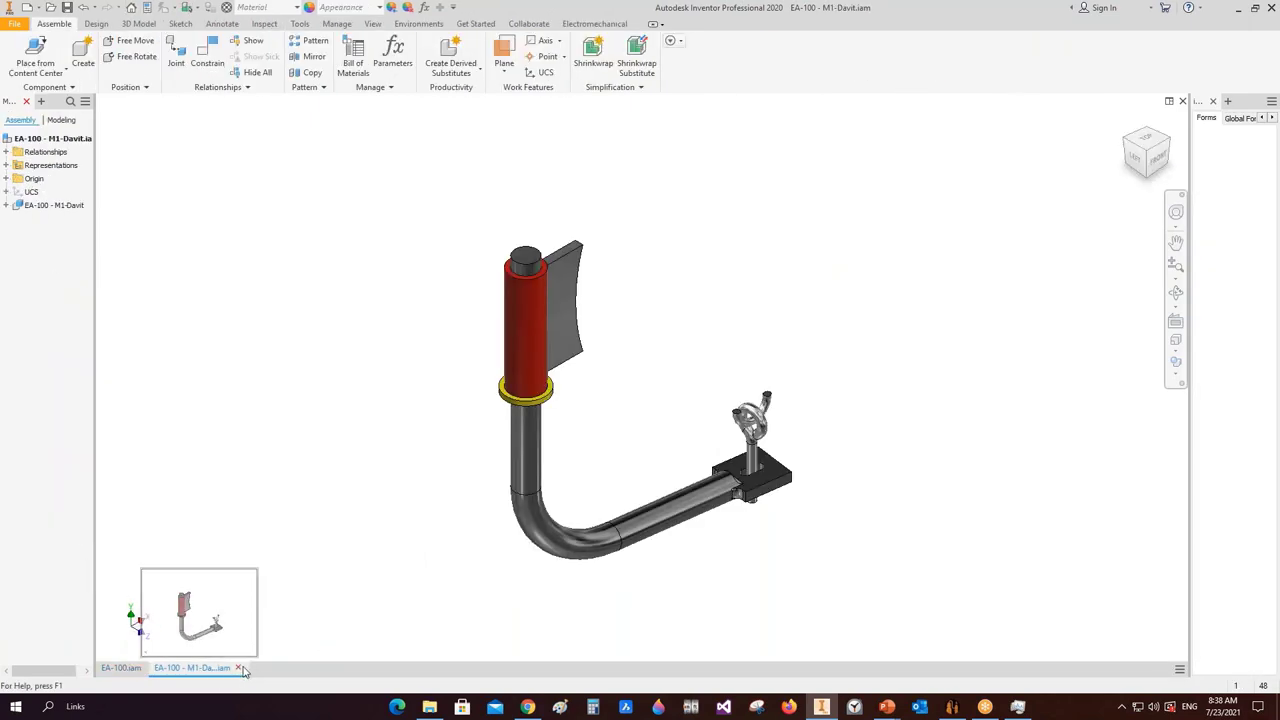
left_click(237, 667)
- Orbit the EA-100 vessel to inspect it, then return to Static Equipment Generator
left_click(1176, 292)
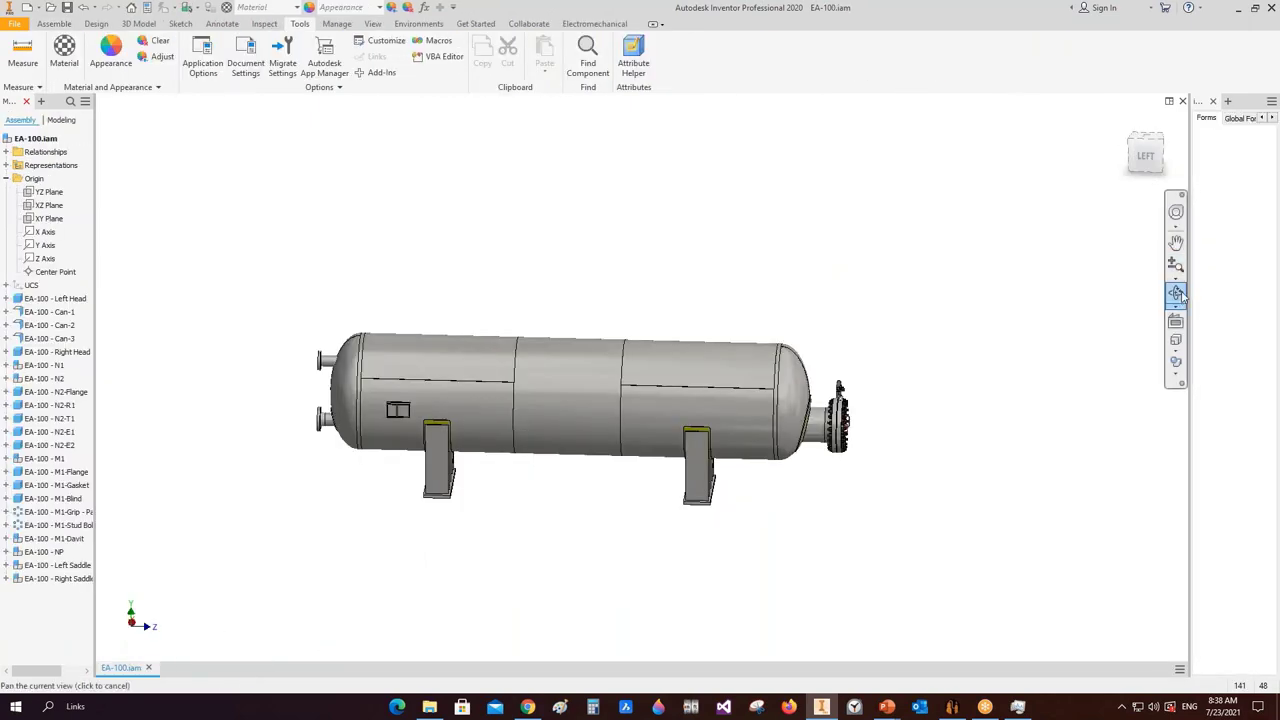
left_click_drag(640, 420, 809, 443)
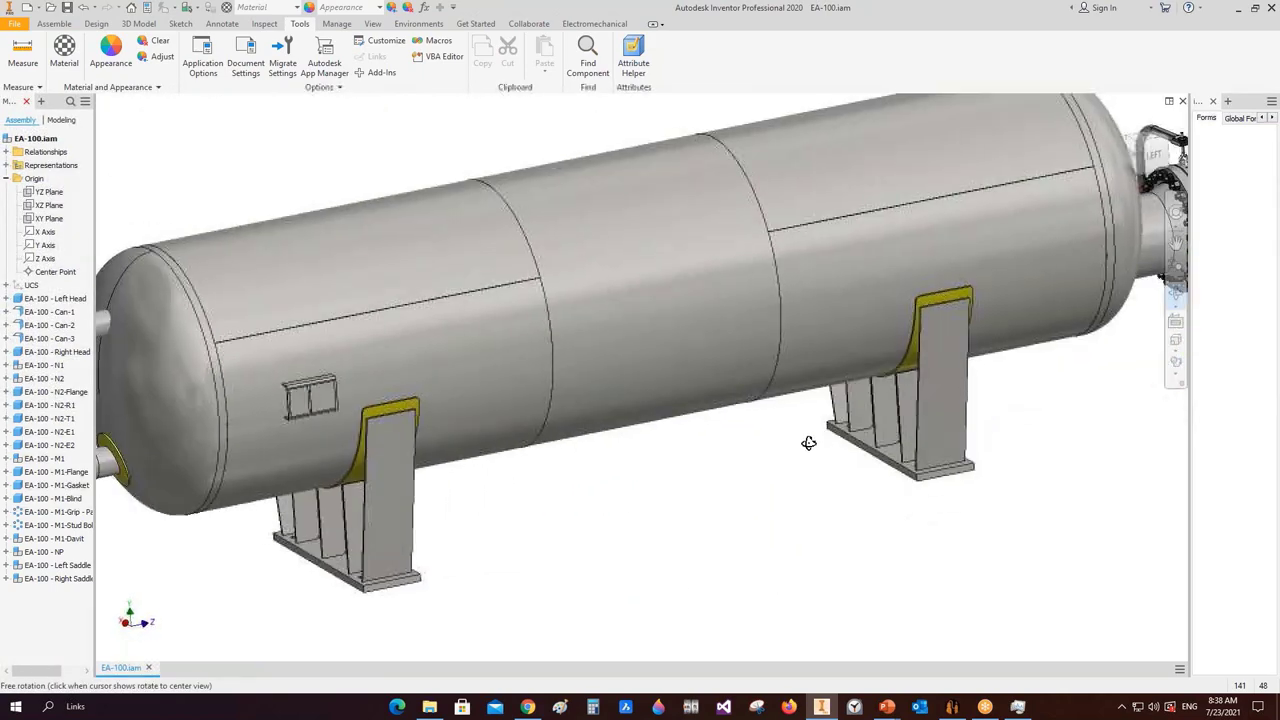
scroll(664, 381, "down", 3)
left_click_drag(680, 343, 702, 355)
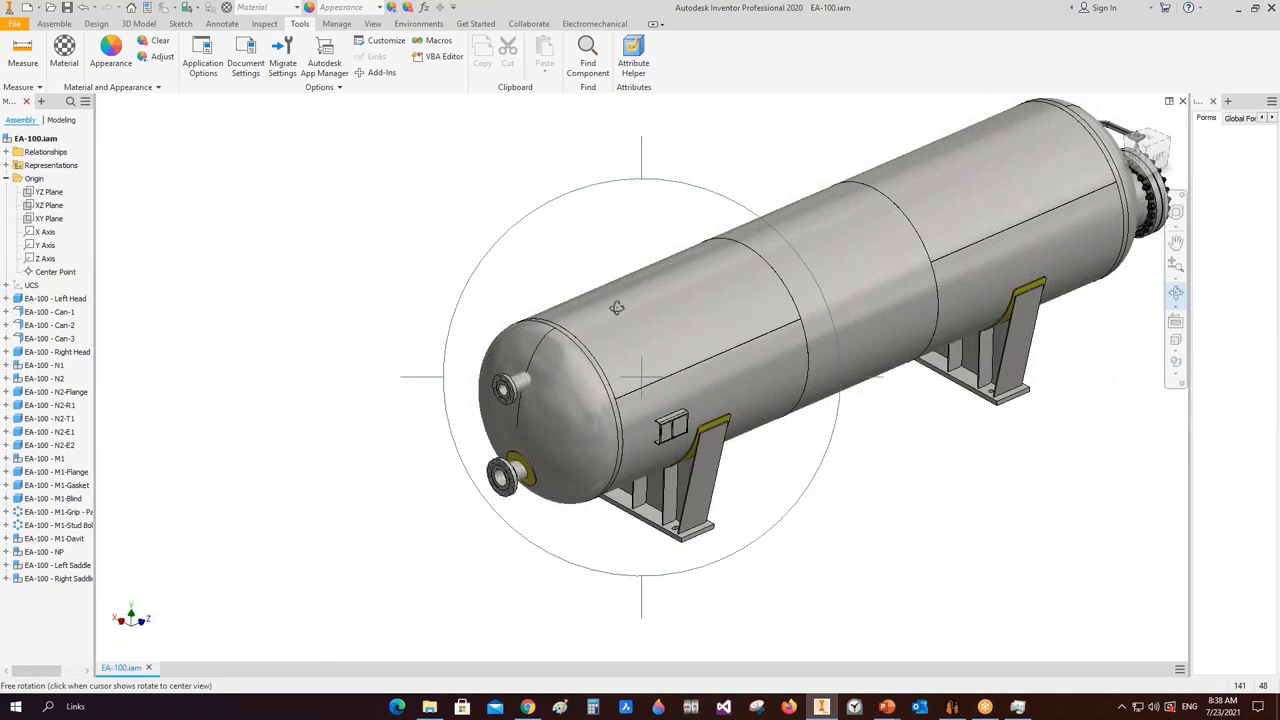
left_click_drag(612, 300, 686, 378)
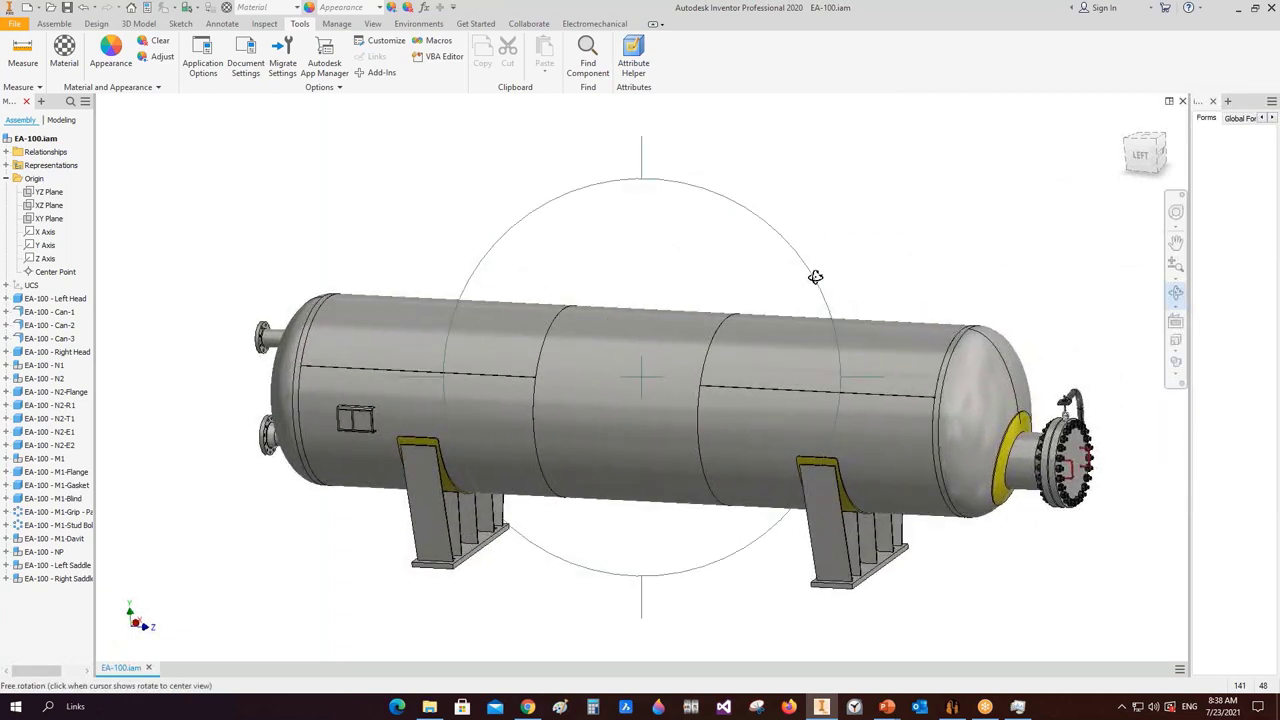
right_click(740, 220)
left_click(762, 152)
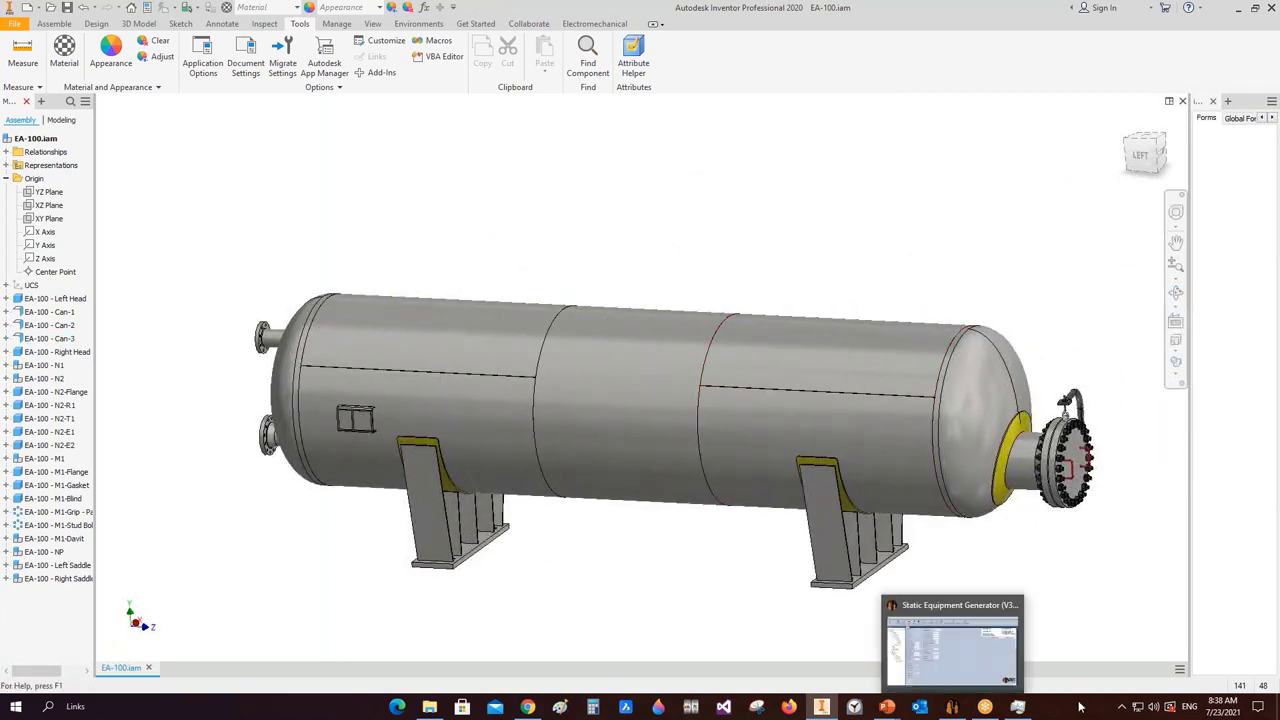
left_click(952, 706)
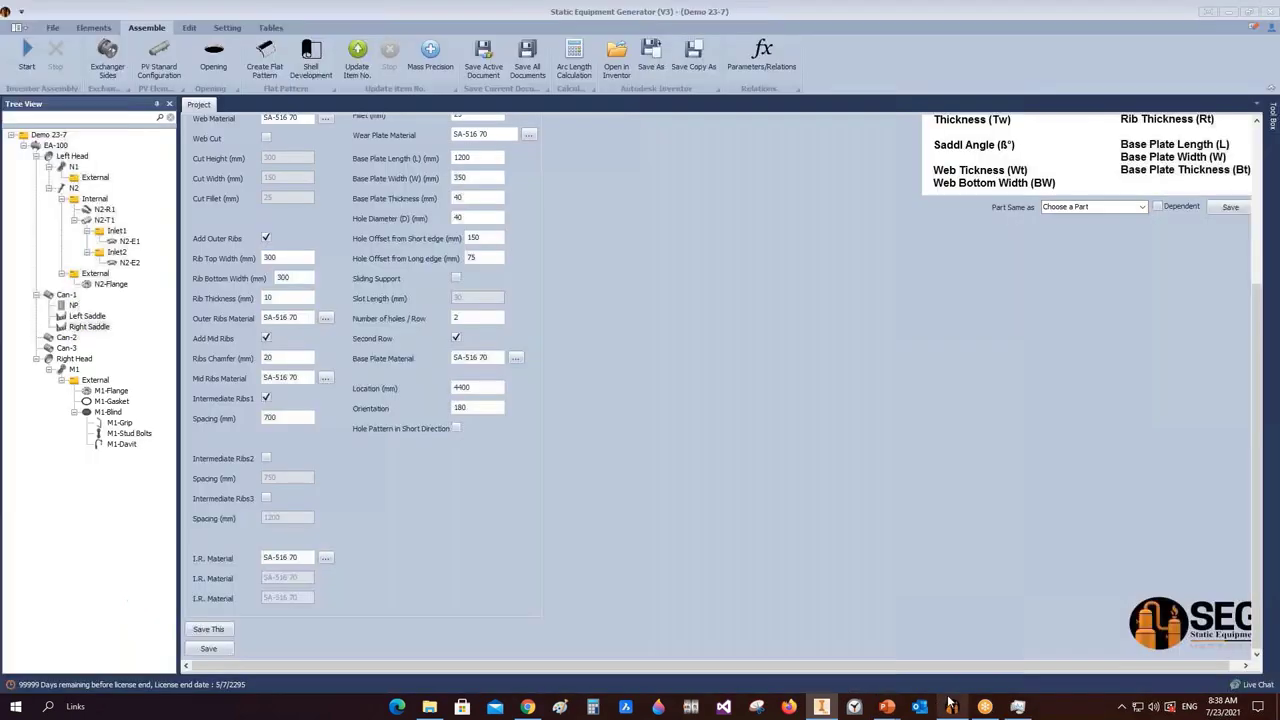
- Create shell nozzle 'M3' on the Can-1 shell course and select it to view its settings
left_click(67, 296)
left_click(93, 29)
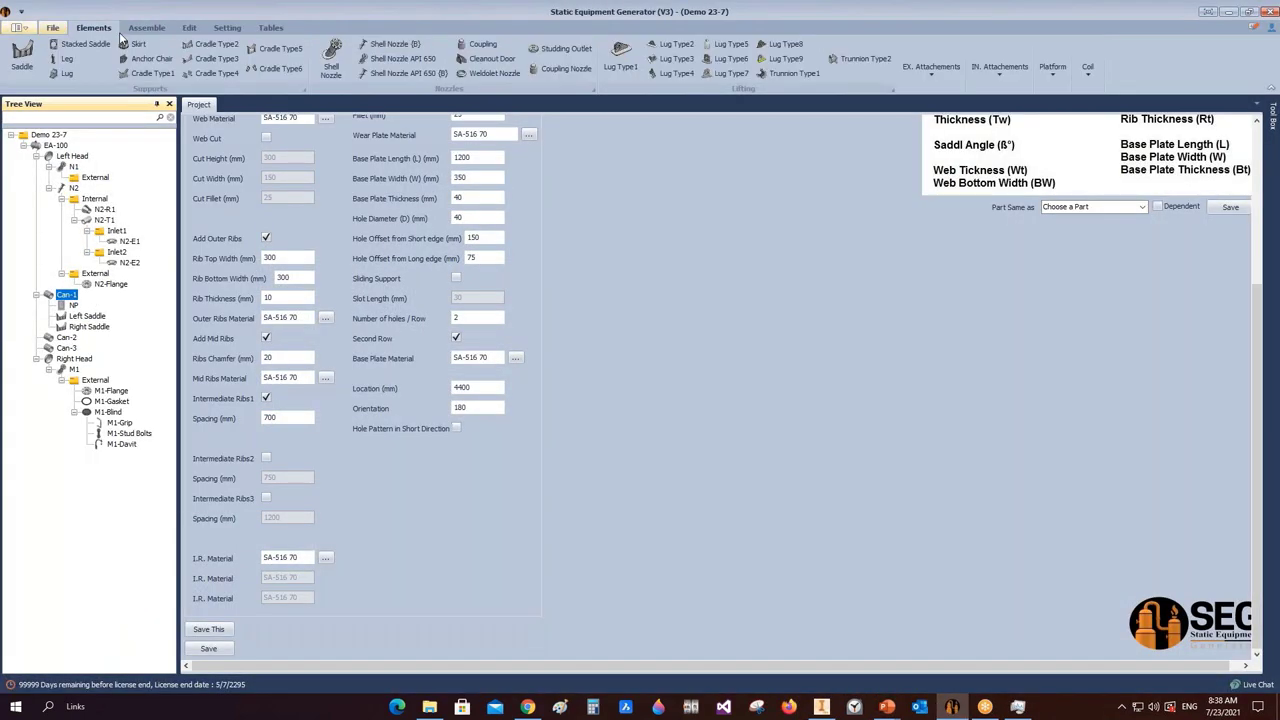
left_click(331, 60)
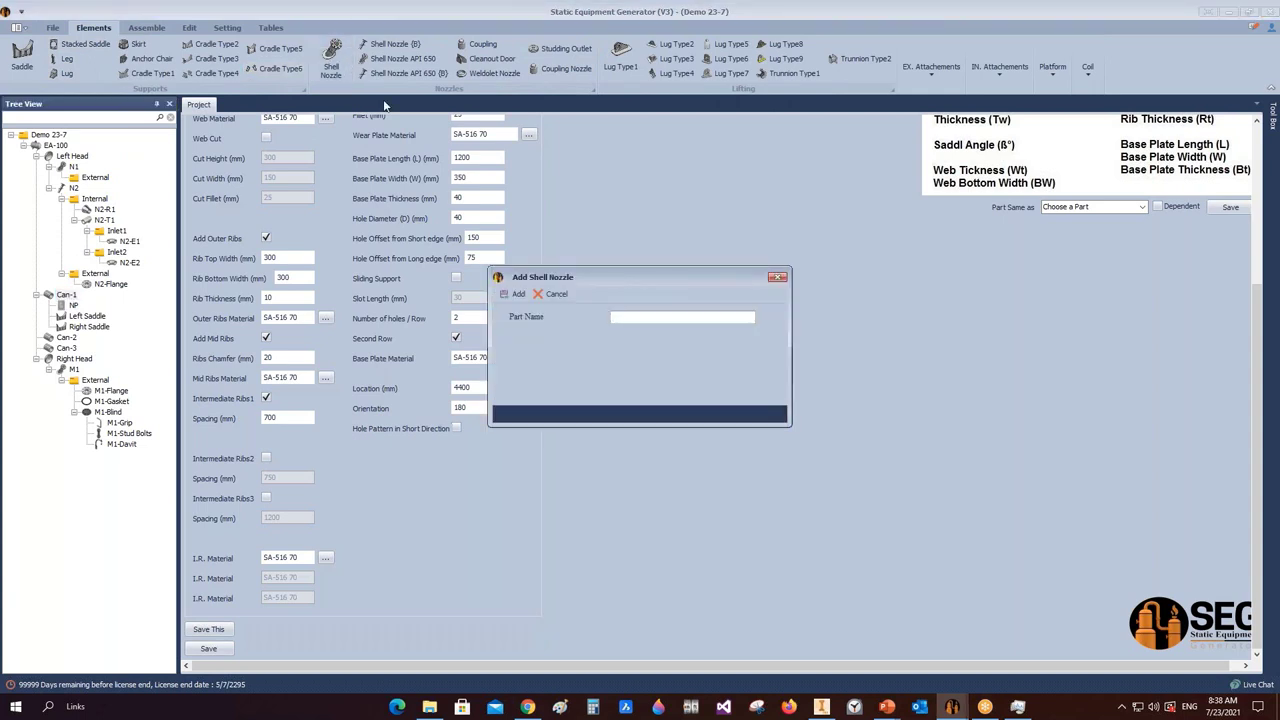
type("M3")
left_click(513, 293)
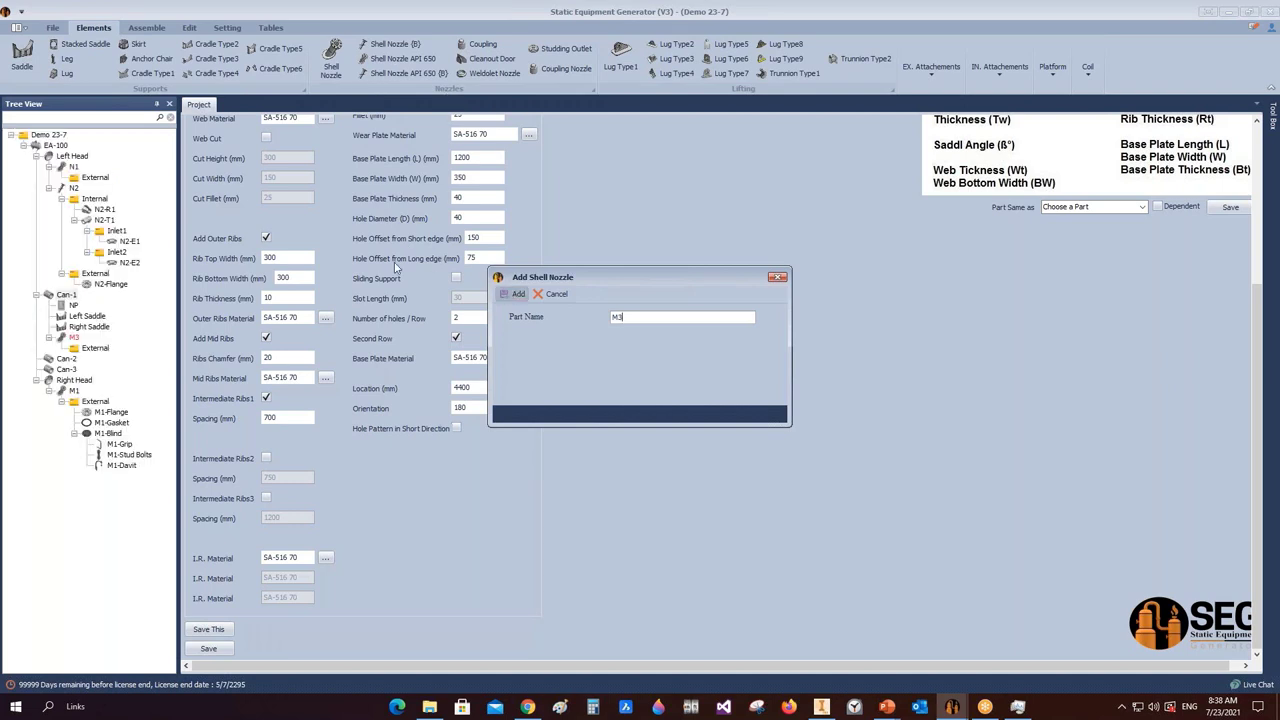
left_click(73, 338)
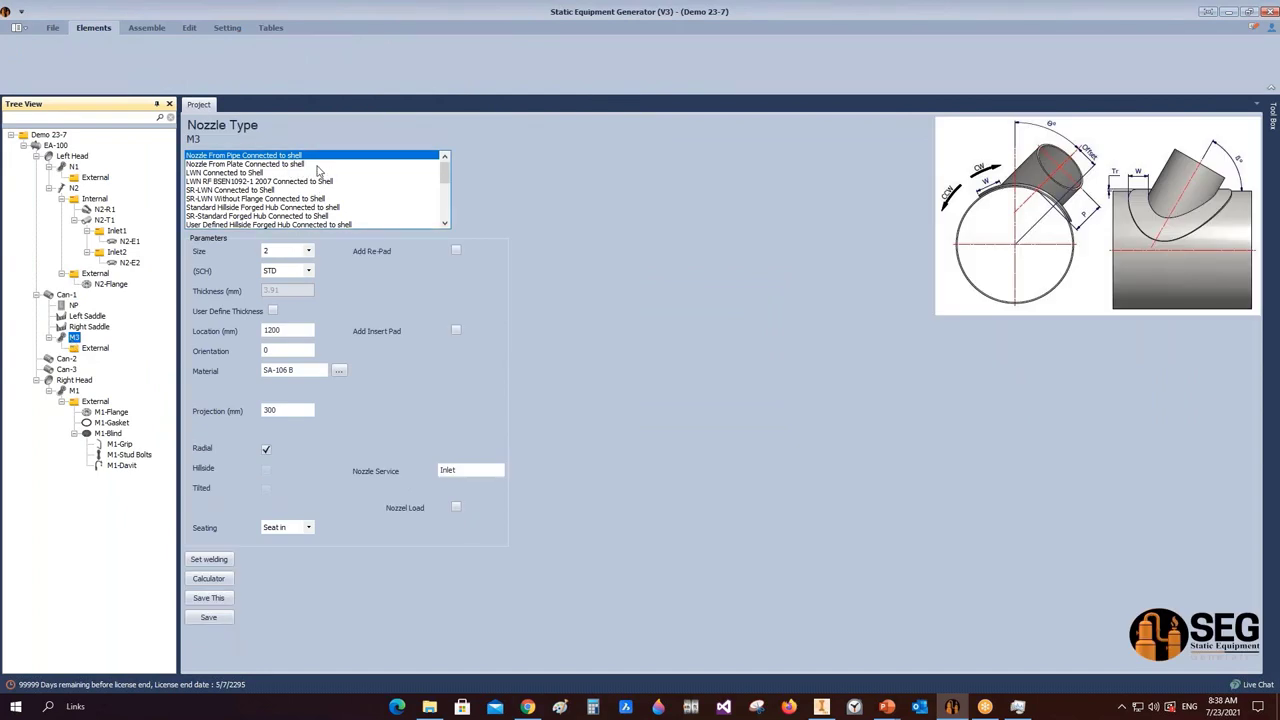
- Set M3 to size 24, SCH 40, location 800, with a 200 mm re-pad, and save
left_click(306, 251)
left_click(270, 384)
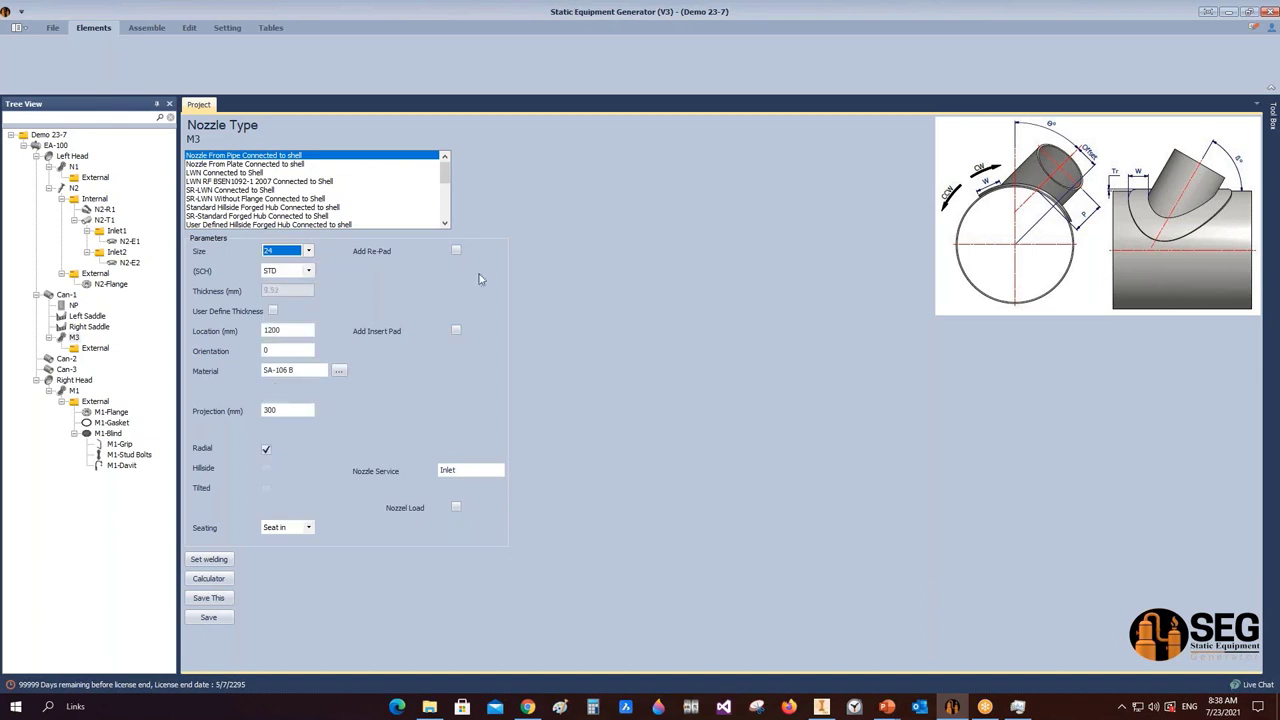
left_click(455, 250)
left_click(473, 270)
type("200")
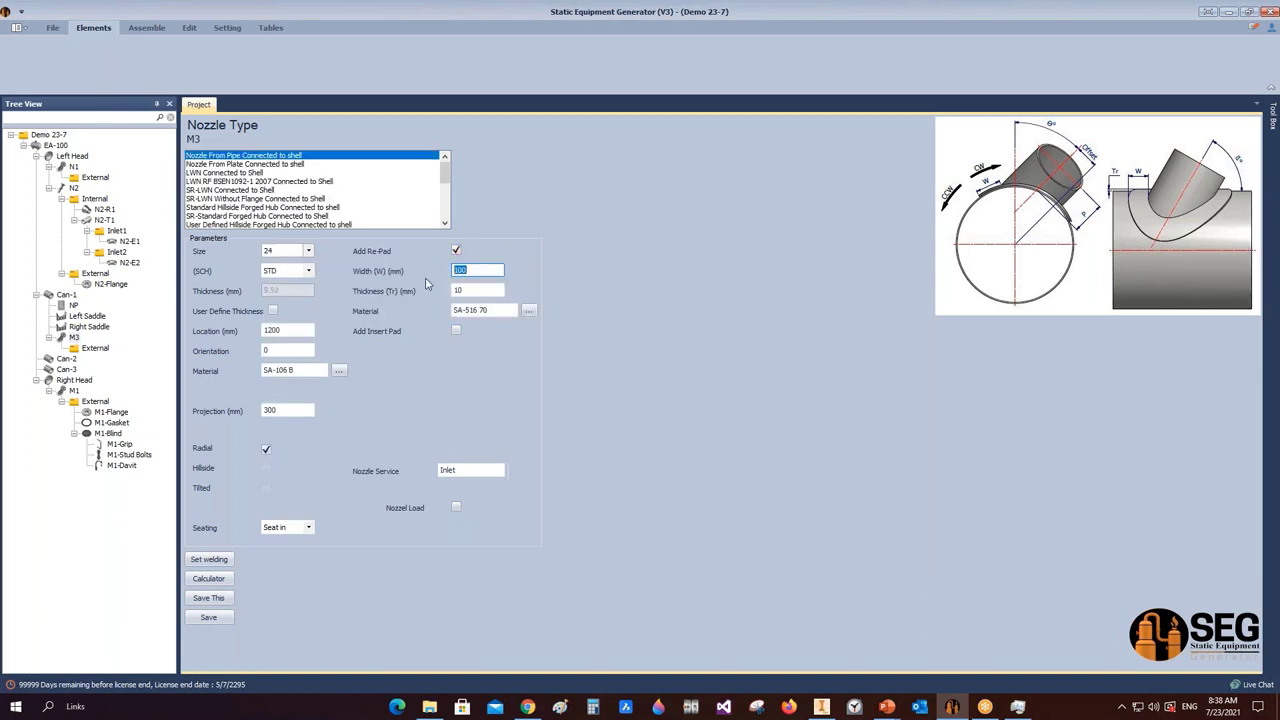
left_click(308, 271)
left_click(288, 316)
key("Tab")
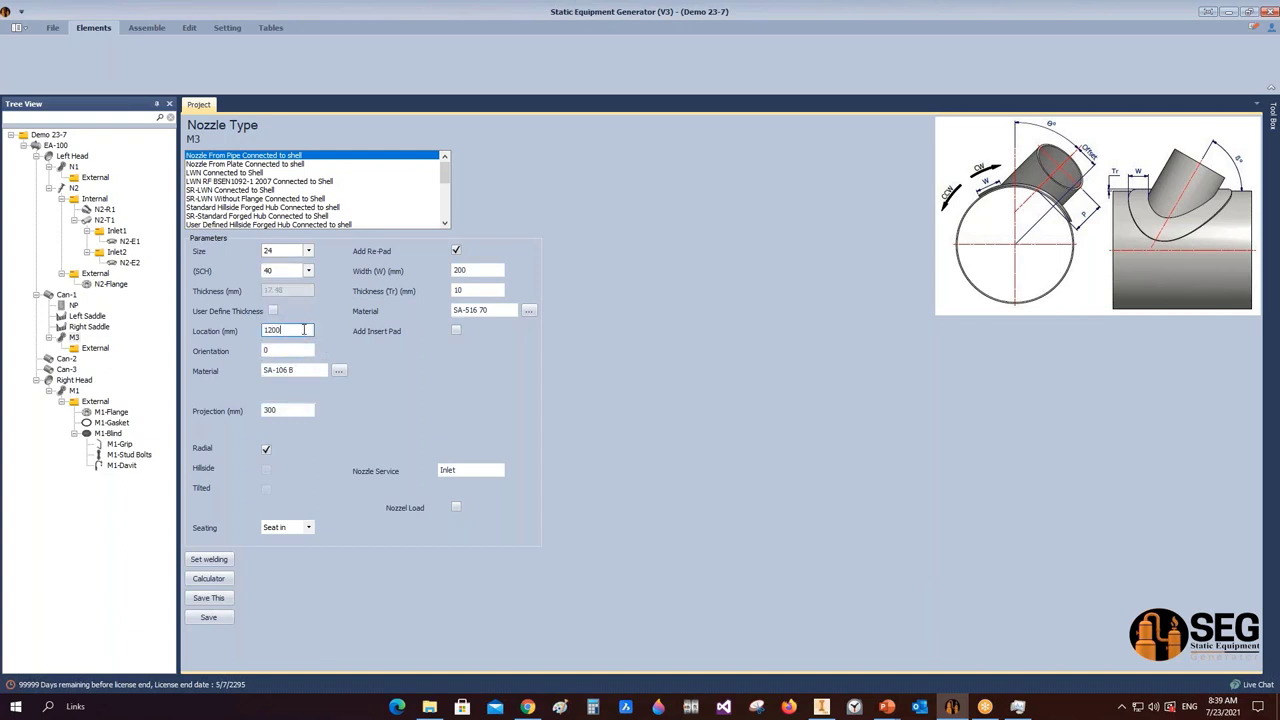
type("800")
key("Tab")
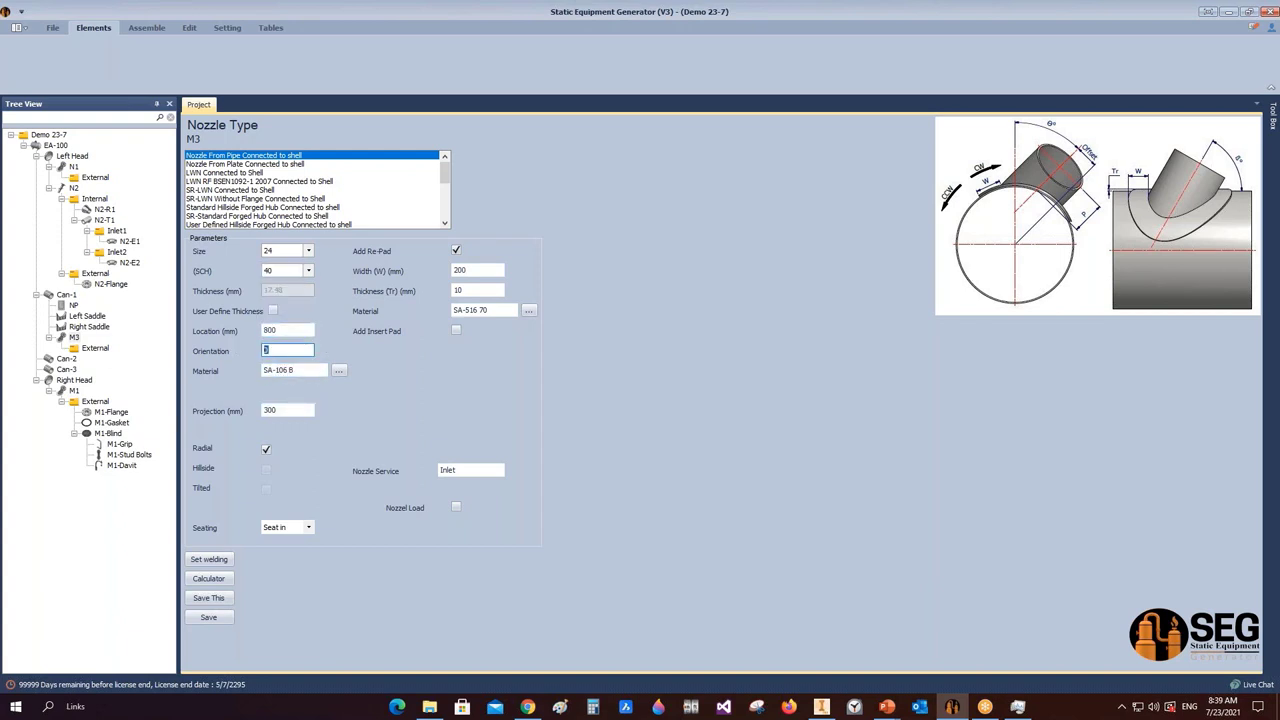
left_click(226, 618)
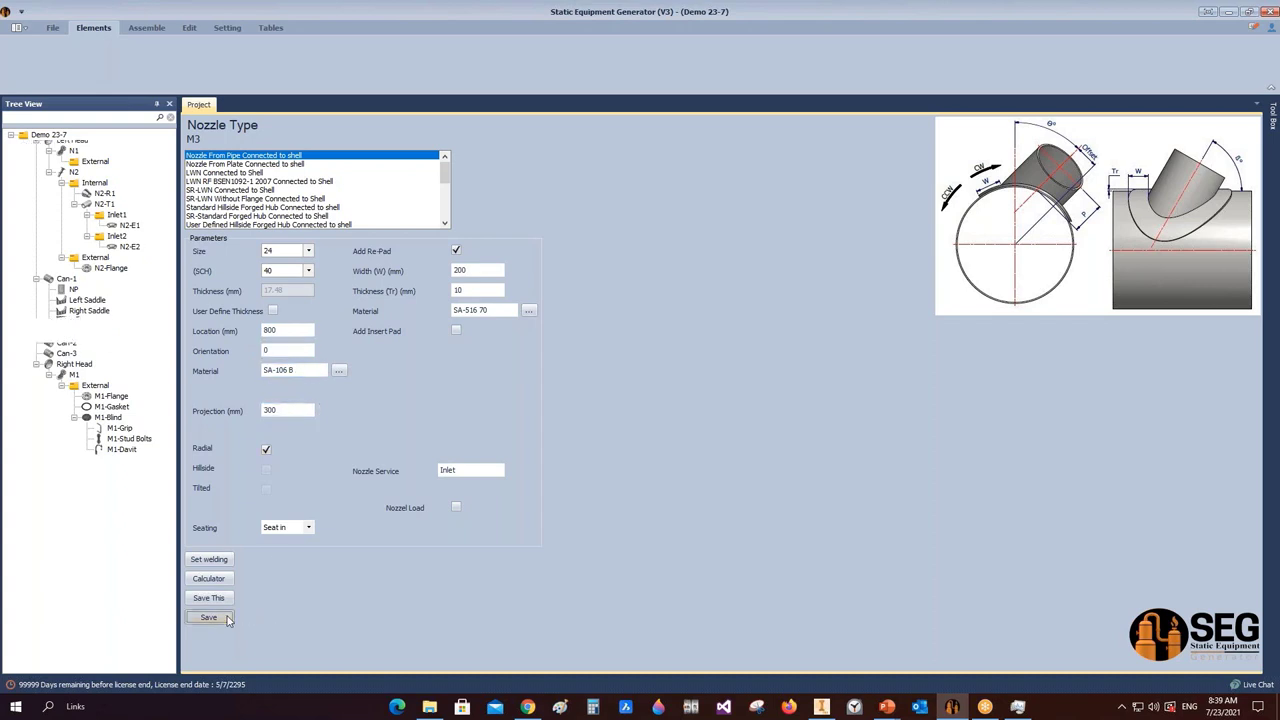
- Change M3's nozzle service to Manway2, save it, and select M3's External group
left_click(356, 471)
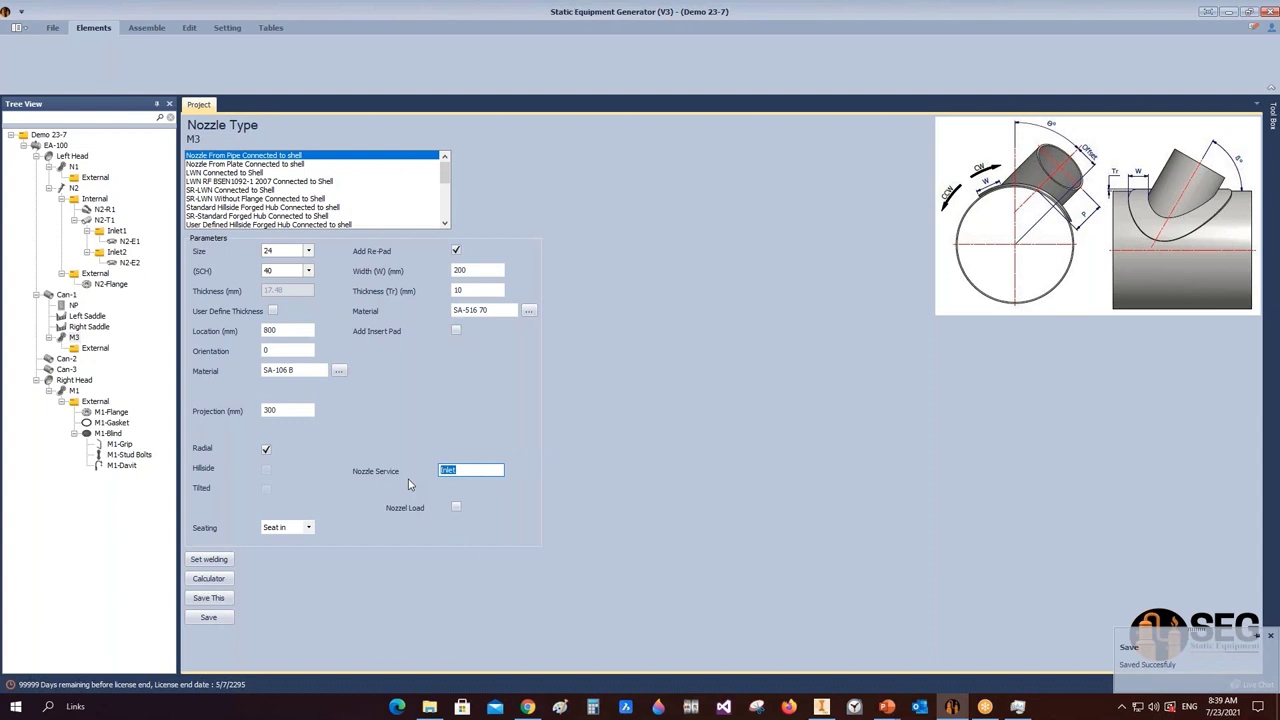
type("Manway2")
left_click(208, 617)
left_click(96, 348)
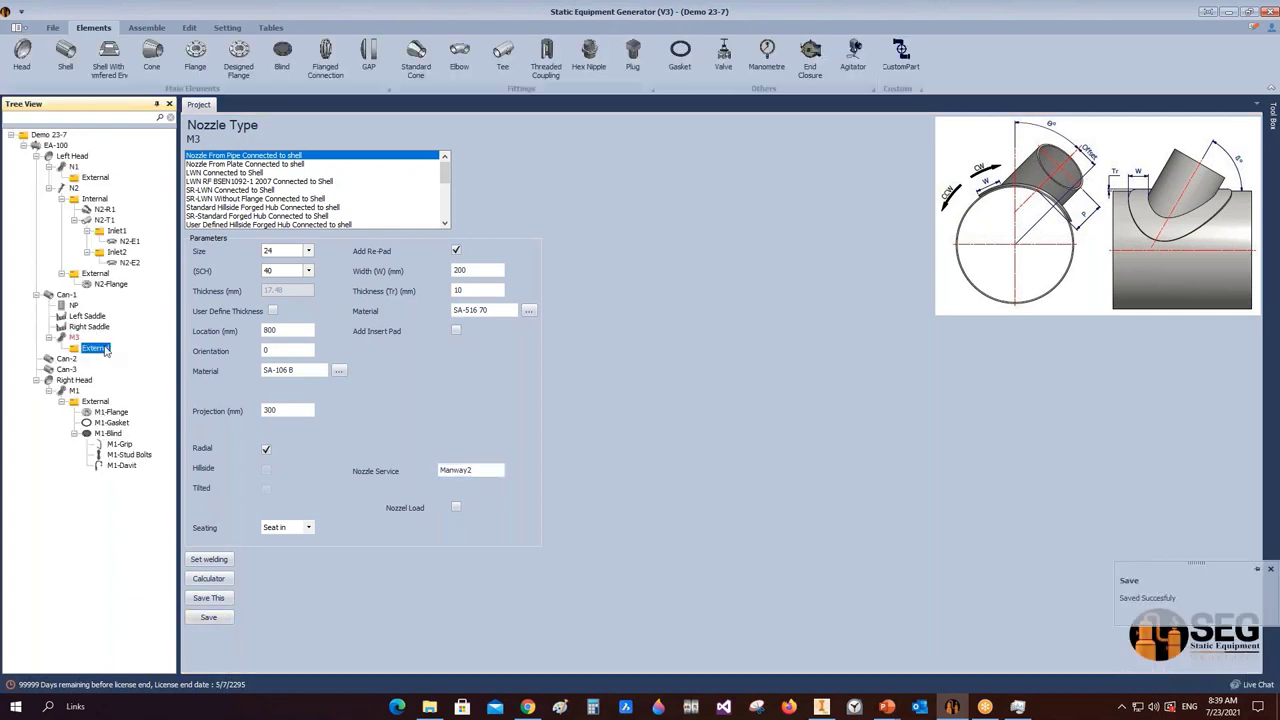
- Add M3-Flange as WN-RF ASME B16.5, rating 300, size 24, SCH 40, then add M2-Gasket
left_click(200, 53)
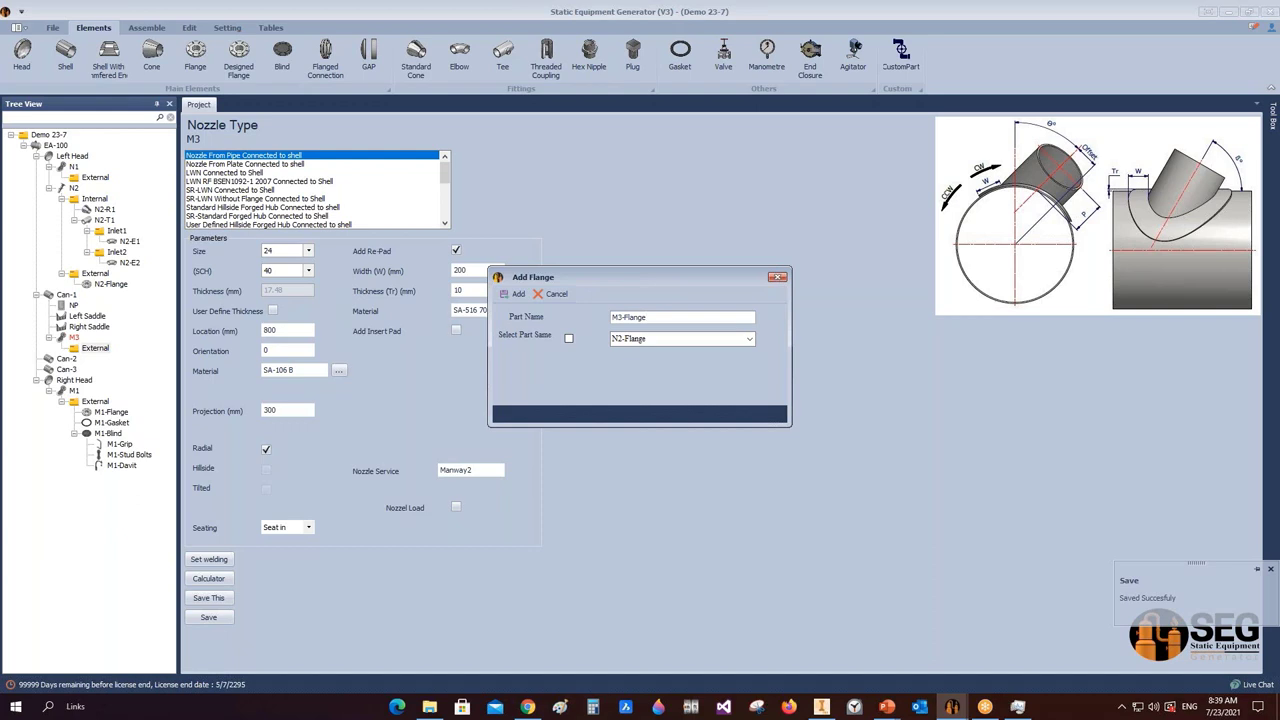
left_click(510, 294)
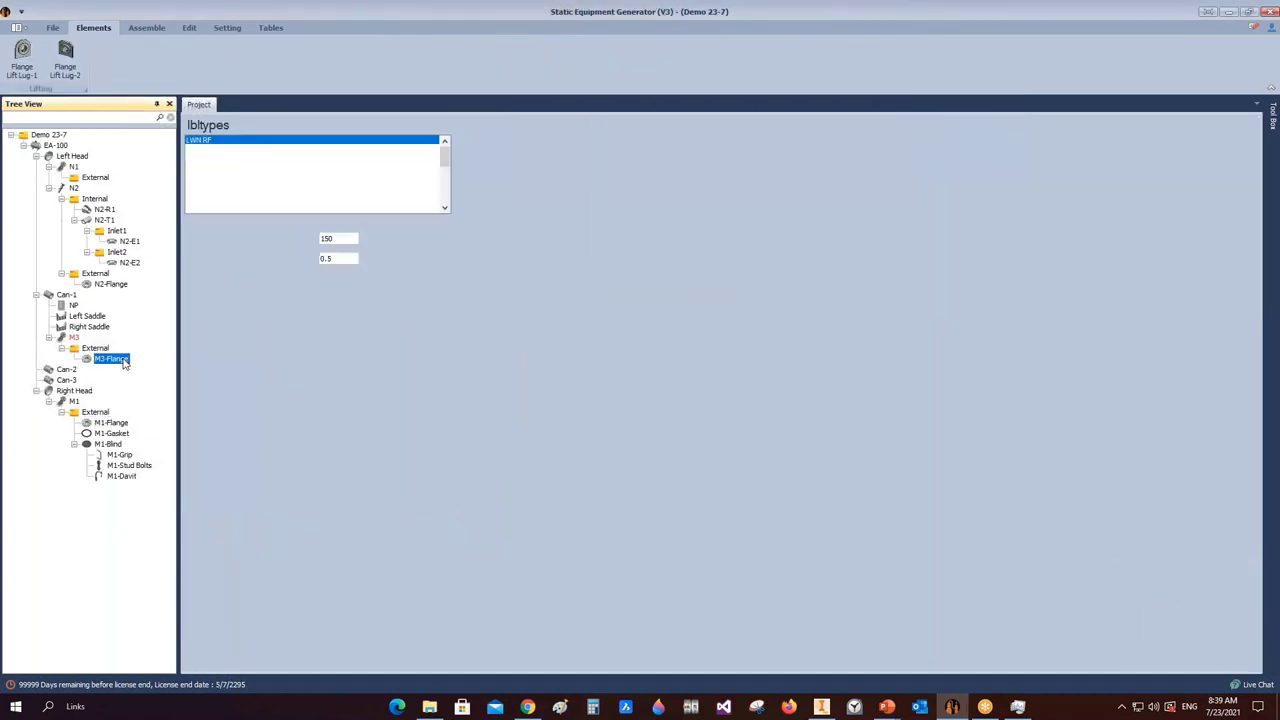
left_click(222, 199)
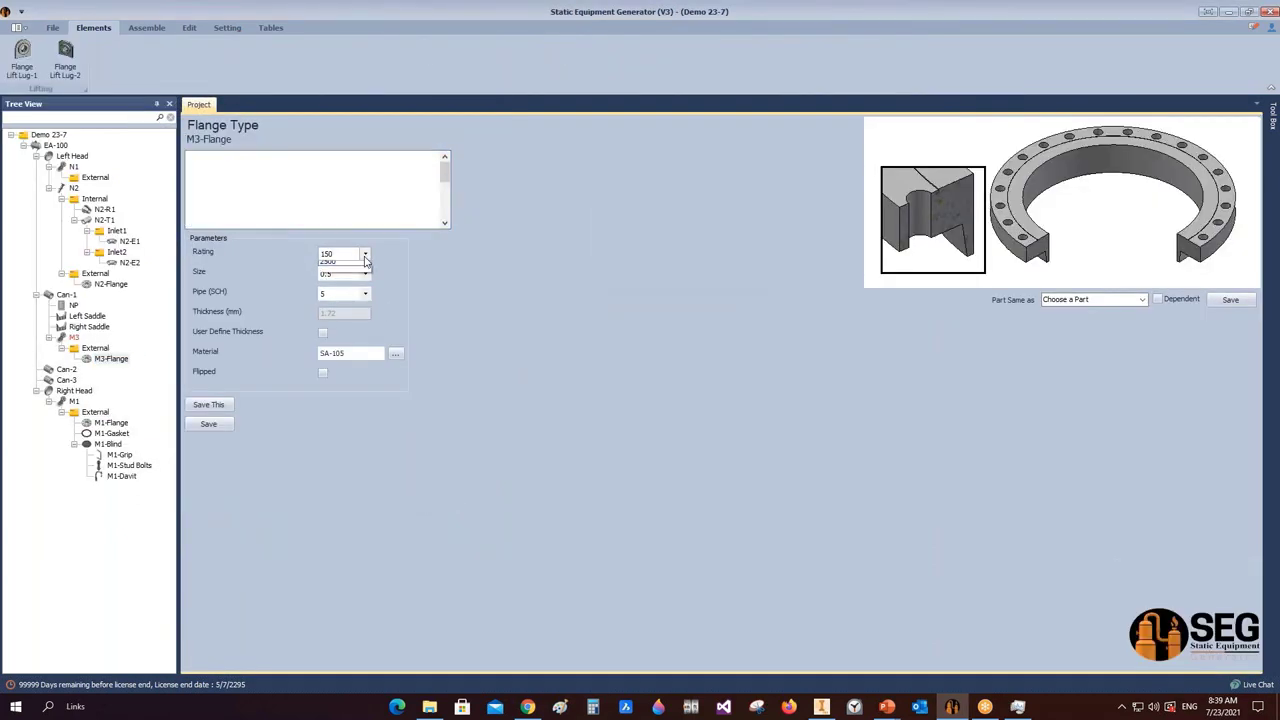
left_click(365, 253)
left_click(358, 278)
left_click(360, 274)
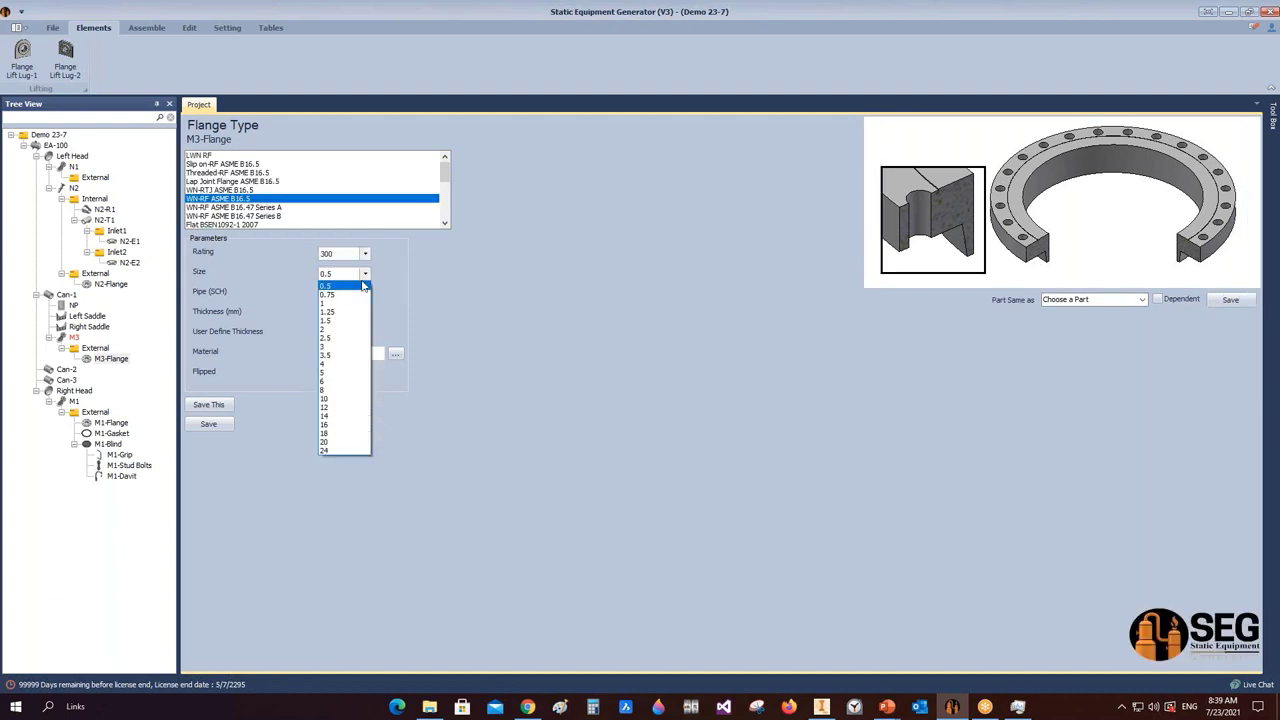
left_click(338, 450)
left_click(360, 293)
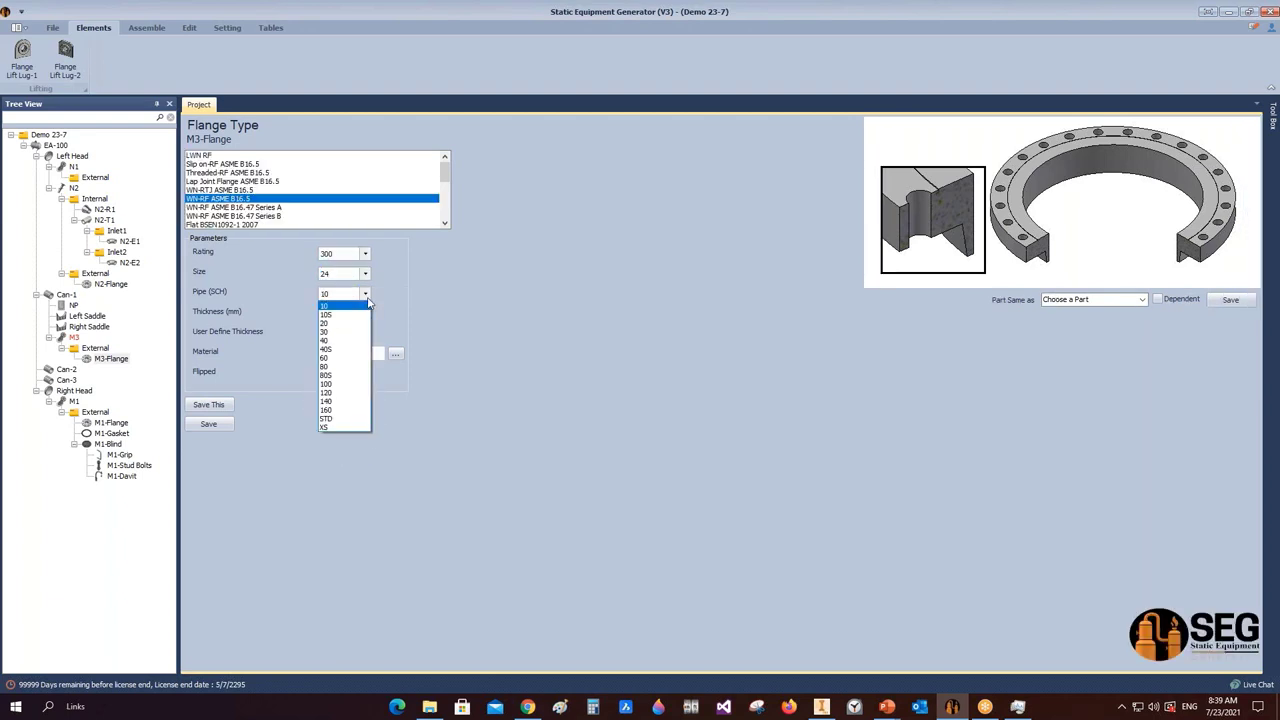
left_click(328, 341)
left_click(208, 424)
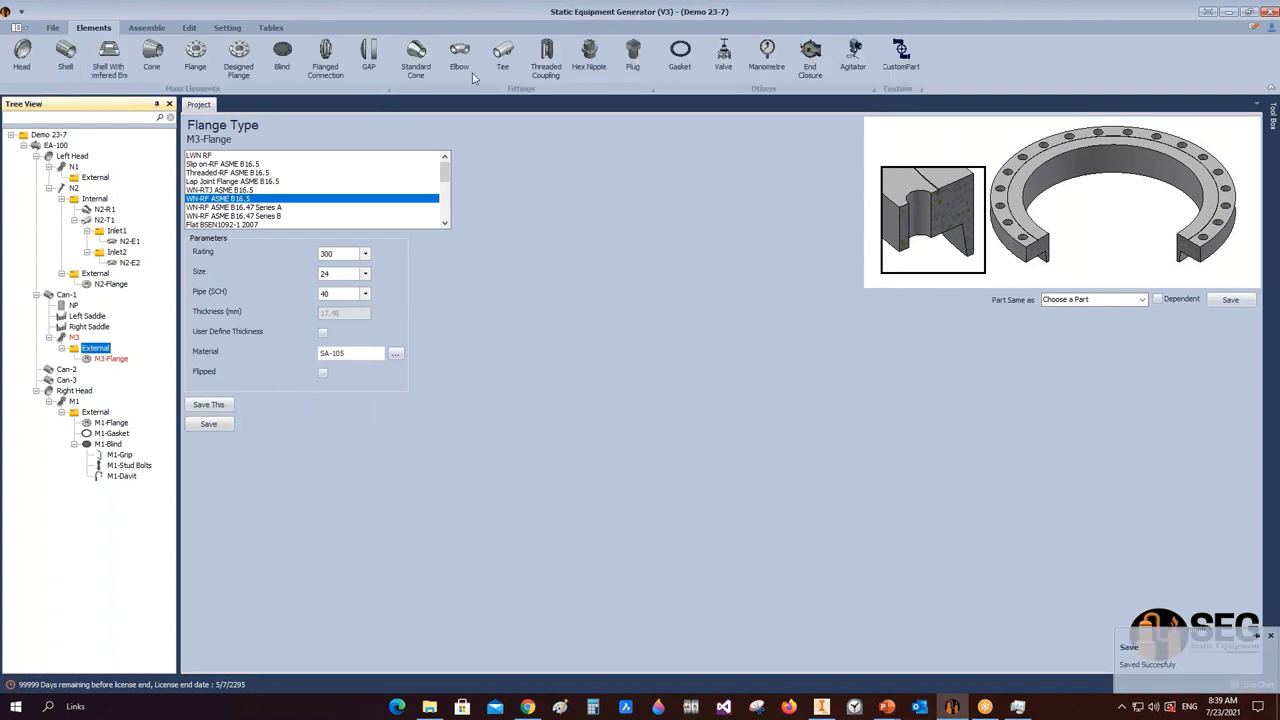
left_click(681, 56)
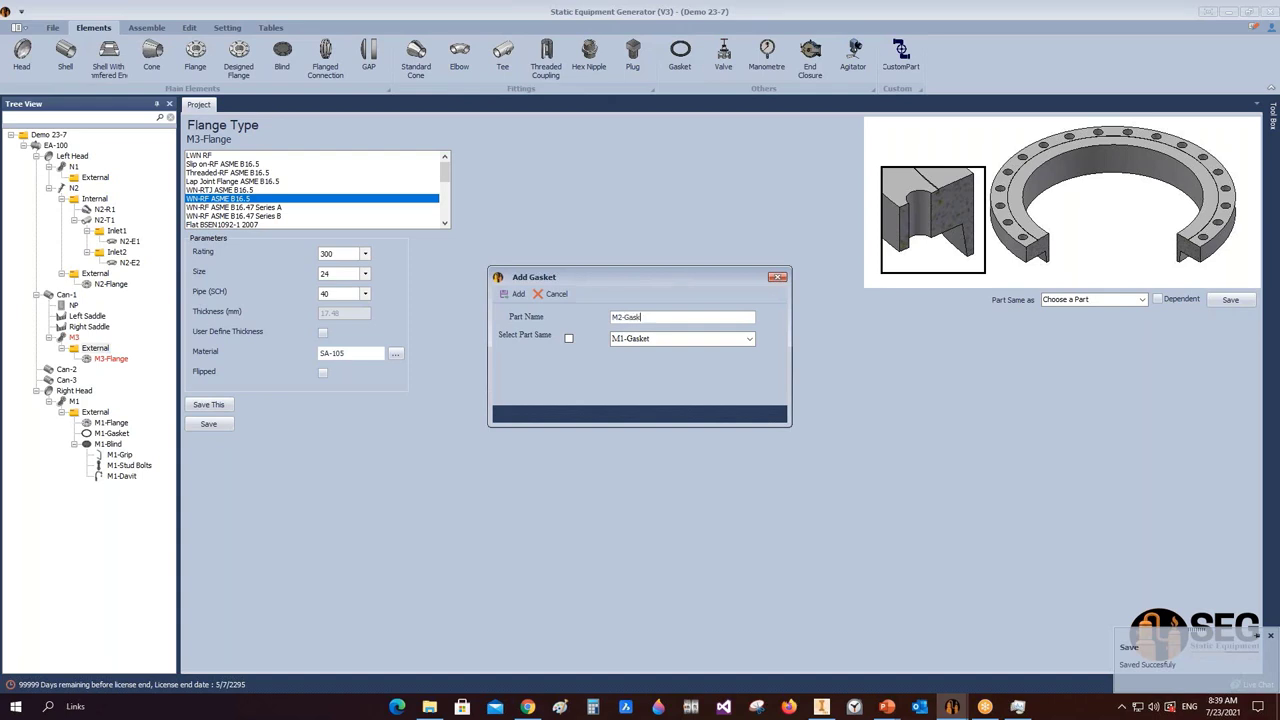
left_click(513, 293)
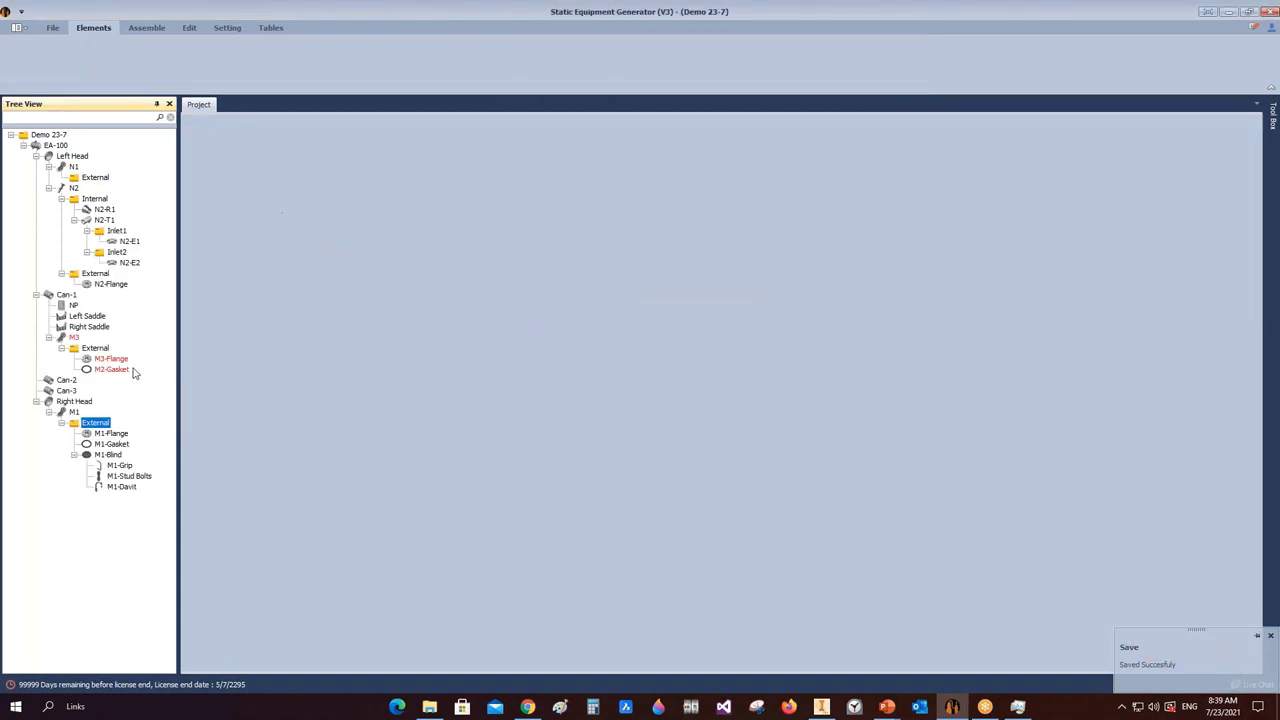
- Save M2-Gasket as RF Gasket for ASME B16.5 flanges, rating 300, size 24, then start adding M3-Blind
left_click(122, 371)
left_click(244, 164)
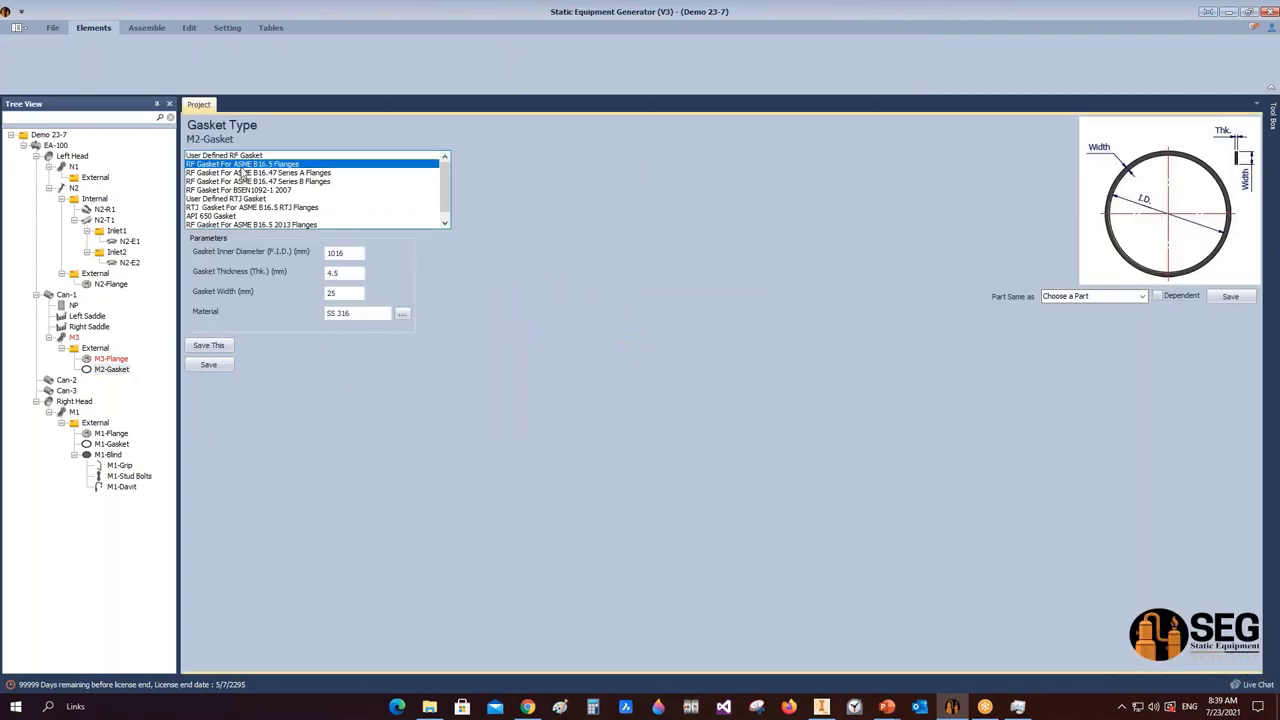
left_click(364, 254)
left_click(335, 275)
left_click(364, 273)
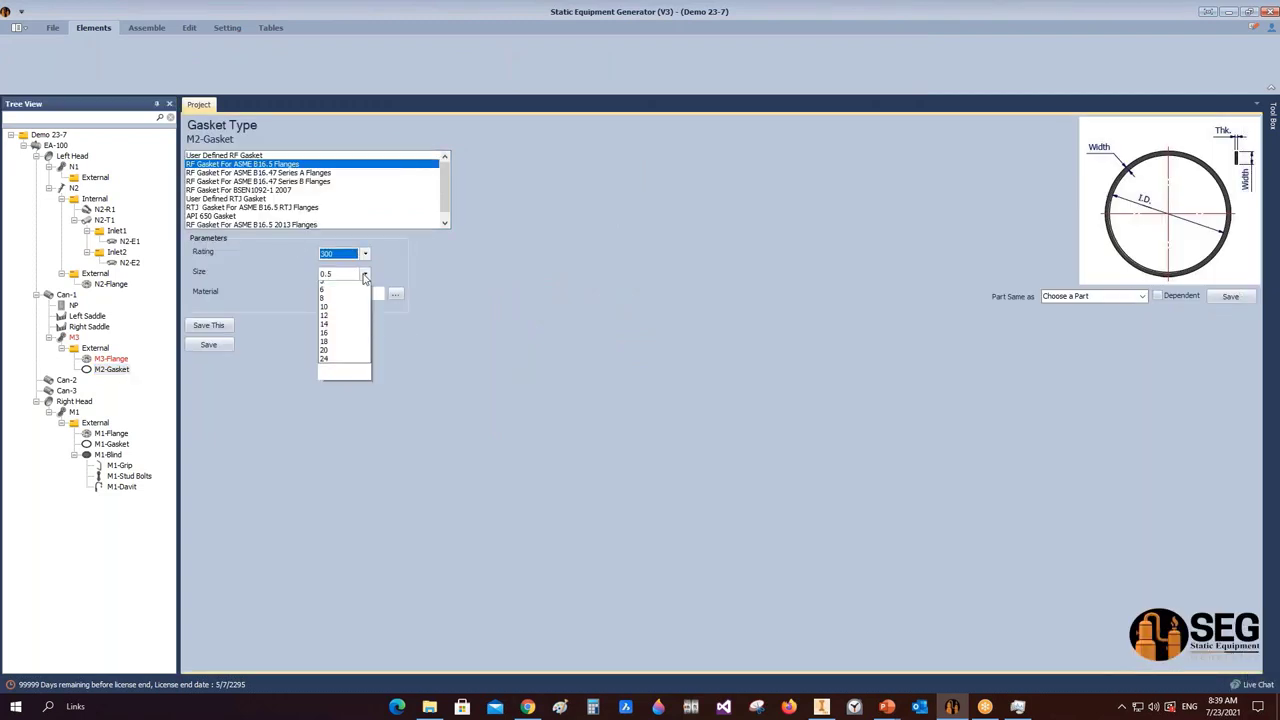
left_click(328, 450)
left_click(210, 345)
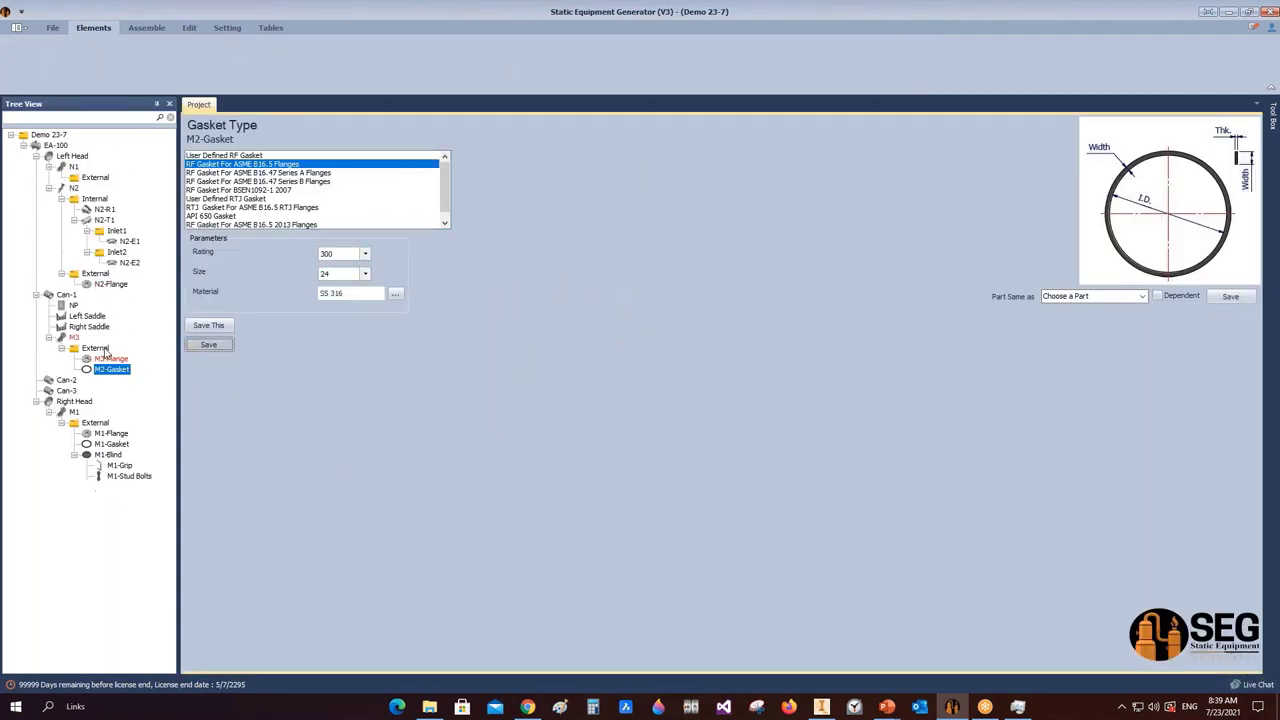
left_click(100, 348)
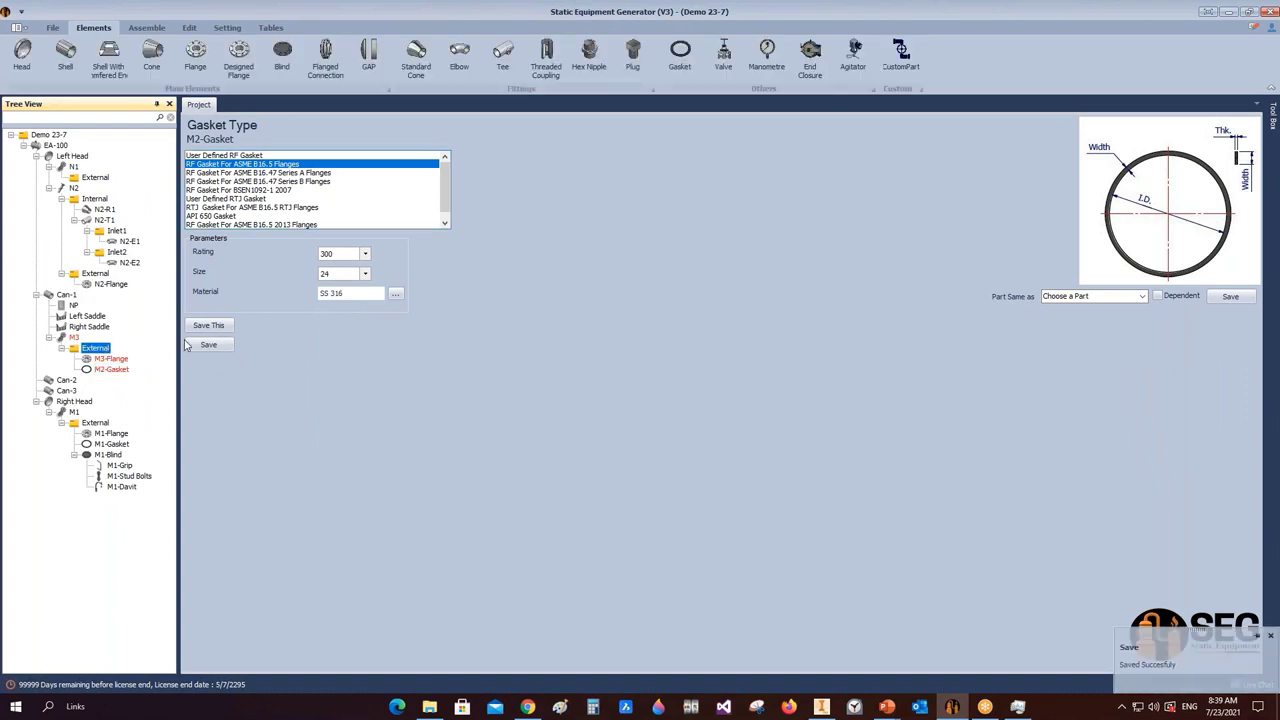
left_click(284, 55)
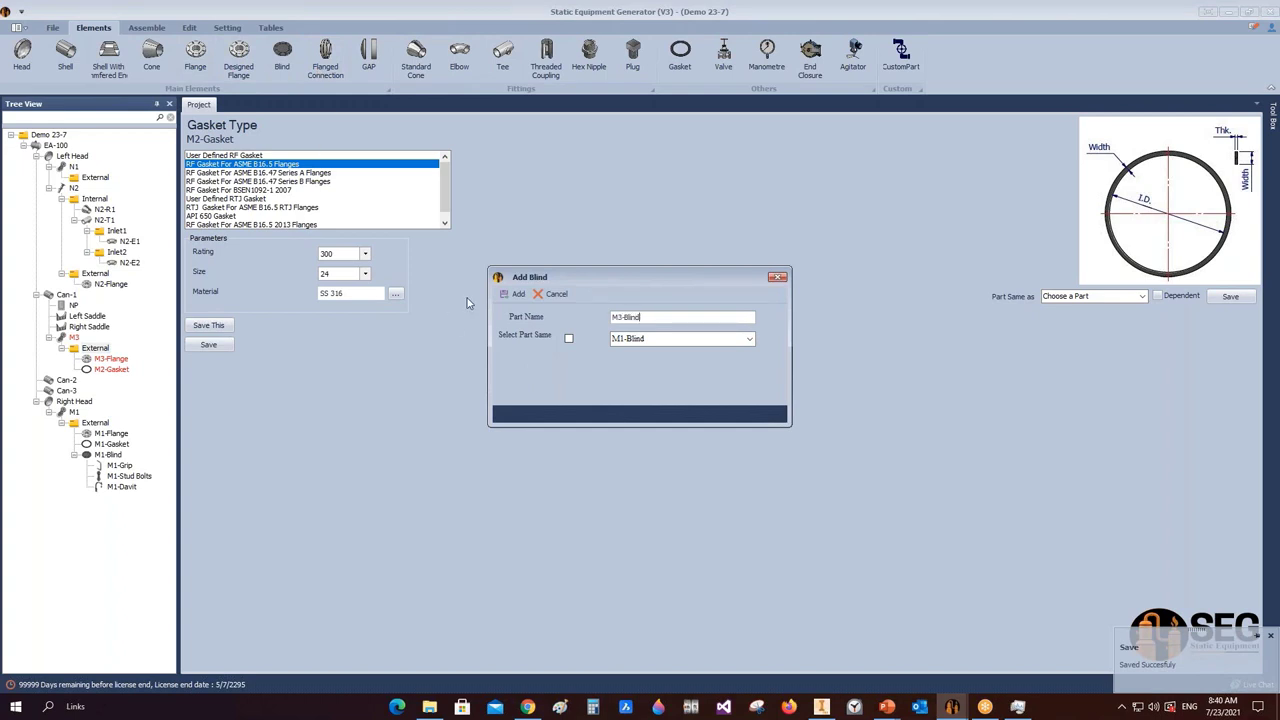
- Save M3-Blind as a flipped RF Blind ASME B16.5, rating 300, size 24
left_click(516, 293)
left_click(108, 380)
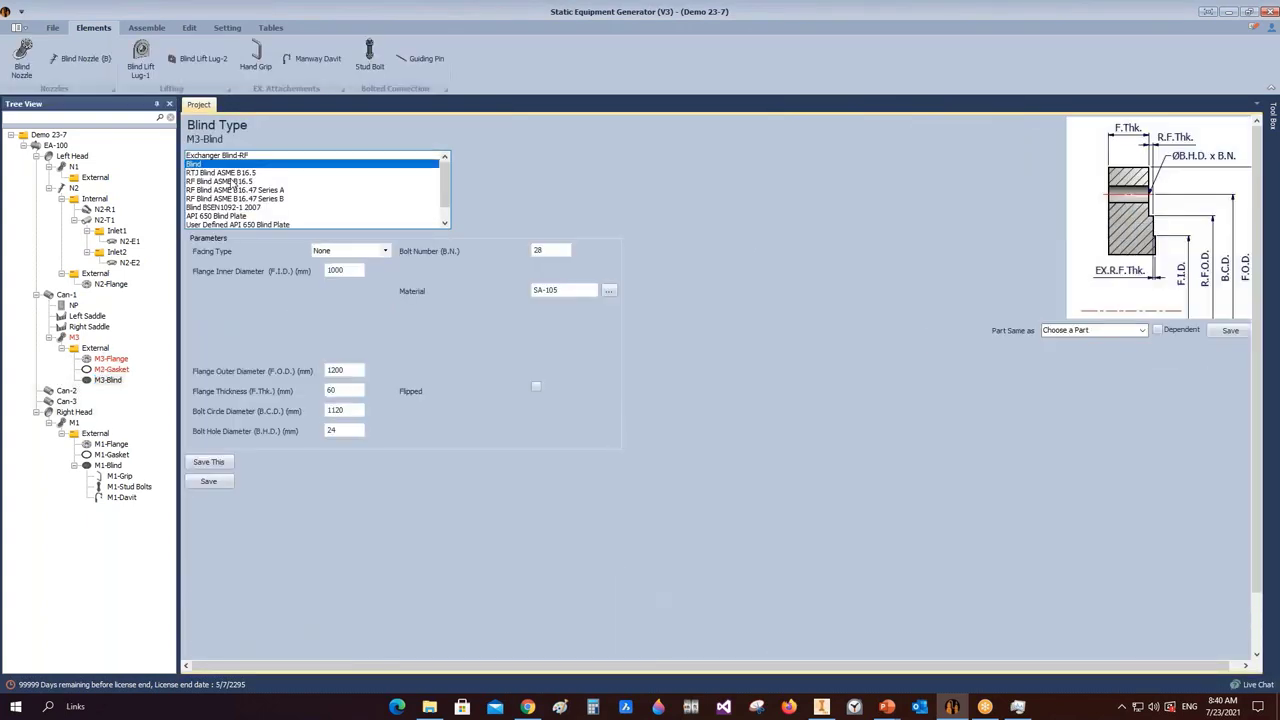
left_click(219, 182)
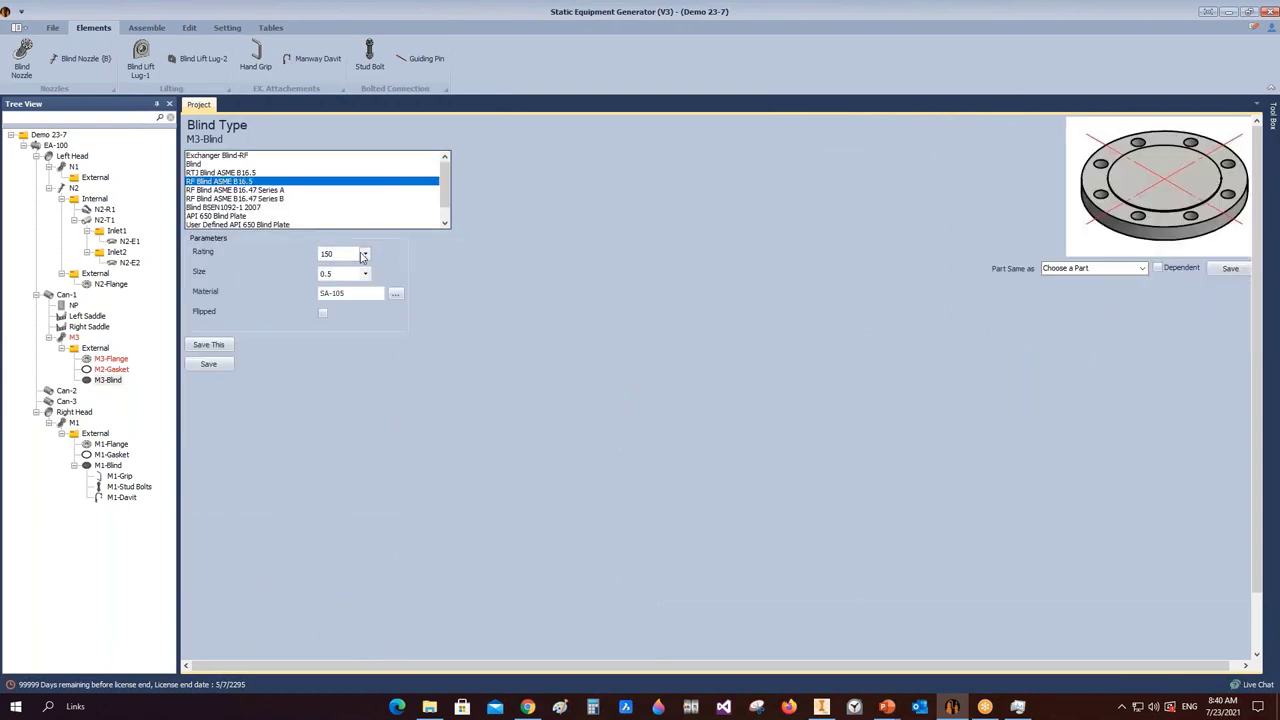
left_click(364, 254)
left_click(340, 274)
left_click(364, 273)
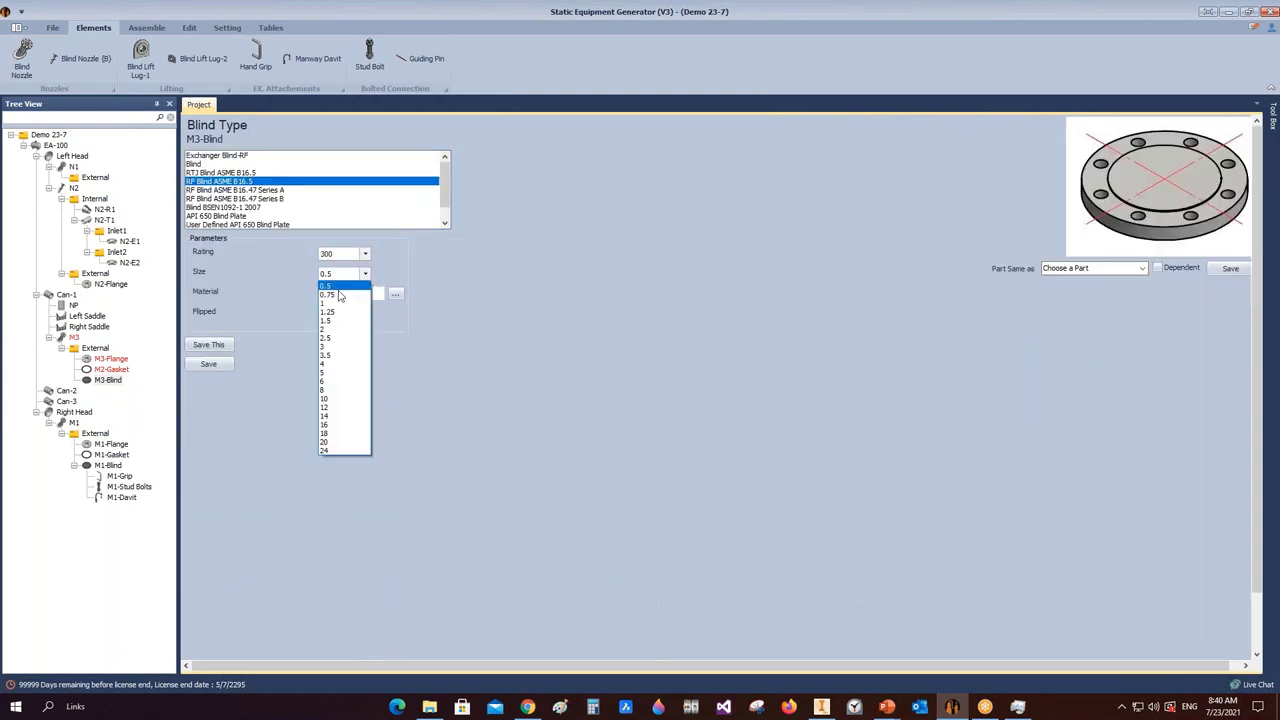
left_click(340, 452)
left_click(223, 363)
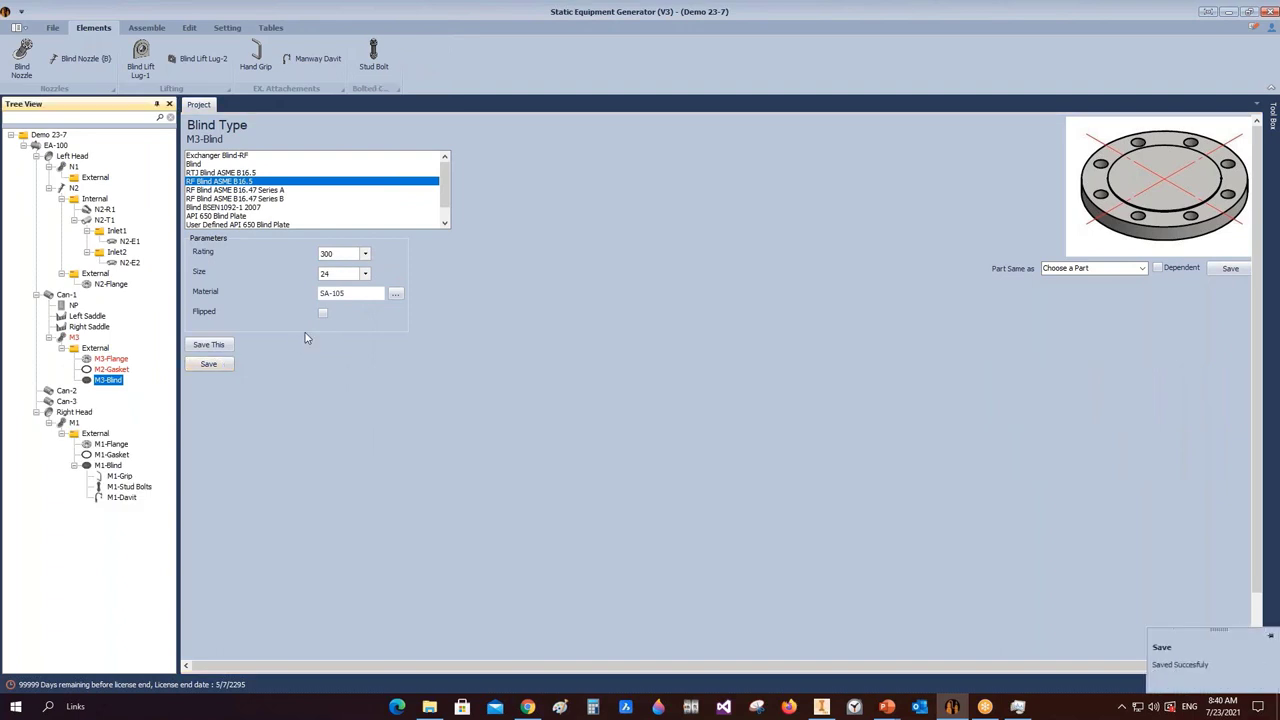
left_click(323, 313)
left_click(210, 364)
left_click(108, 380)
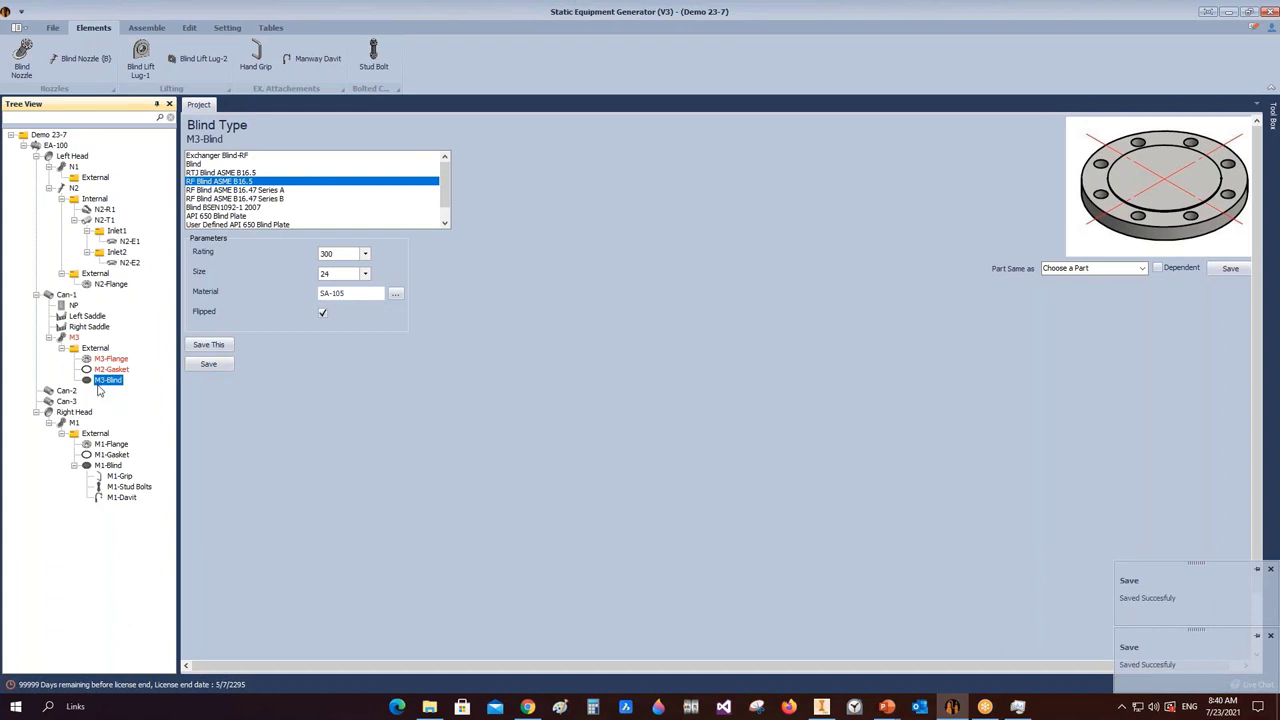
left_click(146, 27)
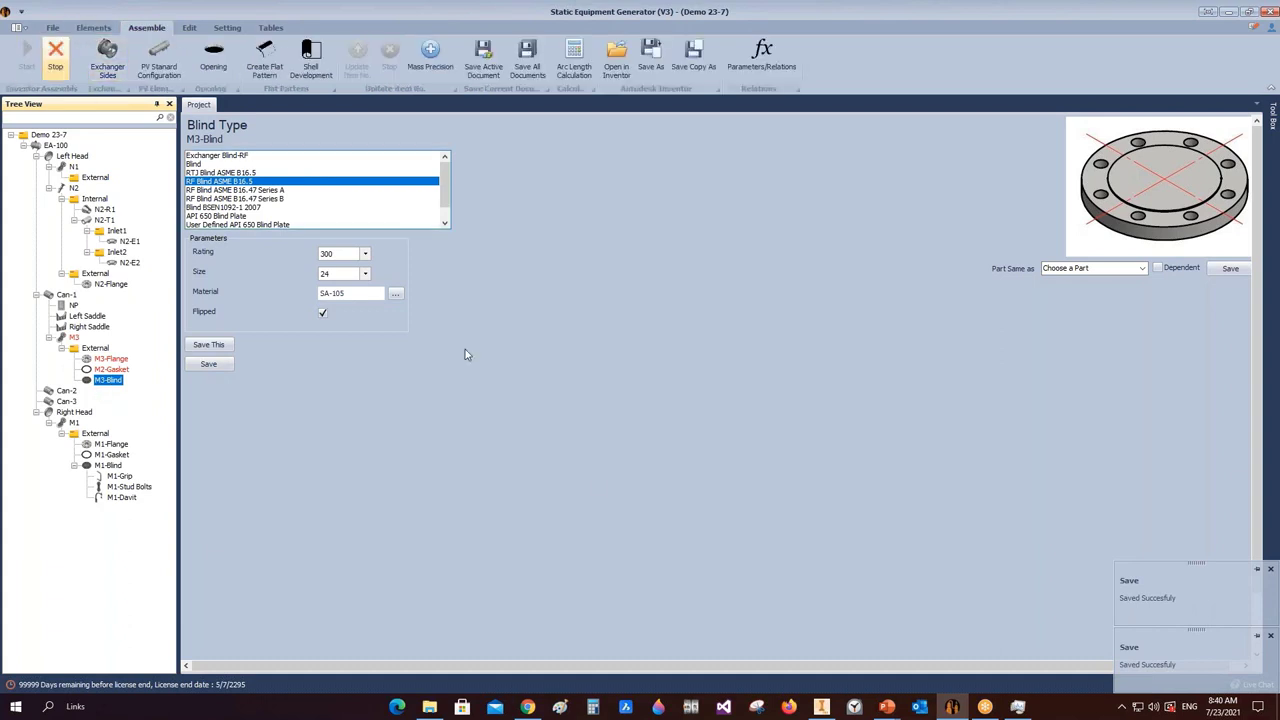
- In Inventor, save the EA-100 - M3 and EA-100 assemblies and close the M3 assembly, flange and gasket documents
left_click(820, 706)
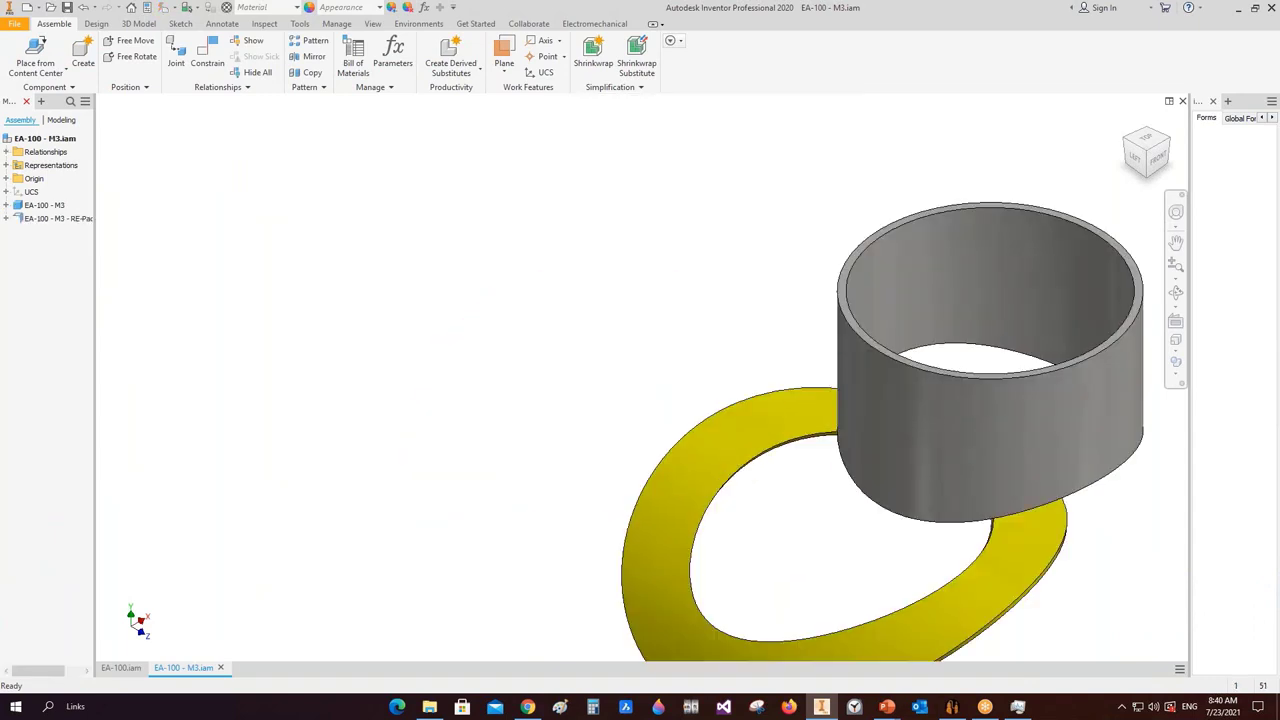
key("ctrl+s")
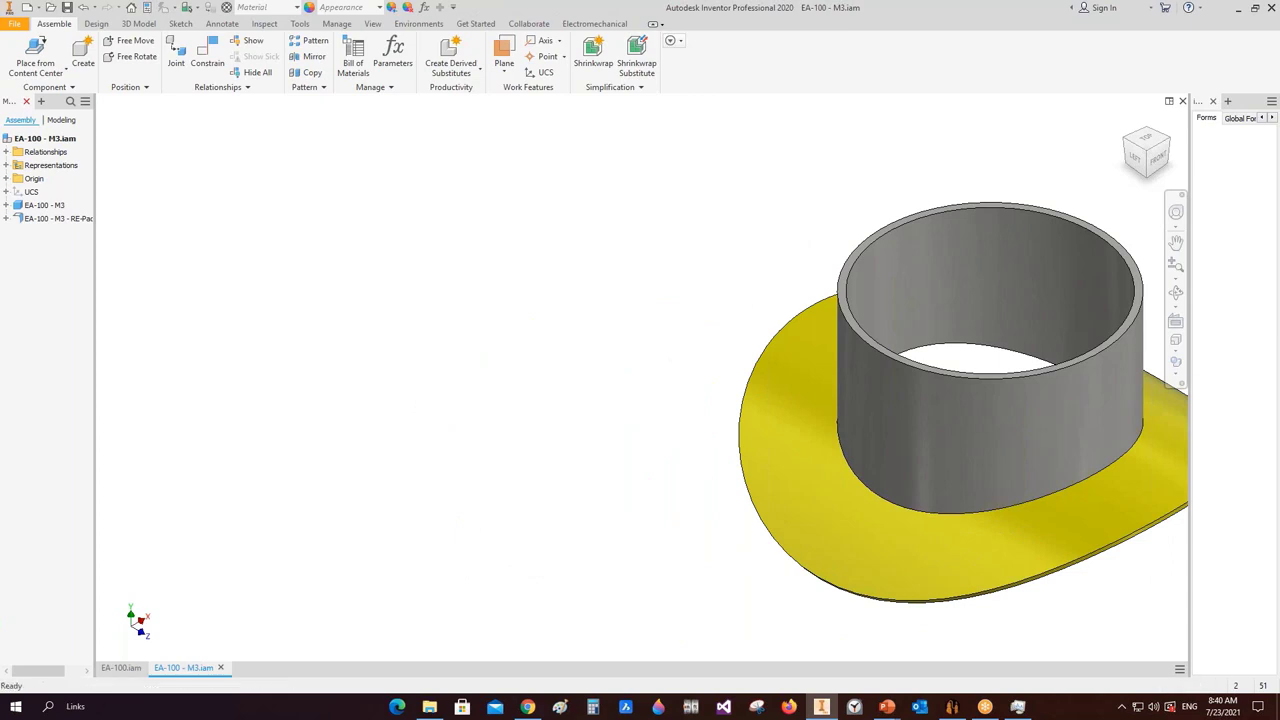
key("ctrl+s")
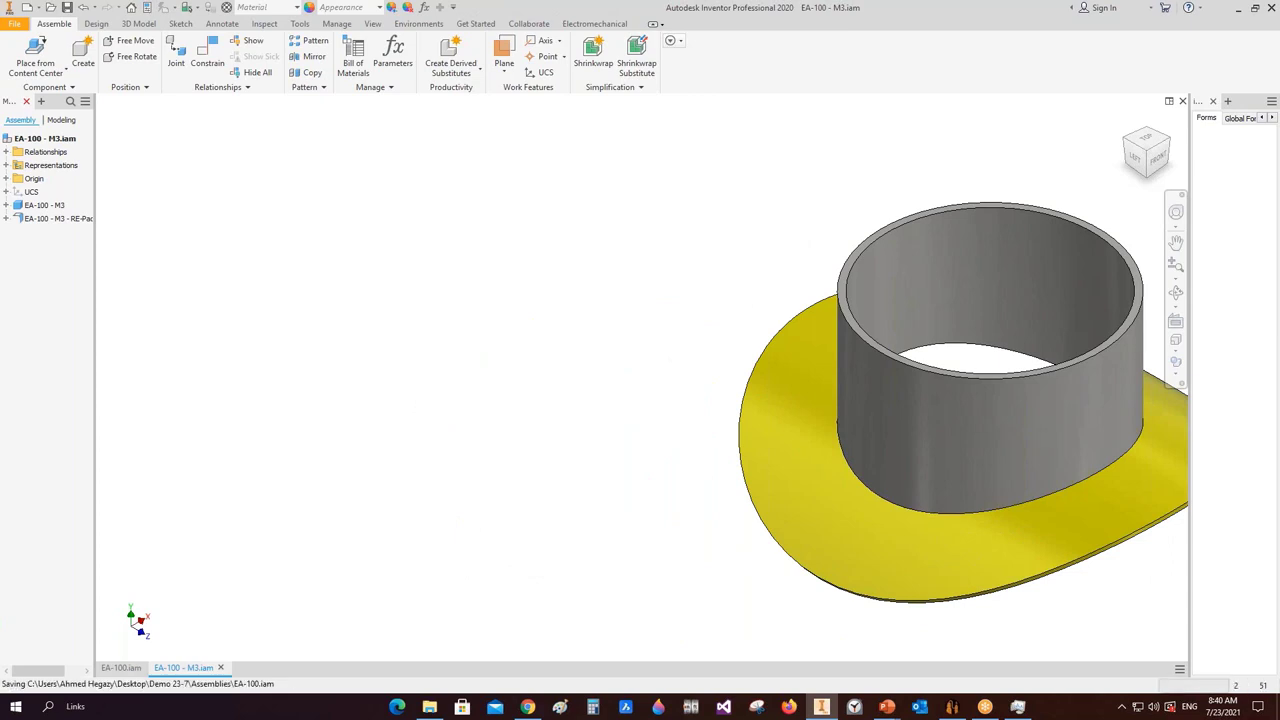
key("ctrl+F4")
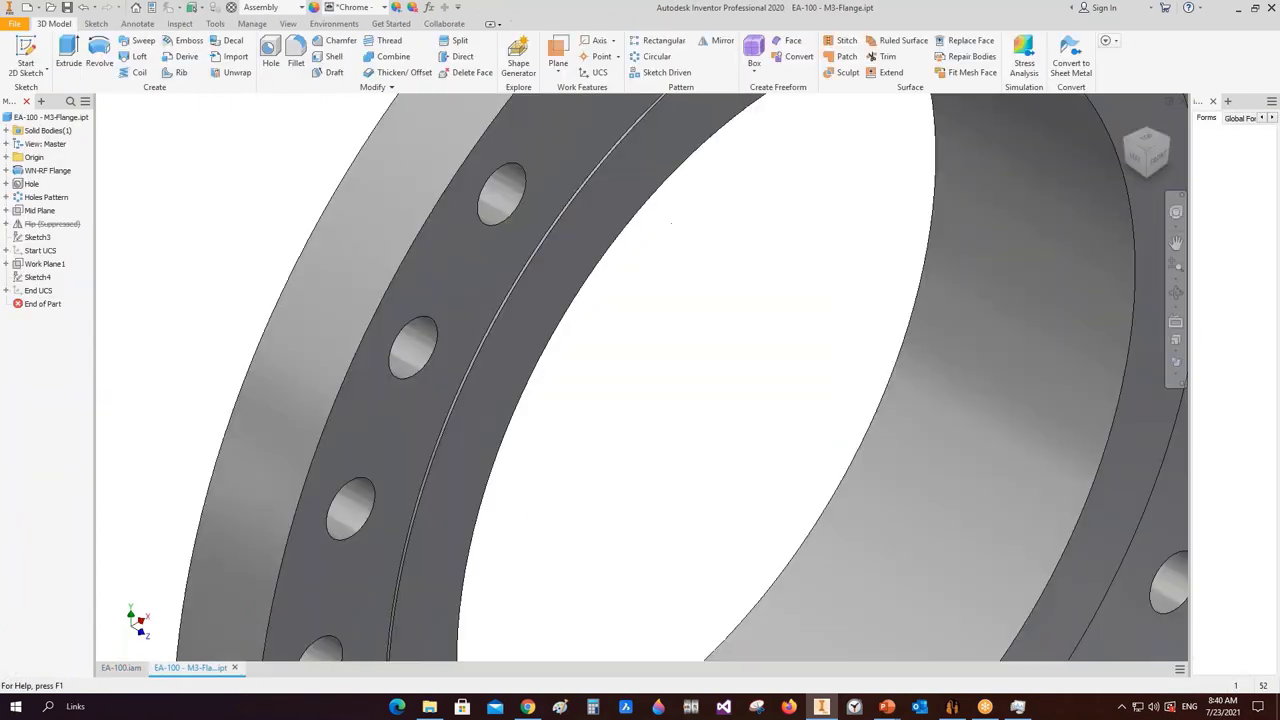
key("ctrl+F4")
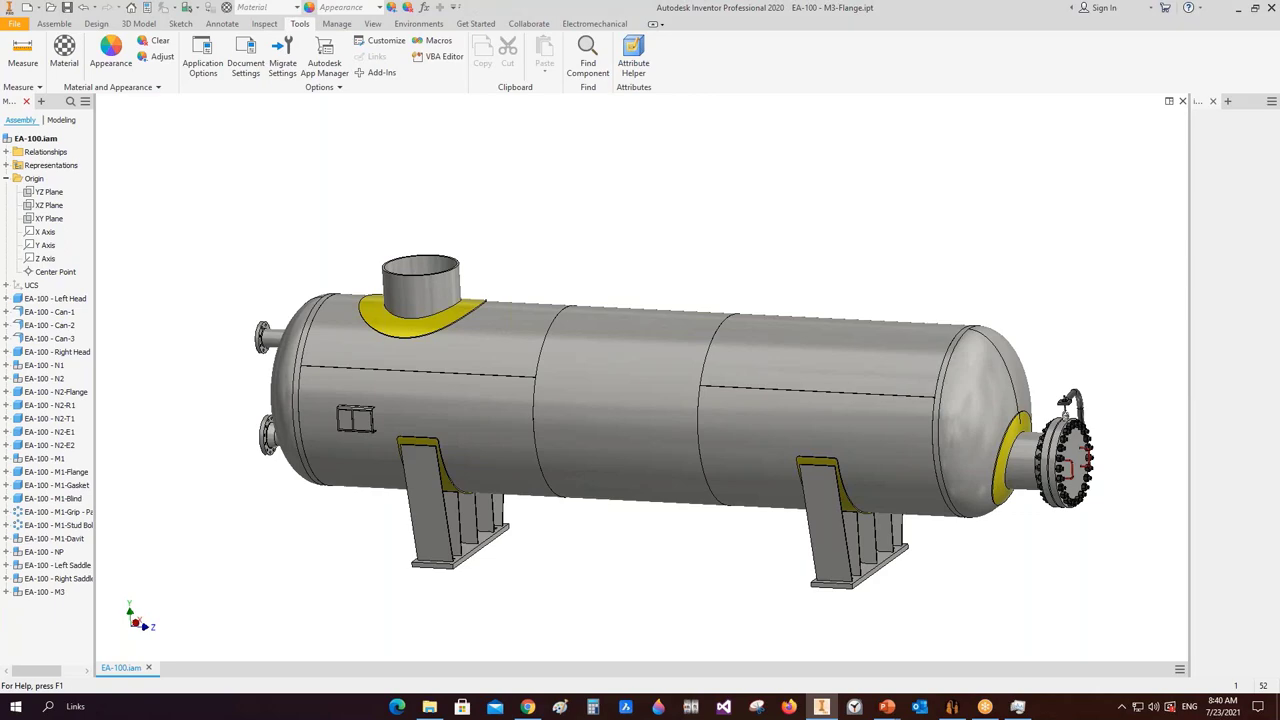
key("ctrl+F4")
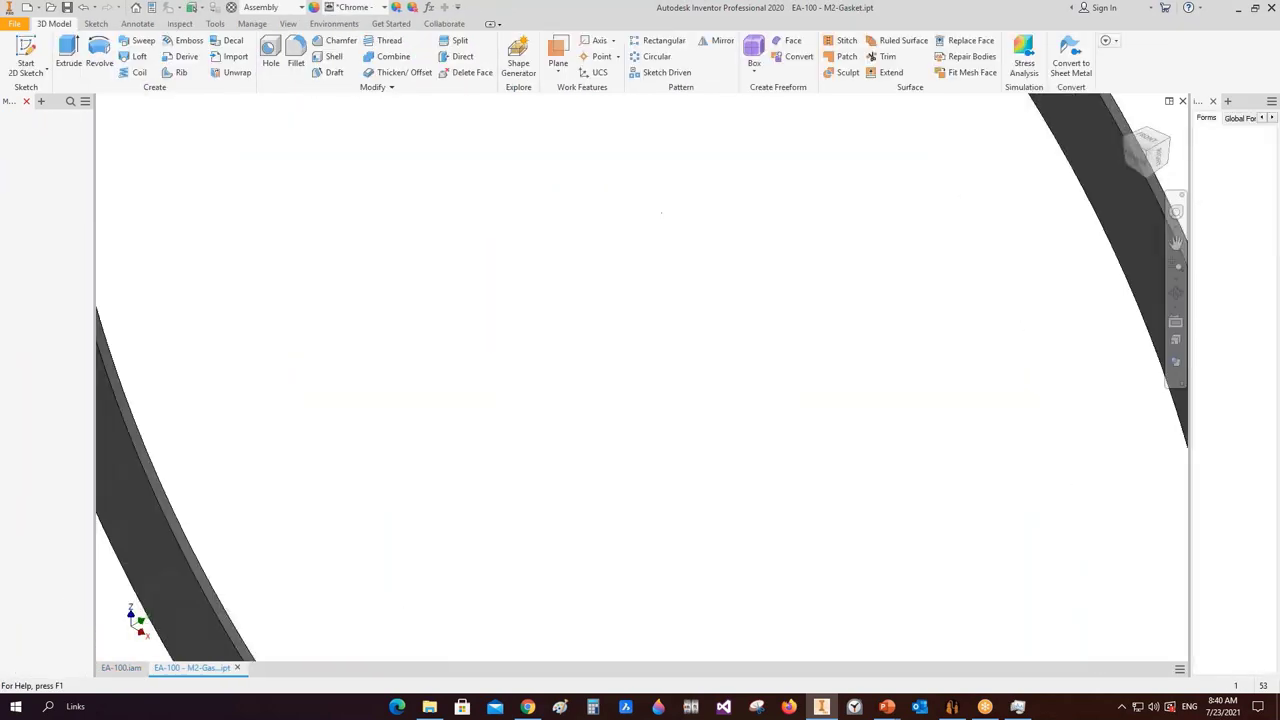
key("ctrl+F4")
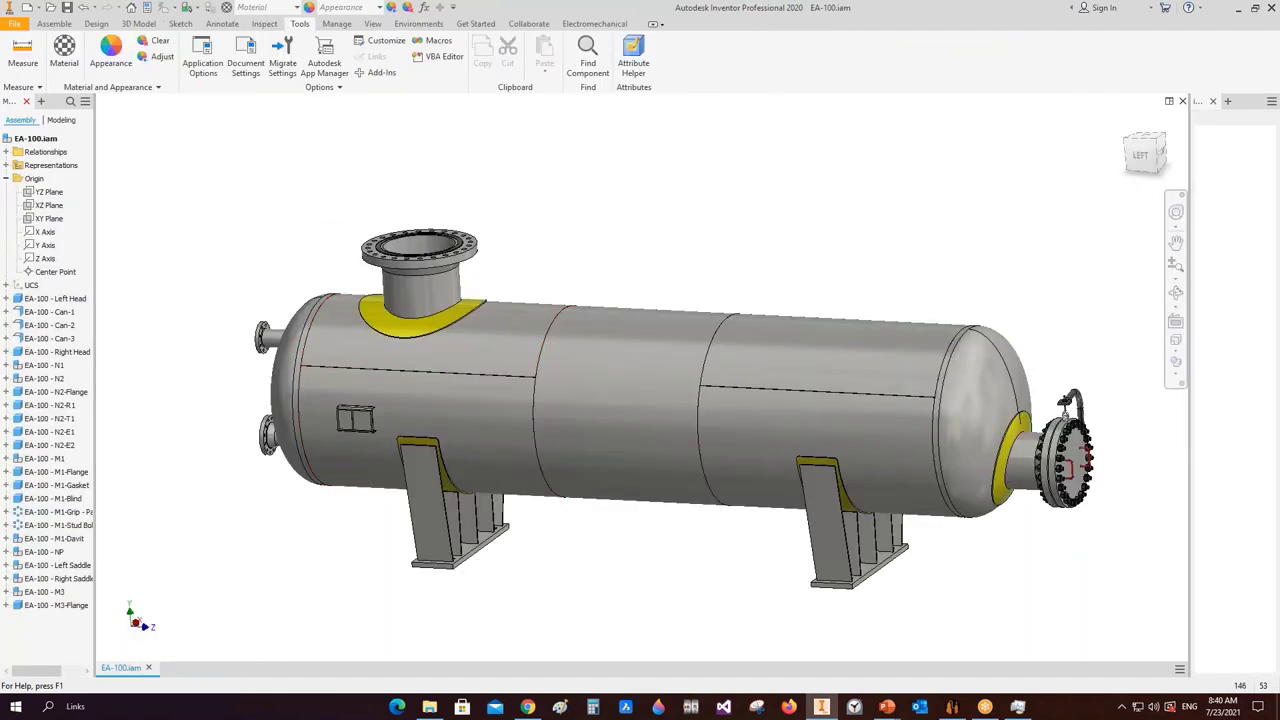
key("ctrl+s")
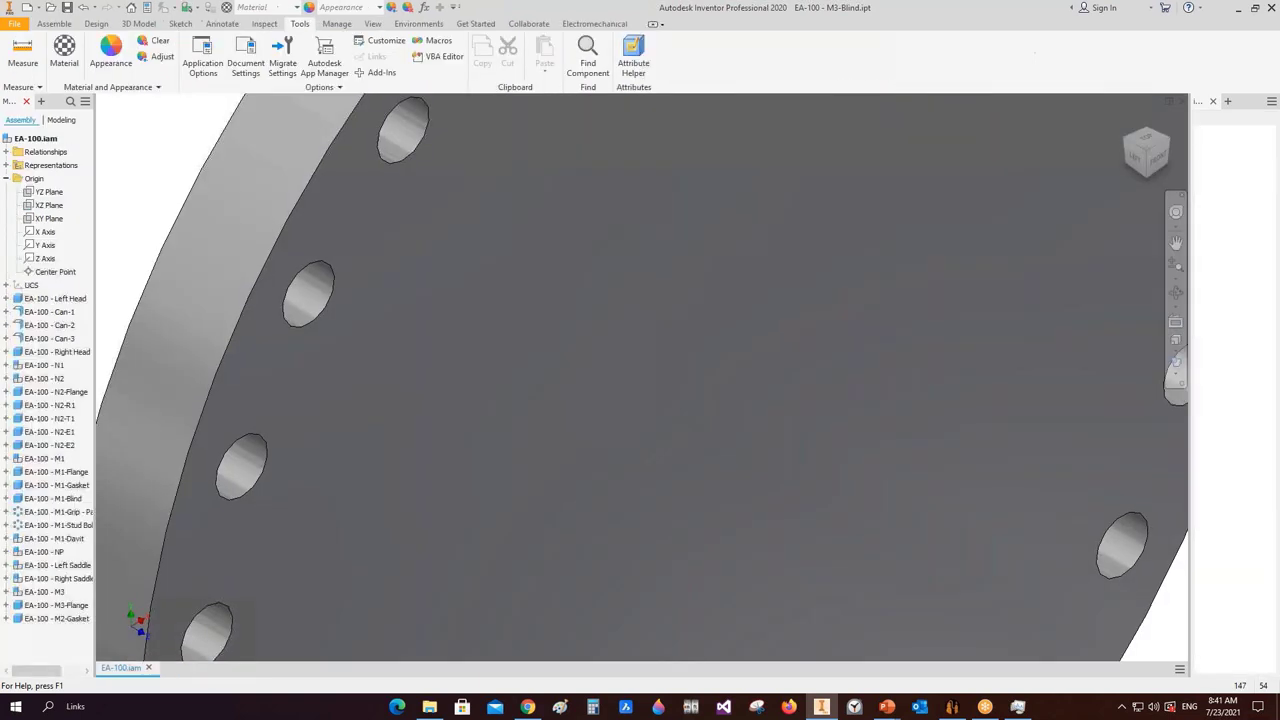
key("ctrl+s")
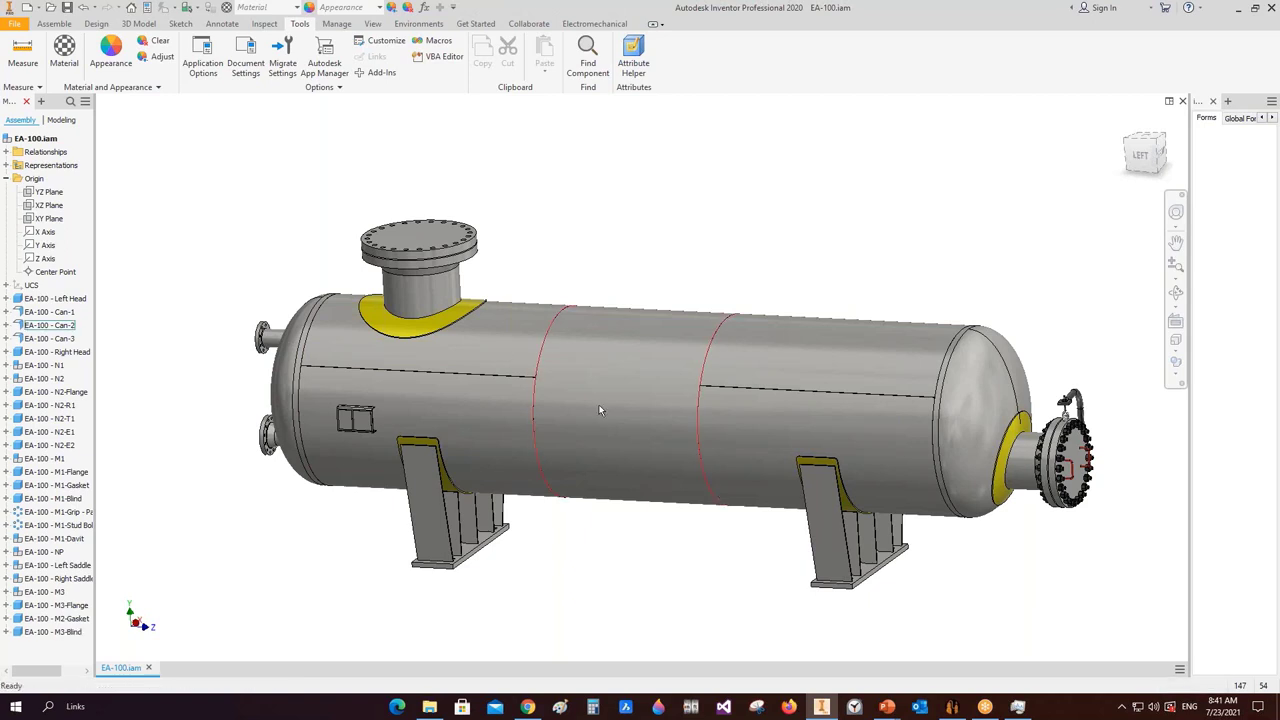
- Orbit and zoom to inspect the blinded top manway, then return to Static Equipment Generator
left_click(1176, 292)
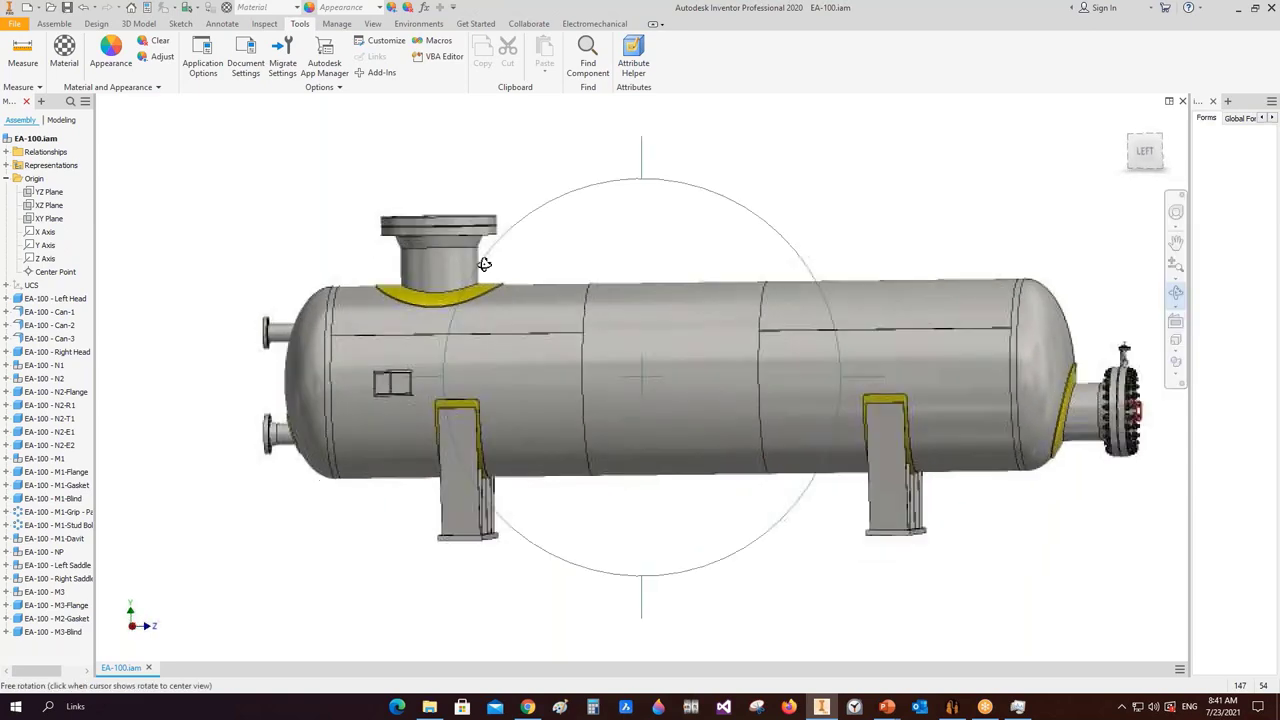
scroll(480, 260, "up", 3)
scroll(611, 283, "down", 1)
scroll(453, 355, "up", 2)
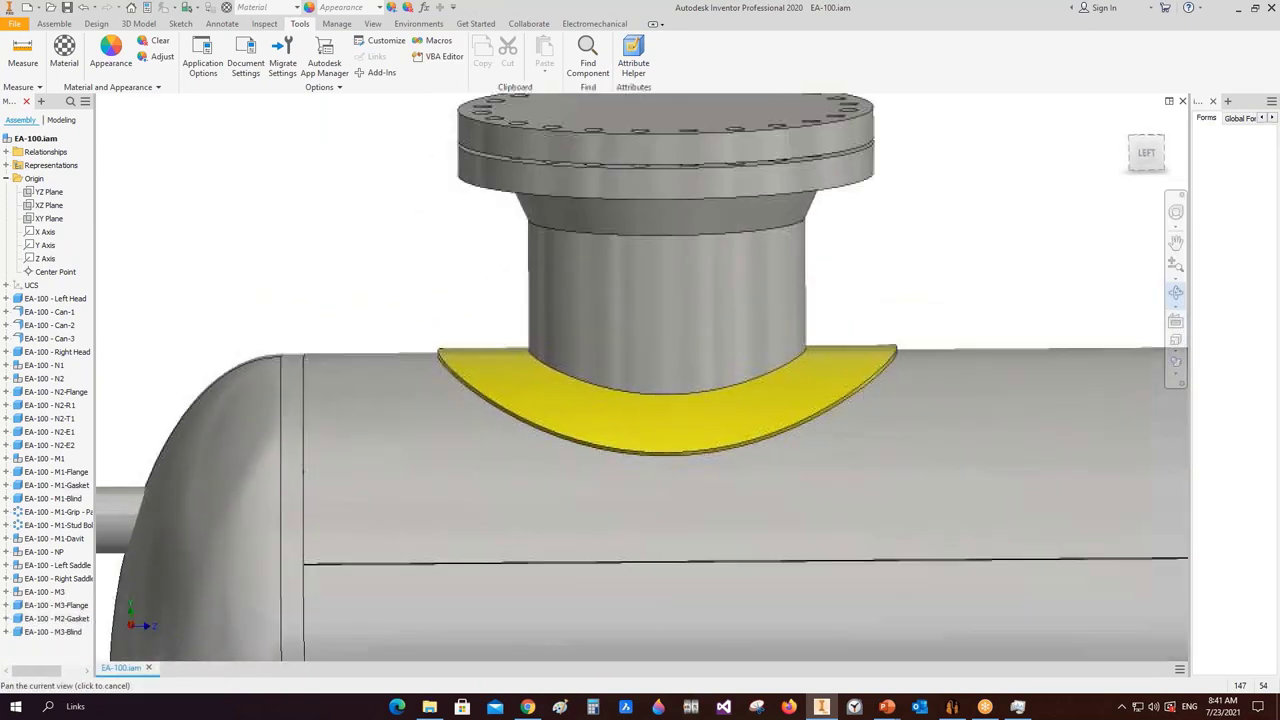
right_click(449, 346)
left_click(507, 302)
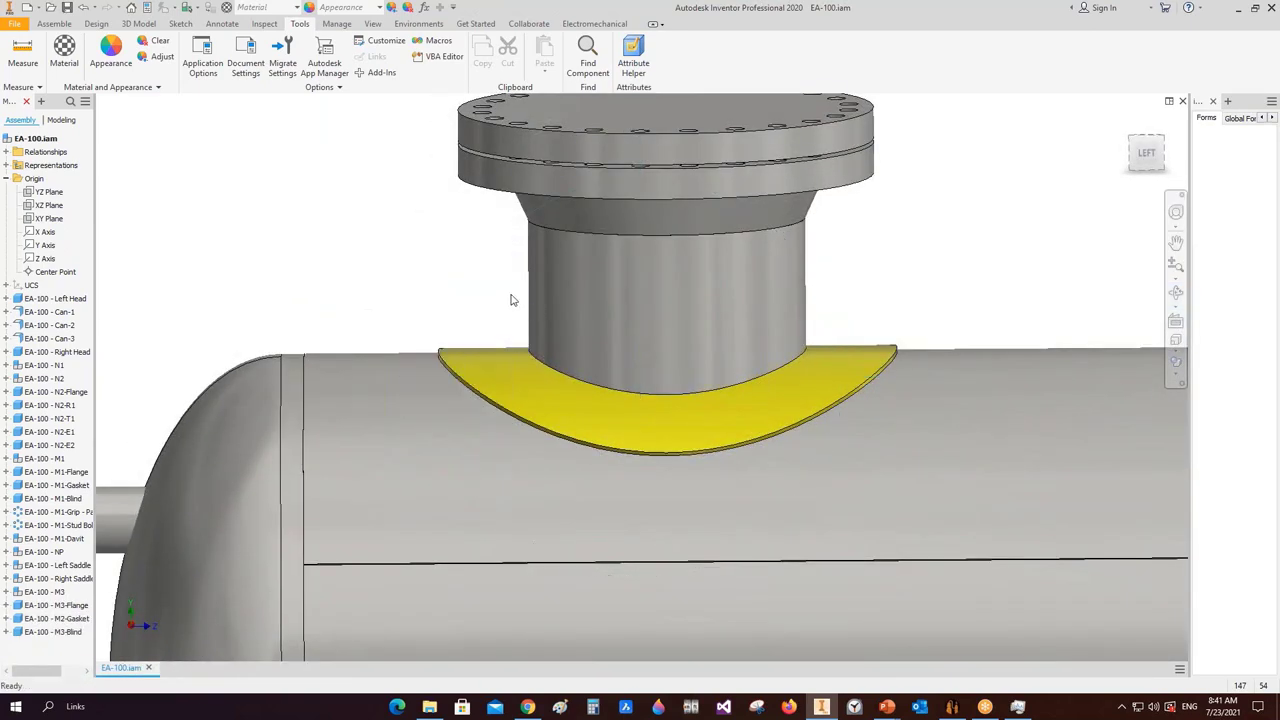
scroll(486, 337, "up", 2)
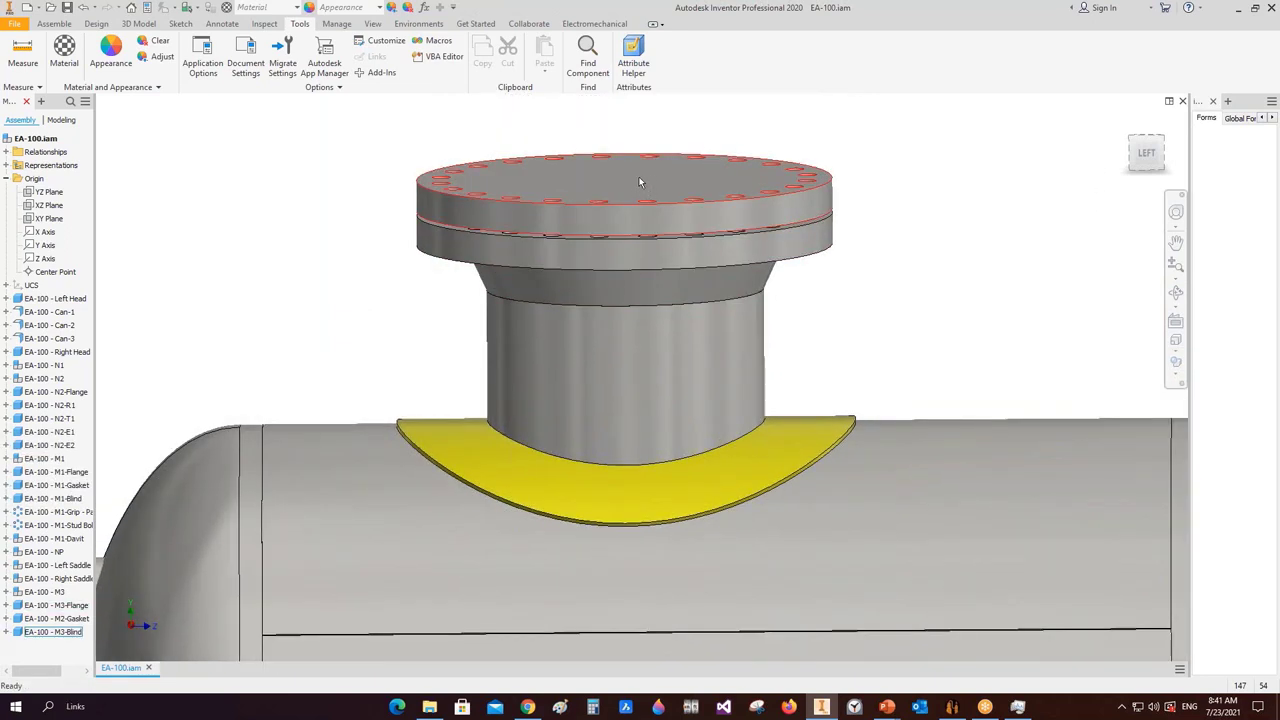
left_click(951, 706)
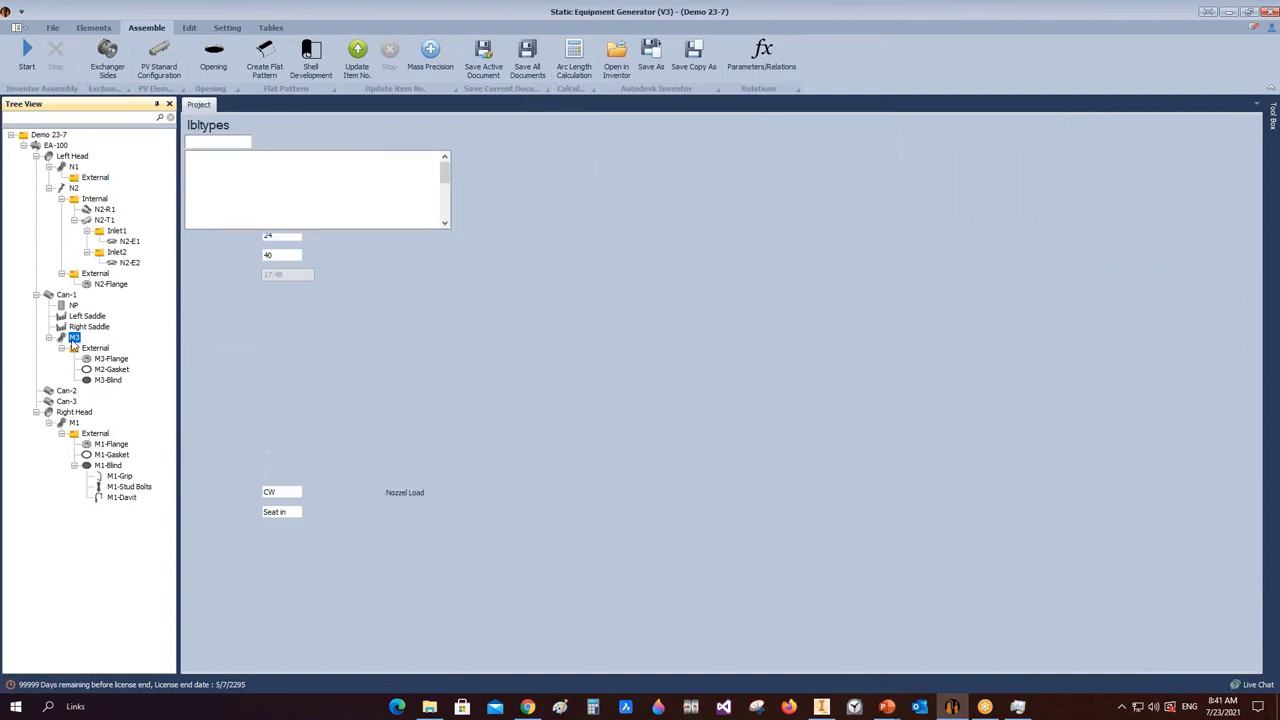
- Change M3's re-pad width from 200 to 250 mm, save, and select M3-Blind
left_click(270, 331)
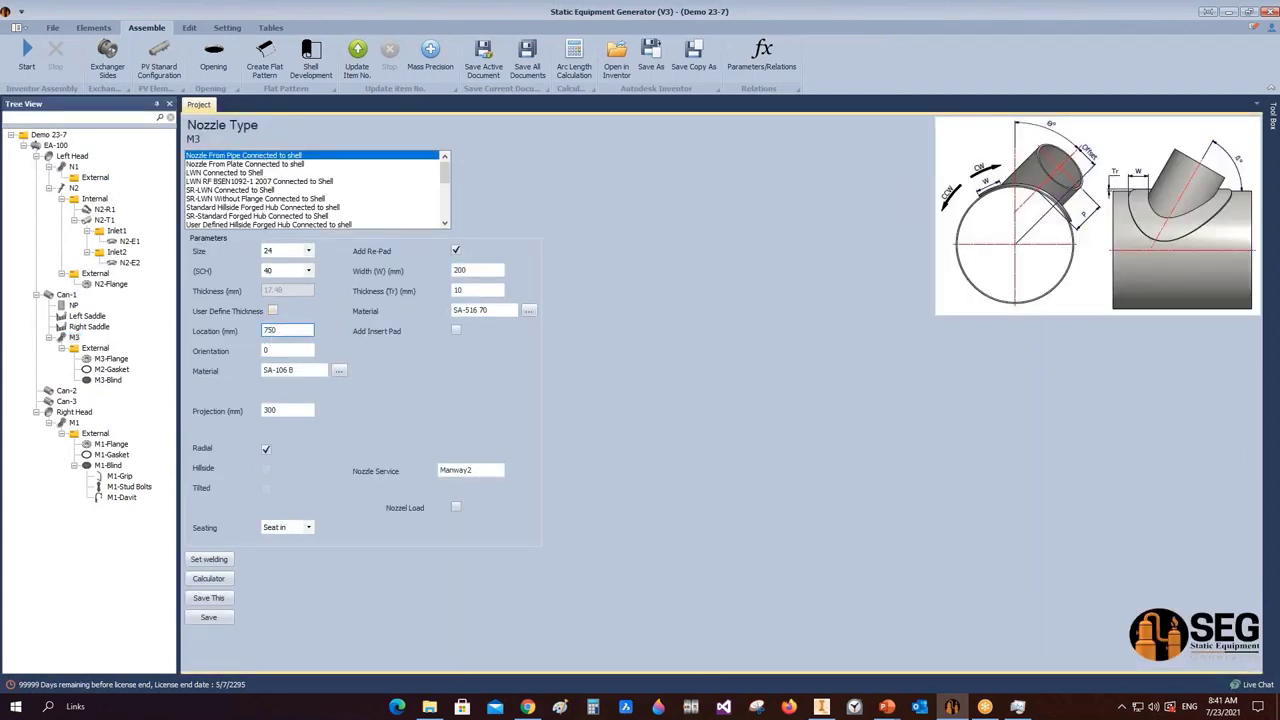
left_click(465, 268)
left_click(227, 619)
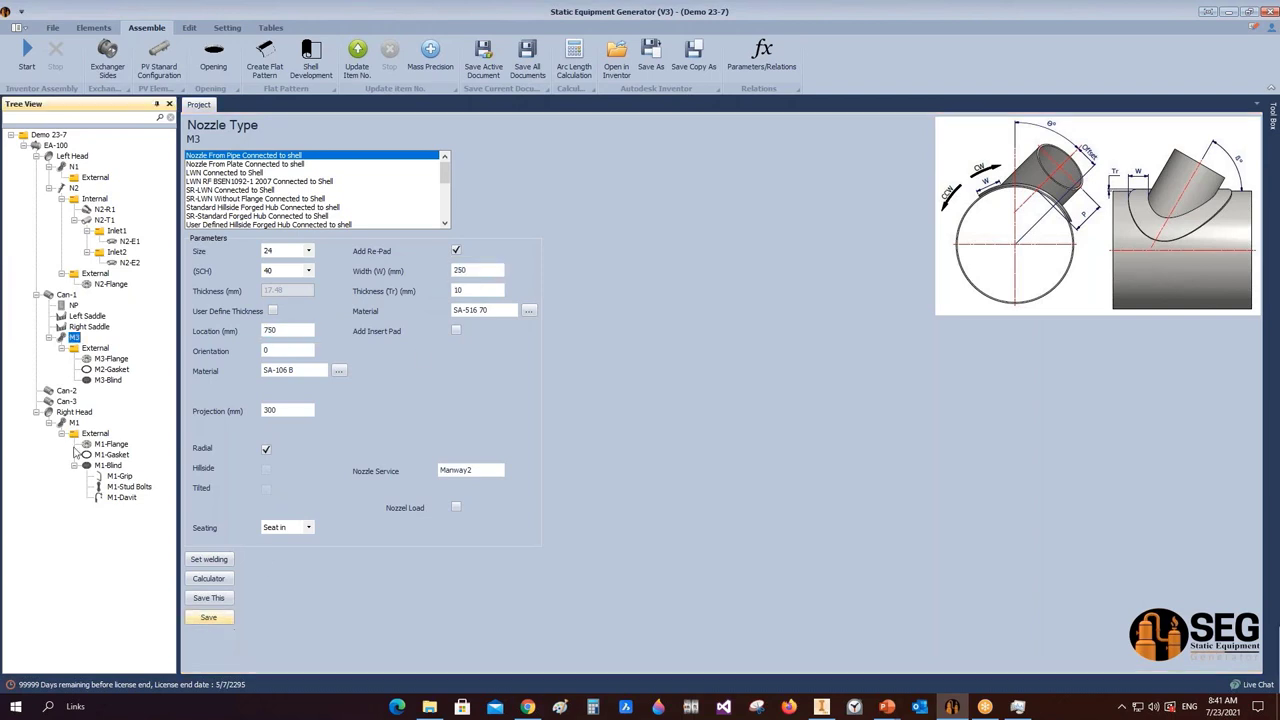
left_click(108, 380)
left_click(93, 27)
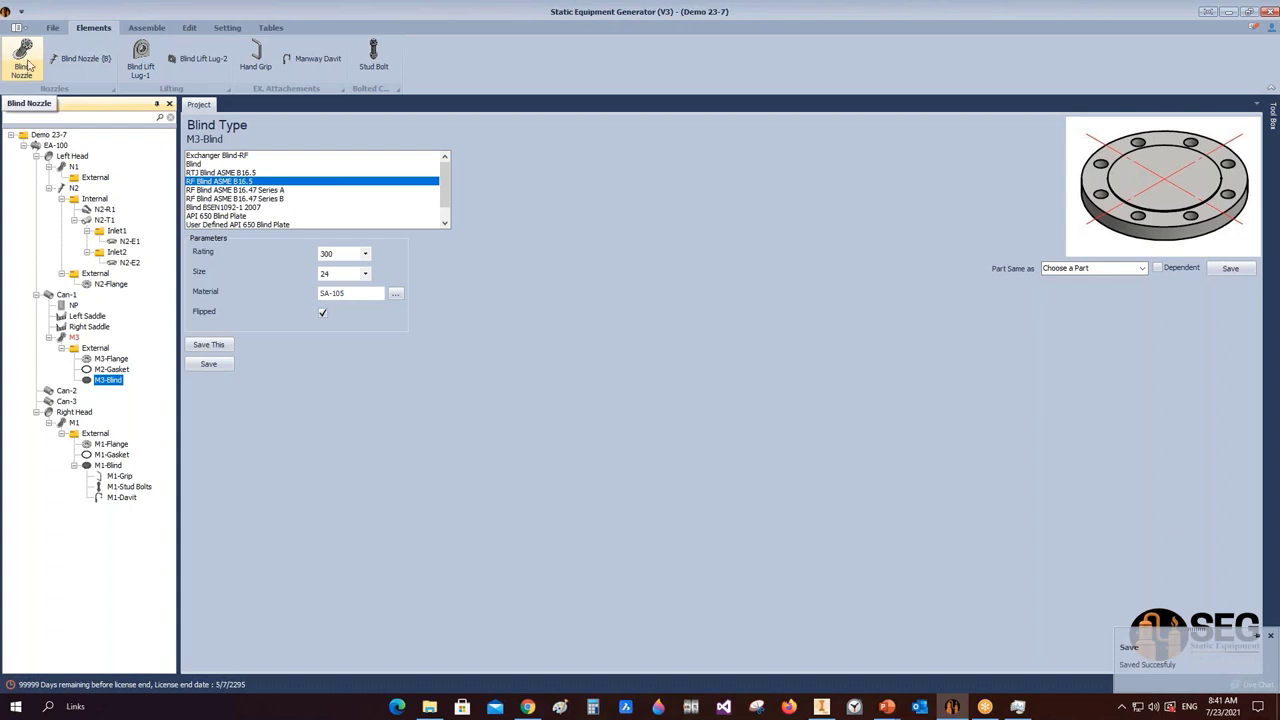
- Add blind nozzle M4 under M3-Blind and open its settings
left_click(77, 61)
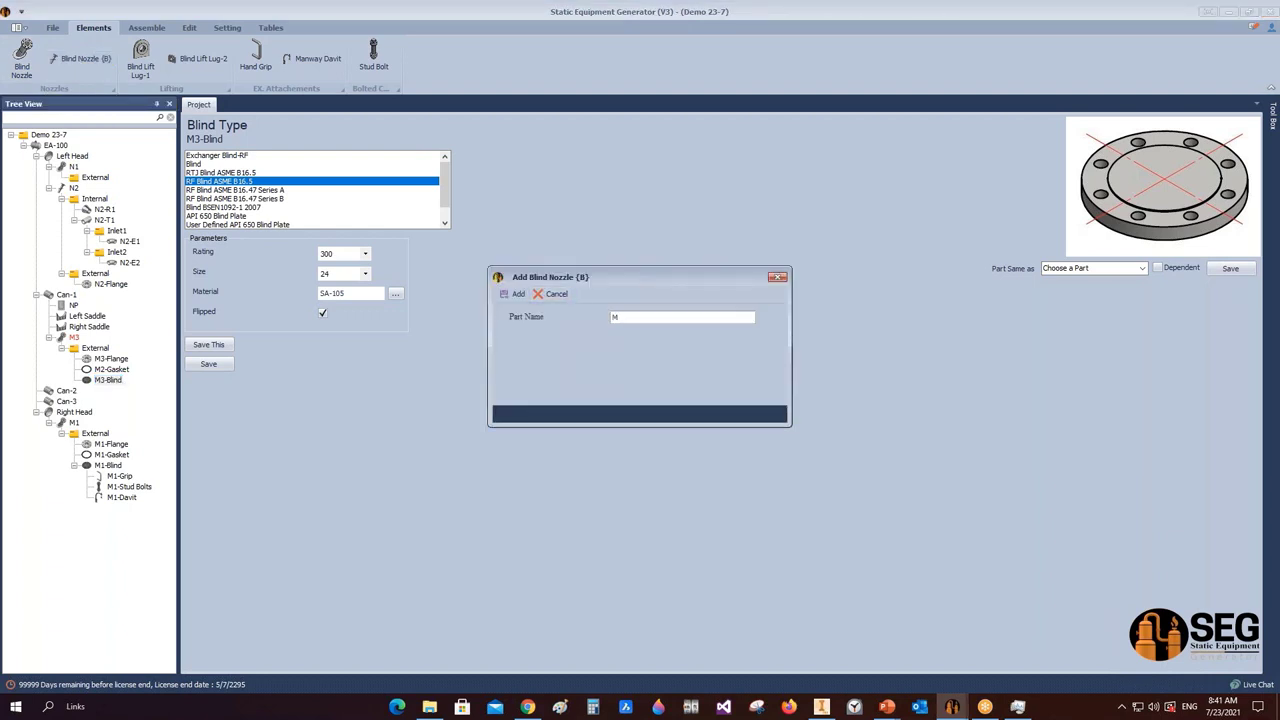
left_click(512, 296)
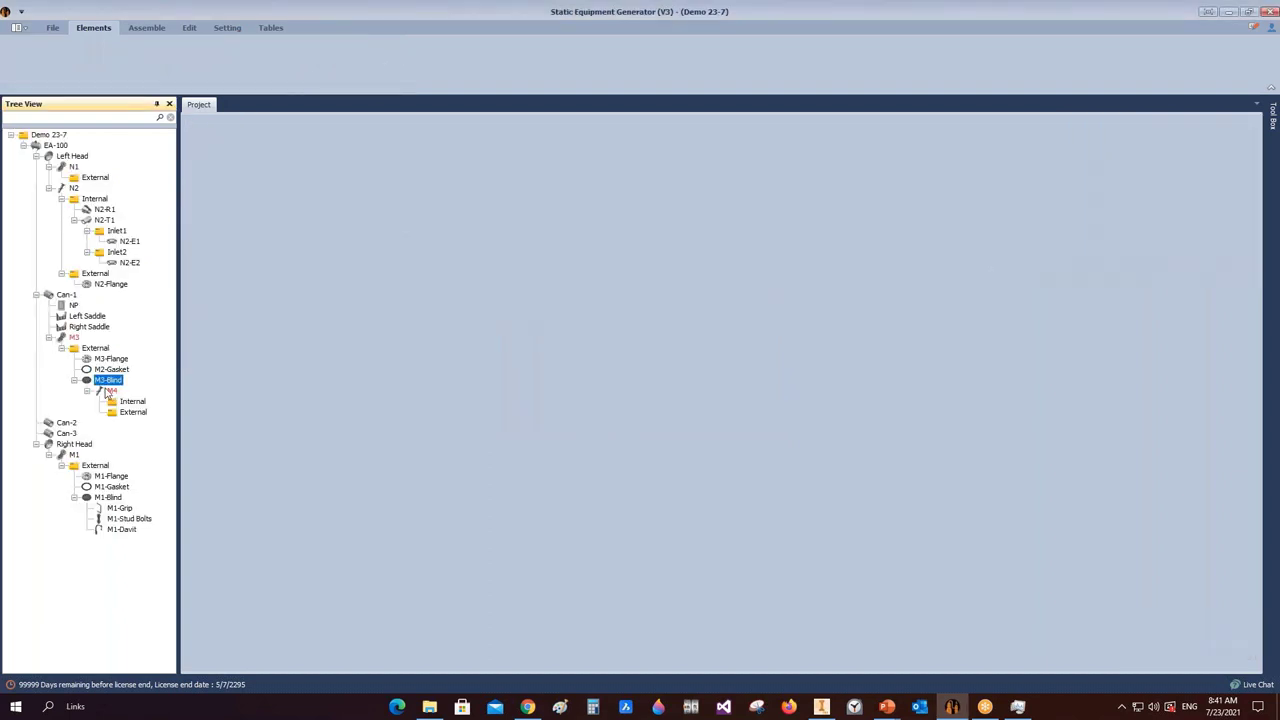
left_click(109, 391)
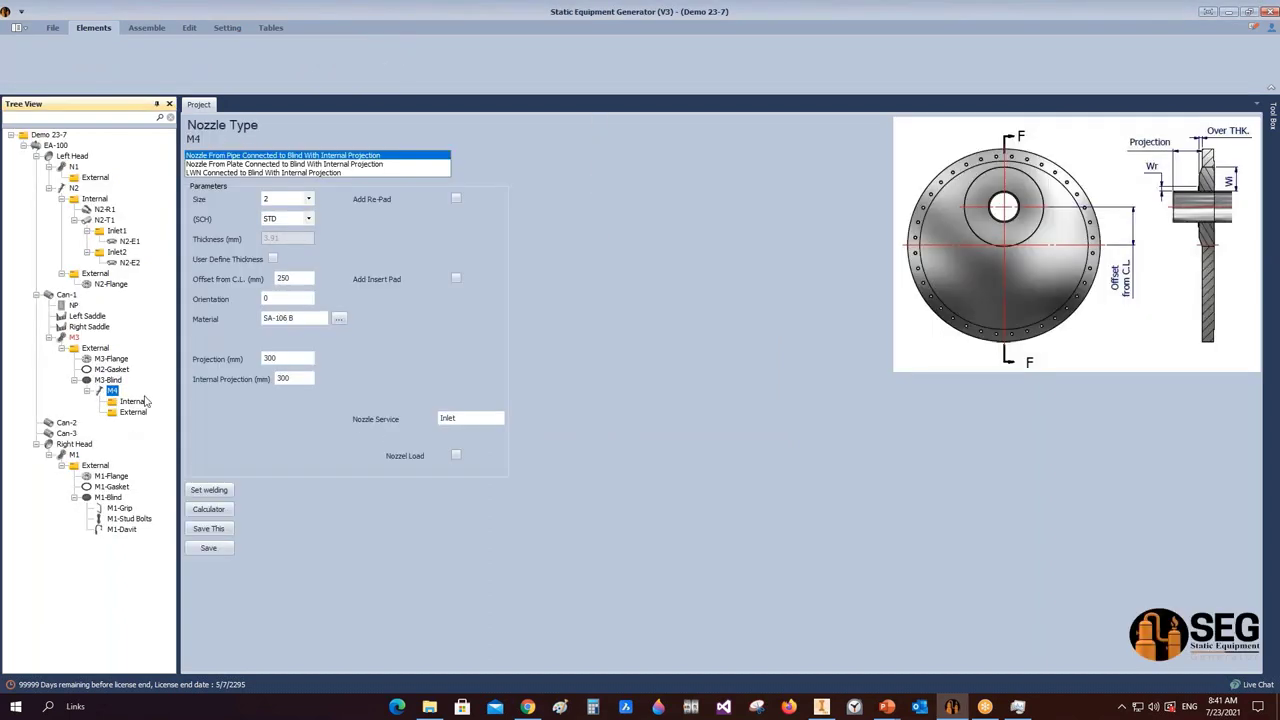
- Set M4 to size 2, SCH 160, offset 0, internal projection 2000 mm, and save
left_click(288, 199)
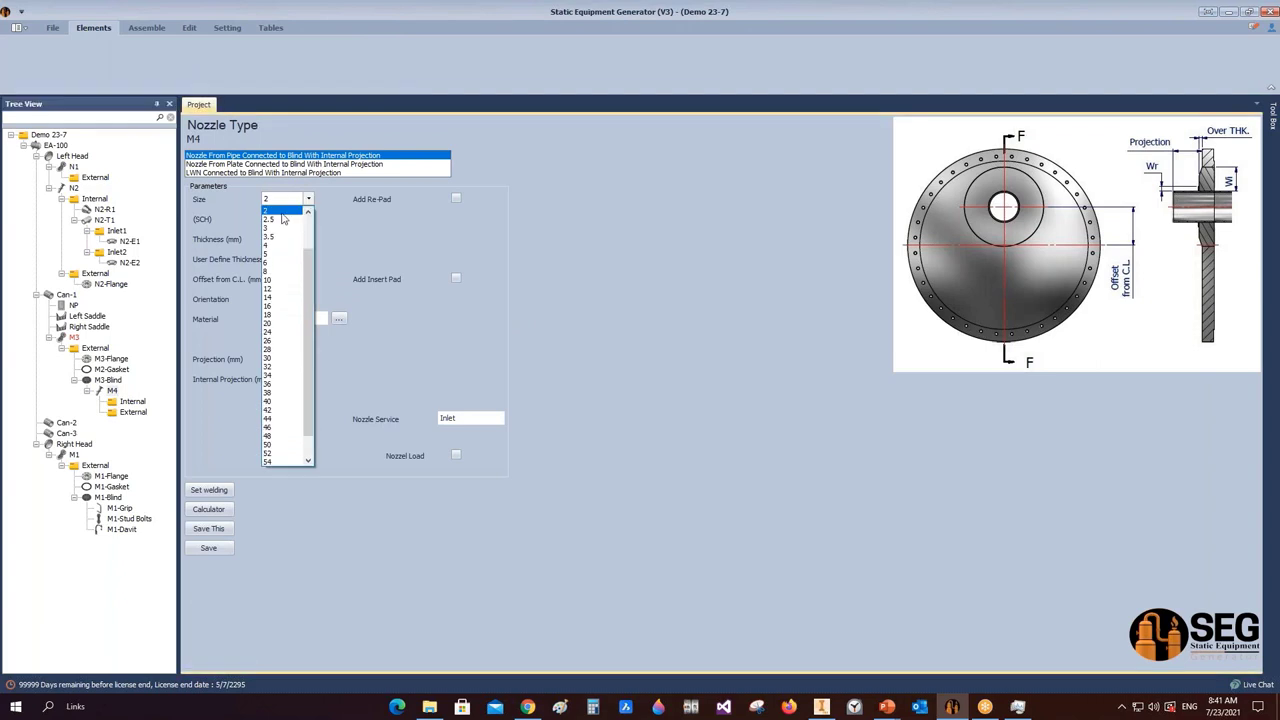
left_click(283, 211)
left_click(309, 219)
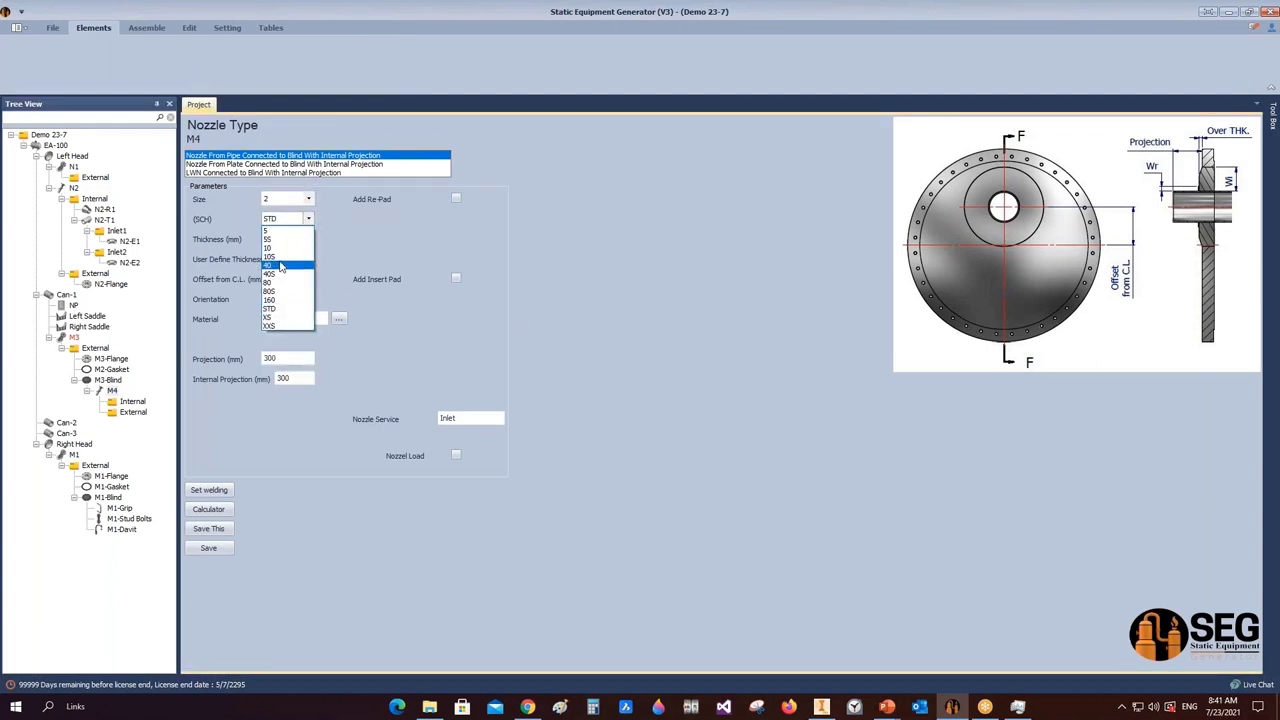
left_click(284, 300)
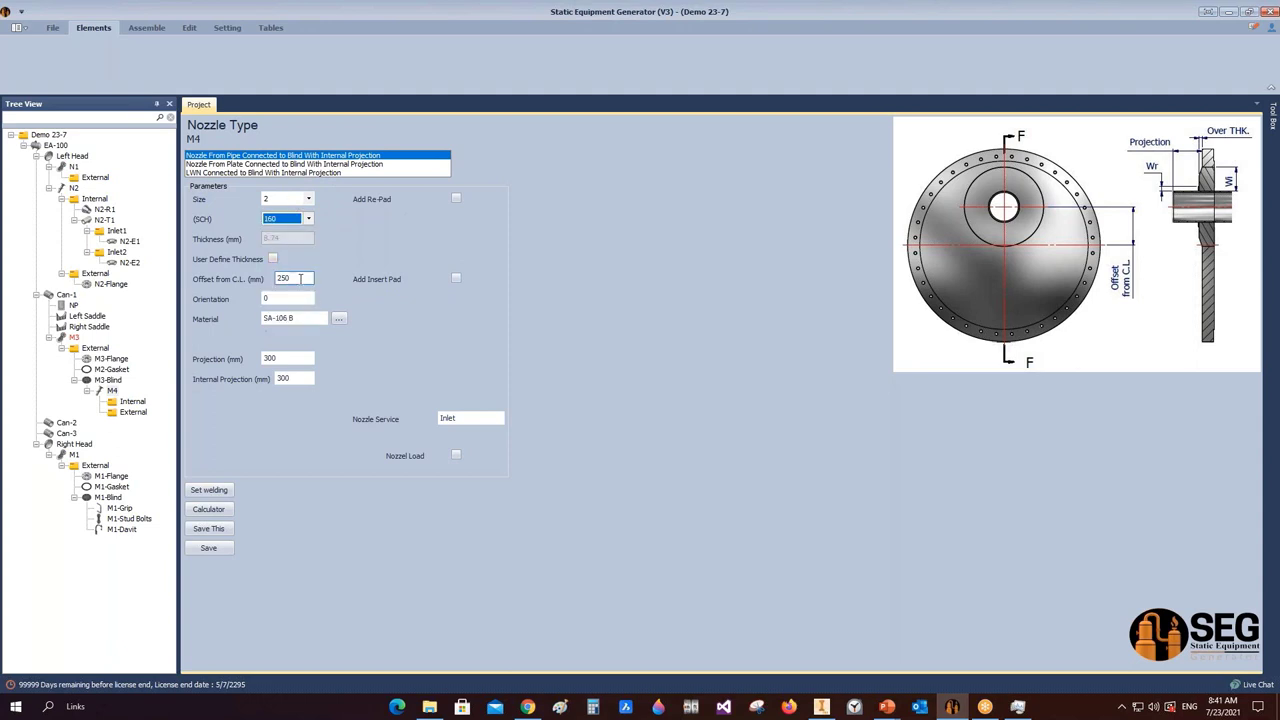
double_click(292, 278)
type("0")
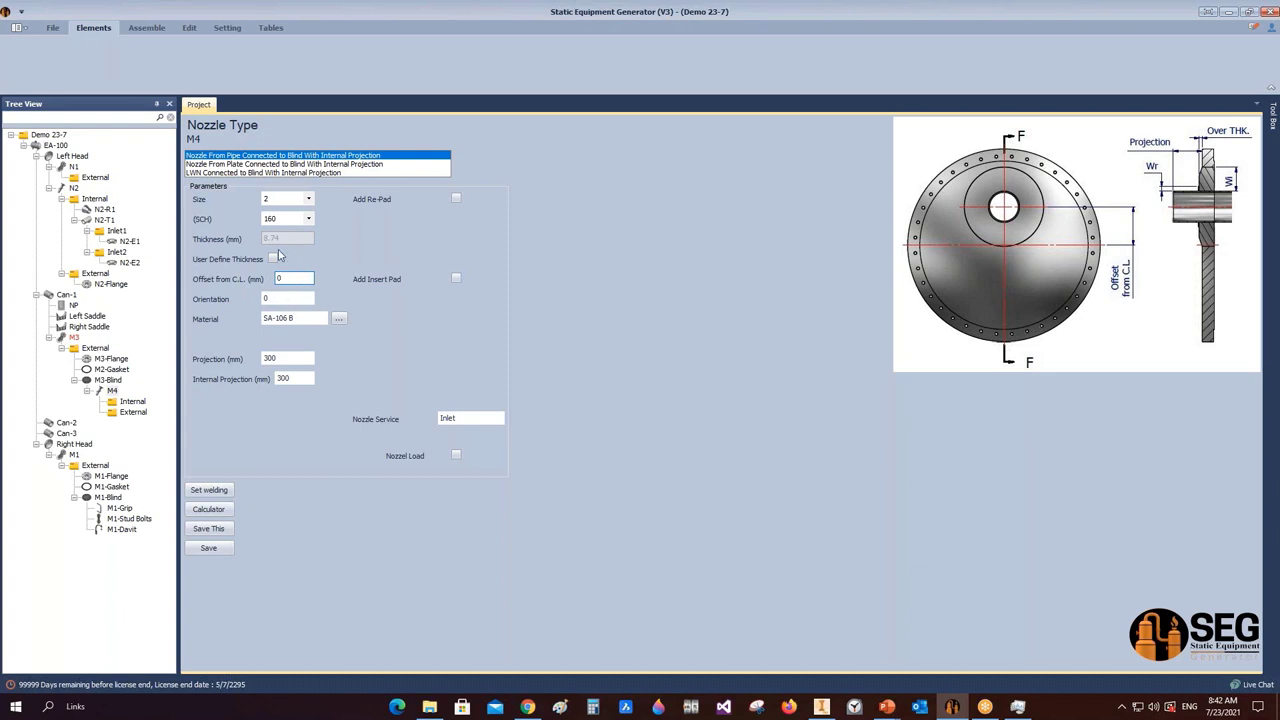
double_click(278, 358)
type("20")
left_click(208, 548)
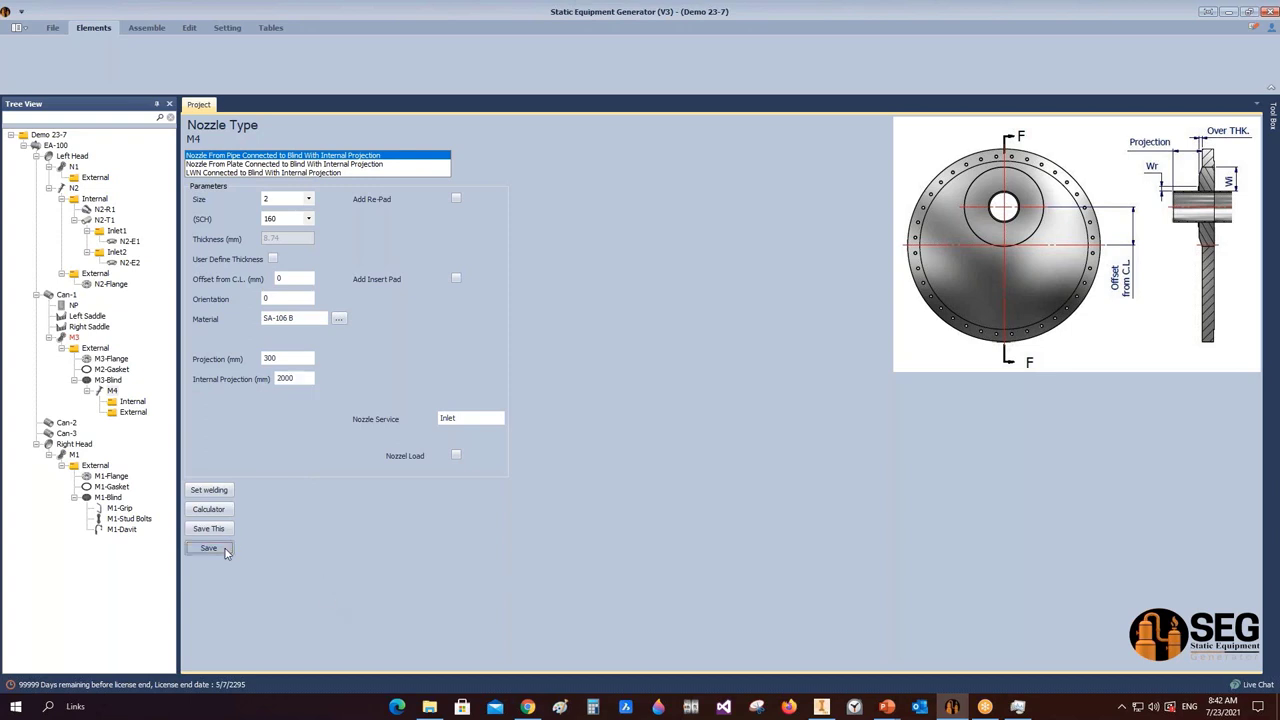
left_click(129, 413)
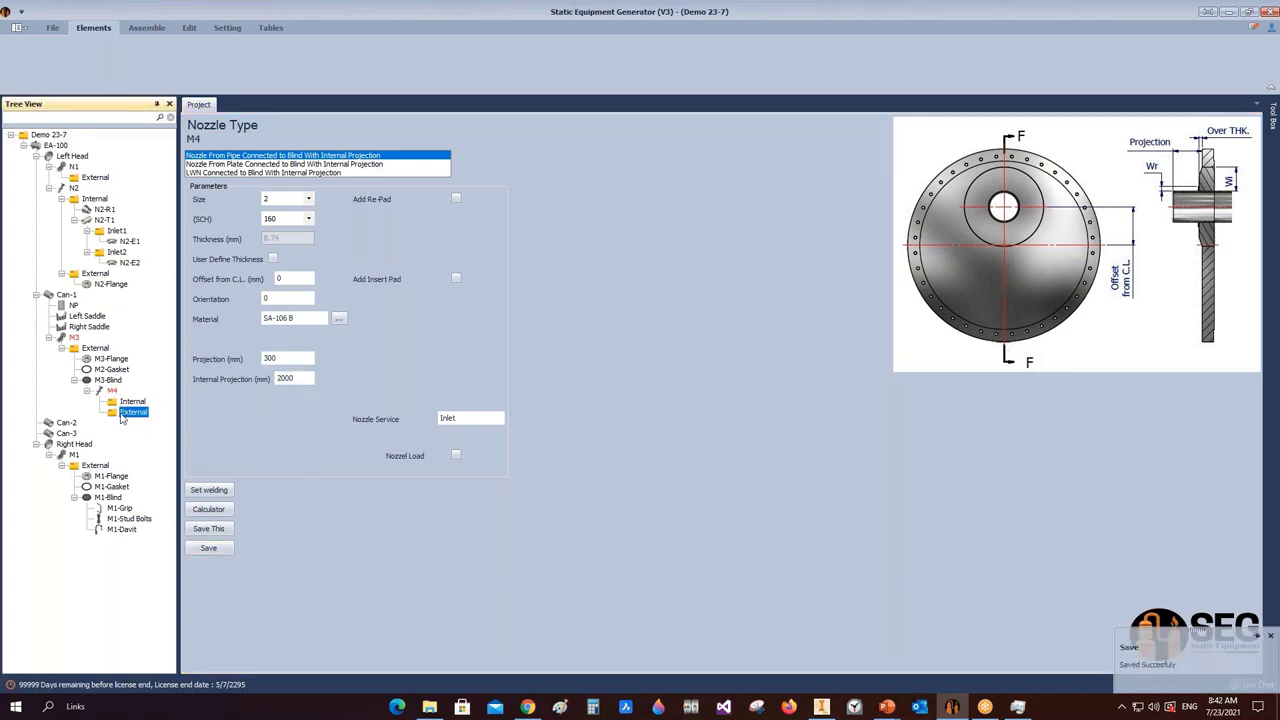
left_click(195, 55)
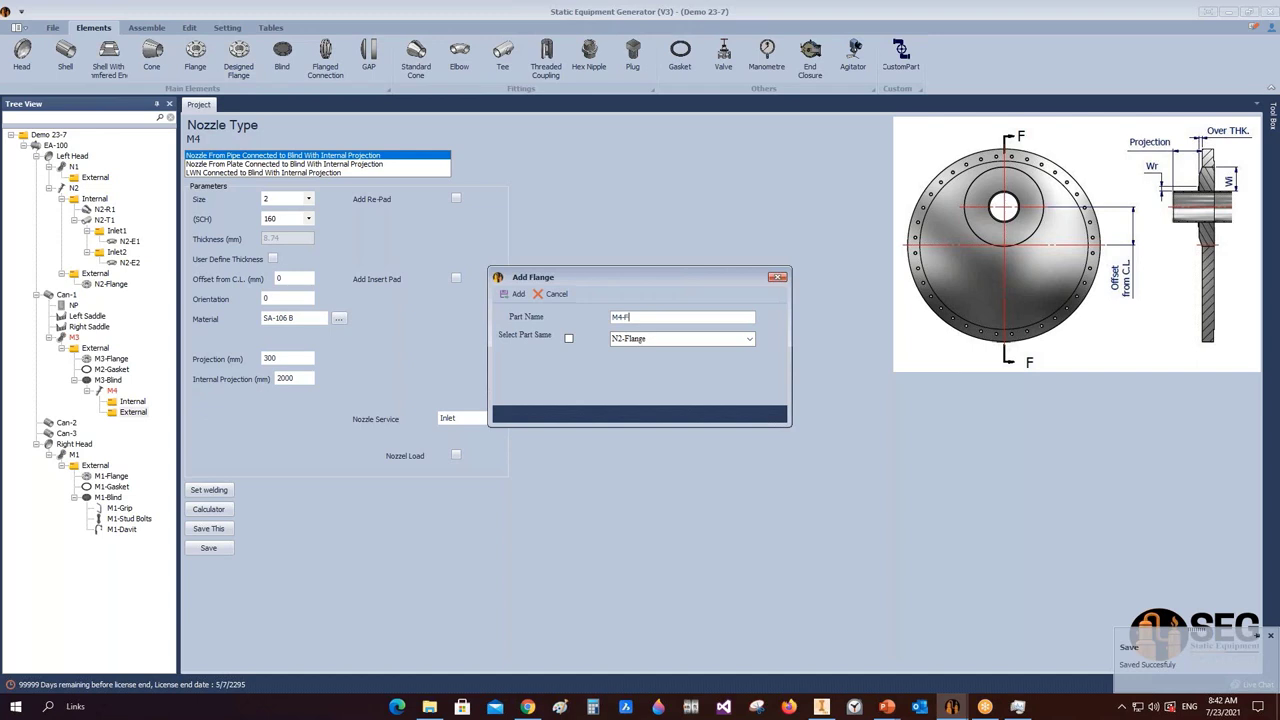
- Save M4-Flange as WN-RF ASME B16.5, rating 300, size 2, SCH 160, then open M4's nozzle calculator
left_click(513, 293)
left_click(141, 423)
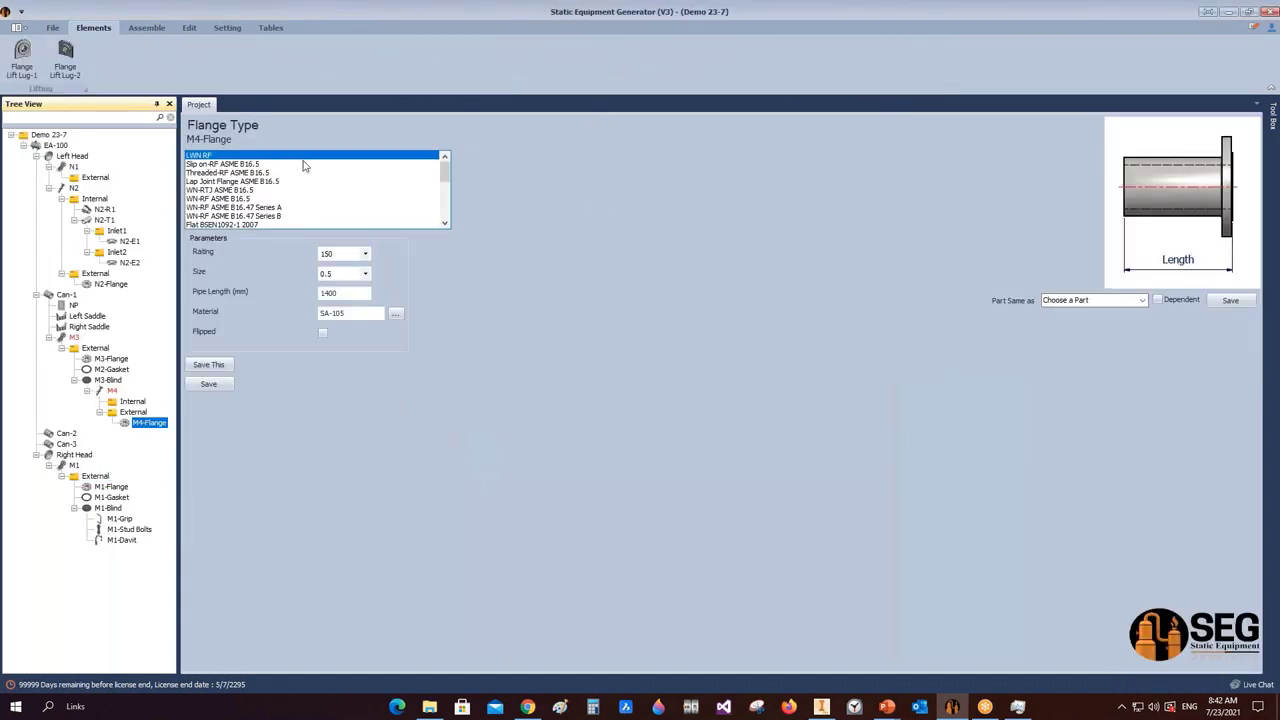
left_click(233, 199)
left_click(365, 253)
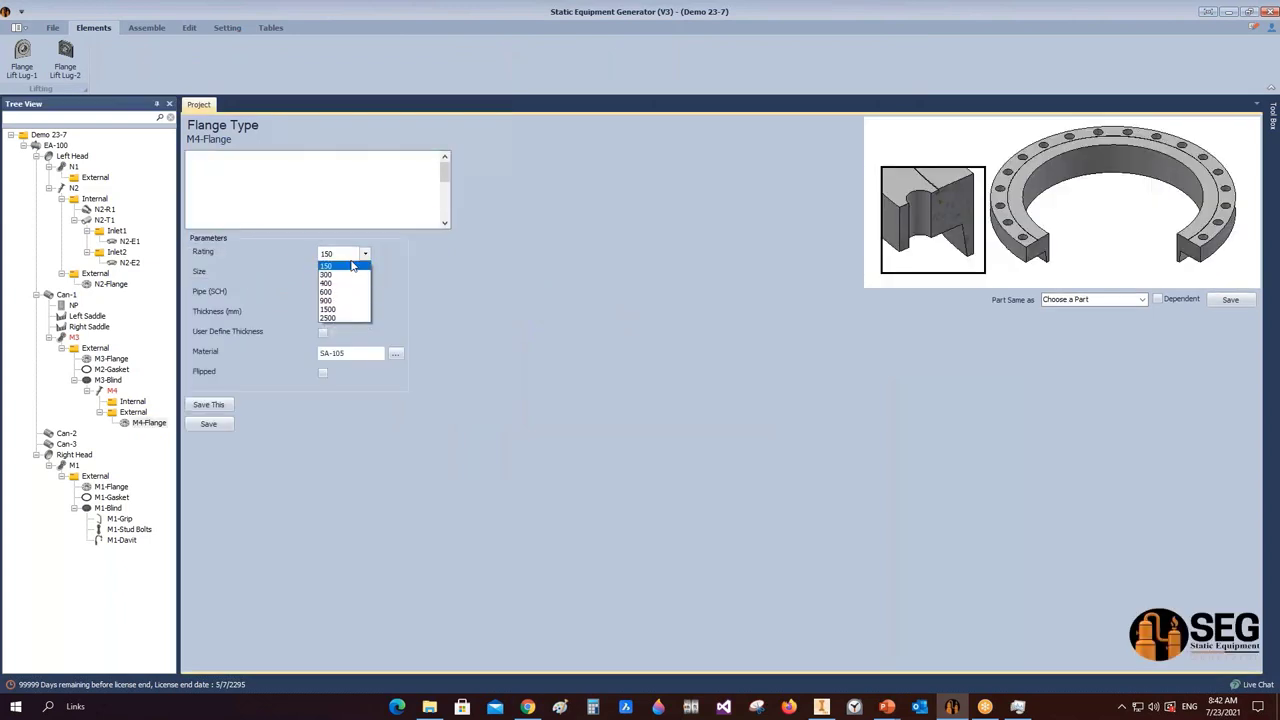
left_click(330, 270)
left_click(365, 274)
scroll(337, 330, "up", 2)
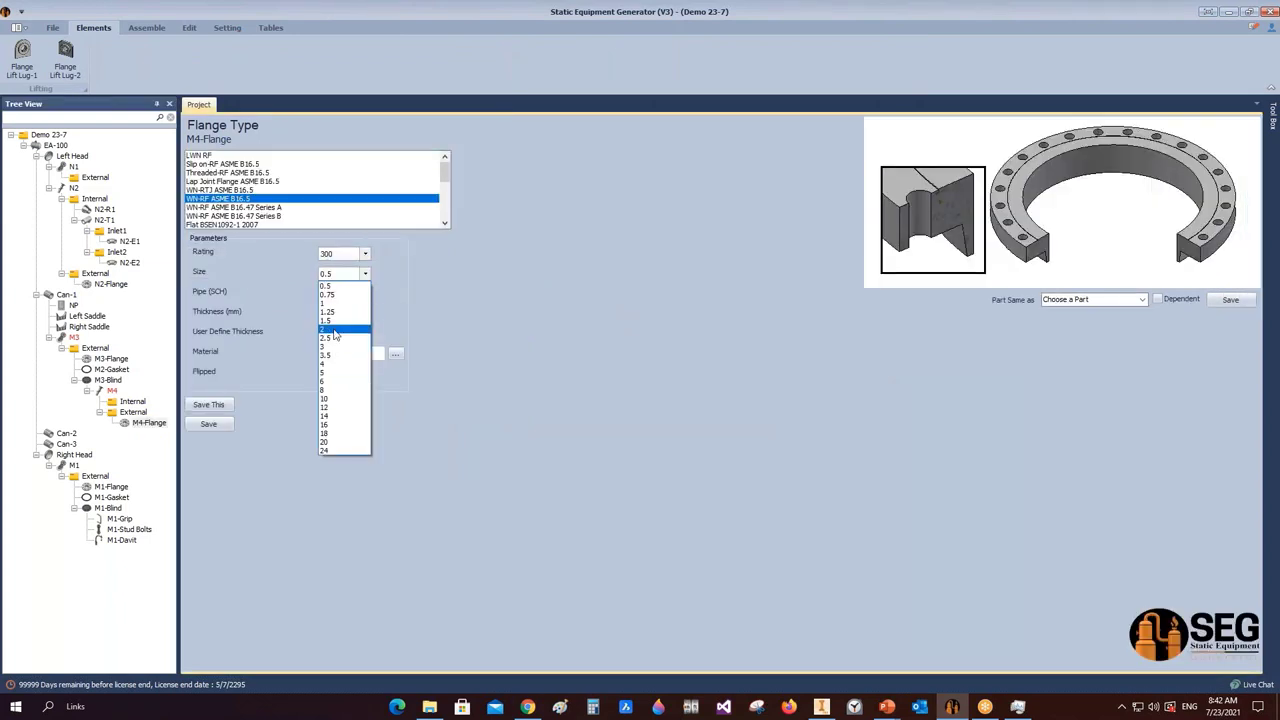
left_click(335, 326)
left_click(340, 293)
left_click(326, 375)
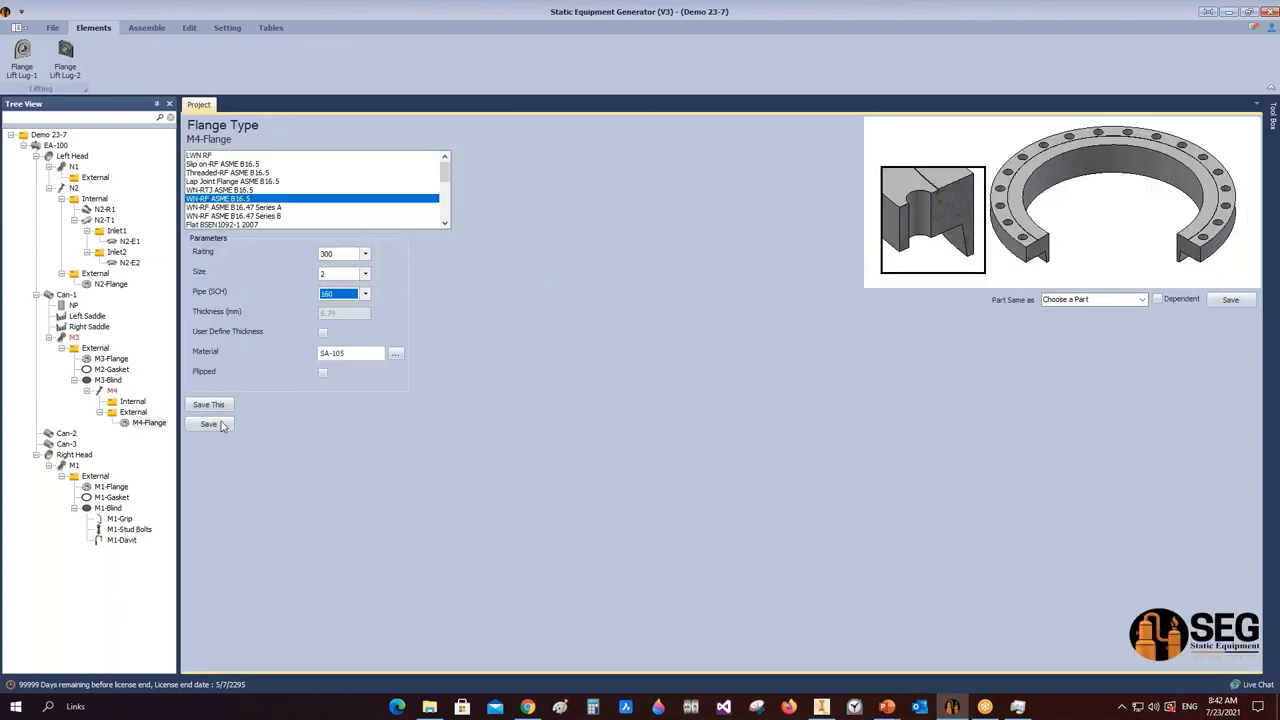
left_click(208, 424)
left_click(111, 390)
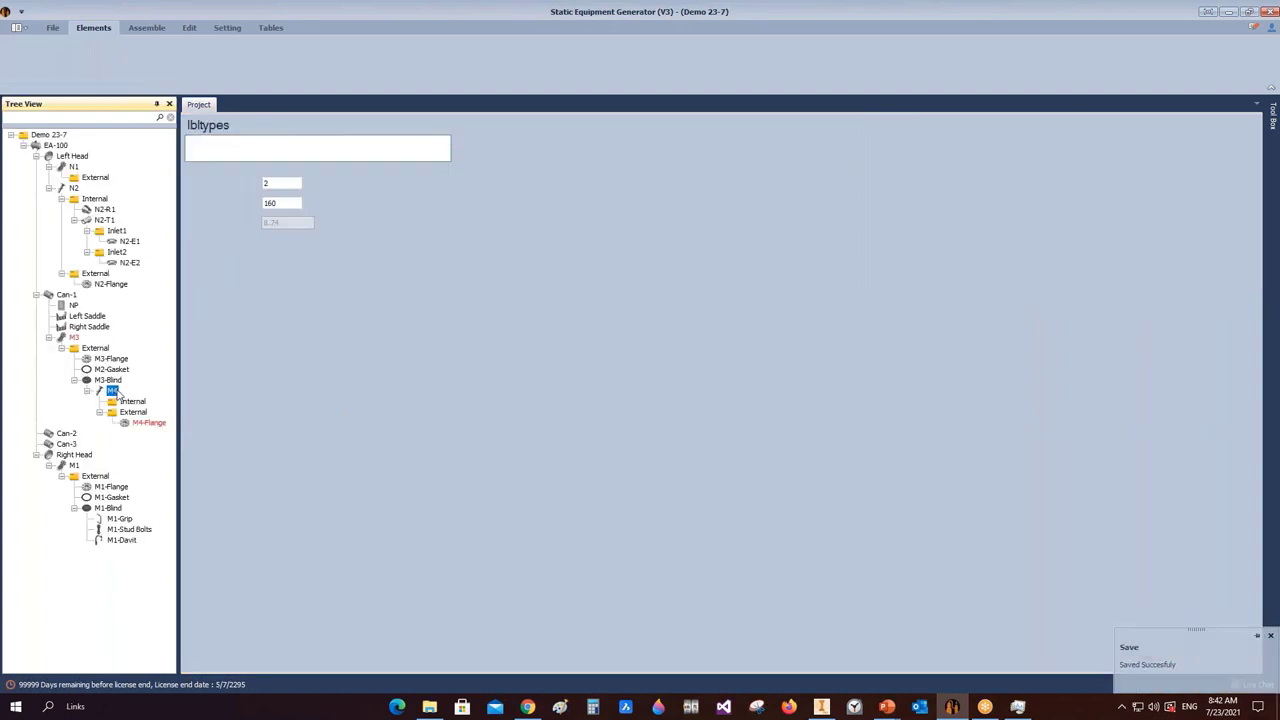
left_click(212, 510)
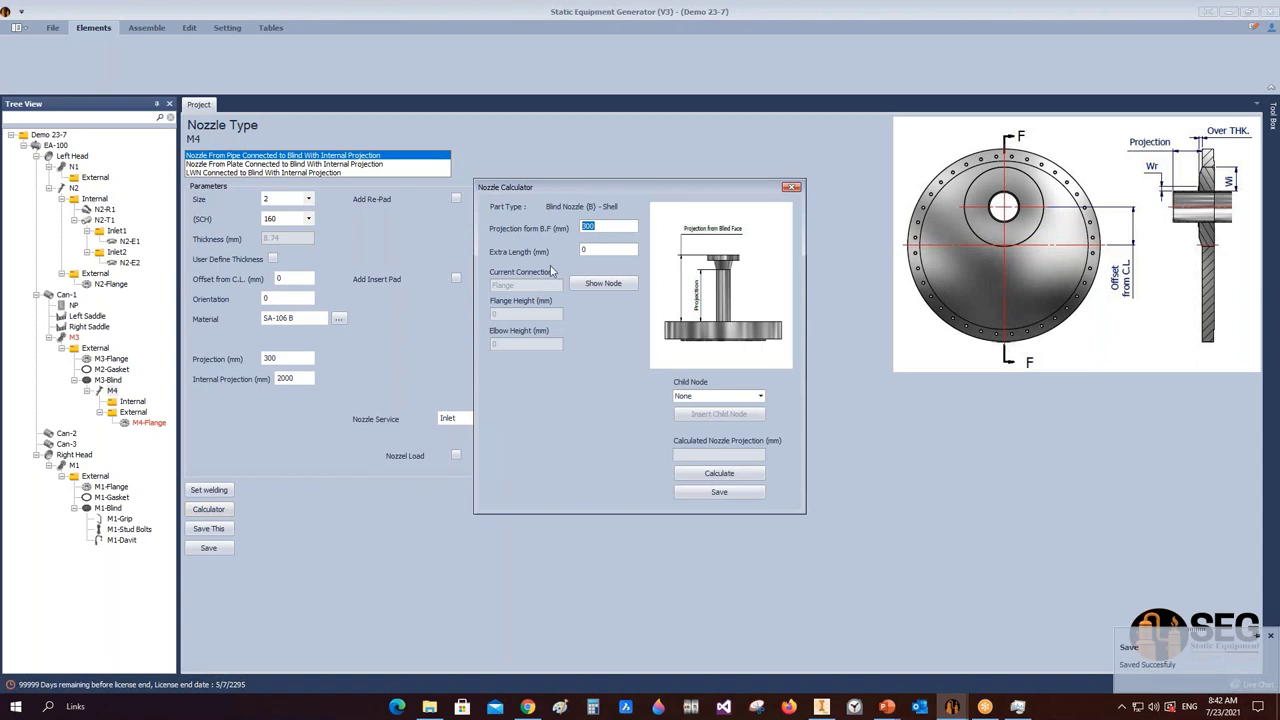
- Enter 25 from the flange face and save M4's calculated 180 mm projection
type("250")
left_click(684, 470)
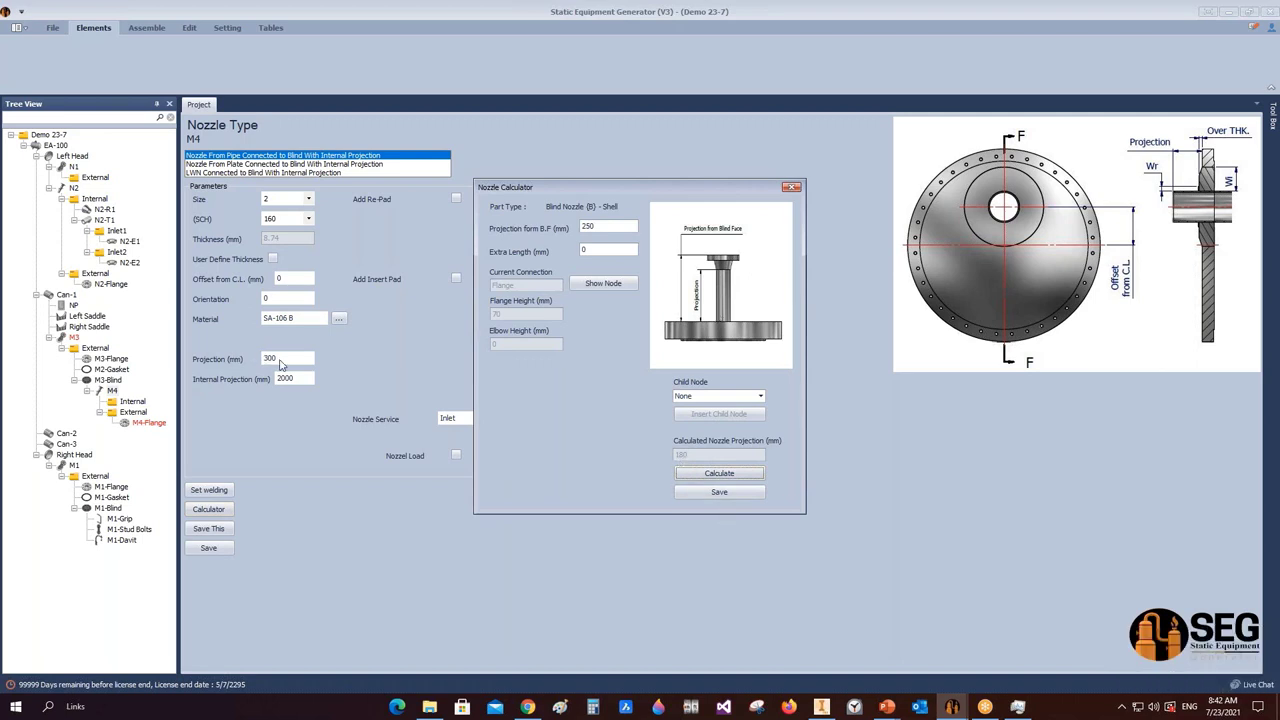
left_click(719, 491)
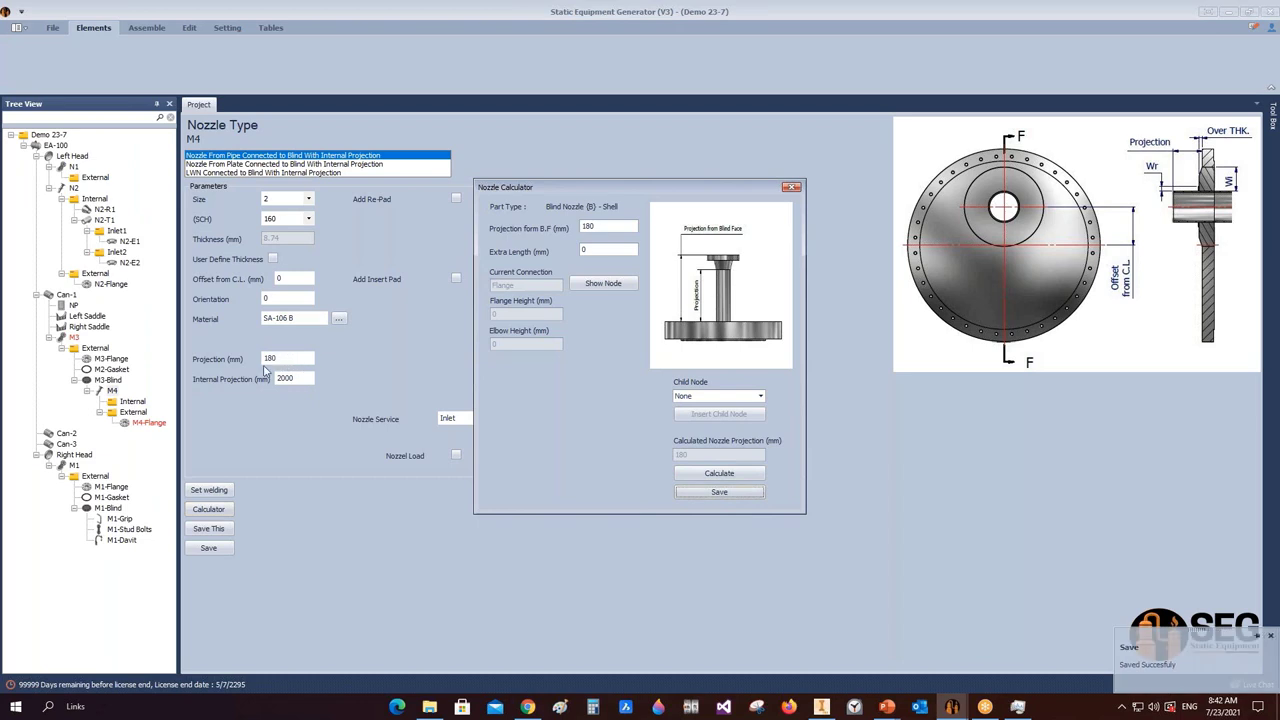
left_click(791, 187)
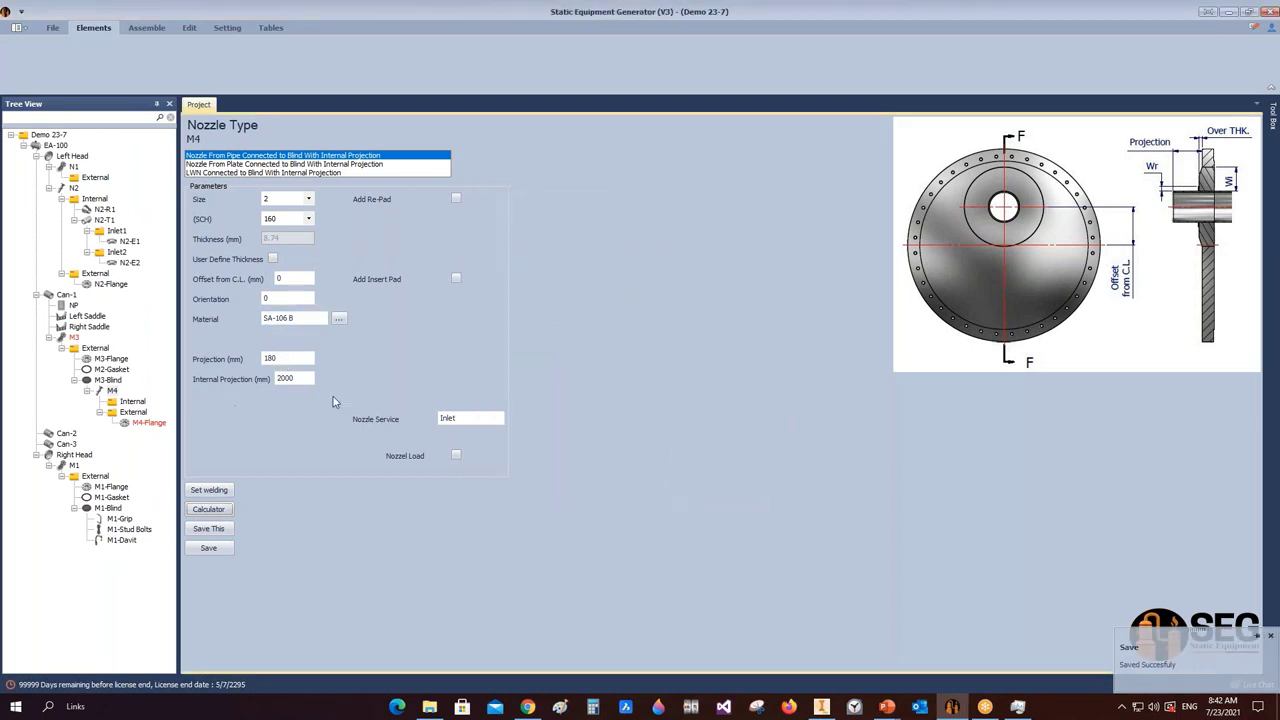
- Recalculate M3's projection for 1300 mm from the vessel centreline and save the 371 mm result
left_click(73, 338)
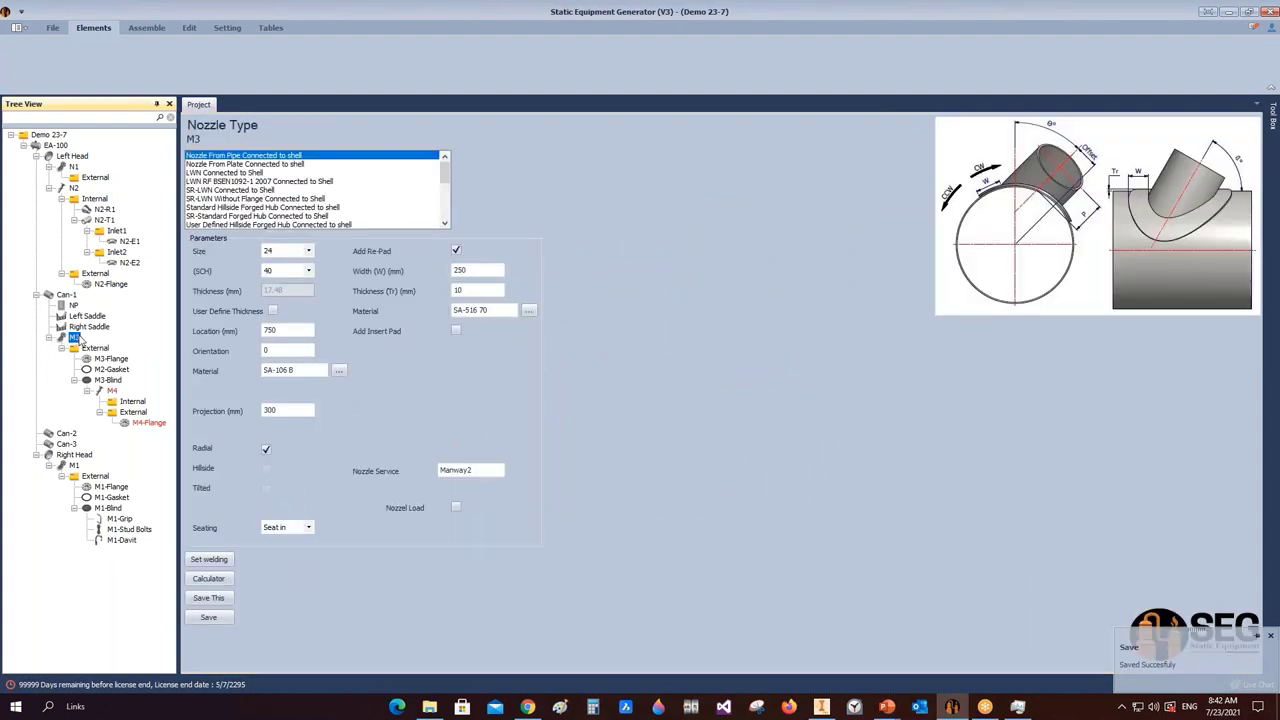
left_click(209, 579)
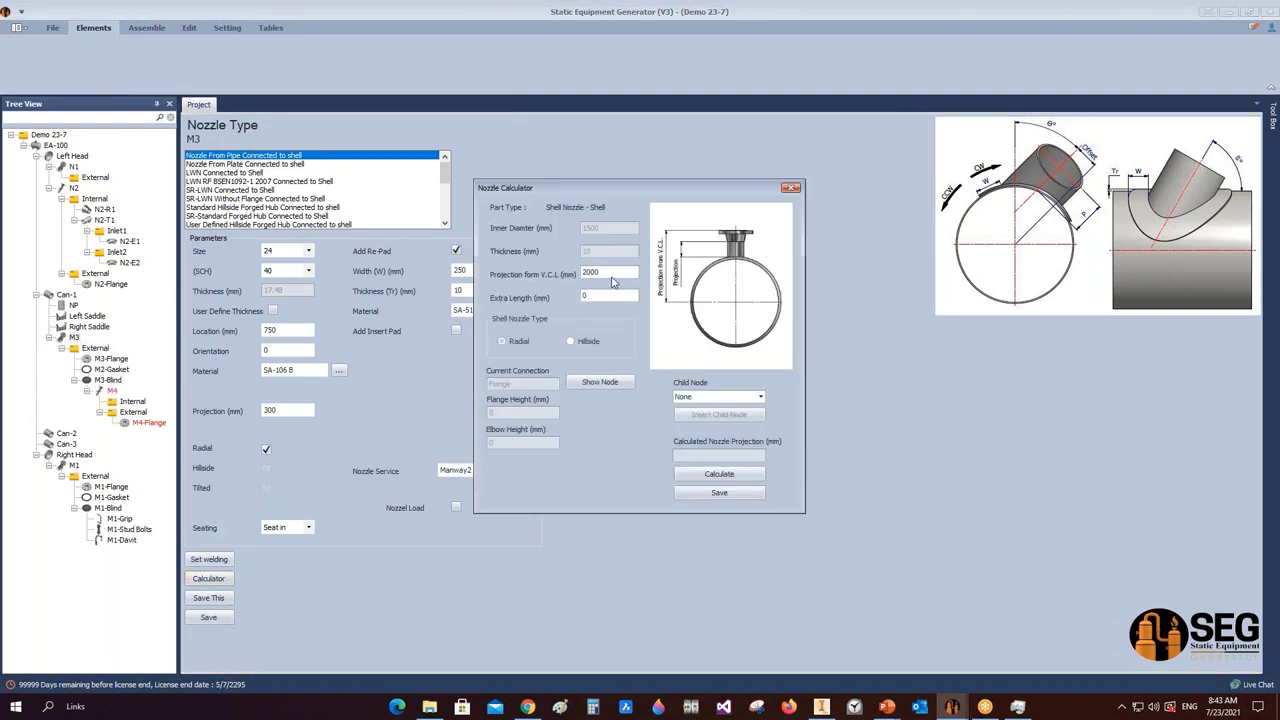
left_click_drag(612, 278, 552, 280)
type("1")
left_click(708, 475)
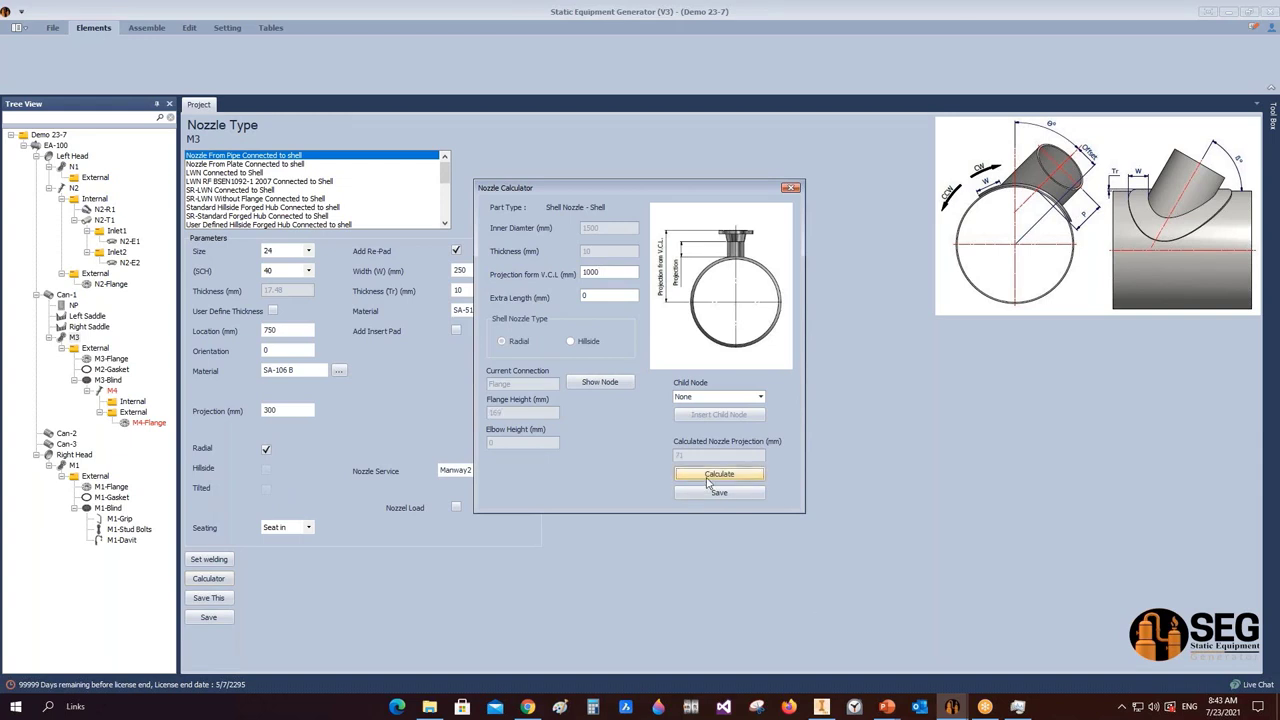
left_click(591, 273)
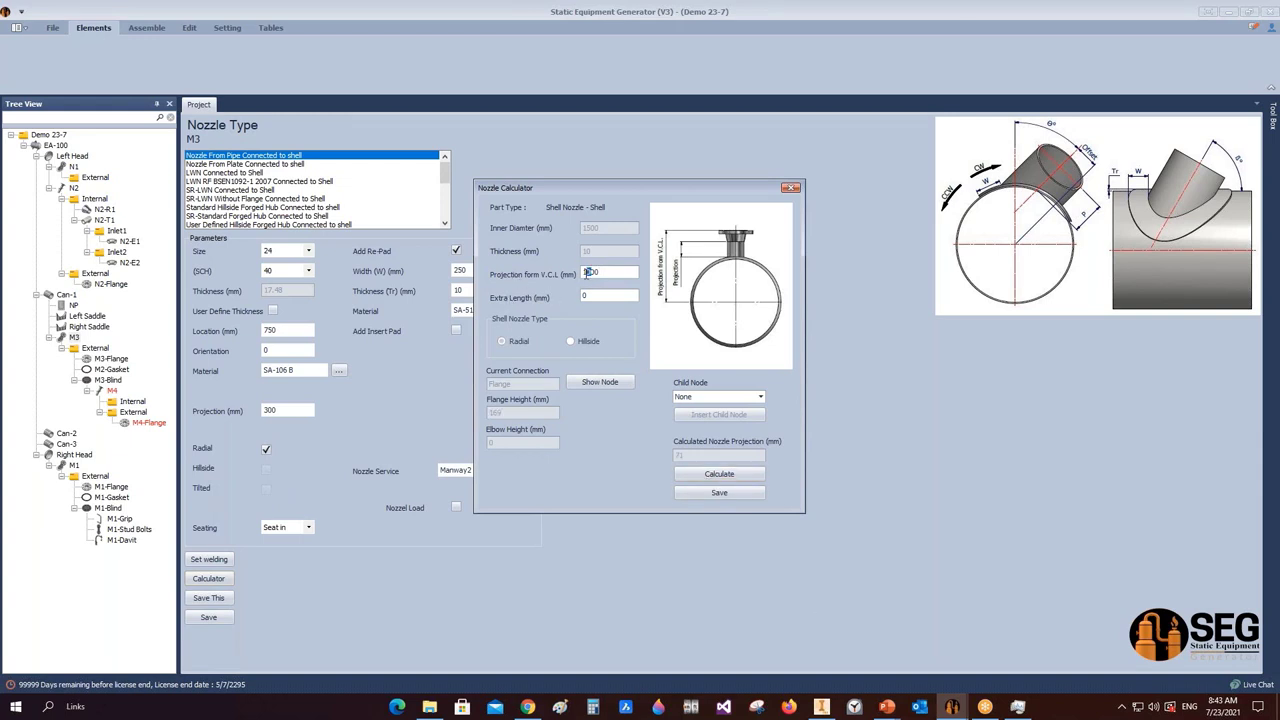
left_click(712, 476)
left_click(700, 491)
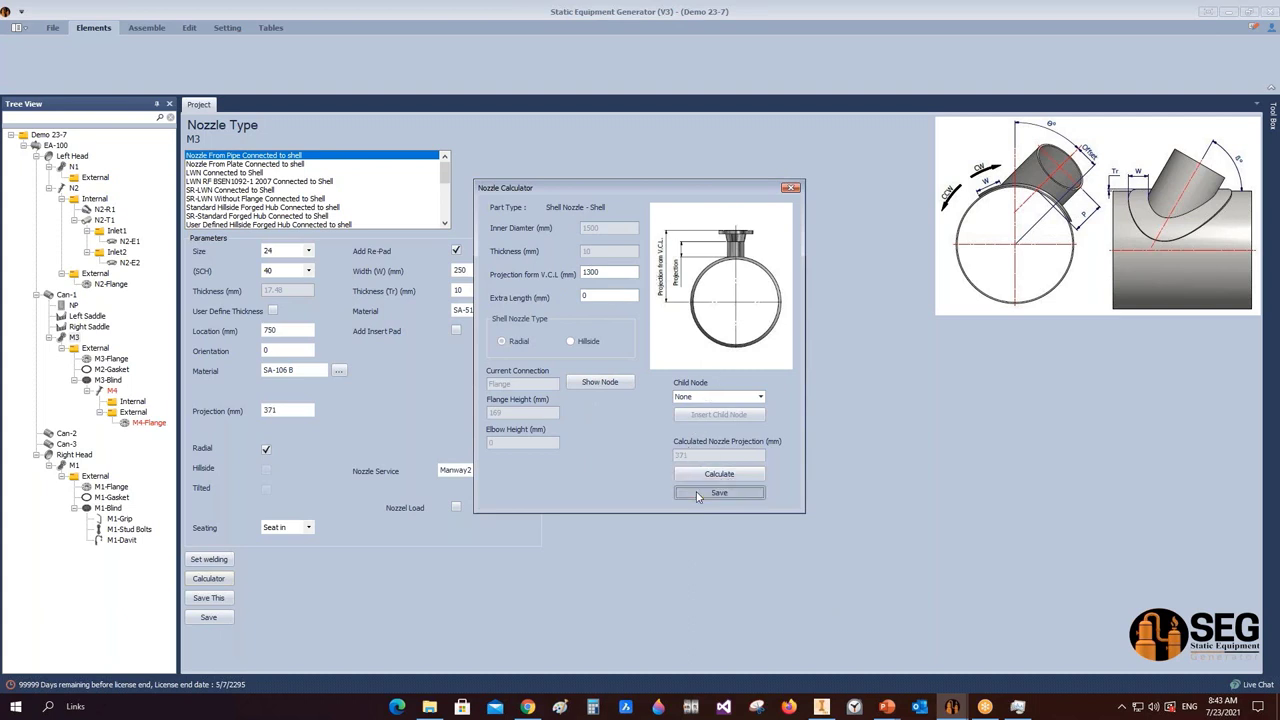
left_click(146, 28)
- Open the updated EA-100 assembly and pan and orbit it to inspect M4 on M3's blind
left_click(821, 706)
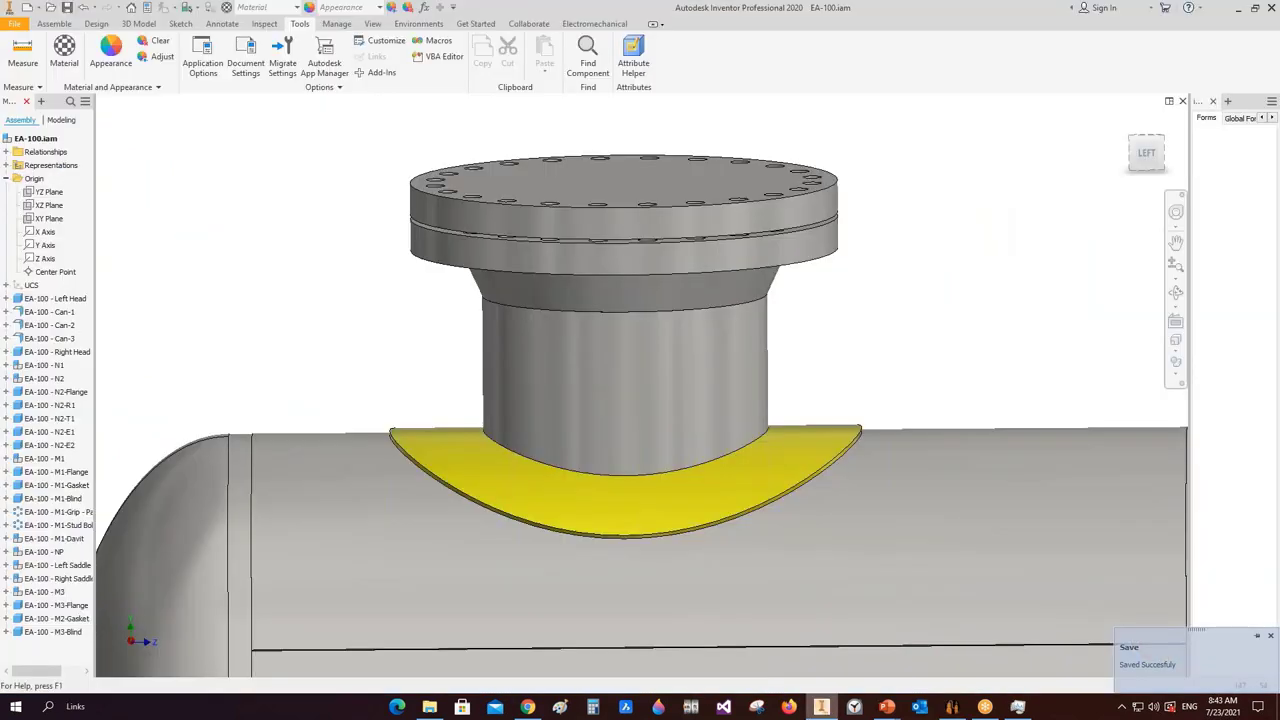
double_click(621, 405)
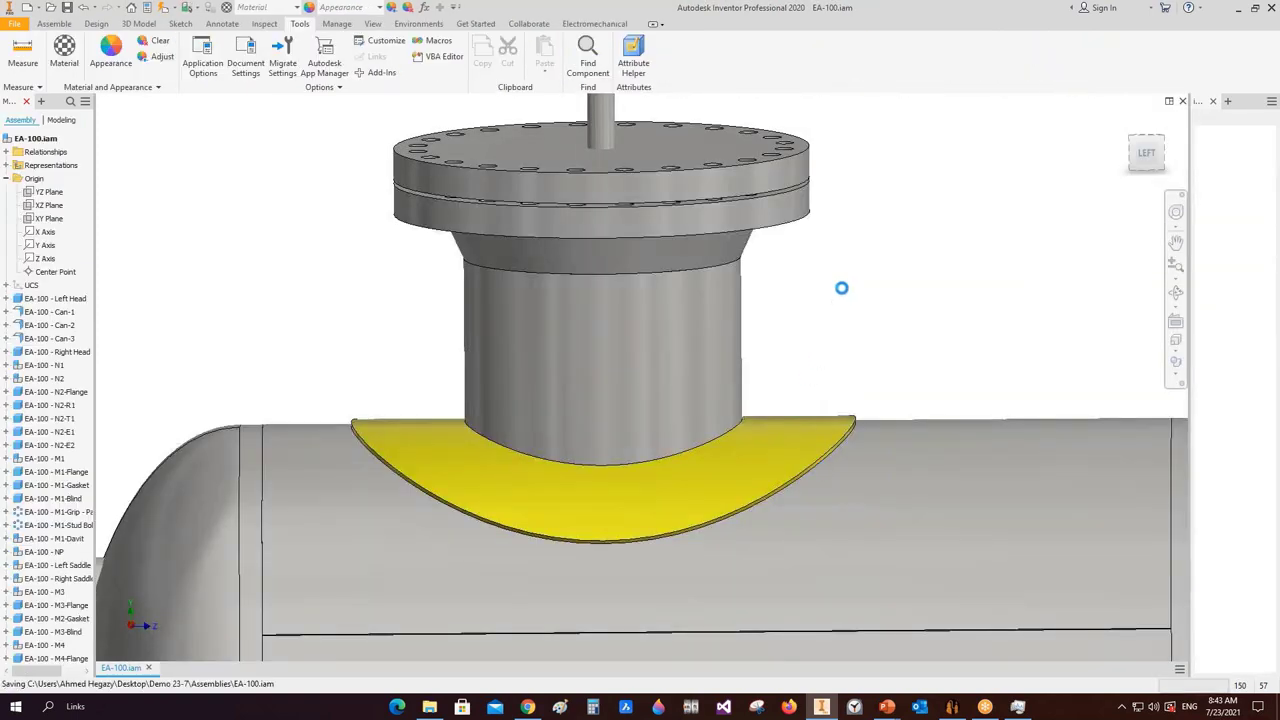
scroll(671, 231, "down", 5)
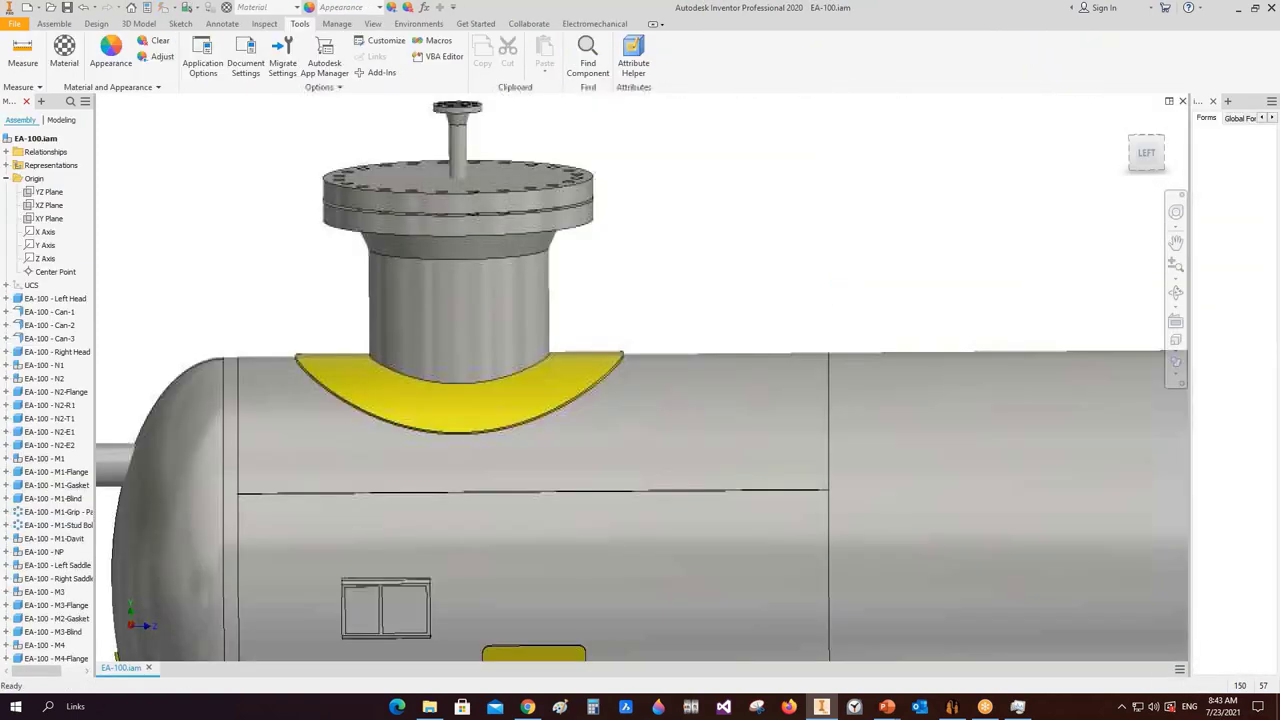
scroll(671, 231, "up", 5)
scroll(671, 231, "down", 3)
left_click_drag(671, 231, 647, 206)
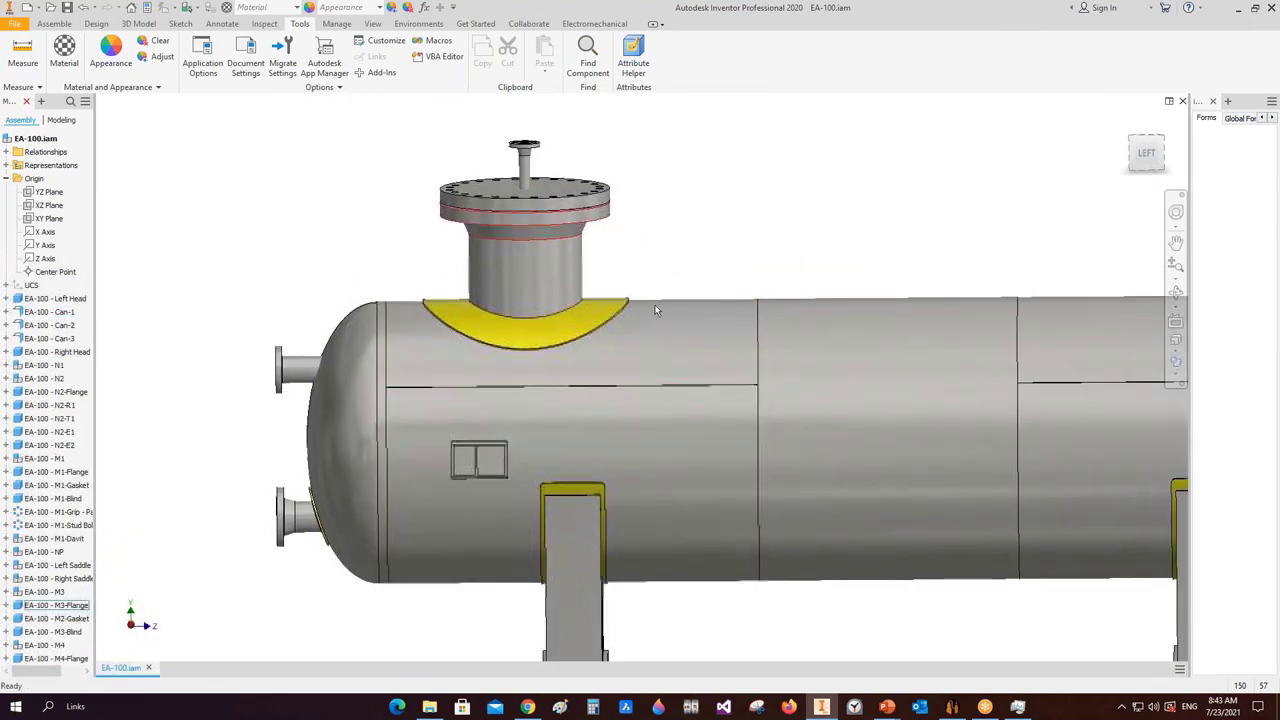
left_click(1177, 293)
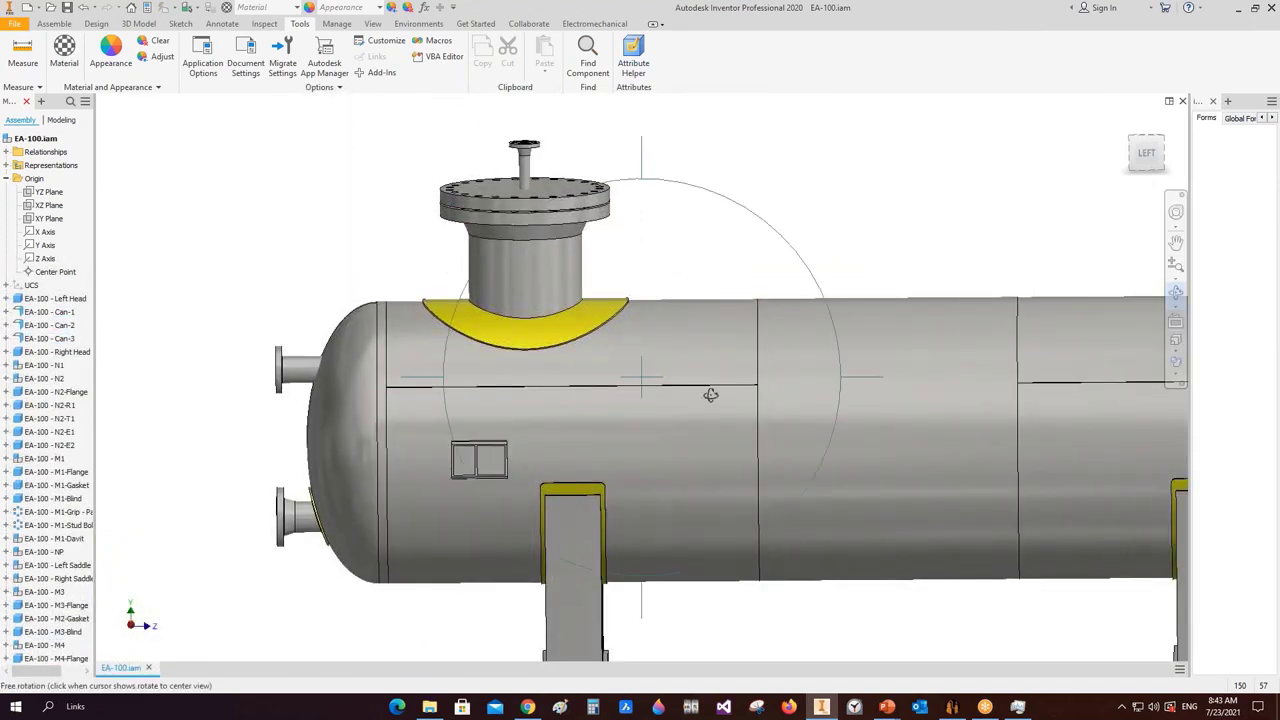
left_click_drag(709, 314, 660, 390)
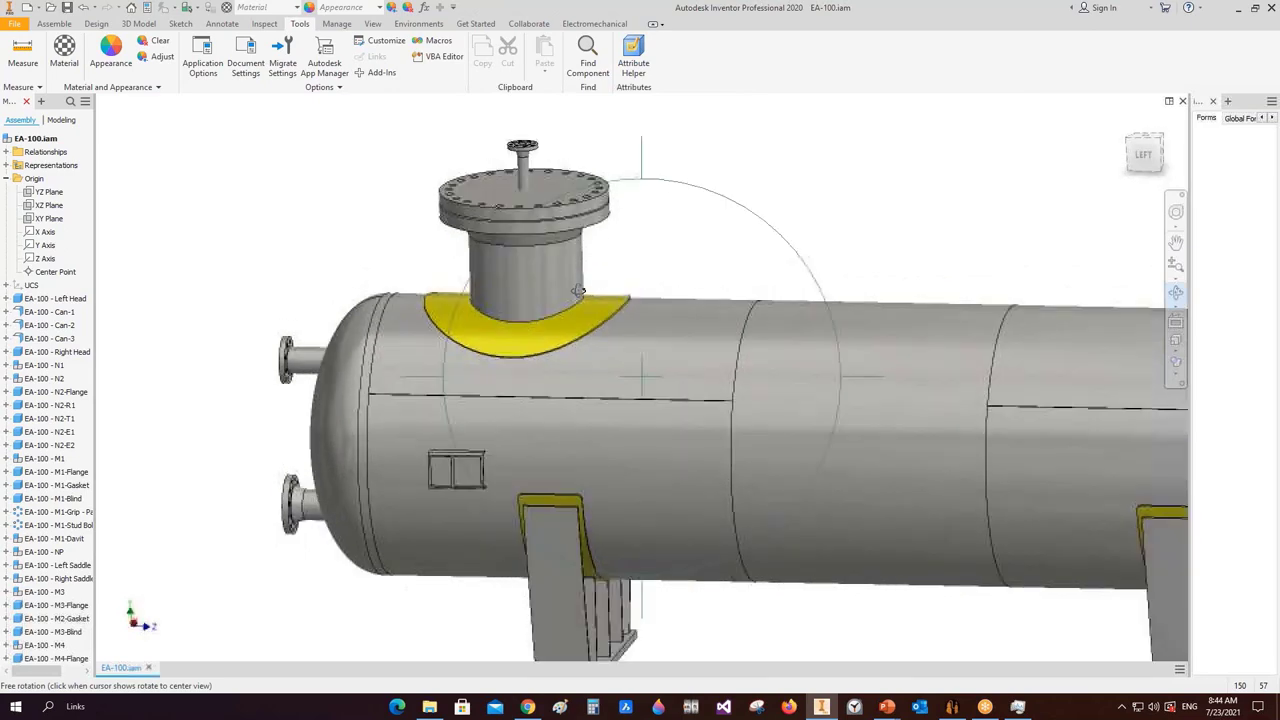
scroll(660, 390, "up", 3)
right_click(585, 328)
key("Escape")
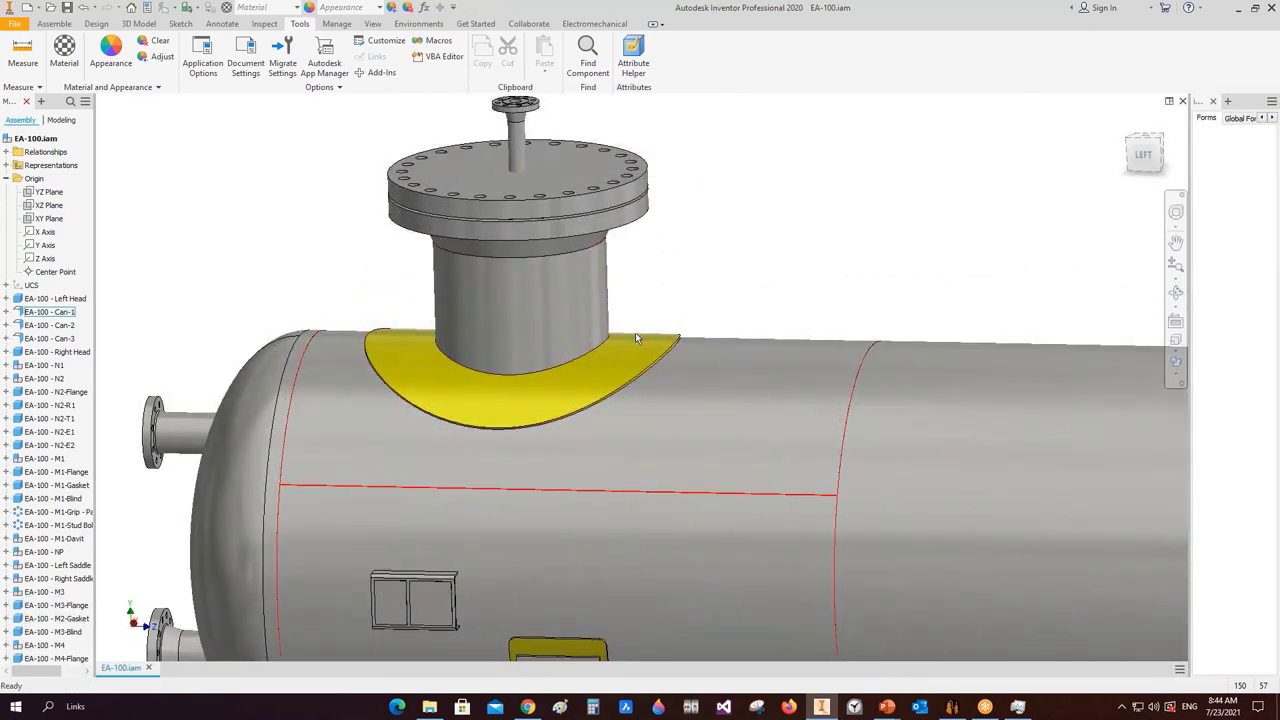
left_click(956, 708)
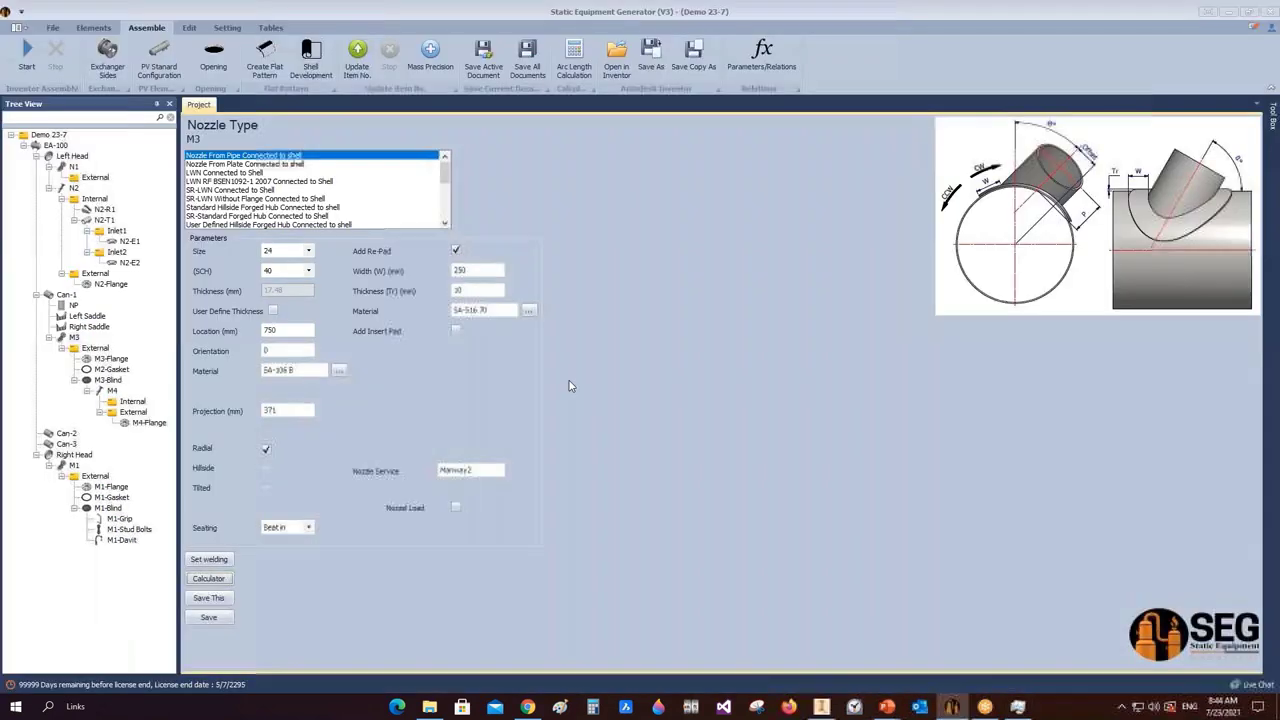
- Select the Can-1 shell and start a Nozzle Ribs element from EX. Attachements on the Elements tab
left_click(64, 295)
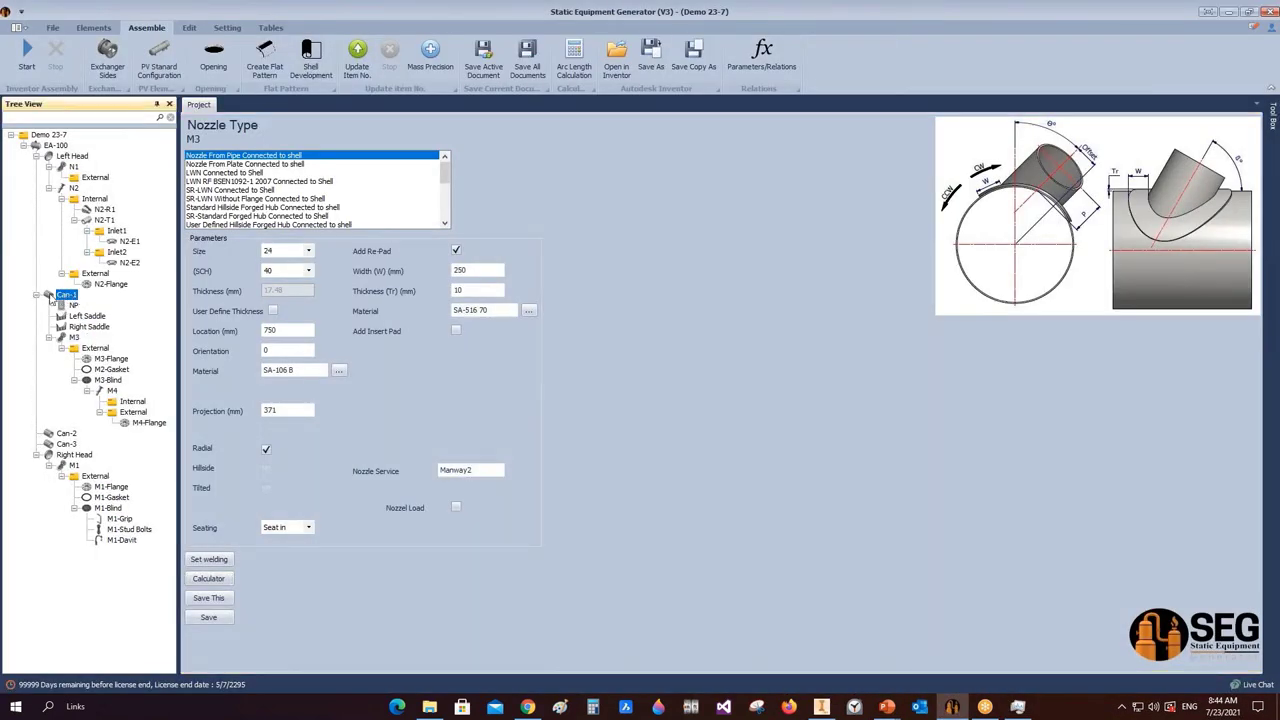
double_click(57, 343)
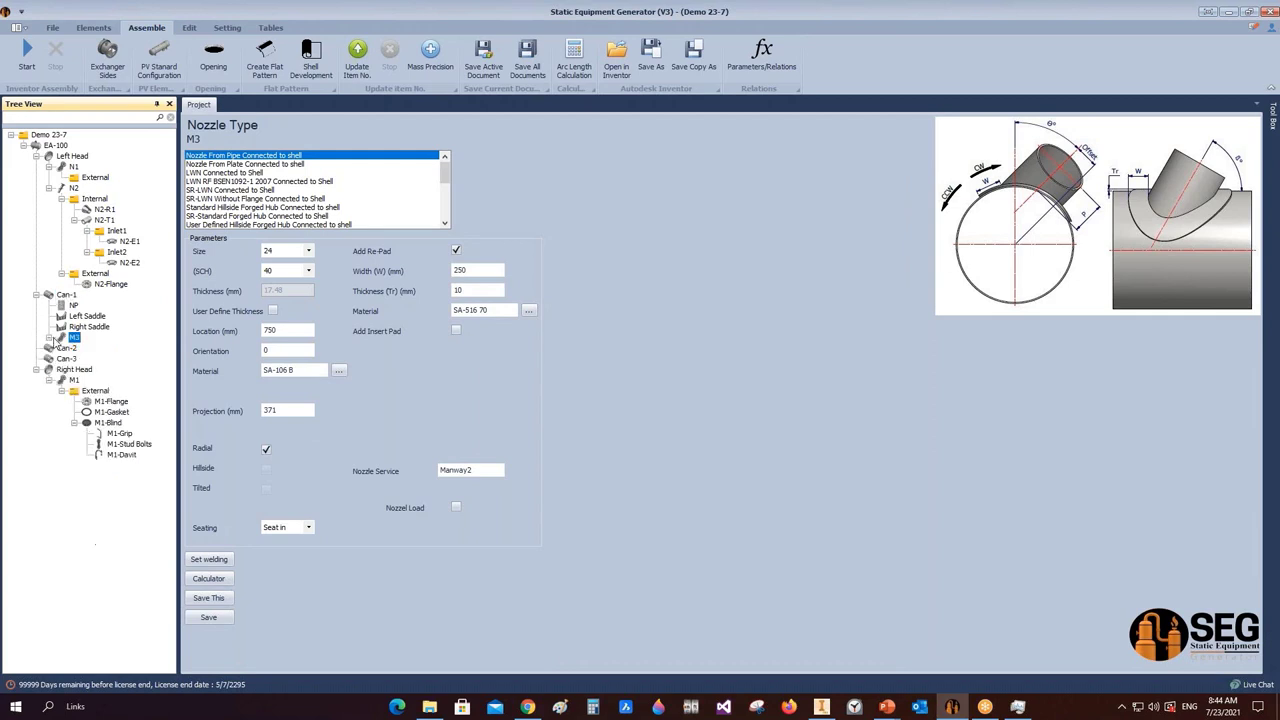
left_click(64, 295)
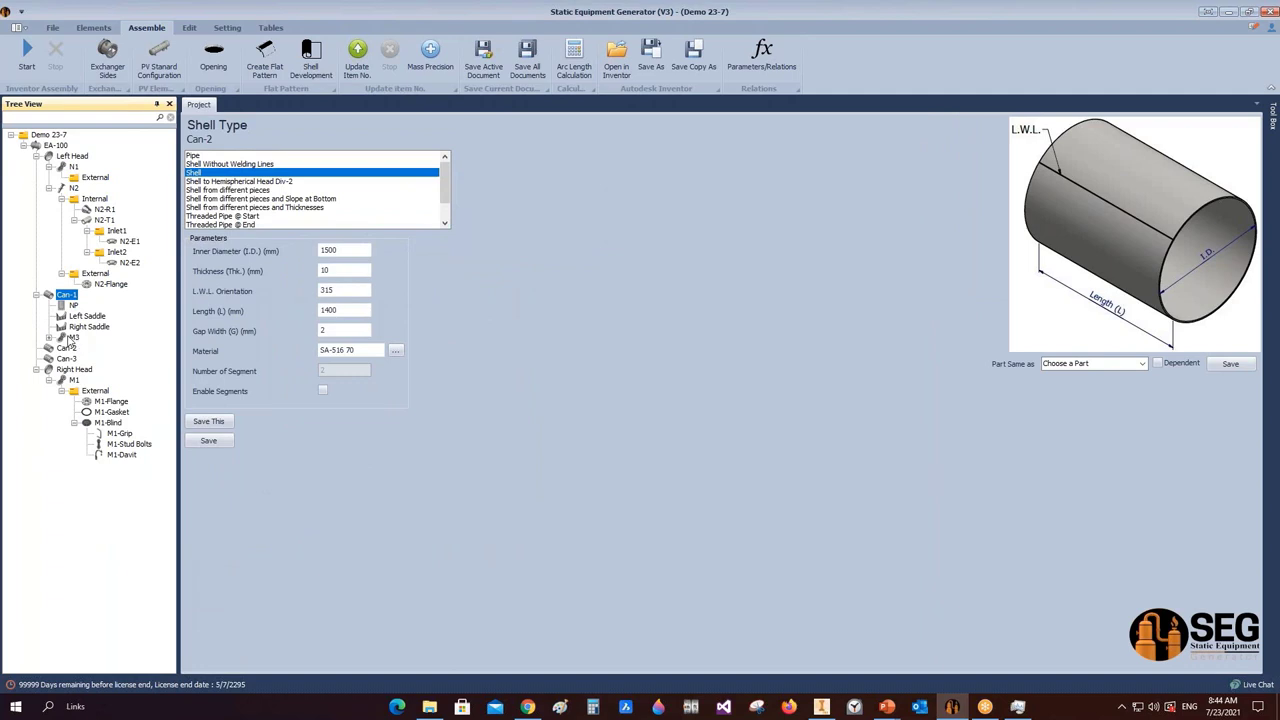
left_click(48, 339)
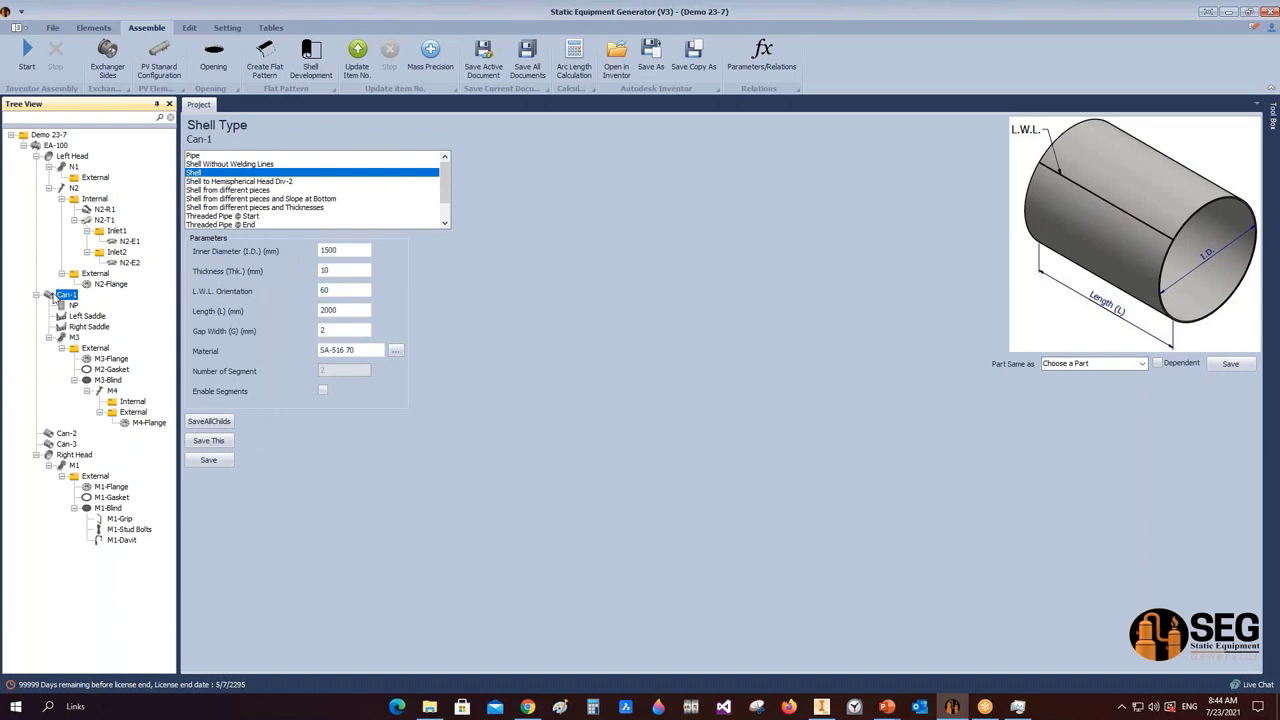
left_click(93, 27)
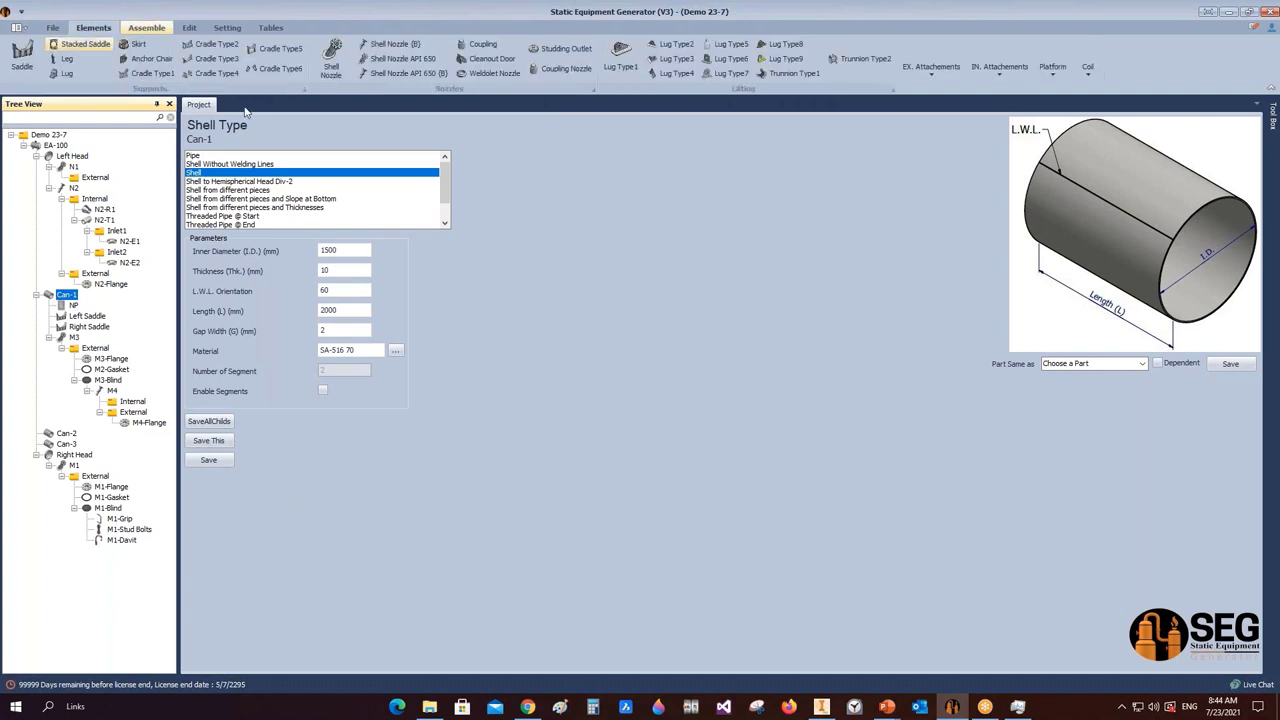
left_click(930, 78)
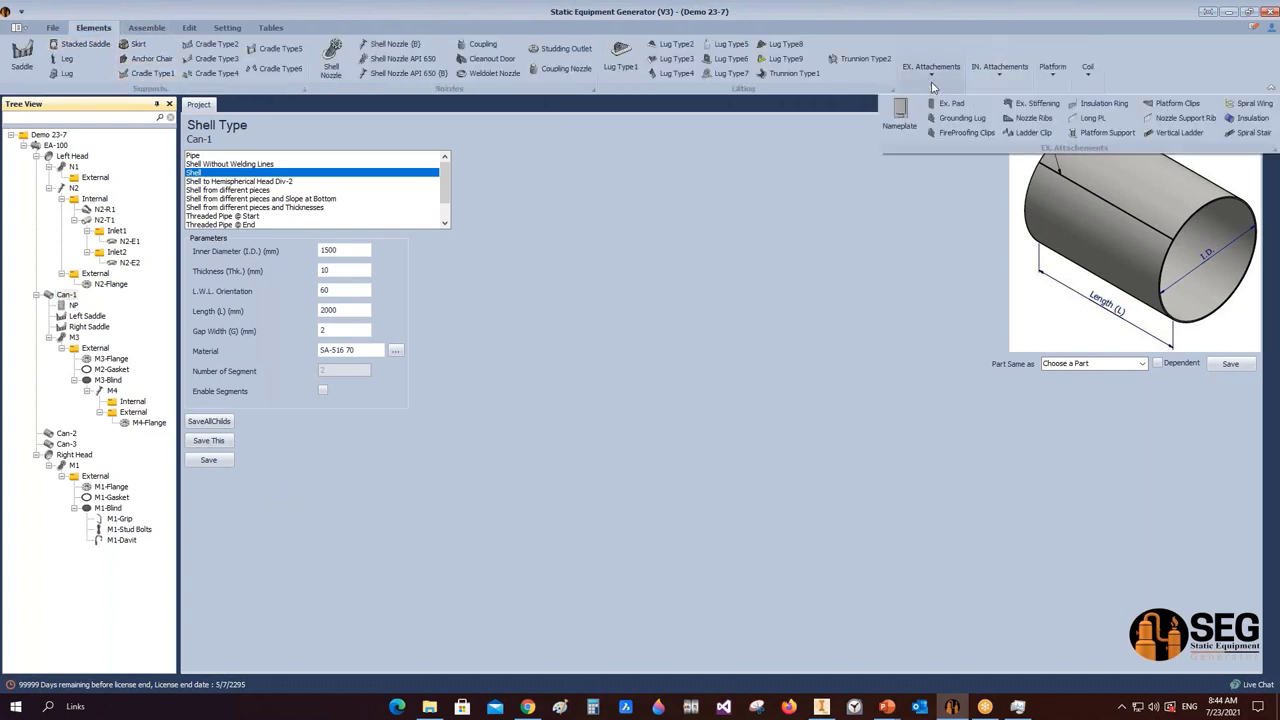
left_click(1030, 119)
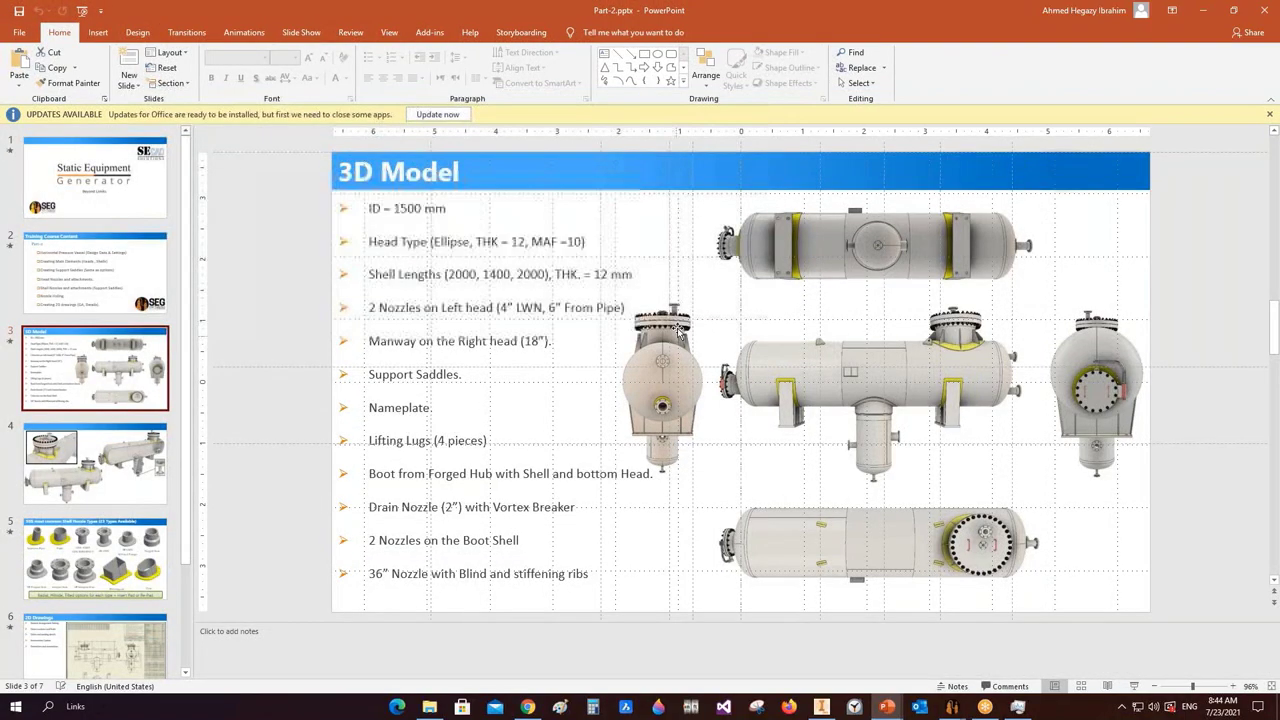
- View slide 4's nozzle rib reference images, then minimise the PowerPoint presentation
scroll(247, 451, "down", 1)
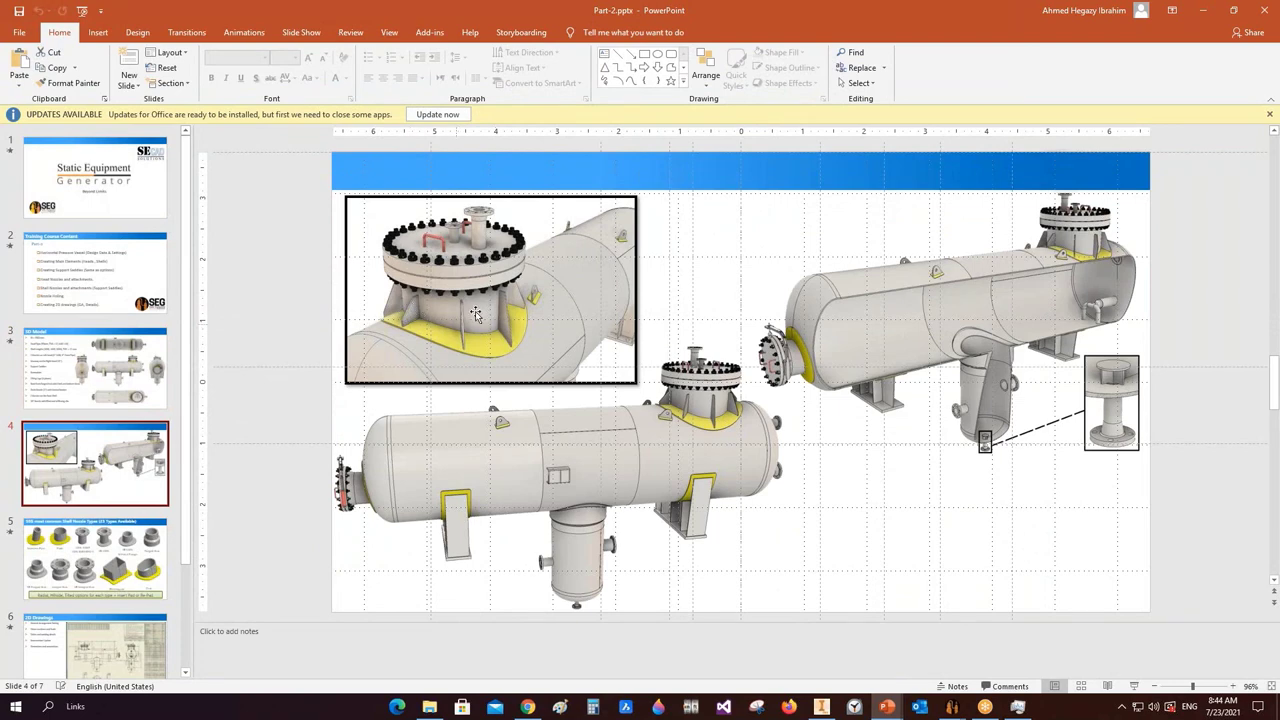
left_click(1203, 10)
- Create the M3-Ribs part under Can-1, keeping the plain Nozzle Ribs type over Ribs To Flange
mouse_move(952, 708)
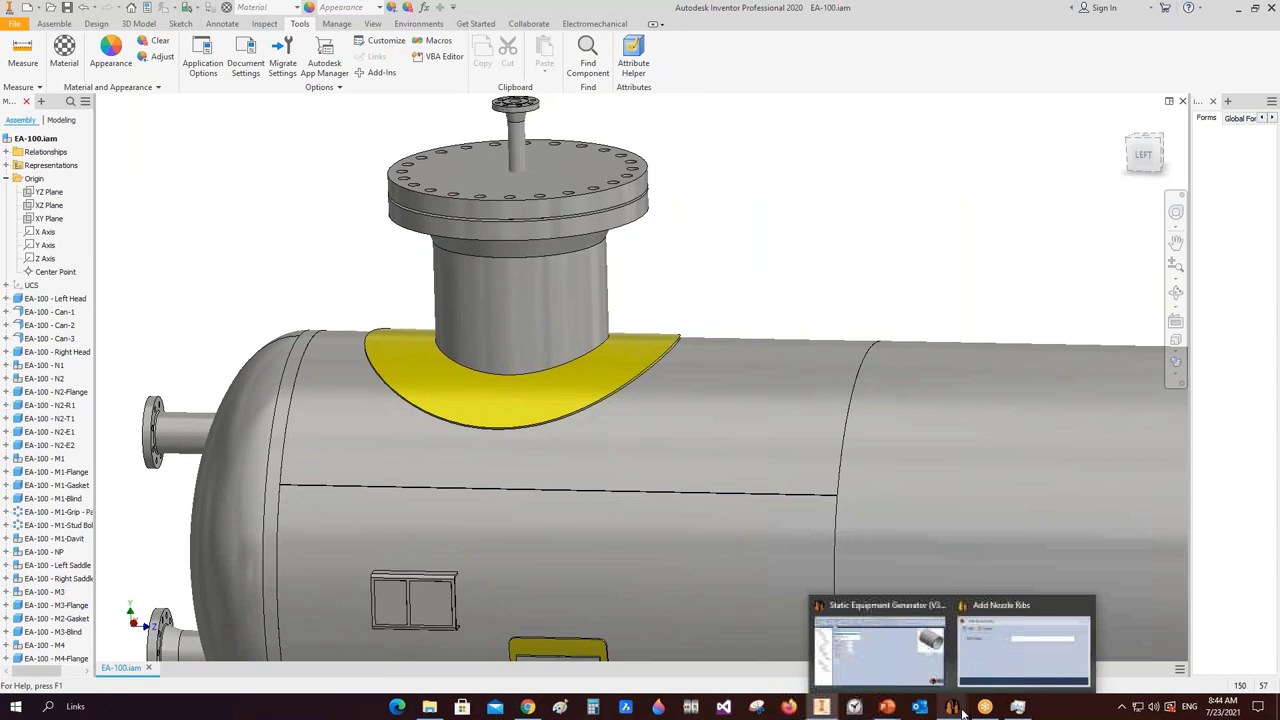
left_click(1002, 652)
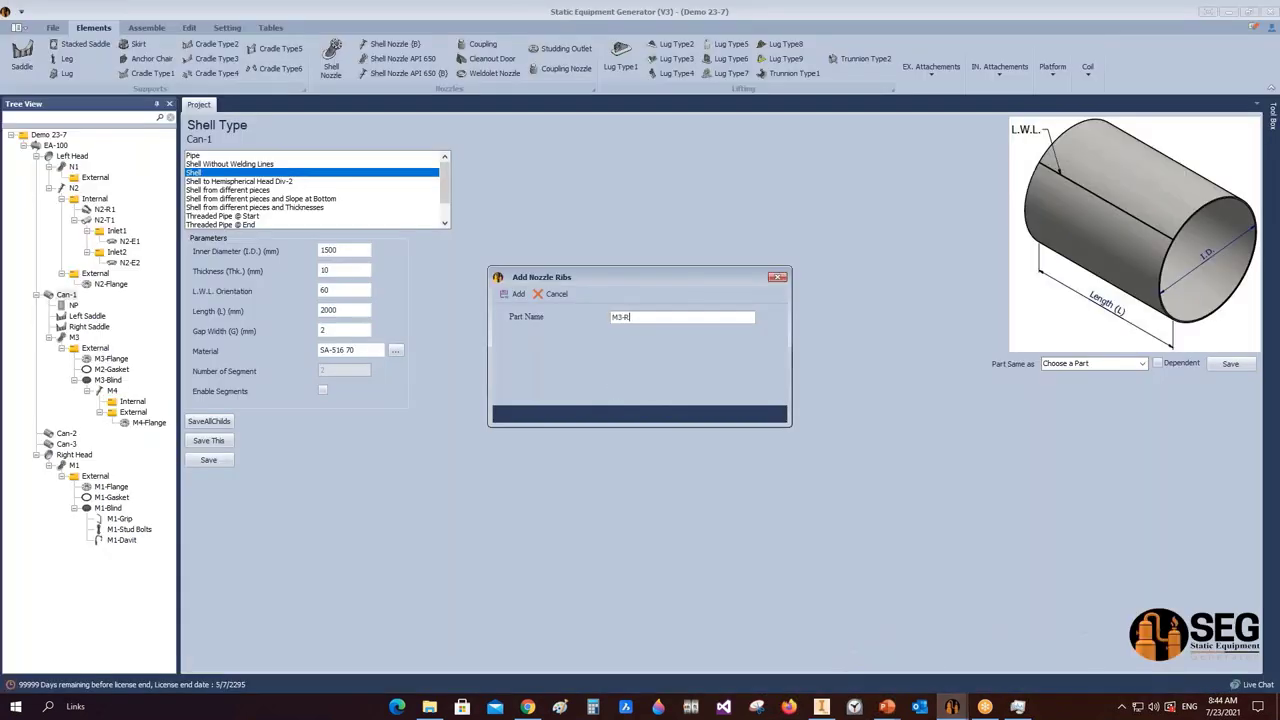
left_click(514, 293)
left_click(83, 434)
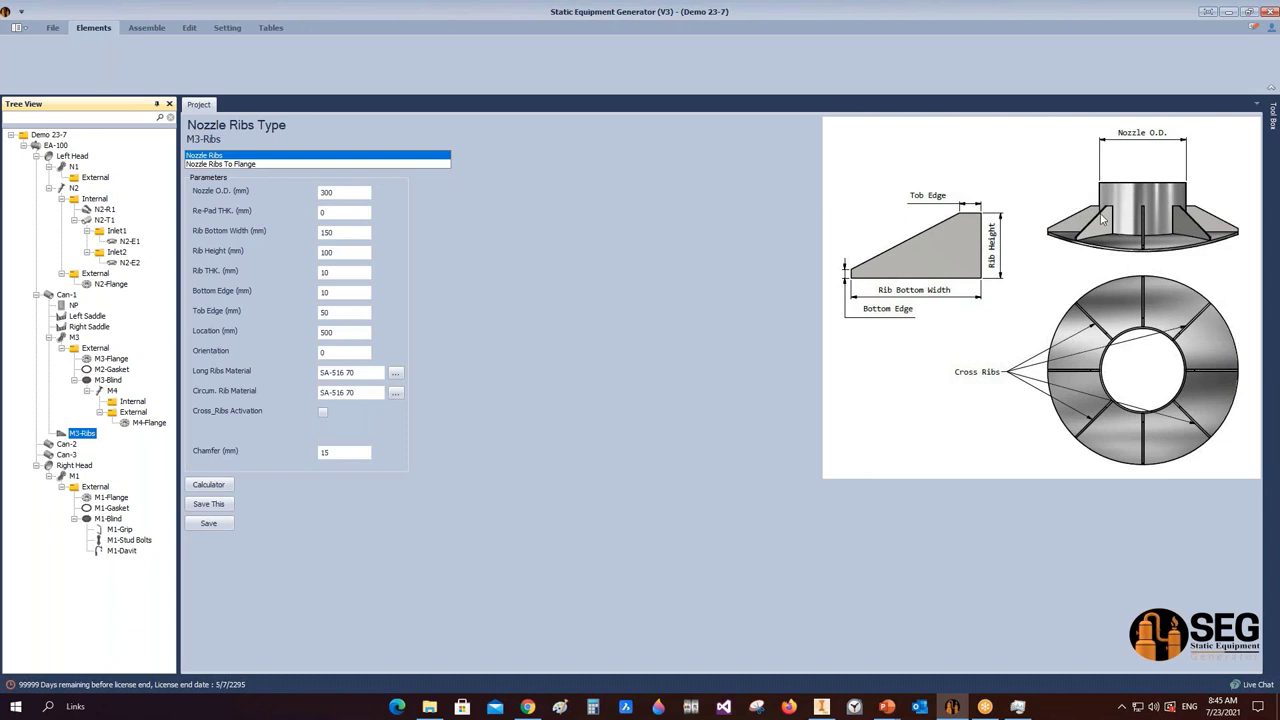
left_click(243, 164)
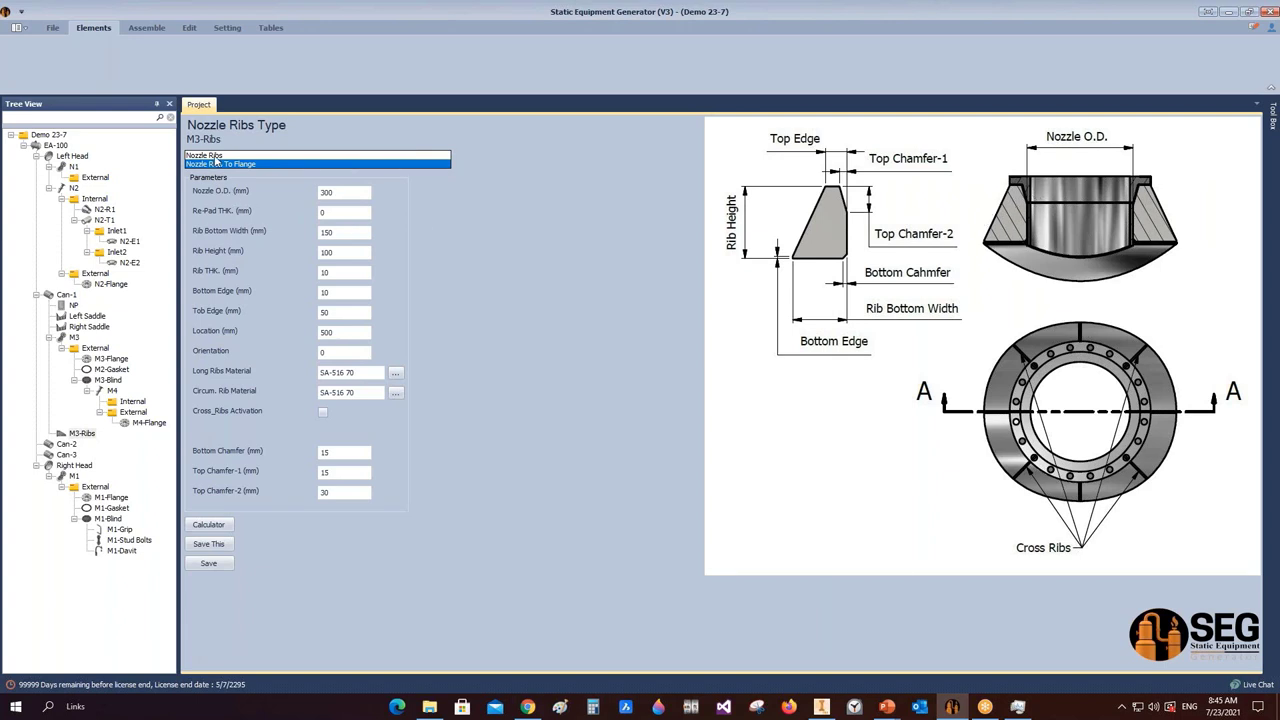
left_click(216, 156)
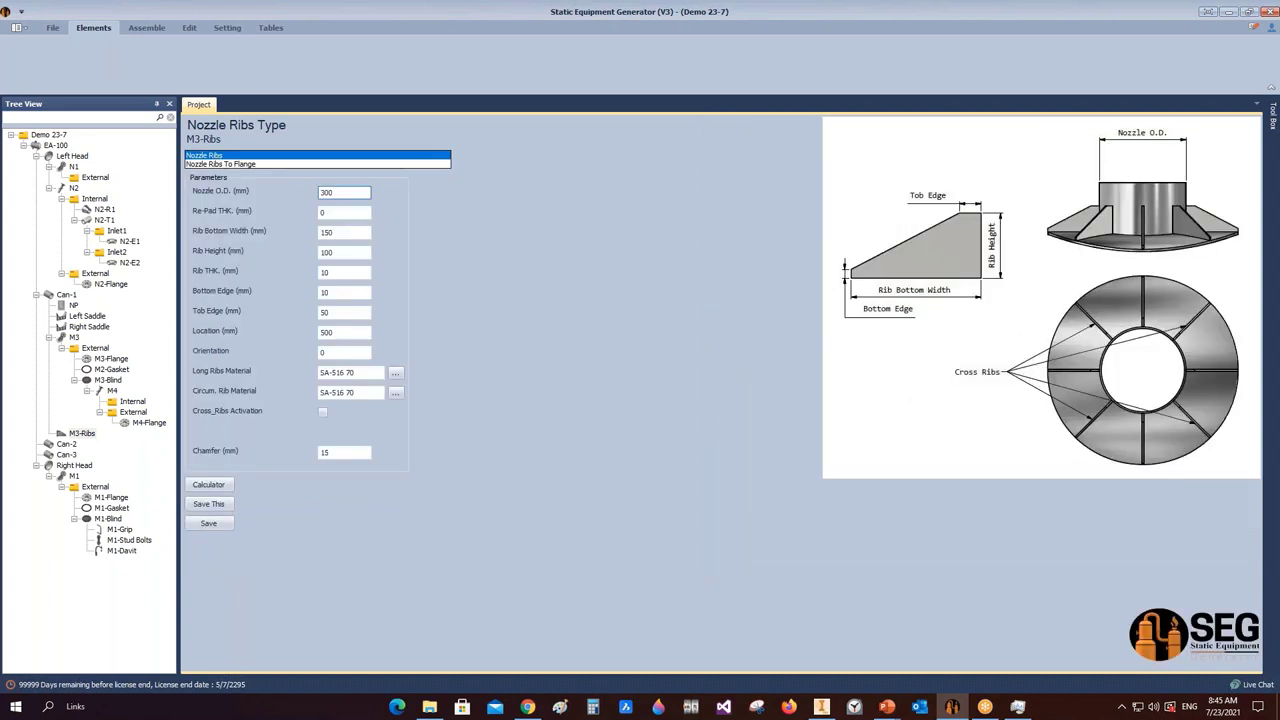
left_click_drag(362, 190, 308, 204)
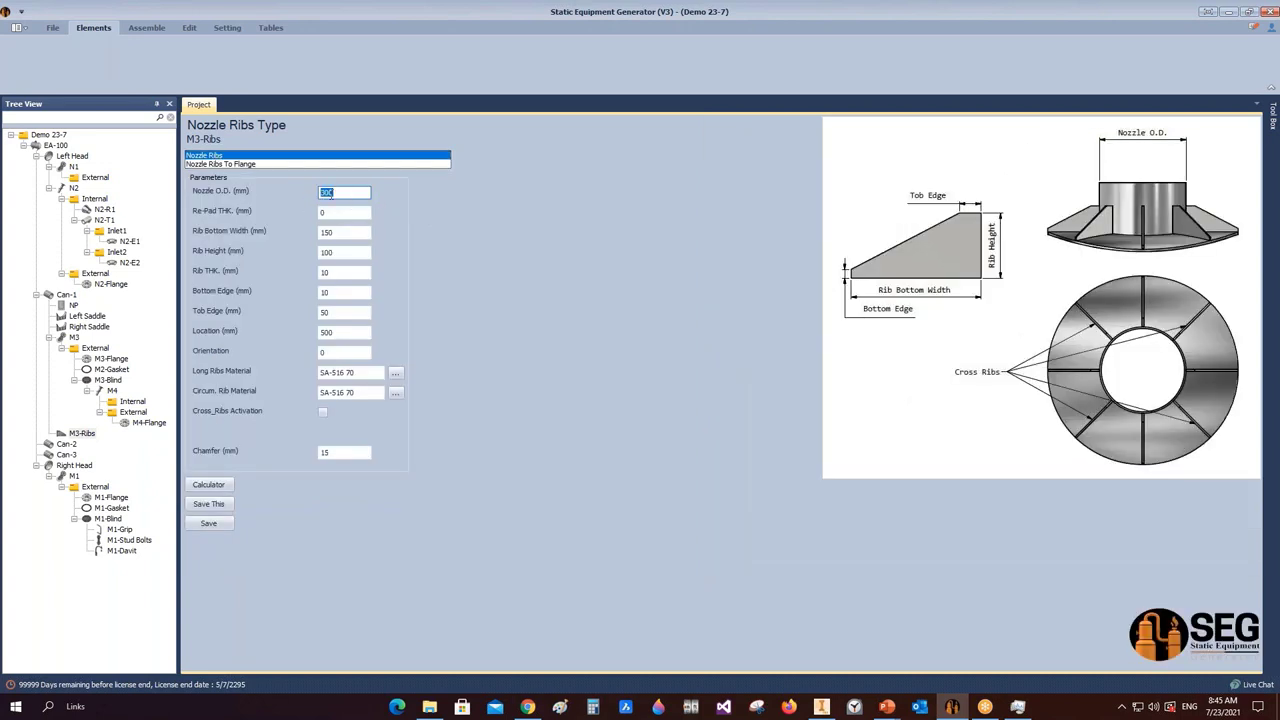
- Measure the manway nozzle's circular edge in Inventor, reading a 610 mm diameter
left_click(821, 706)
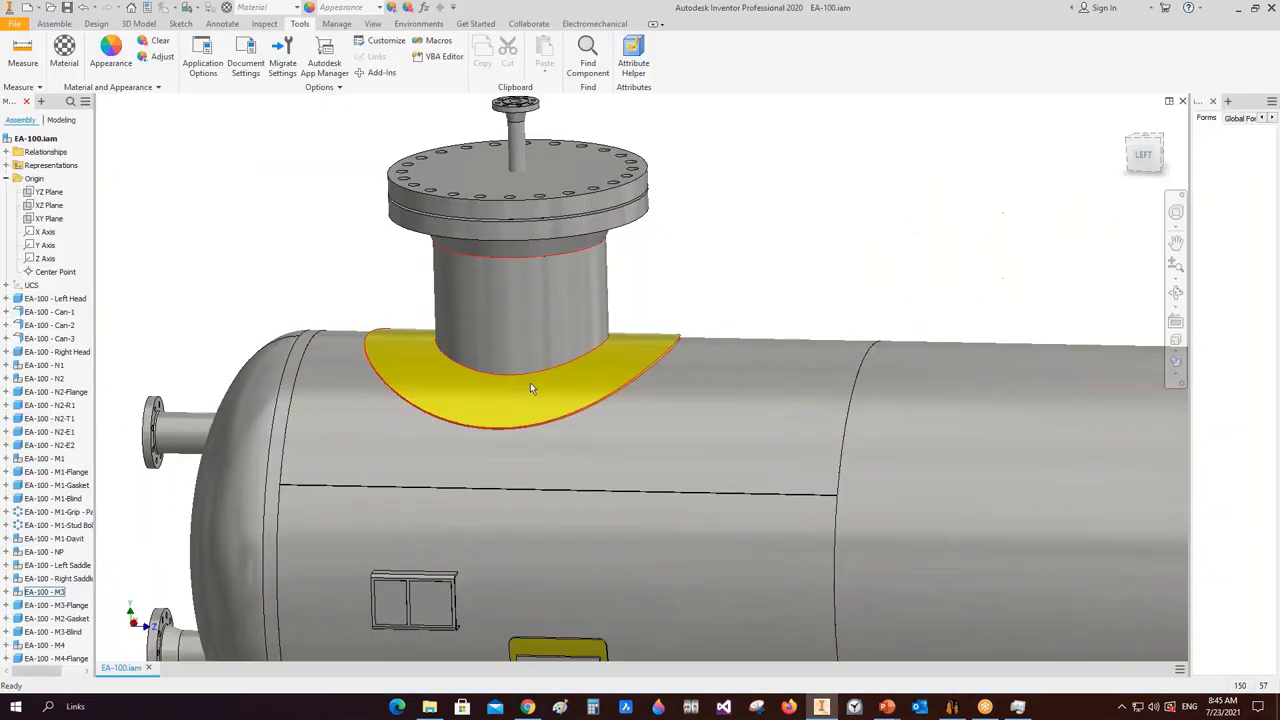
scroll(530, 382, "up", 5)
left_click(22, 52)
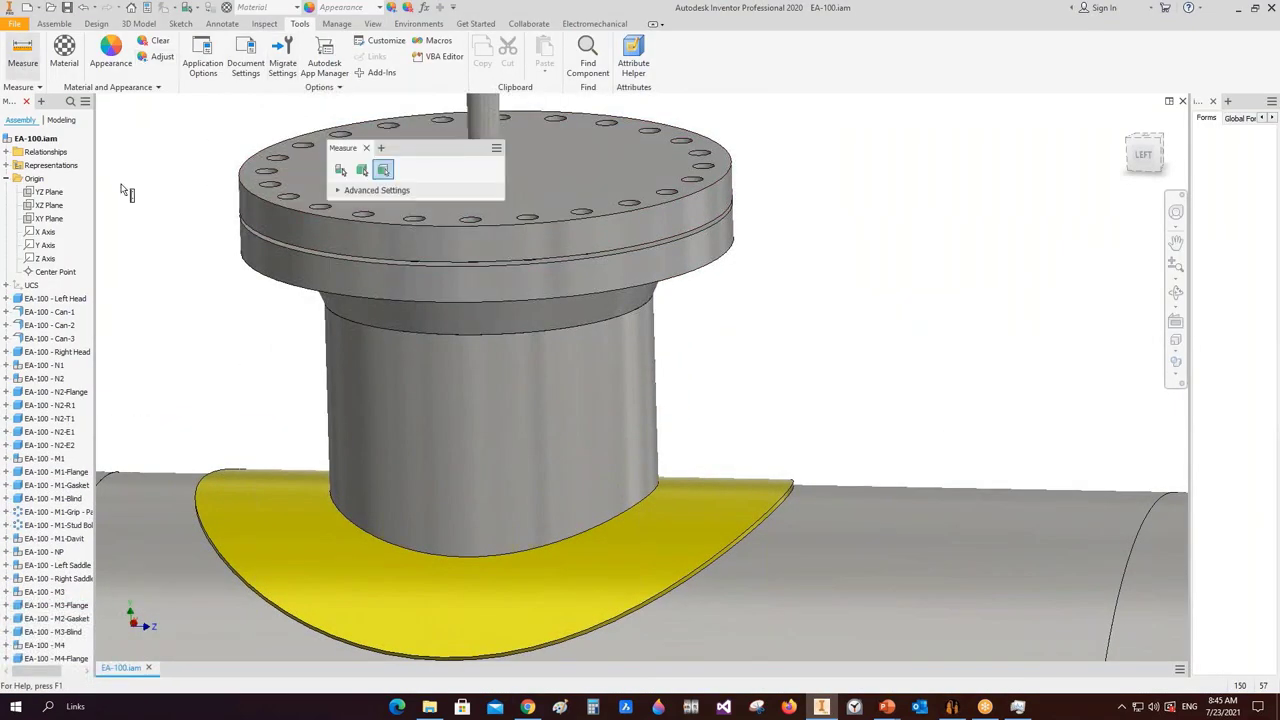
left_click(332, 316)
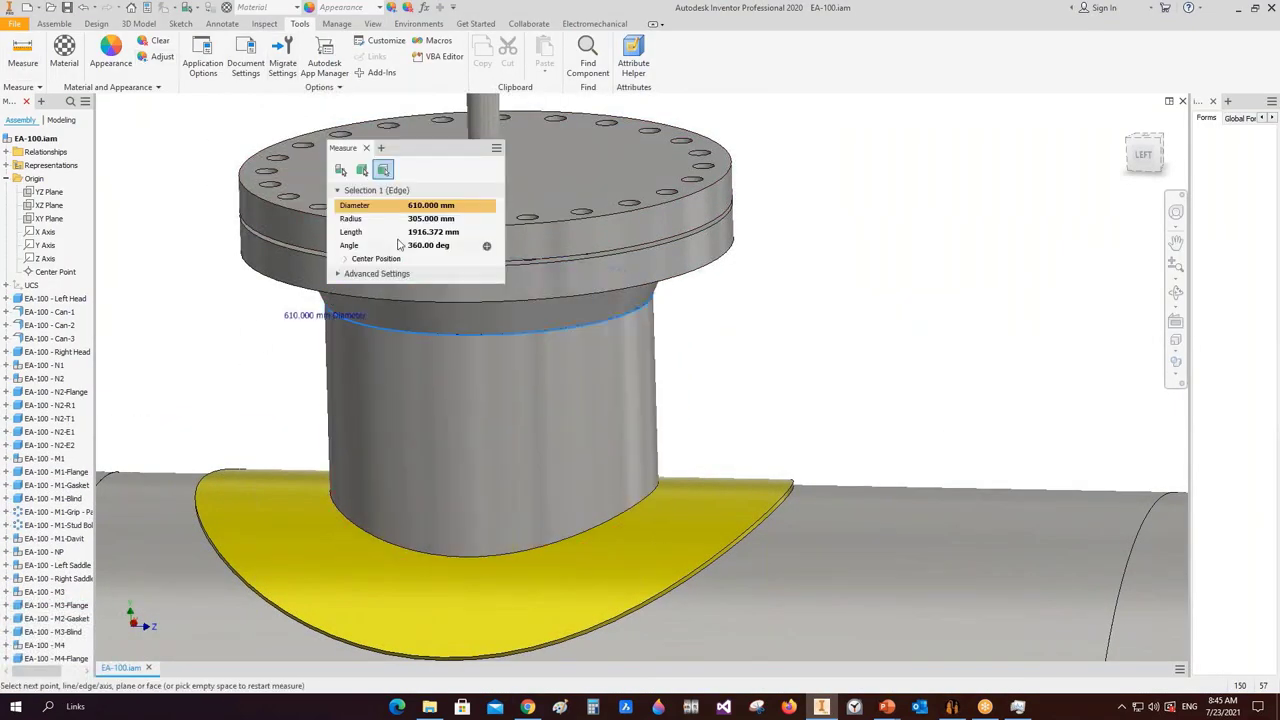
left_click(366, 148)
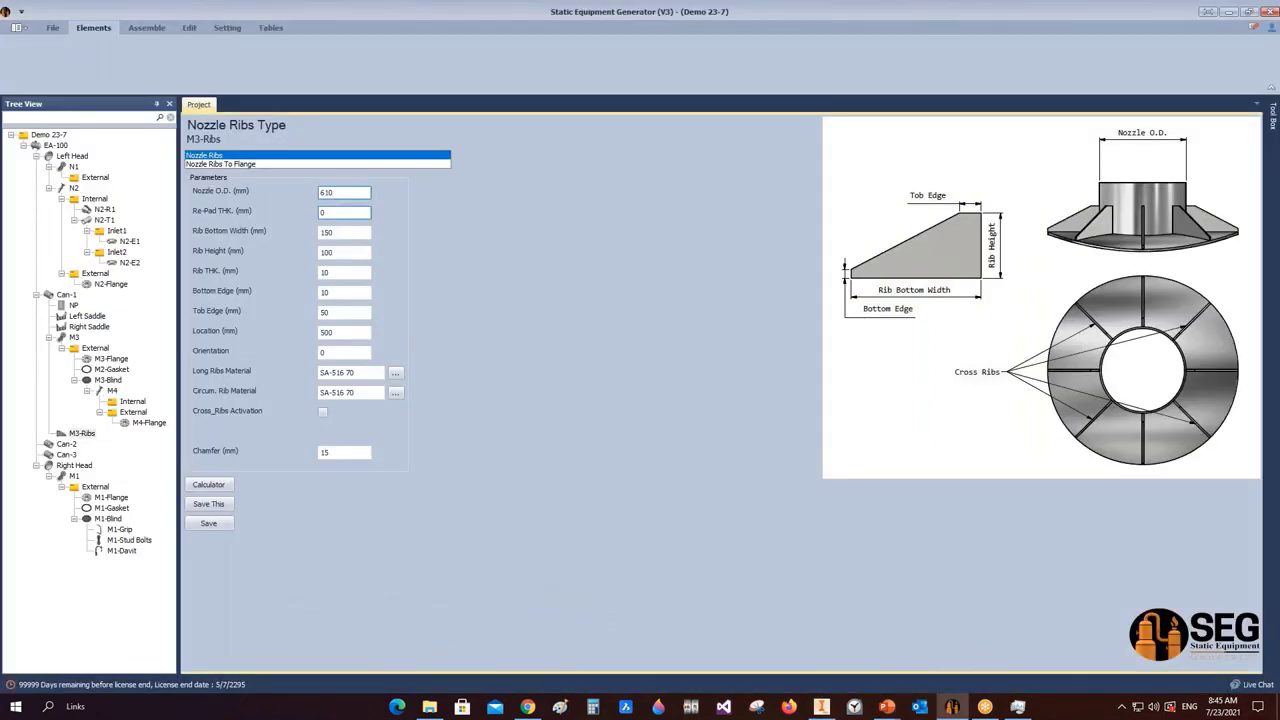
- Give M3-Ribs nozzle O.D. 610, re-pad 10, rib width 240, height 250 and 25 mm edges
left_click(344, 212)
left_click(340, 240)
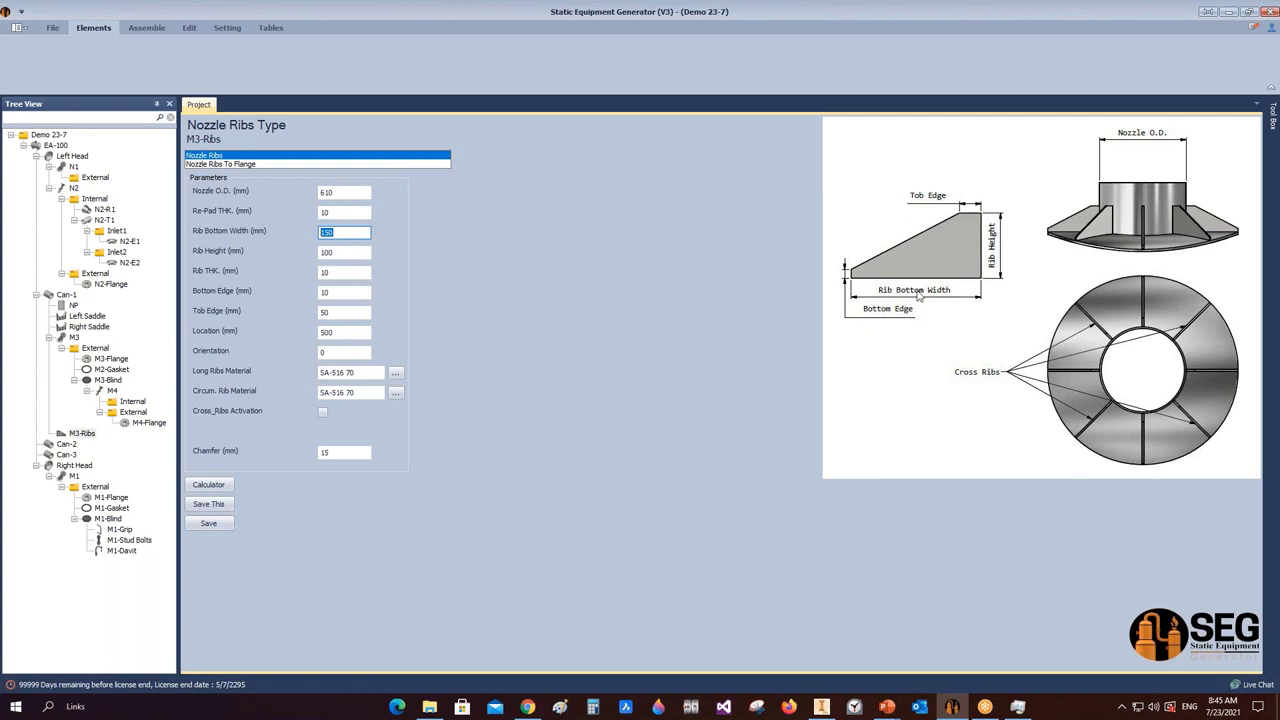
type("240")
left_click(338, 253)
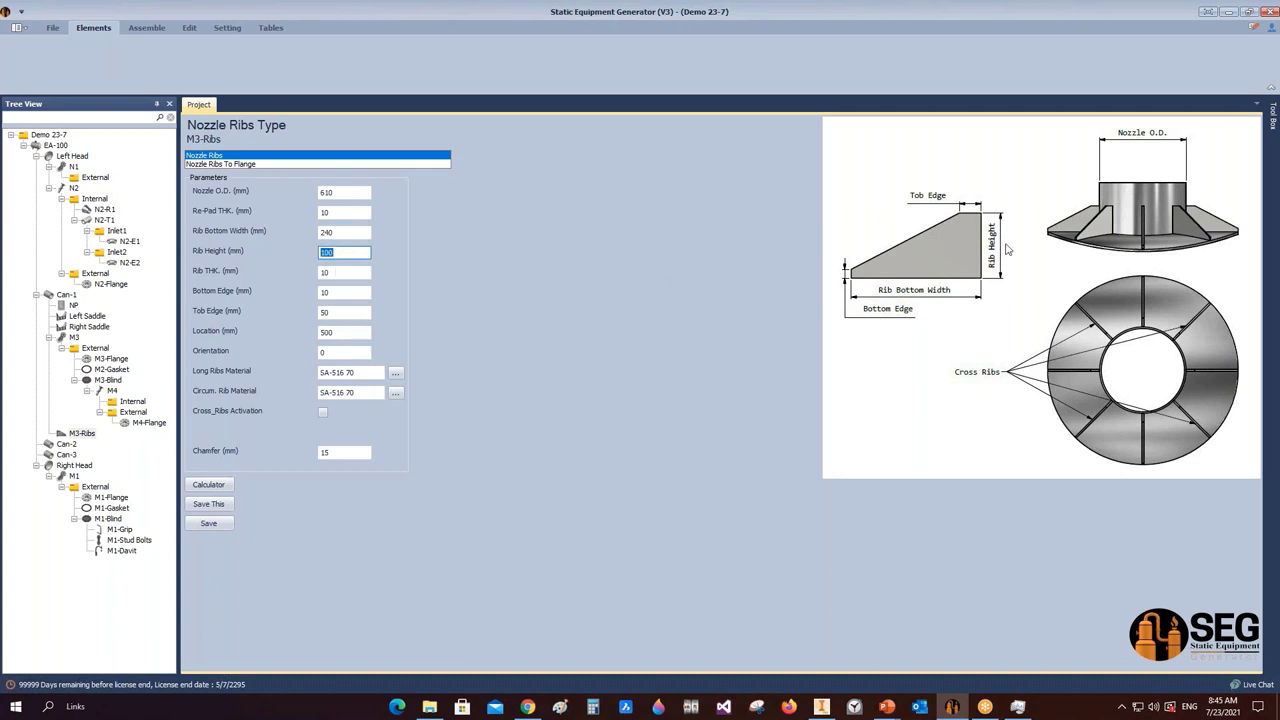
type("250")
key("Tab")
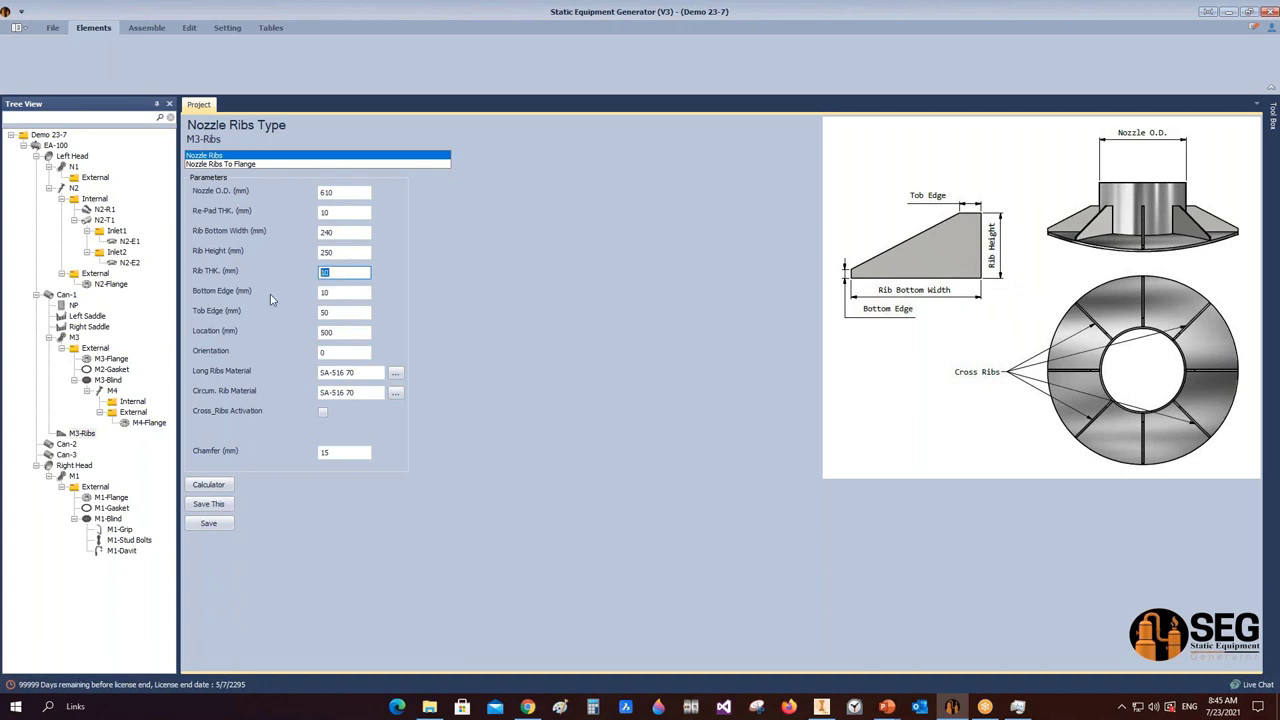
left_click(346, 292)
type("25")
key("Tab")
type("2")
key("Tab")
double_click(326, 192)
double_click(326, 192)
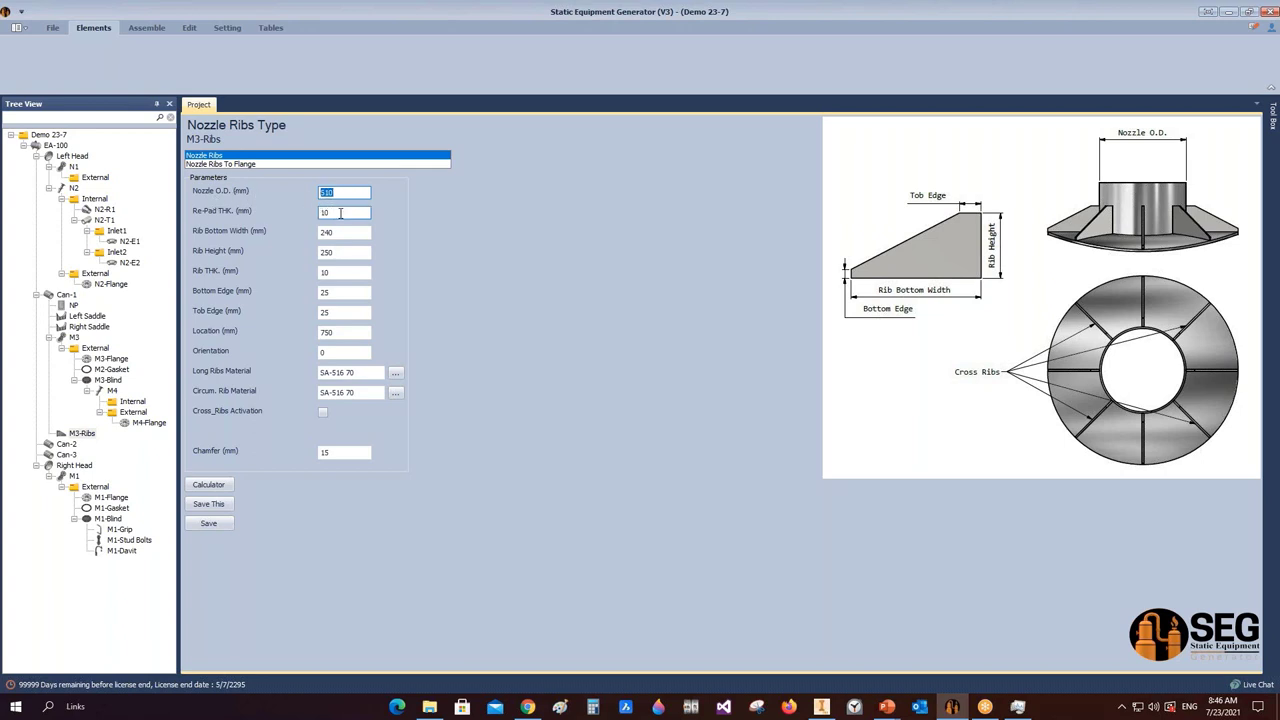
key("Tab")
- Place the ribs at 750 mm, enable cross ribs, save M3-Ribs and generate it in Inventor
left_click(342, 335)
double_click(358, 331)
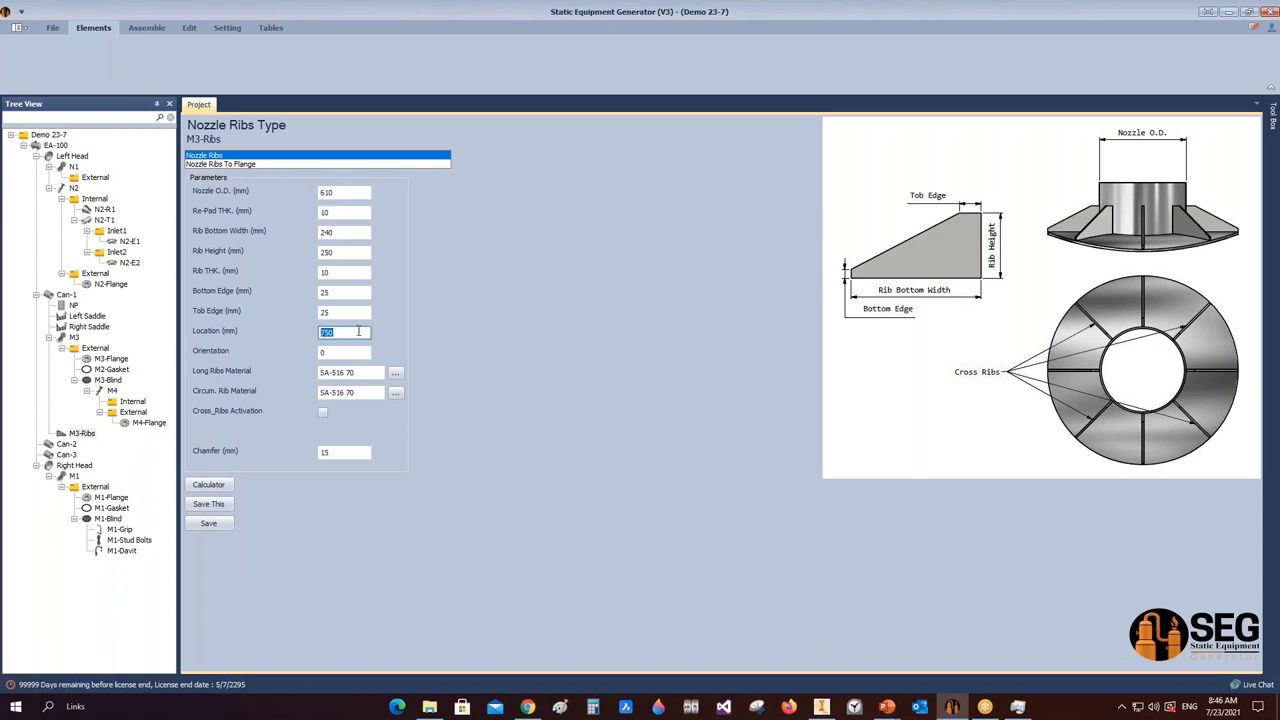
left_click(329, 352)
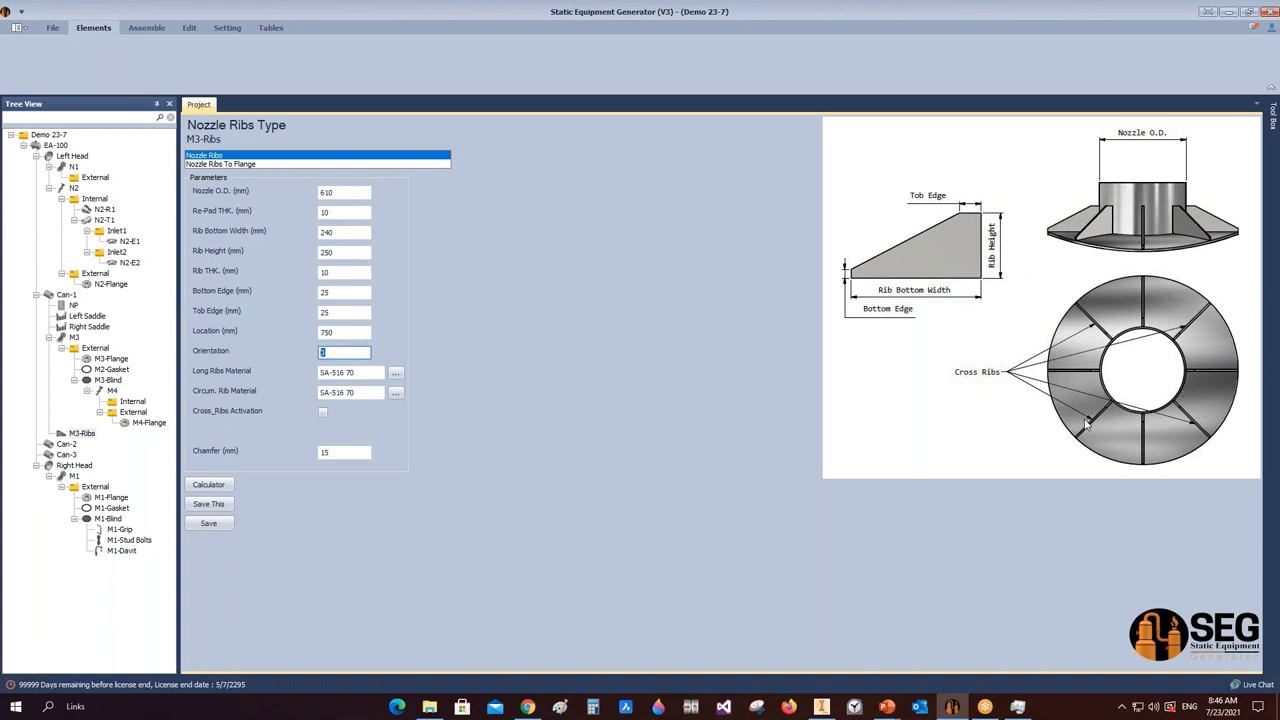
left_click(323, 412)
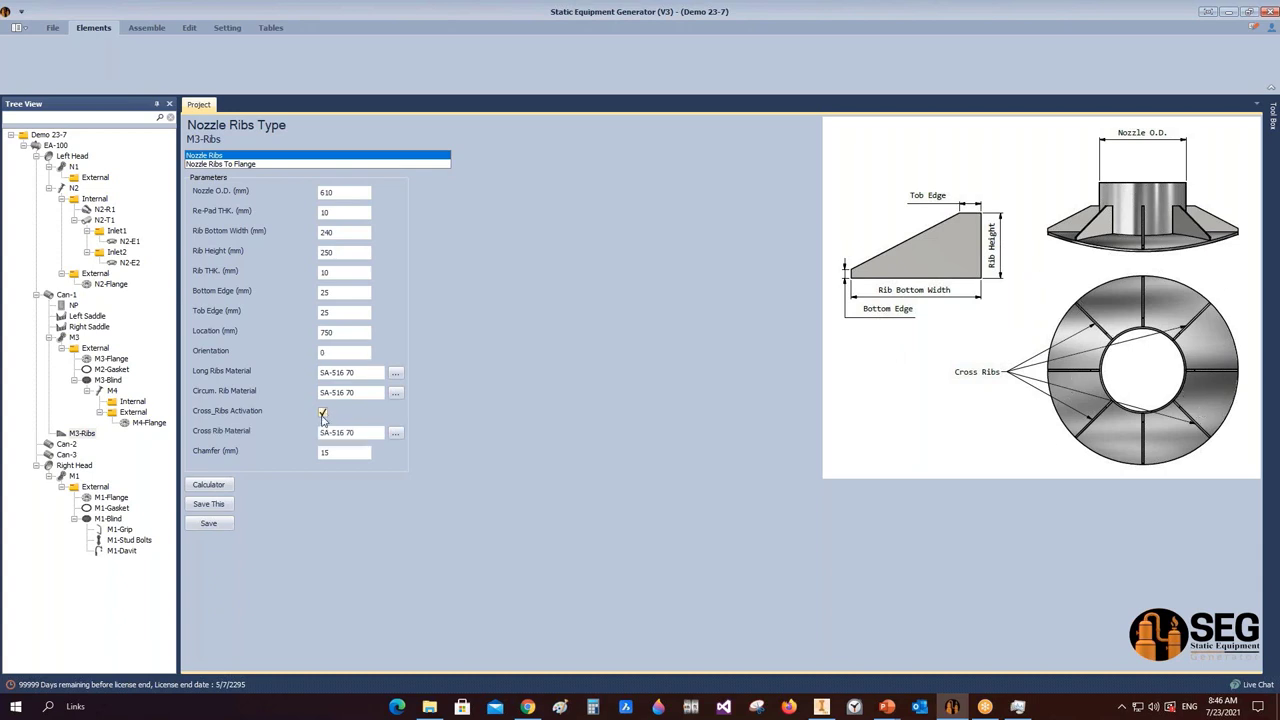
left_click(208, 523)
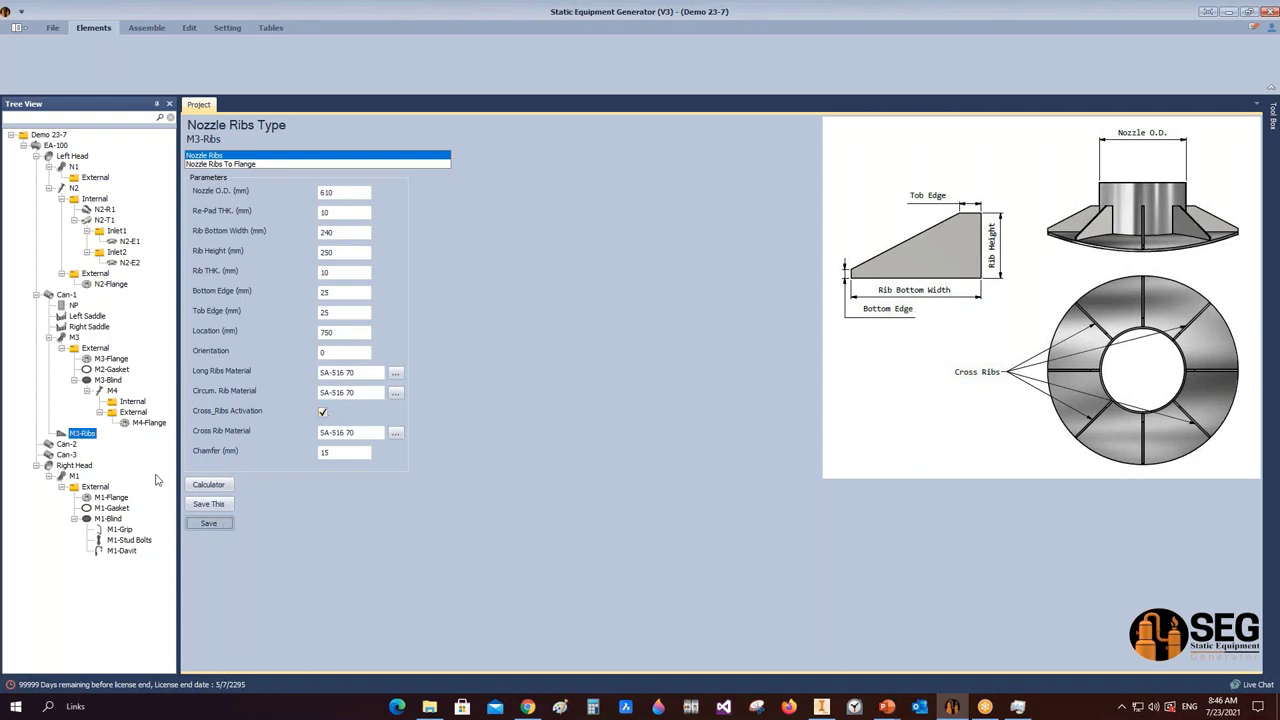
left_click(146, 27)
left_click(28, 55)
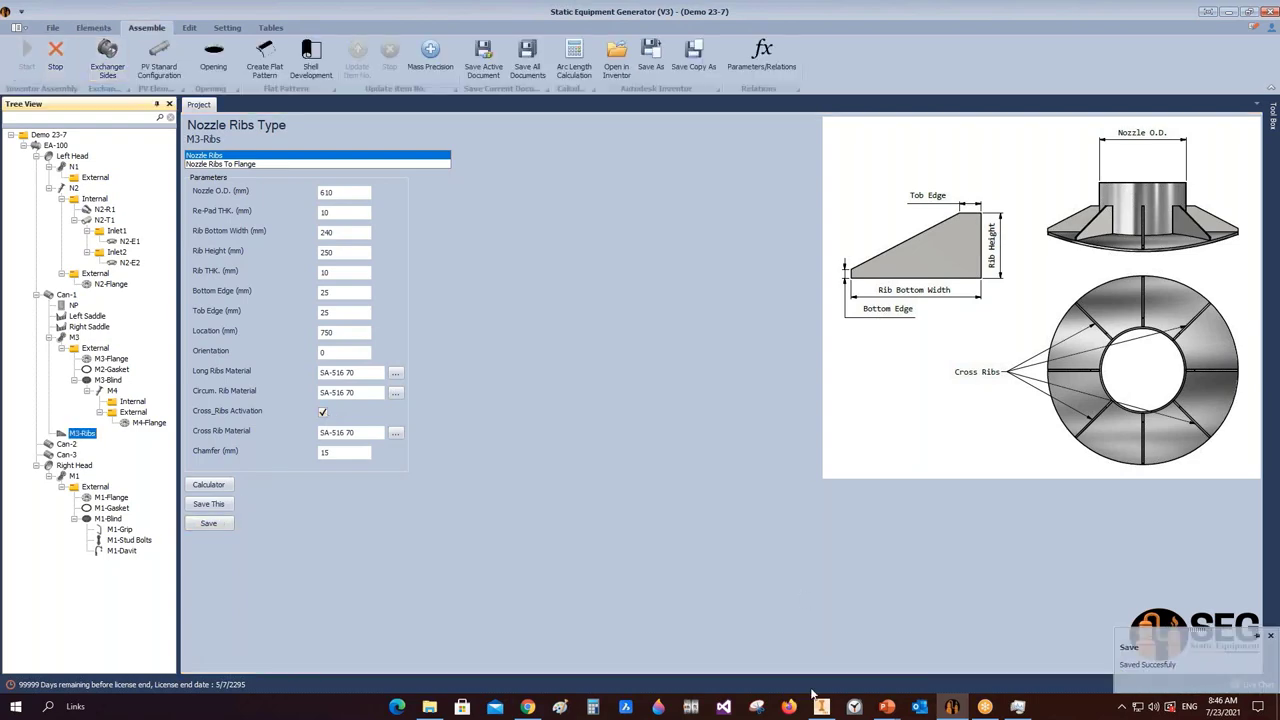
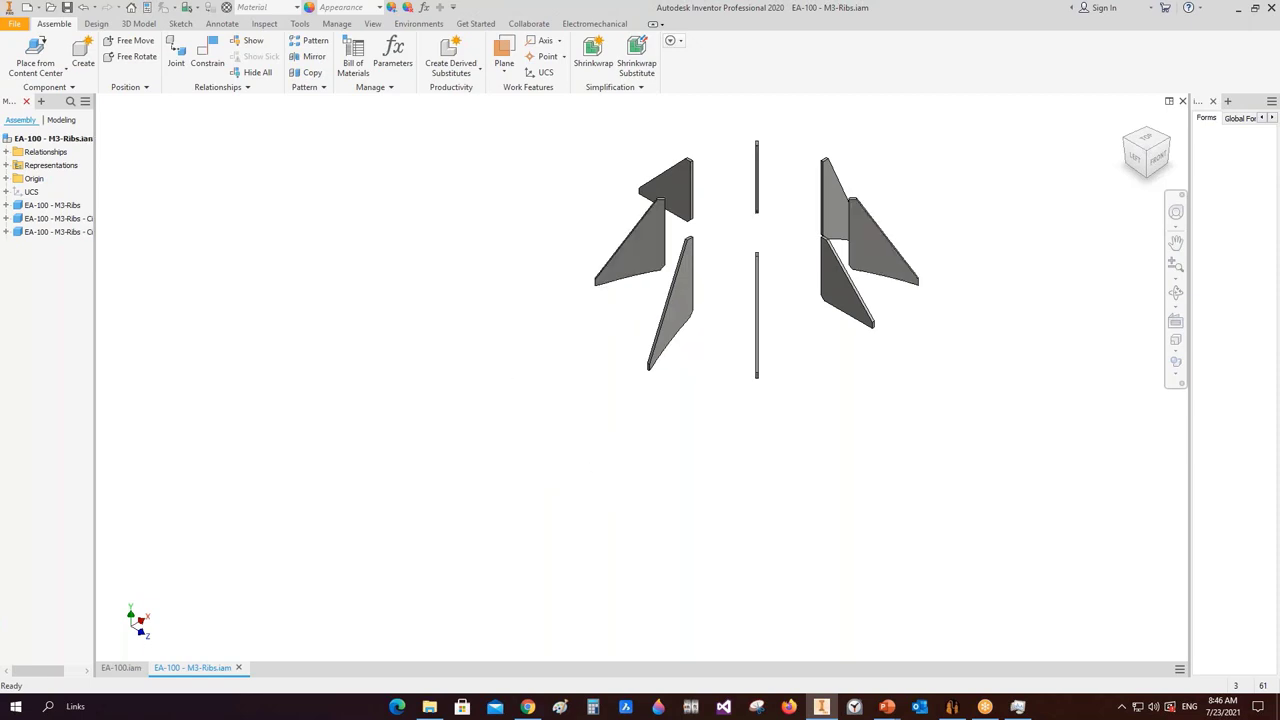
- Save the M3 ribs assembly and orbit the EA-100 vessel to see another side
key("ctrl+s")
key("ctrl+s")
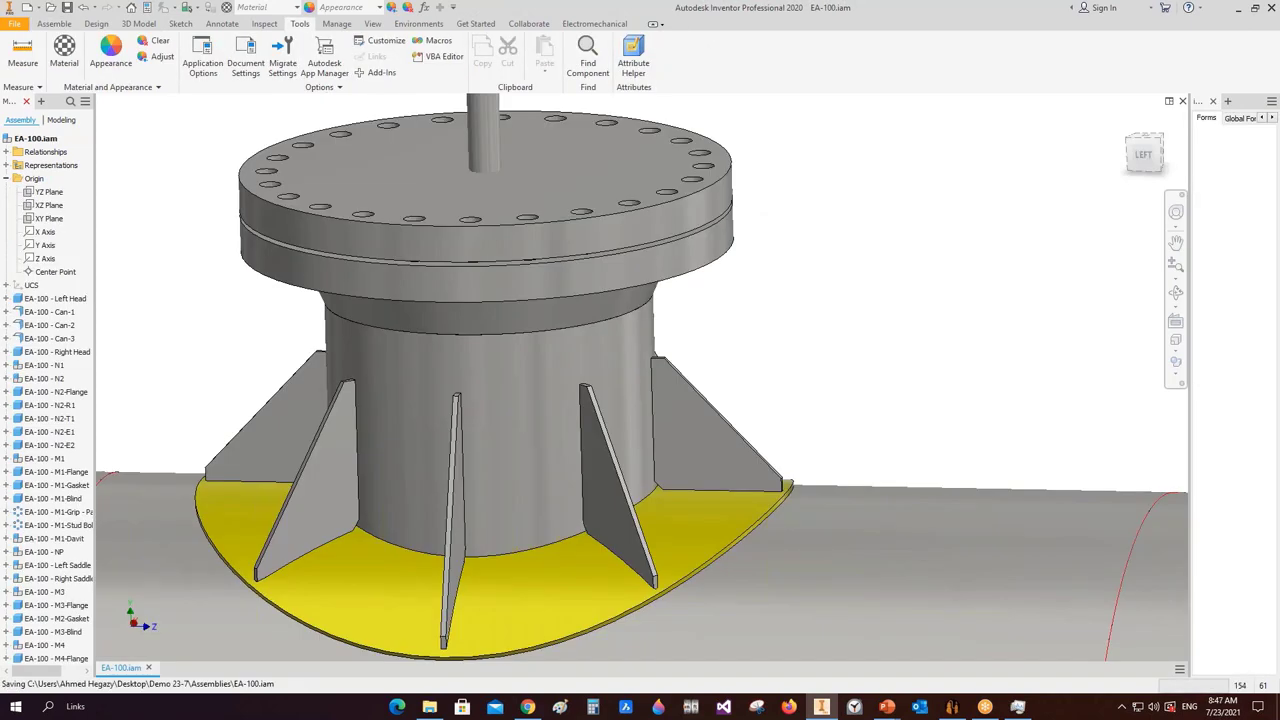
left_click(1176, 292)
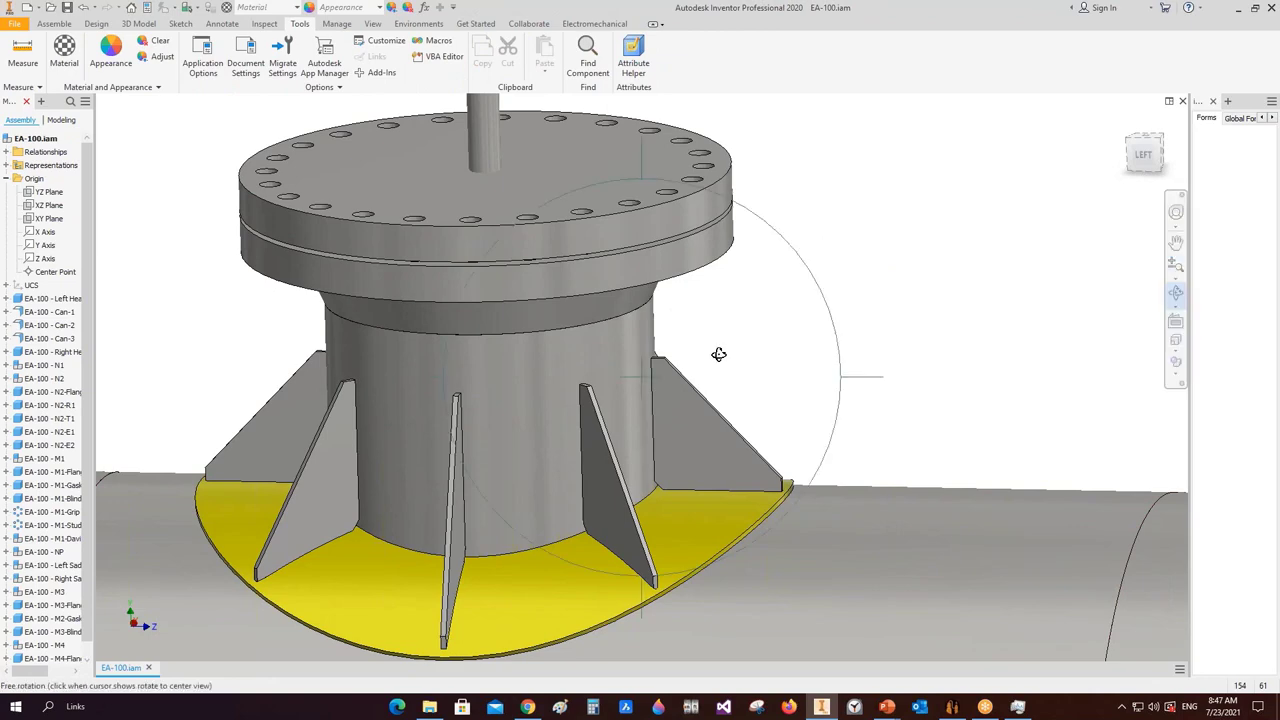
scroll(718, 354, "up", 5)
left_click_drag(718, 354, 1070, 360)
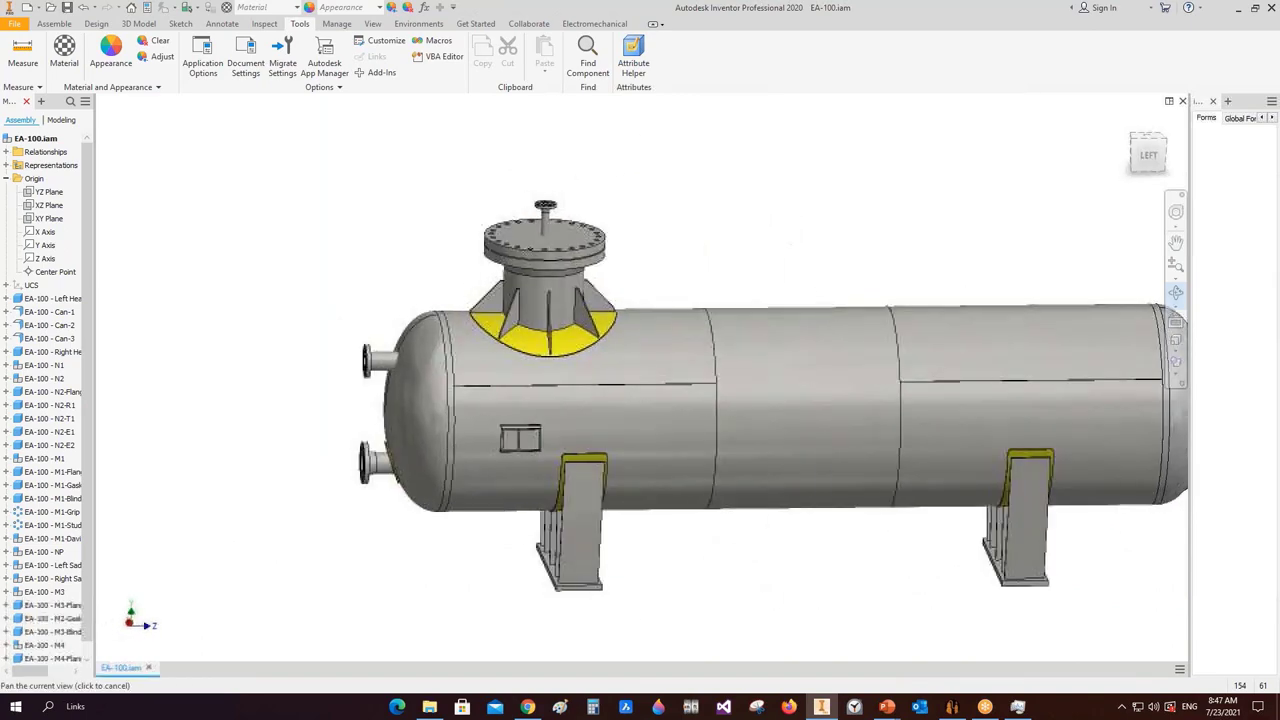
- Pan toward the right head, restore the Home view, and return to Static Equipment Generator
middle_click_drag(1060, 280, 810, 277)
scroll(810, 277, "down", 3)
right_click(809, 277)
key("Escape")
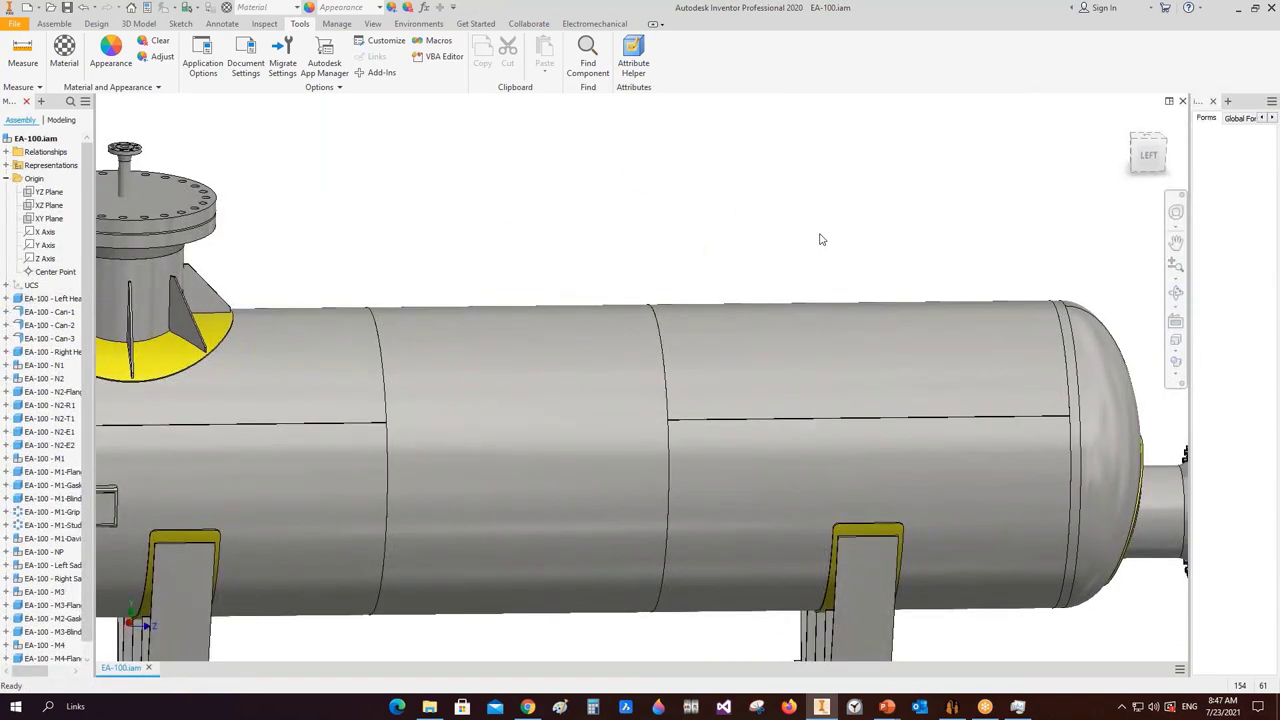
left_click(1162, 140)
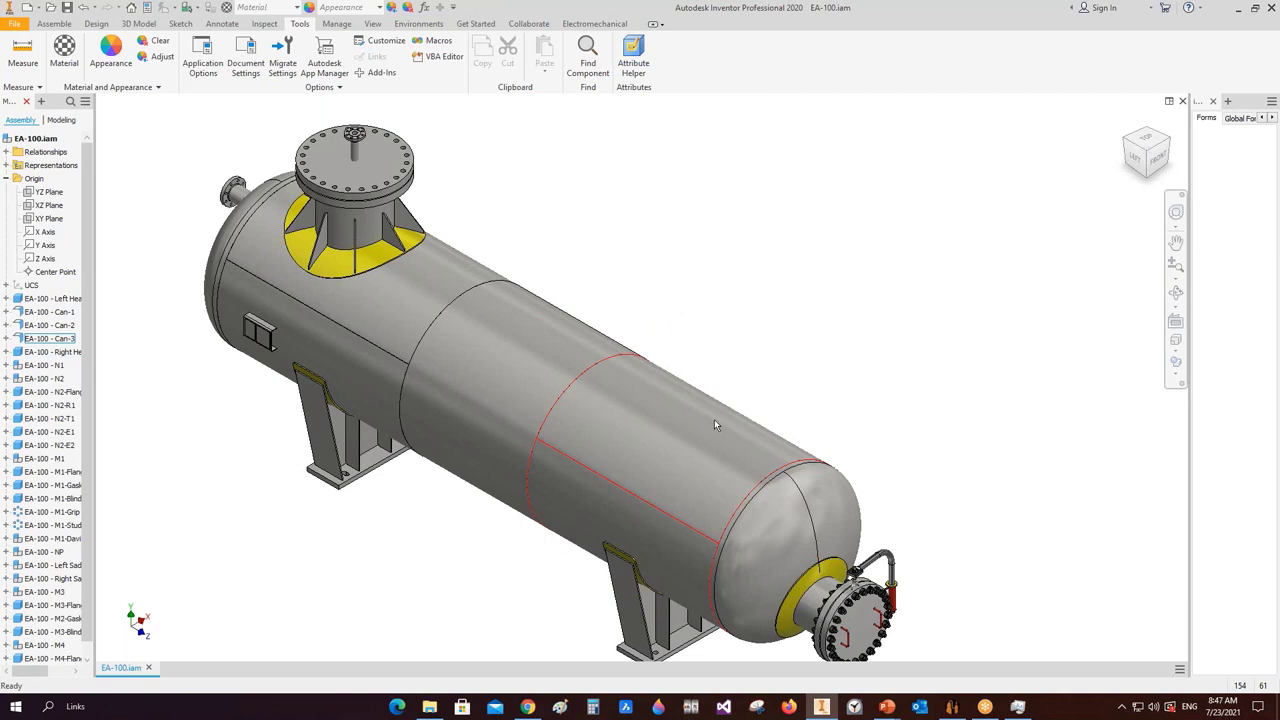
left_click(952, 706)
- Add a new shell nozzle N4 on Can-3
left_click(67, 295)
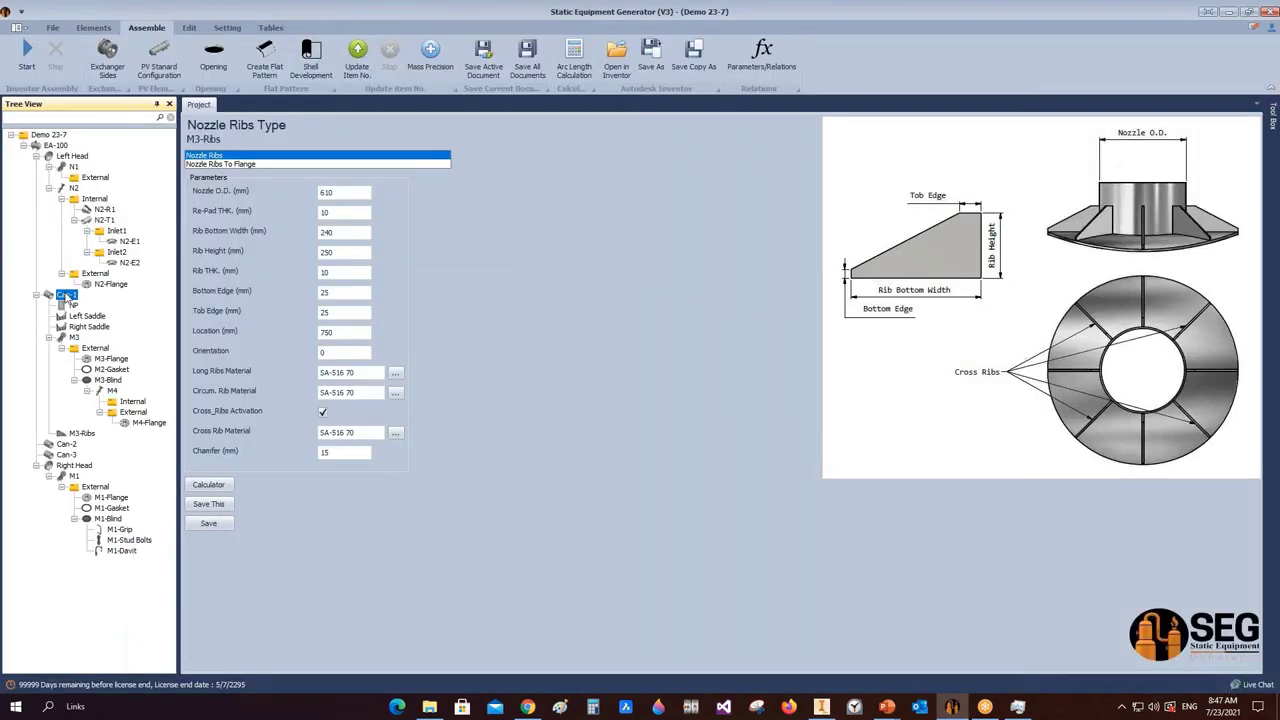
left_click(68, 455)
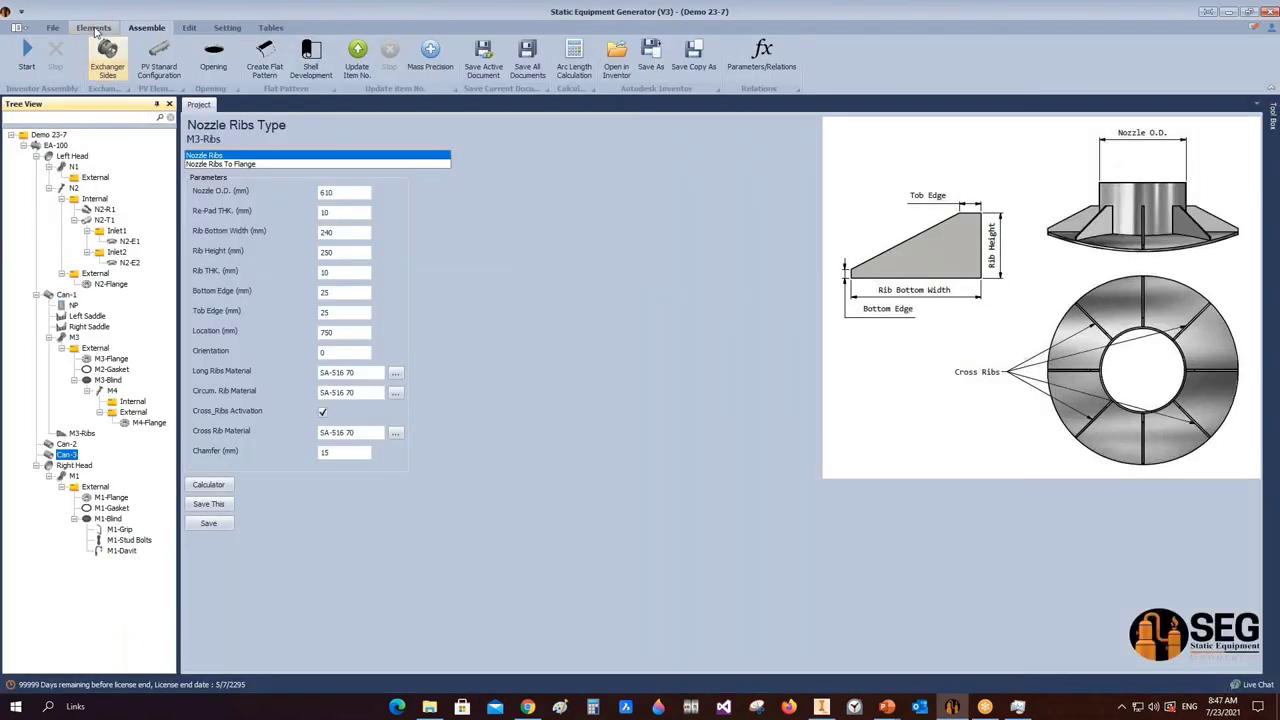
left_click(93, 27)
left_click(333, 62)
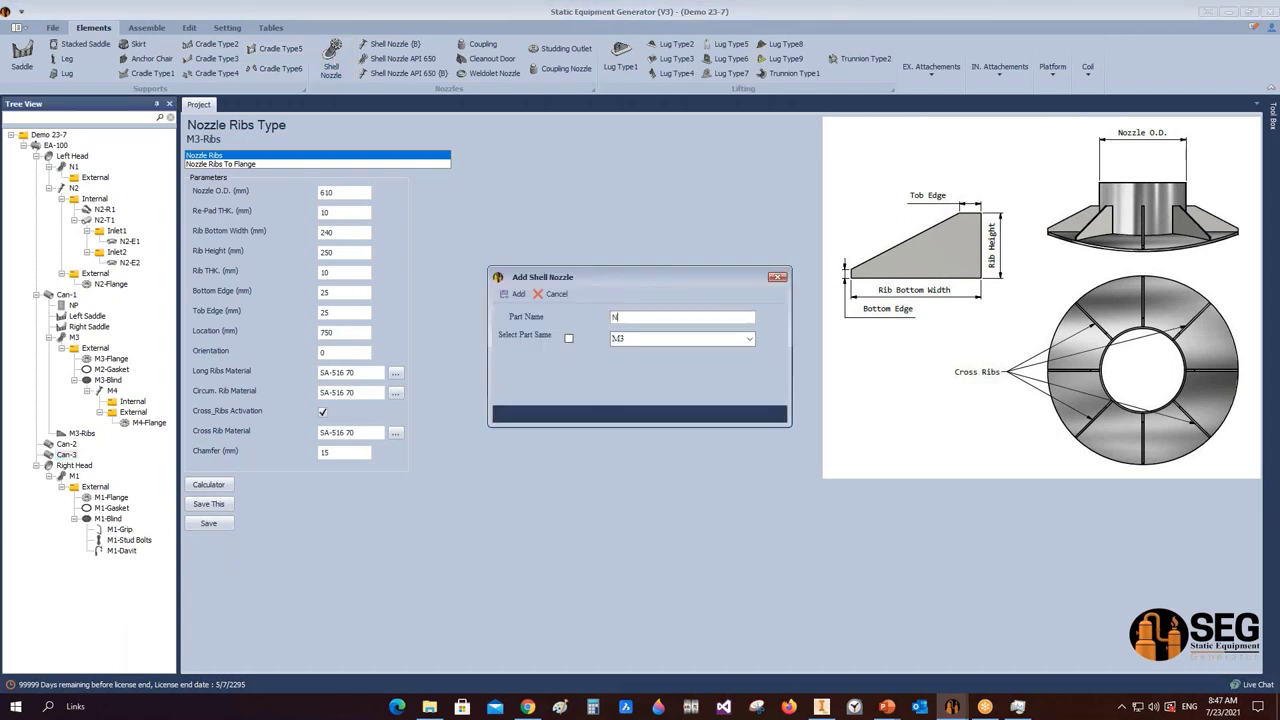
left_click(513, 295)
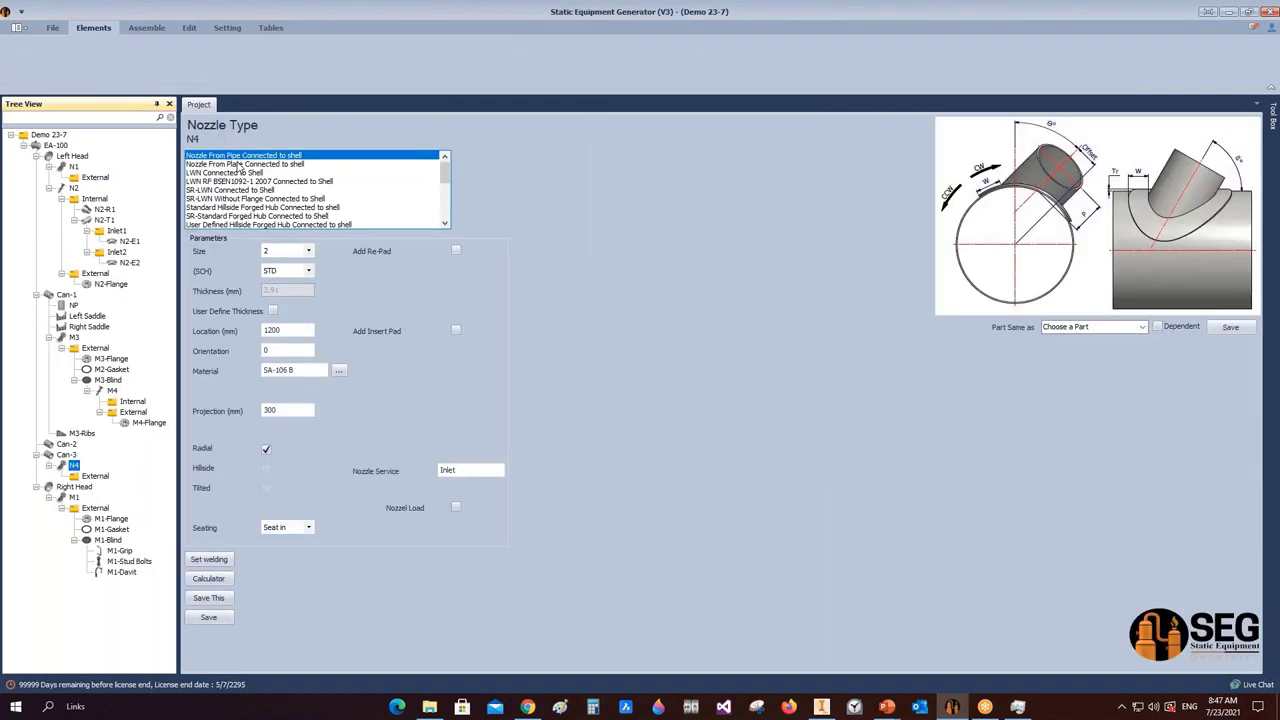
- Make N4 an LWN nozzle connected to shell, rating 300, size 2, with Radial unchecked
left_click(266, 173)
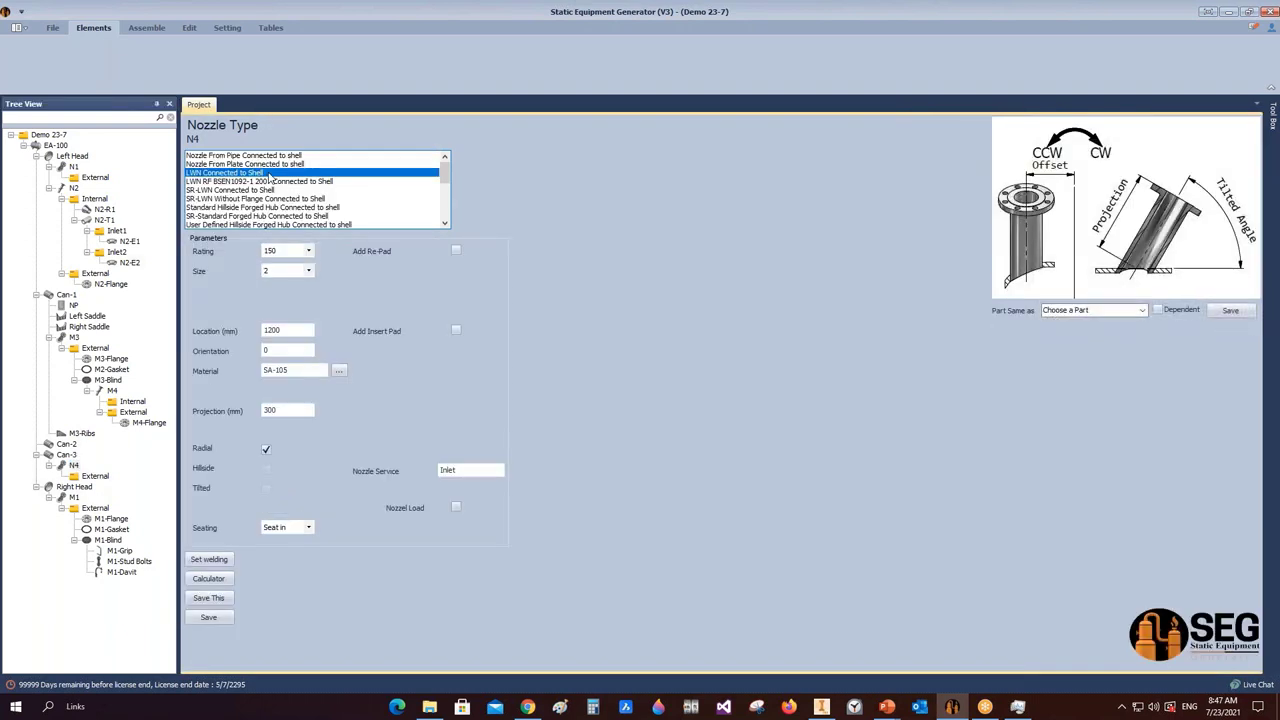
left_click(308, 251)
left_click(308, 273)
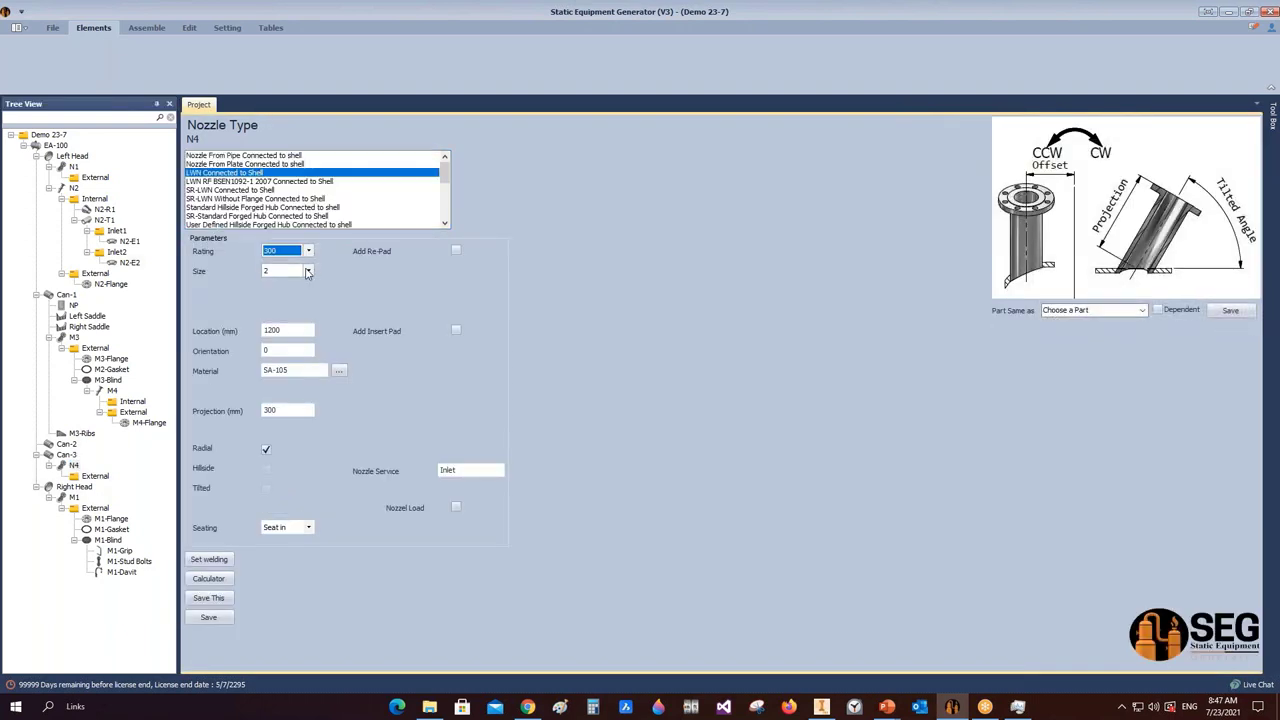
left_click(308, 272)
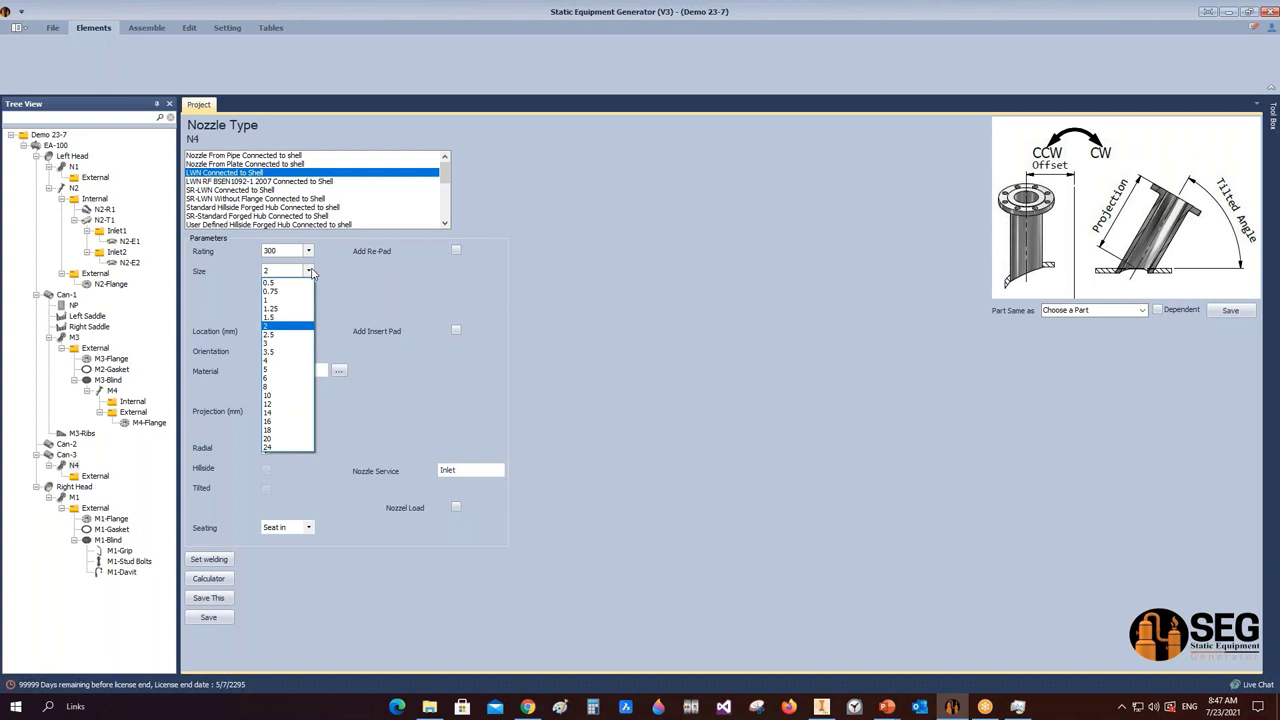
left_click(272, 326)
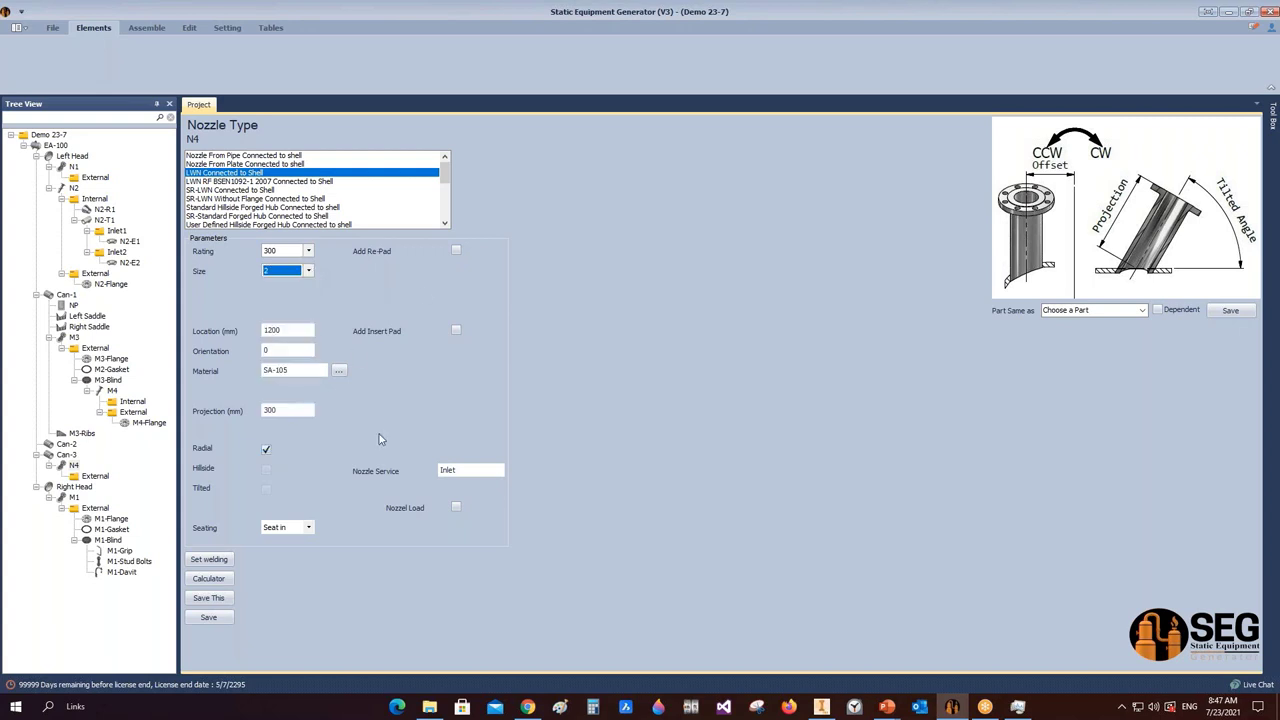
left_click(300, 330)
left_click_drag(300, 330, 155, 325)
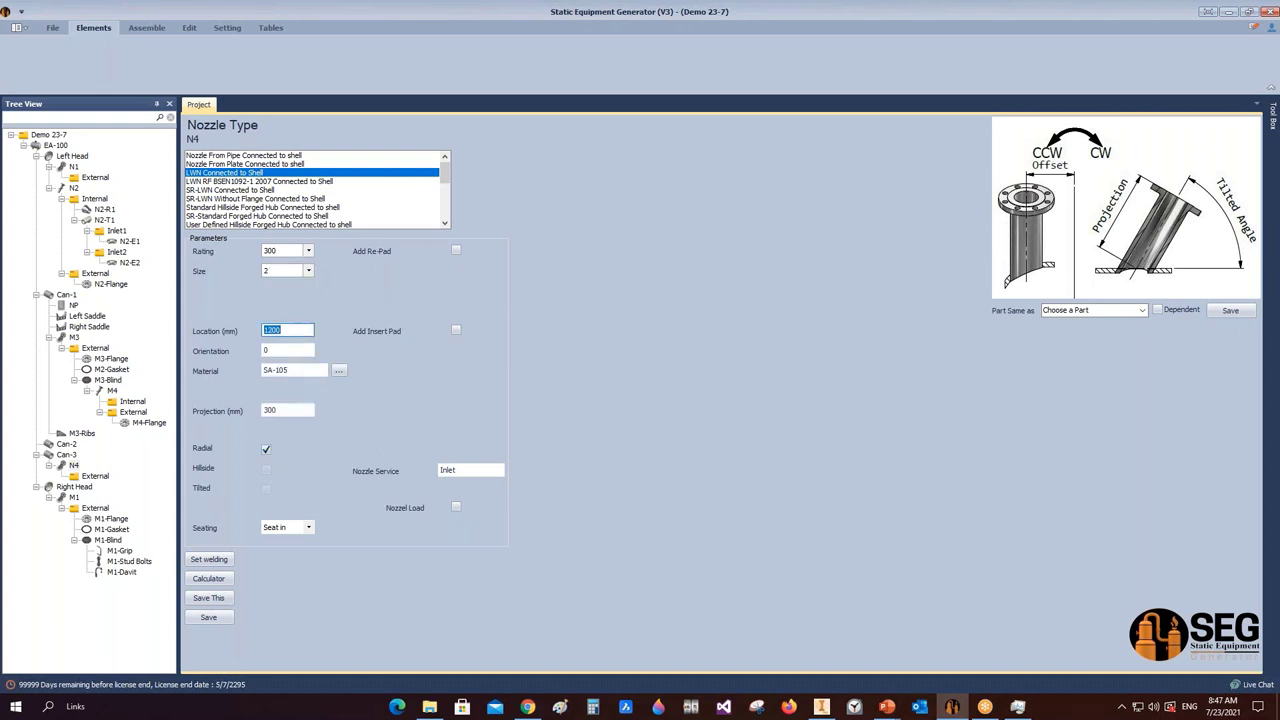
double_click(275, 350)
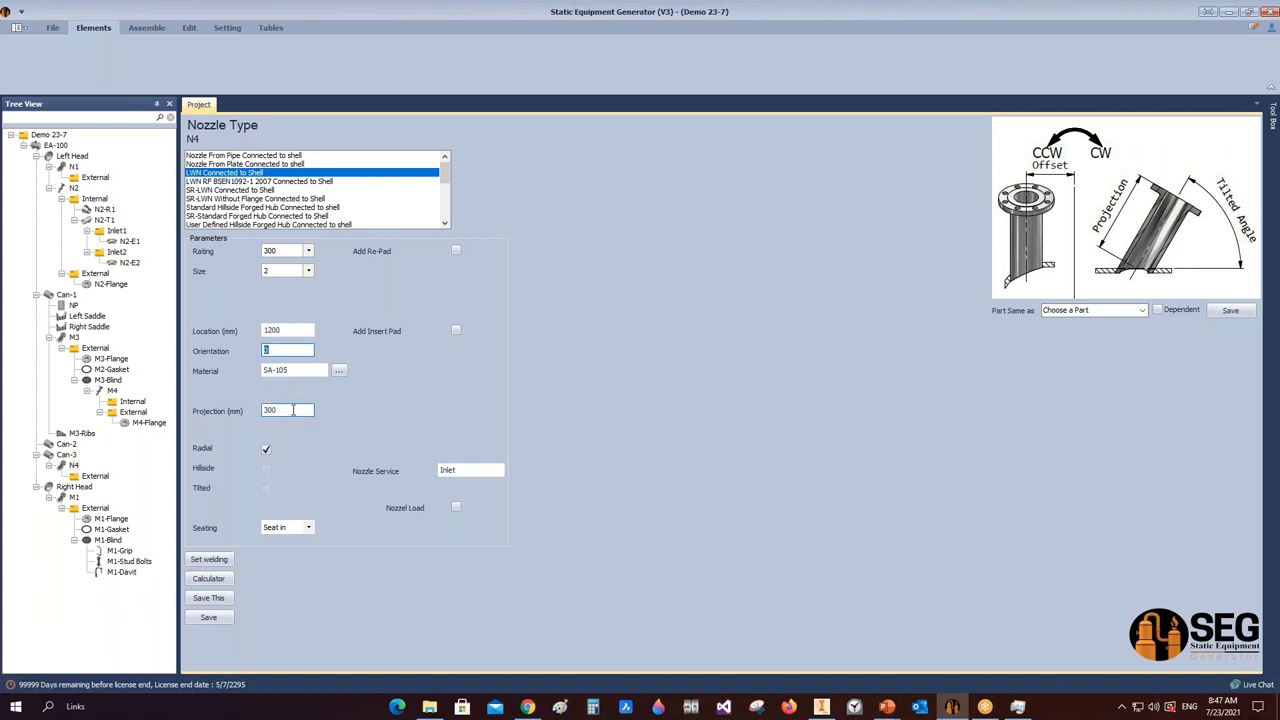
left_click(266, 449)
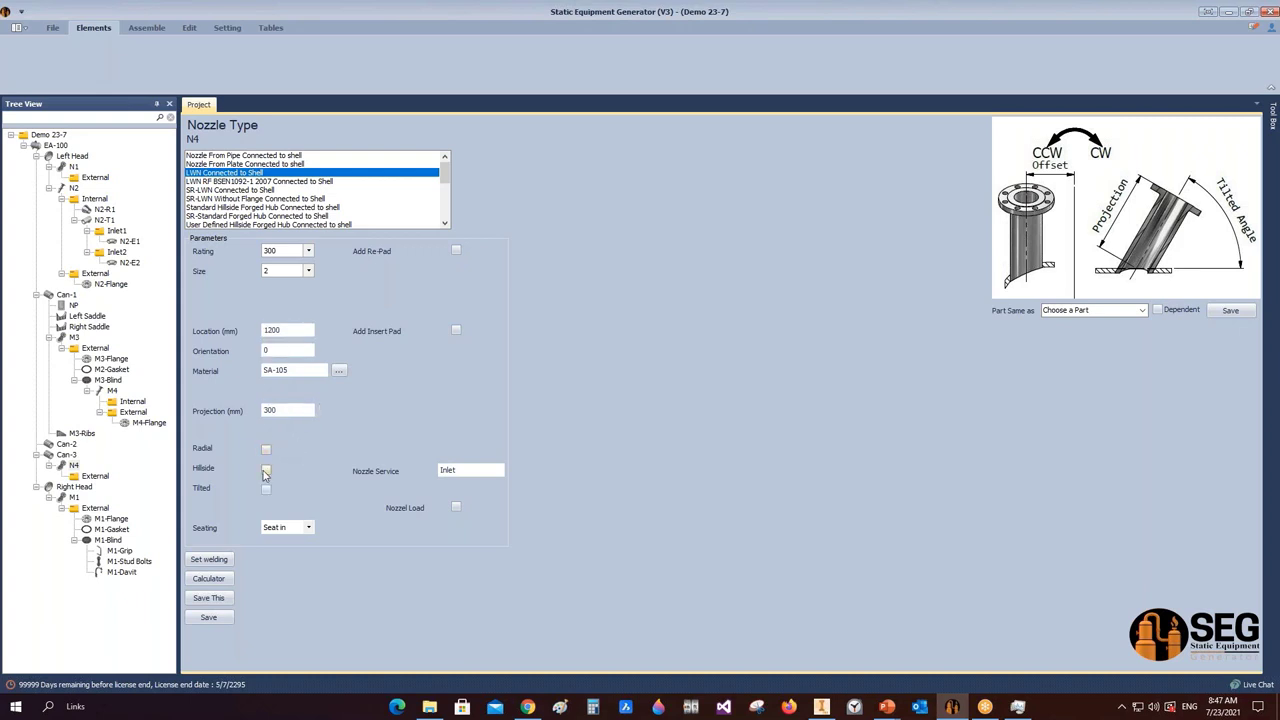
- Turn on Hillside for N4, keeping offset 300 clockwise, and save the nozzle
left_click(266, 470)
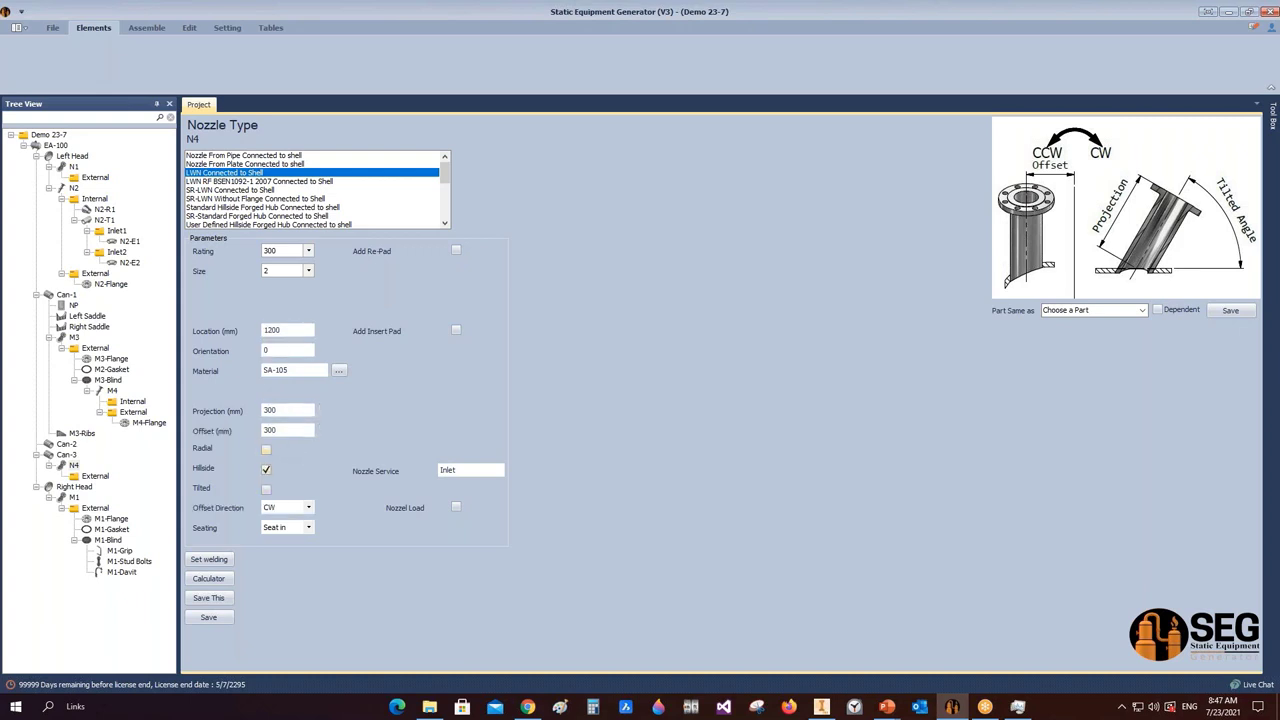
left_click(297, 410)
left_click(222, 619)
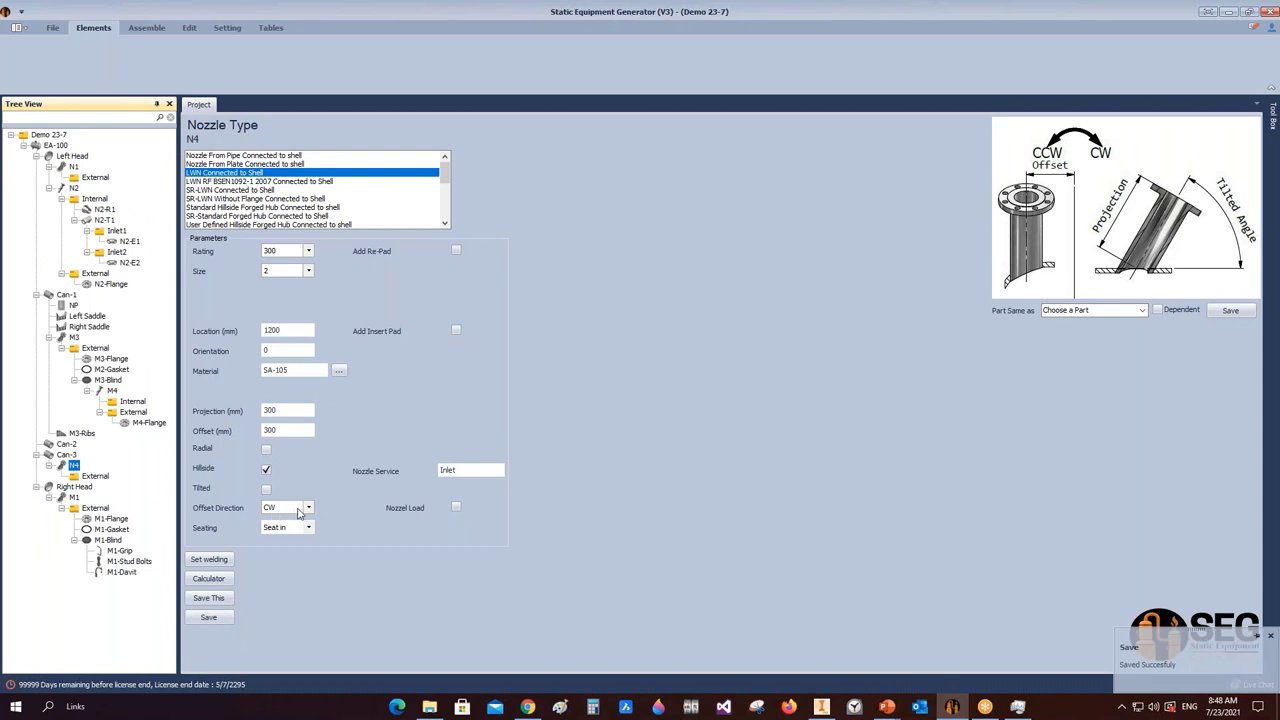
left_click(298, 512)
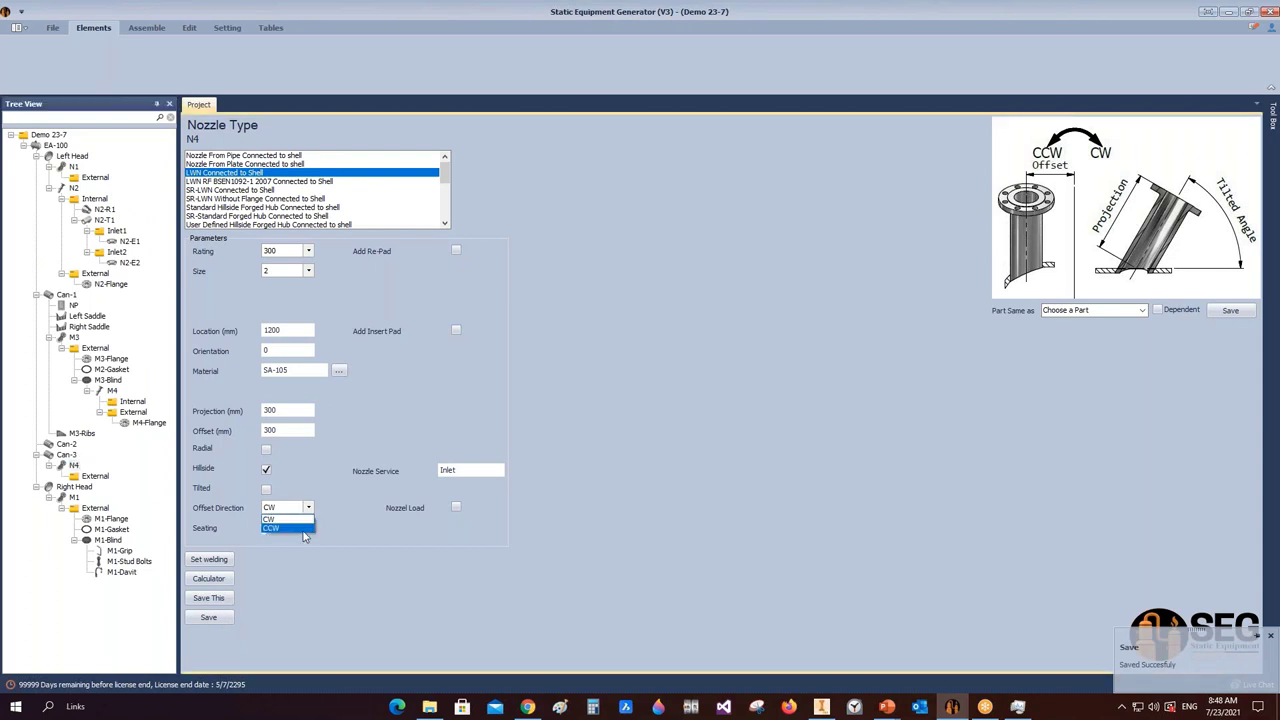
left_click(314, 508)
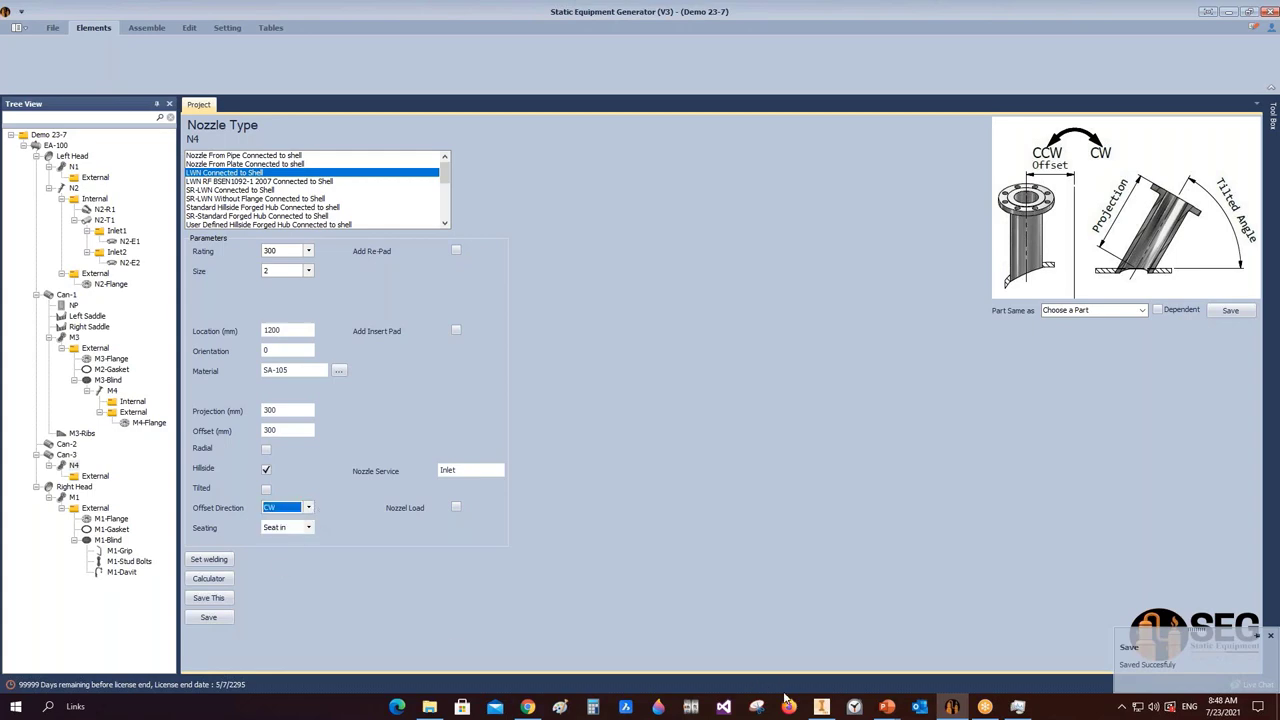
- Check the vessel from the left and back views in Inventor, then return to Static Equipment Generator
left_click(821, 706)
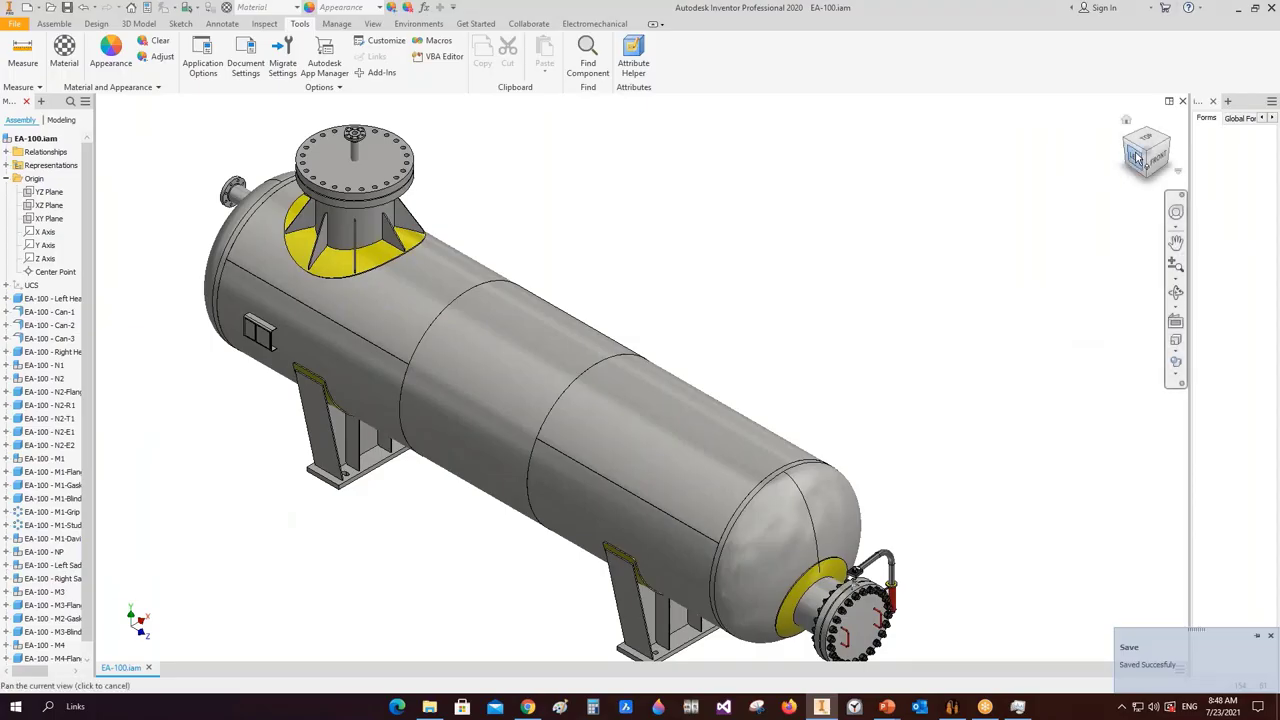
left_click(1132, 158)
left_click(1124, 153)
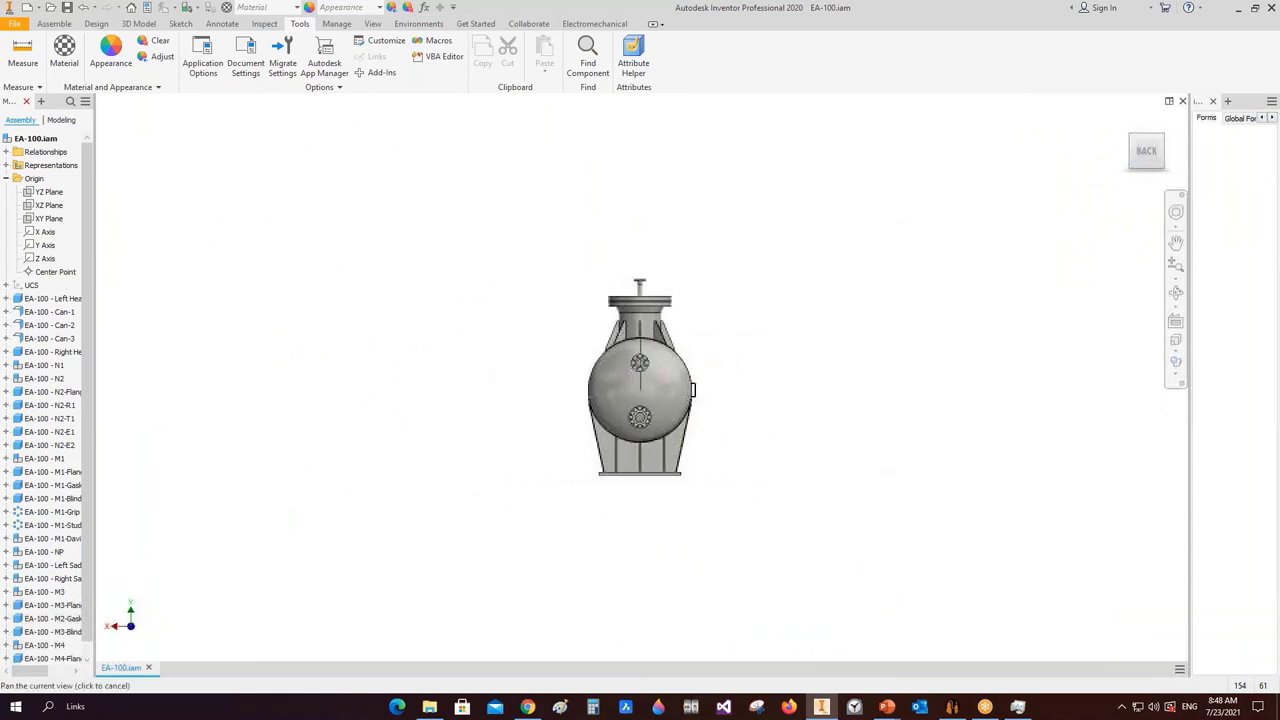
left_click(952, 706)
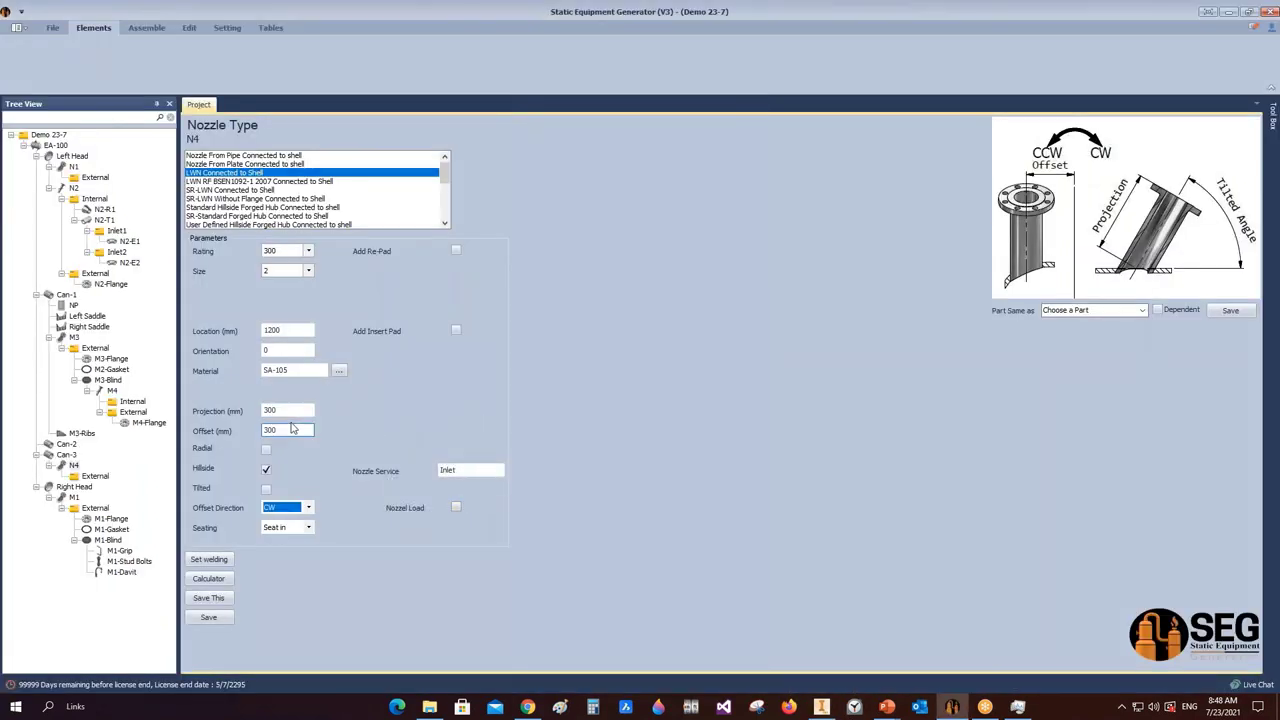
- Save N4 and enter 1500 as the projection from vessel centreline in the Calculator
double_click(281, 410)
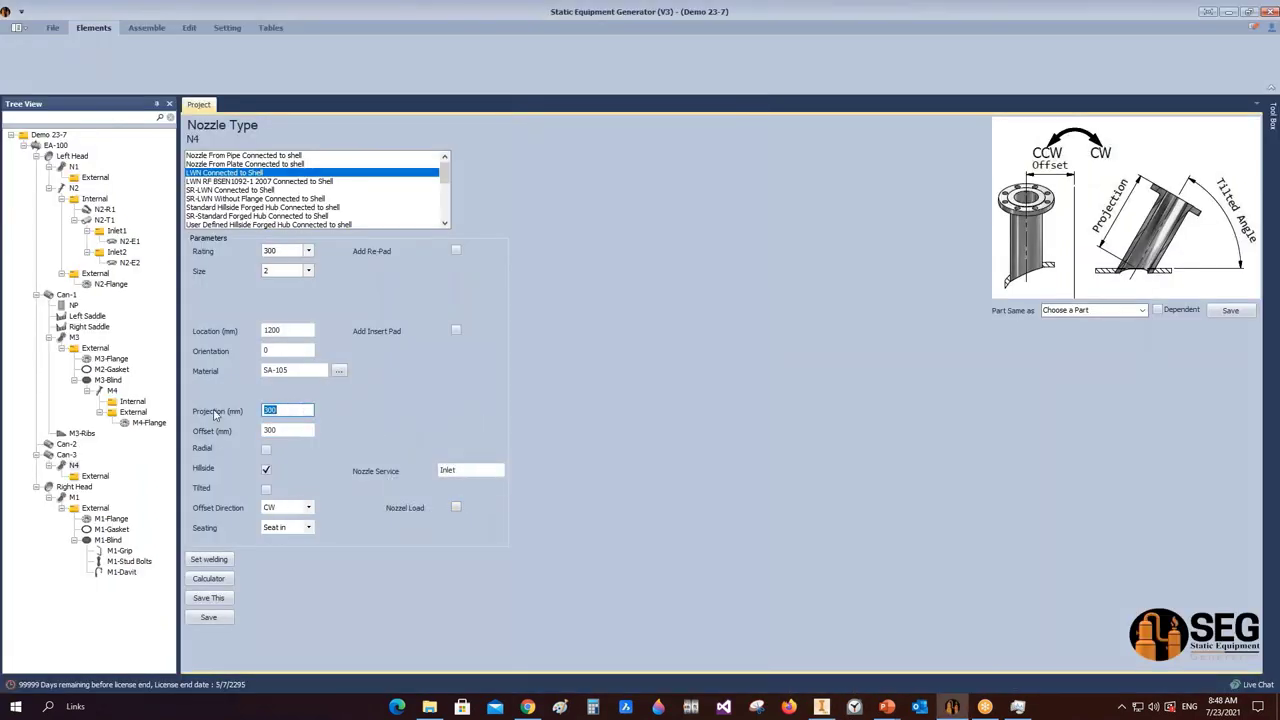
left_click(209, 618)
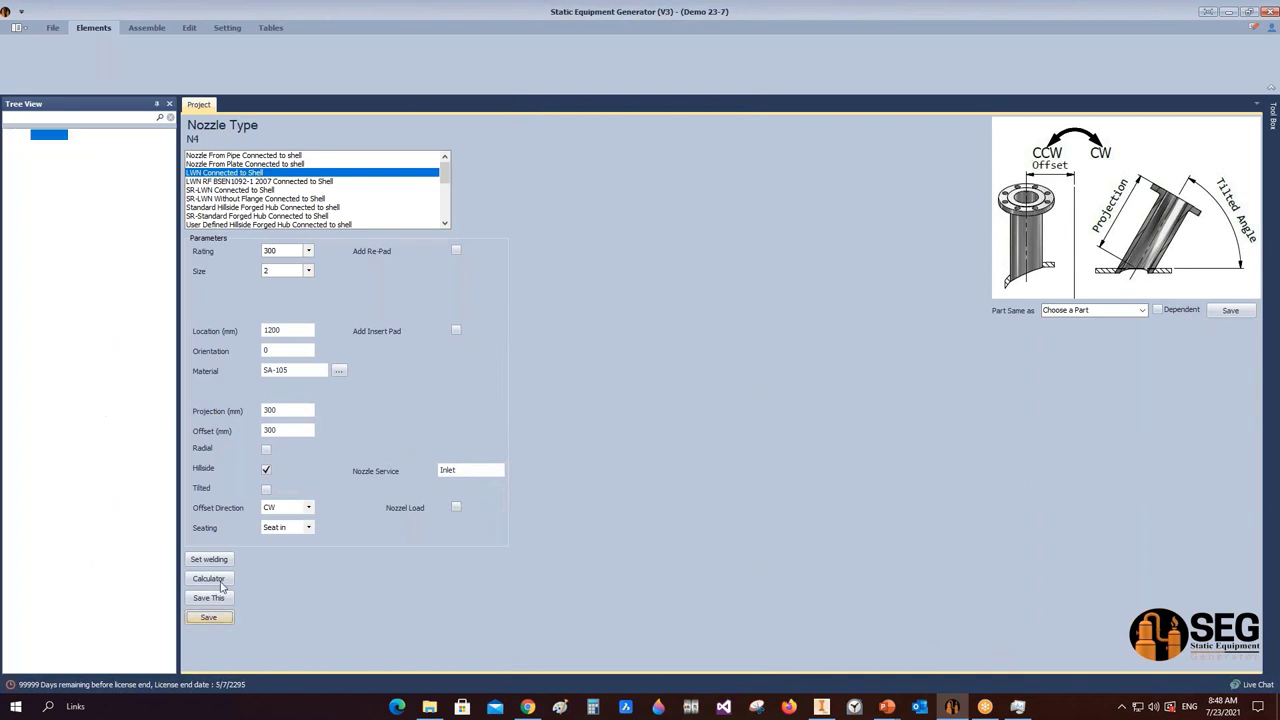
left_click(209, 578)
double_click(615, 272)
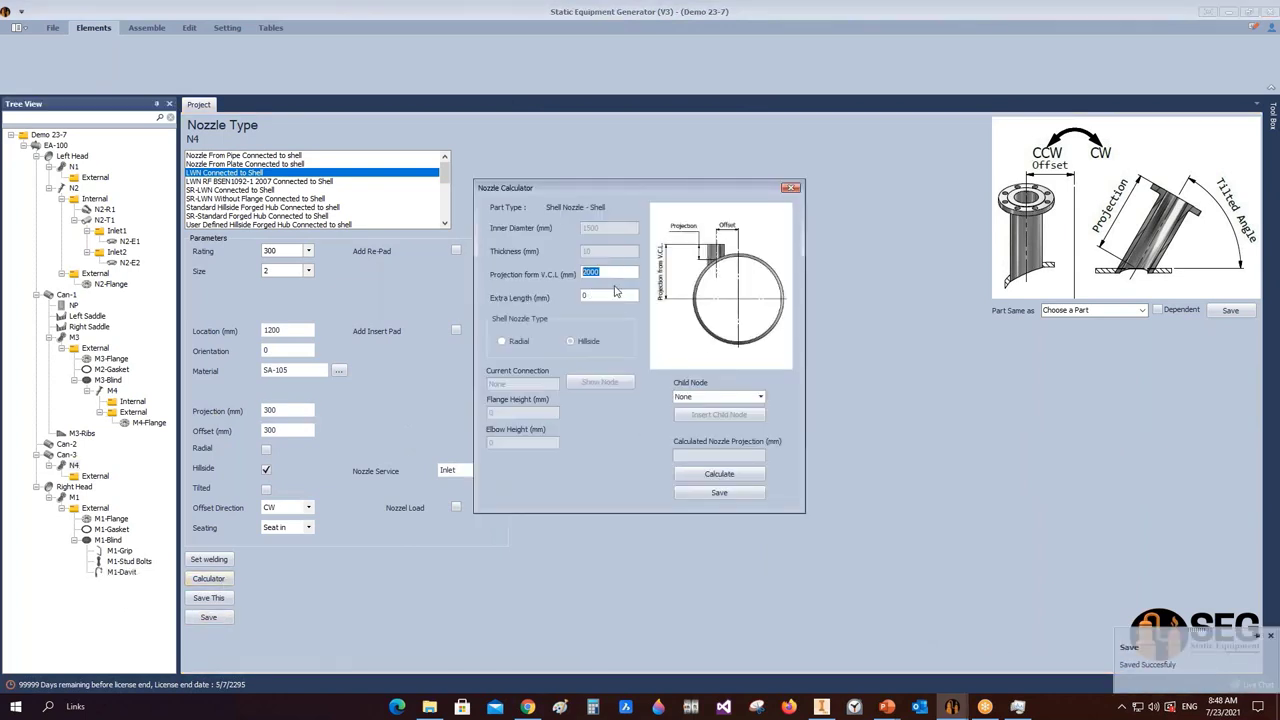
type("15")
- Apply the calculated 601.72 mm projection and start generating N4 in Inventor
left_click(720, 477)
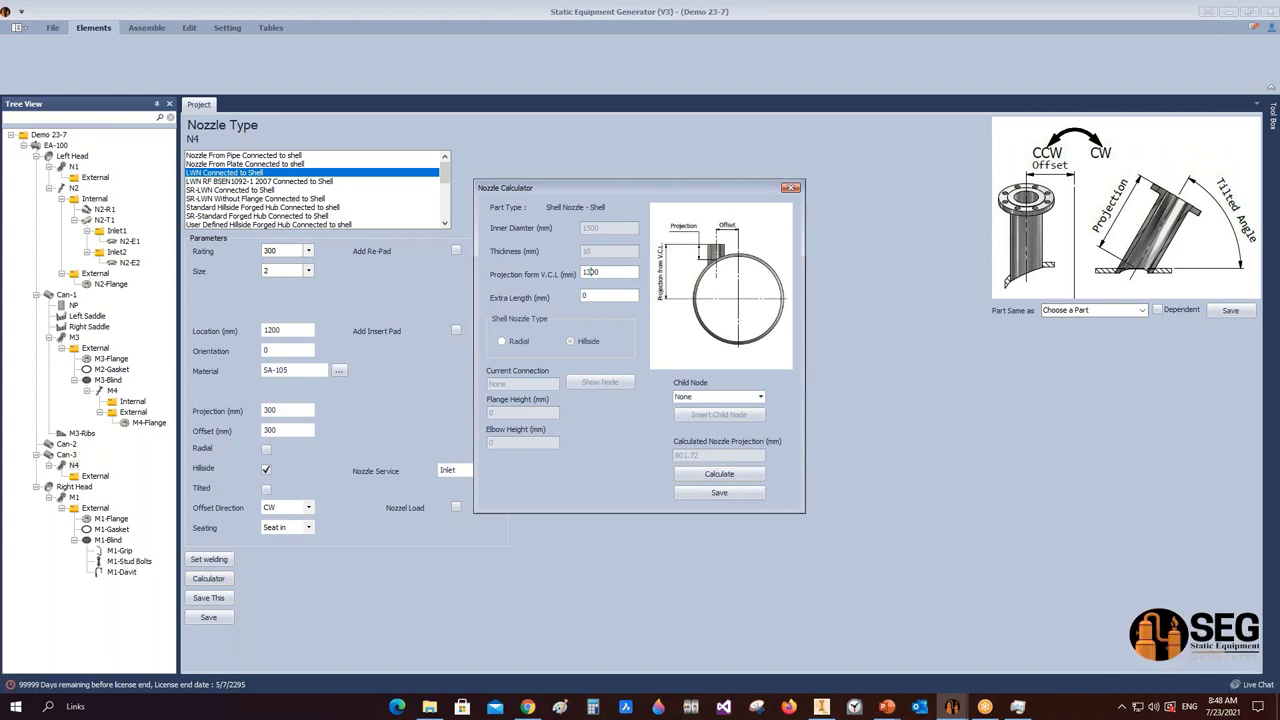
left_click(720, 474)
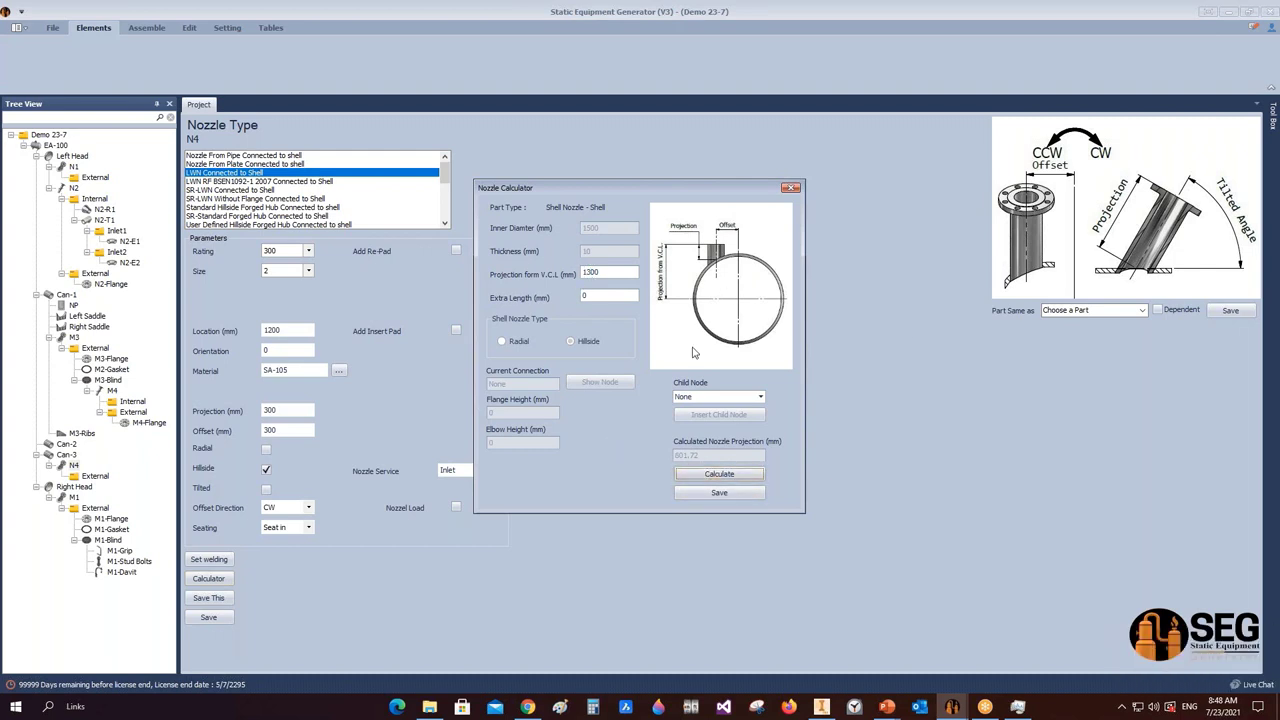
left_click(725, 492)
left_click(146, 27)
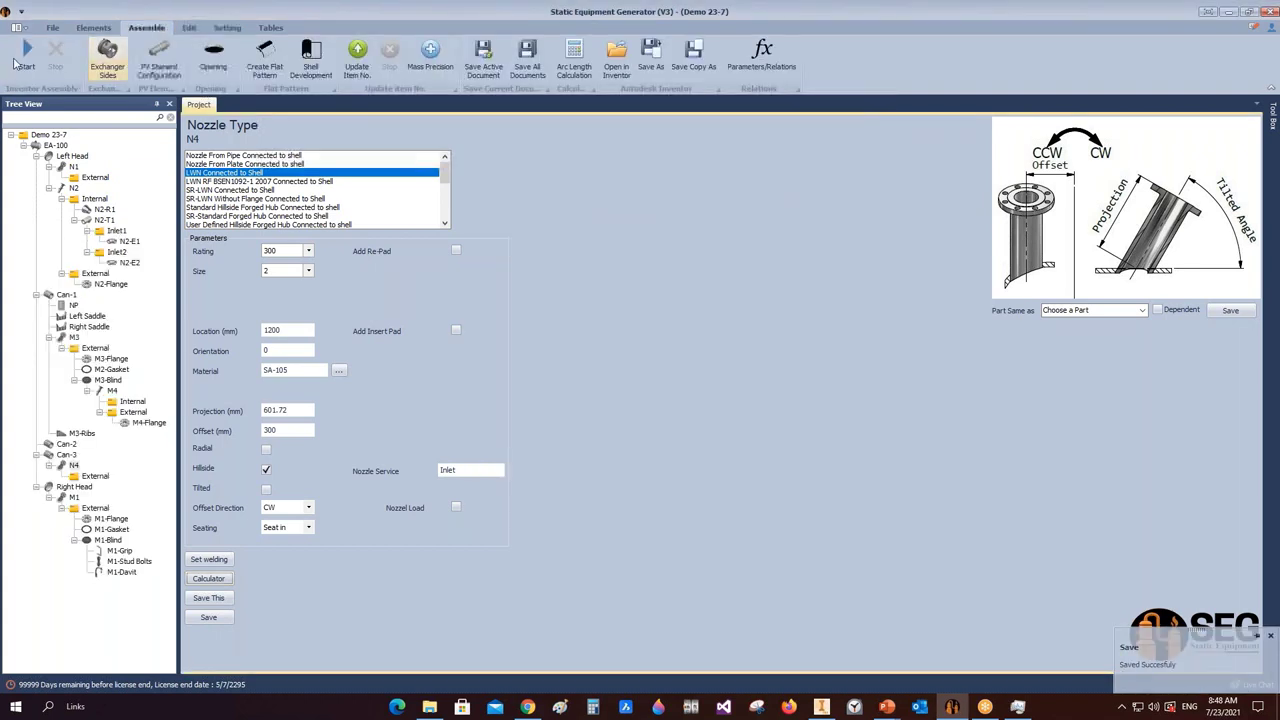
left_click(20, 58)
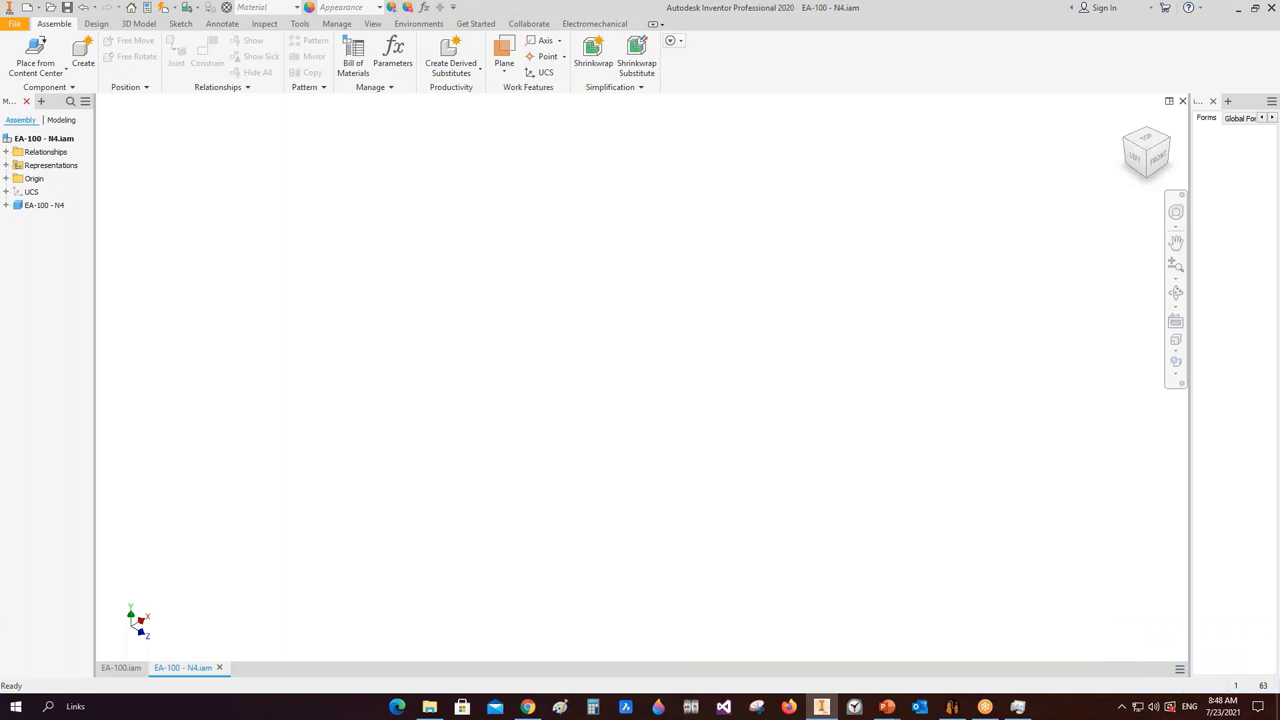
- Save the EA-100 assembly and rotate the vessel toward an isometric view
key("ctrl+s")
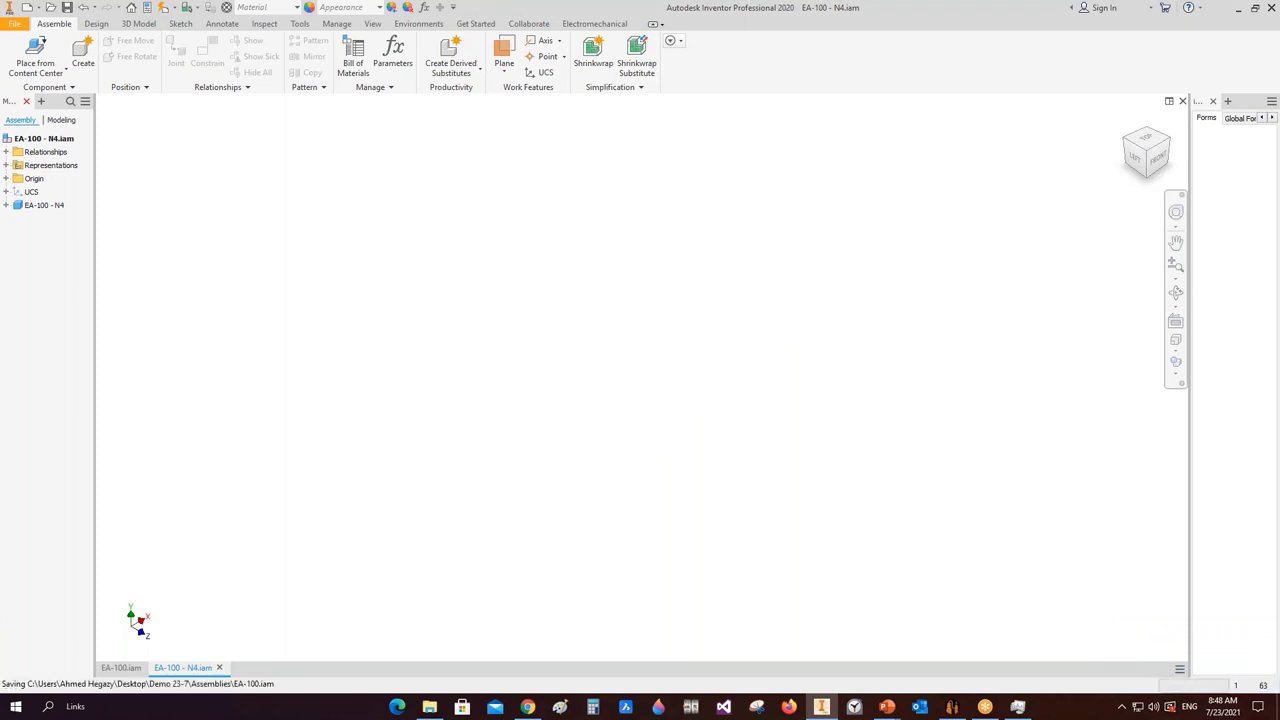
key("ctrl+s")
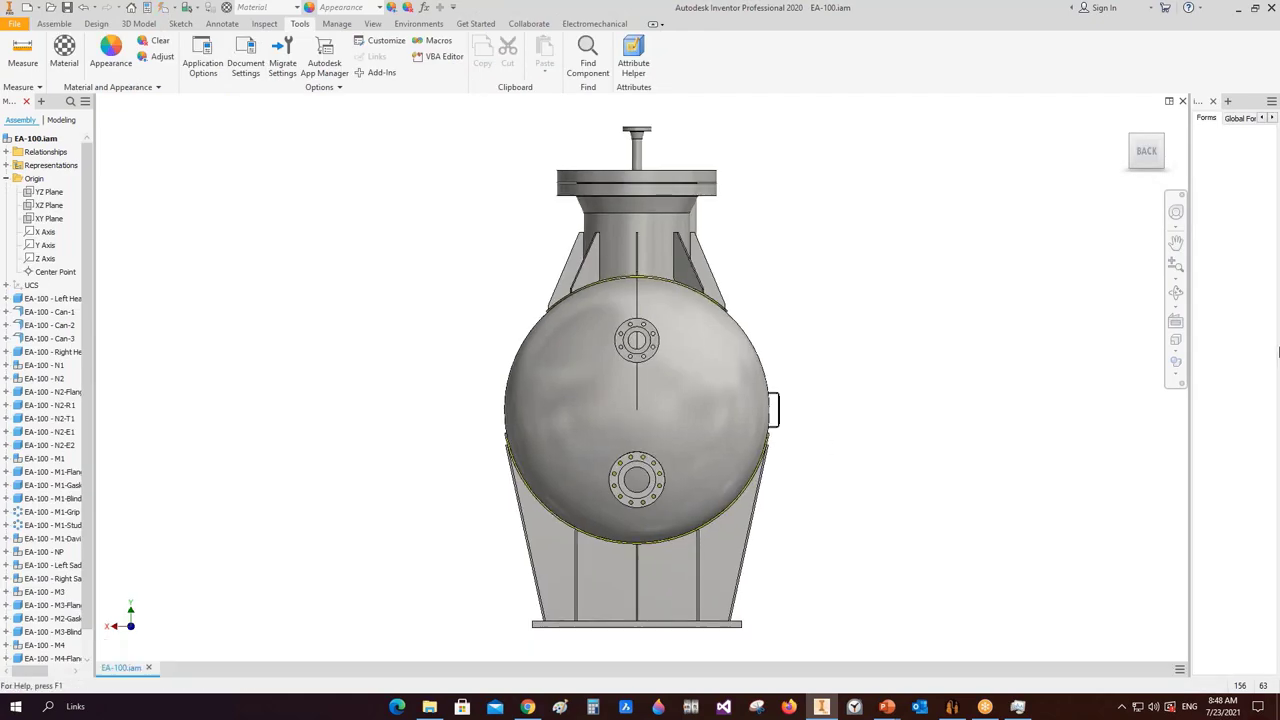
left_click(1176, 292)
left_click_drag(794, 354, 757, 400)
- Orbit from the front view to an oblique top-side view, then return to Static Equipment Generator
left_click(1146, 156)
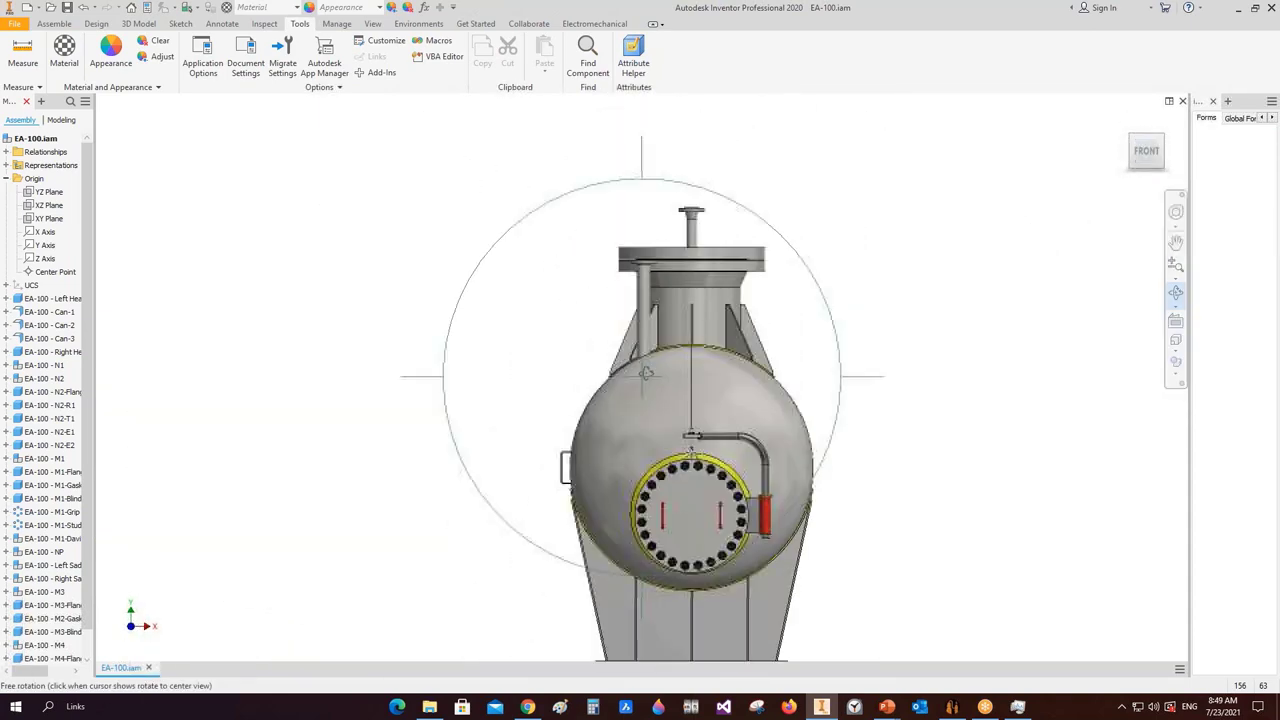
left_click_drag(648, 373, 755, 318)
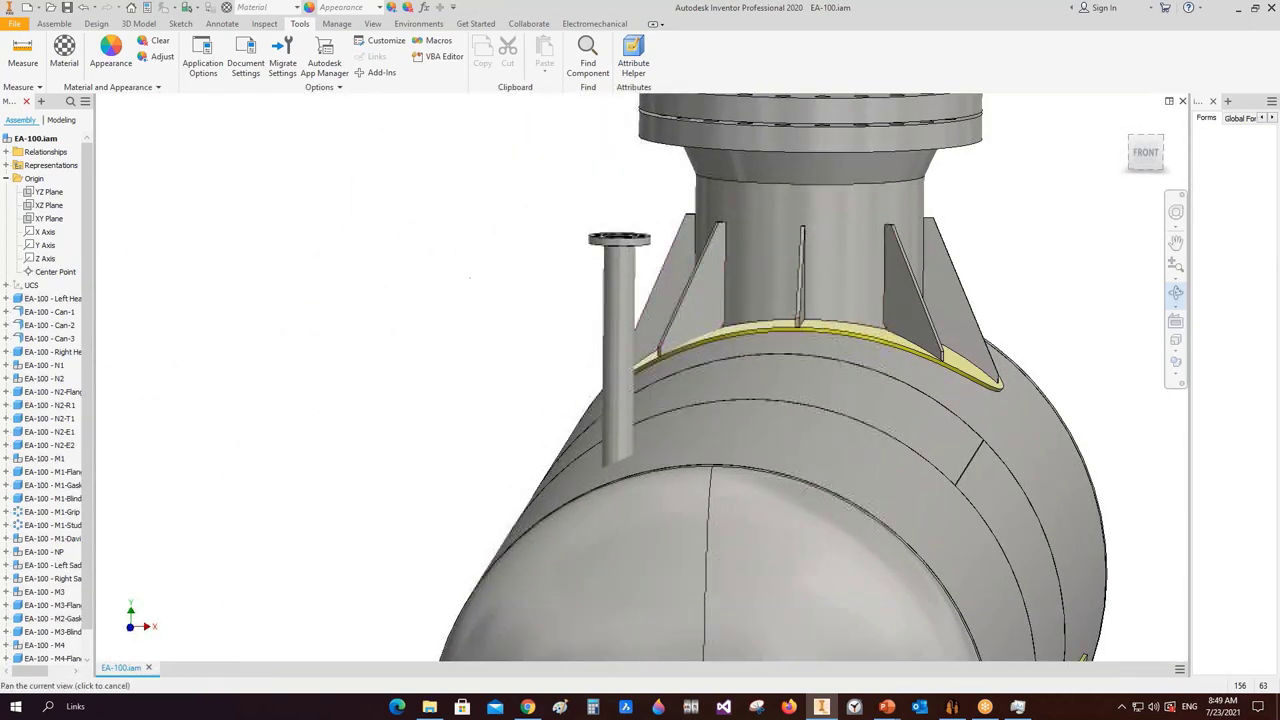
key("Escape")
left_click(952, 706)
left_click(65, 295)
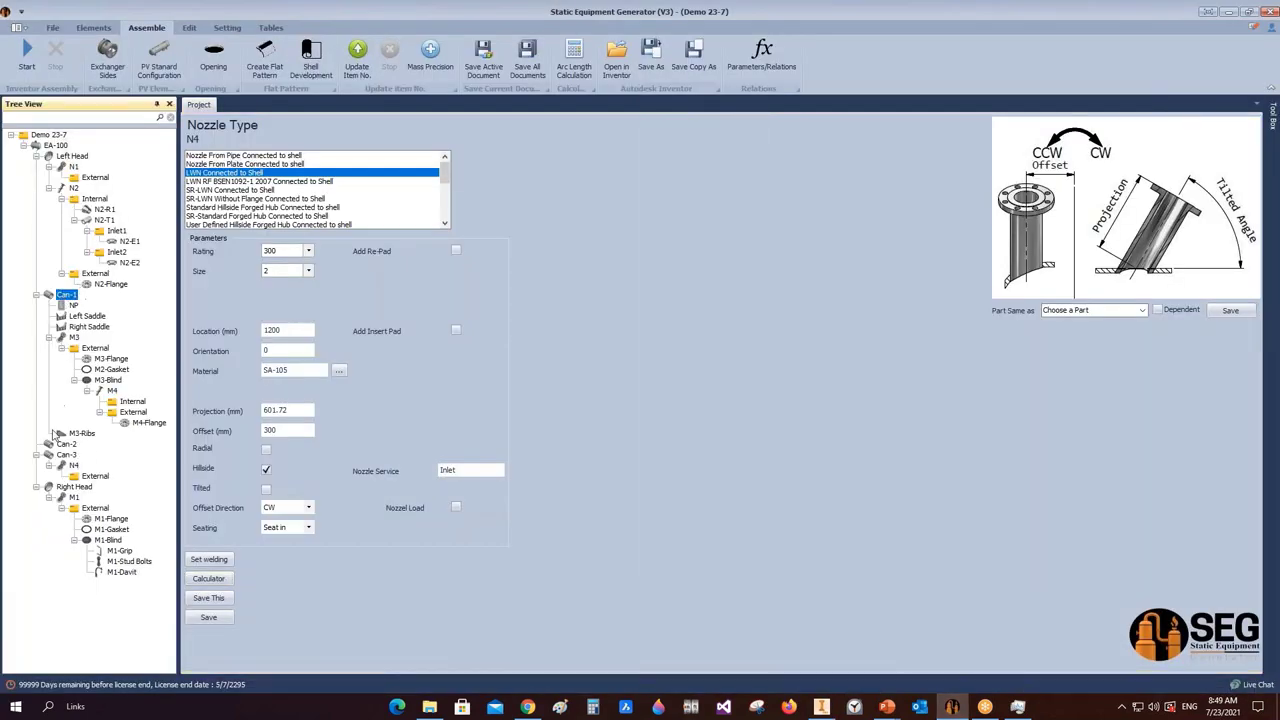
- Add a Nozzle Support Rib named N4-Ribs under Can-3 and begin editing its Pipe OD
left_click(66, 456)
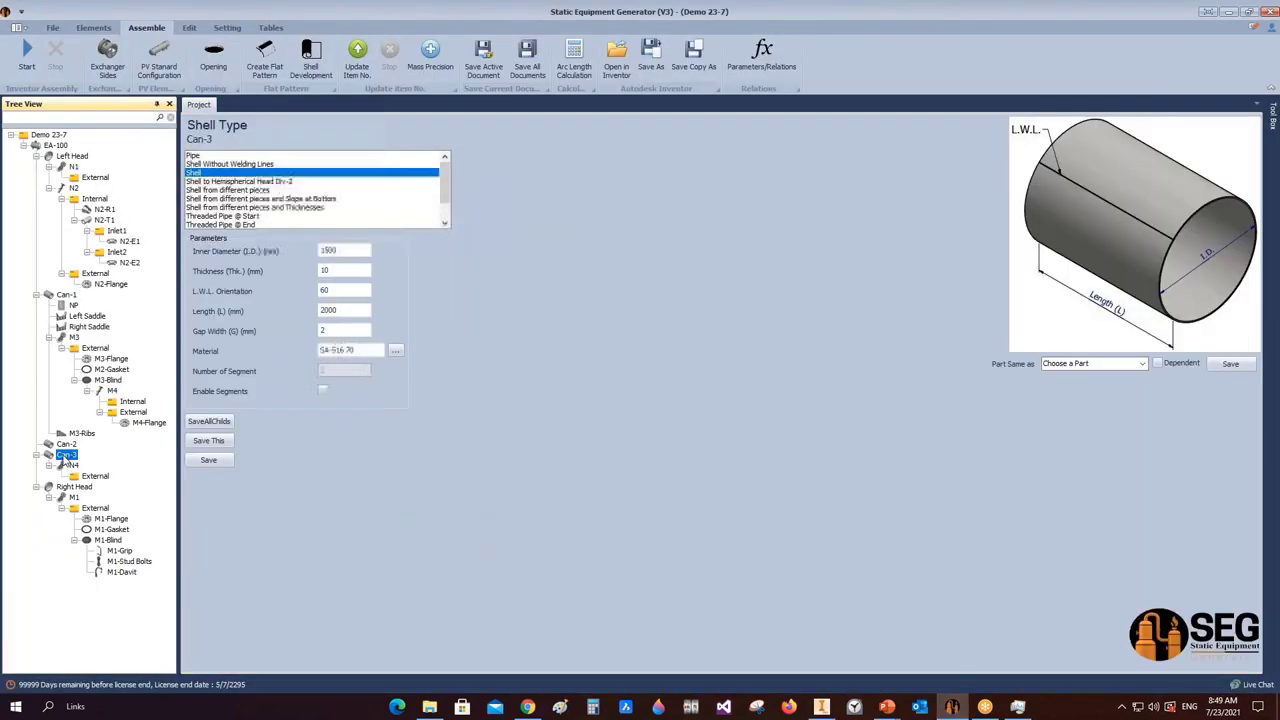
left_click(93, 27)
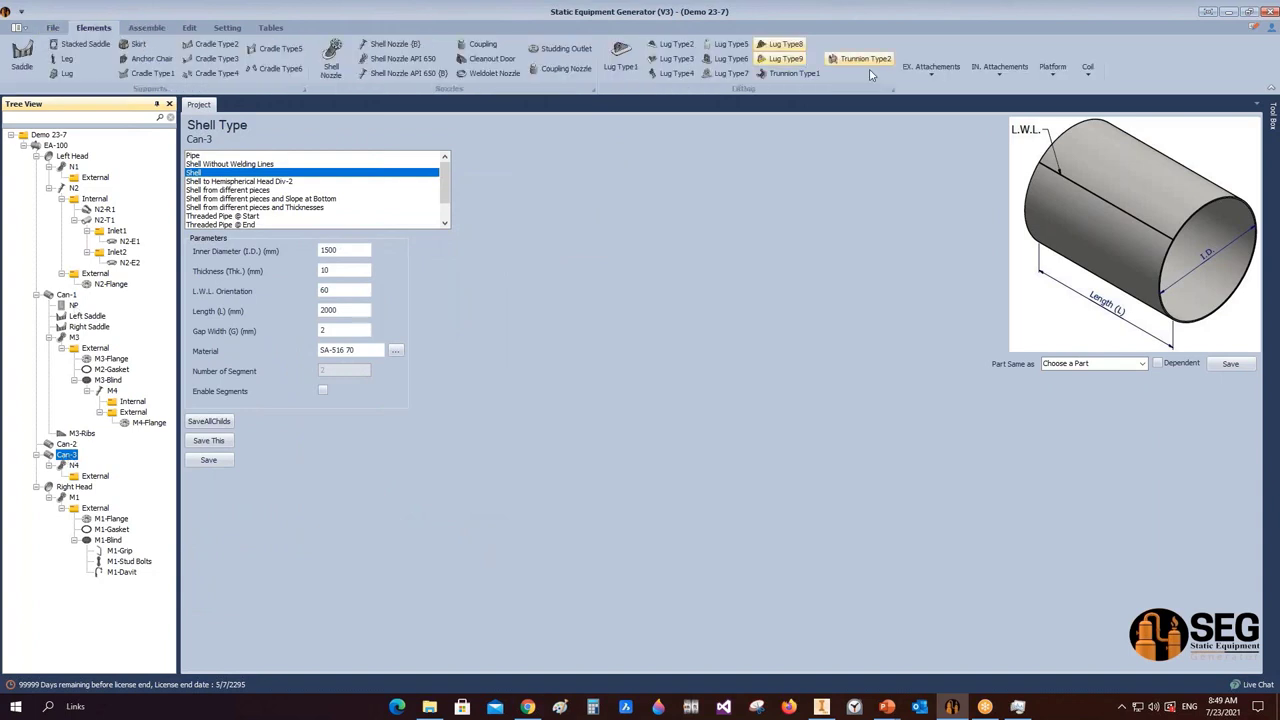
left_click(929, 83)
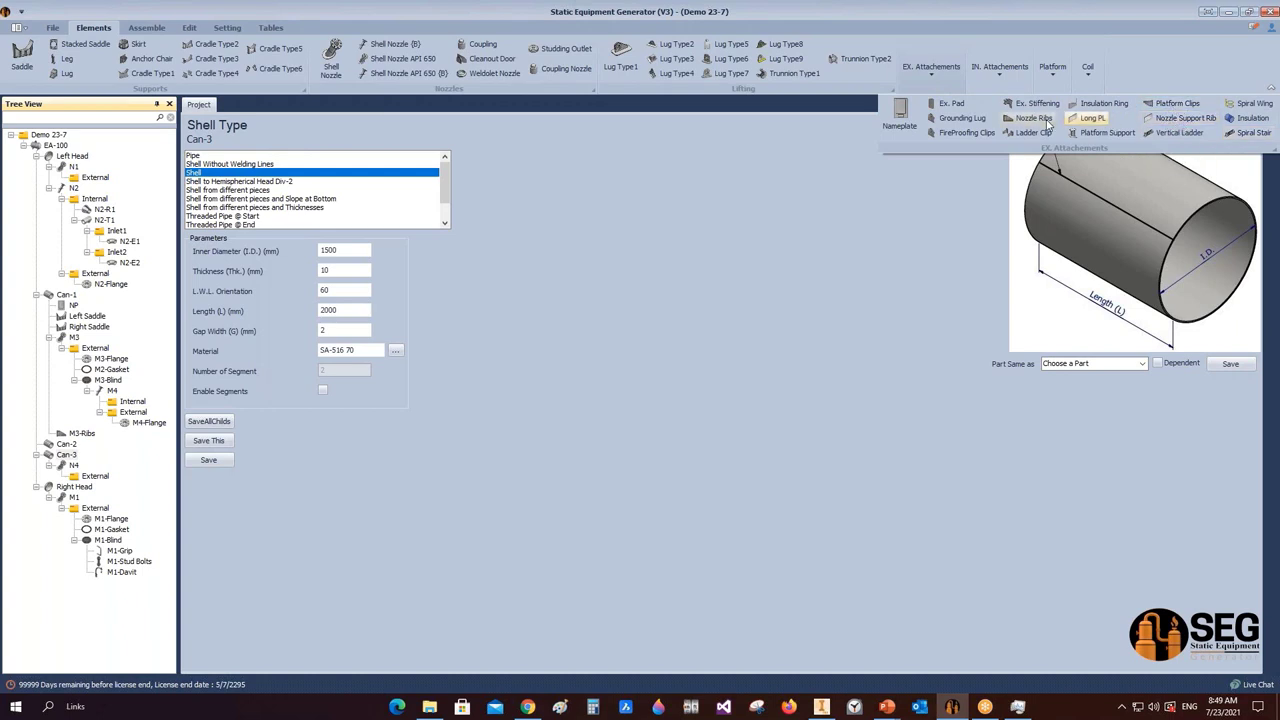
left_click(1170, 121)
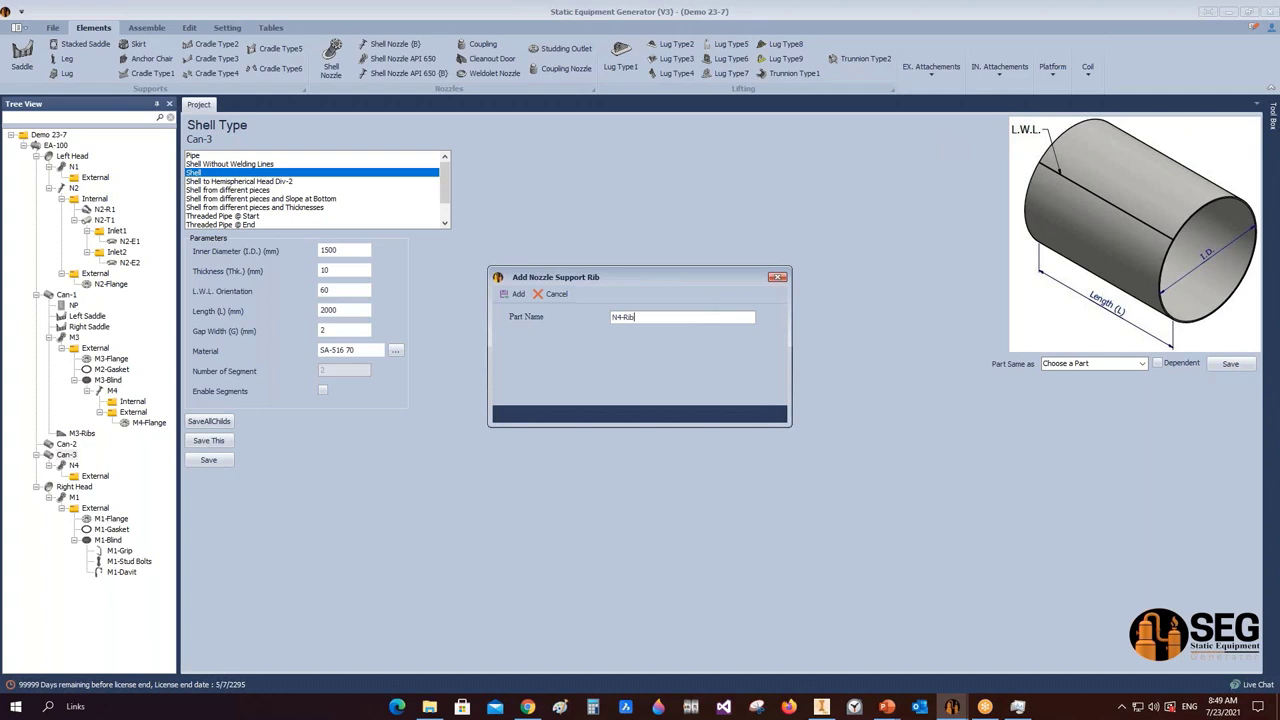
left_click(515, 293)
left_click(84, 487)
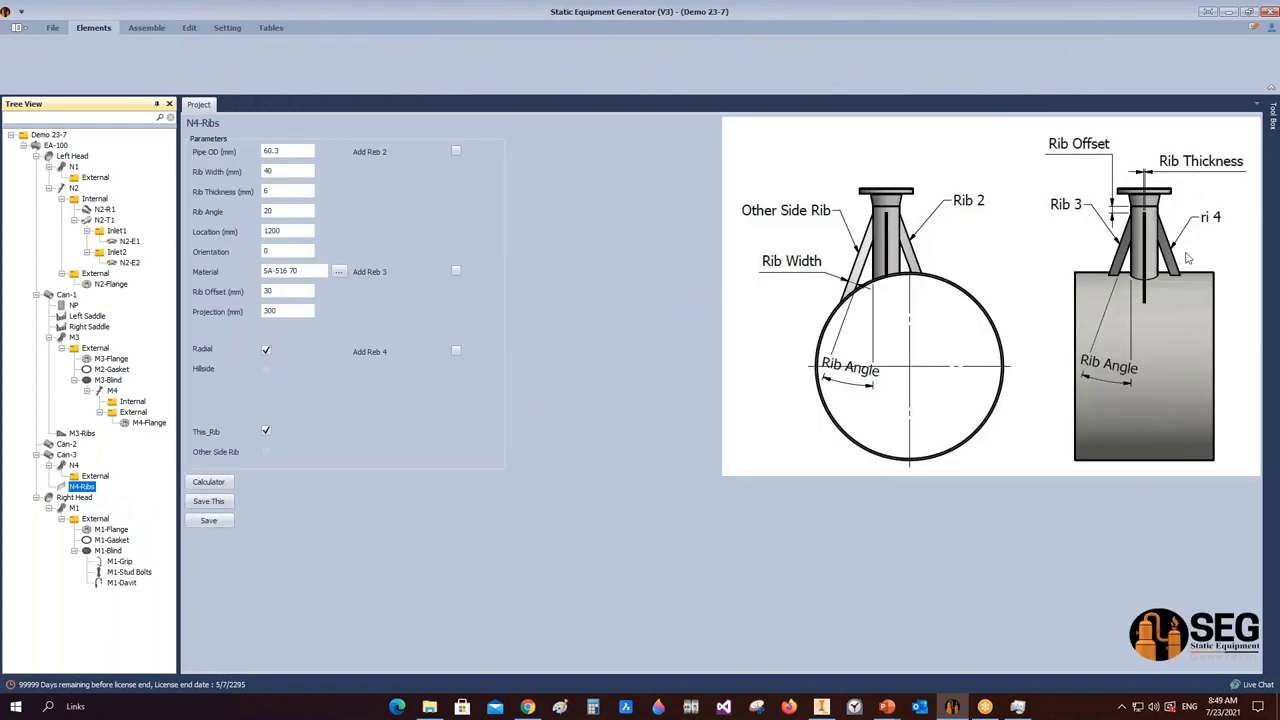
left_click(282, 151)
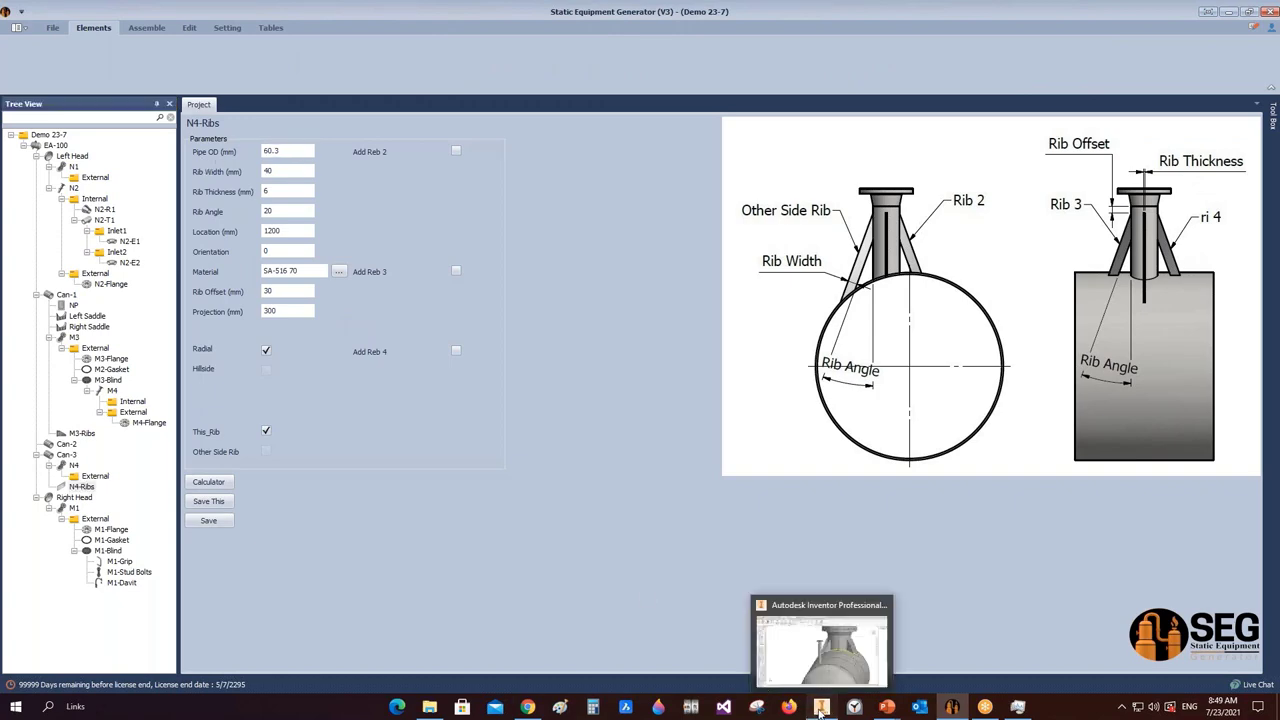
left_click(820, 707)
- Orbit and zoom the Inventor model to bring the nozzles into view
scroll(624, 238, "up", 3)
scroll(620, 250, "down", 5)
left_click(1175, 292)
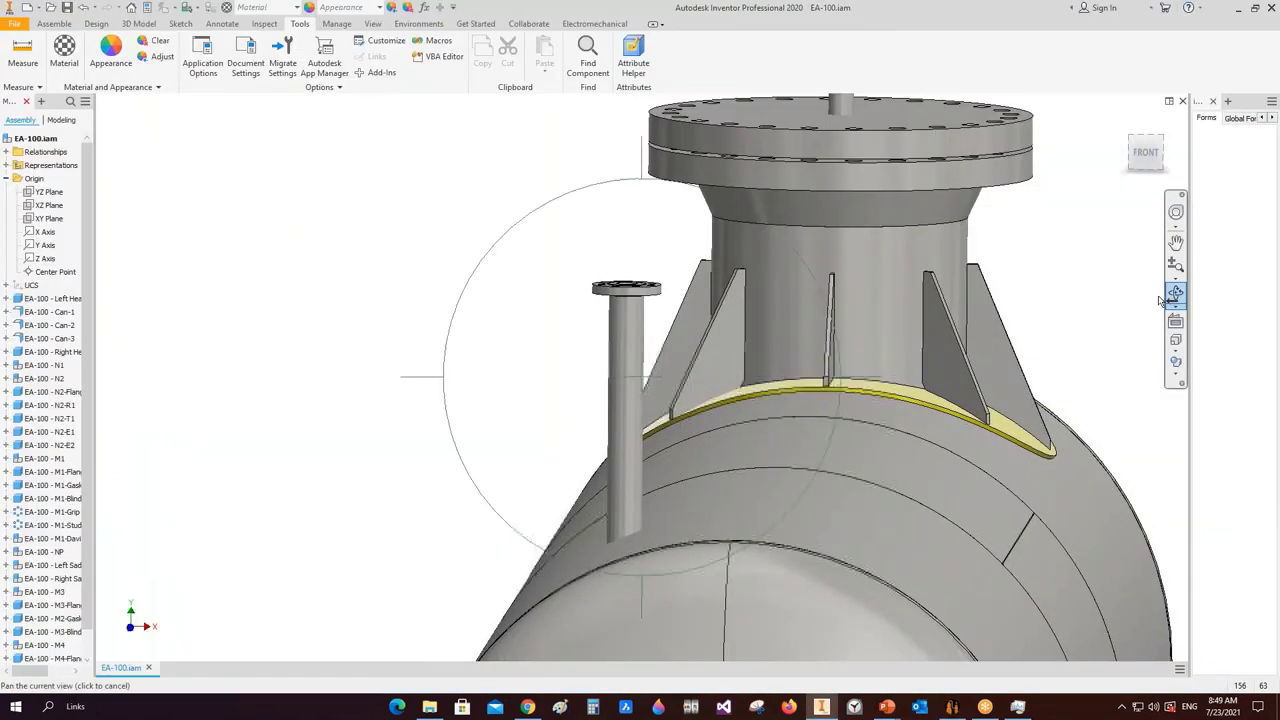
left_click_drag(880, 400, 700, 470)
scroll(640, 380, "up", 4)
key("Escape")
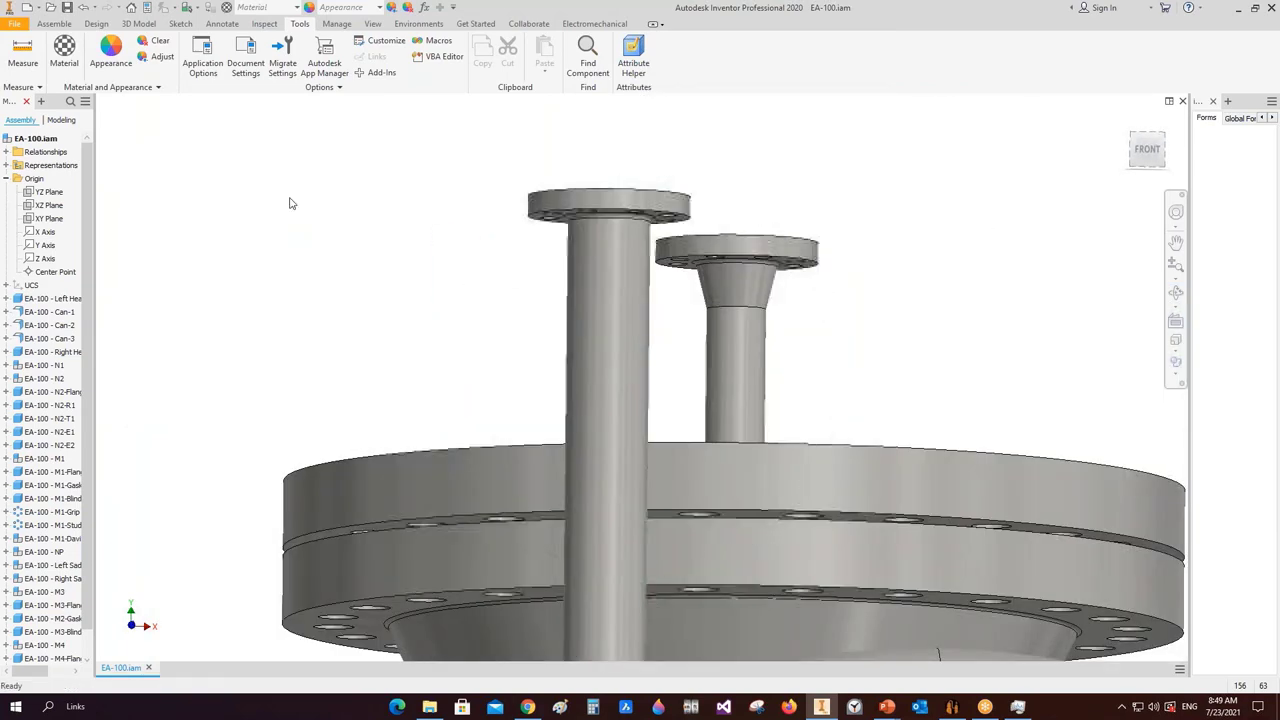
- Measure the nozzle pipe's top edge diameter as 84 mm and select SEG's Pipe OD value
left_click(266, 24)
left_click(122, 50)
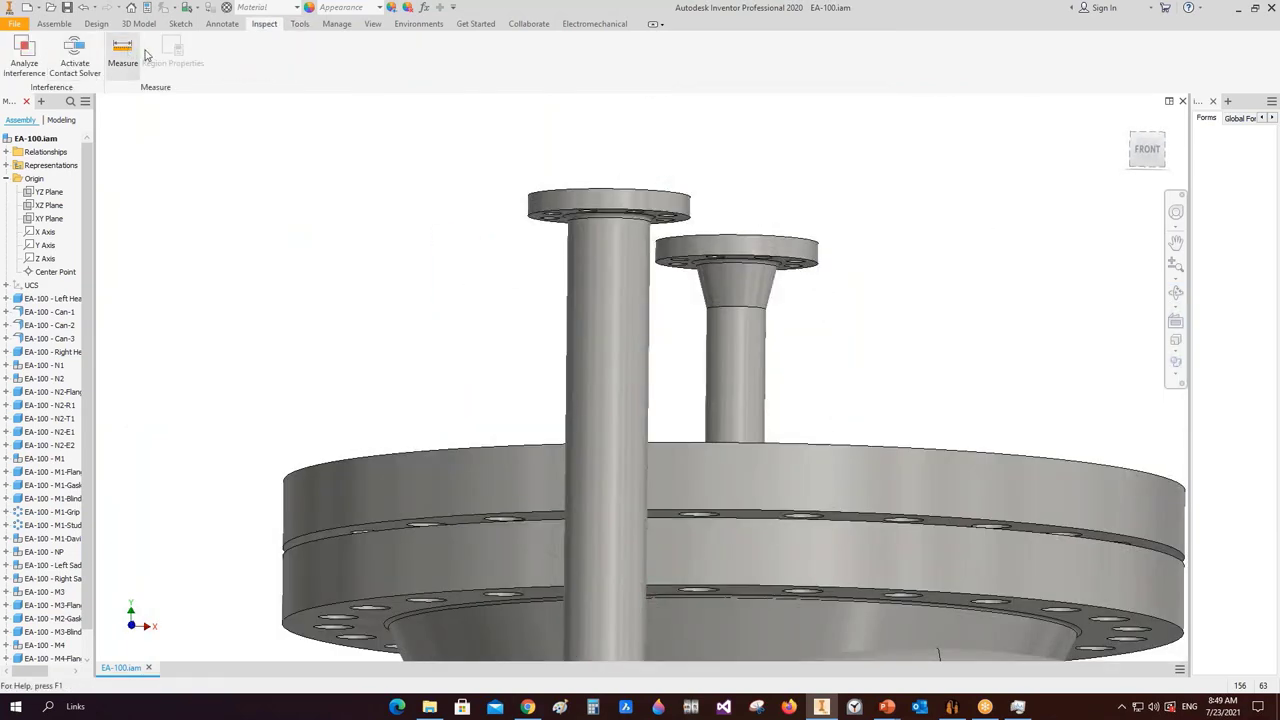
left_click(620, 219)
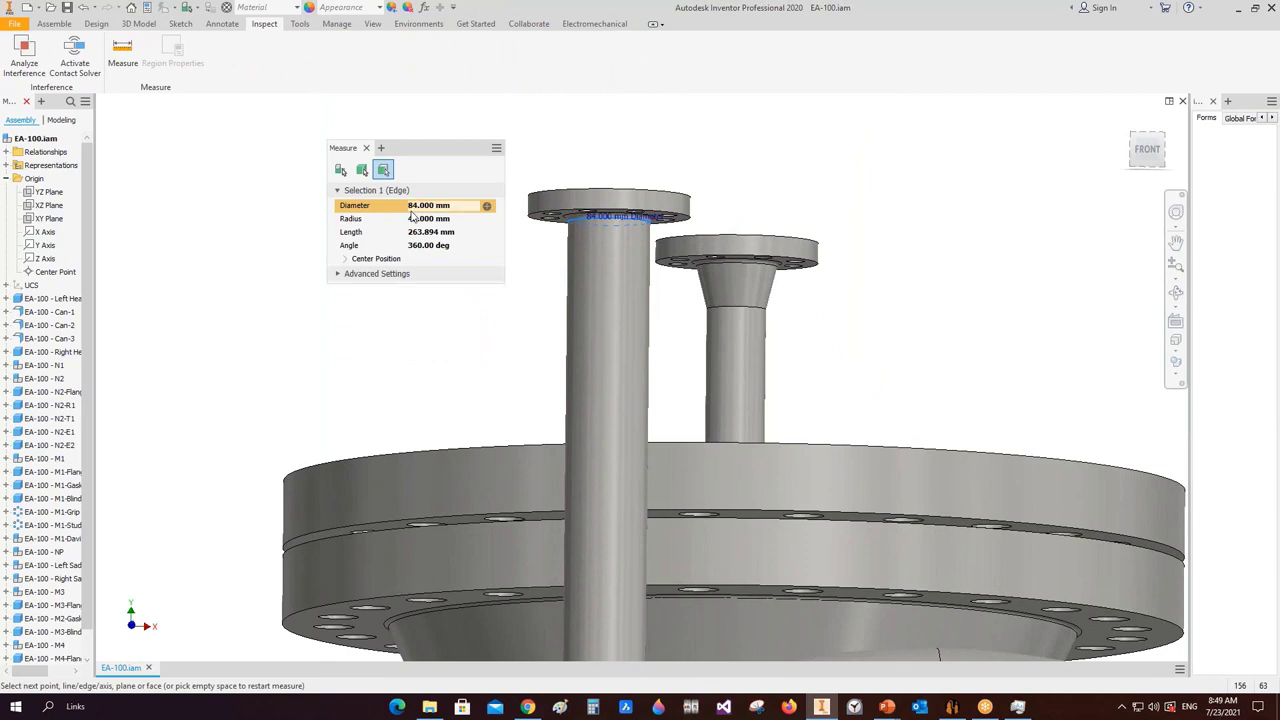
left_click(366, 148)
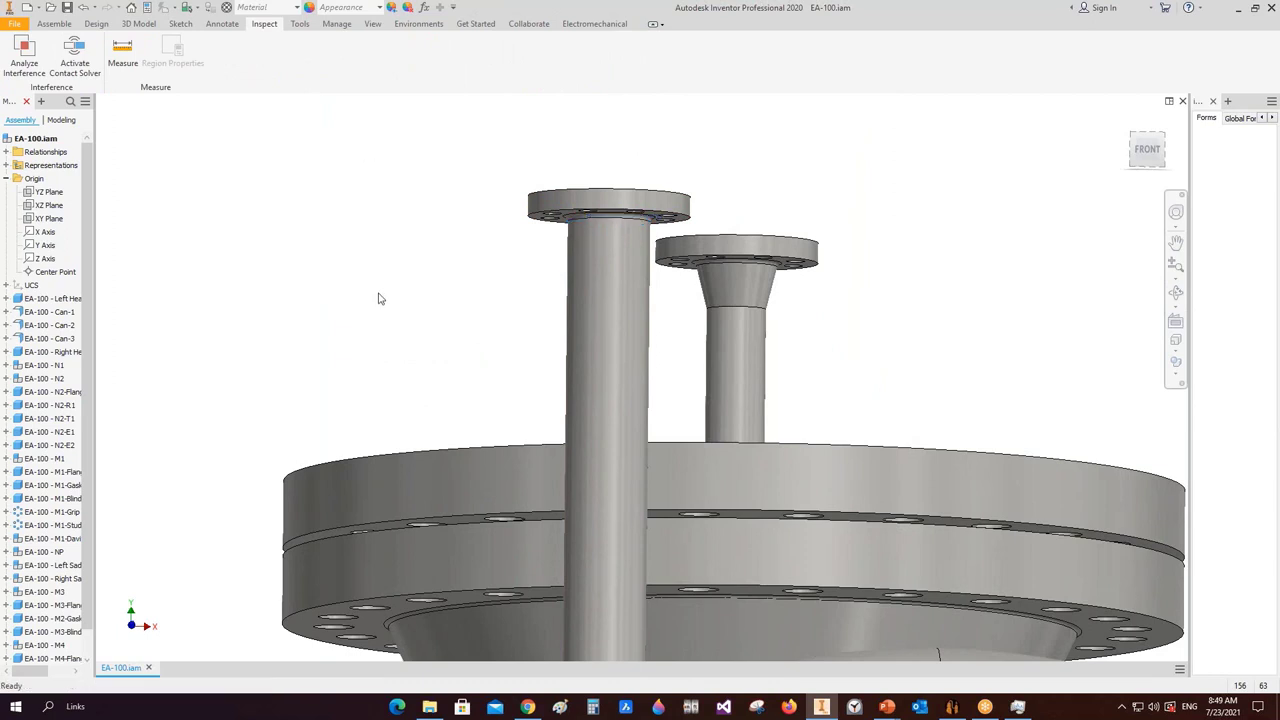
left_click(6, 178)
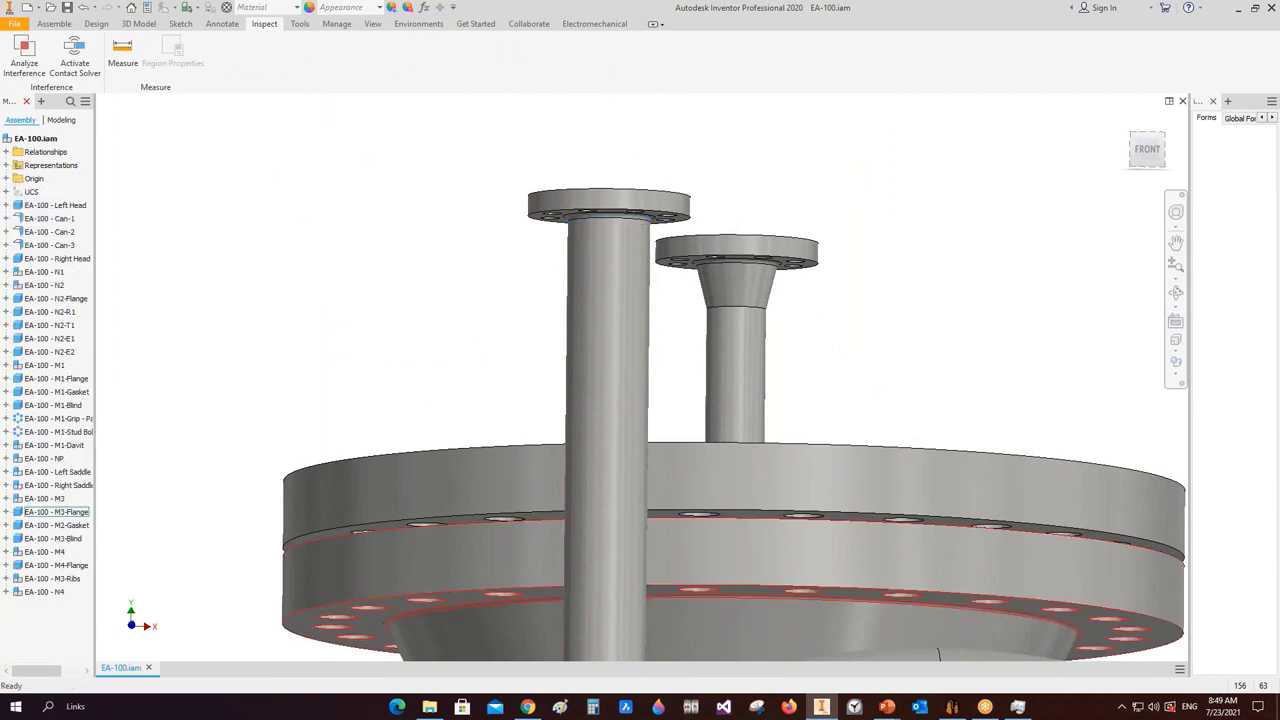
left_click(952, 706)
left_click(272, 151)
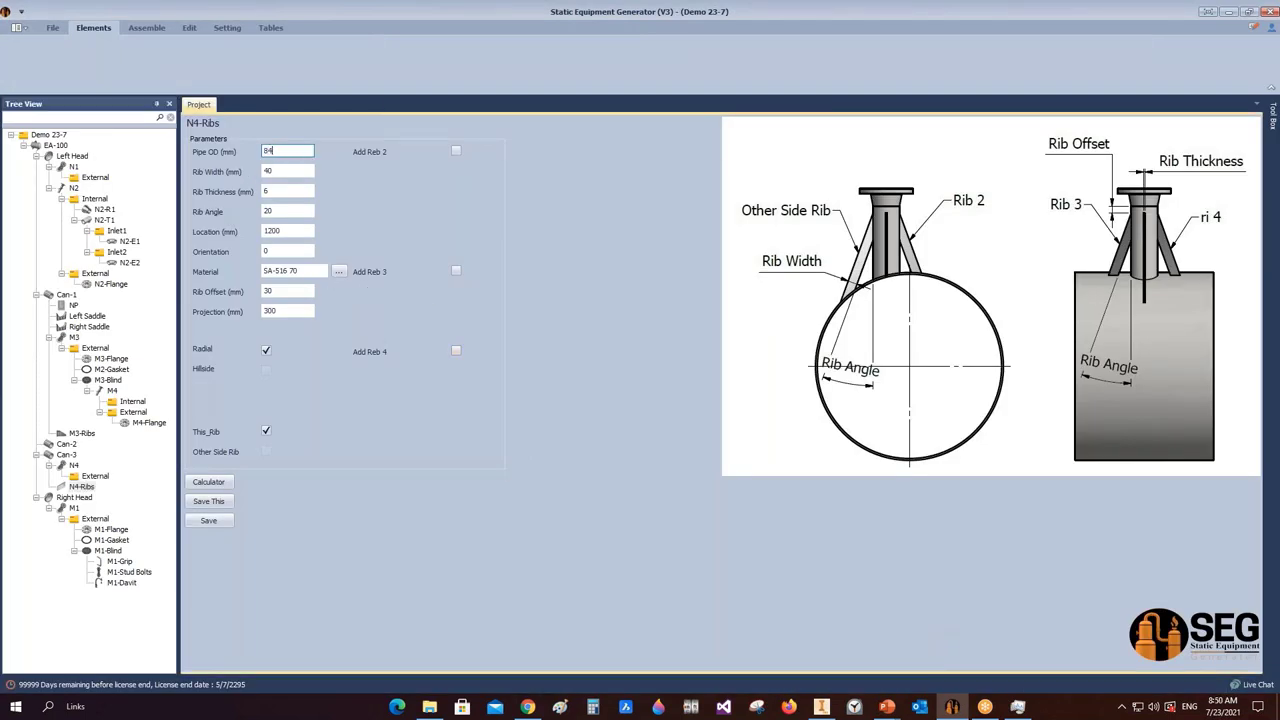
- Review the rib width, angle, location and orientation values, then save N4-Ribs
left_click(290, 171)
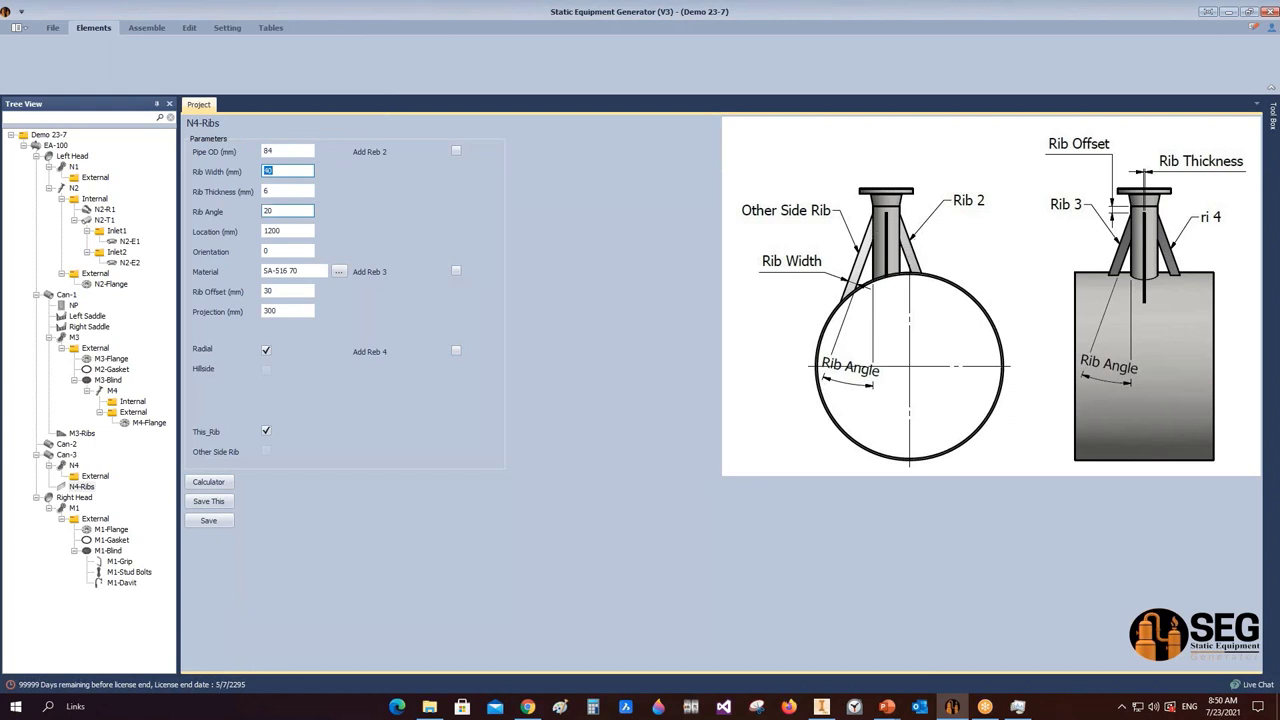
left_click(285, 210)
left_click(289, 231)
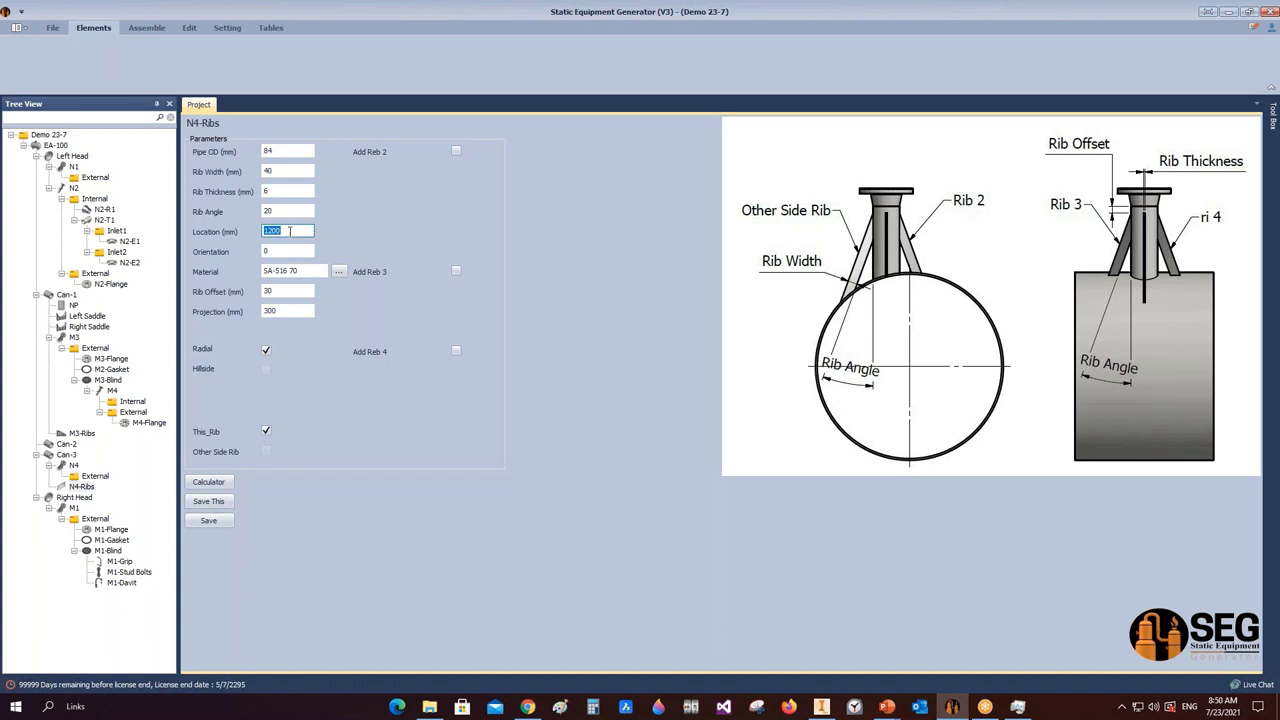
left_click(296, 249)
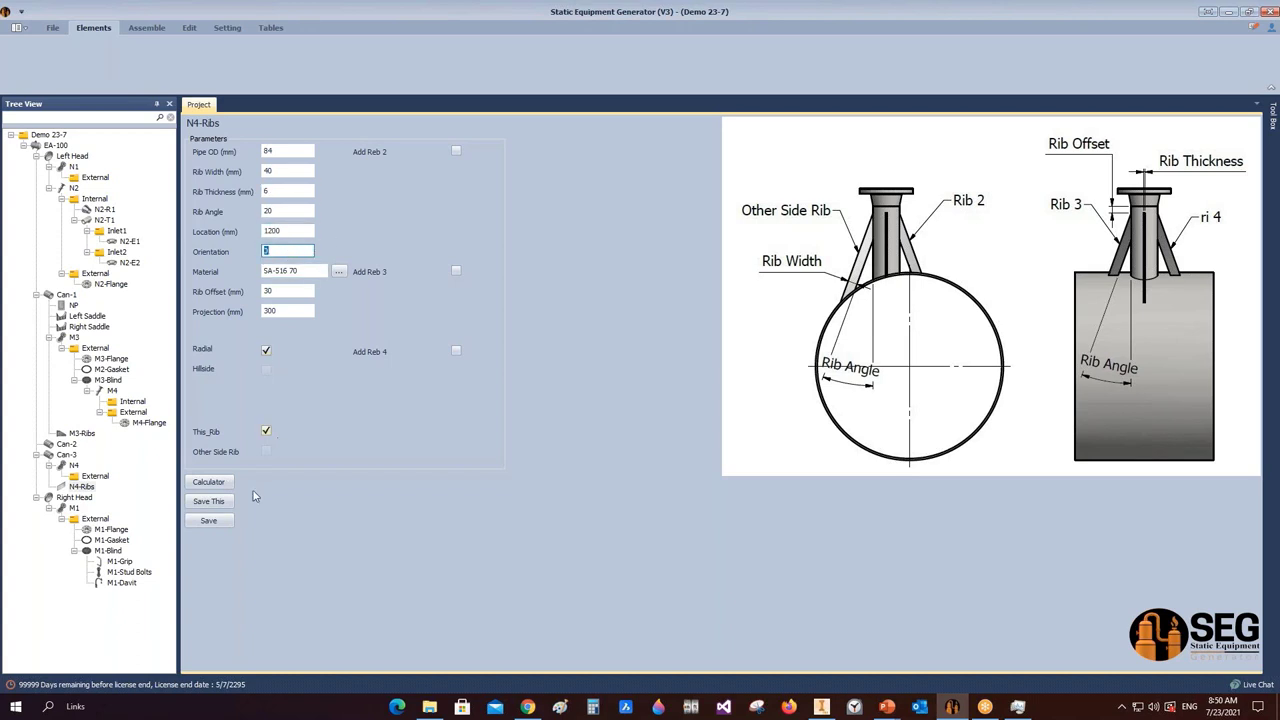
left_click(226, 524)
left_click(84, 485)
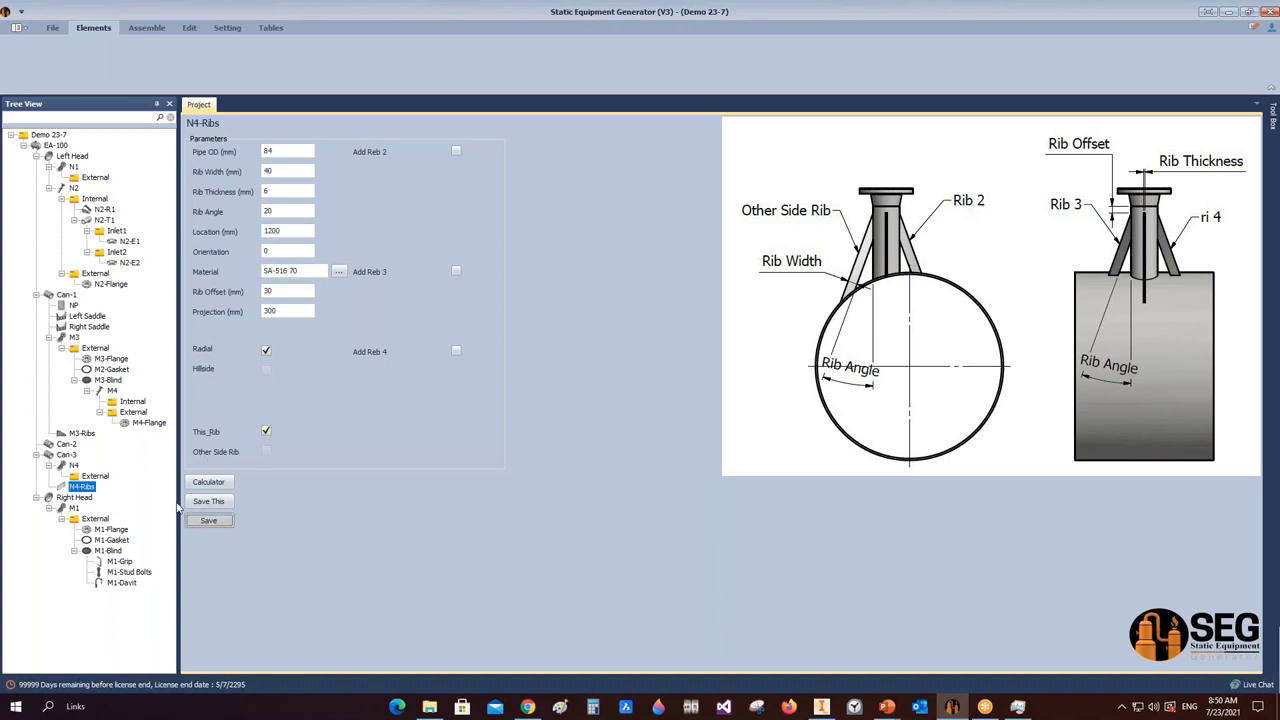
- Read N4's Location, Offset and 601.72 Projection, then reselect N4-Ribs
left_click(74, 466)
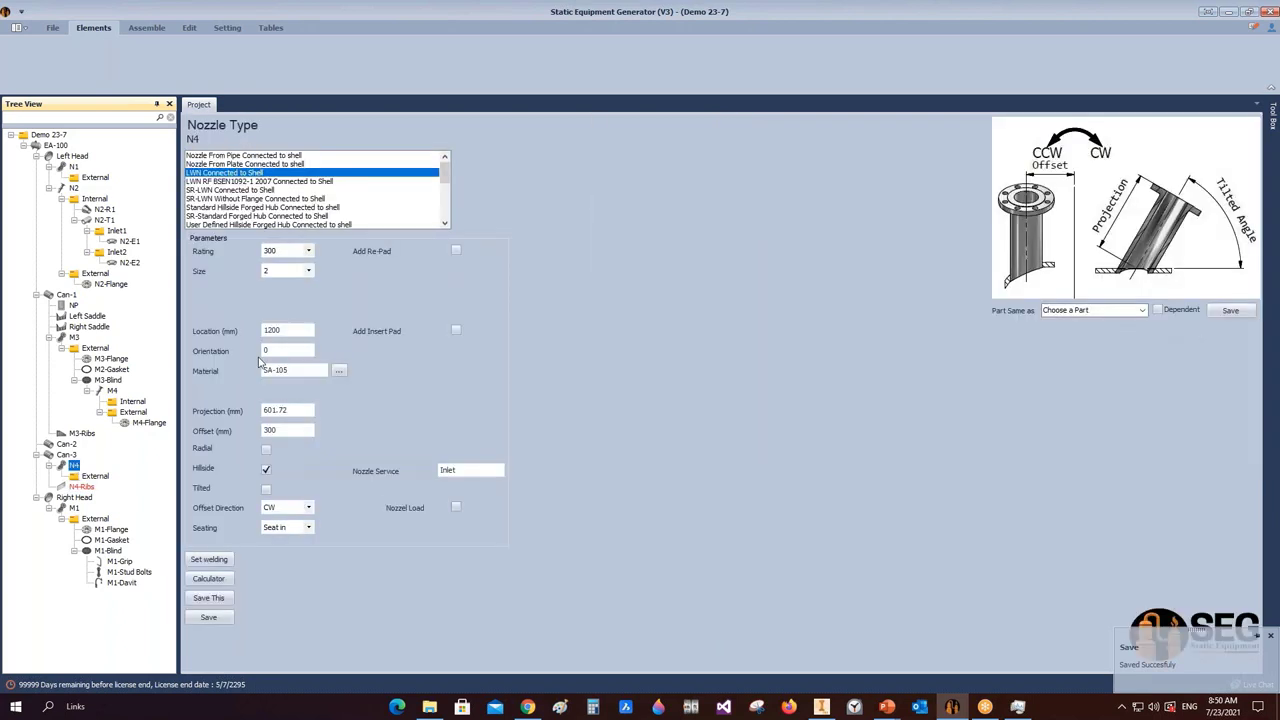
left_click(290, 330)
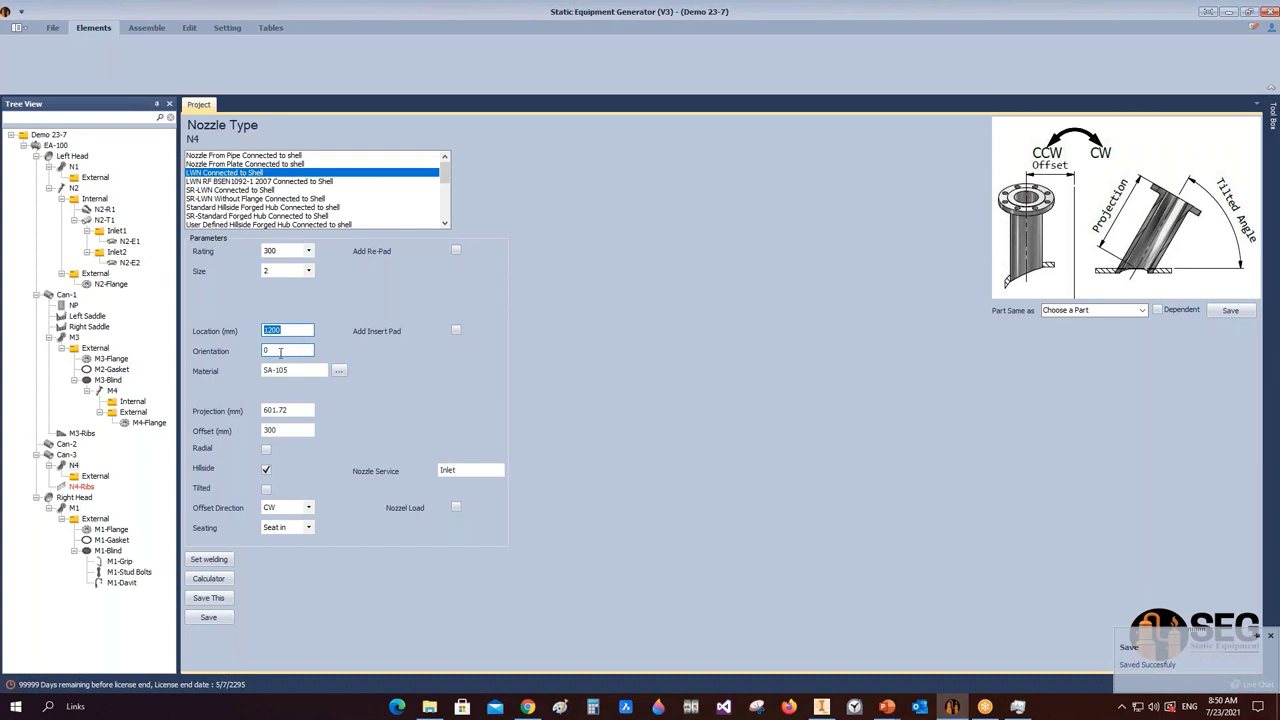
left_click(289, 430)
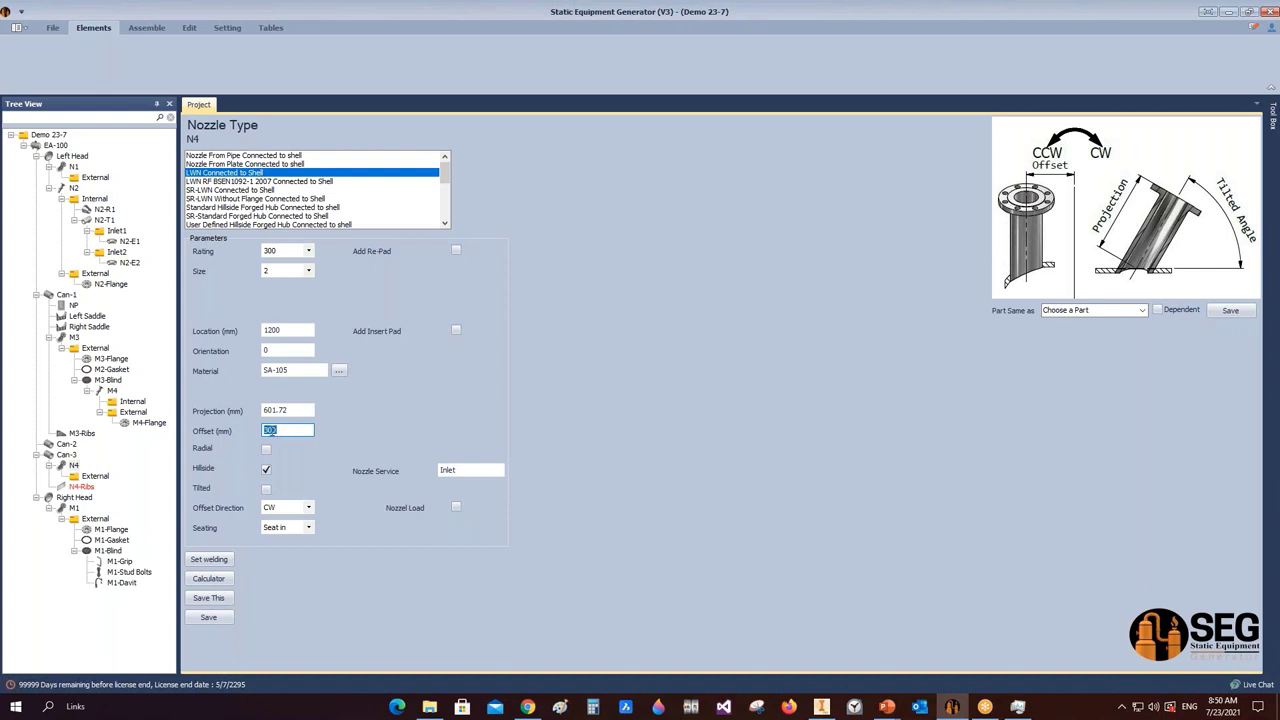
left_click(290, 411)
key("ctrl+c")
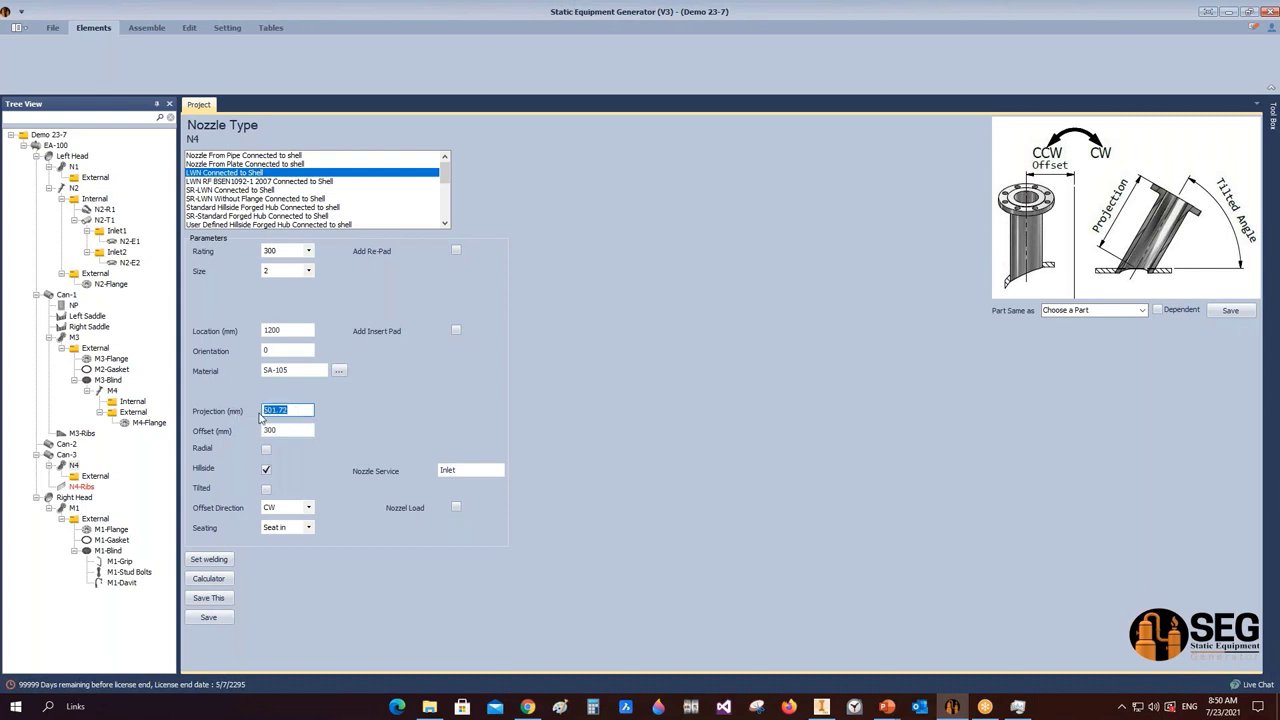
left_click(83, 487)
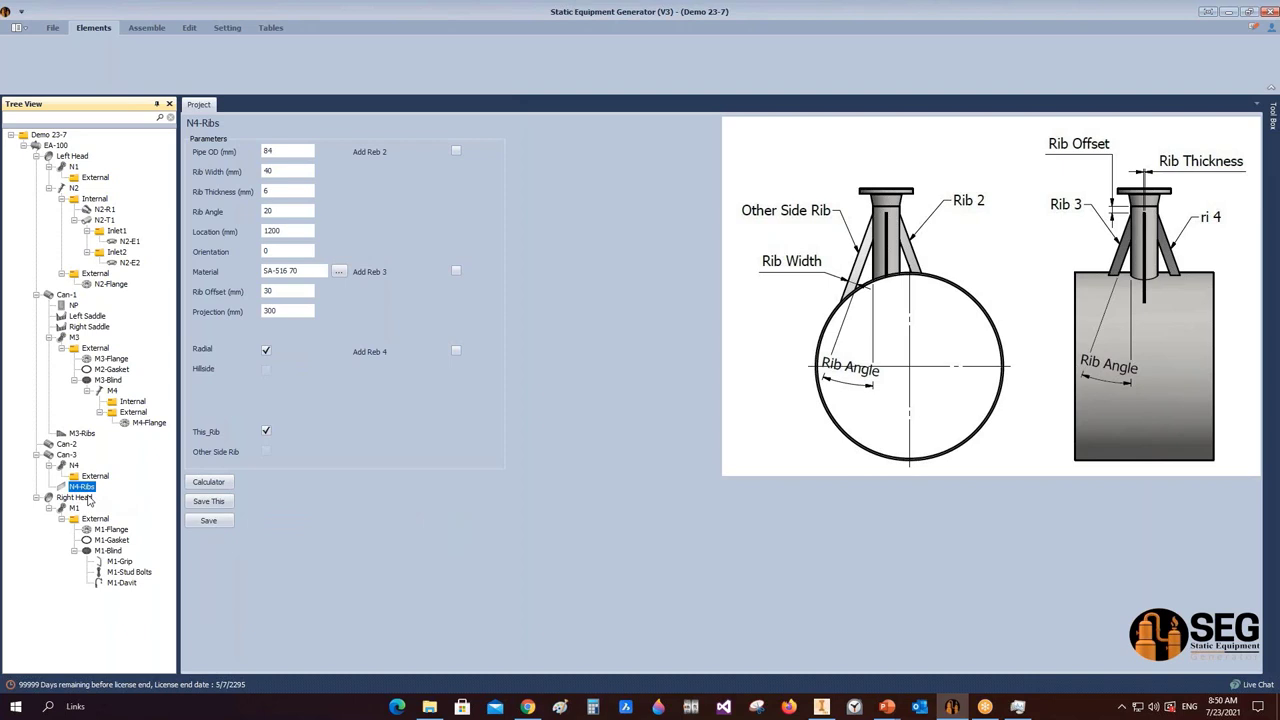
- Set N4-Ribs to hillside, non-radial, projection 601.72, add a second rib, and save
left_click(266, 349)
left_click(266, 370)
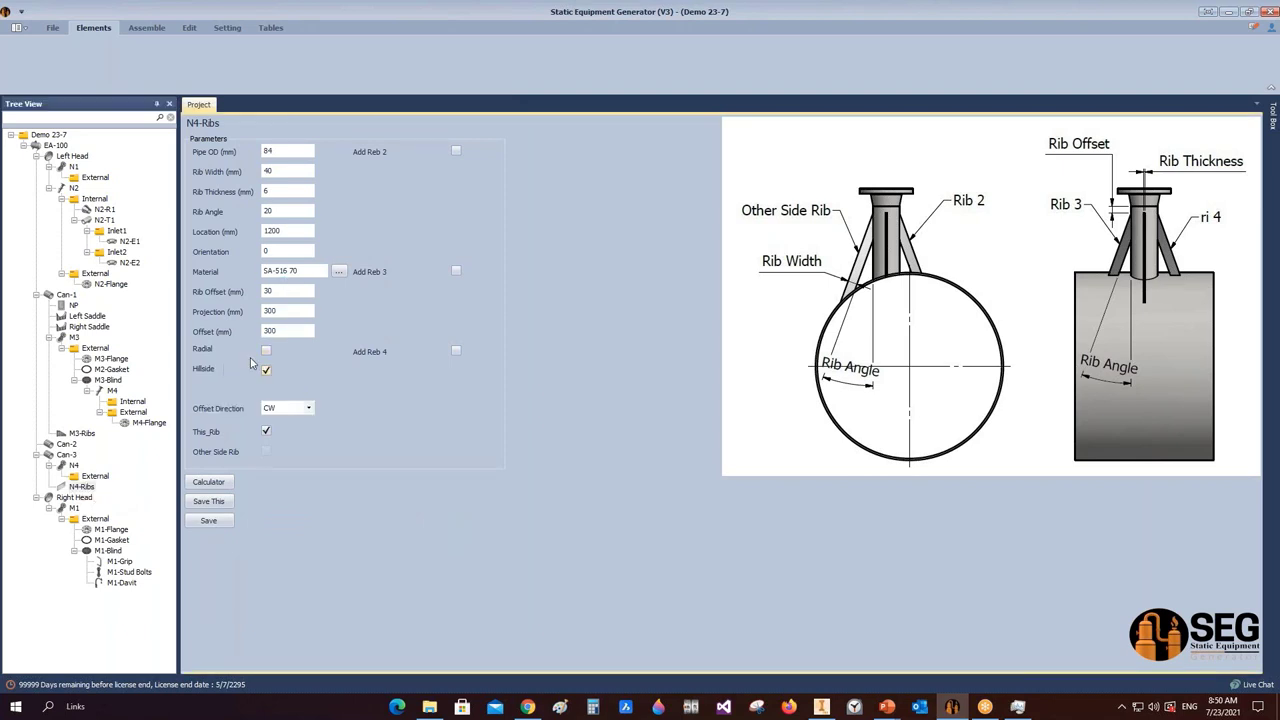
left_click_drag(294, 330, 221, 325)
left_click_drag(264, 311, 326, 318)
key("ctrl+v")
left_click(456, 151)
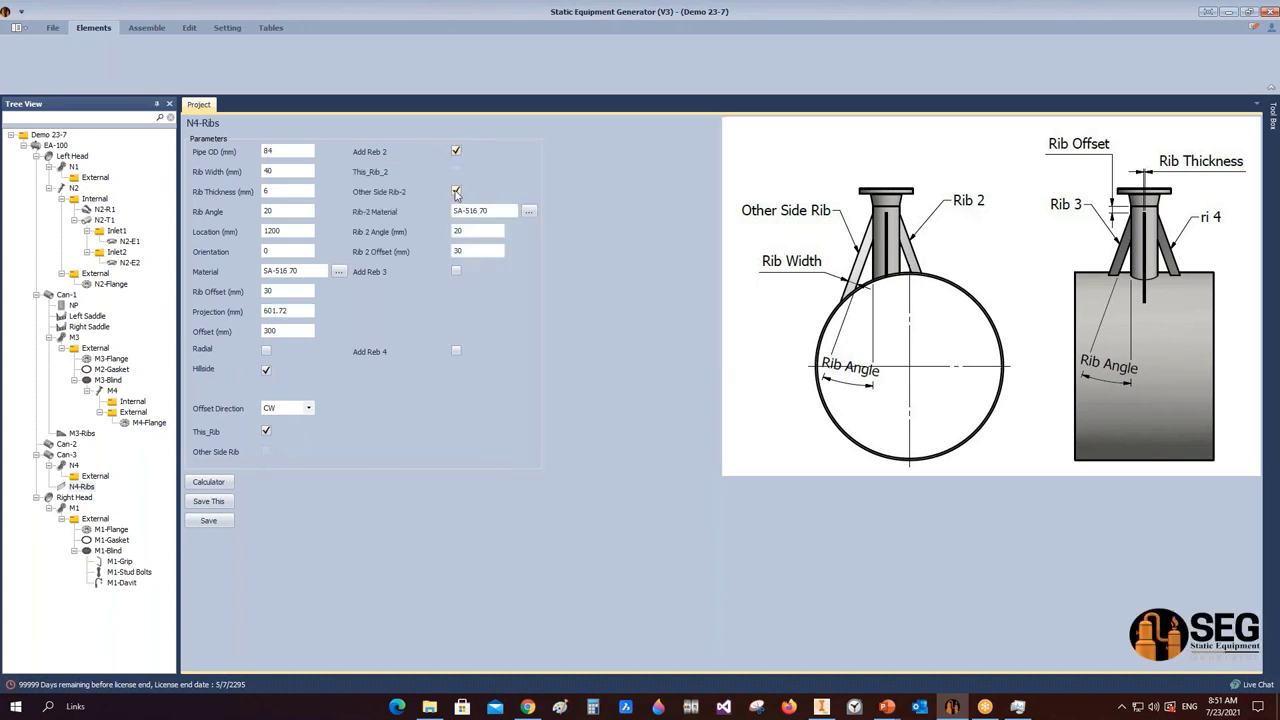
left_click(217, 521)
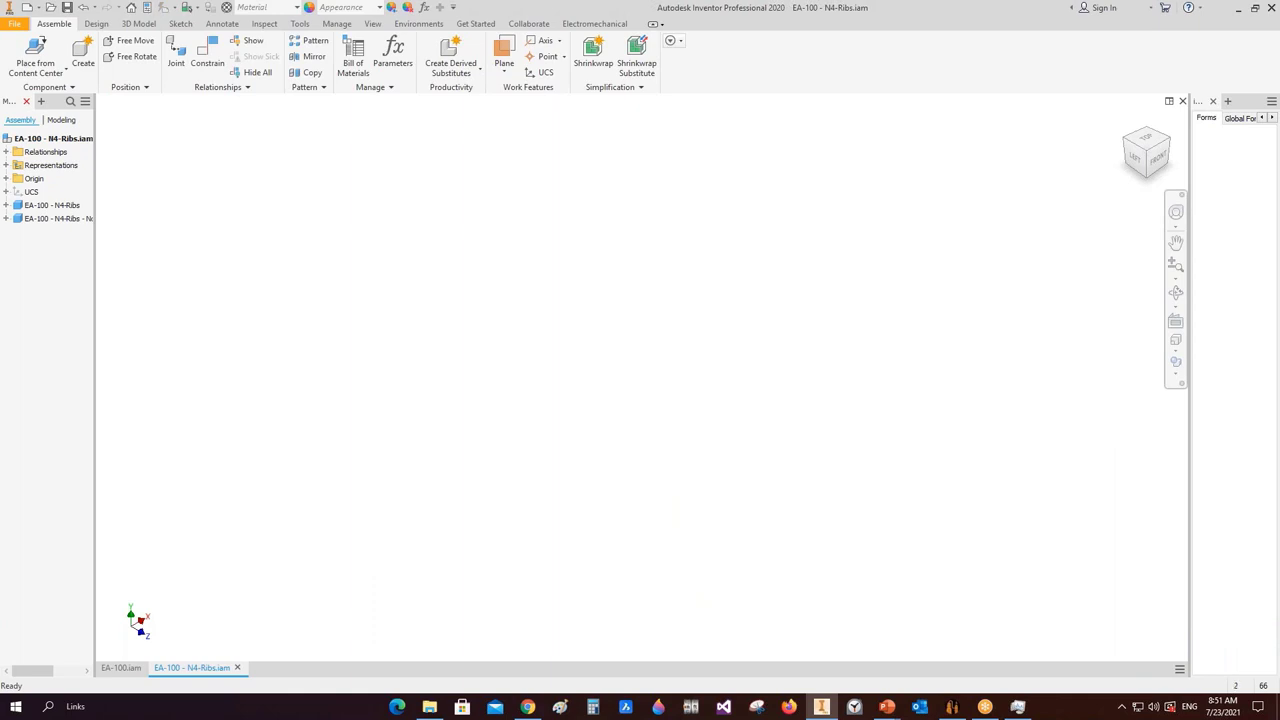
- Save and close EA-100 - N4-Ribs.iam, orbit EA-100 to inspect the ribs, then return to SEG
key("ctrl+s")
key("ctrl+s")
key("ctrl+F4")
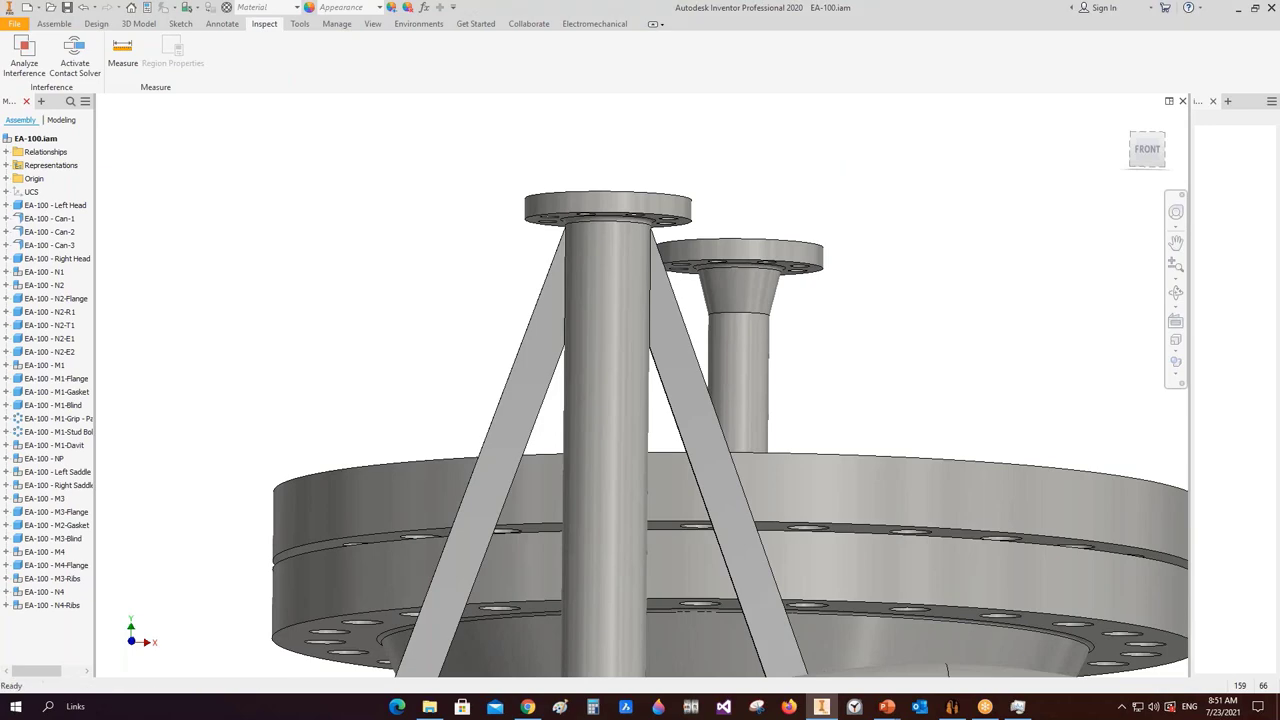
key("Home")
left_click(1176, 292)
left_click_drag(820, 330, 751, 346)
key("Escape")
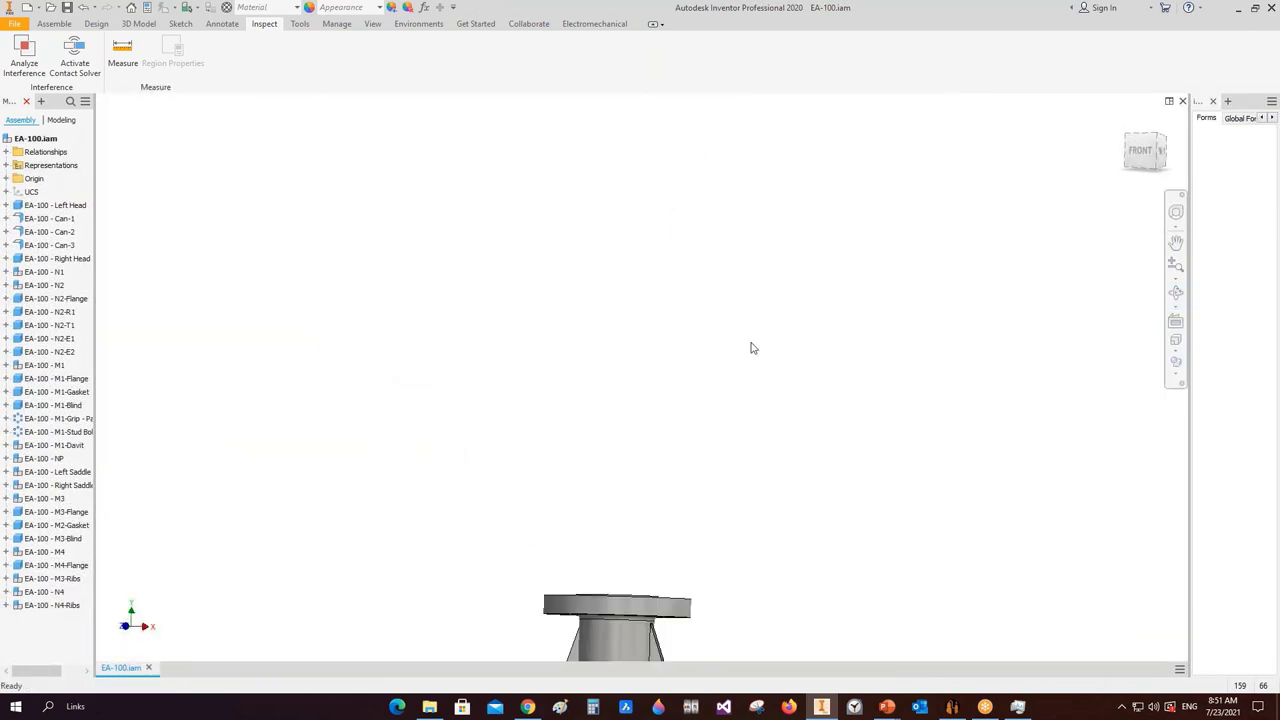
left_click(952, 706)
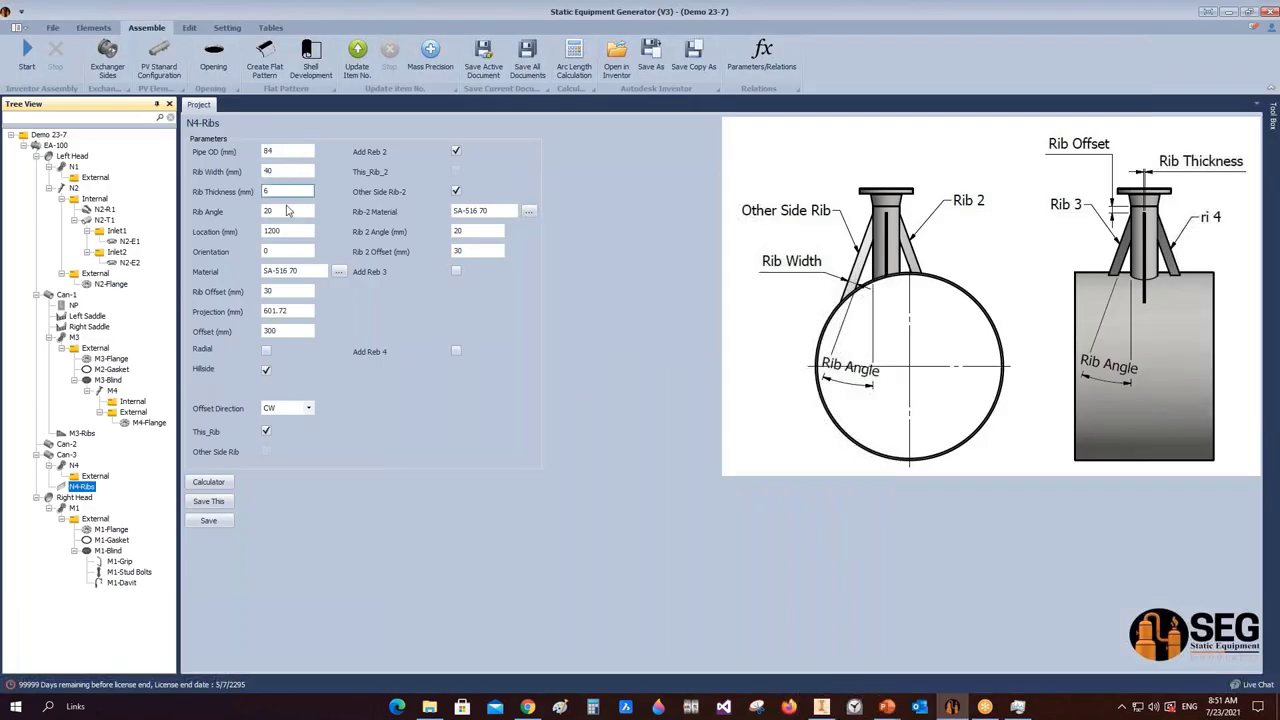
- Set the N4 rib offset to 200 and add ribs 3 and 4, each angled at 45°
left_click(287, 291)
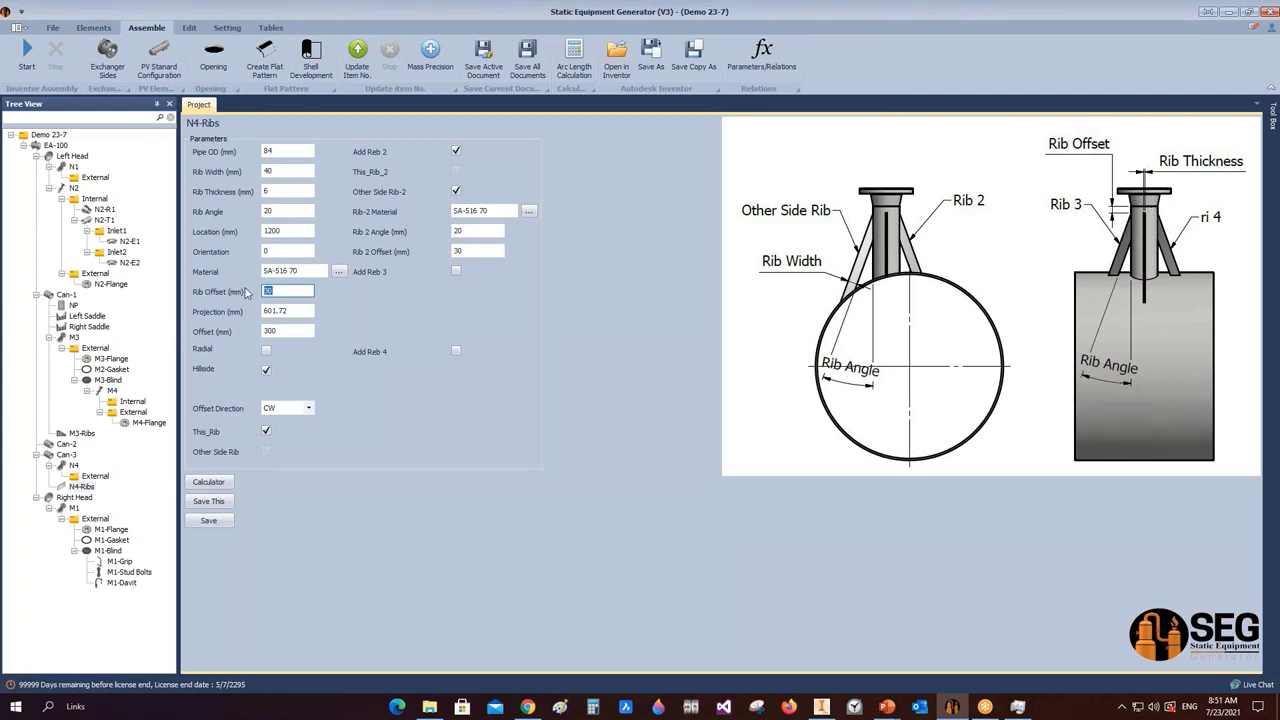
type("200")
left_click(456, 271)
left_click(456, 352)
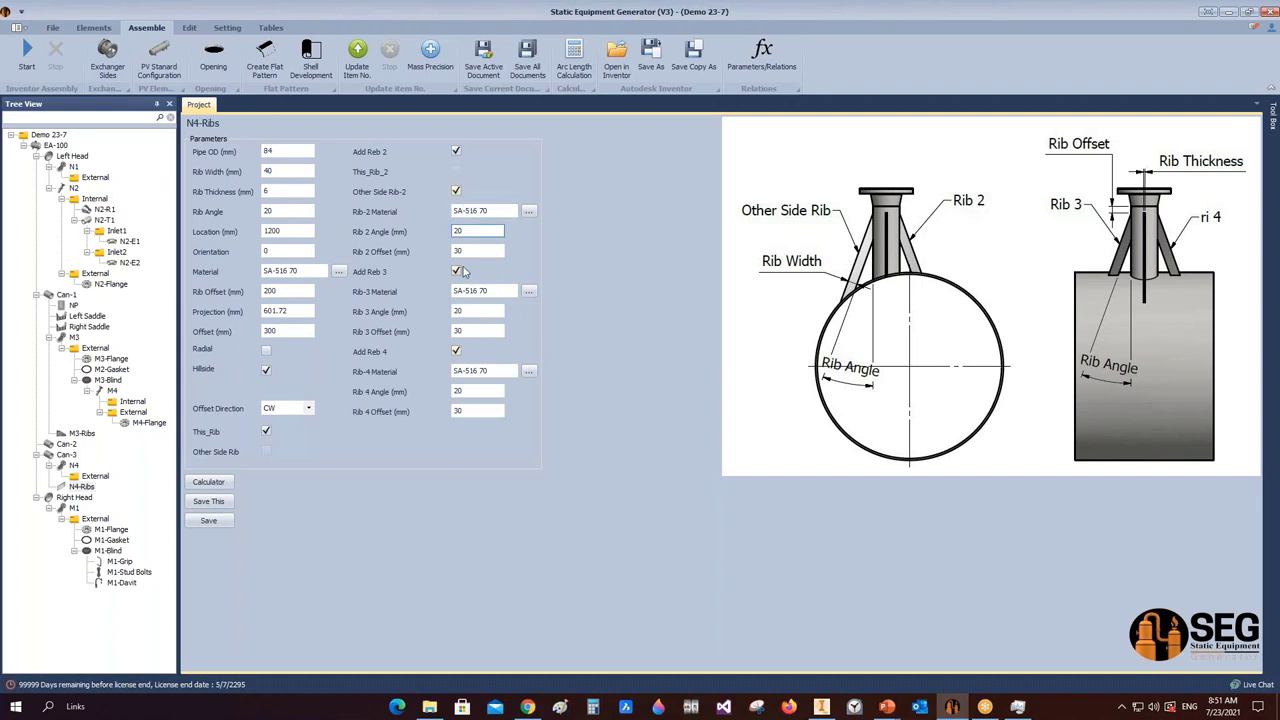
left_click(485, 311)
type("45")
left_click(477, 392)
type("45")
- Give ribs 3 and 4 a 300 mm offset, save N4-Ribs, and regenerate the vessel
left_click(478, 331)
type("2")
double_click(460, 330)
type("3000")
double_click(476, 410)
type("3000")
left_click(208, 520)
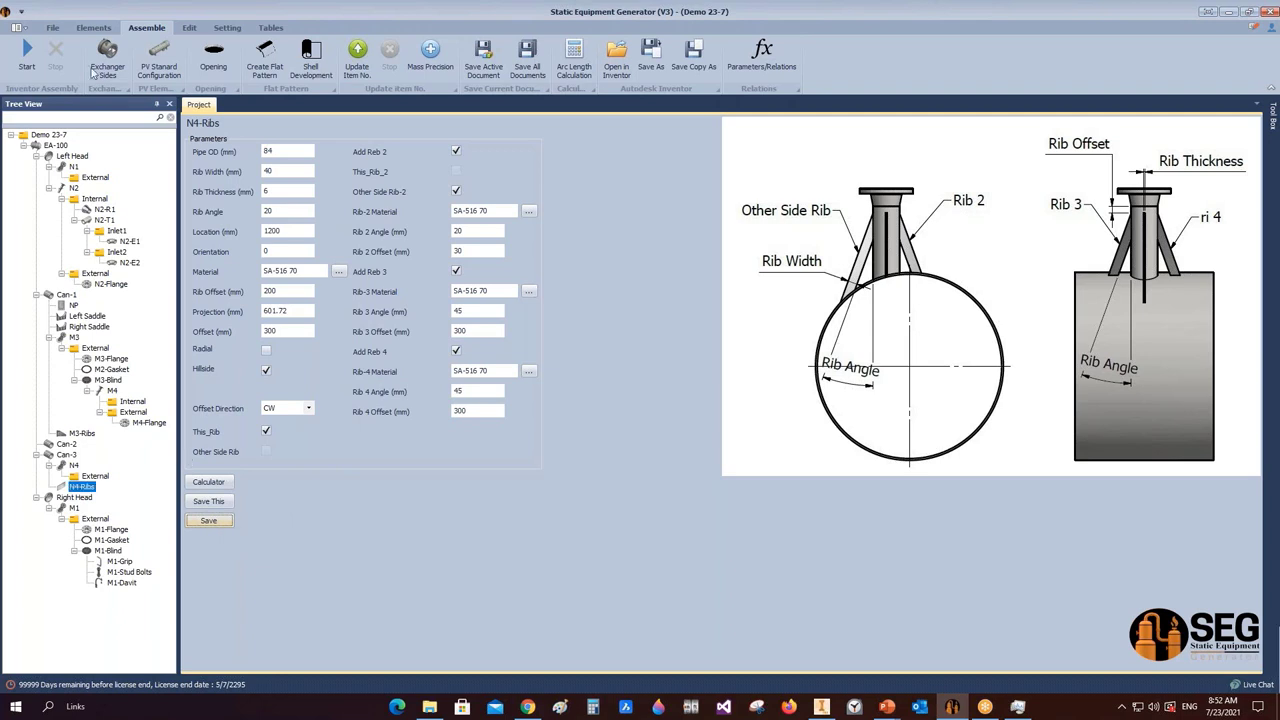
left_click(27, 58)
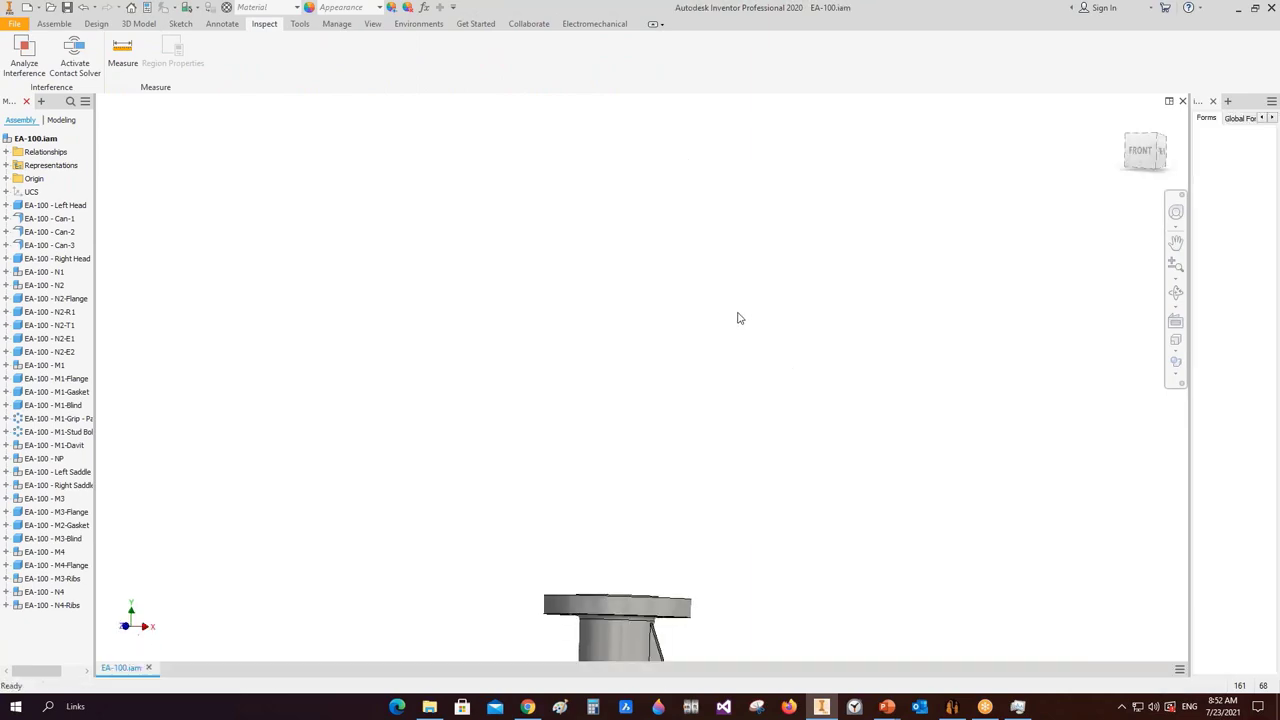
- Zoom out and orbit the regenerated vessel to inspect the N4 nozzle ribs, then return to the generator
key("F6")
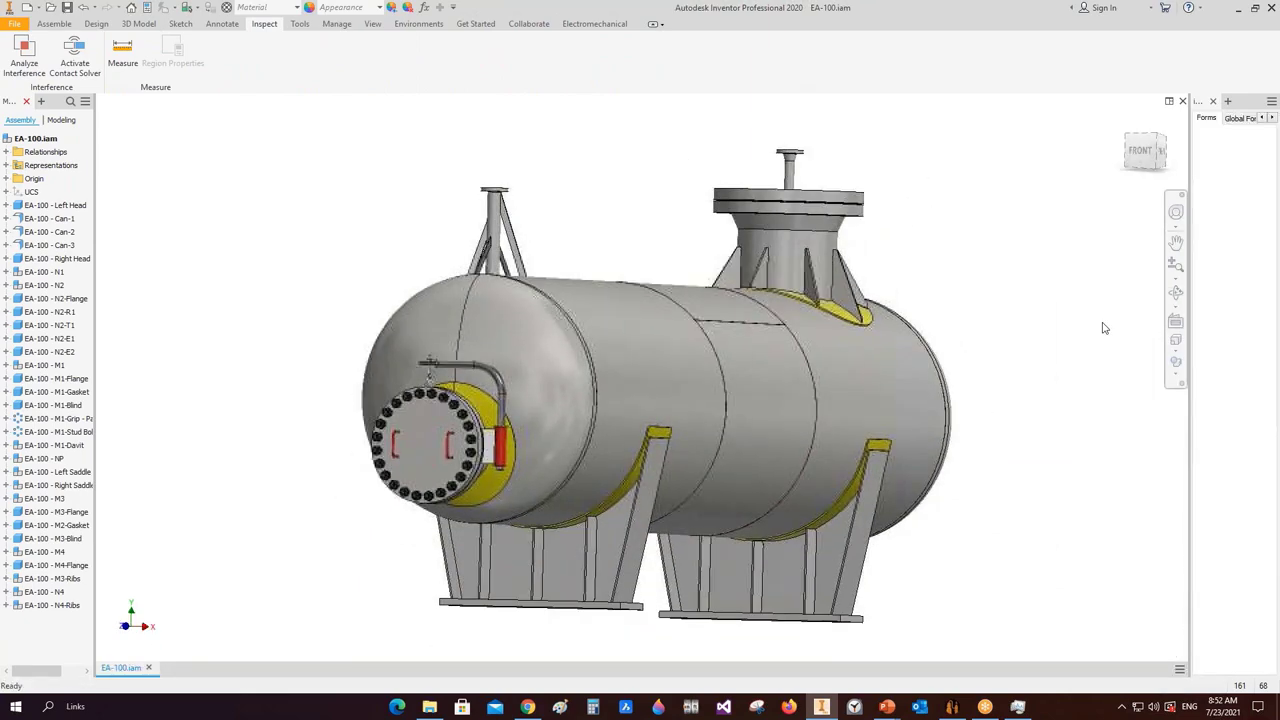
left_click(1176, 292)
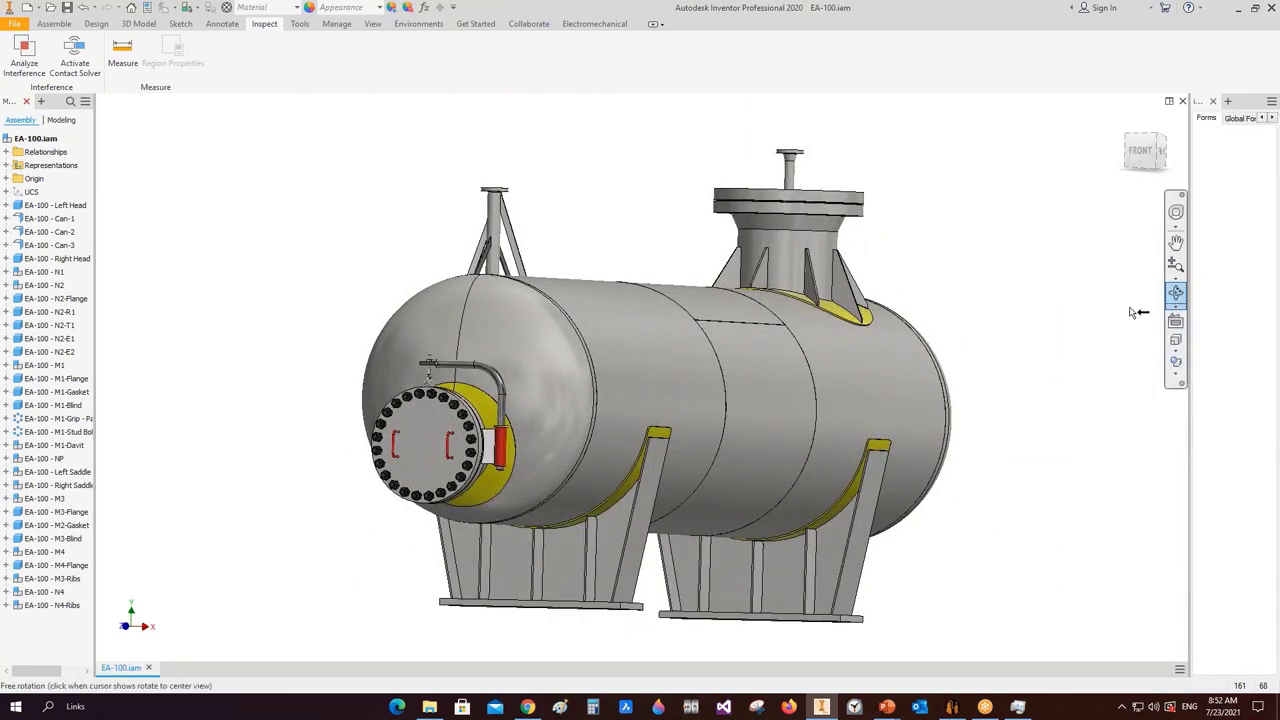
left_click_drag(1000, 328, 582, 245)
scroll(857, 300, "up", 4)
scroll(746, 320, "down", 3)
scroll(797, 371, "up", 5)
scroll(582, 245, "up", 3)
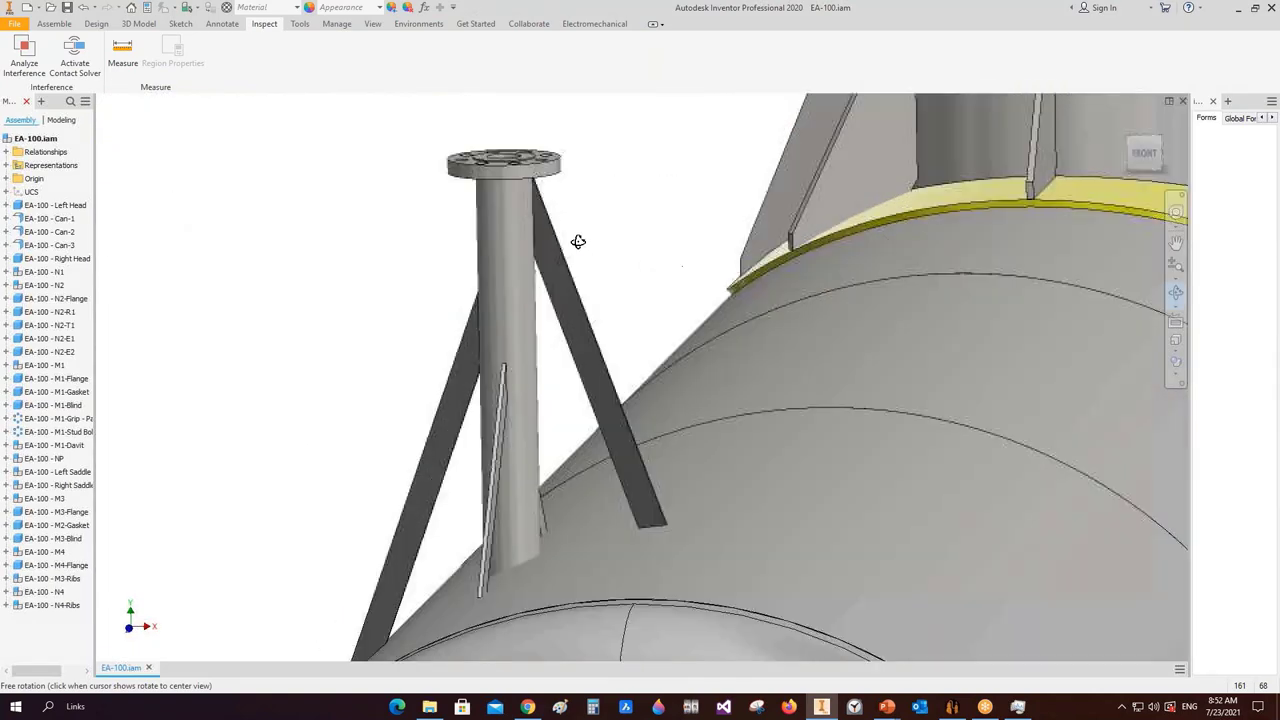
right_click(580, 243)
left_click(605, 249)
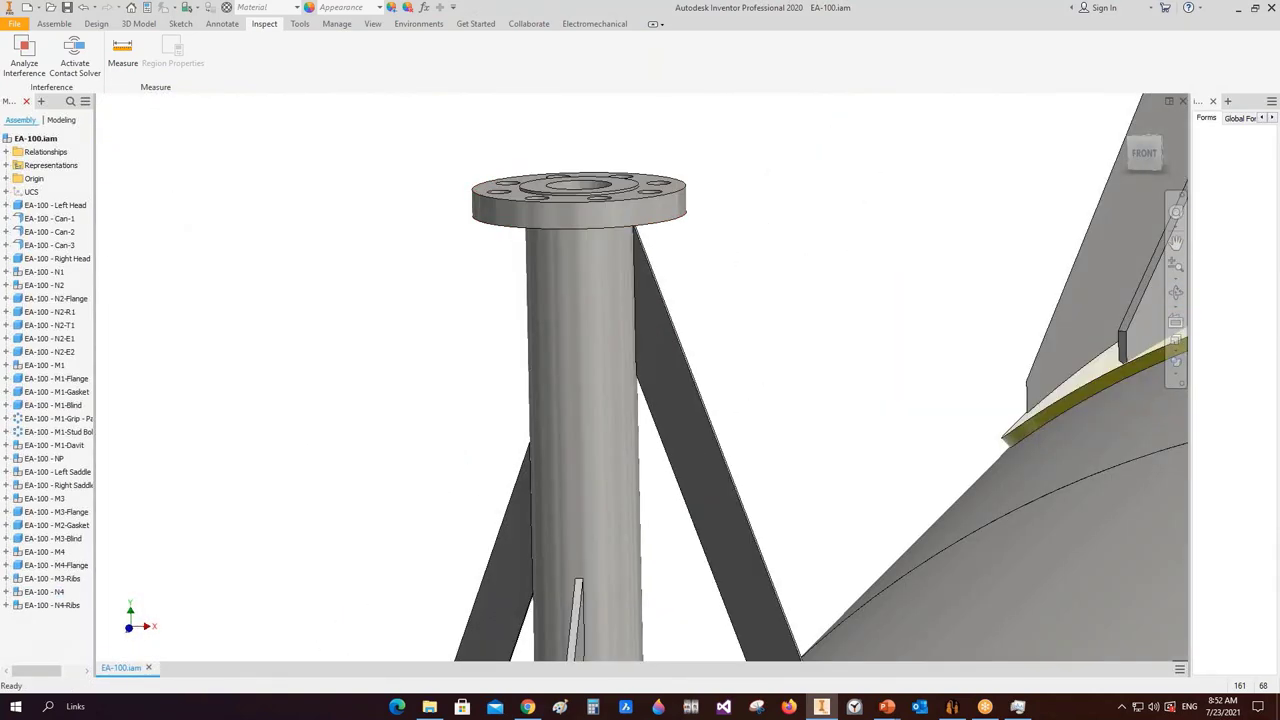
left_click(952, 707)
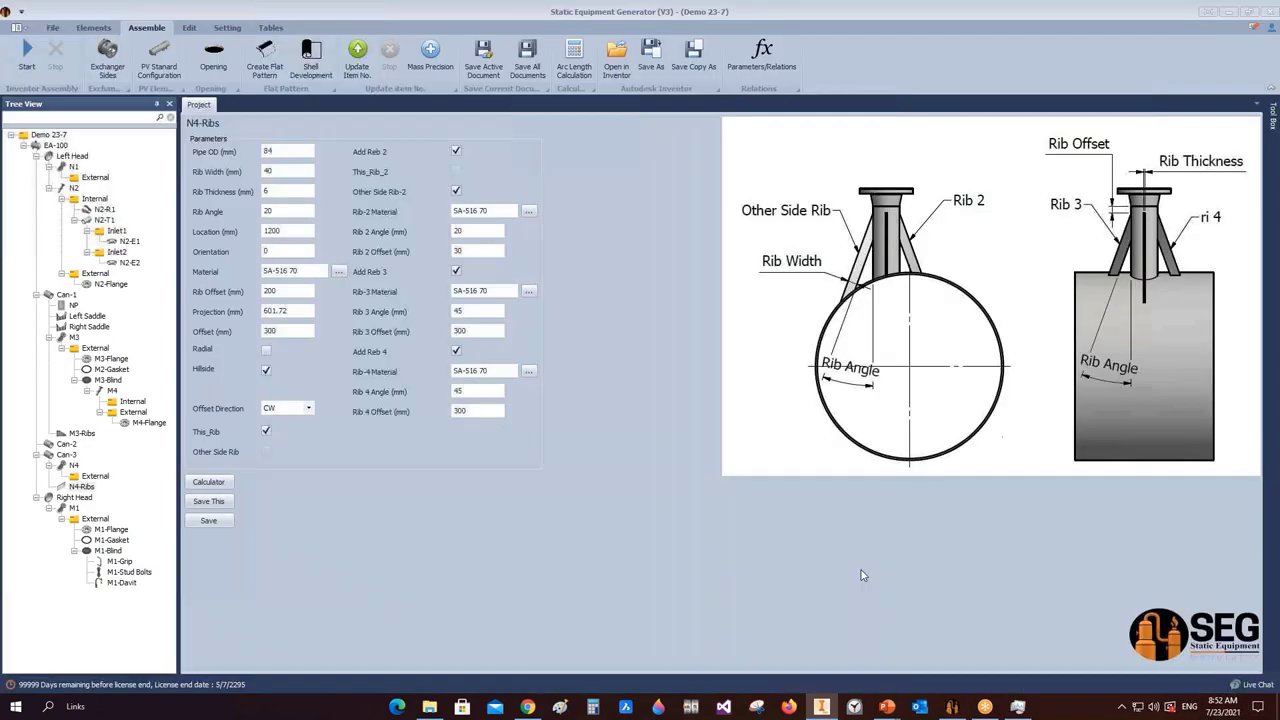
- Review the Rib 2 Offset, Offset, Rib Offset and Rib 3 Offset values, then bring Inventor forward
left_click(470, 251)
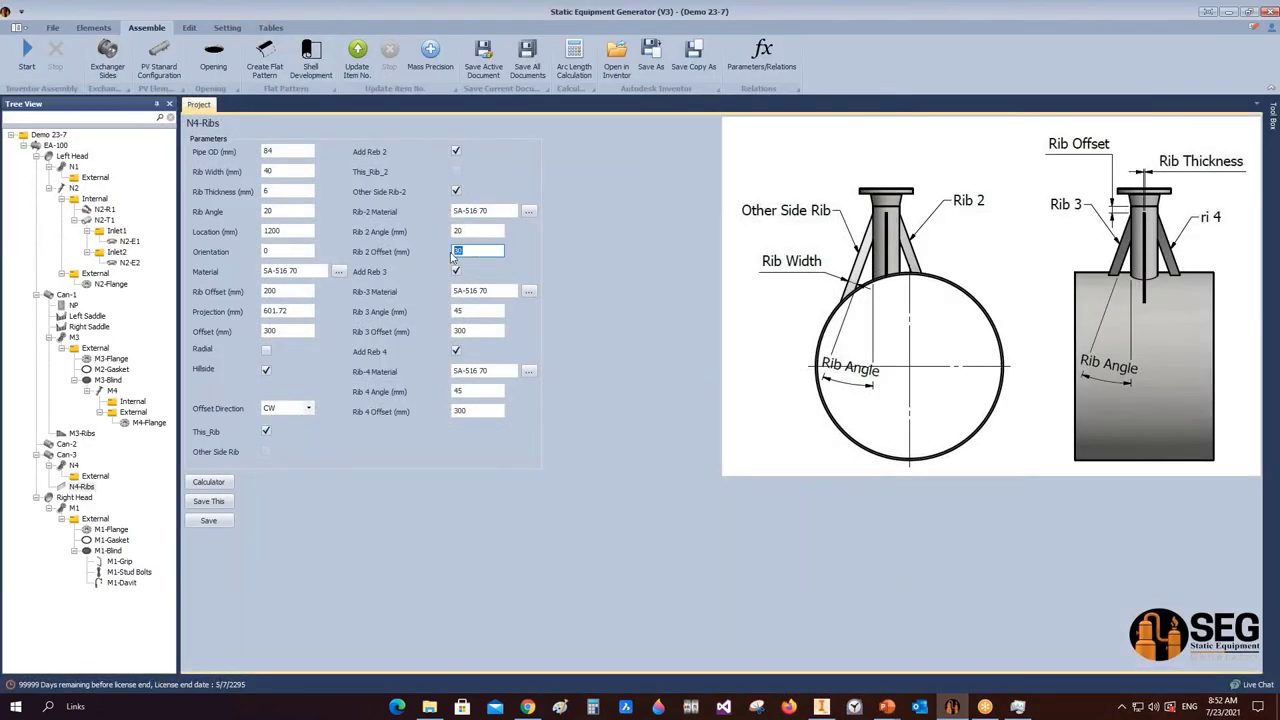
left_click(282, 331)
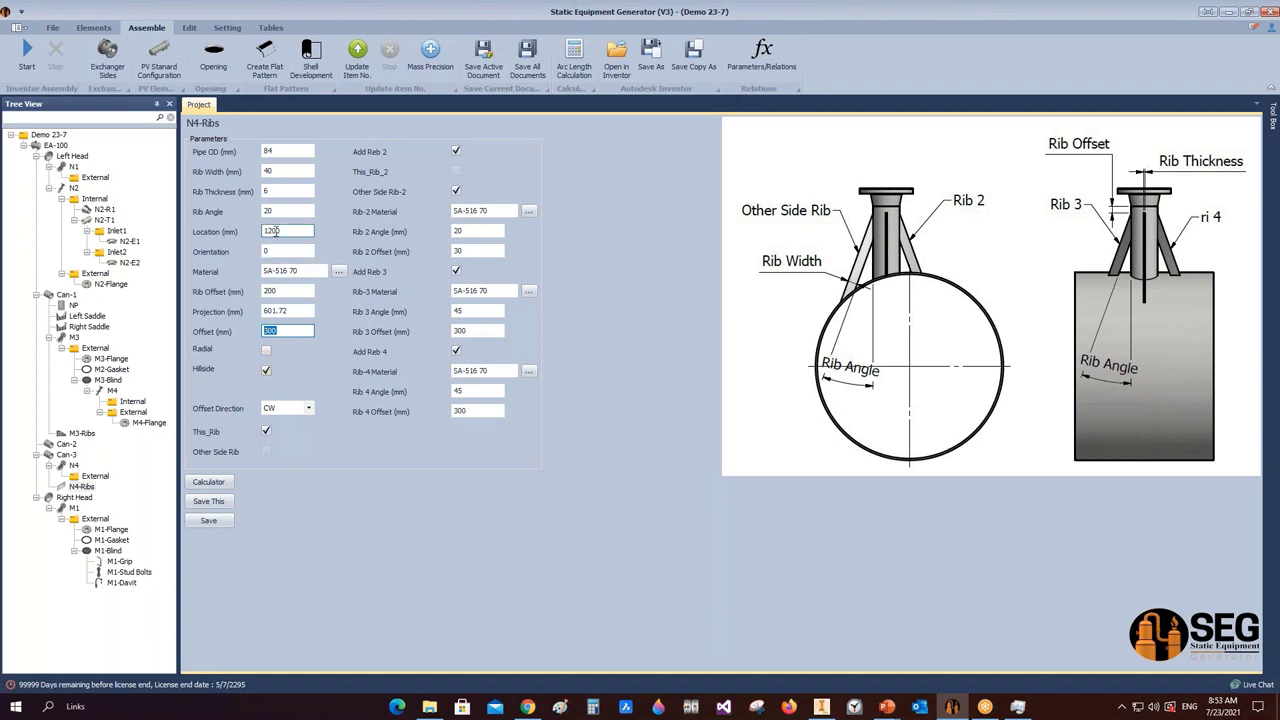
left_click(272, 291)
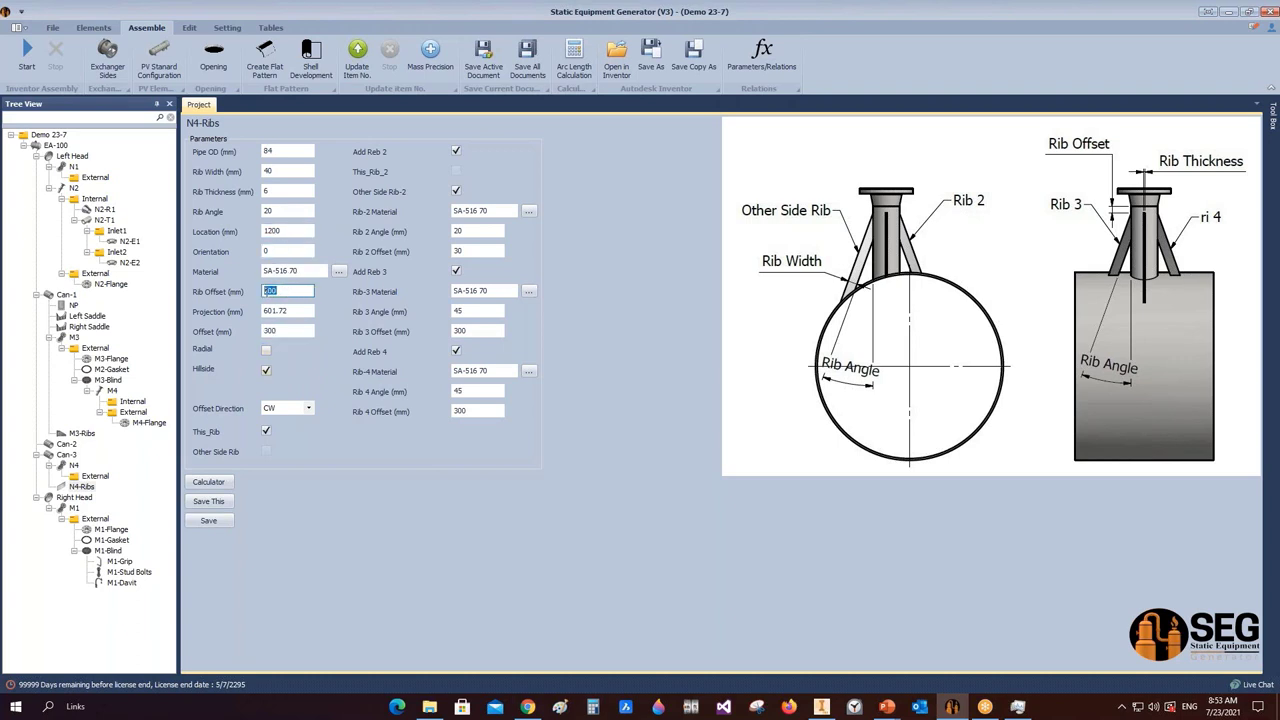
left_click(472, 330)
left_click(822, 707)
- View the whole vessel from the LEFT side zoomed to fit, then return to the generator
middle_click_drag(757, 343, 626, 338, "shift")
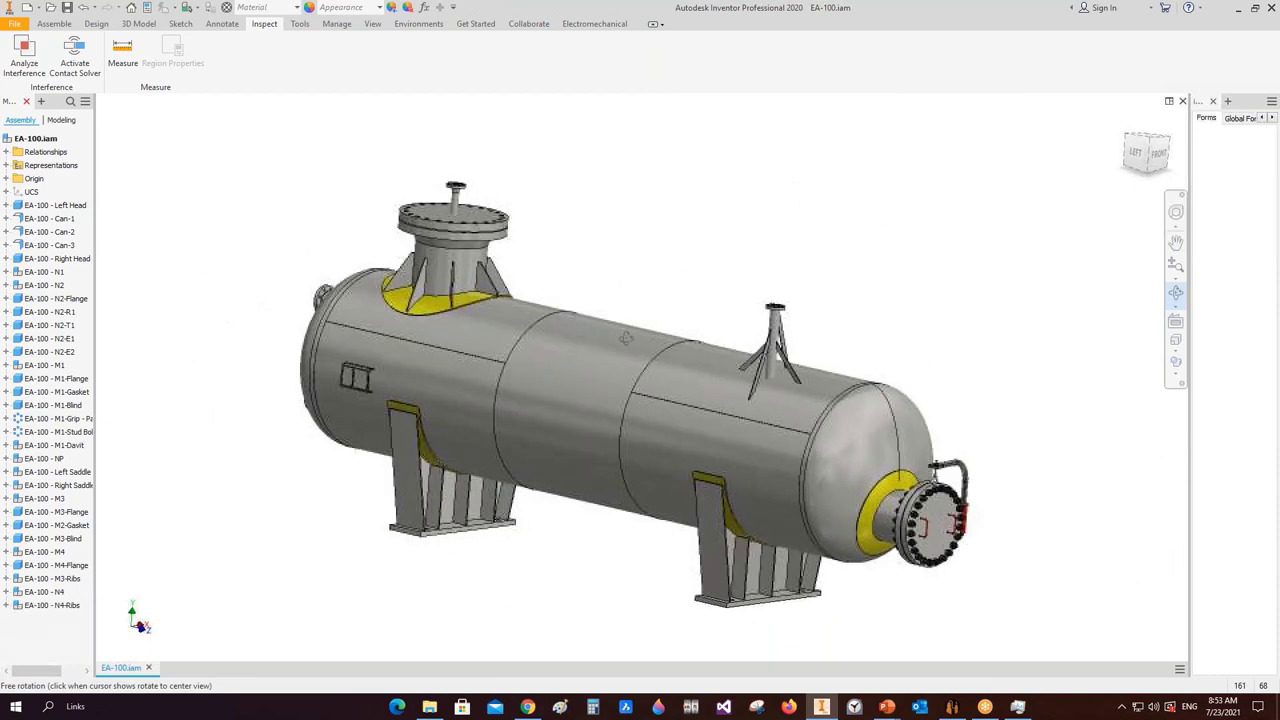
right_click(574, 357)
left_click(600, 371)
left_click(1132, 156)
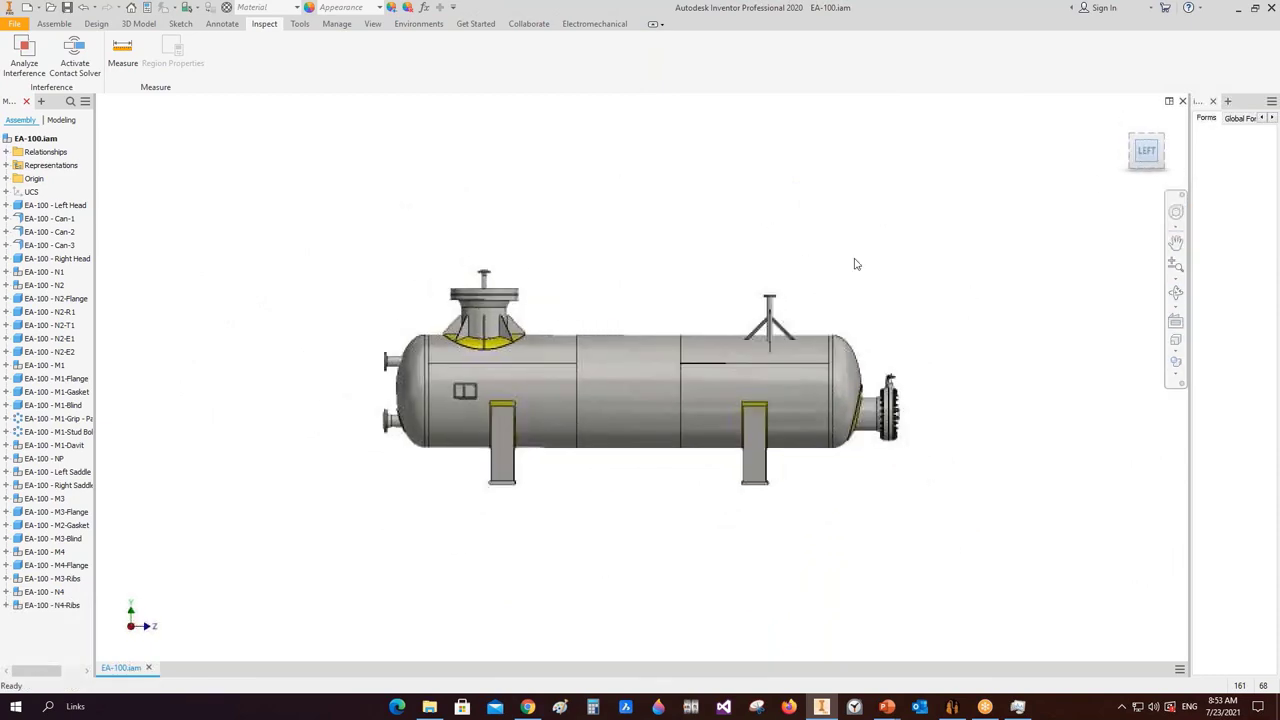
key("Home")
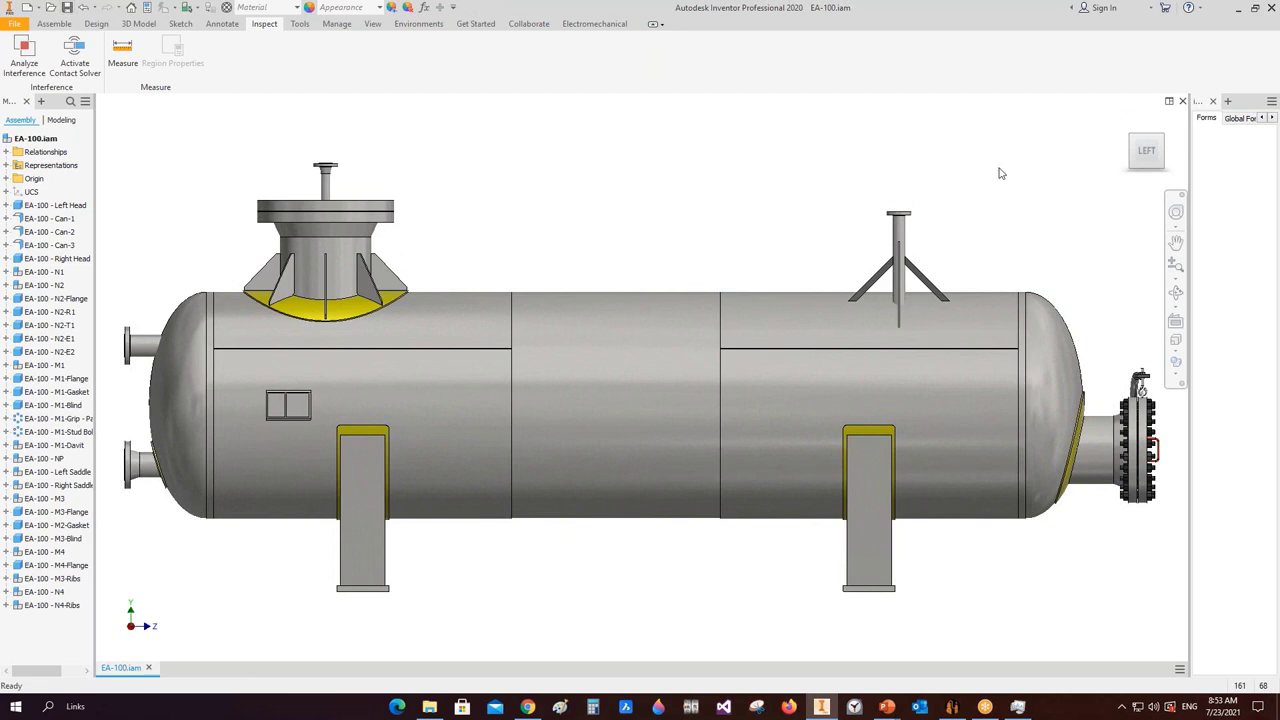
left_click(1183, 104)
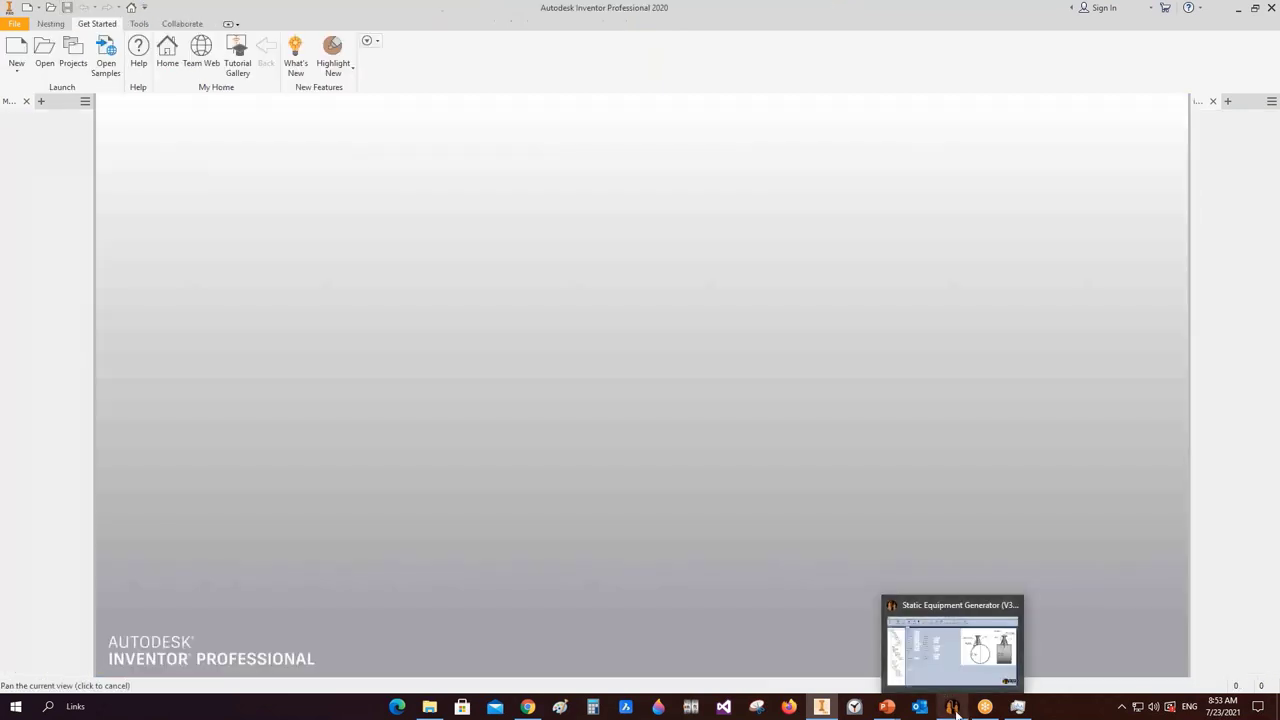
left_click(952, 706)
- Open the Bill of Materials and autofit the QTY, DESCRIPTION and TECHNICAL CHARACTERISTICS columns
left_click(270, 27)
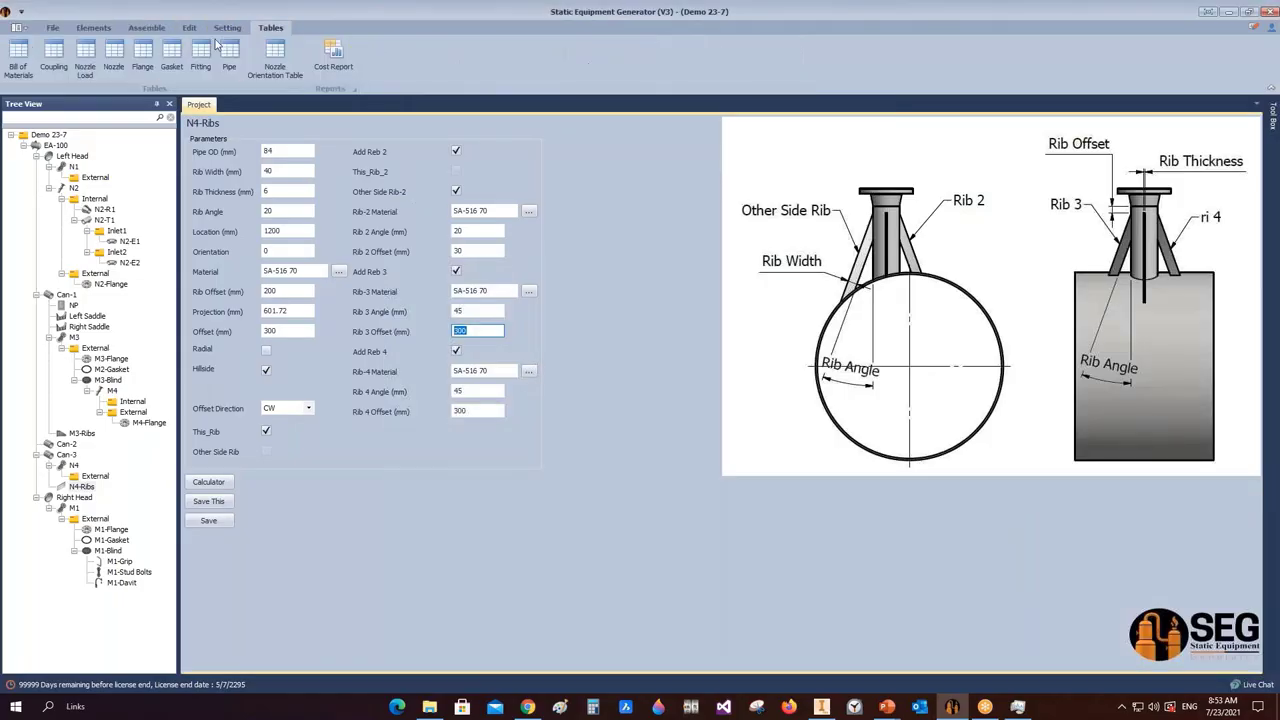
left_click(19, 55)
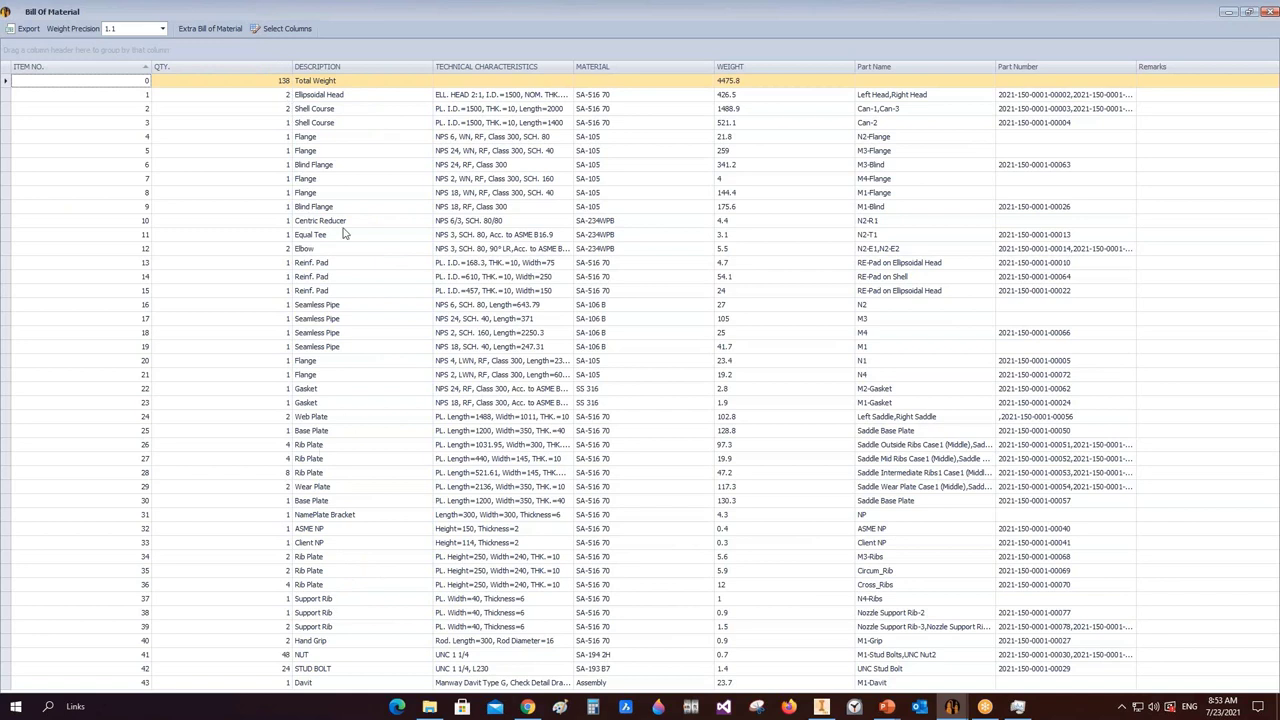
double_click(291, 67)
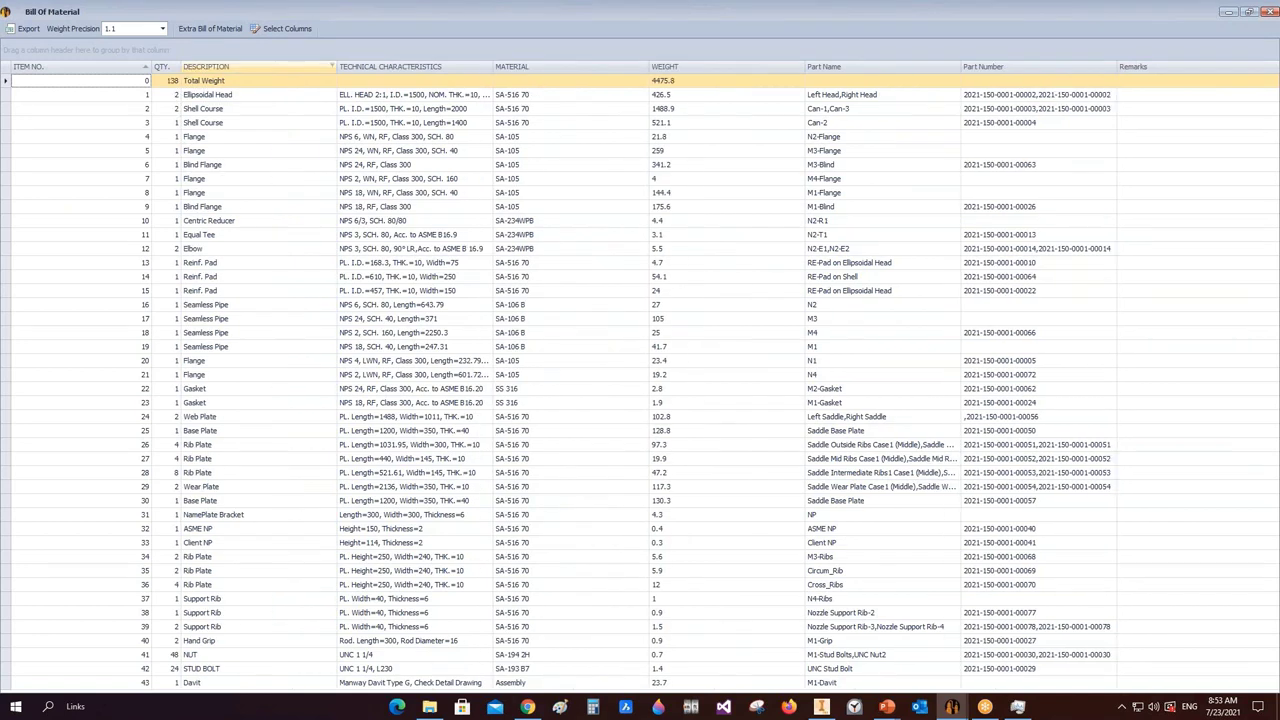
double_click(337, 63)
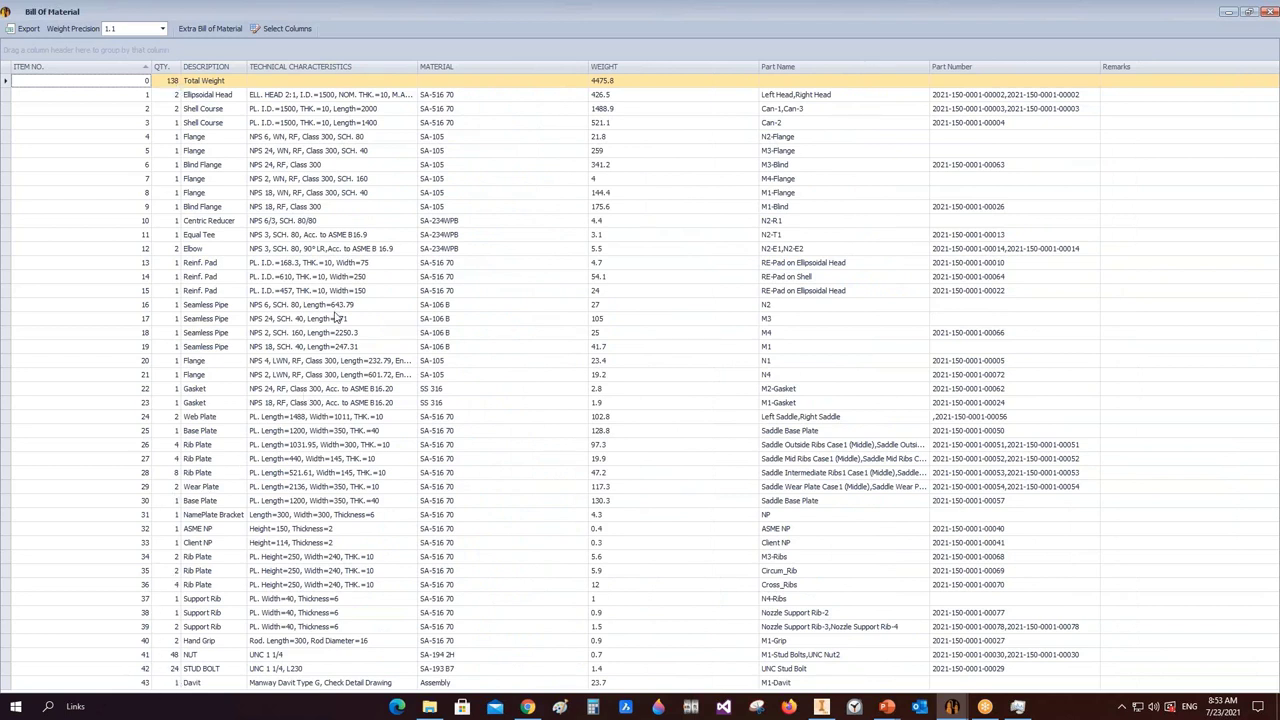
left_click(173, 96)
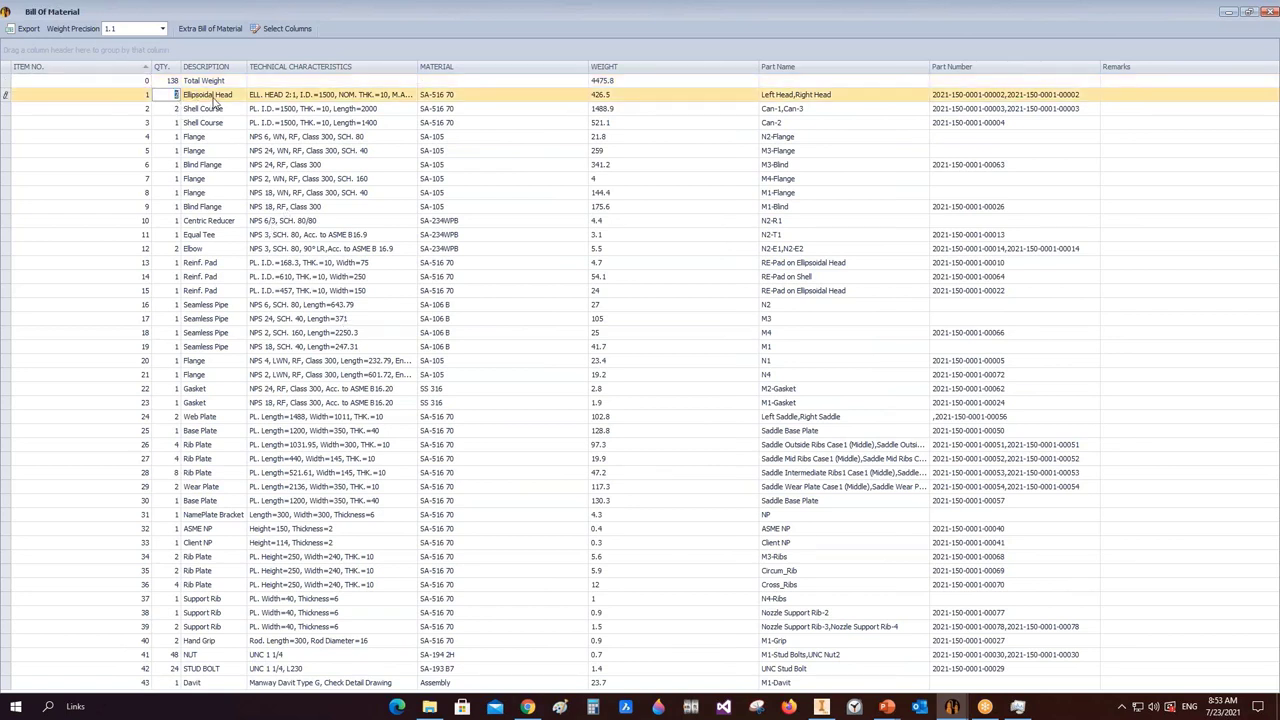
double_click(413, 66)
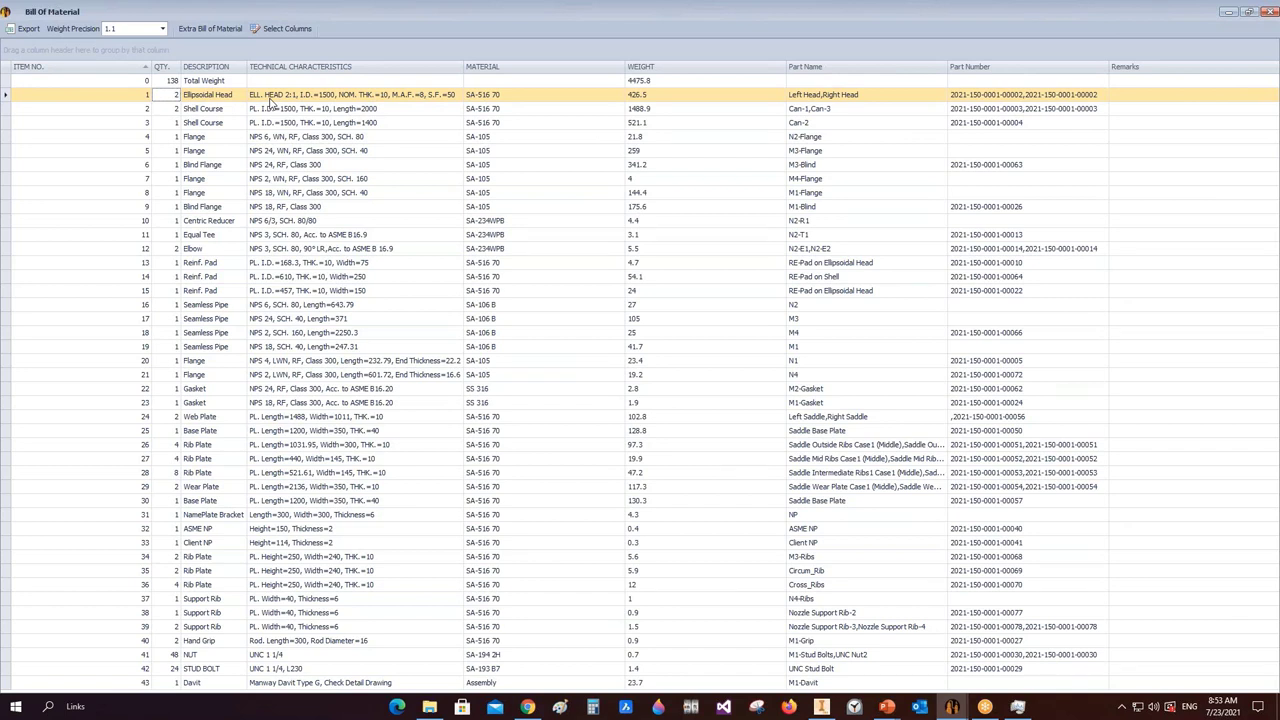
- Browse the Shell Course, Elbow and Ellipsoidal Head rows, close the BOM, and update item numbers
left_click(200, 110)
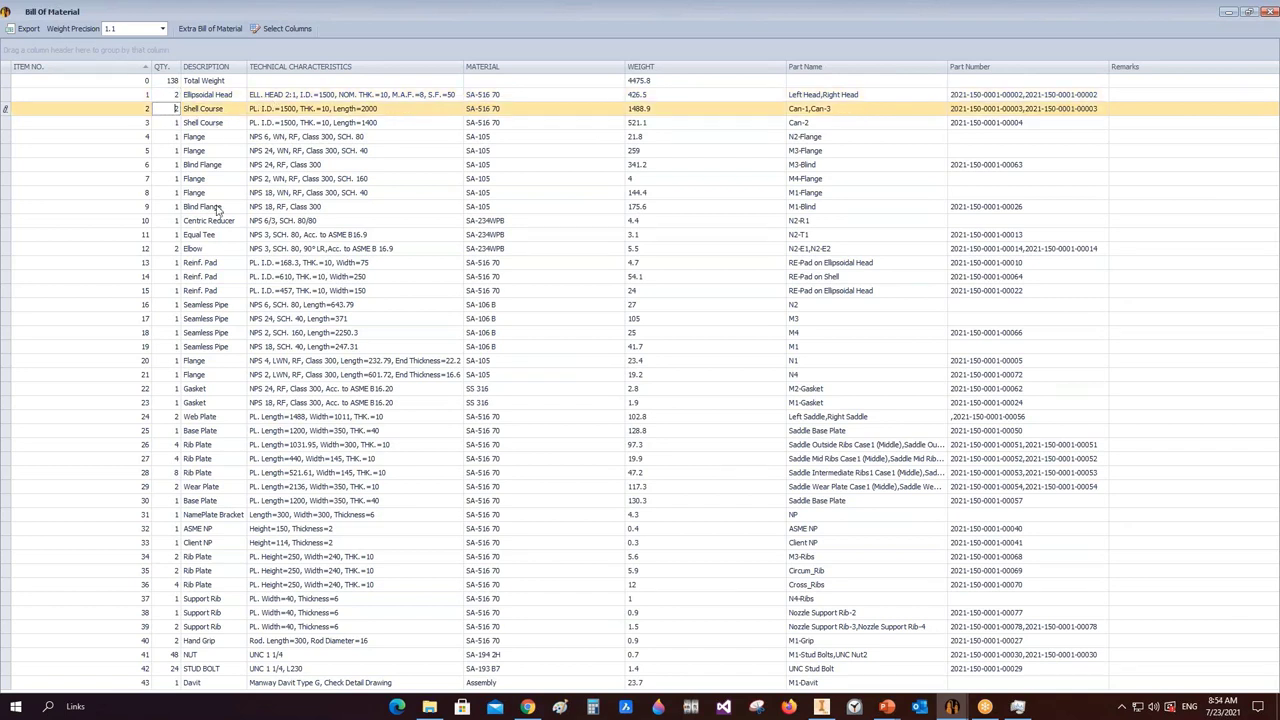
left_click(172, 250)
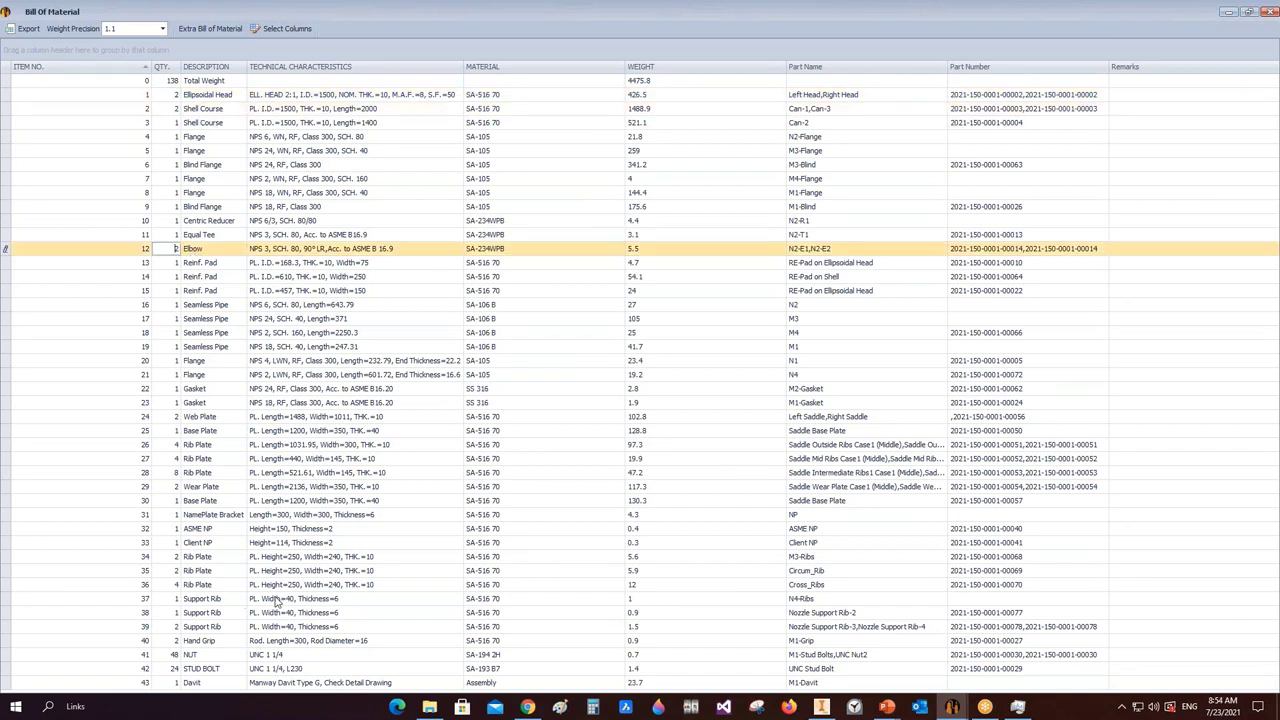
left_click(150, 95)
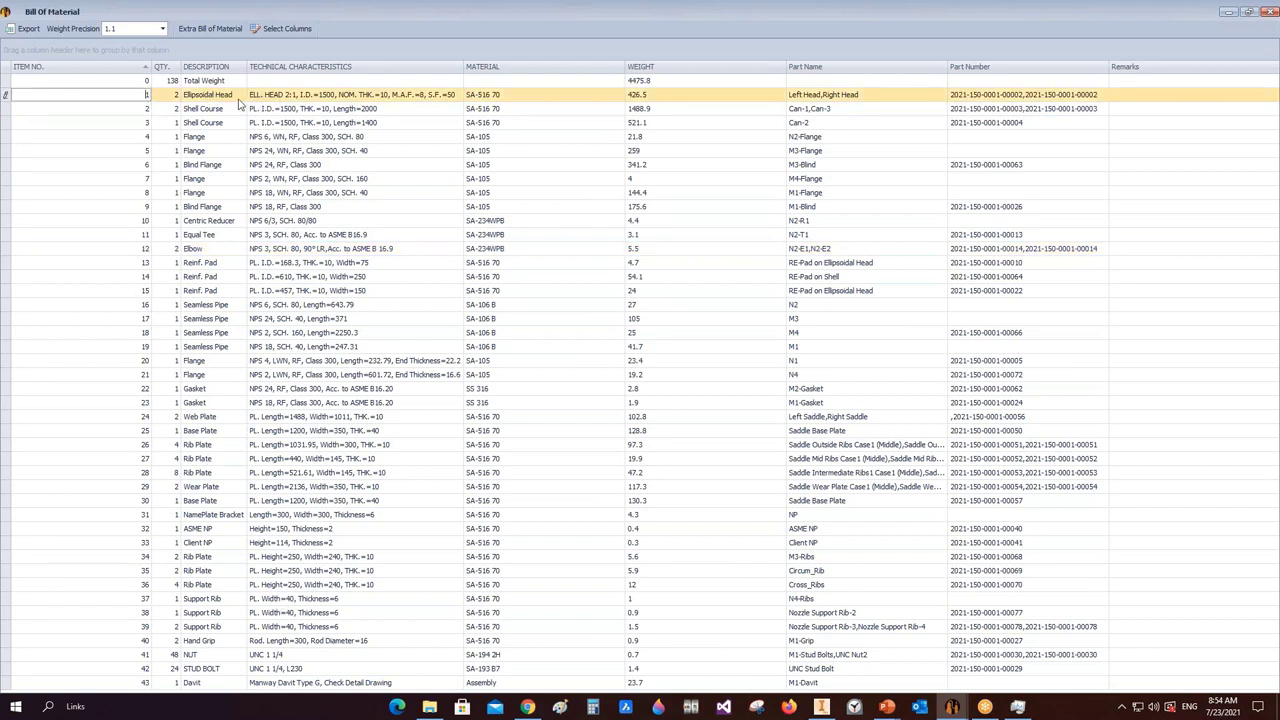
double_click(146, 94)
key("Down")
key("Down")
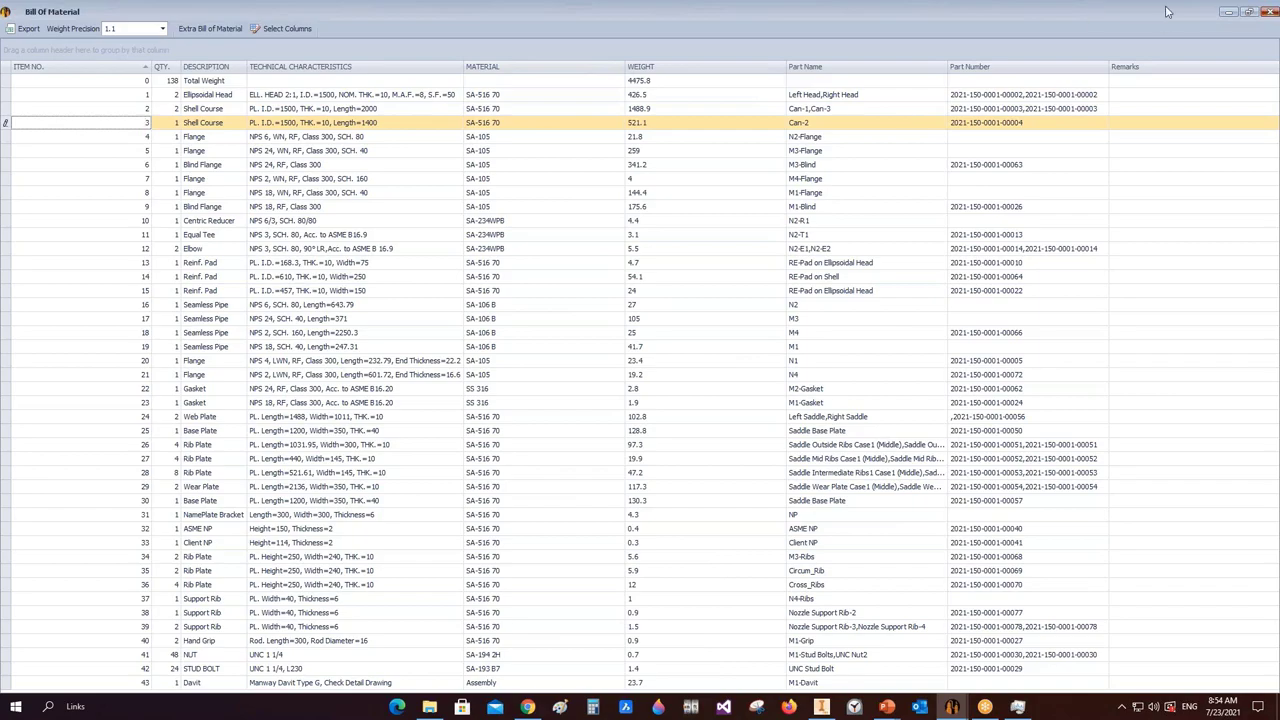
left_click(1268, 11)
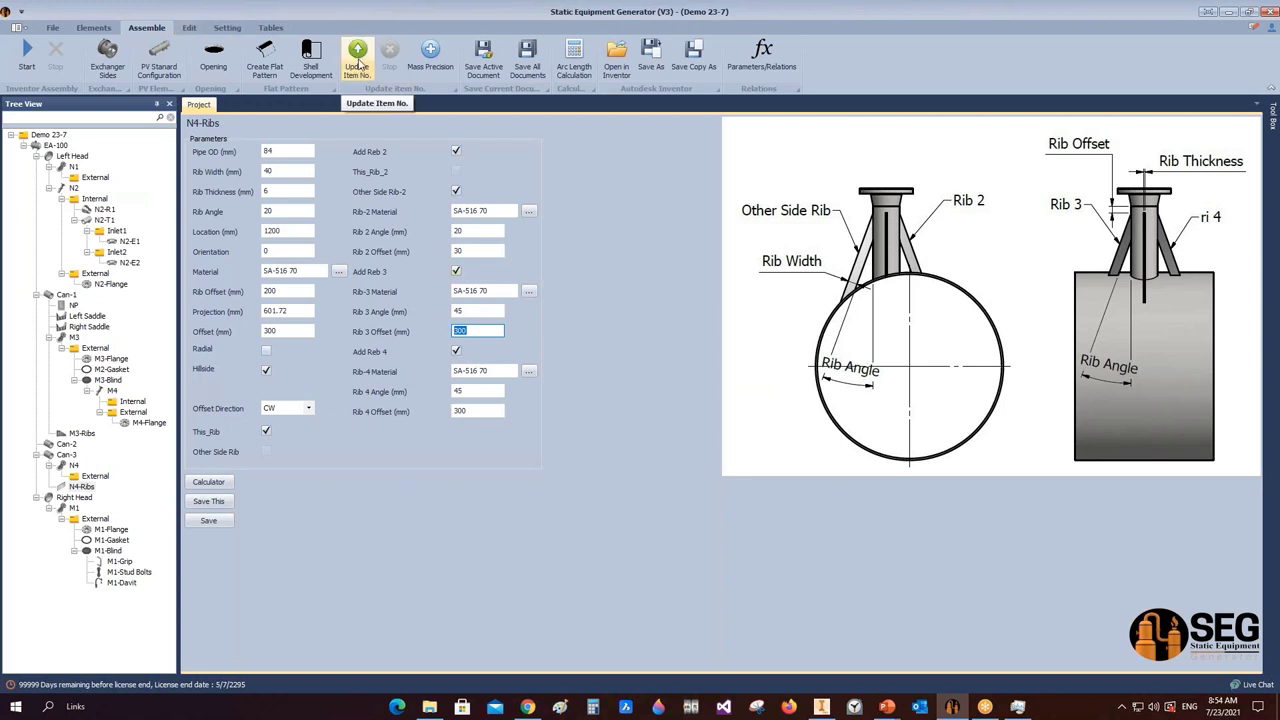
left_click(358, 60)
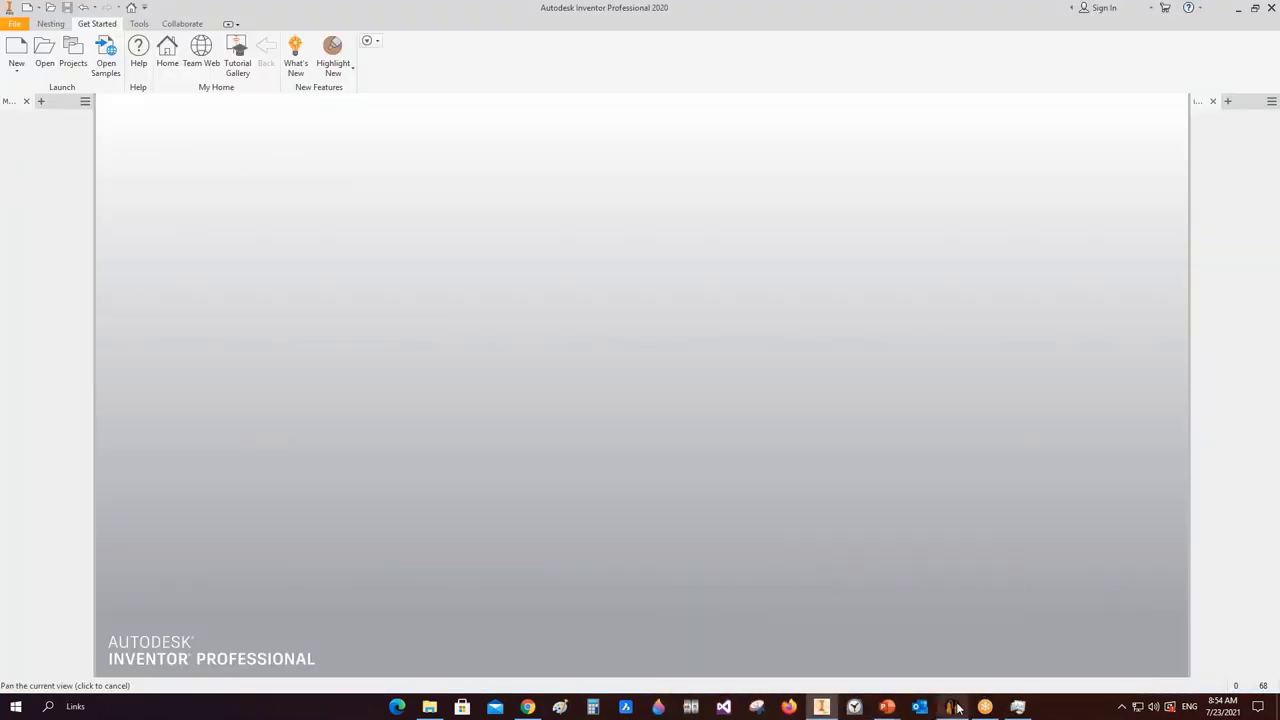
left_click(957, 708)
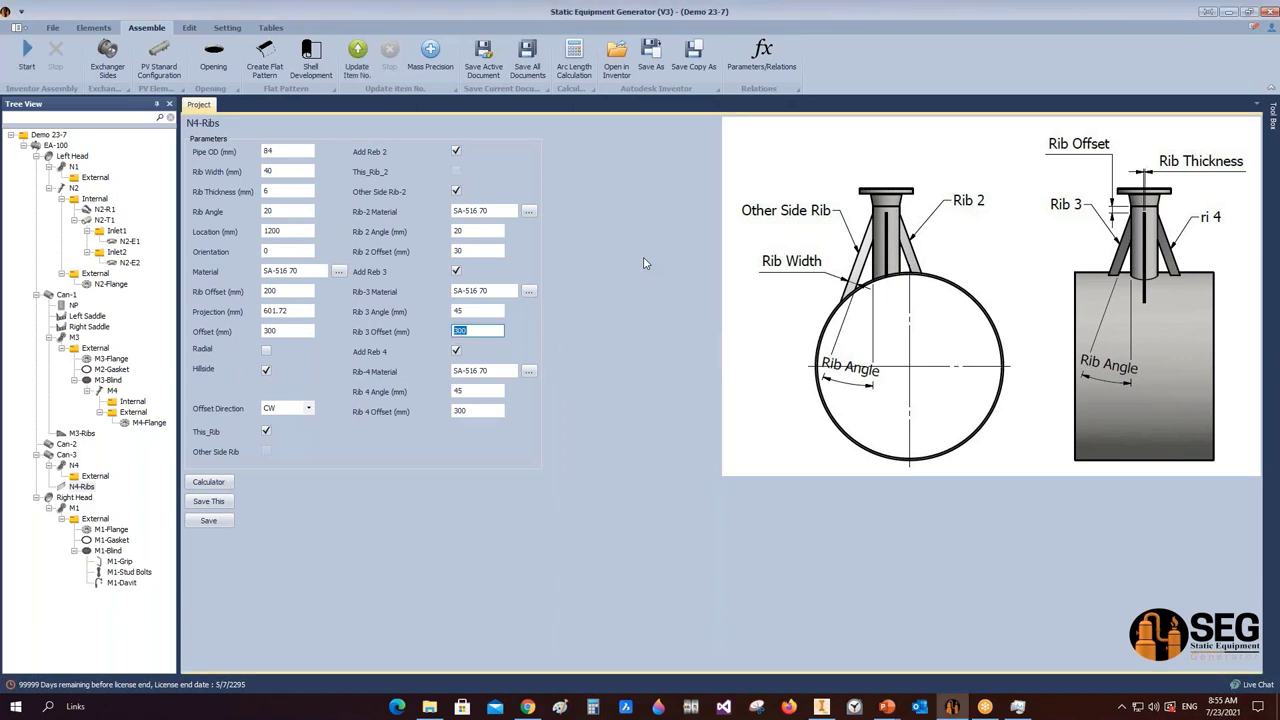
- Show EA-100's Design Data table, listing MAWP 2.541 MPa and a 25-year design life
left_click(64, 146)
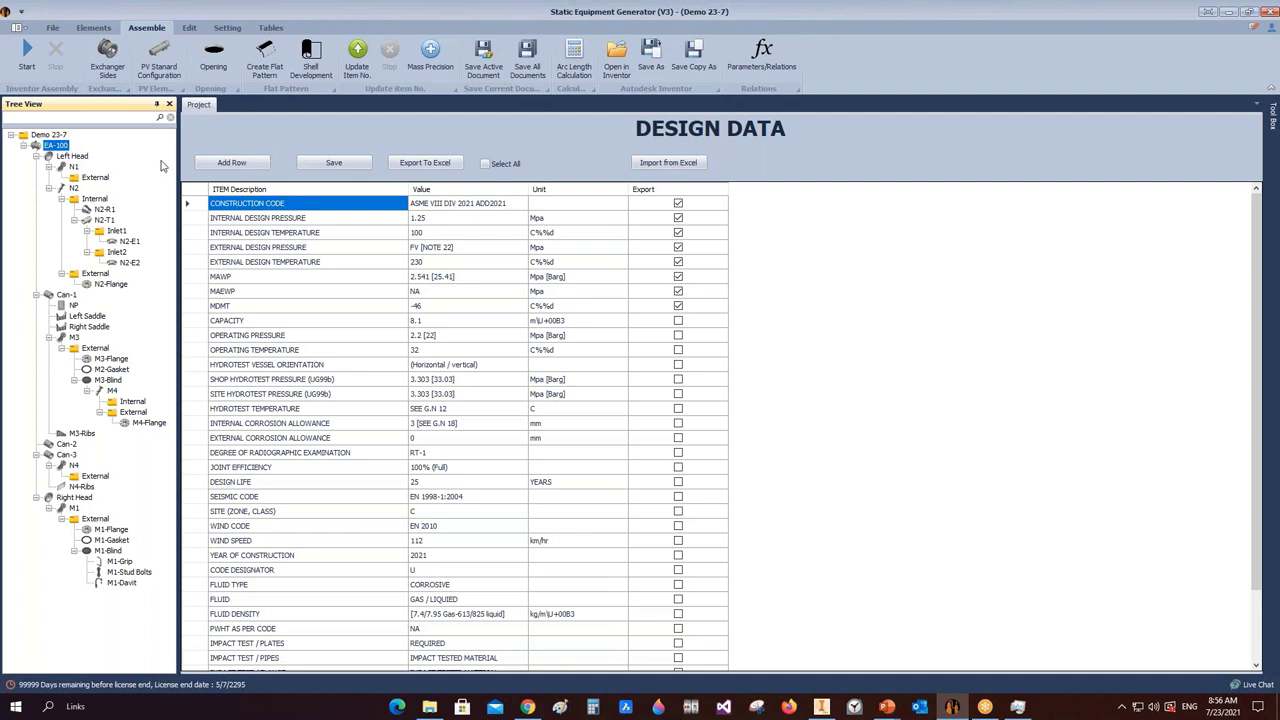
left_click(87, 371)
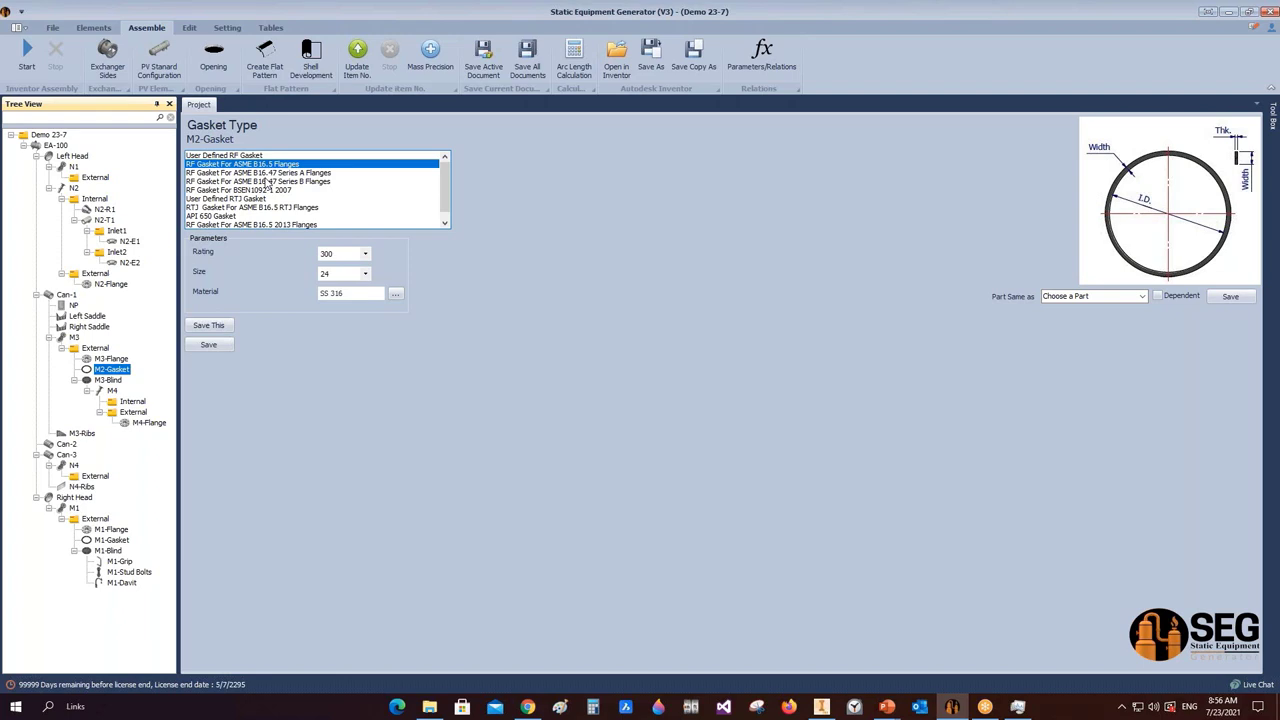
scroll(241, 187, "down", 1)
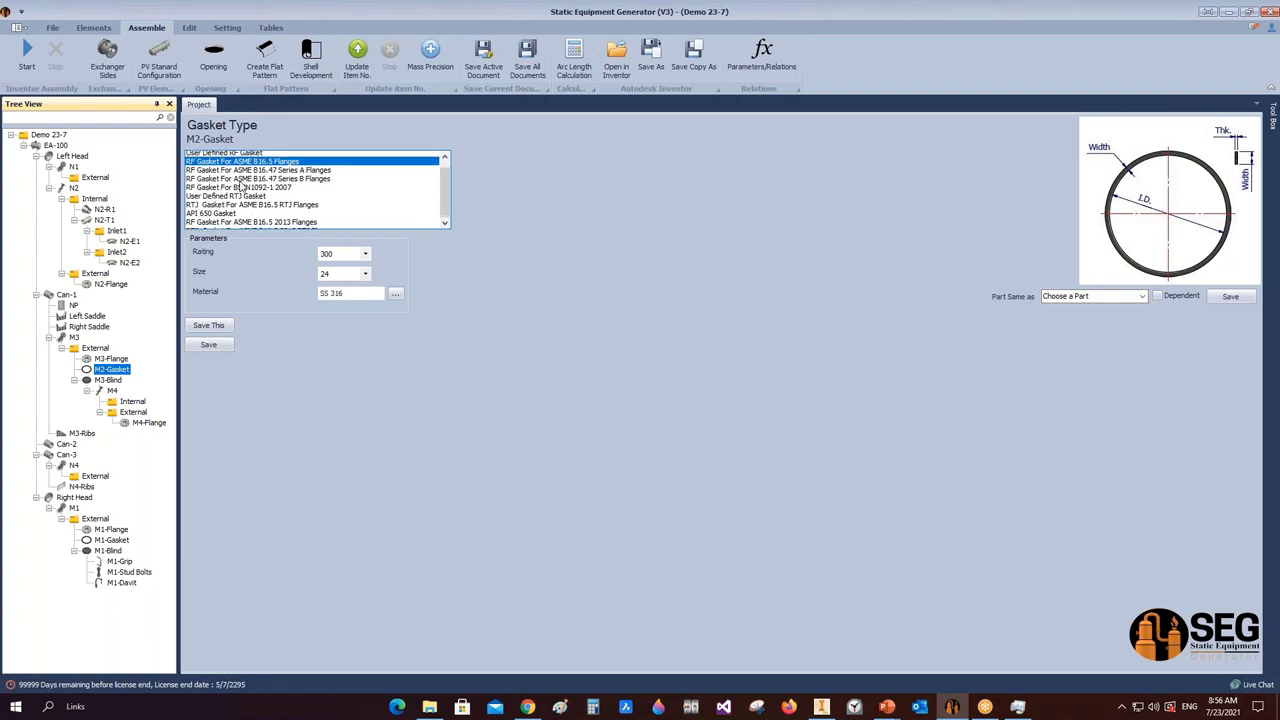
scroll(241, 187, "up", 1)
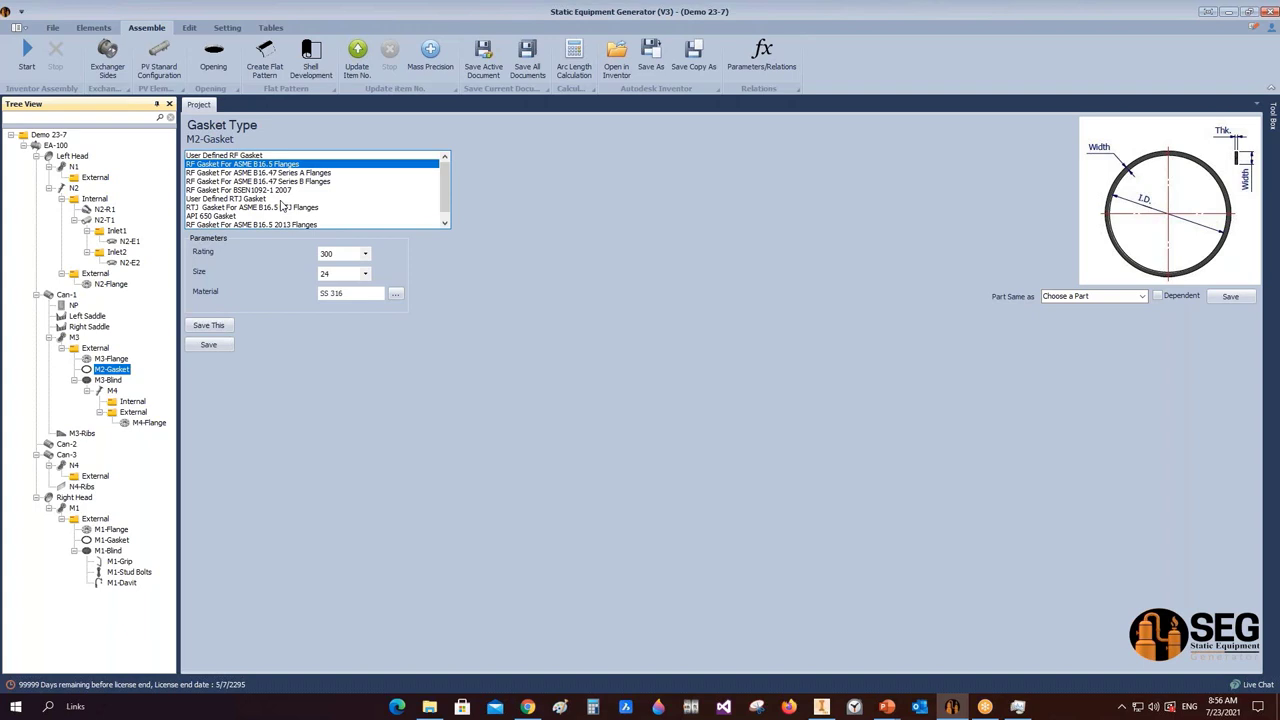
left_click(396, 294)
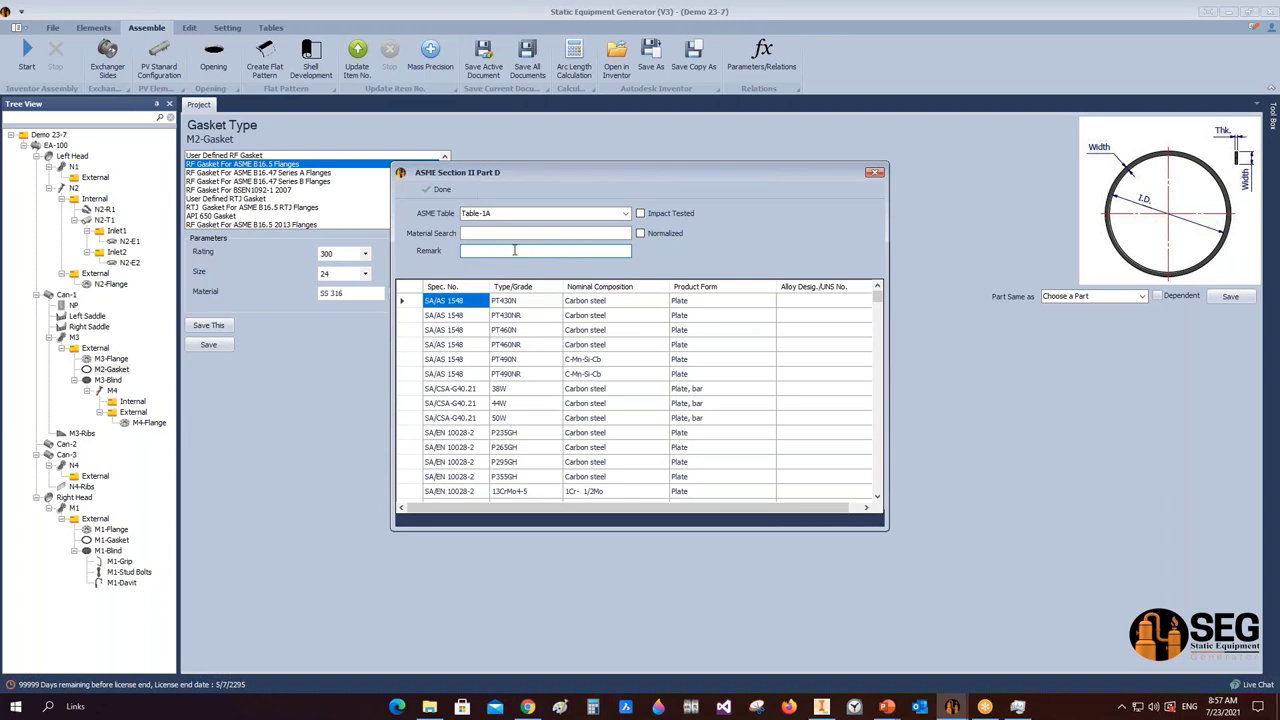
left_click(873, 174)
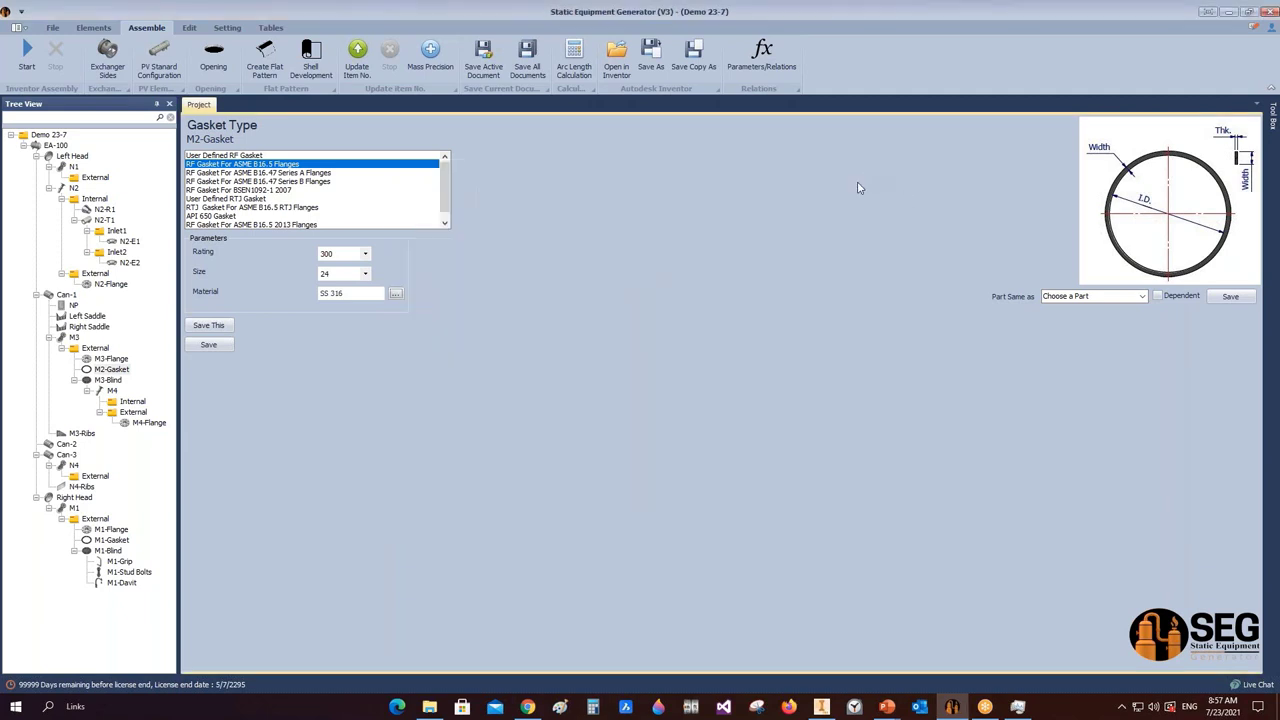
- Set the M2-Gasket type to 'RTJ Gasket For ASME B16.5 RTJ Flanges' and move to M3-Blind
left_click(246, 173)
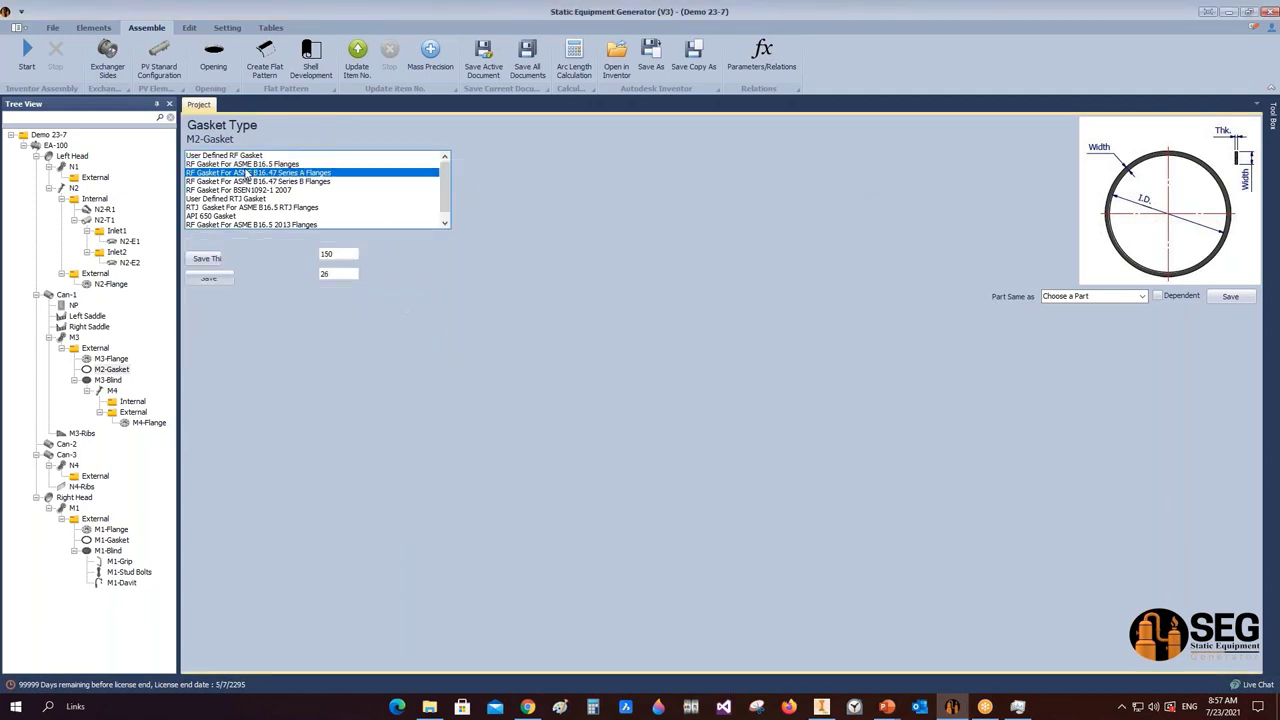
left_click(206, 207)
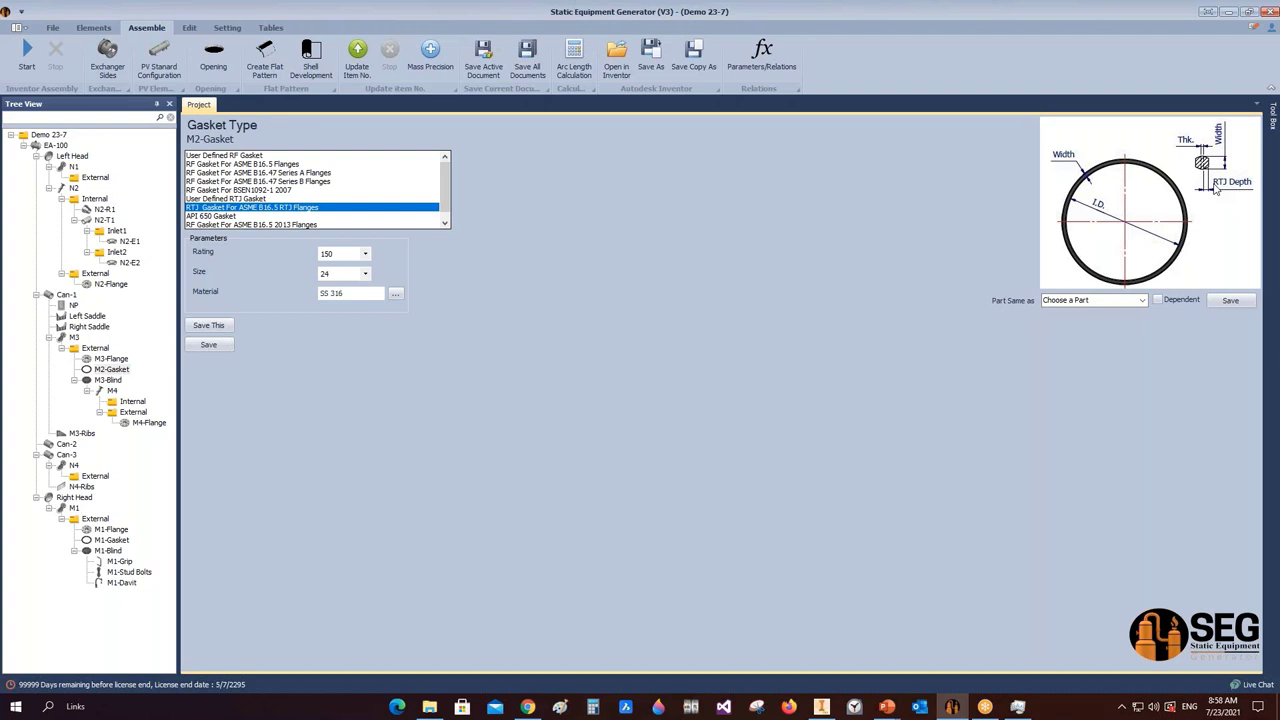
left_click(88, 382)
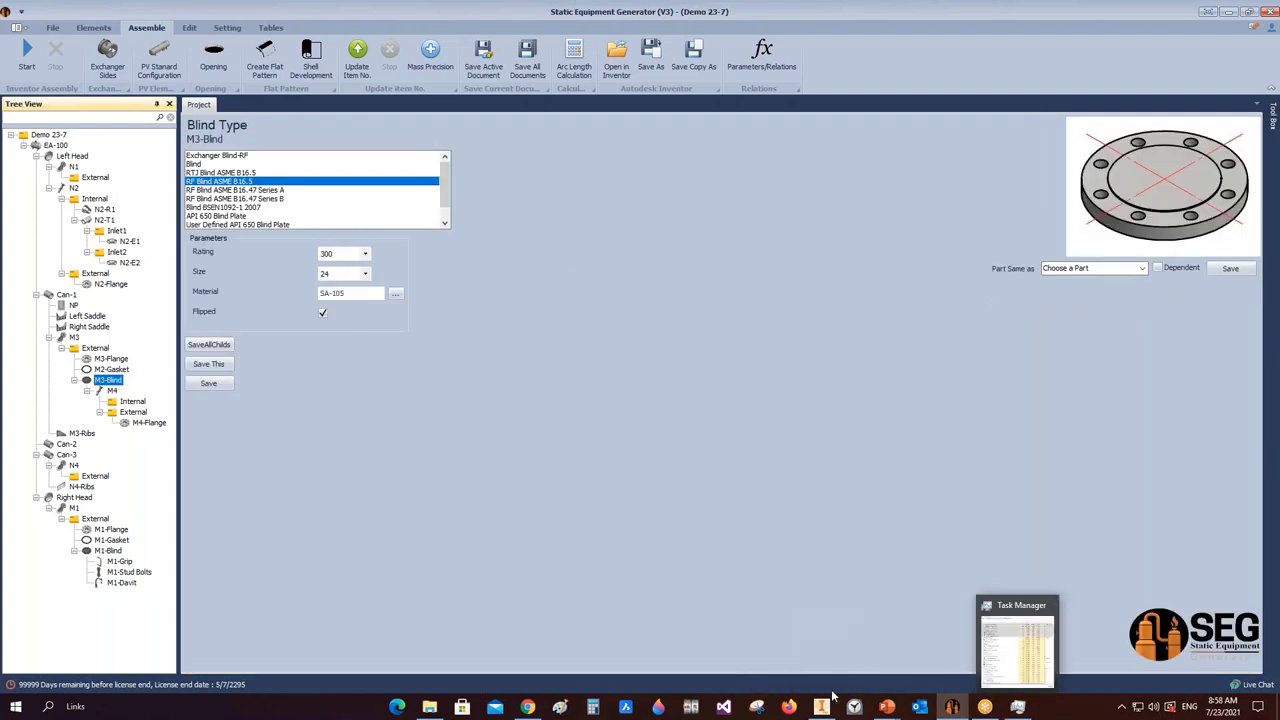
mouse_move(825, 708)
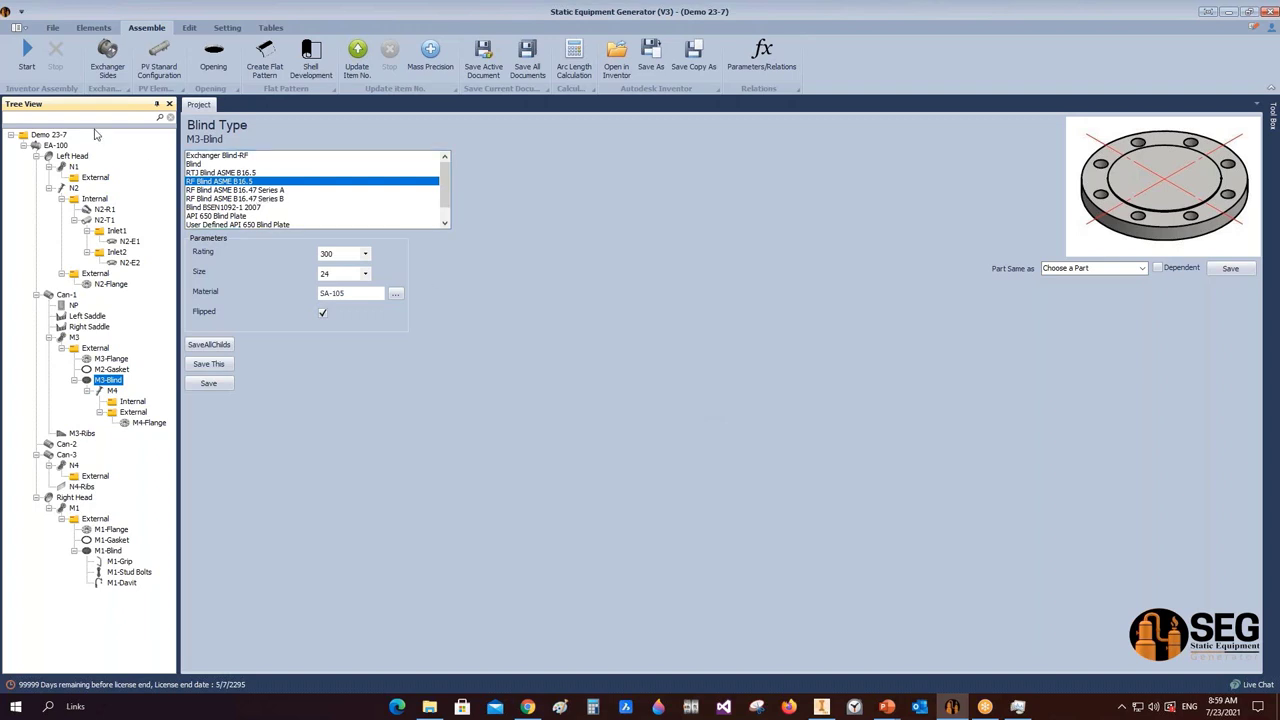
- Select EA-100 and start a new drawing of it via Drawing > Create Drawing
left_click(54, 146)
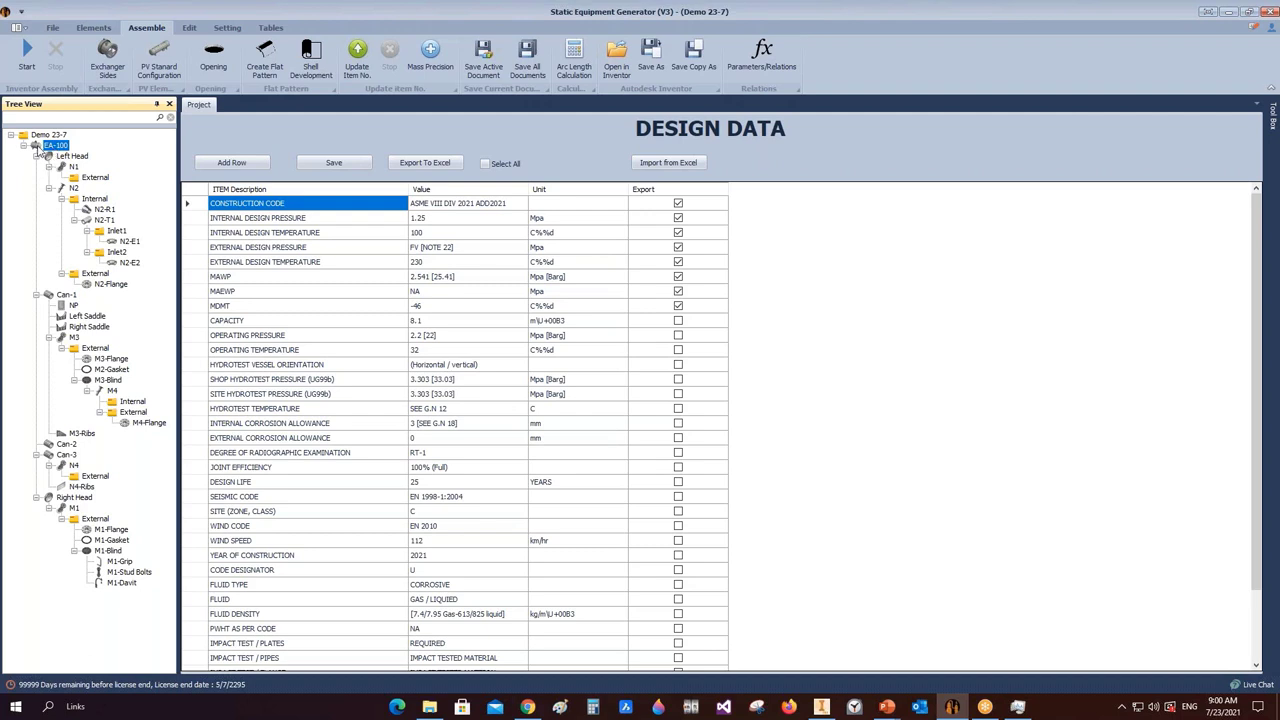
right_click(37, 146)
mouse_move(121, 189)
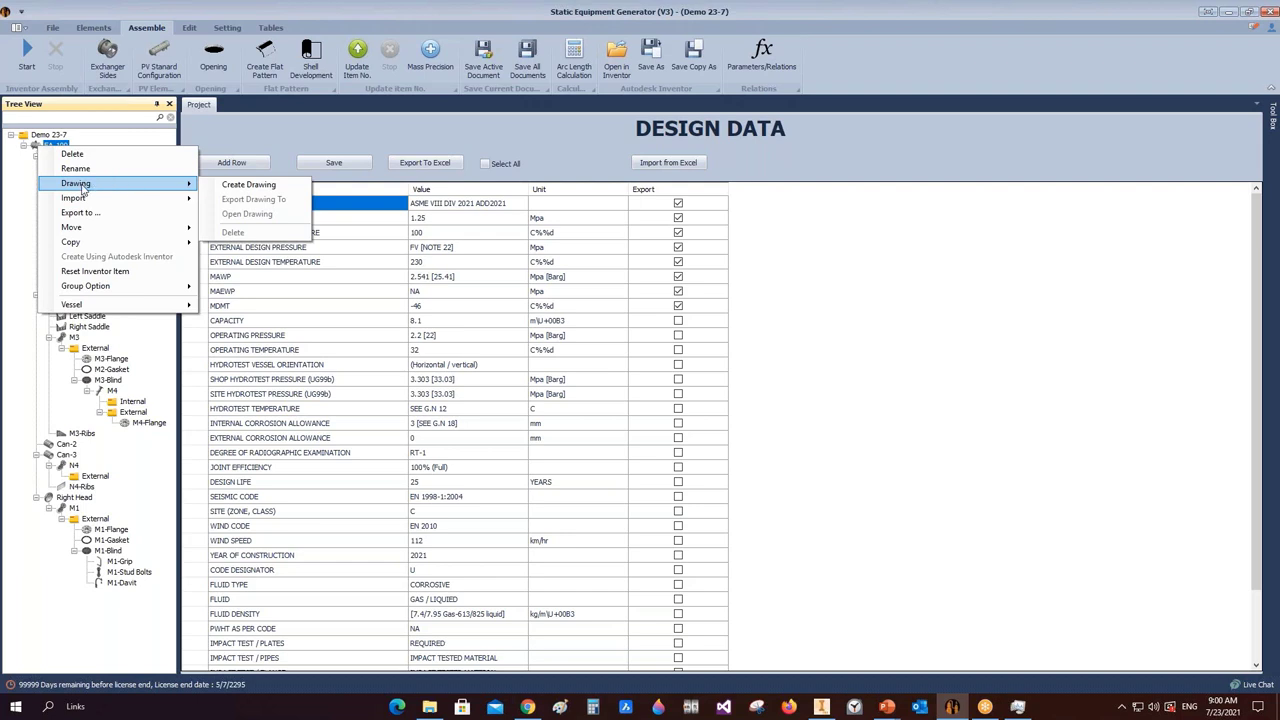
mouse_move(175, 191)
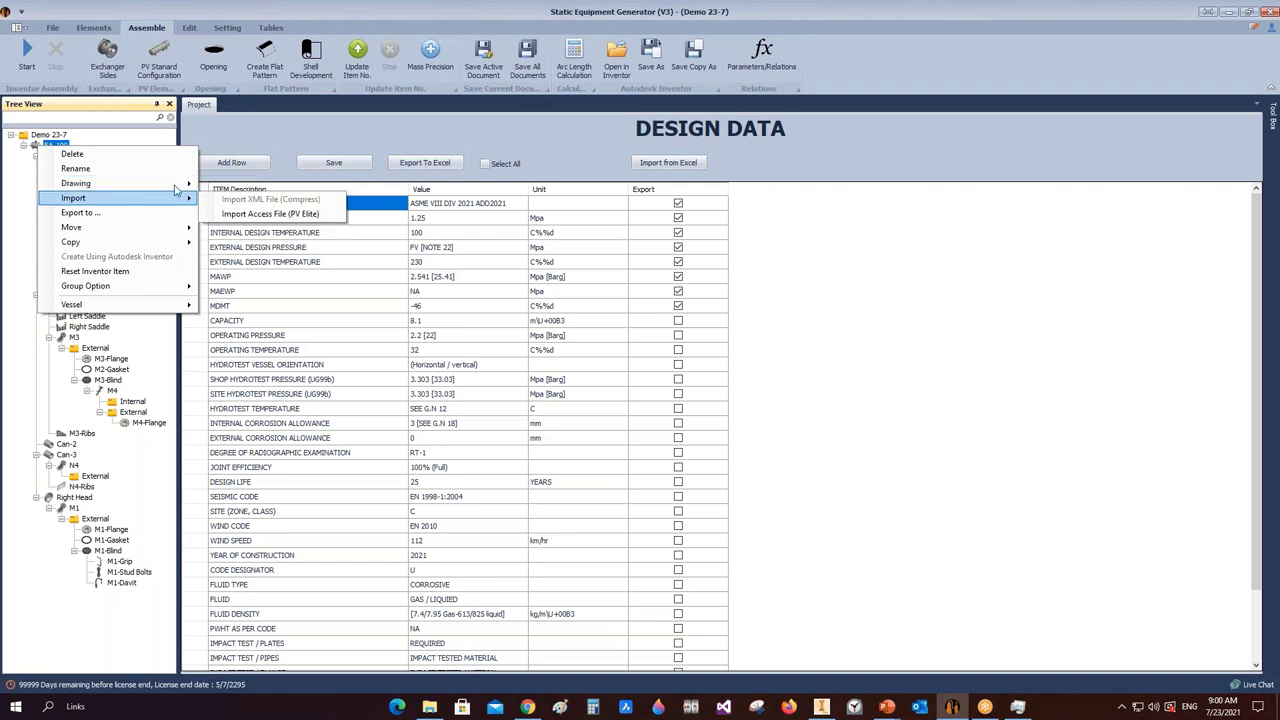
left_click(263, 186)
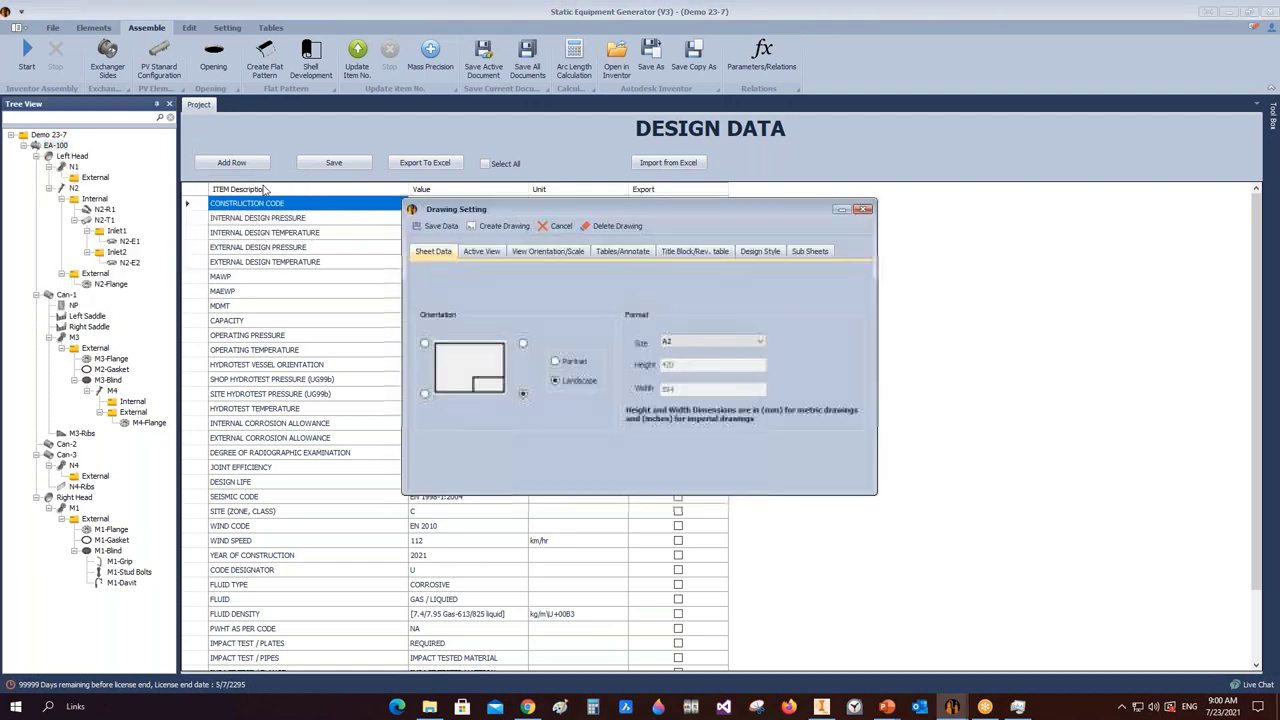
- Set the drawing sheet to A1 landscape with the title block kept at bottom-right
left_click(687, 347)
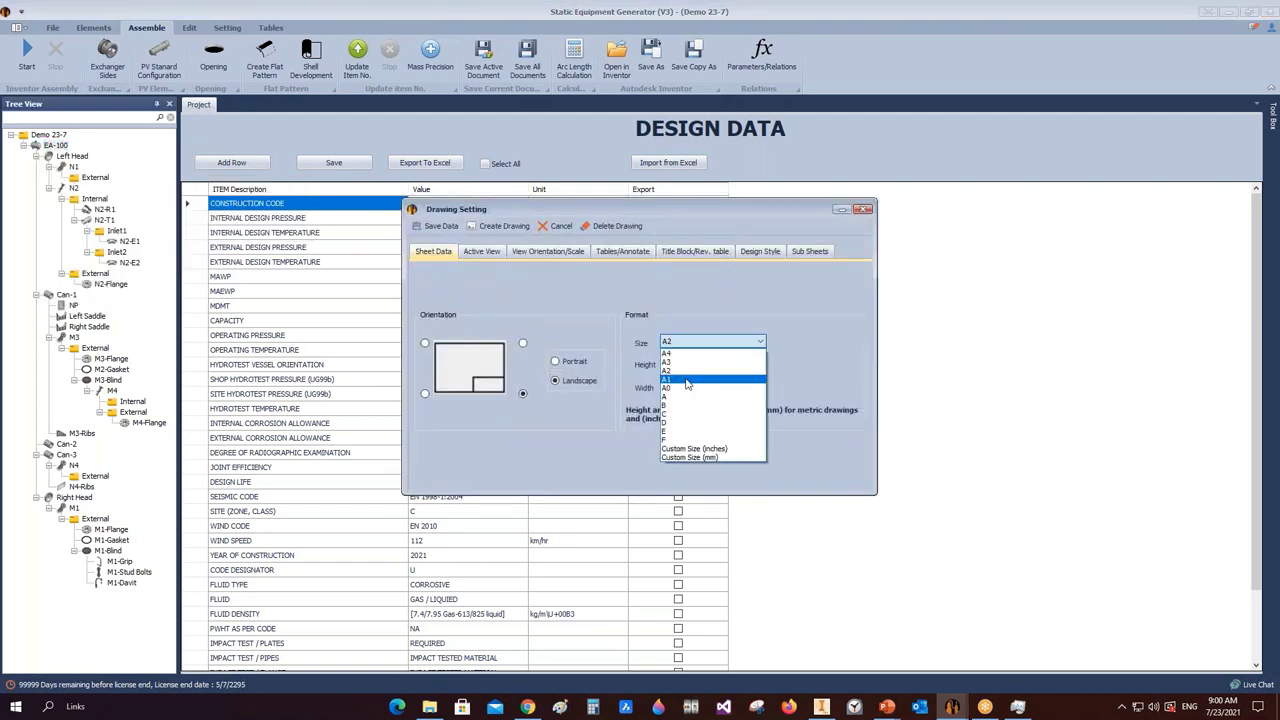
left_click(675, 381)
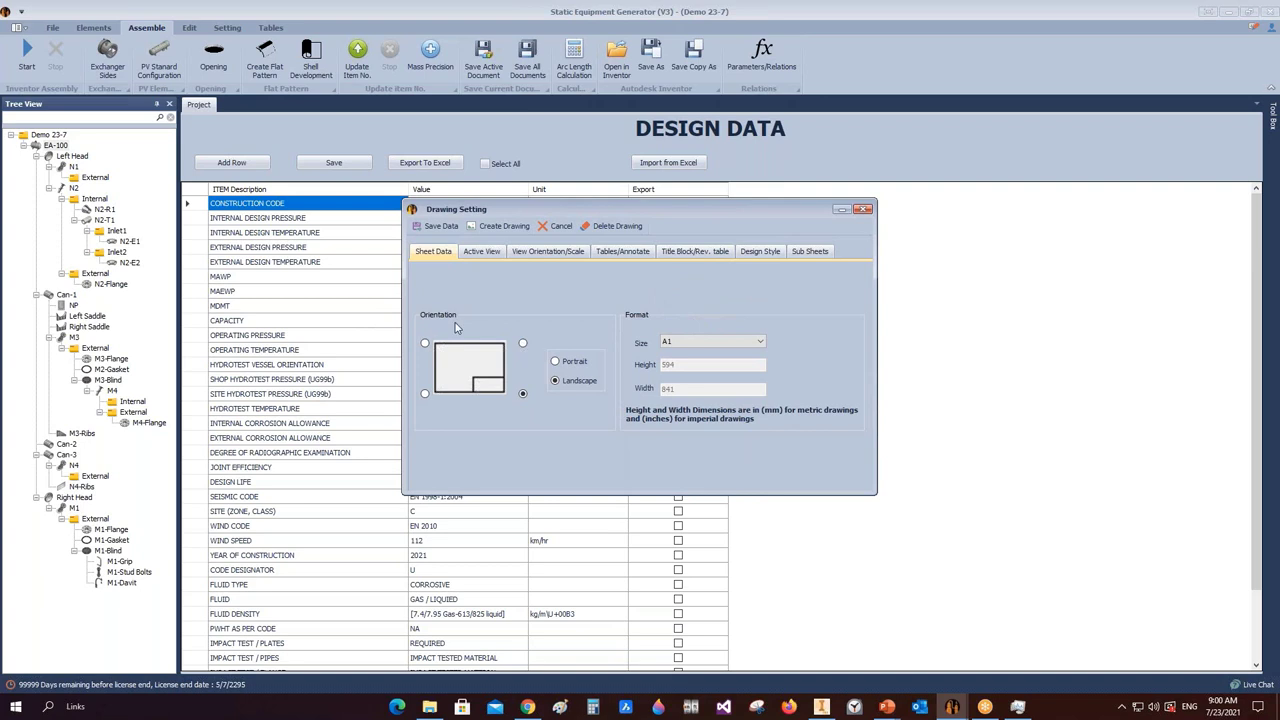
left_click(556, 362)
left_click(557, 382)
left_click(556, 362)
left_click(556, 382)
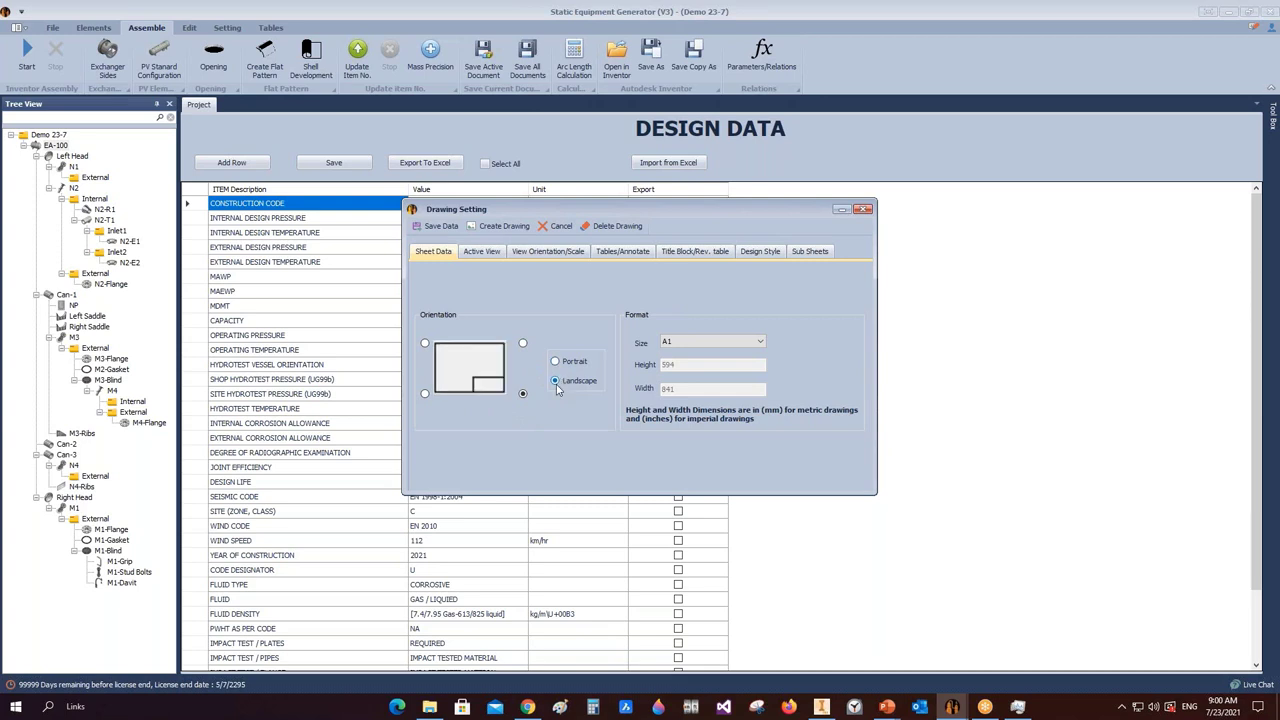
left_click(425, 394)
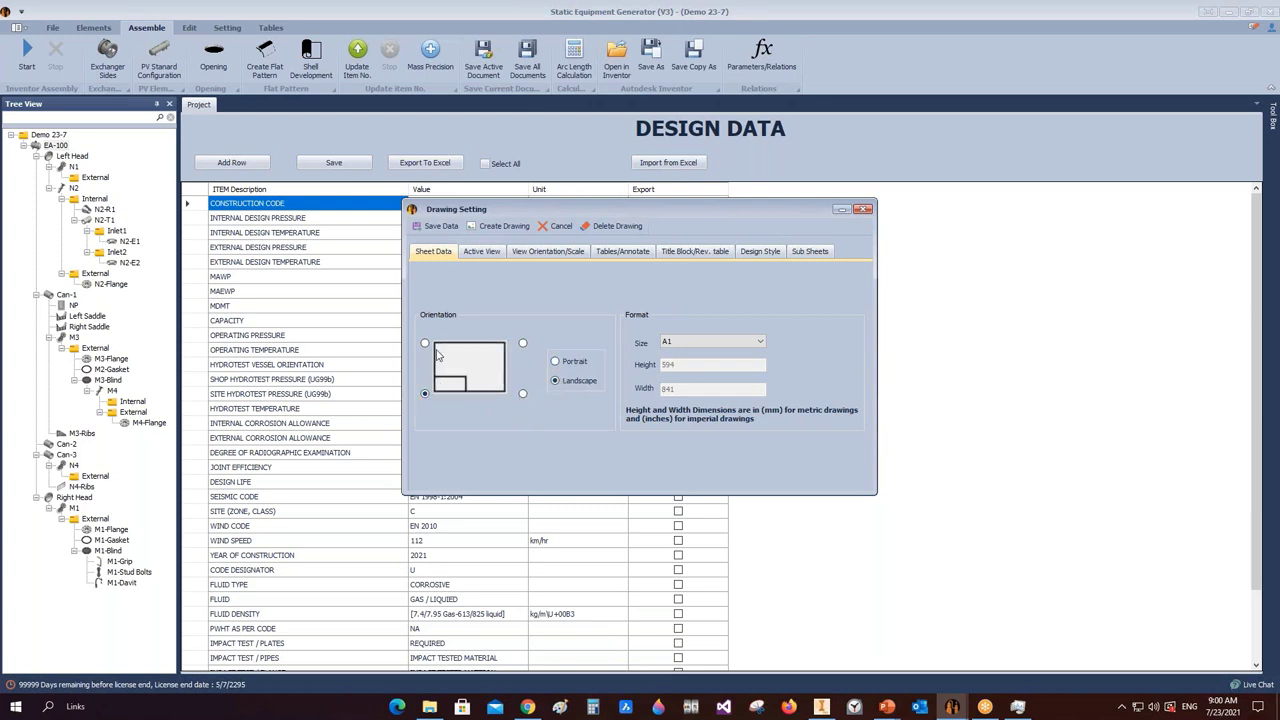
left_click(425, 343)
left_click(522, 343)
left_click(522, 395)
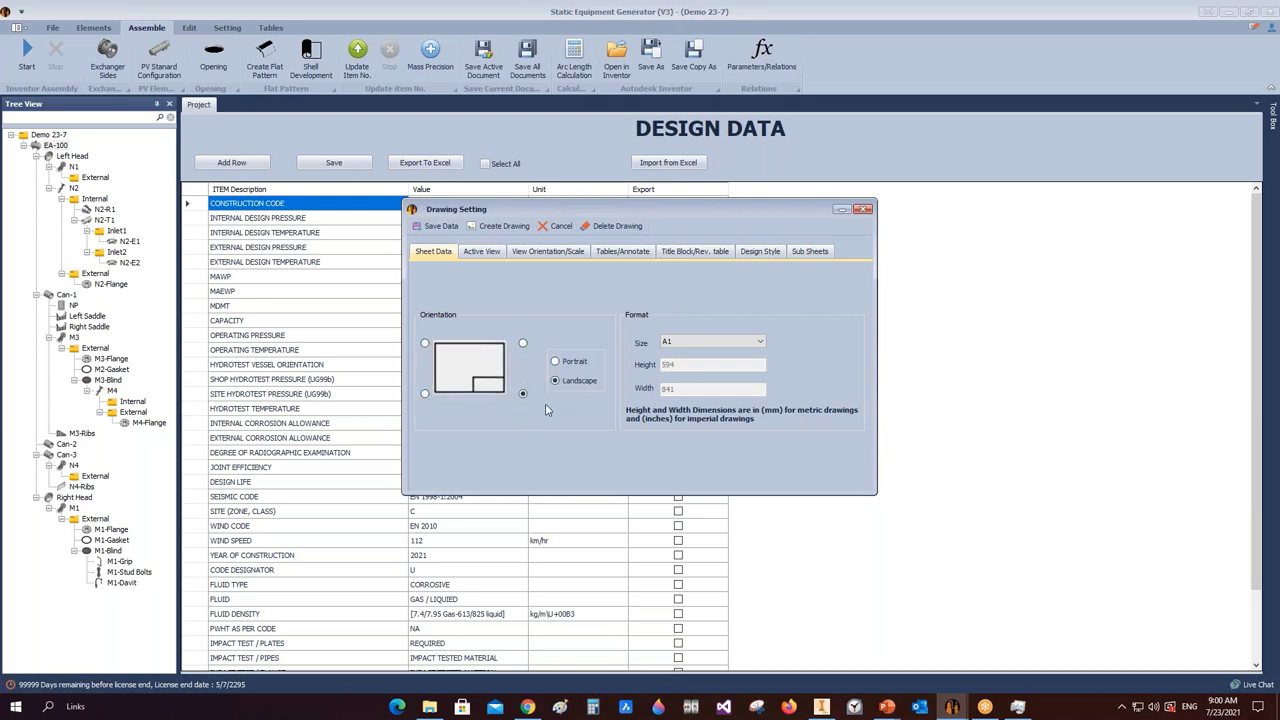
left_click(492, 258)
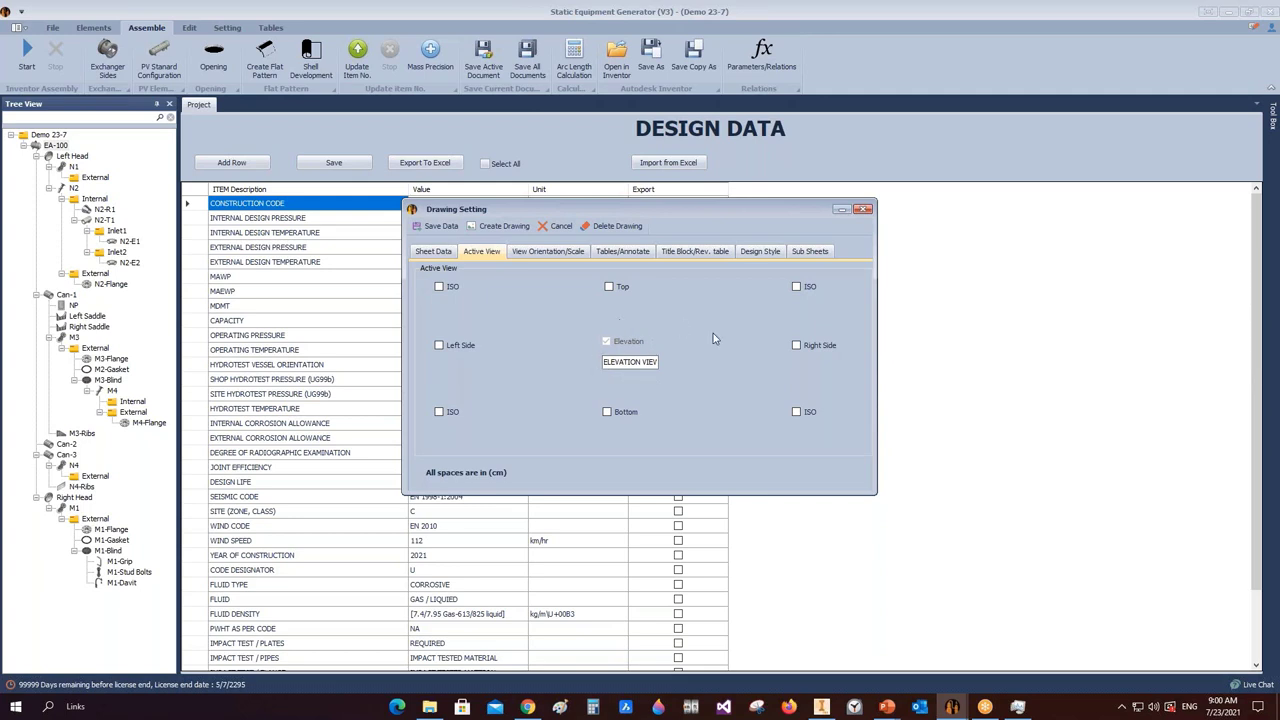
- Add a Right Side view spaced 4 cm from the elevation, then switch to Inventor
left_click(797, 346)
left_click_drag(722, 347, 709, 350)
type("4")
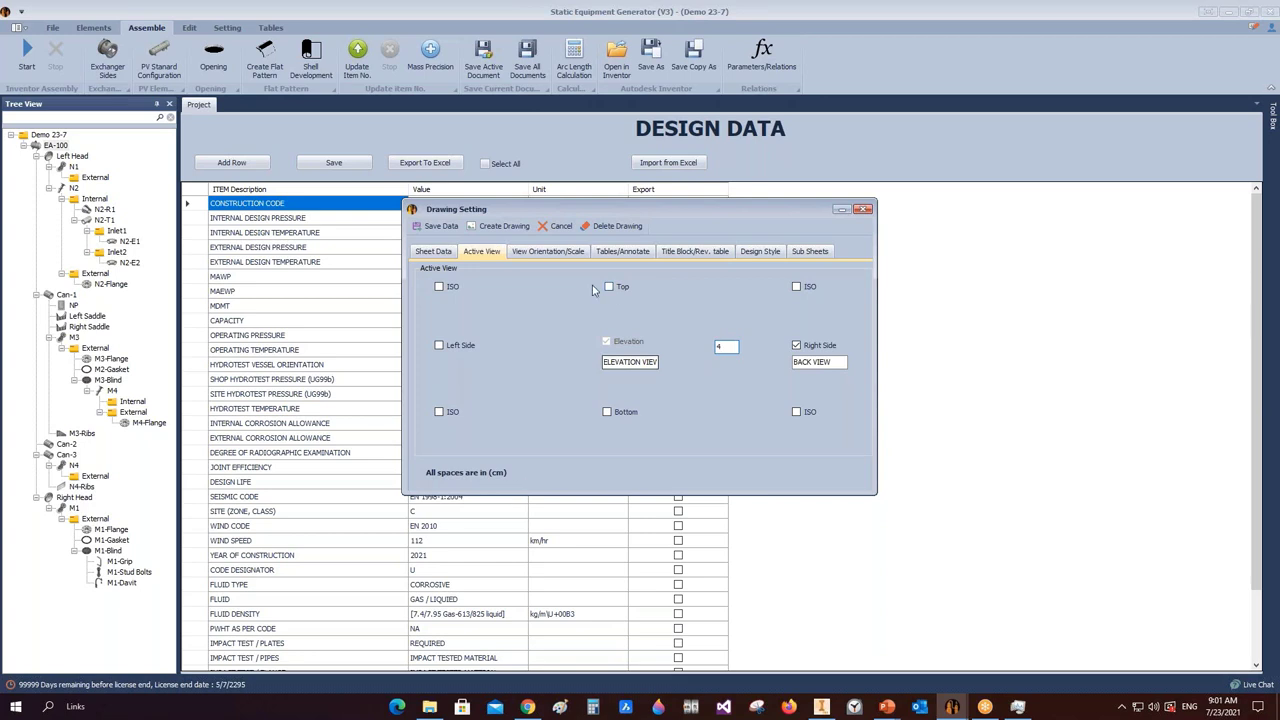
left_click(553, 256)
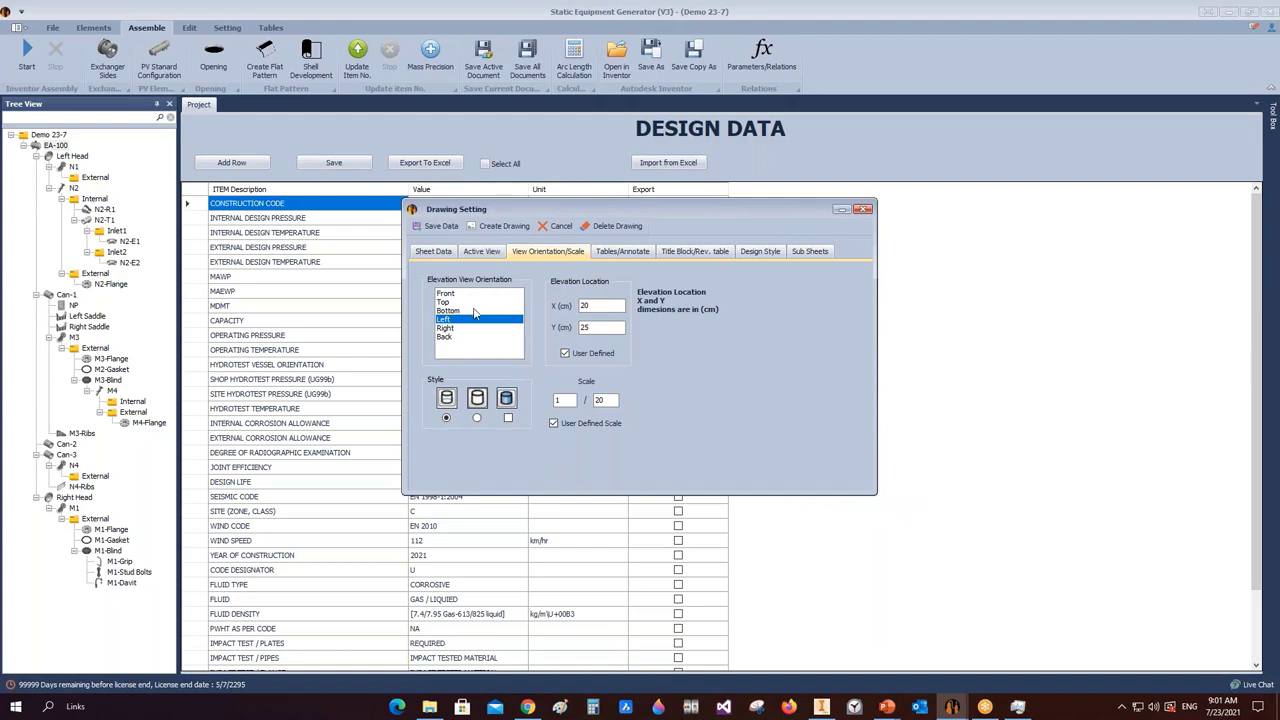
left_click(821, 706)
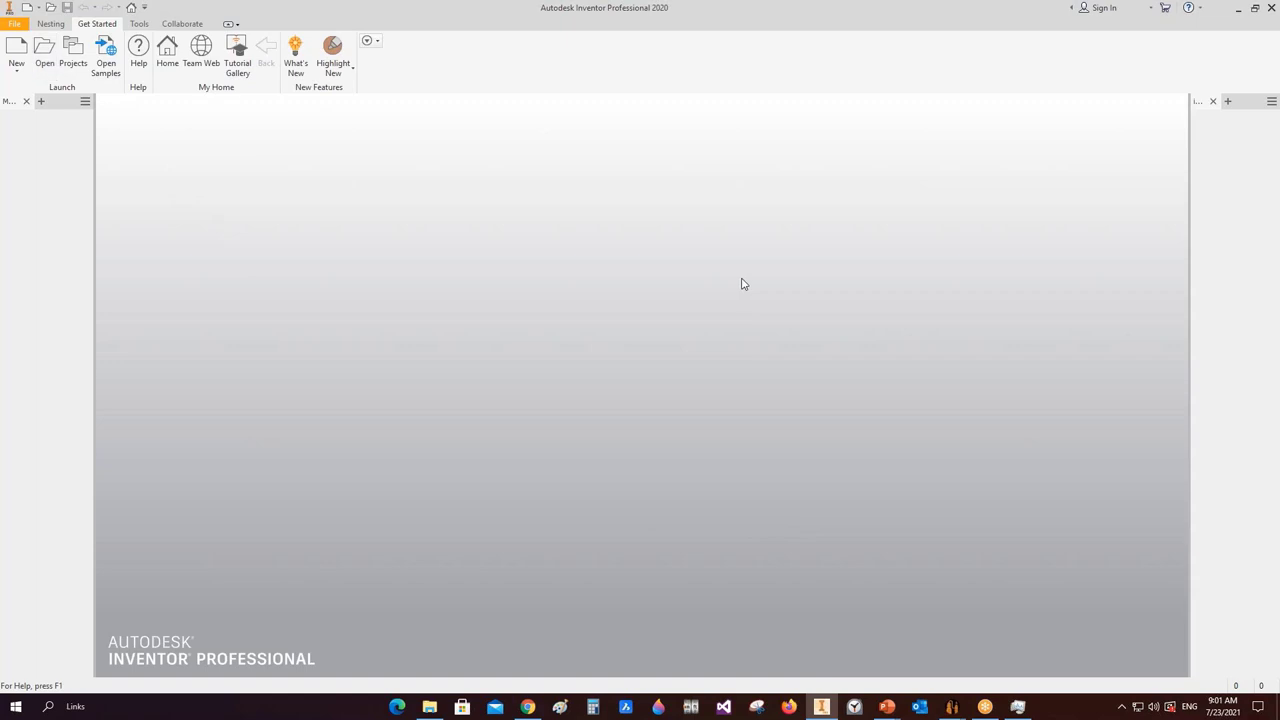
- Open the EA-100.iam assembly from the Assemblies folder in Inventor
key("ctrl+o")
double_click(525, 113)
left_click(519, 304)
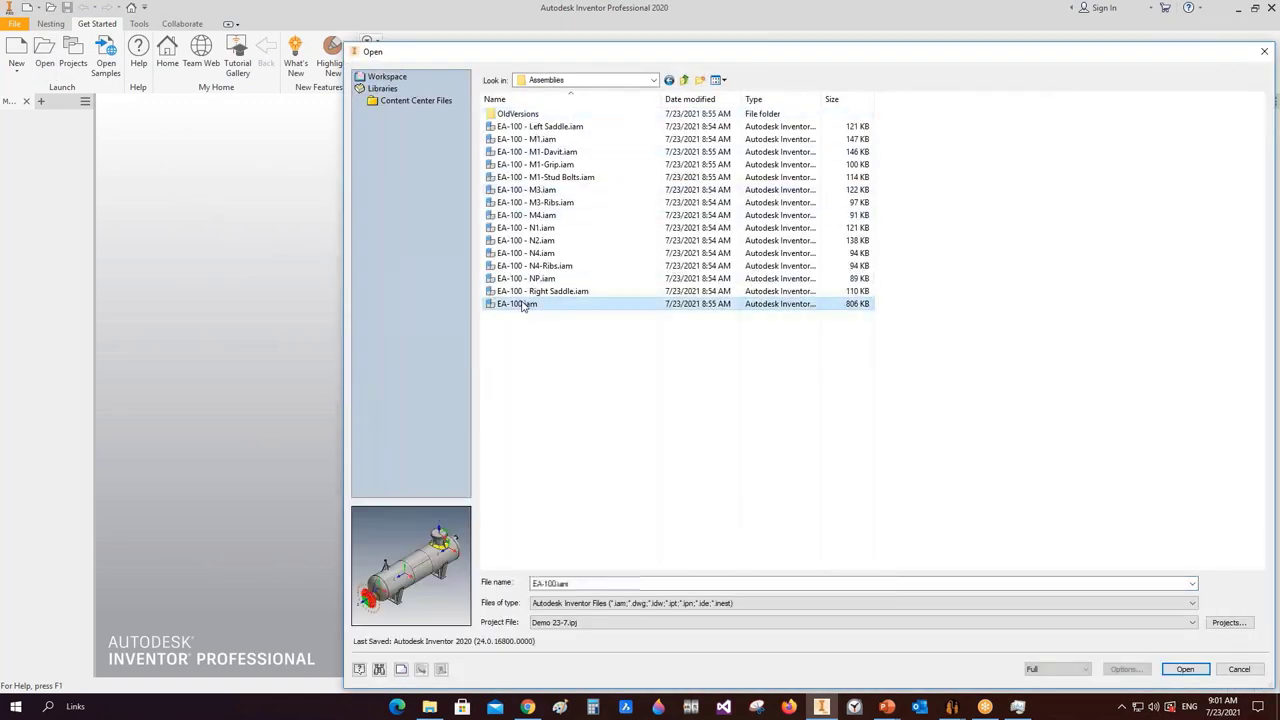
double_click(521, 304)
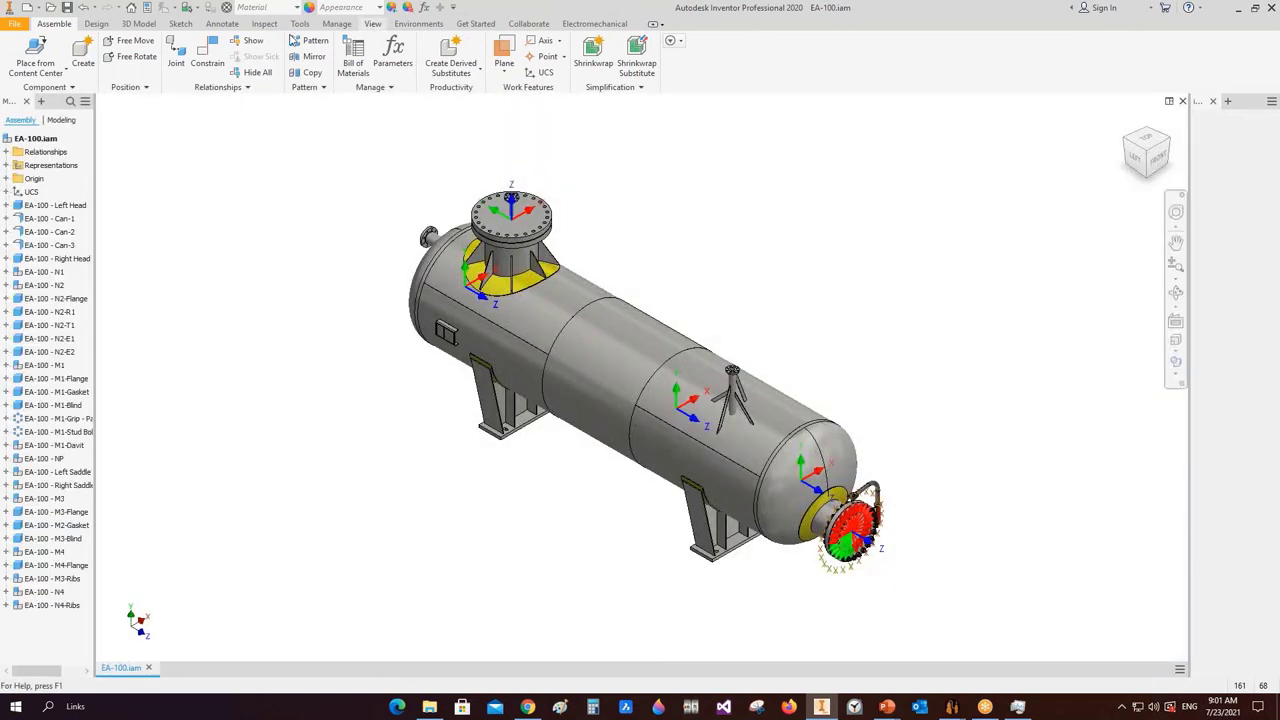
- Hide the UCS triads in the EA-100 model's object visibility
left_click(371, 24)
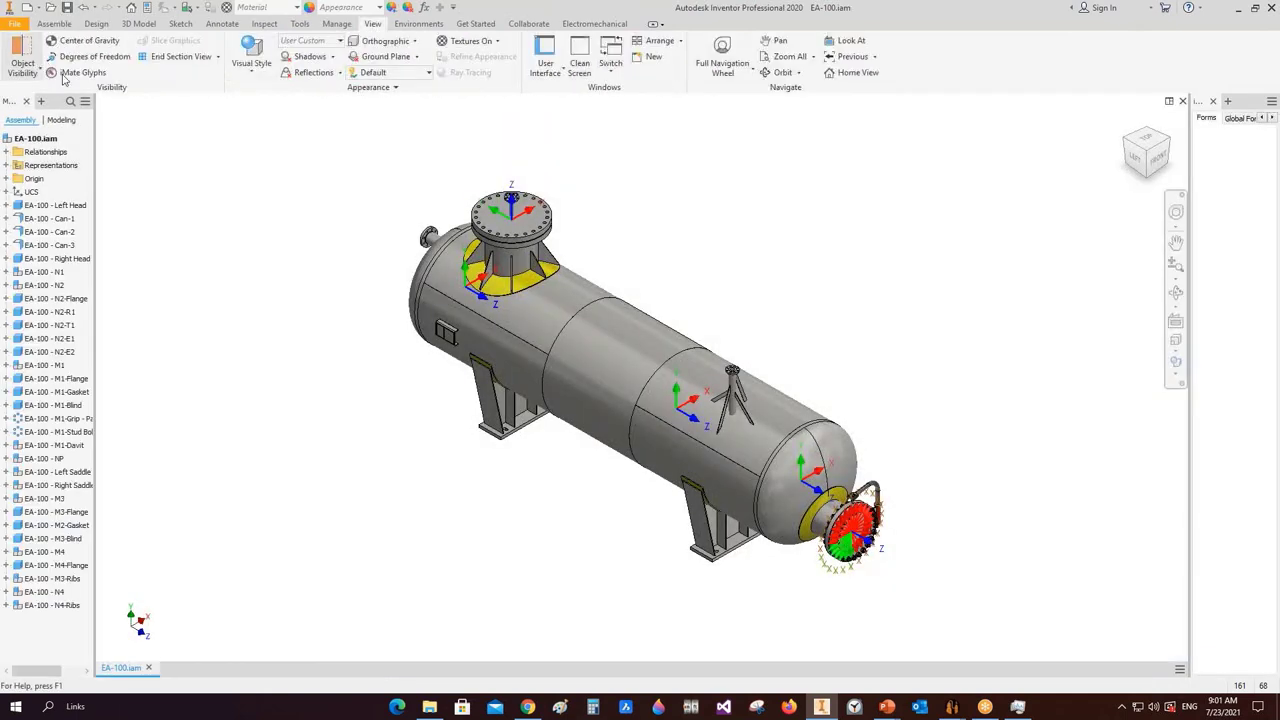
left_click(22, 68)
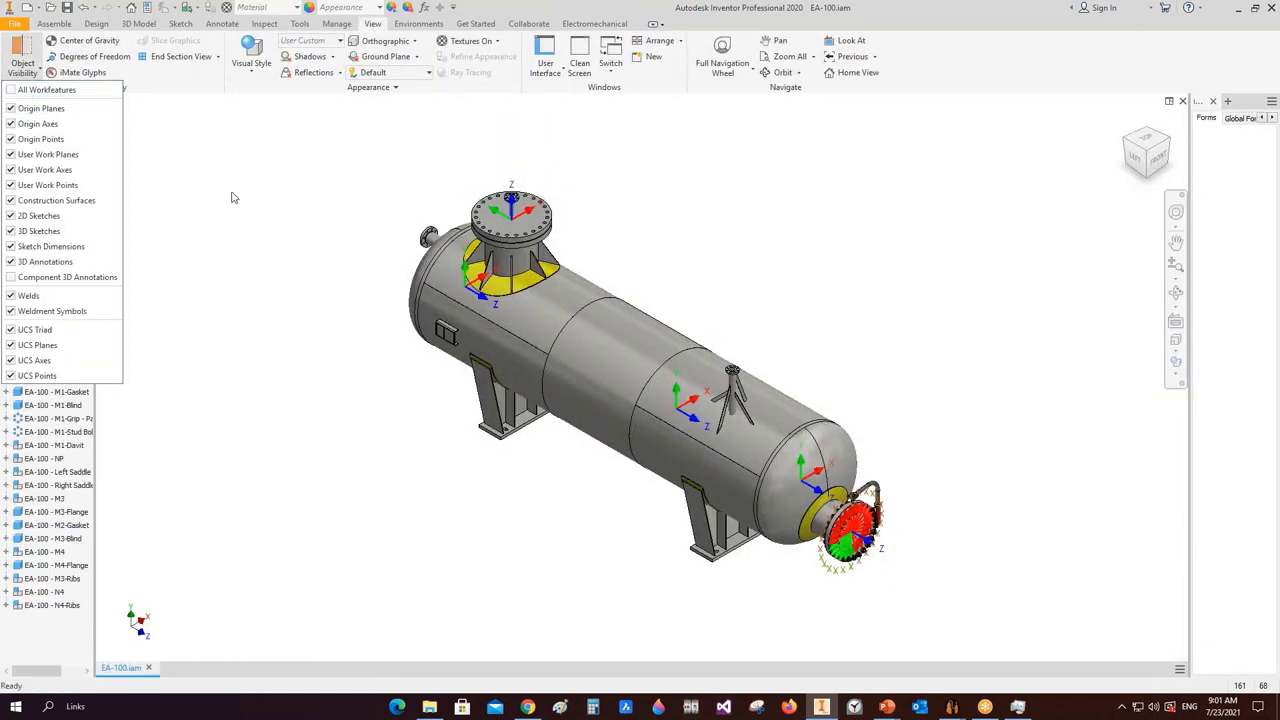
left_click(46, 89)
- Check the model's left and back views, then return to the drawing settings
left_click(1145, 162)
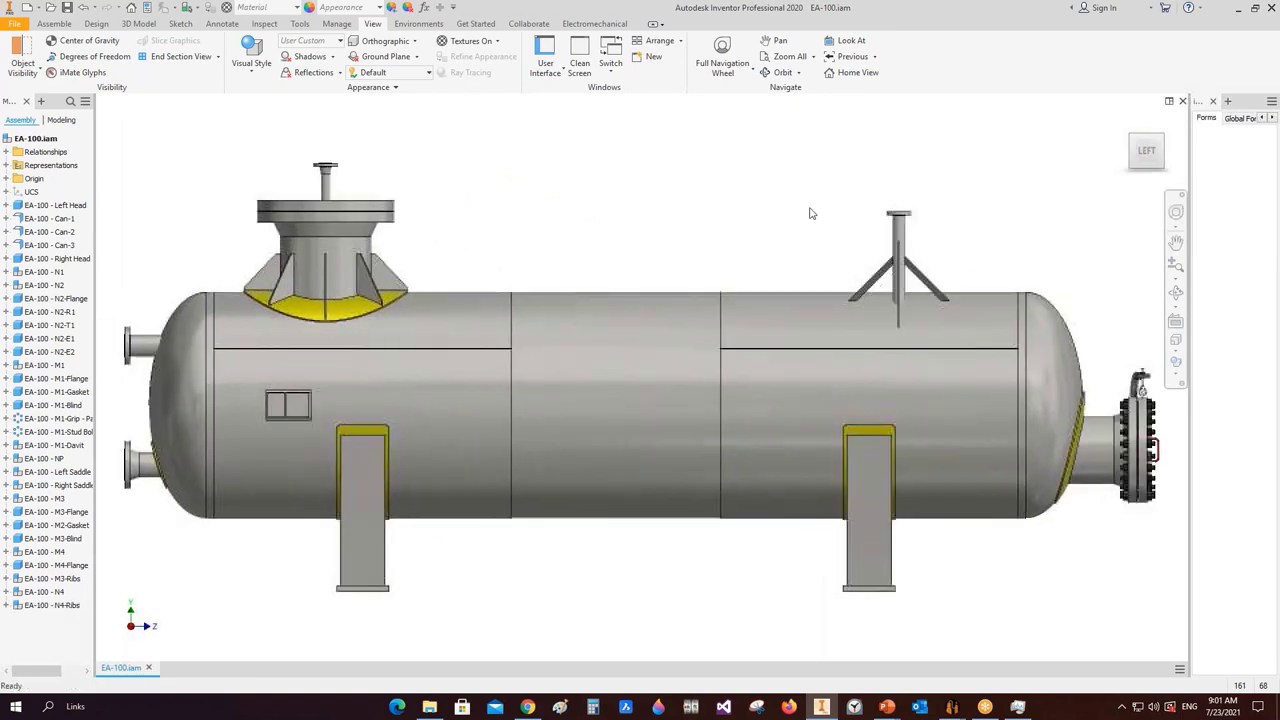
mouse_move(1100, 129)
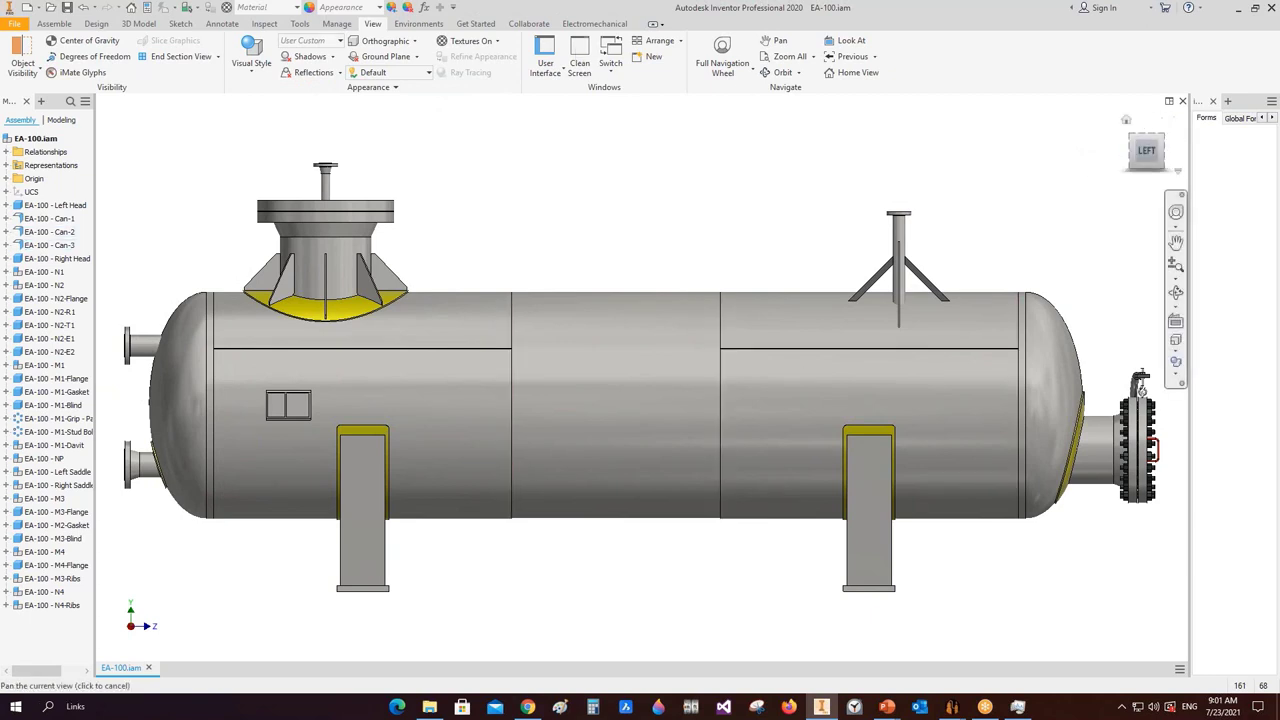
left_click(1170, 150)
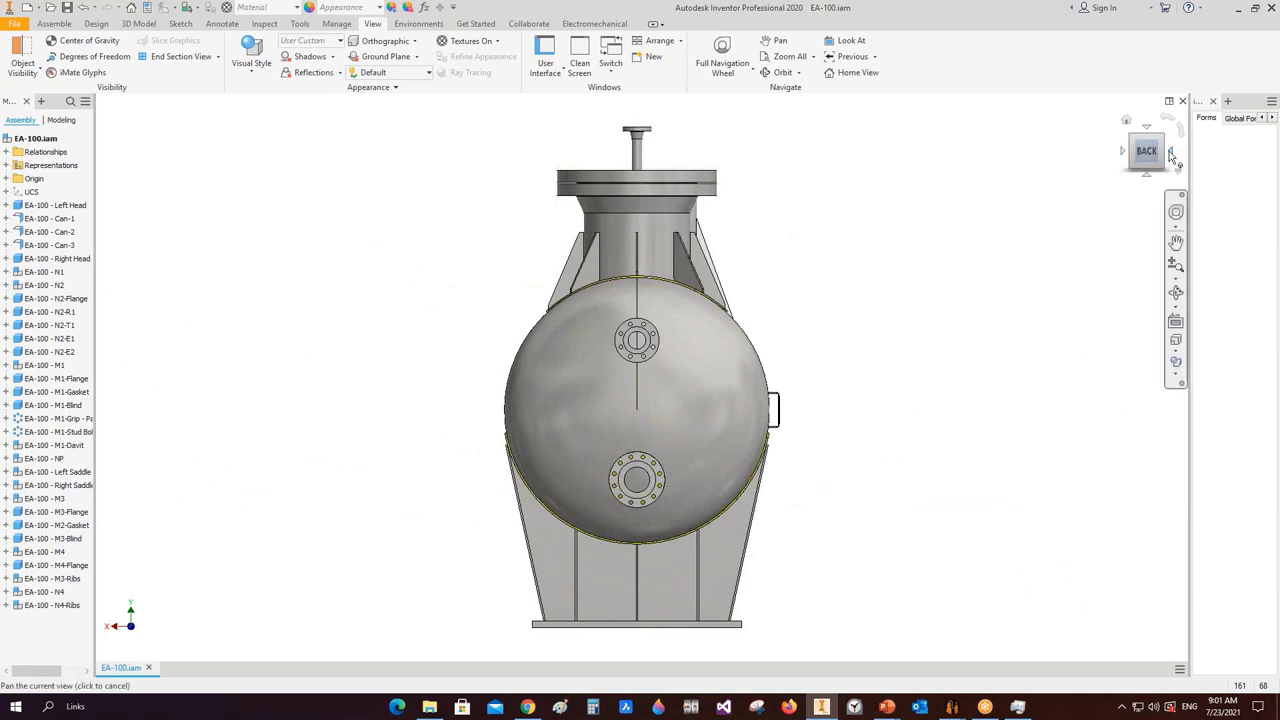
left_click(1171, 151)
mouse_move(951, 706)
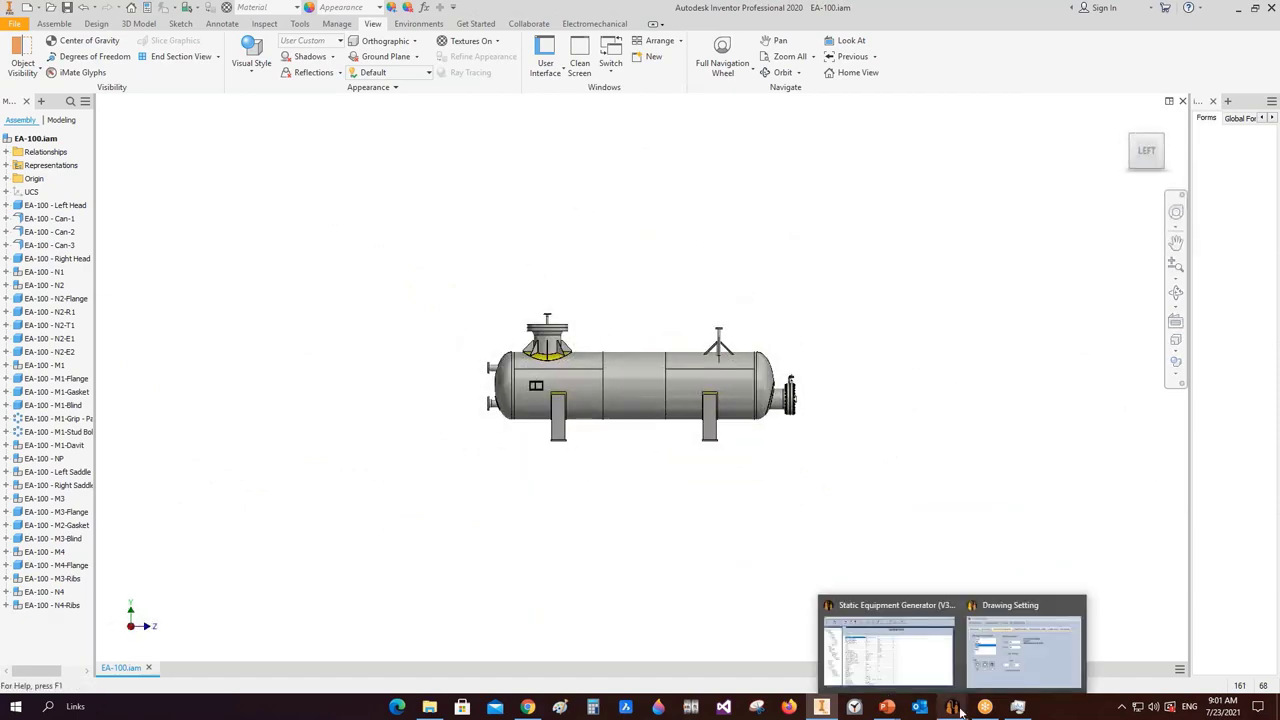
left_click(1003, 641)
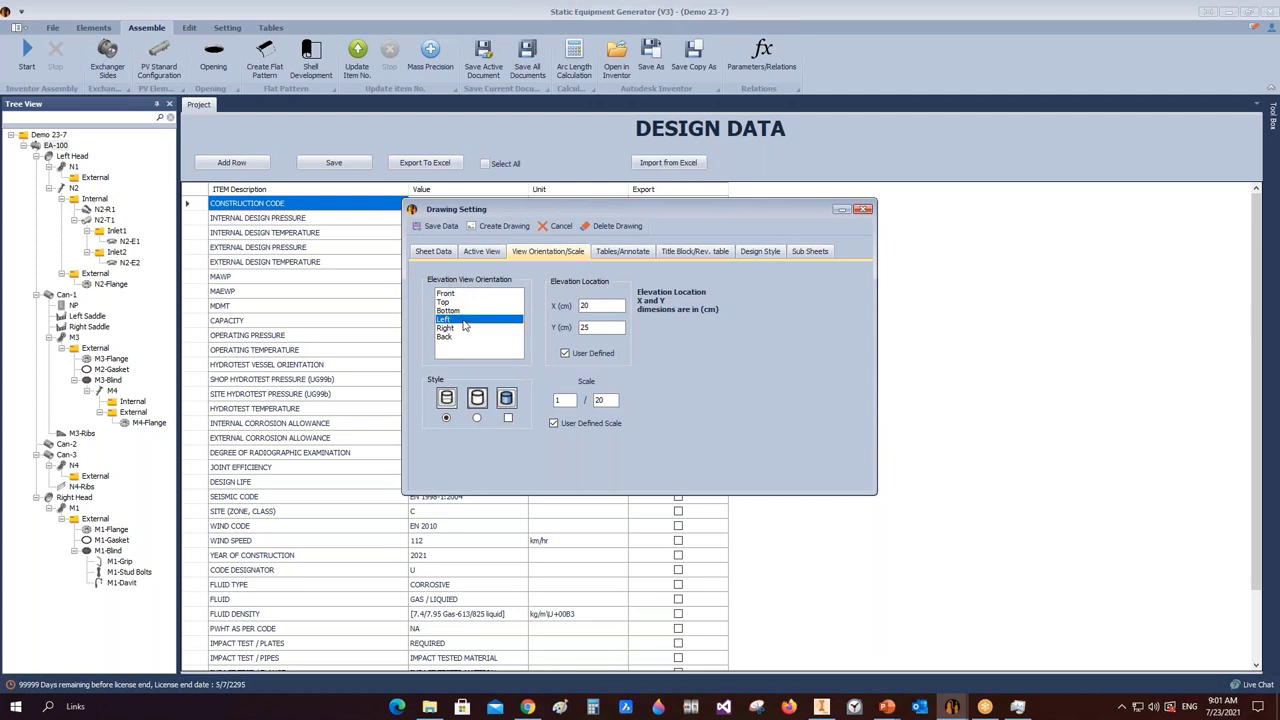
- Revisit the Active View and View Orientation settings, then view the model's back end in Inventor
left_click(490, 252)
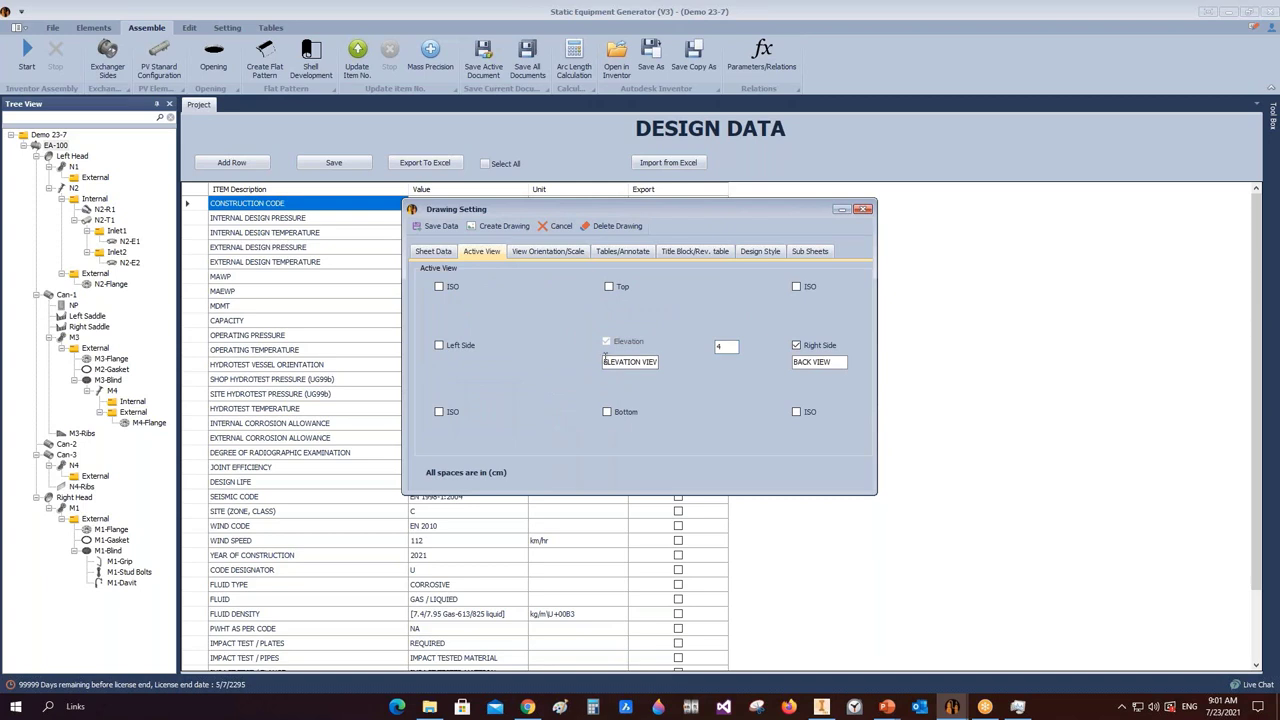
left_click(548, 251)
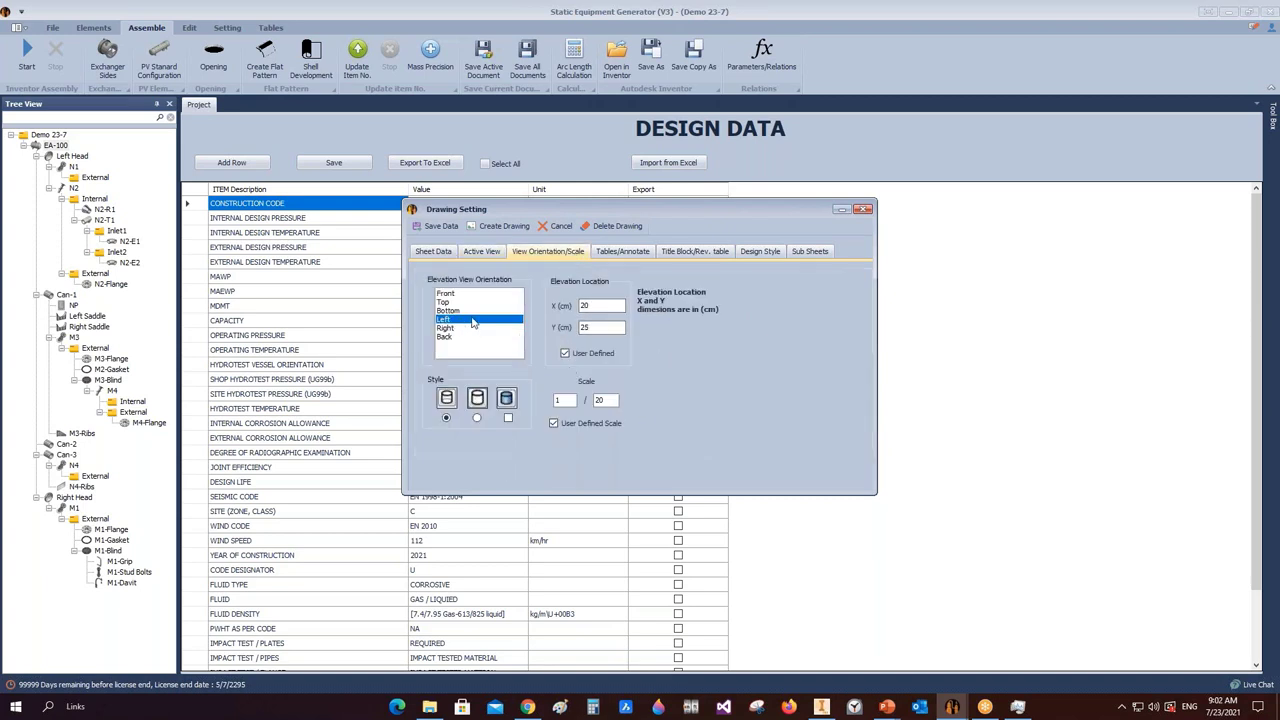
left_click(821, 704)
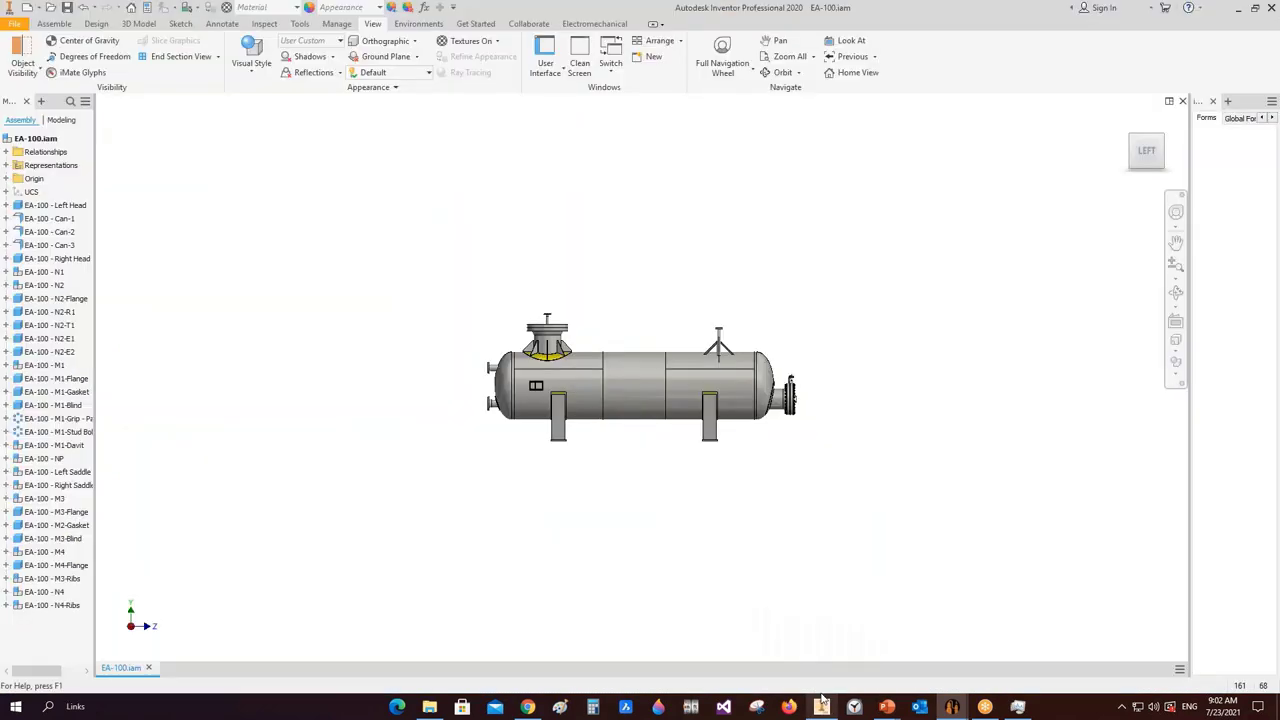
scroll(677, 258, "down", 3)
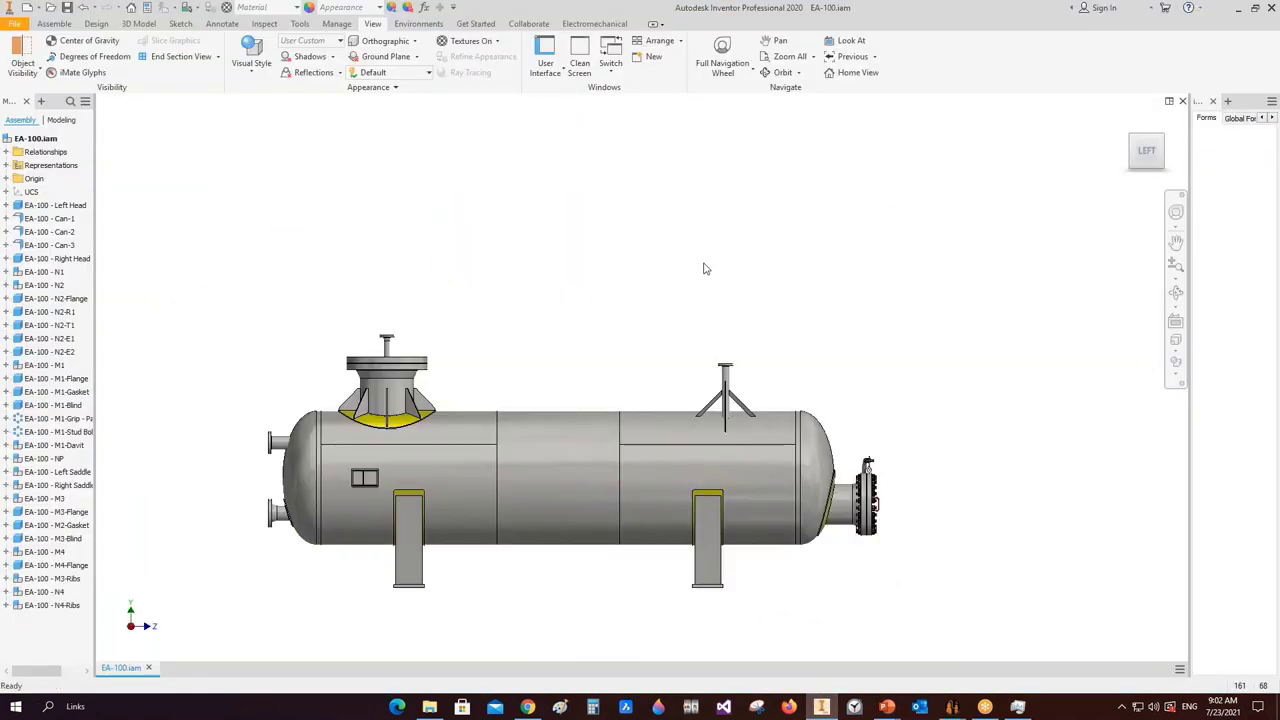
scroll(448, 158, "down", 2)
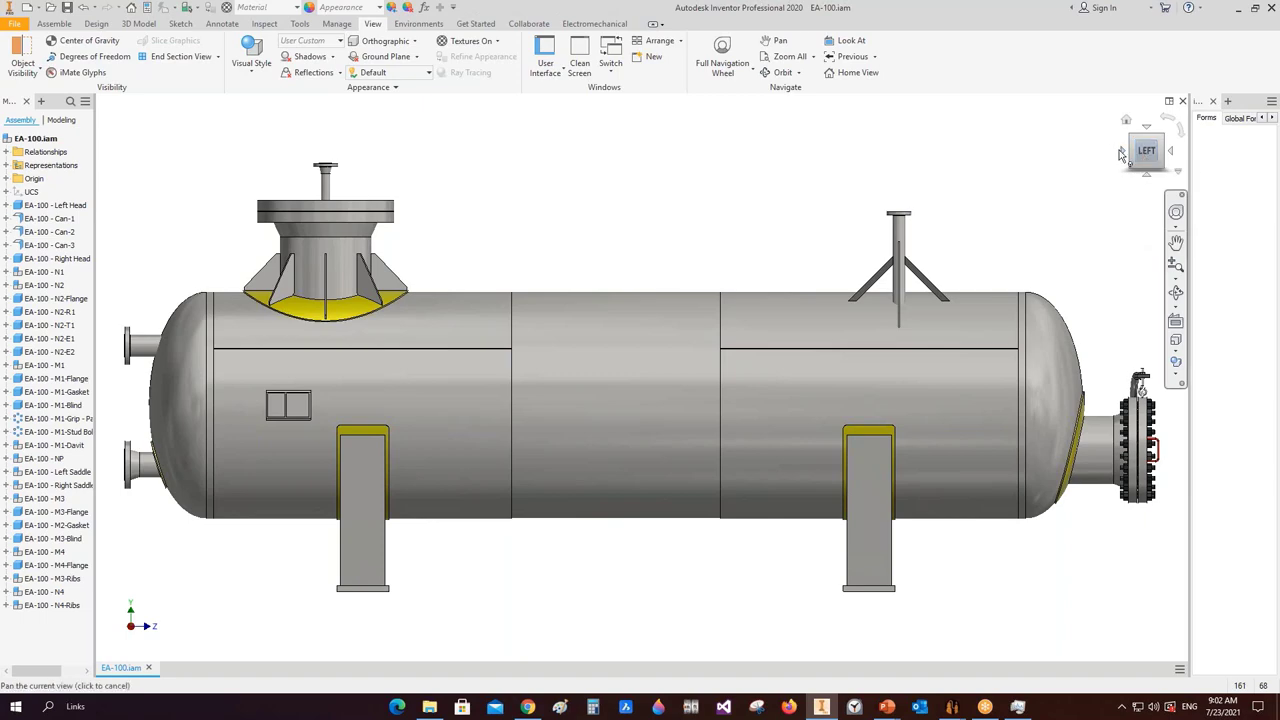
left_click(1121, 151)
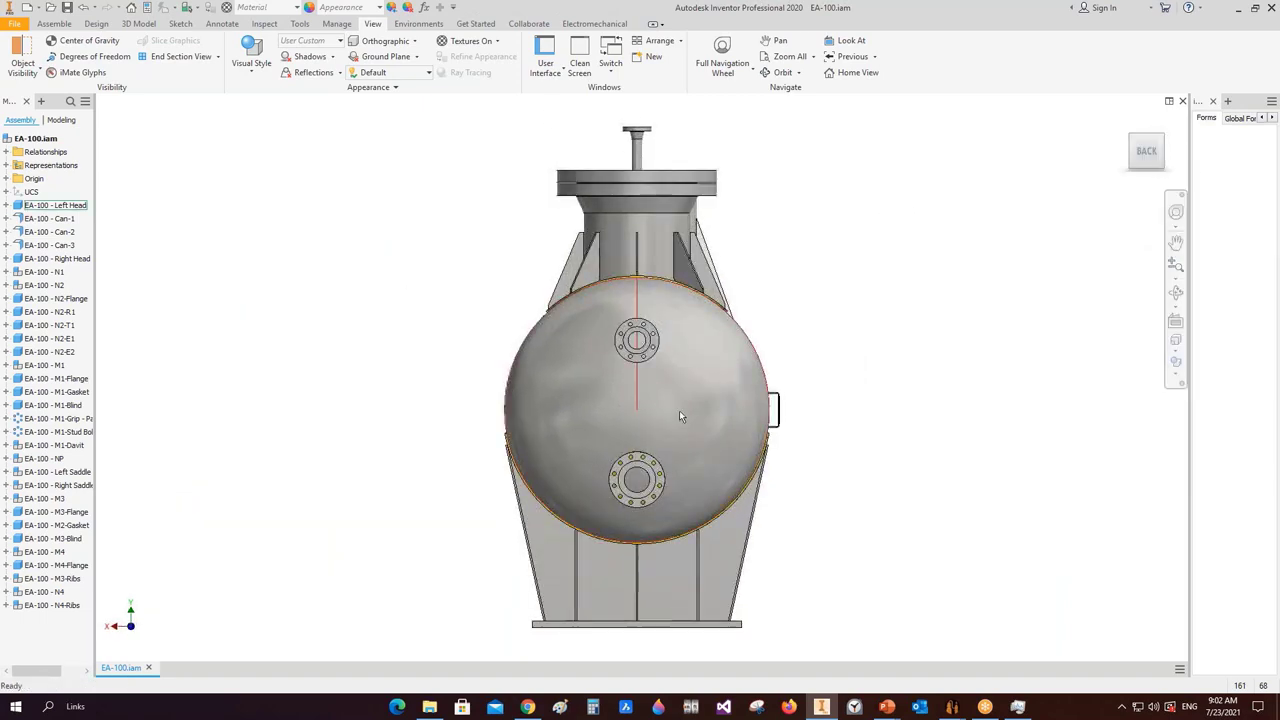
- Try Back as the elevation view orientation and review the active view settings
mouse_move(955, 707)
left_click(1024, 650)
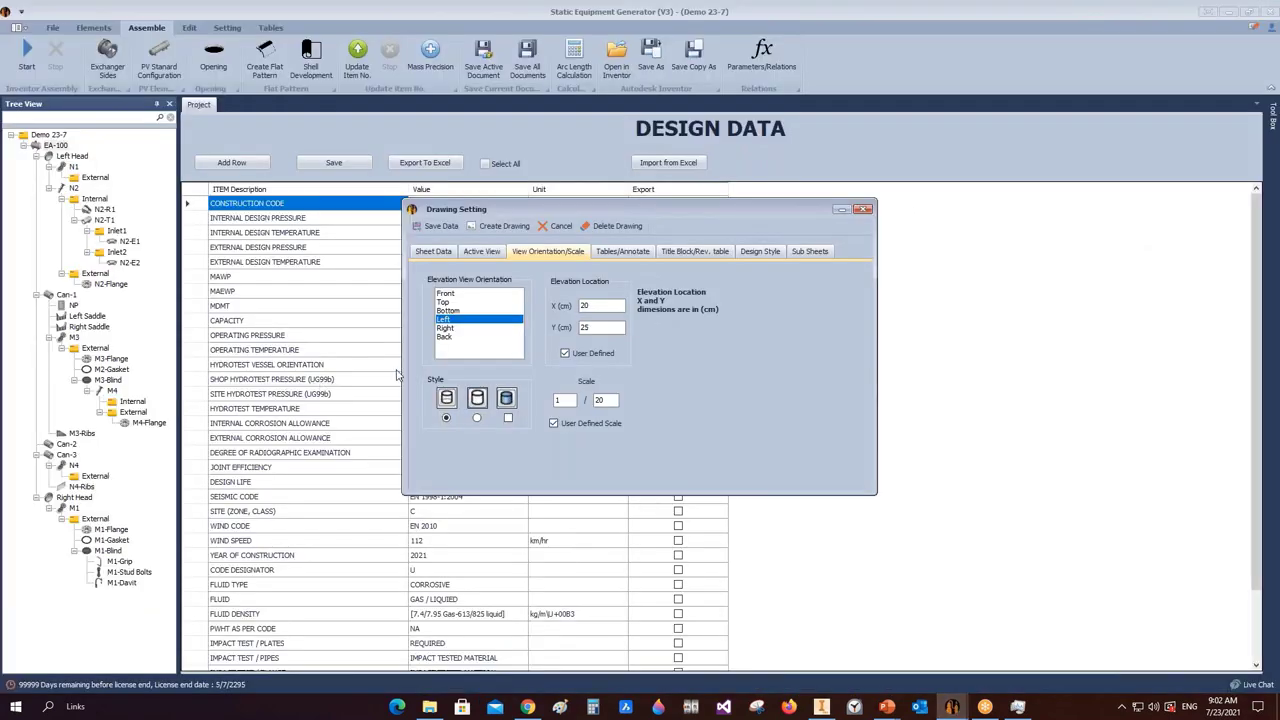
left_click(446, 337)
left_click(481, 251)
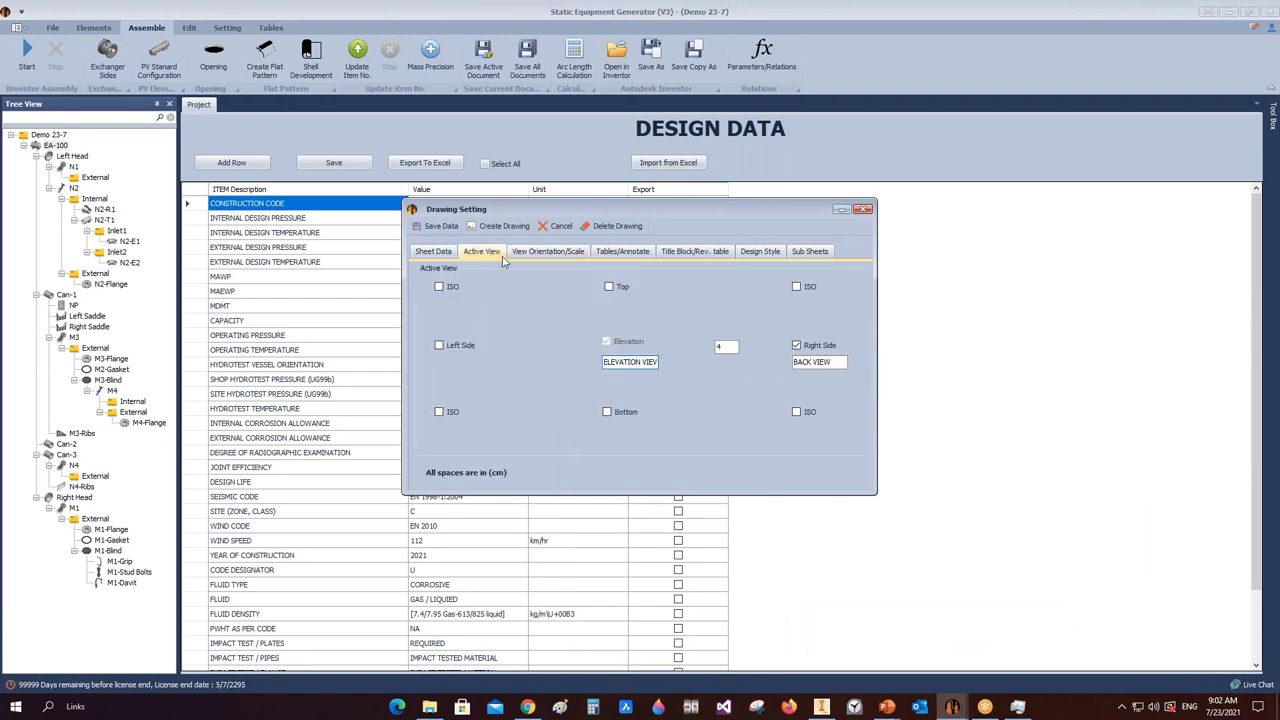
left_click(548, 251)
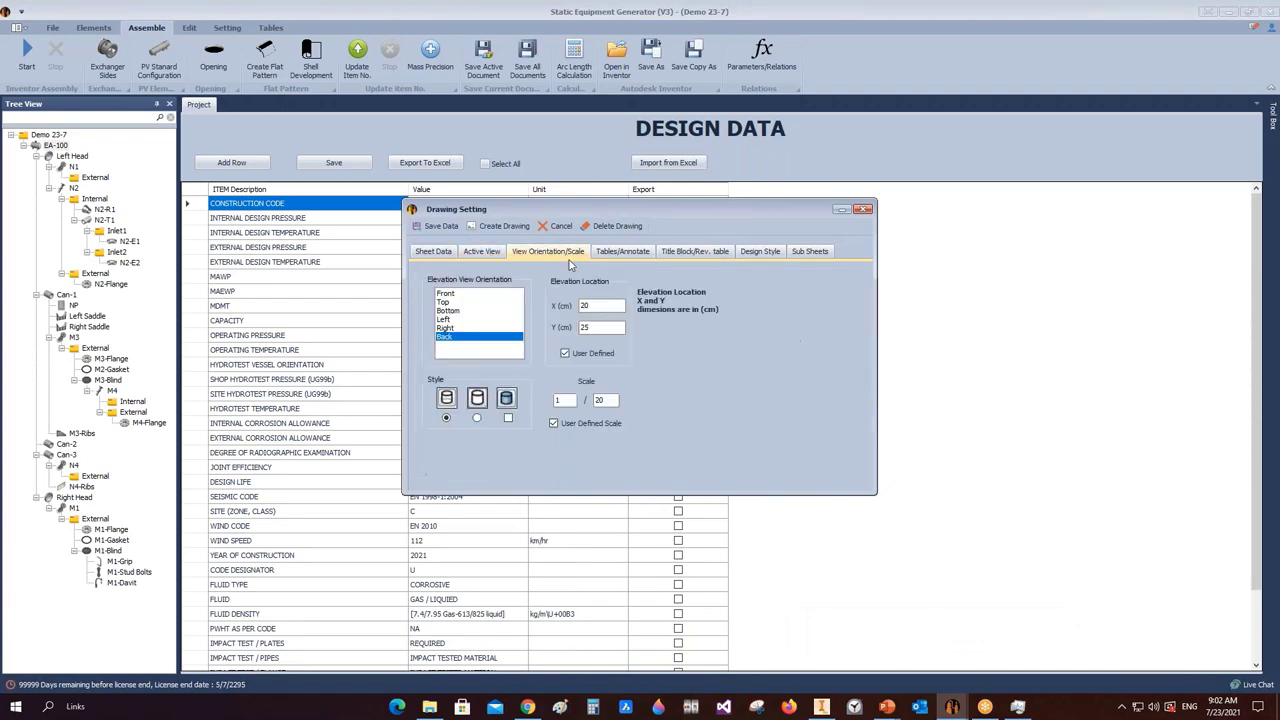
- Compare the model's left side in Inventor, then choose Left as the elevation orientation
left_click(821, 706)
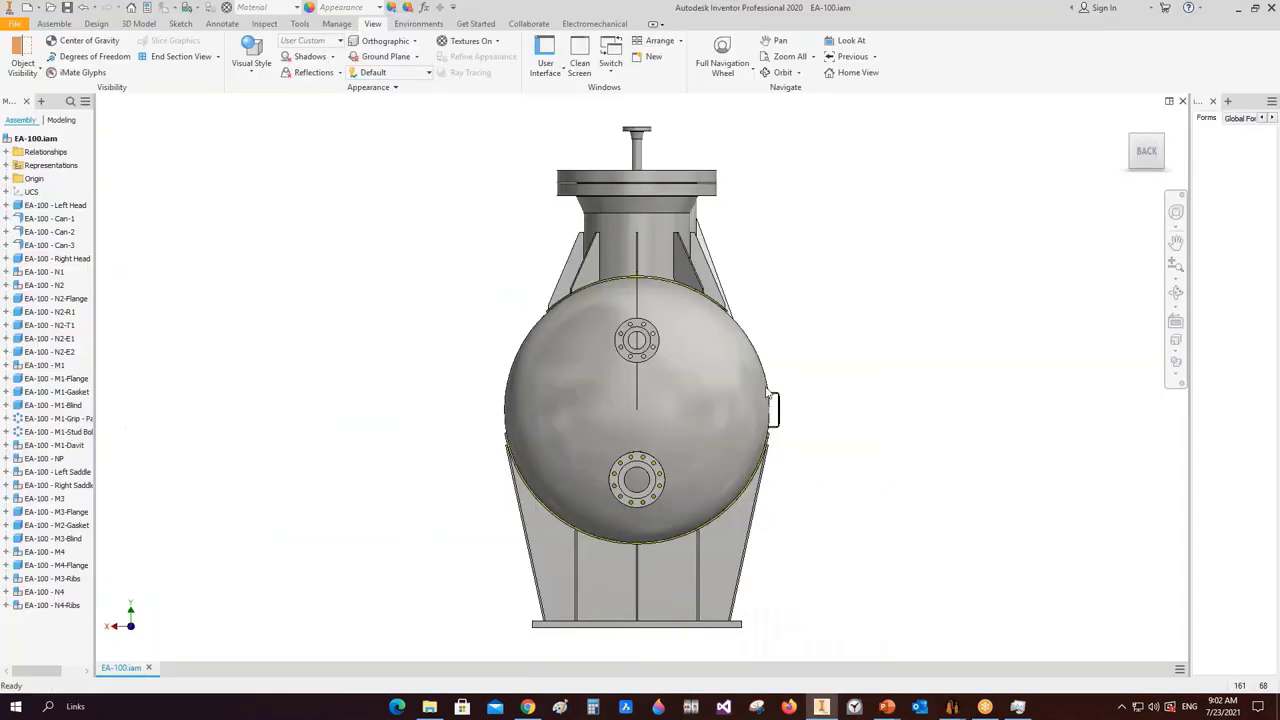
left_click(1172, 151)
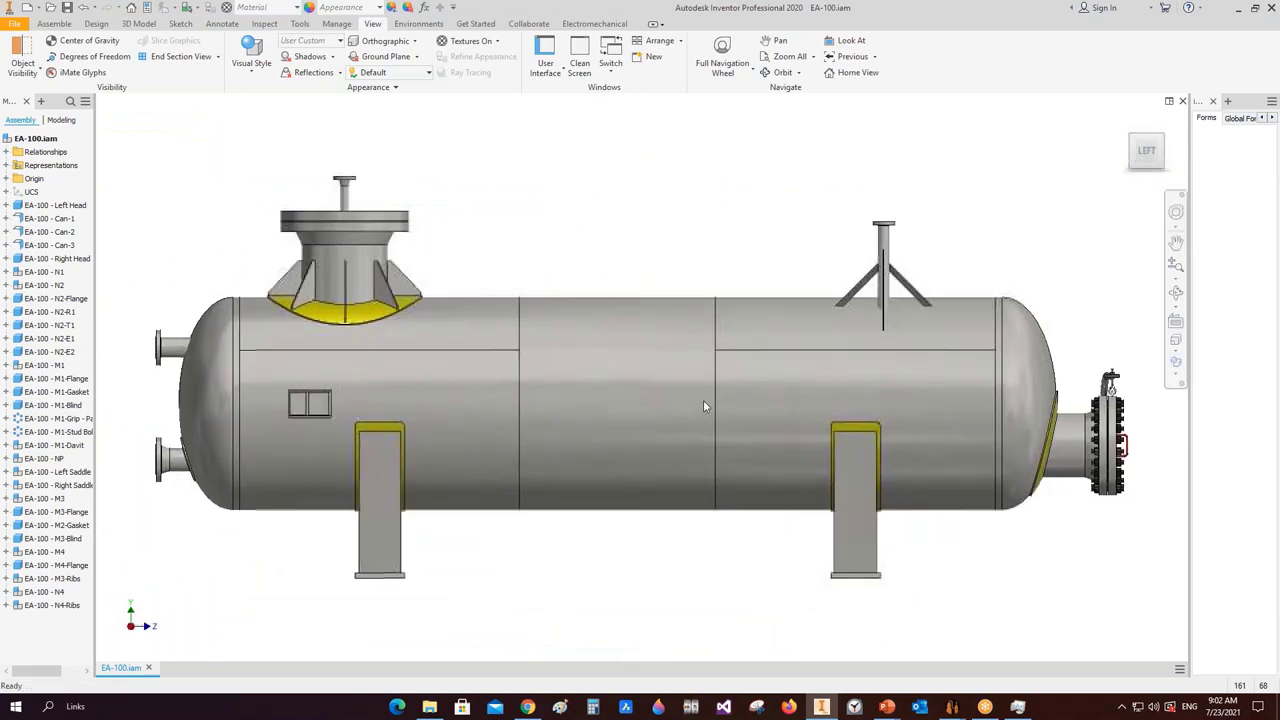
mouse_move(952, 708)
left_click(1022, 650)
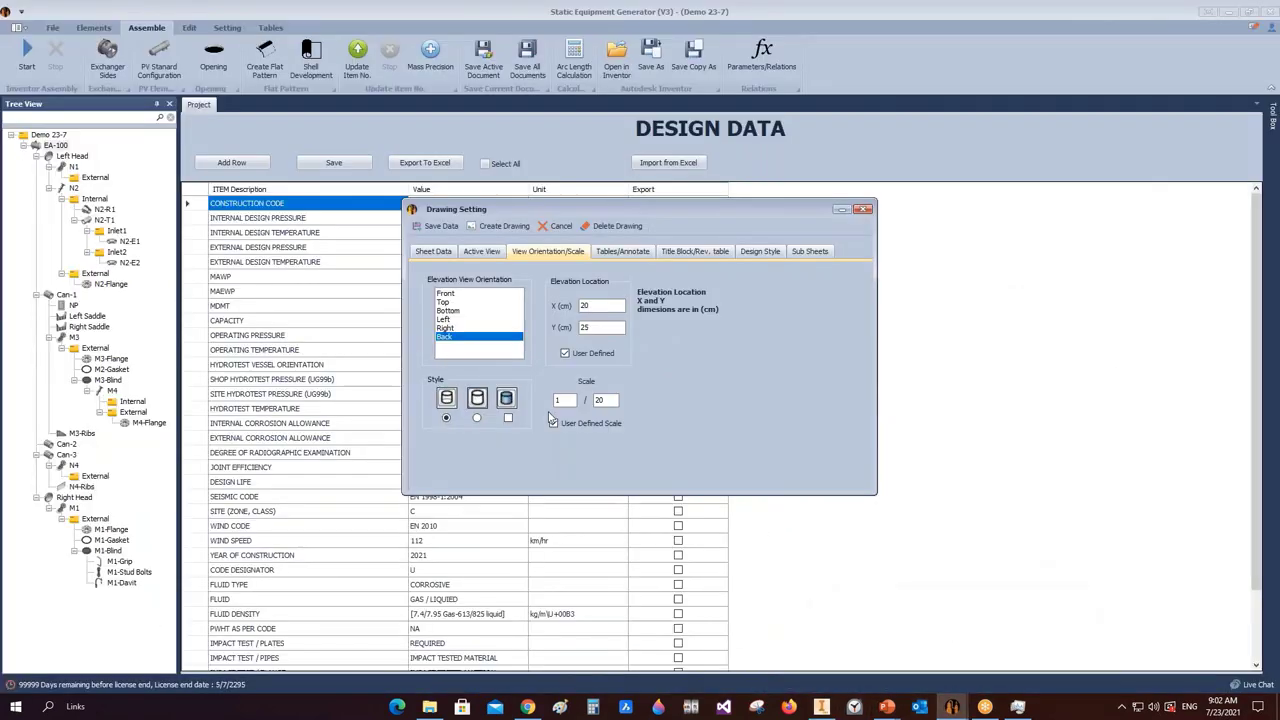
left_click(446, 319)
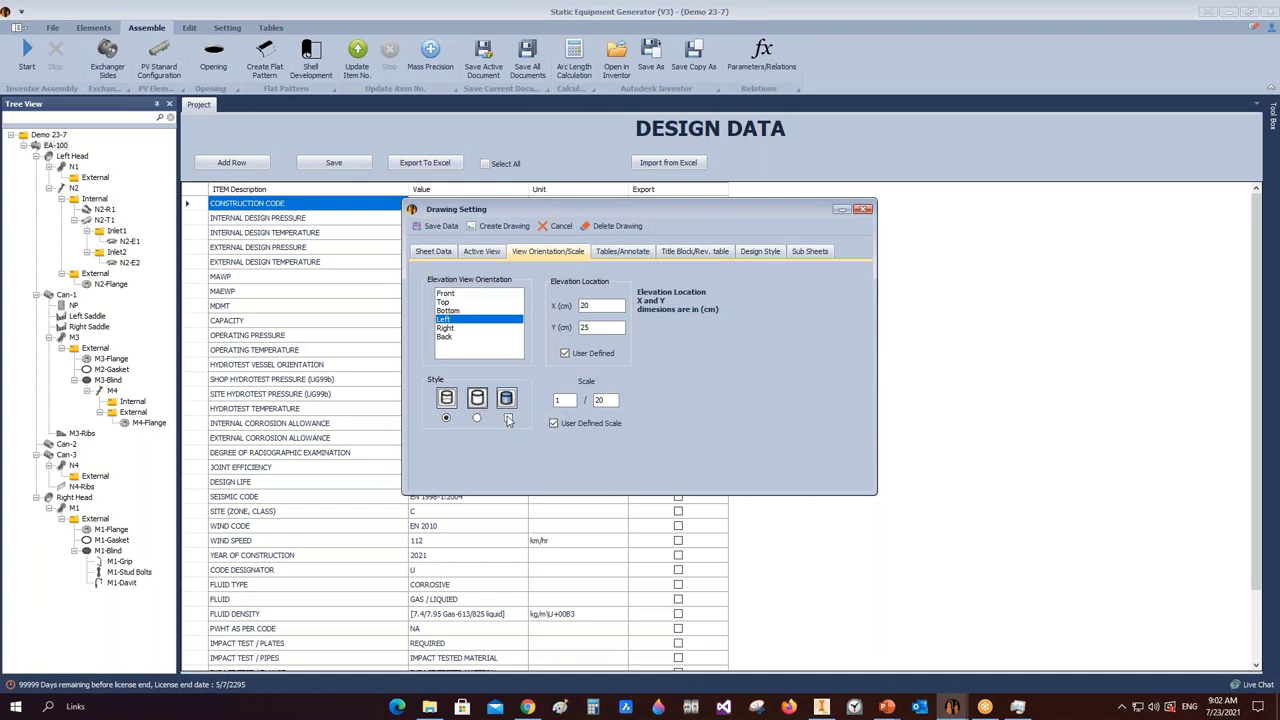
- Enter 30 cm for the elevation's X location and select the scale denominator
double_click(596, 306)
type("303")
double_click(600, 400)
- Include Bill Of Material, Flange, Nozzle, Fitting and Gasket tables, then show the notes list maximized
left_click(623, 253)
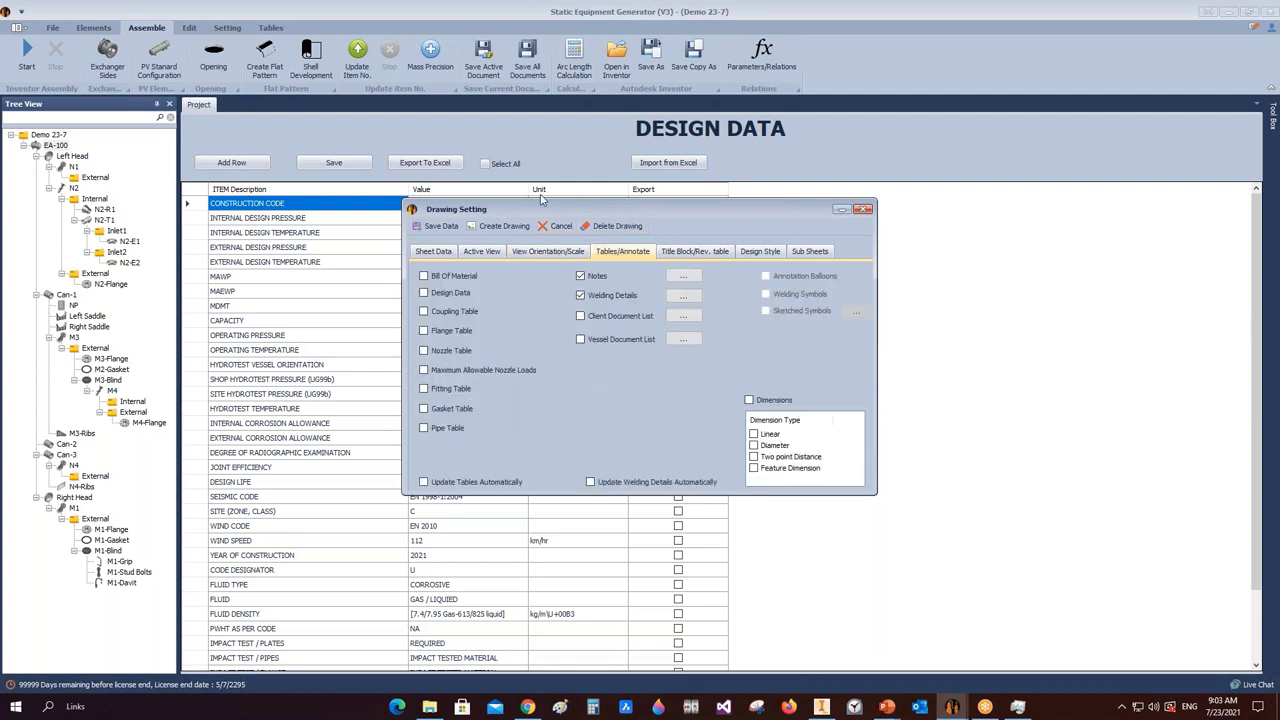
left_click(570, 253)
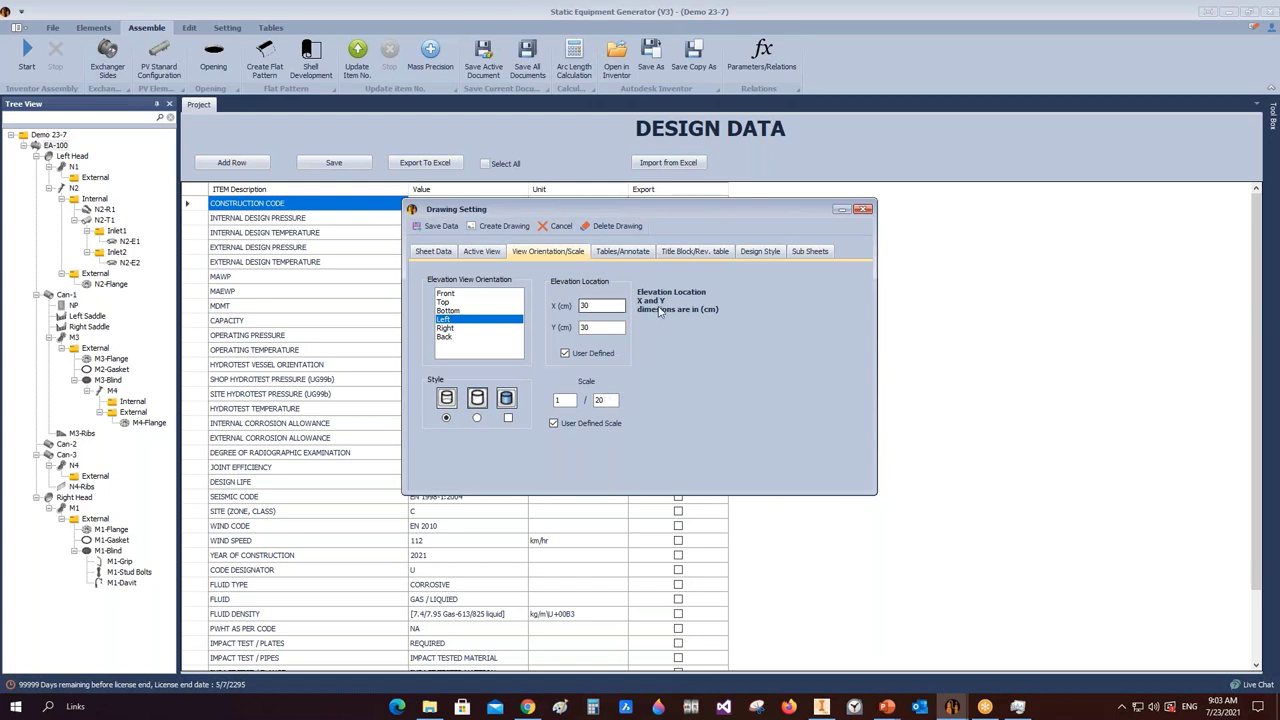
left_click(622, 251)
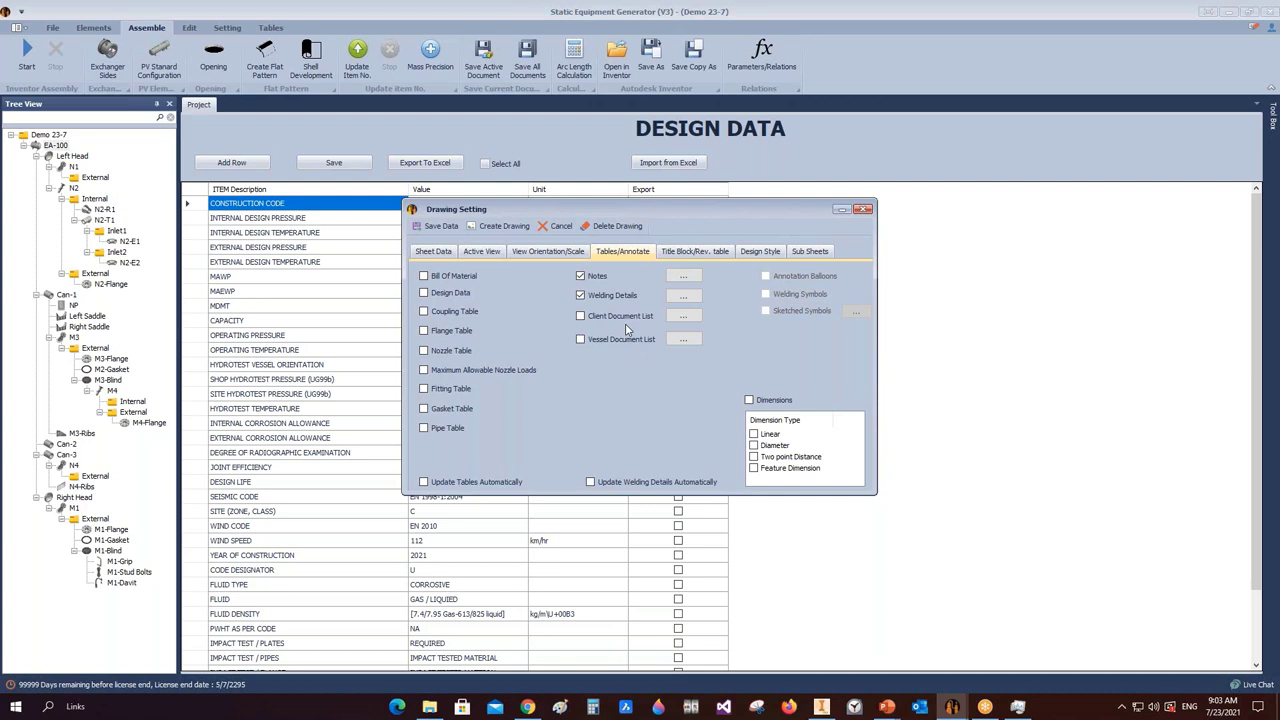
left_click(437, 277)
left_click(466, 331)
left_click(441, 353)
left_click(441, 392)
left_click(441, 412)
left_click(683, 276)
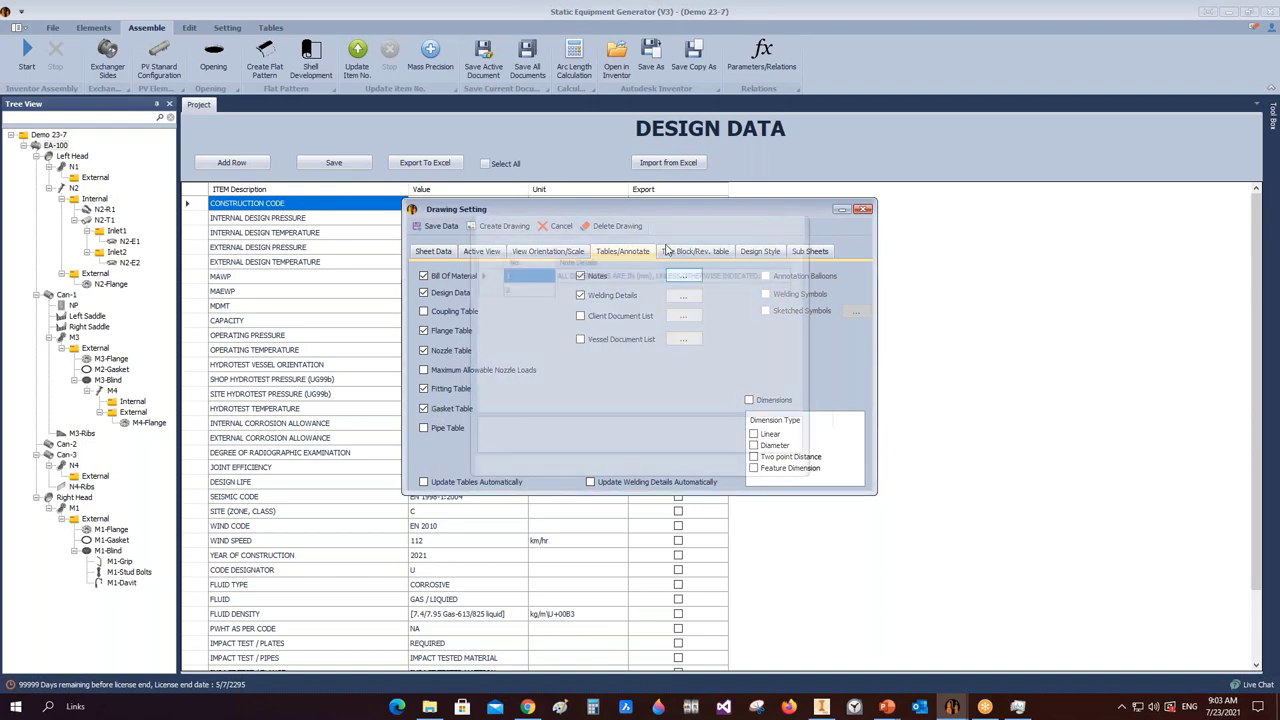
left_click(779, 223)
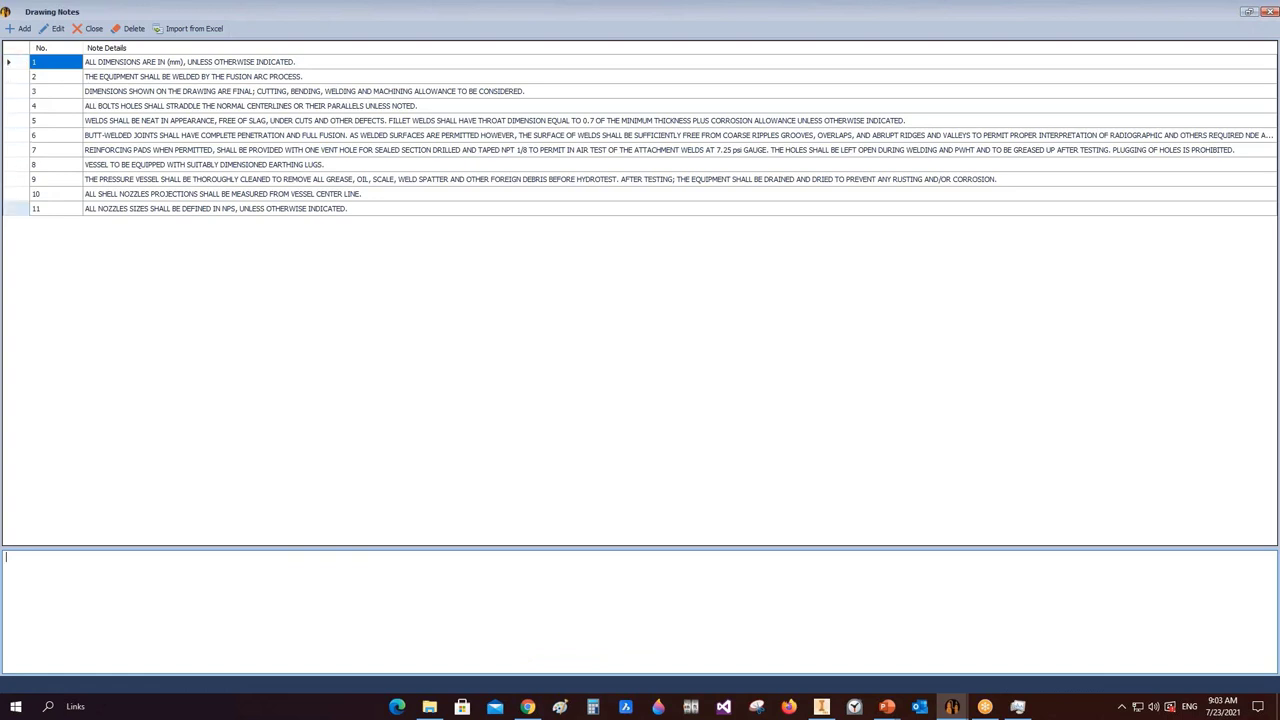
- Browse notes 11, 8 and 1, try Edit and Add, then close the notes list
left_click(12, 208)
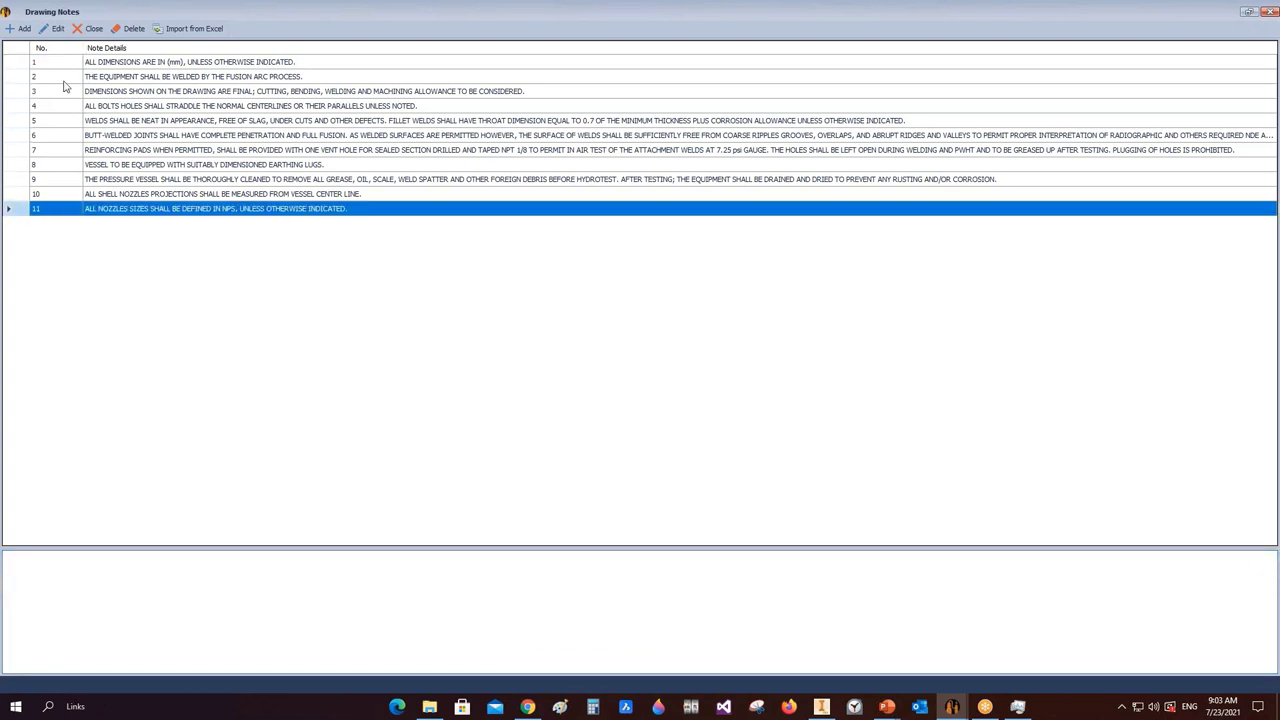
left_click(15, 164)
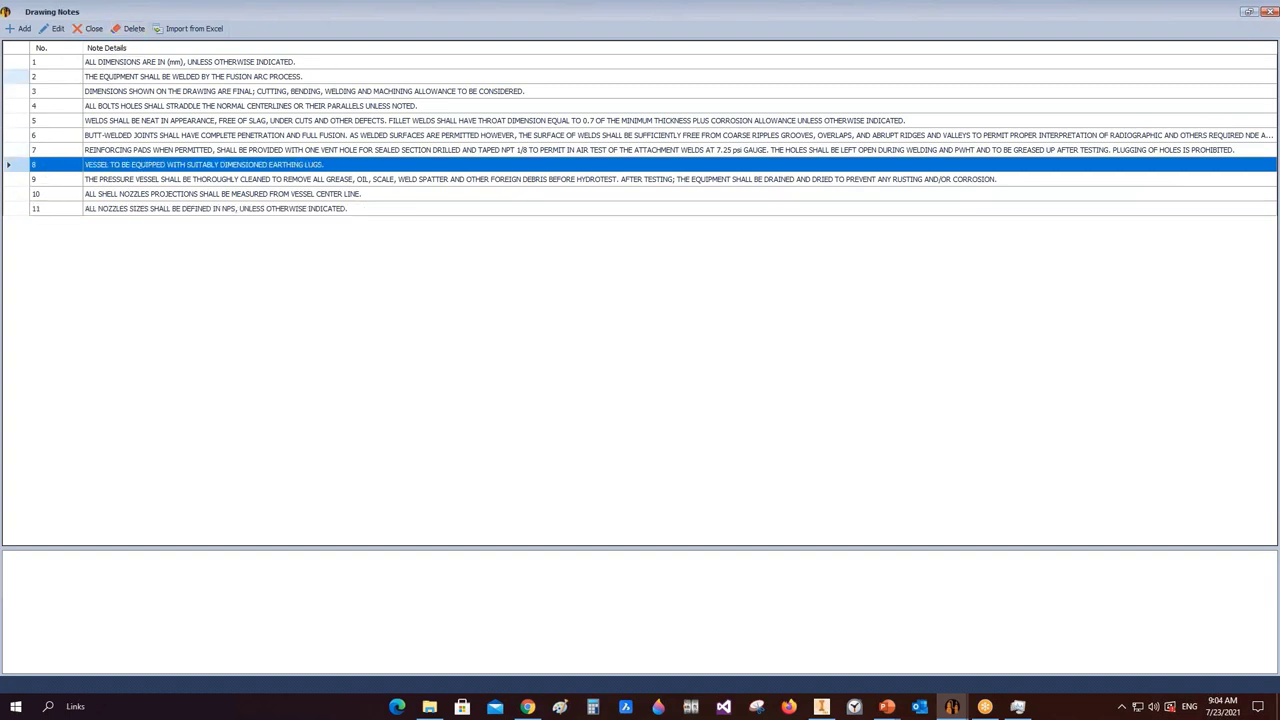
left_click(16, 62)
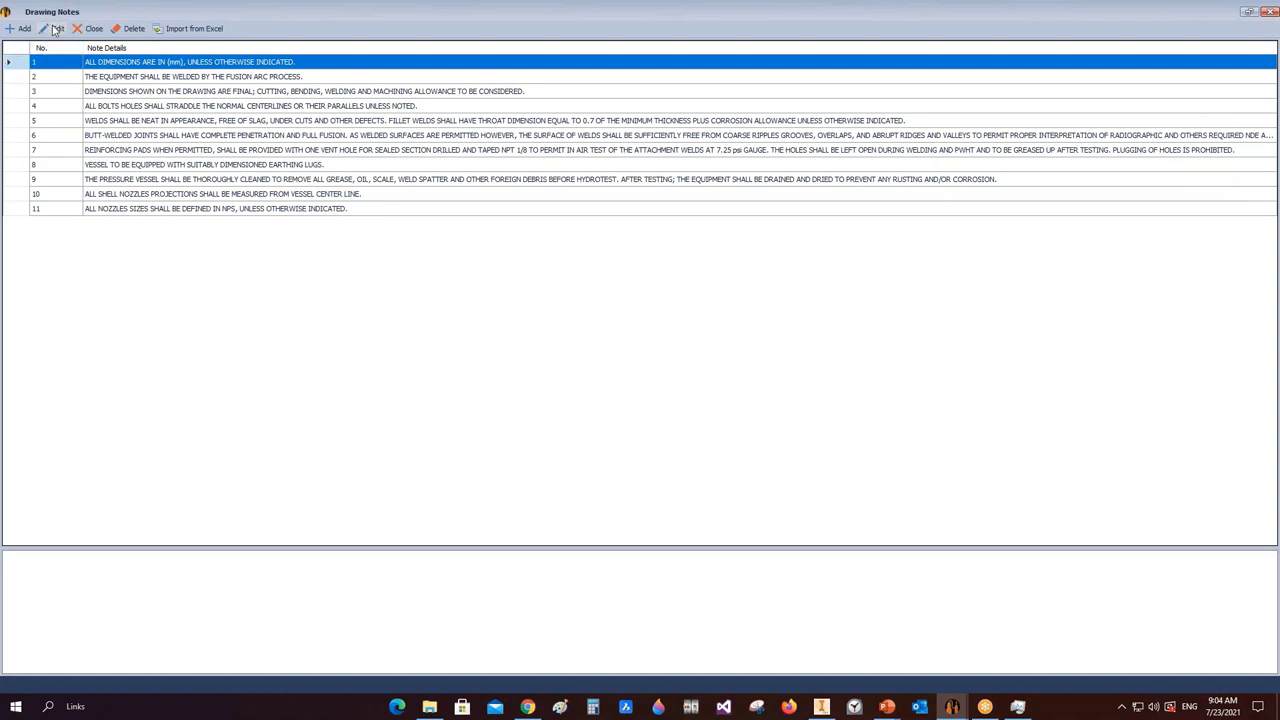
left_click(55, 29)
left_click_drag(277, 563, 8, 561)
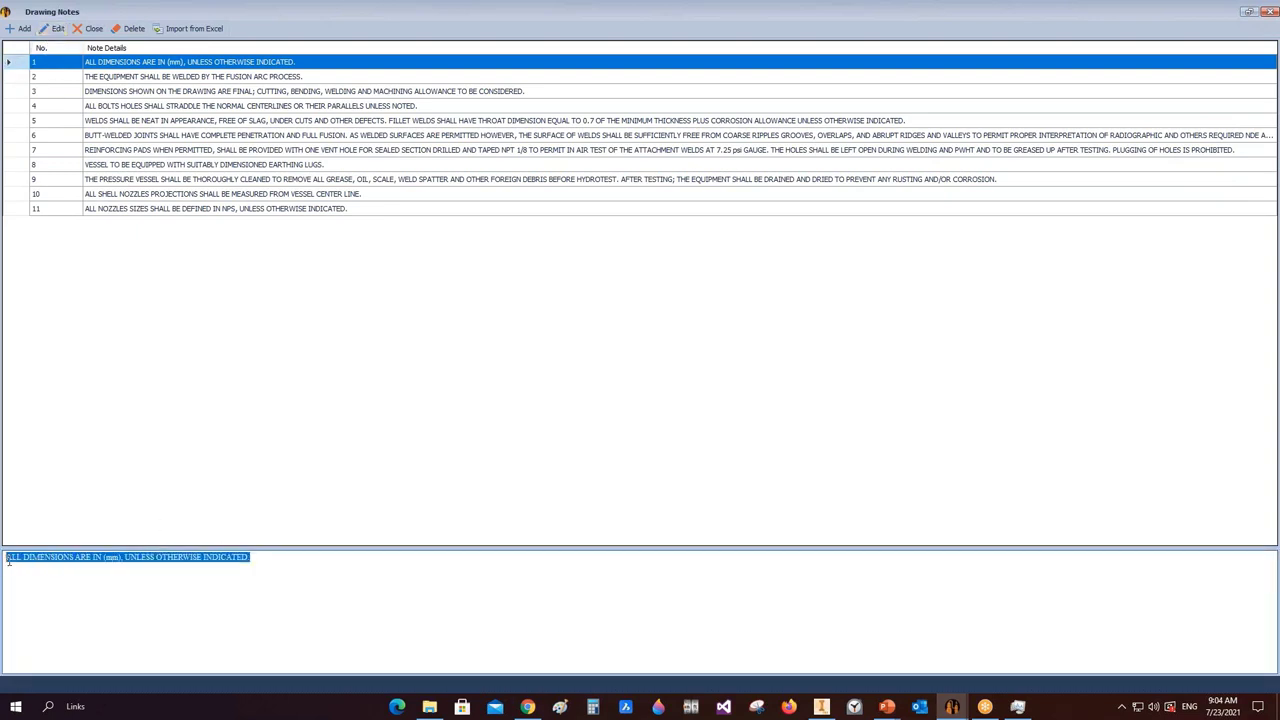
left_click(20, 29)
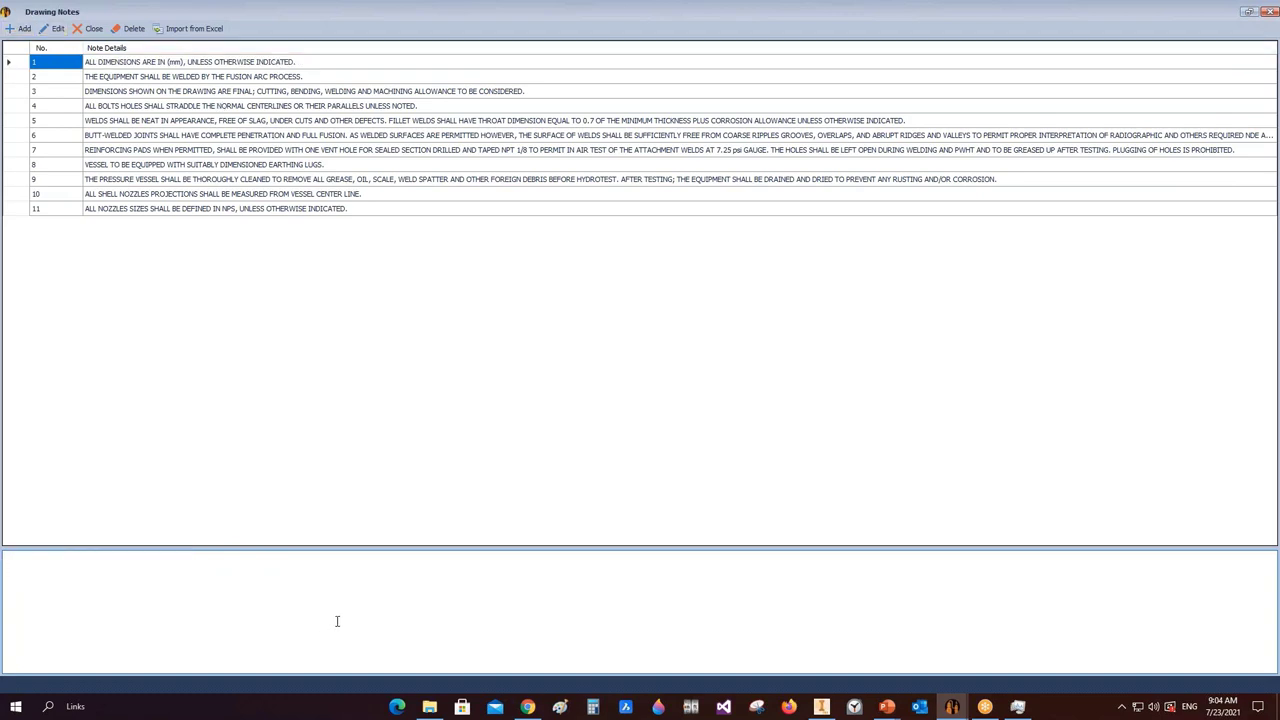
left_click(1270, 11)
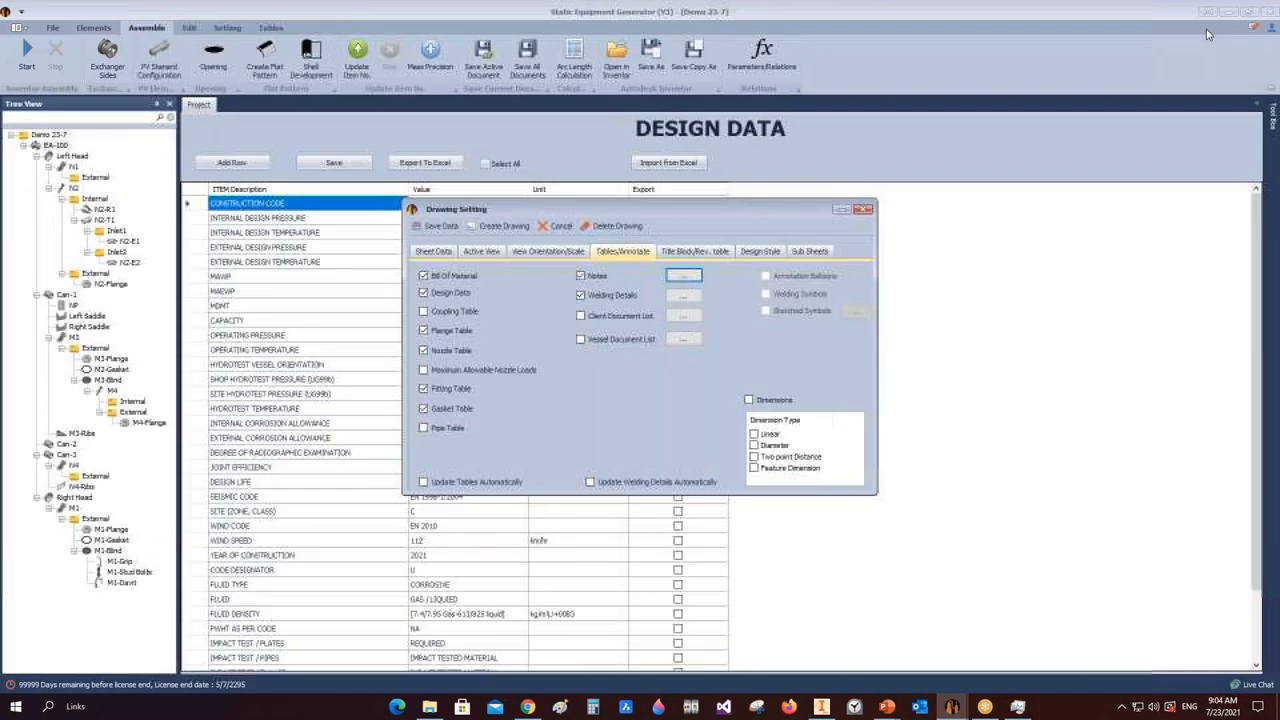
- Save the drawing settings and minimize all windows to reach the desktop
left_click(437, 227)
left_click(651, 371)
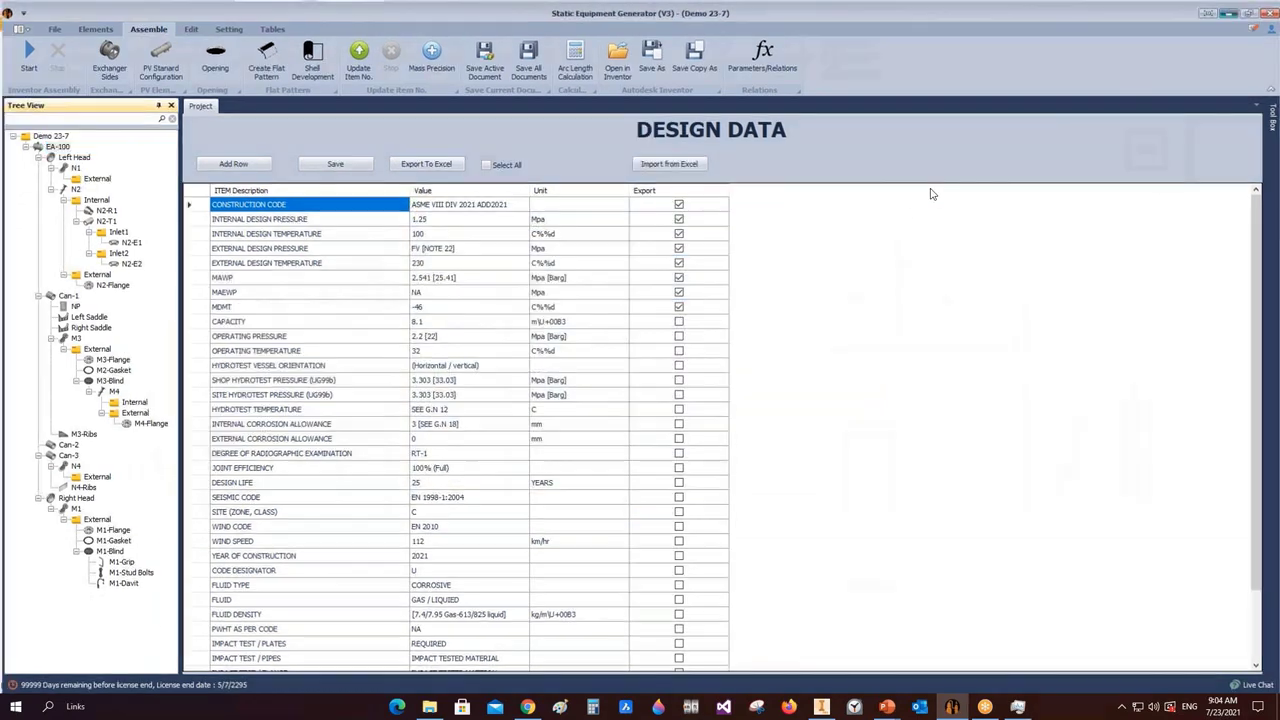
left_click(1206, 13)
left_click(1208, 7)
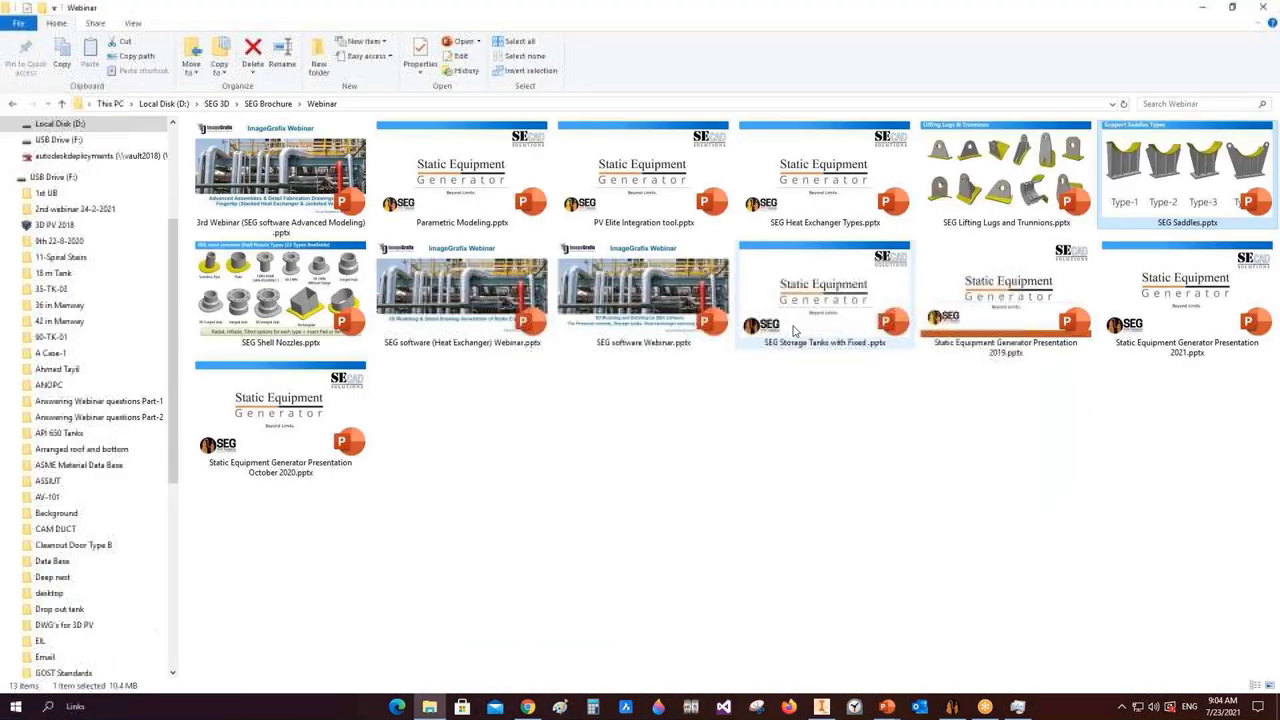
left_click(1208, 7)
- Create a new Excel worksheet named Notes on the desktop and open it
right_click(517, 344)
mouse_move(595, 470)
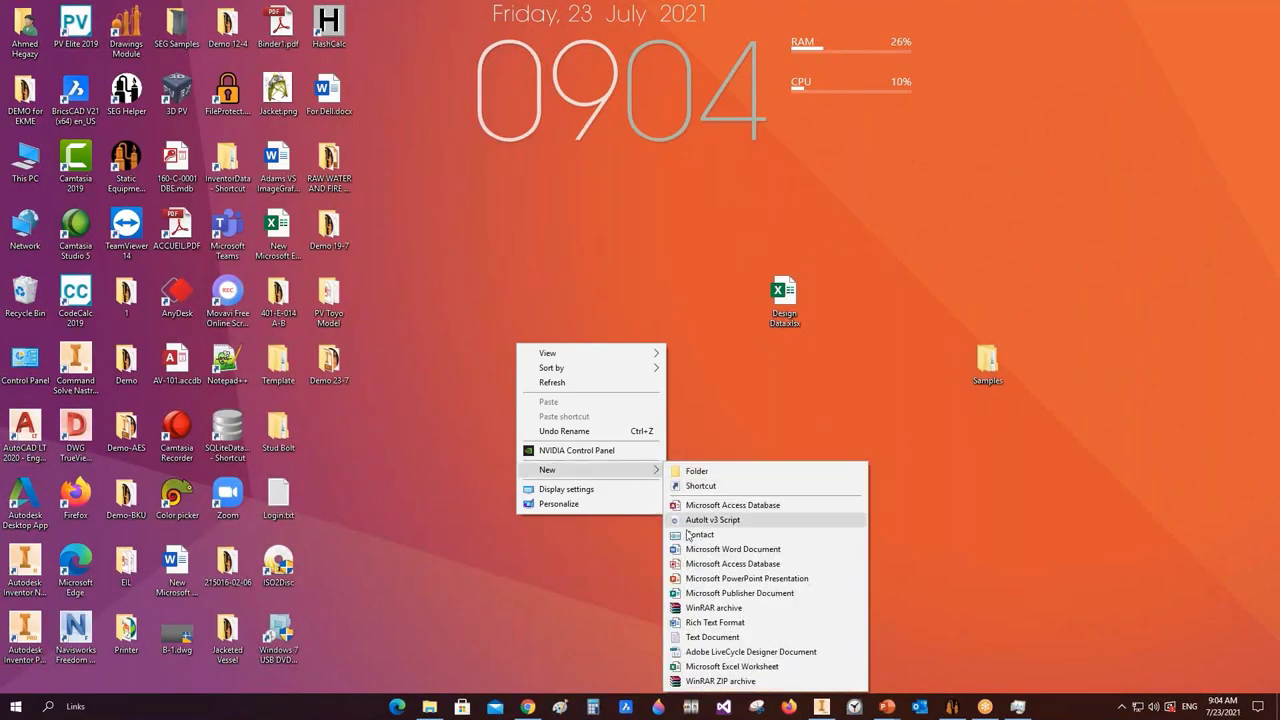
left_click(725, 666)
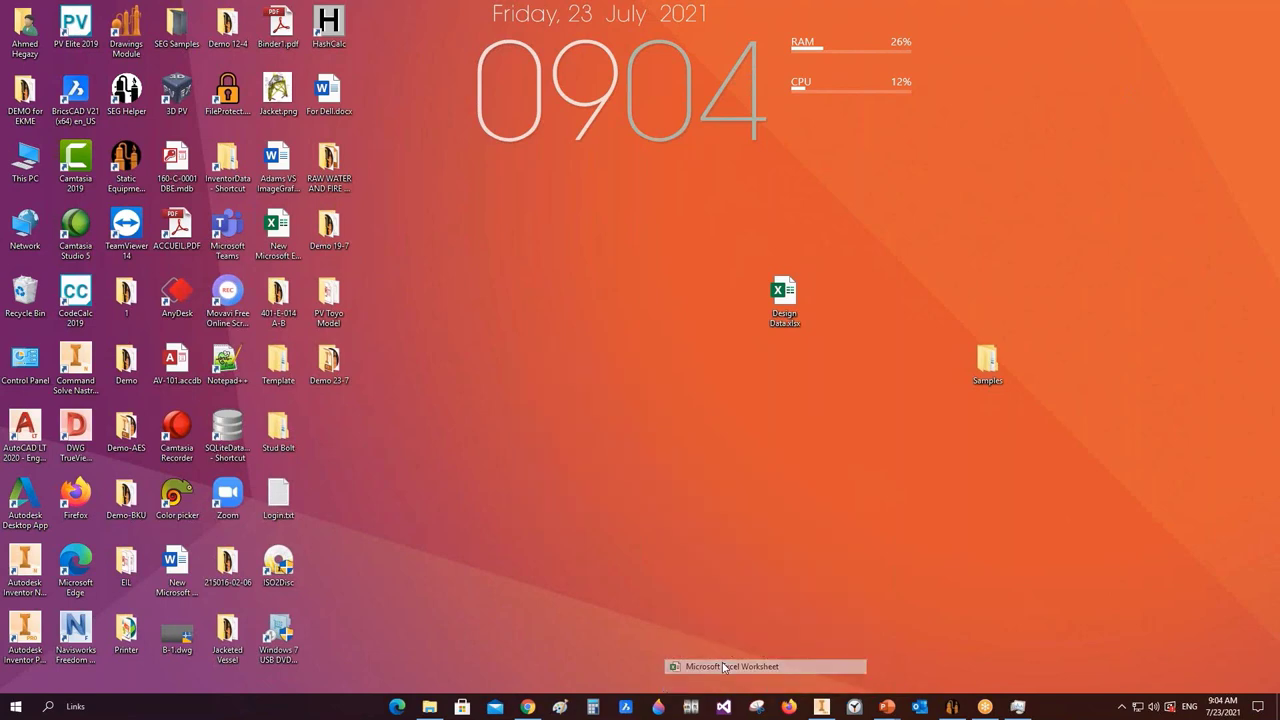
type("Notes.xlsx")
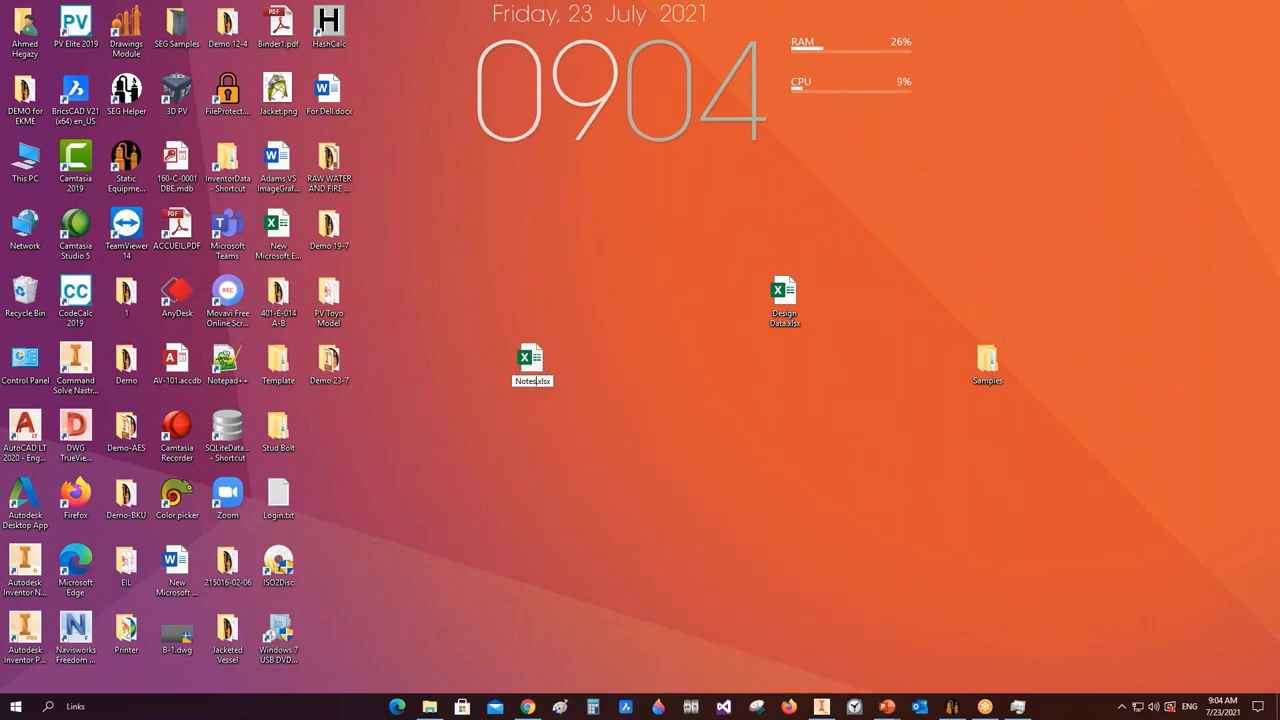
key("Return")
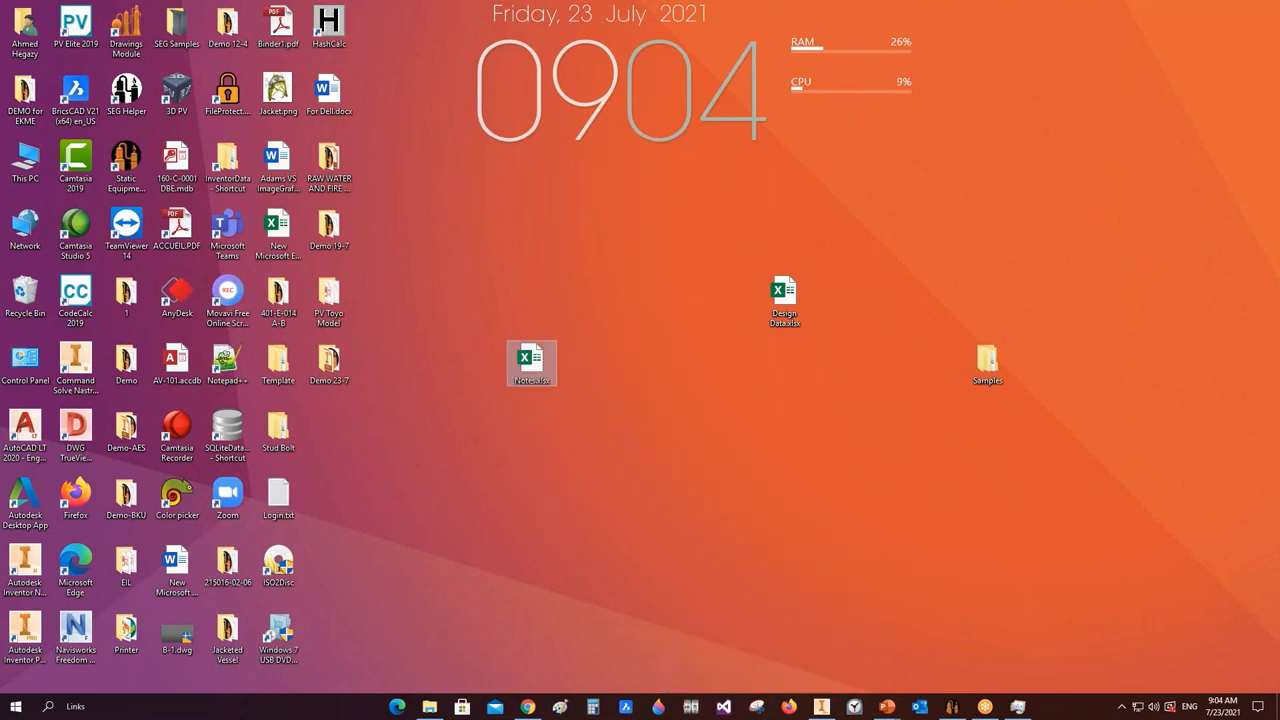
double_click(543, 353)
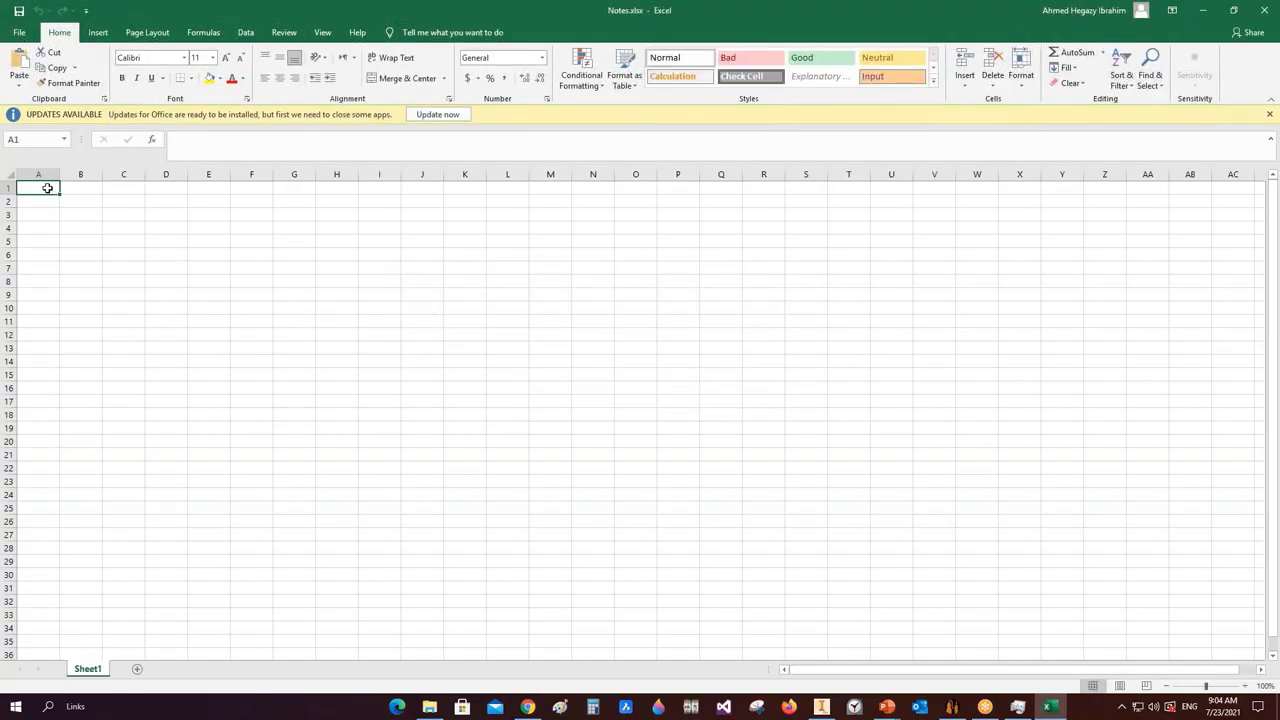
- Enter placeholder text in cells A1 to A3 and widen column A to fit it
type("fghjfgjghfj")
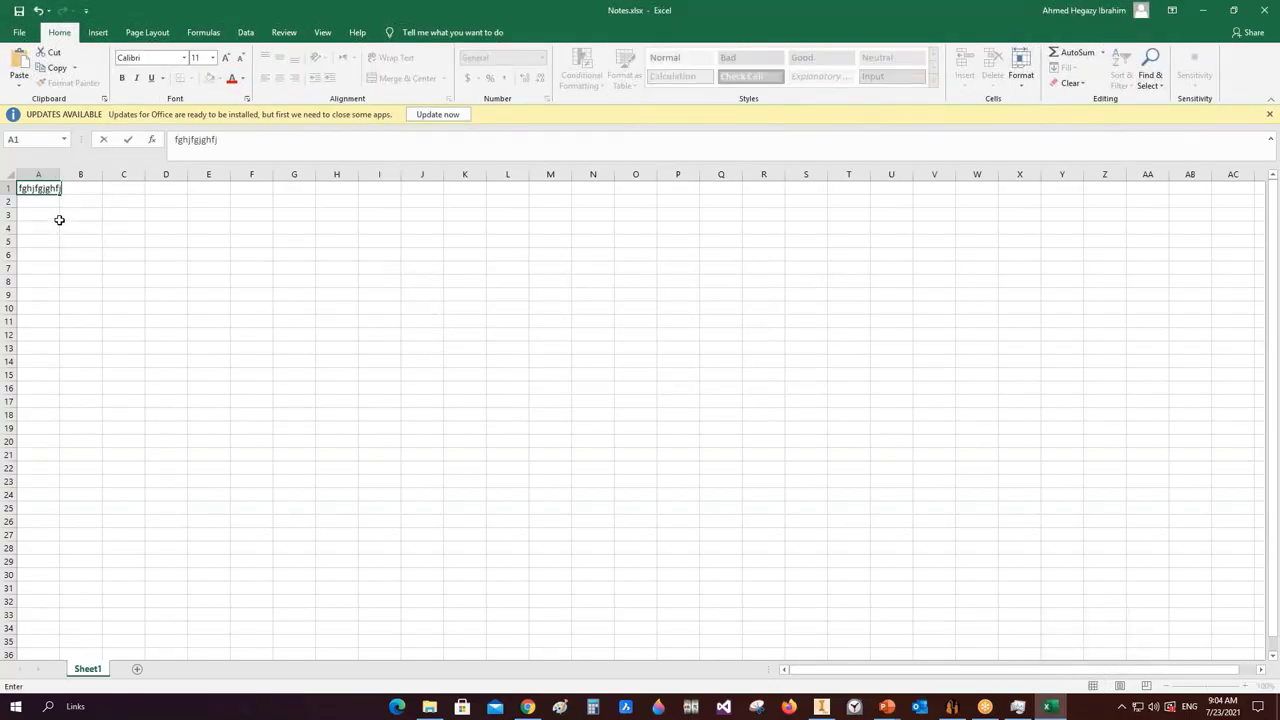
key("Return")
type("fgjgfj")
left_click(38, 174)
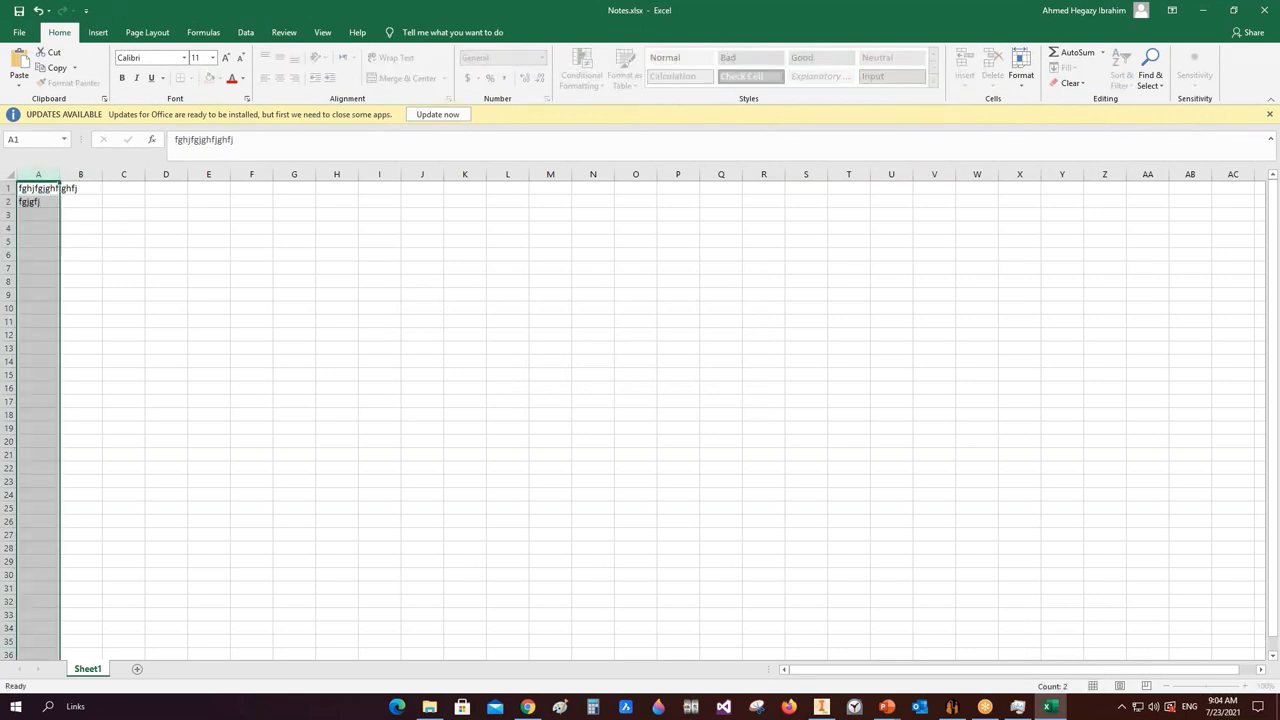
double_click(59, 174)
left_click(48, 215)
left_click(50, 201)
type("dhj")
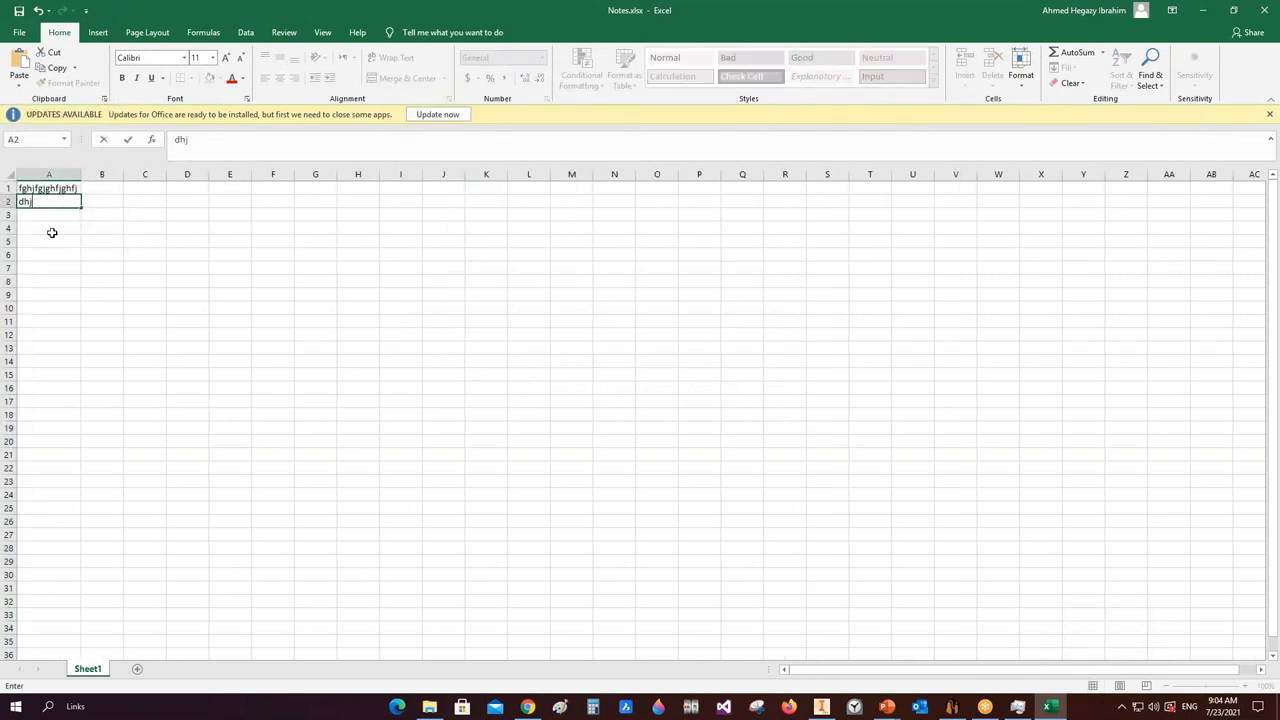
type("jh fgjgfjgfj gfh")
key("Return")
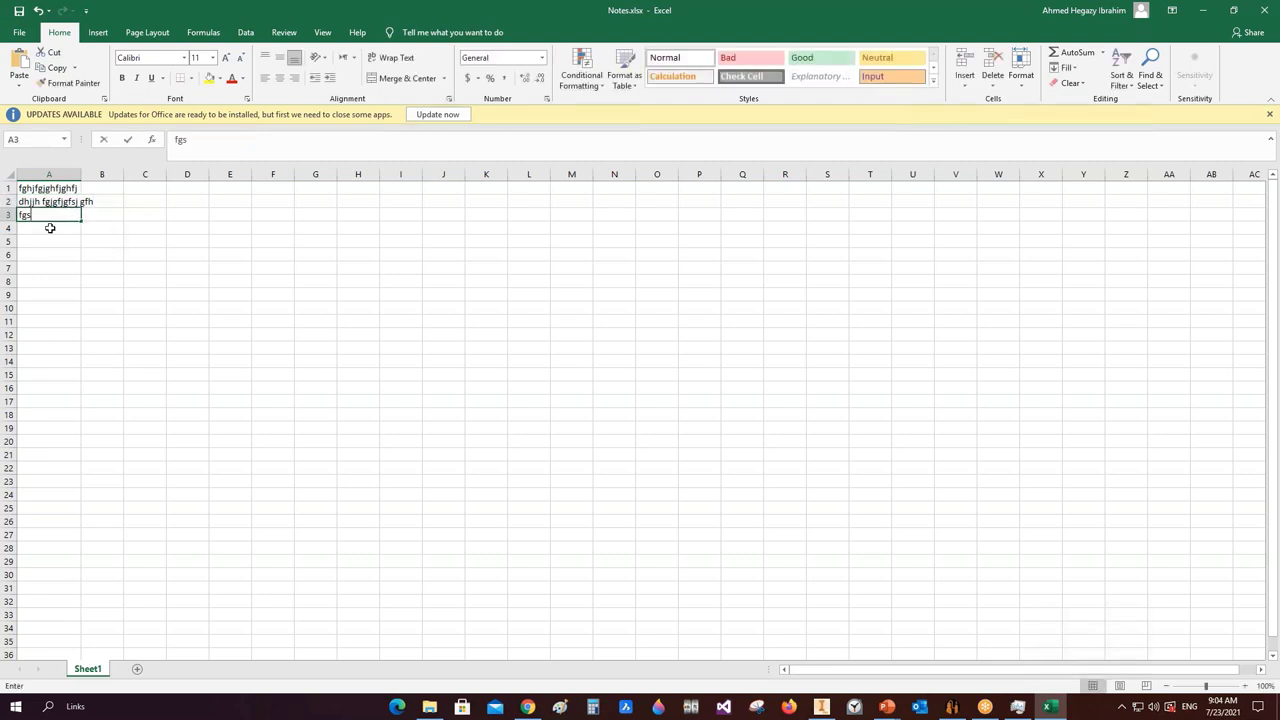
type("fgshj gh")
left_click(18, 11)
left_click_drag(80, 169, 97, 169)
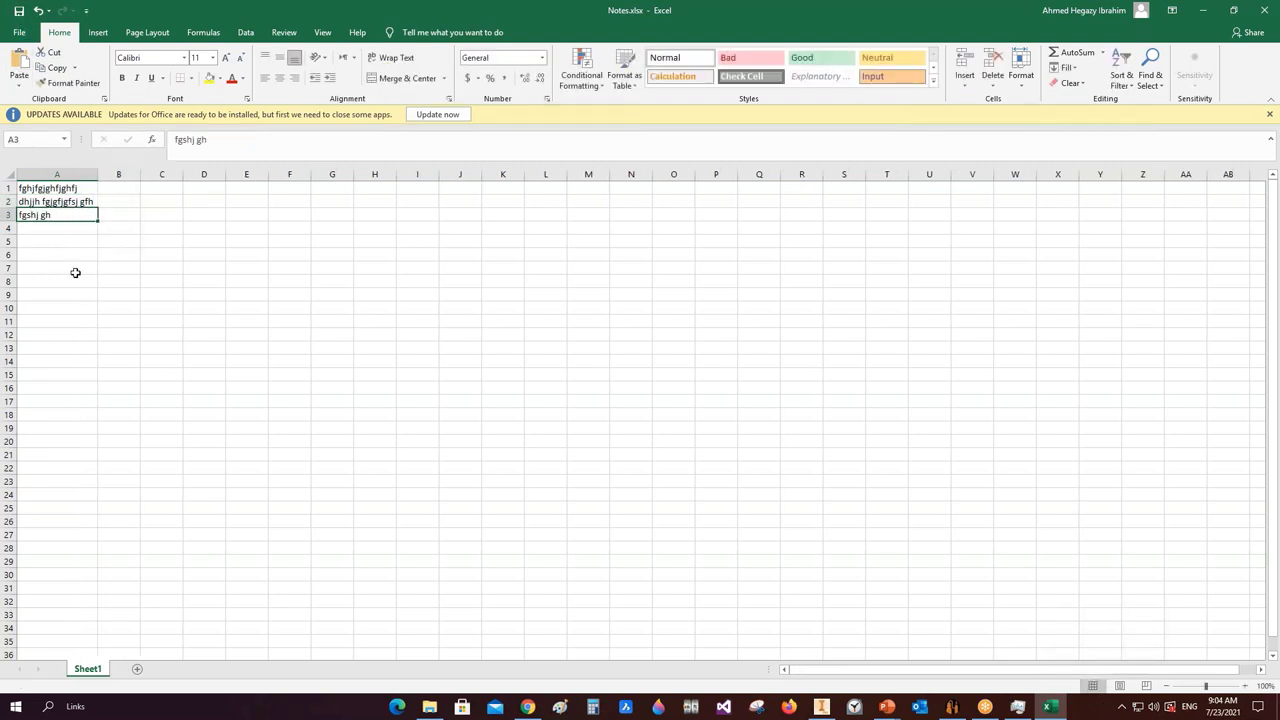
left_click(74, 272)
- Check the entries in cells A1–A3, then close Excel without saving
left_click(58, 191)
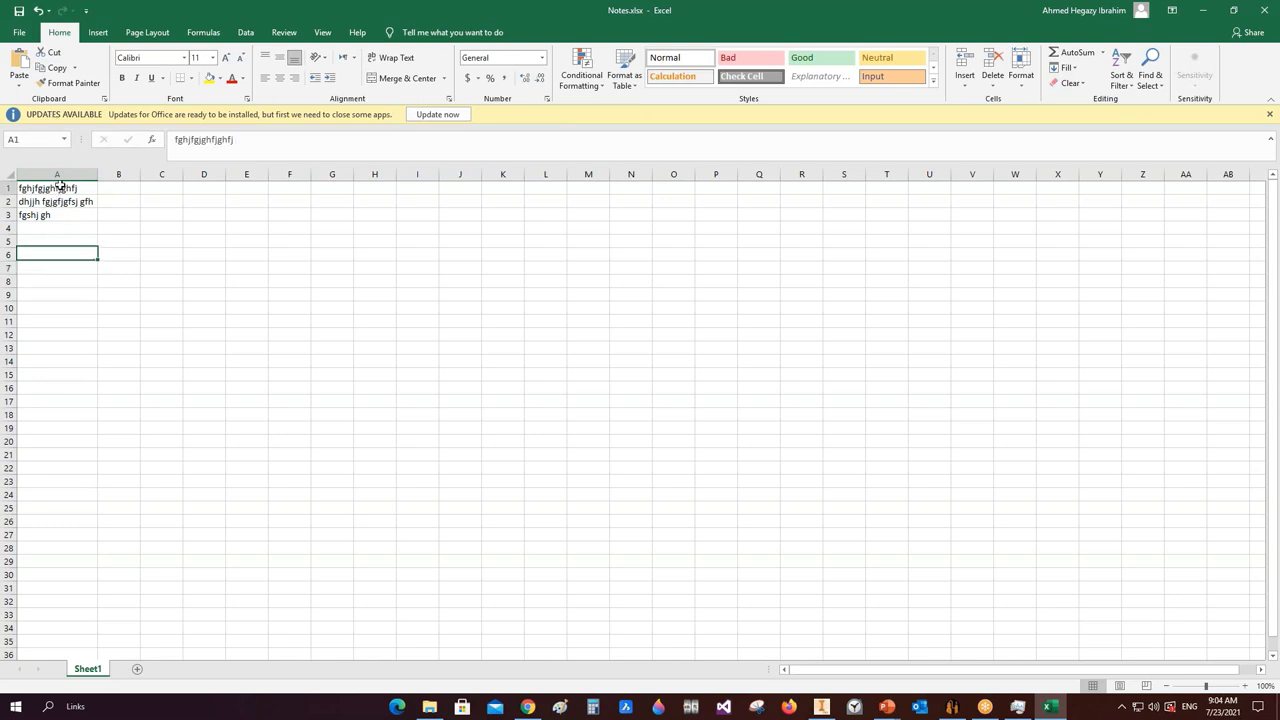
left_click(49, 200)
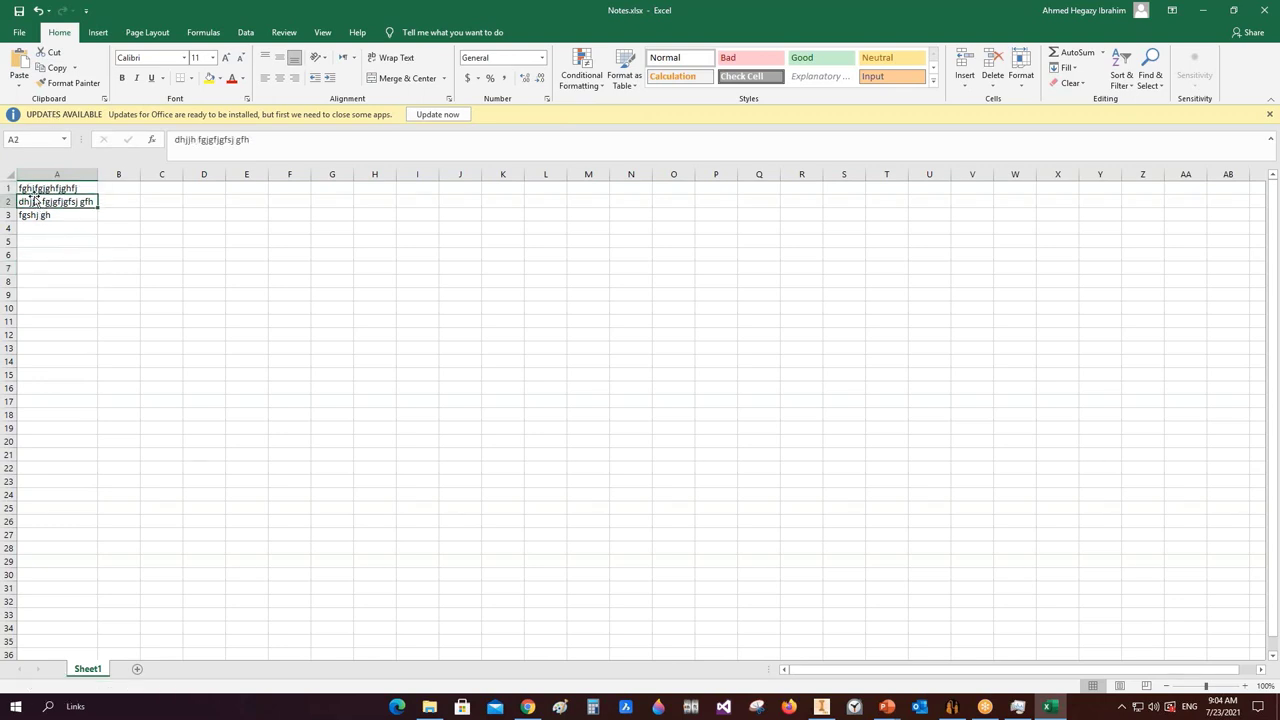
left_click(84, 189)
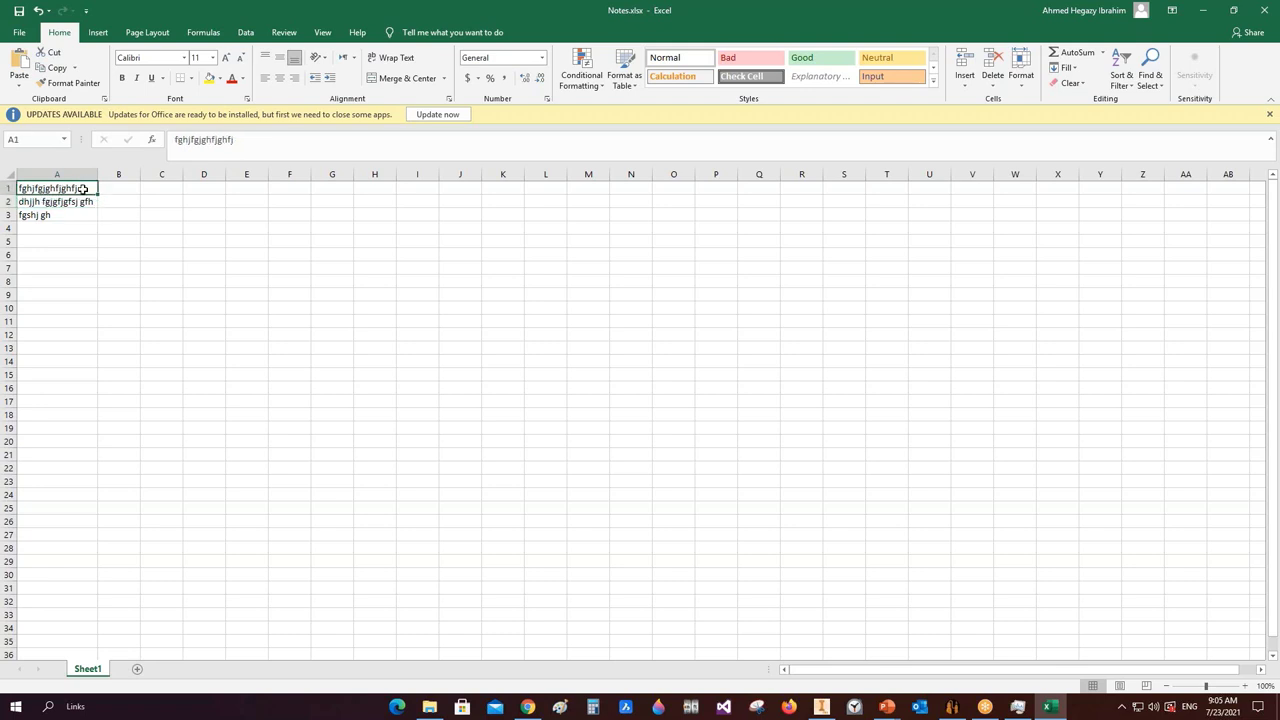
left_click(76, 204)
left_click(54, 214)
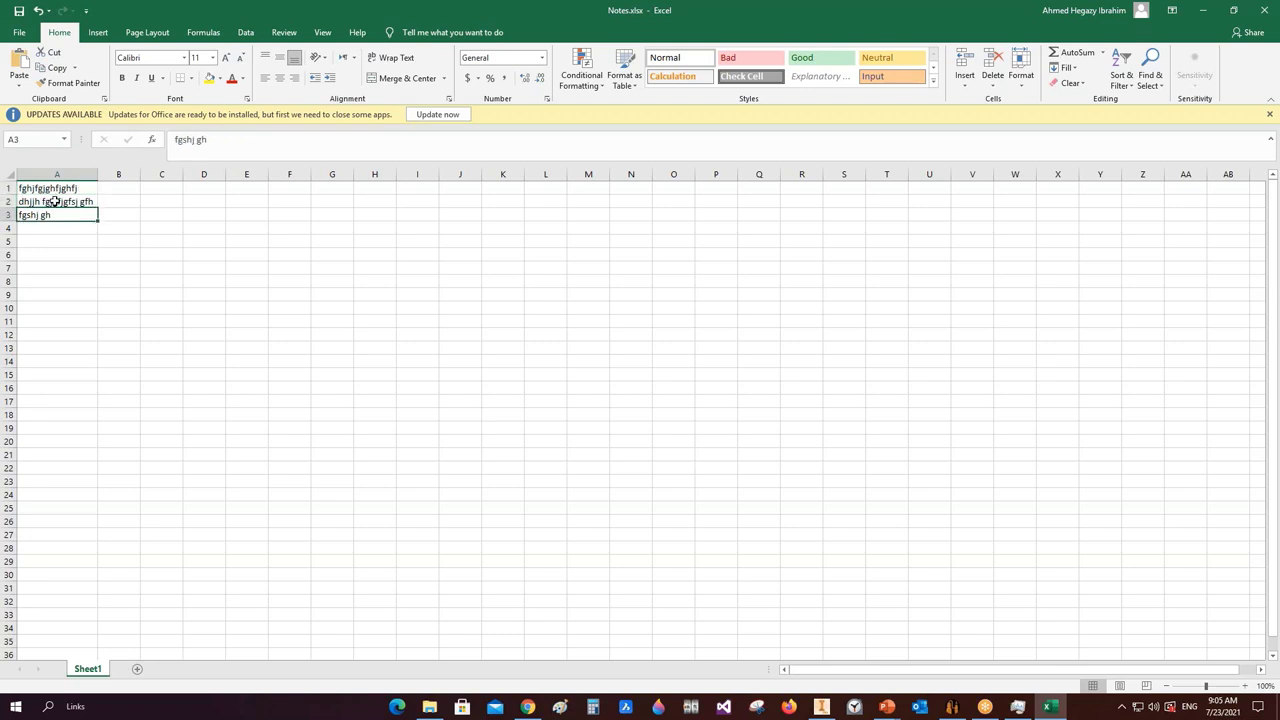
left_click(1263, 10)
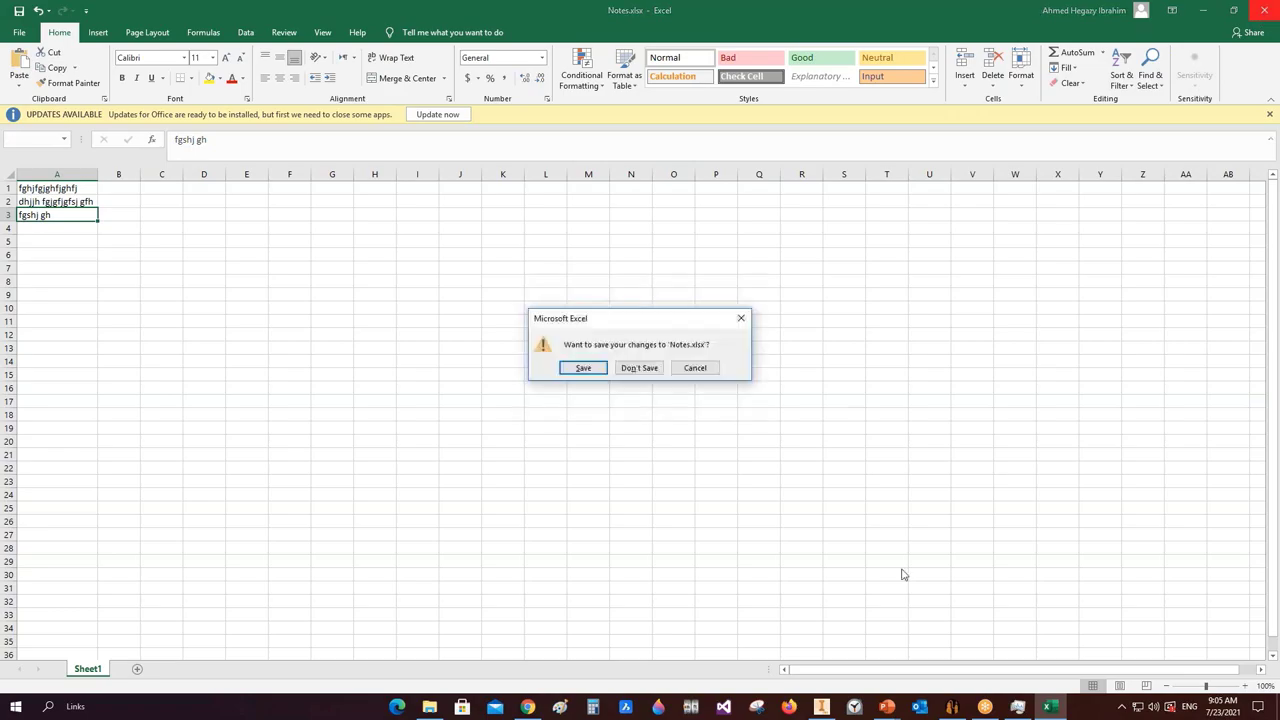
left_click(645, 371)
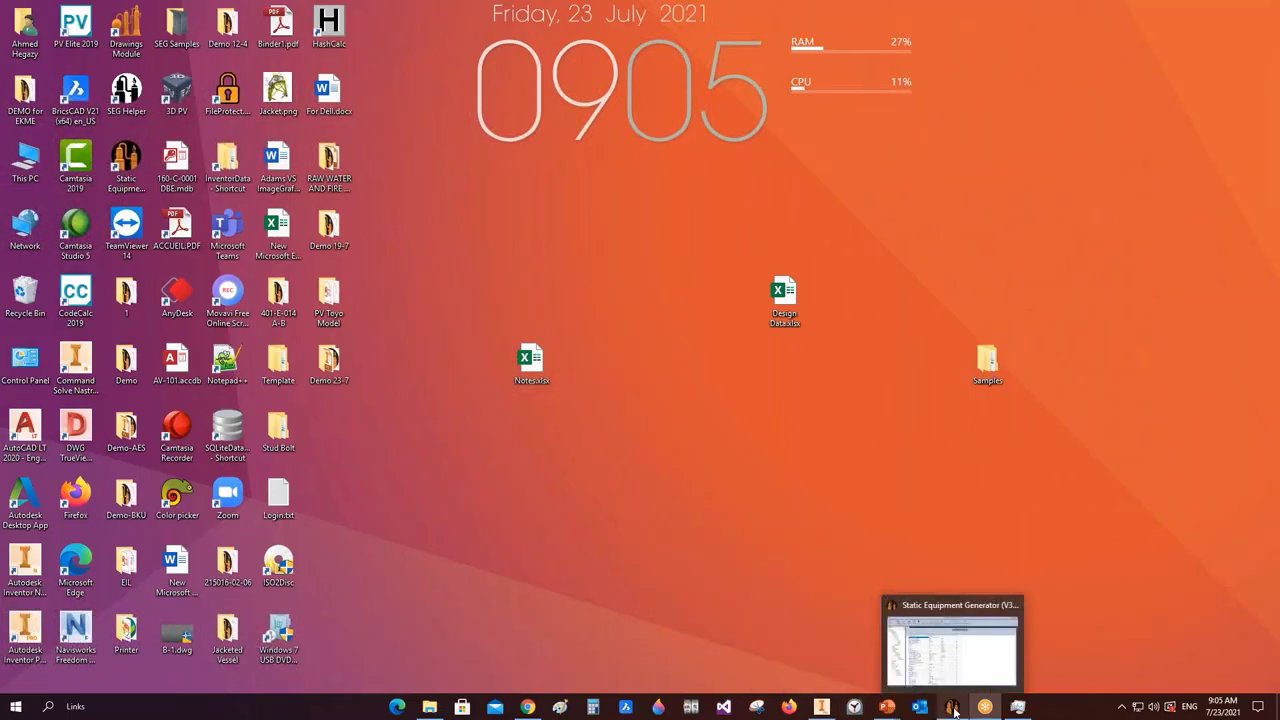
- Start creating a drawing for the EA-100 vessel
left_click(951, 707)
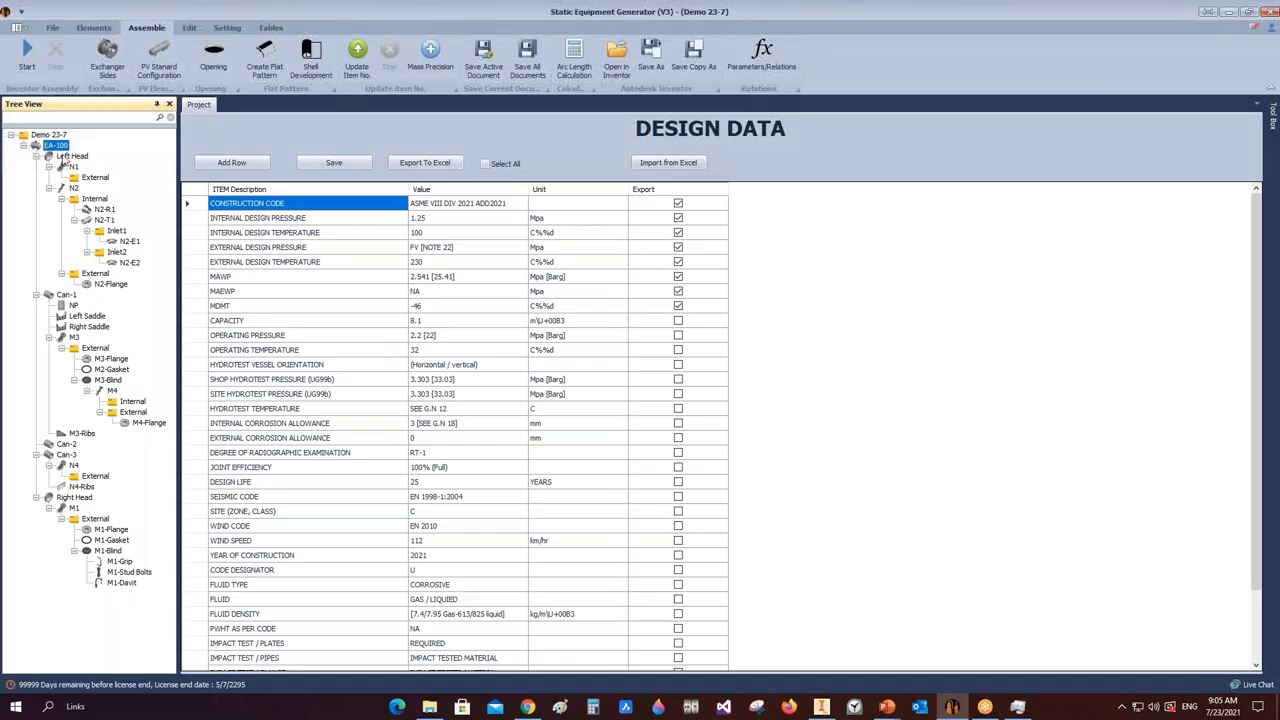
right_click(63, 152)
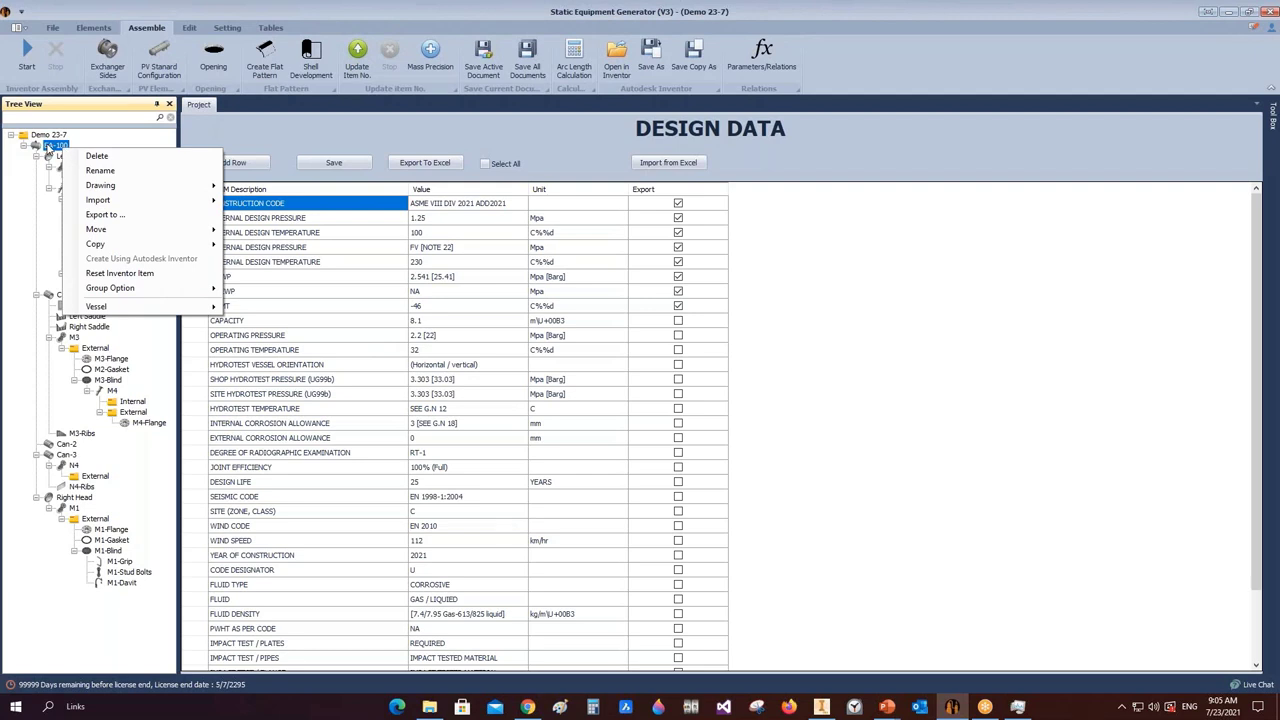
mouse_move(140, 185)
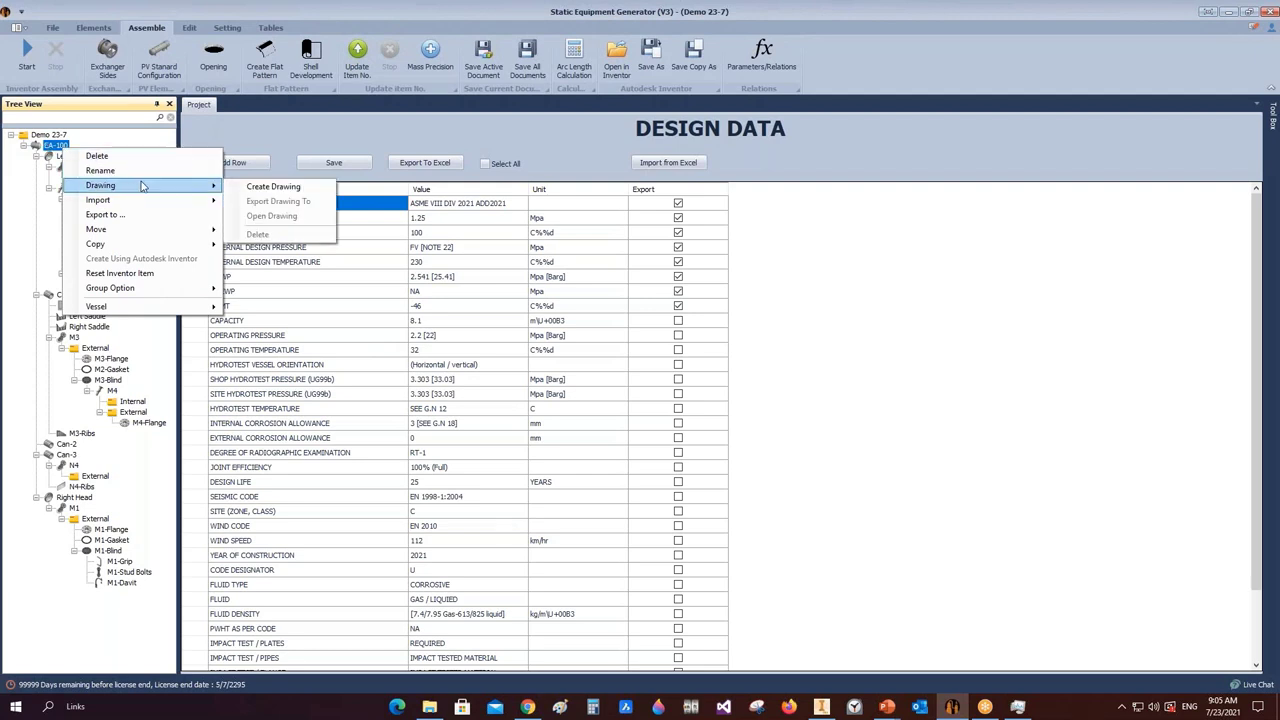
left_click(309, 187)
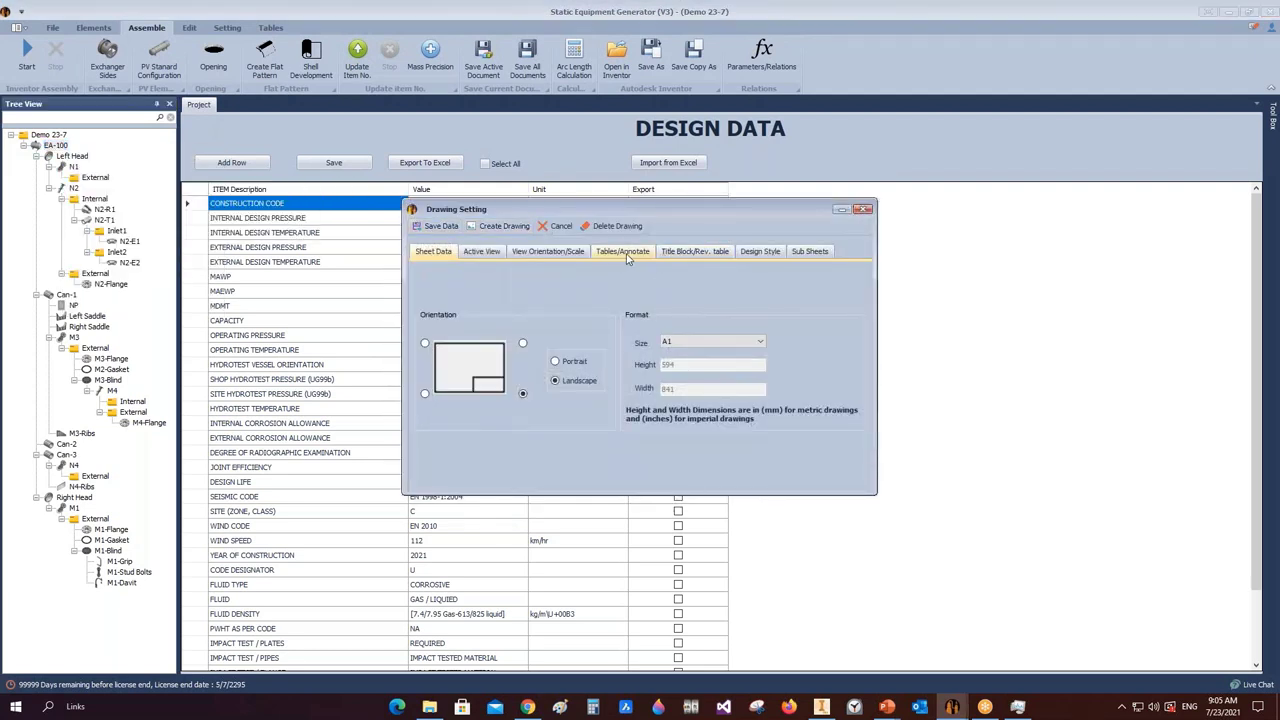
- Import notes from Notes.xlsx into the drawing notes, keeping the existing notes
left_click(640, 251)
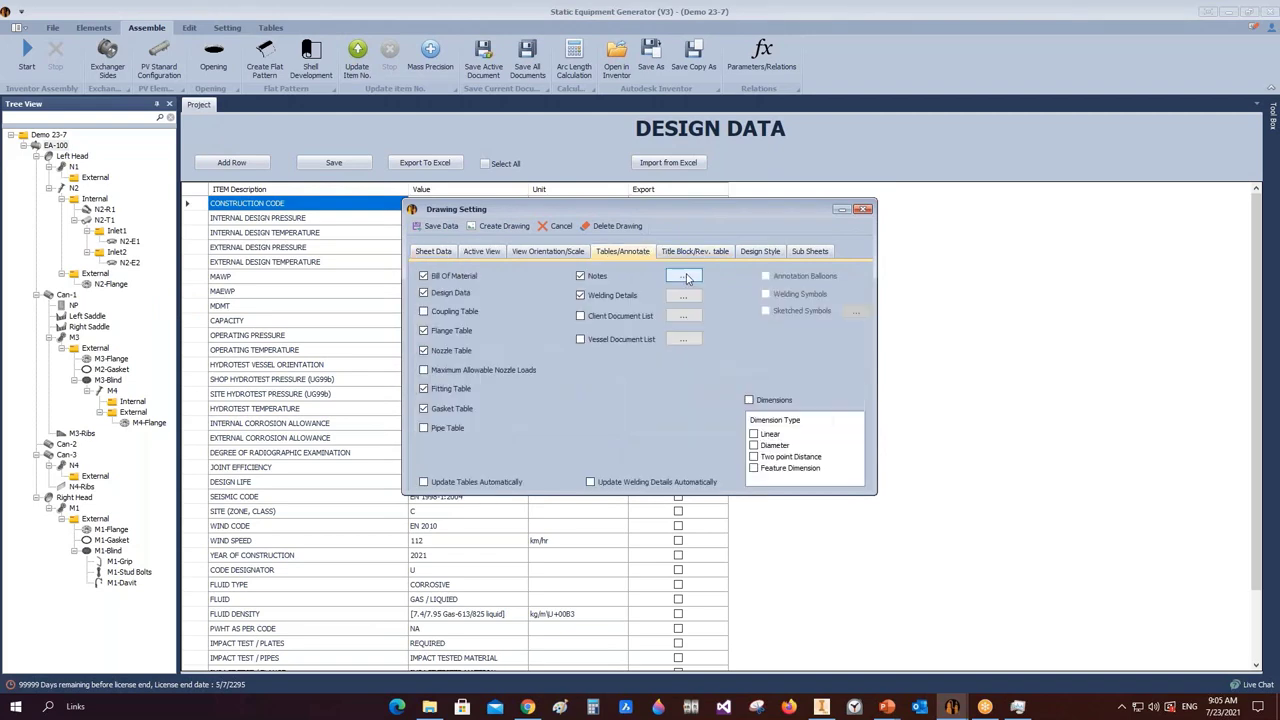
left_click(683, 276)
left_click(660, 240)
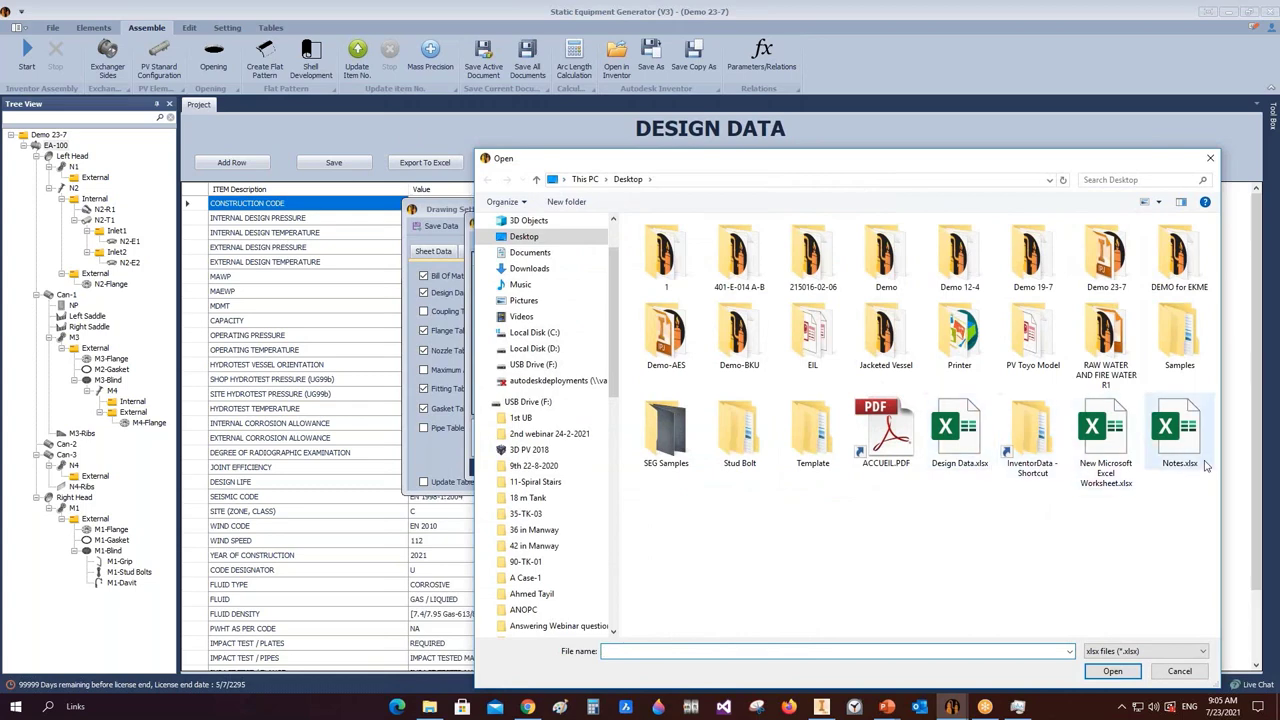
left_click(1185, 430)
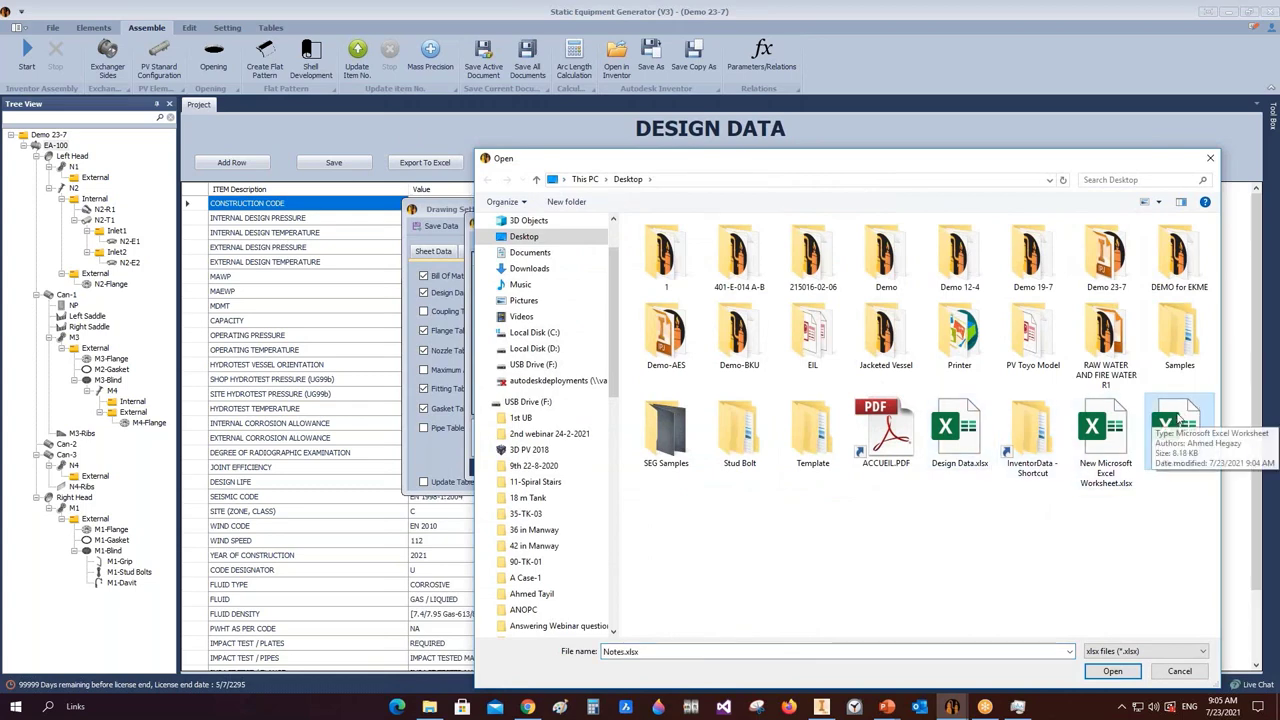
left_click(1112, 671)
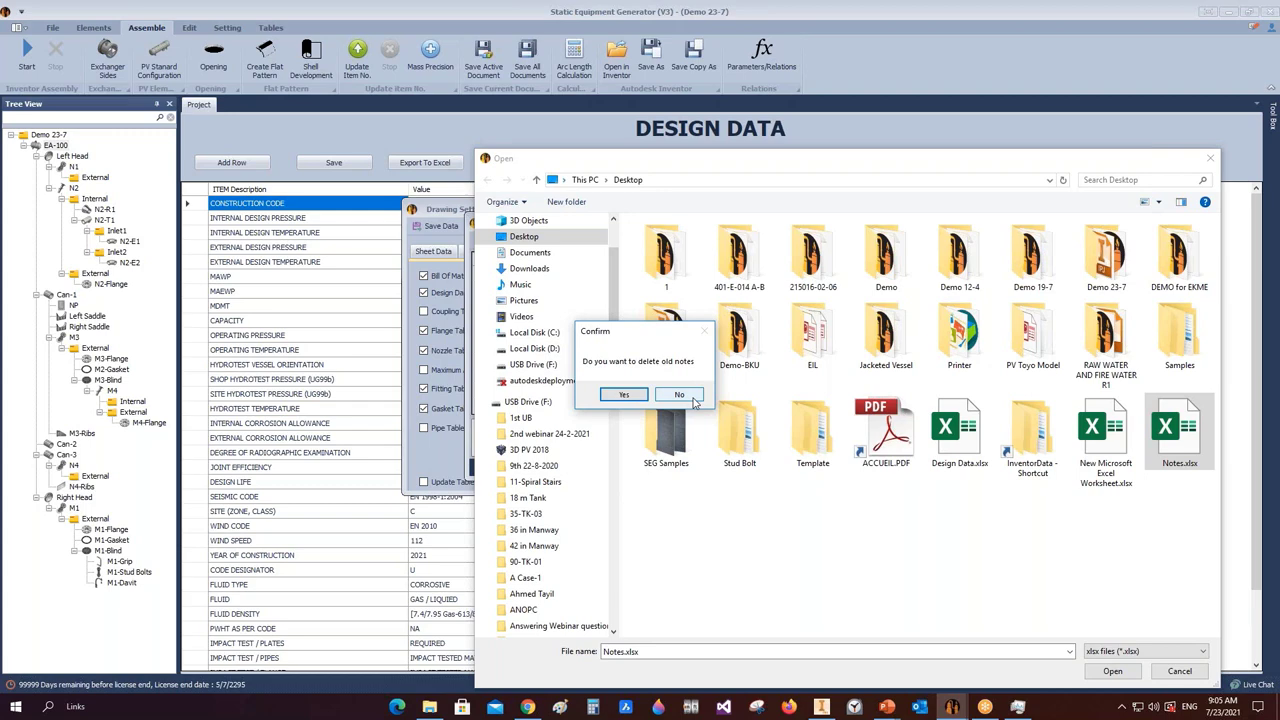
left_click(679, 395)
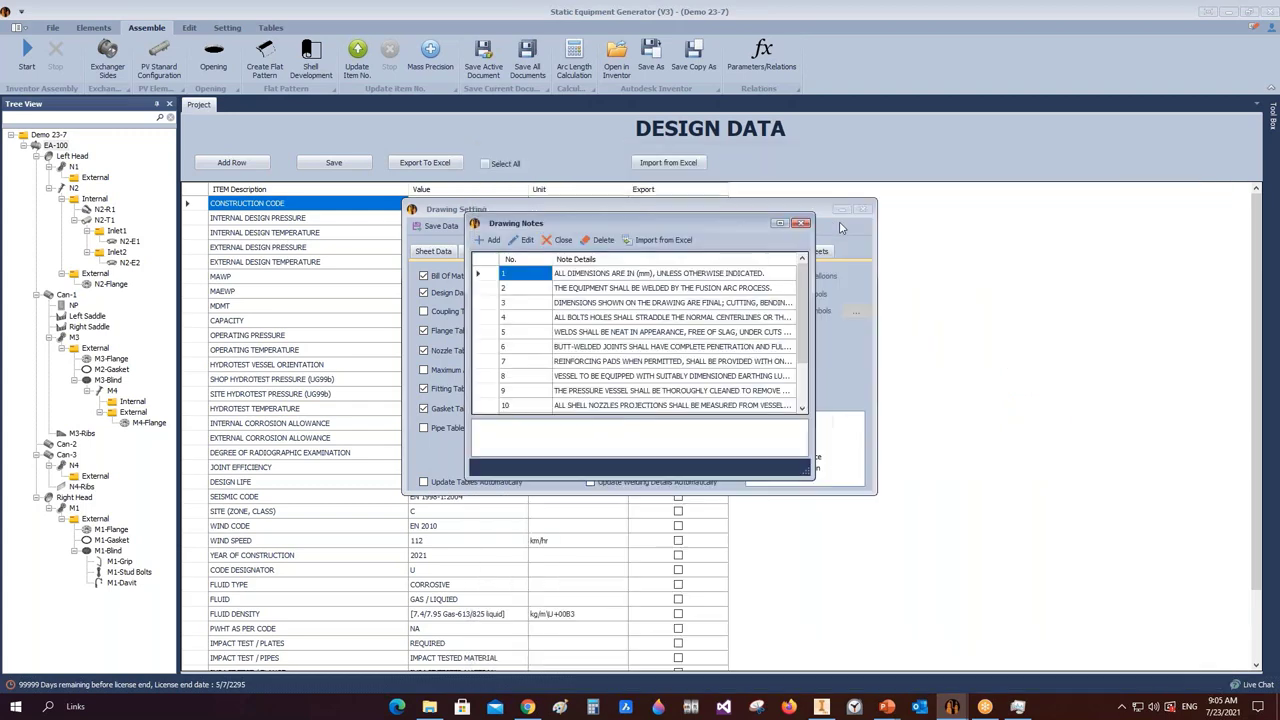
- Delete the first two imported notes from the maximized notes list
left_click(781, 225)
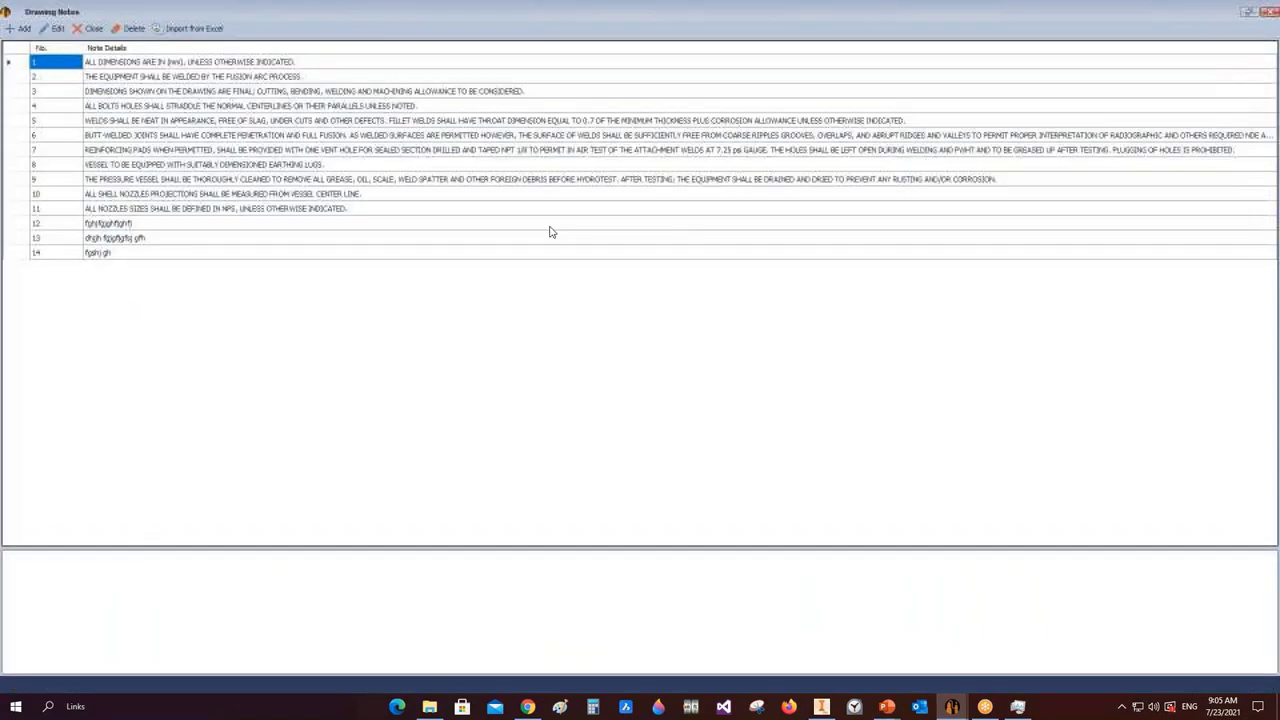
left_click(13, 240)
left_click(14, 252)
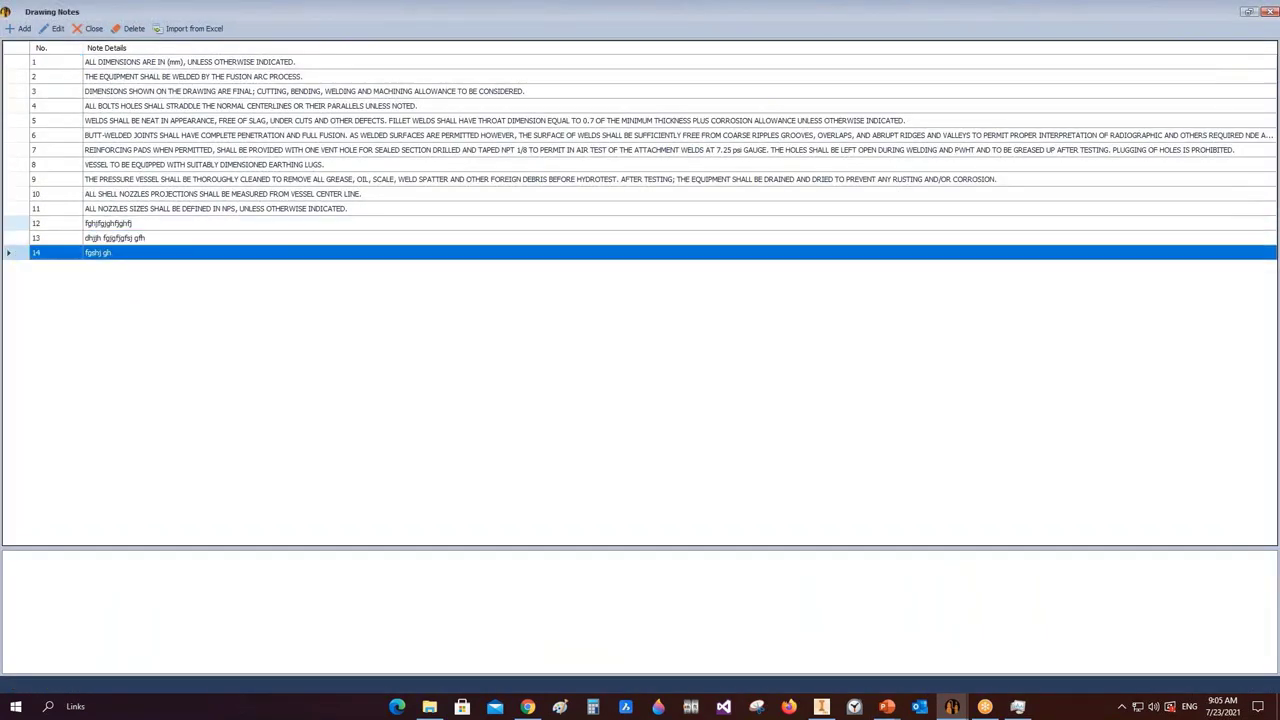
left_click(14, 225)
left_click(130, 28)
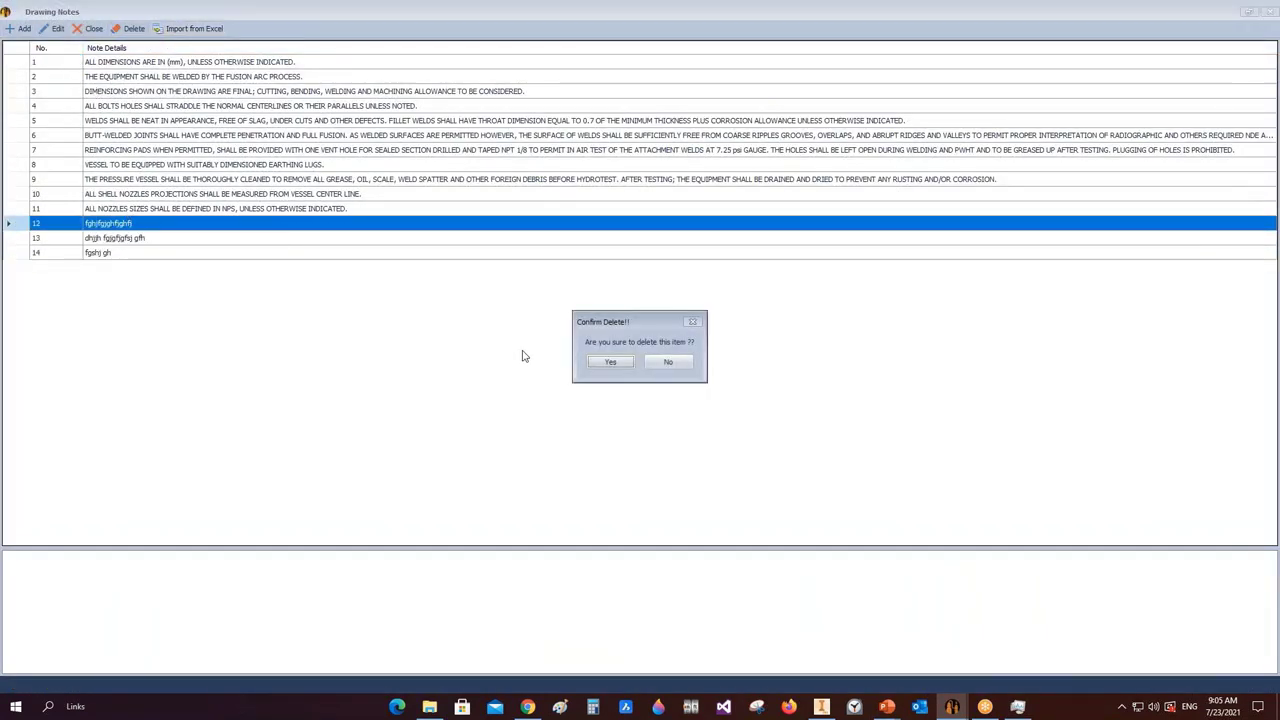
left_click(611, 362)
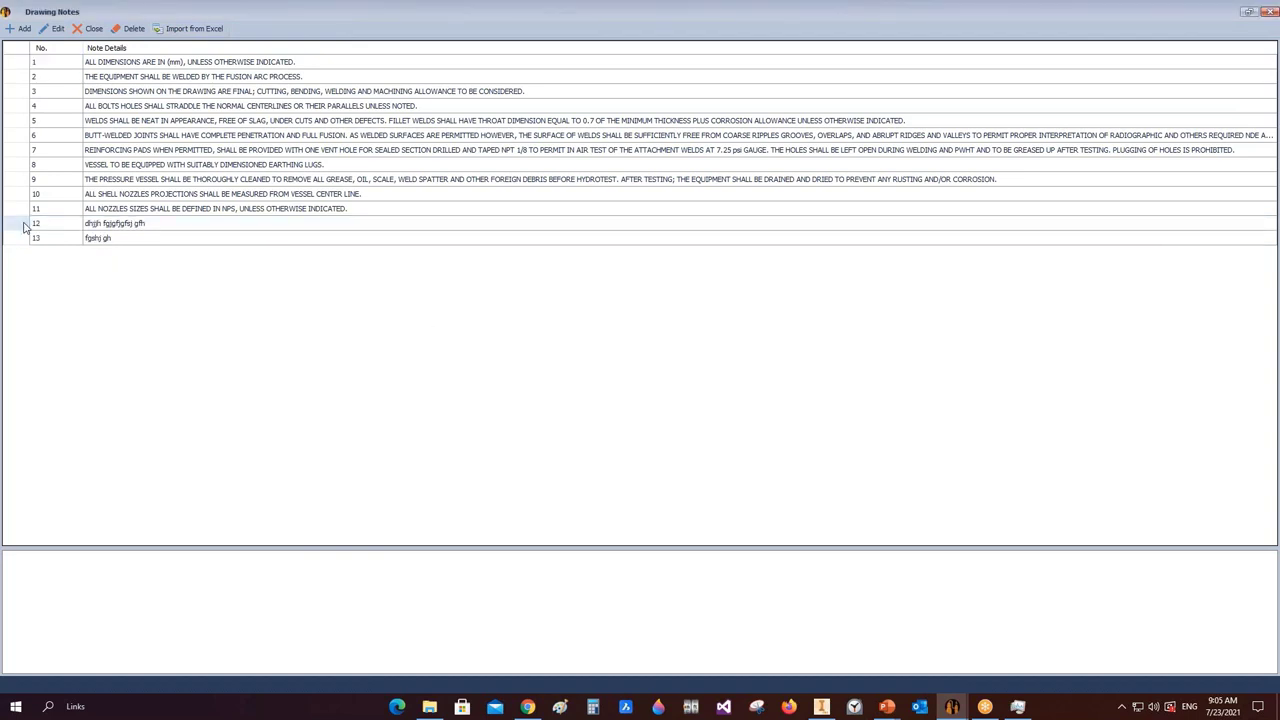
left_click(611, 362)
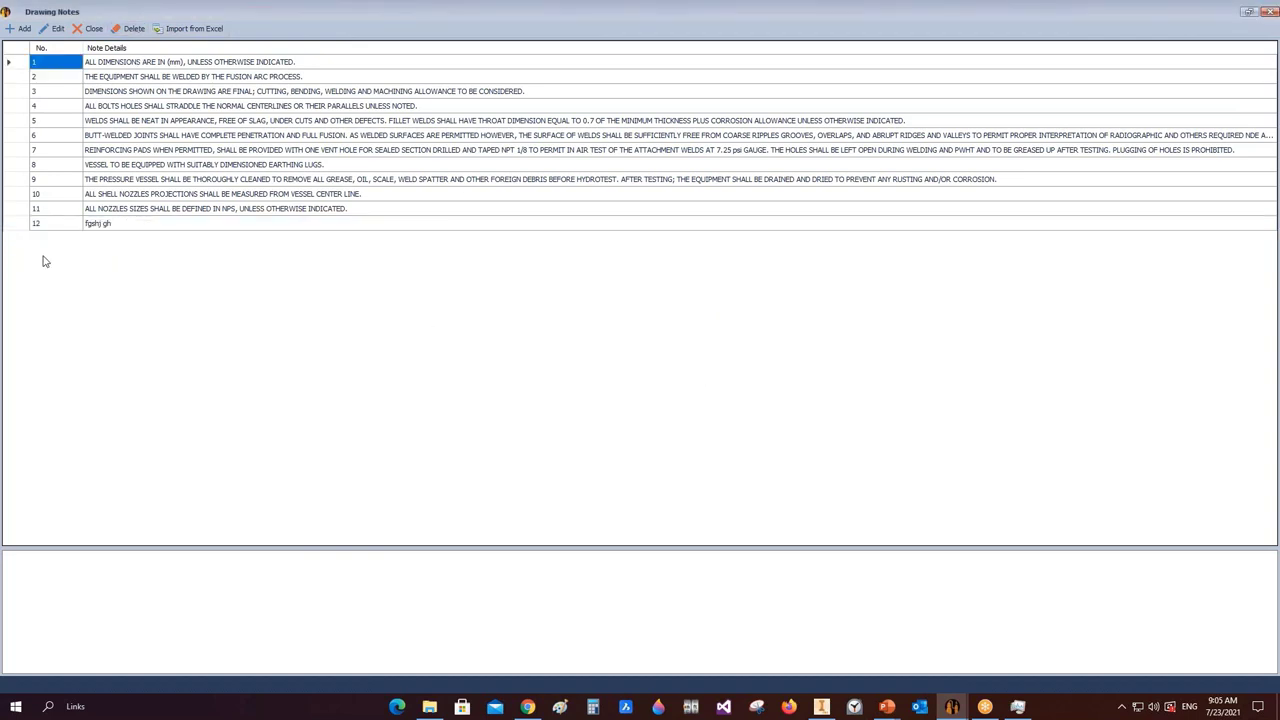
- Delete the last imported note 'fgshj gh' and close the notes list
left_click(16, 223)
left_click(135, 29)
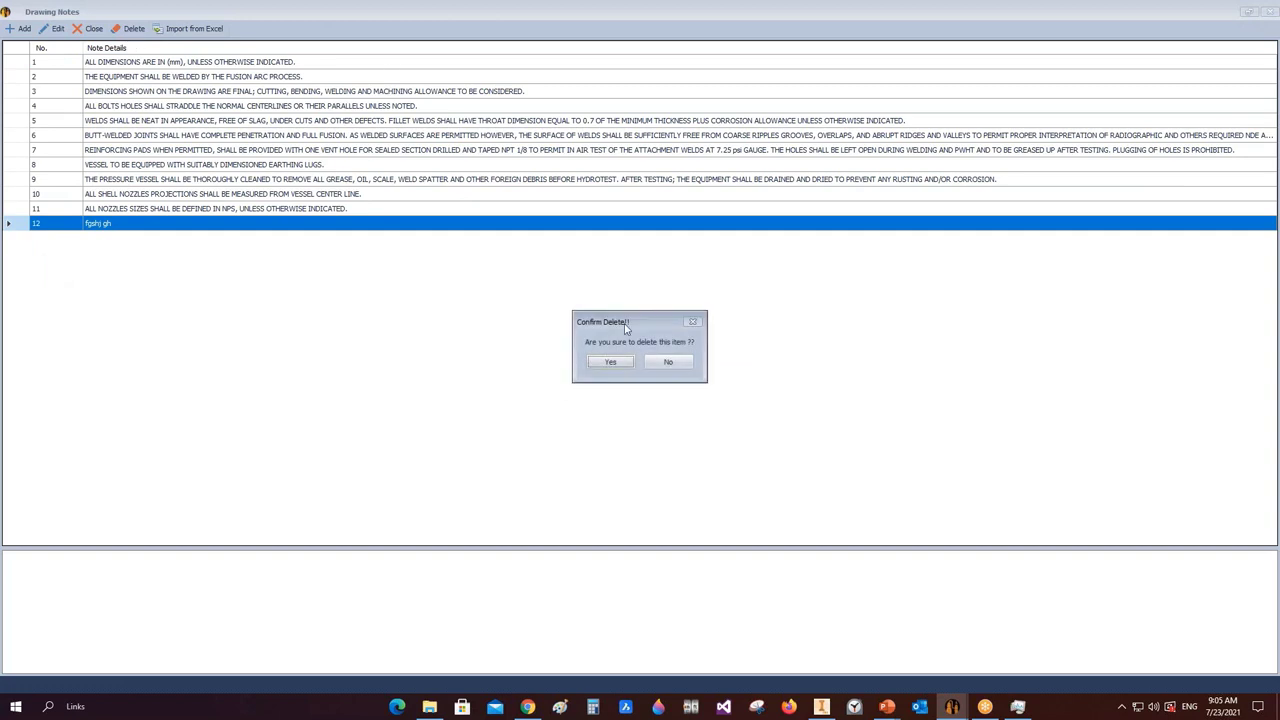
left_click(611, 362)
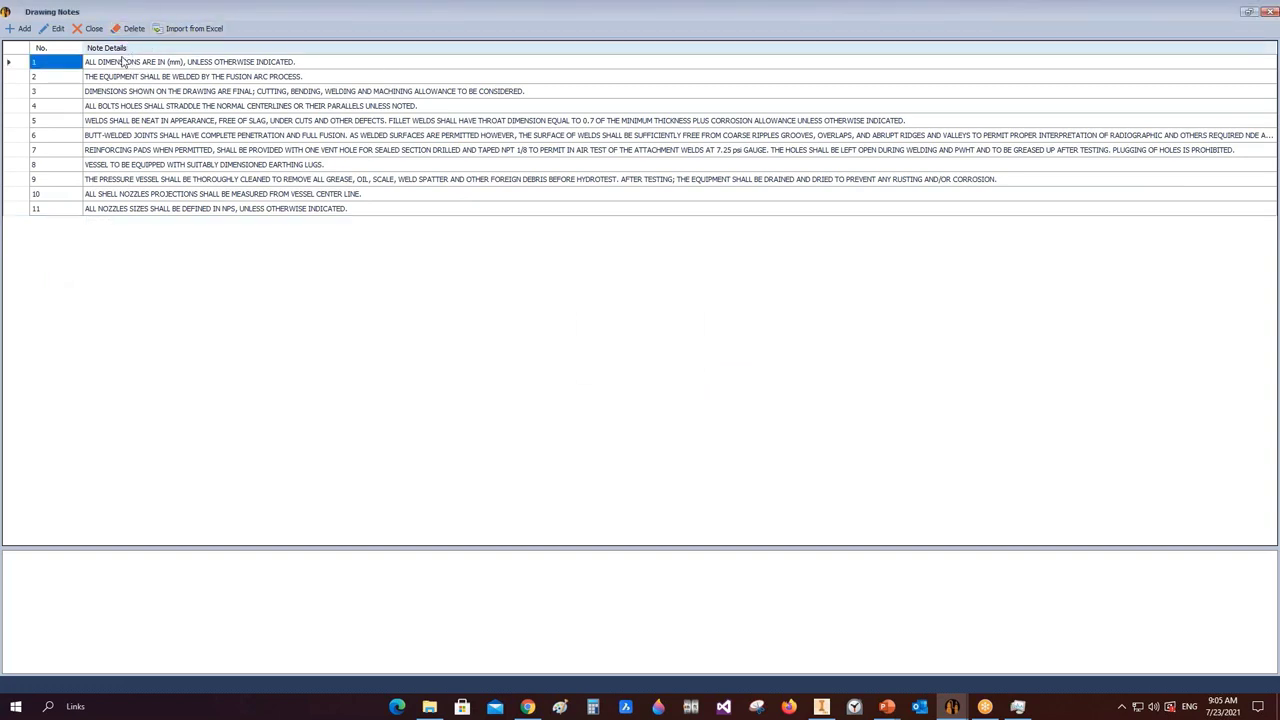
left_click(1269, 11)
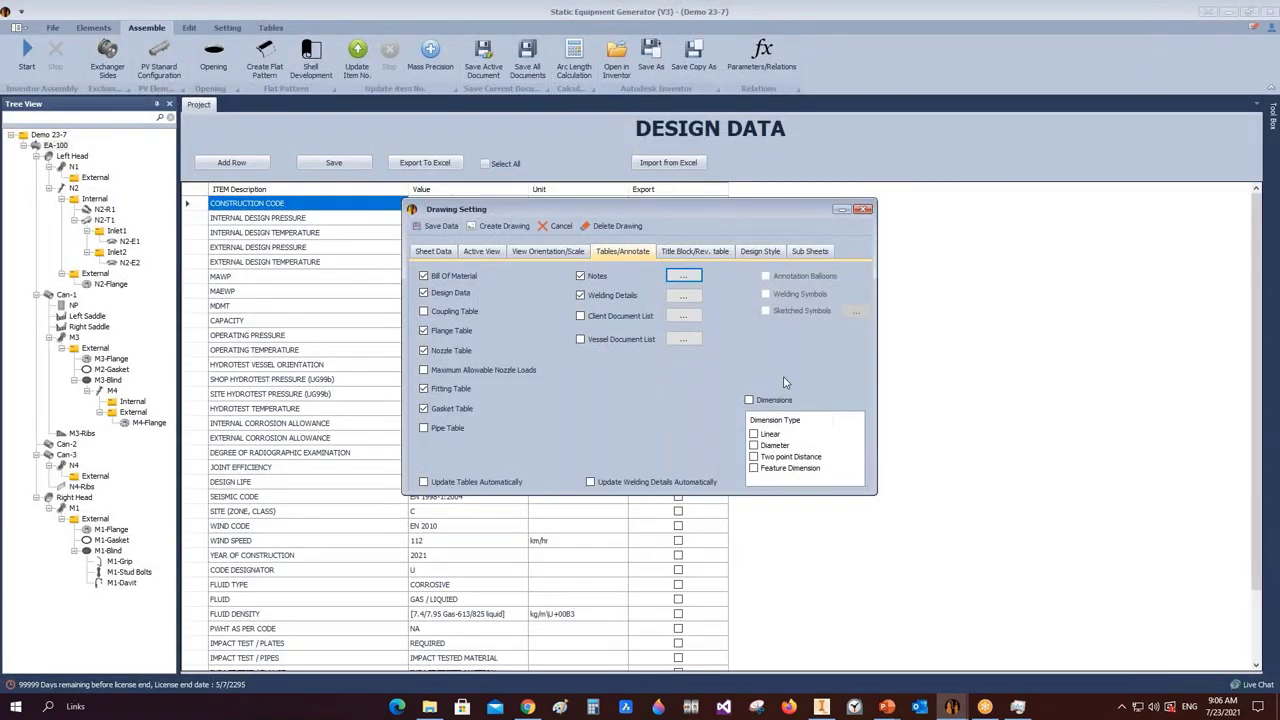
- Open the welding details and choose the two 30° weld details
left_click(688, 296)
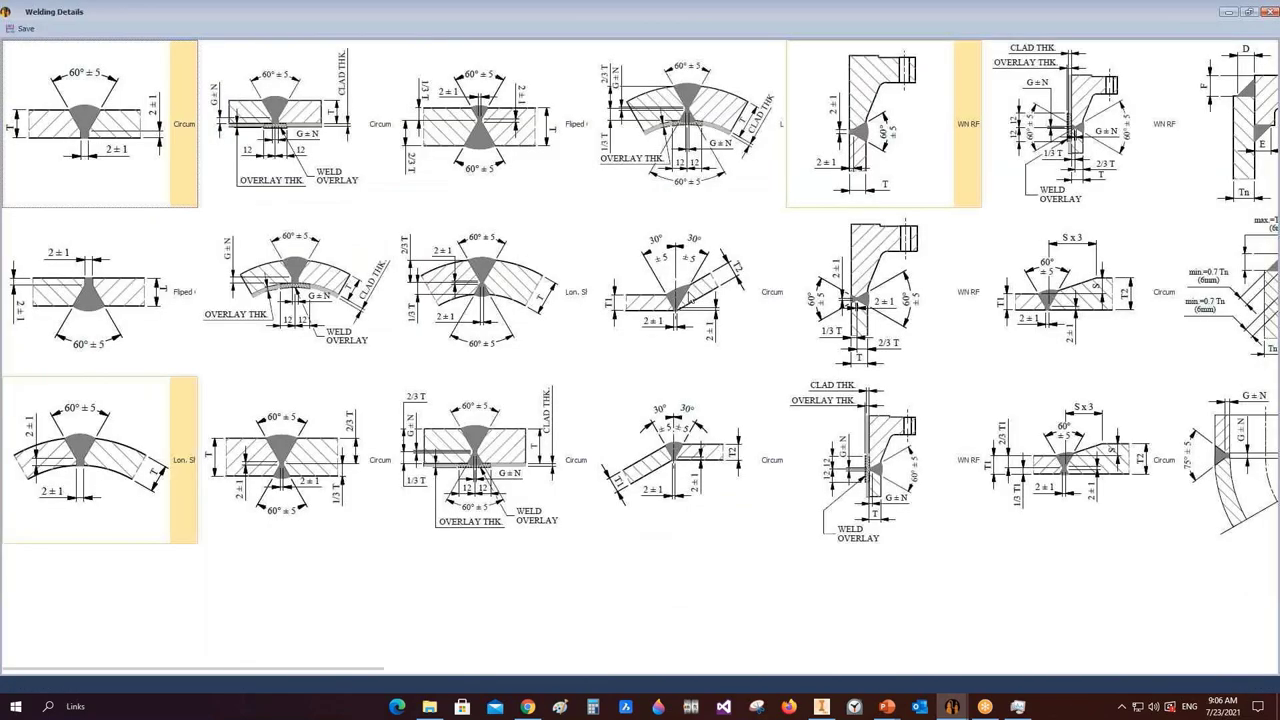
scroll(628, 270, "right", 3)
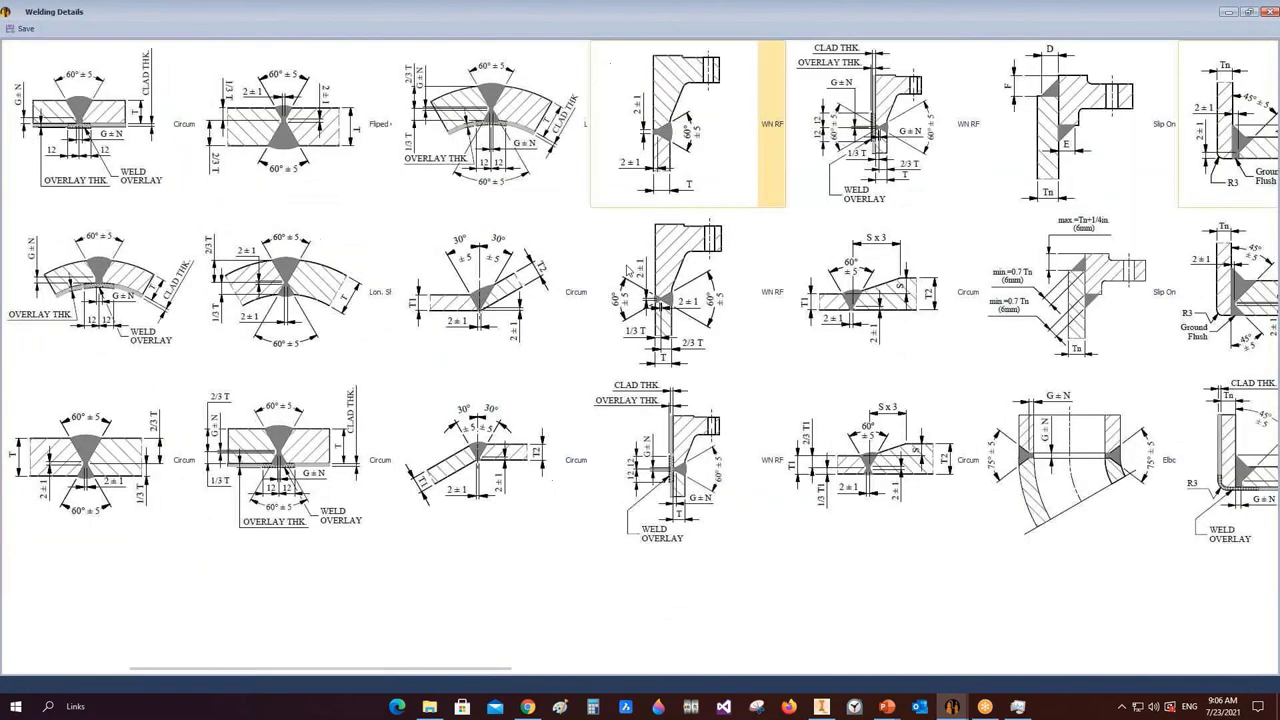
scroll(628, 270, "right", 10)
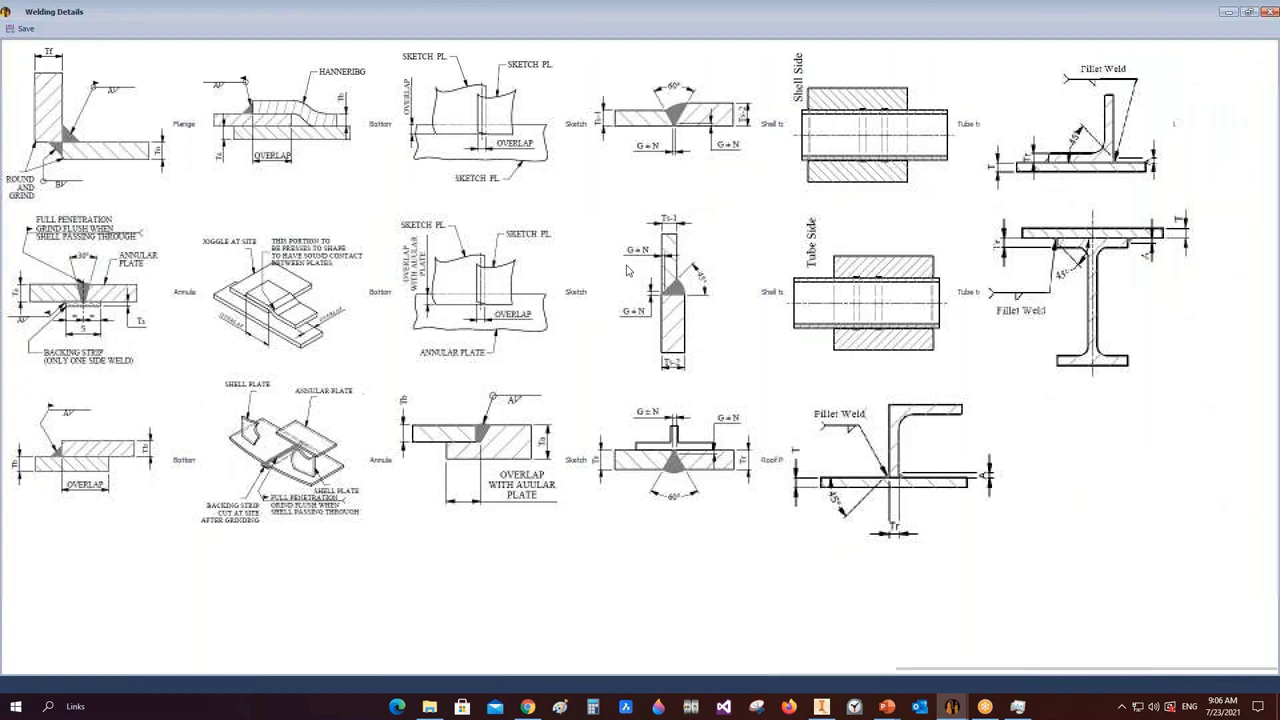
scroll(630, 275, "left", 10)
scroll(637, 283, "left", 5)
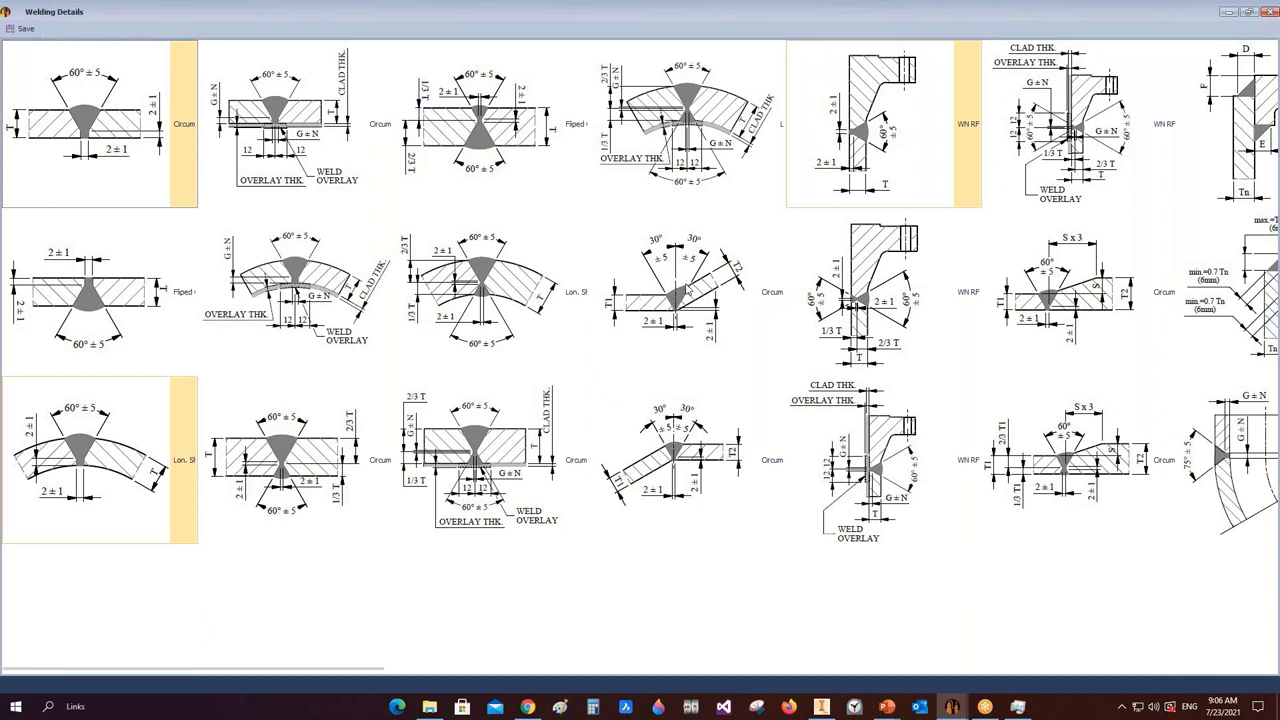
left_click(705, 335)
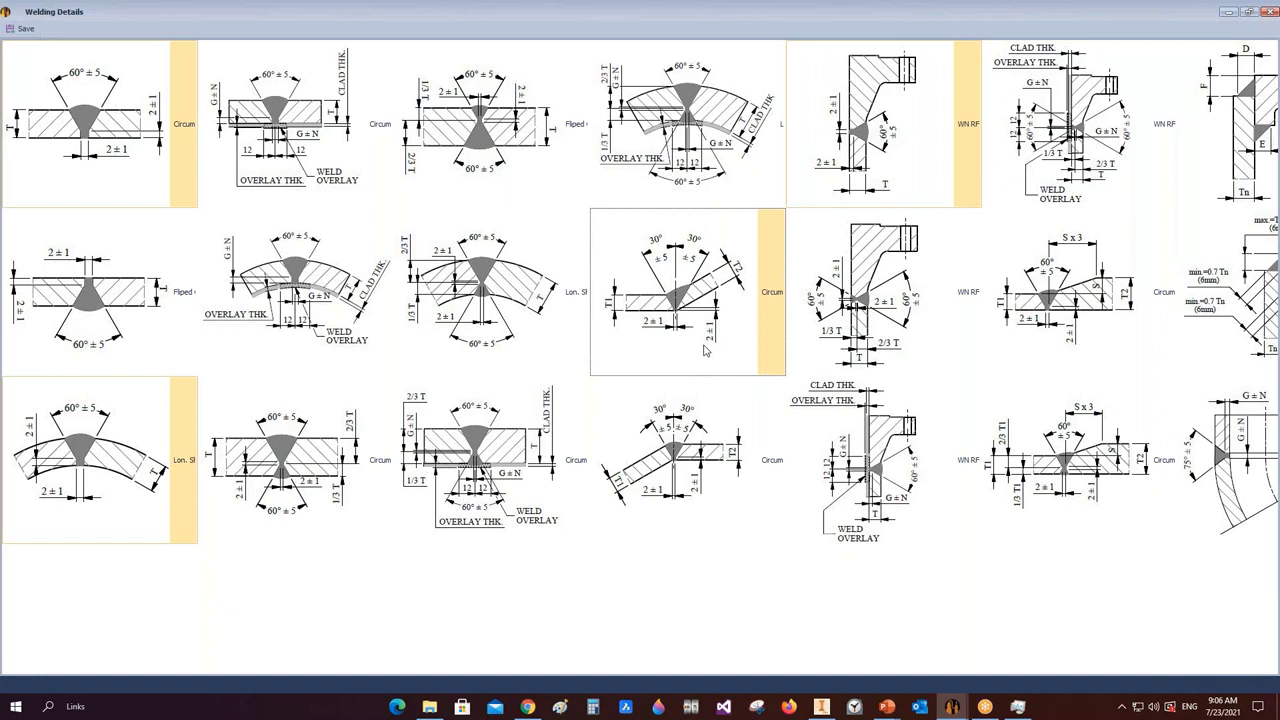
left_click(683, 483)
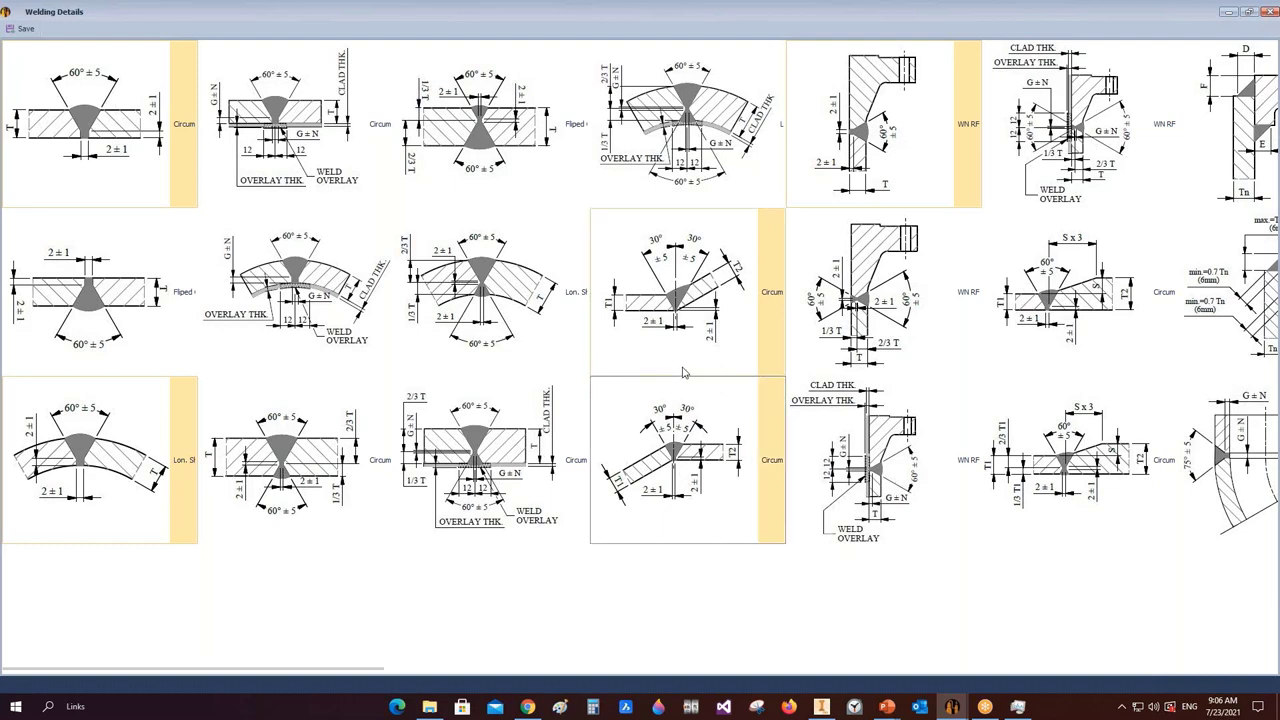
- Scroll through the remaining weld details and close the welding details sheet
scroll(683, 372, "right", 1)
scroll(683, 372, "right", 1)
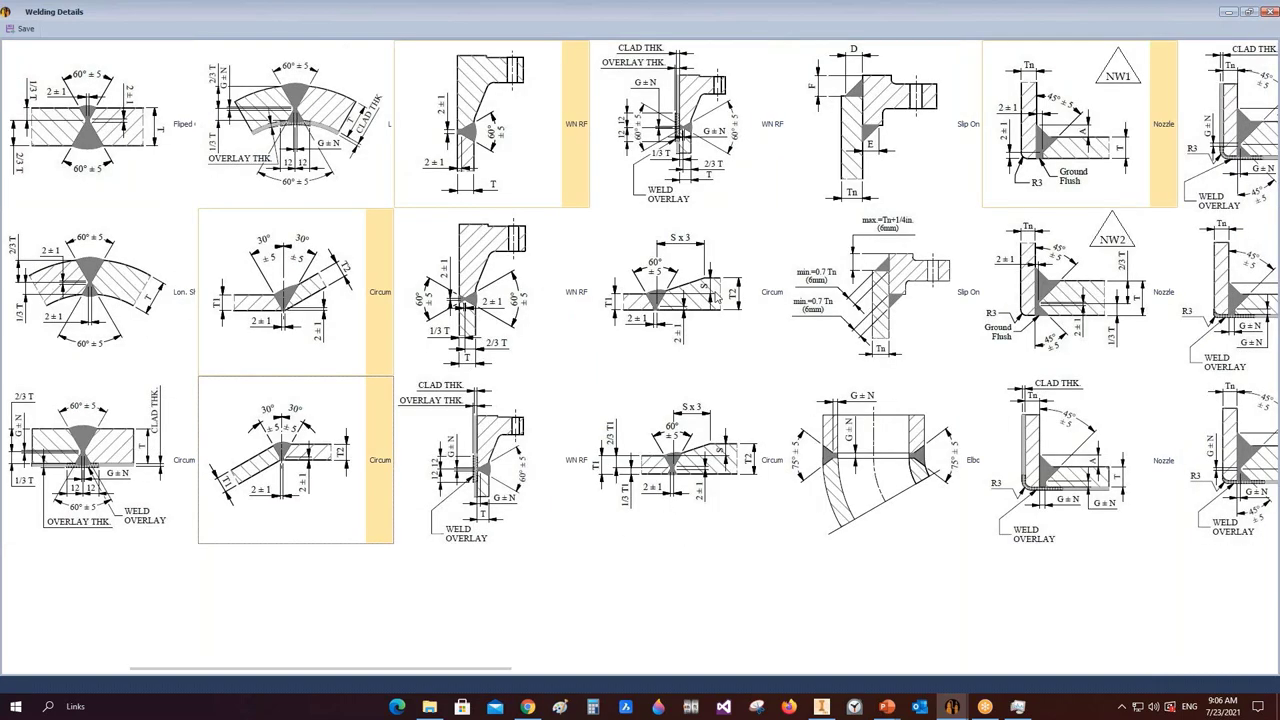
scroll(716, 297, "right", 1)
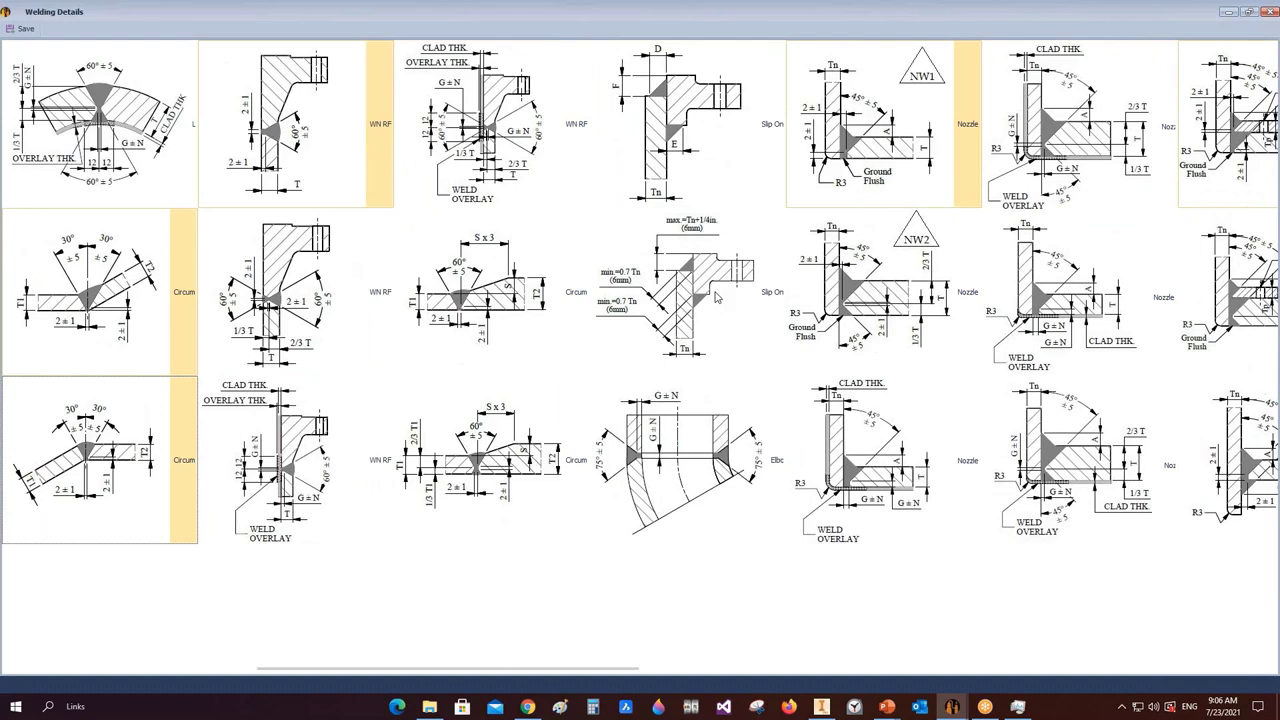
scroll(716, 297, "right", 1)
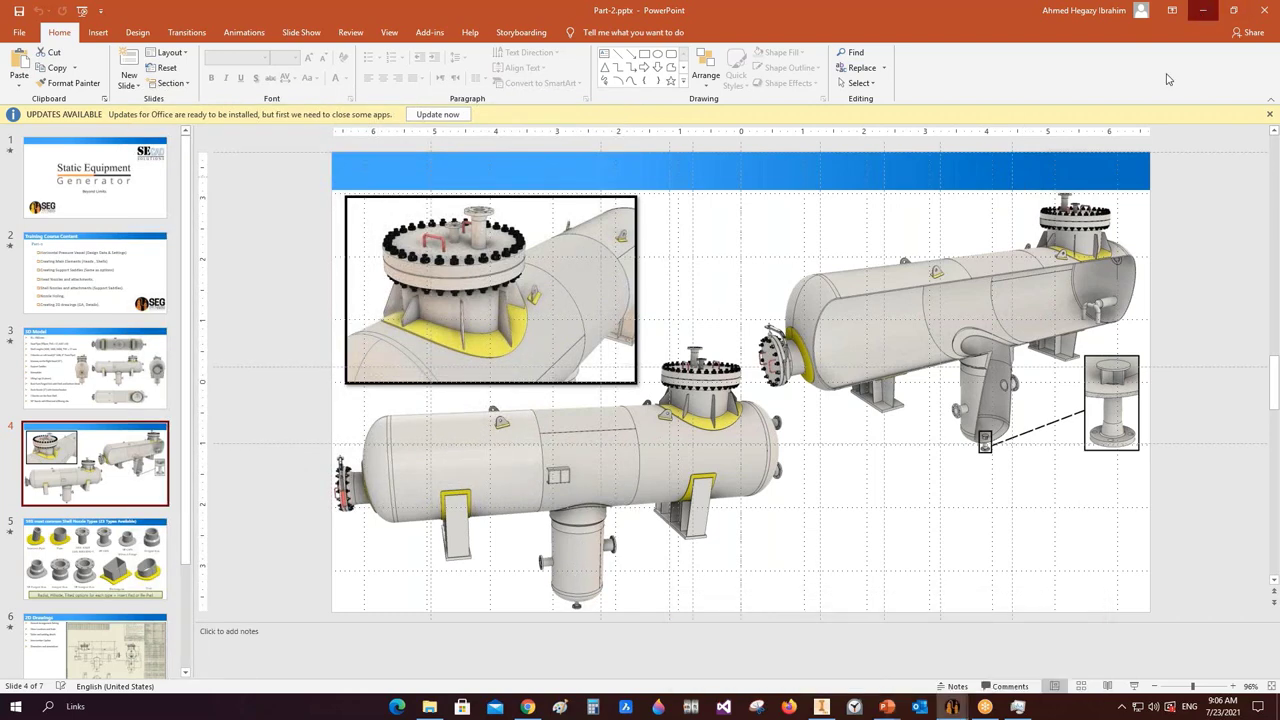
left_click(951, 706)
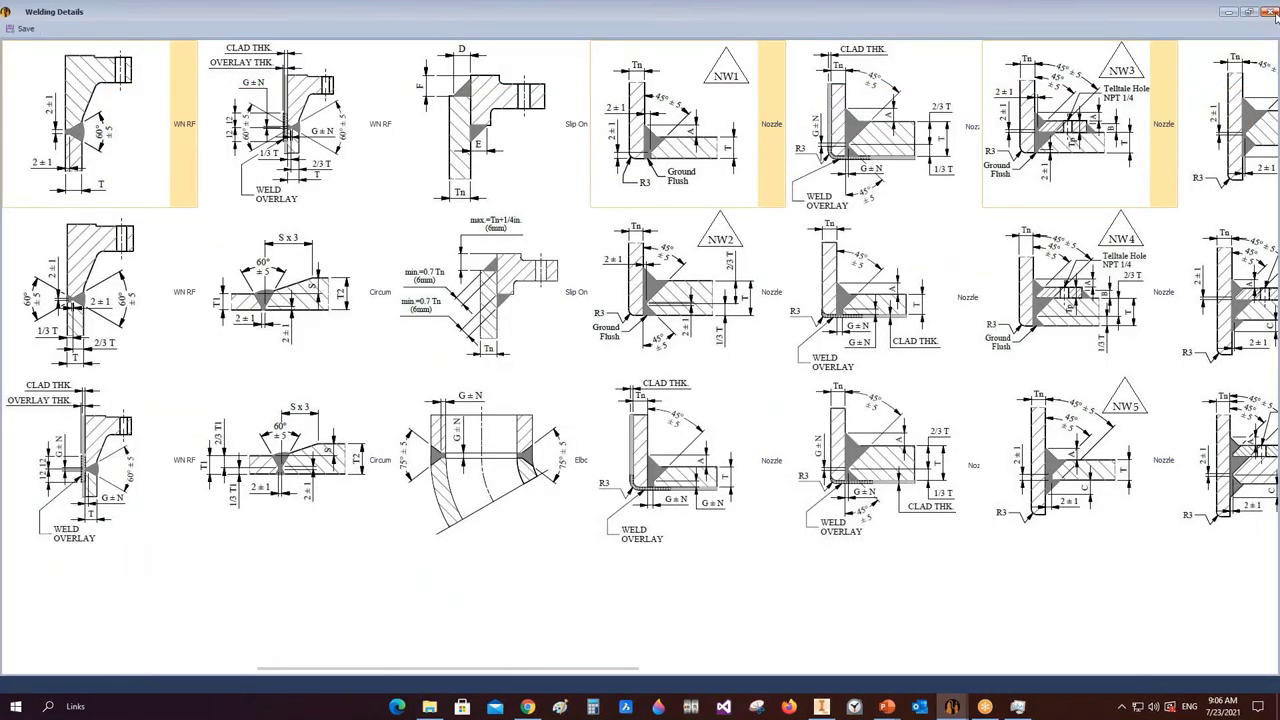
left_click(1273, 12)
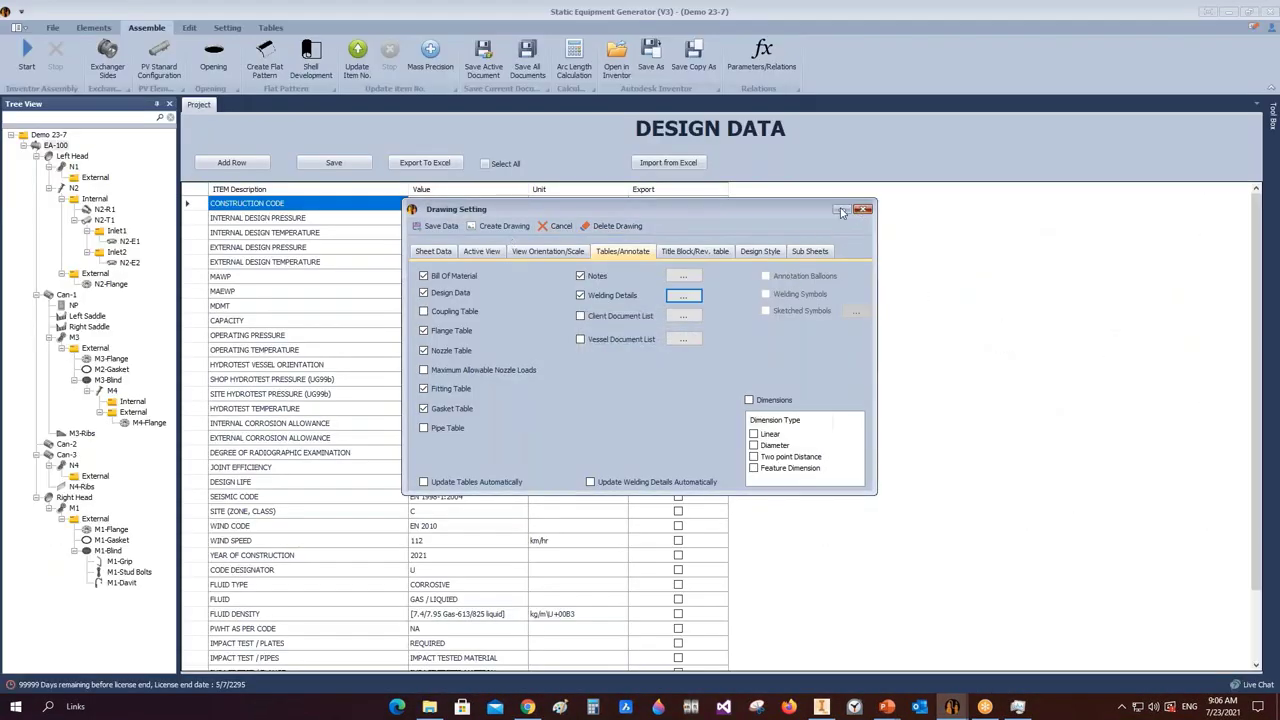
- Add a shell nozzle named Boot to the Can-2 shell
left_click(125, 222)
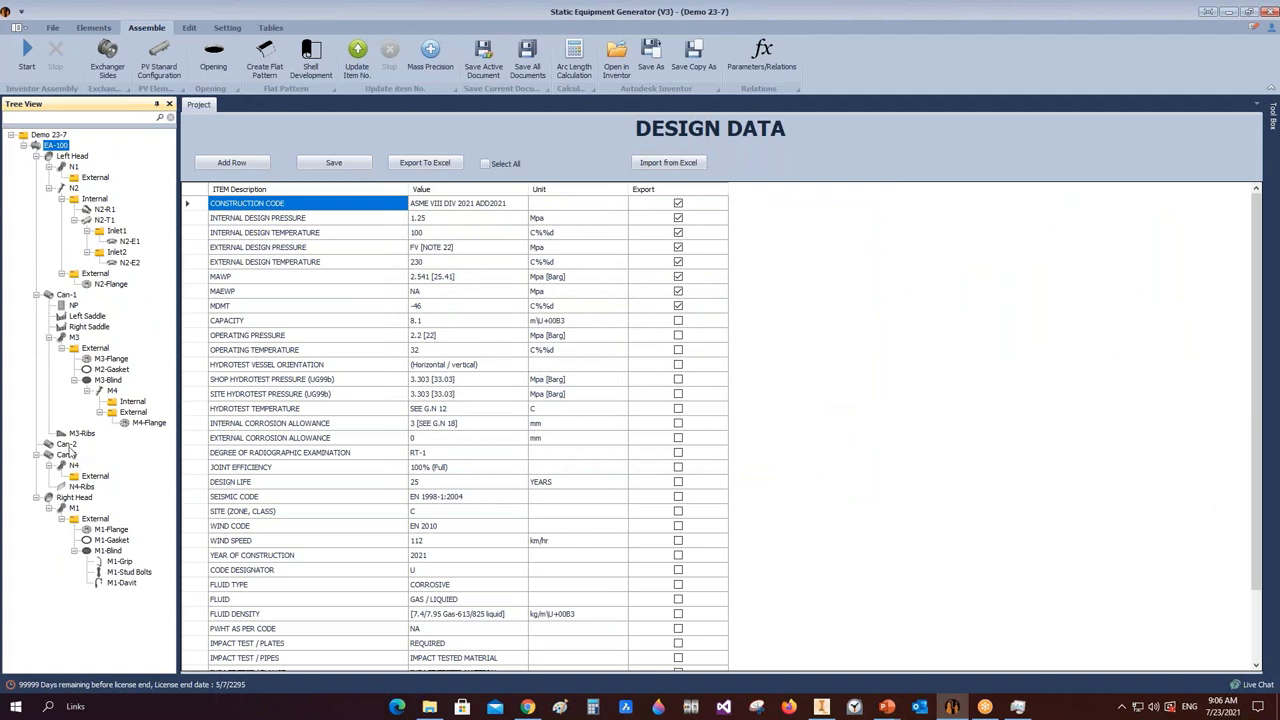
left_click(68, 445)
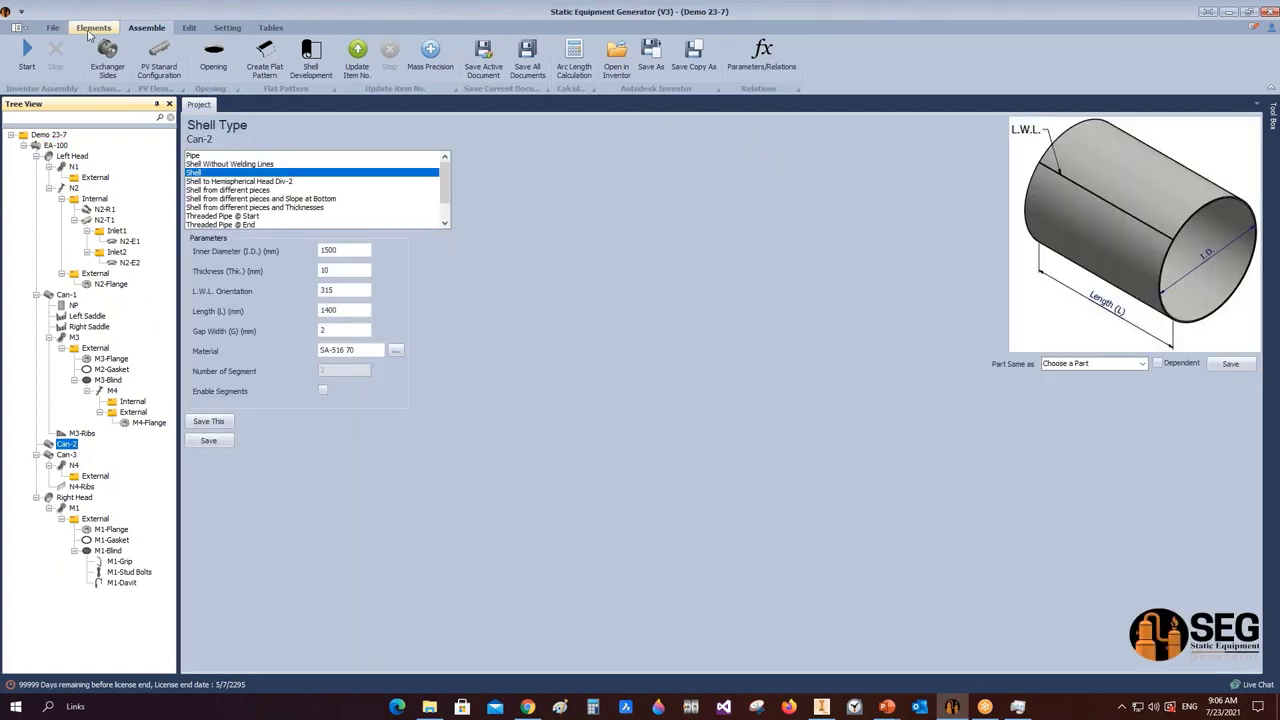
left_click(93, 27)
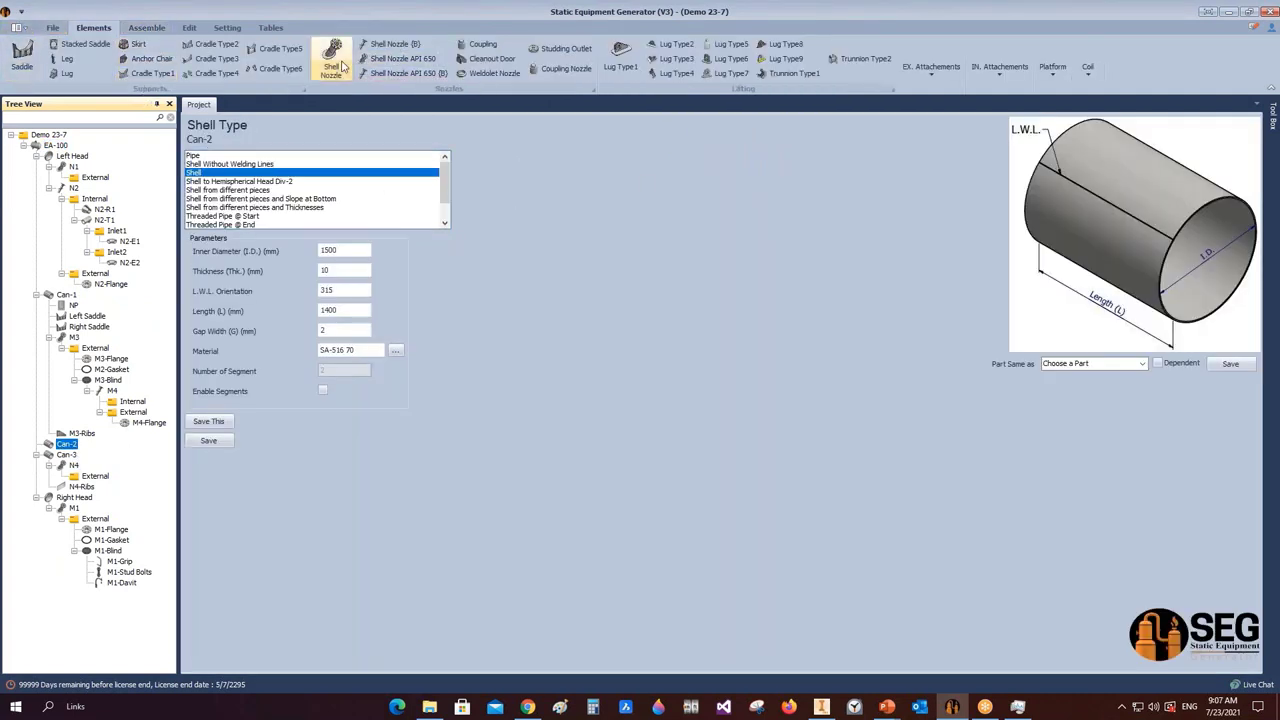
left_click(335, 62)
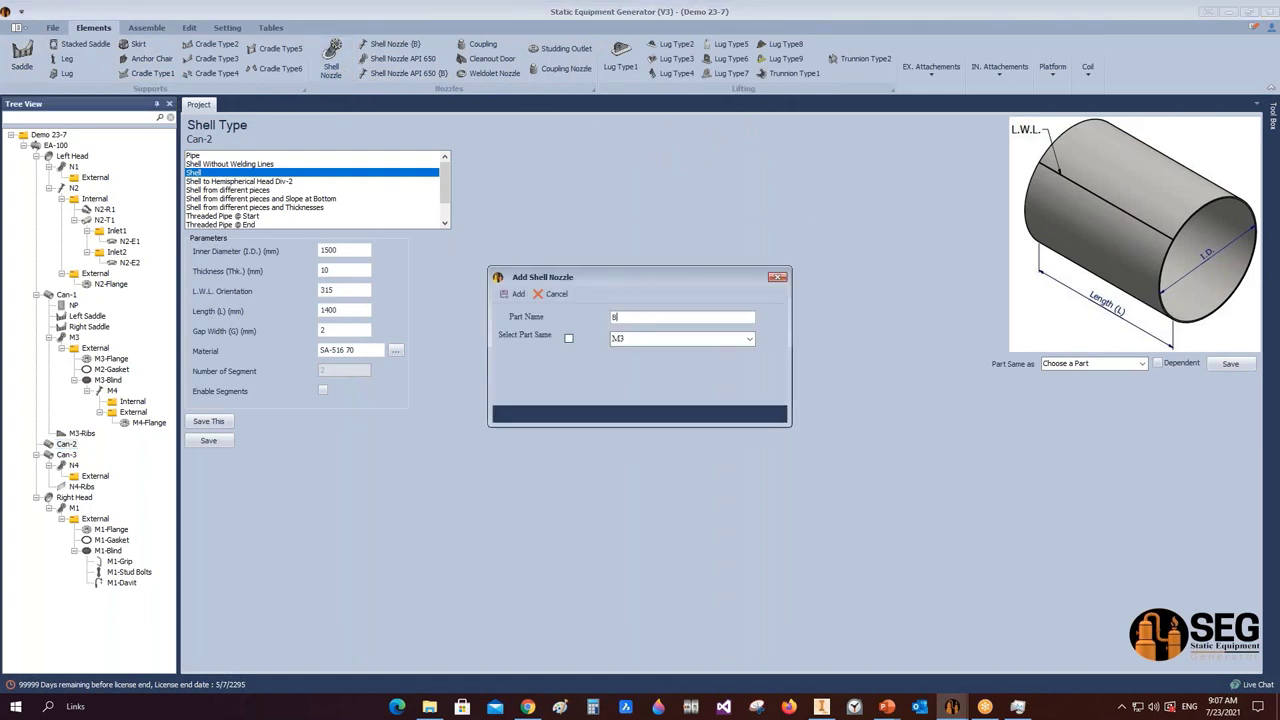
left_click(514, 293)
- Set the Boot nozzle type to SR-User Defined Forged Hub Connected to Shell
left_click(76, 455)
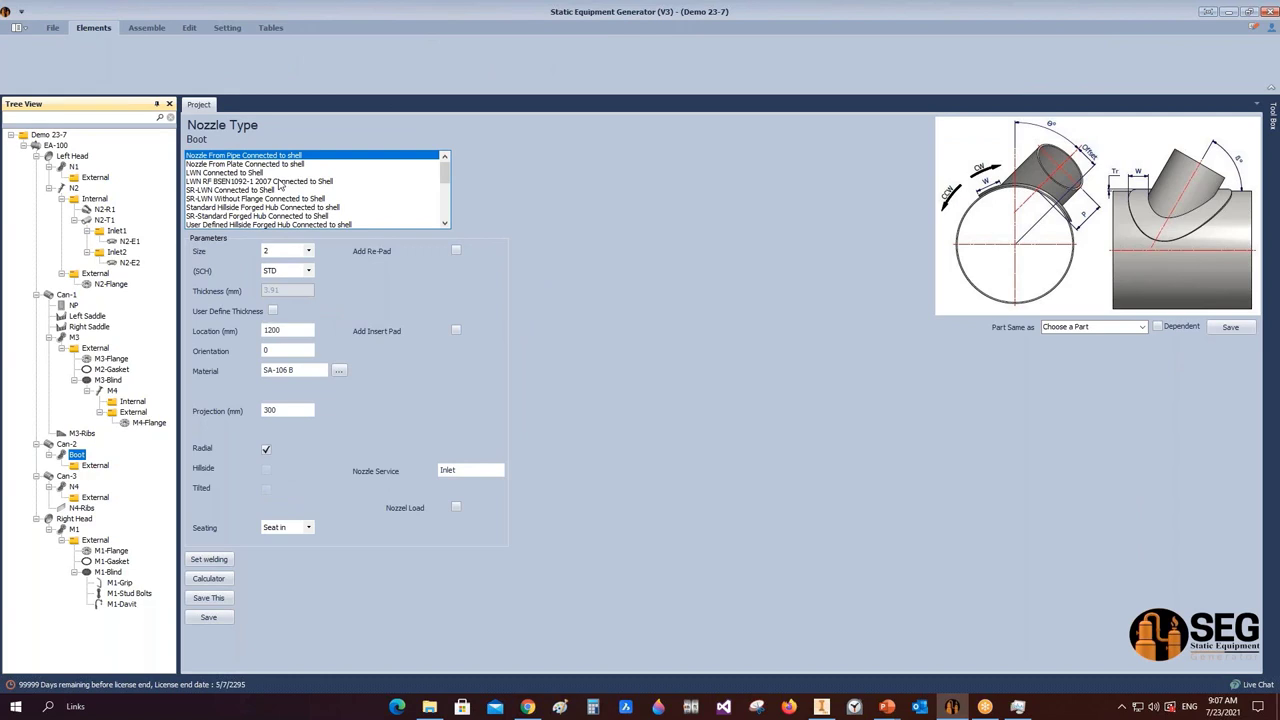
scroll(231, 226, "down", 1)
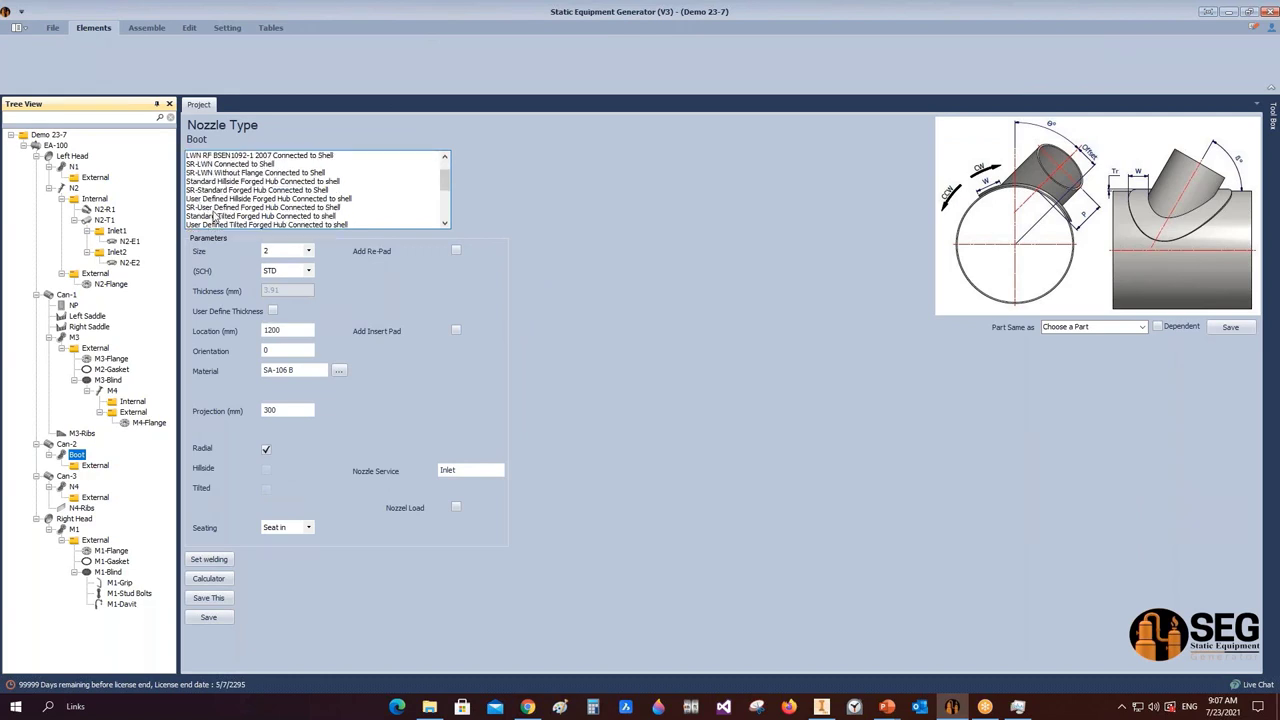
left_click(212, 208)
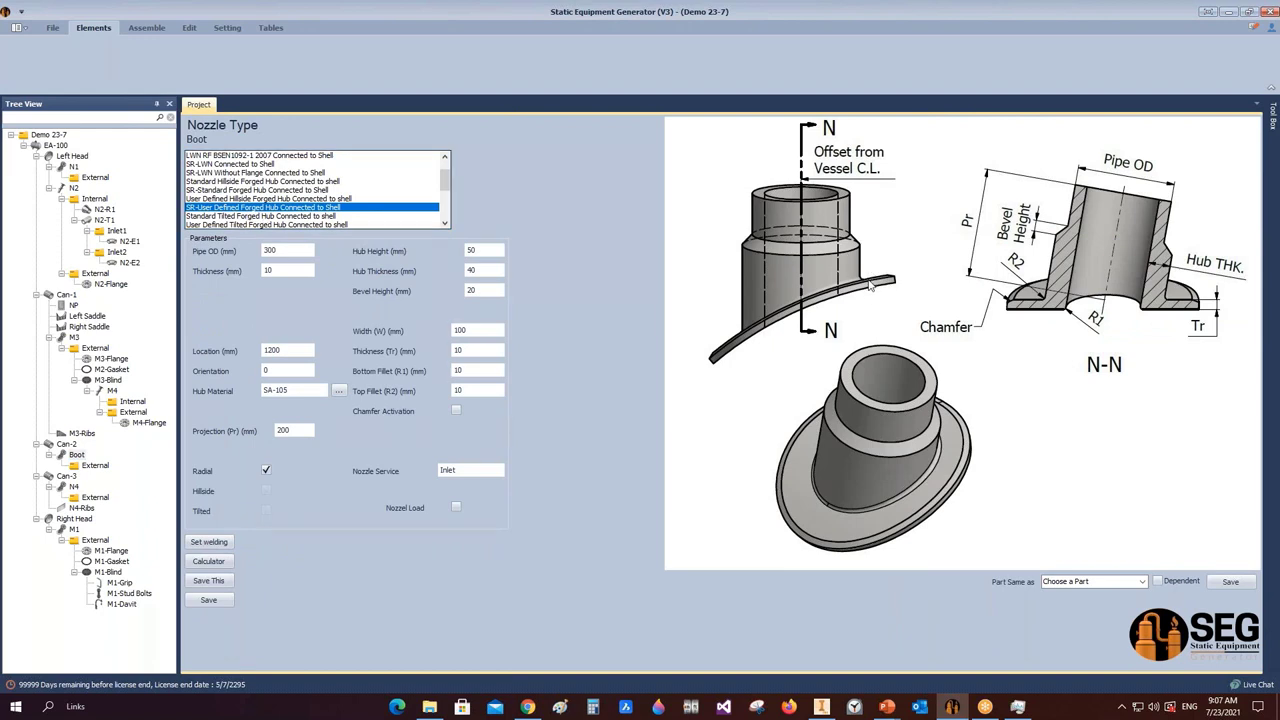
- Set the Boot's Pipe OD to 720, location to 750 and orientation to 180
left_click(286, 251)
double_click(286, 251)
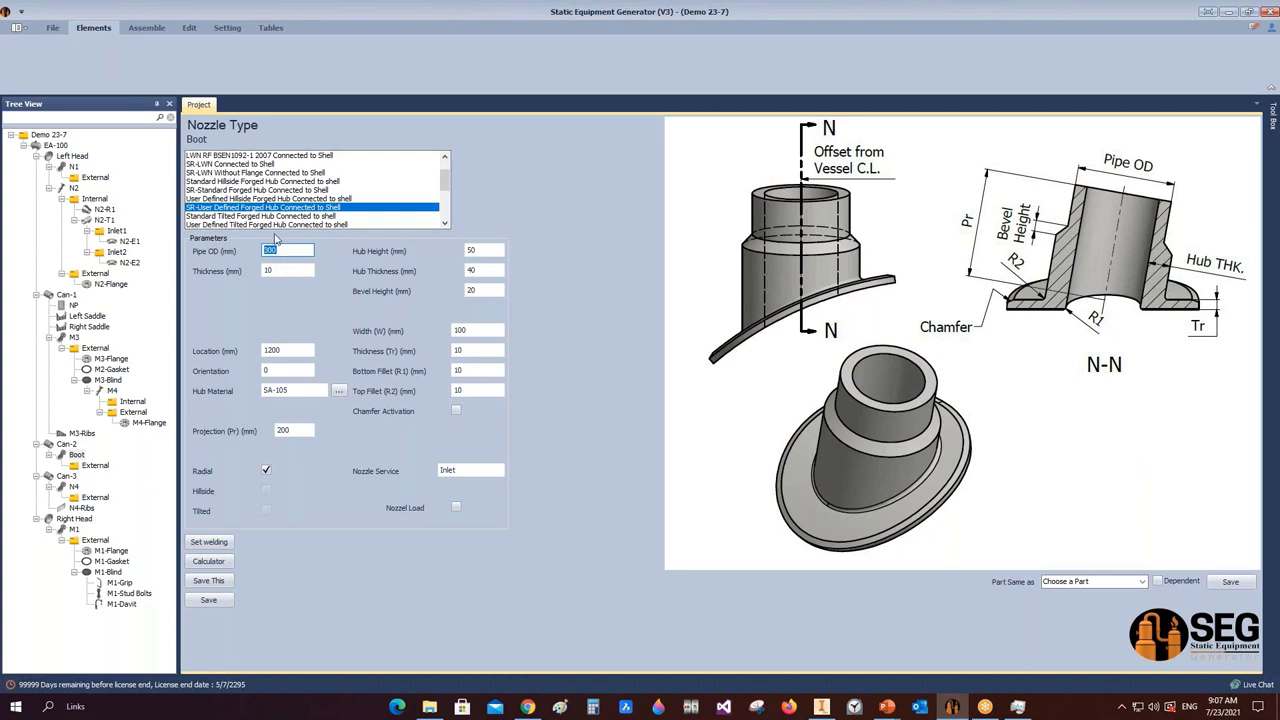
type("720")
key("Tab")
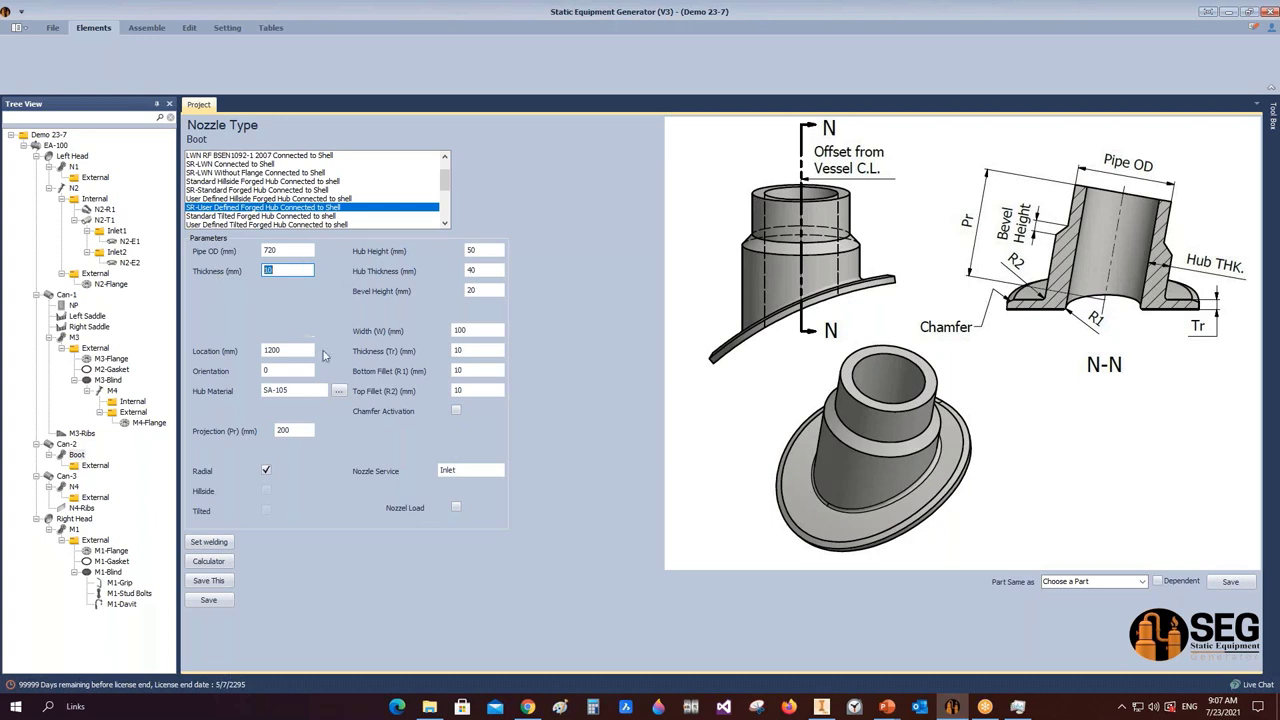
double_click(300, 350)
type("75")
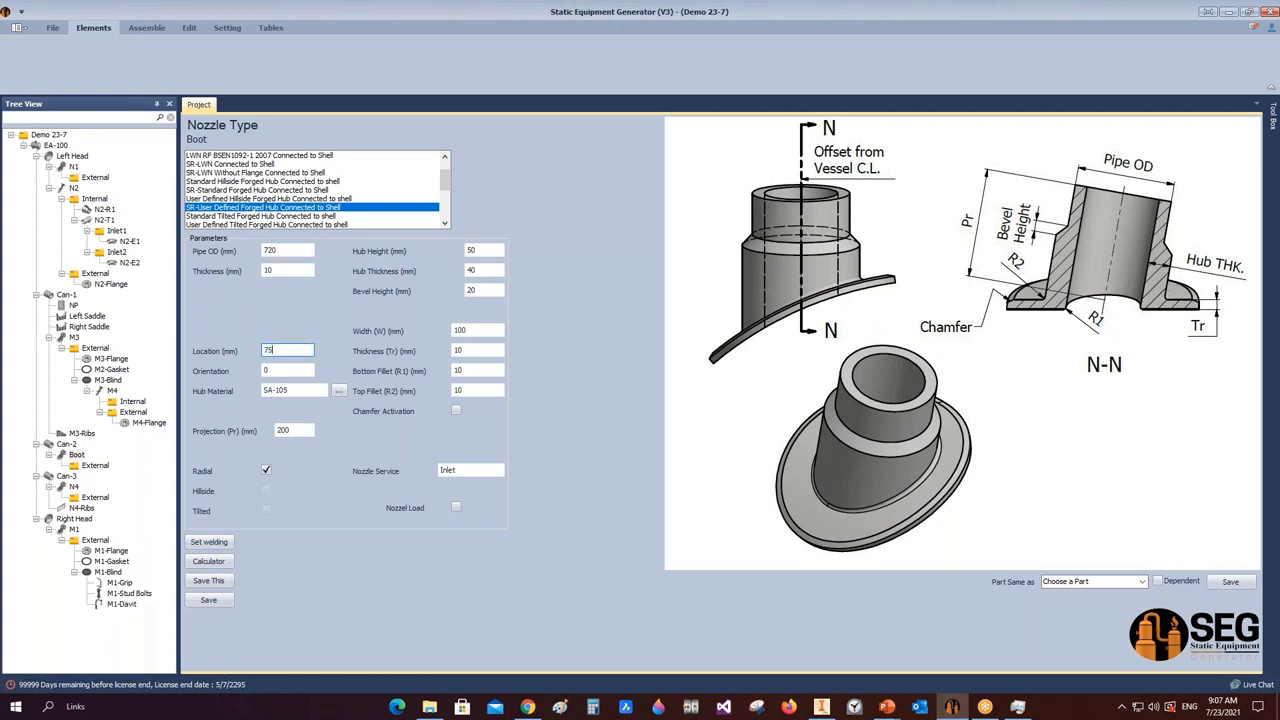
double_click(277, 370)
key("Tab")
key("Tab")
key("Tab")
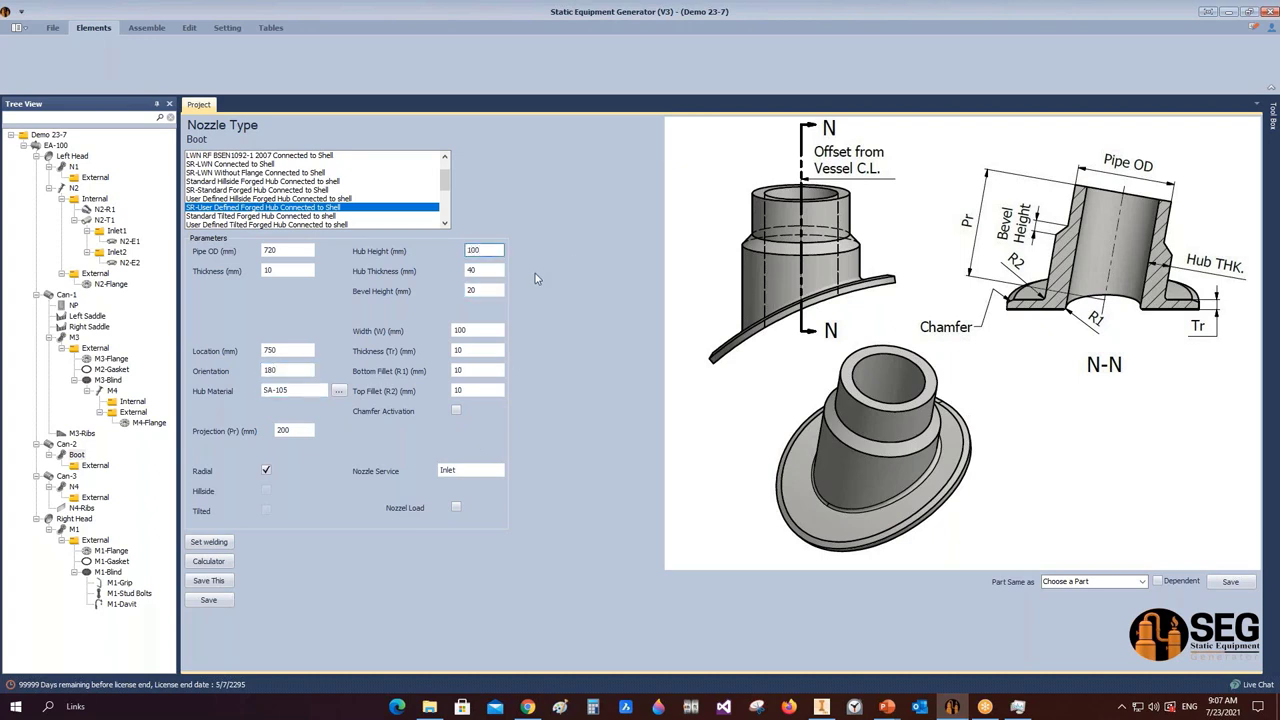
- Set the hub height to 100, width to 50, Tr to 14 and top fillet to 6
double_click(478, 270)
key("Tab")
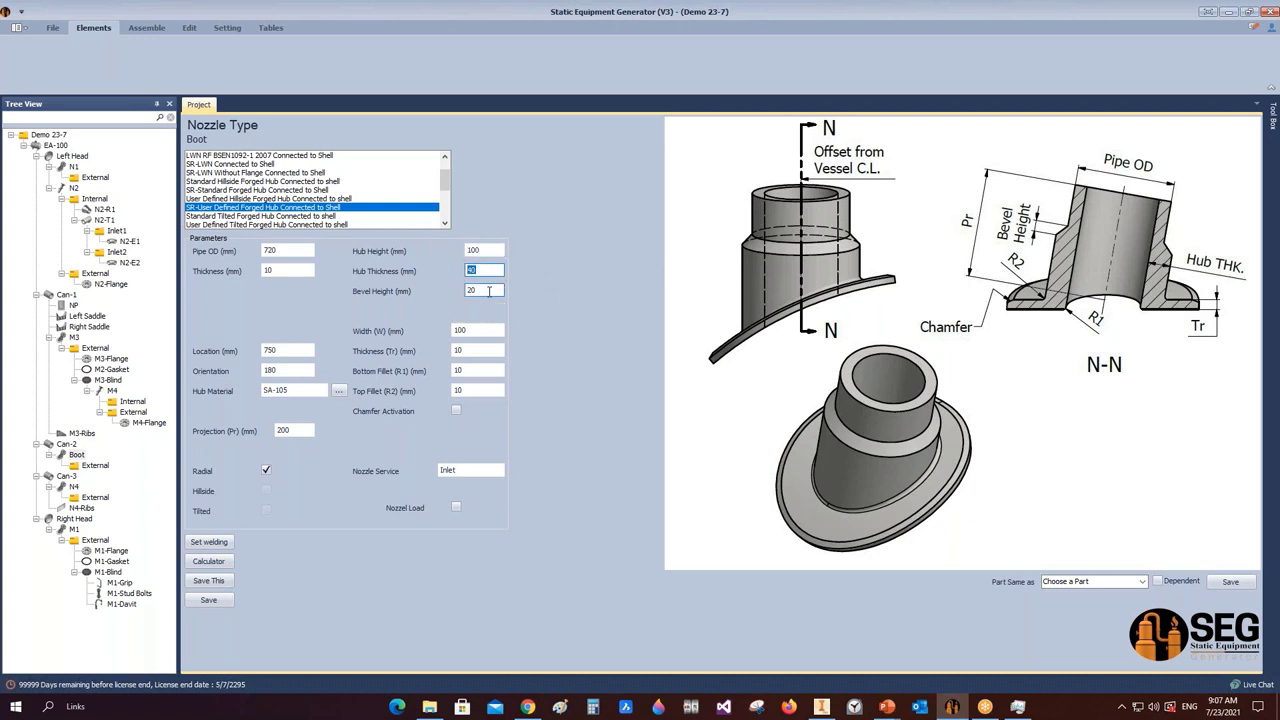
double_click(460, 330)
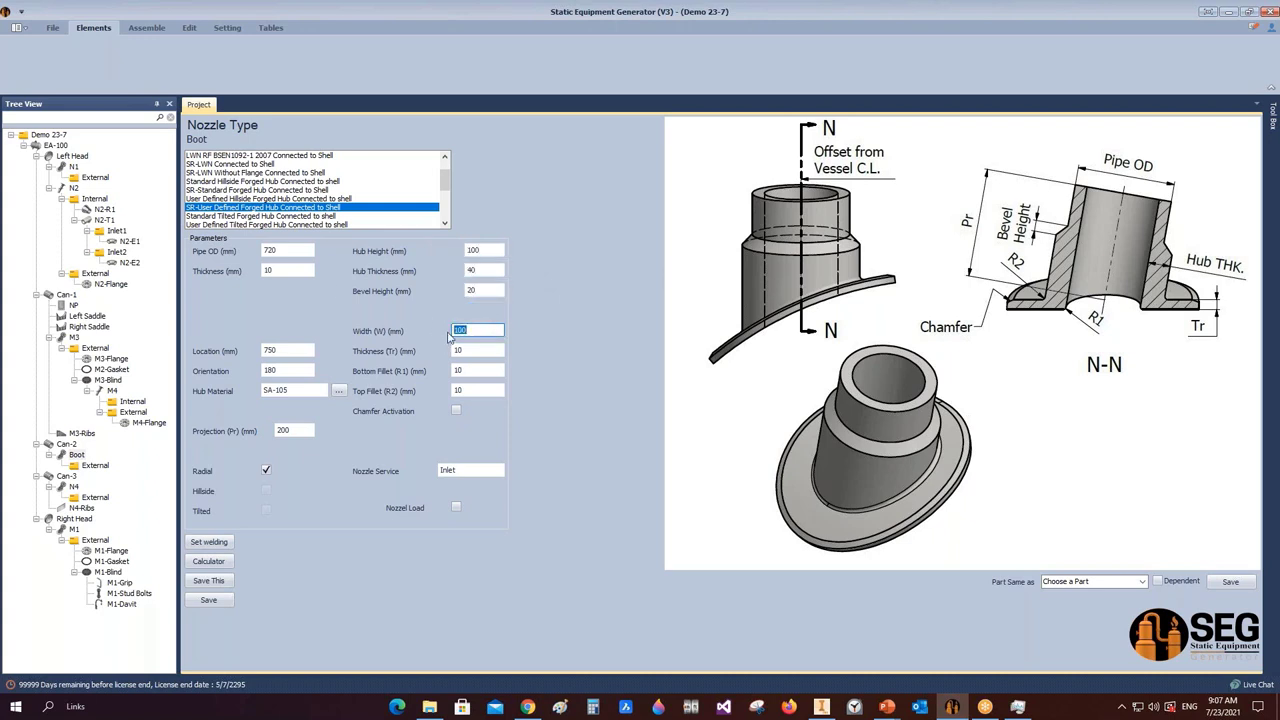
type("50")
double_click(480, 350)
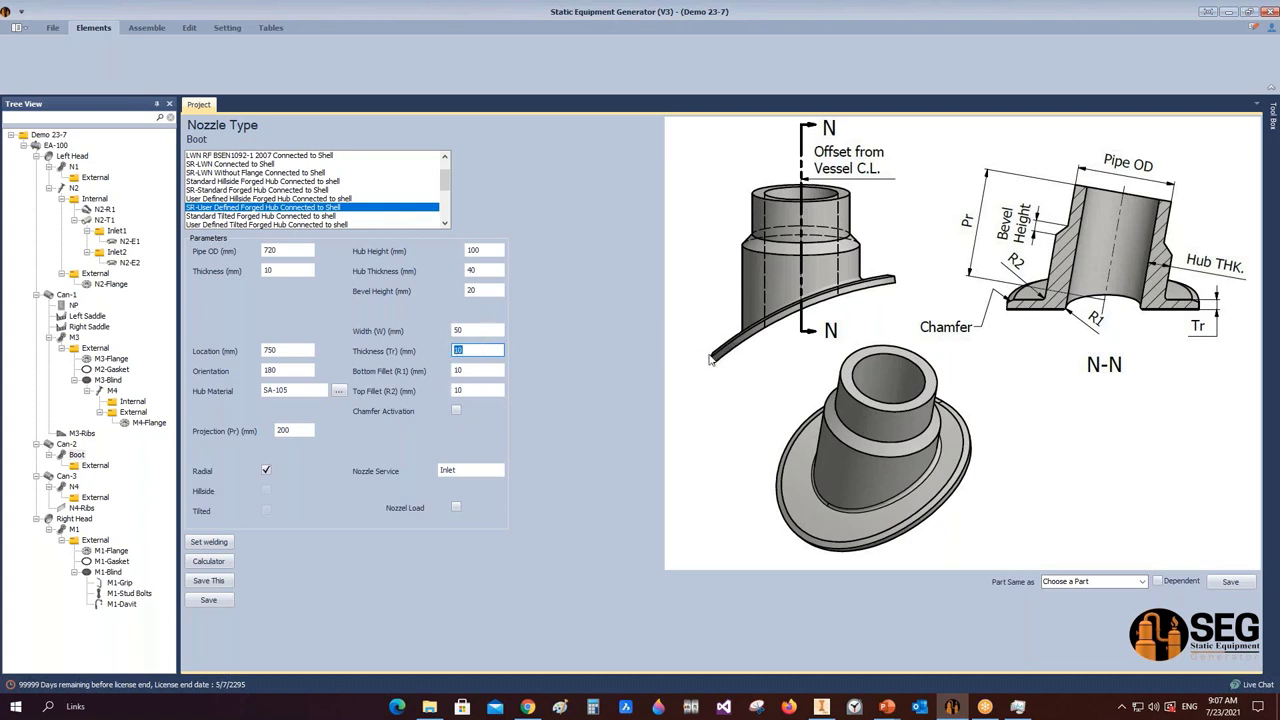
type("1")
key("Tab")
key("Tab")
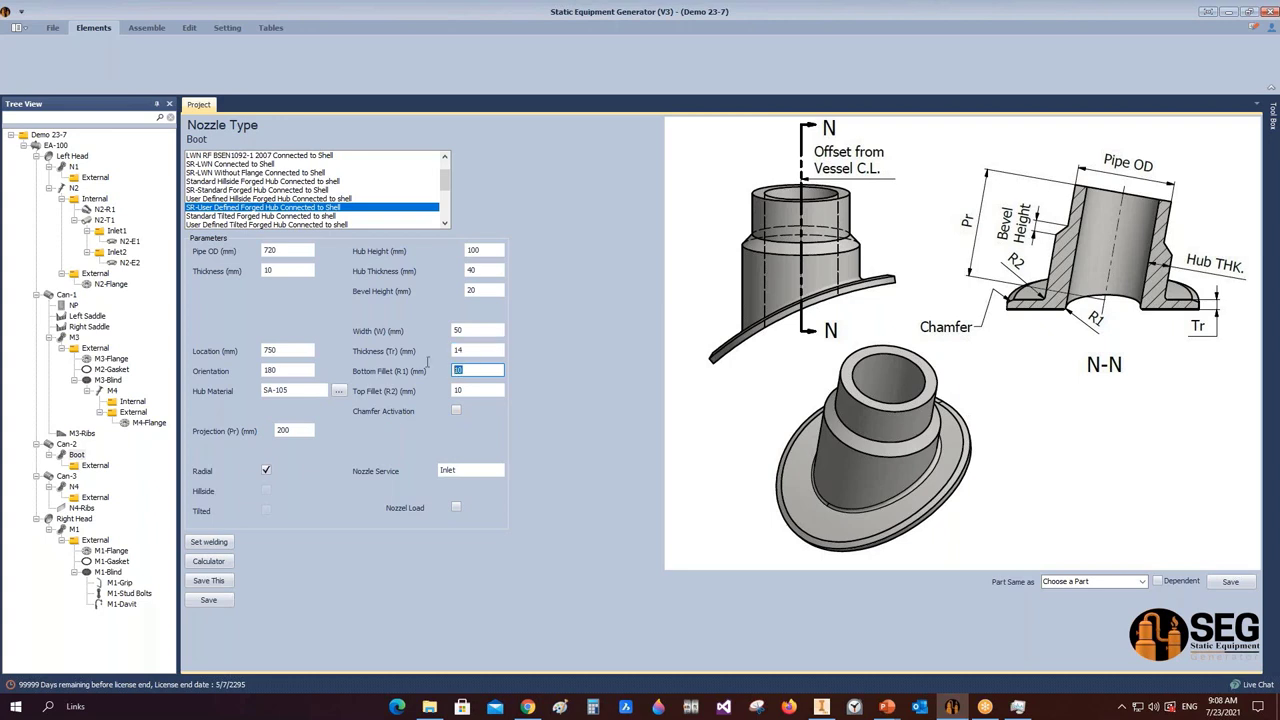
type("6")
- Enable the hub chamfer with L1 4 and L2 12, and save the Boot nozzle
left_click(456, 410)
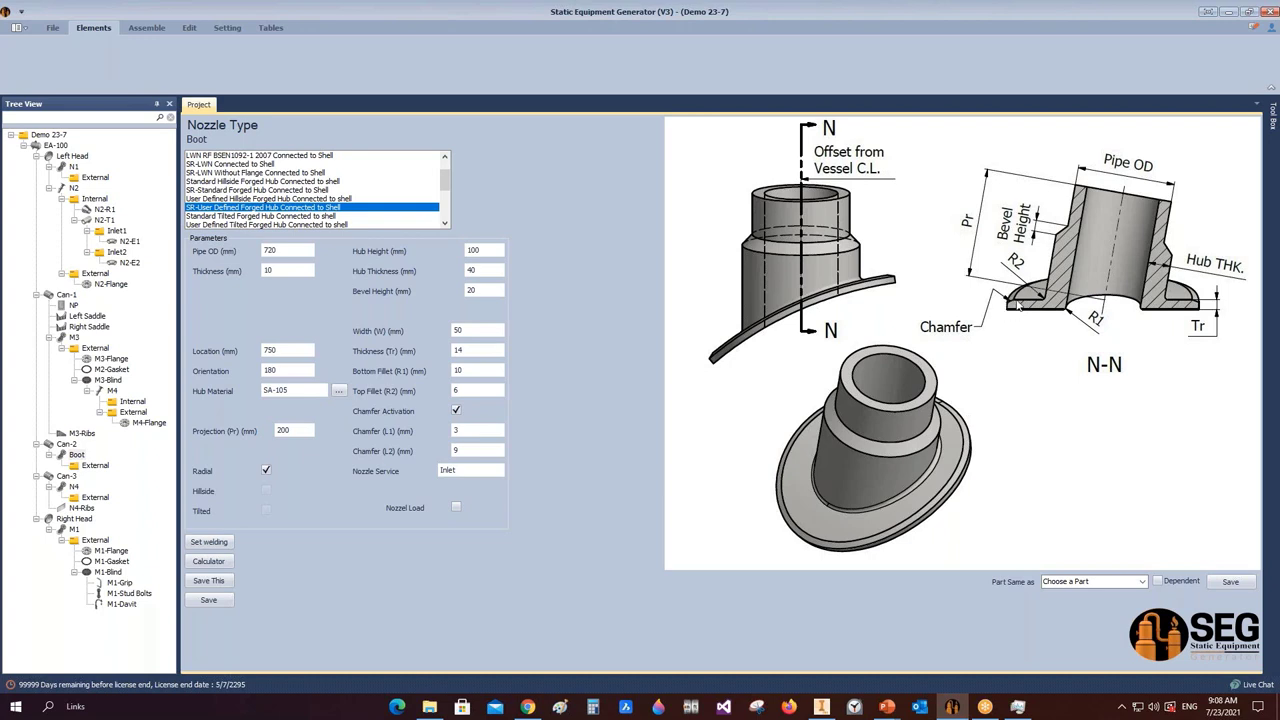
left_click(453, 430)
double_click(453, 430)
type("4")
key("Tab")
type("12")
left_click(219, 600)
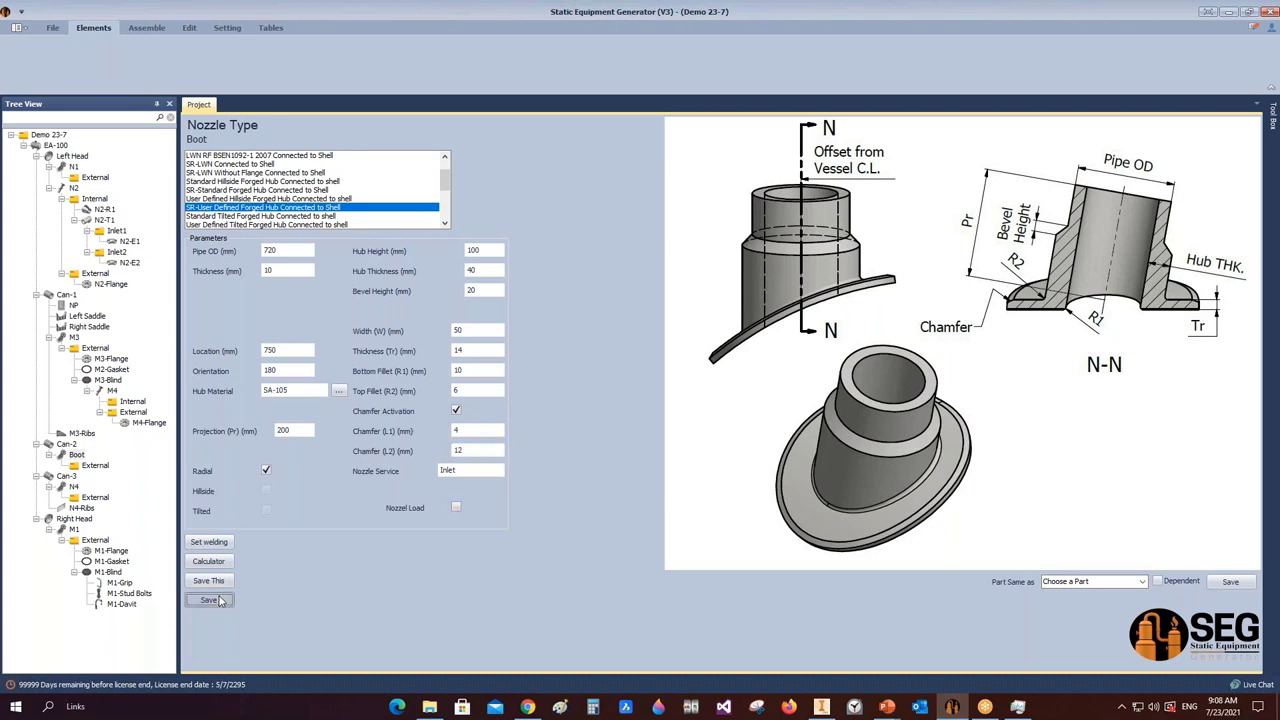
left_click(82, 467)
left_click(93, 27)
left_click(65, 55)
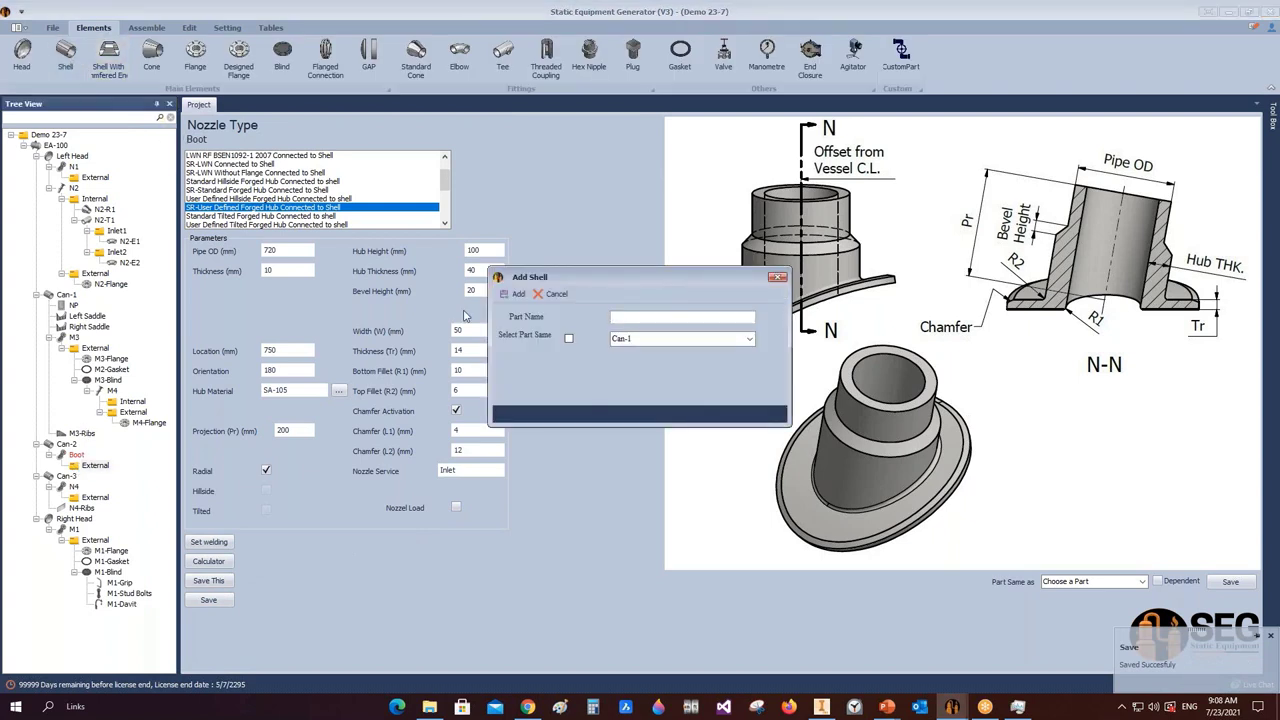
- Add a shell named Can-4 under the Boot's External folder
type("Can-4")
left_click(516, 293)
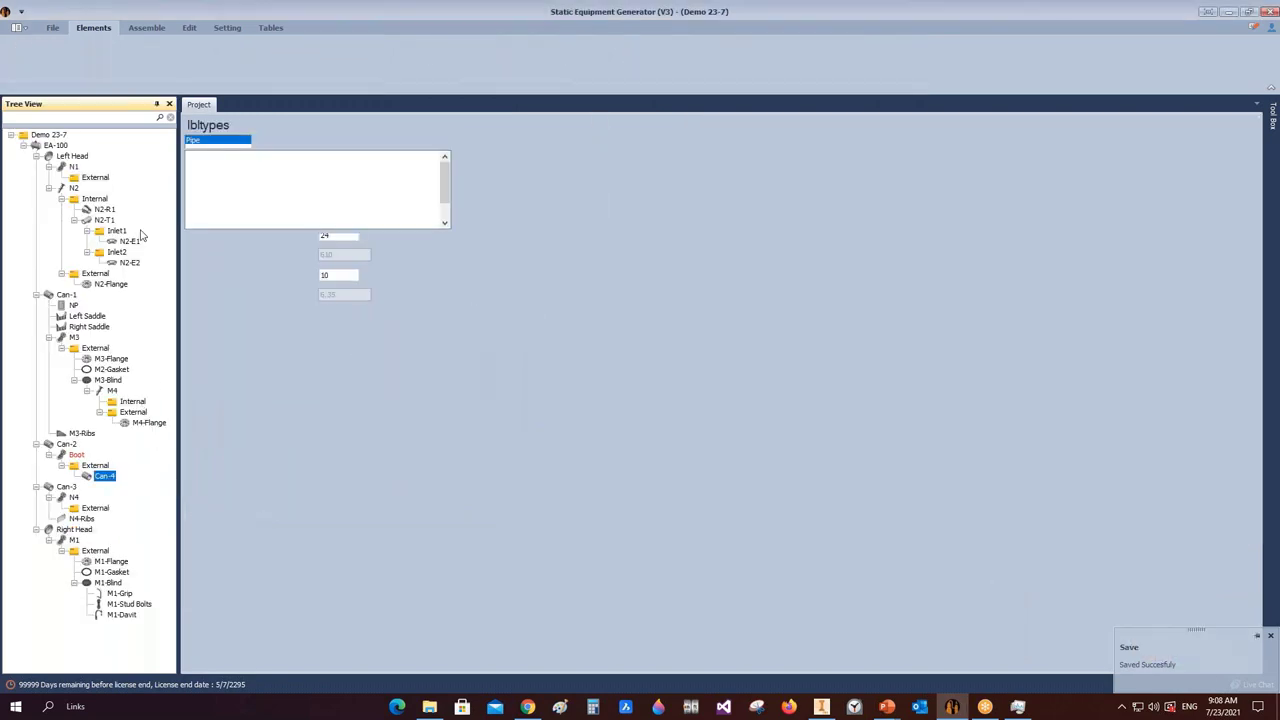
left_click(200, 174)
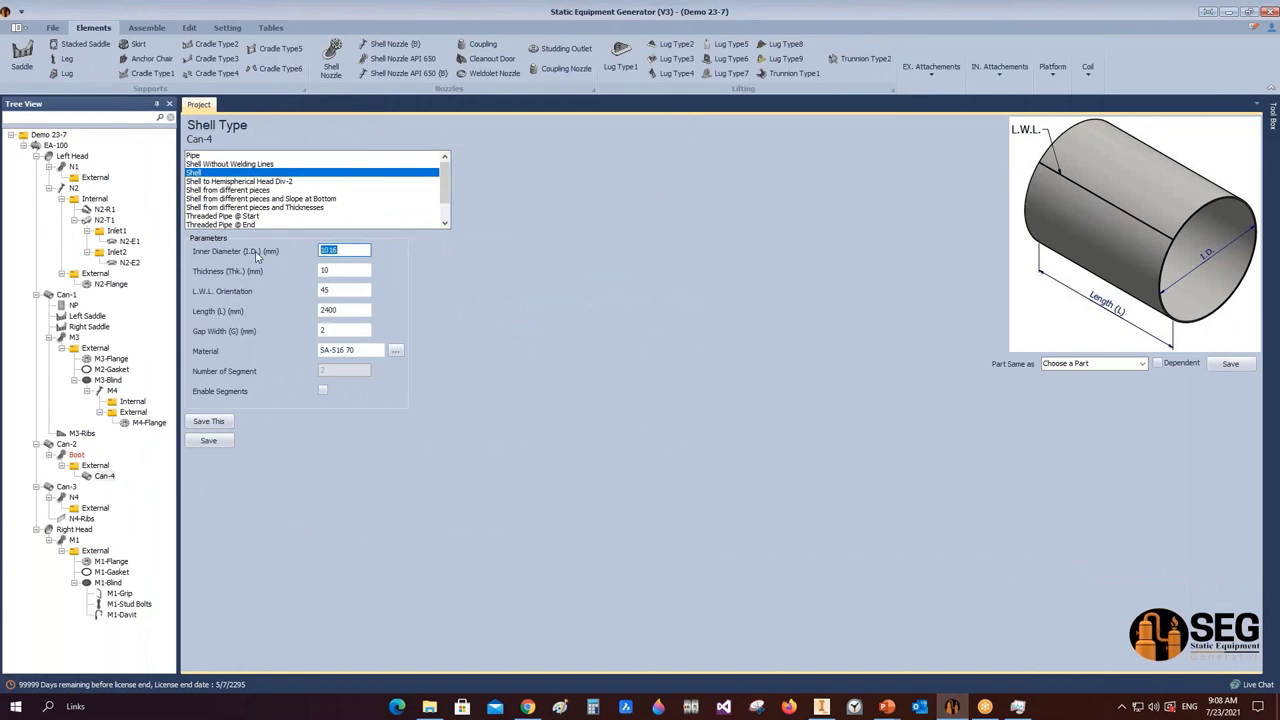
- Give Can-4 a 700 mm inner diameter and 1000 mm length, and save it
type("700")
left_click(348, 310)
double_click(348, 310)
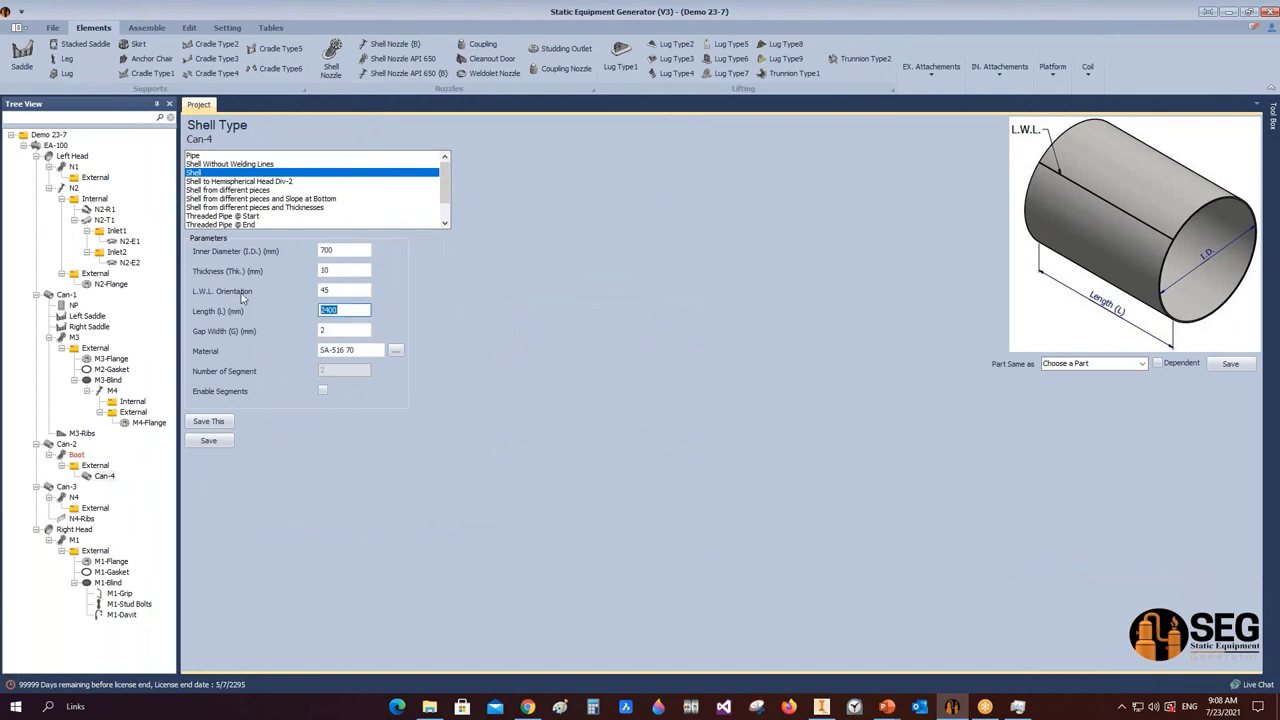
type("1000")
left_click(206, 441)
left_click(78, 466)
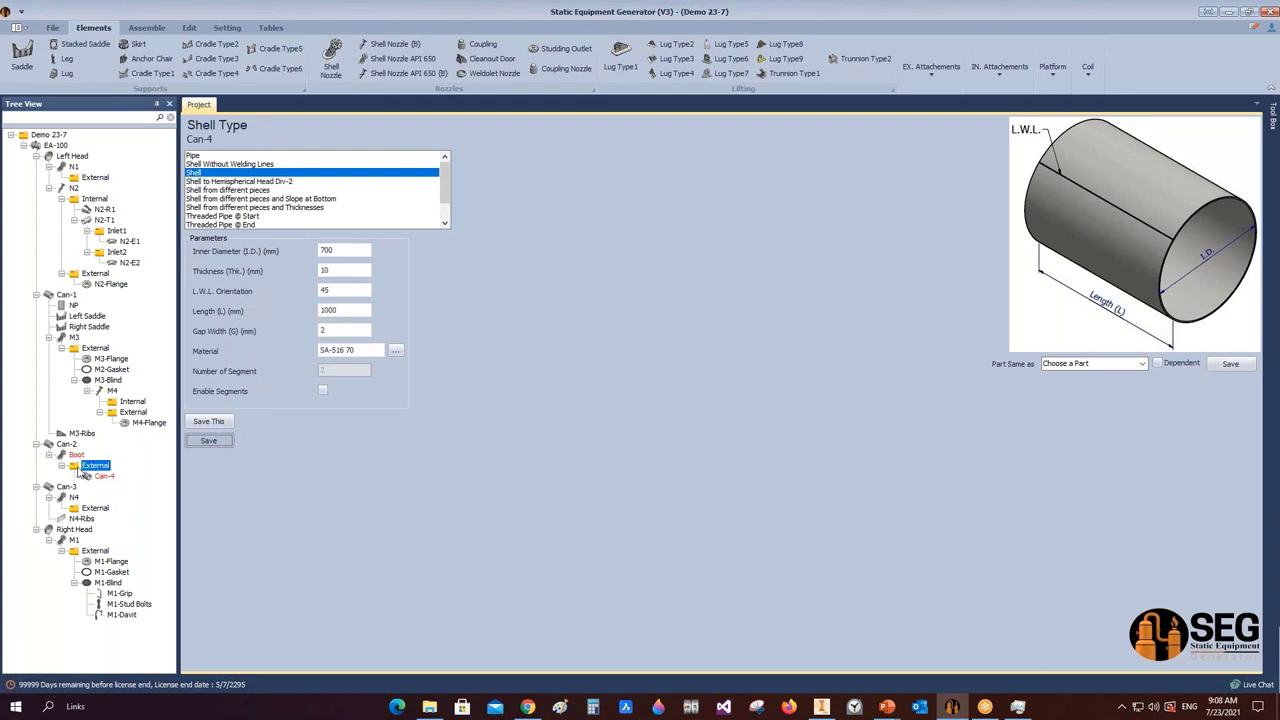
left_click(22, 50)
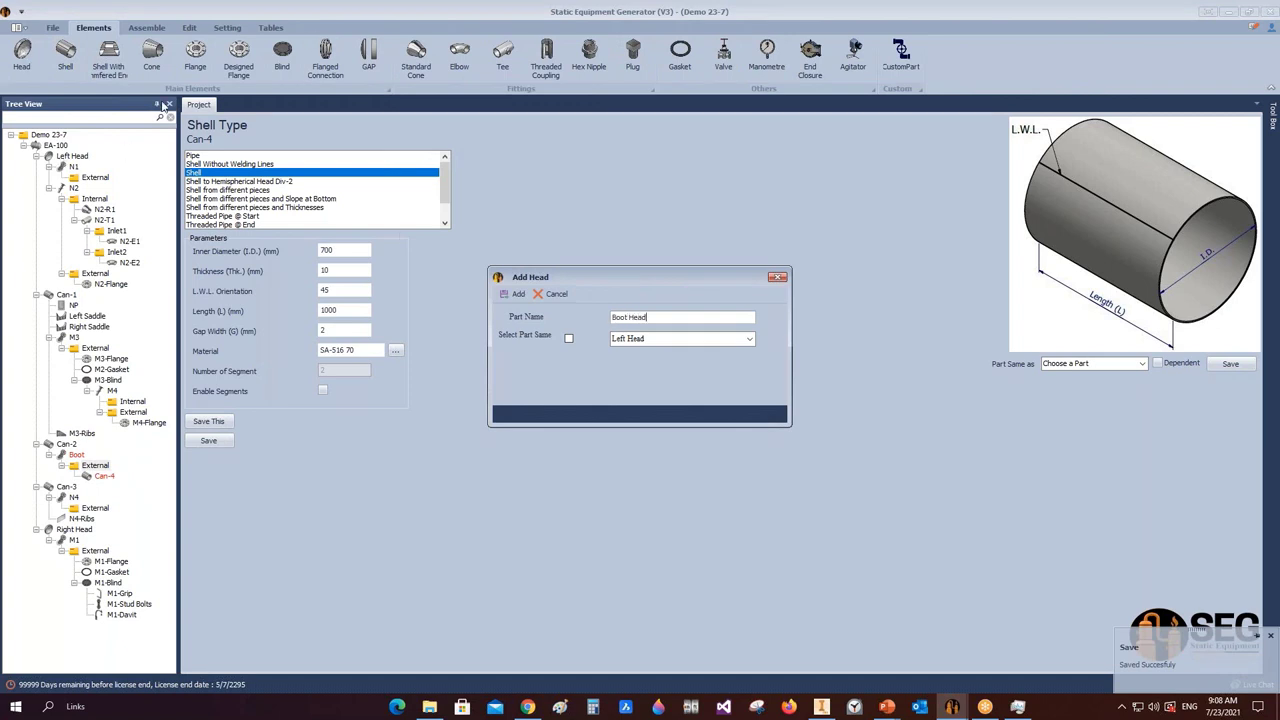
- Add the Boot Head with a 700 mm inner diameter and 50 mm straight flange
left_click(514, 294)
left_click(111, 487)
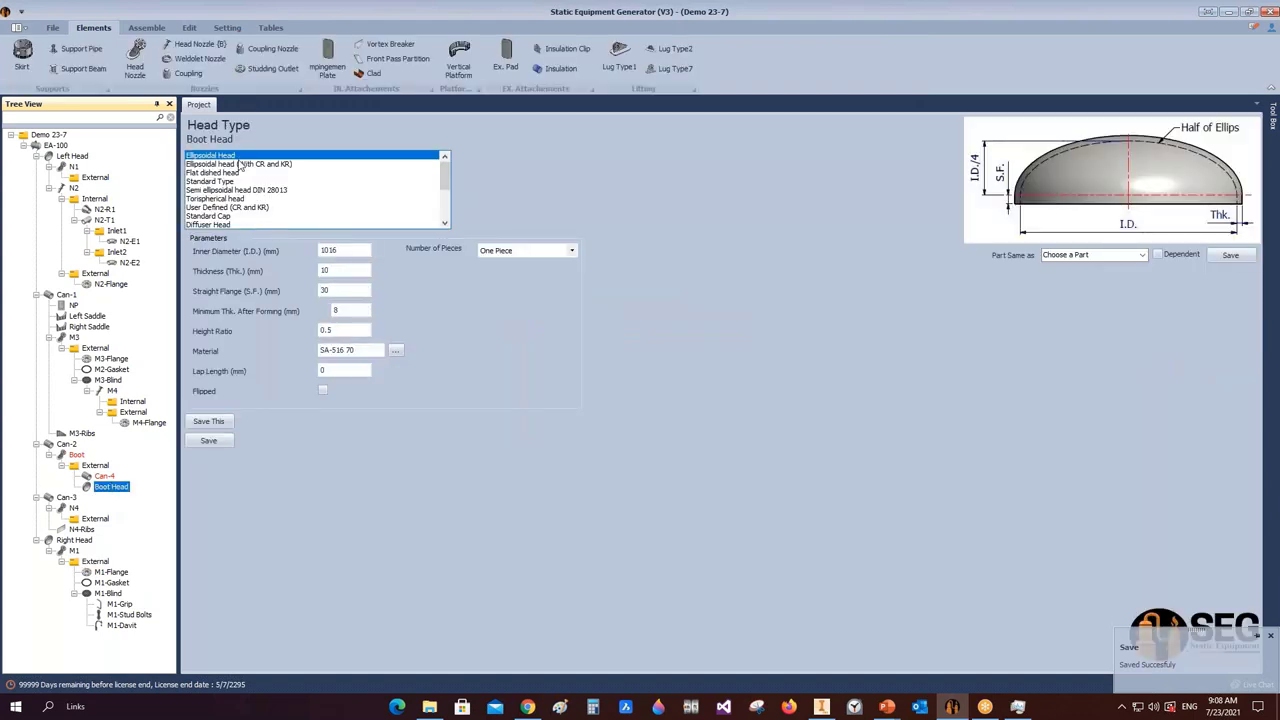
double_click(326, 250)
type("70")
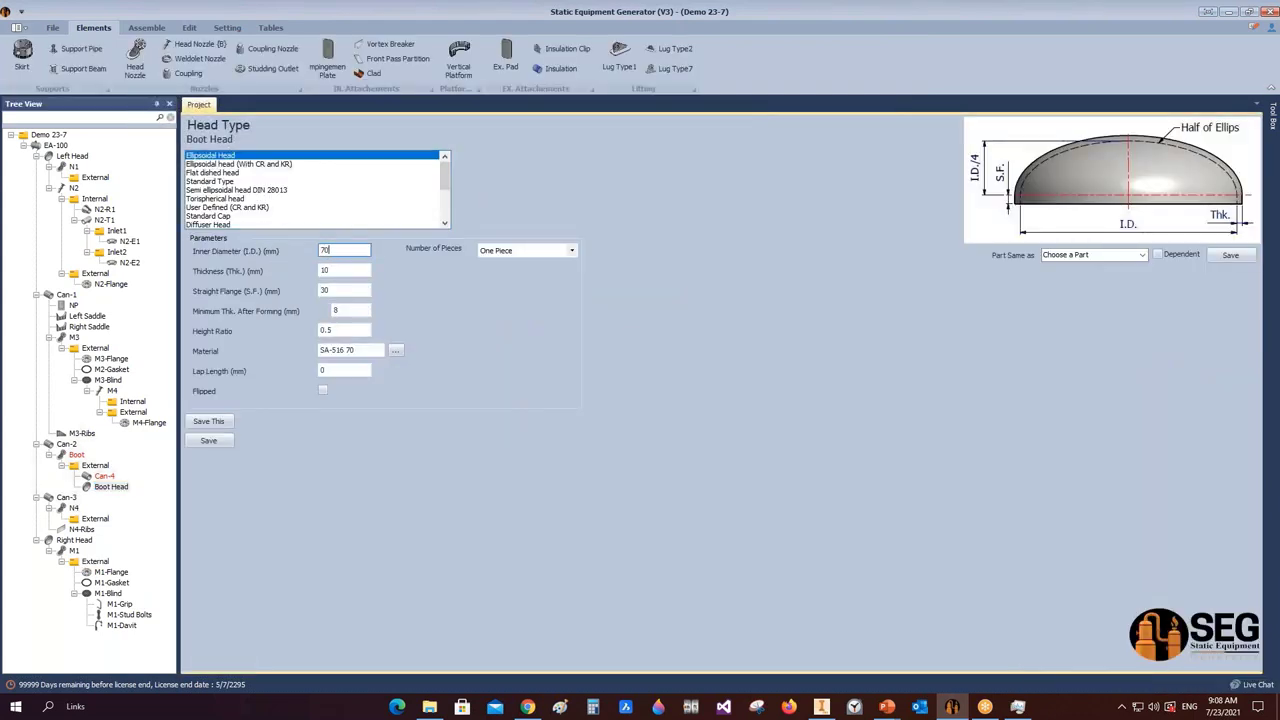
type("0")
key("Tab")
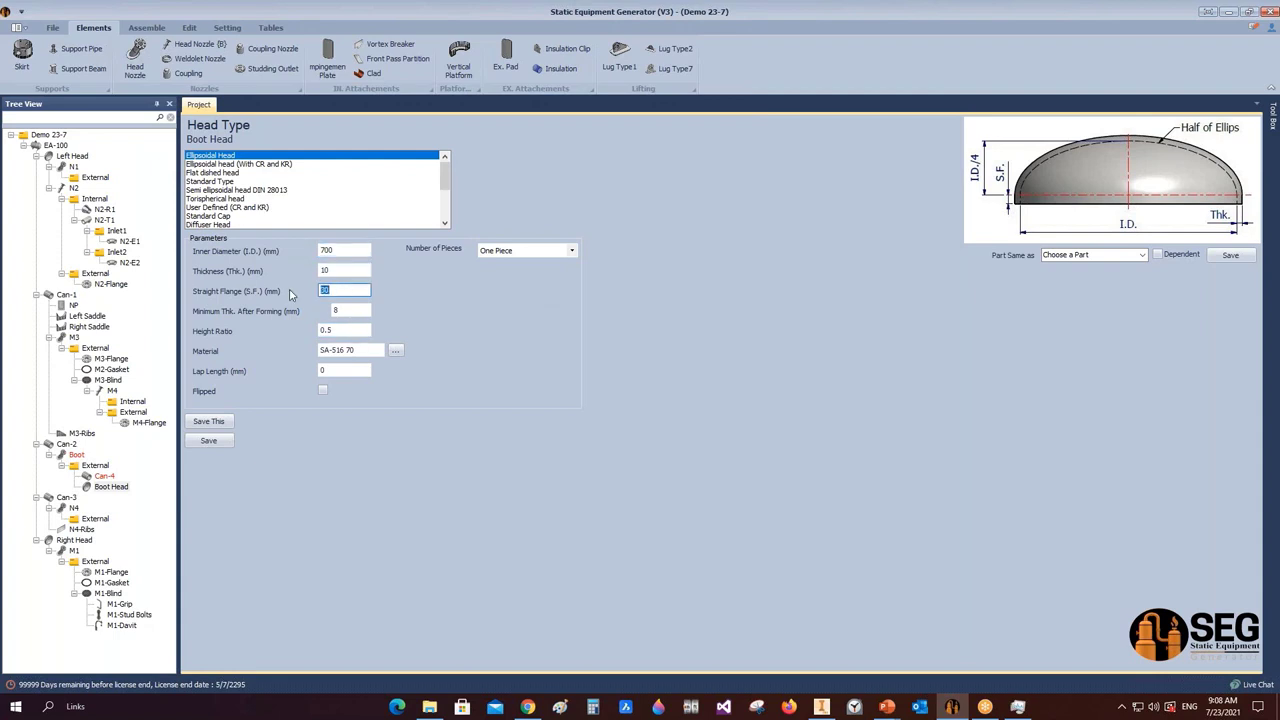
type("5")
- Mark the Boot Head as flipped and save it
left_click(323, 390)
left_click(208, 440)
left_click(146, 27)
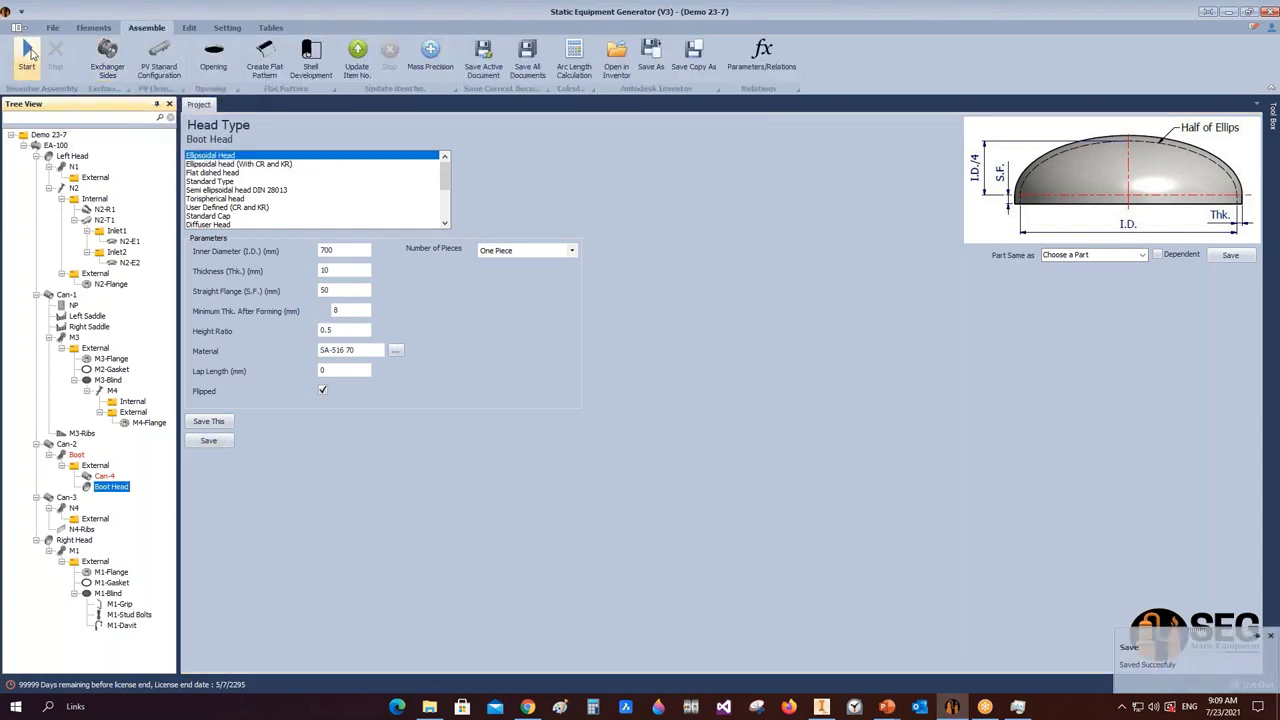
left_click(28, 55)
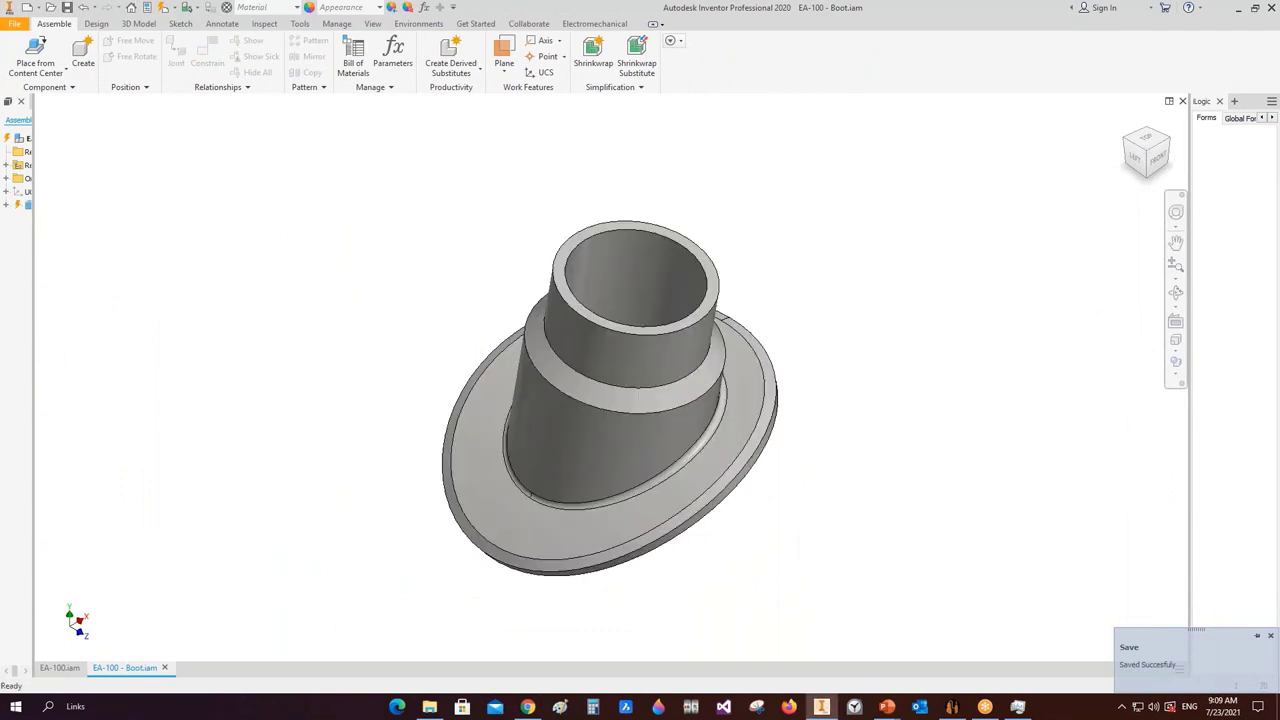
- Zoom out and back in to inspect the generated EA-100 Boot assembly
scroll(620, 450, "down", 5)
scroll(966, 491, "up", 5)
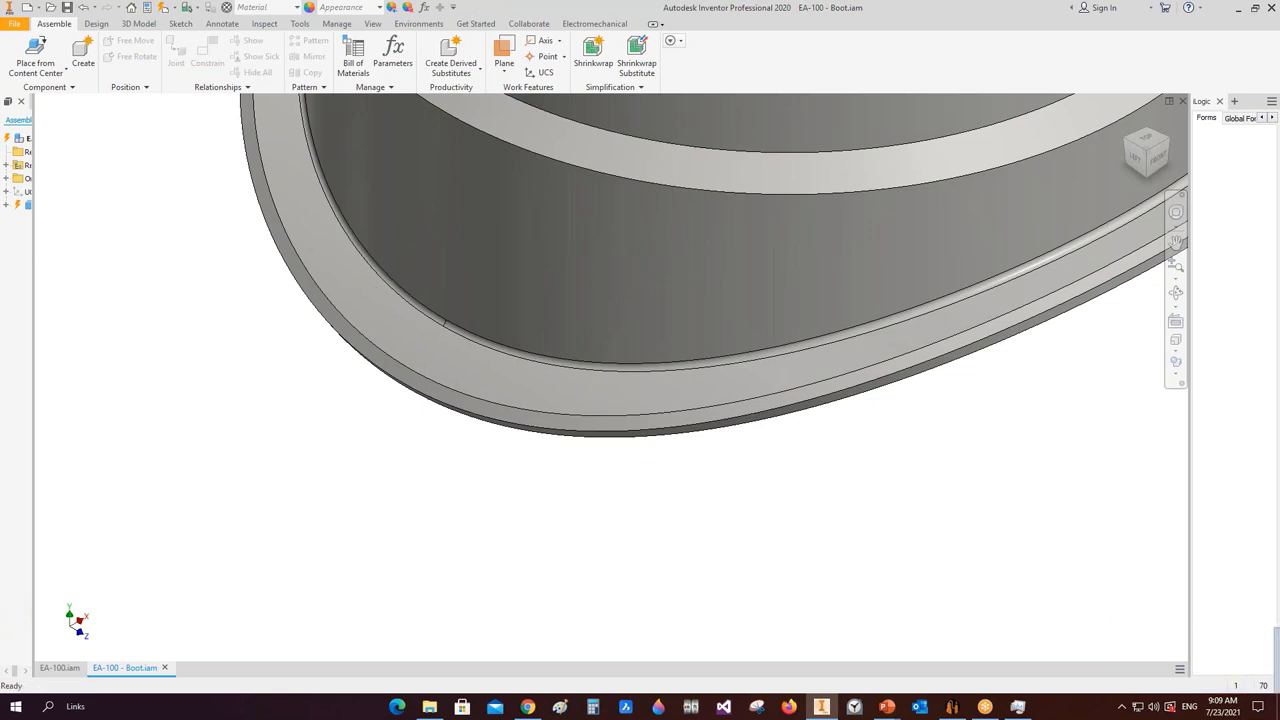
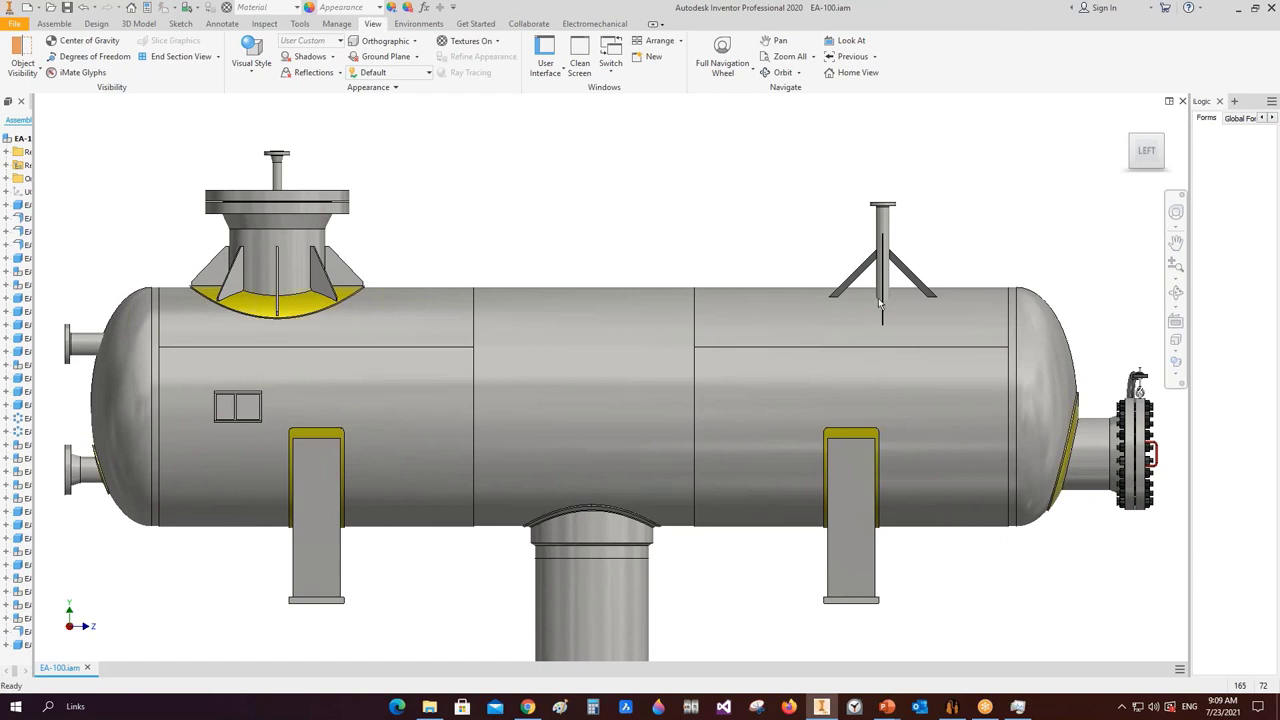
- Pan, zoom and orbit to view the vessel's underside, then bring Static Equipment Generator forward
middle_click_drag(640, 615, 610, 377)
scroll(656, 414, "down", 3)
scroll(686, 375, "up", 2)
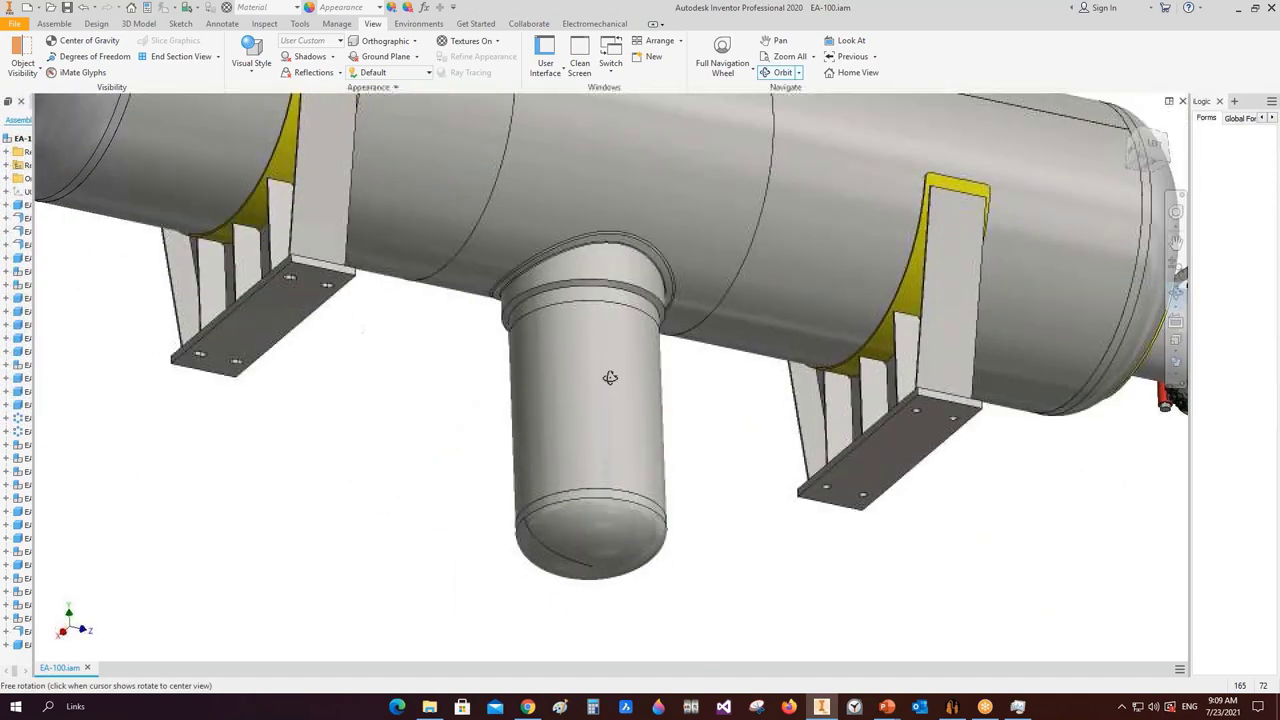
scroll(627, 548, "up", 3)
middle_click_drag(627, 548, 586, 543, "shift")
scroll(598, 585, "down", 2)
scroll(598, 585, "up", 2)
scroll(586, 543, "down", 3)
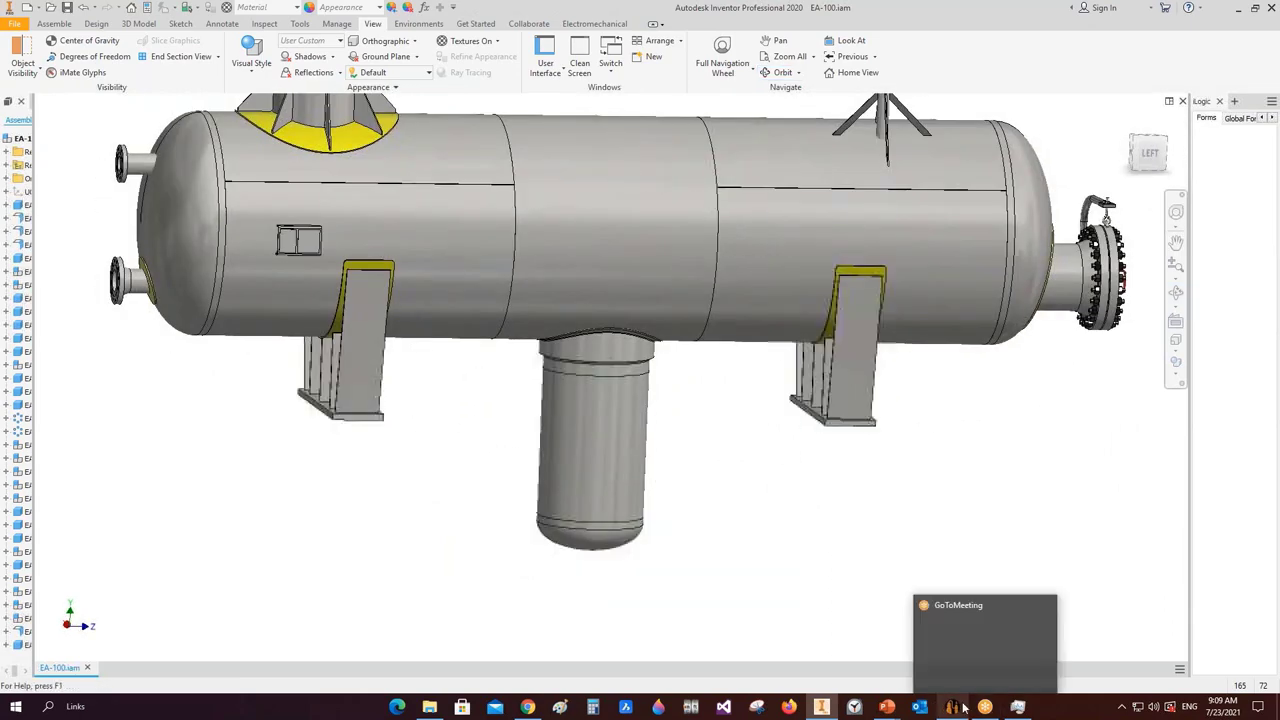
left_click(952, 707)
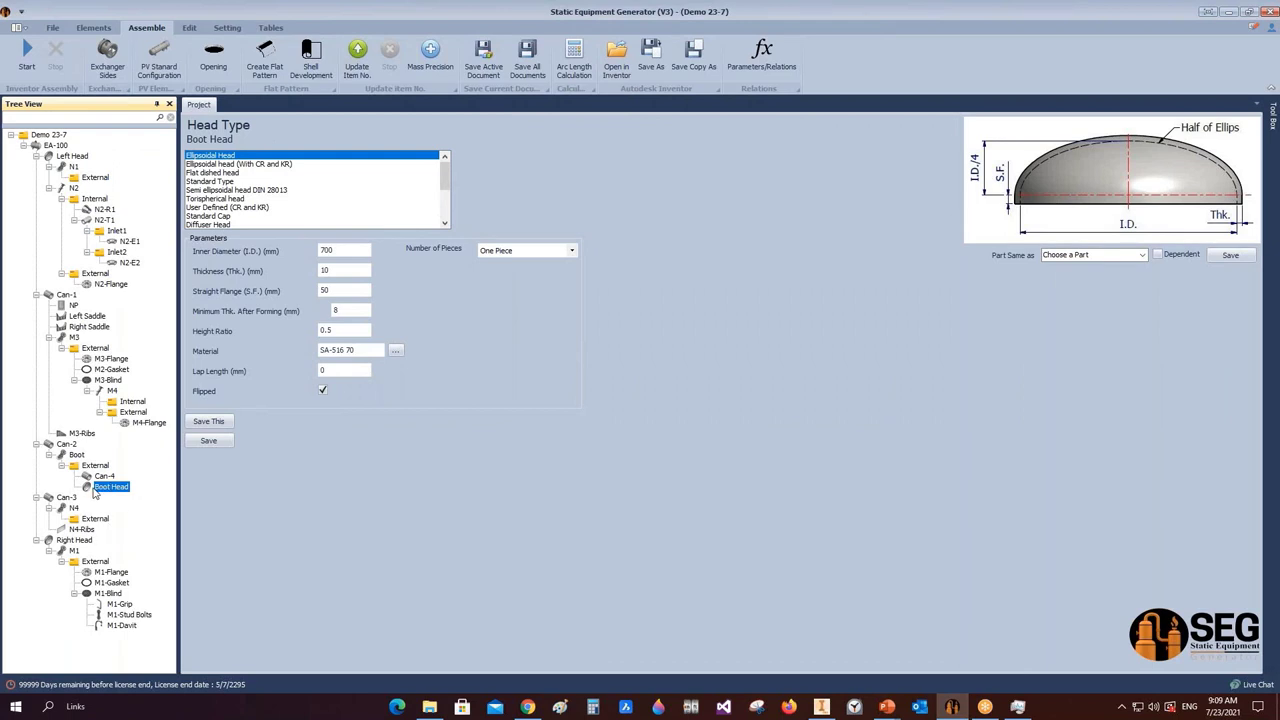
- Add a new head nozzle named D to the Boot Head
left_click(95, 28)
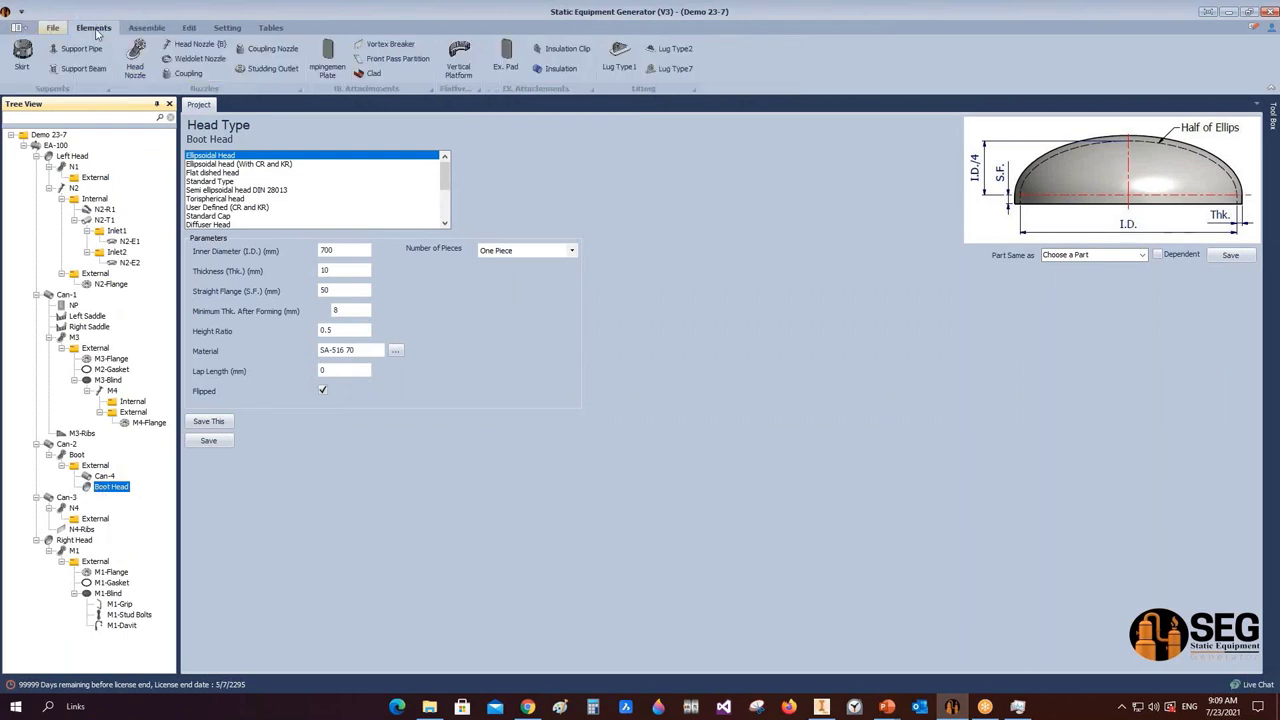
left_click(141, 52)
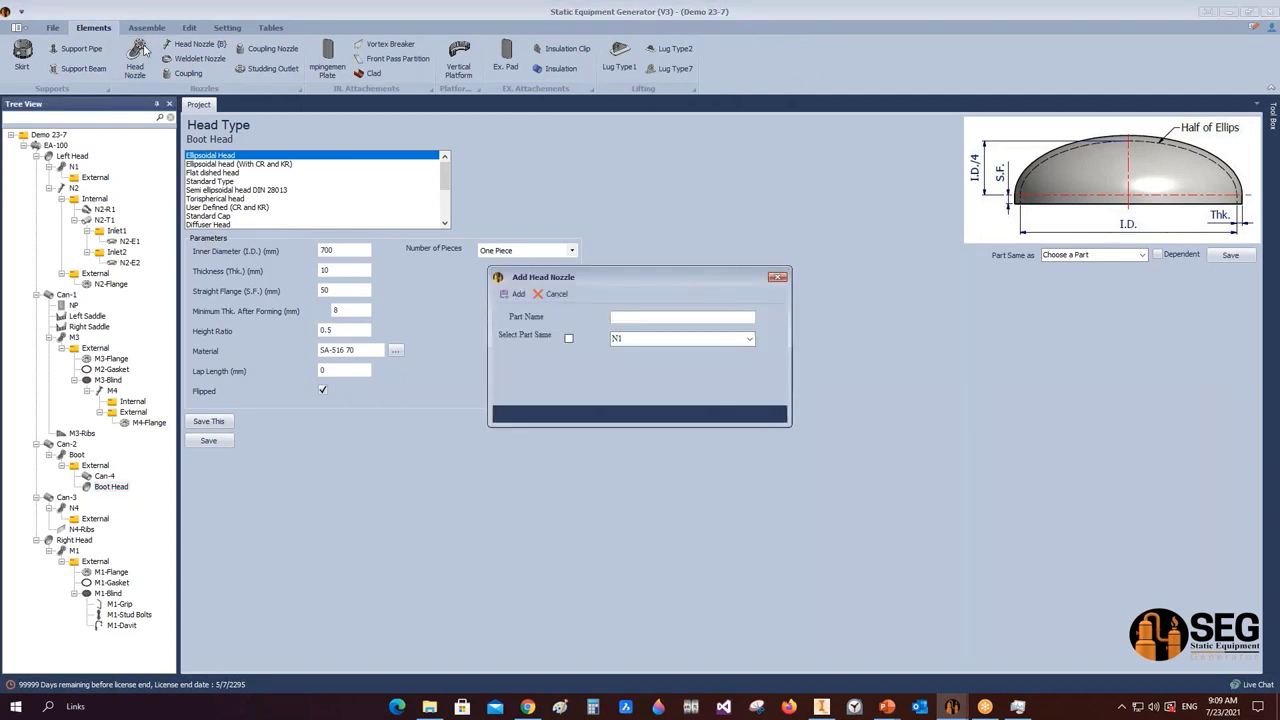
type("D")
left_click(512, 293)
- Make nozzle D an LWN Connected to Head, rating 300, size 2, offset 0, and save
left_click(109, 498)
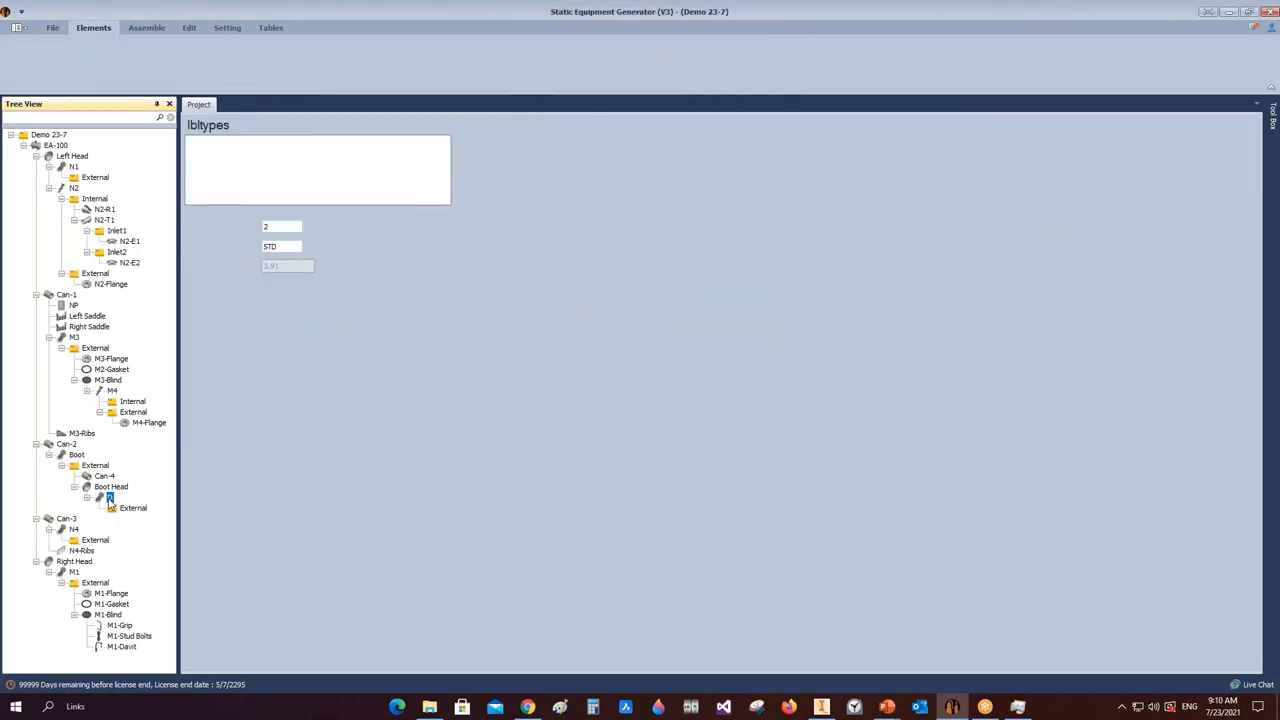
left_click(199, 175)
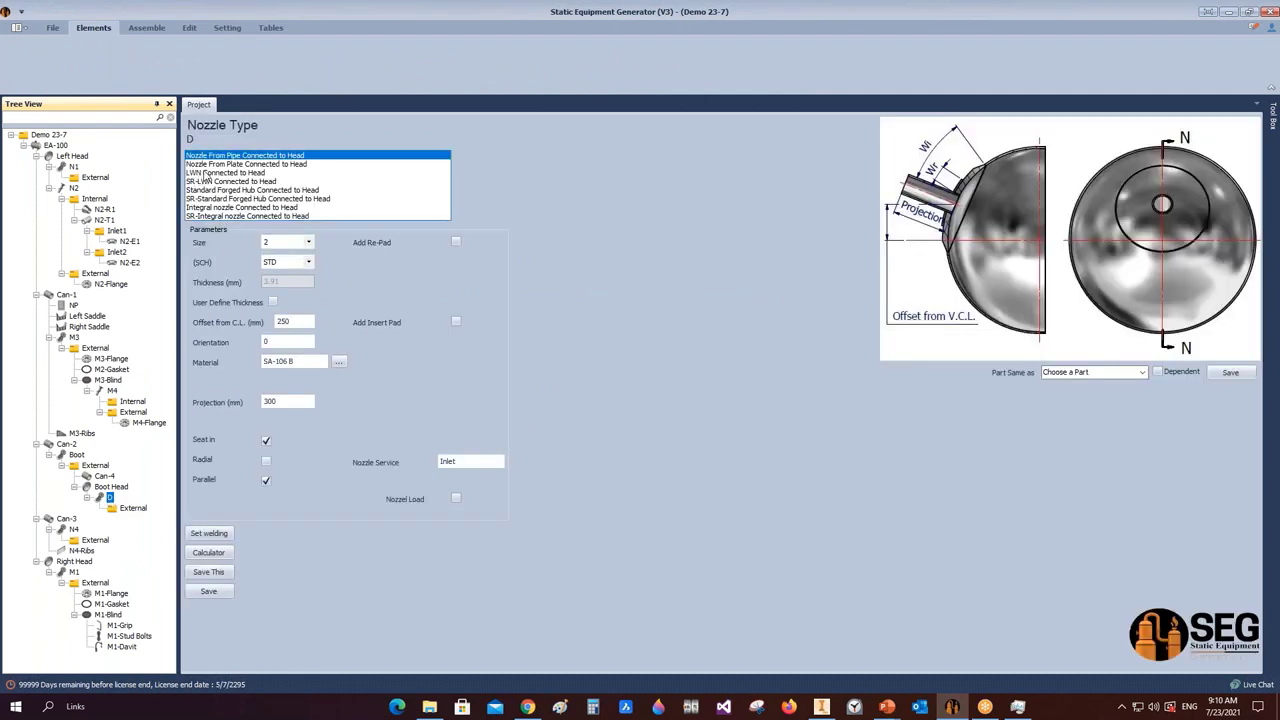
left_click(306, 243)
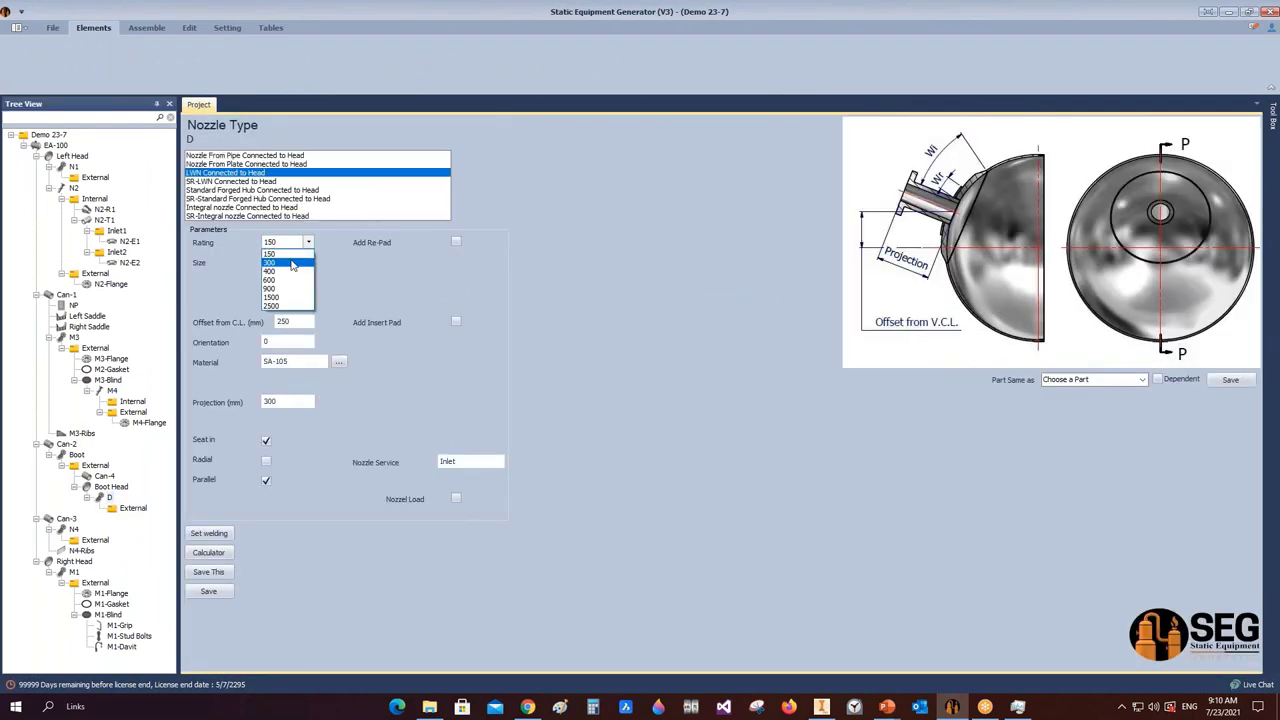
left_click(268, 253)
left_click(308, 262)
left_click(275, 276)
left_click(306, 321)
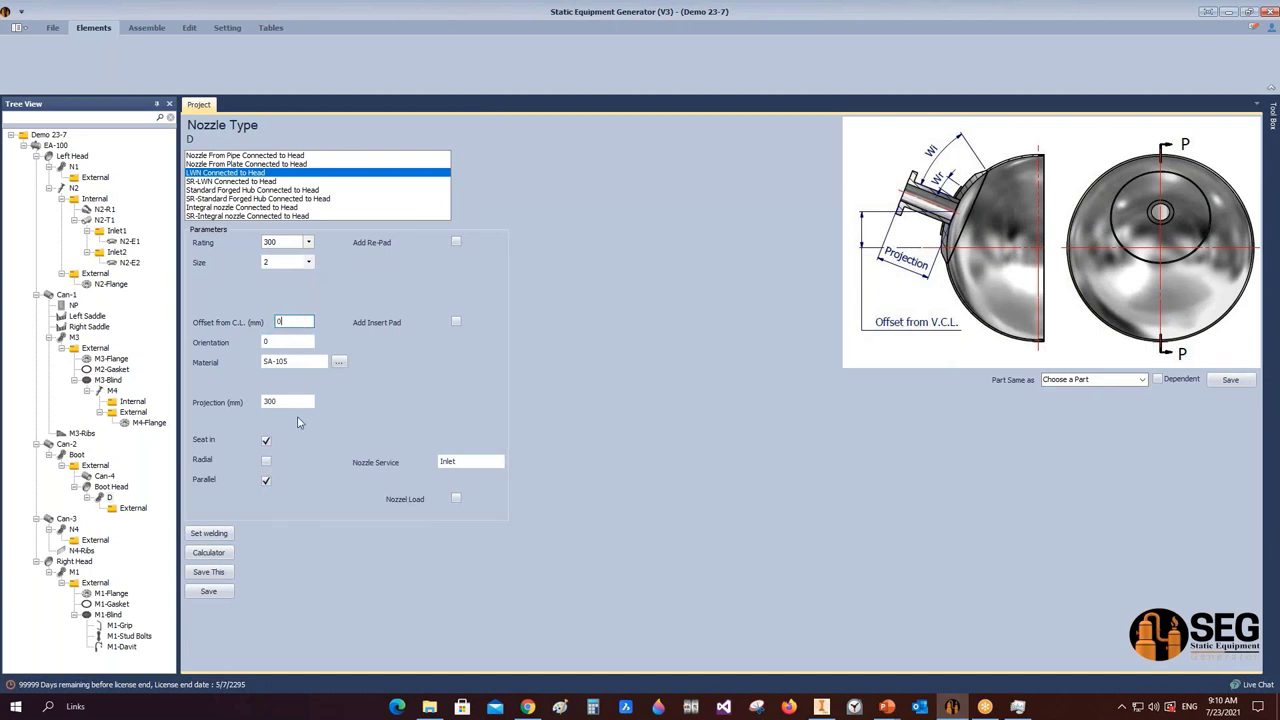
left_click(208, 591)
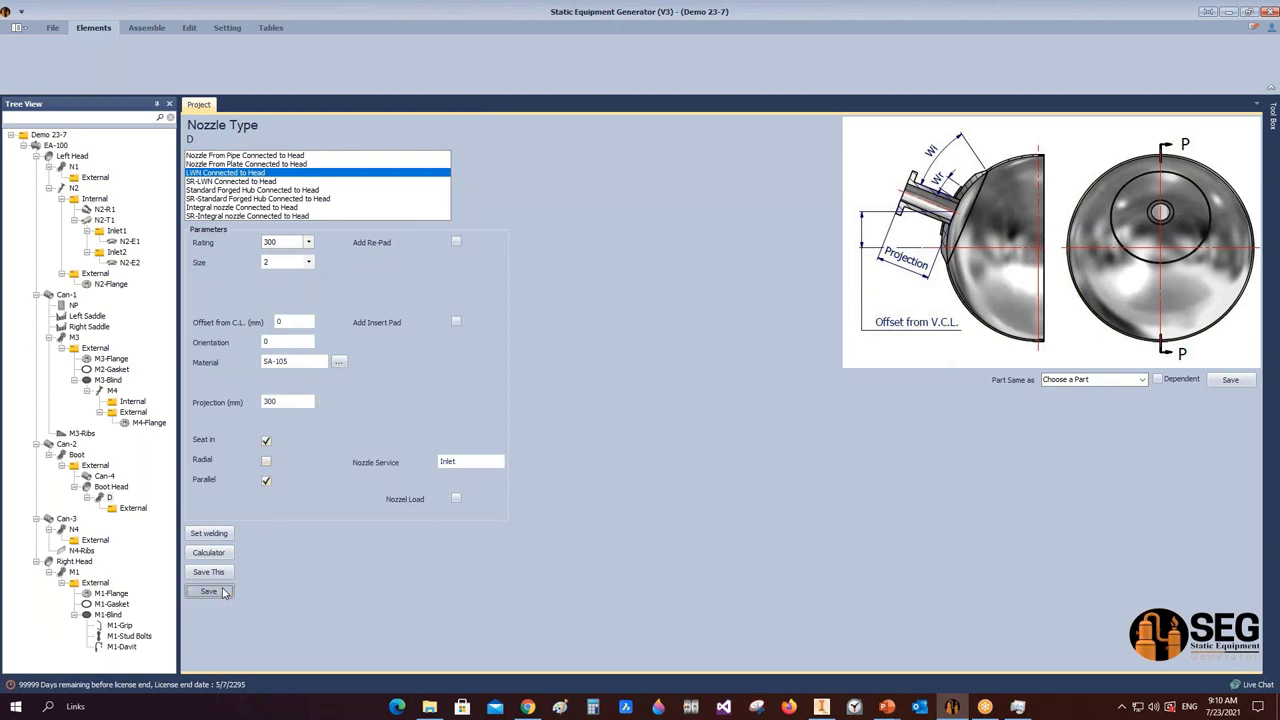
- Calculate nozzle D's projection from 400 and apply the resulting 175 mm
left_click(208, 552)
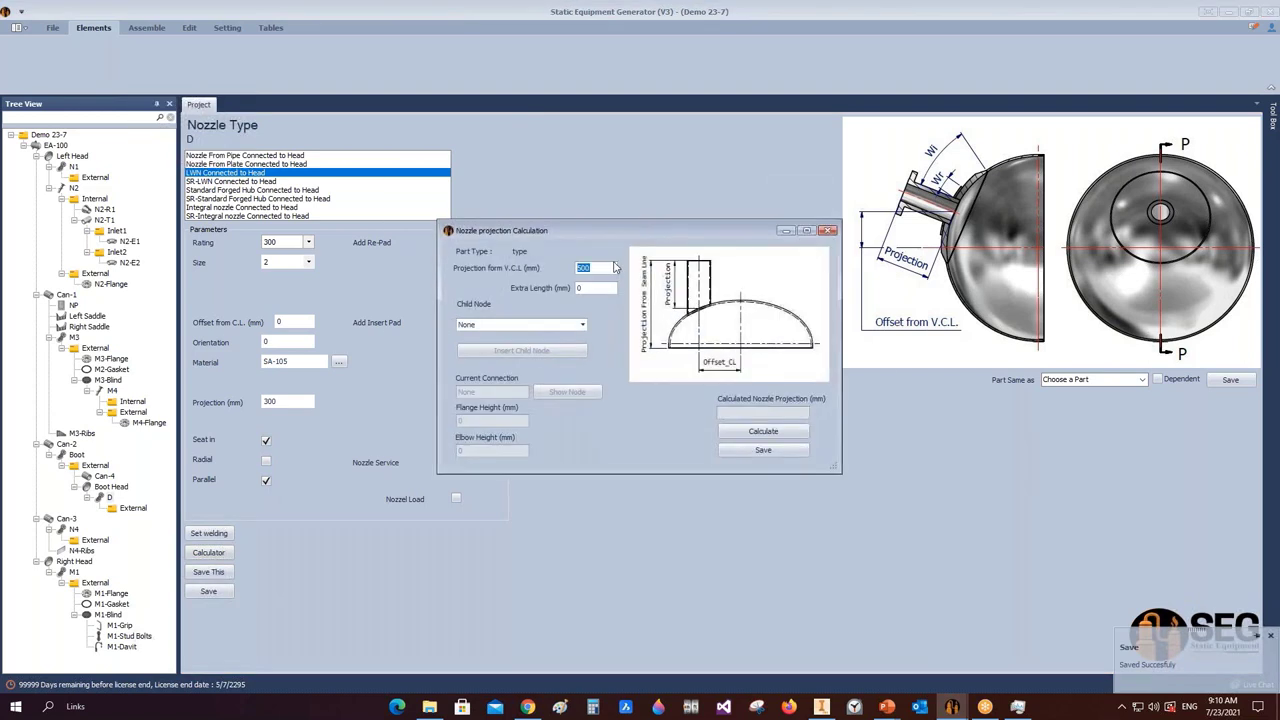
type("4")
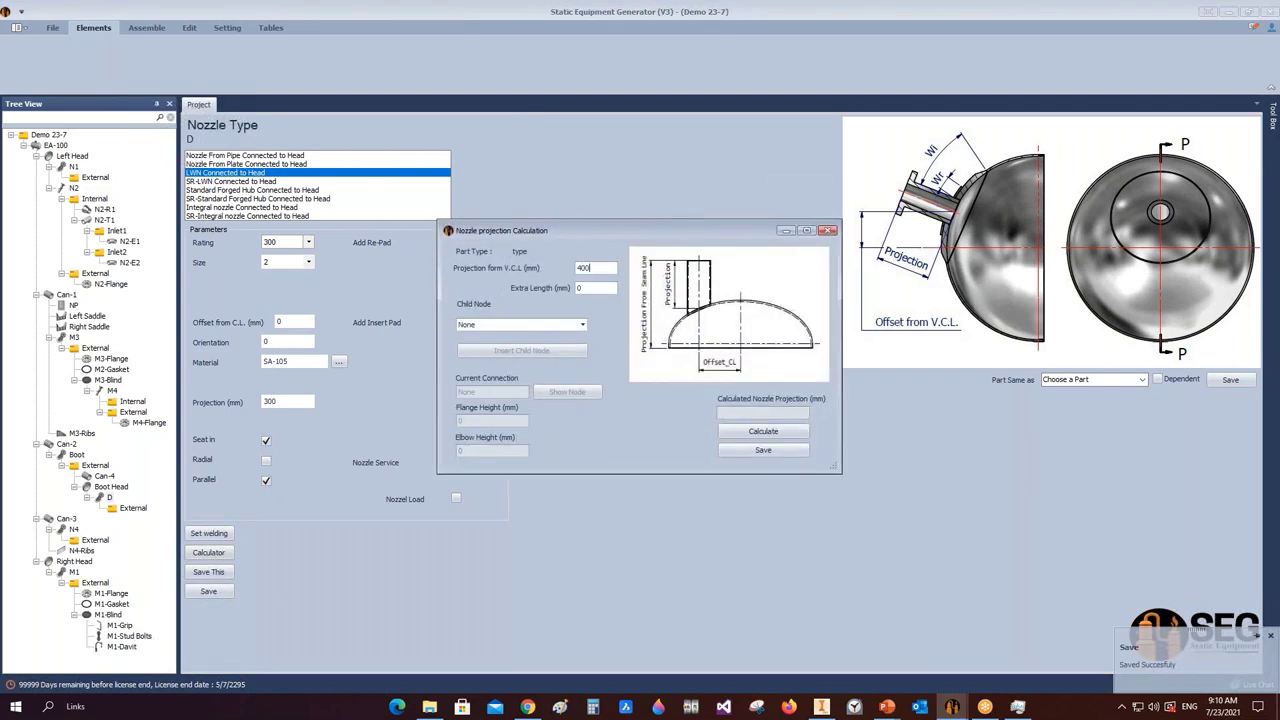
left_click(802, 432)
left_click(778, 451)
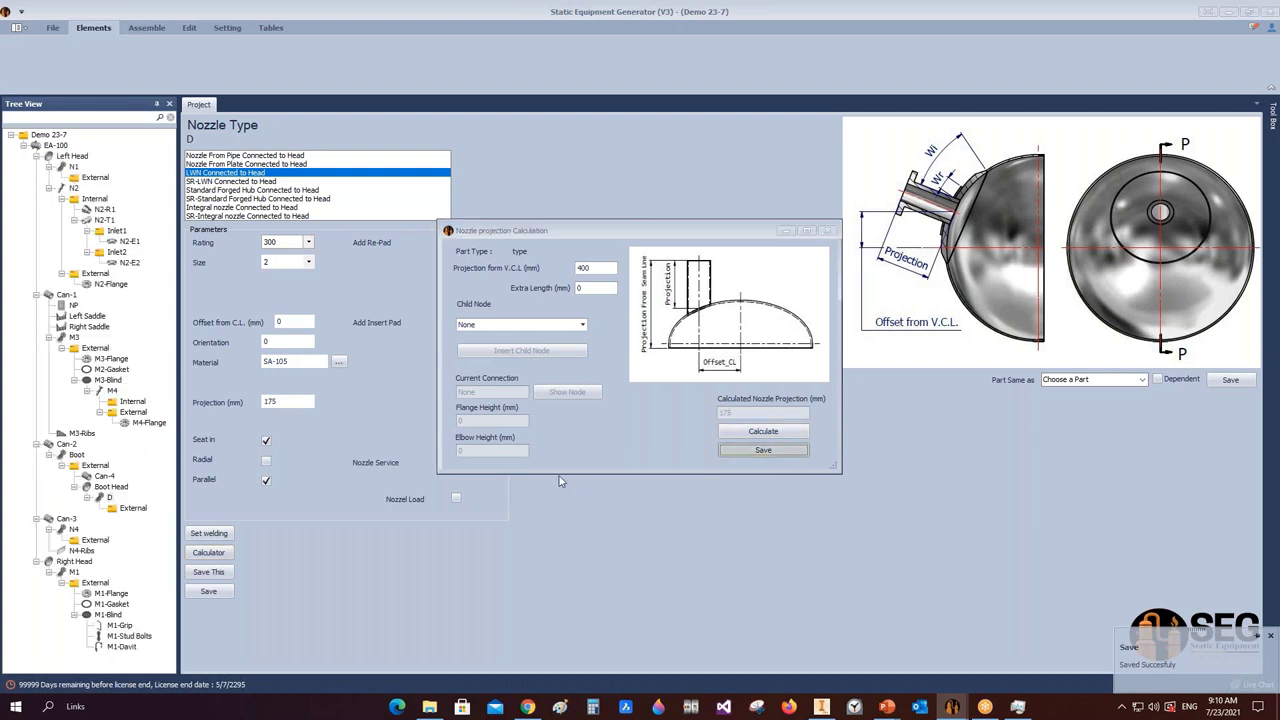
- Rebuild the updated vessel in Inventor and orbit to face the boot nozzle
left_click(146, 28)
left_click(42, 56)
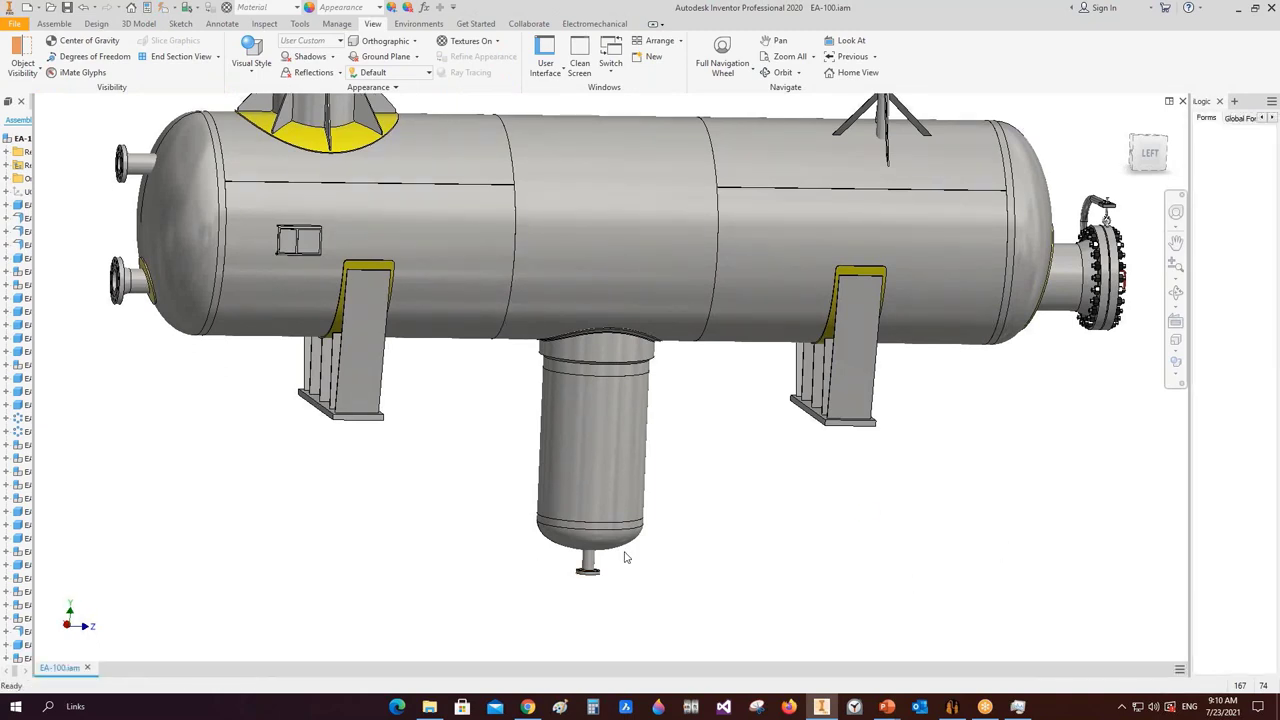
scroll(590, 560, "down", 3)
left_click(1176, 292)
scroll(833, 377, "up", 3)
left_click_drag(833, 377, 777, 429)
scroll(669, 490, "down", 5)
left_click_drag(669, 490, 405, 300)
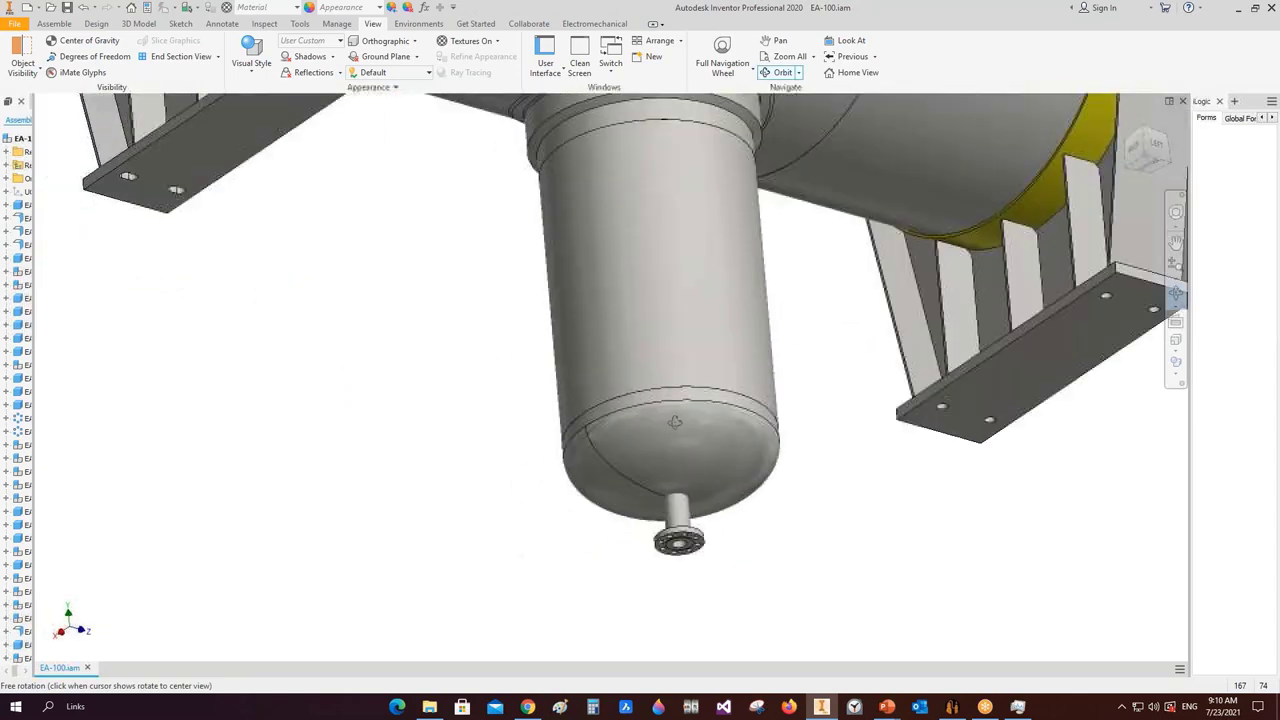
right_click(405, 300)
left_click(345, 330)
- Measure the boot nozzle bore at 50.800 mm, then return to Static Equipment Generator
left_click(264, 23)
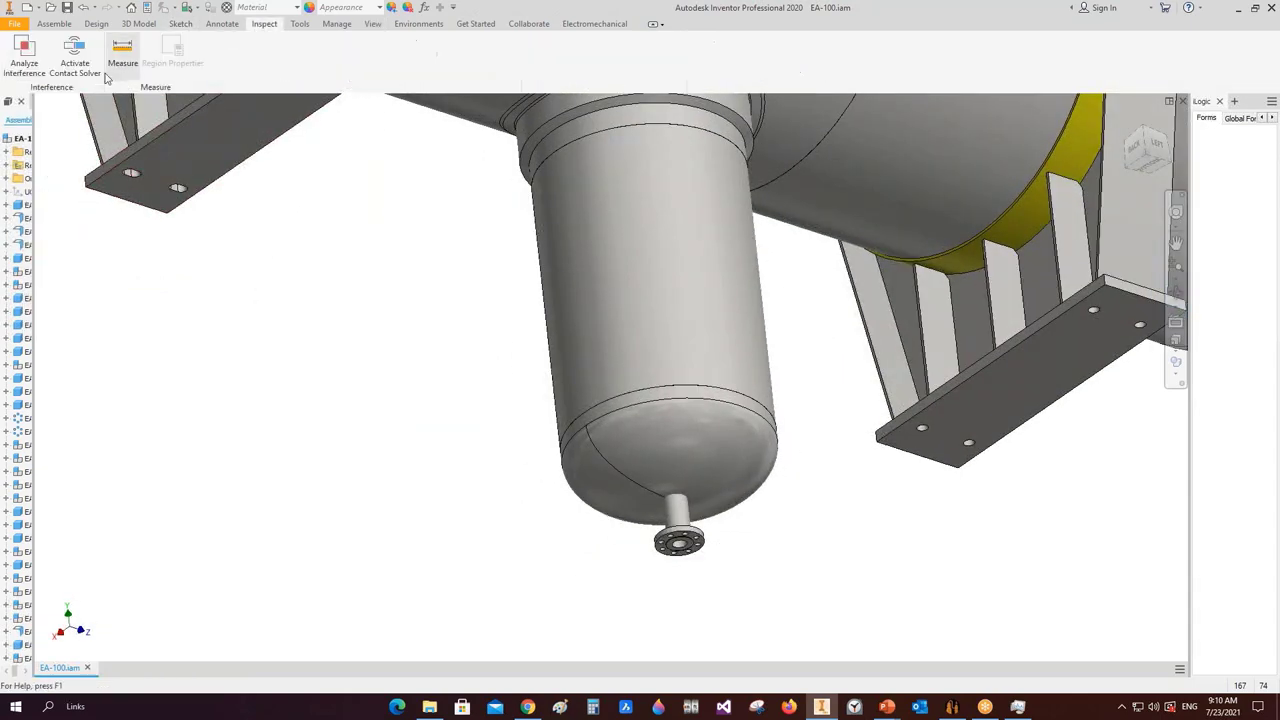
left_click(123, 52)
scroll(675, 540, "down", 5)
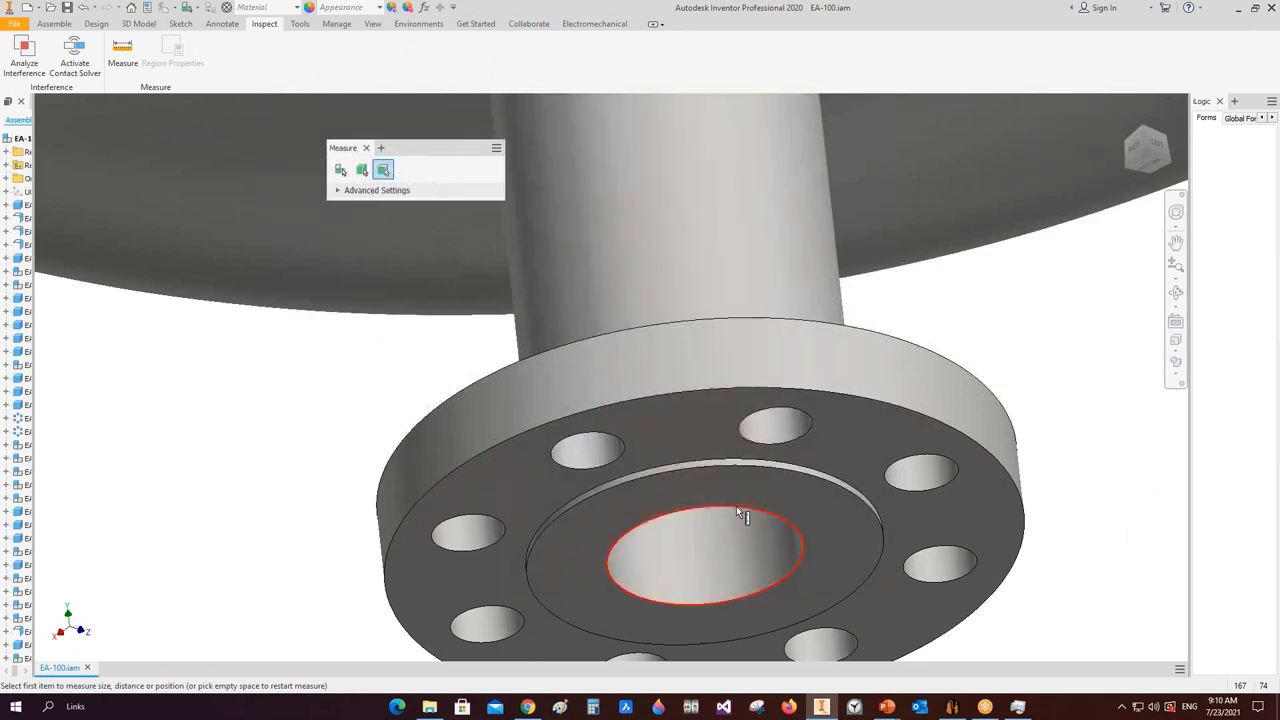
left_click(736, 506)
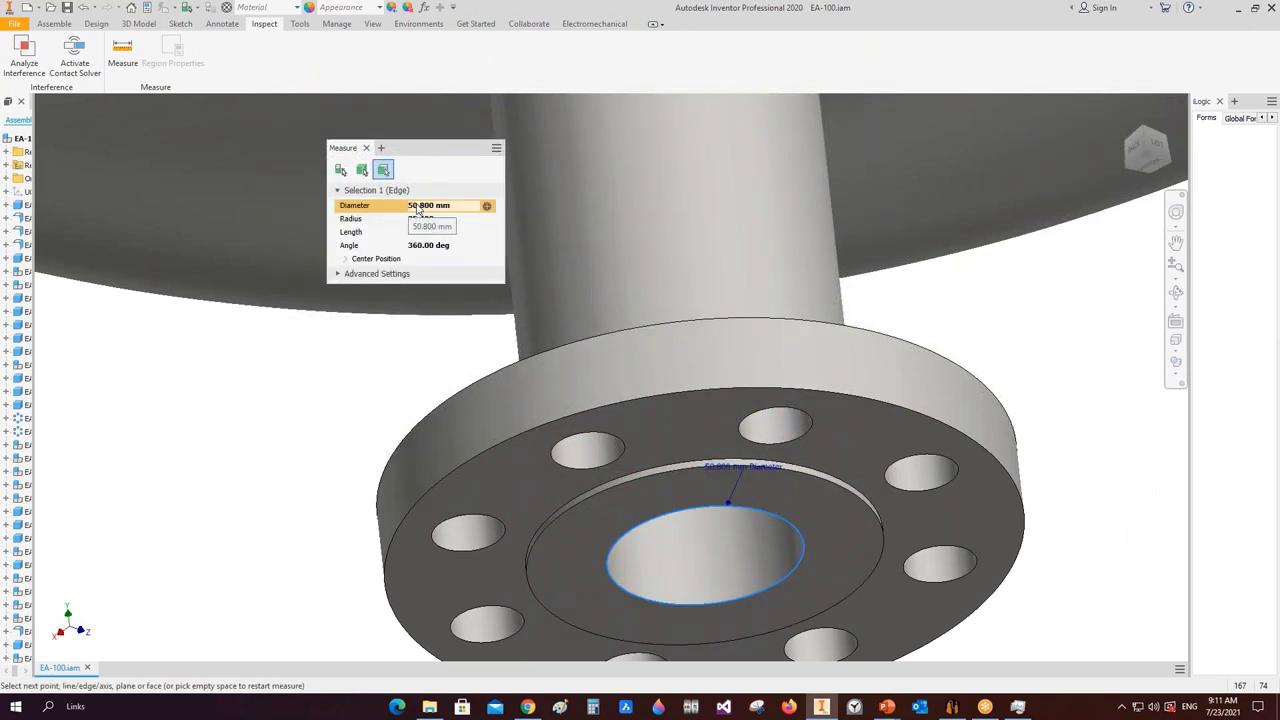
left_click(366, 148)
scroll(1086, 623, "up", 5)
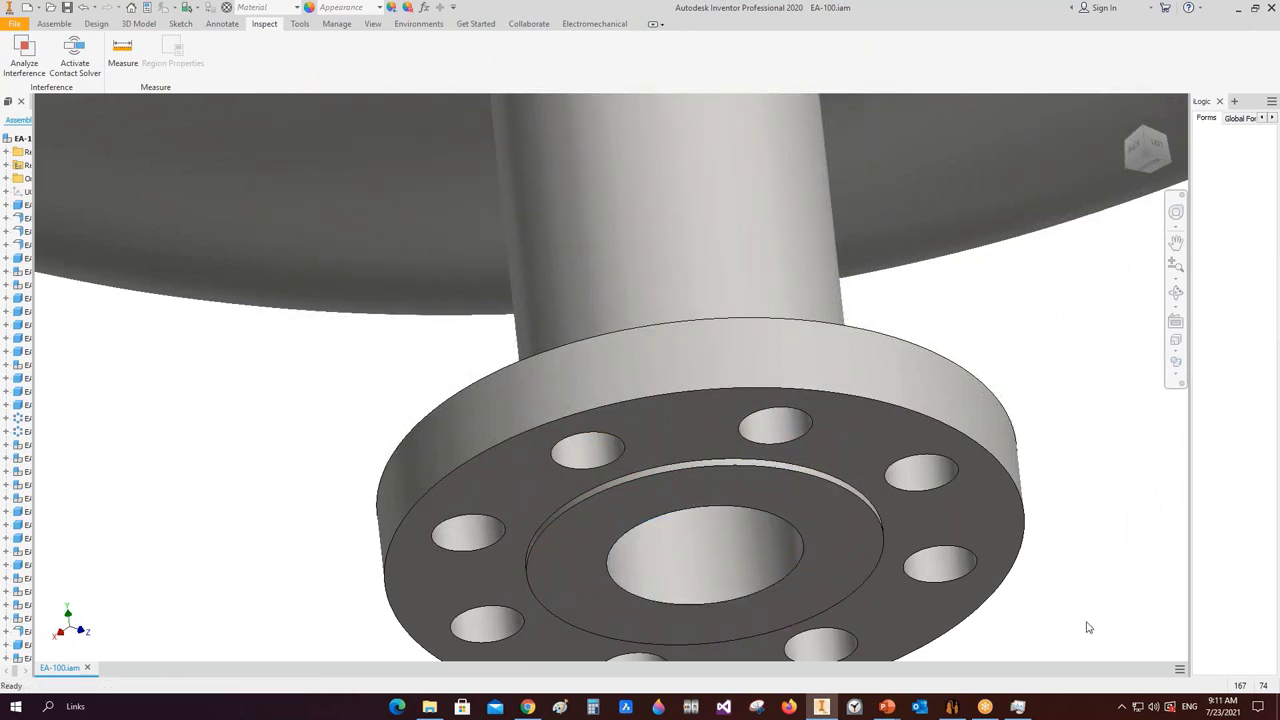
left_click(951, 706)
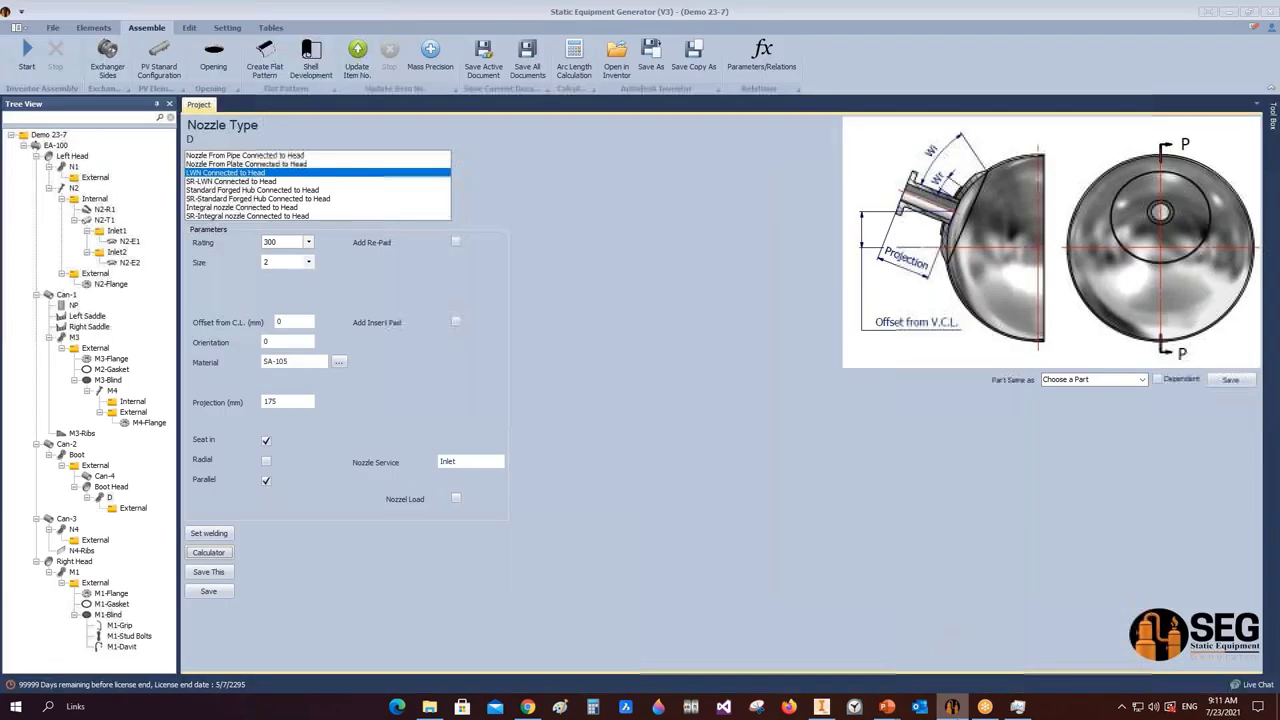
- Add a vortex breaker named VB to the Boot Head
left_click(111, 487)
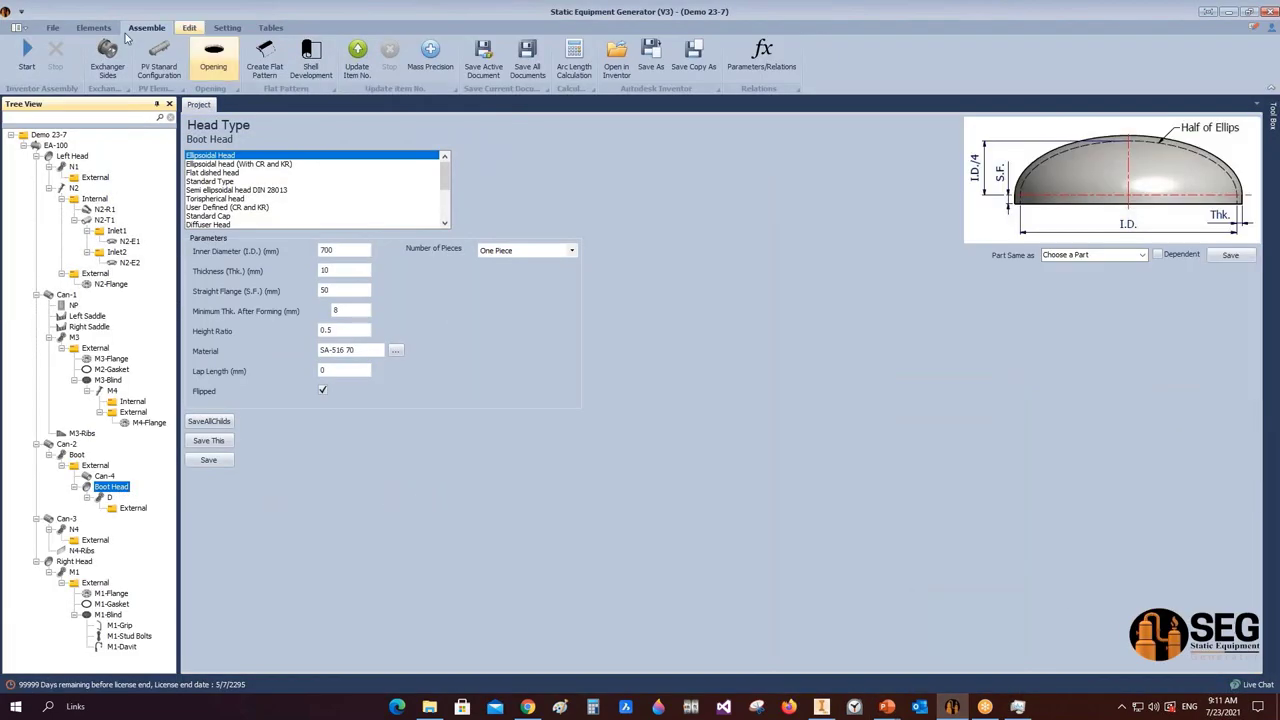
left_click(93, 27)
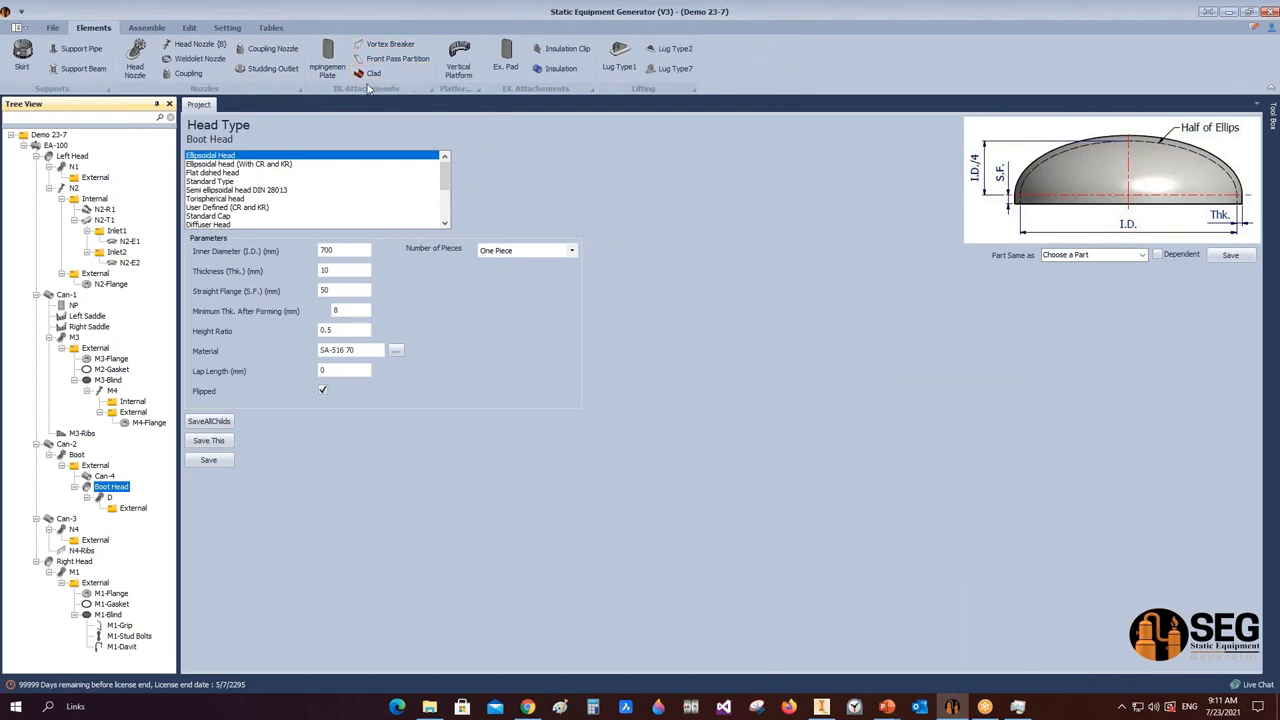
left_click(385, 47)
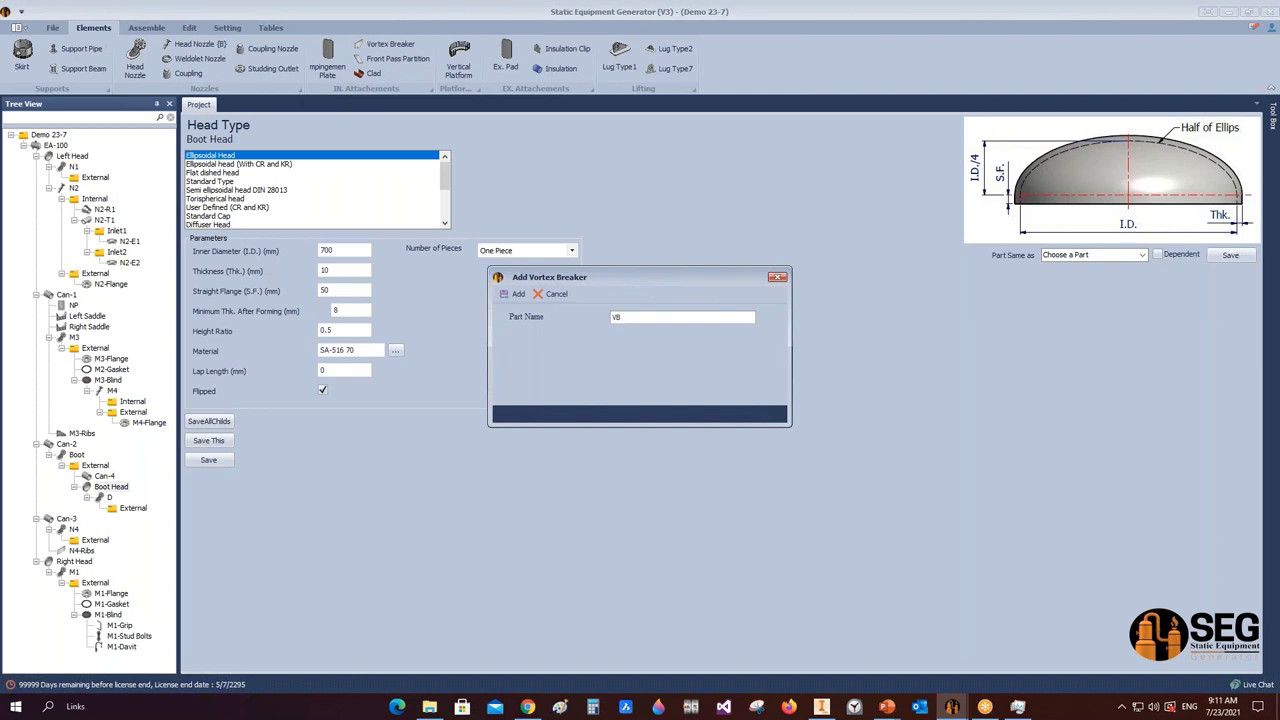
type("VB")
key("Return")
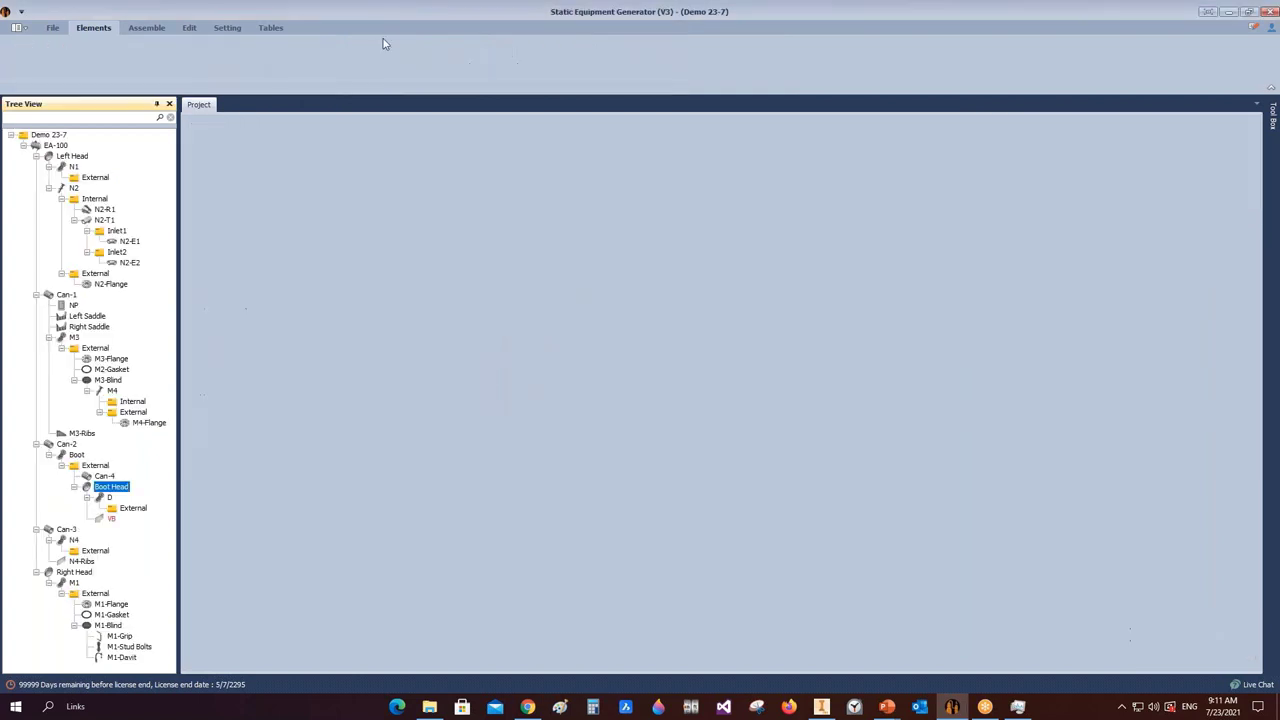
- Give VB offset 0, thickness 6, length 120 and height 65
left_click(111, 519)
double_click(283, 151)
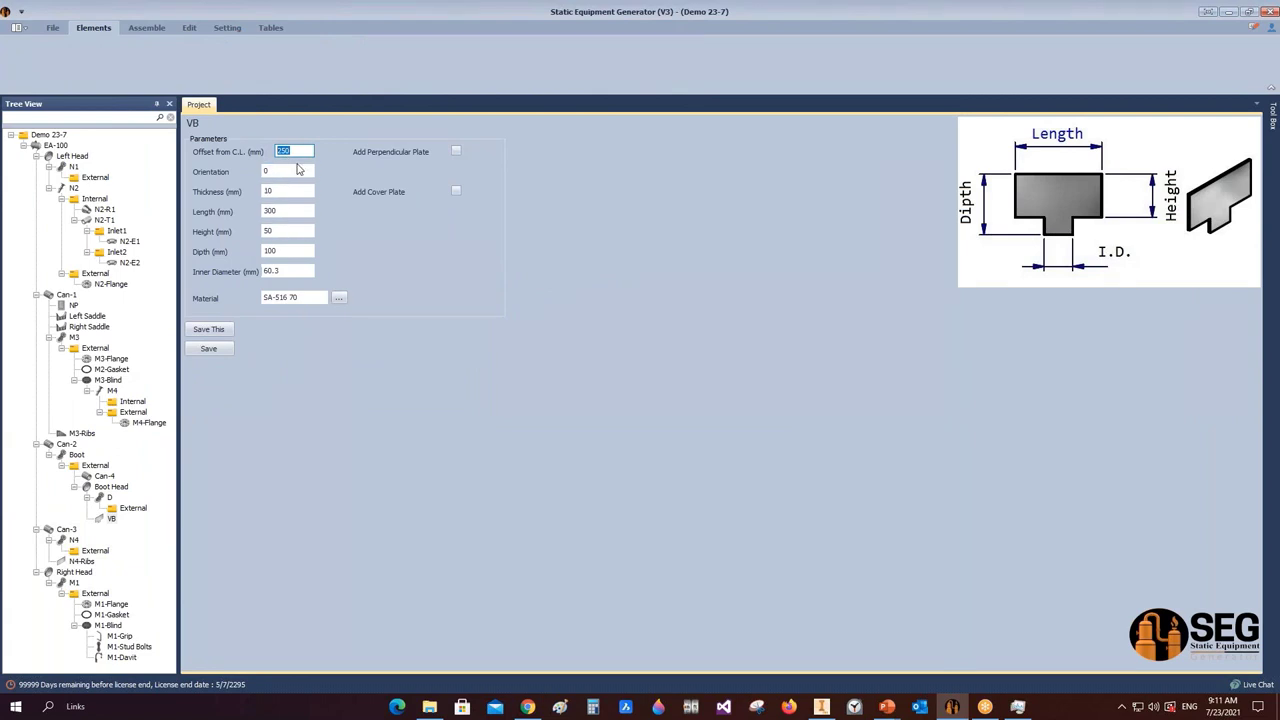
type("0")
key("Tab")
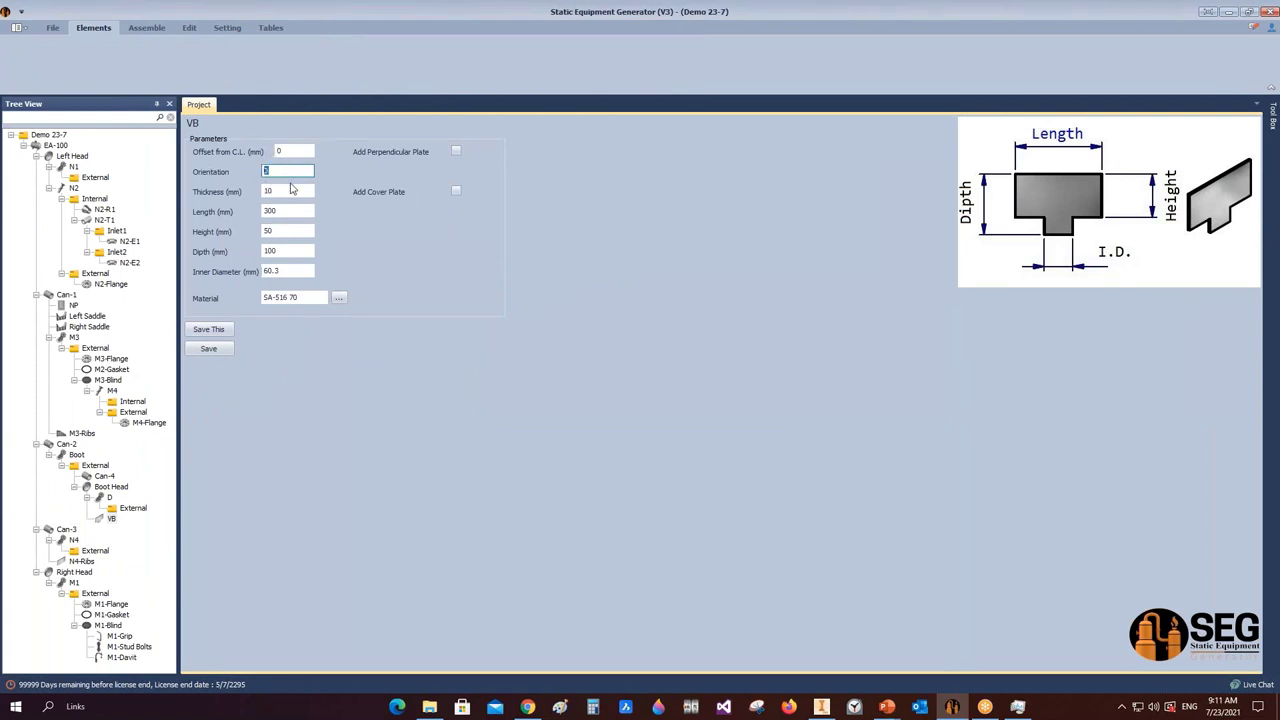
left_click(292, 190)
key("BackSpace")
key("BackSpace")
type("6")
key("Tab")
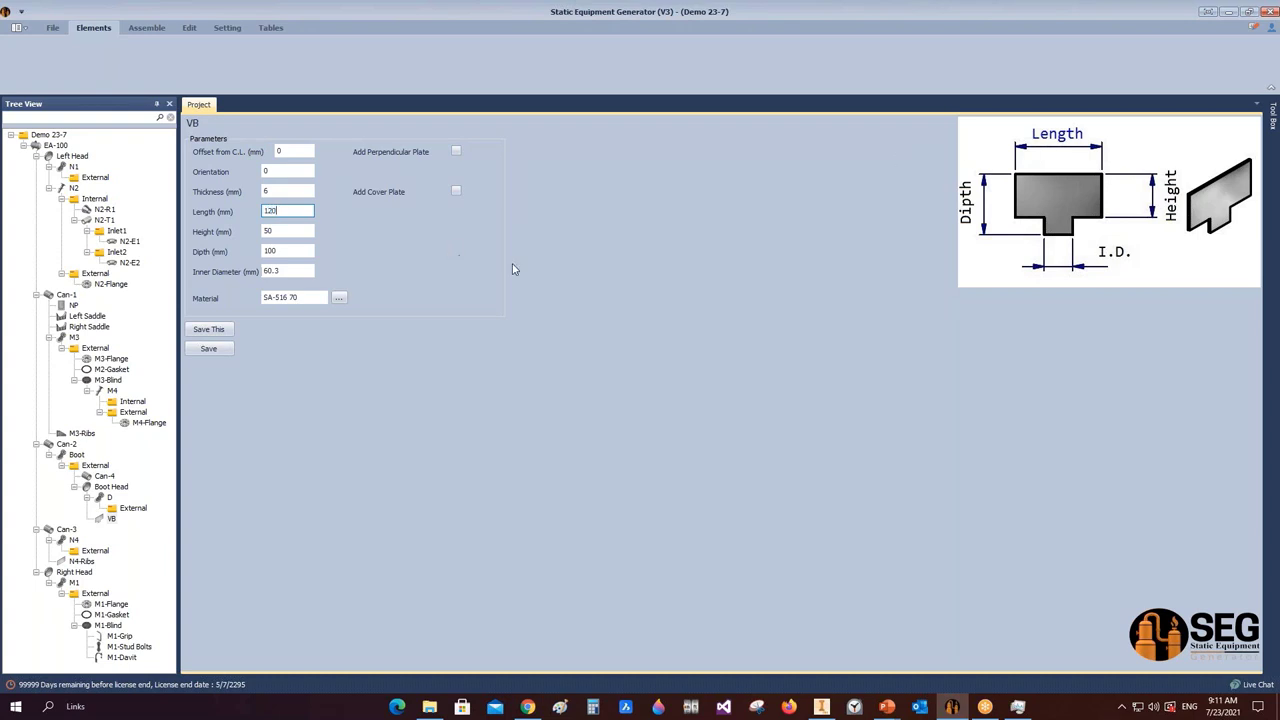
key("Tab")
key("Tab")
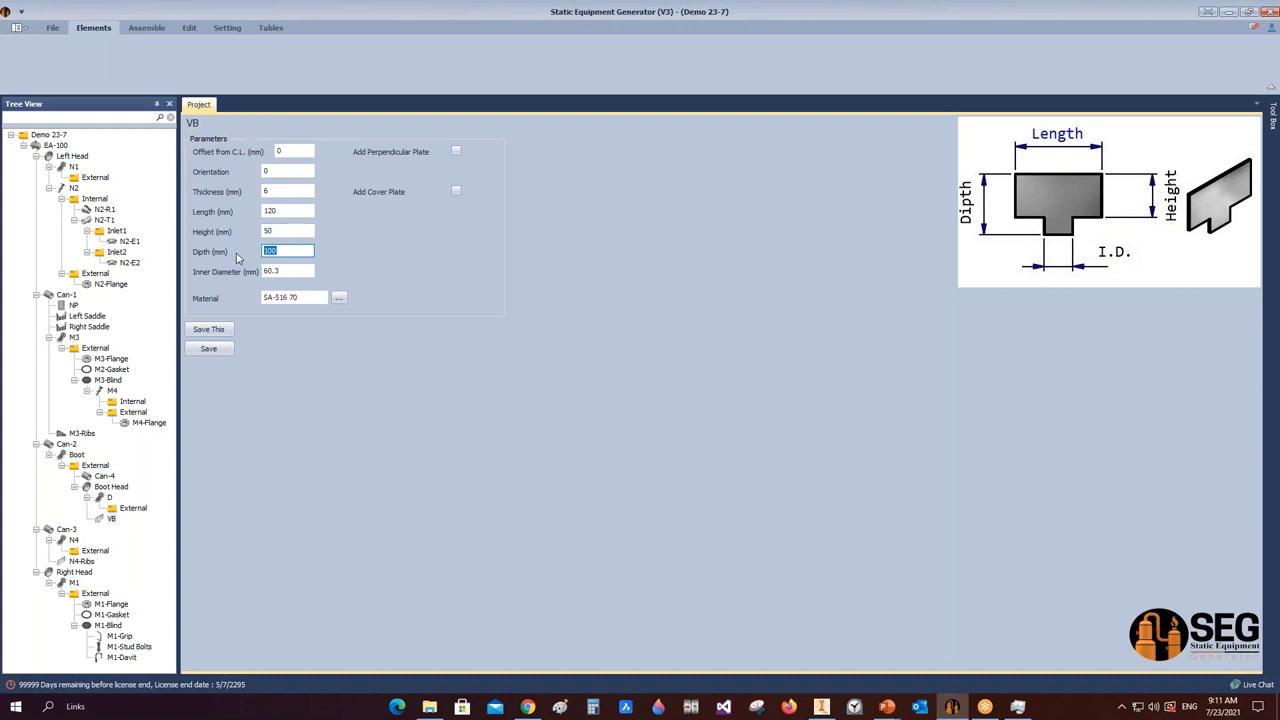
type("65")
- Set VB inner diameter 50, add perpendicular and cover plates (130 outer diameter, 6 thick), and save
left_click(292, 271)
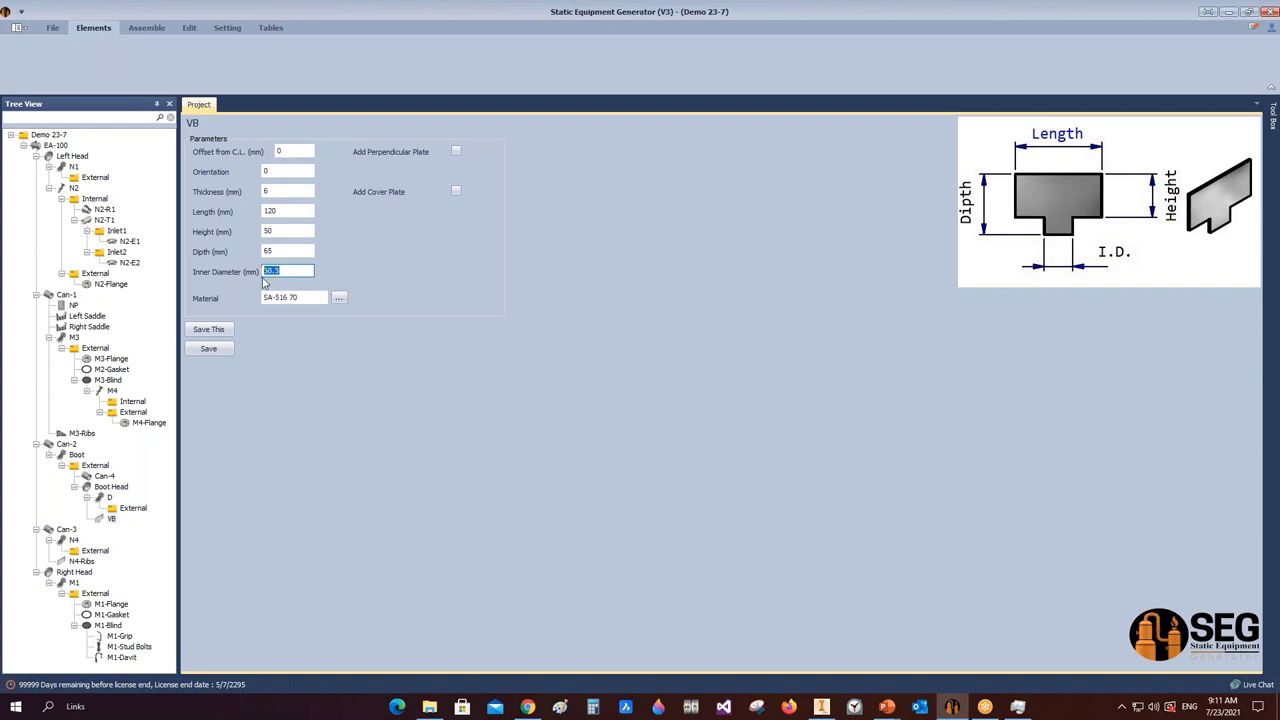
type("5")
left_click(456, 151)
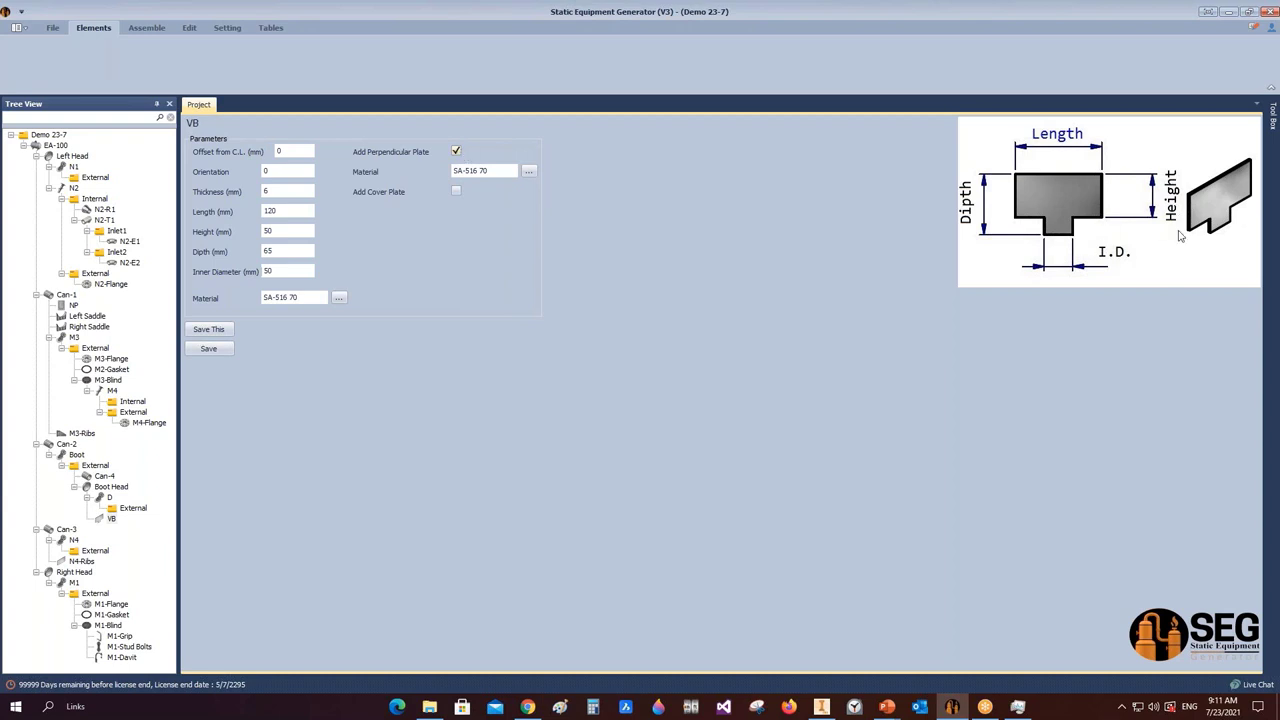
left_click(456, 191)
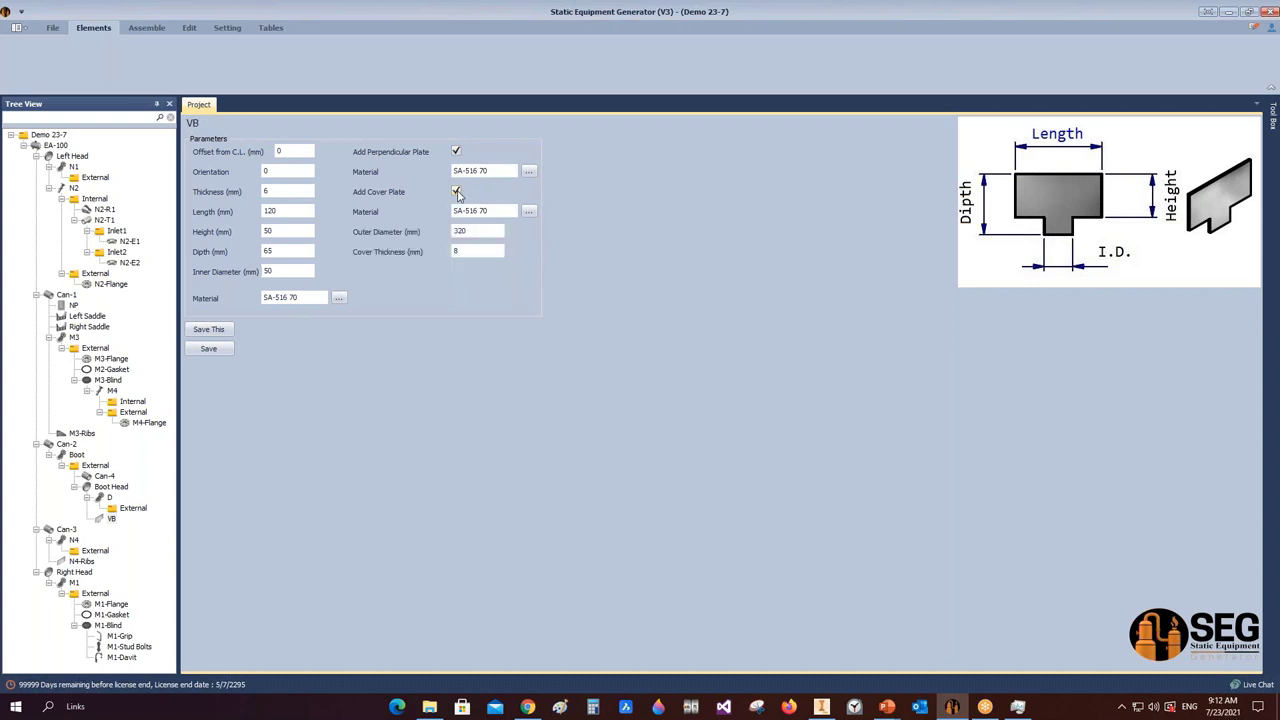
left_click(481, 231)
left_click_drag(481, 231, 394, 232)
type("130")
double_click(455, 251)
left_click(210, 348)
left_click(146, 27)
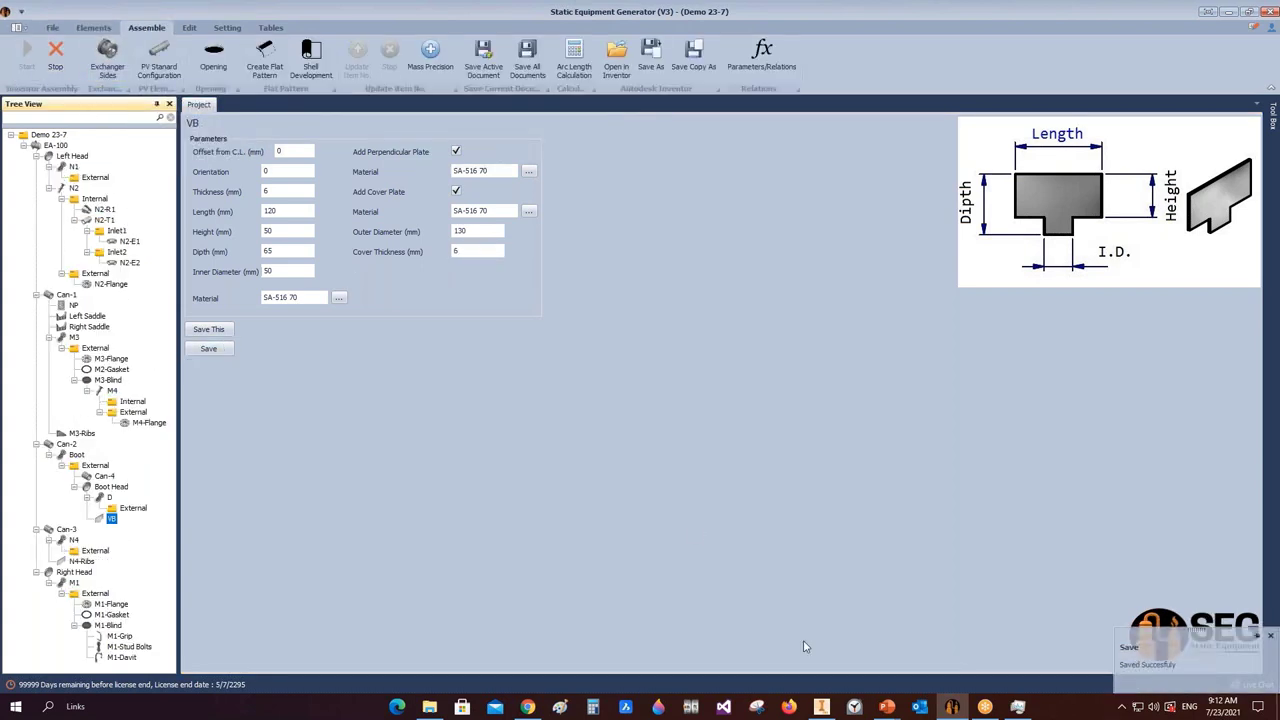
- Return to Inventor, zoom out and rotate the EA-100 vessel to a side view
left_click(821, 706)
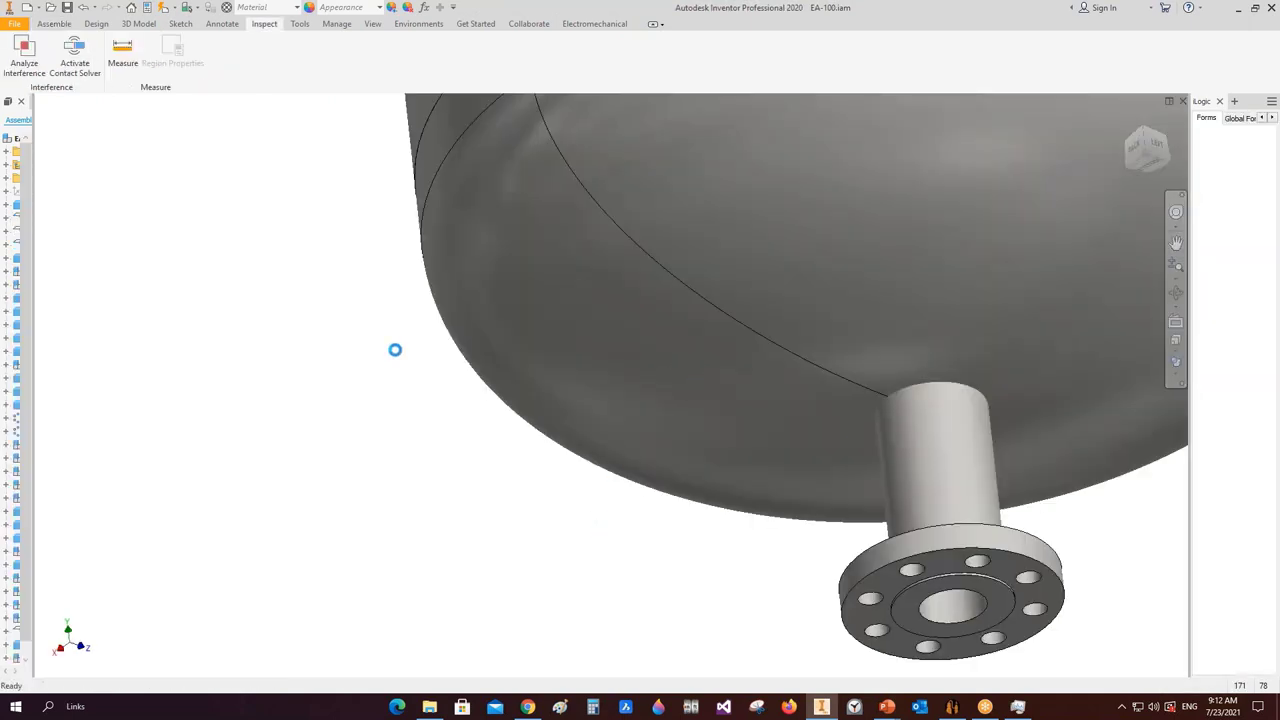
key("Home")
left_click(1176, 294)
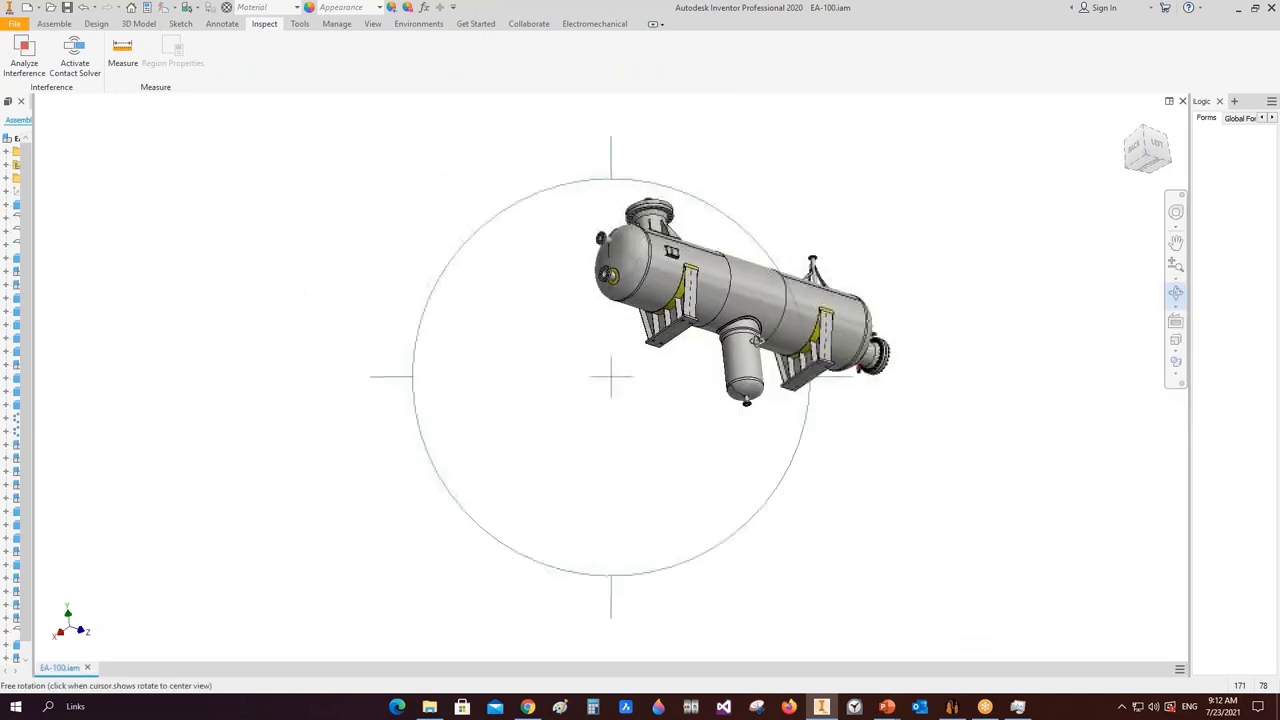
left_click_drag(640, 380, 619, 428)
scroll(619, 428, "up", 5)
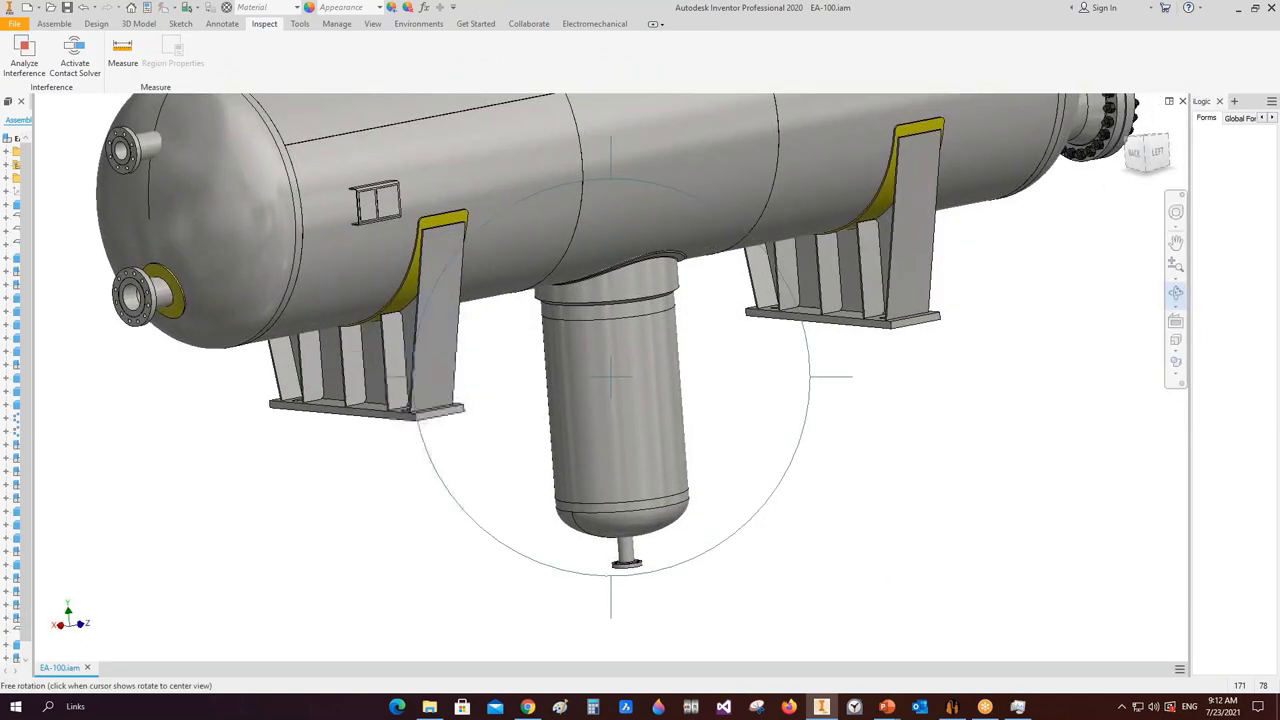
key("Escape")
left_click_drag(33, 212, 91, 223)
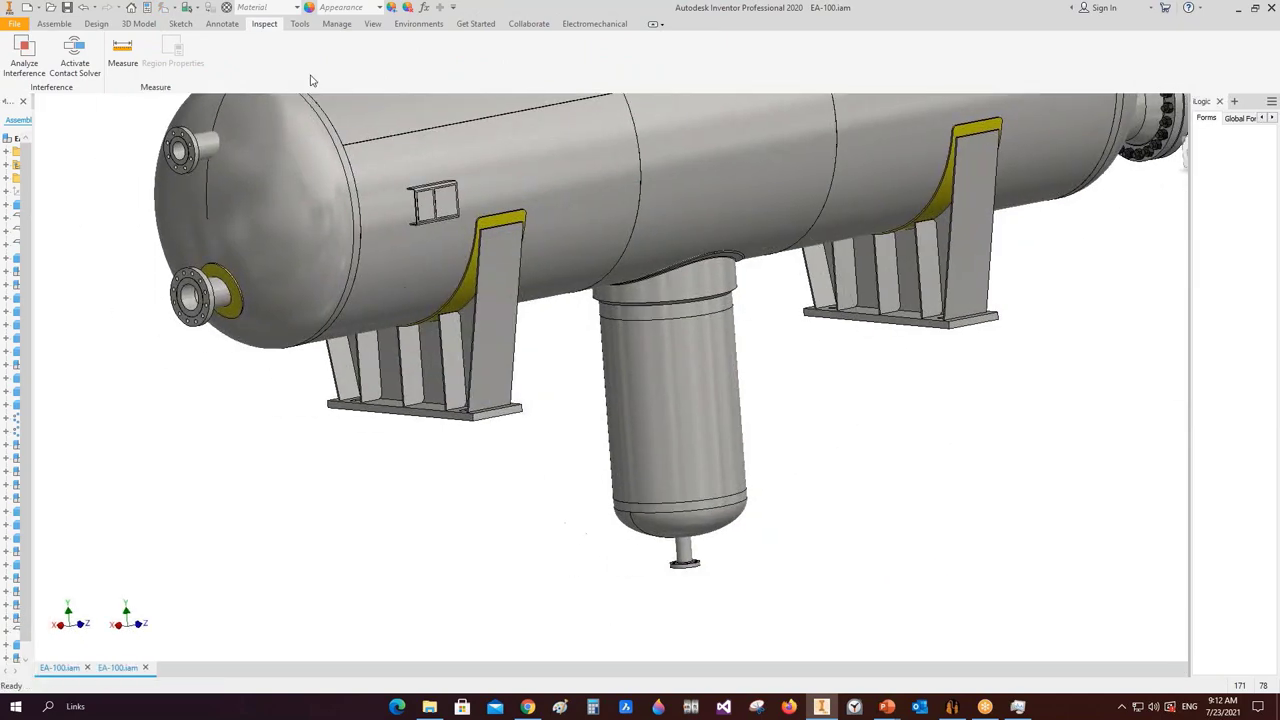
left_click(372, 23)
- Create a half section view of the vessel using the saddle base face, offset deeper
left_click(217, 57)
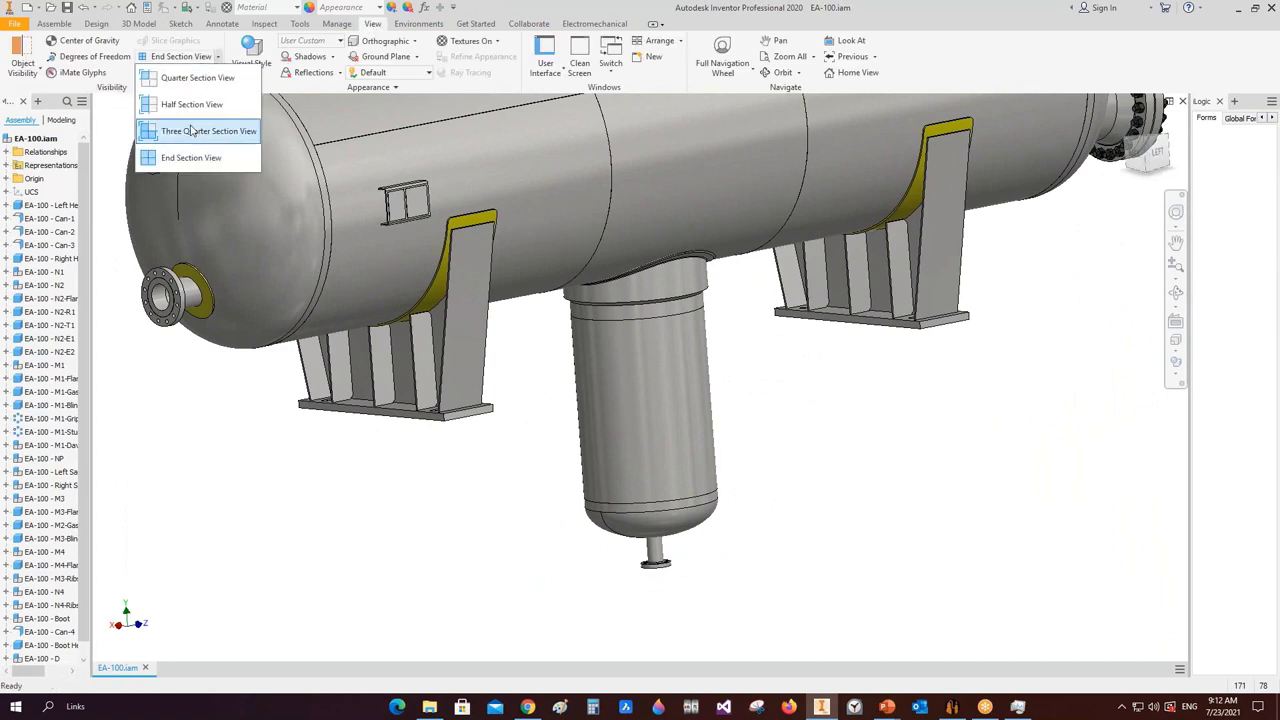
left_click(192, 104)
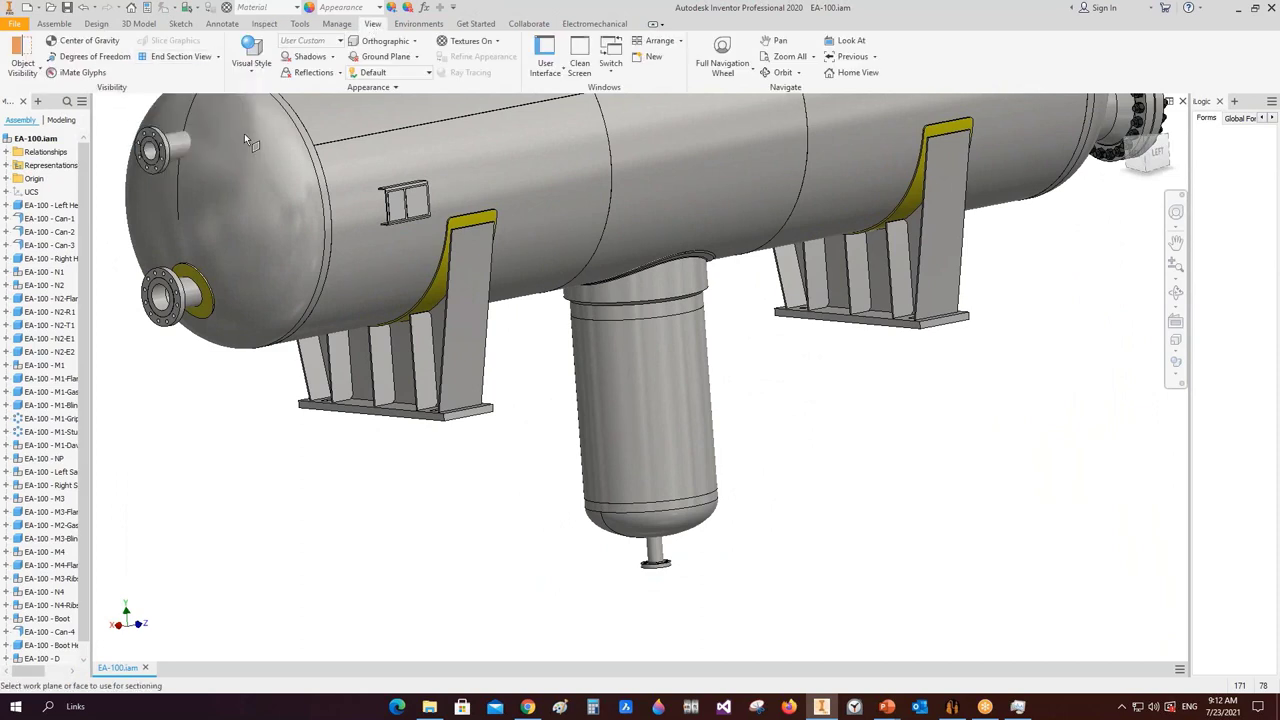
left_click(491, 416)
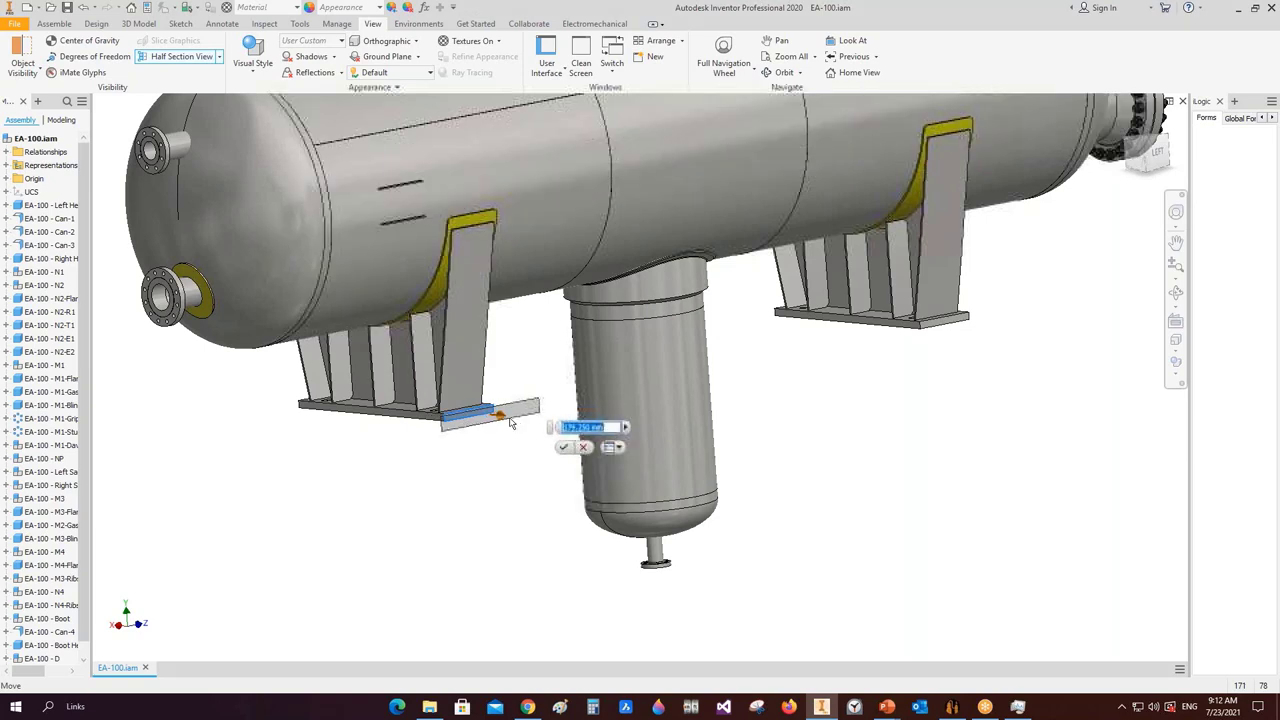
left_click_drag(491, 416, 446, 402)
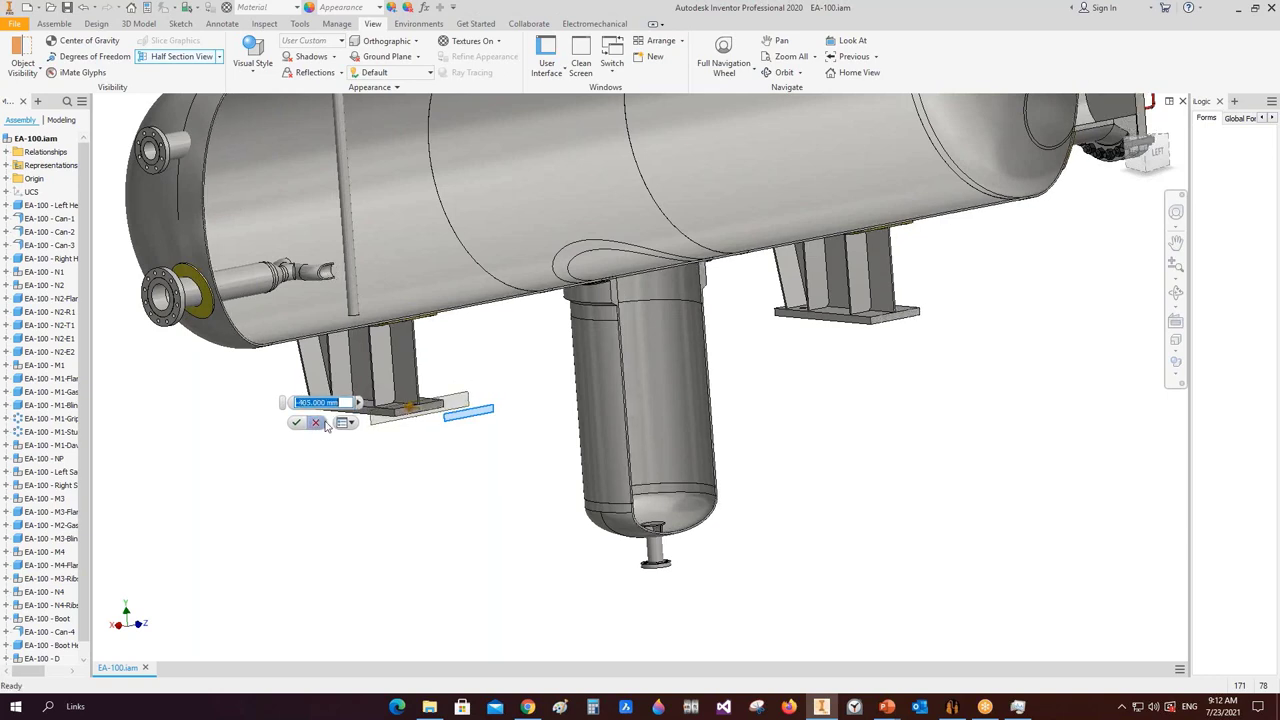
left_click(304, 423)
- Orbit the sectioned vessel to look inside the boot's bottom head
scroll(694, 540, "up", 3)
scroll(1120, 331, "up", 2)
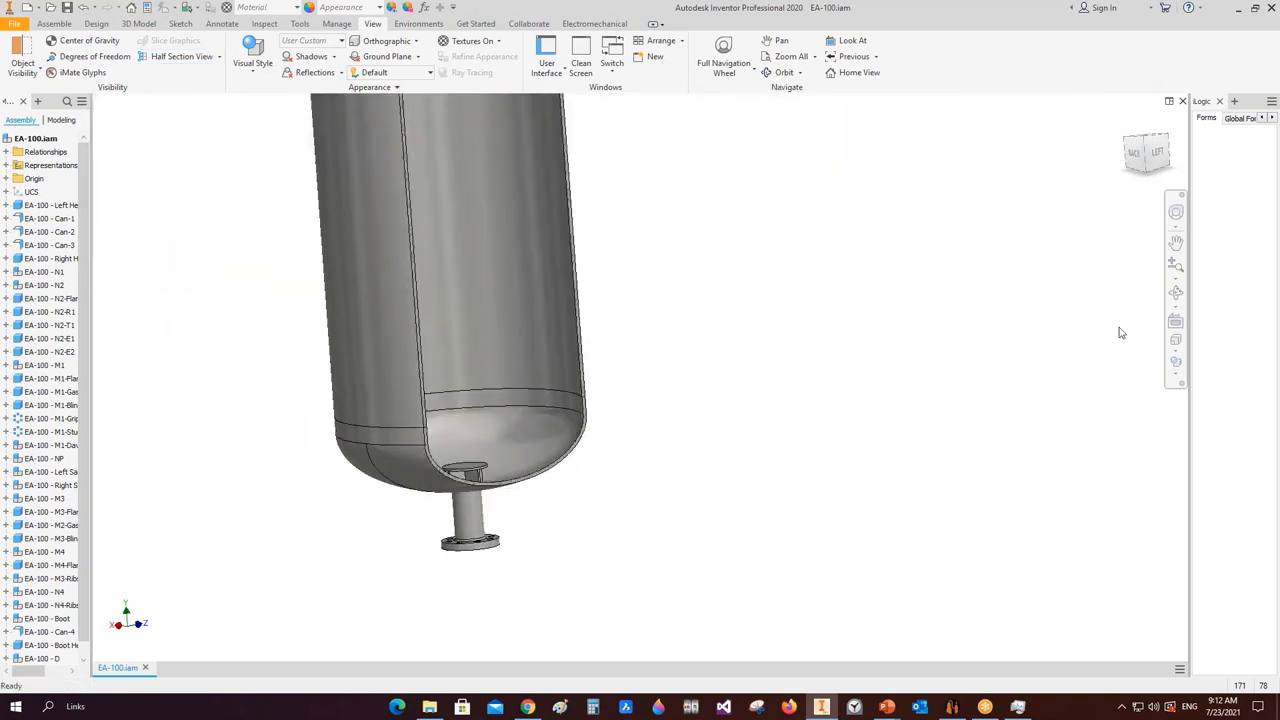
left_click(1176, 282)
left_click(1176, 293)
left_click_drag(654, 457, 625, 505)
scroll(406, 471, "up", 5)
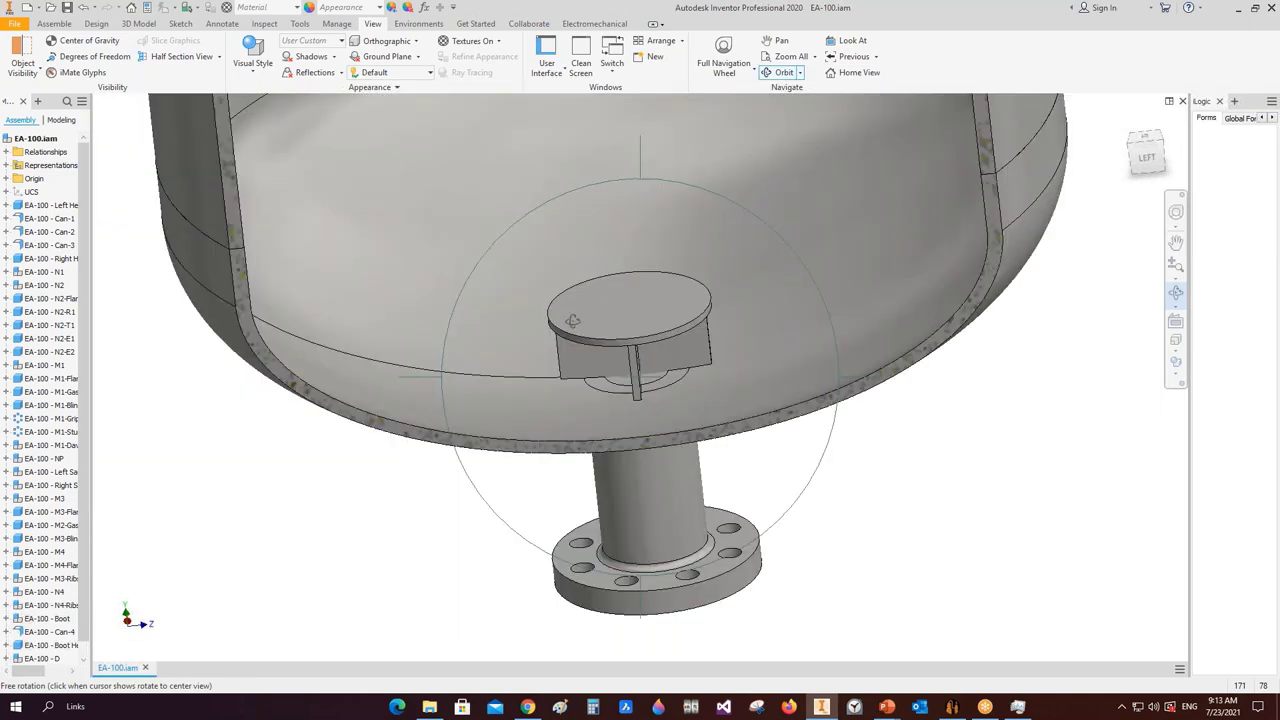
left_click_drag(572, 320, 670, 354)
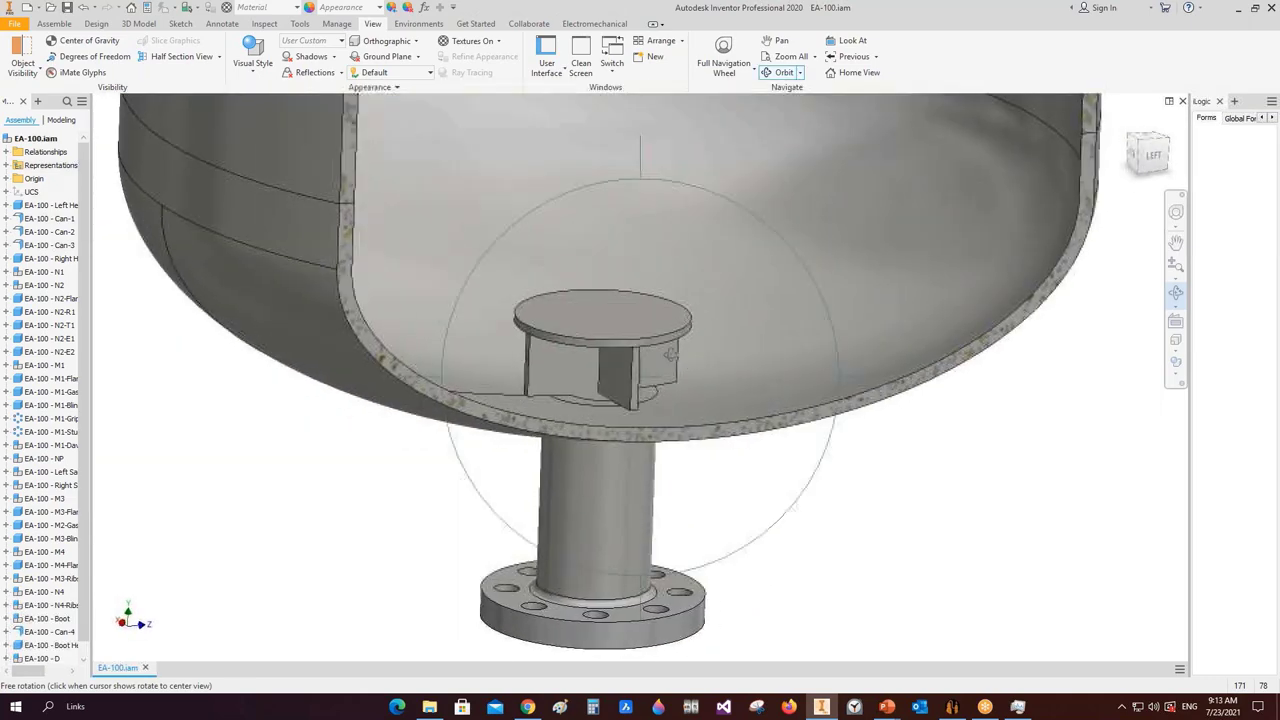
key("Escape")
- Open the EA-100 - VB assembly in its own tab and orbit to inspect its plates from below
right_click(652, 357)
left_click(659, 341)
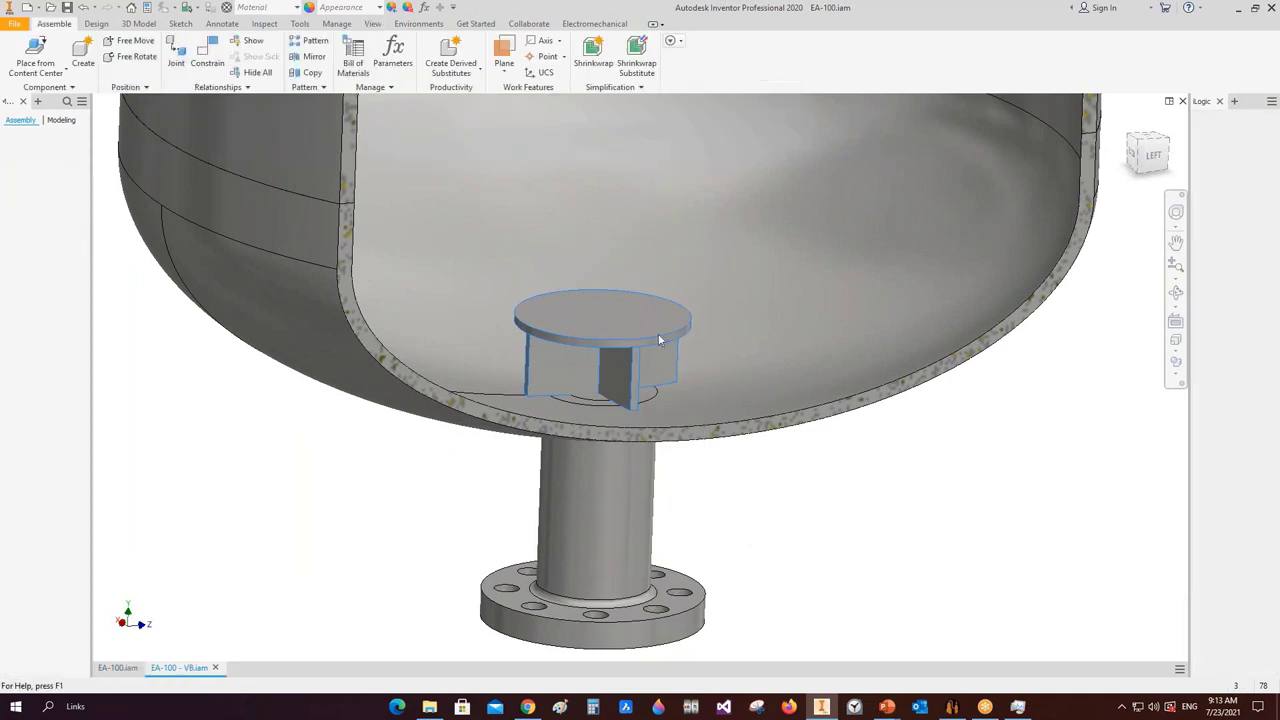
left_click(1176, 292)
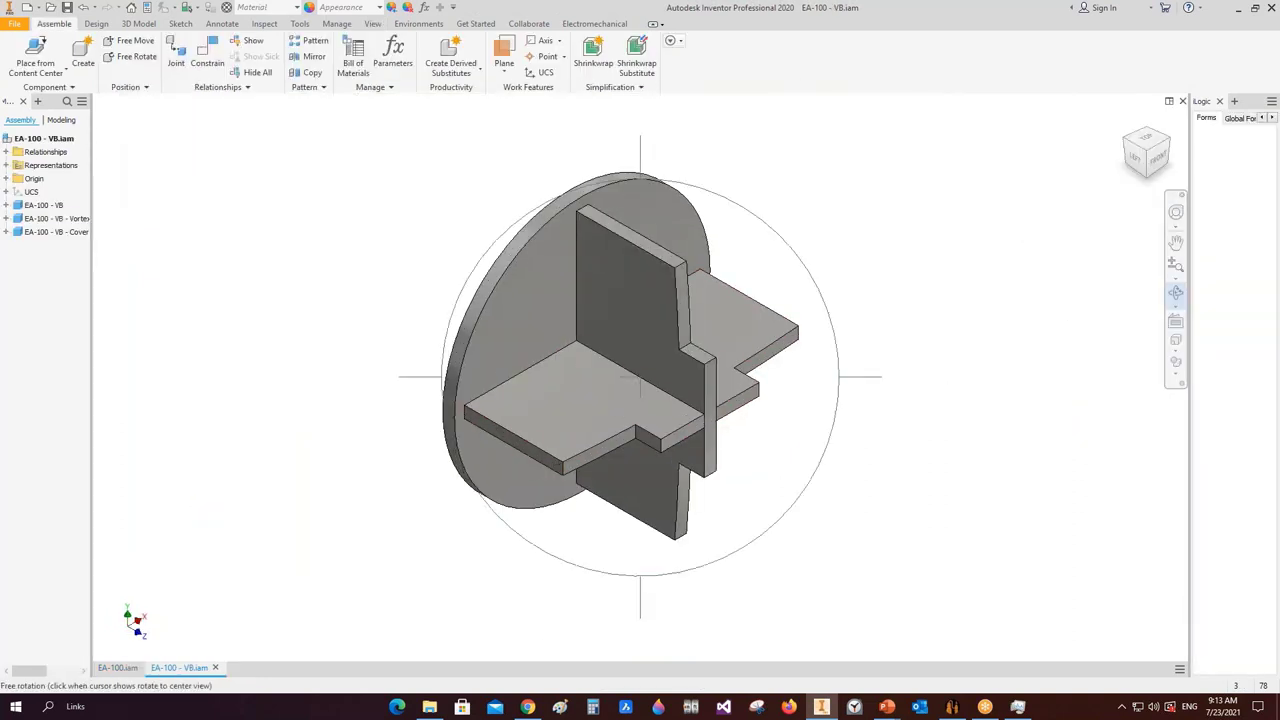
left_click_drag(558, 394, 703, 323)
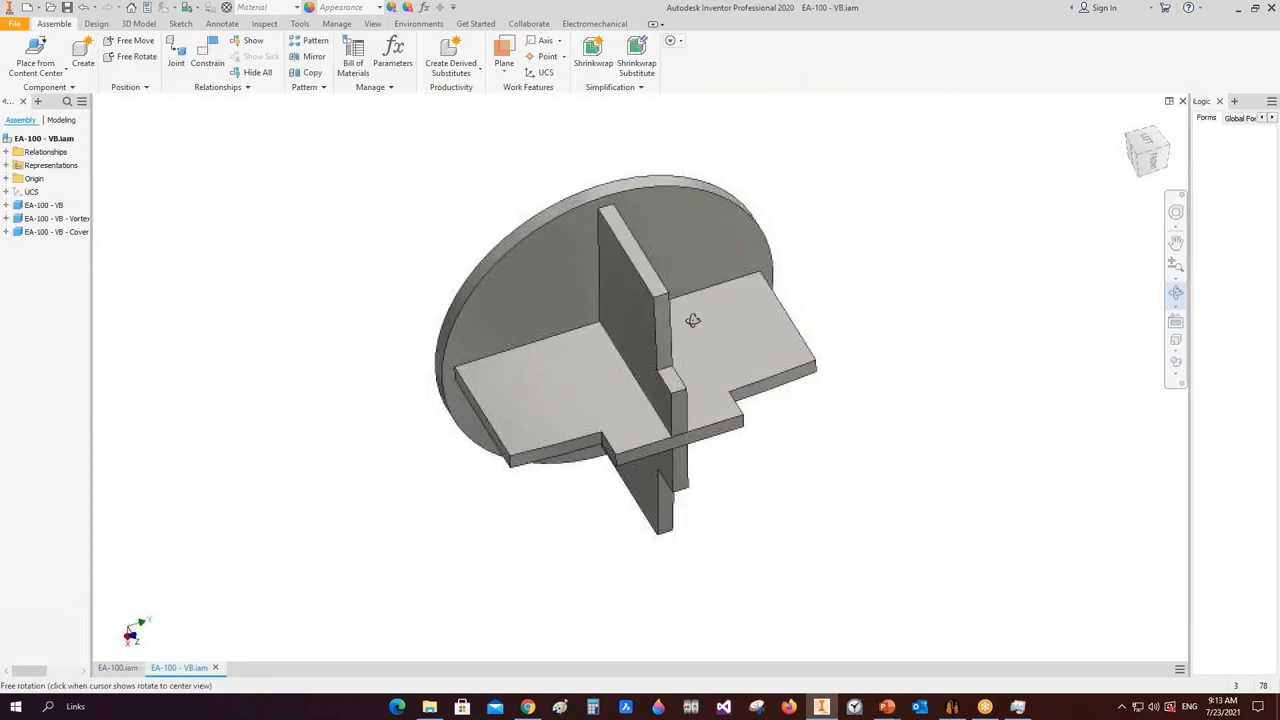
right_click(703, 323)
left_click(748, 312)
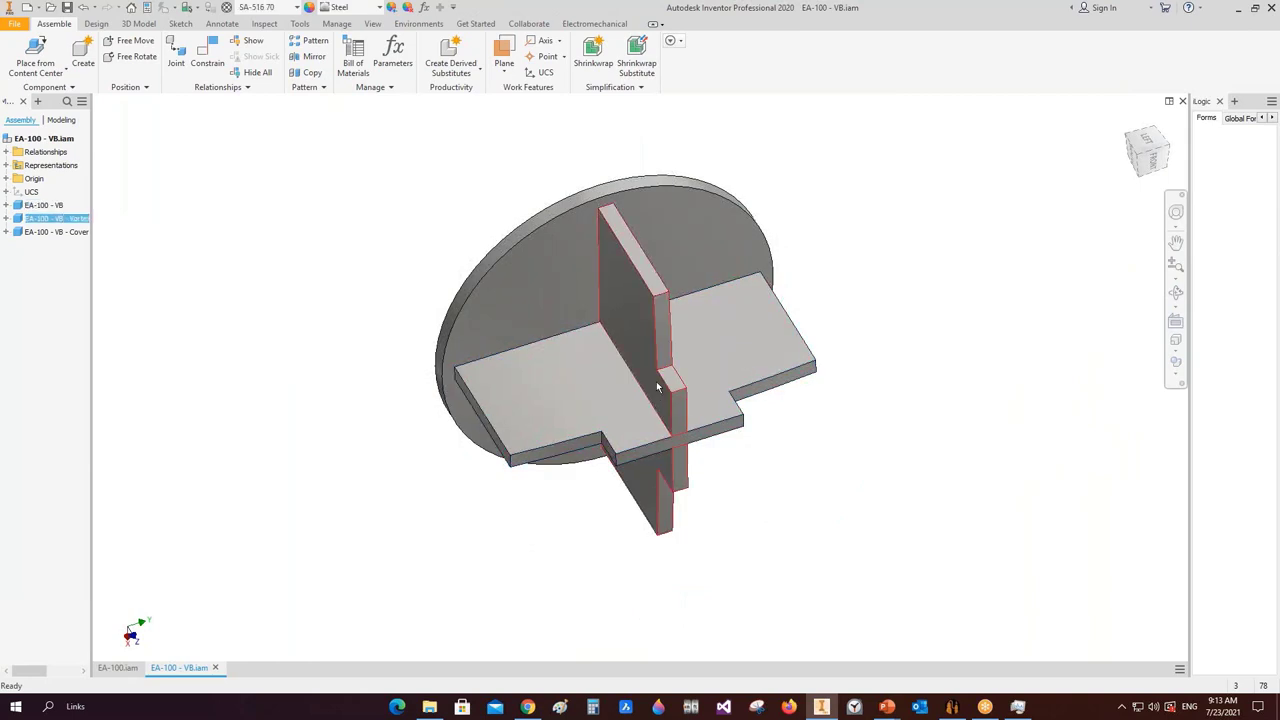
scroll(683, 465, "up", 4)
scroll(655, 430, "down", 5)
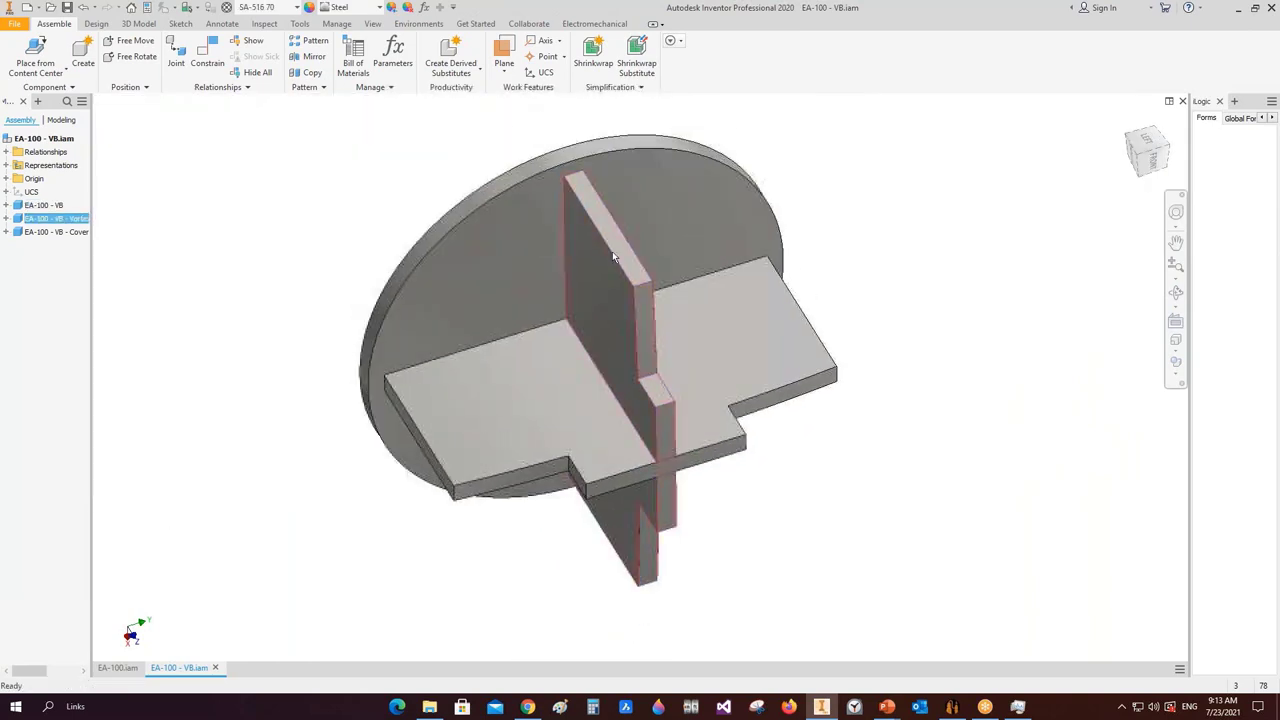
key("F4")
left_click_drag(663, 294, 614, 294)
right_click(590, 275)
left_click(663, 251)
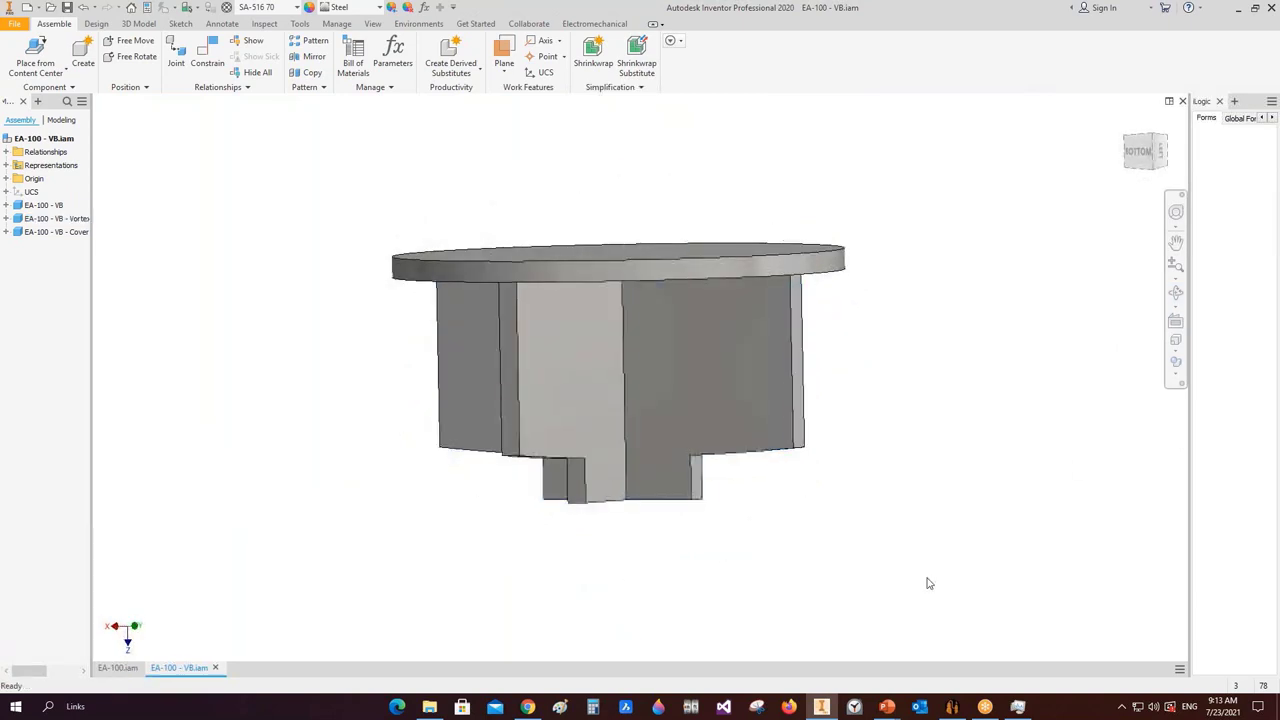
- Check VB in Static Equipment Generator, then select the VB plates back in Inventor
left_click(951, 706)
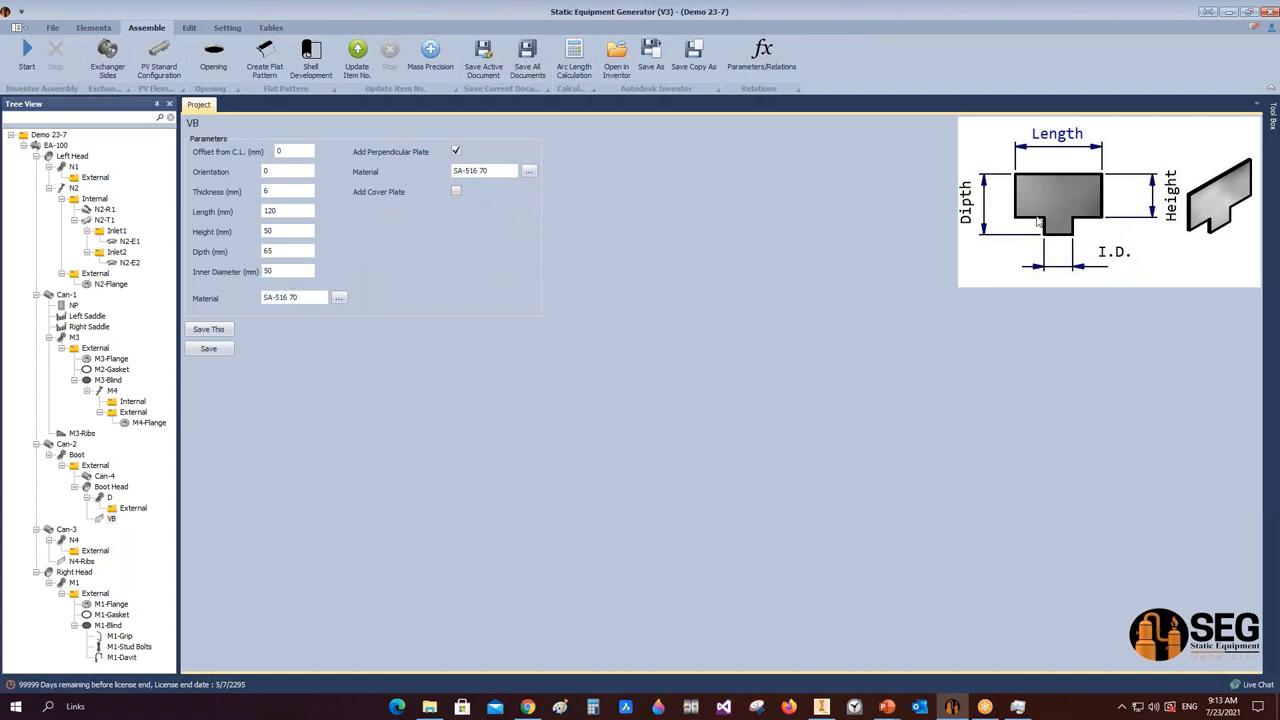
left_click(823, 706)
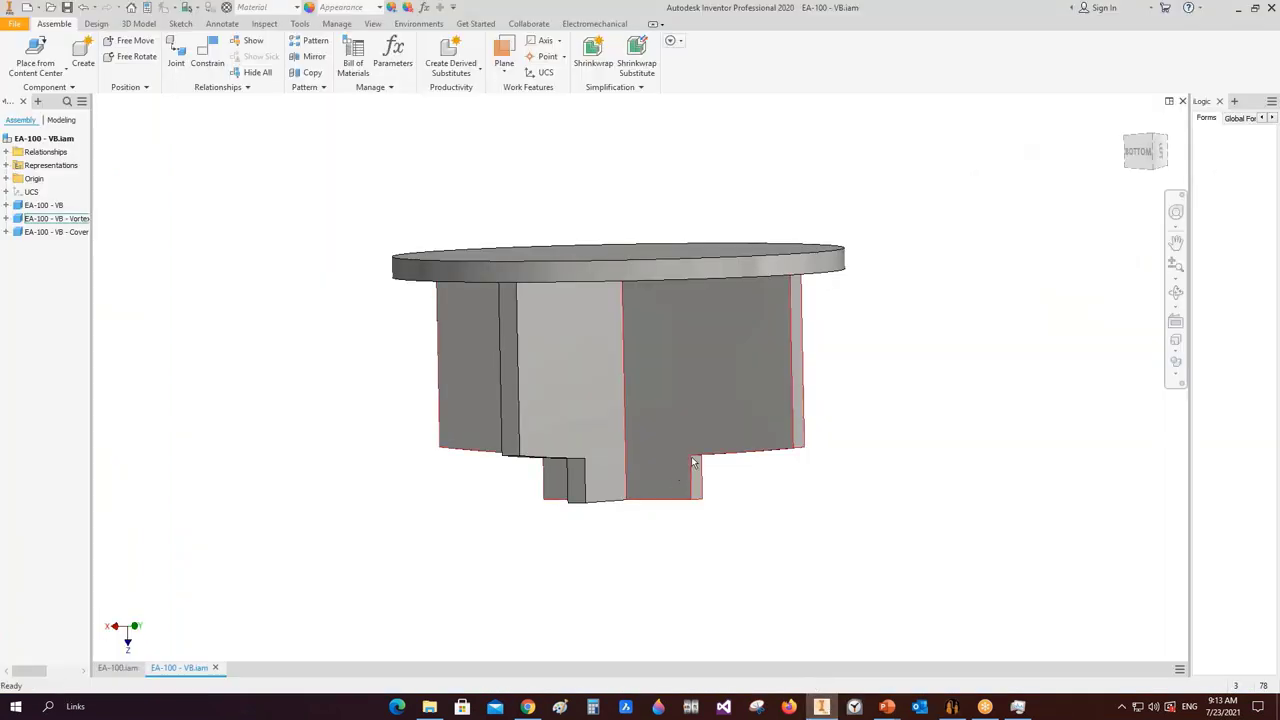
scroll(683, 425, "up", 3)
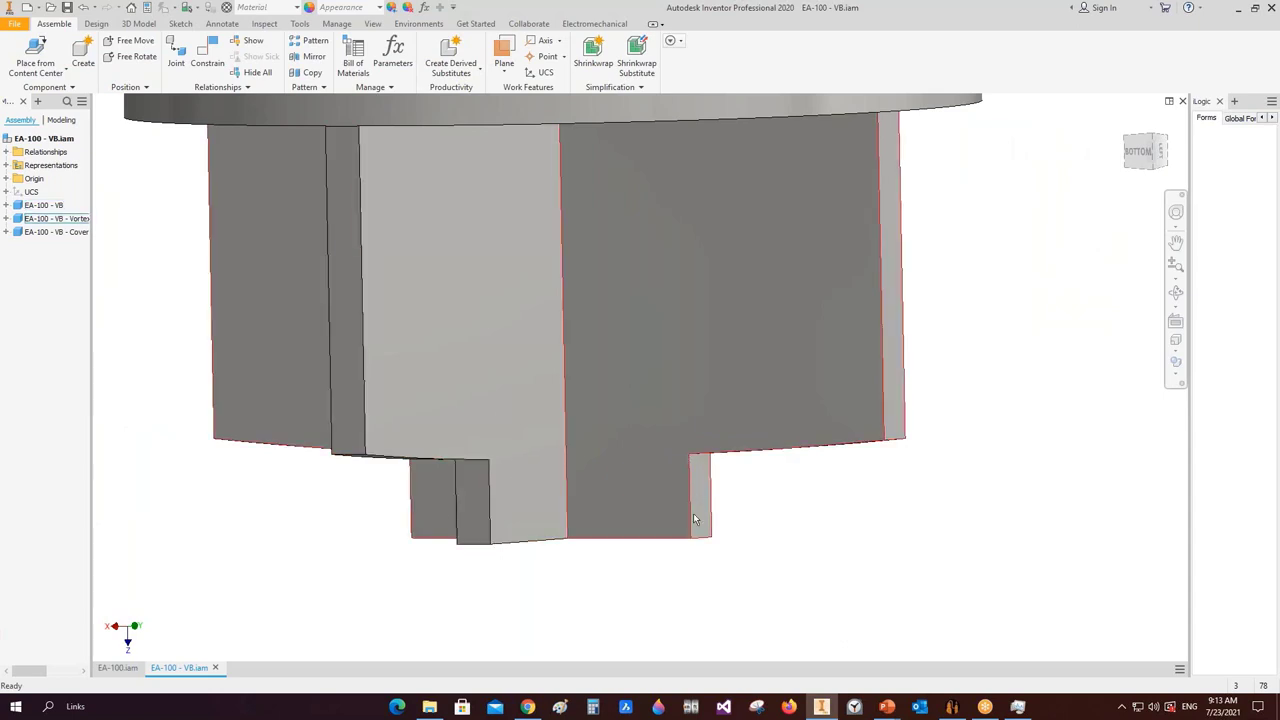
left_click_drag(786, 520, 324, 610)
- Save VB with depth 40 and return to the regenerated vessel in Inventor
left_click(951, 706)
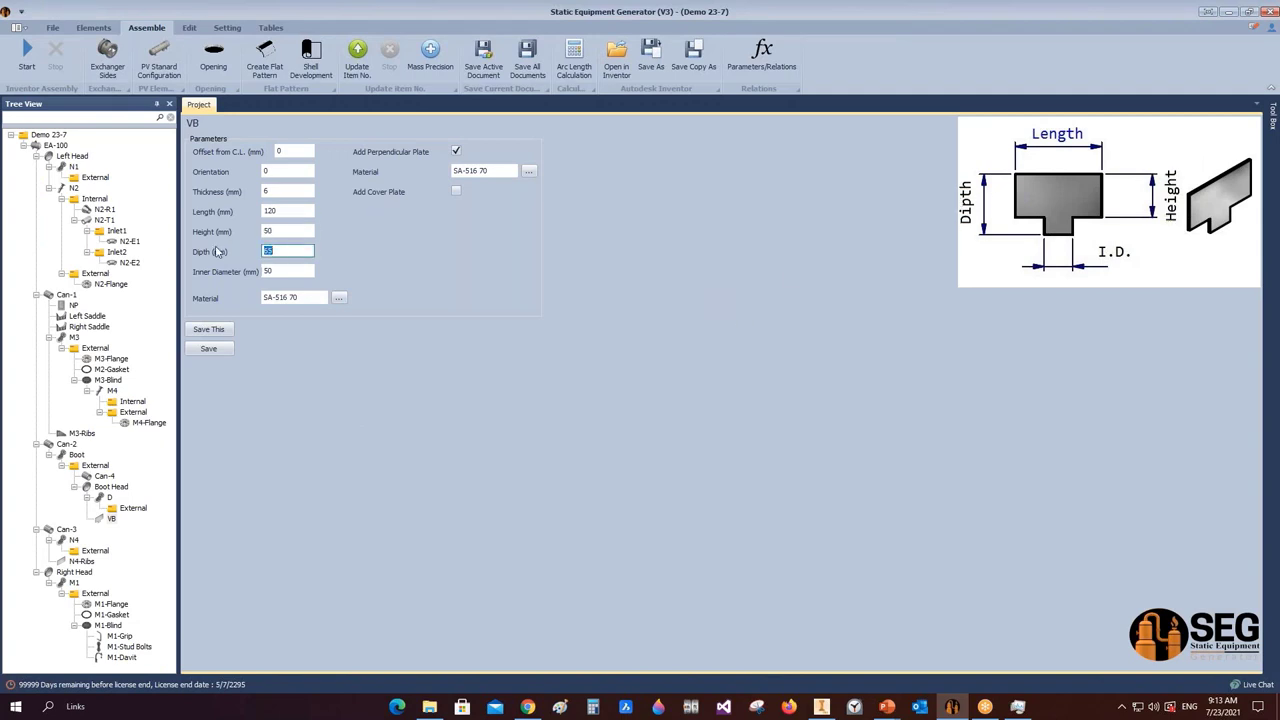
left_click(208, 350)
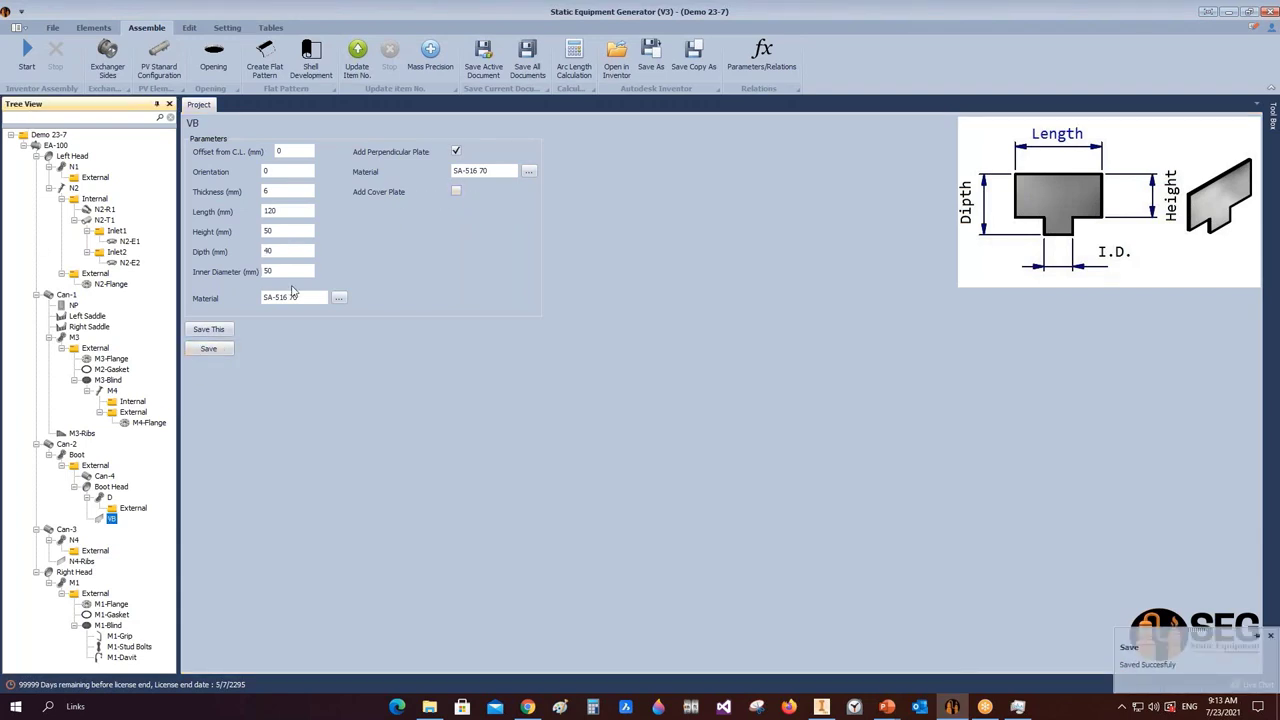
left_click(263, 252)
left_click(209, 349)
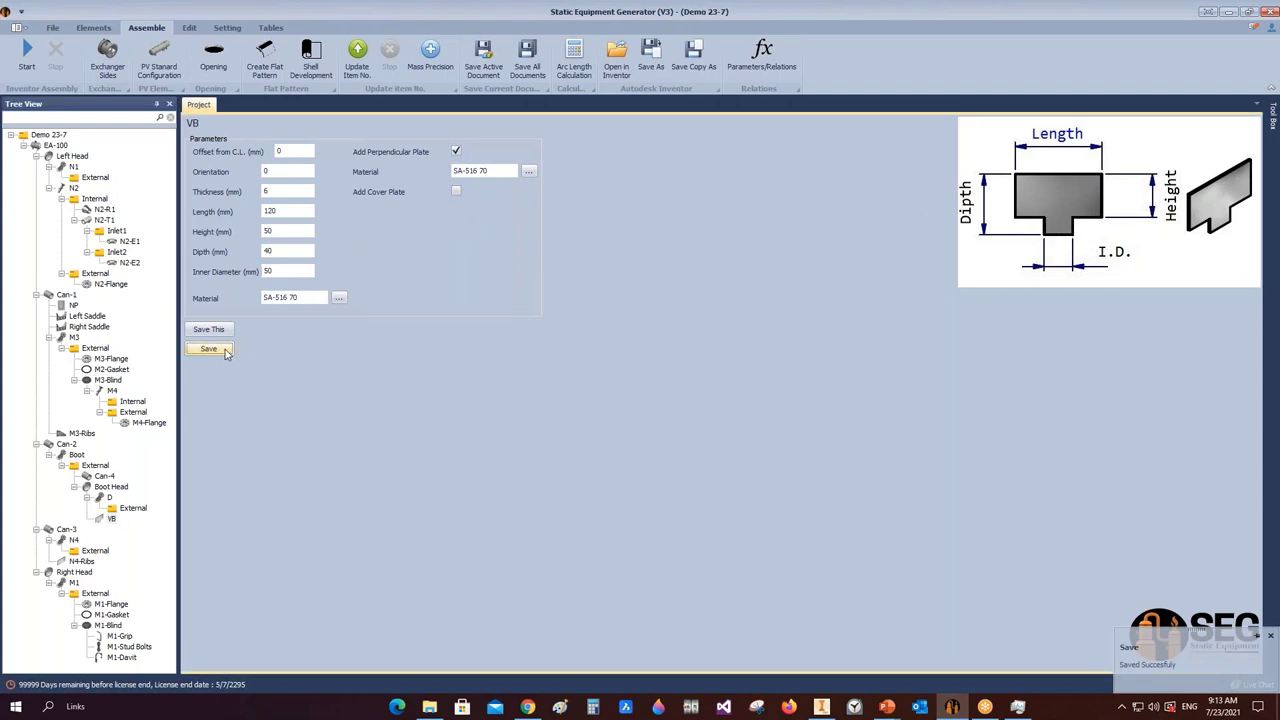
left_click(826, 706)
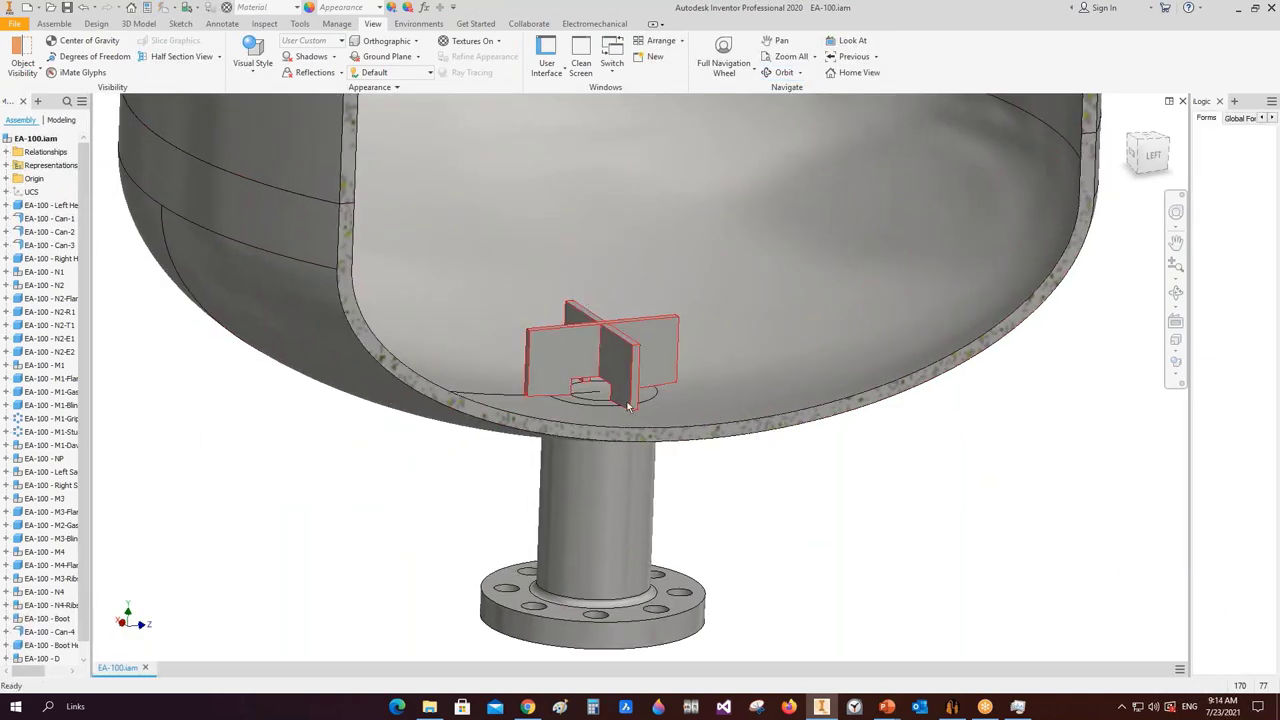
- Orbit closer to the VB plates and select the vent plate's length value in Static Equipment Generator
middle_click_drag(605, 360, 1192, 310, "shift")
left_click(1176, 292)
scroll(676, 350, "down", 3)
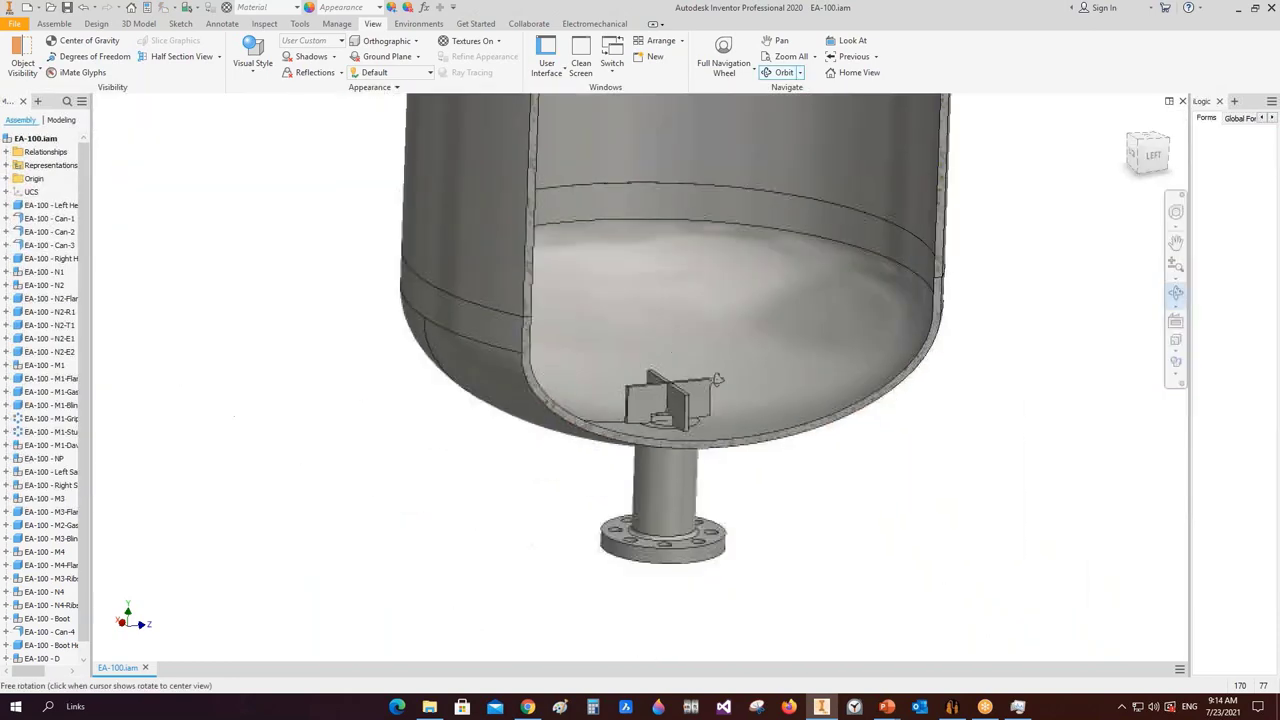
scroll(668, 418, "up", 5)
scroll(668, 418, "up", 5)
key("Escape")
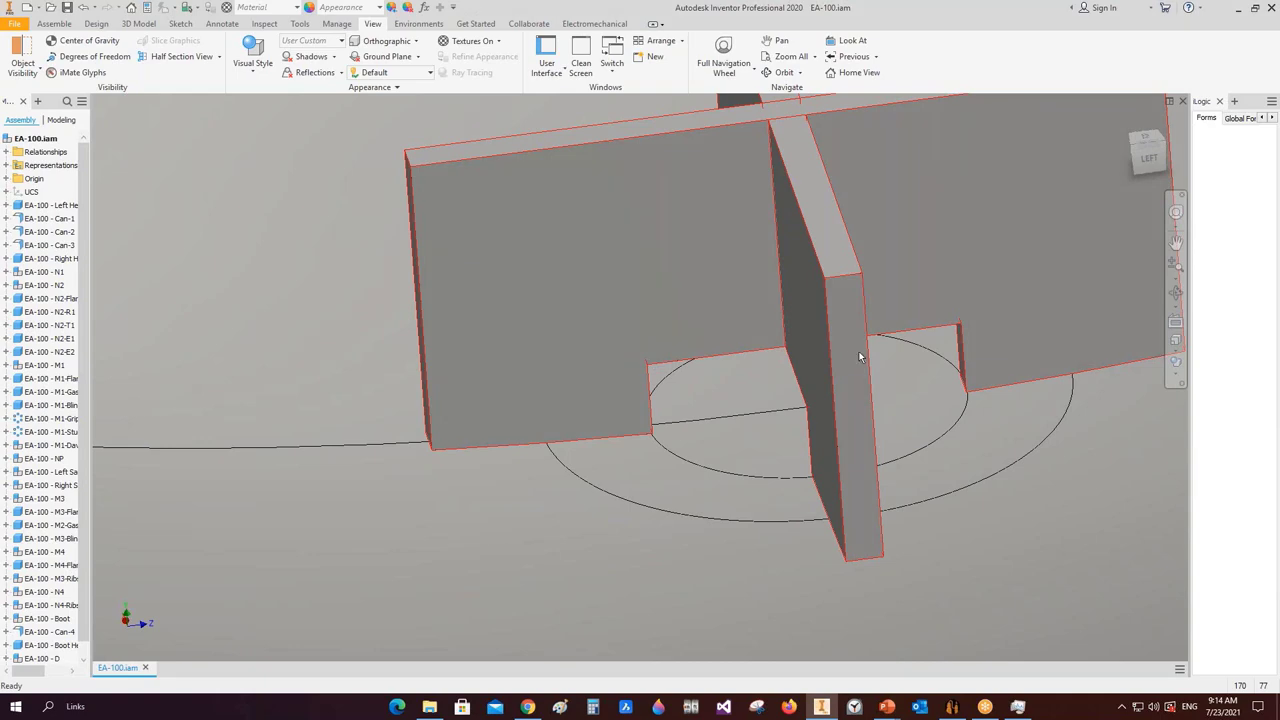
scroll(858, 357, "down", 3)
scroll(665, 400, "down", 2)
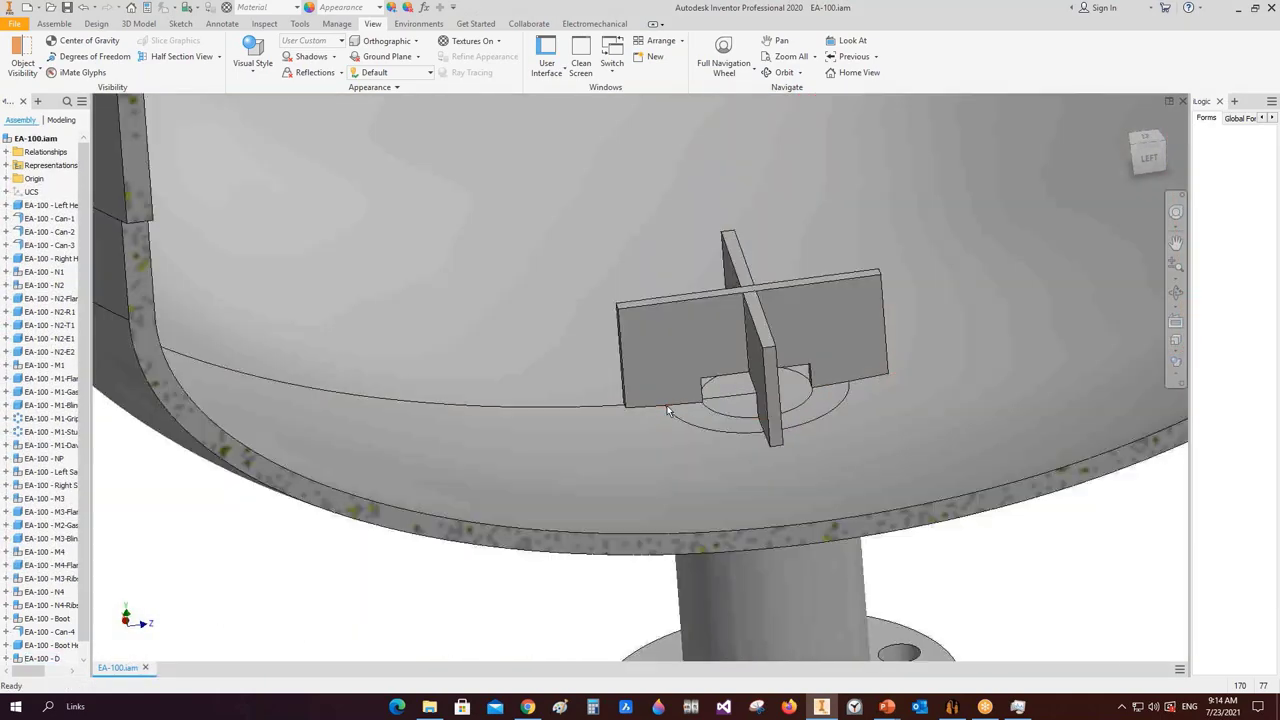
scroll(668, 410, "down", 3)
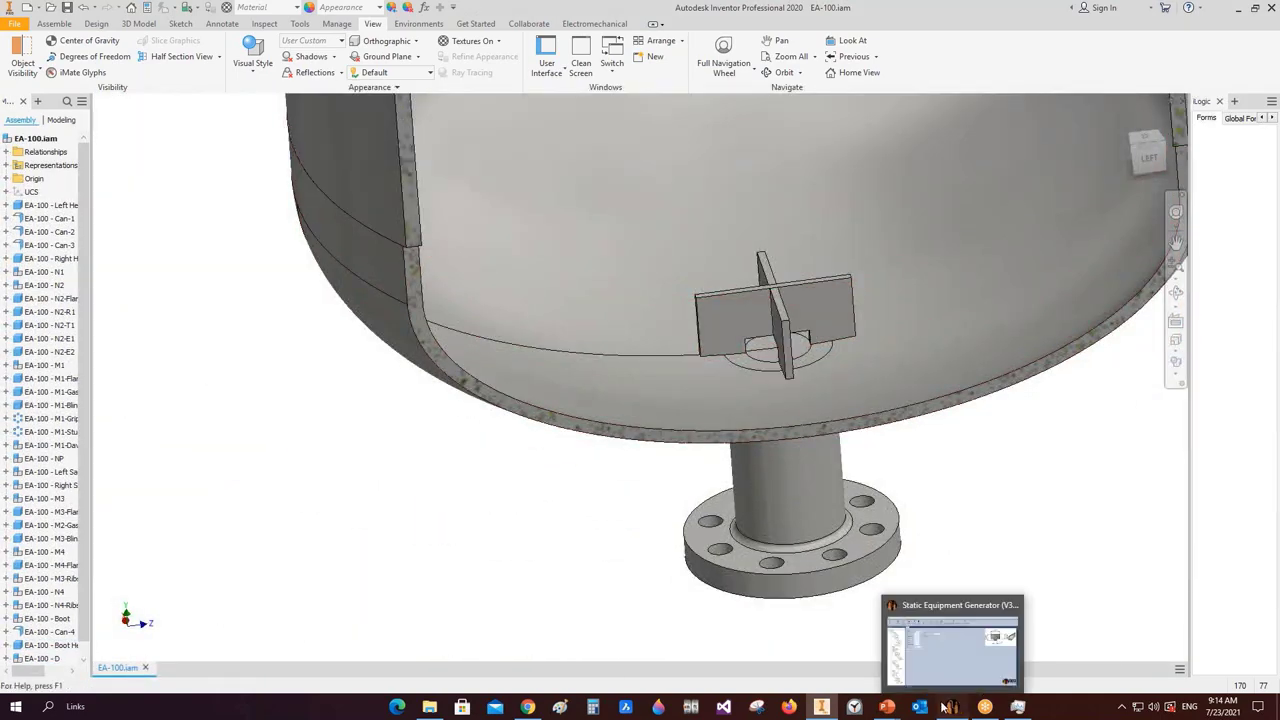
left_click(945, 708)
left_click(285, 212)
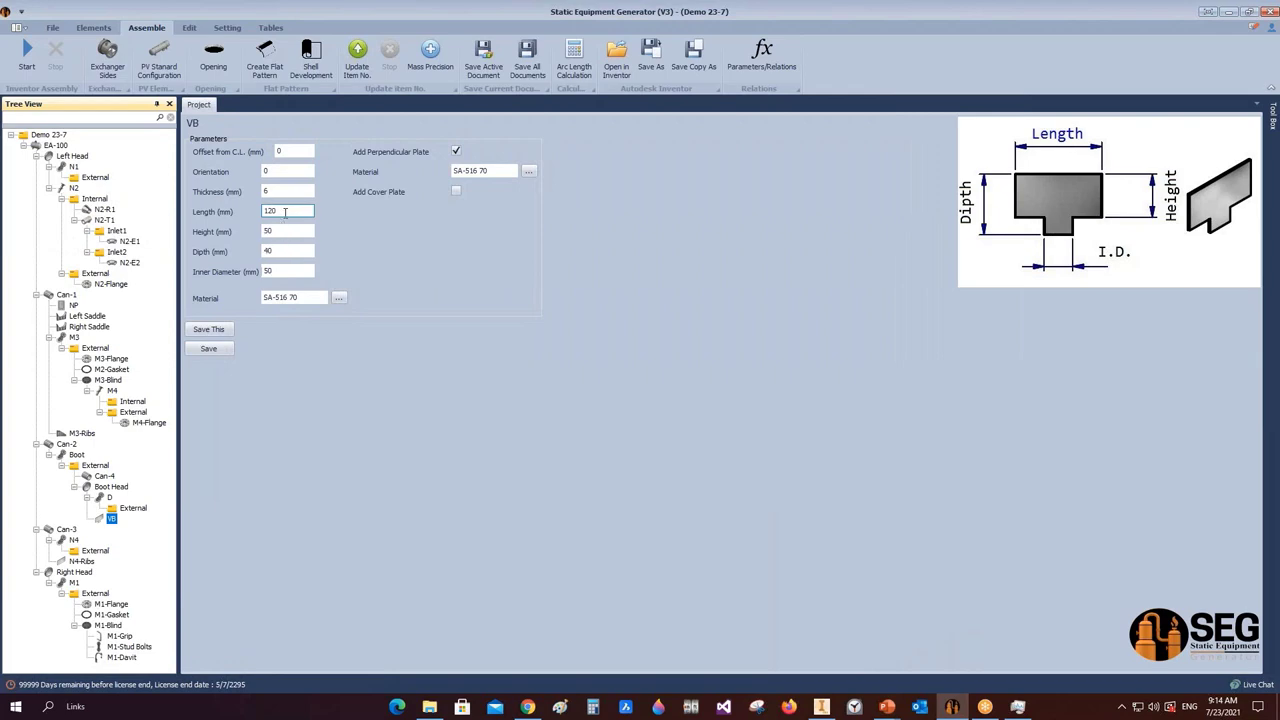
left_click(821, 707)
- Measure the bottom nozzle pipe (42 mm radius, 84 mm diameter), then return to Static Equipment Generator
scroll(772, 540, "up", 3)
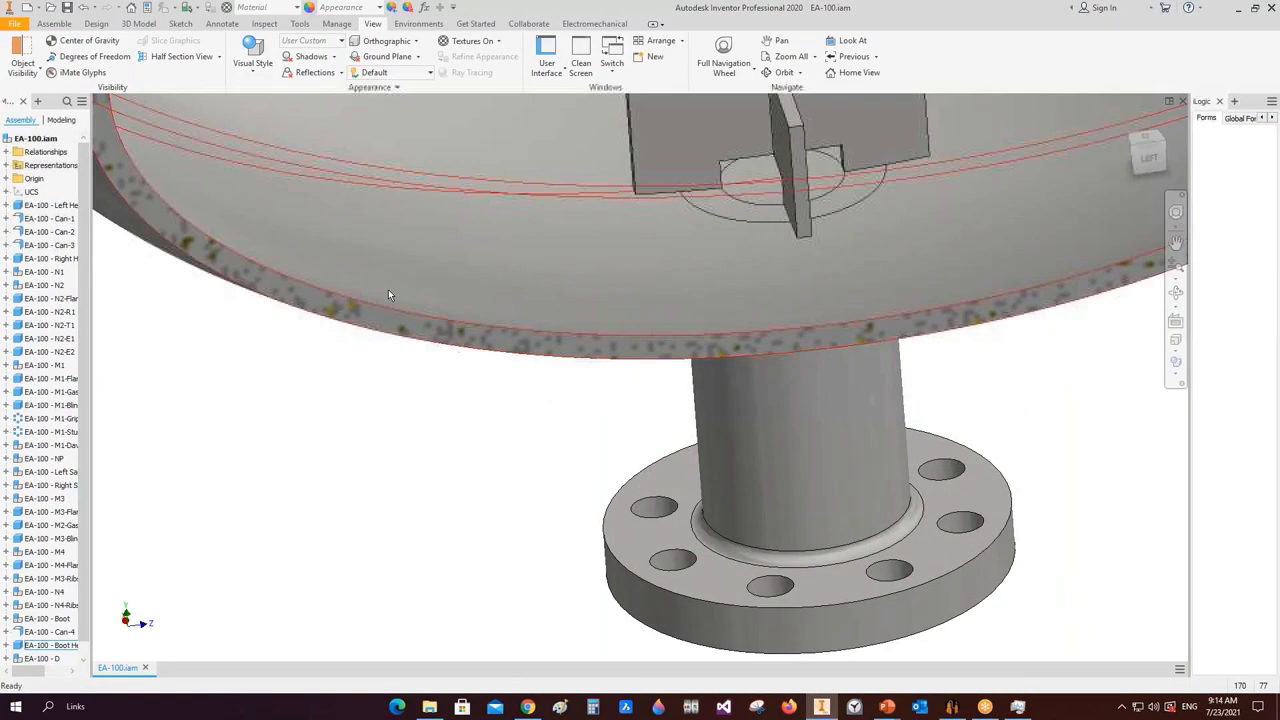
left_click(299, 24)
left_click(22, 52)
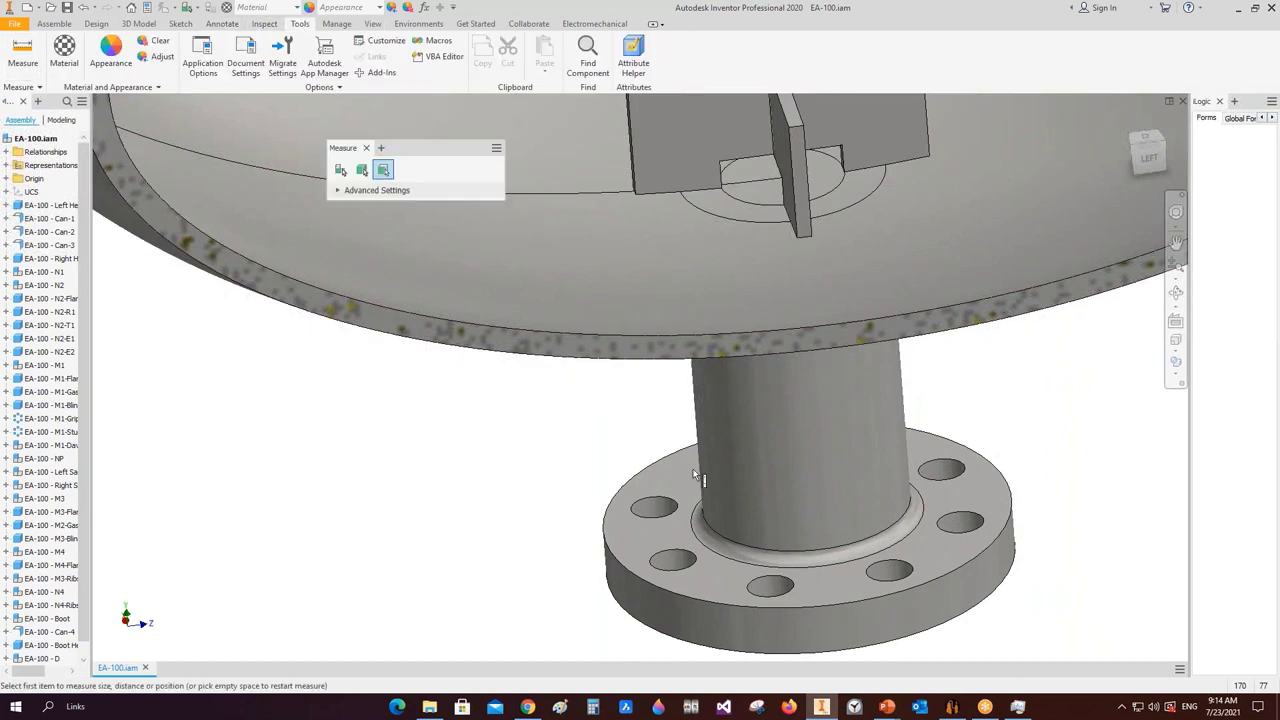
left_click(705, 524)
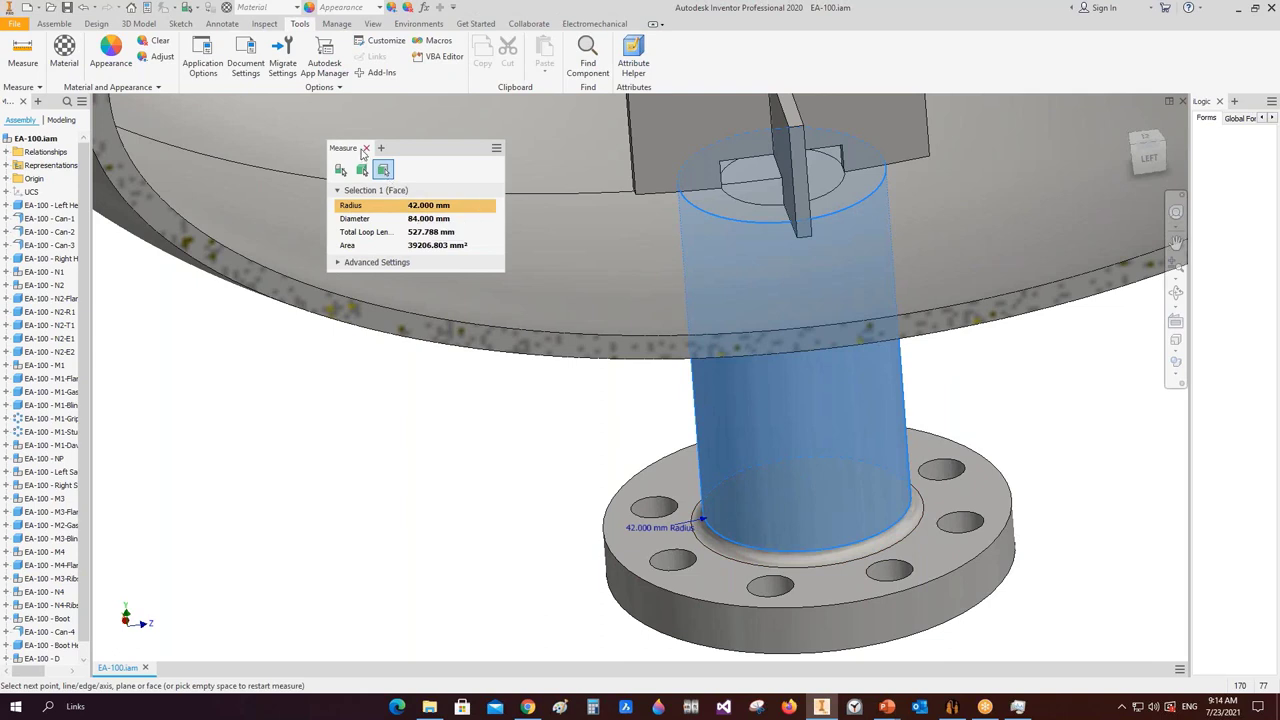
left_click(366, 148)
left_click(24, 50)
left_click(705, 526)
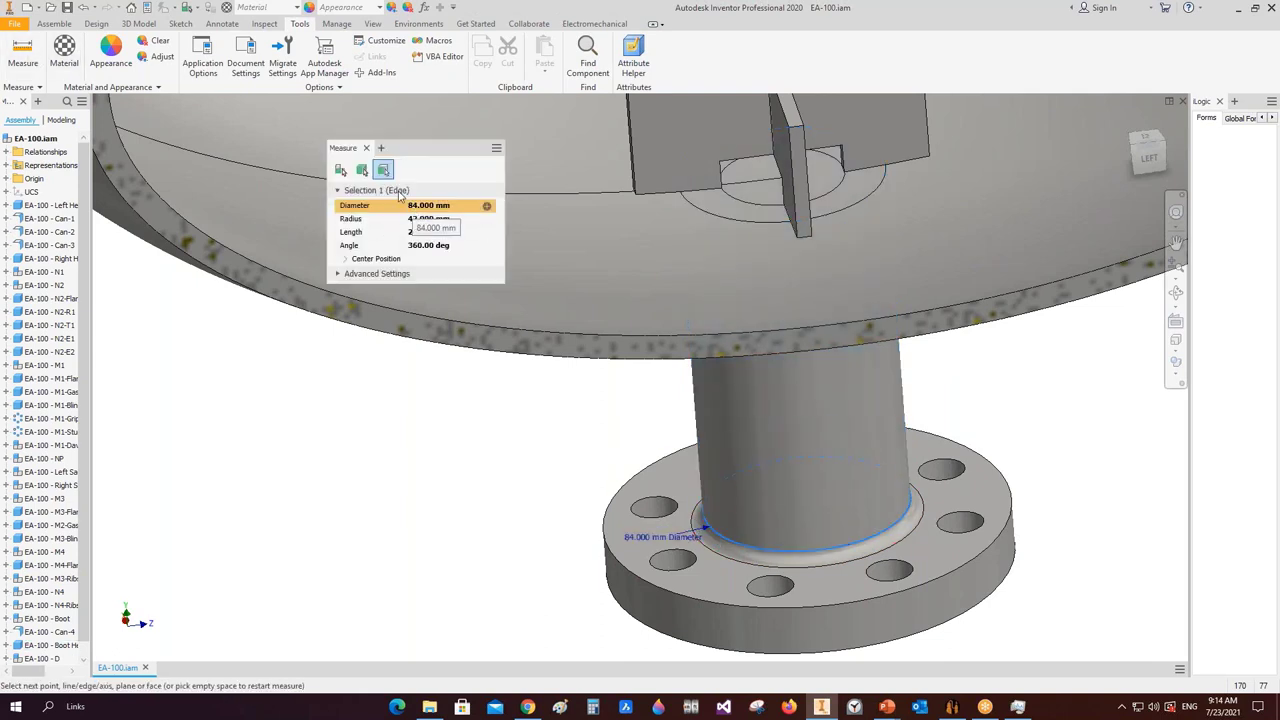
left_click(366, 148)
left_click(951, 706)
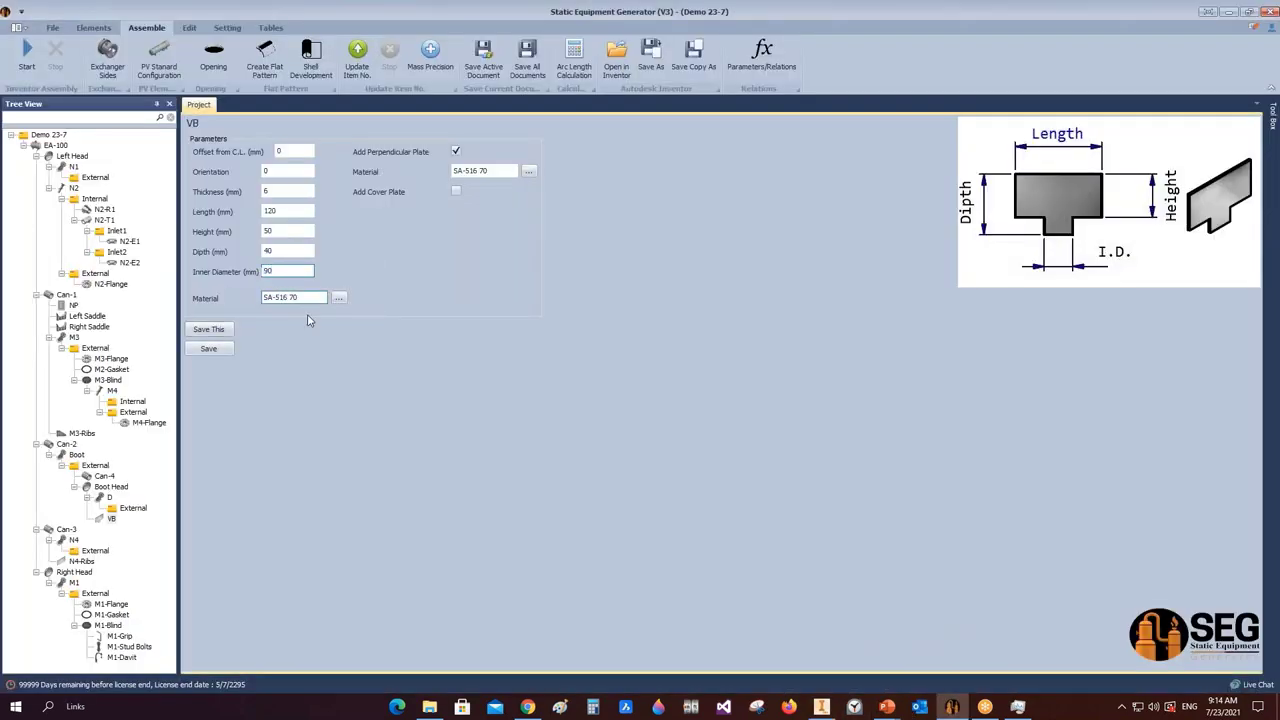
- Save VB with a 90 mm inner diameter and orbit the regenerated vessel in Inventor
left_click(222, 350)
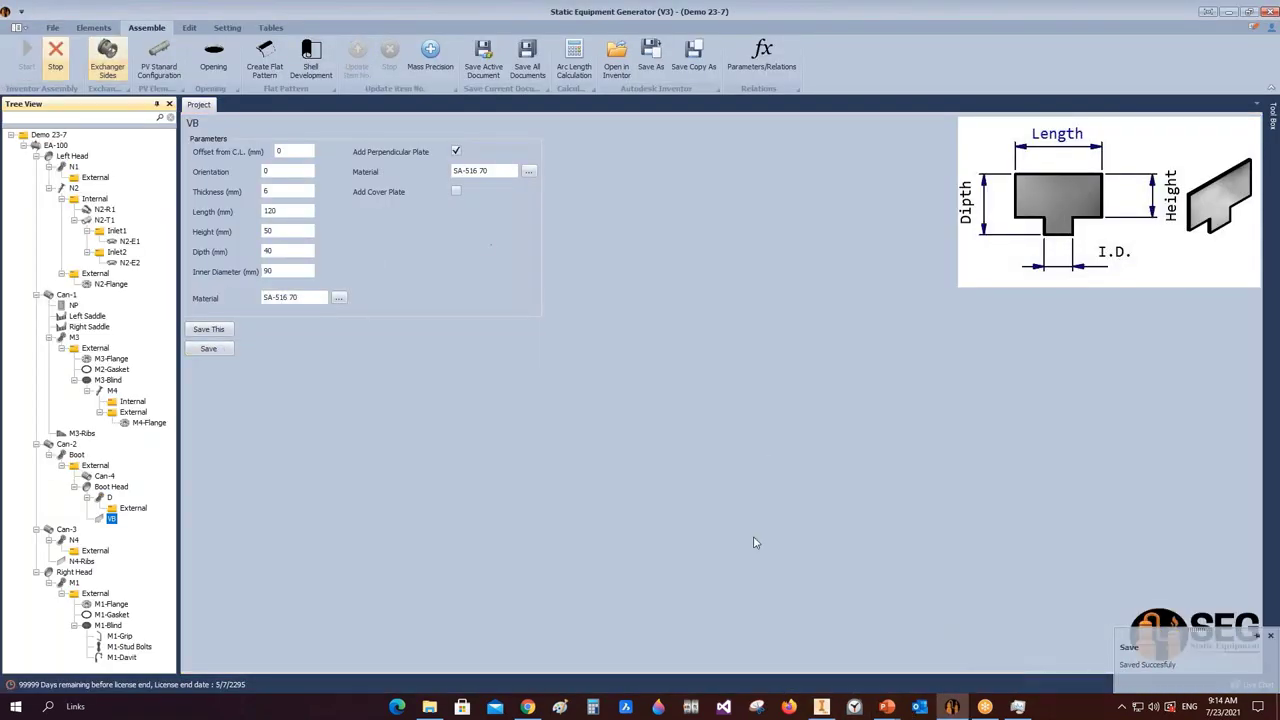
left_click(812, 706)
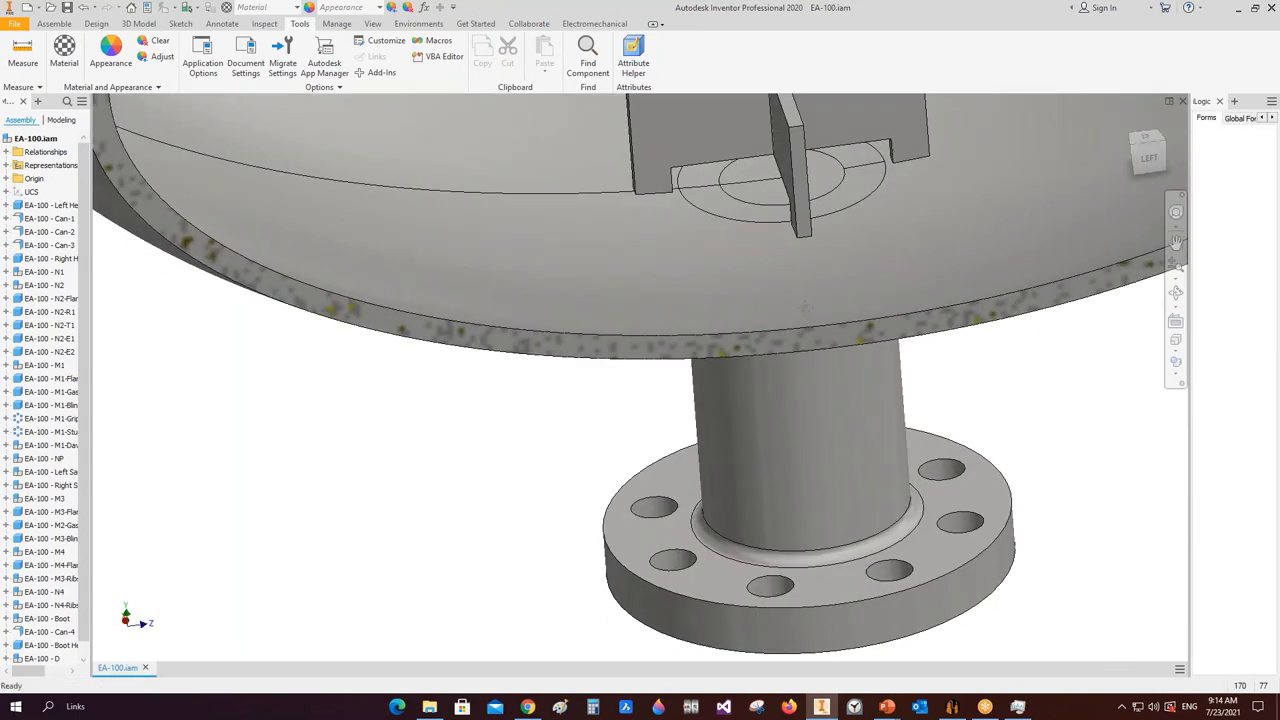
scroll(831, 330, "down", 3)
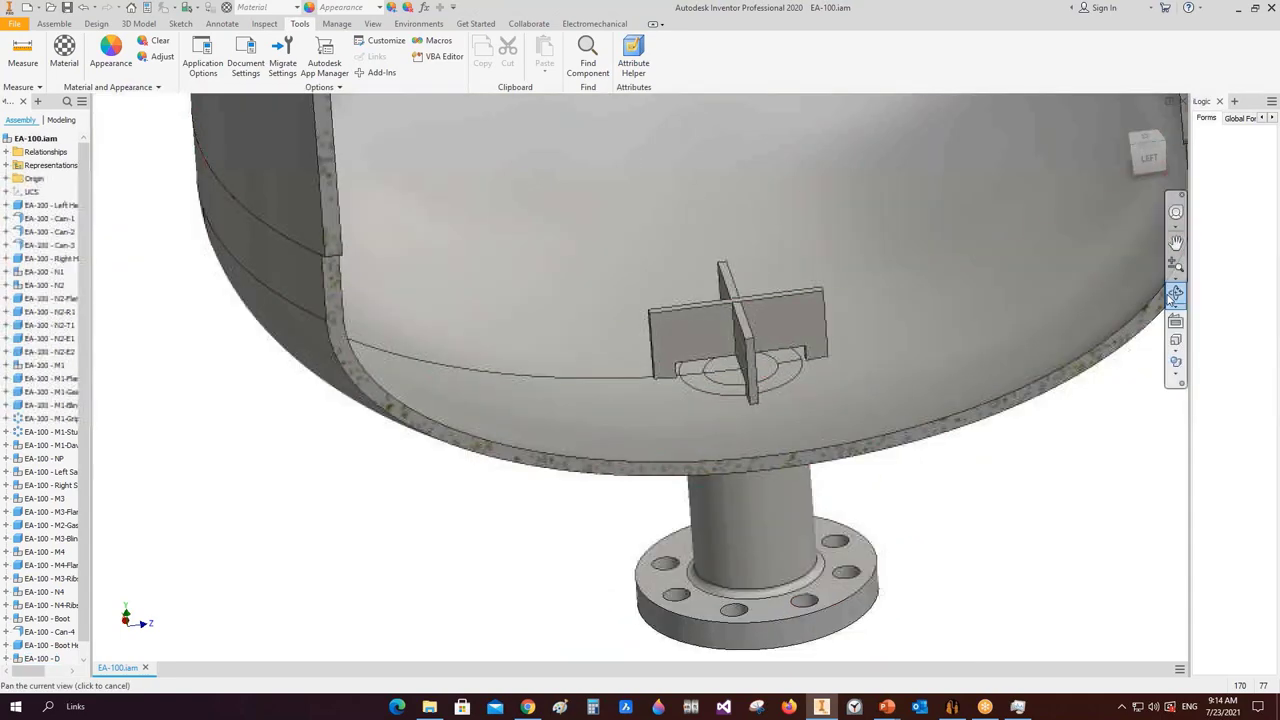
left_click(1175, 293)
left_click_drag(900, 380, 807, 541)
key("F2")
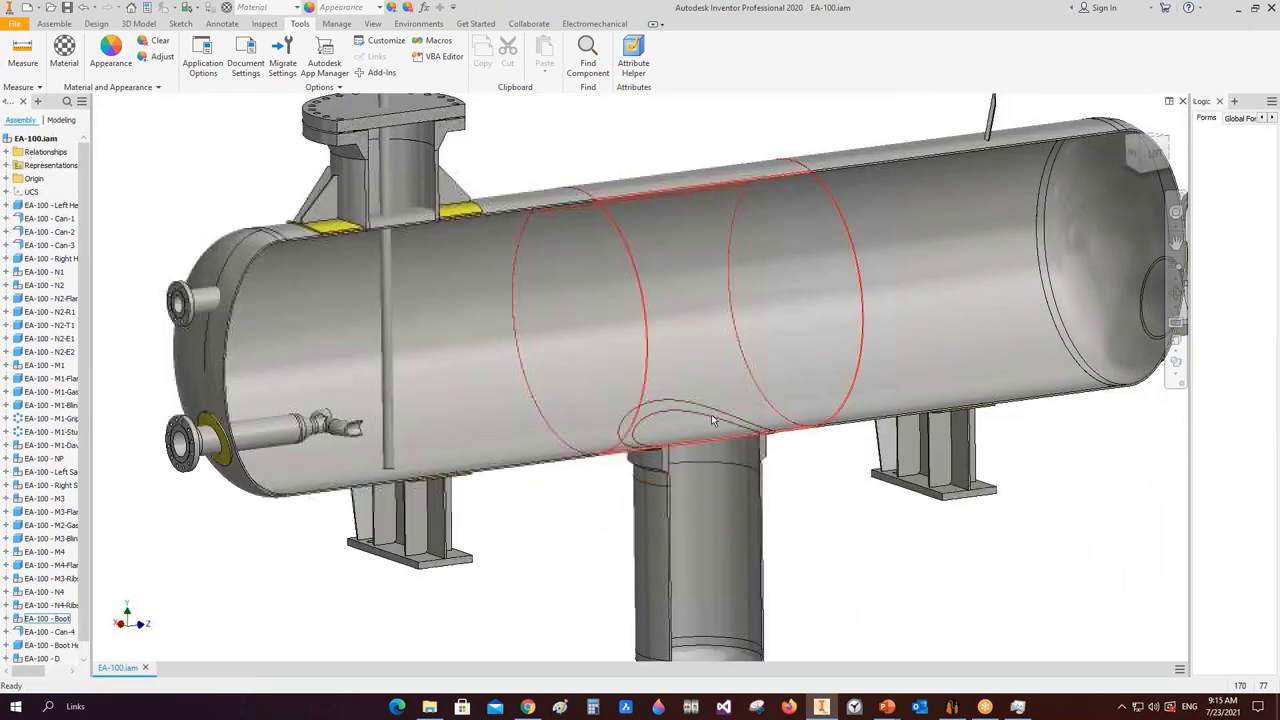
- Snap Inventor to the vessel's left side view, then show Can-4's shell parameters and the Elements ribbon
left_click(1155, 152)
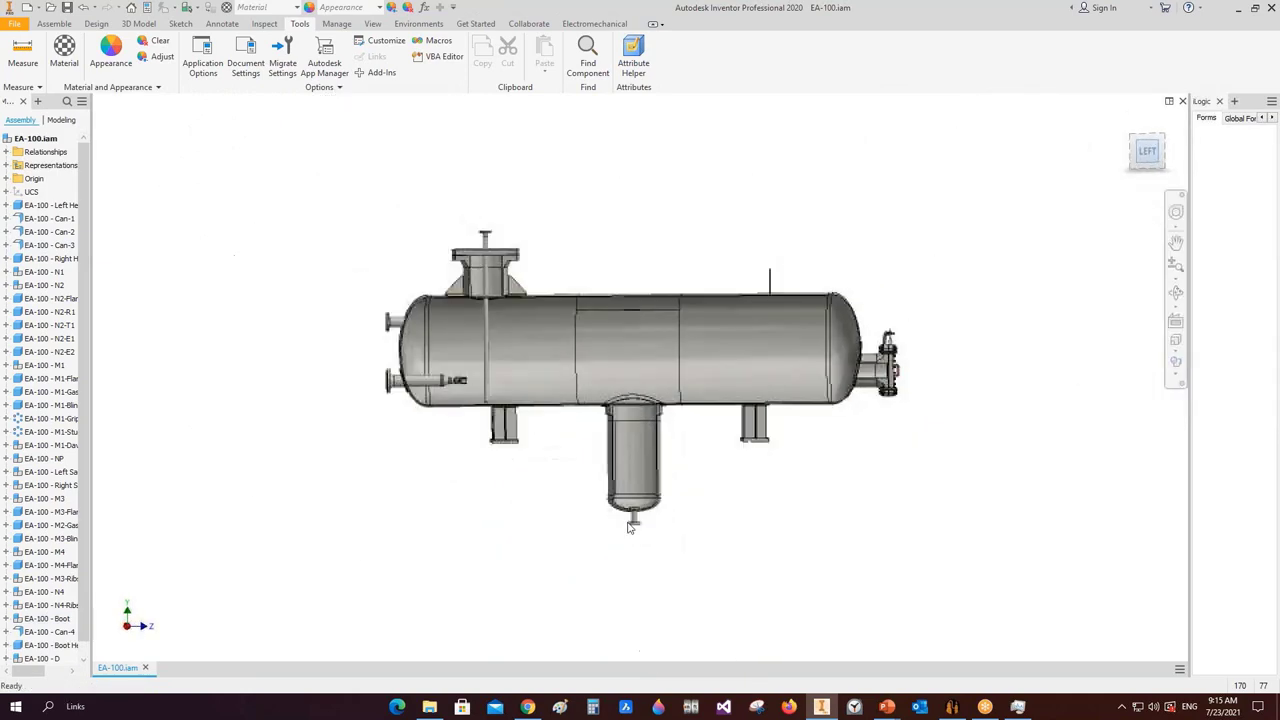
scroll(643, 460, "up", 3)
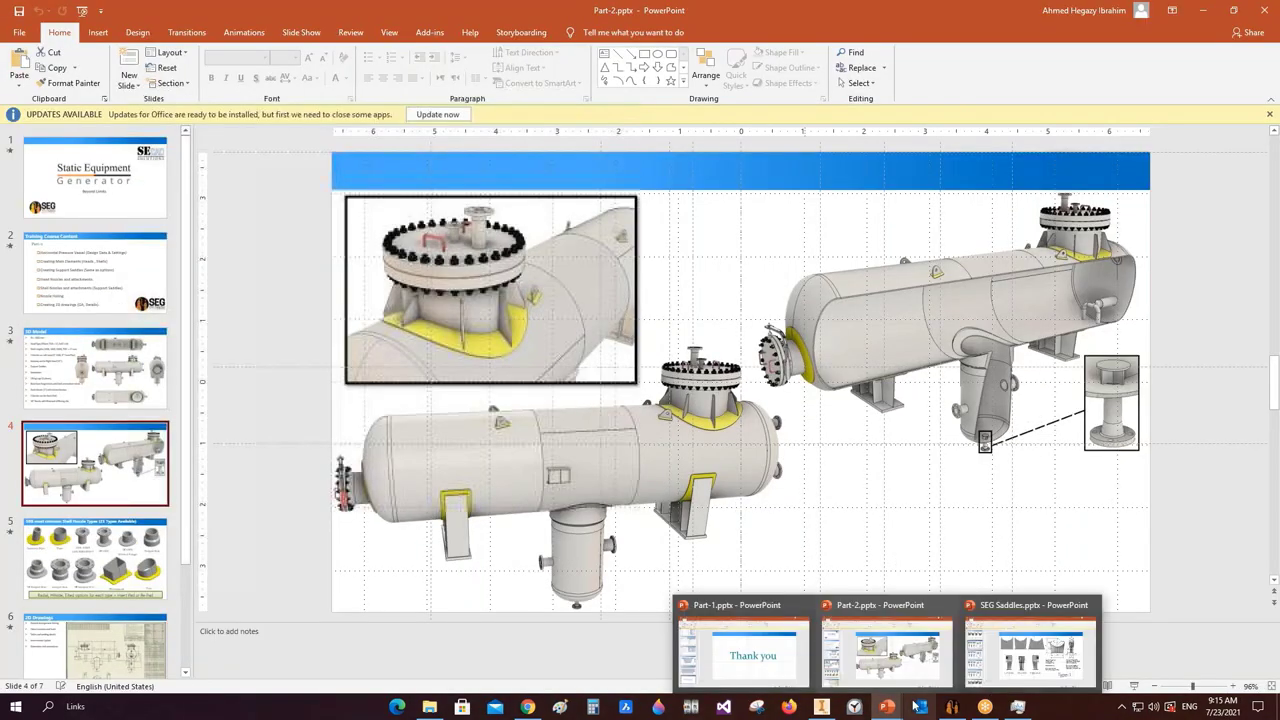
left_click(952, 706)
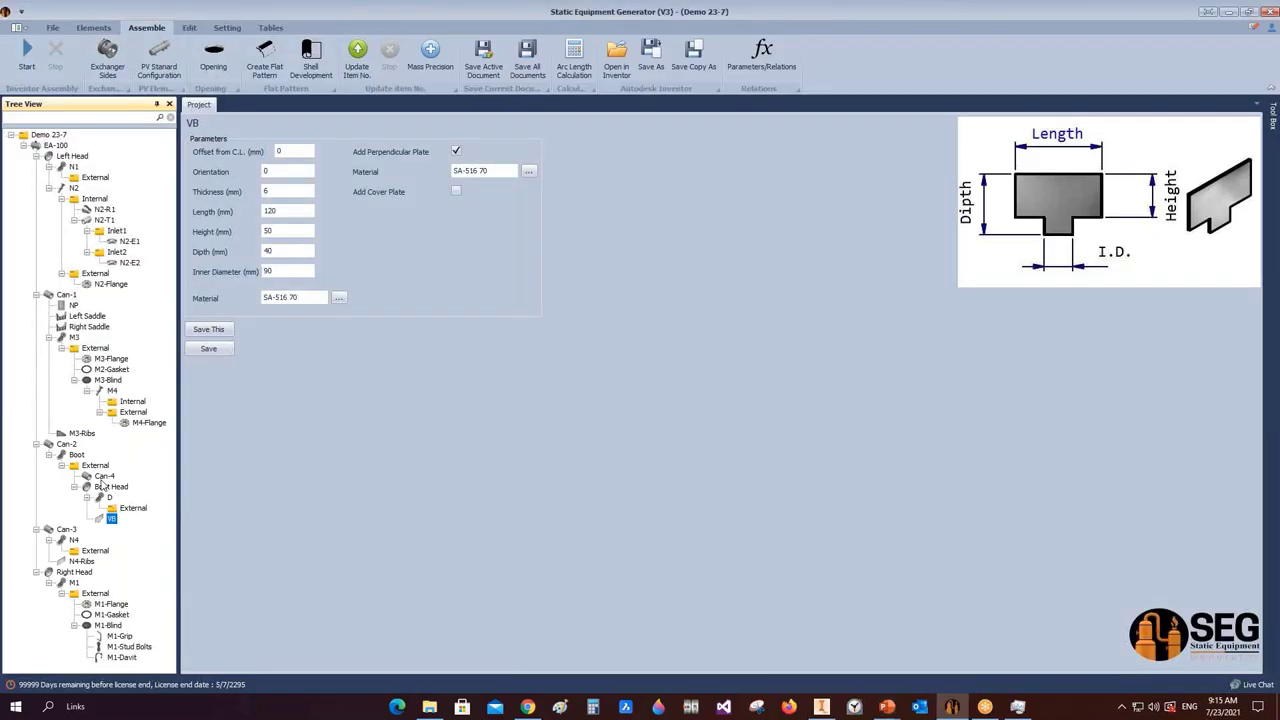
left_click(105, 477)
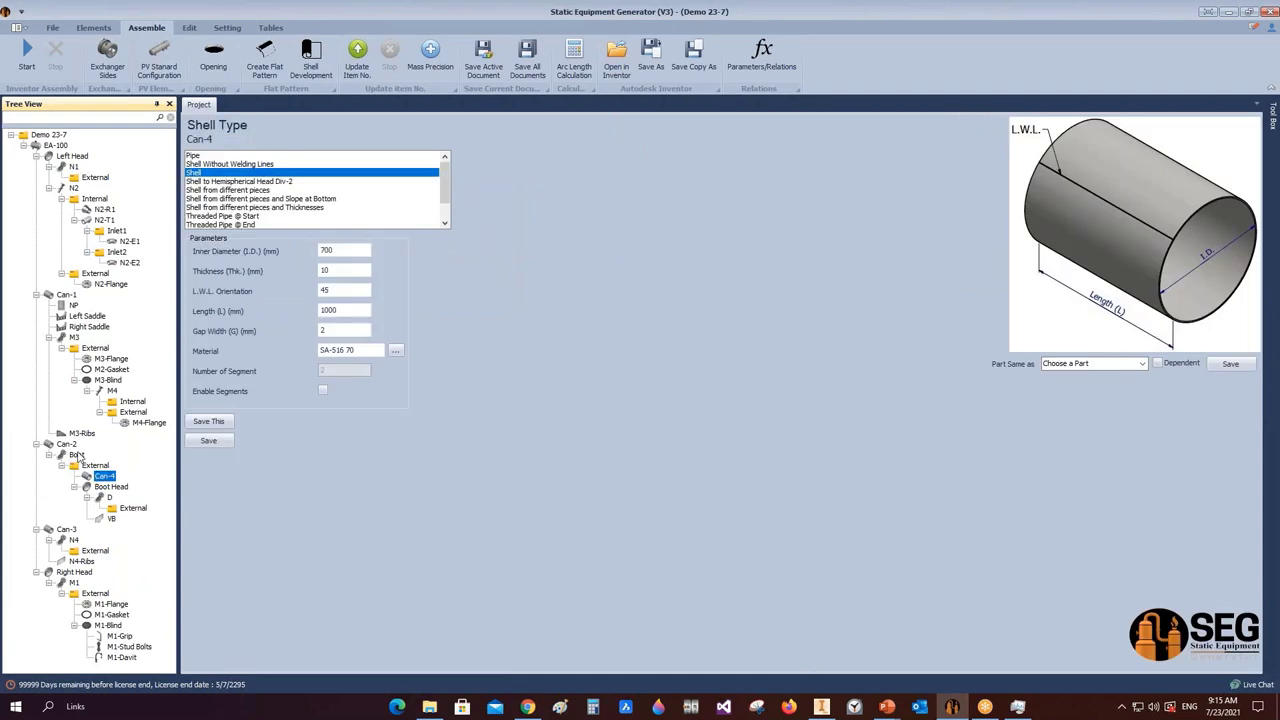
left_click(93, 27)
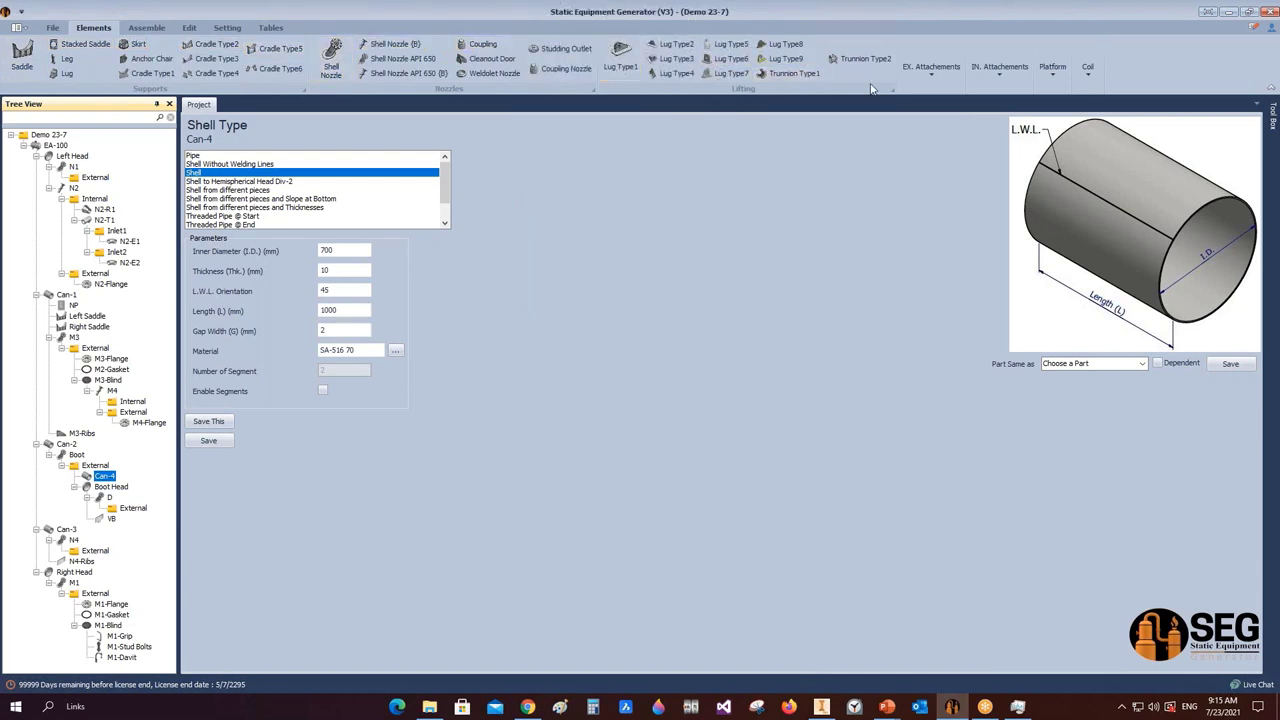
- Shift the Inventor vessel view slightly down, then display Can-1's shell parameters
left_click(821, 706)
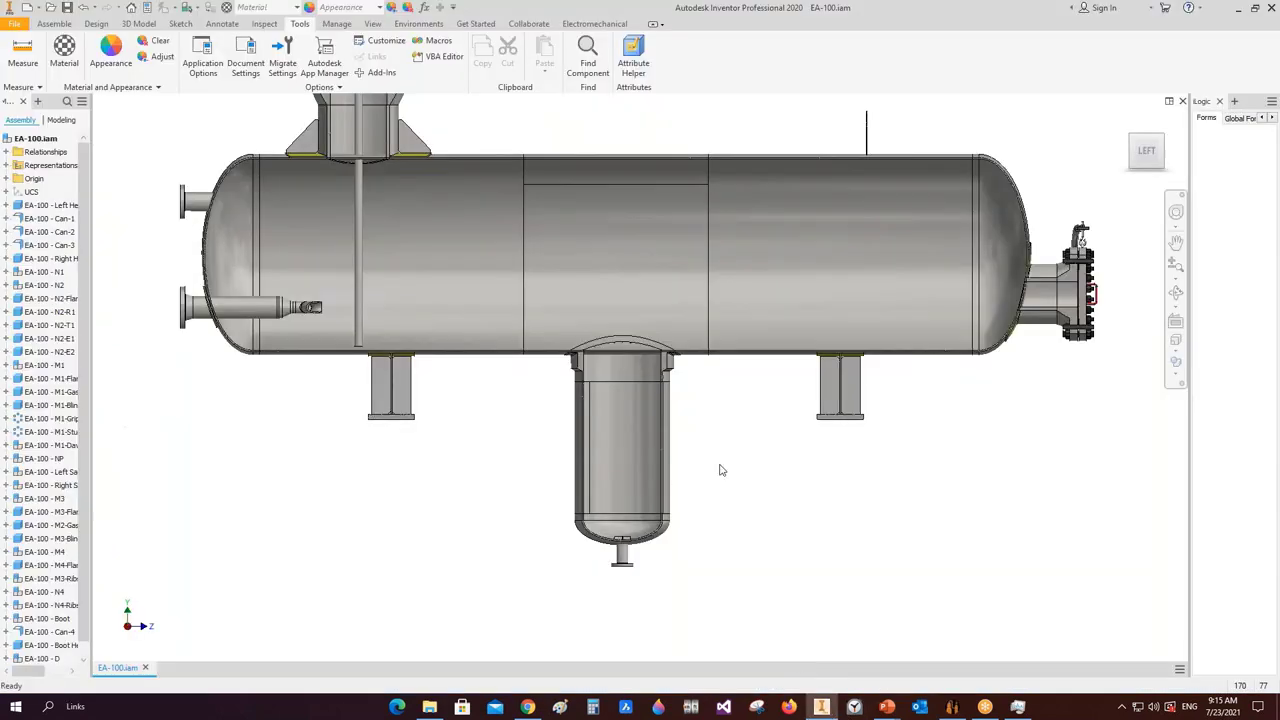
left_click_drag(725, 477, 740, 560)
key("Escape")
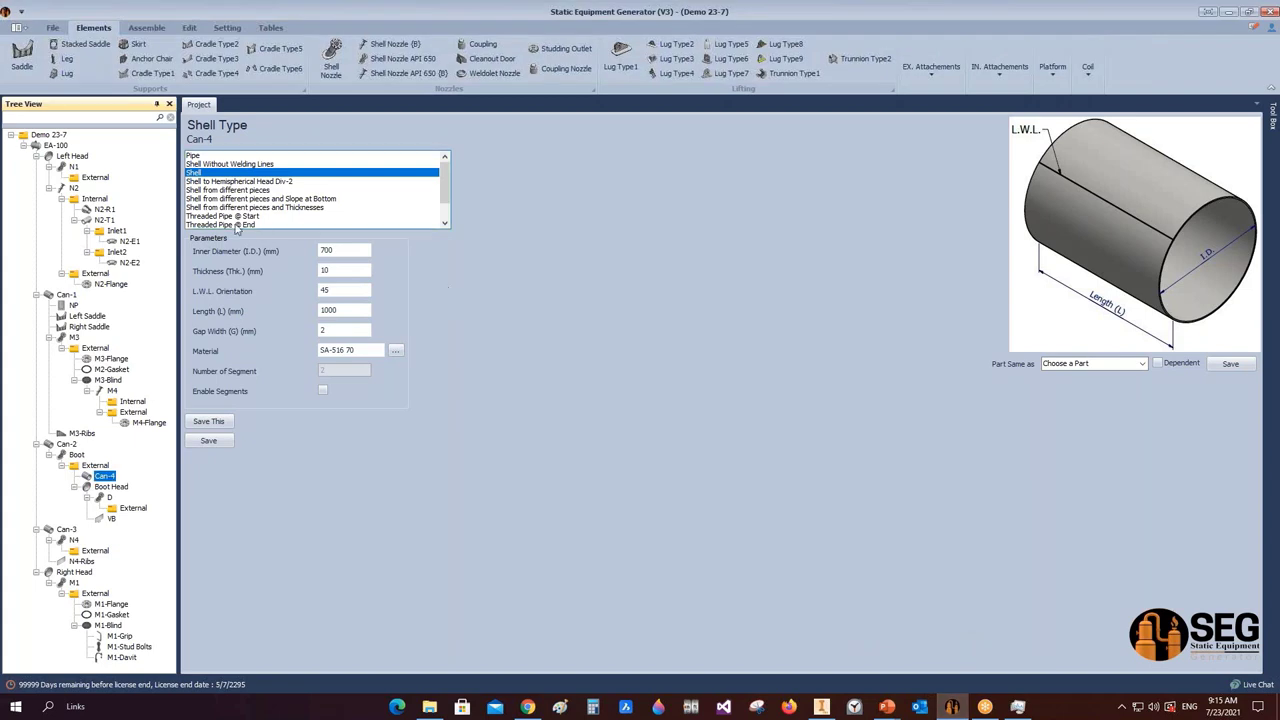
left_click(70, 300)
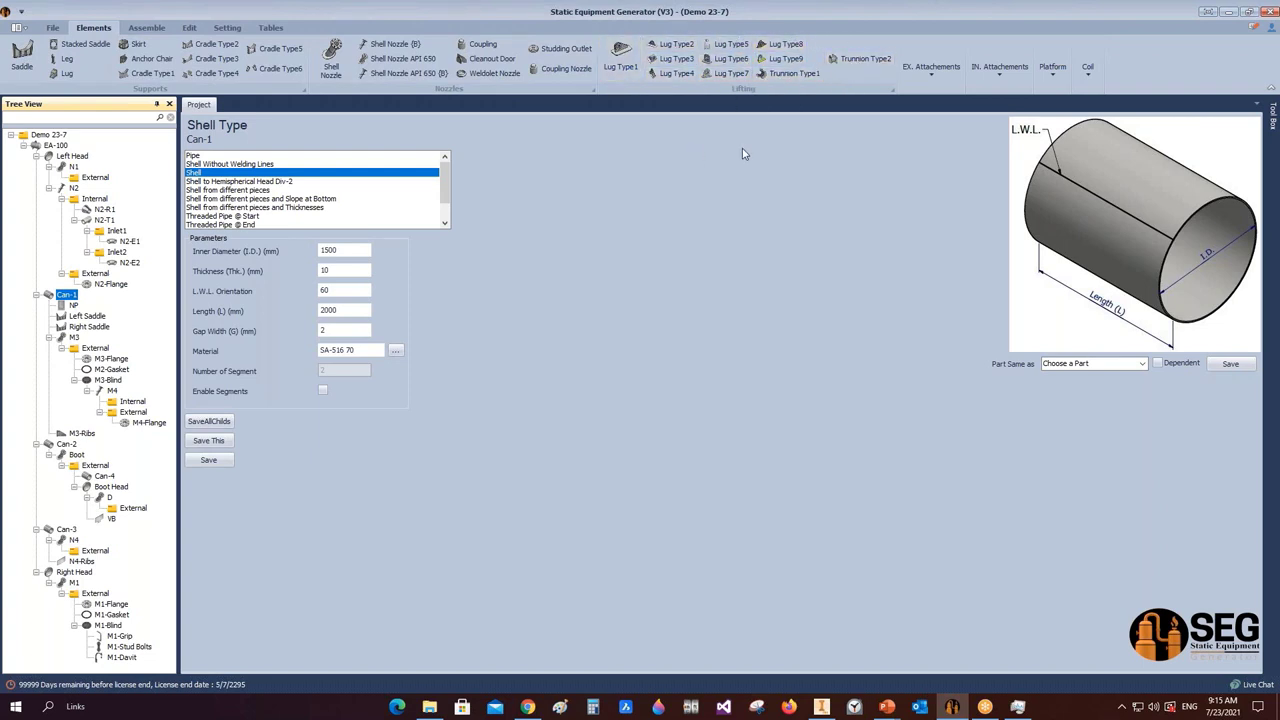
- Add a Type 9 lifting lug to Can-1 as Lug-1 and open its parameters
left_click(790, 61)
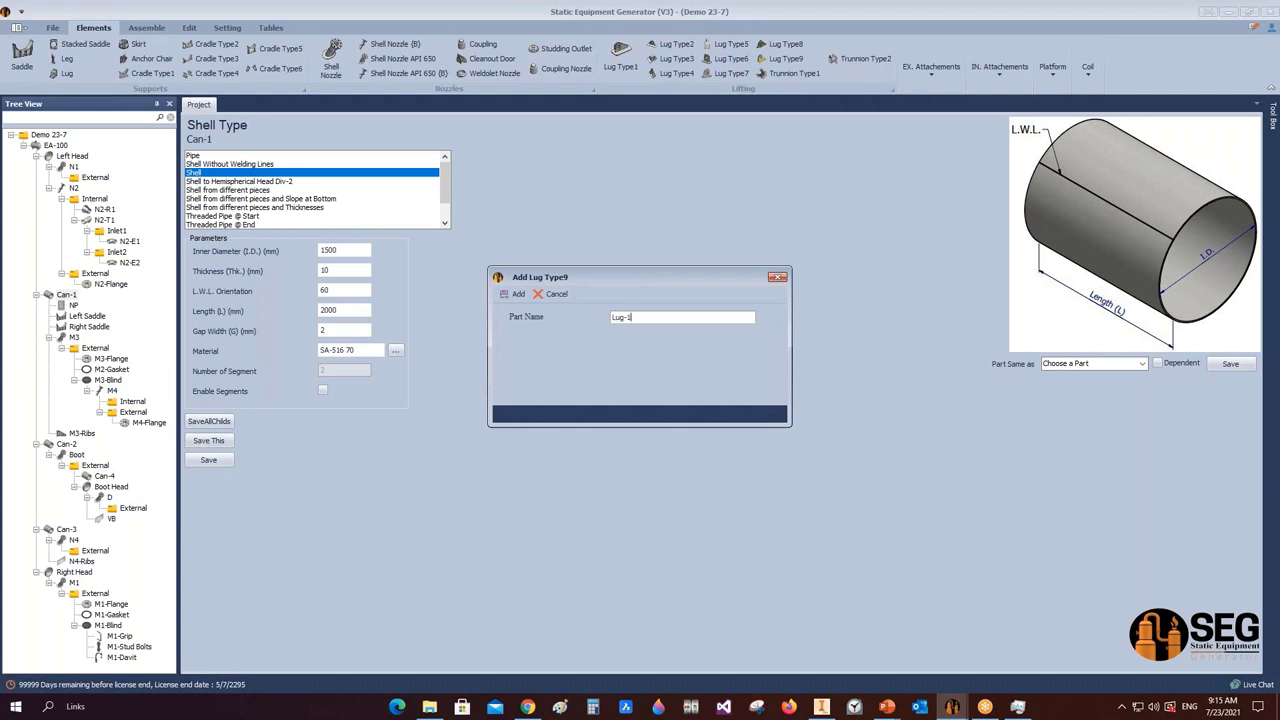
left_click(514, 294)
left_click(72, 423)
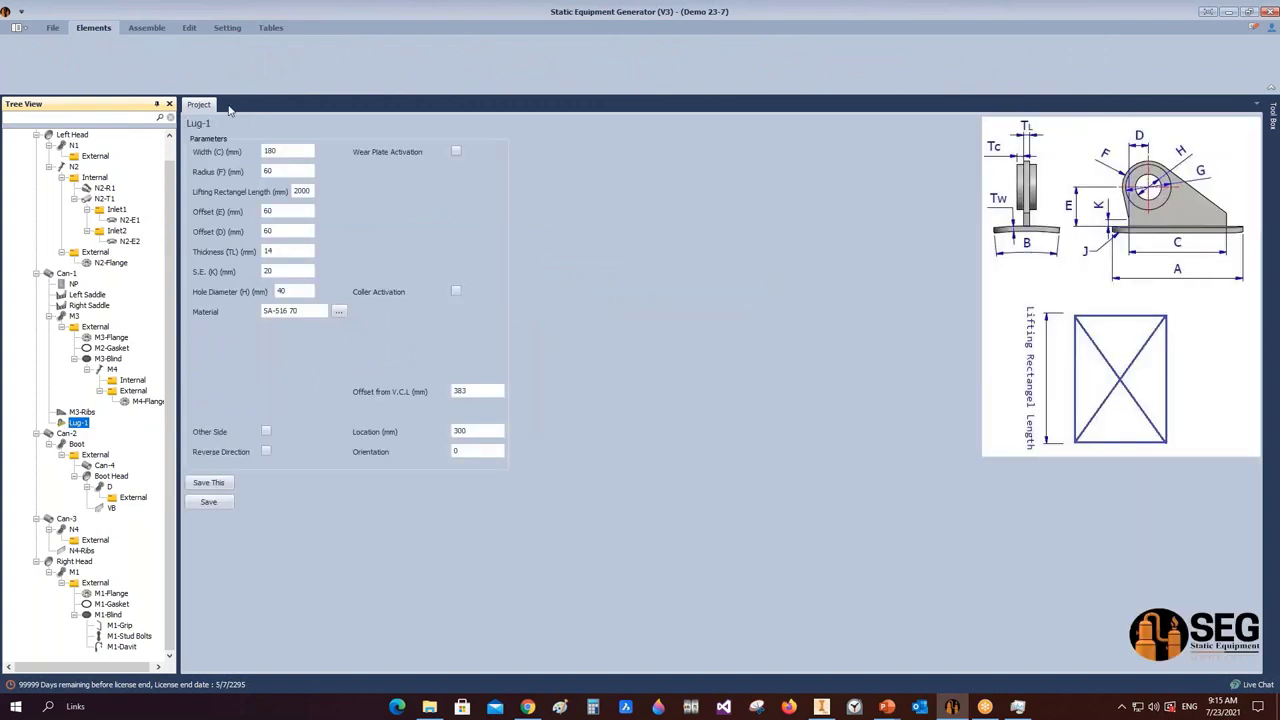
- Enable Lug-1's wear plate and collar and change Width (C) from 180 to 200
left_click(281, 151)
left_click(457, 152)
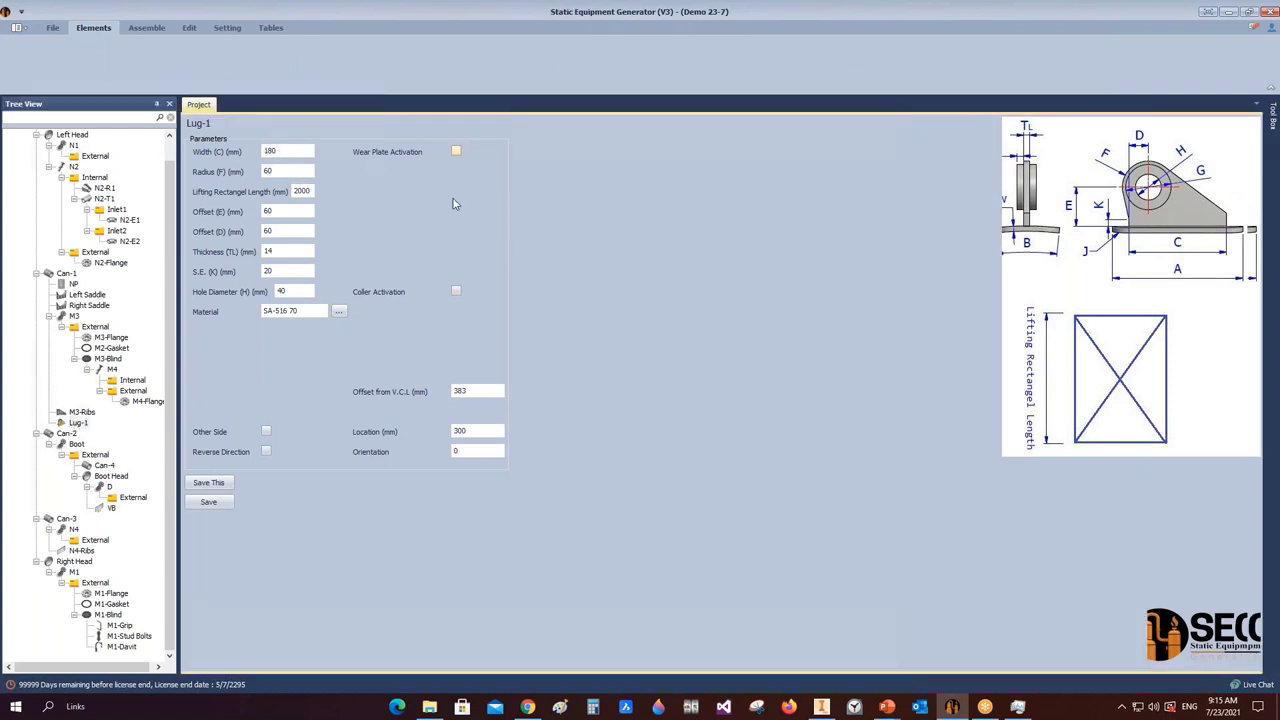
left_click(456, 291)
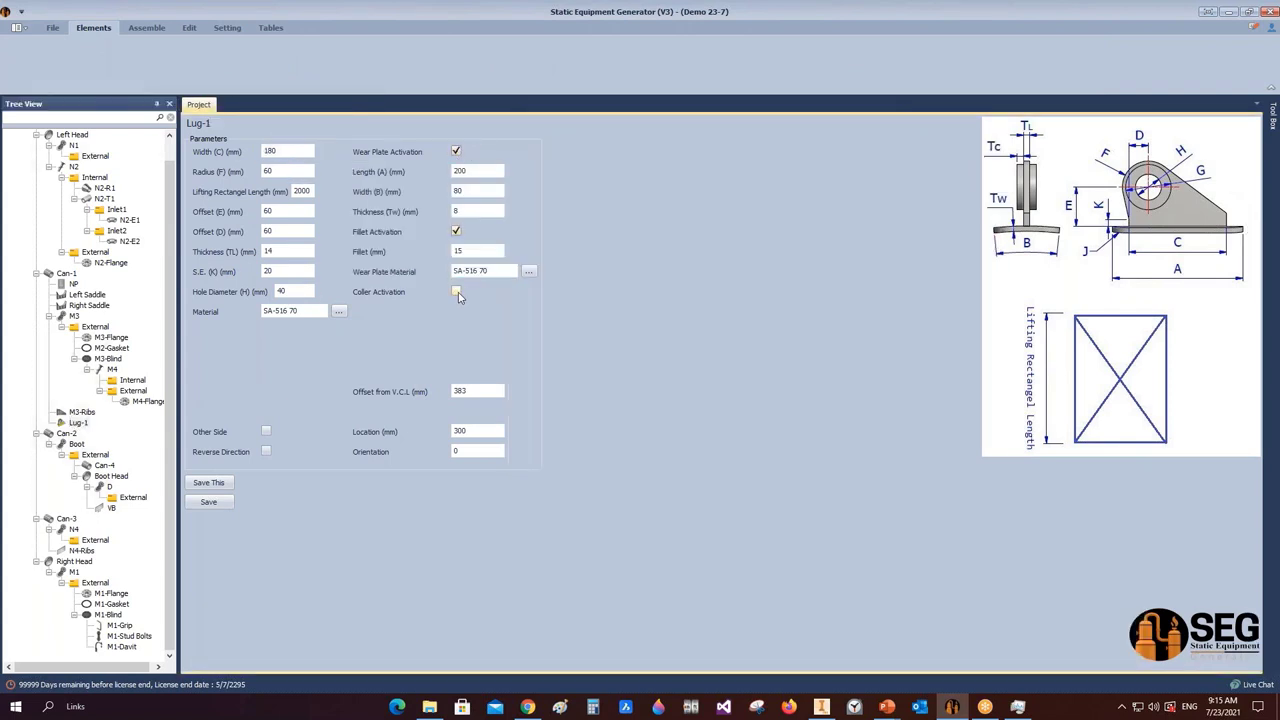
double_click(270, 151)
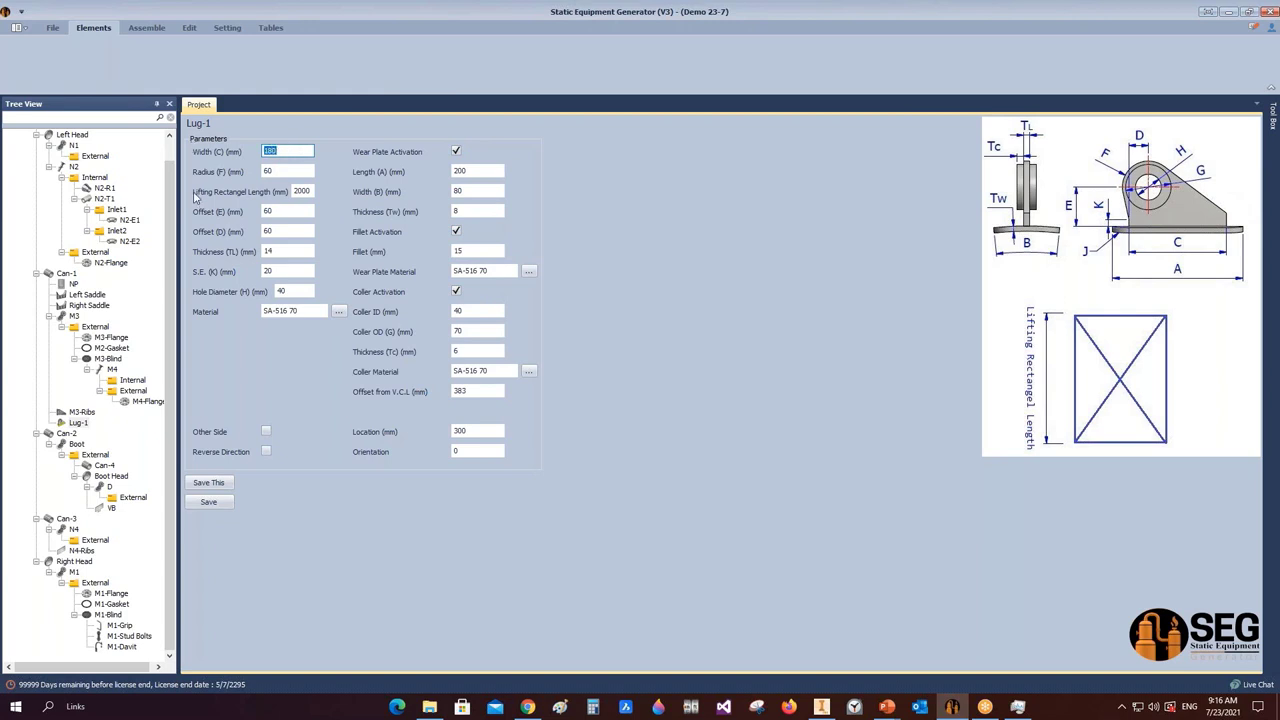
type("200")
key("Tab")
- Select the 2000 lifting rectangle length value, then view the vessel in Inventor
left_click(309, 190)
double_click(308, 190)
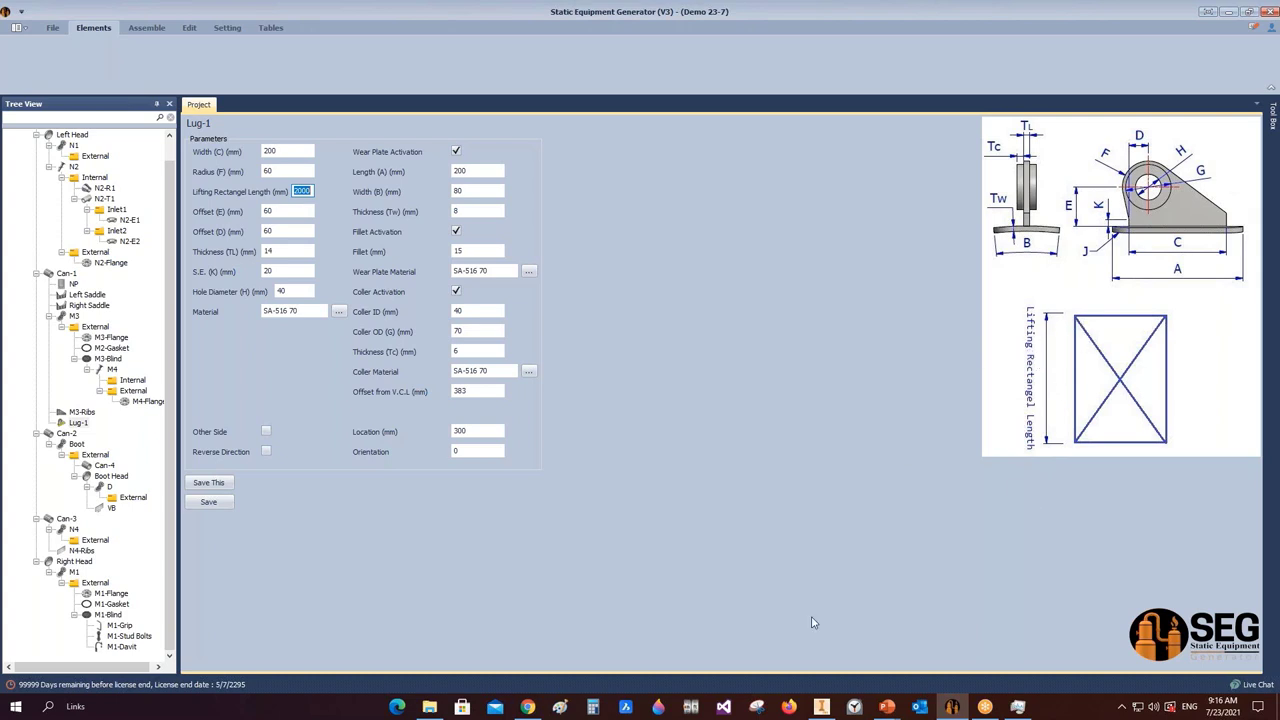
left_click(819, 706)
- Total 500+1400+500 in Windows Calculator to get 2400, then return to Lug-1's parameters
scroll(463, 234, "up", 5)
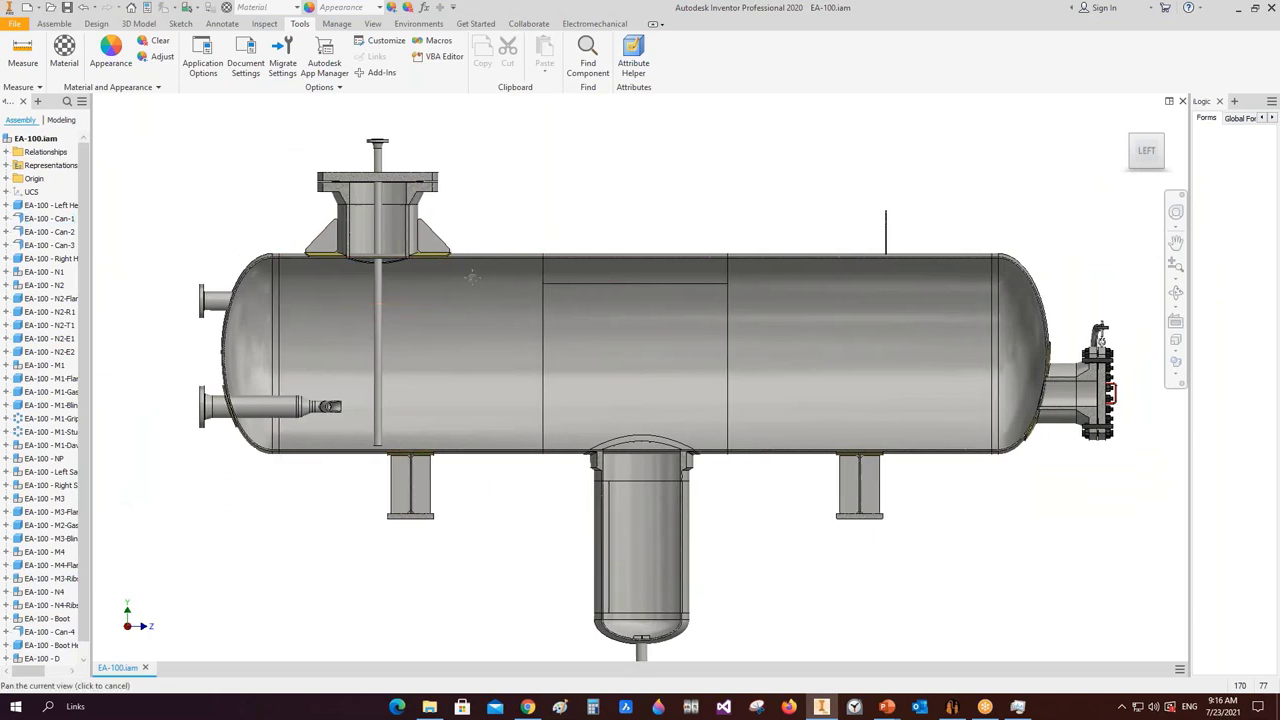
scroll(532, 283, "down", 5)
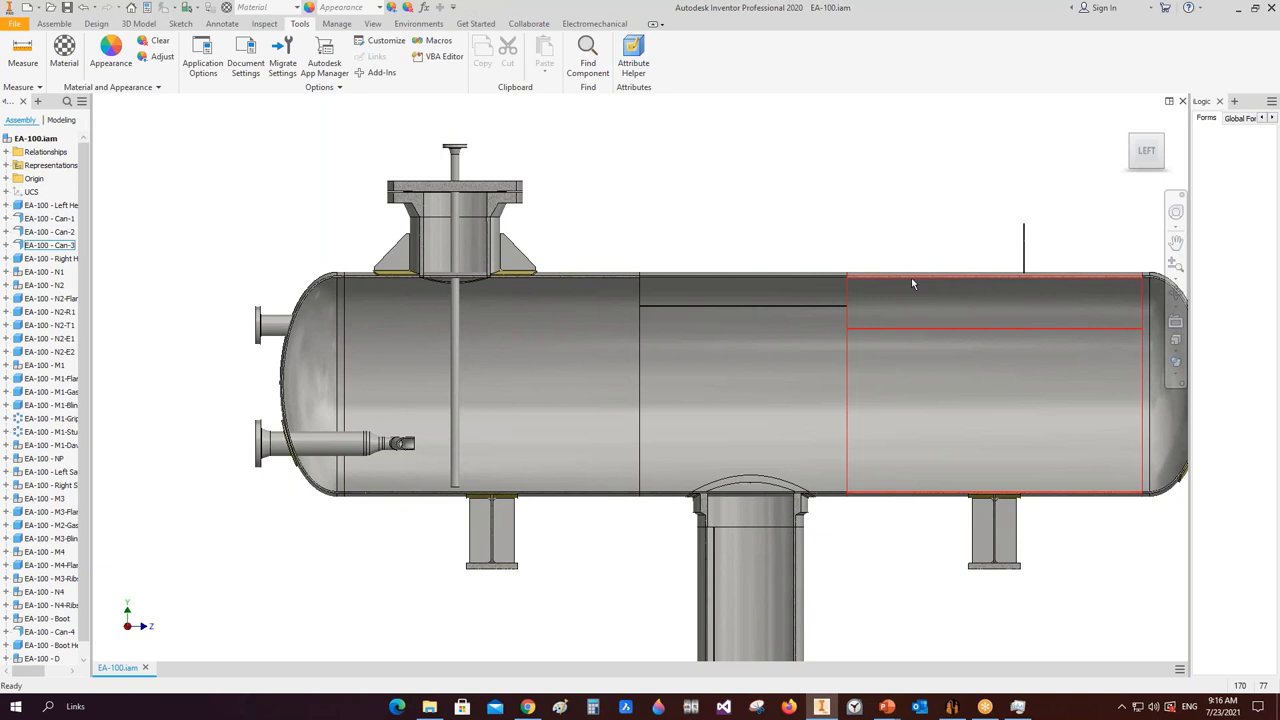
mouse_move(527, 706)
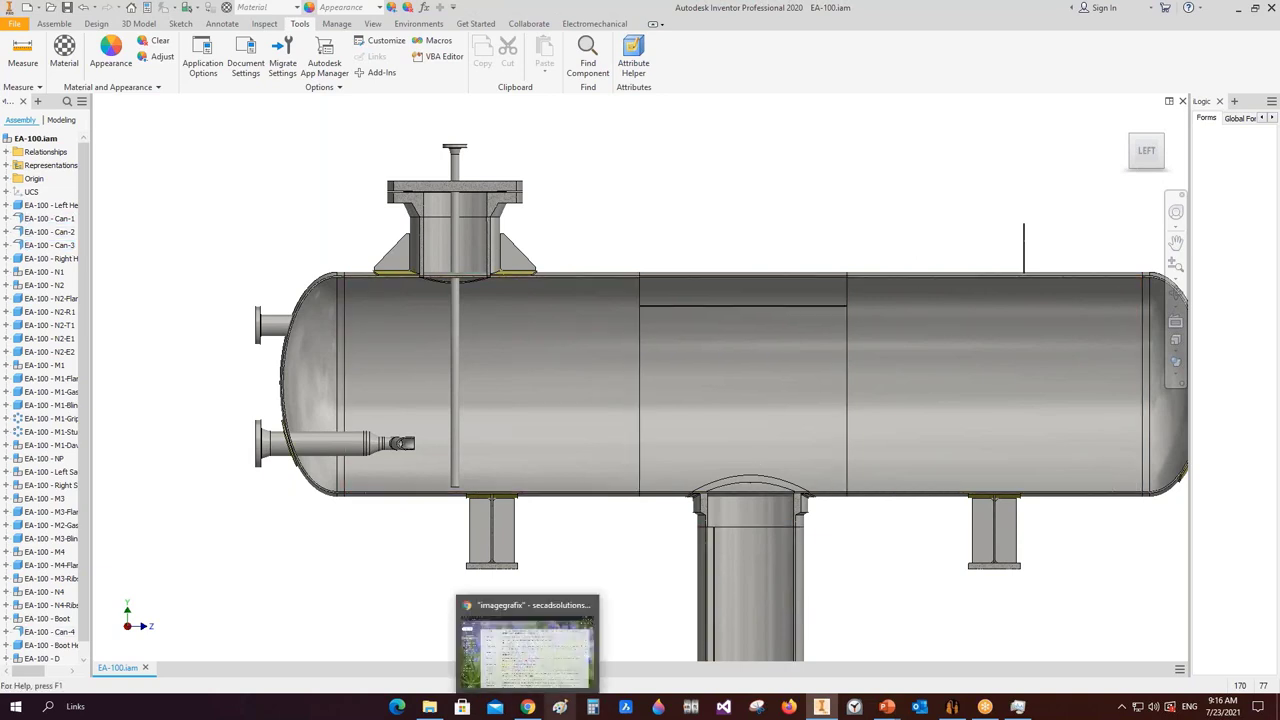
left_click(593, 706)
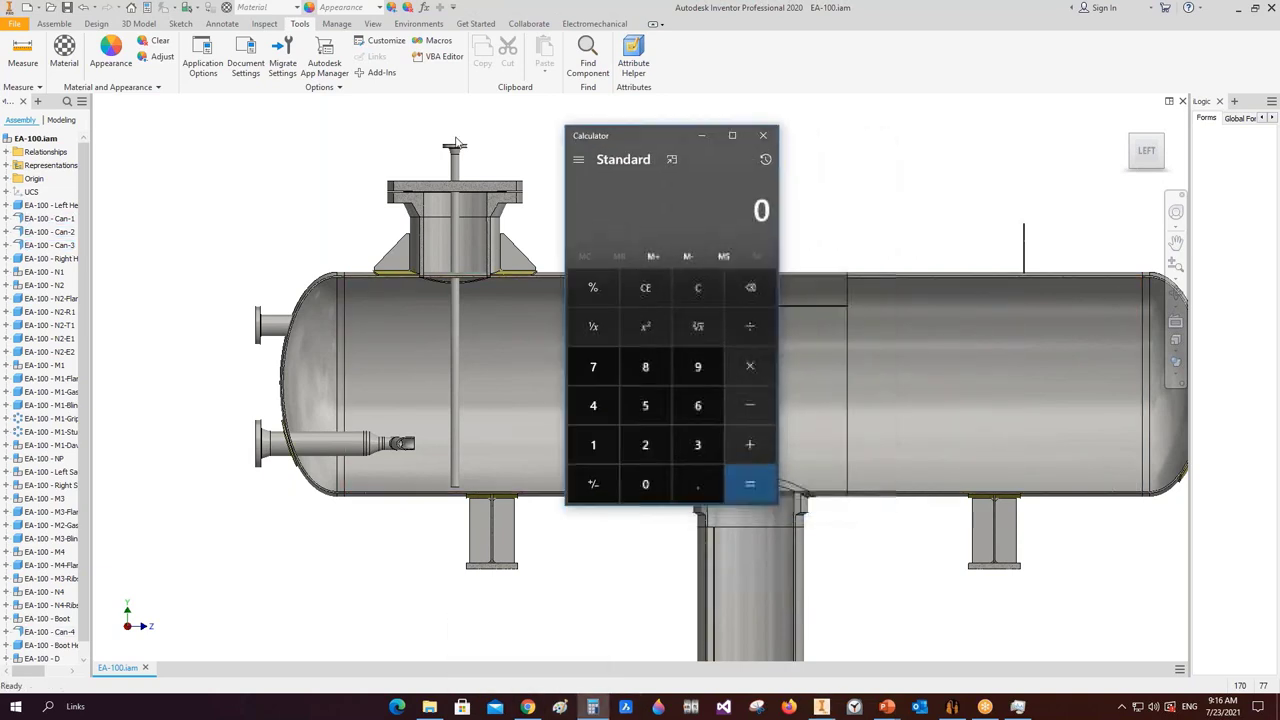
left_click_drag(654, 137, 284, 162)
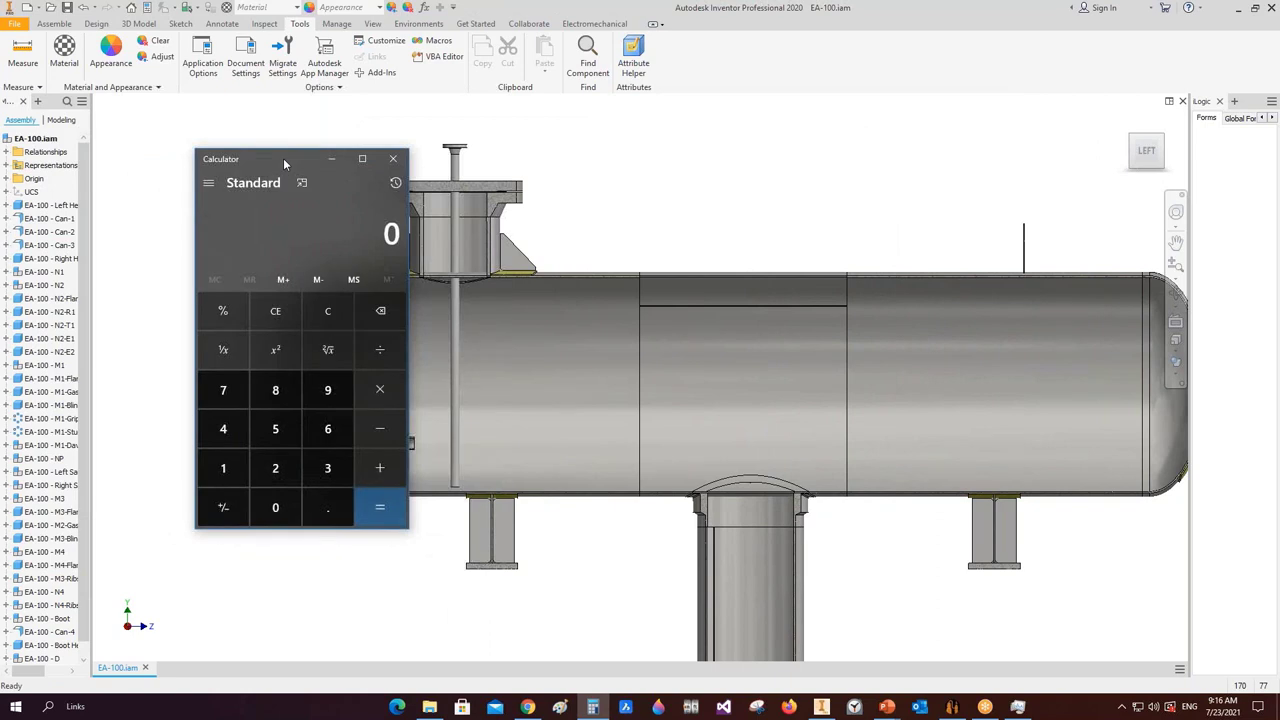
type("500+1400+500")
key("Return")
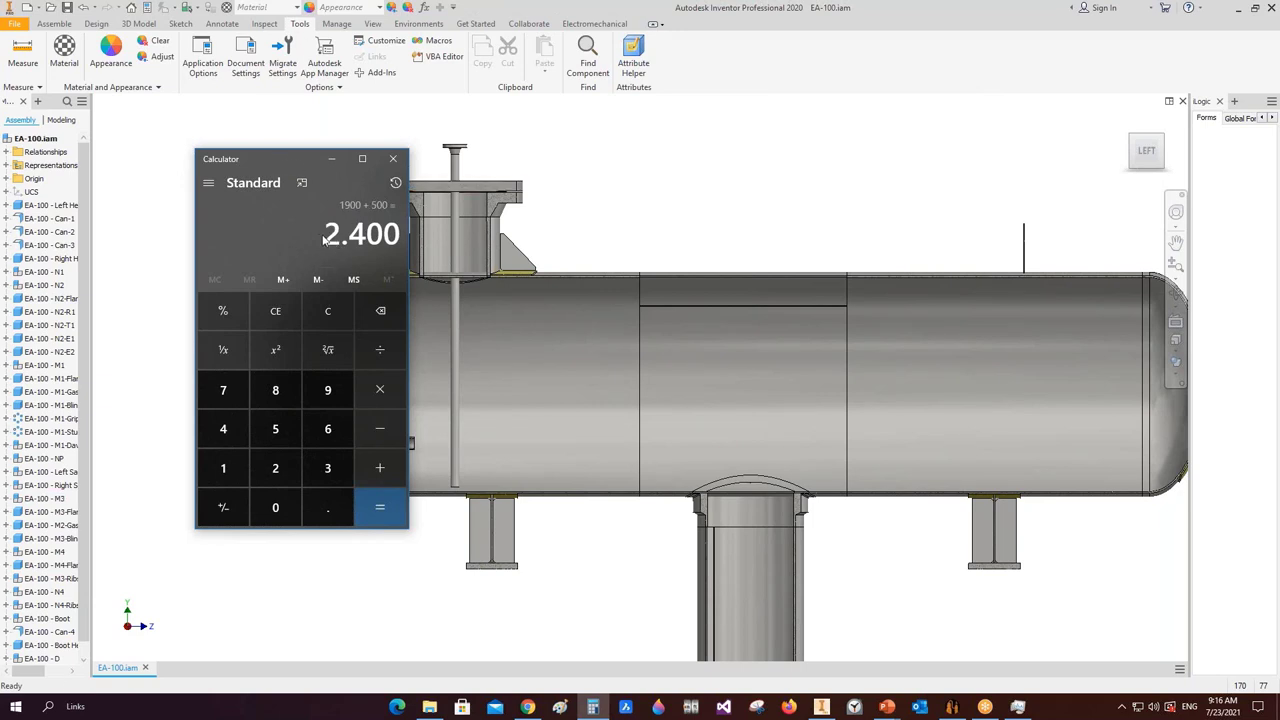
left_click(393, 158)
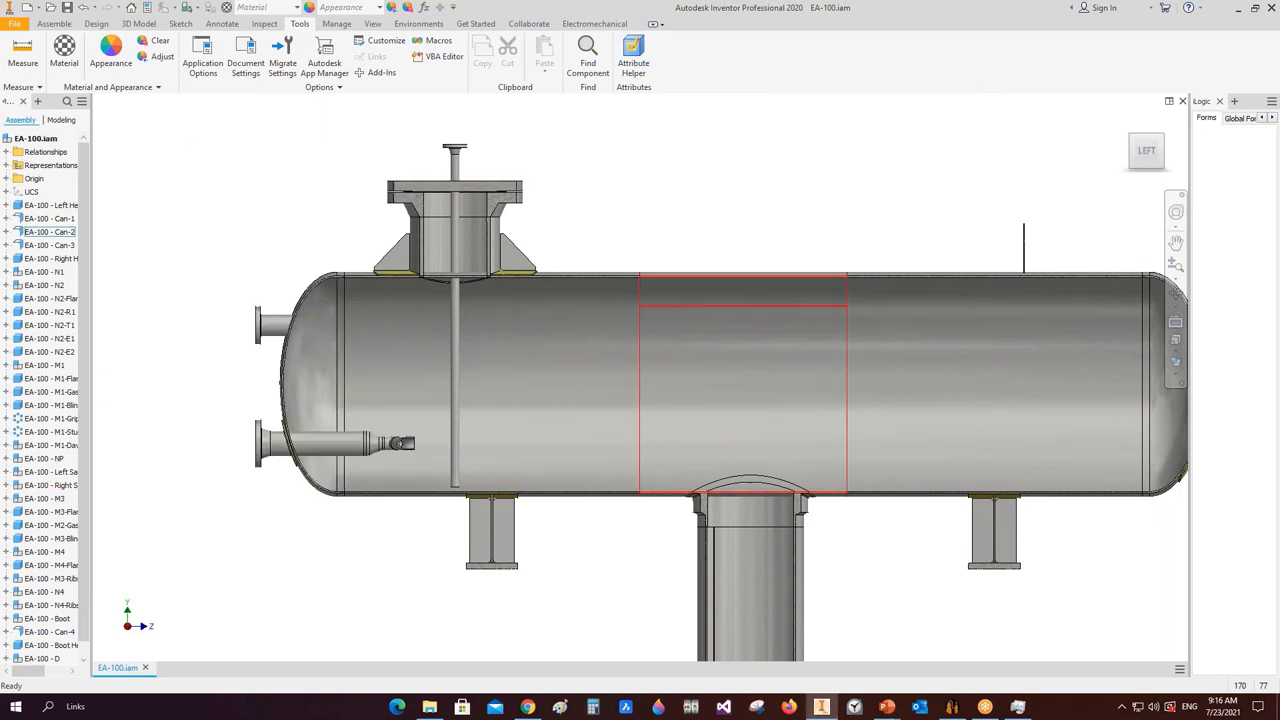
left_click(955, 707)
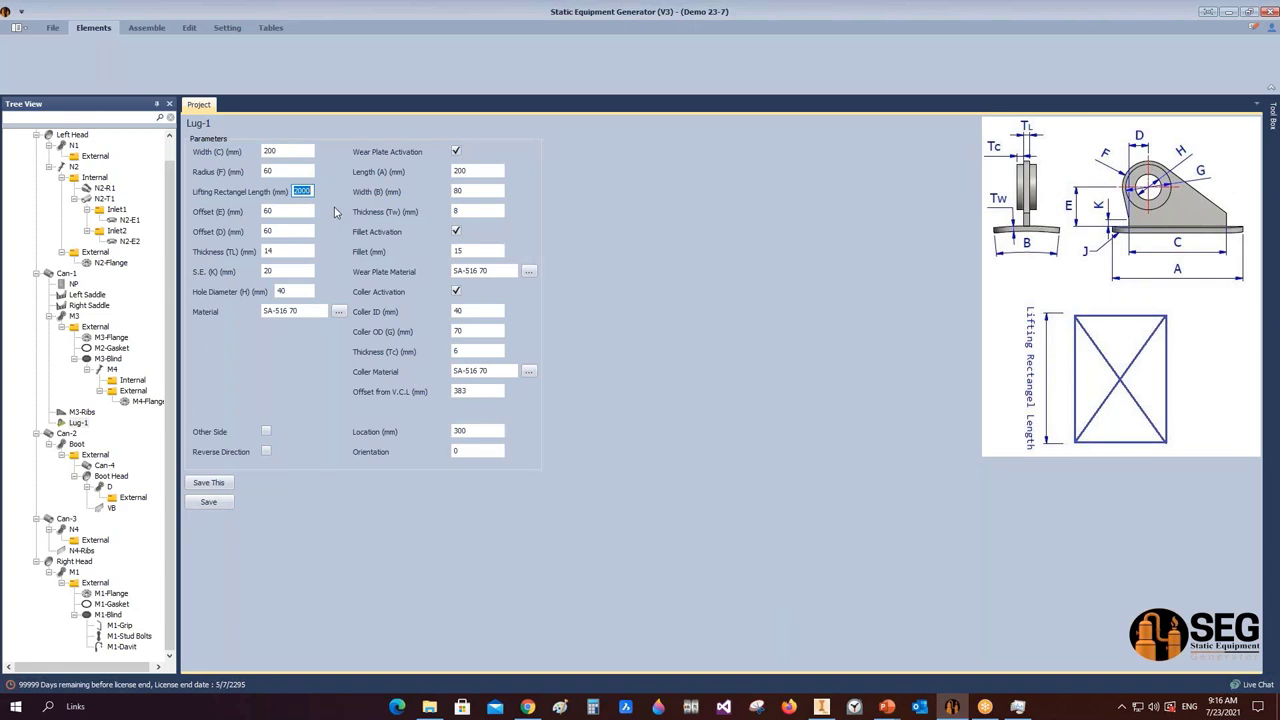
- Set Lug-1's lifting rectangle length to 2400 and location to 1500, then save
type("2400")
key("Tab")
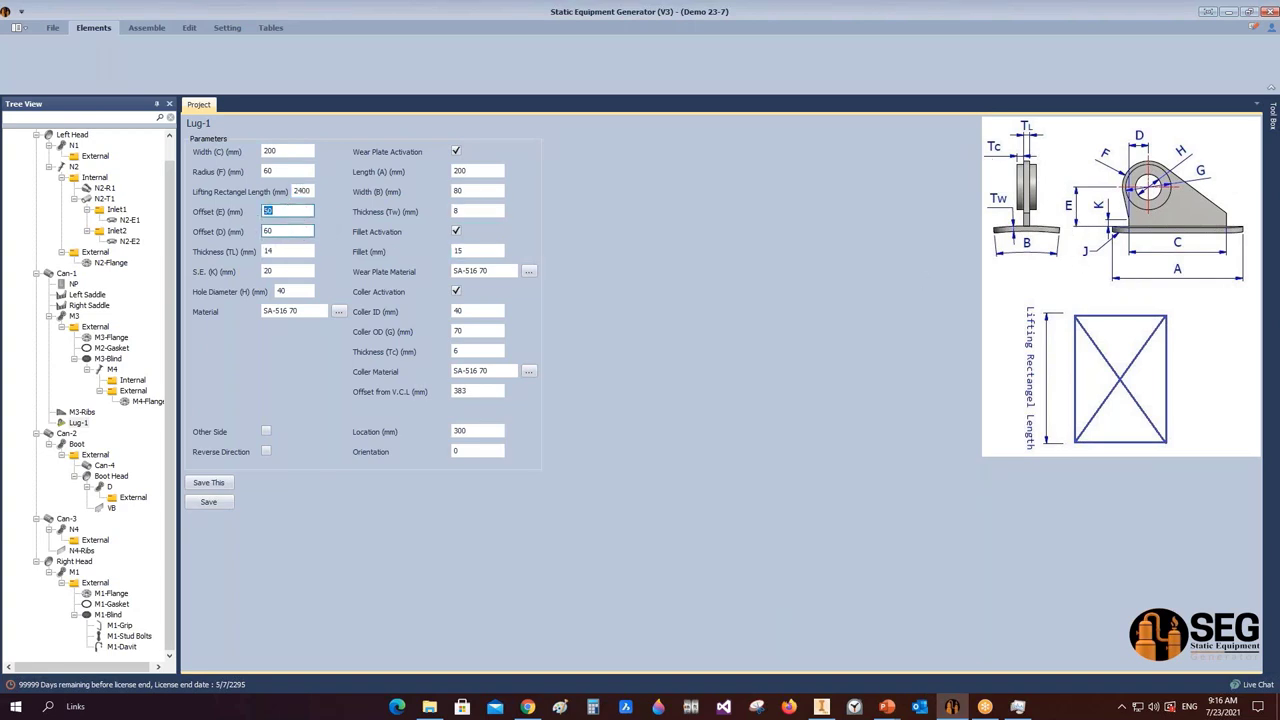
key("Tab")
key("Tab")
double_click(468, 431)
type("1500")
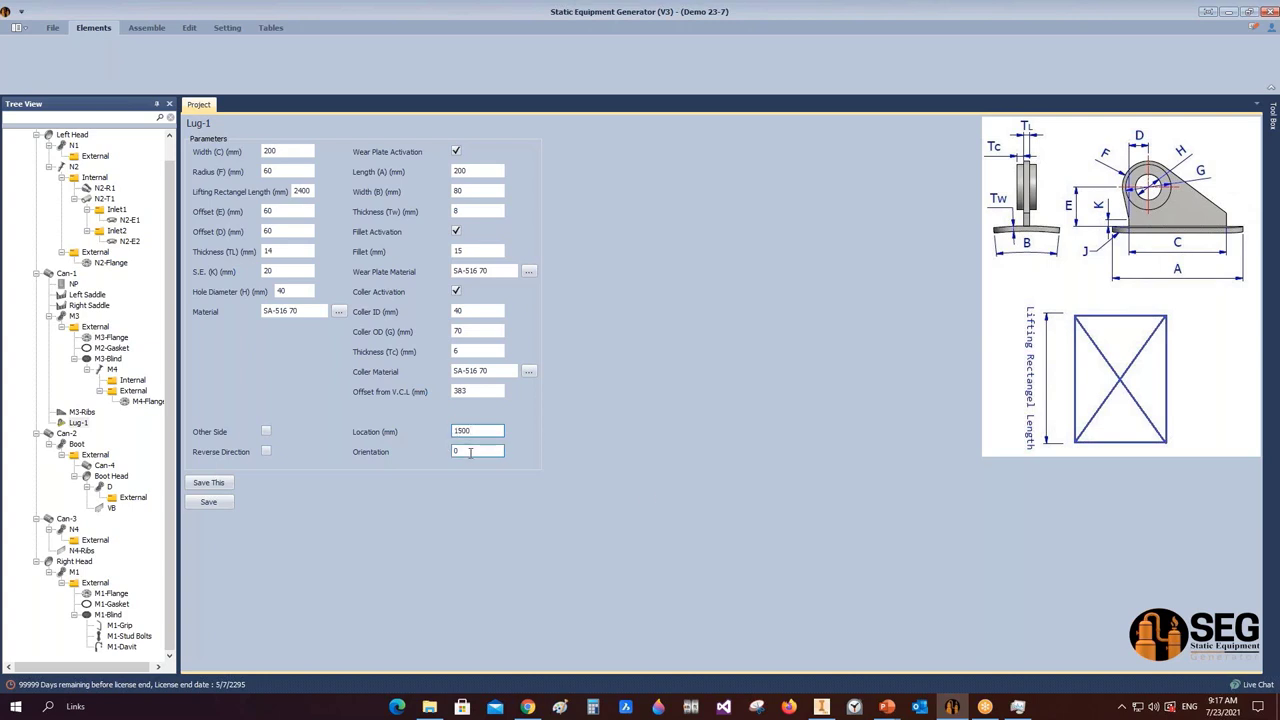
left_click(220, 502)
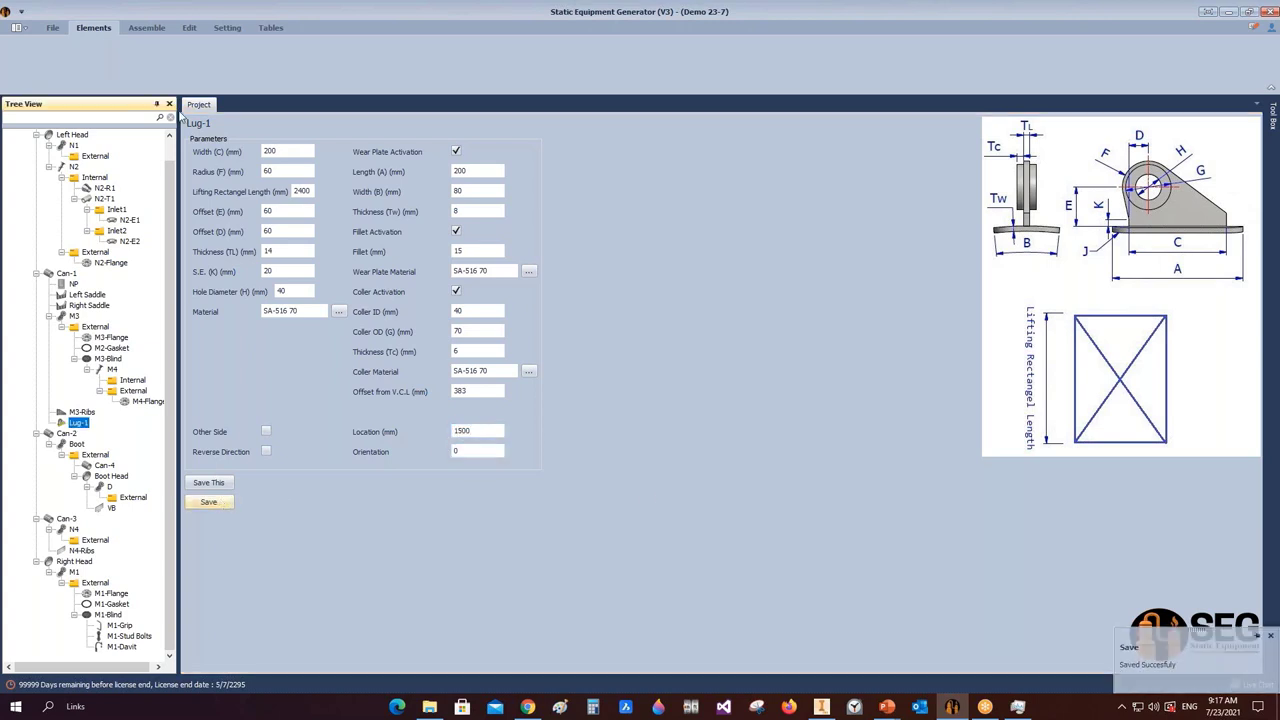
left_click(147, 27)
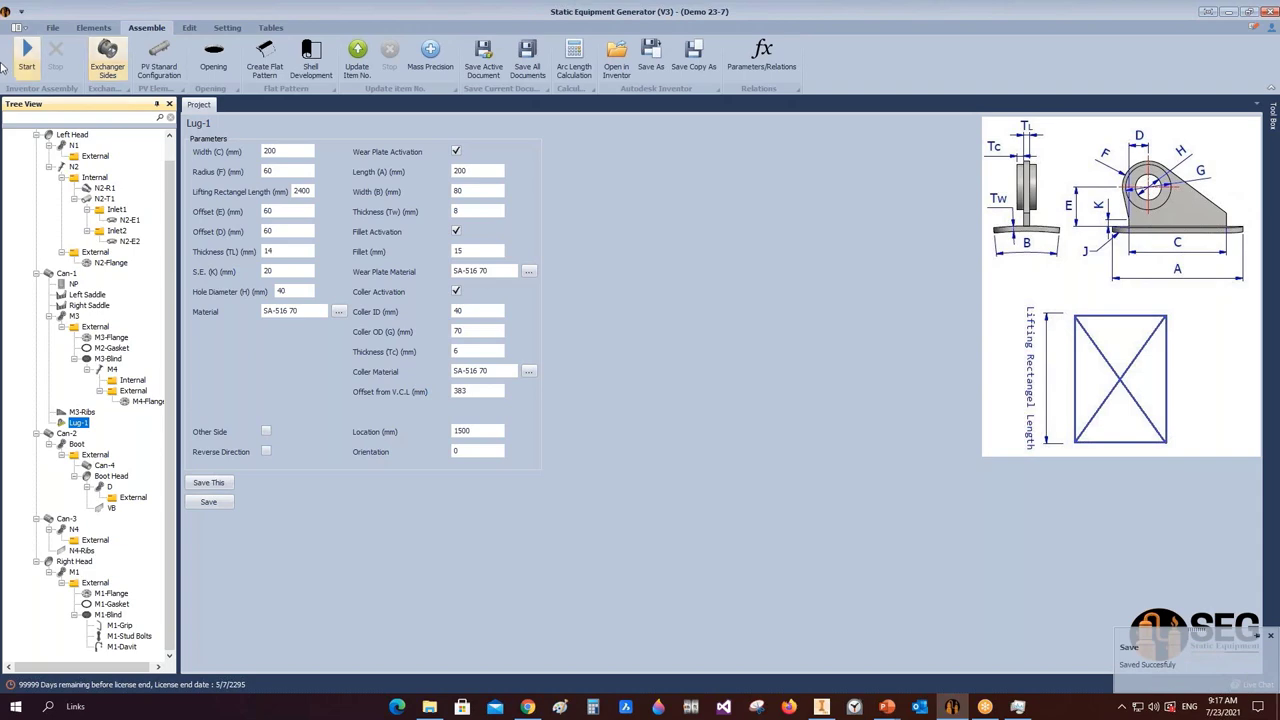
- Save the Lug-1 assembly in Inventor and end the section view to show the full vessel
left_click(821, 707)
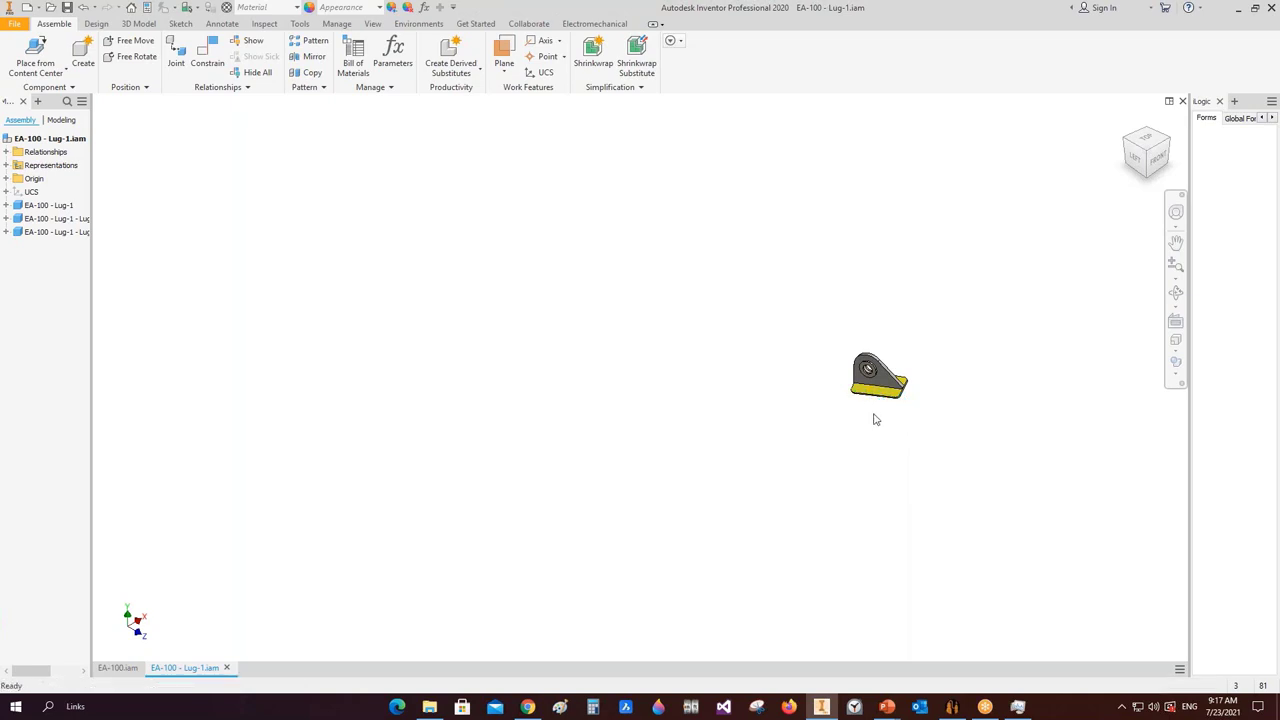
key("ctrl+s")
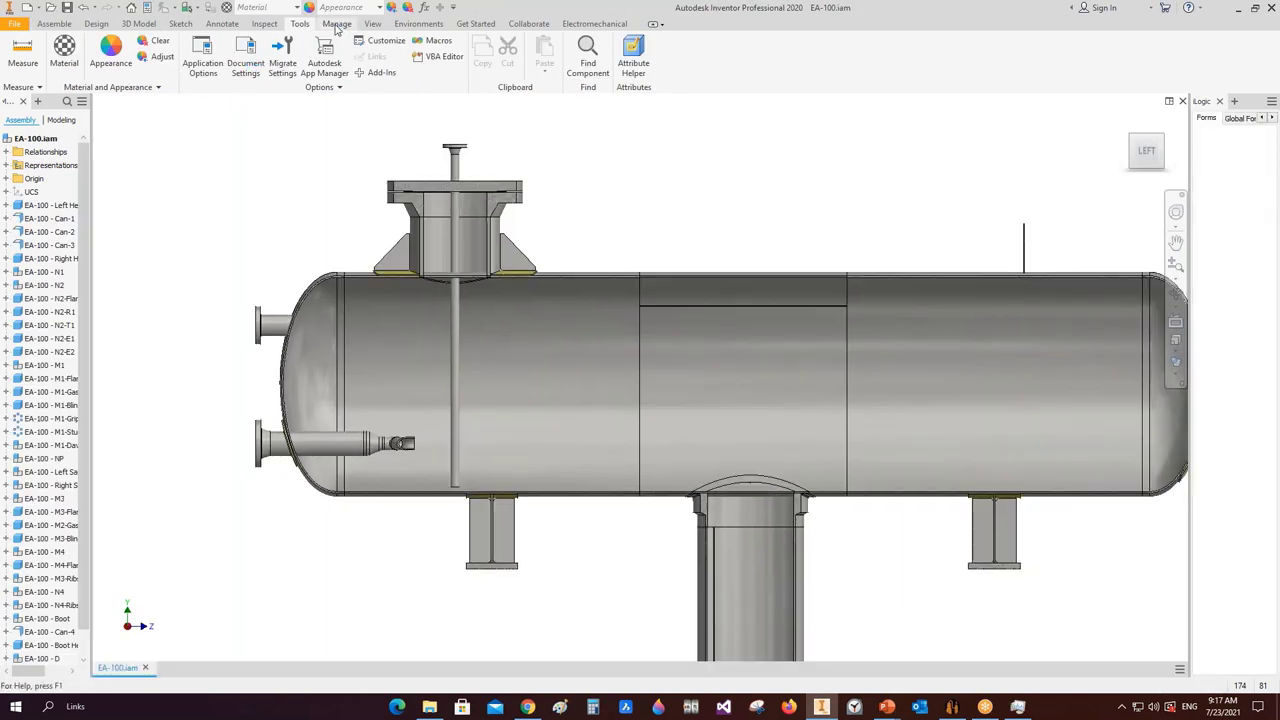
left_click(336, 24)
left_click(372, 24)
left_click(219, 56)
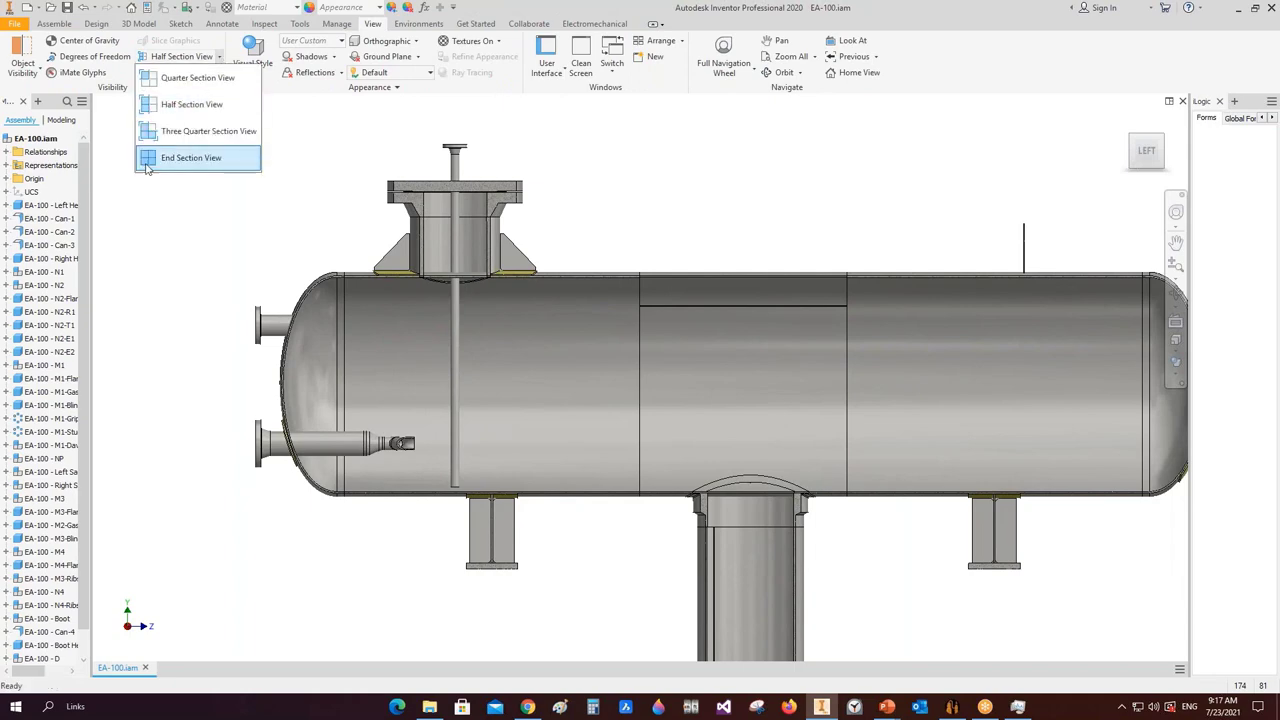
left_click(190, 157)
- Free-orbit and zoom in close to inspect the new lifting lug
left_click(1176, 291)
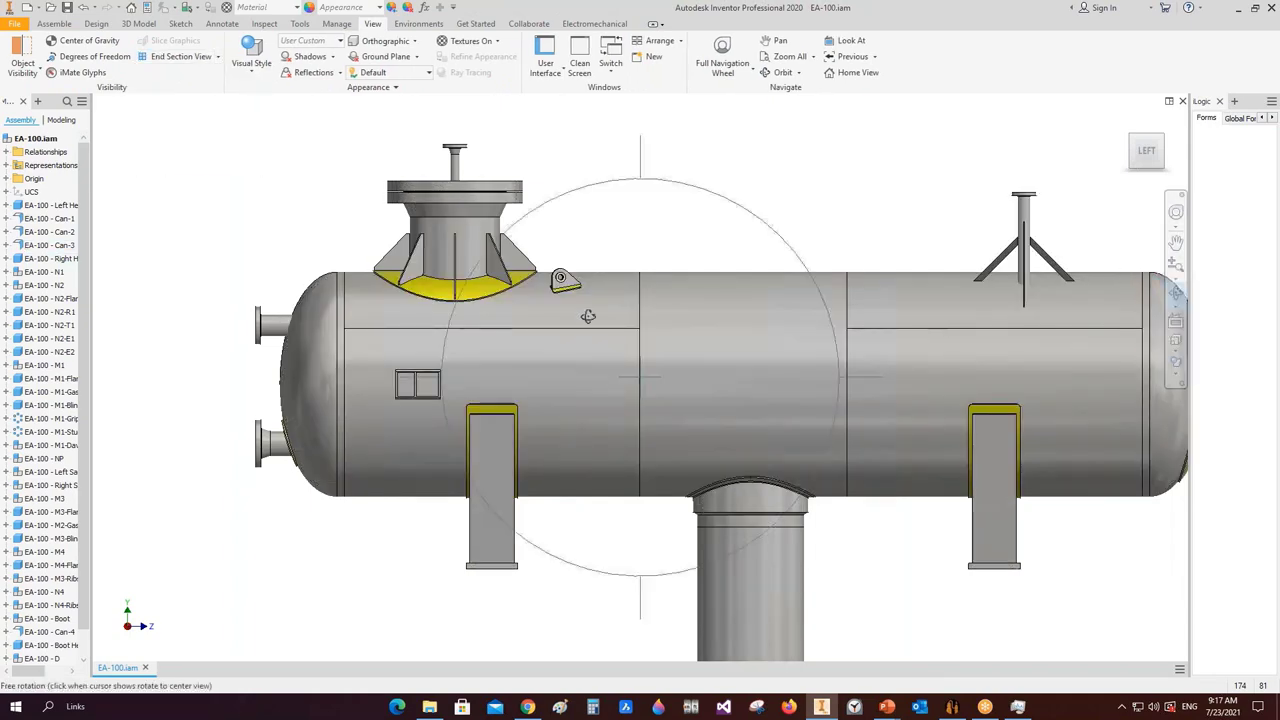
scroll(588, 316, "up", 5)
left_click_drag(588, 316, 695, 385)
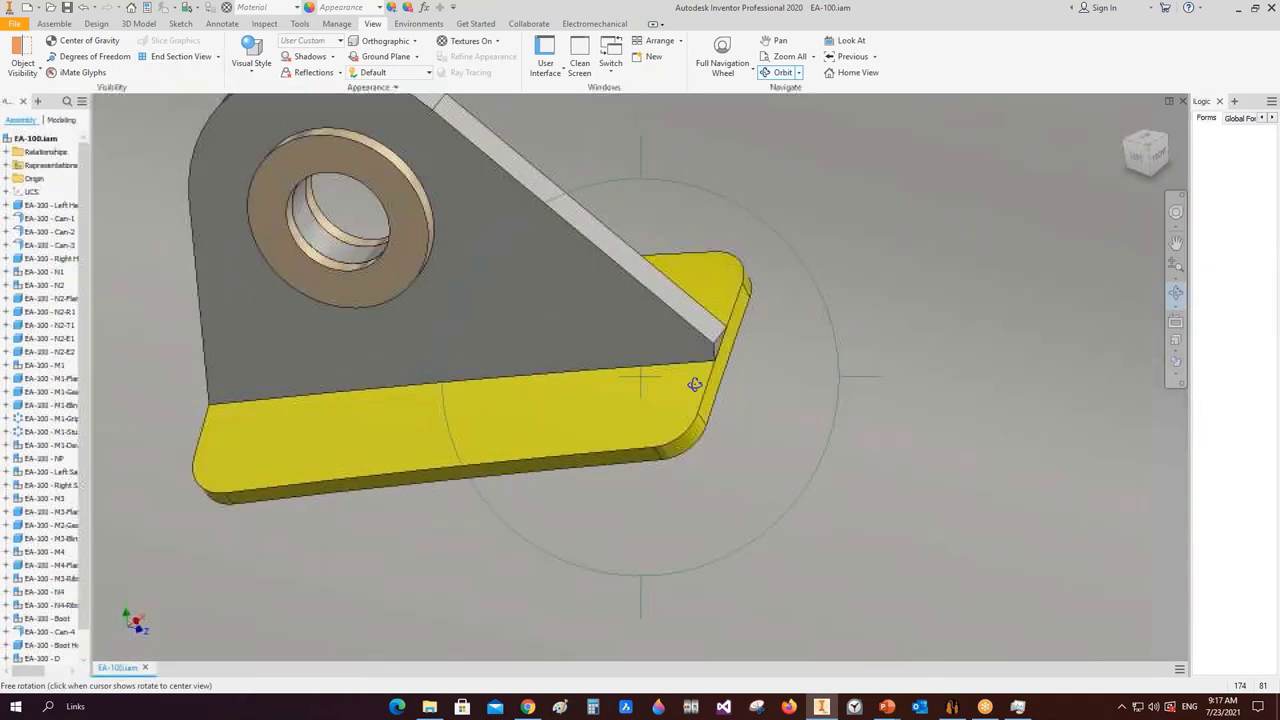
right_click(722, 384)
left_click(740, 429)
- Set Lug-1's Length (A) to 260 and S.E. (K) to 50, save, and regenerate it
left_click(952, 706)
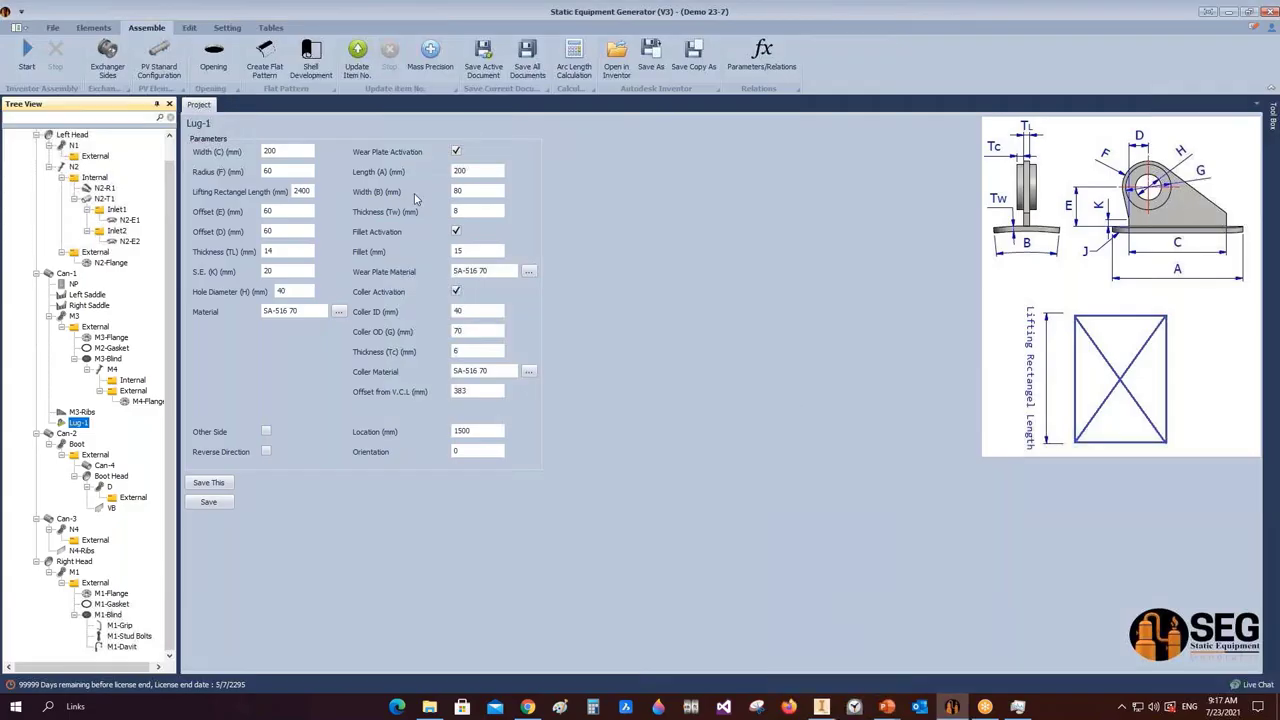
left_click(460, 171)
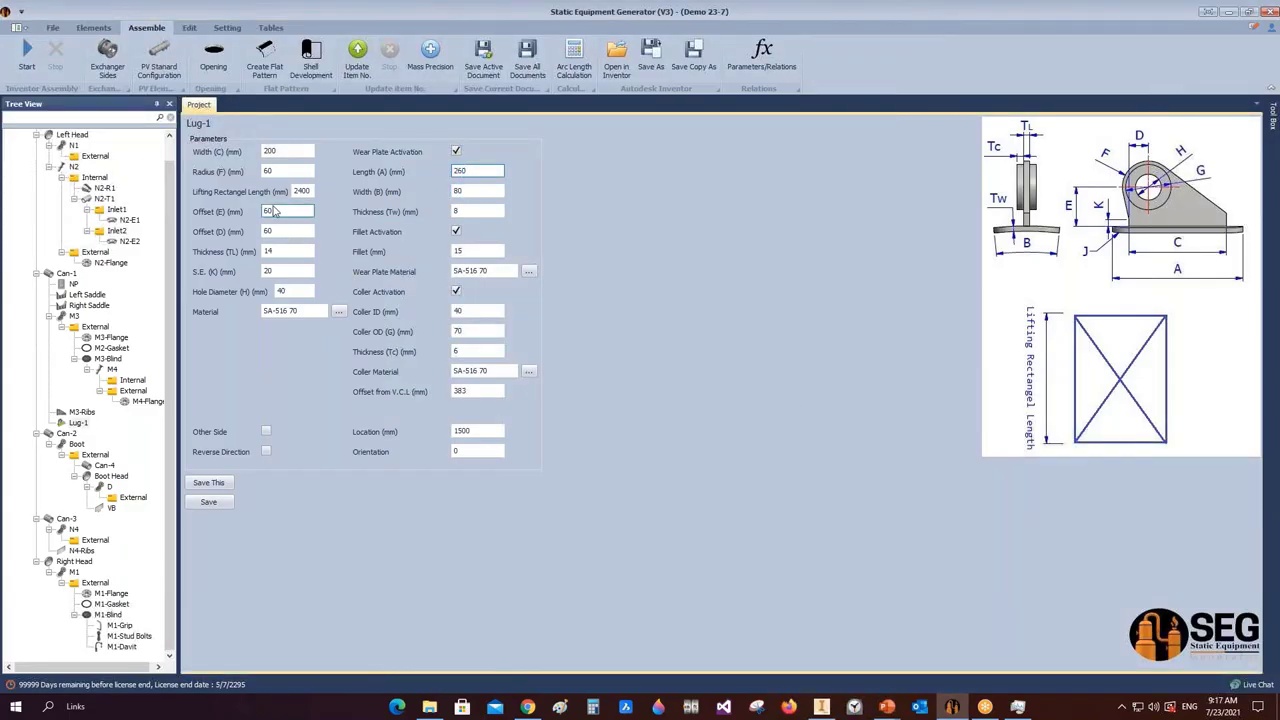
left_click(280, 272)
type("50")
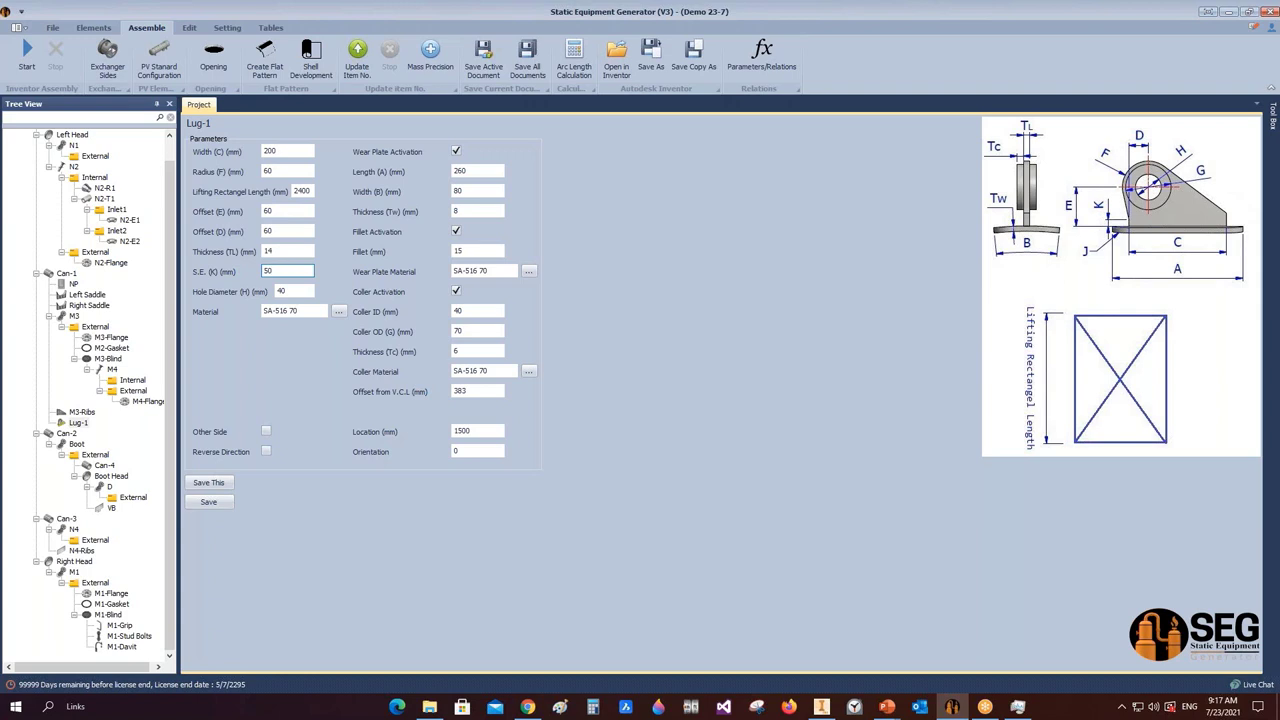
left_click(222, 501)
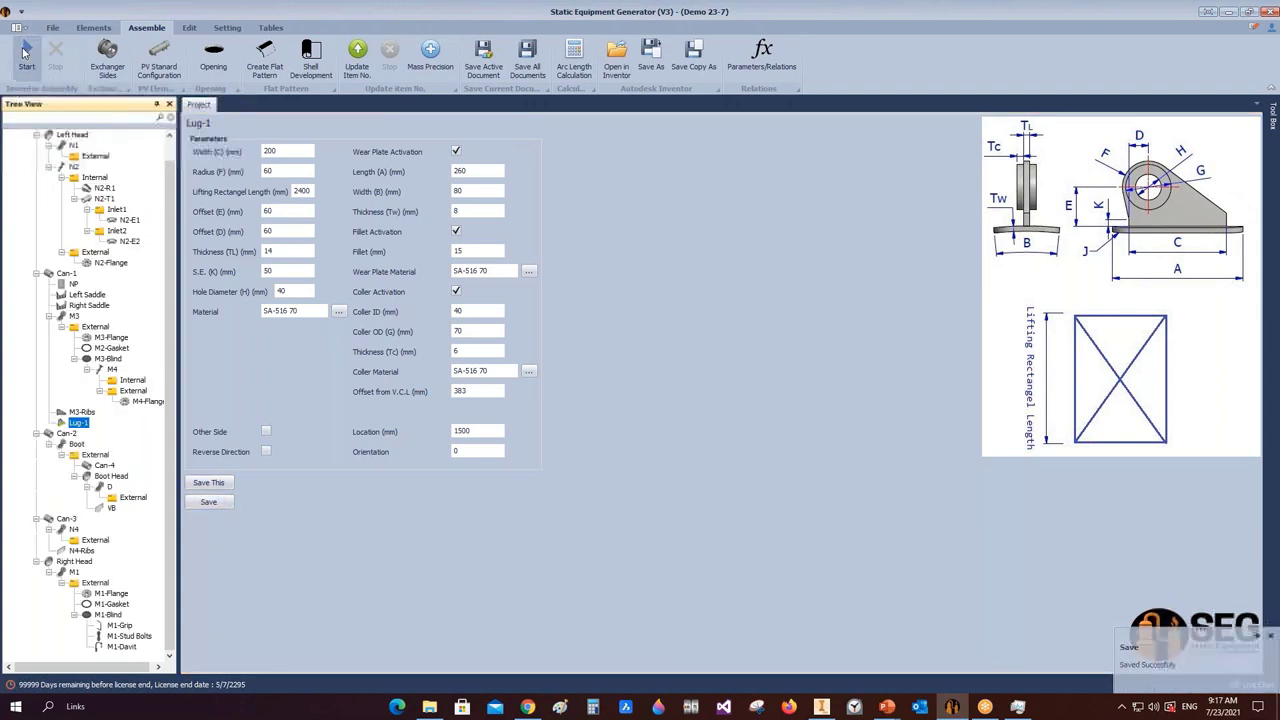
left_click(25, 52)
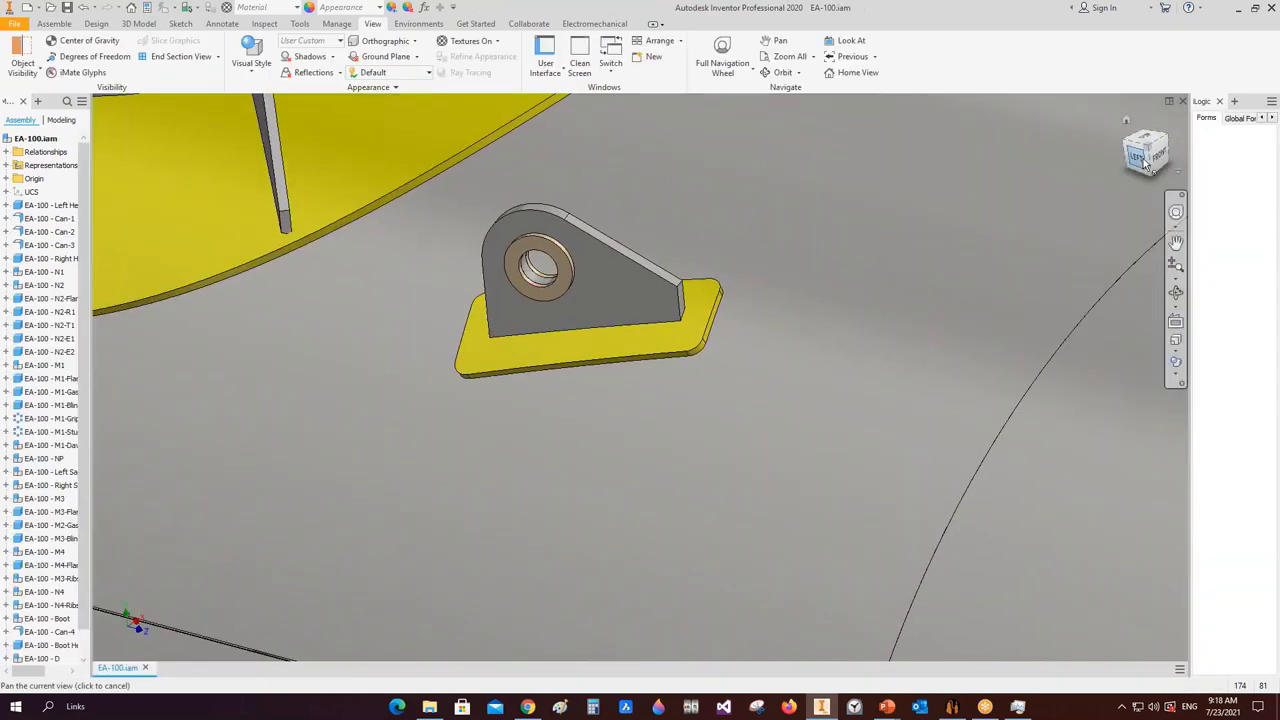
- Inspect the updated lug using the left side view, Home view and free orbit
left_click(1138, 158)
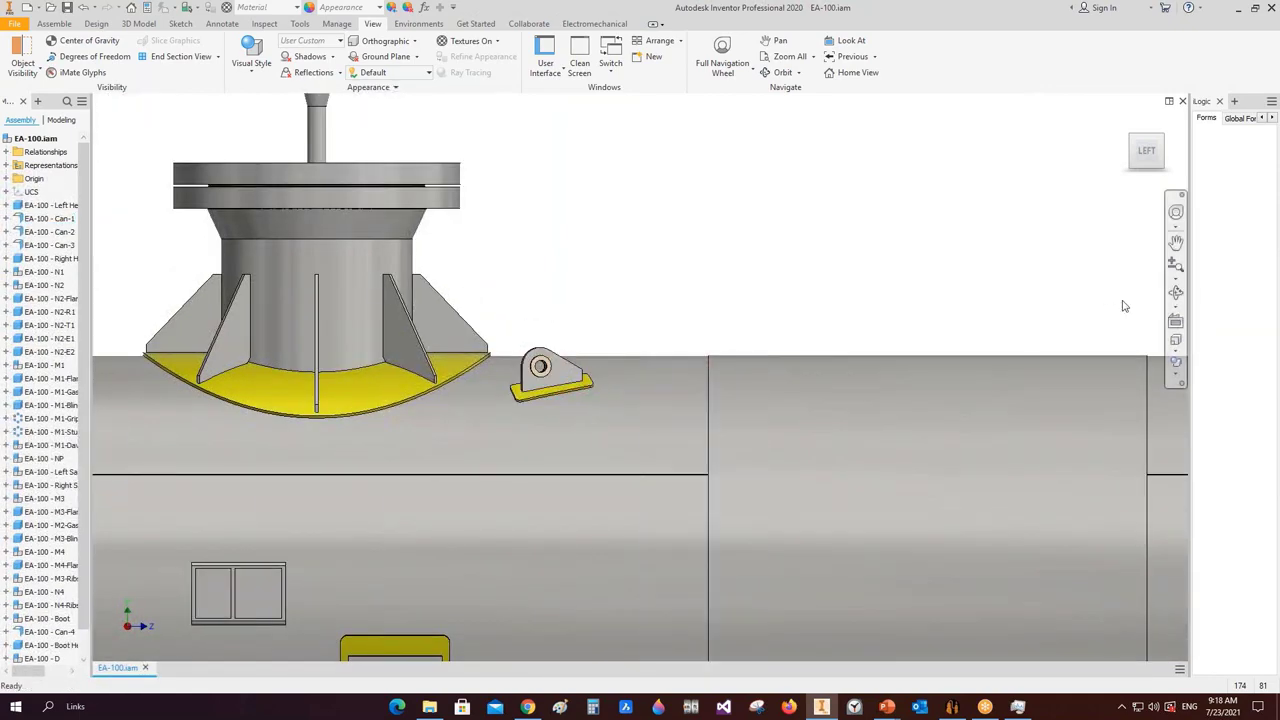
key("F4")
key("F6")
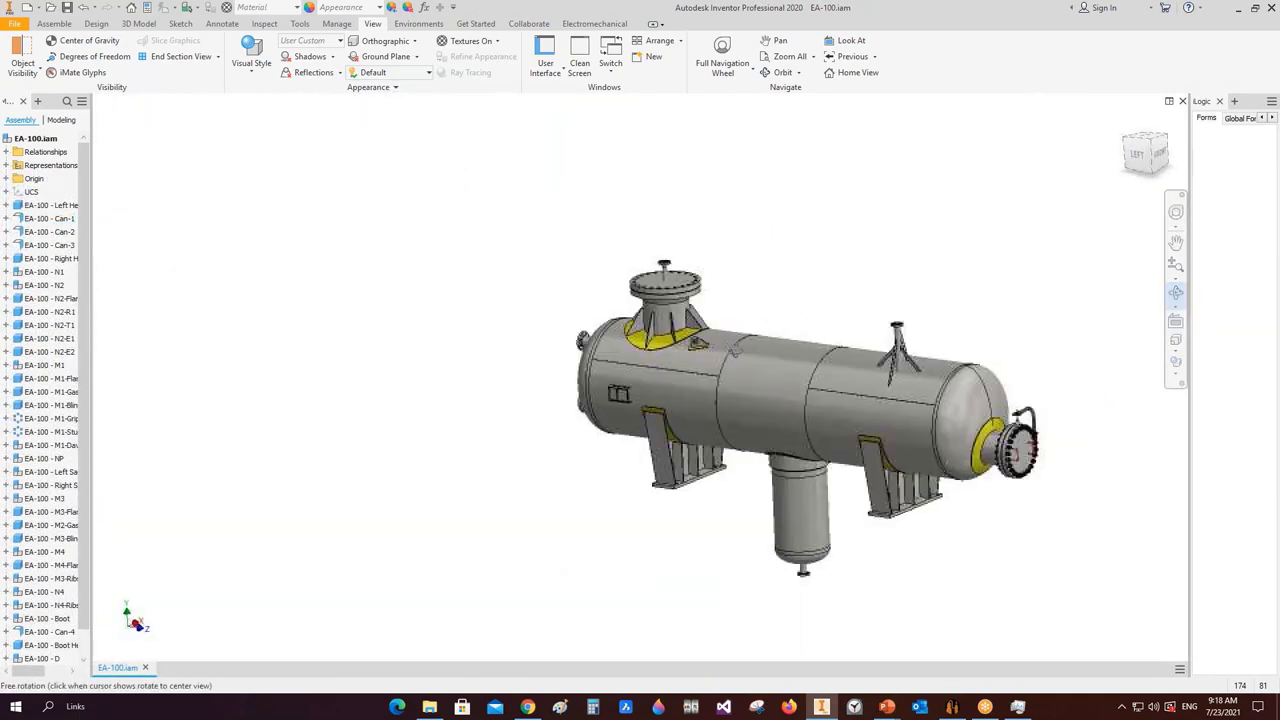
scroll(708, 349, "up", 5)
left_click_drag(708, 349, 748, 308)
scroll(657, 344, "down", 5)
- Return to Static Equipment Generator and display Can-1's shell parameters
right_click(748, 308)
left_click(757, 320)
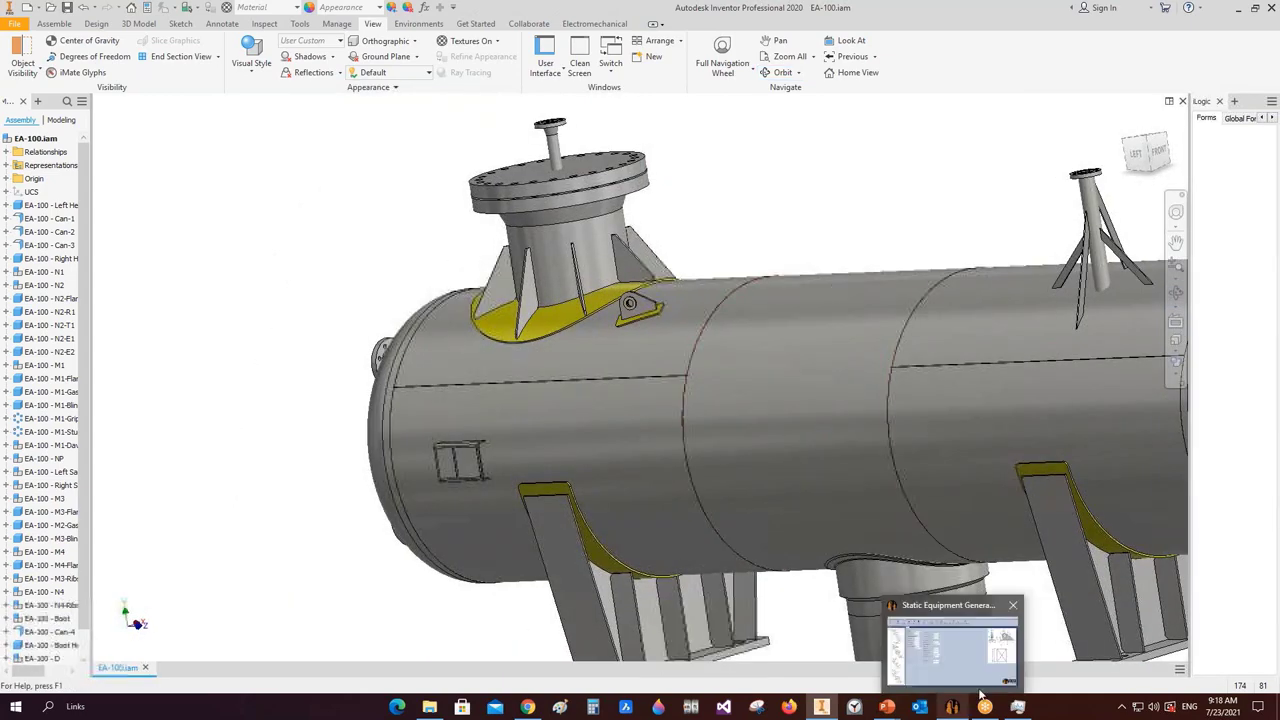
left_click(898, 646)
left_click(66, 273)
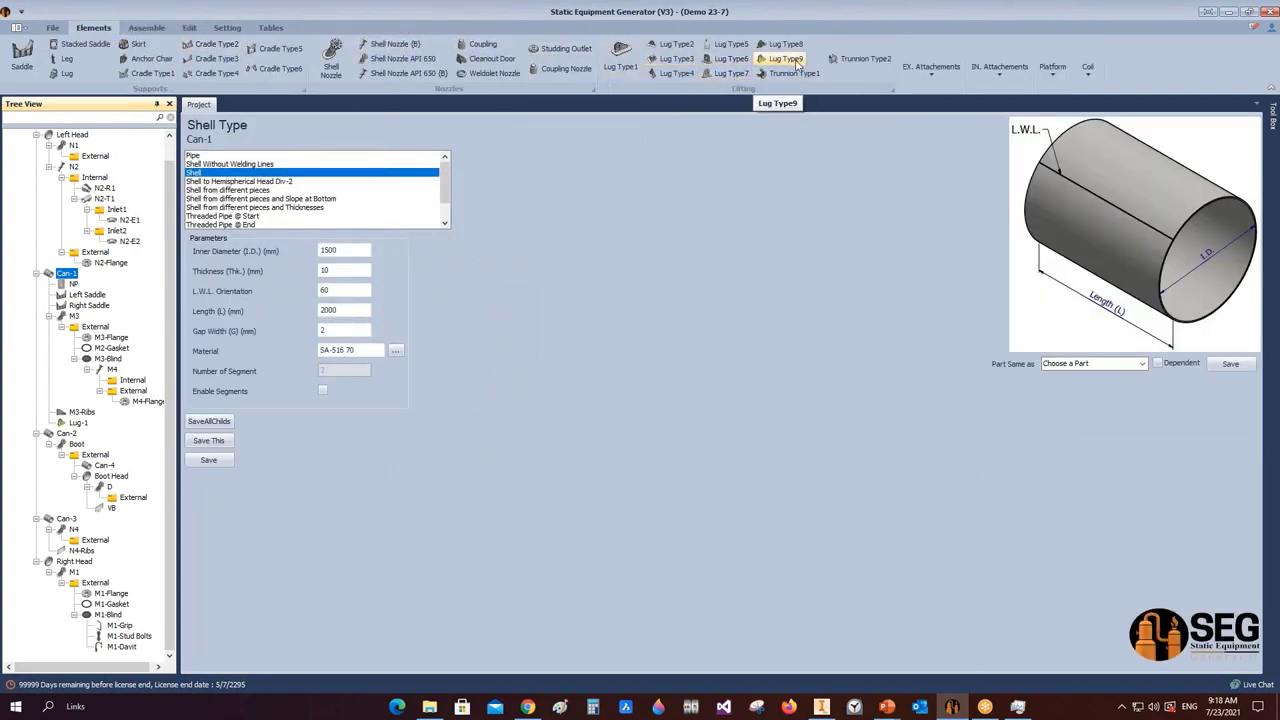
- Add Lug-2 under Can-1 as a Type 9 lug copied from Lug-1
left_click(786, 59)
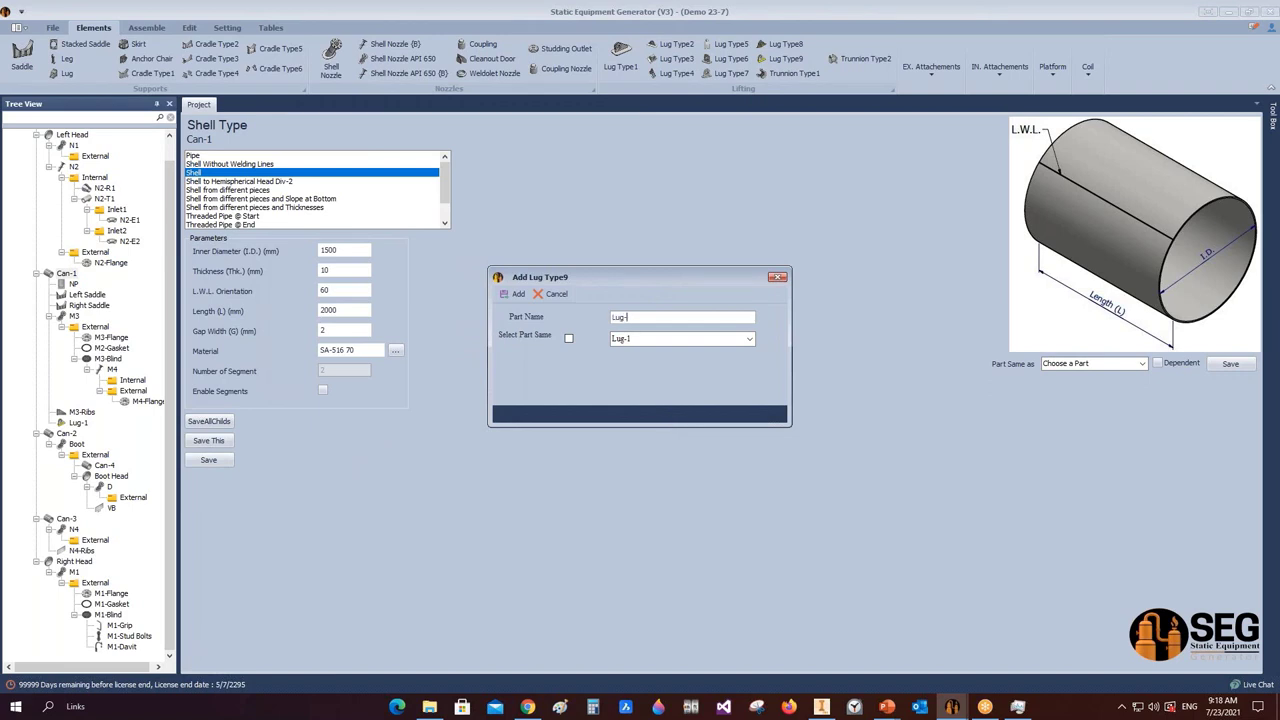
left_click(621, 339)
left_click(568, 338)
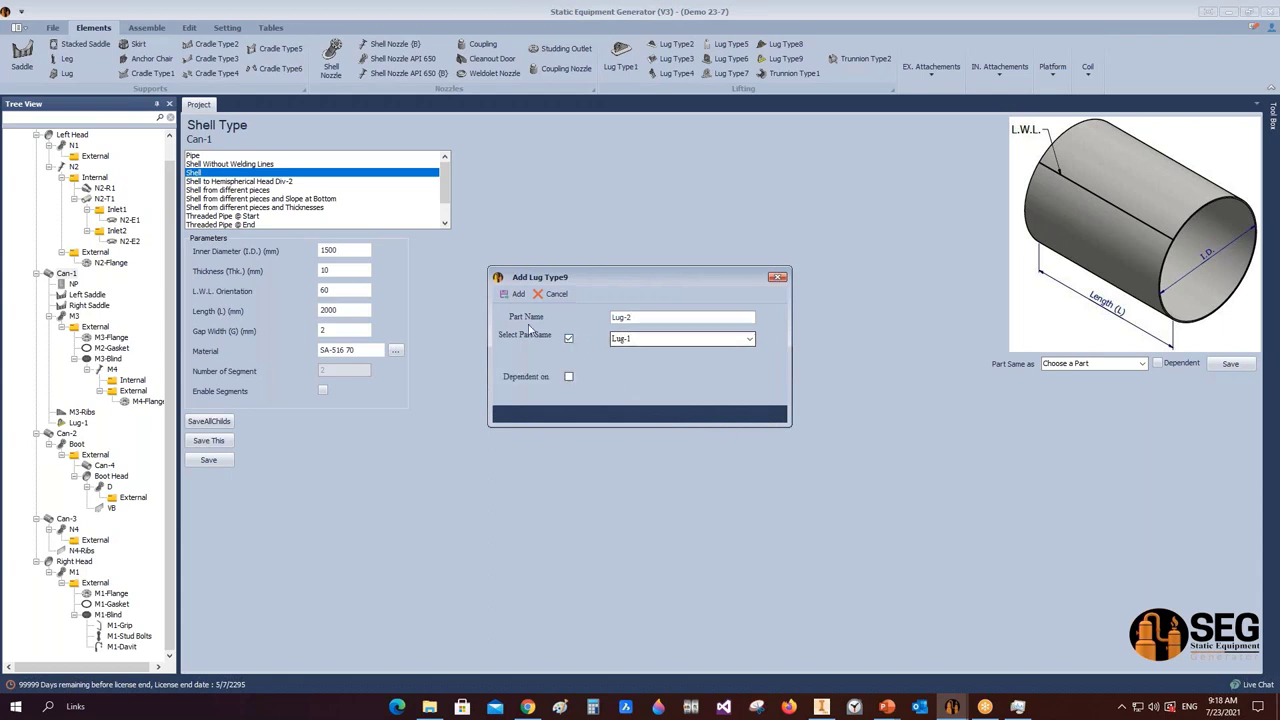
left_click(515, 293)
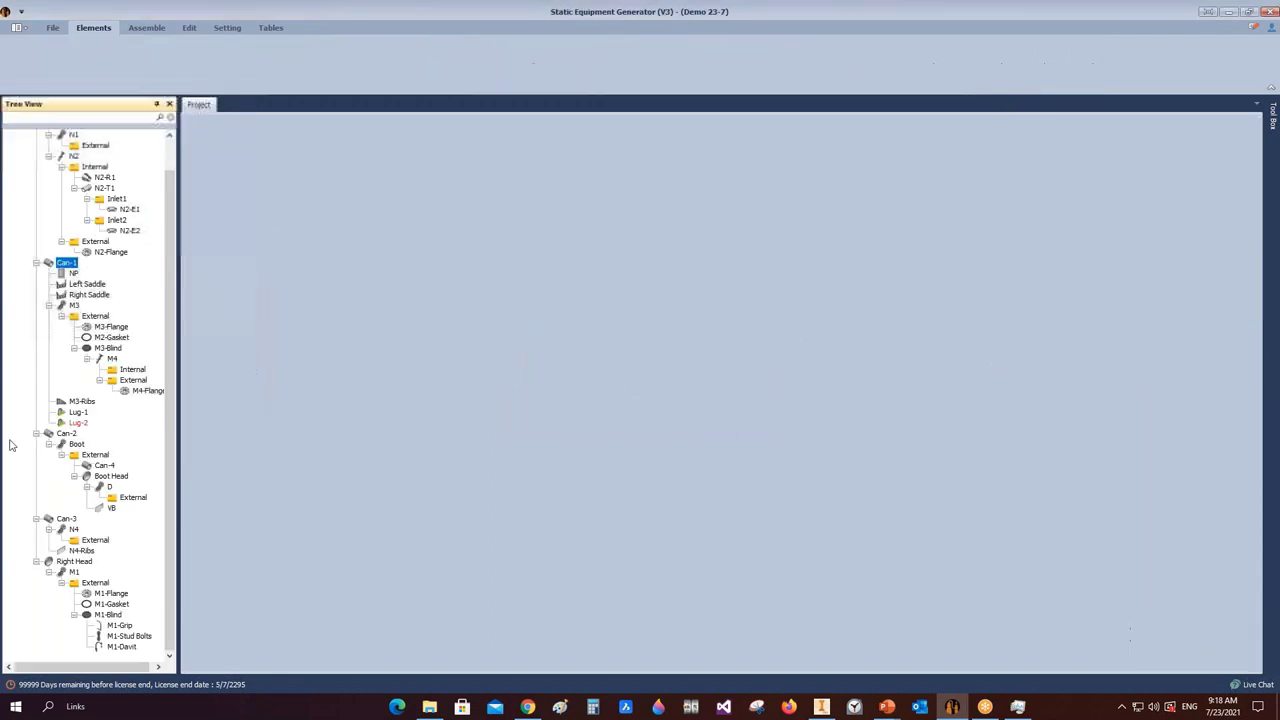
- Place Lug-2 on the other side of Can-1, save it, and generate it in Inventor
left_click(76, 413)
left_click(76, 424)
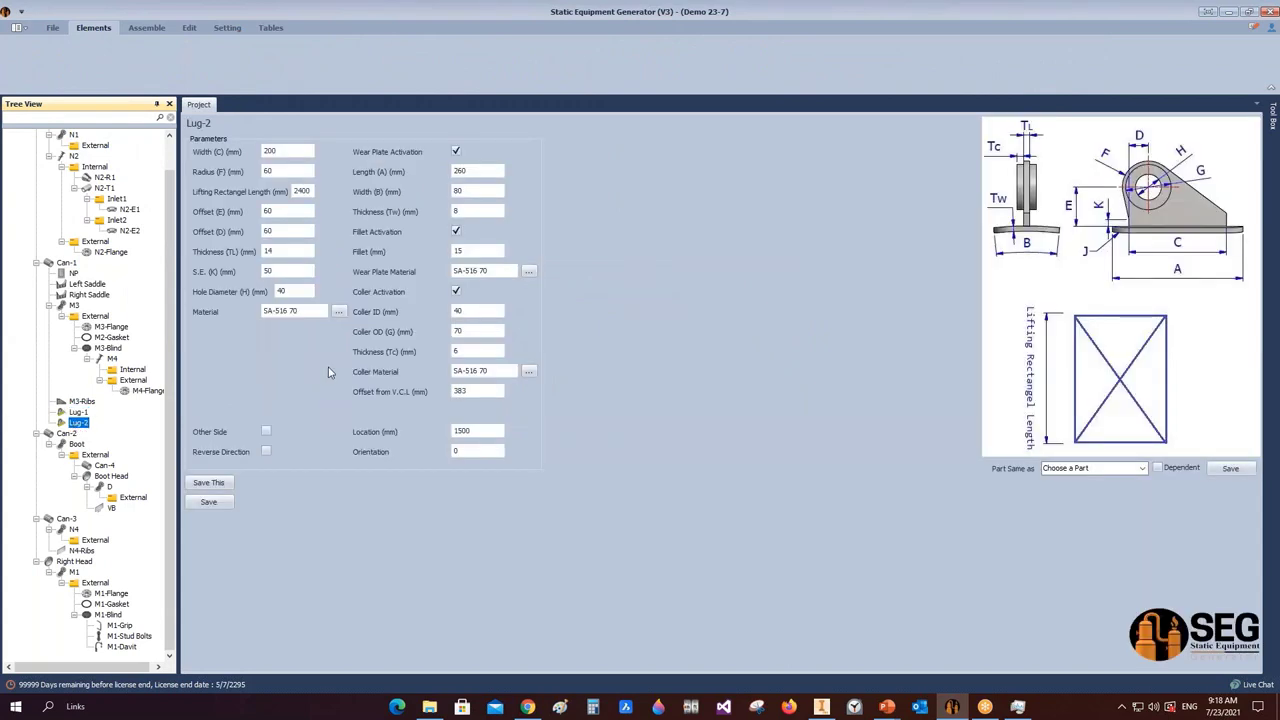
left_click(265, 432)
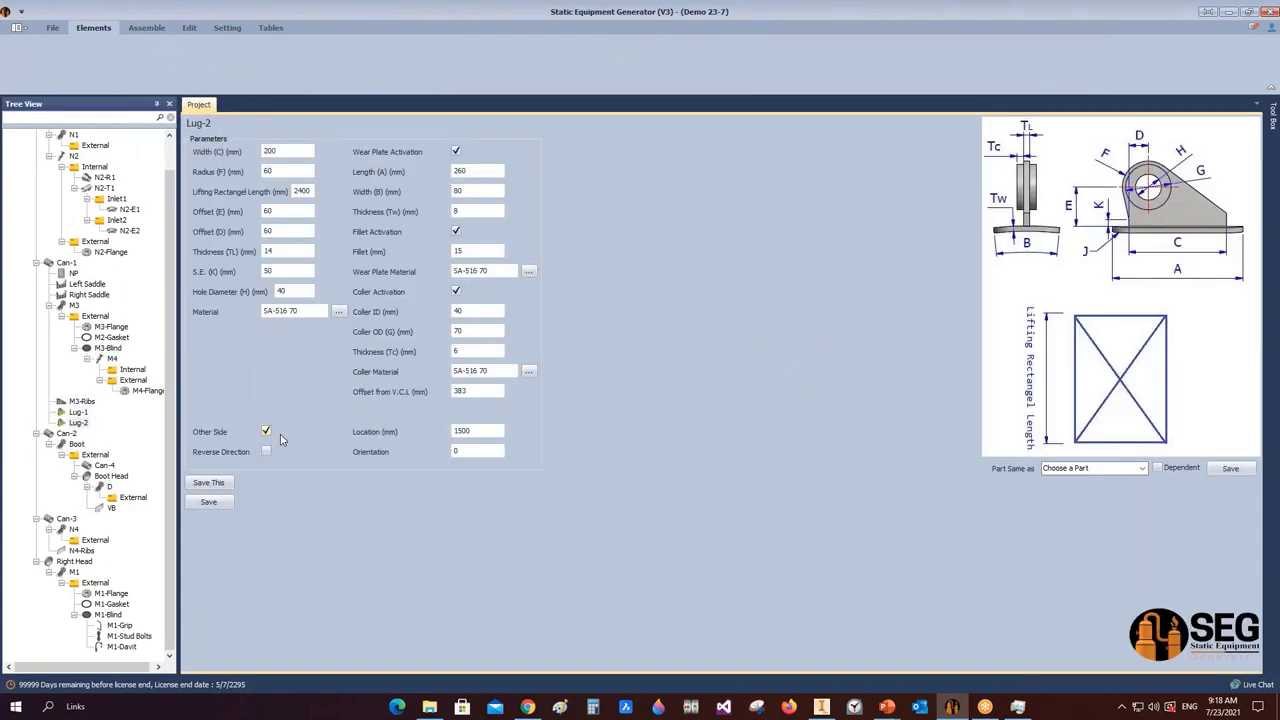
left_click(208, 501)
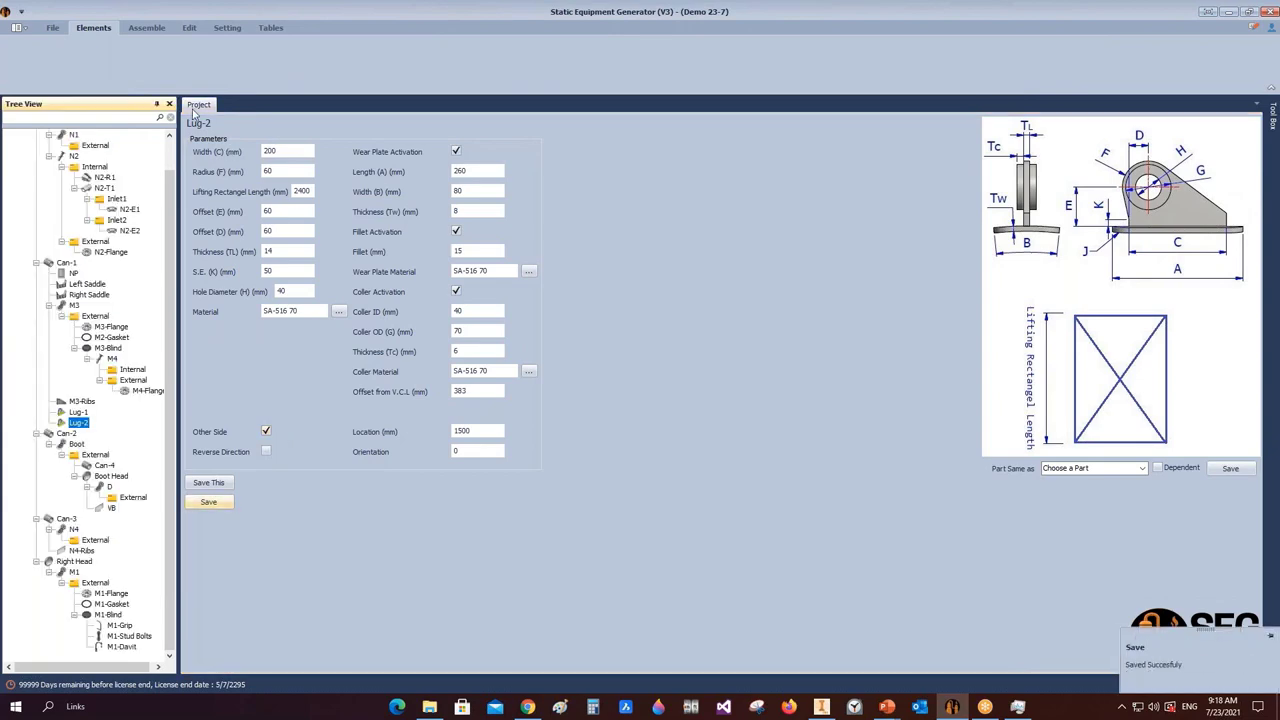
left_click(147, 28)
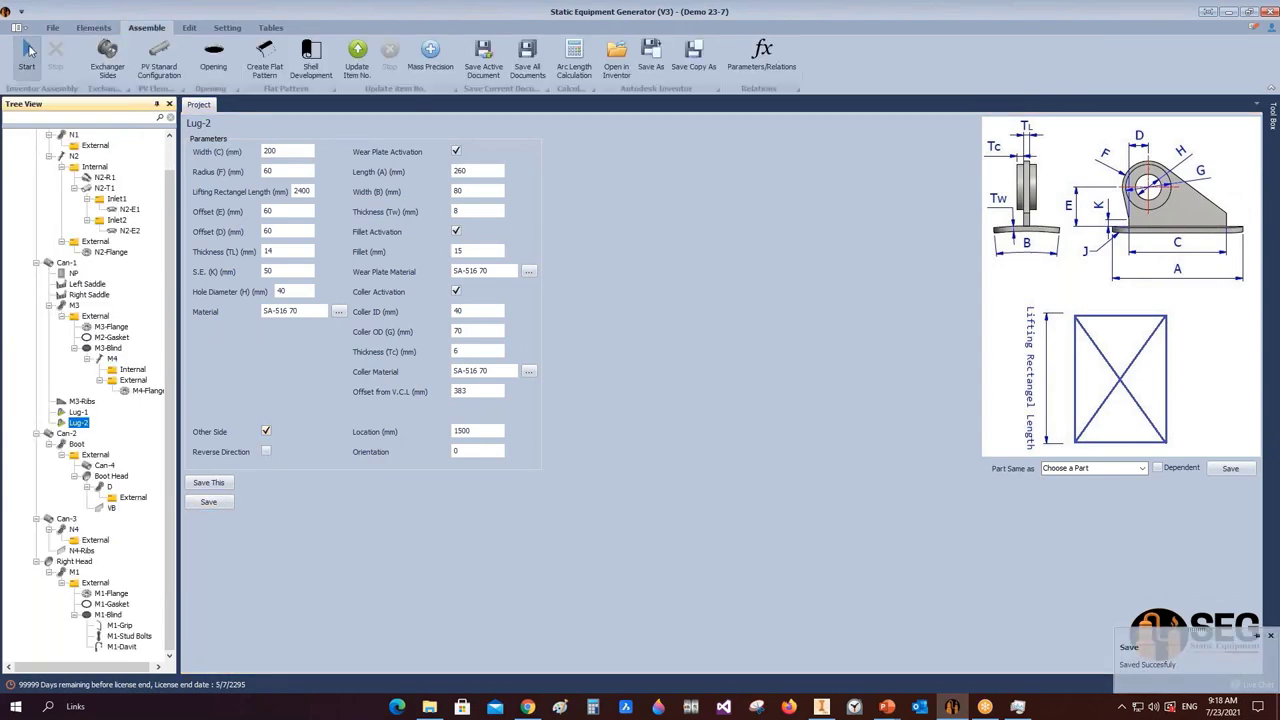
left_click(821, 706)
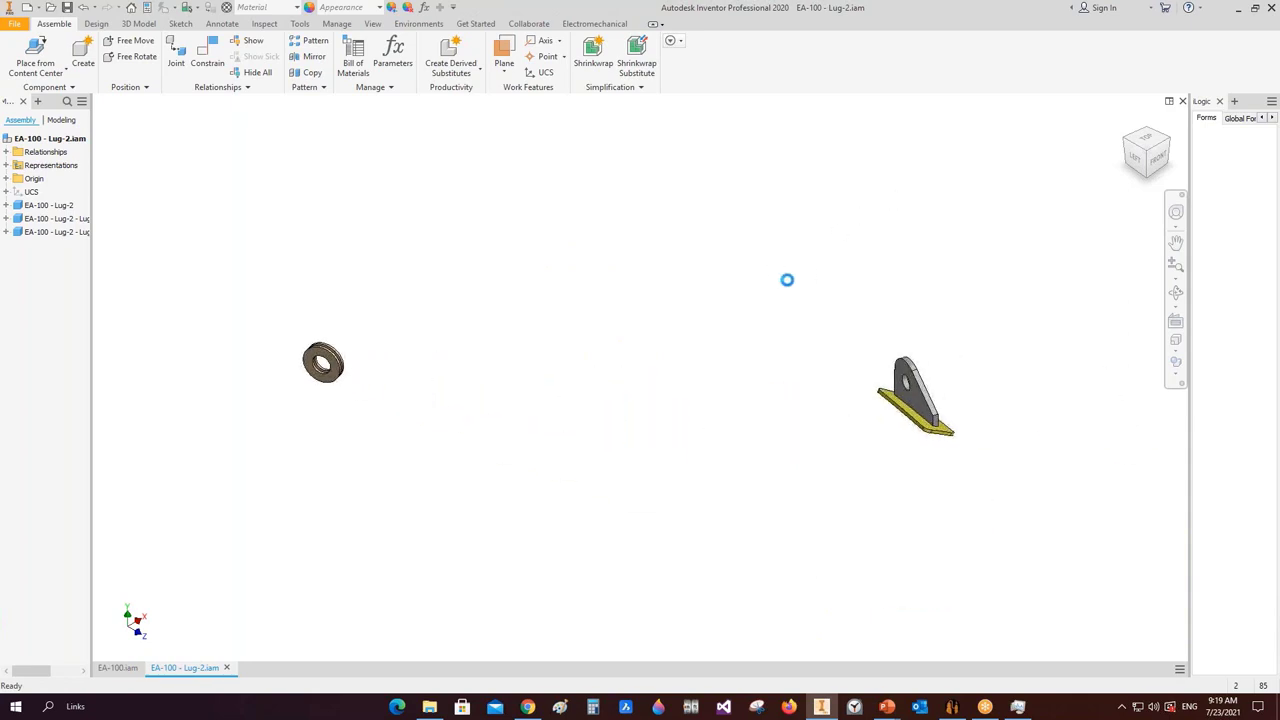
- Save and close the EA-100 - Lug-2 assembly
key("ctrl+s")
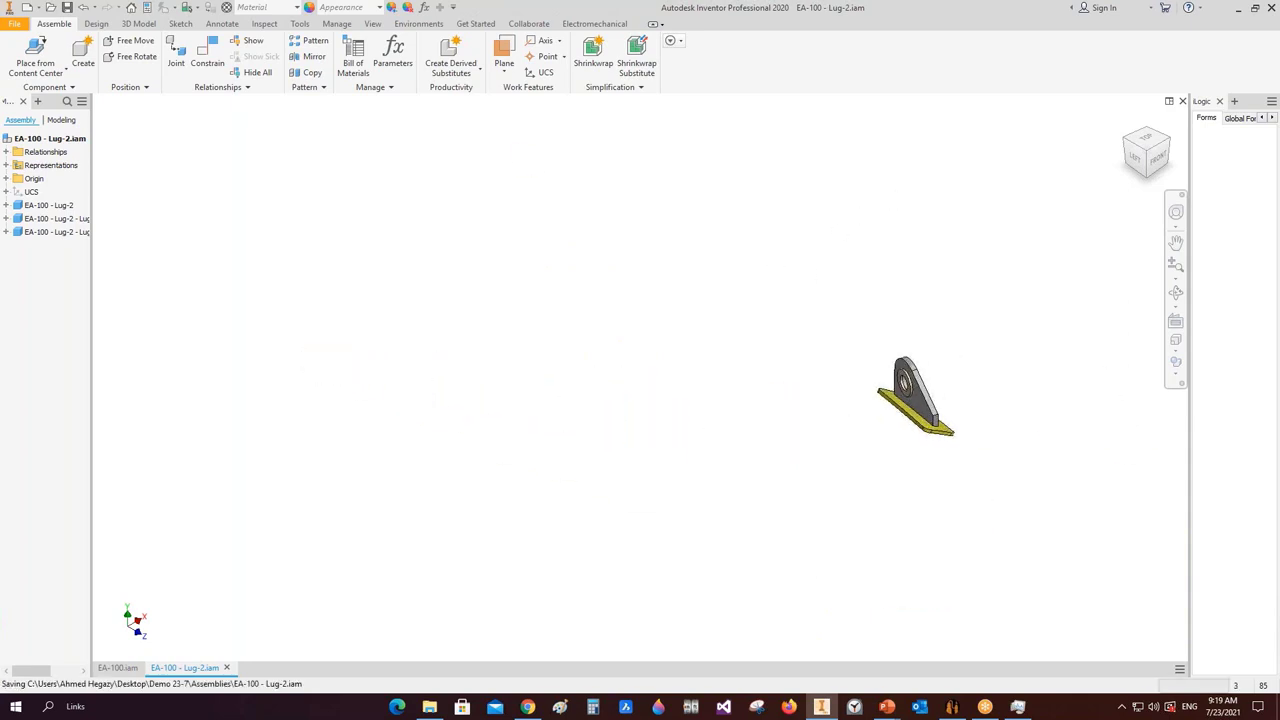
key("ctrl+s")
key("ctrl+s")
key("ctrl+F4")
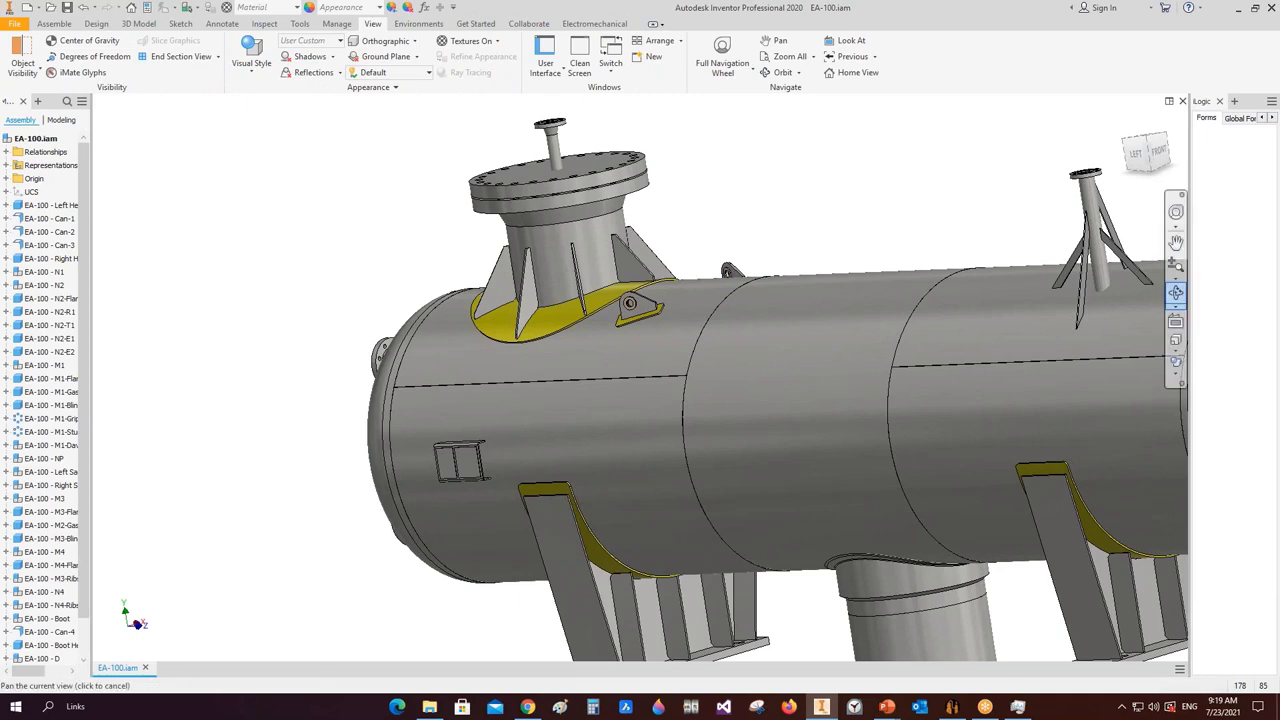
- Orbit and use the top view to inspect Lug-2 on the vessel, then return to the generator
left_click(1176, 292)
left_click_drag(720, 367, 815, 248)
left_click(1179, 160)
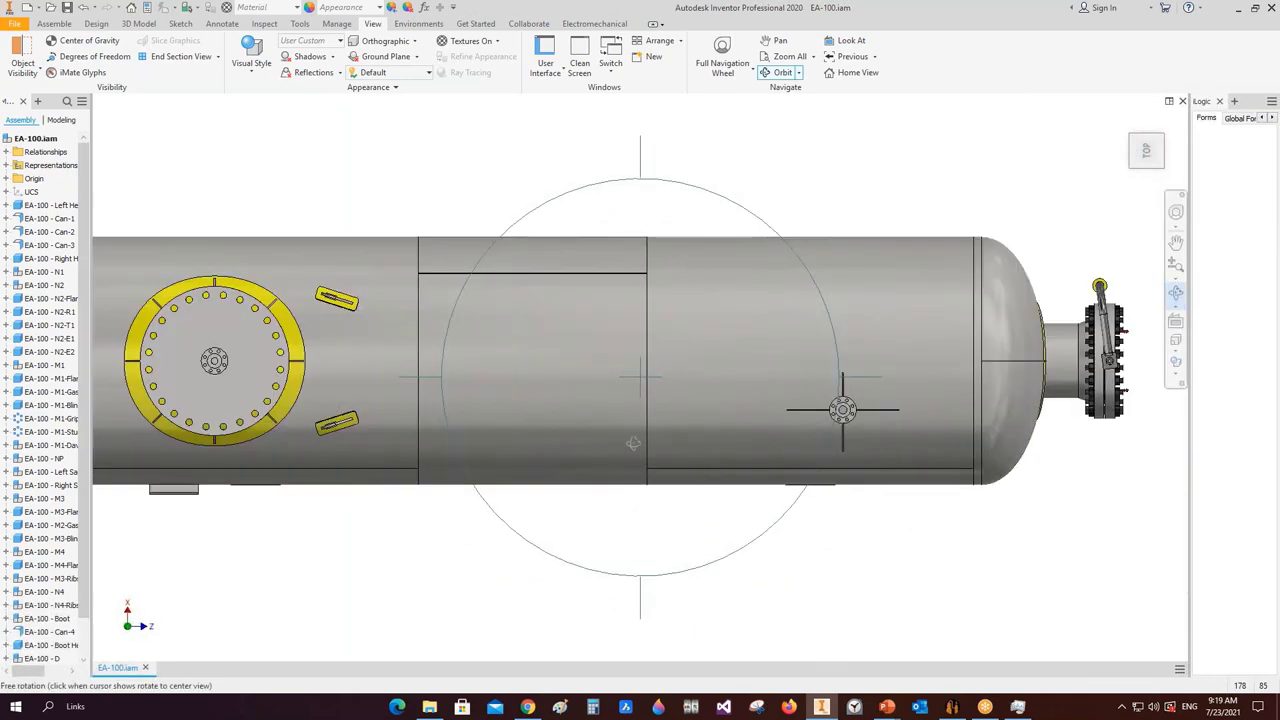
left_click_drag(618, 453, 884, 633)
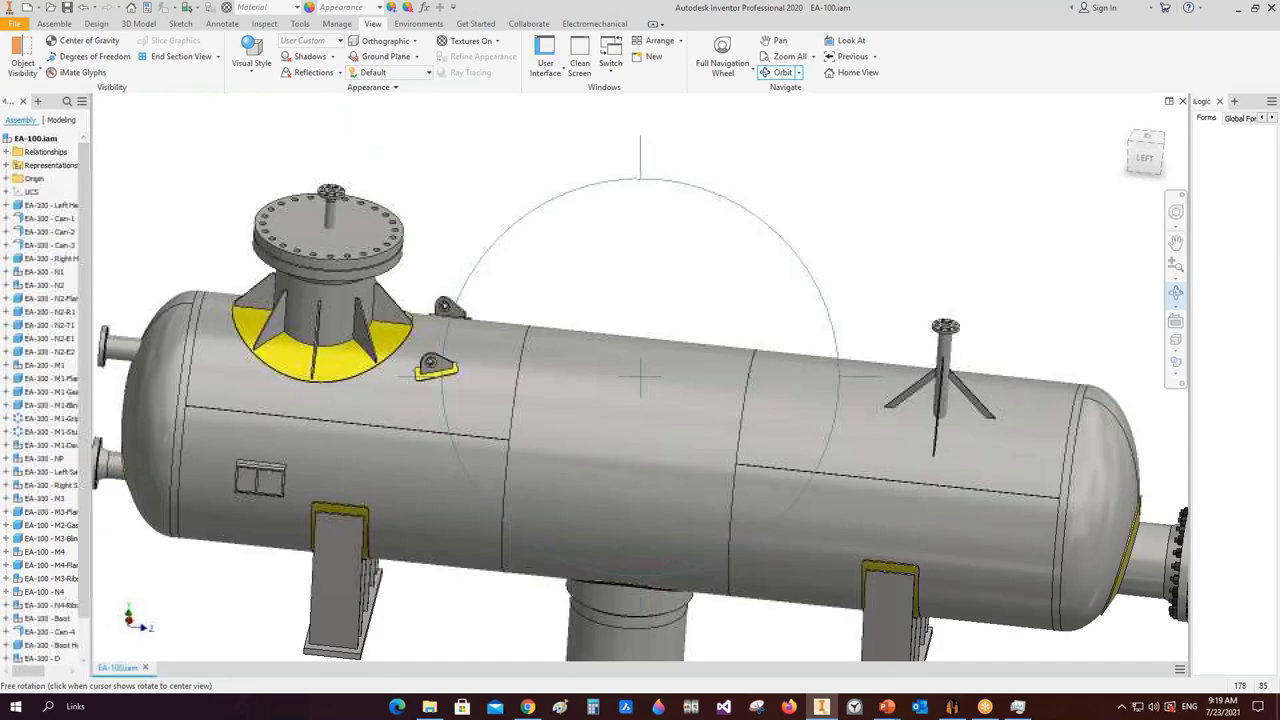
key("Escape")
left_click(884, 633)
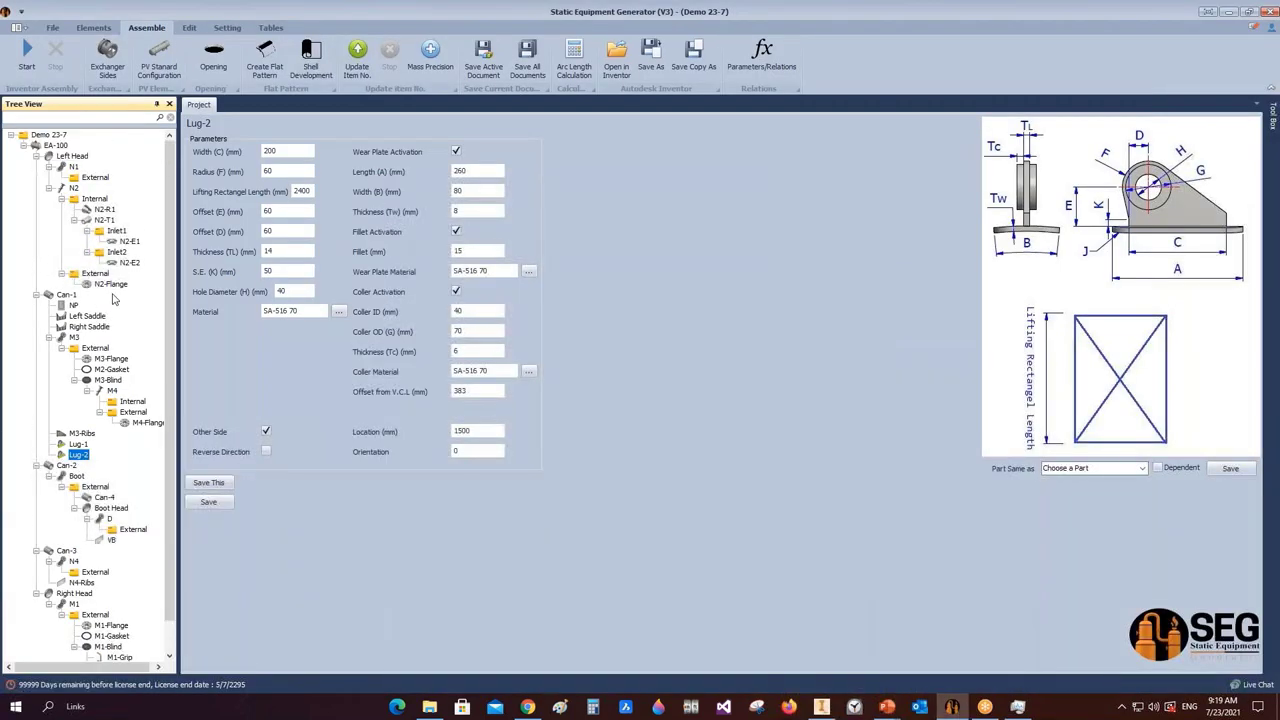
- Add Lug-3 under Can-1 as a Type 9 lug copied from Lug-1
left_click(64, 296)
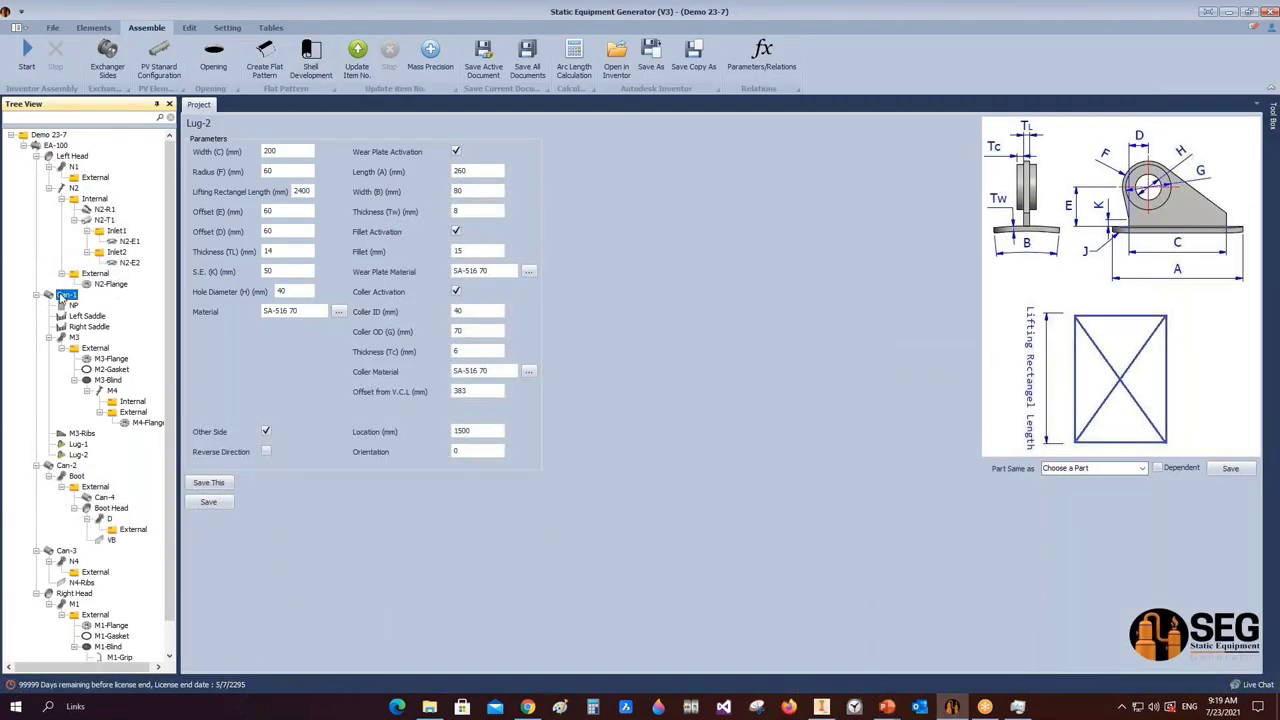
left_click(93, 27)
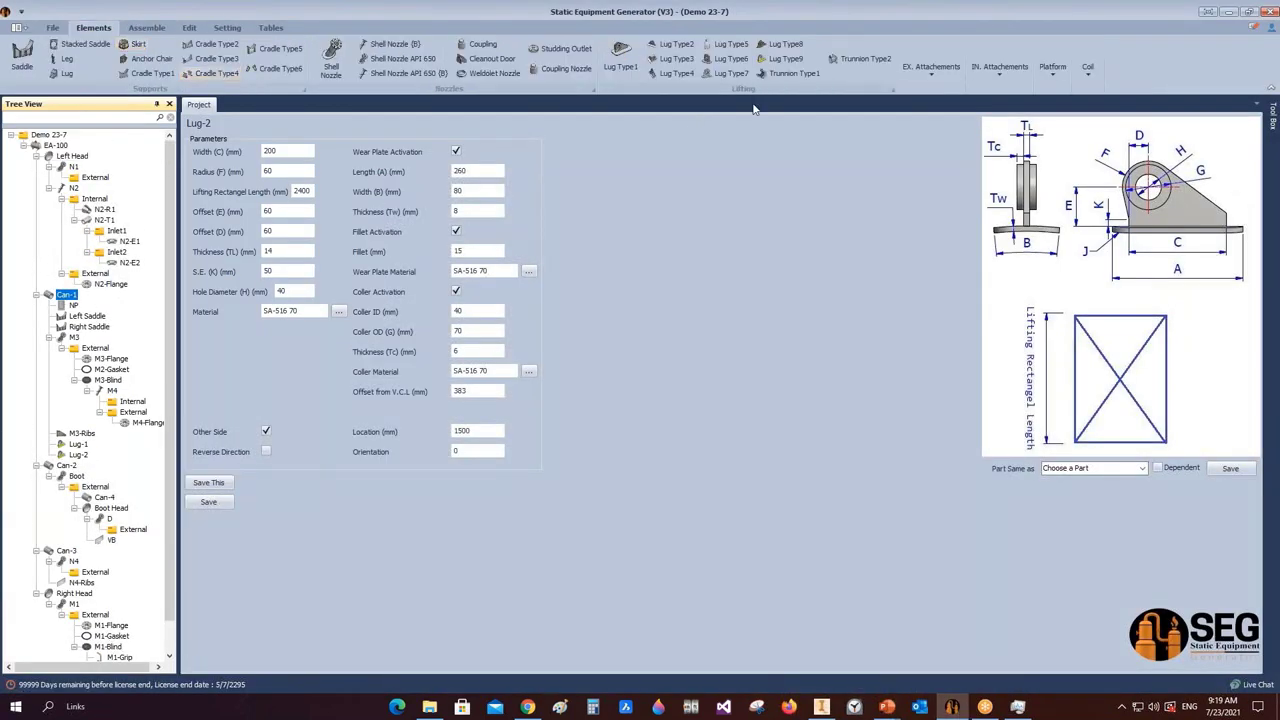
left_click(787, 60)
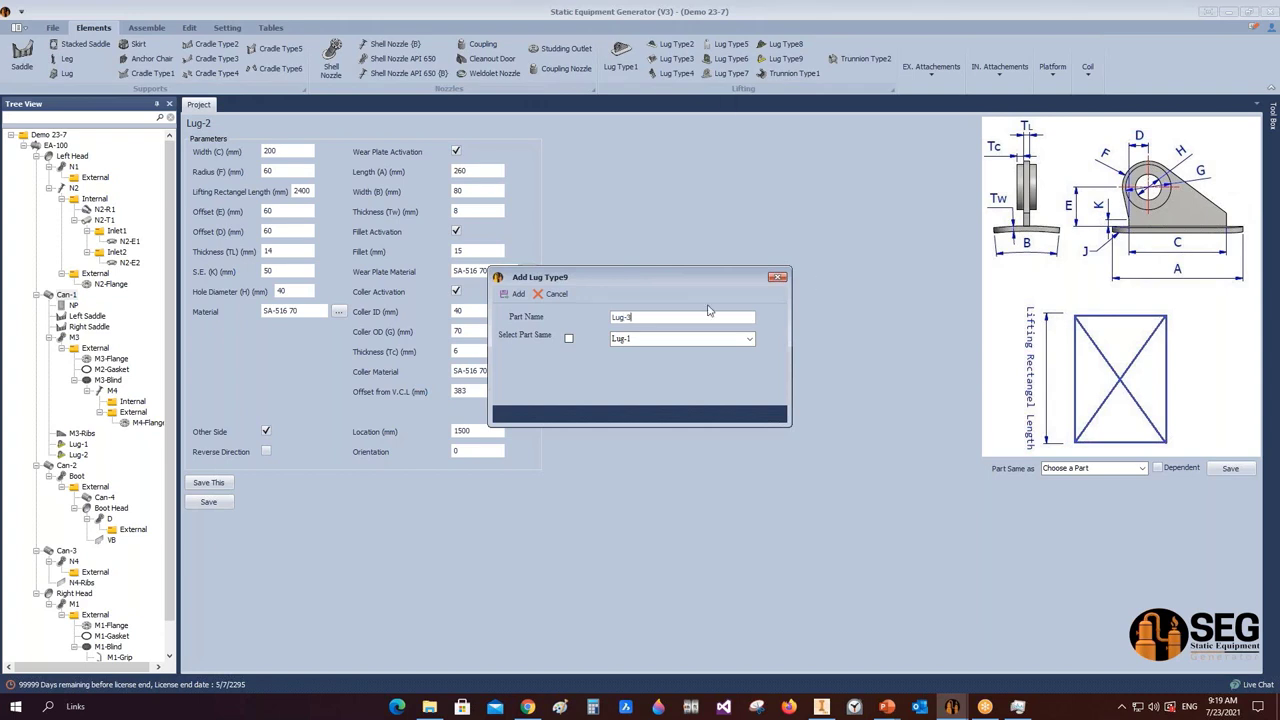
left_click(569, 338)
left_click(512, 293)
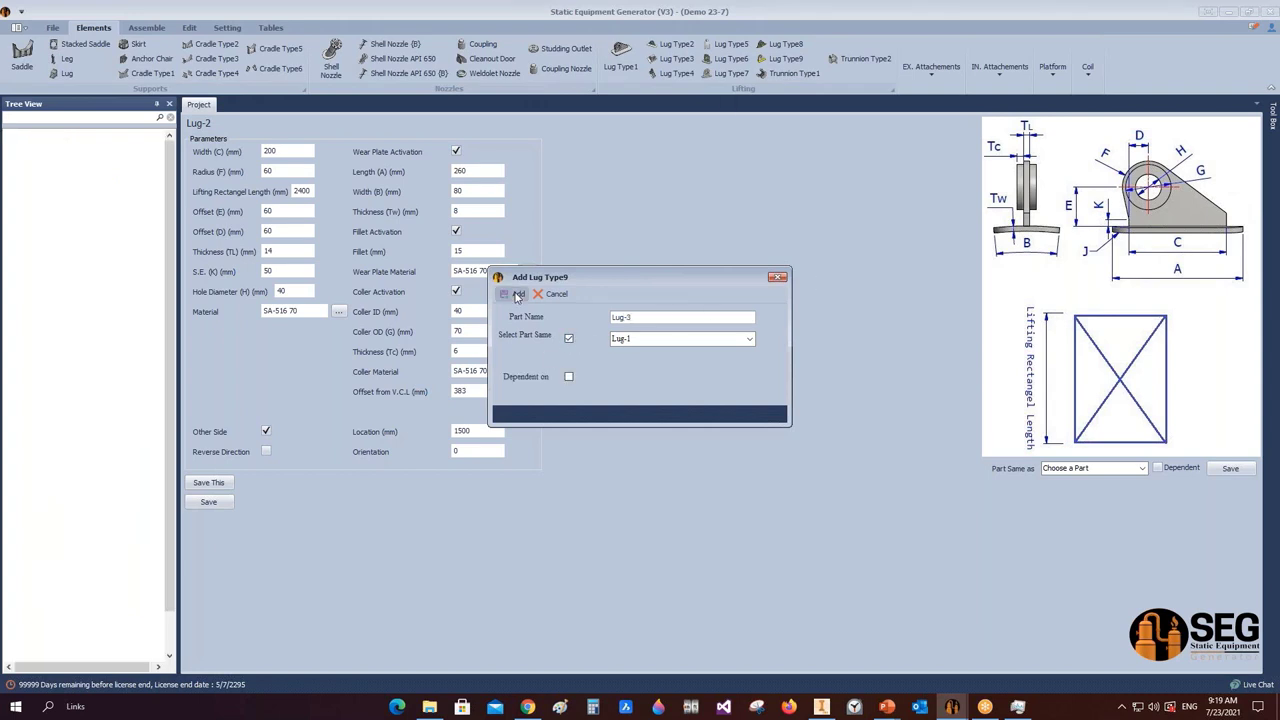
- Enable Reverse Direction on Lug-3 and bring up a calculator to work out its location
left_click(78, 423)
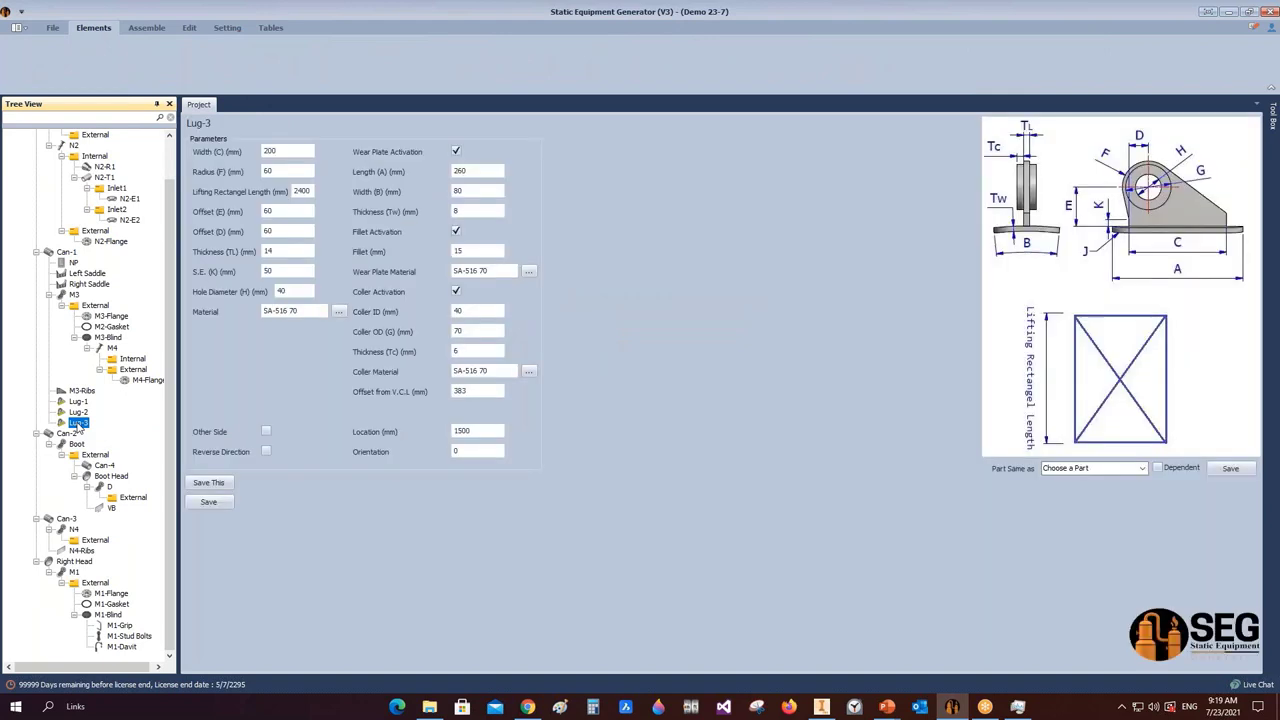
left_click(266, 452)
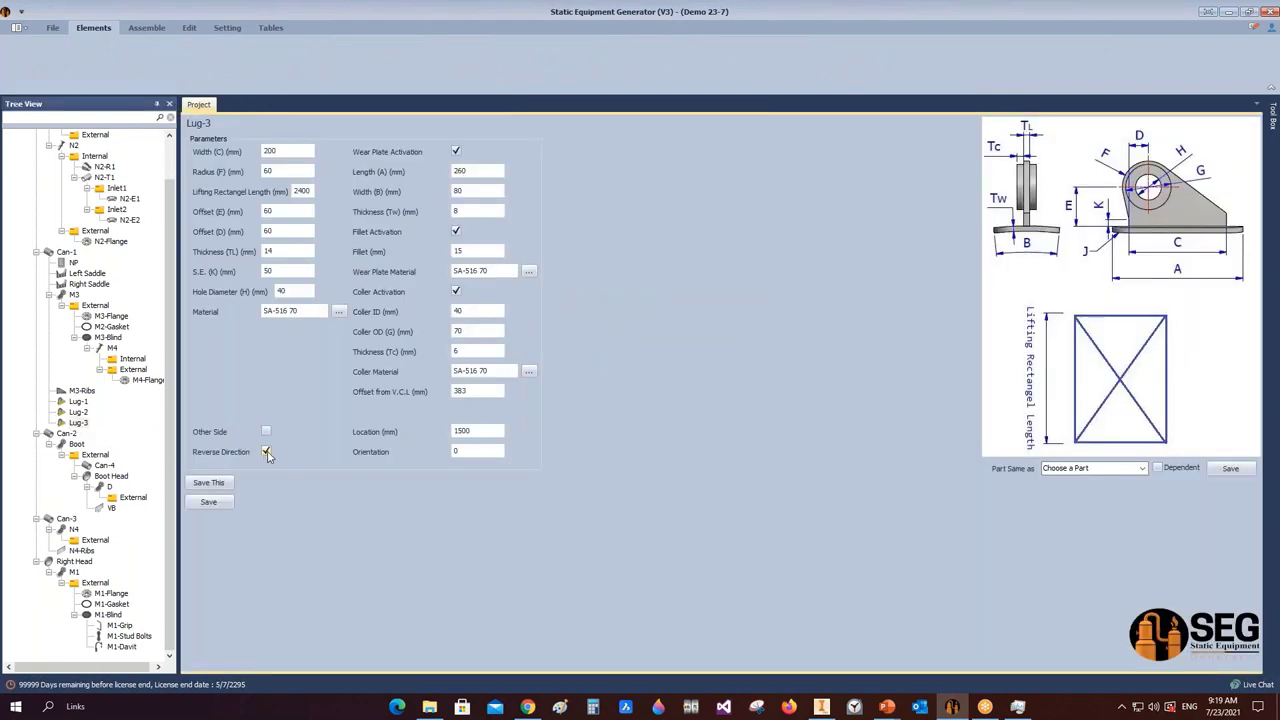
left_click(457, 431)
left_click(593, 706)
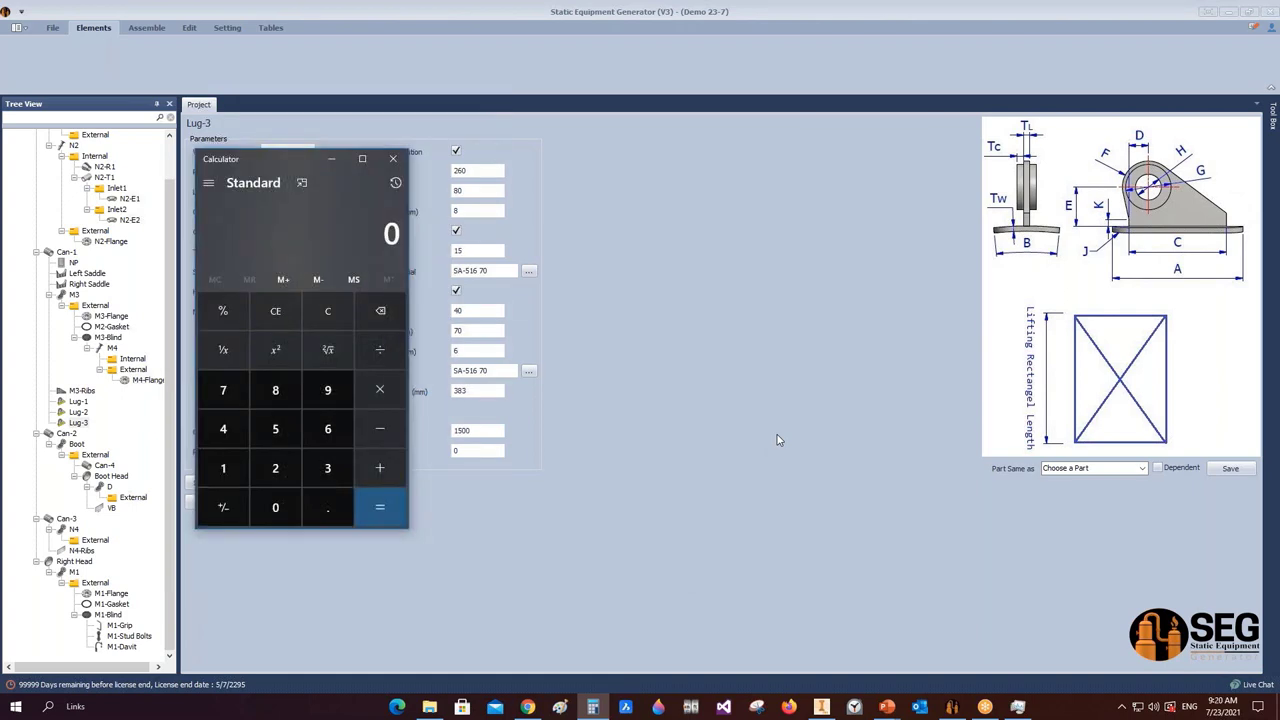
- Total the lug offsets 1400+1500+500 in the calculator, then close it
type("14")
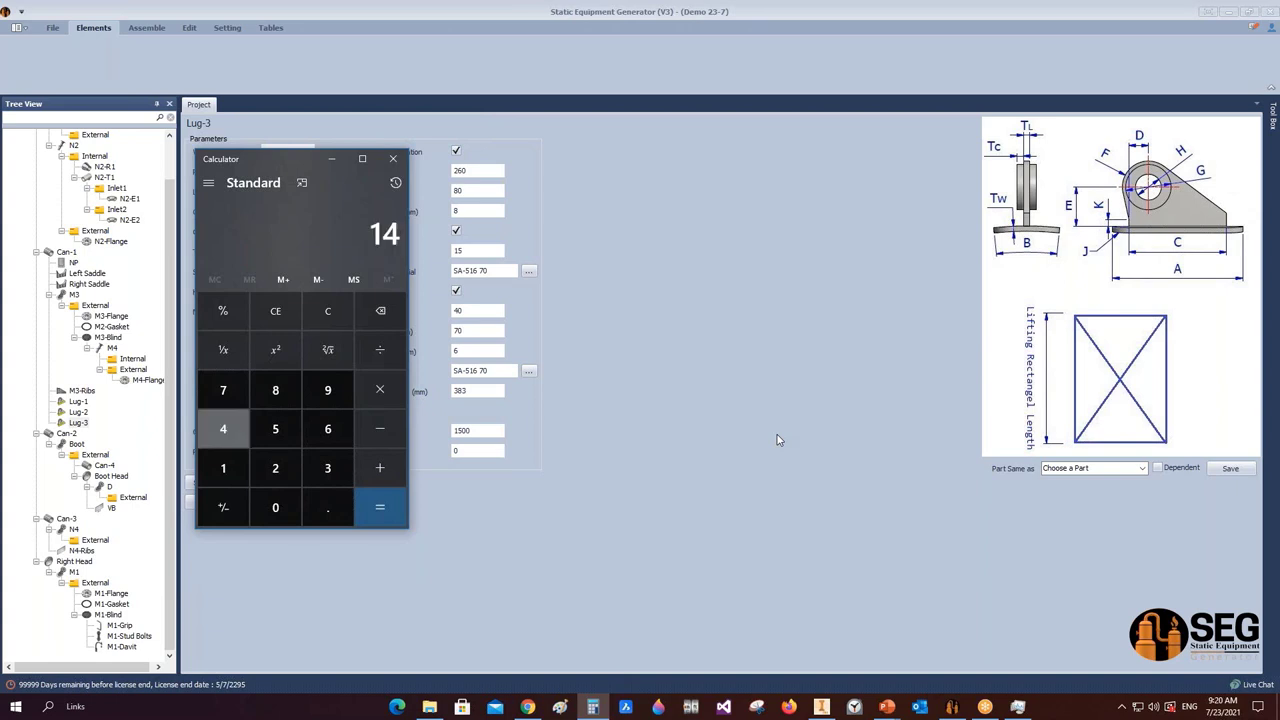
type("00+")
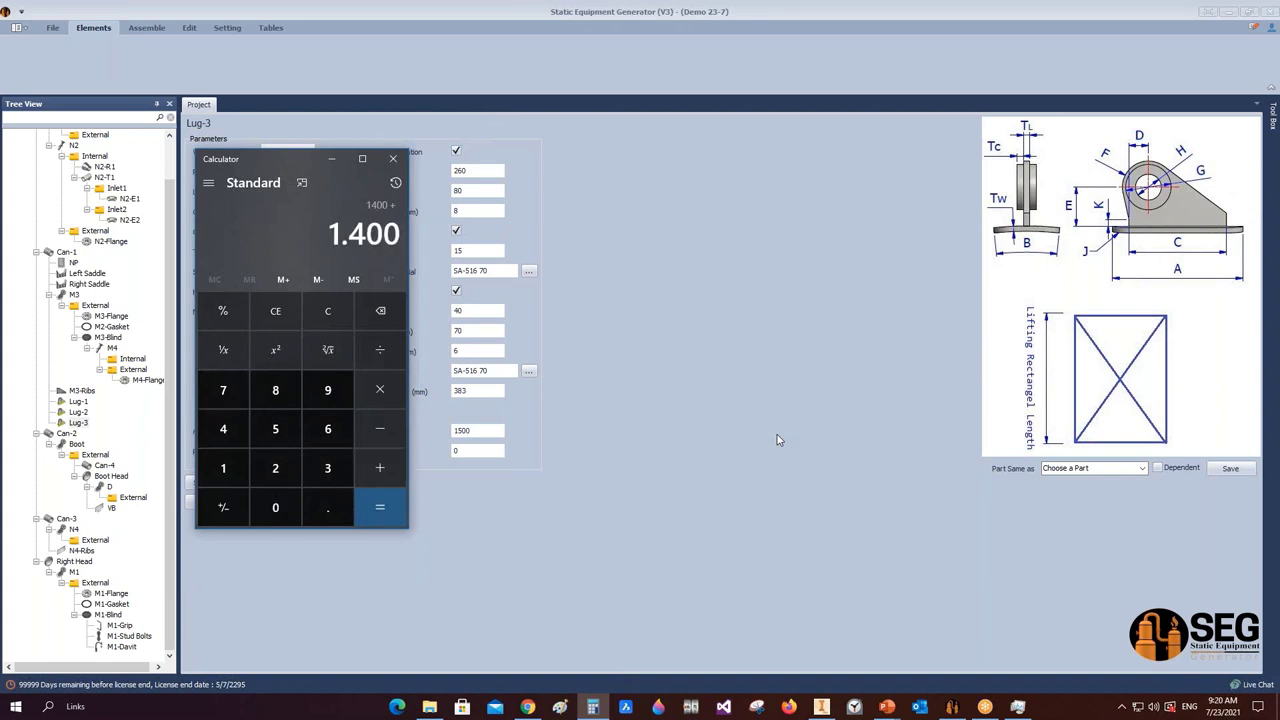
type("1500")
type("+")
type("500")
key("Return")
left_click(393, 159)
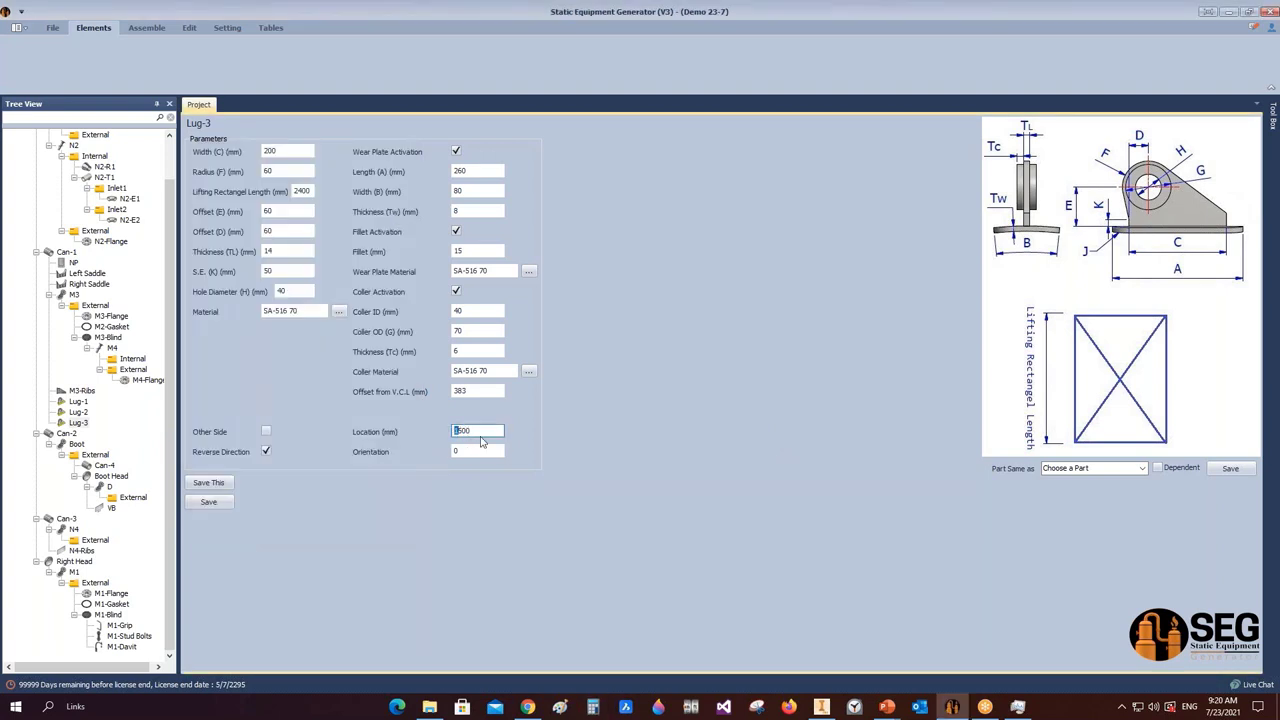
- Save Lug-3 at the 3500 mm location and start generating it in Inventor
left_click(208, 501)
left_click(146, 27)
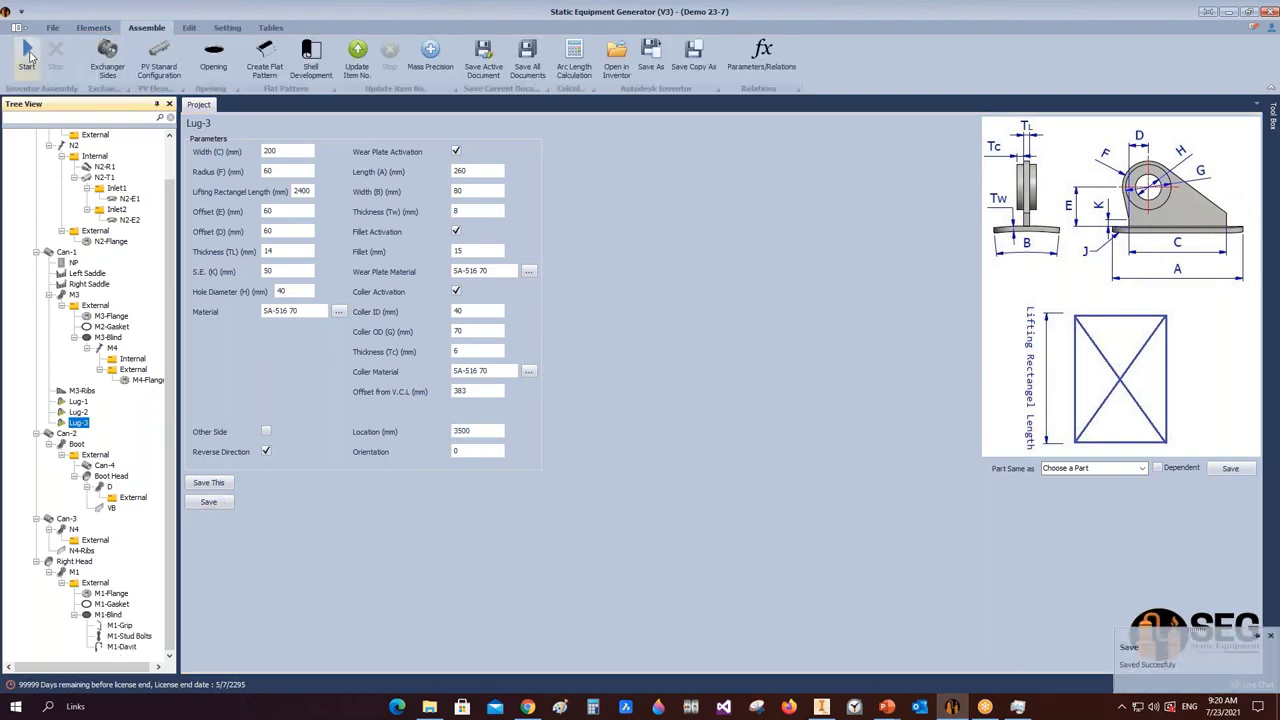
left_click(27, 55)
- Save the generated EA-100 - Lug-3 assembly and orbit the vessel to check the new lug
left_click(821, 706)
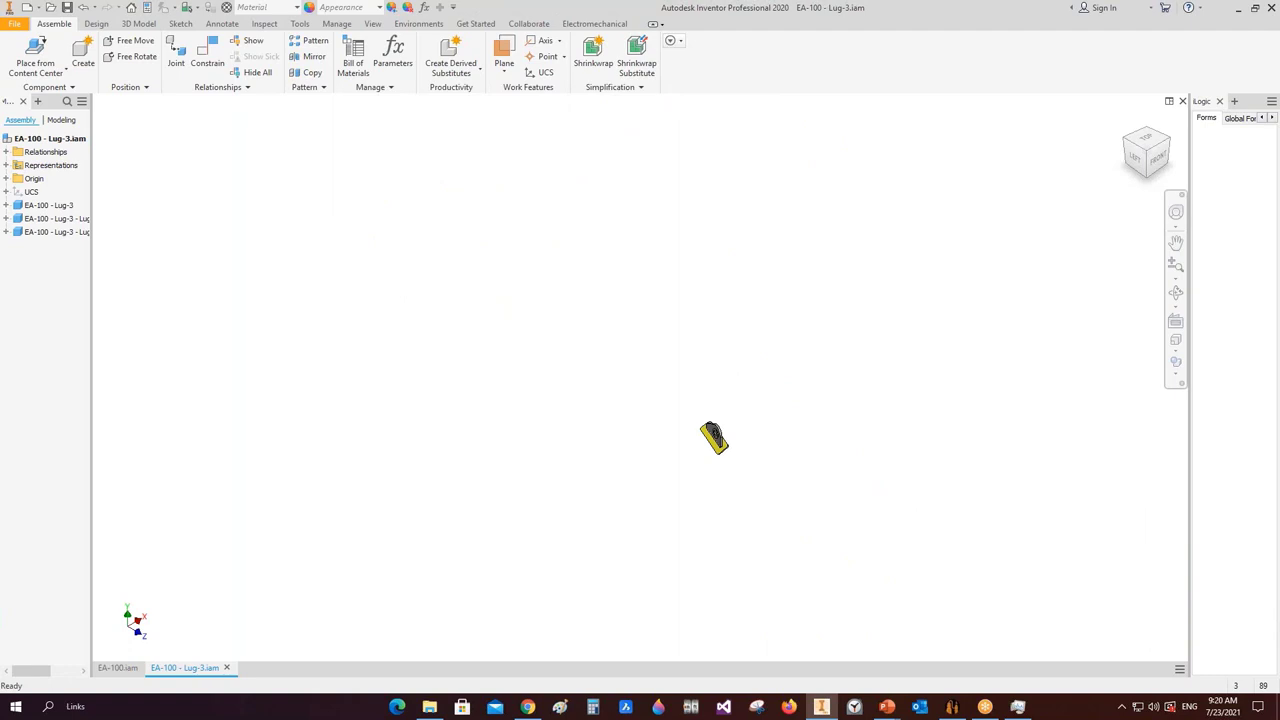
key("ctrl+s")
key("ctrl+s")
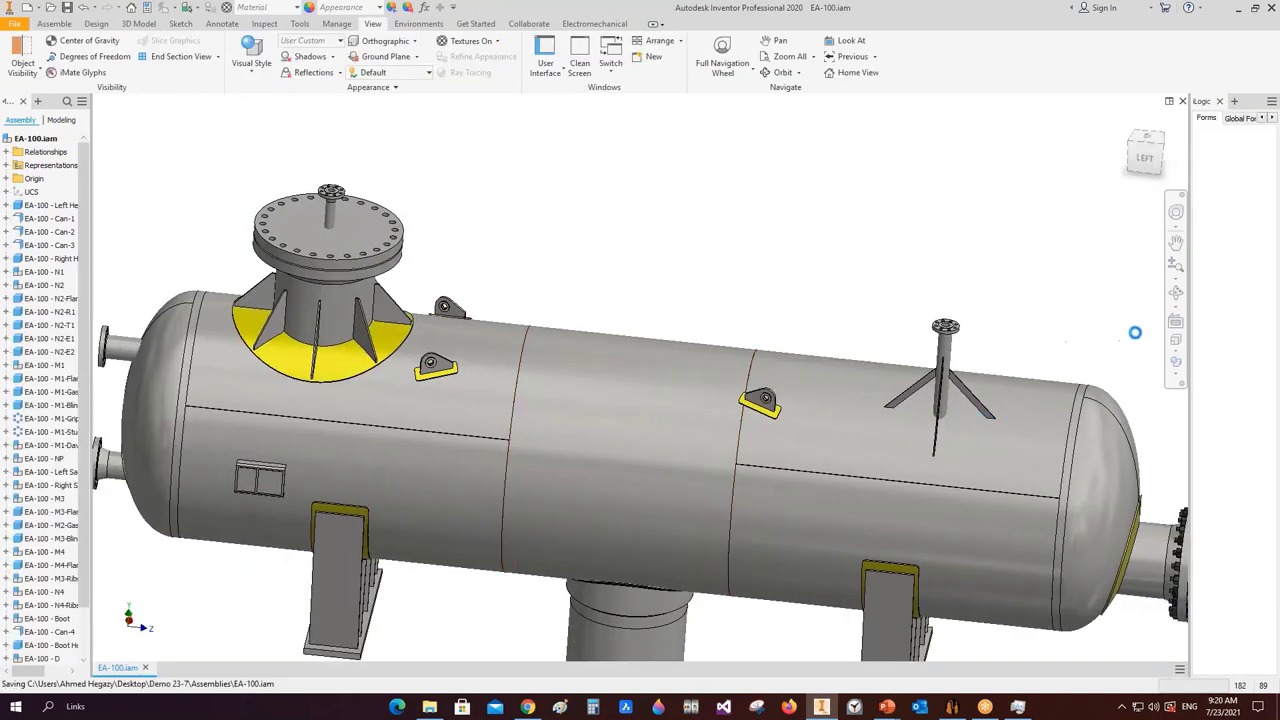
left_click(1176, 292)
left_click_drag(740, 420, 762, 440)
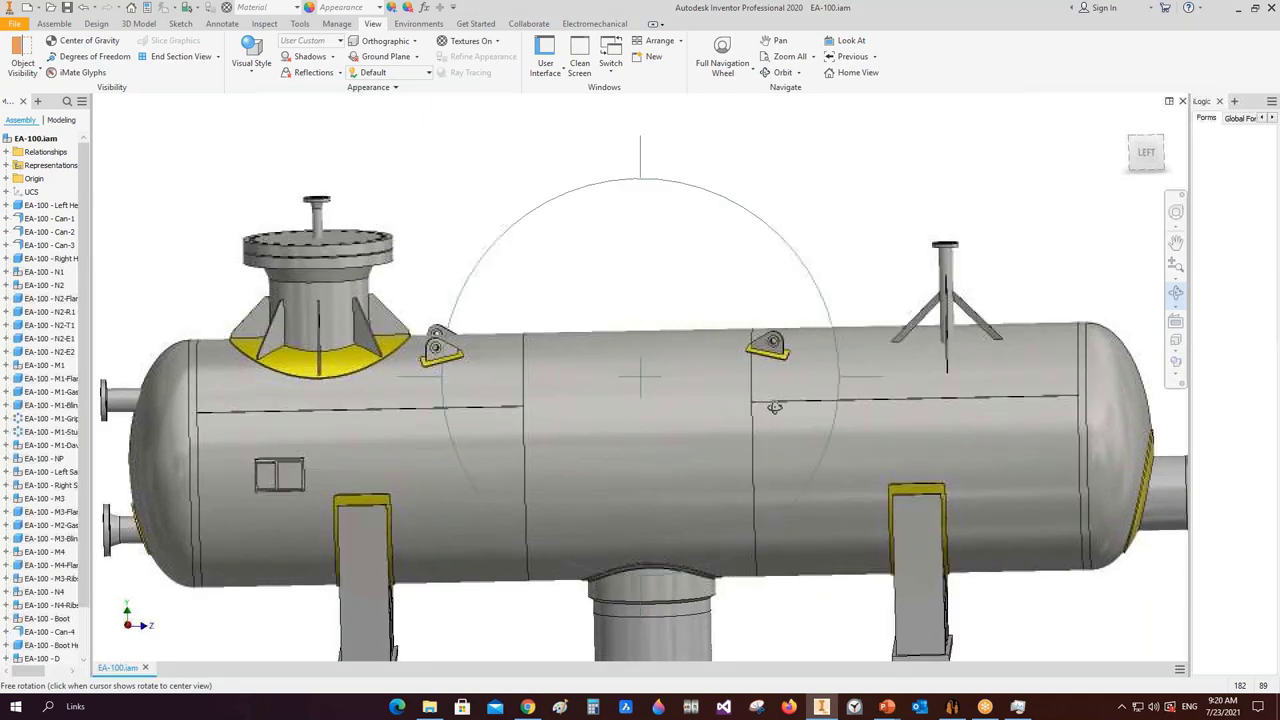
scroll(640, 400, "up", 3)
scroll(640, 400, "down", 3)
scroll(700, 380, "up", 1)
right_click(805, 322)
key("Escape")
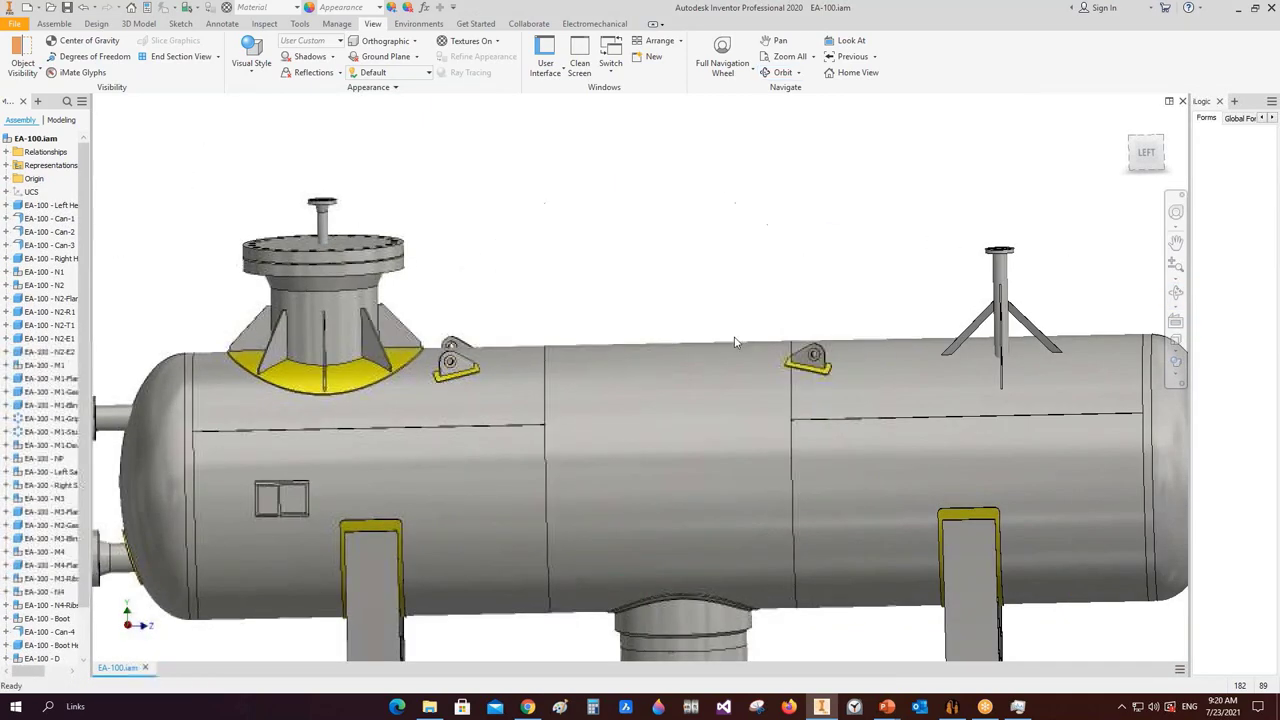
mouse_move(948, 708)
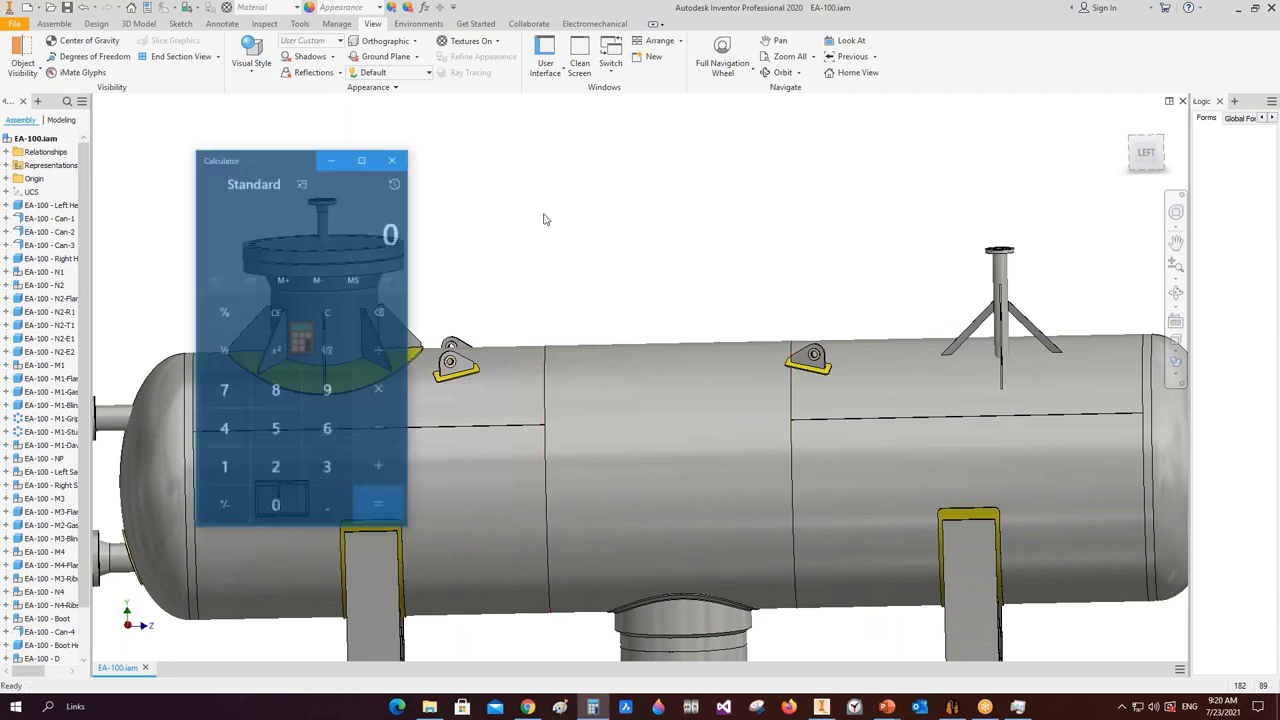
- Total 2000+1400+500 in the calculator to get the next lug location, 3900, then close it
left_click_drag(298, 158, 112, 142)
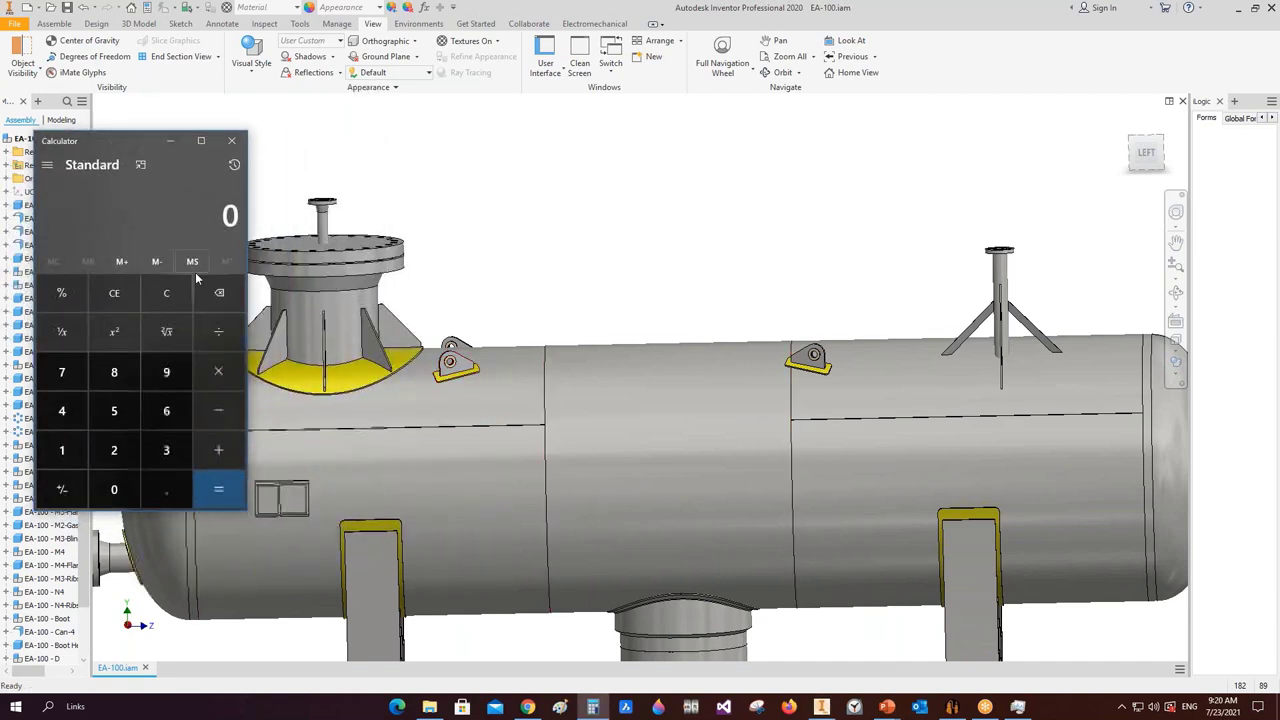
type("1500 ")
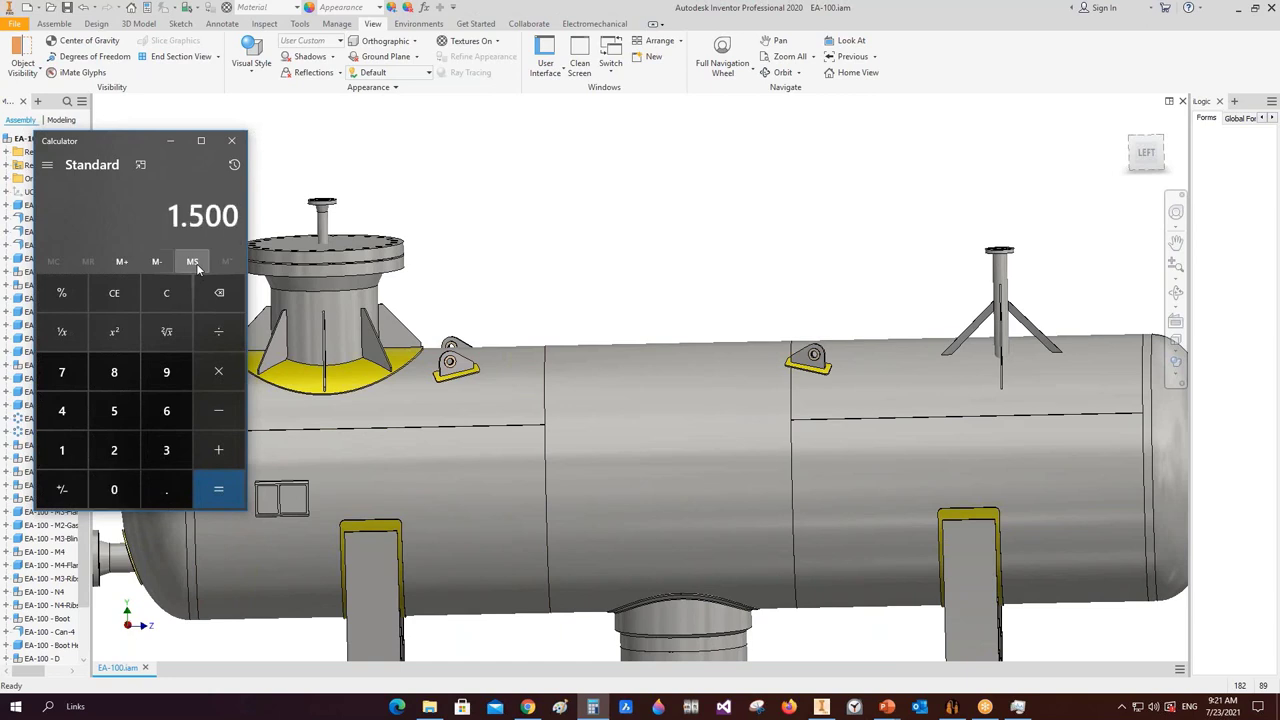
type("+ 500")
key("Escape")
type("2000+1400")
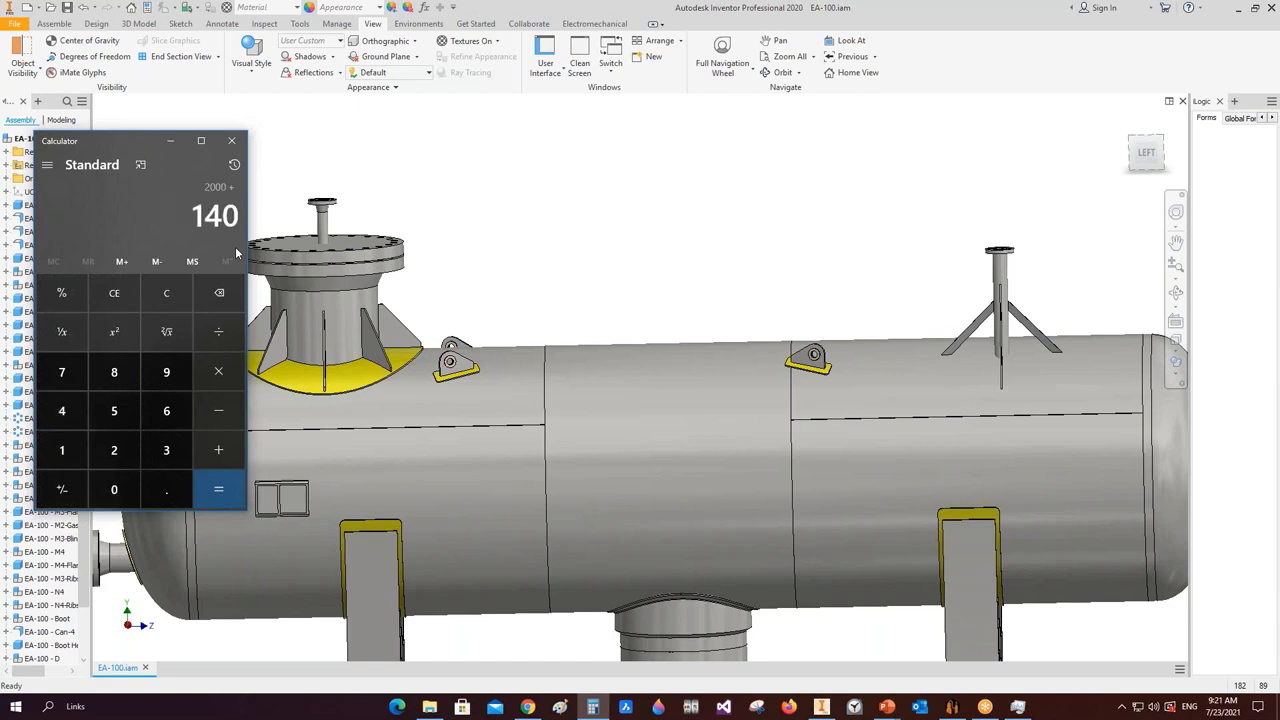
type("+")
type("500")
key("Return")
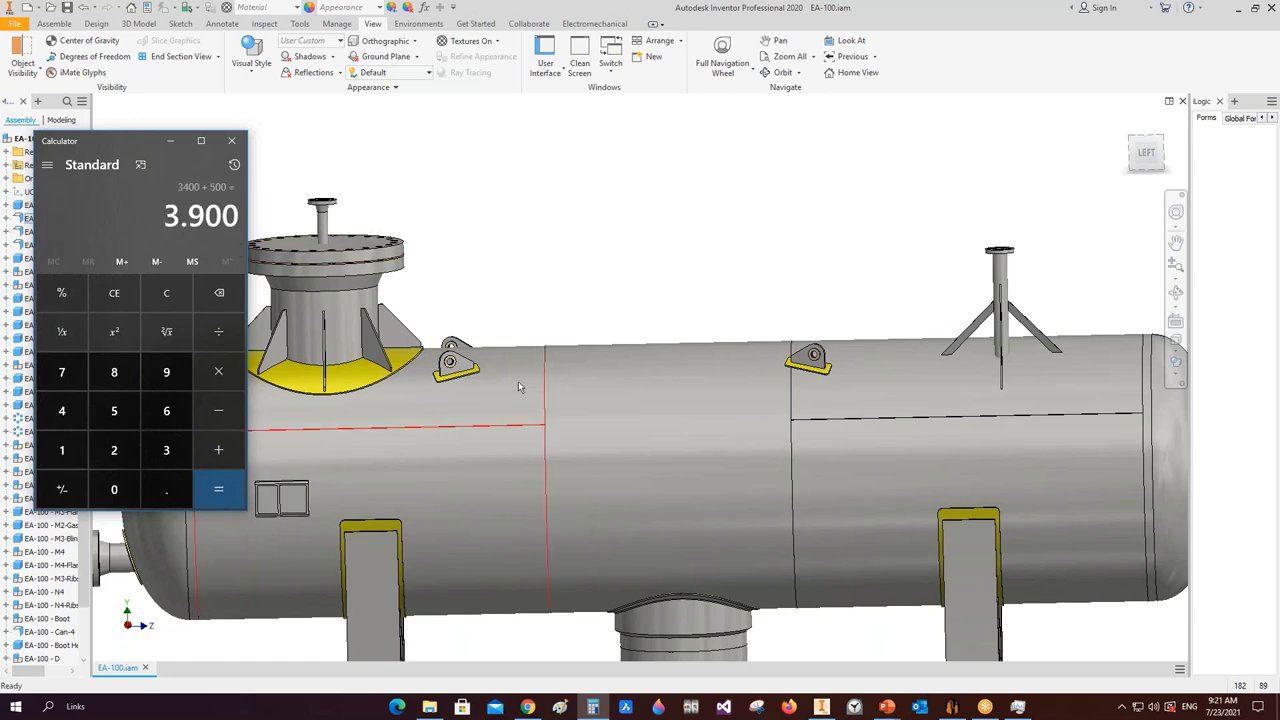
left_click(232, 140)
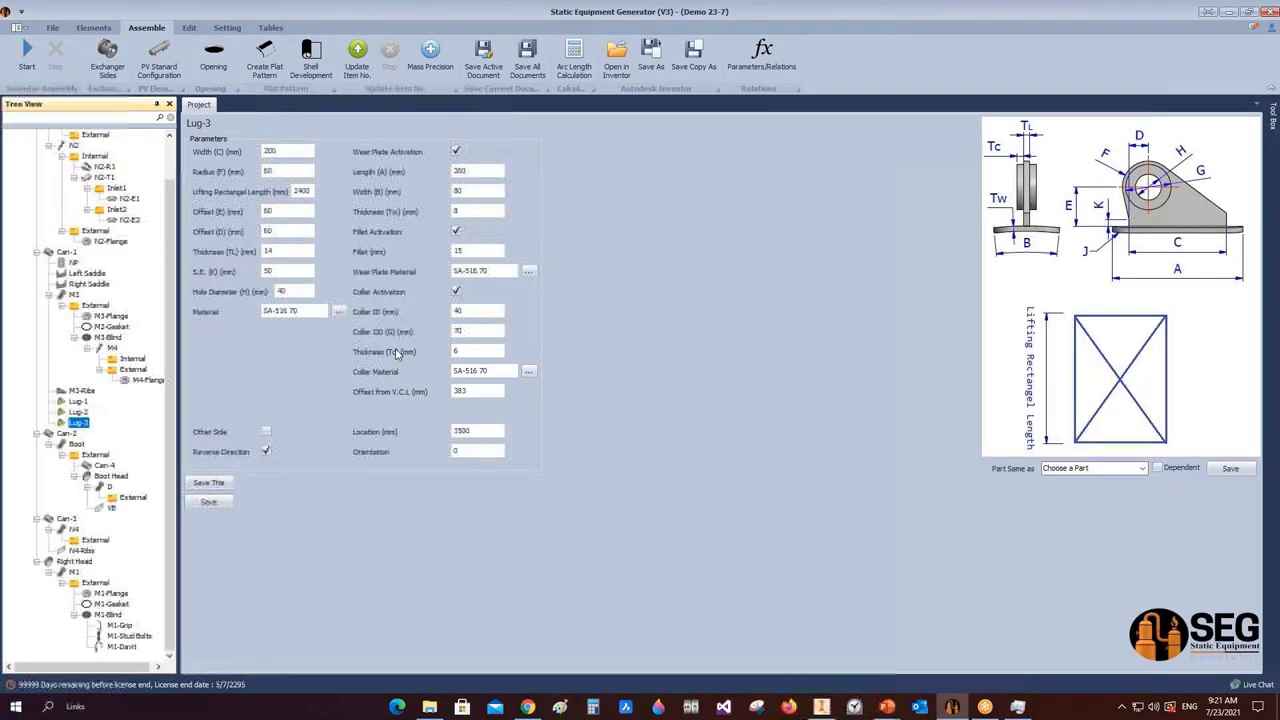
- Save Lug-3, then add Type9 lug Lug-4 under Can-1 as a copy of Lug-3
left_click(952, 706)
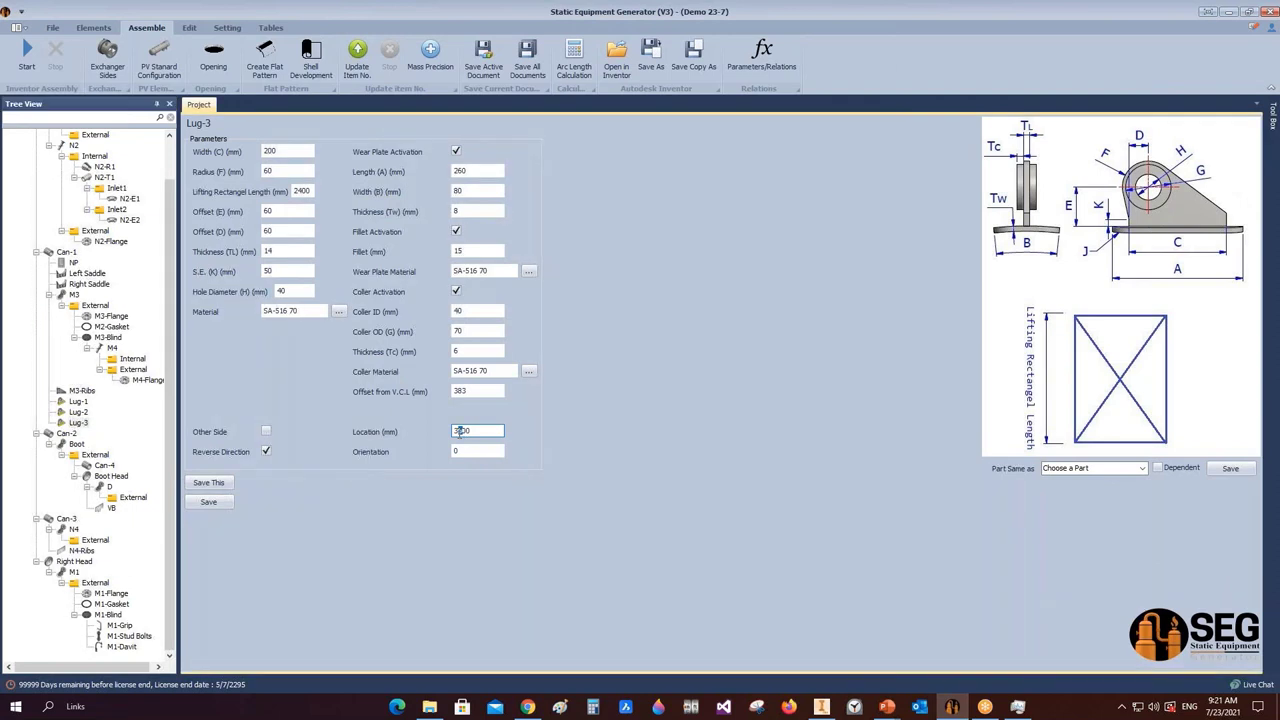
left_click(208, 502)
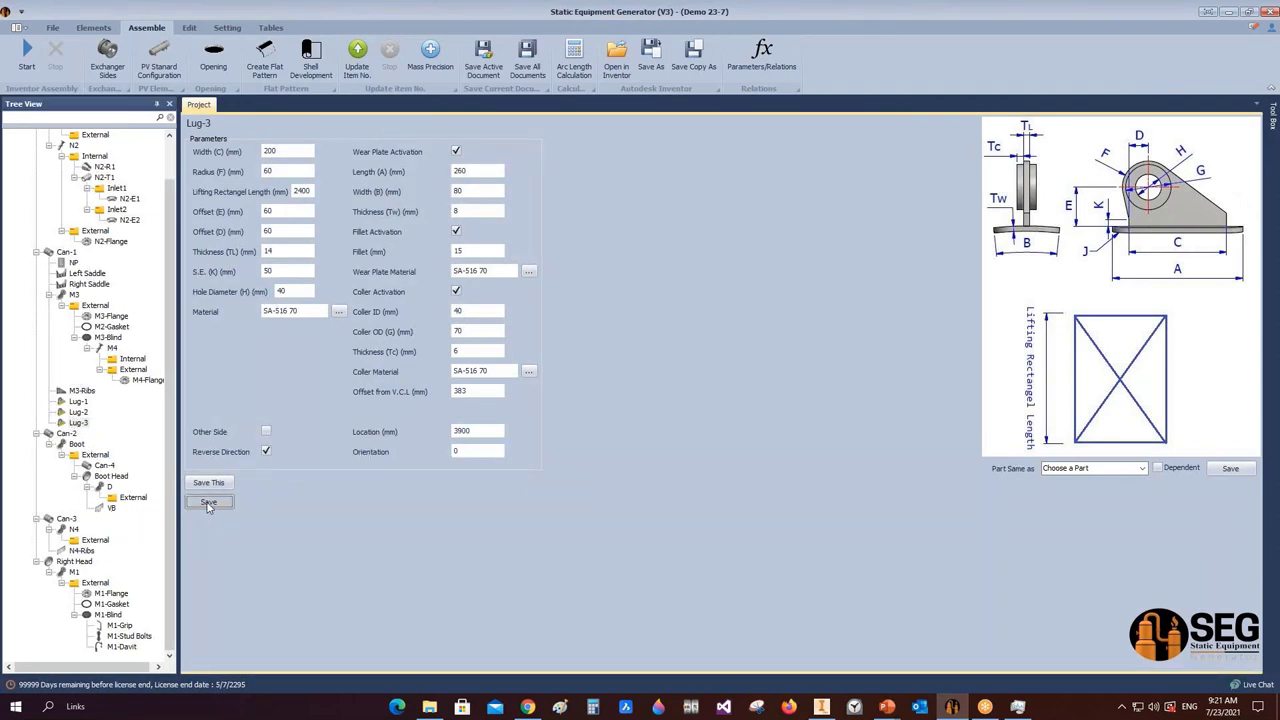
left_click(70, 256)
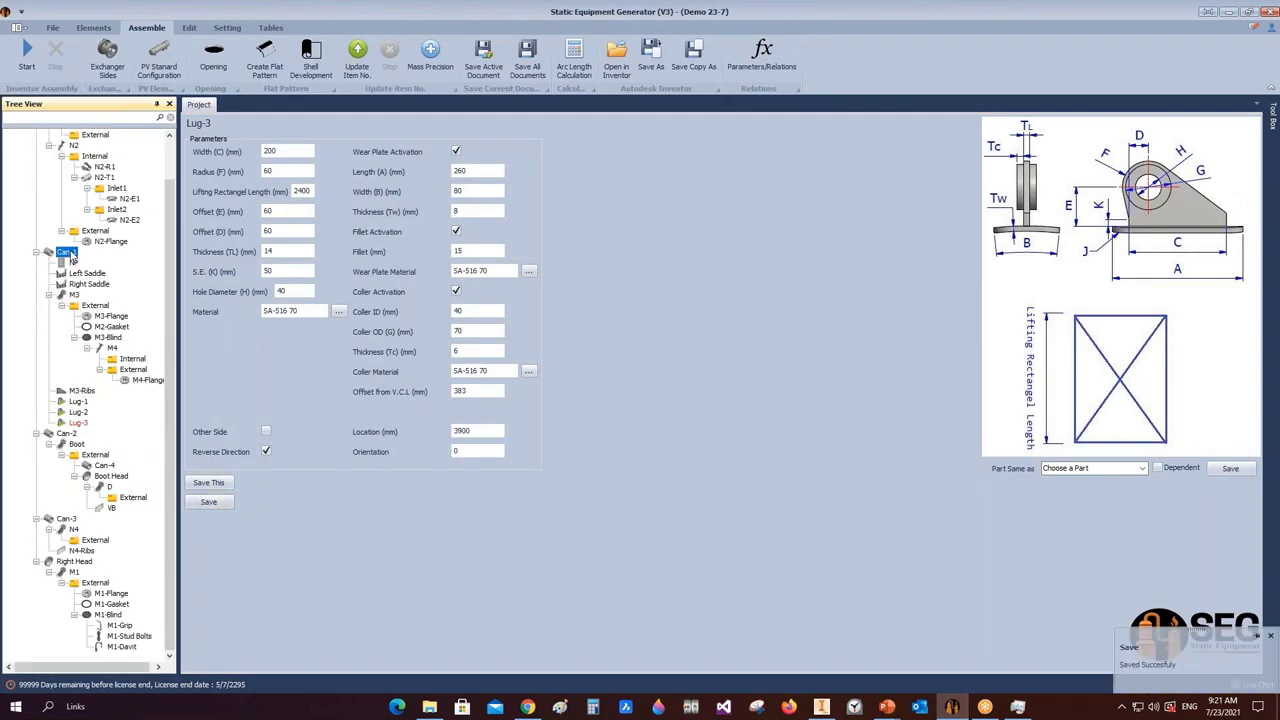
left_click(93, 27)
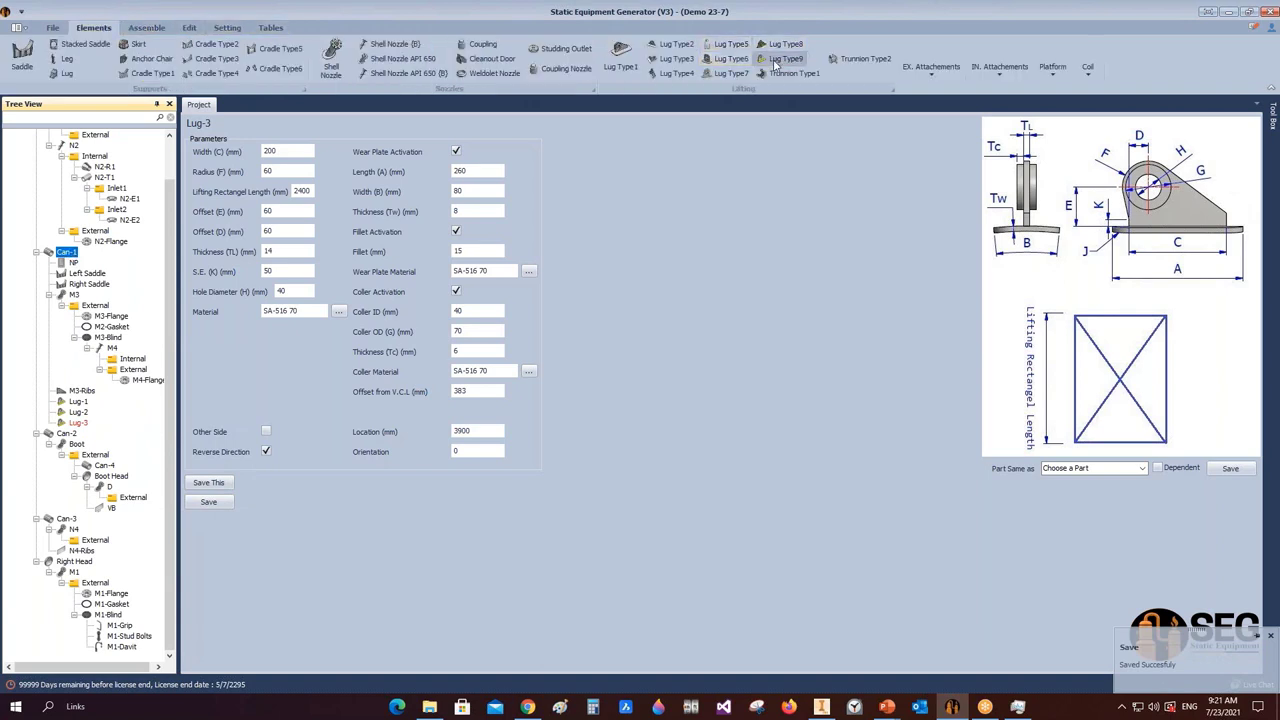
left_click(785, 58)
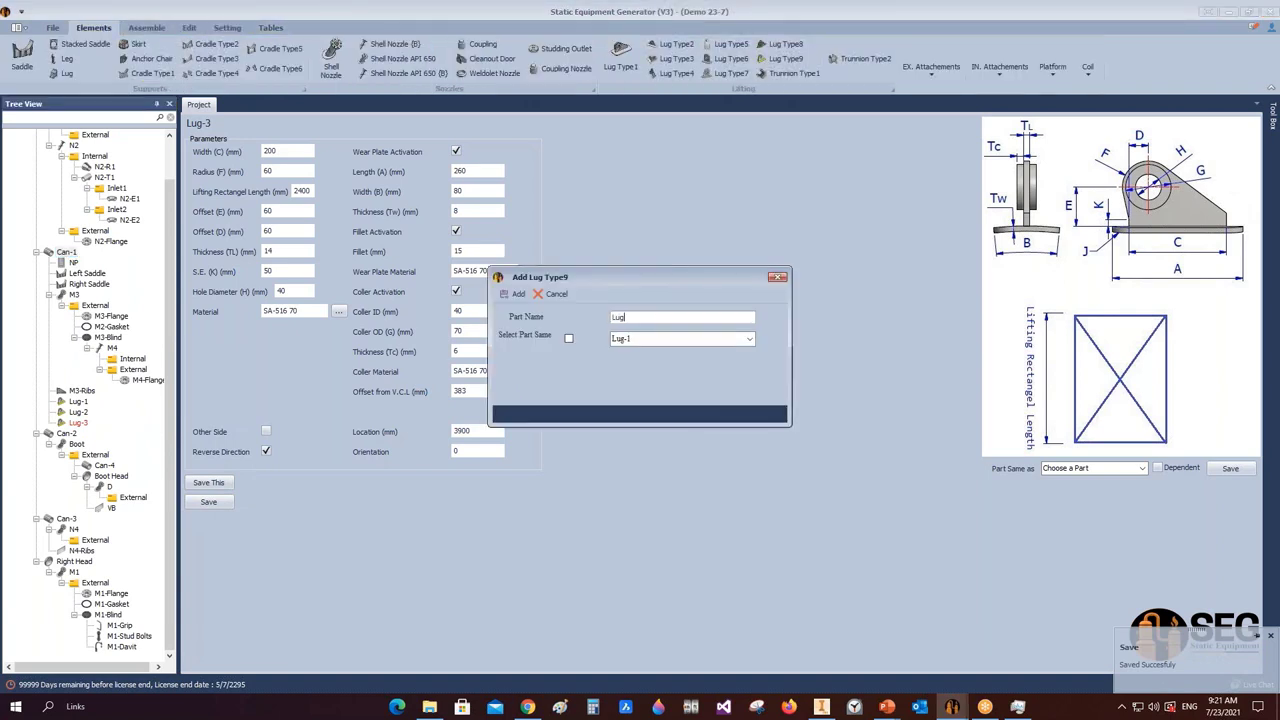
left_click(569, 338)
left_click(749, 339)
left_click(658, 376)
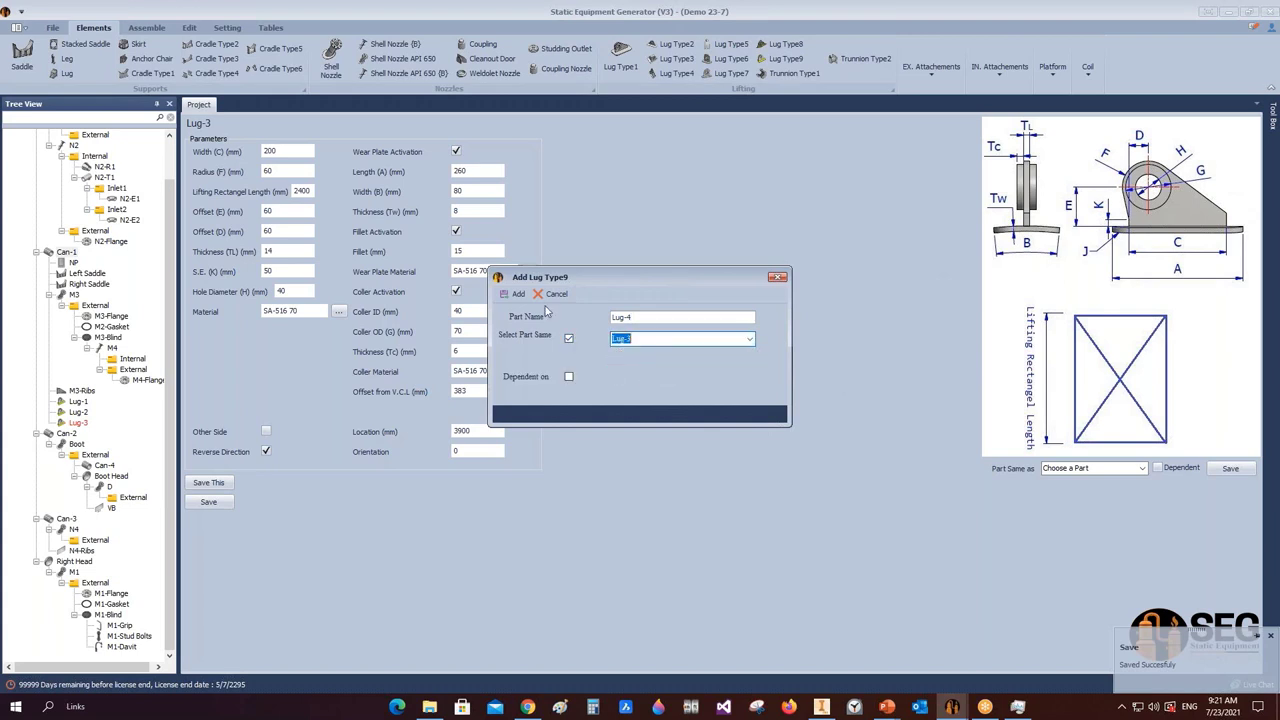
left_click(513, 293)
- Place Lug-4 on the other side of the shell and save it
left_click(78, 423)
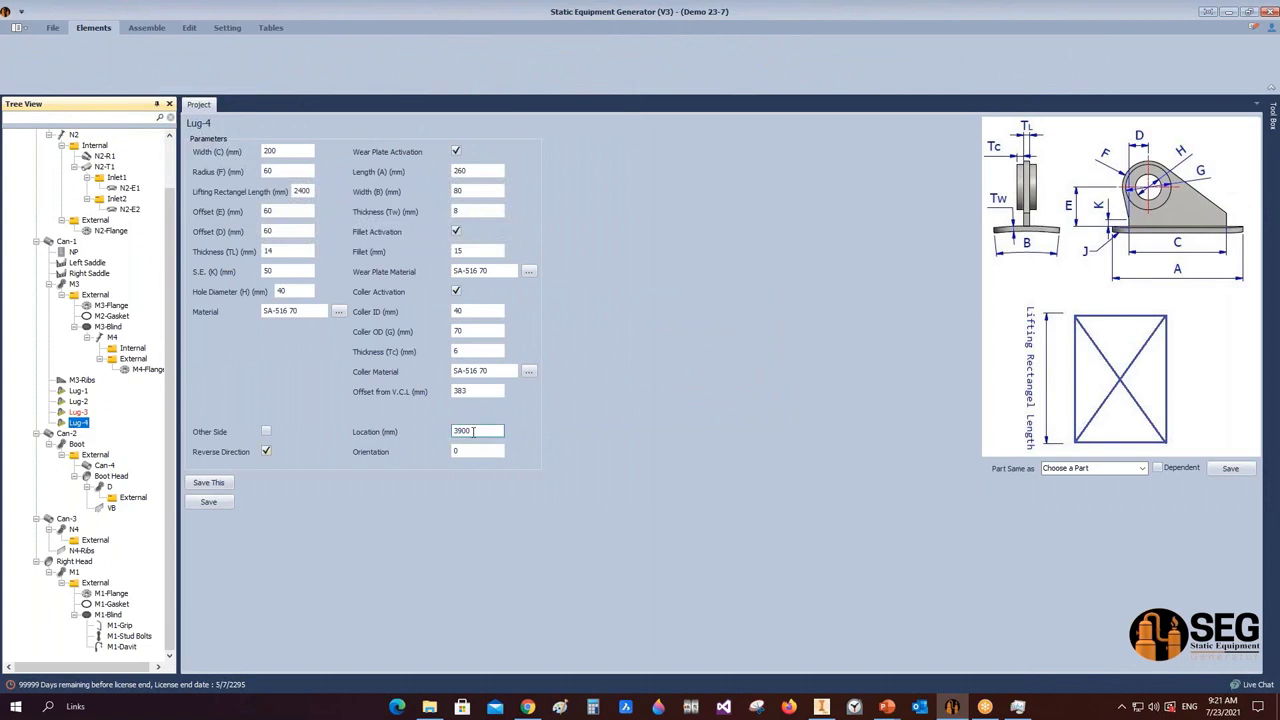
left_click(266, 431)
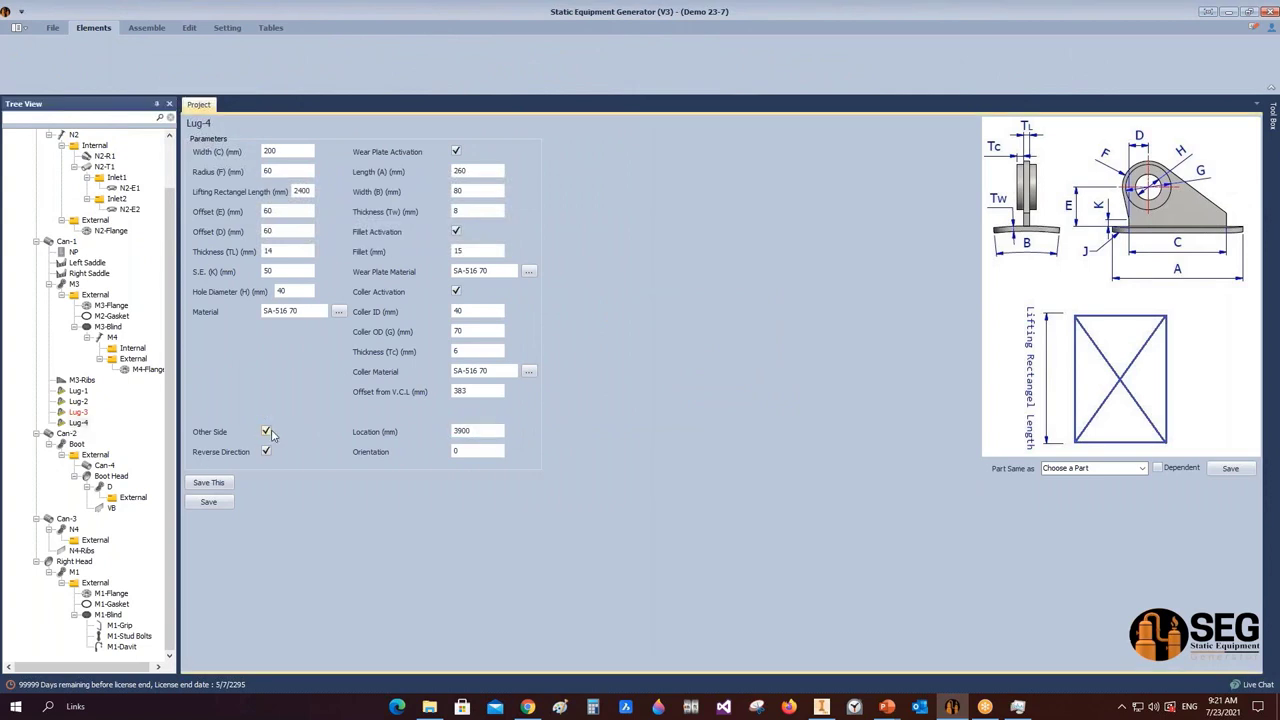
left_click(224, 503)
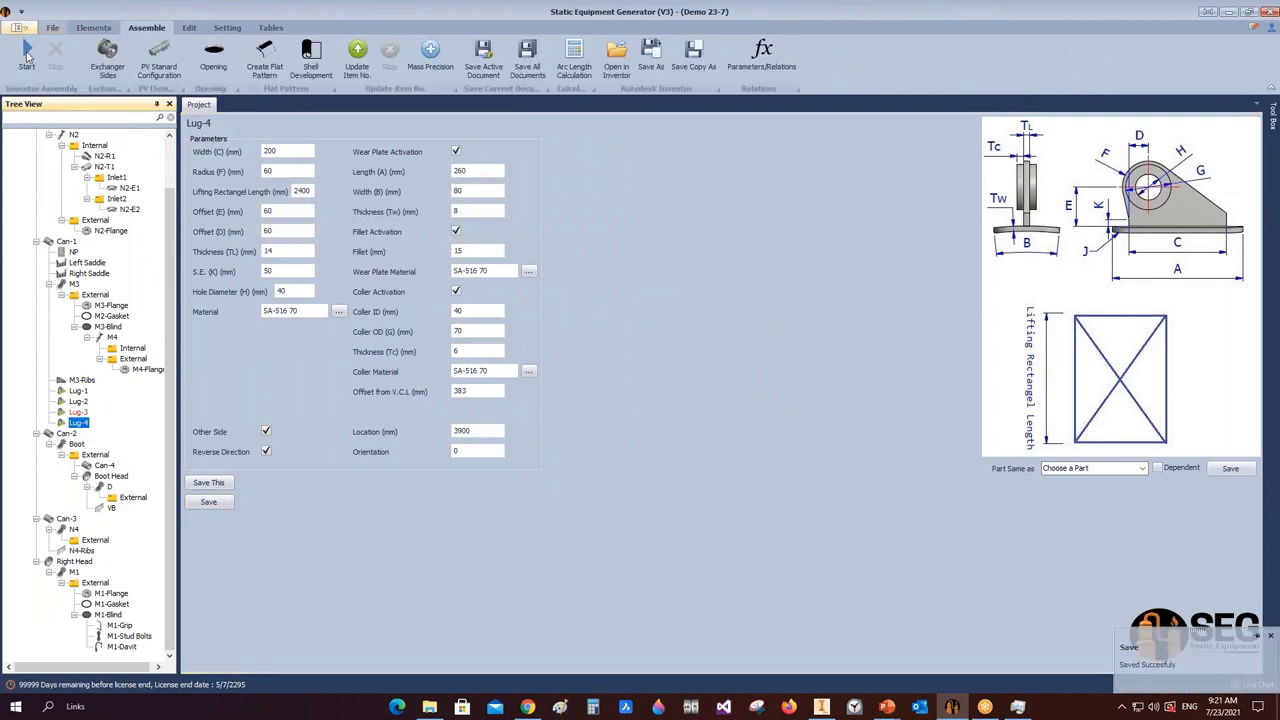
left_click(815, 650)
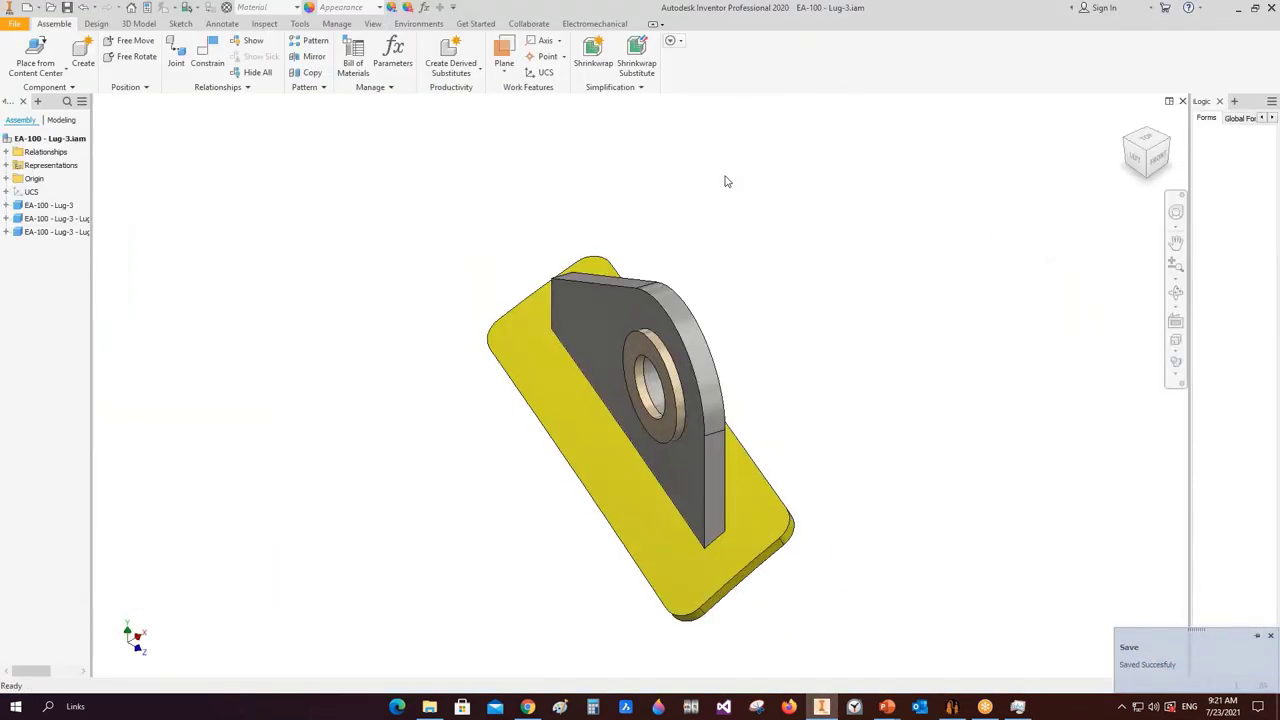
- Undo the last three changes and save the EA-100 - Lug-3 lug assembly
key("ctrl+z")
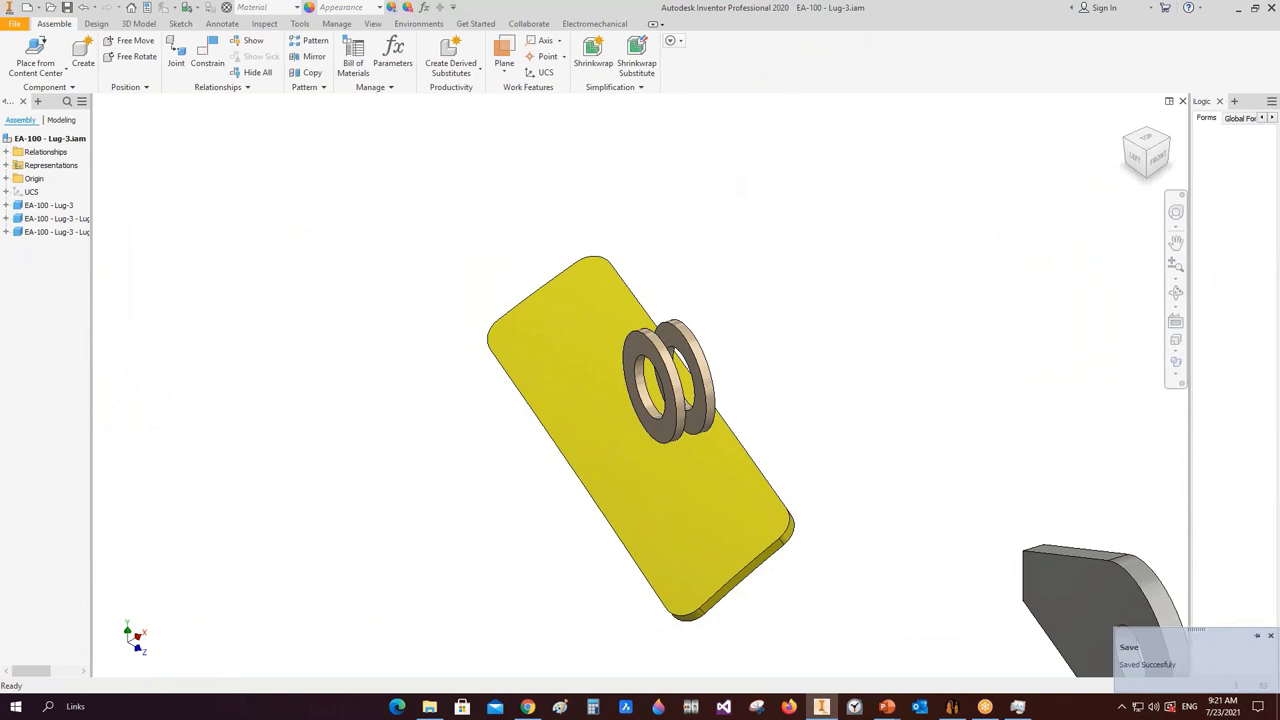
key("ctrl+z")
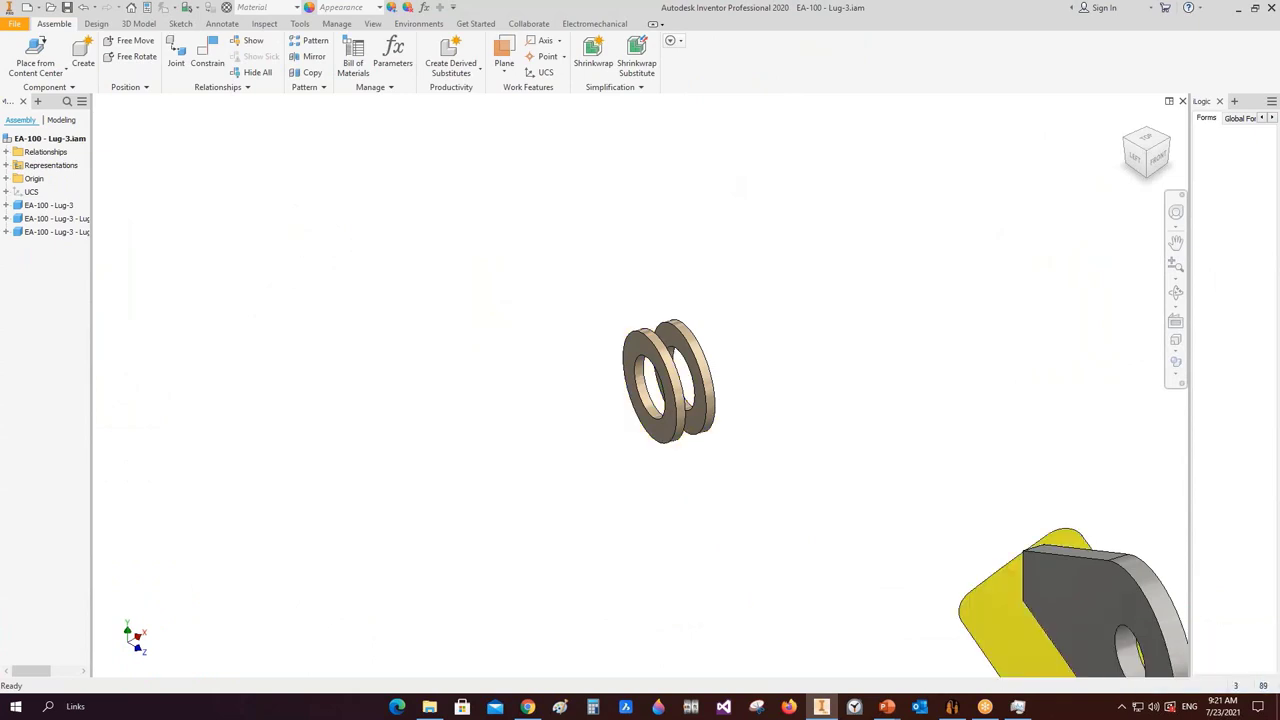
key("ctrl+z")
key("ctrl+s")
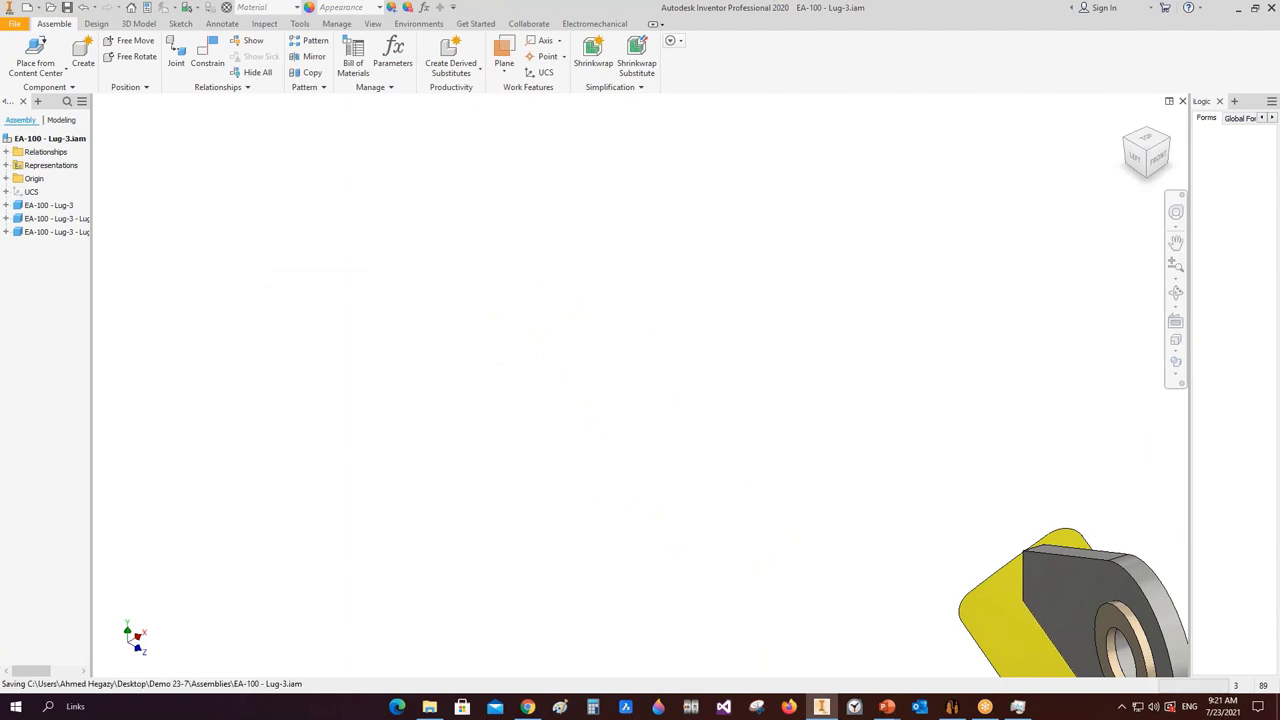
key("ctrl+s")
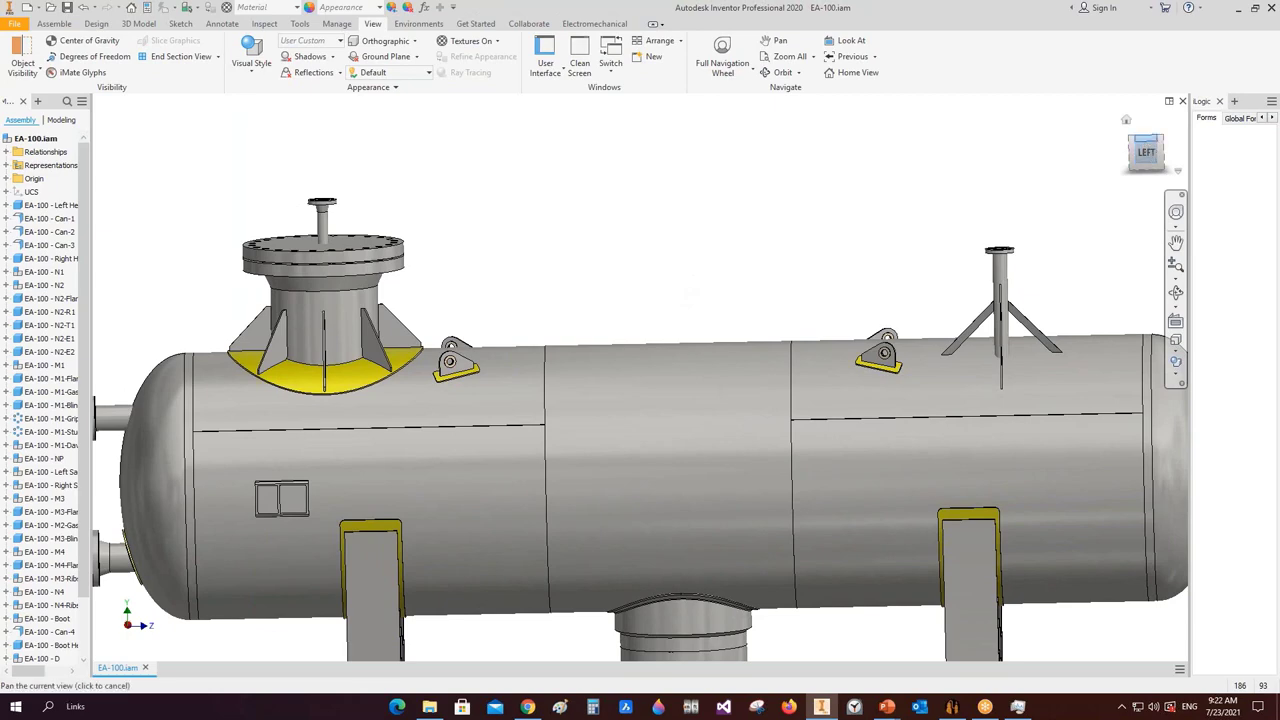
- View EA-100 from the top to check the four lugs, then return to the fitted side view
key("F5")
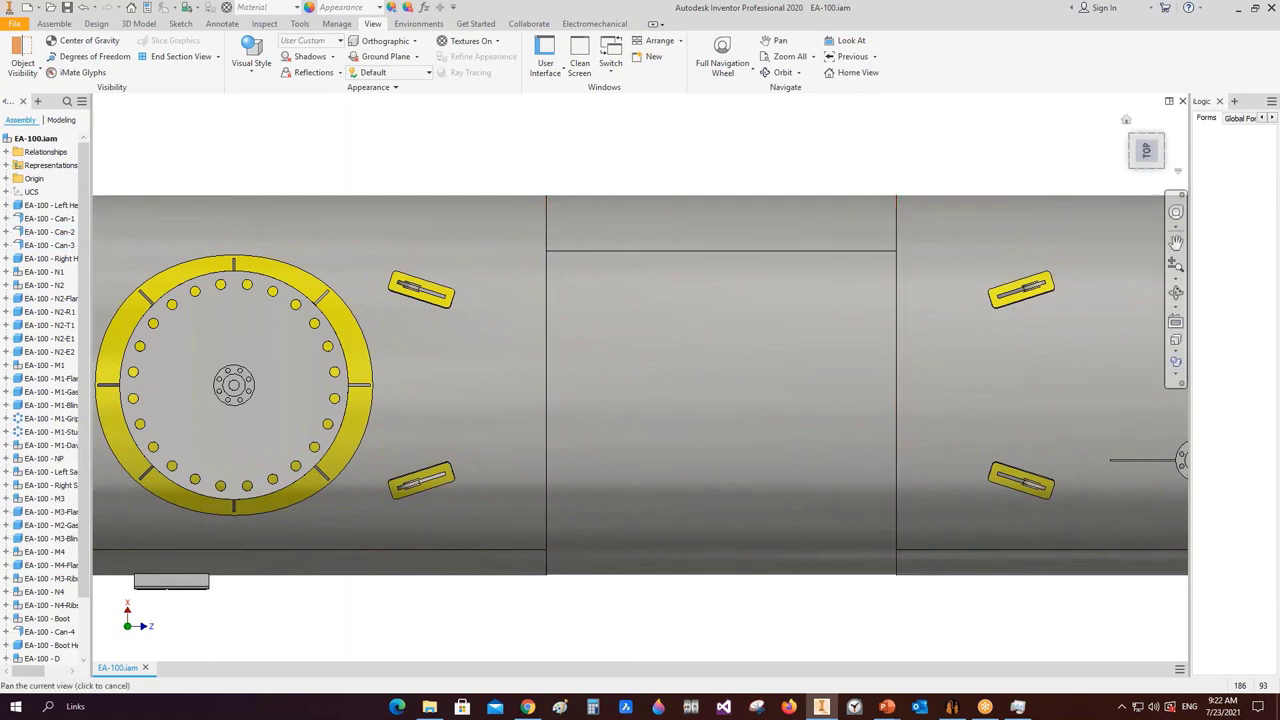
key("F5")
key("Home")
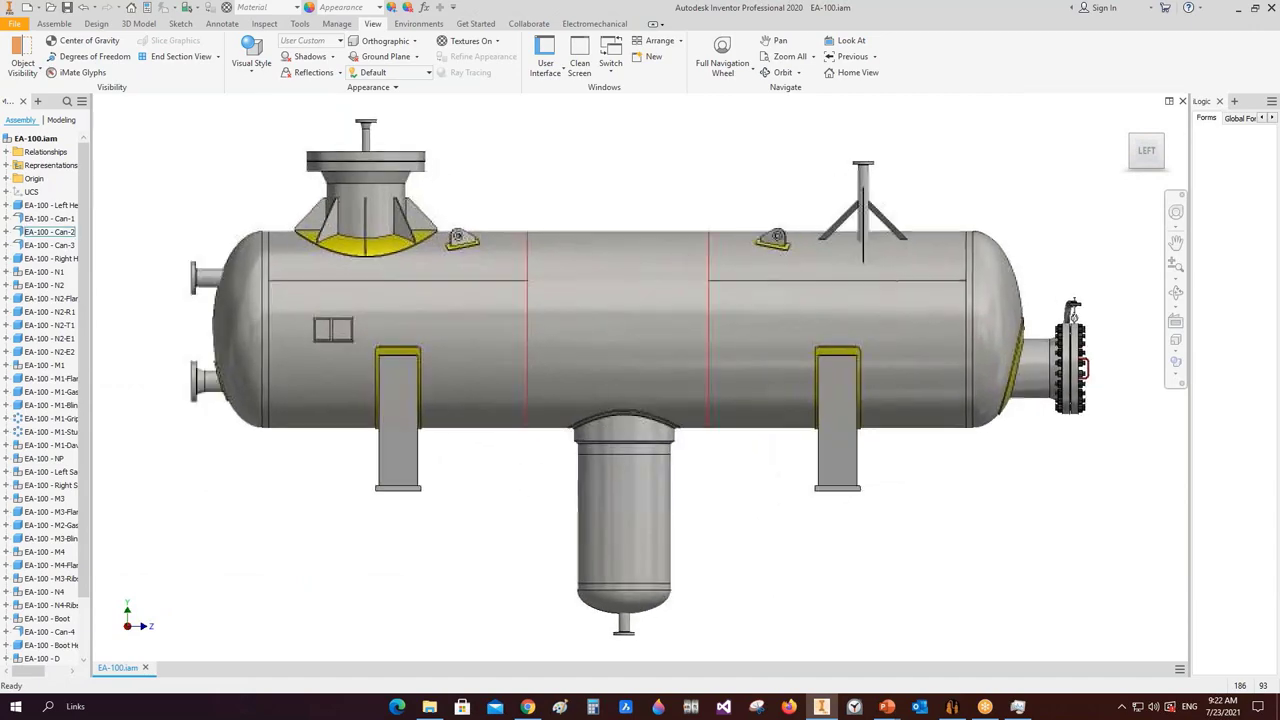
left_click(951, 706)
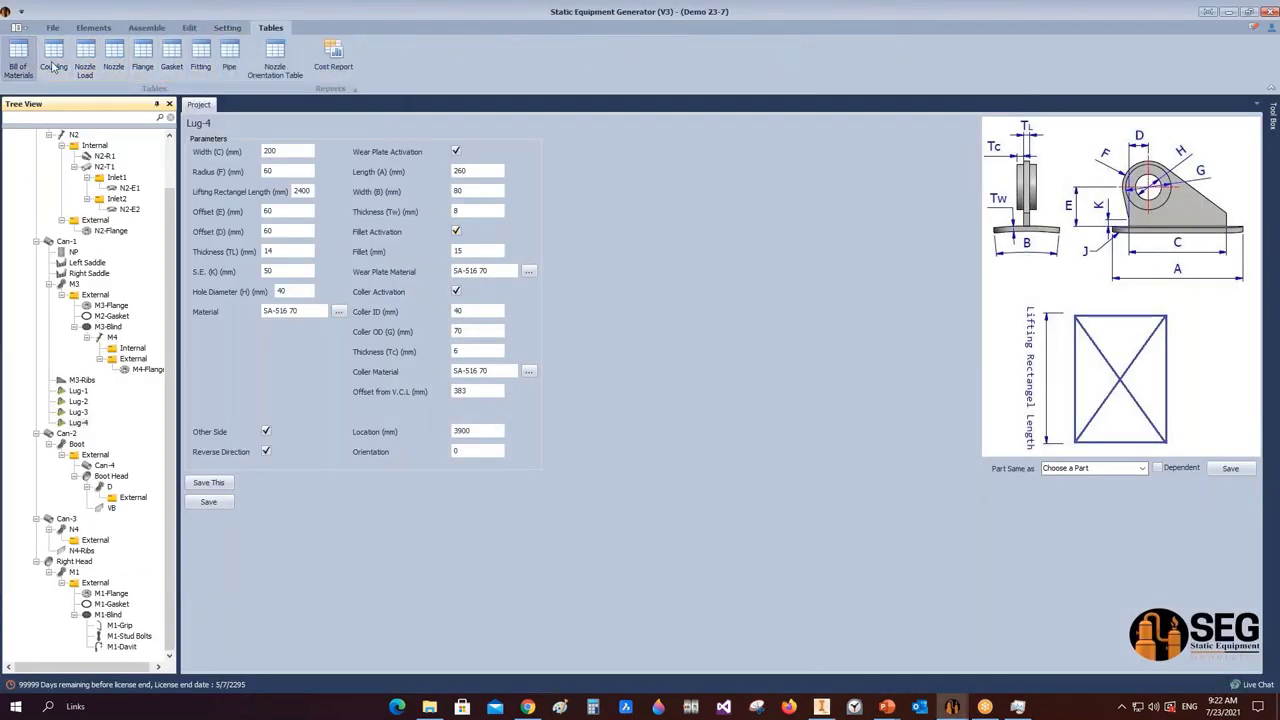
left_click(18, 56)
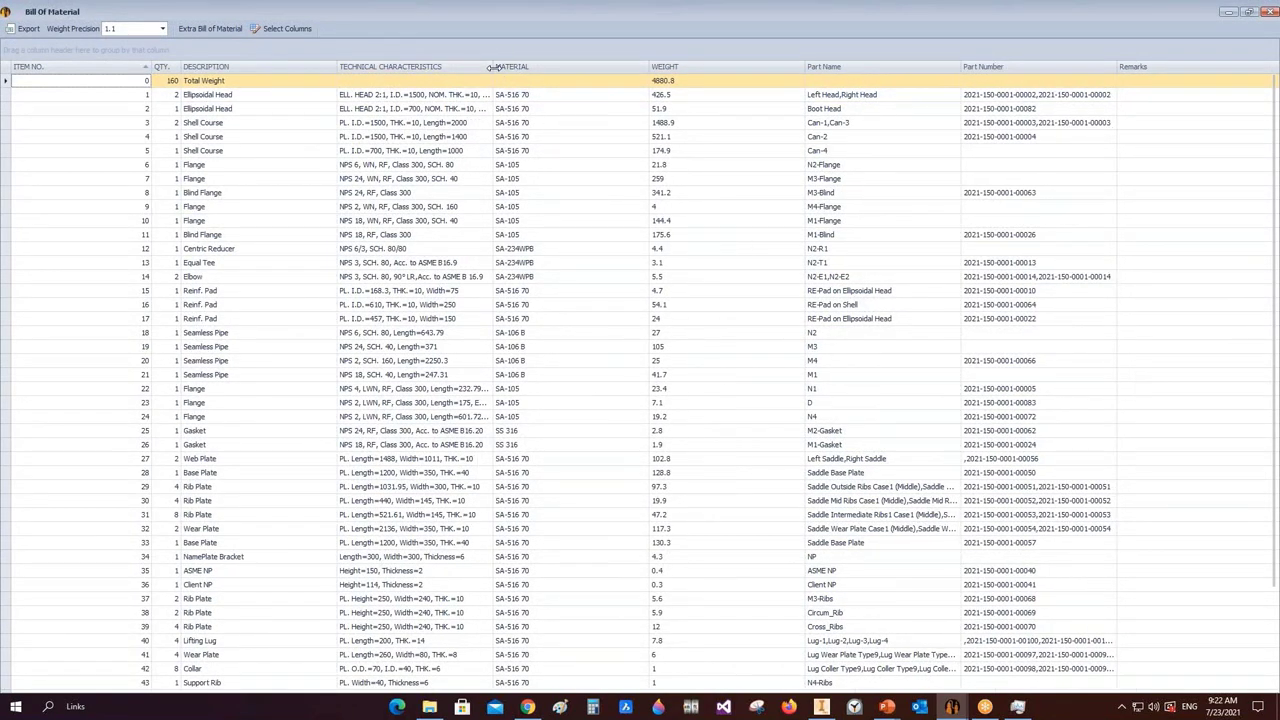
double_click(491, 67)
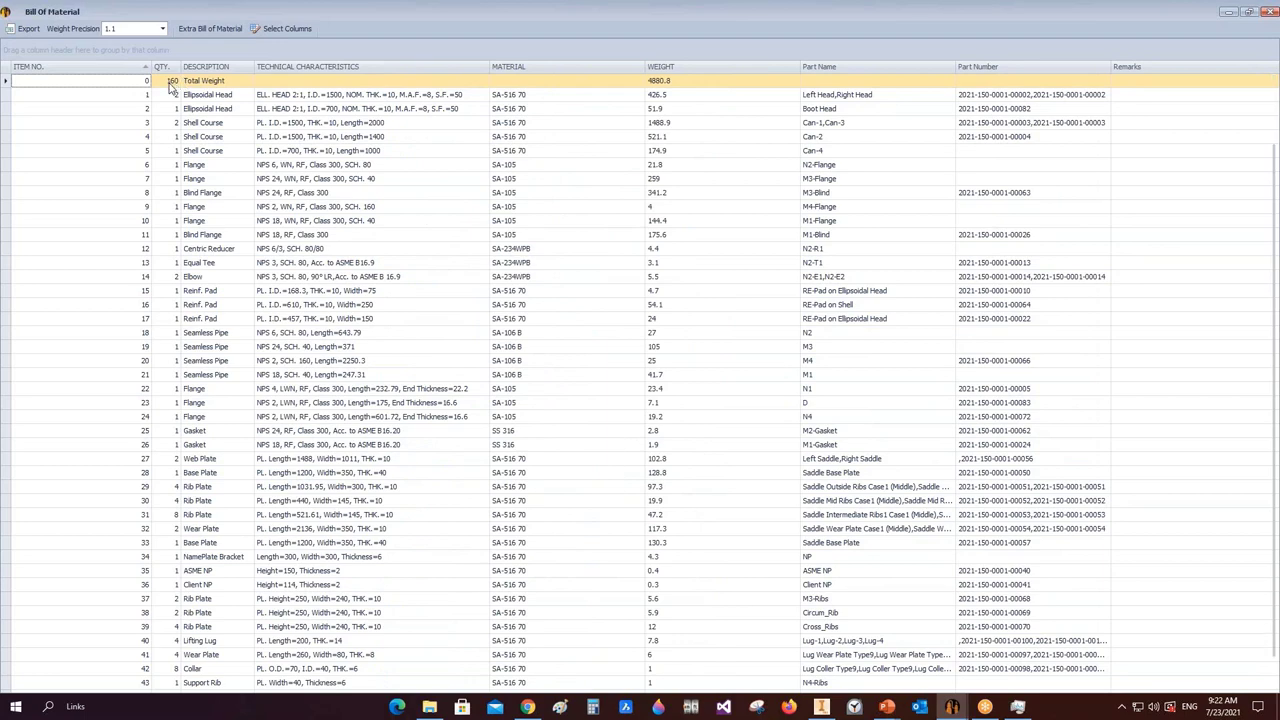
scroll(170, 88, "down", 3)
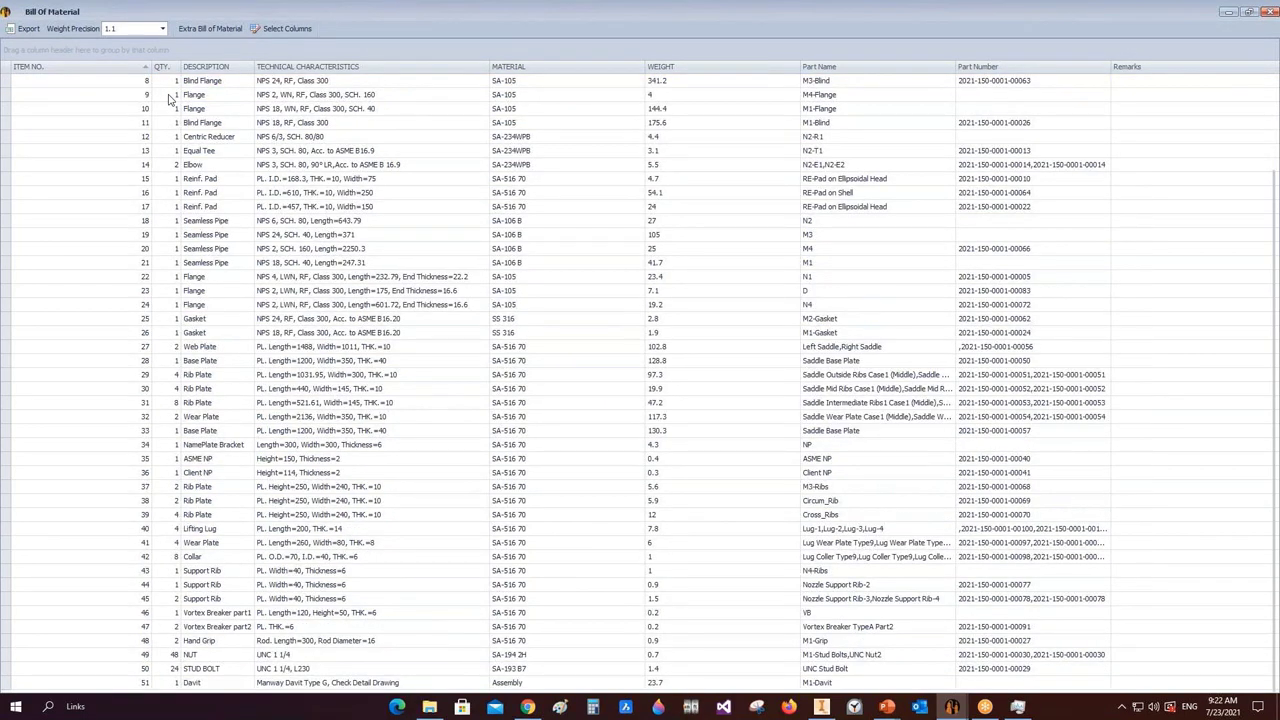
scroll(170, 98, "up", 3)
left_click(1266, 12)
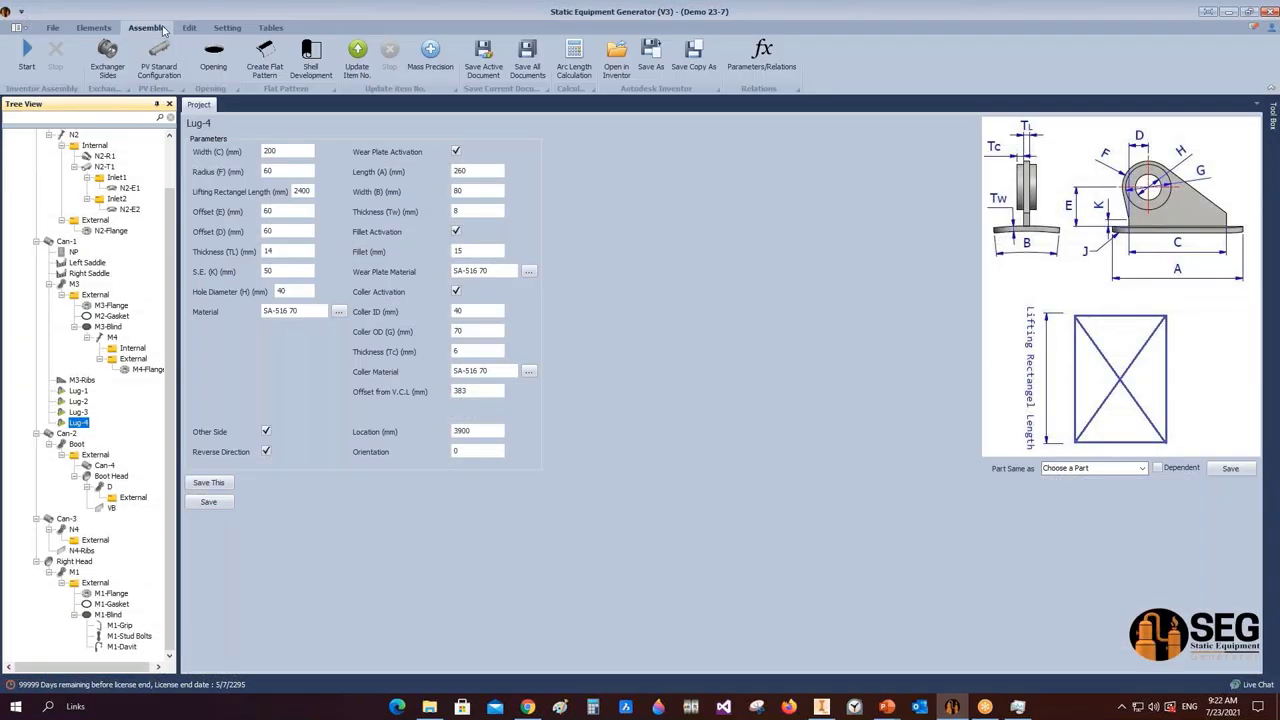
- Run Update Item No. on EA-100 and wait for Inventor to finish renumbering
left_click(359, 56)
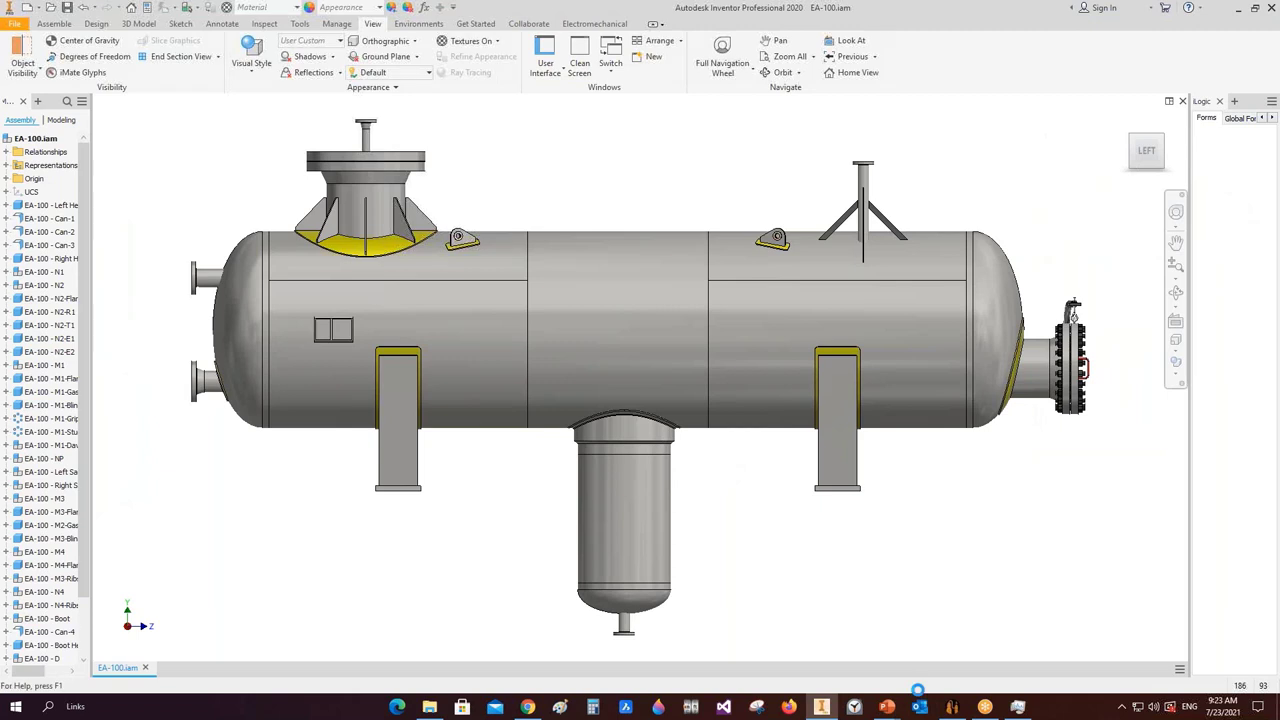
mouse_move(952, 708)
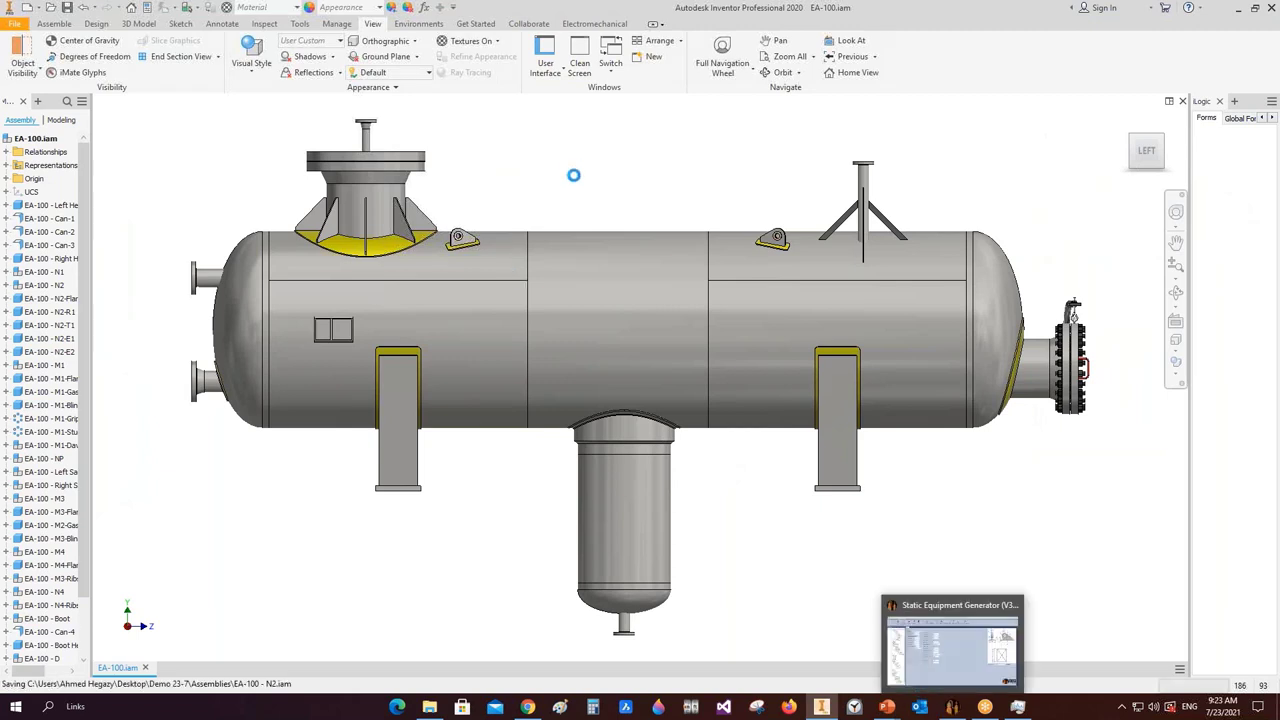
left_click(952, 707)
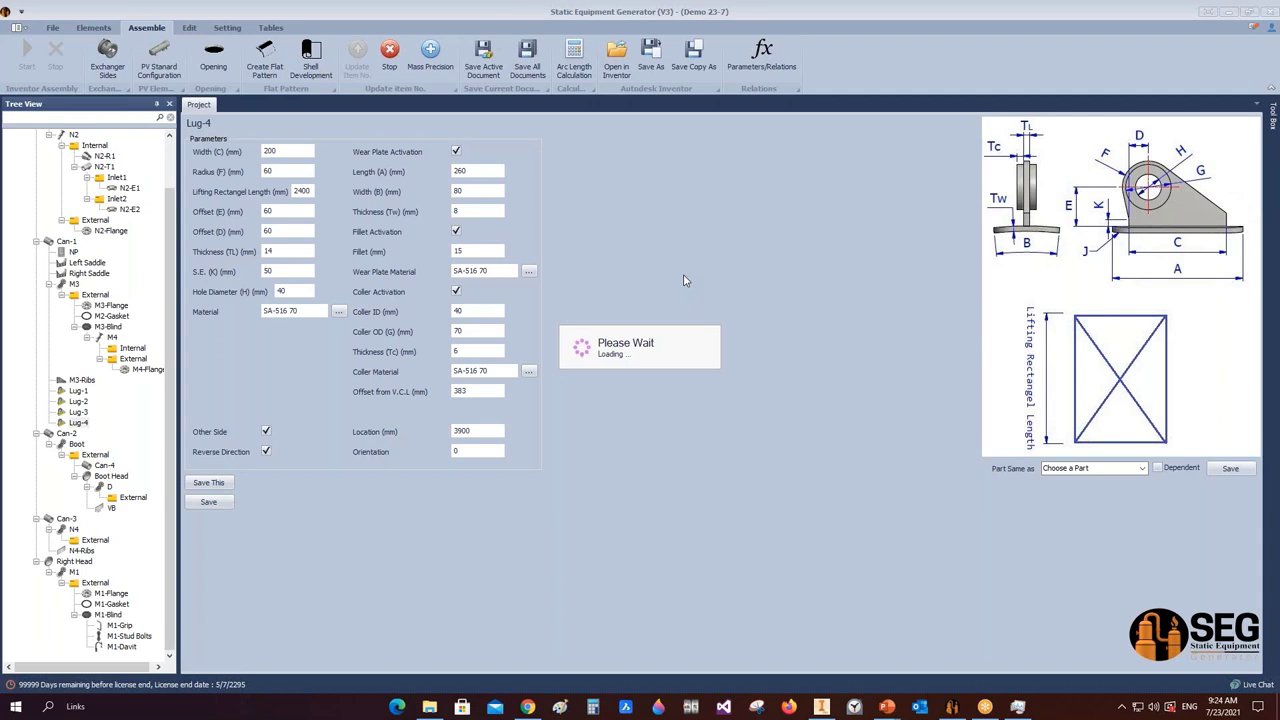
mouse_move(826, 710)
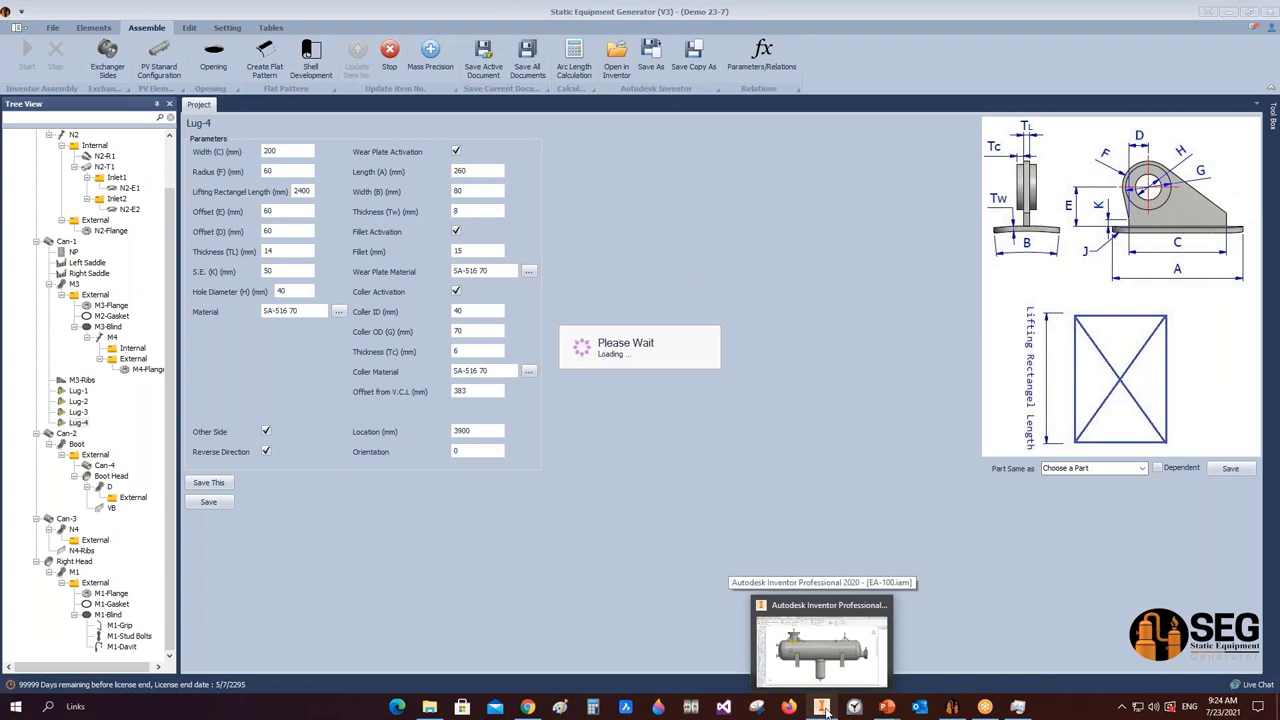
left_click(824, 708)
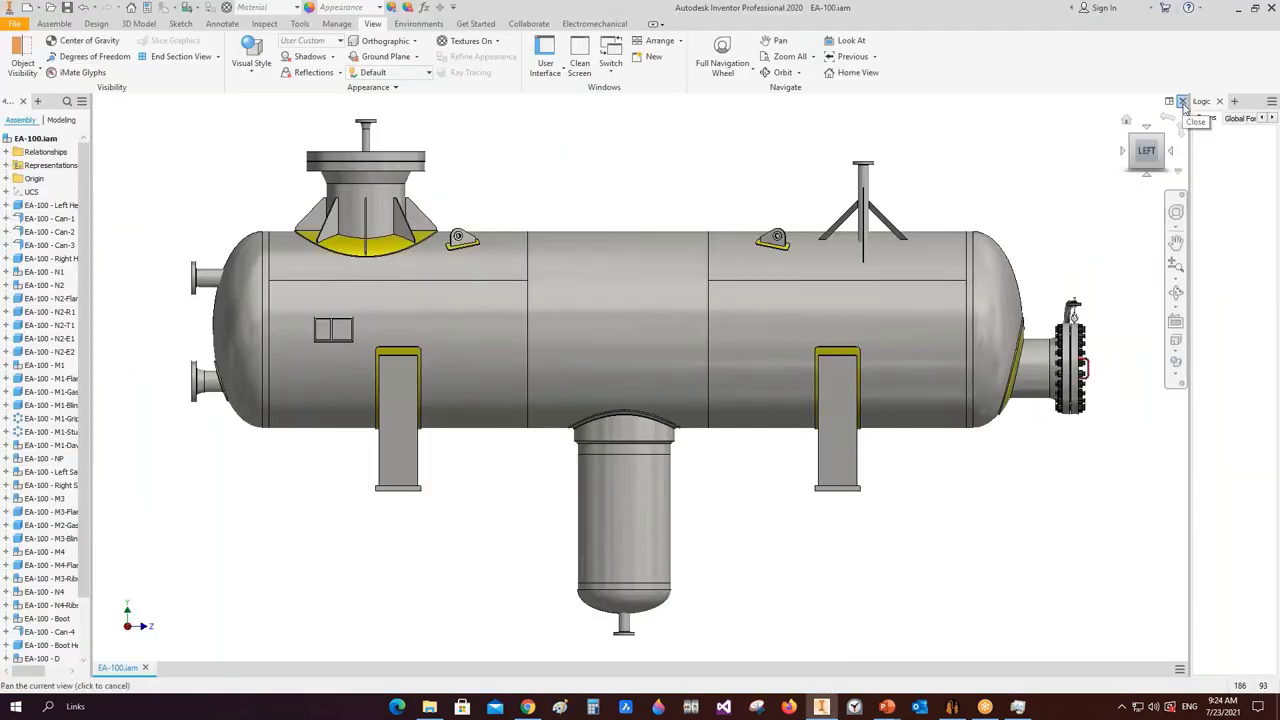
left_click(884, 708)
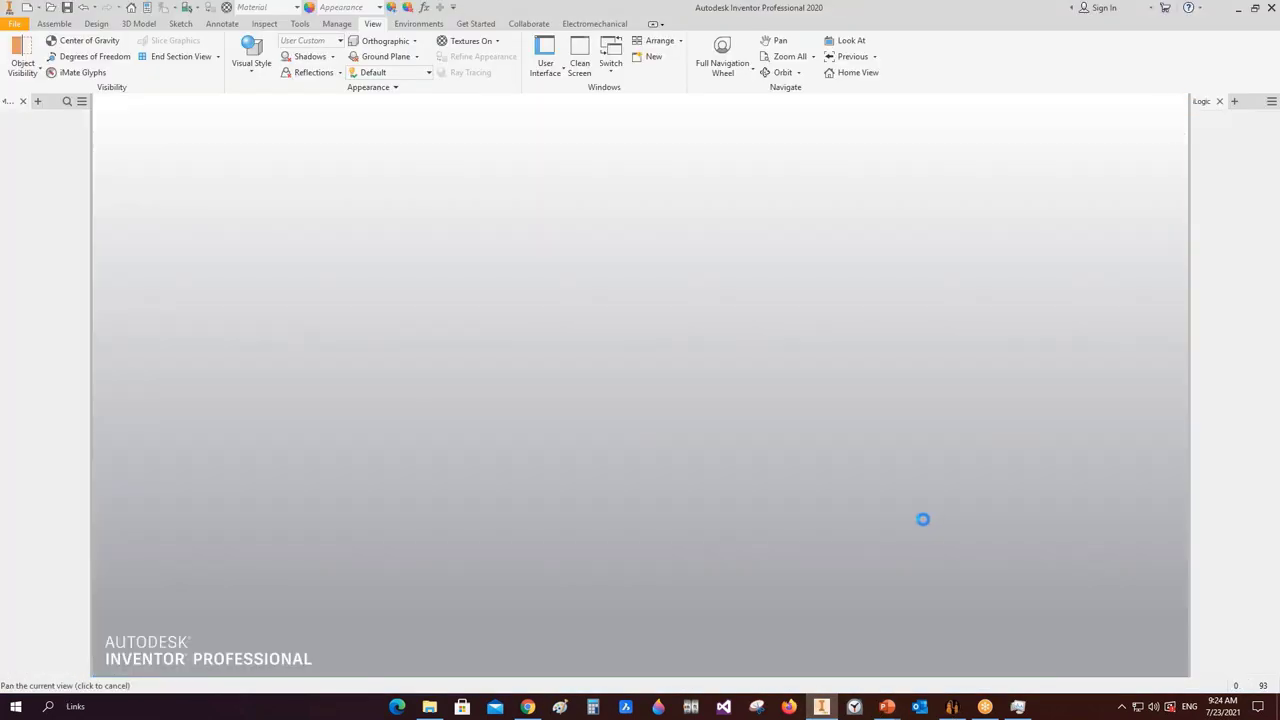
left_click(952, 706)
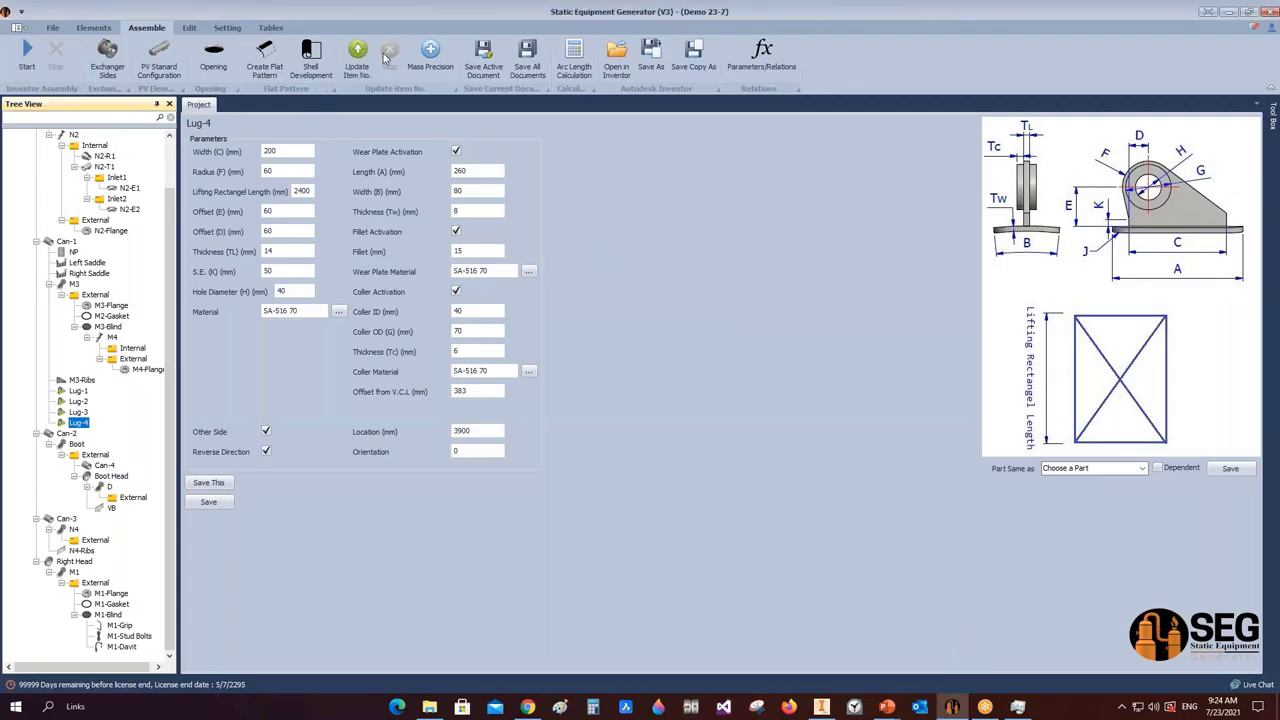
left_click(357, 55)
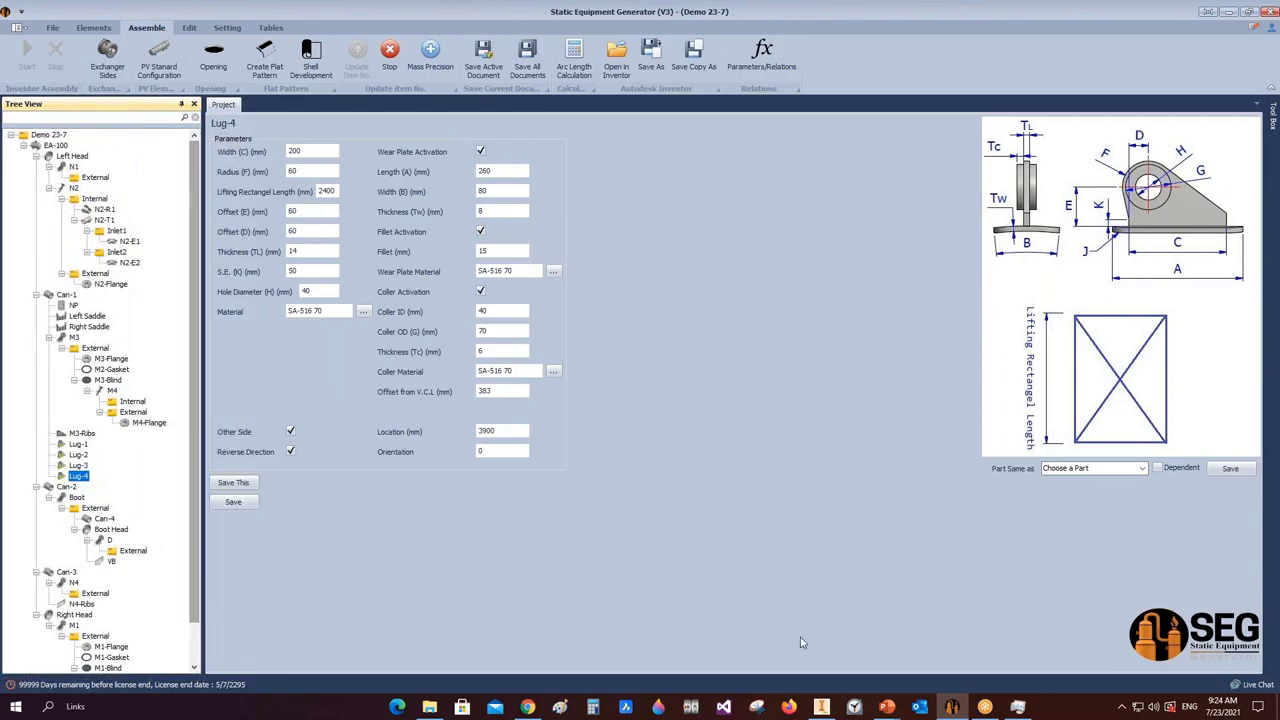
left_click(820, 706)
left_click(820, 706)
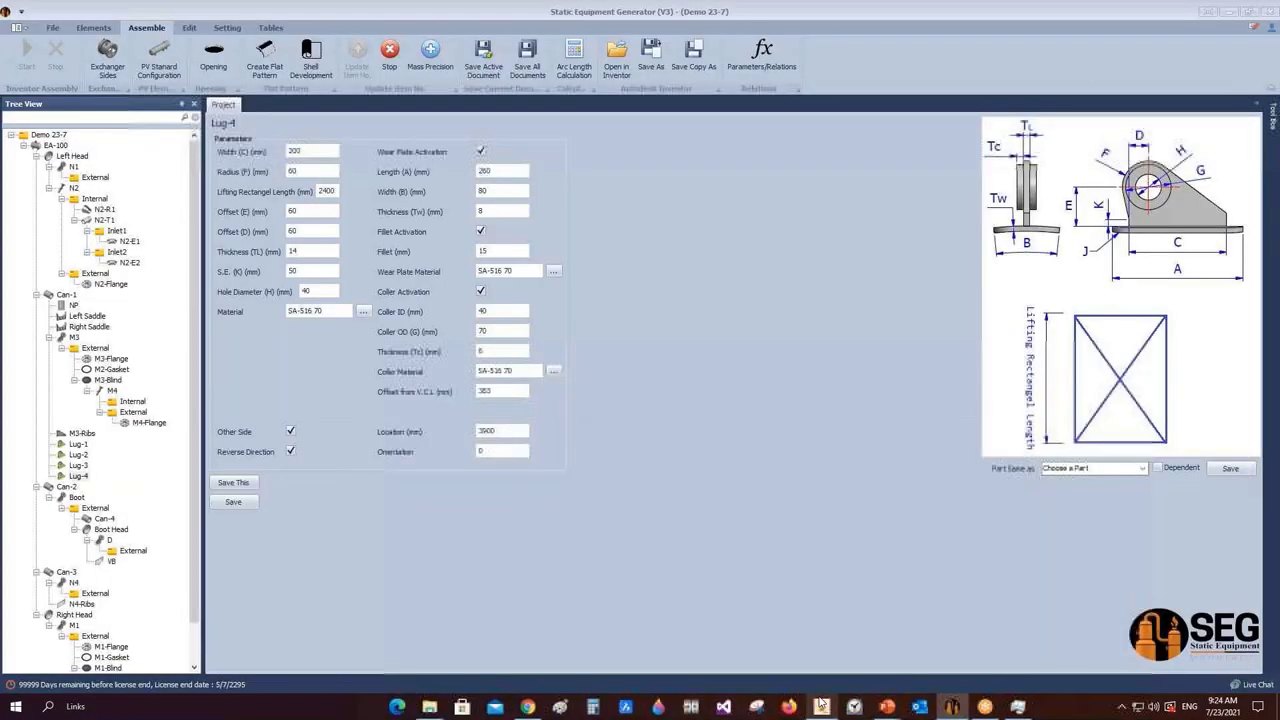
left_click(820, 706)
left_click(951, 706)
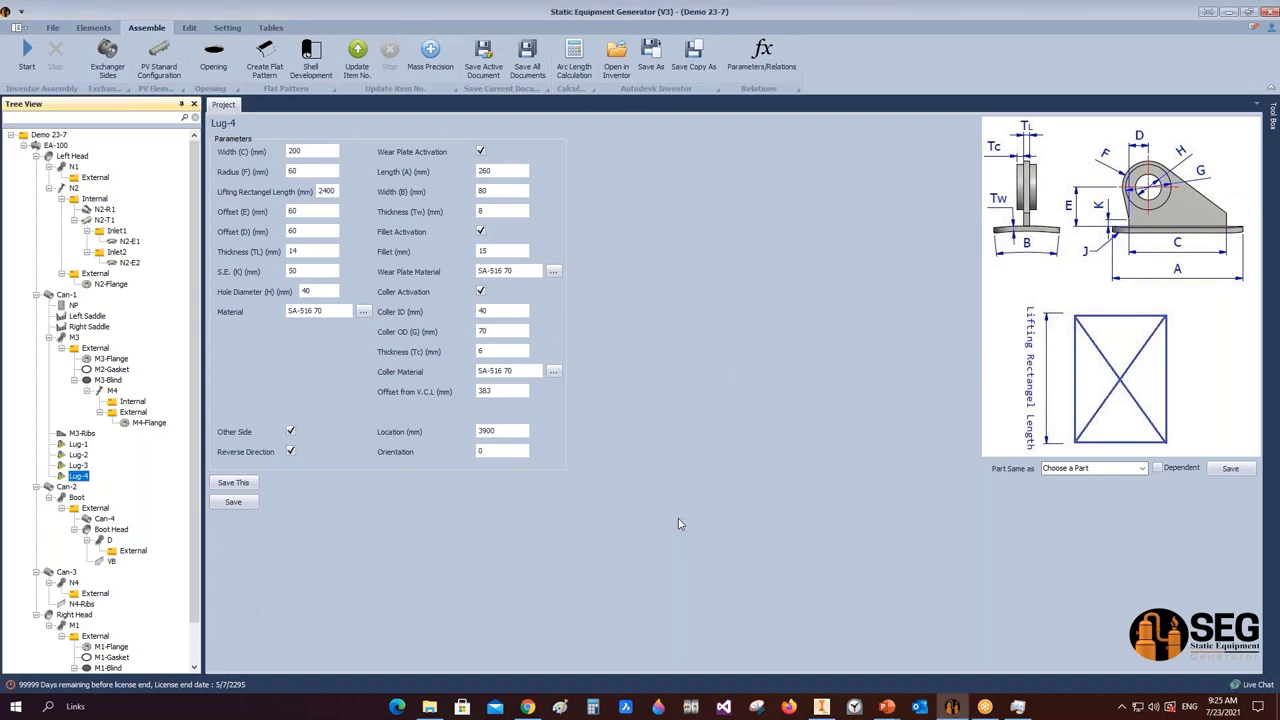
- Create a drawing for vessel EA-100 and open the Welding Details gallery under Tables/Annotate
left_click(52, 146)
right_click(52, 147)
mouse_move(88, 184)
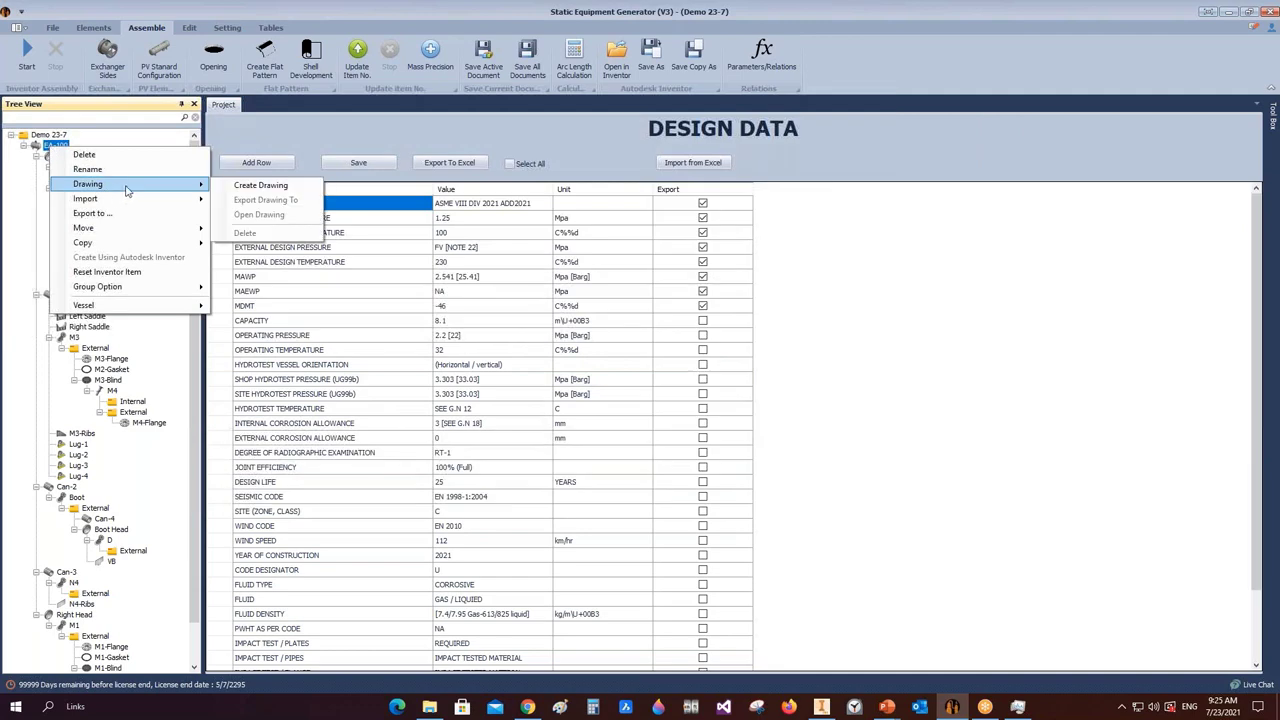
left_click(254, 188)
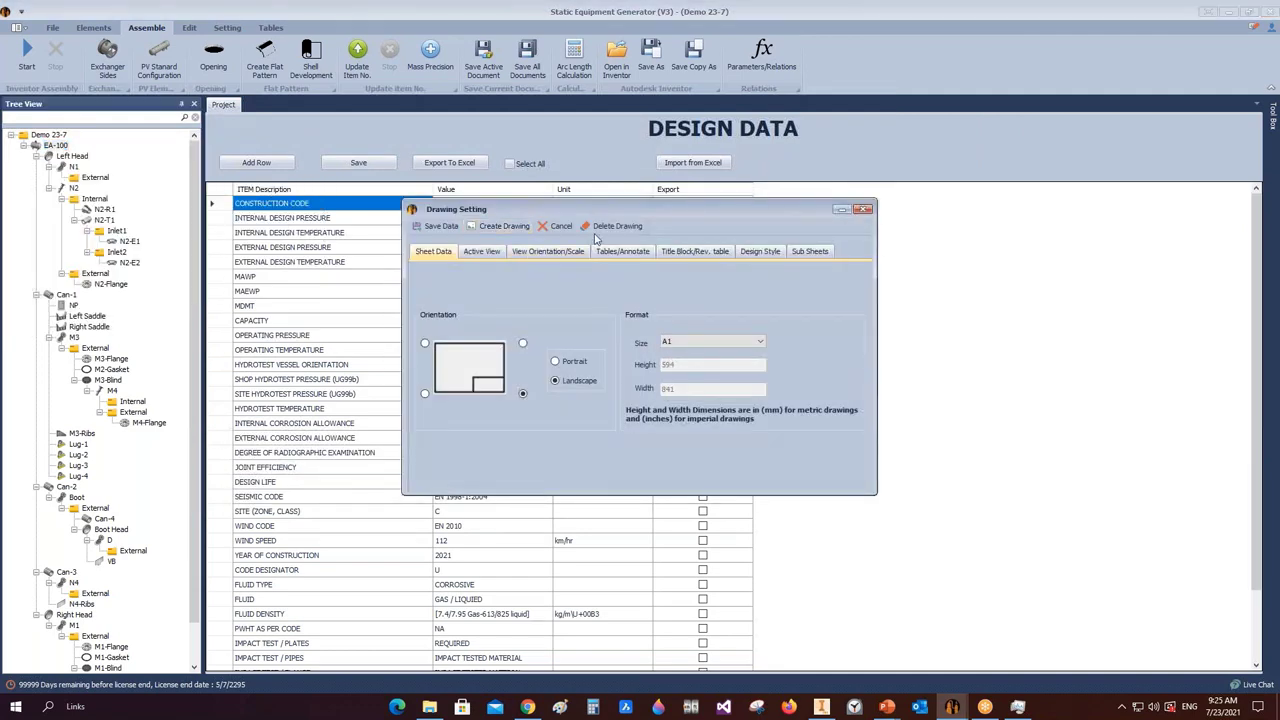
left_click(628, 252)
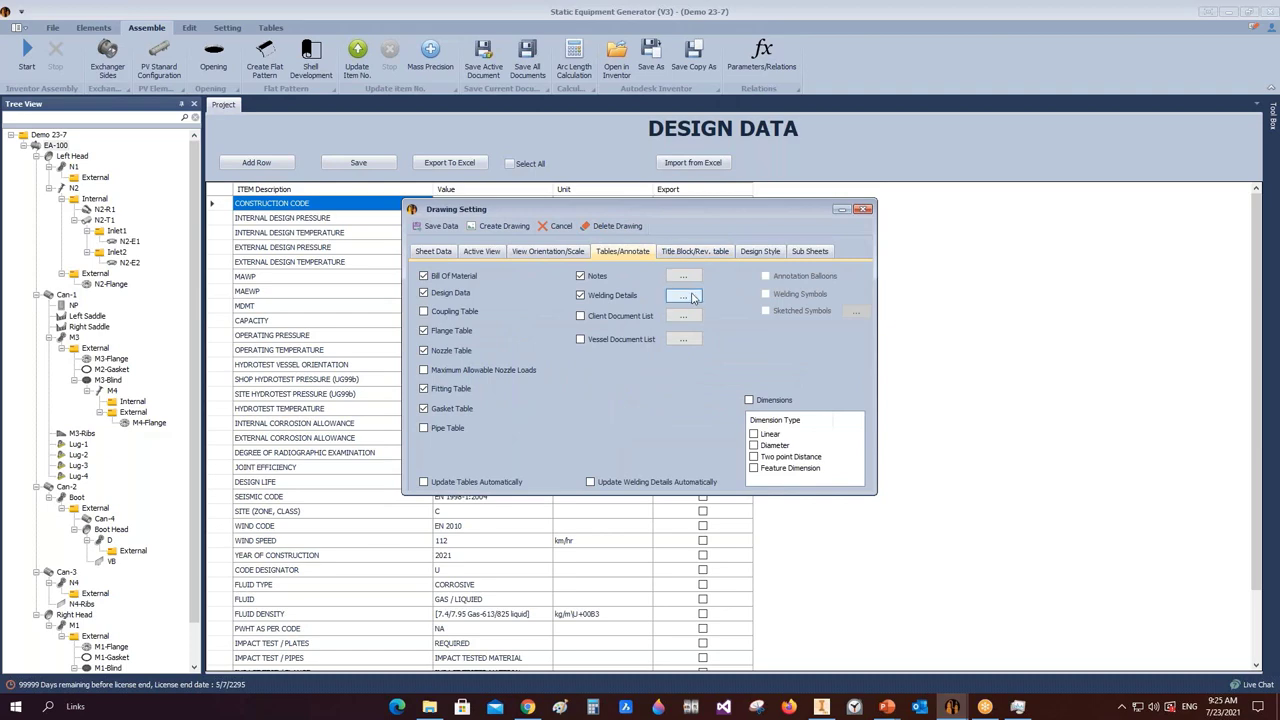
left_click(683, 296)
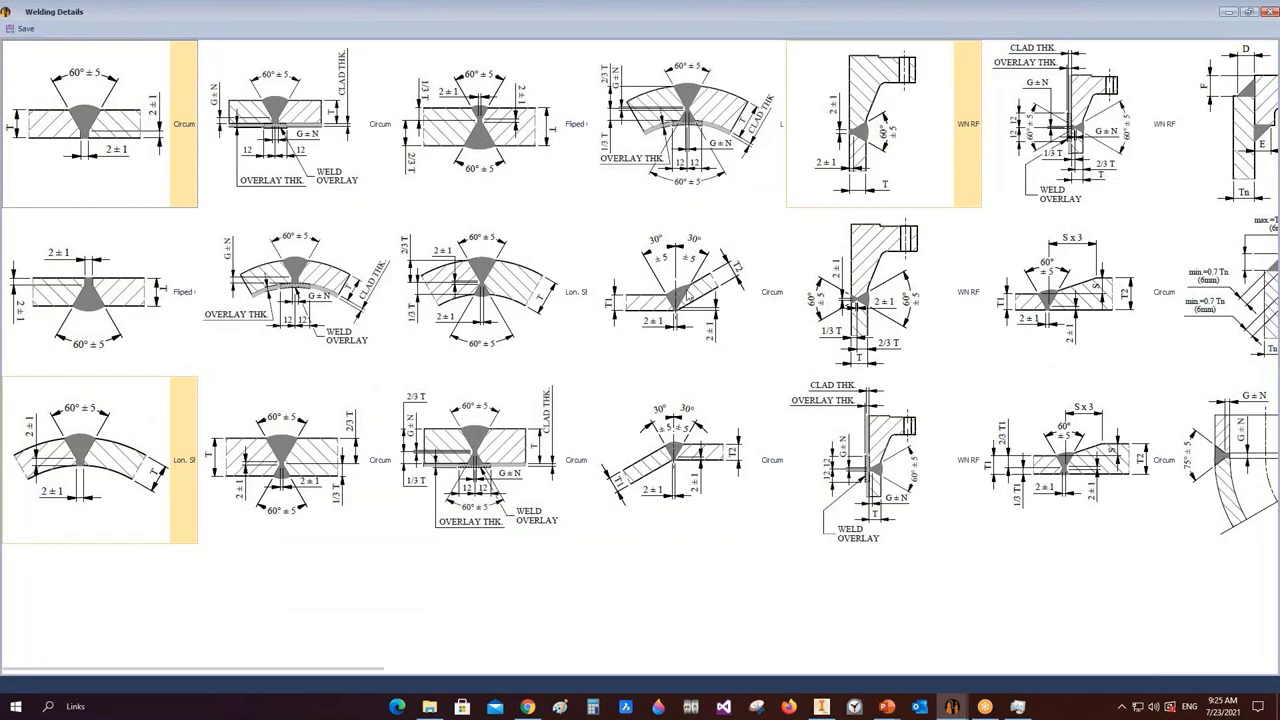
- Pick two circumferential weld details, close the gallery, and tick Client Document List
left_click(706, 320)
left_click(688, 460)
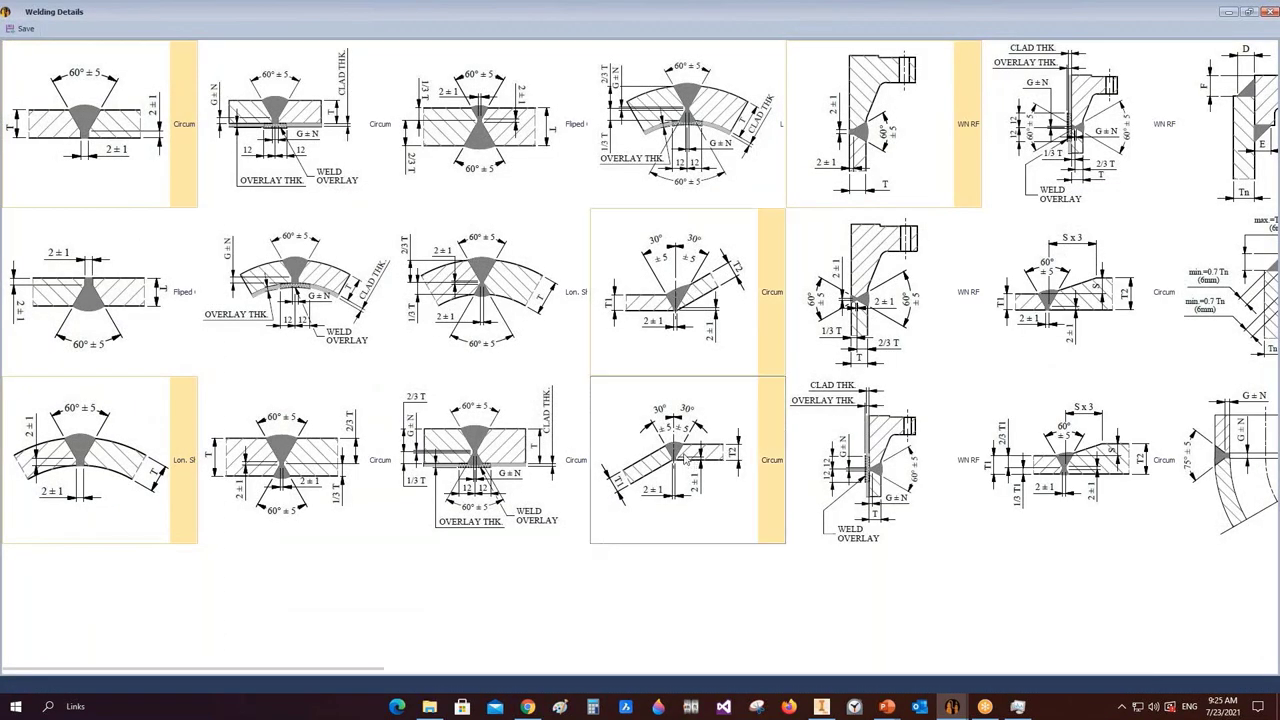
scroll(686, 458, "right", 1)
scroll(686, 458, "right", 3)
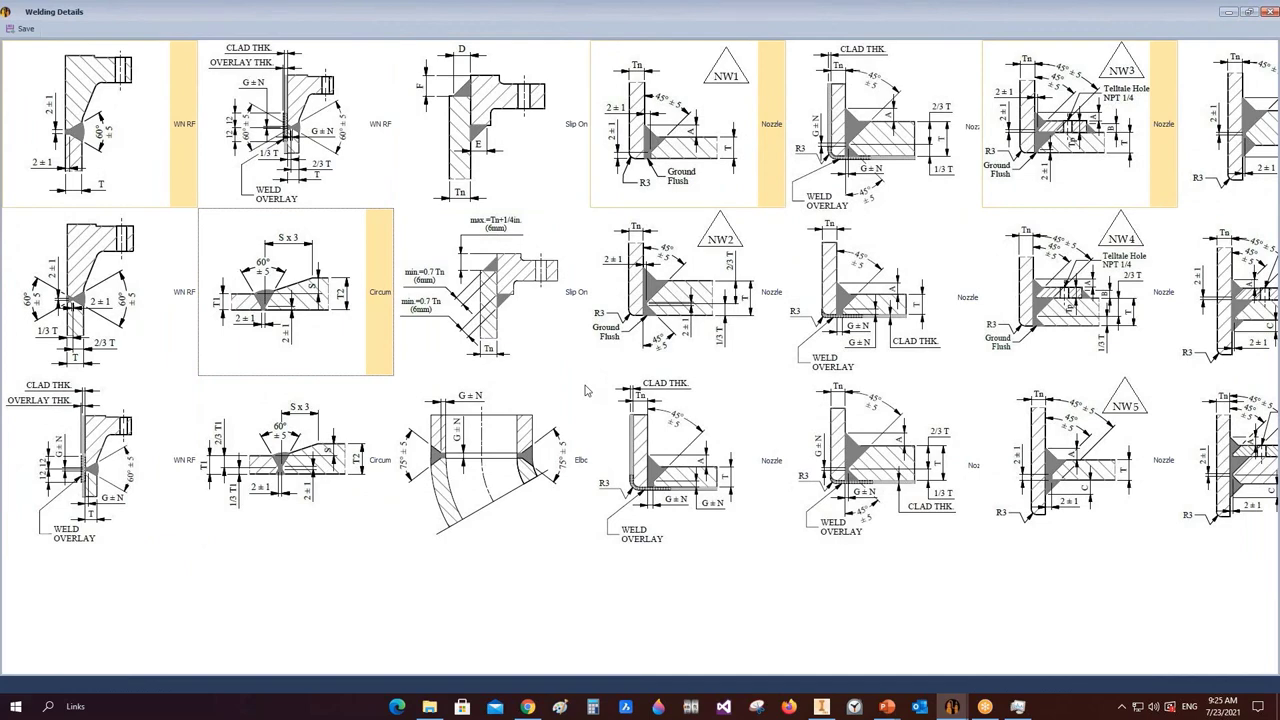
scroll(587, 391, "right", 1)
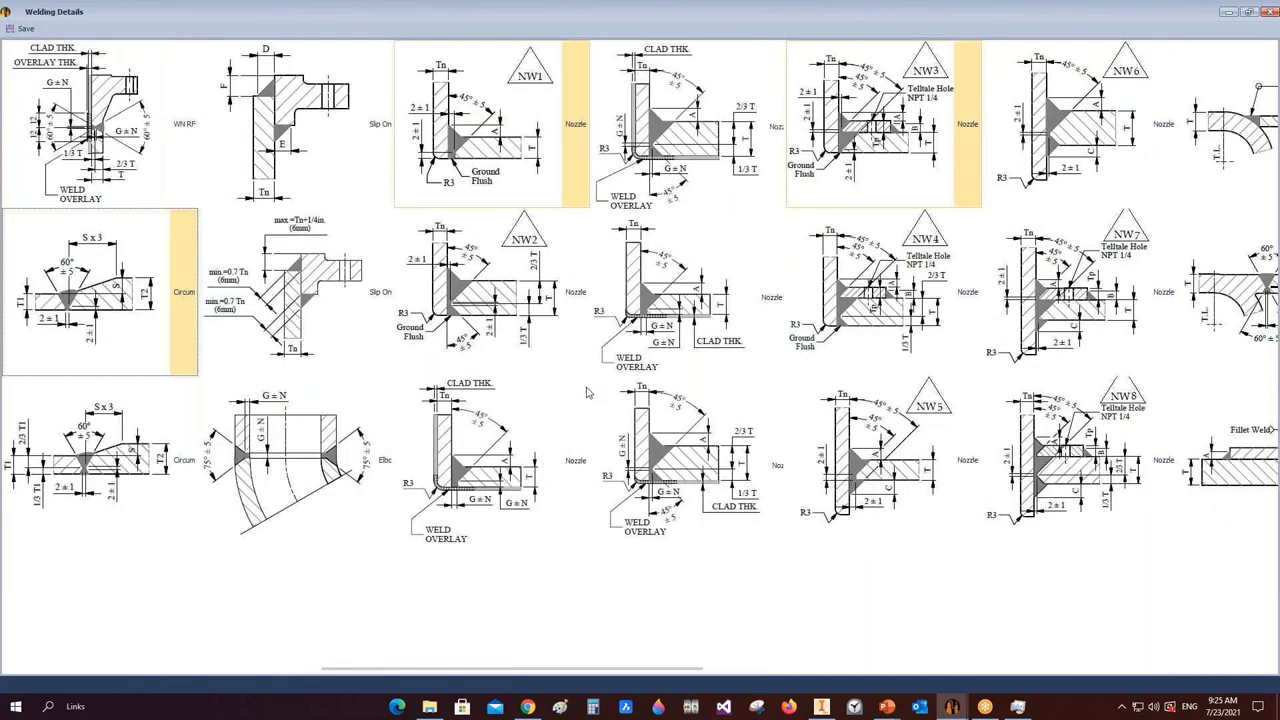
scroll(587, 391, "right", 1)
scroll(587, 391, "right", 2)
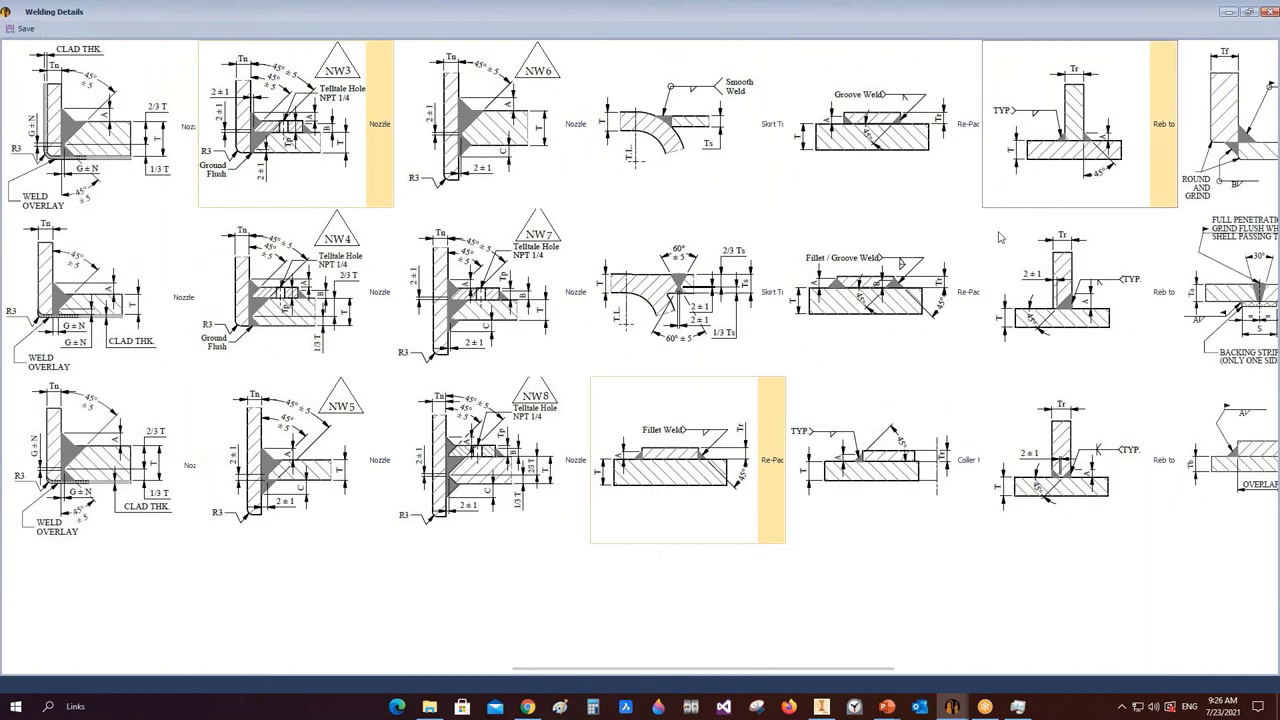
scroll(998, 237, "right", 1)
scroll(998, 237, "right", 1)
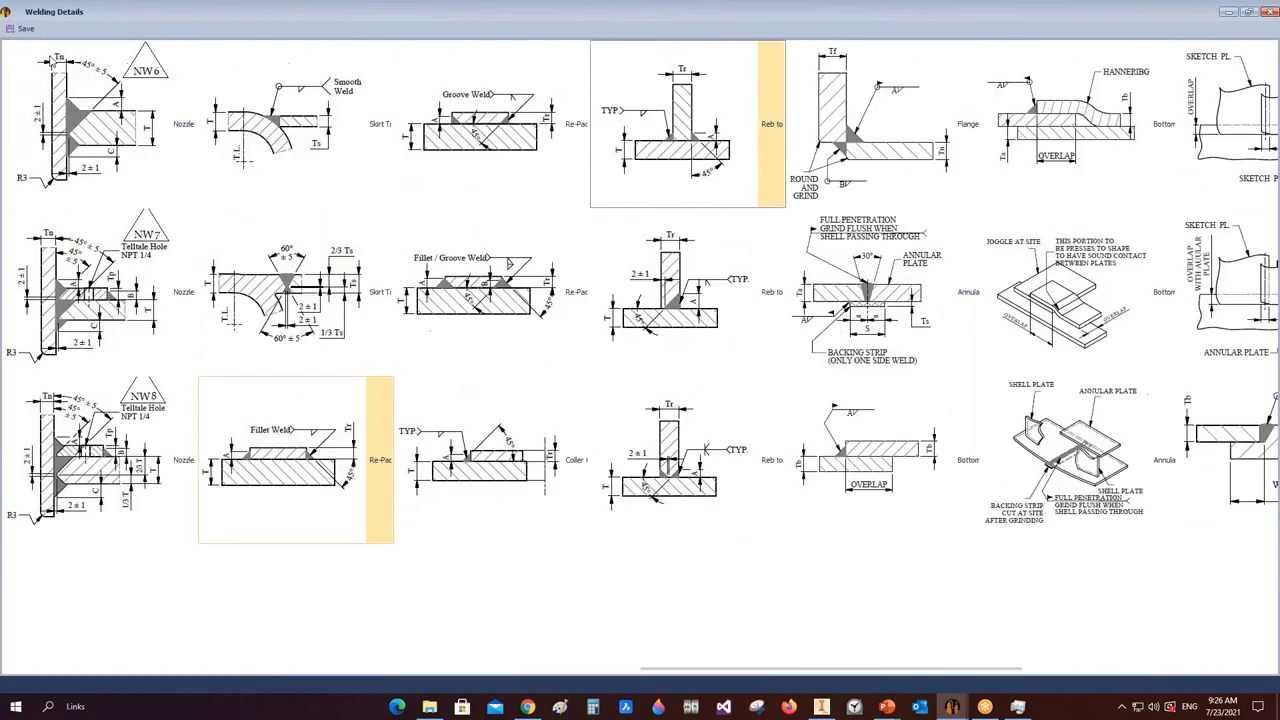
key("alt+F4")
left_click(581, 316)
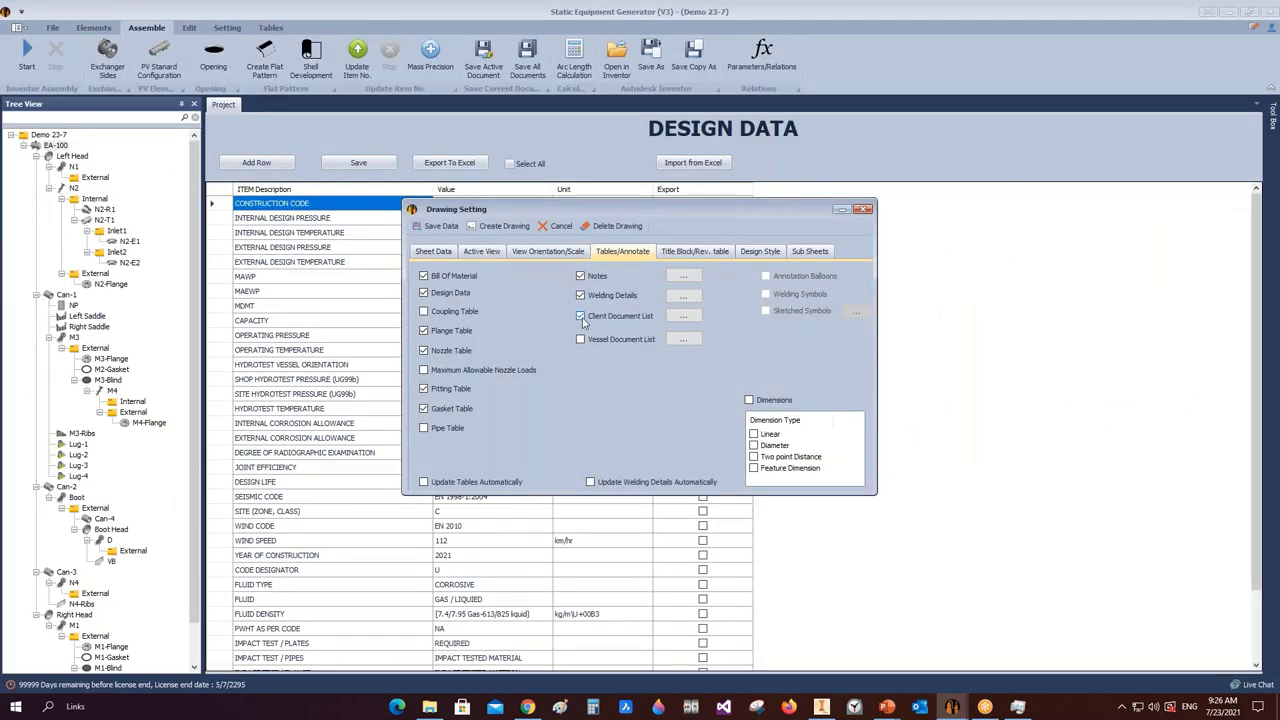
- Add PROCESS DATA SHEET, number 072-00-MG-5, to the client document list
left_click(680, 317)
left_click(505, 229)
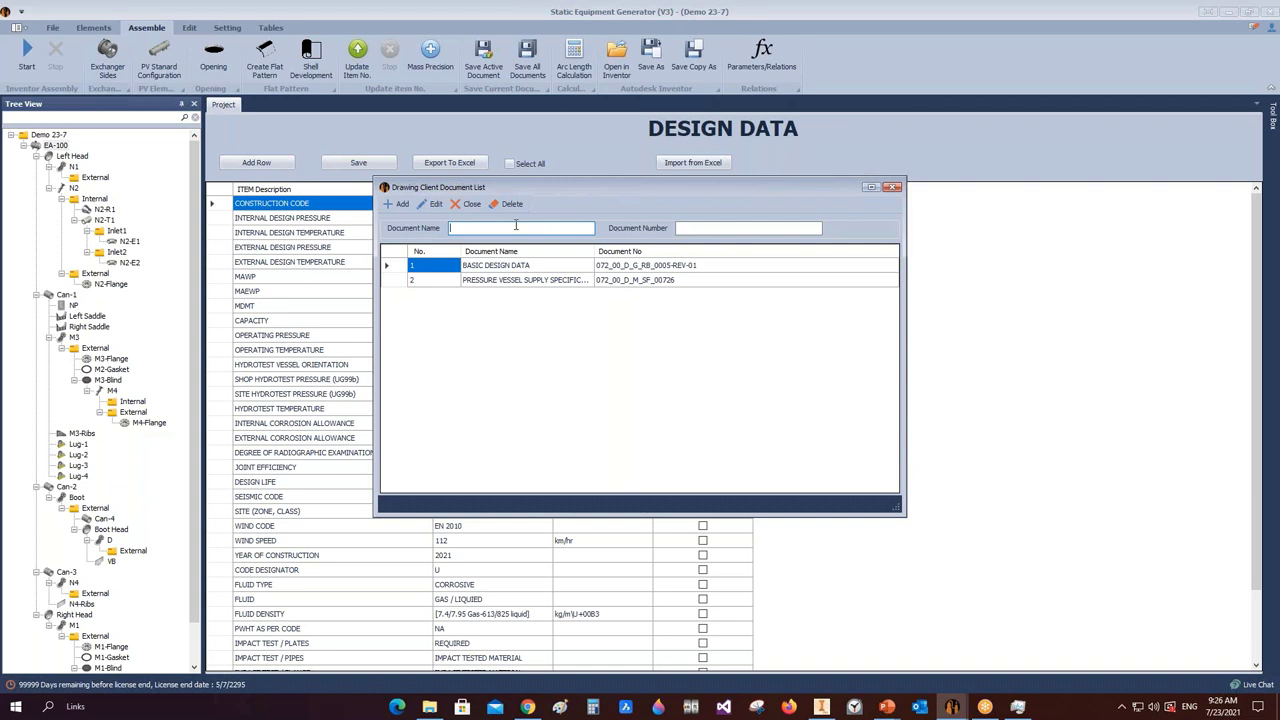
type("PROCESS DATA SHEET")
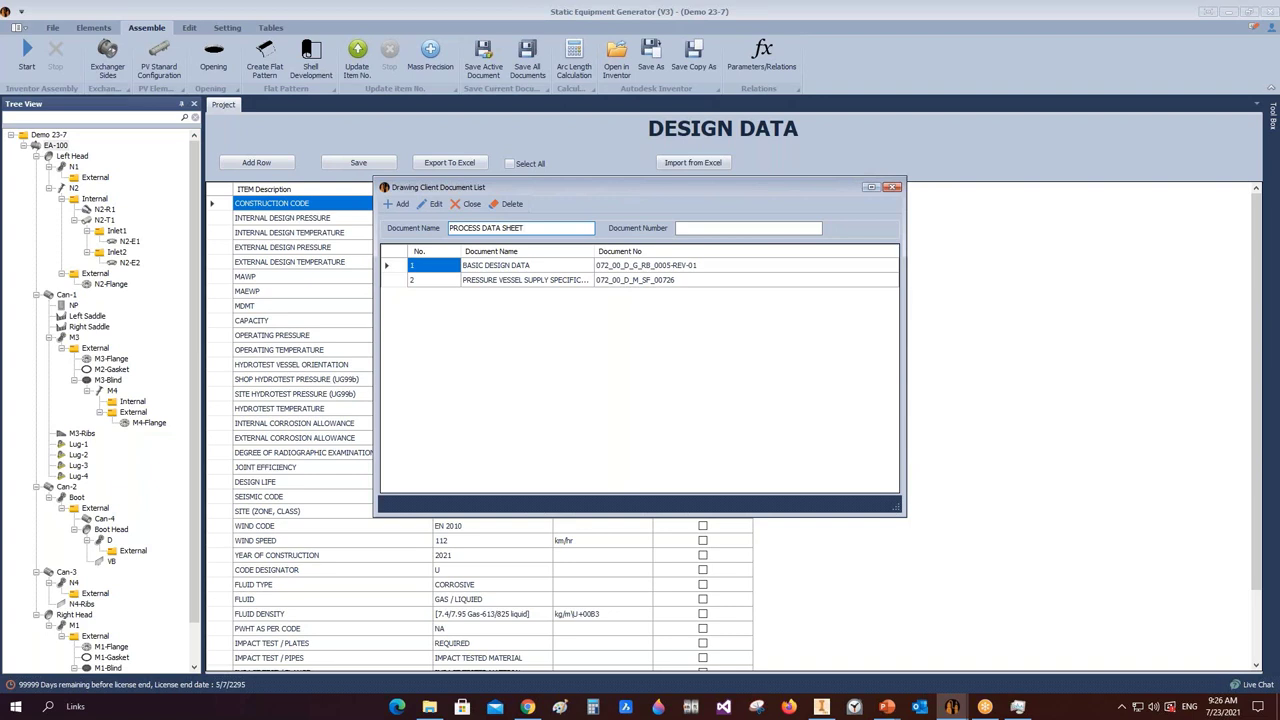
left_click(694, 229)
type("072-00-MG-5")
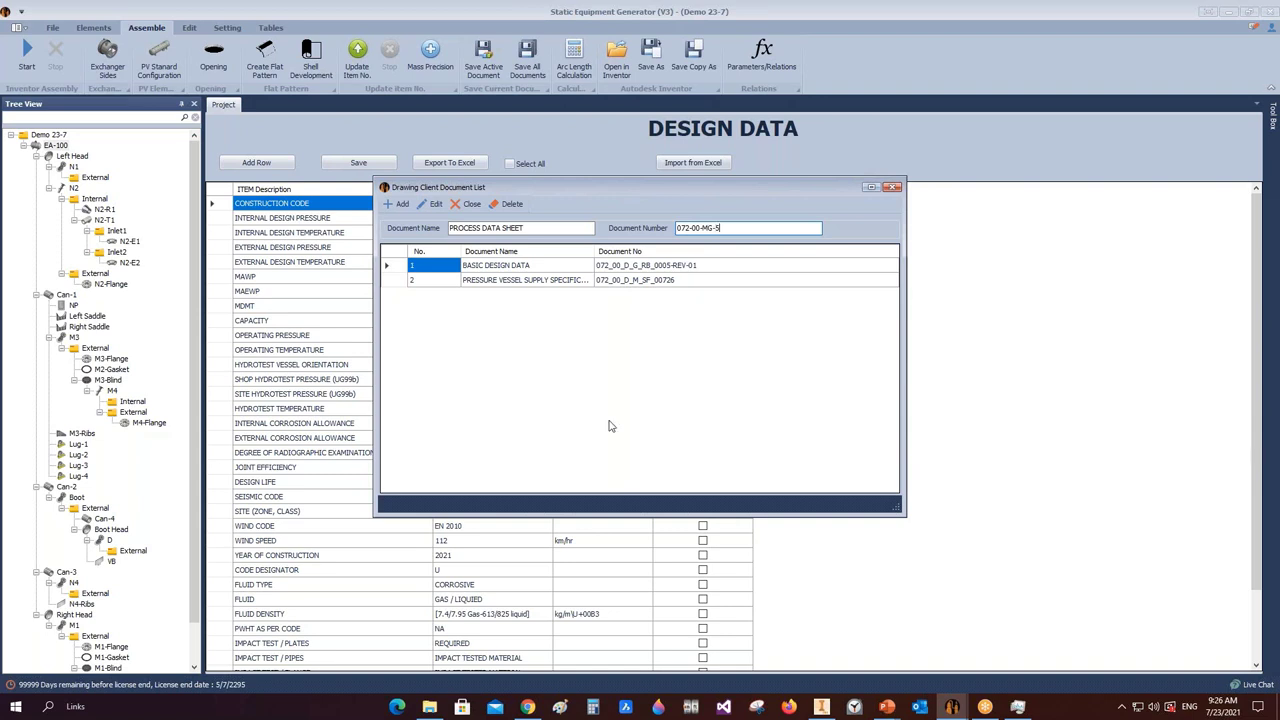
left_click(398, 204)
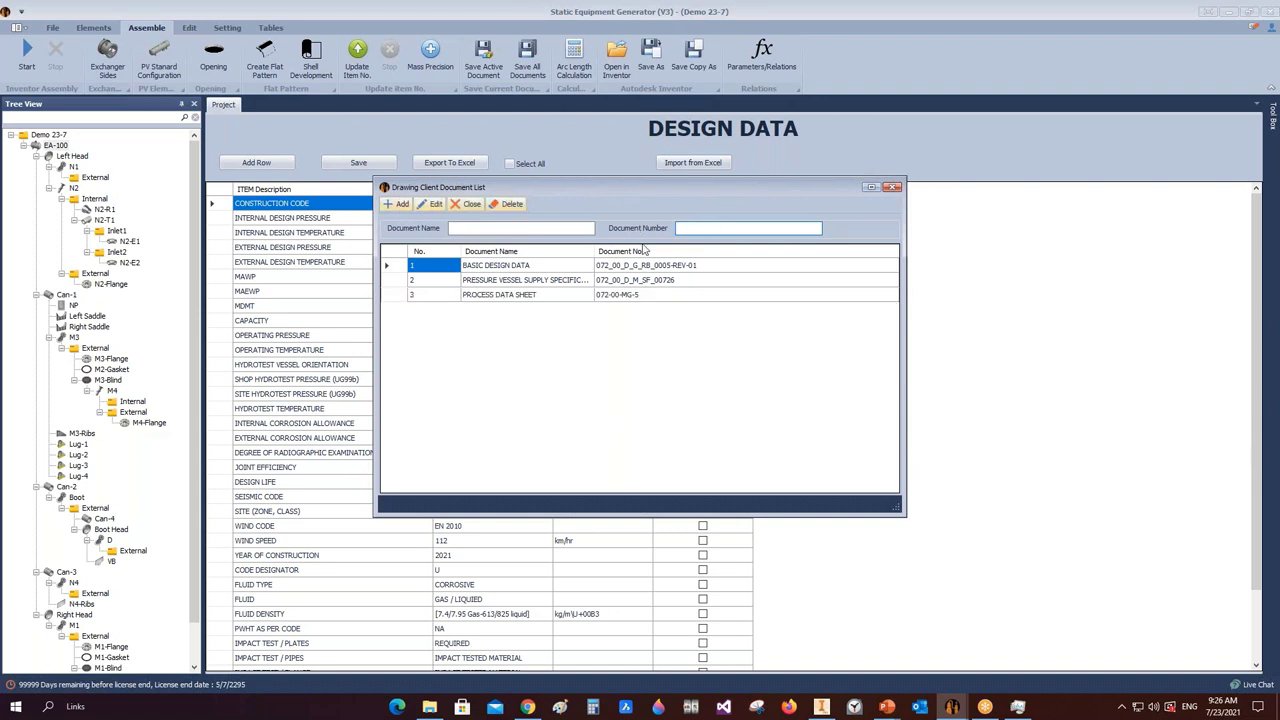
left_click(893, 187)
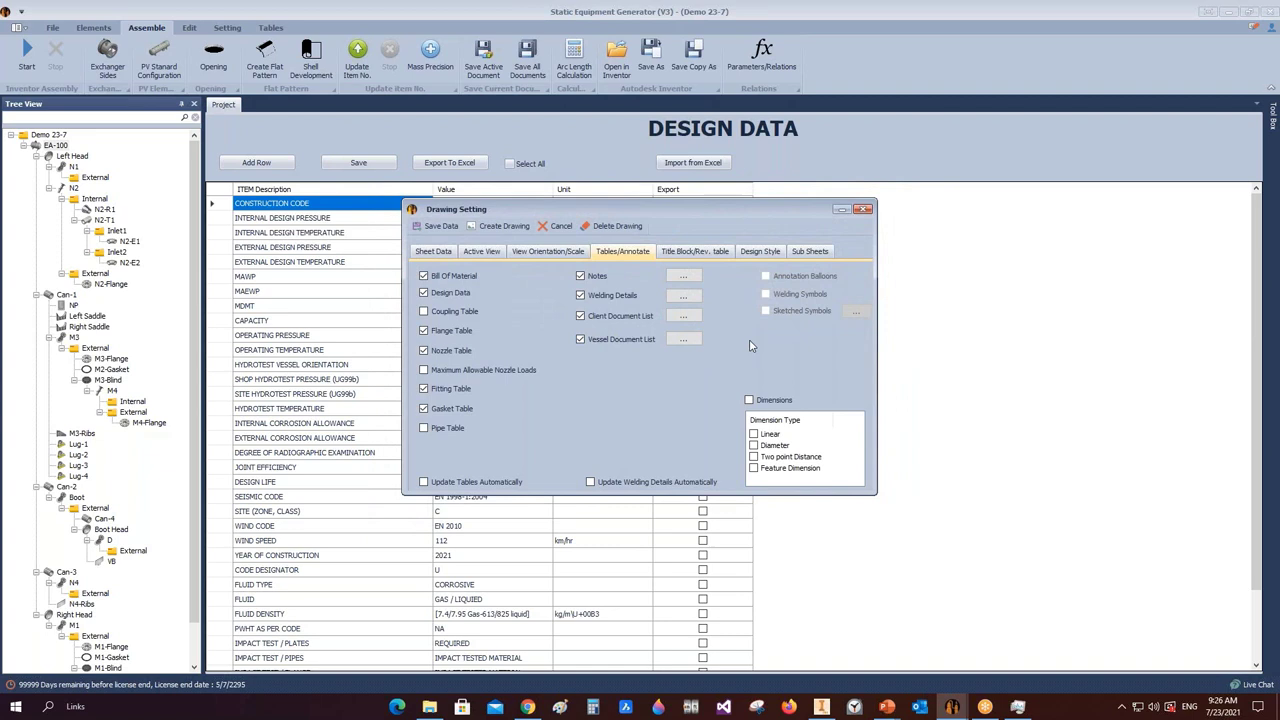
- Add MECHANICAL CALCULATIONS as document DOC-002 to the vessel document list
left_click(683, 339)
type("MECHANIC")
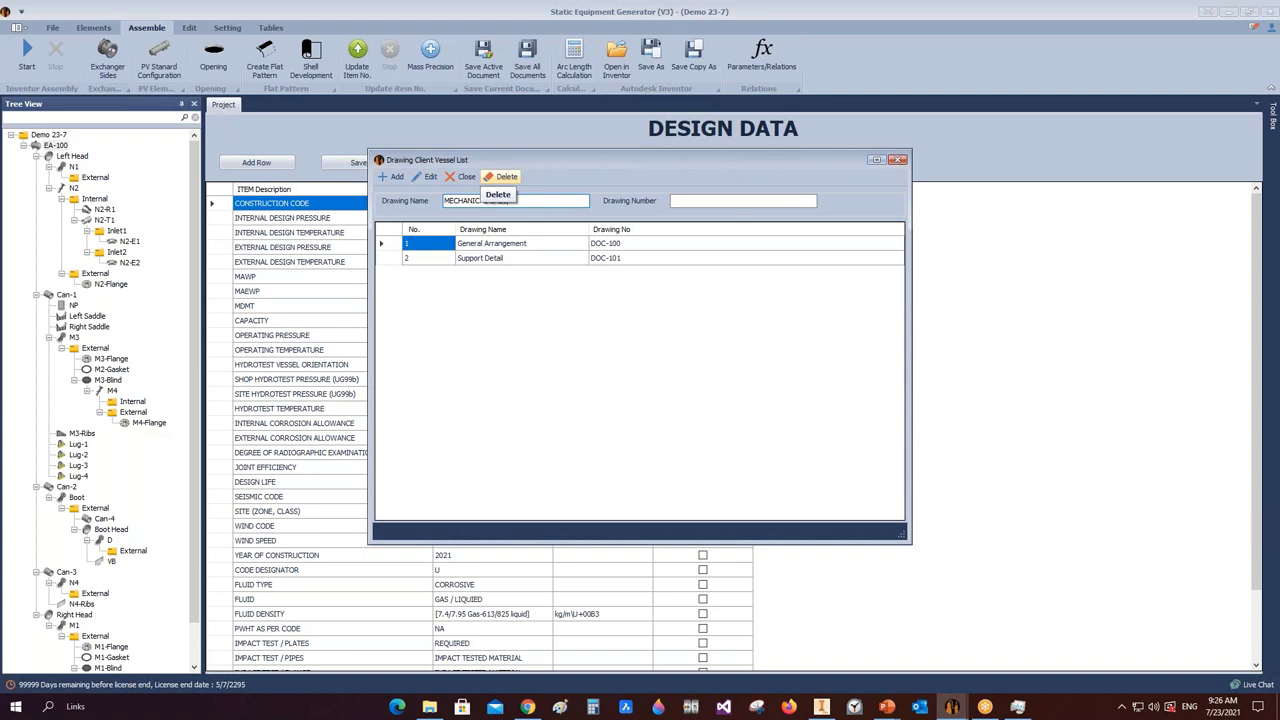
type("AL CALCULATIONS")
left_click(704, 201)
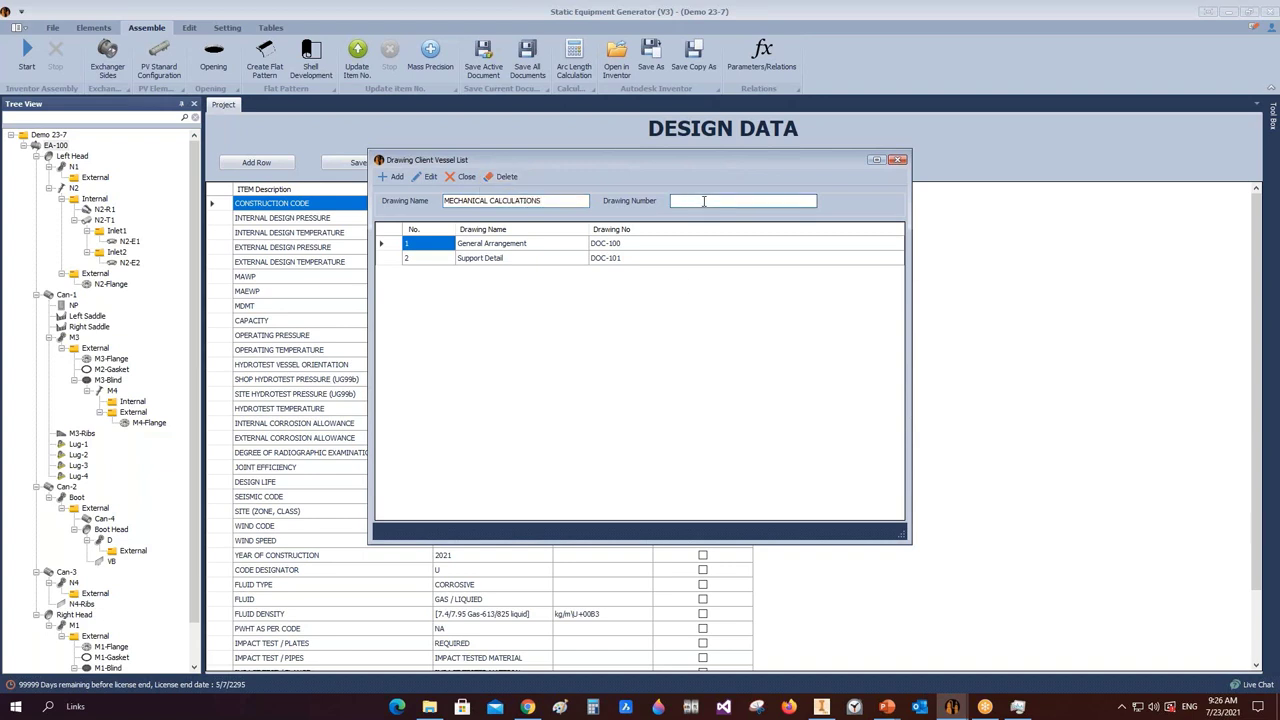
type("DOC-002")
left_click(390, 176)
- Add NOZZLE DETAILS as drawing DWG-102
left_click(493, 202)
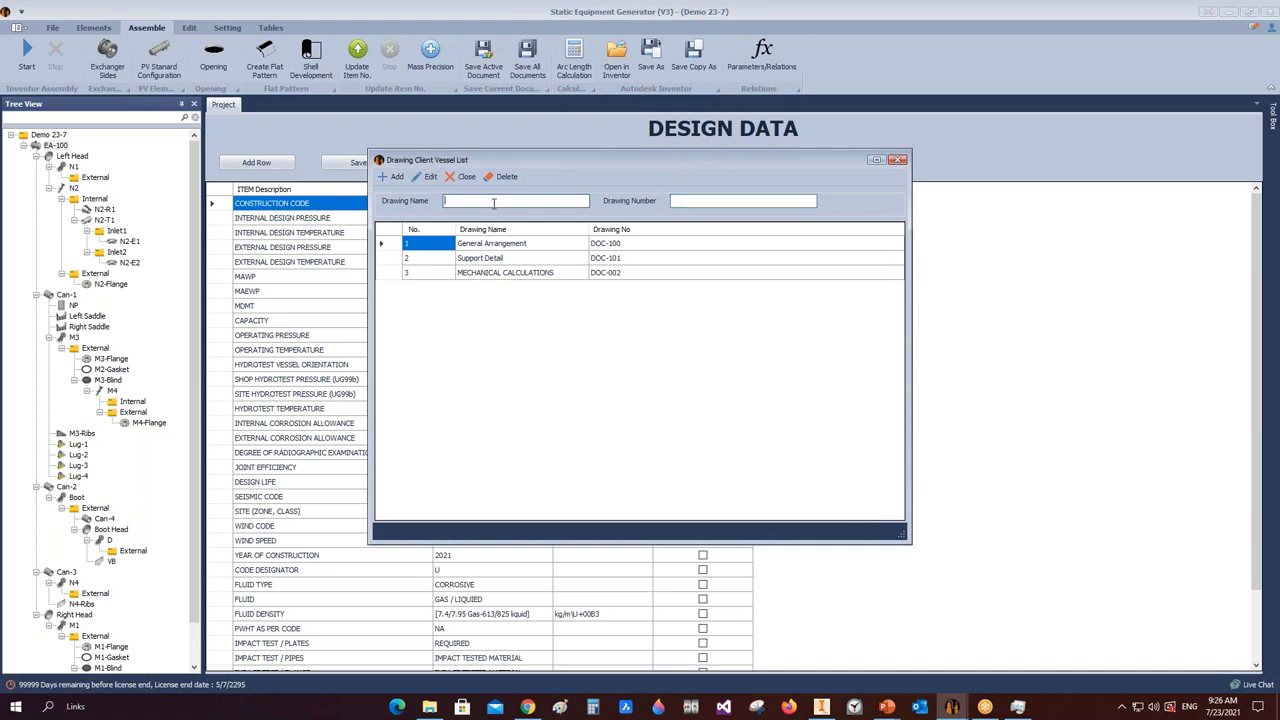
type("NOZZLE CALCULATIO")
key("BackSpace")
key("BackSpace")
key("BackSpace")
key("BackSpace")
key("BackSpace")
key("BackSpace")
key("BackSpace")
key("BackSpace")
key("BackSpace")
type("DETAILS")
left_click(744, 200)
type("DWG")
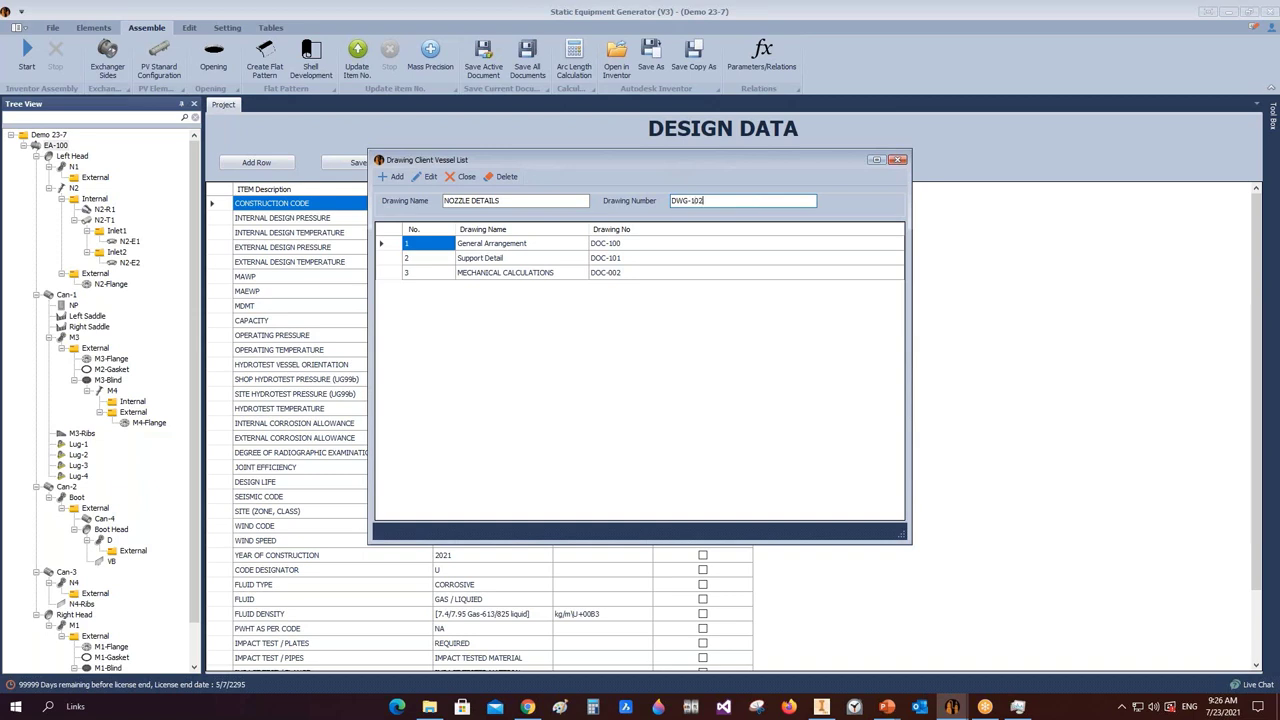
type("-102")
left_click(392, 176)
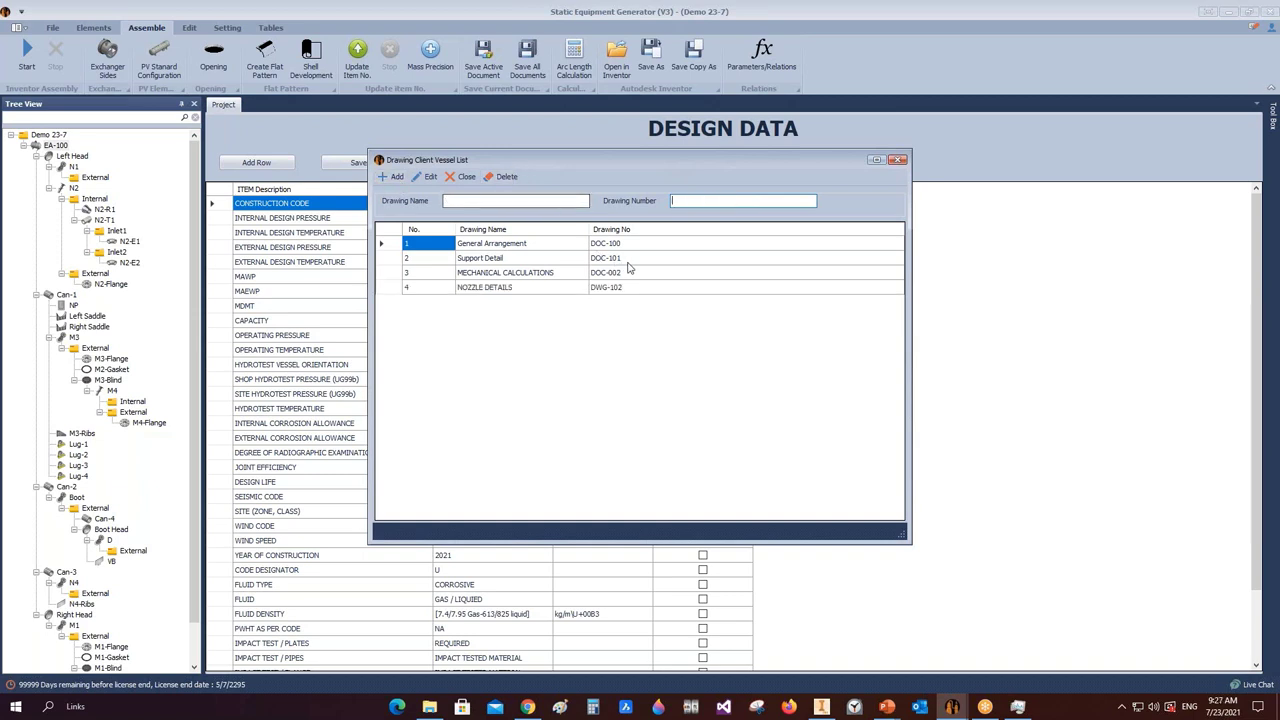
- Renumber the General Arrangement drawing from DOC-100 to DWG-100
left_click(432, 260)
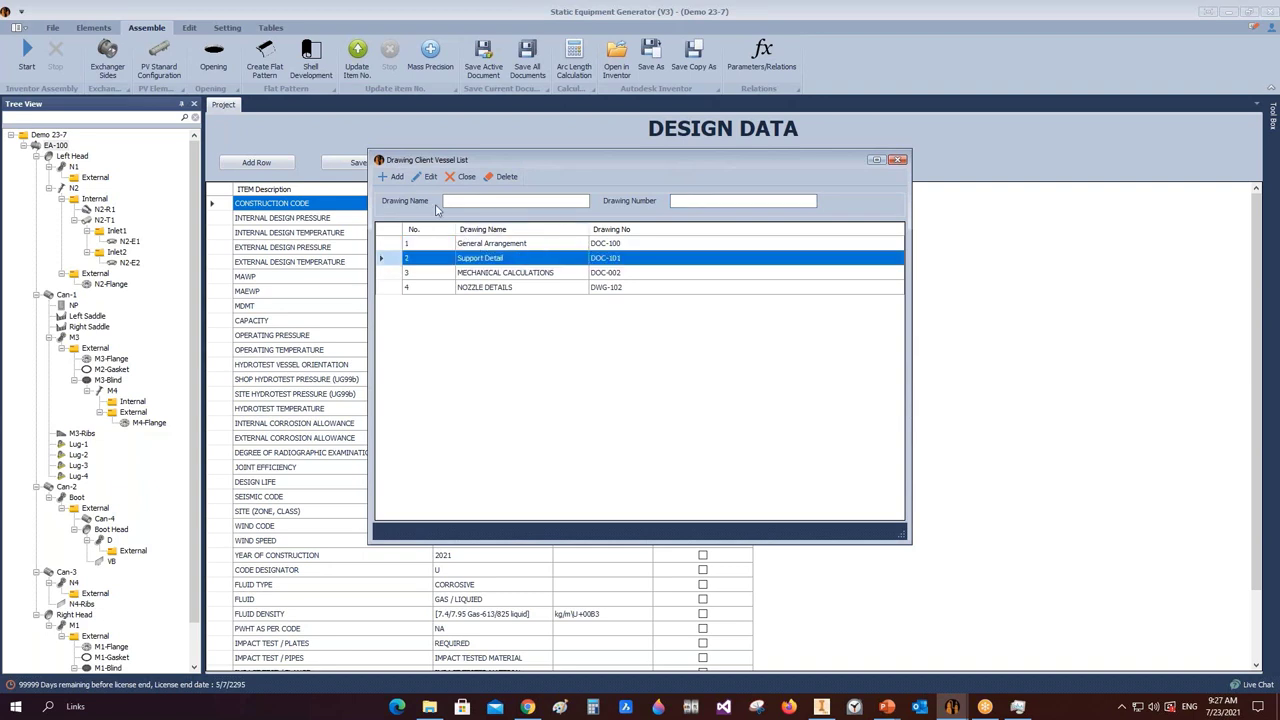
left_click(430, 177)
left_click(682, 201)
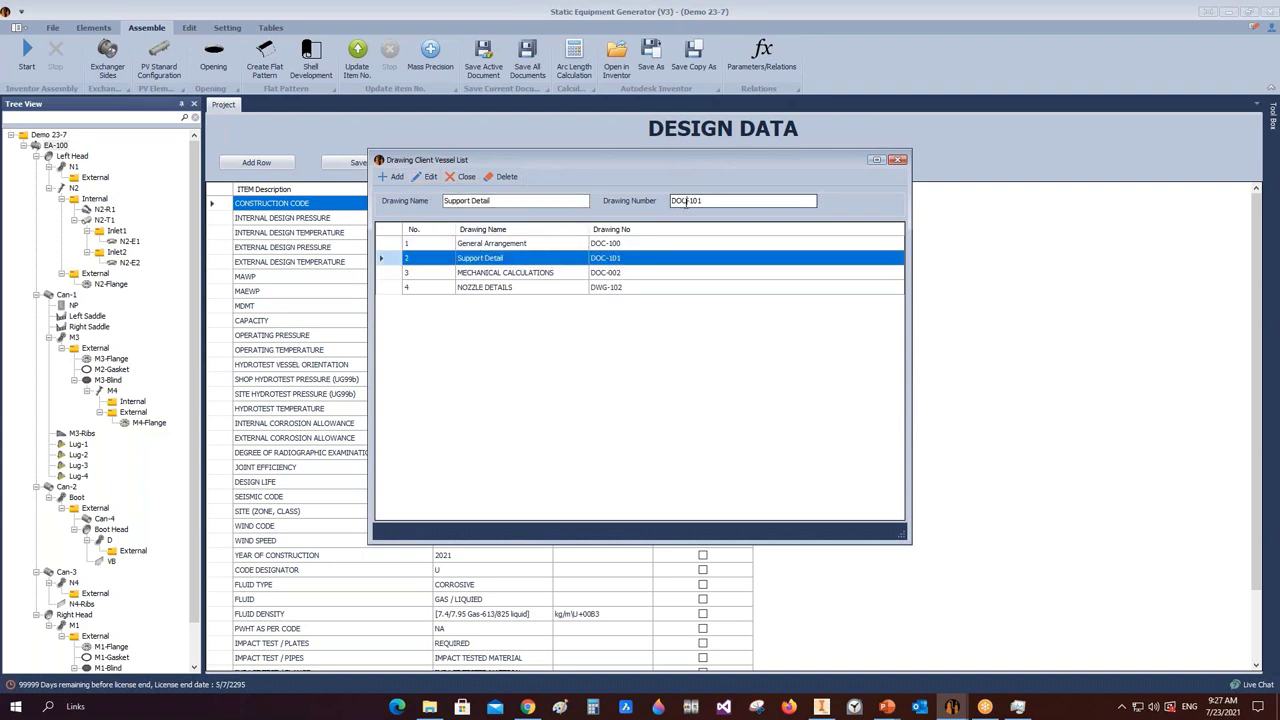
left_click_drag(686, 201, 674, 201)
left_click(390, 244)
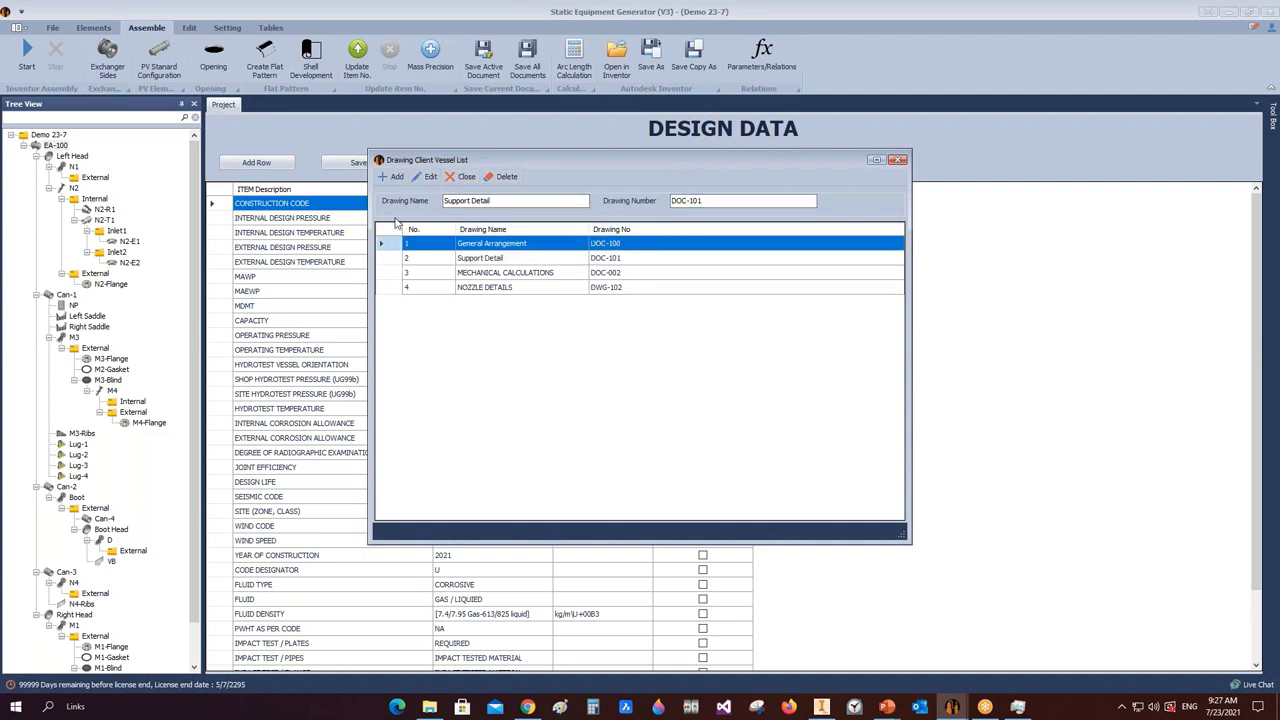
left_click(430, 177)
left_click_drag(672, 201, 689, 203)
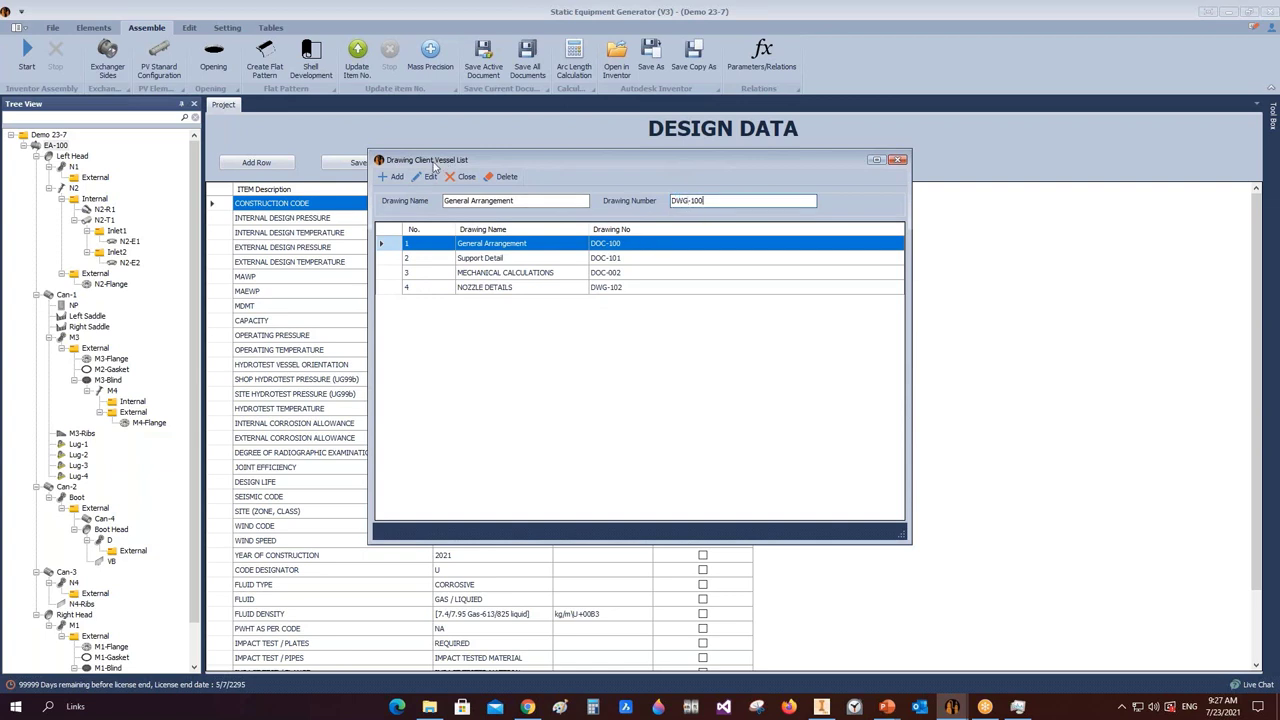
left_click(397, 177)
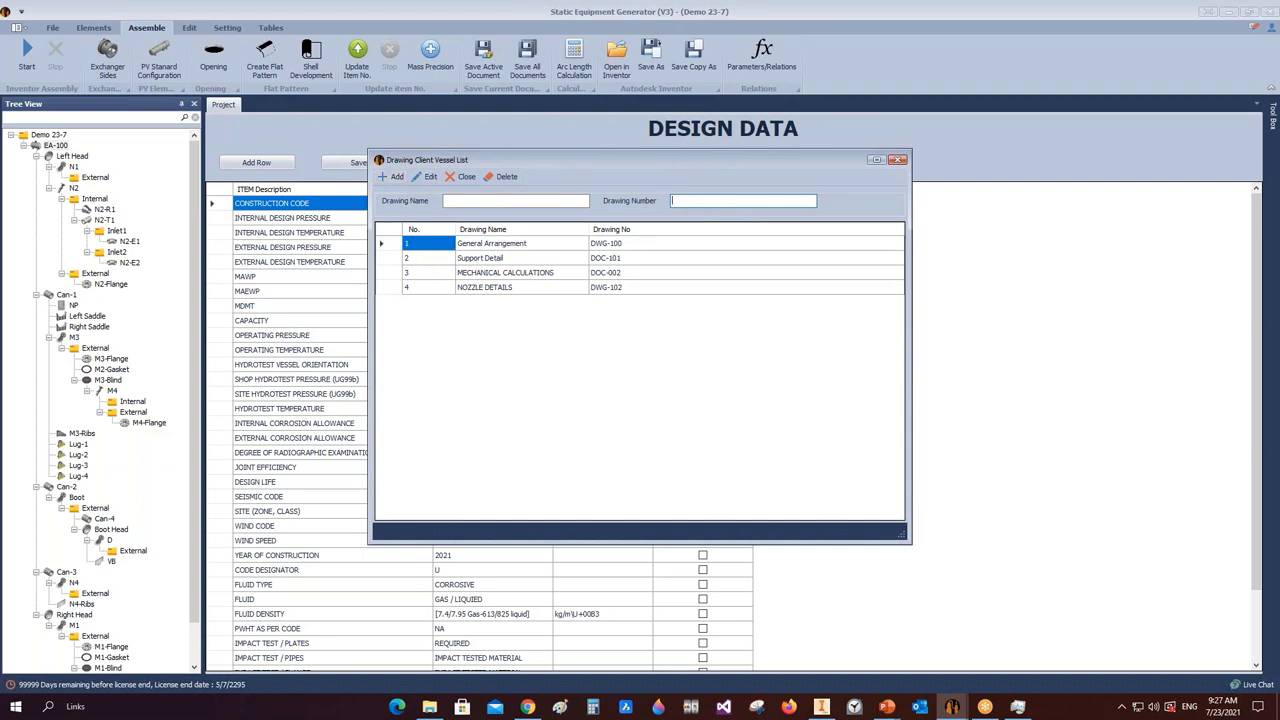
- Renumber Support Detail to DWG-101 and close the vessel document list
left_click(422, 260)
left_click(430, 177)
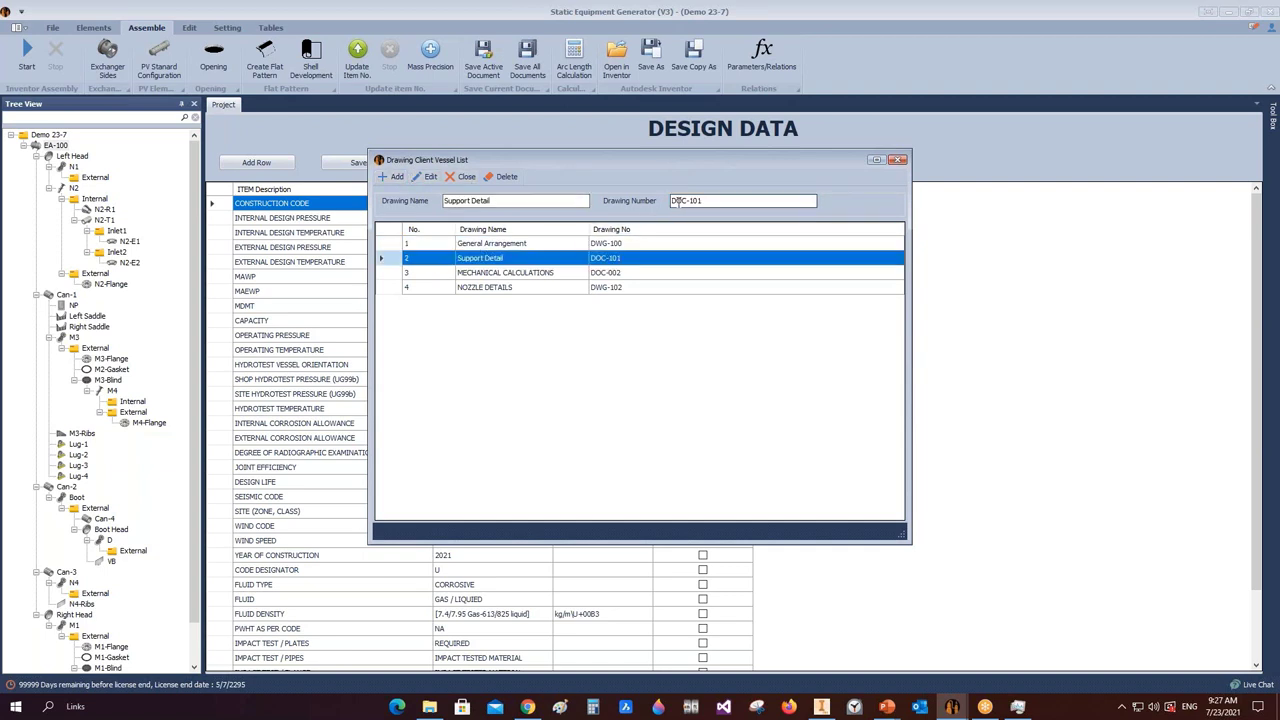
left_click_drag(672, 201, 689, 204)
type("WG")
left_click(391, 177)
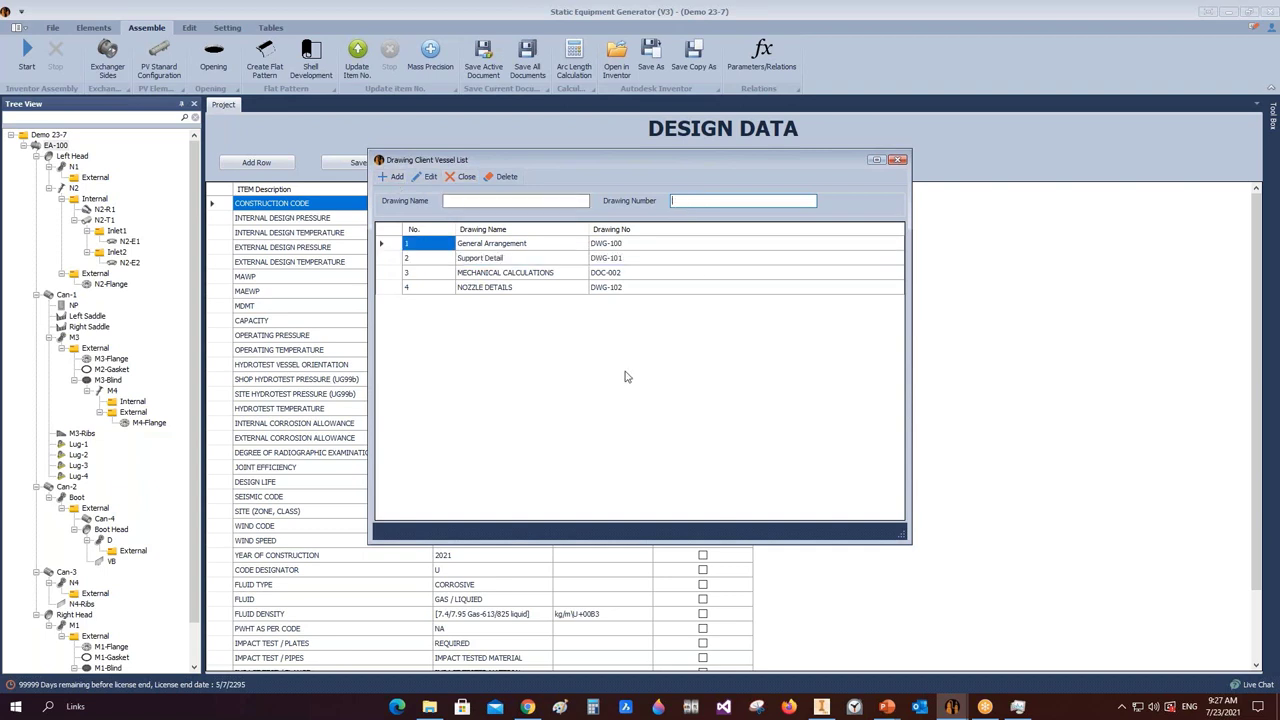
left_click(897, 160)
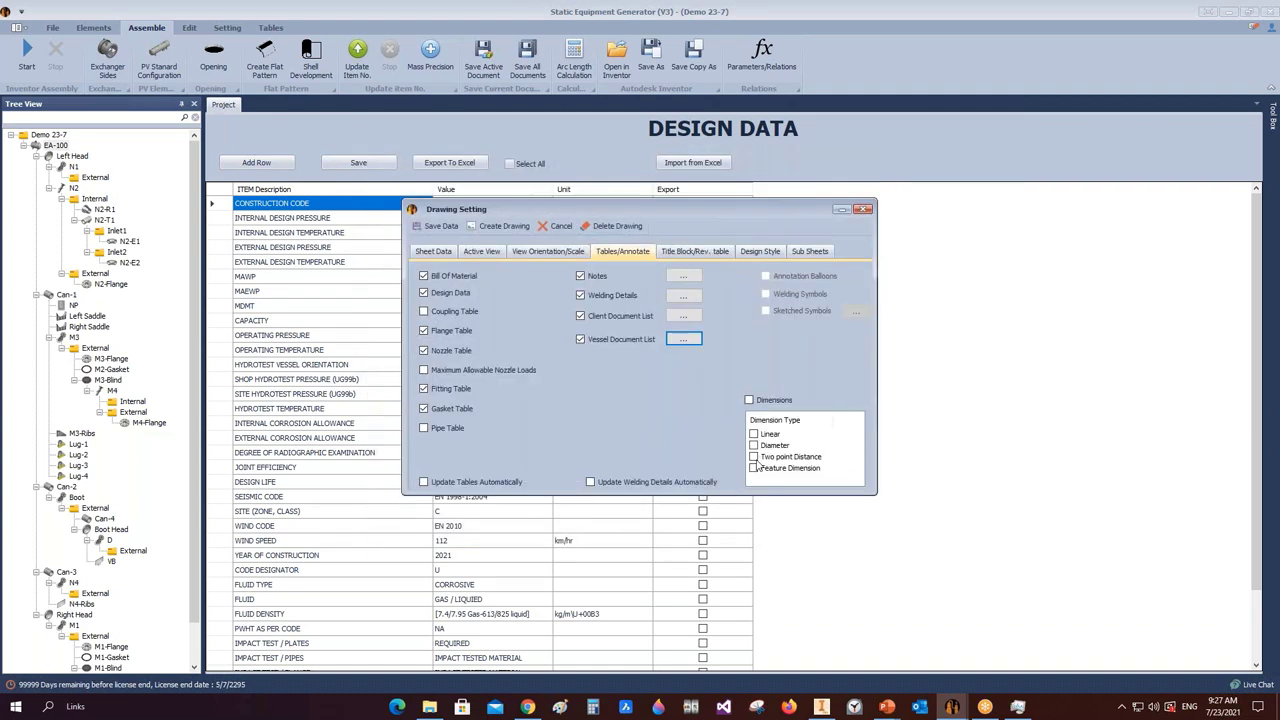
- Set the title block drawing name to GENERAL ARRANGEMENT and drawing number DWG-101
left_click(720, 253)
double_click(558, 290)
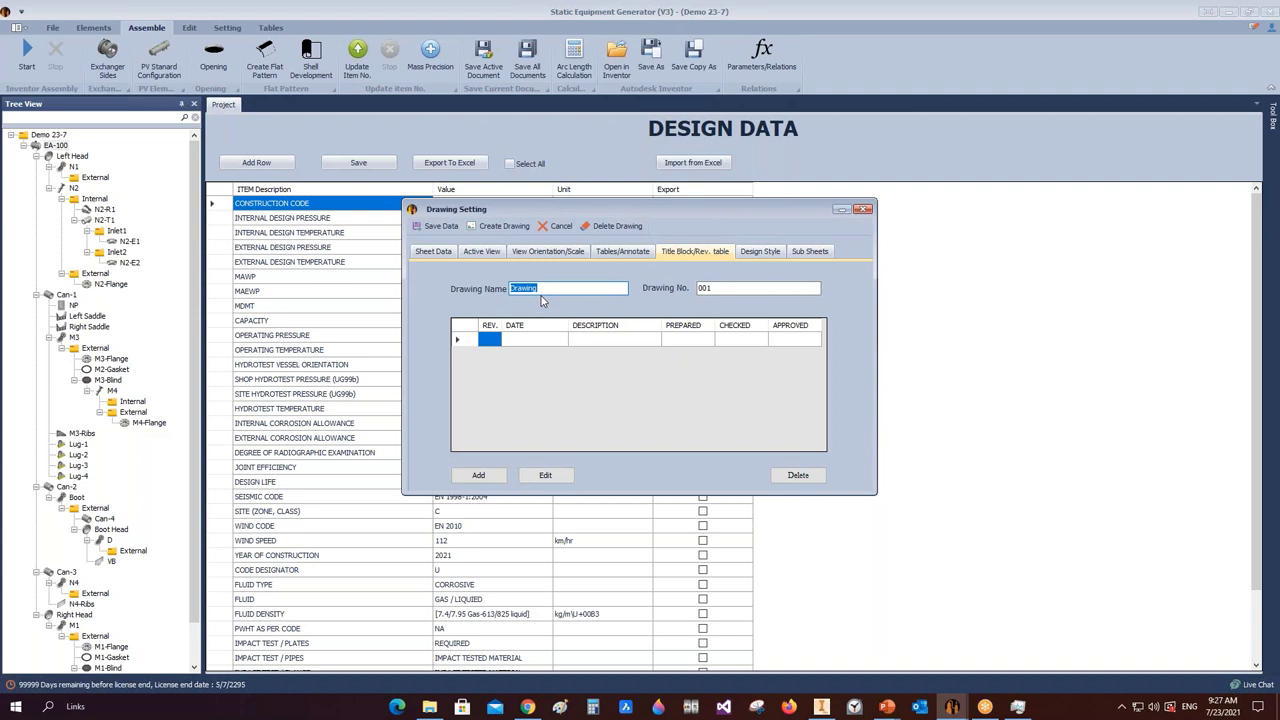
type("GENERAL ARRANGEMENT")
key("Tab")
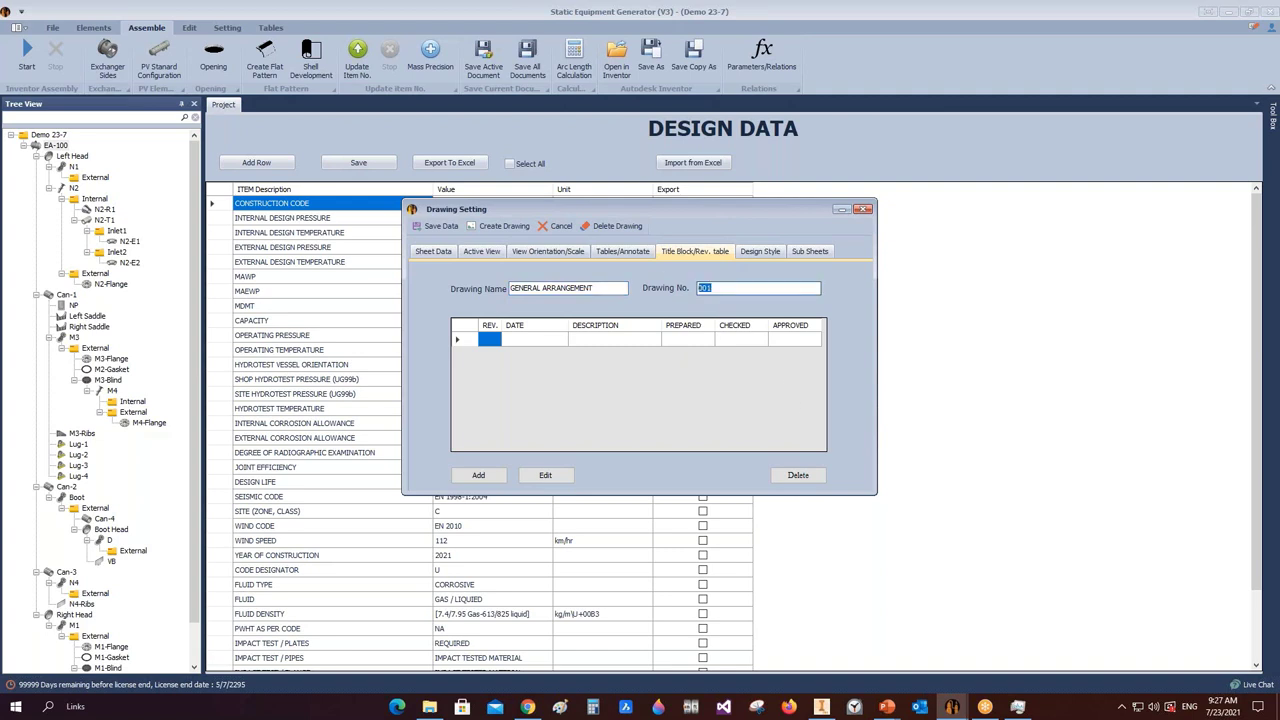
type("D")
type("WGH")
type("101")
- Add revision 0 described 'ISSUED FOR REVIW' with the preparer's initials, and save it
left_click(474, 339)
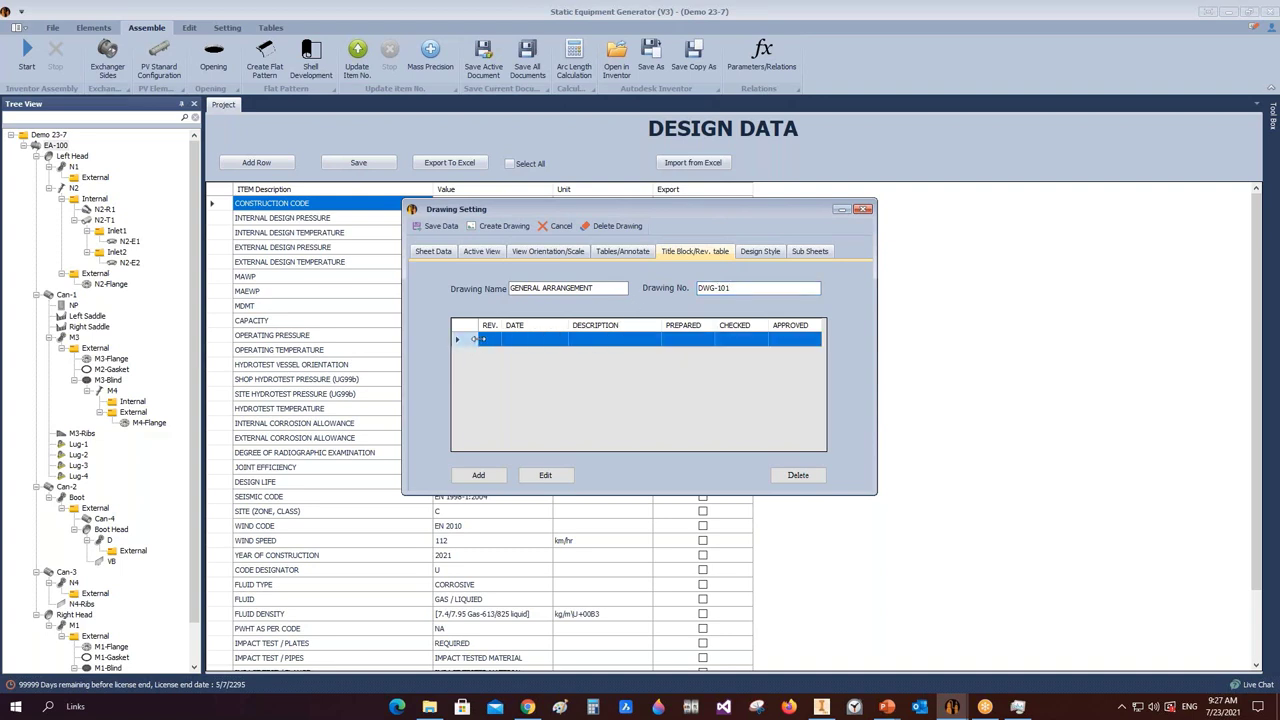
left_click(478, 475)
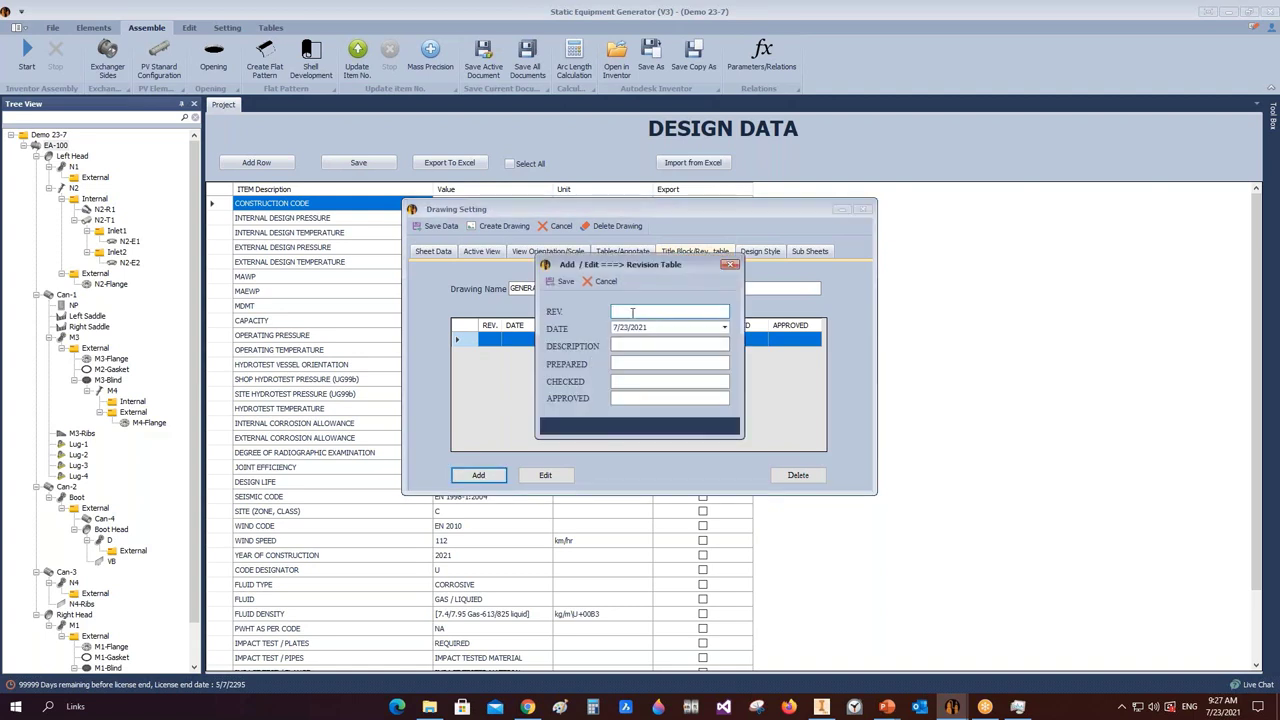
type("0")
left_click(633, 345)
type("ISSUED FOR RE")
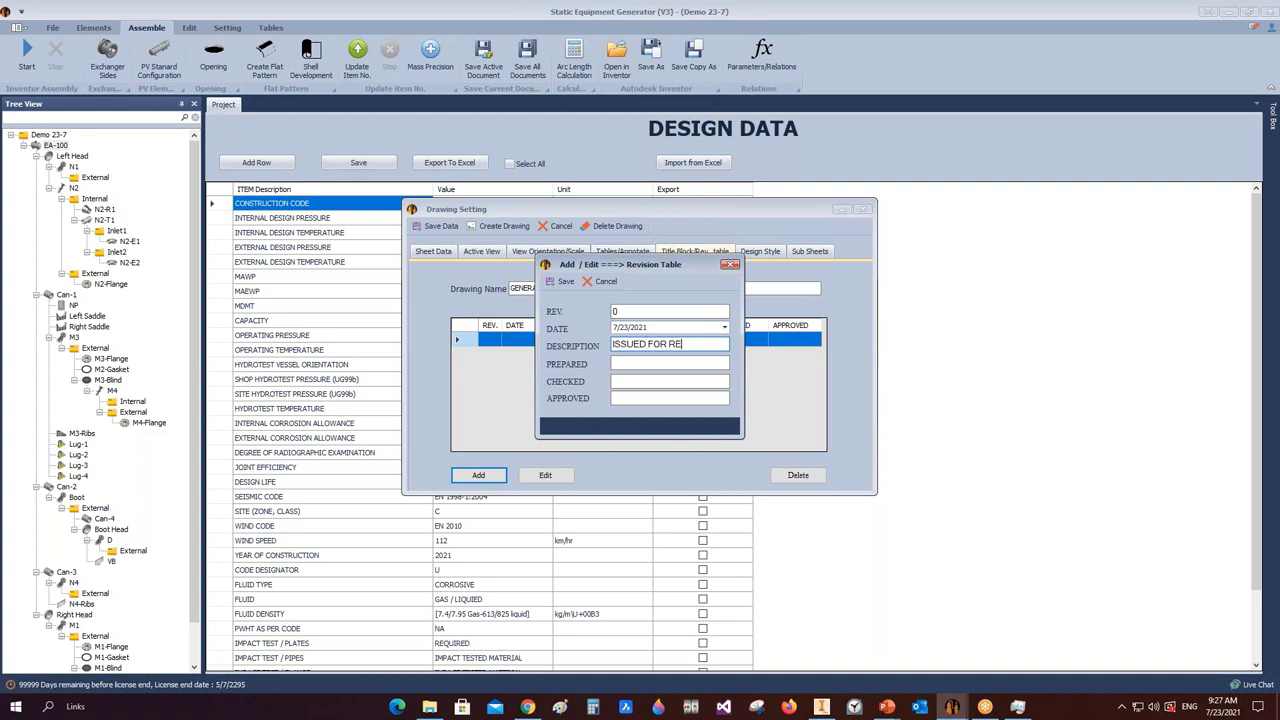
type("OE")
key("BackSpace")
key("BackSpace")
type("EVIE")
key("BackSpace")
key("BackSpace")
key("BackSpace")
key("BackSpace")
key("BackSpace")
key("BackSpace")
type("RE")
key("BackSpace")
type("BV")
key("BackSpace")
type("VIE")
key("BackSpace")
key("BackSpace")
key("BackSpace")
key("BackSpace")
key("BackSpace")
type("REVIW")
left_click(648, 363)
type("A.Ha")
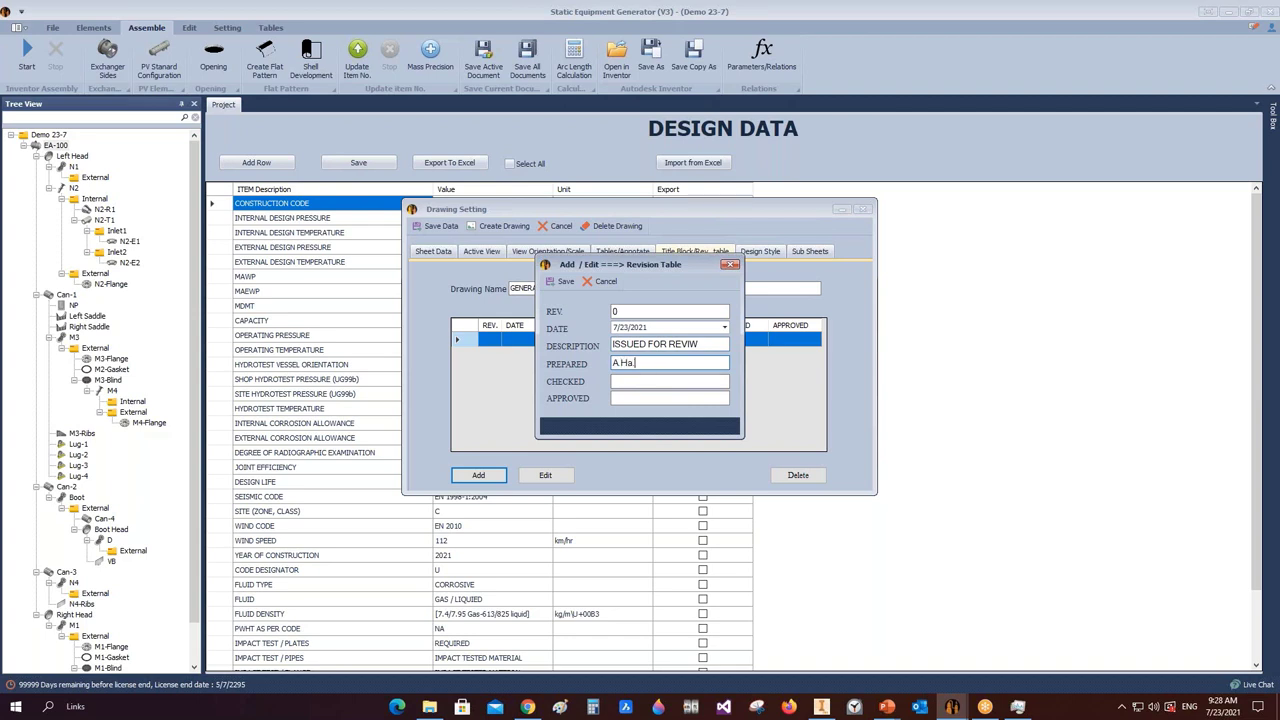
type(".h")
left_click(564, 282)
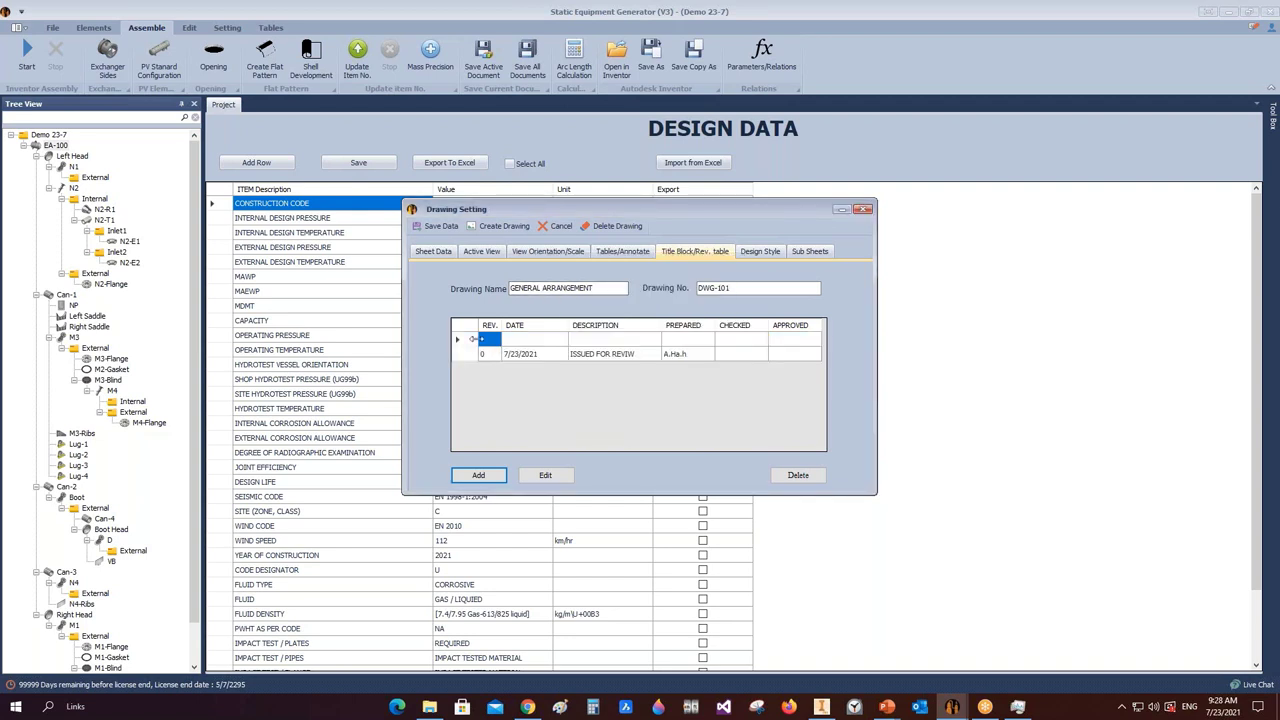
- Delete the empty top revision row, leaving only revision 0 in the table
left_click(474, 340)
left_click(797, 475)
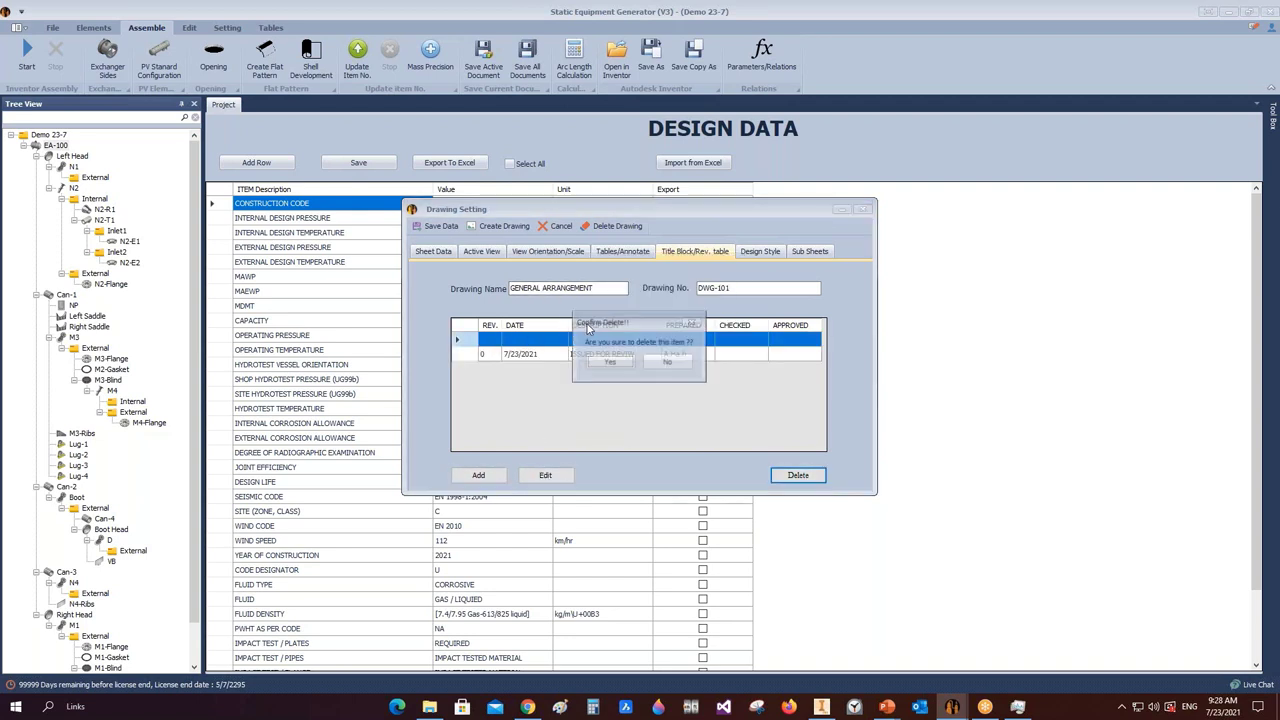
left_click(598, 364)
left_click(478, 475)
left_click(547, 282)
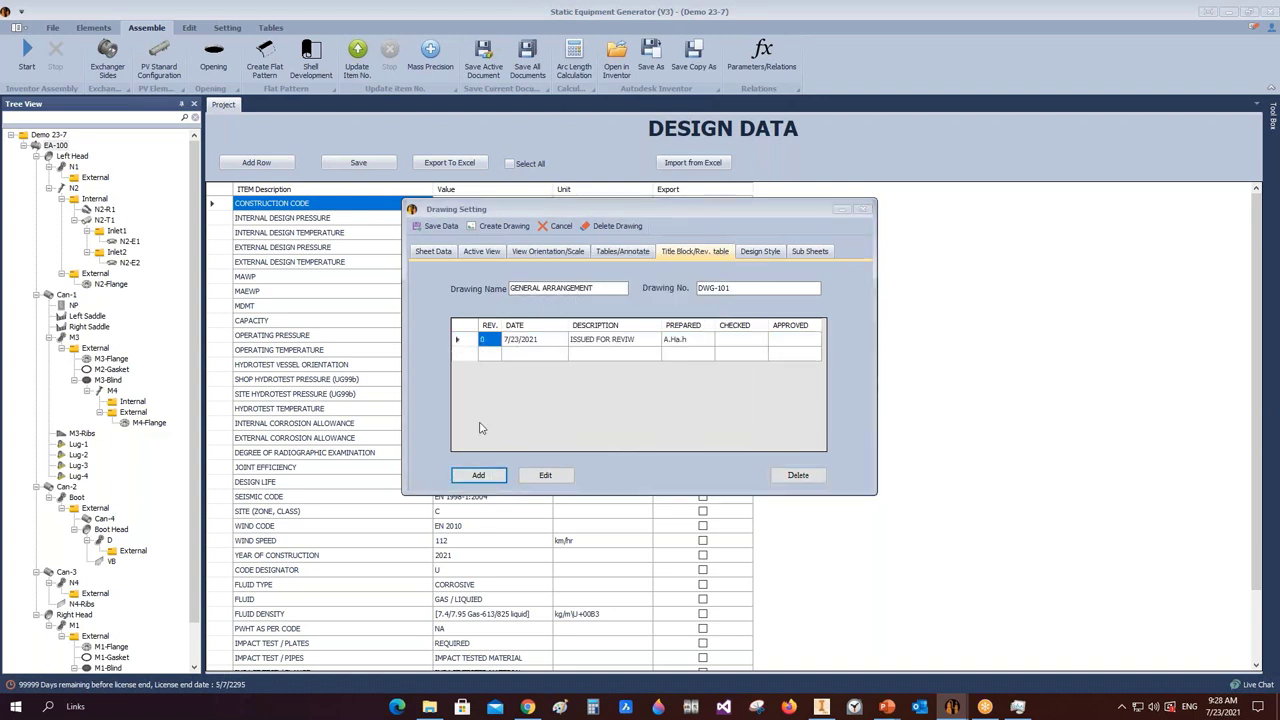
left_click(485, 475)
left_click(565, 283)
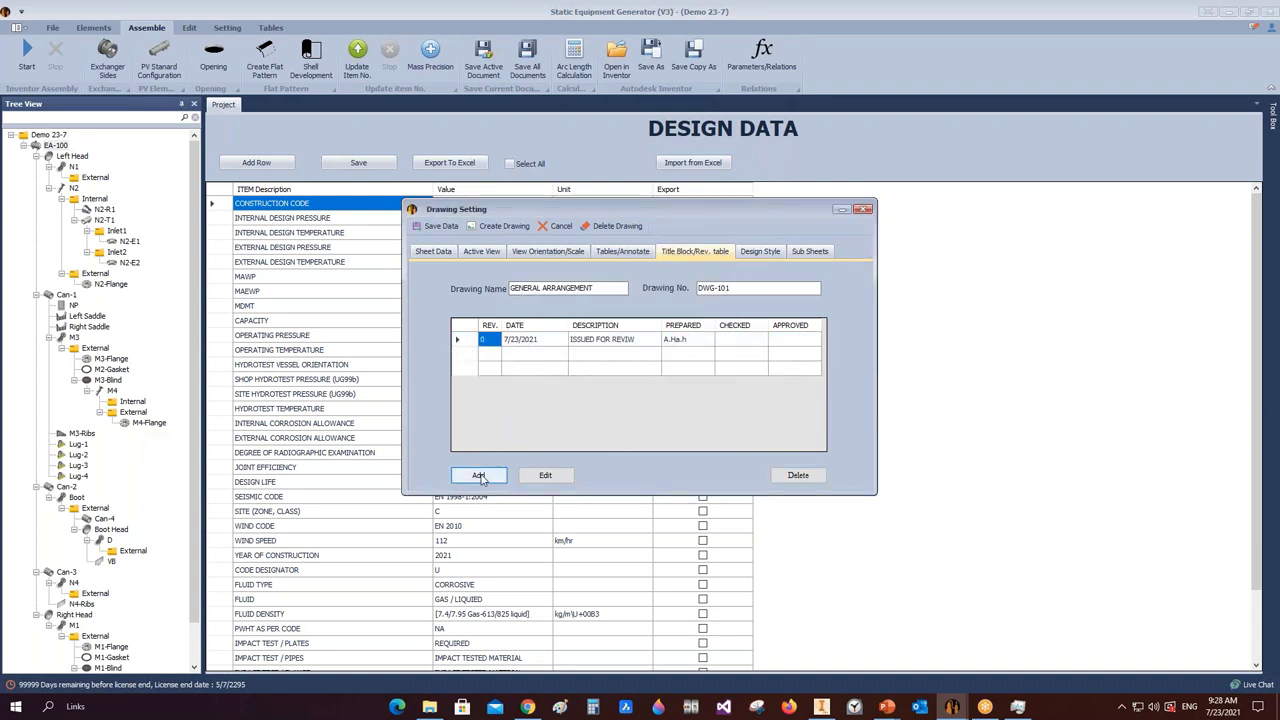
left_click(479, 475)
left_click(560, 283)
left_click(748, 253)
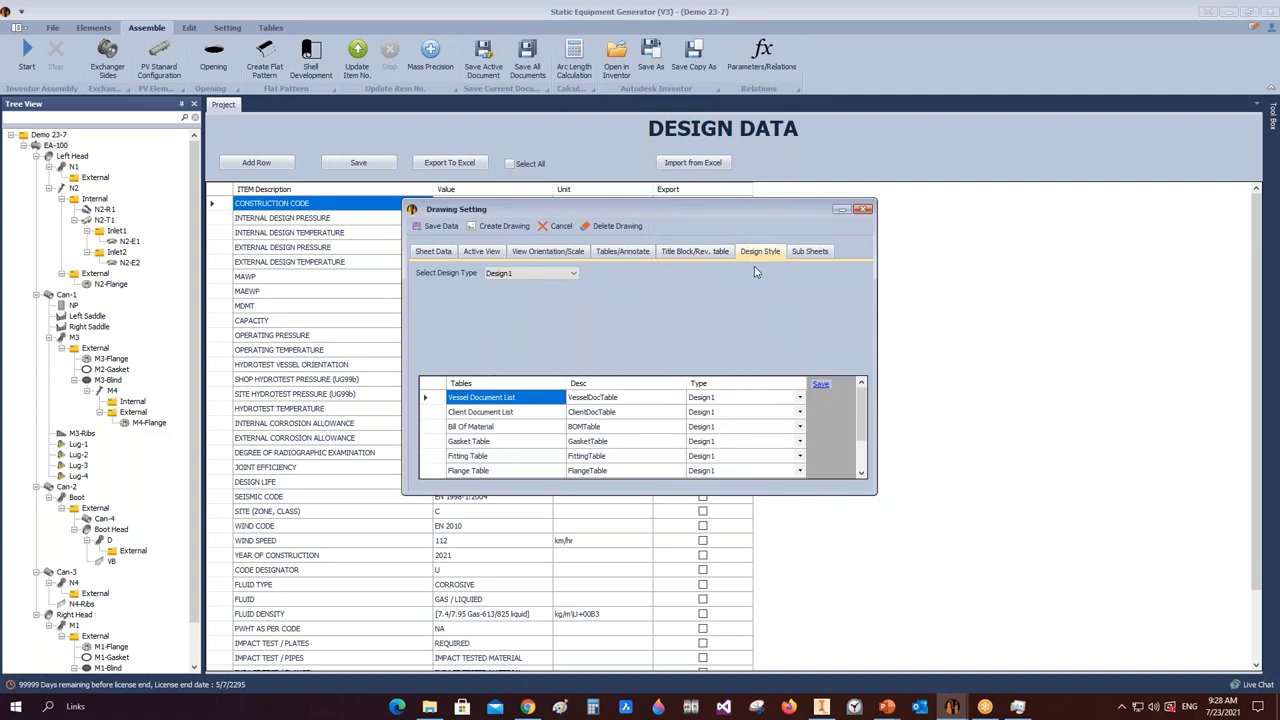
- Save the table styles and try the Design2 and Design3 types, with A1 sheet size for Design3
left_click(821, 384)
left_click(575, 276)
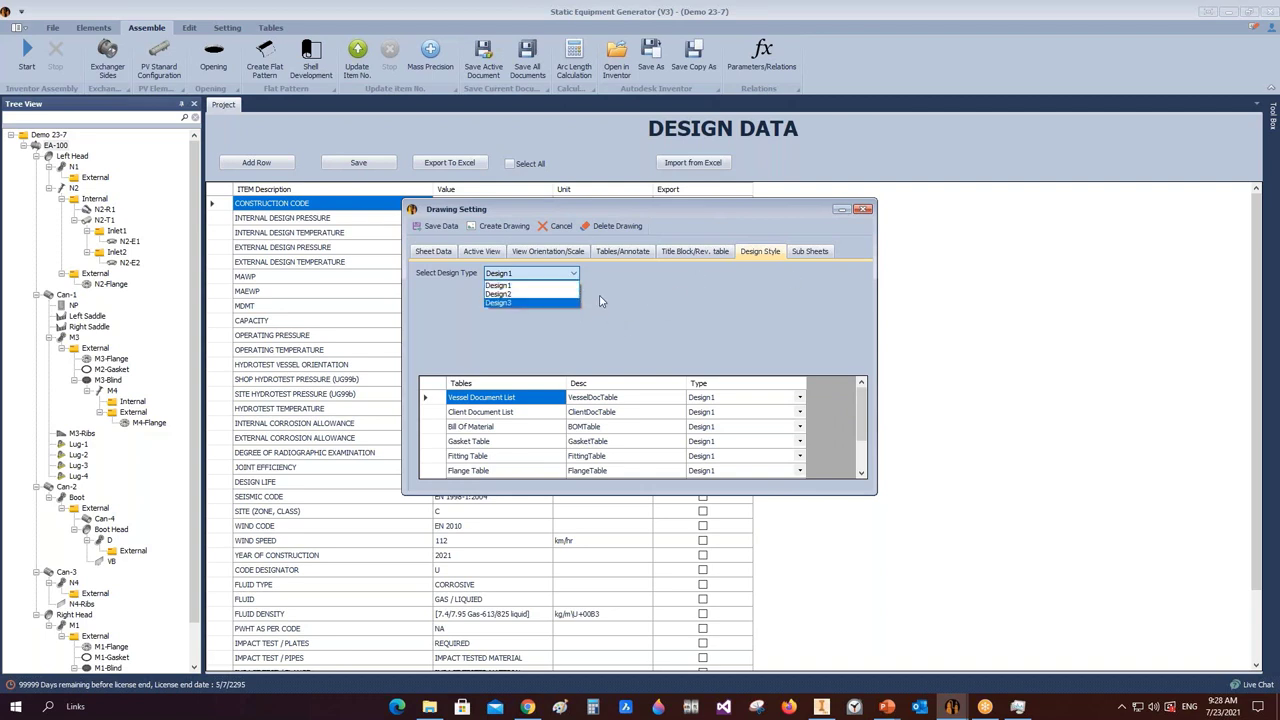
left_click(600, 301)
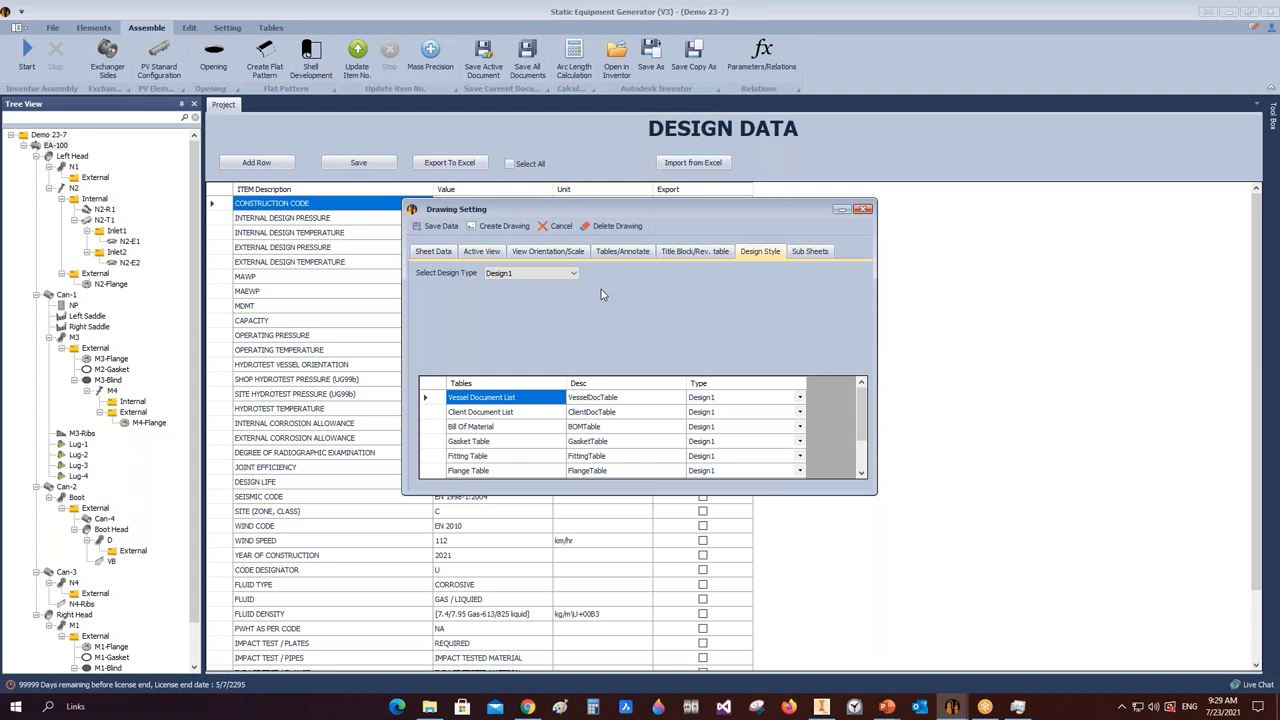
left_click(572, 273)
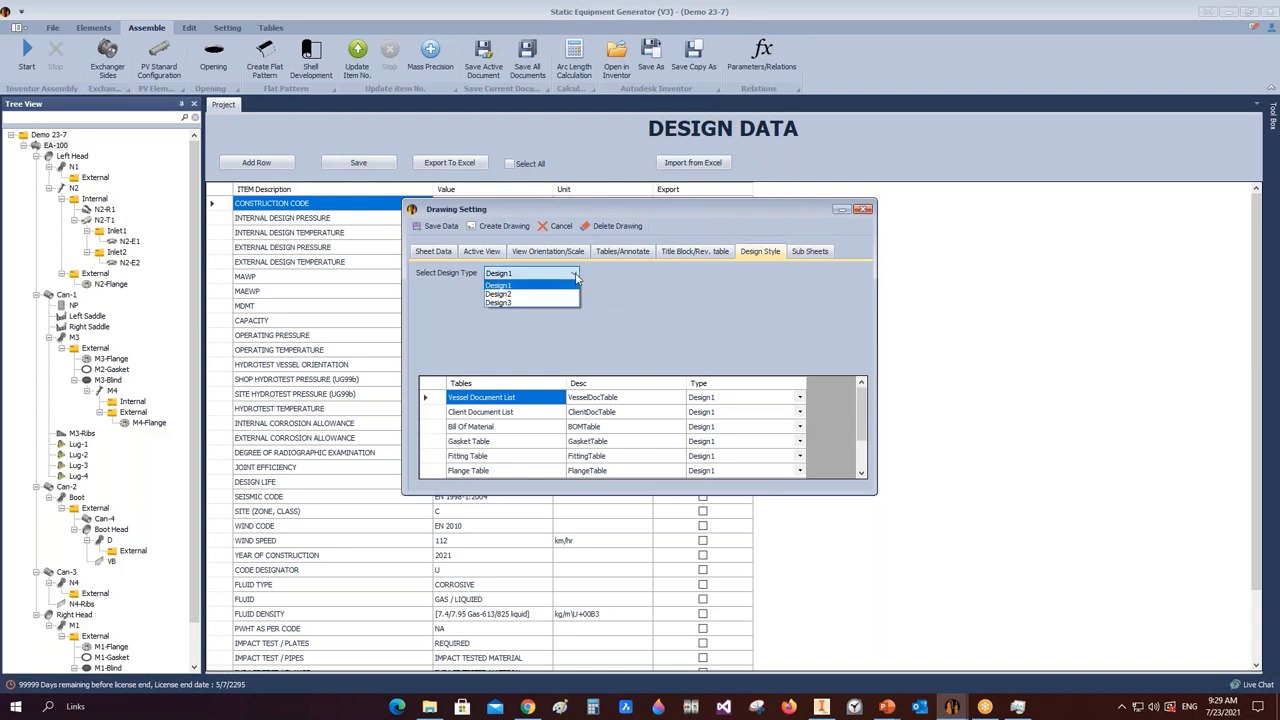
left_click(552, 295)
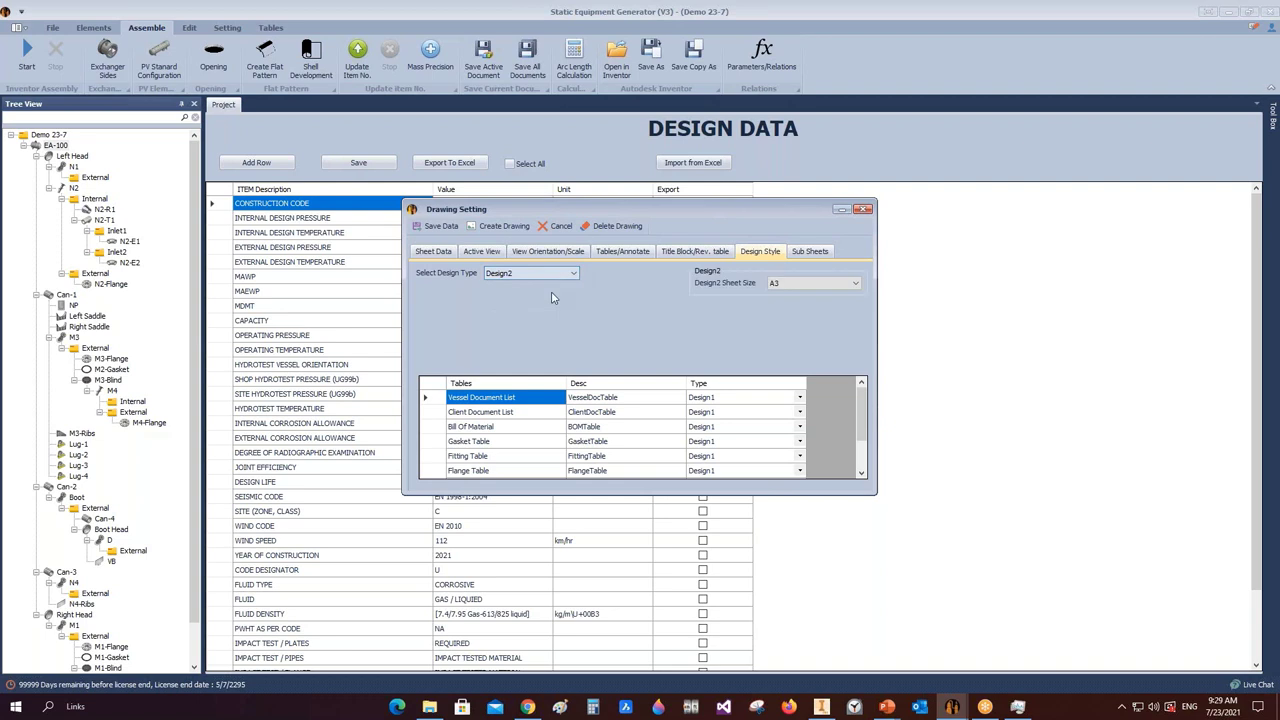
left_click(855, 285)
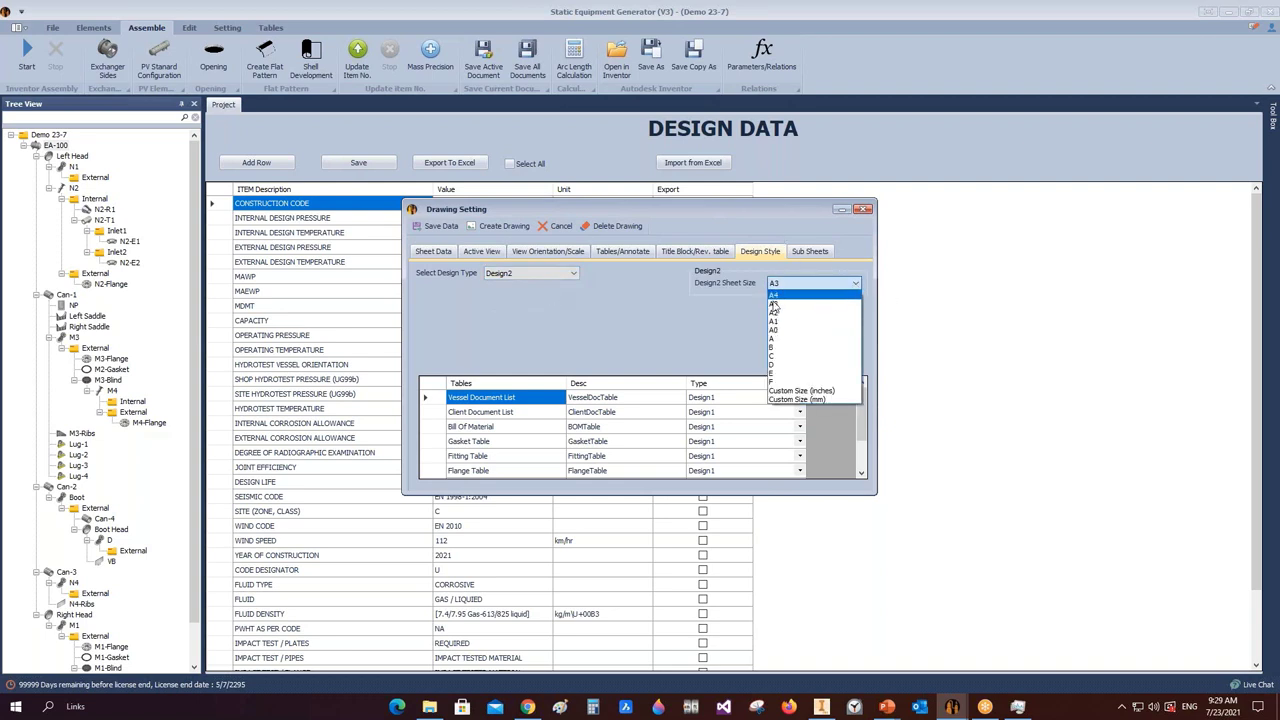
left_click(562, 273)
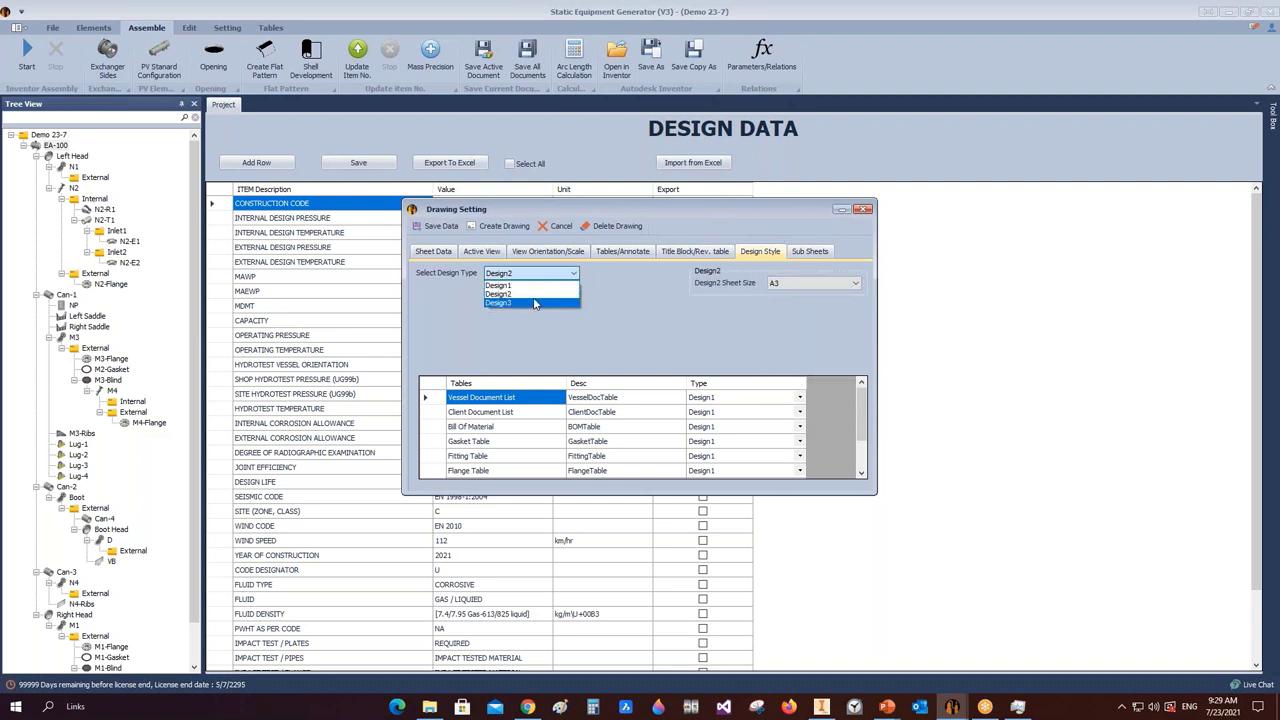
left_click(535, 303)
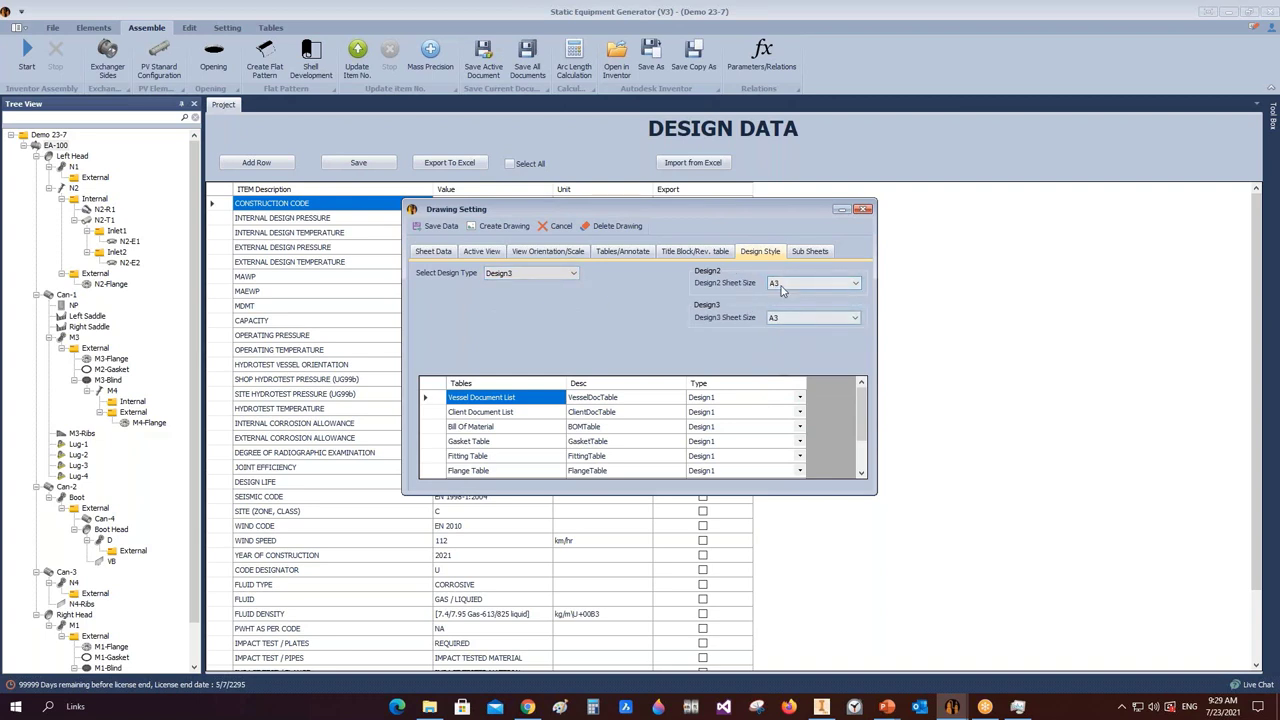
left_click(776, 318)
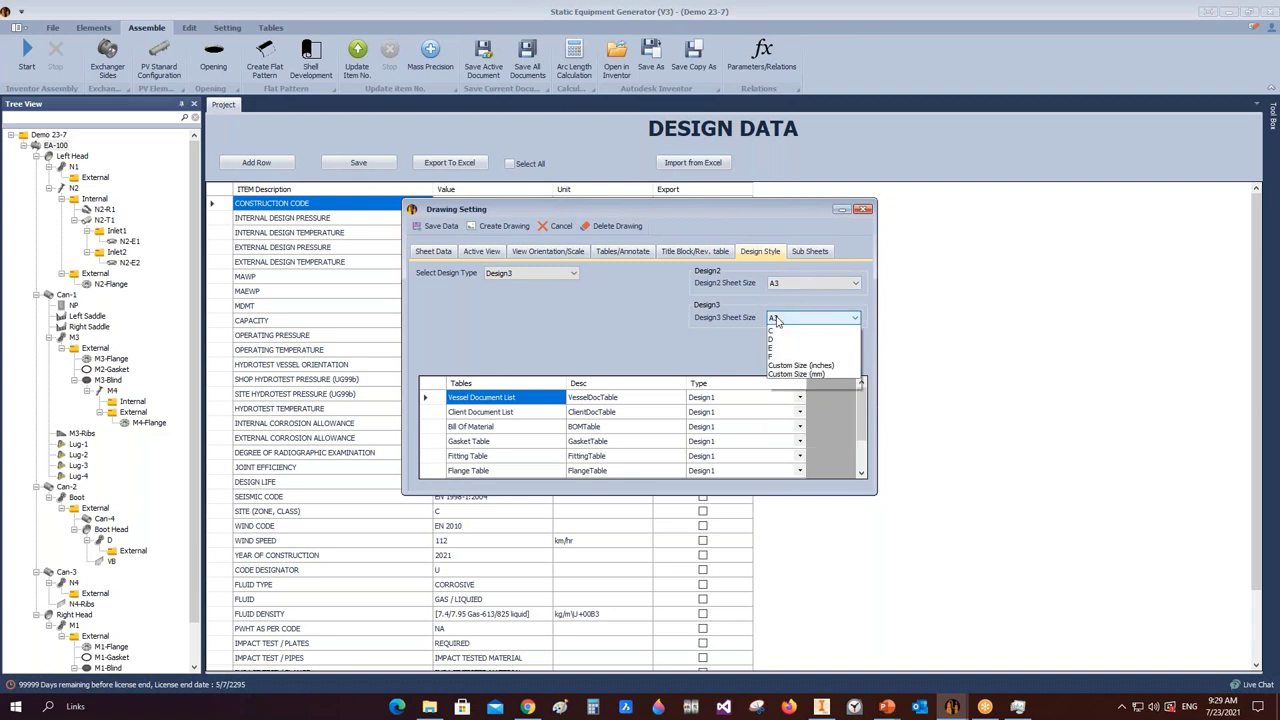
left_click(775, 339)
- Set the design type back to Design1 and create the EA-100 drawing in Inventor
left_click(436, 251)
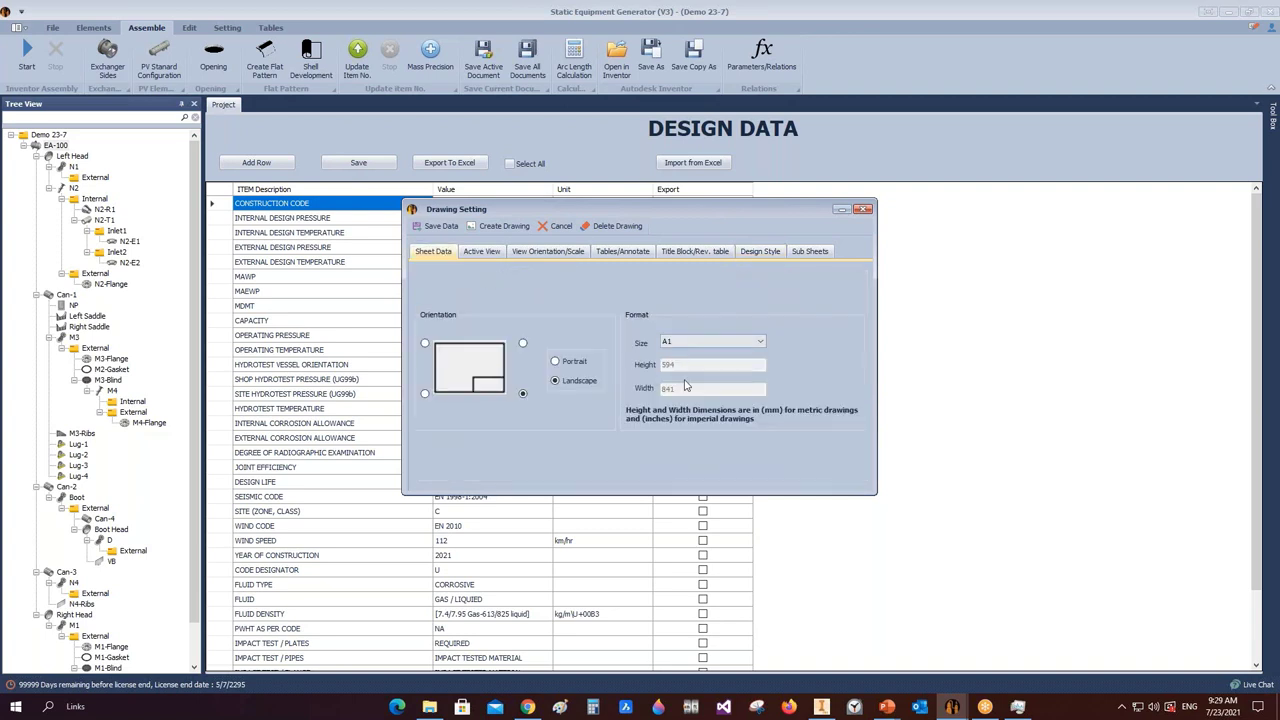
left_click(760, 251)
left_click(530, 274)
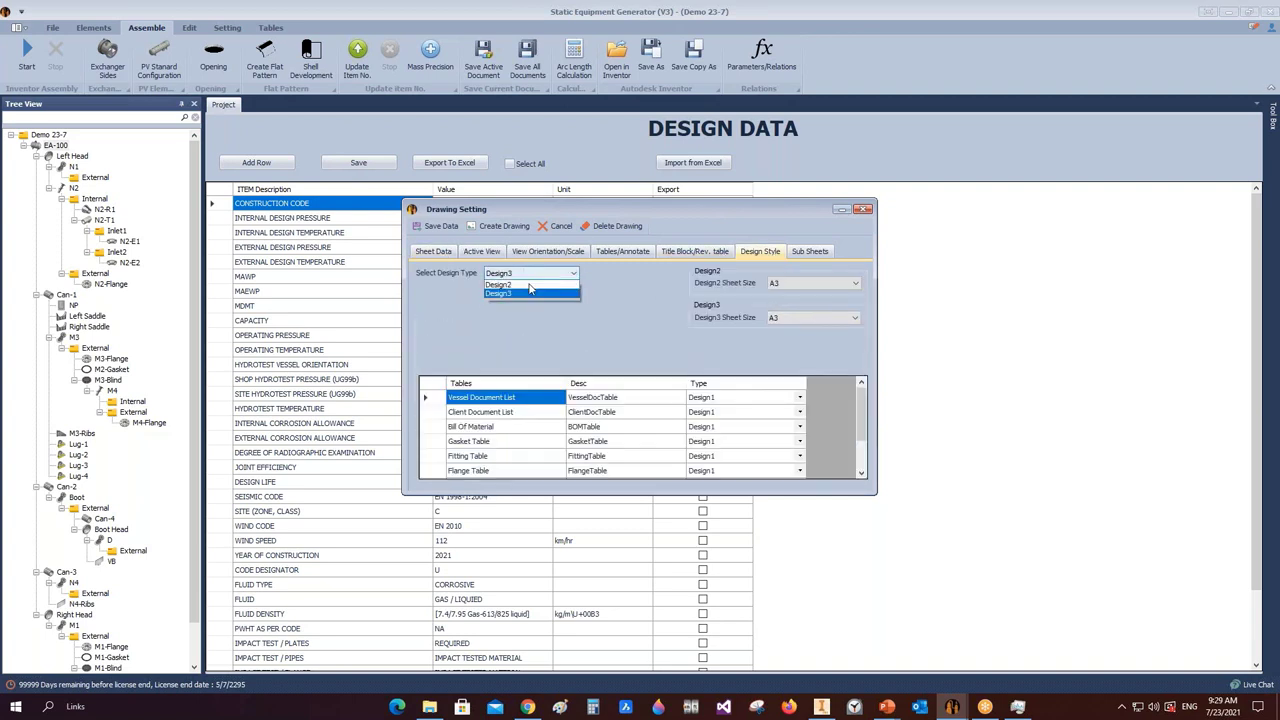
left_click(530, 283)
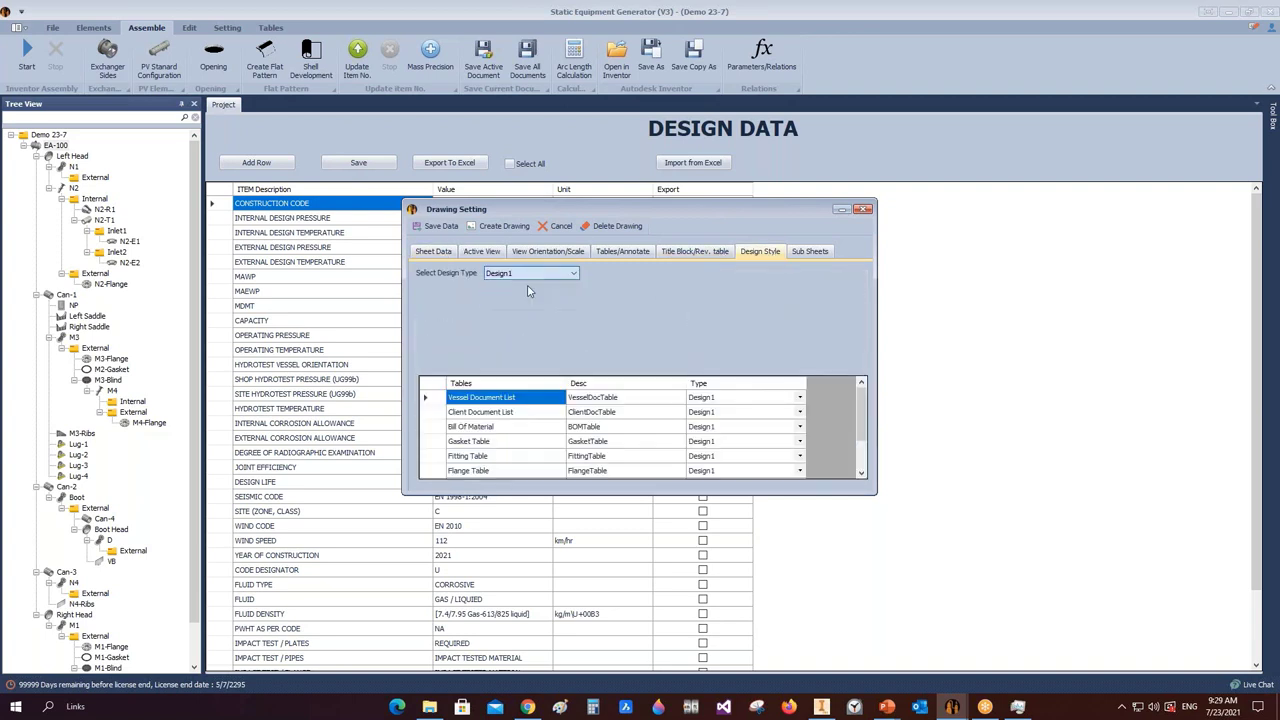
left_click(503, 226)
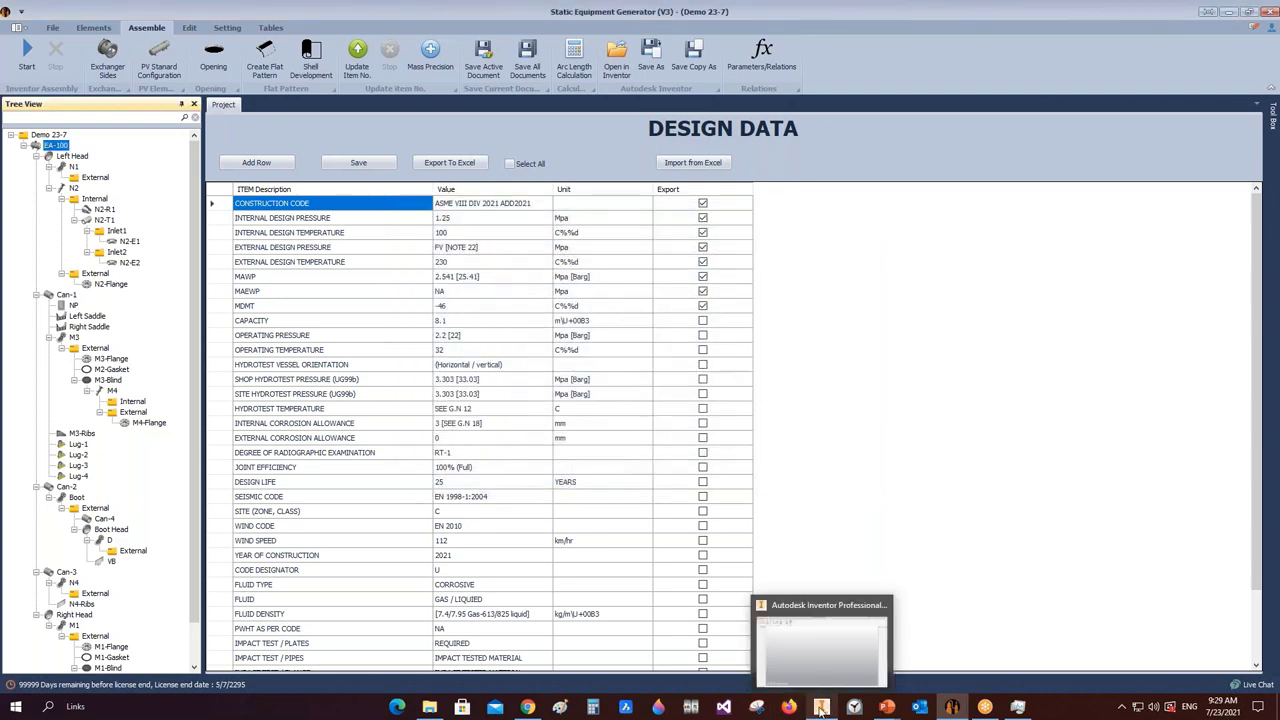
left_click(820, 708)
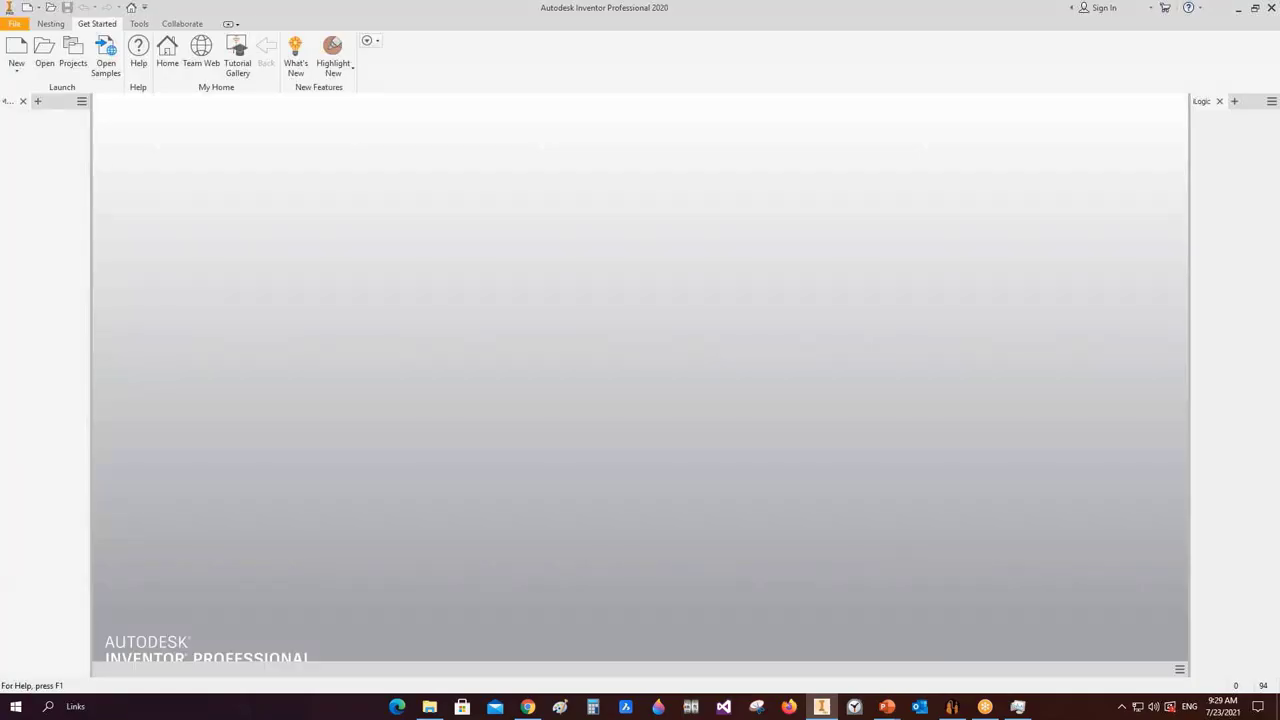
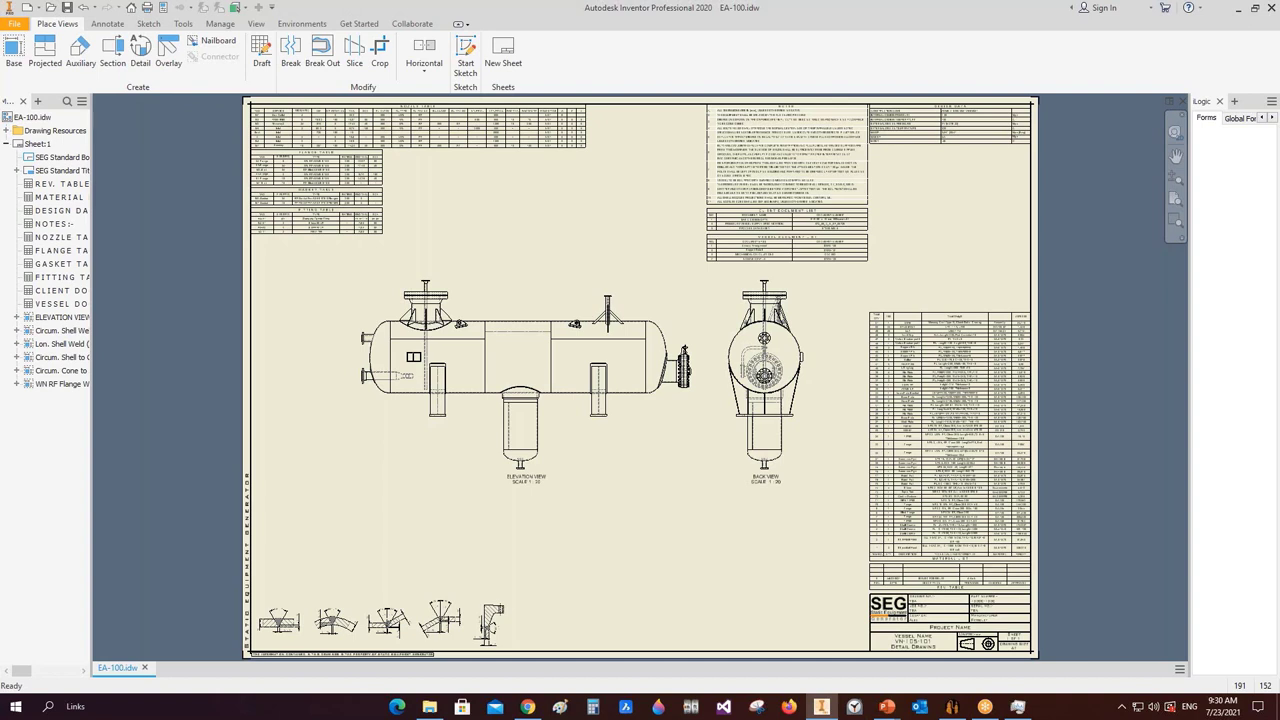
- Bring Part-1 forward and select its User Interface slide (slide 4)
mouse_move(889, 708)
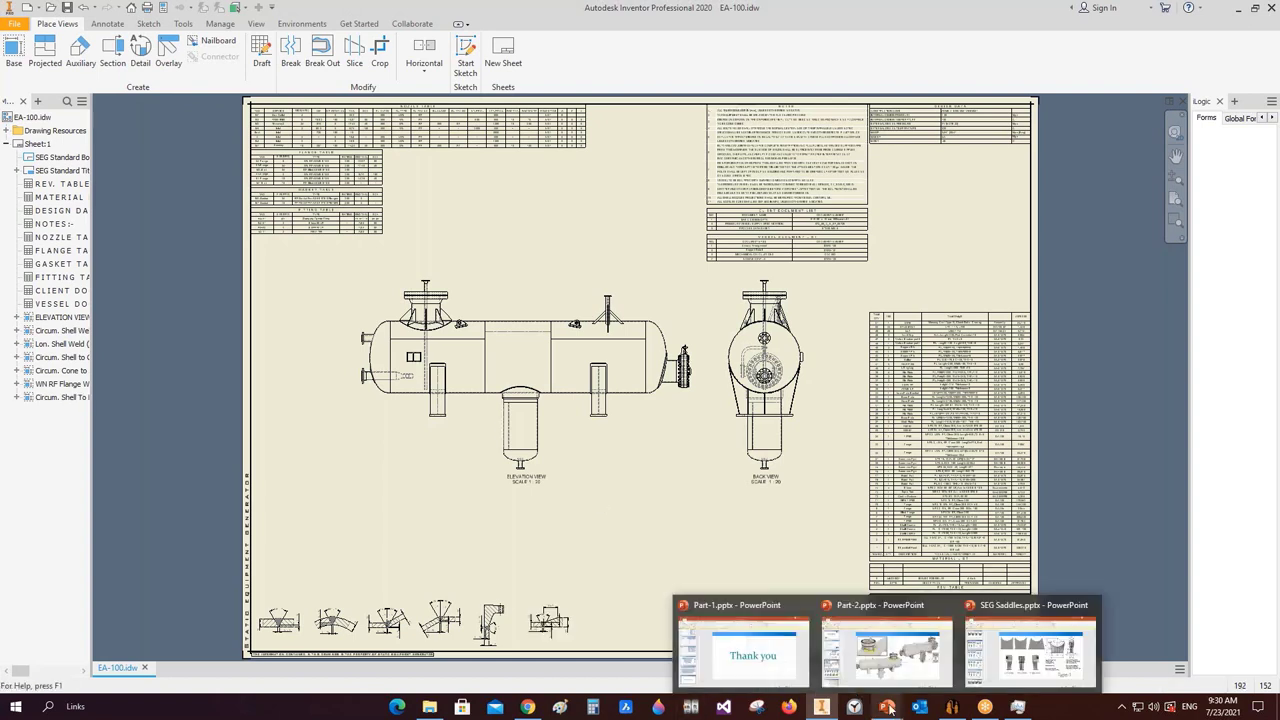
left_click(743, 645)
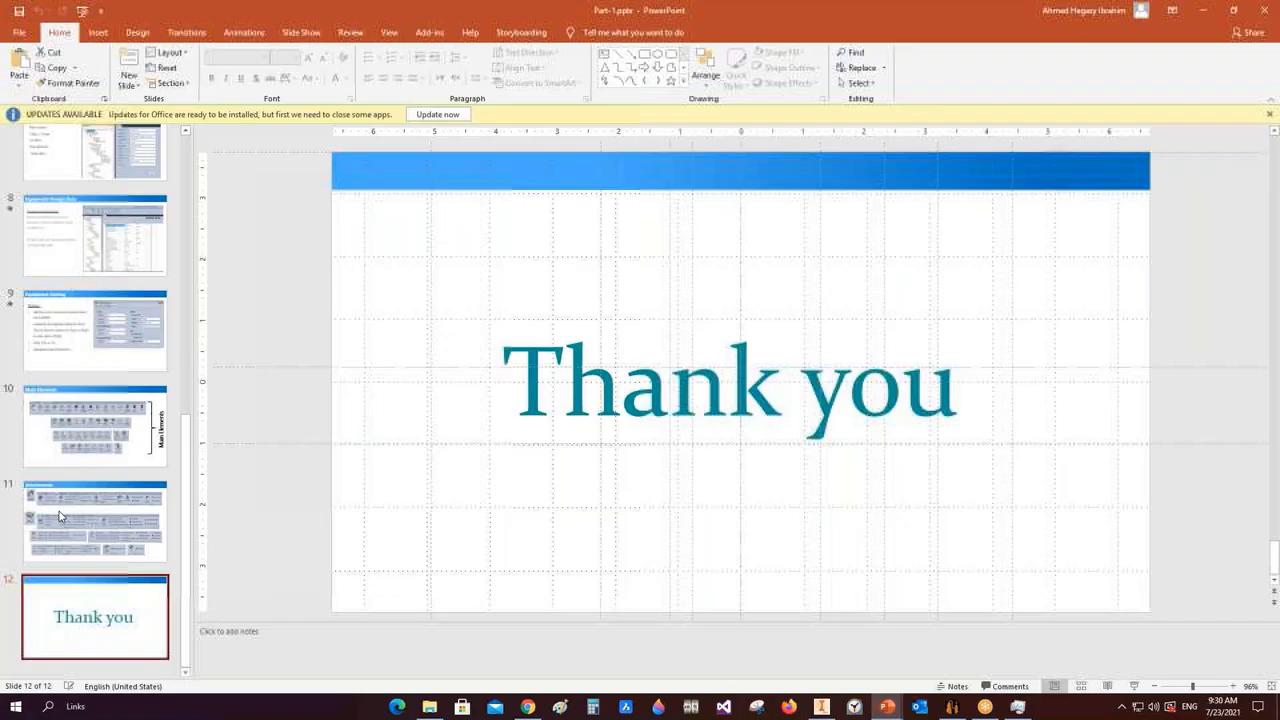
scroll(108, 484, "up", 5)
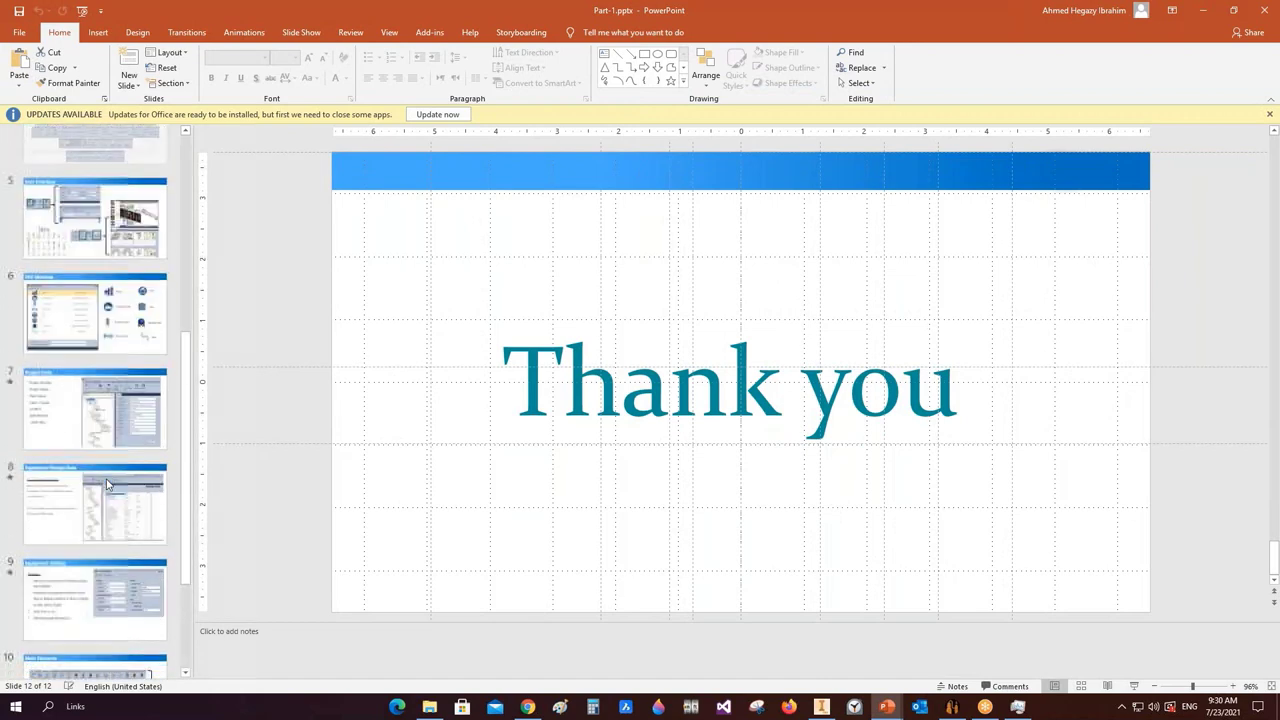
scroll(108, 484, "up", 3)
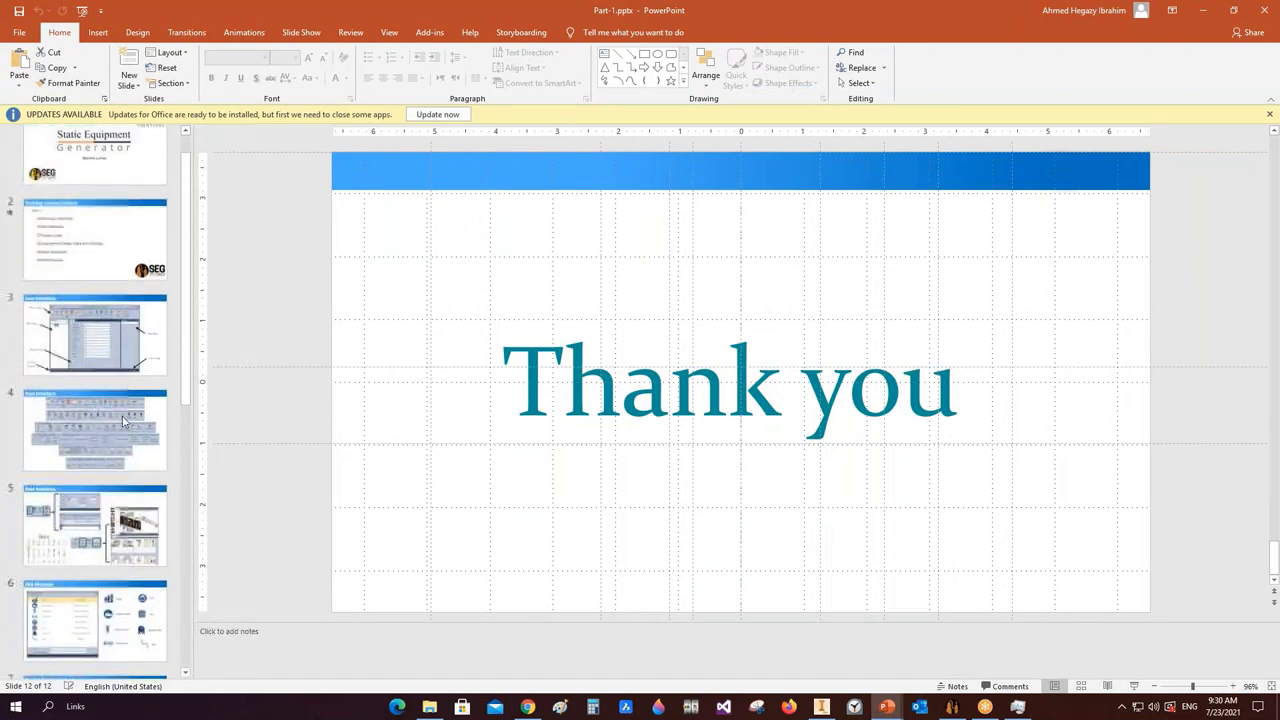
left_click(122, 416)
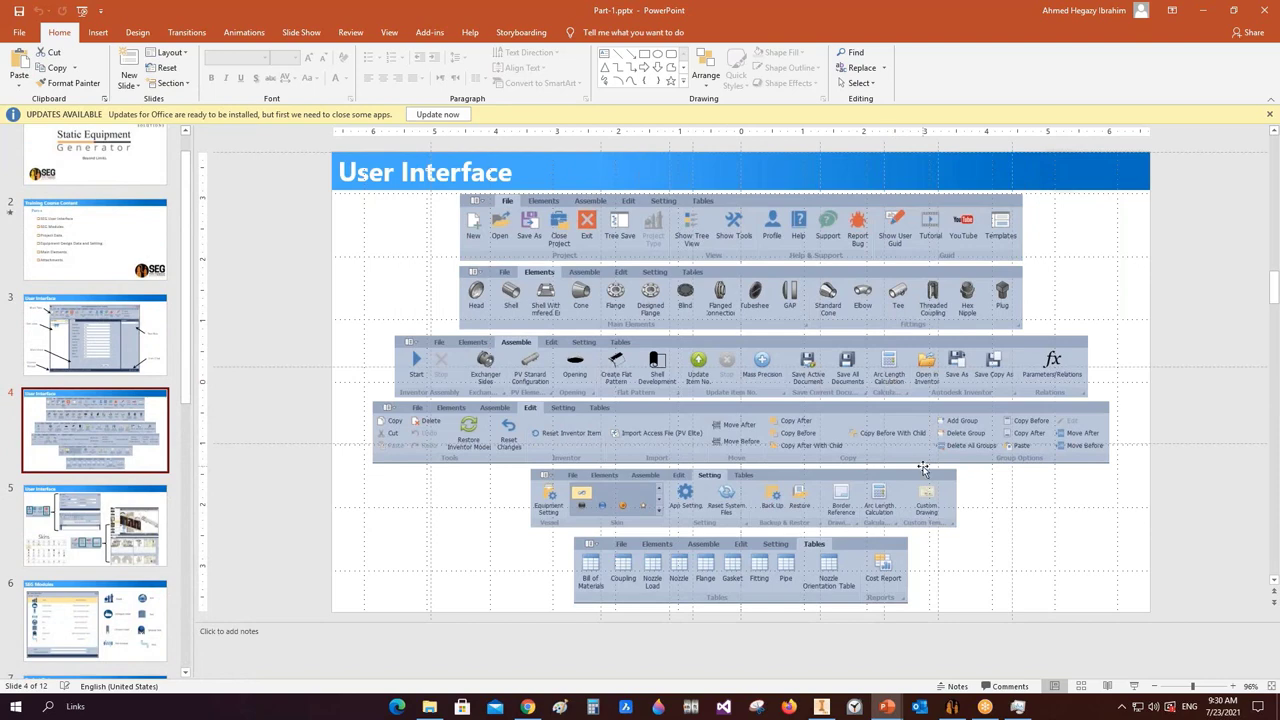
- Present the User Interface slide full screen, end the show, and bring up the Webinar folder
key("shift+F5")
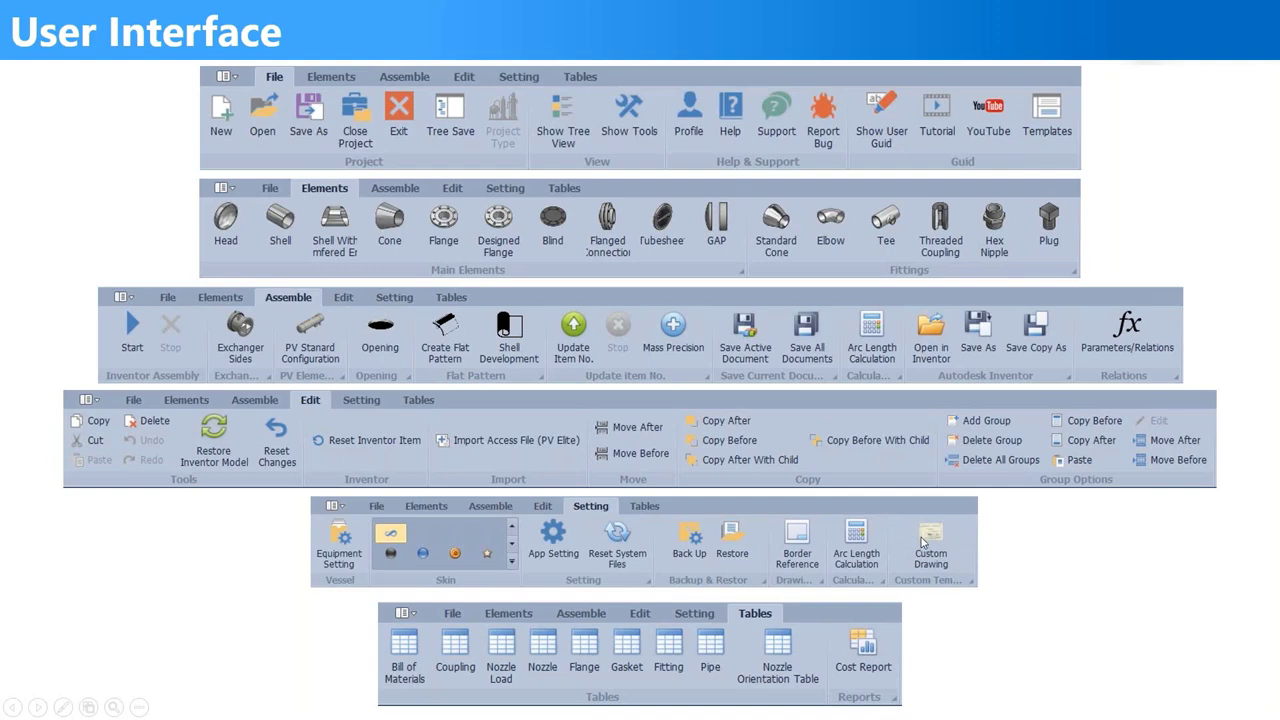
key("Escape")
mouse_move(441, 708)
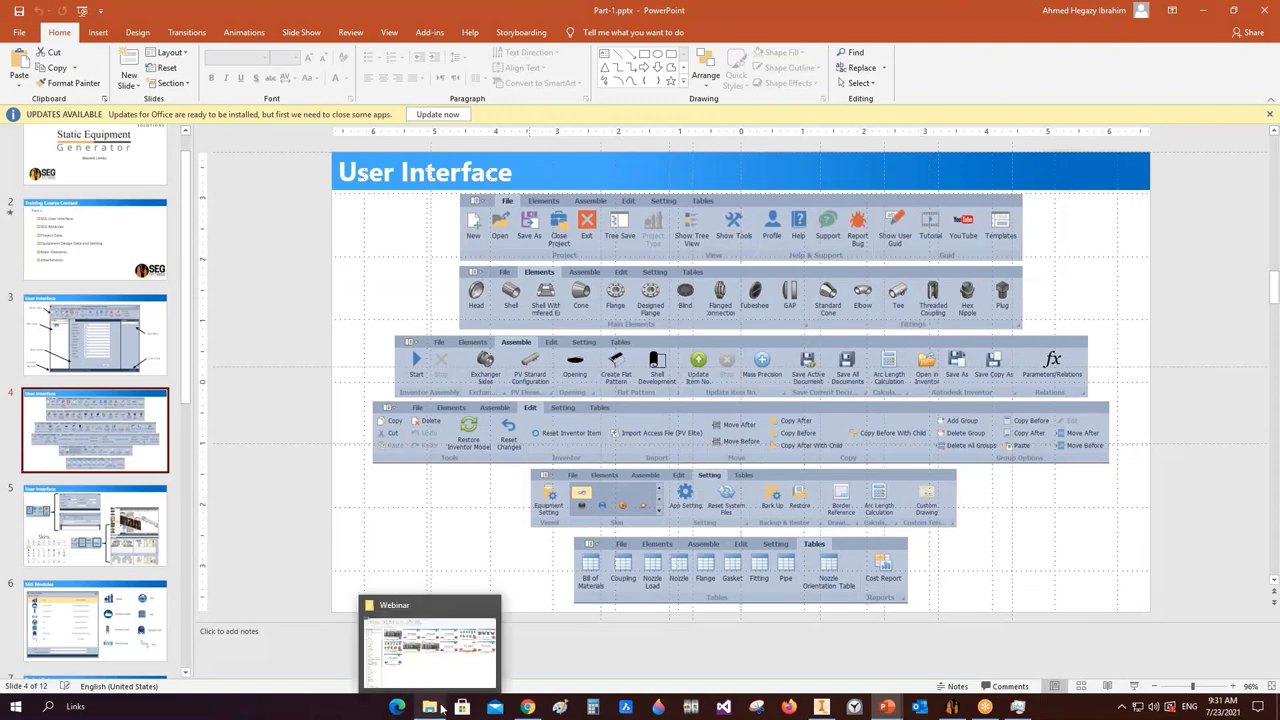
left_click(430, 640)
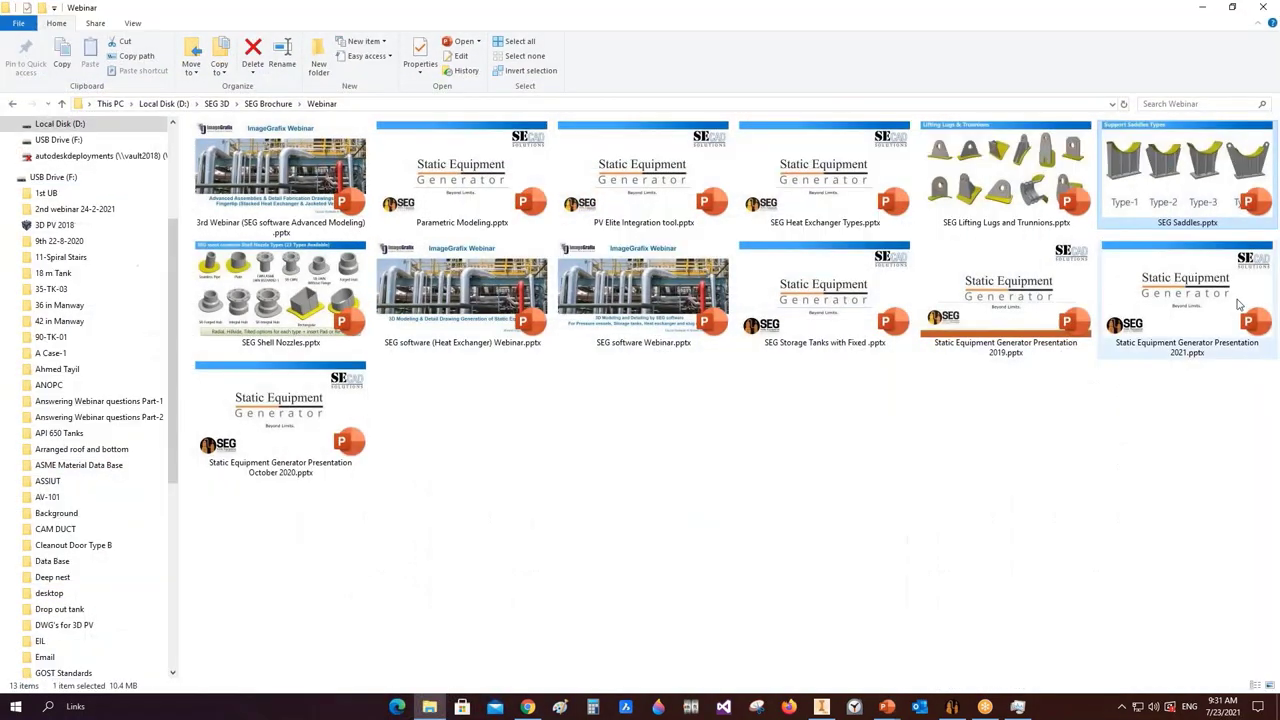
- Open Static Equipment Generator Presentation 2021.pptx, scroll through all 64 slides, then return to the Webinar folder
double_click(1150, 316)
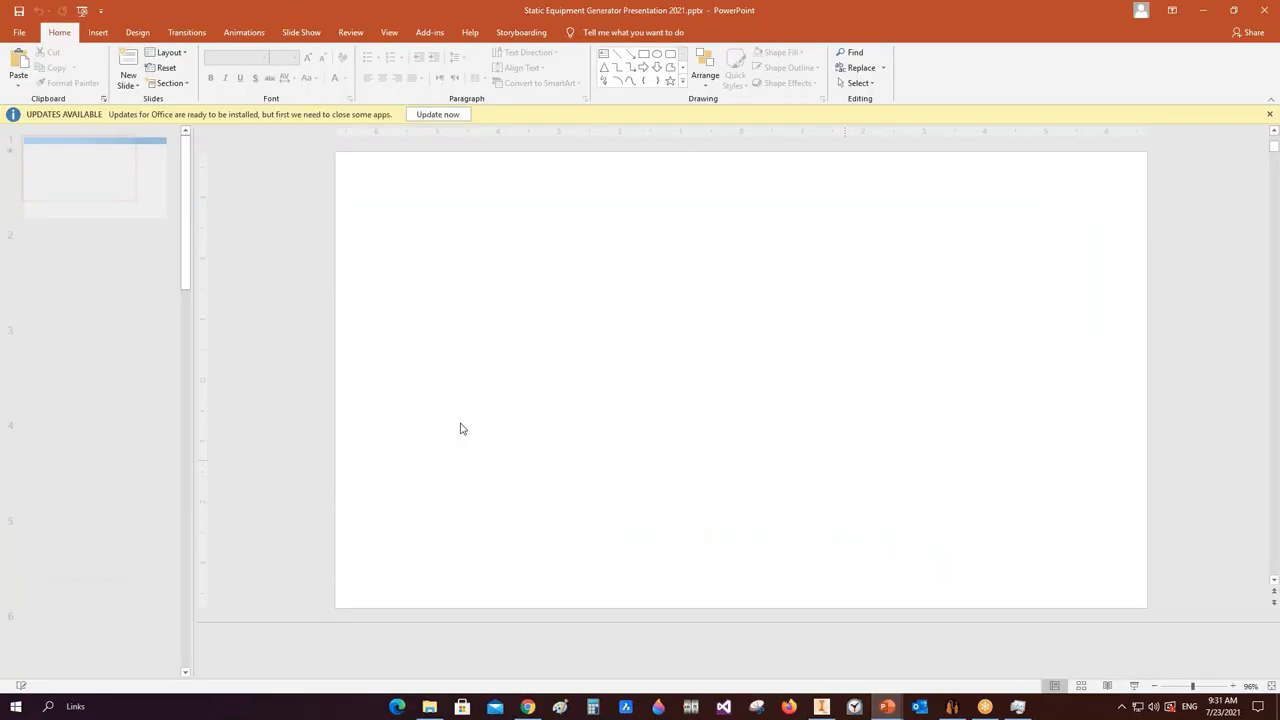
scroll(147, 412, "down", 5)
scroll(147, 412, "down", 6)
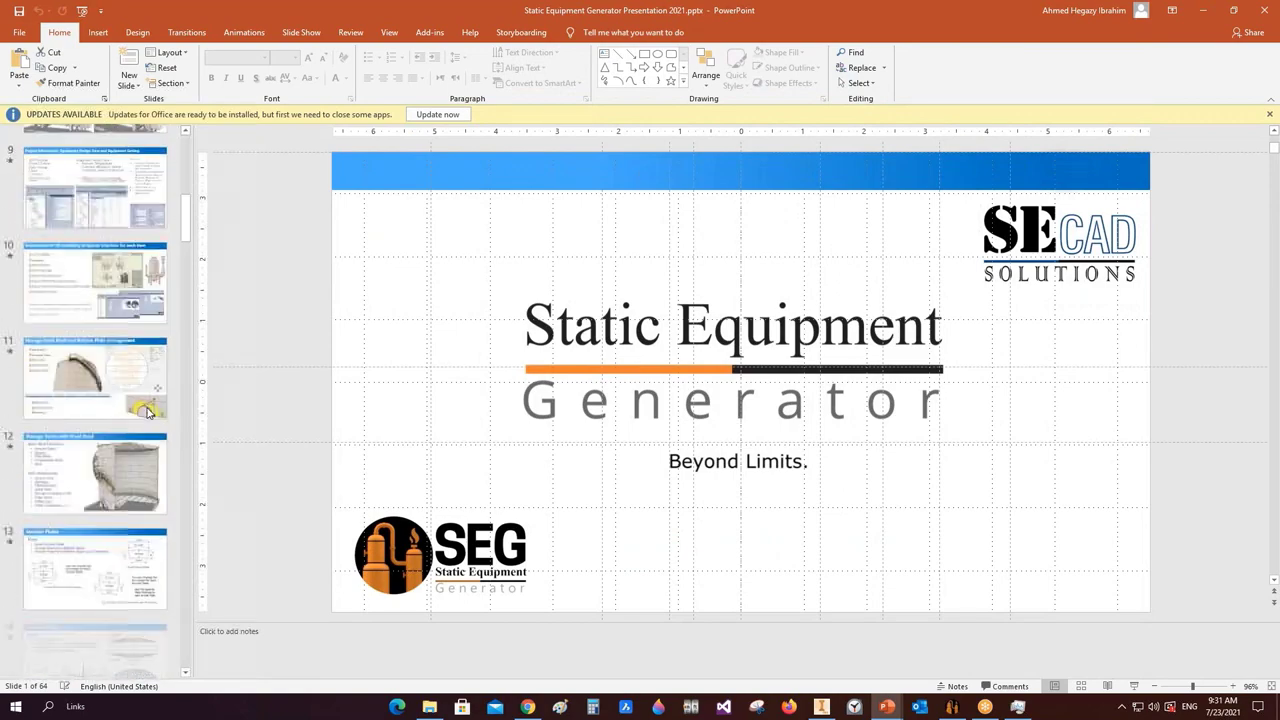
scroll(147, 412, "down", 6)
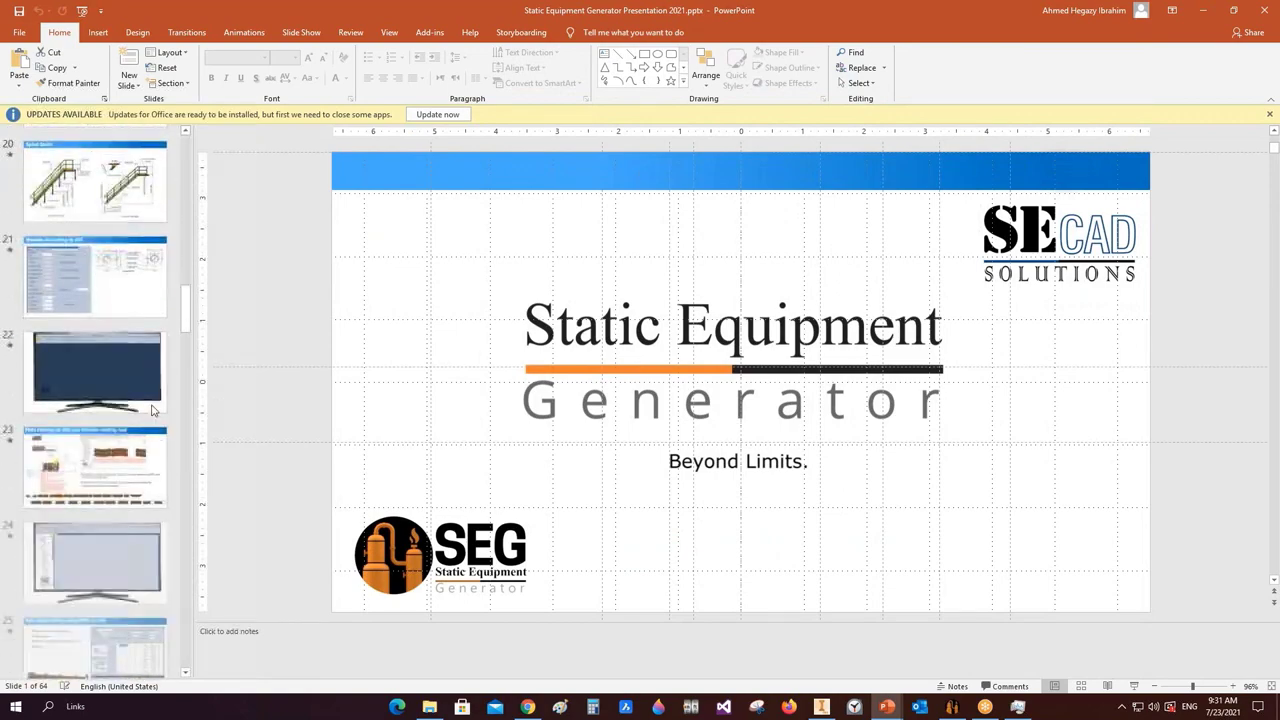
scroll(155, 407, "down", 6)
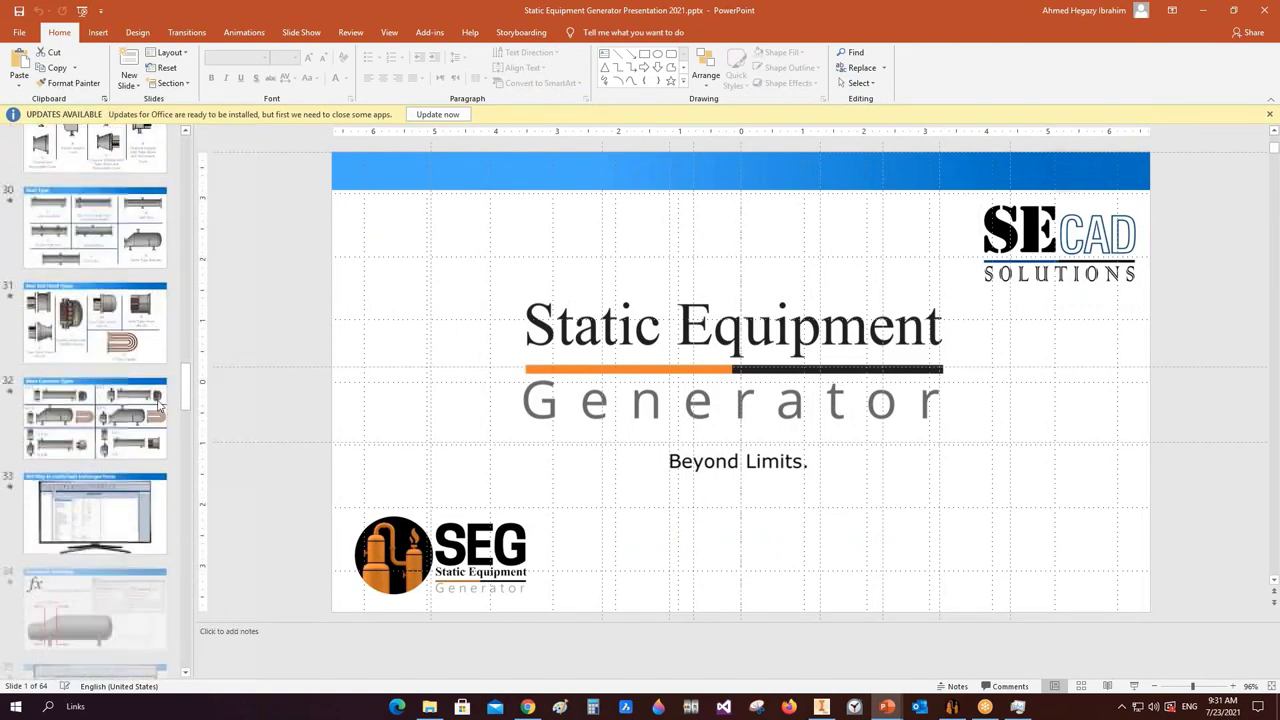
scroll(162, 401, "down", 4)
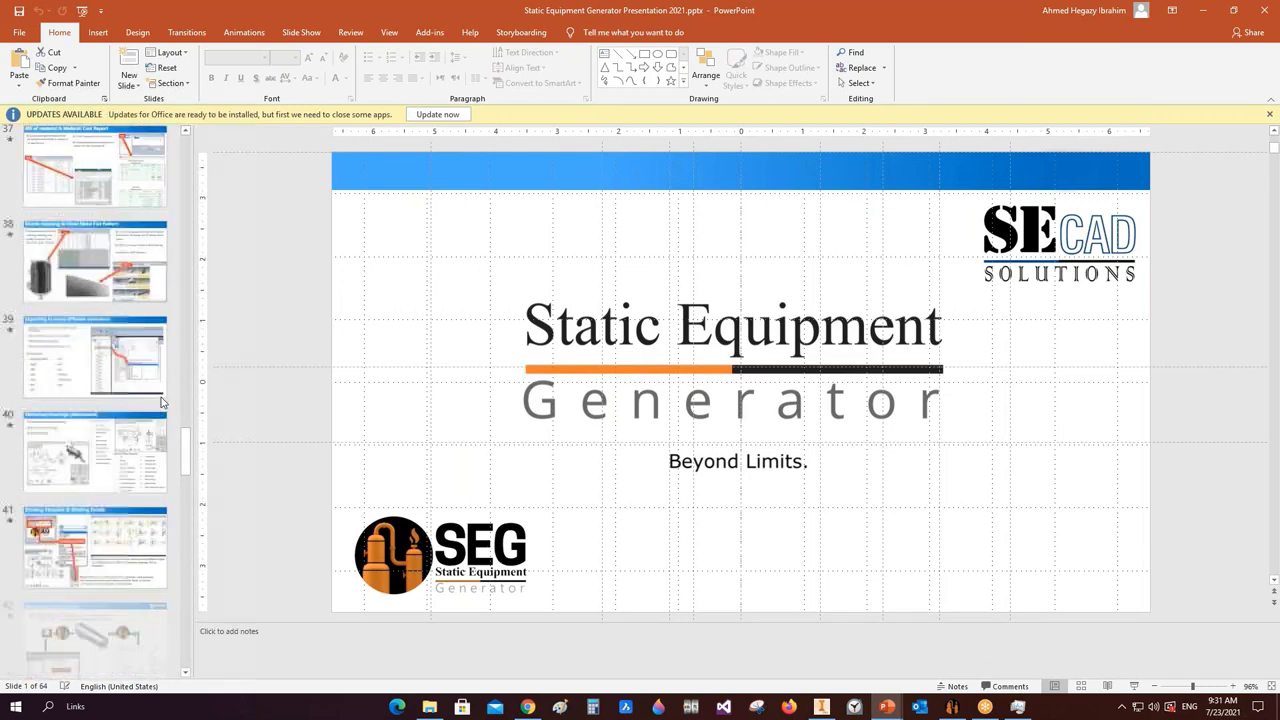
scroll(162, 401, "down", 7)
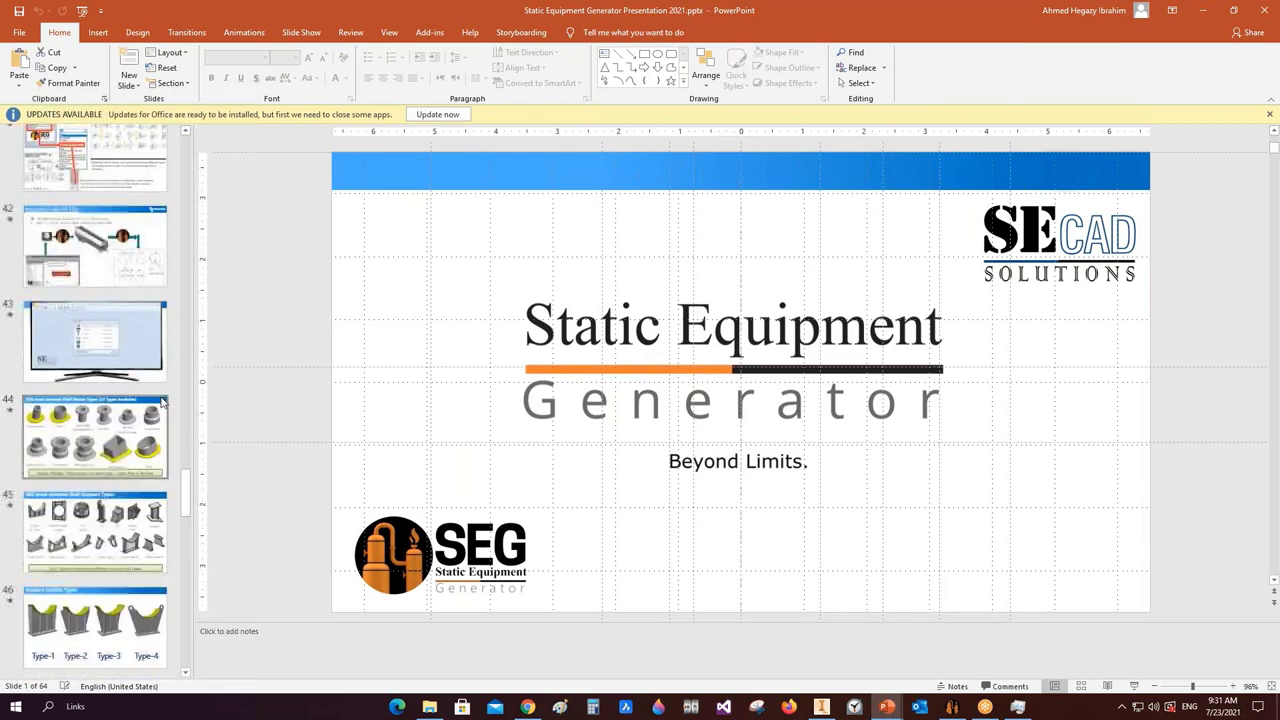
scroll(165, 401, "down", 6)
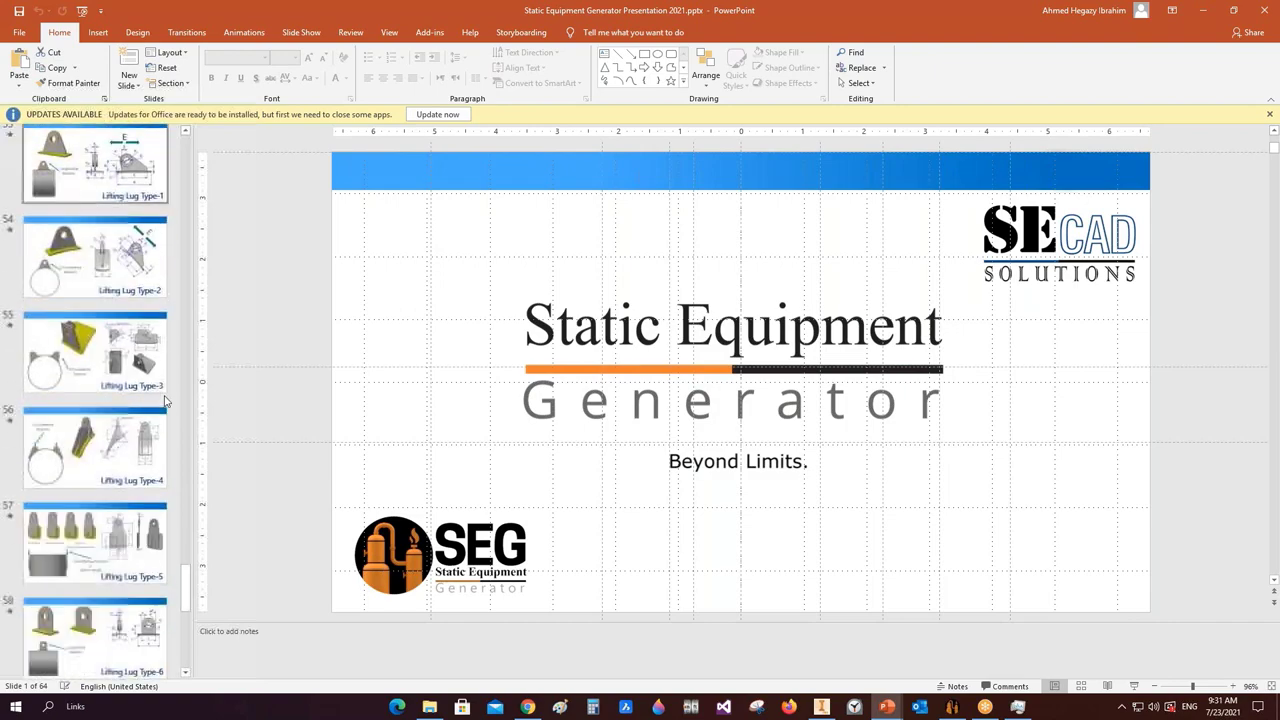
left_click(429, 706)
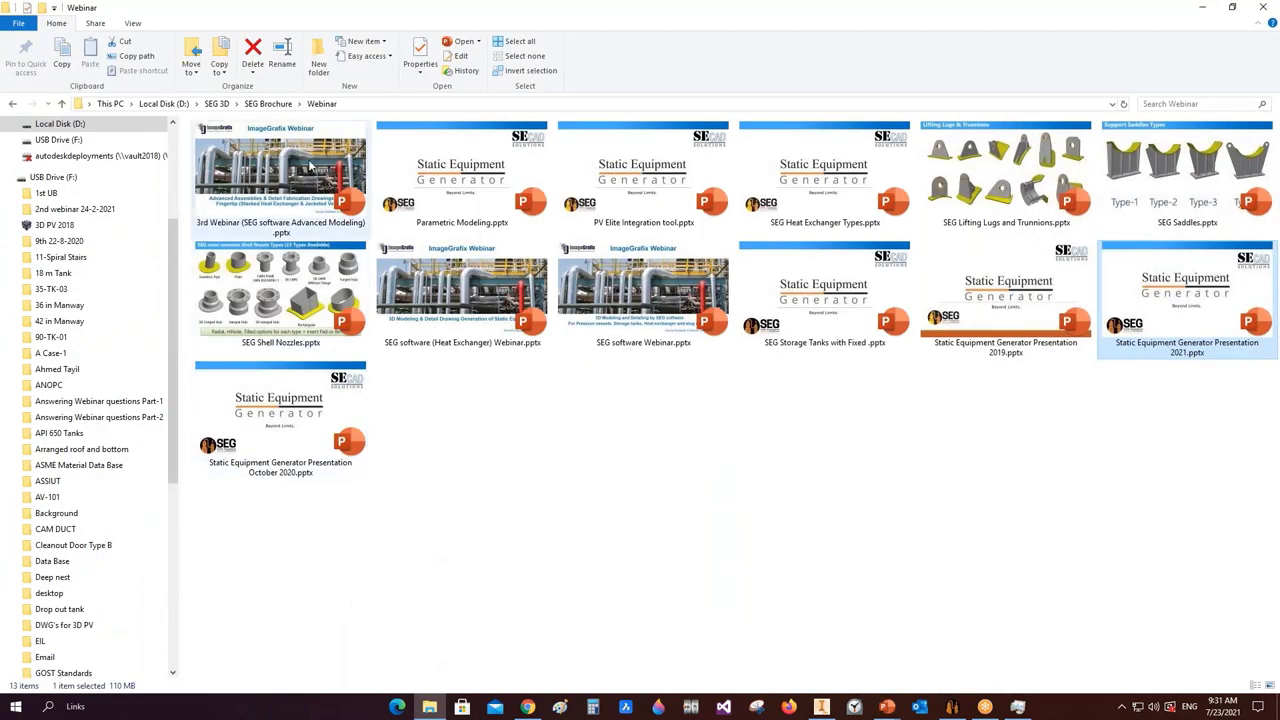
- Present slide 10, 'Topics covered during the session', of the 3rd Webinar deck full screen, then minimize it
key("alt+Tab")
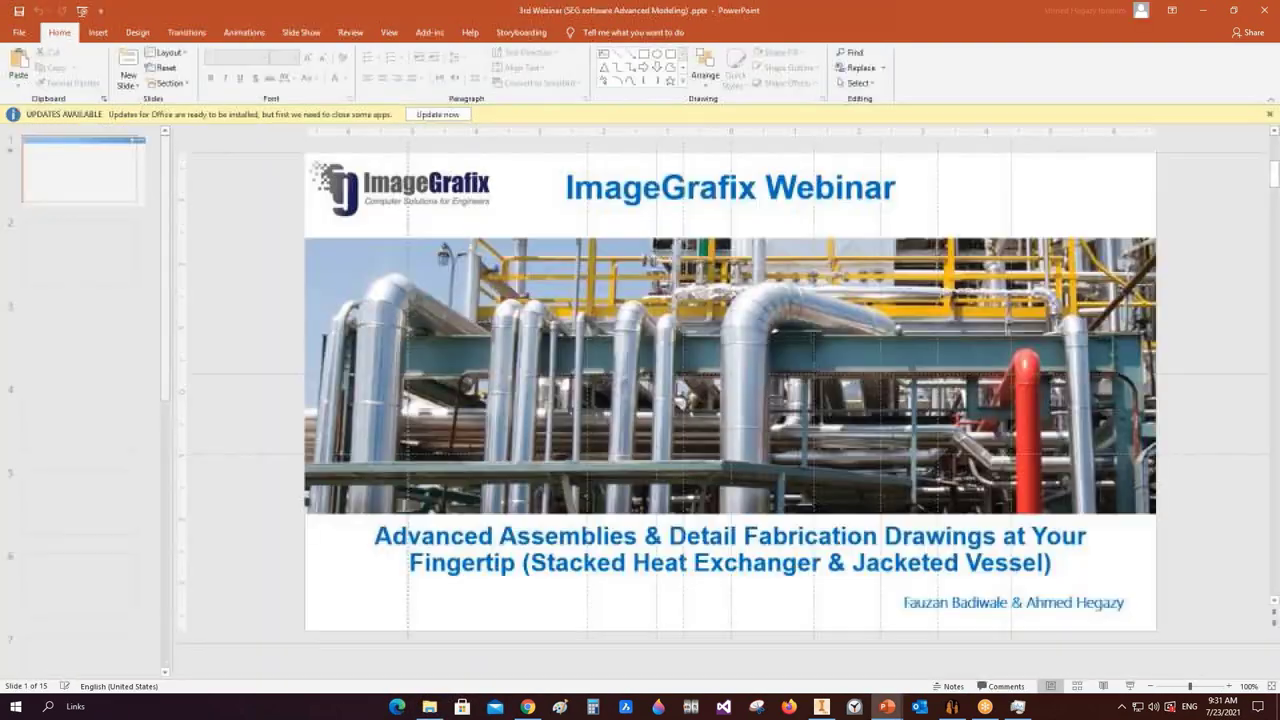
scroll(166, 357, "down", 5)
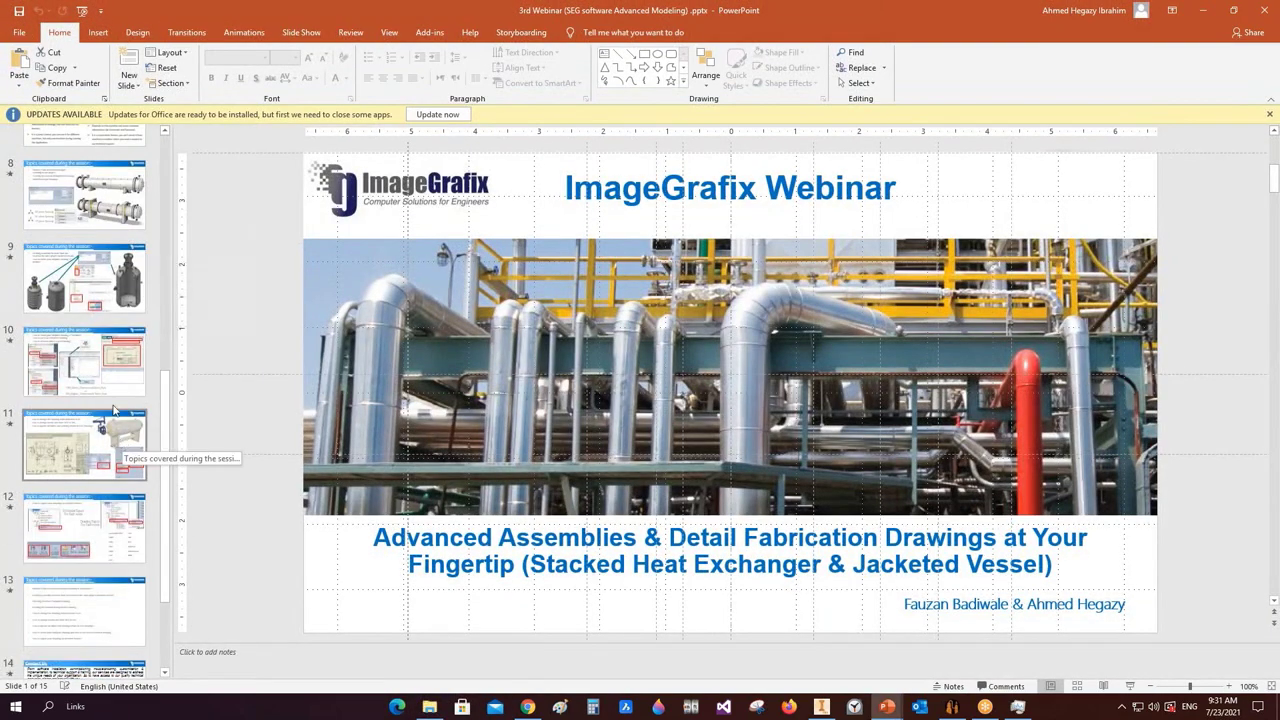
left_click(125, 362)
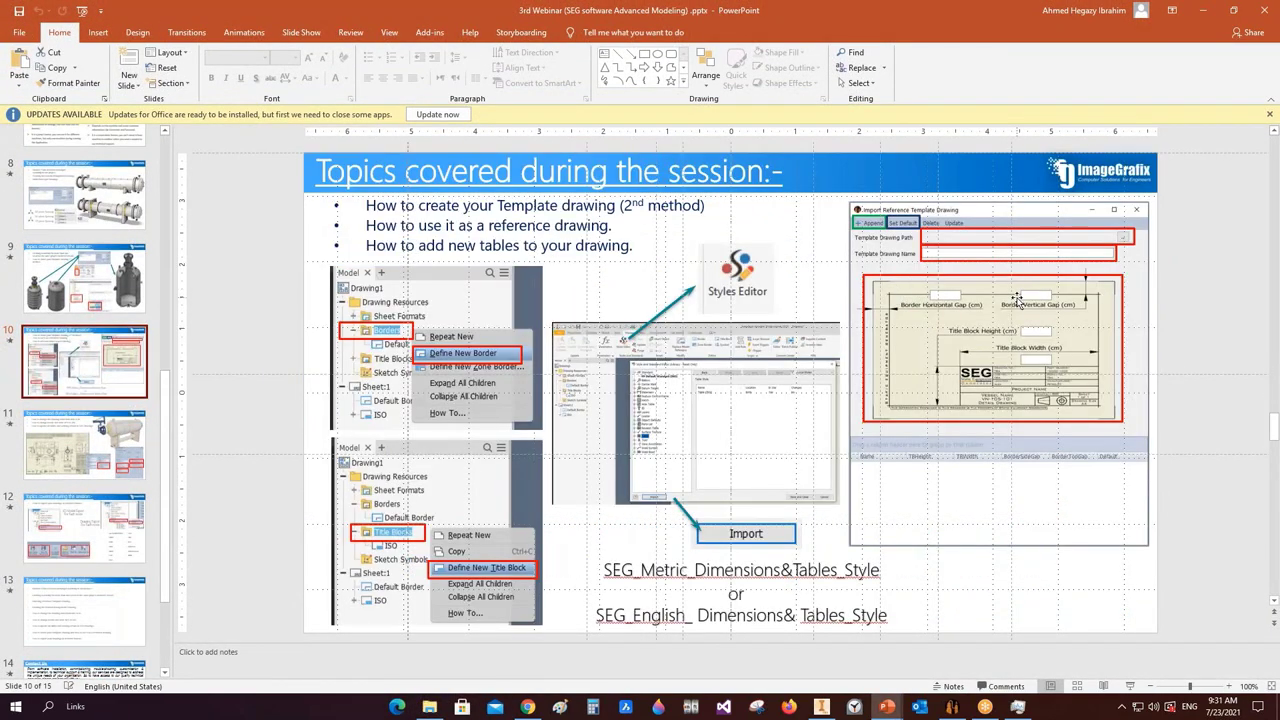
key("shift+F5")
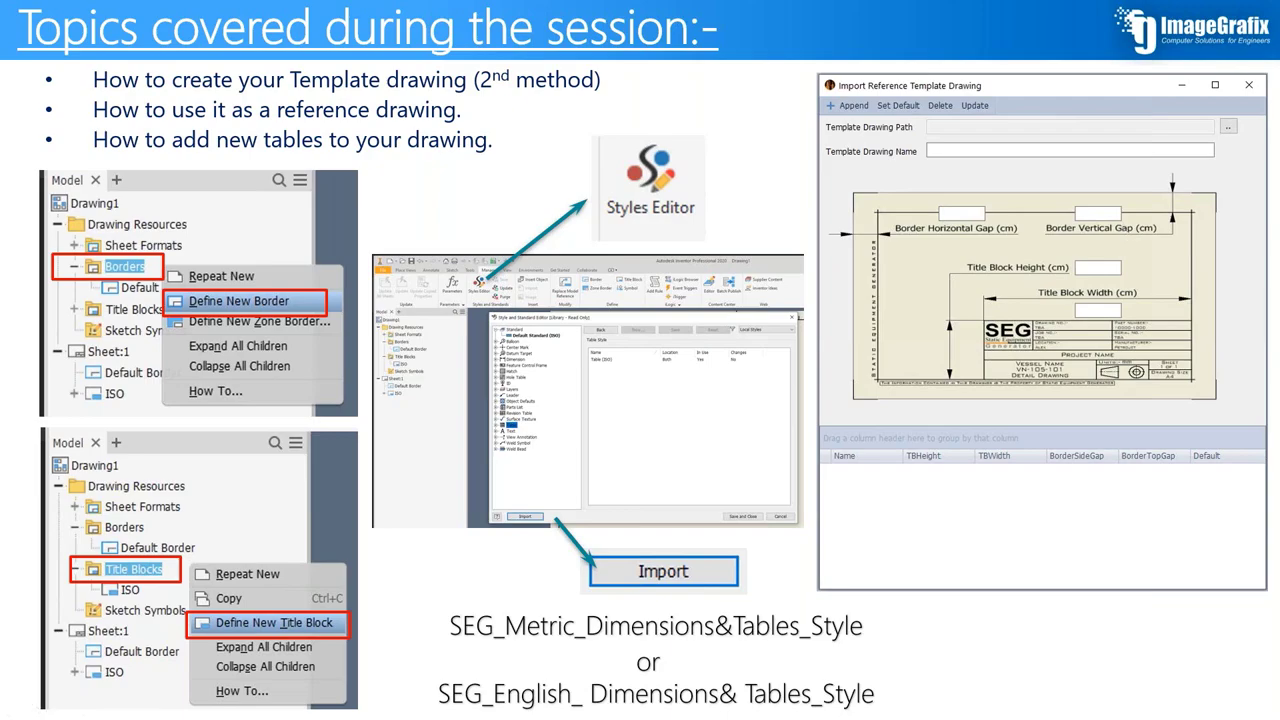
key("Escape")
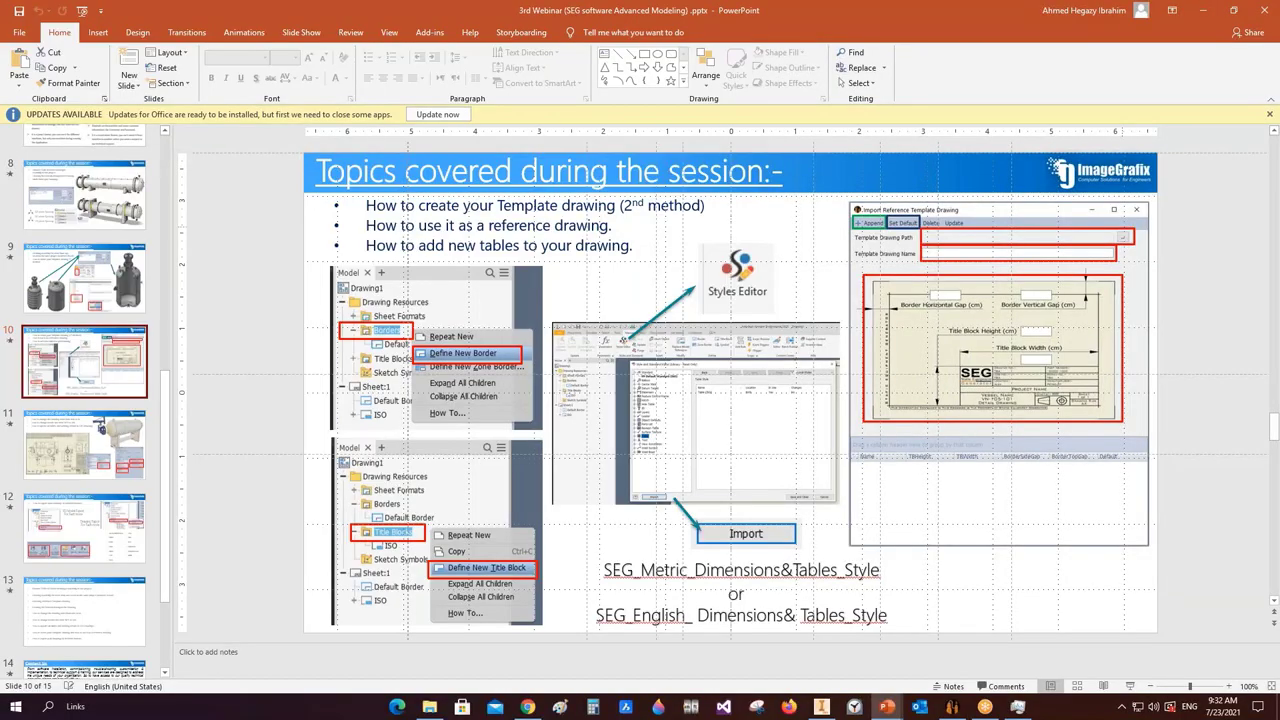
left_click(1203, 10)
- Minimize the PowerPoint windows to reveal the EA-100 drawing in Inventor, selecting then clearing the nozzle table
left_click(1203, 10)
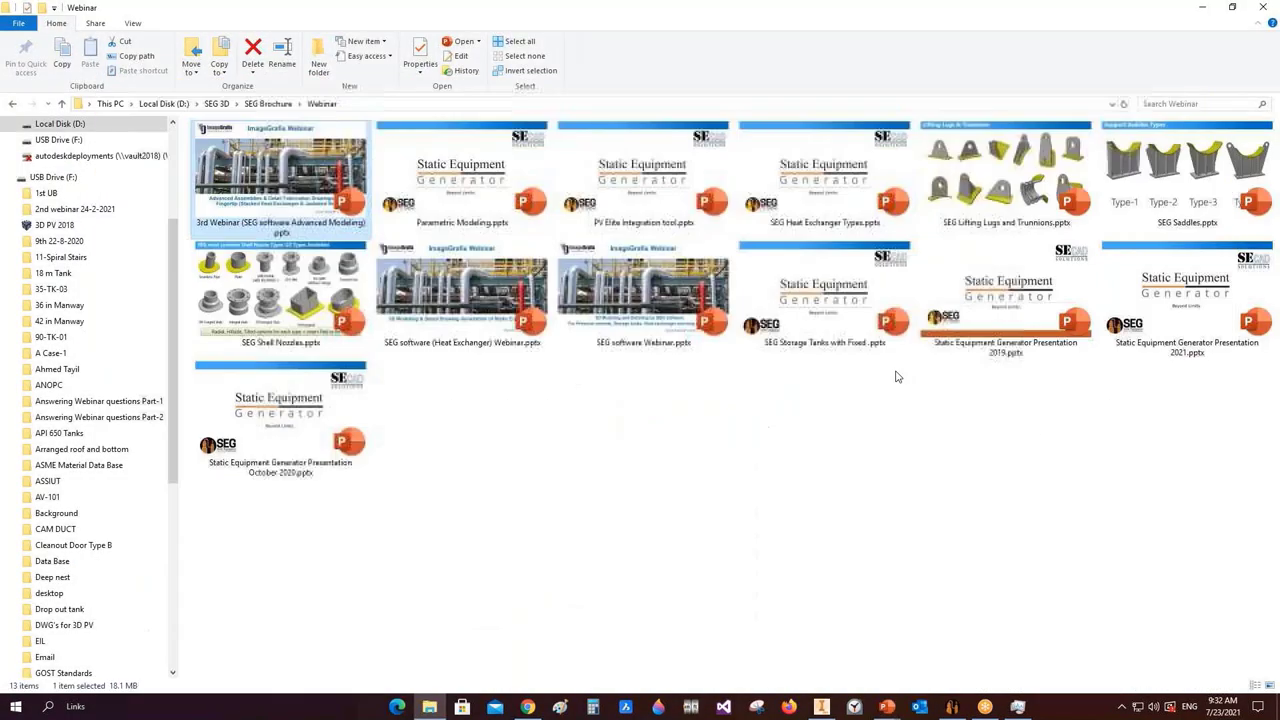
key("alt+Tab")
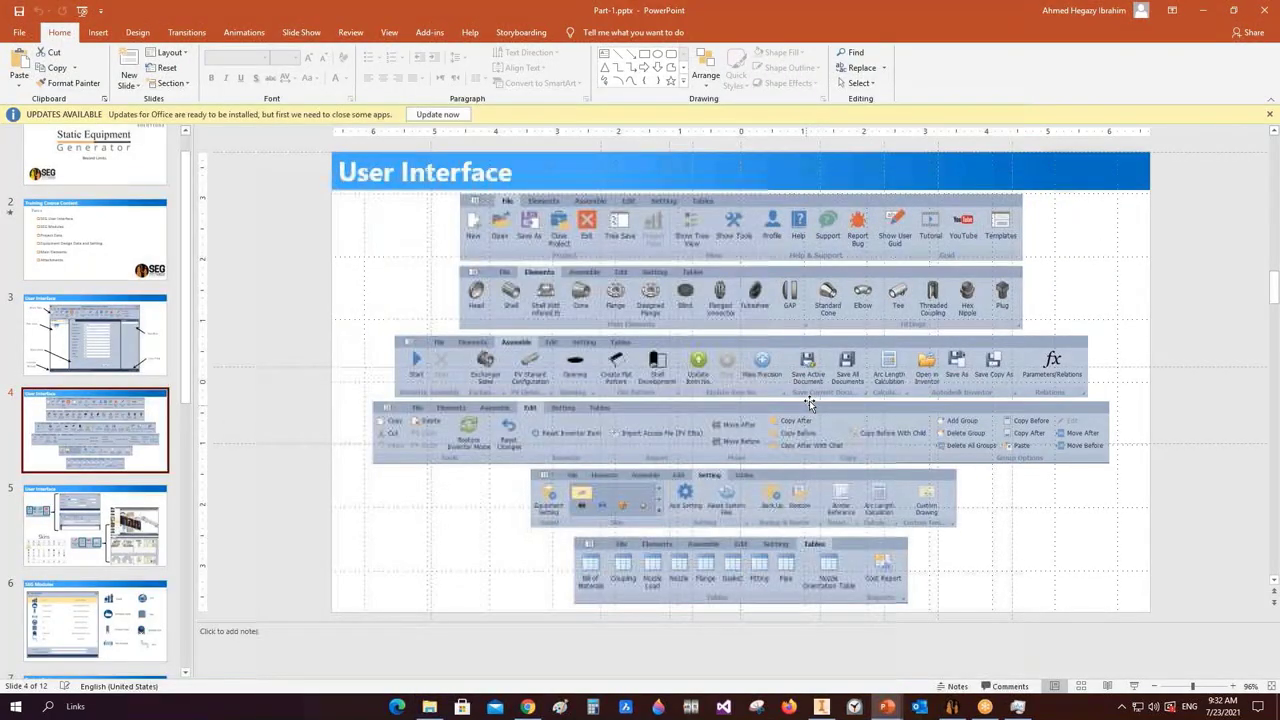
left_click(886, 707)
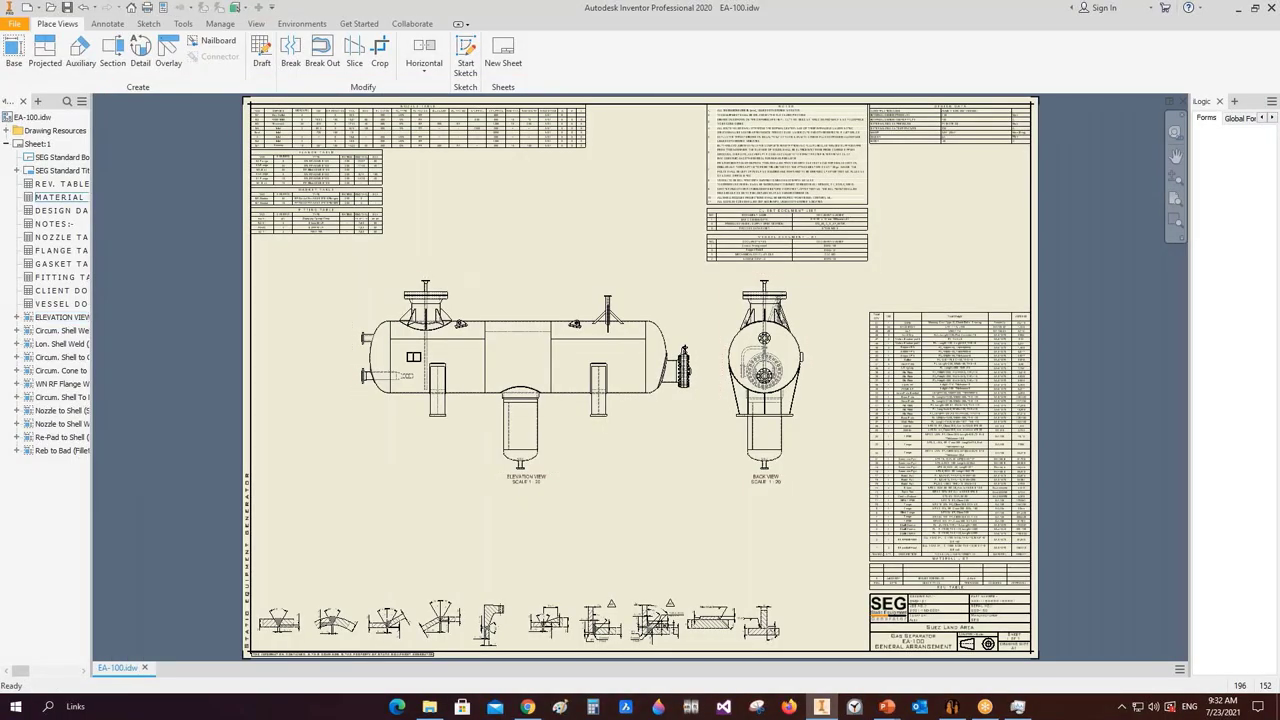
left_click(62, 237)
key("Escape")
- Zoom into the title block and pan across to the REV. TABLE and MATERIAL LIST
scroll(857, 588, "up", 5)
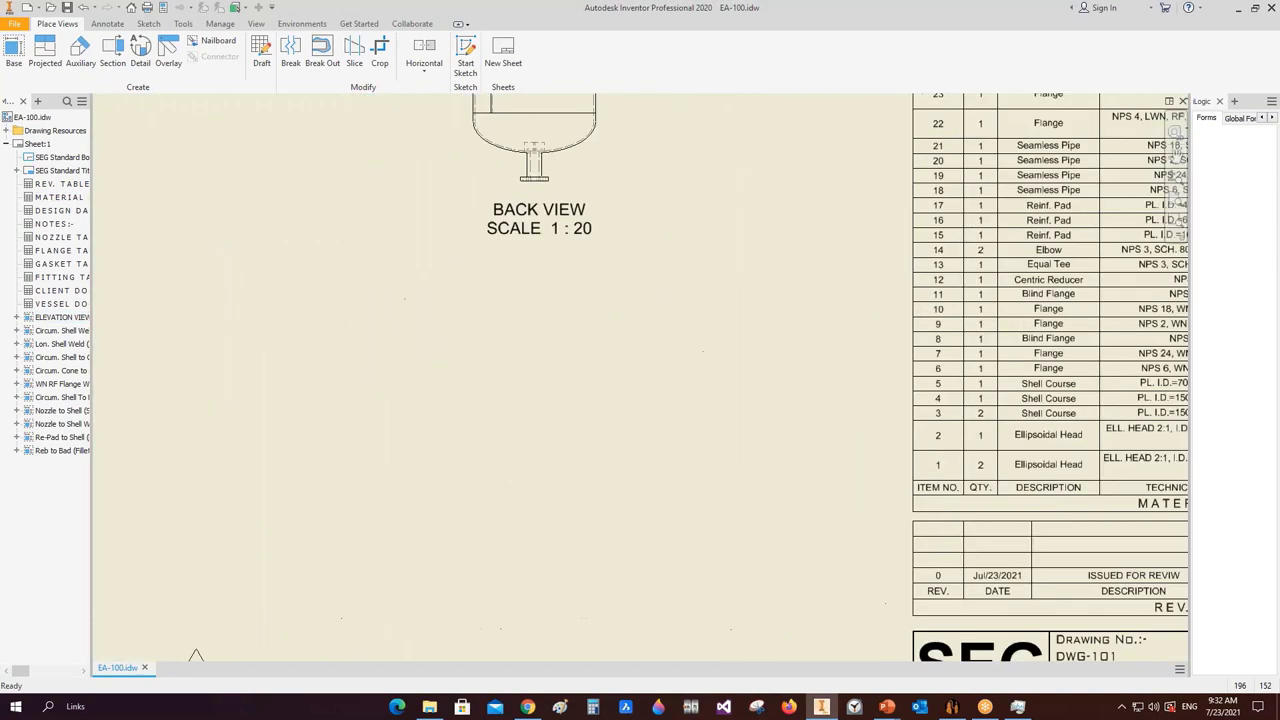
scroll(455, 285, "up", 3)
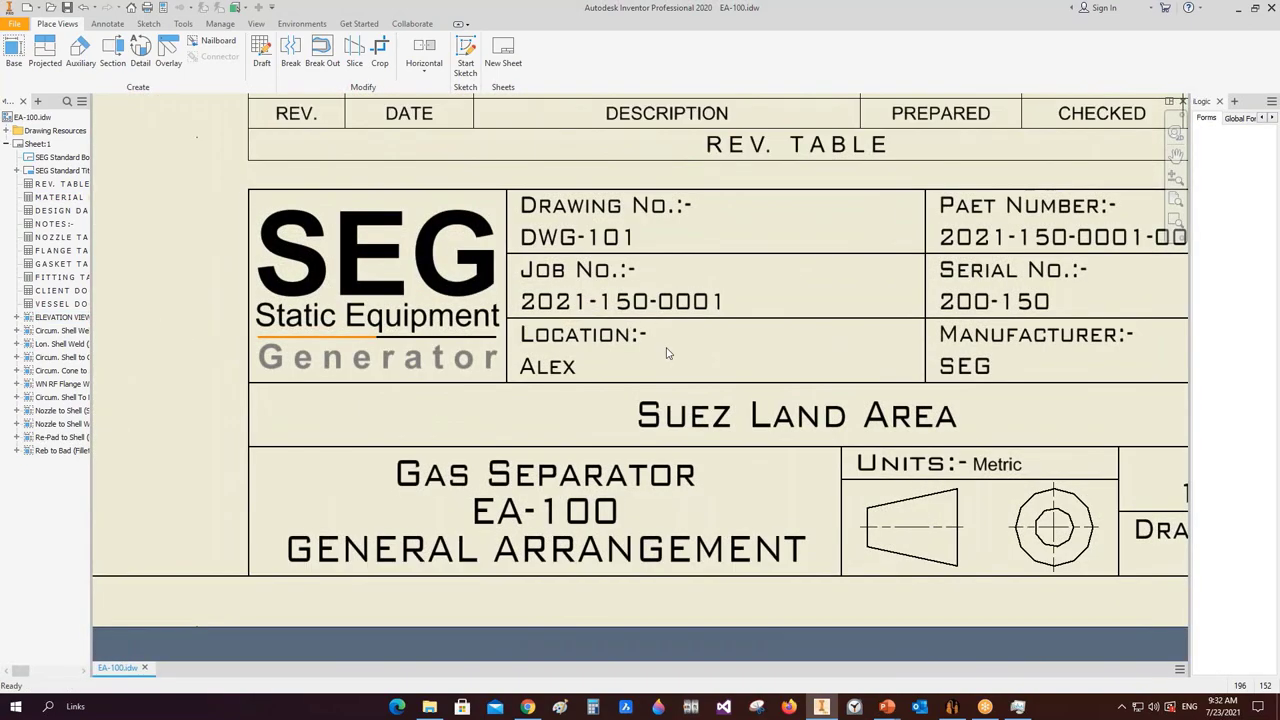
middle_click_drag(562, 293, 476, 285)
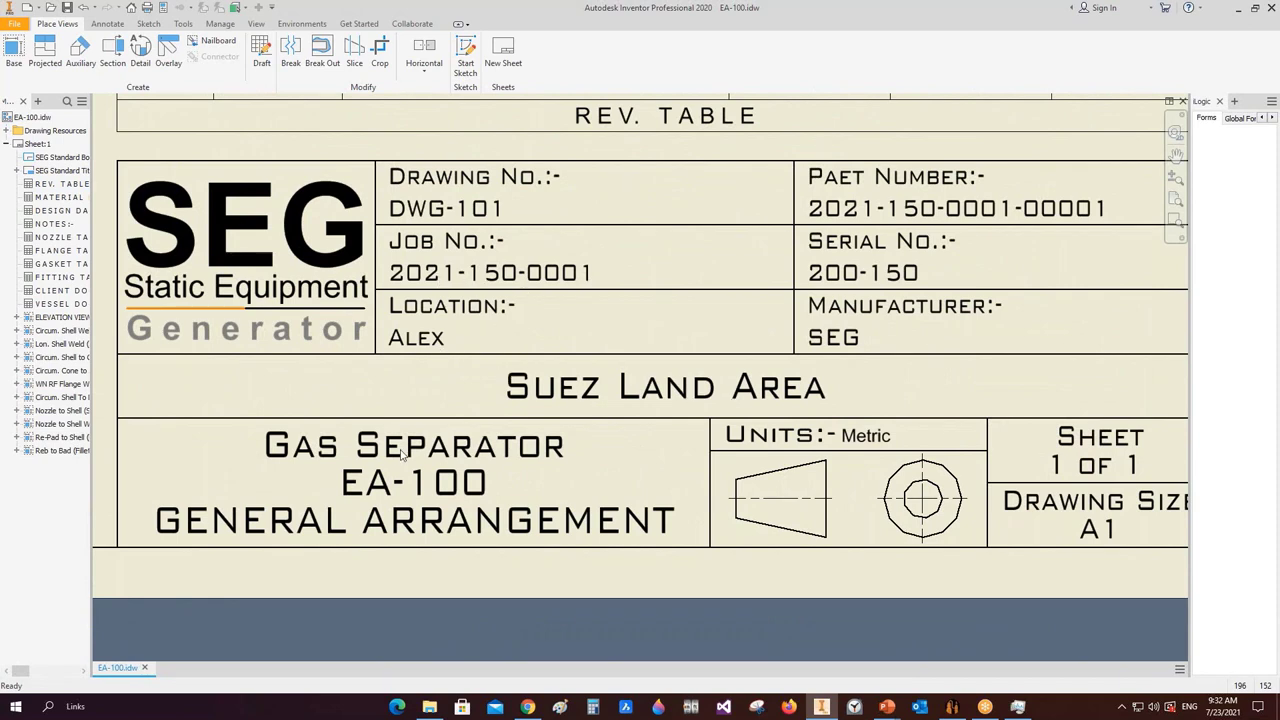
middle_click_drag(396, 474, 418, 420)
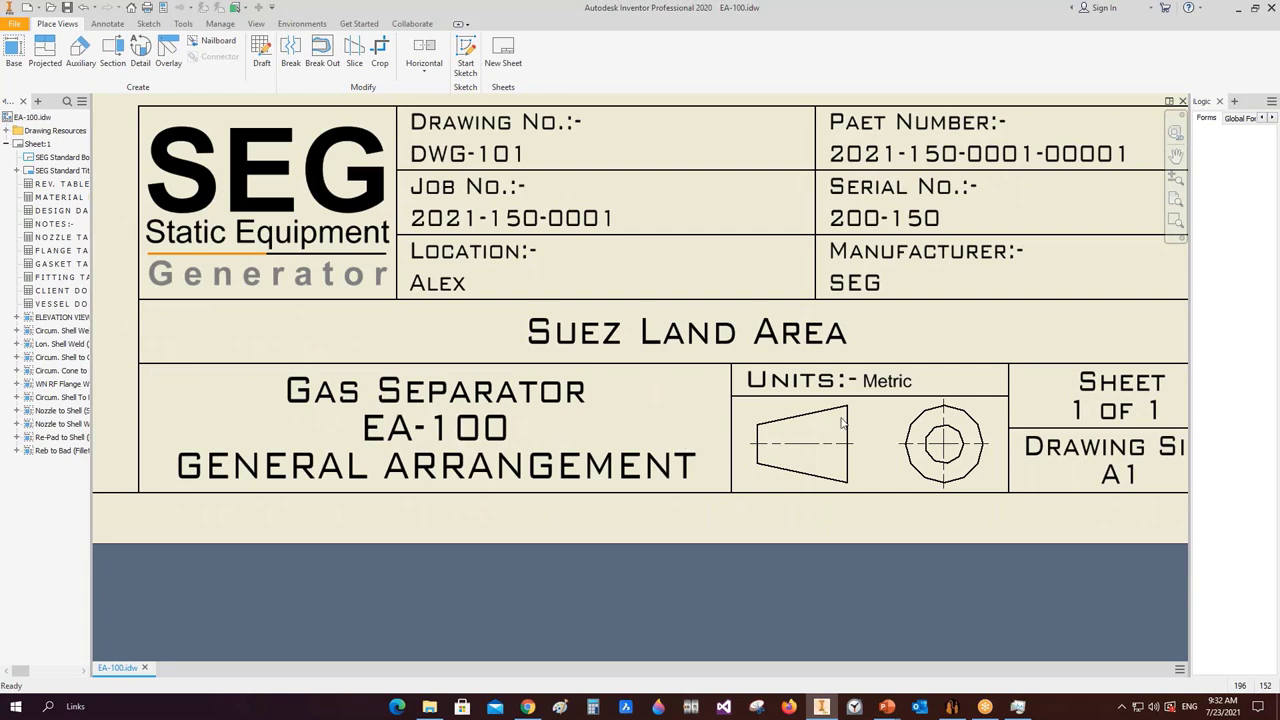
mouse_move(843, 423)
middle_mouse_down()
mouse_move(557, 437)
mouse_move(600, 560)
mouse_move(659, 411)
middle_mouse_up()
scroll(659, 411, "down", 4)
scroll(659, 411, "up", 3)
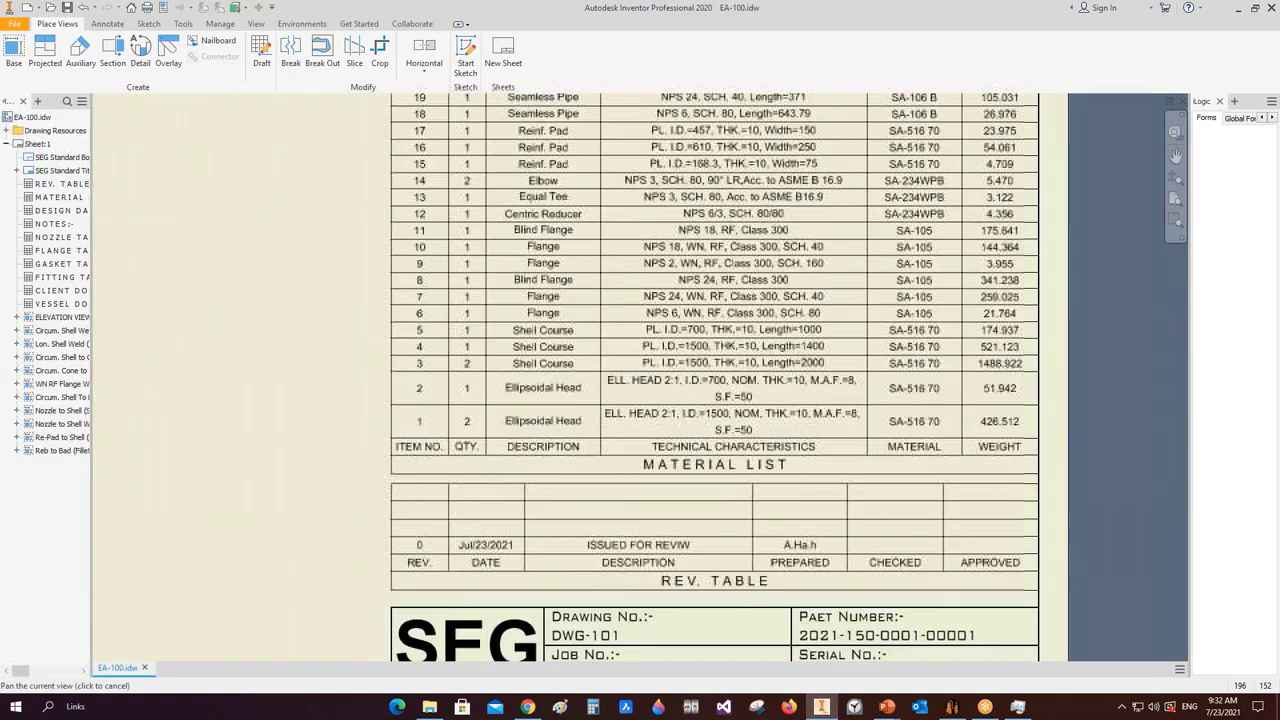
scroll(744, 221, "down", 4)
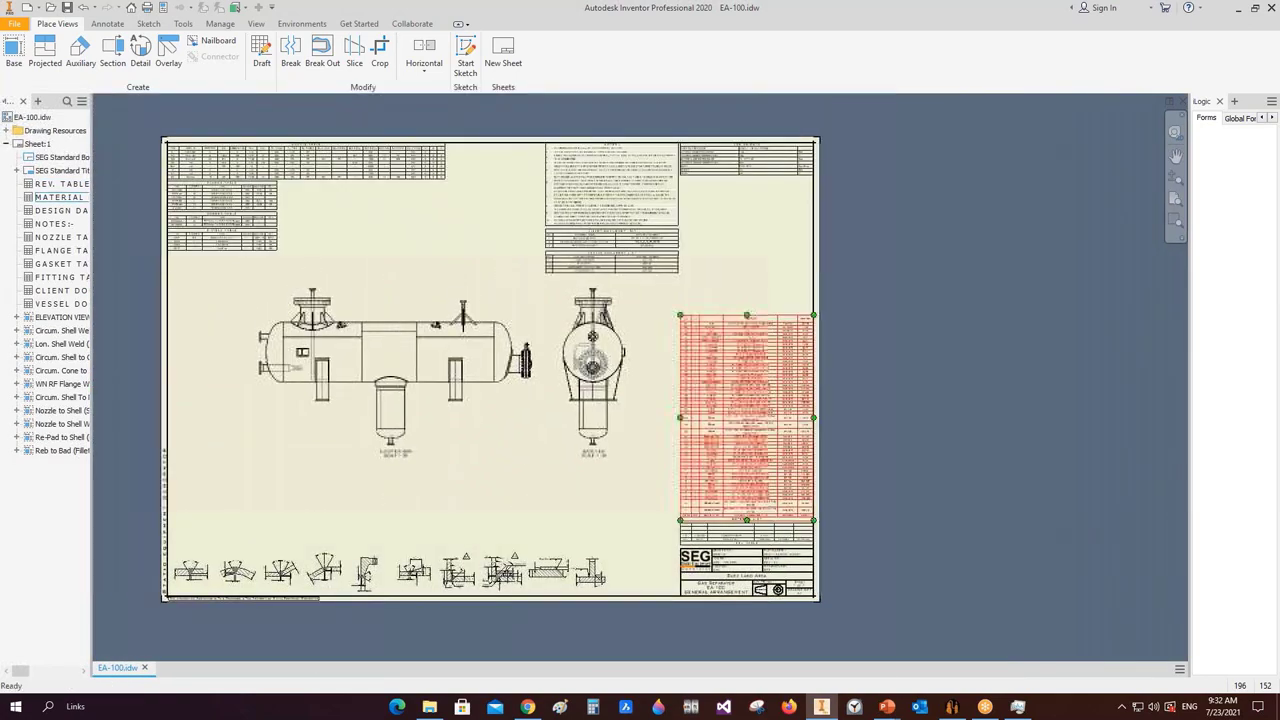
- Inspect the Notes, vessel document list and Design Data, then fit the whole EA-100 sheet in view
scroll(744, 221, "up", 4)
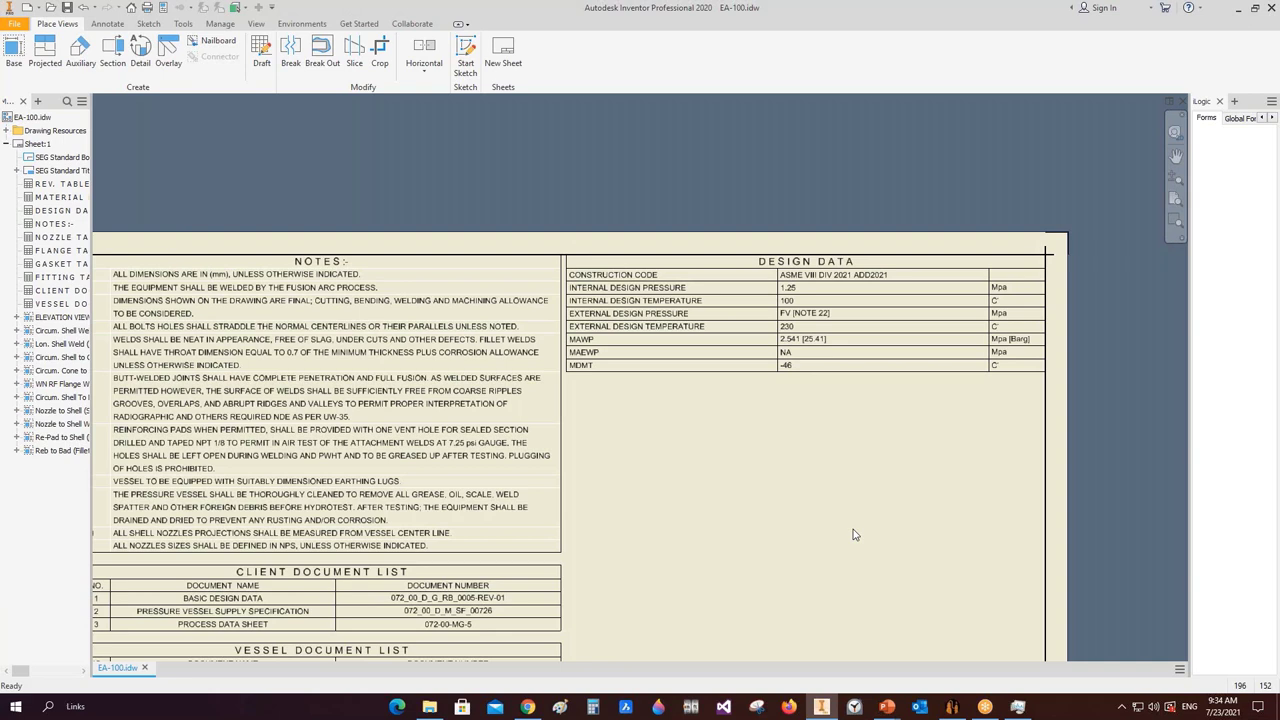
mouse_move(640, 545)
middle_mouse_down()
mouse_move(774, 591)
mouse_move(772, 558)
middle_mouse_up()
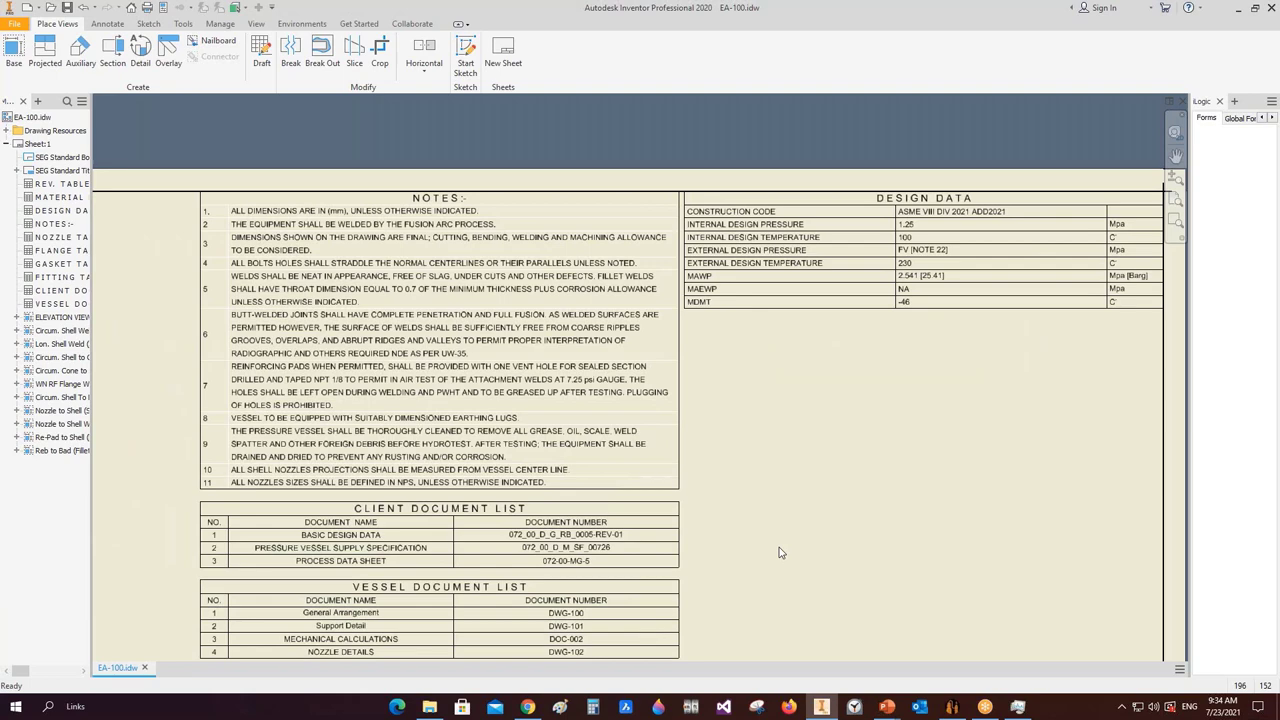
scroll(781, 553, "down", 5)
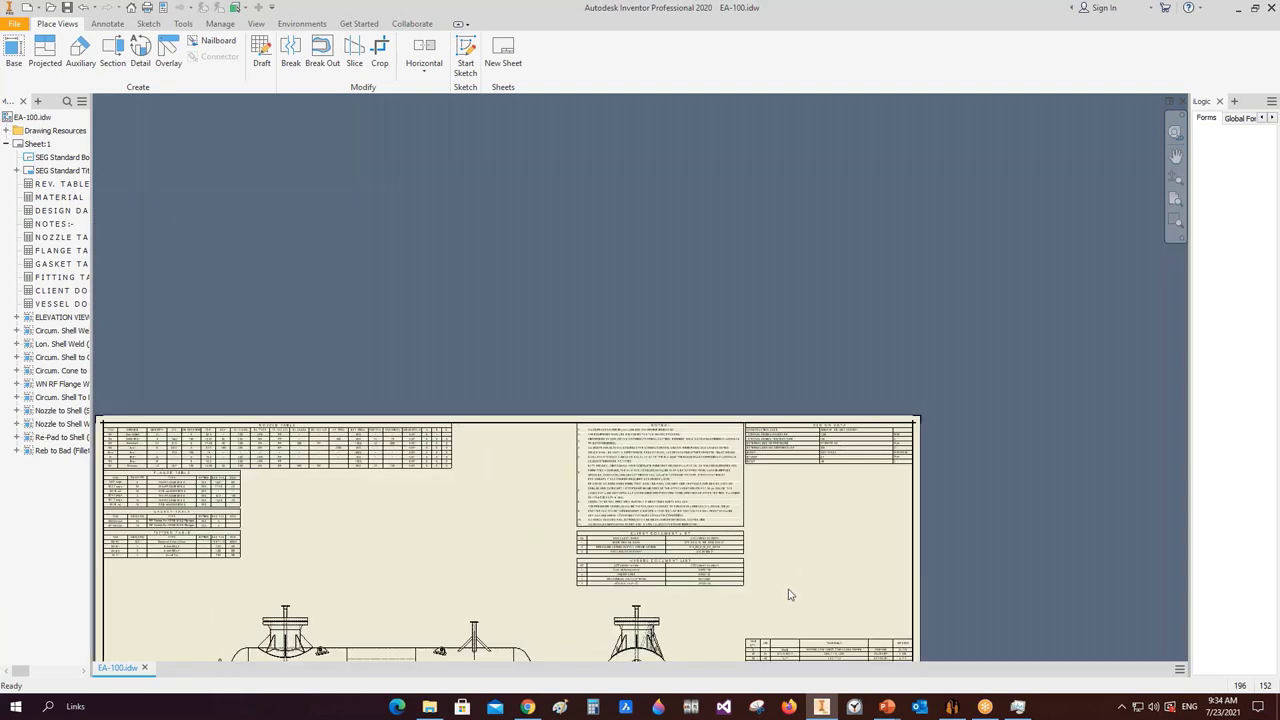
middle_click_drag(789, 595, 808, 468)
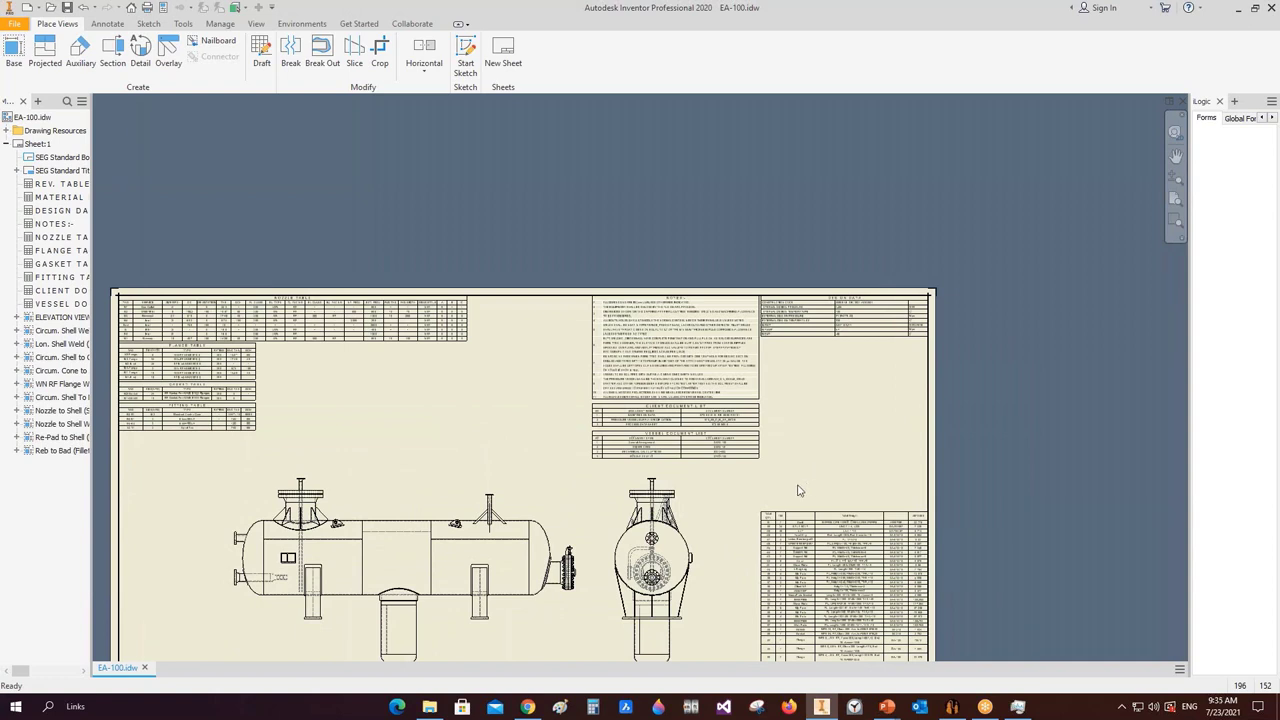
middle_click_drag(764, 476, 757, 468)
key("Home")
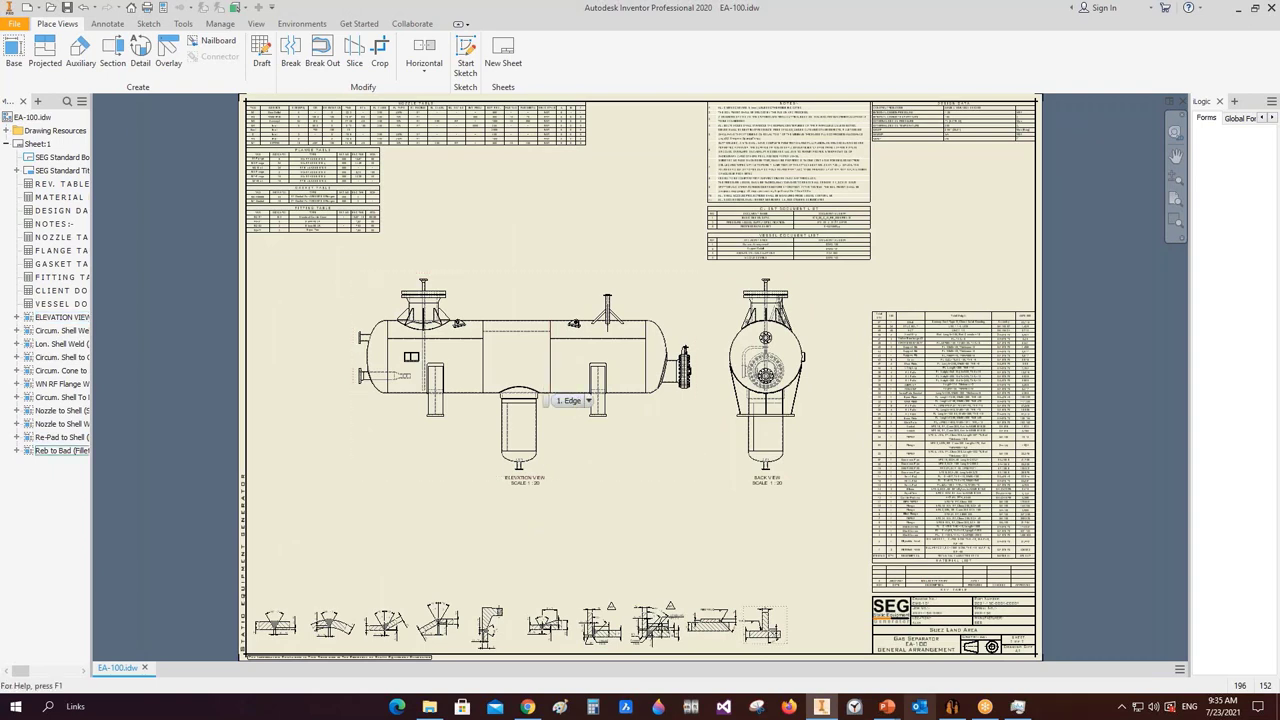
left_click(951, 705)
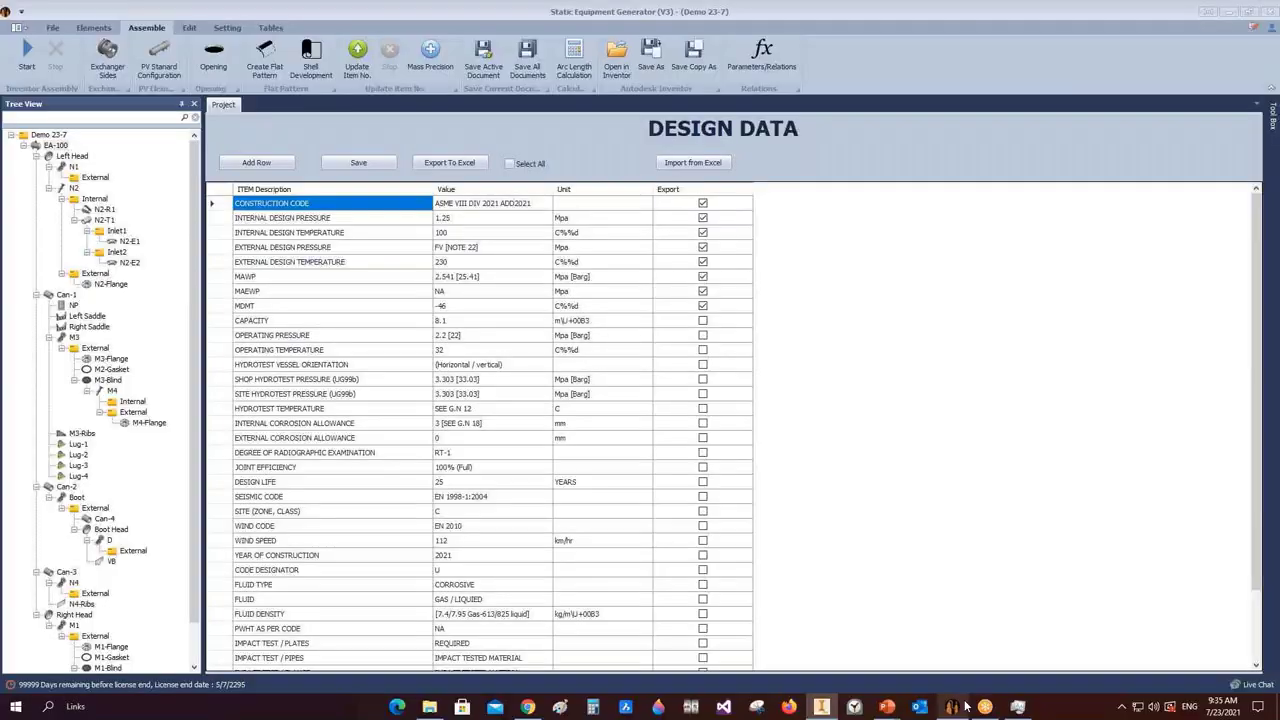
left_click(821, 706)
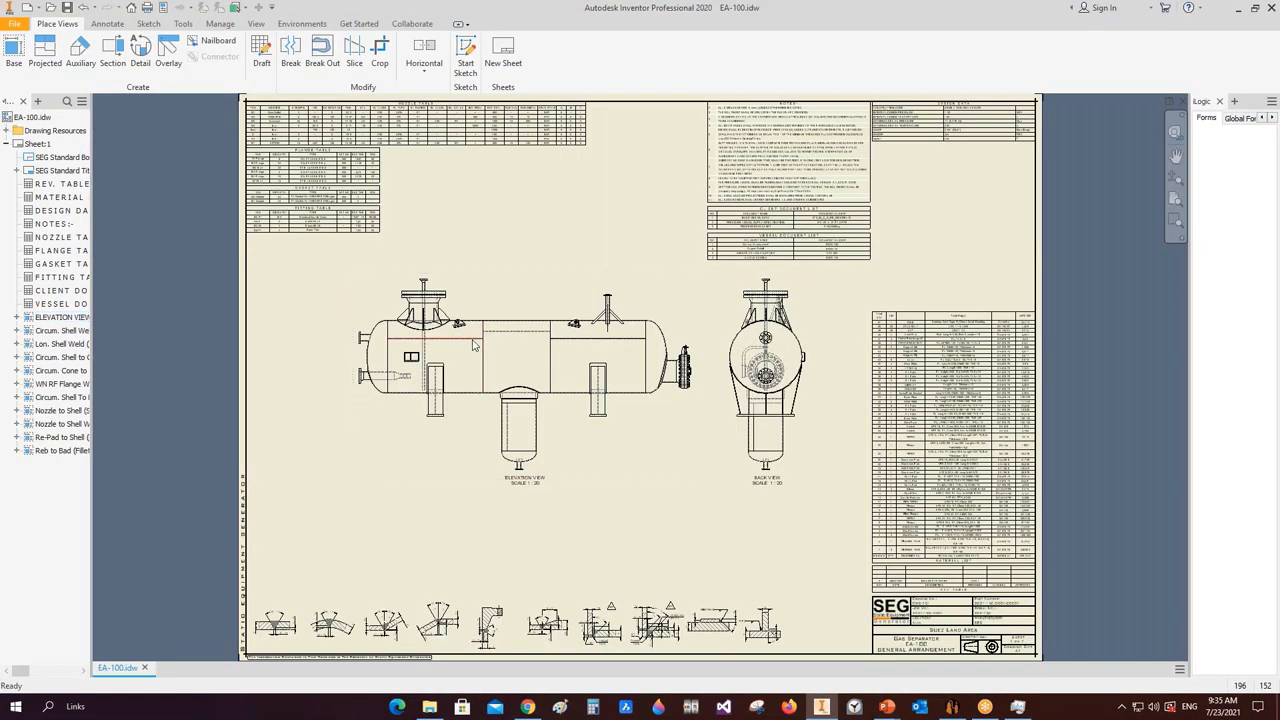
scroll(548, 321, "up", 5)
middle_click_drag(548, 321, 594, 325)
scroll(645, 372, "down", 3)
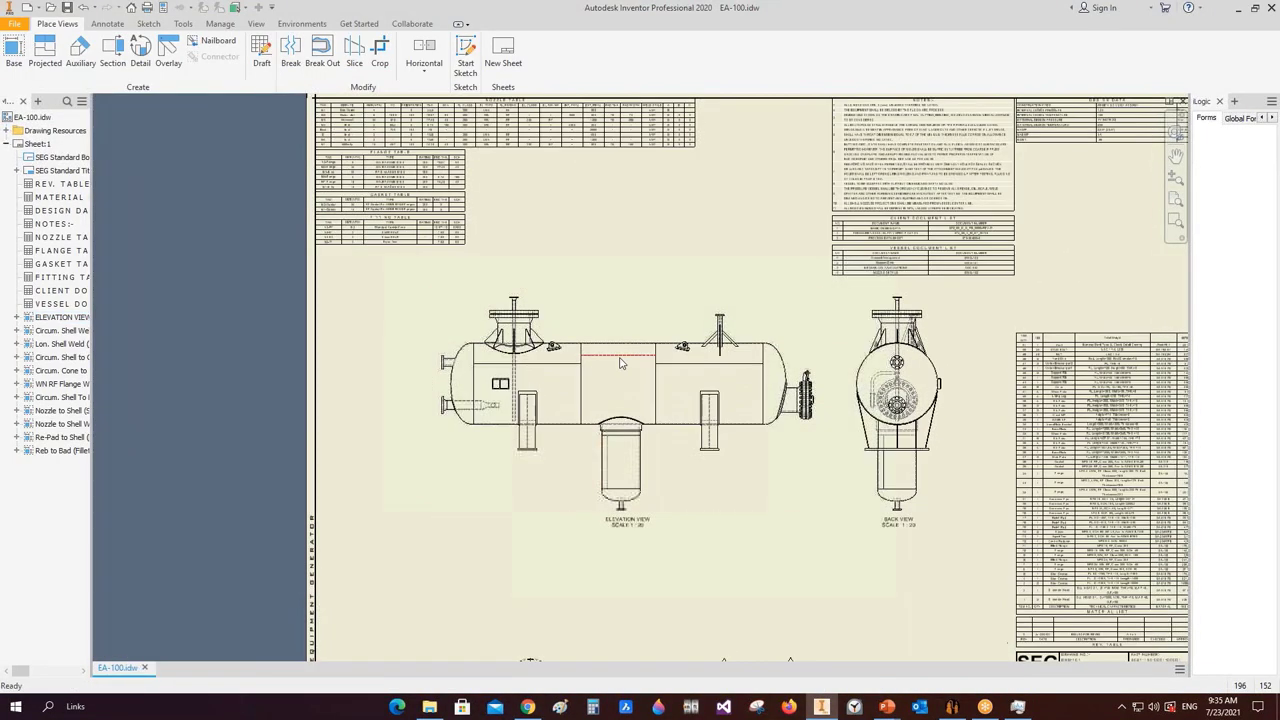
scroll(630, 520, "up", 5)
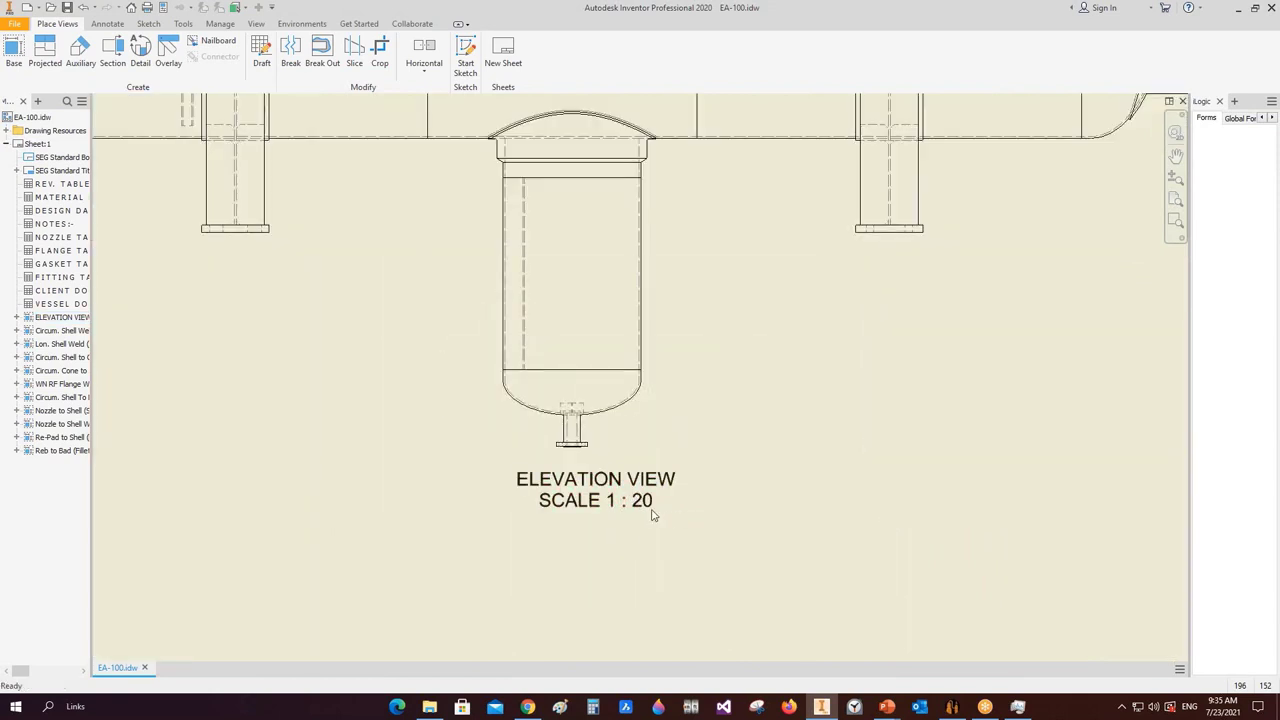
scroll(655, 506, "down", 5)
middle_click_drag(604, 417, 604, 387)
scroll(545, 378, "down", 2)
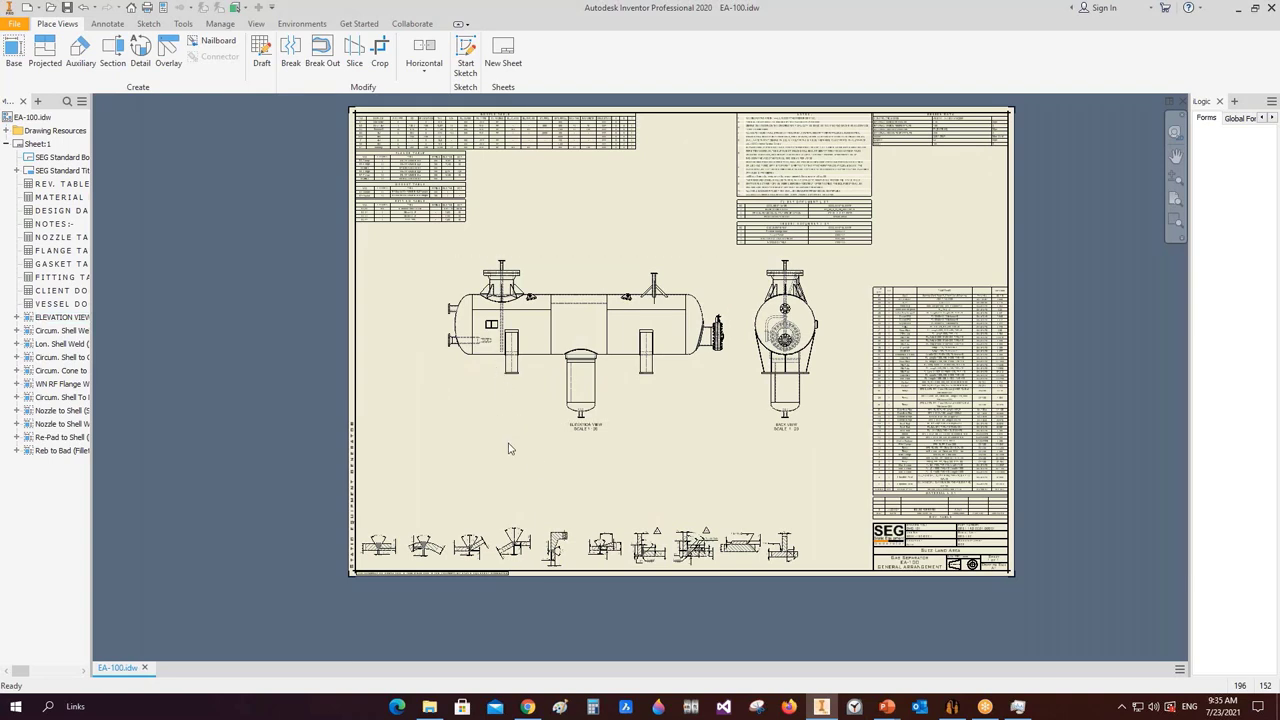
left_click(952, 706)
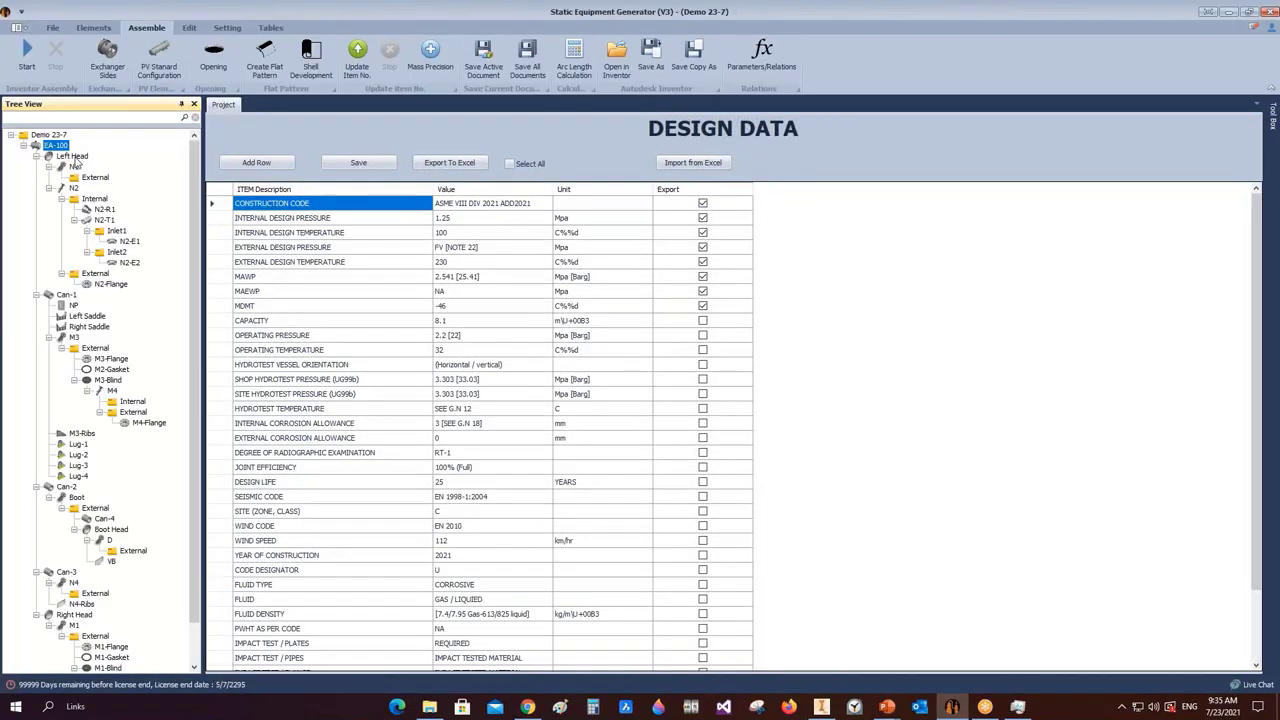
- Recreate the EA-100 drawing with a user-defined 1/18 view scale for its elevation and back views
right_click(61, 150)
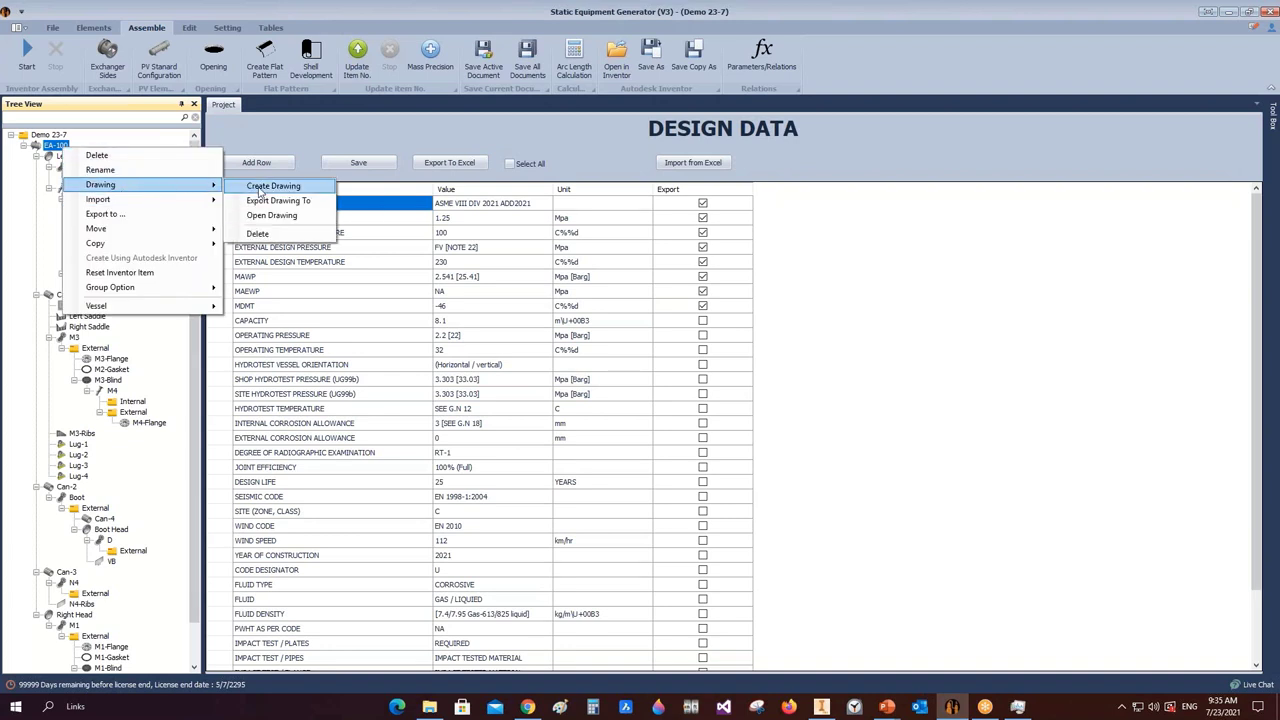
left_click(278, 189)
left_click(548, 252)
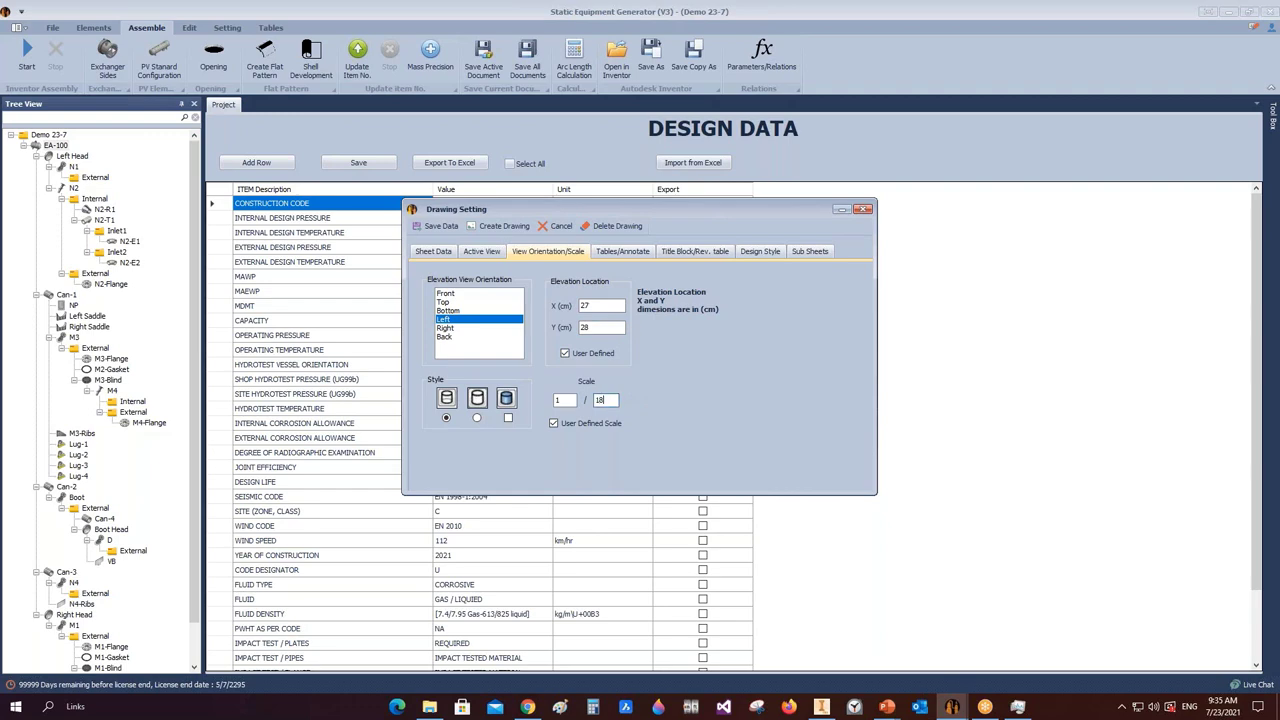
left_click(497, 226)
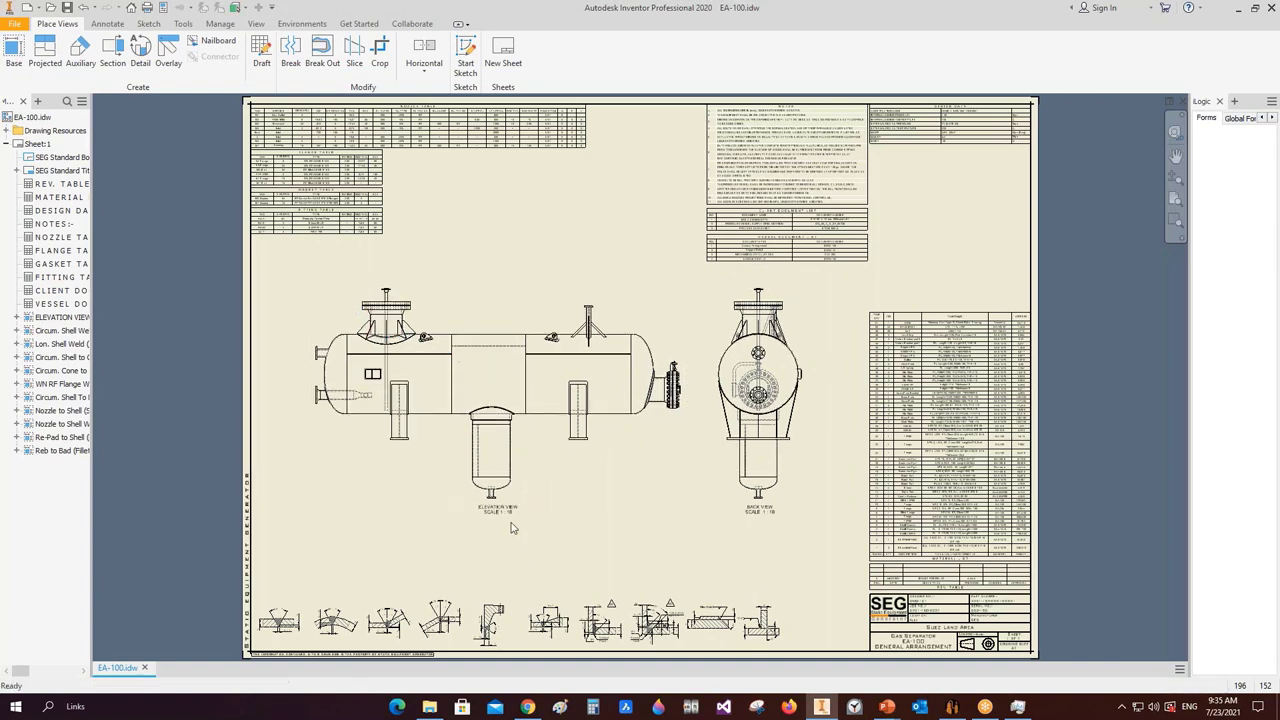
- Zoom in to confirm the Elevation View label reads SCALE 1 : 18, then zoom back out
scroll(512, 522, "up", 5)
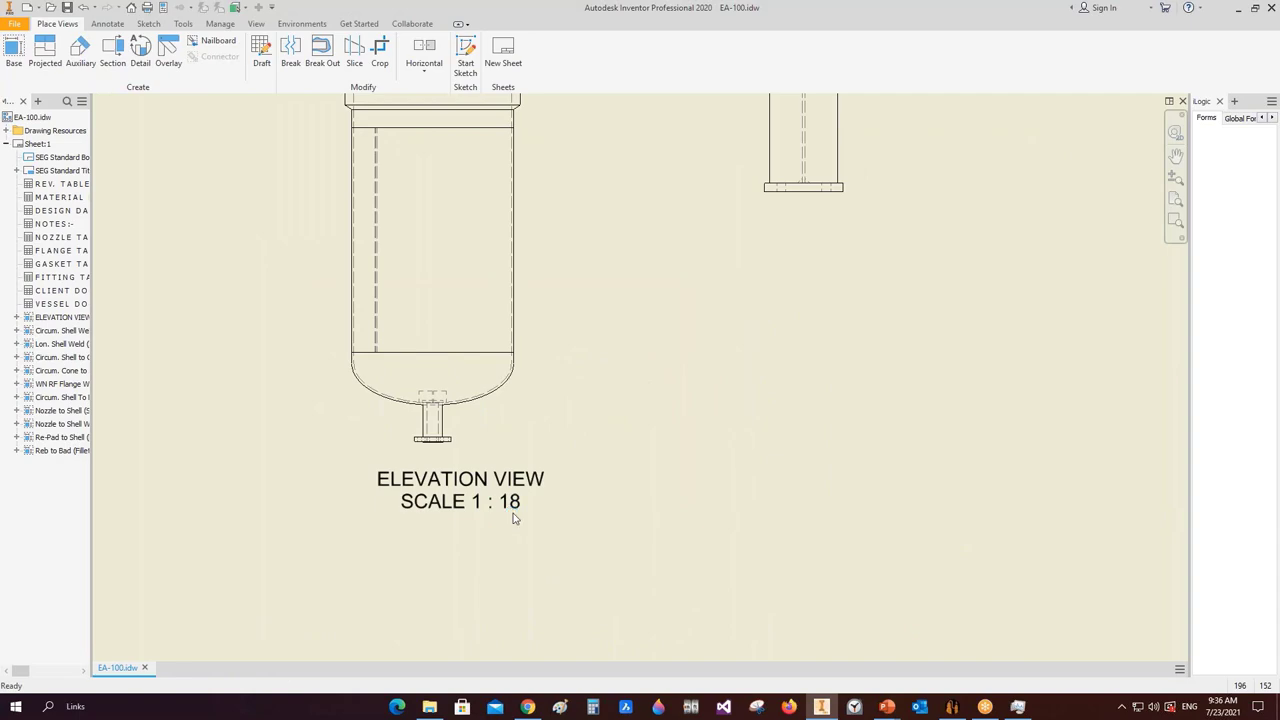
scroll(523, 506, "down", 3)
scroll(529, 463, "down", 5)
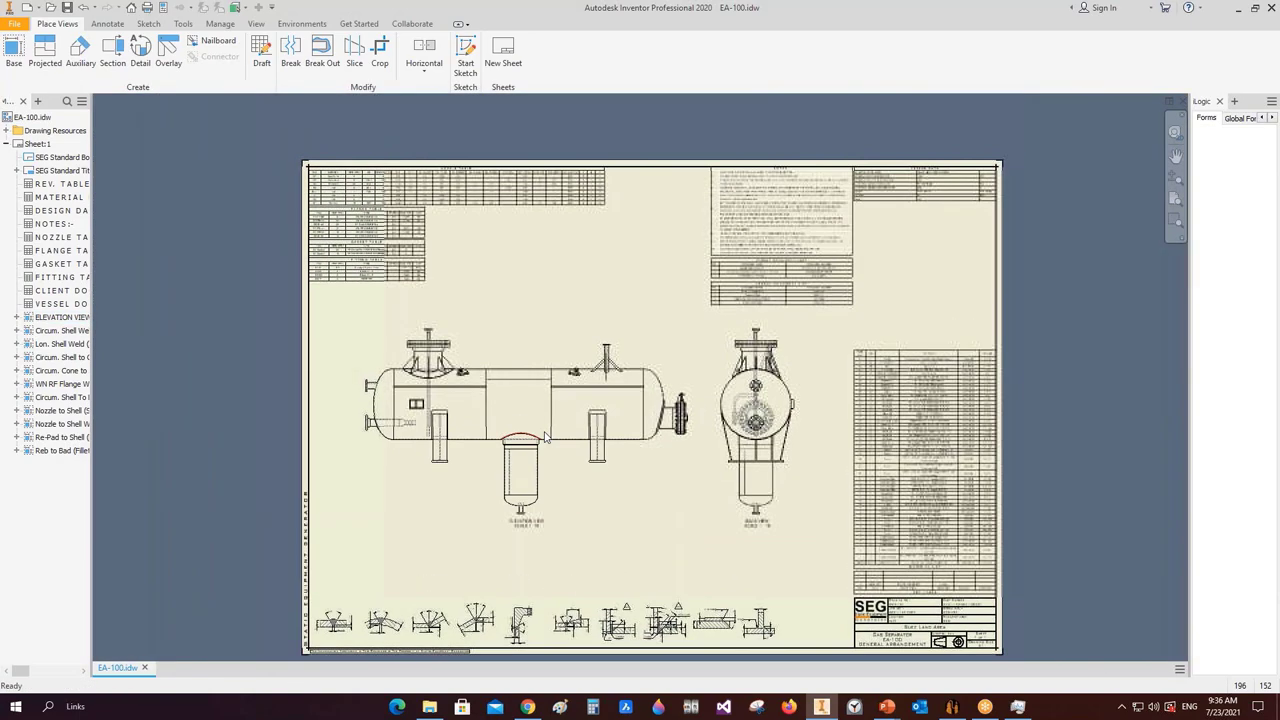
middle_click_drag(487, 435, 493, 463)
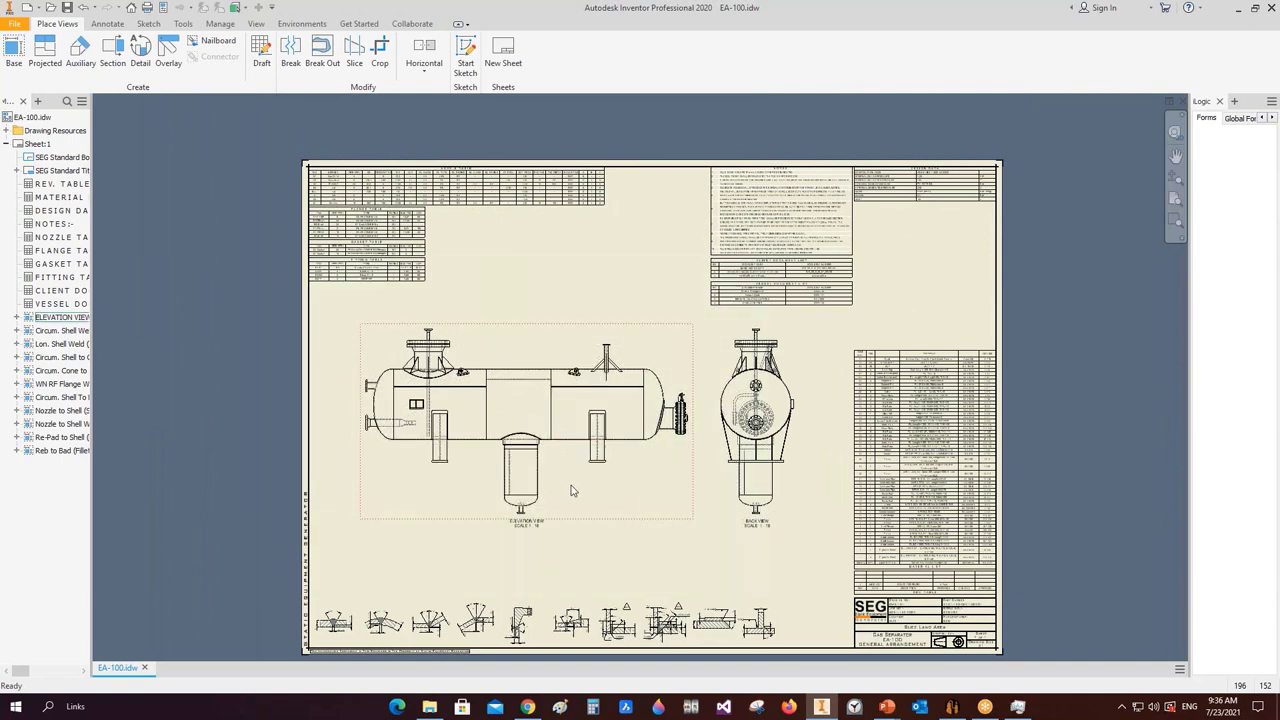
- Create a first centerline starting at the back view's lower head corner
left_click(107, 23)
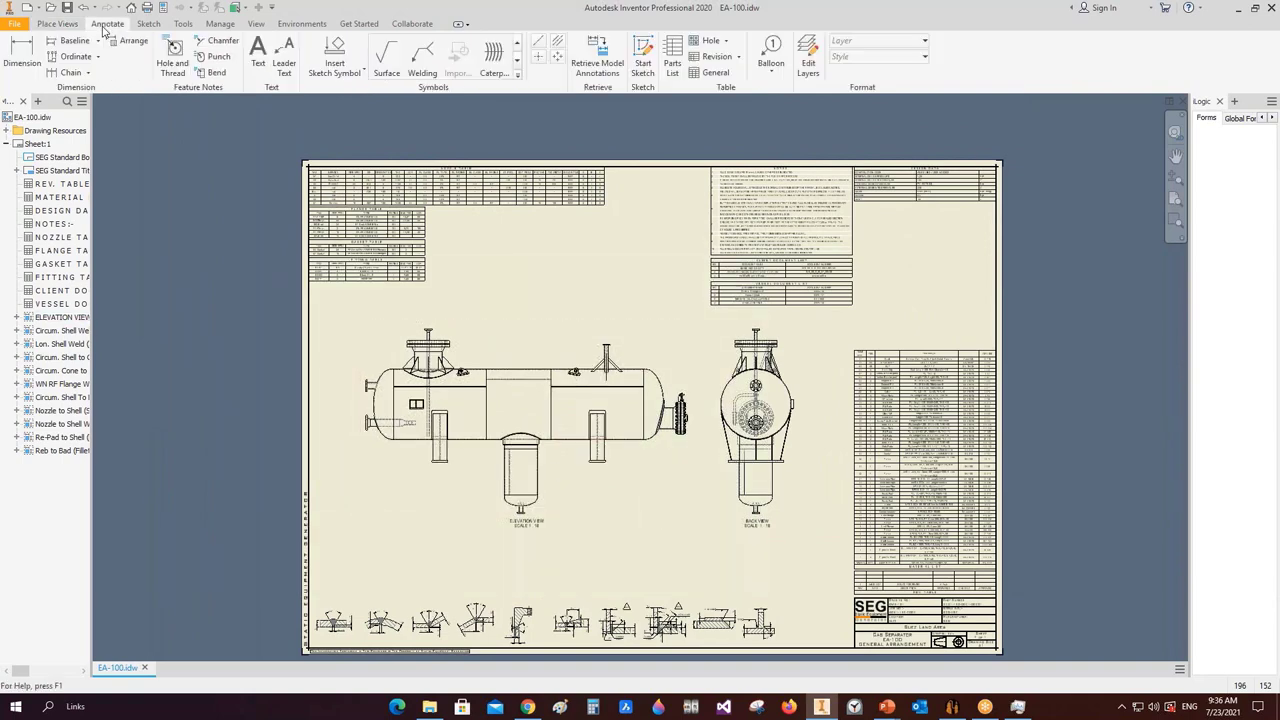
left_click(538, 40)
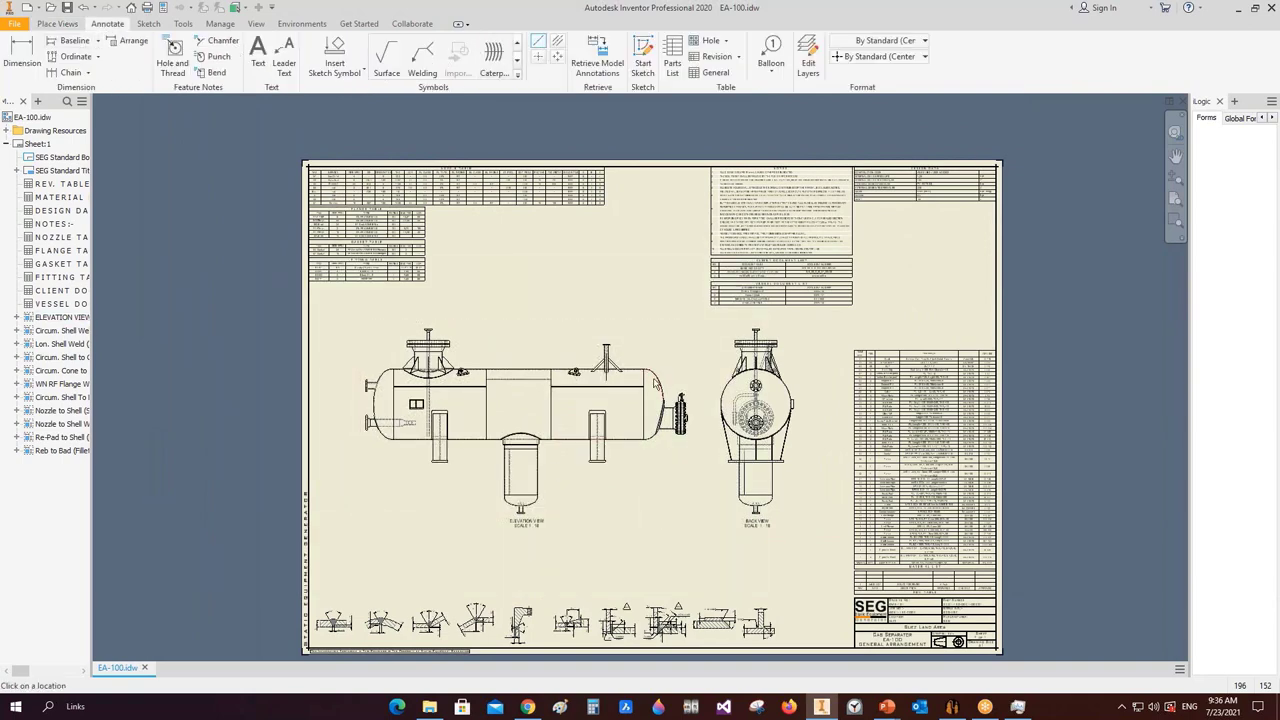
scroll(655, 378, "up", 5)
scroll(626, 340, "up", 5)
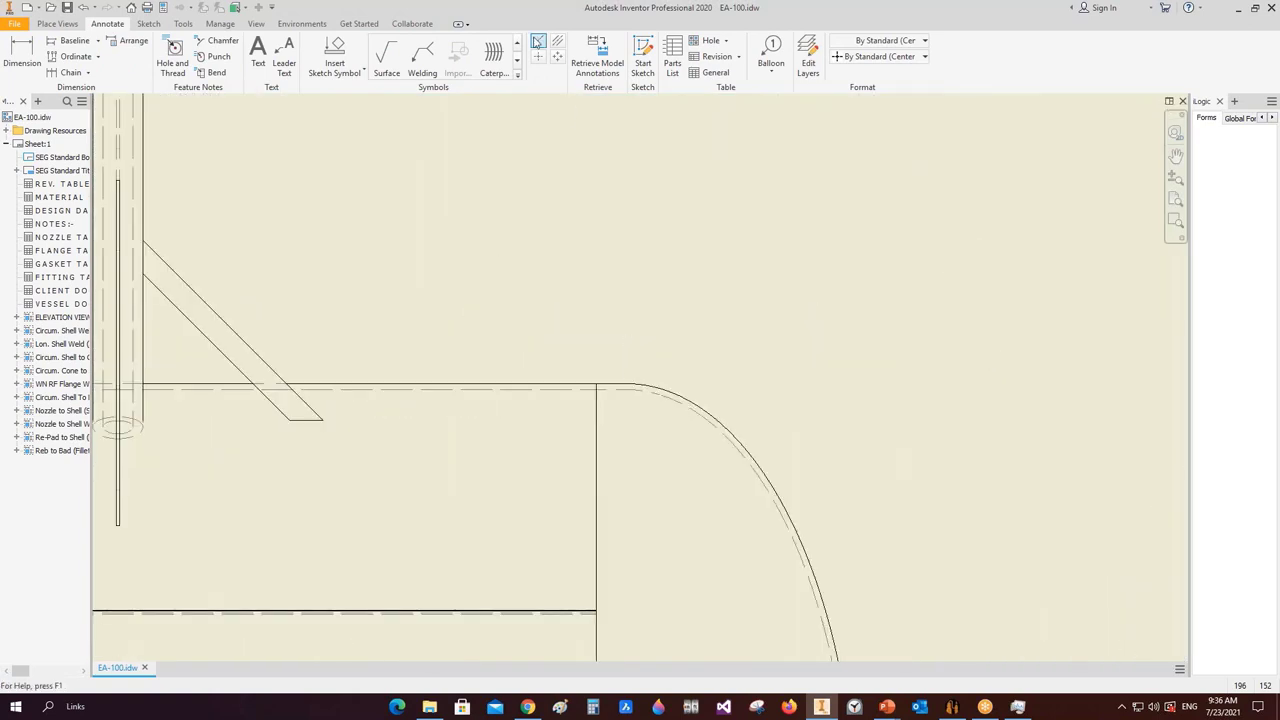
scroll(620, 404, "up", 4)
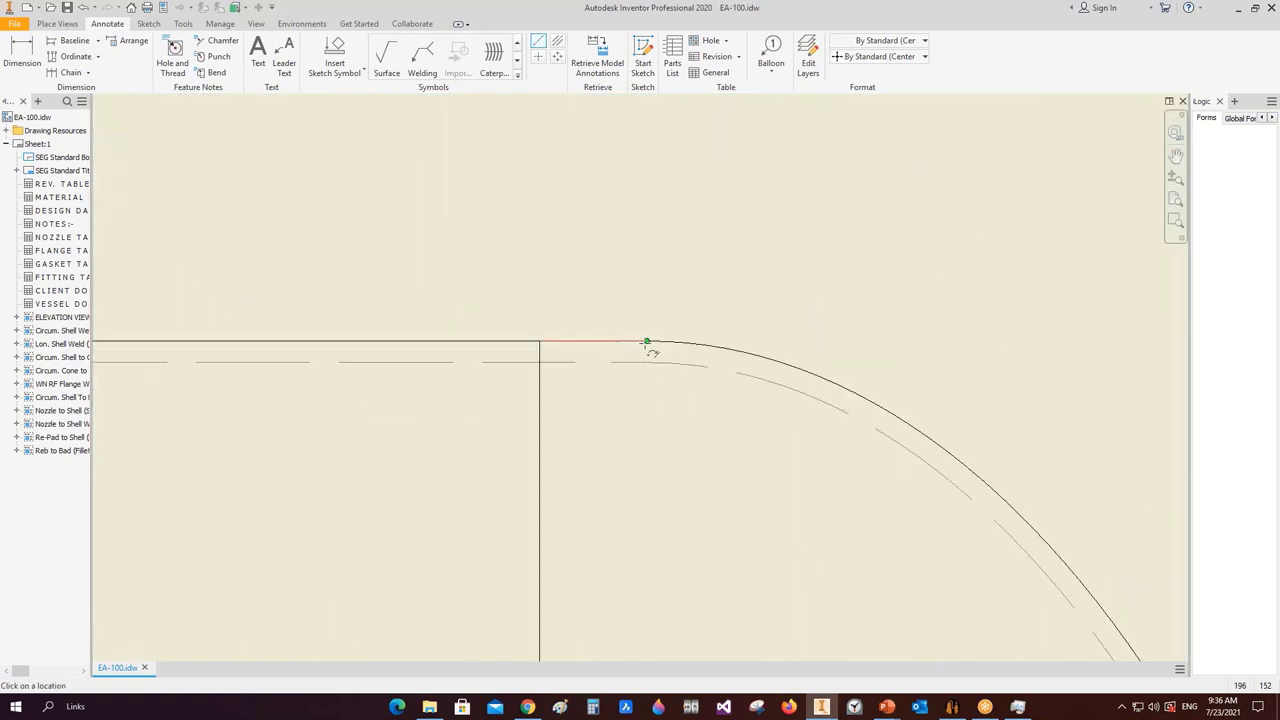
left_click(647, 343)
scroll(636, 390, "down", 8)
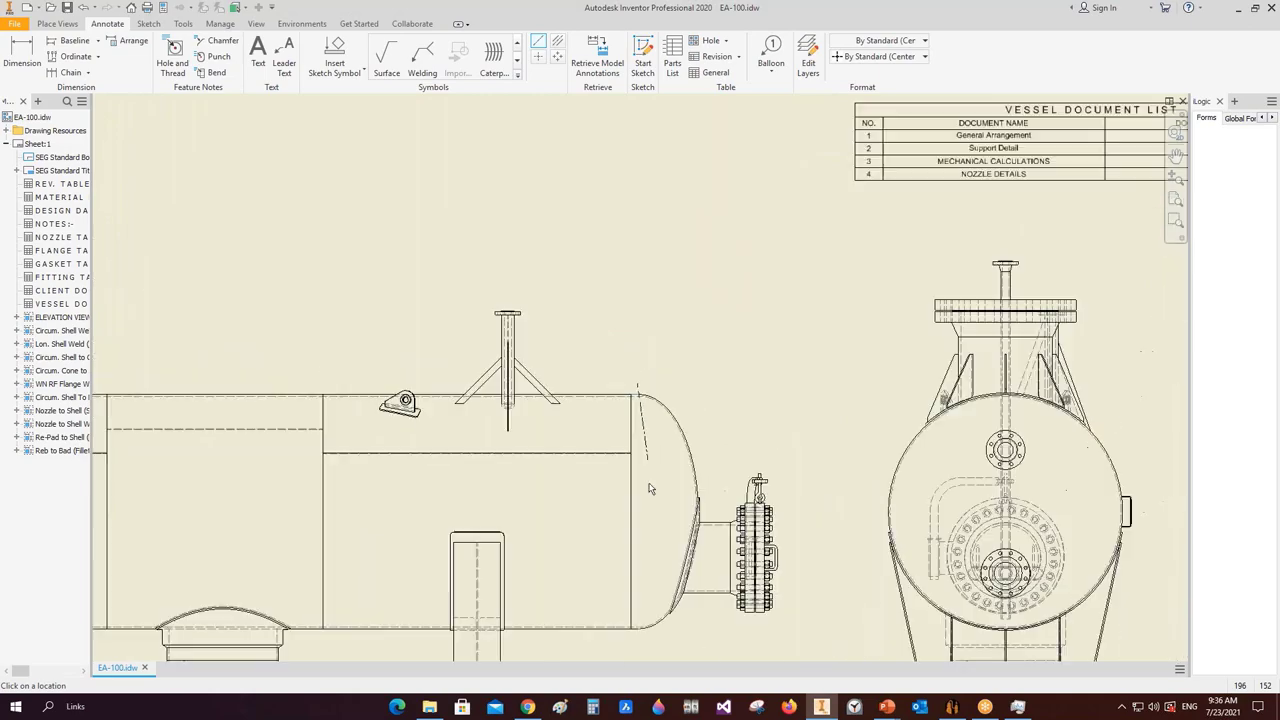
scroll(640, 560, "up", 6)
right_click(660, 320)
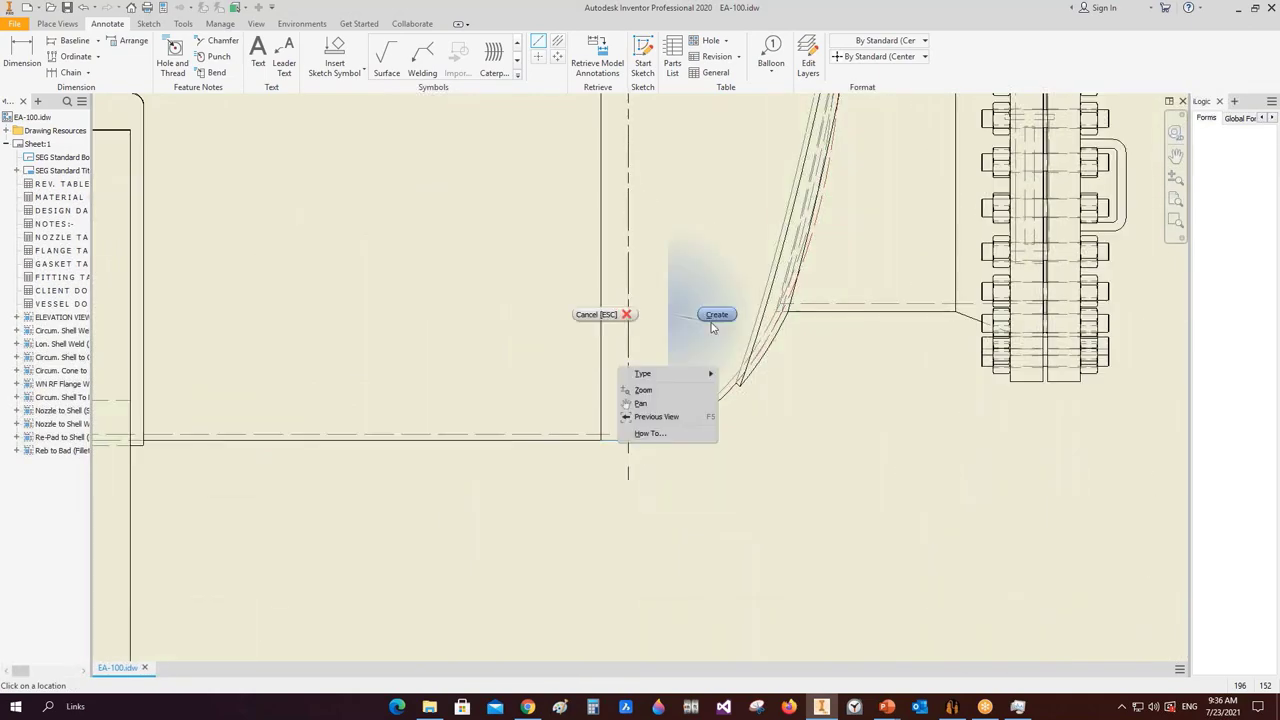
left_click(714, 318)
- Create the centre line across the back view's lower head through its right corner
scroll(577, 374, "down", 5)
scroll(520, 378, "up", 6)
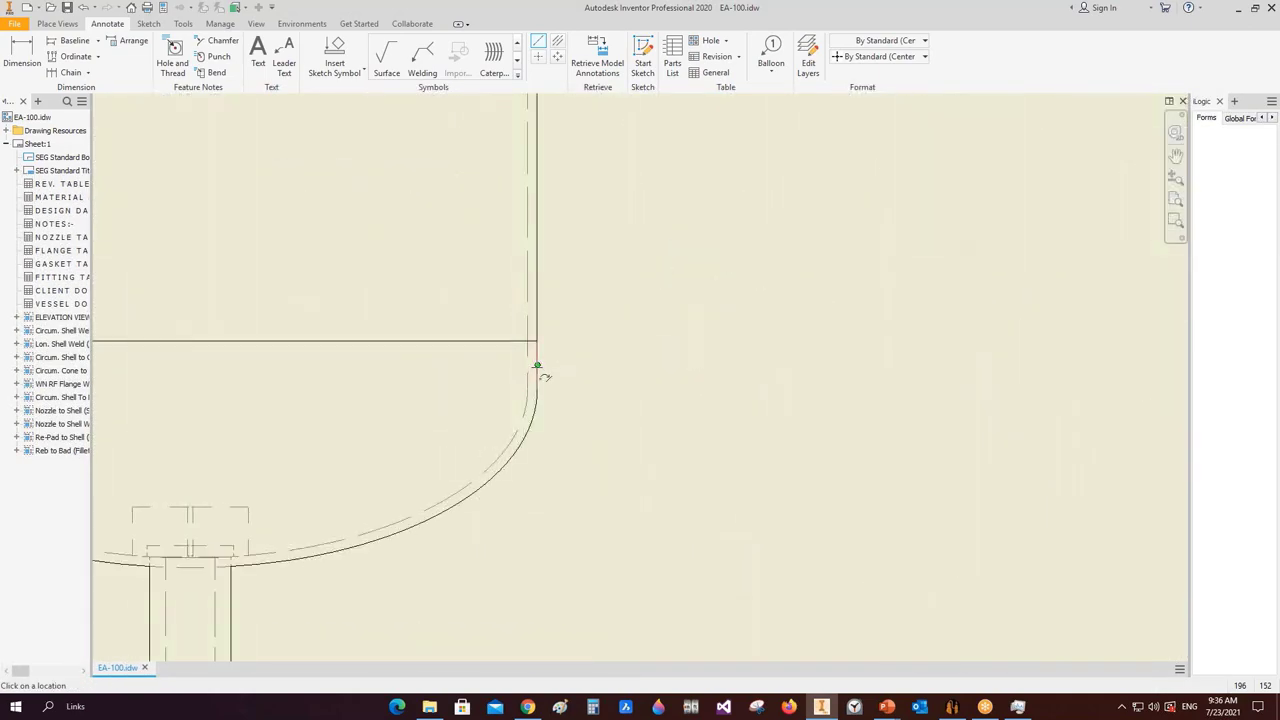
left_click(537, 390)
scroll(500, 340, "down", 4)
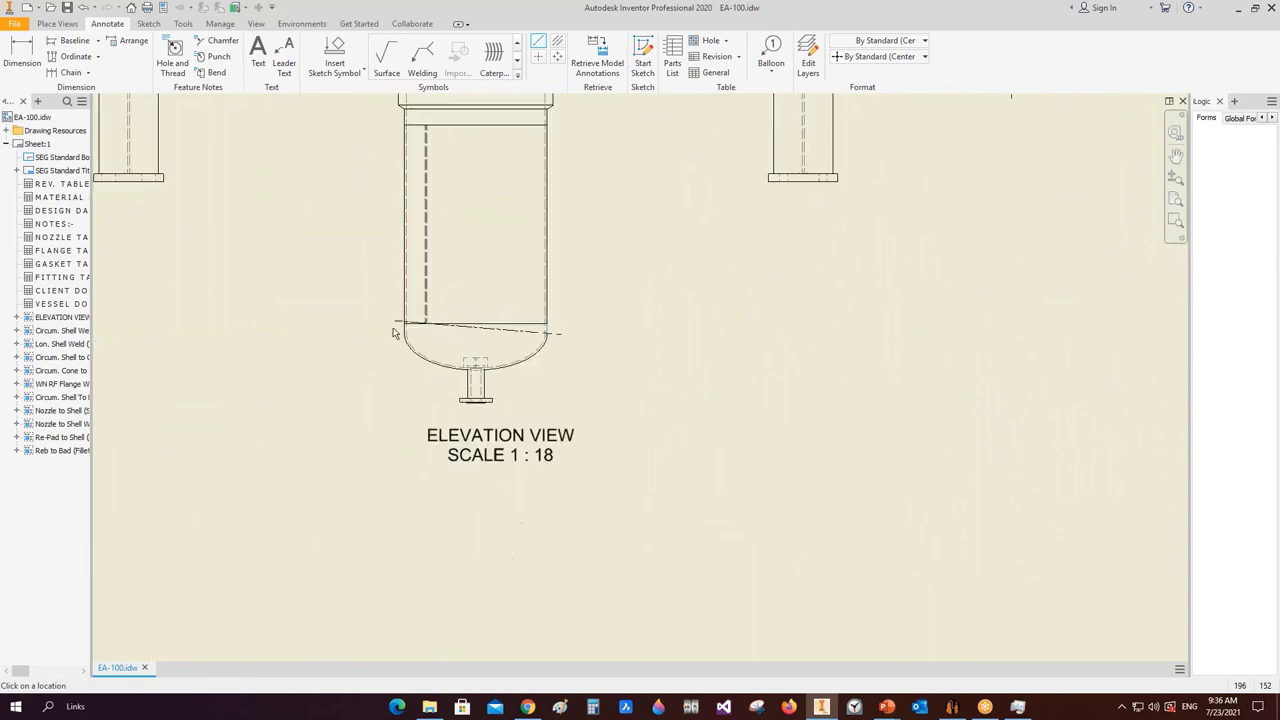
scroll(428, 334, "up", 3)
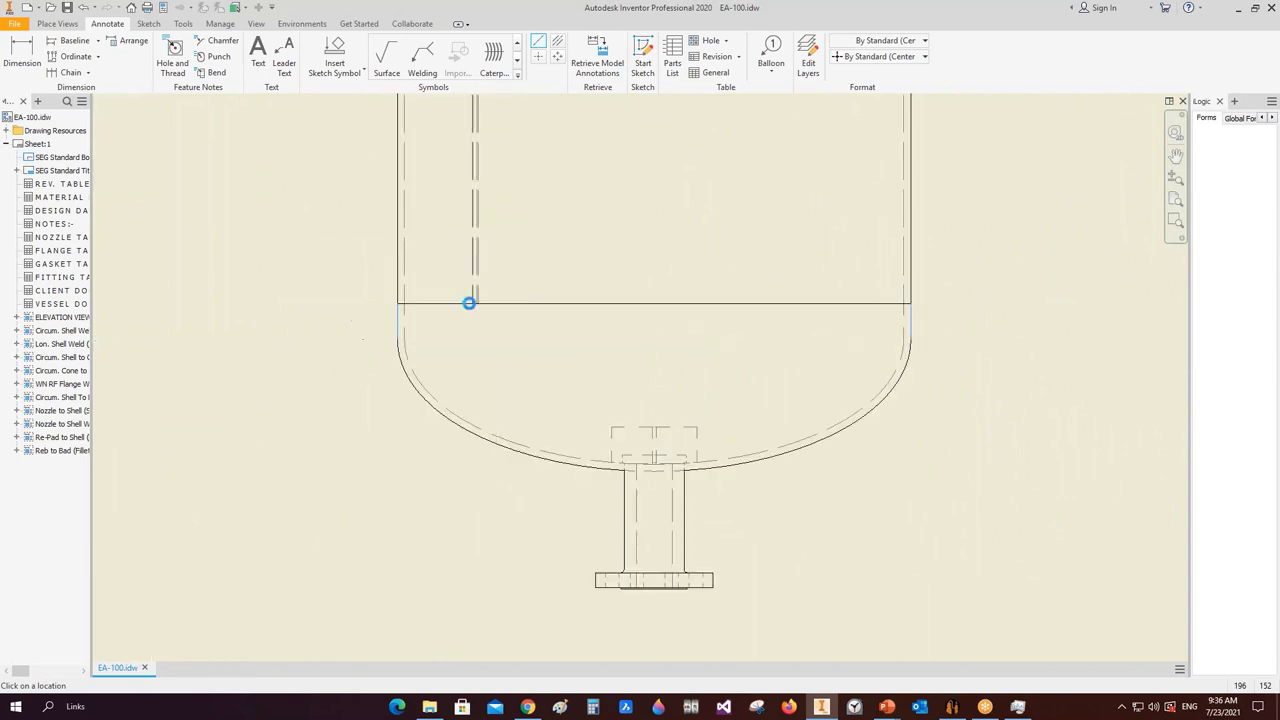
scroll(469, 303, "down", 6)
scroll(598, 340, "up", 6)
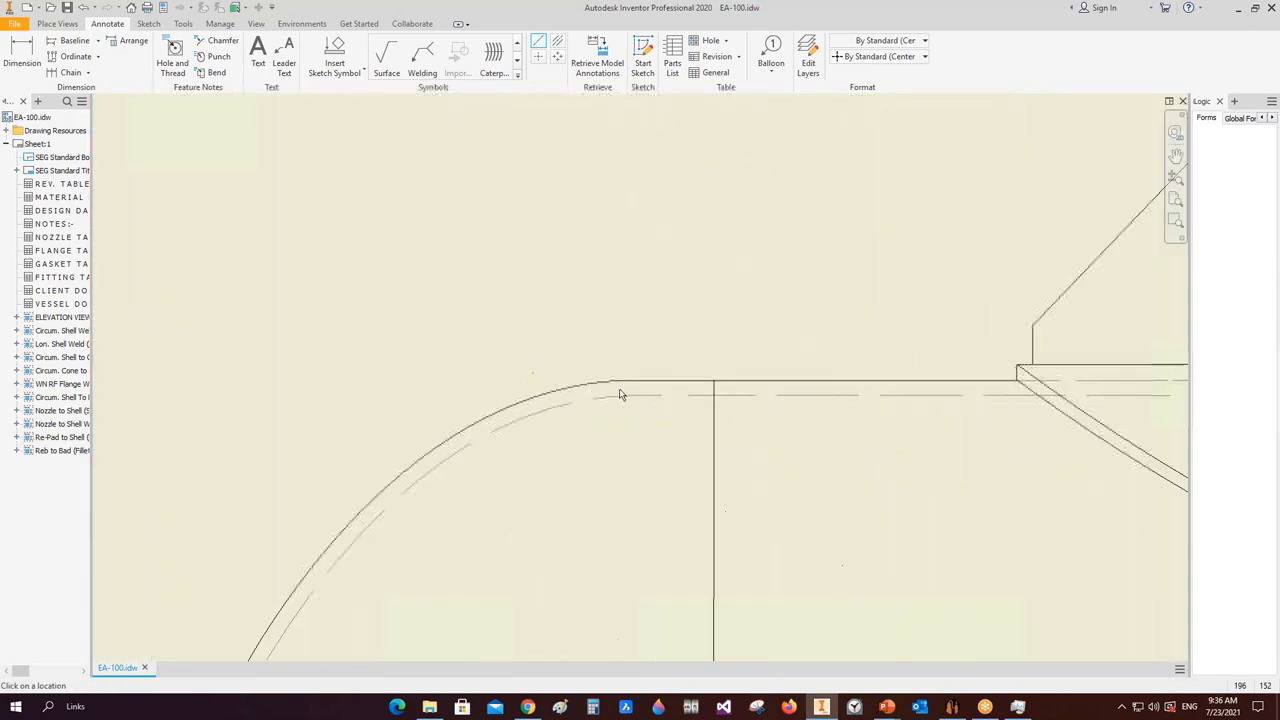
scroll(636, 381, "down", 6)
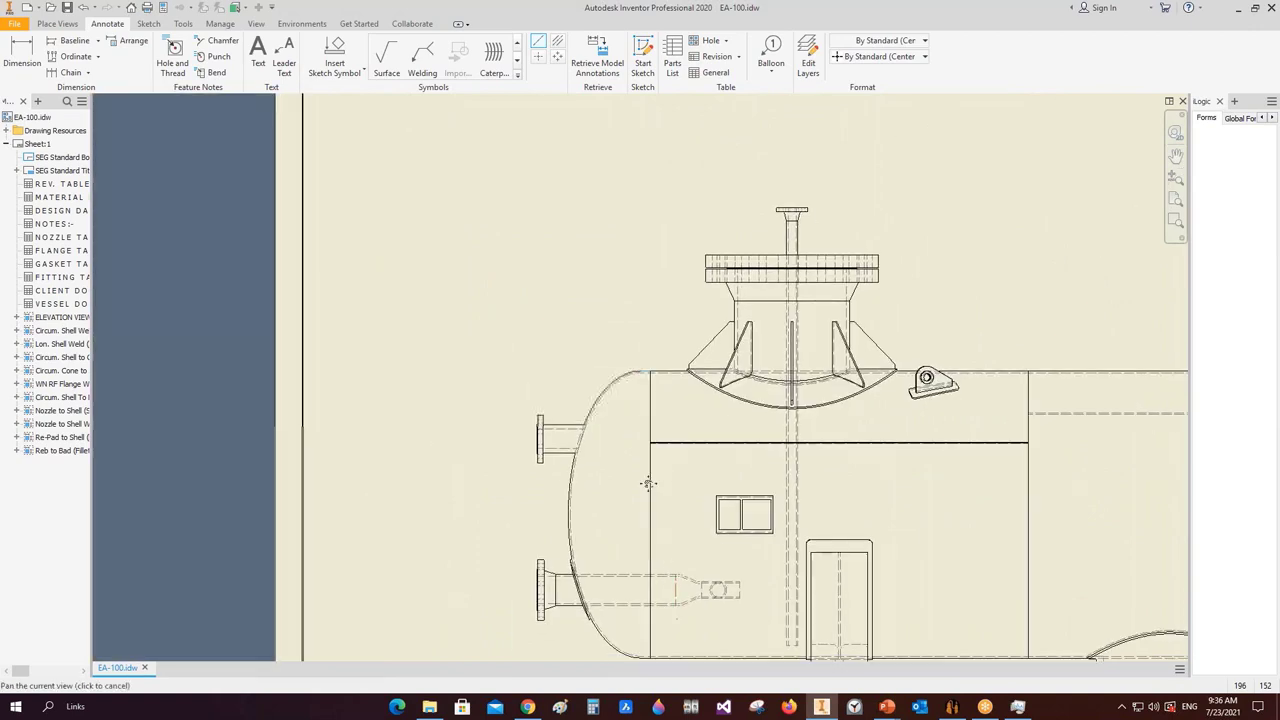
scroll(588, 333, "up", 6)
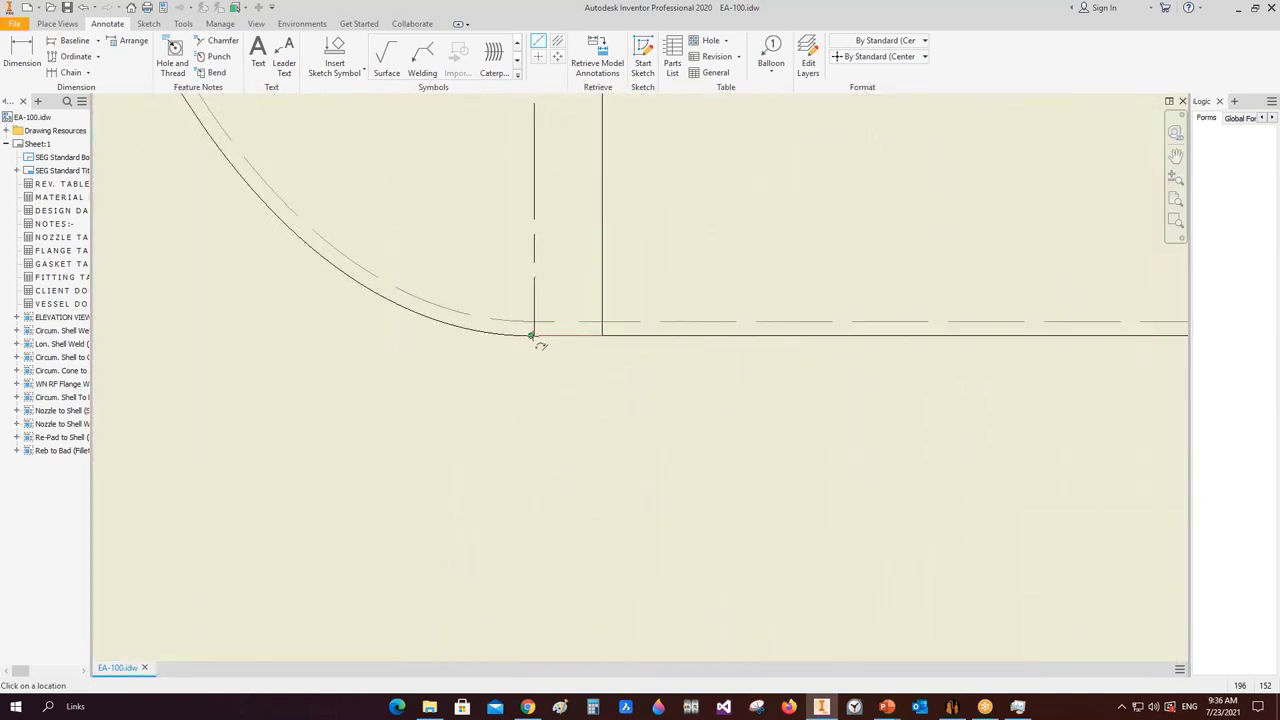
left_click(530, 334)
scroll(666, 260, "down", 5)
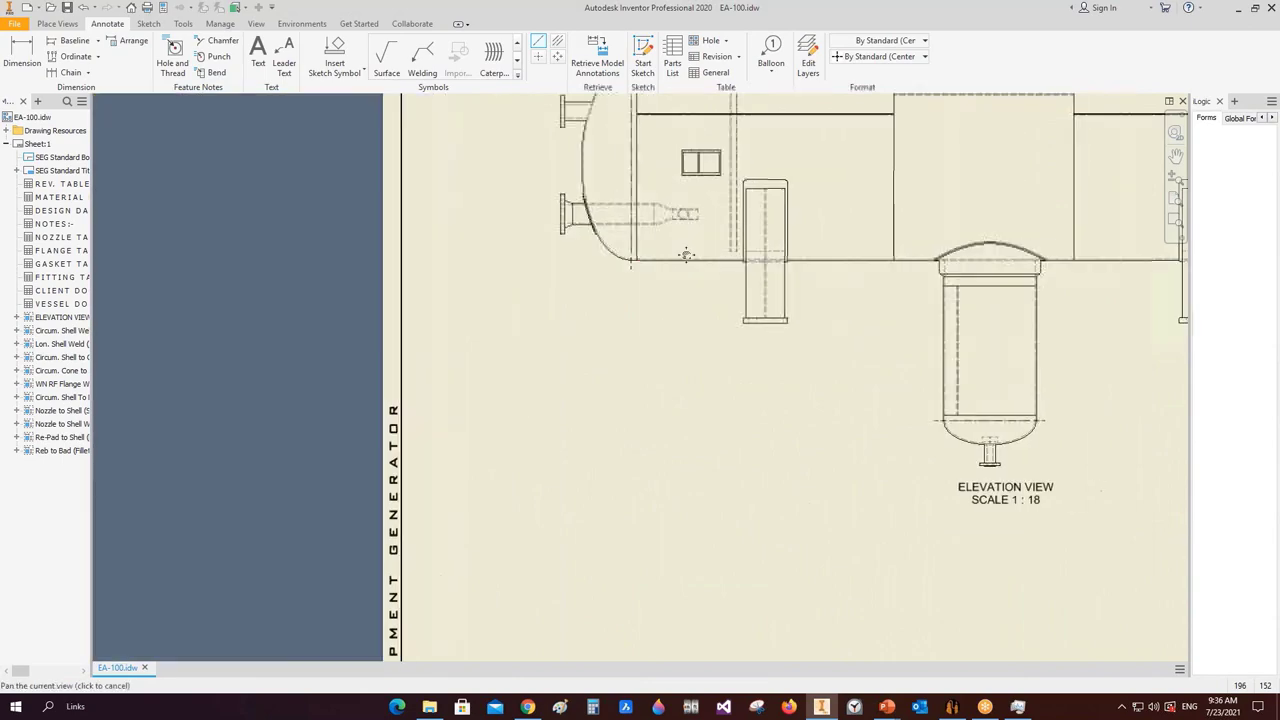
scroll(1014, 414, "up", 1)
middle_click_drag(1014, 414, 714, 355)
scroll(722, 355, "up", 4)
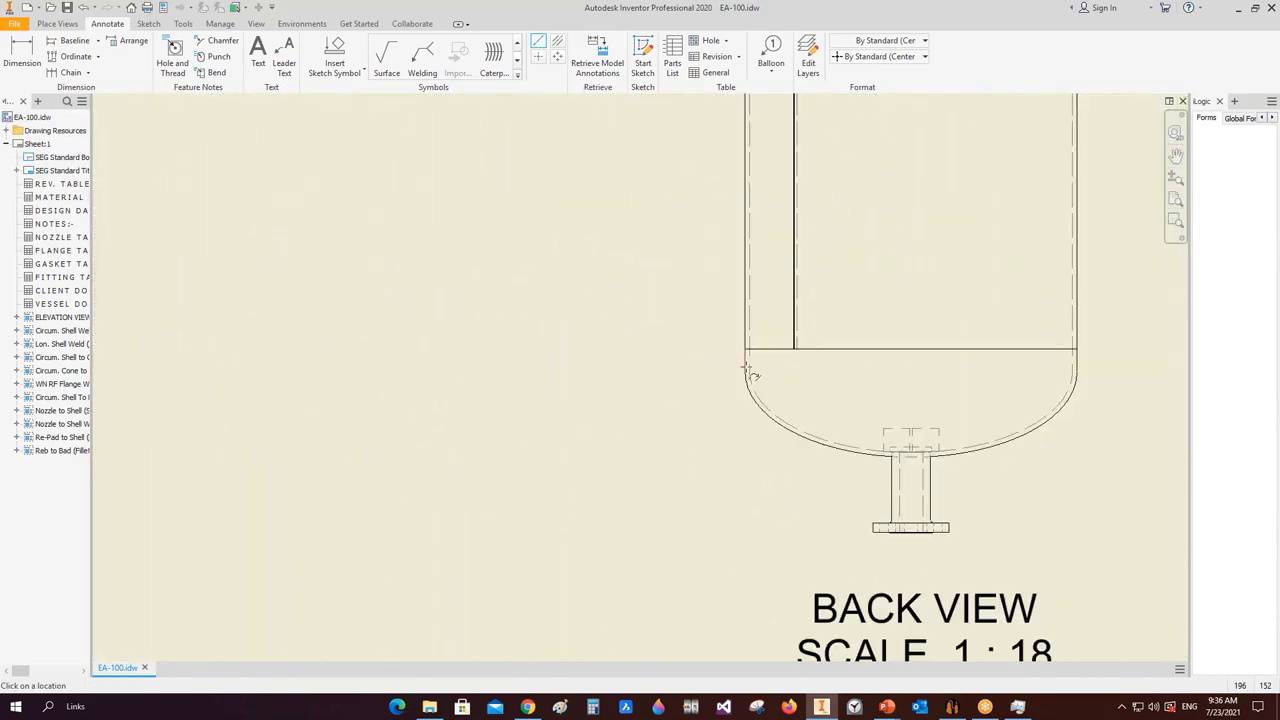
right_click(962, 265)
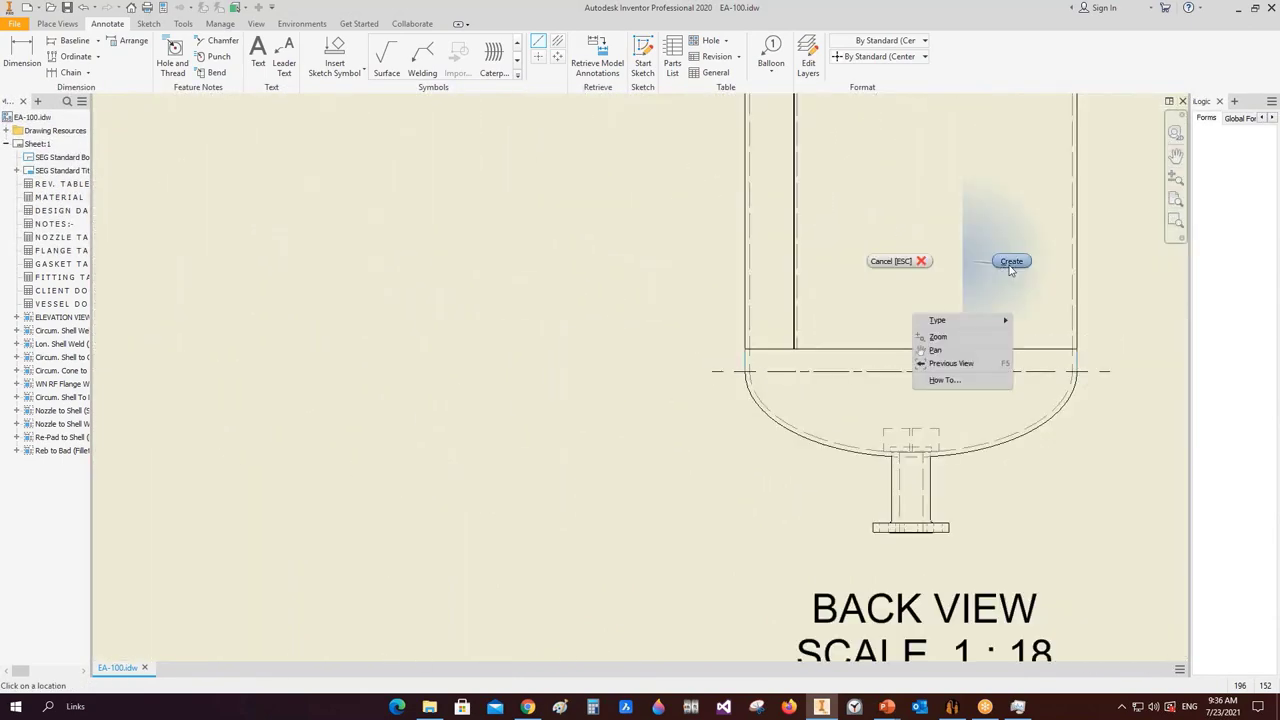
left_click(890, 252)
- Add a centre line along the elevation view's vessel
scroll(686, 223, "down", 5)
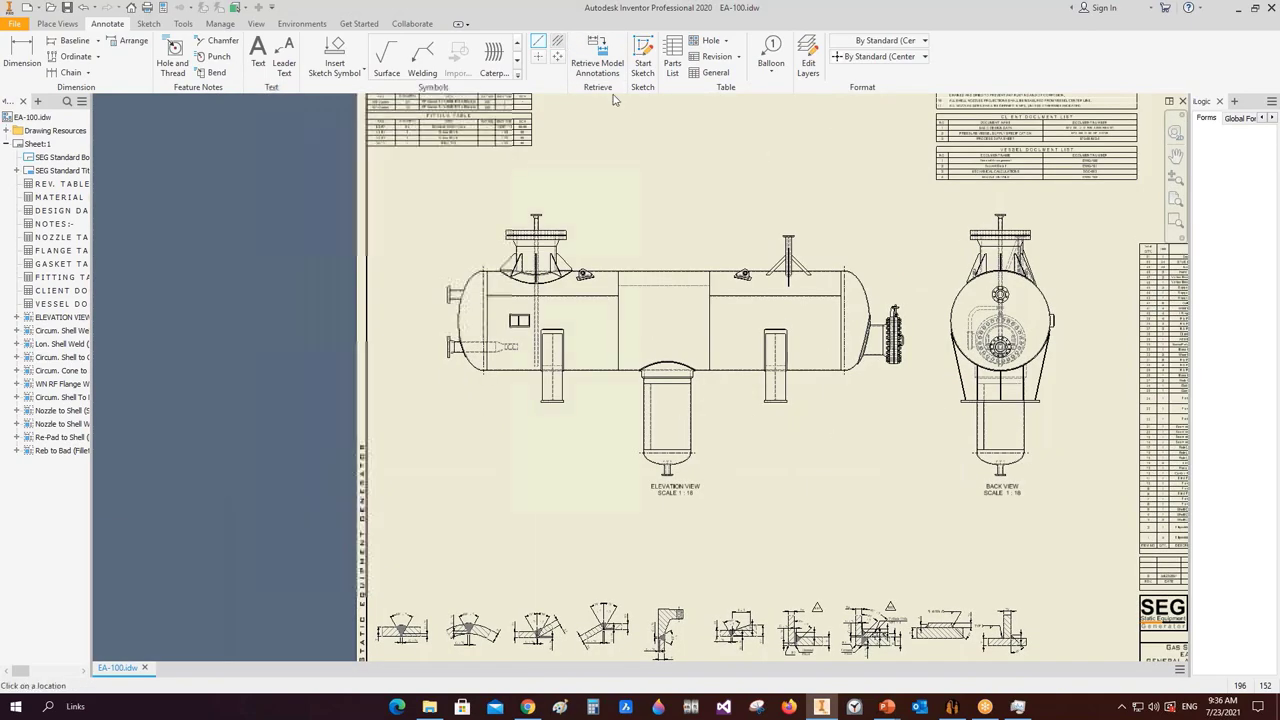
scroll(714, 277, "up", 4)
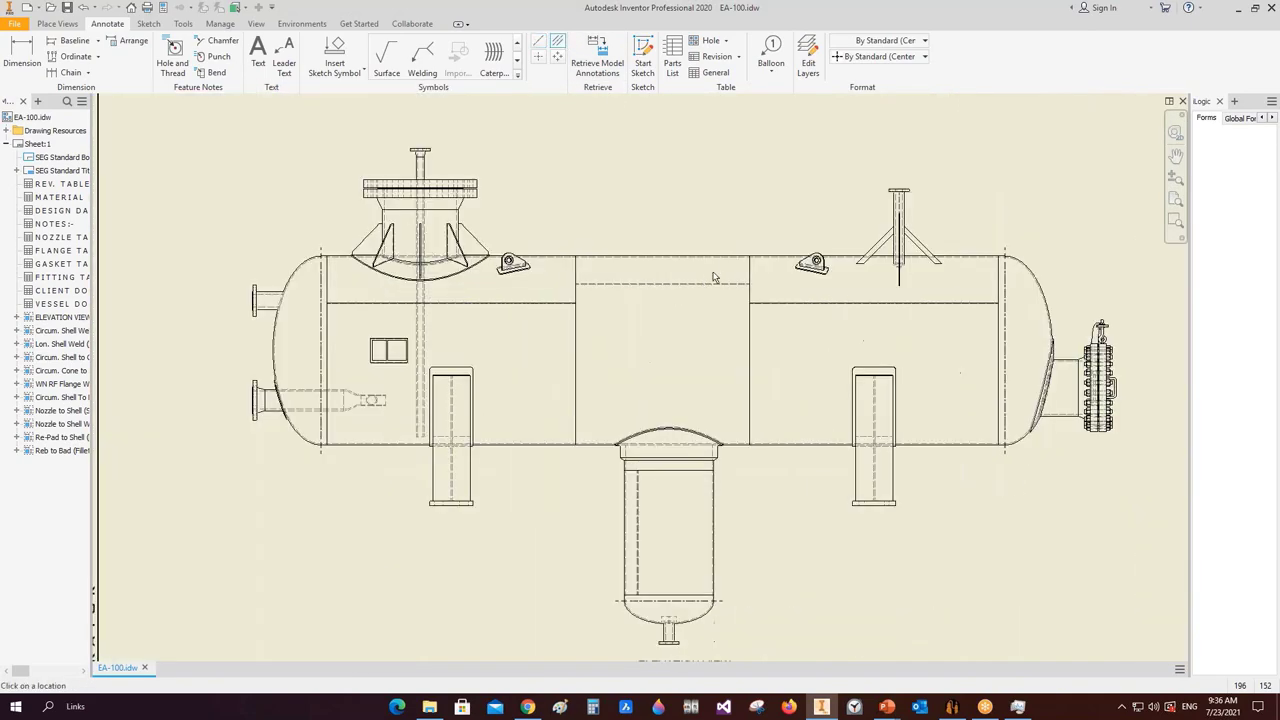
left_click(766, 445)
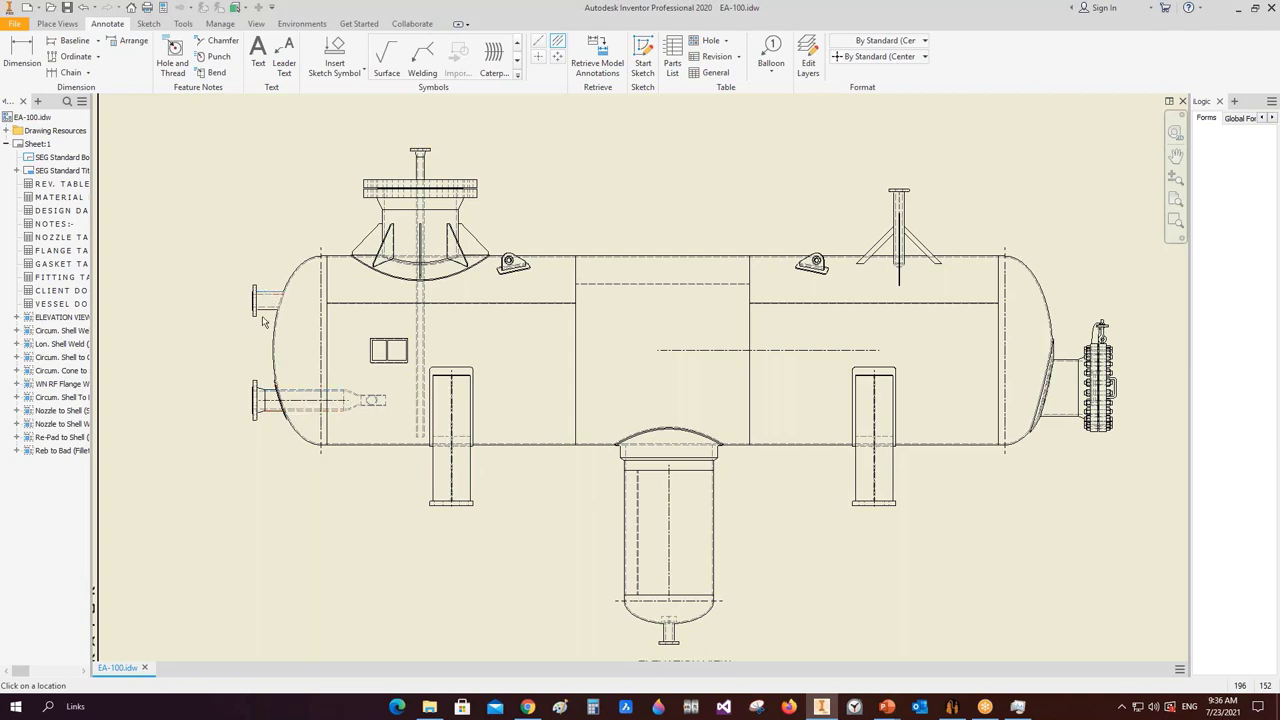
scroll(409, 351, "up", 5)
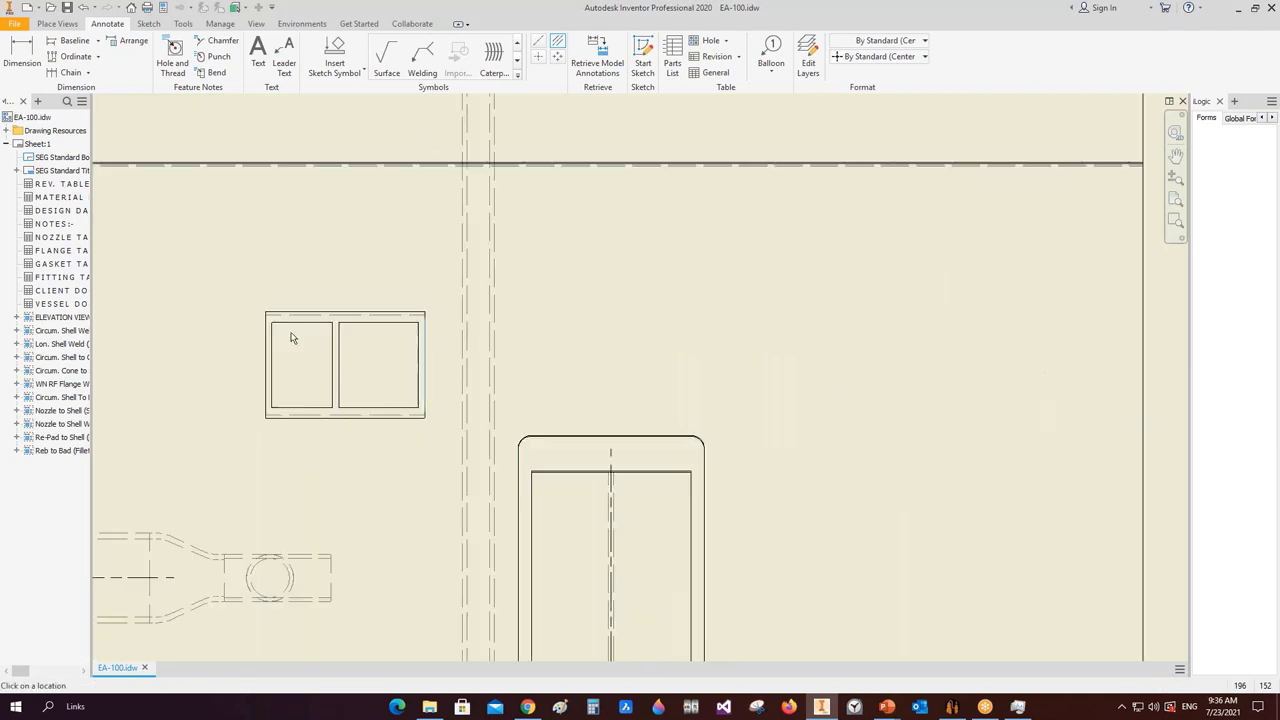
scroll(377, 266, "down", 5)
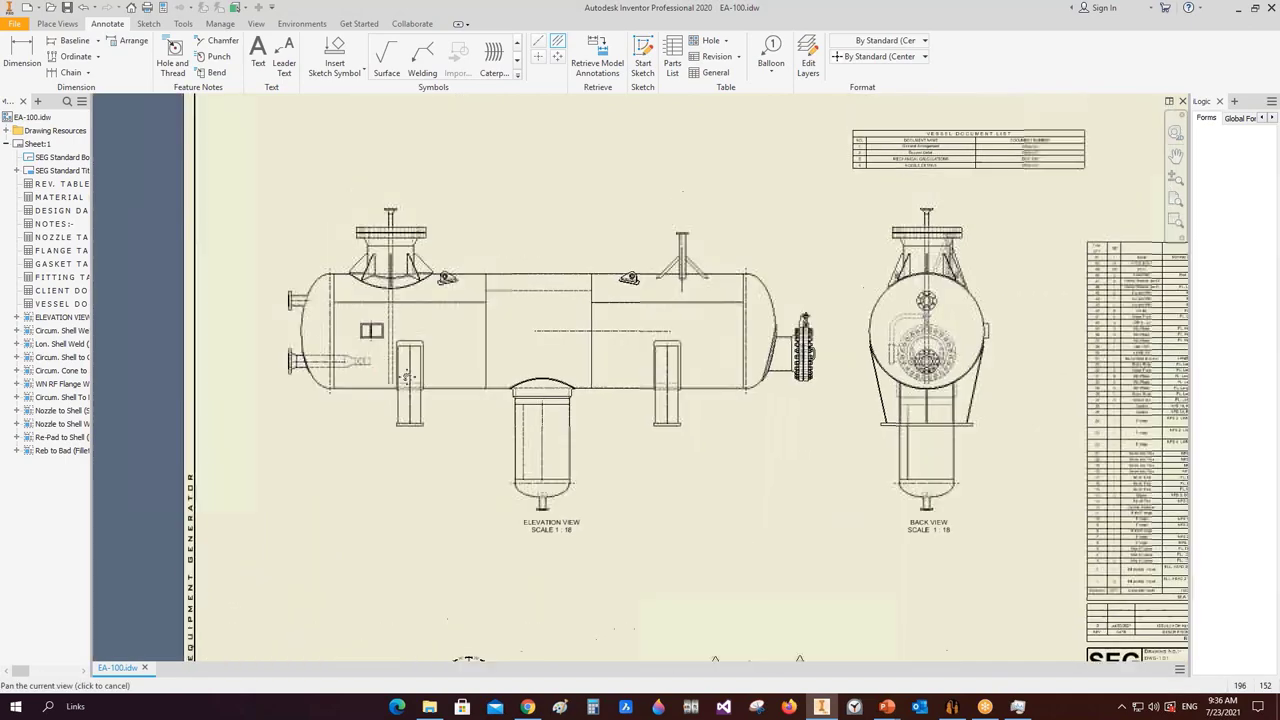
scroll(405, 220, "up", 5)
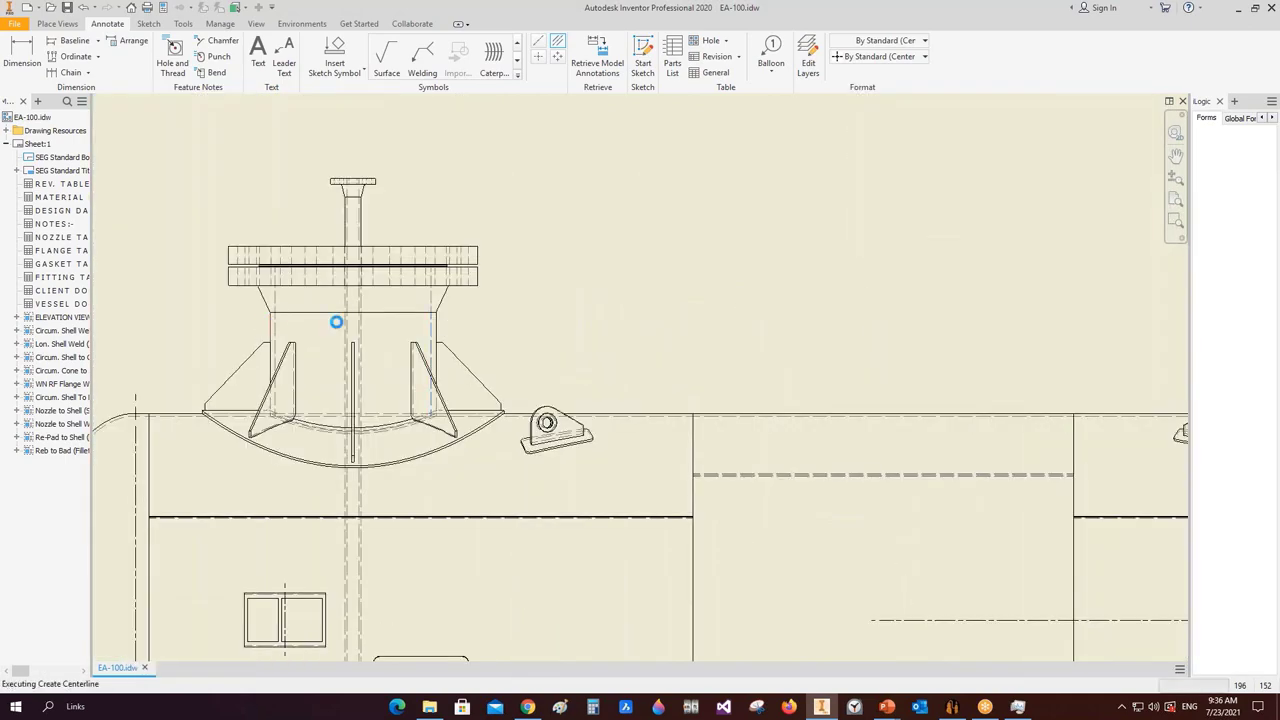
scroll(560, 333, "down", 5)
scroll(601, 342, "up", 5)
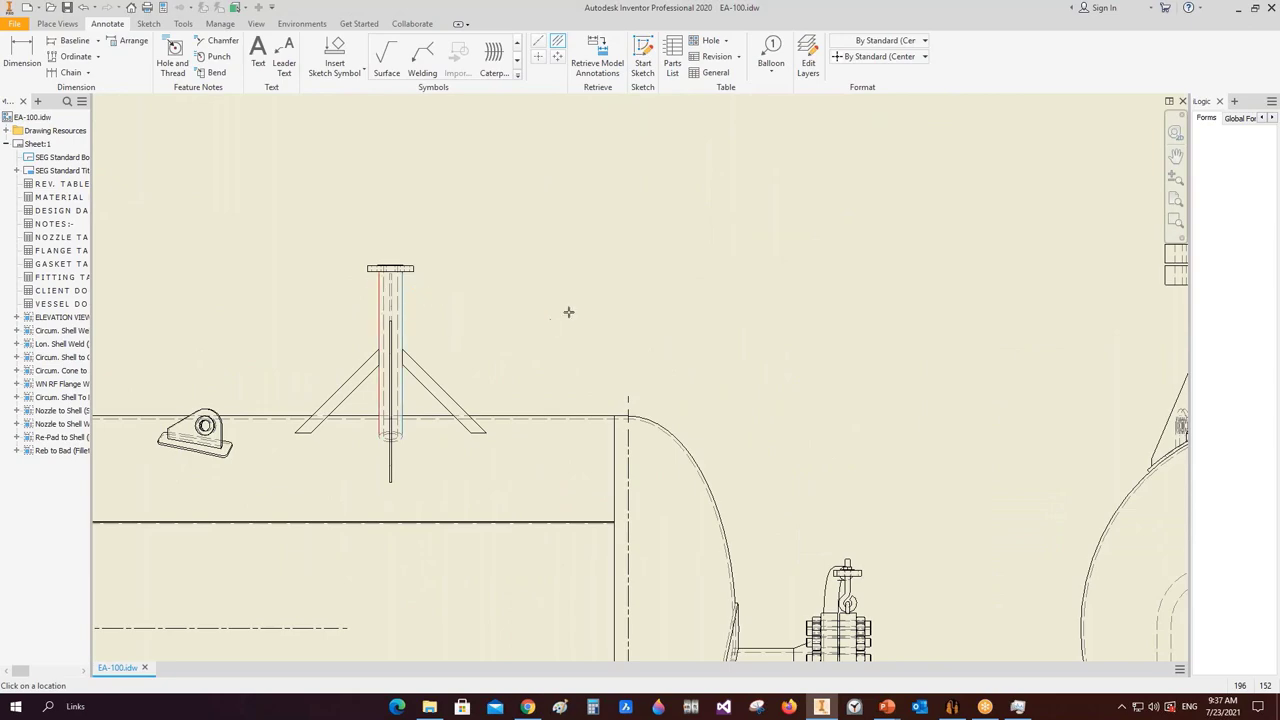
scroll(568, 312, "down", 5)
scroll(627, 312, "up", 4)
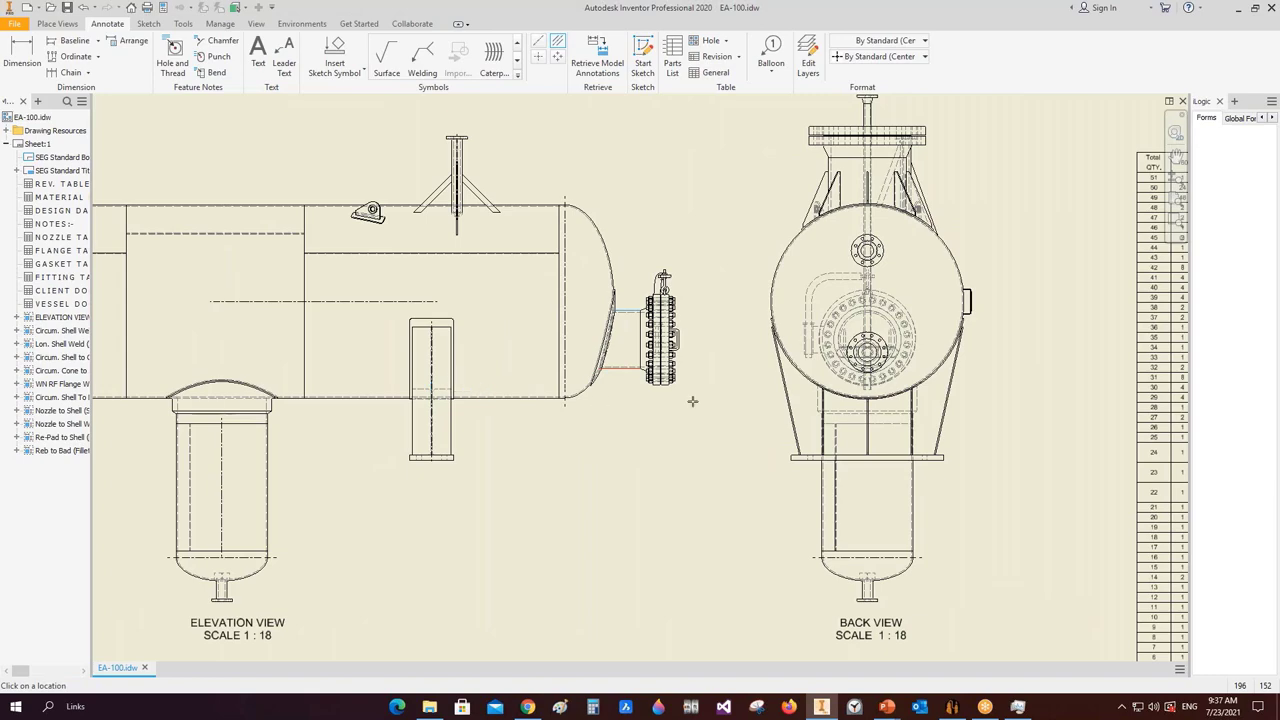
scroll(692, 401, "down", 5)
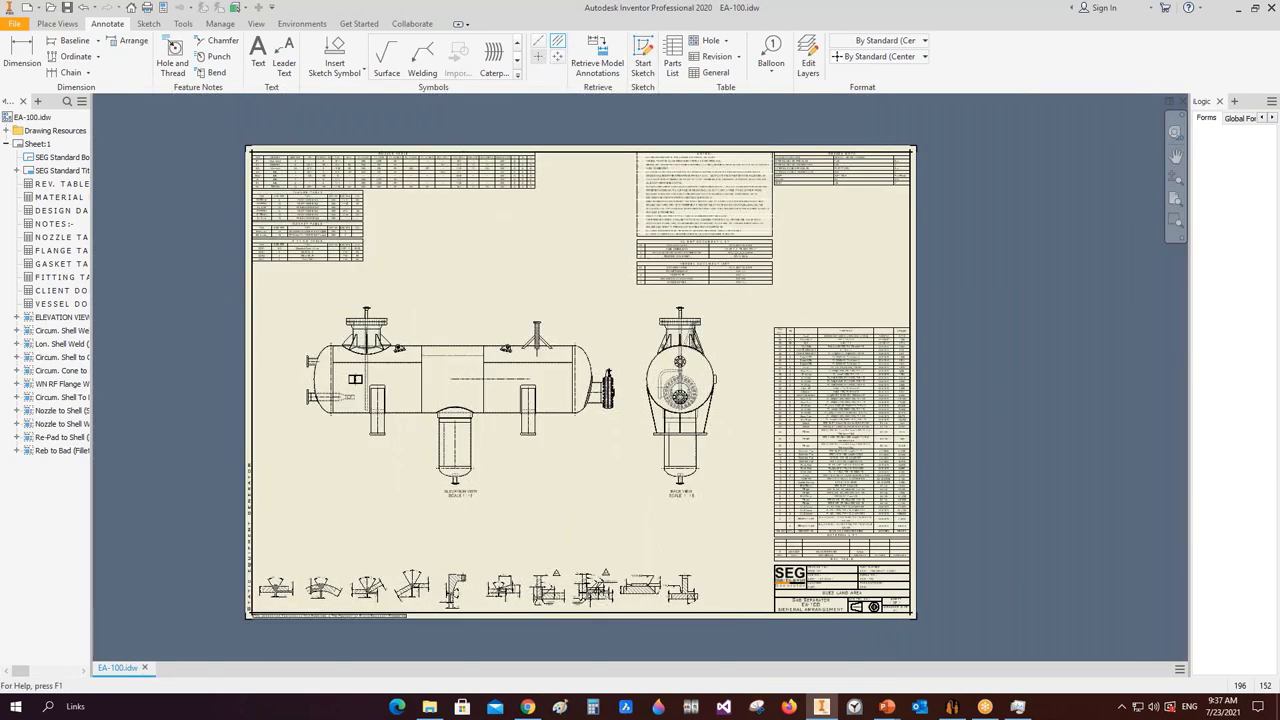
- Add a horizontal centre line across the back view's vessel circle
scroll(736, 360, "up", 5)
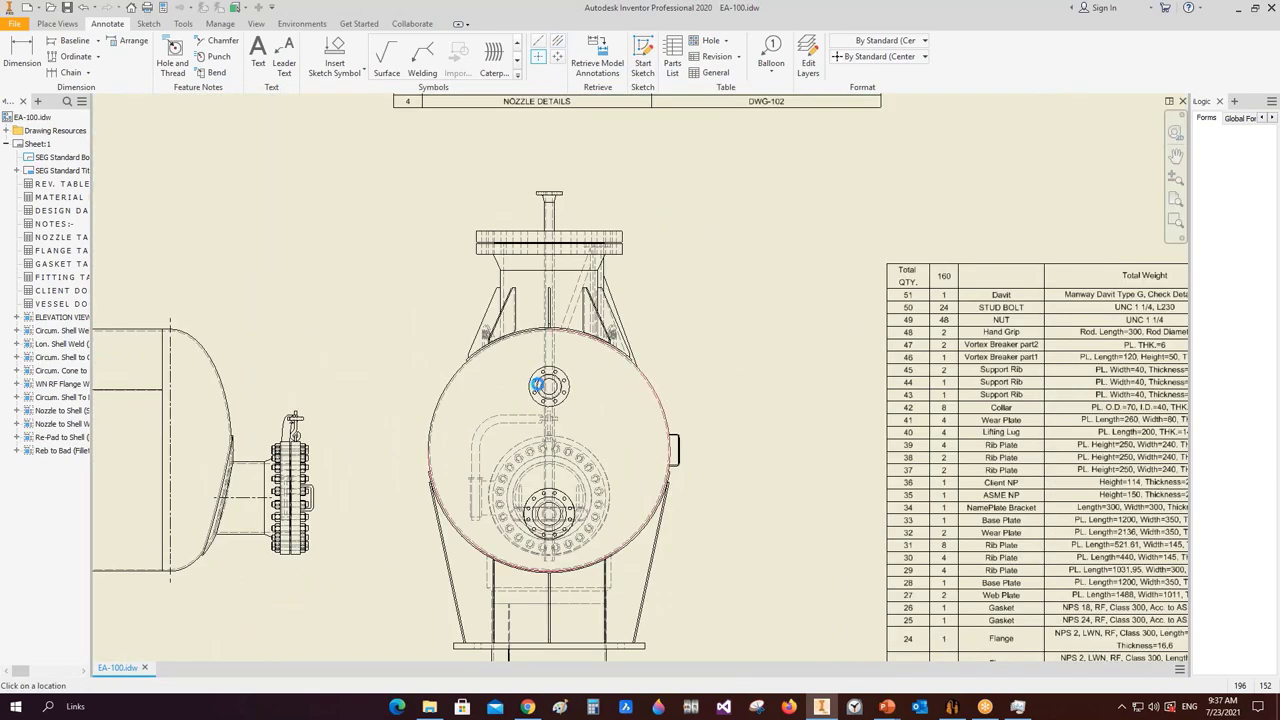
left_click(568, 373)
scroll(554, 497, "up", 5)
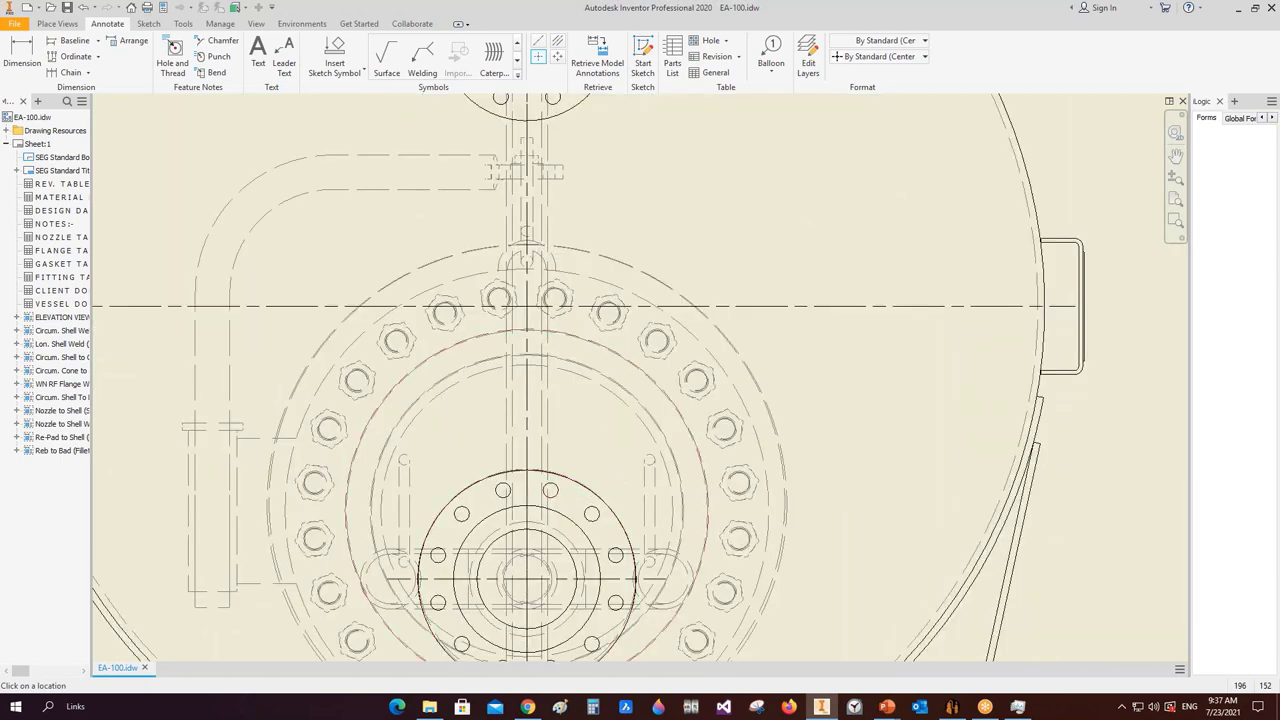
scroll(812, 390, "down", 5)
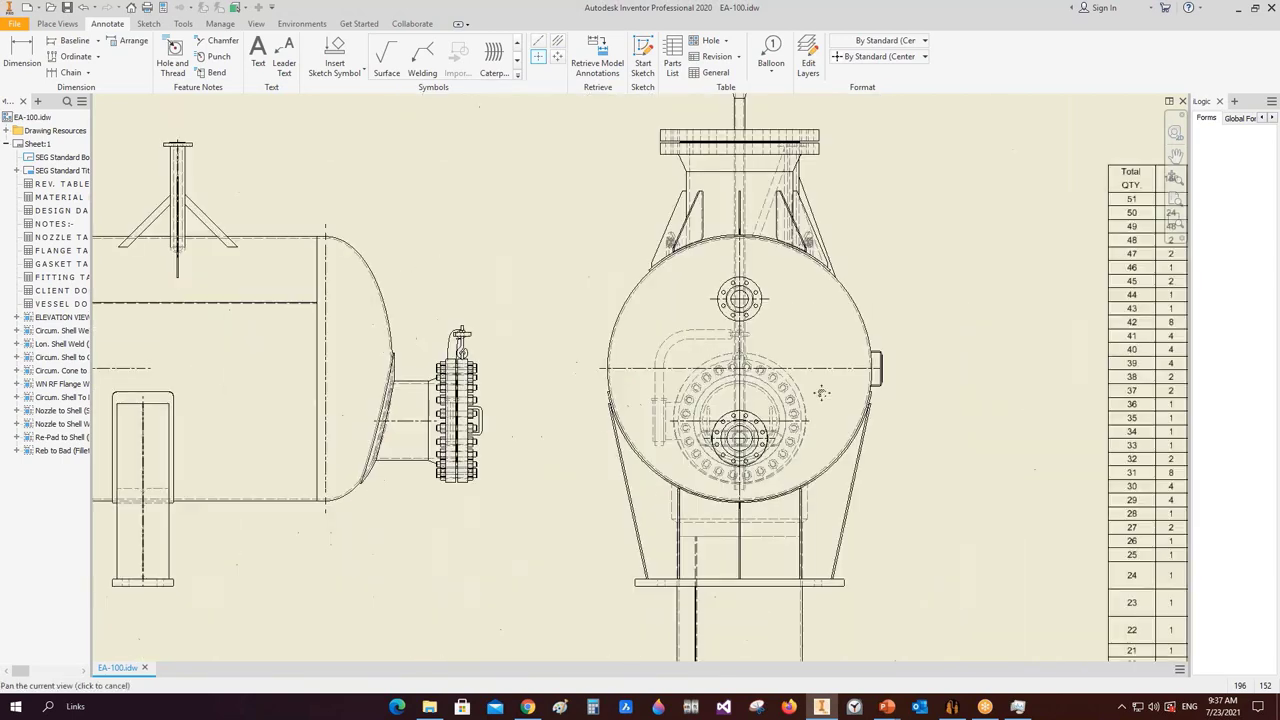
scroll(806, 375, "up", 3)
scroll(806, 375, "down", 4)
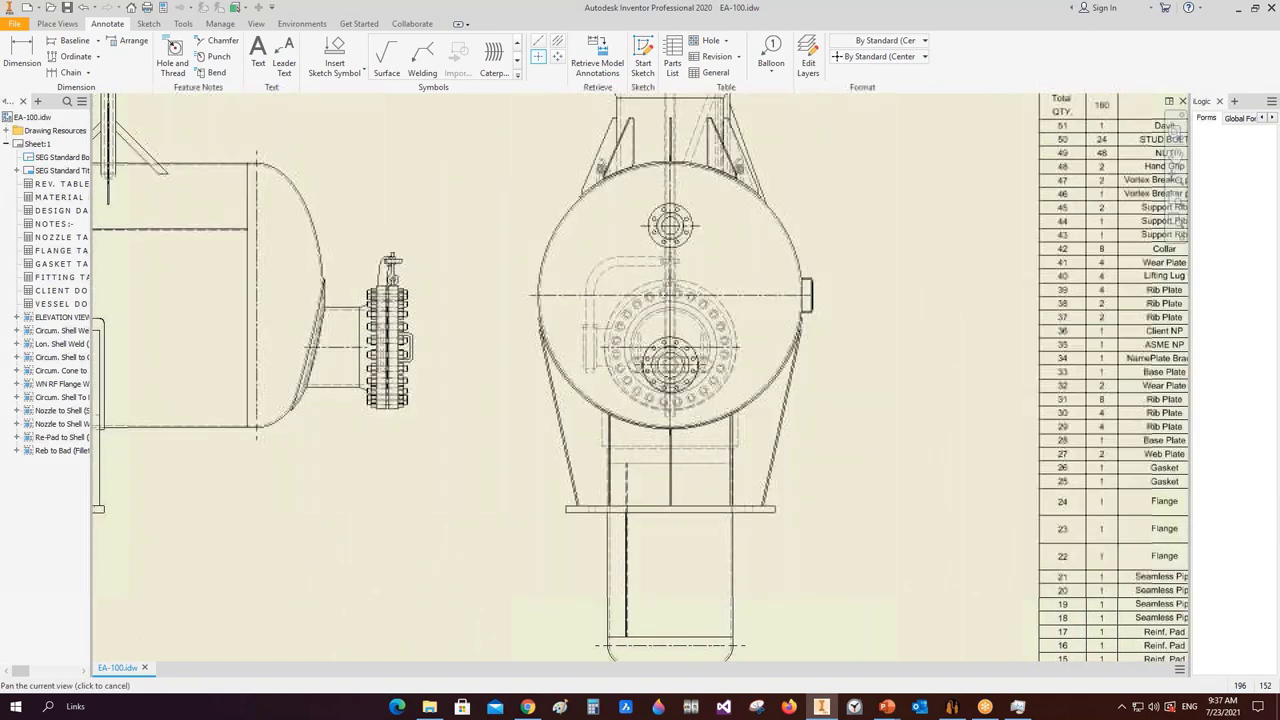
scroll(457, 329, "up", 3)
key("Escape")
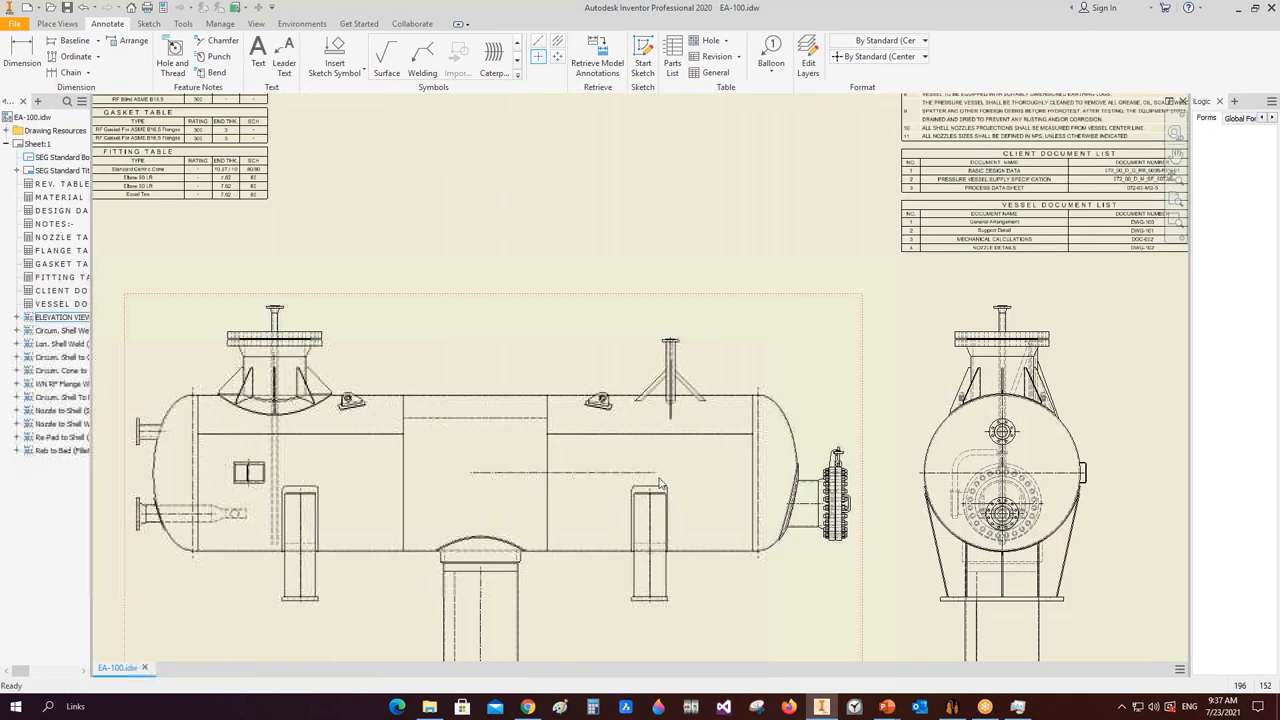
- Clear the current selection and select the top nozzle's centre line
scroll(493, 481, "down", 3)
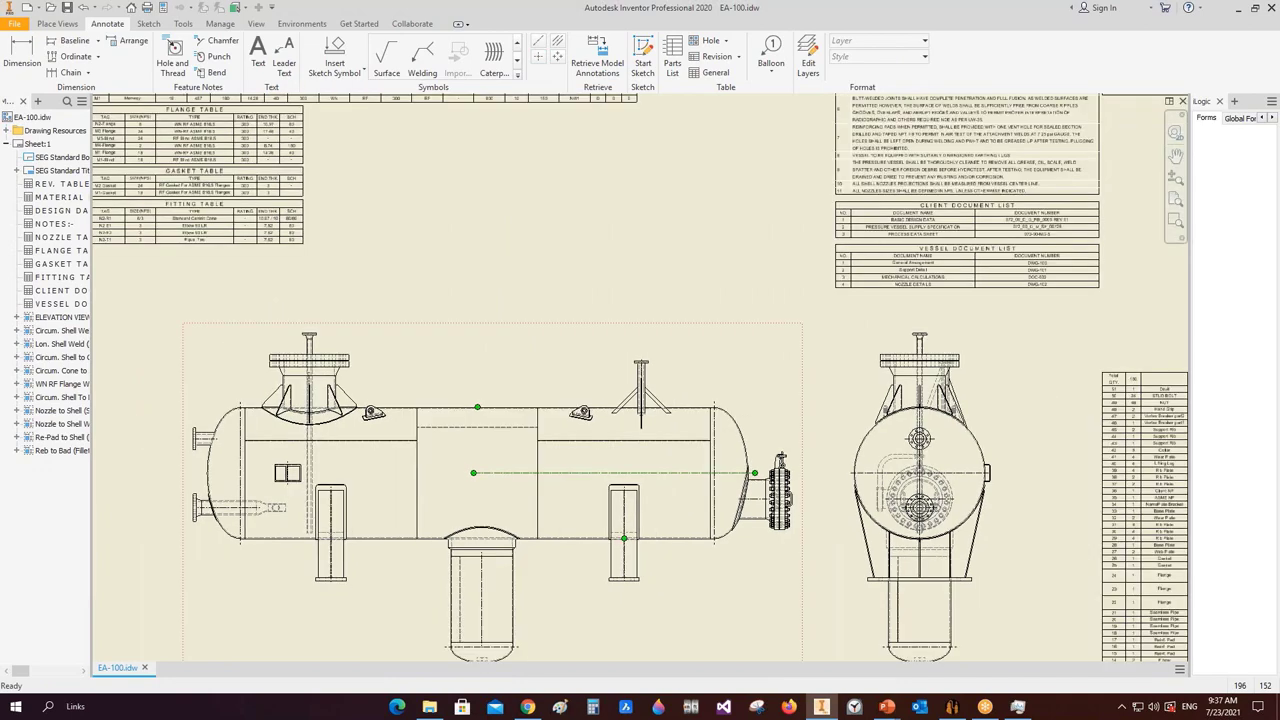
scroll(337, 458, "up", 2)
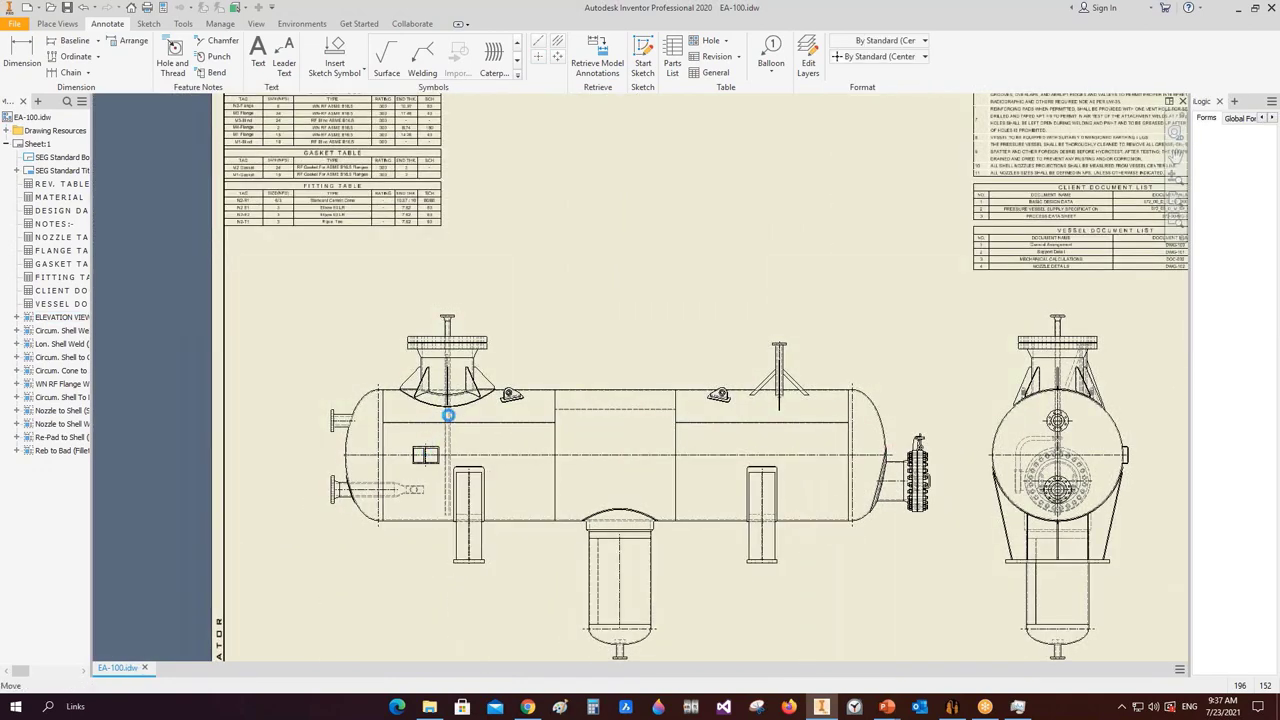
key("Escape")
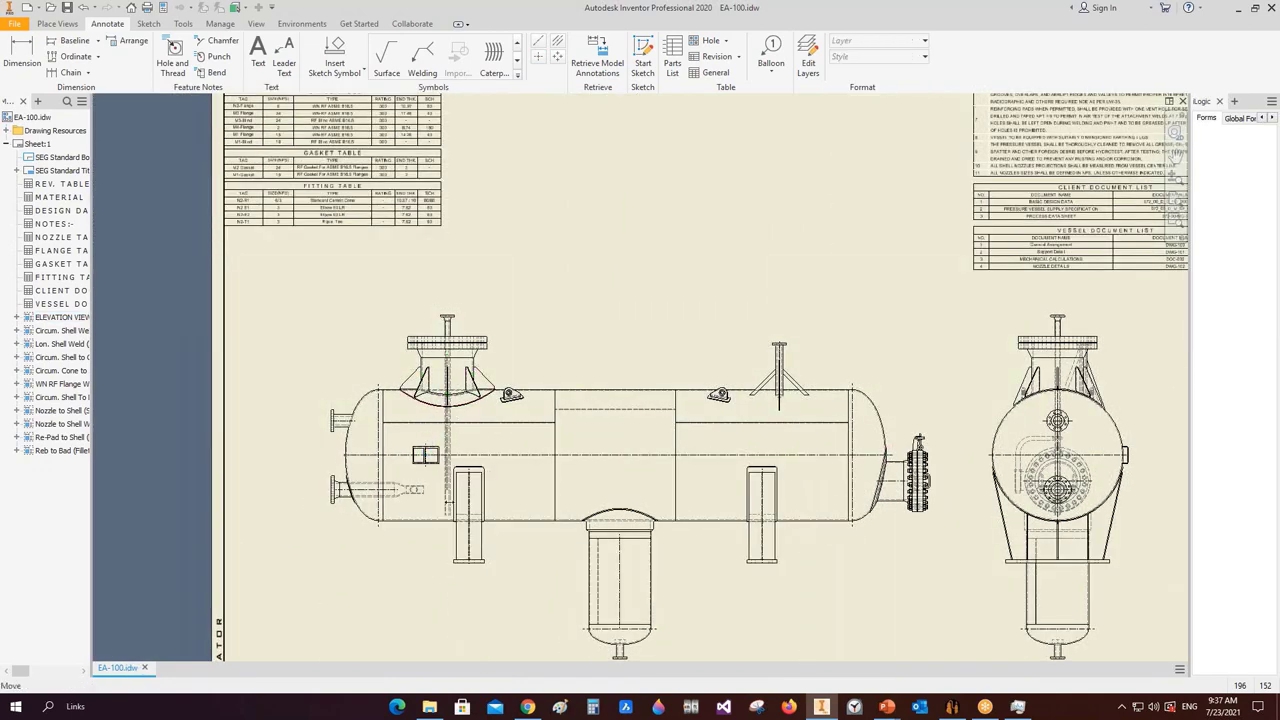
left_click(447, 353)
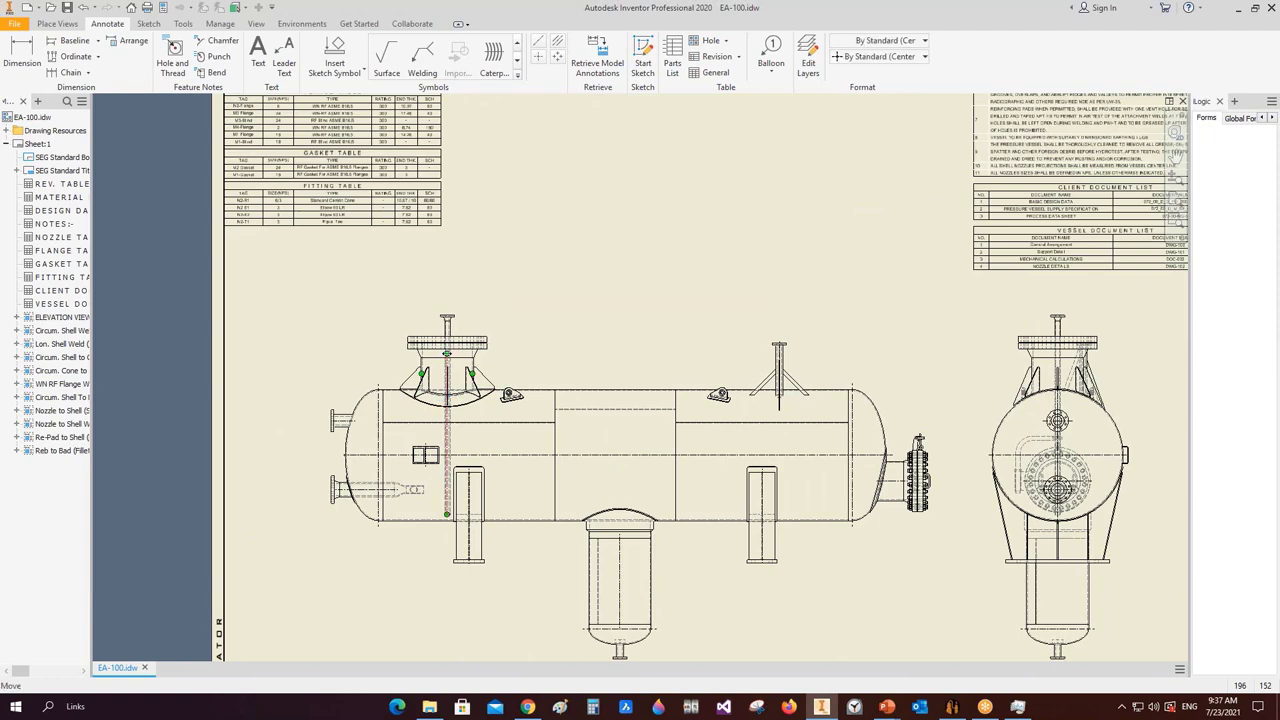
- Start dimensioning and place a 550 dimension from the upper left nozzle flange to the head
key("d")
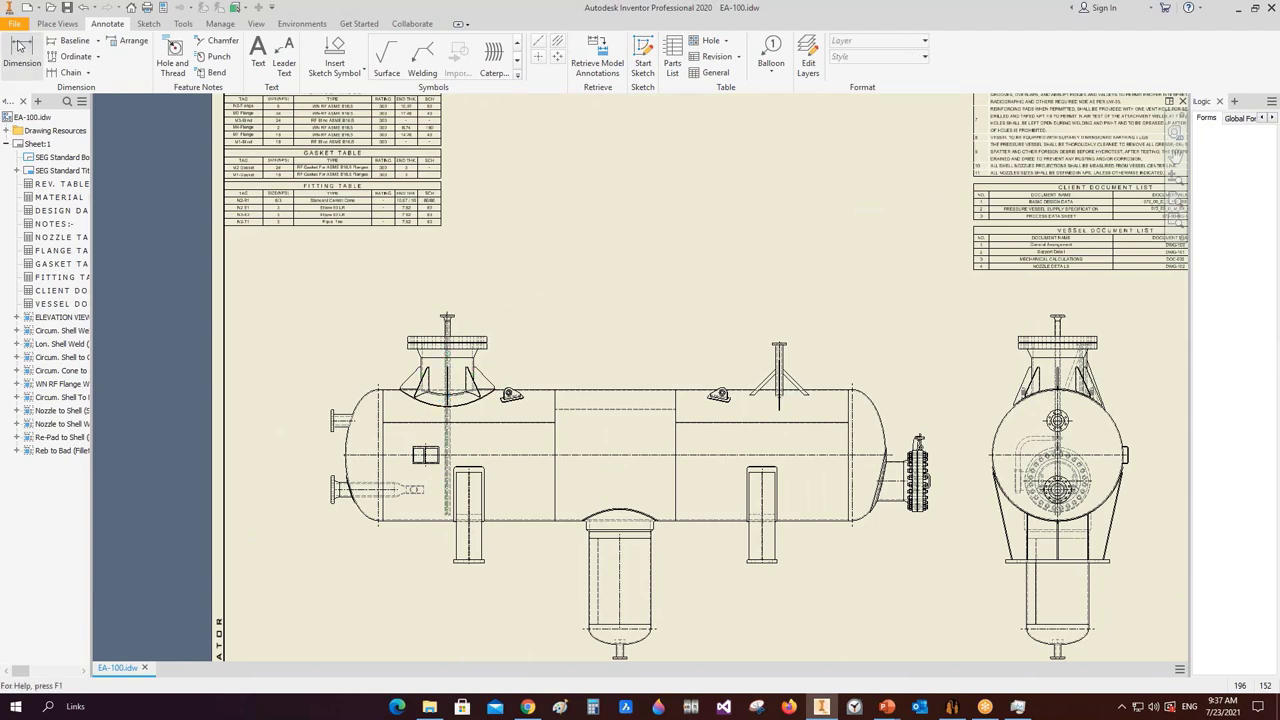
scroll(335, 420, "up", 6)
left_click(374, 357)
scroll(370, 357, "down", 5)
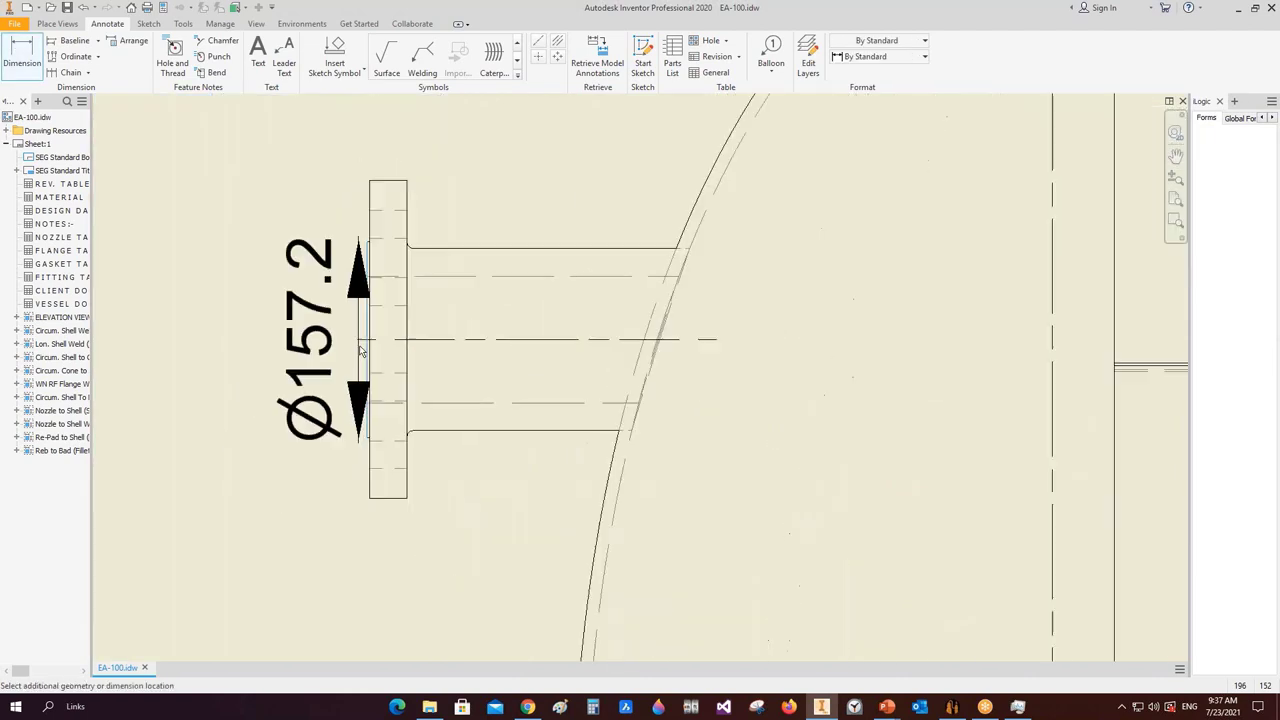
left_click(622, 265)
scroll(610, 252, "down", 4)
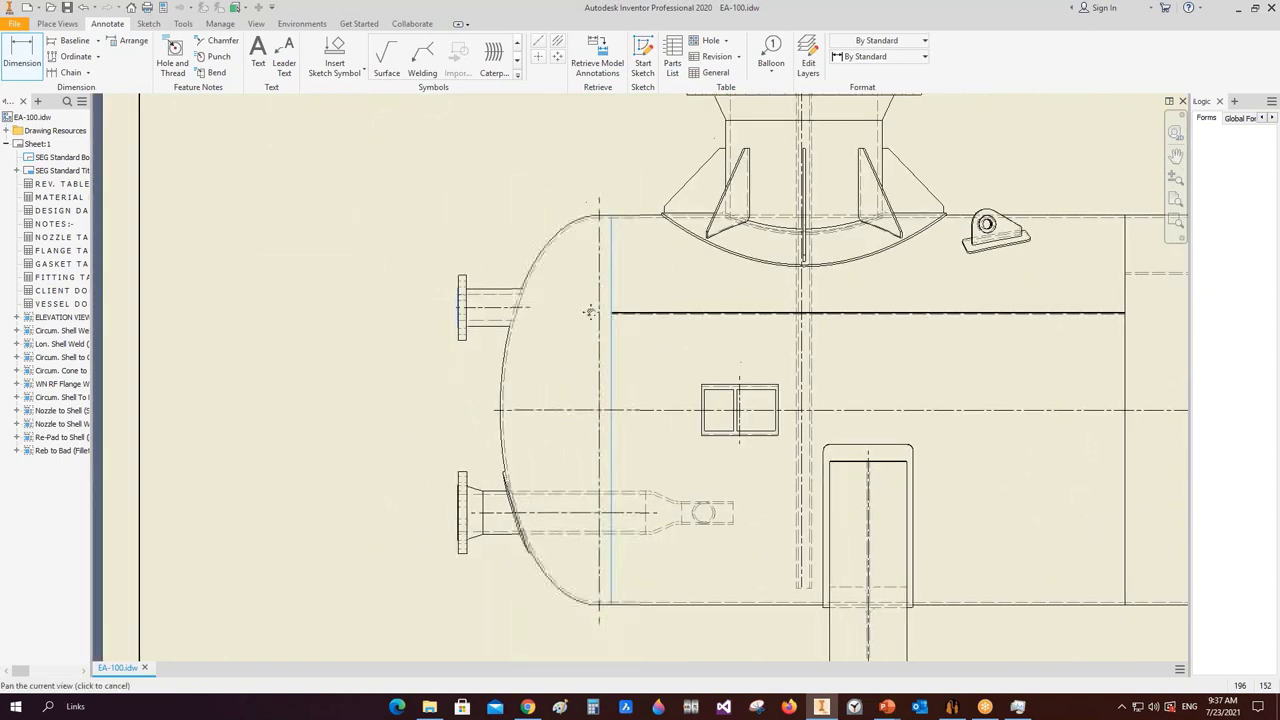
scroll(606, 345, "up", 3)
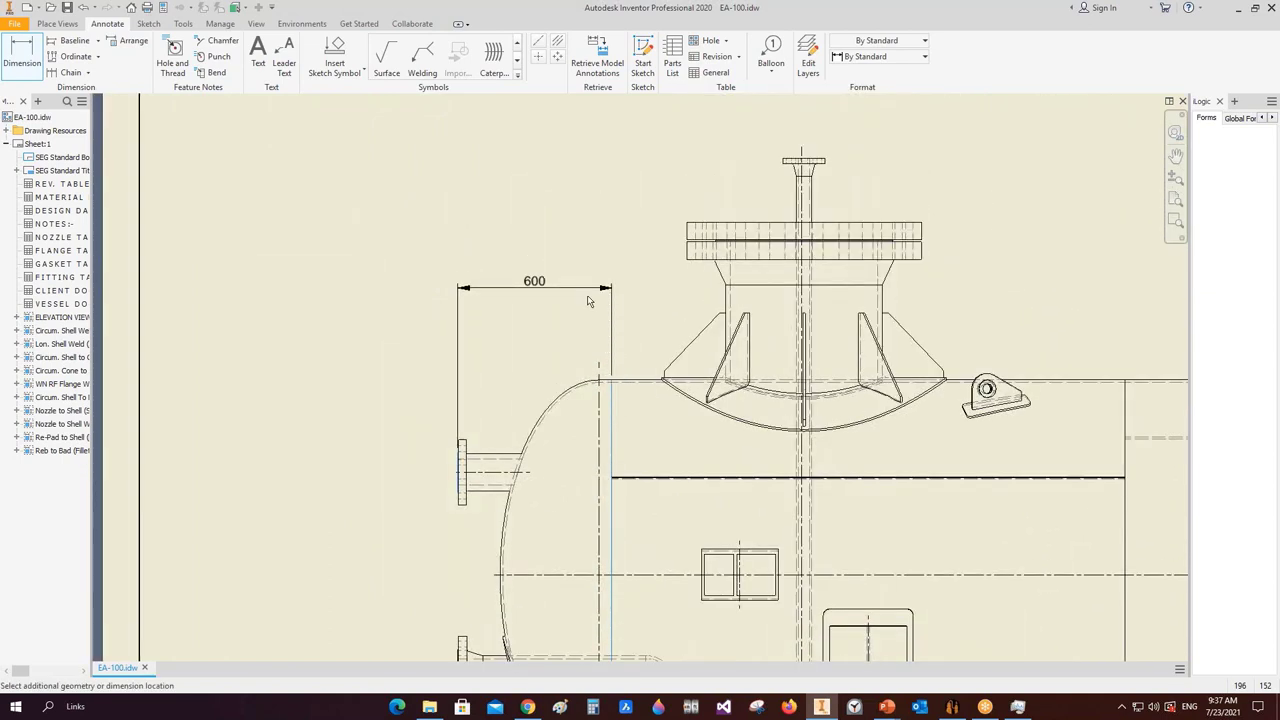
key("Escape")
scroll(464, 465, "up", 5)
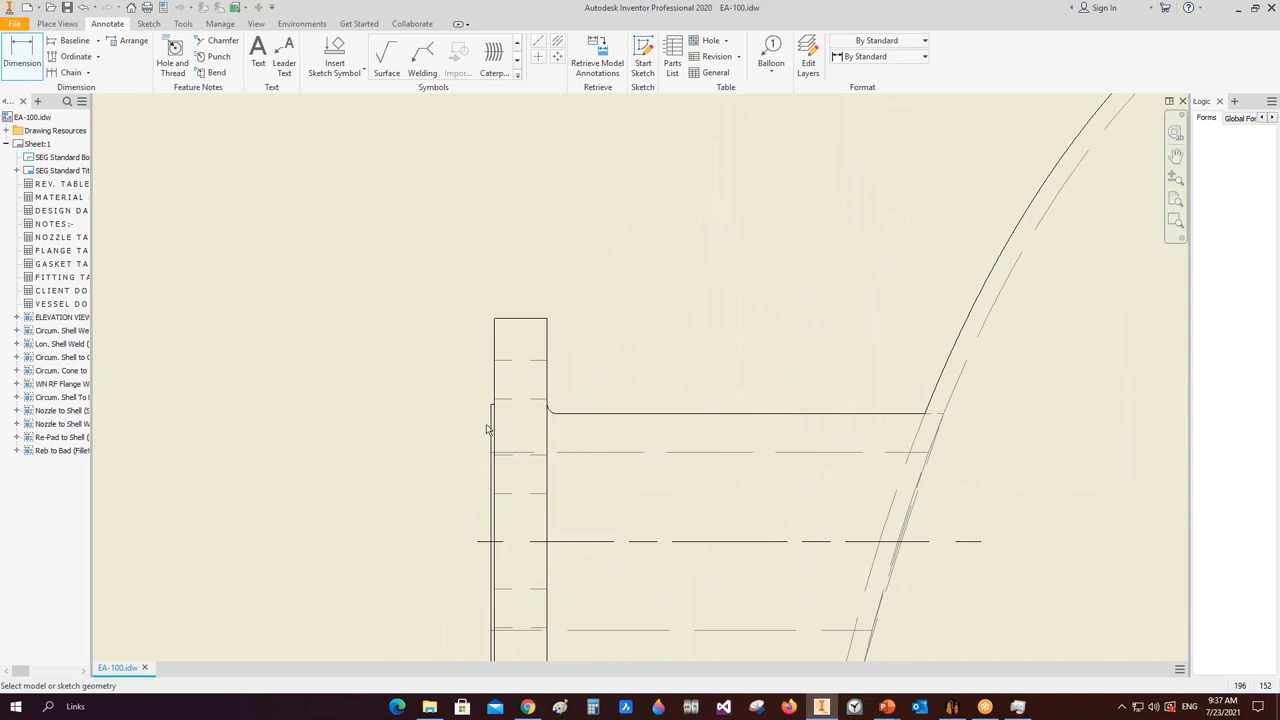
left_click(487, 429)
scroll(940, 375, "down", 5)
left_click(1046, 280)
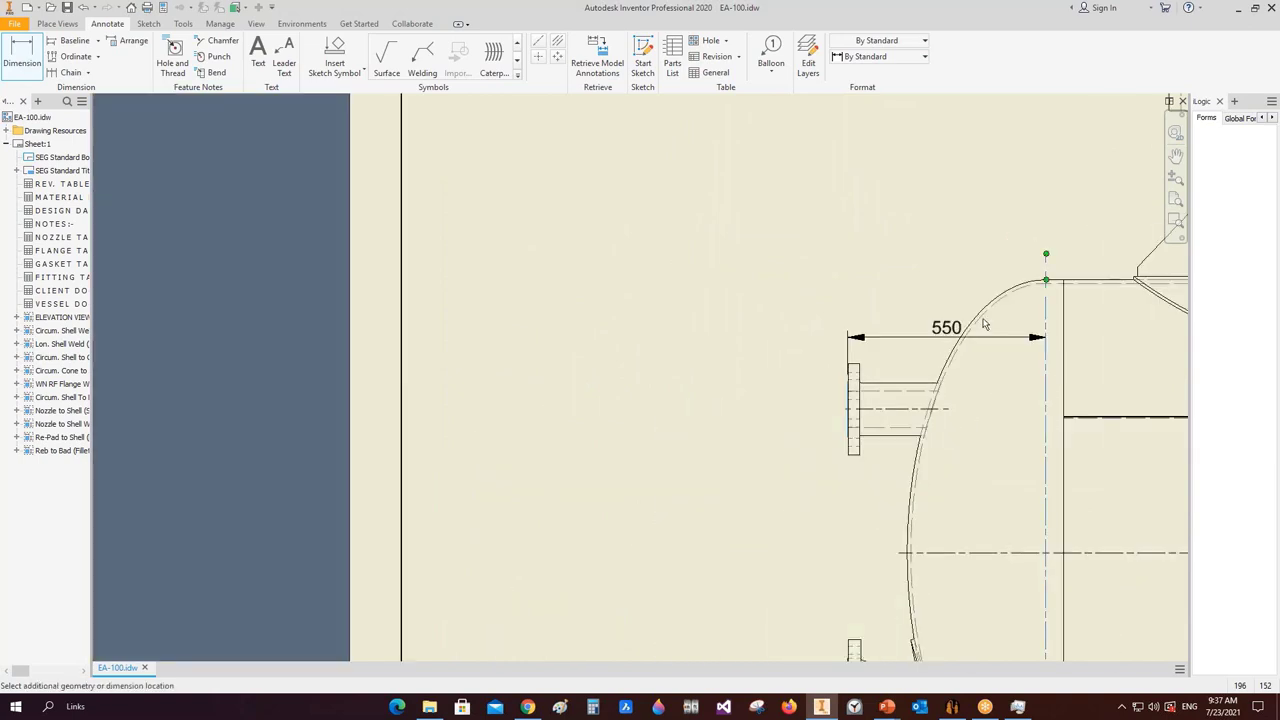
scroll(983, 323, "down", 3)
left_click(786, 338)
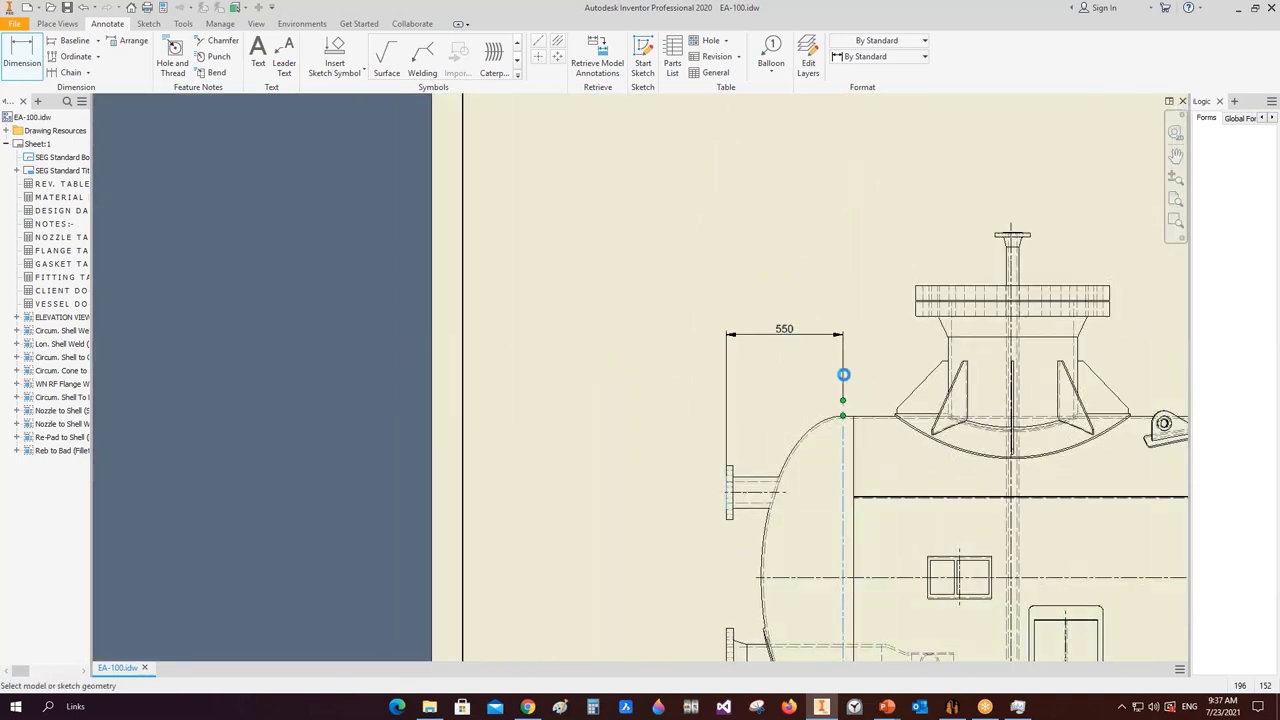
scroll(843, 374, "down", 3)
scroll(551, 250, "up", 6)
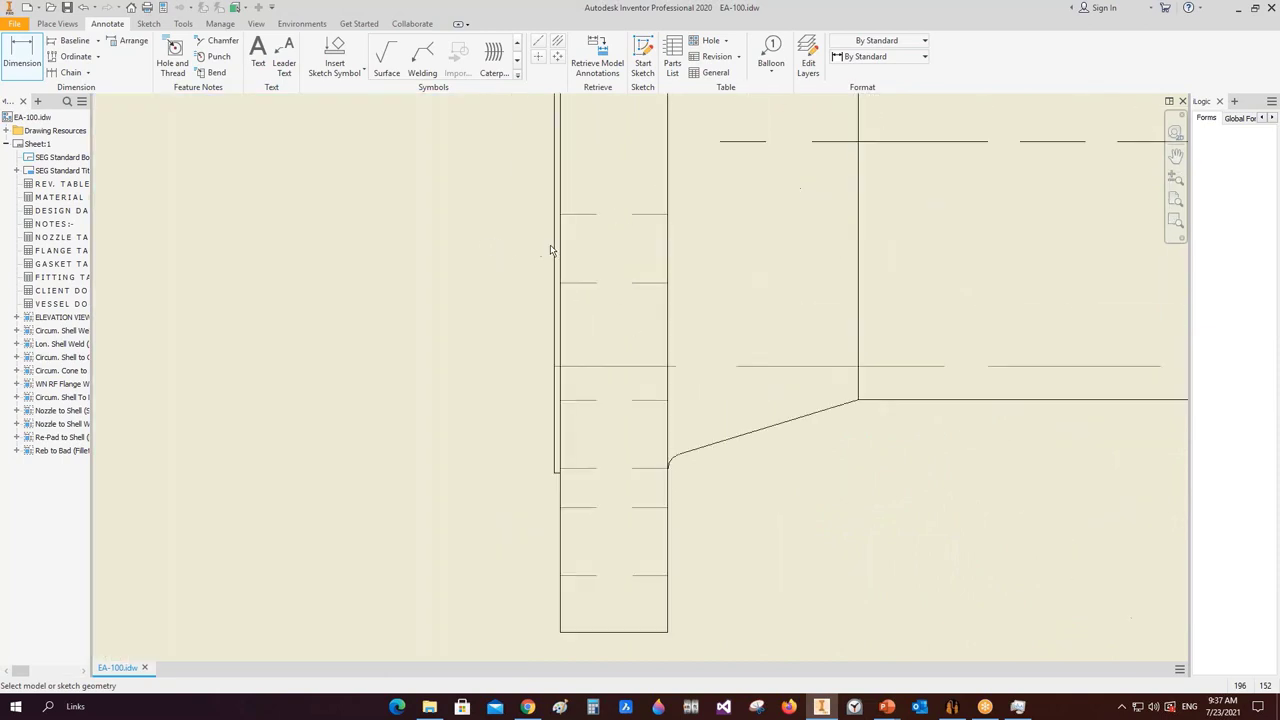
- Add a 550 dimension below the vessel and a 1050 dimension in line to the left support
left_click(551, 250)
scroll(551, 250, "down", 3)
left_click(751, 375)
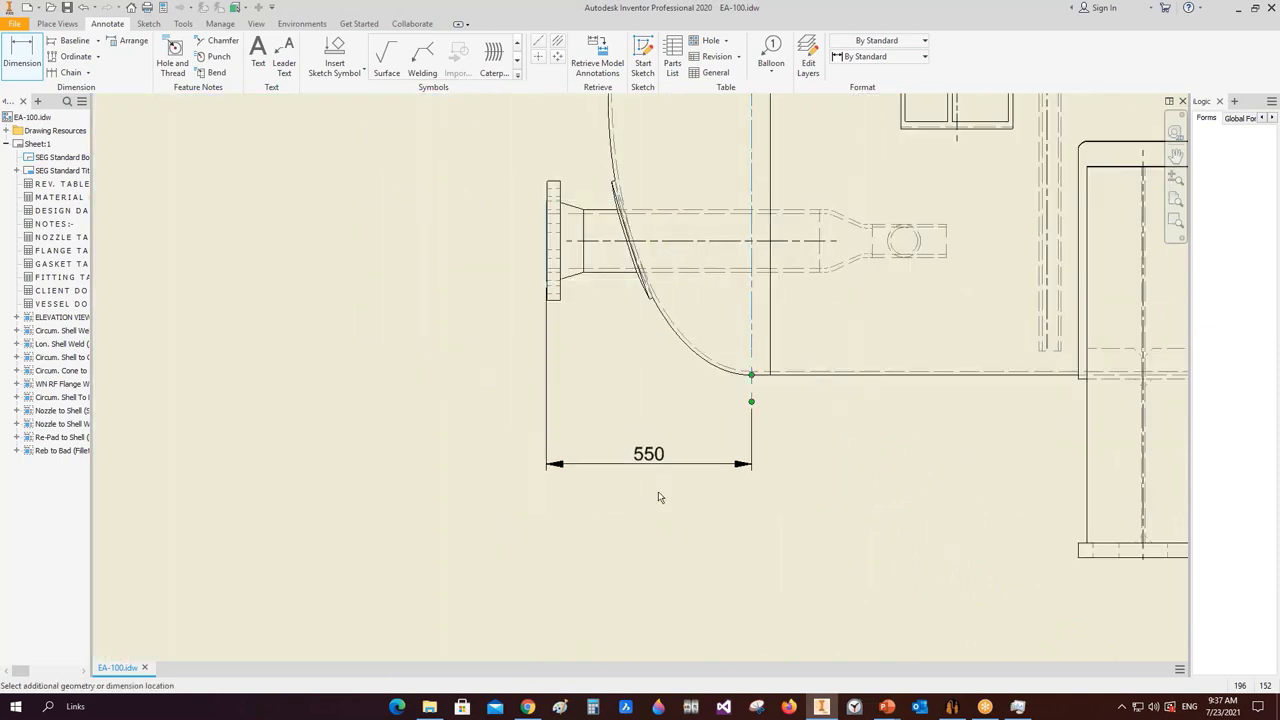
scroll(658, 497, "down", 3)
scroll(640, 460, "up", 2)
left_click(640, 488)
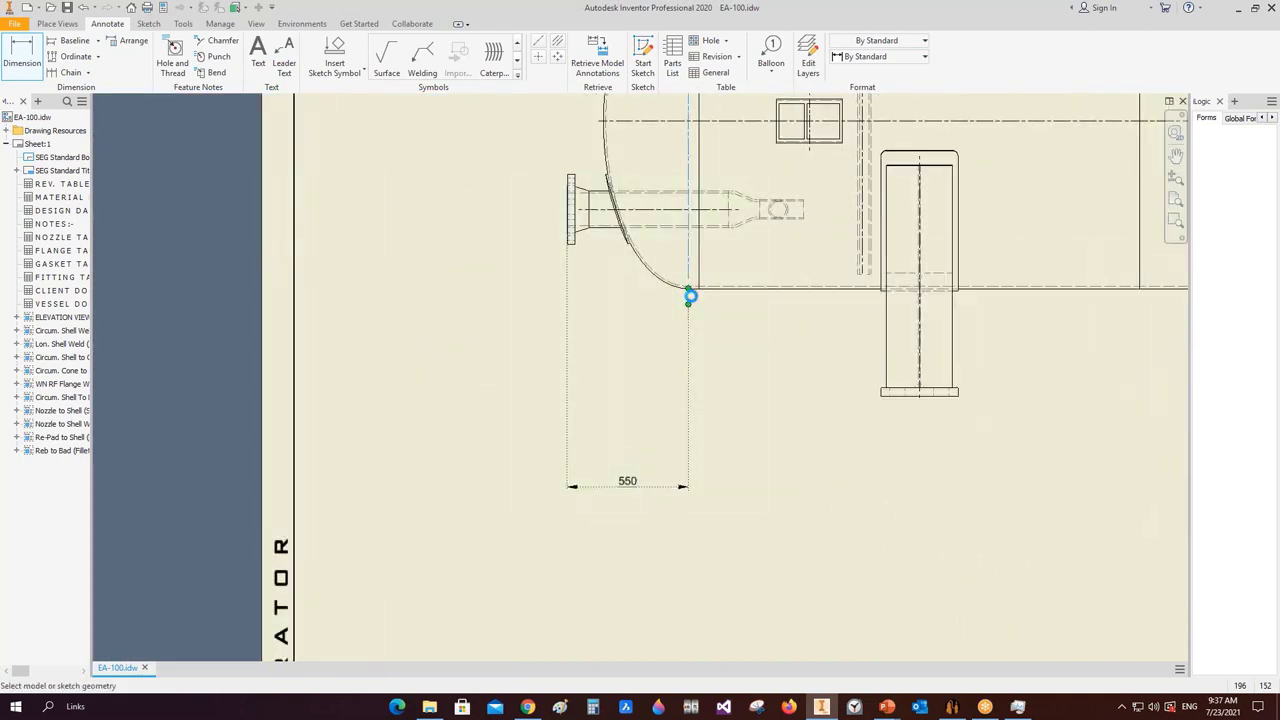
left_click(689, 296)
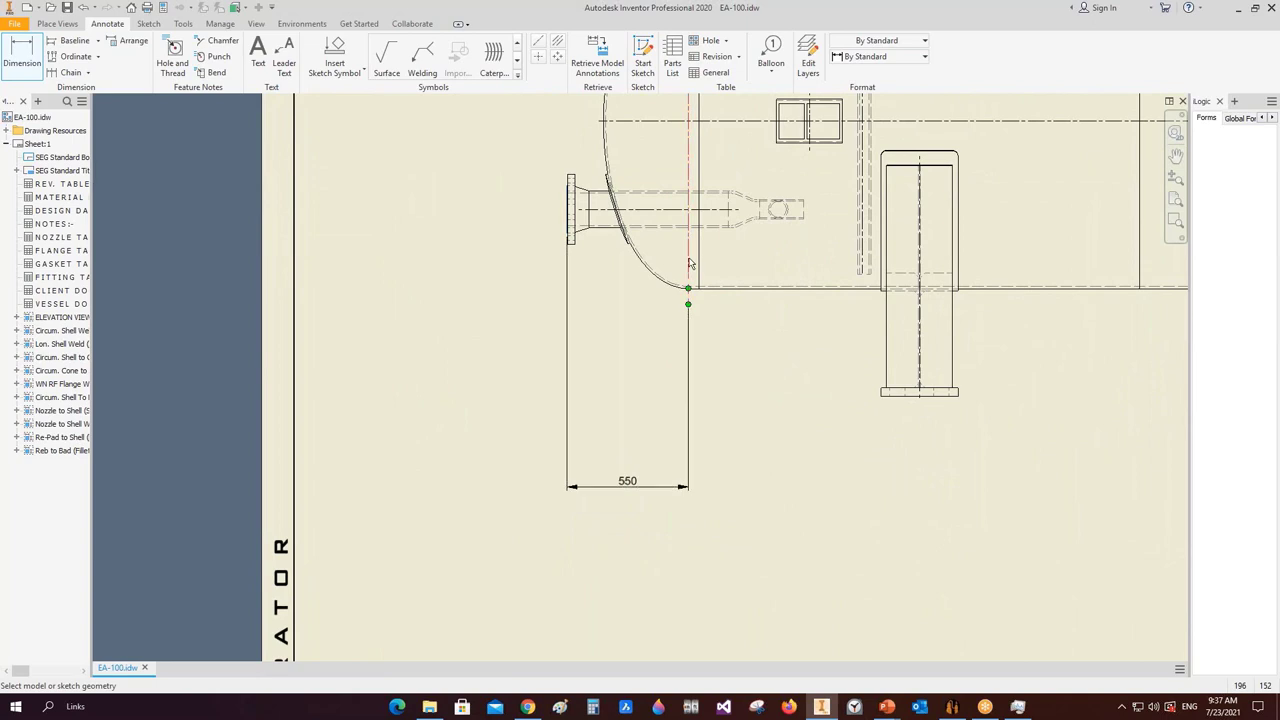
left_click(919, 396)
left_click(827, 446)
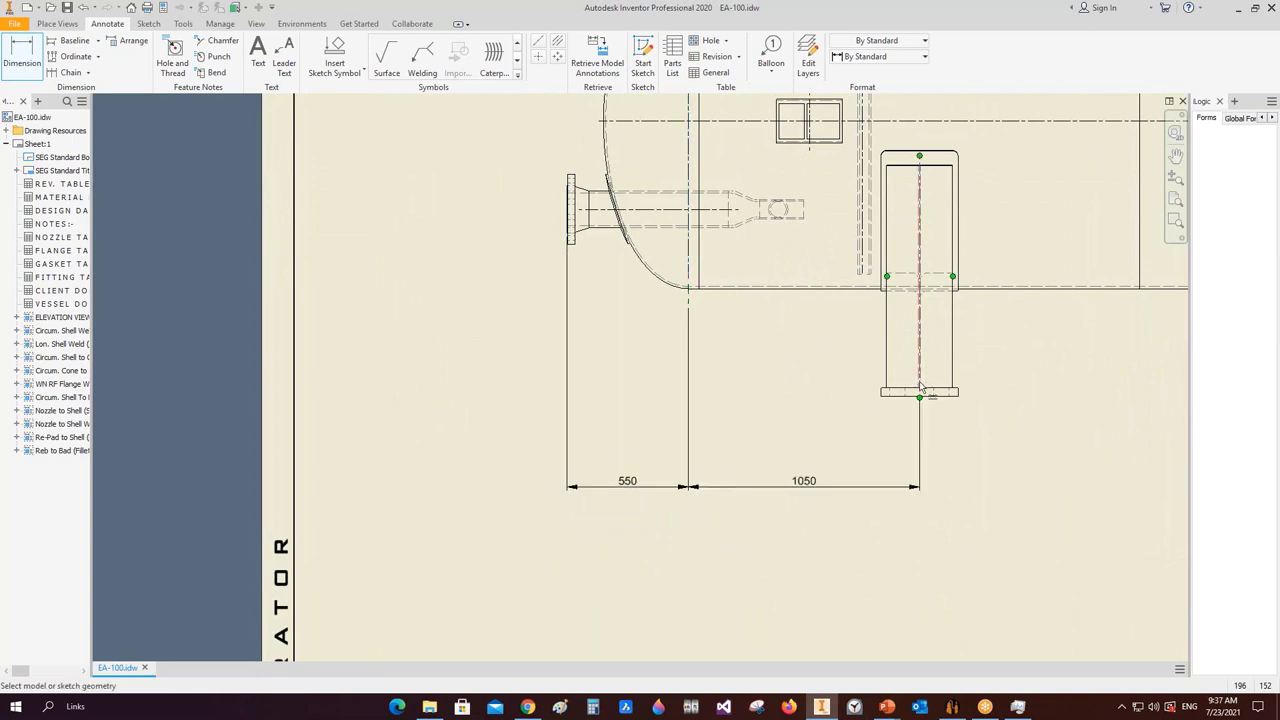
- Place the overall 3400 dimension and a 1050 from the right support to the vessel end
scroll(921, 387, "up", 2)
left_click(919, 393)
scroll(920, 395, "down", 5)
scroll(998, 395, "up", 4)
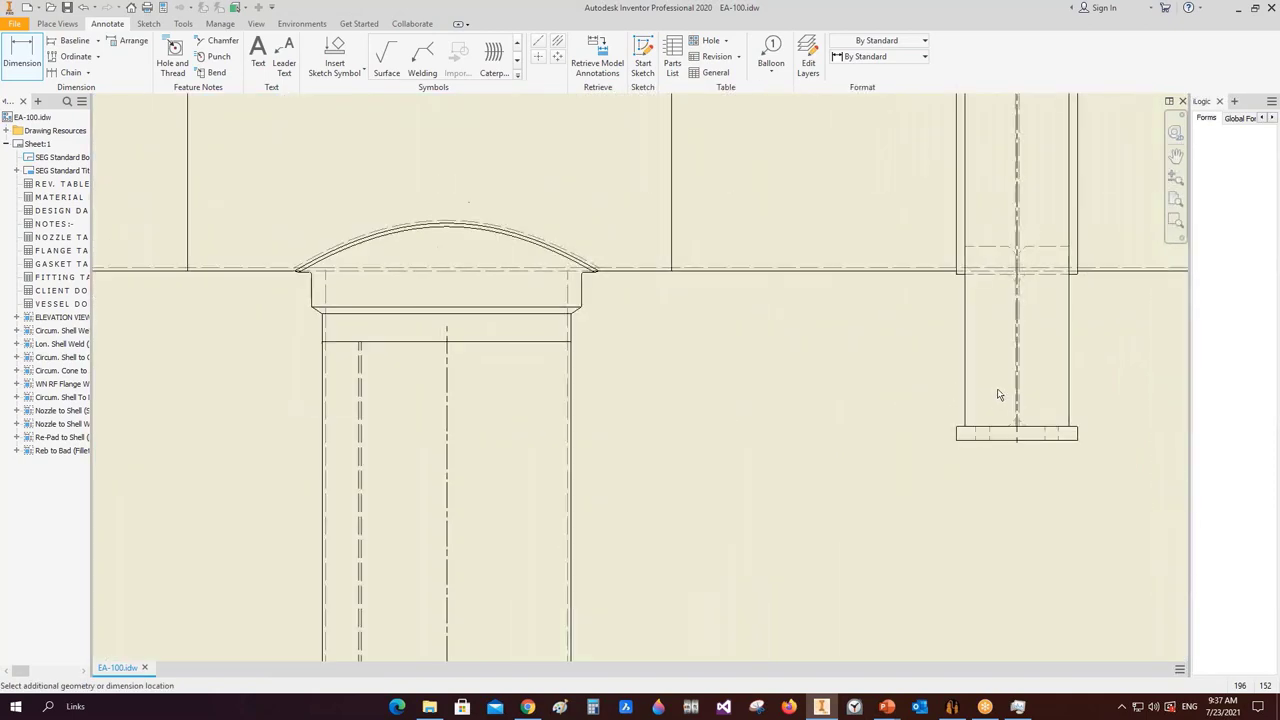
left_click(1020, 408)
scroll(946, 409, "down", 5)
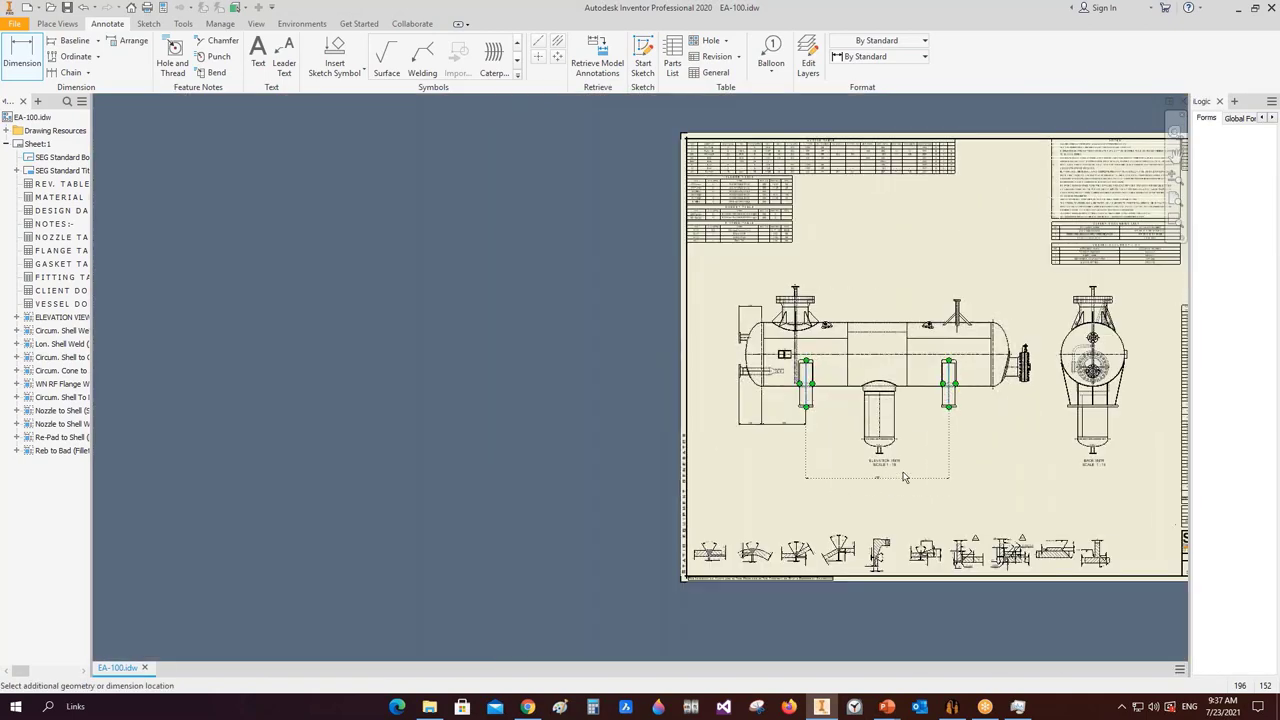
scroll(903, 474, "up", 4)
left_click(748, 473)
scroll(802, 457, "down", 5)
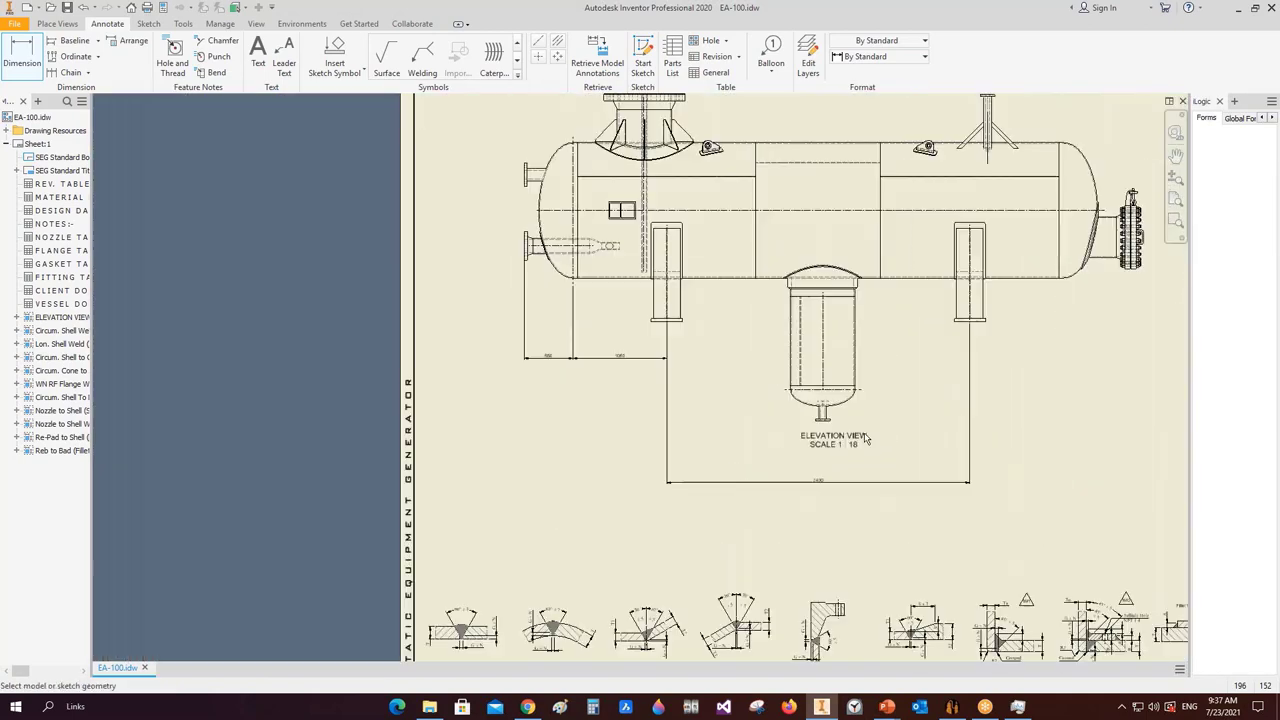
scroll(797, 371, "up", 6)
left_click(846, 360)
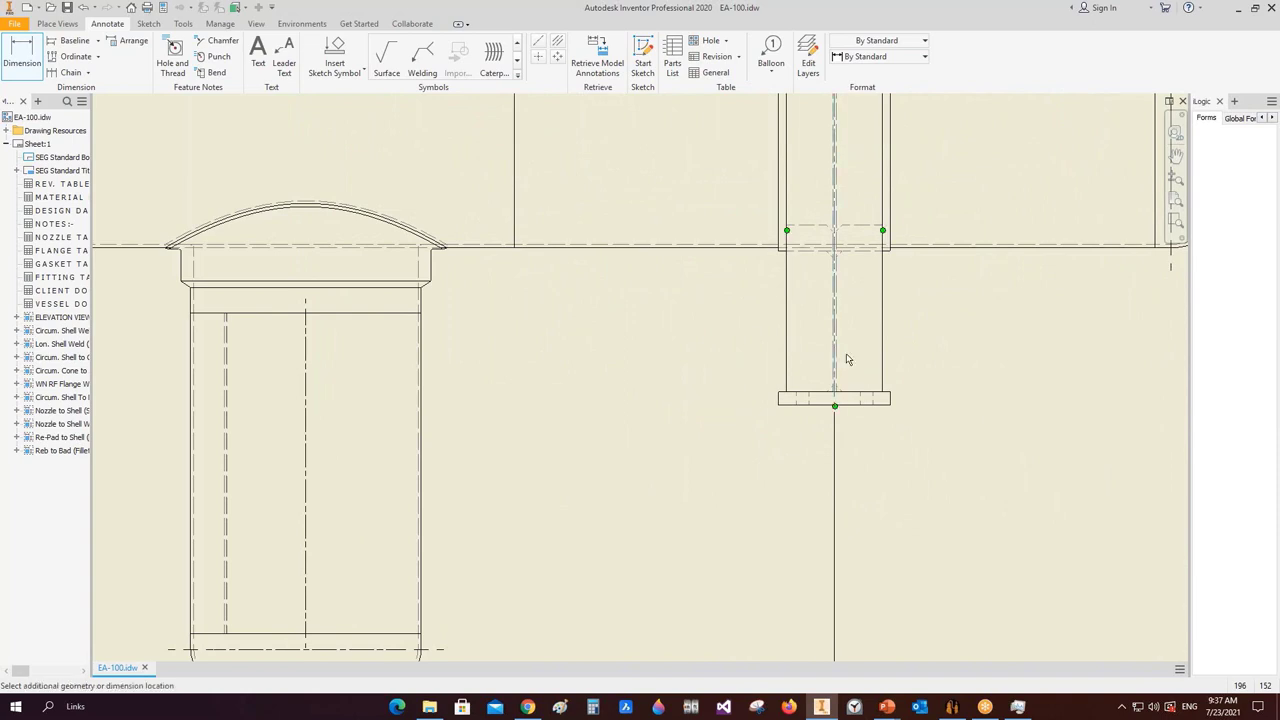
scroll(846, 358, "down", 4)
left_click(899, 415)
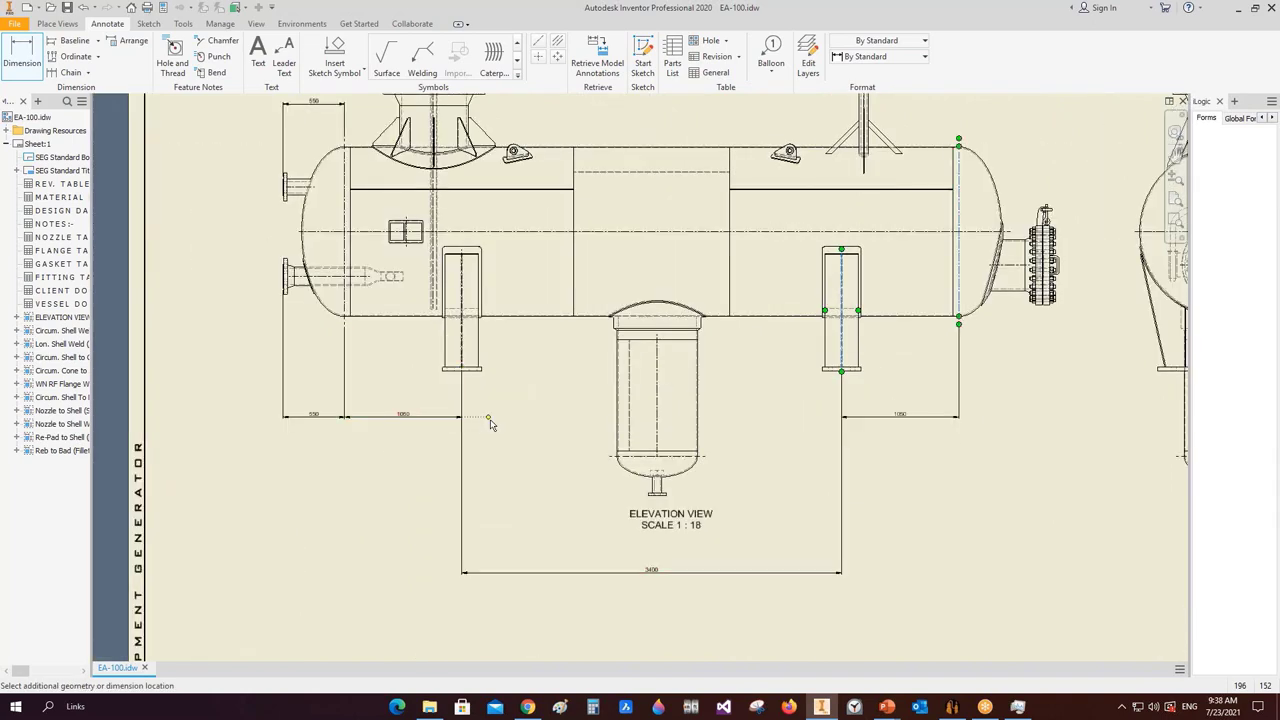
- Add the 750 dimension from the vessel's right end out to the end flange
scroll(965, 304, "up", 2)
left_click(958, 303)
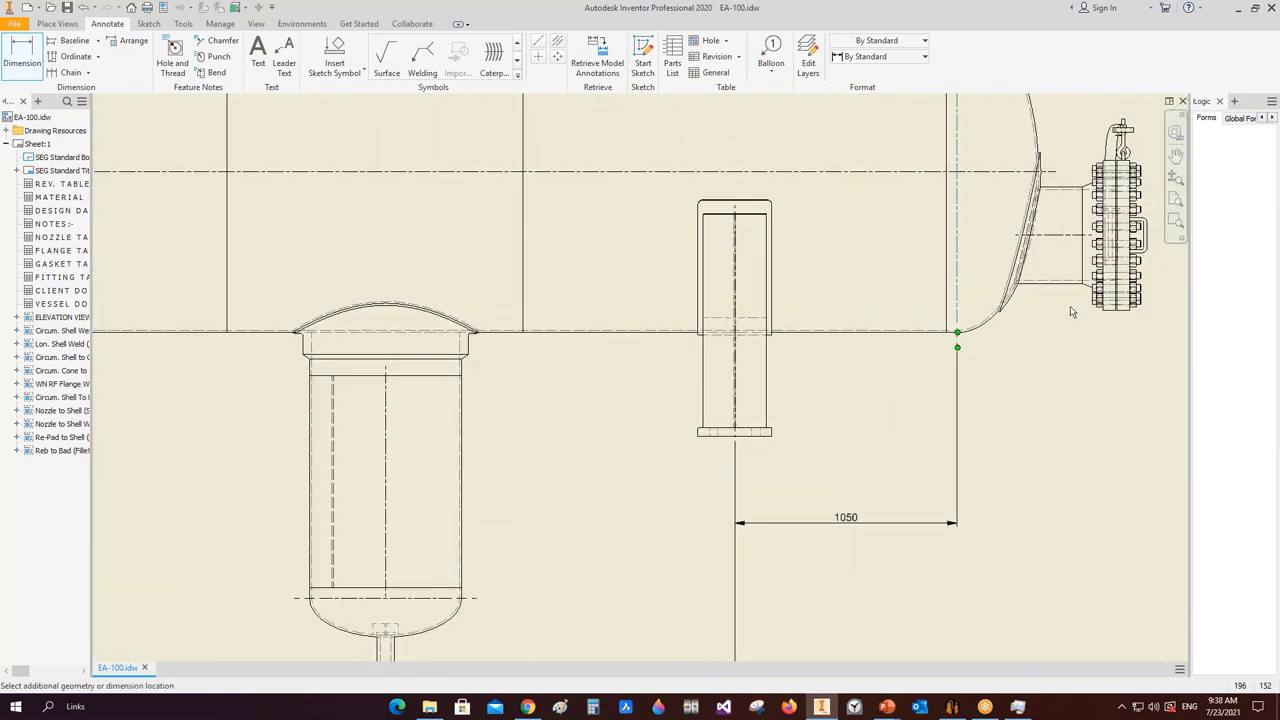
scroll(829, 298, "up", 6)
scroll(829, 298, "down", 8)
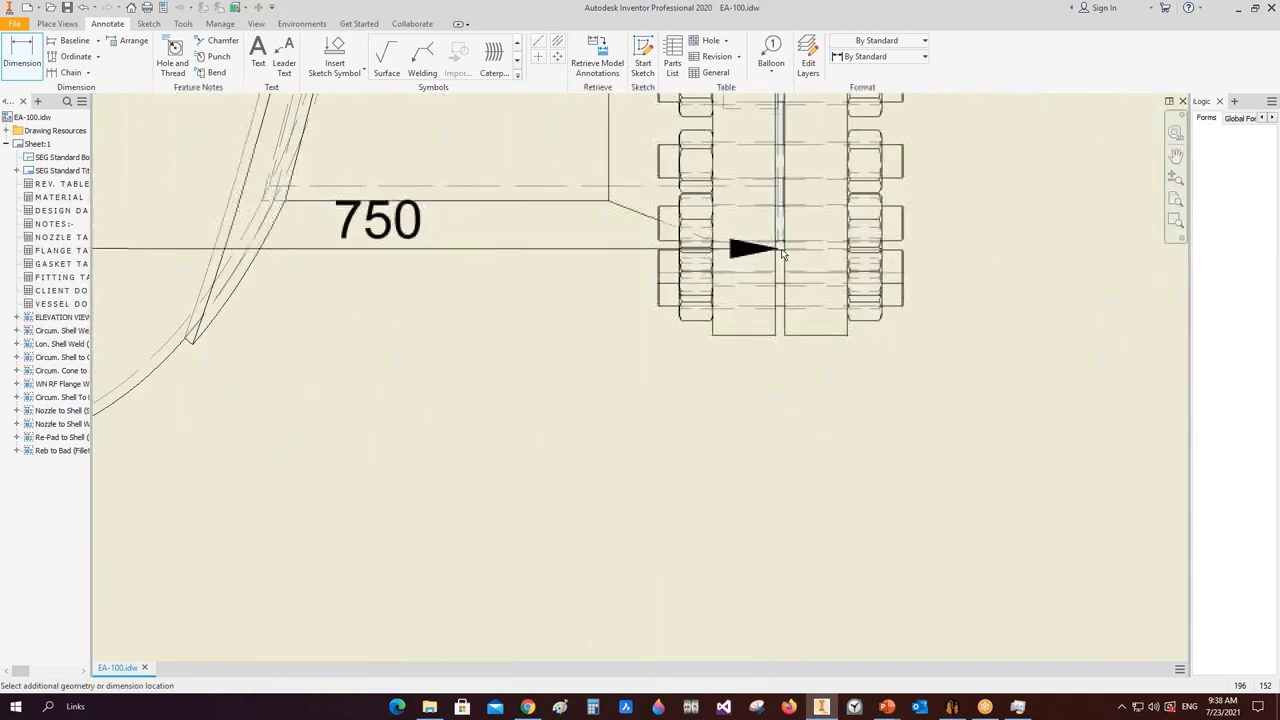
left_click(618, 474)
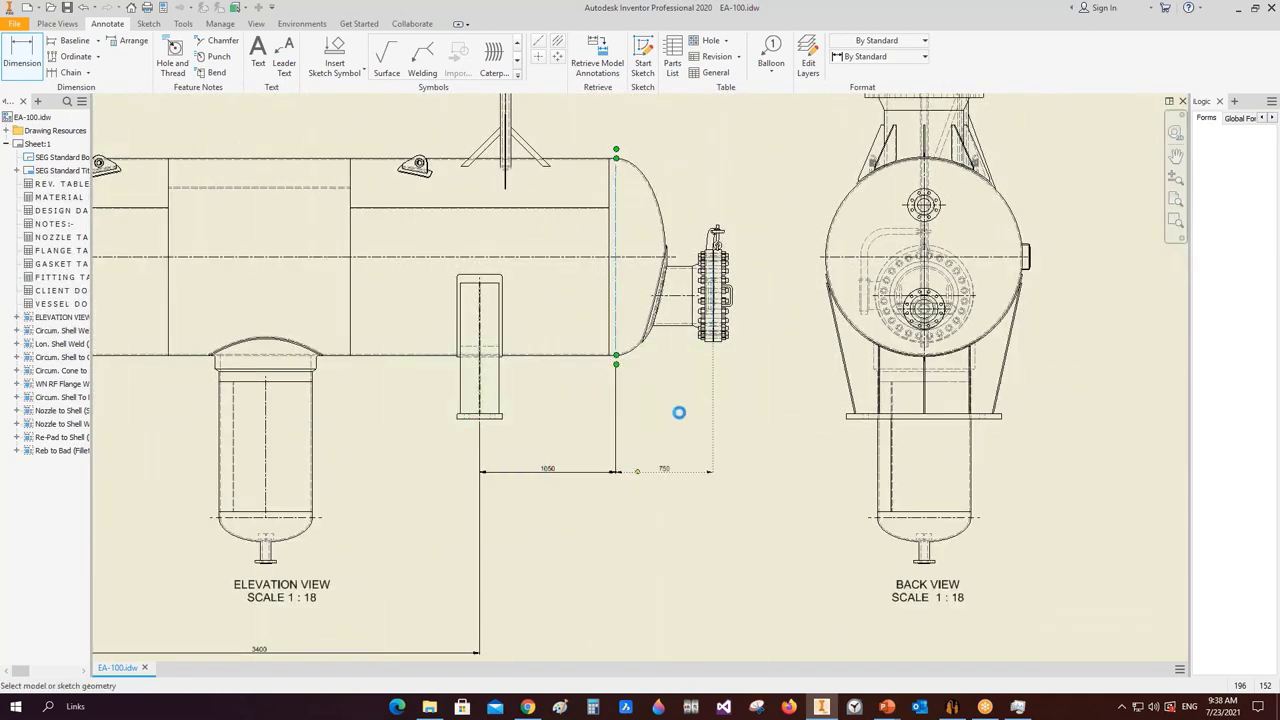
- Dimension the shell vertically between its bottom and top lines as 1500
scroll(420, 356, "up", 5)
scroll(583, 334, "down", 2)
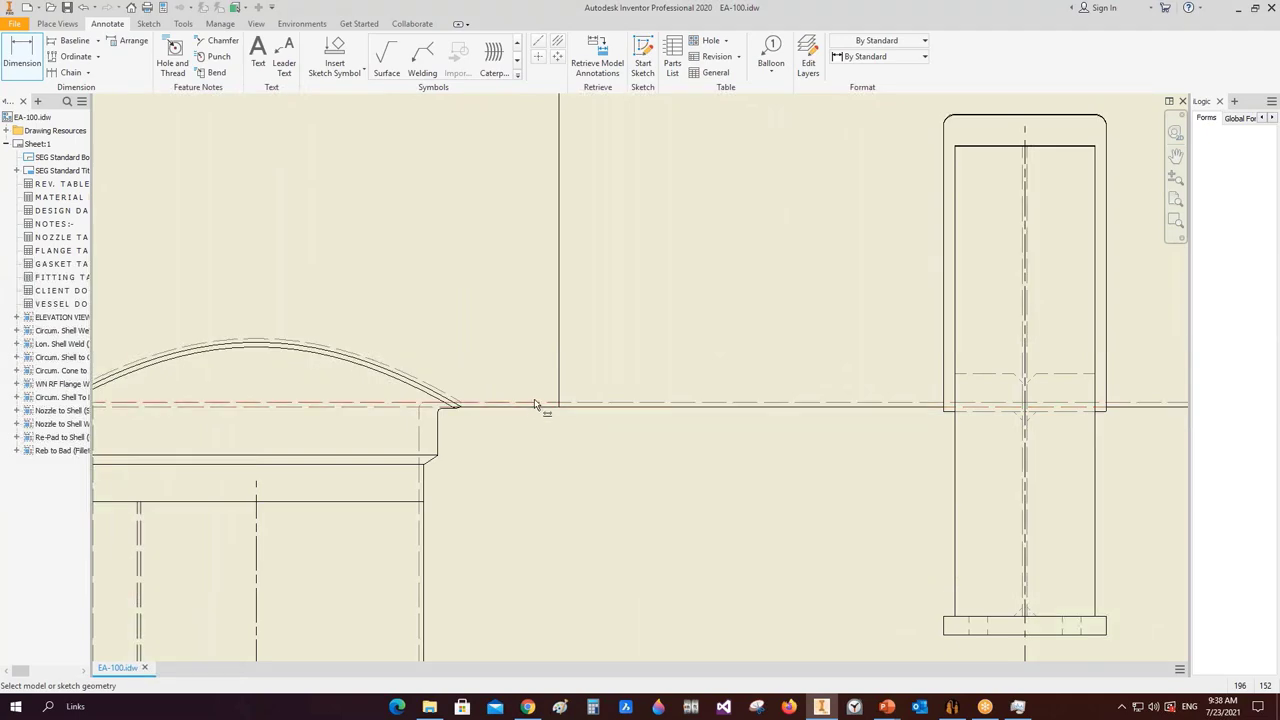
left_click(543, 333)
scroll(543, 333, "down", 5)
scroll(549, 241, "up", 5)
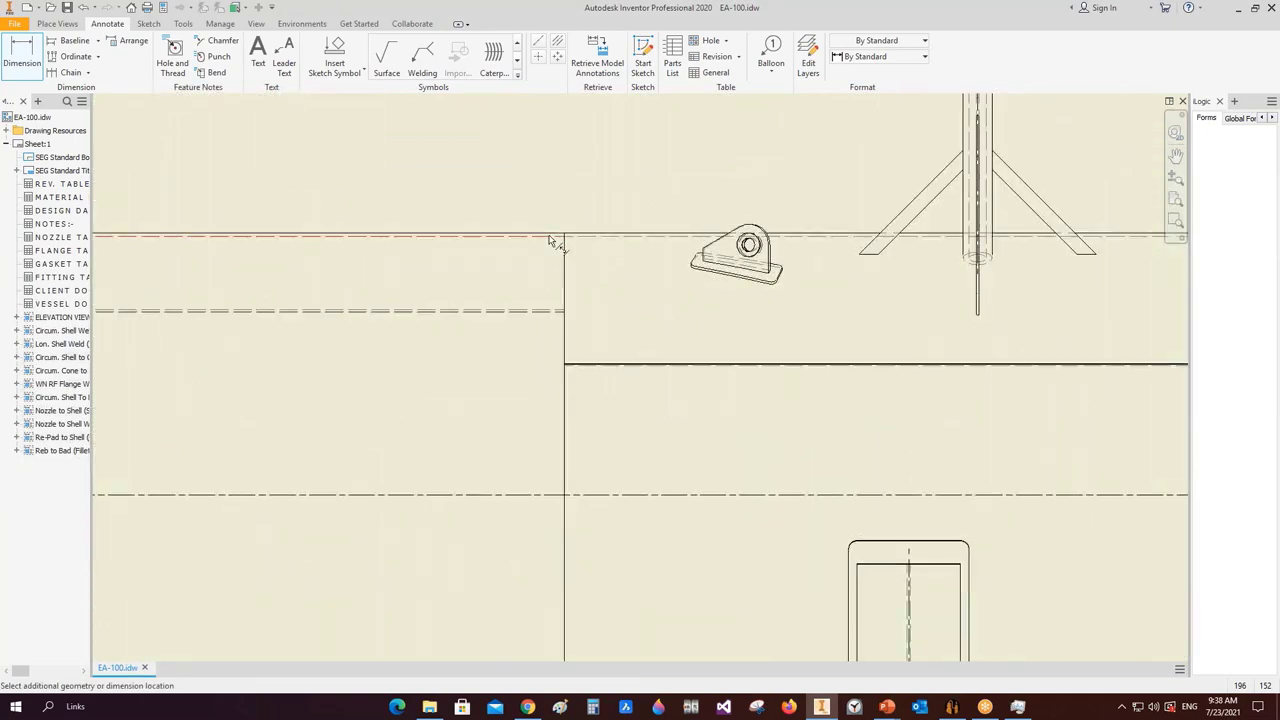
left_click(549, 241)
scroll(549, 241, "down", 5)
left_click(510, 416)
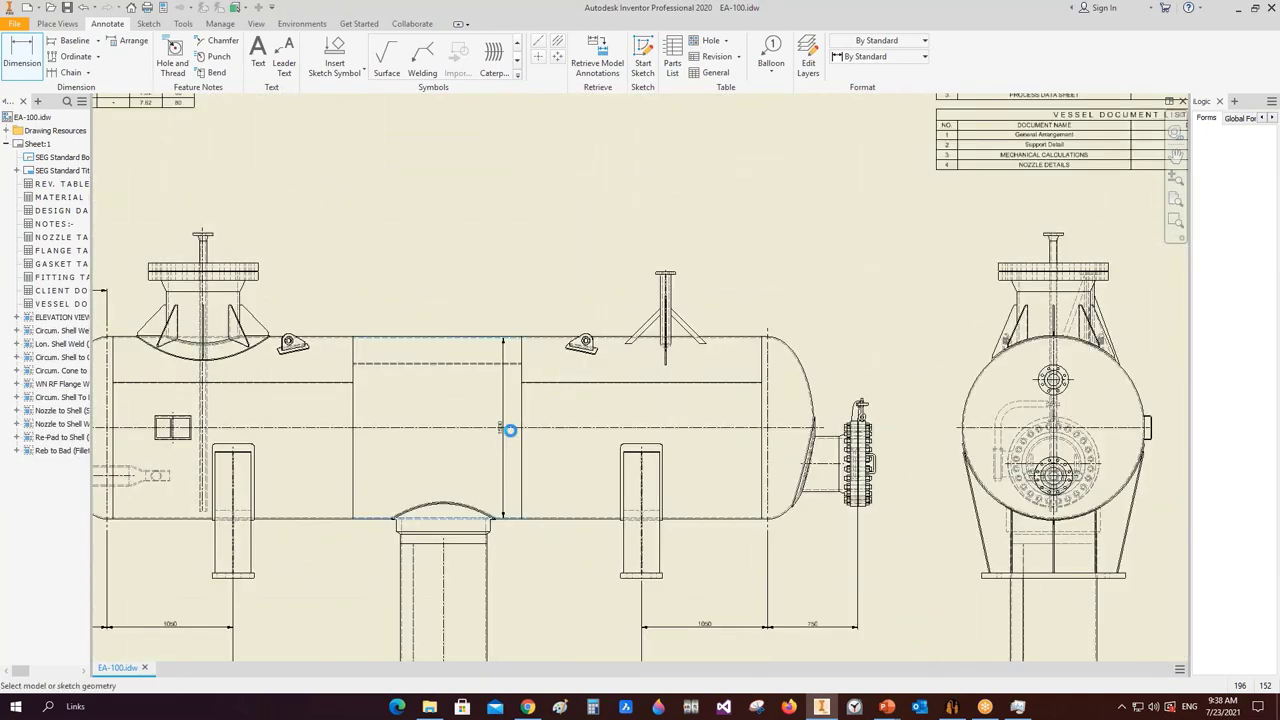
- Edit the 1500 dimension text to add 'ID' under its value
right_click(504, 397)
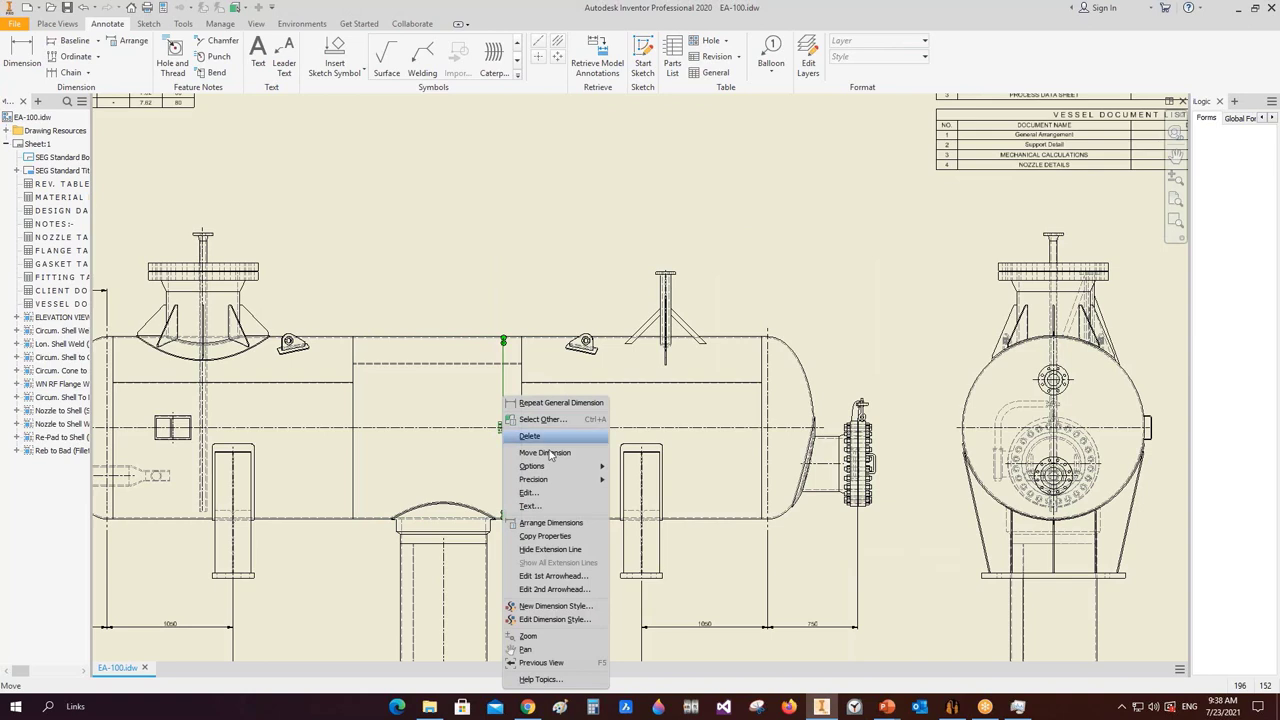
left_click(568, 495)
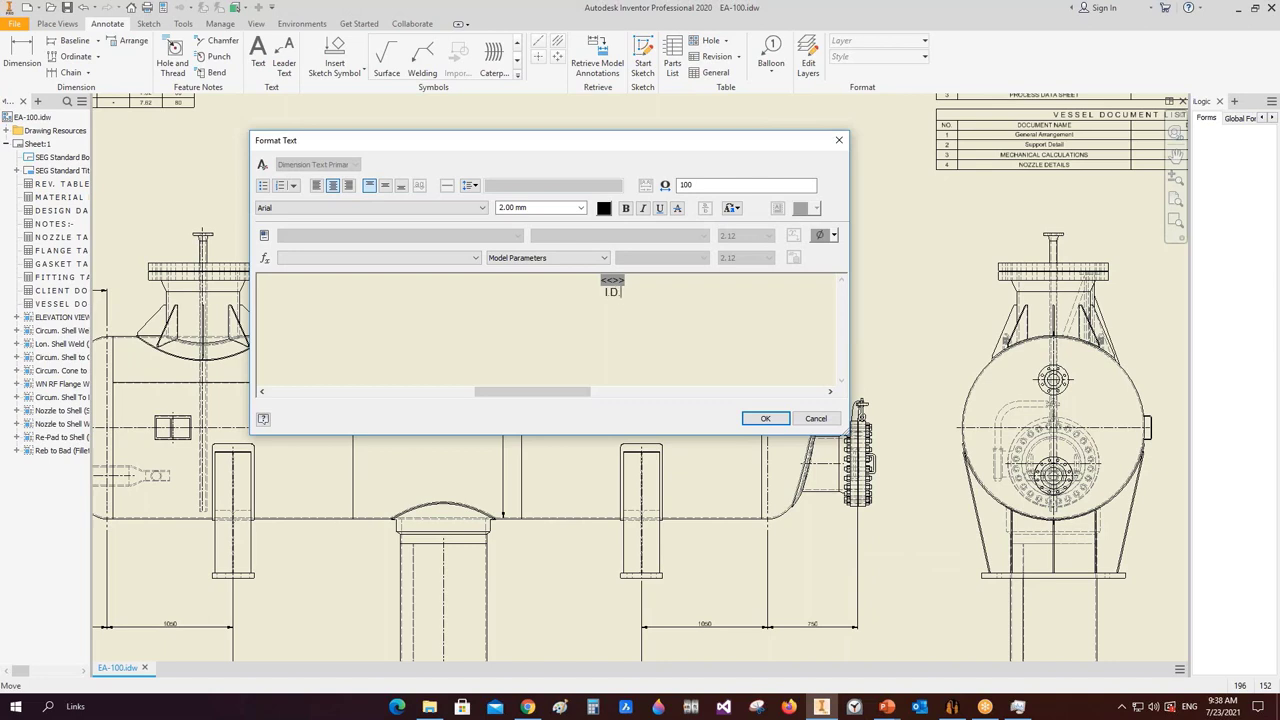
left_click(765, 418)
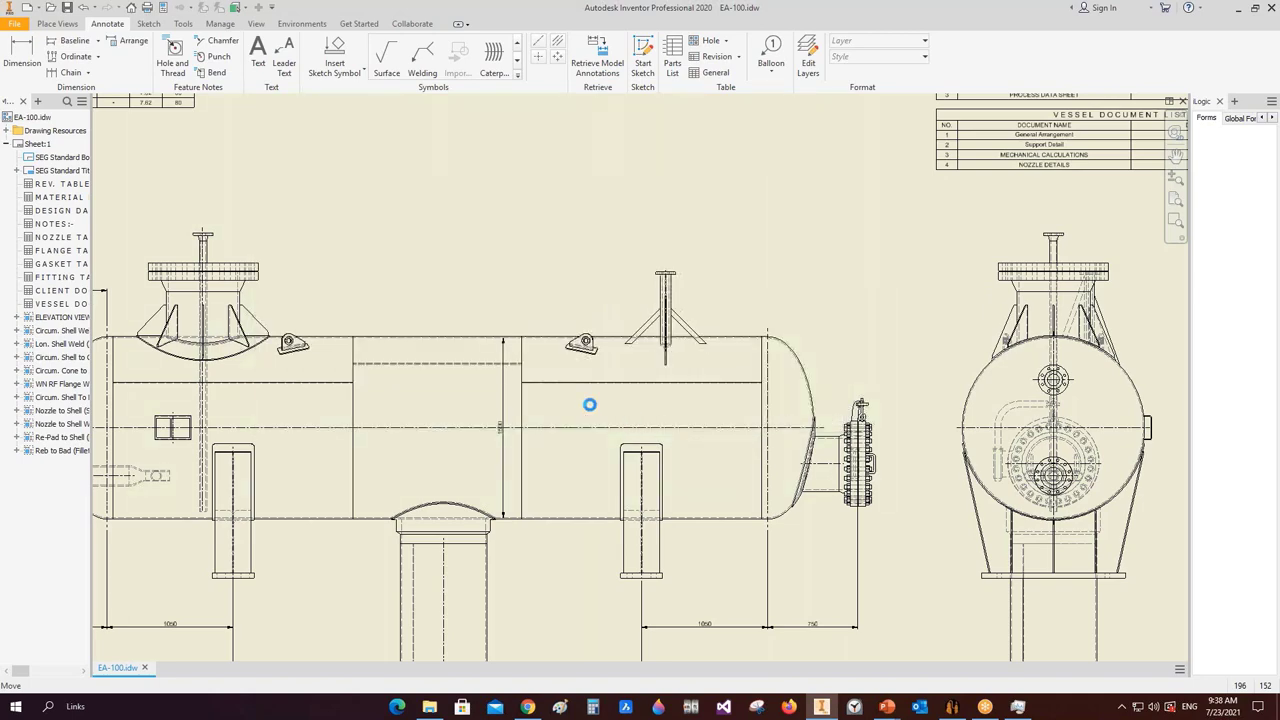
middle_click_drag(356, 387, 510, 350)
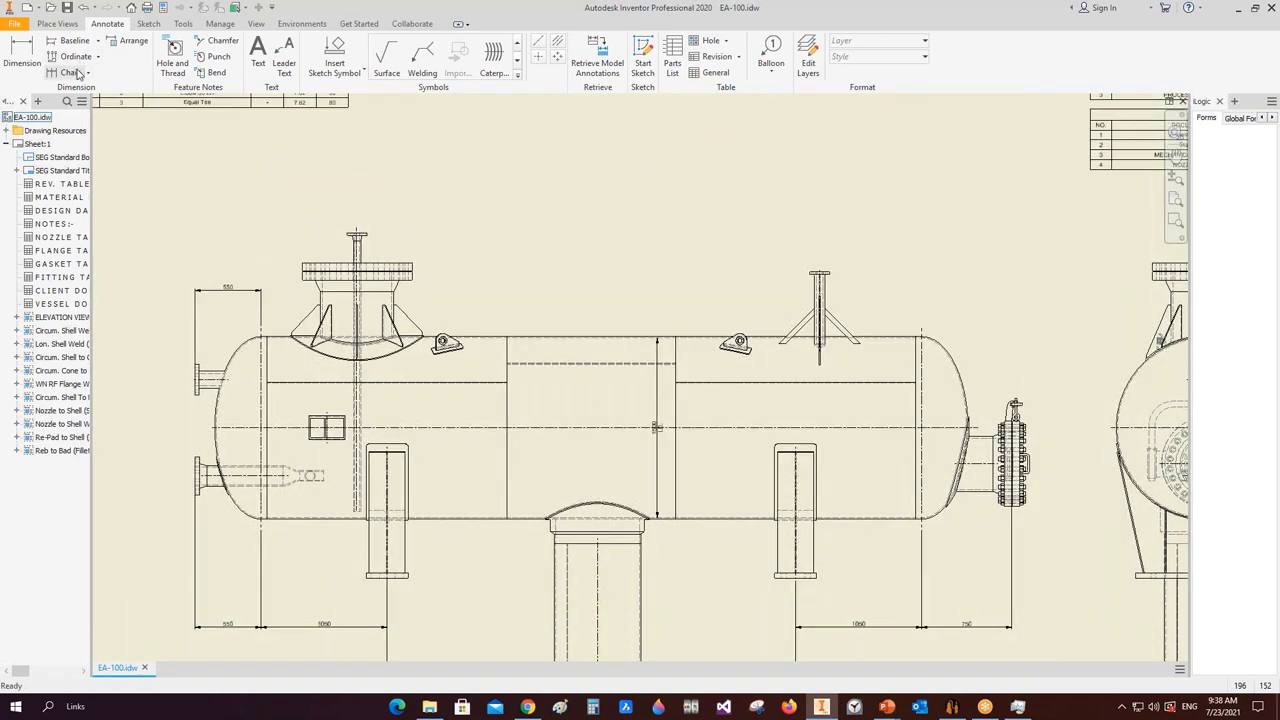
- Create ordinate elevation dimensions from the head-top origin to the top nozzles, placed above the vessel
left_click(76, 56)
scroll(240, 430, "up", 5)
left_click(137, 438)
scroll(403, 340, "up", 4)
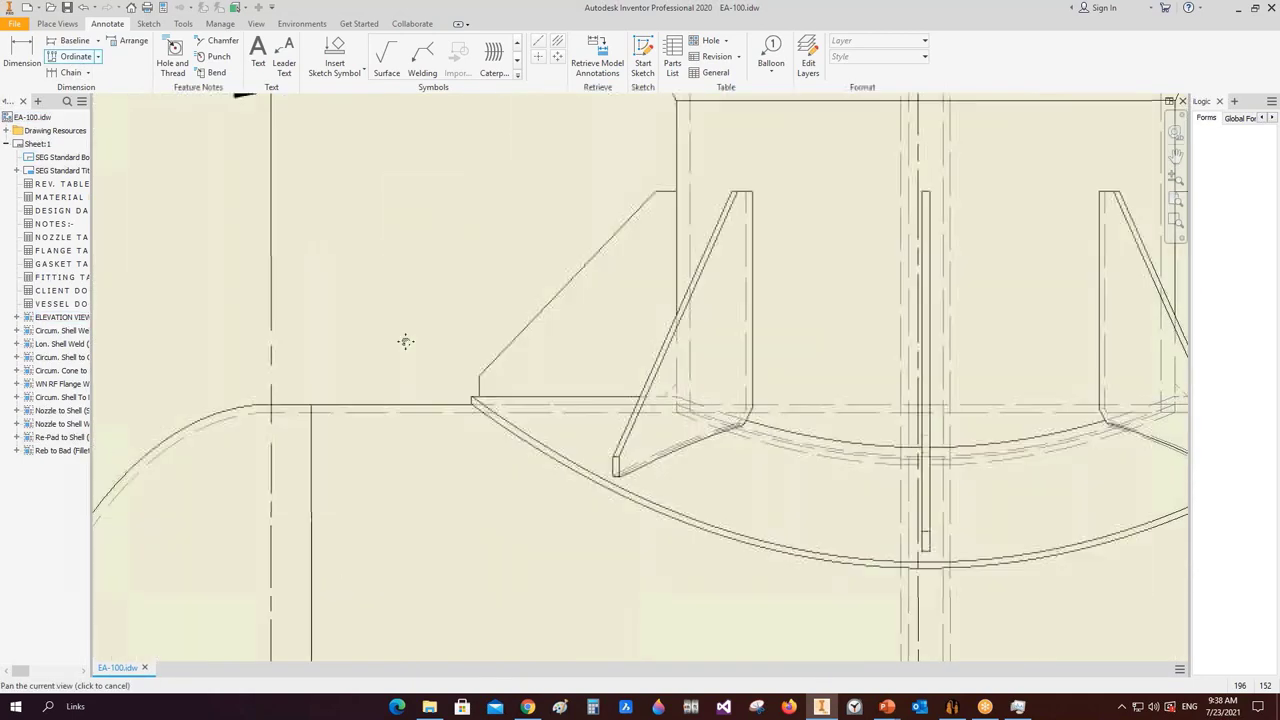
right_click(368, 334)
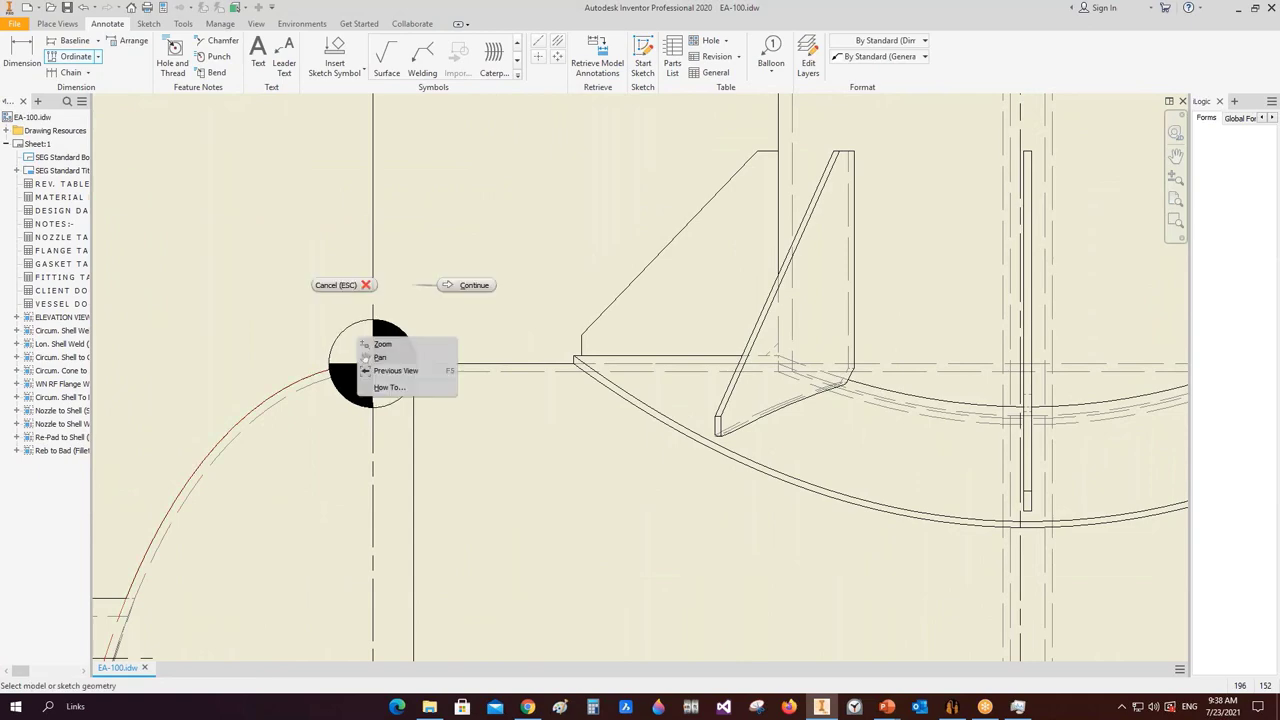
key("Escape")
scroll(420, 229, "down", 5)
middle_click_drag(576, 250, 509, 342)
scroll(509, 342, "down", 2)
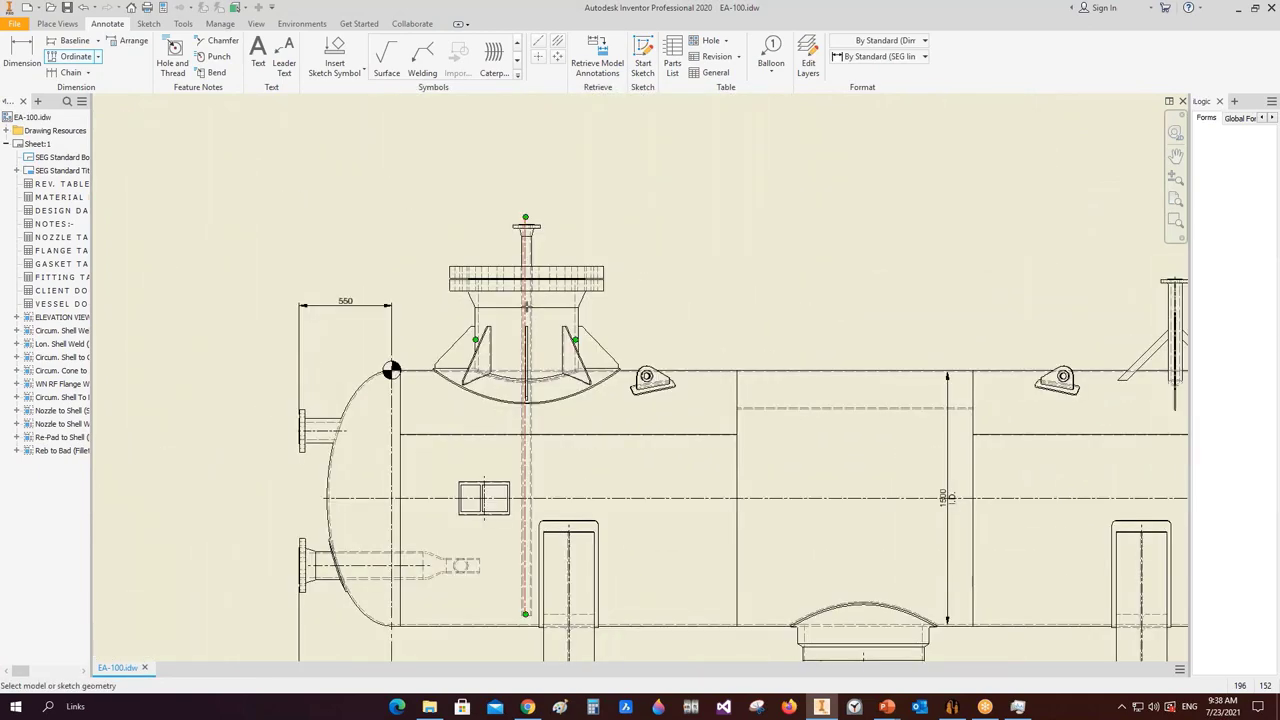
scroll(620, 300, "down", 4)
scroll(825, 310, "up", 4)
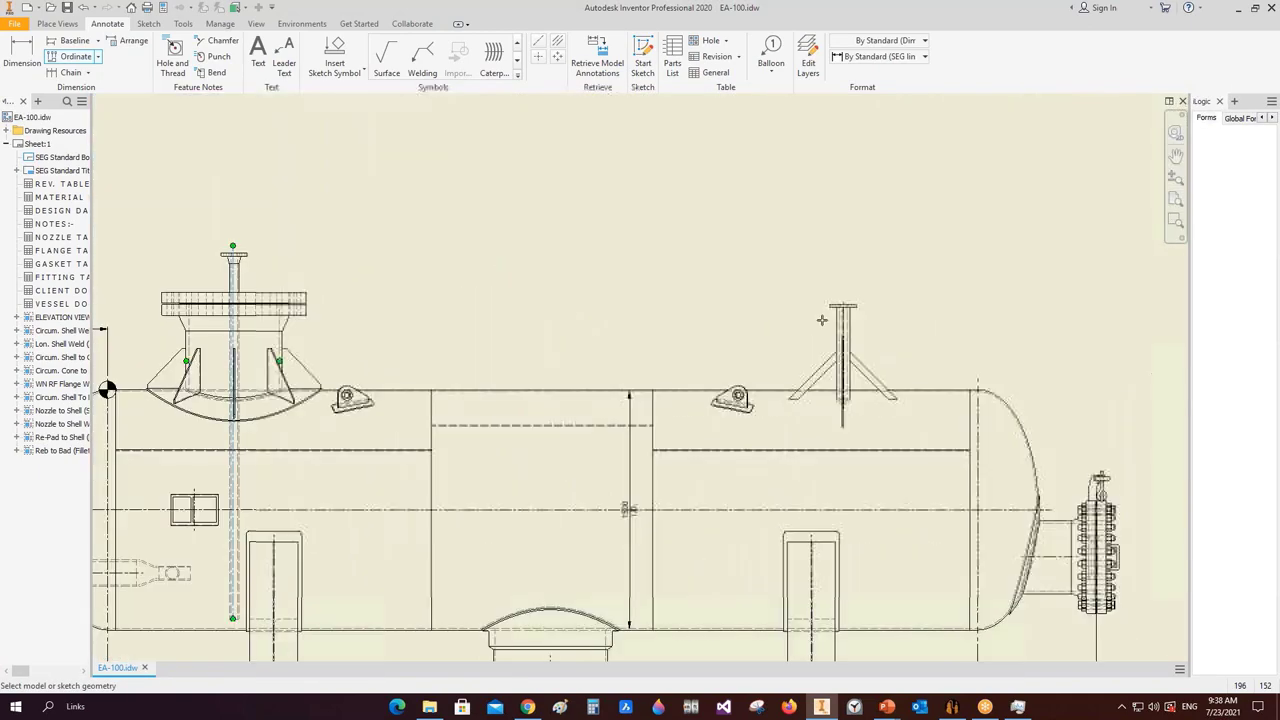
right_click(800, 241)
left_click(852, 240)
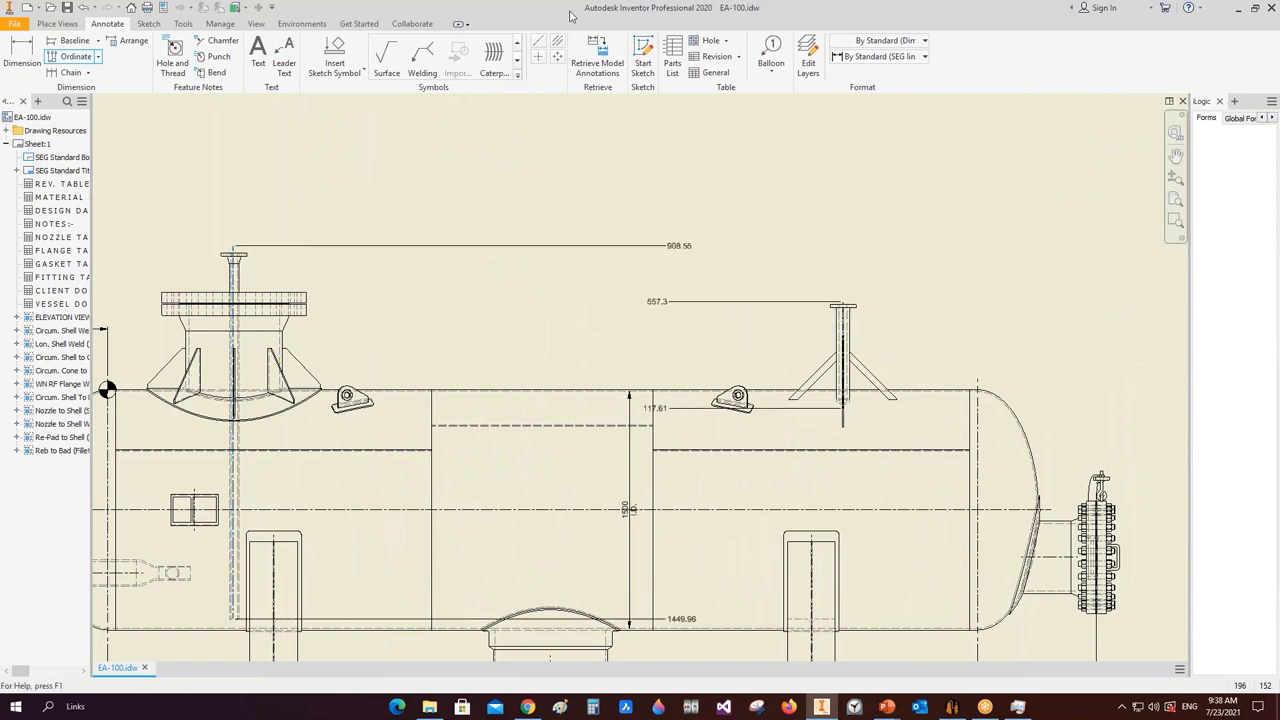
scroll(598, 282, "down", 6)
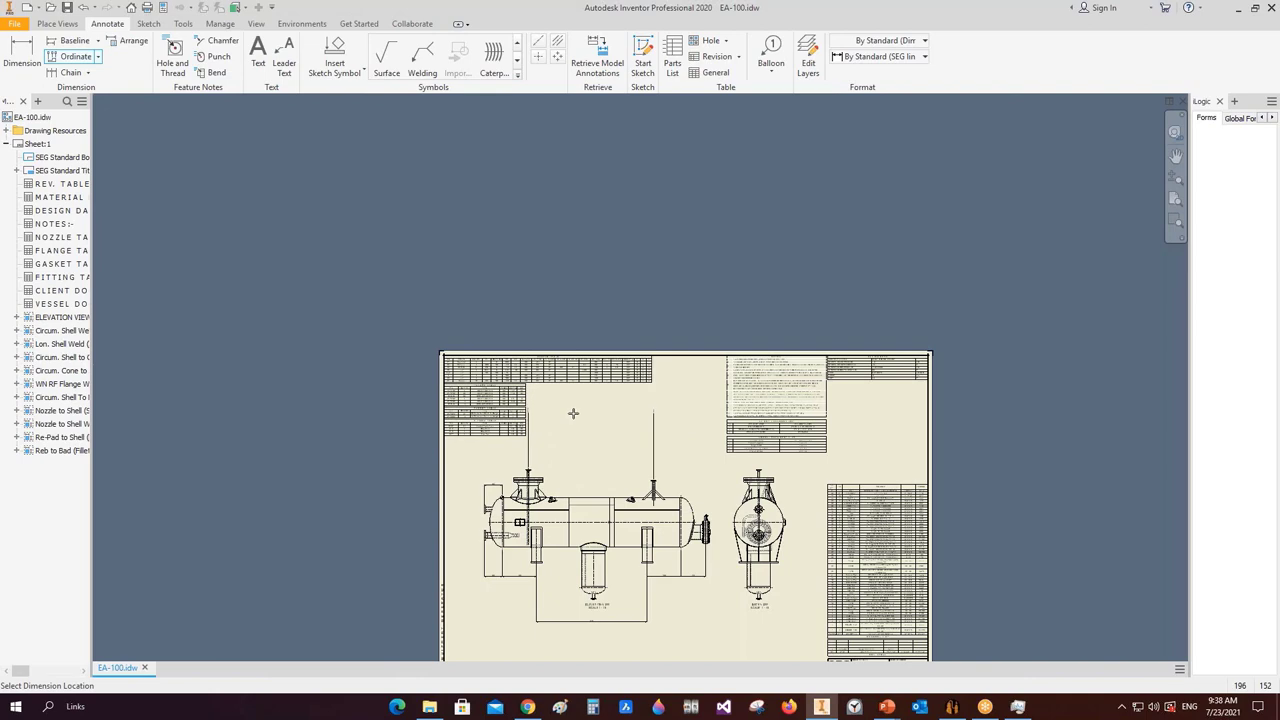
left_click(573, 413)
scroll(650, 410, "up", 5)
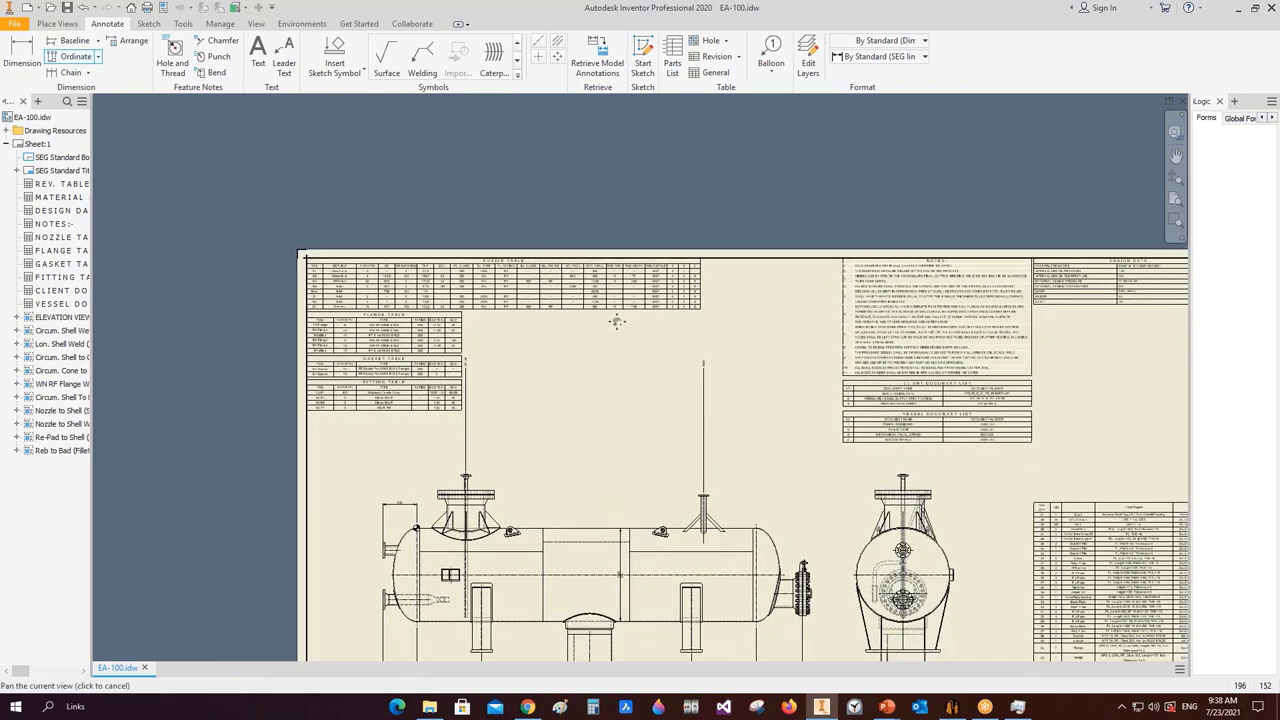
key("Escape")
- Move the 4650 and 791.26 elevation dimensions and their text down toward the nozzles
scroll(718, 334, "down", 3)
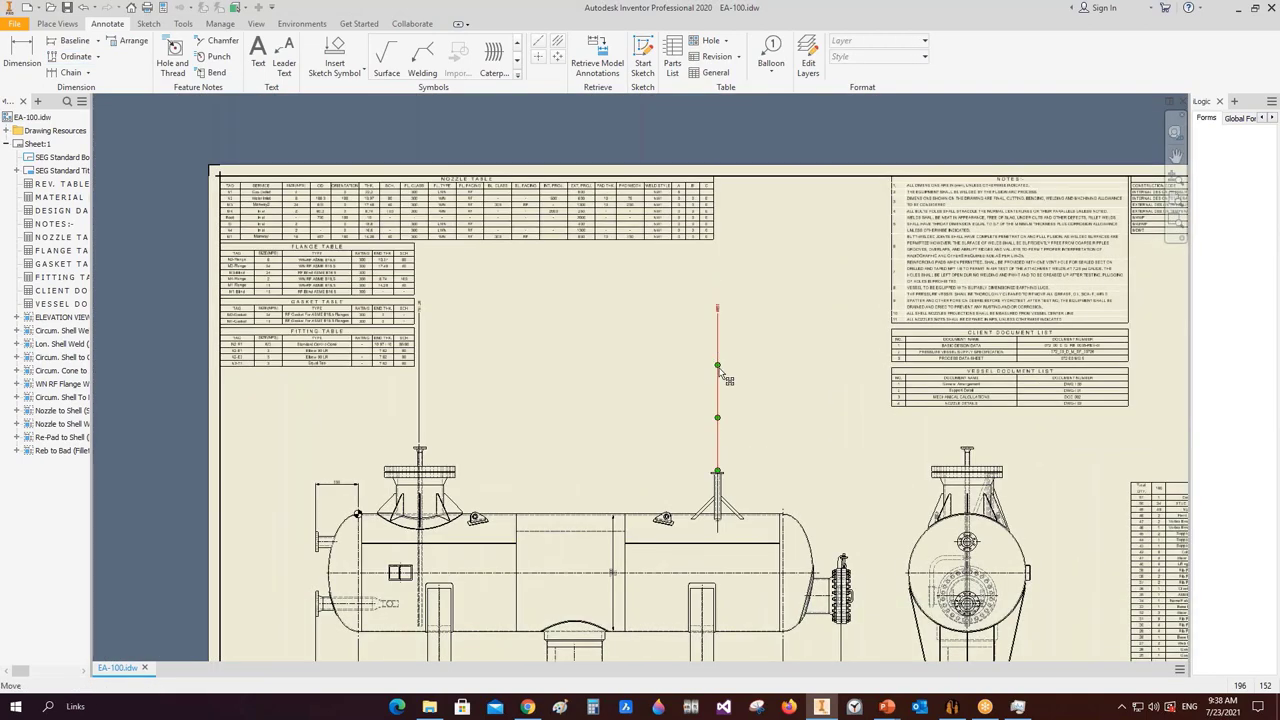
left_click_drag(725, 375, 727, 415)
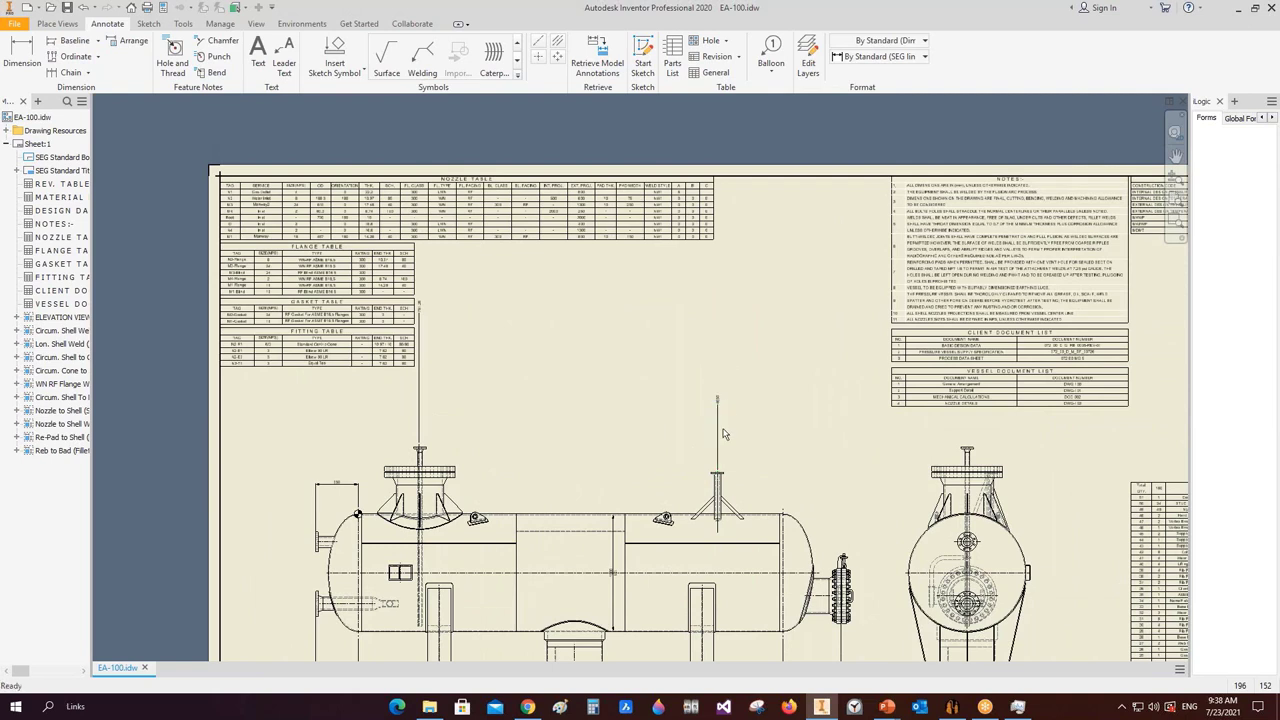
scroll(725, 434, "up", 4)
left_click_drag(716, 418, 713, 500)
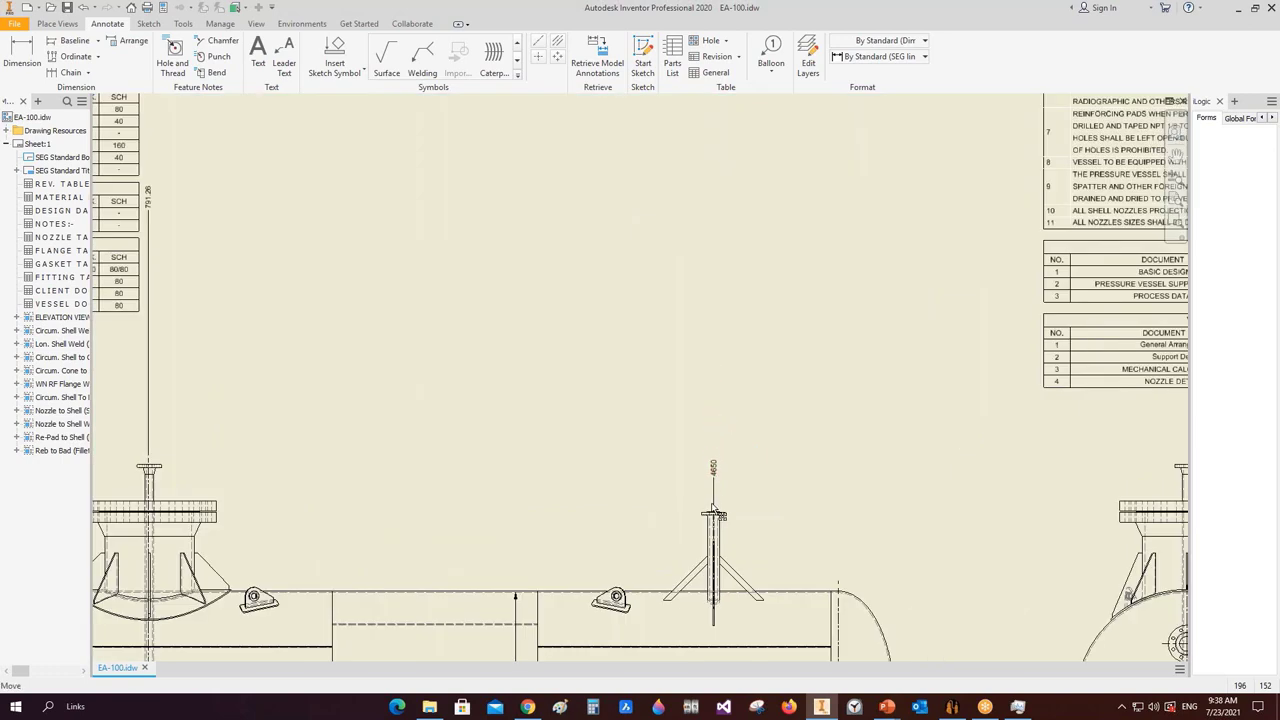
scroll(377, 297, "down", 5)
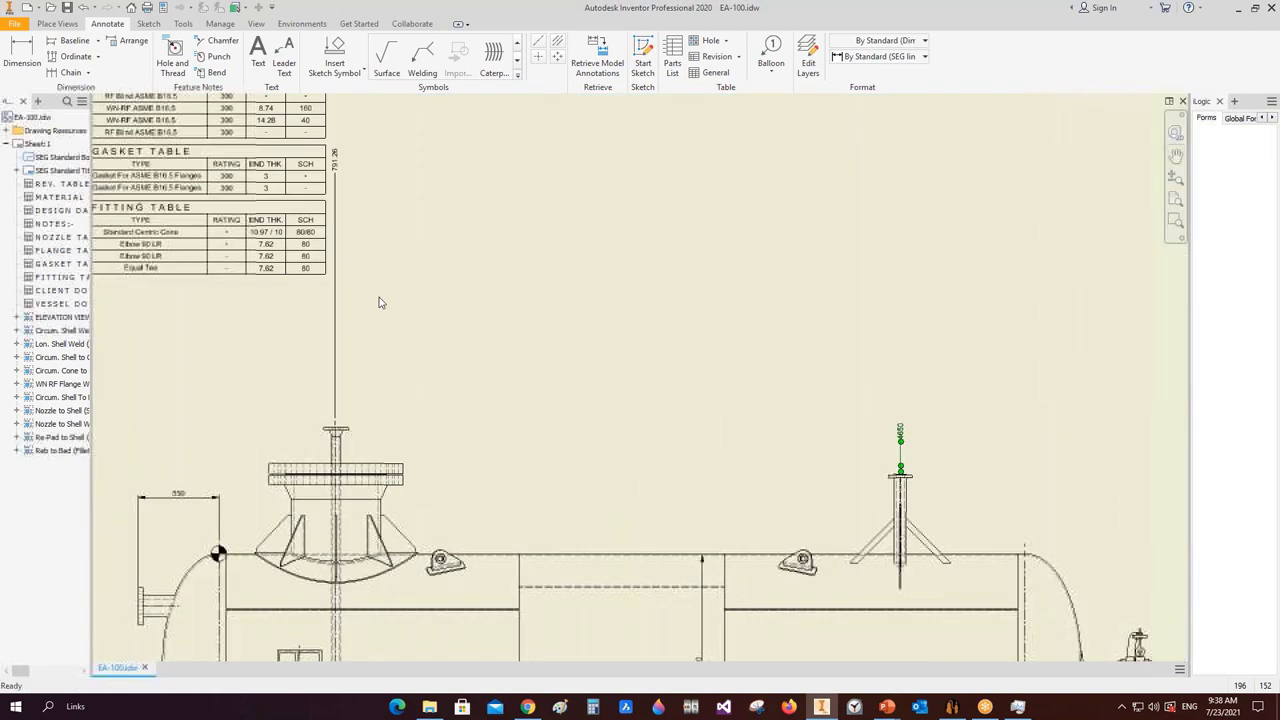
scroll(338, 330, "up", 4)
left_click_drag(336, 342, 337, 407)
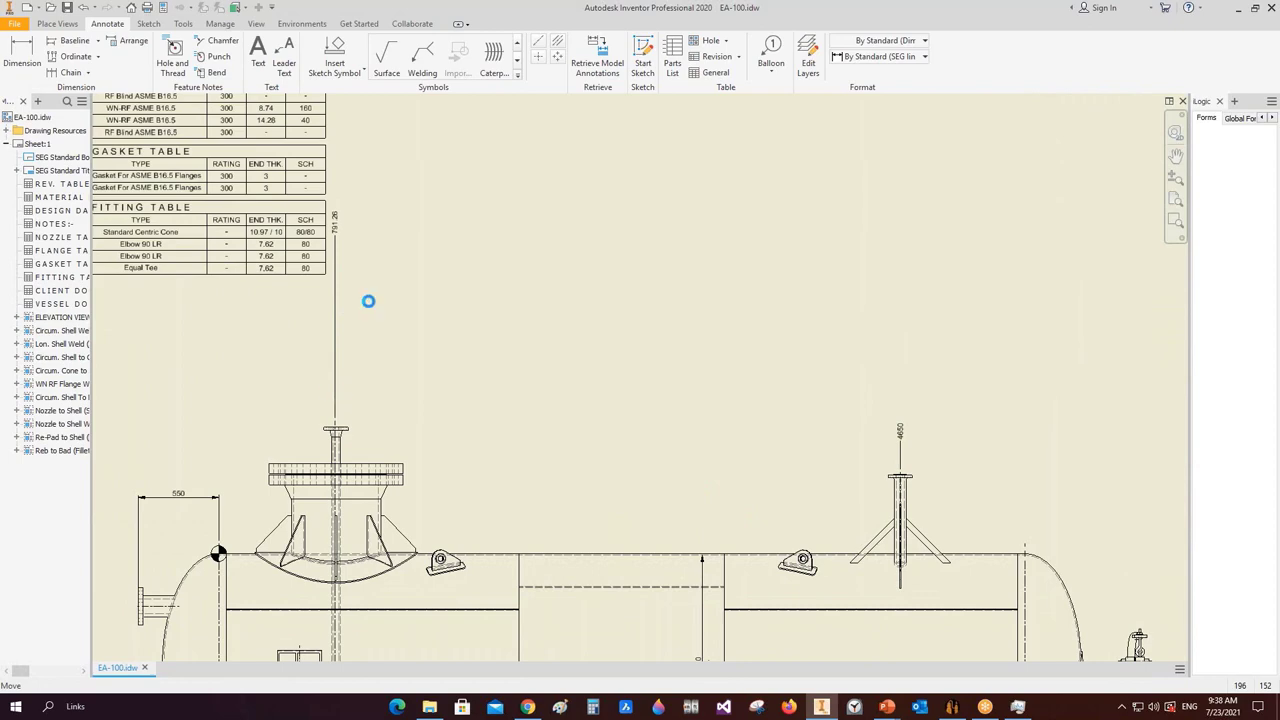
left_click_drag(338, 271, 338, 273)
left_click_drag(338, 323, 338, 303)
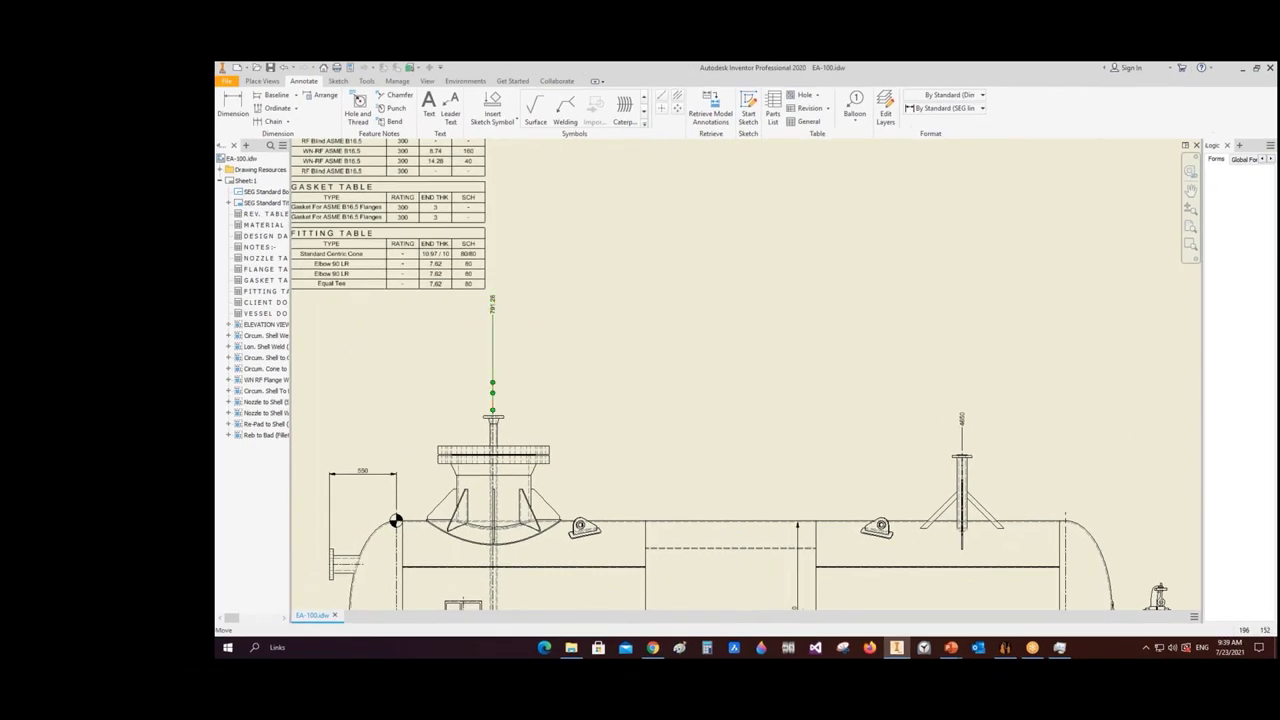
left_click_drag(497, 370, 500, 382)
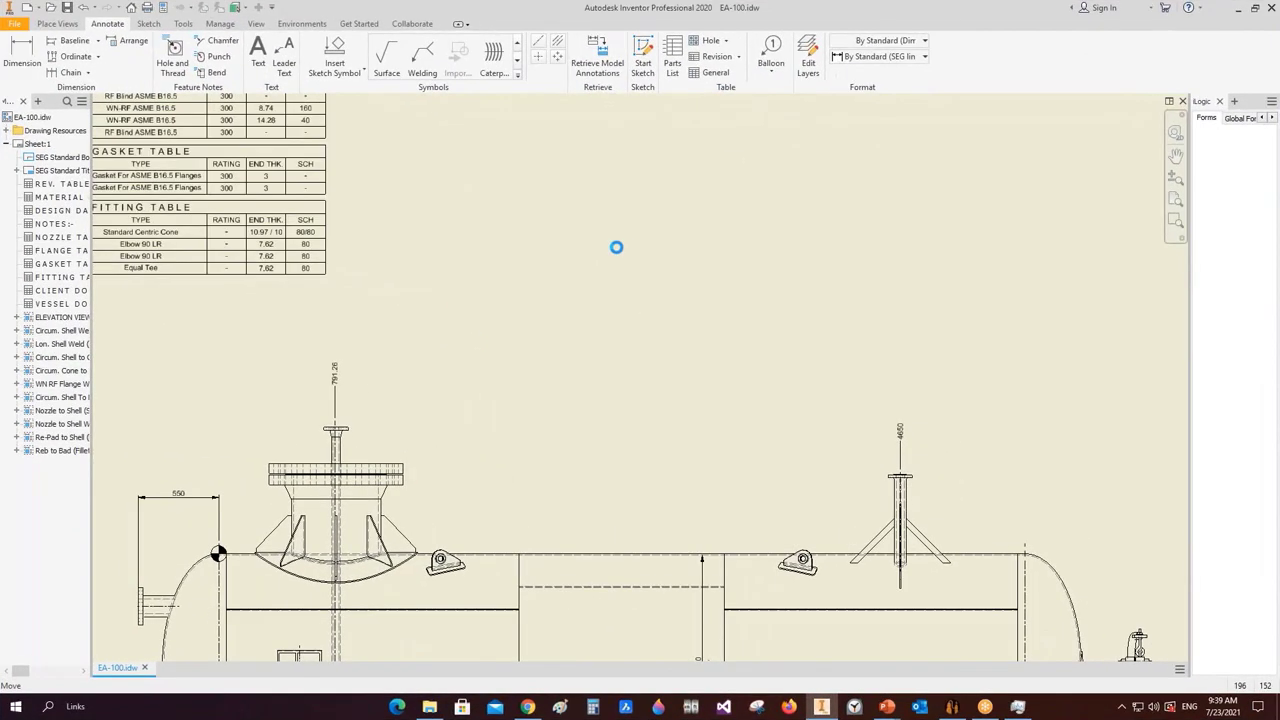
- Set the balloon style to Item No in Bill of material
scroll(493, 444, "down", 3)
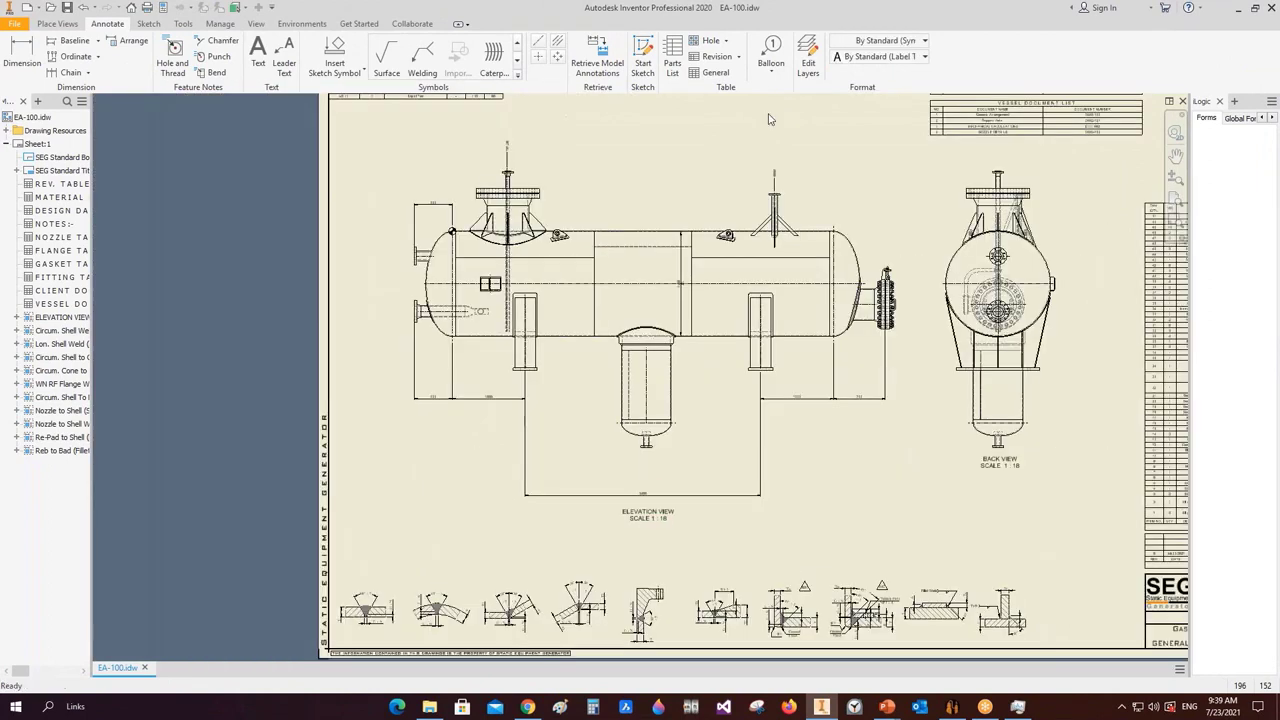
left_click(912, 62)
left_click(771, 48)
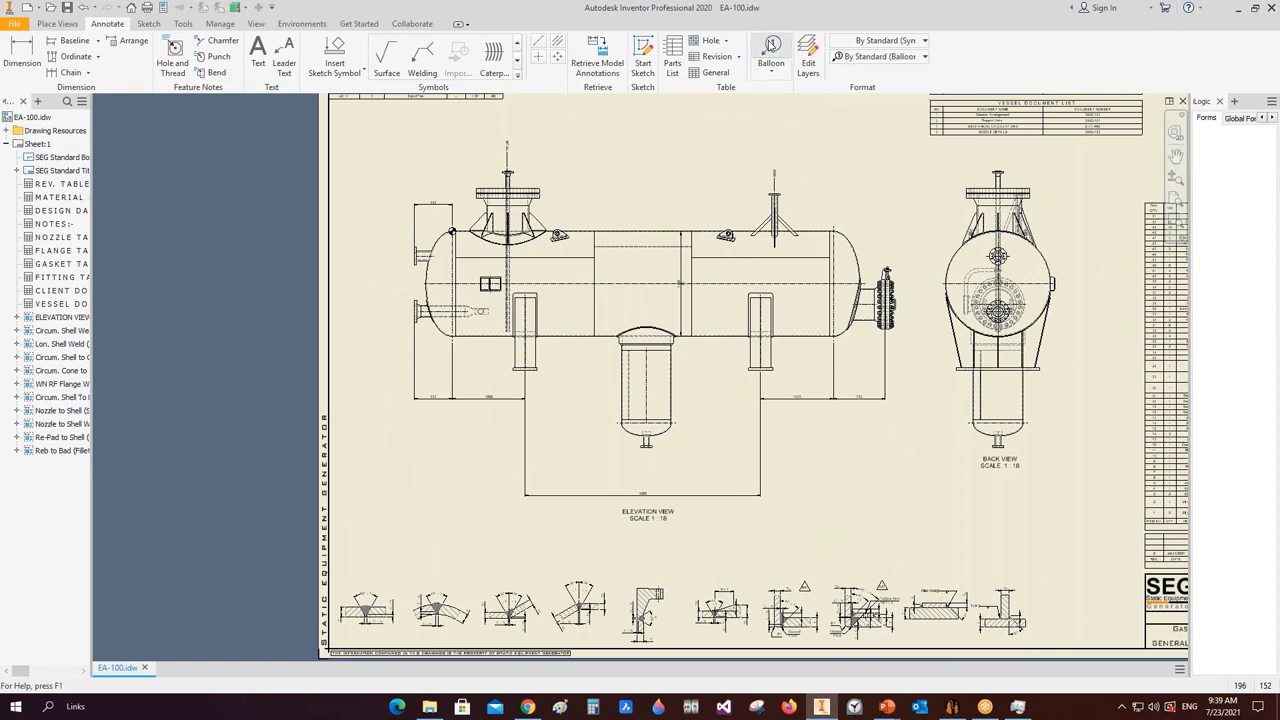
left_click(878, 60)
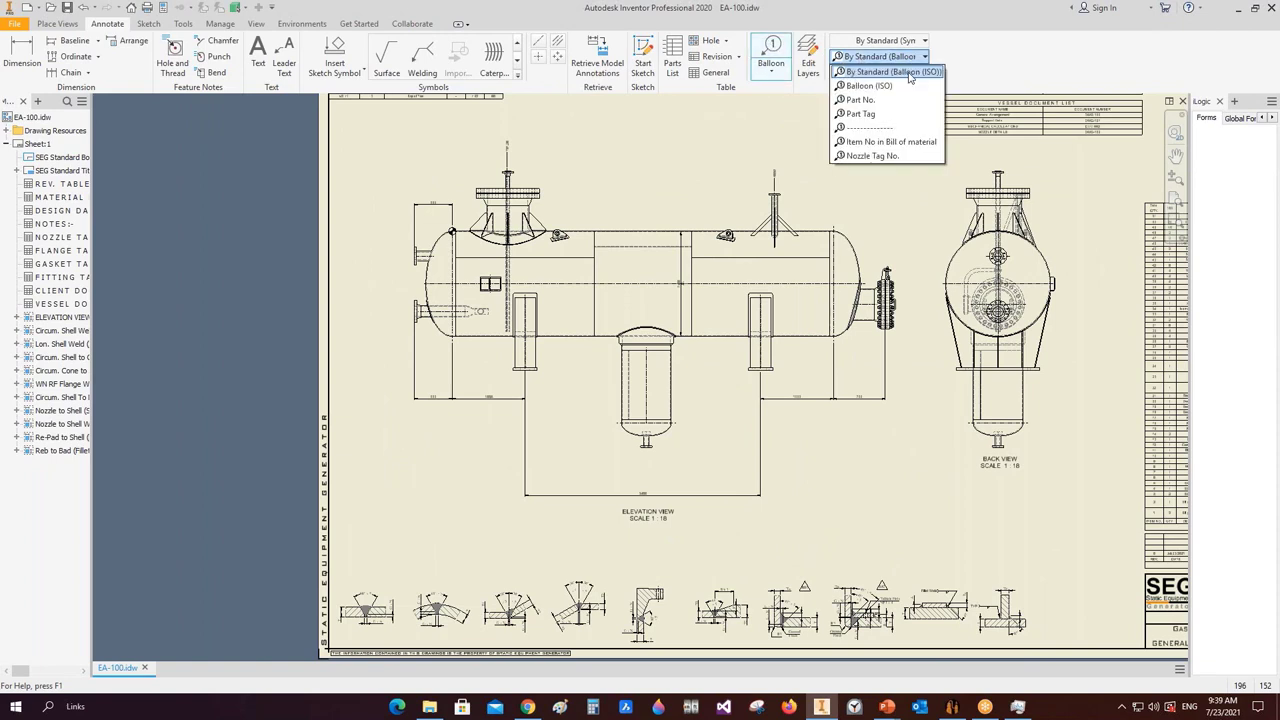
left_click(891, 143)
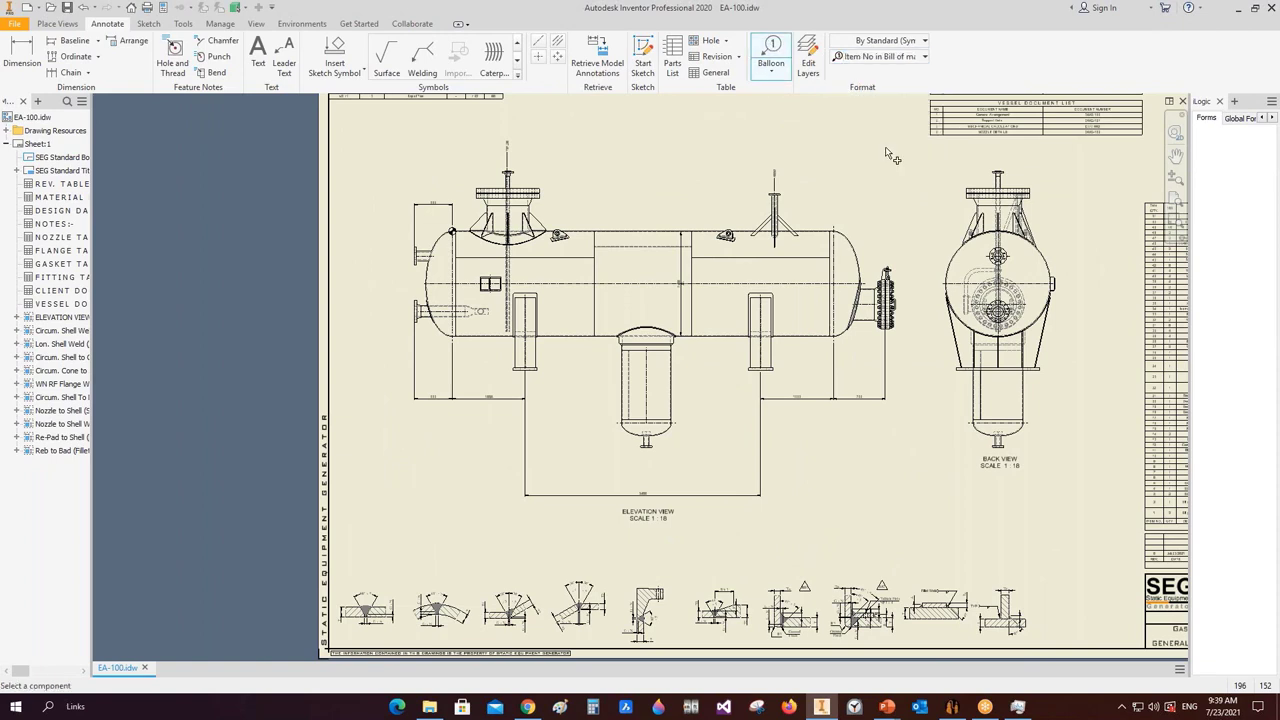
- Balloon the left head, basing numbering on the Parts Only (legacy) BOM view
scroll(436, 350, "up", 3)
left_click(440, 336)
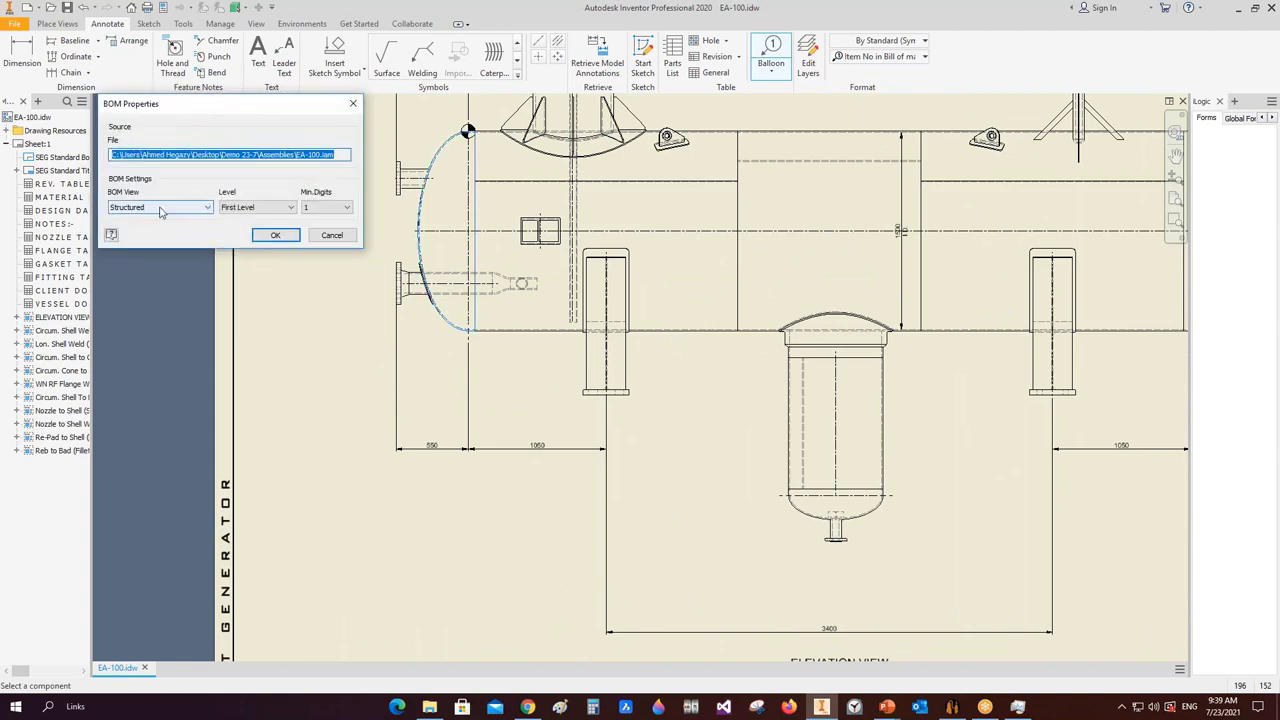
left_click(148, 207)
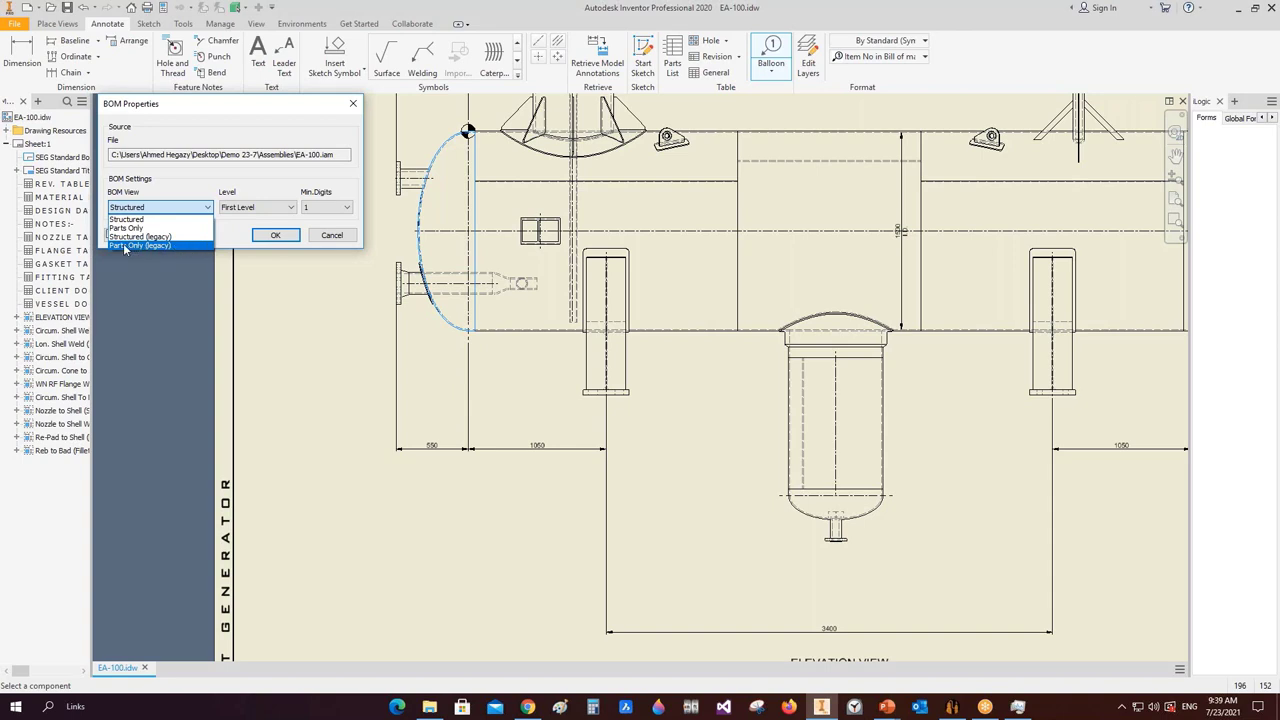
left_click(129, 246)
left_click(276, 236)
scroll(424, 343, "up", 3)
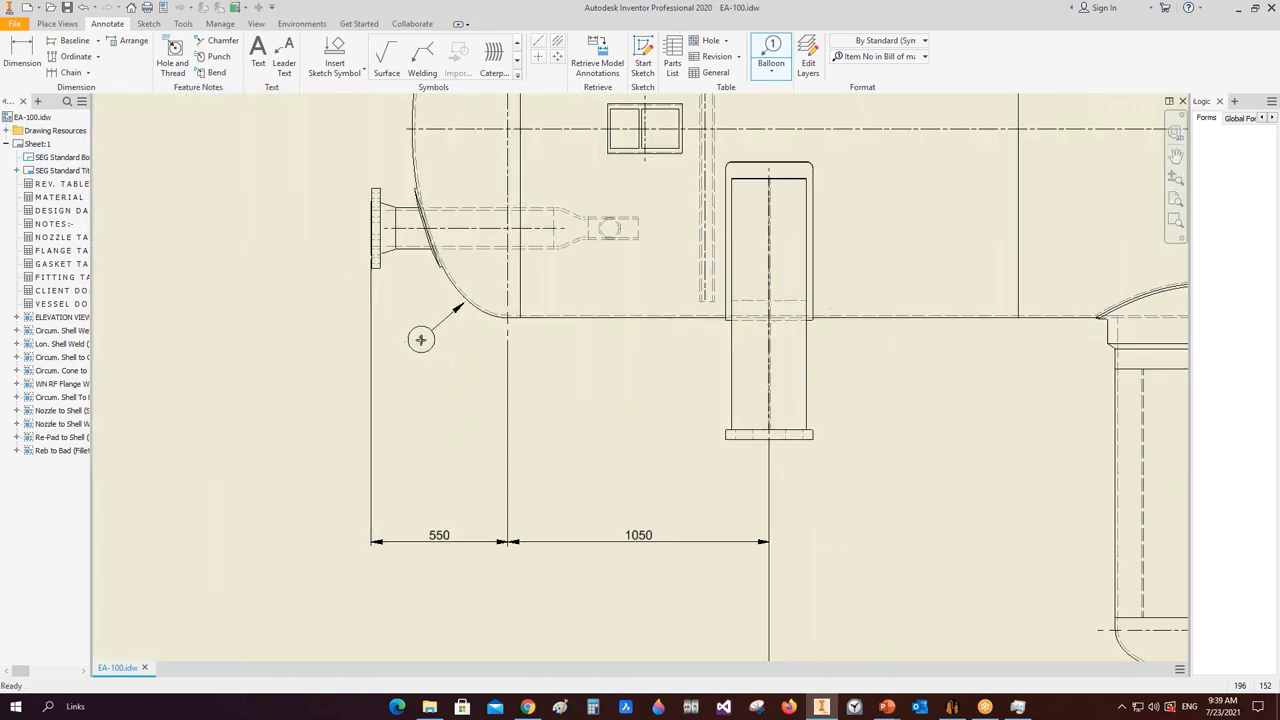
- Place balloon 1 beside the left head and balloon 3 on the left and right shell courses
right_click(425, 340)
left_click(400, 396)
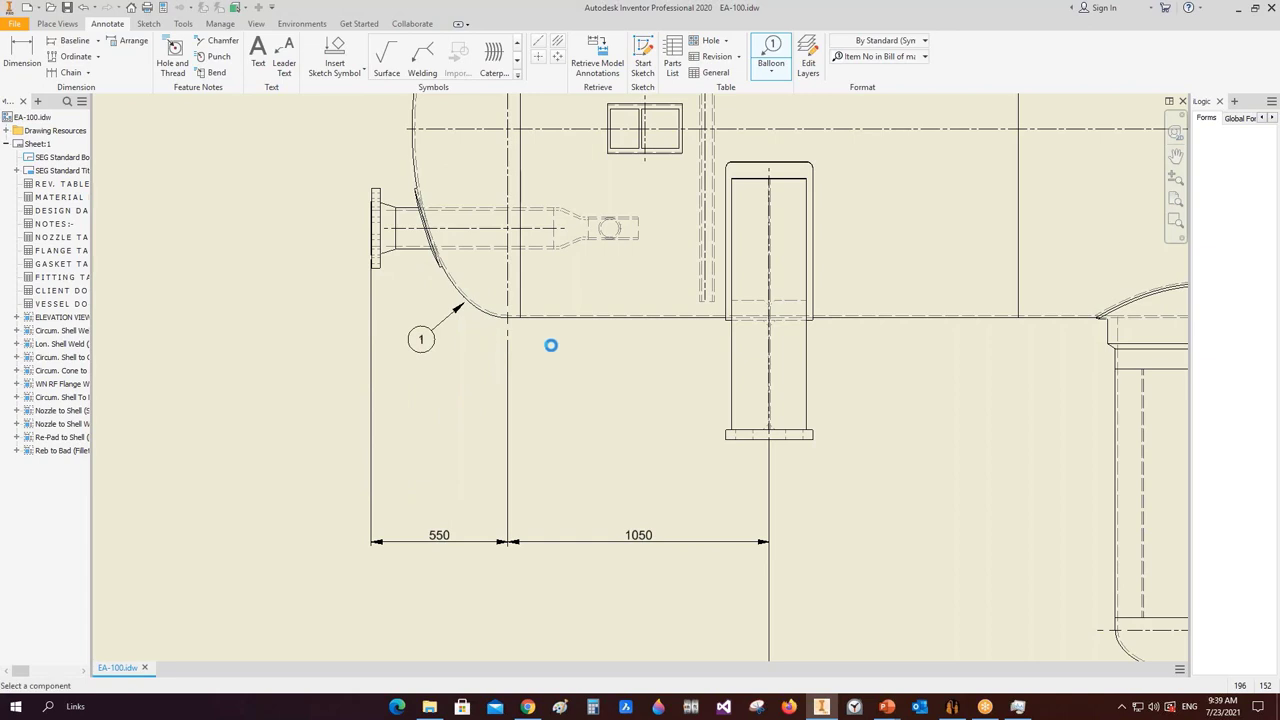
left_click(603, 322)
right_click(573, 371)
left_click(548, 427)
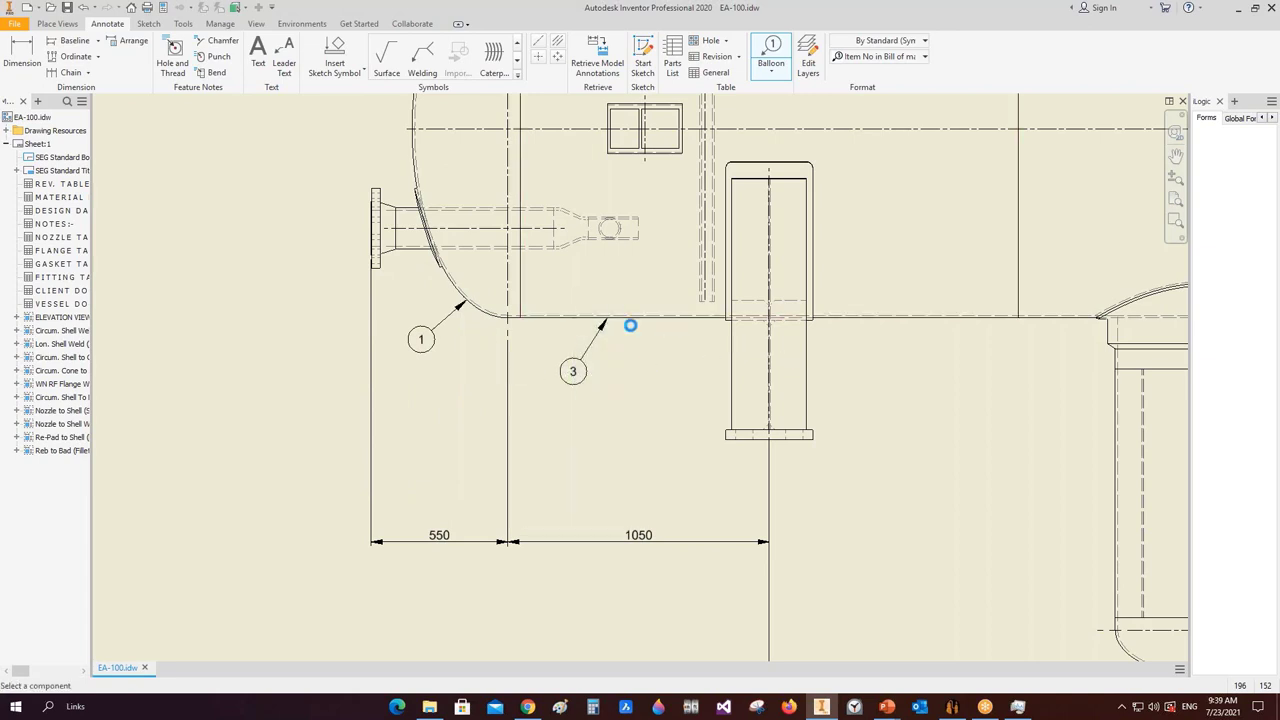
scroll(933, 354, "down", 2)
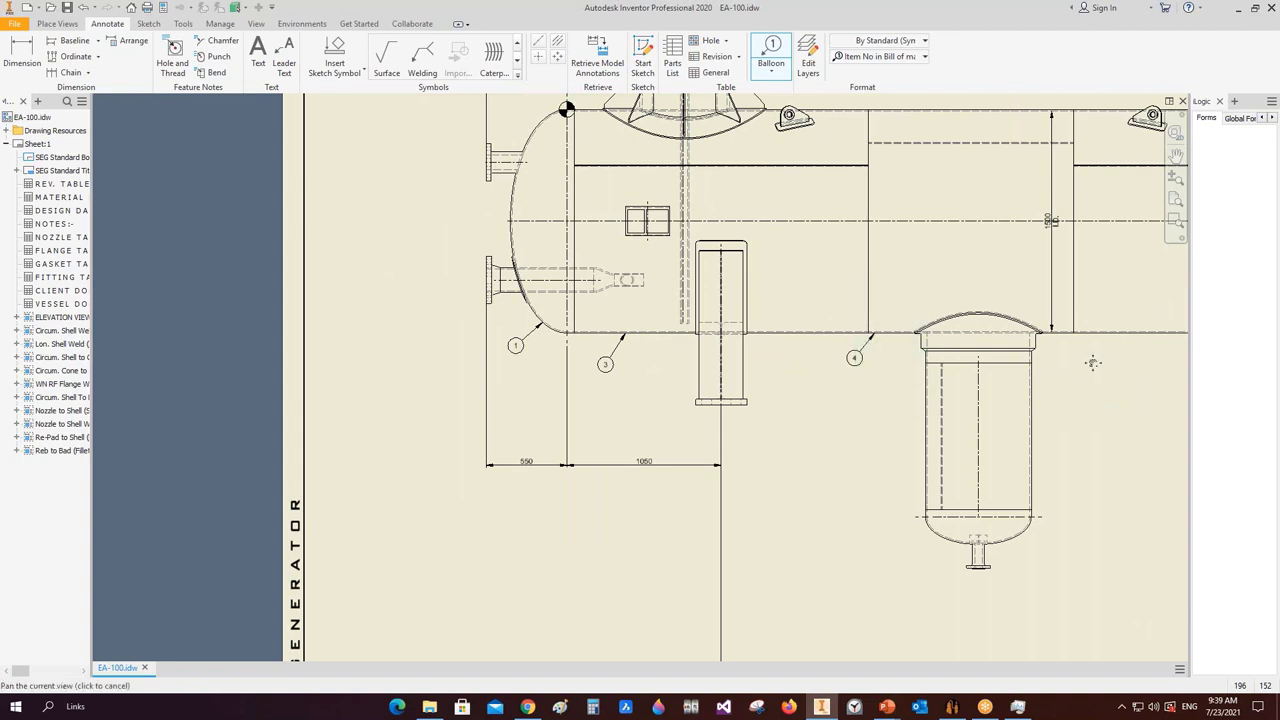
middle_click_drag(1107, 340, 737, 325)
left_click(738, 321)
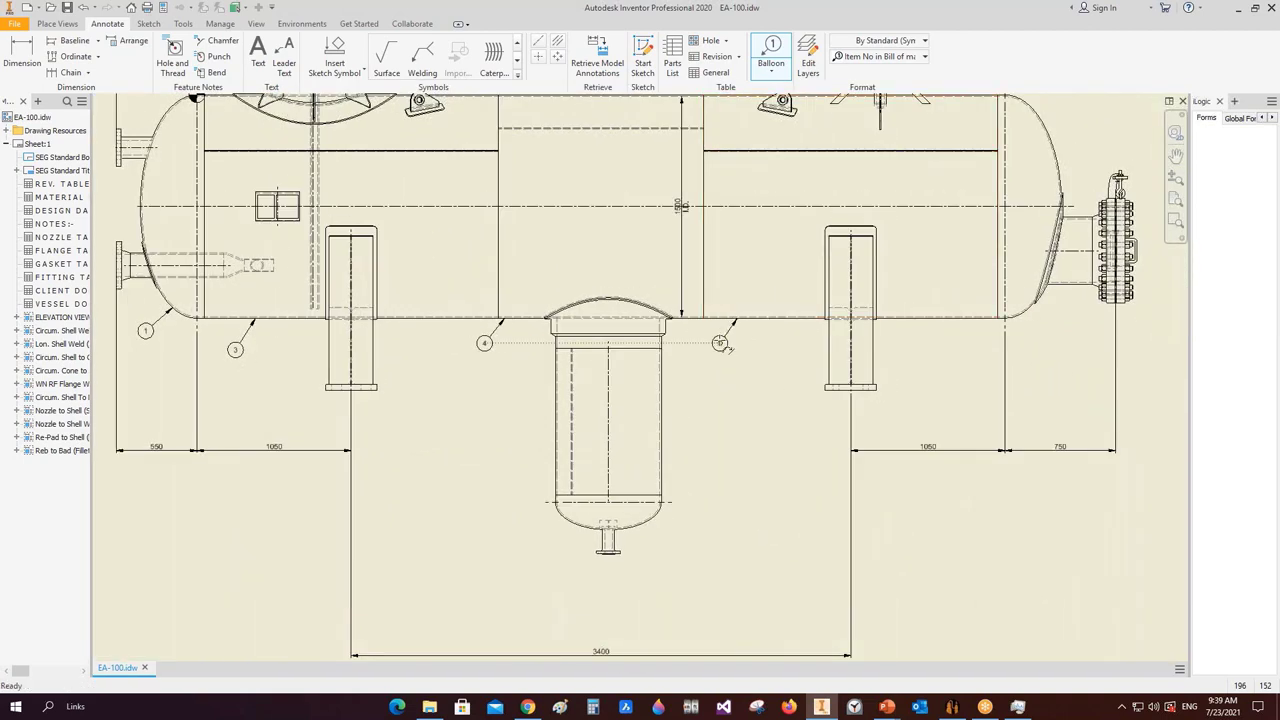
left_click(718, 343)
right_click(718, 343)
left_click(780, 337)
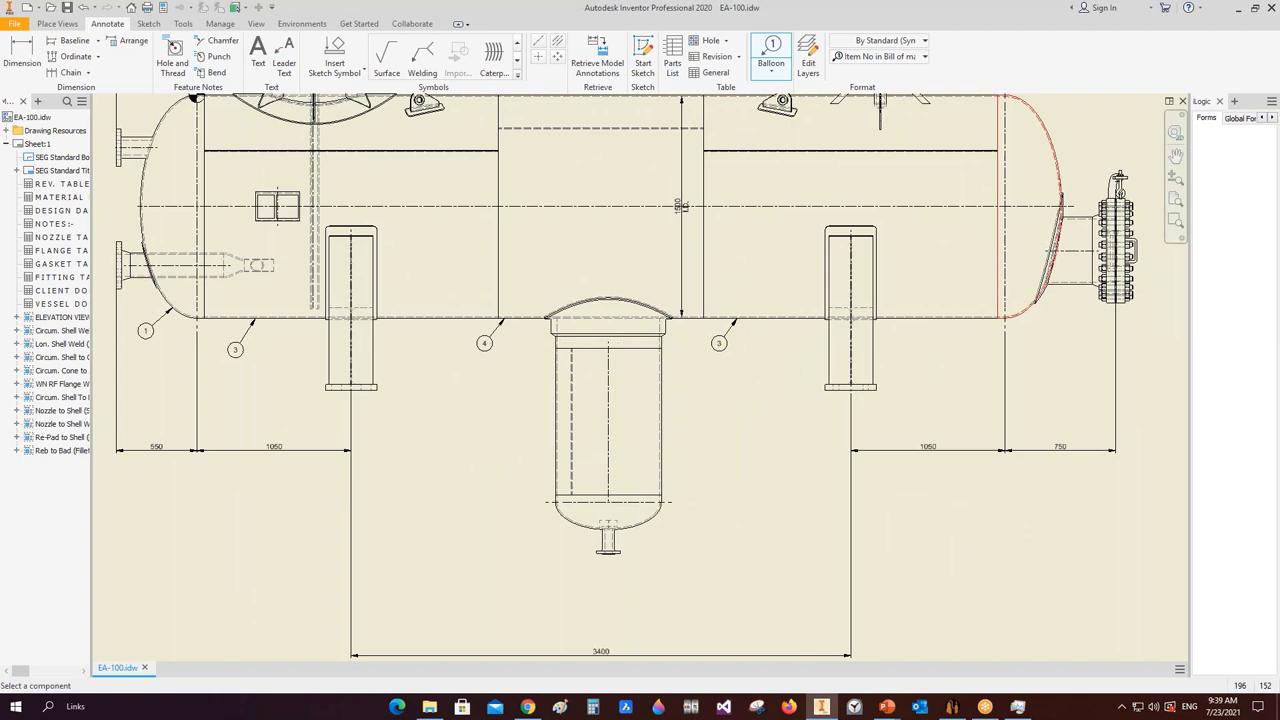
- Add balloon 1 below the right head and balloon 2 beside the boot head, then finish
left_click(1024, 312)
left_click(1041, 334)
right_click(1041, 334)
left_click(1092, 337)
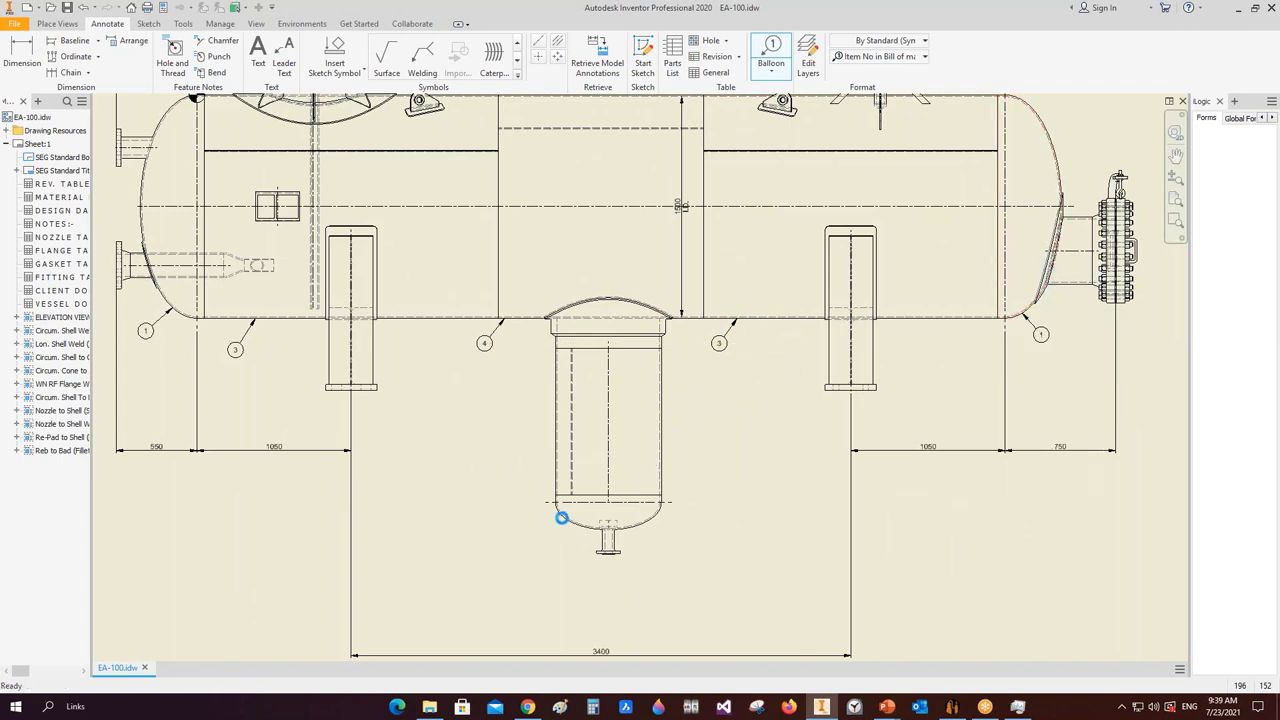
left_click(562, 516)
left_click(541, 530)
right_click(541, 530)
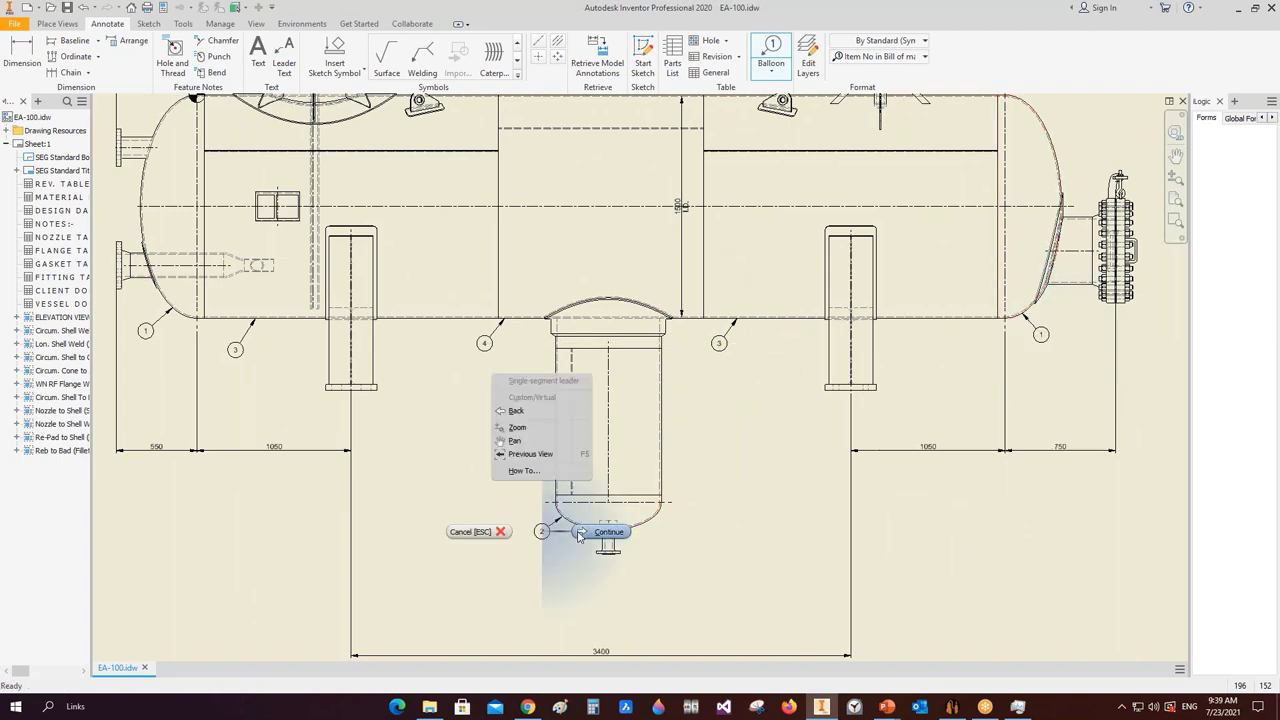
left_click(479, 500)
right_click(495, 515)
left_click(440, 492)
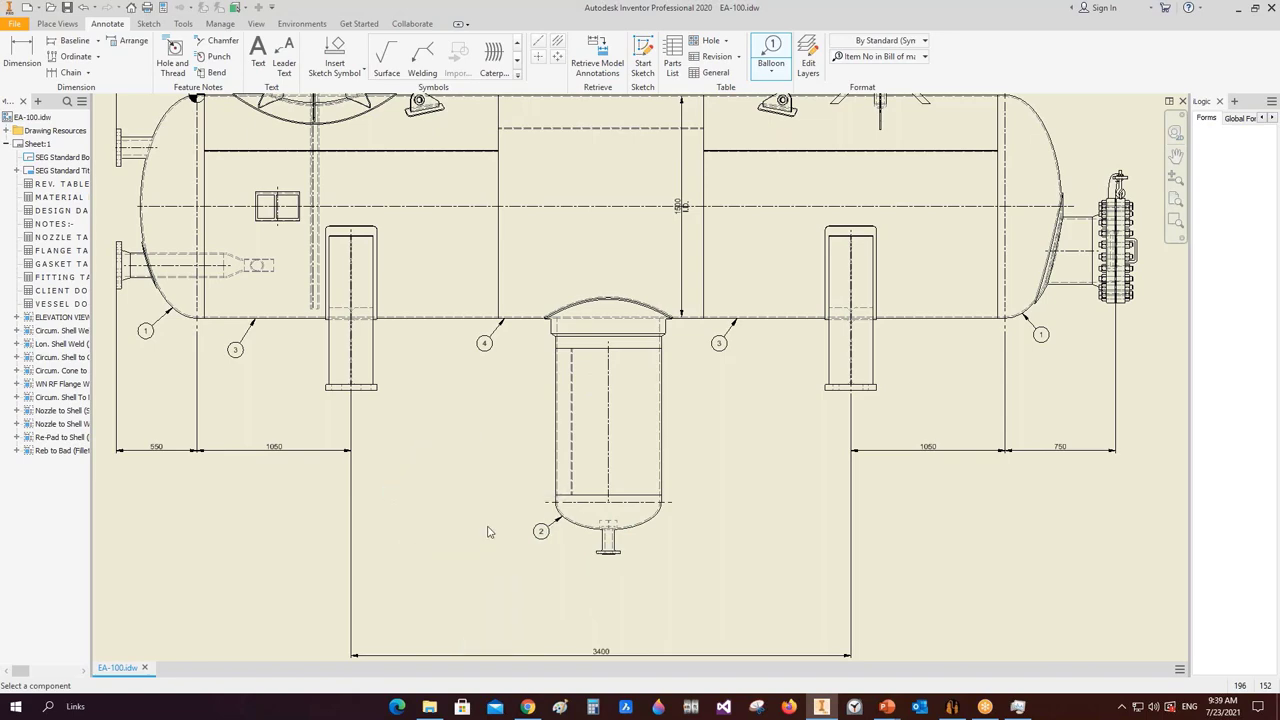
scroll(522, 535, "down", 3)
scroll(540, 530, "up", 5)
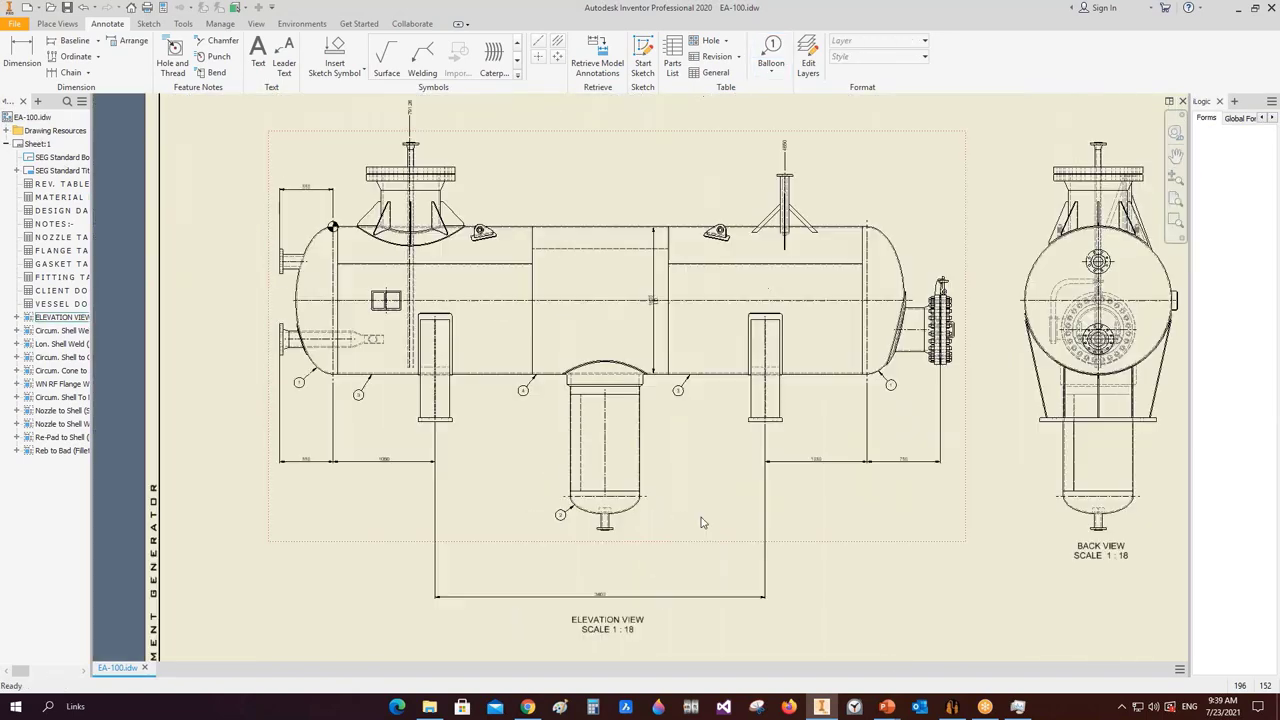
middle_click_drag(900, 400, 540, 400)
scroll(860, 420, "down", 3)
scroll(1047, 573, "down", 5)
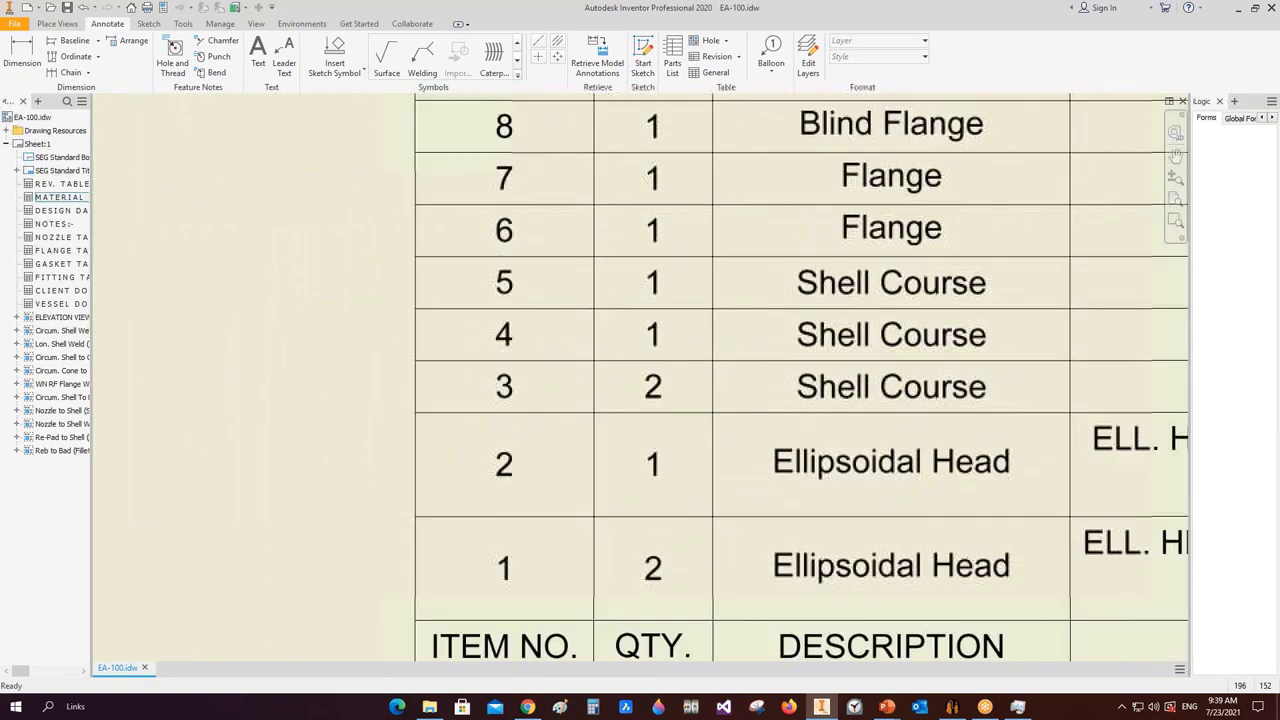
middle_click_drag(644, 473, 572, 463)
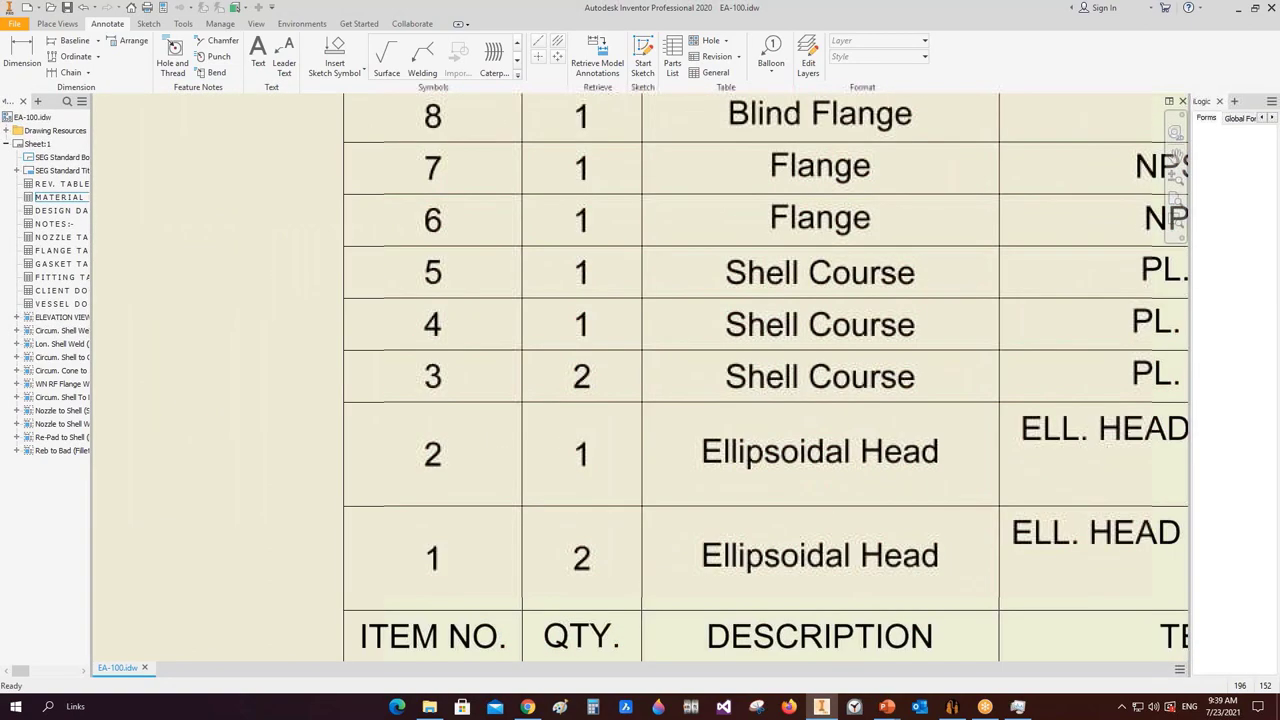
middle_click_drag(806, 460, 575, 410)
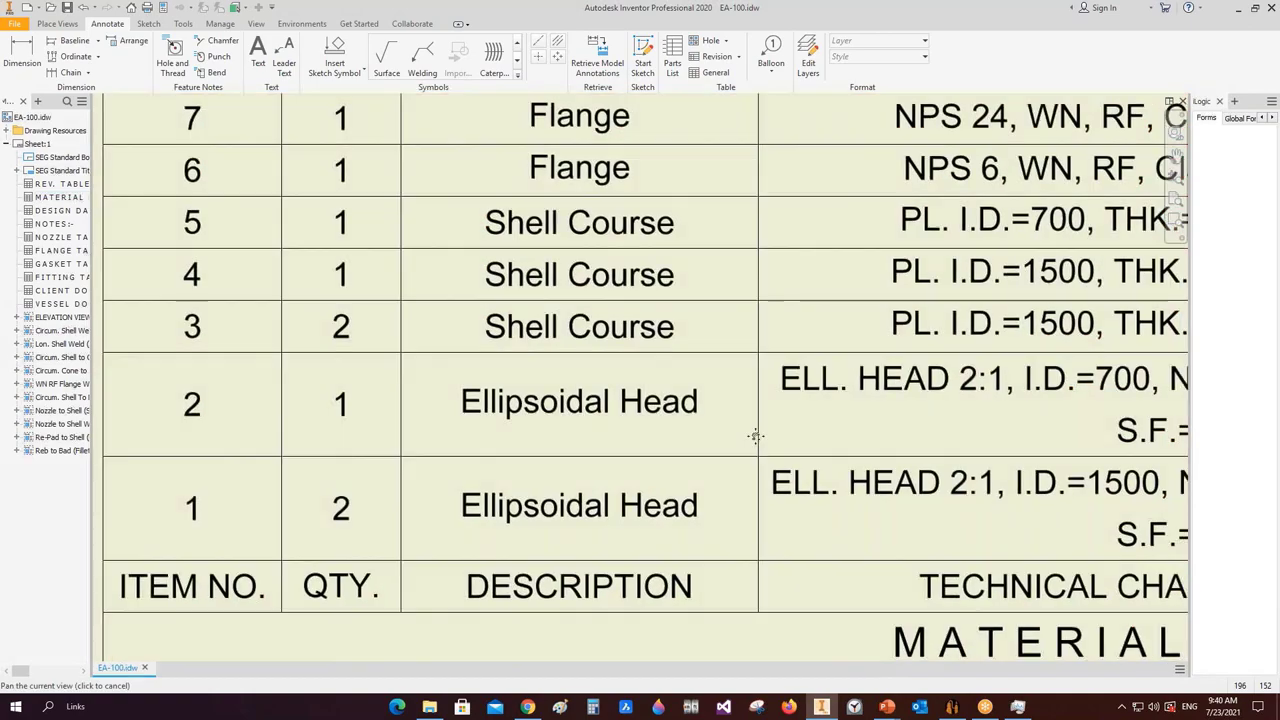
middle_click_drag(757, 434, 509, 440)
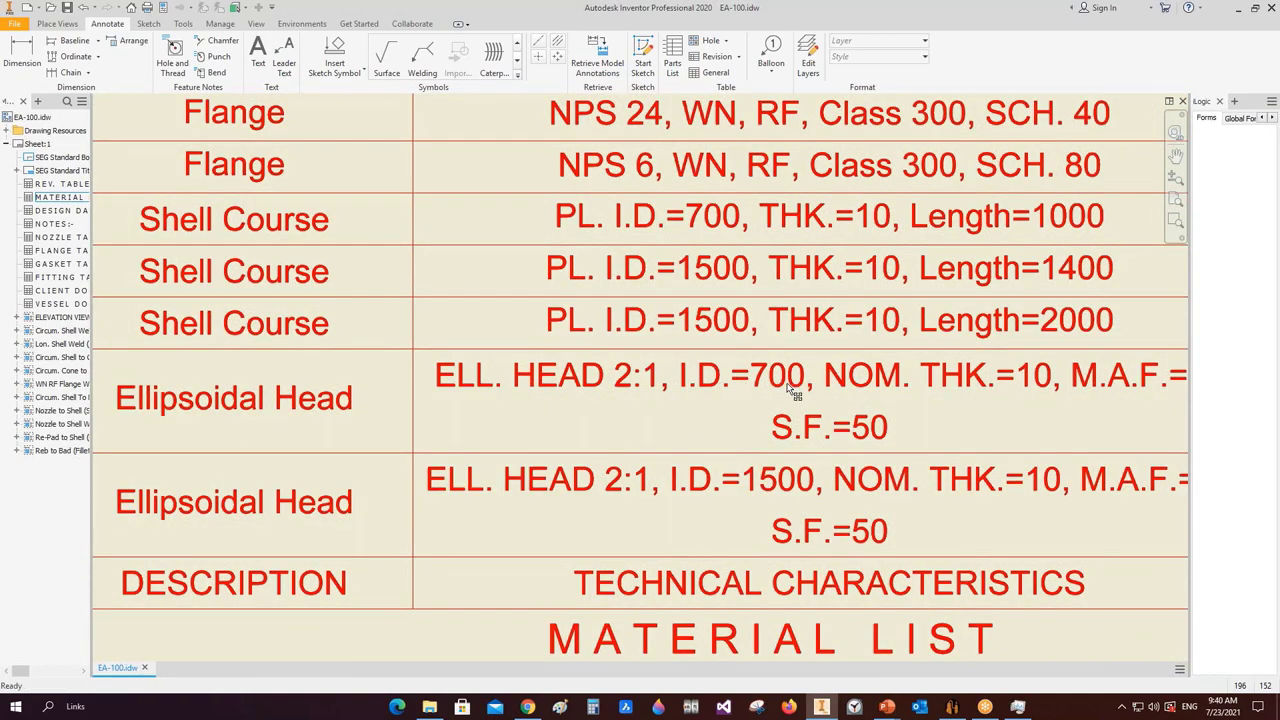
middle_click_drag(794, 390, 767, 390)
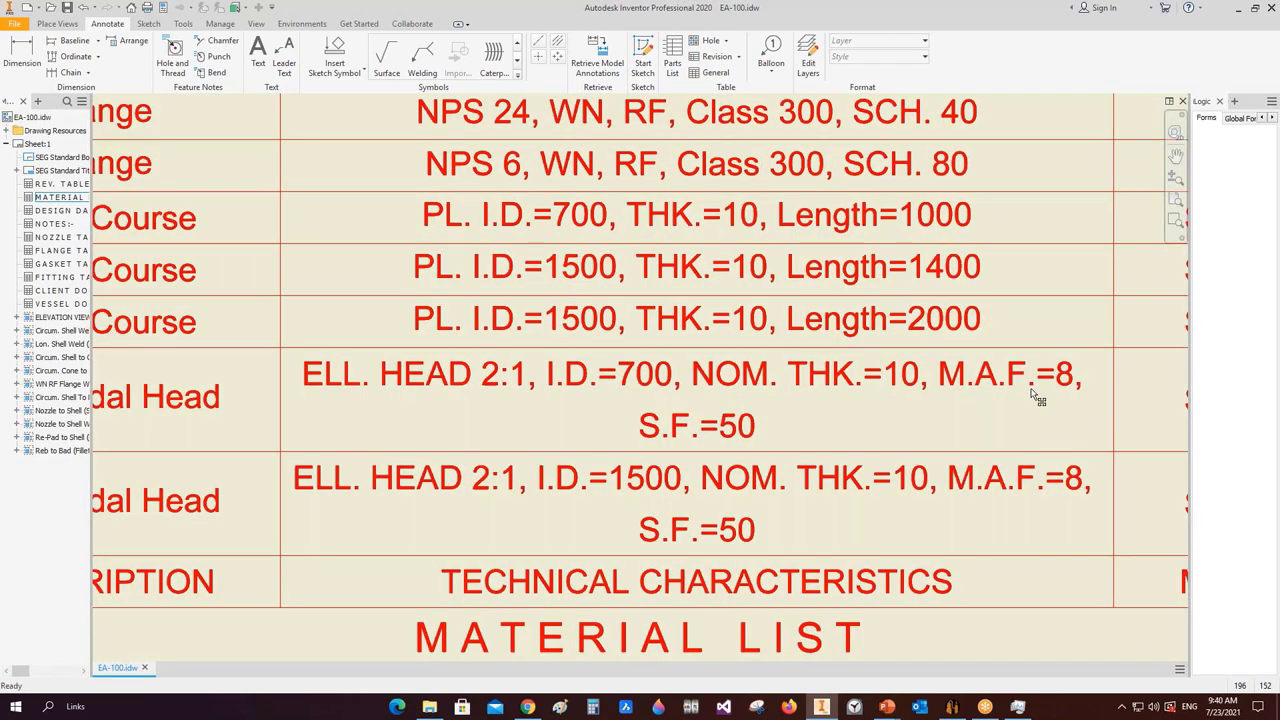
middle_click_drag(787, 446, 185, 451)
scroll(600, 380, "up", 8)
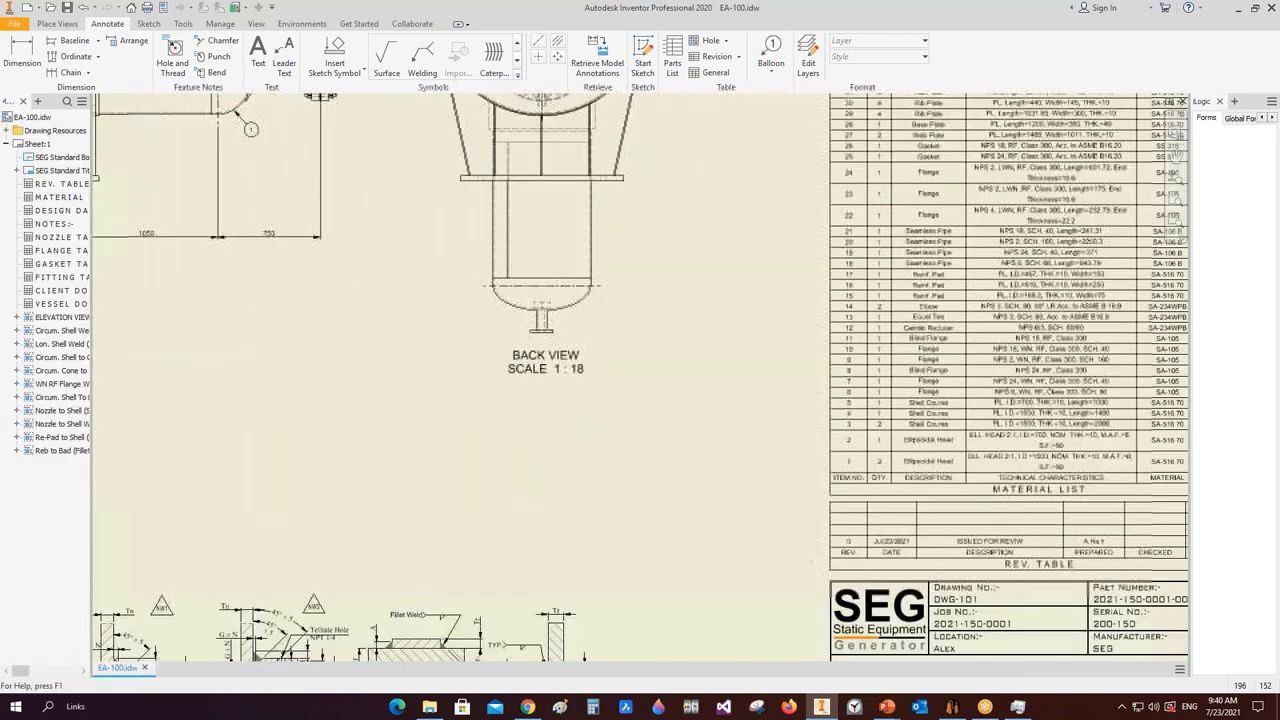
scroll(400, 225, "down", 4)
- Balloon the nozzle gusset as item 46 using the By Standard (Balloon (ISO)) style
key("b")
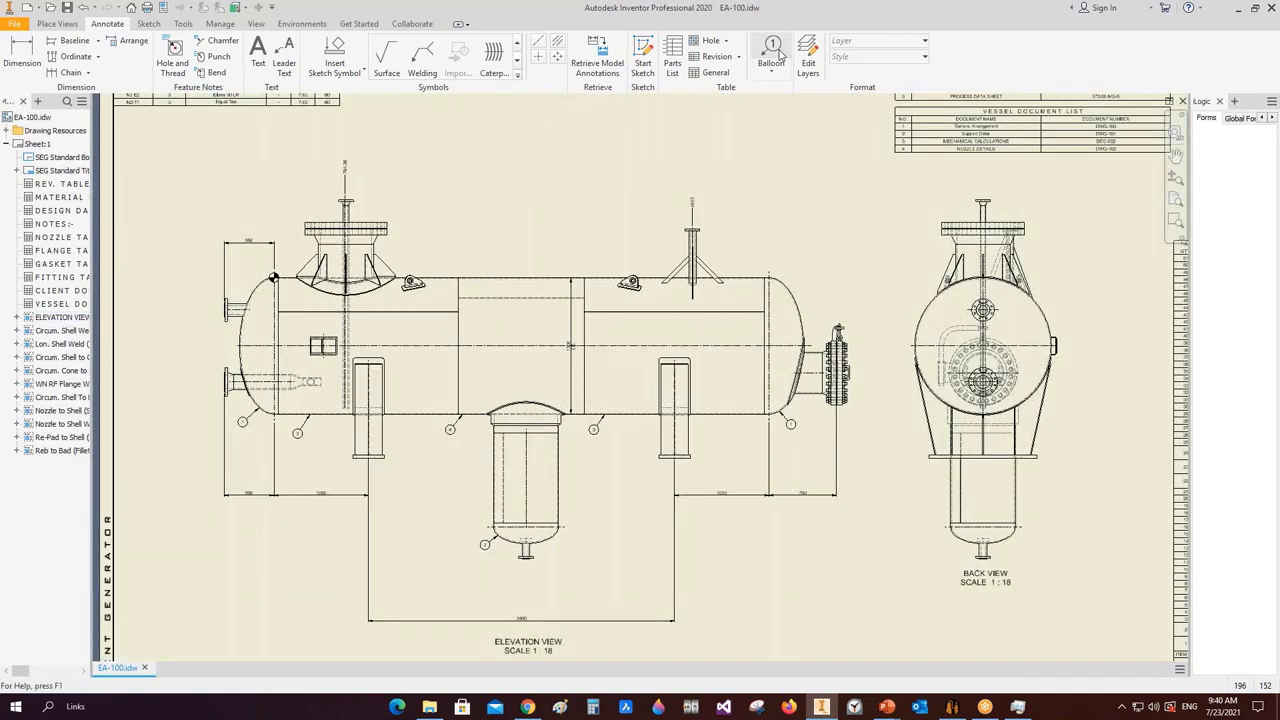
scroll(420, 250, "down", 3)
left_click(362, 291)
scroll(366, 278, "down", 3)
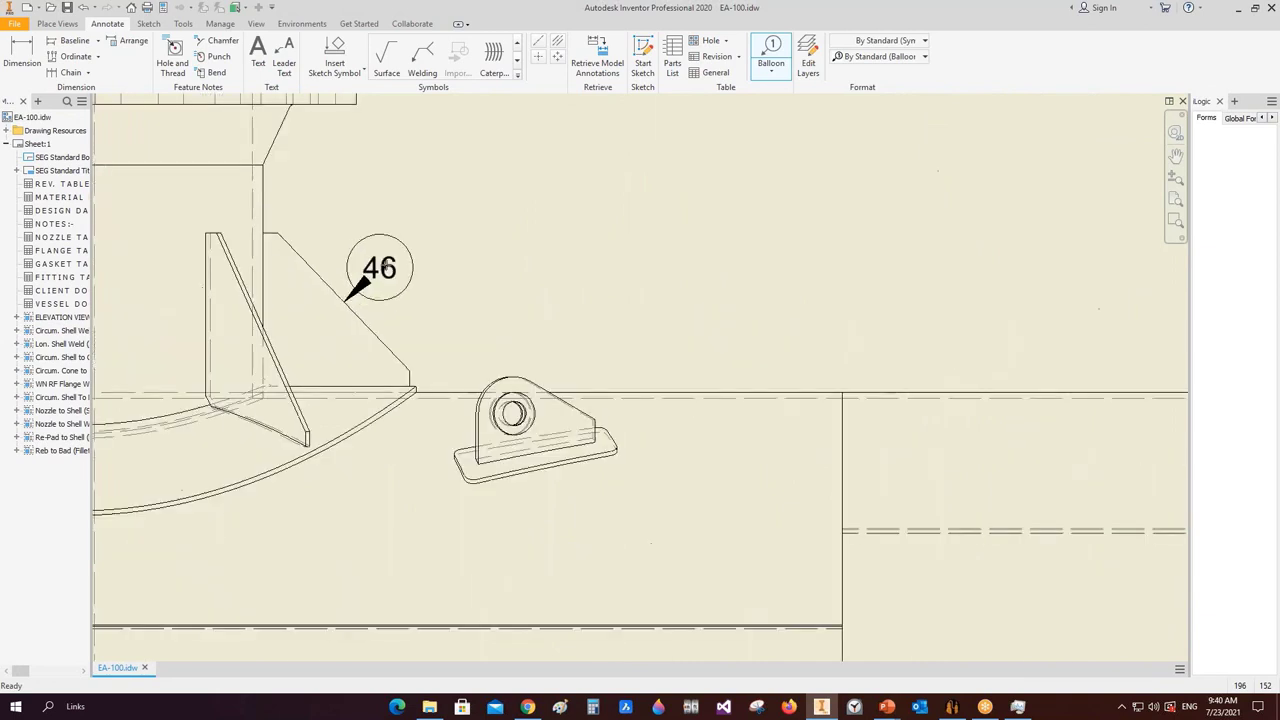
left_click(867, 57)
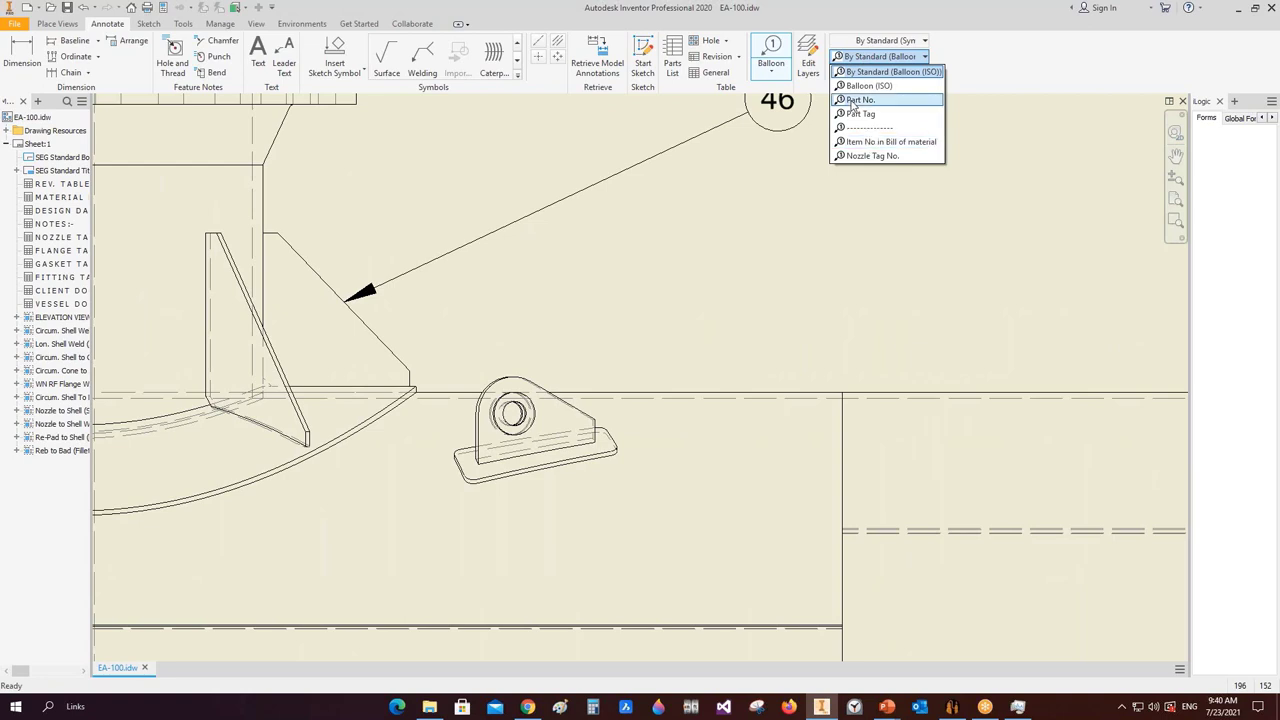
left_click(868, 72)
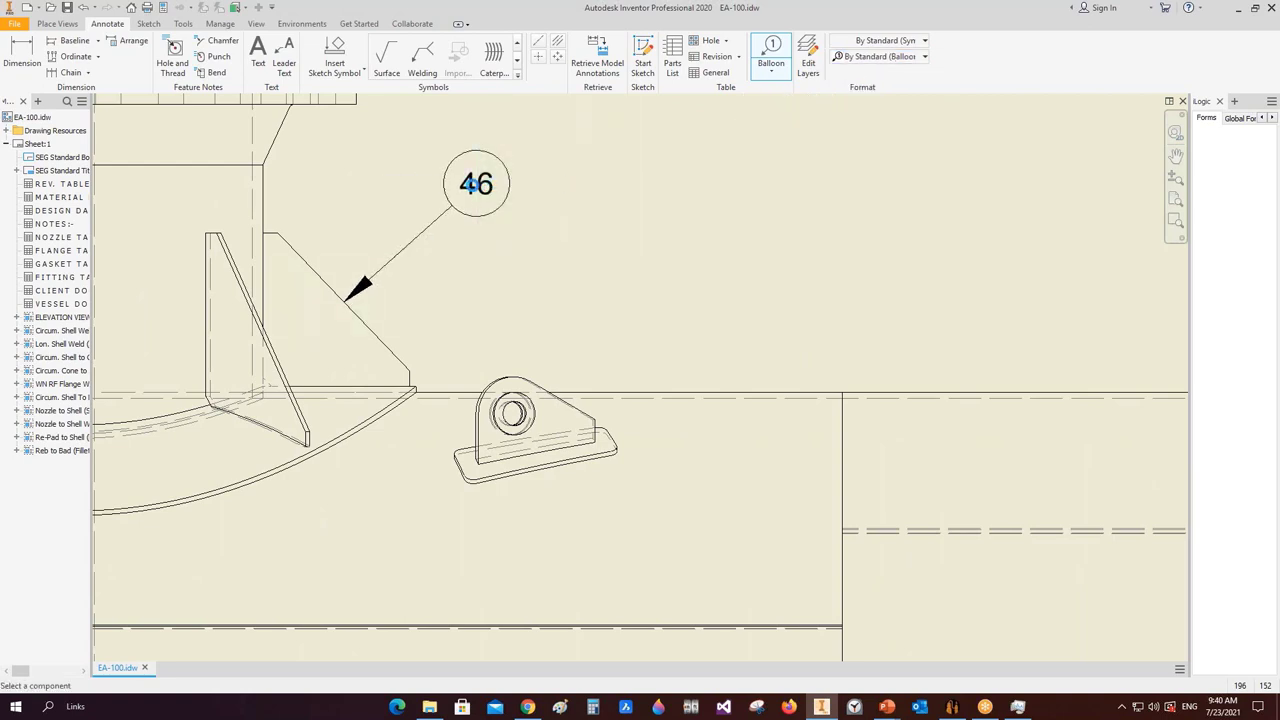
left_click(472, 184)
key("Escape")
scroll(472, 192, "up", 2)
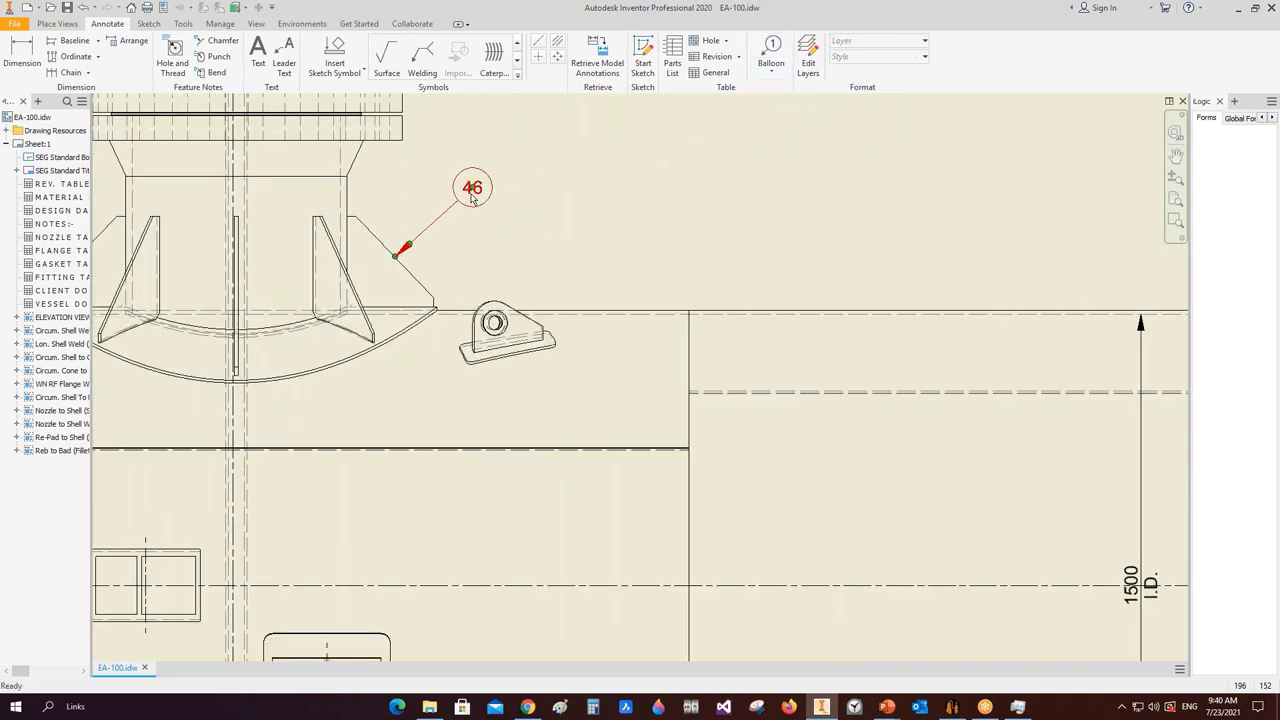
scroll(579, 227, "down", 4)
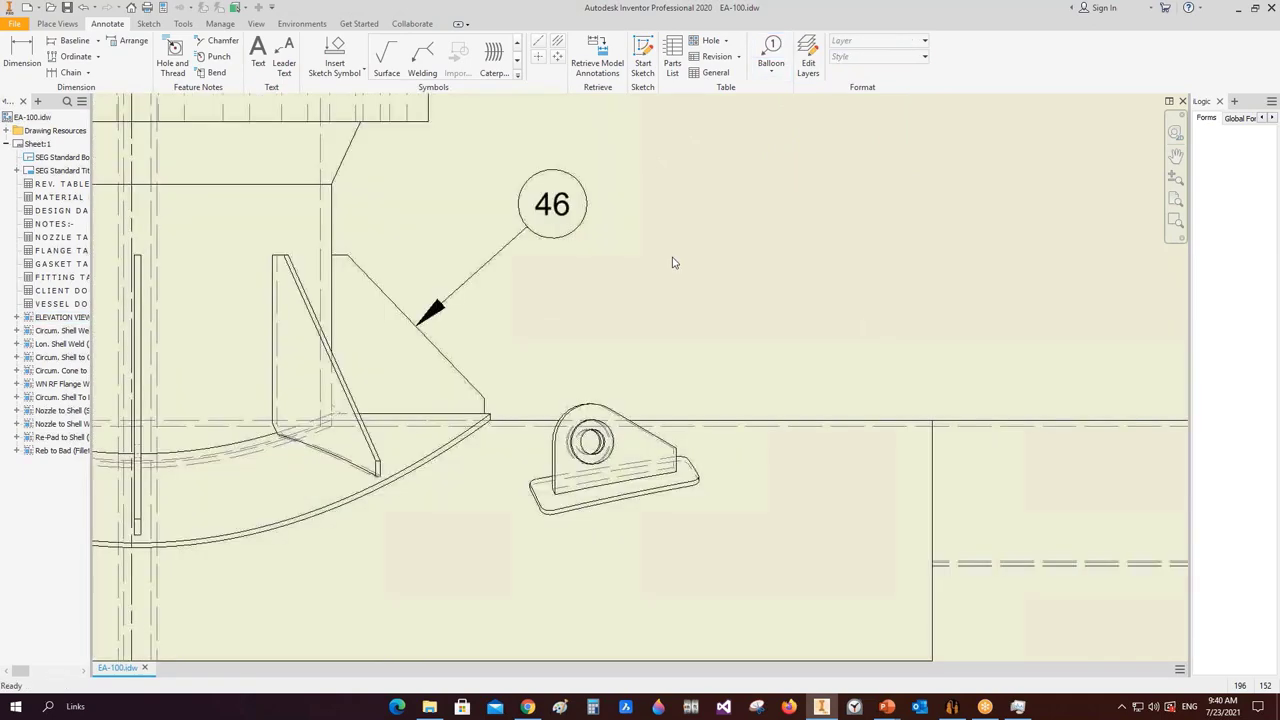
scroll(673, 262, "up", 3)
mouse_move(1100, 330)
middle_mouse_down()
mouse_move(340, 331)
mouse_move(420, 320)
middle_mouse_up()
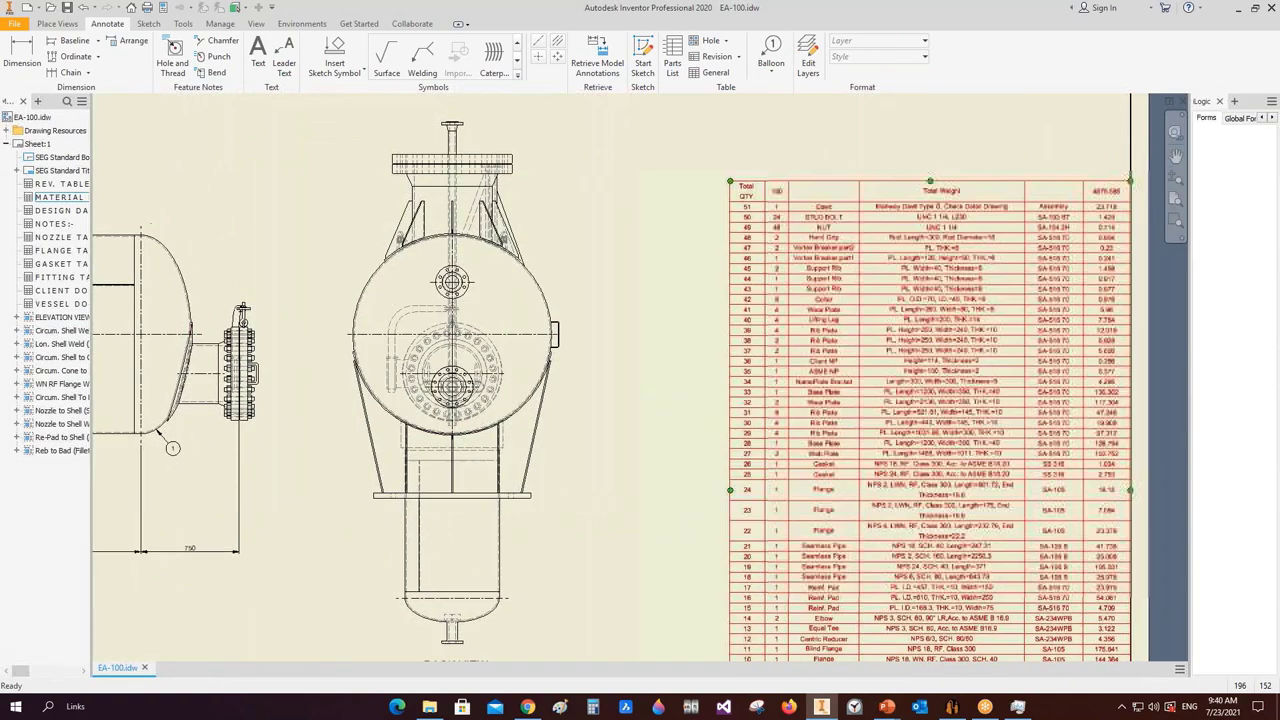
- Switch balloon 46 to the 'Item No in Bill of material' format style
scroll(760, 258, "down", 8)
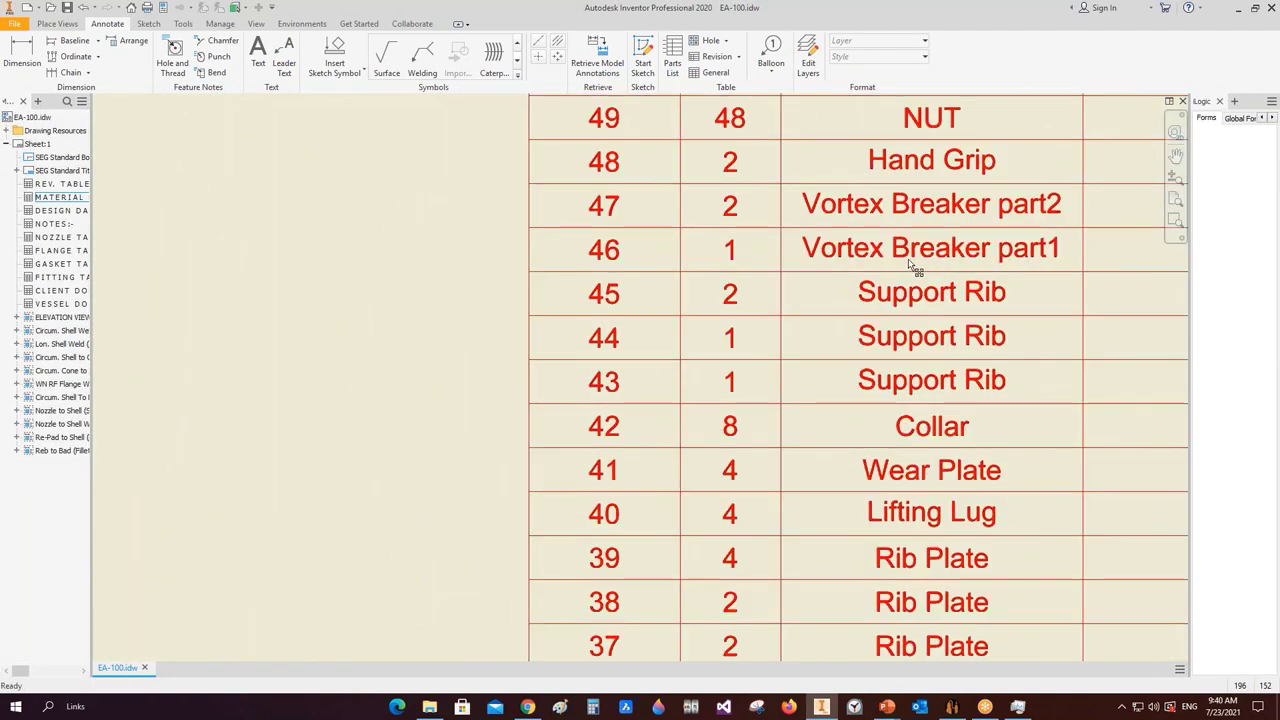
scroll(918, 265, "up", 6)
scroll(776, 348, "down", 6)
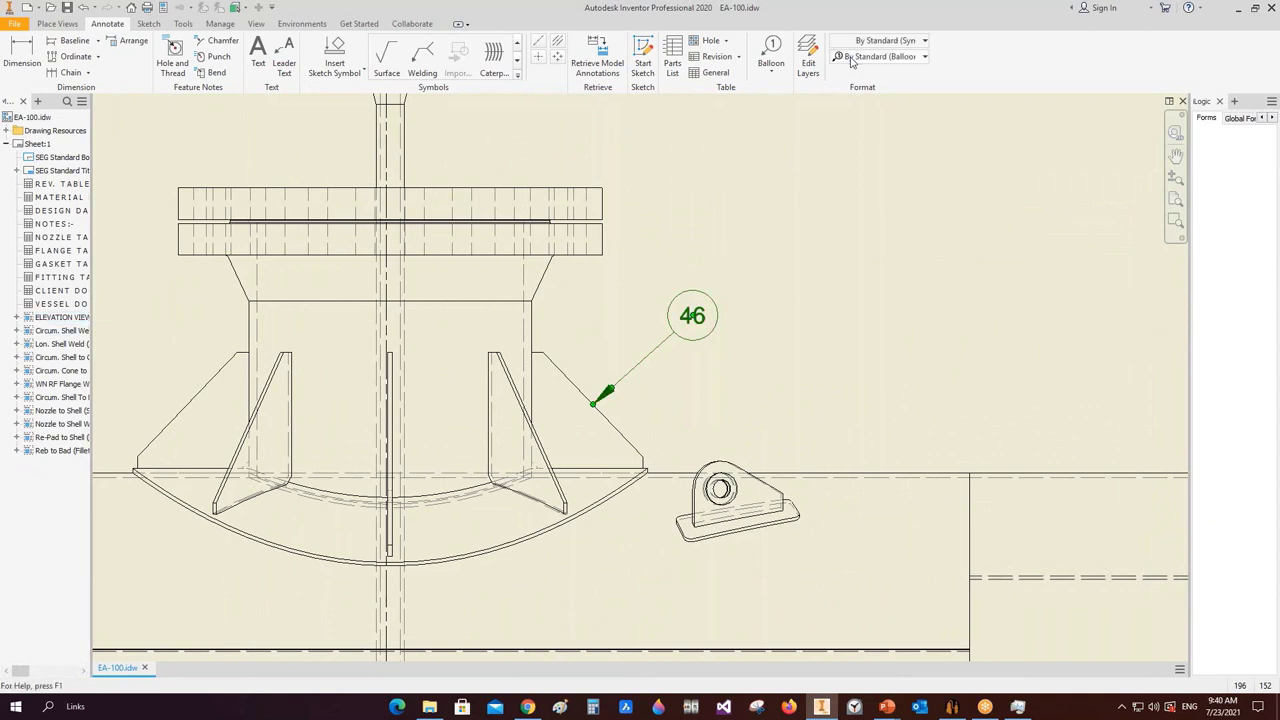
left_click(880, 56)
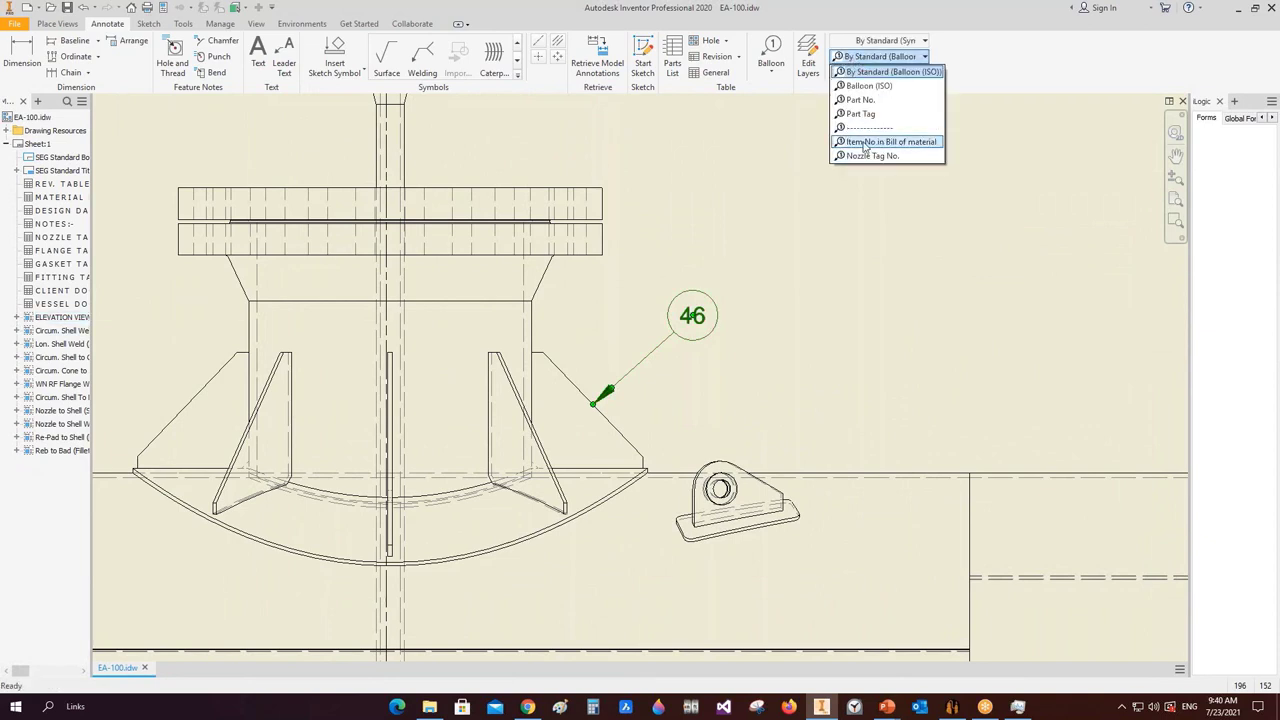
left_click(864, 142)
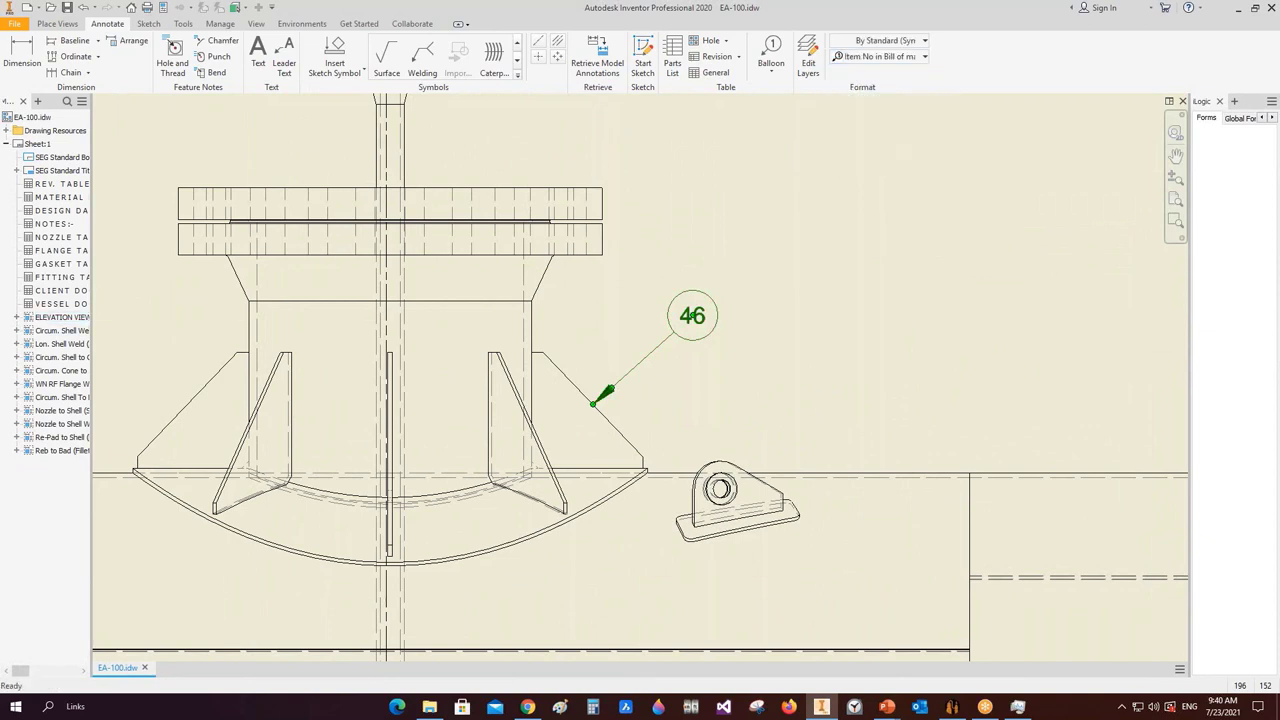
- Check parts list rows 32–40 and their description, material and weight columns to confirm item 37
scroll(690, 316, "up", 3)
scroll(674, 314, "down", 2)
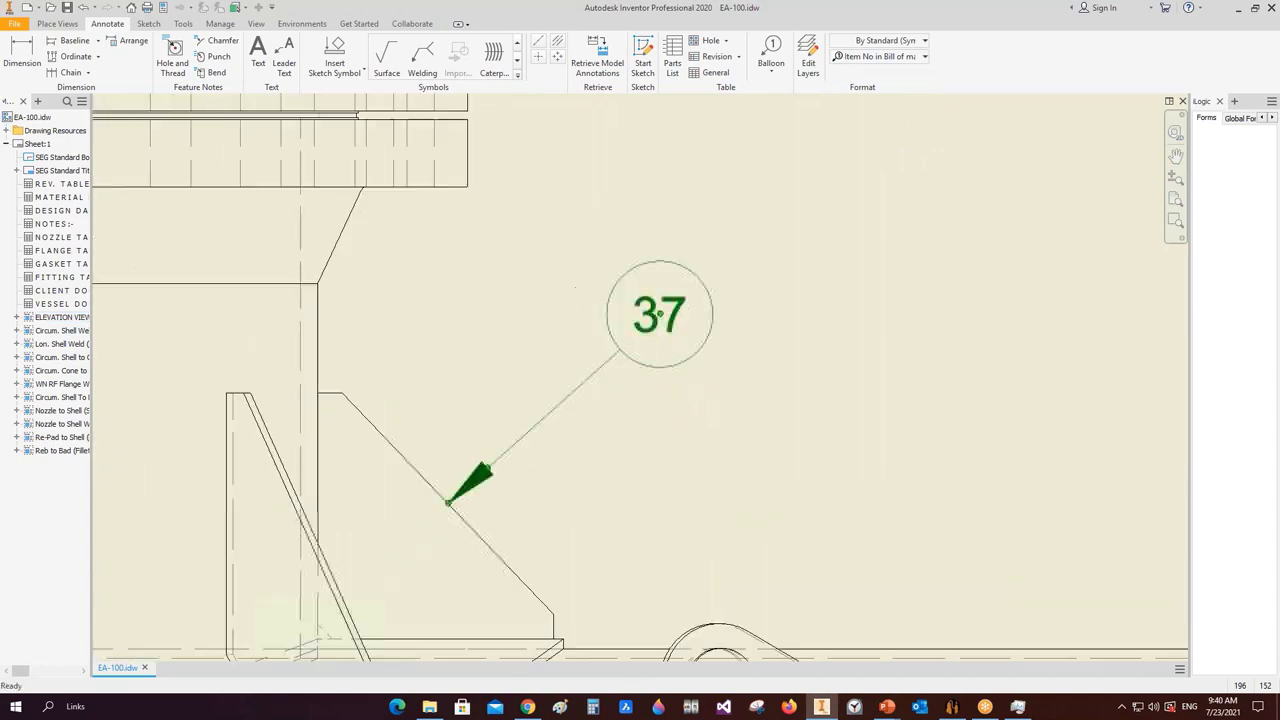
scroll(660, 314, "down", 6)
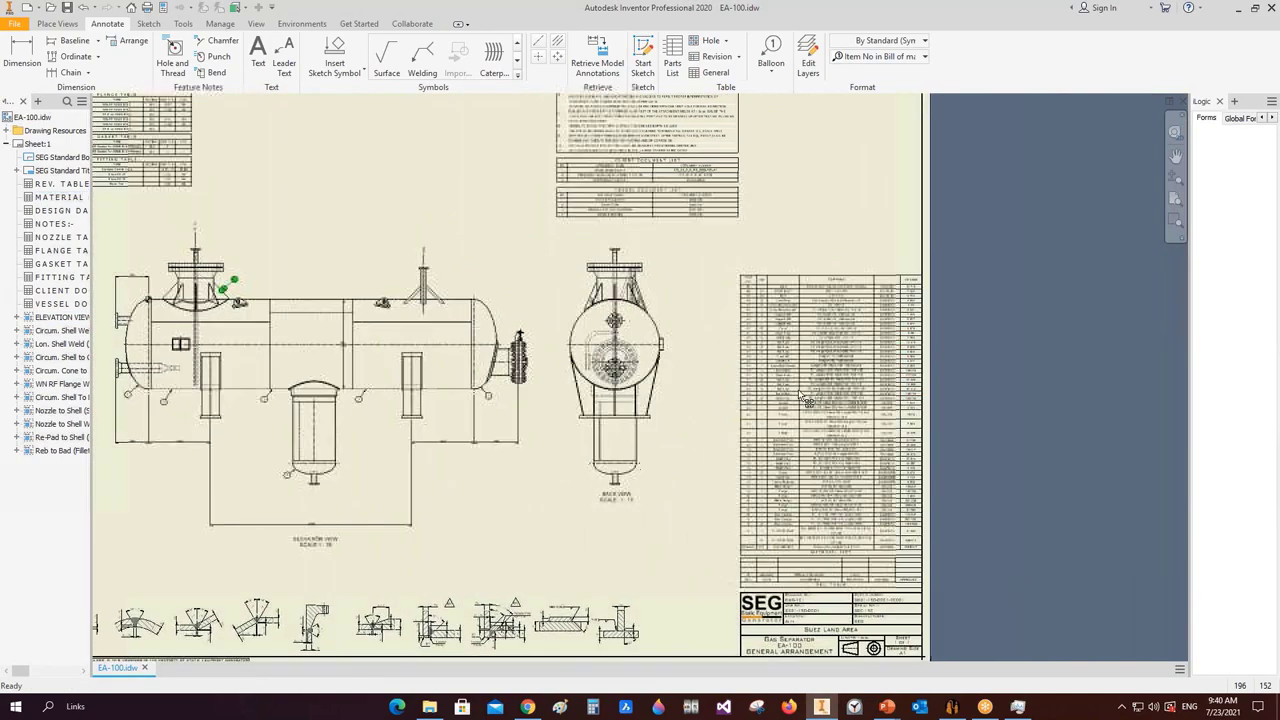
scroll(808, 398, "up", 10)
middle_click_drag(400, 400, 279, 444)
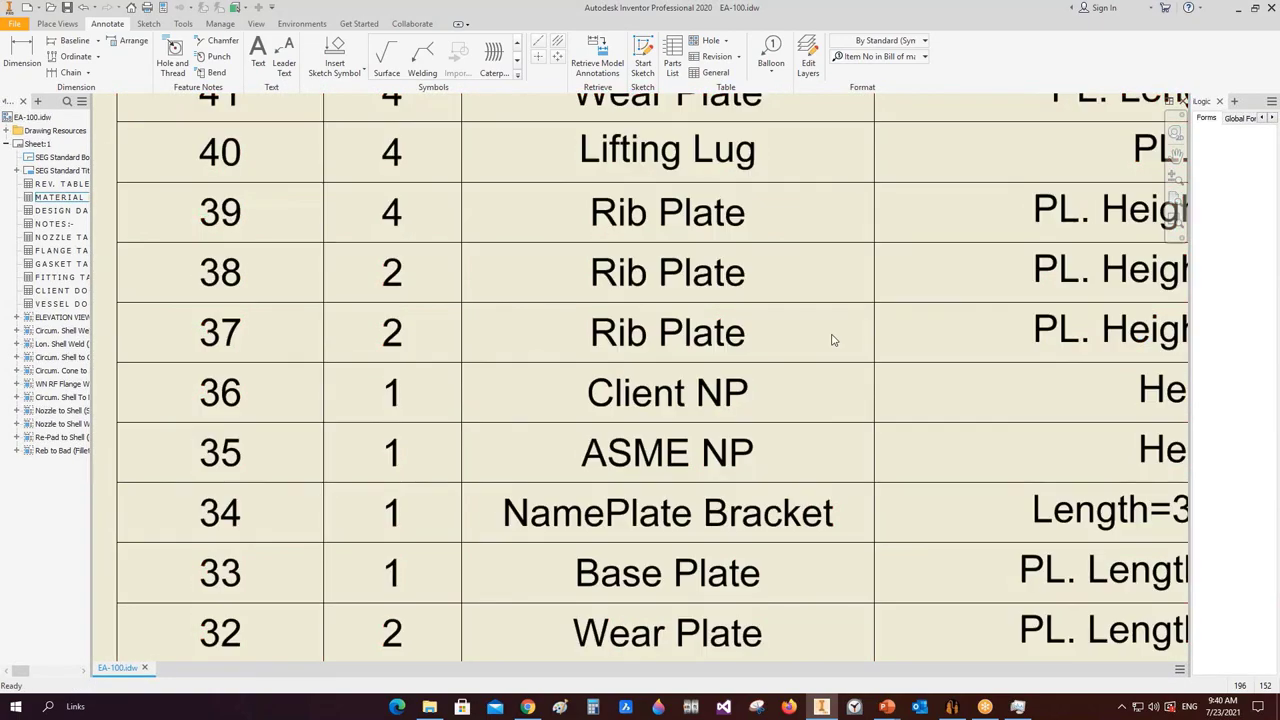
middle_click_drag(767, 330, 172, 378)
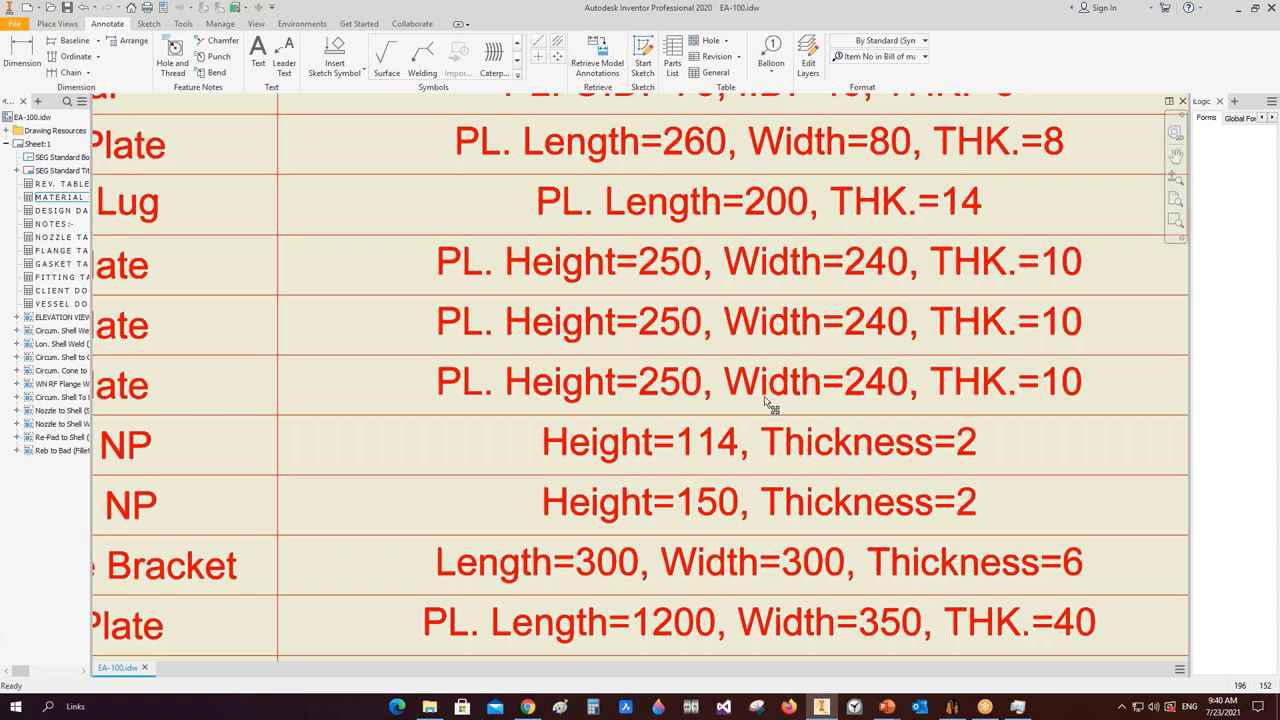
middle_click_drag(768, 401, 613, 395)
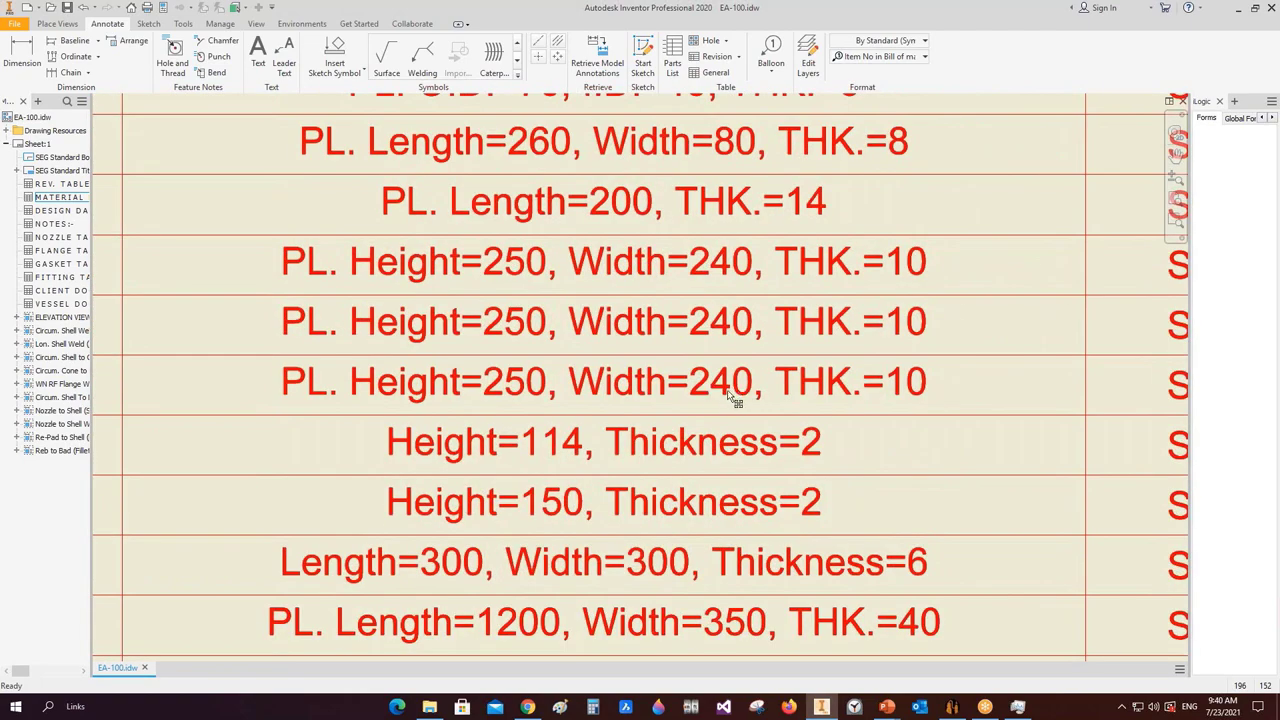
middle_click_drag(816, 400, 652, 402)
key("Home")
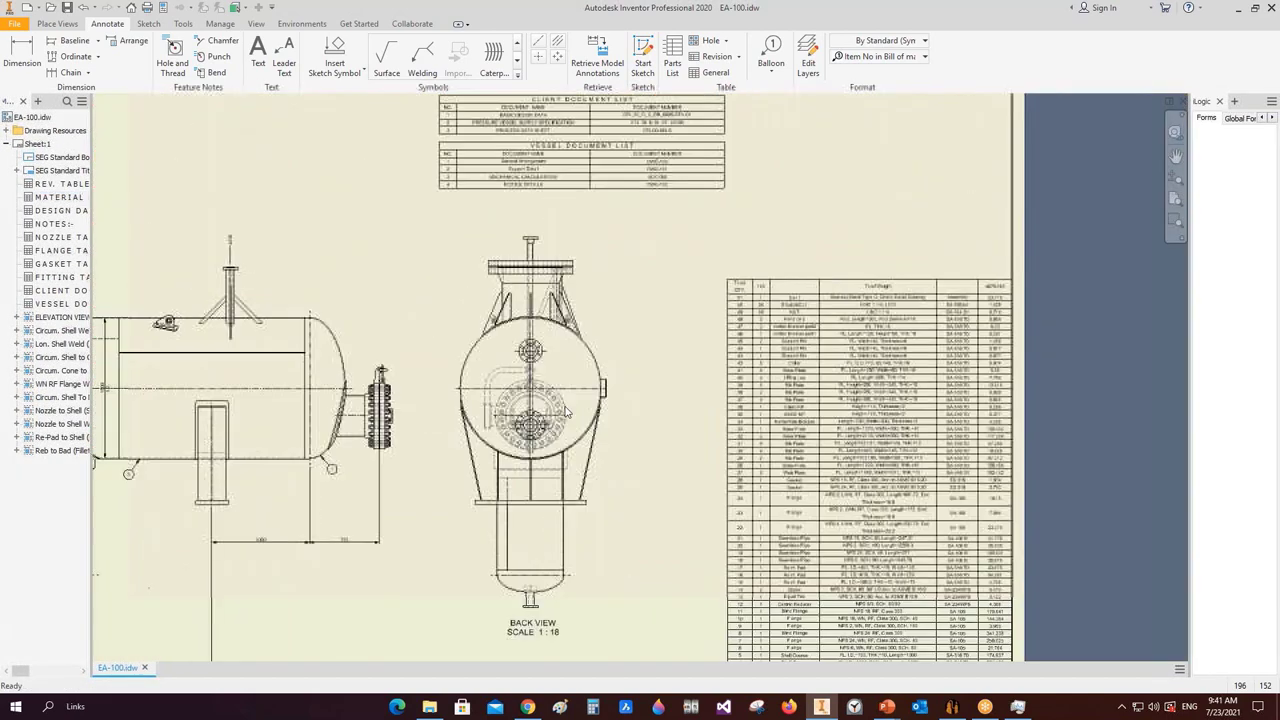
- Keep the bill-of-material item number style and bring the full back view into view
scroll(260, 310, "up", 5)
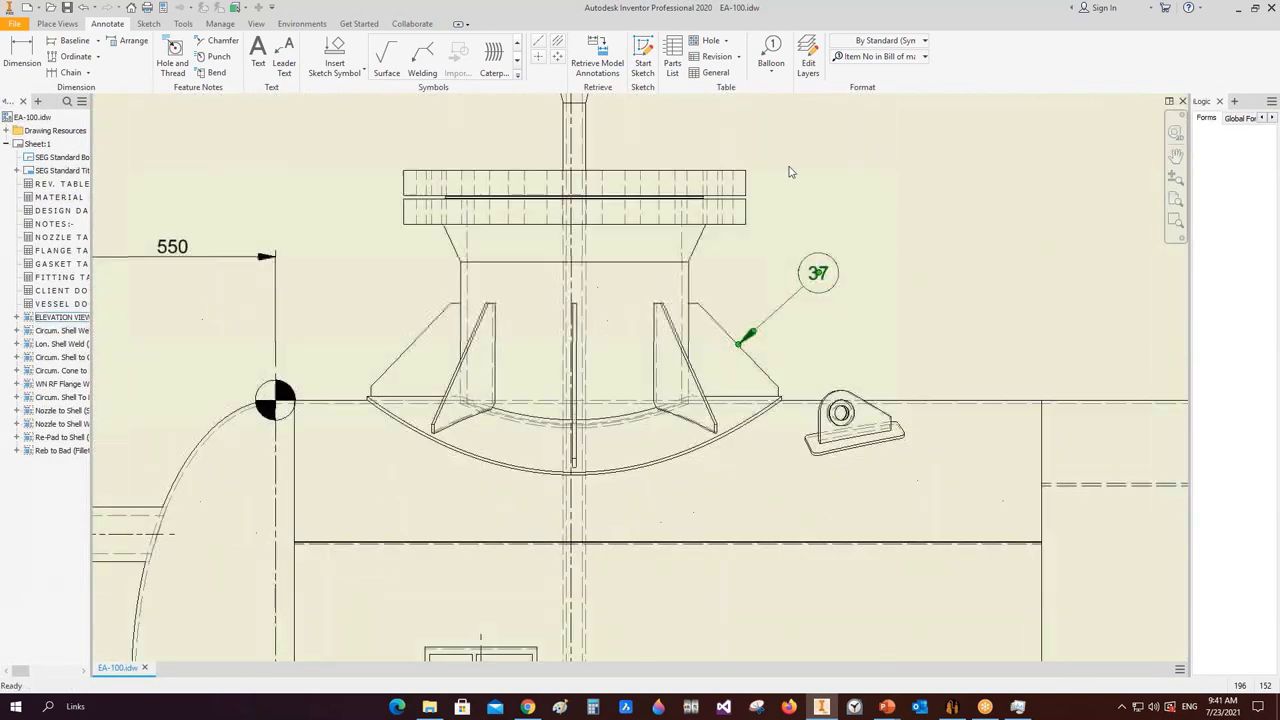
left_click(895, 57)
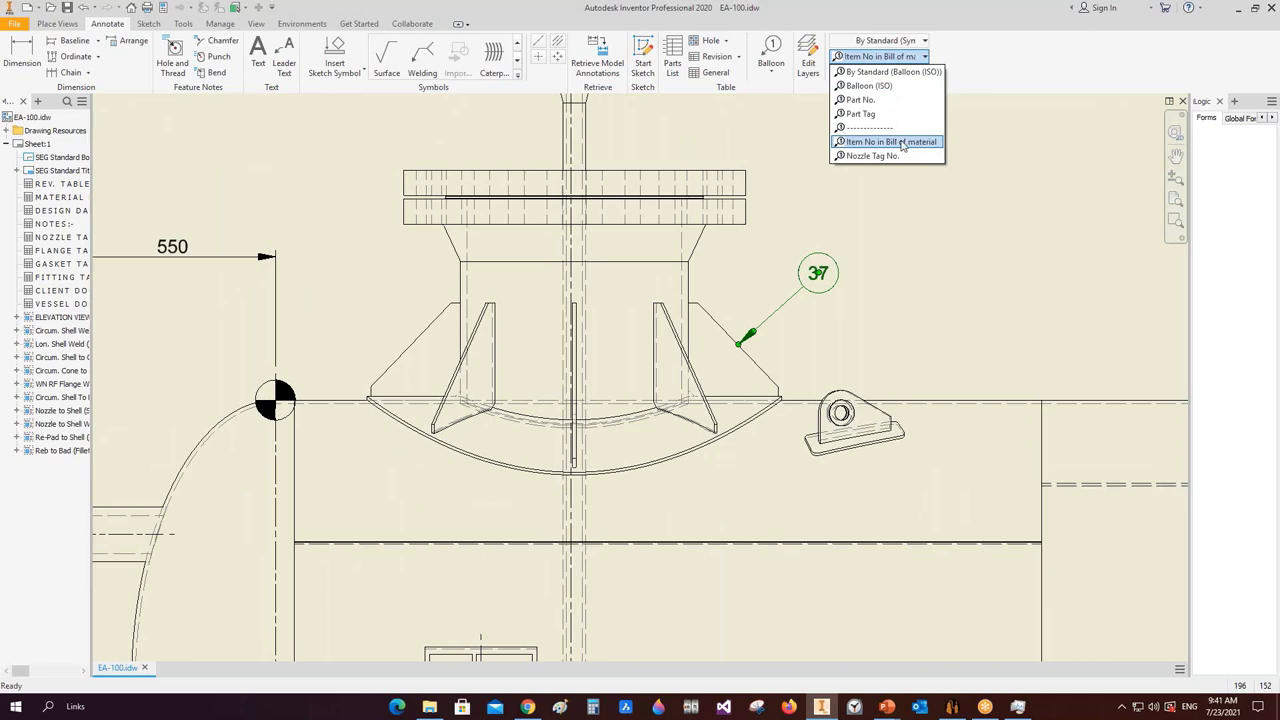
left_click(903, 142)
scroll(723, 289, "down", 5)
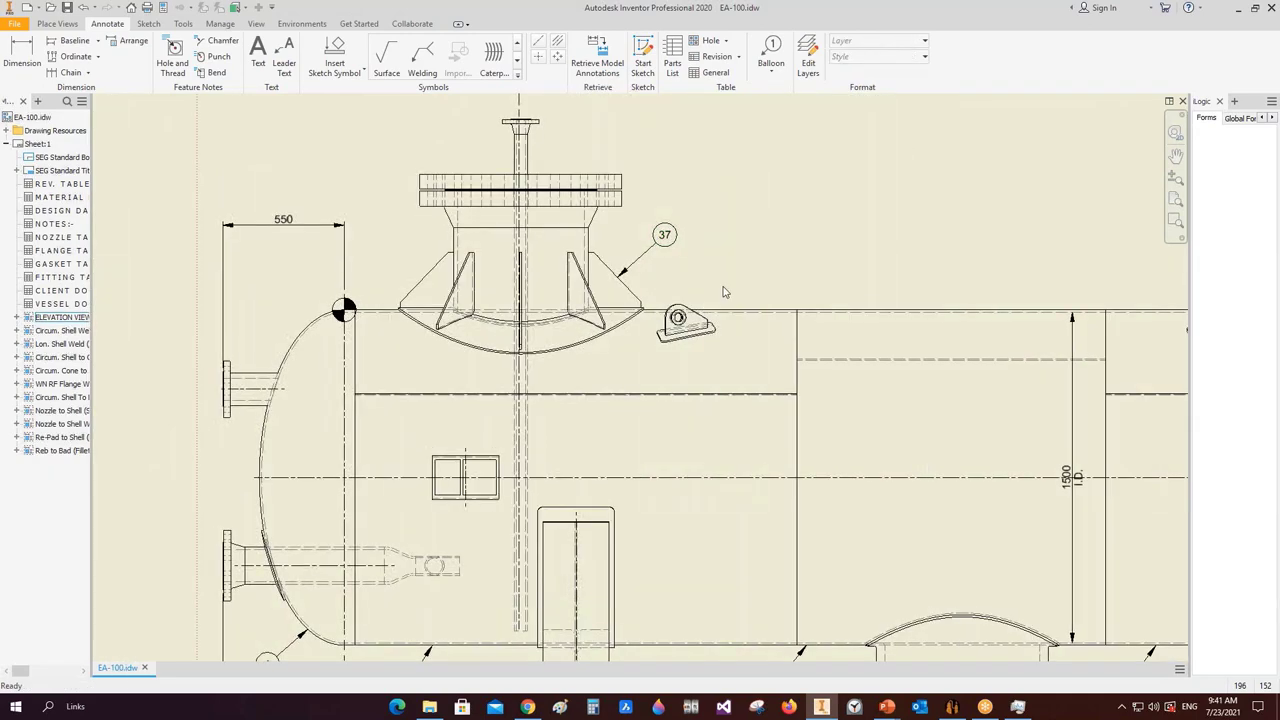
middle_click_drag(974, 308, 862, 293)
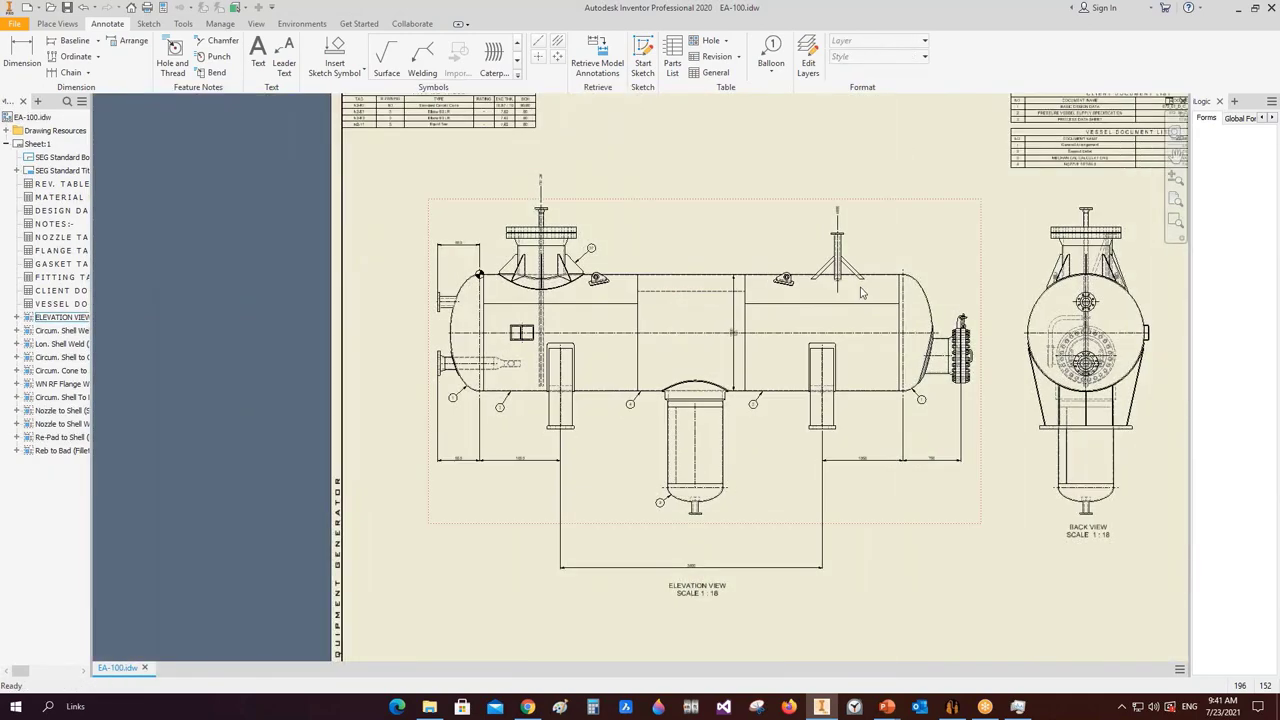
- Place a Nozzle Tag No. balloon N4 above the top nozzle with a vertical leader
left_click(771, 55)
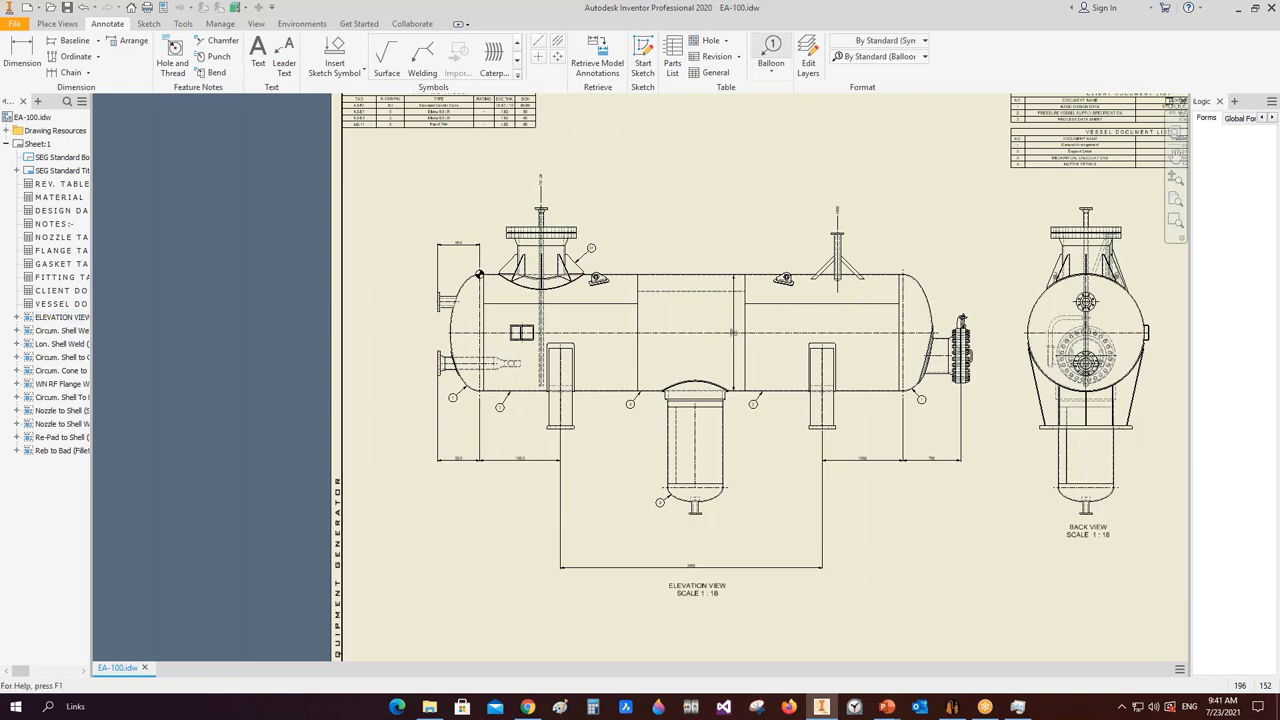
left_click(866, 57)
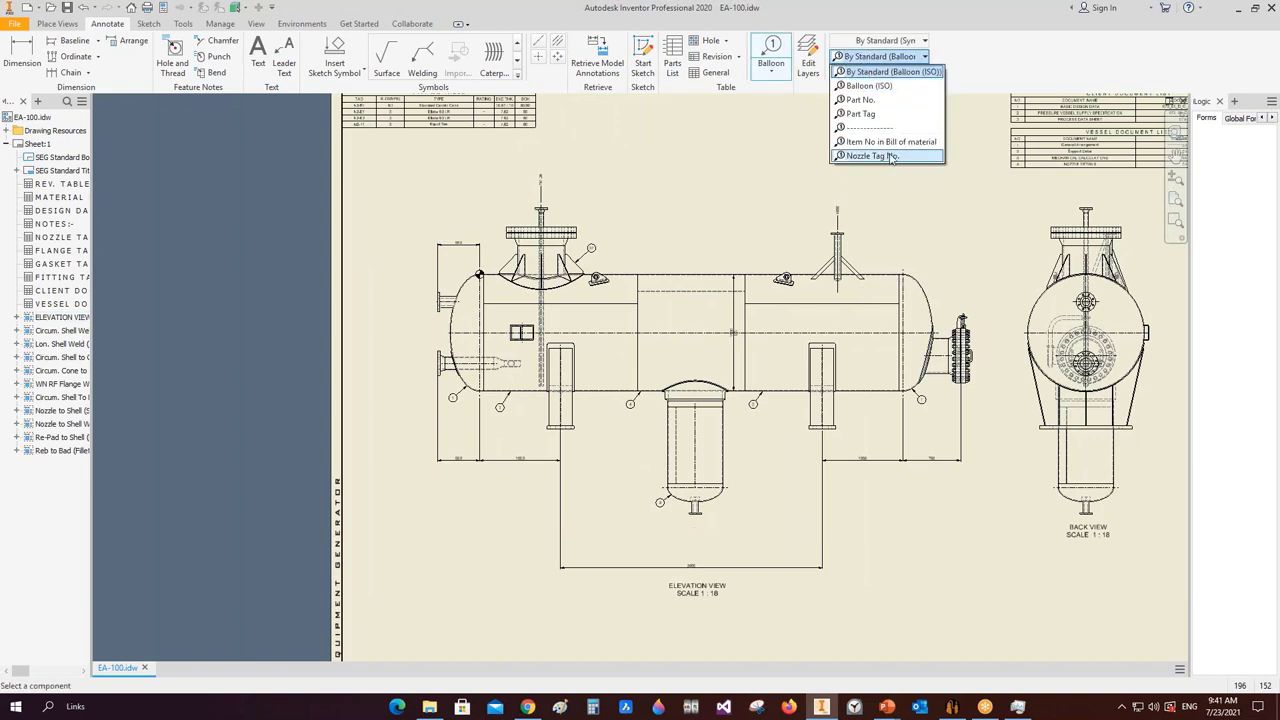
left_click(888, 156)
scroll(838, 240, "up", 5)
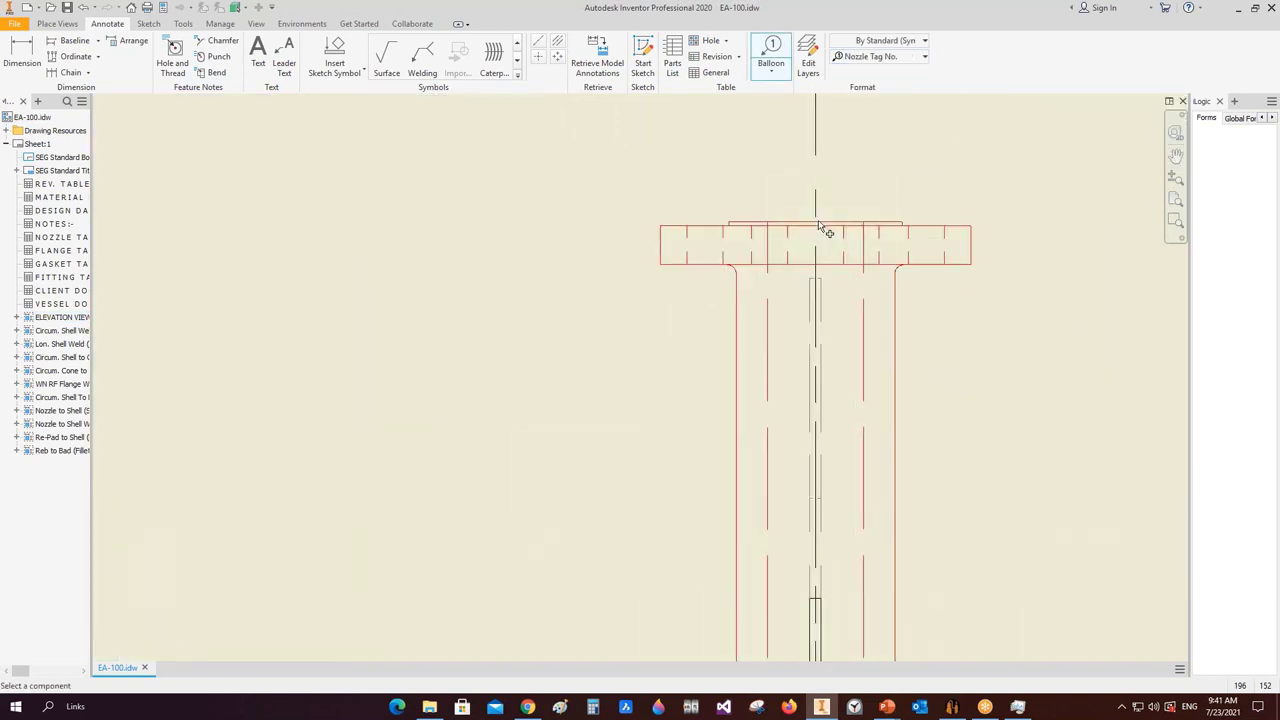
scroll(820, 230, "down", 3)
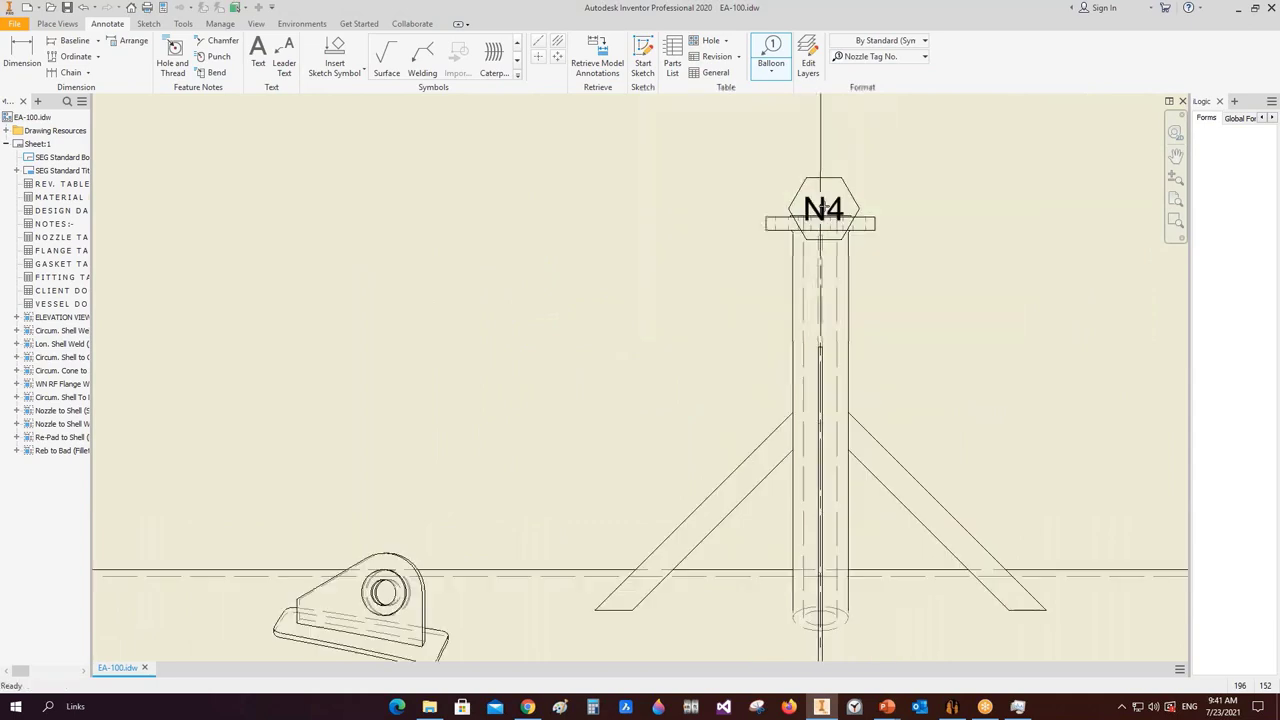
middle_click_drag(820, 230, 806, 358)
scroll(806, 358, "down", 2)
middle_click_drag(806, 225, 806, 340)
left_click_drag(806, 340, 799, 250)
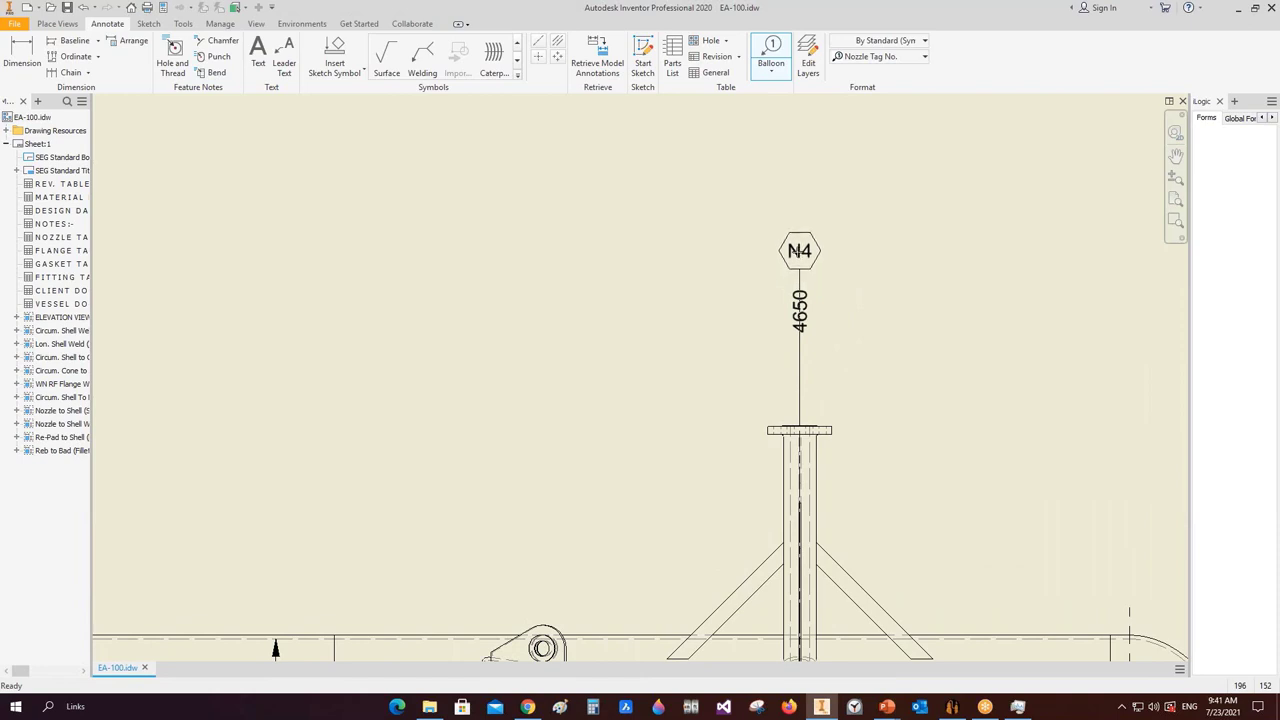
right_click(799, 250)
left_click(840, 250)
- Tag the right-hand bolted flange M1 and continue
scroll(830, 262, "down", 5)
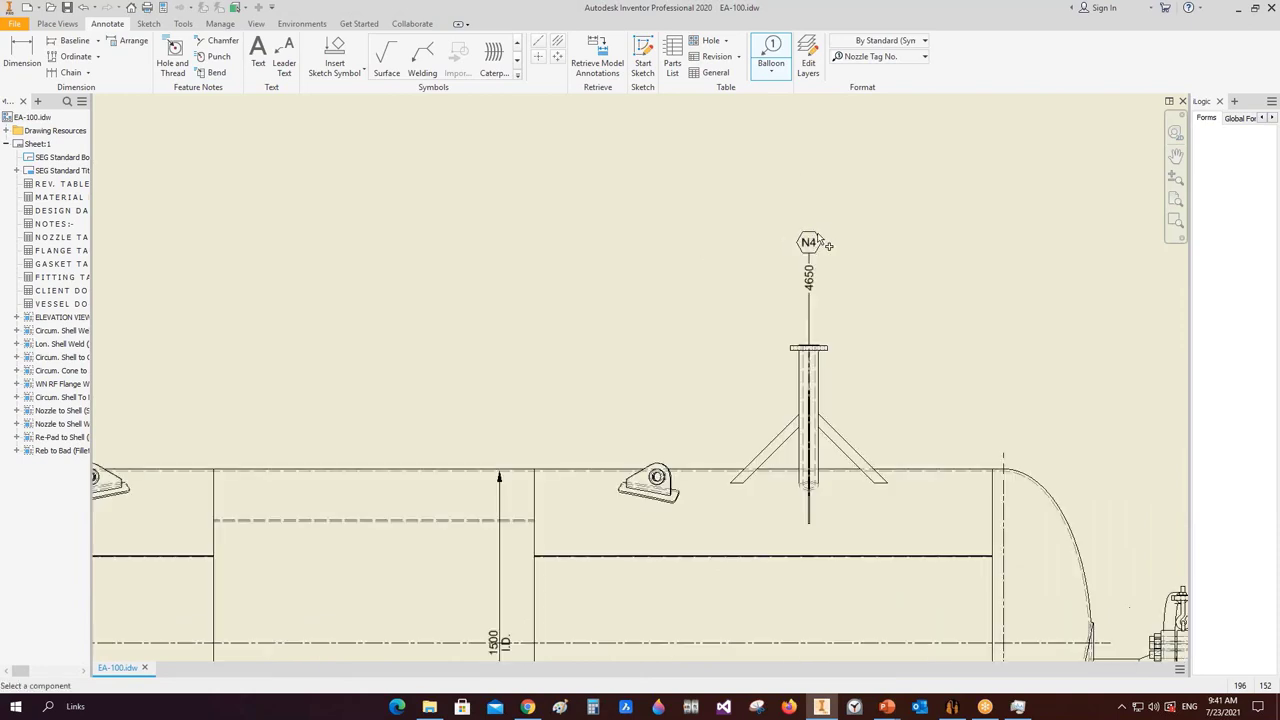
scroll(835, 270, "up", 2)
scroll(986, 366, "down", 6)
middle_click_drag(986, 366, 706, 460)
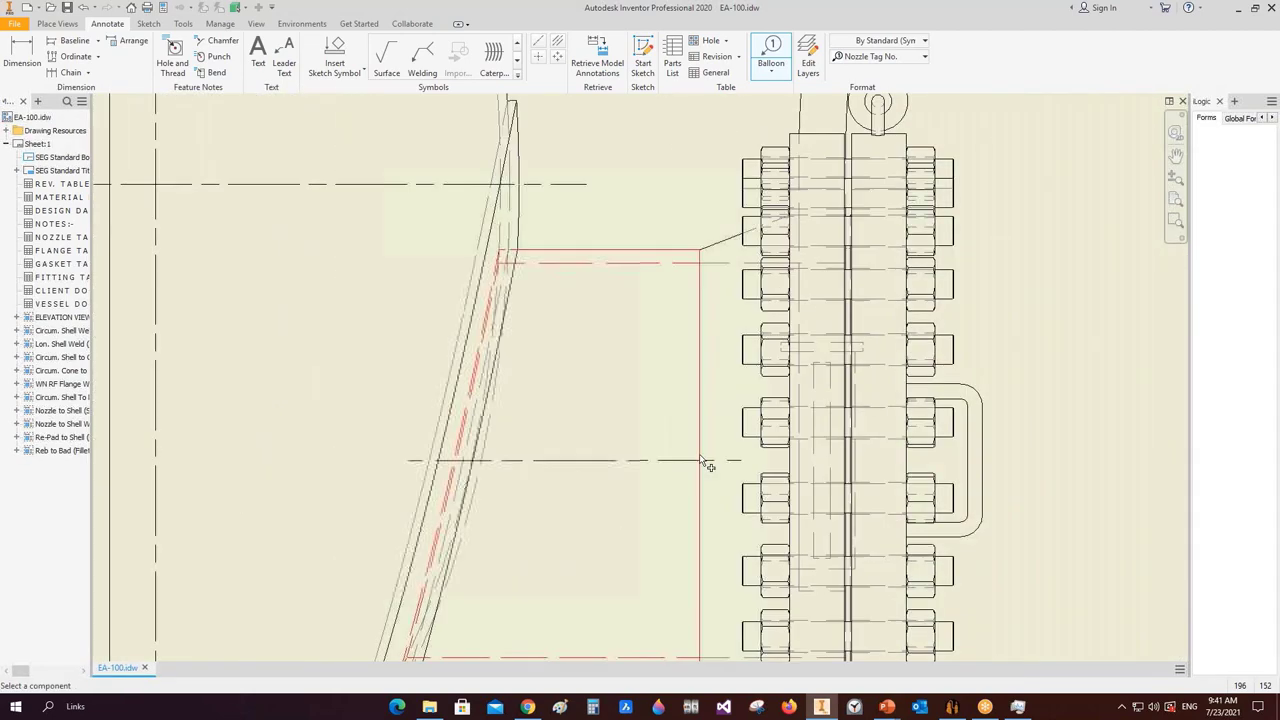
left_click(704, 465)
scroll(794, 460, "up", 2)
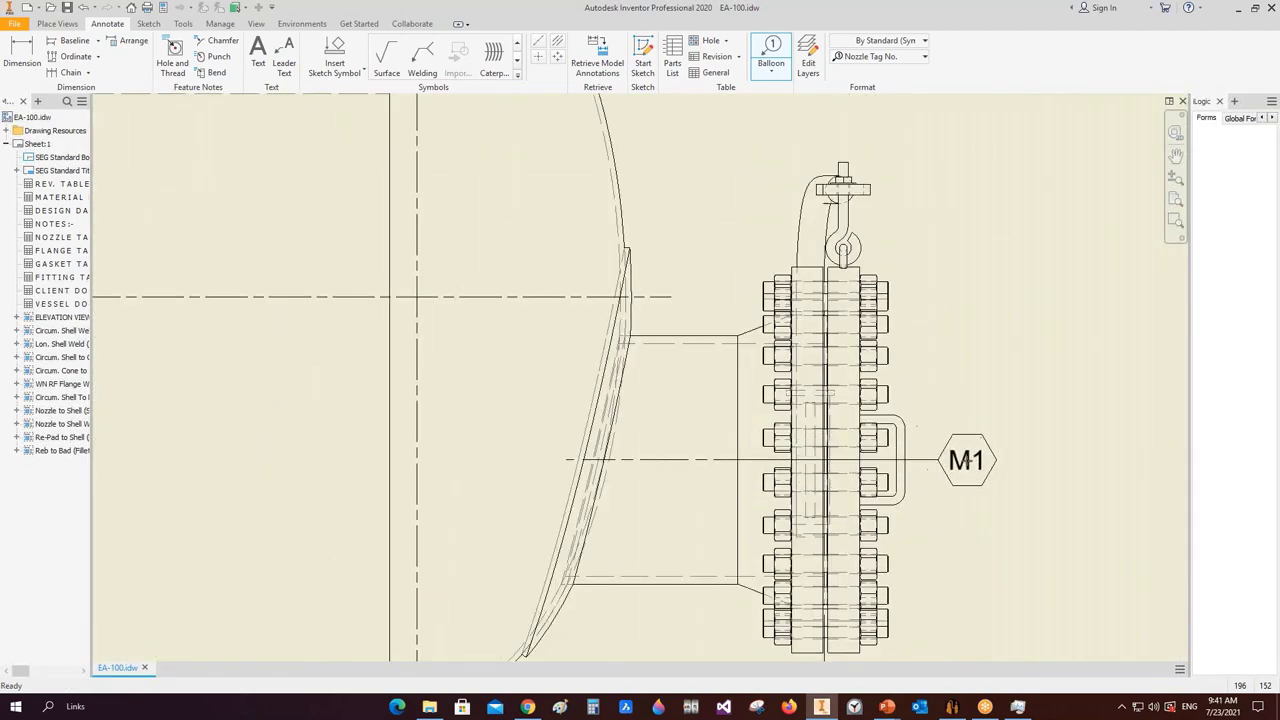
right_click(968, 459)
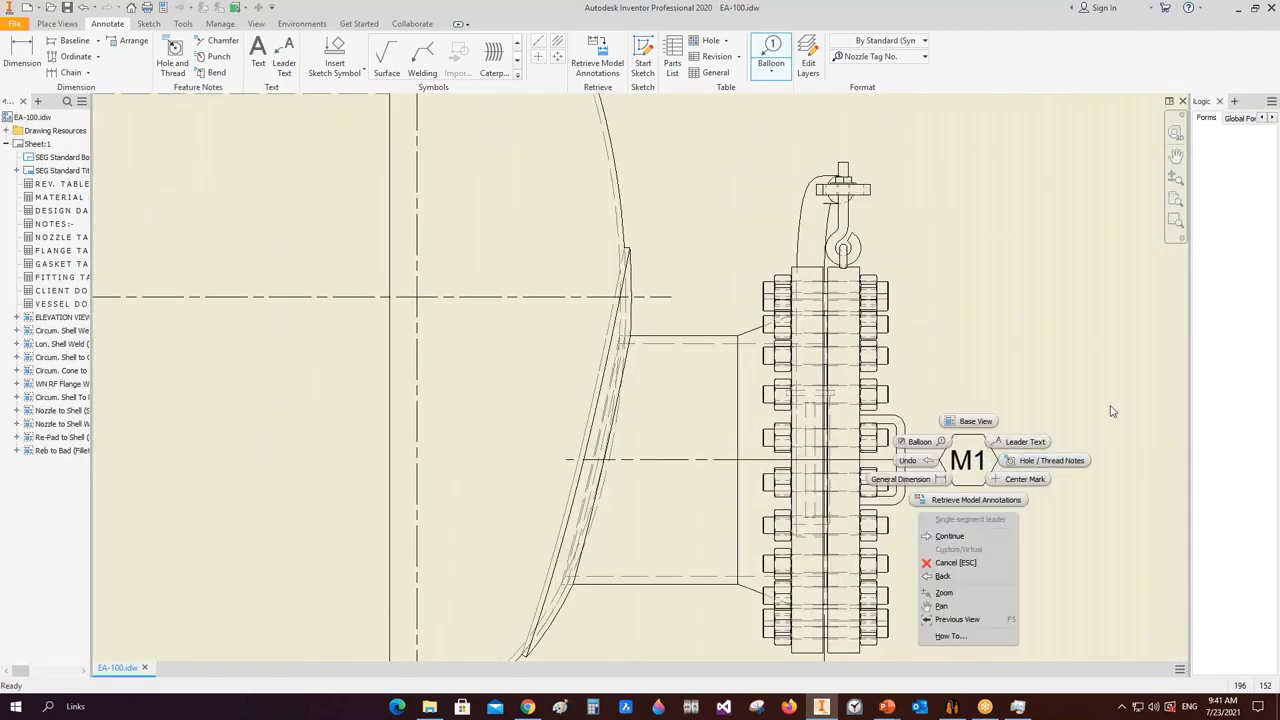
left_click(963, 536)
scroll(905, 370, "up", 2)
- Place an N2 tag left of the lower left nozzle flange
scroll(905, 370, "up", 3)
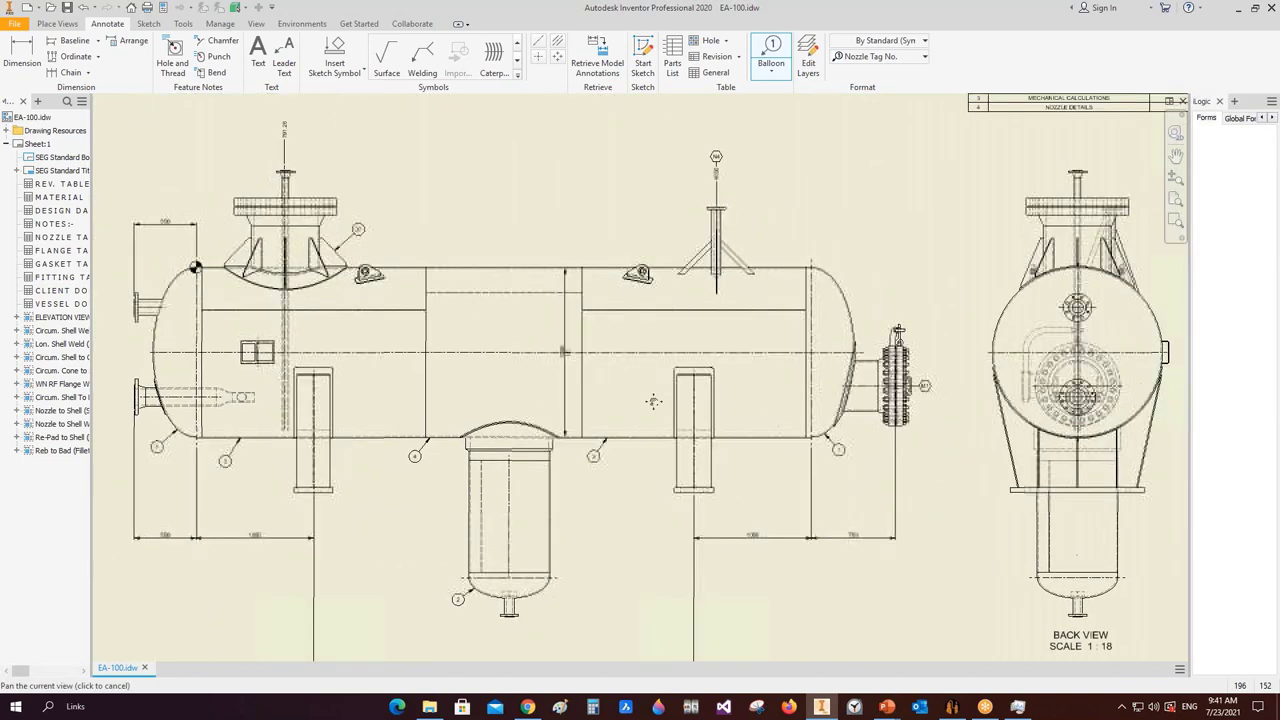
scroll(400, 368, "down", 6)
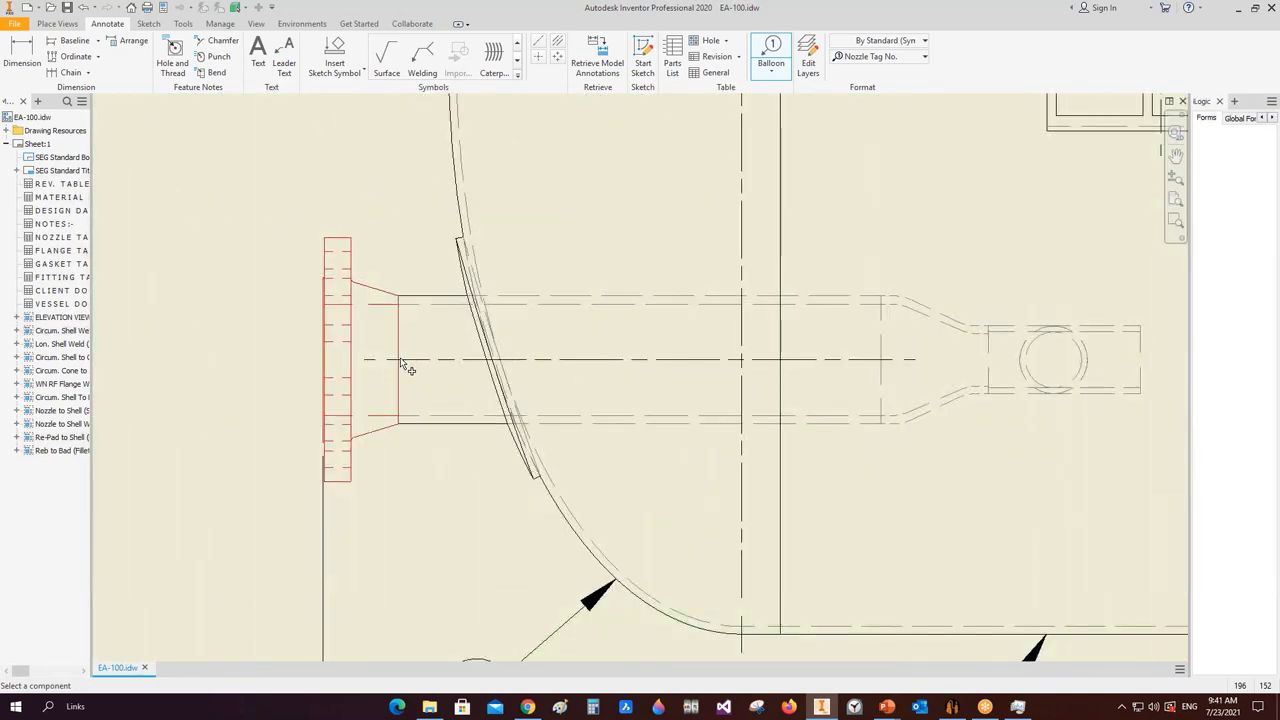
left_click(490, 366)
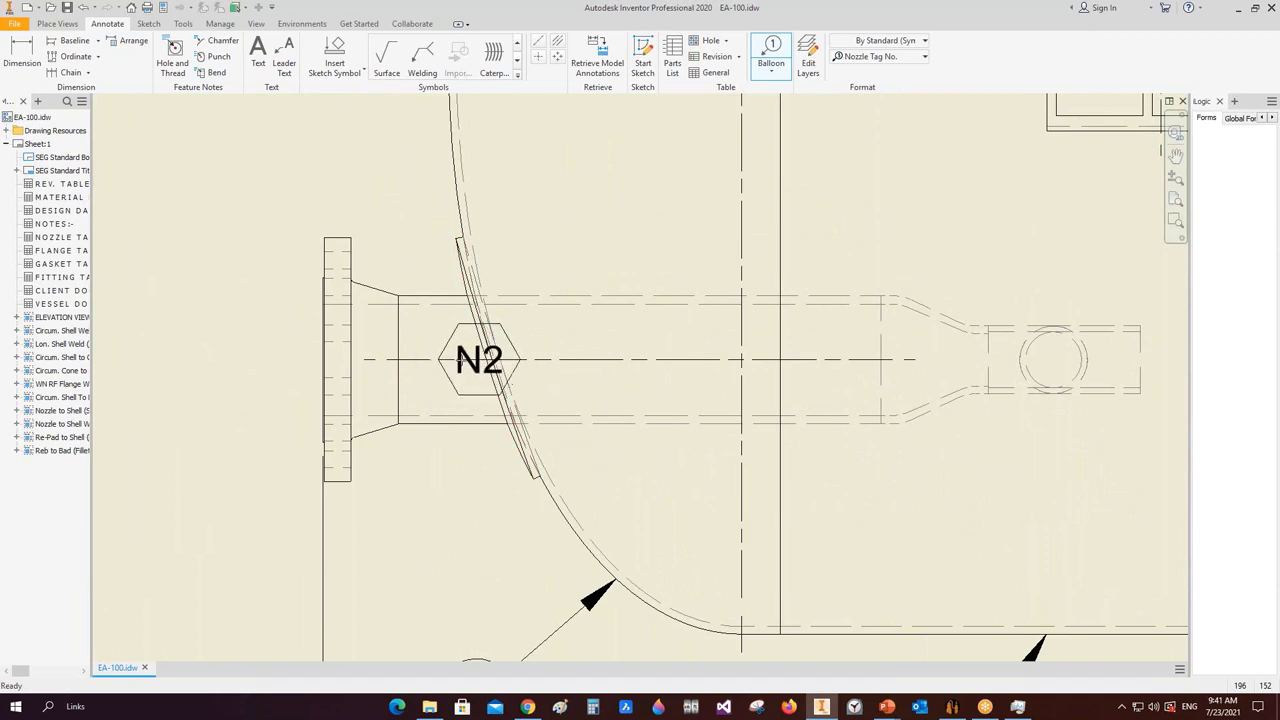
middle_click_drag(400, 363, 486, 363)
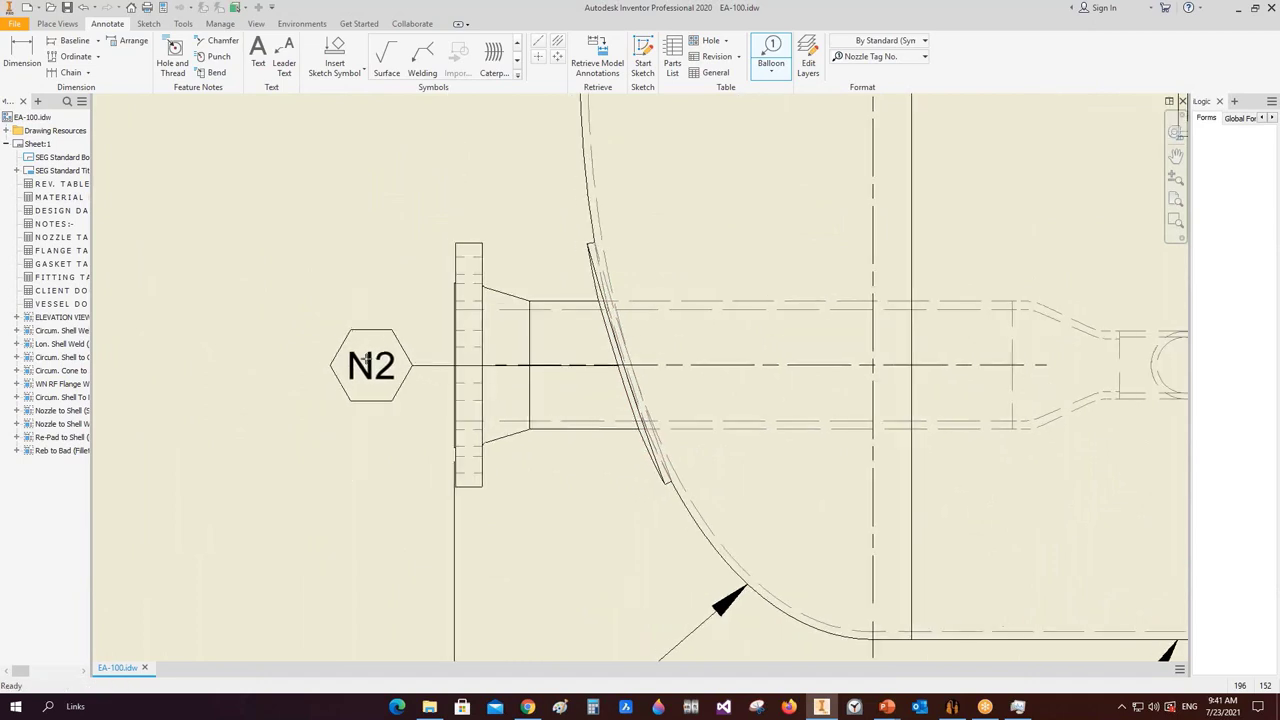
right_click(362, 363)
left_click(405, 358)
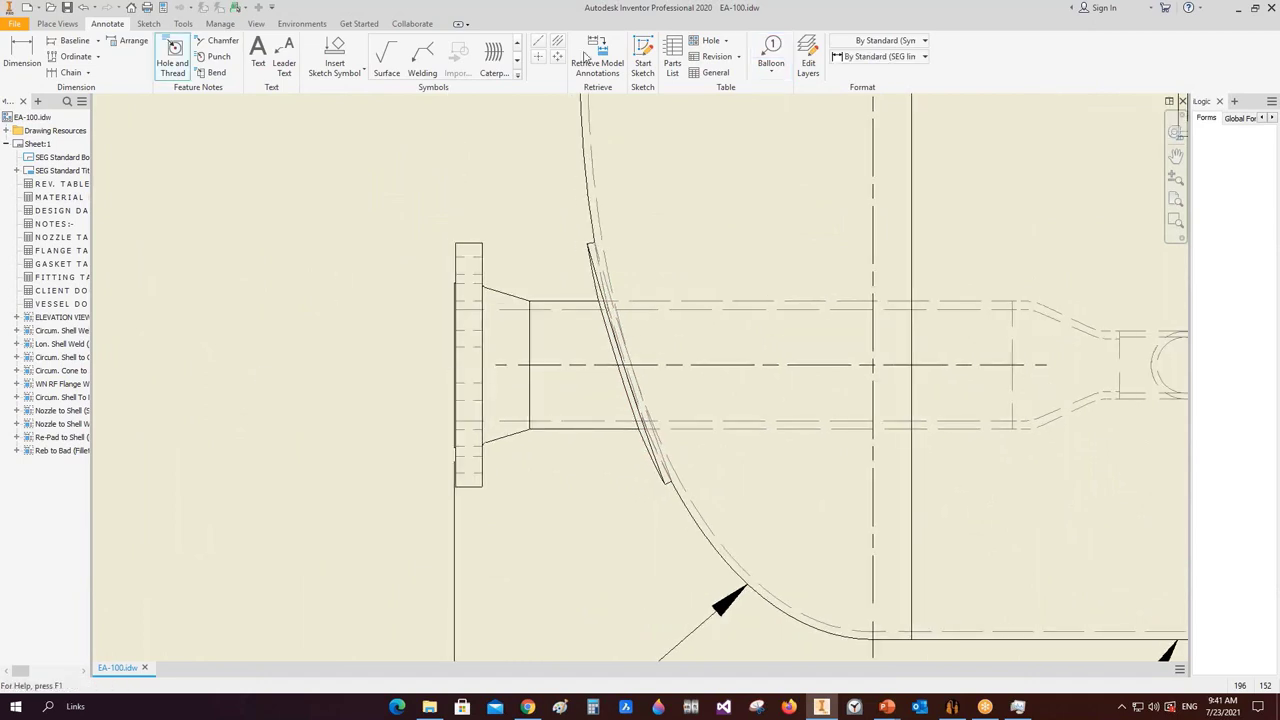
- Restart the balloon on the left nozzle using the Nozzle Tag No. style
left_click(771, 55)
key("Escape")
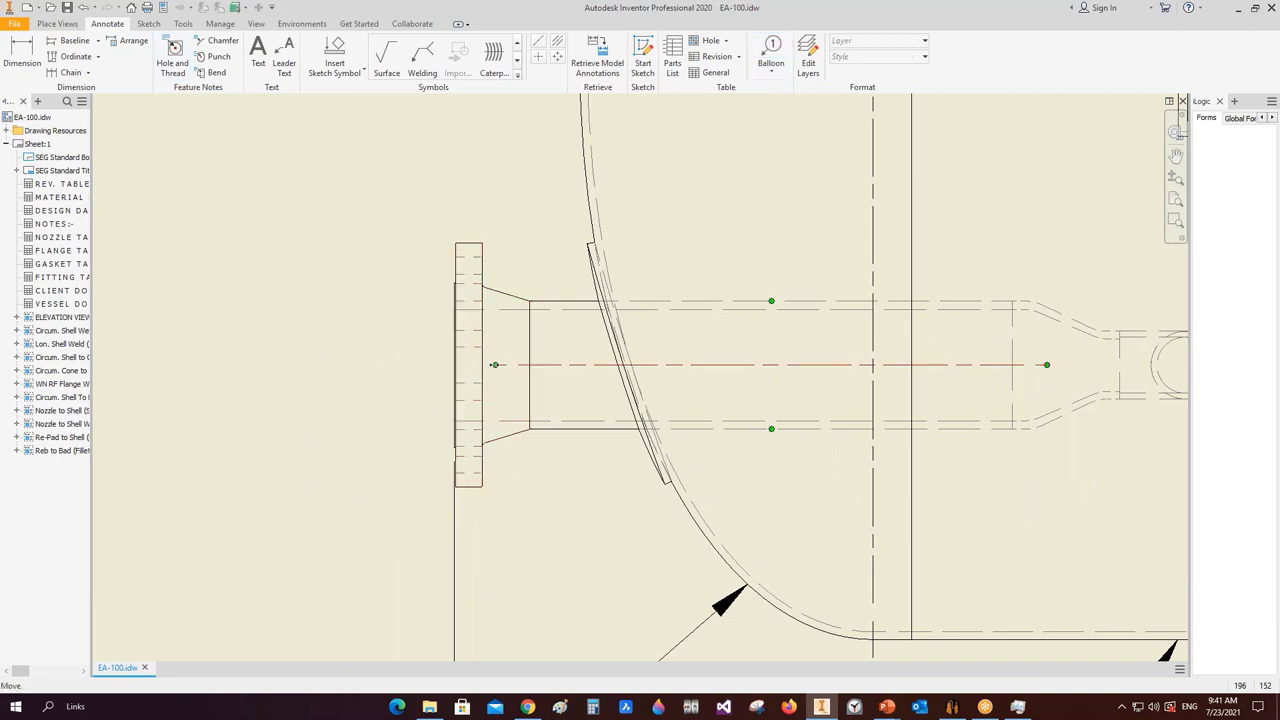
left_click(771, 52)
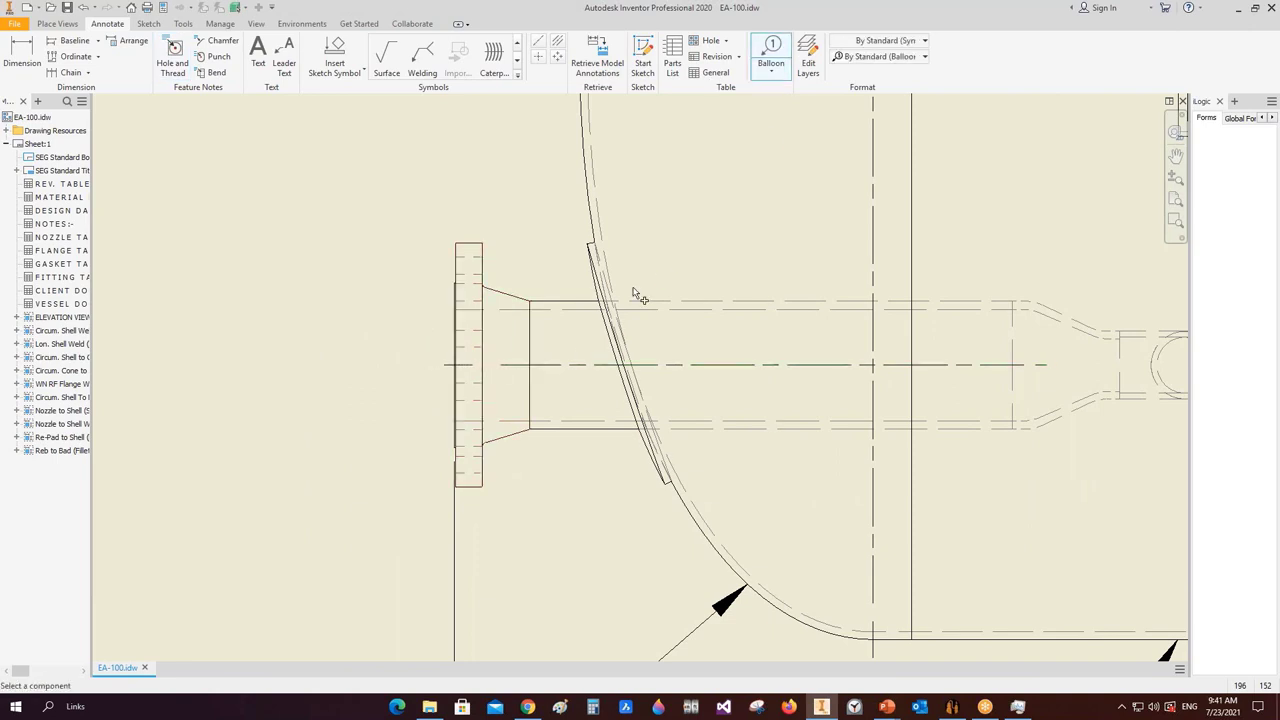
left_click(620, 366)
left_click(880, 57)
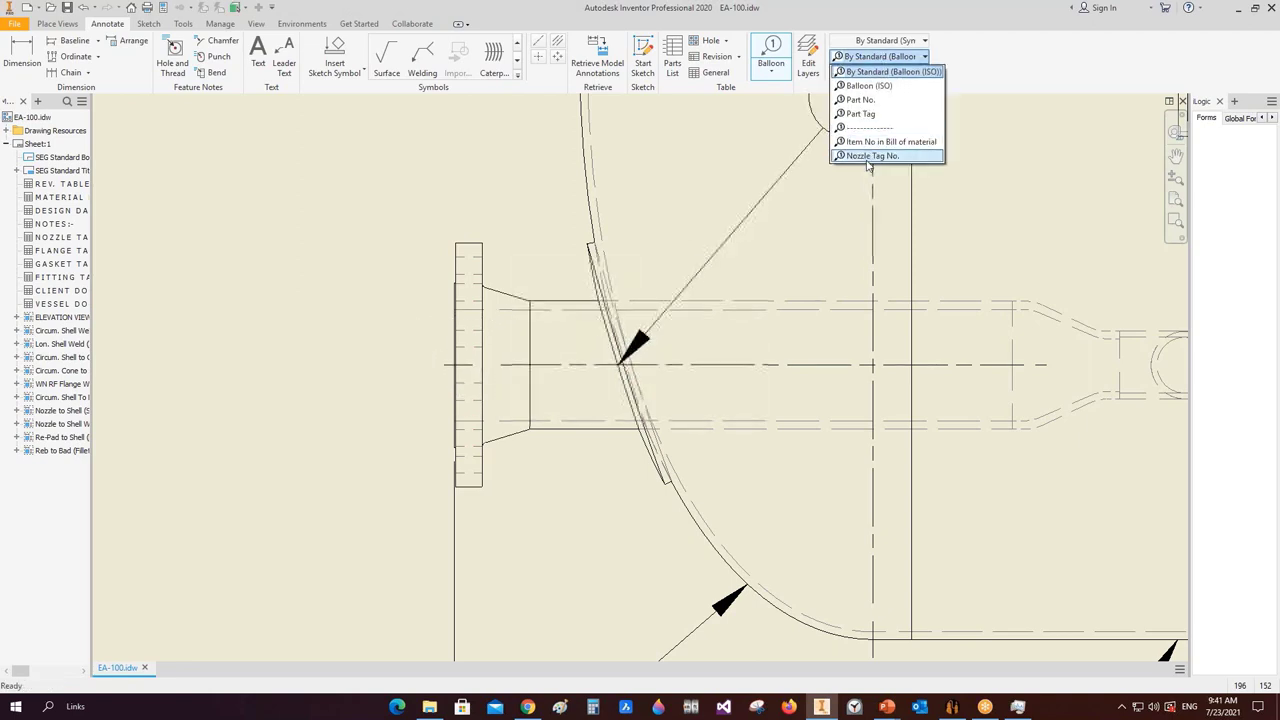
left_click(870, 155)
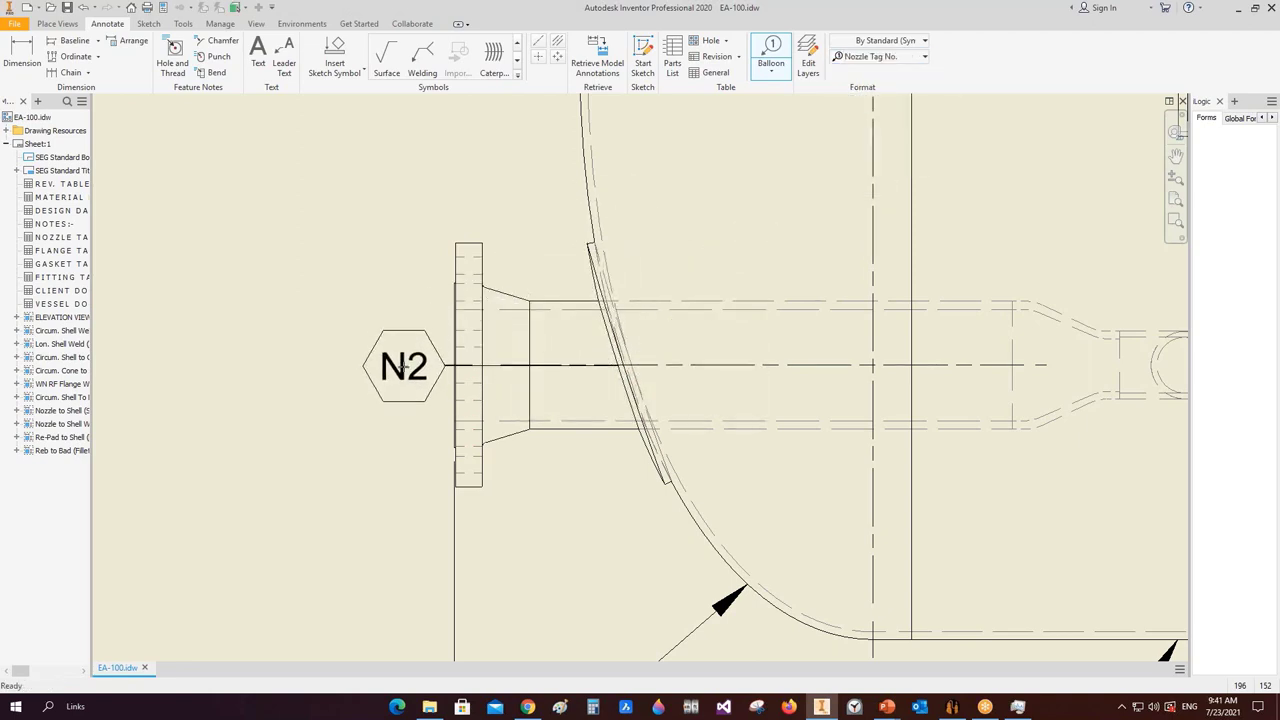
left_click(569, 107)
left_click(773, 48)
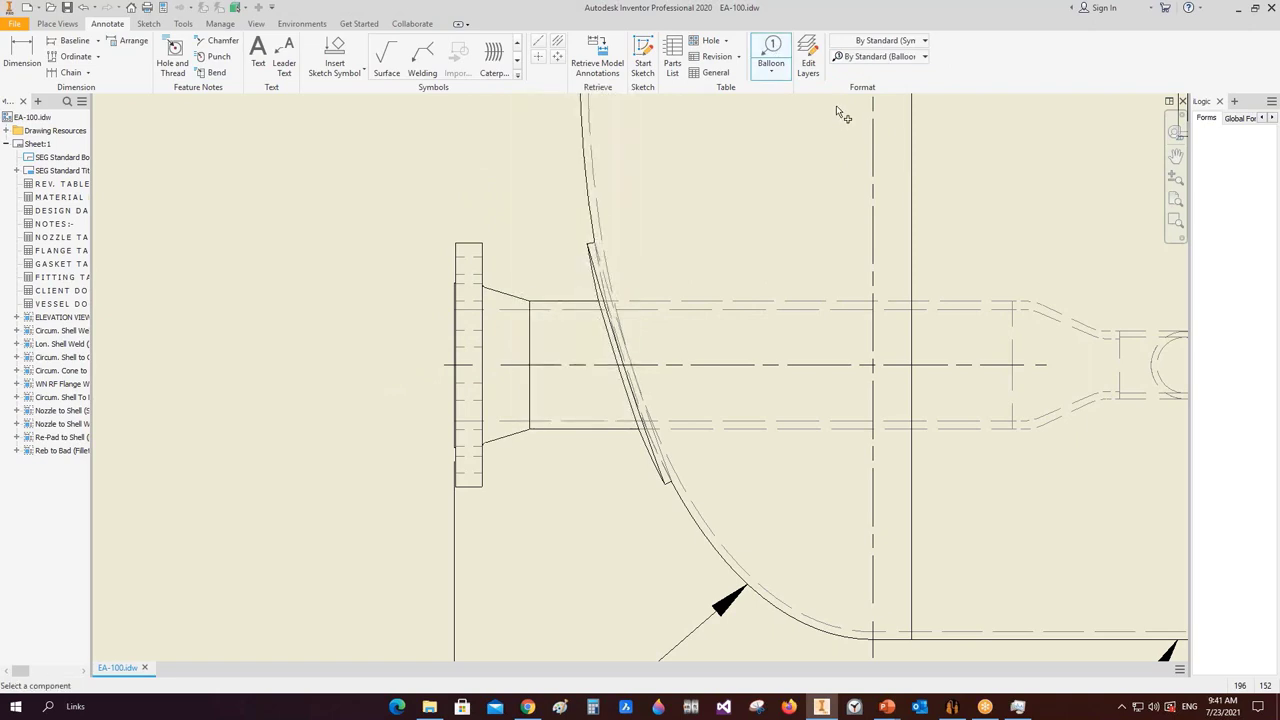
left_click(880, 40)
left_click(855, 157)
- Place an N2-Flange tag with a stacked N2 tag, then remove N2-Flange leaving only N2
left_click(450, 364)
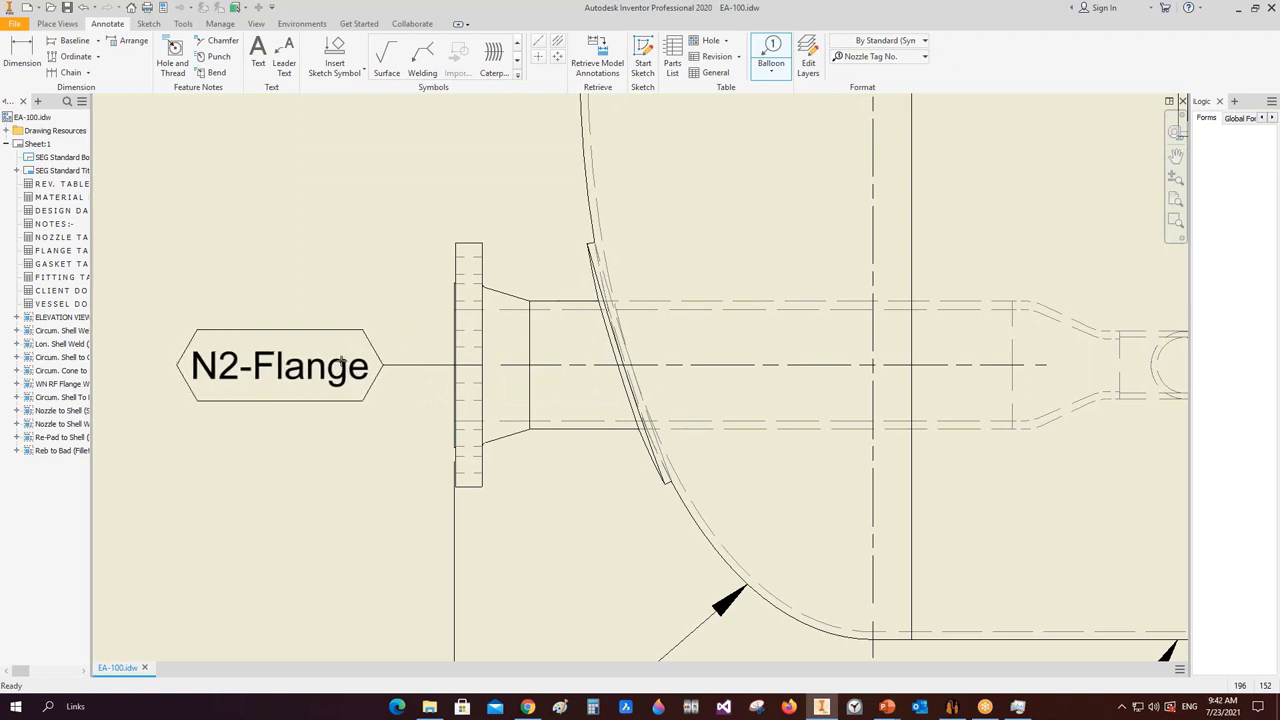
right_click(386, 366)
left_click(388, 377)
right_click(381, 361)
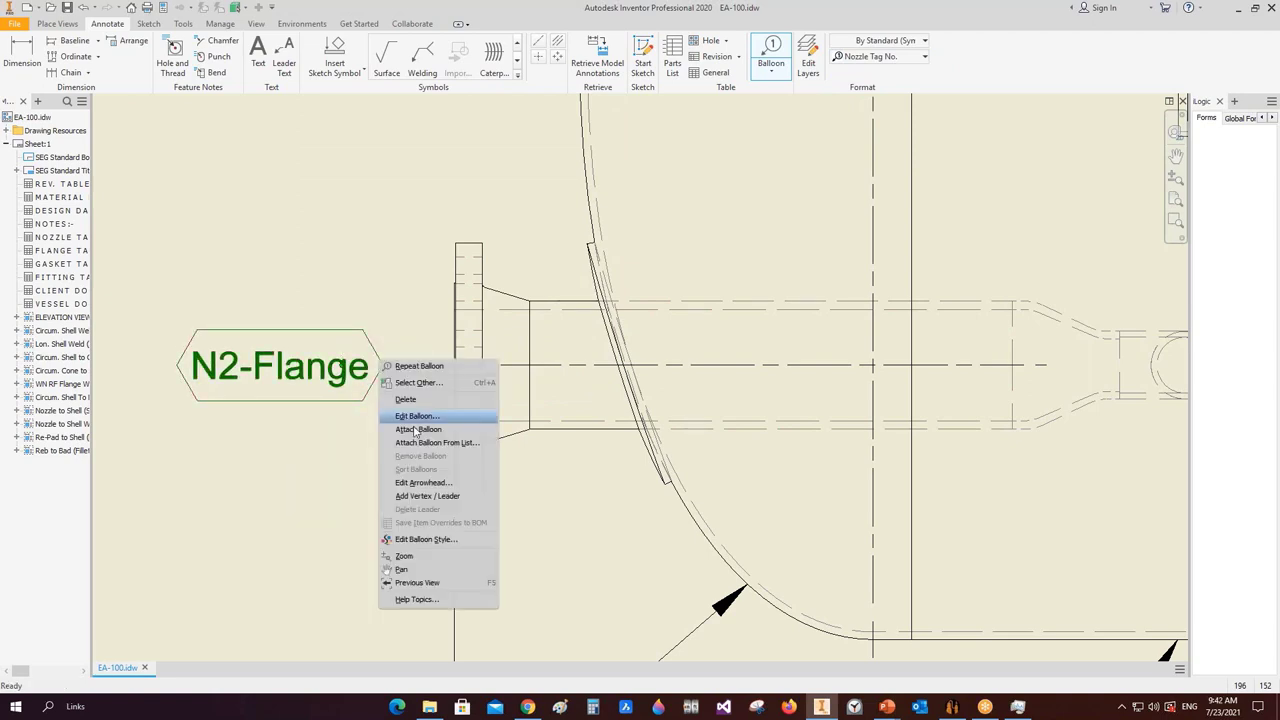
left_click(431, 437)
left_click(590, 437)
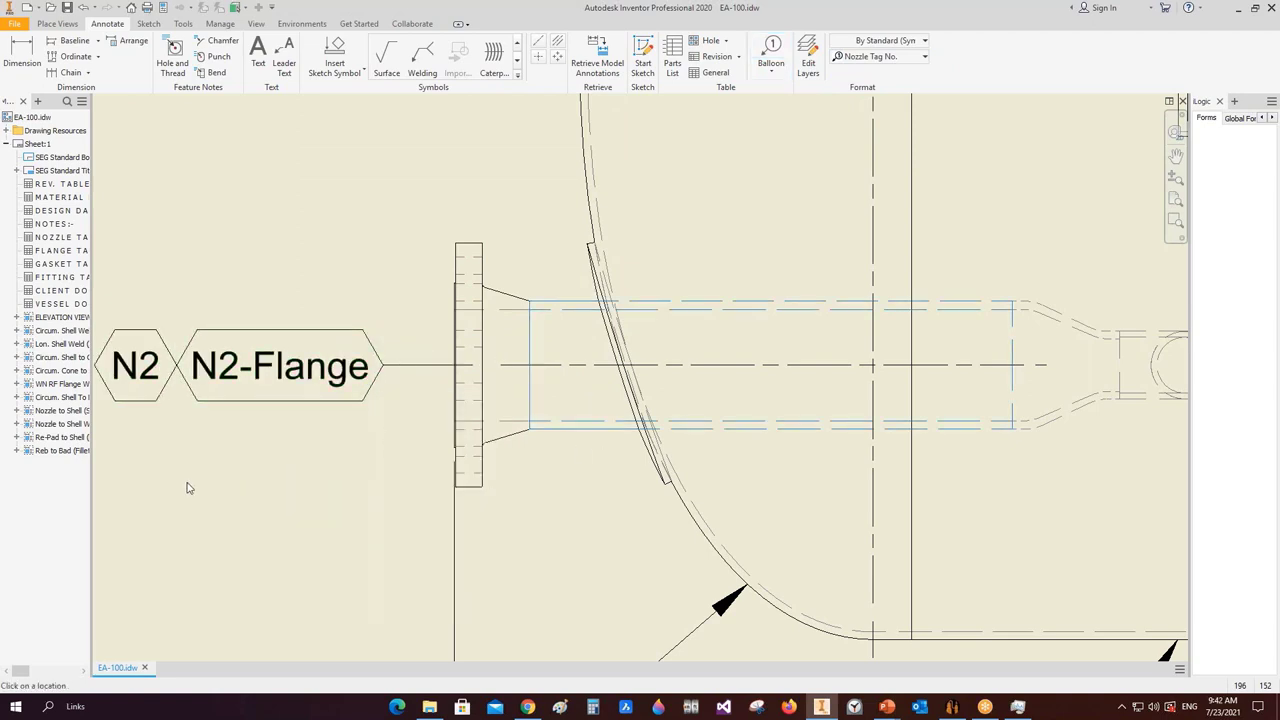
right_click(340, 367)
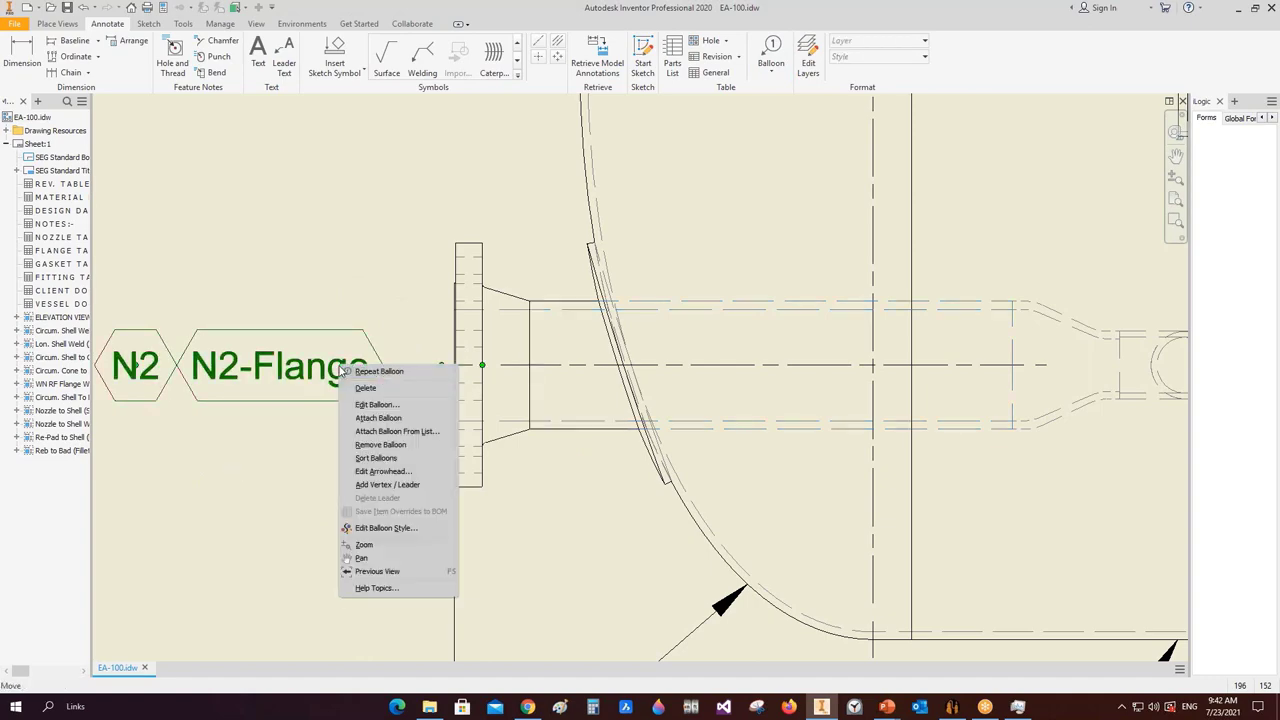
left_click(384, 446)
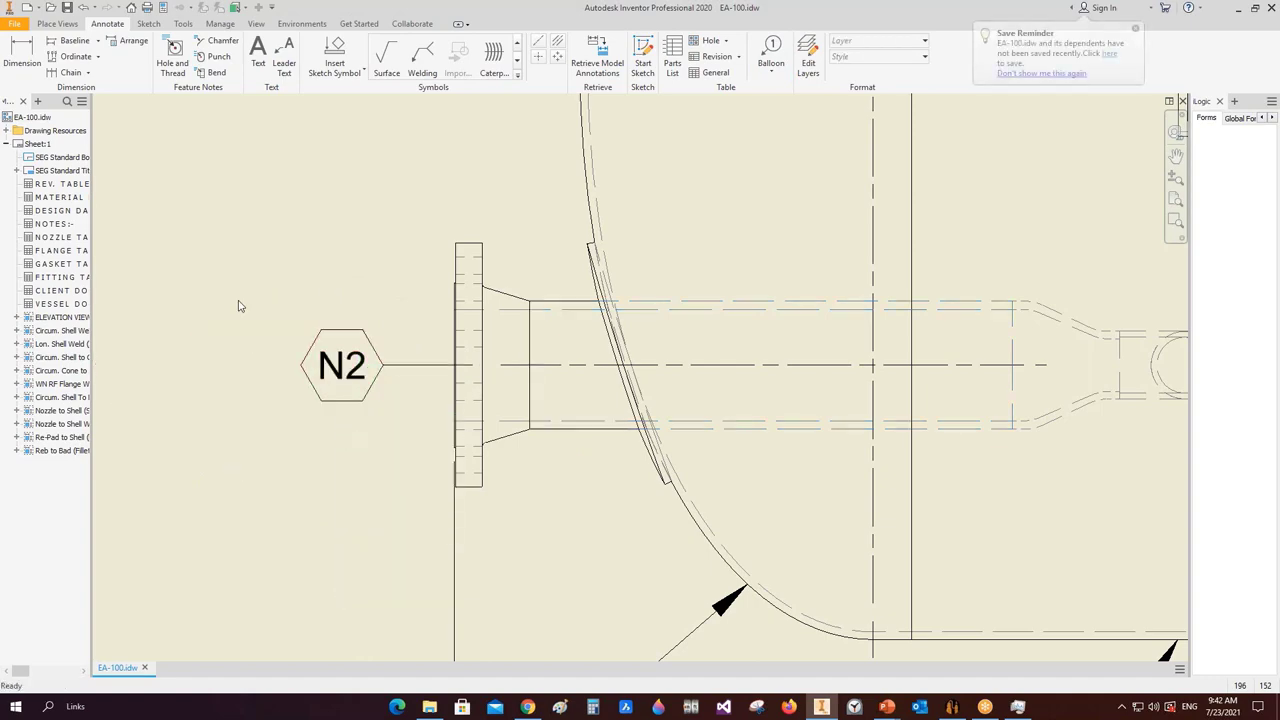
key("F5")
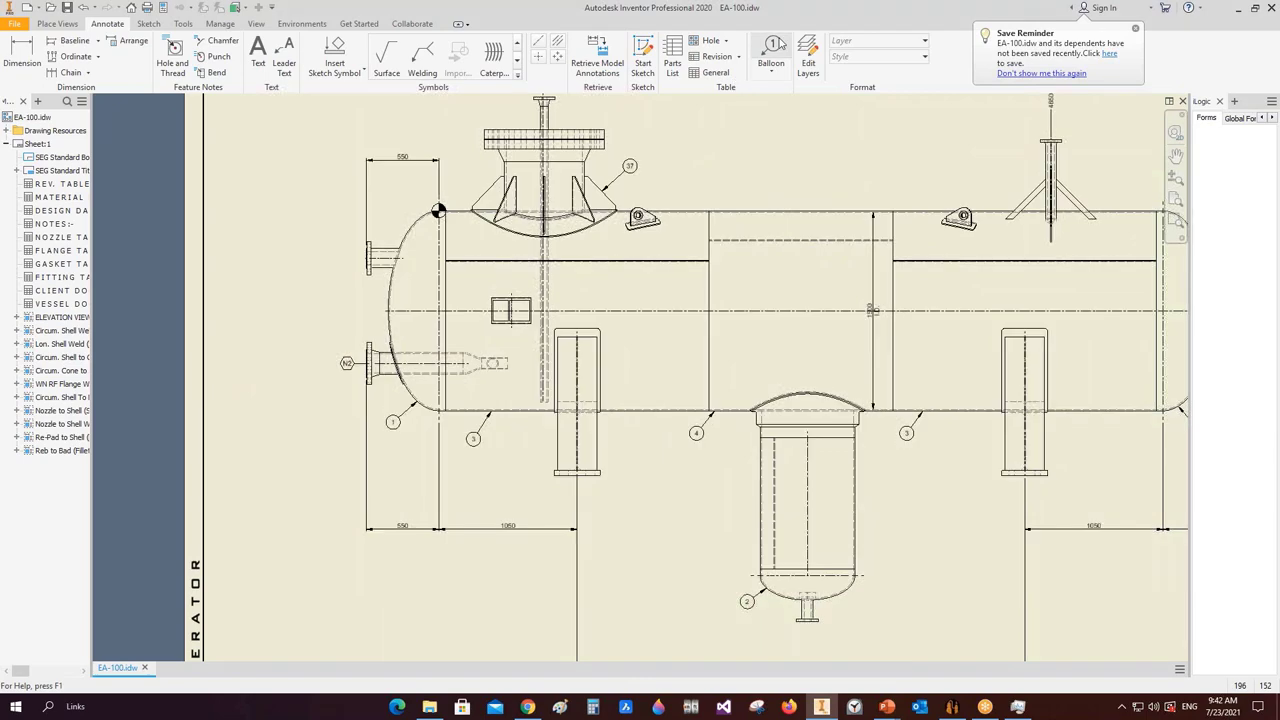
- Tag the small plate on the shell NP with a Nozzle Tag No. balloon above it
left_click(771, 55)
middle_click_drag(524, 308, 522, 500)
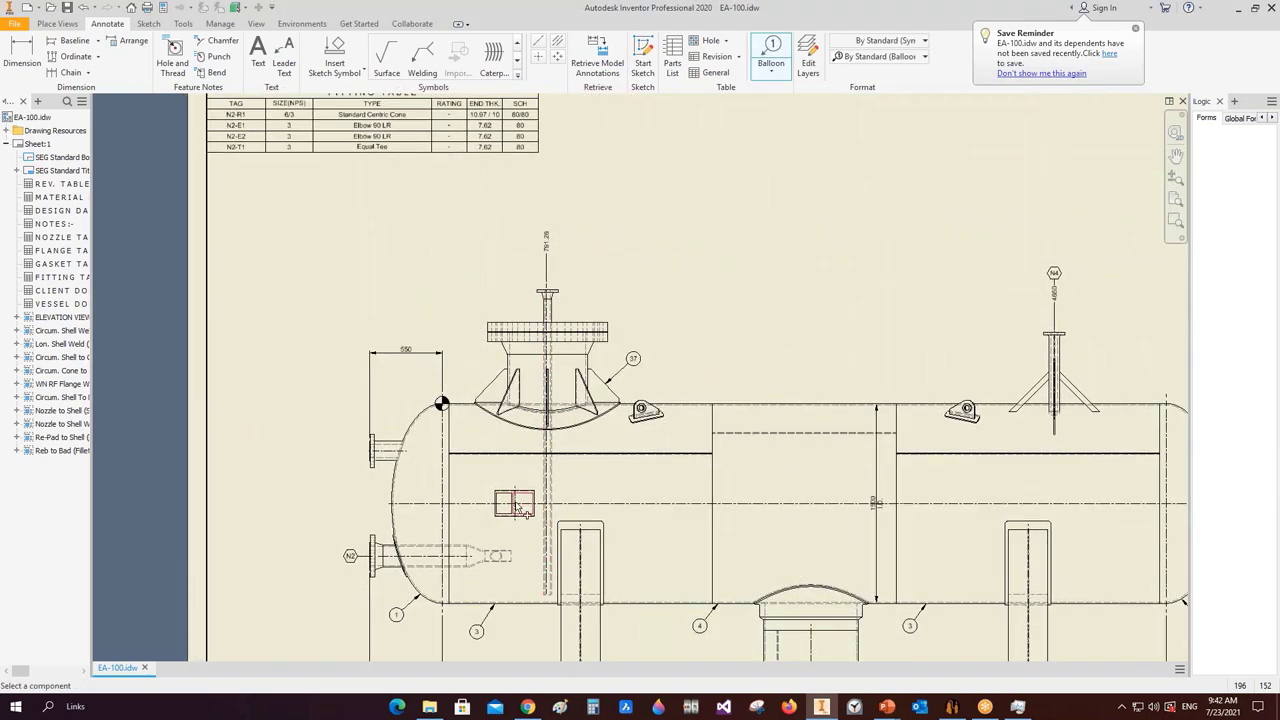
scroll(516, 519, "up", 8)
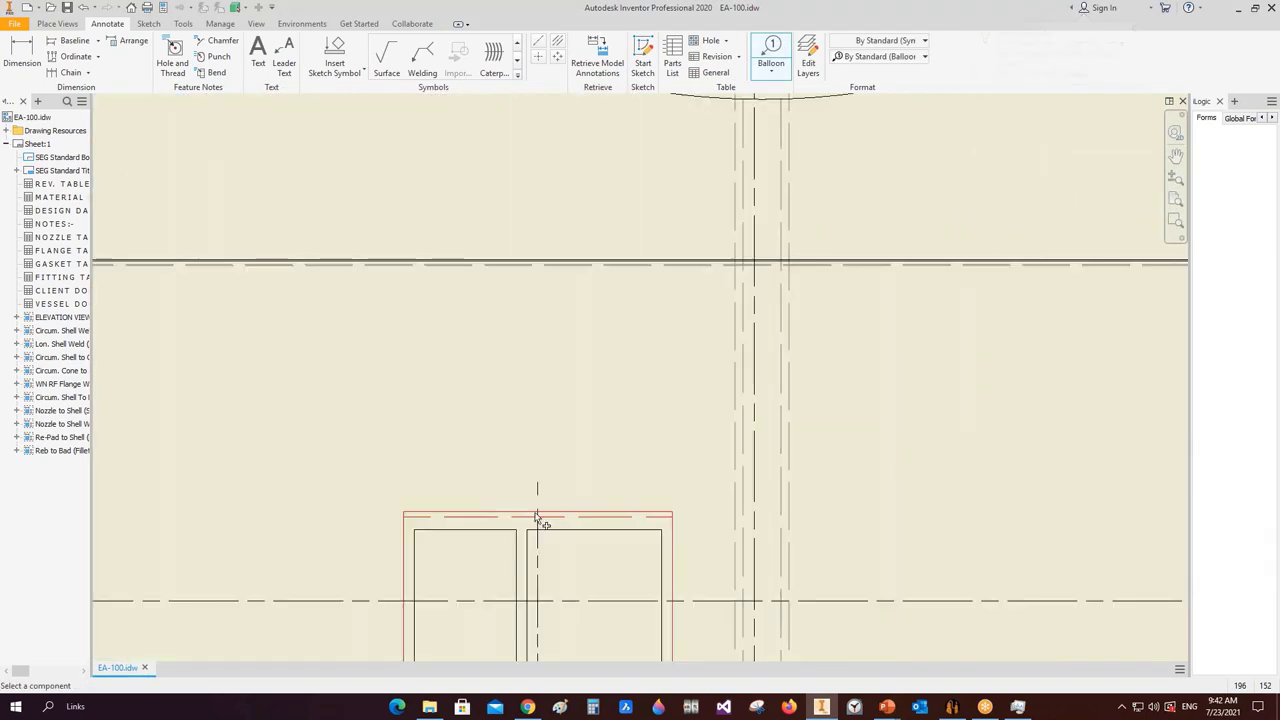
left_click(538, 512)
left_click(880, 56)
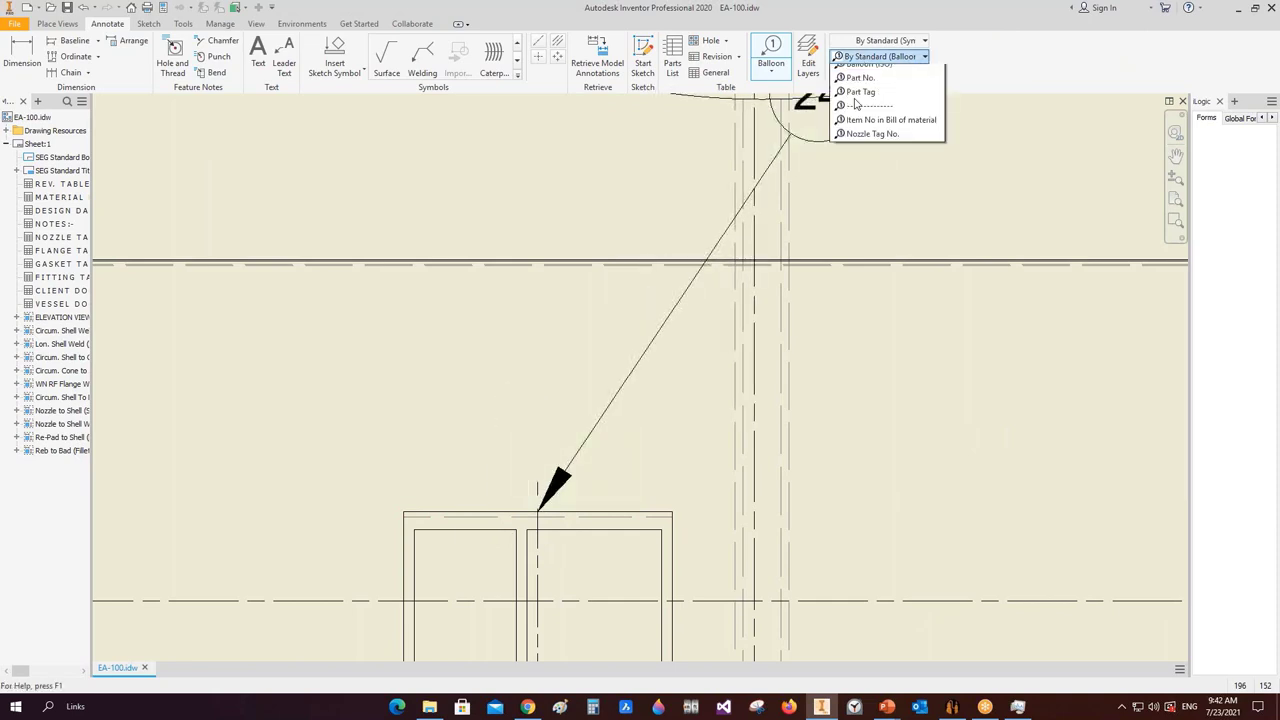
left_click(871, 157)
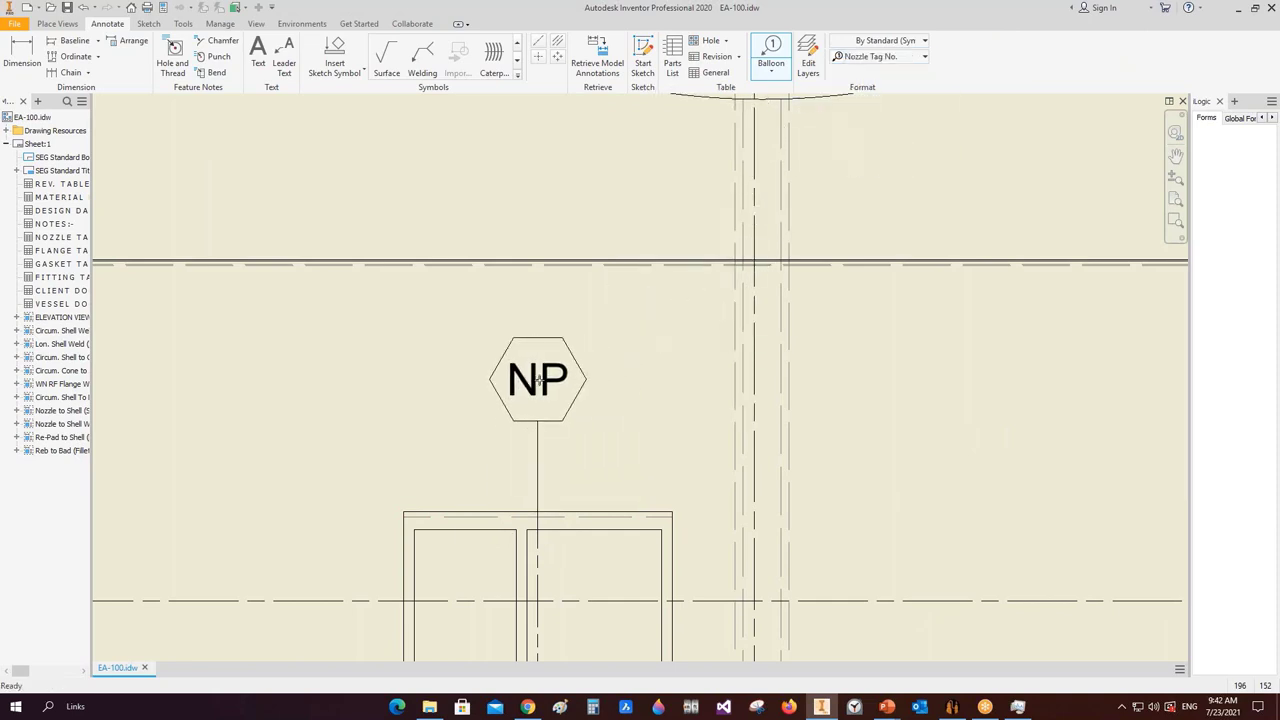
right_click(538, 379)
left_click(595, 374)
scroll(580, 357, "down", 6)
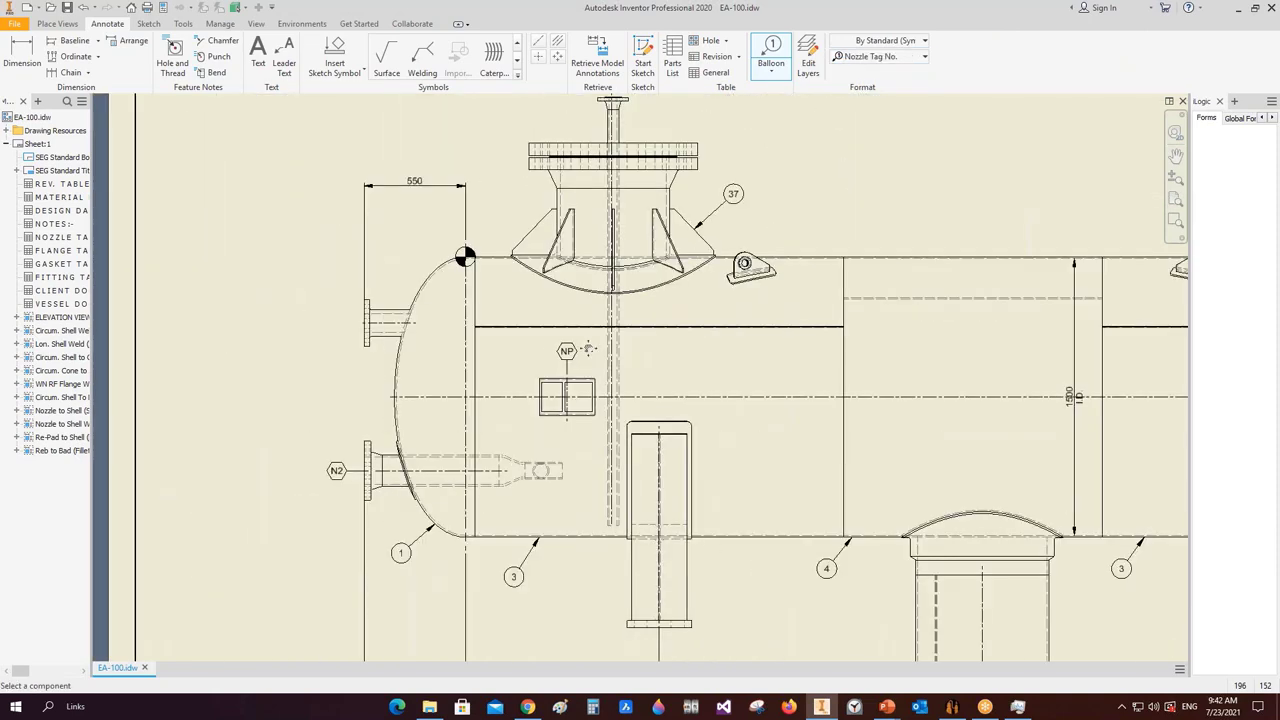
scroll(588, 349, "down", 8)
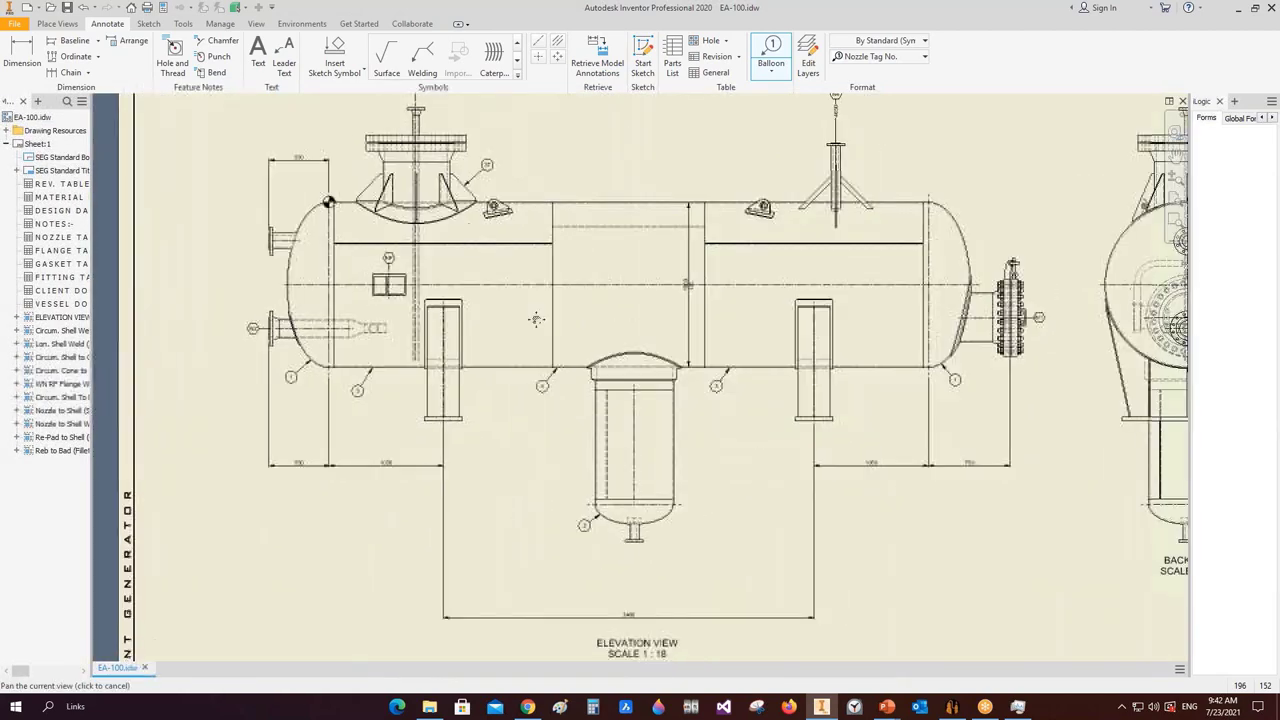
middle_click_drag(536, 319, 145, 312)
- Add a 1624.8 height dimension up to the top nozzle edge in the back view
key("d")
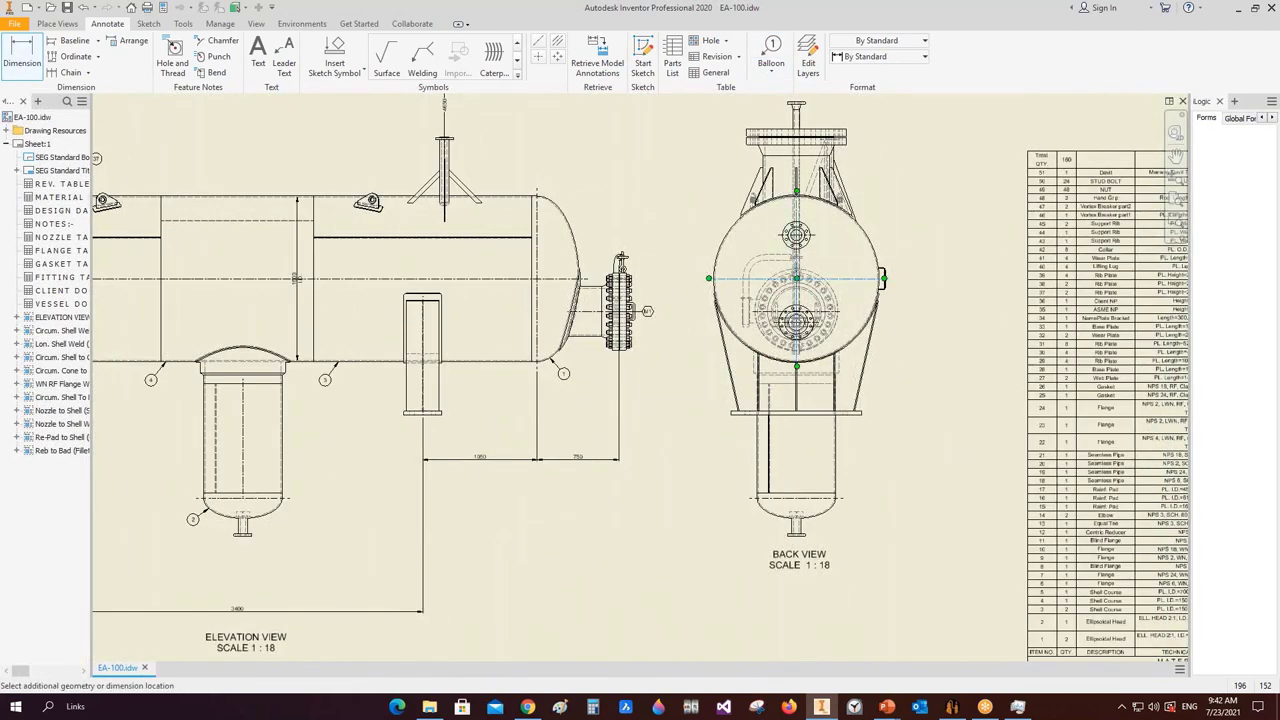
scroll(812, 236, "up", 3)
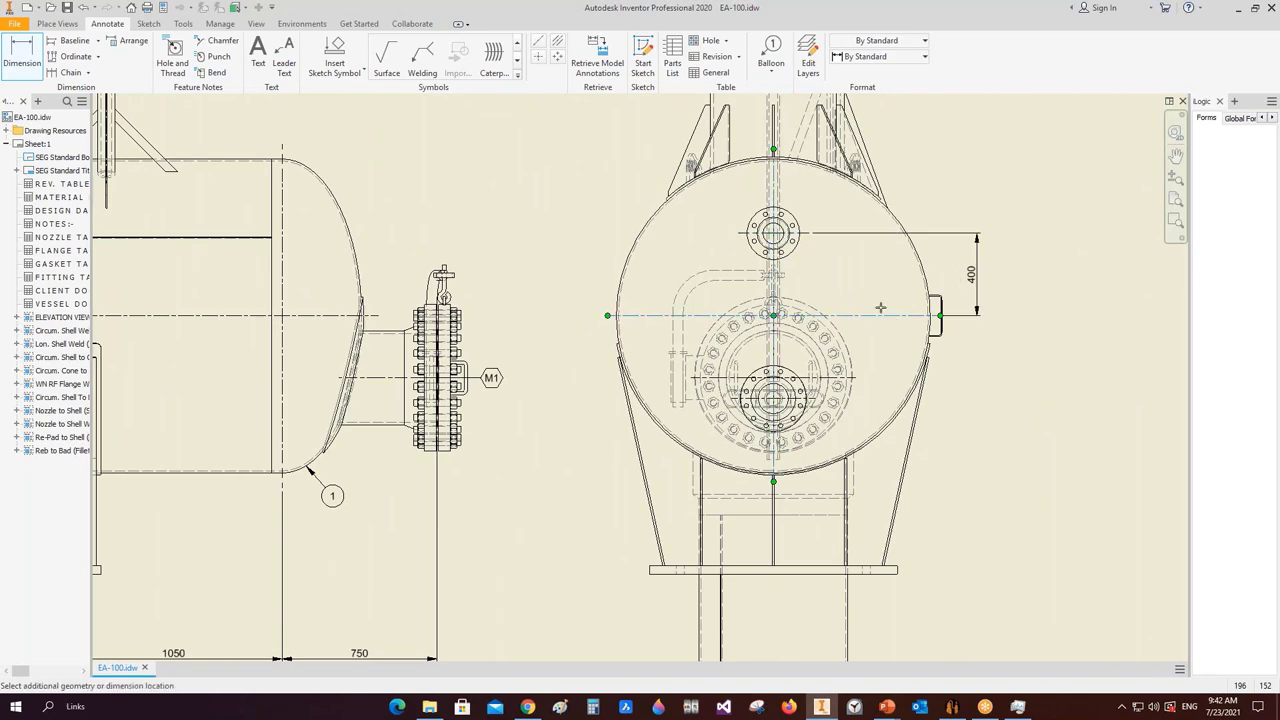
scroll(768, 277, "up", 5)
scroll(766, 277, "up", 3)
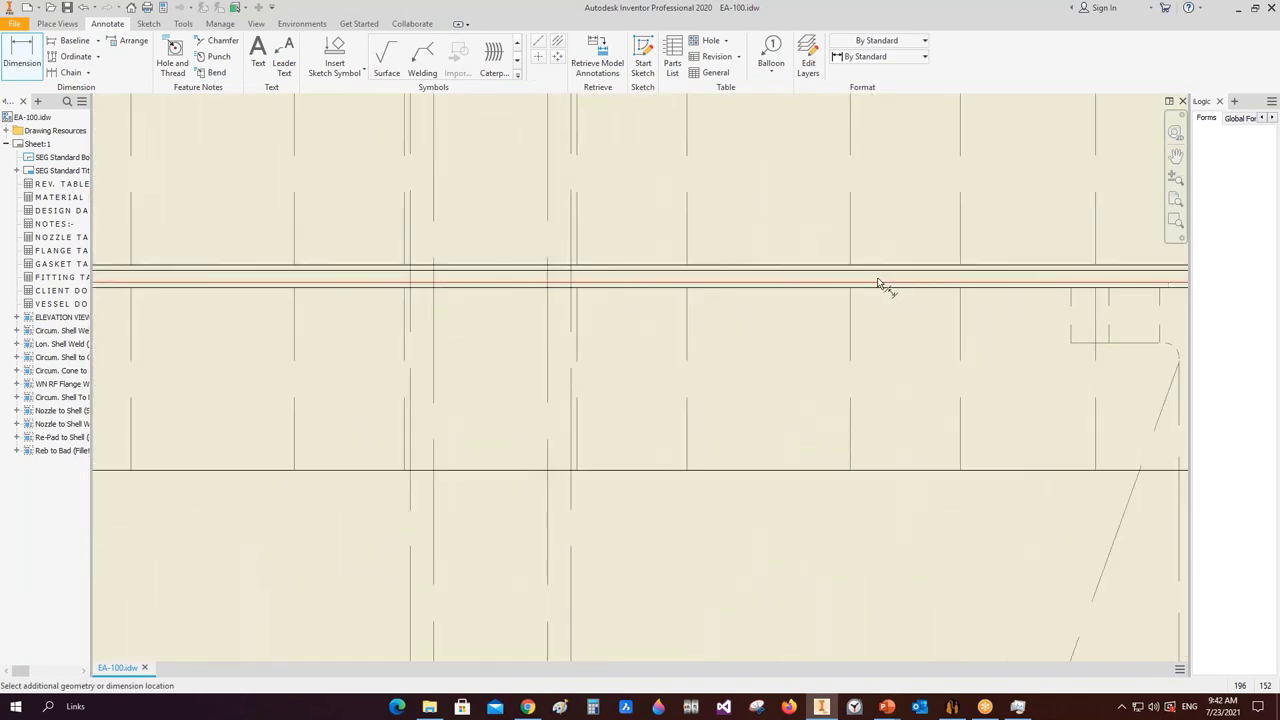
scroll(878, 283, "down", 6)
scroll(960, 440, "up", 4)
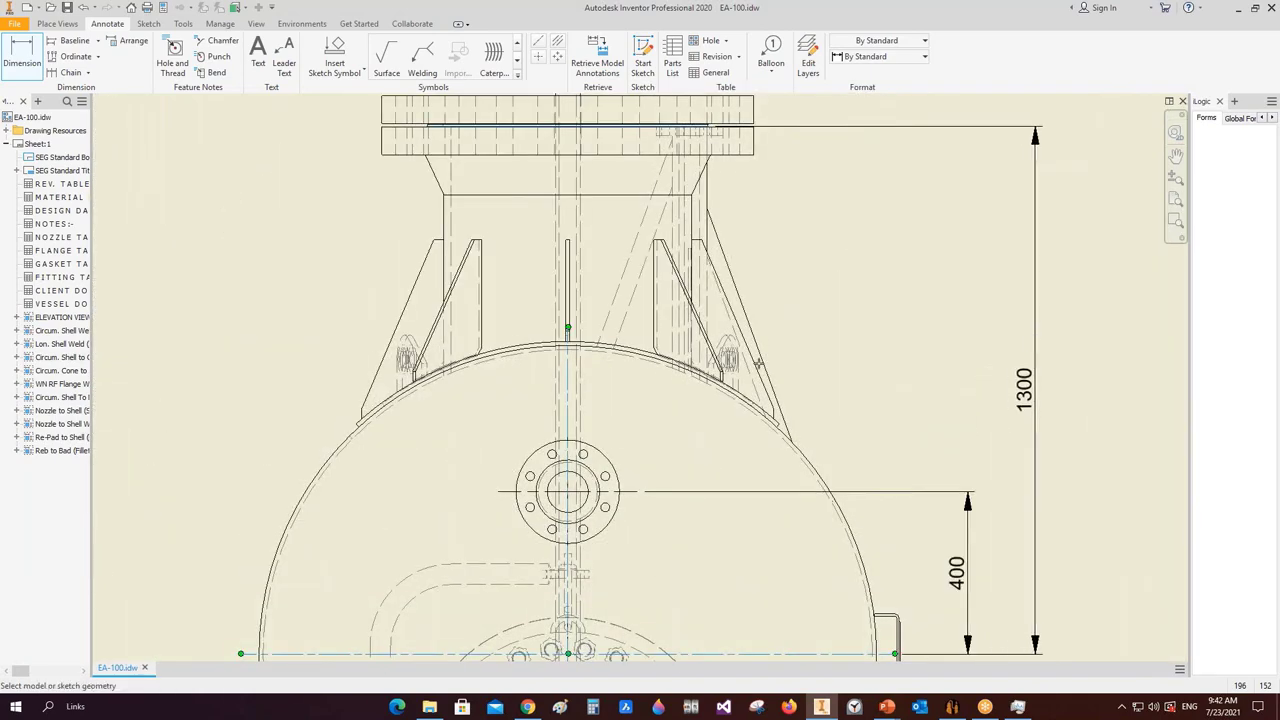
scroll(758, 362, "down", 5)
left_click(695, 545)
scroll(695, 218, "up", 6)
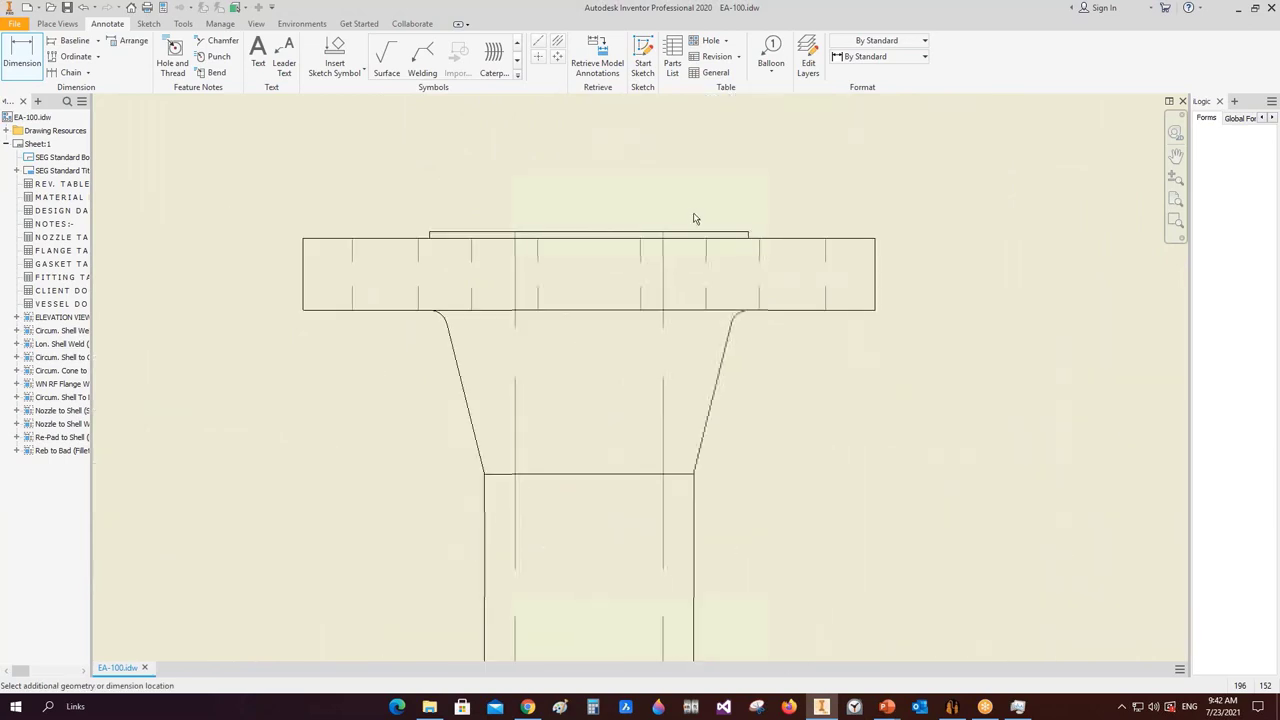
left_click(711, 231)
scroll(715, 230, "down", 7)
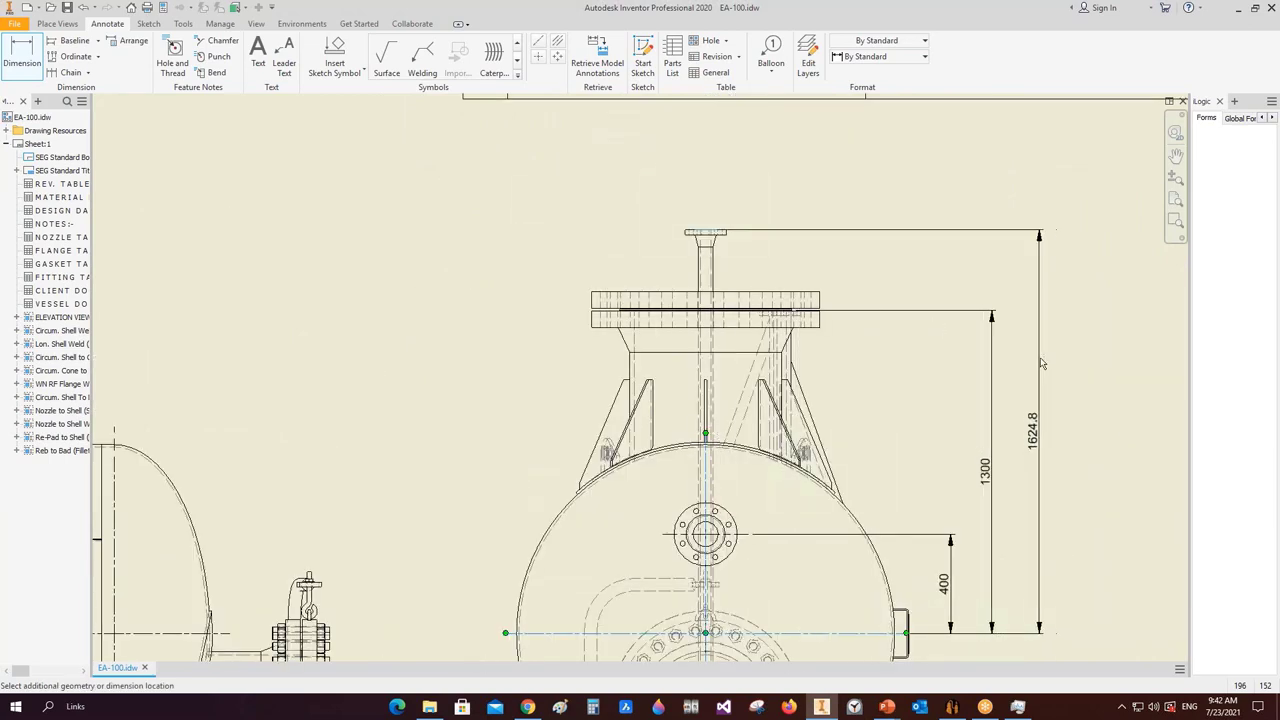
left_click(1025, 380)
- Add the 300, 400 and 1250 vertical dimensions beside the vessel
scroll(924, 384, "down", 2)
middle_click_drag(924, 384, 846, 199)
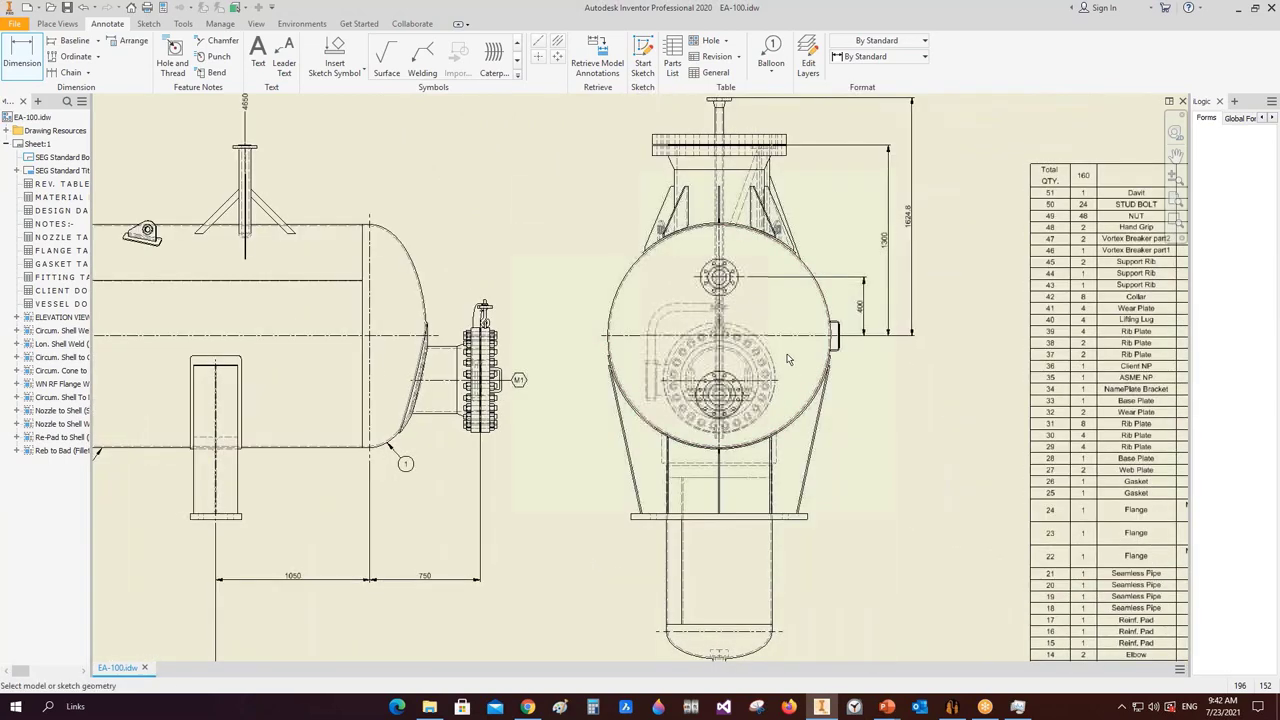
left_click(783, 385)
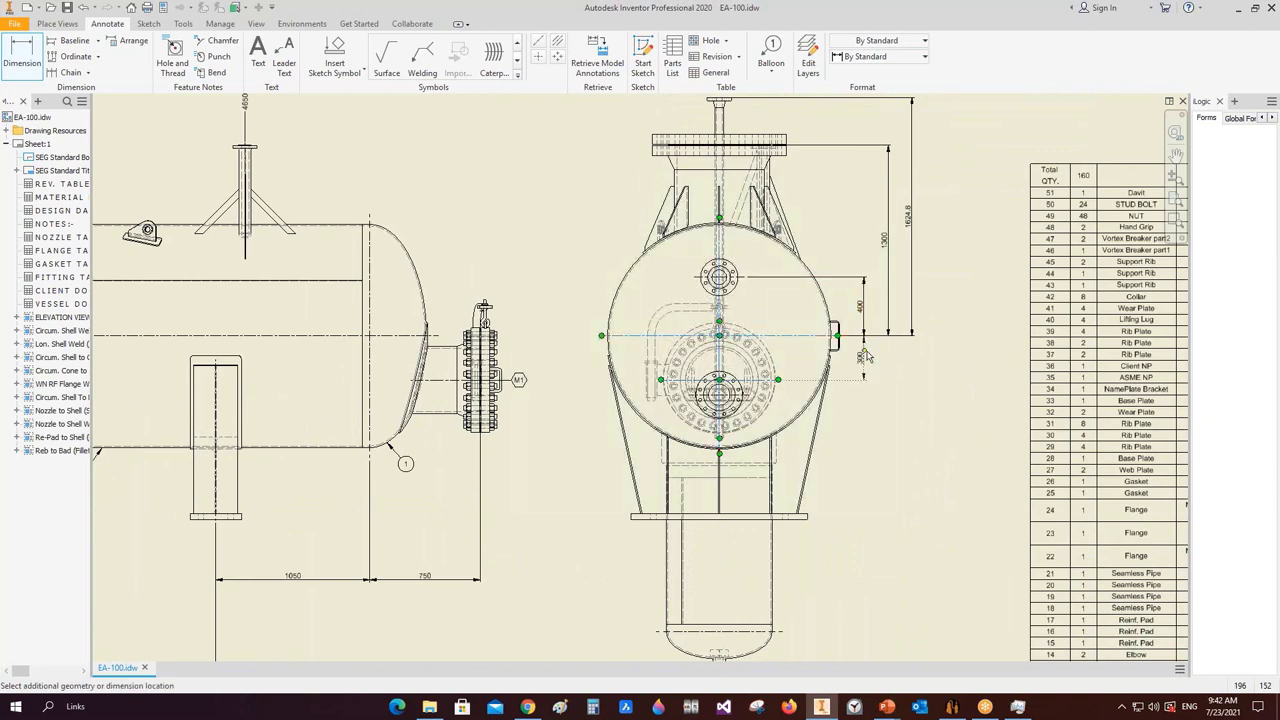
left_click(862, 356)
left_click(783, 337)
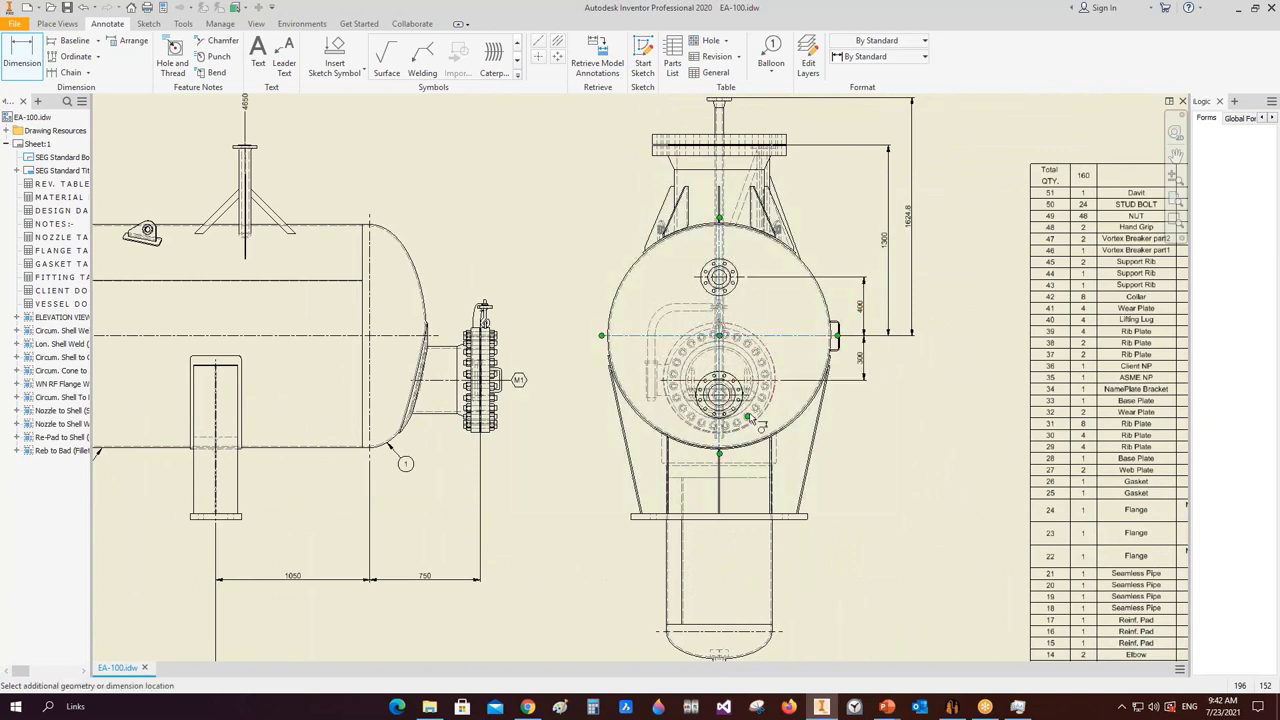
left_click(760, 404)
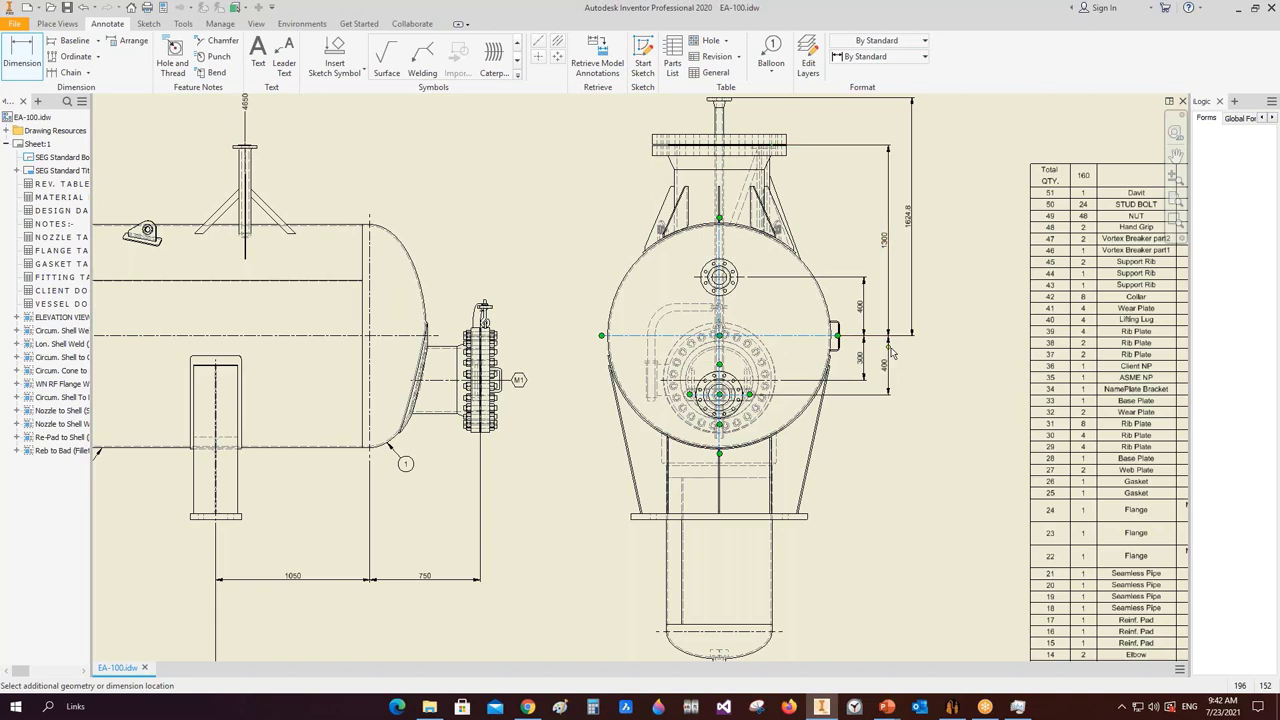
left_click(888, 362)
left_click(803, 338)
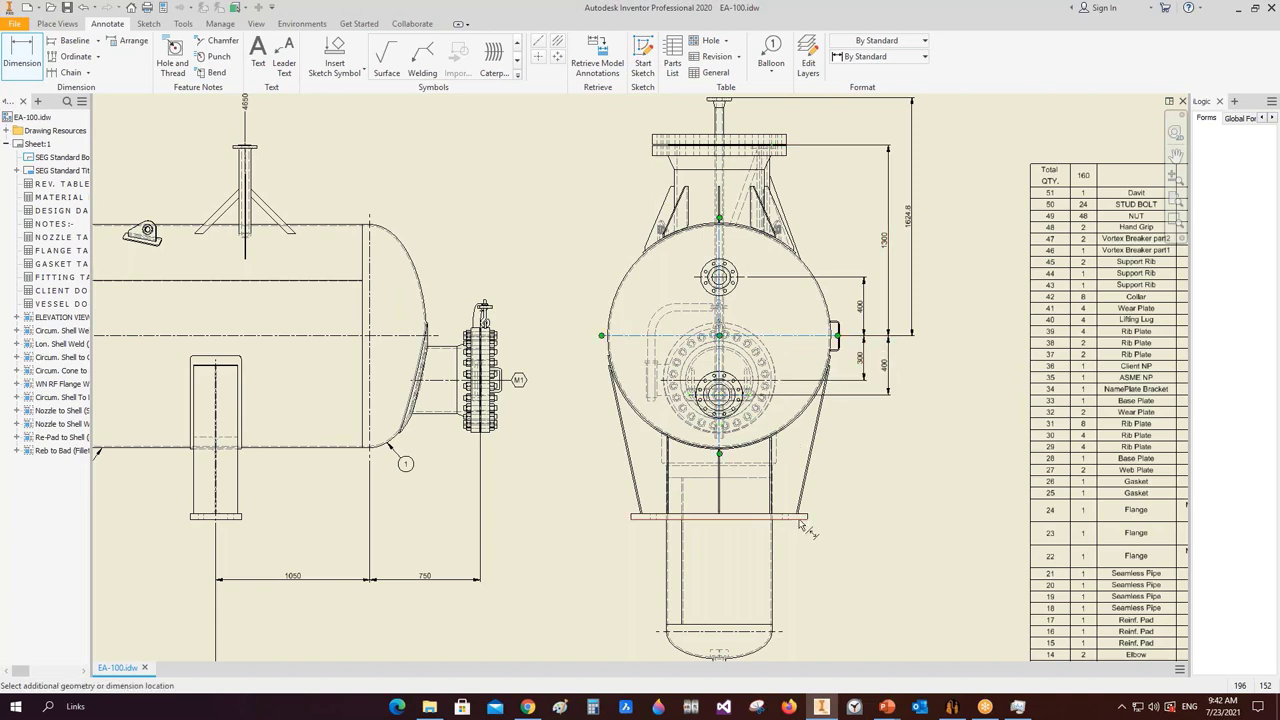
left_click(800, 518)
left_click(911, 427)
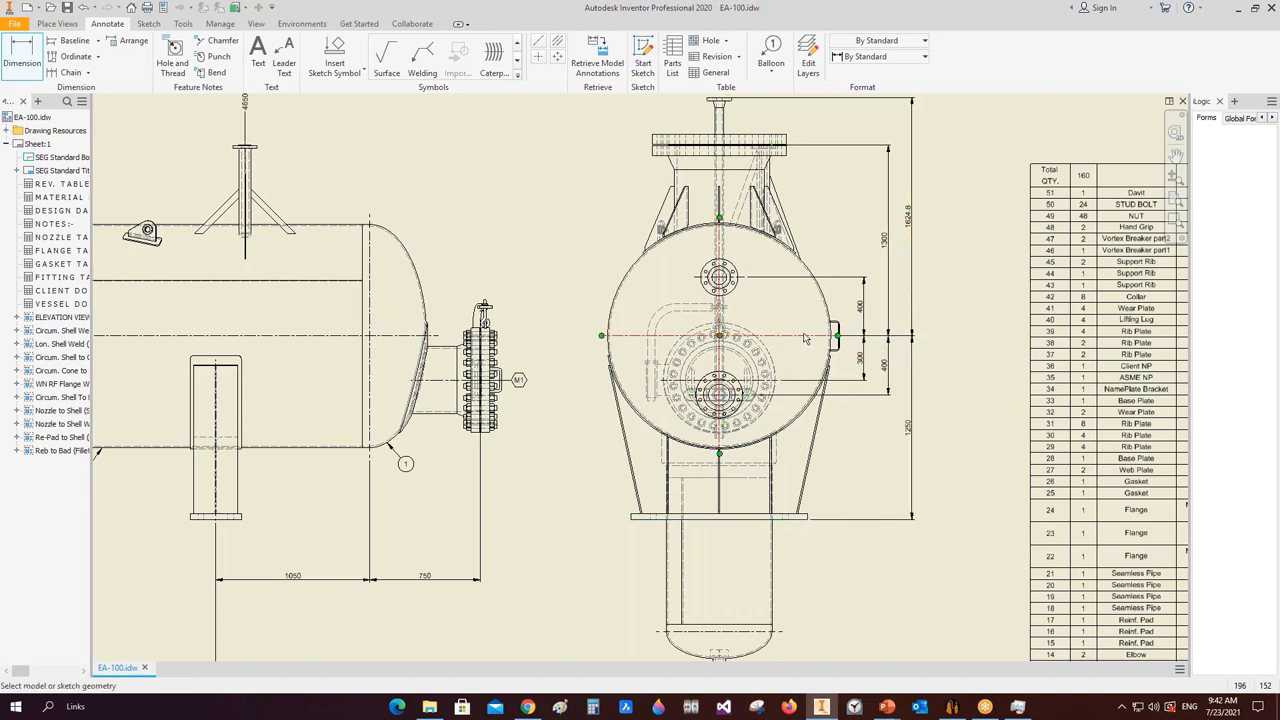
- Dimension from the centreline to the vessel bottom and the bottom nozzle flange face
left_click(805, 338)
middle_click_drag(777, 642, 756, 565)
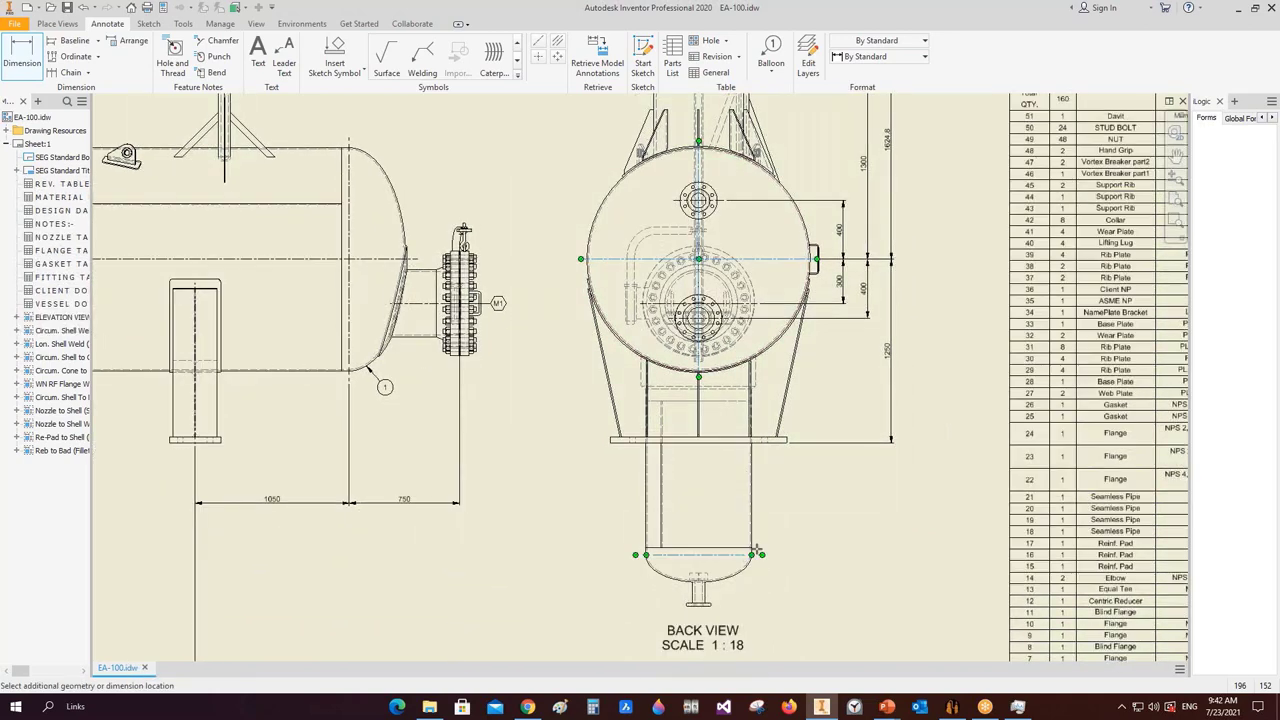
left_click(757, 551)
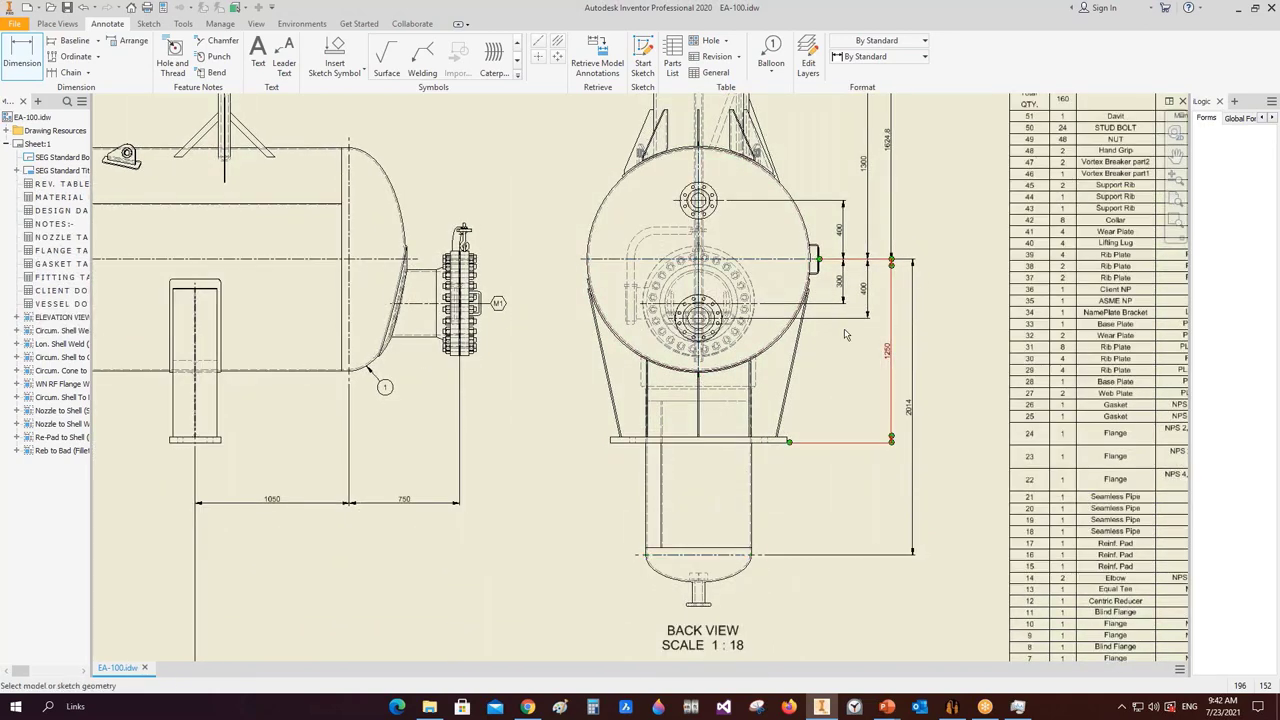
scroll(905, 287, "up", 3)
middle_click_drag(759, 434, 767, 388)
scroll(767, 388, "down", 4)
scroll(785, 442, "down", 5)
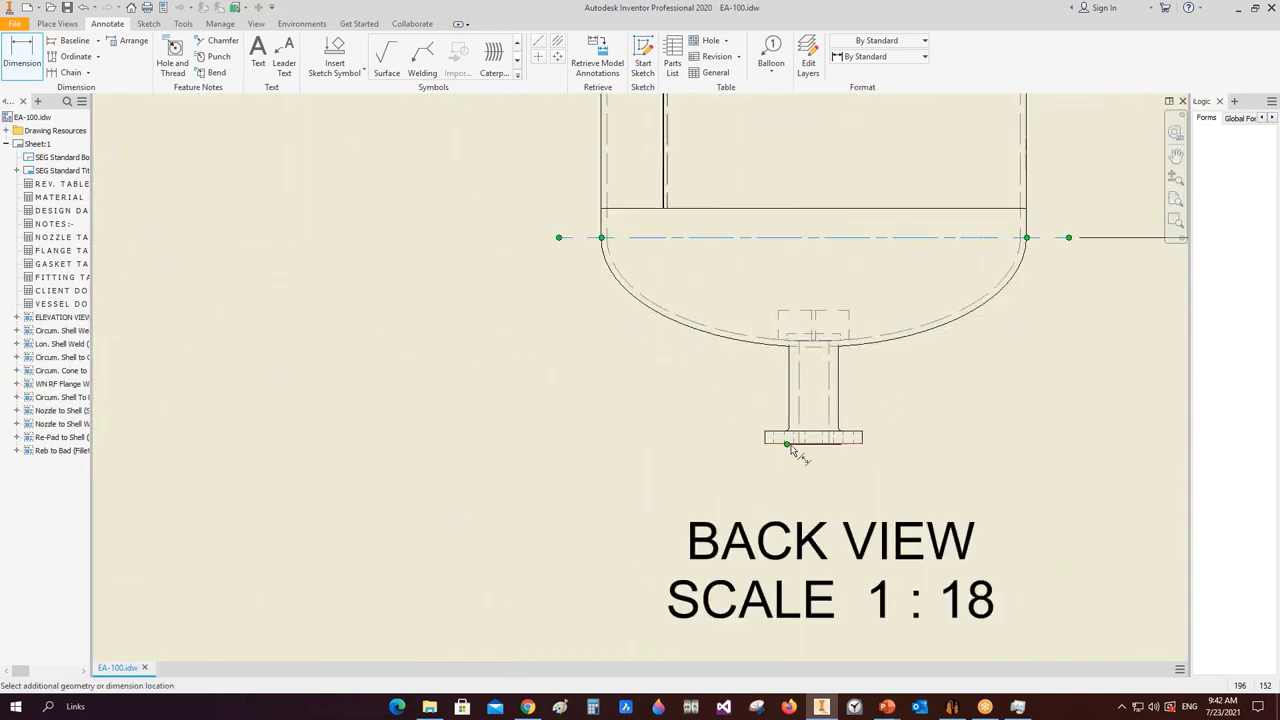
left_click(808, 455)
scroll(468, 355, "up", 4)
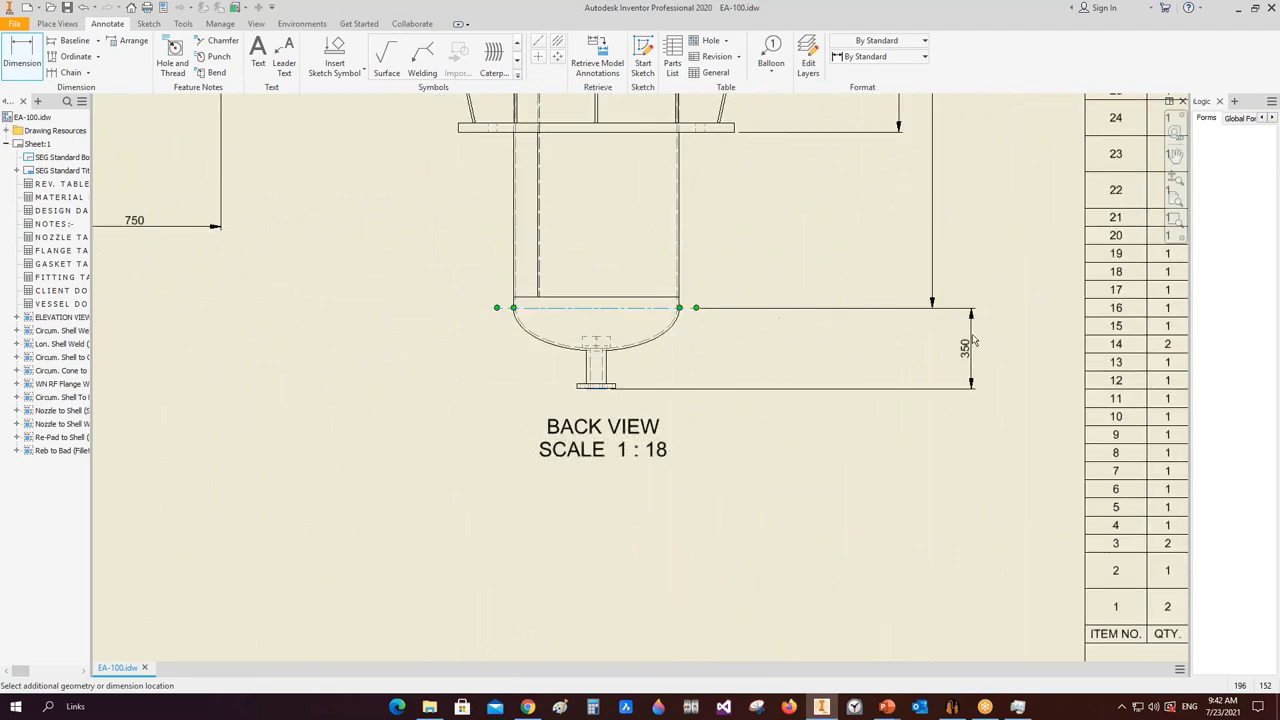
- Finish the dimension command
scroll(640, 300, "up", 4)
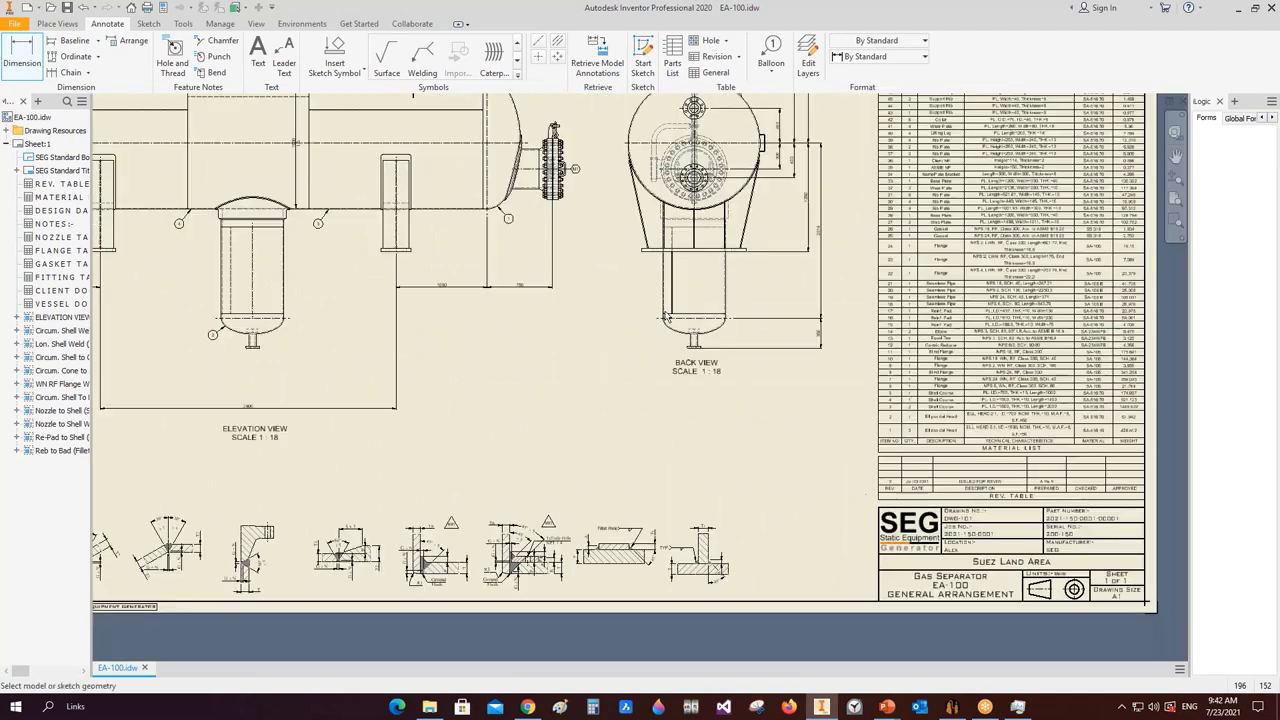
scroll(640, 260, "down", 3)
right_click(612, 220)
left_click(670, 220)
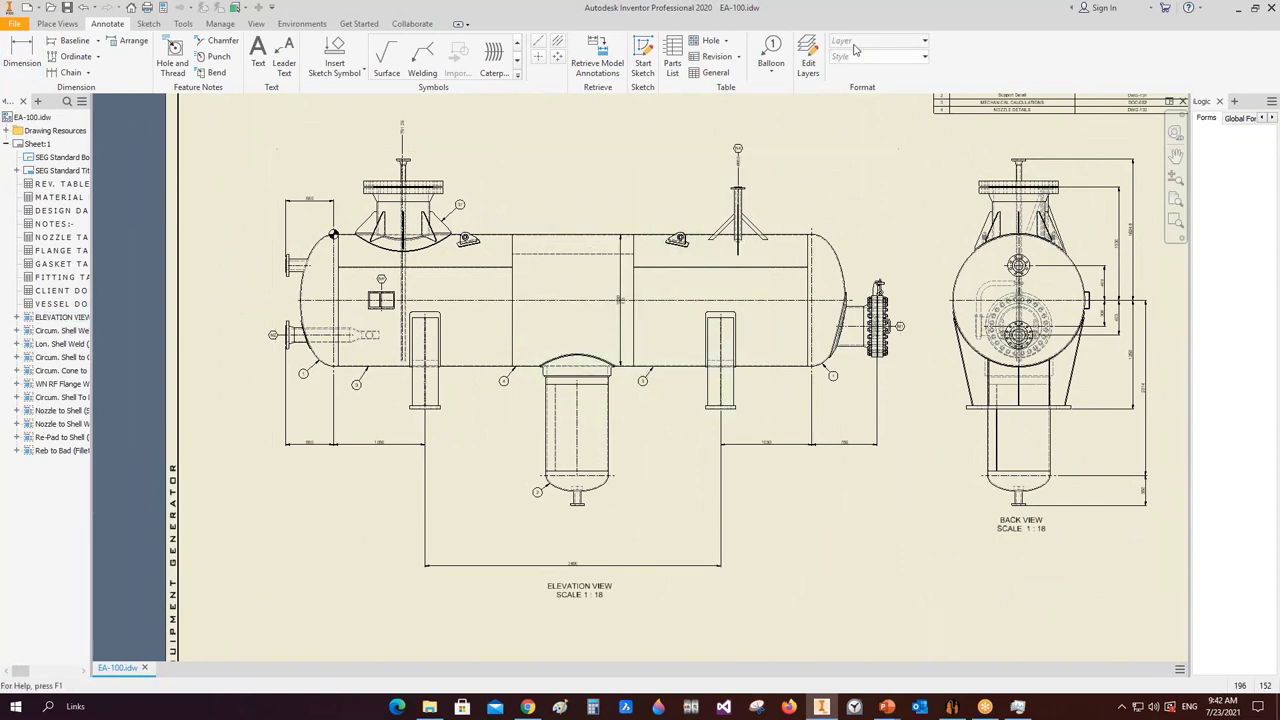
- Start a new balloon with the Nozzle Tag No. style
left_click(771, 55)
left_click(880, 56)
left_click(885, 158)
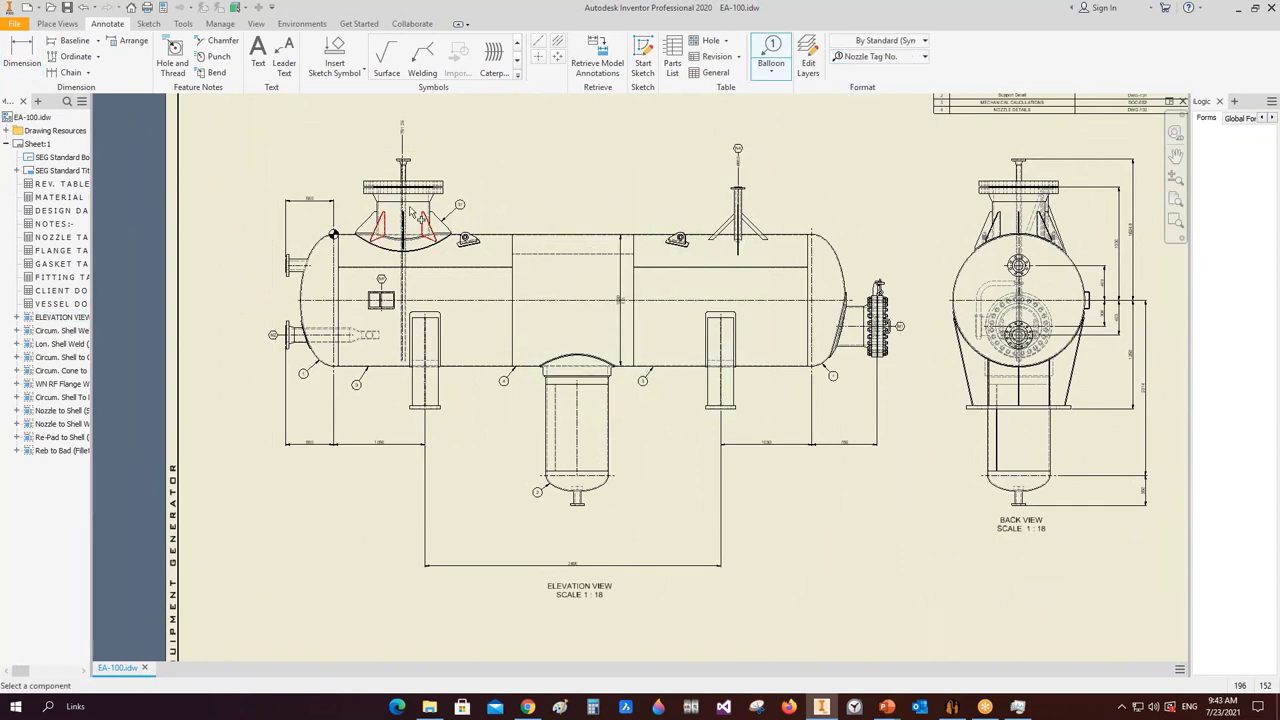
scroll(410, 212, "down", 5)
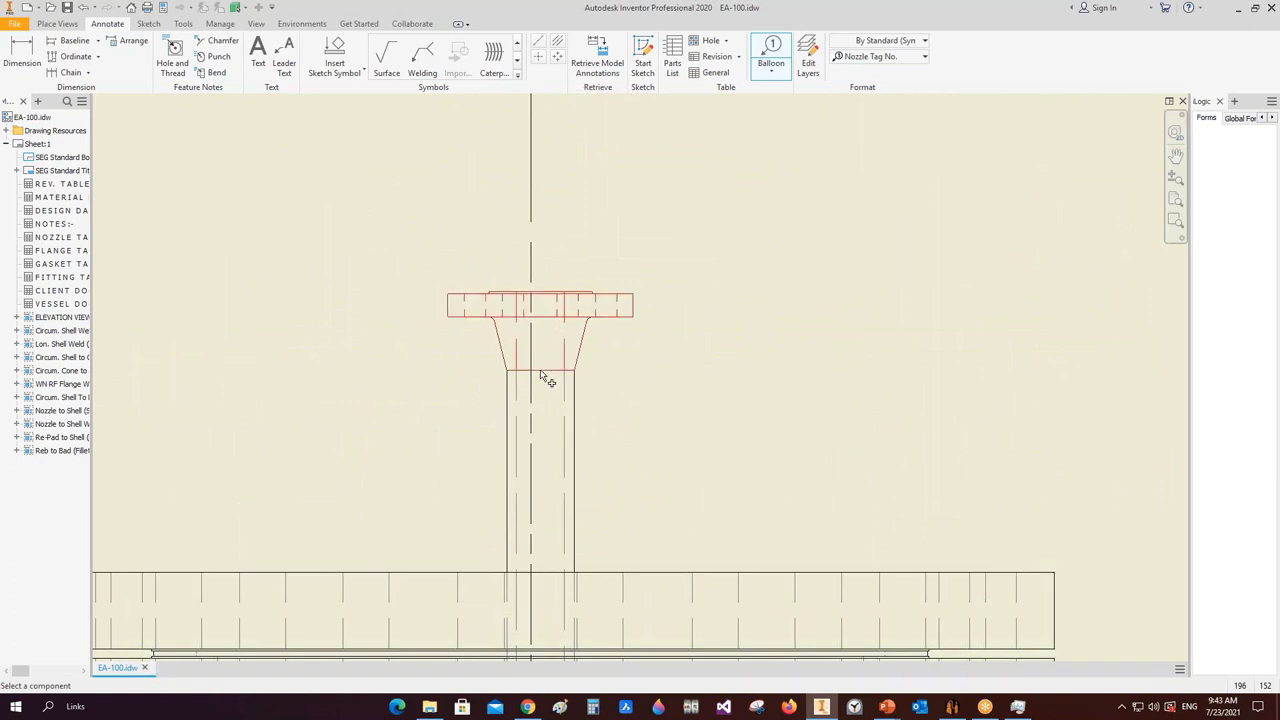
scroll(549, 332, "up", 5)
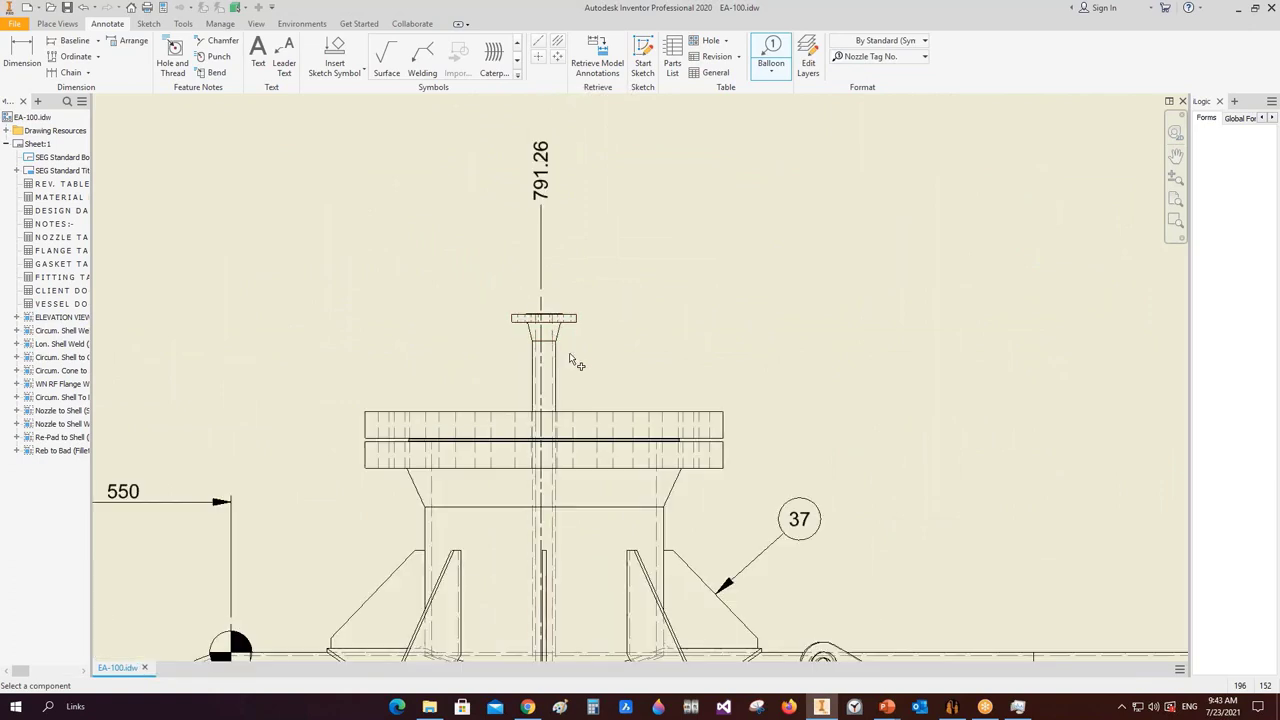
scroll(549, 338, "down", 4)
scroll(549, 280, "up", 5)
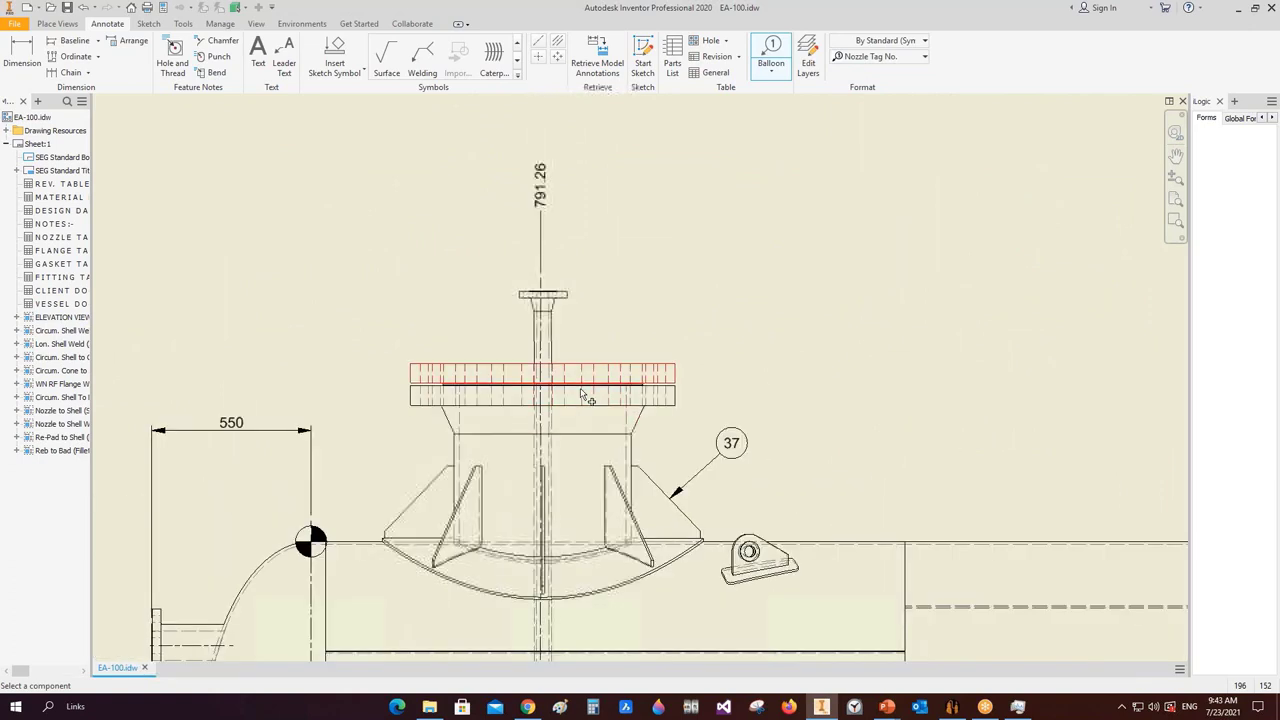
scroll(542, 357, "down", 6)
scroll(515, 308, "up", 4)
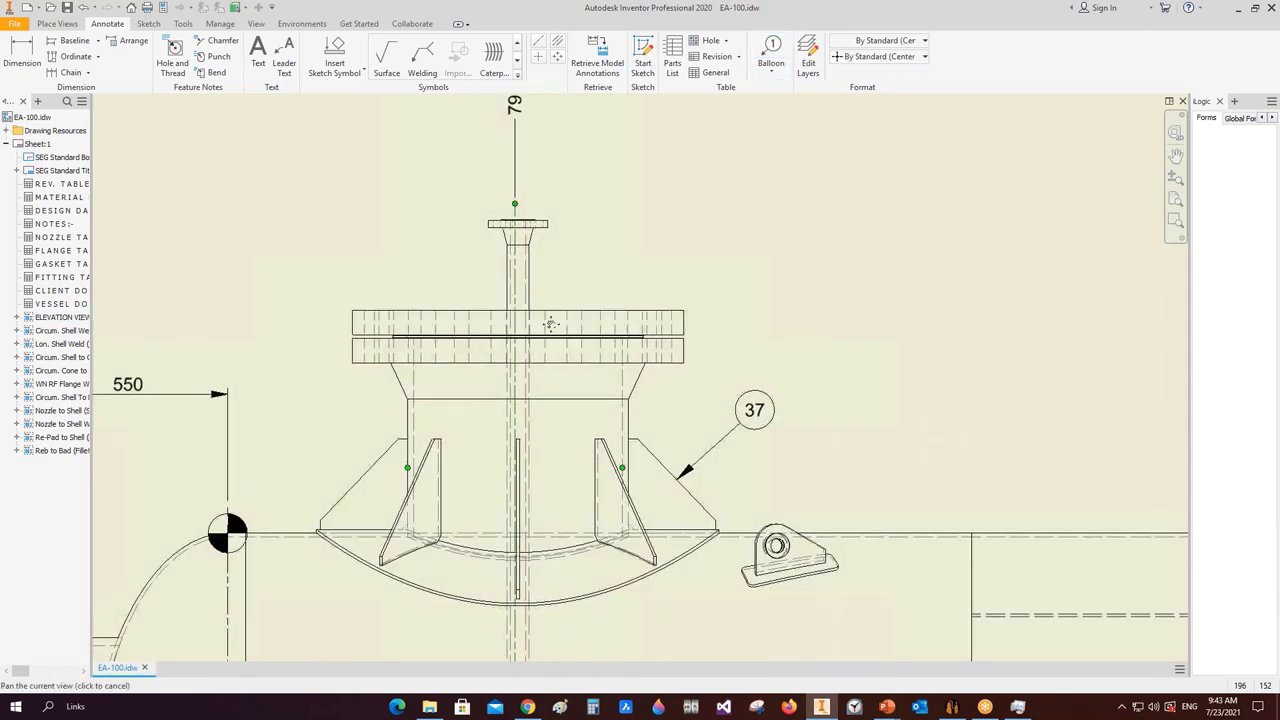
scroll(630, 455, "down", 5)
- Select the top nozzle's centreline in the elevation view
left_click(630, 456)
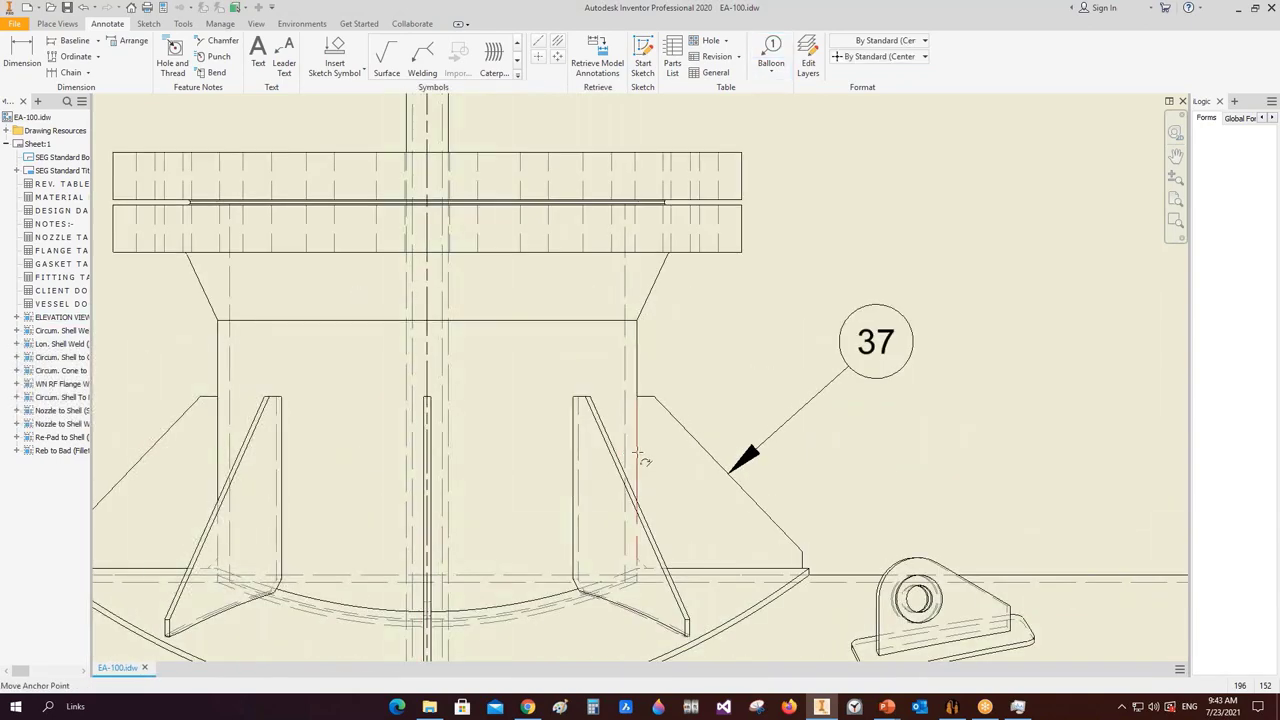
scroll(545, 372, "up", 3)
scroll(500, 300, "down", 2)
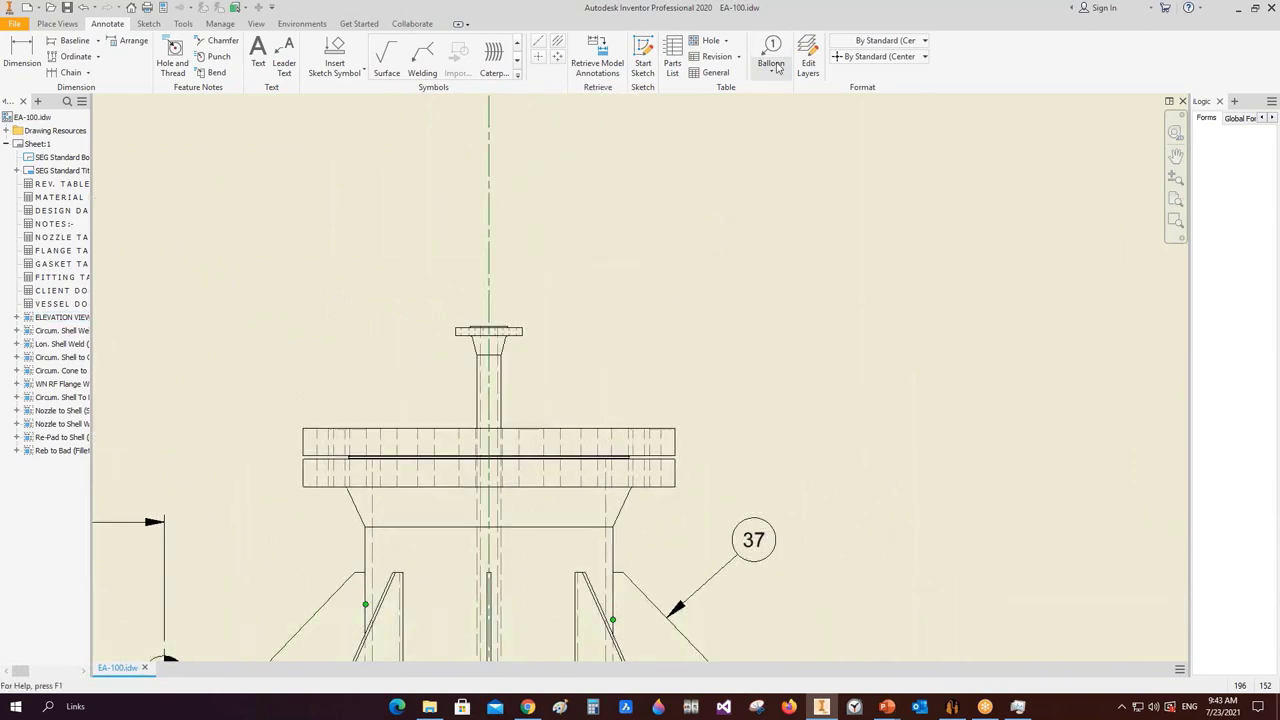
scroll(574, 443, "up", 4)
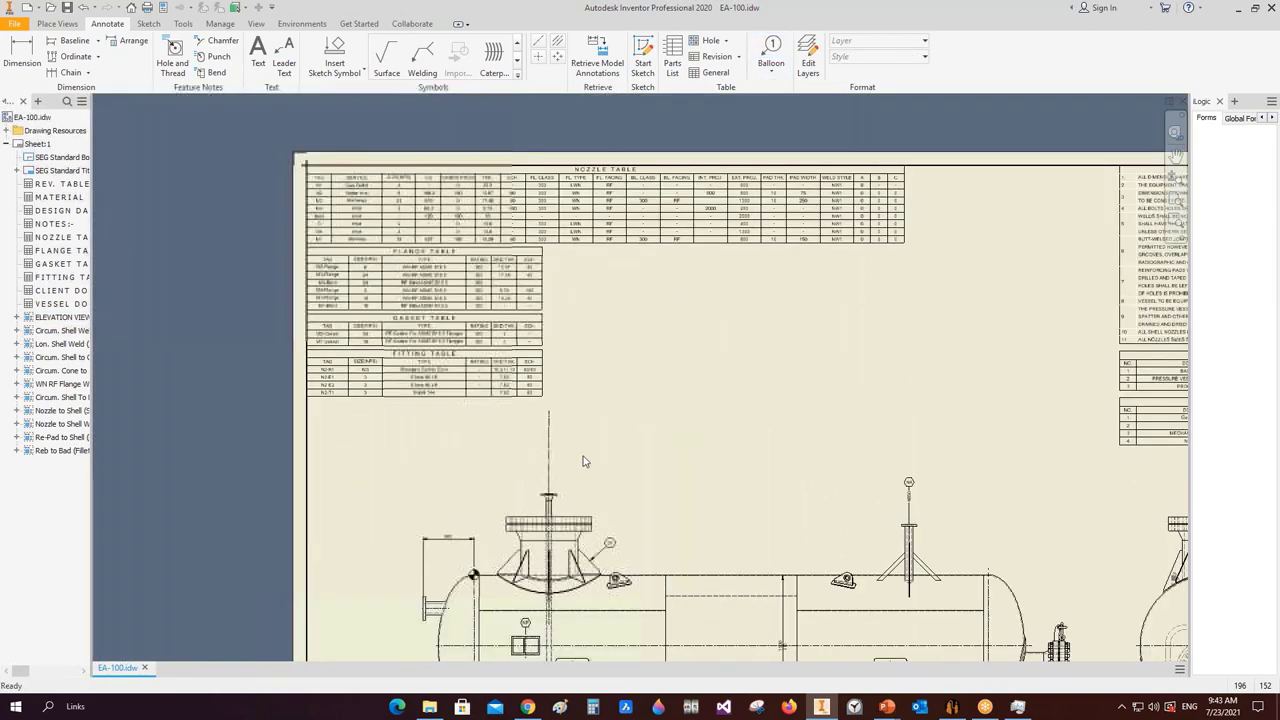
mouse_move(593, 400)
middle_mouse_down()
mouse_move(573, 375)
mouse_move(571, 324)
middle_mouse_up()
left_click(771, 574)
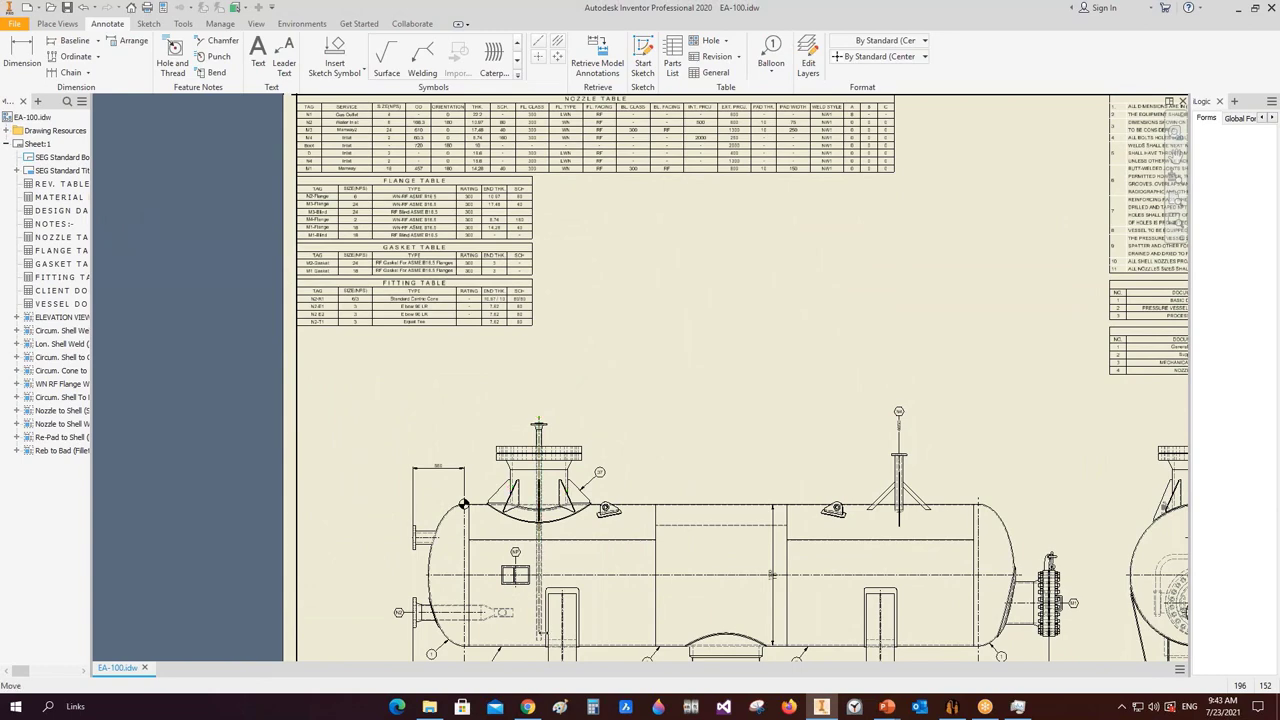
- Add an 800 ordinate elevation at the top end of the small nozzle
left_click(75, 56)
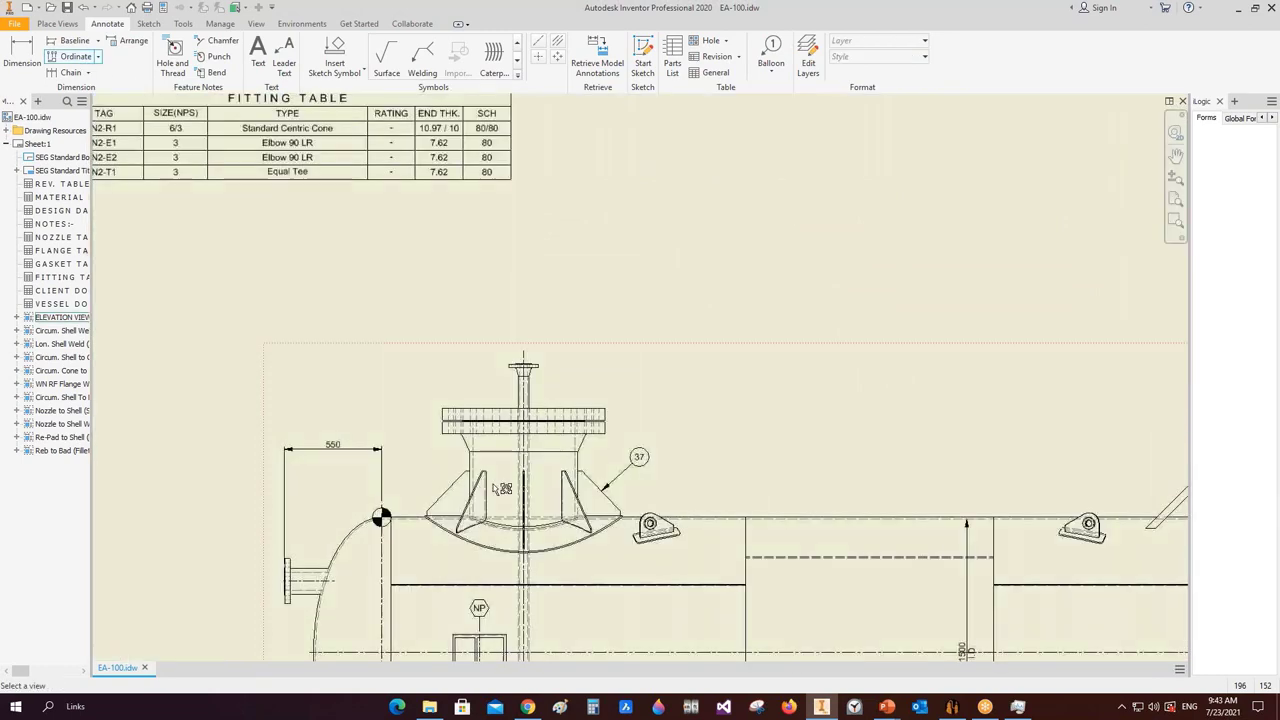
scroll(570, 491, "down", 3)
scroll(522, 430, "down", 2)
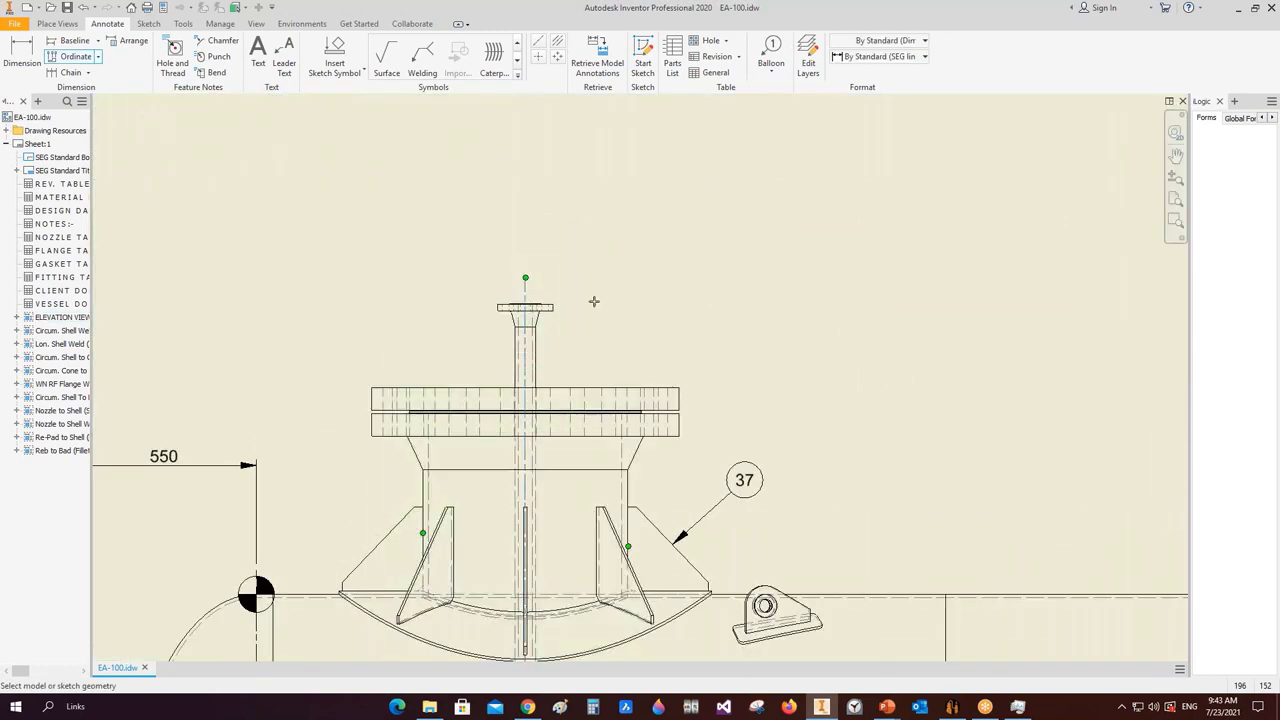
left_click(526, 300)
left_click(538, 261)
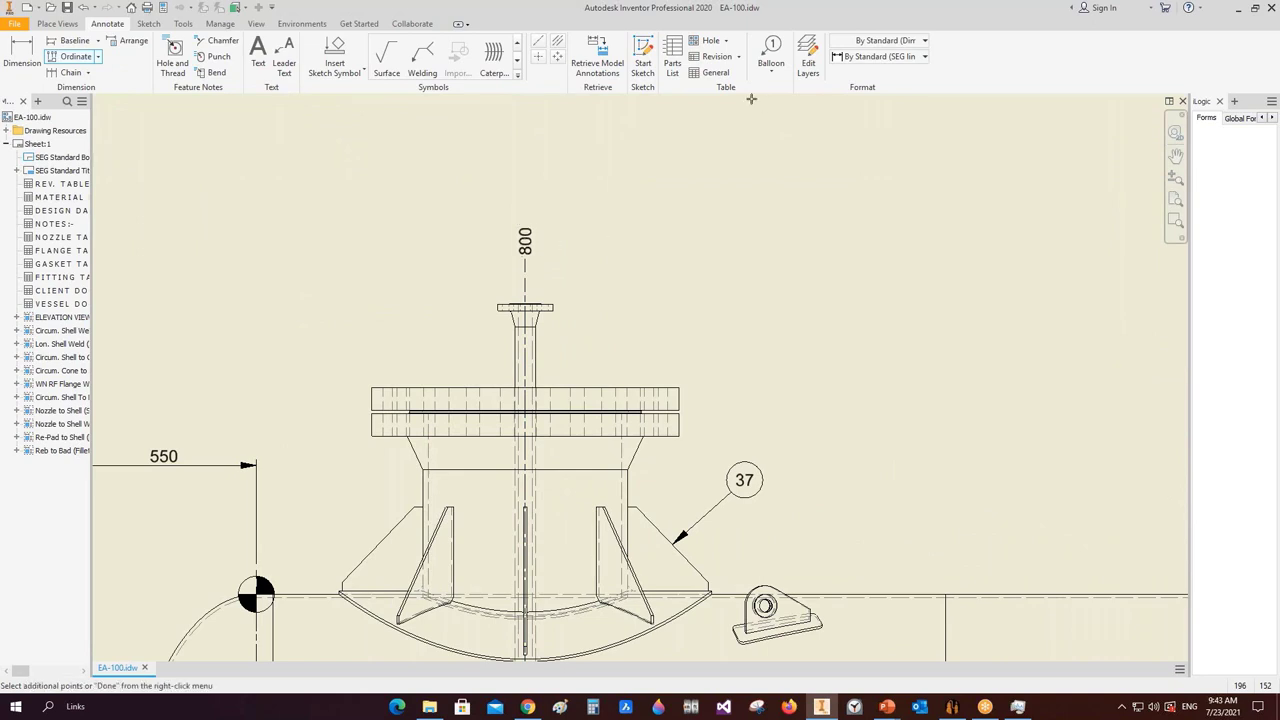
left_click(771, 55)
left_click(880, 56)
- Place a Nozzle Tag No. style balloon for the M4-Flange above the top nozzle
left_click(875, 135)
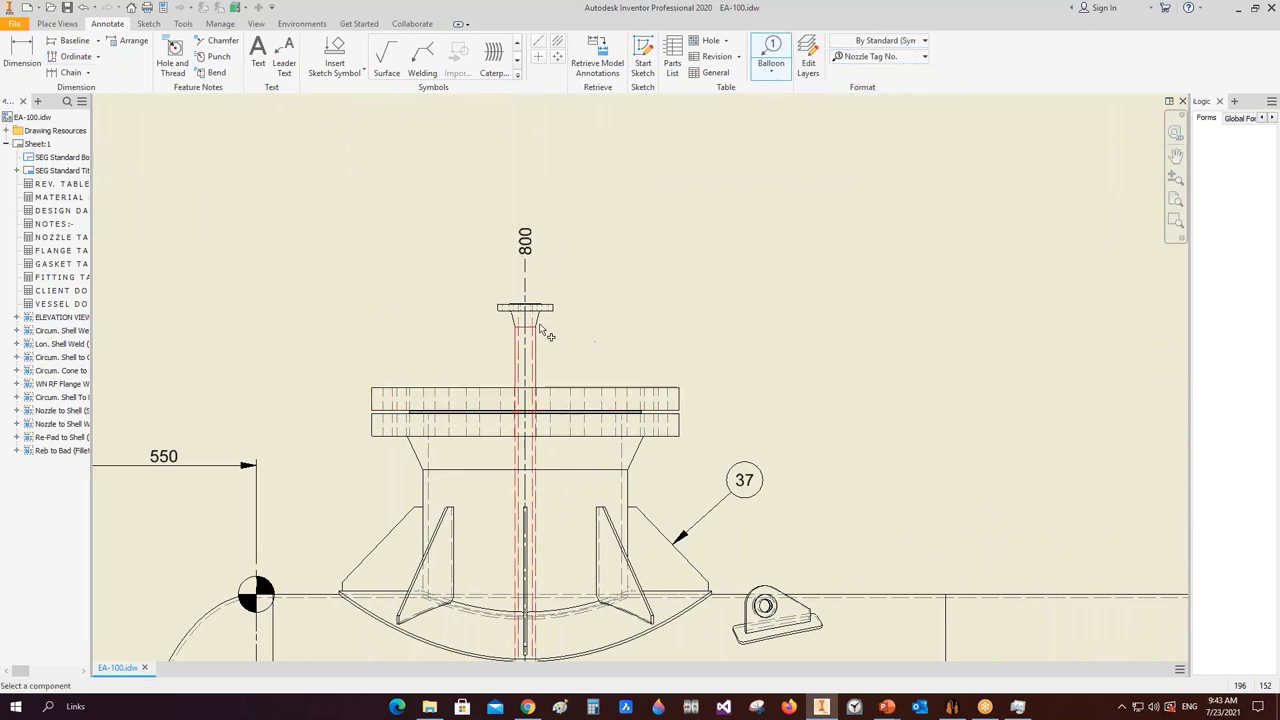
scroll(540, 328, "down", 3)
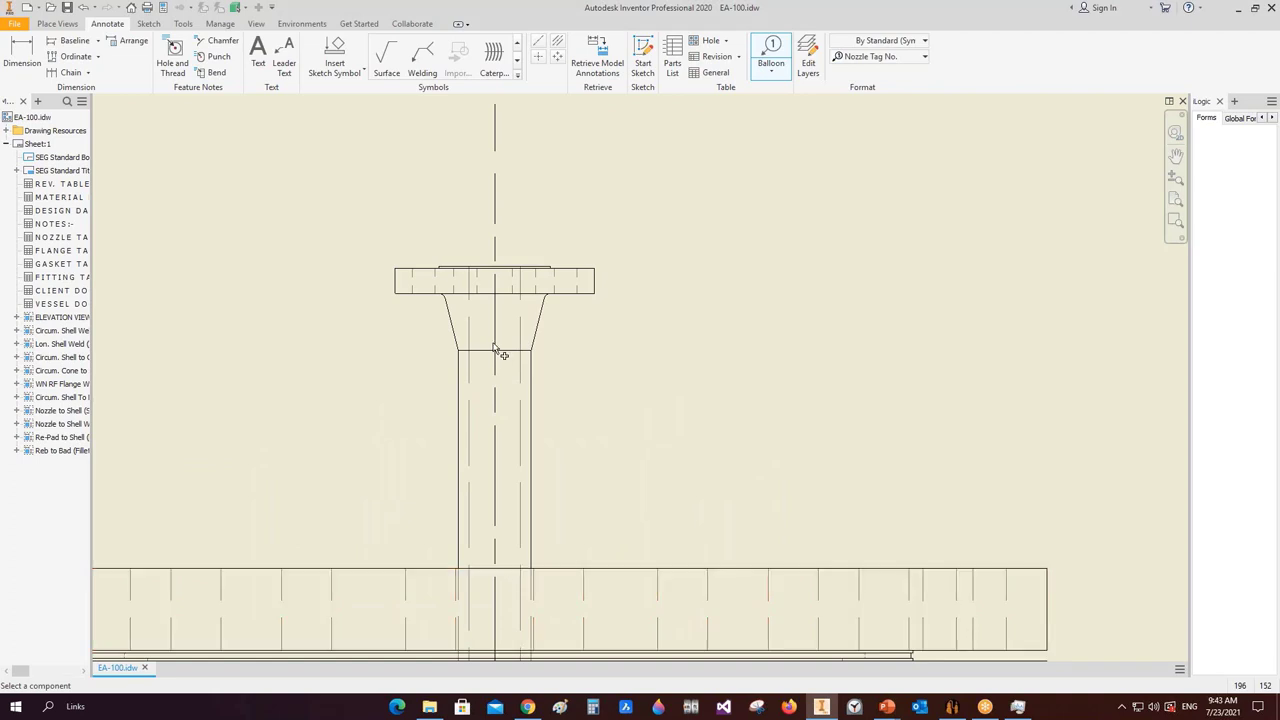
left_click(497, 357)
scroll(497, 357, "up", 3)
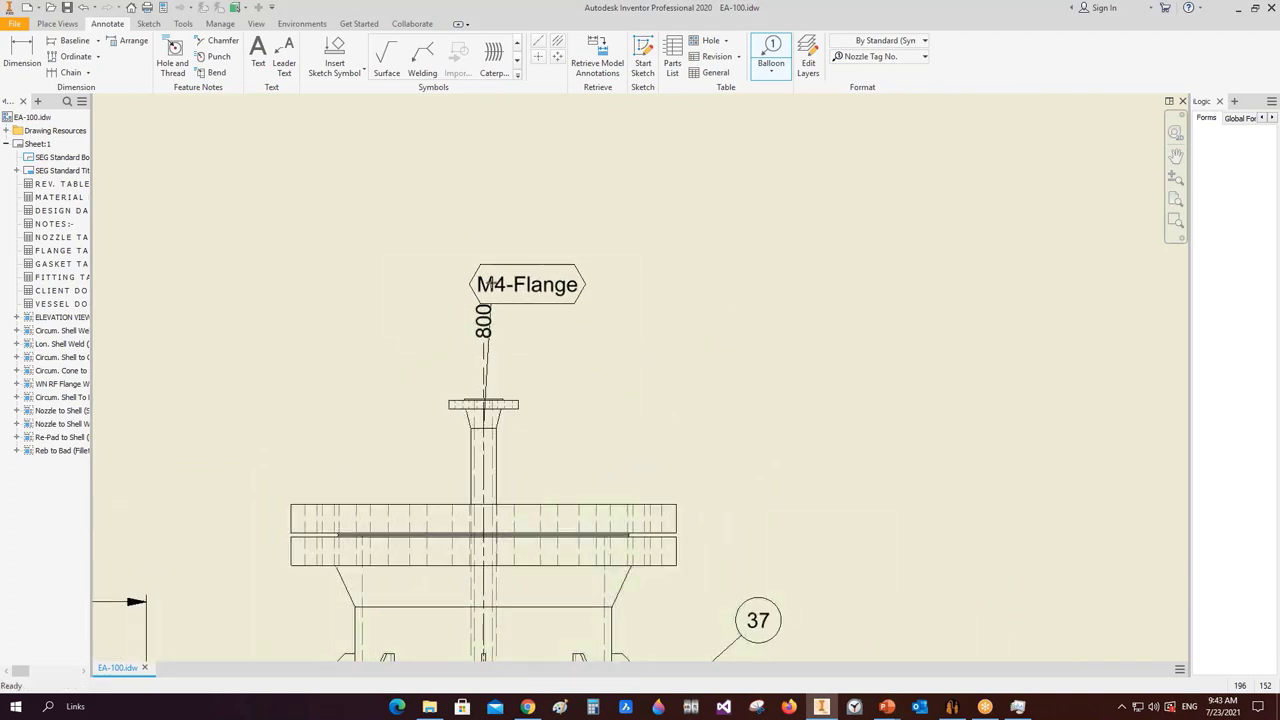
right_click(485, 264)
left_click(533, 268)
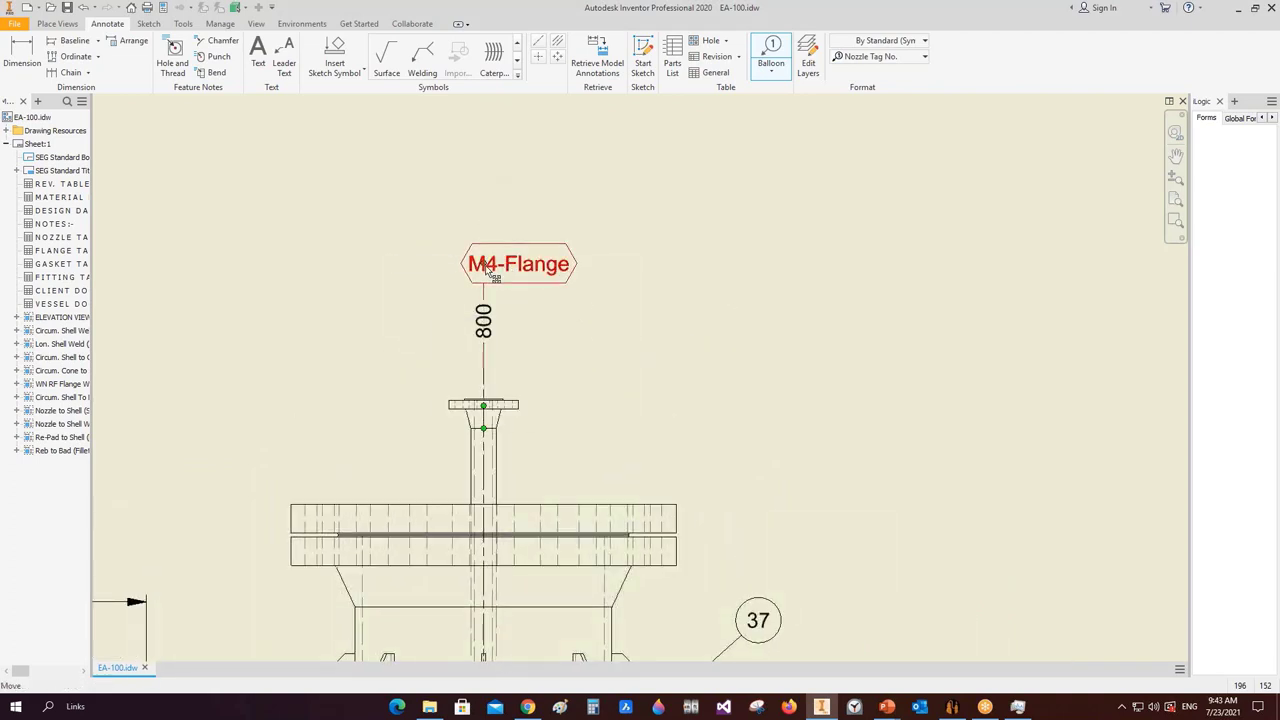
- Attach the nozzle's M4 tag and the flange's M3 tag to the balloon group
right_click(483, 263)
left_click(543, 318)
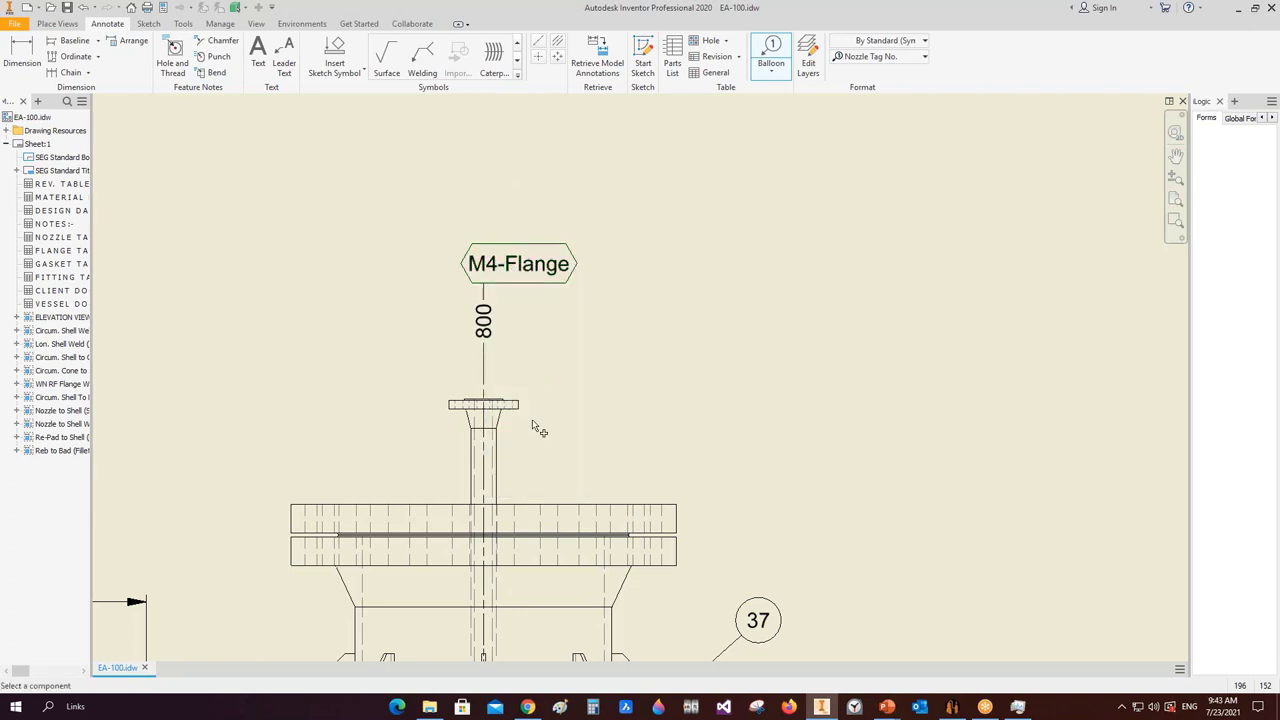
left_click(503, 457)
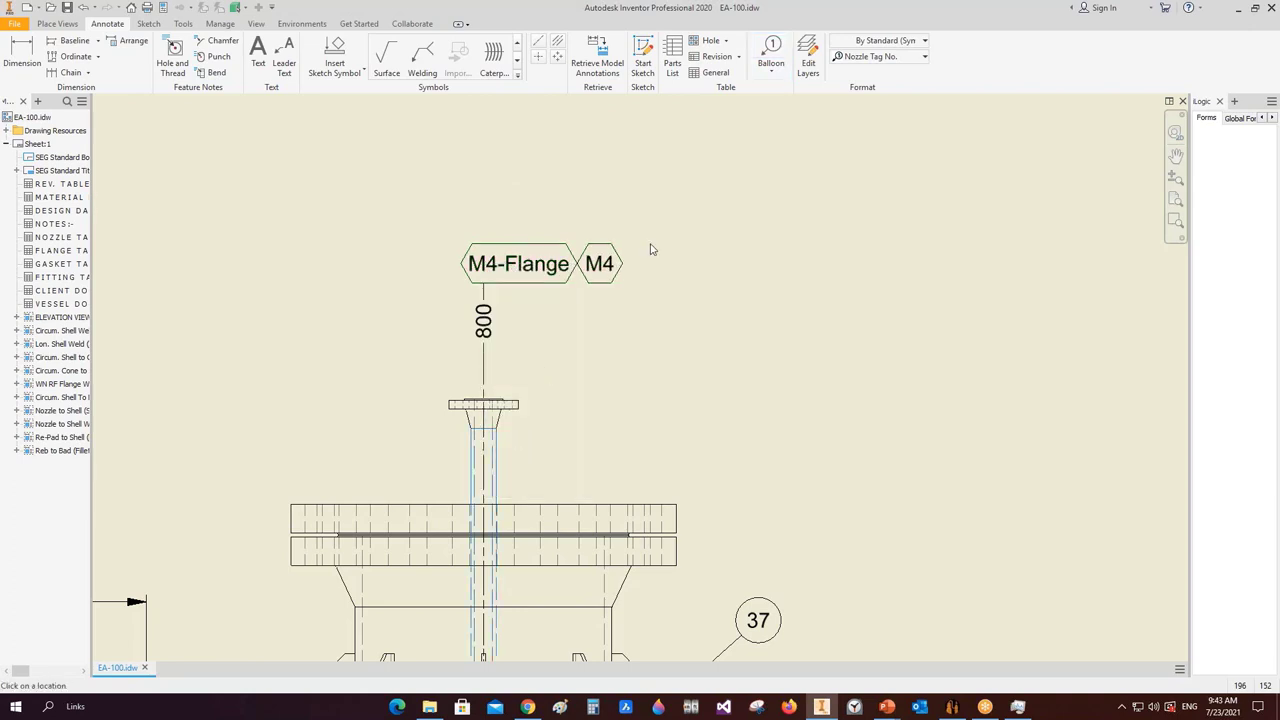
right_click(581, 272)
left_click(632, 326)
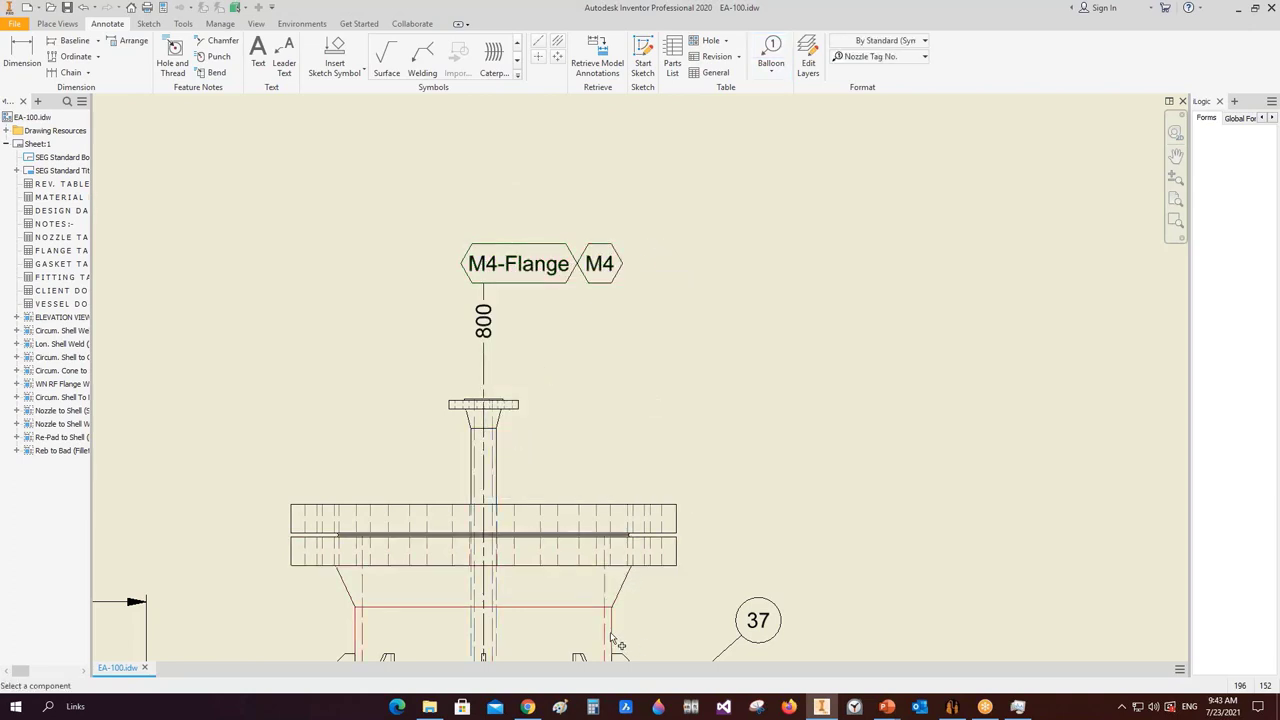
left_click(618, 640)
- Remove the M4-Flange tag, leaving M4 and M3, and fit the whole sheet in view
right_click(483, 265)
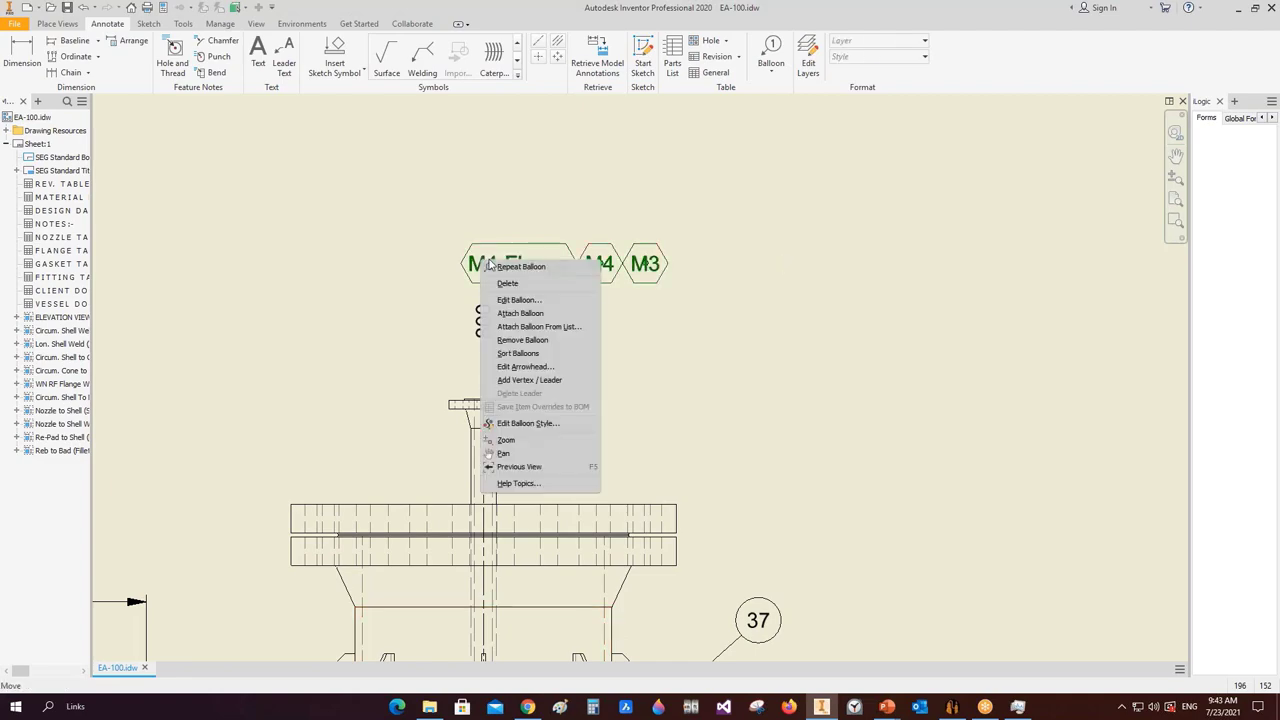
left_click(523, 276)
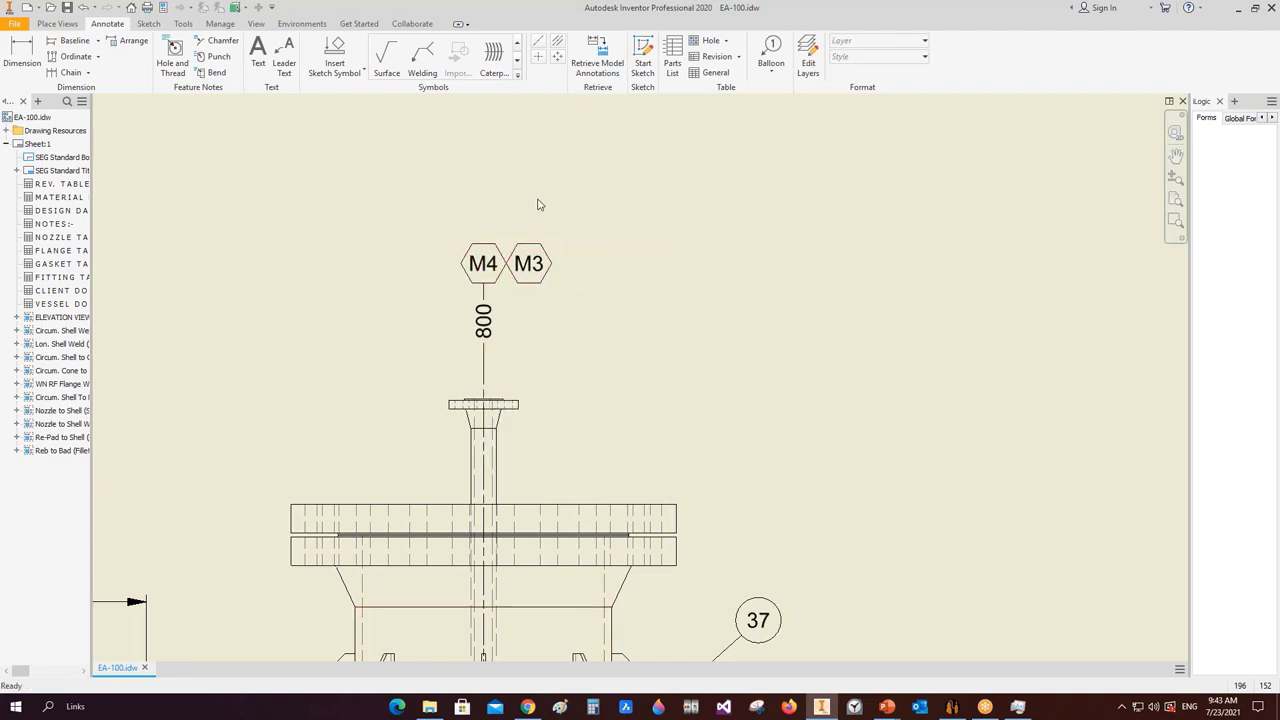
scroll(537, 200, "down", 5)
scroll(356, 383, "down", 6)
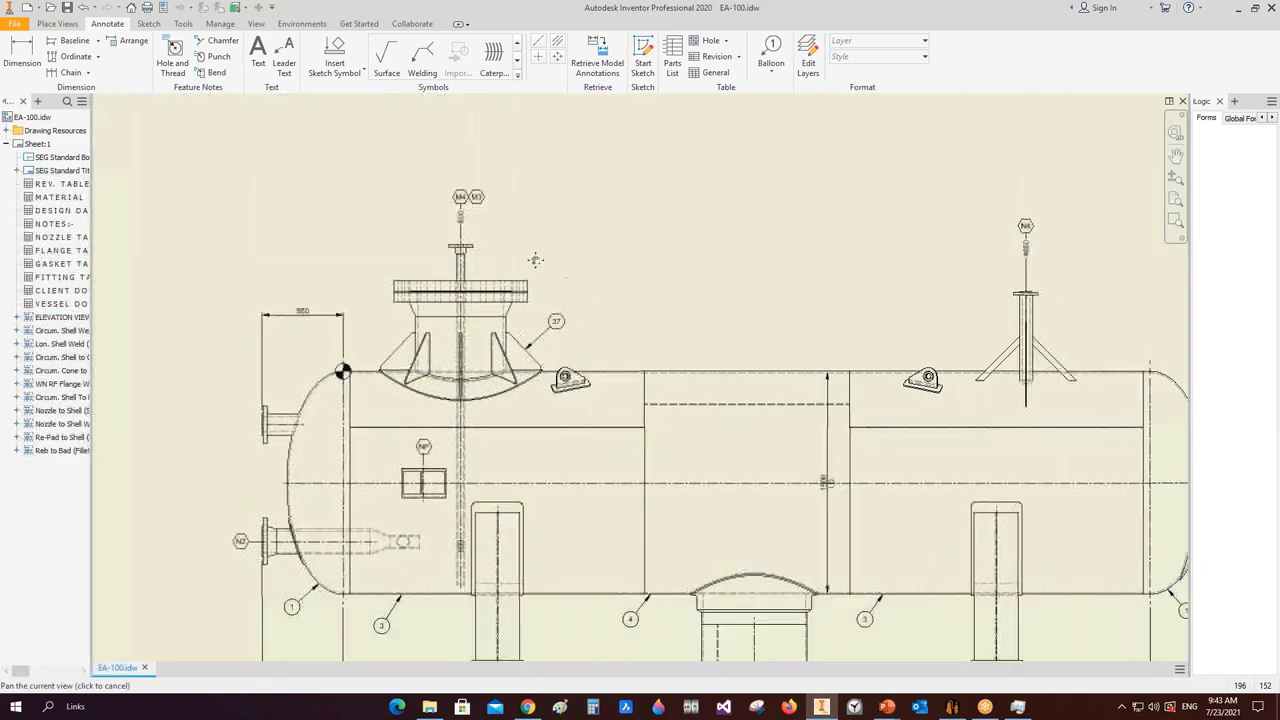
key("Home")
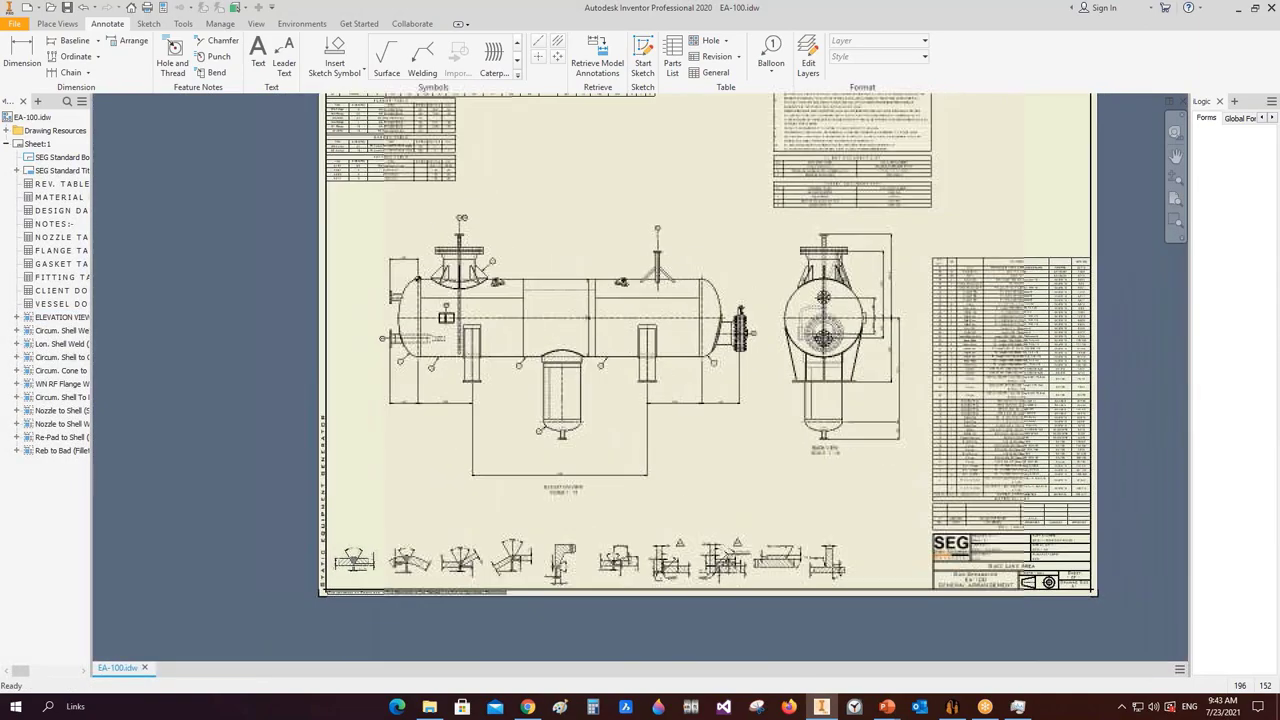
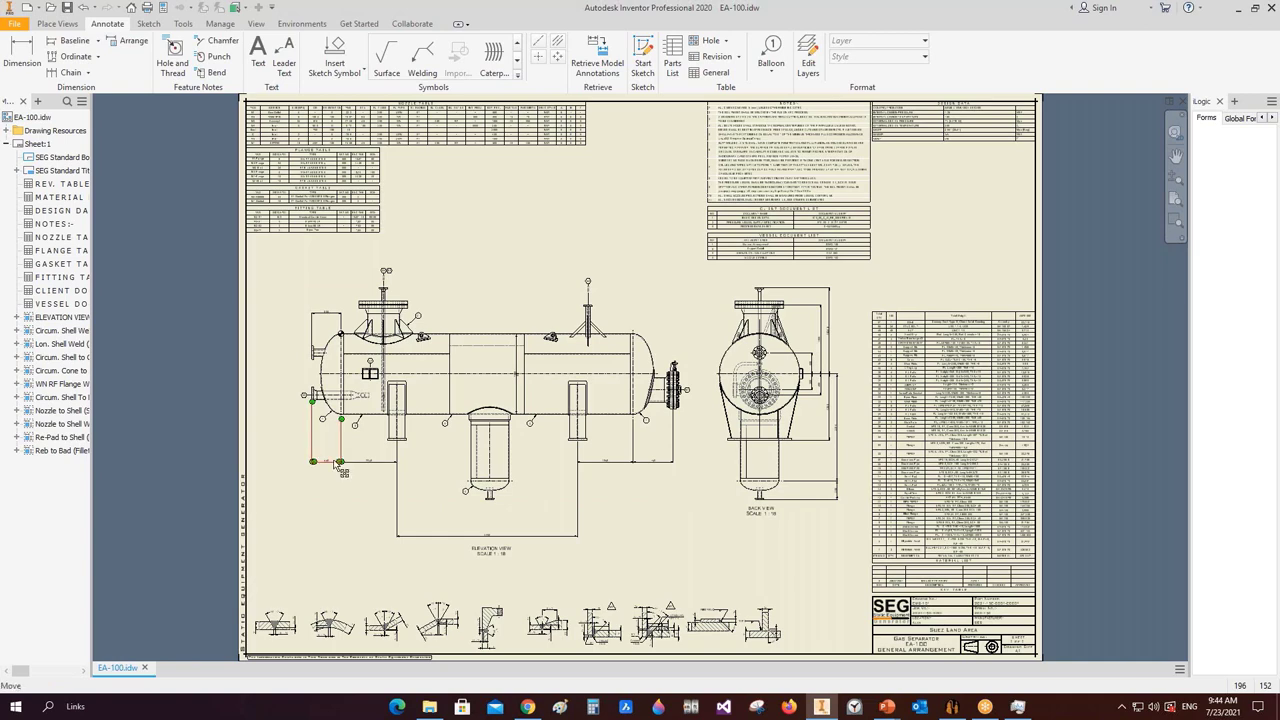
- Locate the Boot item in the Static Equipment Generator model tree, then return to EA-100
scroll(512, 395, "up", 5)
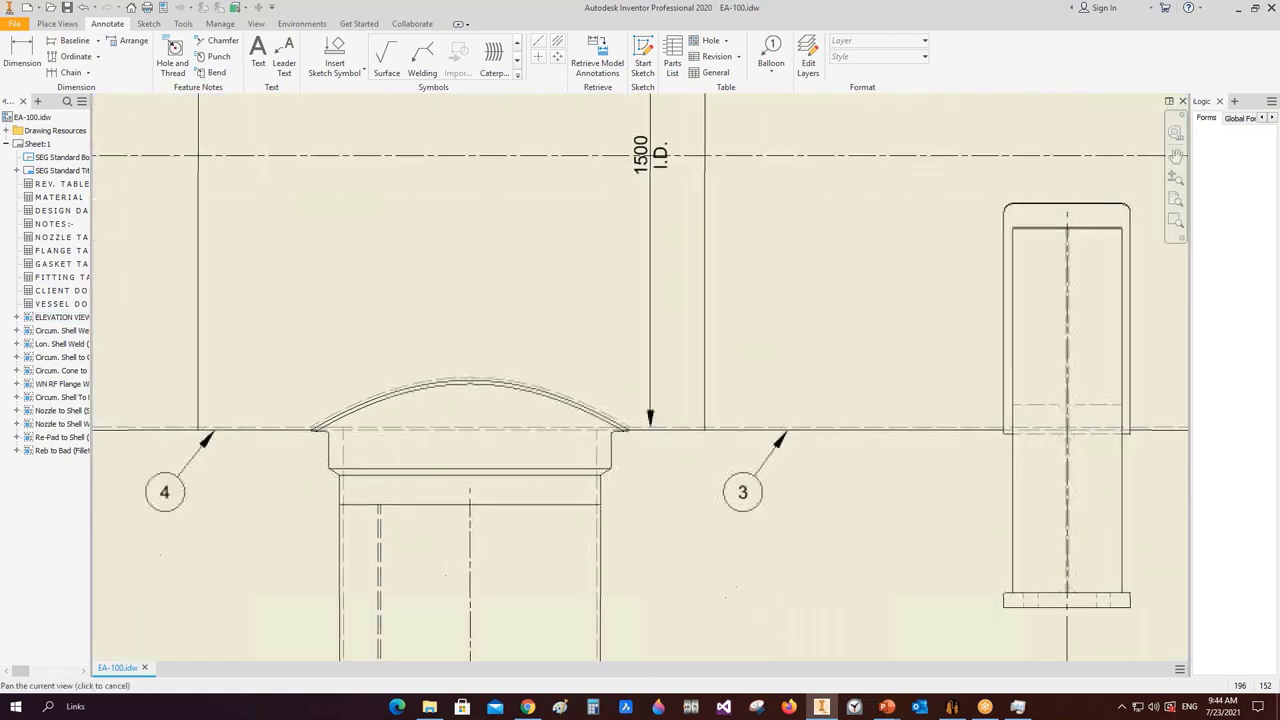
left_click(626, 464)
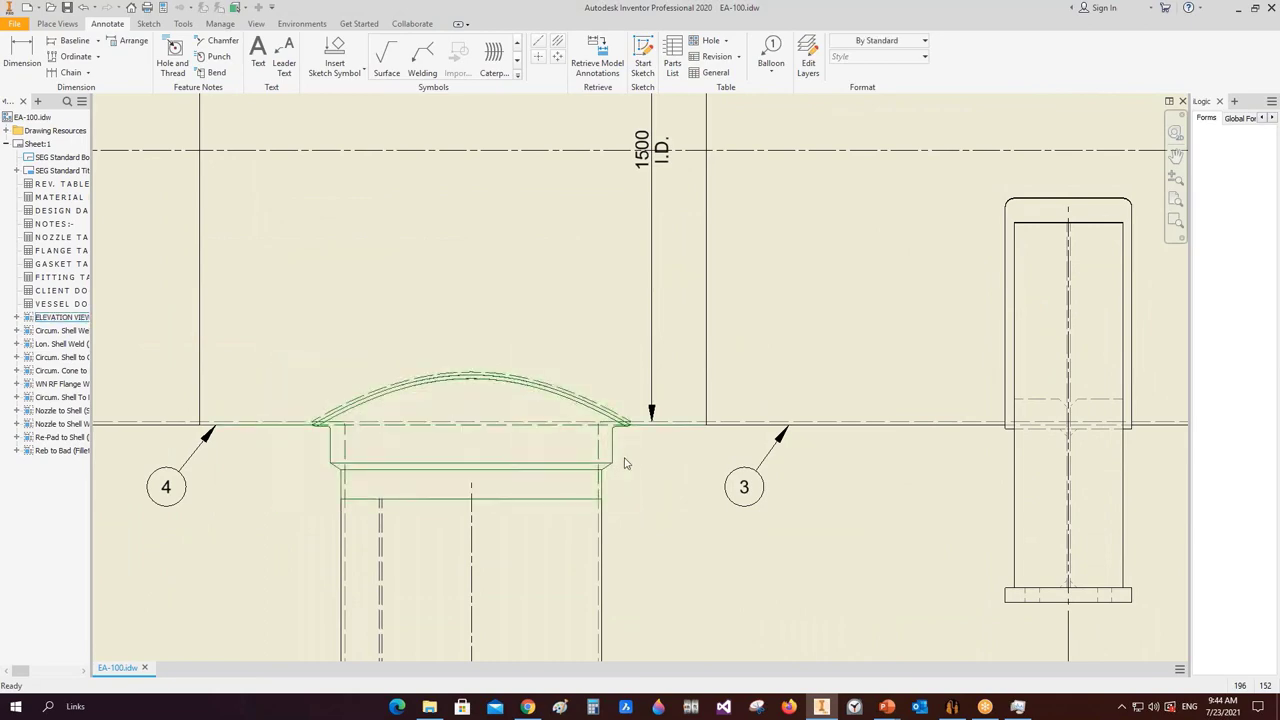
scroll(626, 463, "down", 8)
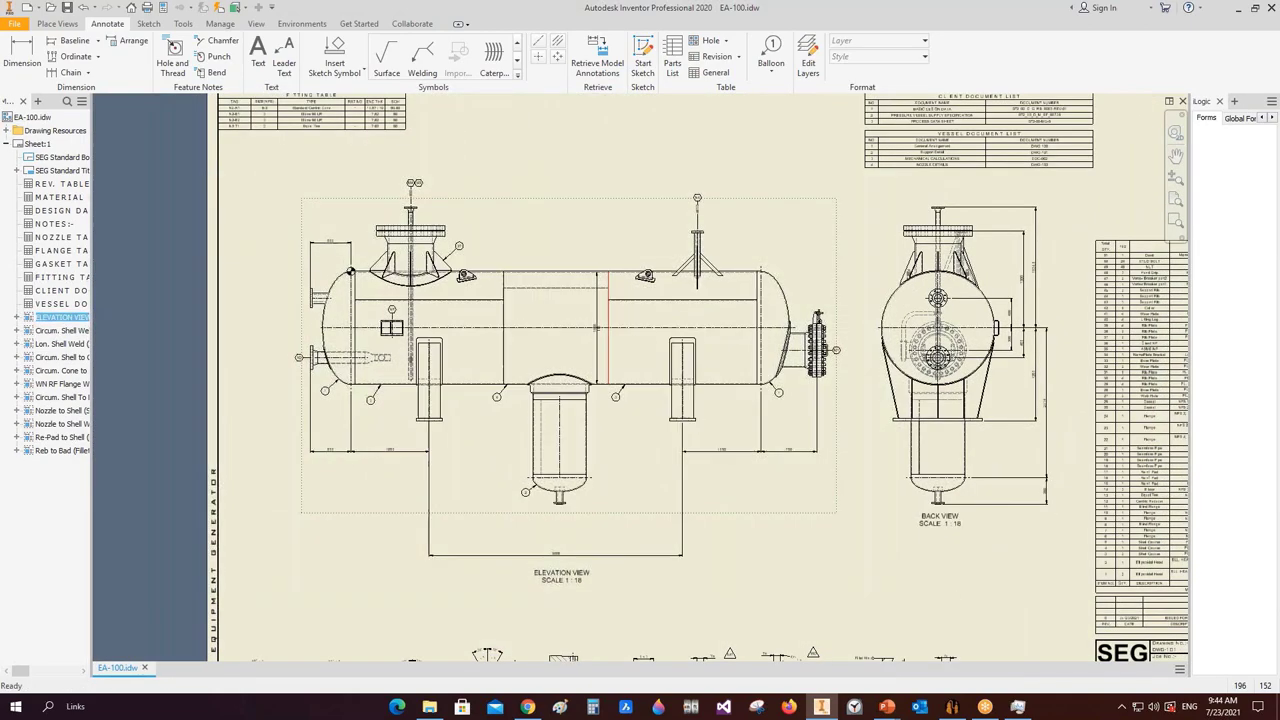
left_click(955, 707)
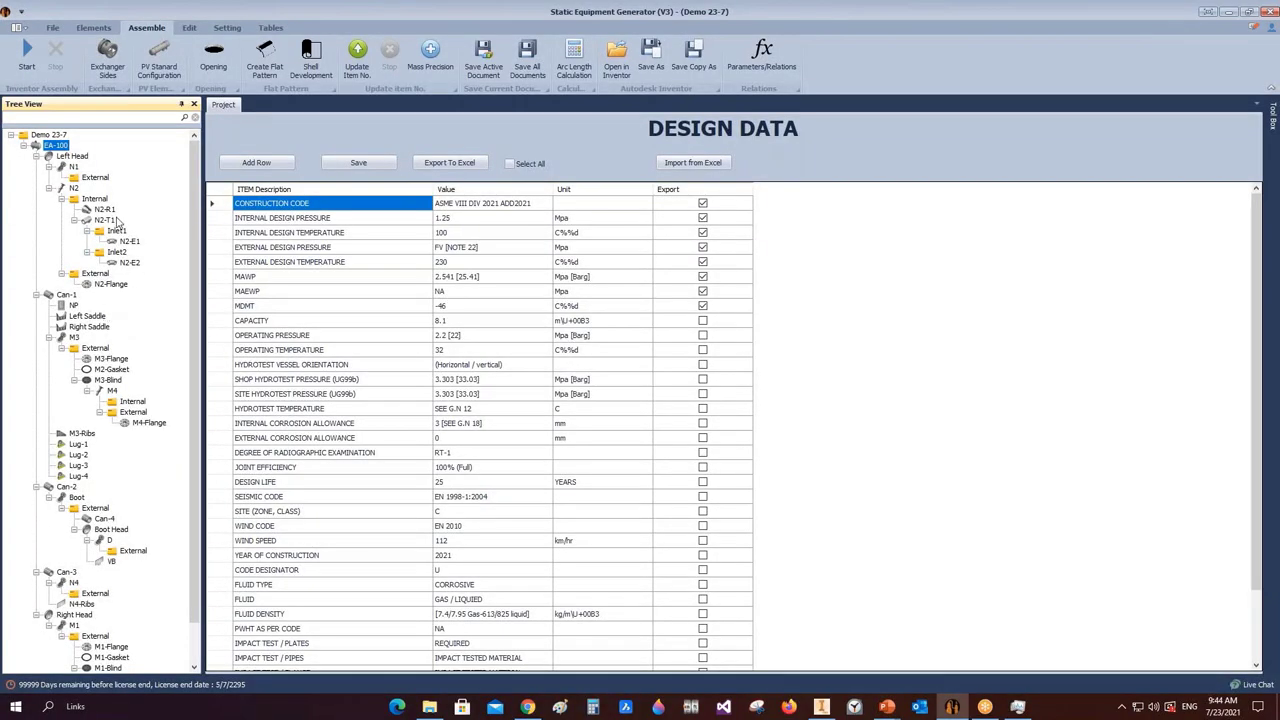
scroll(117, 222, "down", 2)
right_click(62, 458)
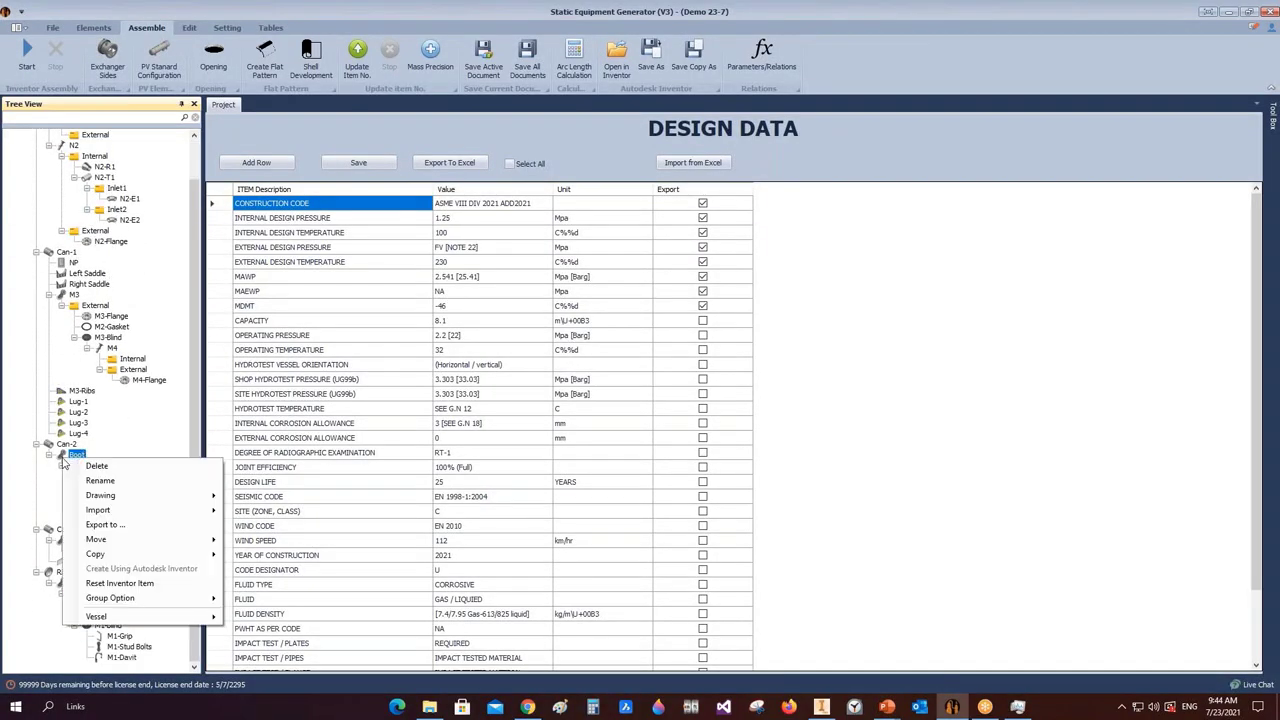
left_click(62, 457)
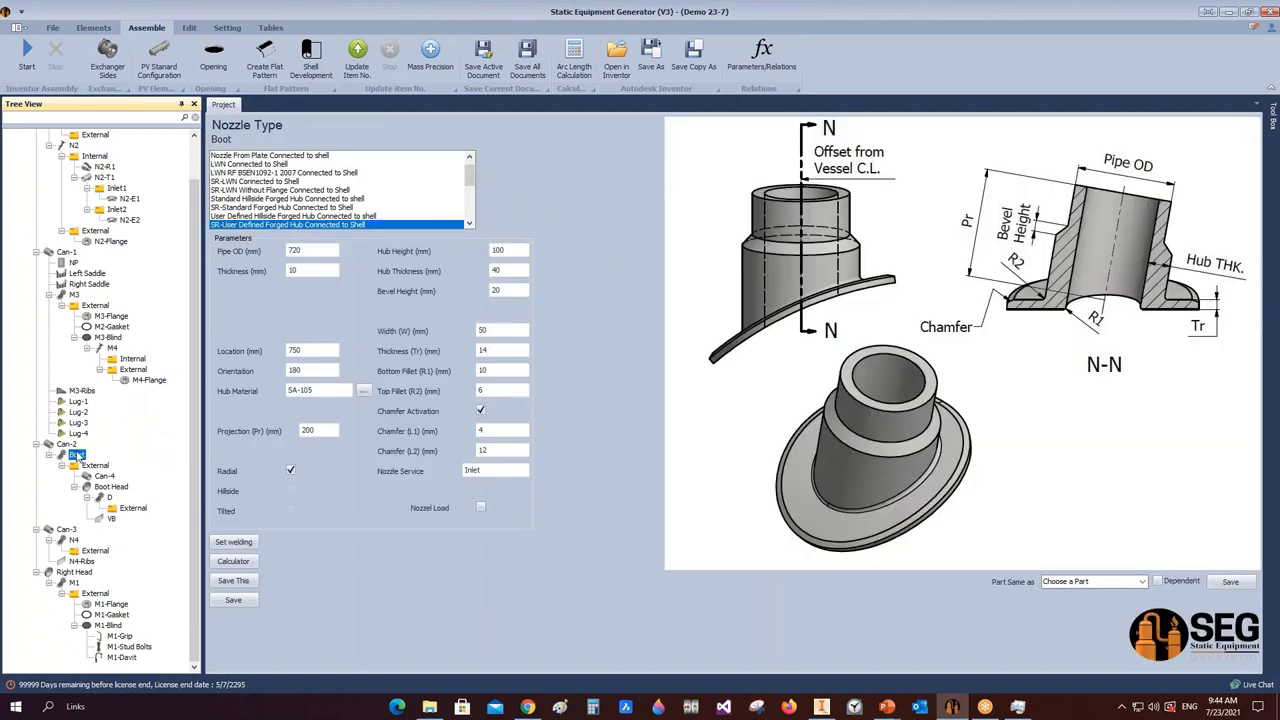
right_click(90, 455)
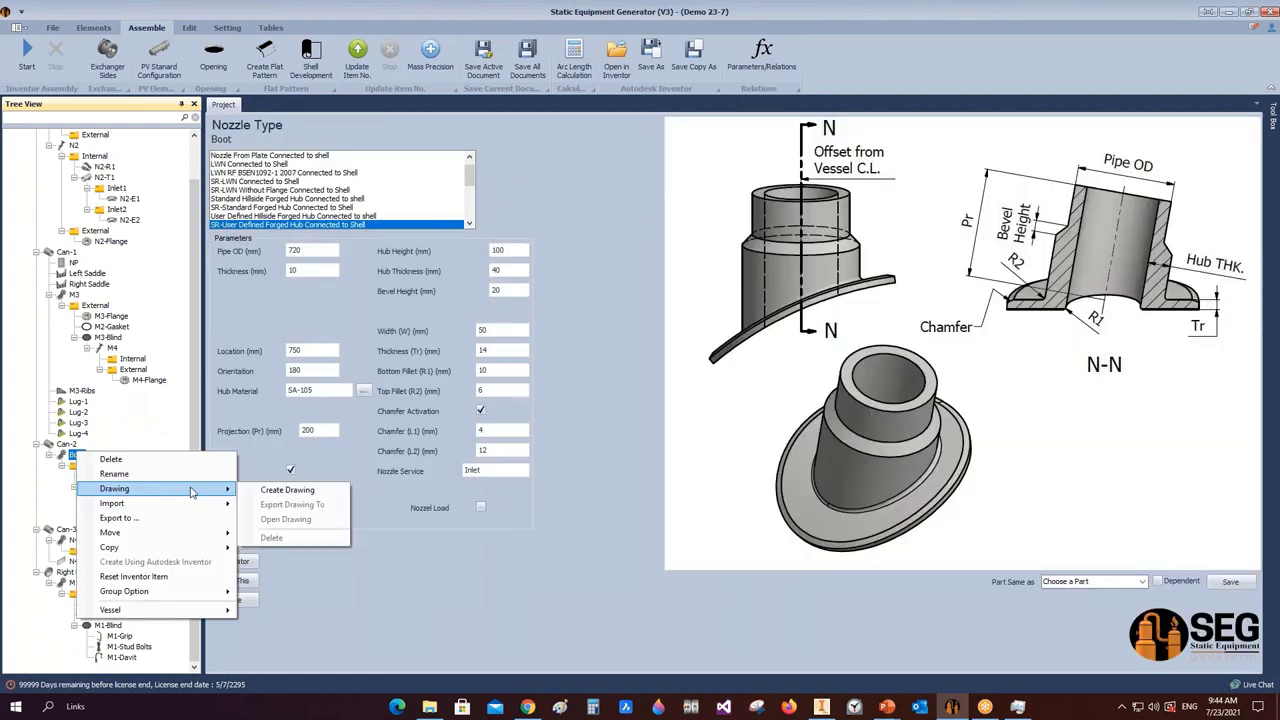
left_click(287, 490)
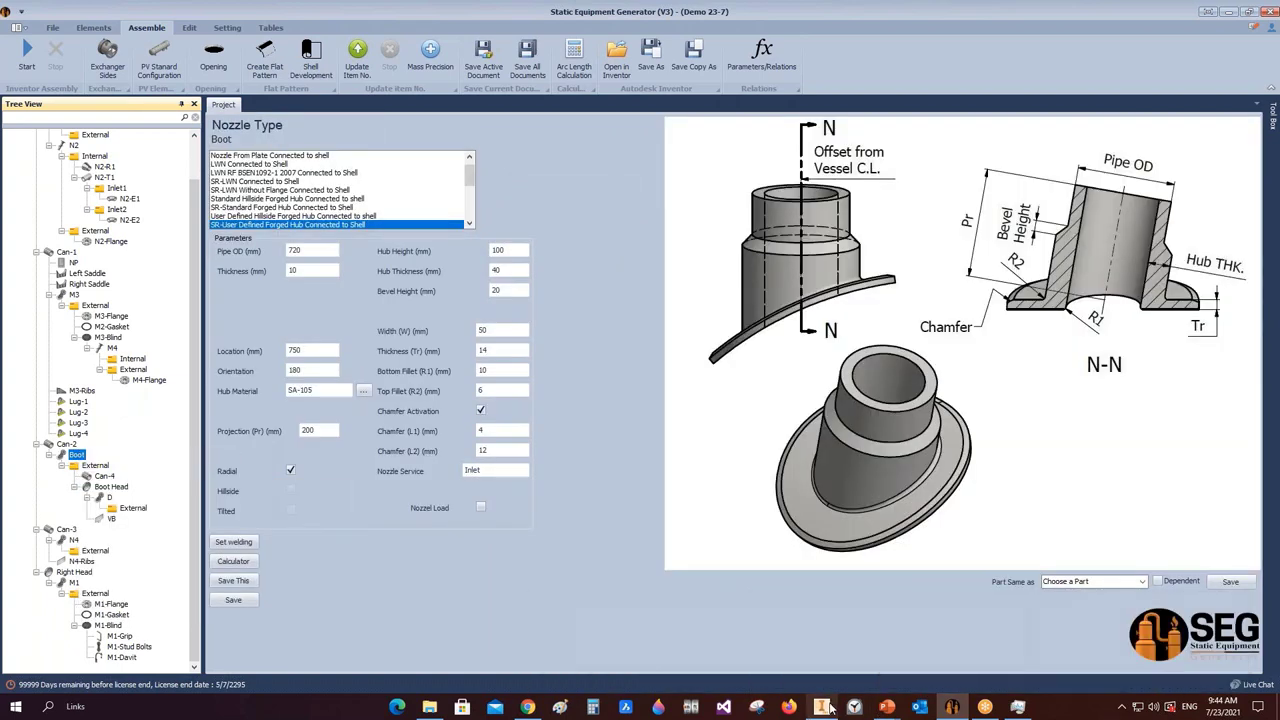
left_click(826, 707)
- Open the vessel assembly from the elevation view, hide its coordinate axes, and open the Boot subassembly
middle_click_drag(545, 299, 537, 421)
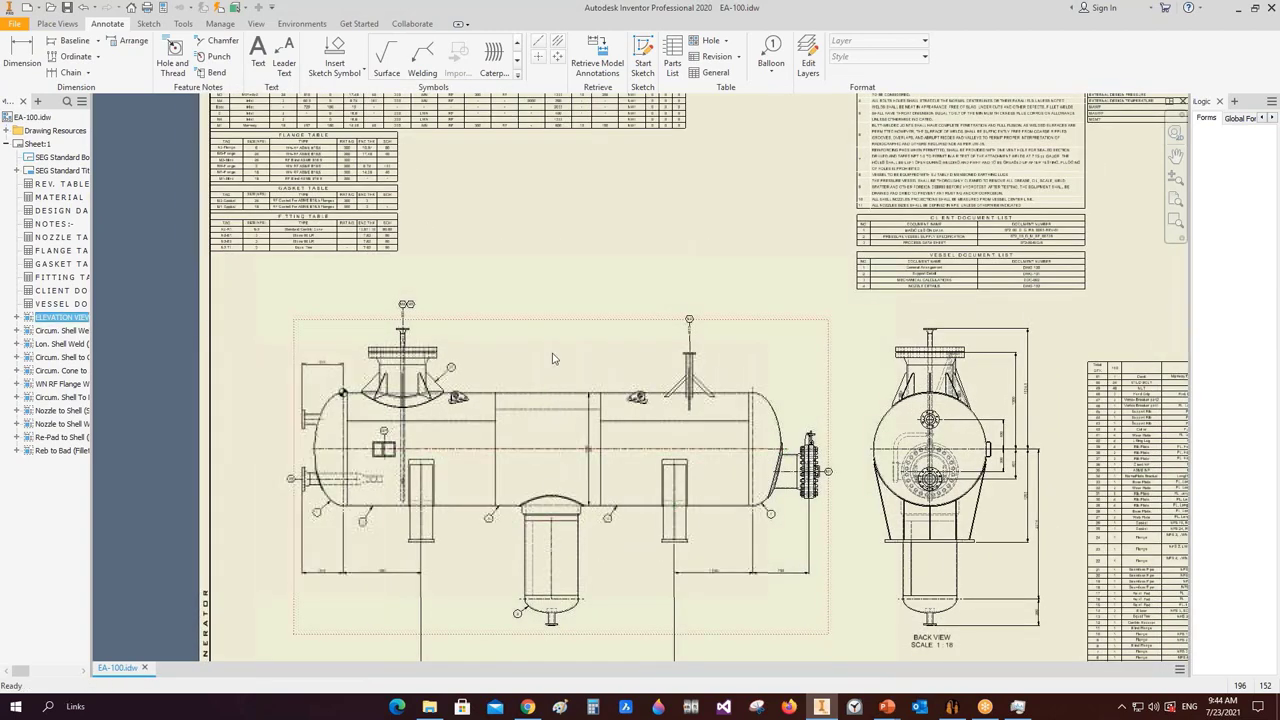
right_click(550, 283)
left_click(531, 393)
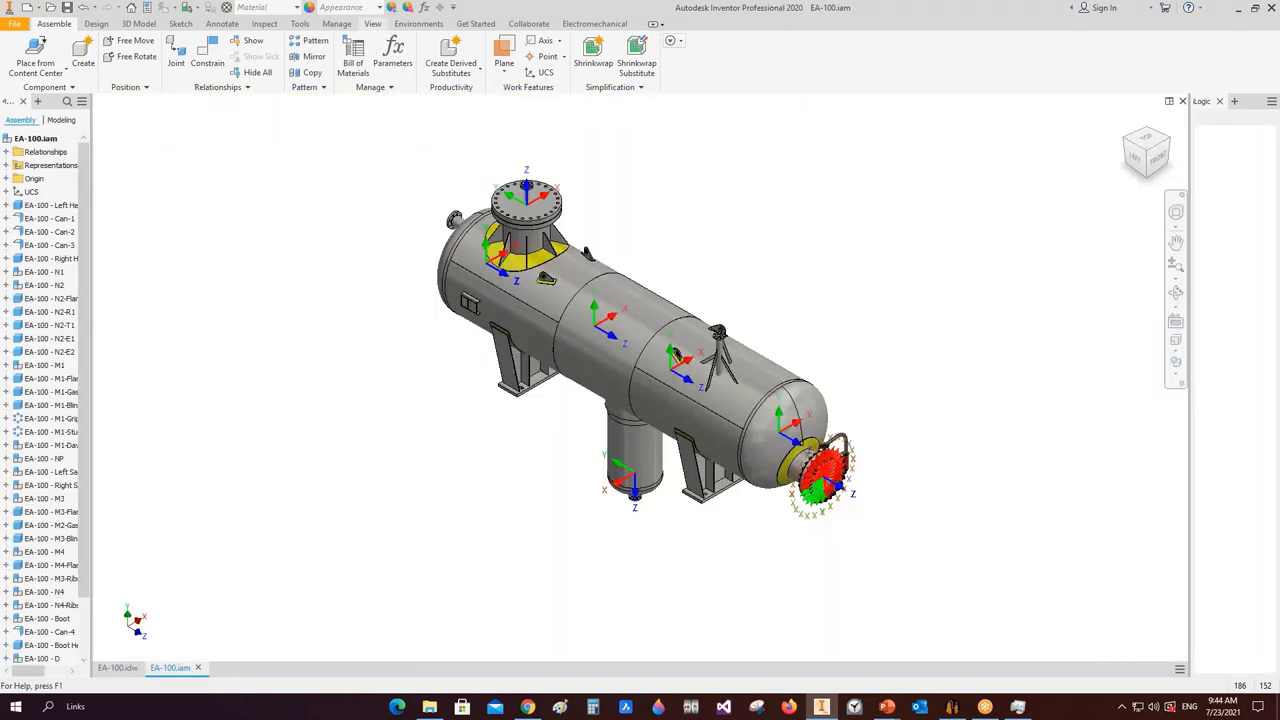
left_click(373, 24)
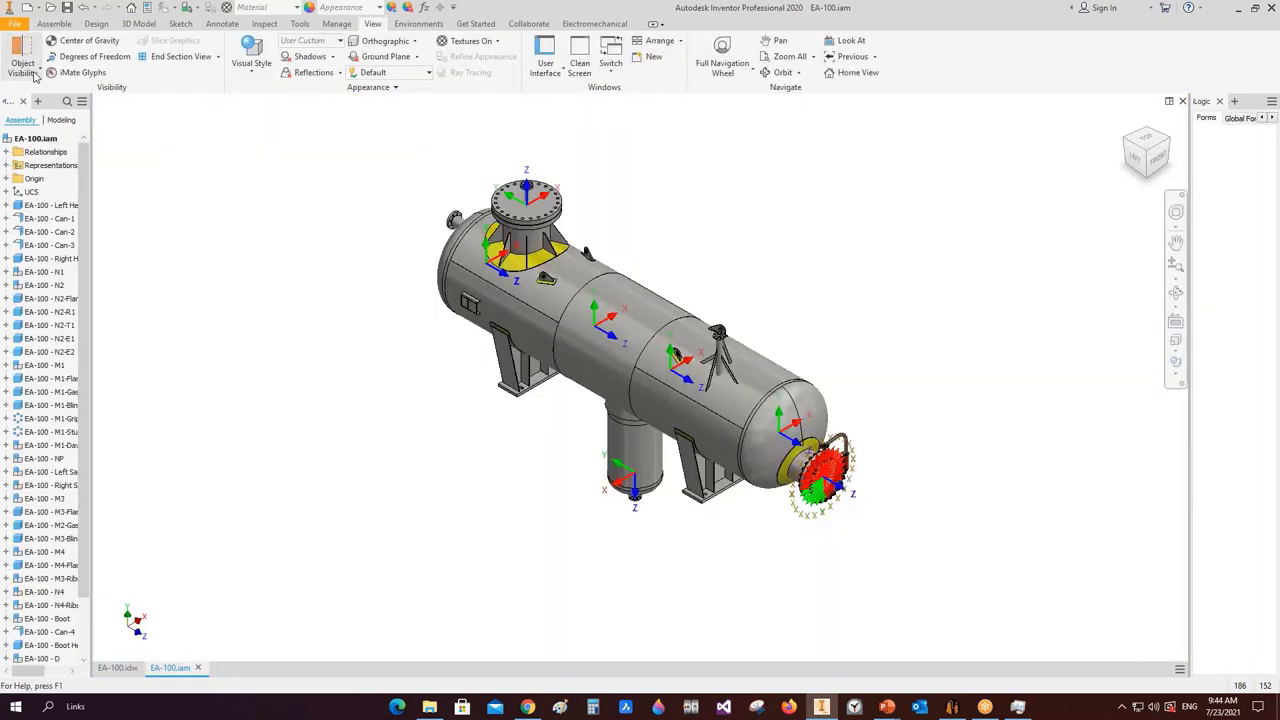
left_click(23, 62)
left_click(629, 420)
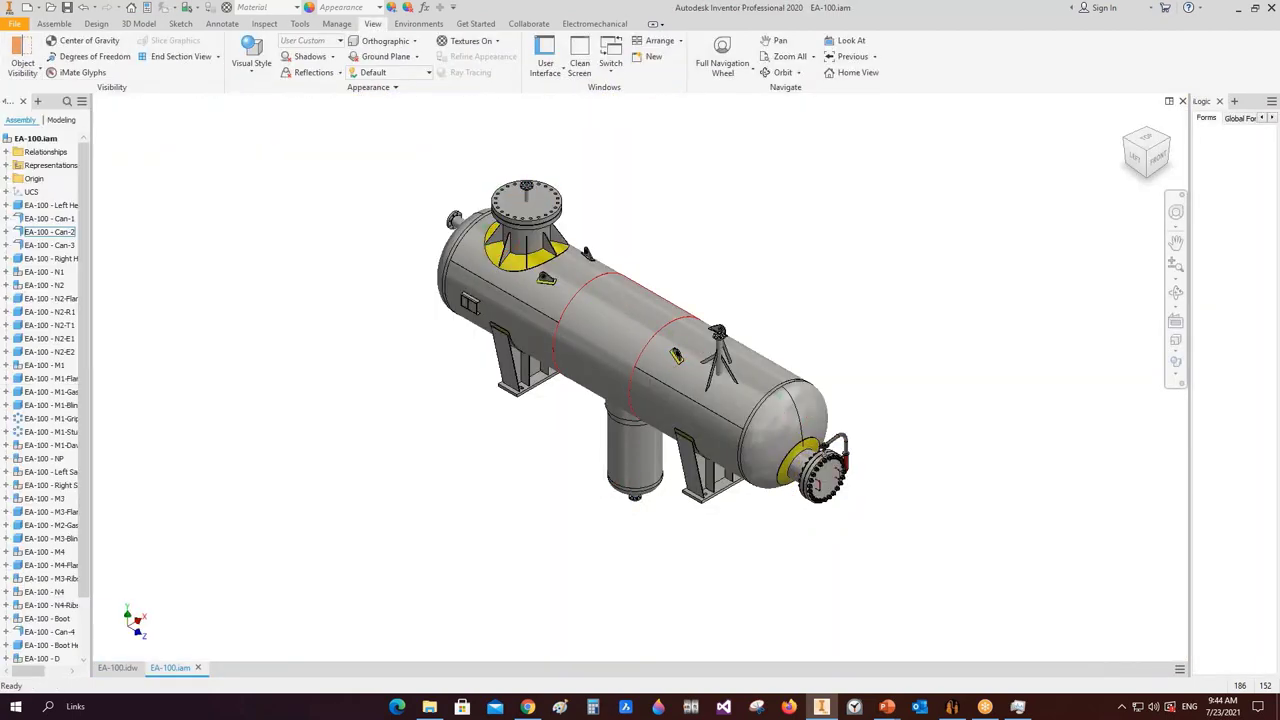
right_click(629, 425)
left_click(605, 308)
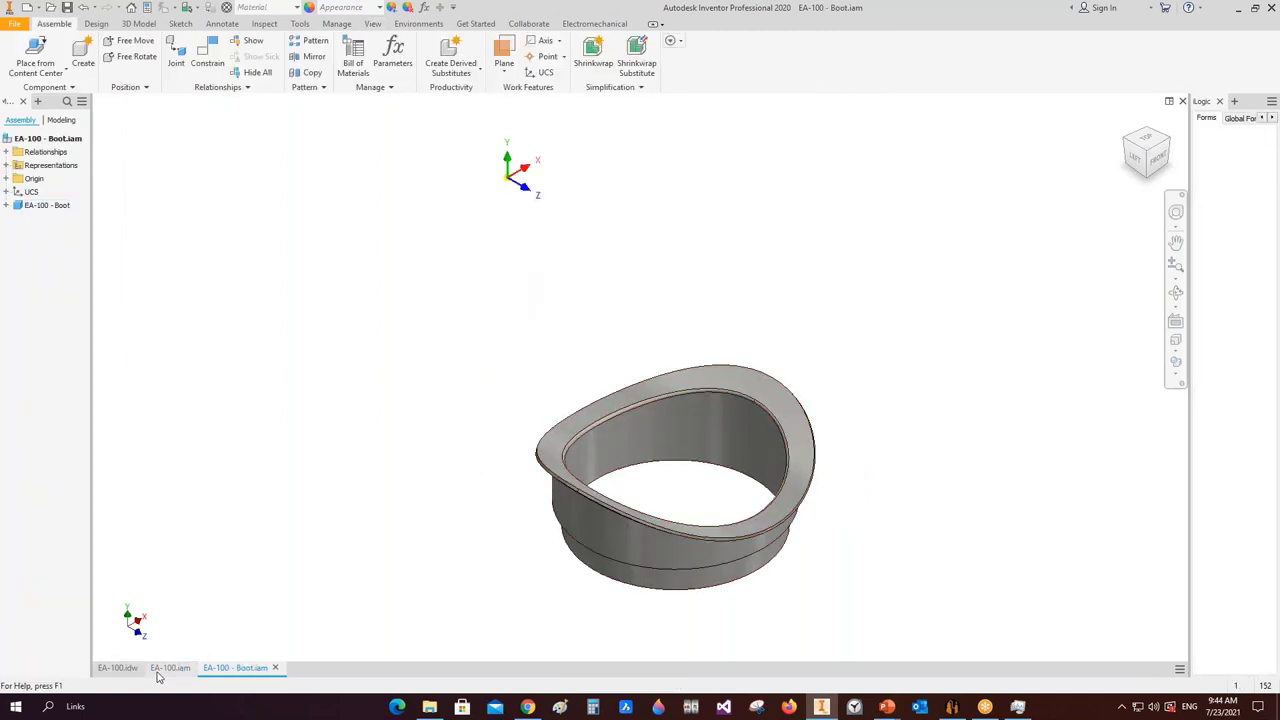
left_click(117, 667)
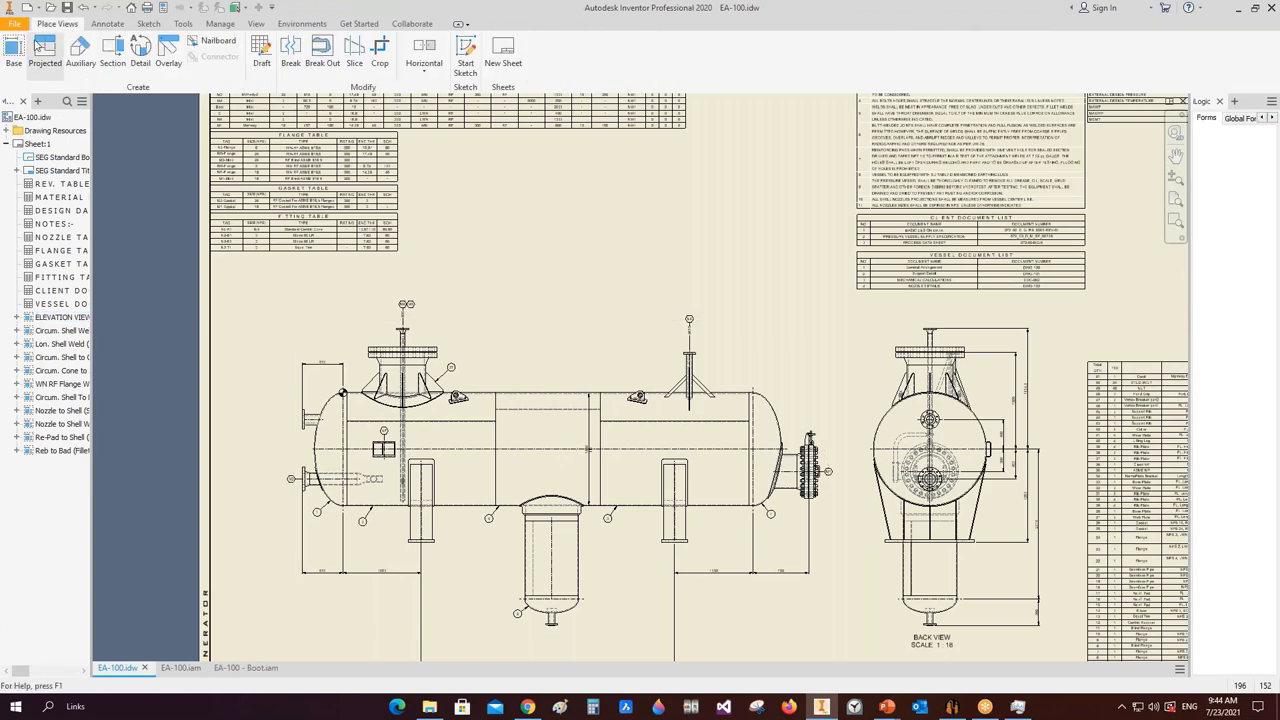
- Place a top base view of the Boot at scale 1/10 labelled 'Boot Hub Detail'
right_click_drag(631, 274, 609, 183)
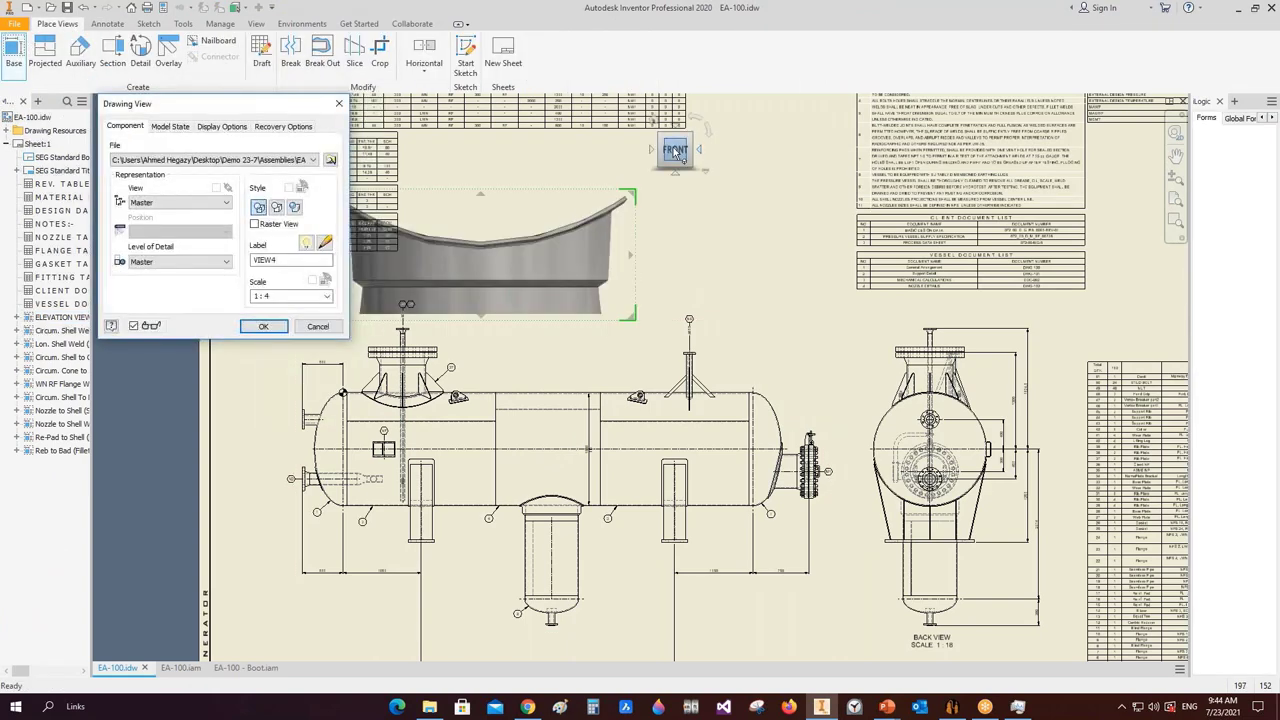
left_click(676, 133)
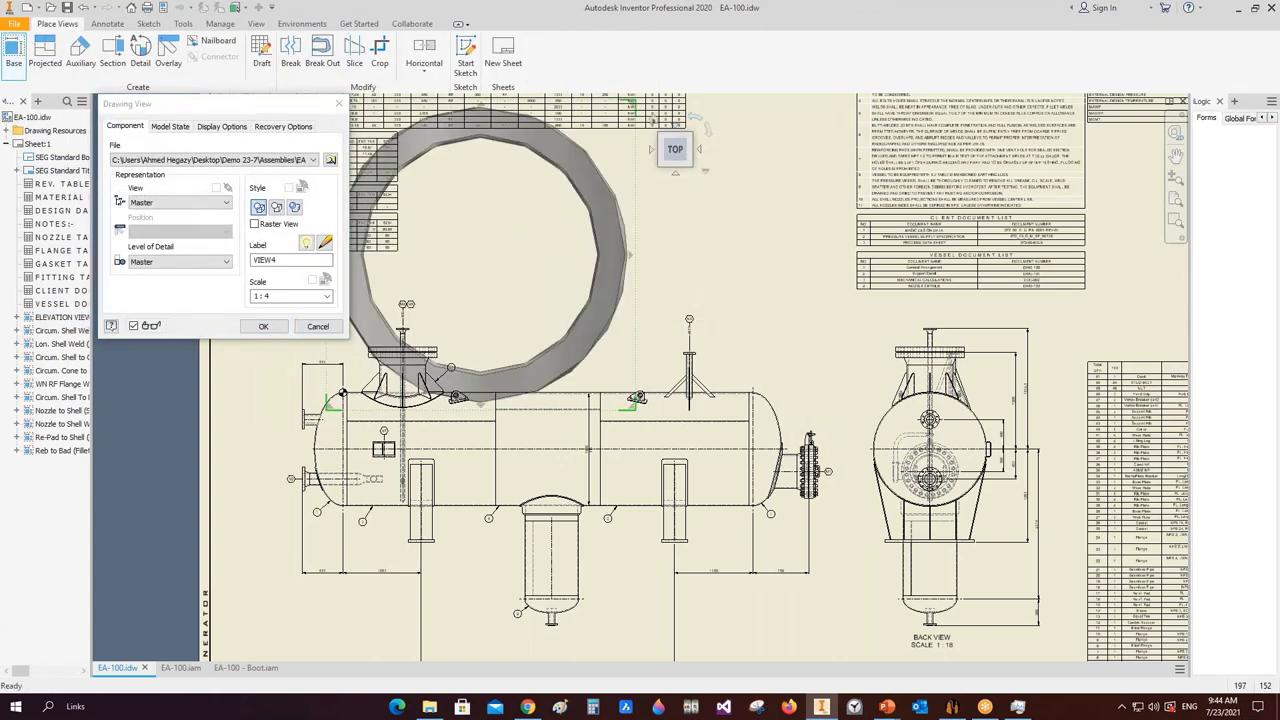
left_click(696, 118)
left_click(286, 297)
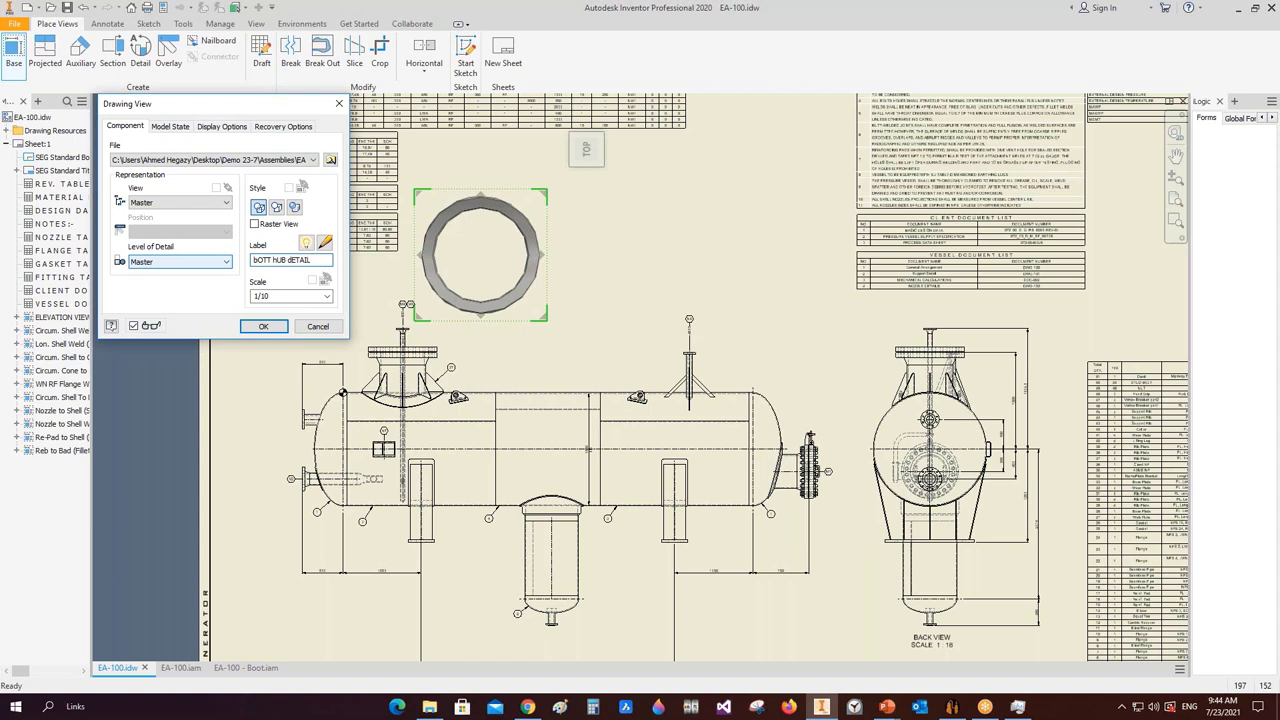
left_click(206, 261)
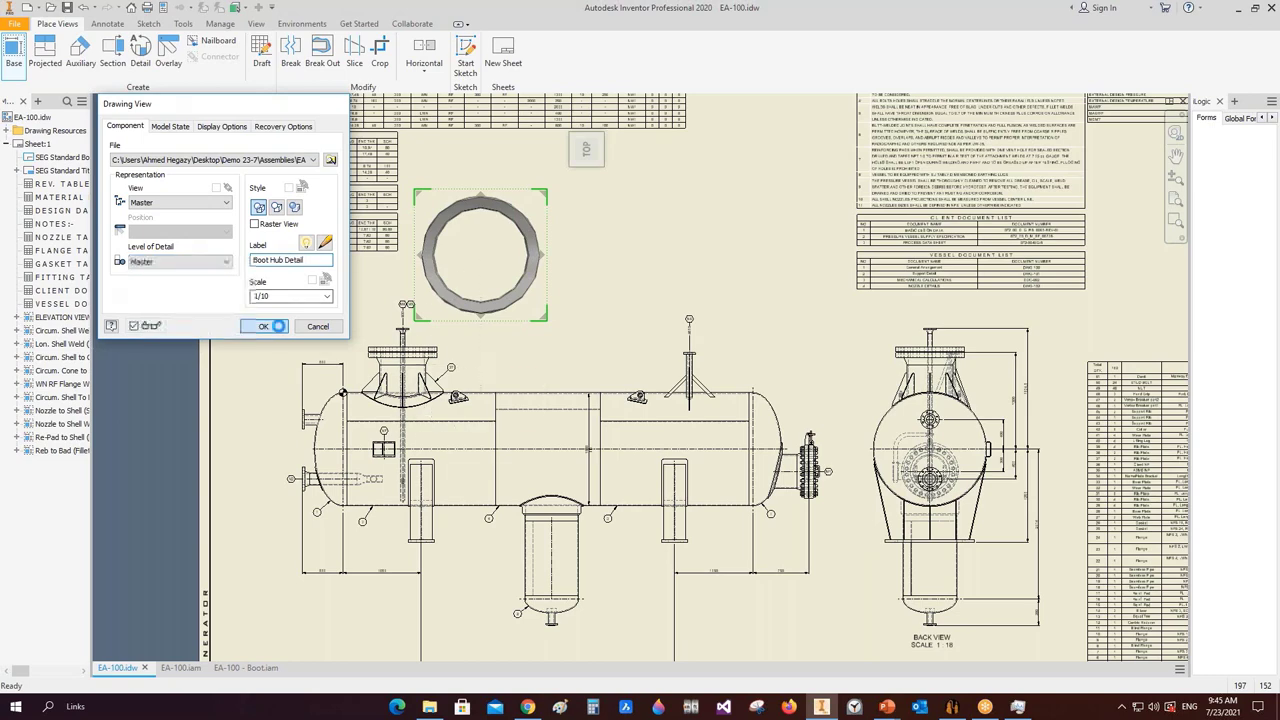
left_click(270, 327)
scroll(463, 300, "down", 5)
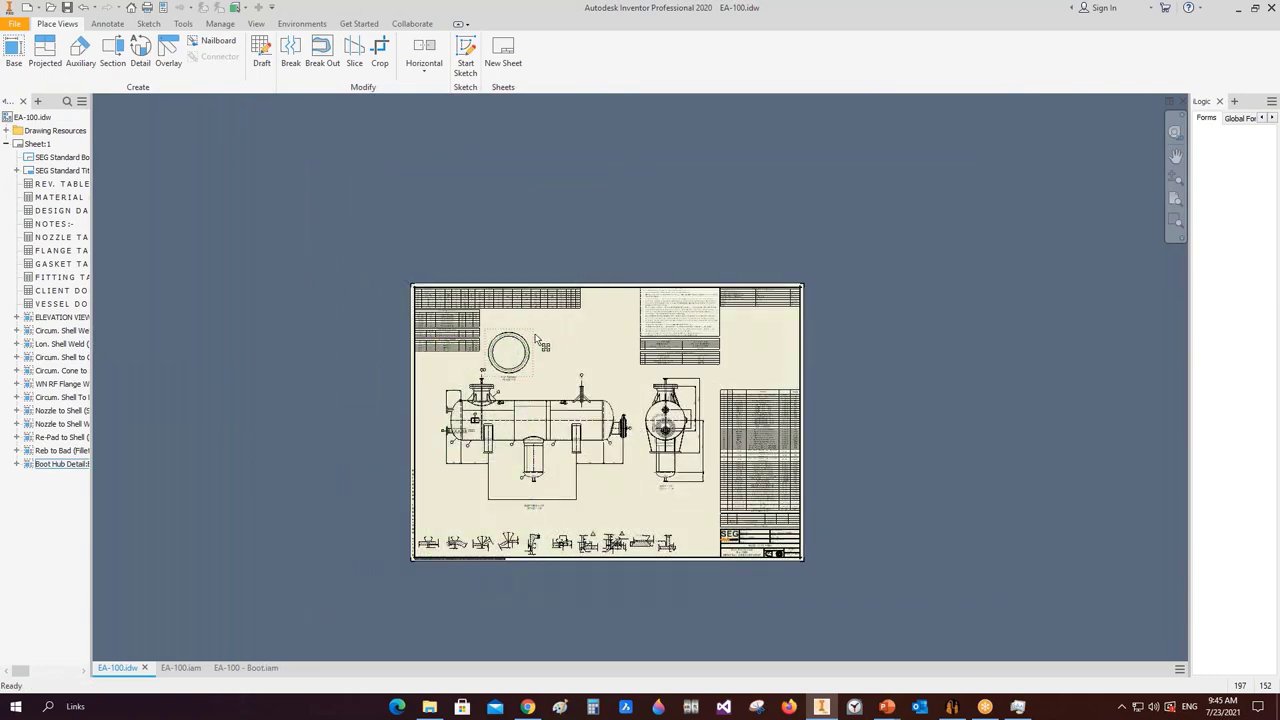
- Draw section line A from the Boot Hub Detail ring centre to a second point
scroll(460, 615, "up", 5)
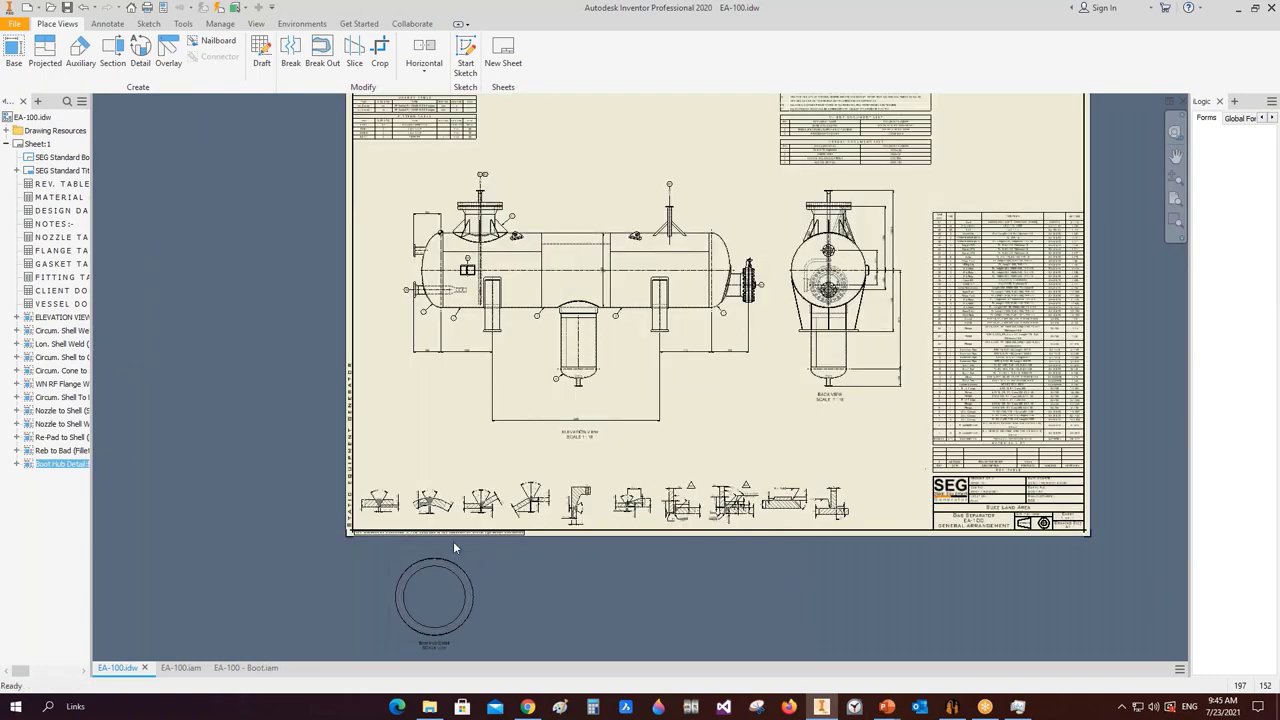
left_click(115, 50)
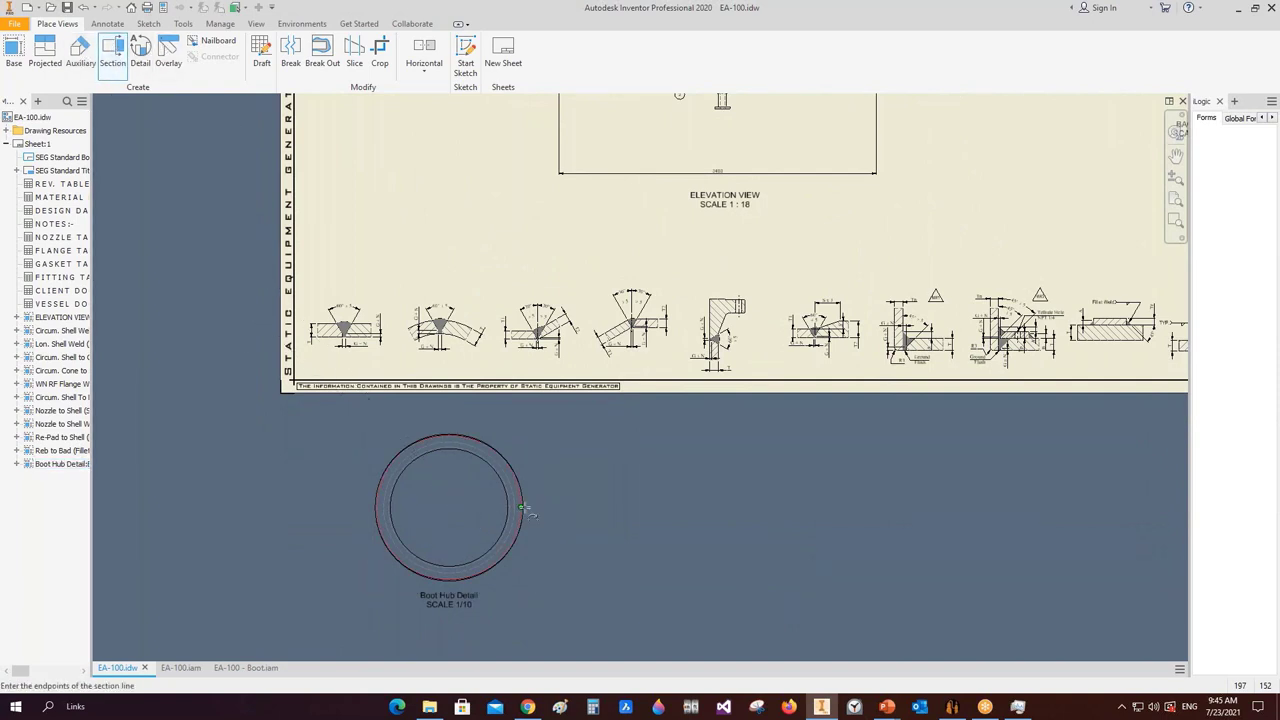
left_click(449, 507)
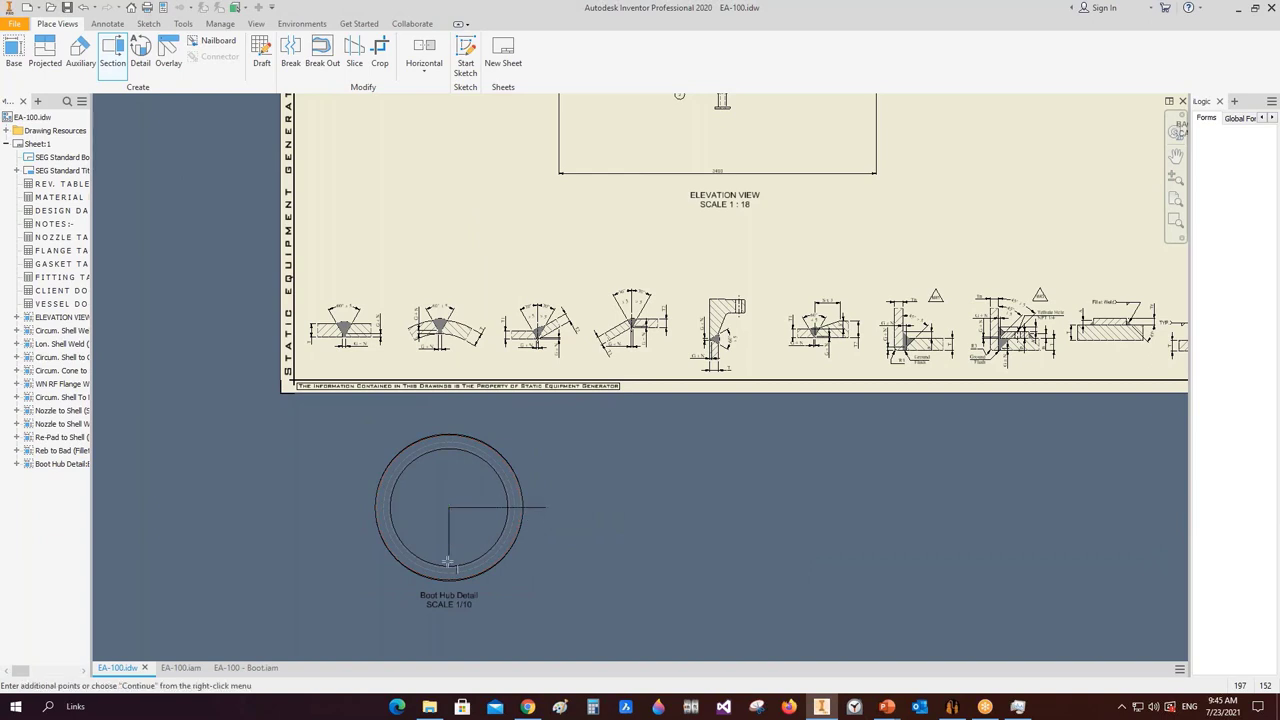
left_click(546, 512)
right_click(546, 512)
left_click(423, 486)
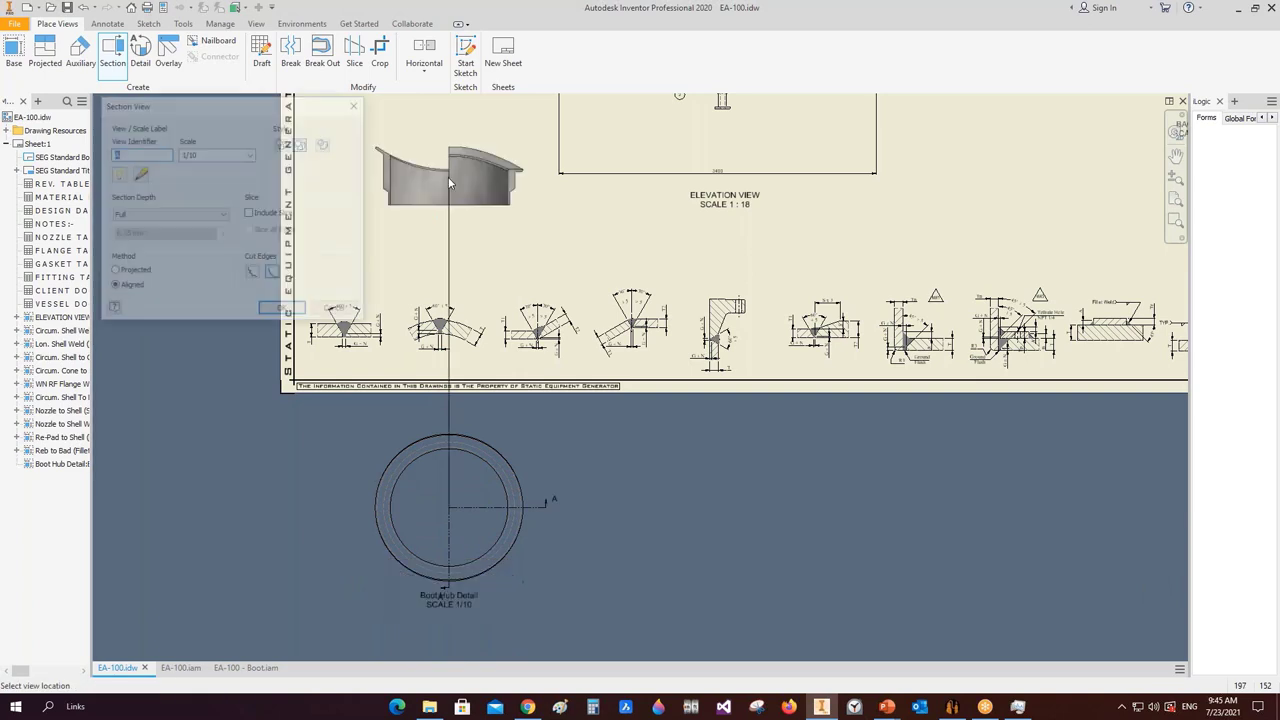
- Make Section A-A an aligned cut, place it beside the elevation view, and lower its label
left_click(114, 272)
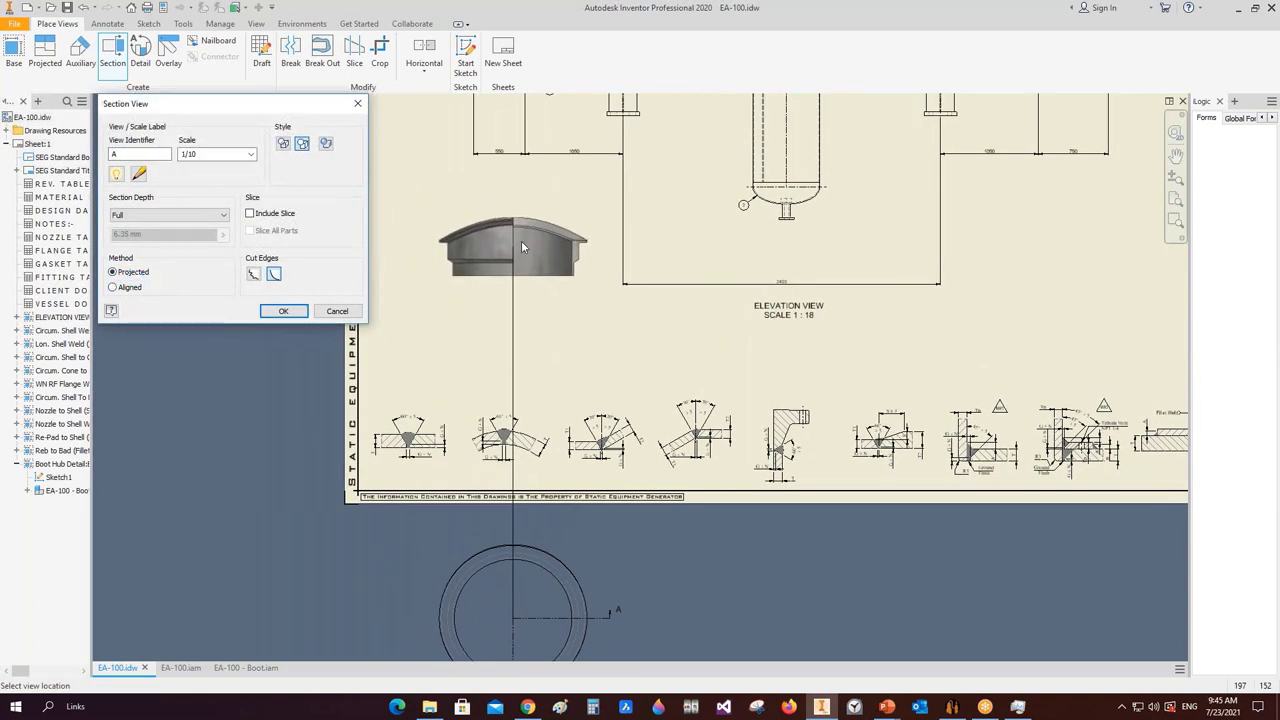
left_click(134, 288)
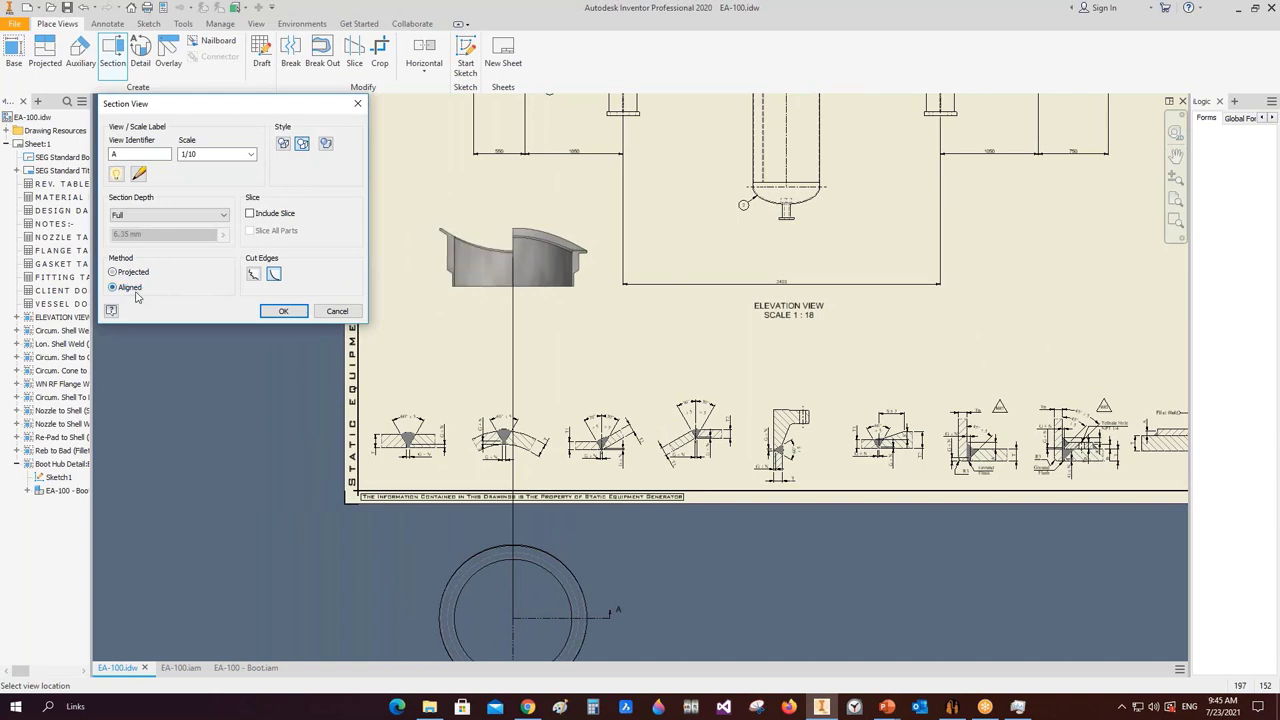
left_click(505, 255)
scroll(505, 257, "up", 3)
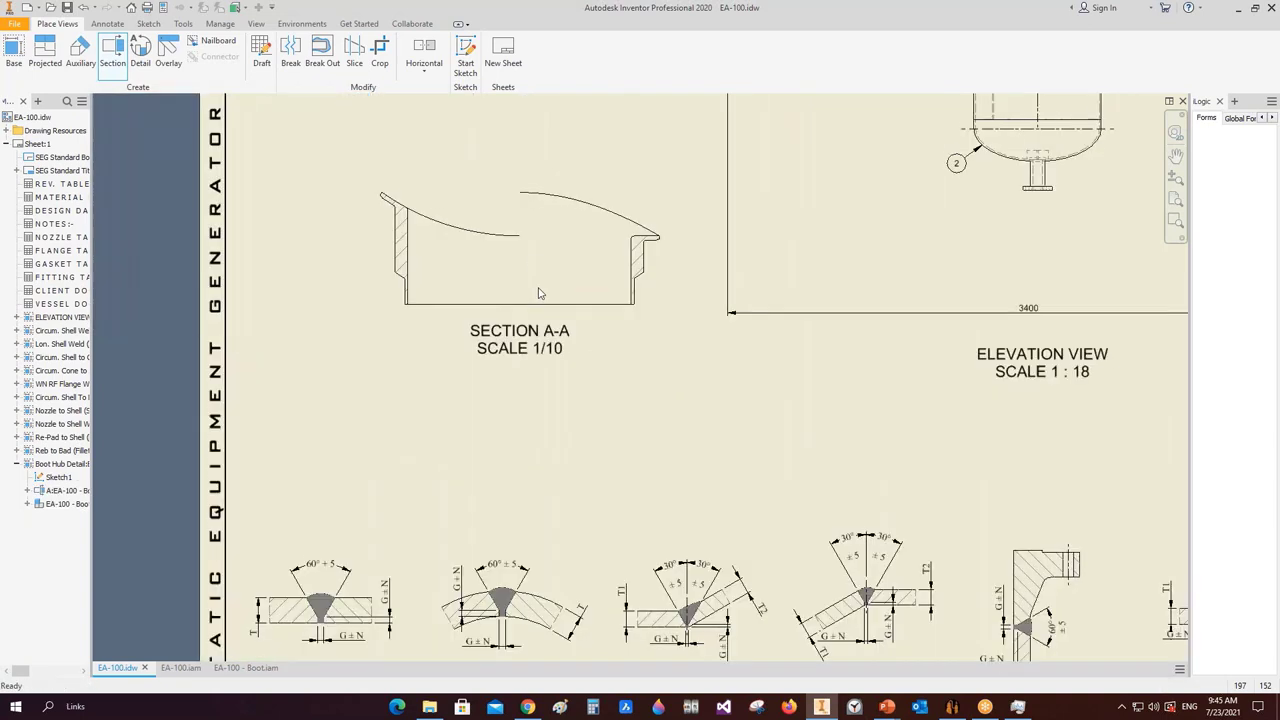
scroll(574, 417, "down", 4)
scroll(614, 394, "up", 5)
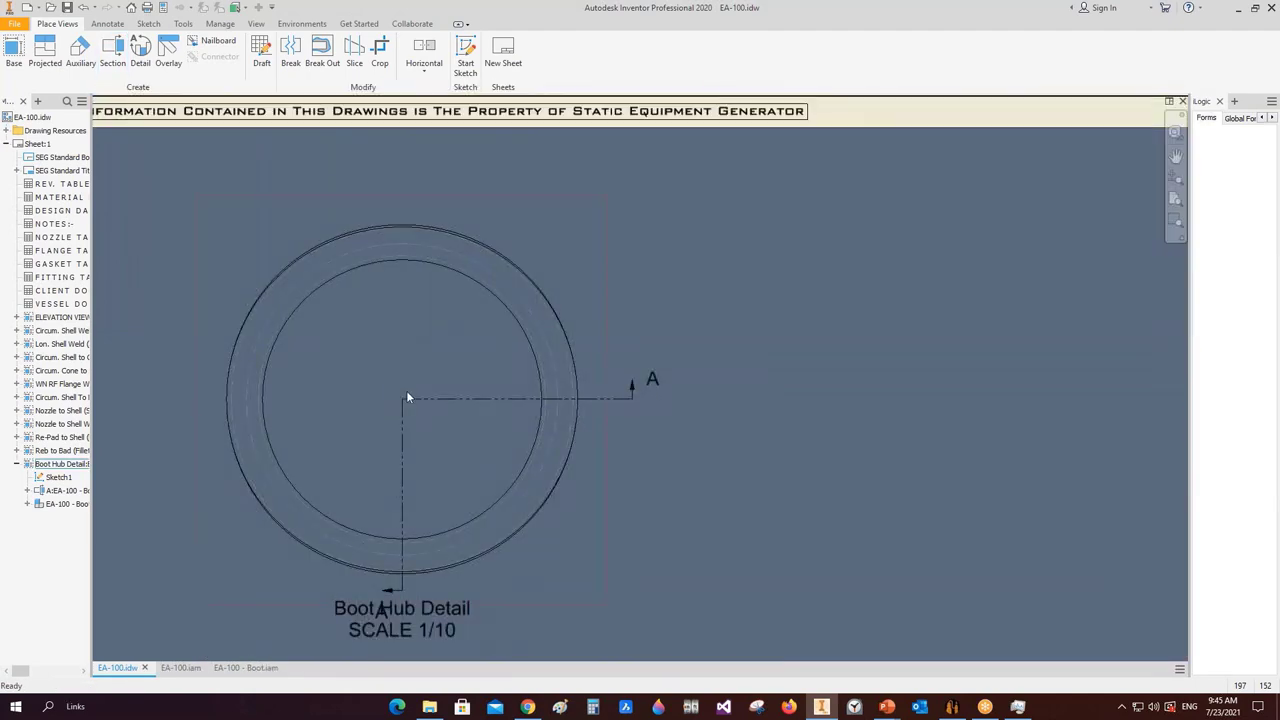
scroll(384, 590, "down", 4)
scroll(409, 400, "up", 6)
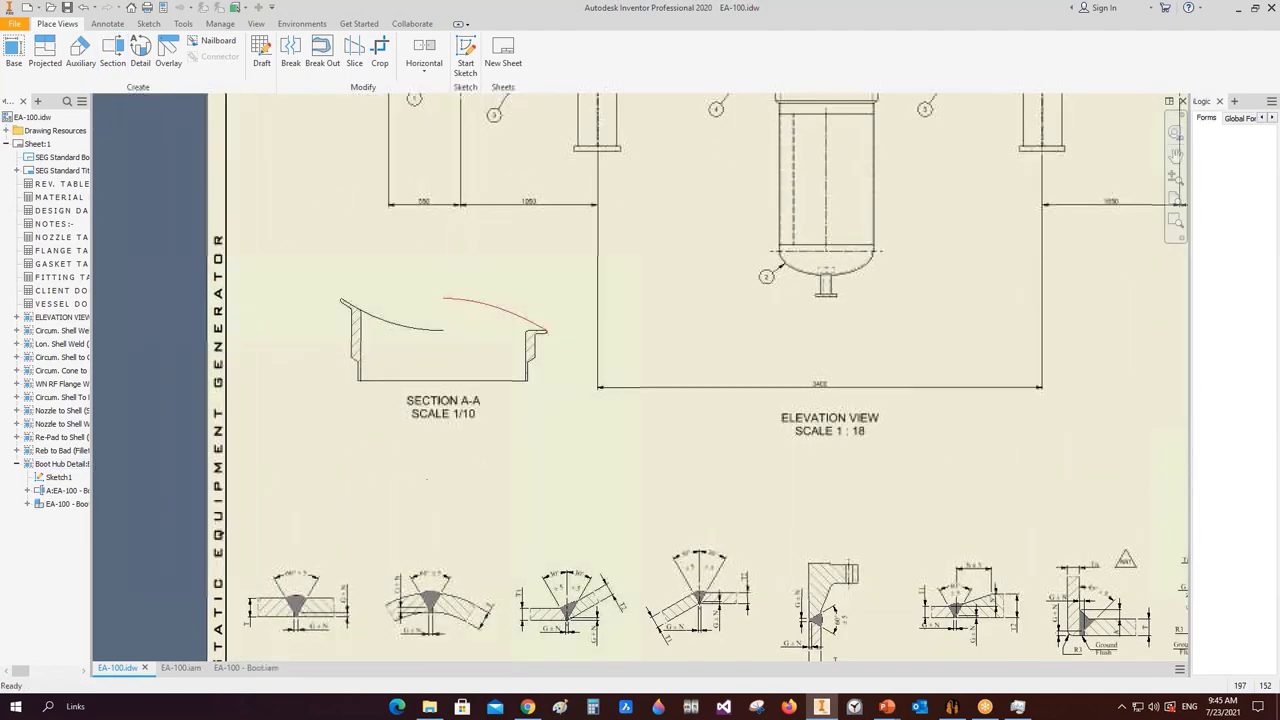
left_click_drag(470, 470, 468, 512)
- Dimension the Section A-A flange heights 100, 120 and 200
left_click(107, 23)
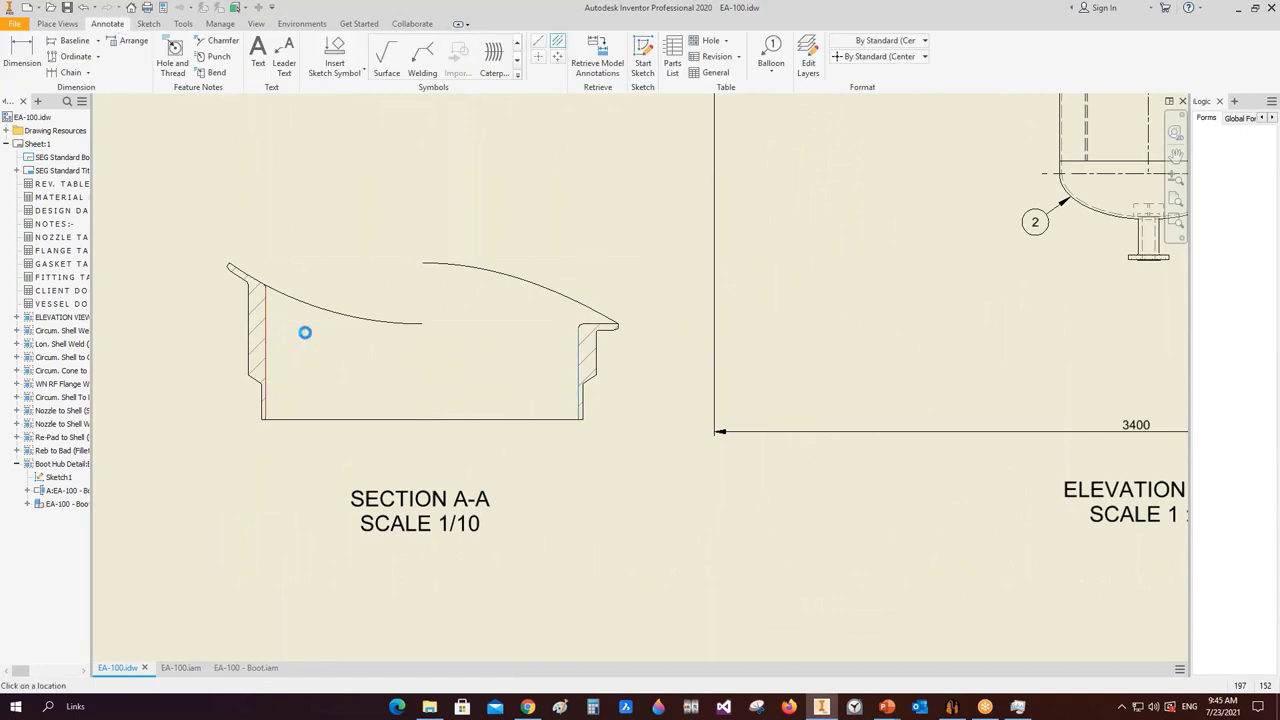
scroll(305, 332, "down", 4)
scroll(345, 281, "up", 3)
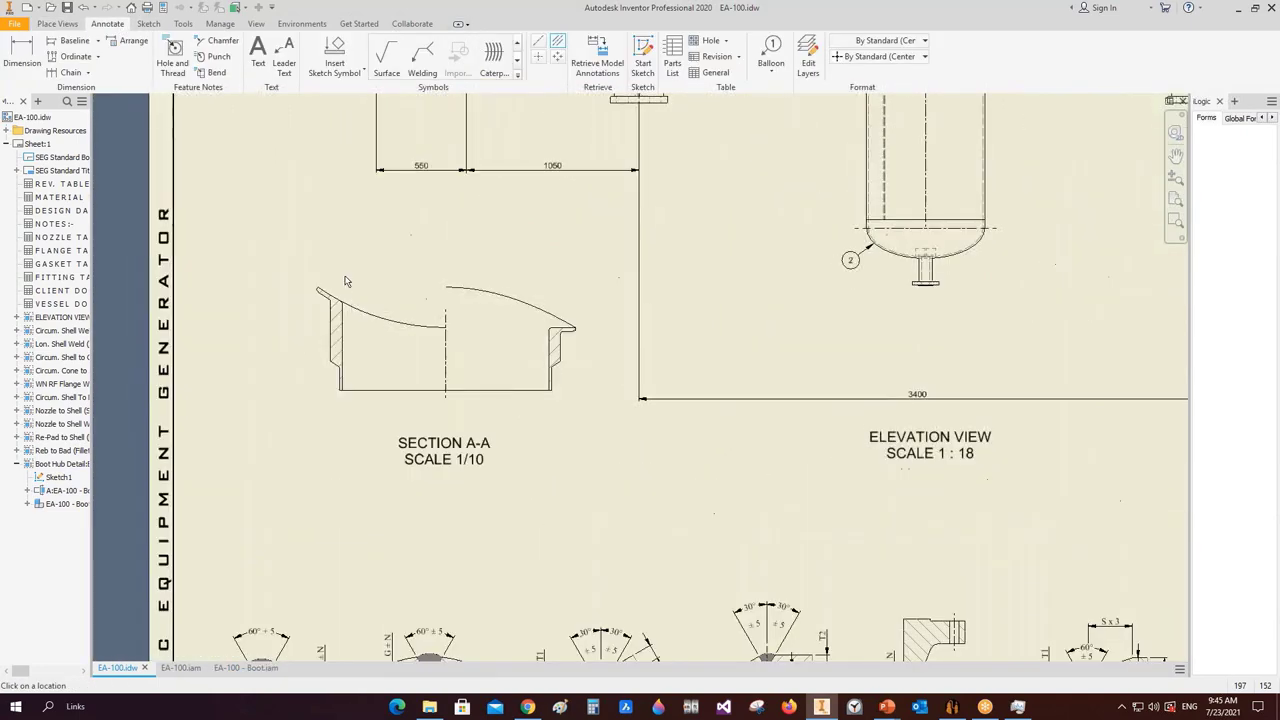
left_click(394, 298)
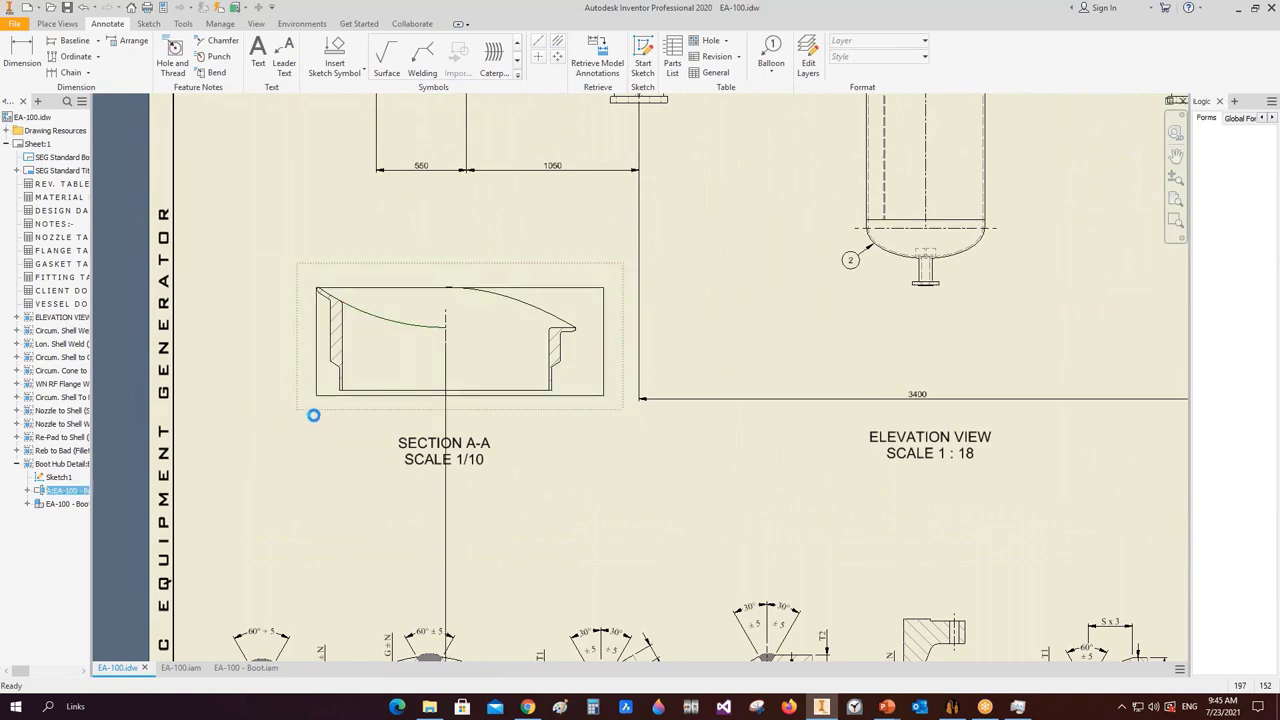
scroll(400, 491, "down", 3)
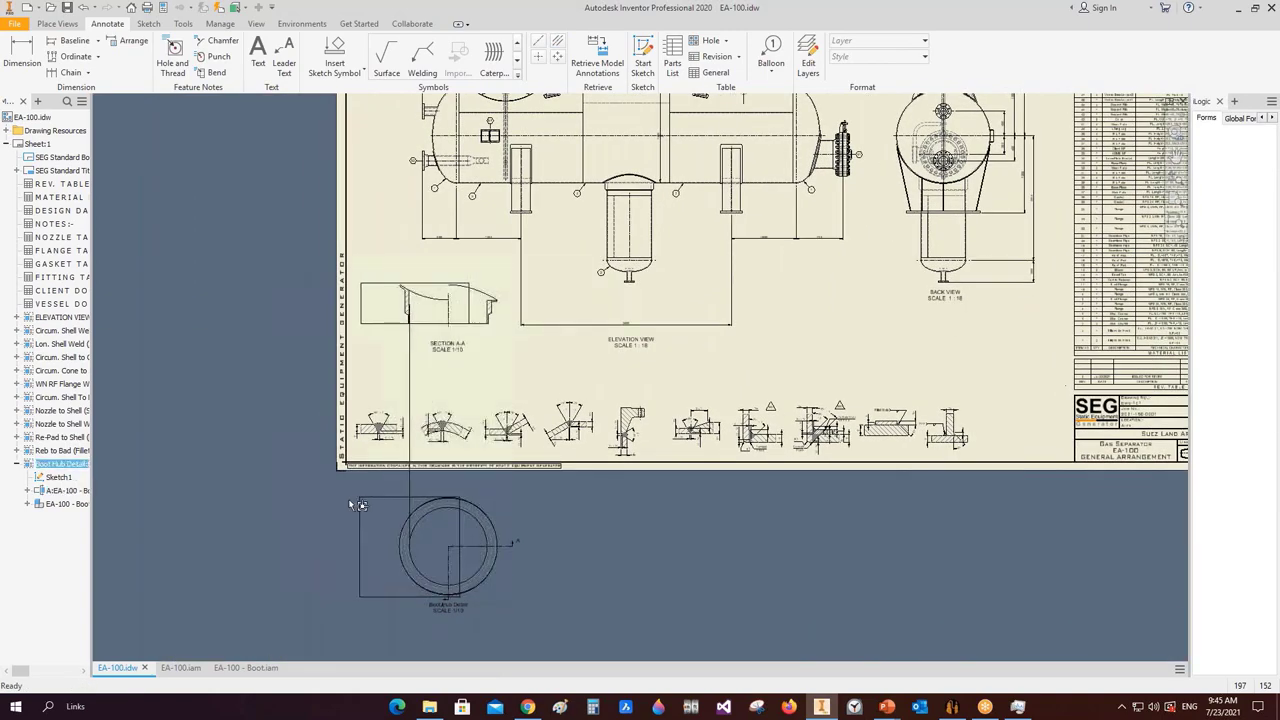
scroll(395, 340, "up", 3)
key("d")
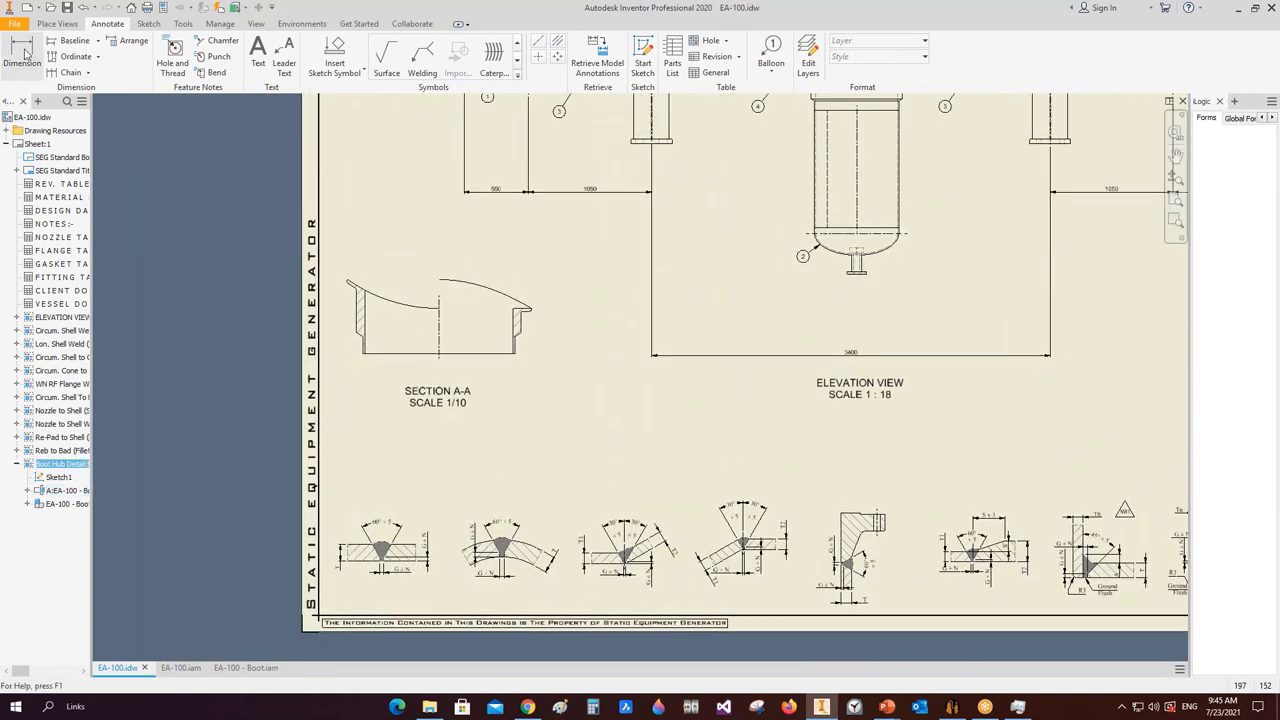
scroll(537, 297, "up", 5)
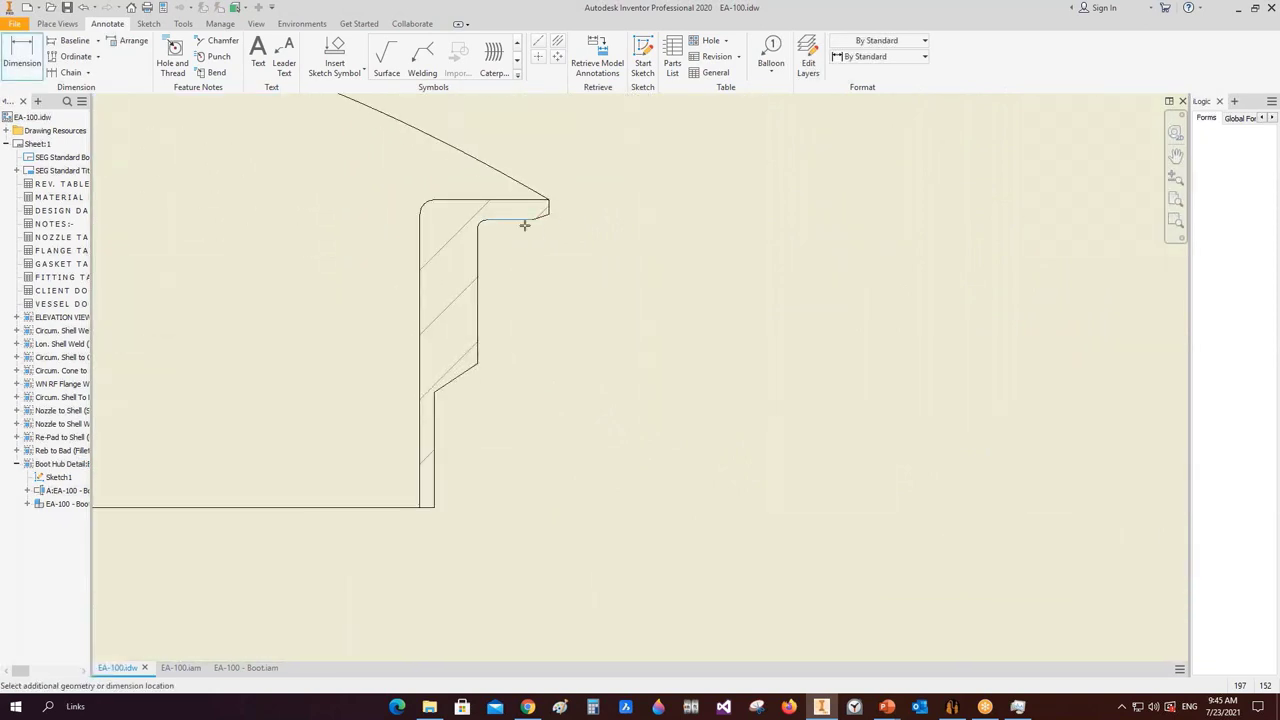
left_click(477, 364)
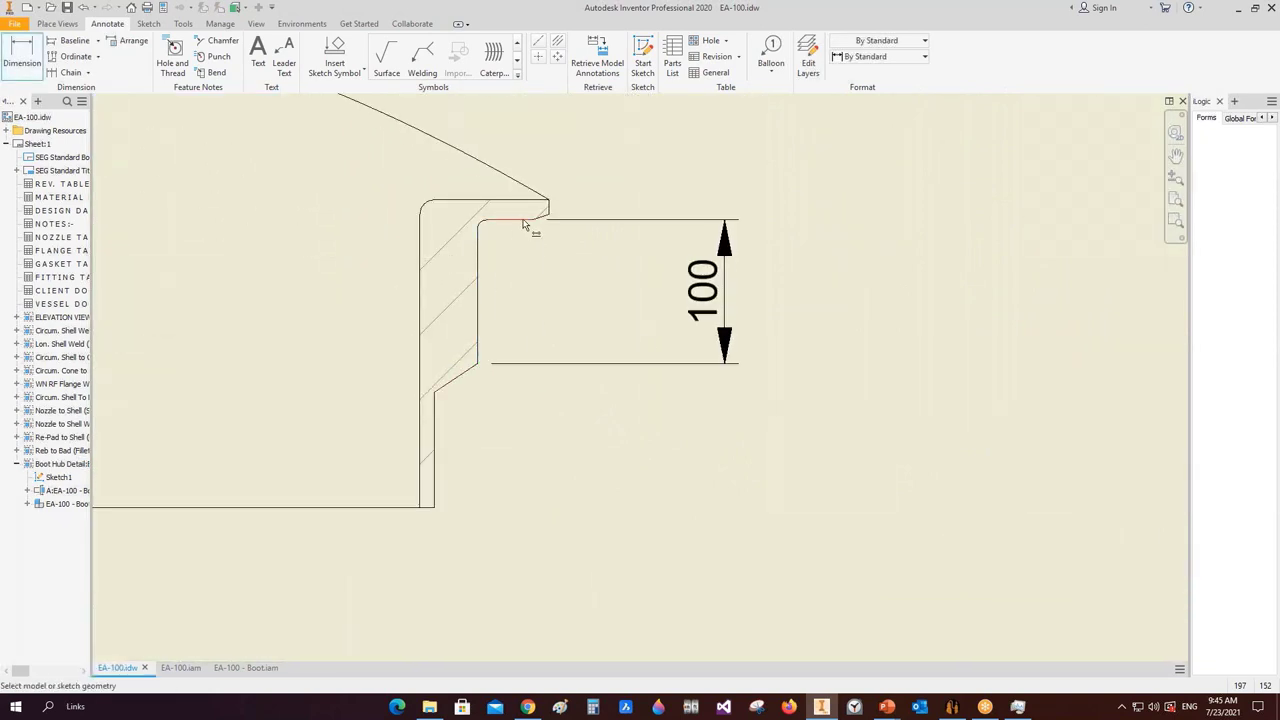
left_click(807, 300)
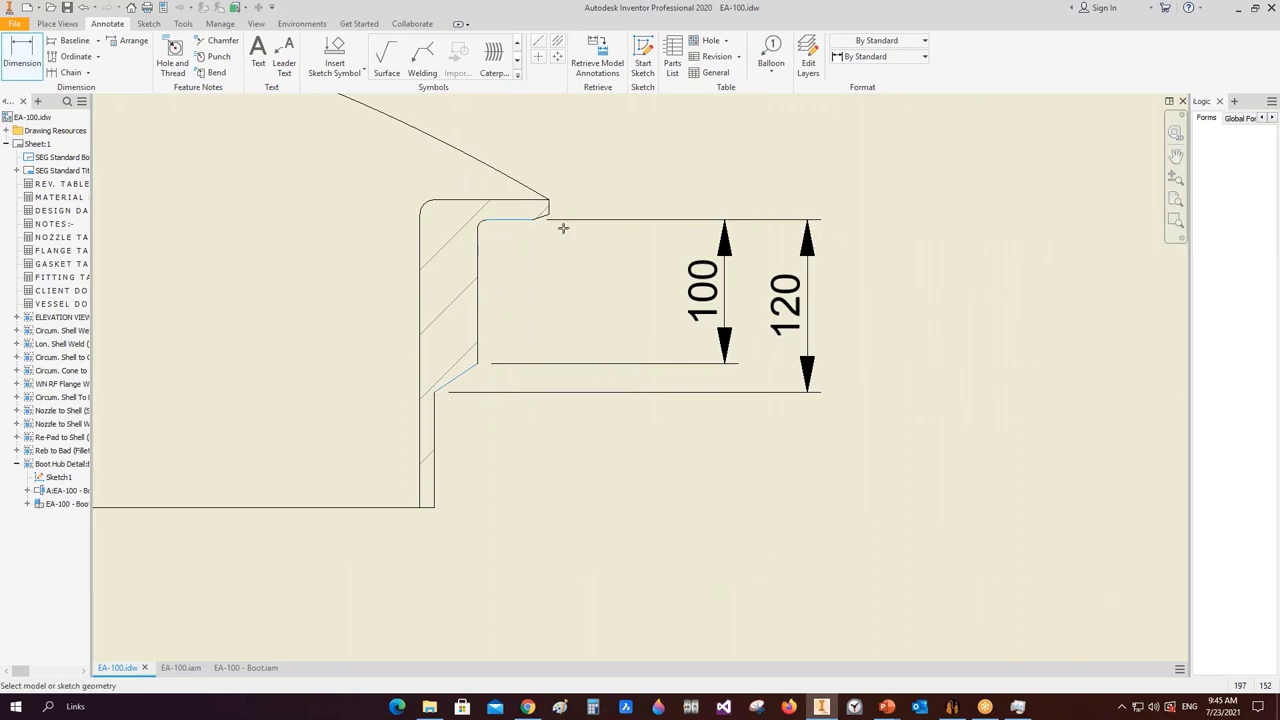
left_click(523, 222)
left_click(428, 508)
left_click(885, 318)
- Add the 700 inner width below the section and delete the unwanted 720 outer width
middle_click_drag(572, 270, 602, 315)
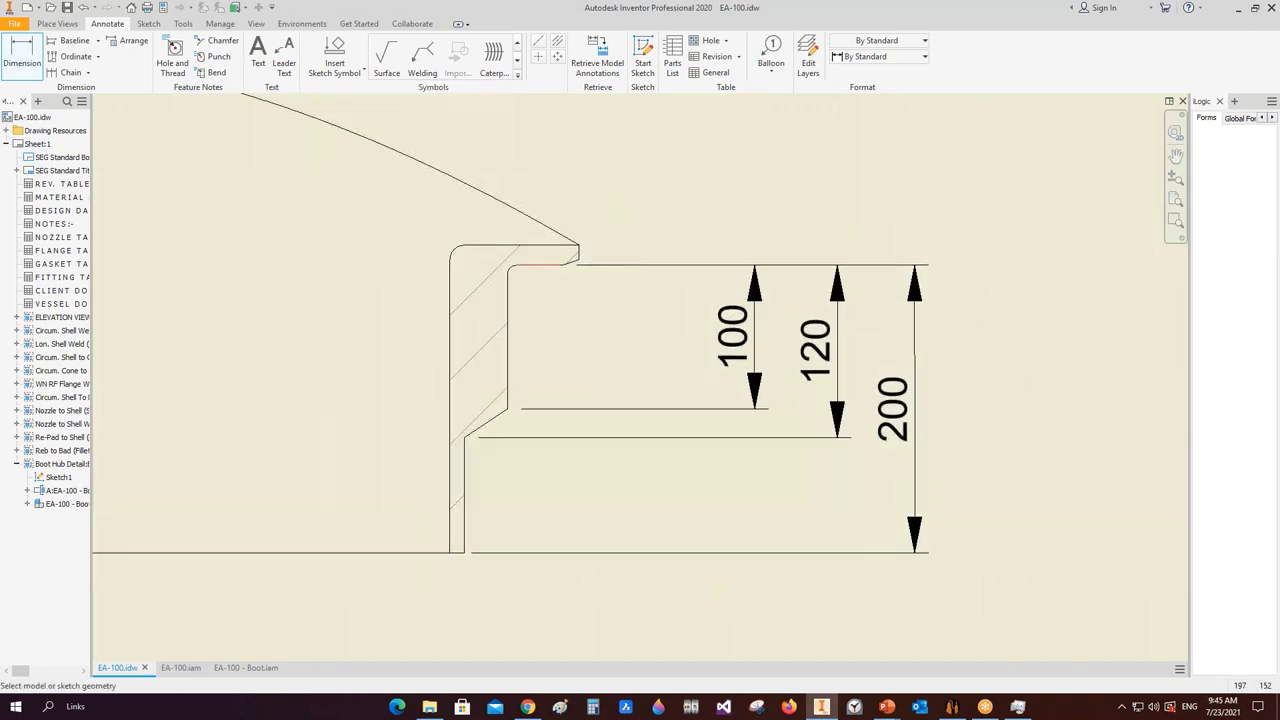
scroll(712, 377, "down", 3)
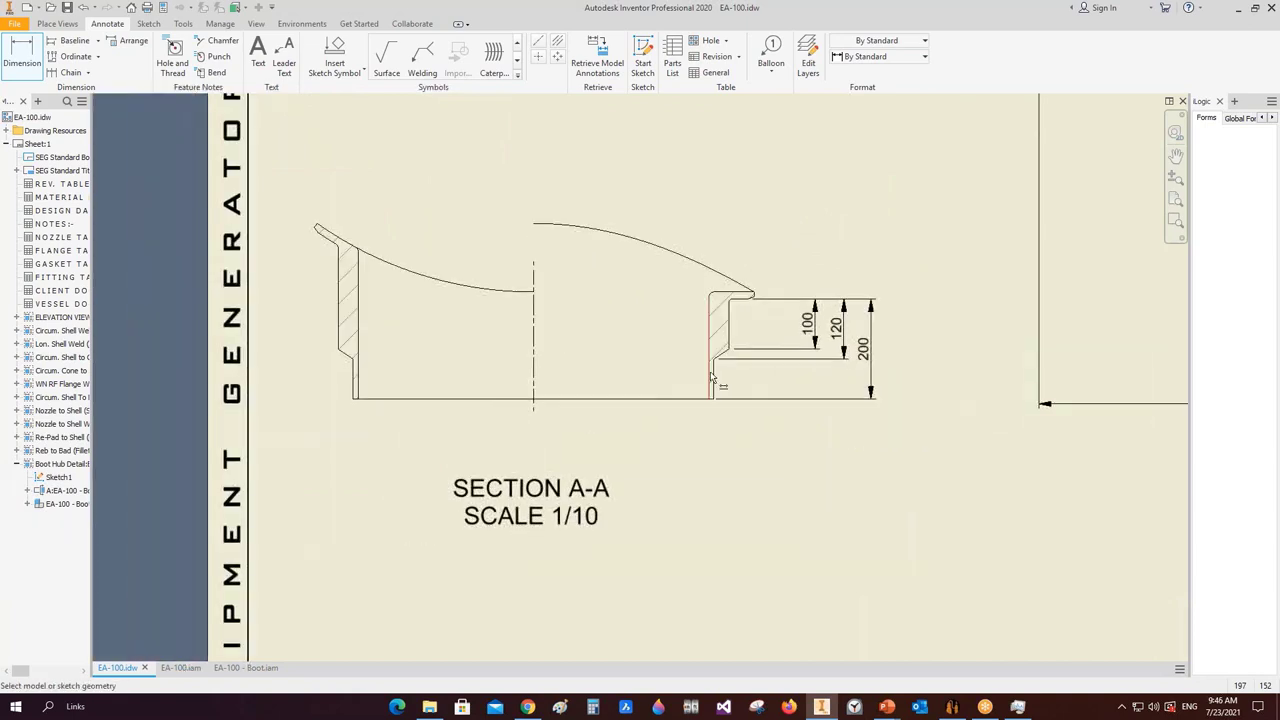
left_click(712, 377)
left_click(358, 370)
left_click(533, 426)
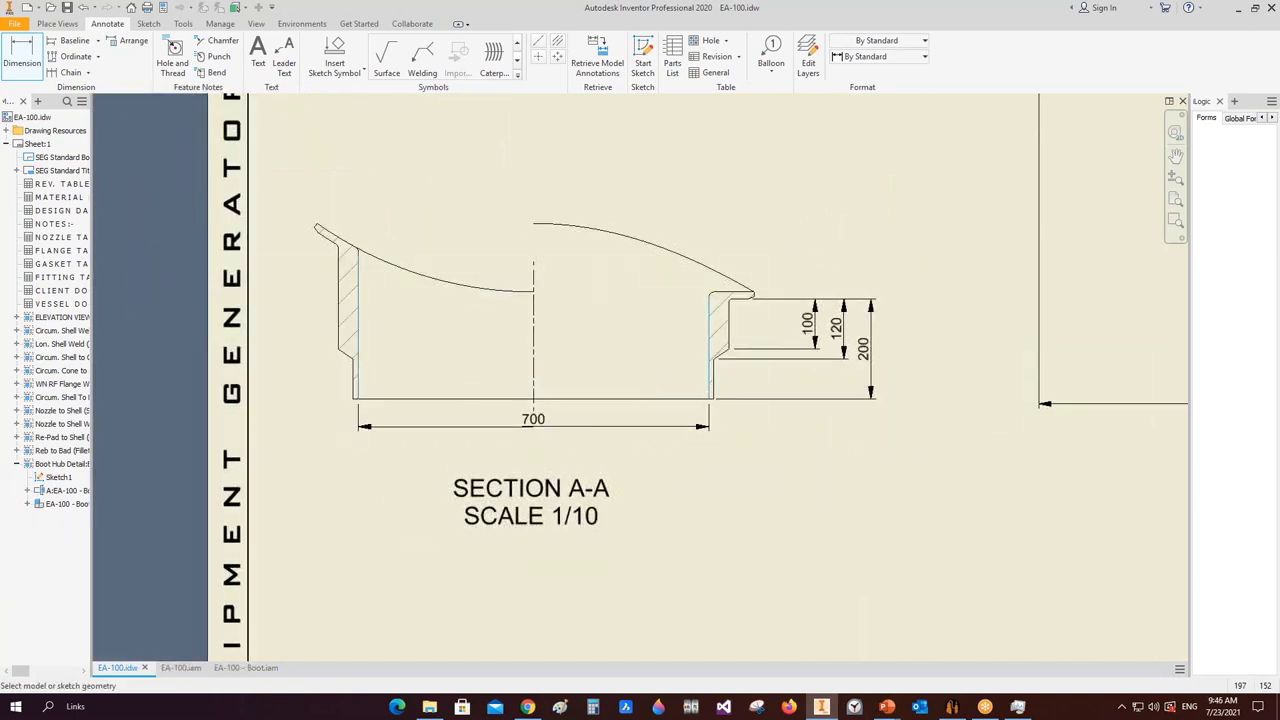
left_click(713, 388)
left_click(356, 378)
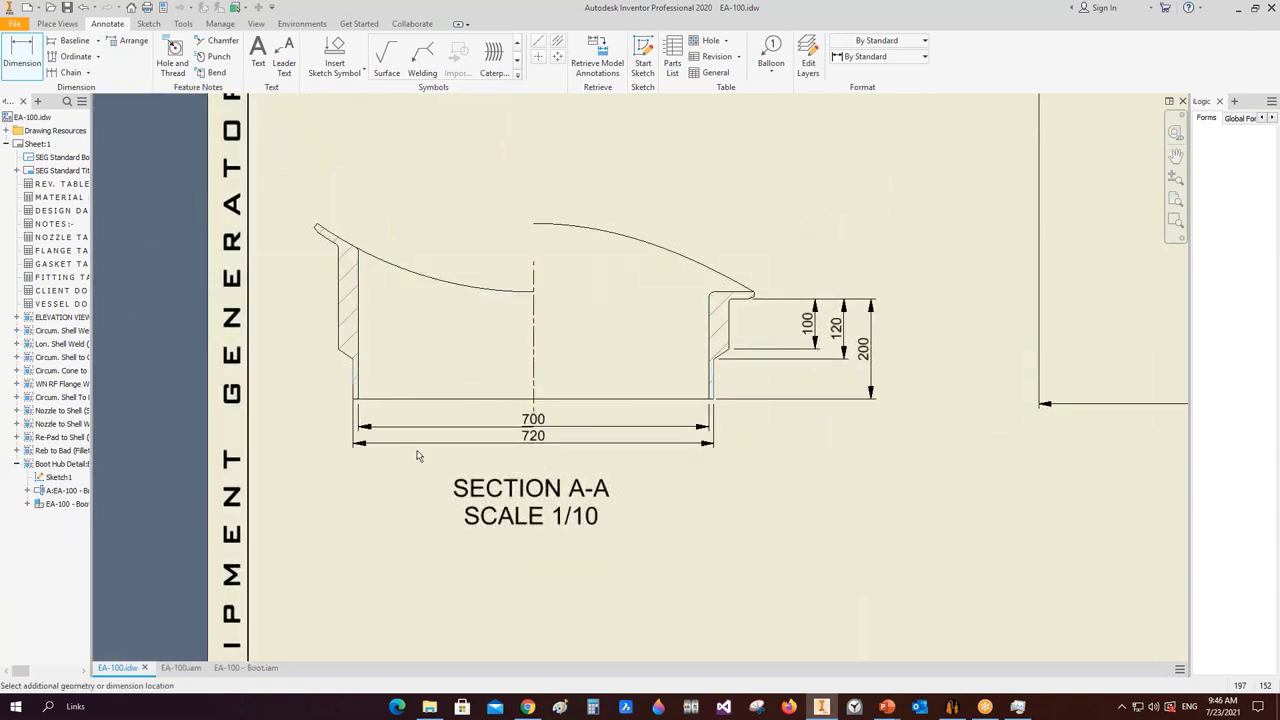
left_click(527, 450)
key("Escape")
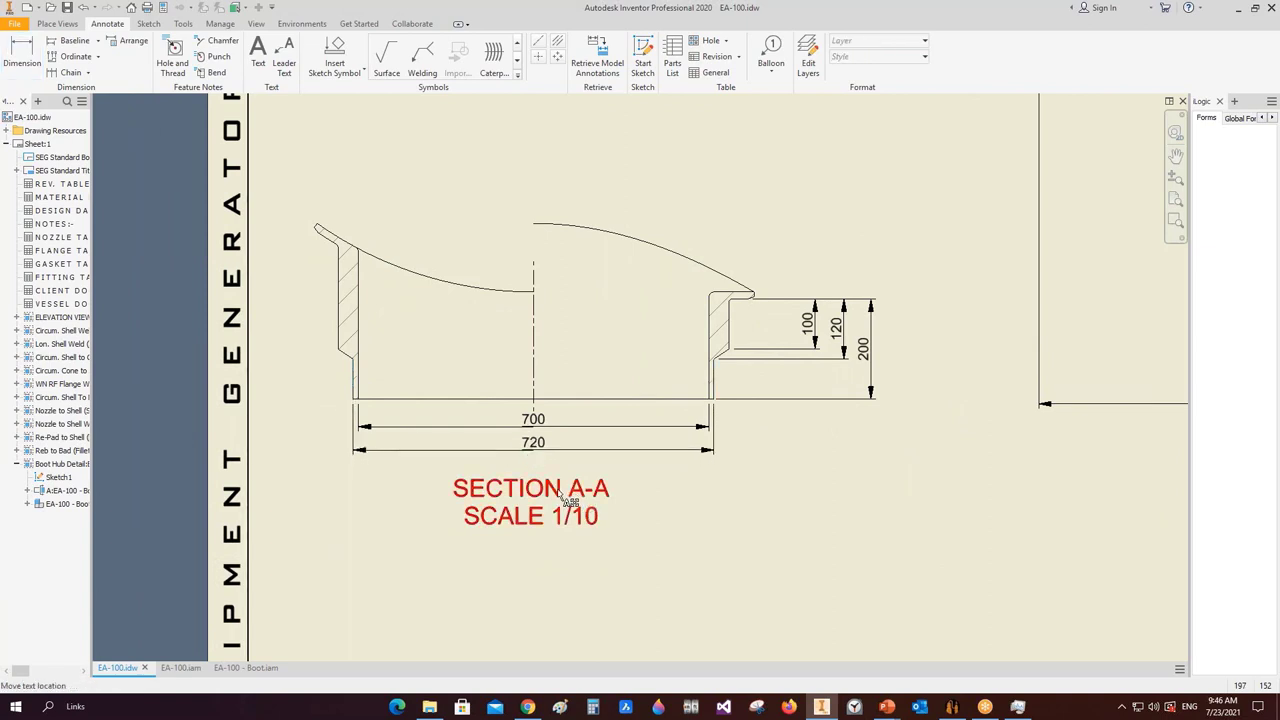
left_click(621, 450)
key("Delete")
- Add the 10 and 40 wall thickness dimensions with their text left of the wall
key("d")
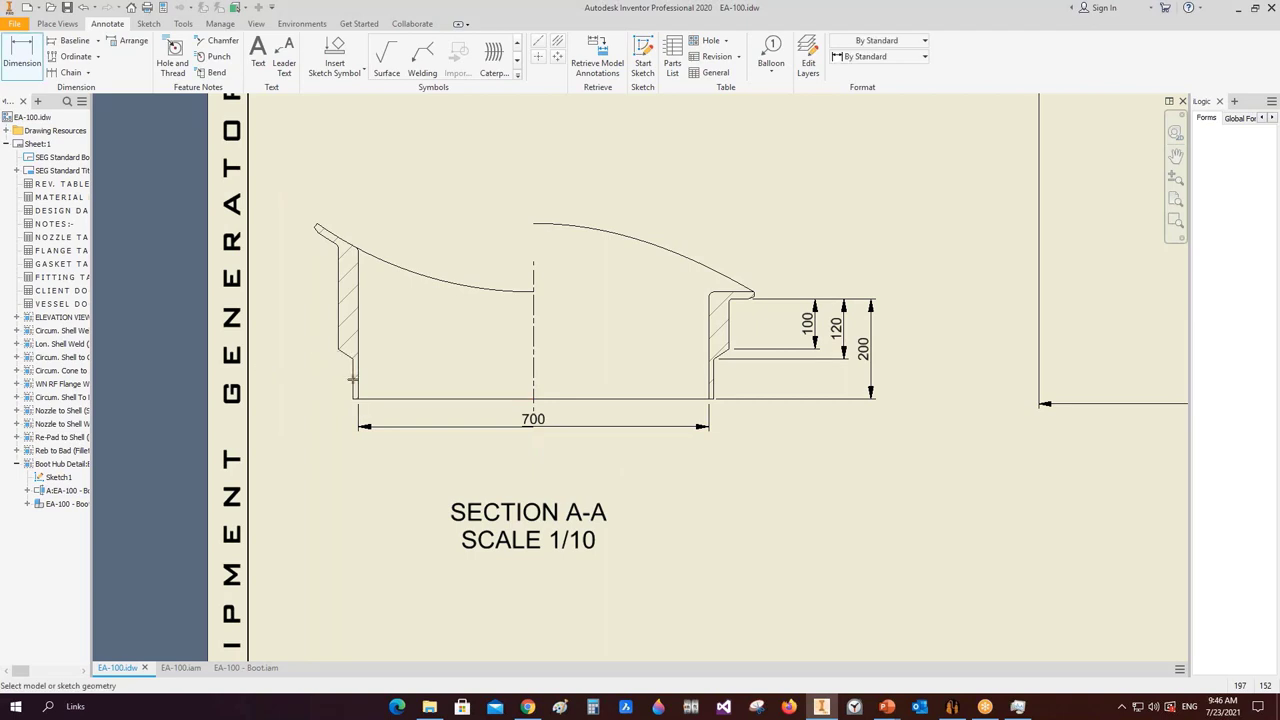
left_click(359, 373)
key("Escape")
scroll(345, 371, "up", 5)
mouse_move(336, 368)
left_mouse_down()
mouse_move(215, 385)
mouse_move(233, 368)
left_mouse_up()
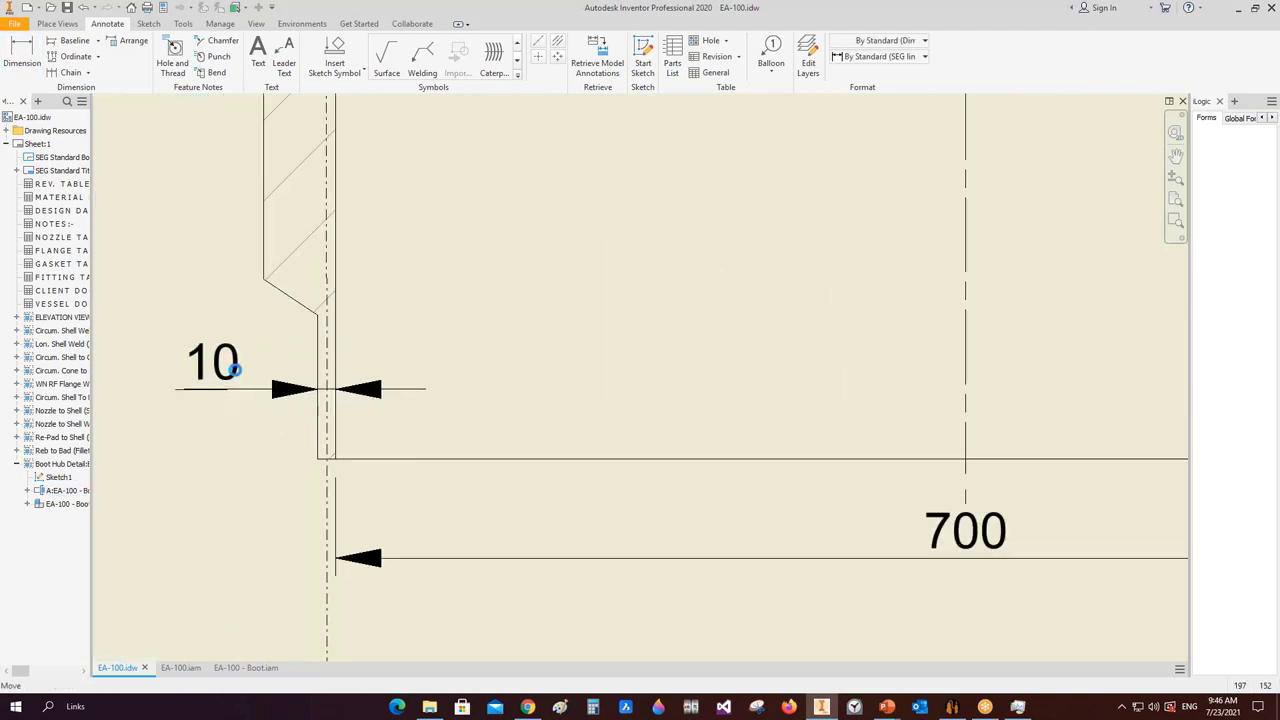
scroll(233, 368, "down", 5)
key("d")
left_click(360, 350)
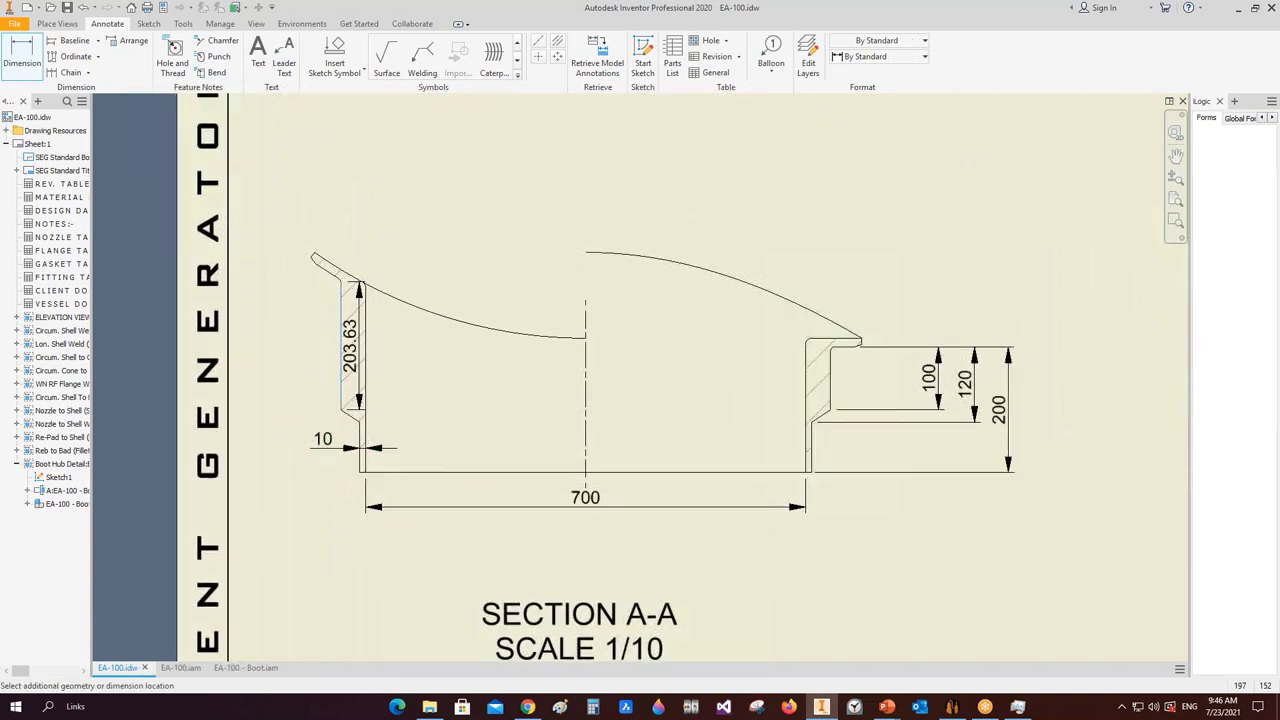
key("Escape")
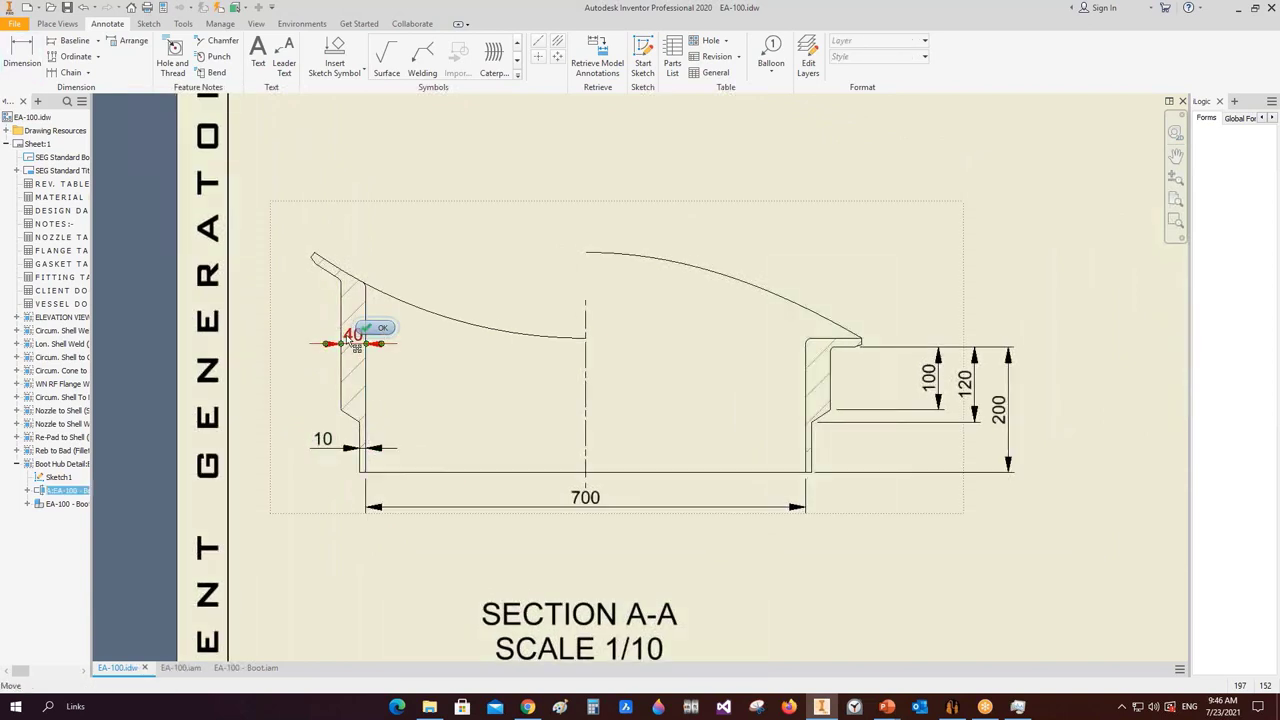
left_click_drag(353, 334, 307, 330)
- Add the 350.78 overall height dimension left of the section
key("d")
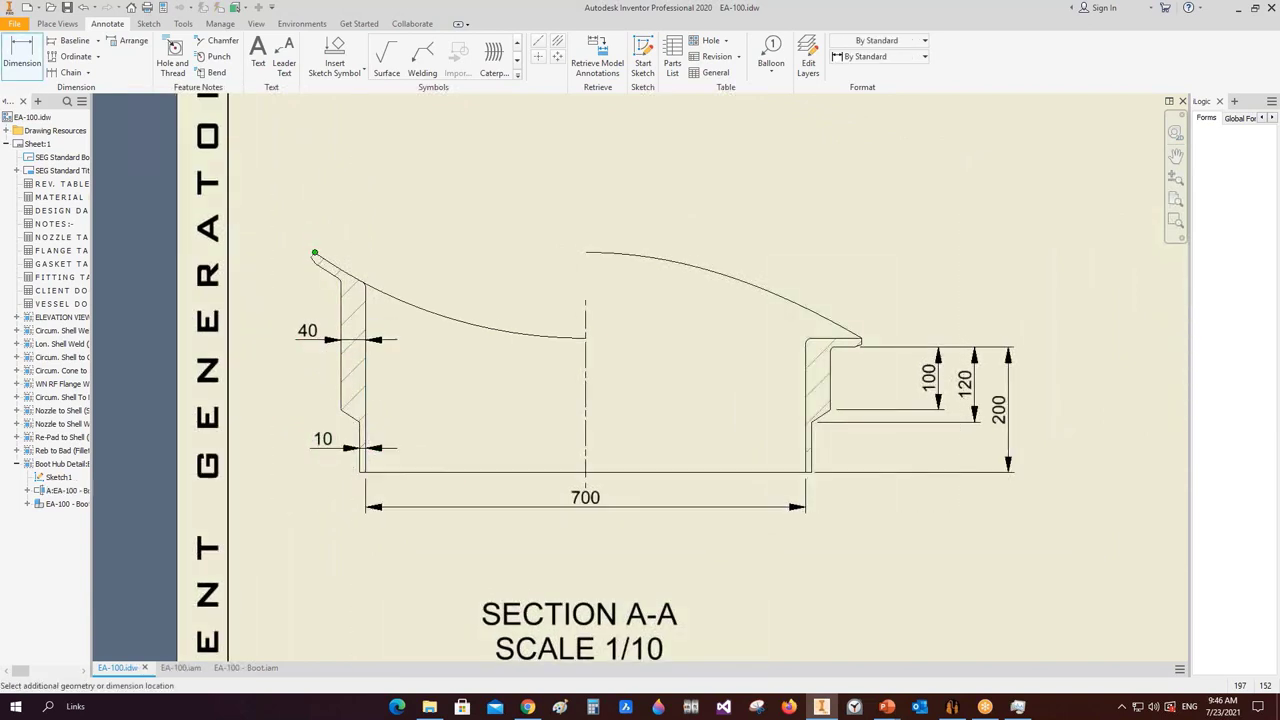
left_click(315, 258)
left_click(271, 371)
scroll(586, 380, "down", 3)
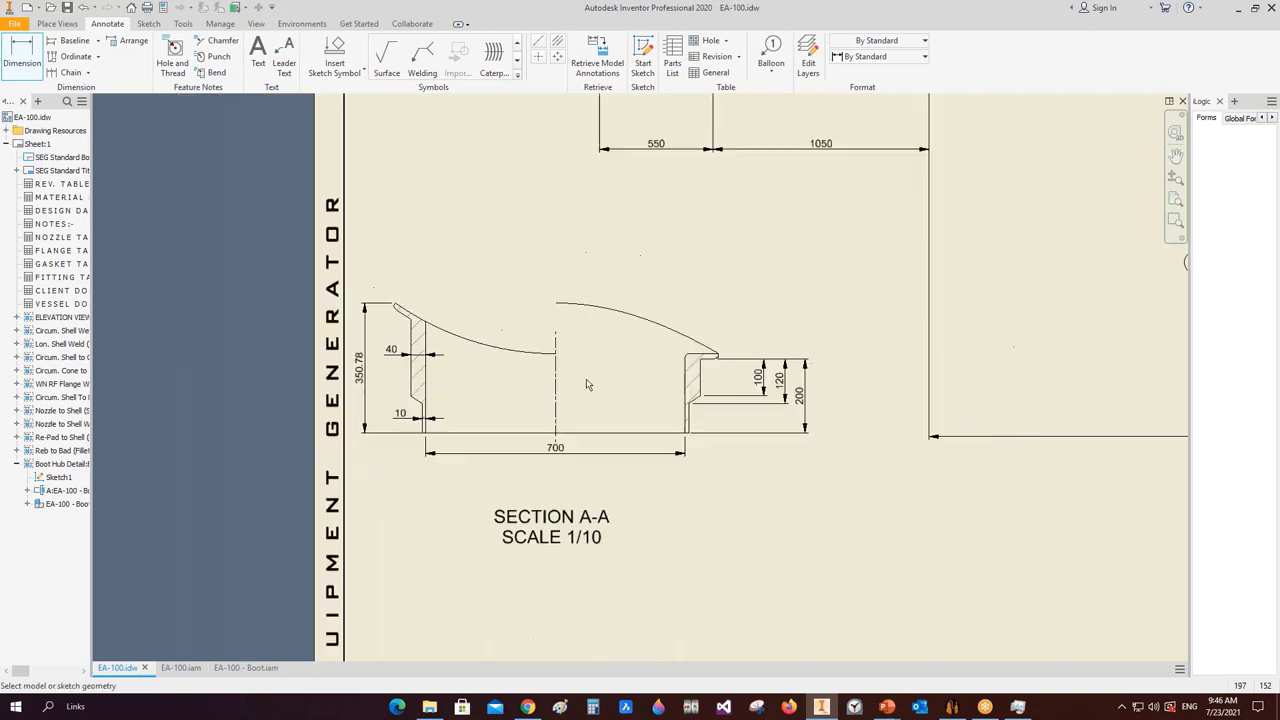
right_click(586, 358)
left_click(680, 309)
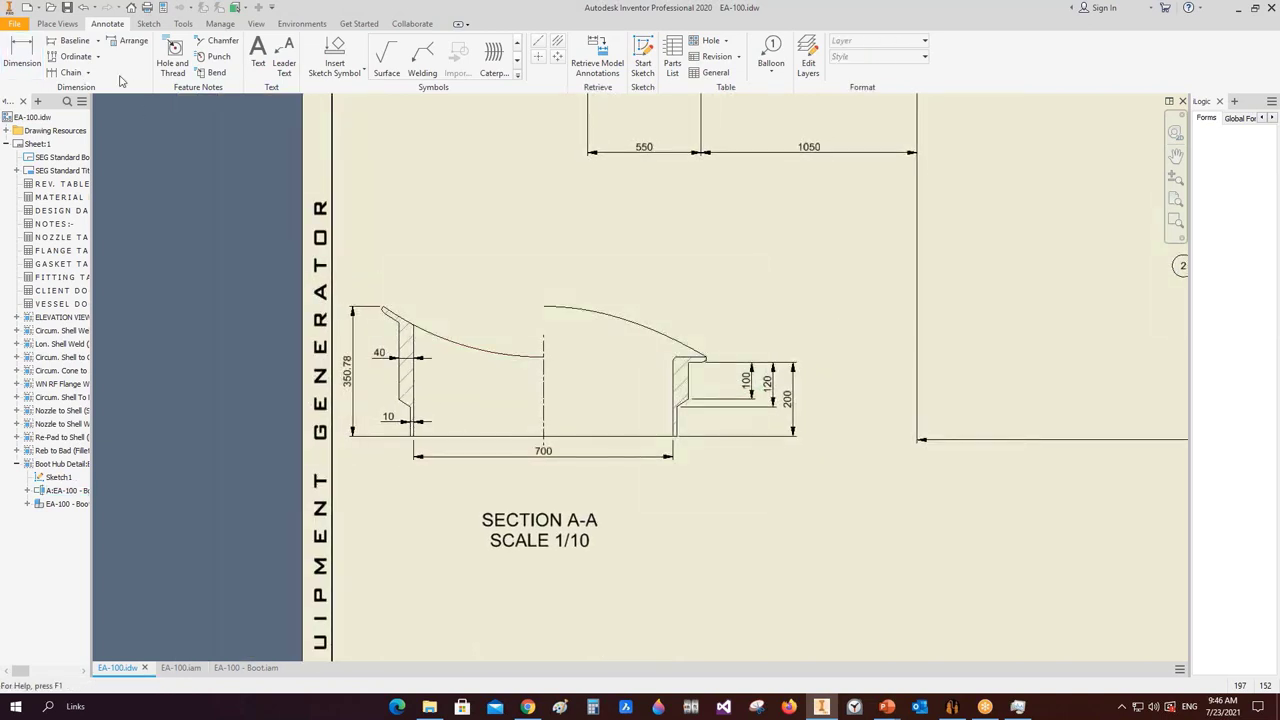
- Dimension the outer and inner fillets as R10 and R6
left_click(22, 52)
scroll(676, 360, "up", 5)
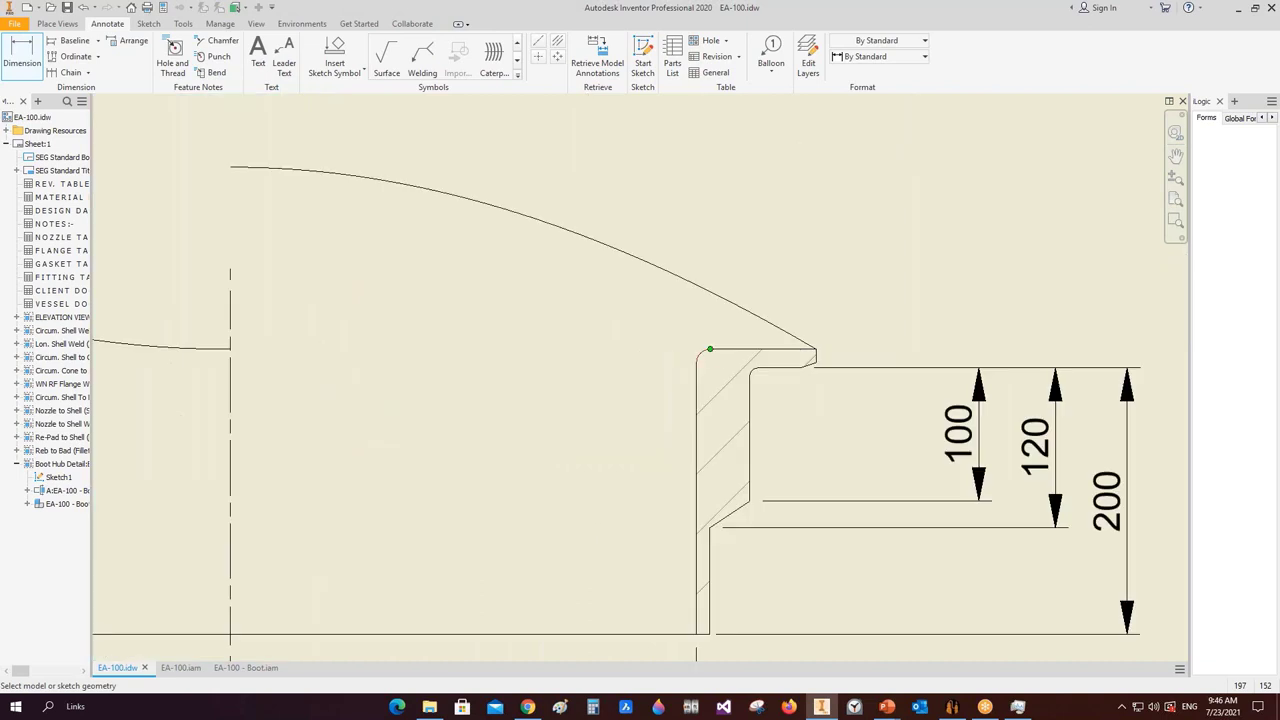
left_click(682, 362)
scroll(520, 290, "down", 3)
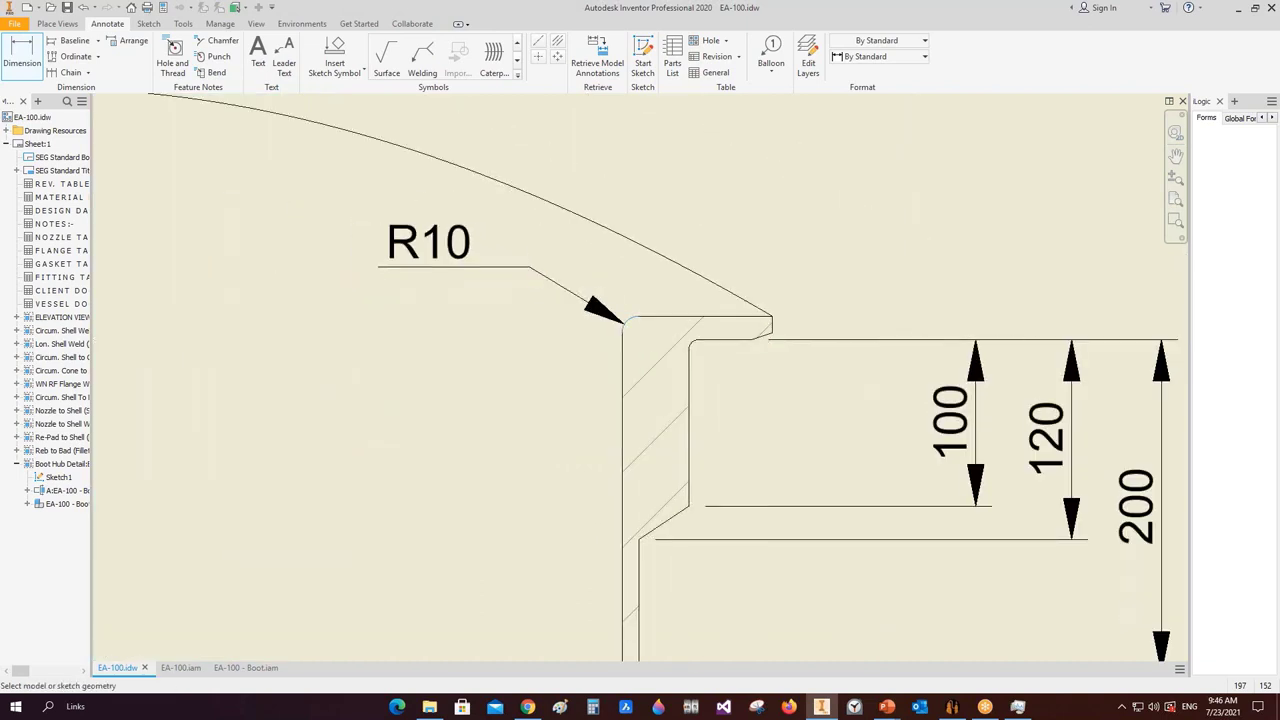
left_click(440, 255)
scroll(706, 350, "up", 4)
left_click(614, 316)
scroll(700, 430, "down", 4)
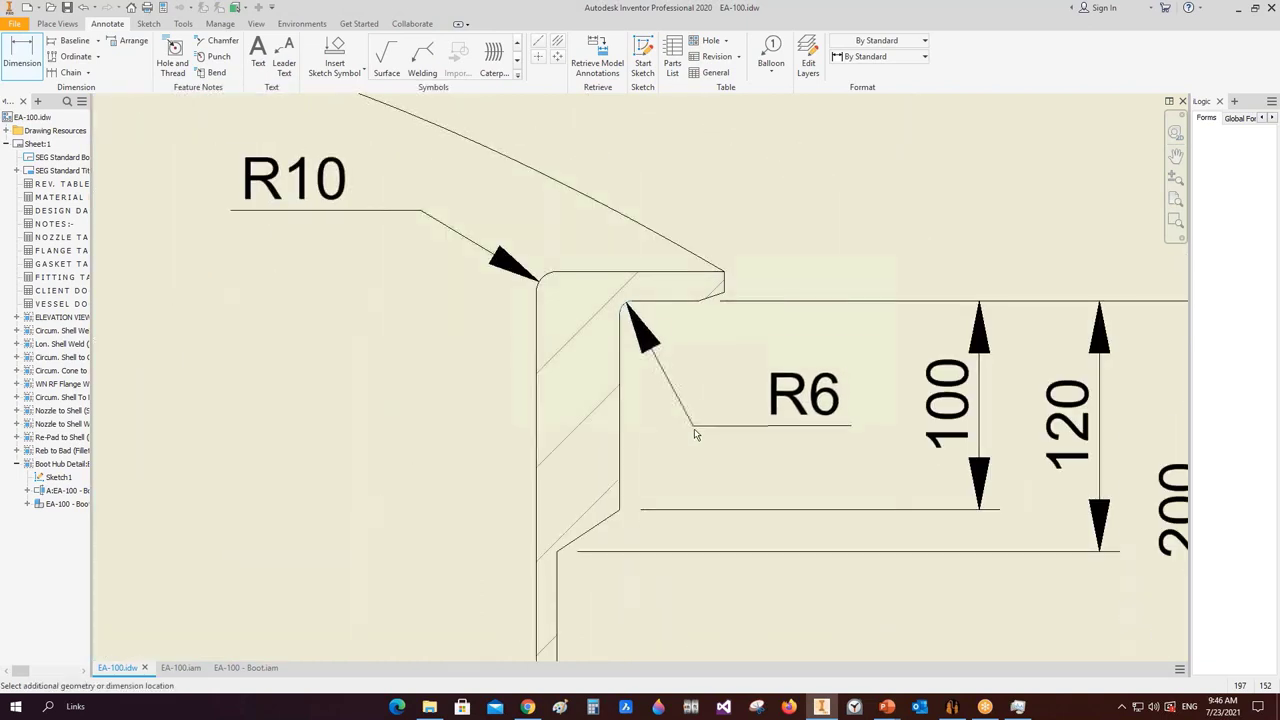
scroll(700, 428, "down", 2)
right_click(650, 315)
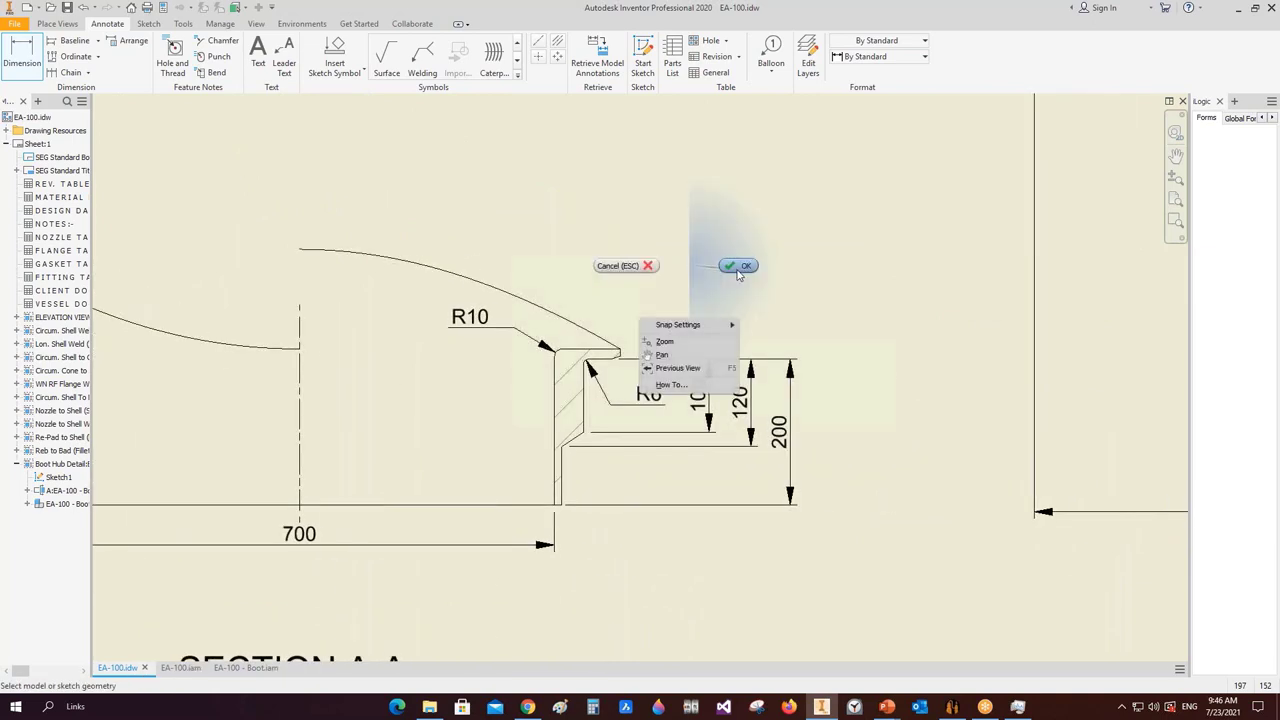
left_click(700, 263)
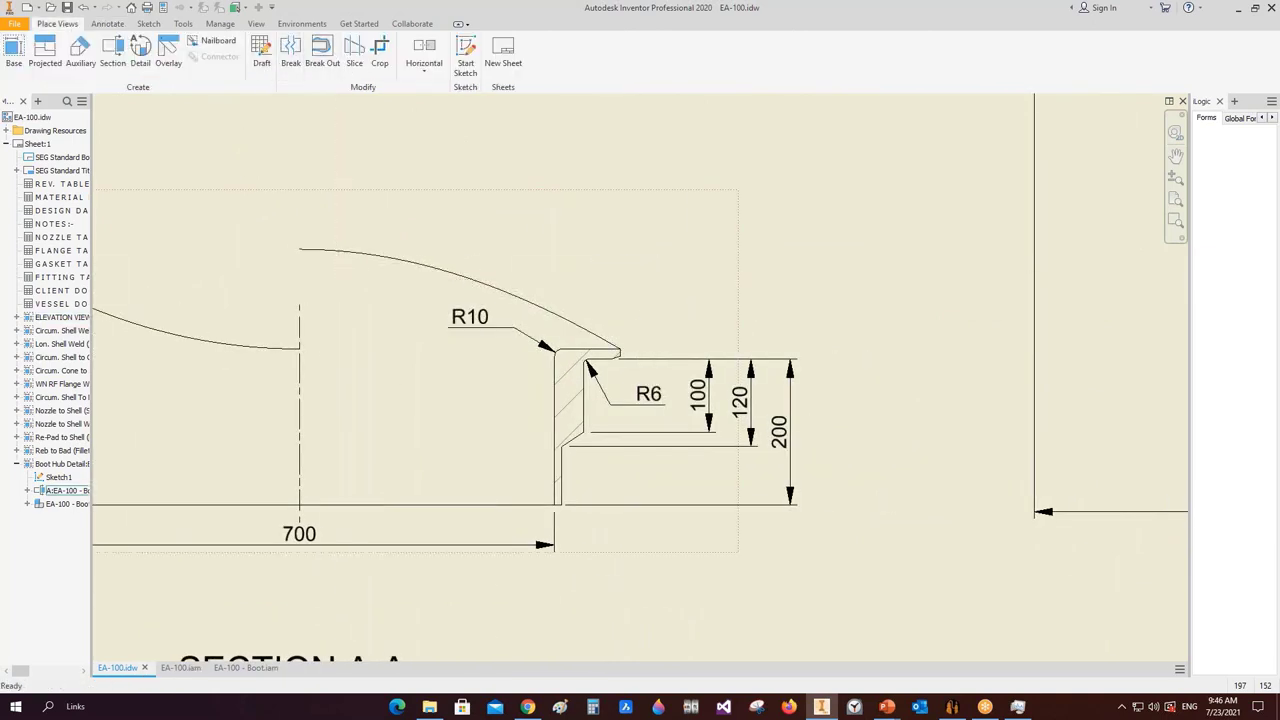
- Create Detail B at scale 1:3 from Section A-A around the flange tip
left_click(140, 47)
left_click(605, 362)
scroll(614, 366, "up", 3)
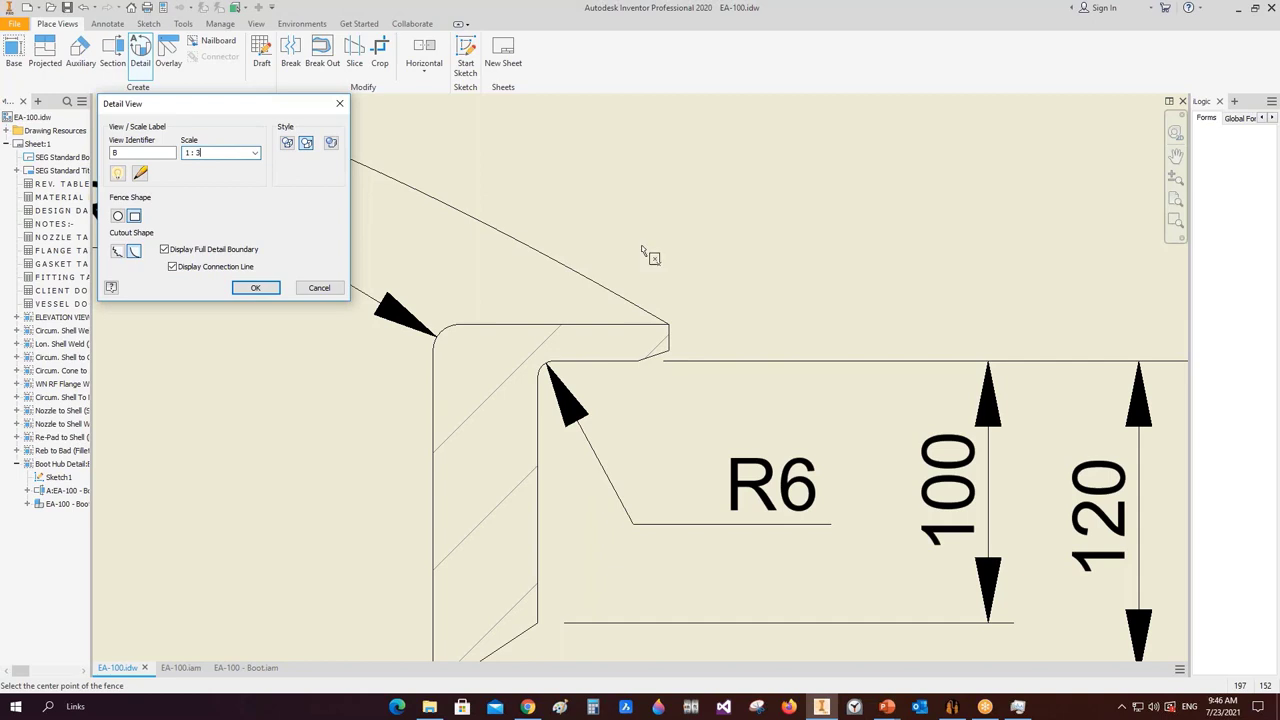
left_click(627, 346)
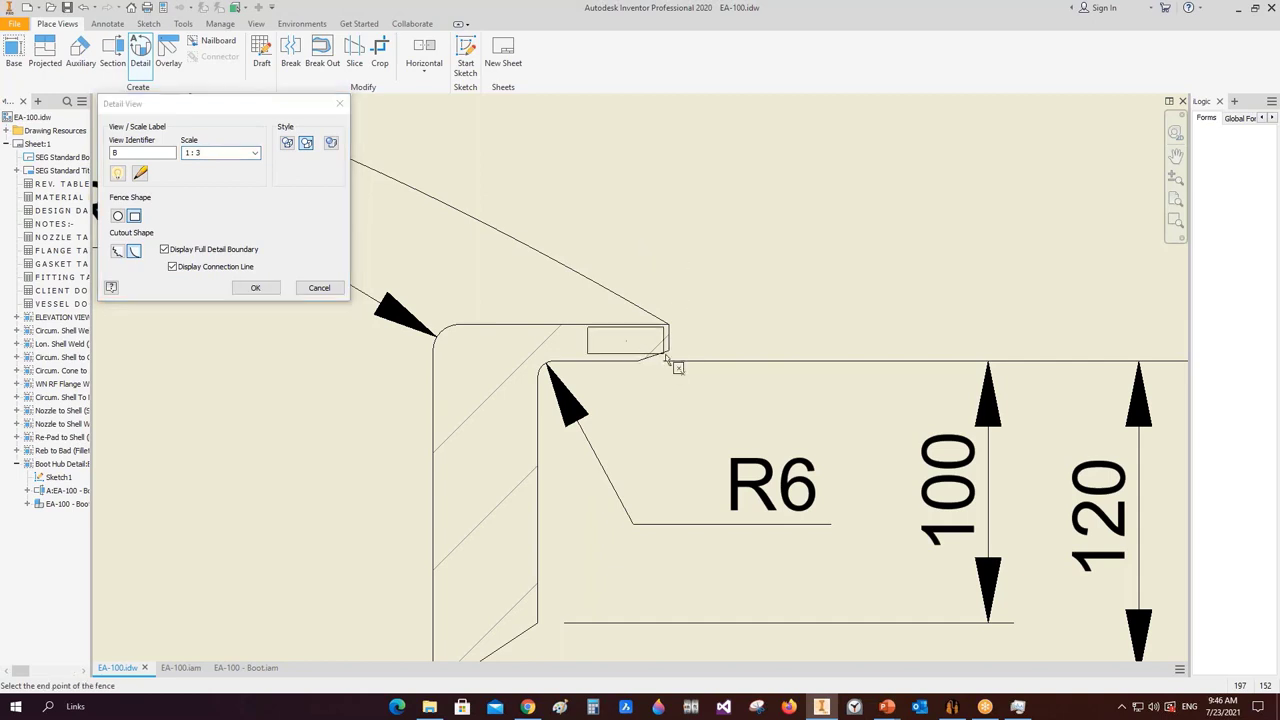
left_click(704, 396)
scroll(699, 347, "down", 3)
scroll(700, 350, "down", 2)
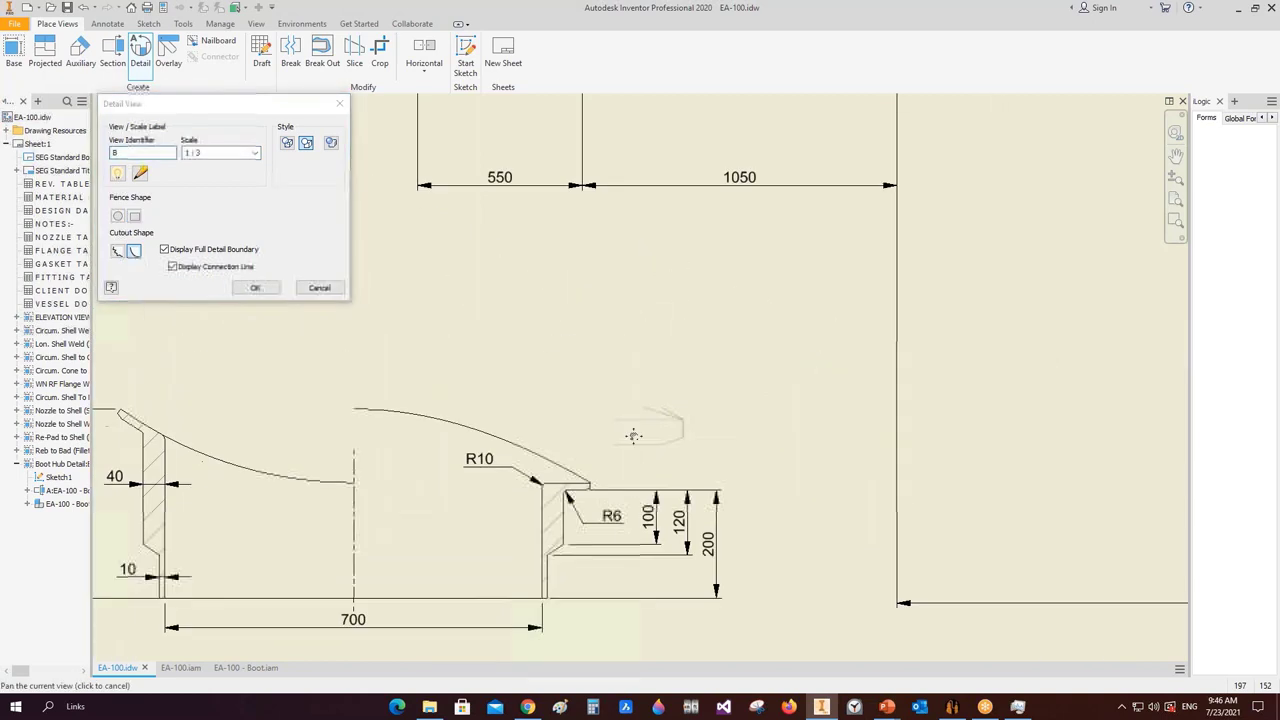
left_click(643, 360)
scroll(676, 354, "up", 3)
scroll(676, 354, "up", 2)
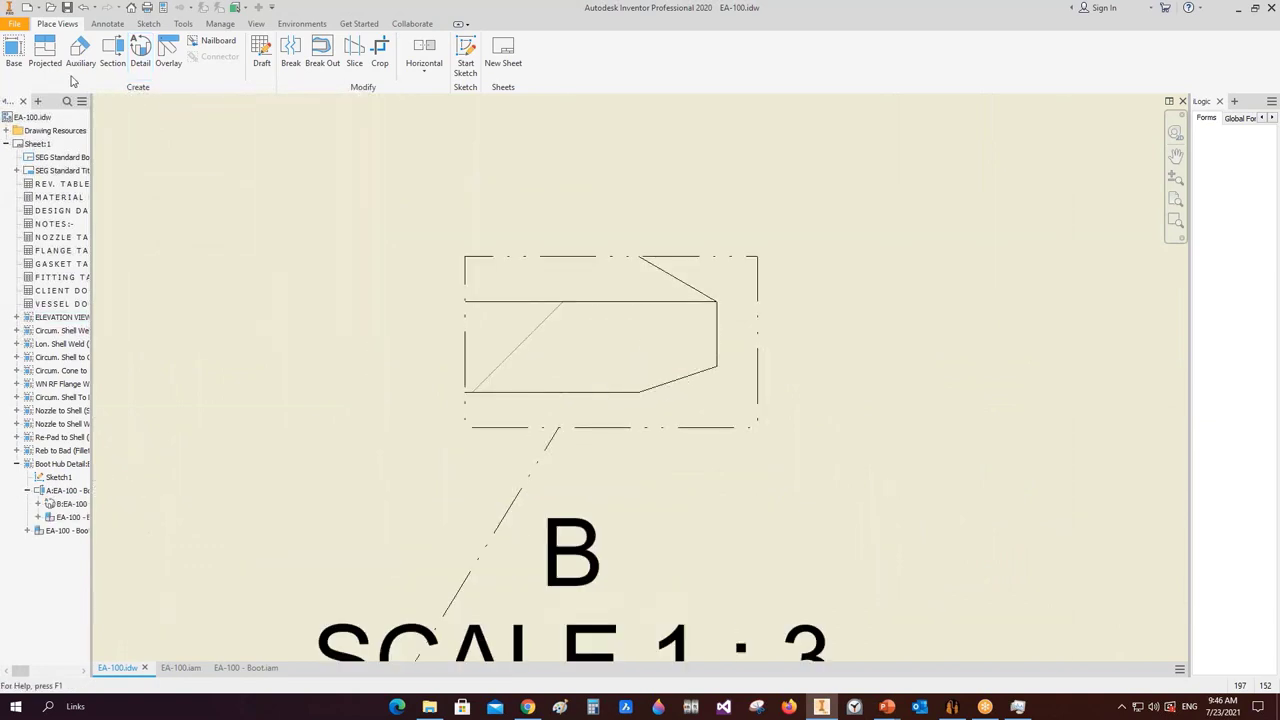
- Dimension Detail B with heights 14 and 10 and width 12
key("d")
left_click(600, 301)
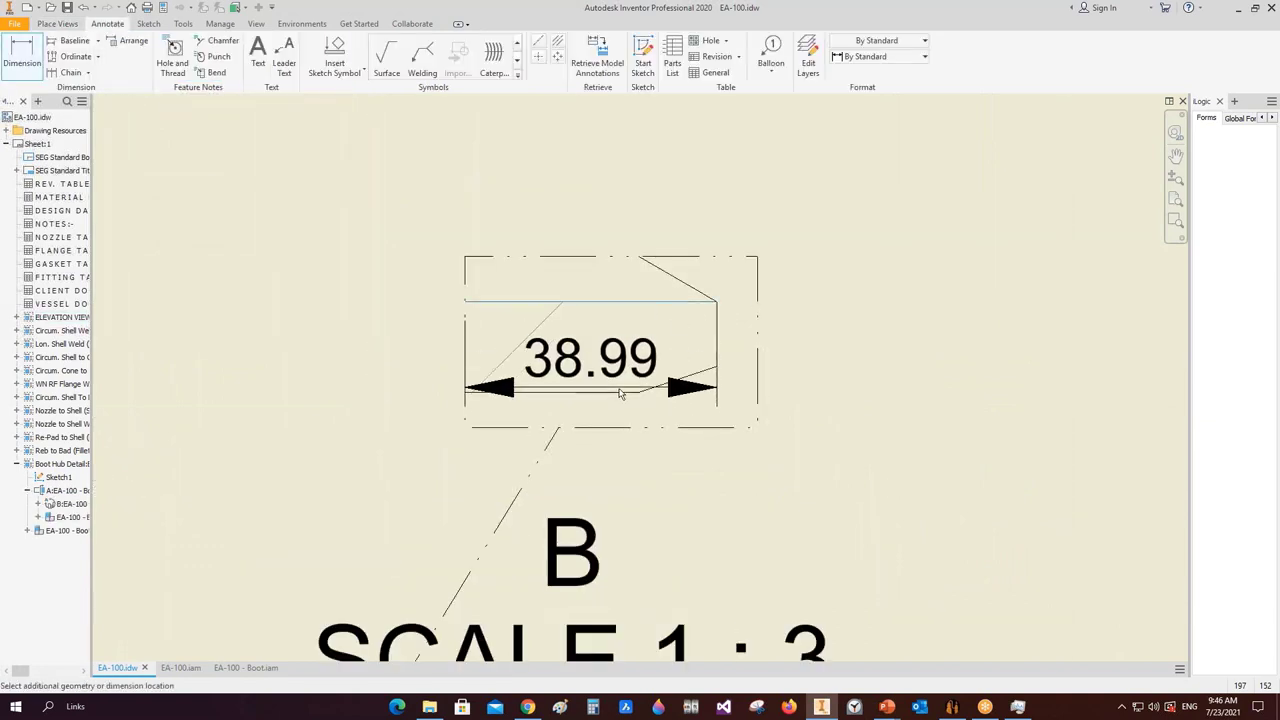
left_click(560, 392)
left_click(965, 345)
left_click(703, 301)
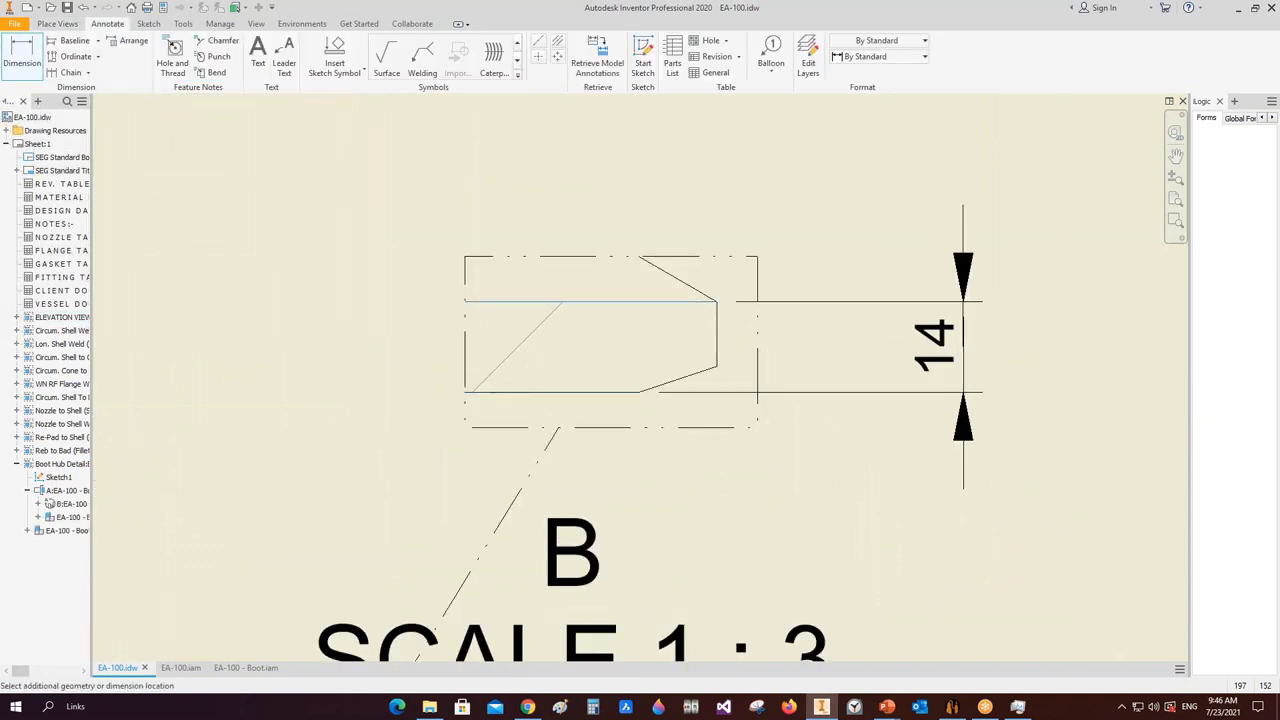
left_click(716, 365)
left_click(878, 335)
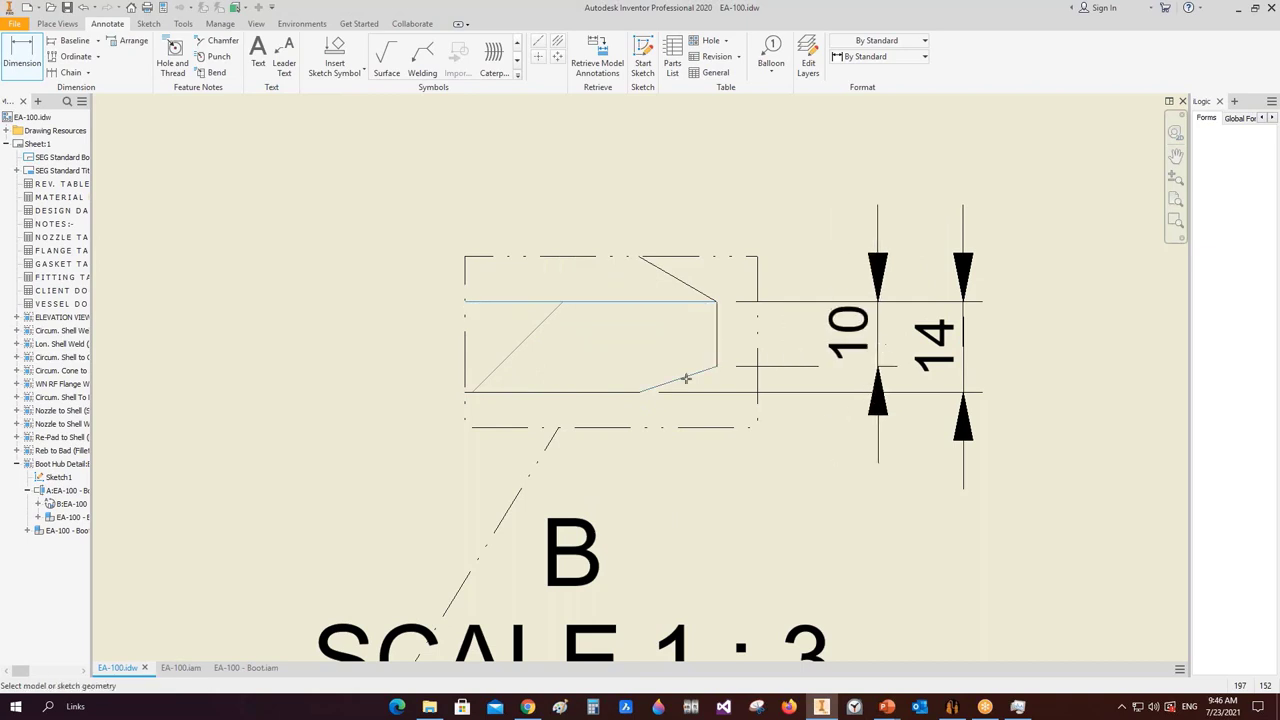
left_click(717, 345)
left_click(639, 392)
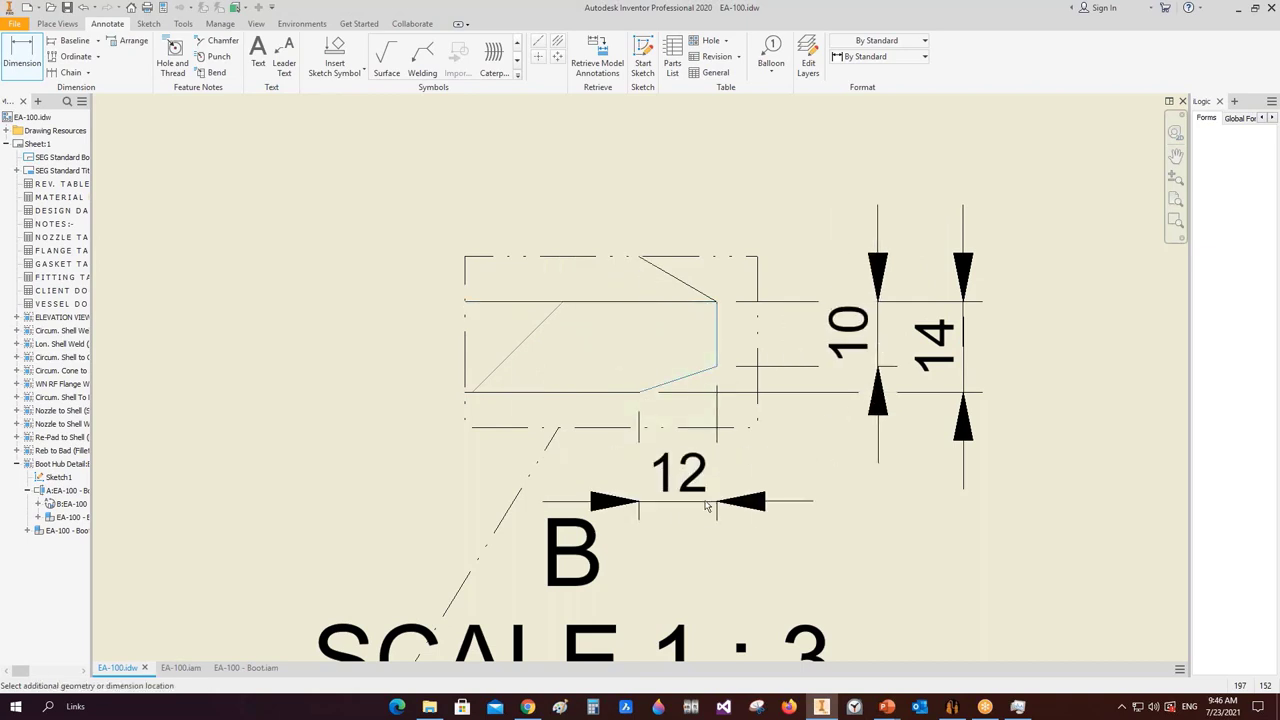
left_click(685, 500)
scroll(820, 432, "down", 4)
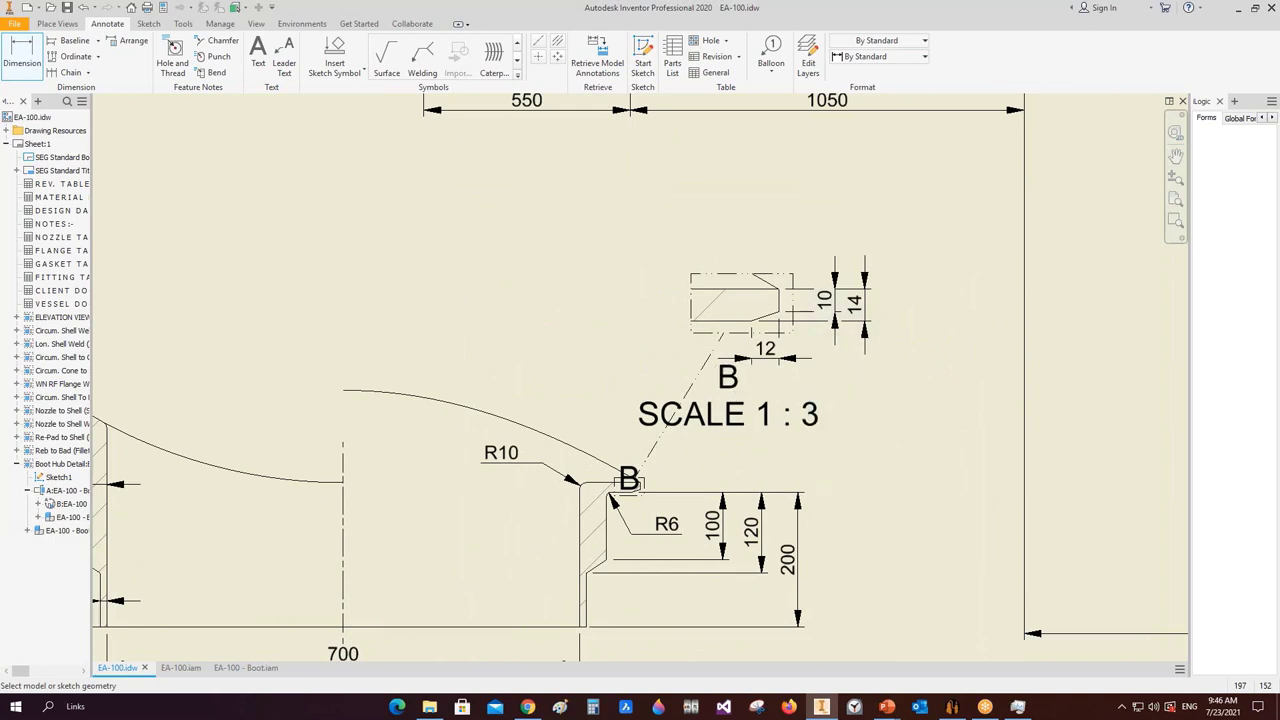
- Move the B label onto a leader line at a new position and fit the sheet
left_click_drag(735, 390, 745, 405)
scroll(630, 483, "up", 4)
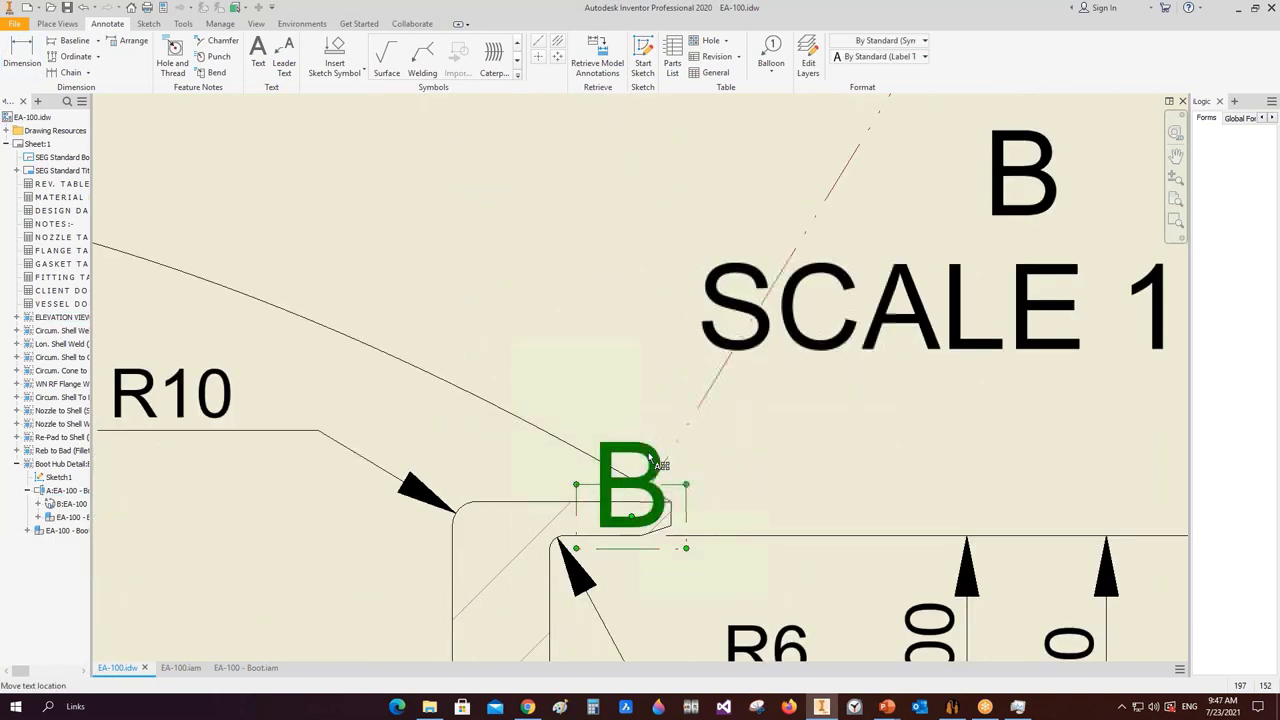
right_click(648, 452)
left_click(690, 554)
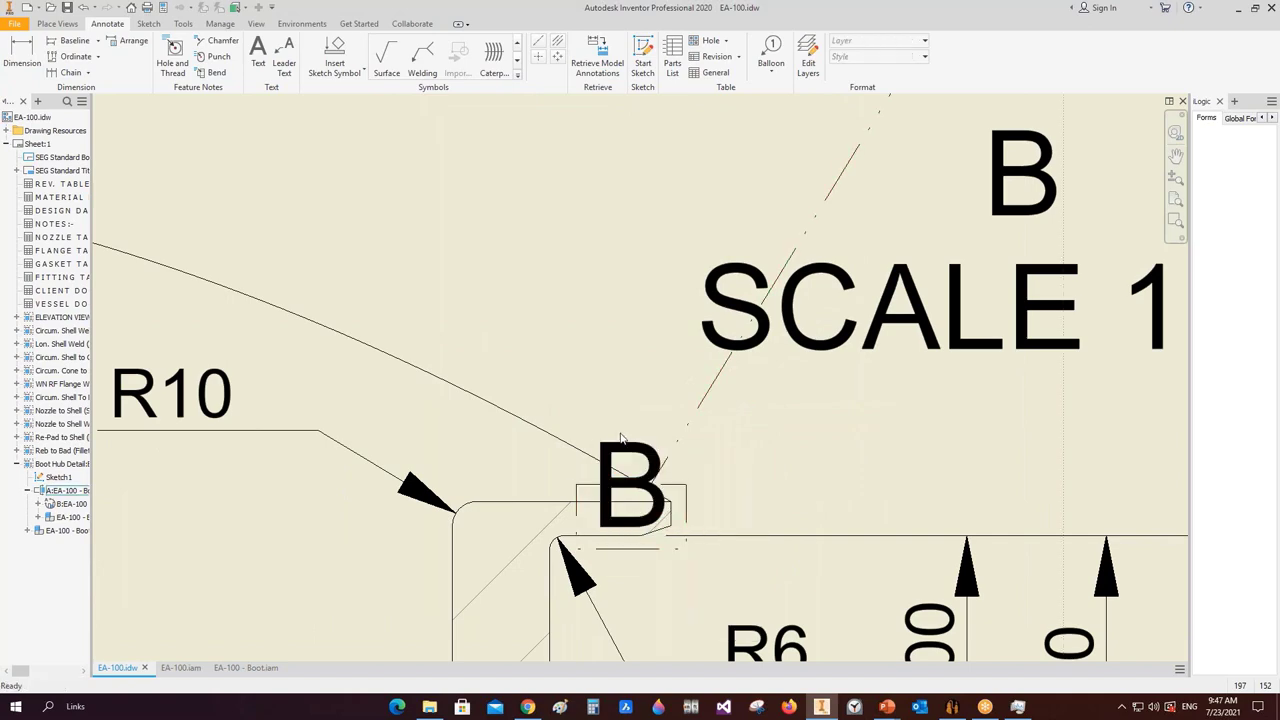
left_click(480, 183)
scroll(582, 370, "down", 5)
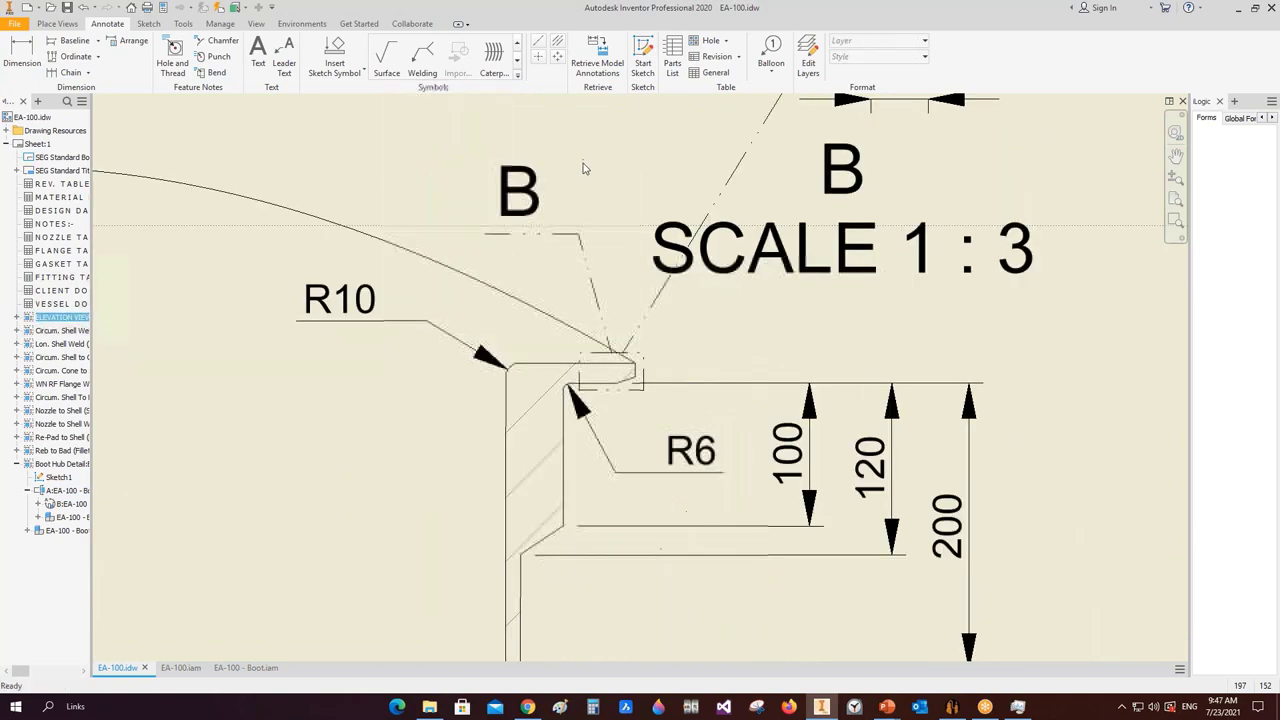
key("Home")
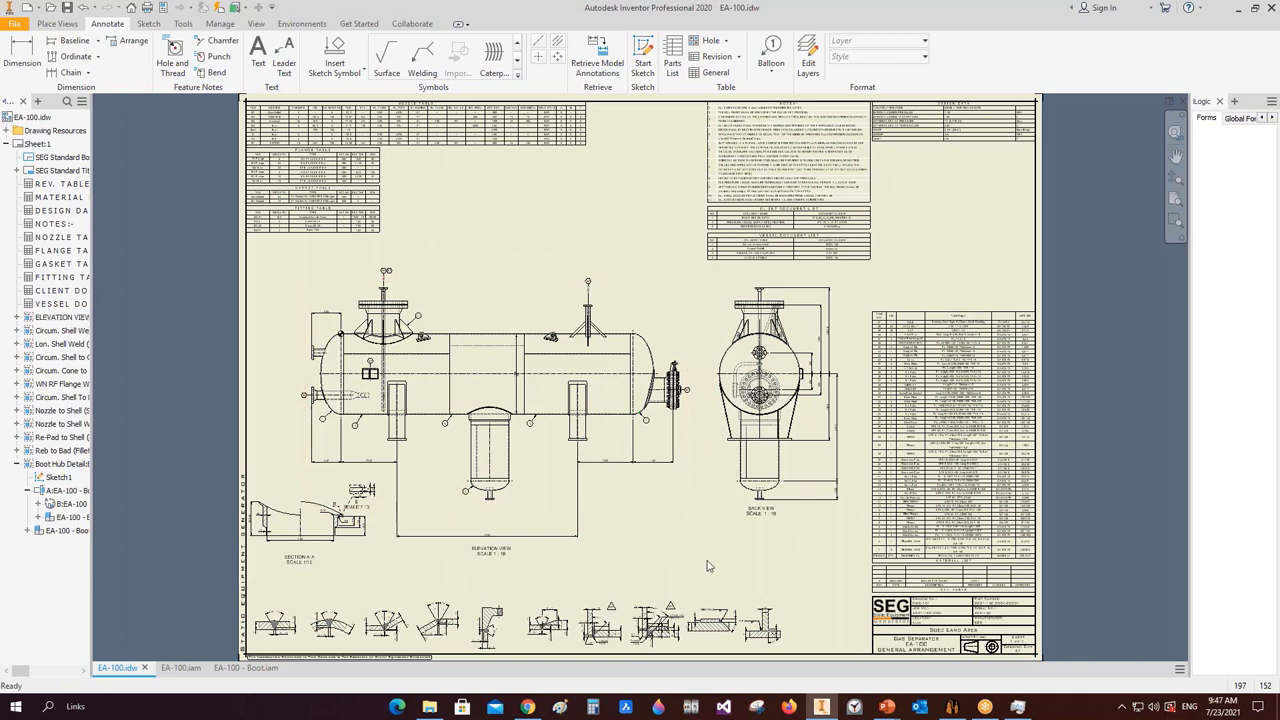
- Close Boot.iam and open the Left Saddle subassembly from EA-100.iam
left_click(246, 667)
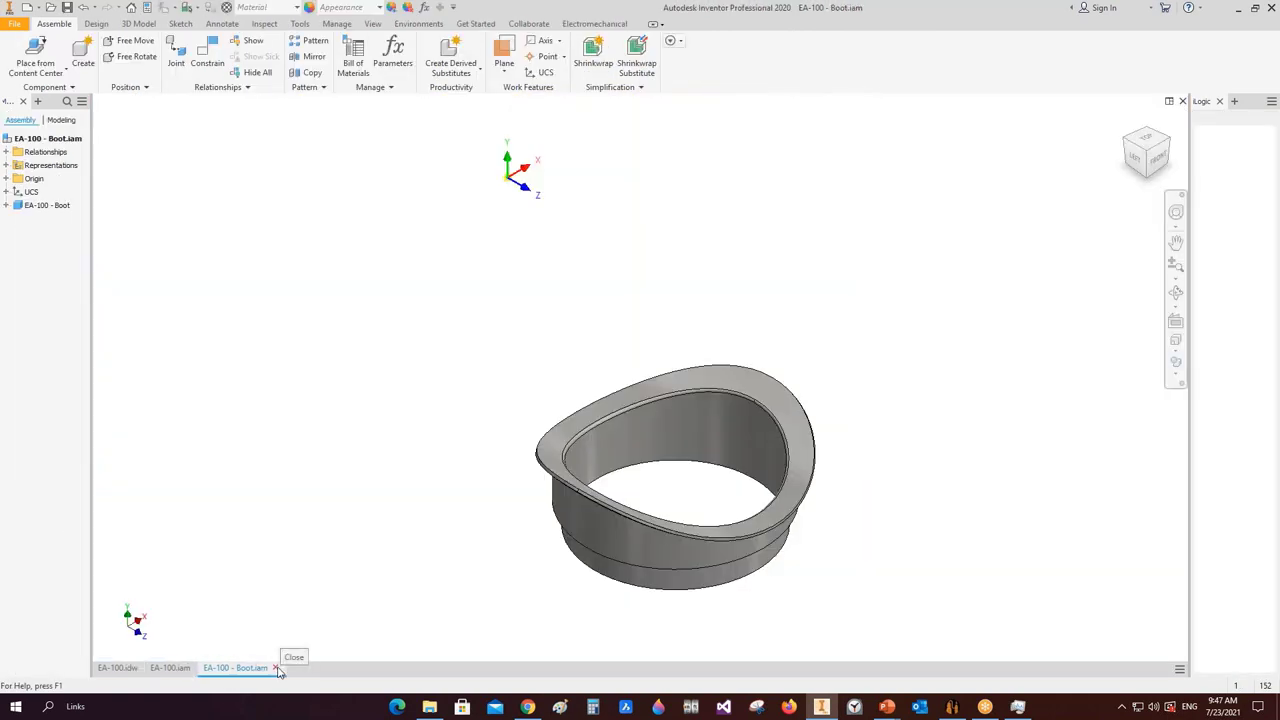
key("ctrl+Tab")
left_click(180, 667)
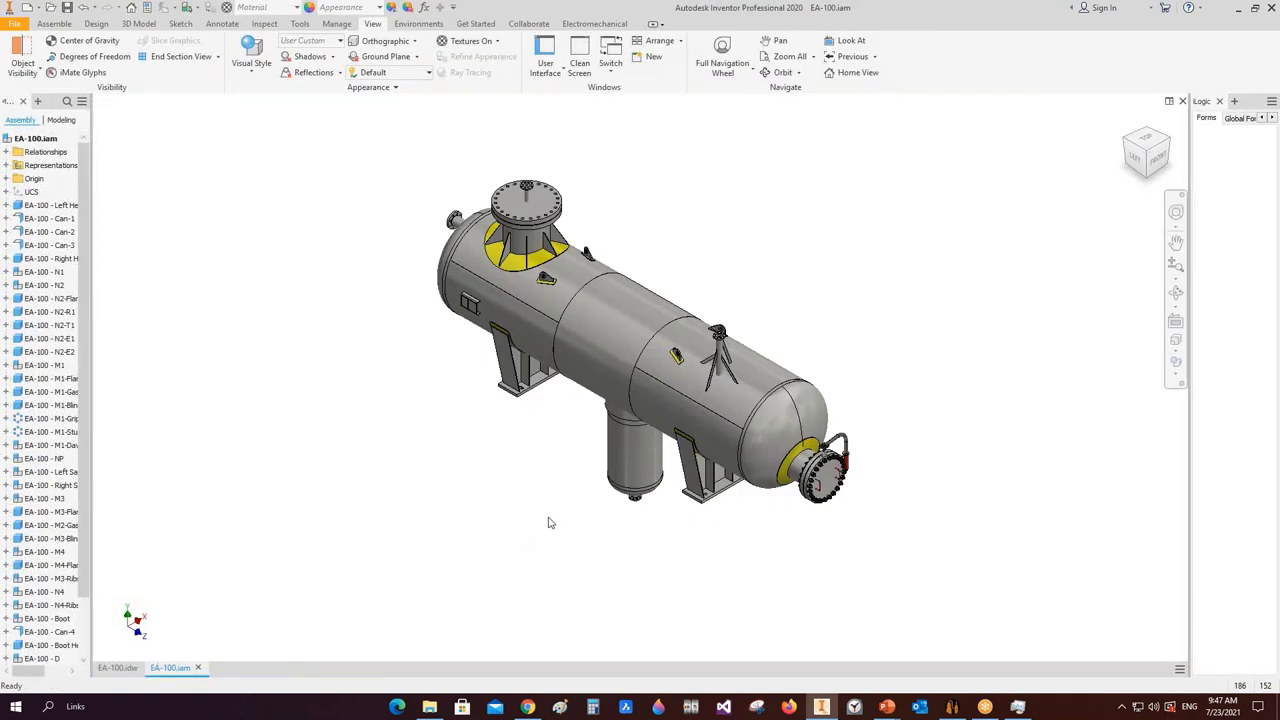
left_click(490, 280)
right_click(502, 267)
left_click(513, 230)
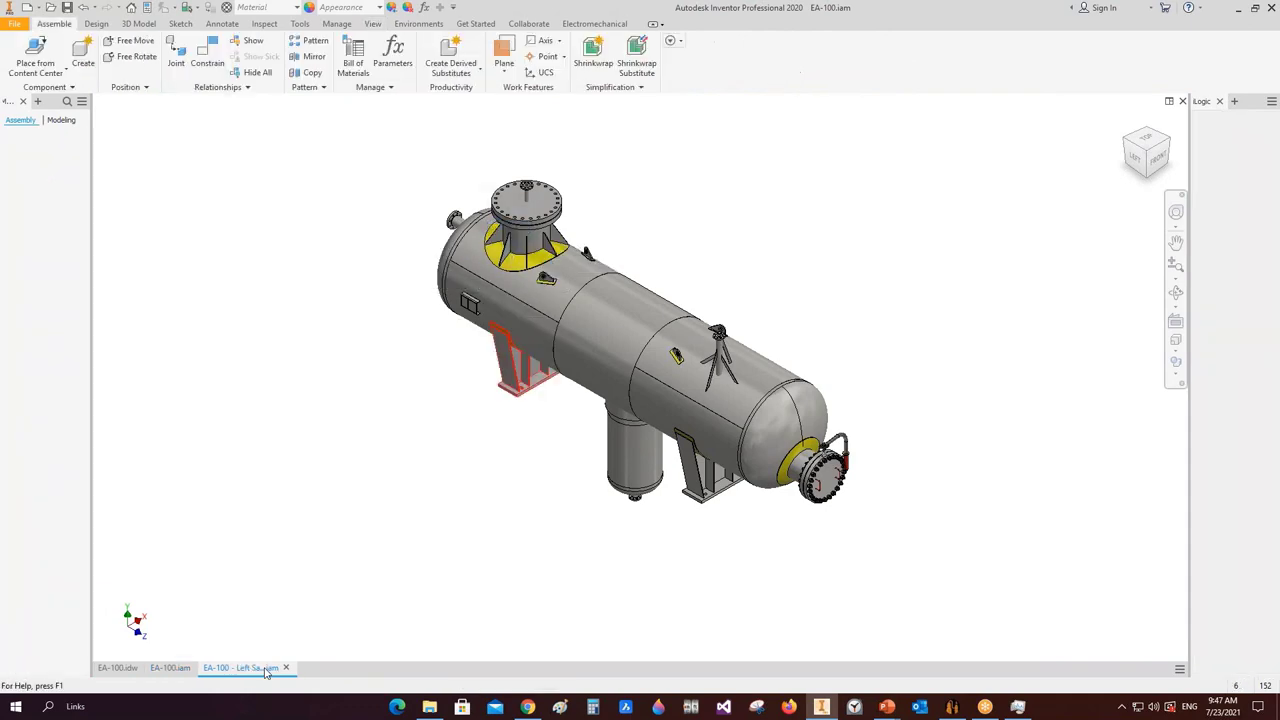
left_click(117, 667)
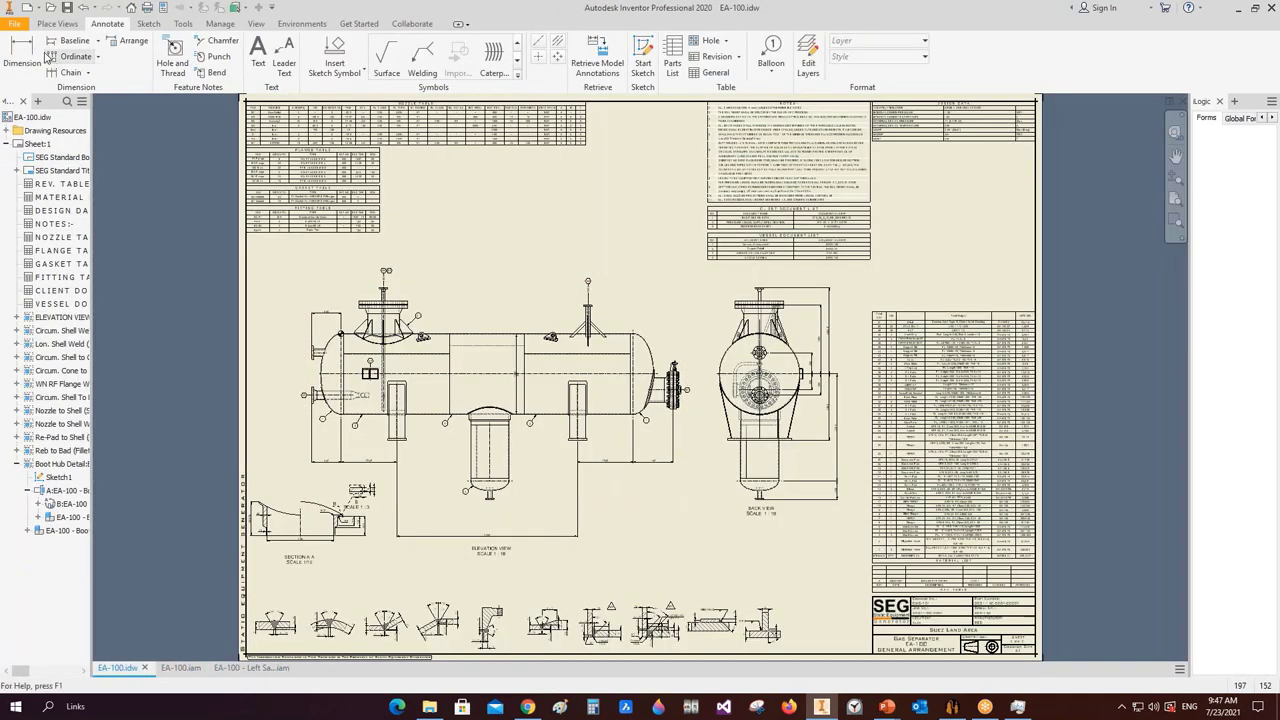
- Place a base view above the elevation labelled 'Sliding saddle detail' at scale 1/14
right_click_drag(575, 121, 563, 191)
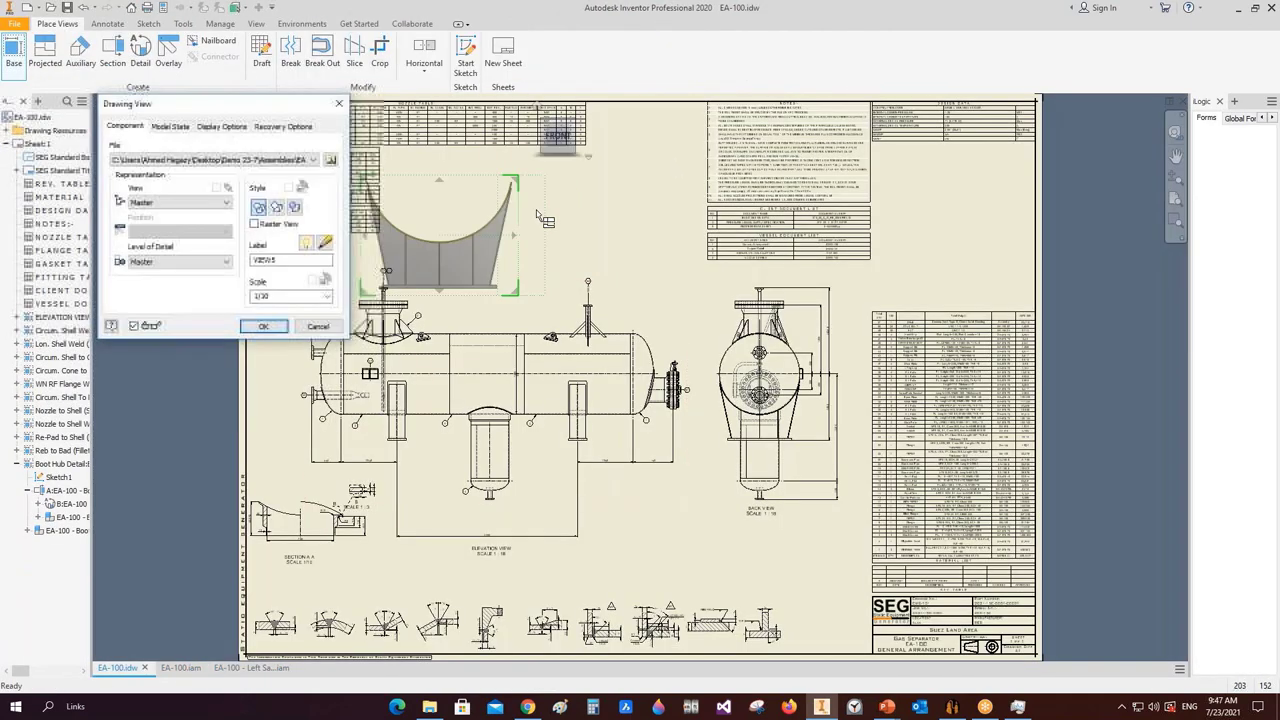
left_click(575, 207)
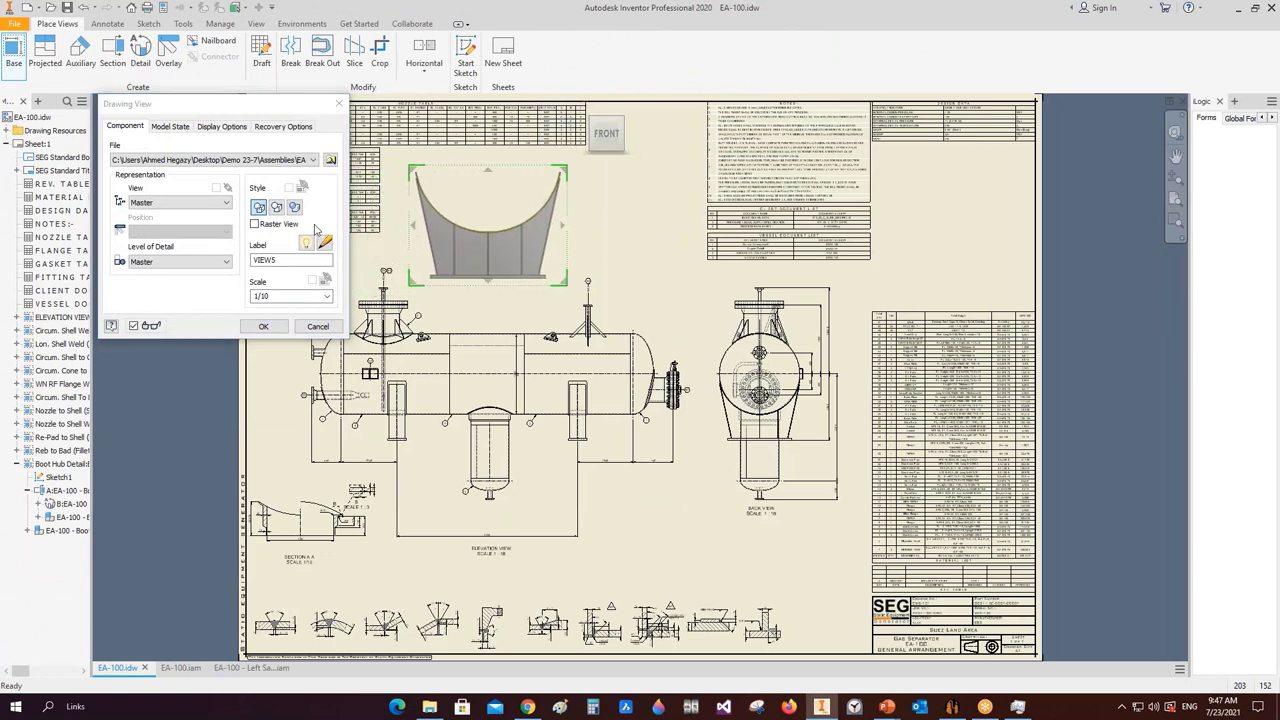
double_click(268, 296)
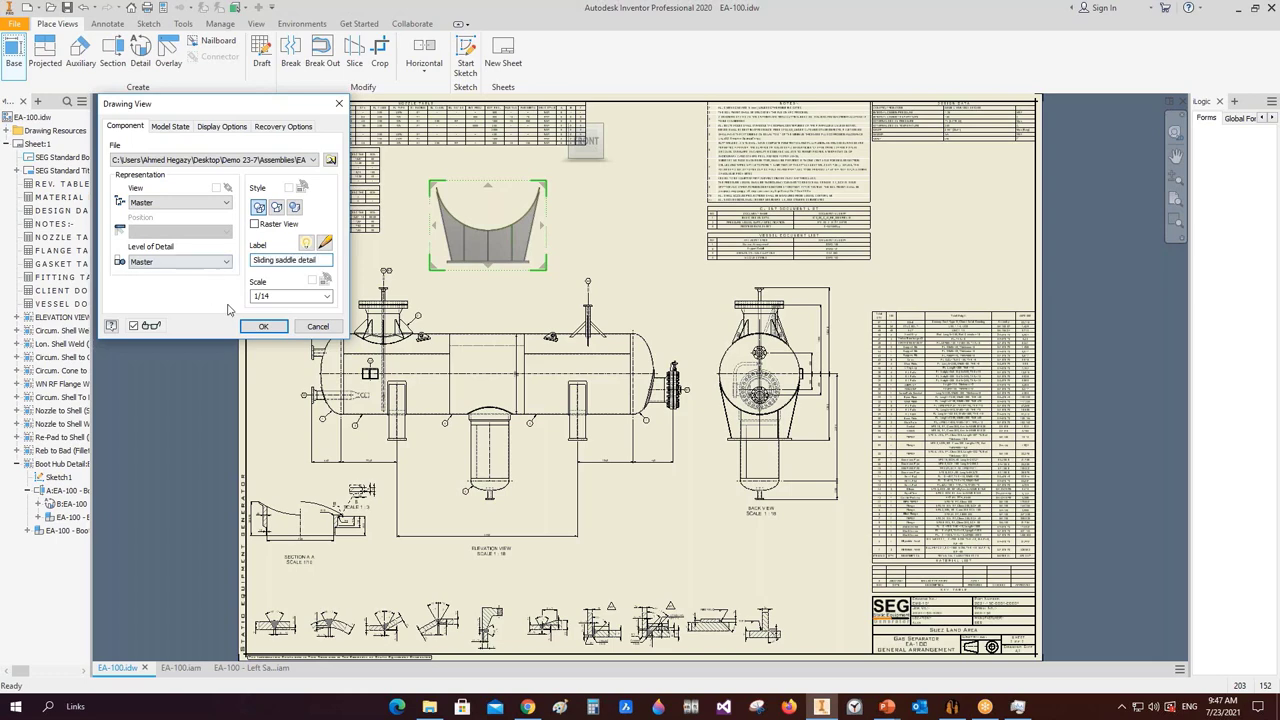
left_click(262, 328)
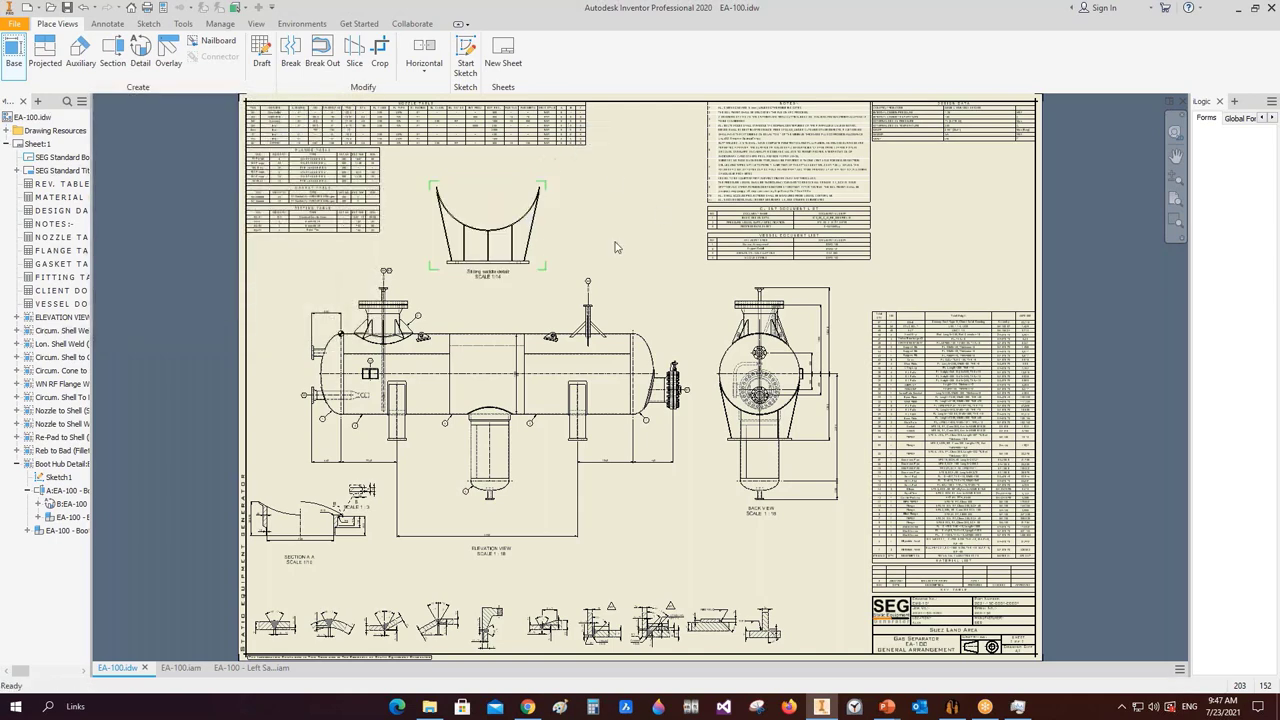
scroll(549, 168, "up", 3)
- Nudge the saddle detail view up and place a projected side view to its right
left_click_drag(548, 212, 552, 158)
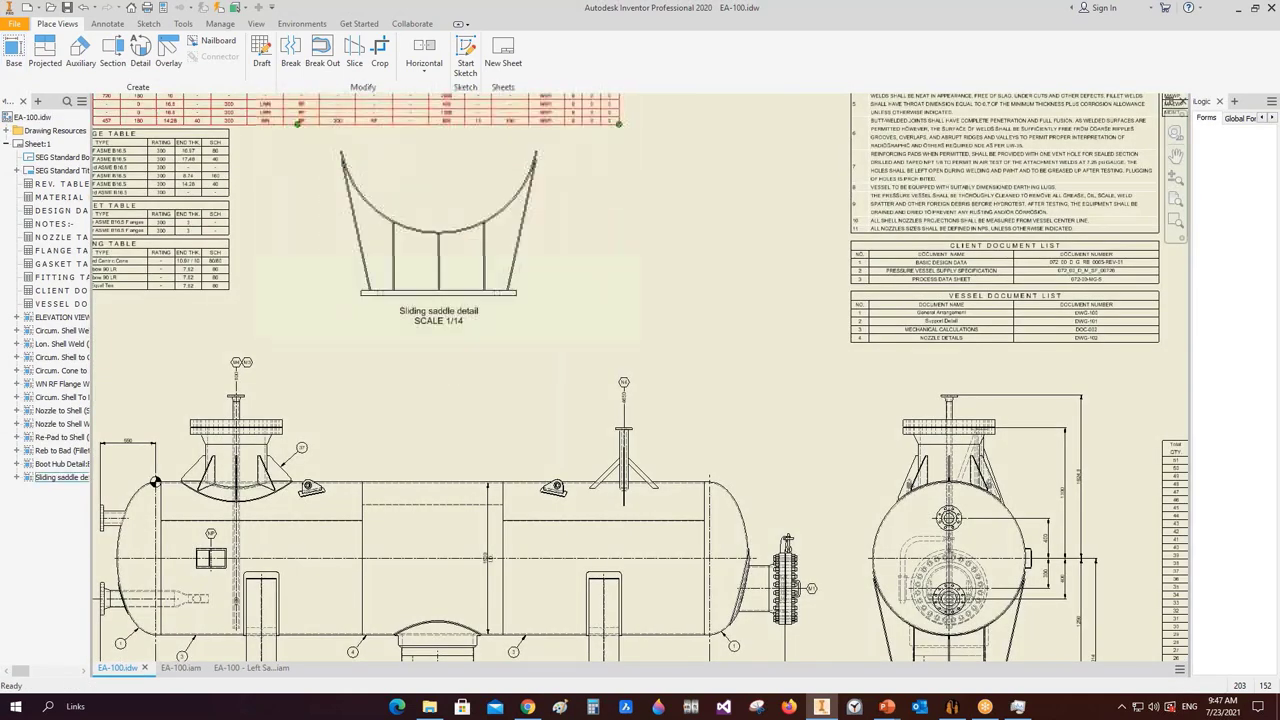
left_click(44, 50)
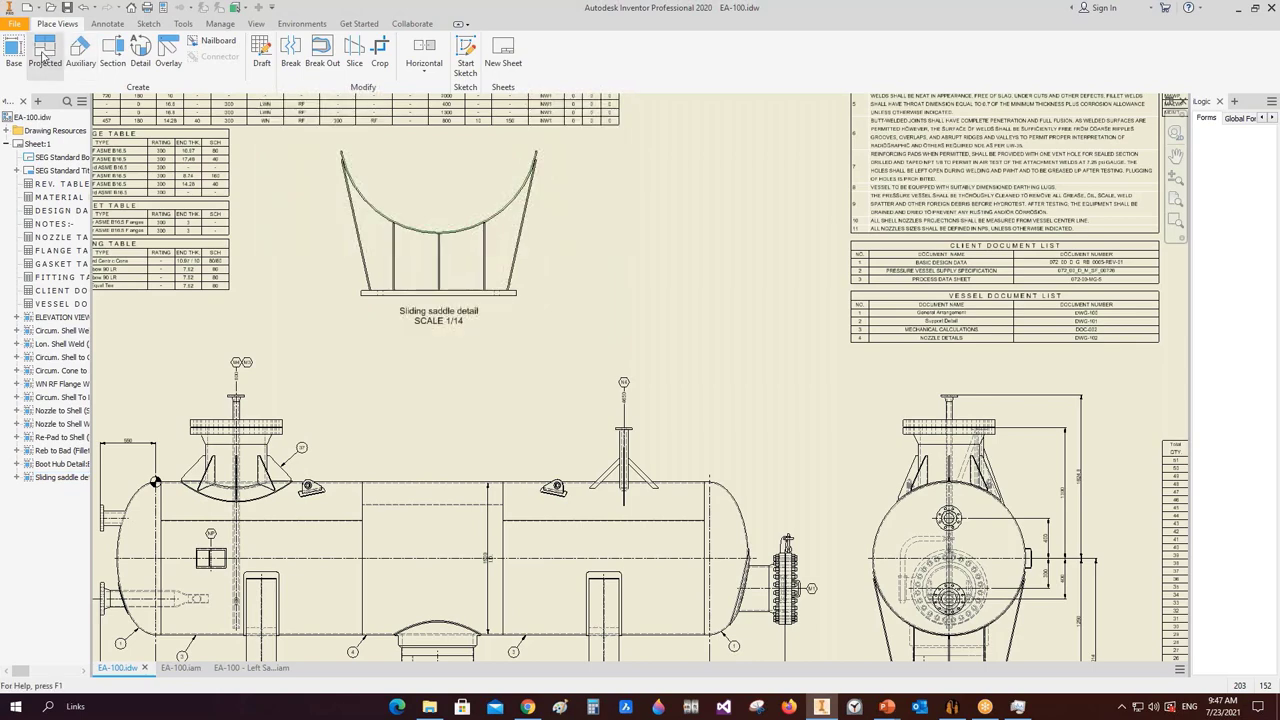
left_click(619, 214)
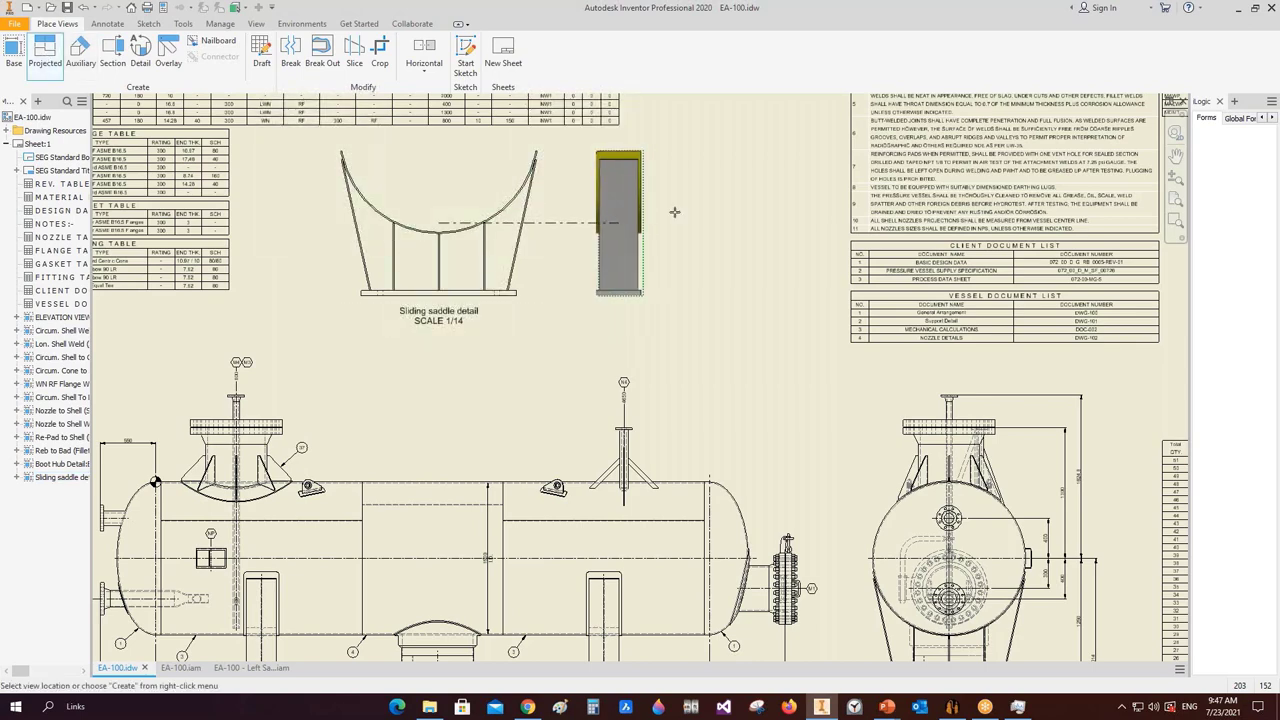
- Inspect the saddle detail view's settings and close them unchanged
scroll(635, 250, "up", 3)
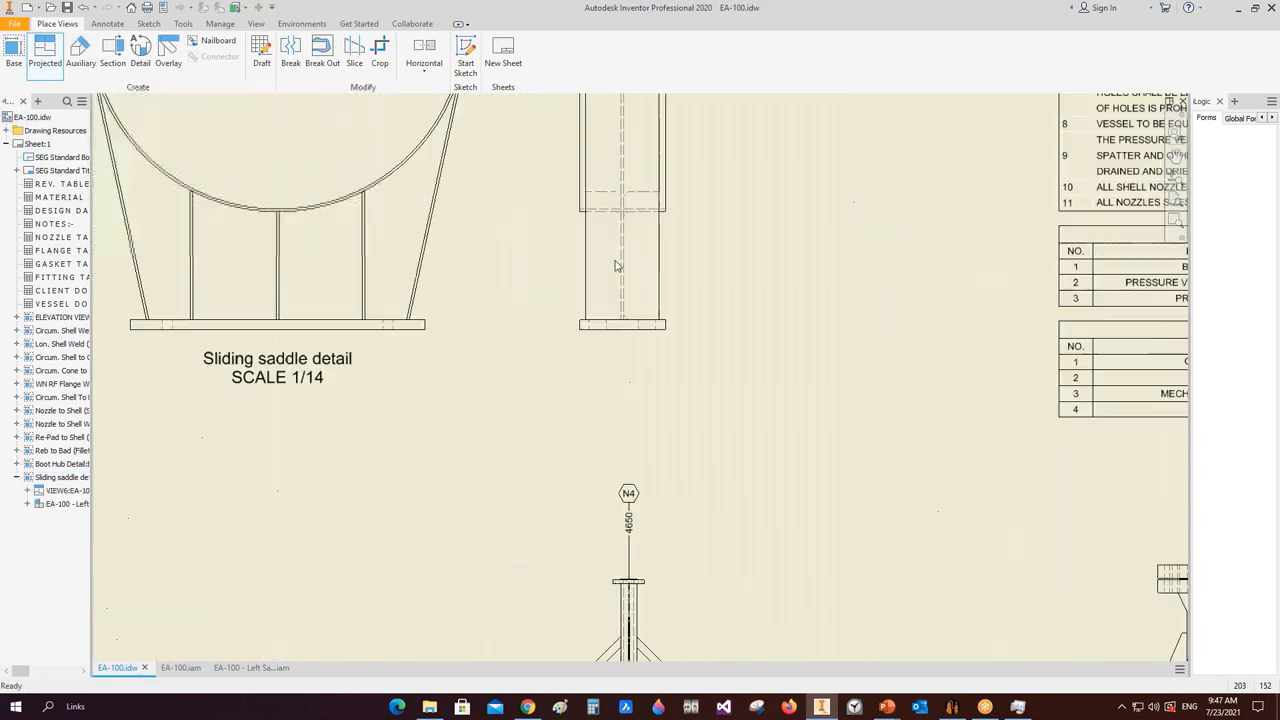
middle_click_drag(635, 260, 652, 329)
scroll(732, 206, "up", 3)
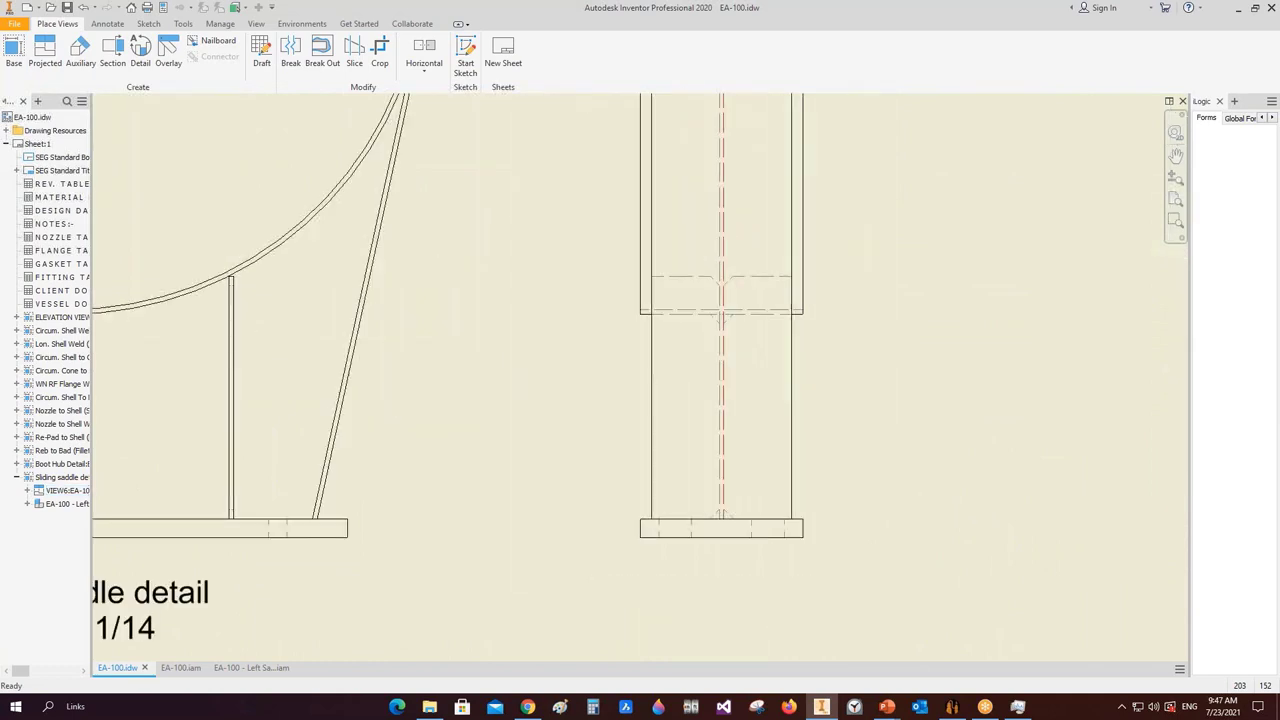
scroll(732, 206, "down", 2)
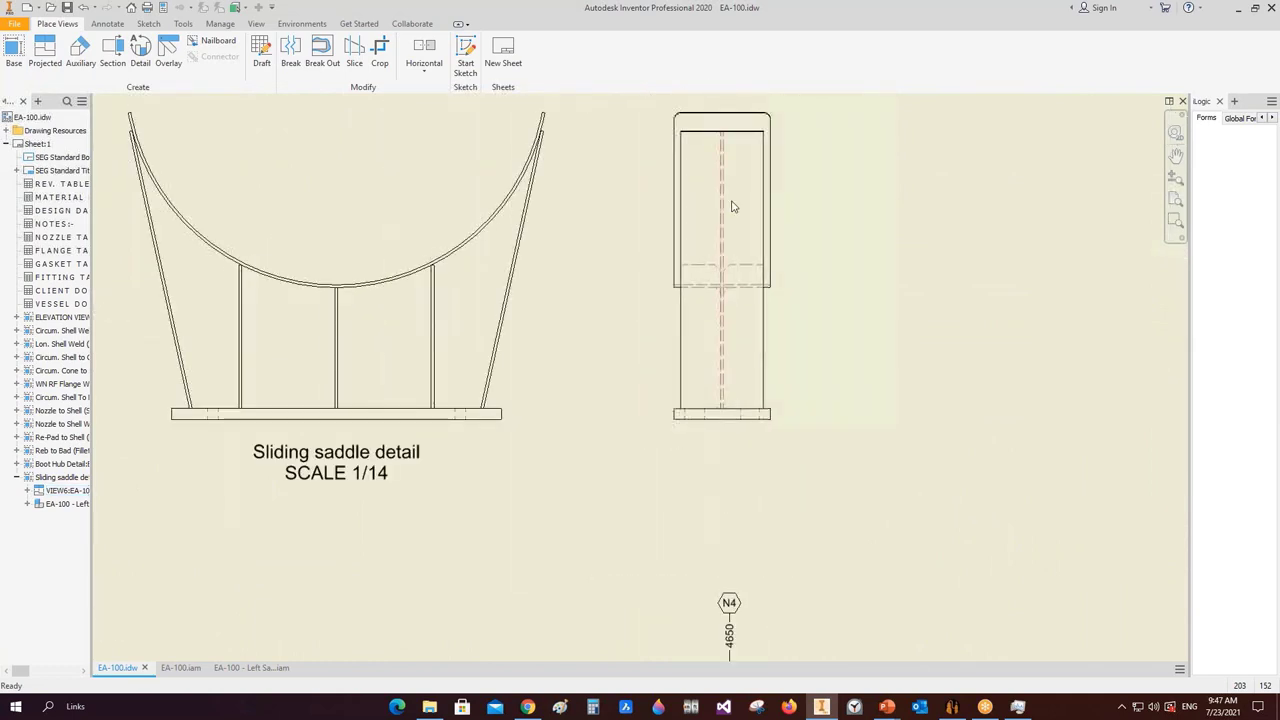
double_click(409, 216)
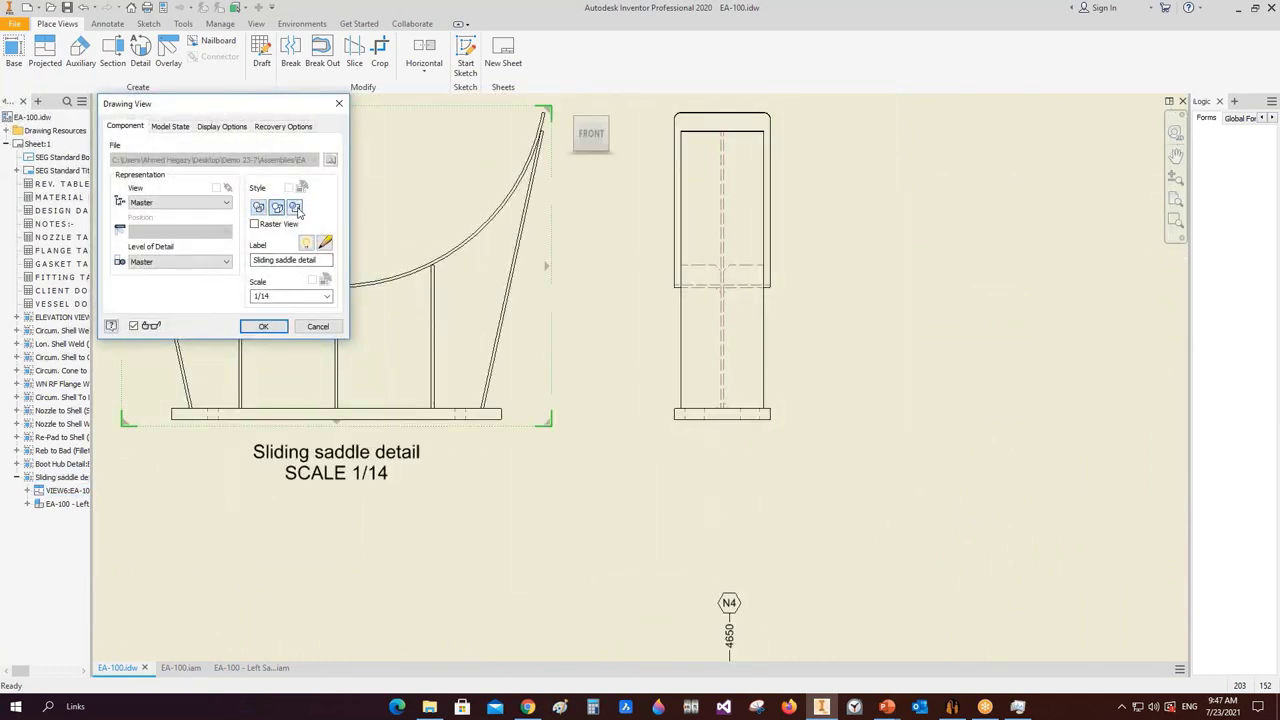
left_click(317, 327)
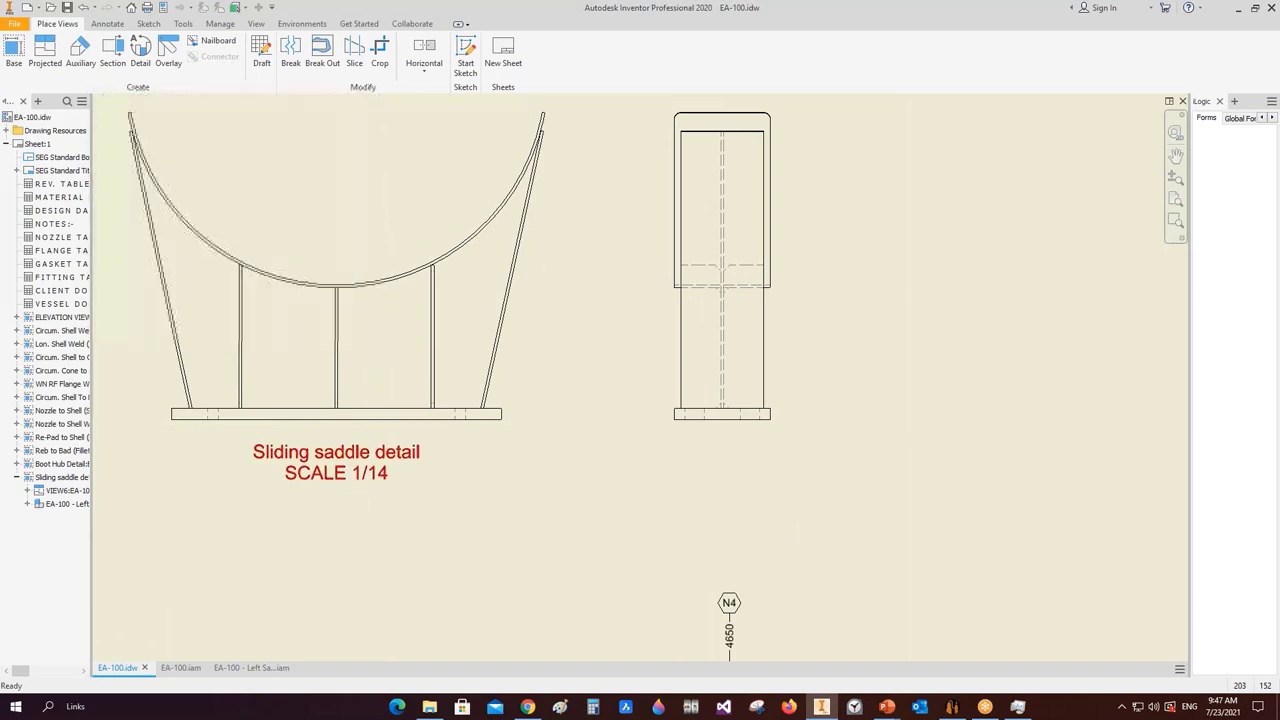
scroll(410, 453, "down", 2)
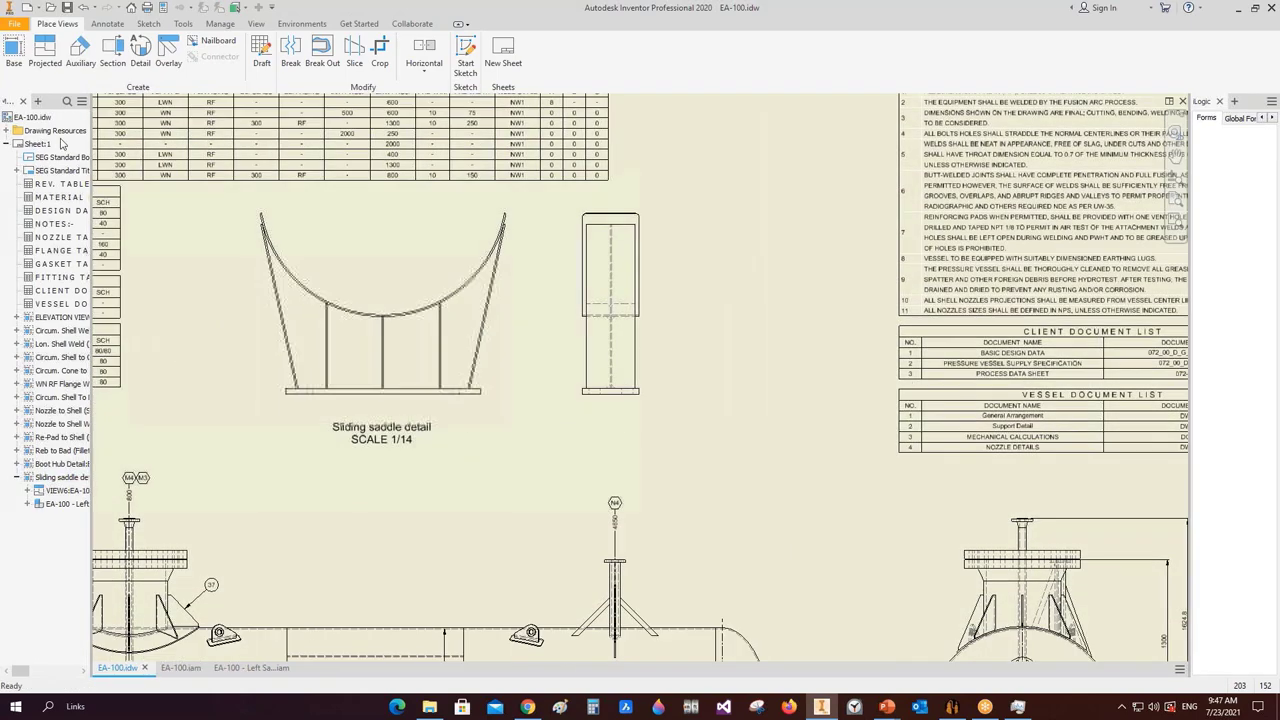
- Cut section C-C across the saddle's base plate and place it below the saddle detail
left_click(113, 50)
left_click(292, 392)
scroll(263, 375, "up", 4)
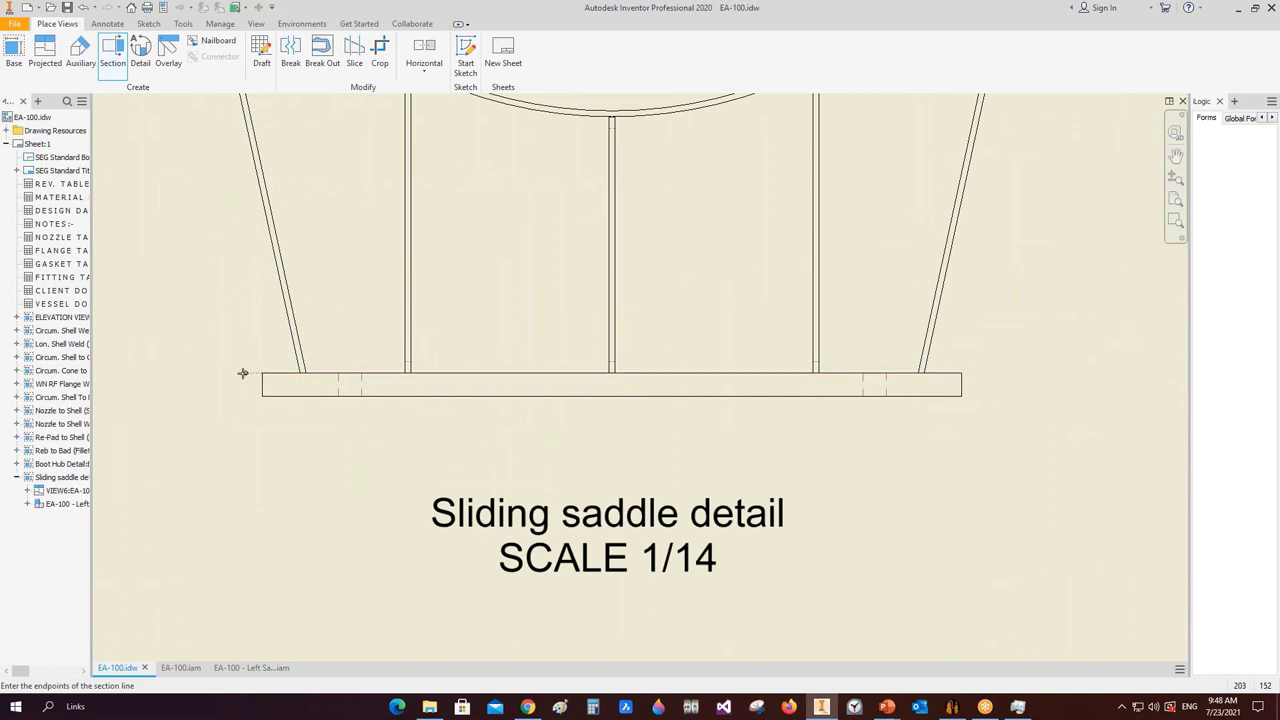
left_click(243, 371)
scroll(323, 378, "down", 2)
left_click(723, 373)
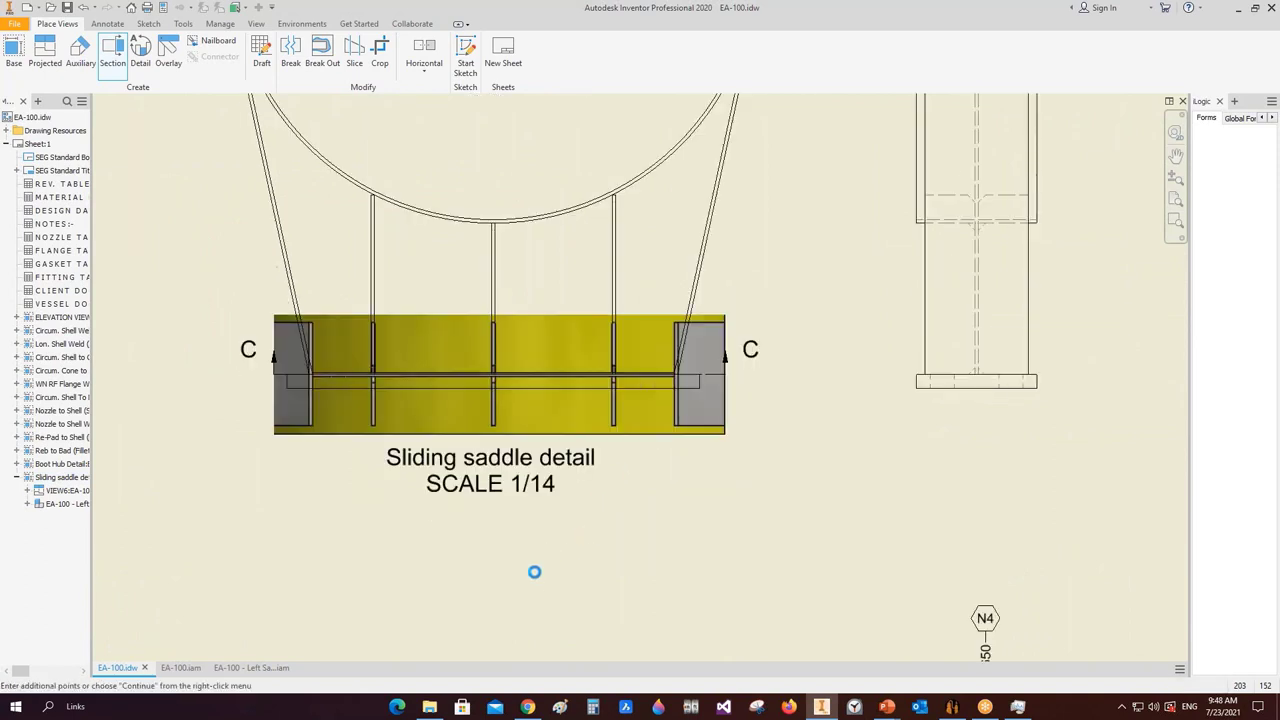
key("Return")
scroll(530, 573, "up", 2)
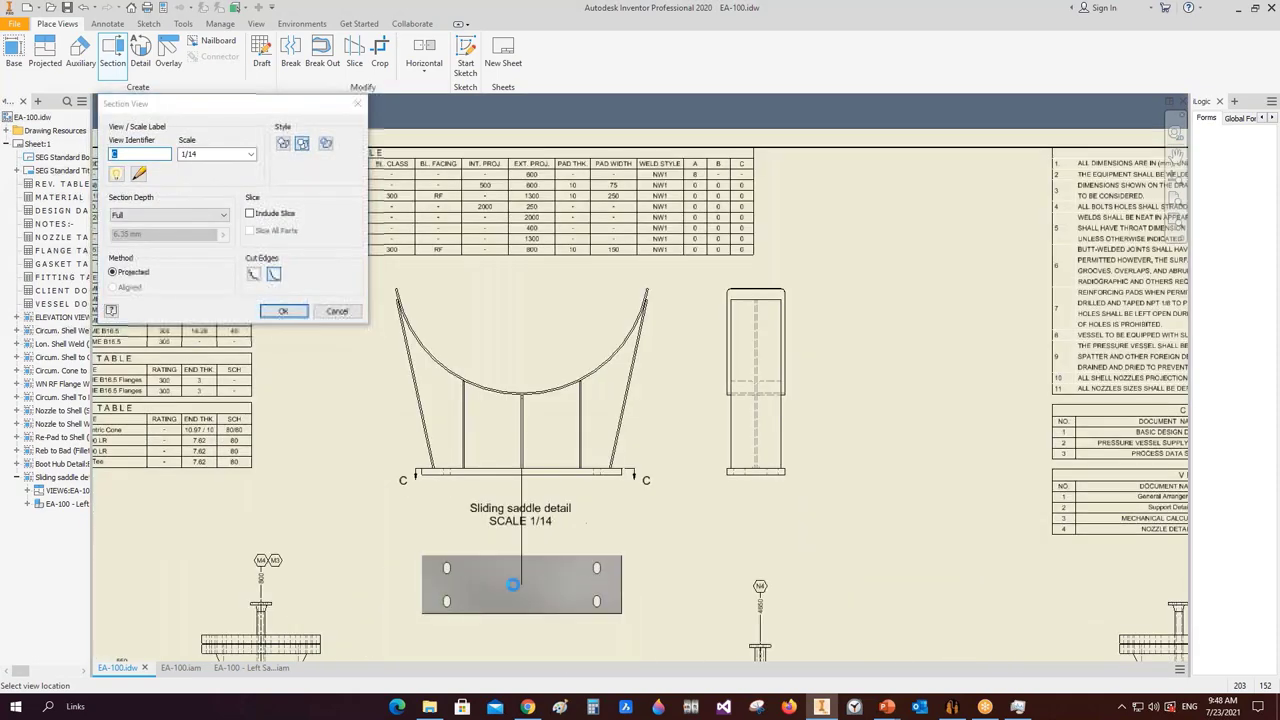
left_click(515, 578)
- Start adding centre marks to the Section C-C base-plate slots
scroll(550, 483, "up", 1)
scroll(550, 483, "up", 3)
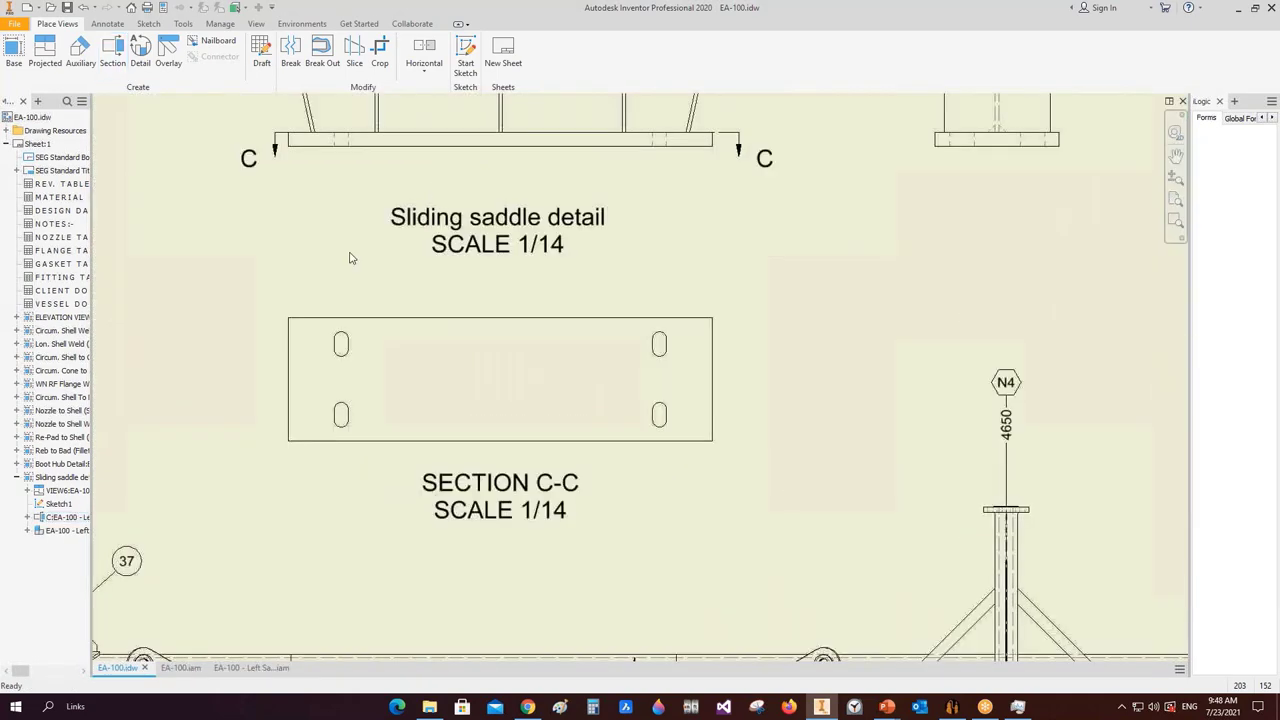
left_click(107, 23)
left_click(538, 57)
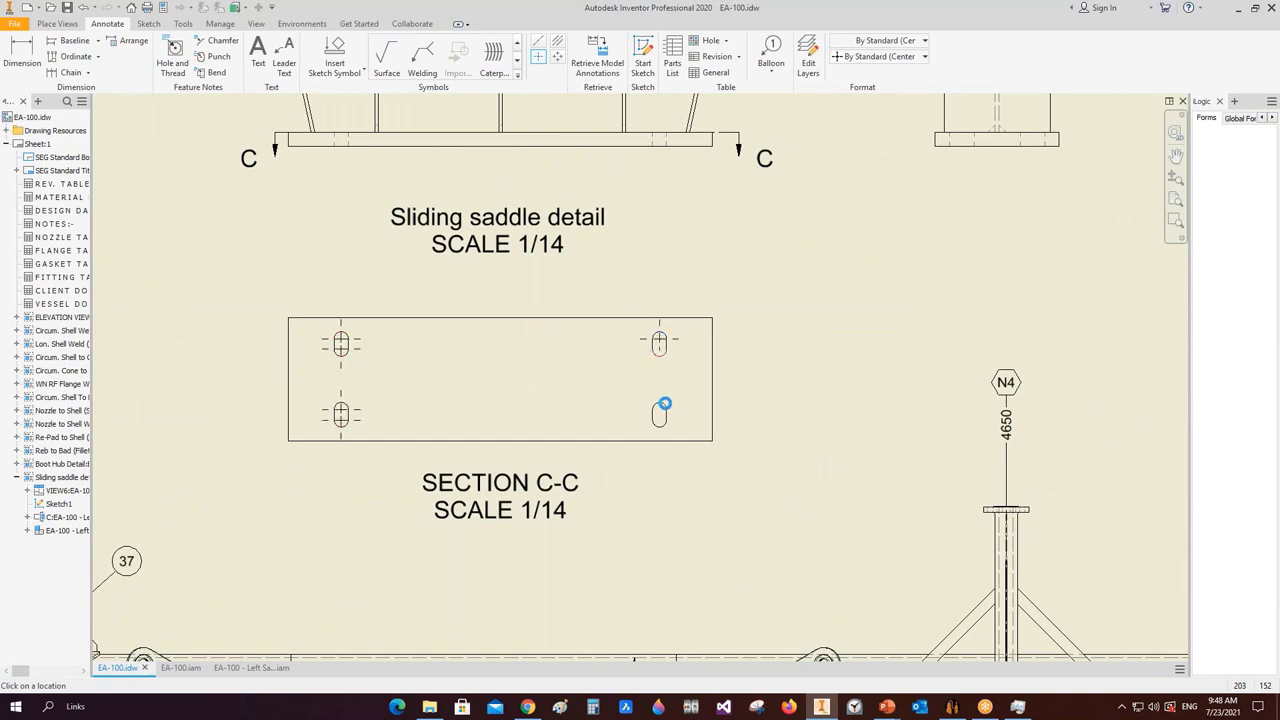
- Dimension Section C-C with 200 hole spacing, 350 height, 900 hole spacing and 1200 overall width
key("Escape")
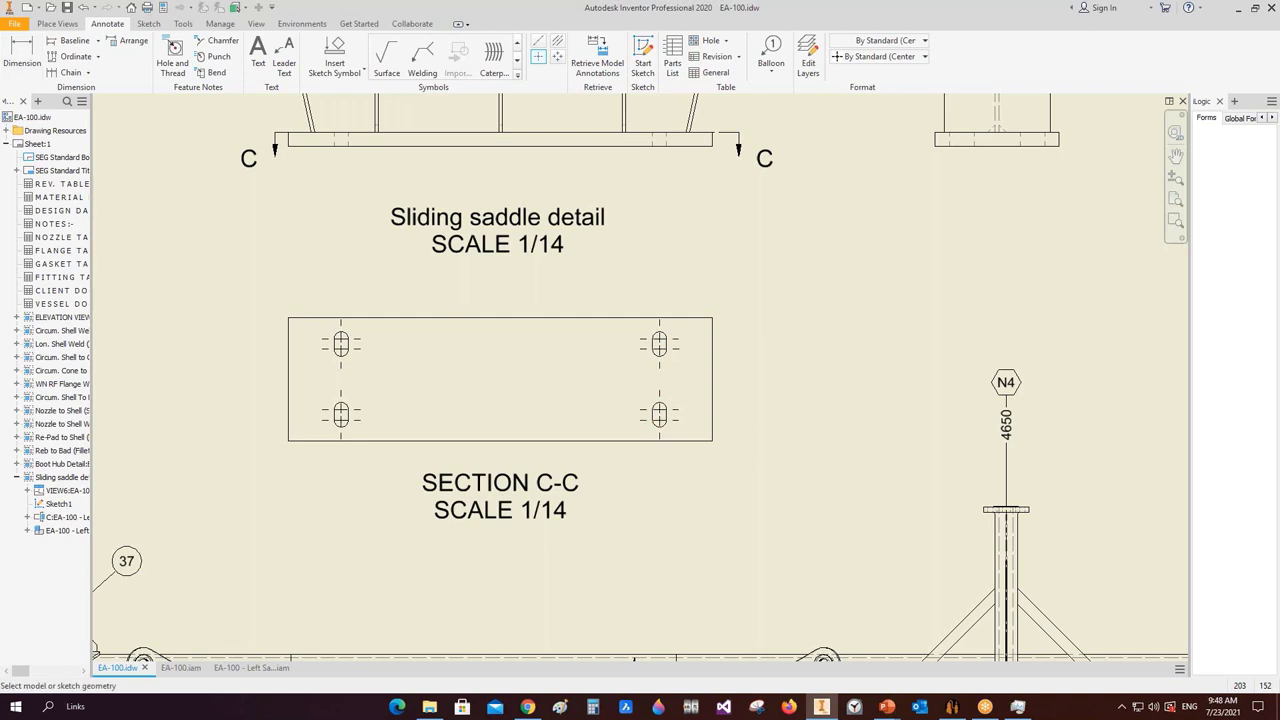
scroll(330, 290, "up", 3)
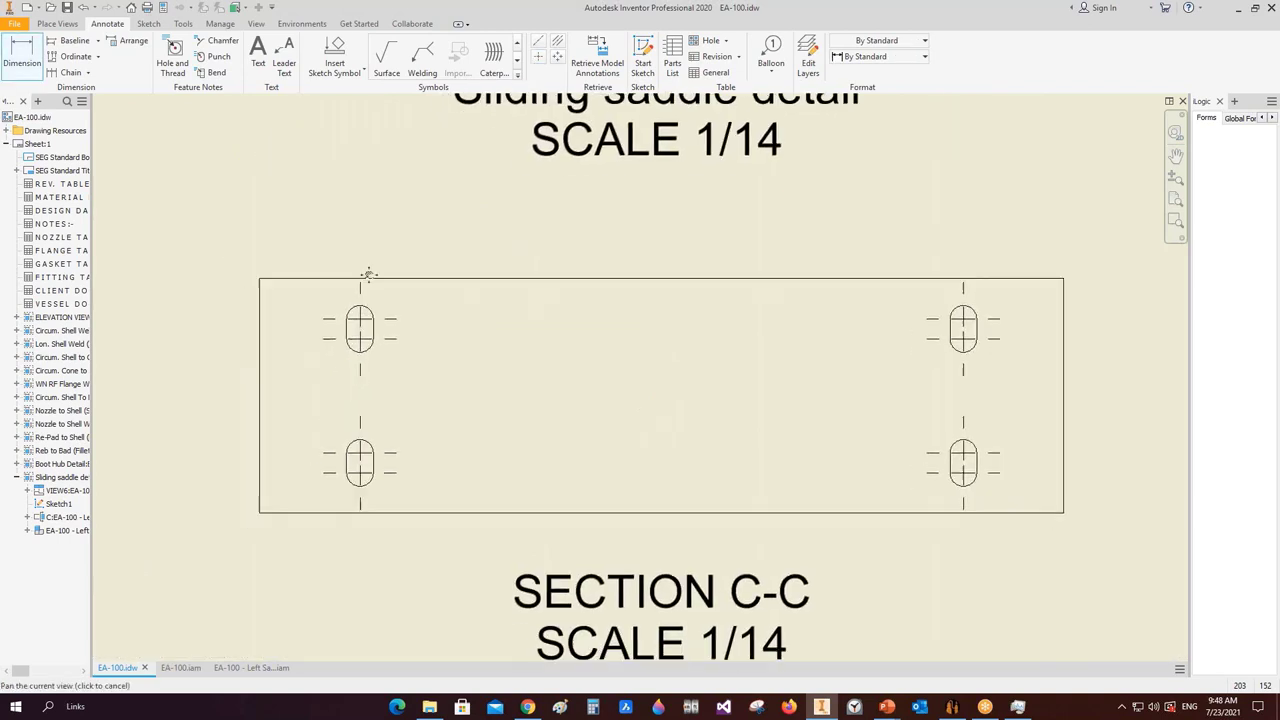
left_click(369, 420)
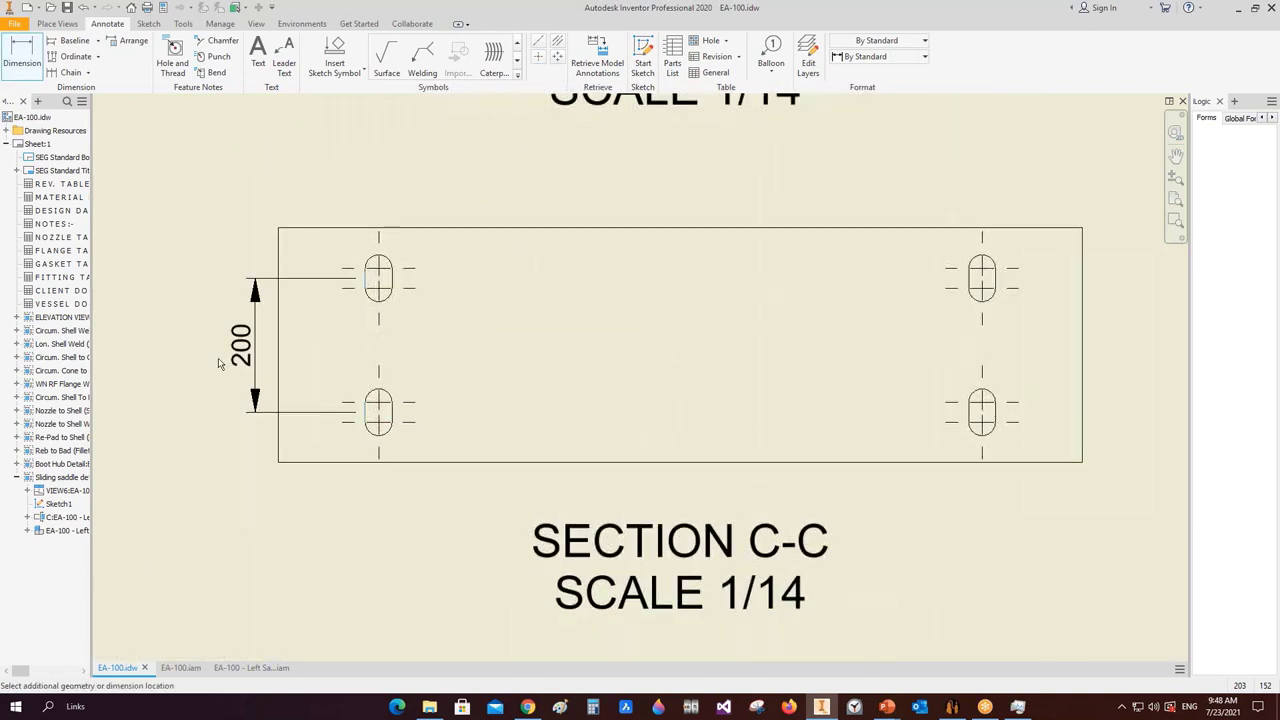
left_click(245, 345)
left_click(277, 295)
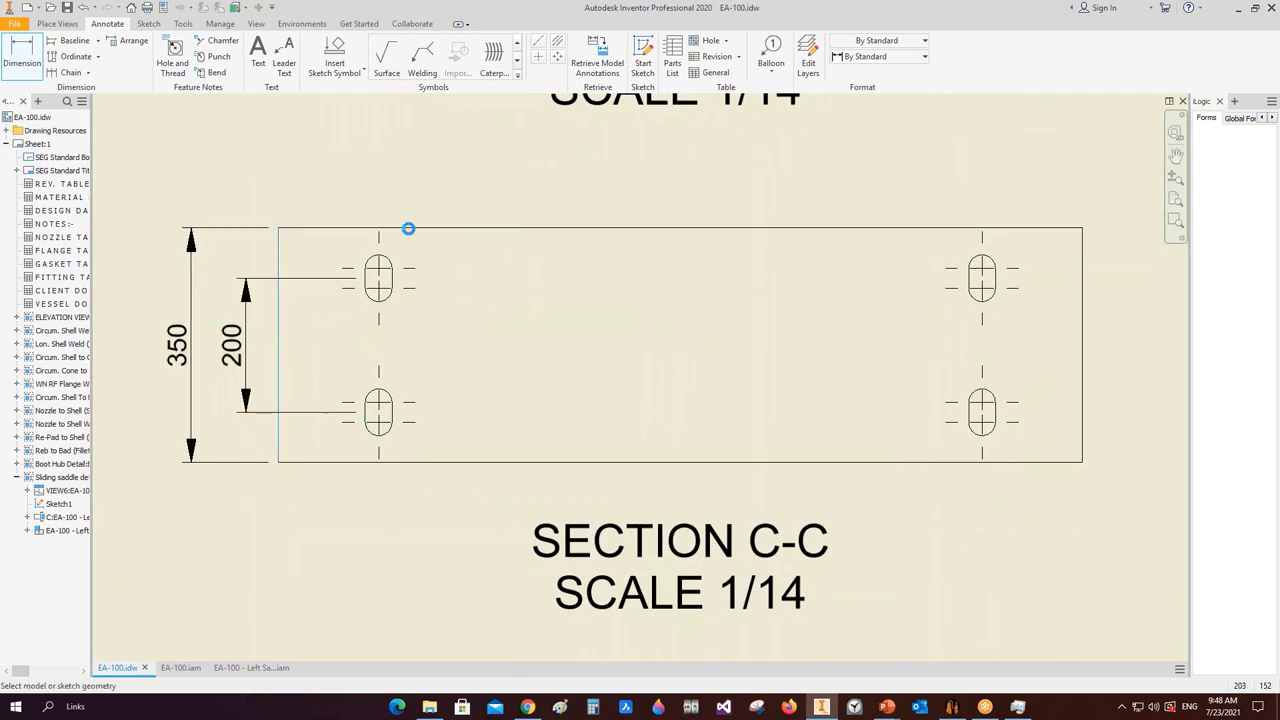
left_click(982, 250)
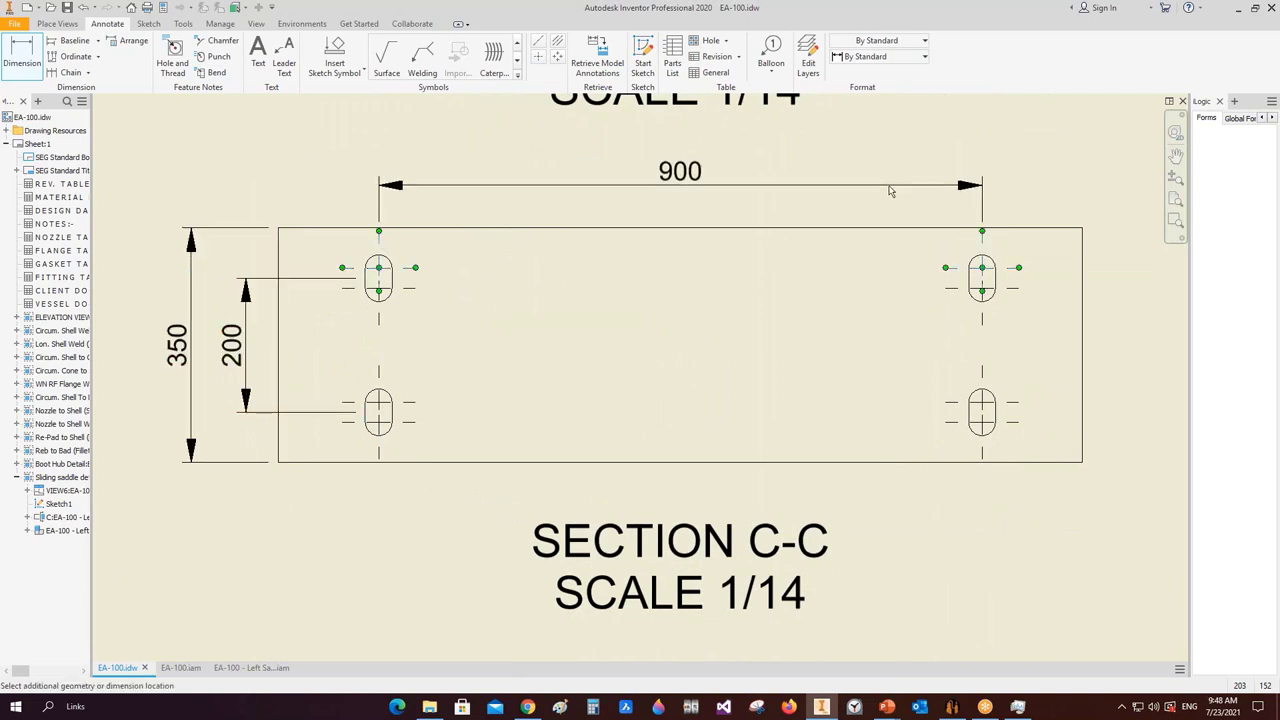
left_click(600, 228)
left_click(680, 150)
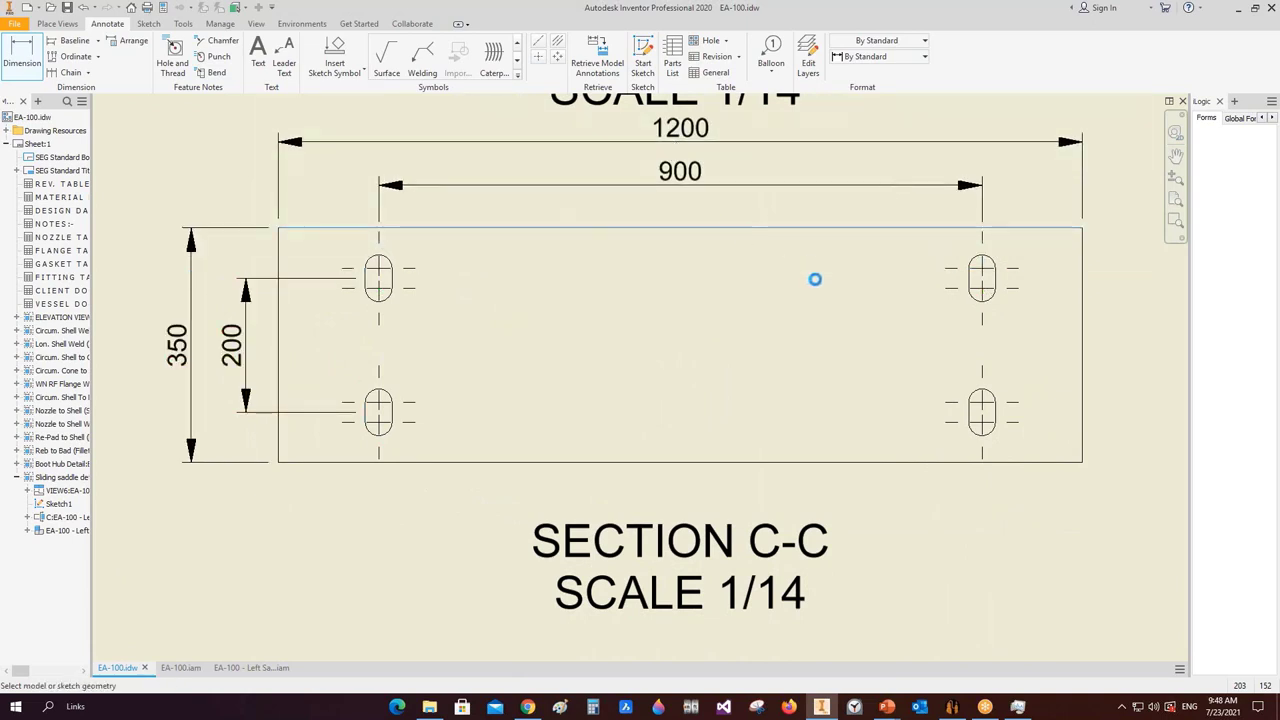
- Add the 150 edge-distance dimensions and move the SECTION C-C label lower
scroll(805, 287, "down", 2)
left_click(881, 344)
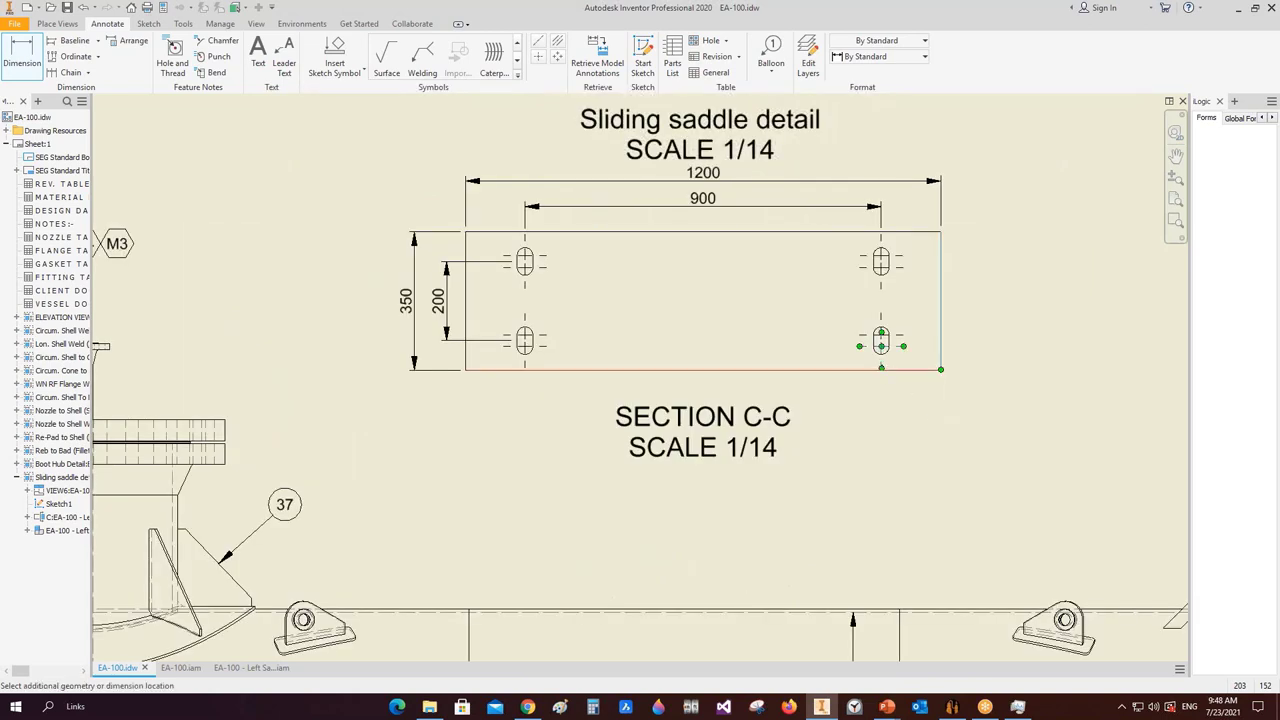
left_click(940, 360)
left_click(928, 400)
left_click(525, 364)
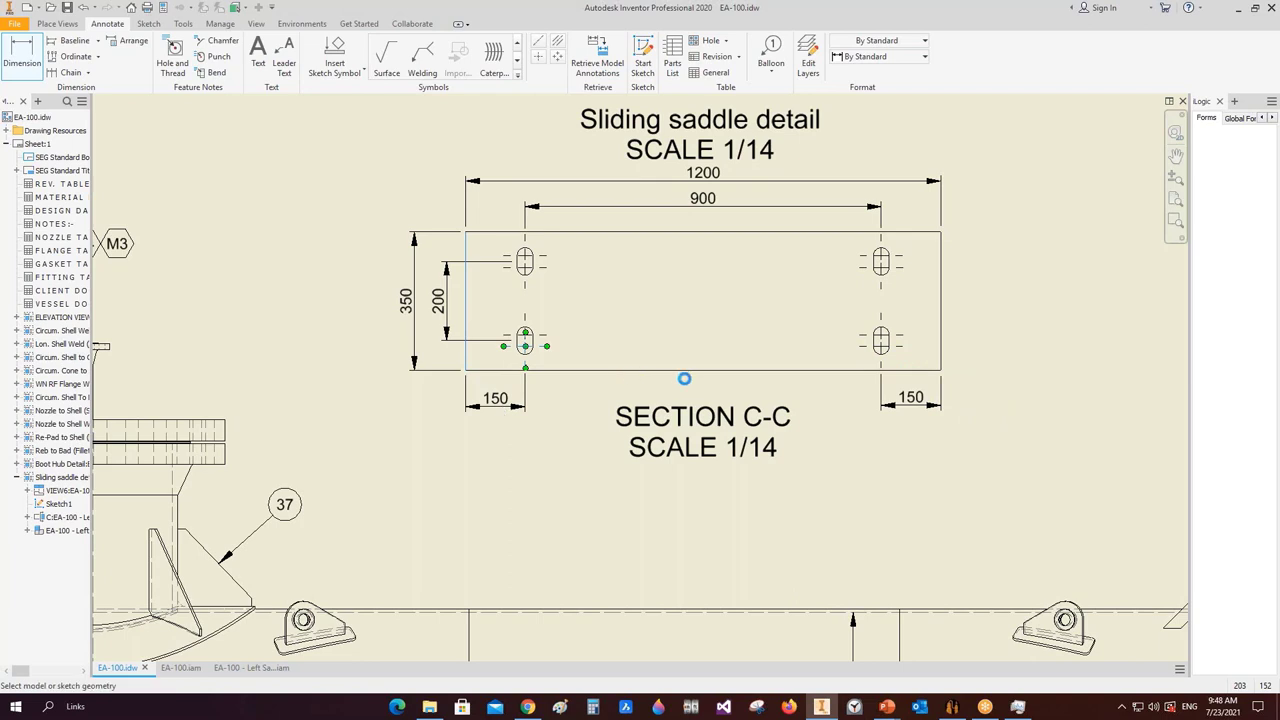
key("Escape")
left_click_drag(702, 432, 702, 474)
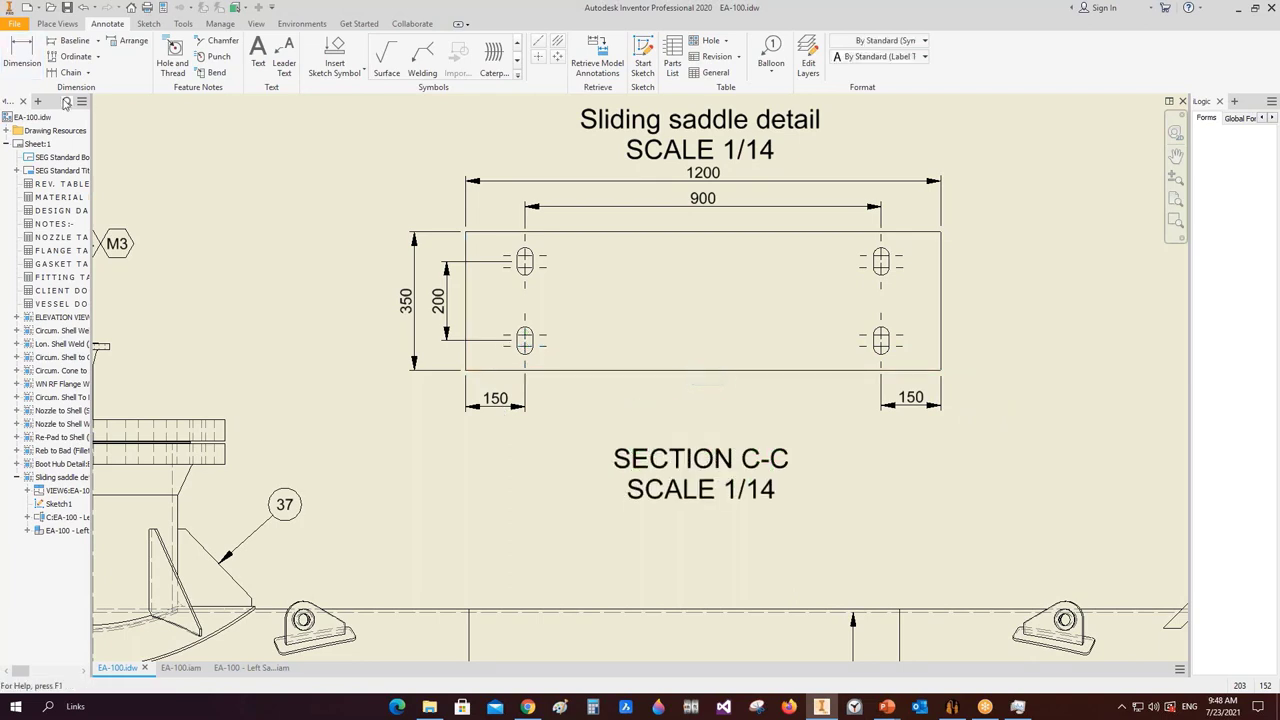
- Attempt a detail view on the lower slot, cancelling it after the no-model-edges warning
left_click(72, 24)
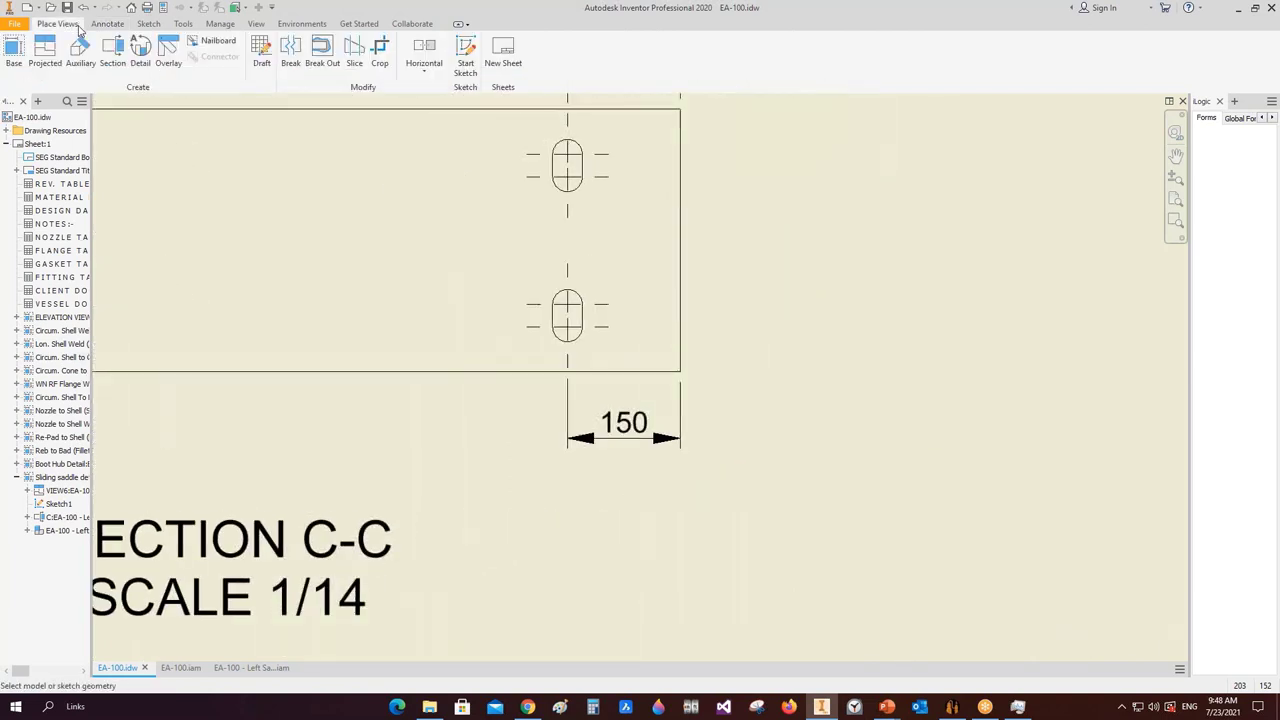
left_click(140, 50)
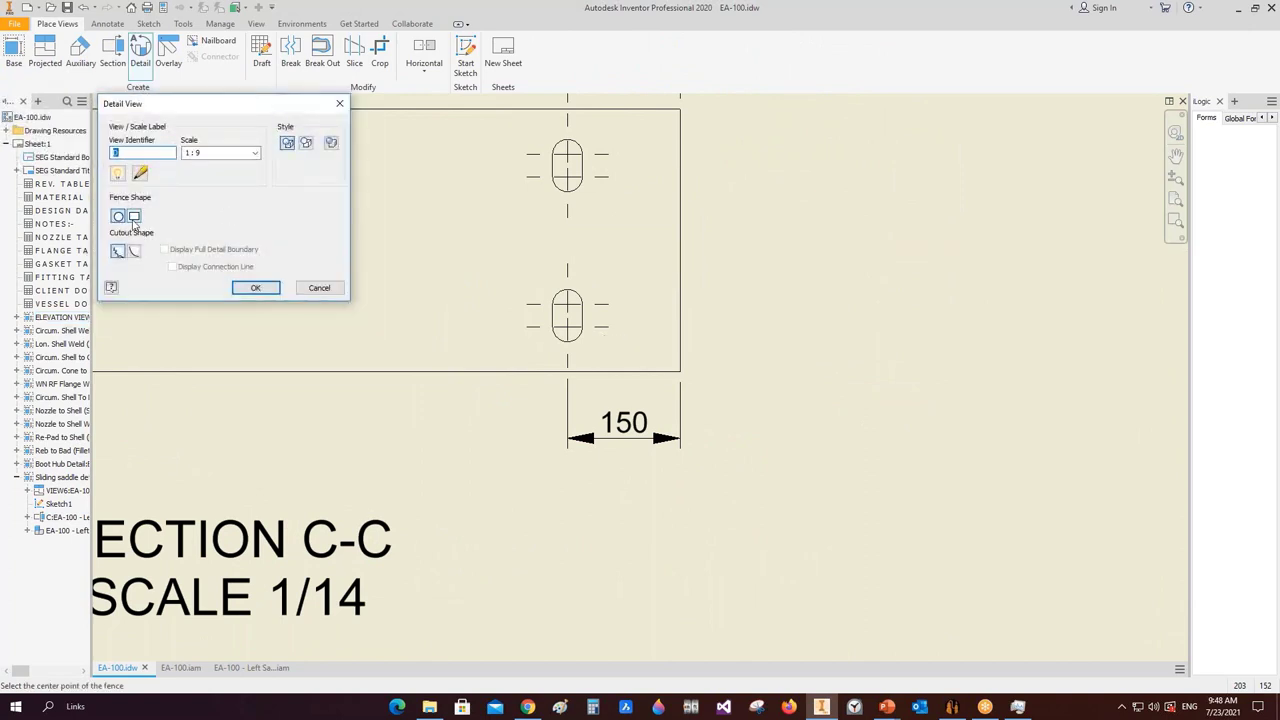
left_click(567, 315)
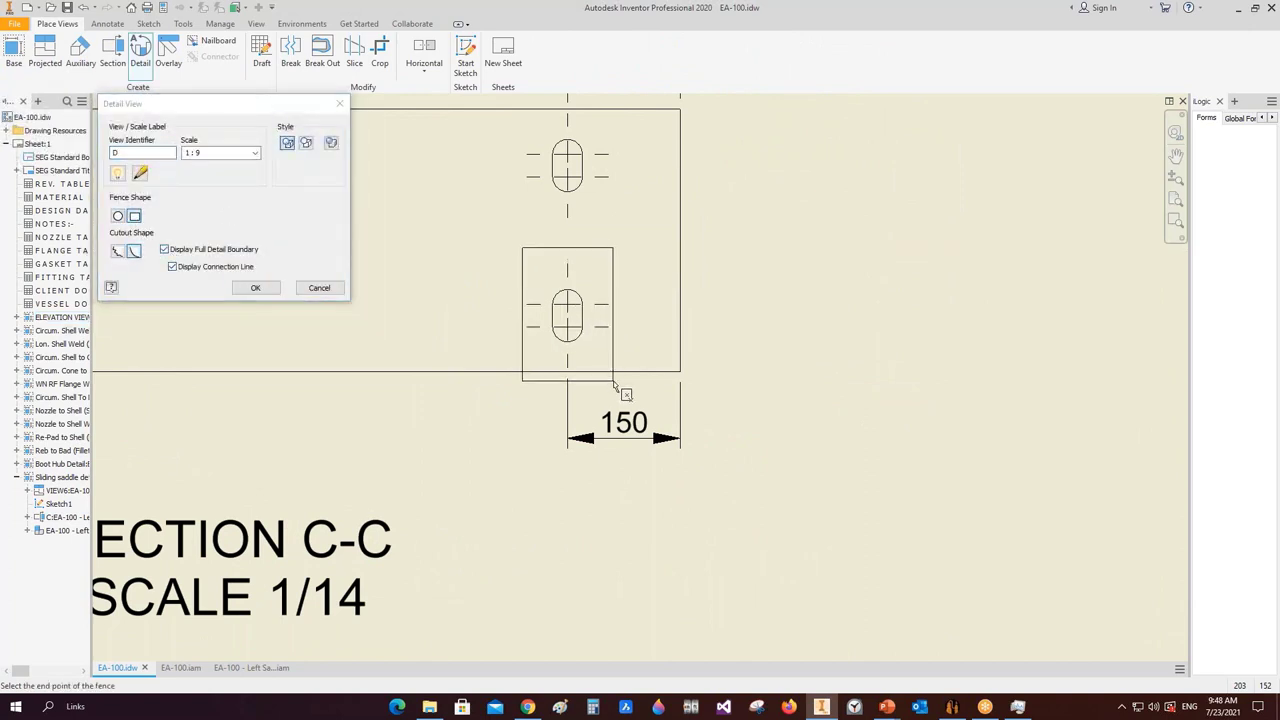
left_click(614, 360)
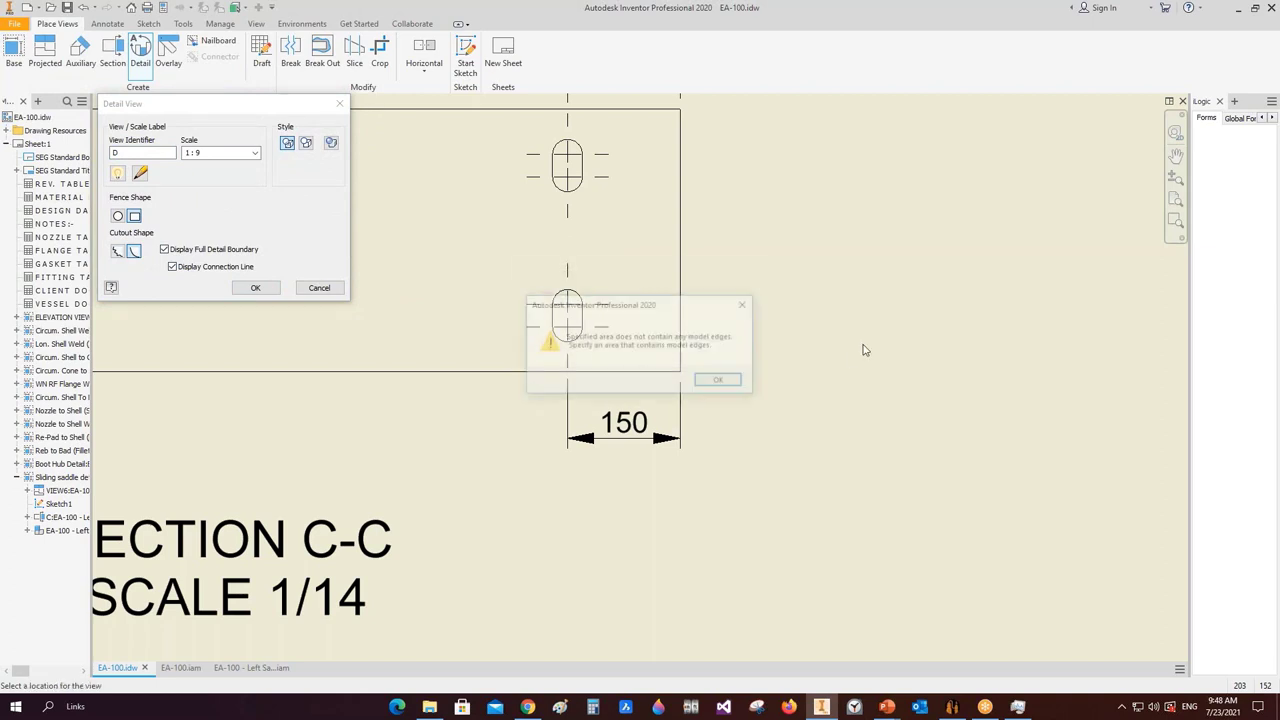
left_click(720, 381)
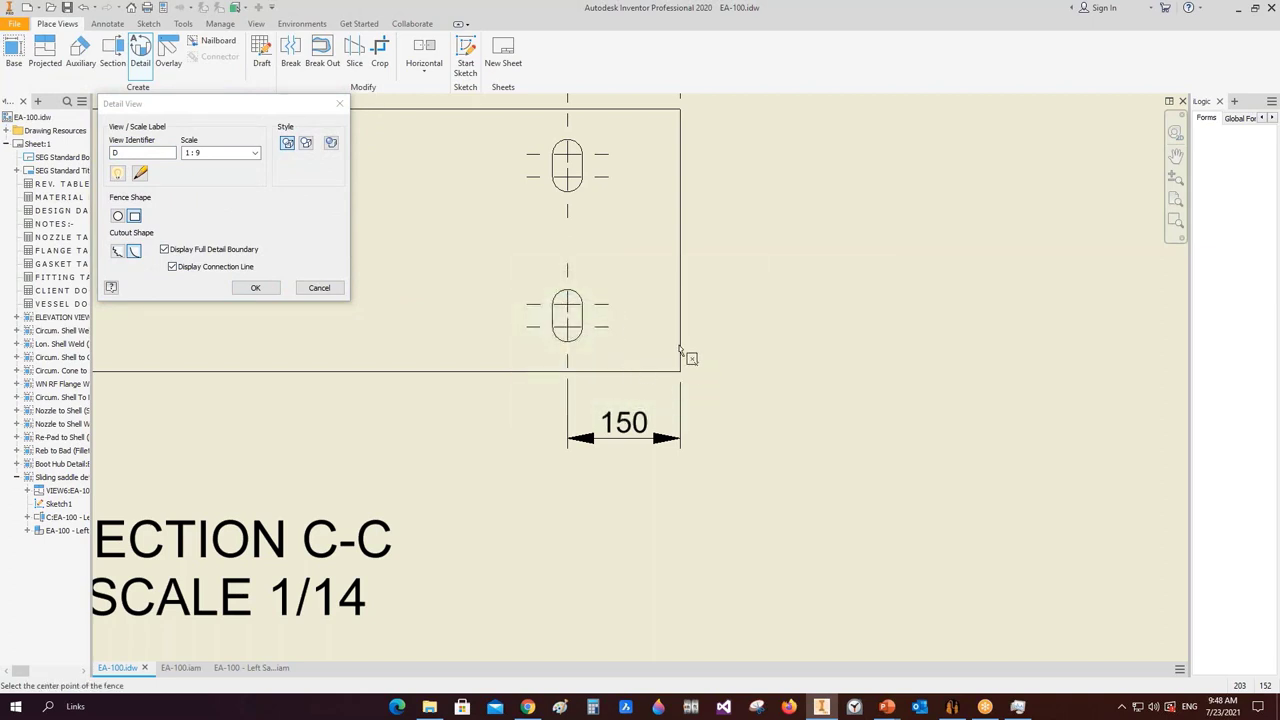
key("Escape")
- Create detail view D of the slot with a smooth cutout at scale 1:4 on empty sheet space
left_click(140, 48)
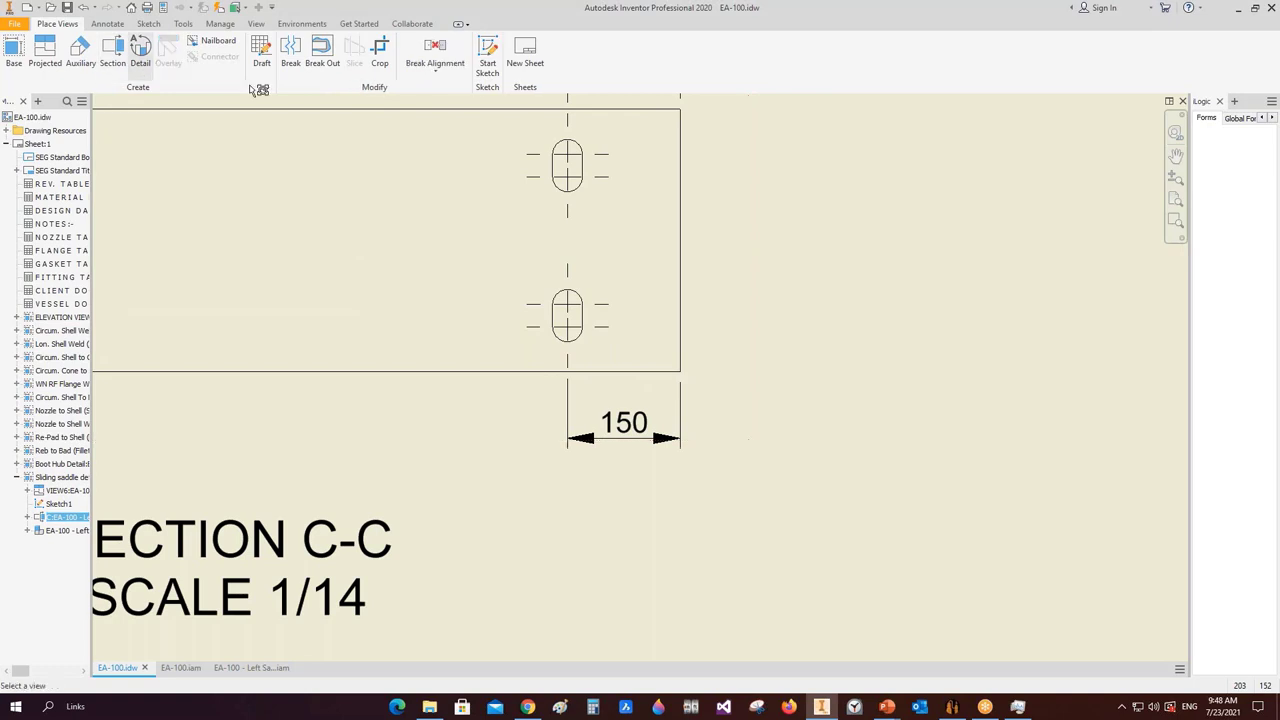
left_click(134, 251)
left_click(164, 249)
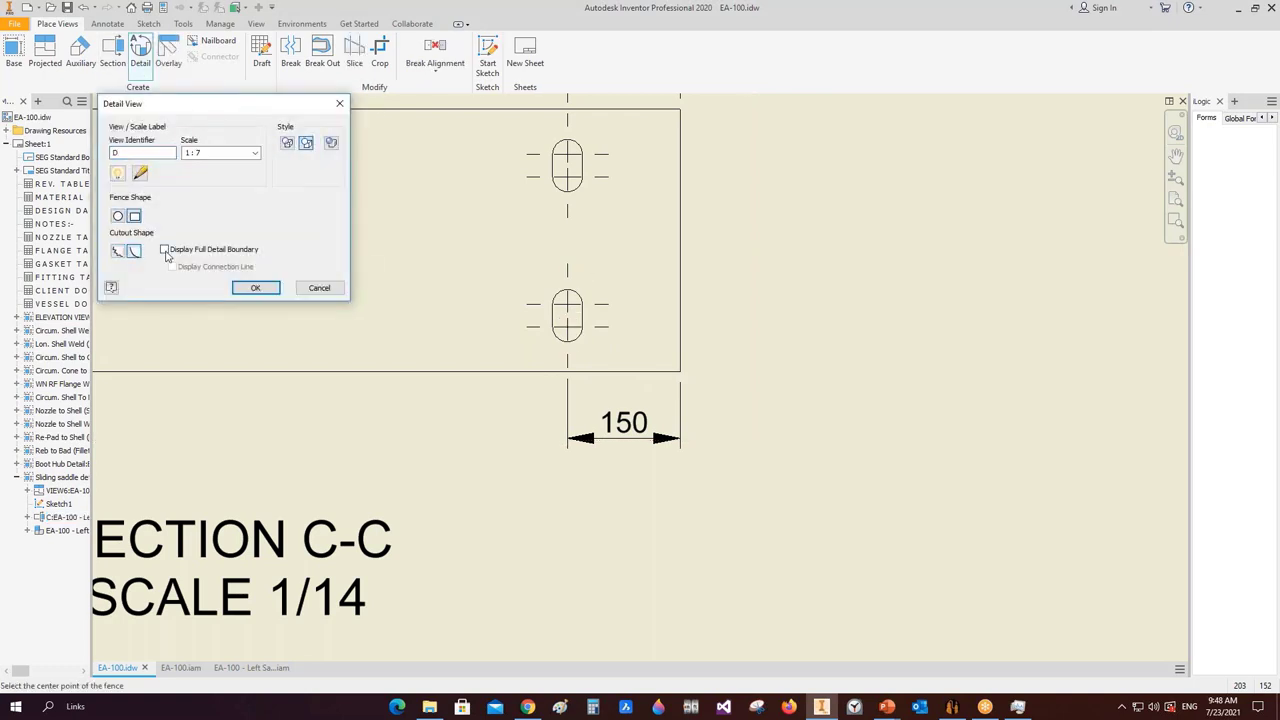
left_click(172, 266)
left_click(568, 313)
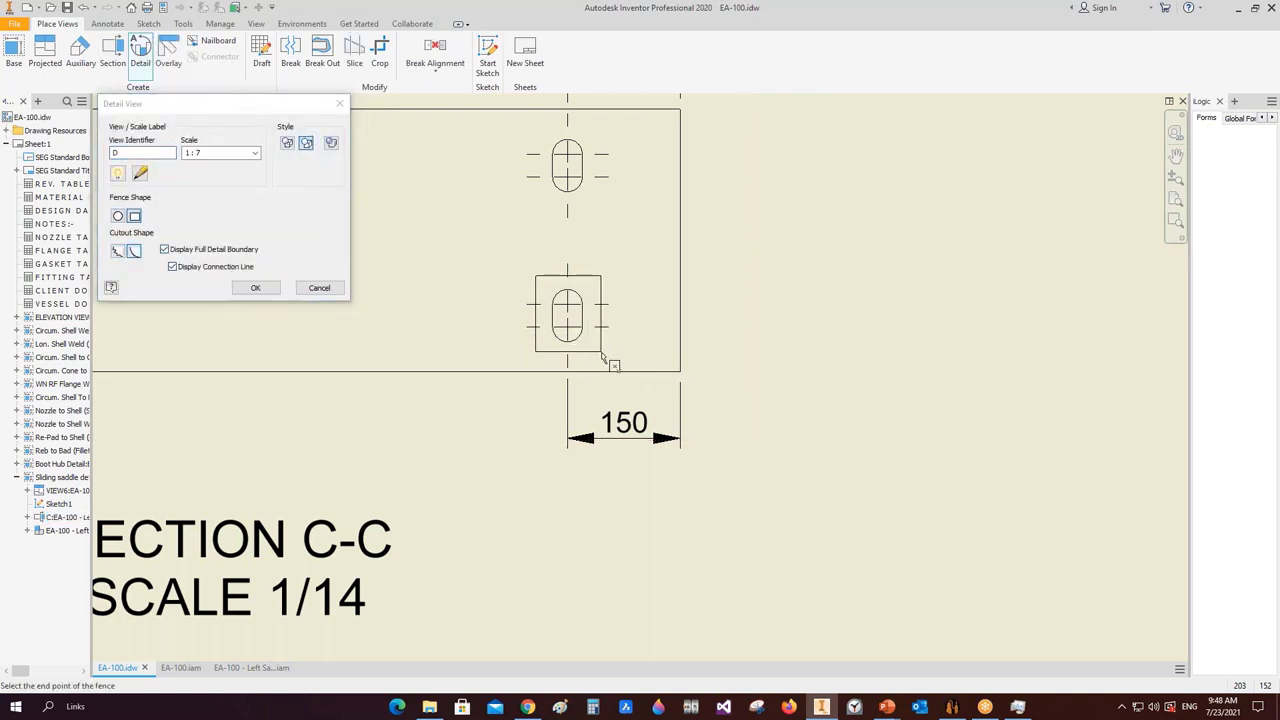
left_click(608, 363)
scroll(700, 320, "down", 2)
middle_click_drag(766, 277, 660, 322)
left_click(205, 153)
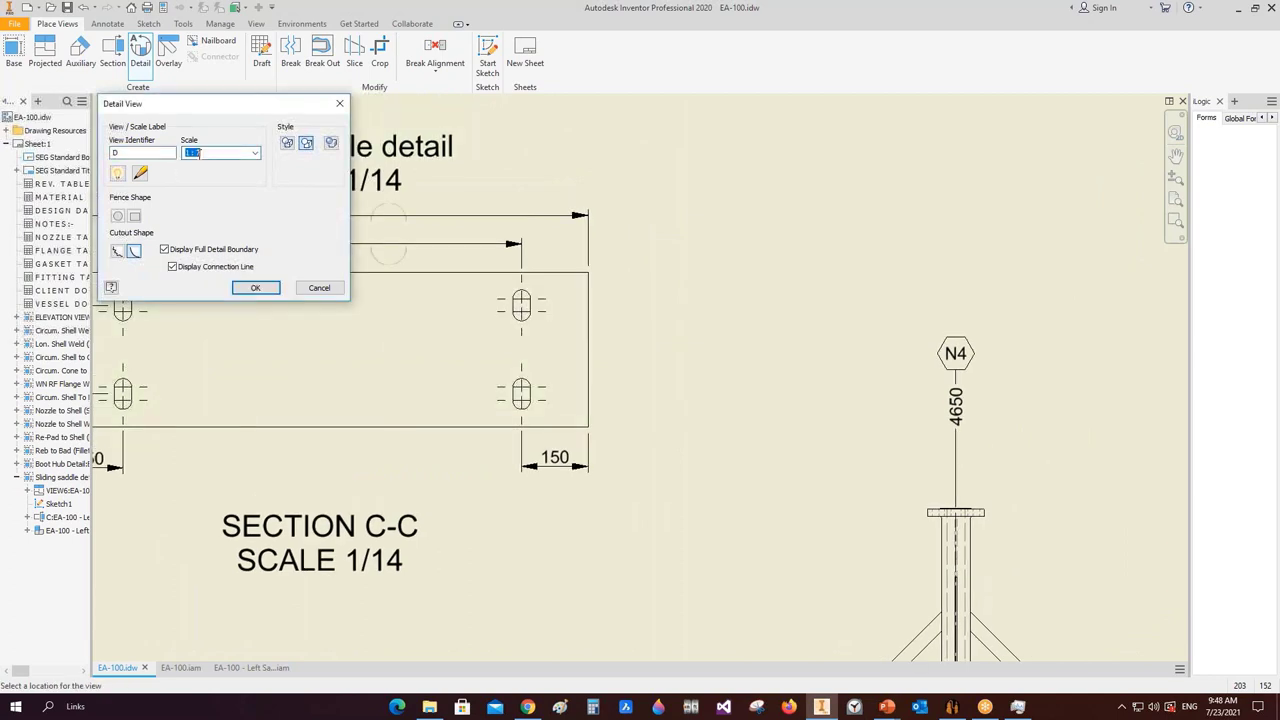
left_click(737, 280)
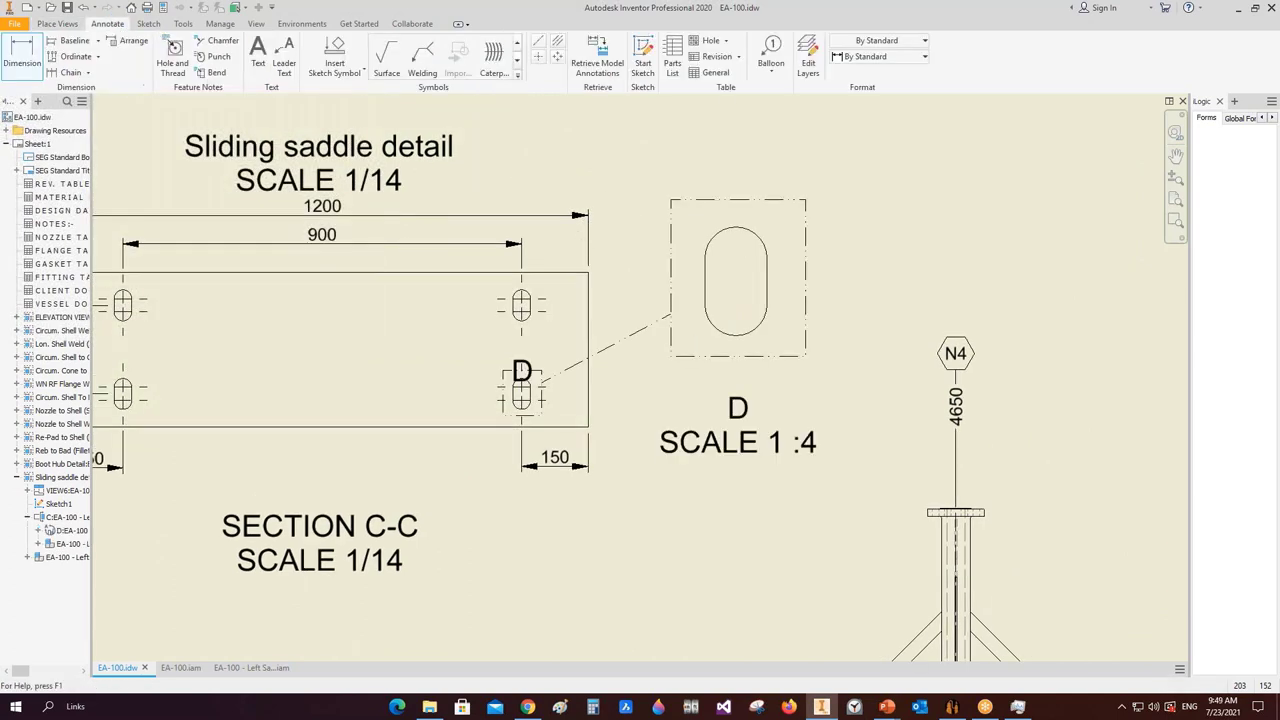
- Centre-mark the detail D slot and dimension it with 30 centre spacing, 40 width and 70 length
key("c")
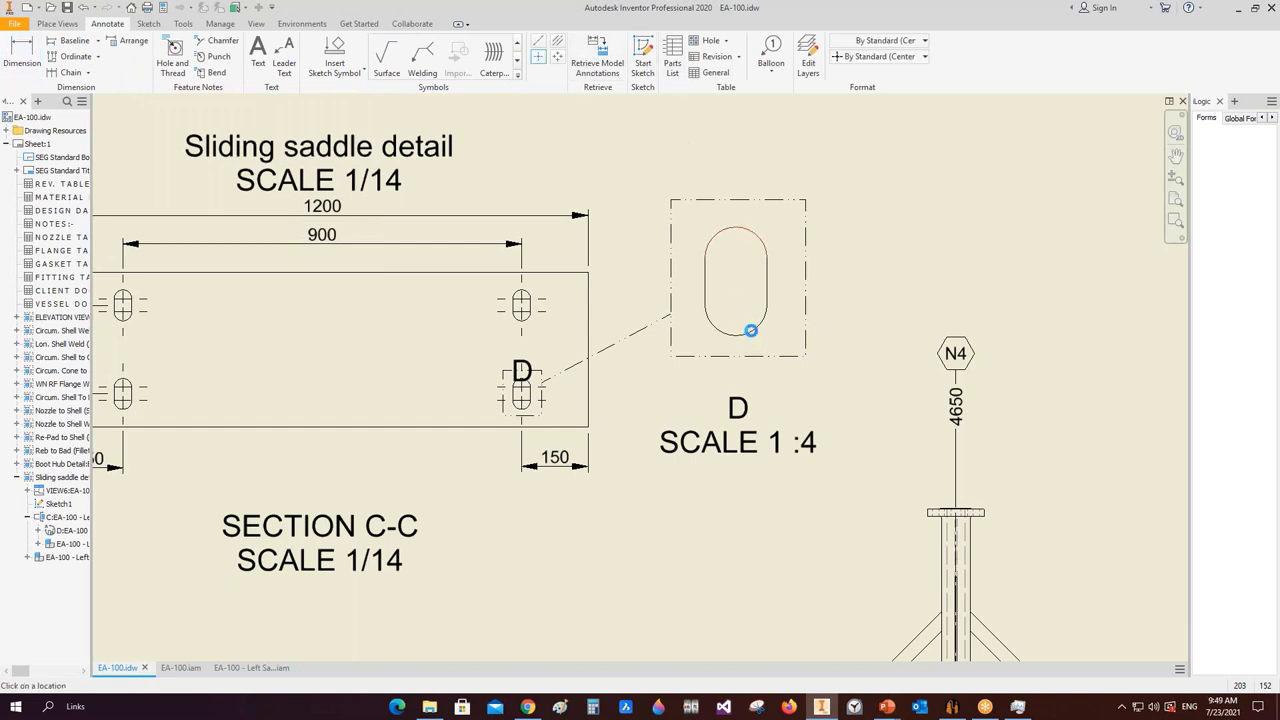
middle_click_drag(707, 323, 640, 363)
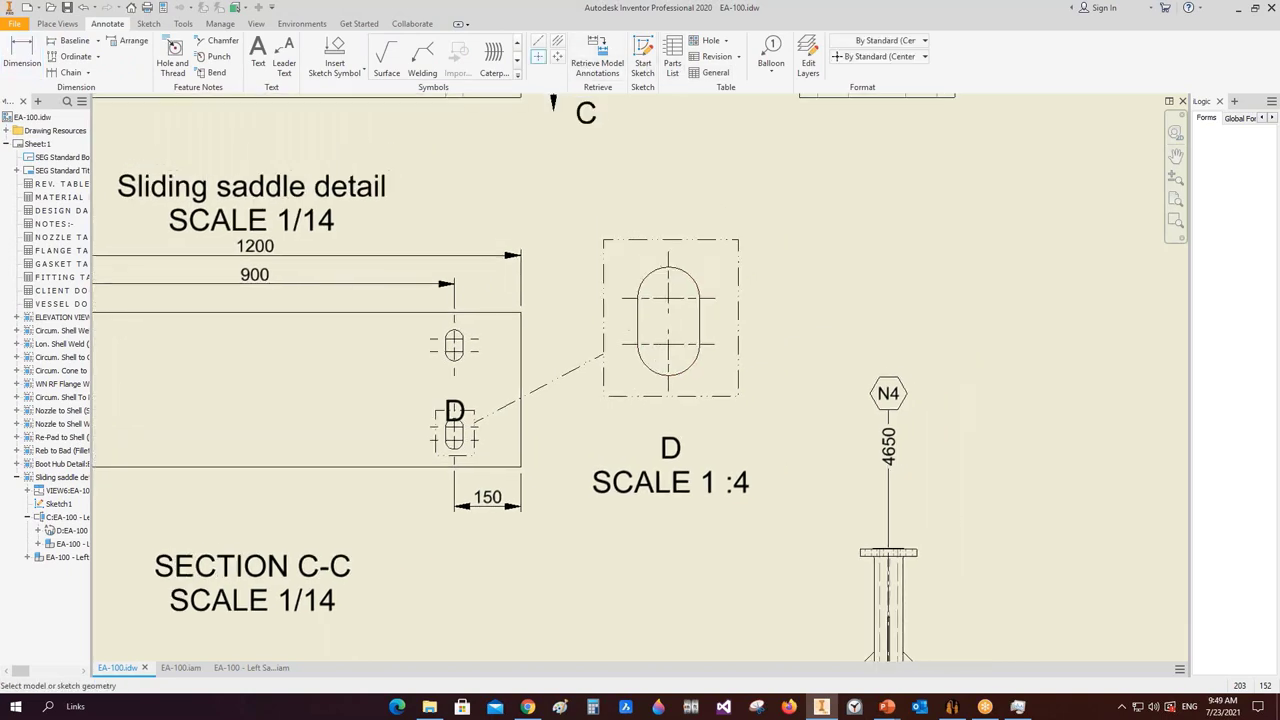
key("d")
left_click(772, 320)
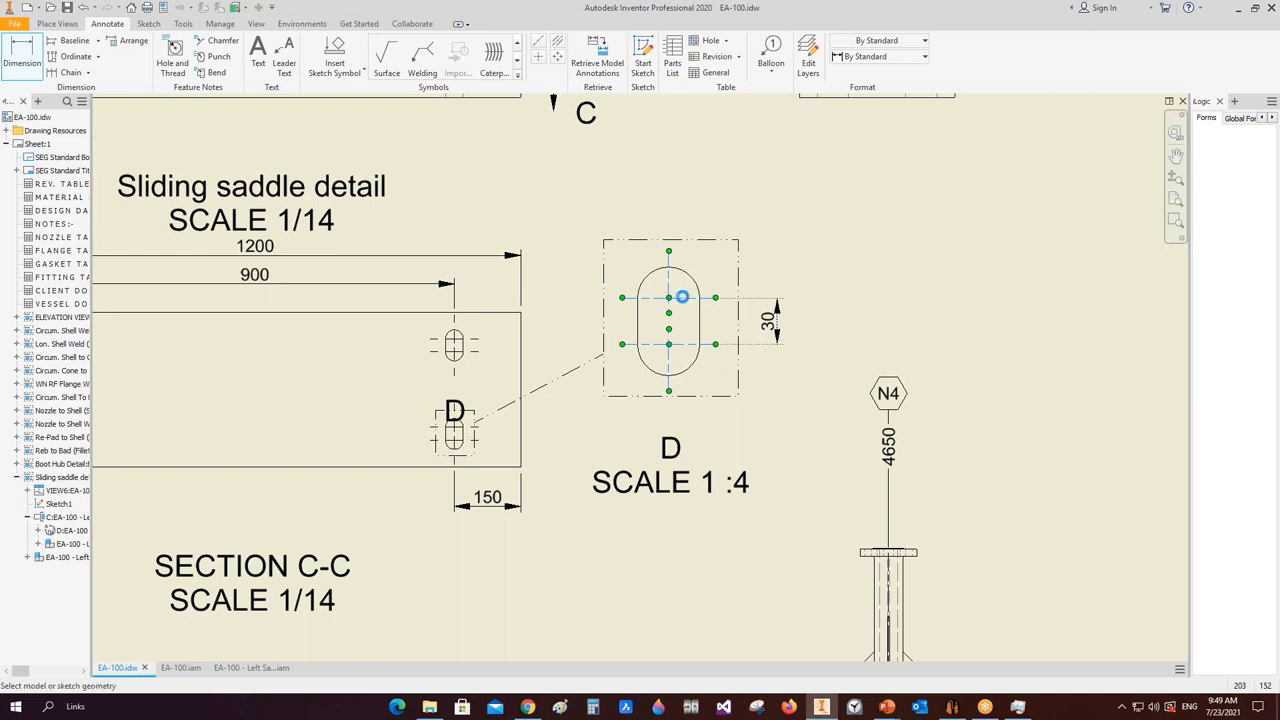
left_click(700, 316)
left_click(638, 320)
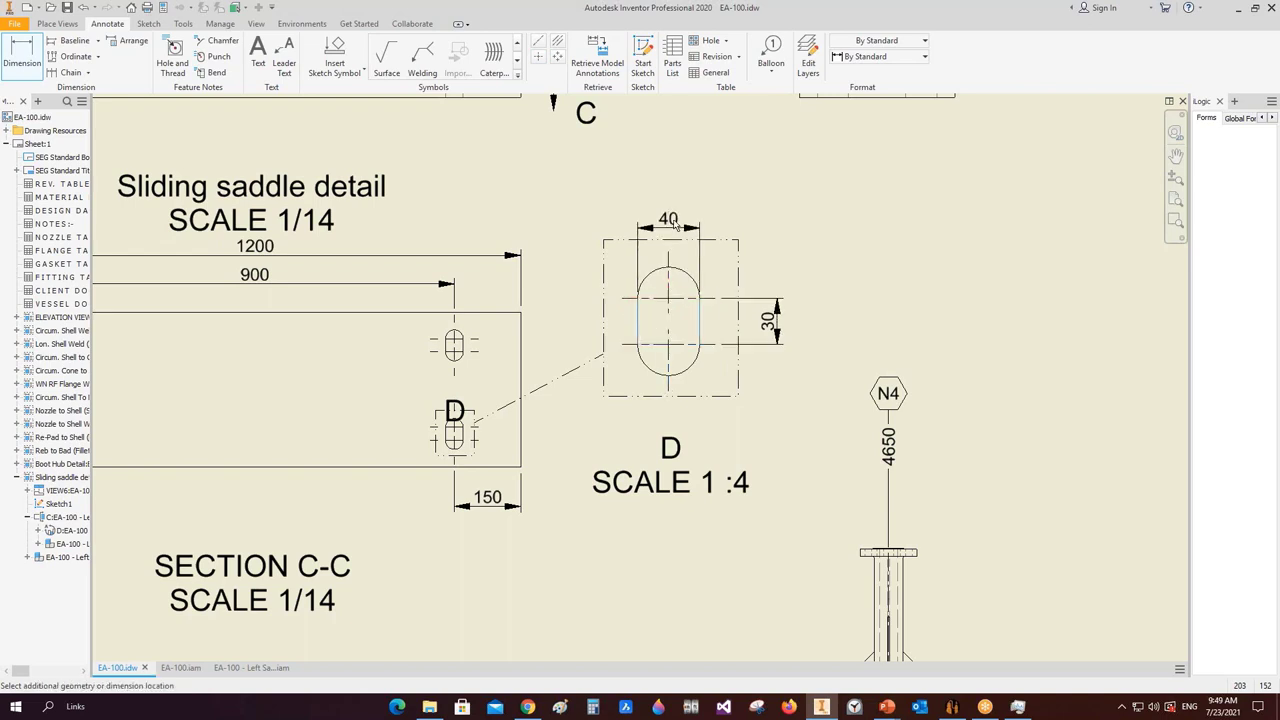
left_click(668, 210)
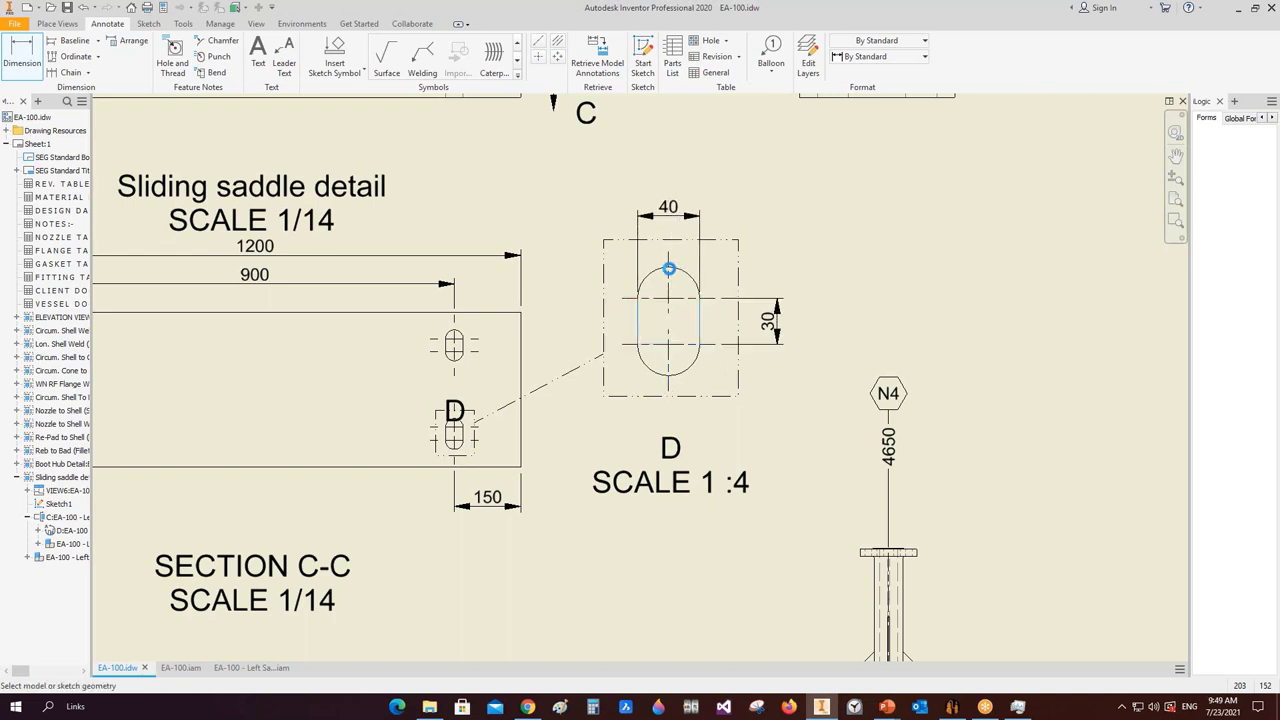
left_click(668, 268)
left_click(669, 376)
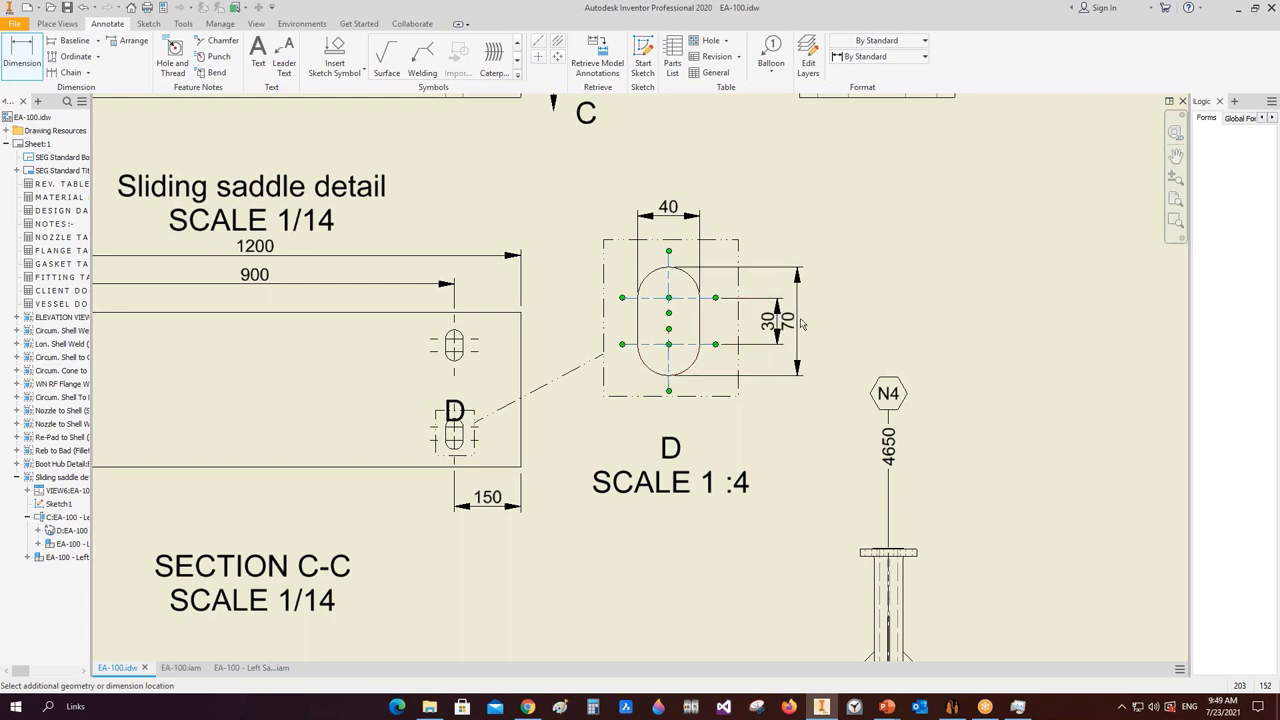
left_click(812, 310)
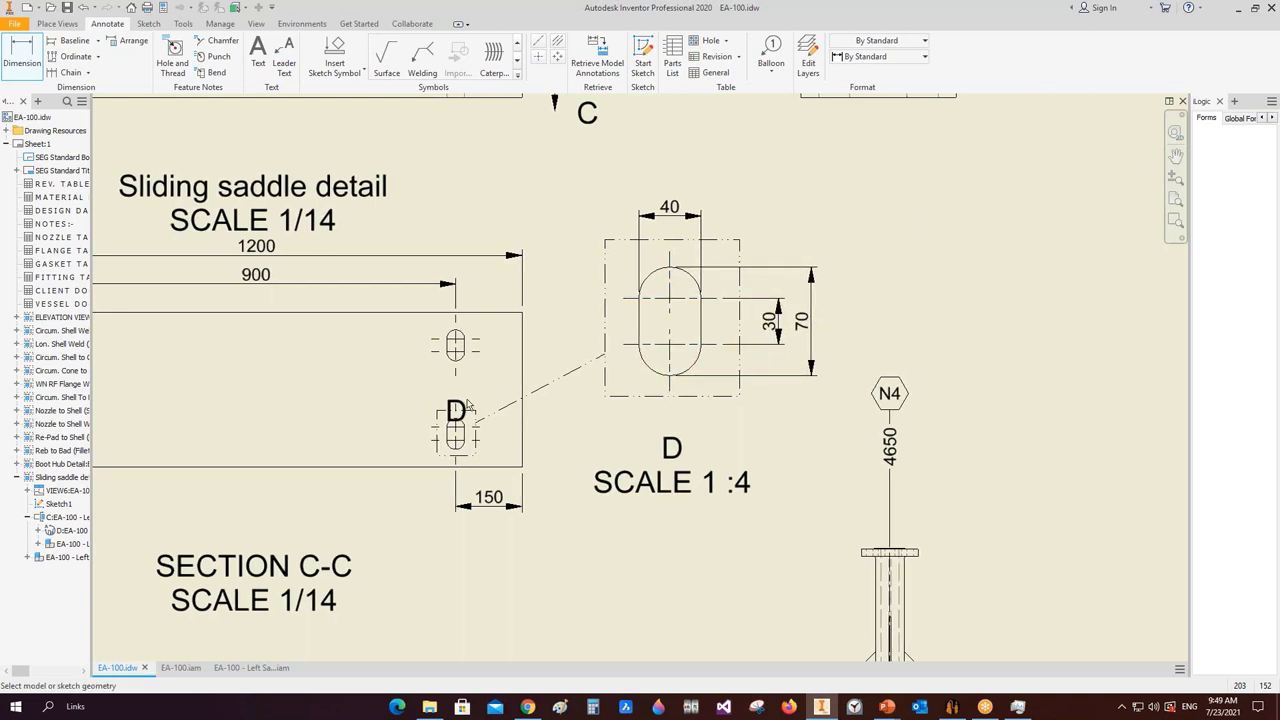
- Move the D boundary label up-left onto a leader and fit the whole sheet in view
scroll(467, 404, "up", 5)
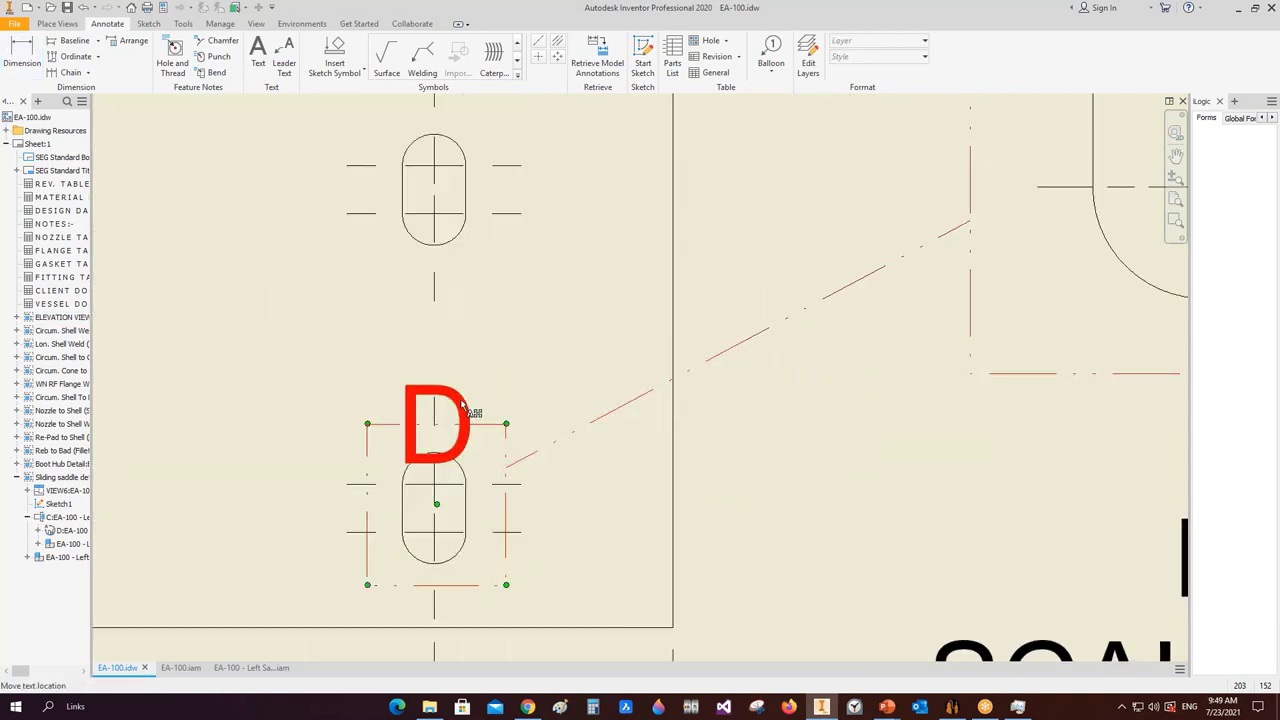
right_click(464, 405)
key("Escape")
left_click_drag(468, 418, 257, 234)
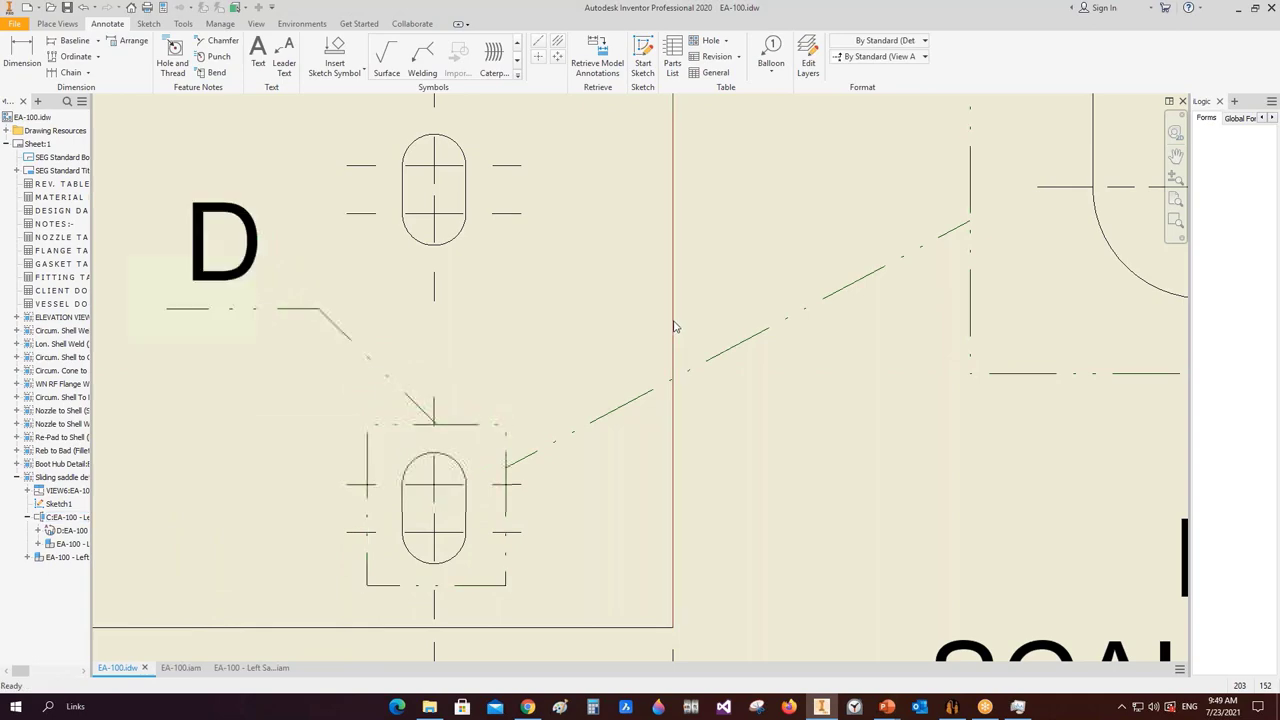
key("Home")
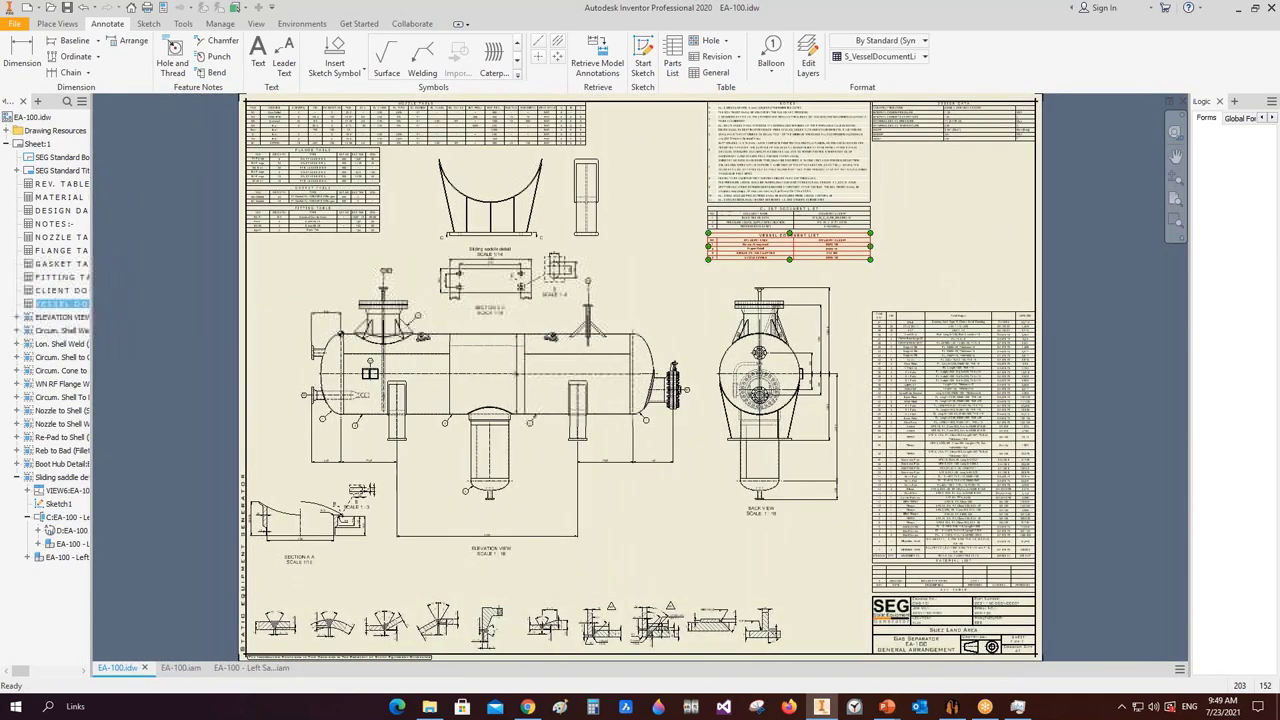
- Clear the selection and save EA-100.idw
key("Escape")
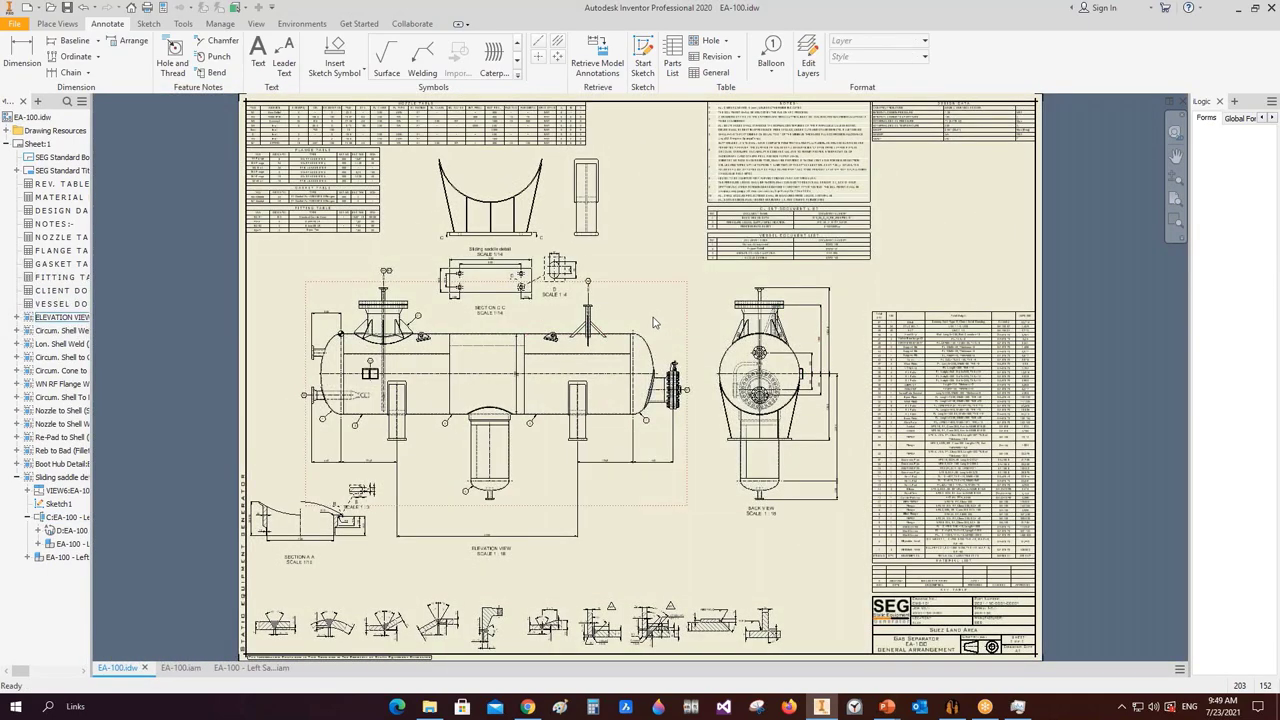
left_click(67, 7)
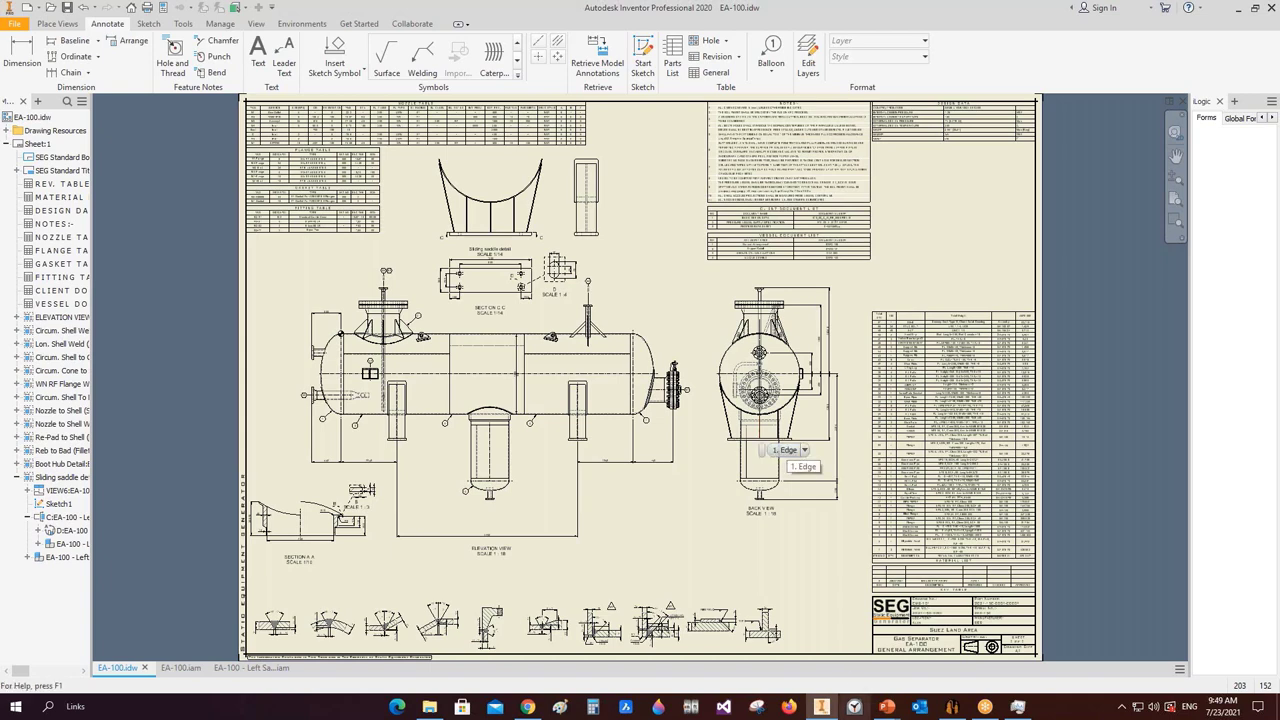
- In Static Equipment Generator, start a Right Saddle drawing on an A2 sheet with a BACK VIEW
left_click(952, 706)
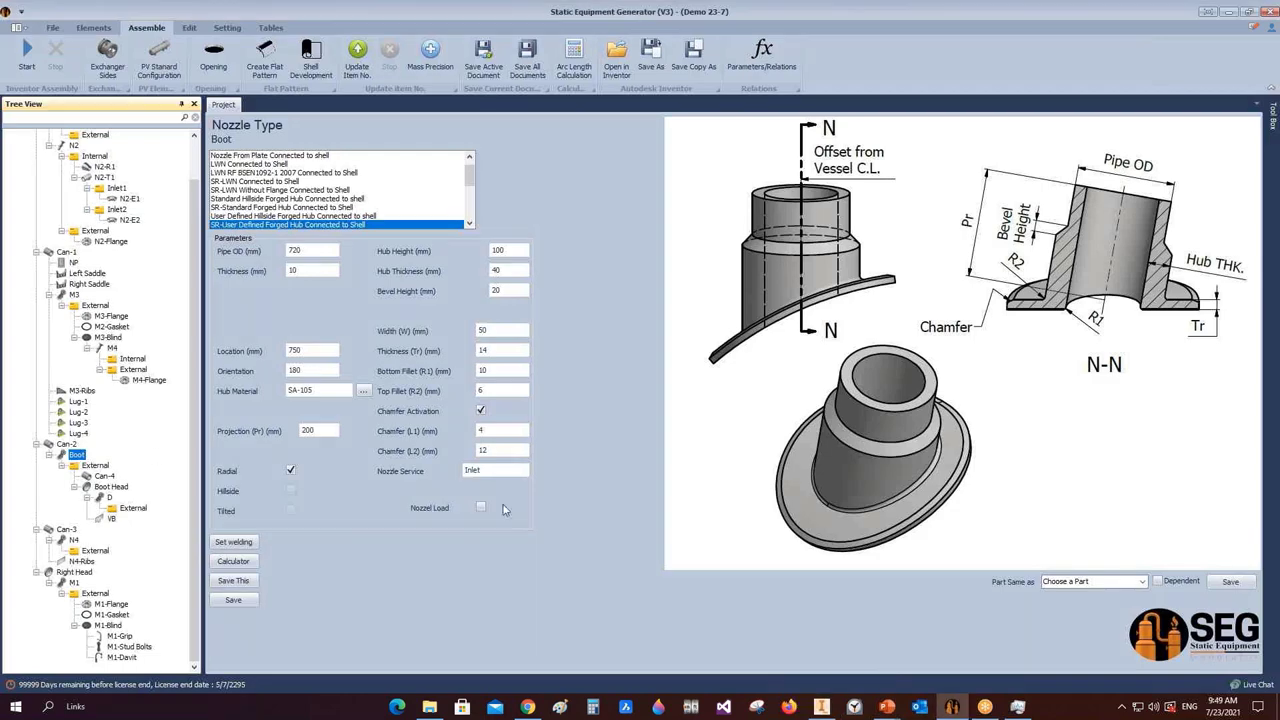
left_click(105, 286)
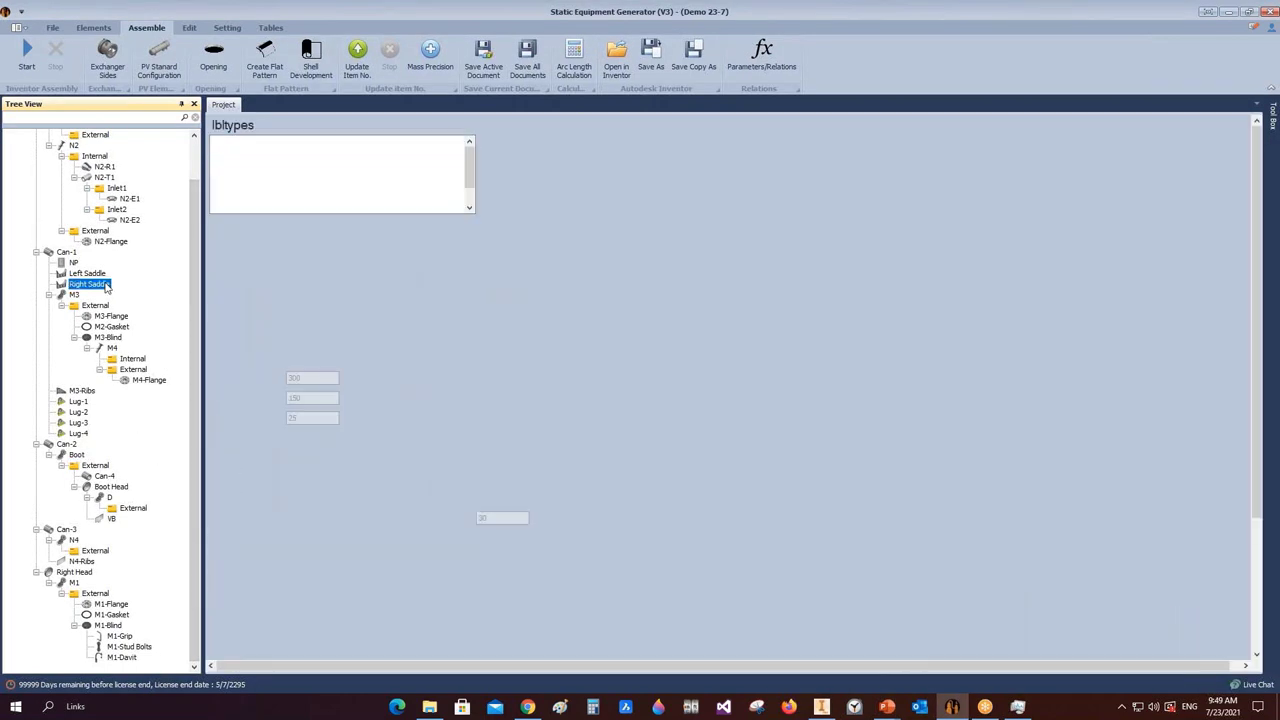
right_click(105, 286)
mouse_move(165, 320)
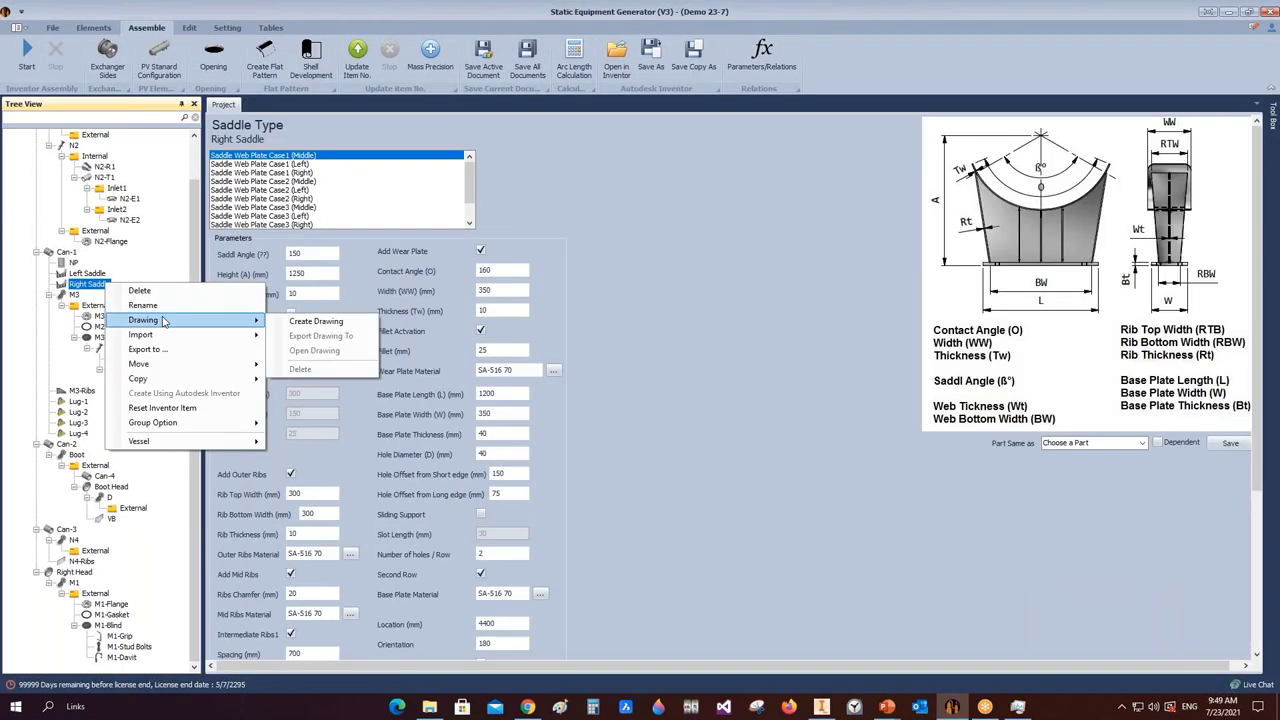
left_click(335, 322)
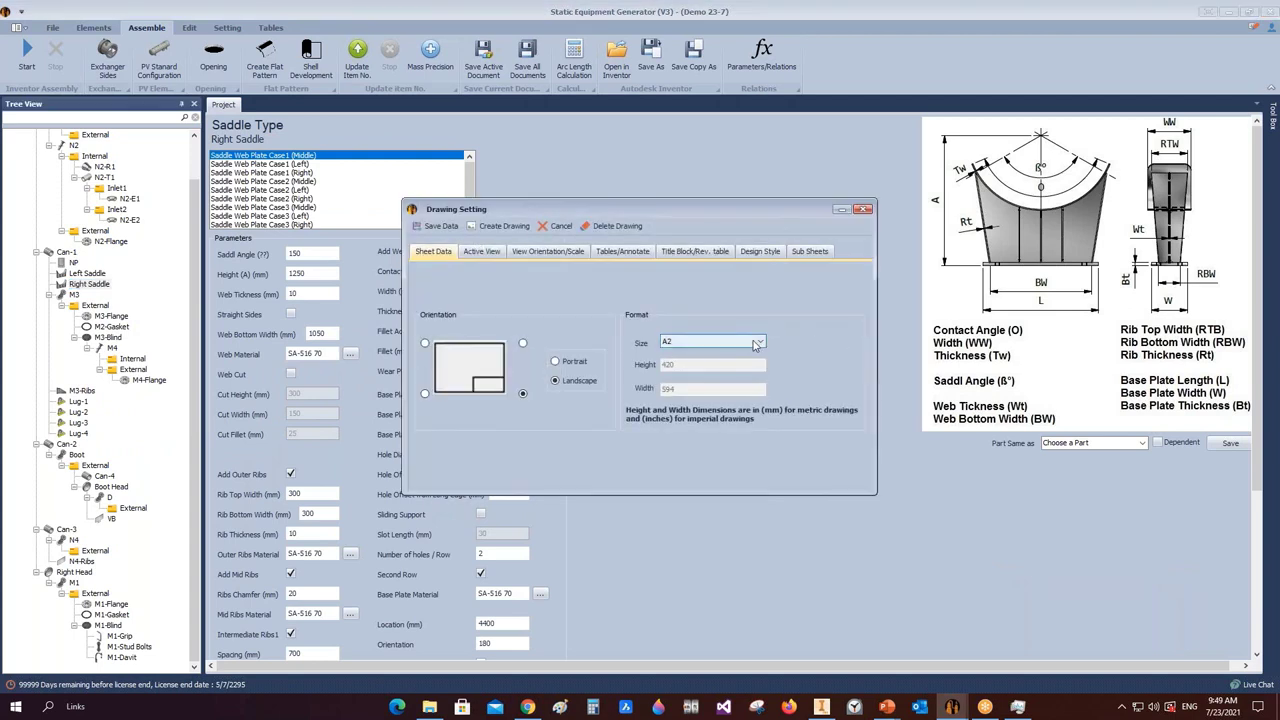
left_click(760, 342)
left_click(680, 371)
left_click(481, 256)
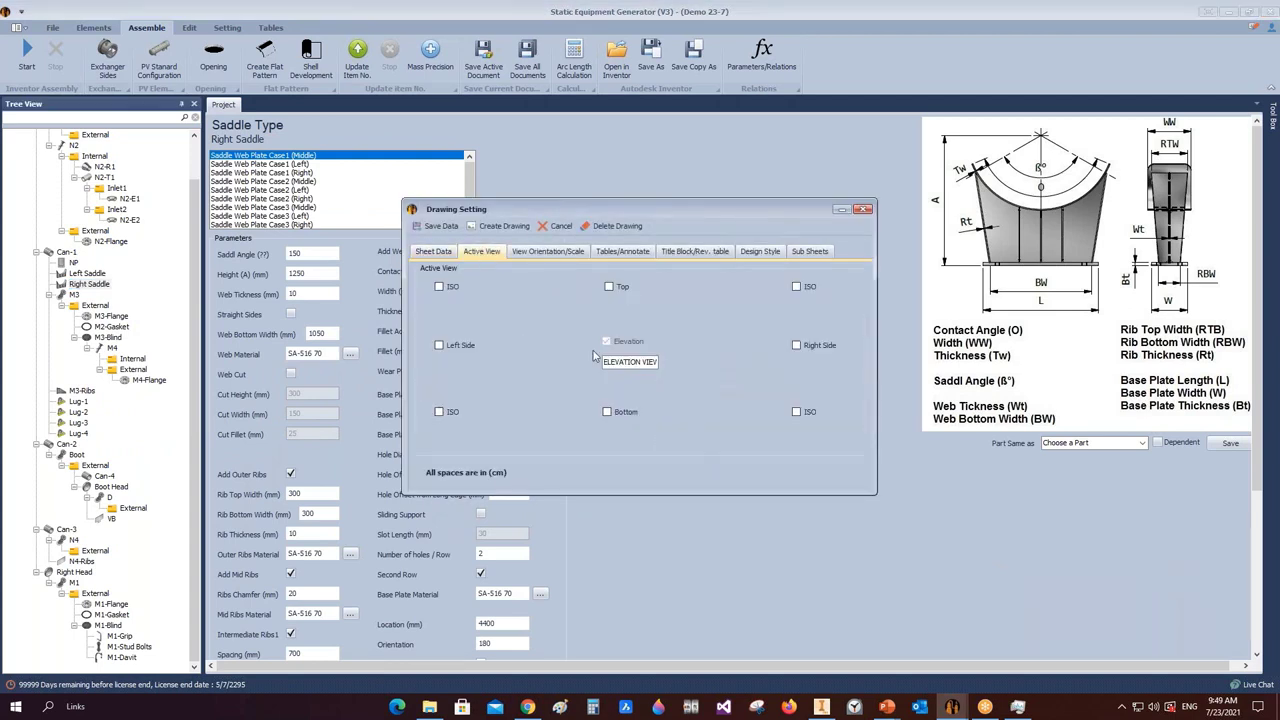
left_click(803, 348)
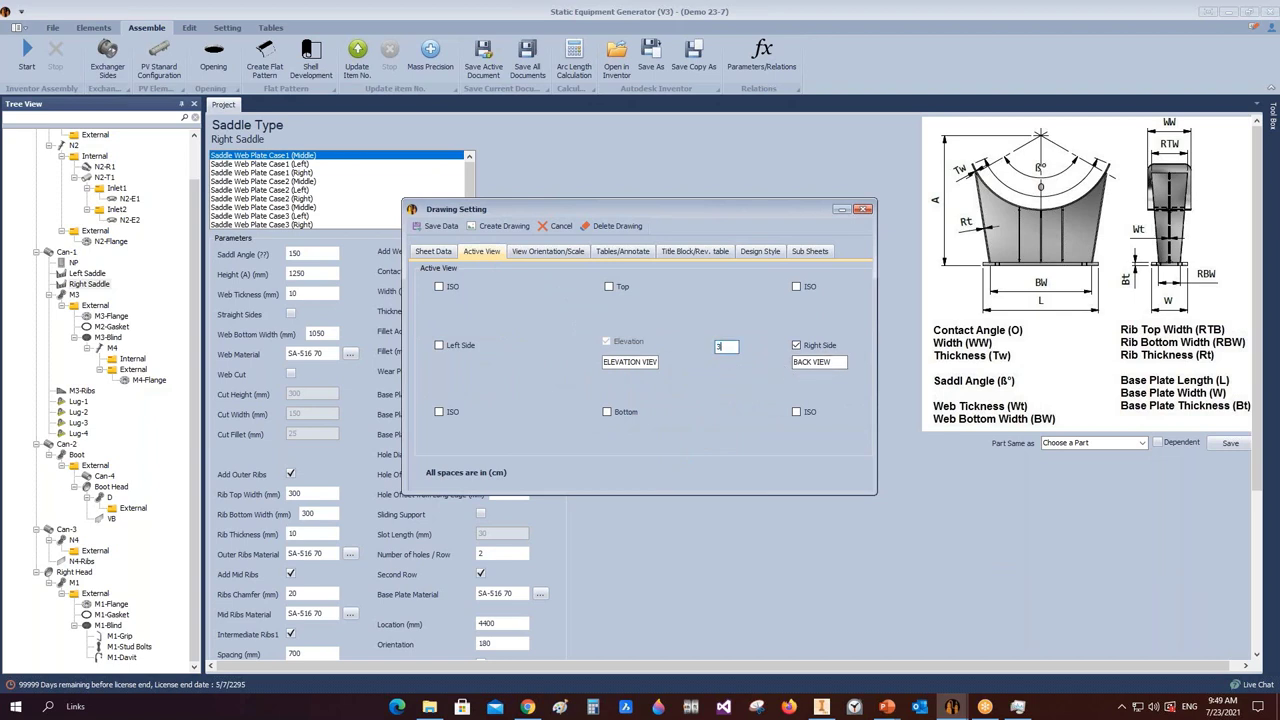
left_click(548, 251)
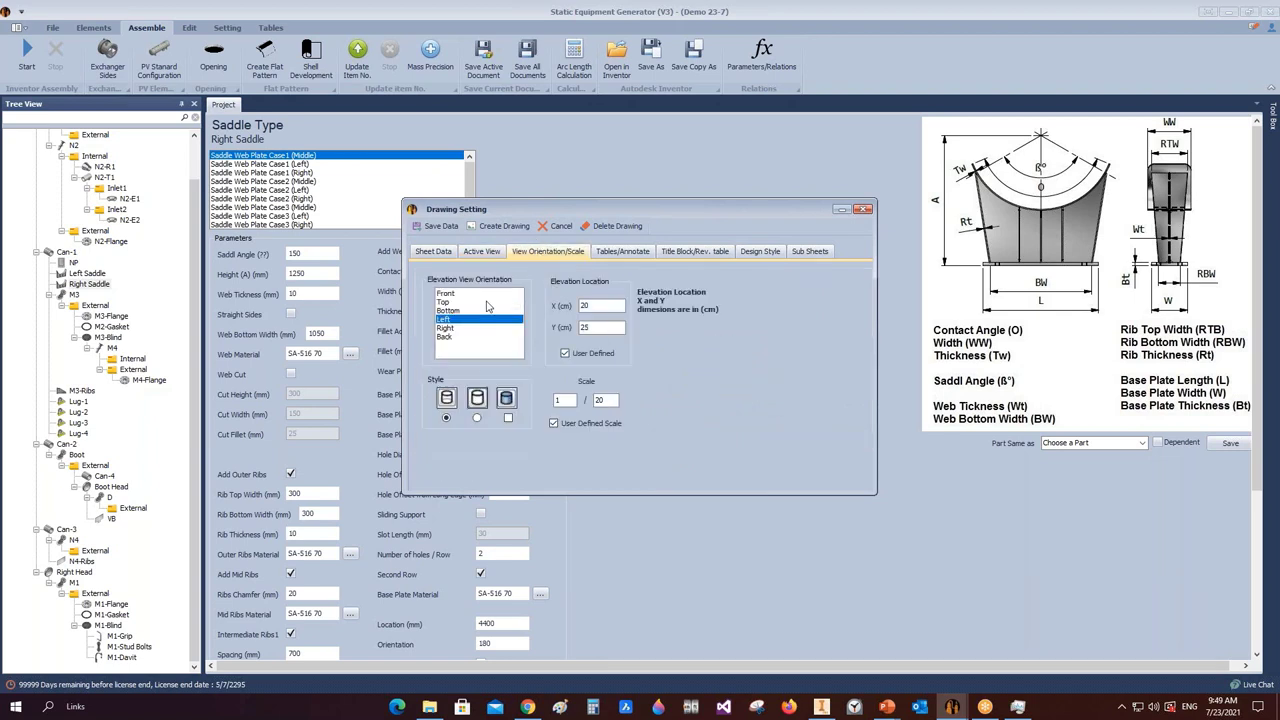
- Close the Left Saddle document and select the right saddle in the EA-100 vessel assembly
left_click(821, 706)
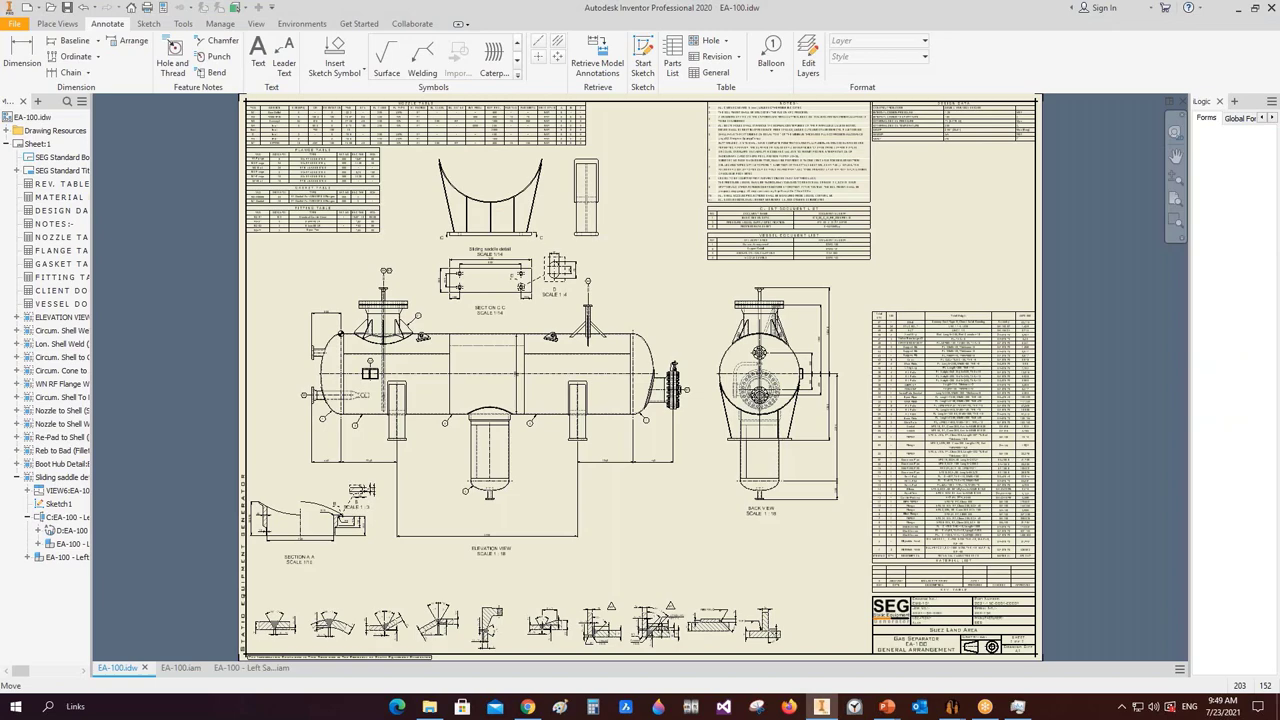
left_click(272, 669)
left_click(286, 667)
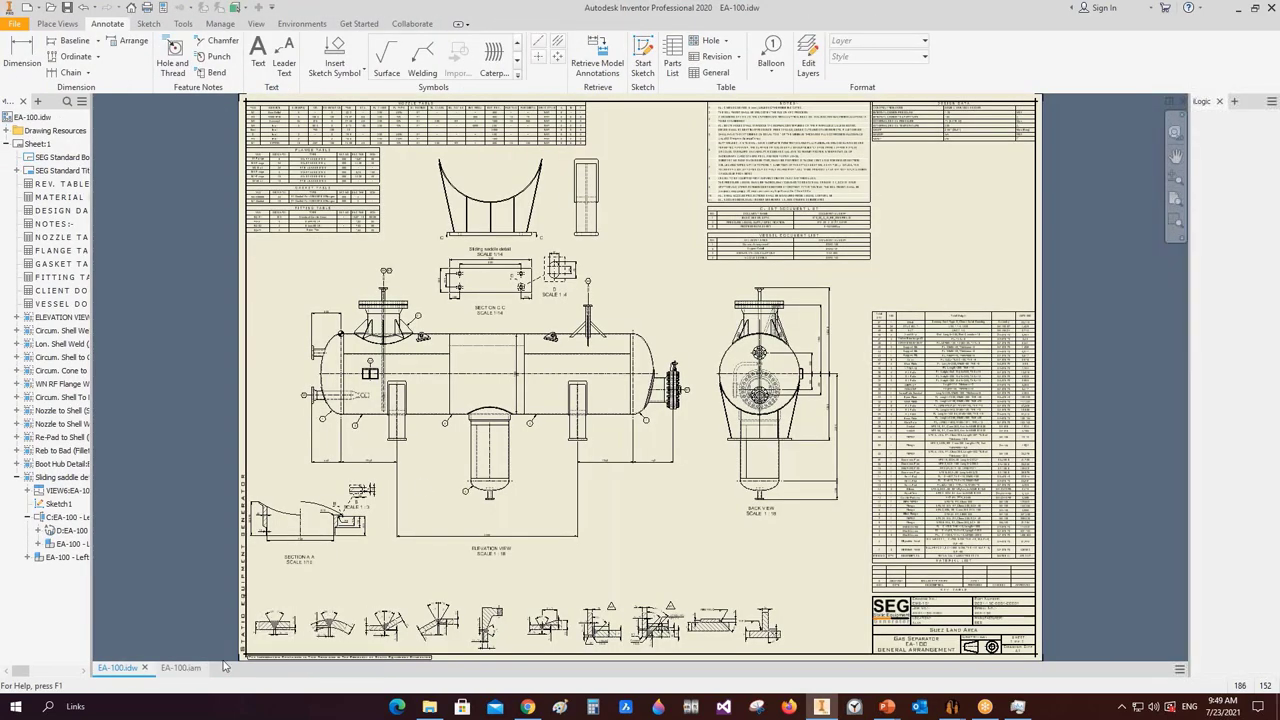
left_click(170, 667)
left_click(705, 455)
right_click(705, 455)
- Open the right saddle assembly alone, centre it, and view it from Left then Front
left_click(710, 424)
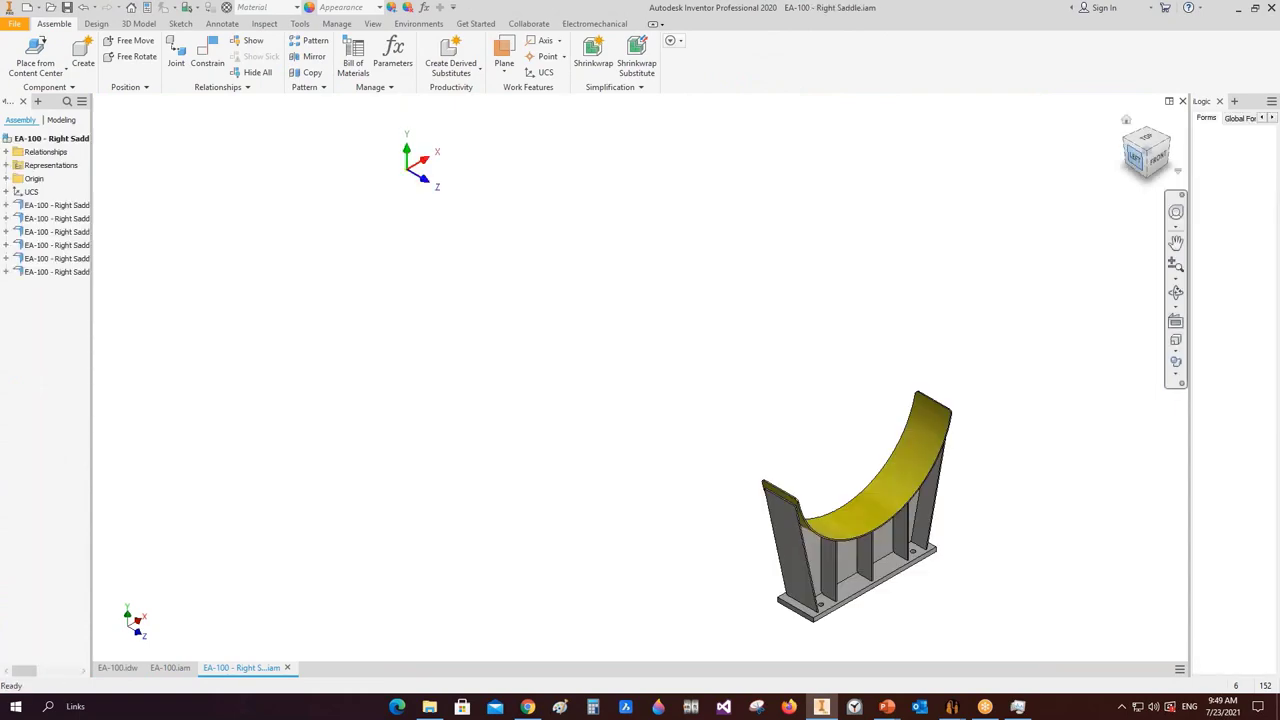
left_click(1134, 156)
mouse_move(957, 700)
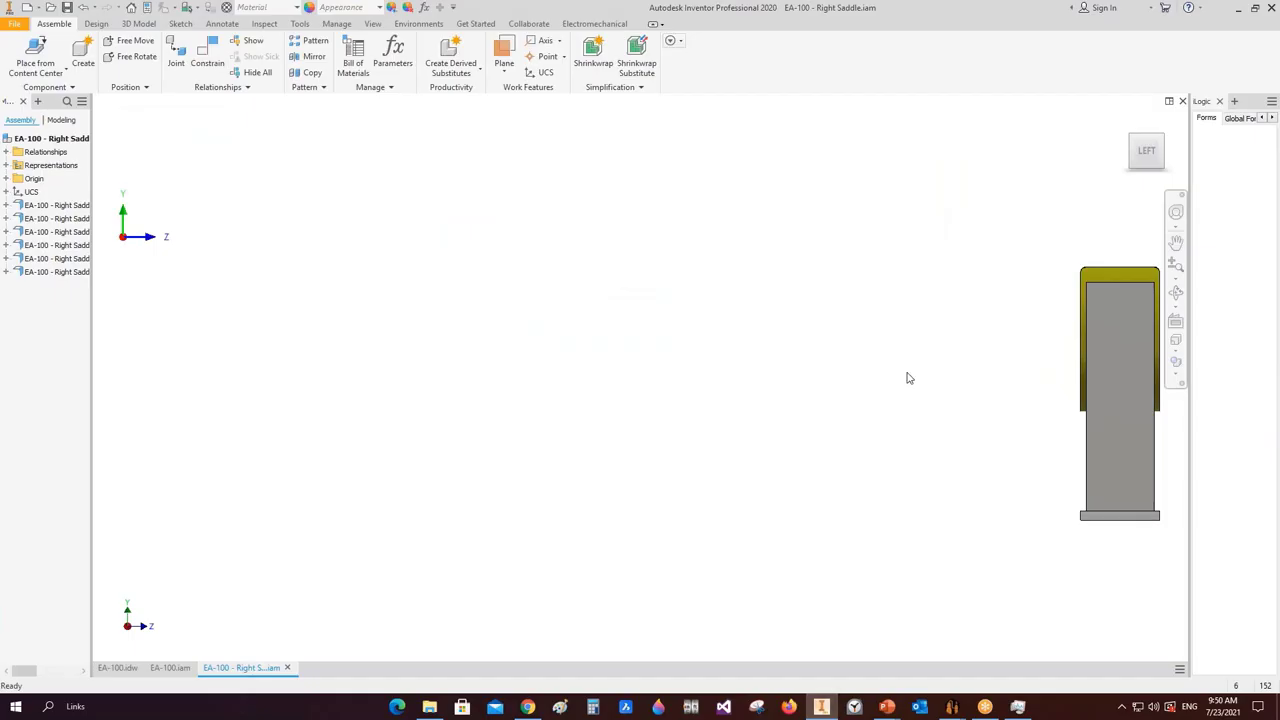
middle_click_drag(1057, 323, 840, 282)
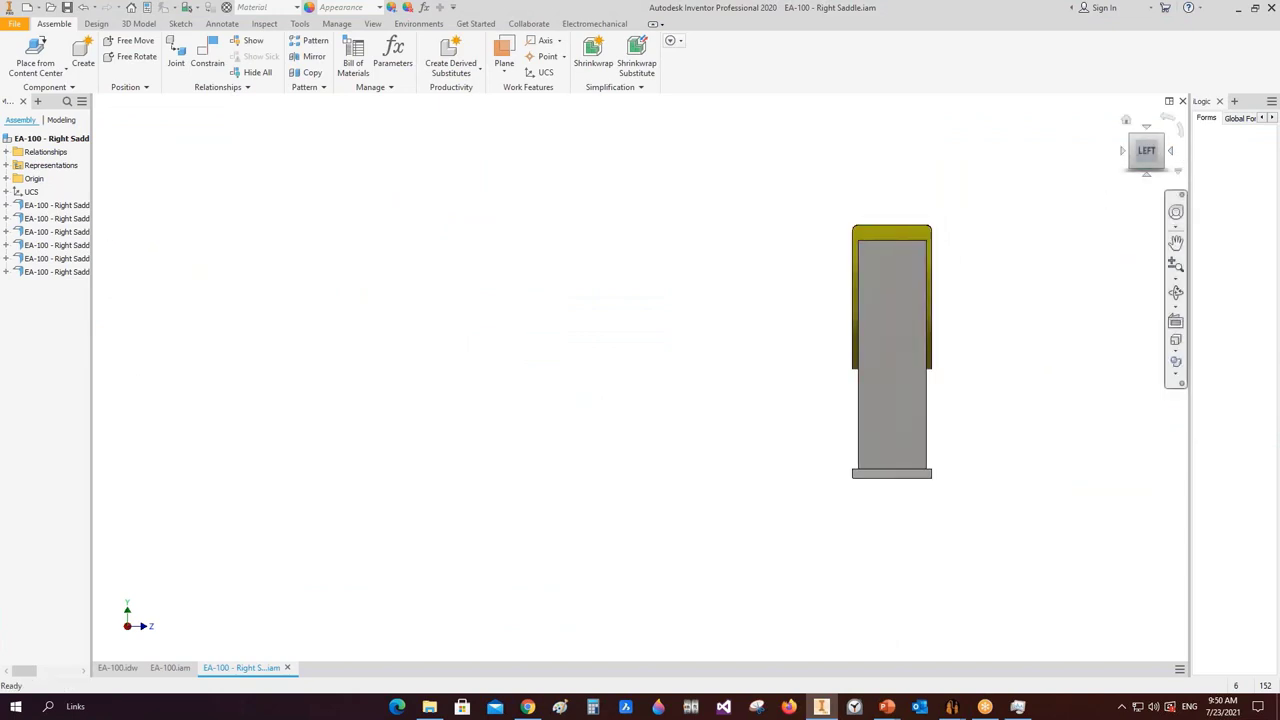
left_click(1170, 150)
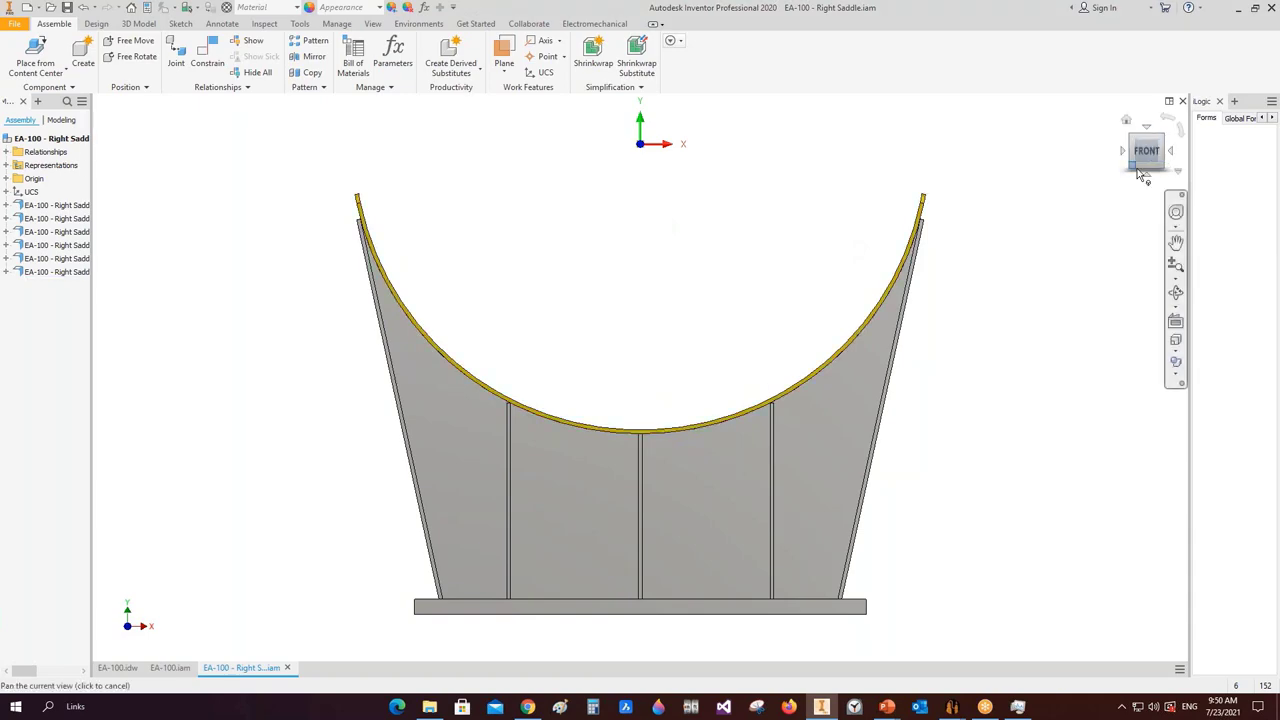
- Set the Right Saddle elevation view orientation to Front in the drawing settings
mouse_move(952, 706)
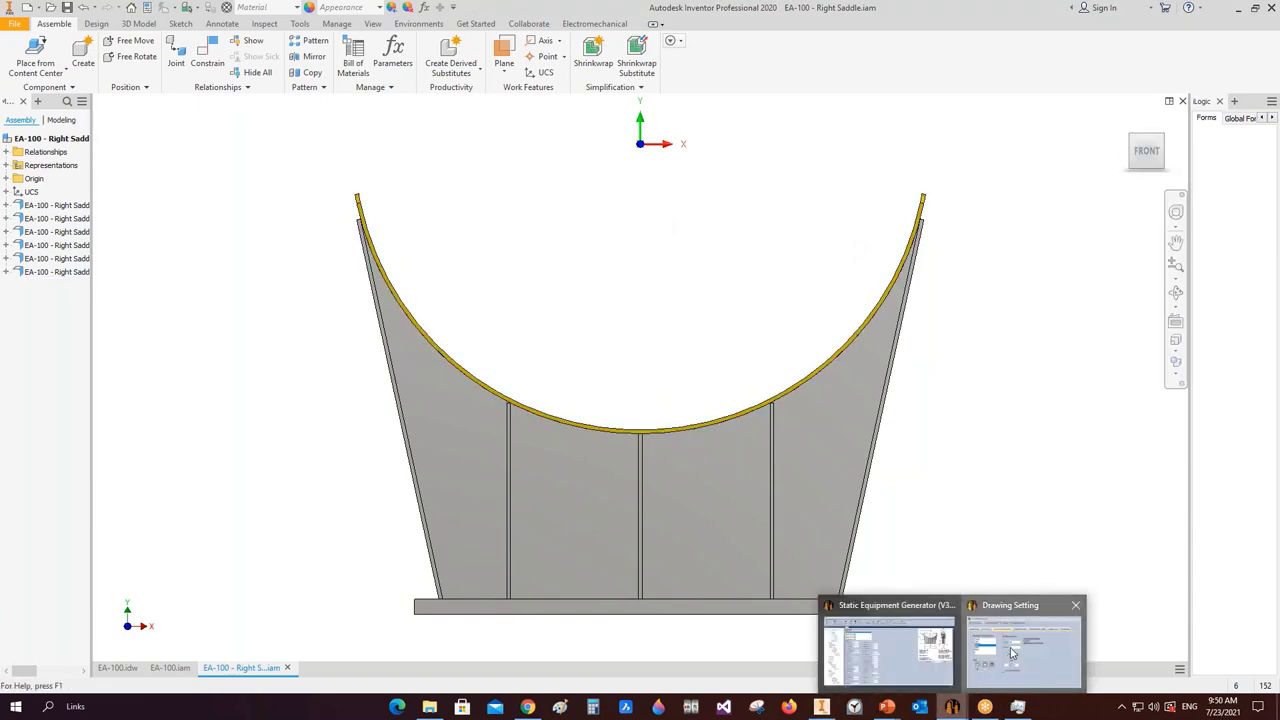
left_click(1034, 651)
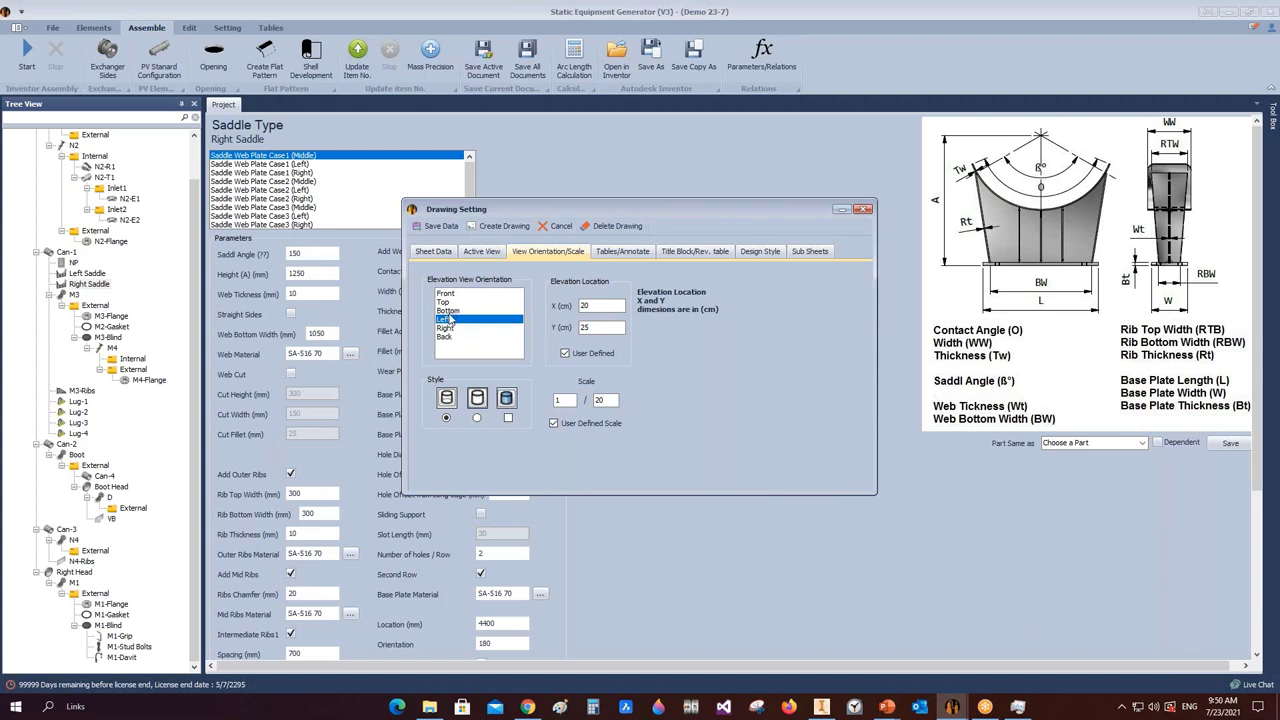
left_click(446, 293)
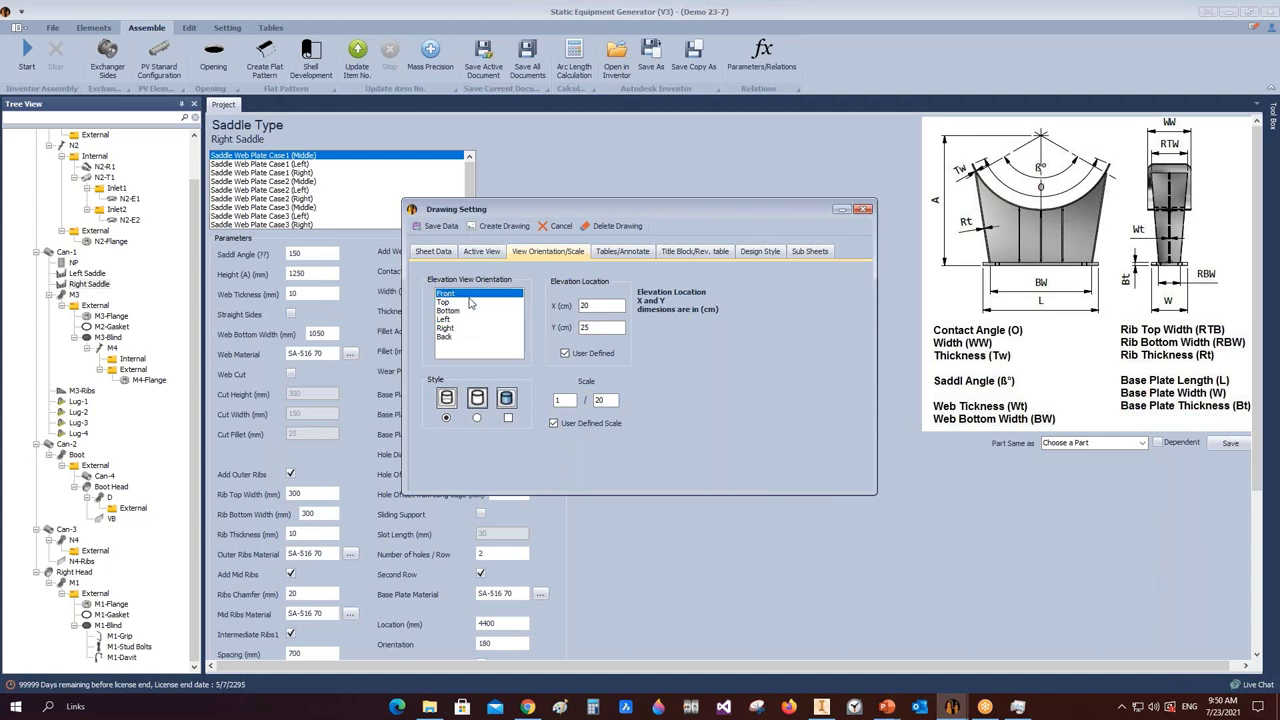
double_click(588, 305)
double_click(600, 400)
- Name the drawing 'Saddle Detail' with number DWG-103 in the title block settings
left_click(626, 252)
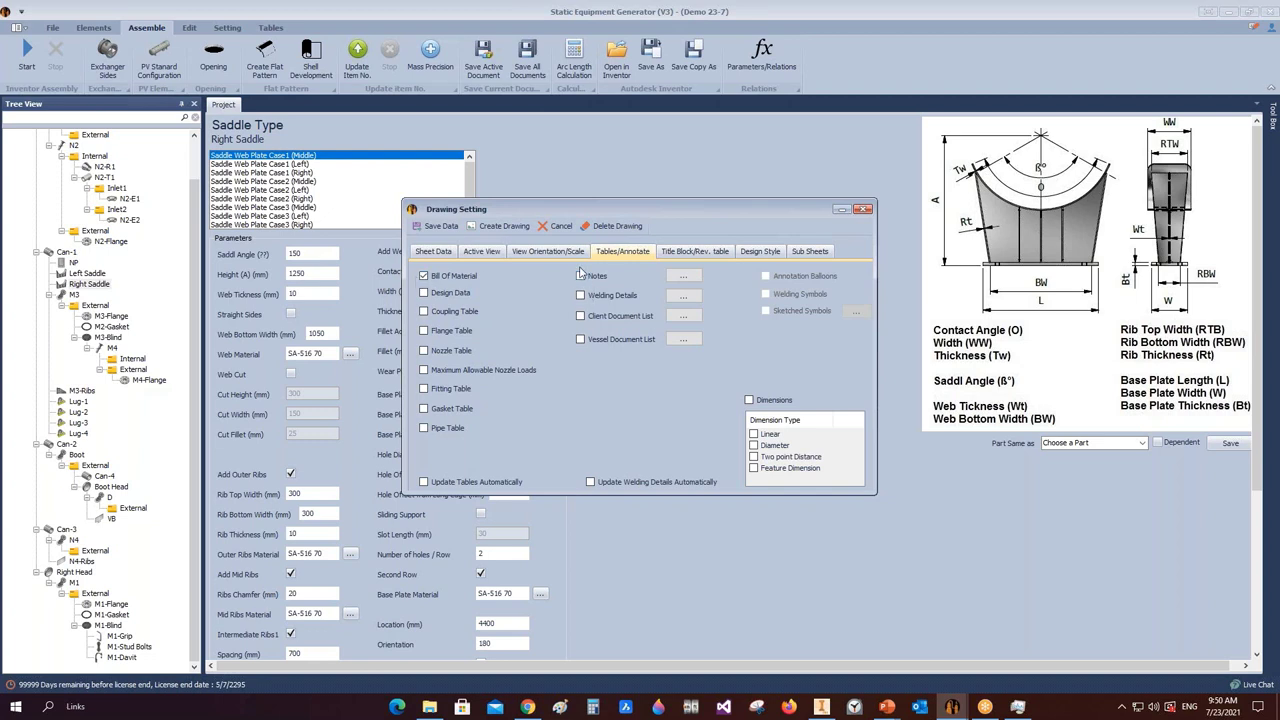
left_click(691, 253)
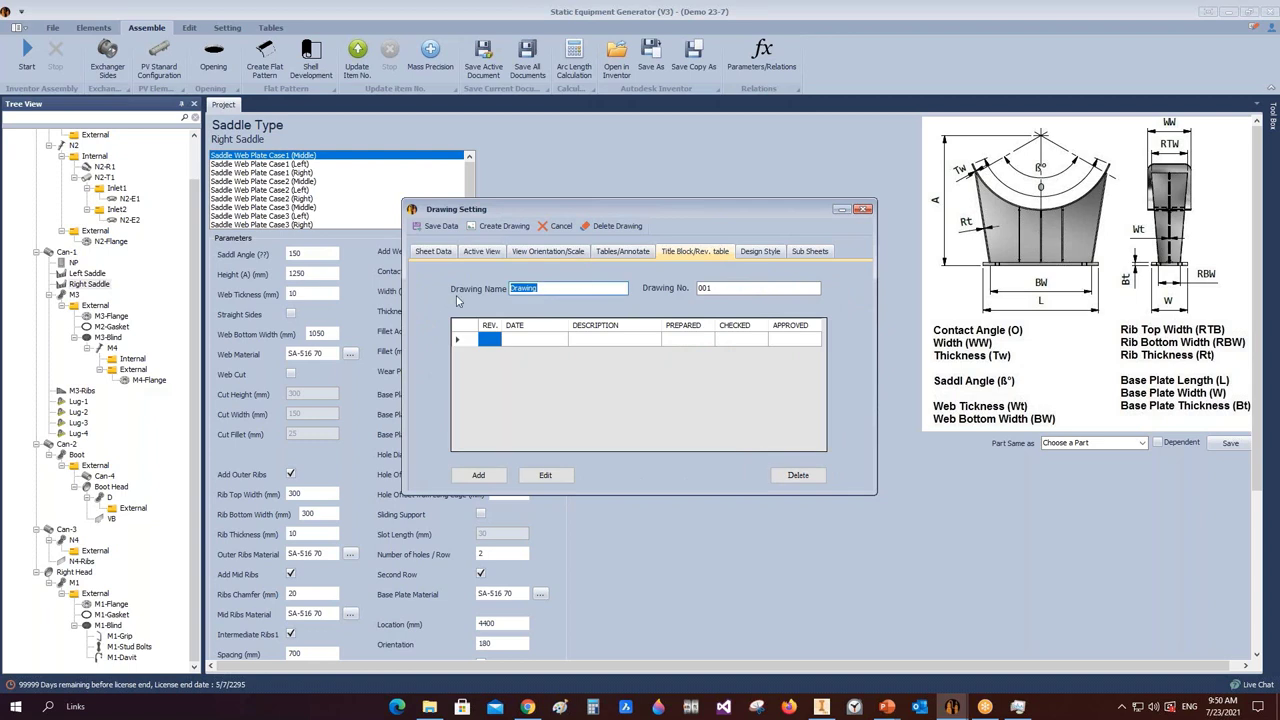
type("Saddle Detail")
key("Tab")
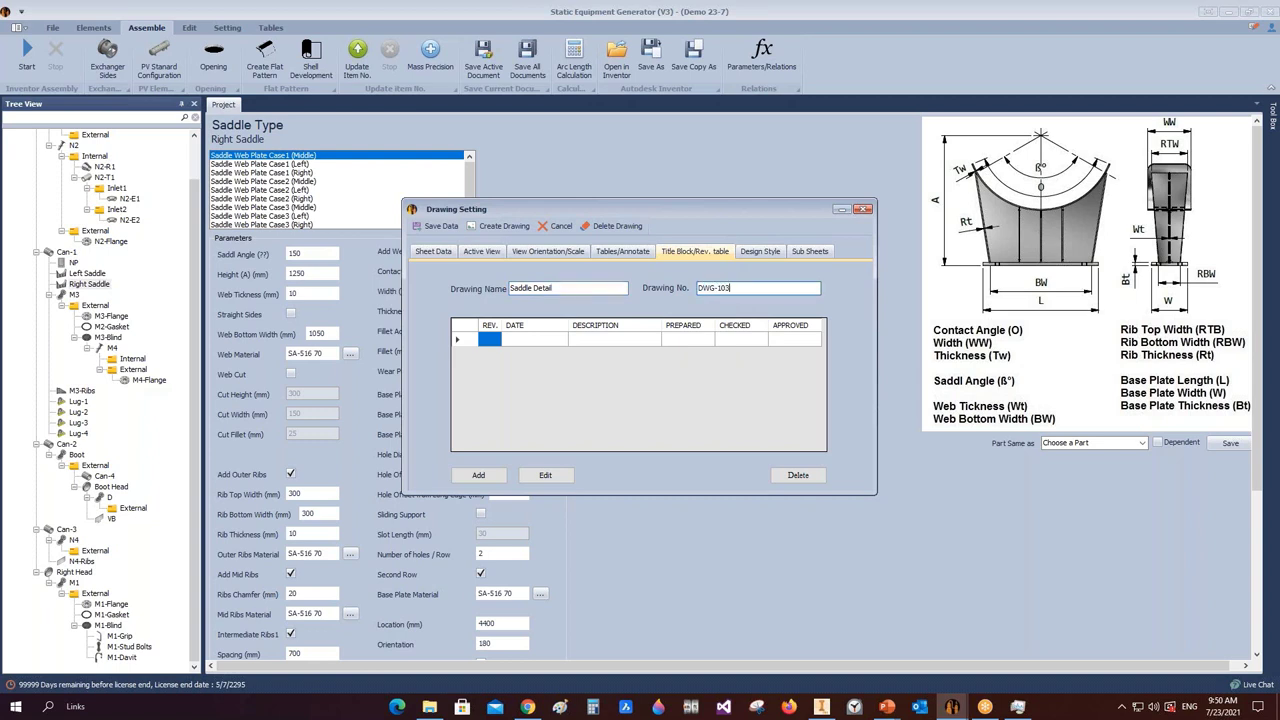
left_click(458, 340)
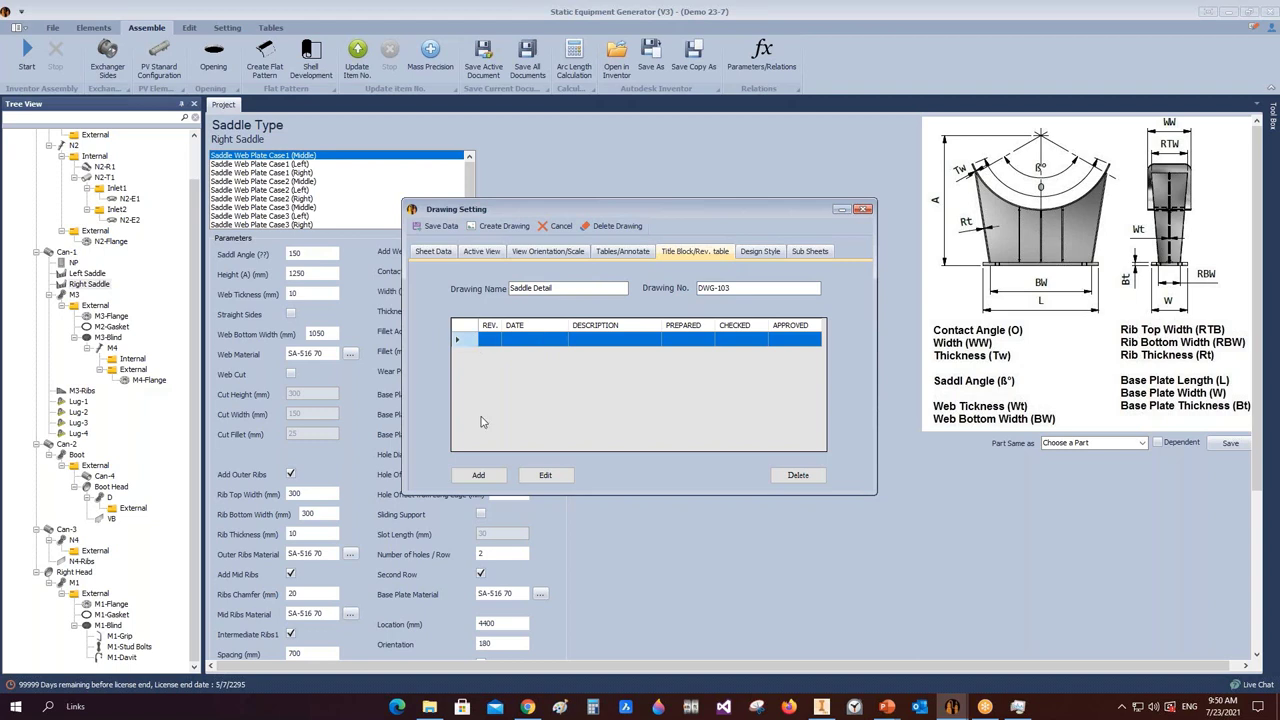
- Add revision 0 dated 7/23/2021 and delete the empty revision row
left_click(482, 477)
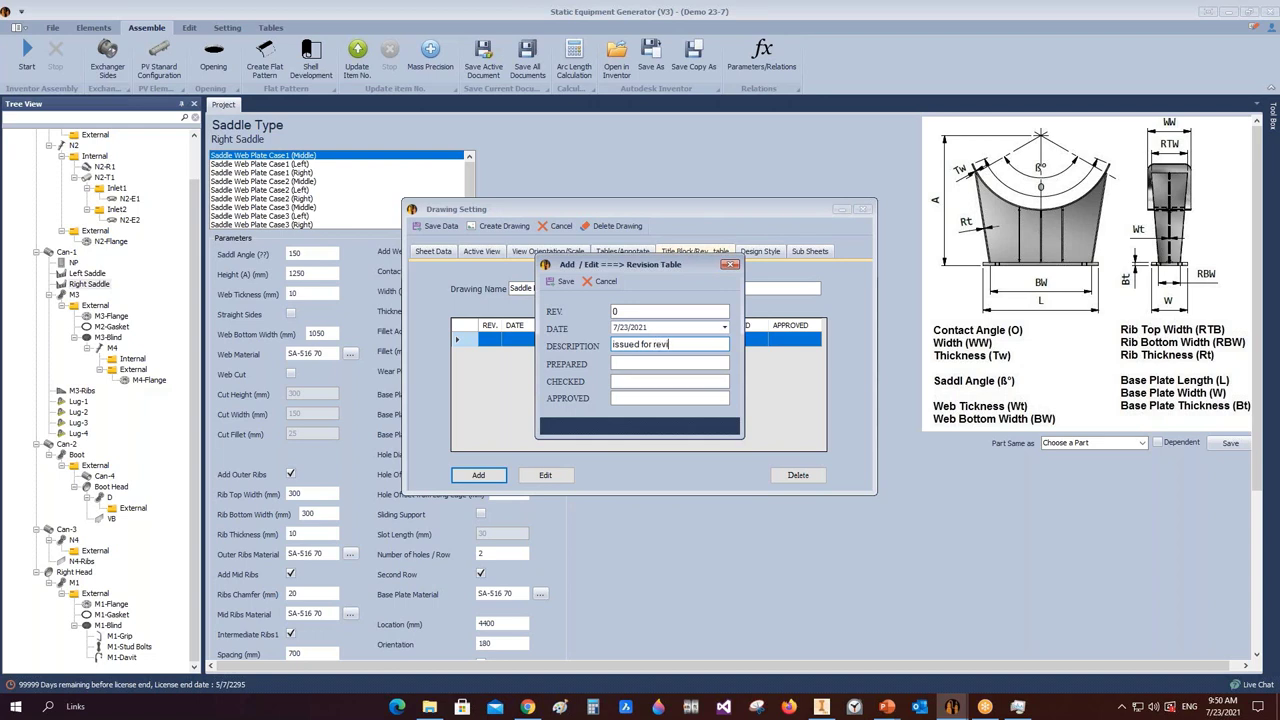
key("Tab")
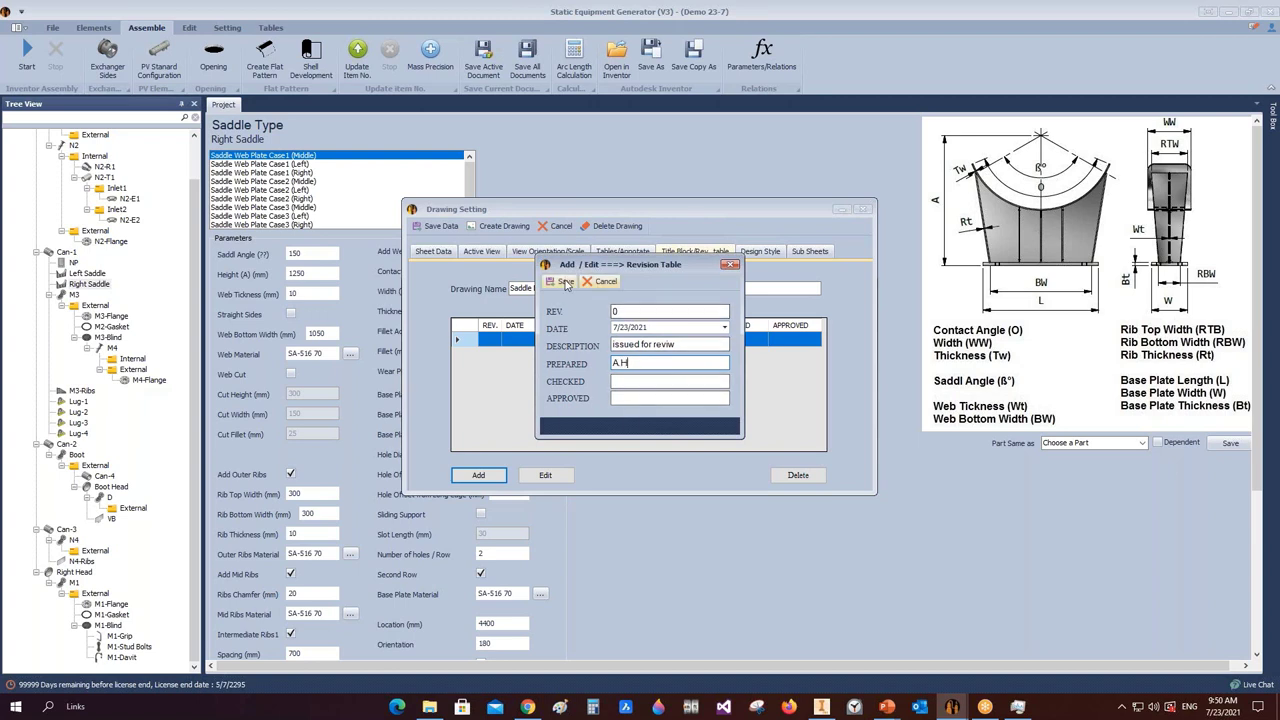
left_click(562, 281)
double_click(515, 350)
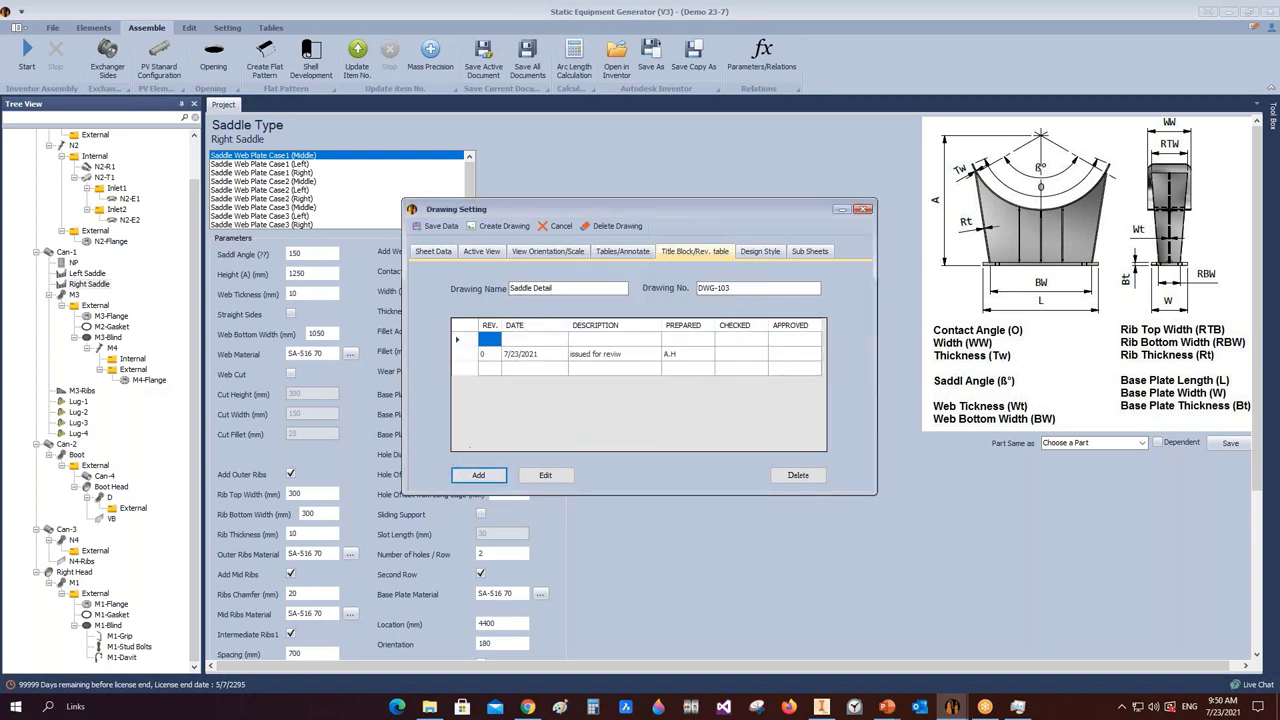
left_click(520, 340)
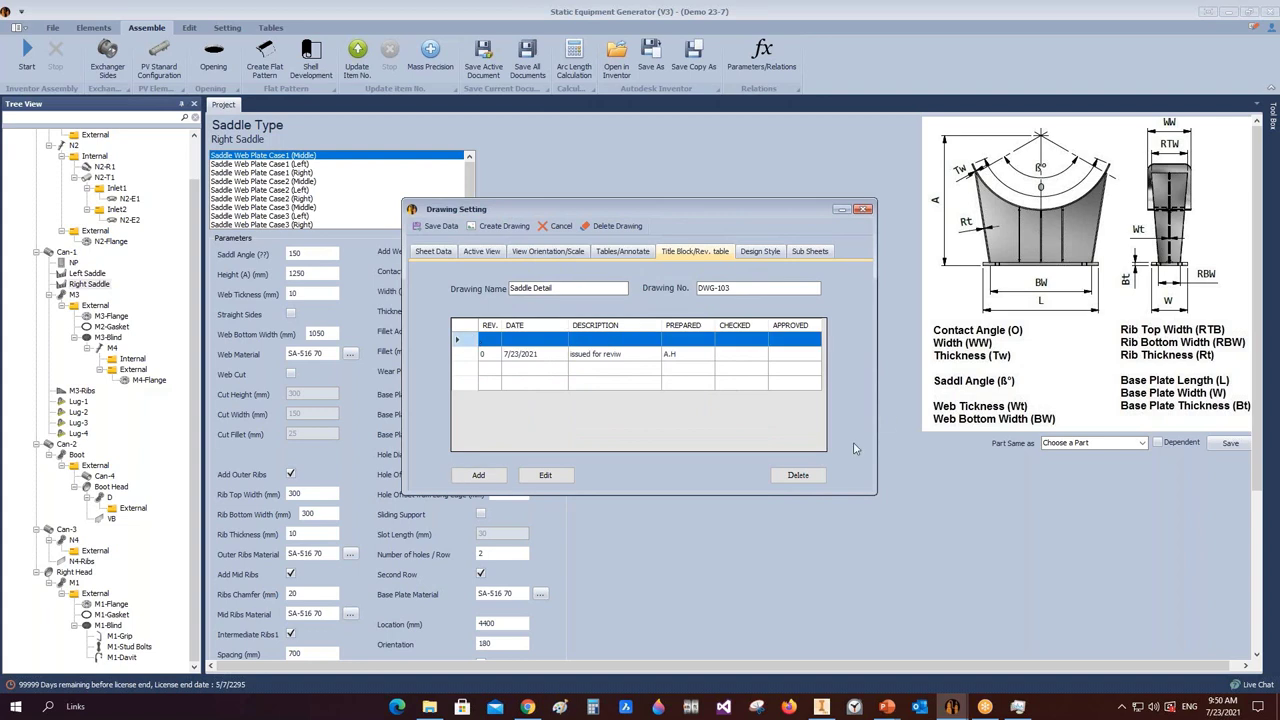
left_click(798, 475)
left_click(609, 362)
- Save the design style table settings and generate the Right Saddle drawing
left_click(762, 251)
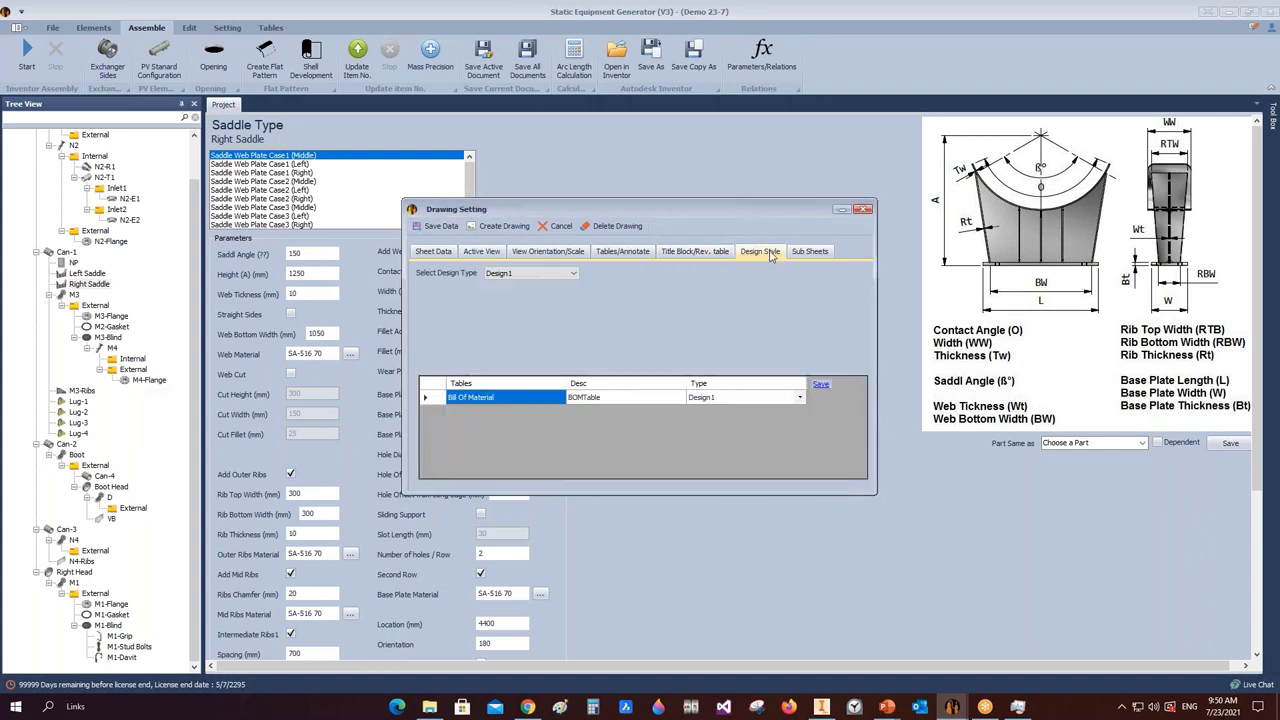
left_click(820, 386)
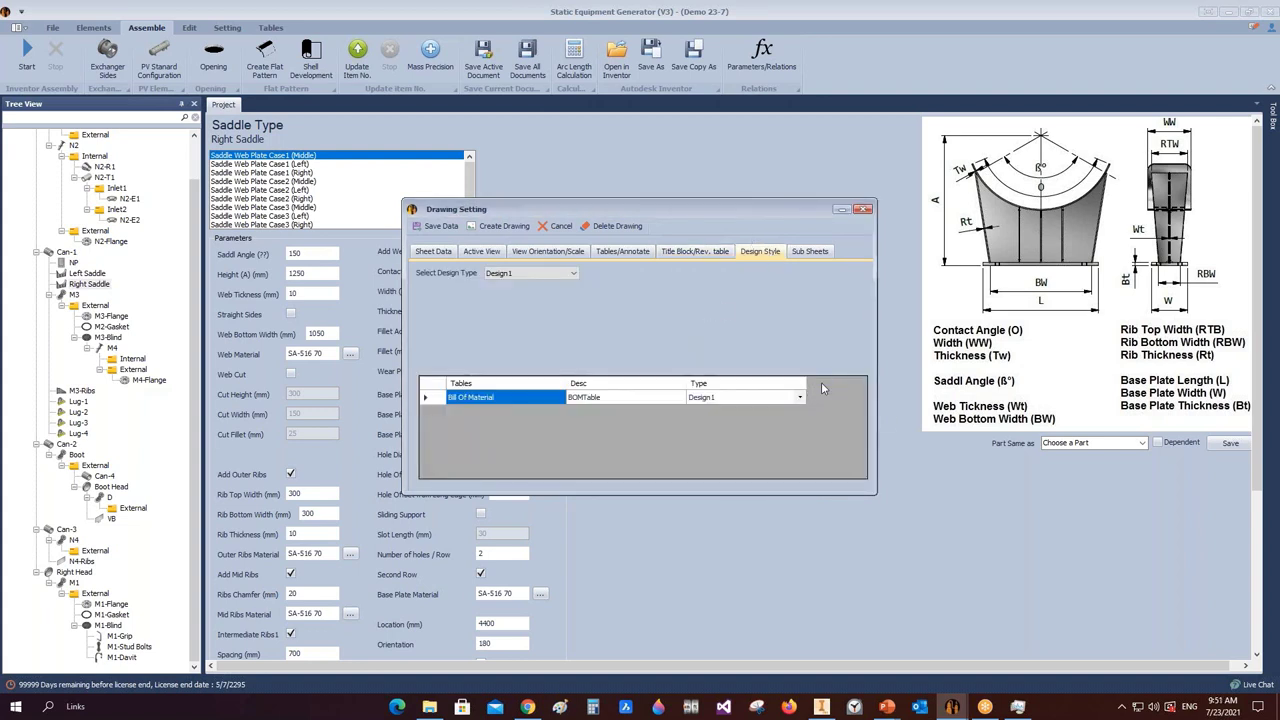
left_click(494, 228)
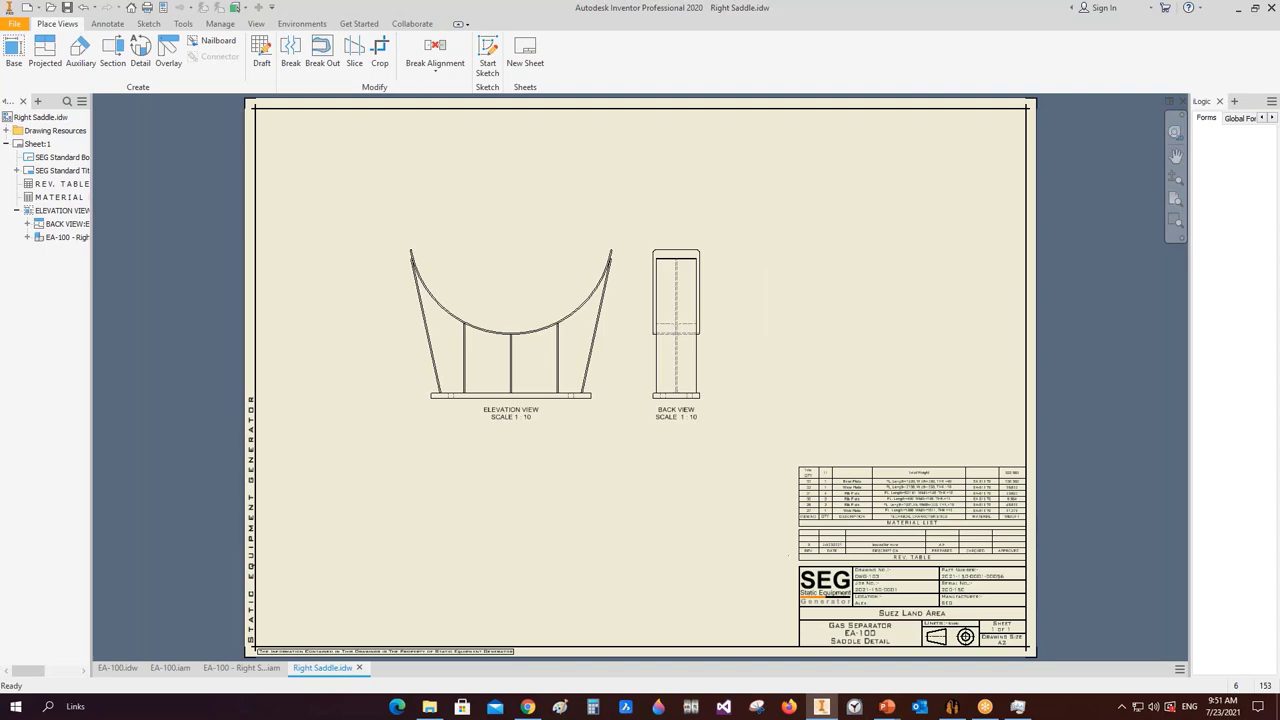
- Reopen the Right Saddle view orientation and scale settings, checking the drawing in Inventor
left_click(952, 706)
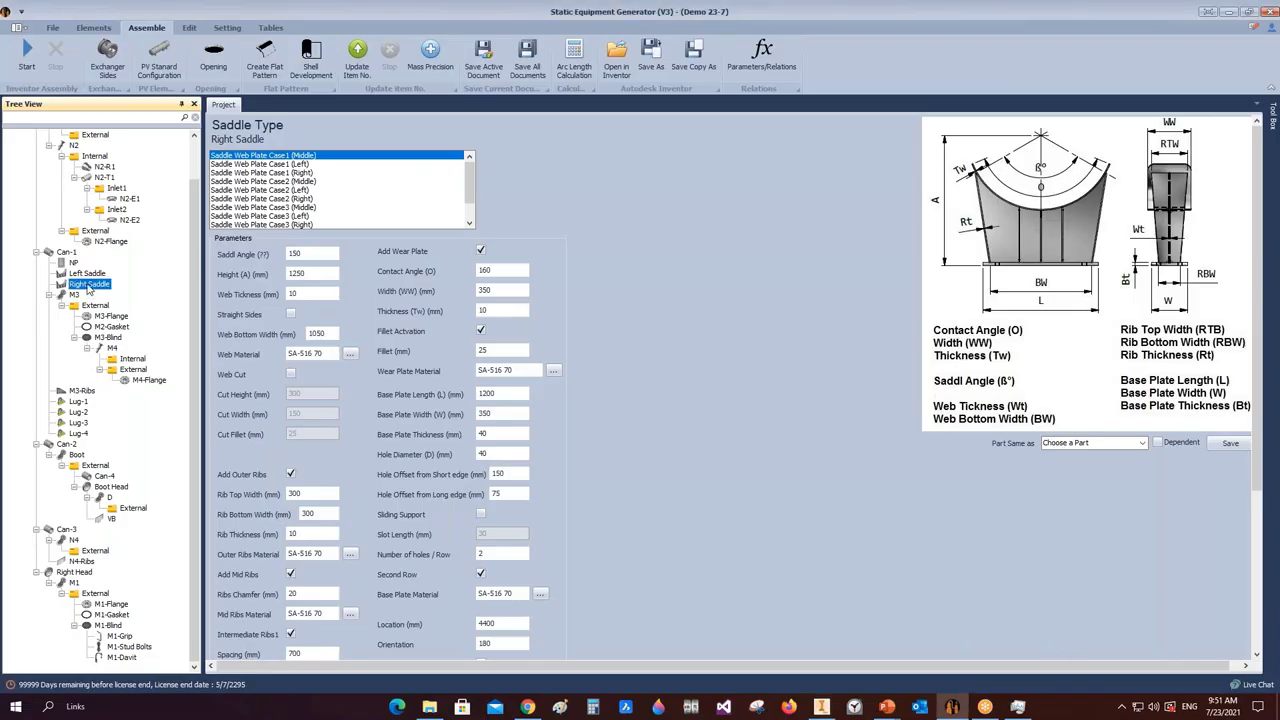
right_click(88, 285)
mouse_move(120, 325)
left_click(300, 326)
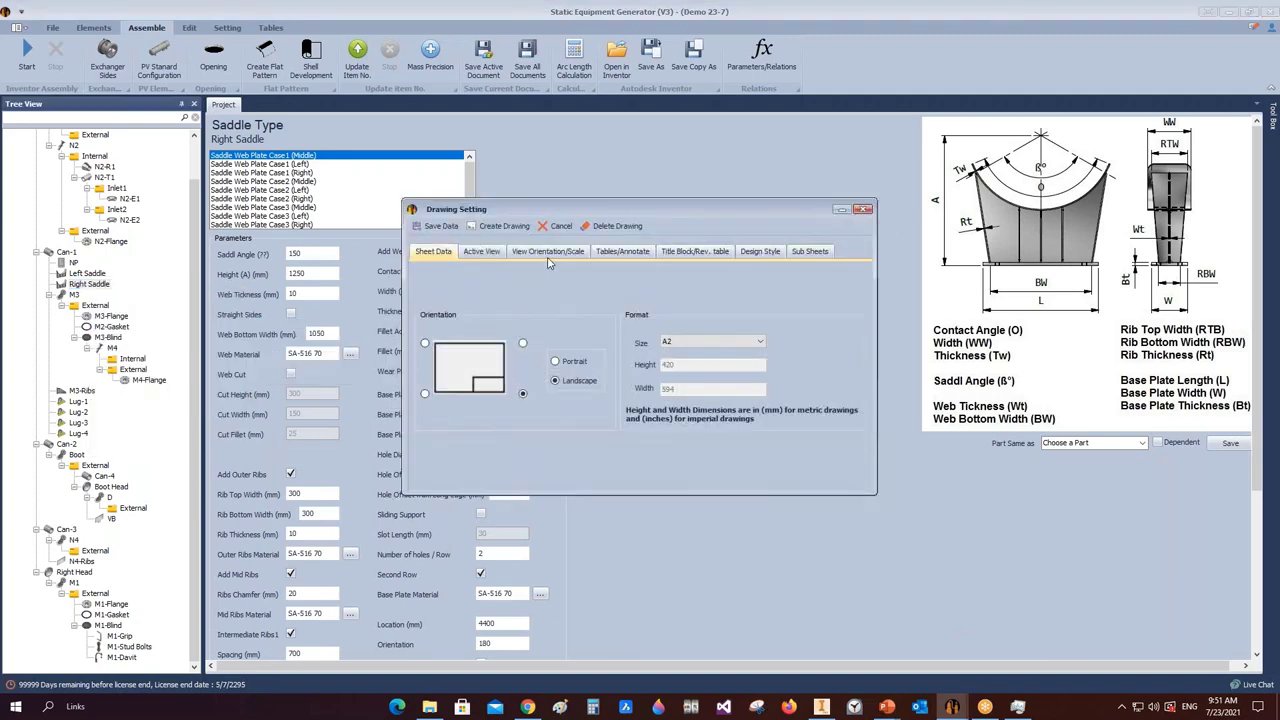
left_click(548, 251)
double_click(604, 308)
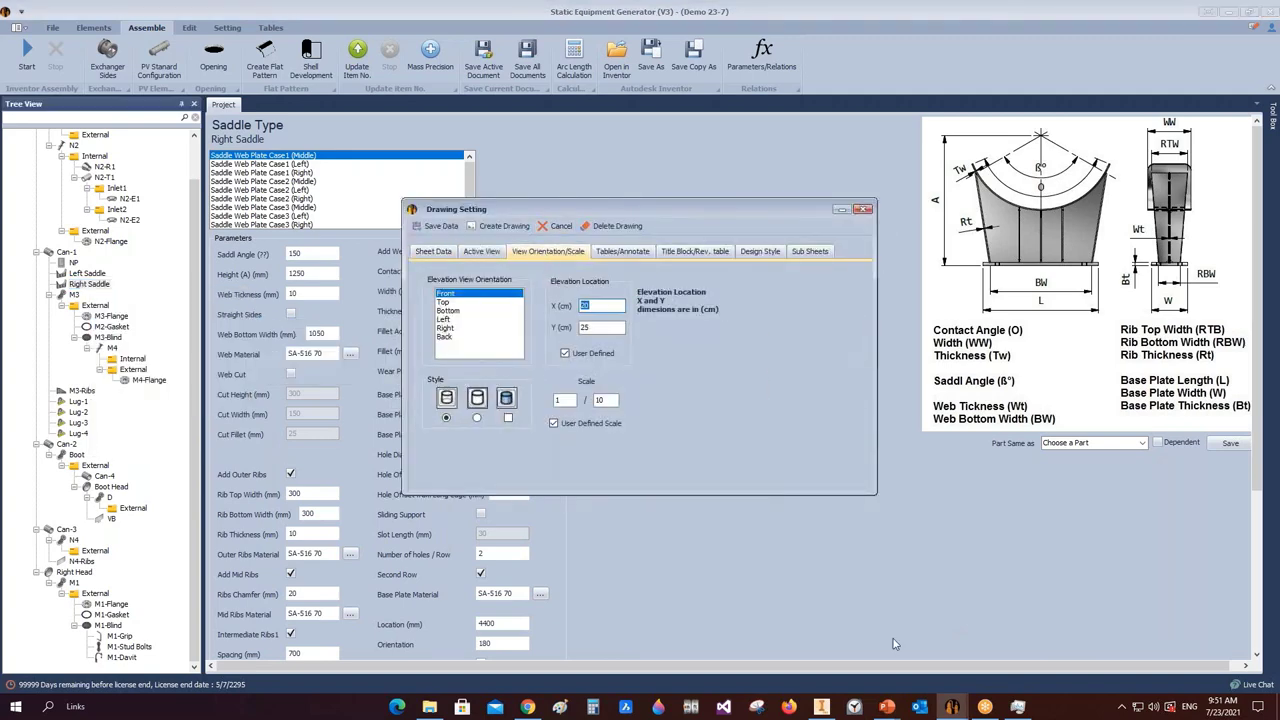
left_click(821, 706)
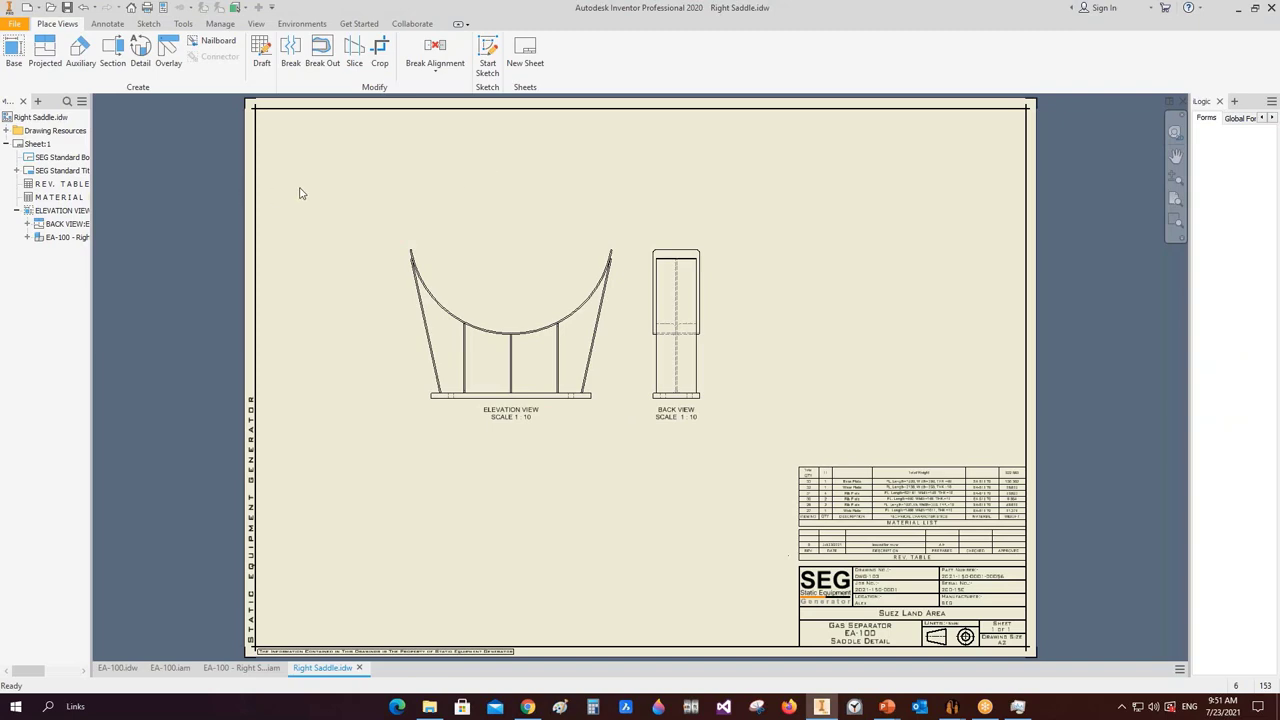
mouse_move(952, 706)
left_click(1000, 662)
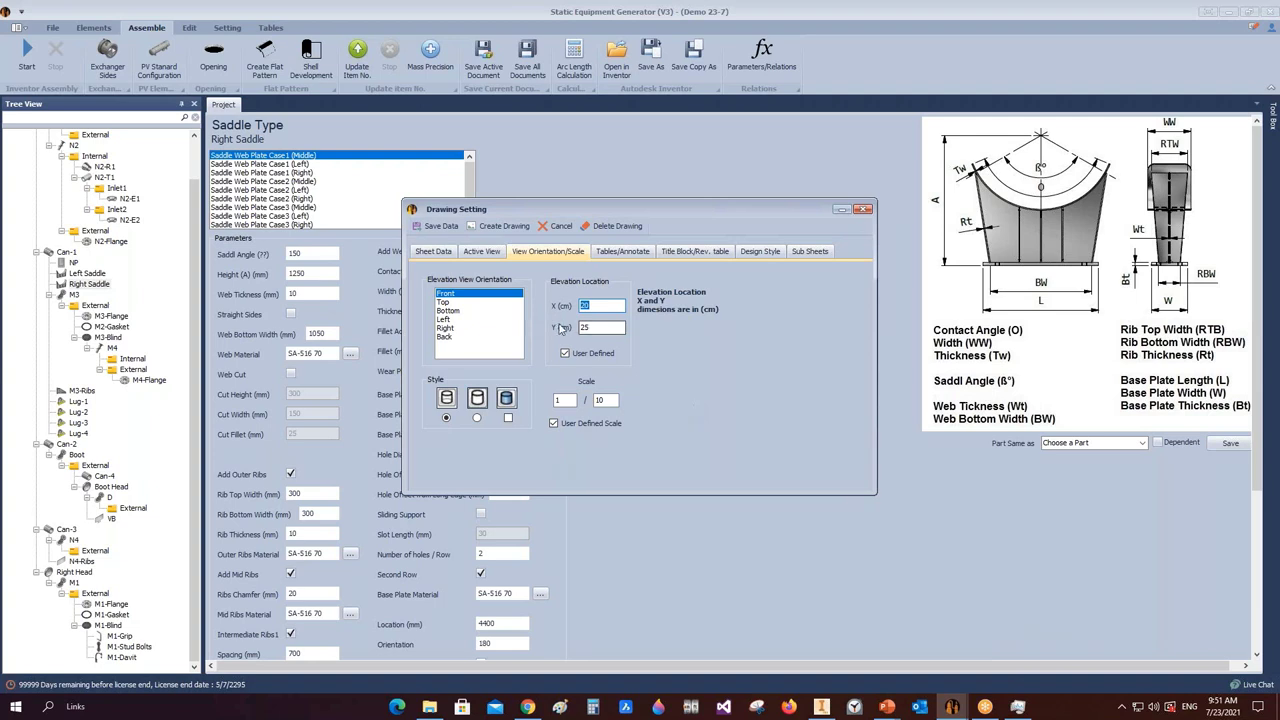
- Set the elevation location to X 0, Y 0, regenerate the drawing and pan to its views
type("00")
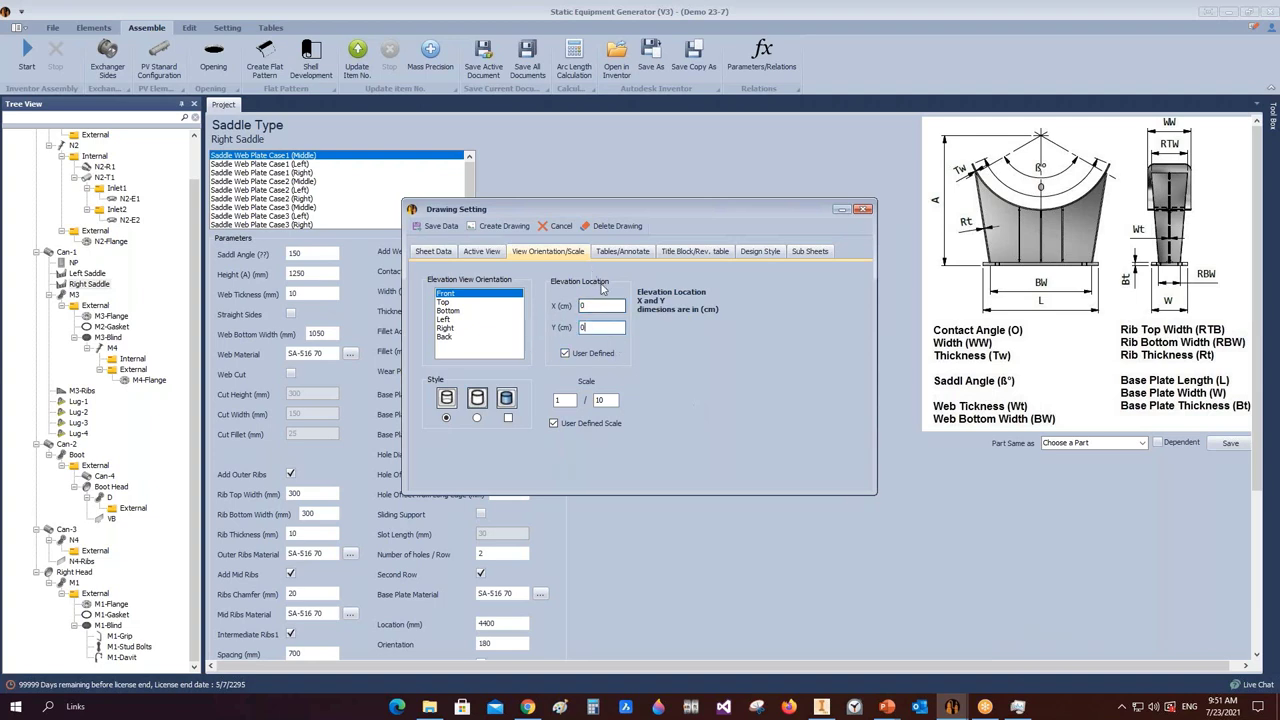
left_click(499, 229)
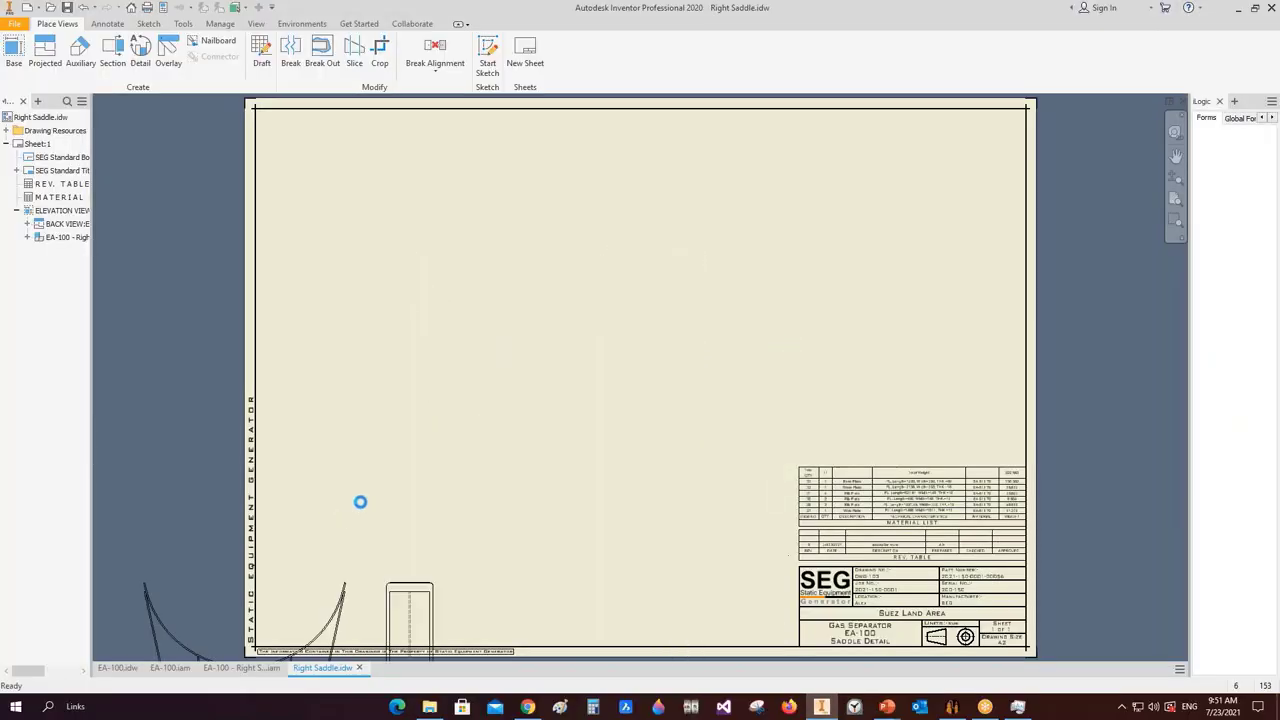
mouse_move(306, 520)
middle_mouse_down()
mouse_move(400, 297)
mouse_move(380, 278)
middle_mouse_up()
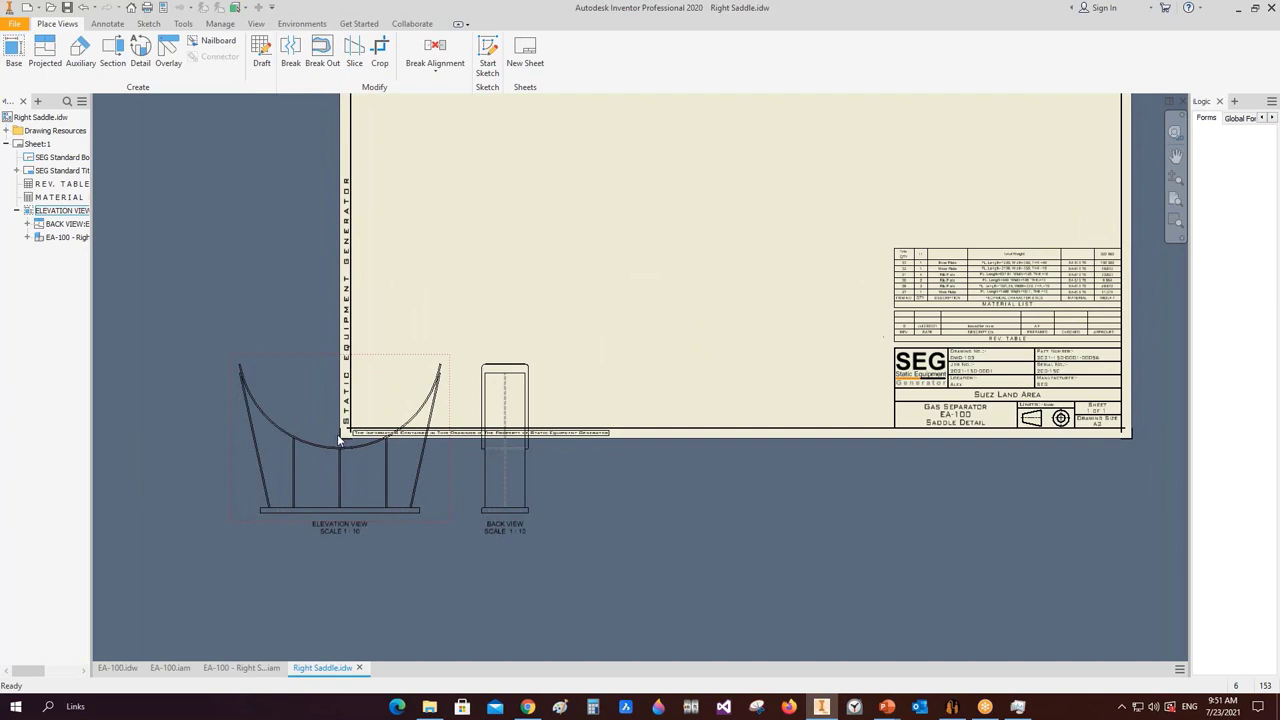
left_click(952, 706)
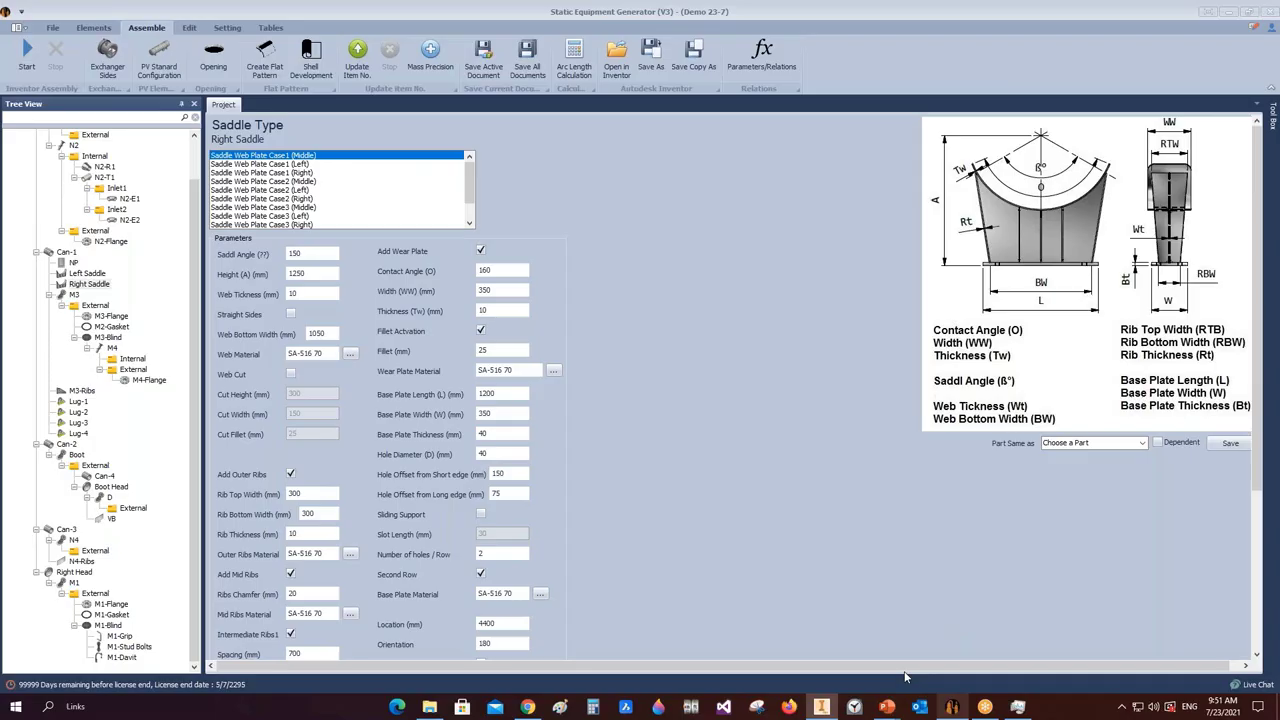
- Recreate Right Saddle.idw from the generator with view location X 15, Y 25 and scale 1/8
right_click(100, 288)
mouse_move(143, 323)
left_click(295, 322)
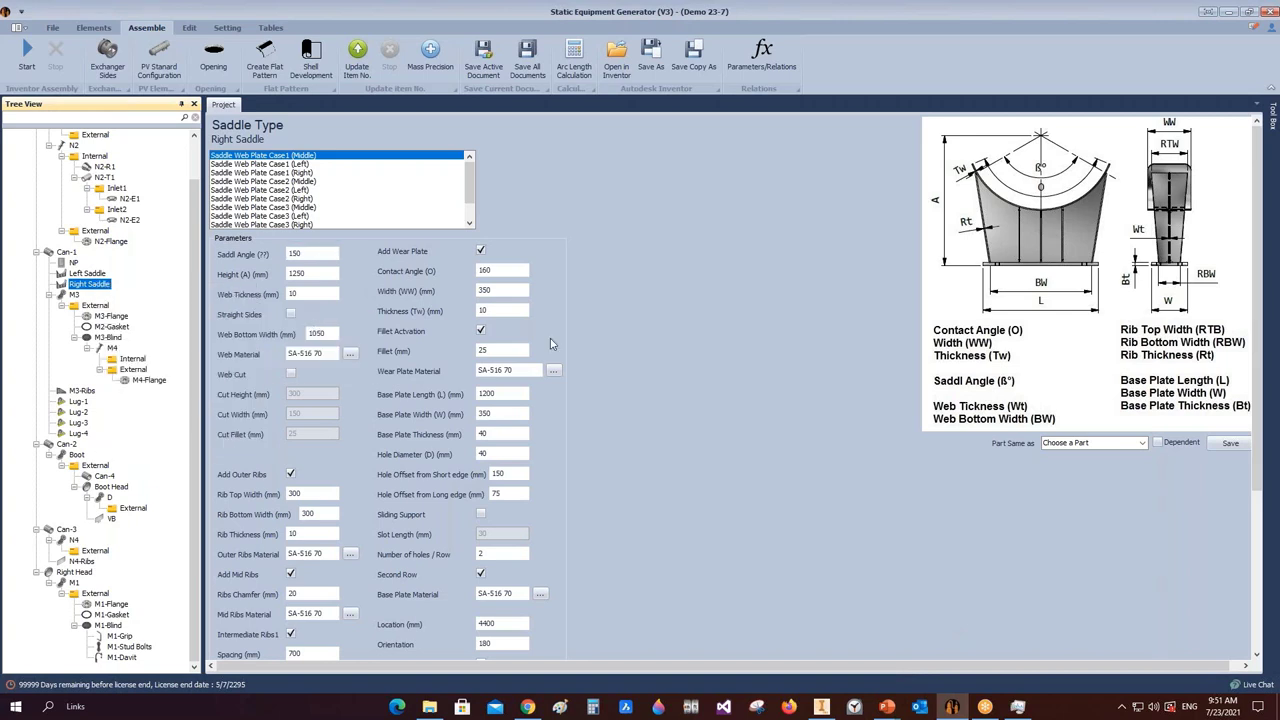
left_click(548, 251)
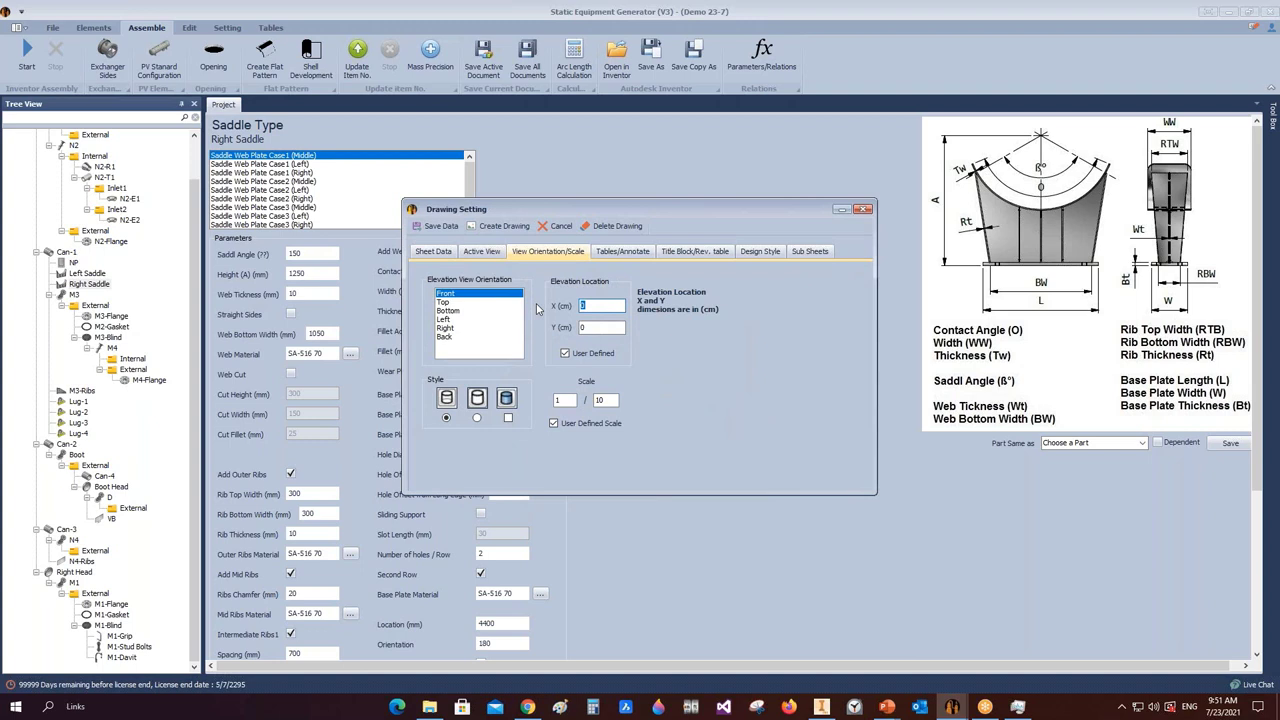
type("17")
left_click(591, 326)
type("5")
left_click(594, 330)
double_click(598, 399)
type("8")
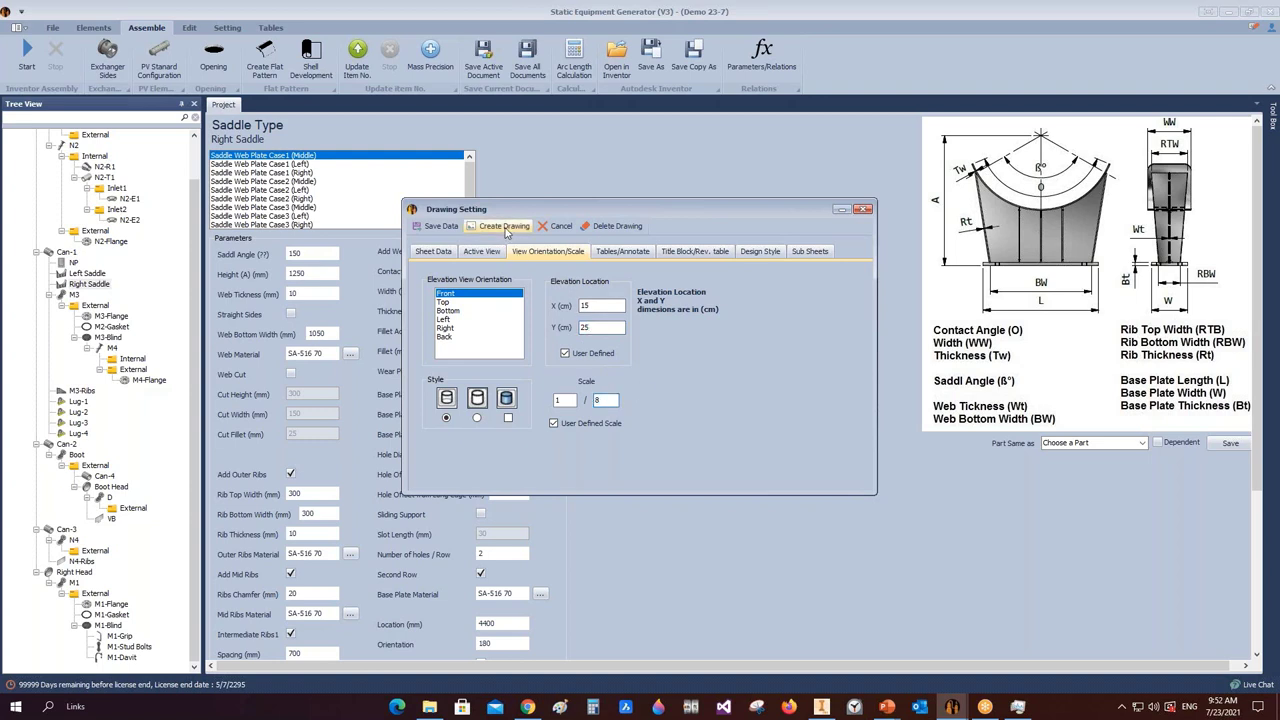
left_click(503, 226)
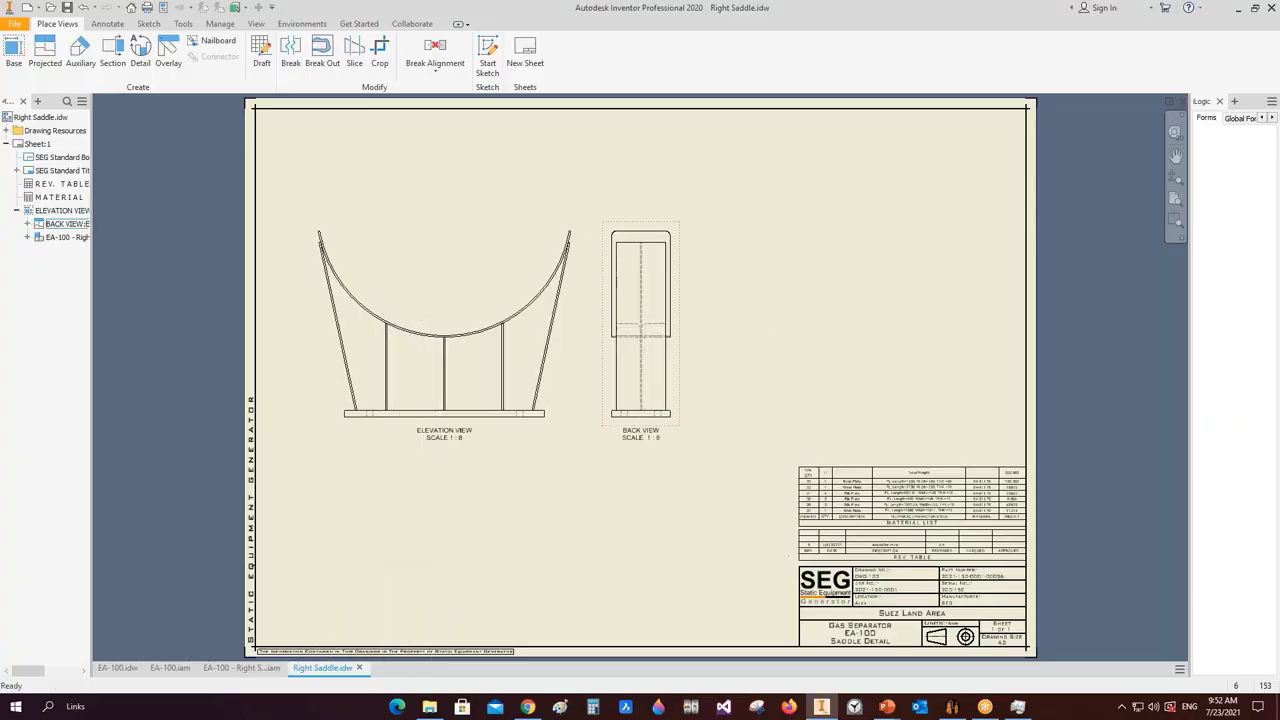
key("Escape")
- Recreate the Right Saddle drawing after reviewing its Active View settings
left_click(862, 707)
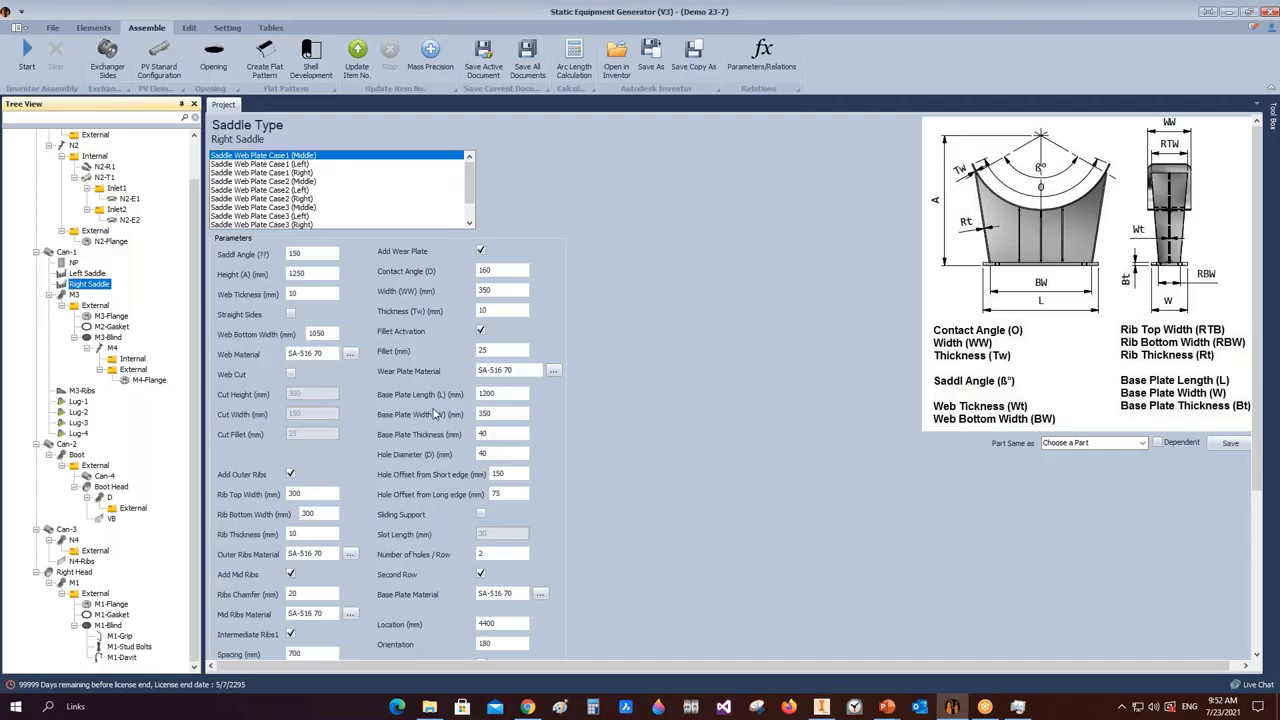
right_click(85, 288)
mouse_move(140, 322)
left_click(290, 323)
left_click(486, 252)
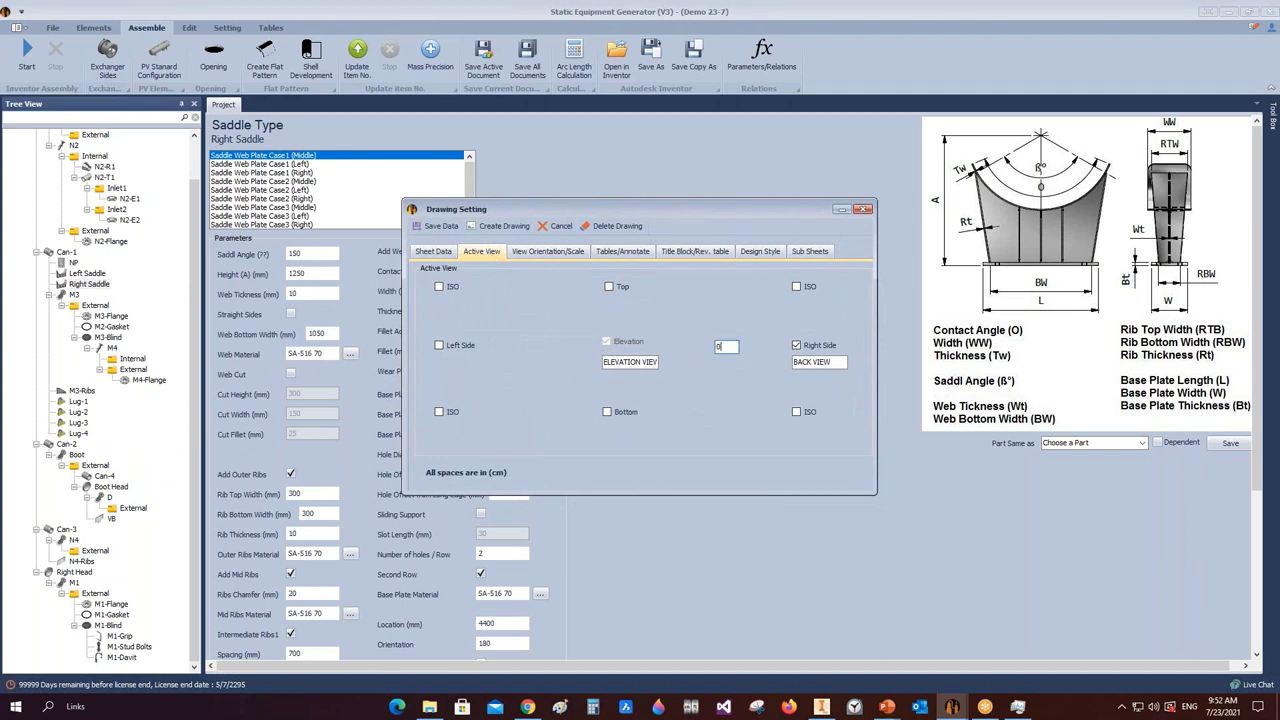
left_click(495, 229)
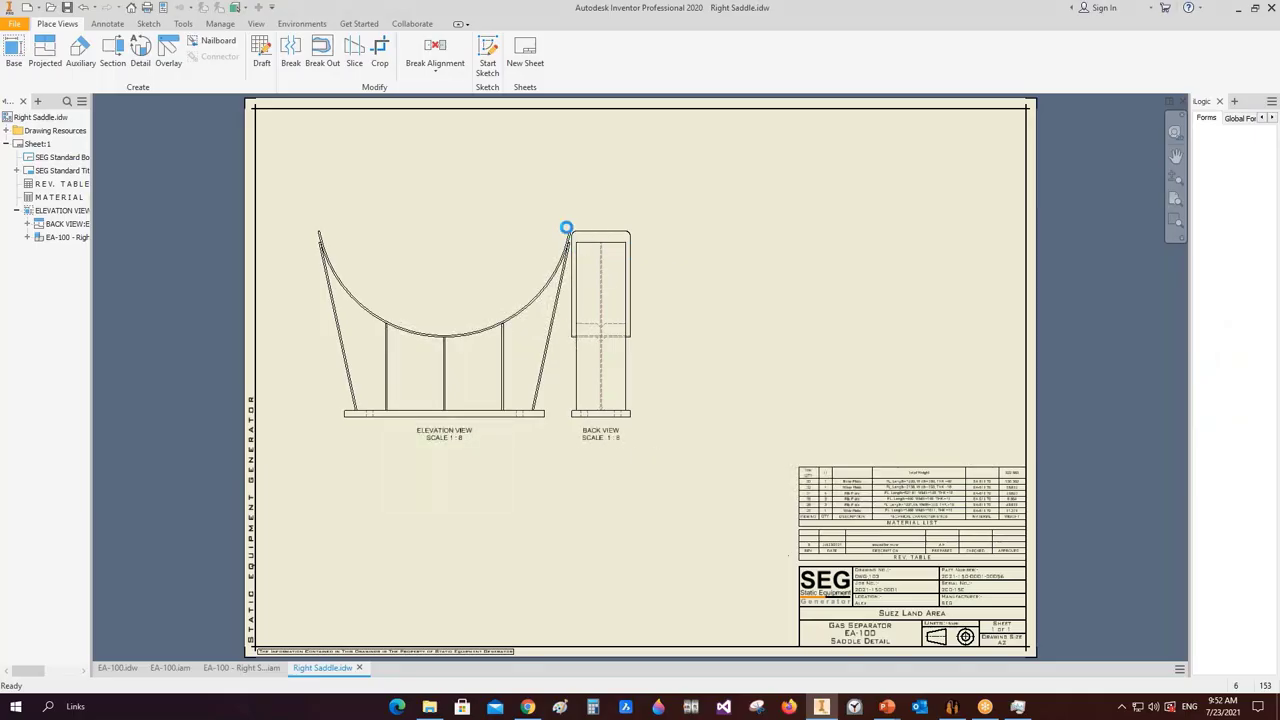
scroll(570, 235, "up", 5)
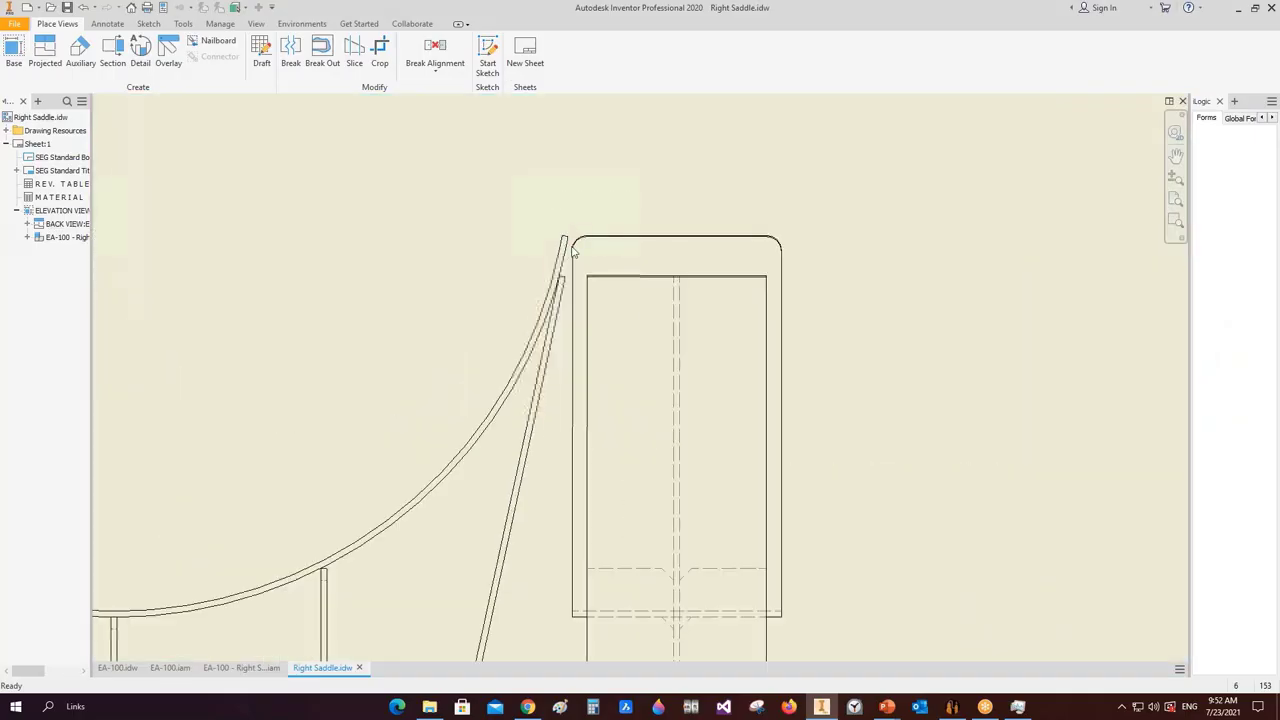
scroll(573, 257, "down", 5)
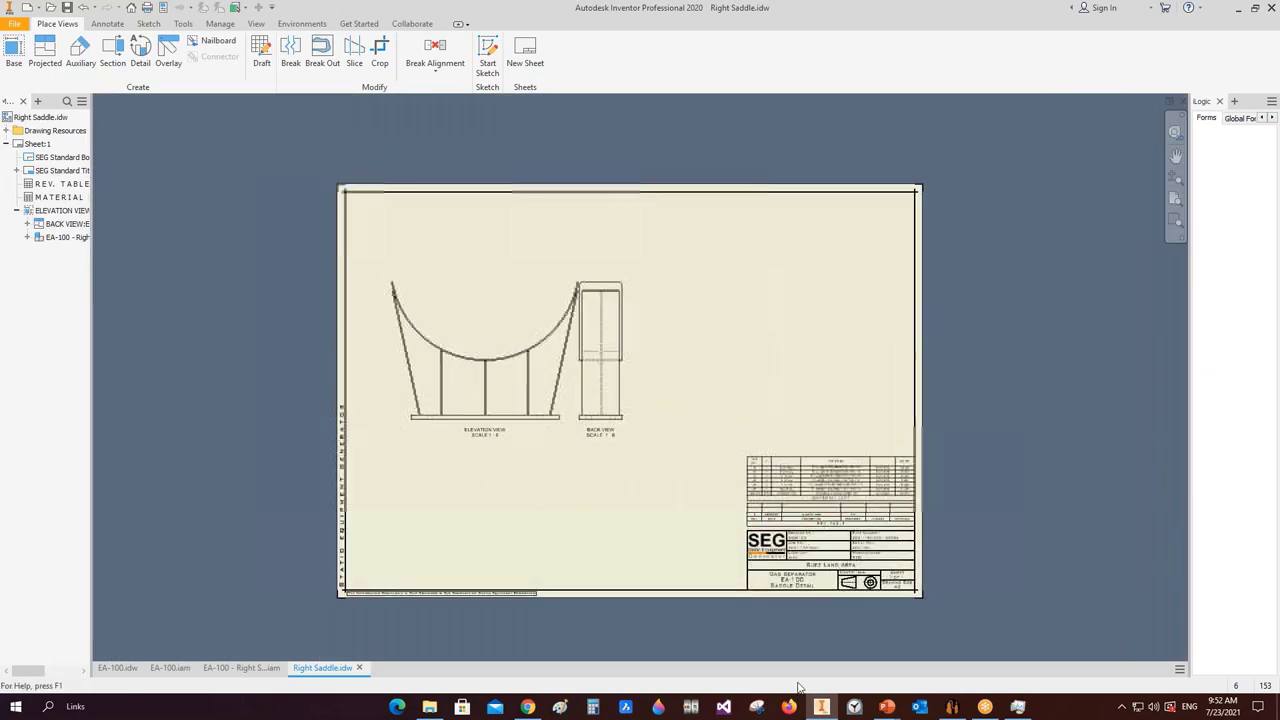
- Regenerate Right Saddle.idw at 1:8 with the elevation at Y 28 cm, spacing the views farther apart
left_click(953, 708)
right_click(104, 287)
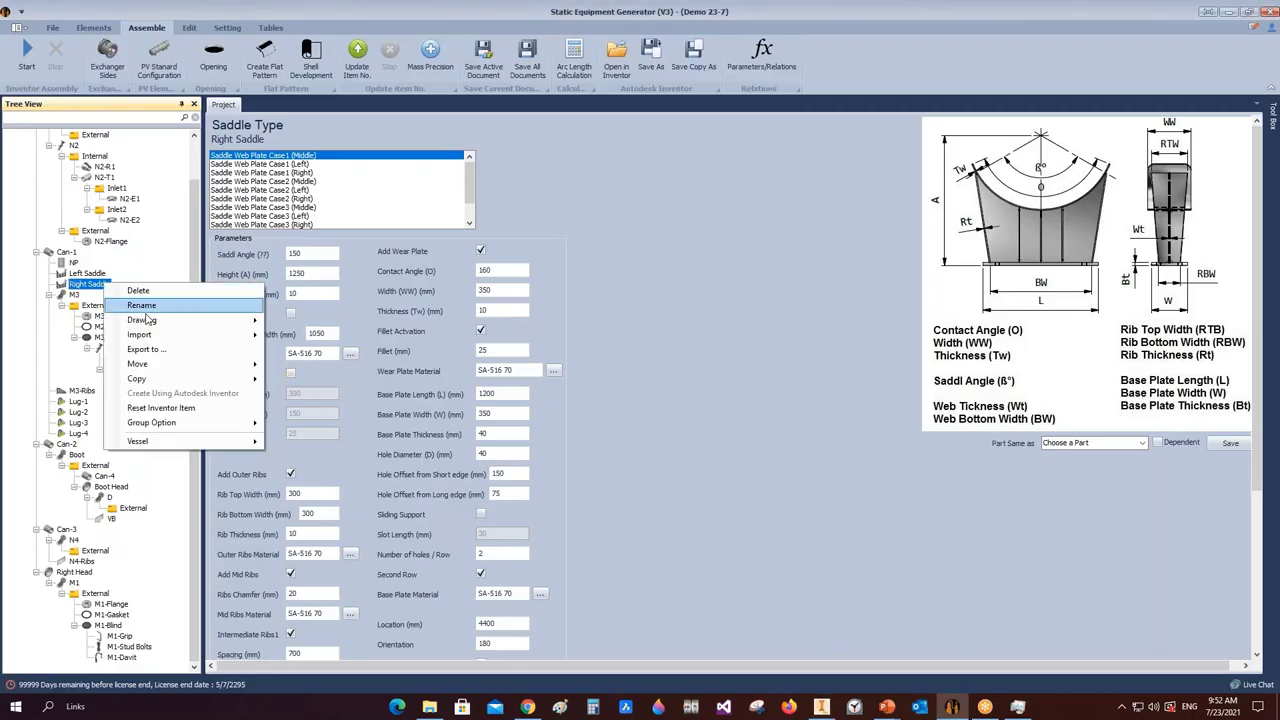
mouse_move(170, 326)
left_click(300, 324)
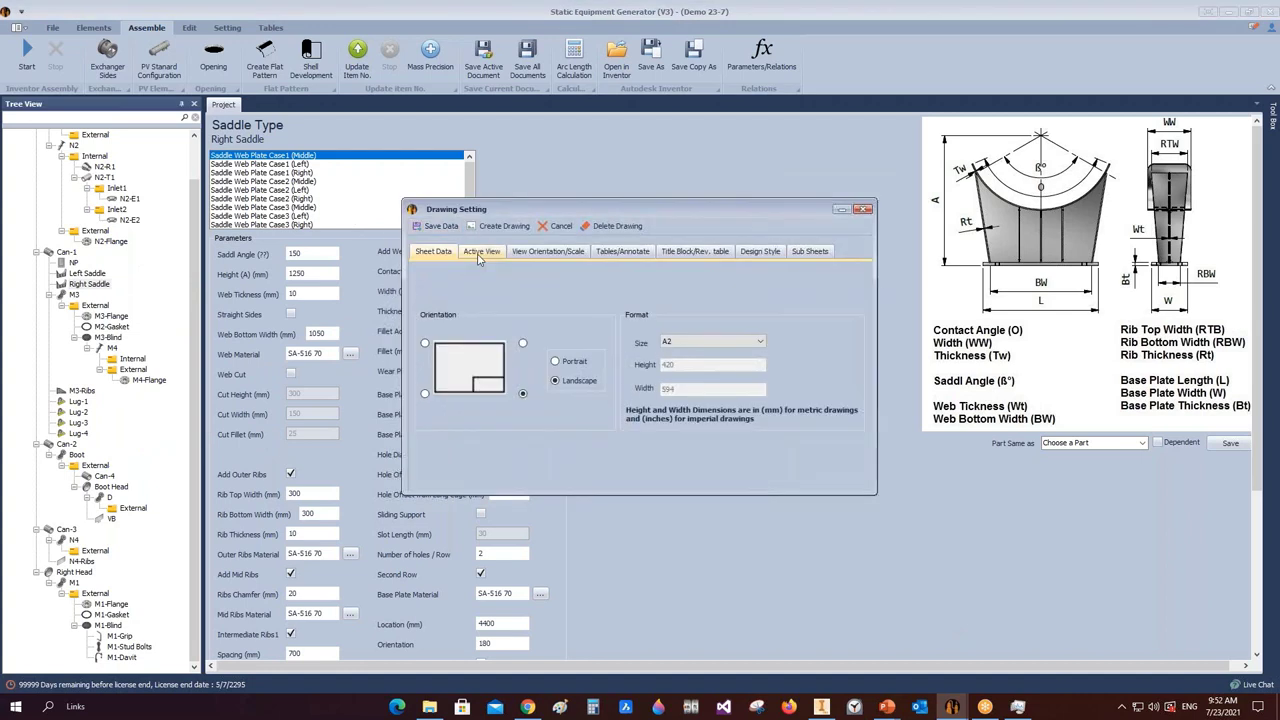
left_click(482, 251)
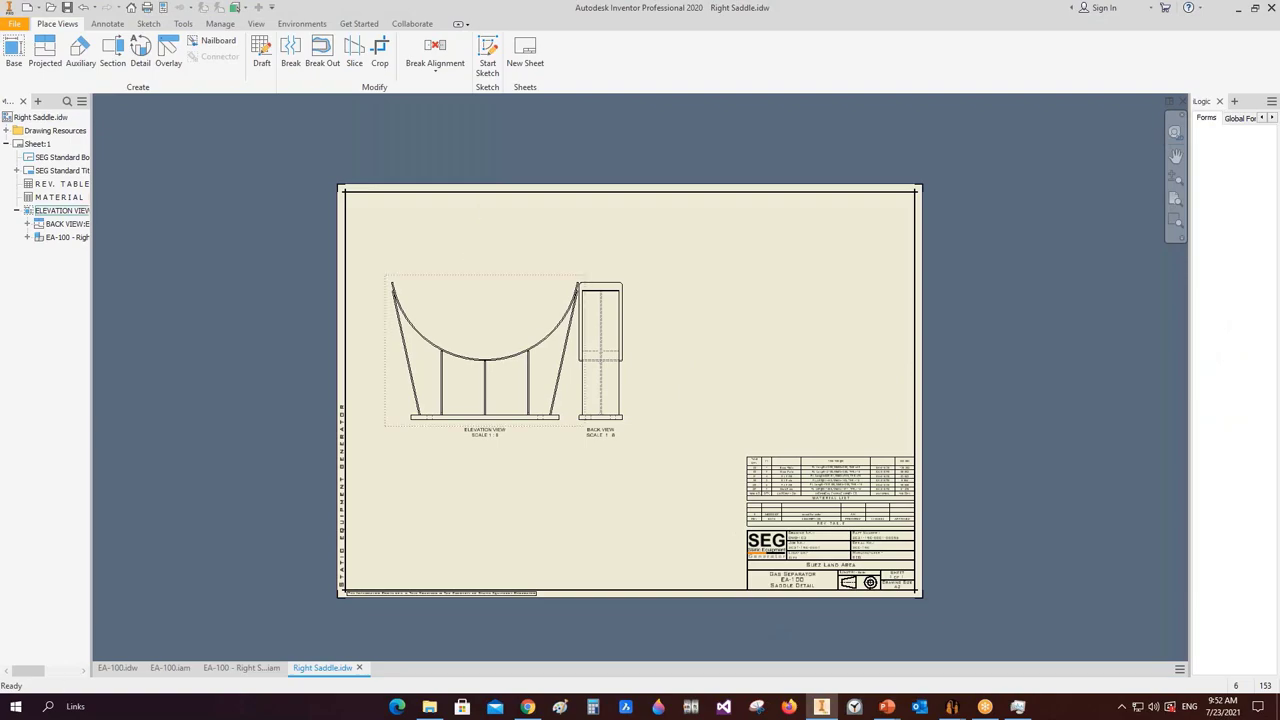
mouse_move(951, 706)
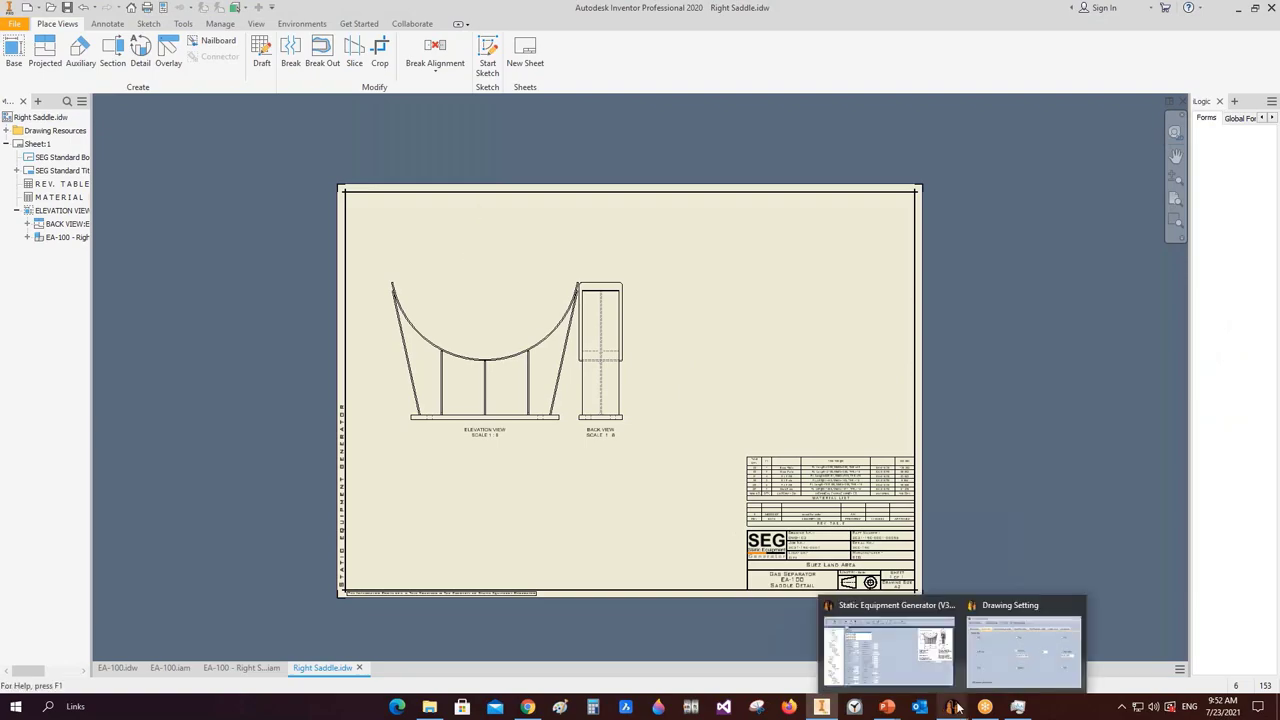
left_click(1025, 620)
left_click(548, 251)
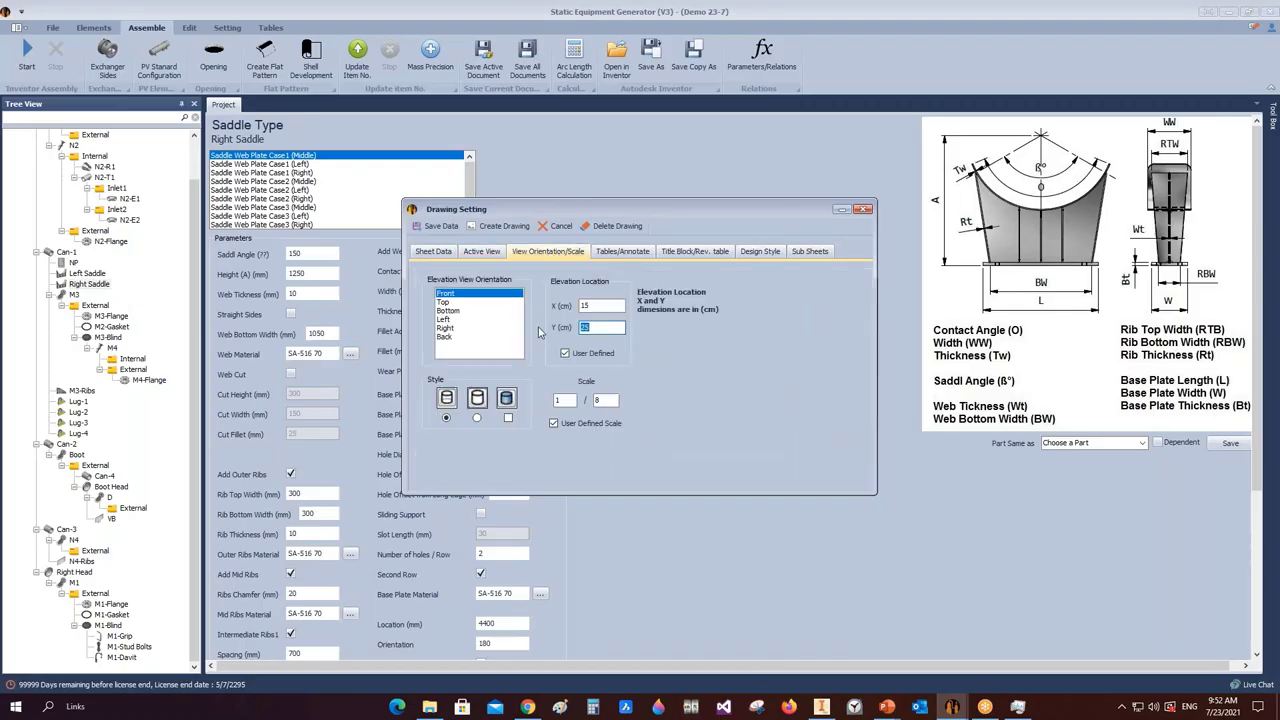
left_click(504, 225)
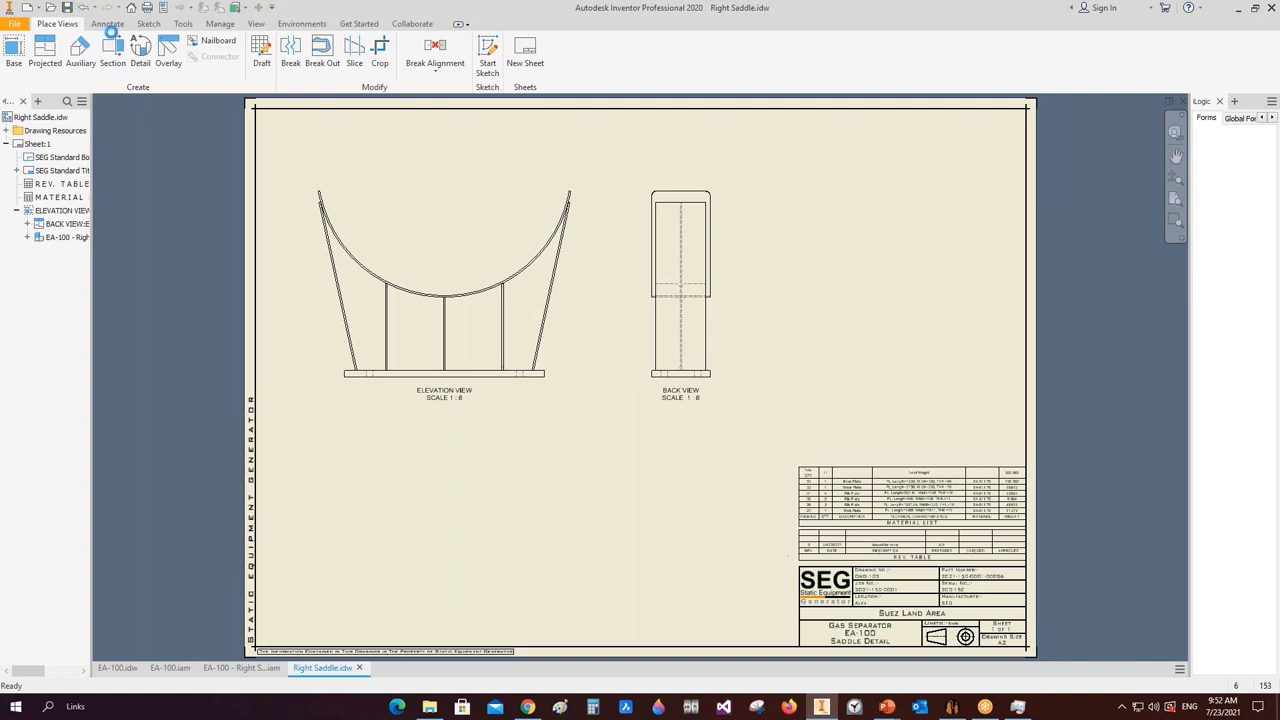
- Add the 160° angular dimension between the saddle legs above the elevation view
left_click(110, 25)
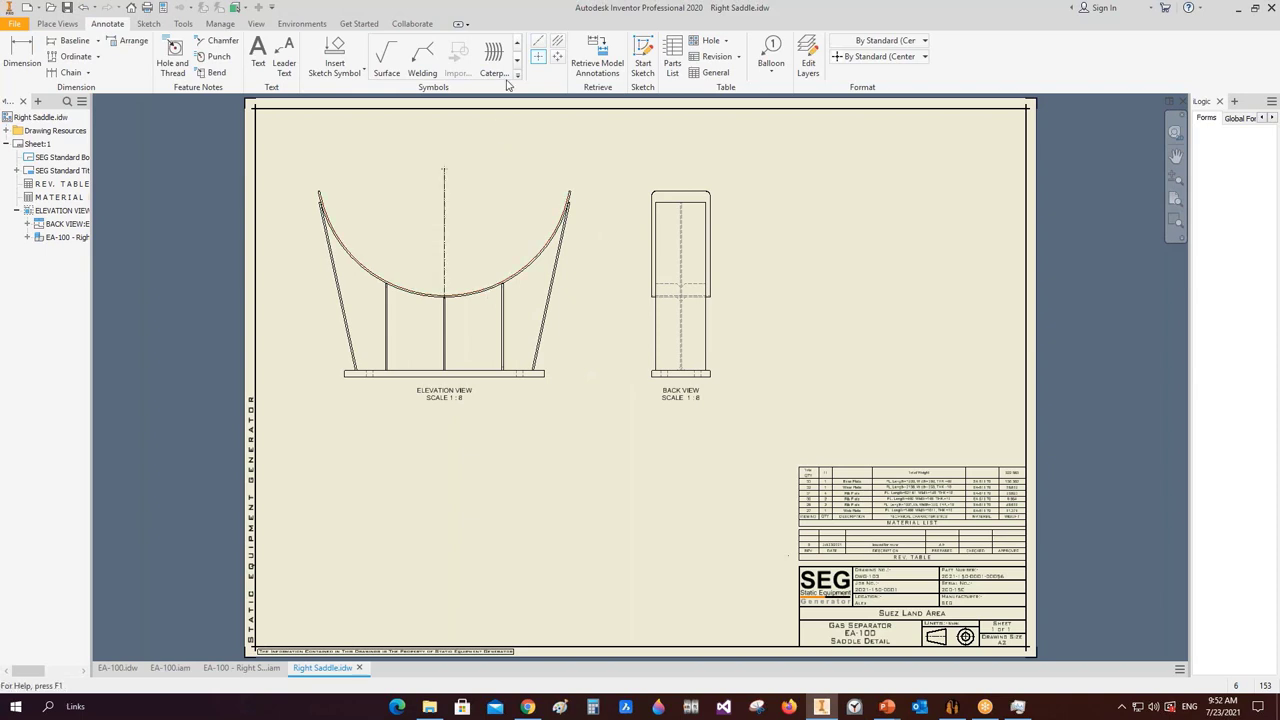
left_click(22, 55)
scroll(268, 175, "down", 5)
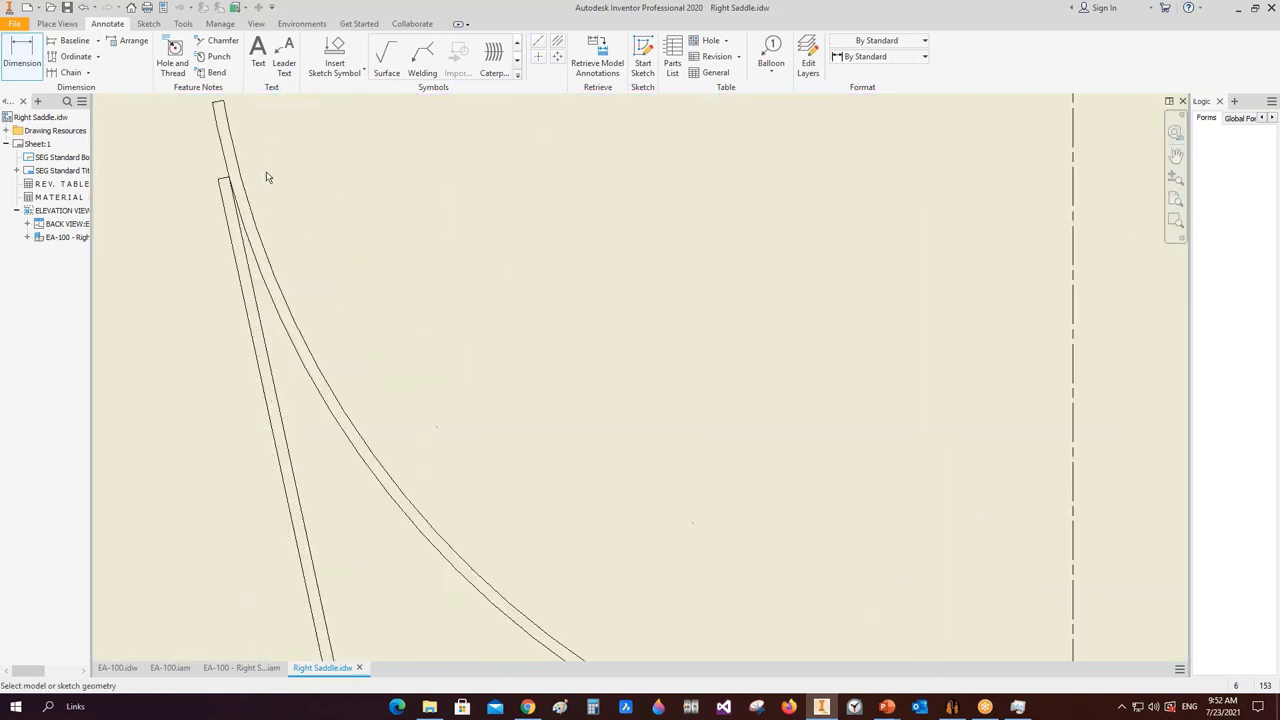
scroll(243, 343, "up", 5)
scroll(966, 223, "down", 5)
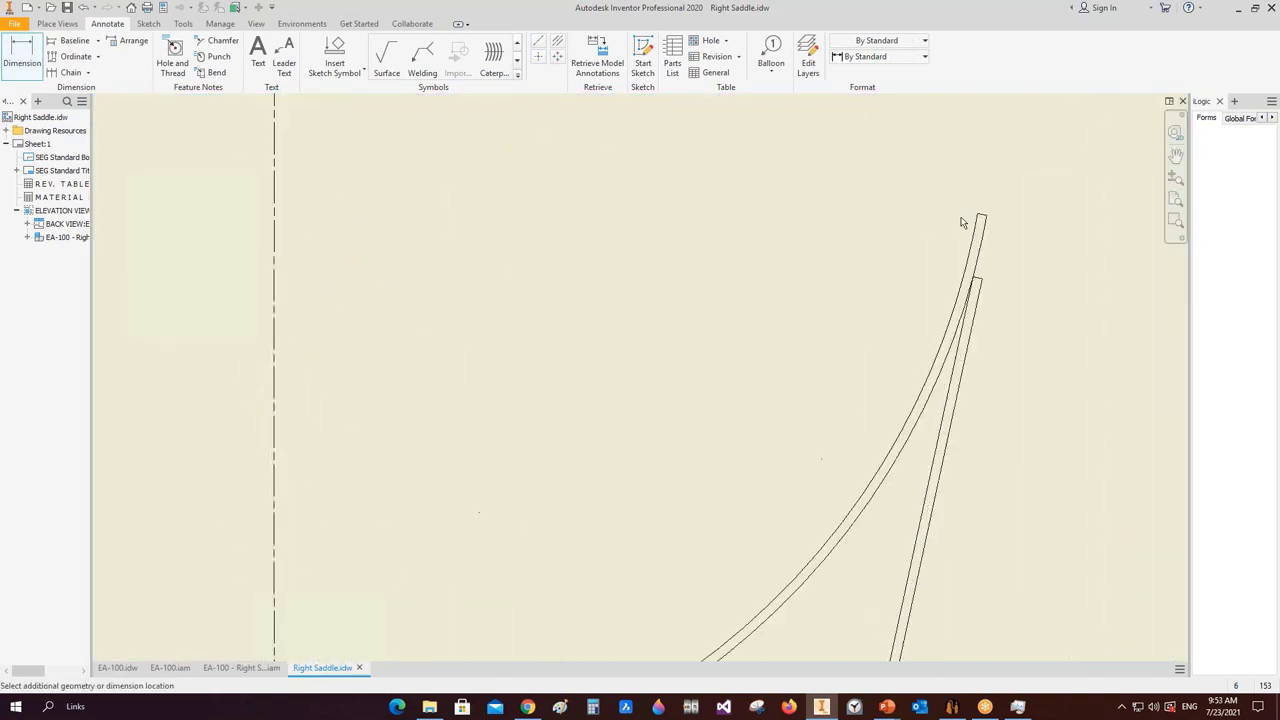
left_click(1035, 210)
scroll(543, 257, "up", 3)
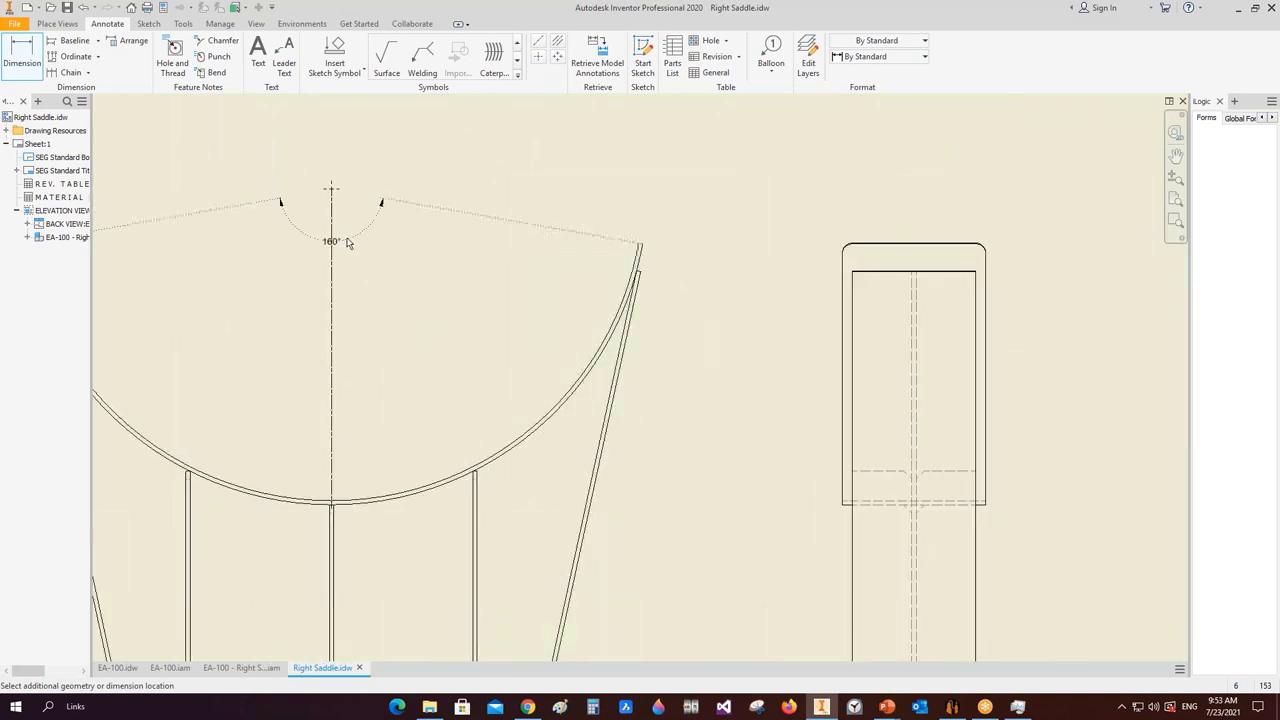
left_click(346, 240)
scroll(346, 240, "down", 3)
scroll(947, 361, "up", 1)
scroll(1177, 343, "down", 2)
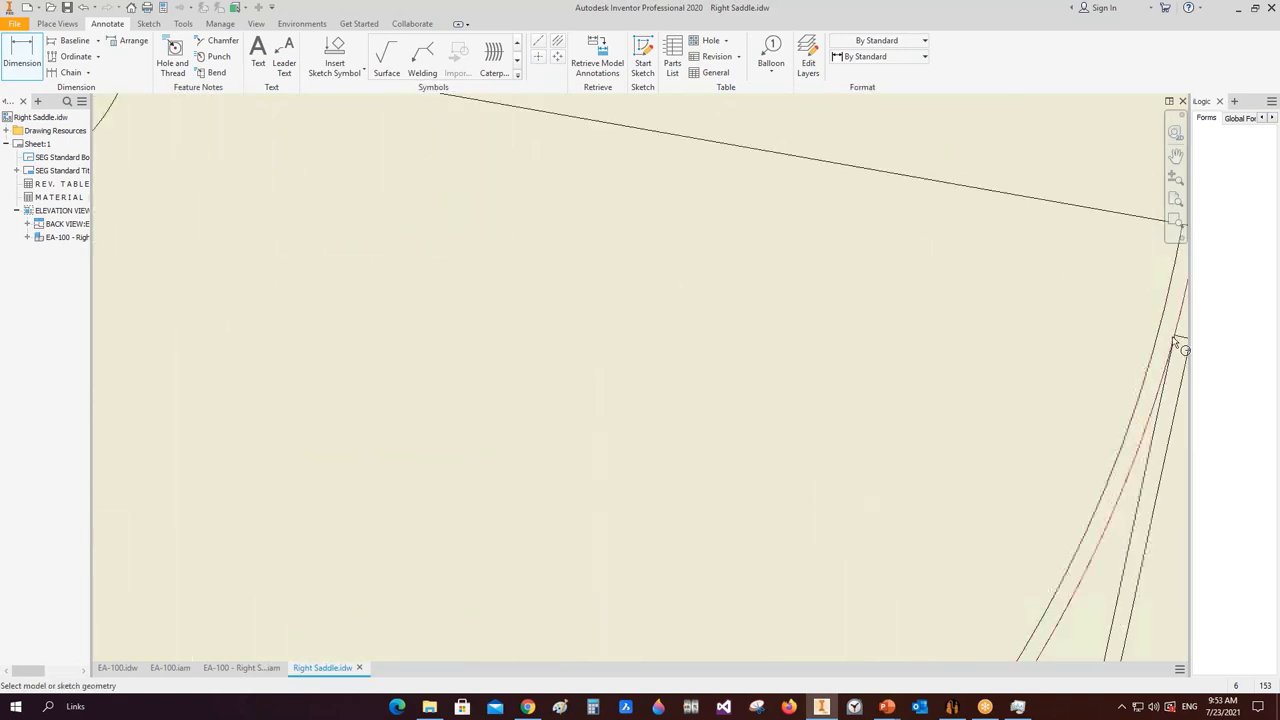
mouse_move(1183, 343)
middle_mouse_down()
mouse_move(866, 323)
mouse_move(958, 305)
middle_mouse_up()
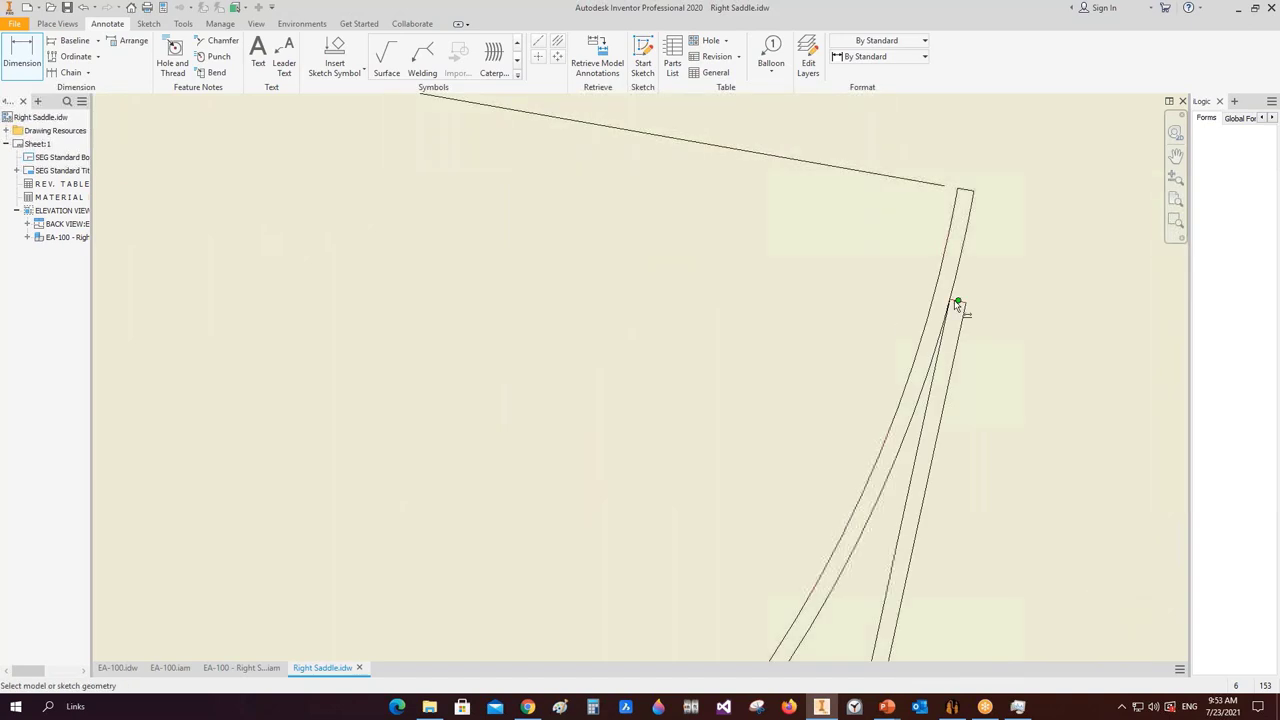
left_click(950, 301)
scroll(842, 328, "up", 2)
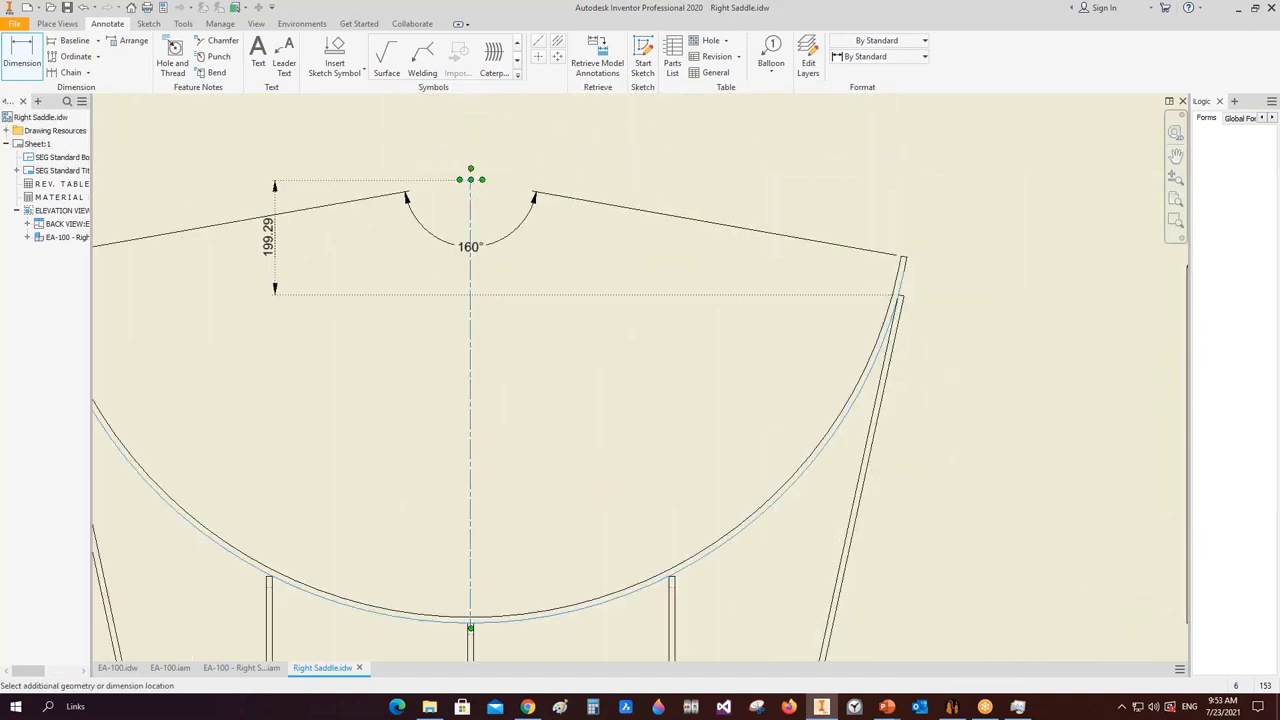
scroll(429, 271, "up", 1)
scroll(437, 277, "down", 3)
middle_click_drag(709, 306, 880, 325)
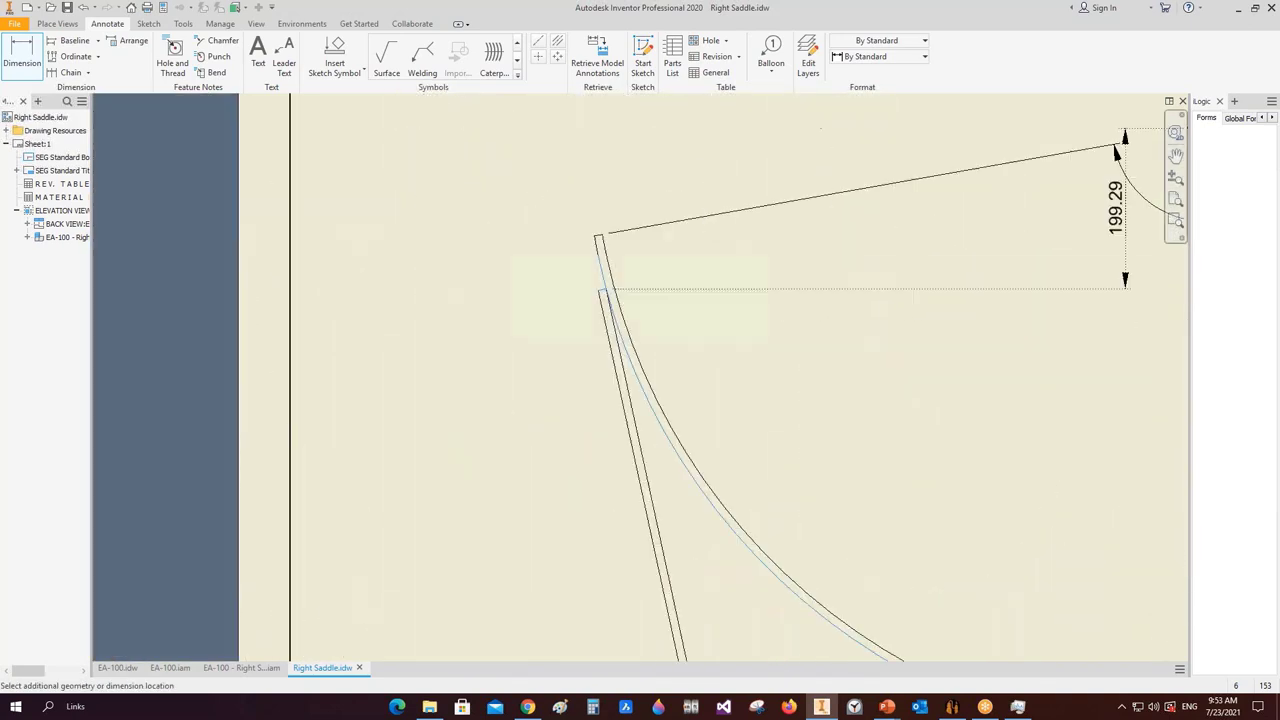
scroll(1000, 300, "up", 3)
middle_click_drag(1000, 300, 645, 300)
scroll(728, 215, "down", 3)
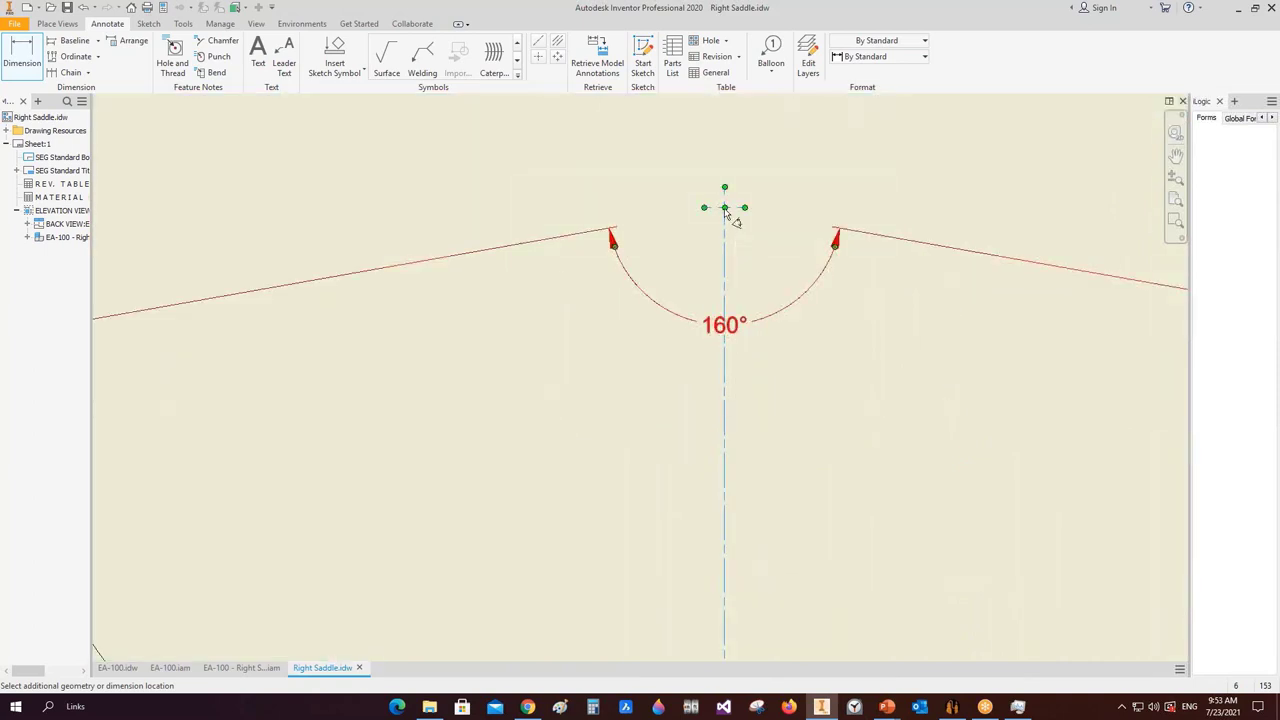
scroll(735, 218, "up", 3)
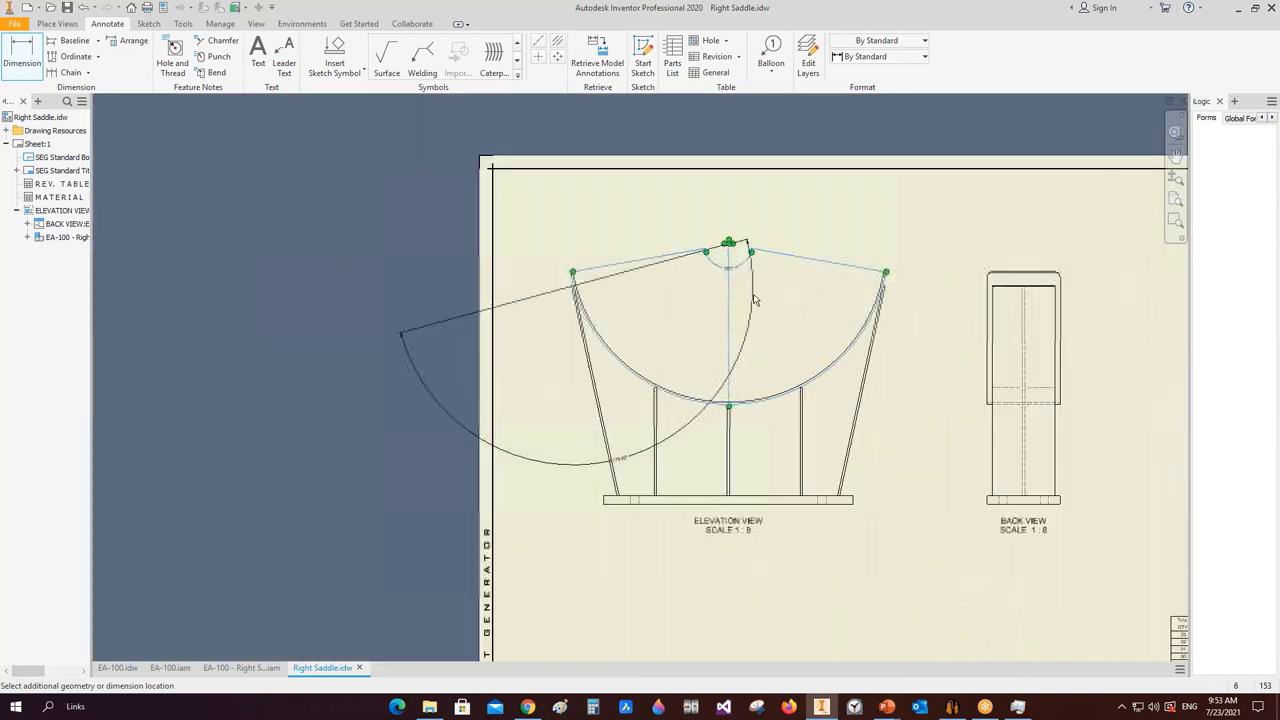
- Add the 150° angular dimension across the saddle's curved top
left_click(22, 55)
scroll(538, 327, "down", 5)
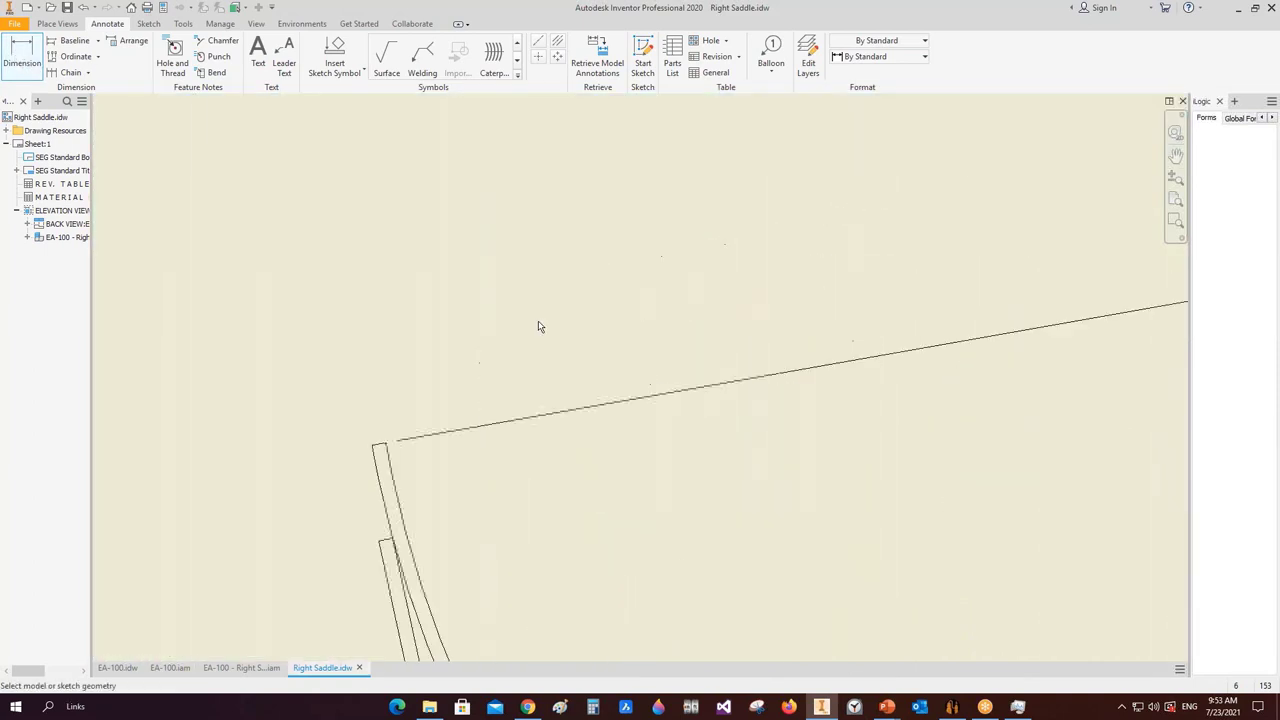
left_click(390, 540)
scroll(390, 540, "up", 5)
scroll(630, 468, "down", 4)
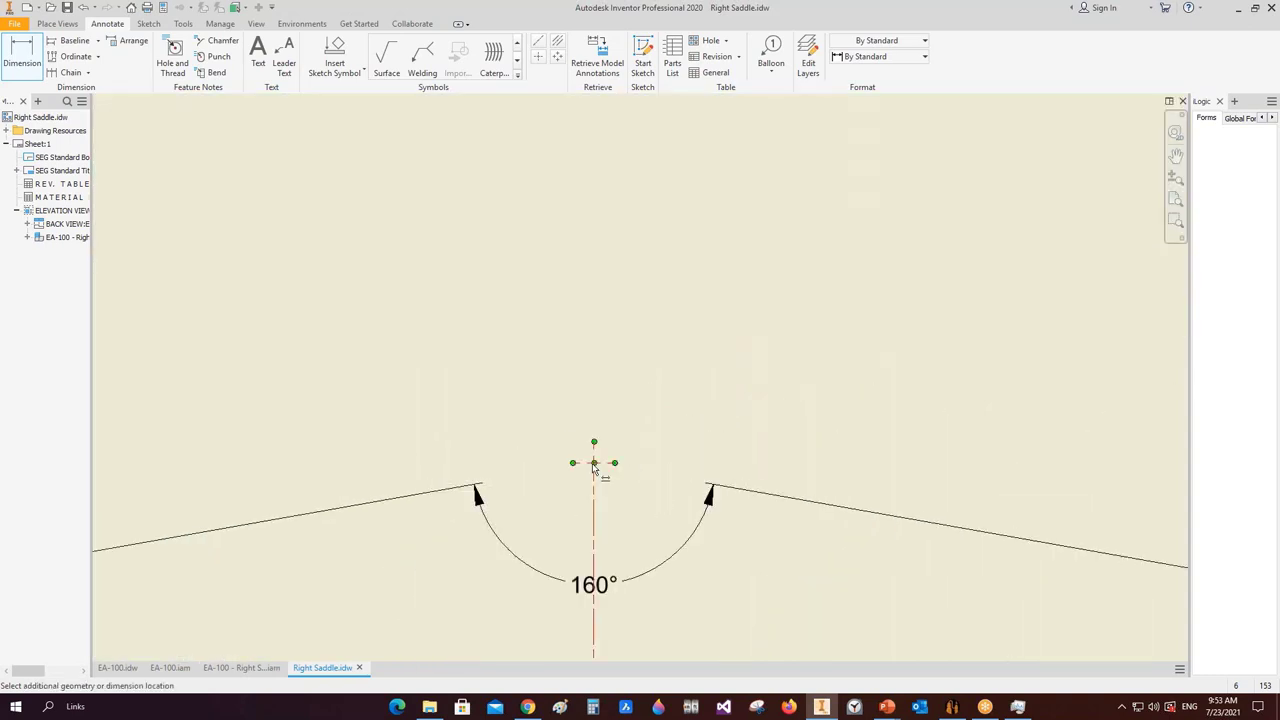
scroll(594, 466, "up", 3)
scroll(770, 500, "down", 4)
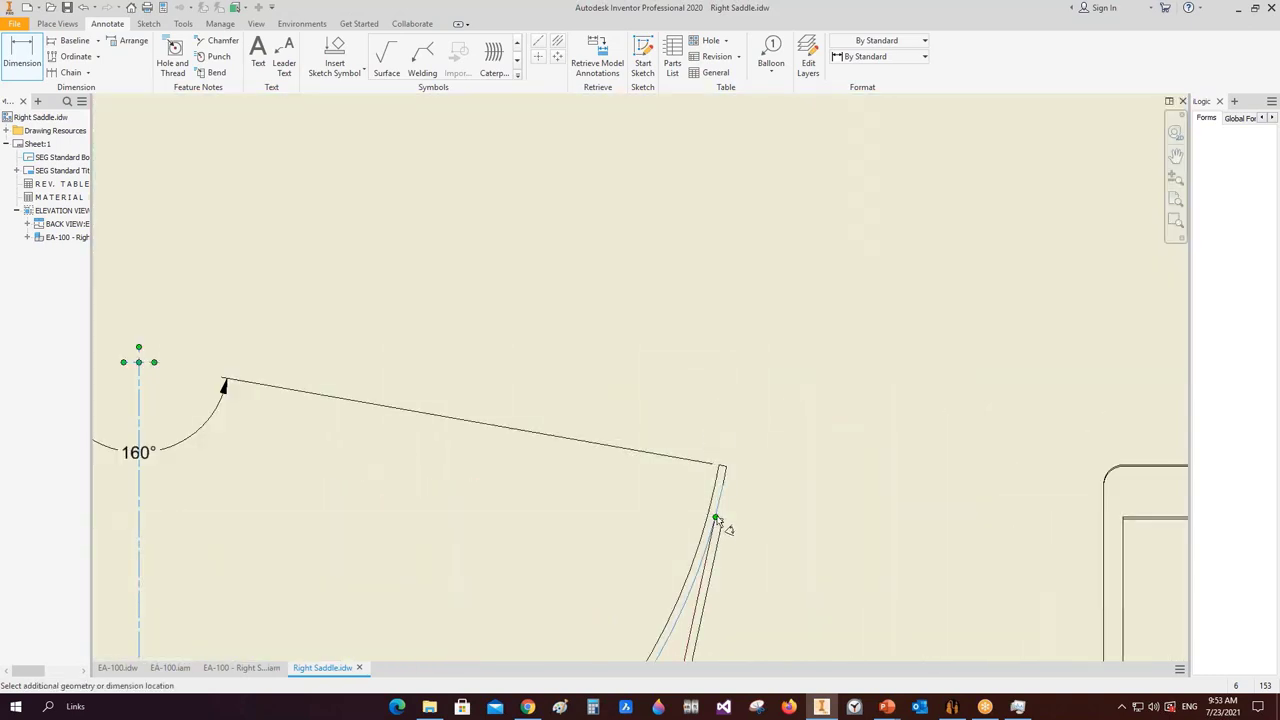
scroll(716, 520, "down", 2)
left_click(712, 515)
scroll(600, 506, "up", 4)
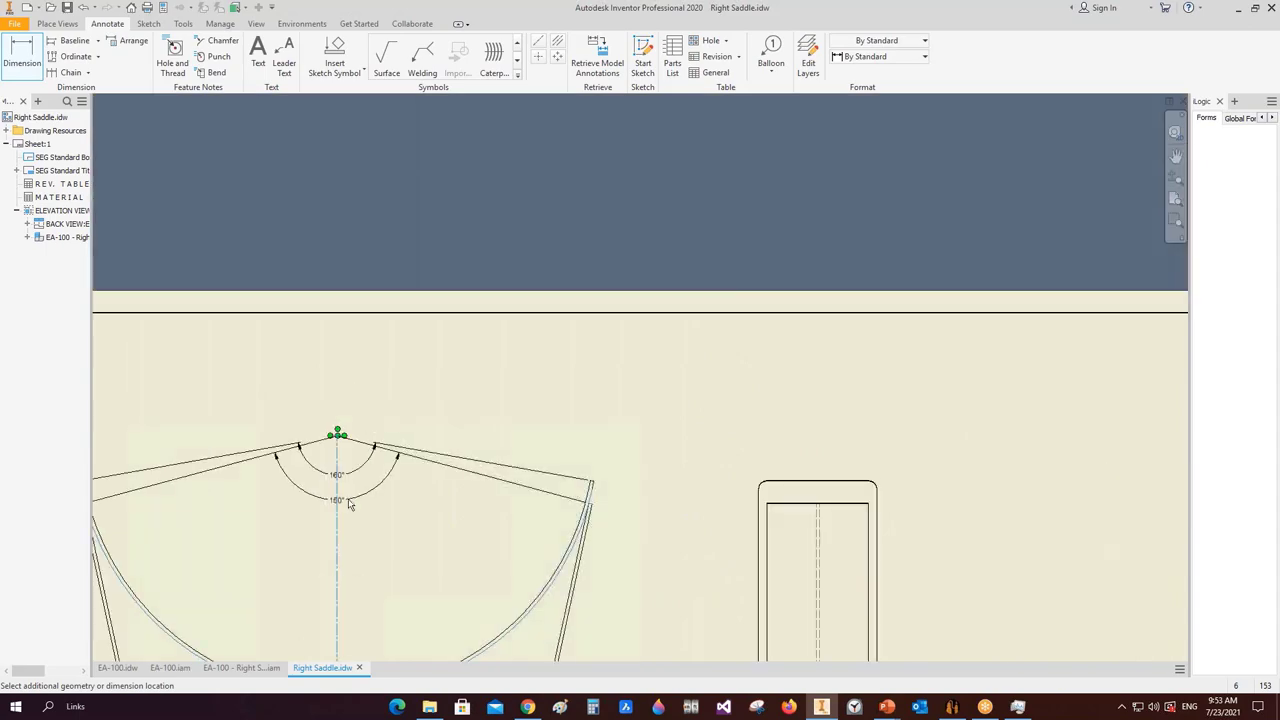
scroll(330, 430, "down", 3)
scroll(600, 300, "up", 3)
right_click(590, 281)
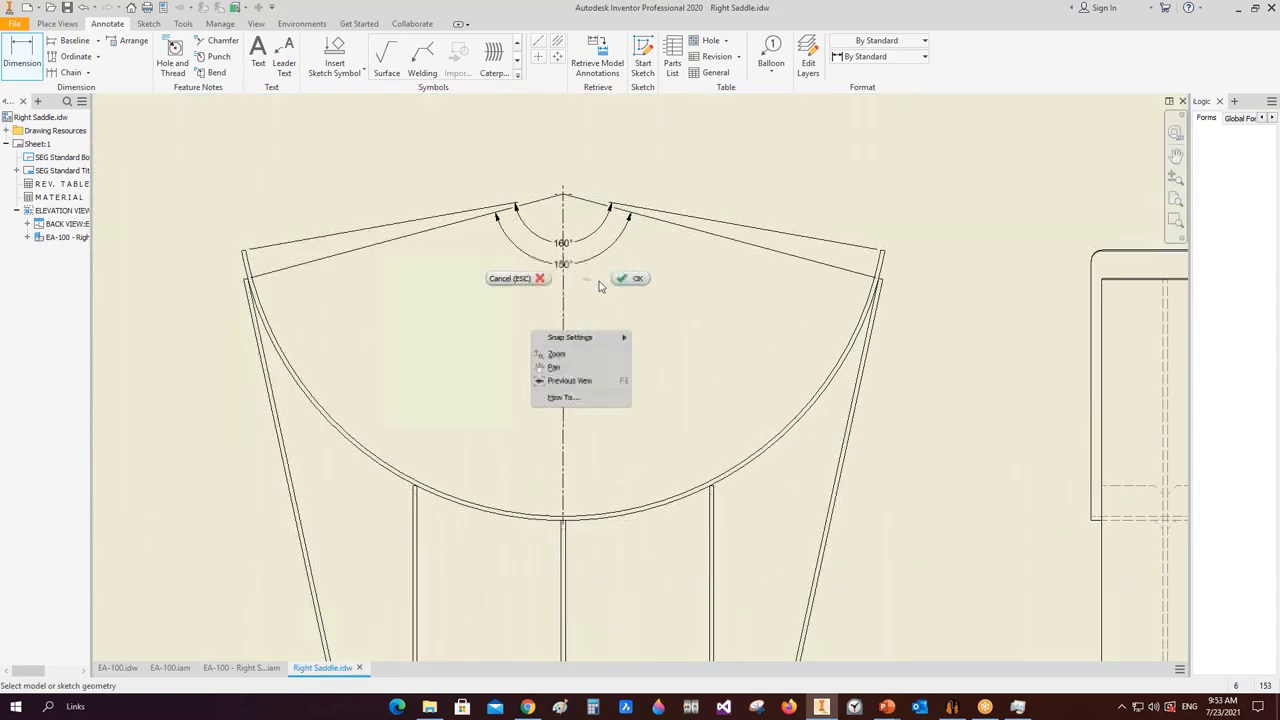
left_click(534, 281)
middle_click_drag(460, 271, 443, 213)
key("d")
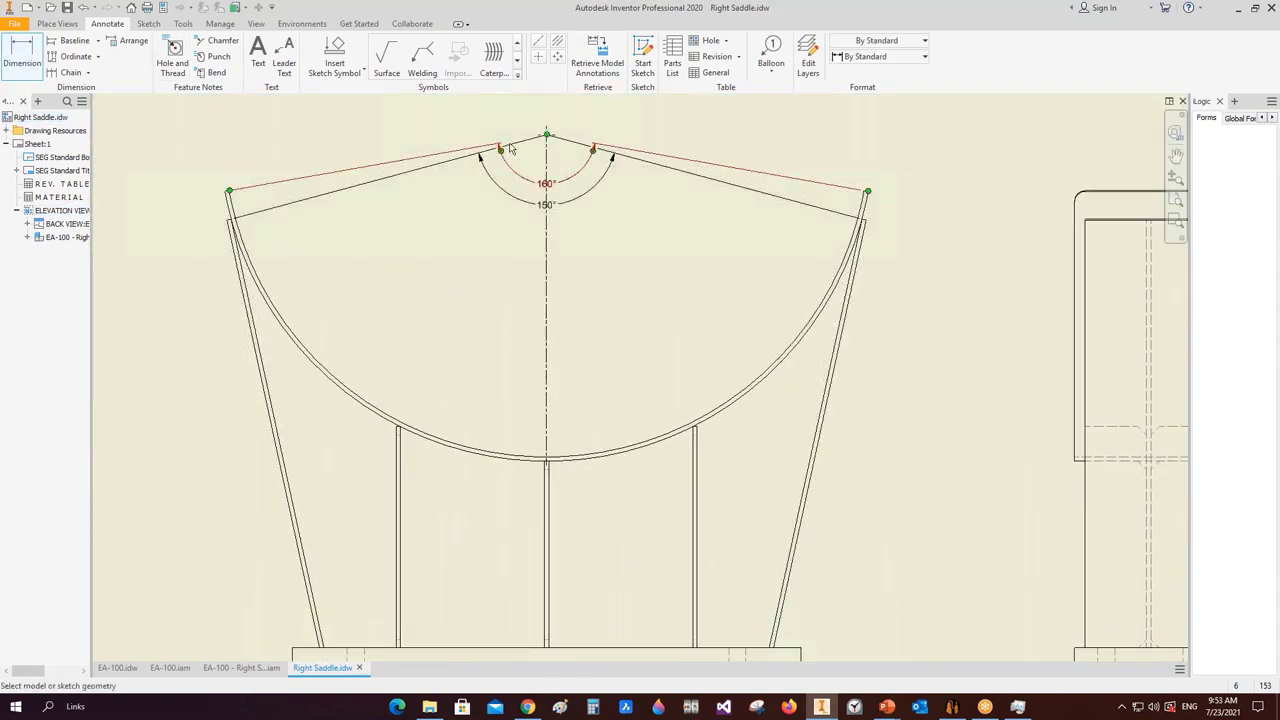
scroll(534, 157, "up", 4)
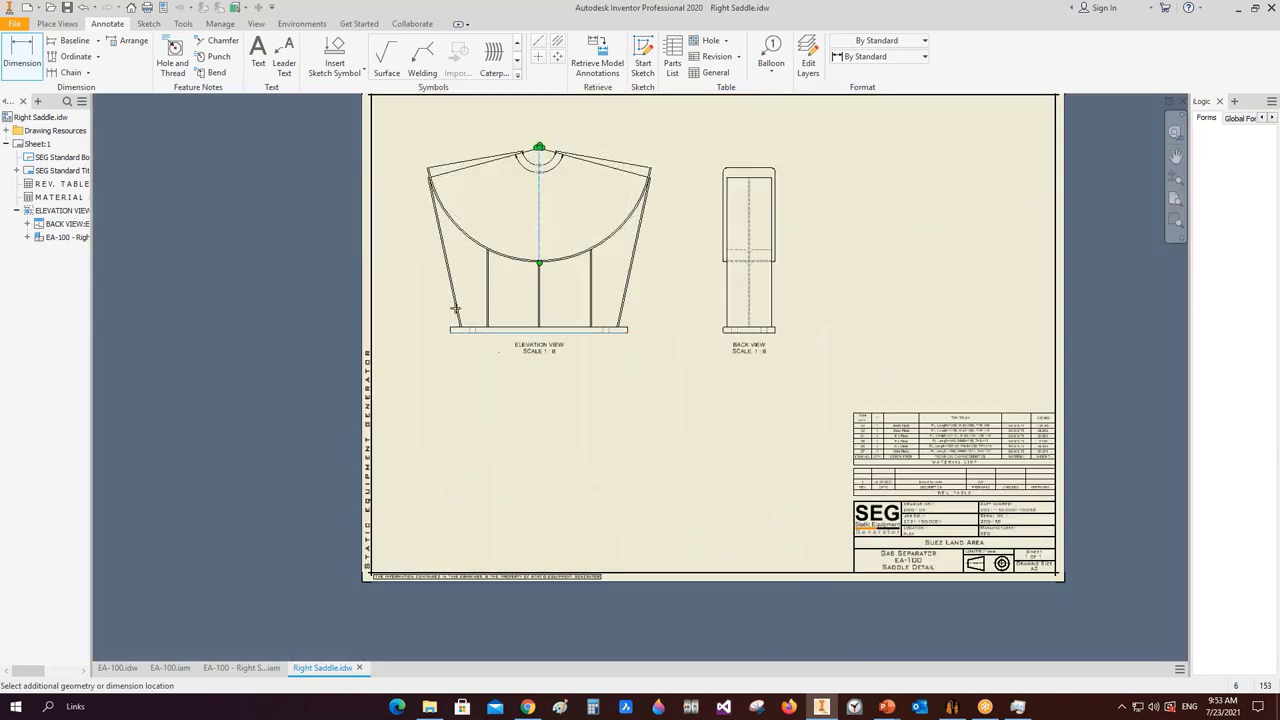
- Dimension the elevation heights: 1250 overall, 440 centre rib and 521.61 rib
scroll(405, 200, "down", 3)
left_click(407, 200)
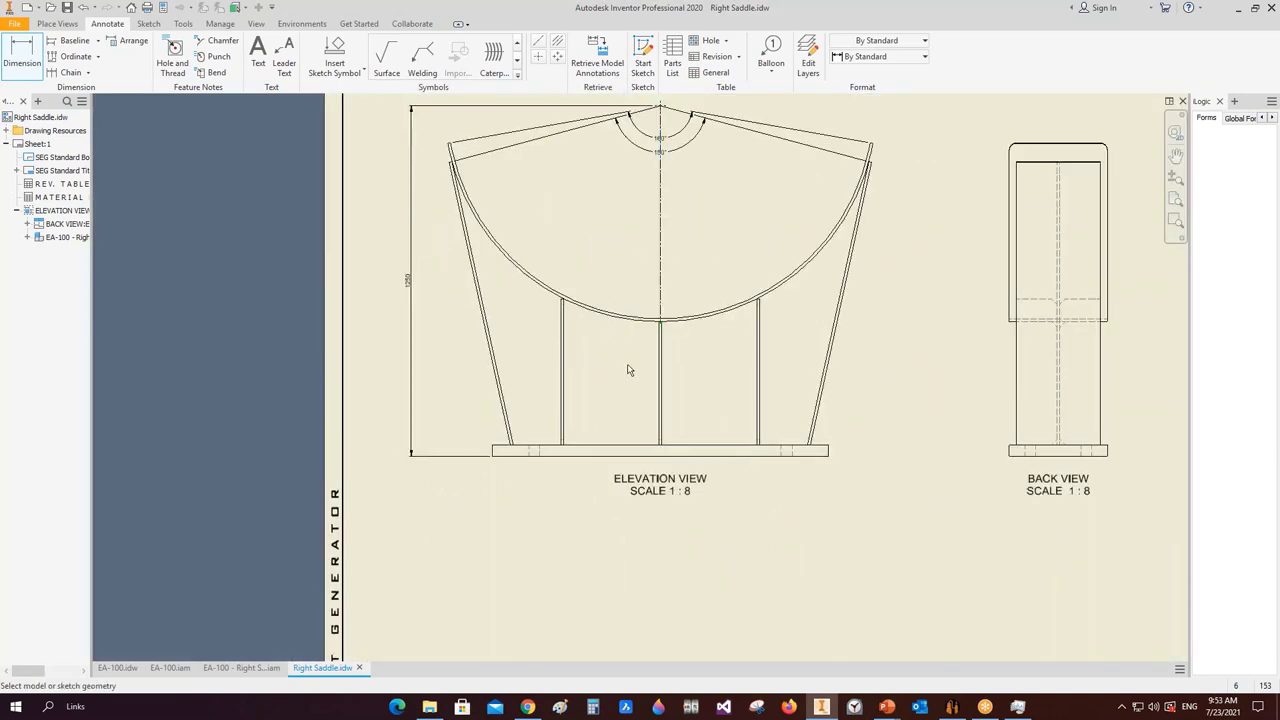
left_click(656, 342)
scroll(643, 339, "down", 3)
left_click(642, 339)
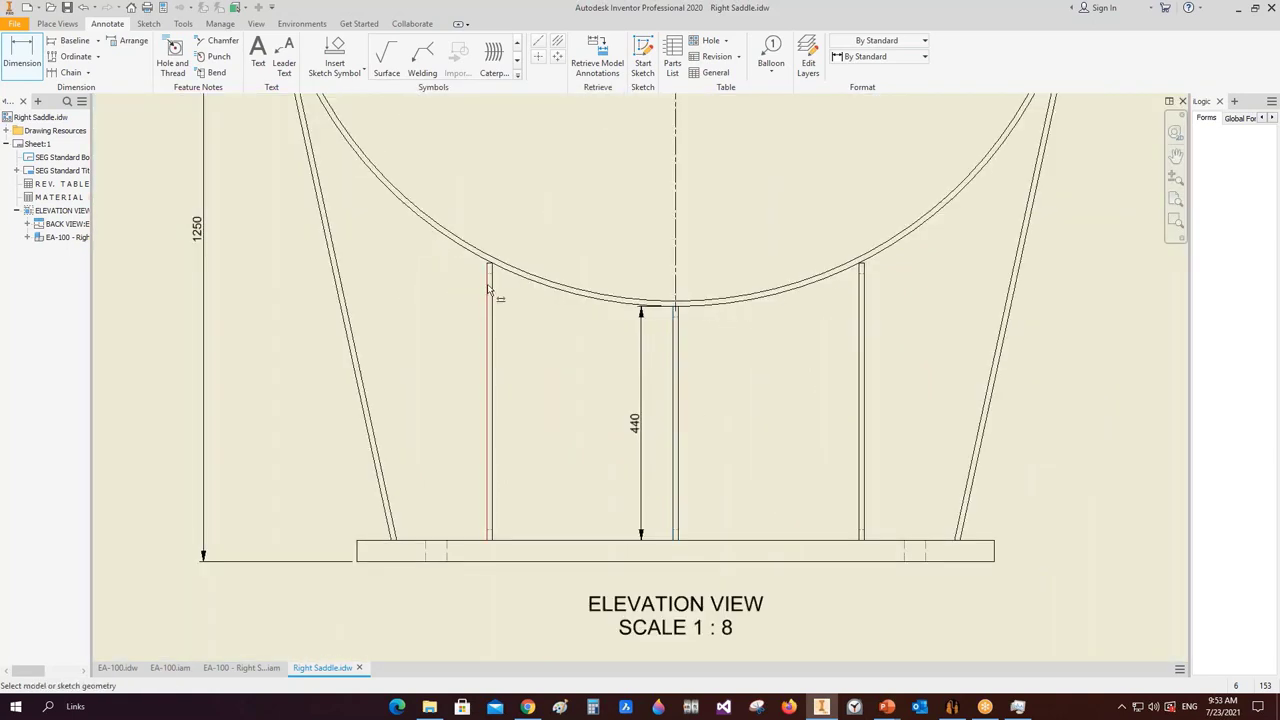
left_click(562, 319)
left_click(460, 295)
scroll(460, 300, "up", 3)
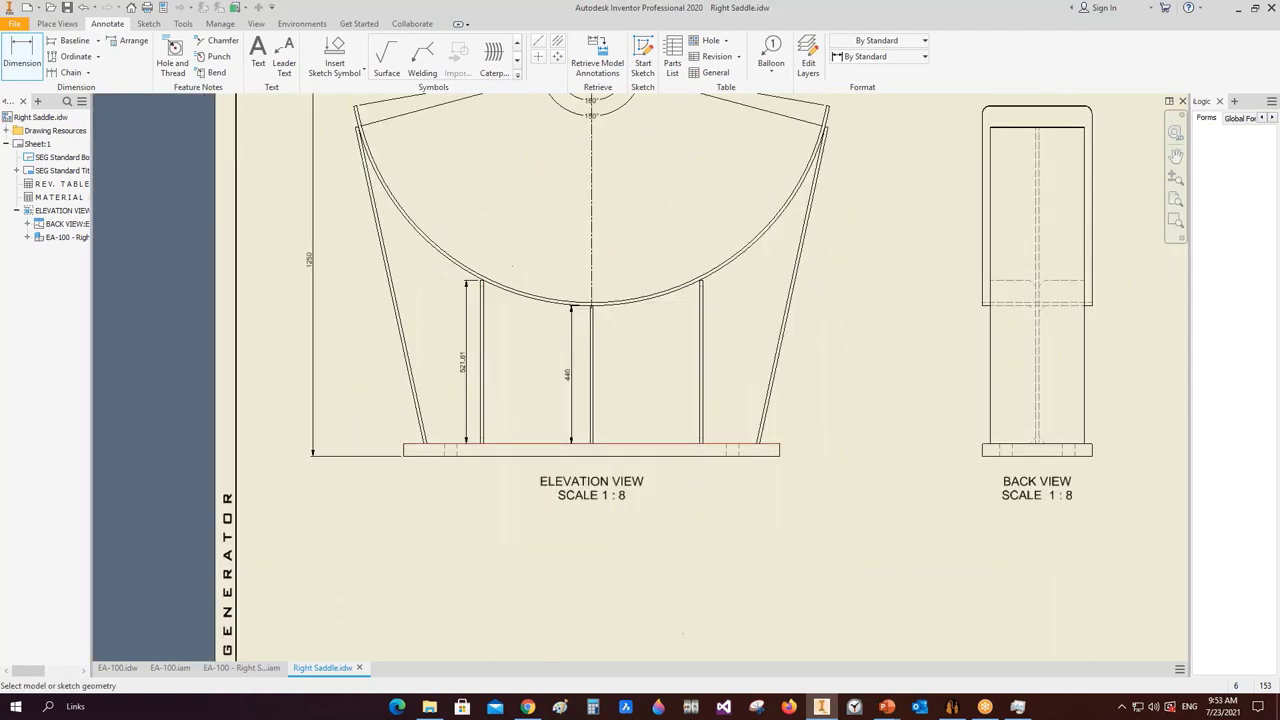
scroll(410, 452, "down", 3)
left_click(405, 450)
scroll(405, 450, "down", 2)
scroll(306, 434, "up", 3)
scroll(305, 440, "down", 2)
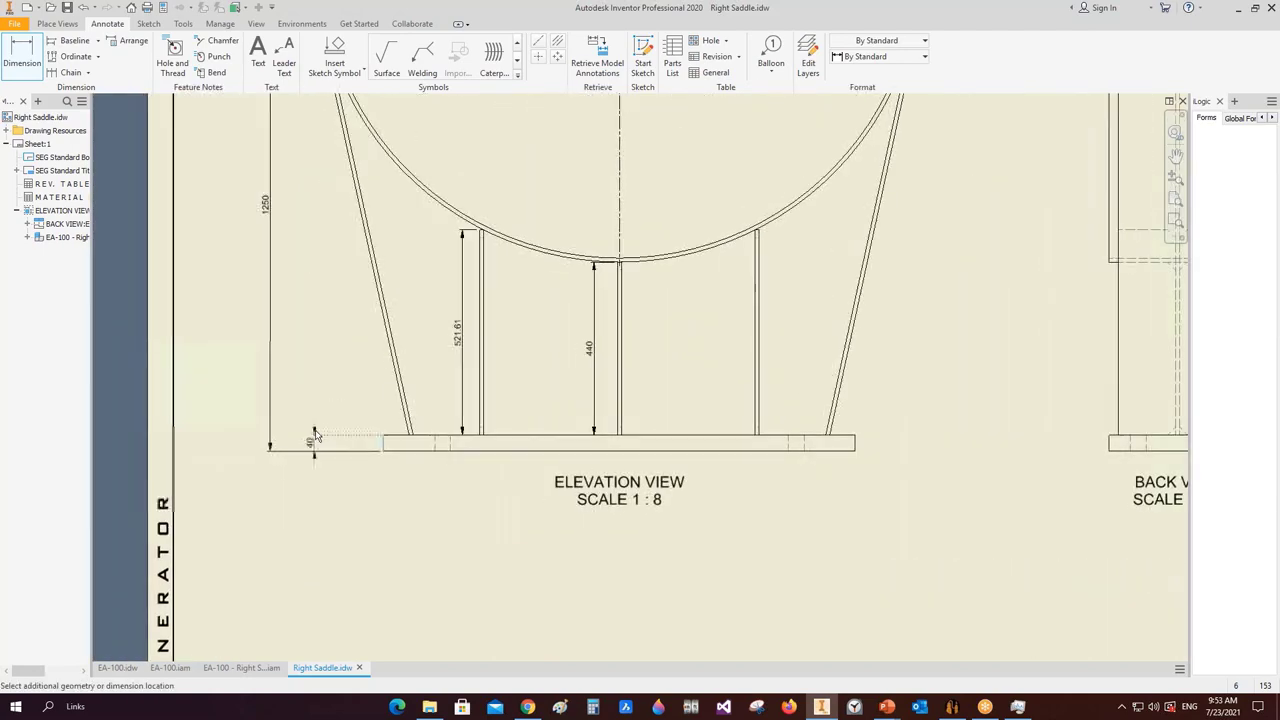
scroll(367, 331, "up", 3)
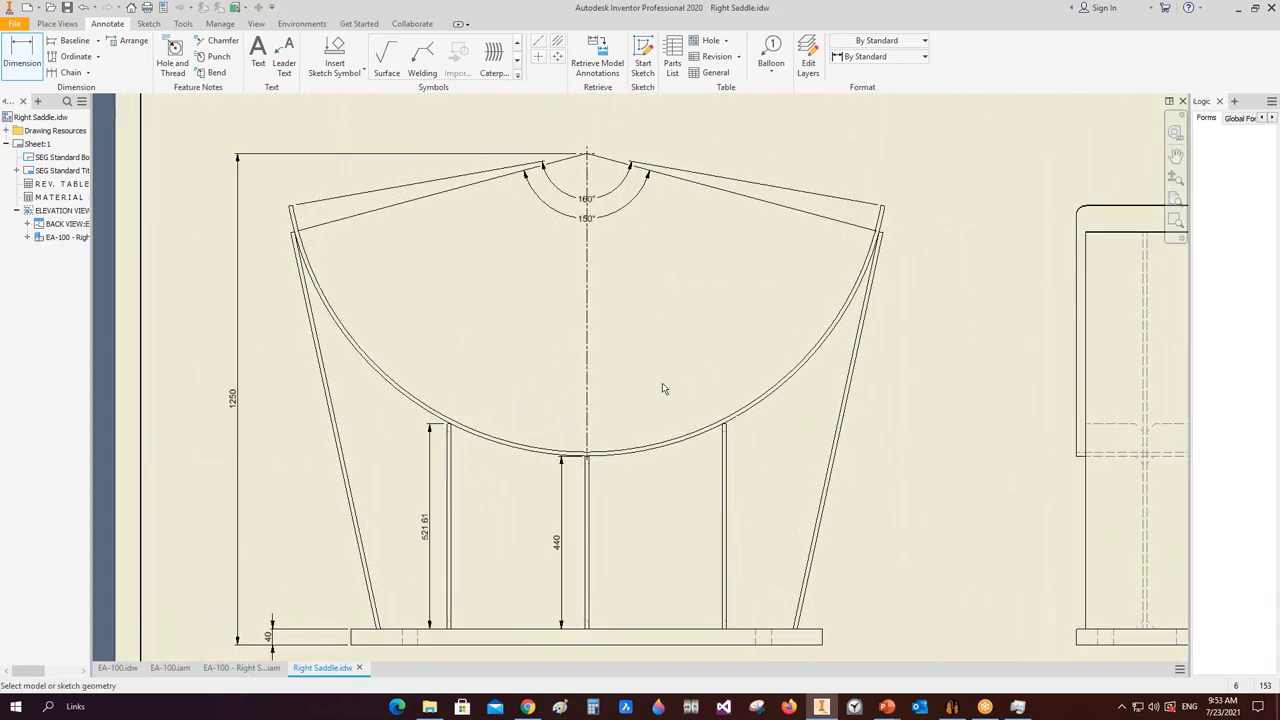
scroll(475, 333, "down", 4)
- Add 350 width dimensions above and below the back view and move the BACK VIEW label beneath
left_click(475, 333)
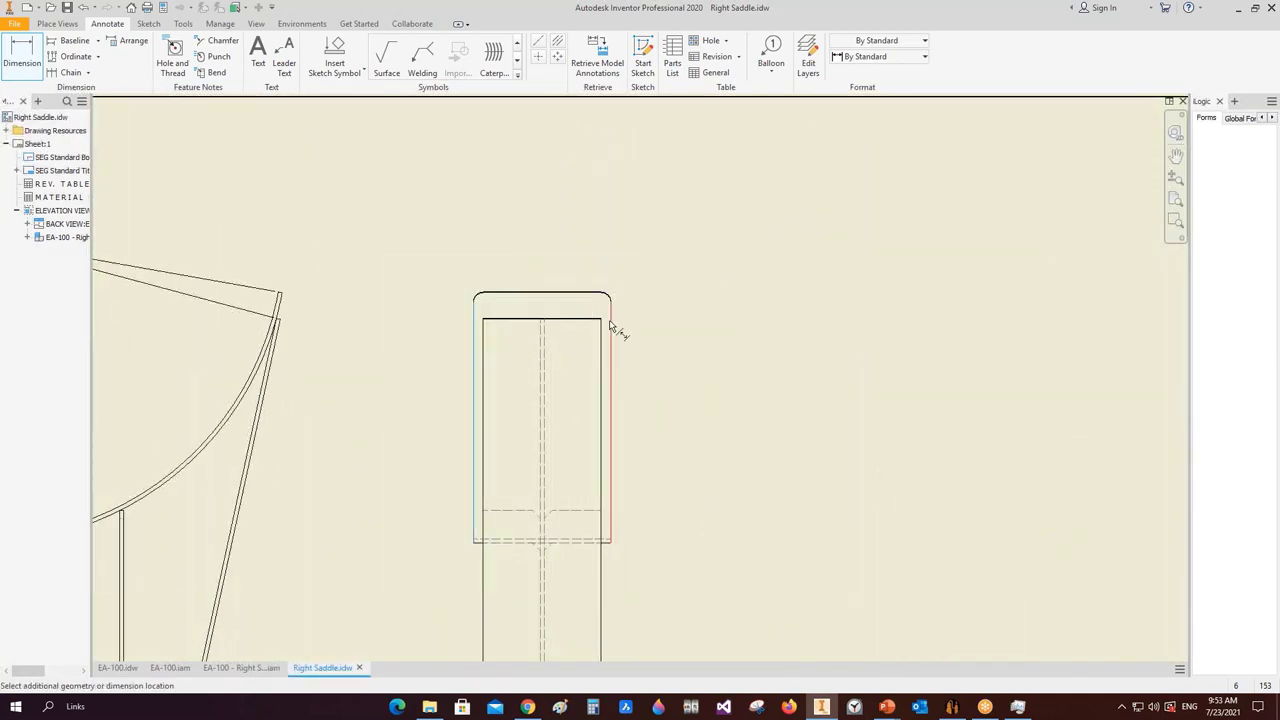
left_click(611, 325)
left_click(545, 200)
scroll(547, 441, "up", 2)
scroll(547, 441, "up", 1)
scroll(534, 441, "down", 5)
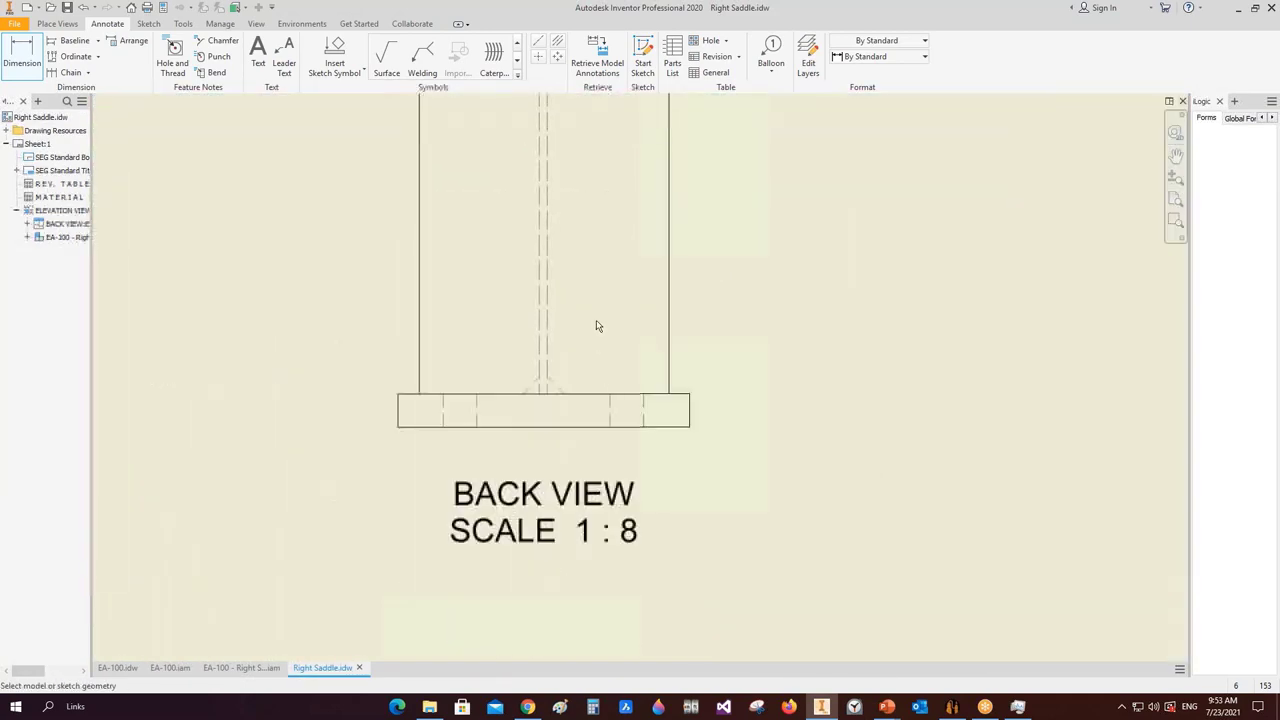
left_click(645, 427)
left_click(620, 530)
right_click(612, 468)
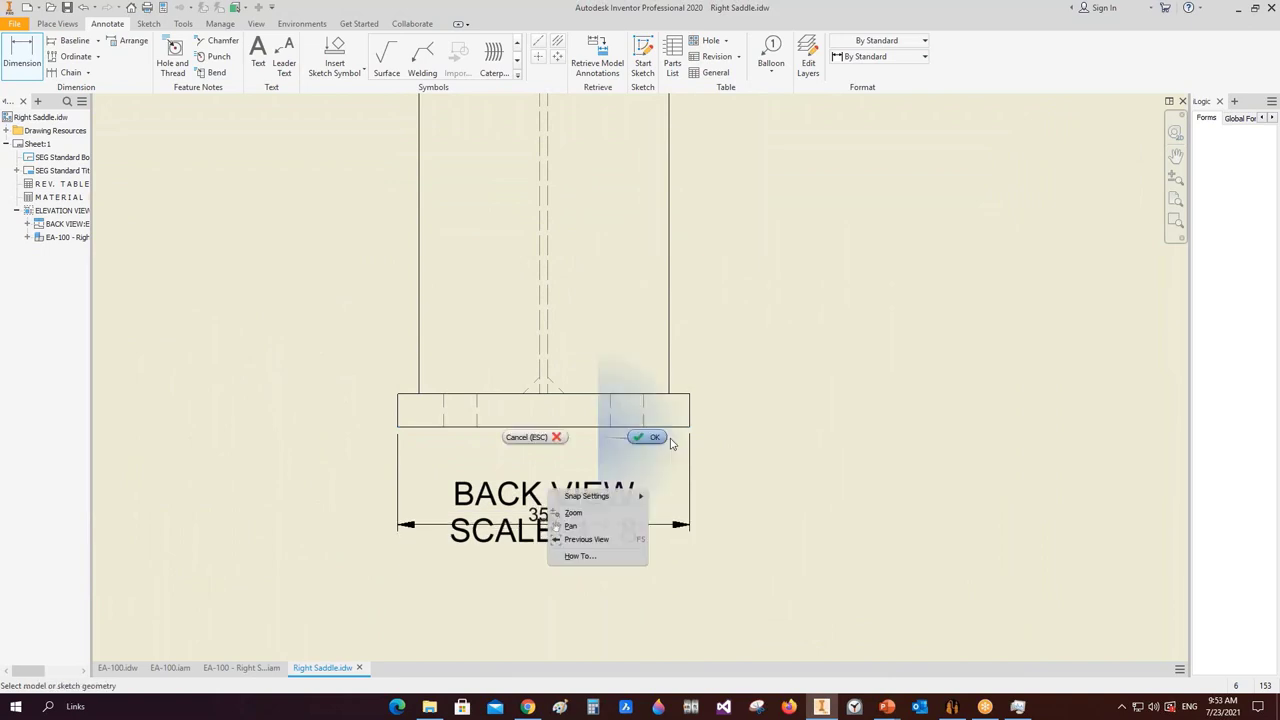
left_click(663, 434)
scroll(655, 380, "up", 2)
mouse_move(649, 371)
left_mouse_down()
mouse_move(654, 497)
mouse_move(654, 486)
left_mouse_up()
scroll(640, 470, "down", 2)
left_click_drag(600, 425, 600, 436)
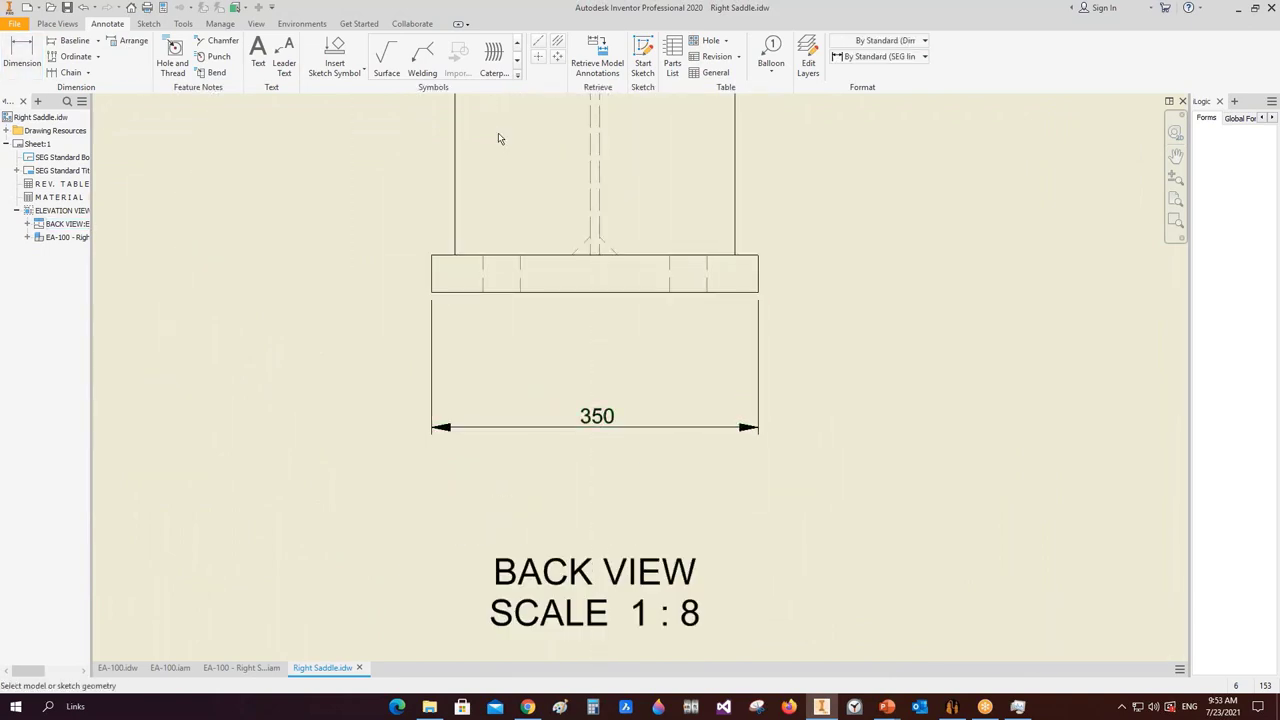
- Add the 300 dimension, hole centerline bisectors and the 200 hole-spacing dimension on the back view
left_click(455, 156)
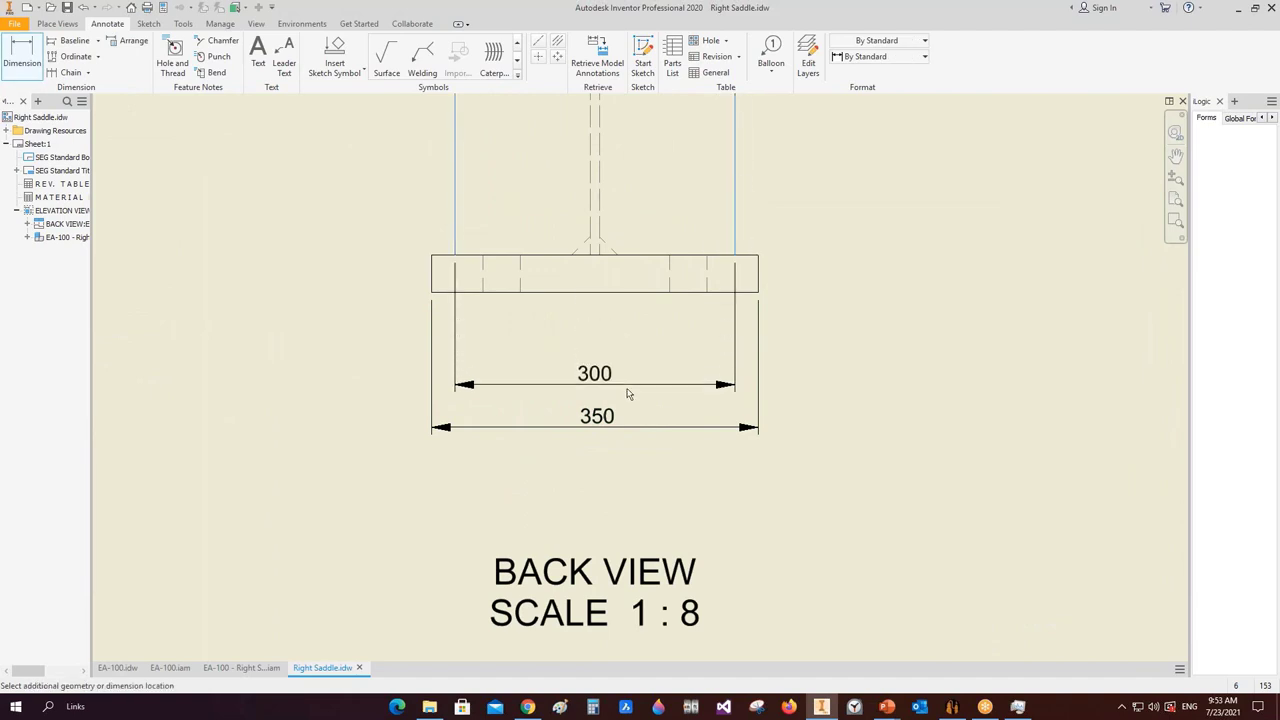
left_click(508, 393)
left_click(557, 41)
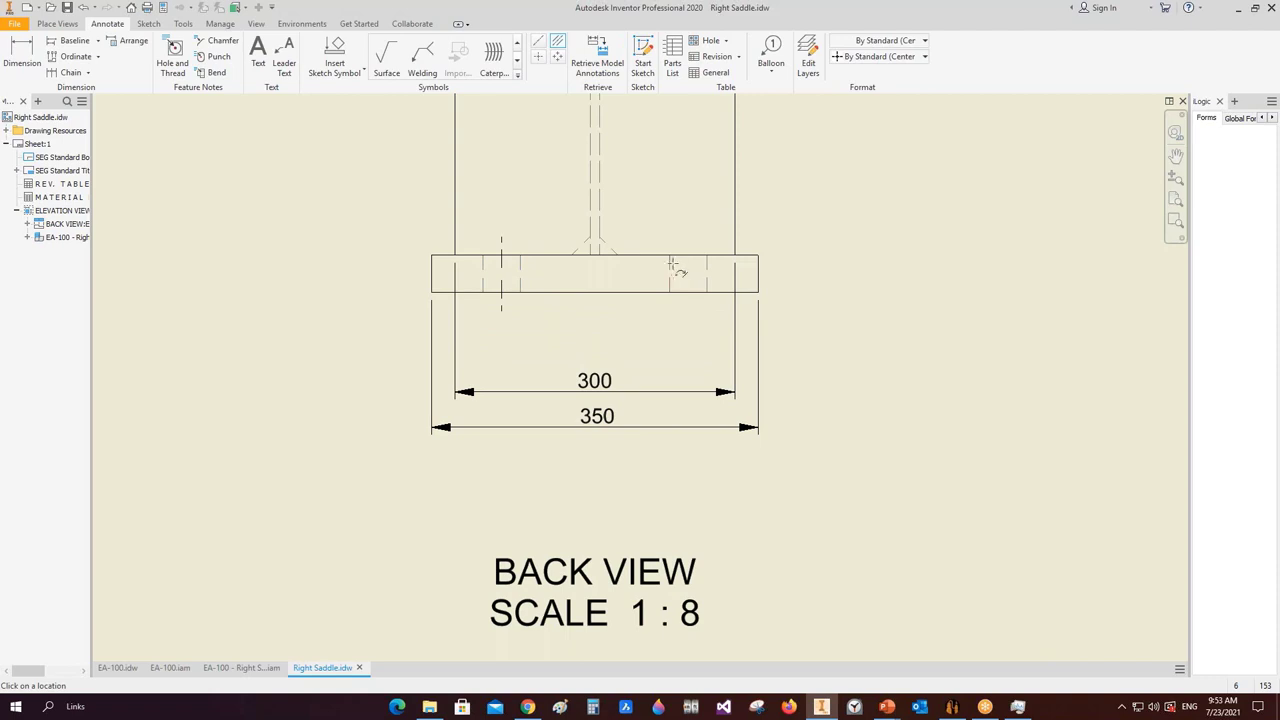
left_click(41, 62)
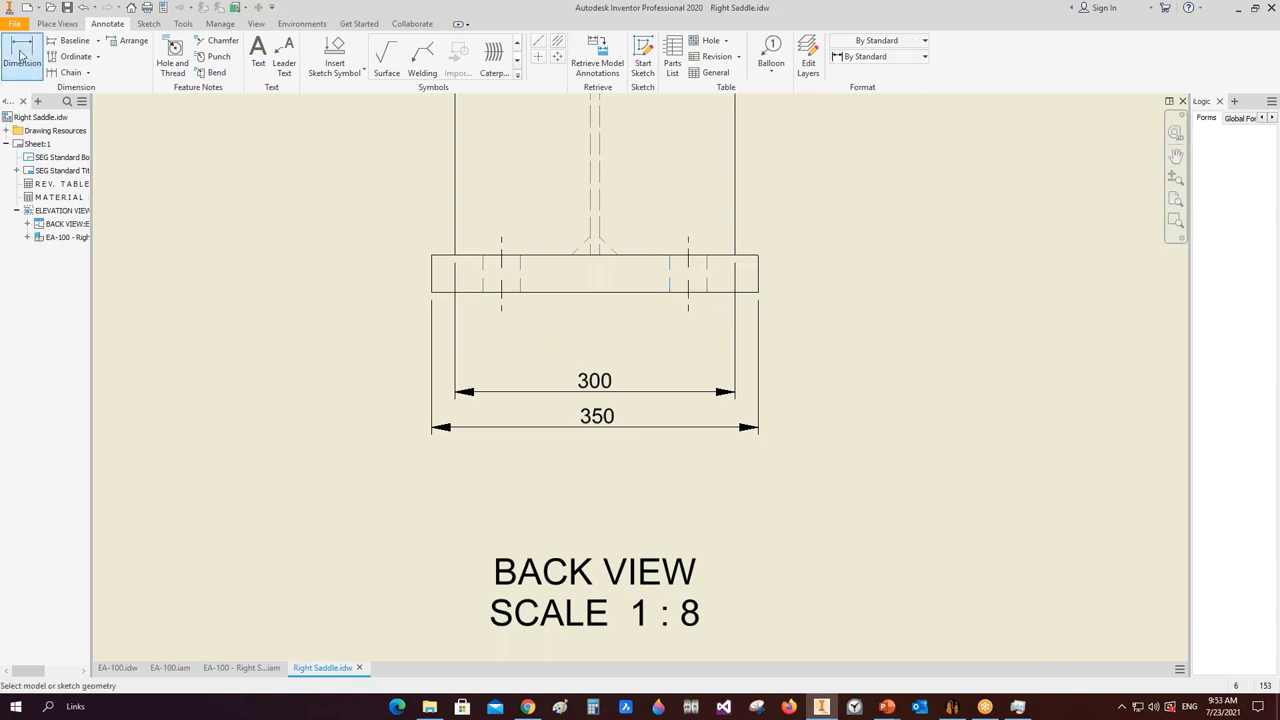
left_click(571, 340)
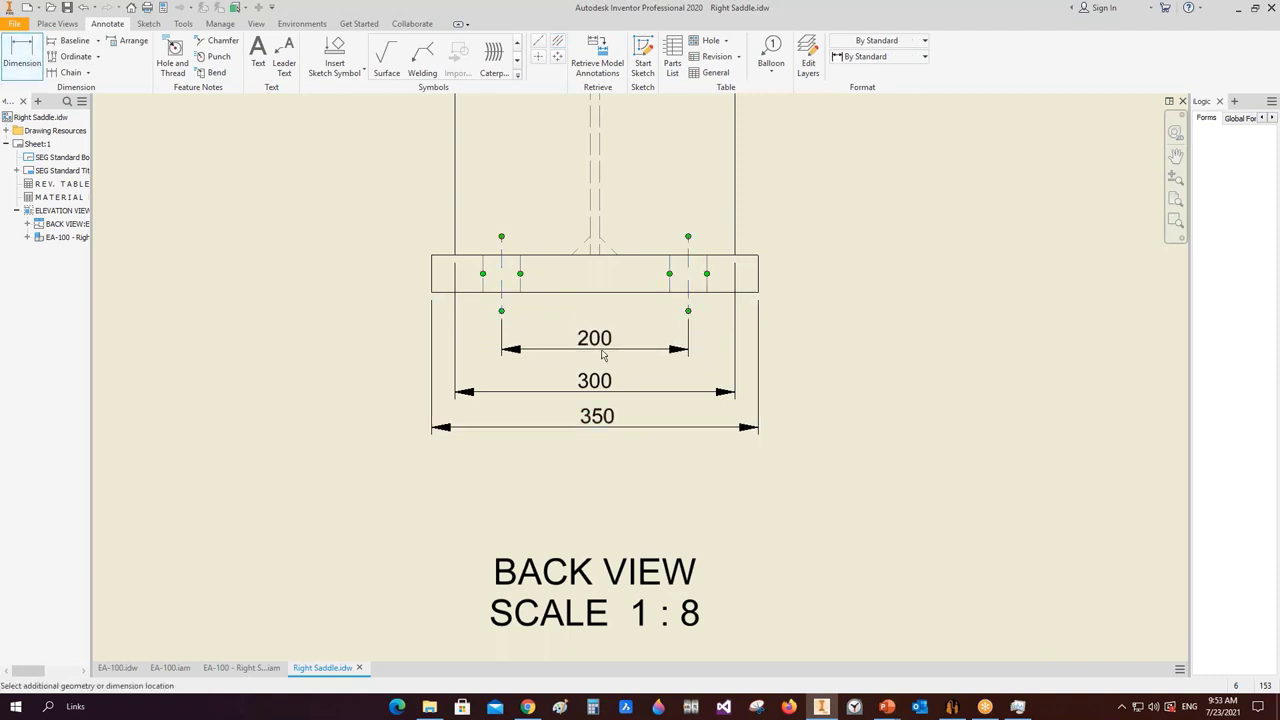
scroll(600, 340, "down", 5)
scroll(600, 337, "up", 3)
scroll(571, 366, "up", 2)
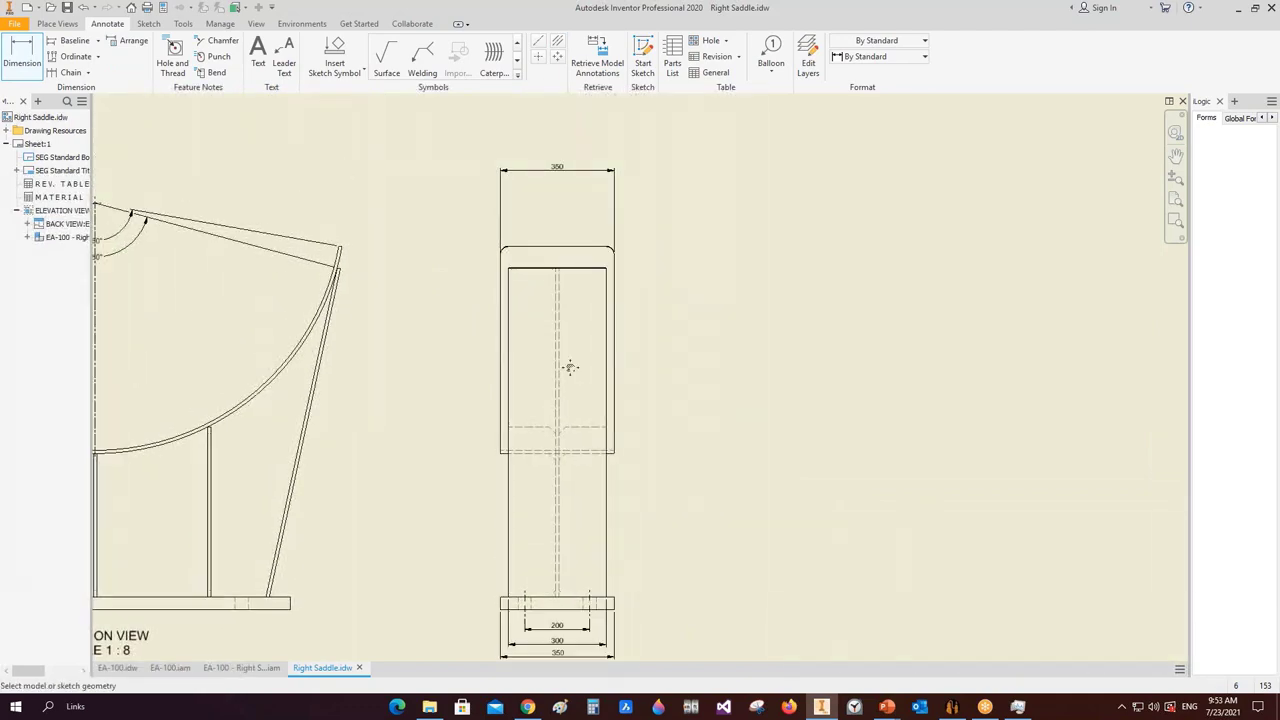
middle_click_drag(736, 378, 726, 337)
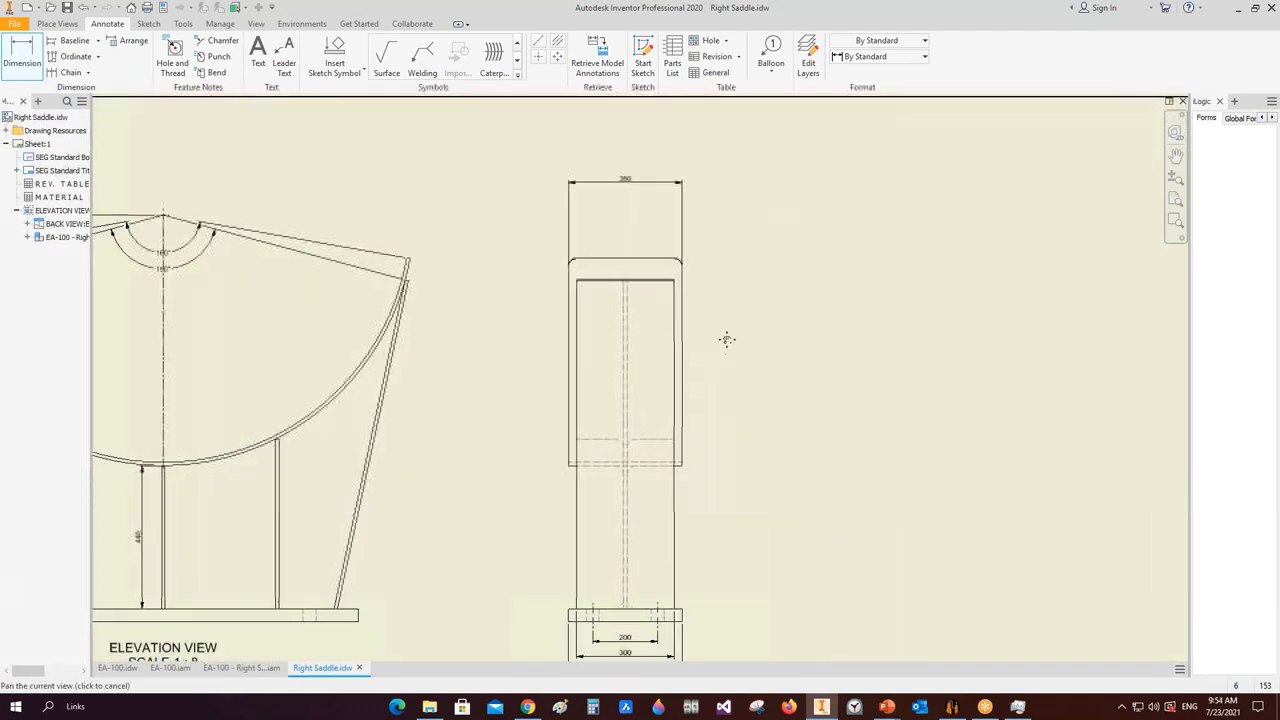
middle_click_drag(640, 400, 731, 380)
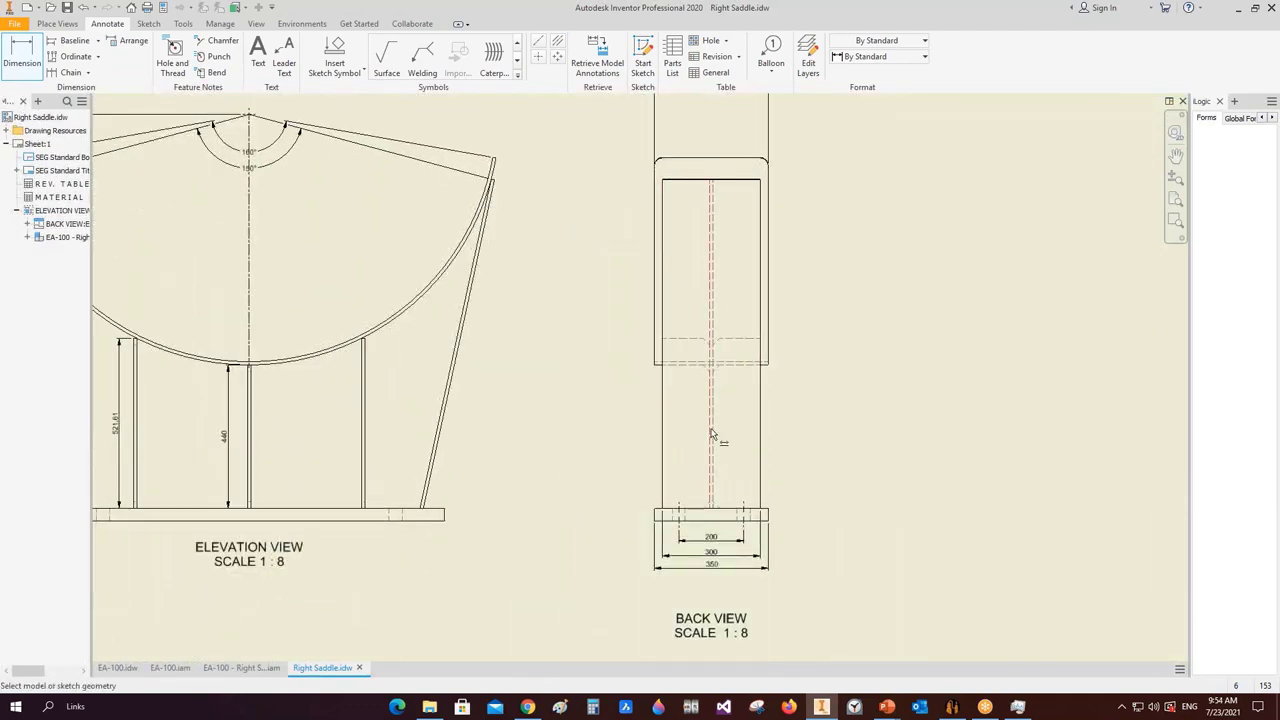
key("Escape")
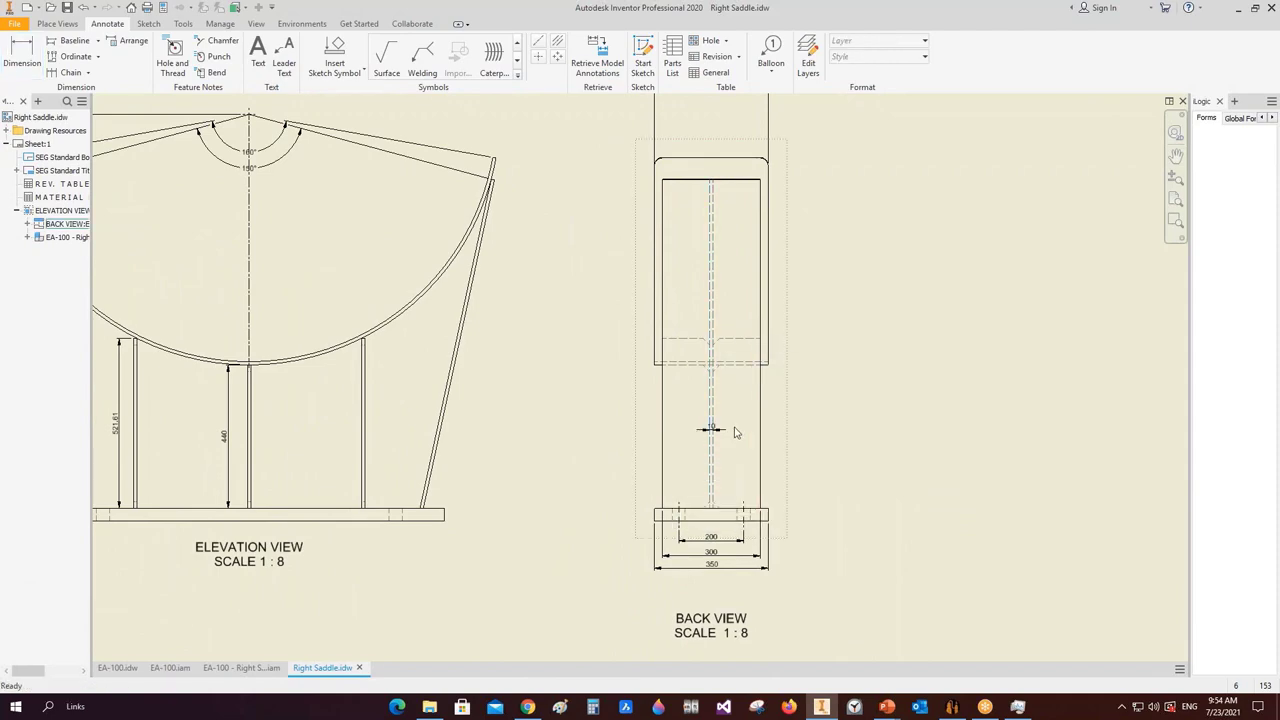
- Add the 10 thickness dimensions on the back view and the saddle arc
scroll(735, 427, "up", 3)
left_click(735, 430)
scroll(637, 371, "down", 3)
scroll(400, 350, "up", 2)
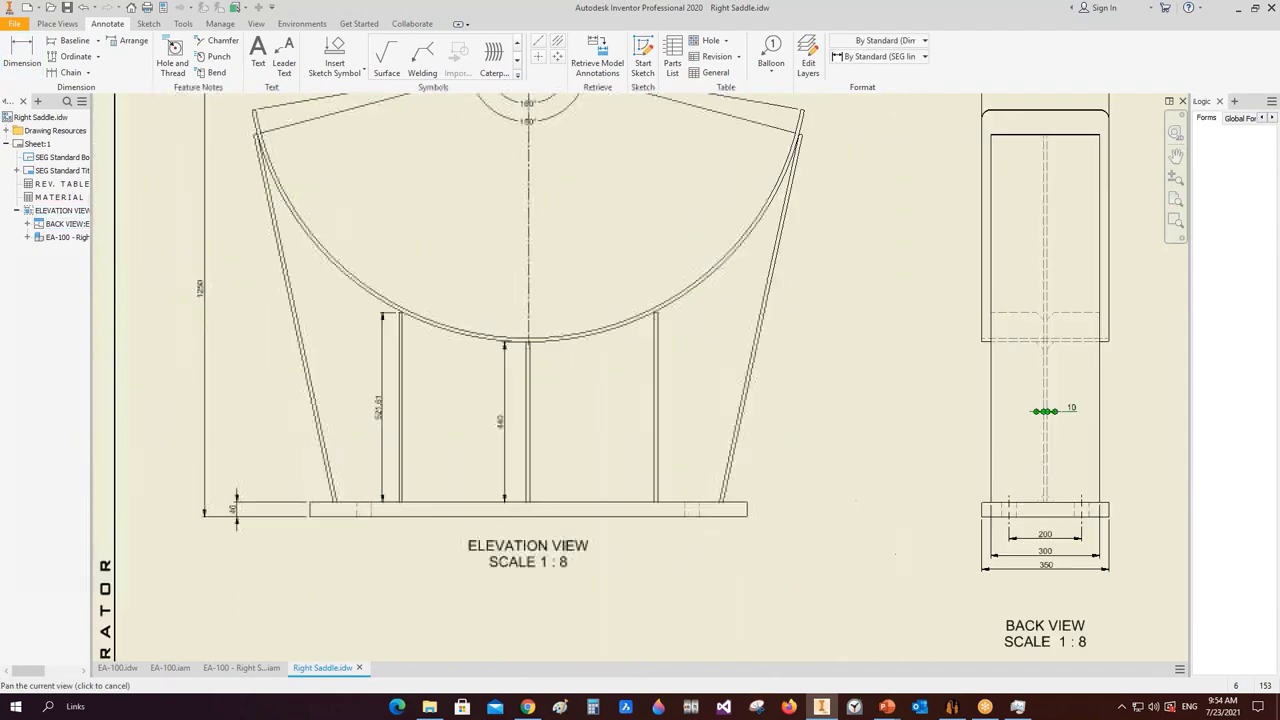
left_click(16, 52)
scroll(340, 312, "up", 2)
left_click(288, 340)
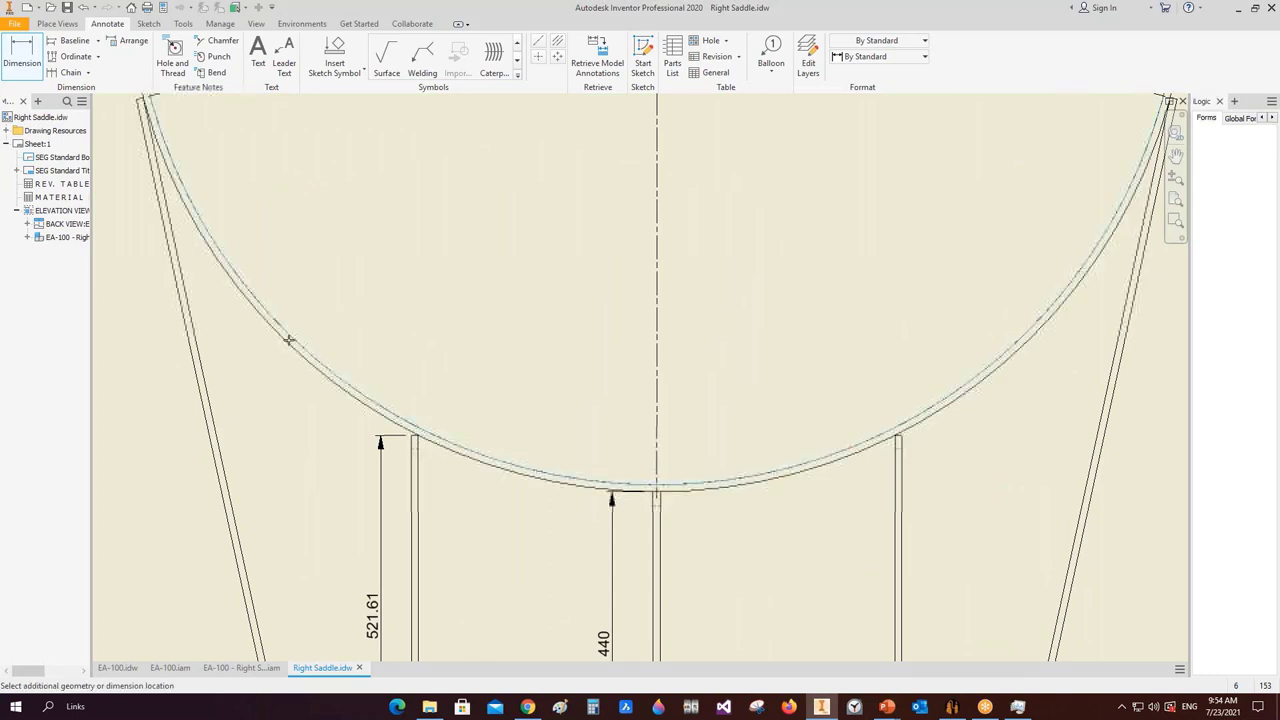
left_click(290, 344)
key("Escape")
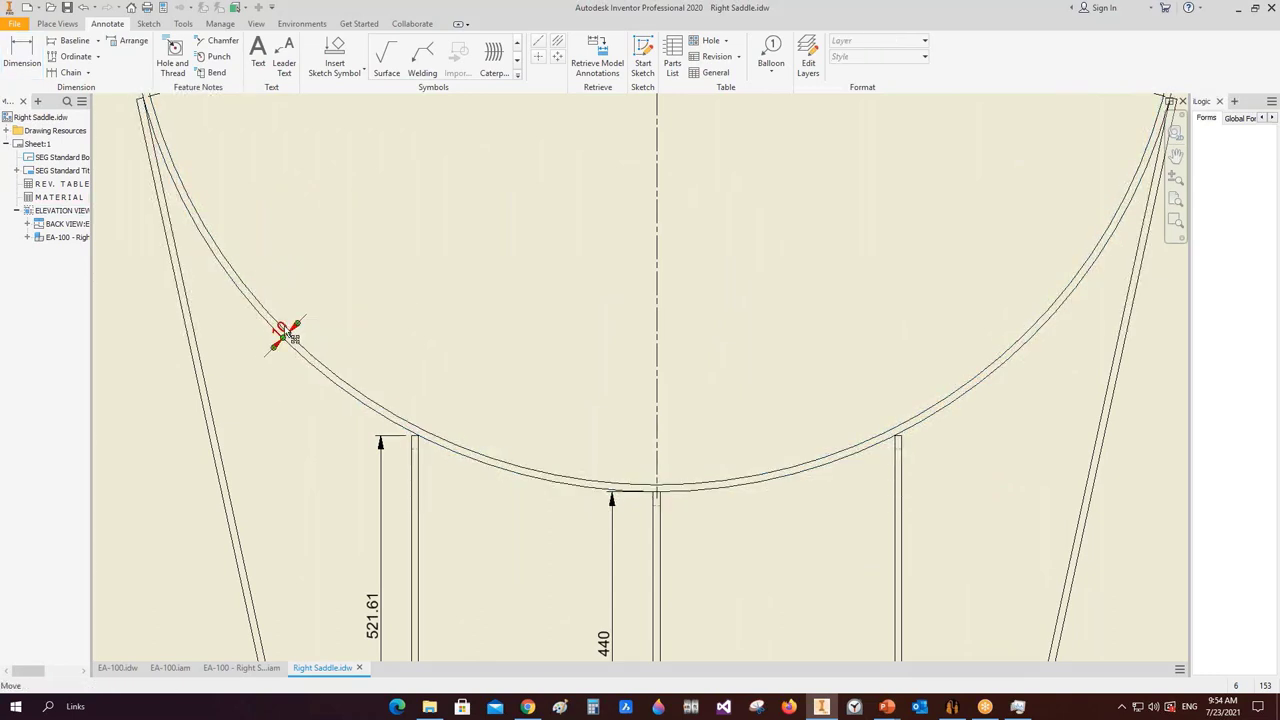
scroll(350, 313, "down", 3)
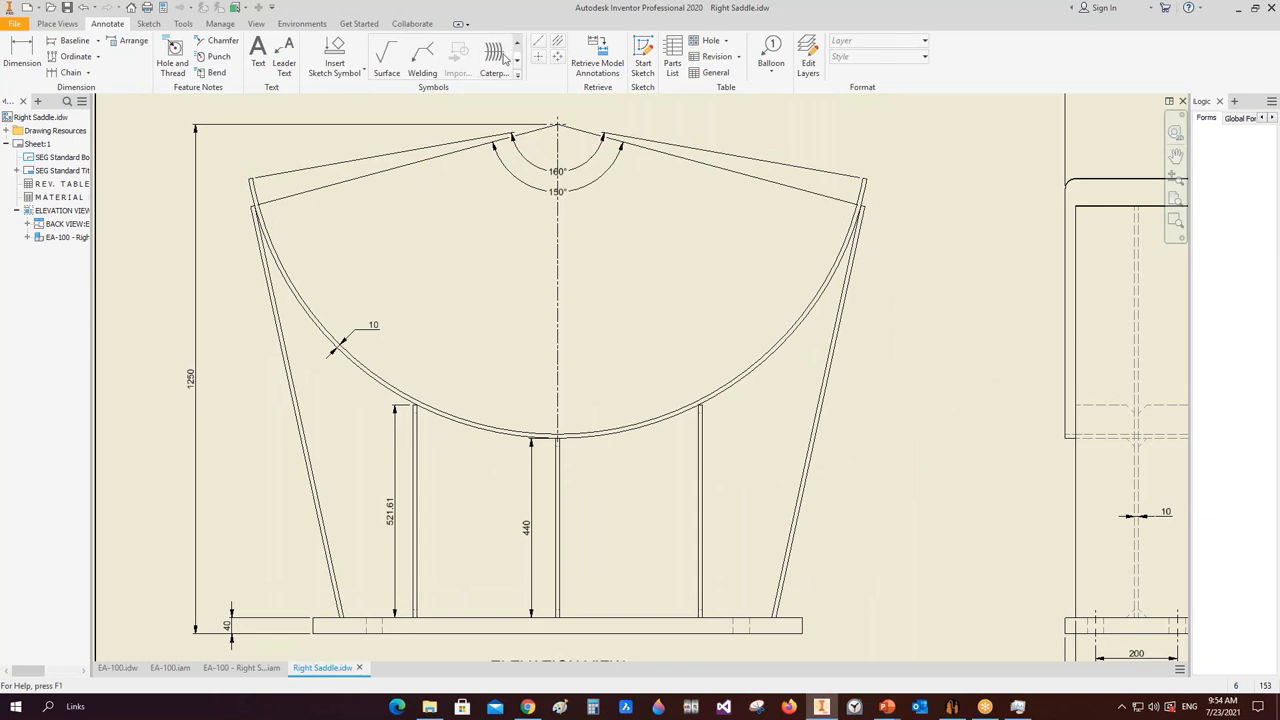
- Place a single-sided weld symbol with its leader starting at the plate corner
left_click(422, 60)
scroll(275, 180, "up", 5)
scroll(300, 290, "down", 2)
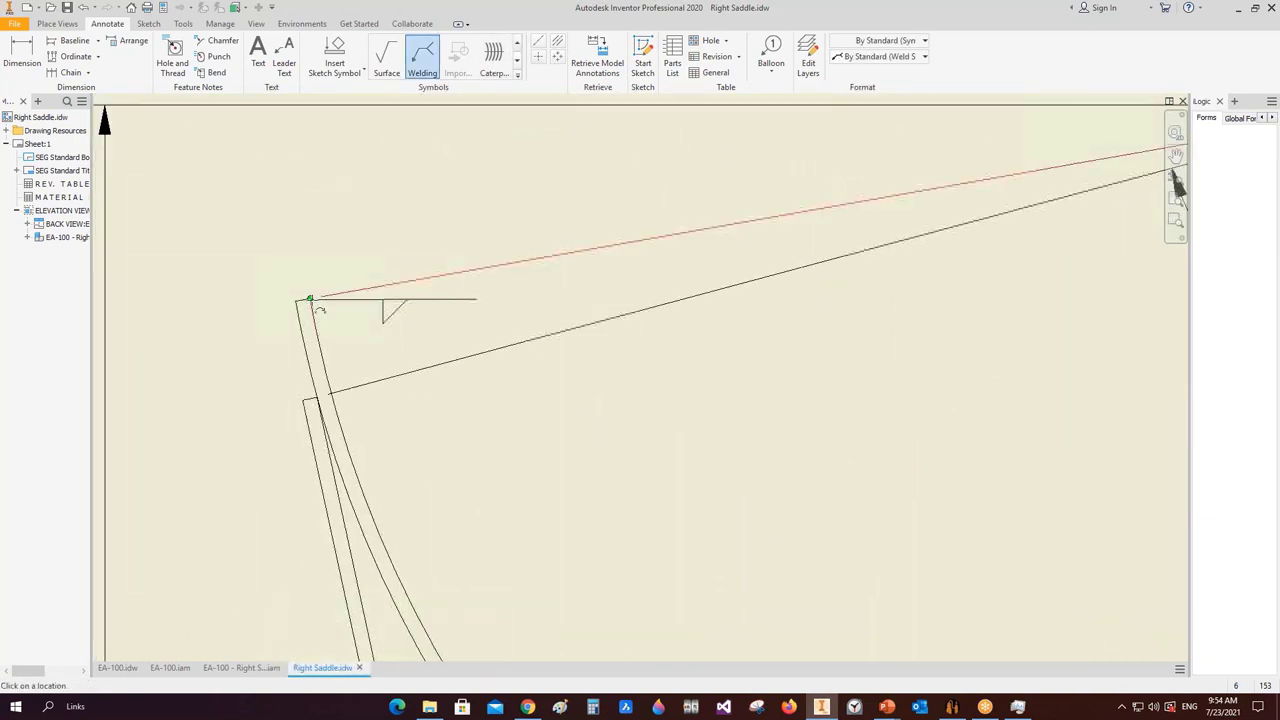
left_click(300, 292)
scroll(315, 240, "up", 2)
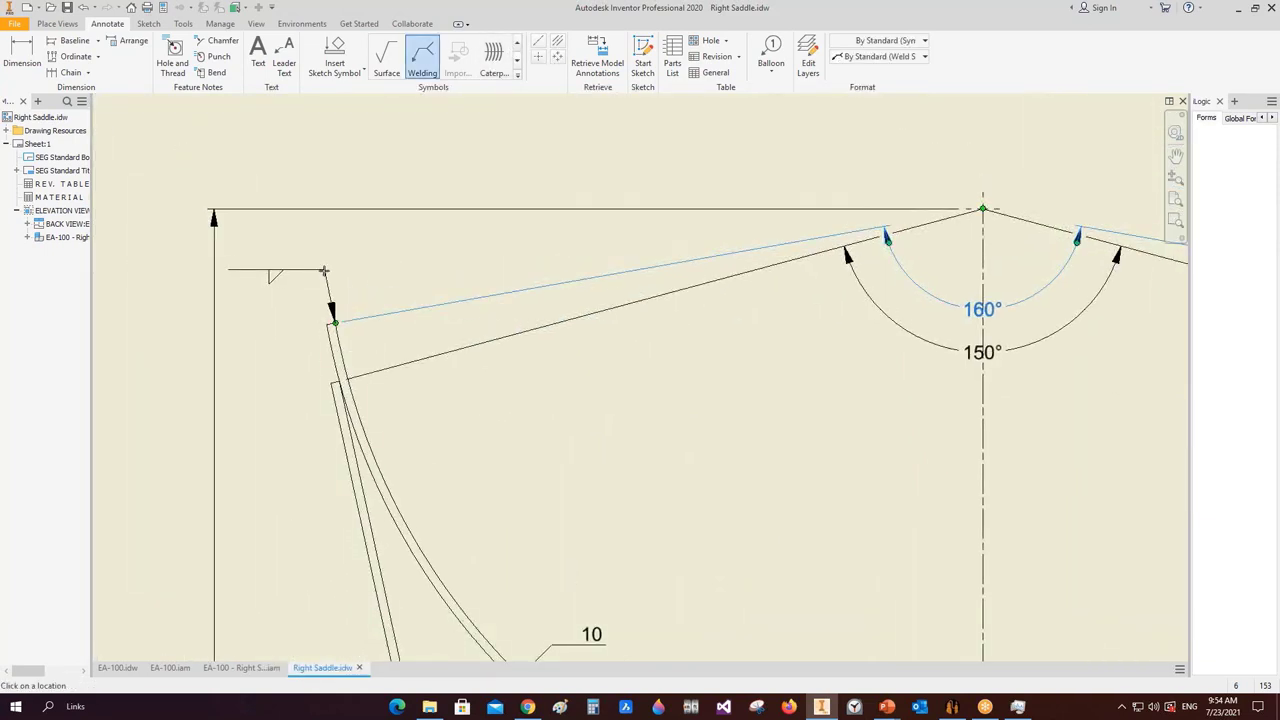
left_click(324, 270)
key("Return")
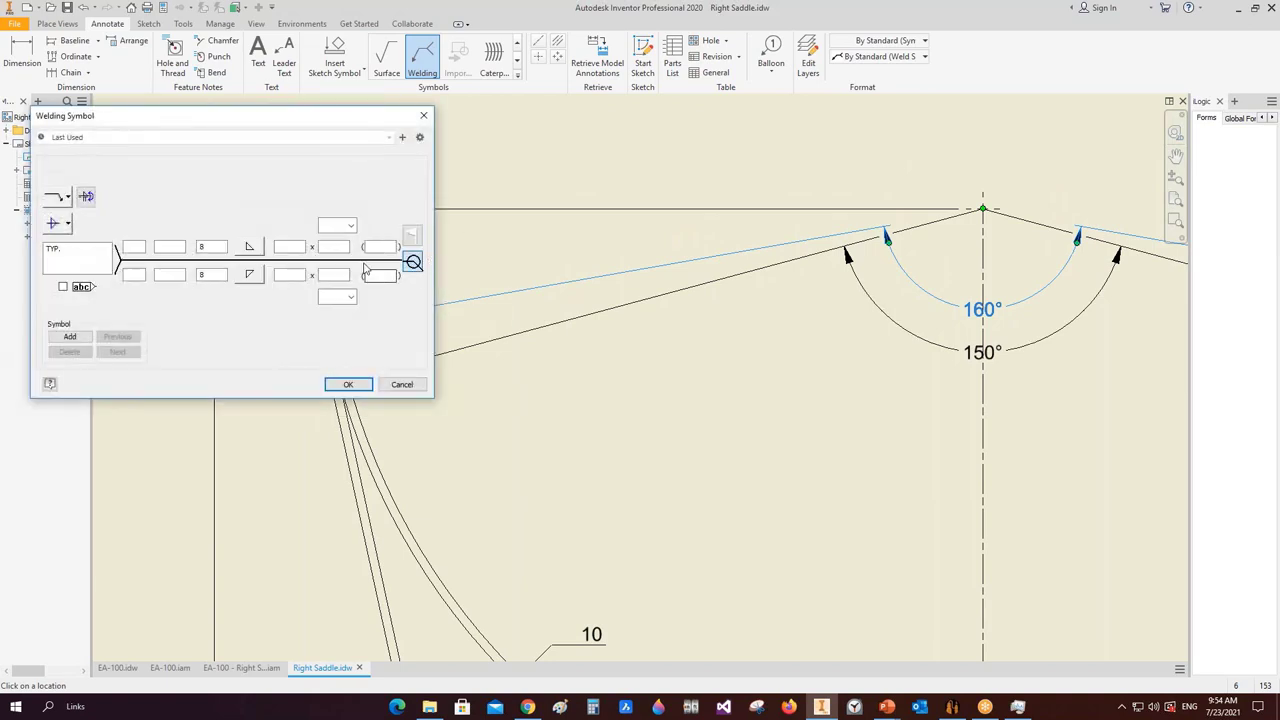
left_click(249, 246)
left_click(252, 266)
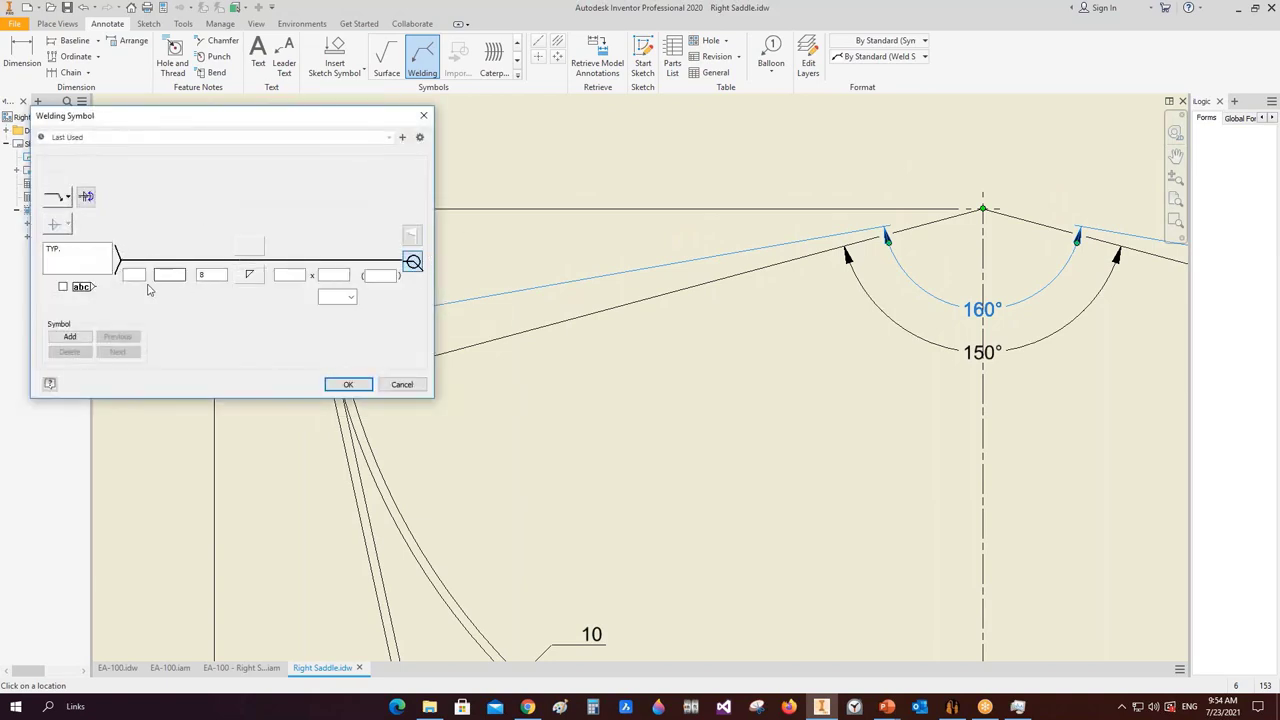
left_click(348, 385)
scroll(300, 290, "down", 2)
right_click(280, 250)
left_click(332, 293)
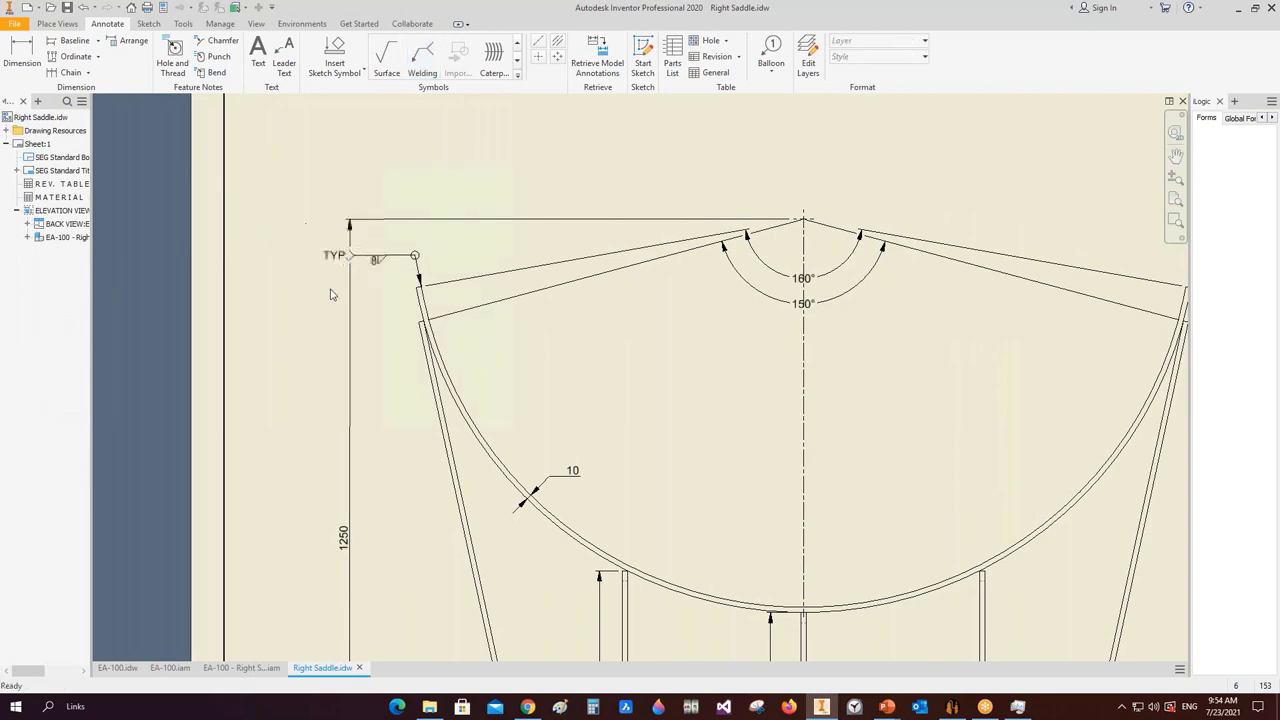
- Shift the 1250 dimension slightly left
scroll(332, 293, "down", 2)
left_click(309, 440)
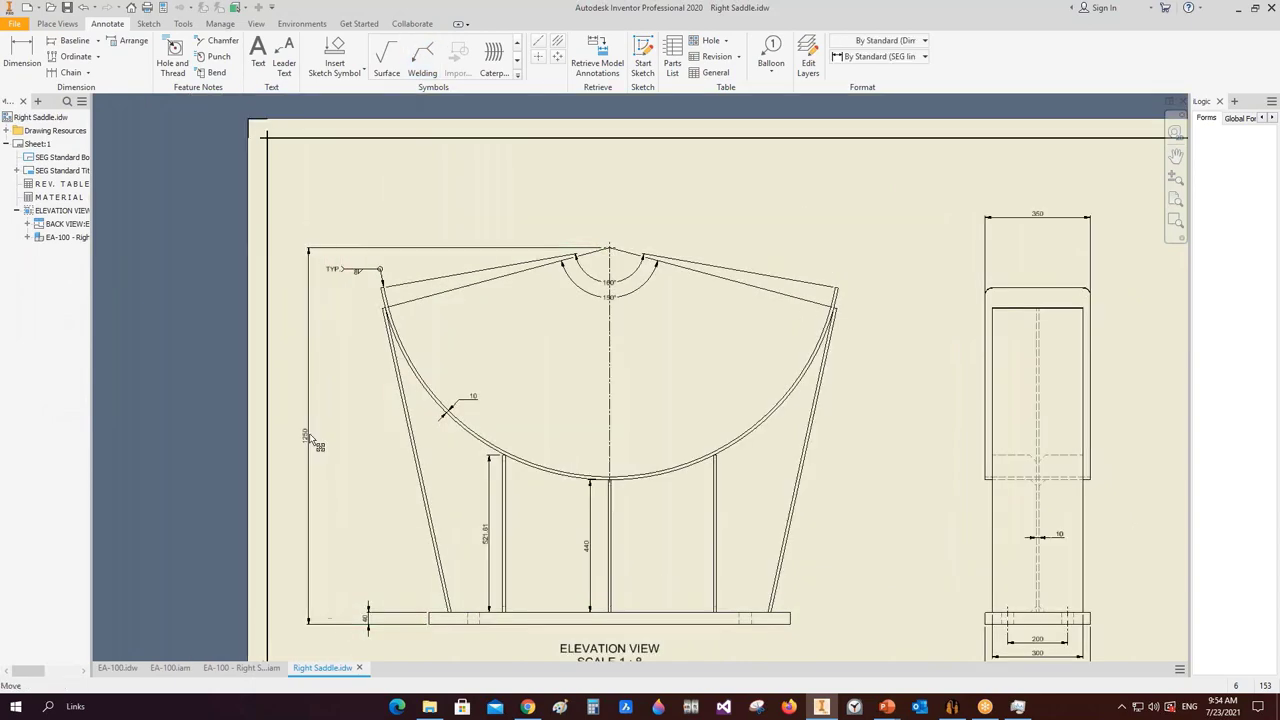
left_click_drag(318, 445, 313, 445)
scroll(360, 530, "up", 5)
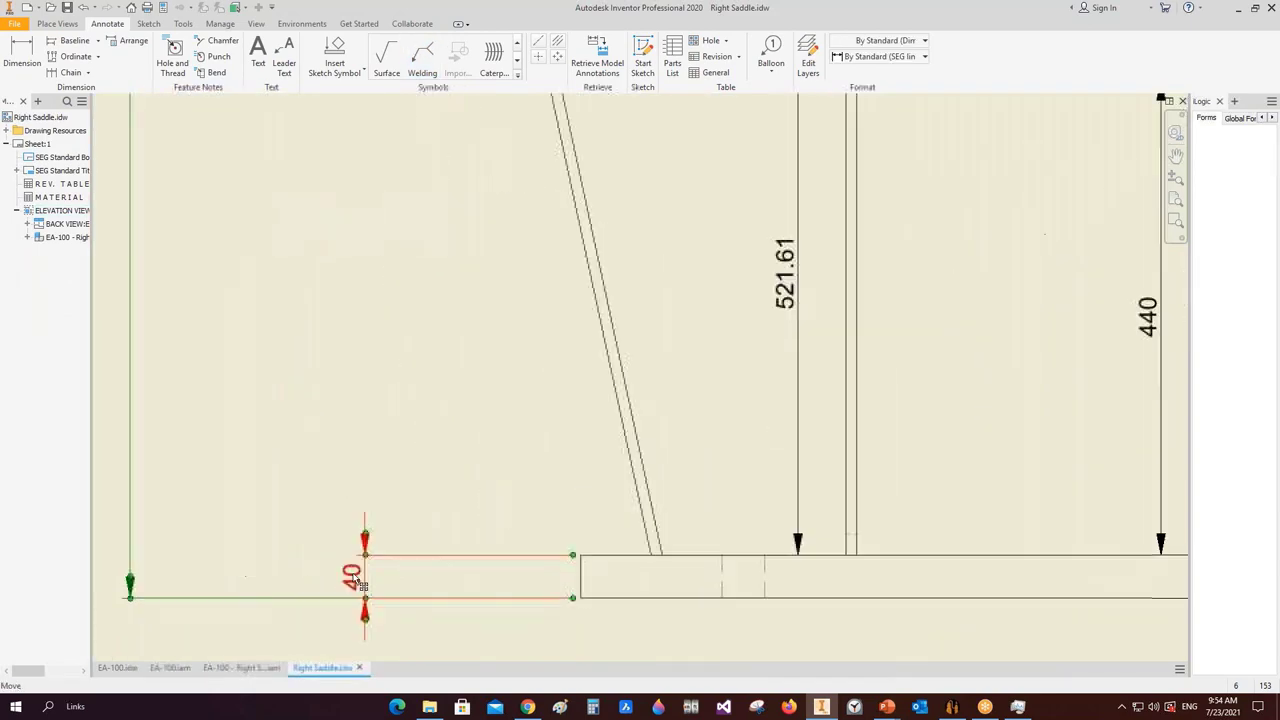
scroll(253, 495, "down", 5)
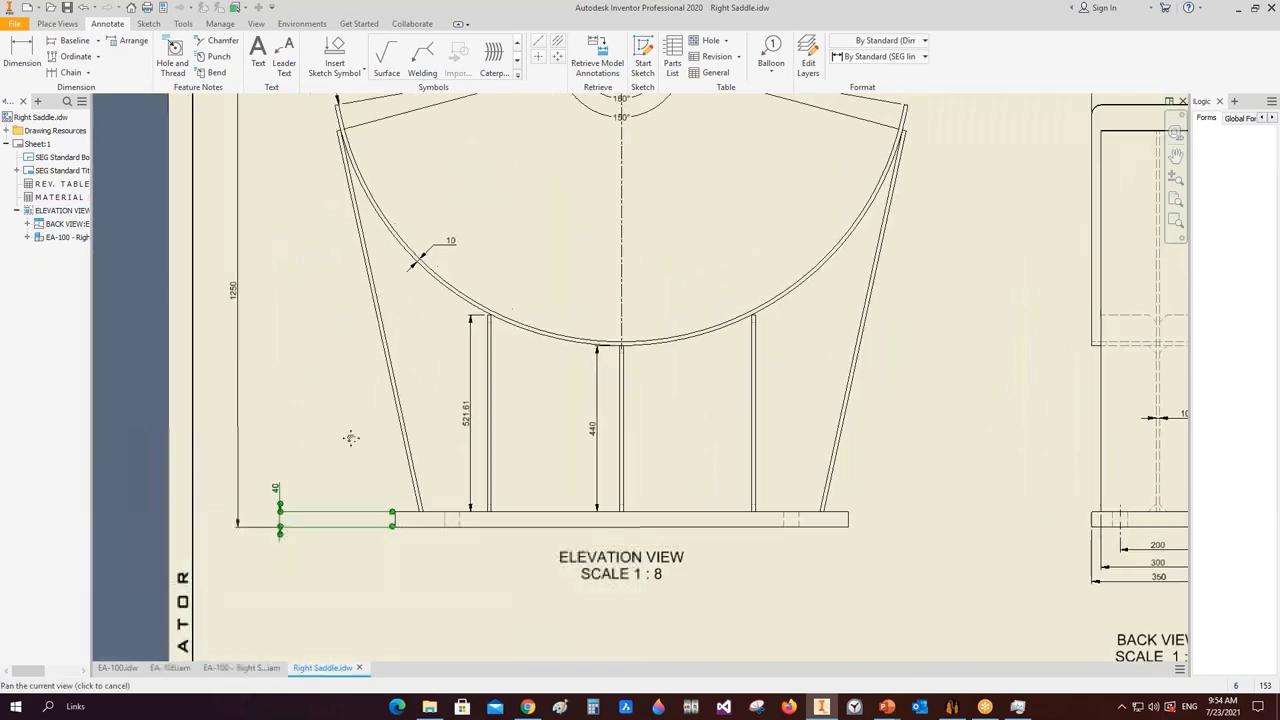
key("Escape")
- Attach a double-sided fillet weld symbol, without all-around, to the base plate's top edge
left_click(422, 55)
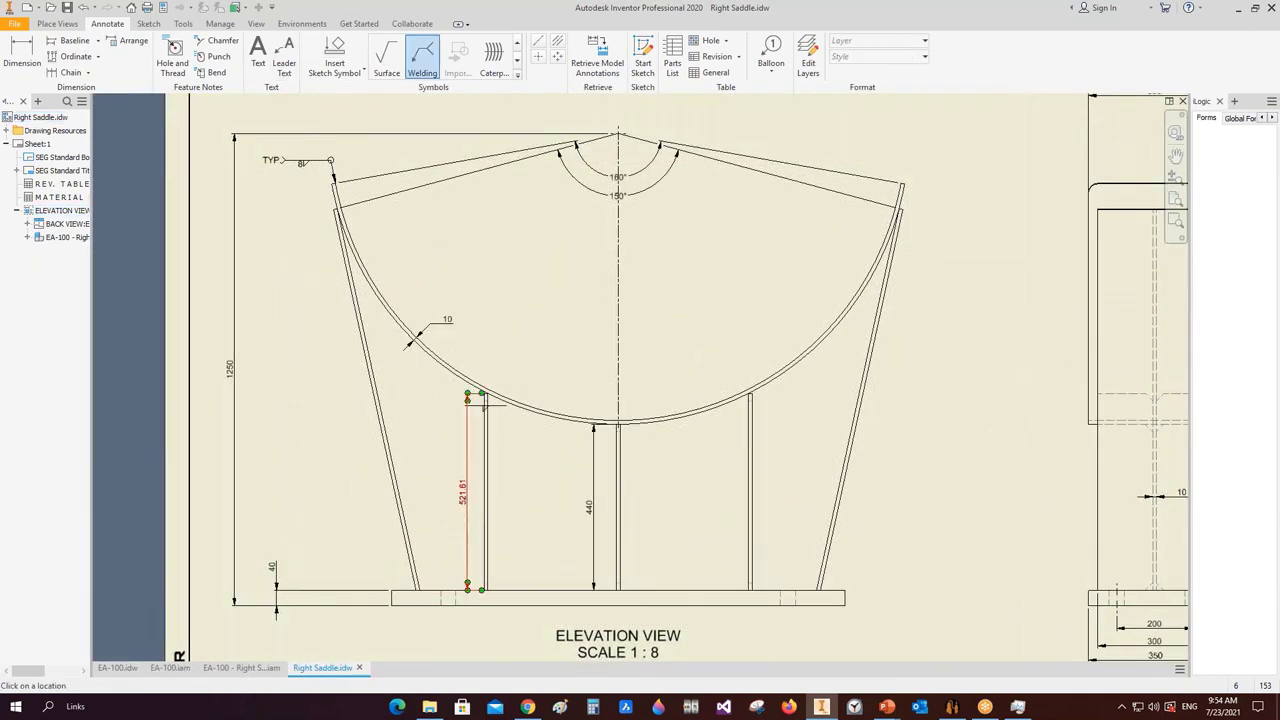
scroll(488, 425, "up", 3)
middle_click_drag(480, 620, 460, 420)
left_click(465, 548)
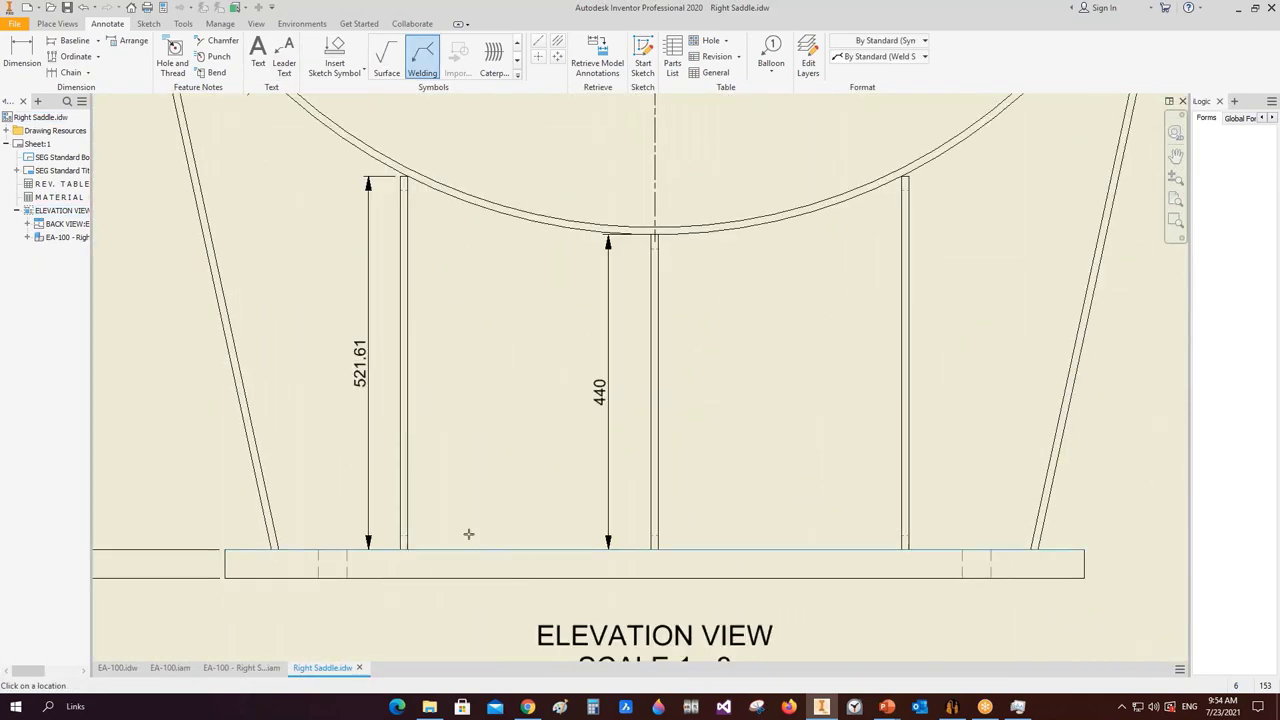
left_click(504, 440)
right_click(504, 420)
left_click(557, 357)
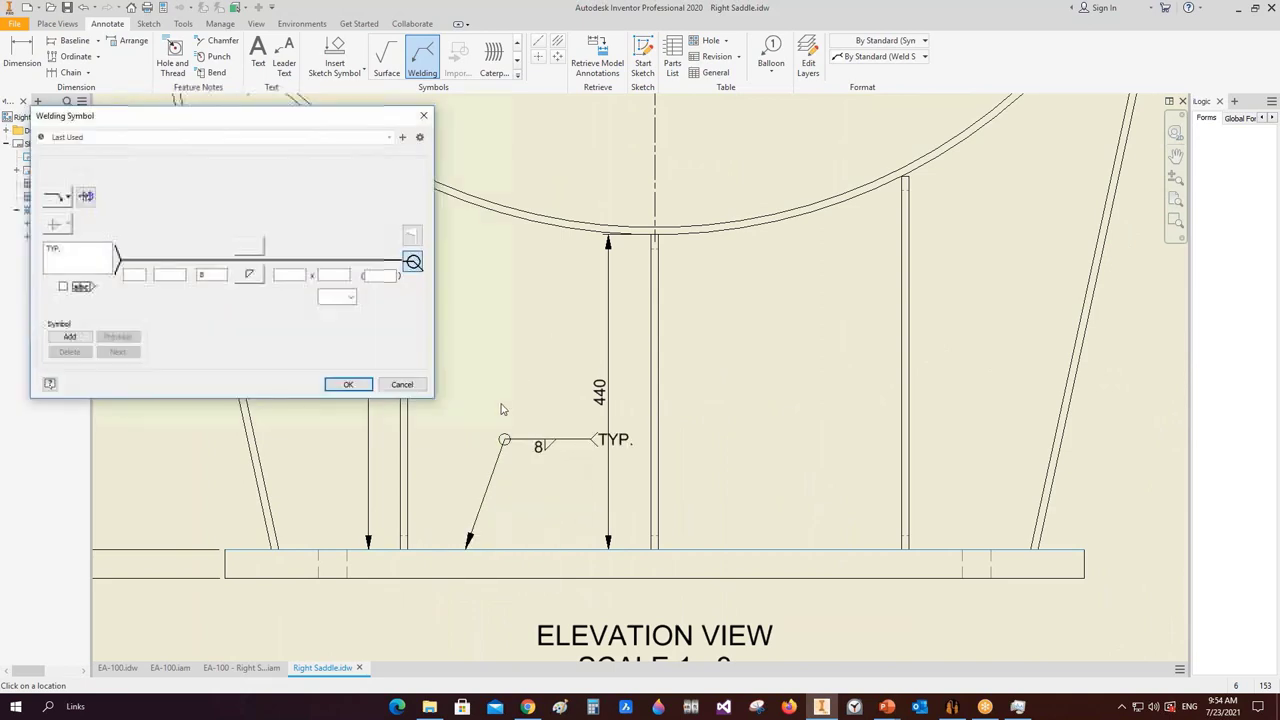
left_click(412, 264)
left_click(249, 274)
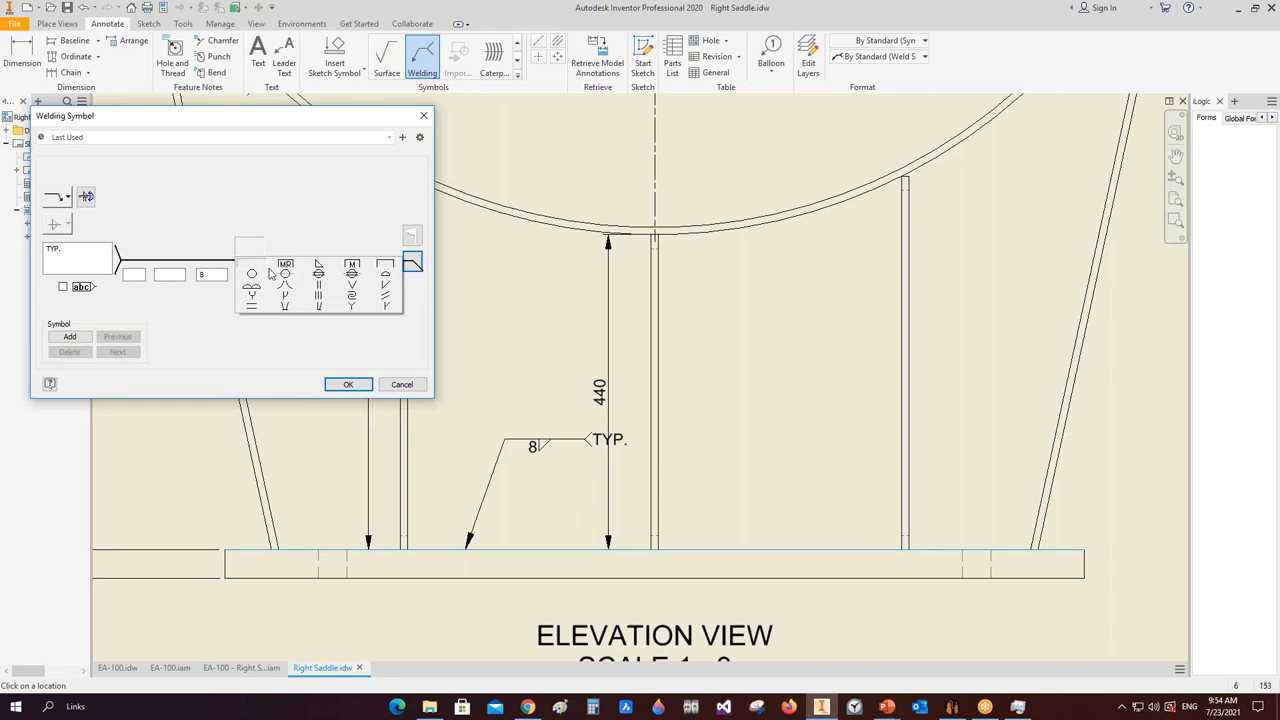
left_click(279, 275)
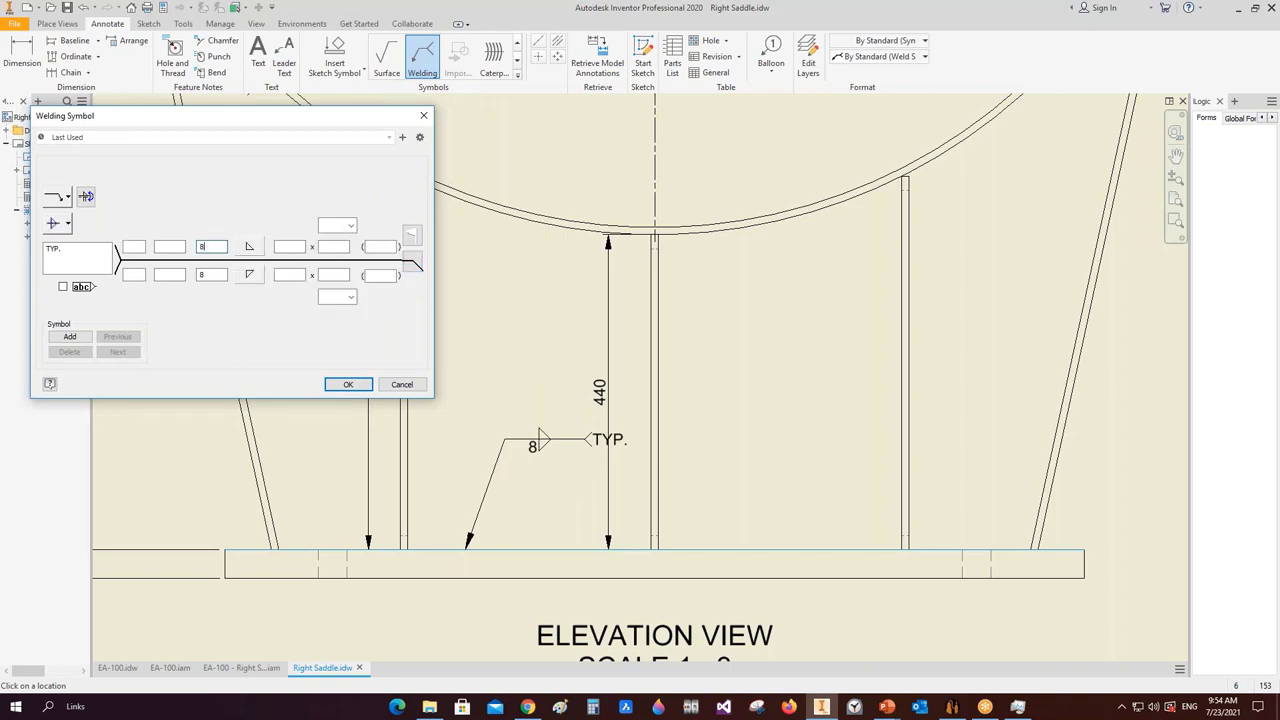
left_click(348, 384)
scroll(501, 415, "down", 2)
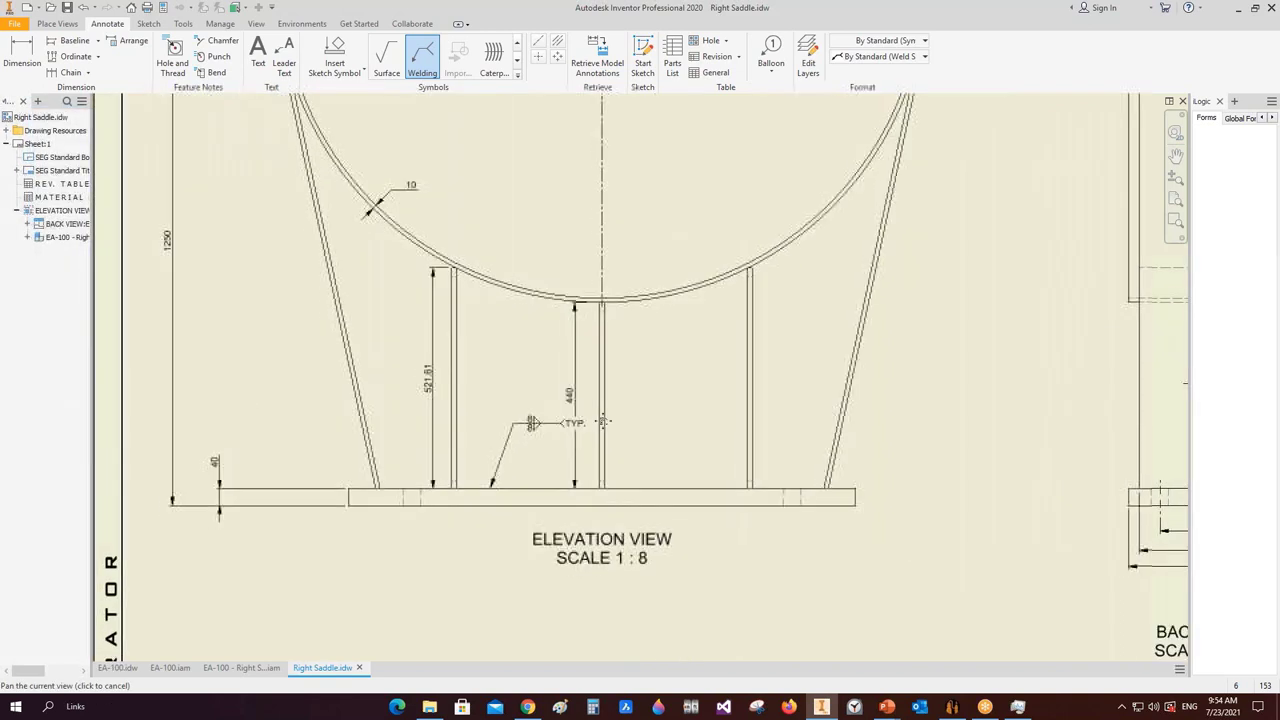
right_click(530, 405)
key("Escape")
- Move the new weld symbol to the left of its leader
left_click(533, 409)
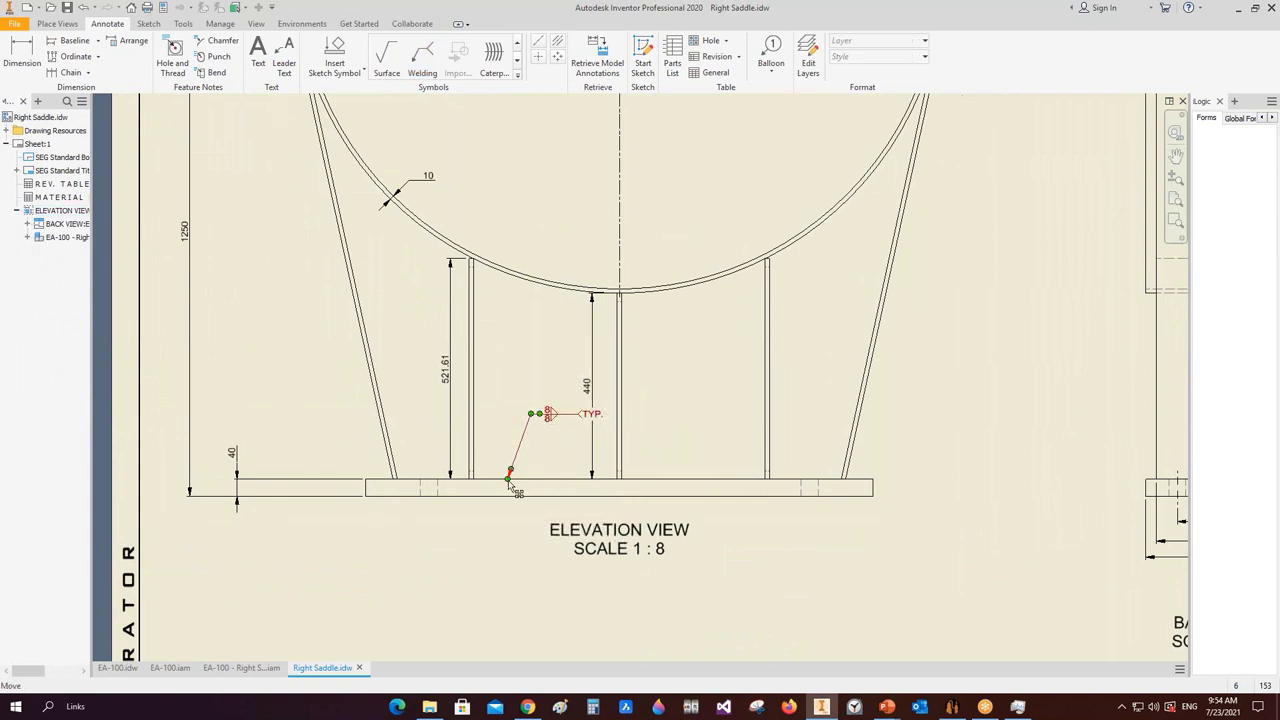
left_click_drag(493, 487, 478, 455)
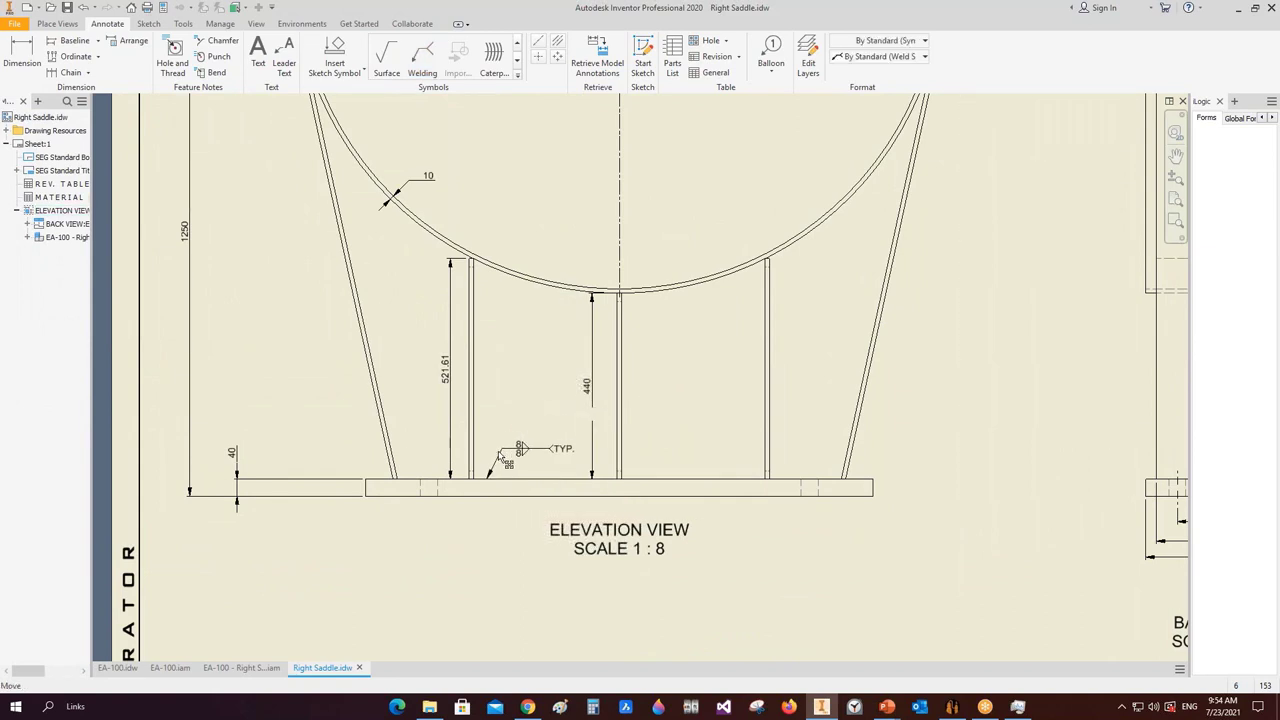
key("Escape")
scroll(505, 455, "down", 6)
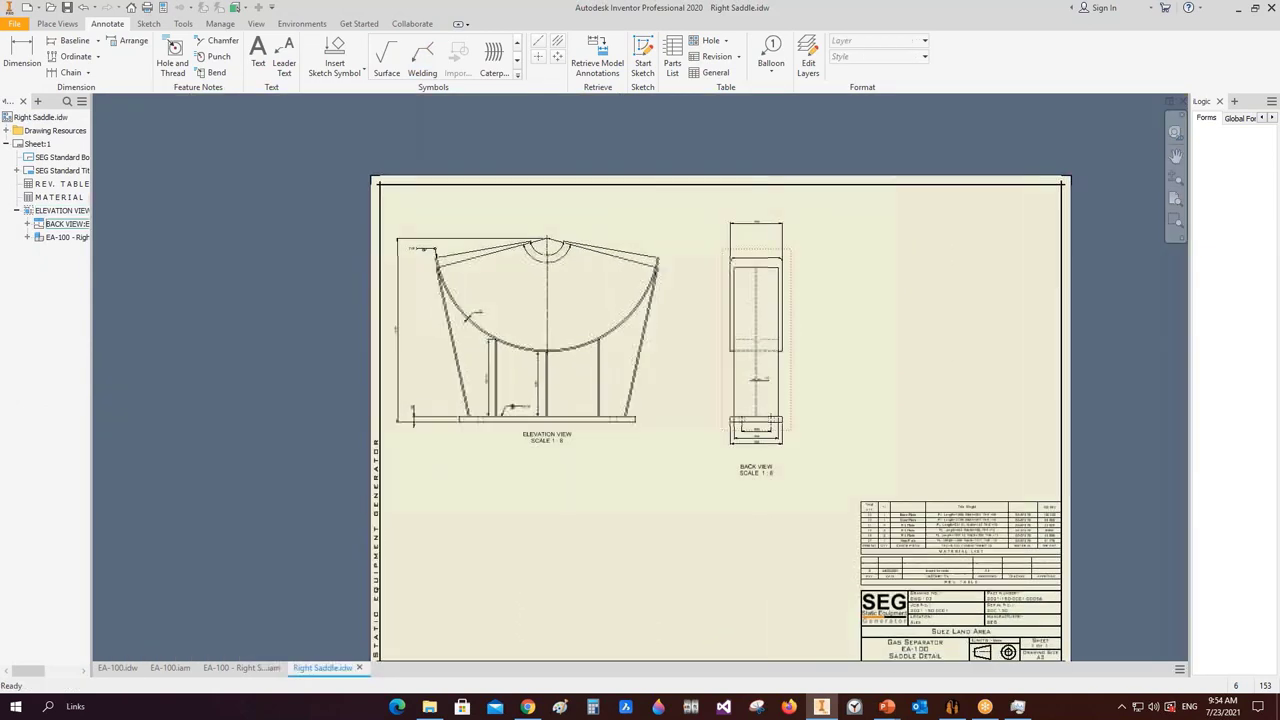
scroll(466, 426, "up", 3)
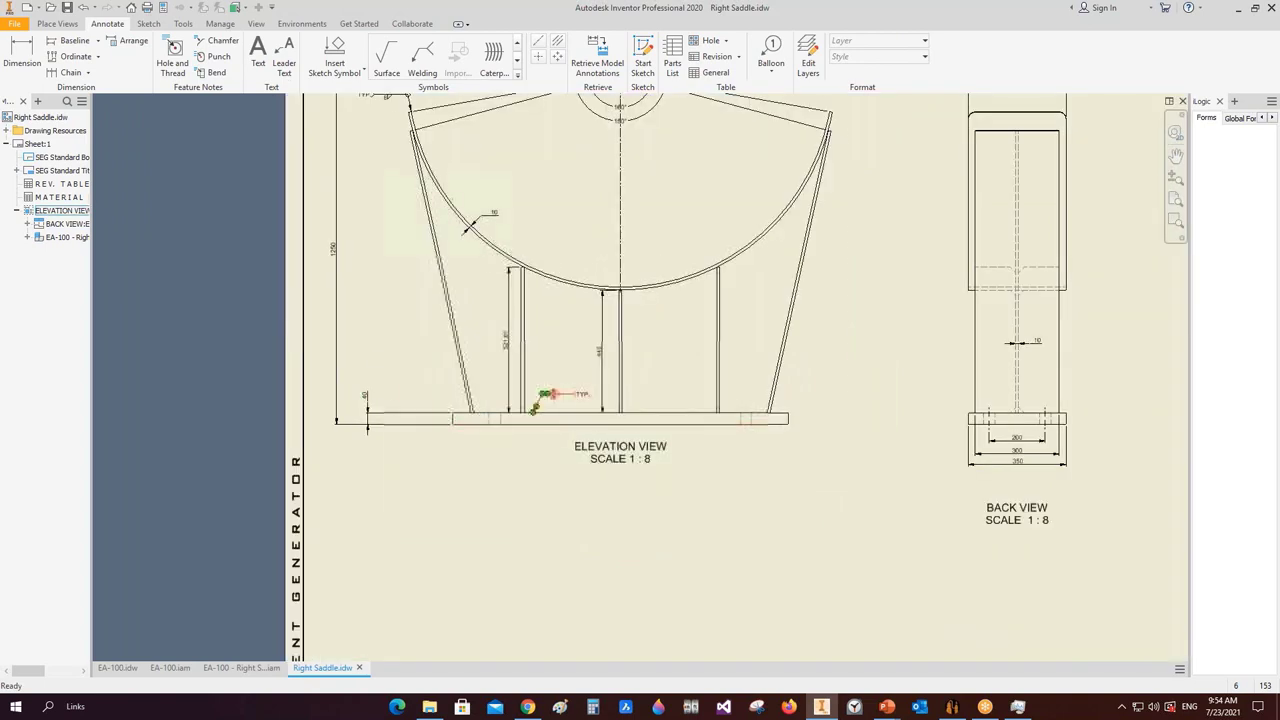
- Cut section A-A between the base plate's end corners and place it at 1:8 below the elevation
left_click(58, 23)
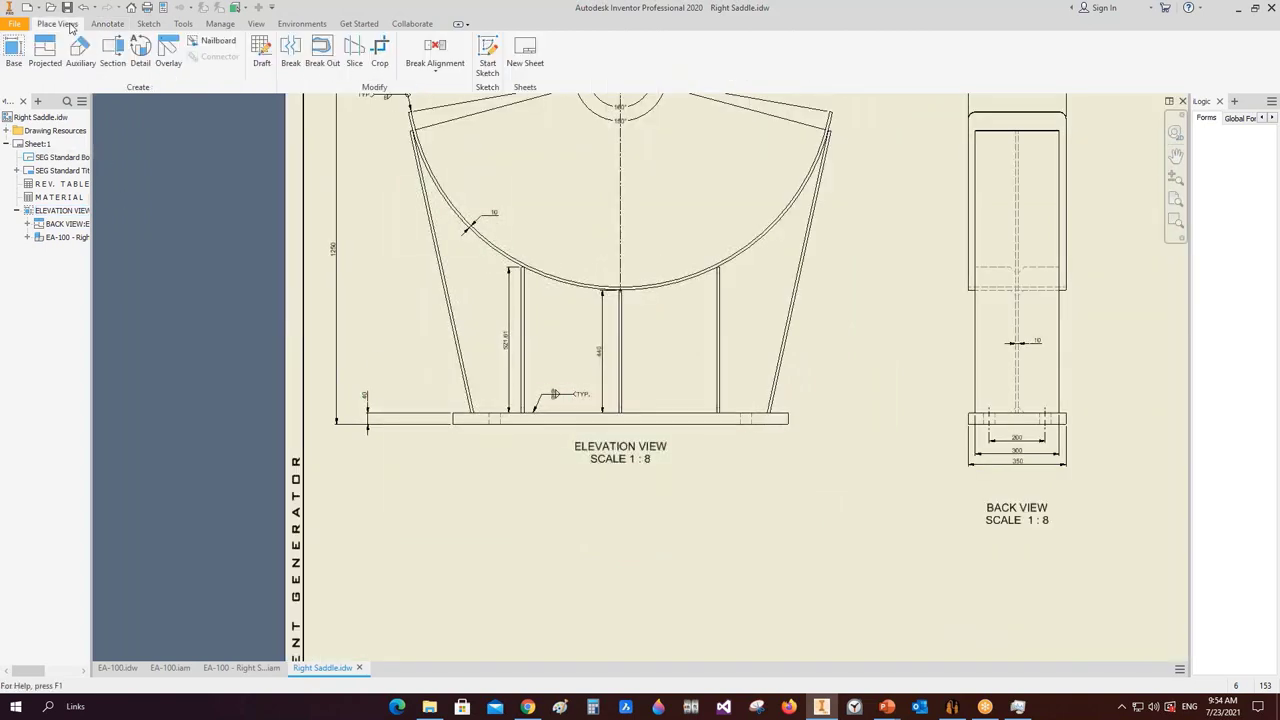
left_click(115, 55)
scroll(467, 413, "up", 2)
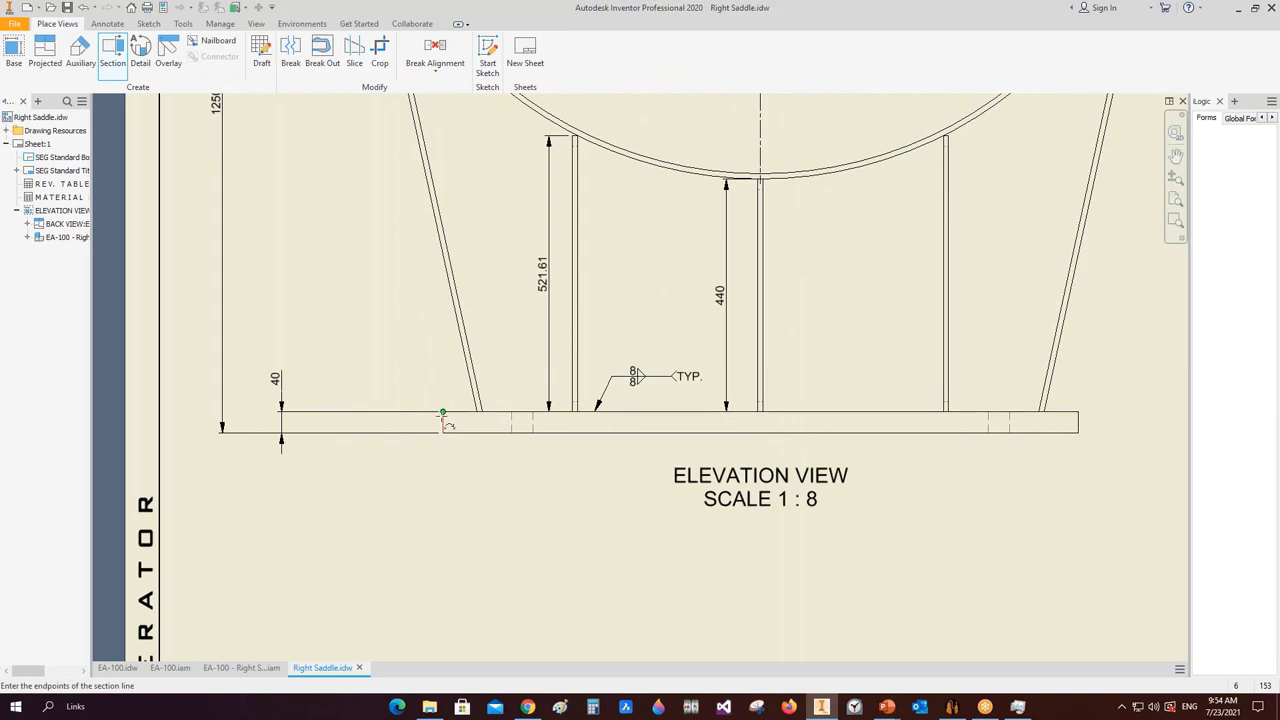
left_click(443, 412)
scroll(488, 400, "down", 2)
left_click(862, 397)
right_click(877, 365)
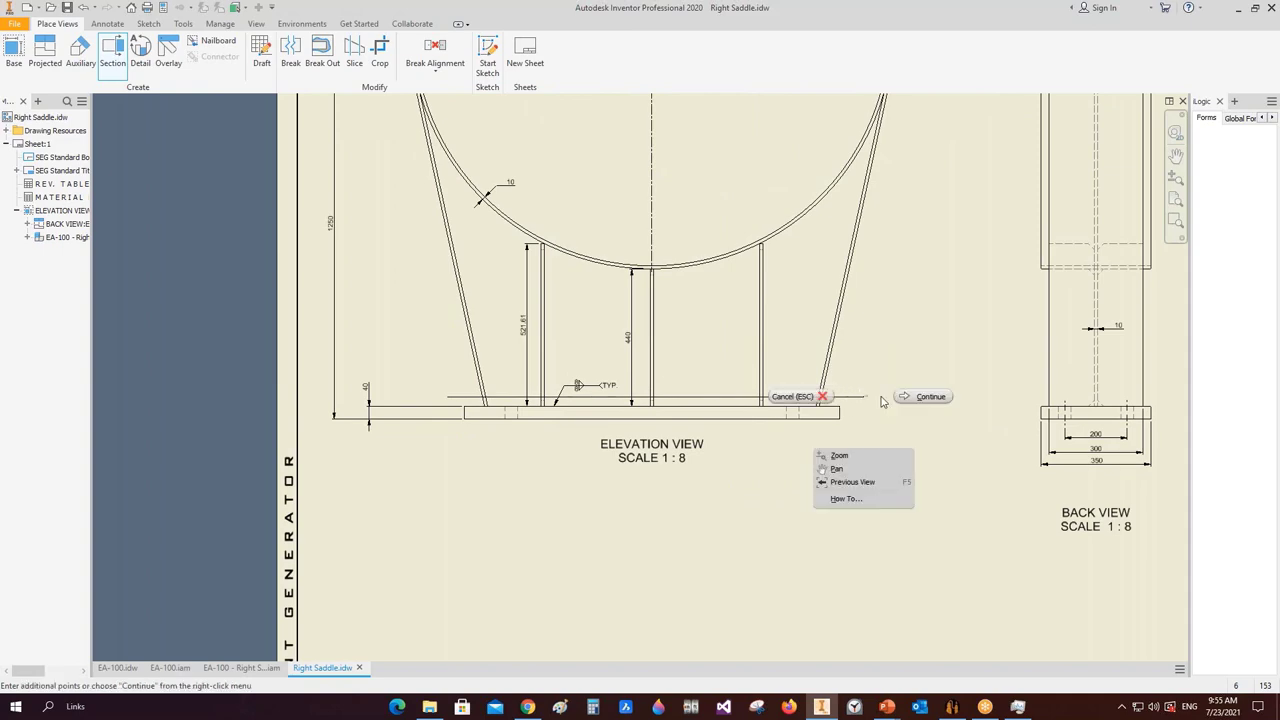
left_click(905, 403)
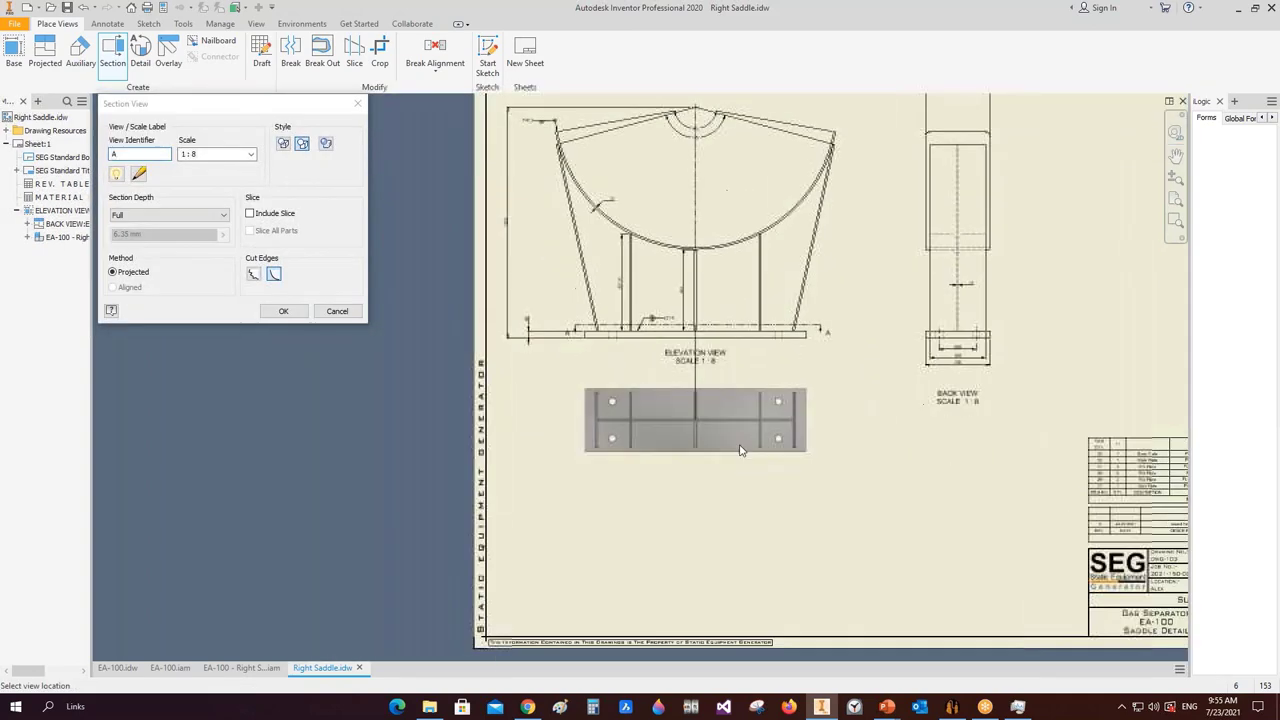
left_click(700, 490)
scroll(720, 495, "up", 5)
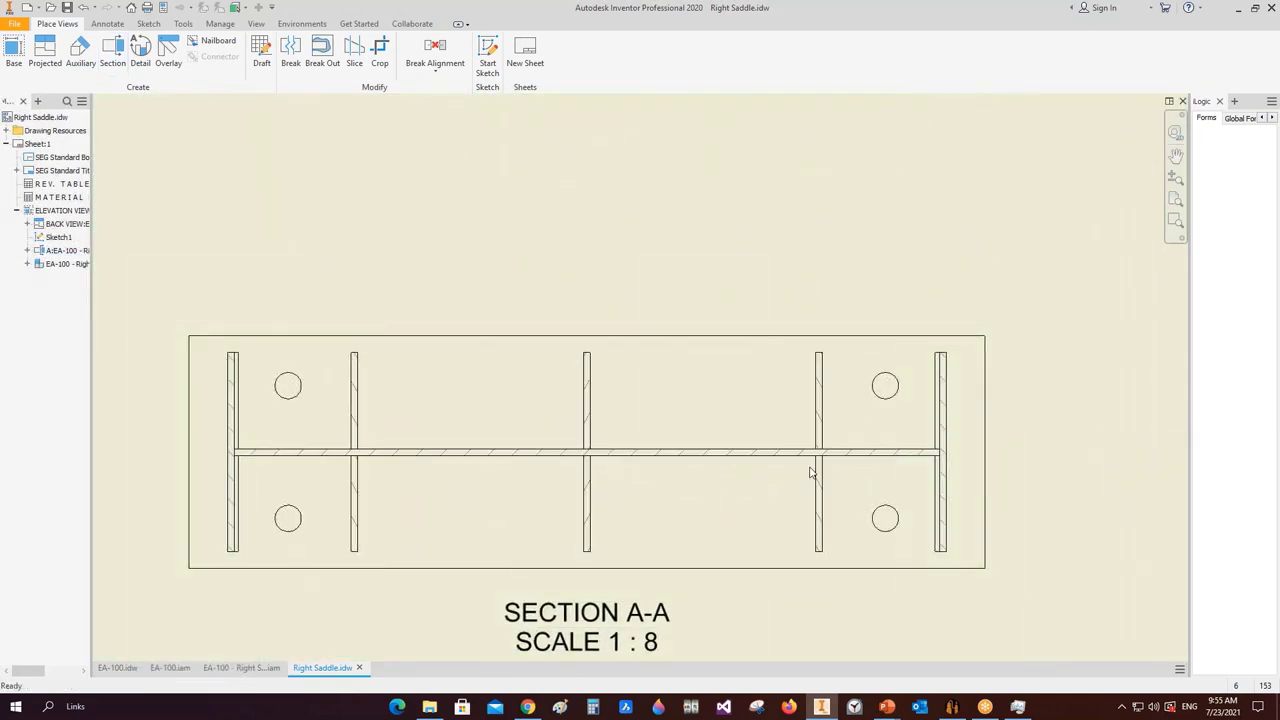
scroll(811, 451, "up", 3)
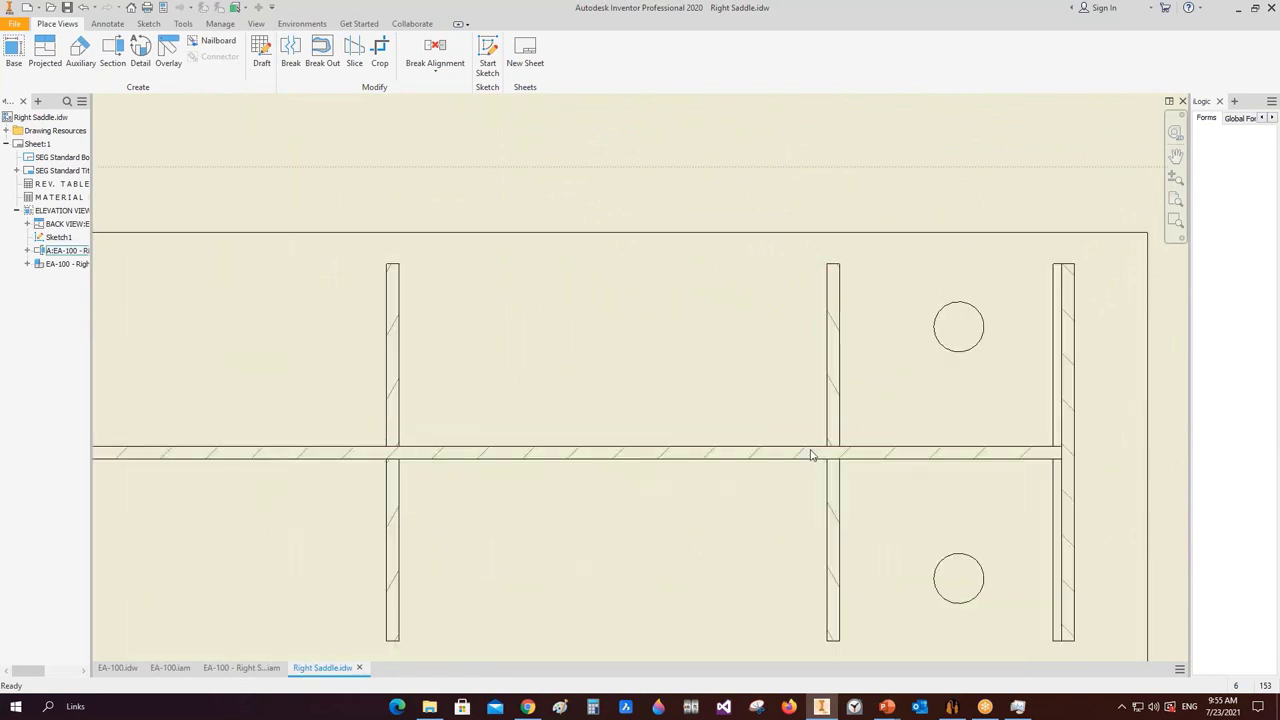
- Add 8 x 8 end fills at the upper and lower rib-to-web junctions
left_click(107, 24)
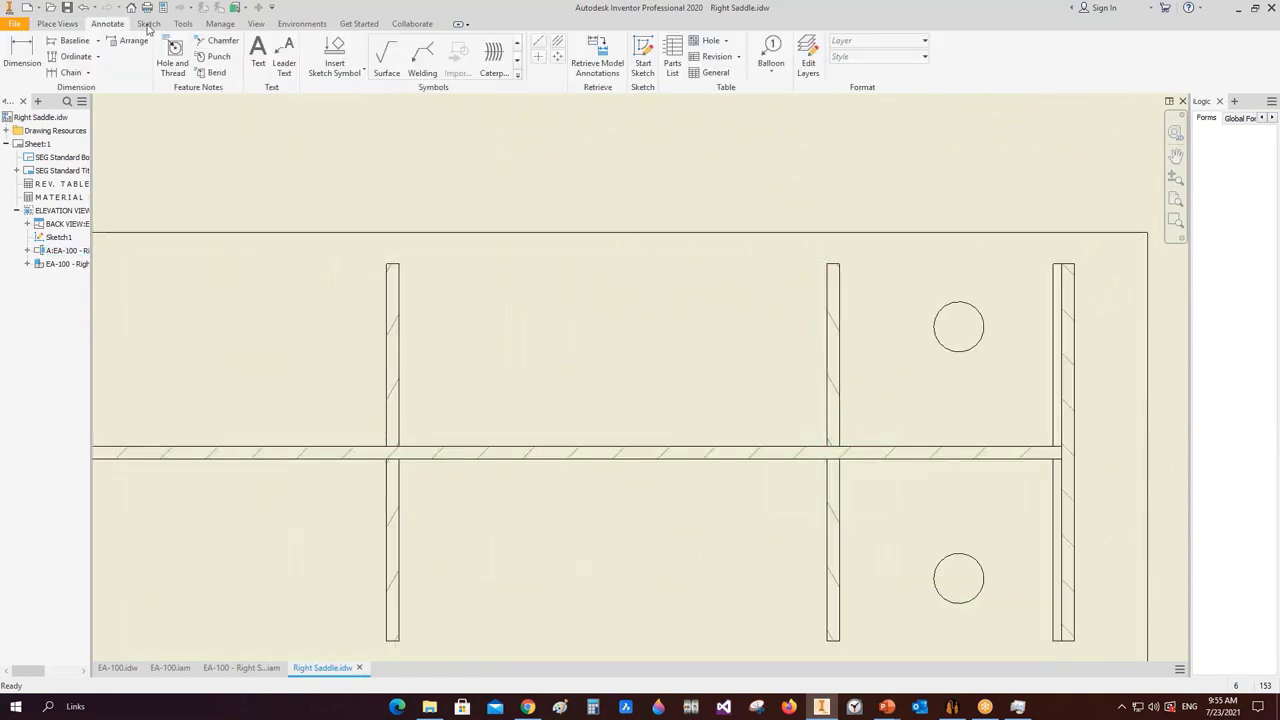
left_click(517, 64)
left_click(386, 58)
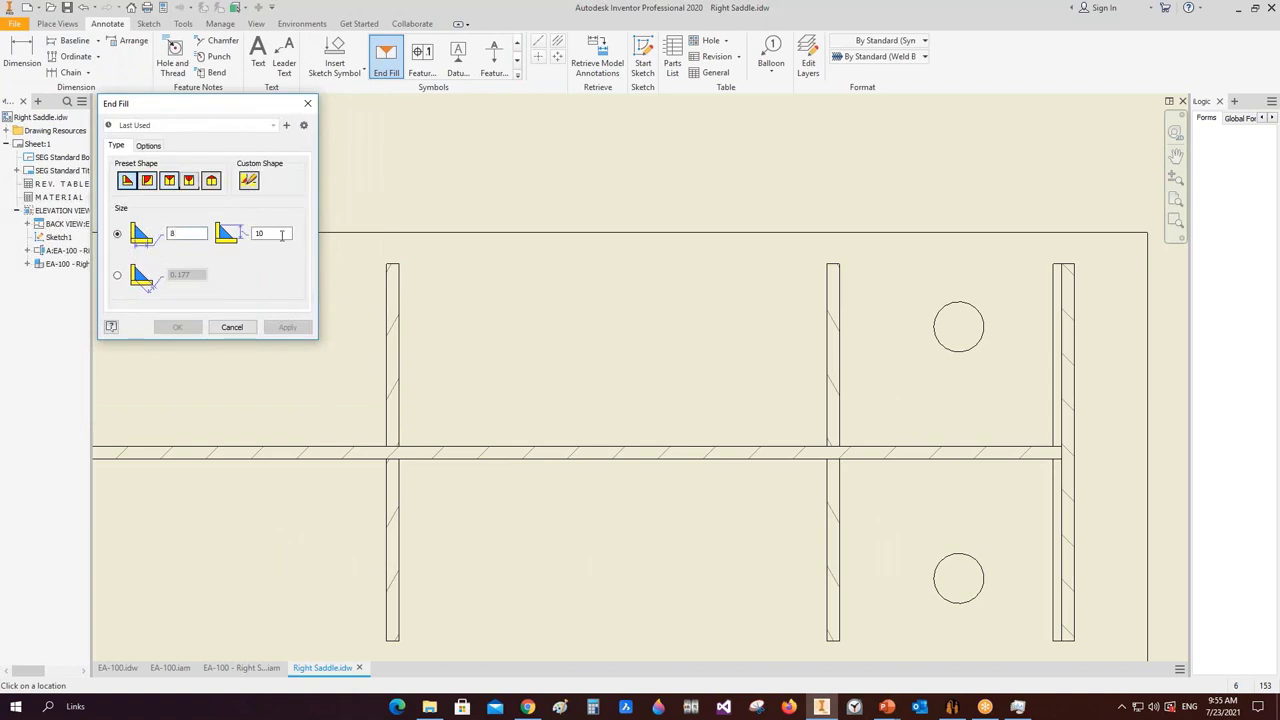
left_click(828, 446)
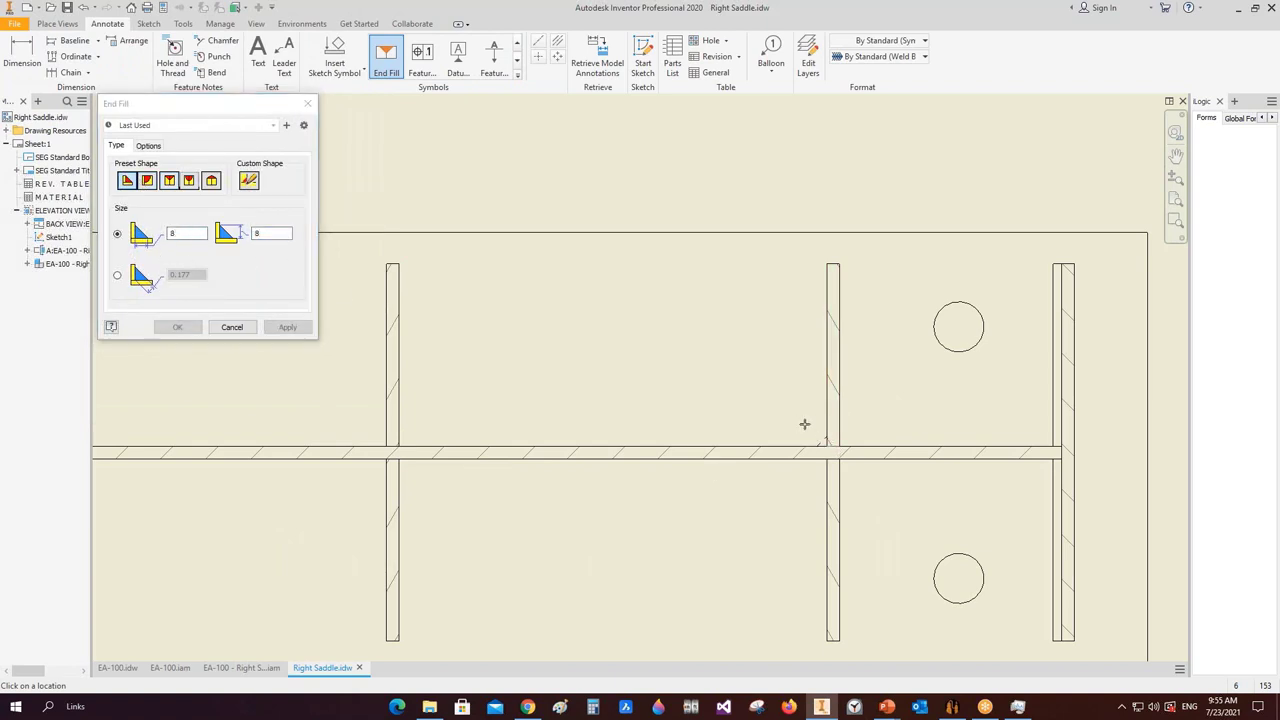
right_click(858, 429)
left_click(842, 441)
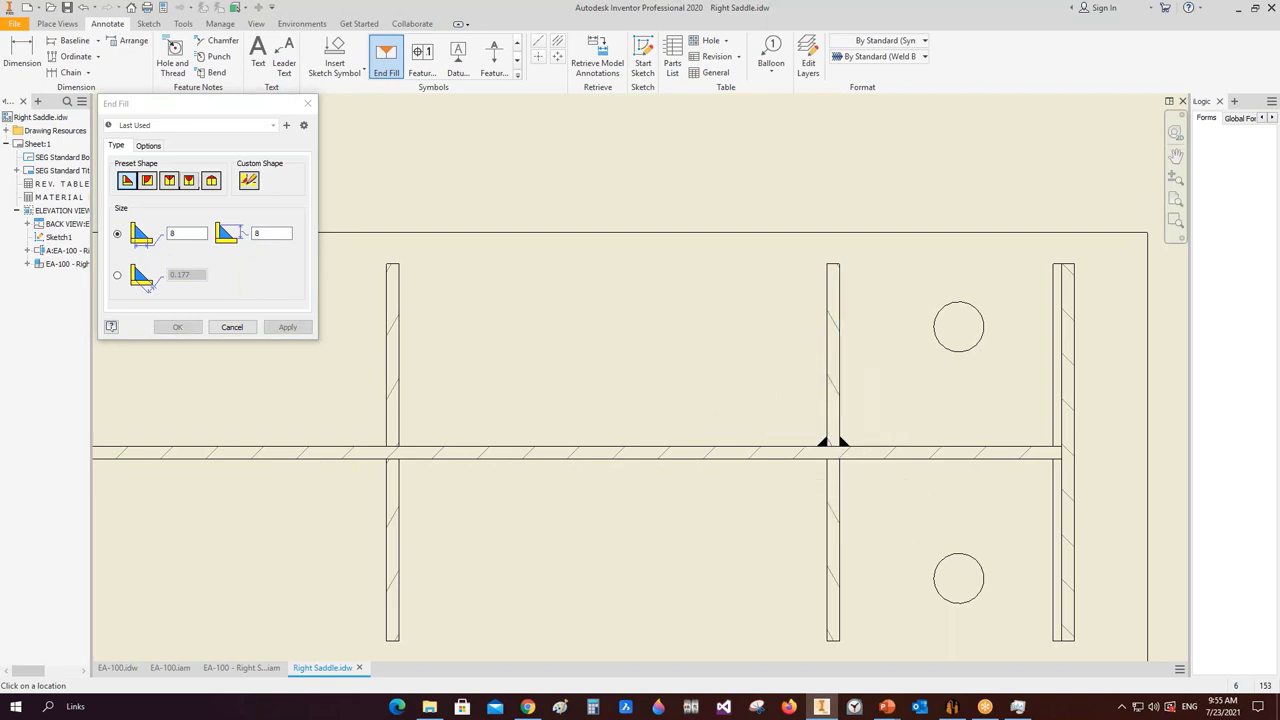
right_click(853, 470)
left_click(828, 455)
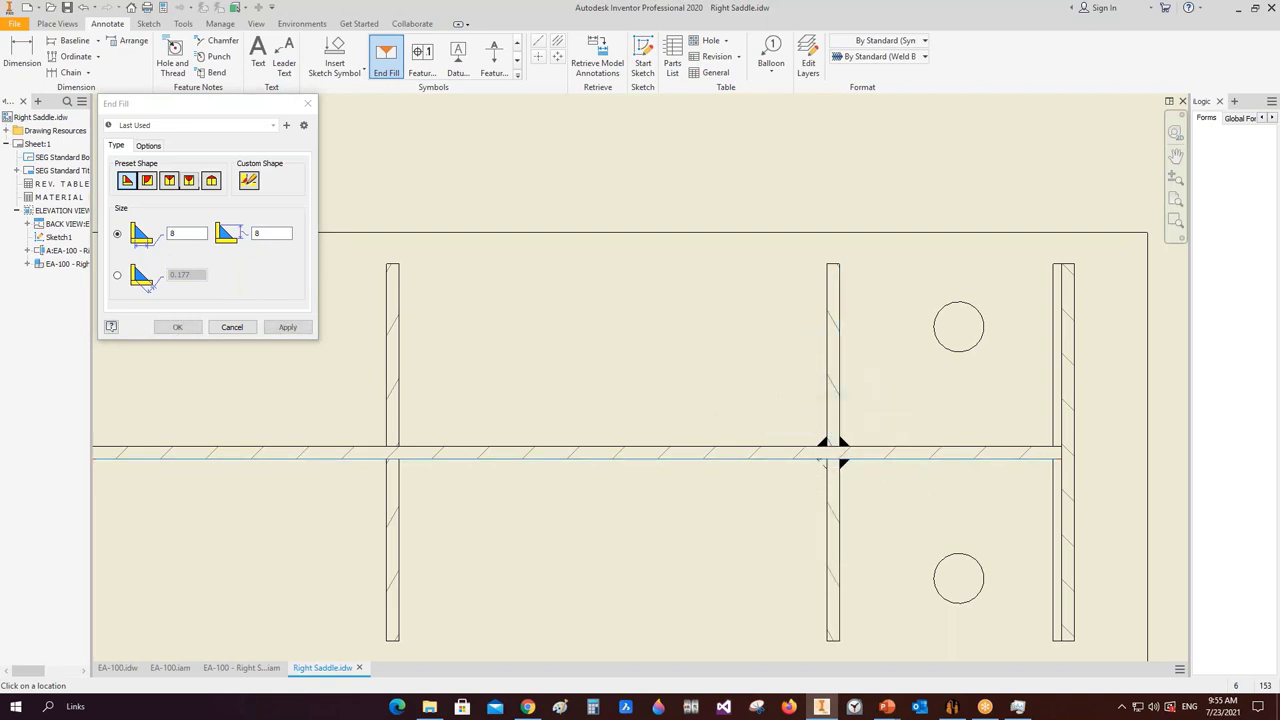
scroll(612, 450, "down", 2)
scroll(612, 440, "up", 3)
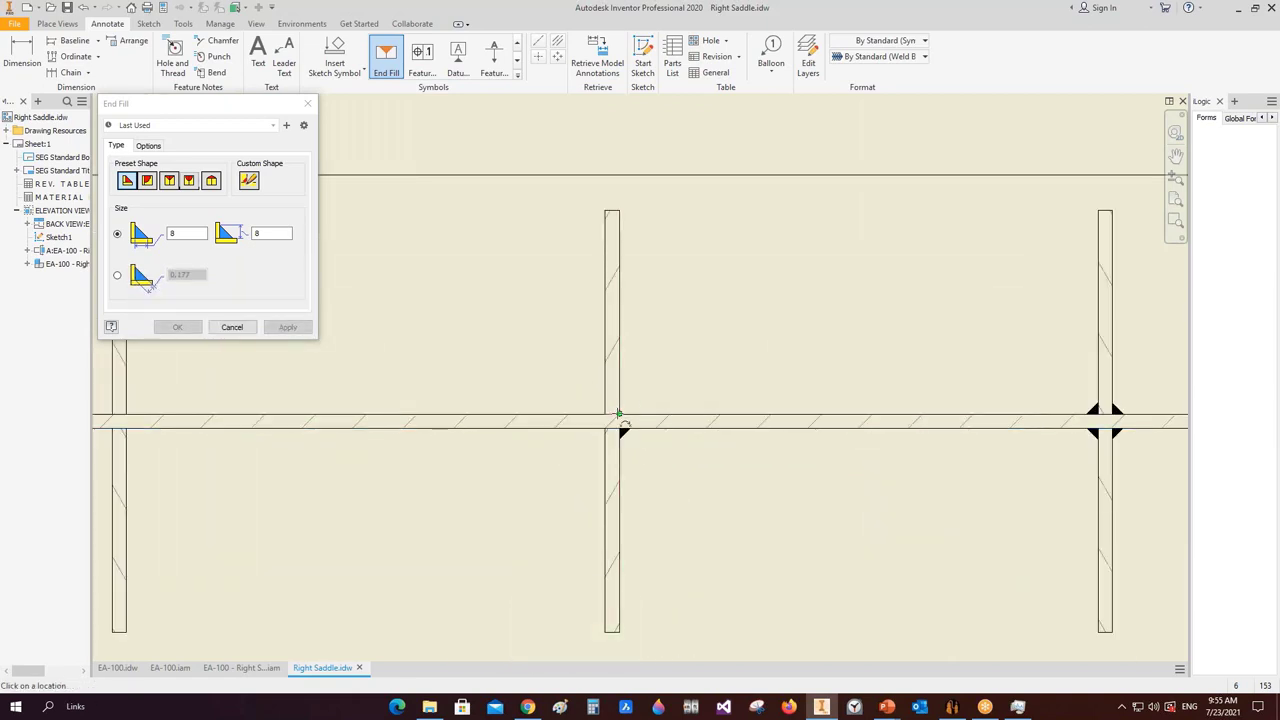
- Add end fills at the middle and left rib-to-web intersections, then stop
left_click(644, 386)
right_click(644, 386)
left_click(602, 412)
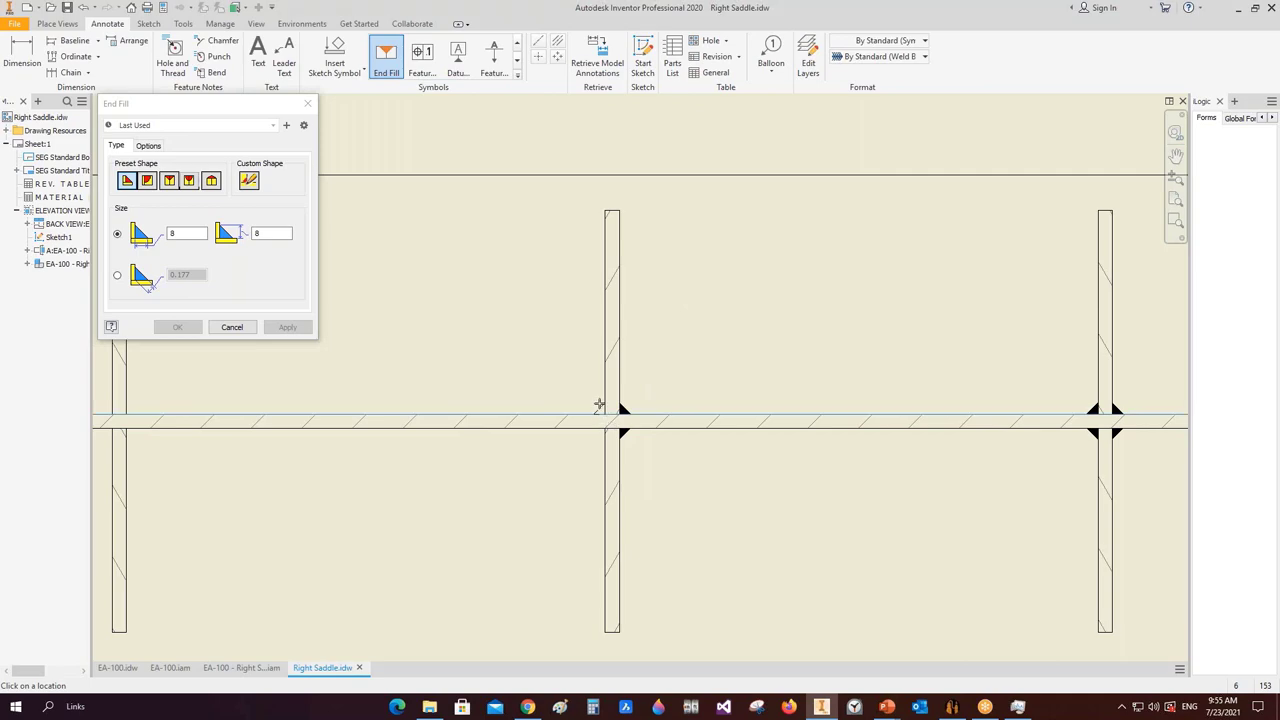
right_click(620, 405)
left_click(594, 354)
left_click(231, 327)
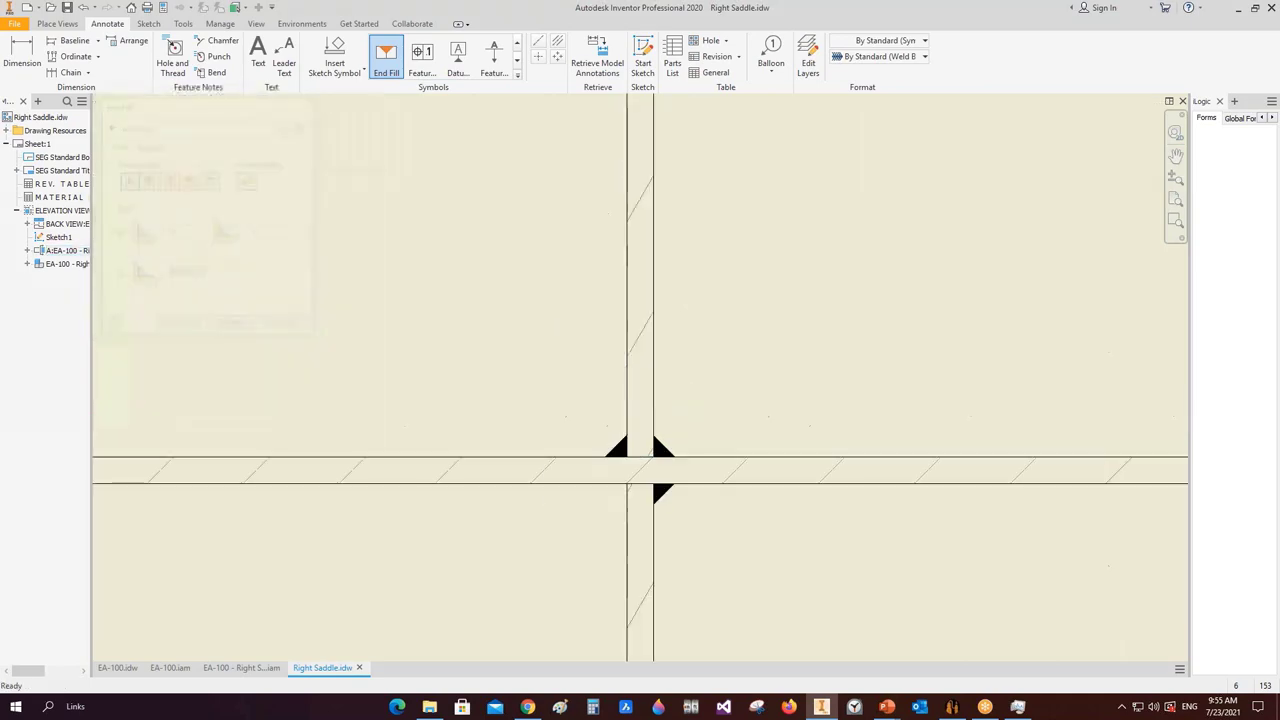
scroll(700, 320, "down", 5)
- Balloon the leg plate using the Item No in Bill of material style and Parts Only (legacy) BOM view
scroll(690, 286, "down", 3)
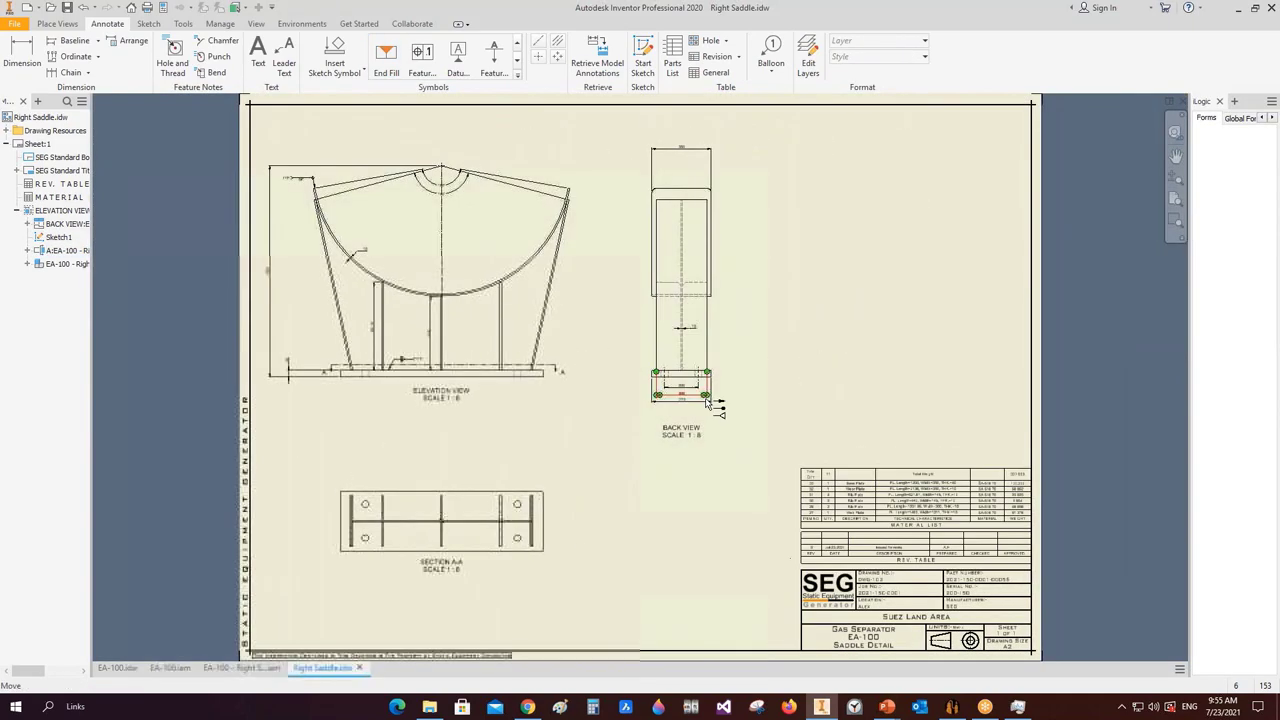
left_click(771, 55)
left_click(886, 57)
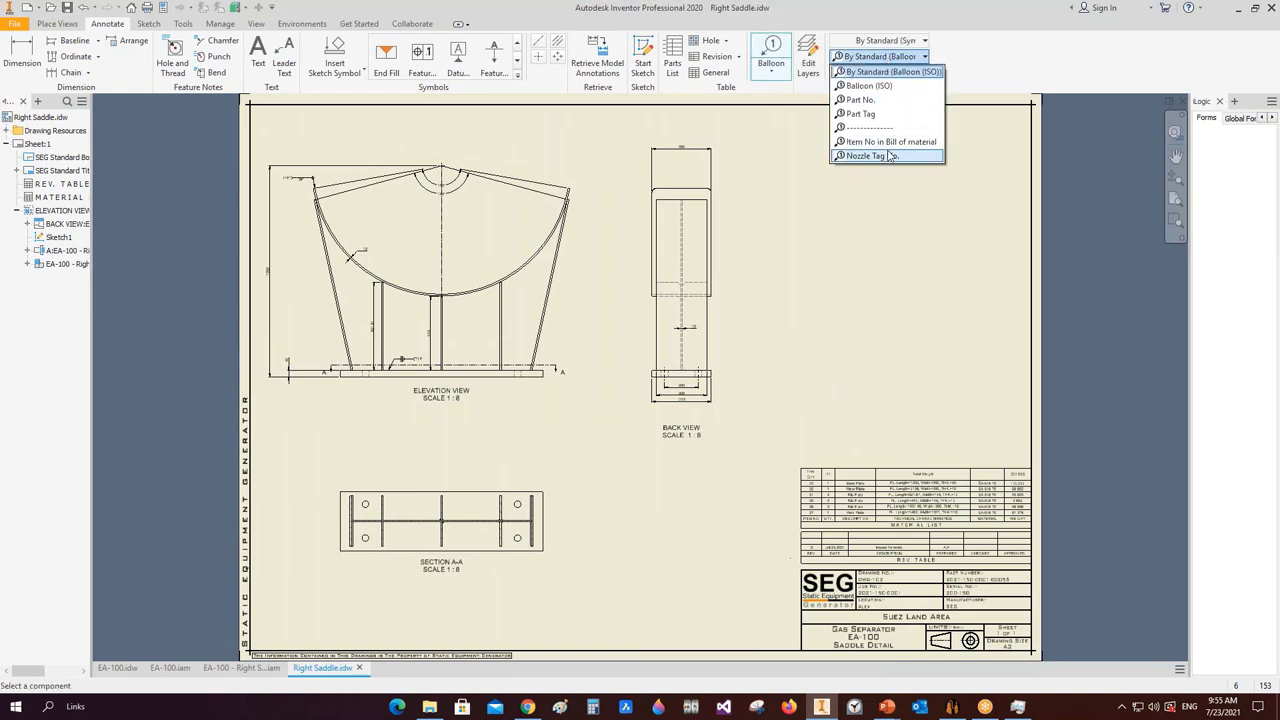
left_click(875, 155)
left_click(884, 57)
left_click(895, 141)
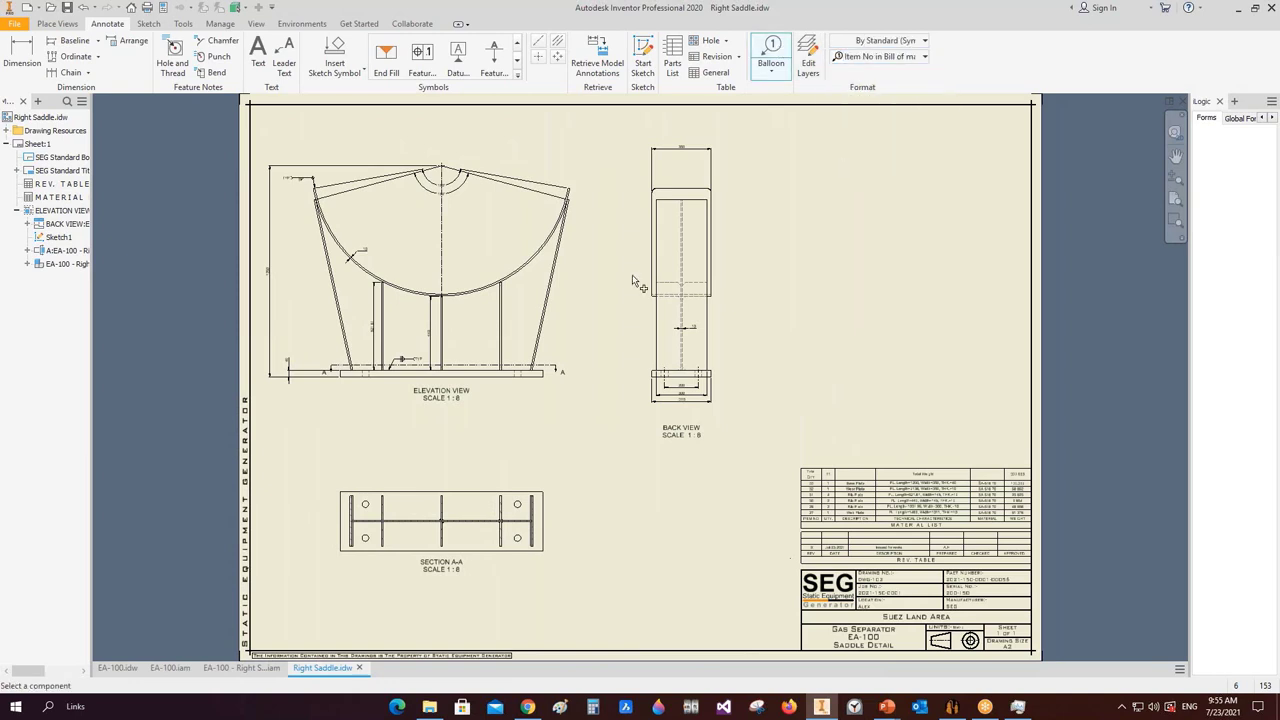
scroll(629, 273, "up", 3)
left_click(477, 302)
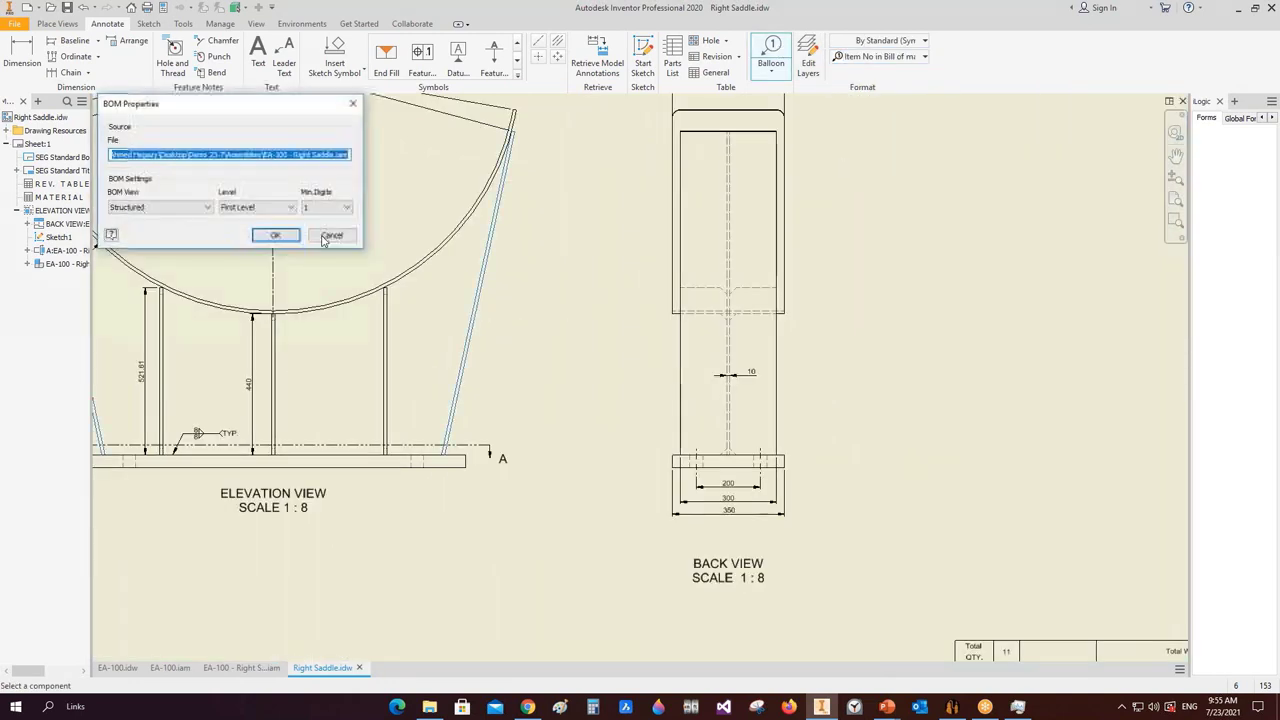
left_click(170, 207)
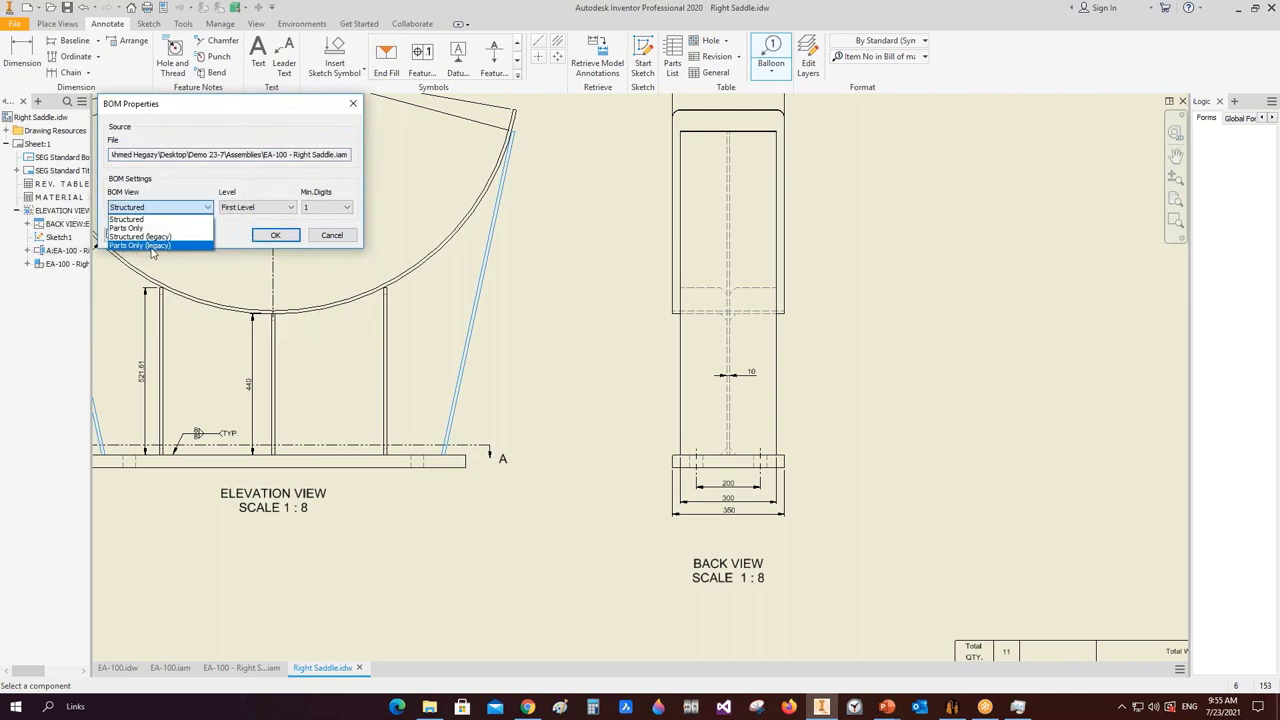
left_click(148, 245)
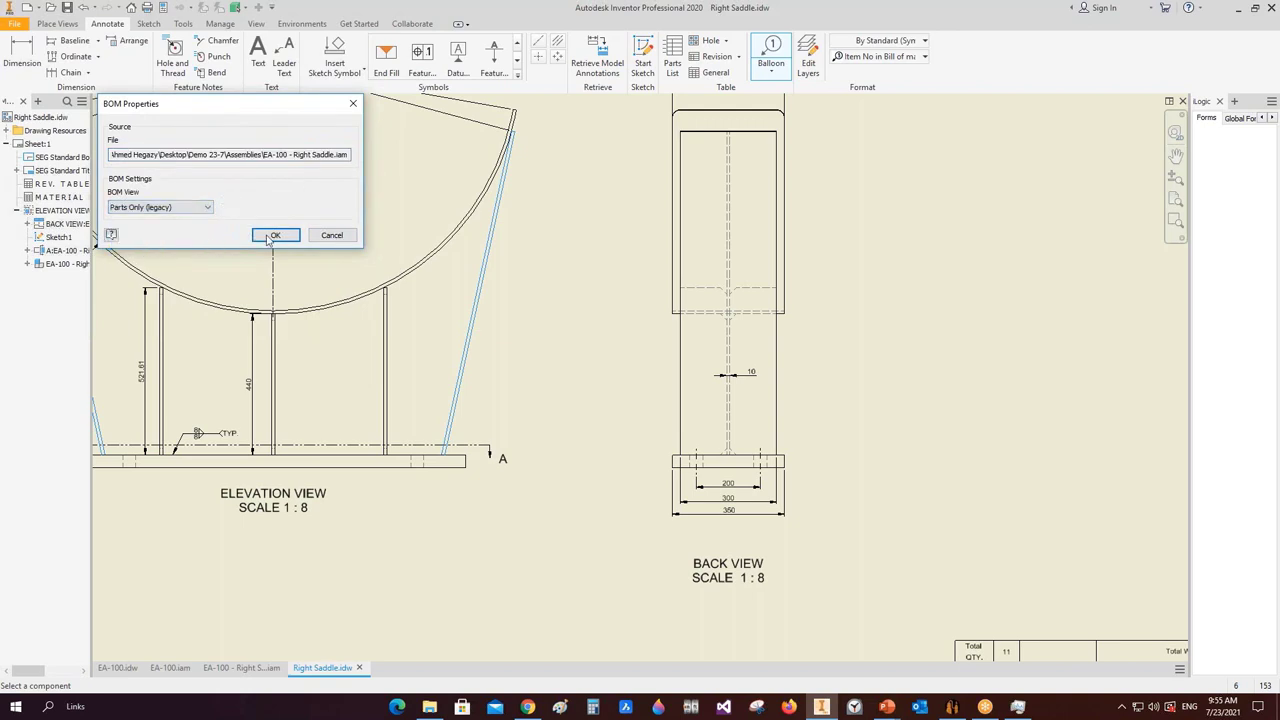
left_click(275, 234)
- Place item balloons beside the leg plate and on the base plate, then finish ballooning
left_click(511, 318)
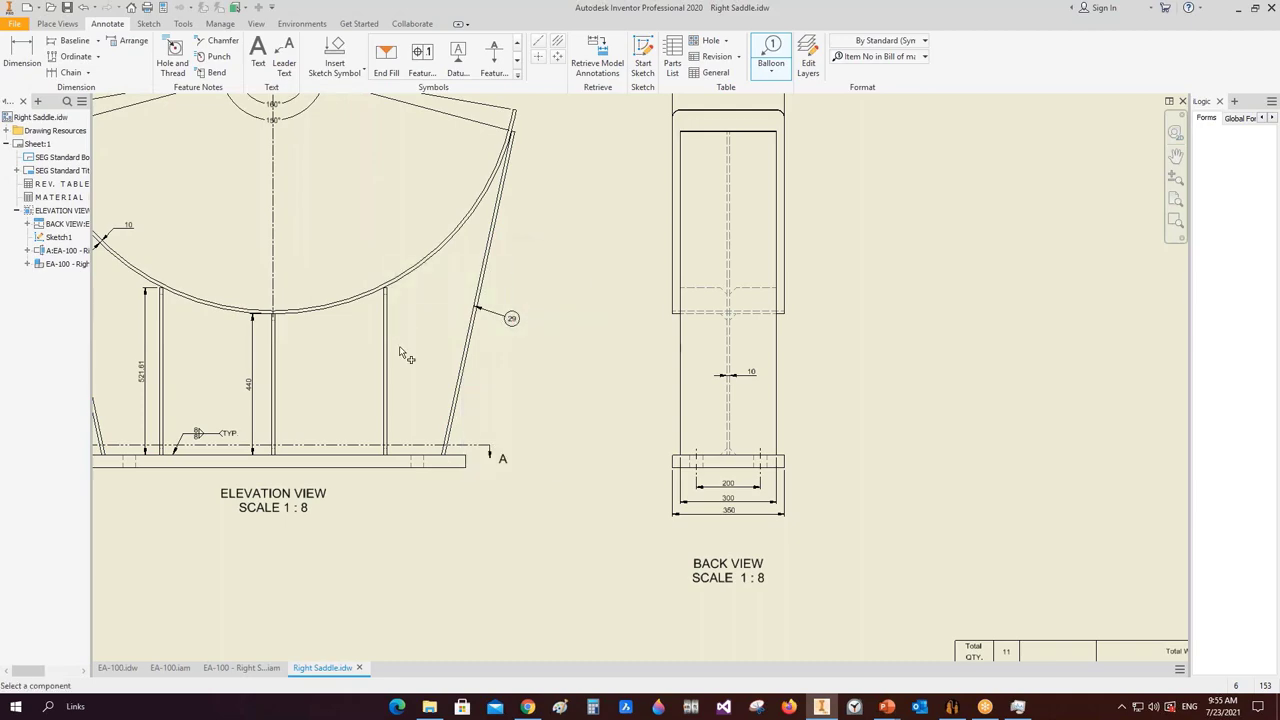
right_click(511, 386)
left_click(550, 450)
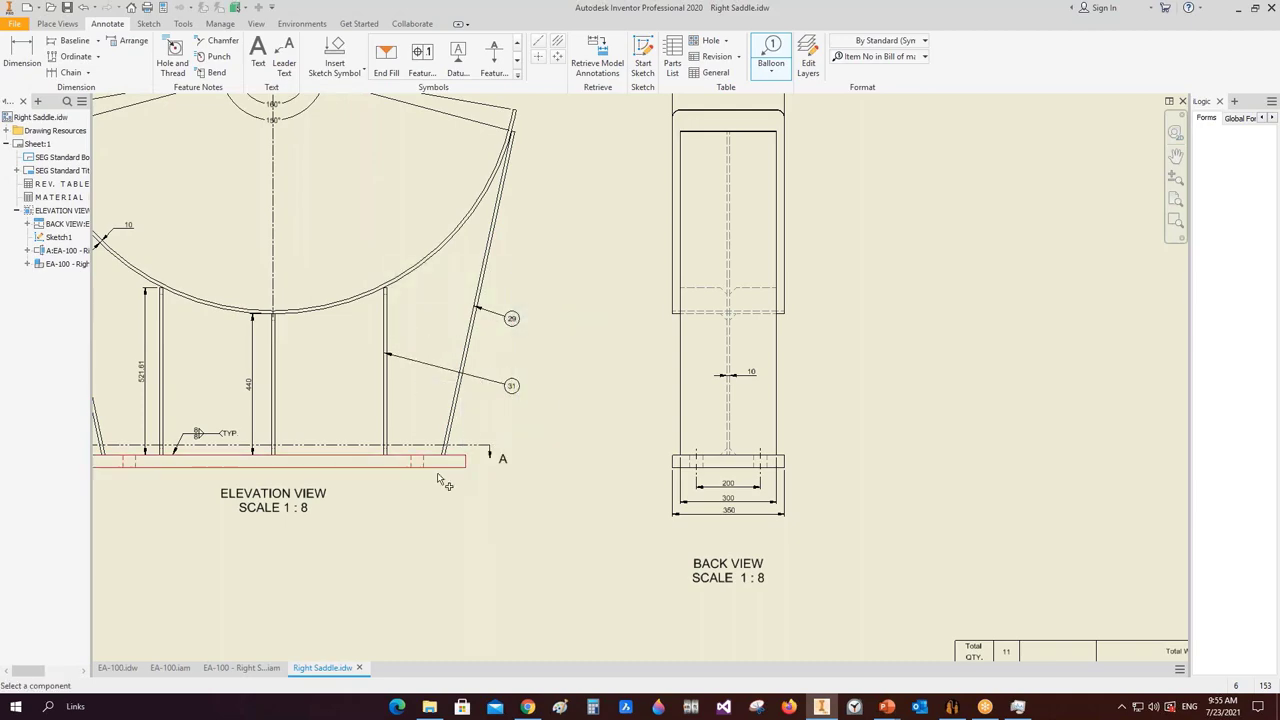
mouse_move(586, 494)
middle_mouse_down()
mouse_move(421, 330)
mouse_move(358, 232)
middle_mouse_up()
scroll(737, 397, "down", 3)
scroll(445, 388, "up", 3)
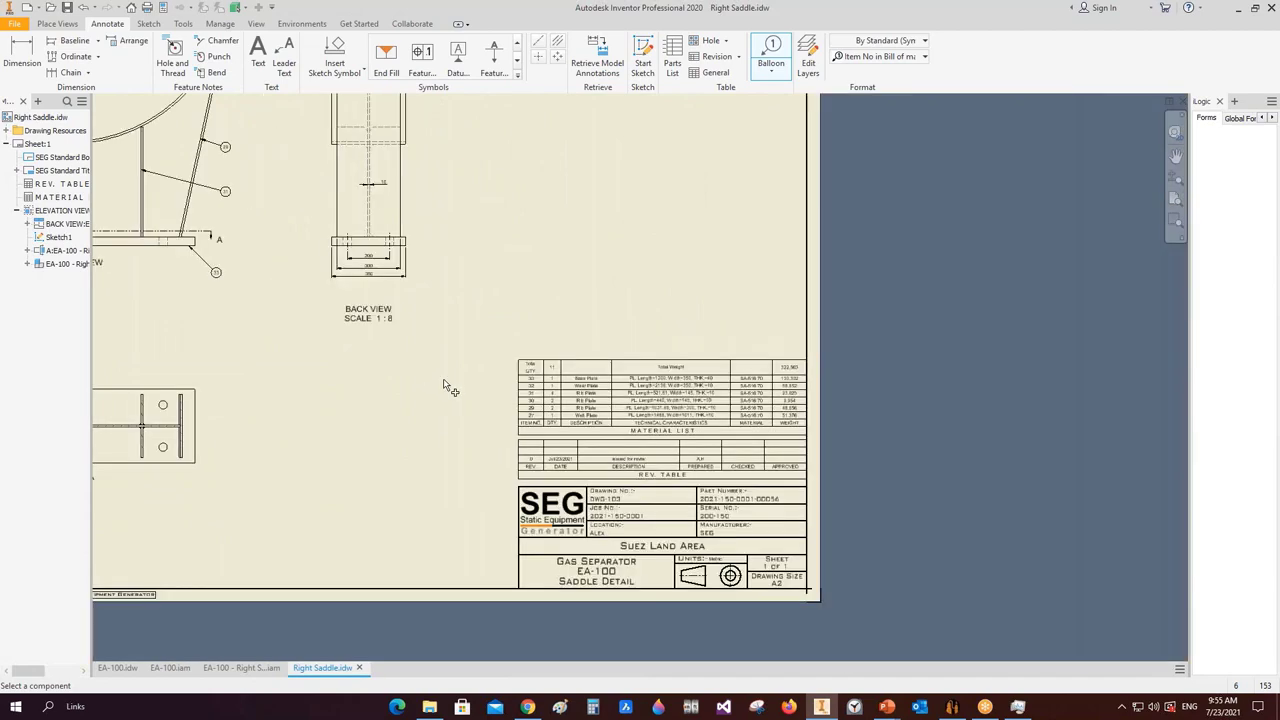
right_click(426, 486)
left_click(486, 534)
scroll(463, 258, "down", 5)
- Pan and zoom across the material list to check its entries and descriptions
scroll(463, 258, "up", 5)
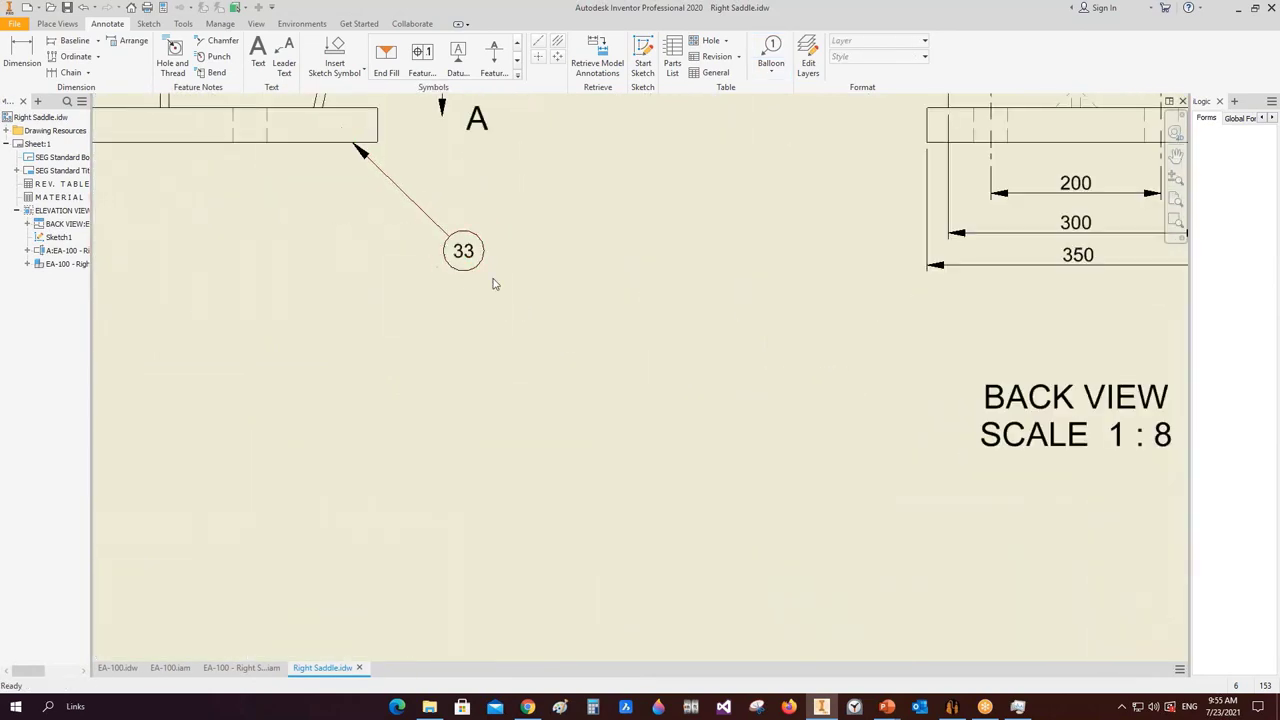
middle_click_drag(787, 535, 457, 340)
scroll(457, 340, "down", 5)
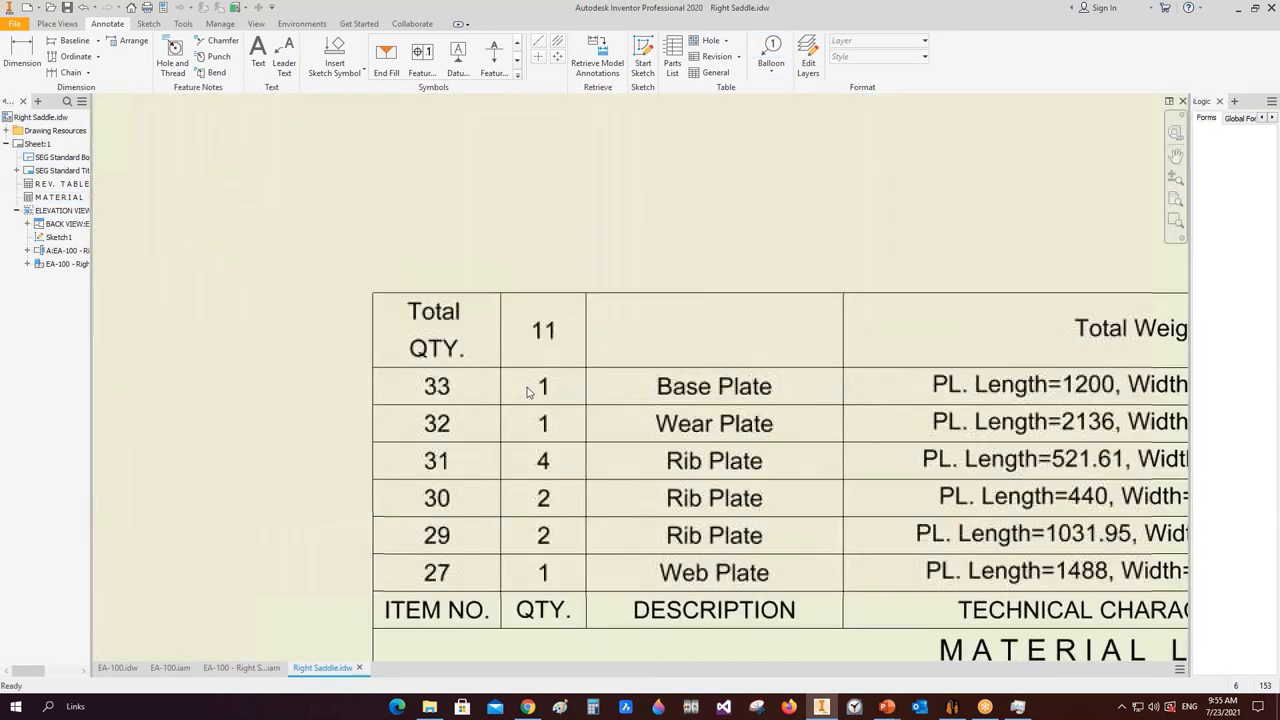
middle_click_drag(773, 391, 279, 397)
scroll(832, 393, "up", 2)
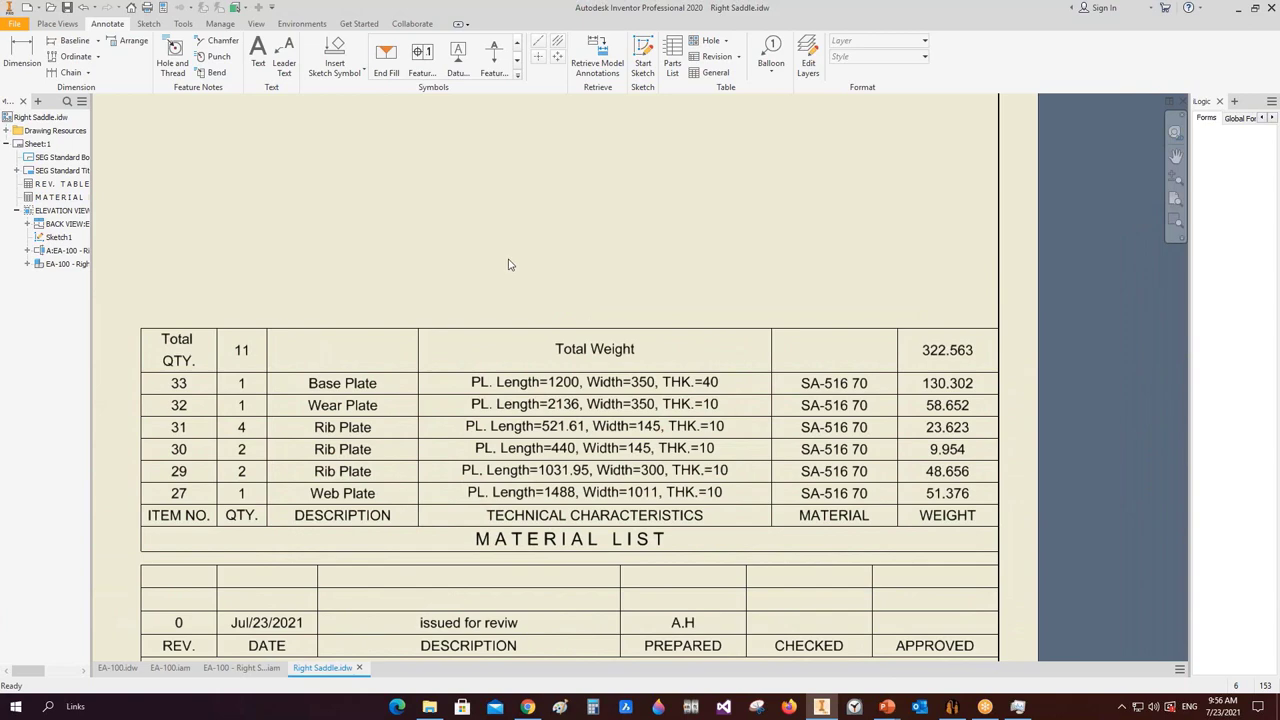
- Fit the whole sheet, then switch to the EA-100.idw drawing
key("Home")
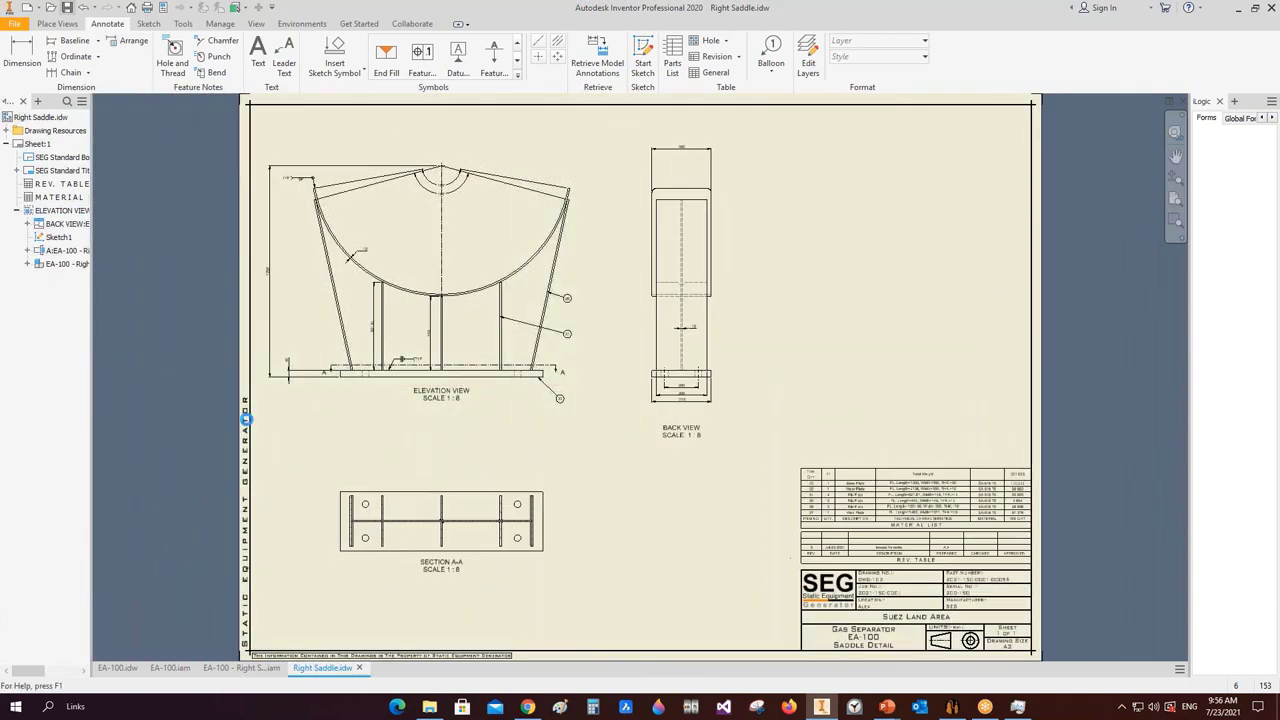
left_click(117, 667)
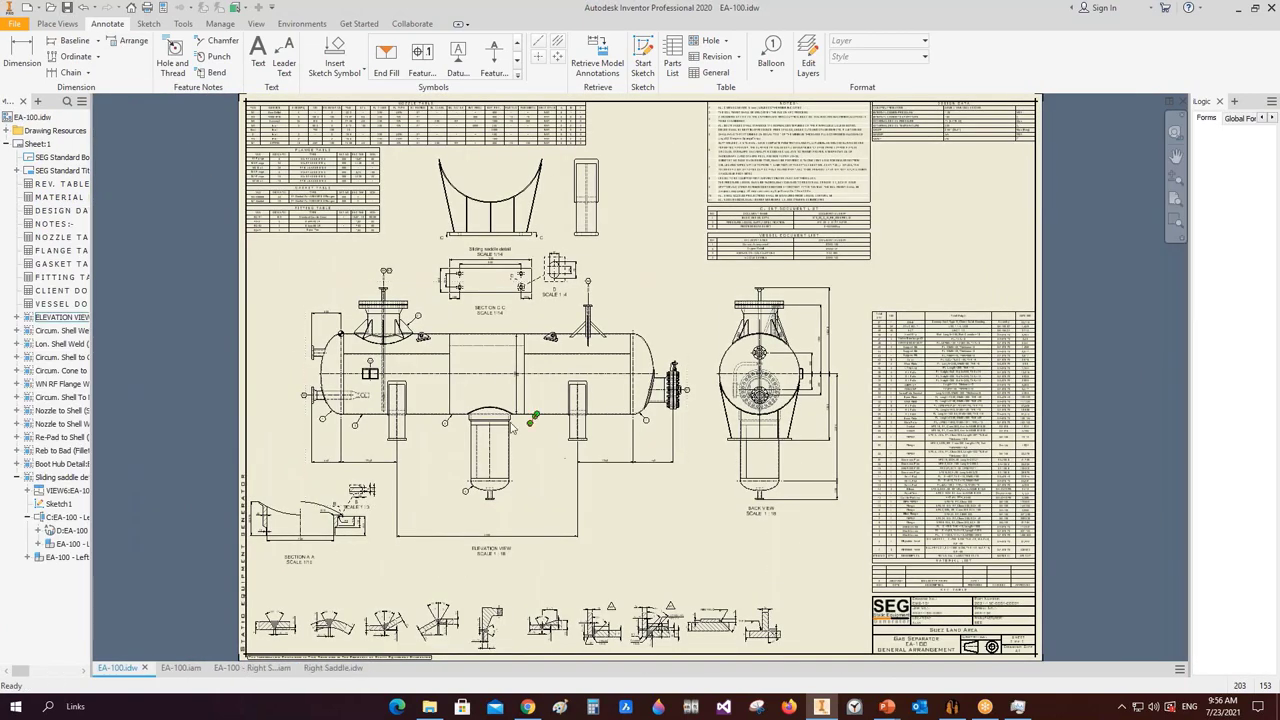
middle_click_drag(515, 471, 535, 450)
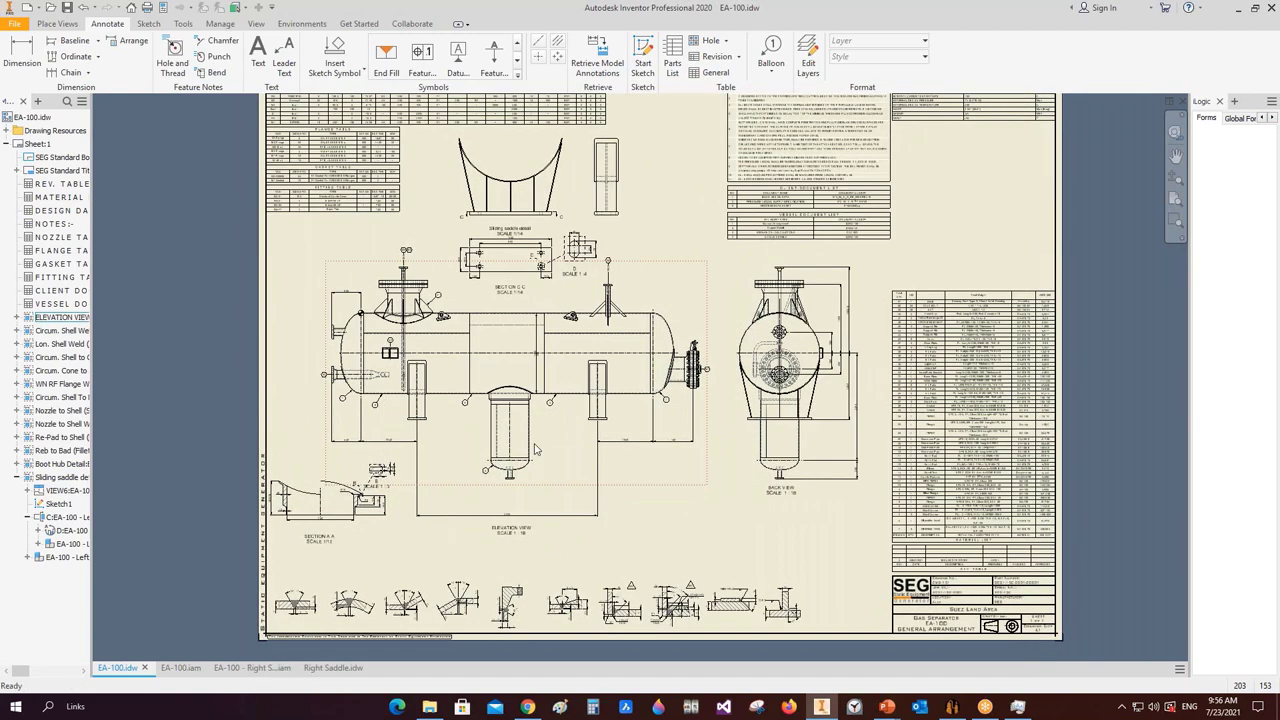
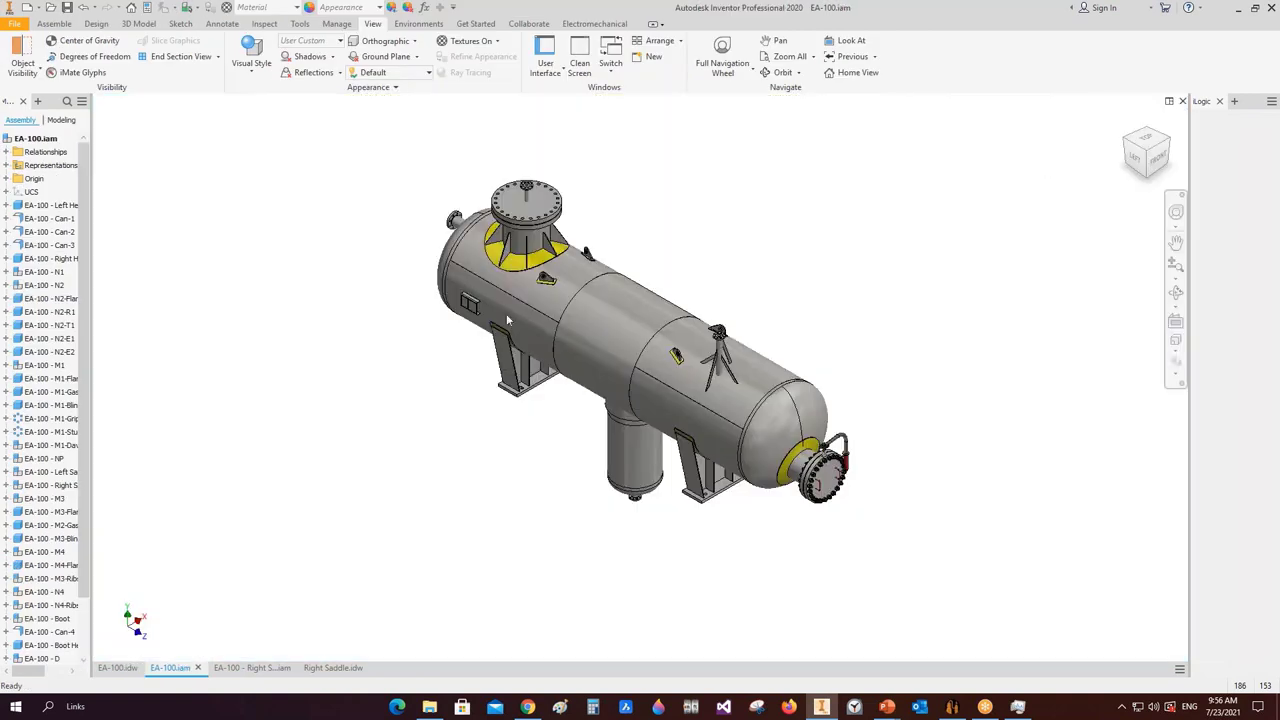
- Place a horizontal top base view labelled 'key plan' at scale 1/50 on the EA-100.idw sheet
left_click(1146, 146)
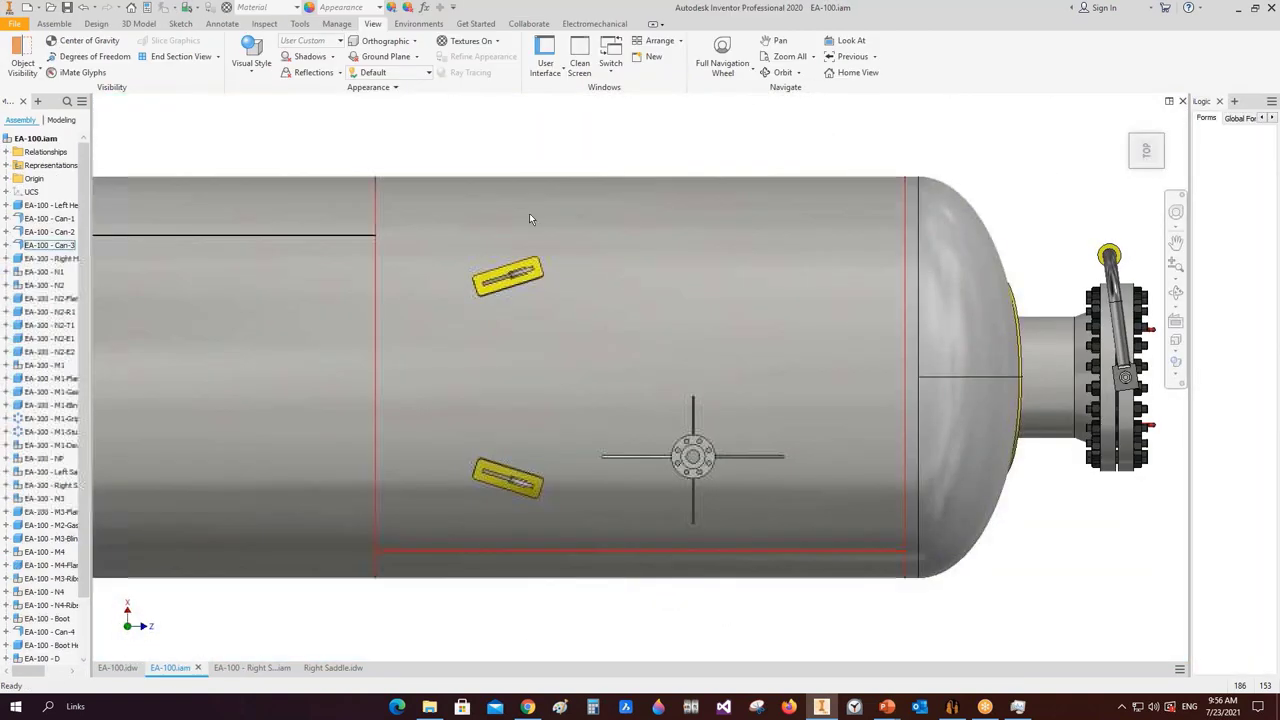
left_click(117, 667)
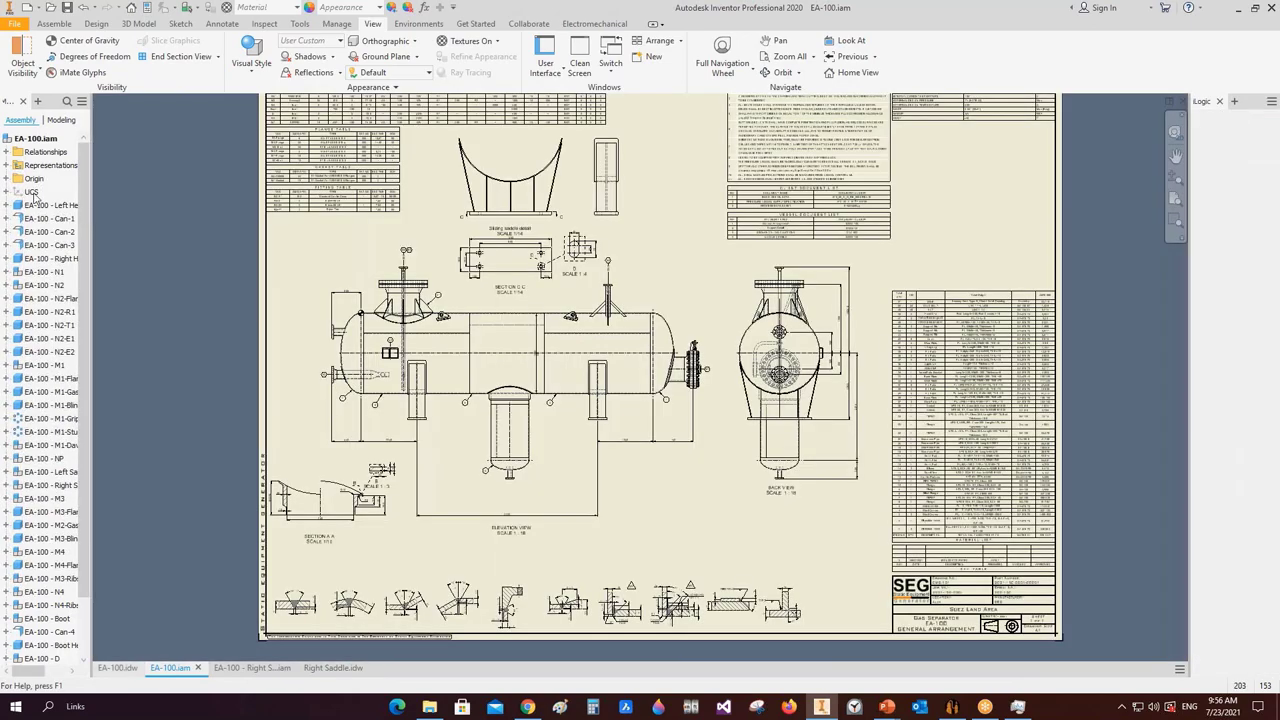
left_click(18, 54)
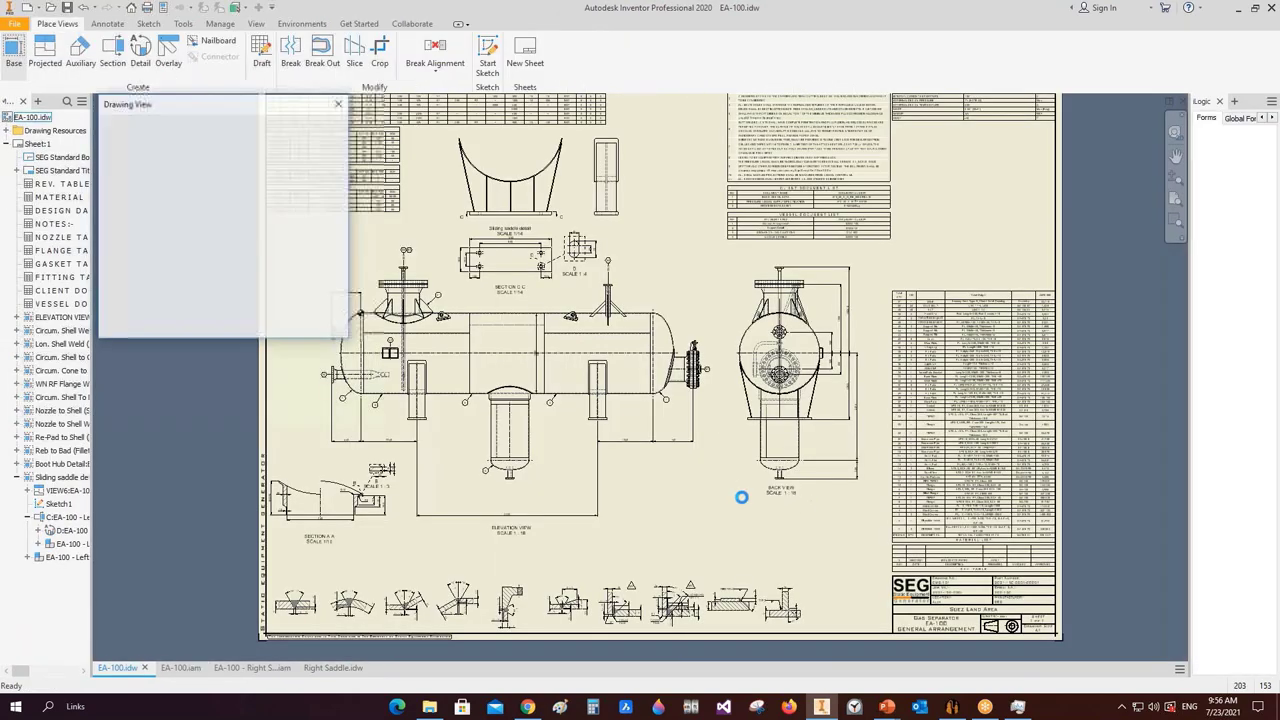
left_click(965, 112)
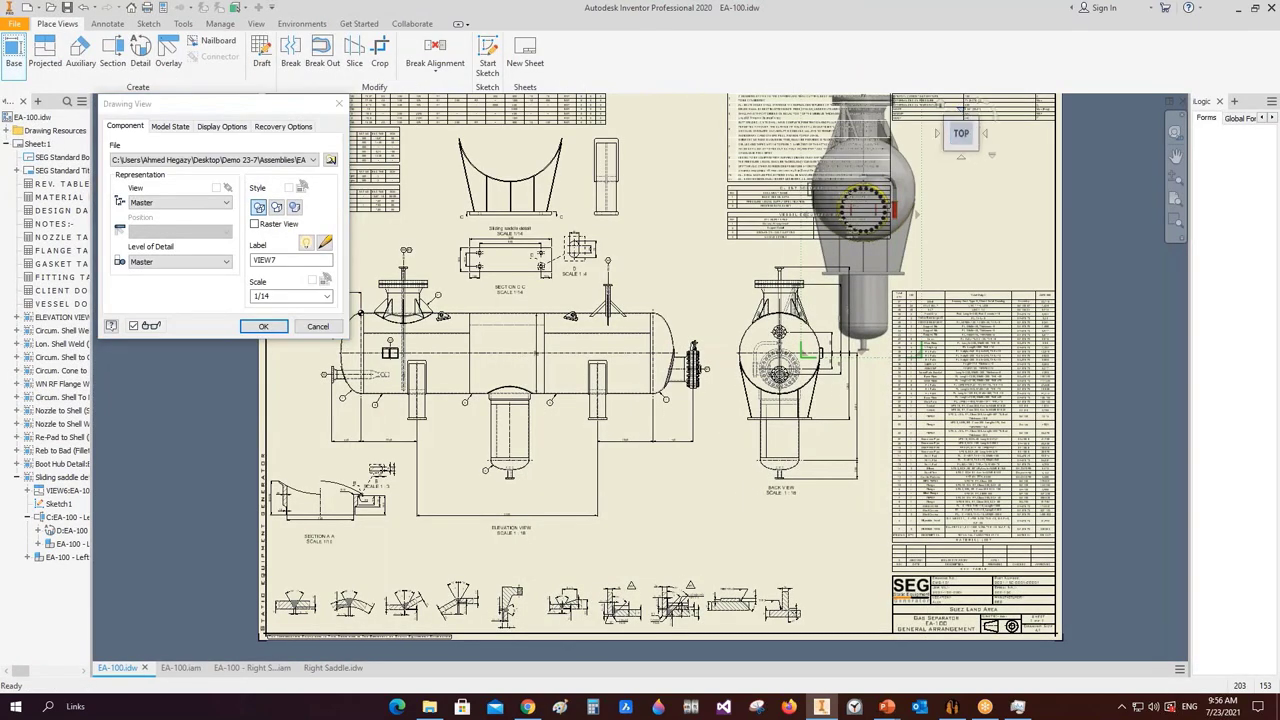
left_click(983, 105)
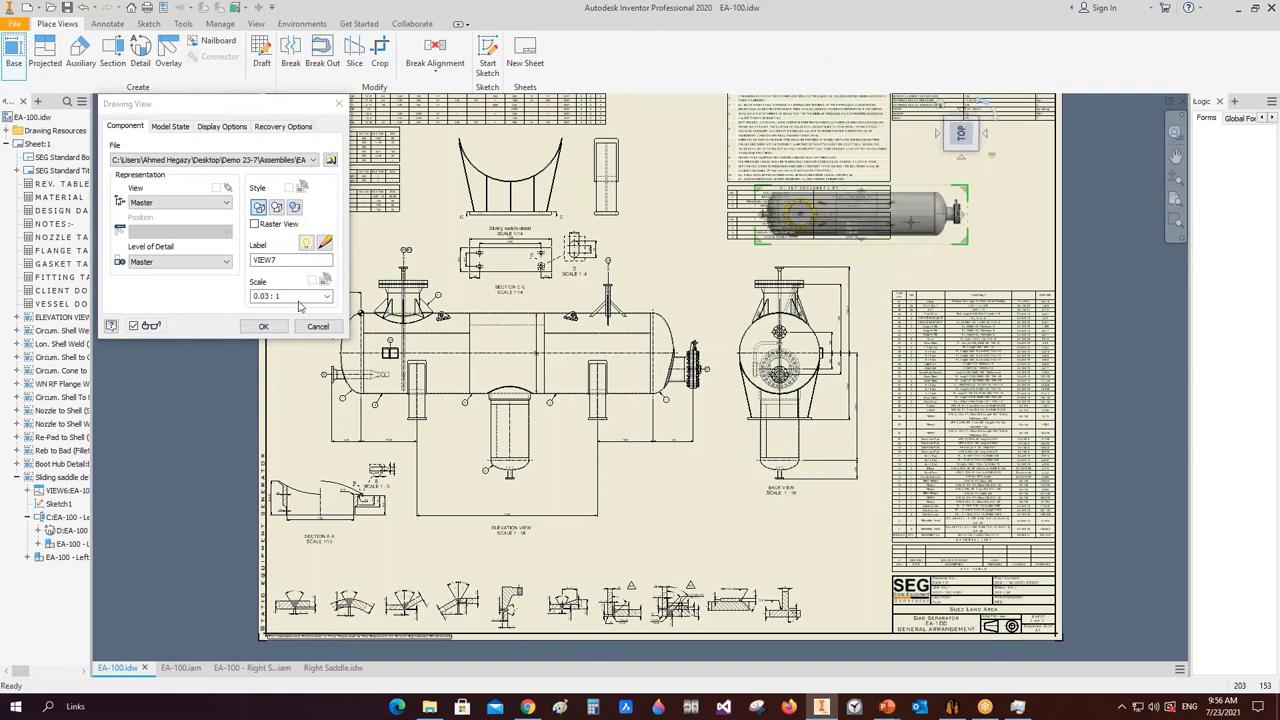
left_click(297, 296)
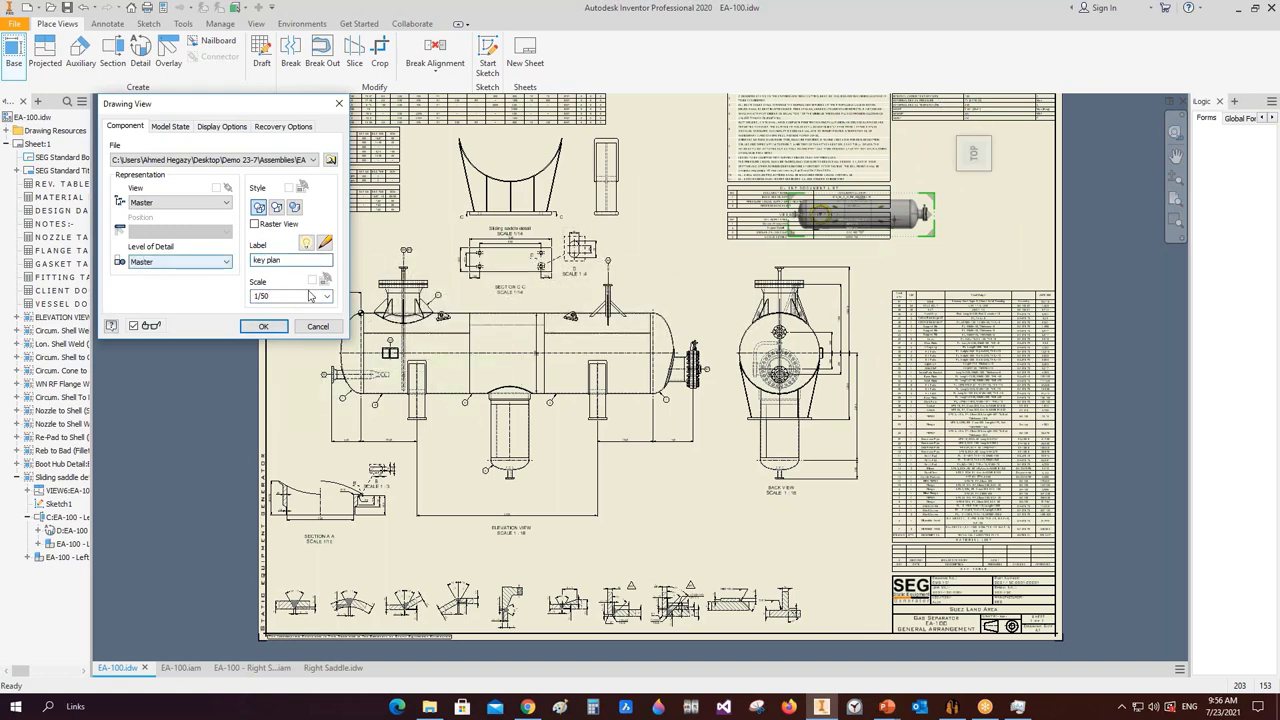
left_click(272, 332)
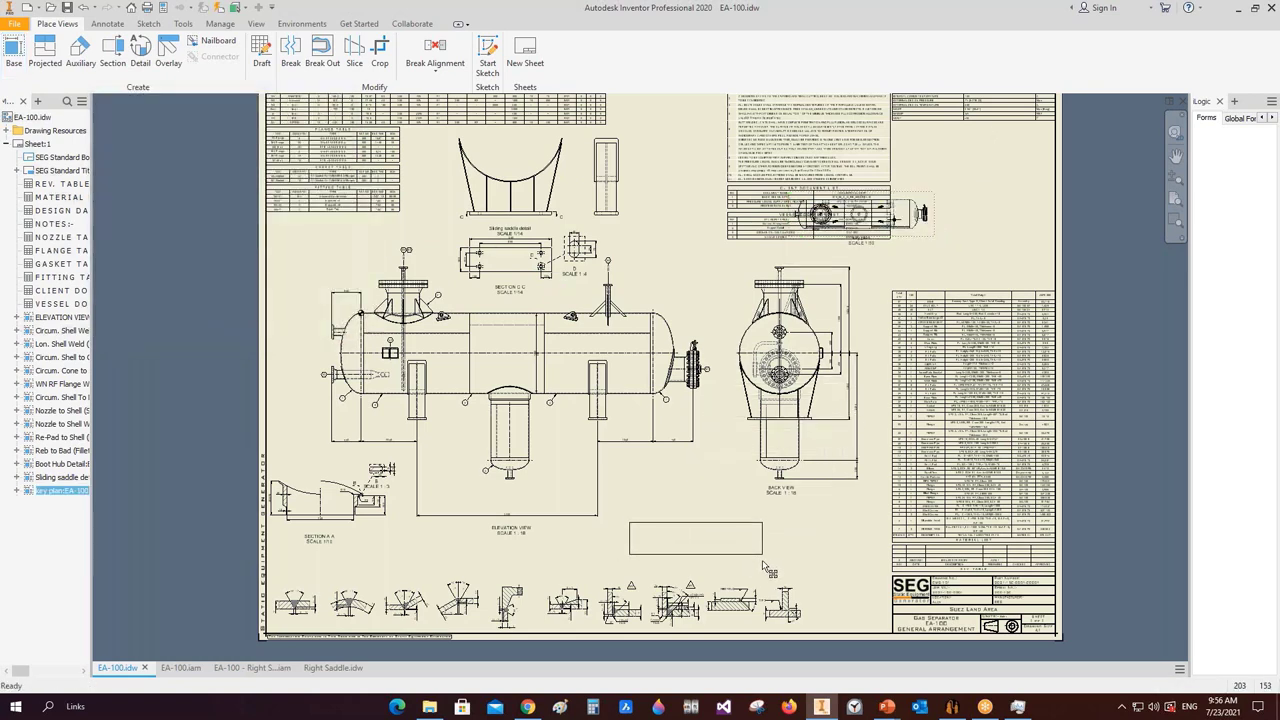
- Place the North Direction1 sketch symbol above the key plan from Drawing Resources
key("End")
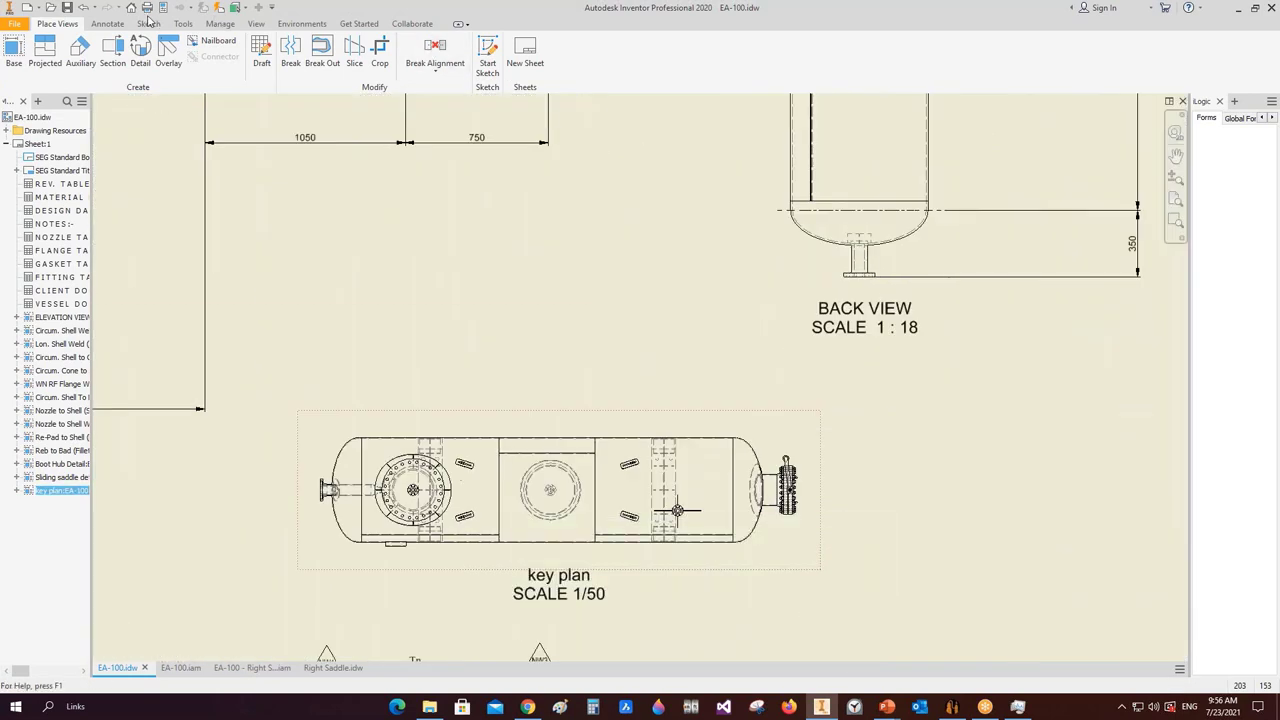
left_click(110, 25)
scroll(677, 510, "up", 2)
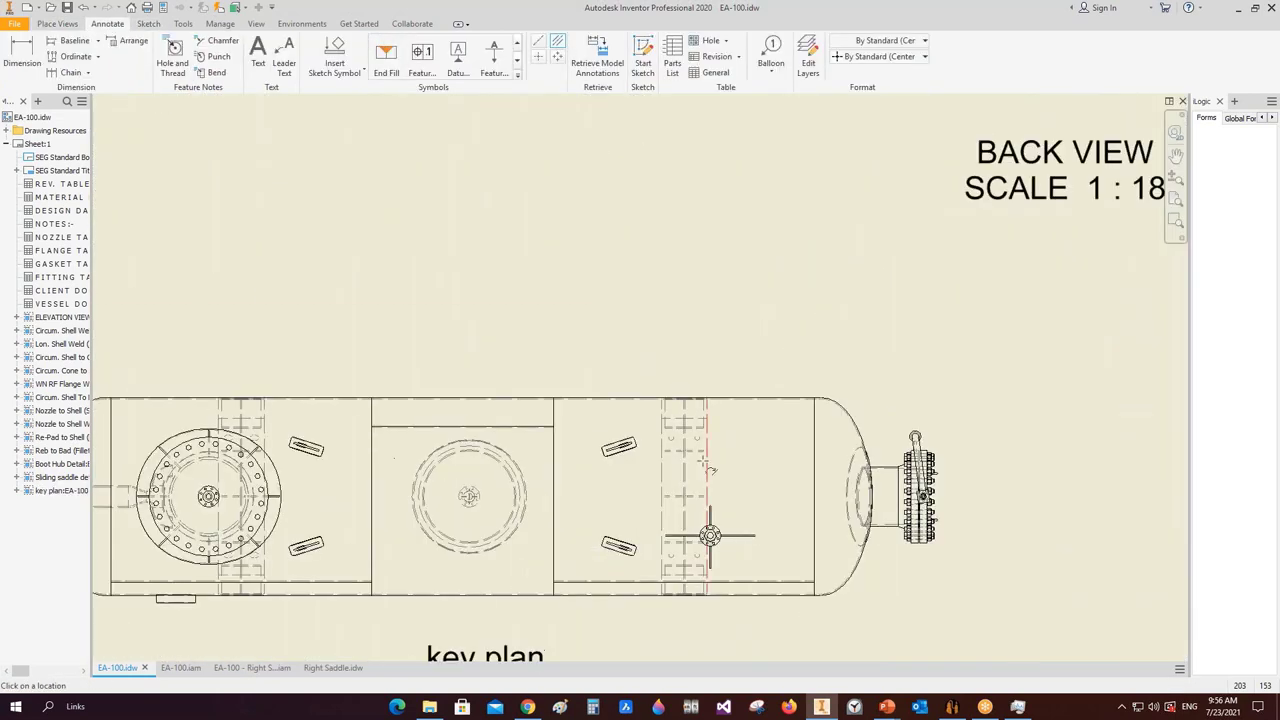
scroll(710, 535, "down", 2)
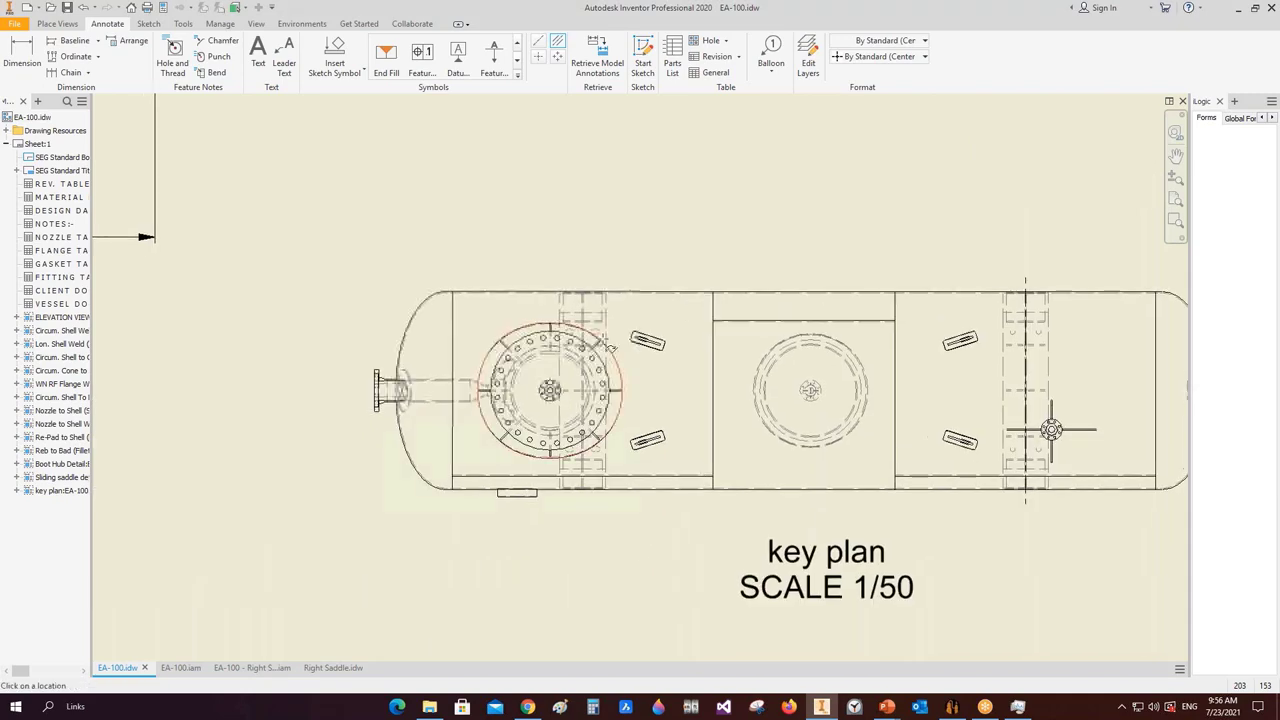
scroll(615, 333, "up", 3)
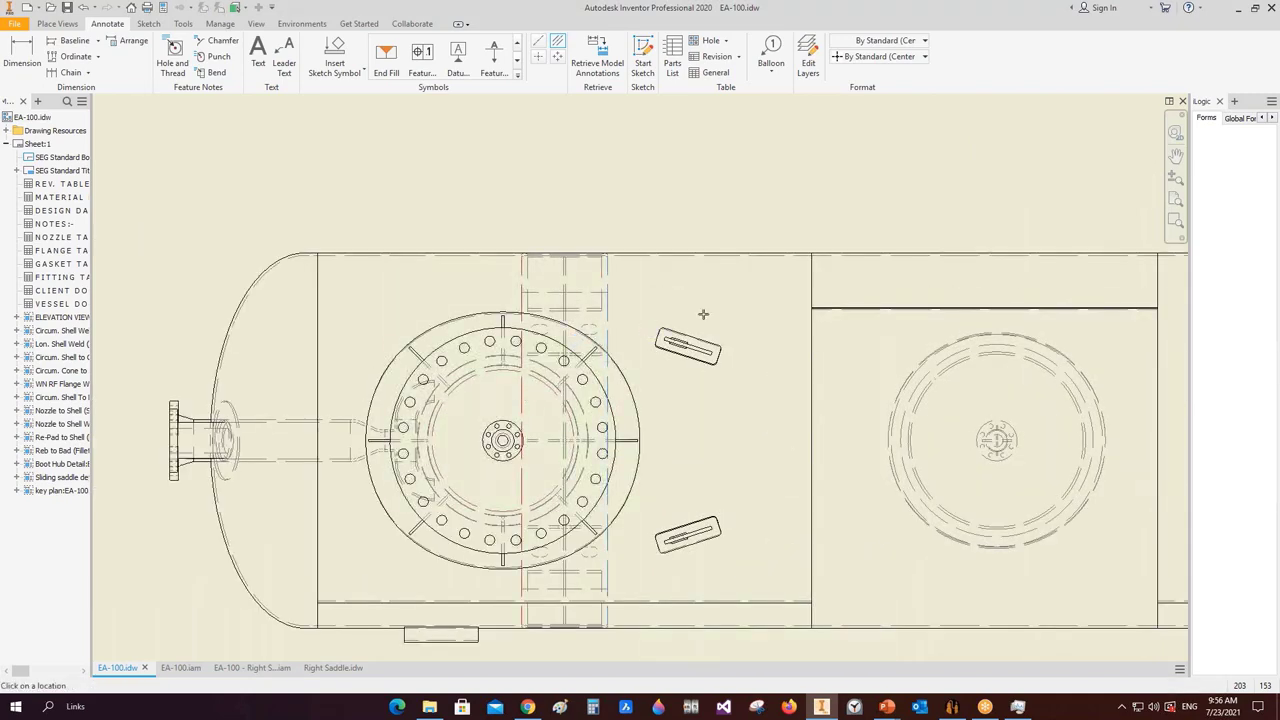
scroll(617, 251, "down", 2)
scroll(757, 331, "down", 1)
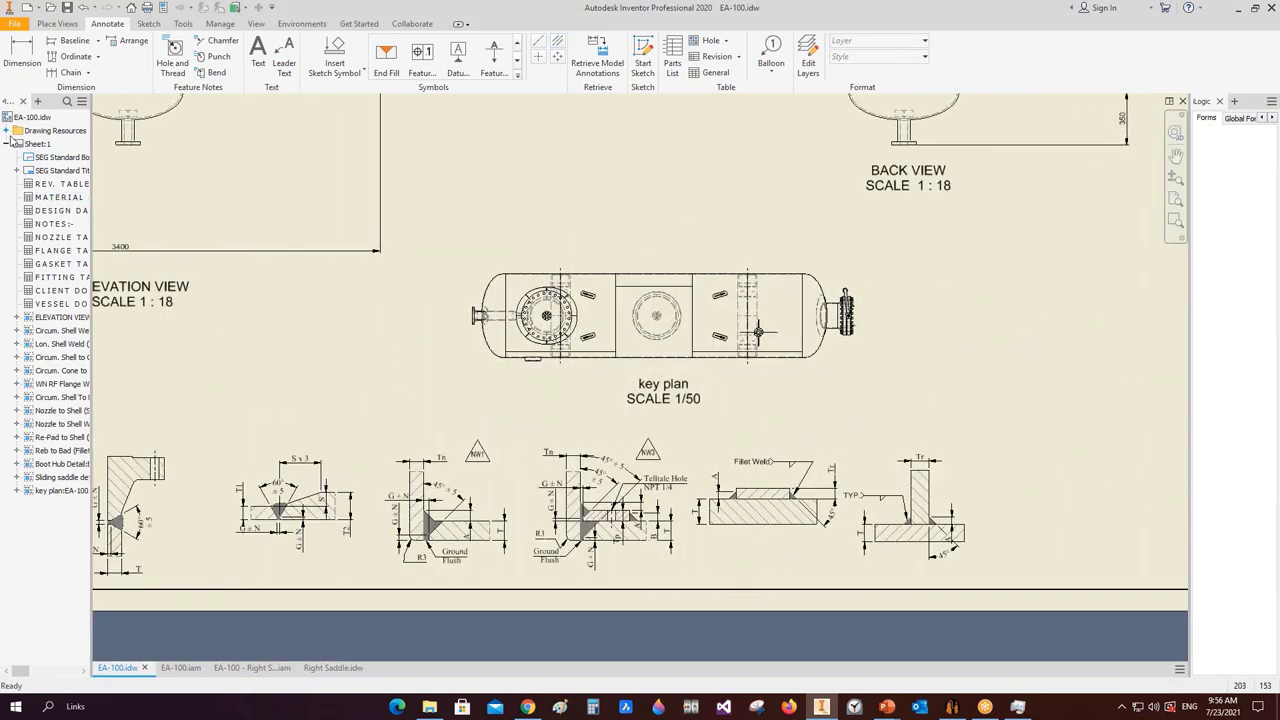
left_click(9, 131)
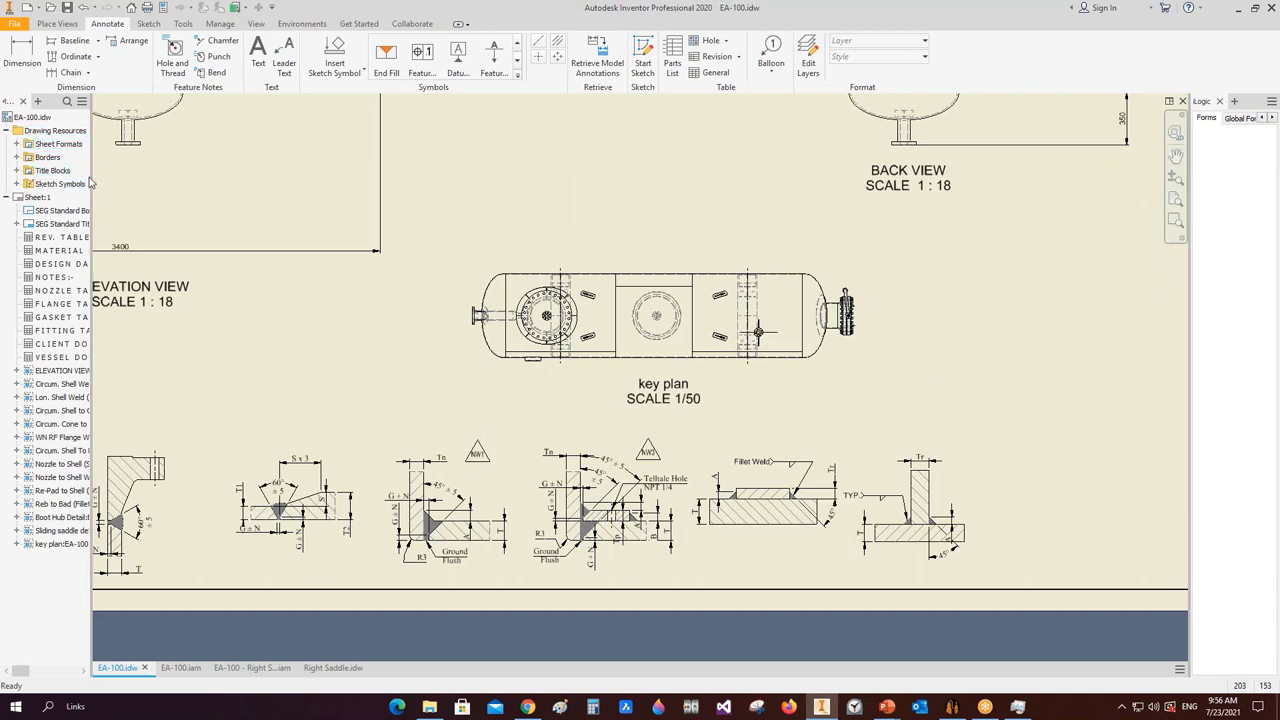
left_click_drag(90, 180, 131, 181)
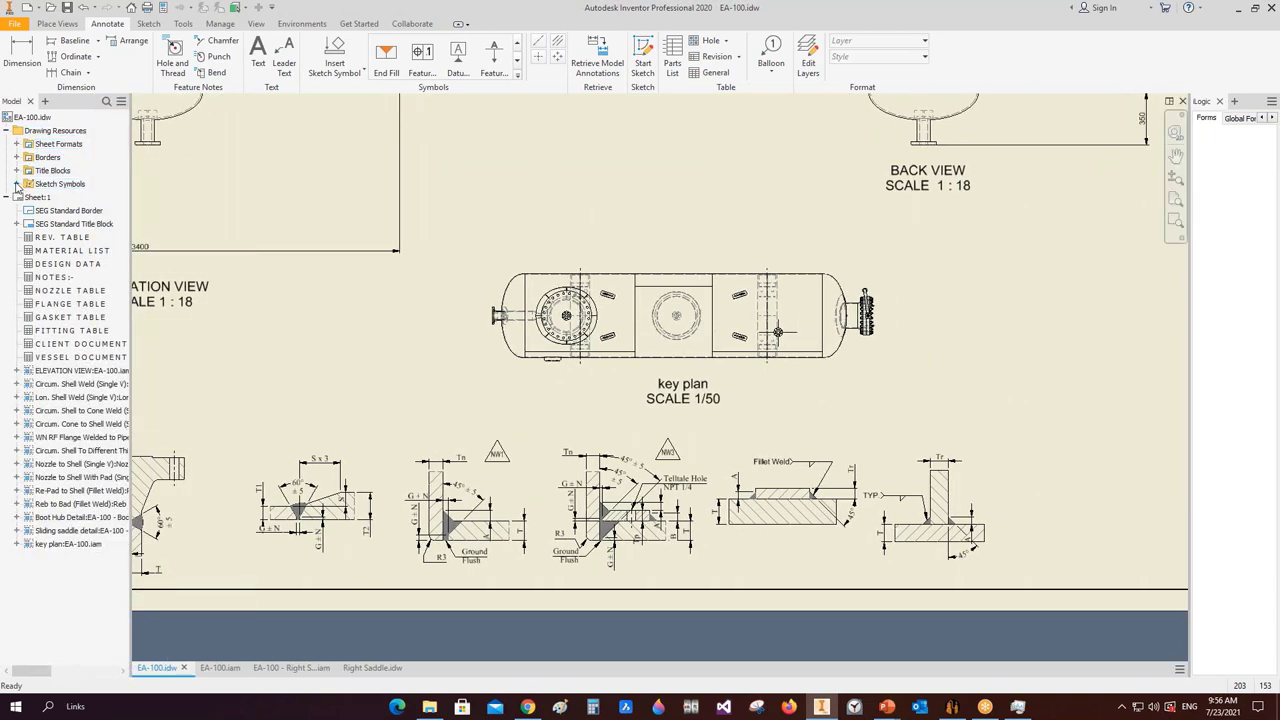
left_click(16, 184)
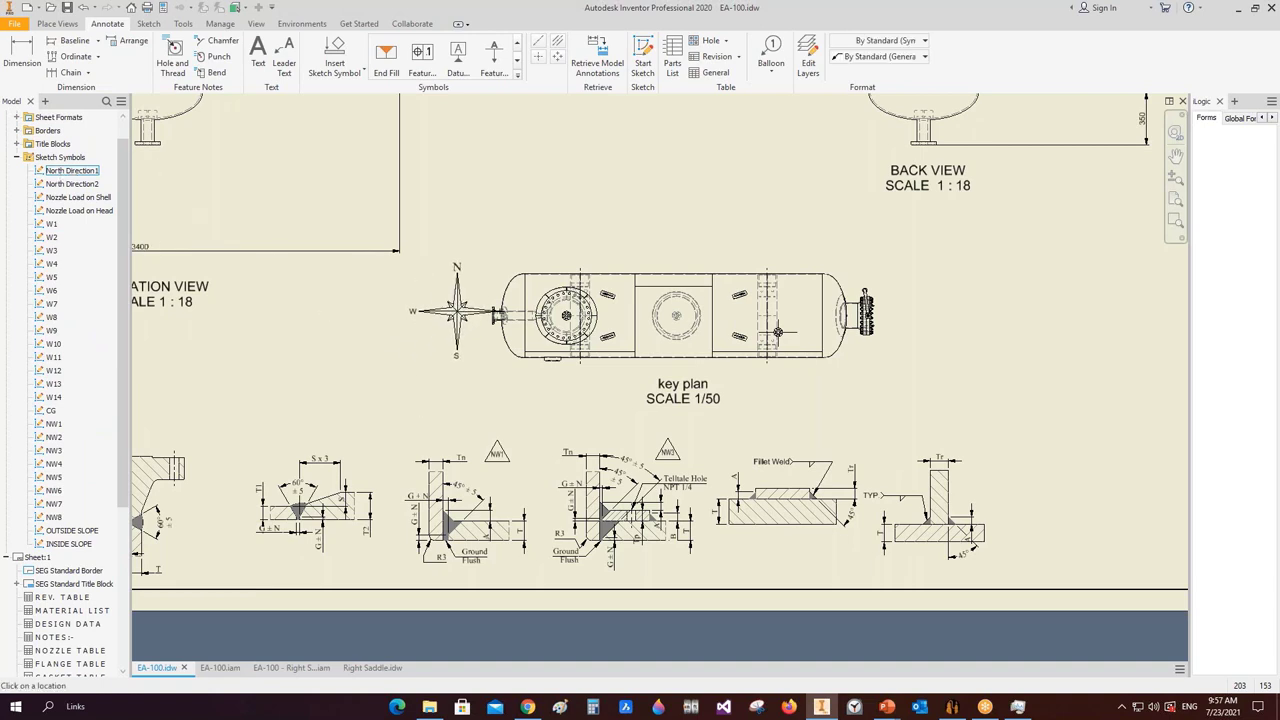
left_click(670, 218)
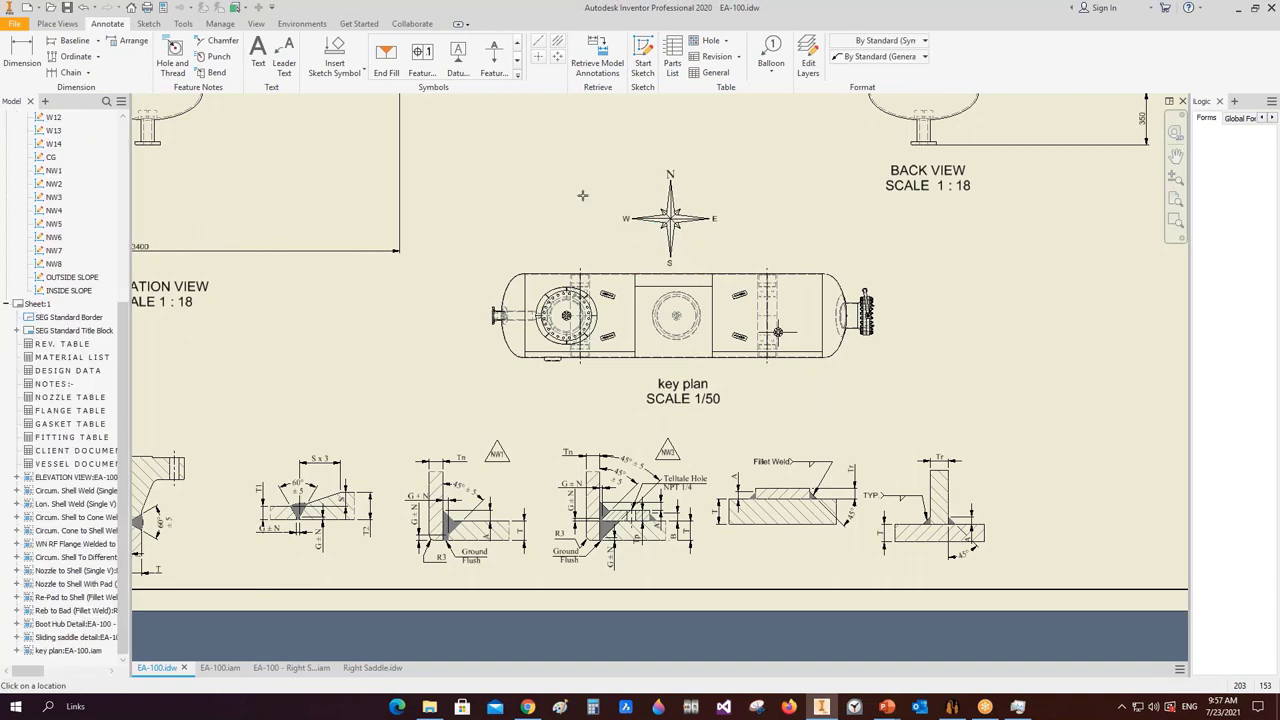
right_click(590, 193)
left_click(610, 232)
- Place the North Direction2 sketch symbol to the left of the key plan
scroll(60, 245, "up", 8)
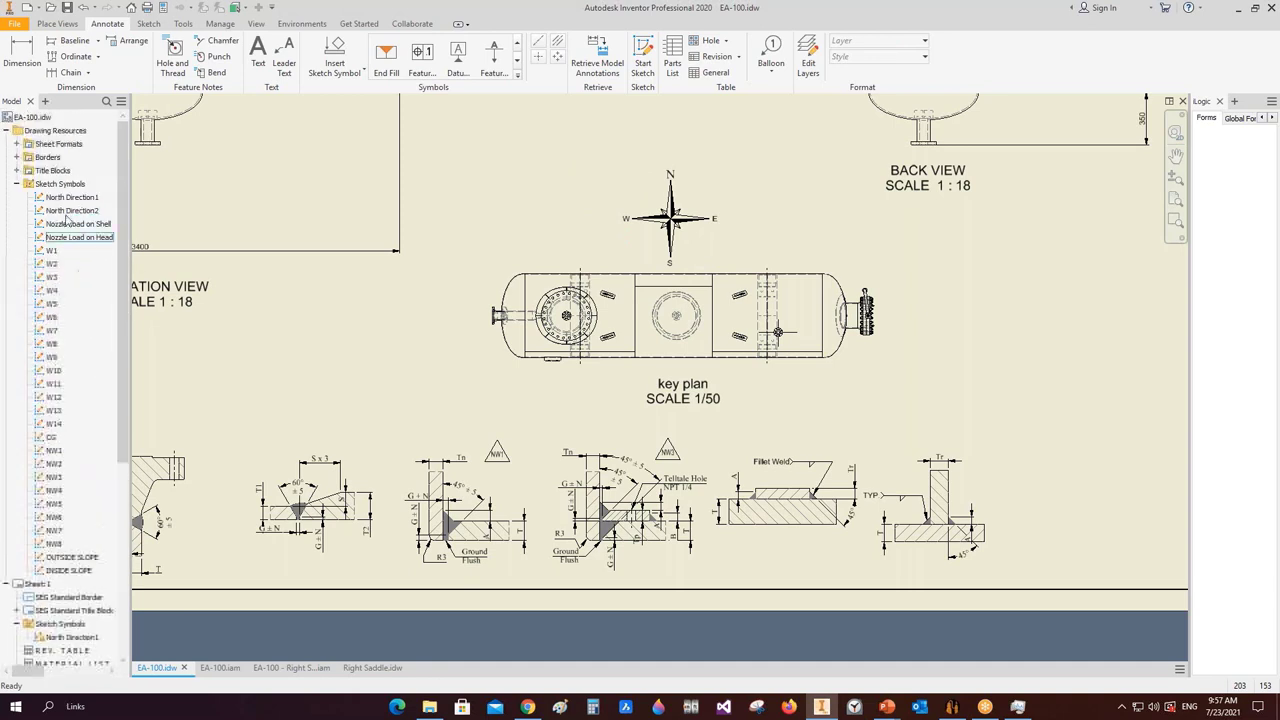
left_click_drag(75, 213, 491, 302)
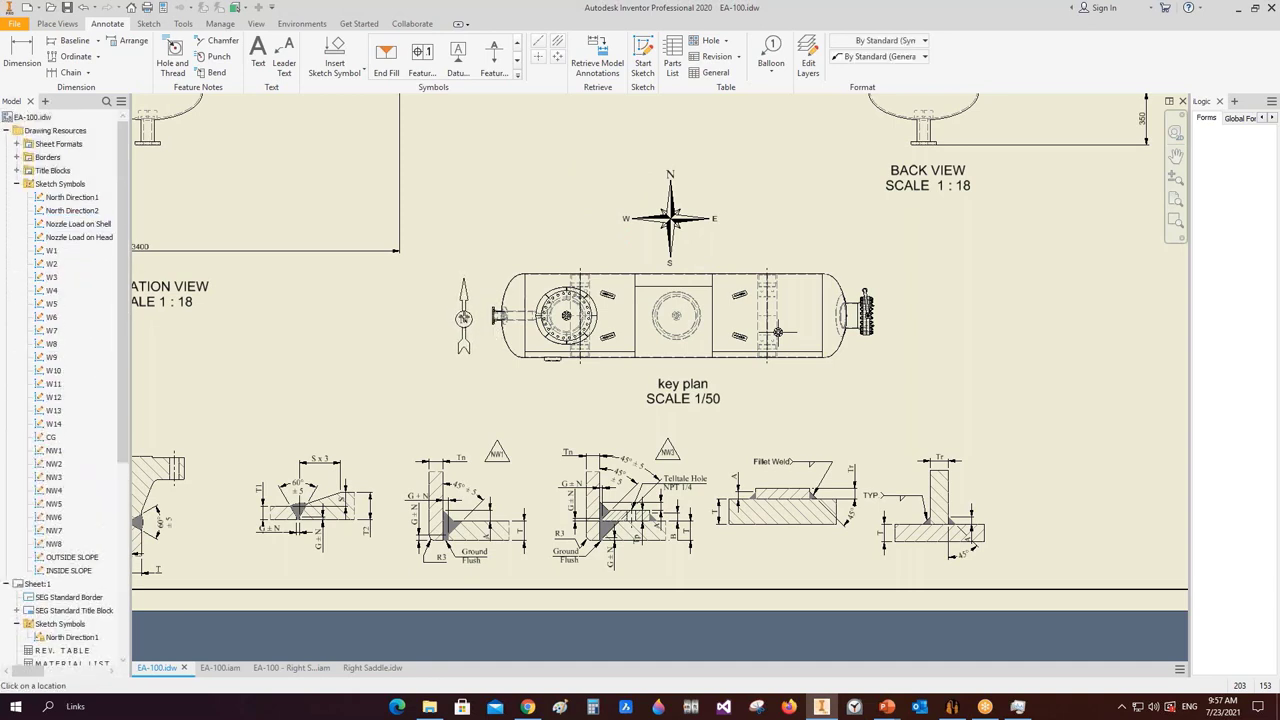
left_click(464, 316)
right_click(496, 249)
left_click(534, 282)
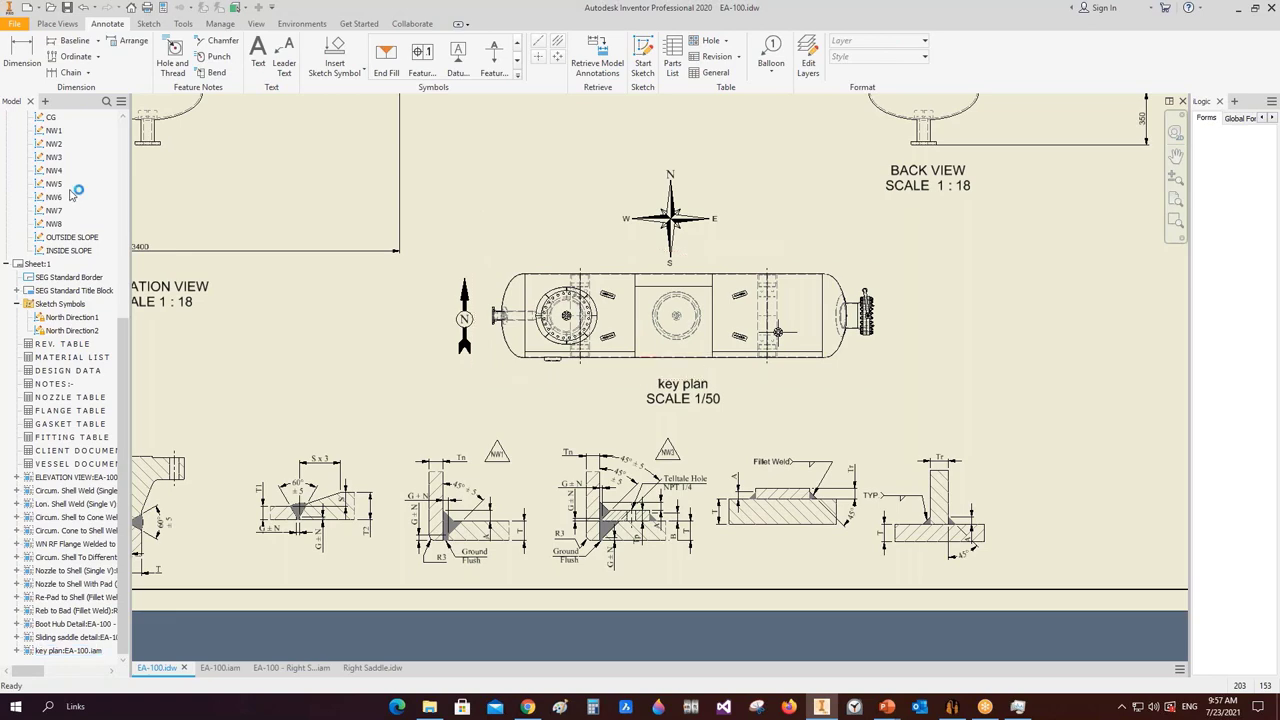
scroll(90, 230, "up", 8)
- Place the W2 weld symbol beside the second weld detail
scroll(693, 318, "up", 3)
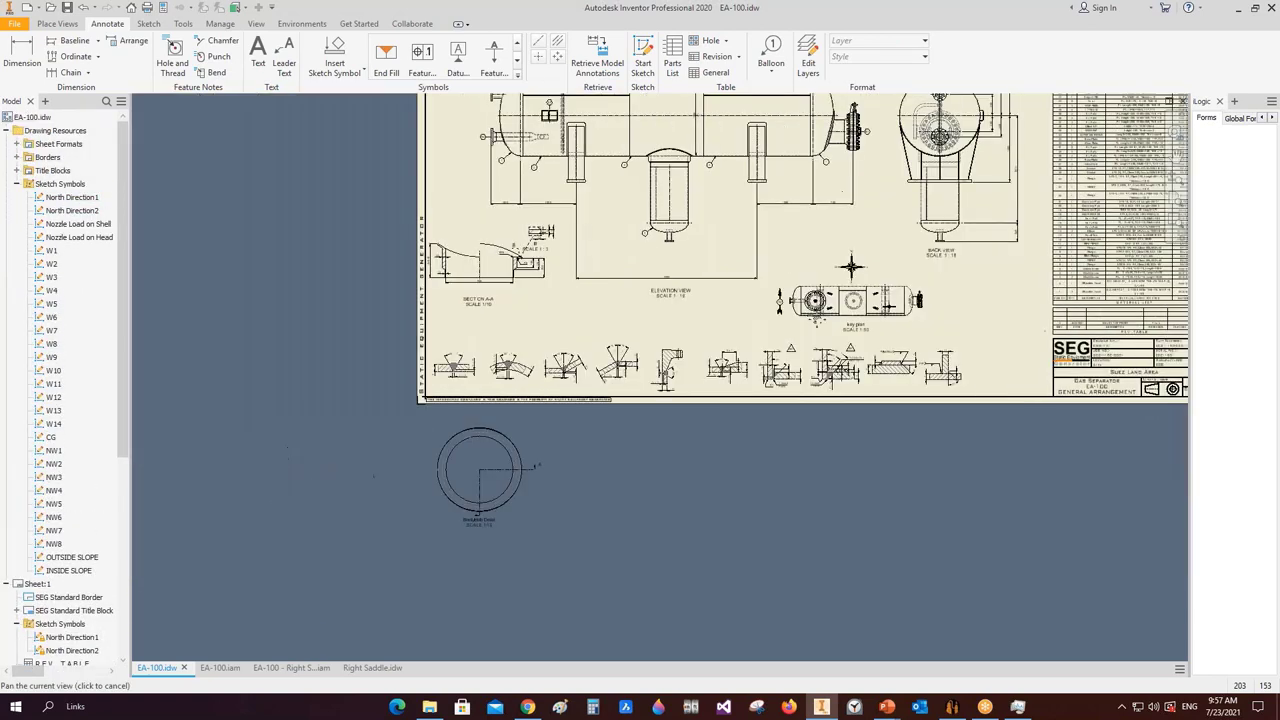
scroll(600, 330, "down", 4)
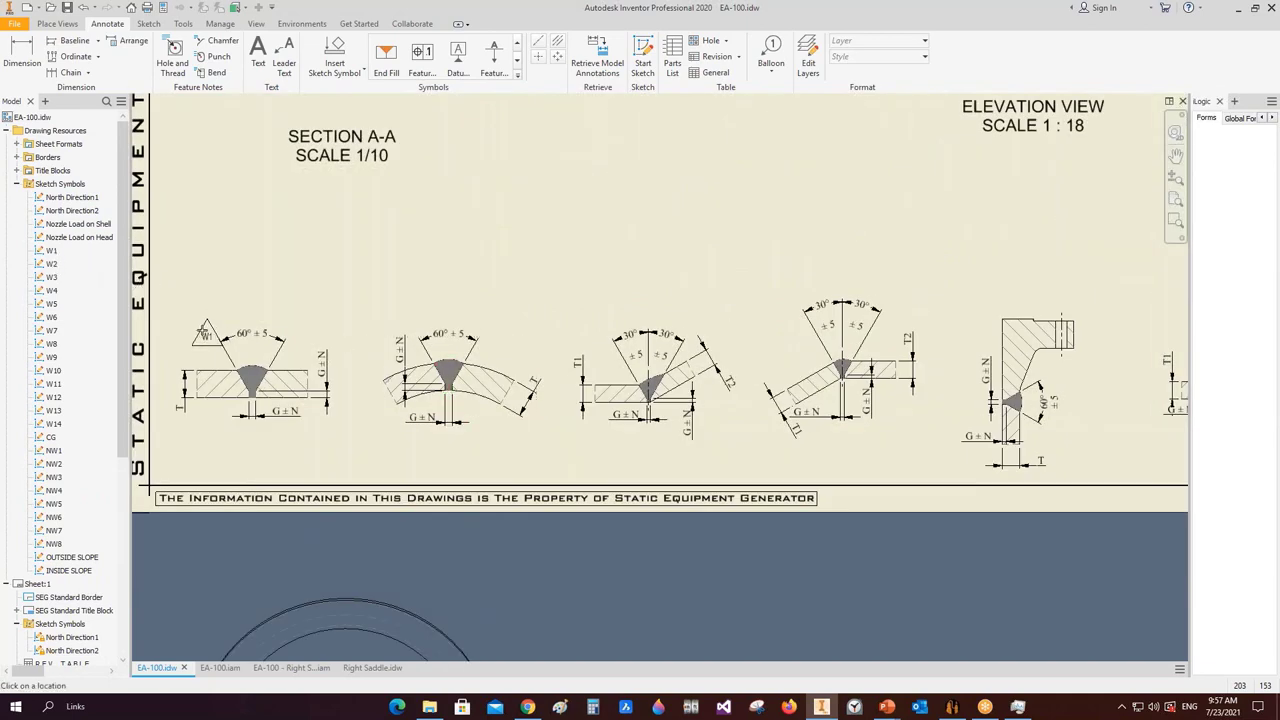
key("Escape")
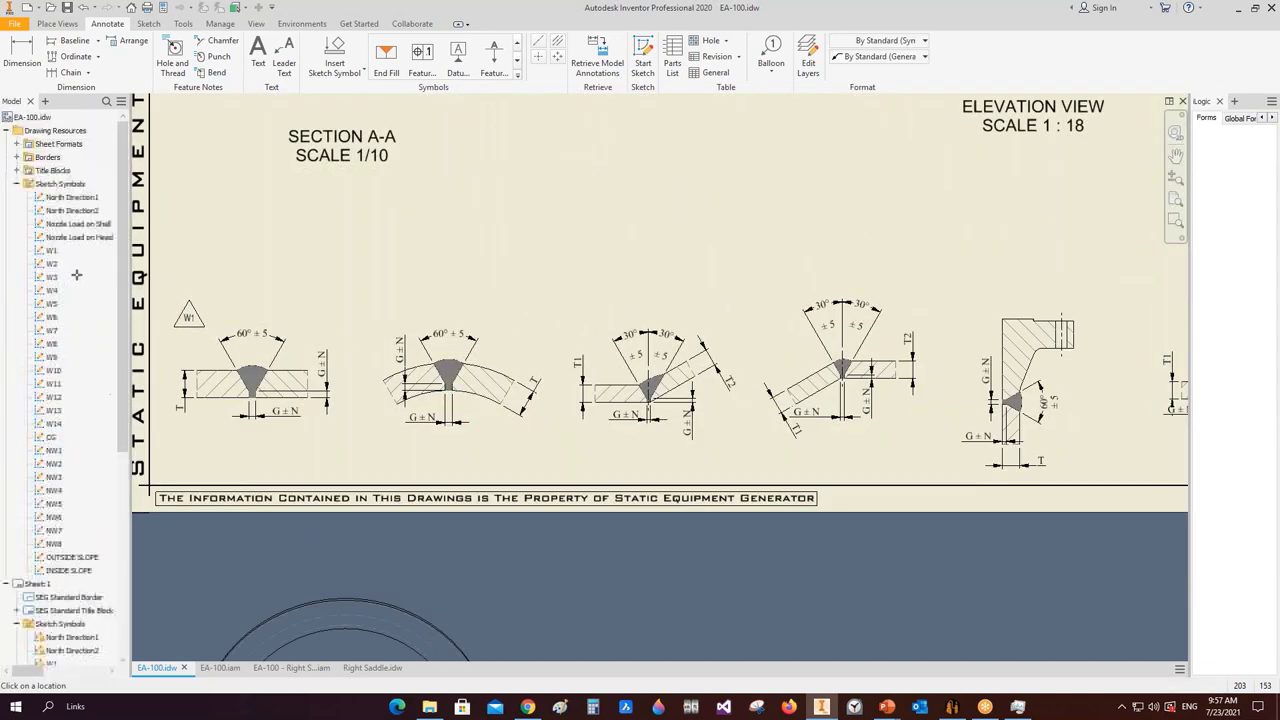
left_click(360, 325)
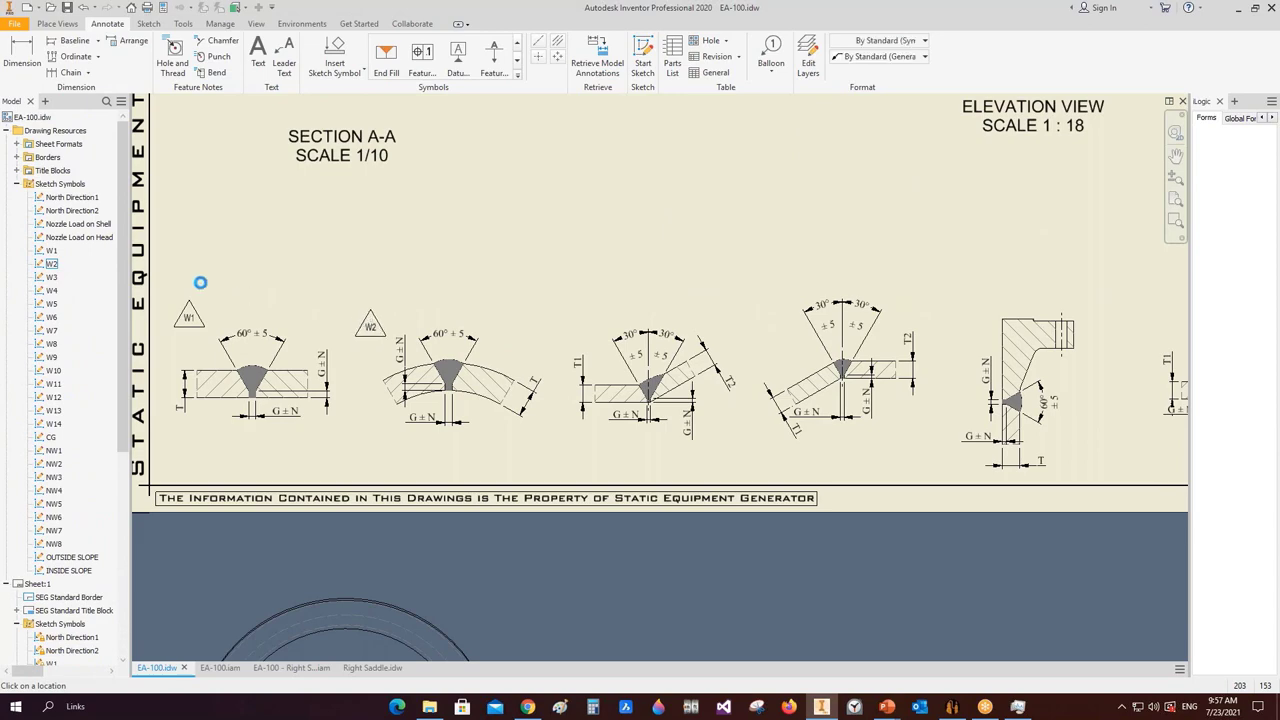
key("Escape")
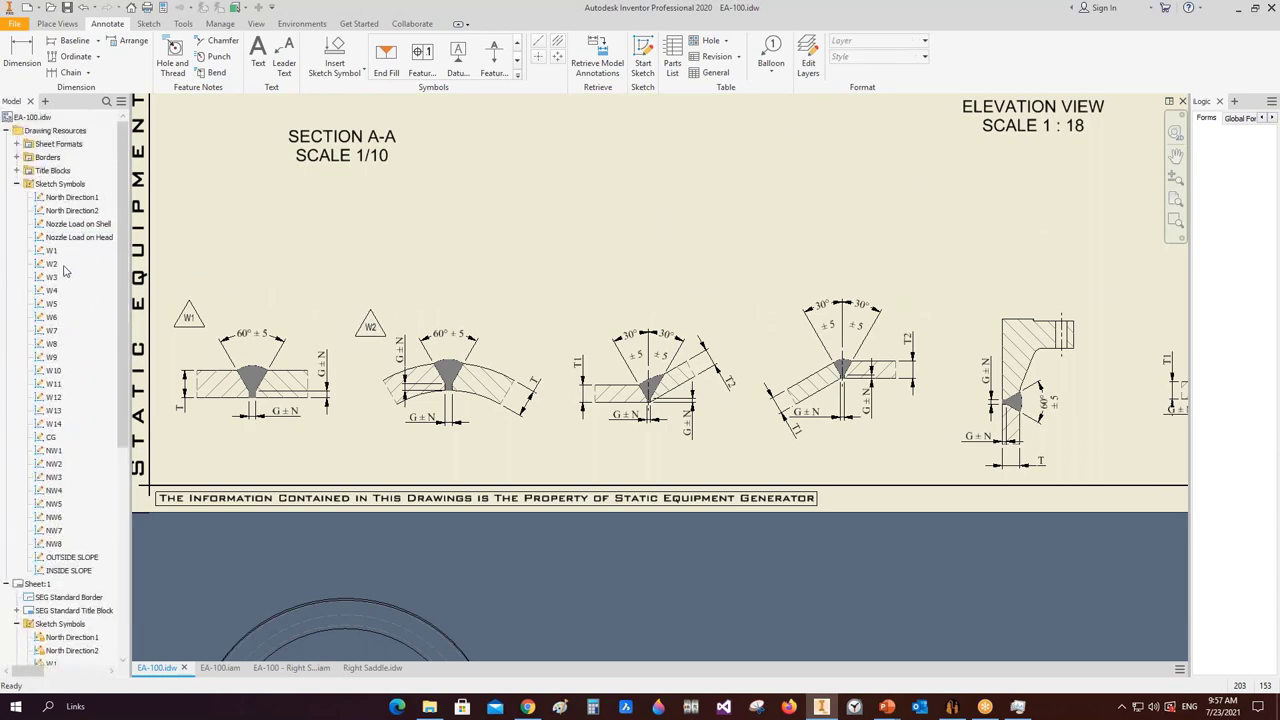
- Insert the W4 weld symbol above the third weld detail
double_click(52, 291)
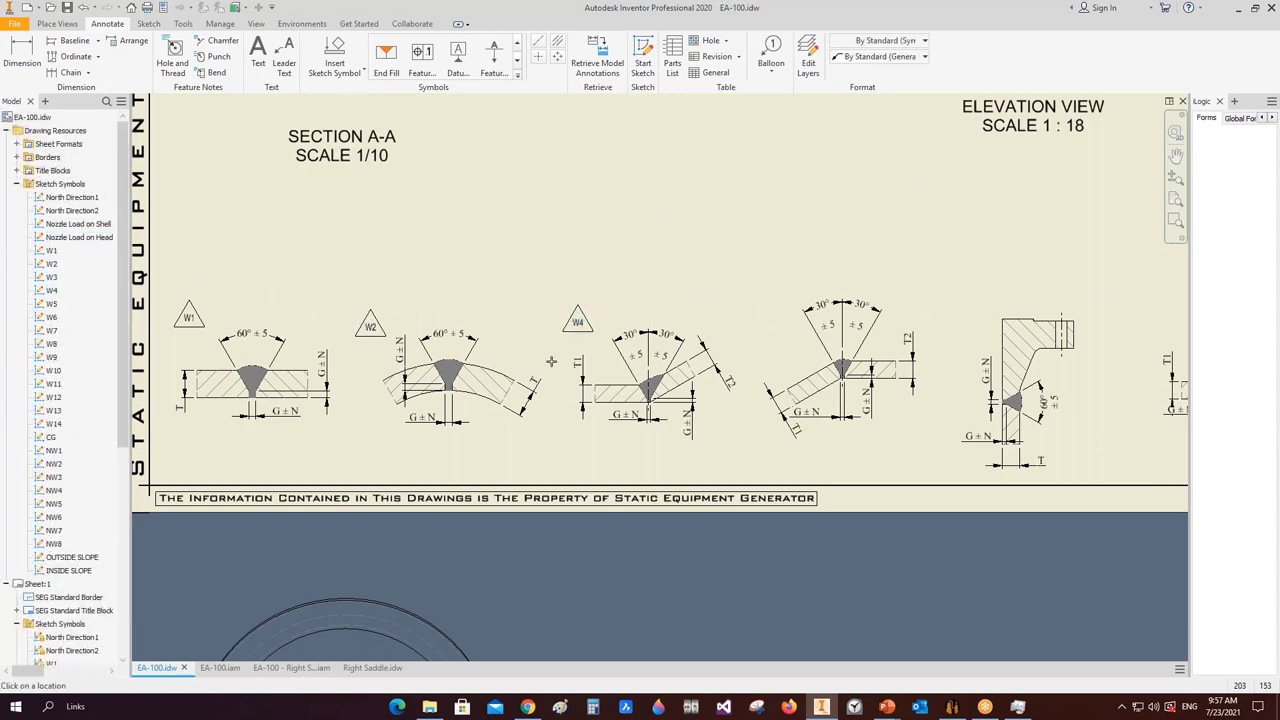
left_click(551, 361)
key("Escape")
scroll(347, 364, "up", 3)
scroll(347, 364, "down", 5)
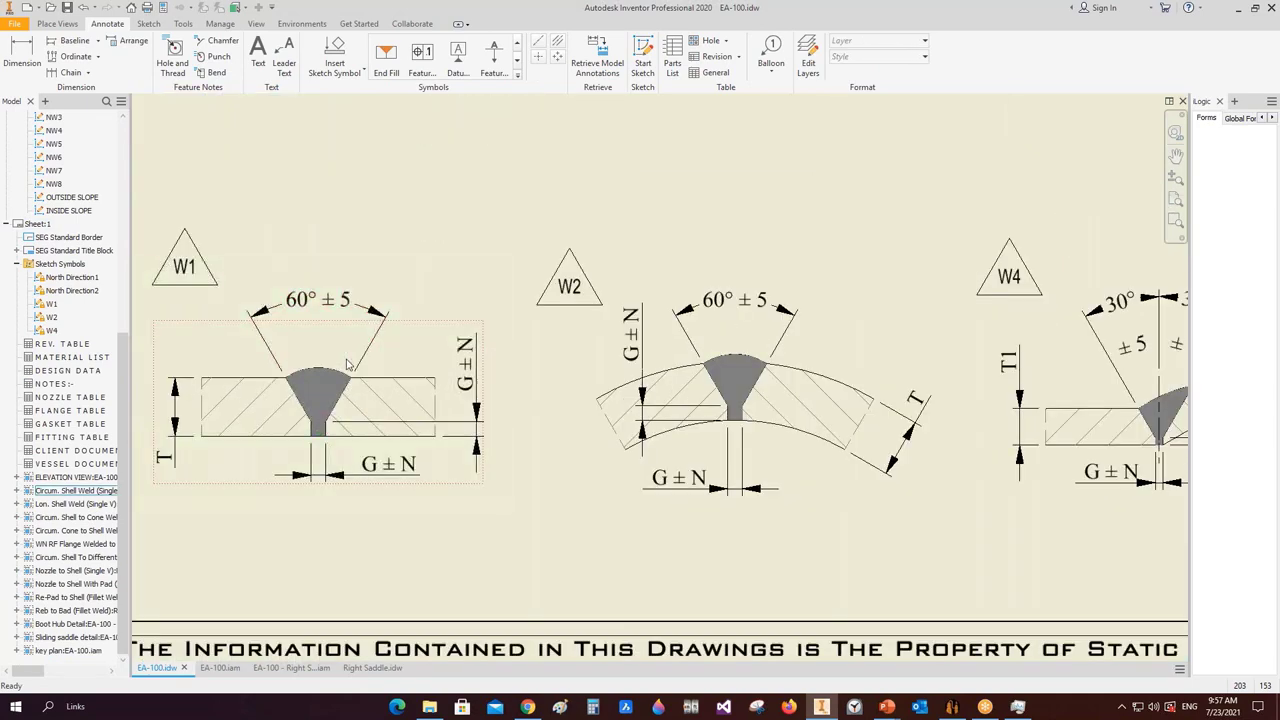
scroll(347, 364, "up", 5)
scroll(368, 491, "down", 2)
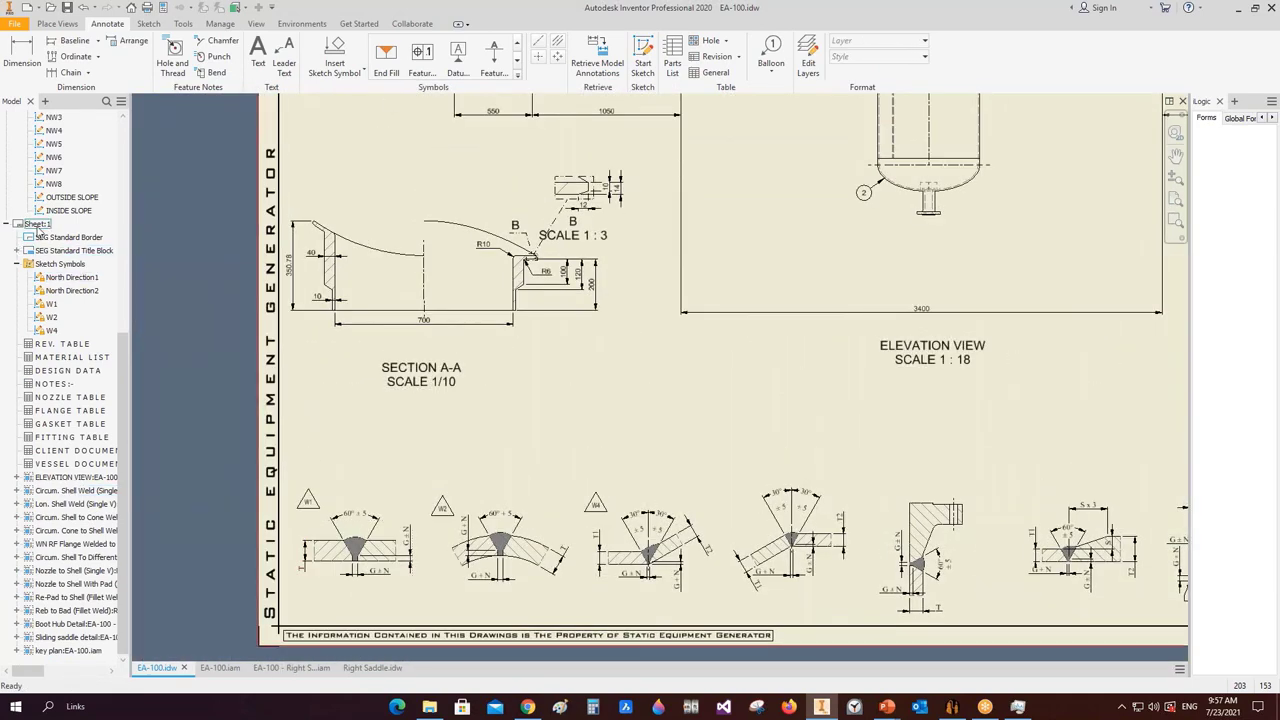
- Add two leadered W1 weld symbols at the head-to-shell and shell seams in the elevation view
left_click(338, 52)
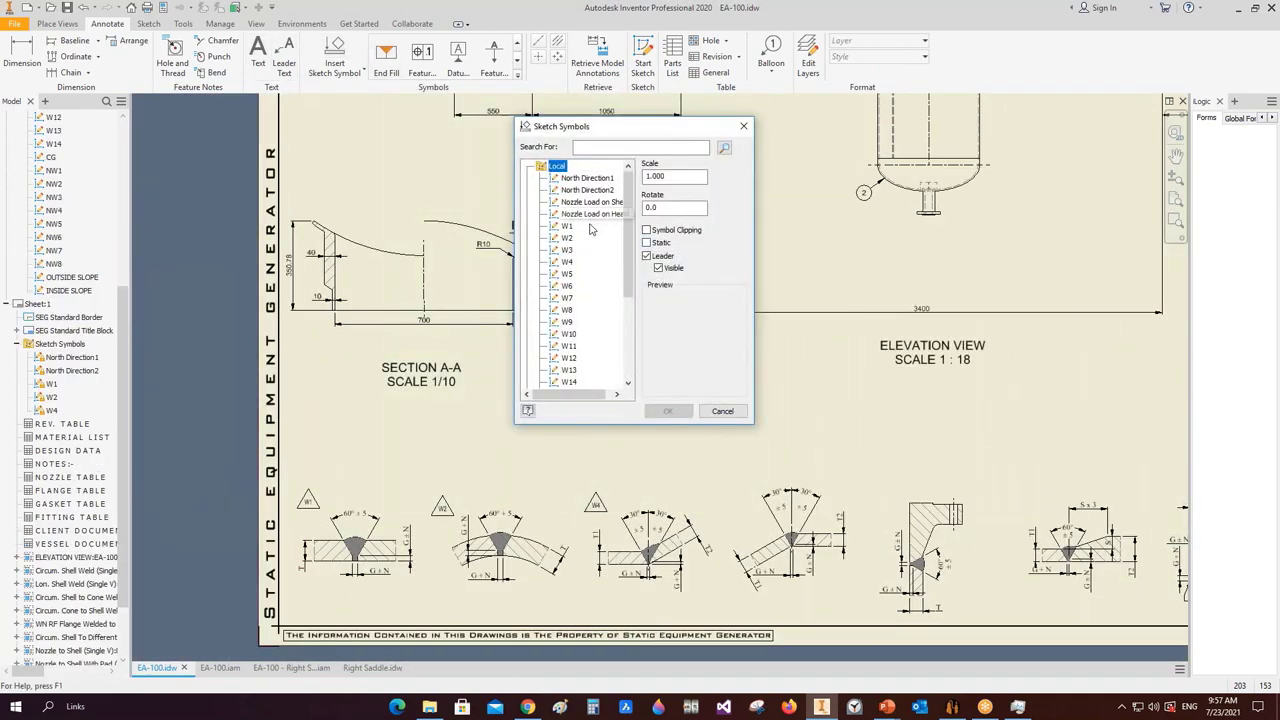
left_click(668, 411)
middle_click_drag(560, 120, 535, 273)
scroll(545, 355, "up", 5)
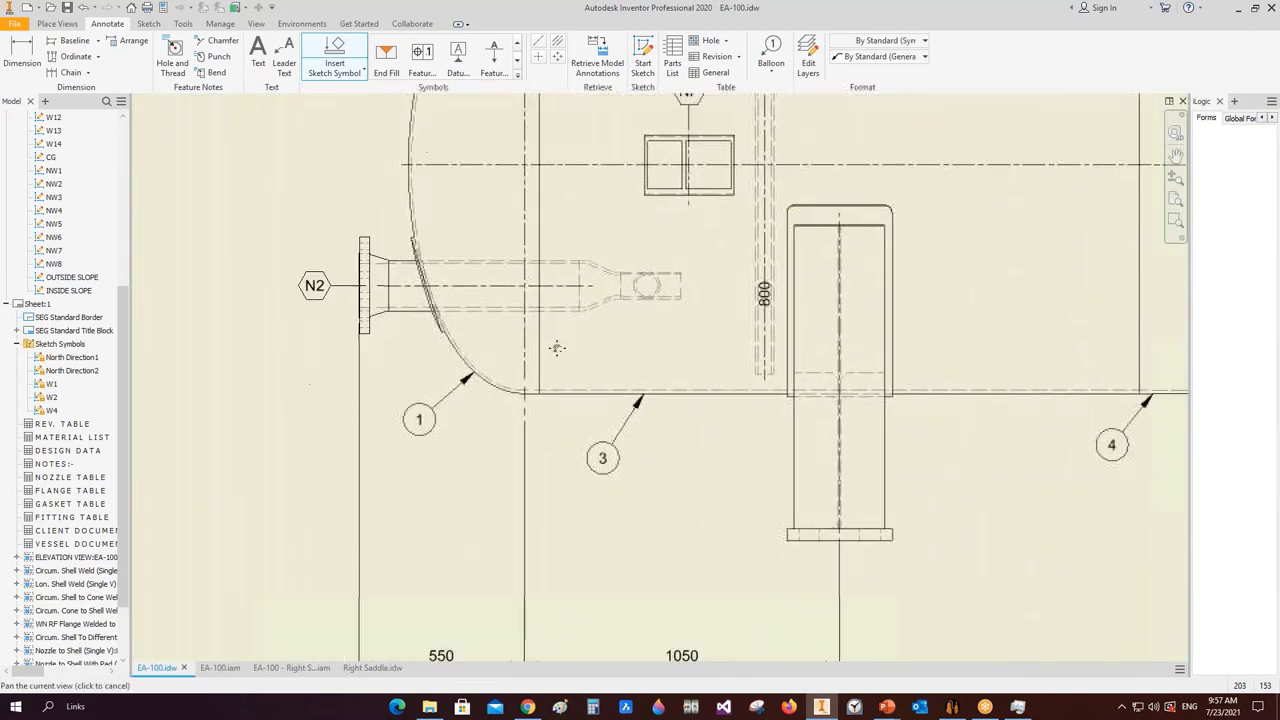
left_click(574, 480)
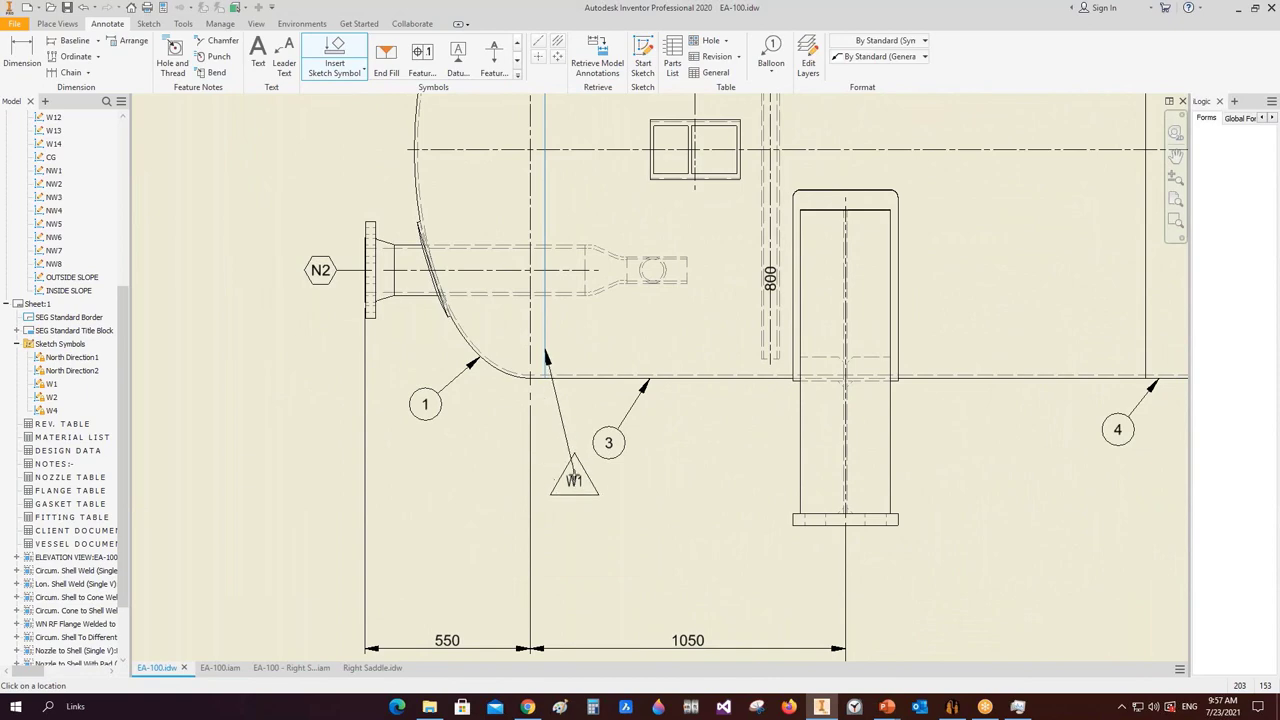
right_click(508, 443)
left_click(543, 463)
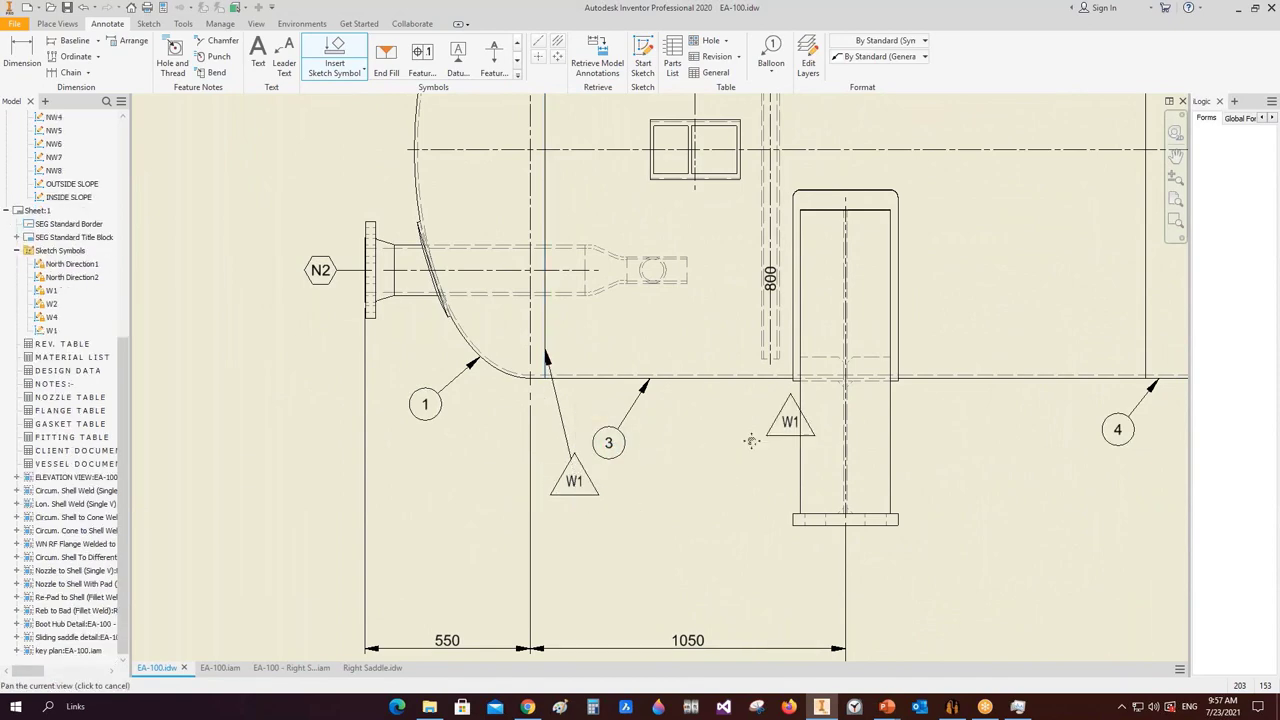
mouse_move(783, 434)
middle_mouse_down()
mouse_move(657, 371)
mouse_move(657, 443)
mouse_move(722, 287)
middle_mouse_up()
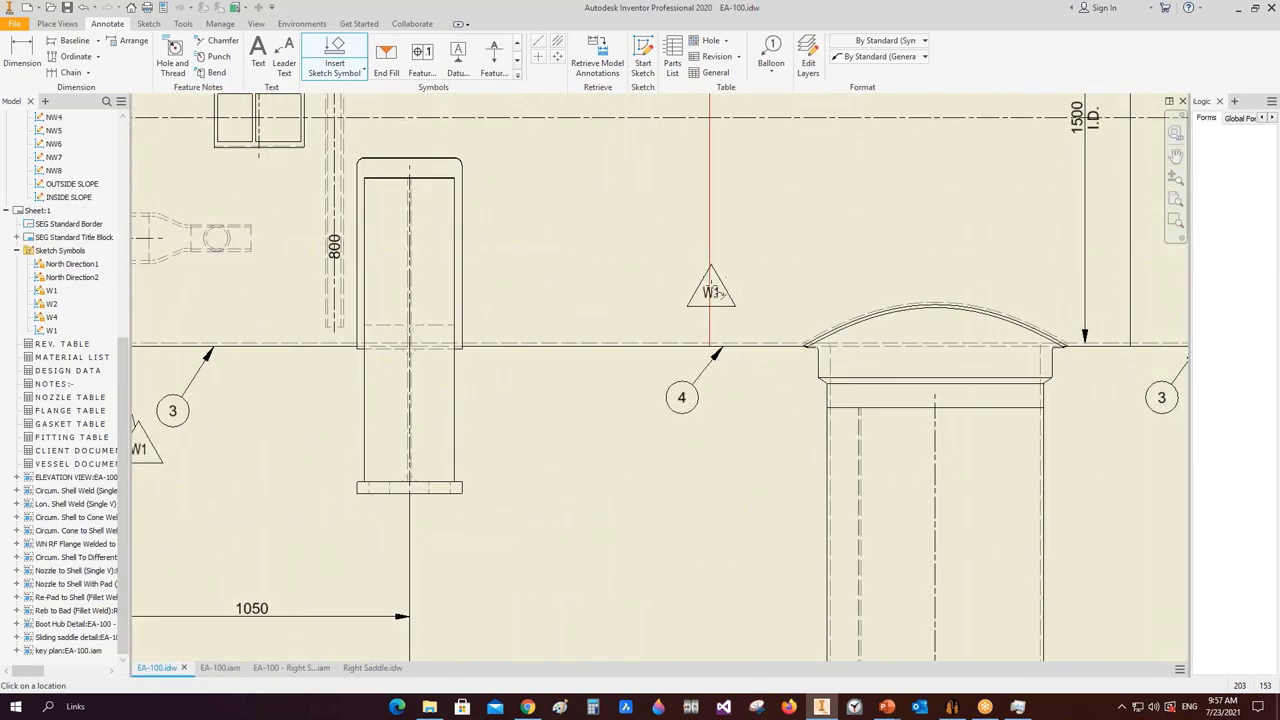
left_click(710, 291)
left_click(610, 410)
right_click(572, 455)
left_click(606, 472)
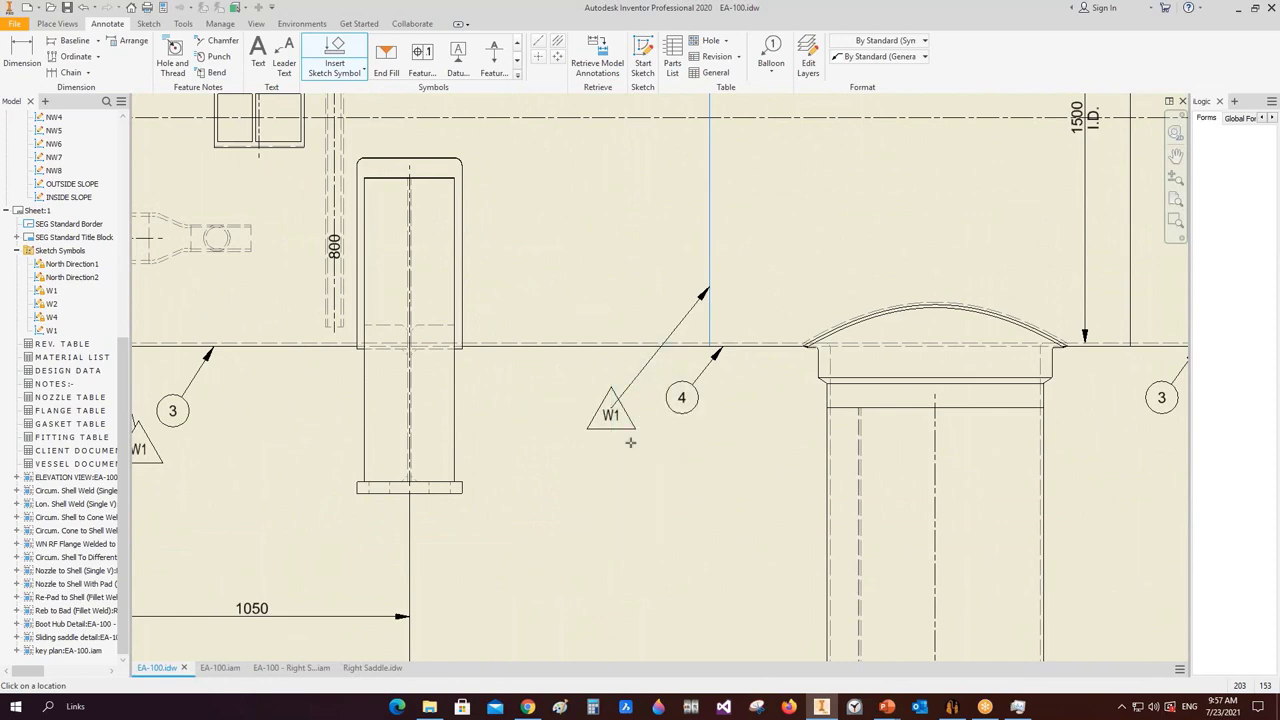
scroll(630, 442, "down", 3)
- Add two leadered W2 weld symbols pointing at the shell seams
left_click(334, 57)
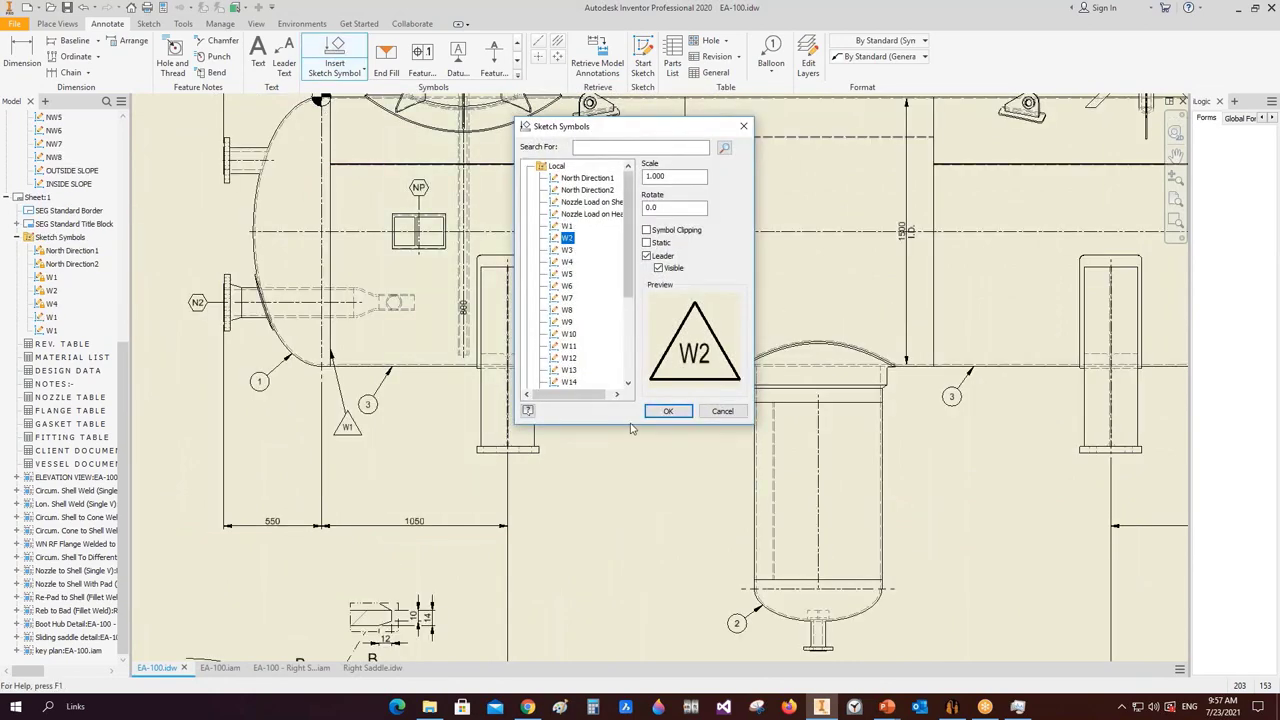
left_click(660, 410)
scroll(648, 410, "down", 3)
scroll(700, 400, "up", 3)
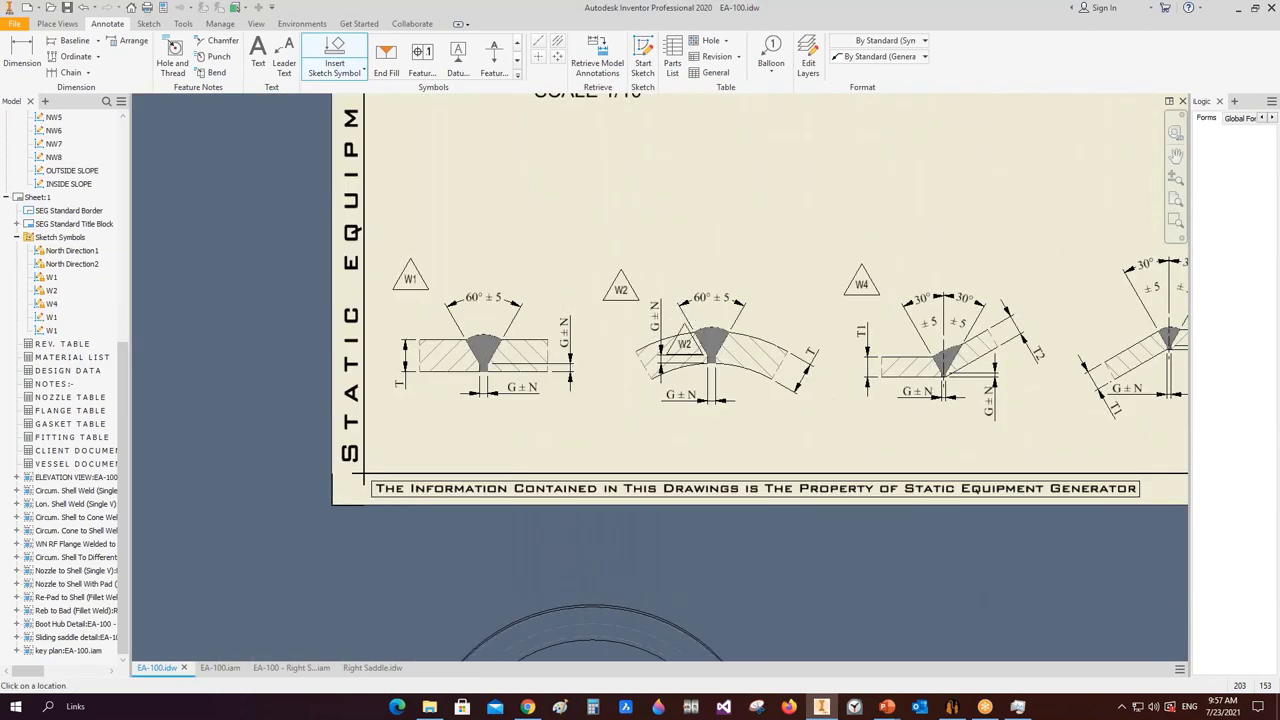
scroll(988, 281, "down", 4)
scroll(195, 410, "up", 5)
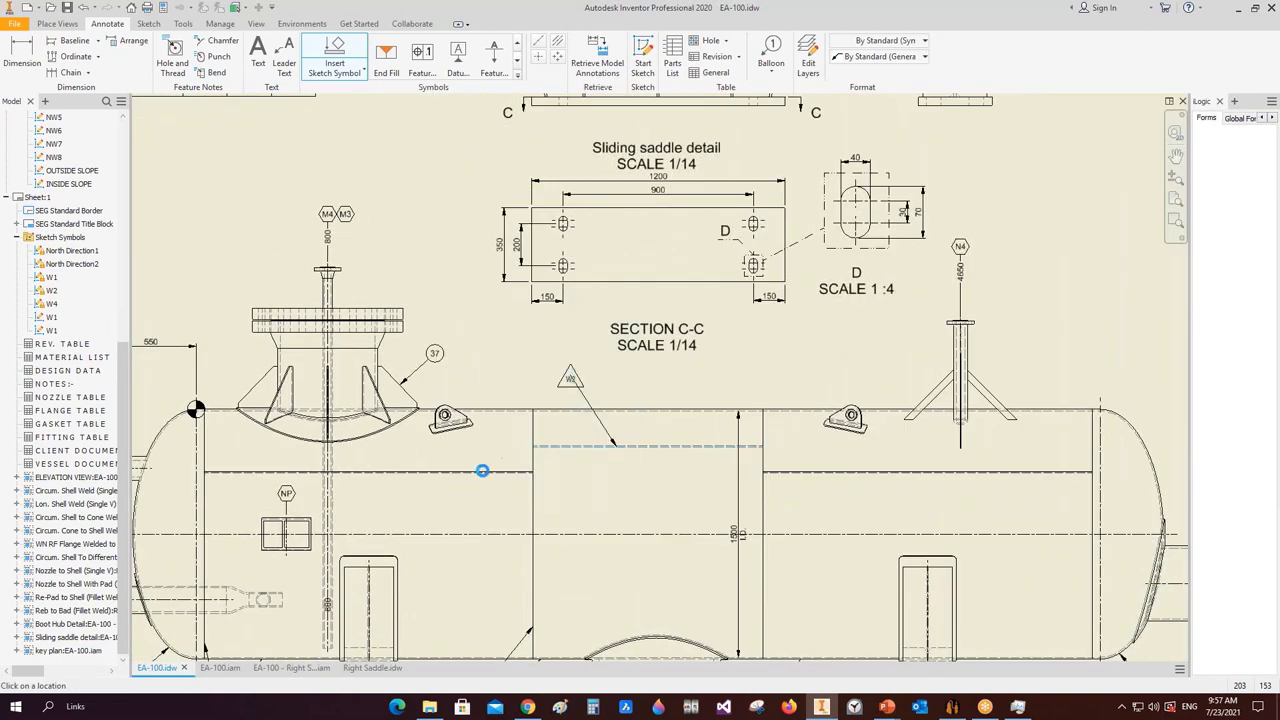
left_click(484, 470)
right_click(517, 384)
left_click(555, 372)
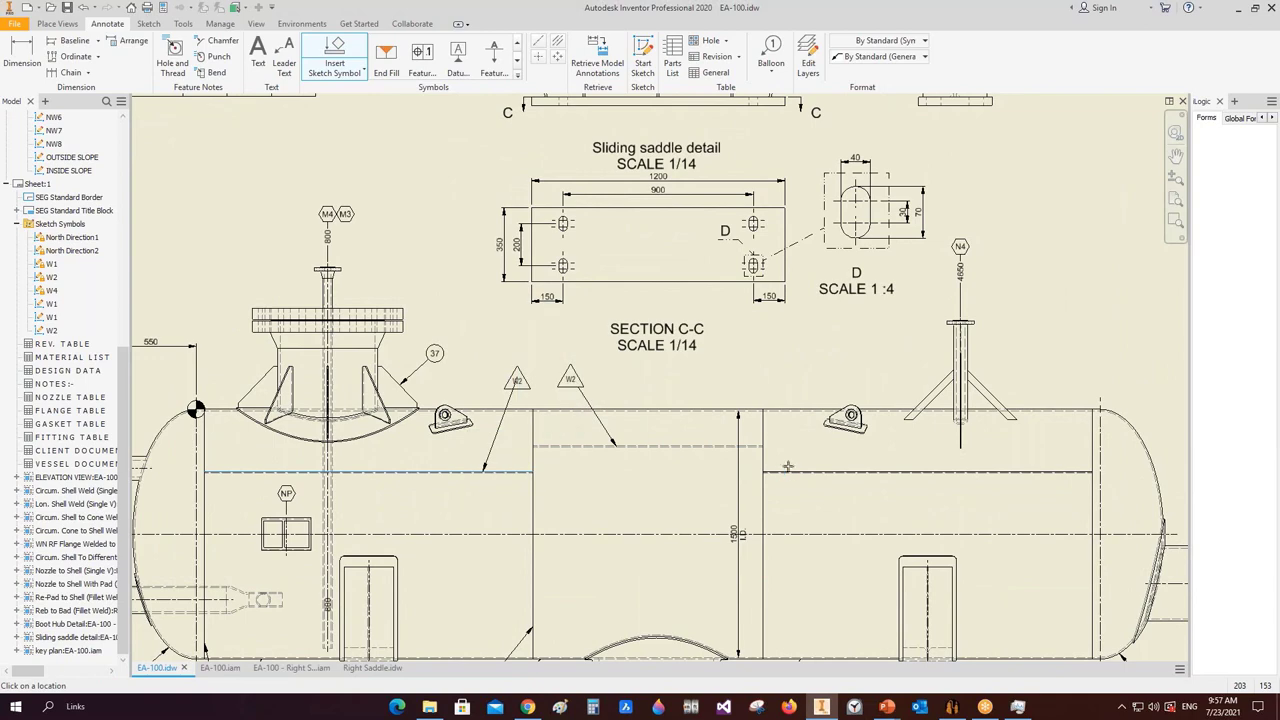
left_click(787, 470)
right_click(775, 381)
left_click(686, 380)
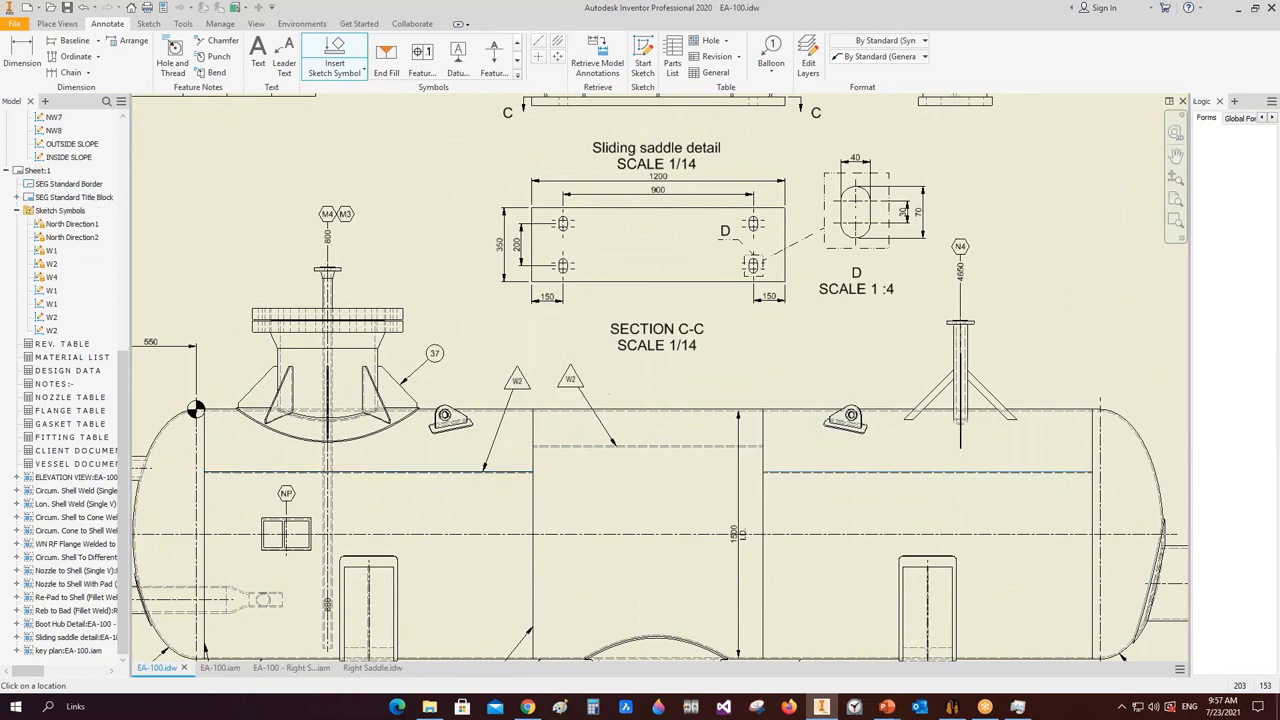
scroll(628, 353, "down", 2)
scroll(628, 353, "down", 5)
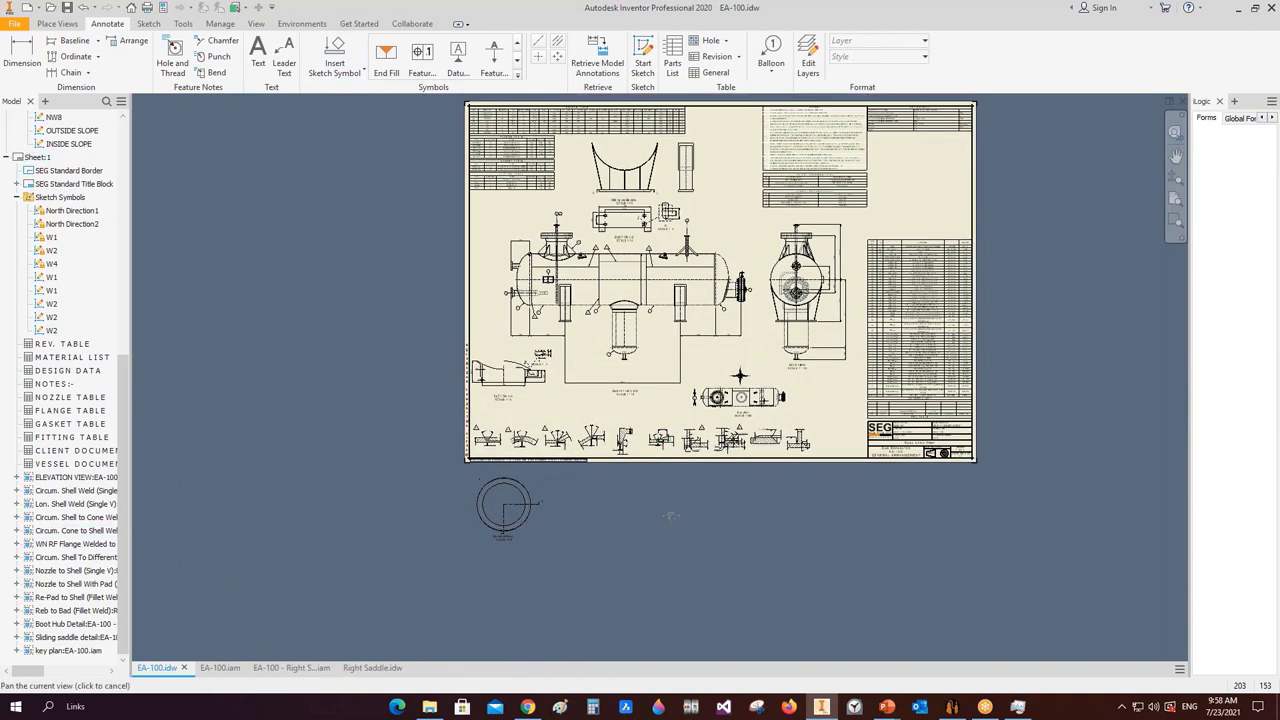
- Zoom in to check the nozzle table's weld styles, fit the sheet, then bring up Static Equipment Generator
middle_click_drag(740, 362, 740, 462)
scroll(740, 462, "up", 3)
scroll(520, 230, "up", 2)
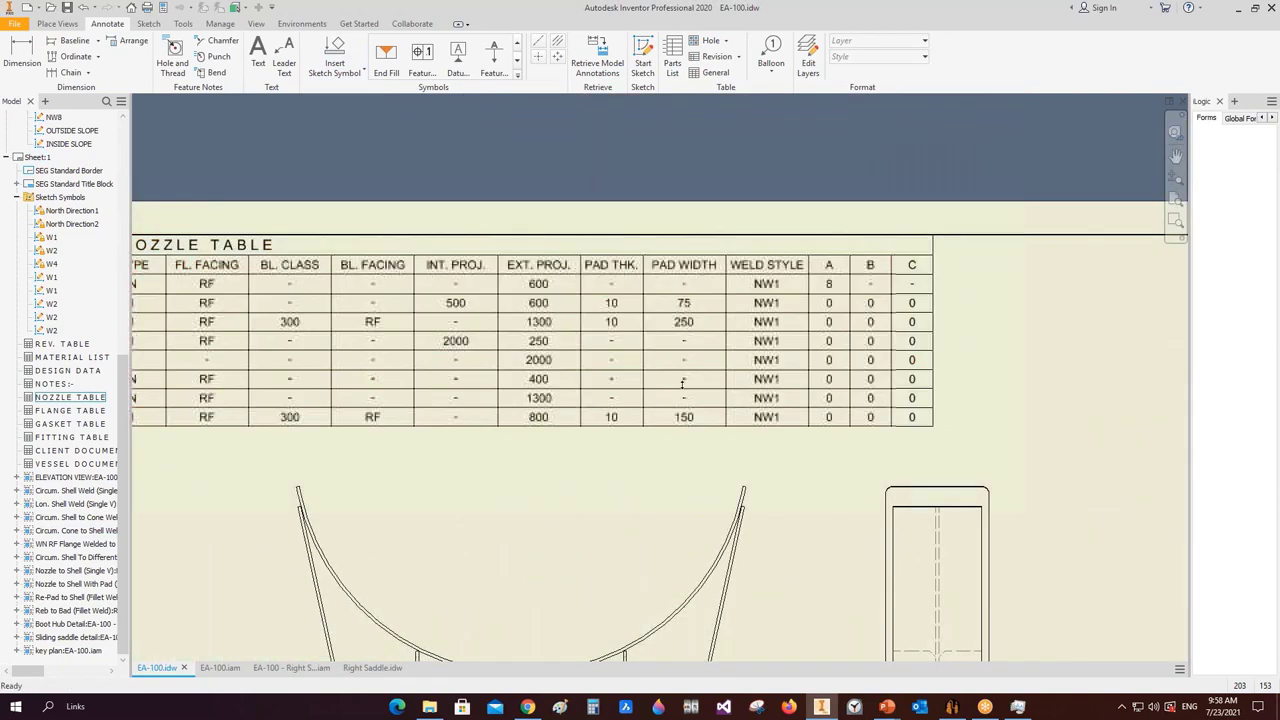
scroll(600, 203, "up", 2)
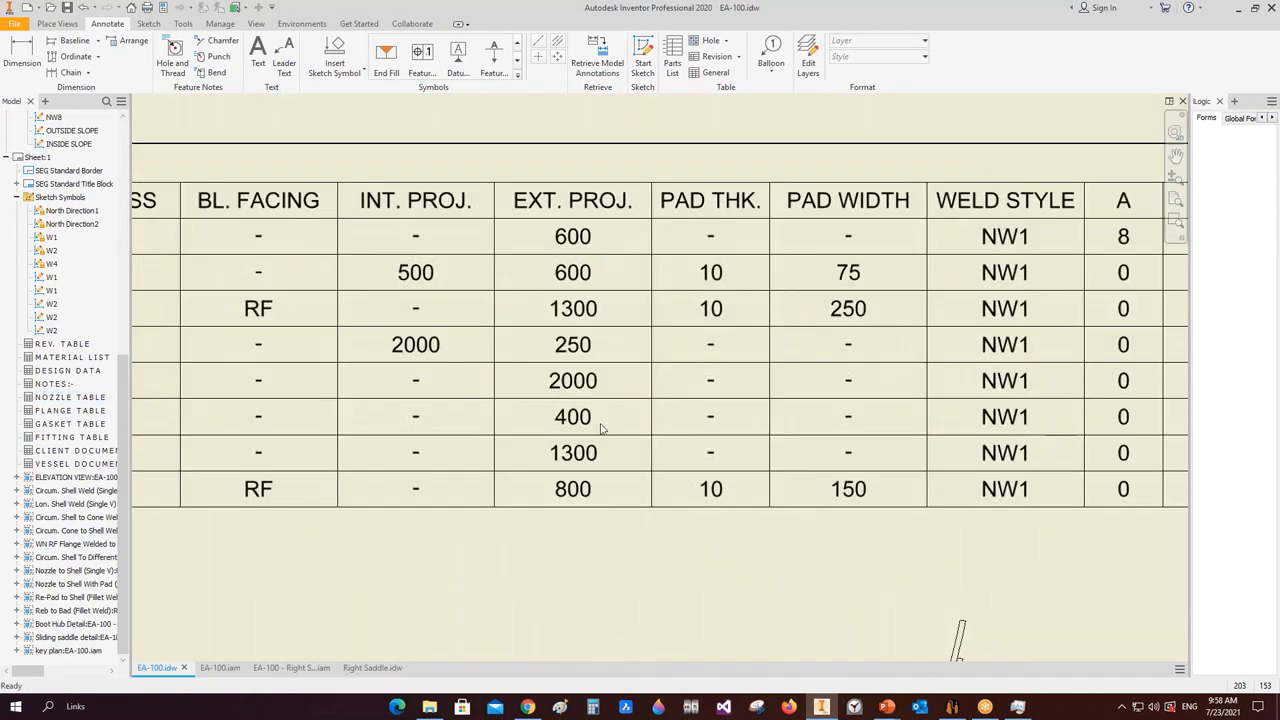
scroll(590, 400, "down", 2)
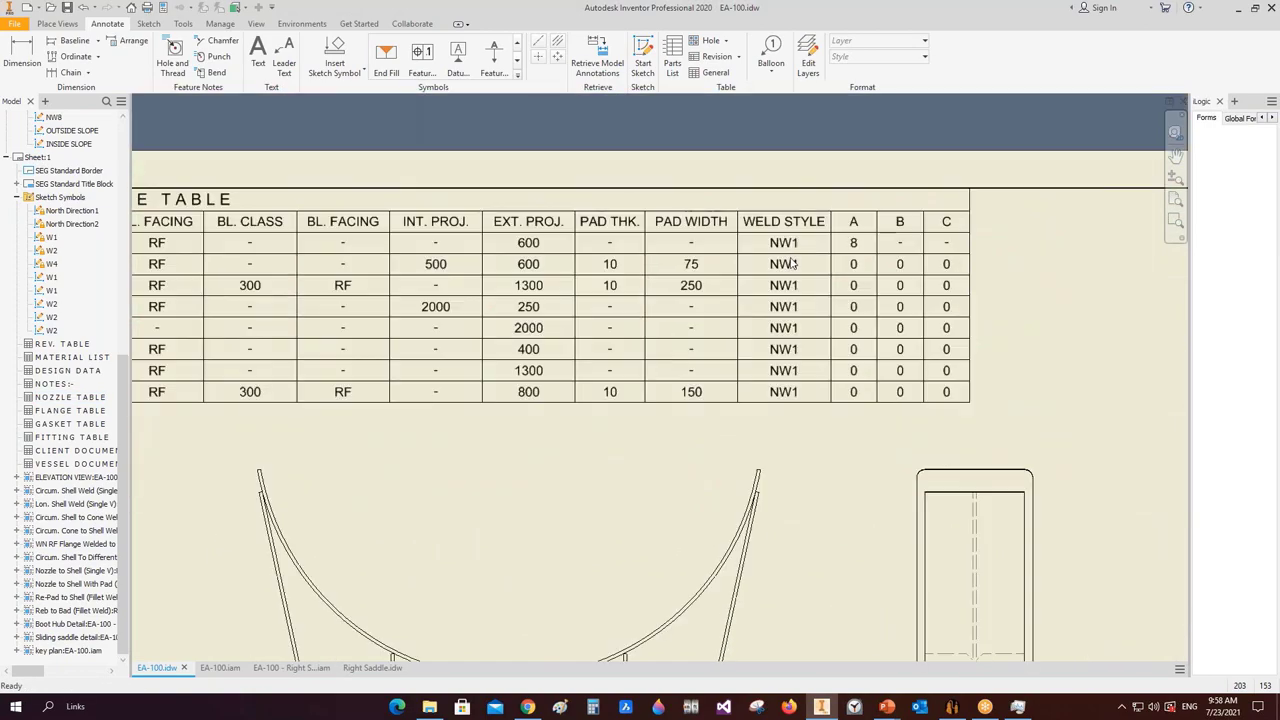
scroll(800, 440, "down", 4)
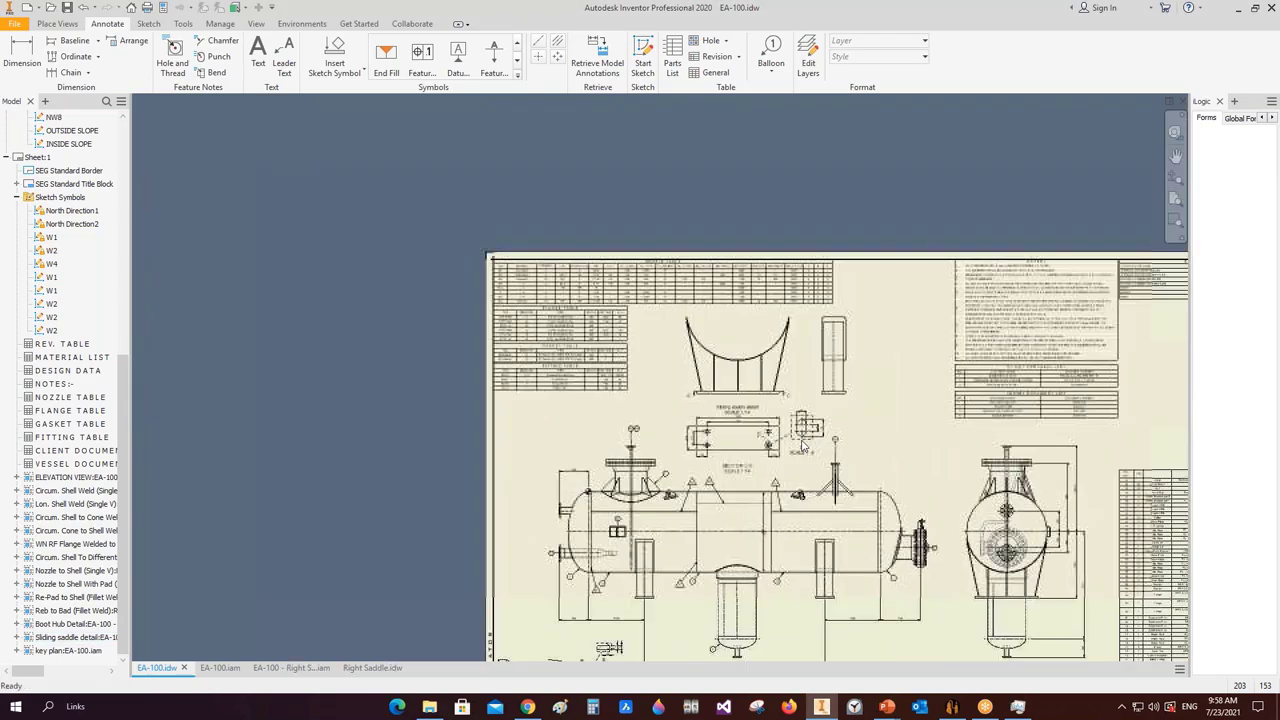
key("Home")
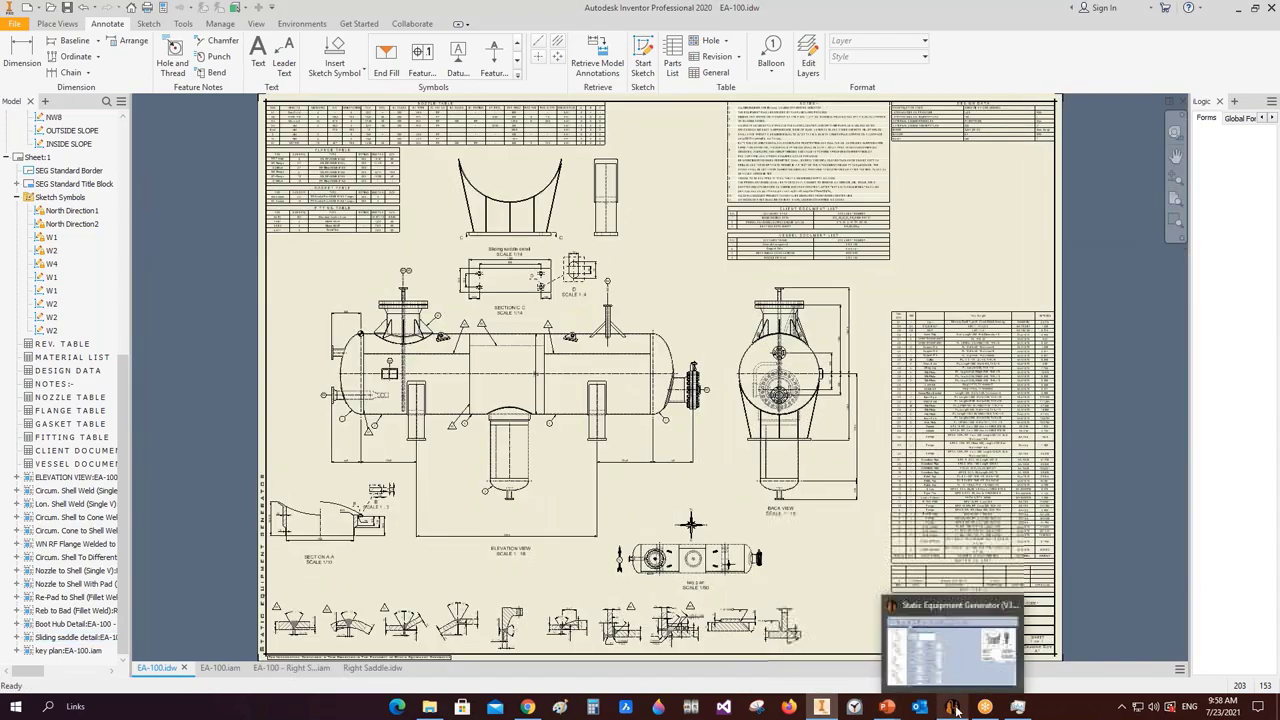
left_click(955, 708)
- Open the M3 nozzle's welding detail, close it, and return to EA-100.idw in Inventor
left_click(70, 327)
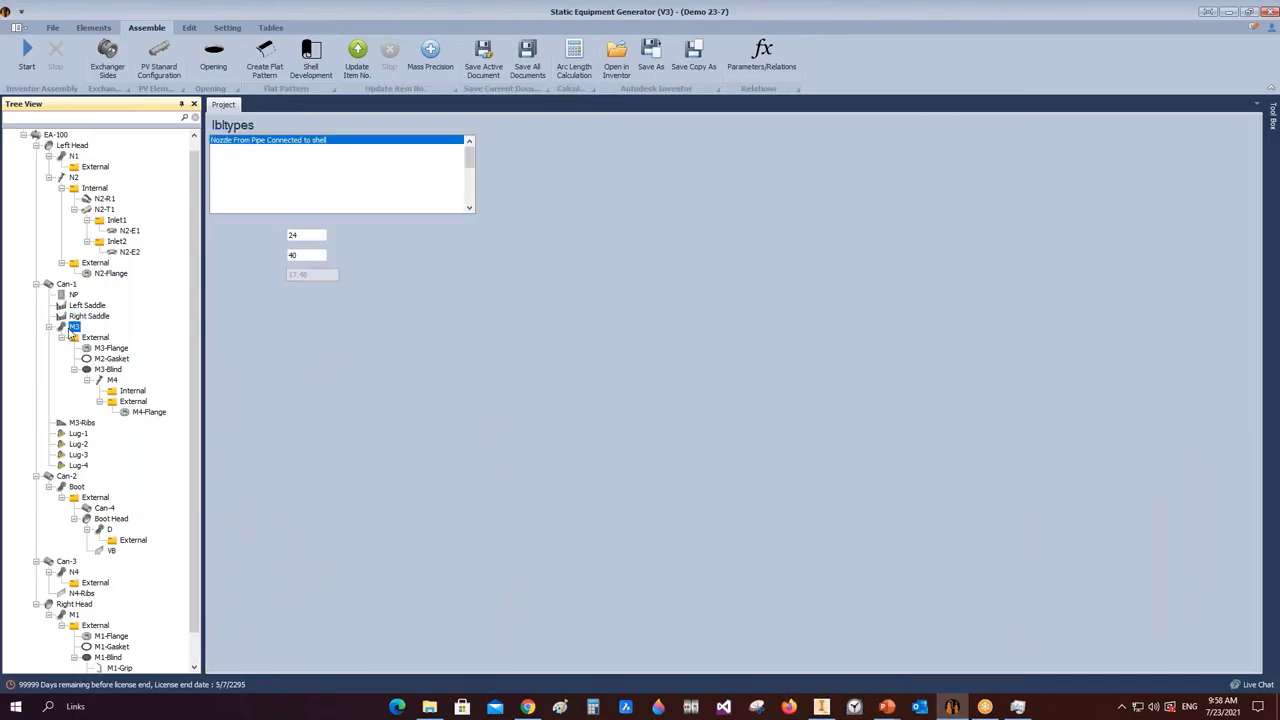
left_click(236, 560)
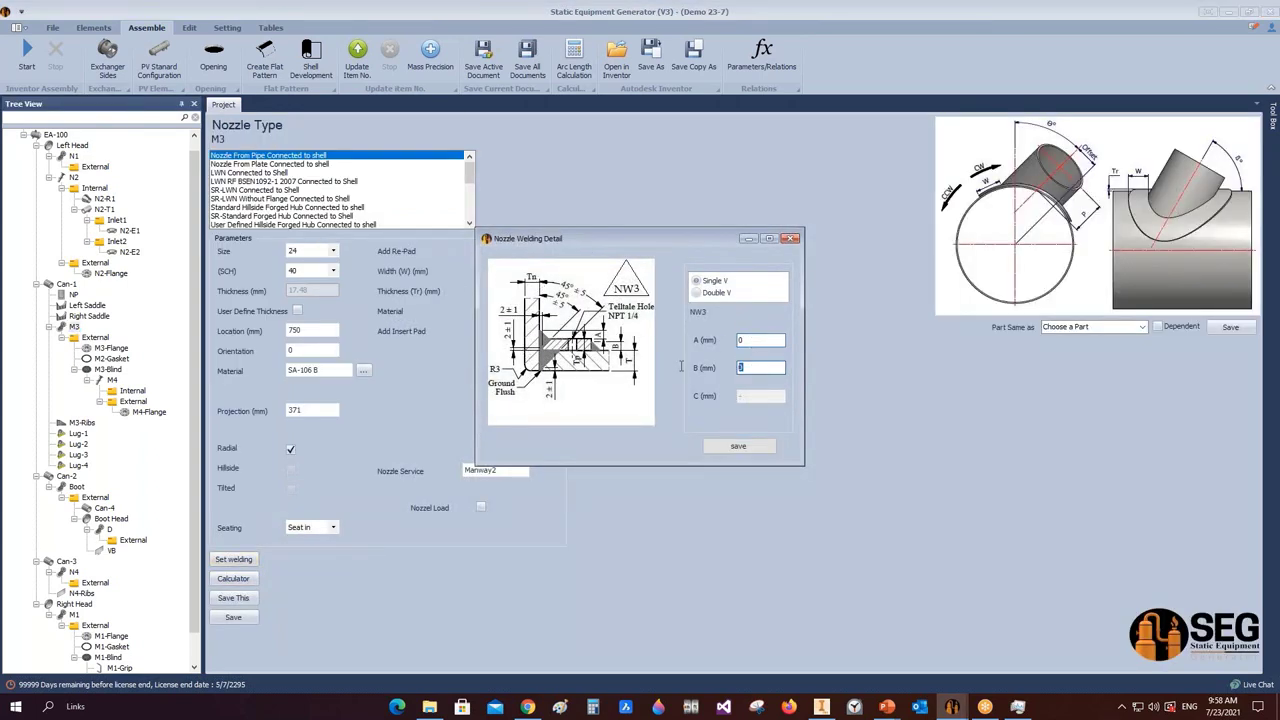
left_click(793, 238)
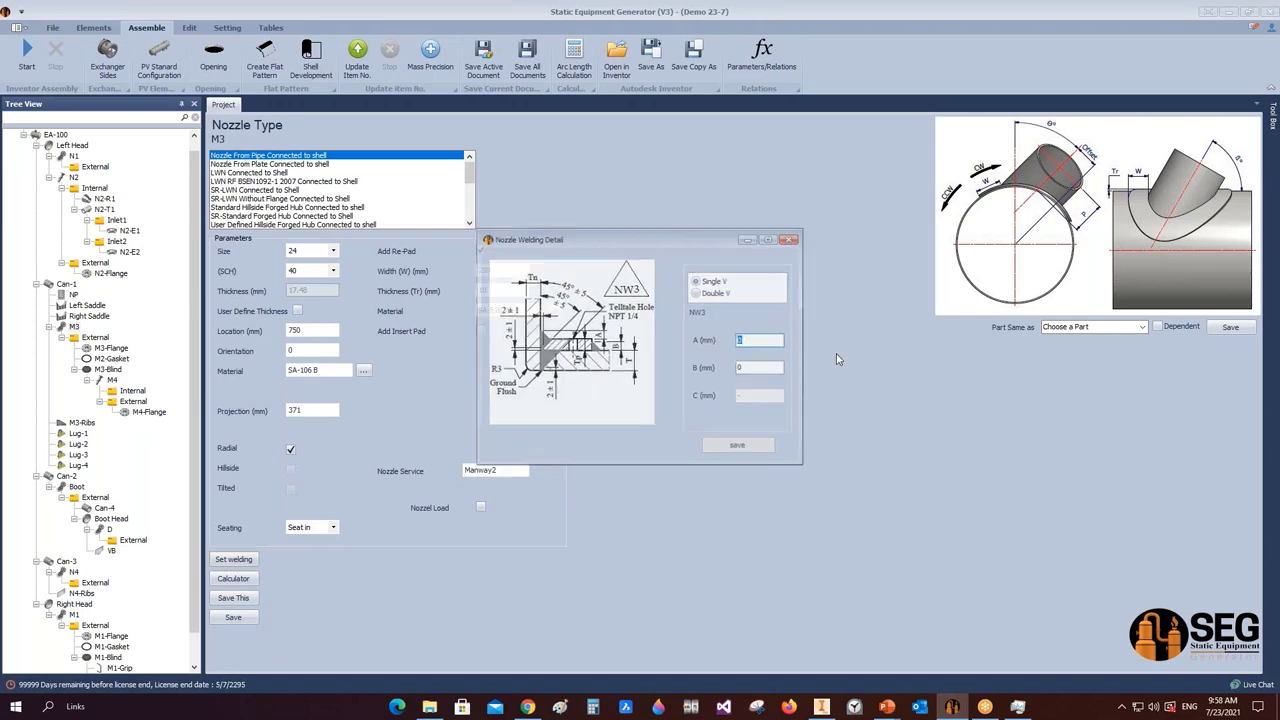
left_click(821, 706)
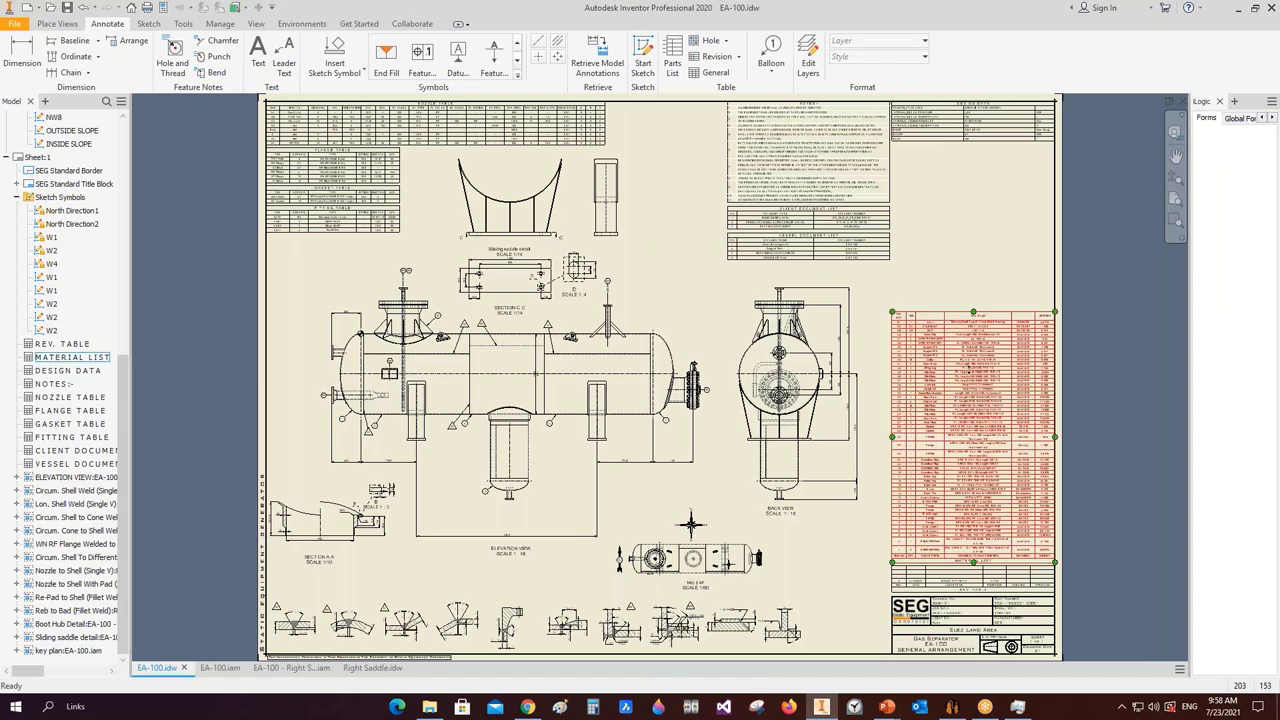
- Zoom to the nozzle table and look over the sheet's tables, then open EA-100.iam
left_click(70, 397)
key("End")
scroll(624, 344, "down", 2)
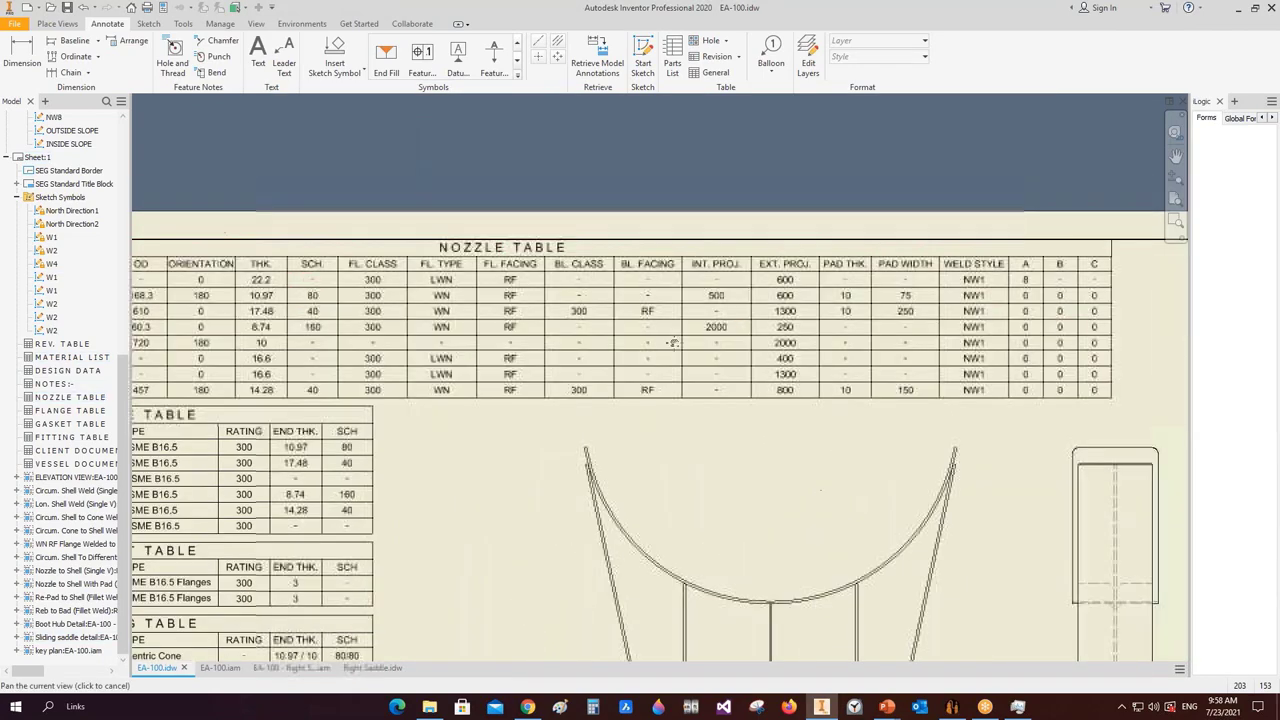
scroll(624, 344, "up", 2)
middle_click_drag(624, 344, 492, 294)
scroll(573, 303, "down", 3)
left_click(641, 284)
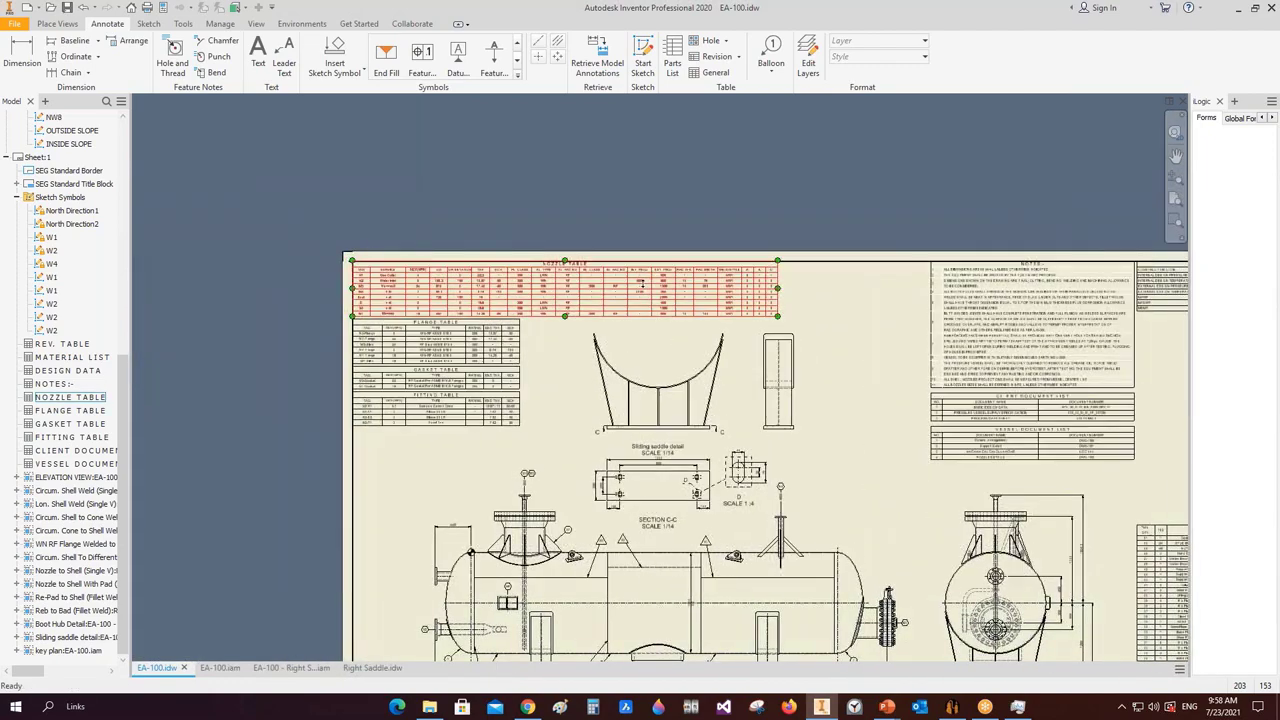
key("Escape")
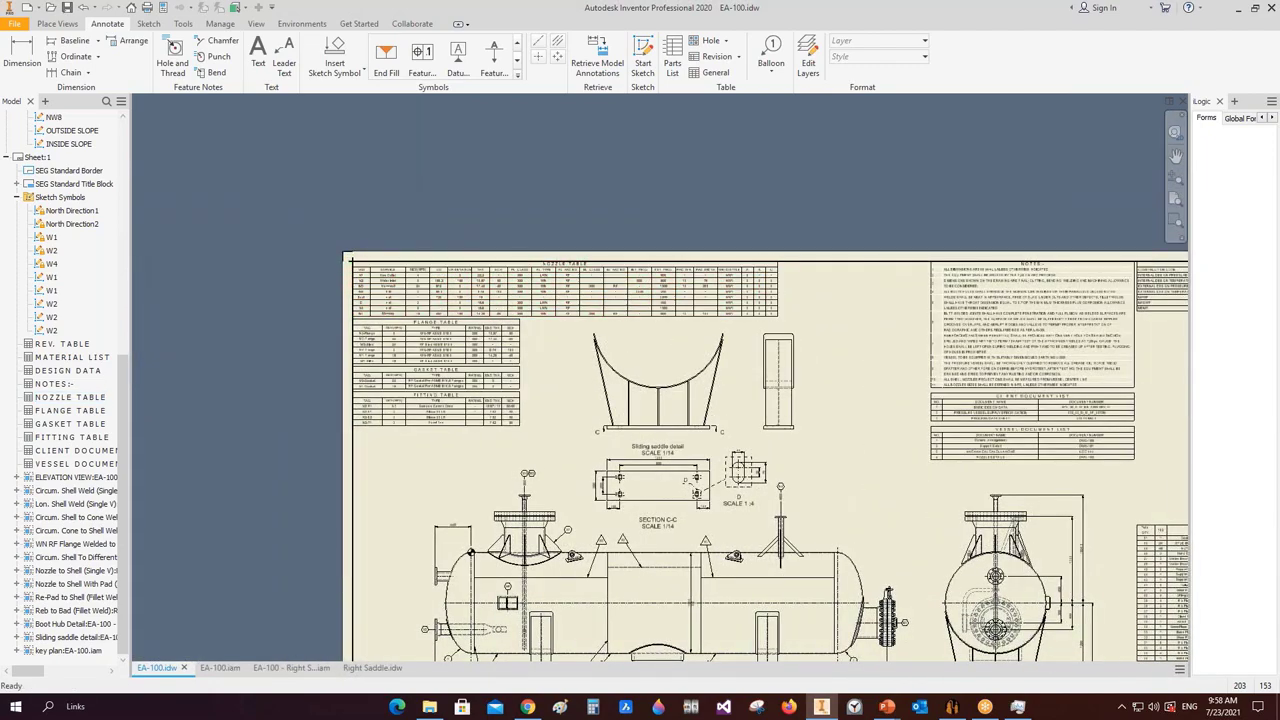
scroll(402, 385, "up", 3)
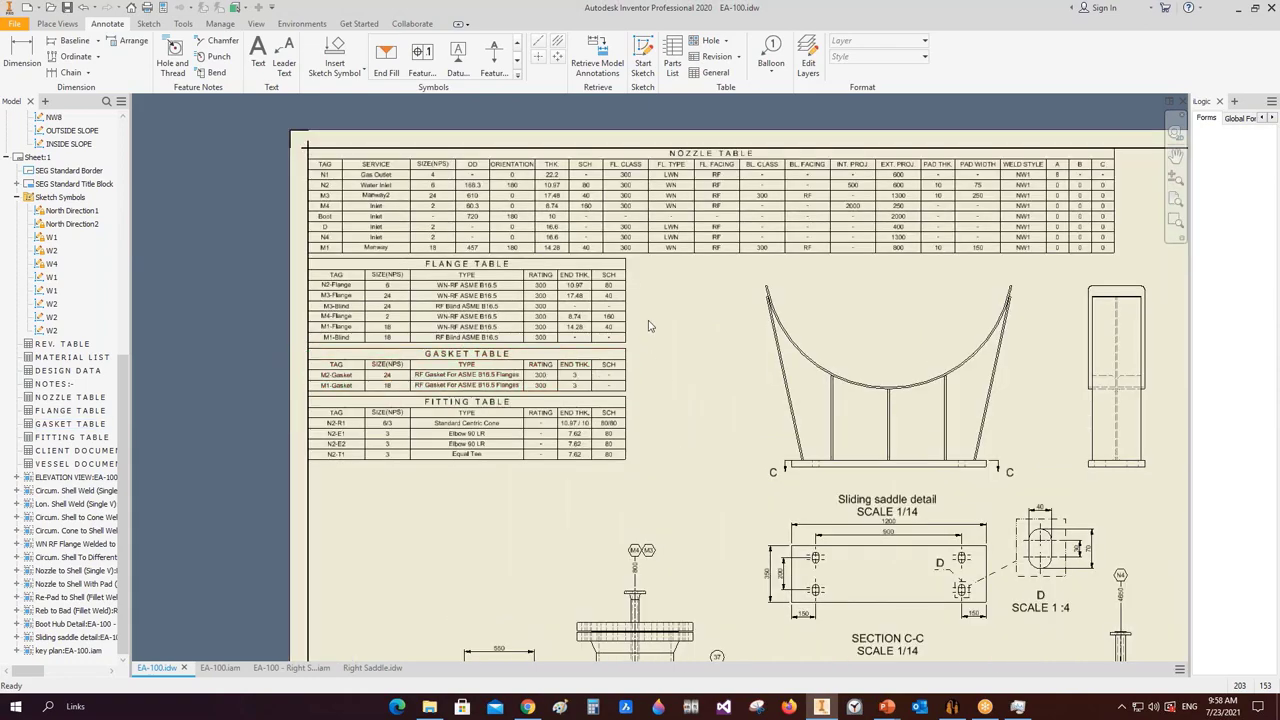
scroll(648, 326, "down", 4)
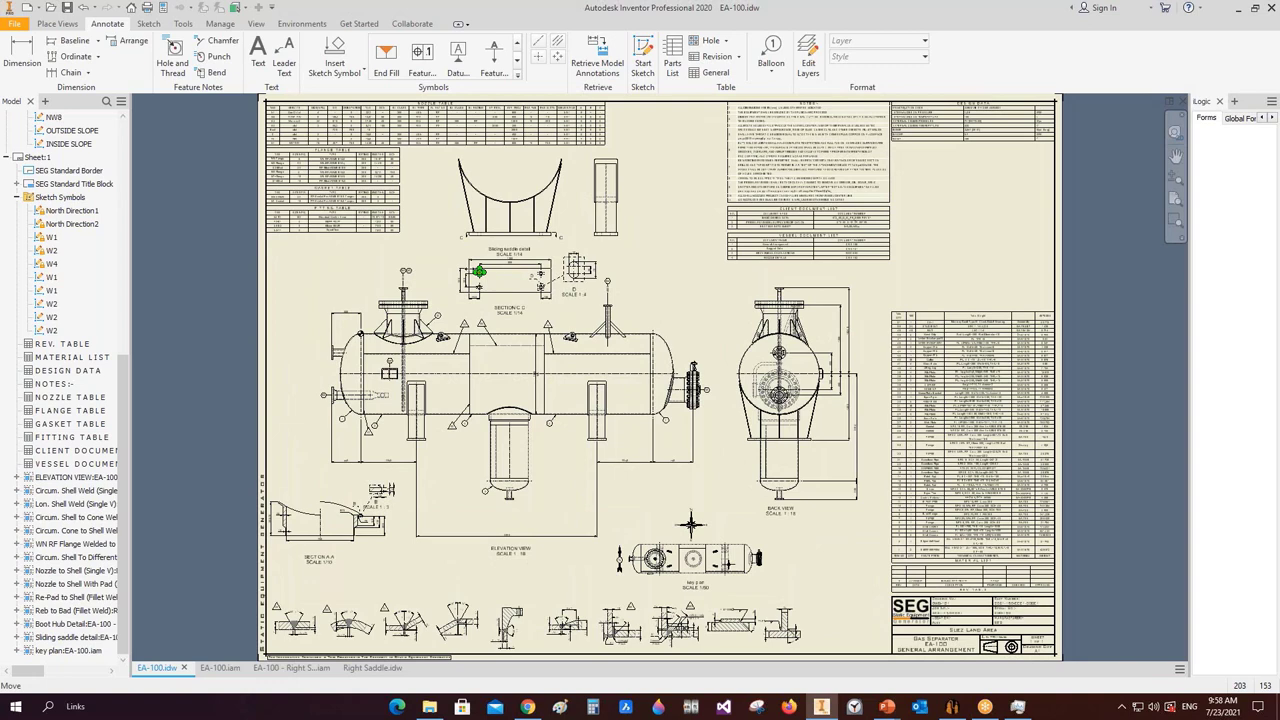
left_click(244, 670)
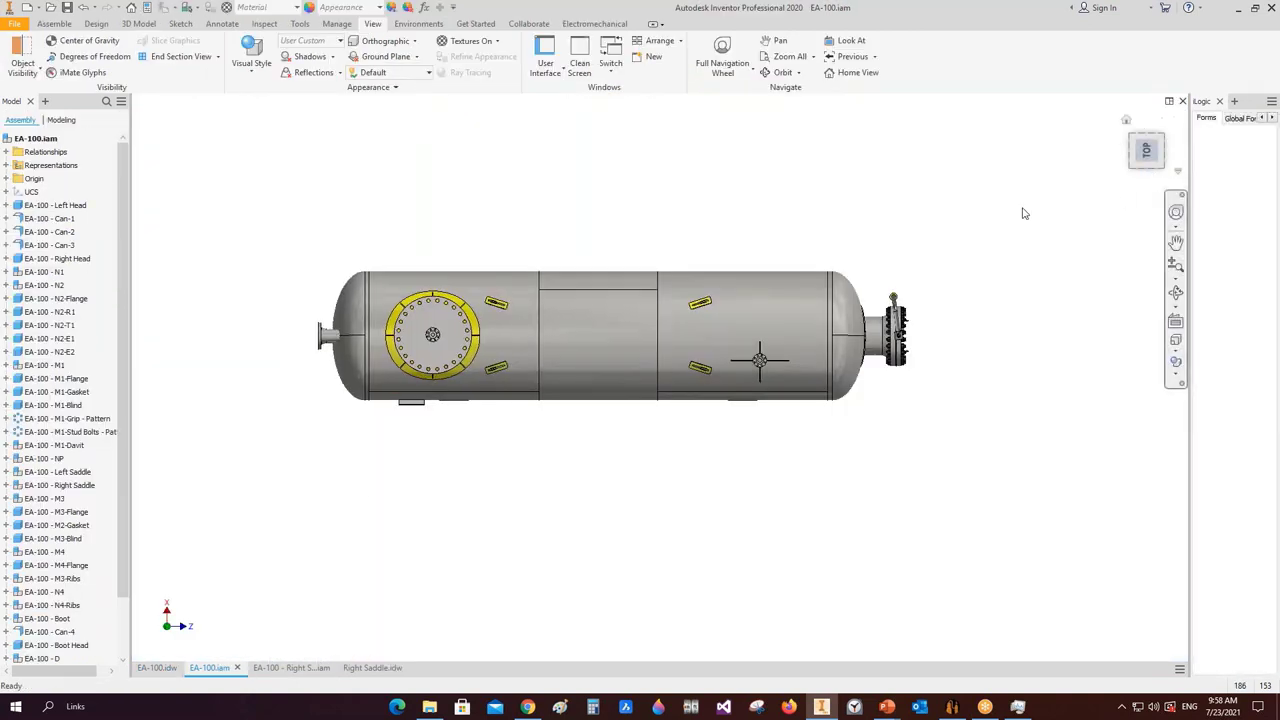
- Turn the assembly to the LEFT view and orbit onto the boot-to-shell junction, then return to EA-100.idw
left_click(1146, 174)
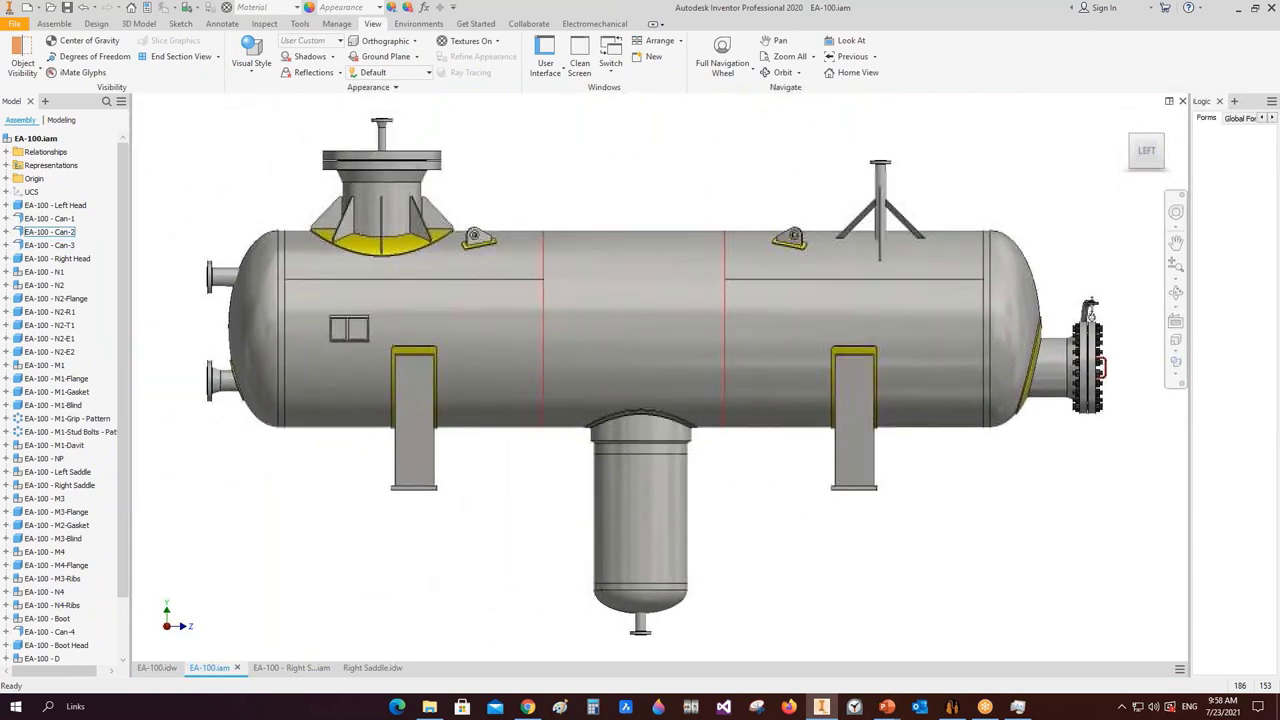
left_click(1176, 292)
left_click_drag(669, 371, 759, 304)
scroll(641, 389, "down", 5)
scroll(641, 389, "up", 2)
scroll(735, 259, "down", 3)
scroll(759, 304, "up", 3)
scroll(759, 304, "down", 1)
scroll(700, 420, "down", 3)
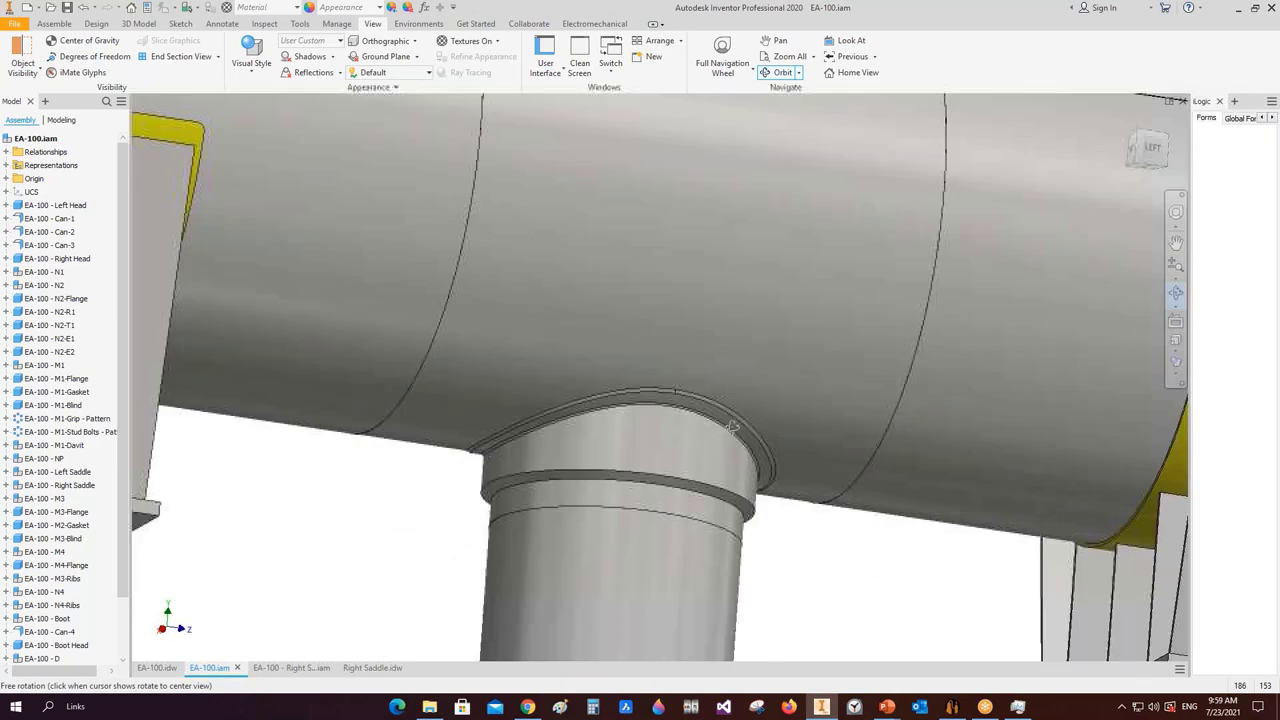
left_click_drag(659, 416, 630, 321)
right_click(630, 321)
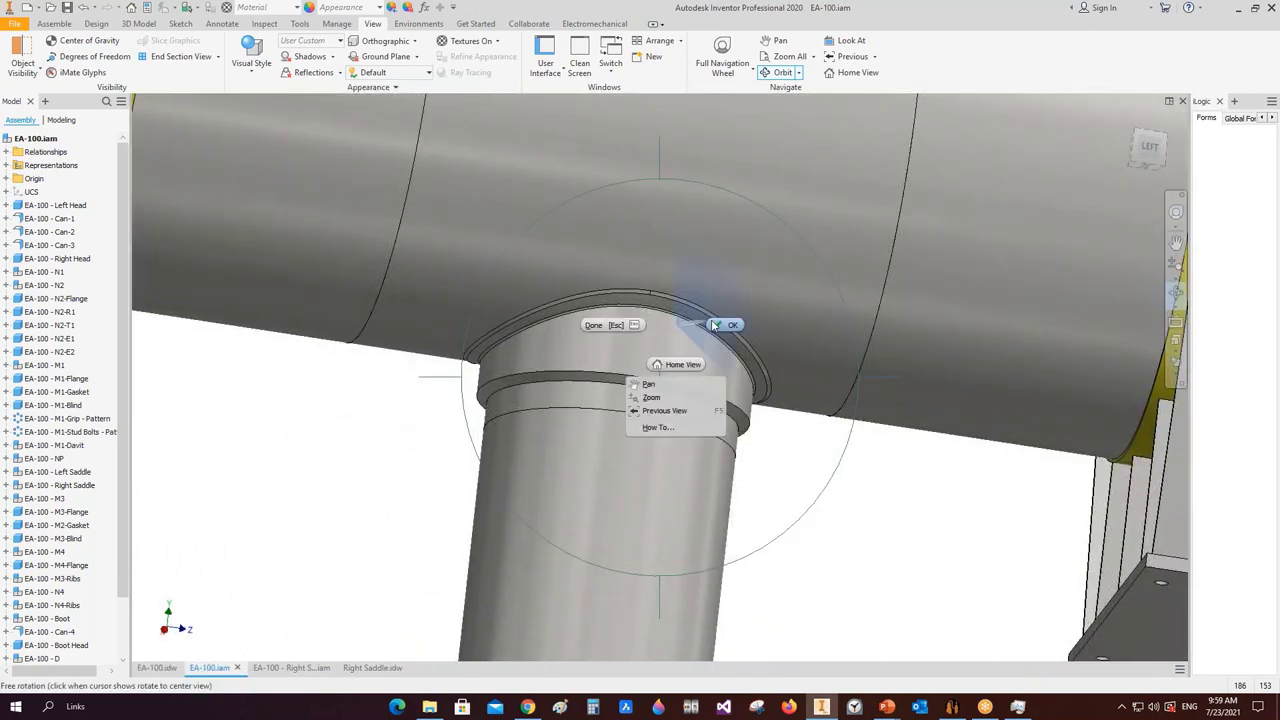
left_click(660, 360)
left_click(157, 667)
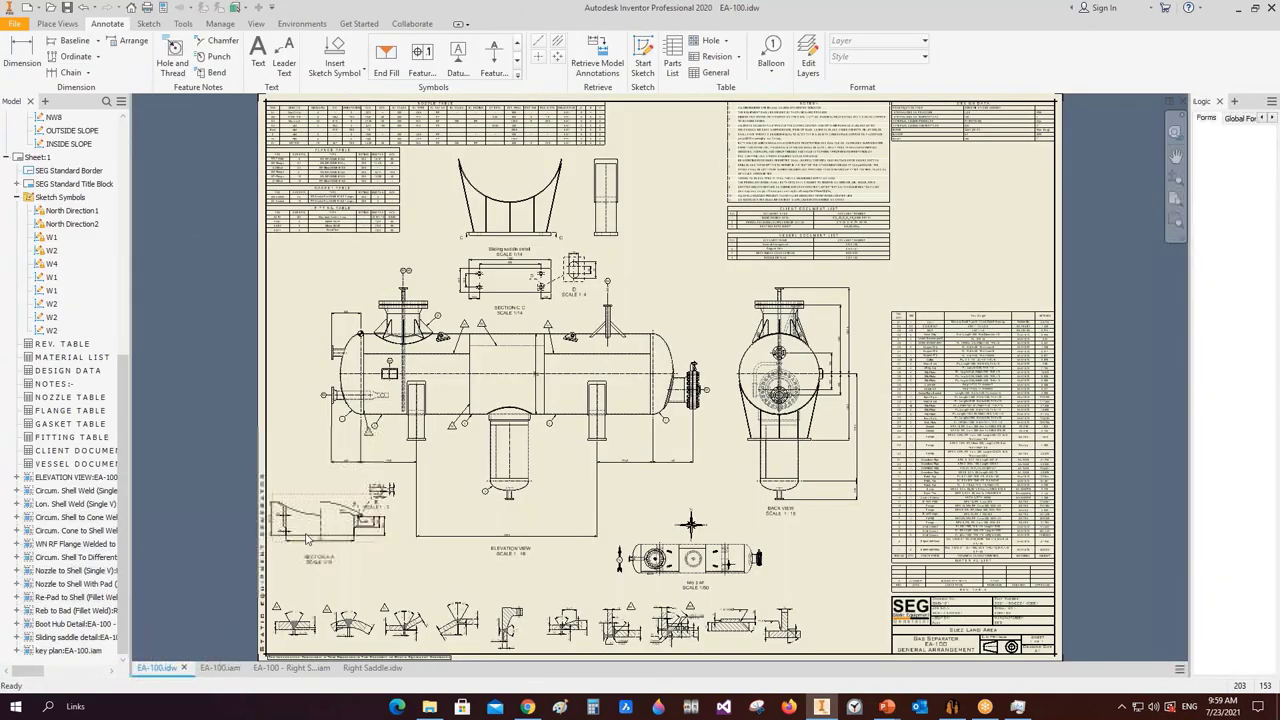
- Drag the 700 dimension in Section A-A slightly lower, zoom out, and select the material list
scroll(320, 530, "up", 5)
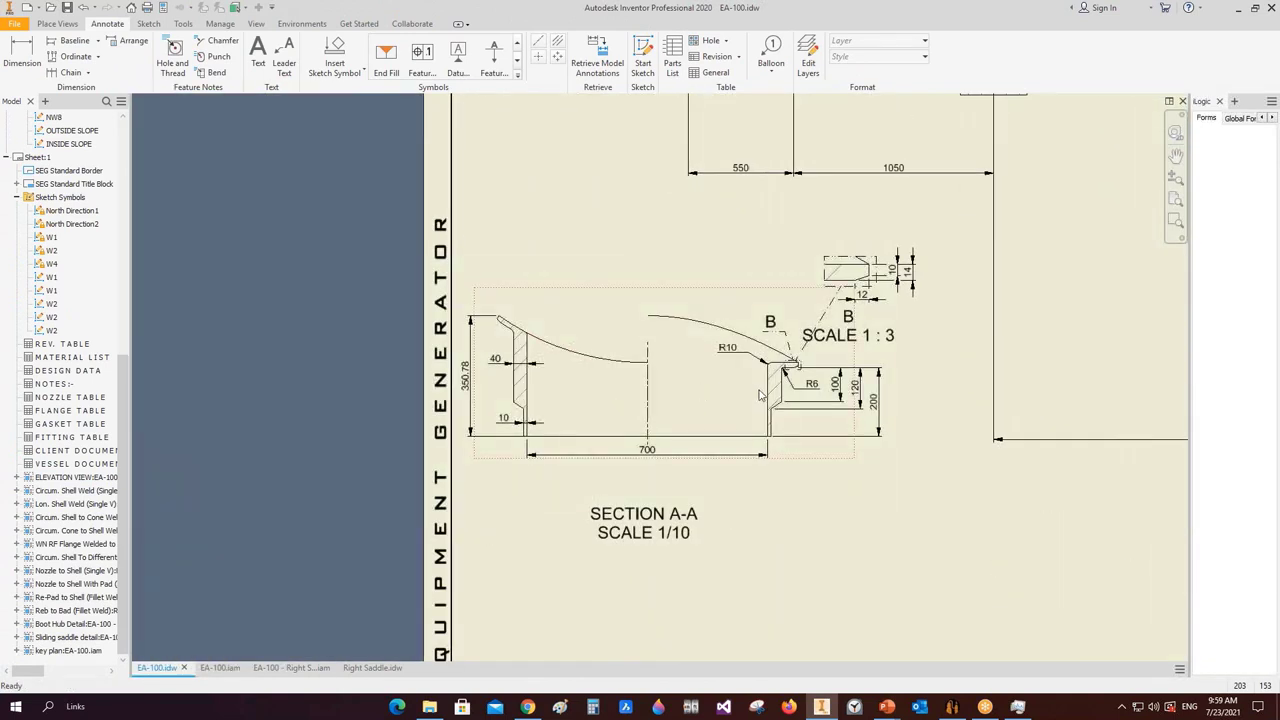
left_click(652, 453)
scroll(655, 455, "up", 3)
left_click_drag(660, 455, 656, 483)
scroll(656, 483, "down", 4)
scroll(656, 483, "down", 2)
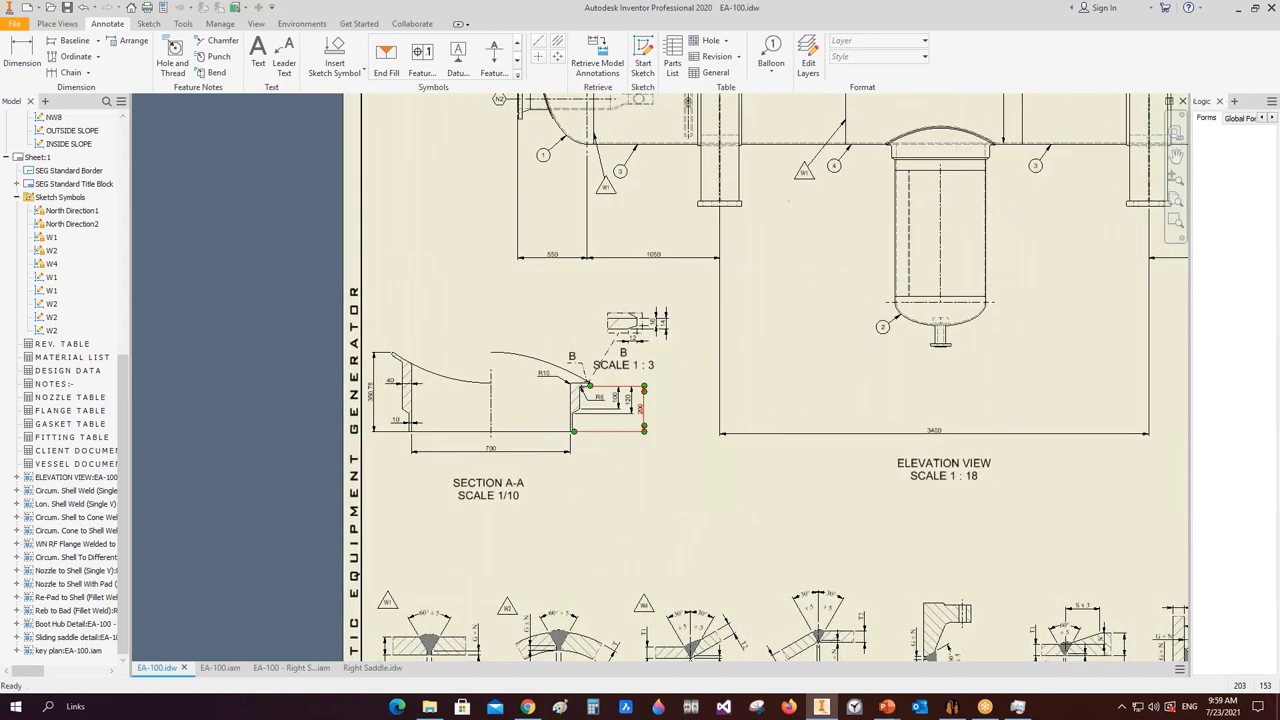
scroll(700, 385, "down", 1)
scroll(720, 380, "down", 3)
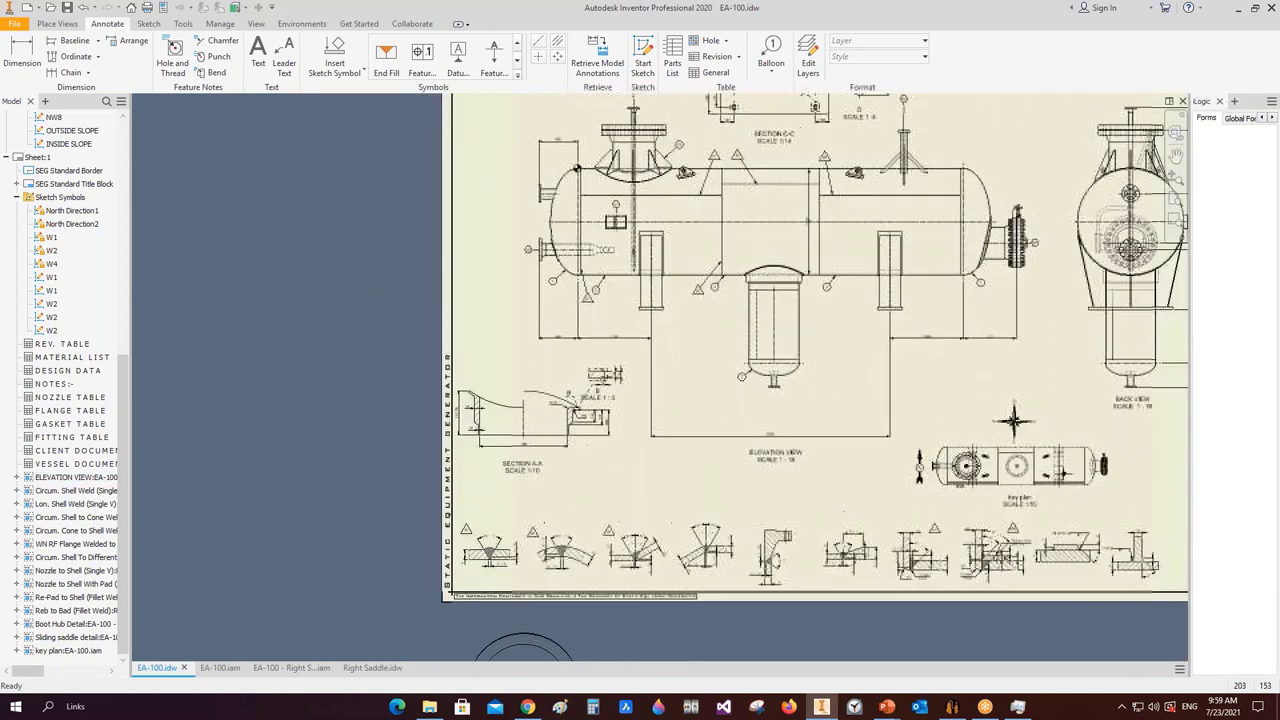
left_click(72, 357)
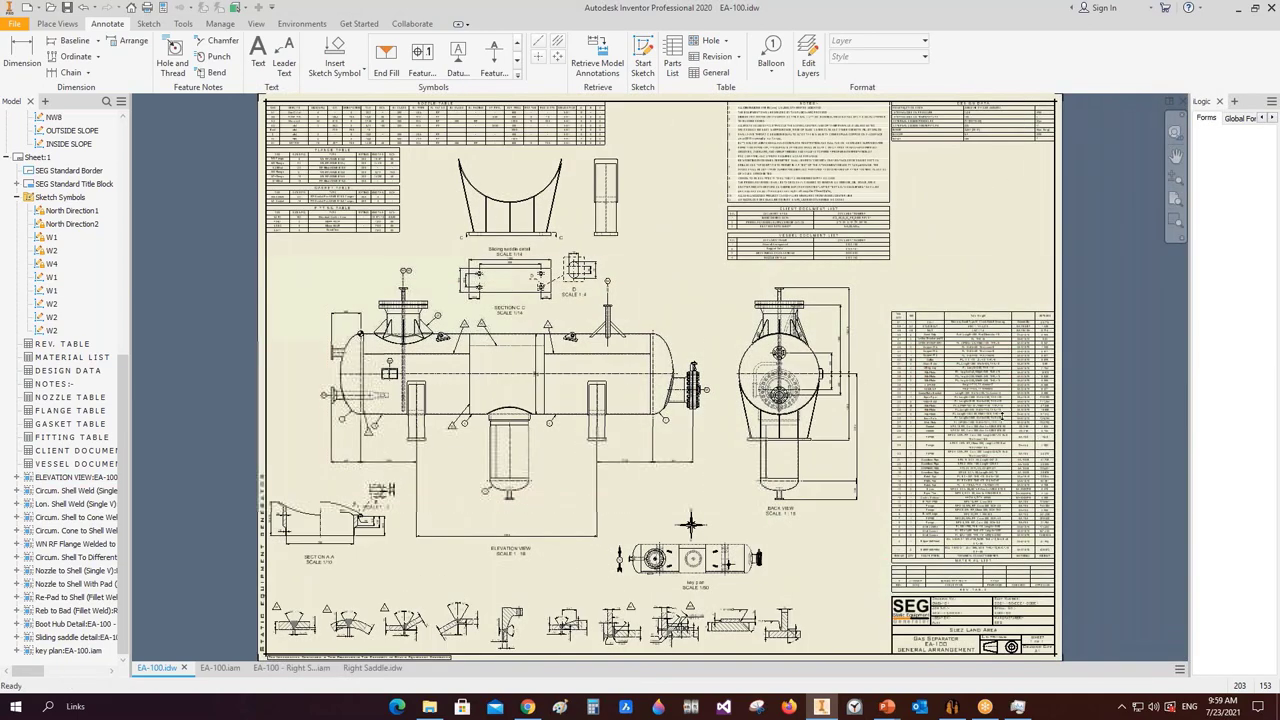
- View the Bill of Materials report in Static Equipment Generator, then go back to EA-100.idw
left_click(948, 707)
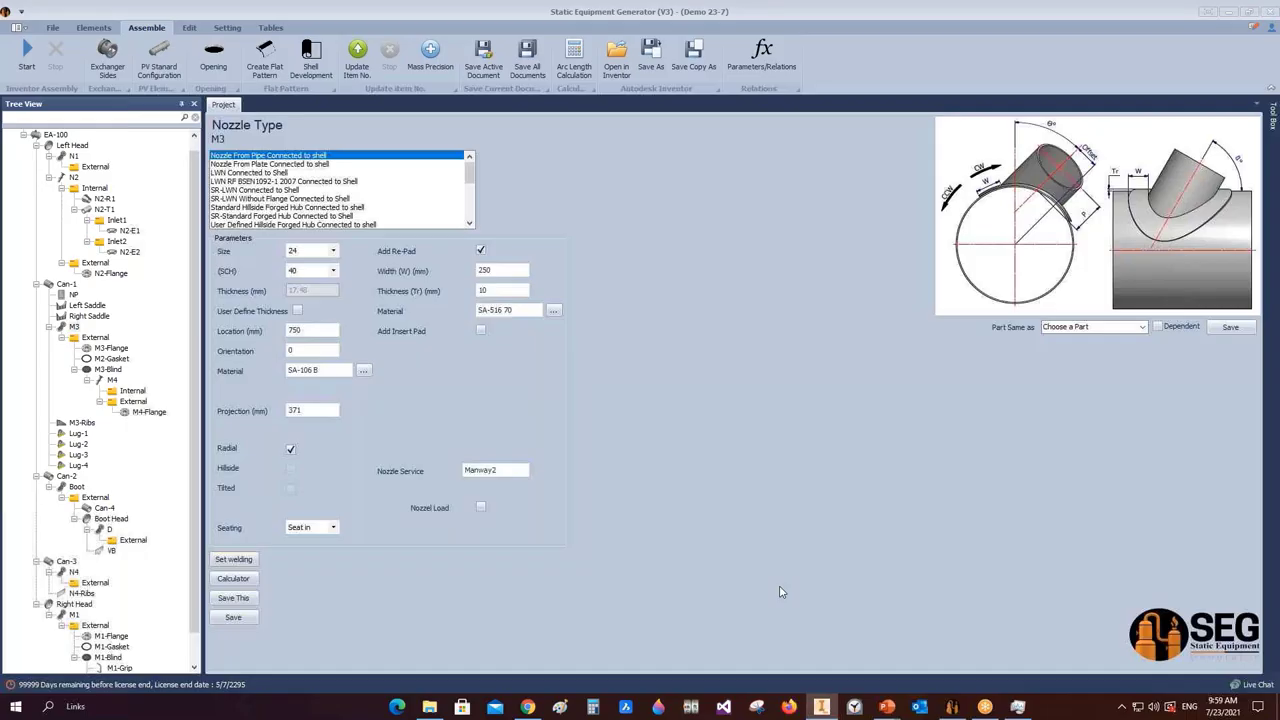
left_click(271, 27)
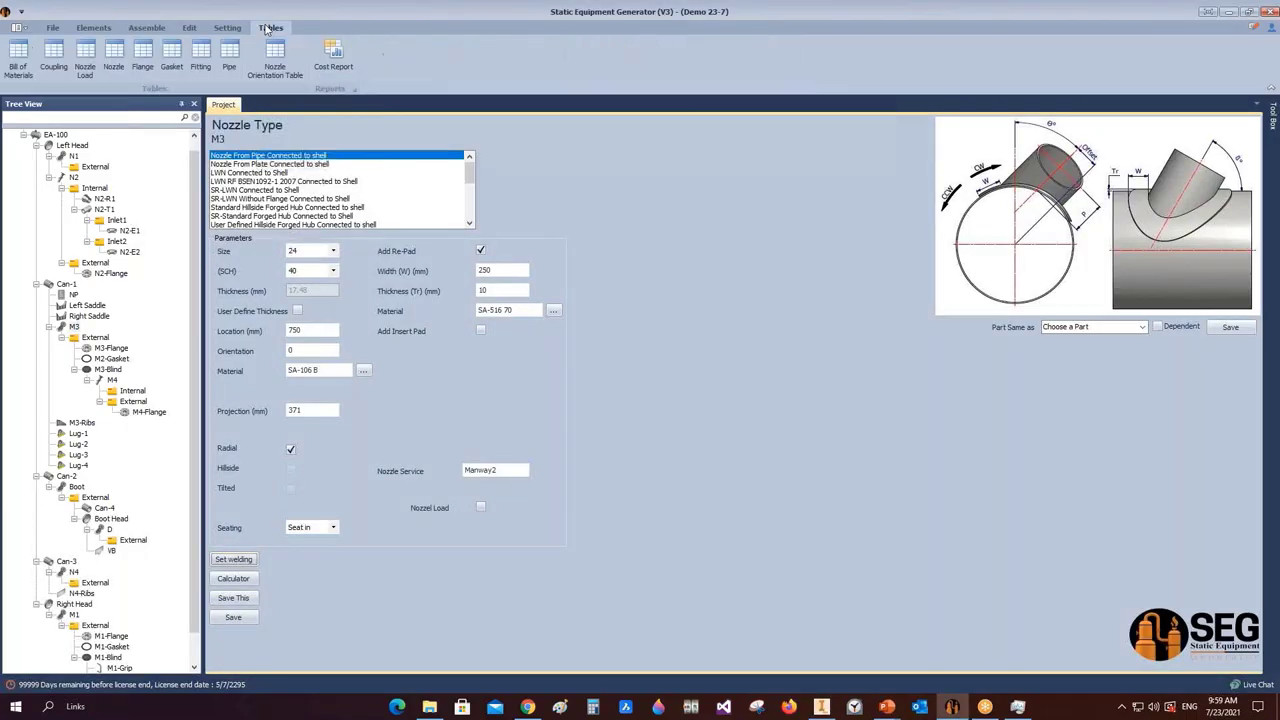
left_click(28, 52)
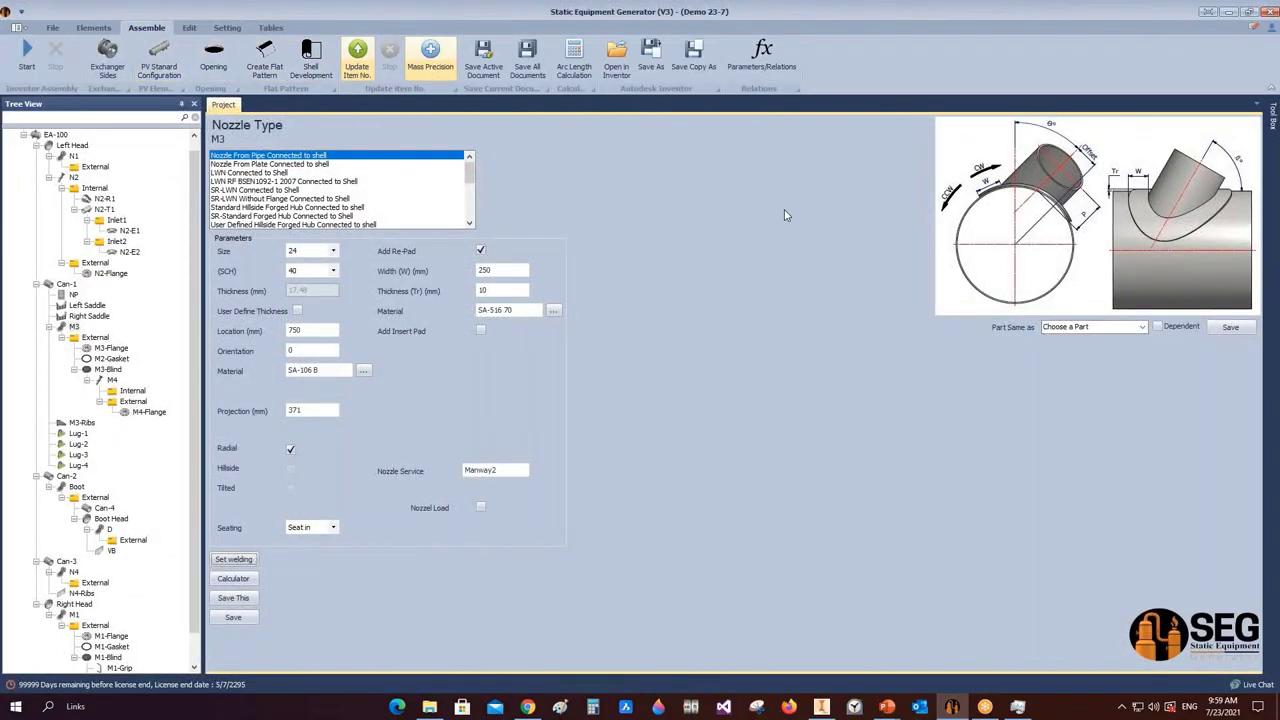
left_click(821, 706)
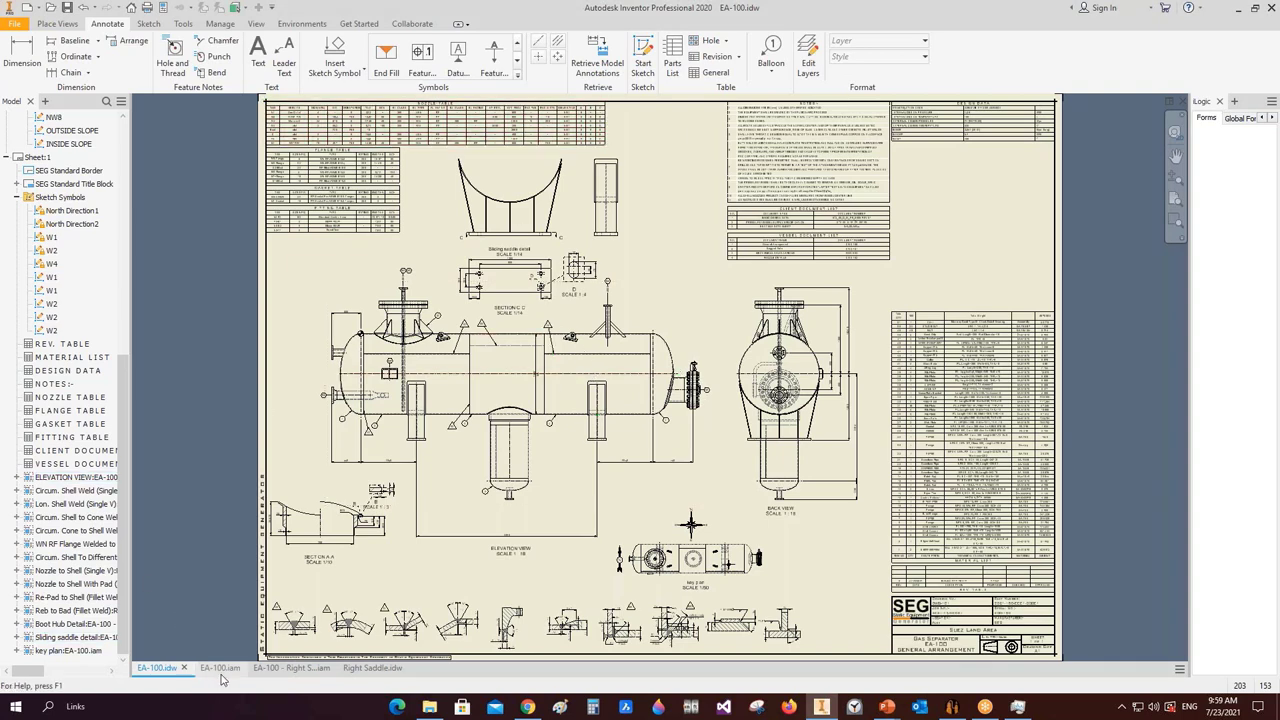
- Switch to the Right Saddle.idw document to display the saddle detail drawing
left_click(370, 668)
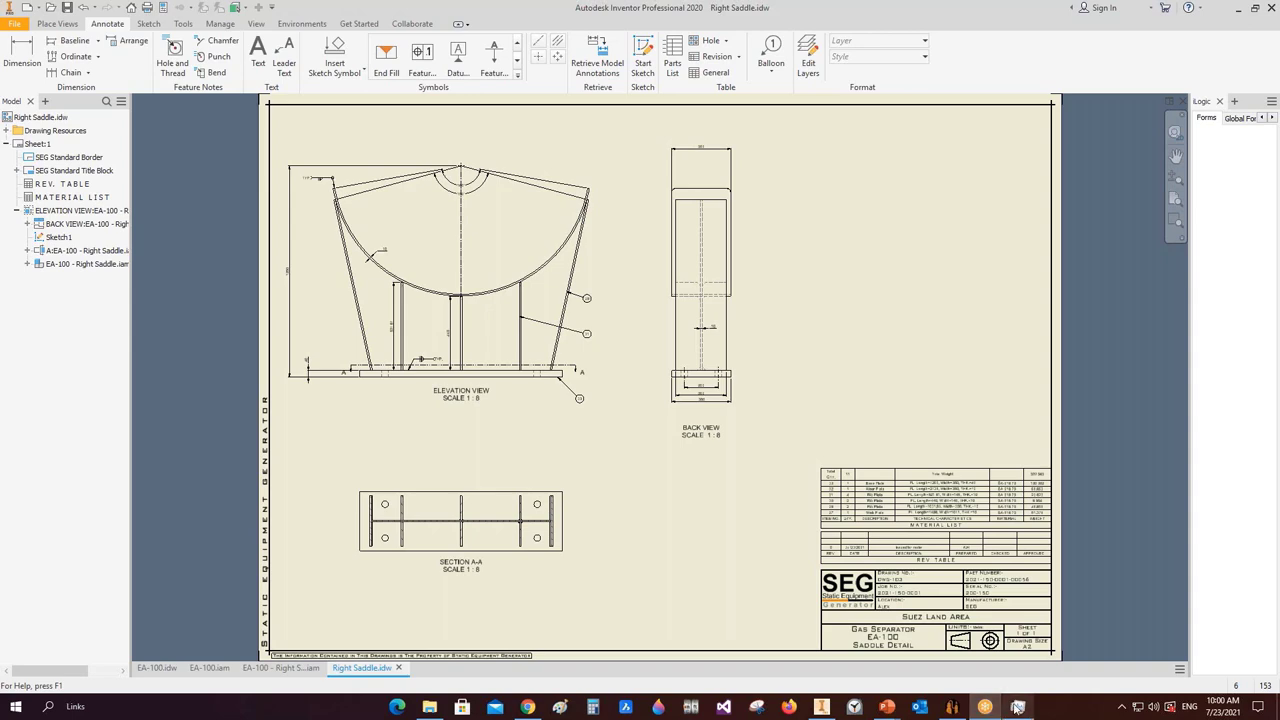
mouse_move(985, 707)
mouse_move(1006, 656)
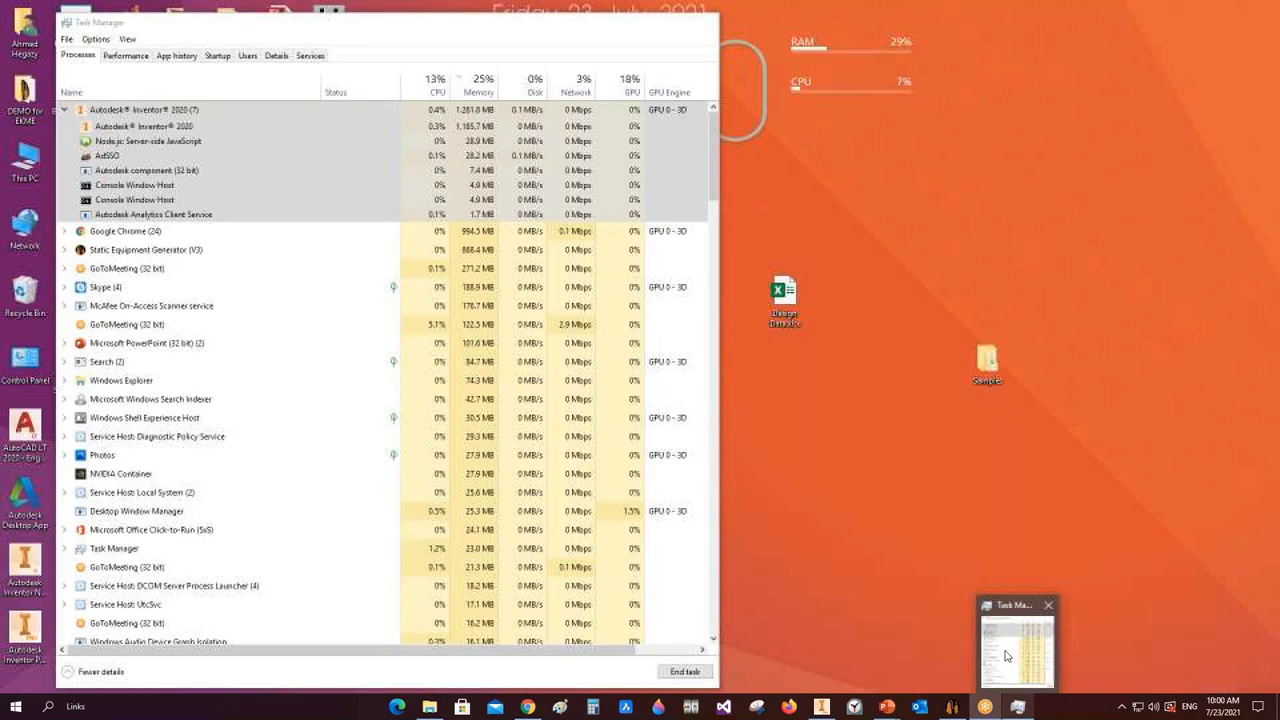